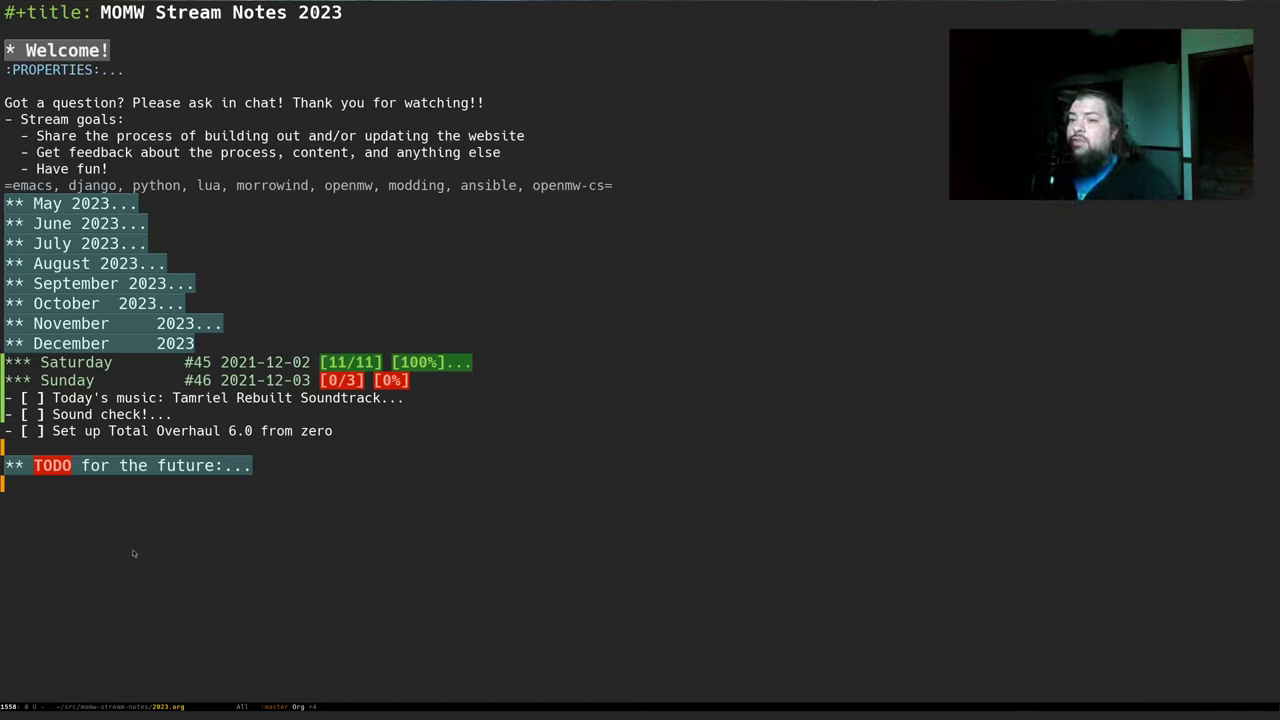
# Unfold the "Today's music" item fully under Sunday #46, check it off and fold it again
pyautogui.click(469, 407)
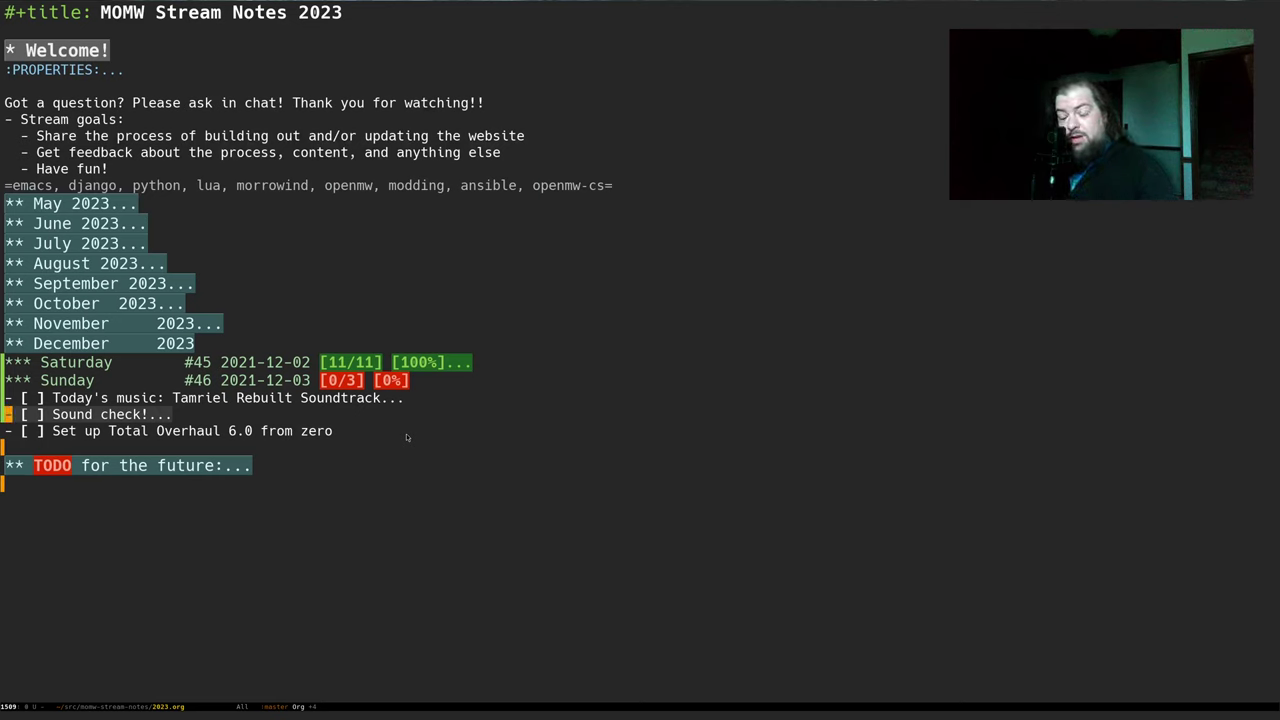
pyautogui.press('Up')
pyautogui.press('Tab')
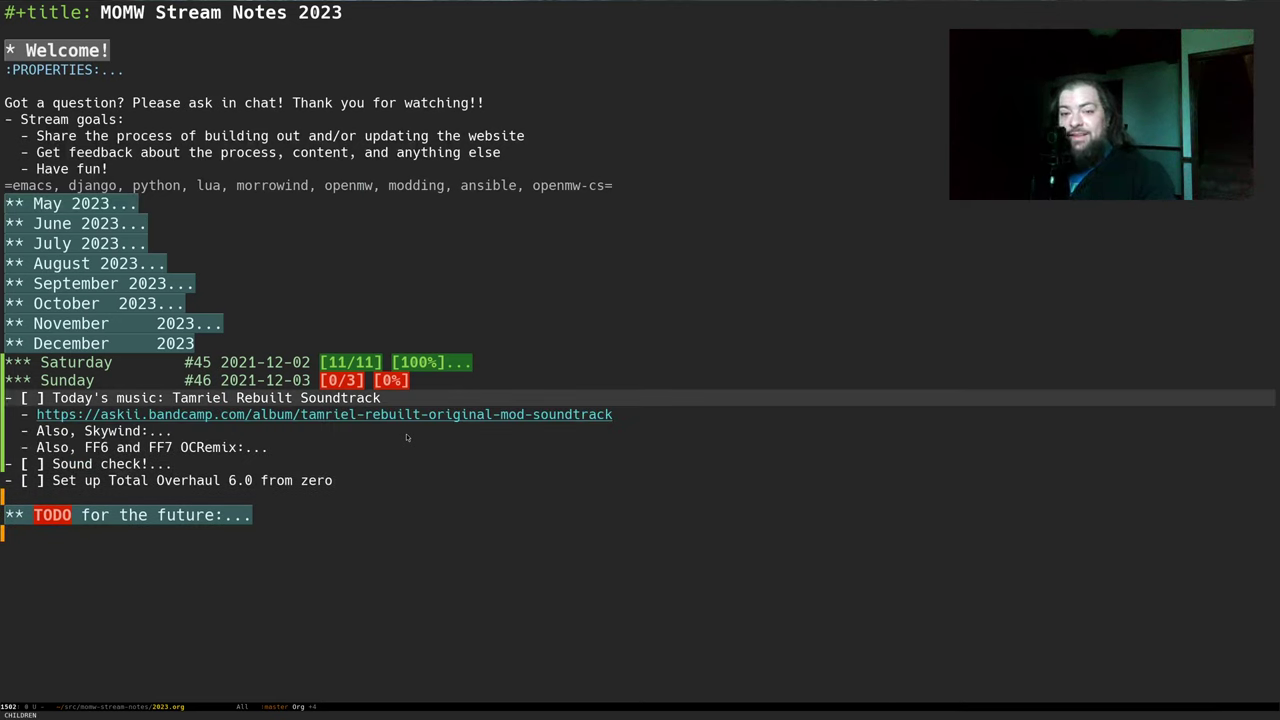
pyautogui.press('Tab')
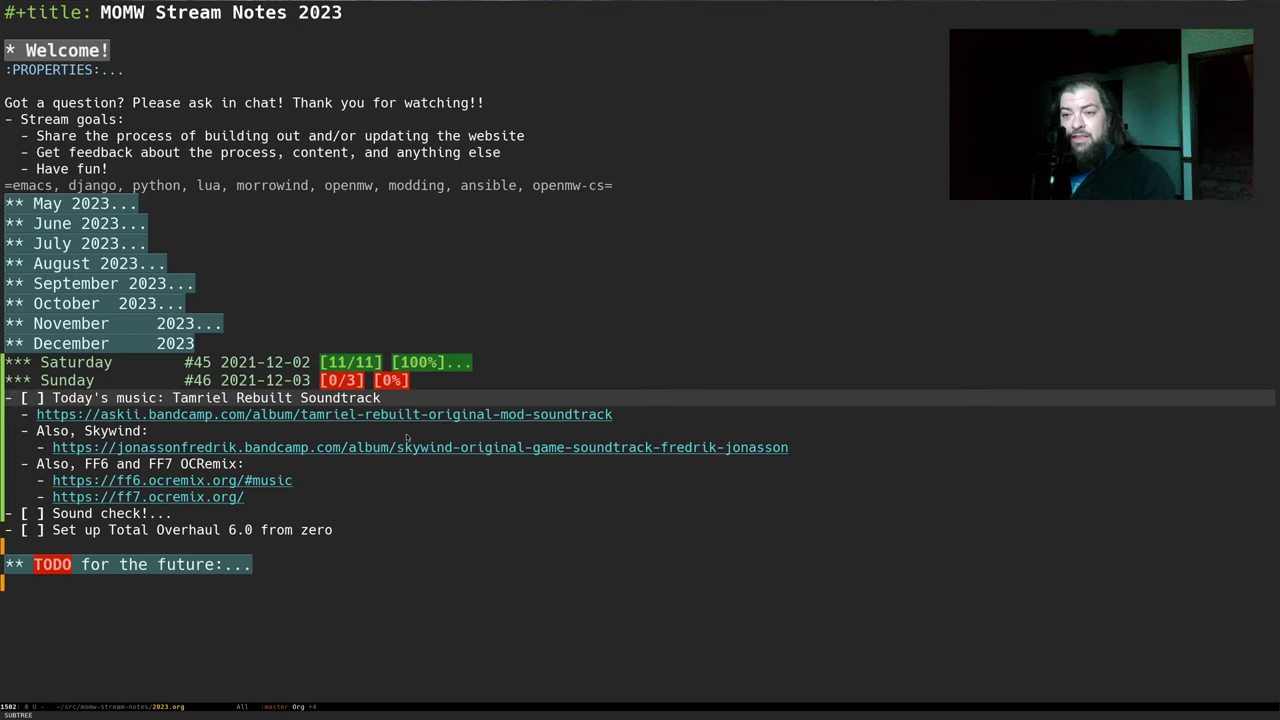
pyautogui.hotkey('ctrl', 'c')
pyautogui.hotkey('ctrl', 'c')
pyautogui.press('Tab')
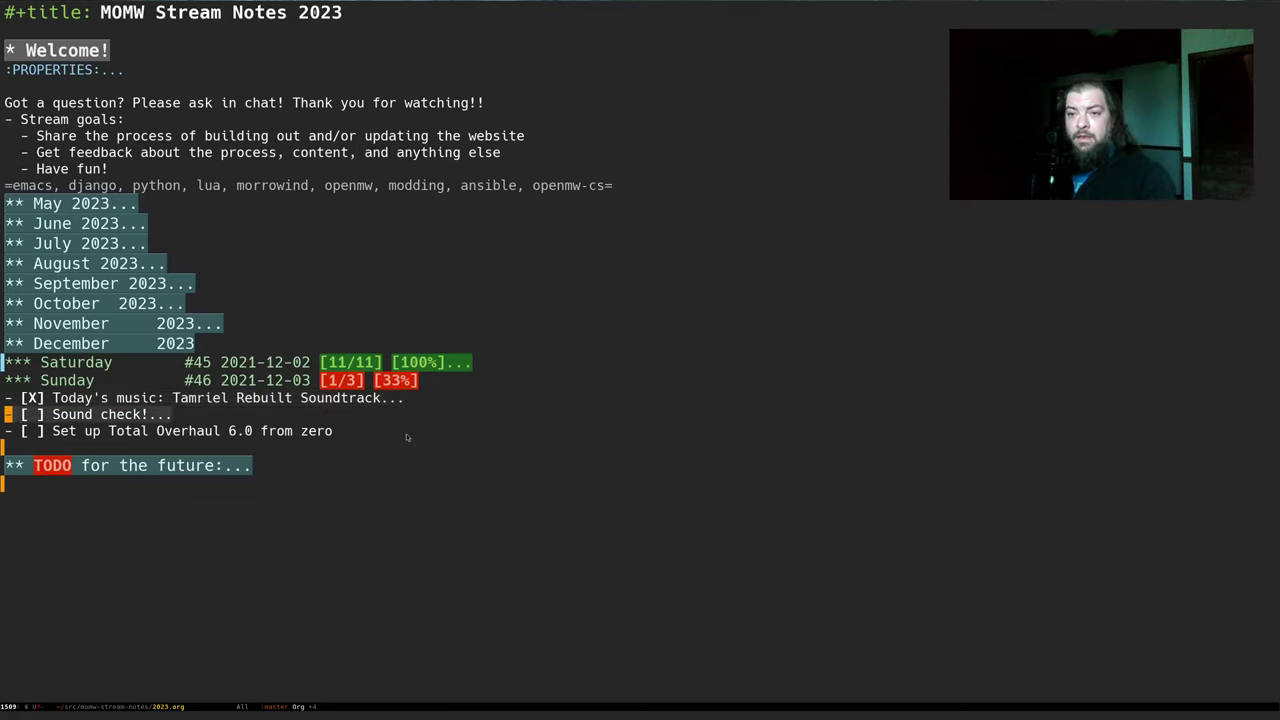
# Check off the "Sound check!" item and go to the "Set up Total Overhaul 6.0 from zero" item
pyautogui.press('Tab')
pyautogui.hotkey('ctrl', 'c')
pyautogui.hotkey('ctrl', 'c')
pyautogui.press('Tab')
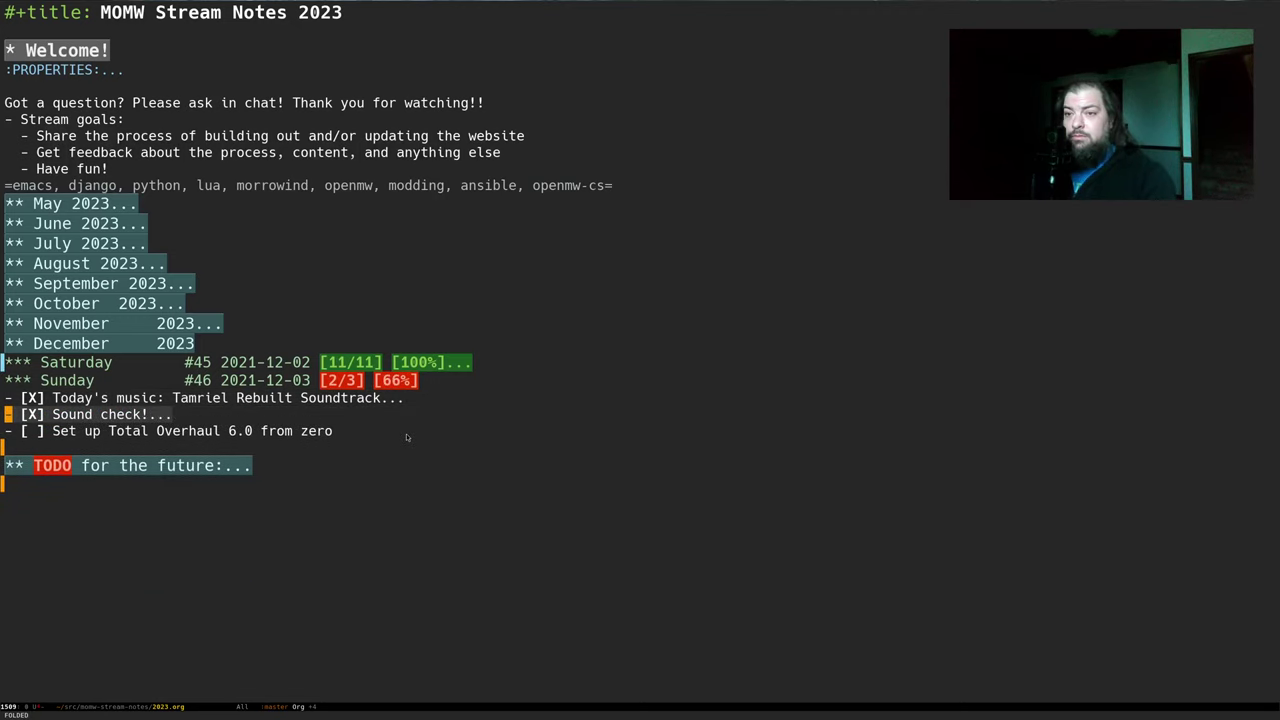
pyautogui.press('Down')
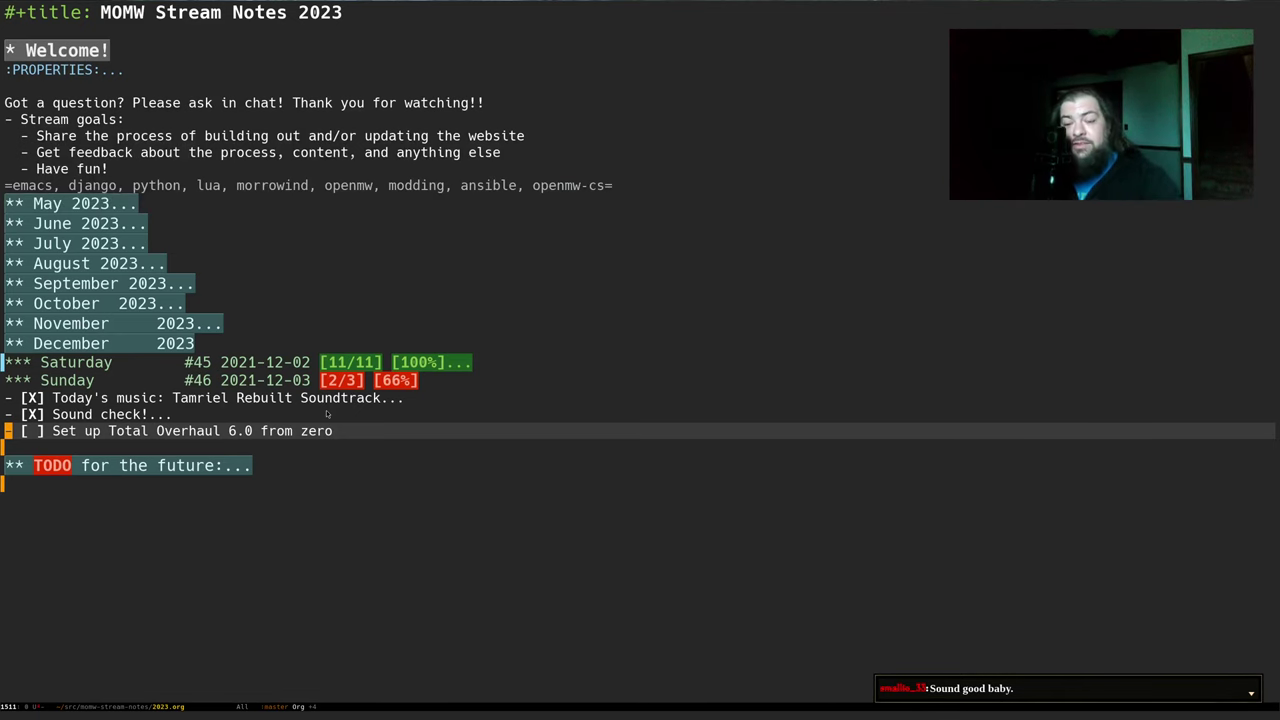
# Switch to the openmw-total-overhaul.cfg buffer and look it over from its beginning to its end
pyautogui.hotkey('ctrl', 'x')
pyautogui.press('b')
pyautogui.press('Return')
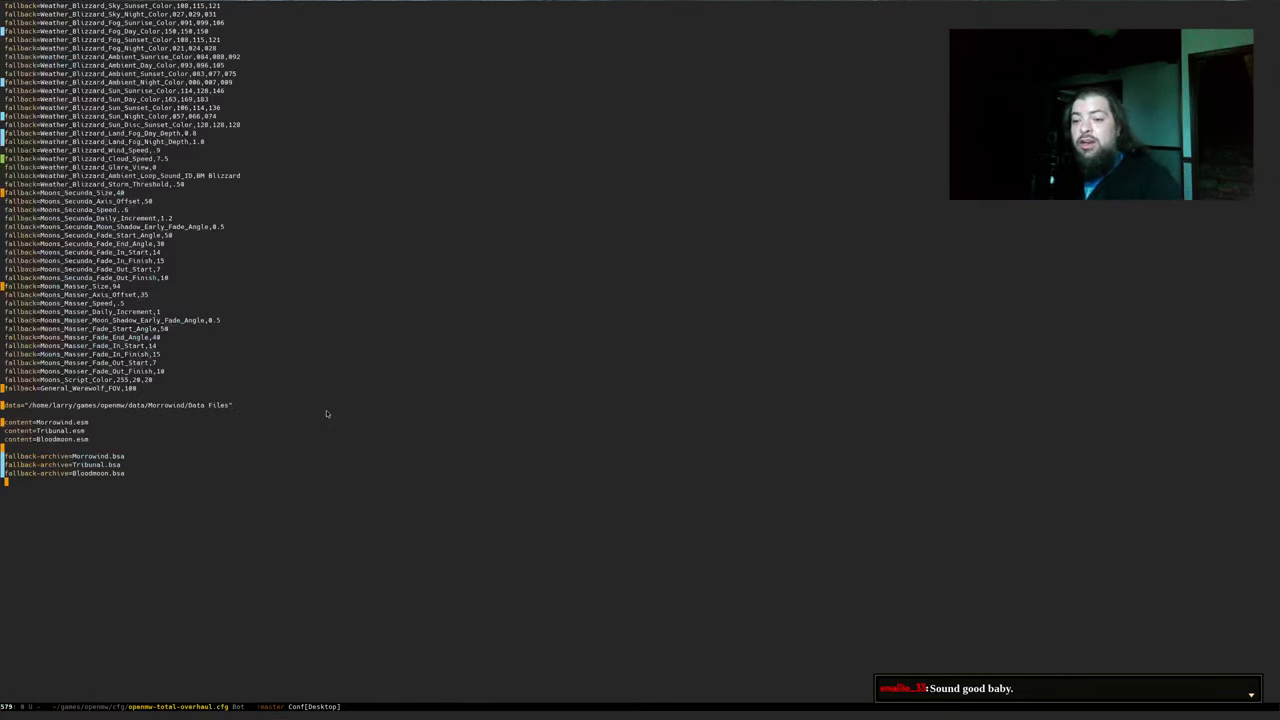
pyautogui.press('alt+less')
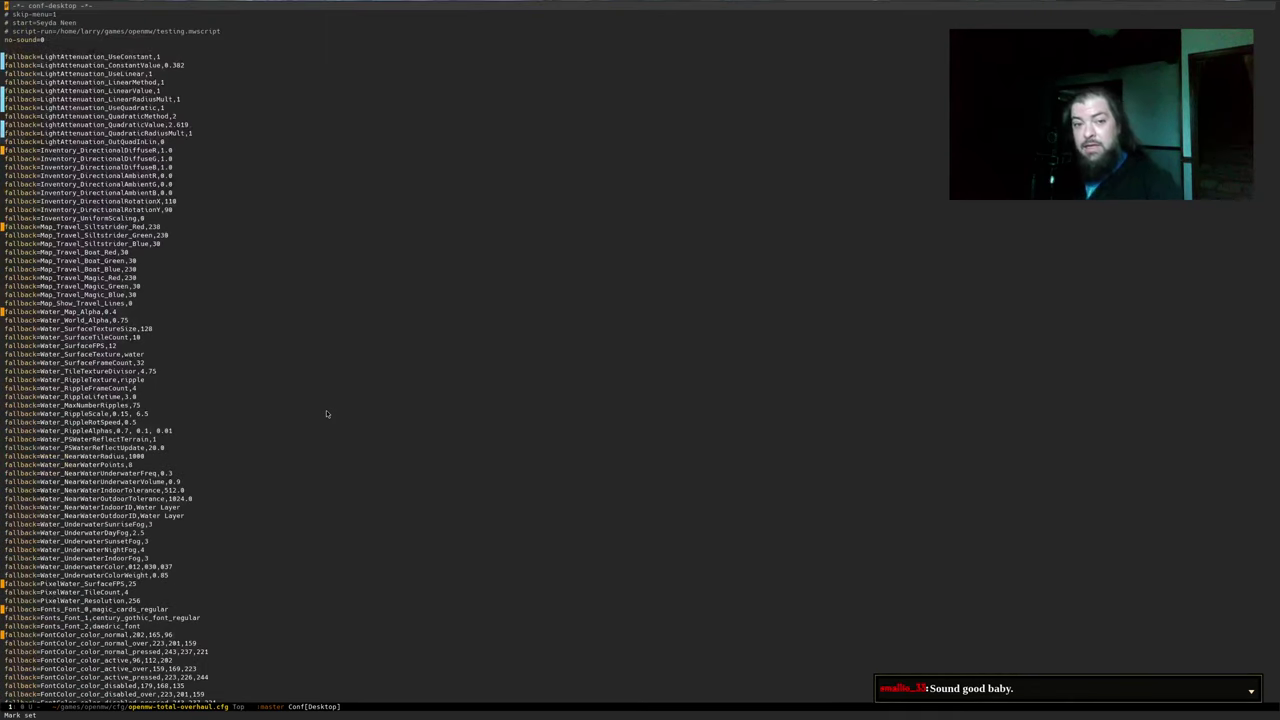
pyautogui.click(400, 182)
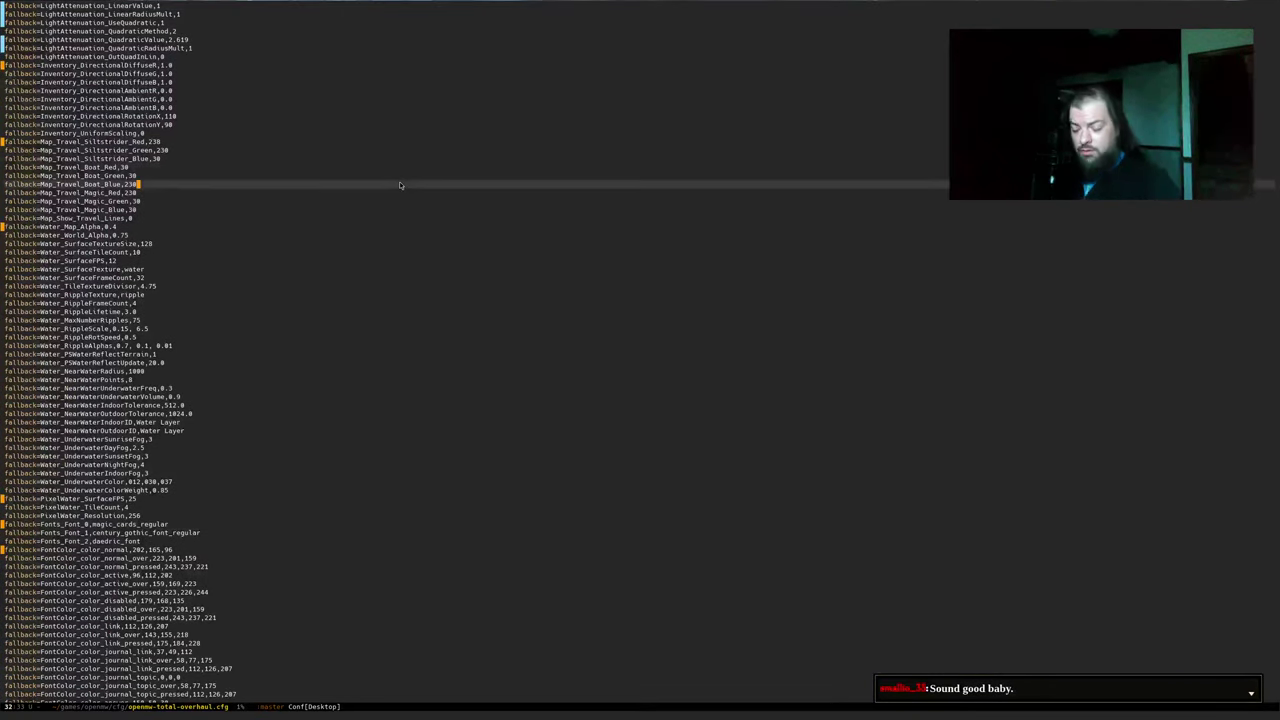
pyautogui.hotkey('alt', '>')
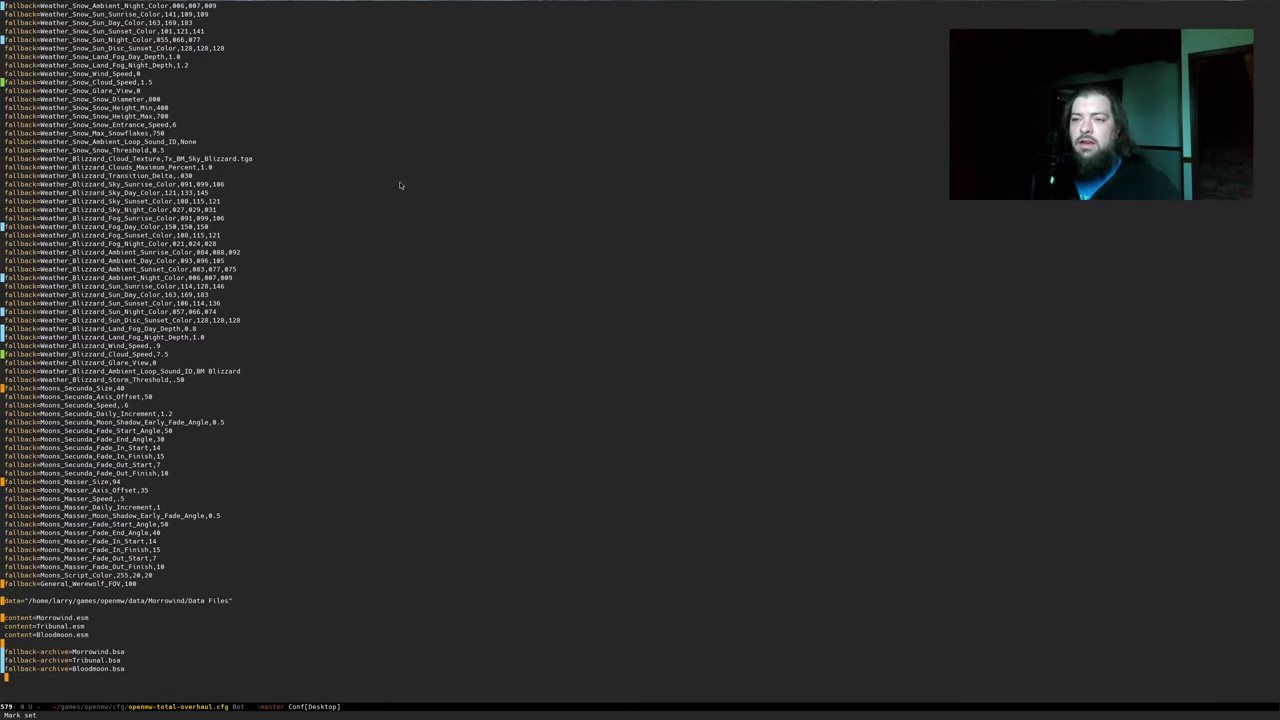
pyautogui.scroll(-1, 183, 607)
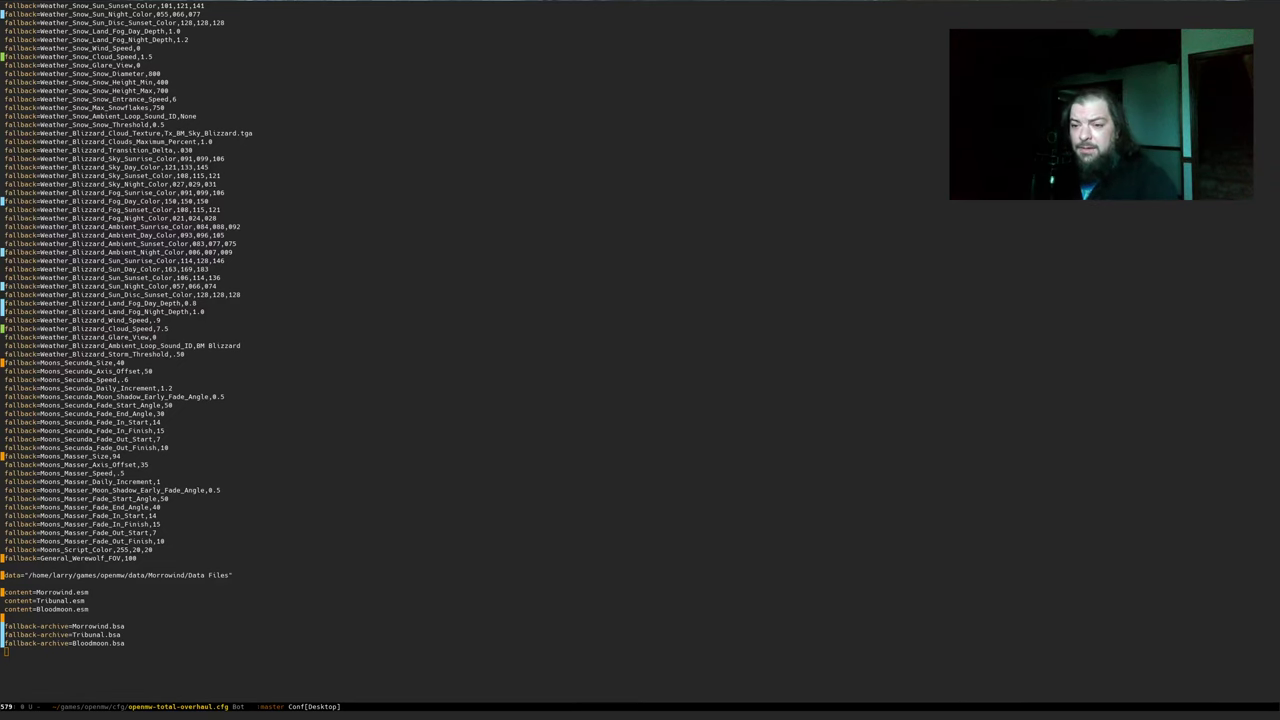
# Examine the extent of the fallback settings block and go to the data path line below it
pyautogui.press('{')
pyautogui.press('{')
pyautogui.press('{')
pyautogui.press('{')
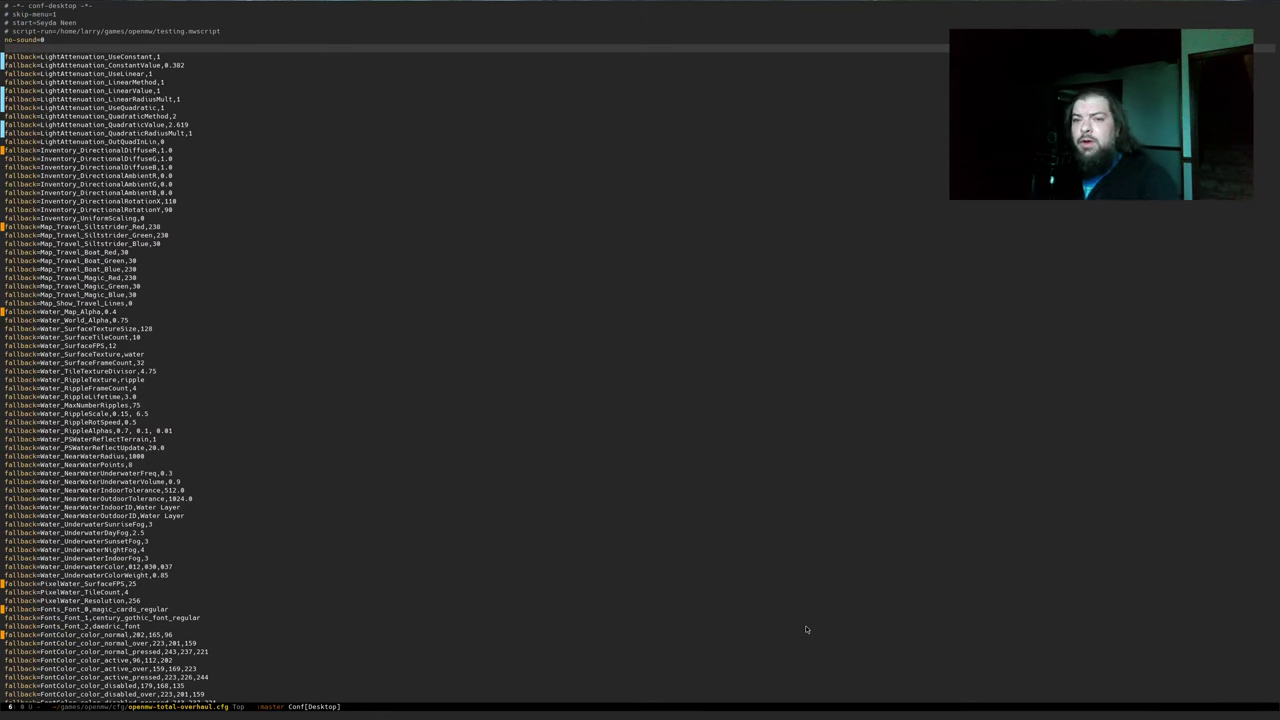
pyautogui.hotkey('ctrl', 'space')
pyautogui.press('}')
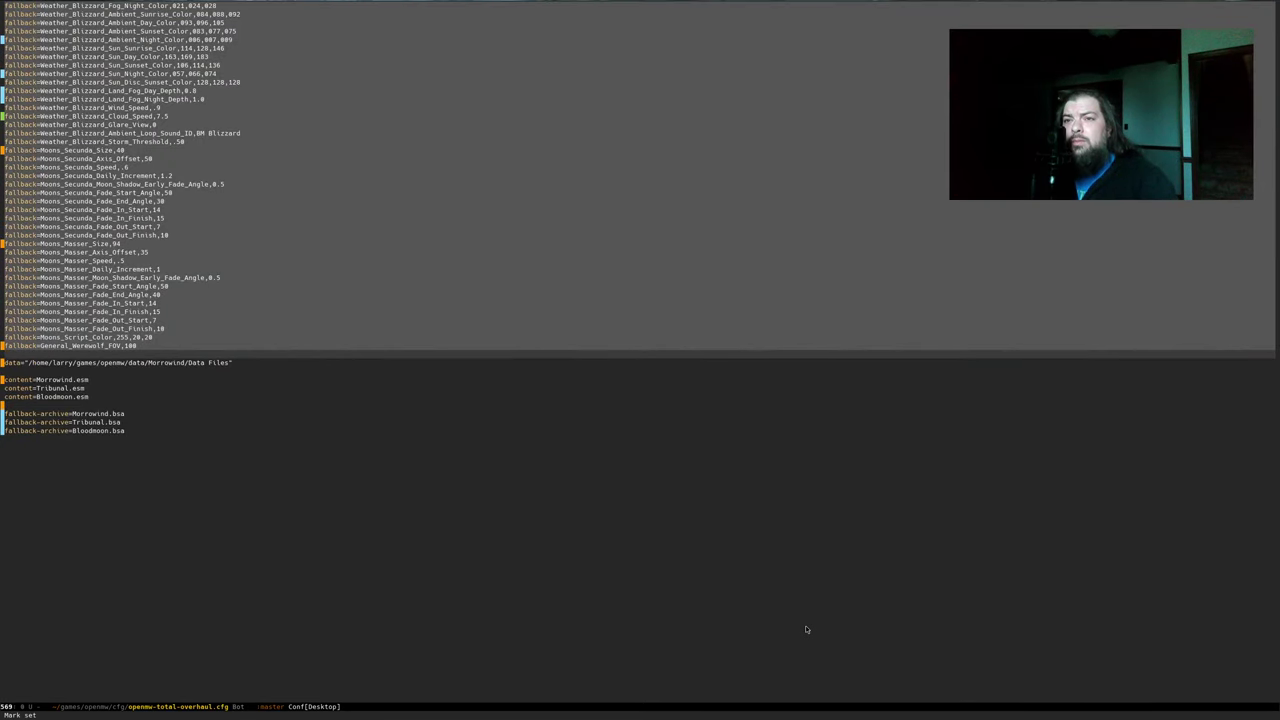
pyautogui.press('{')
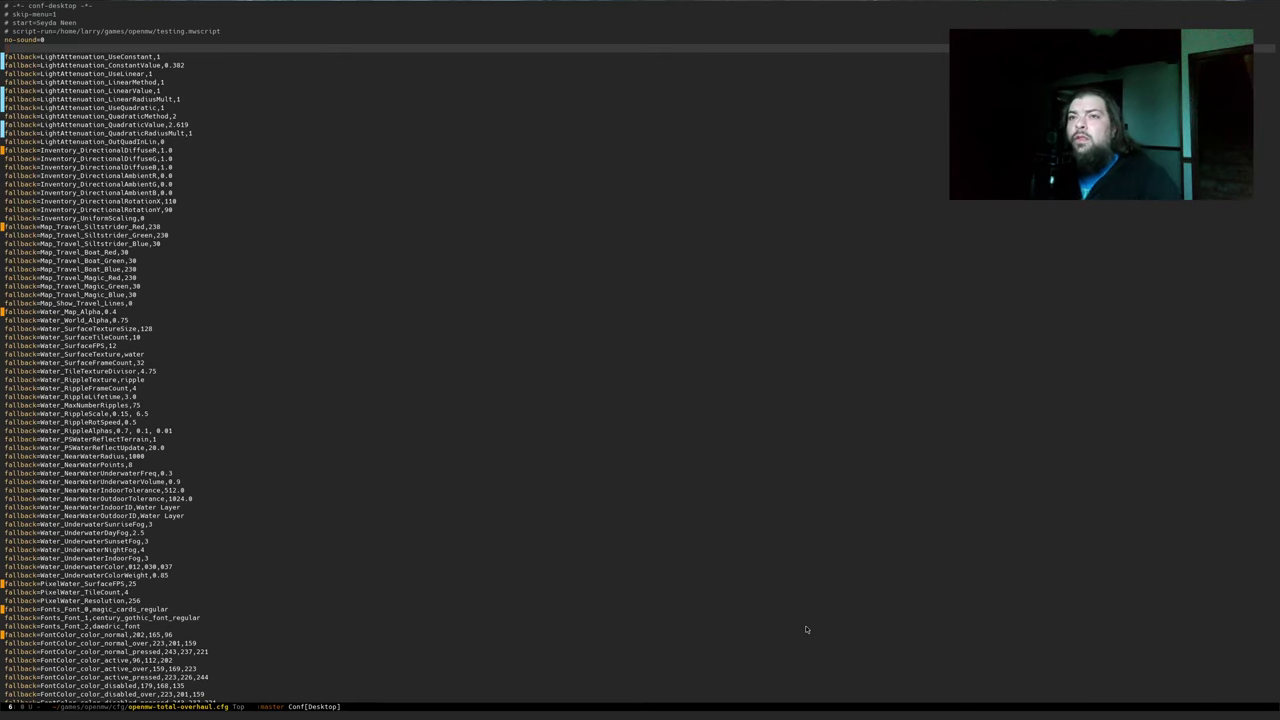
pyautogui.hotkey('ctrl', 'Down')
pyautogui.press('Down')
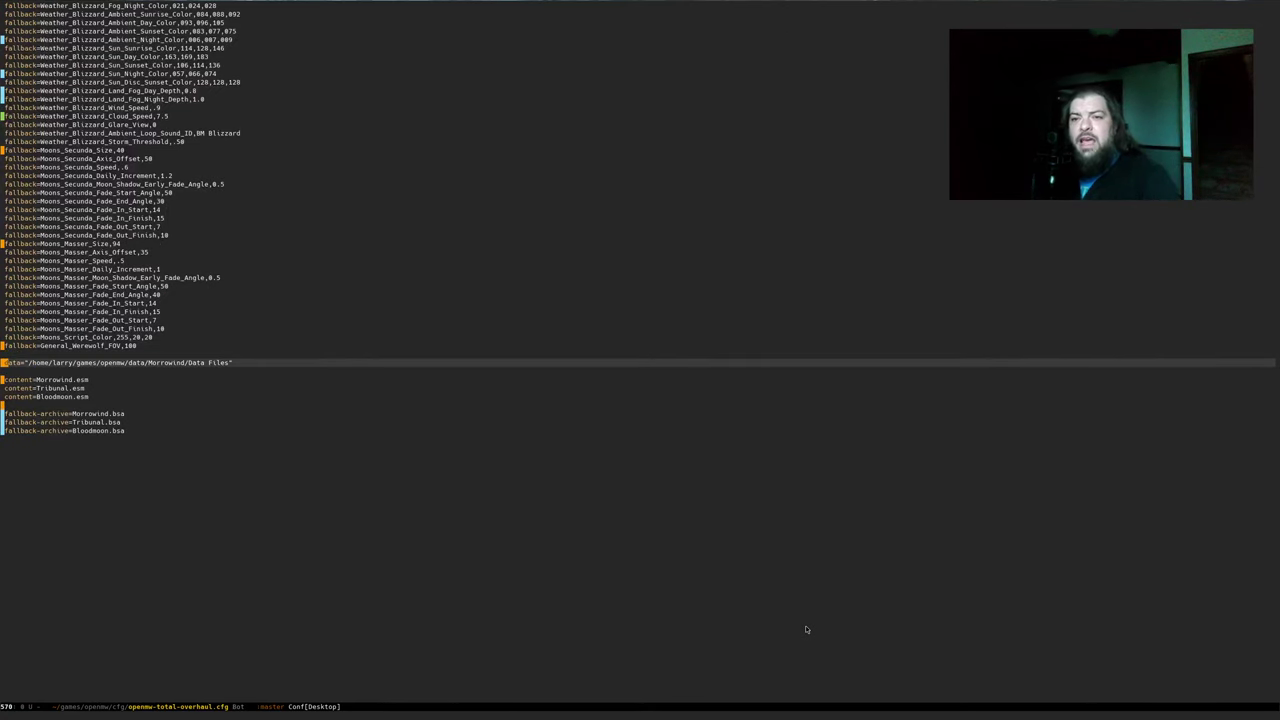
# Highlight the Morrowind data path block and the block of content lines to review them
pyautogui.hotkey('ctrl', 'shift', 'Down')
pyautogui.hotkey('ctrl', 'shift', 'Down')
pyautogui.hotkey('ctrl', 'shift', 'Down')
pyautogui.hotkey('ctrl', 'Up')
pyautogui.hotkey('ctrl', 'Up')
pyautogui.hotkey('ctrl', 'Up')
pyautogui.hotkey('ctrl', 'shift', 'Down')
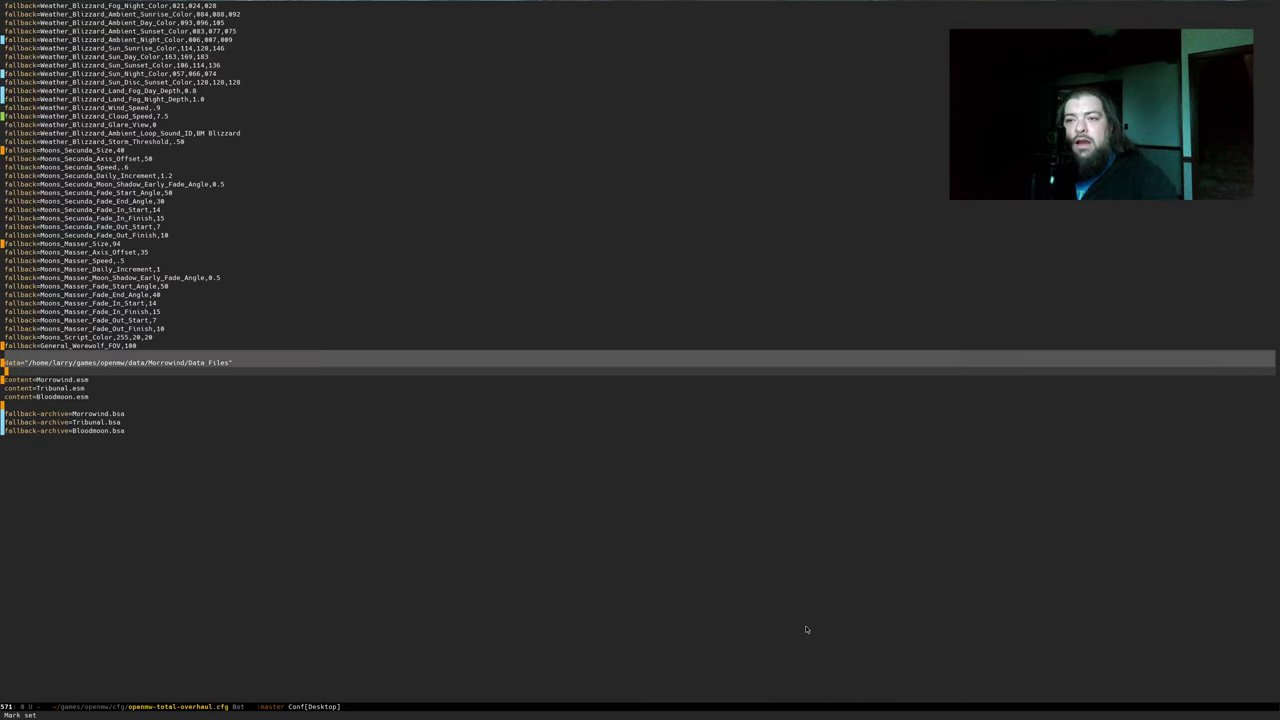
pyautogui.press('}')
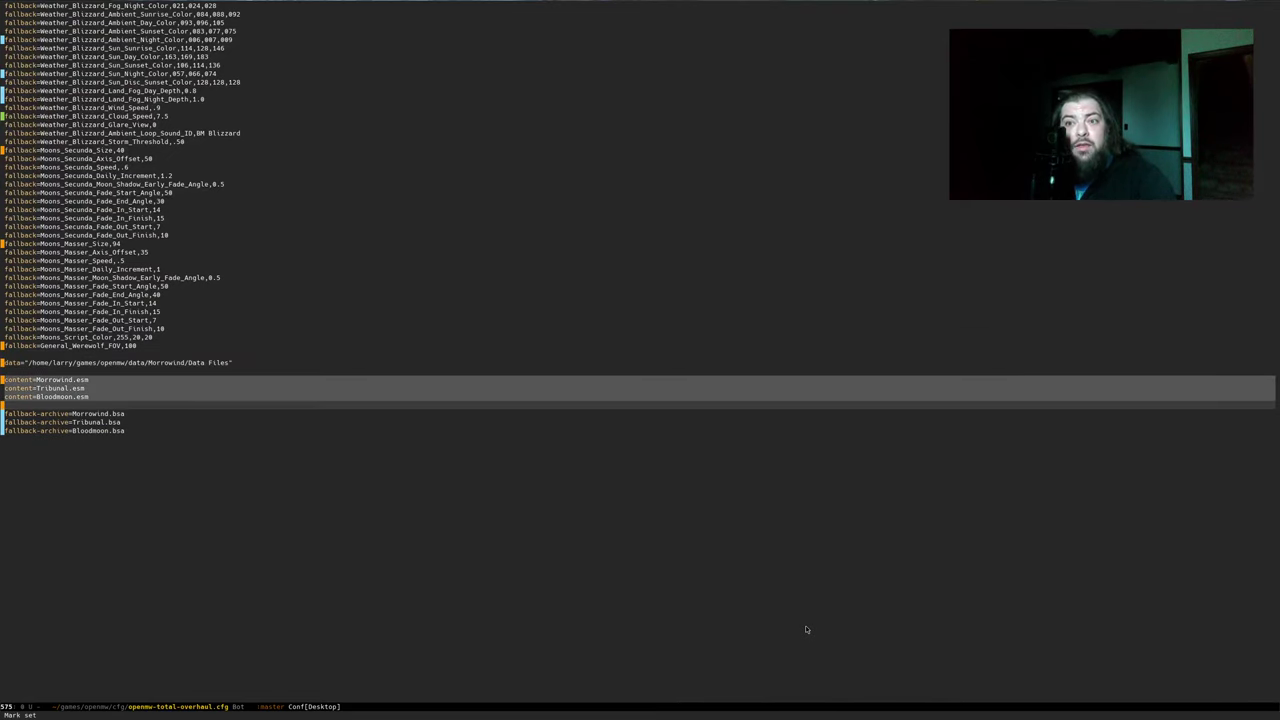
# Move the three fallback-archive lines above the content lines, remove the extra blank line and save the file
pyautogui.hotkey('ctrl', 'space')
pyautogui.press('}')
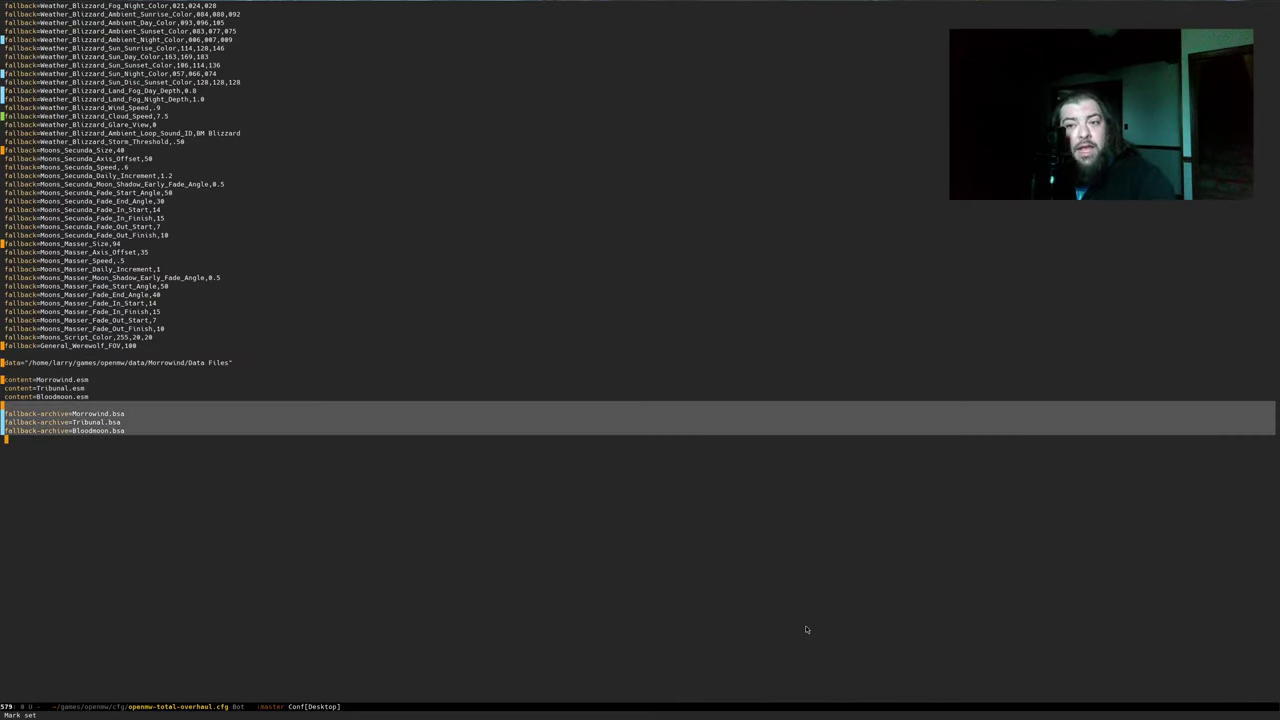
pyautogui.hotkey('ctrl', 'w')
pyautogui.hotkey('ctrl', 'Up')
pyautogui.press('Return')
pyautogui.hotkey('ctrl', 'y')
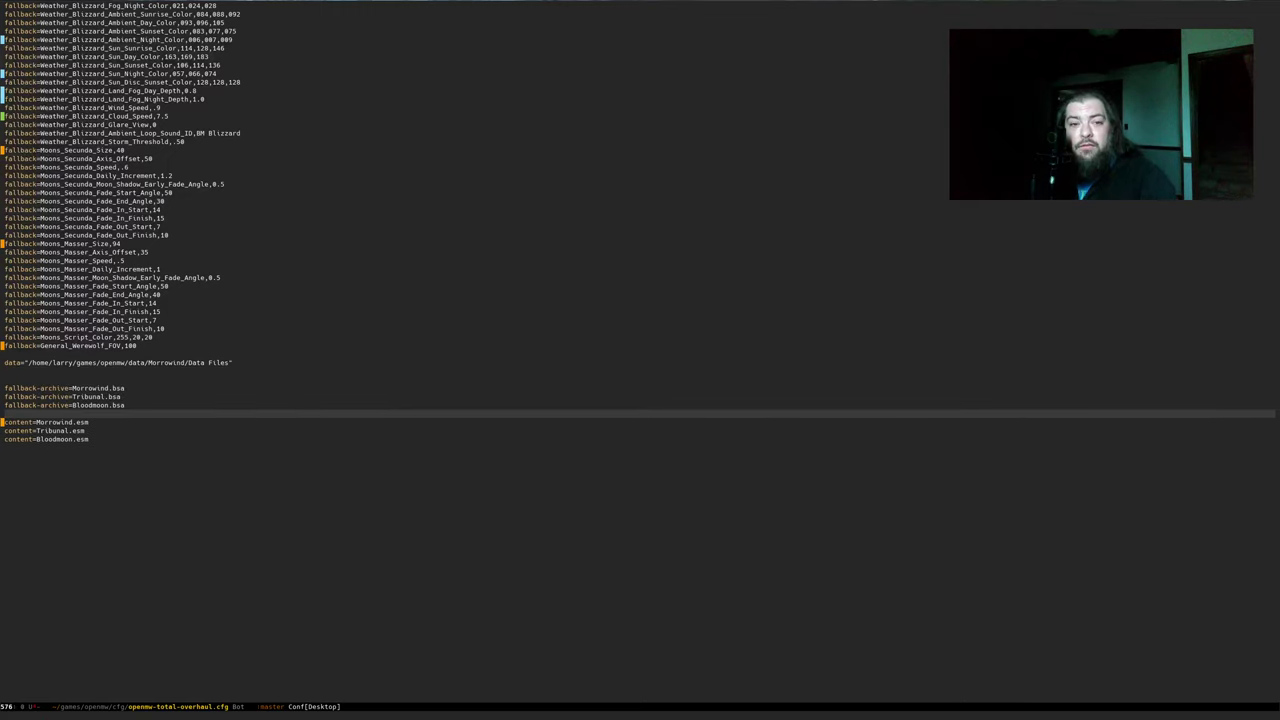
pyautogui.press('{')
pyautogui.hotkey('ctrl', 'k')
pyautogui.hotkey('ctrl', 'x')
pyautogui.hotkey('ctrl', 's')
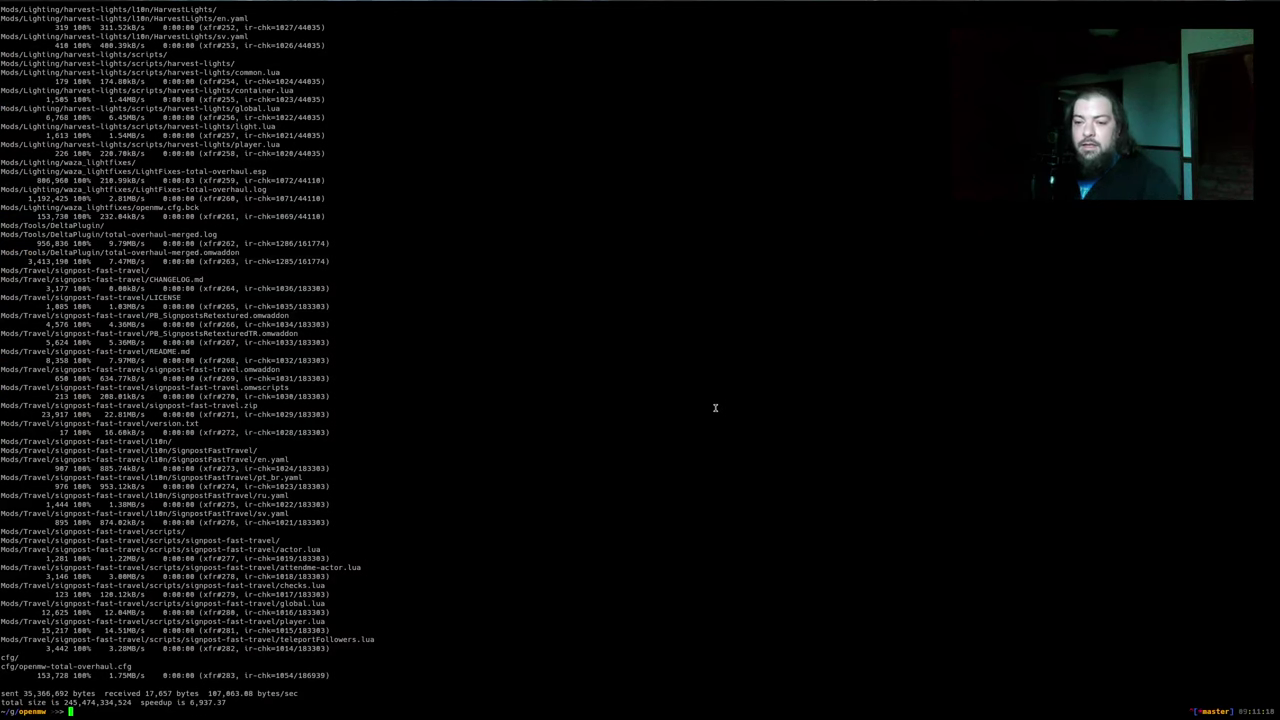
# In the terminal, clear the screen and recall "~/games/openmw/run.sh --type fw --config total-overhaul --dev --test" from the command history
pyautogui.hotkey('ctrl', 'l')
pyautogui.hotkey('ctrl', 'r')
pyautogui.write('run.sh')
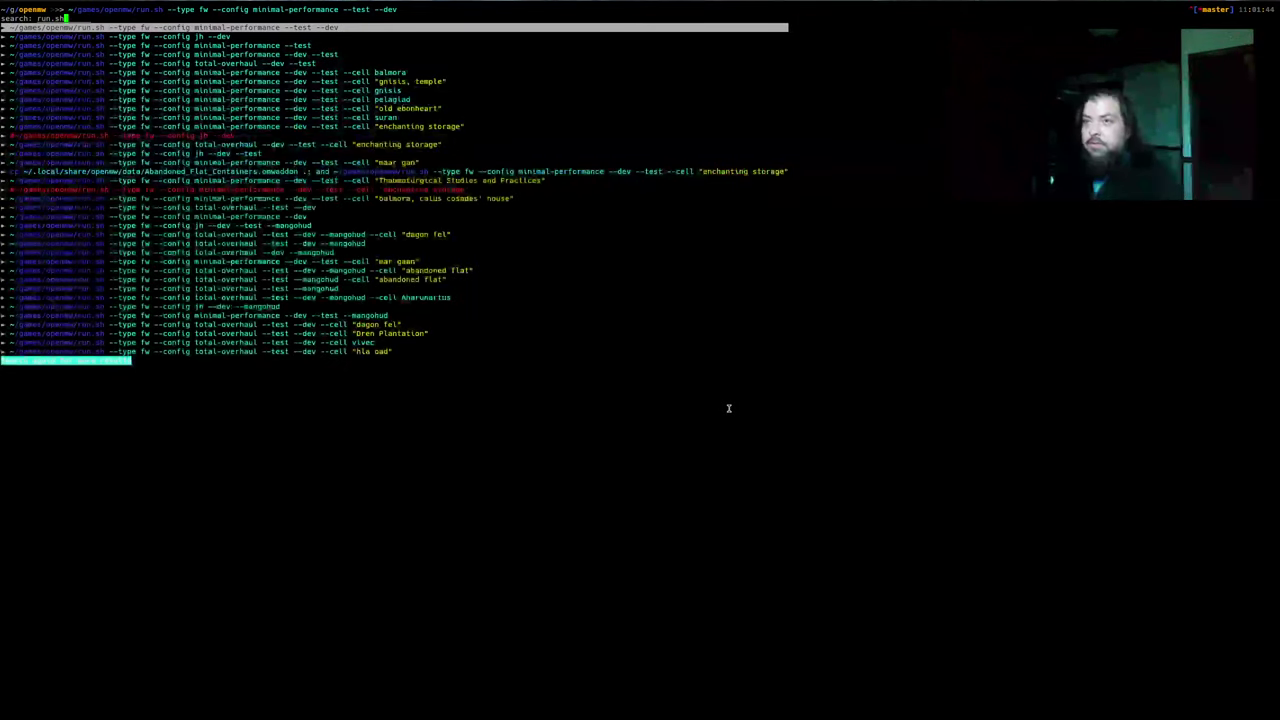
pyautogui.press('Down')
pyautogui.press('Down')
pyautogui.press('Down')
pyautogui.press('Down')
pyautogui.press('Return')
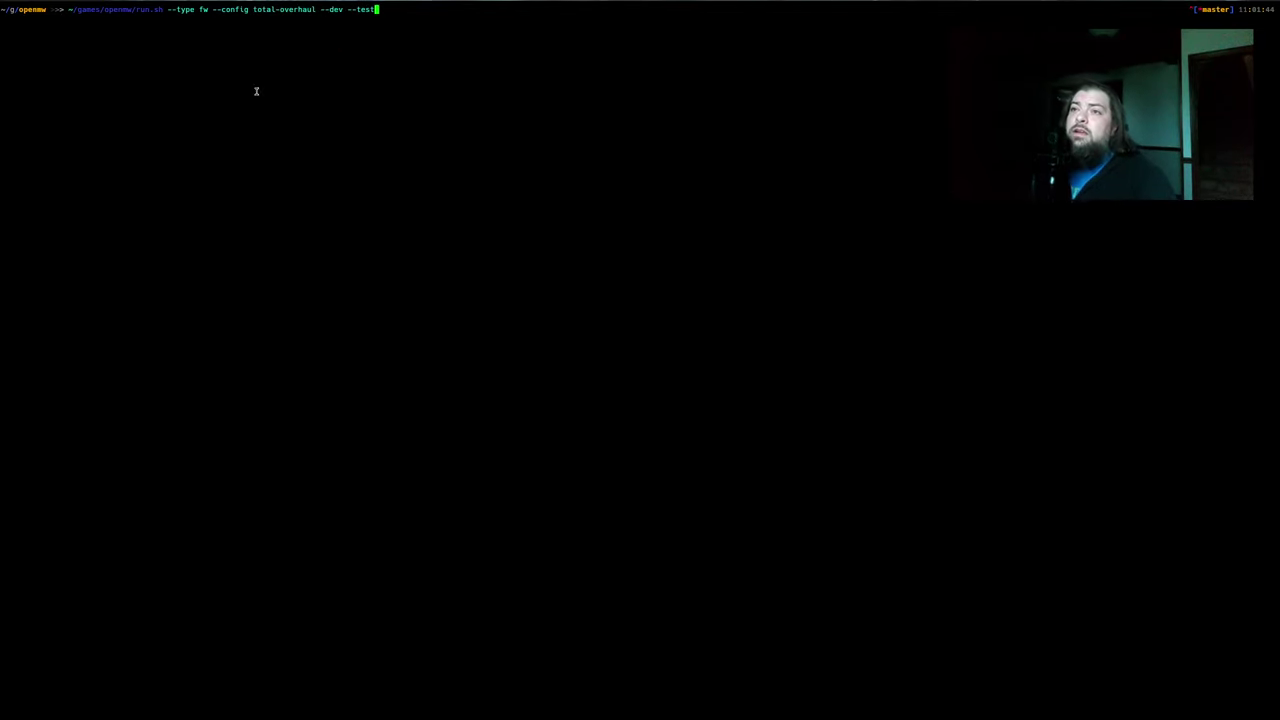
# Switch to the browser and look through the Total Overhaul mod list down to its Patches section
pyautogui.hotkey('alt', 'Tab')
pyautogui.moveTo(427, 374); pyautogui.dragTo(476, 375)
pyautogui.click(869, 329)
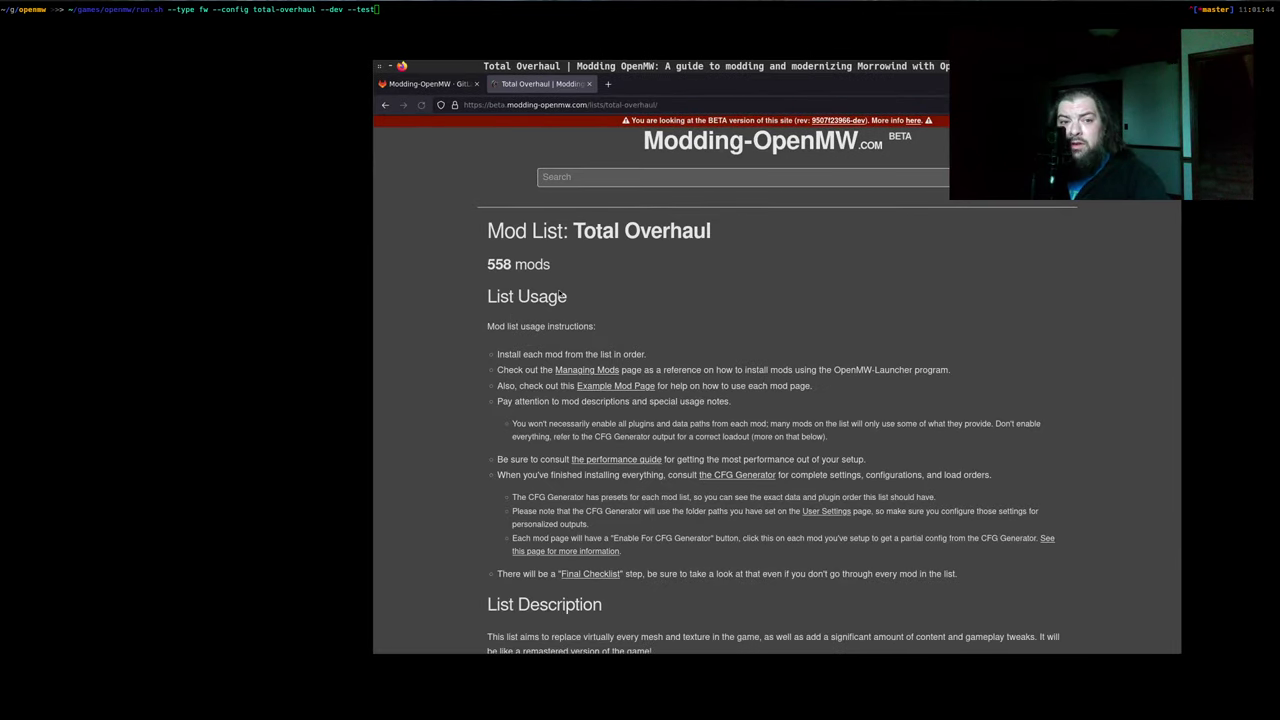
pyautogui.scroll(-5, 428, 327)
pyautogui.scroll(-12, 428, 327)
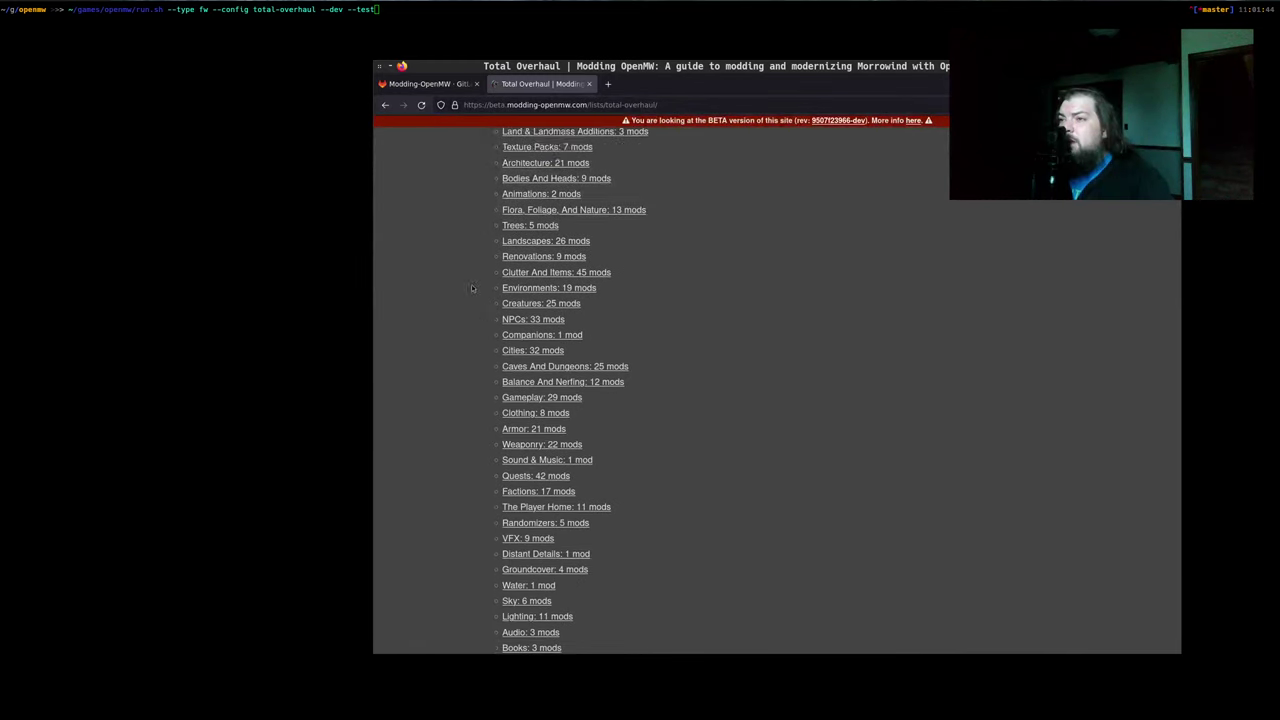
pyautogui.scroll(1, 450, 278)
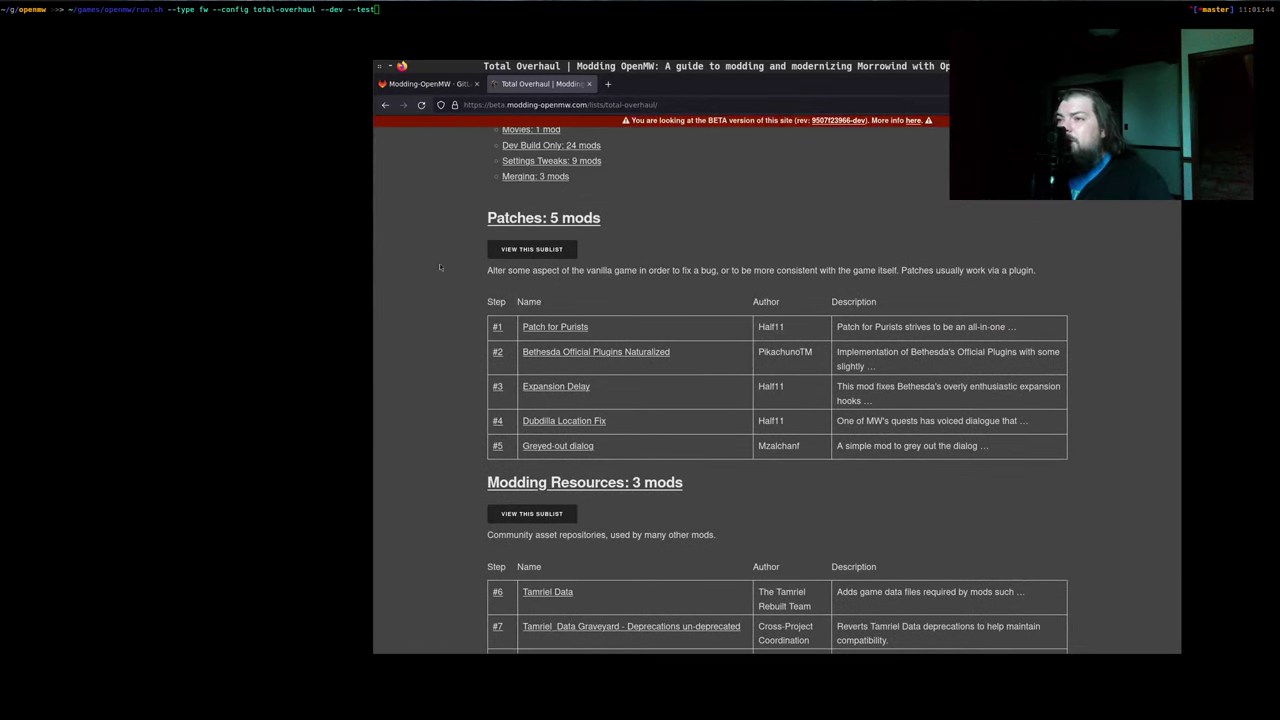
# Open the page of mod #1, Patch for Purists, and look it over
pyautogui.click(497, 328)
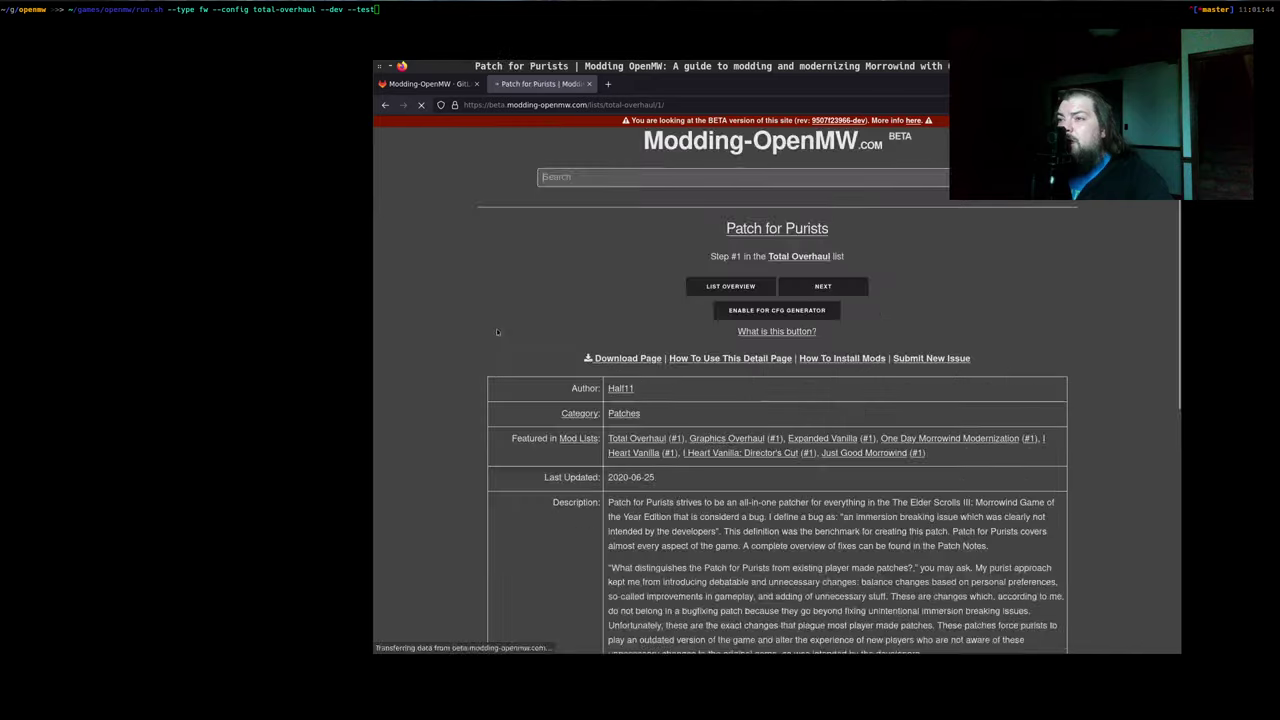
pyautogui.scroll(-2, 464, 328)
pyautogui.scroll(1, 462, 325)
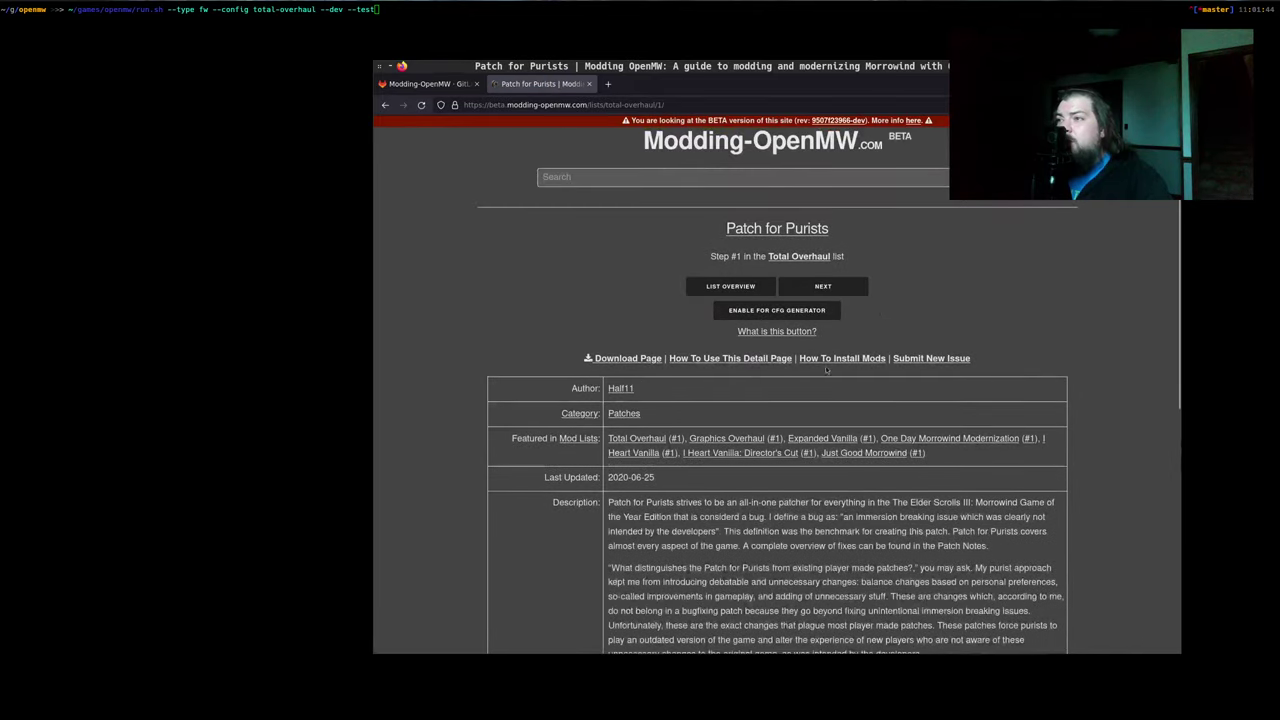
# Return to the terminal and run the recalled run.sh command to launch the game with the total-overhaul config
pyautogui.click(296, 229)
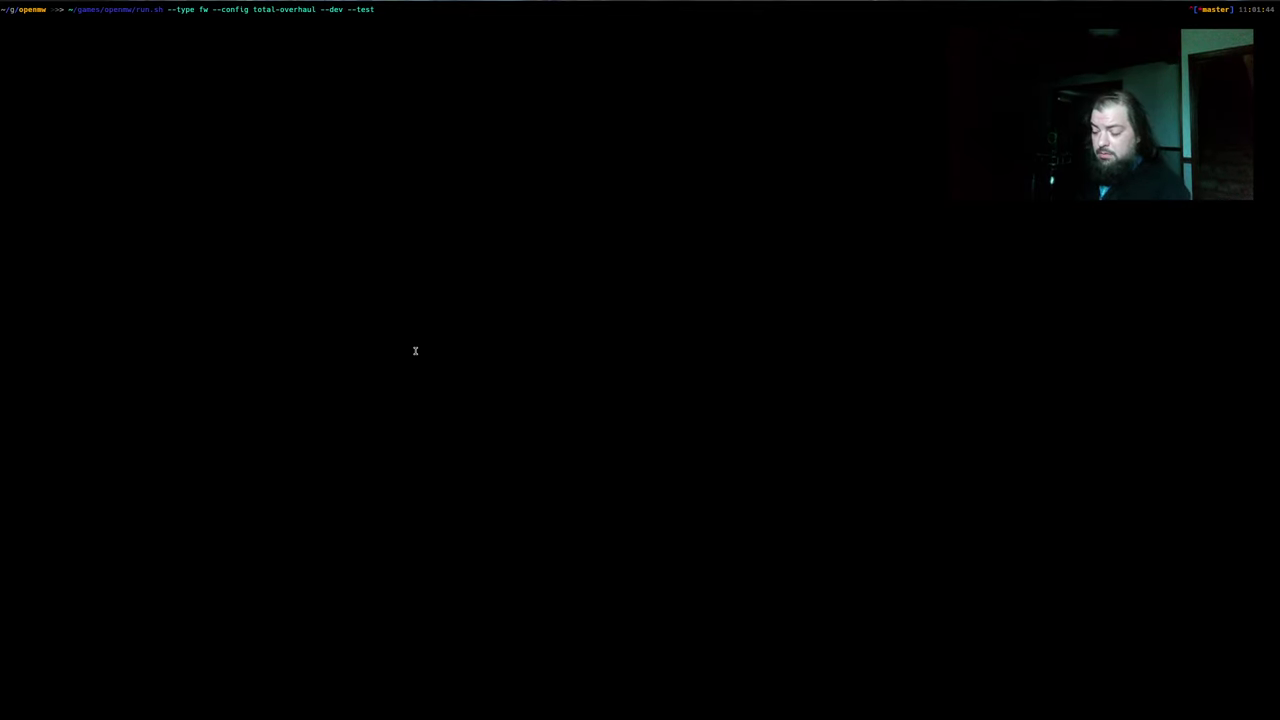
pyautogui.press('Return')
pyautogui.press('Return')
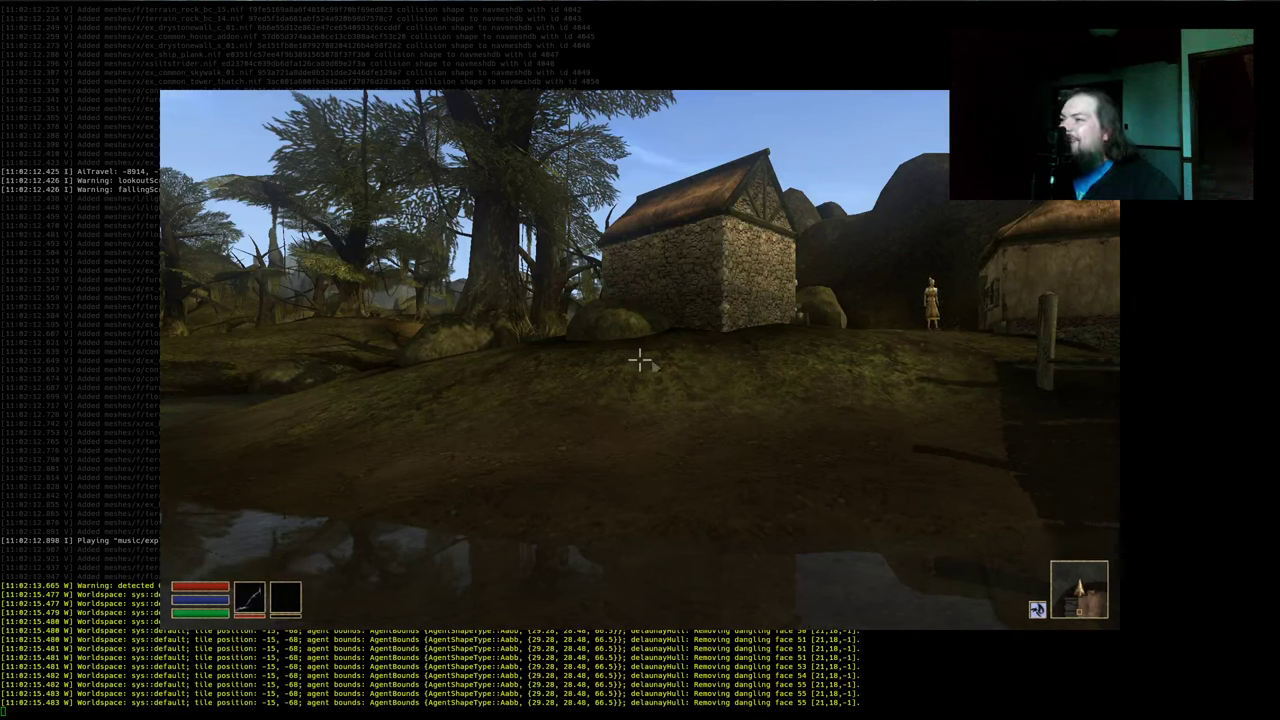
# Walk around the starting village to inspect the game's visuals, and quit the game
pyautogui.press('Escape')
pyautogui.press('Escape')
pyautogui.press('w')
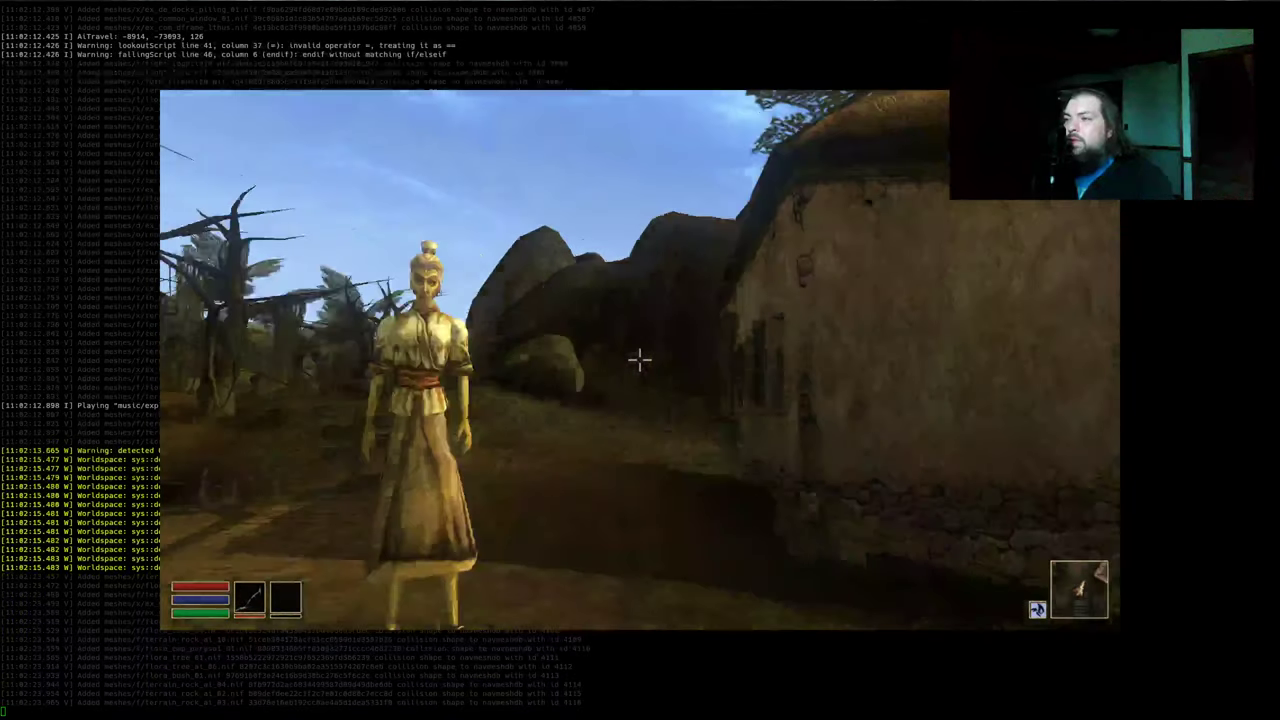
pyautogui.press('w')
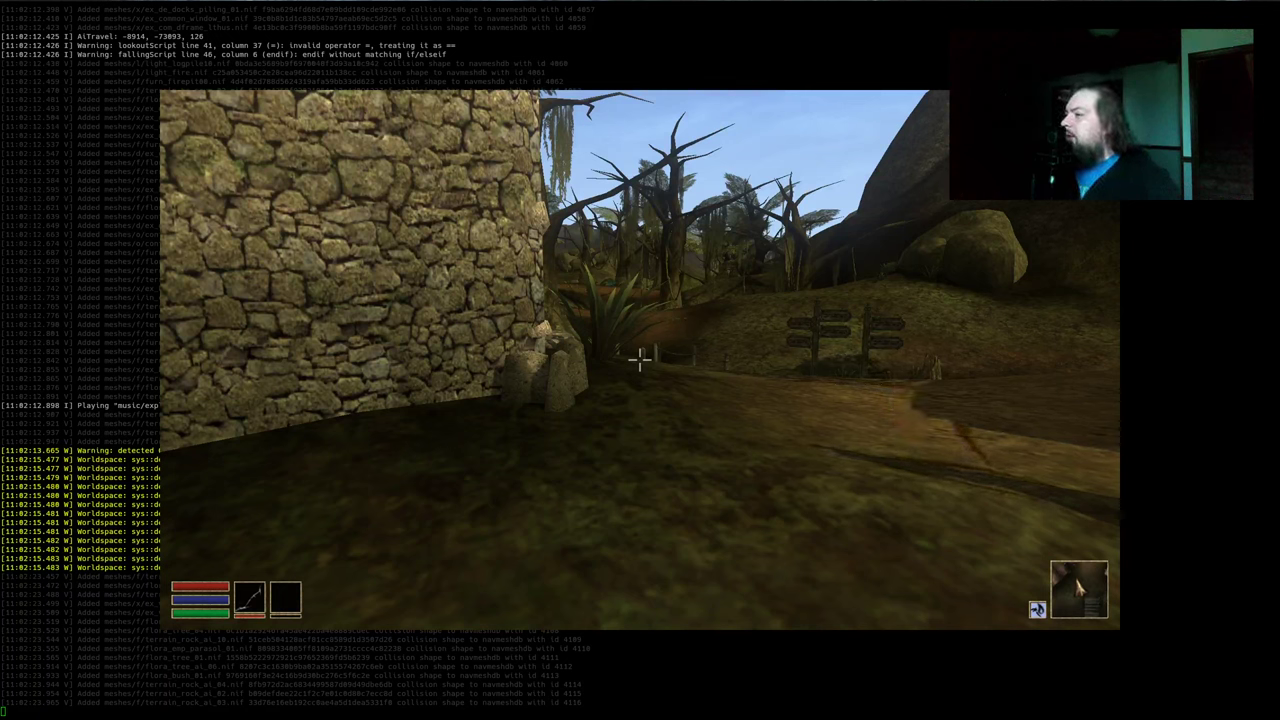
pyautogui.moveTo(640, 360)
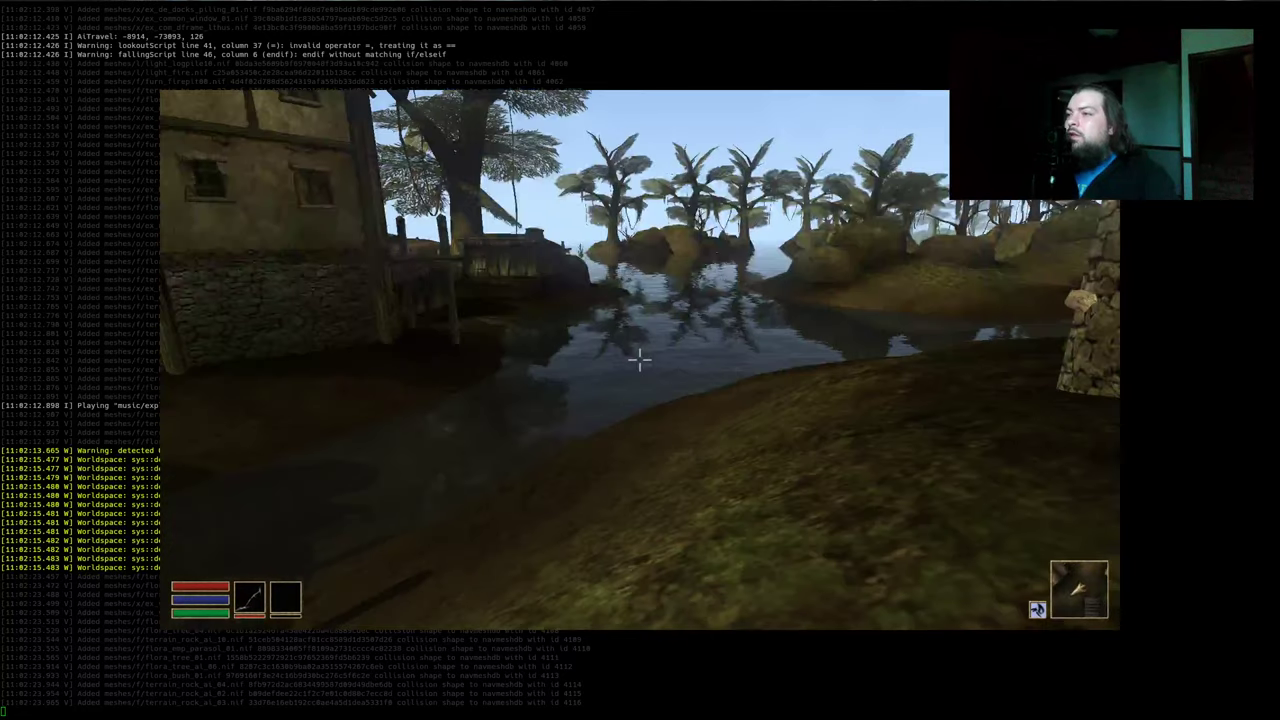
pyautogui.press('w')
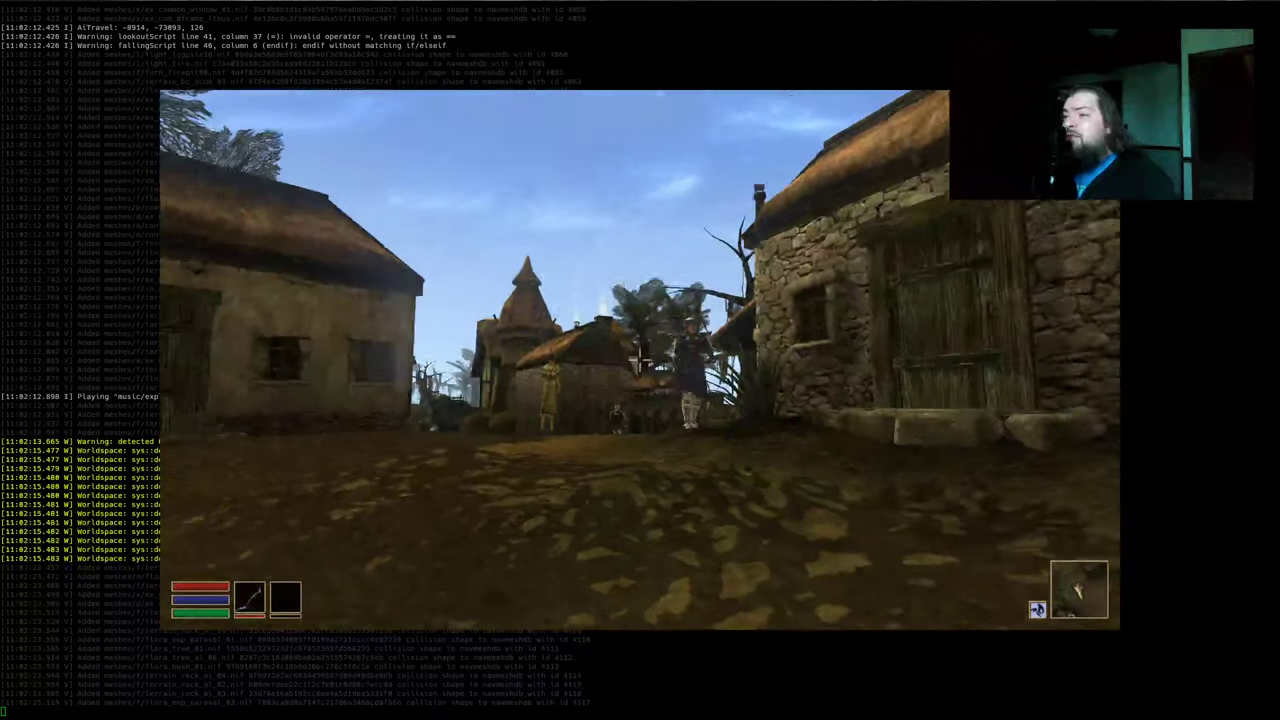
pyautogui.press('w')
pyautogui.press('s')
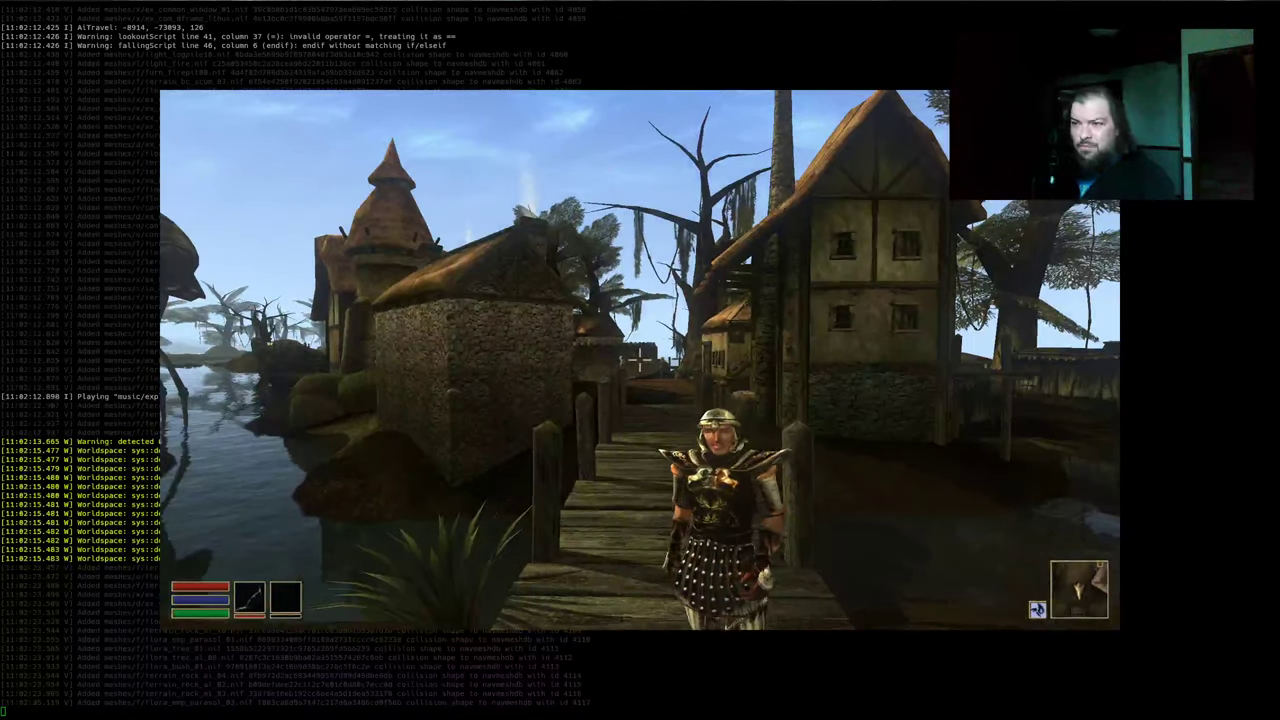
pyautogui.hotkey('alt', 'F4')
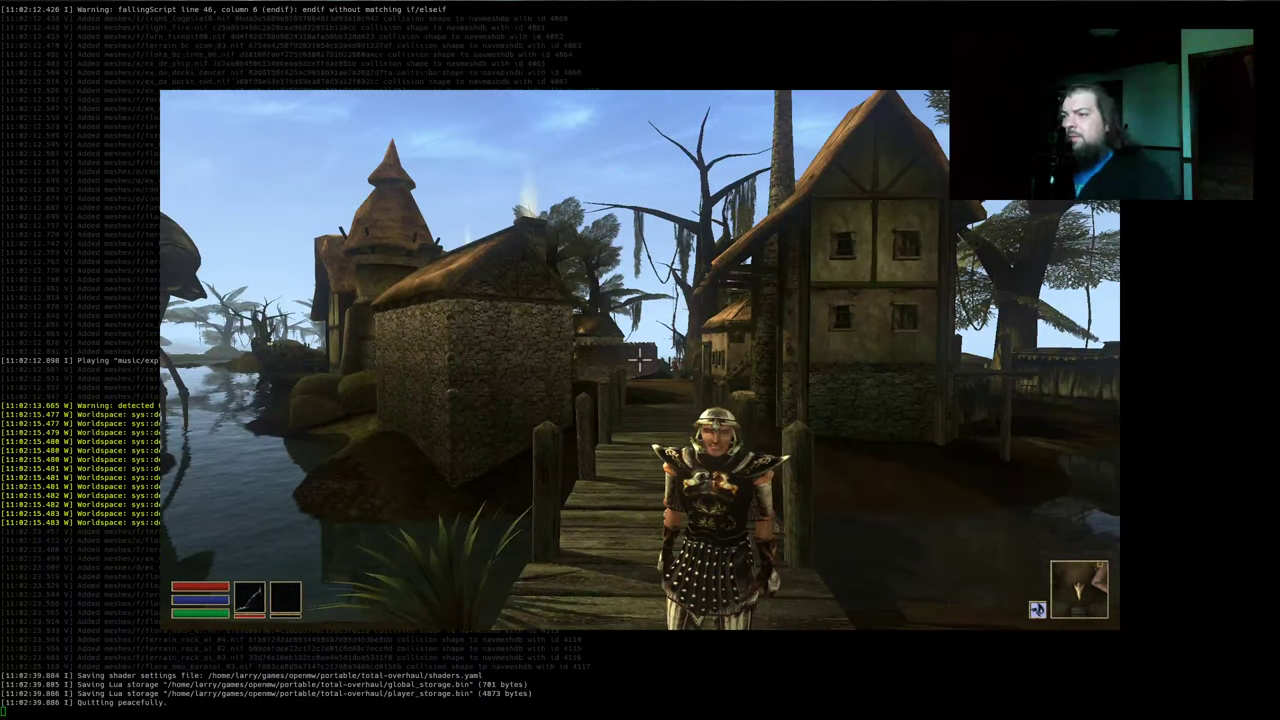
# Relaunch the game from the terminal with the recalled run.sh total-overhaul command, adding the mangohud option
pyautogui.press('Up')
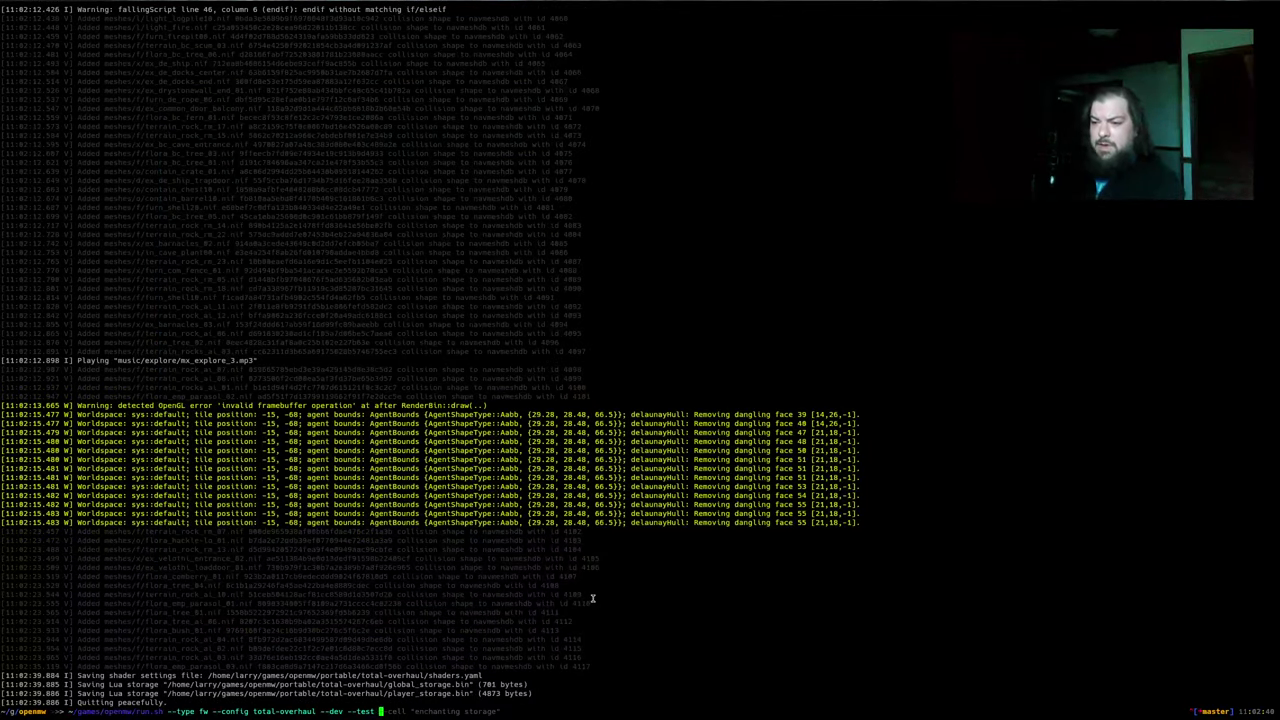
pyautogui.write('mangohud')
pyautogui.press('Return')
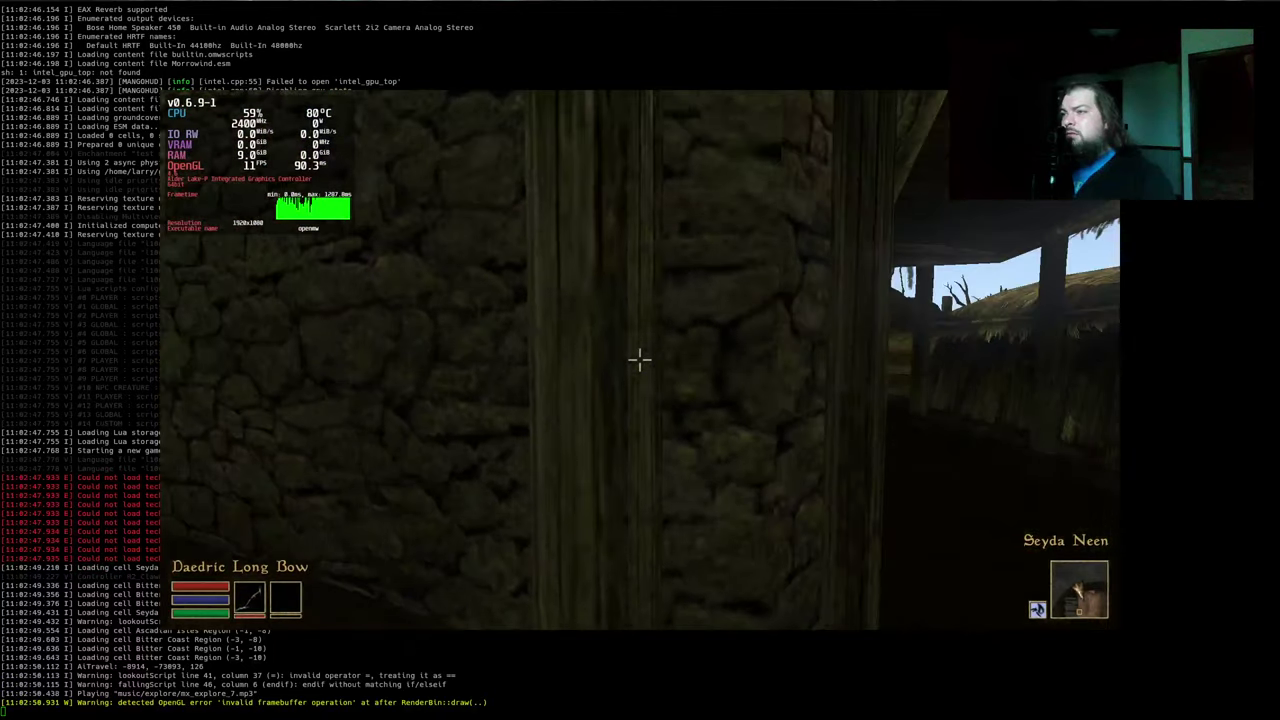
# Walk around Seyda Neen to check the frame rate in the performance overlay, and switch to third-person view
pyautogui.press('w')
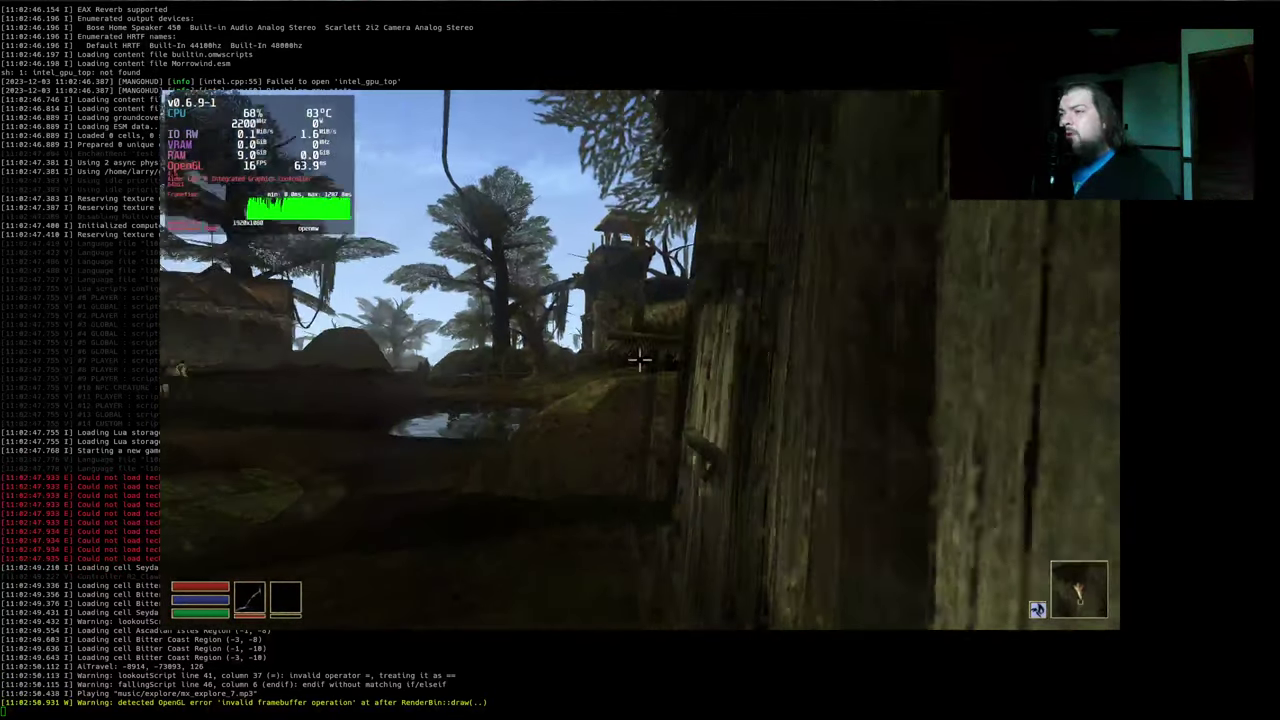
pyautogui.press('w')
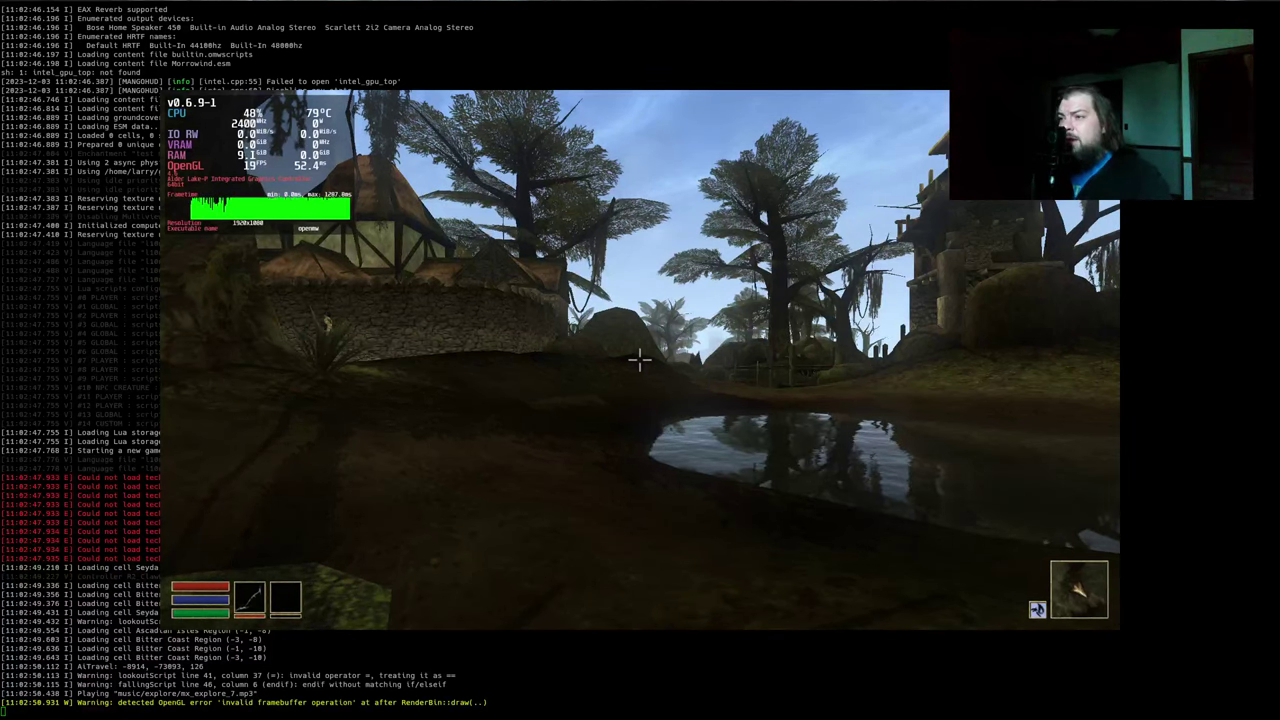
pyautogui.press('w')
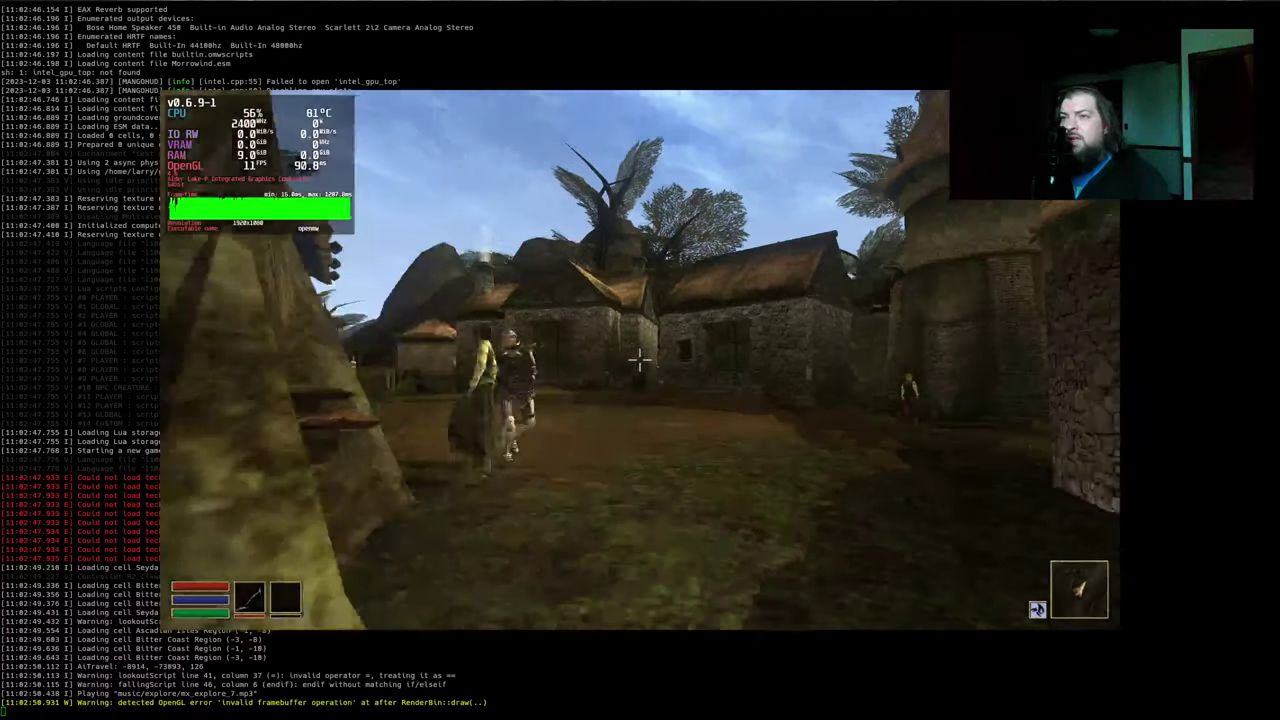
pyautogui.press('w')
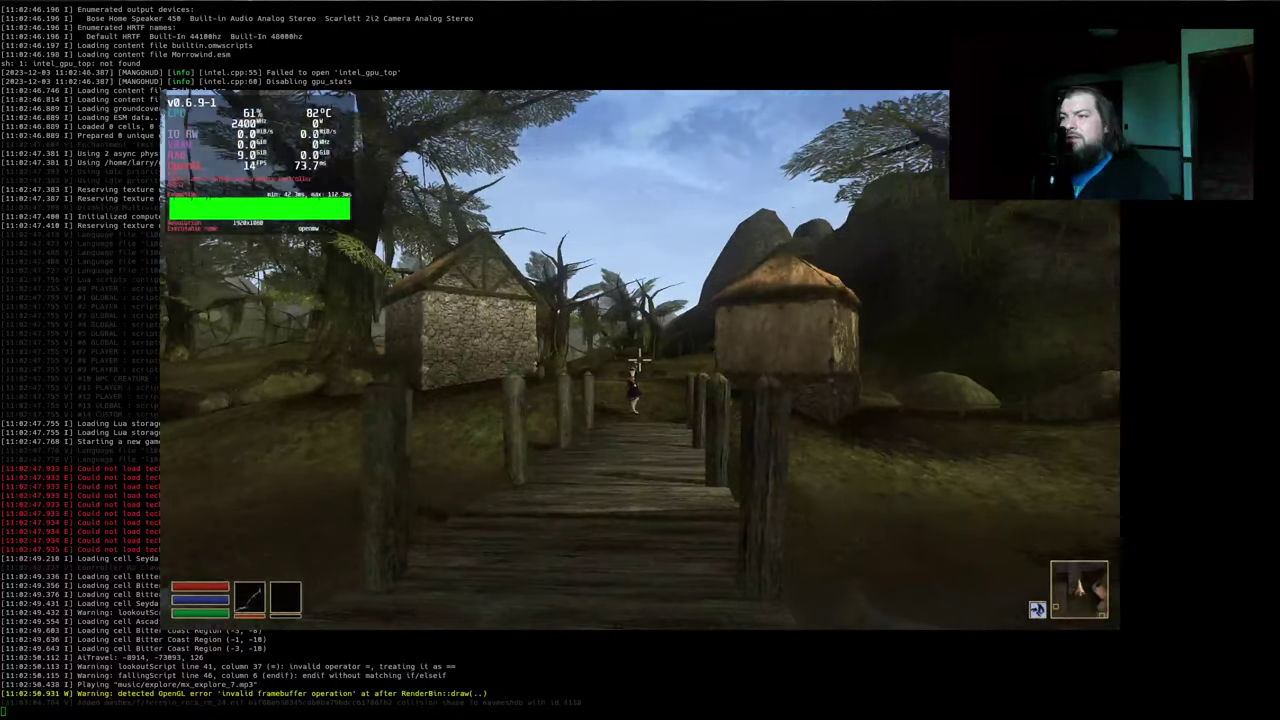
pyautogui.press('w')
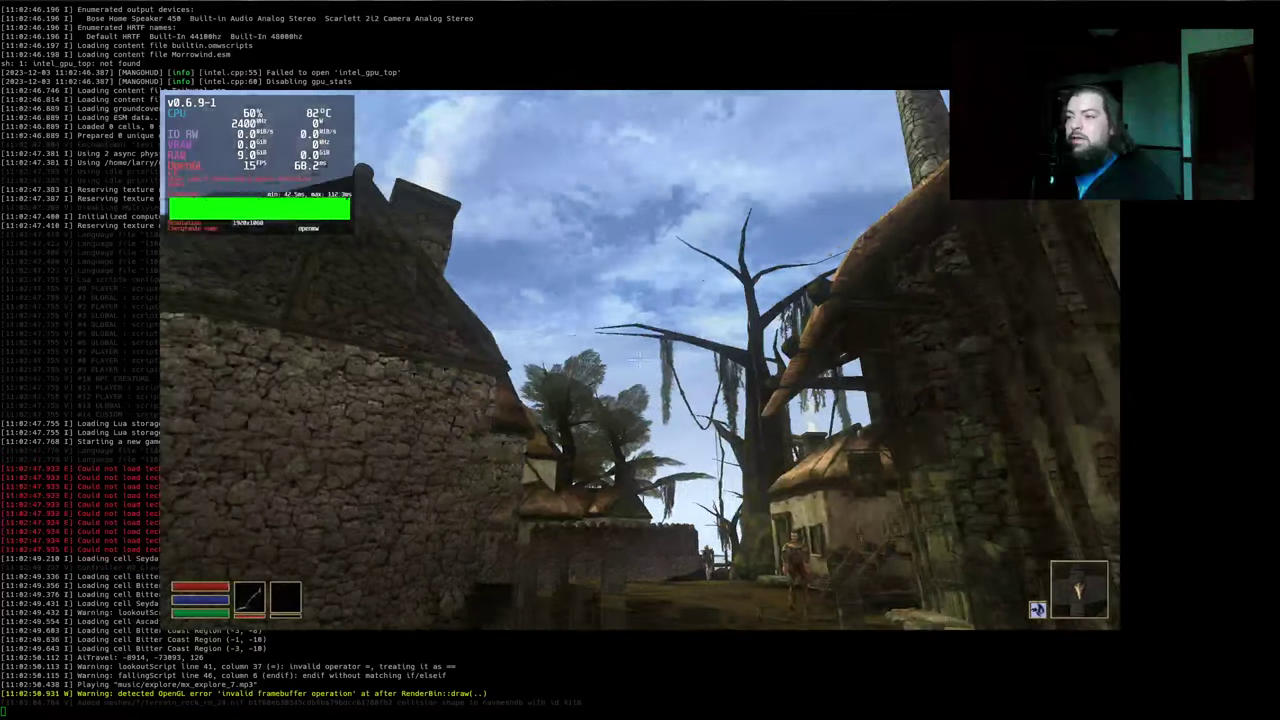
pyautogui.press('Tab')
# Hide the MangoHud overlay while the in-game Scripts options are open, and take a screenshot
pyautogui.press('Escape')
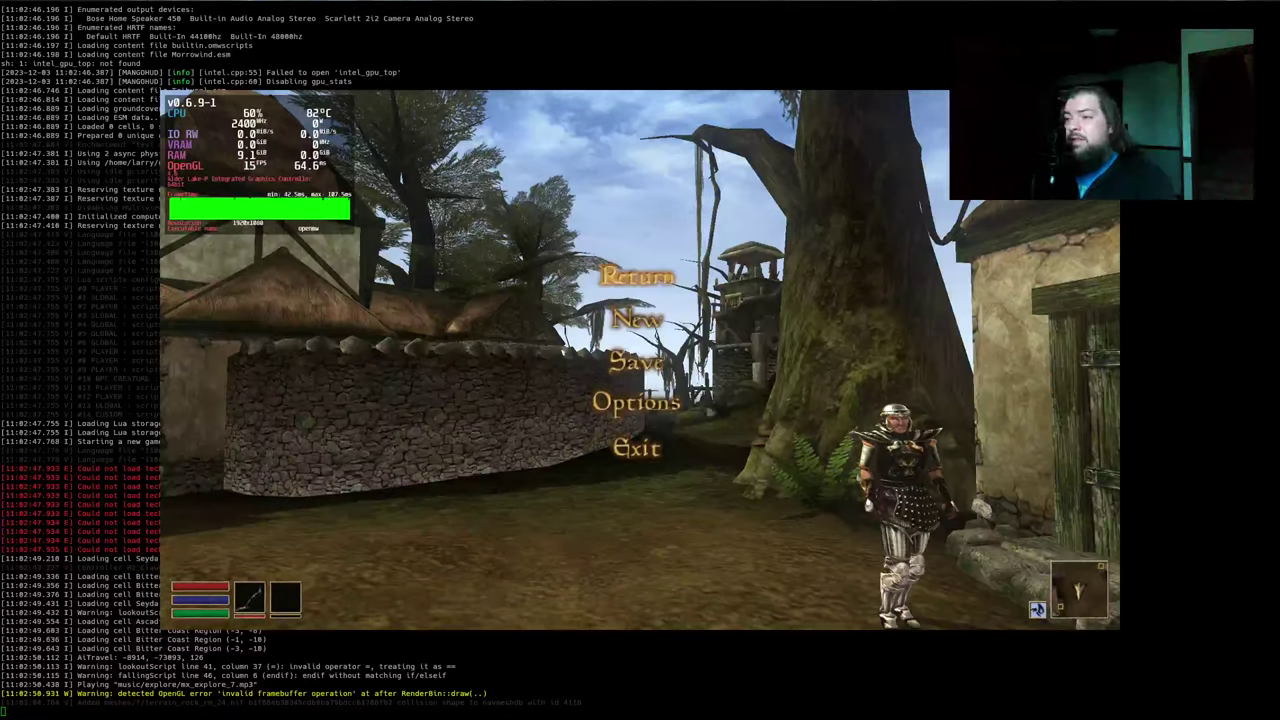
pyautogui.click(637, 401)
pyautogui.click(584, 187)
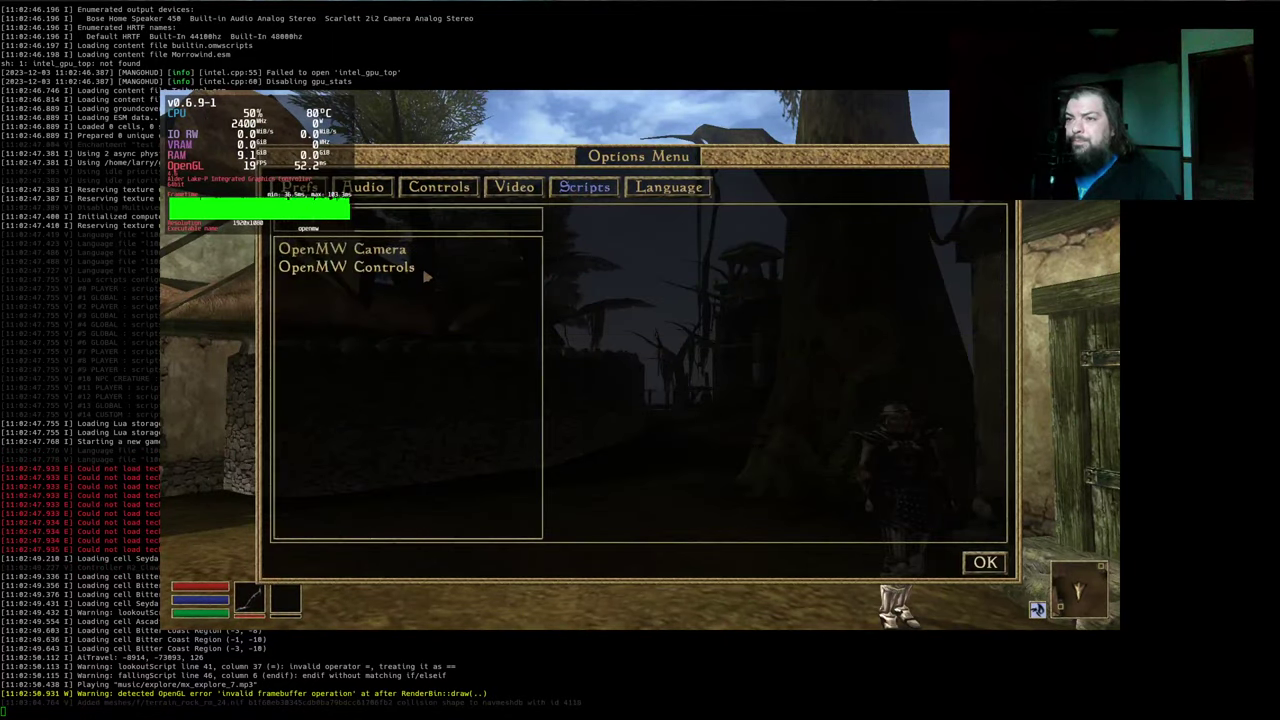
pyautogui.hotkey('shift', 'F12')
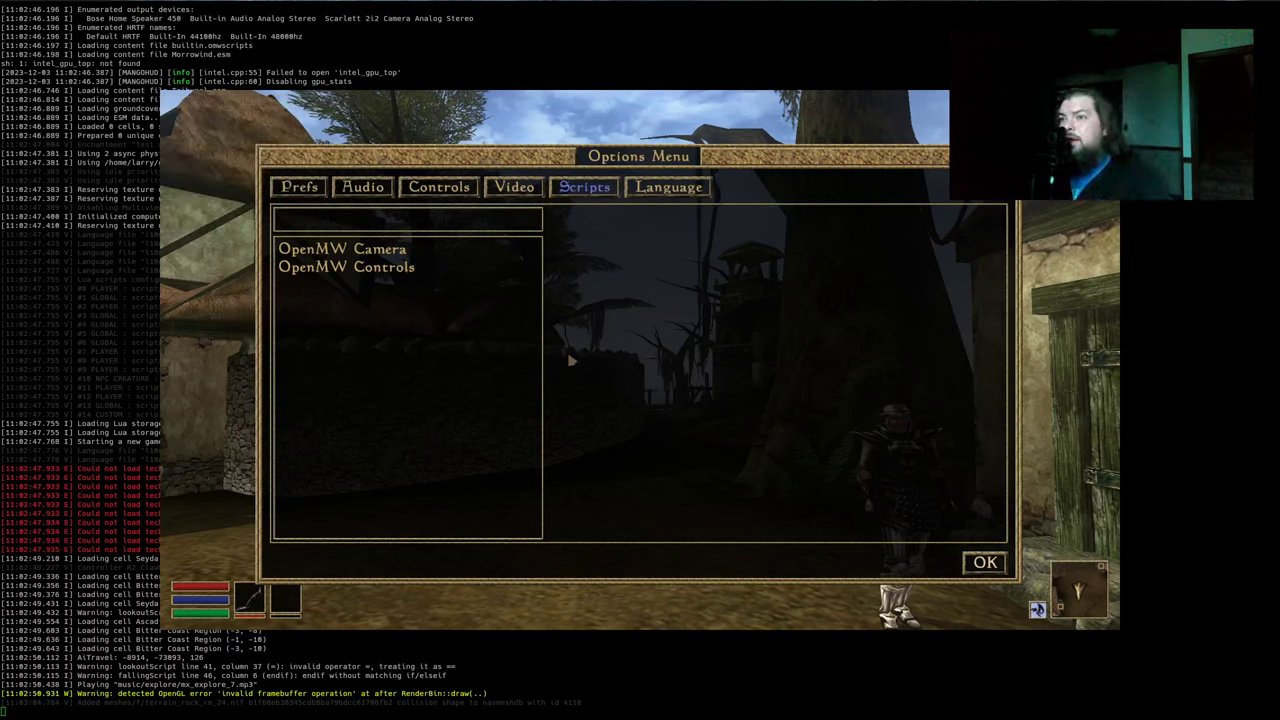
pyautogui.press('F12')
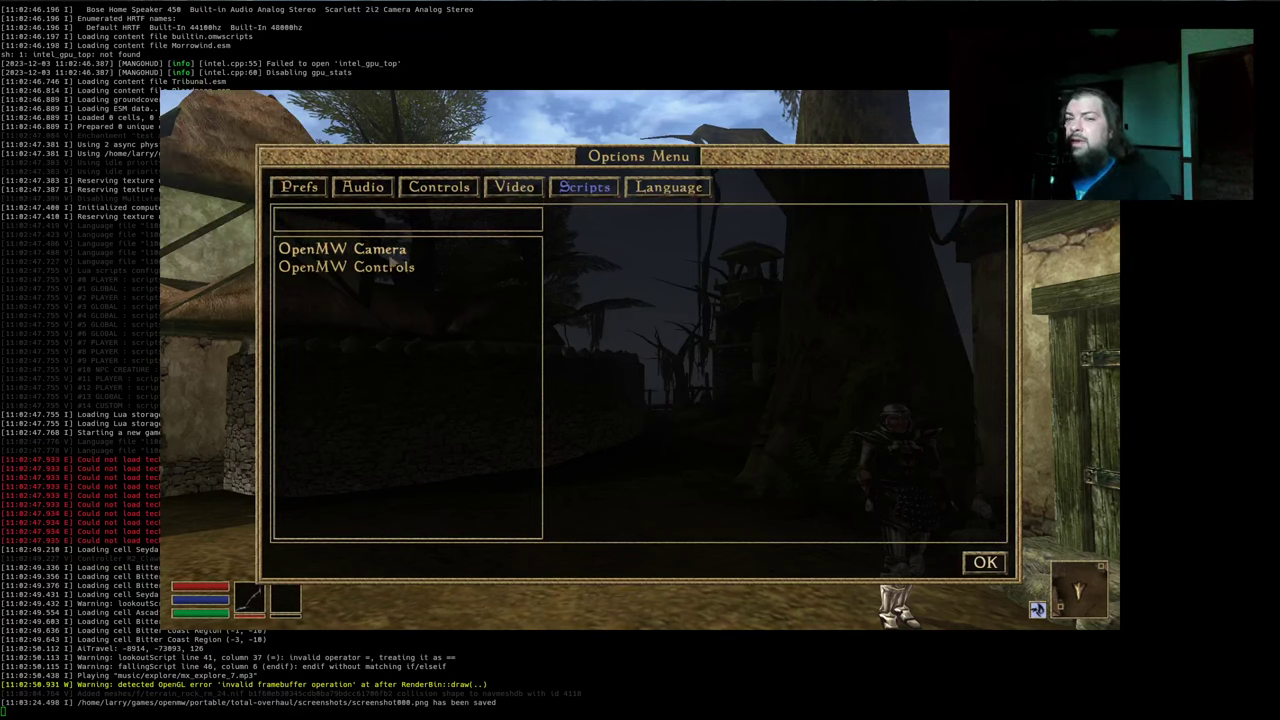
# Look over the OpenMW Camera and OpenMW Controls script settings, and quit the game
pyautogui.click(391, 255)
pyautogui.click(378, 270)
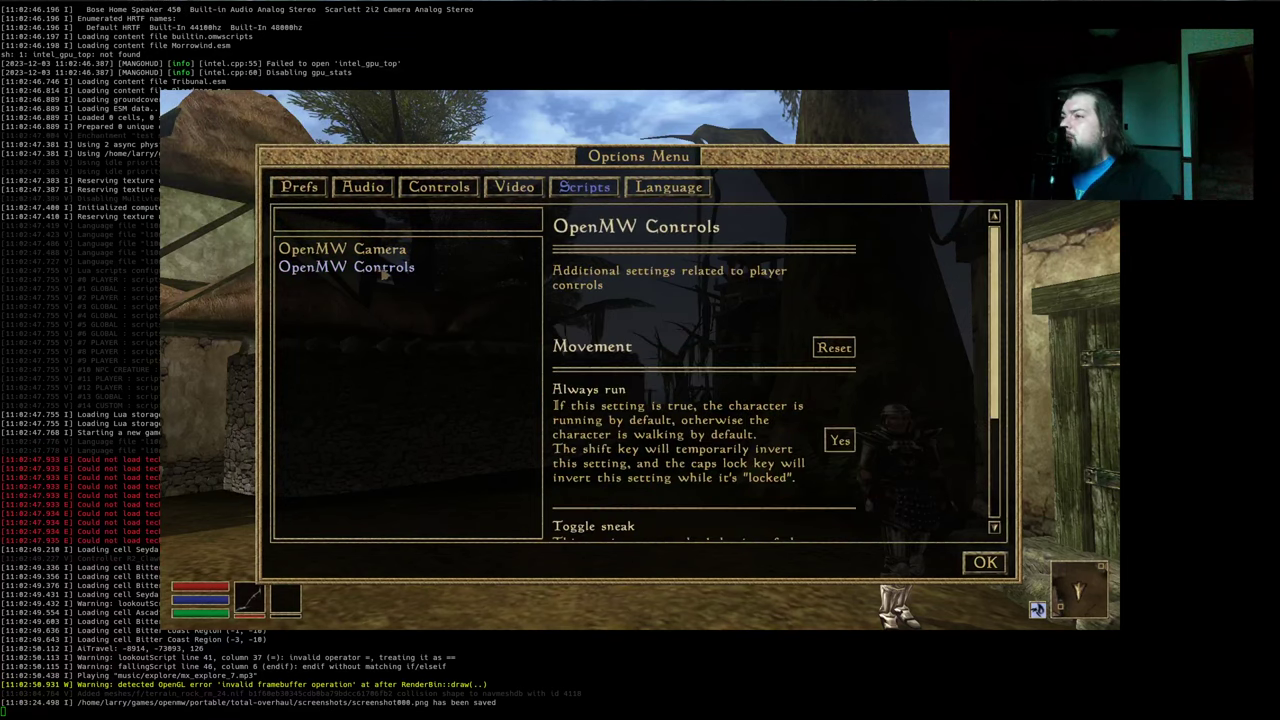
pyautogui.click(300, 187)
pyautogui.press('Escape')
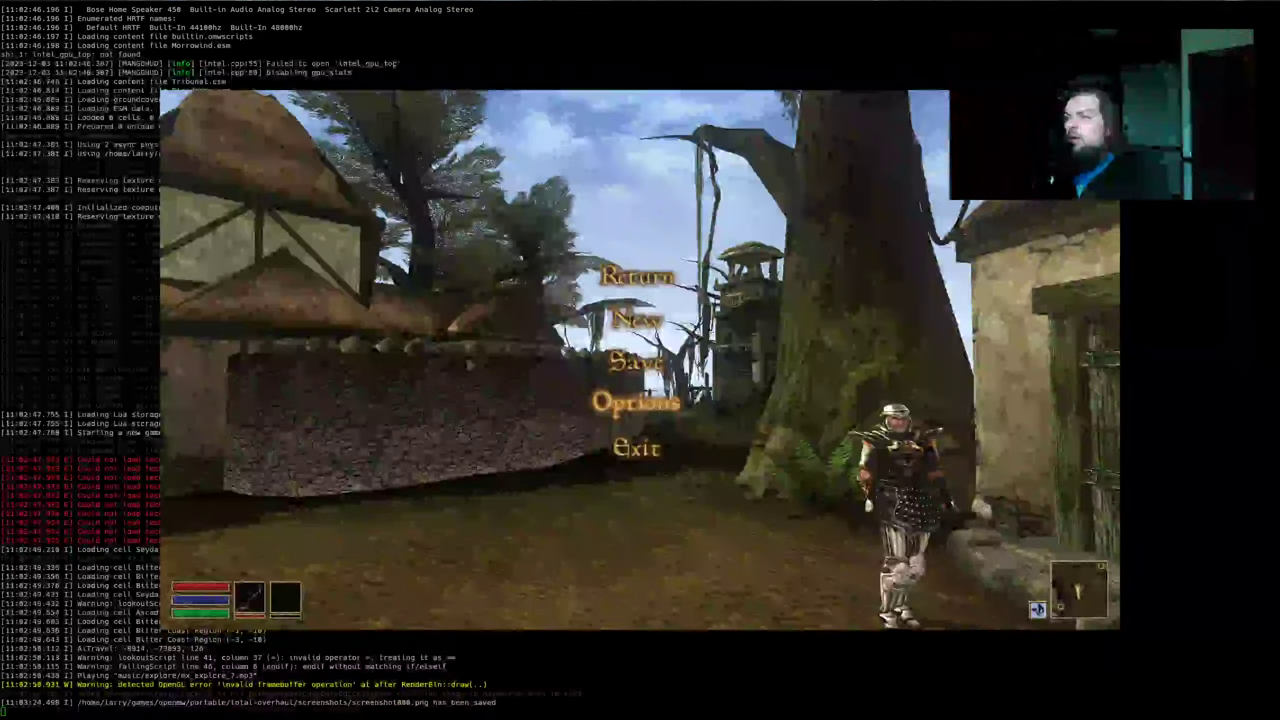
pyautogui.click(630, 455)
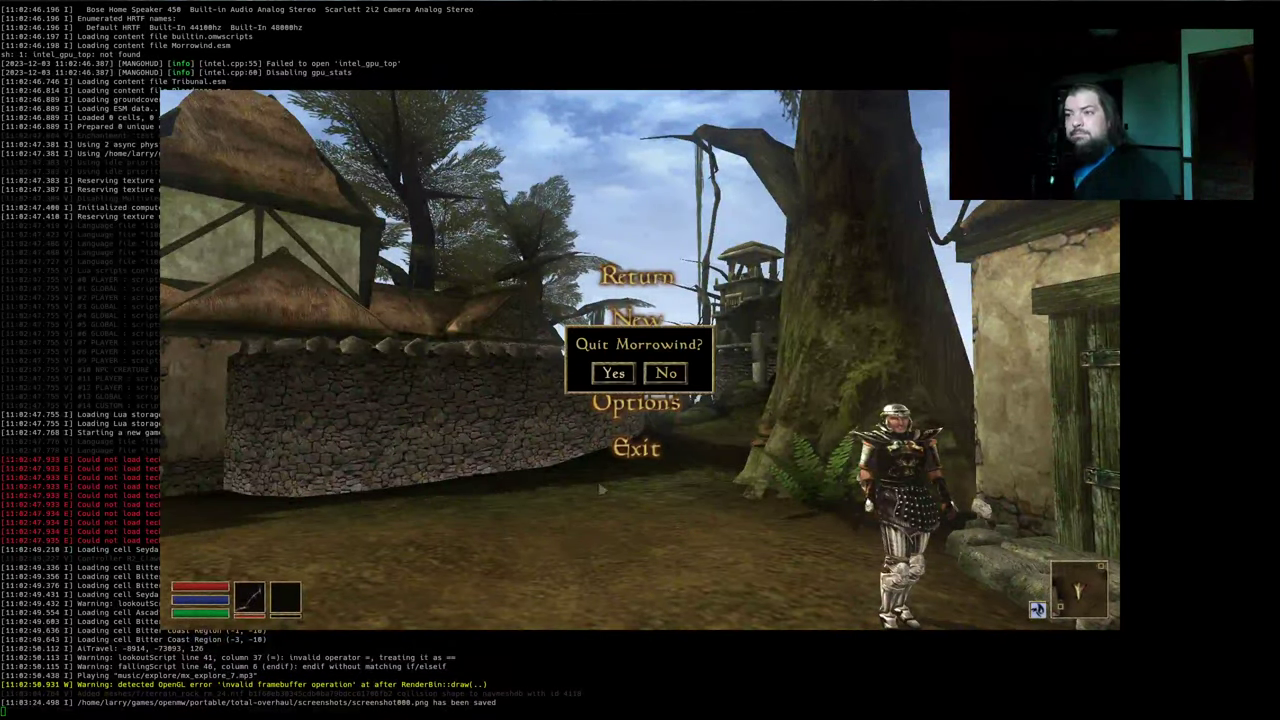
pyautogui.click(613, 372)
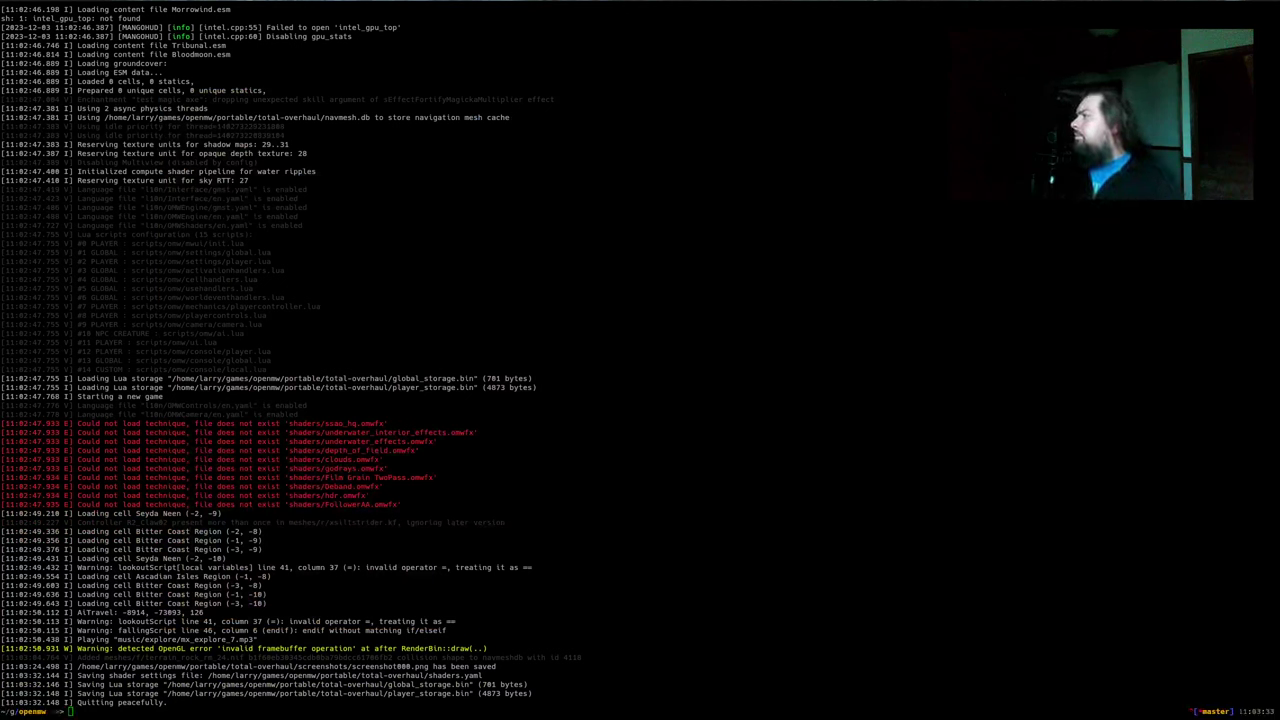
# Bring the Mods folder window and the browser's Patch for Purists page onto the screen over the terminal
pyautogui.moveTo(1279, 397); pyautogui.dragTo(420, 492)
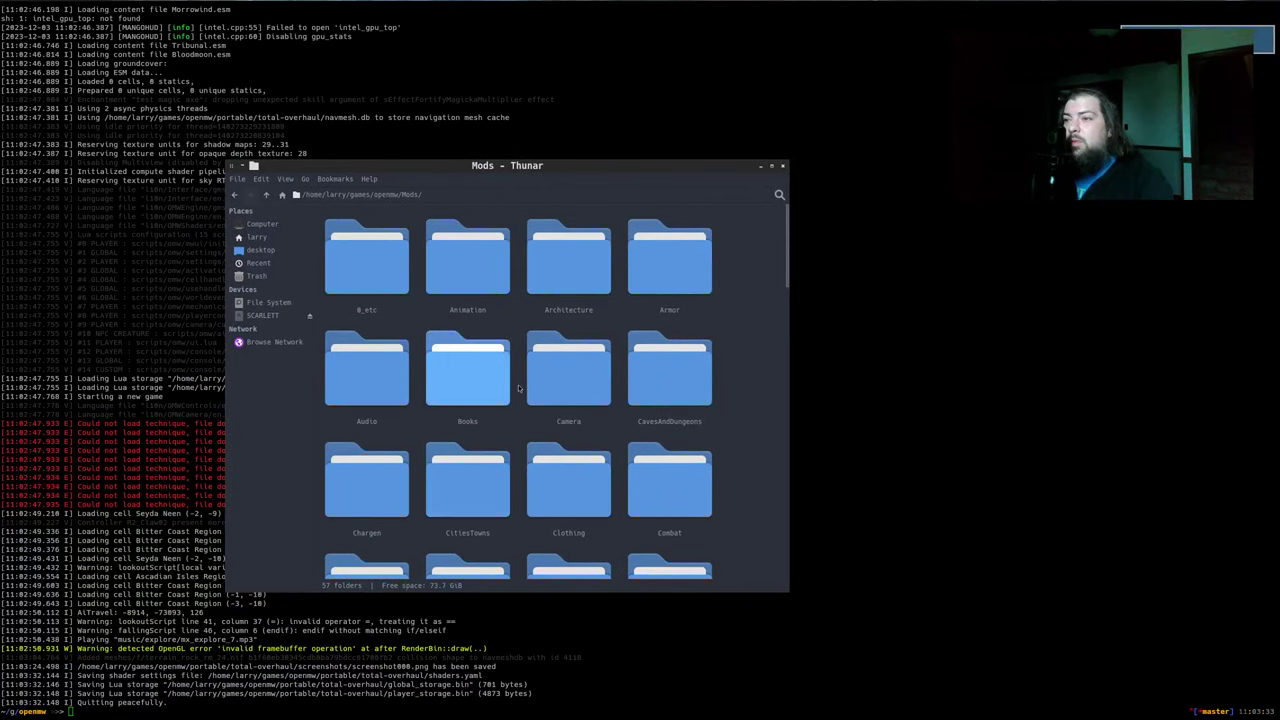
pyautogui.scroll(-2, 501, 374)
pyautogui.scroll(2, 501, 374)
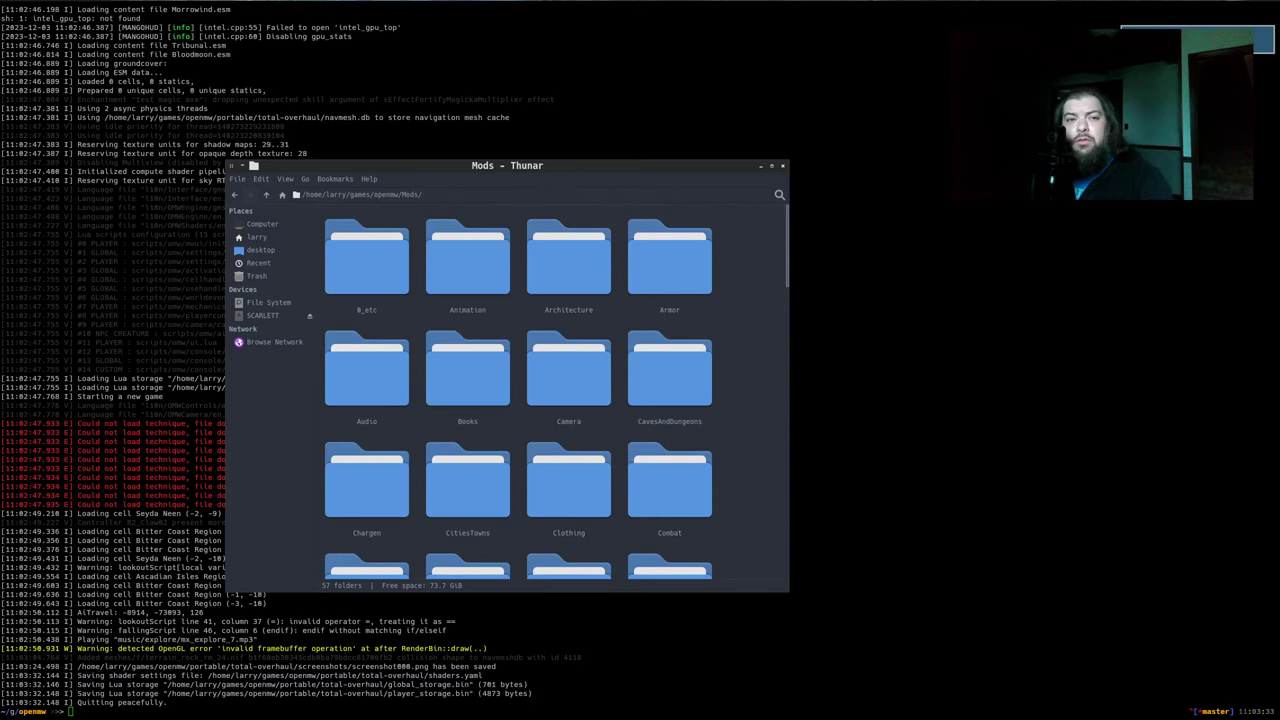
pyautogui.hotkey('alt', 'Tab')
pyautogui.click(318, 397)
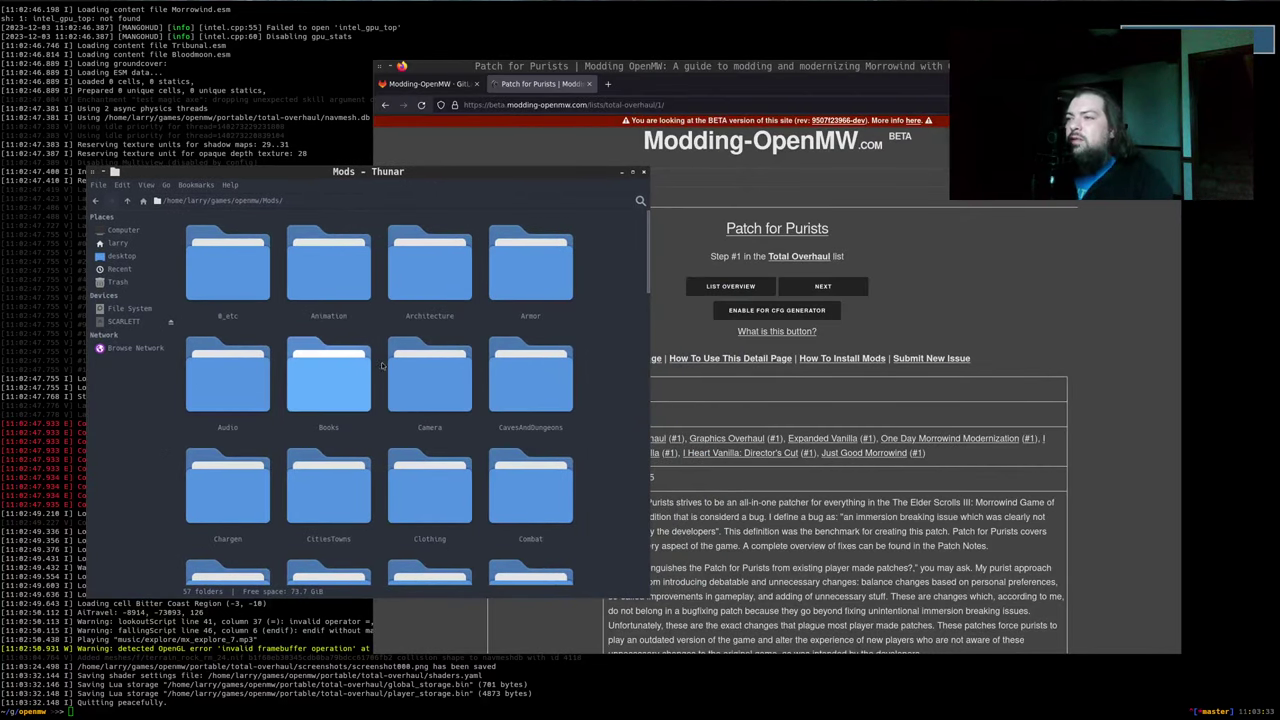
pyautogui.click(643, 273)
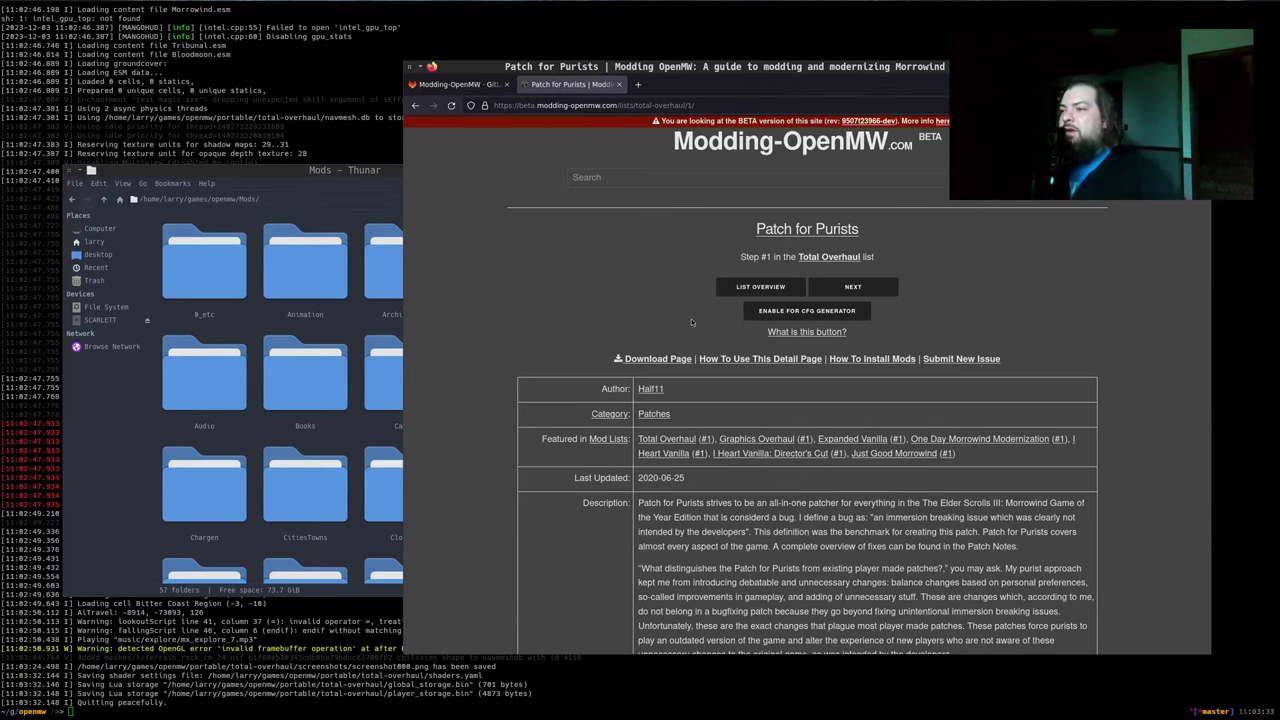
# Open the site's user settings from the foot of the Patch for Purists page and activate the base folder entry
pyautogui.scroll(-5, 588, 290)
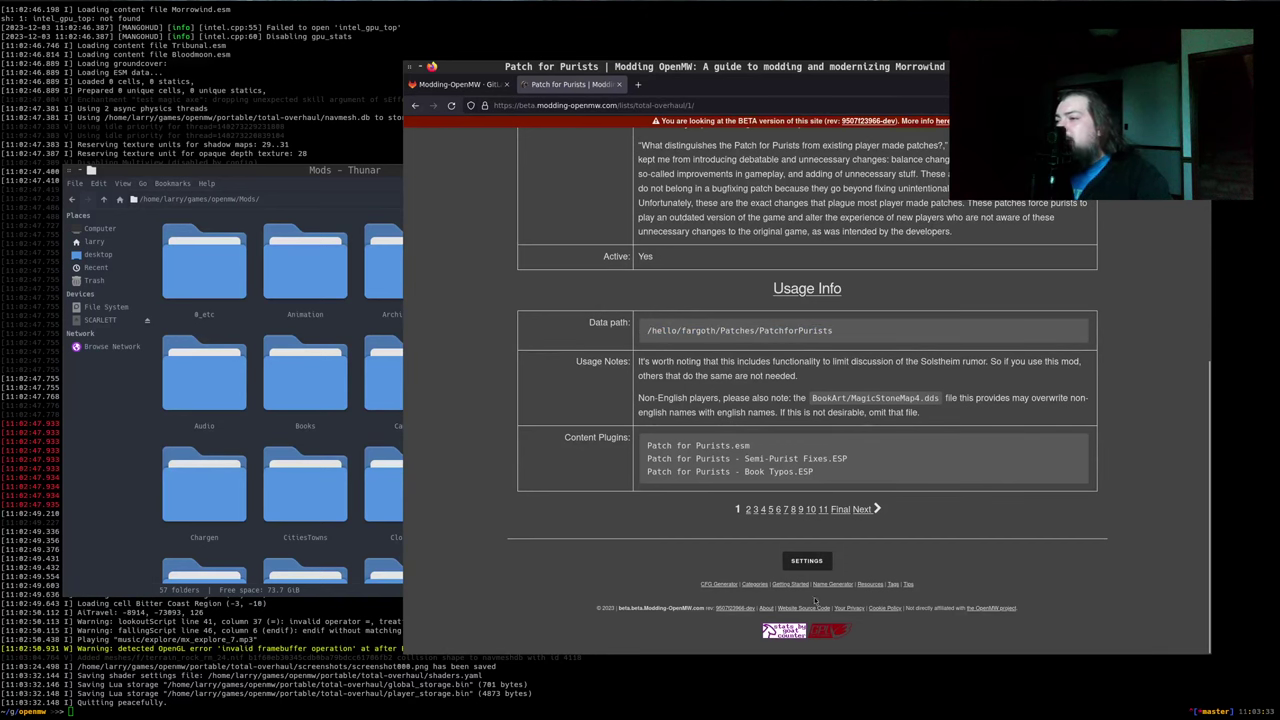
pyautogui.click(806, 561)
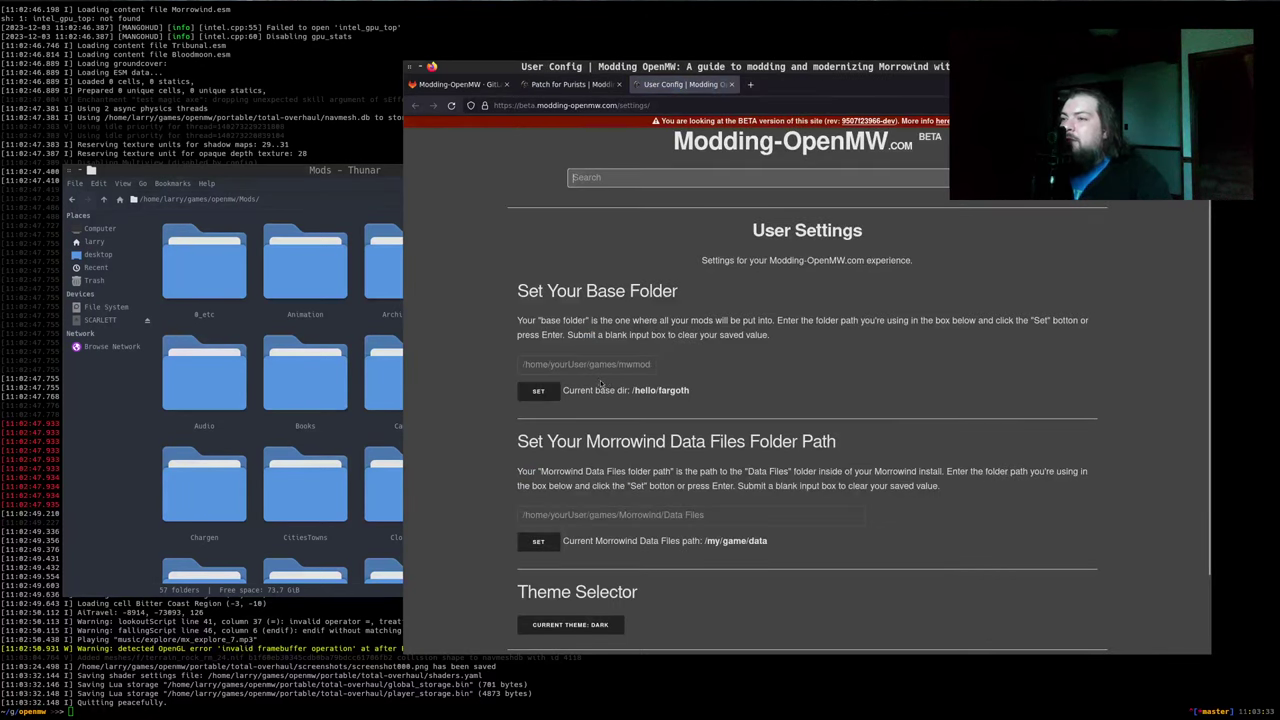
pyautogui.click(585, 364)
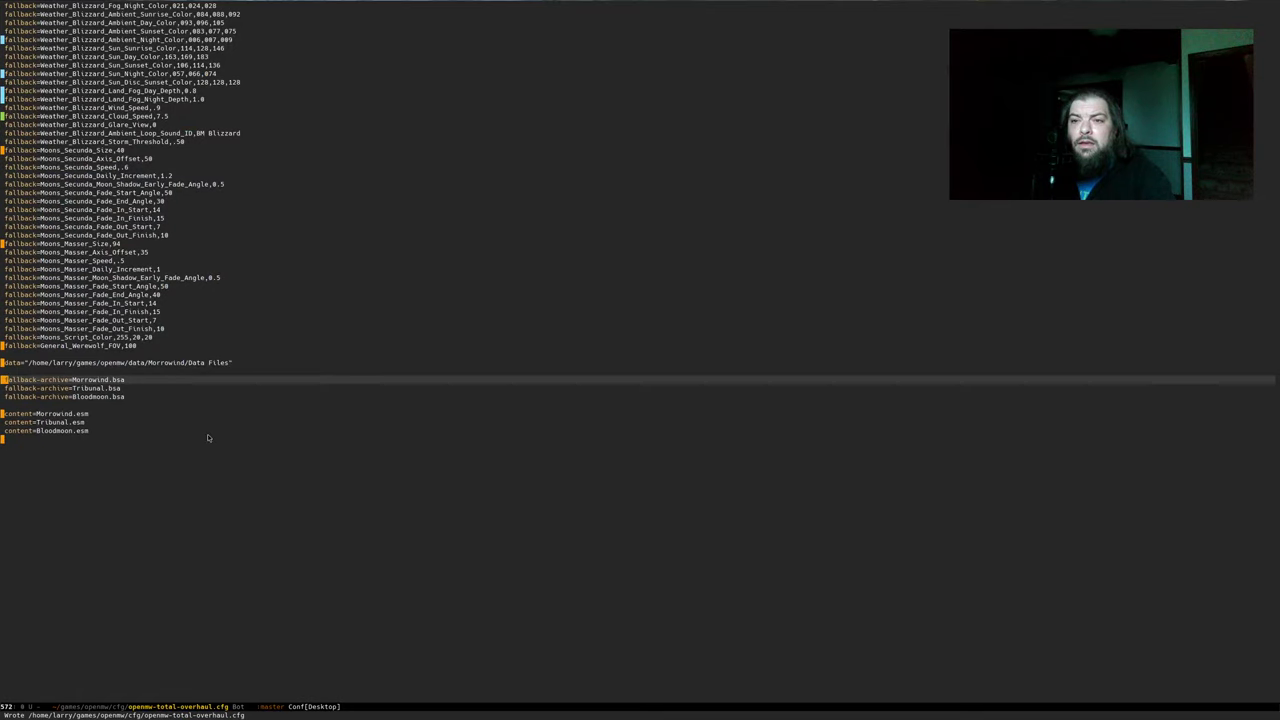
# In openmw-total-overhaul.cfg, copy the part of the data path from the home folder through games/openmw
pyautogui.hotkey('ctrl', 'p')
pyautogui.hotkey('ctrl', 'p')
pyautogui.hotkey('ctrl', 'f')
pyautogui.hotkey('alt', 'f')
pyautogui.hotkey('alt', 'f')
pyautogui.hotkey('ctrl', 'b')
pyautogui.hotkey('alt', 'b')
pyautogui.hotkey('ctrl', 'b')
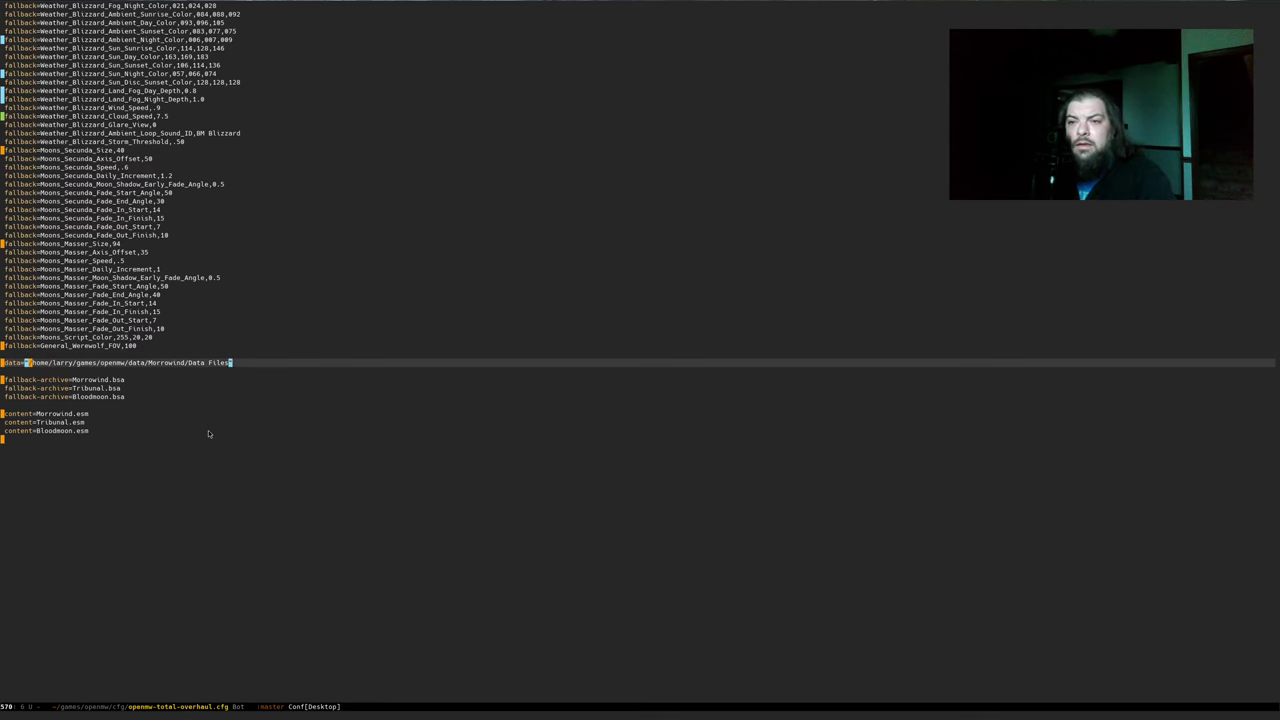
pyautogui.hotkey('ctrl', 'space')
pyautogui.hotkey('alt', 'f')
pyautogui.hotkey('alt', 'f')
pyautogui.hotkey('alt', 'f')
pyautogui.hotkey('alt', 'f')
pyautogui.hotkey('alt', 'w')
# Back in the browser, set the site's base folder to the copied openmw path with /Mods appended
pyautogui.hotkey('alt', 'Tab')
pyautogui.write('/home/larry/games/openmw')
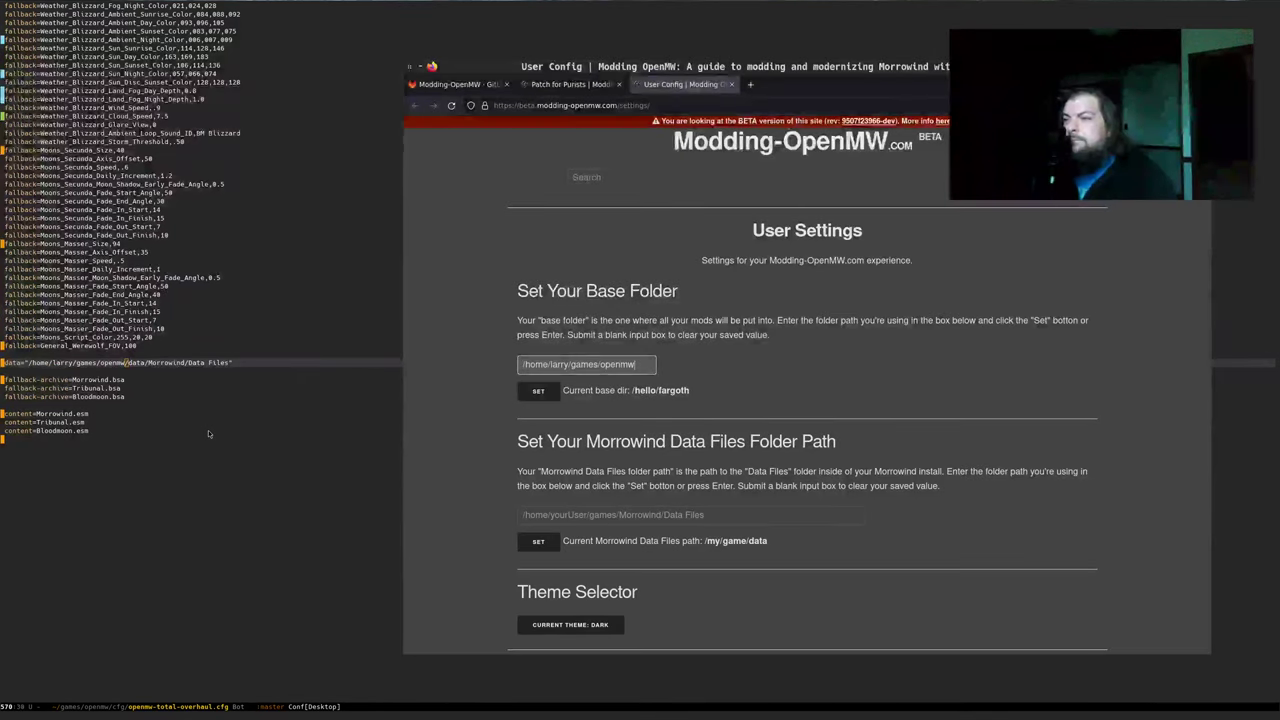
pyautogui.write('/Mods')
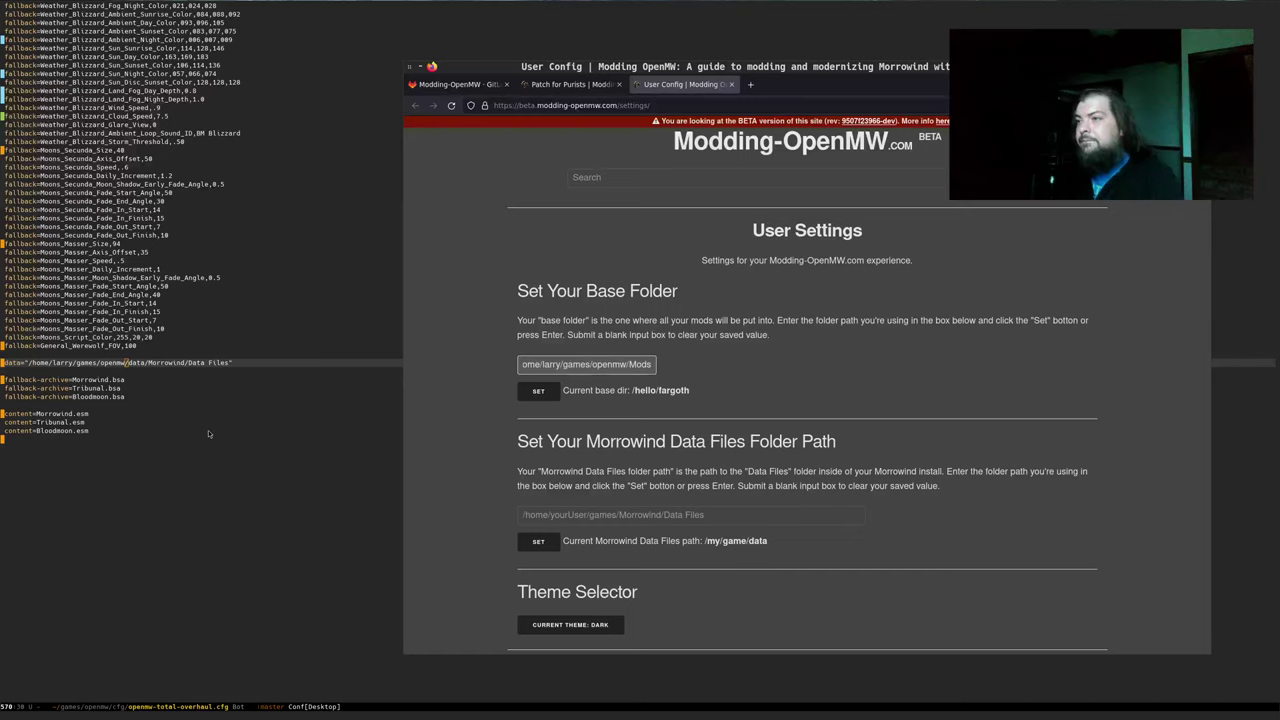
pyautogui.press('Return')
# Return to openmw-total-overhaul.cfg and copy the full Morrowind Data Files path from the data line, without its quotes
pyautogui.hotkey('alt', 'Tab')
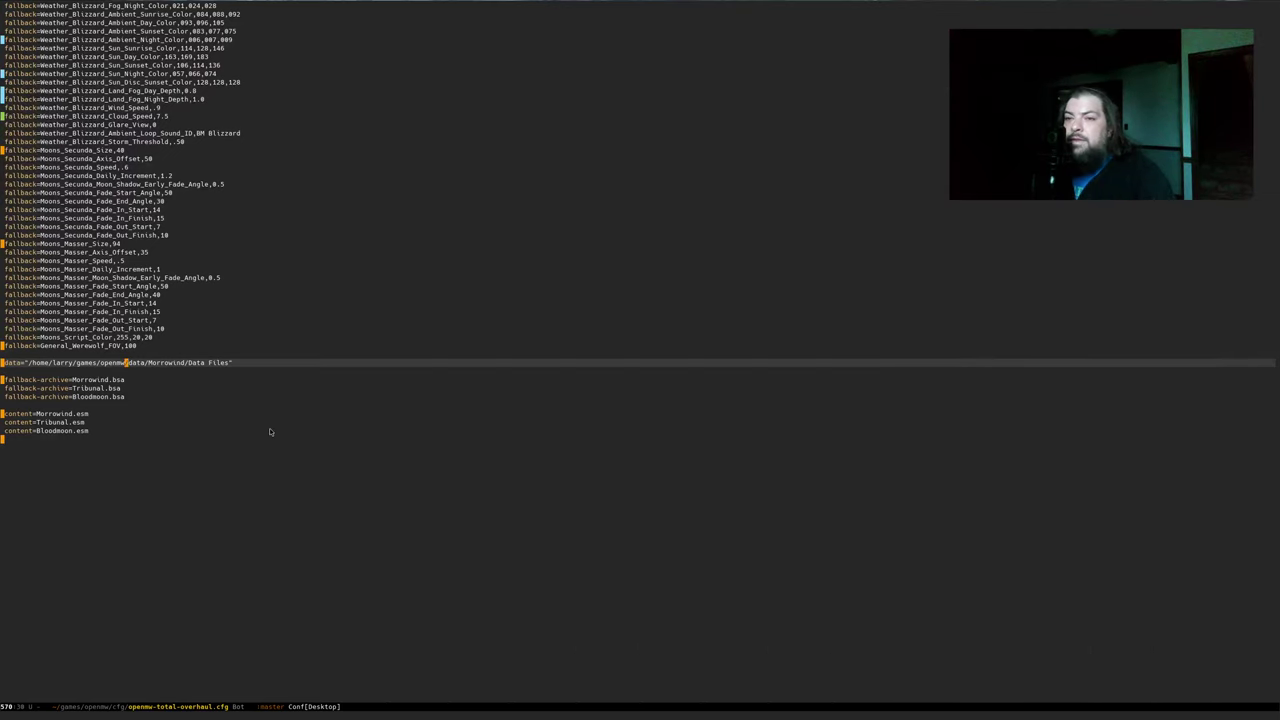
pyautogui.press('b')
pyautogui.press('b')
pyautogui.press('b')
pyautogui.press('b')
pyautogui.press('b')
pyautogui.press('b')
pyautogui.press('b')
pyautogui.press('b')
pyautogui.press('v')
pyautogui.press('$')
pyautogui.hotkey('ctrl', 'c')
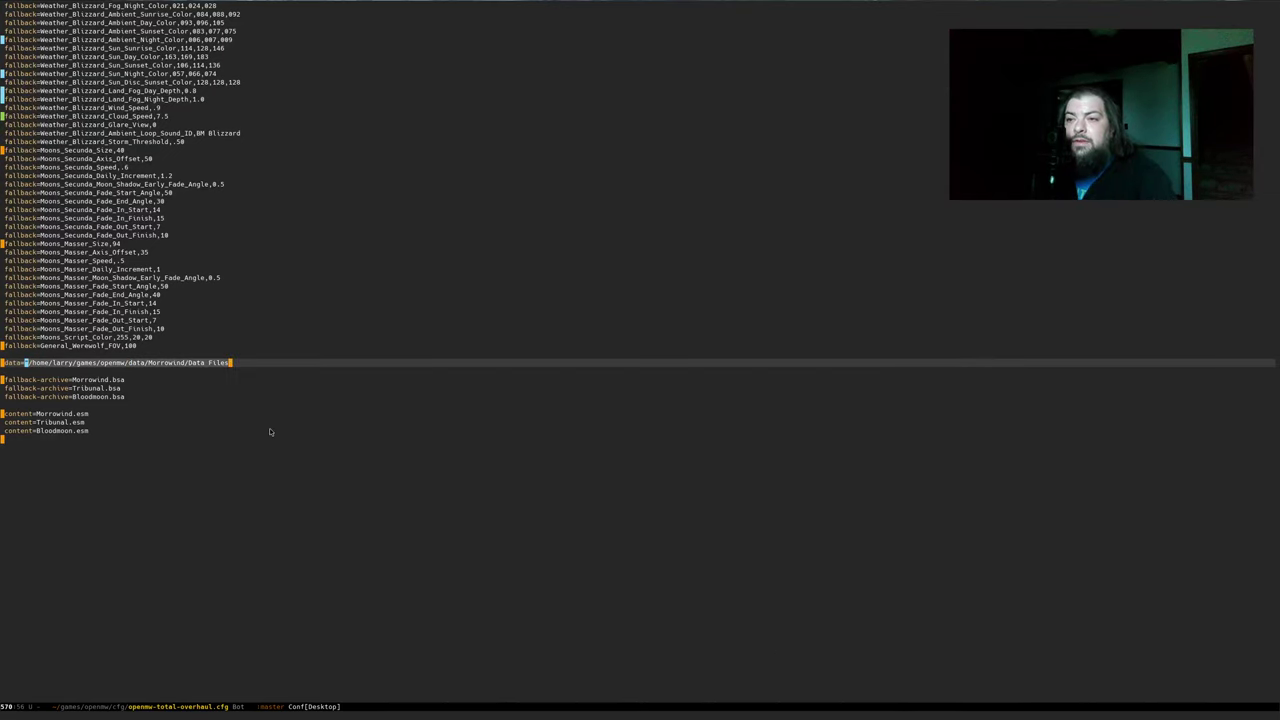
pyautogui.press('y')
# Set the site's Morrowind Data Files folder path to the copied path in the browser's user settings
pyautogui.hotkey('alt', 'Tab')
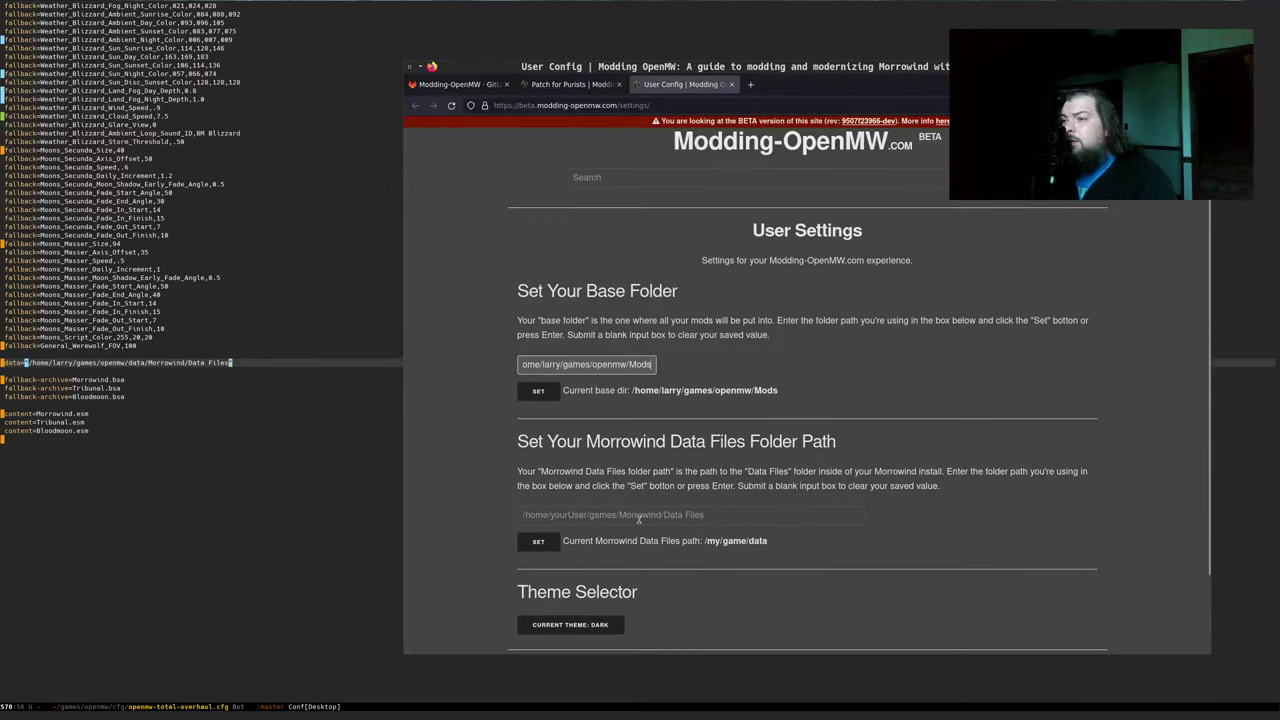
pyautogui.click(768, 516)
pyautogui.hotkey('ctrl', 'v')
pyautogui.click(534, 539)
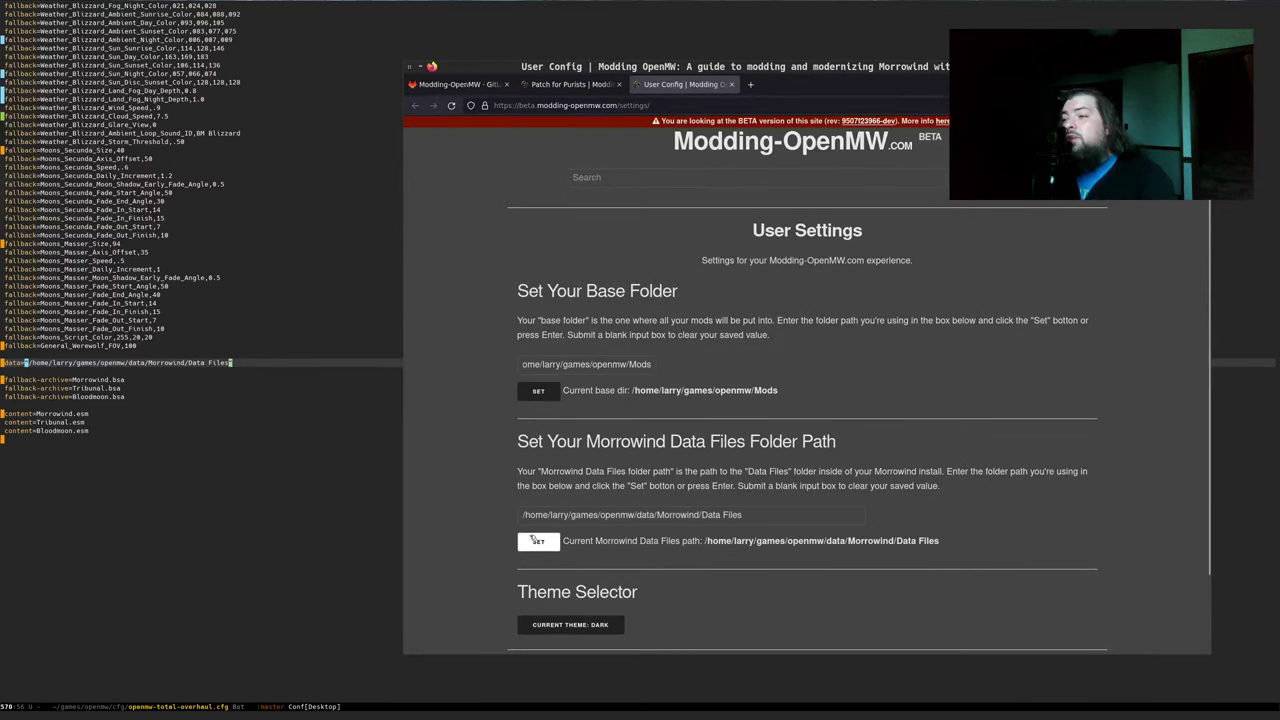
pyautogui.click(280, 408)
pyautogui.moveTo(160, 436); pyautogui.dragTo(76, 354)
pyautogui.click(160, 543)
# Close the site's user settings page and reload the Patch for Purists page
pyautogui.hotkey('alt', 'Tab')
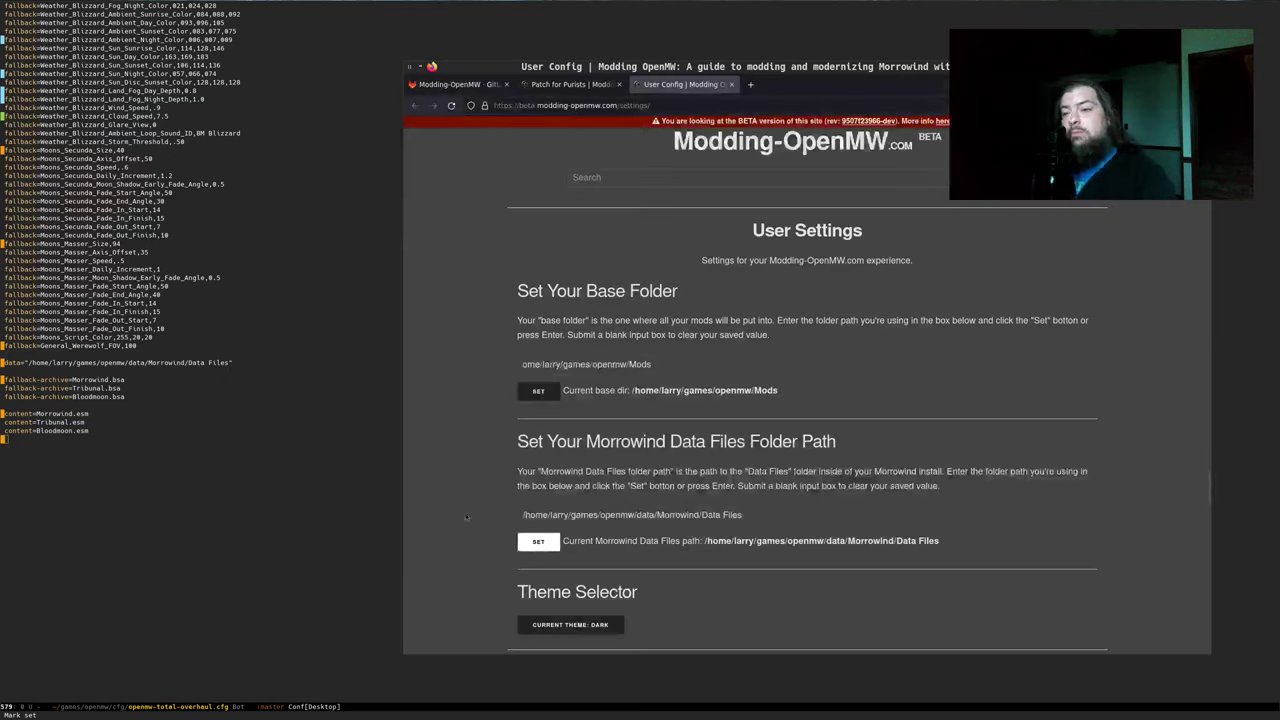
pyautogui.hotkey('ctrl', 'w')
pyautogui.hotkey('ctrl', 'r')
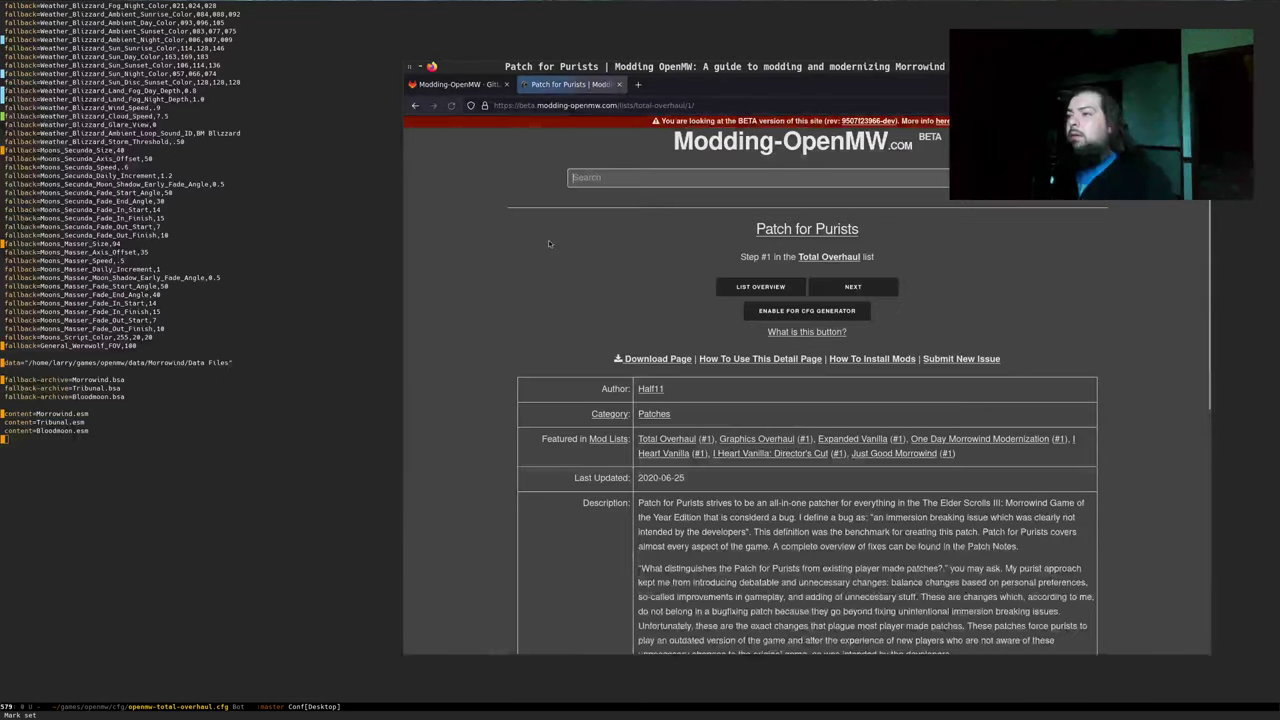
# Check the data path in the Usage Info of Patch for Purists, down to its Mods base folder
pyautogui.scroll(-10, 556, 381)
pyautogui.moveTo(672, 355); pyautogui.dragTo(906, 355)
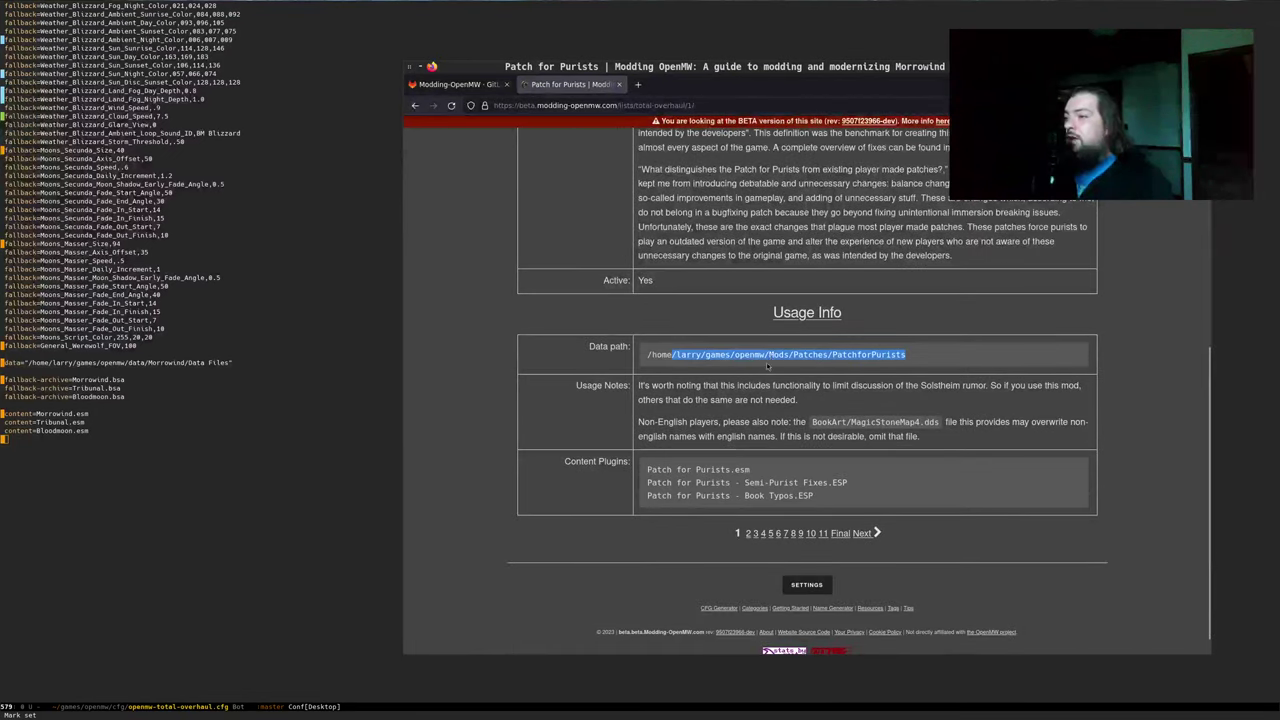
pyautogui.click(773, 355)
pyautogui.moveTo(647, 355); pyautogui.dragTo(795, 355)
pyautogui.click(804, 356)
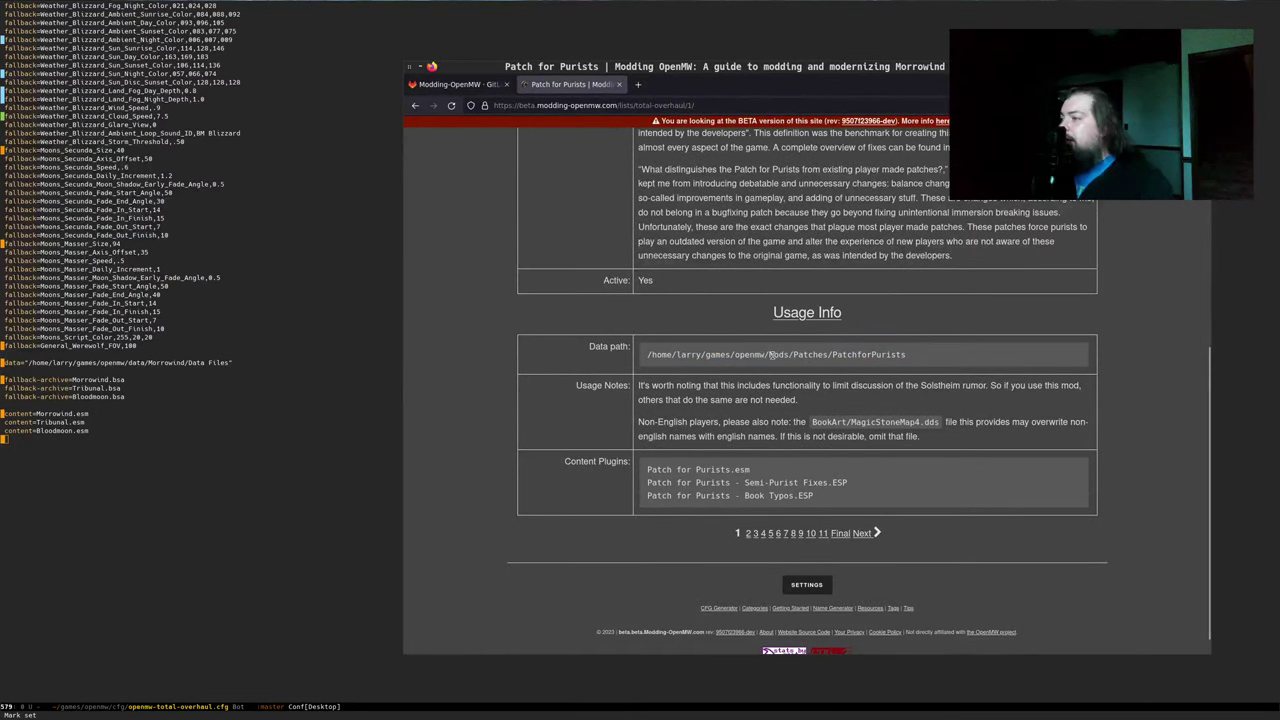
# Rearrange the windows so the Mods folder overlaps beside the Patch for Purists usage info
pyautogui.moveTo(617, 386); pyautogui.dragTo(248, 408)
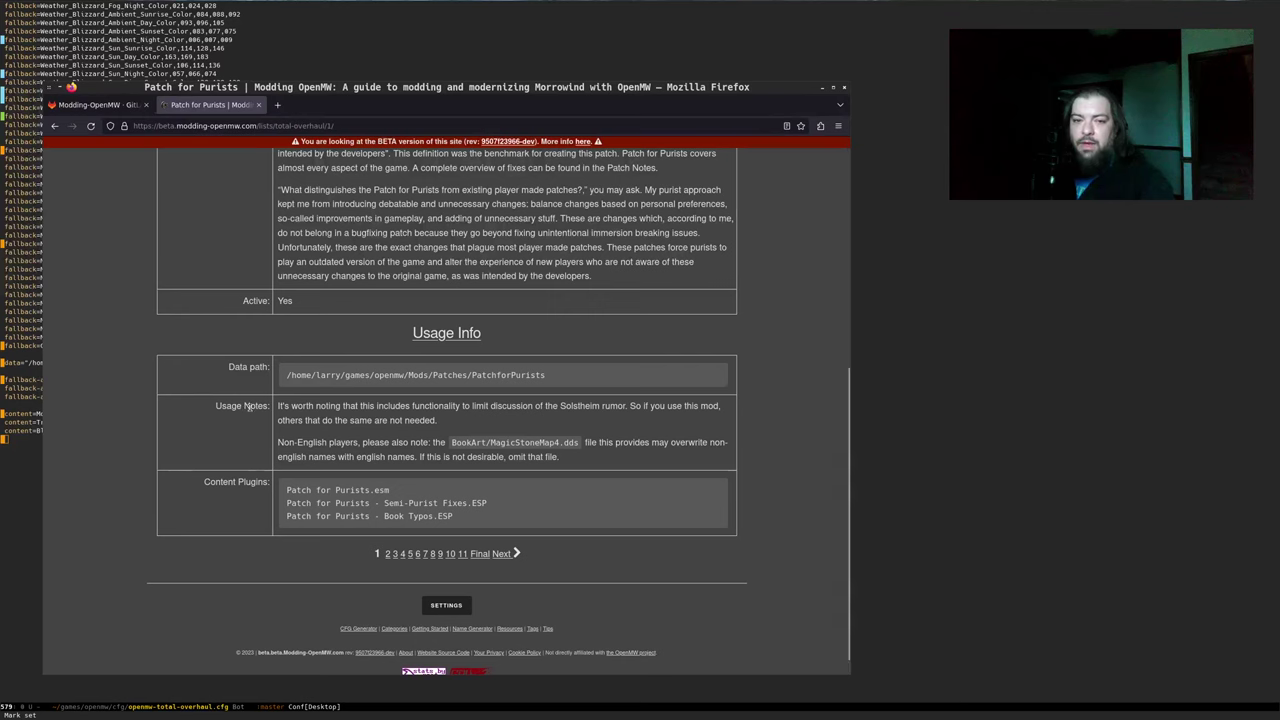
pyautogui.hotkey('alt', 'Tab')
pyautogui.moveTo(480, 380); pyautogui.dragTo(1025, 446)
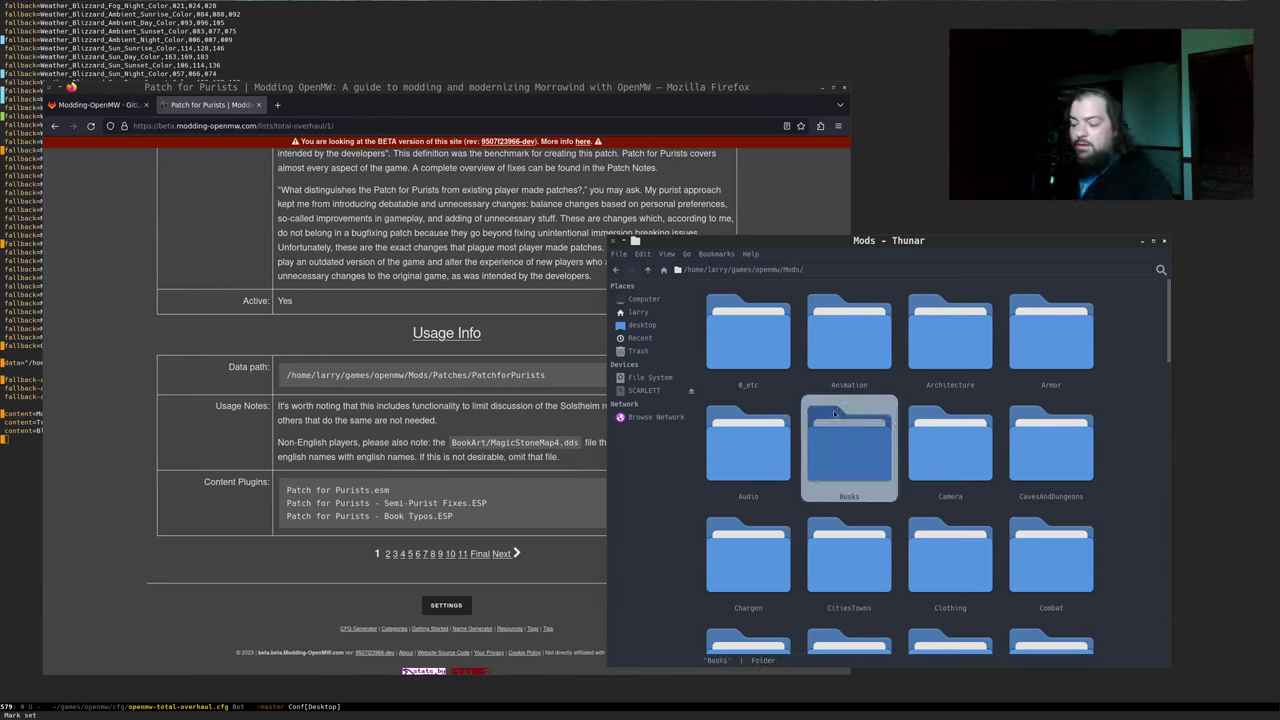
# Open the PatchForPurists folder inside the Patches folder of Mods
pyautogui.write('pat')
pyautogui.press('Return')
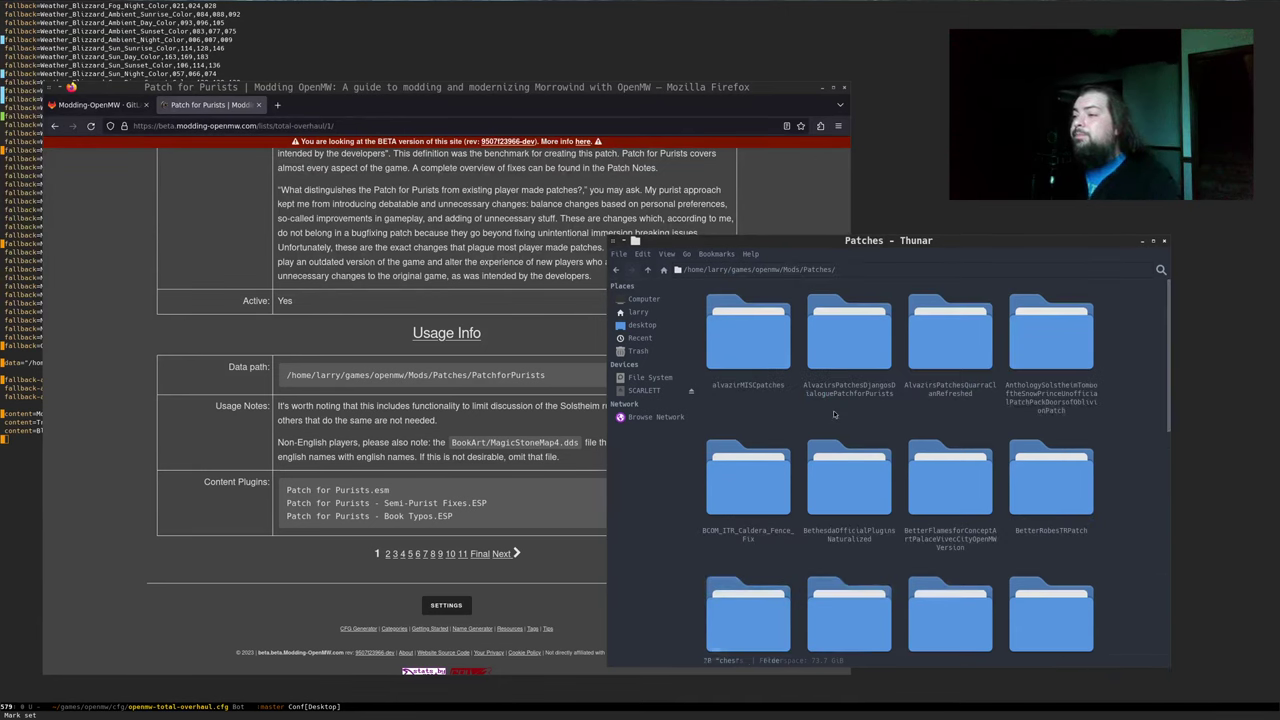
pyautogui.write('patch')
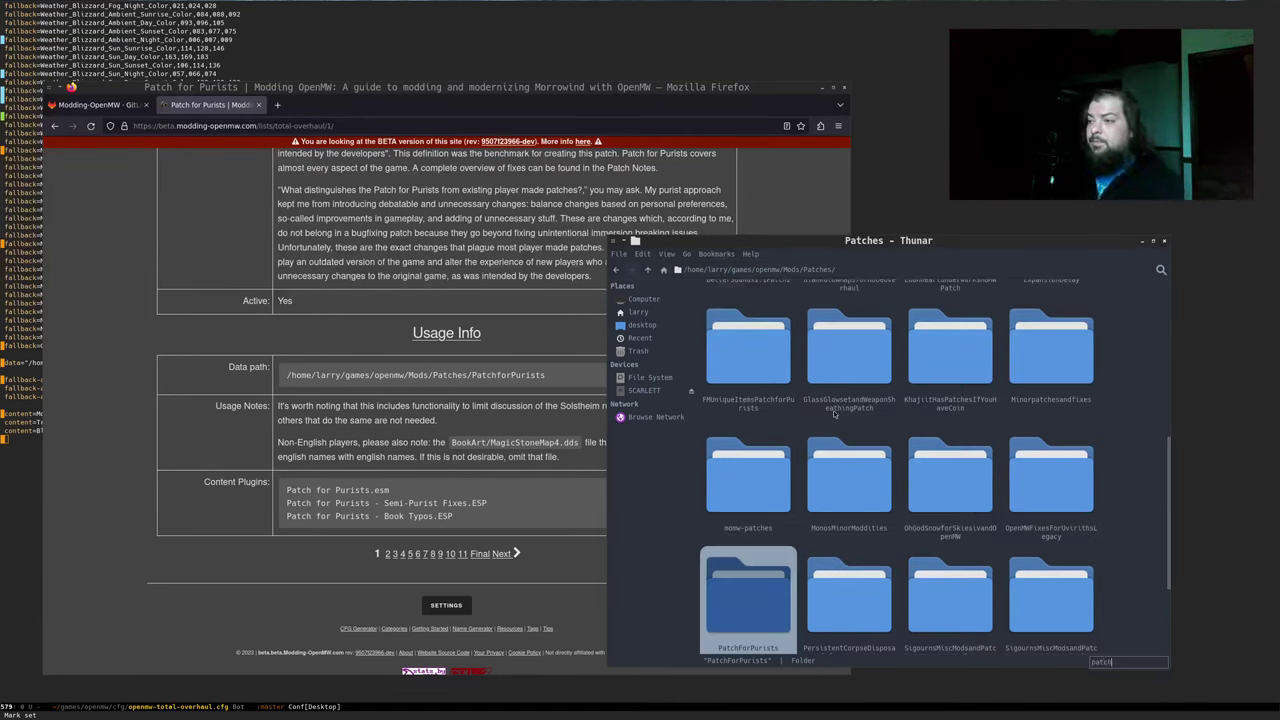
pyautogui.press('Return')
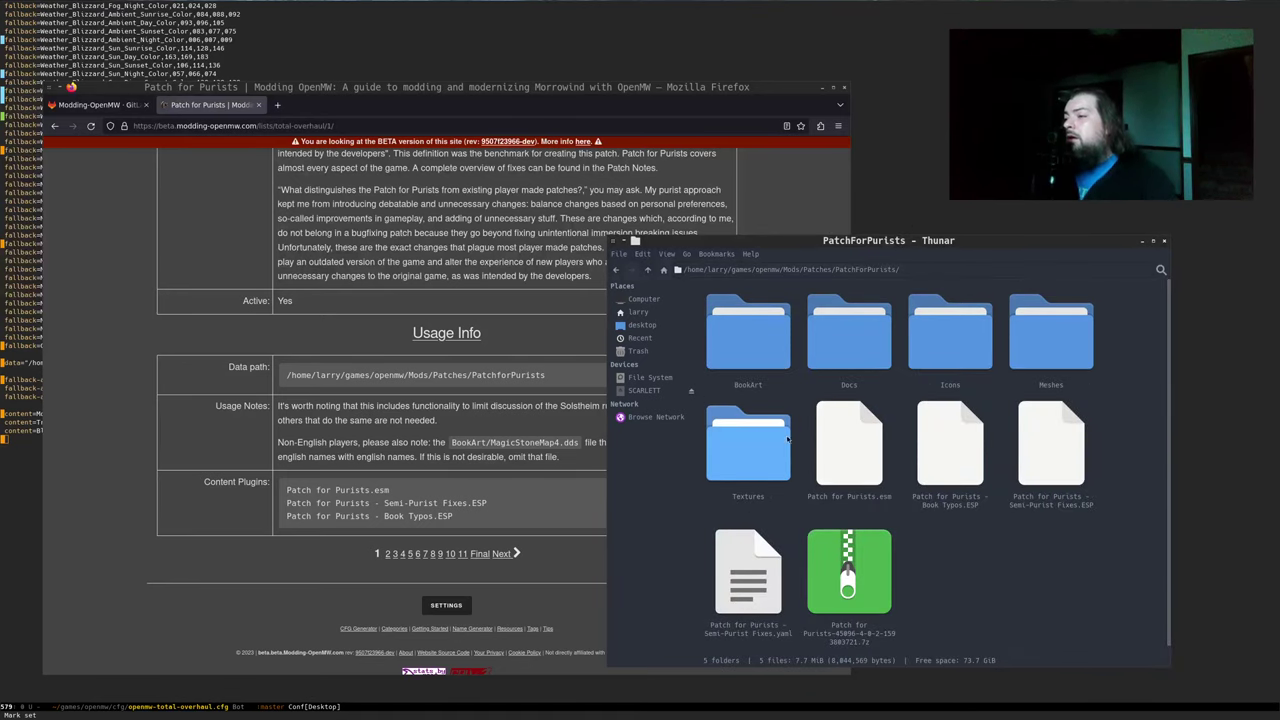
# Delete all extracted folders and files from PatchForPurists, keeping only the Patch for Purists 7z archive
pyautogui.click(750, 570)
pyautogui.keyDown('shift'); pyautogui.click(754, 337); pyautogui.keyUp('shift')
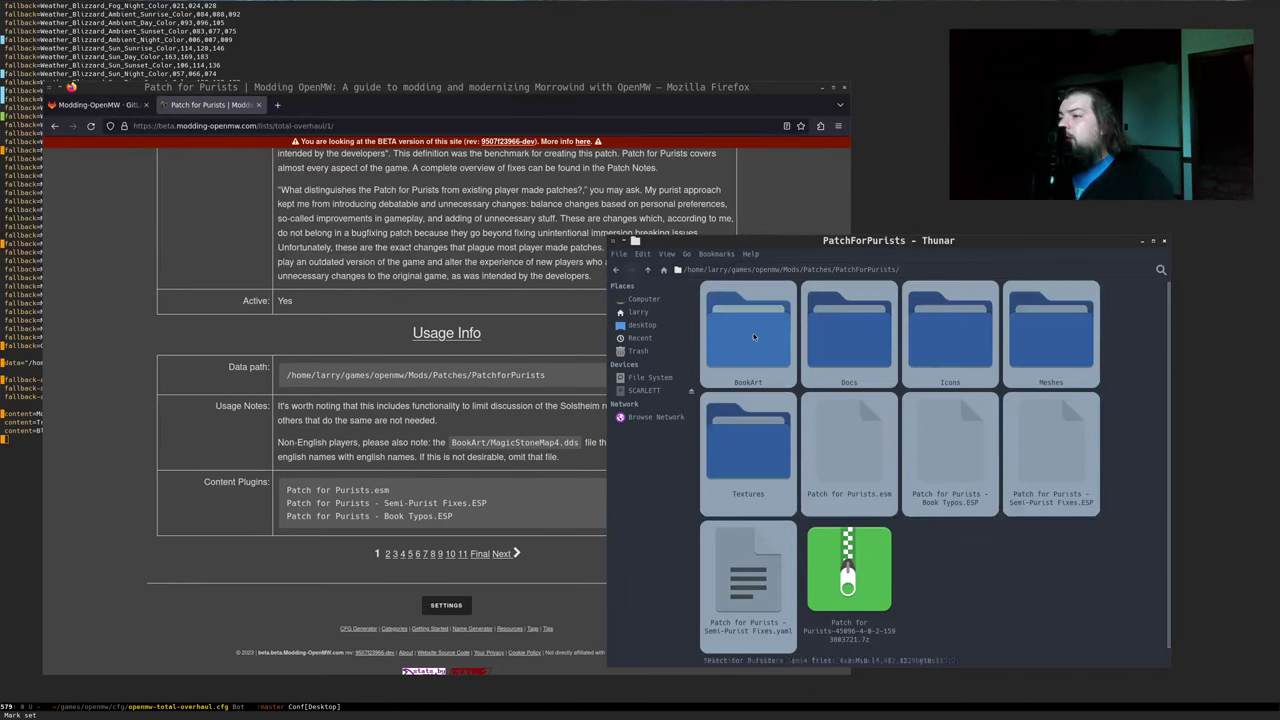
pyautogui.press('Delete')
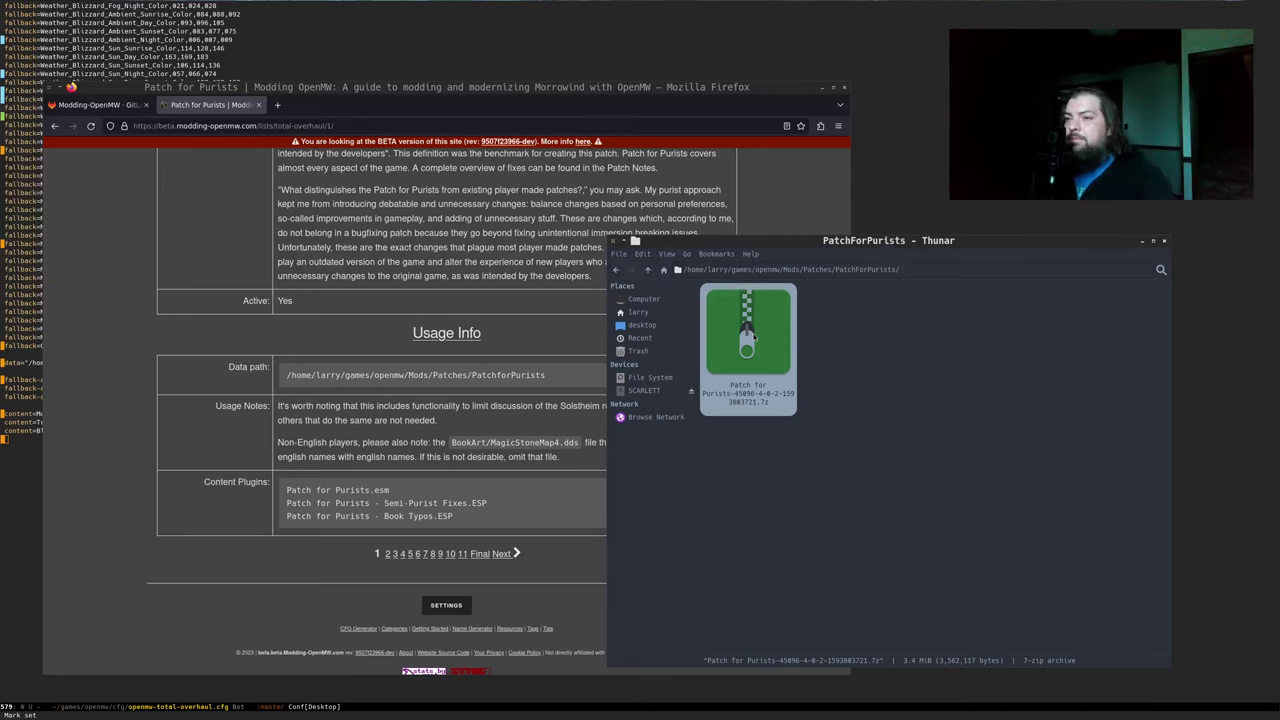
pyautogui.click(830, 399)
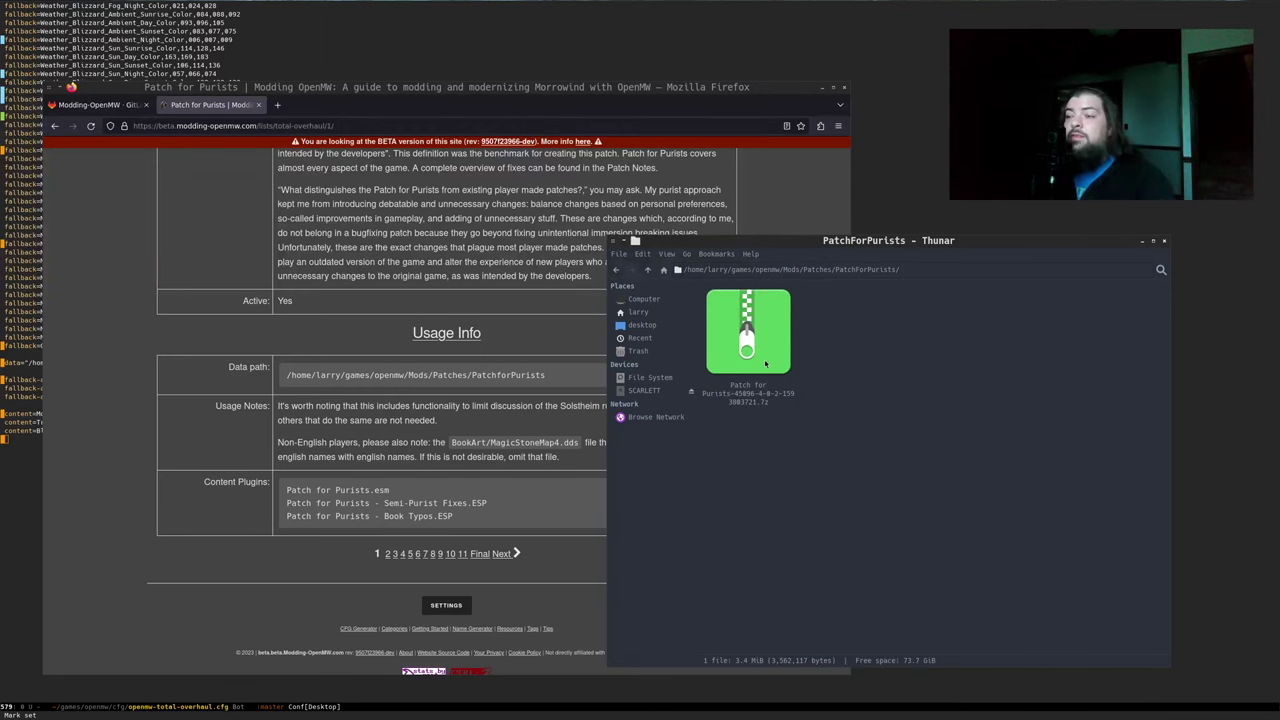
# Open the Patch for Purists download page on Nexus Mods and read its description, requirements, installation and compatibility sections
pyautogui.click(165, 251)
pyautogui.scroll(4, 172, 251)
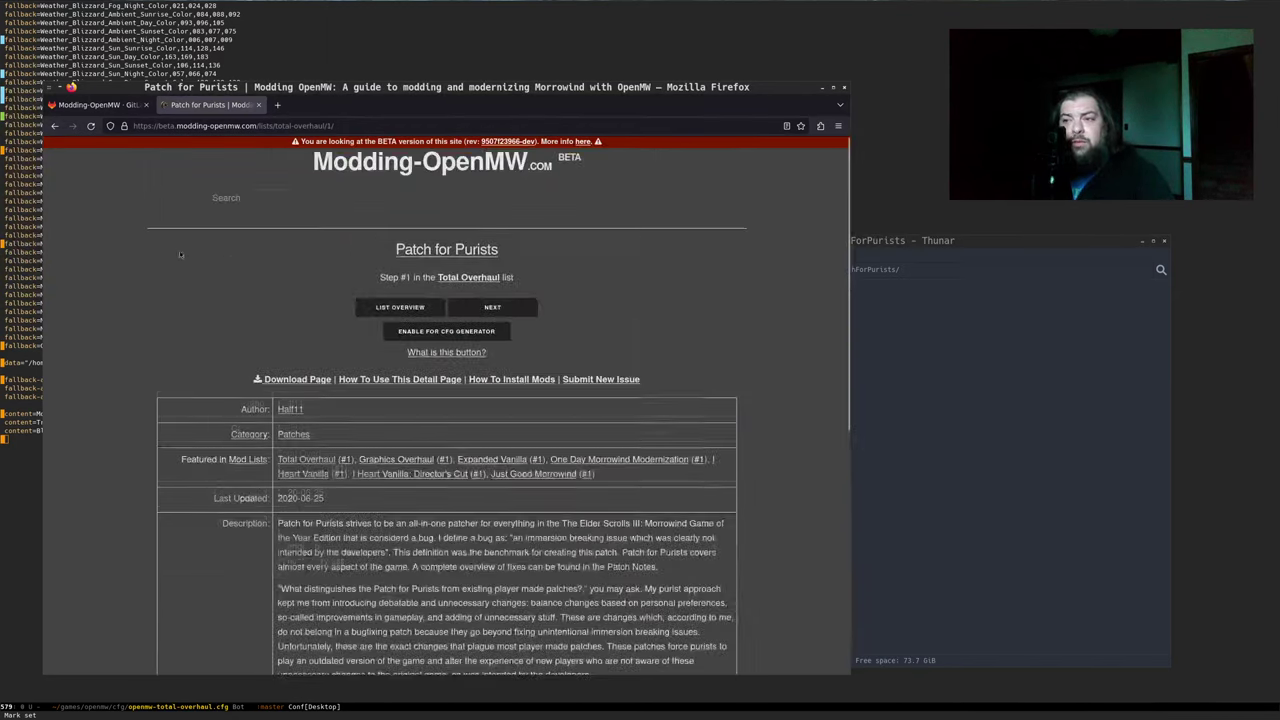
pyautogui.click(310, 380)
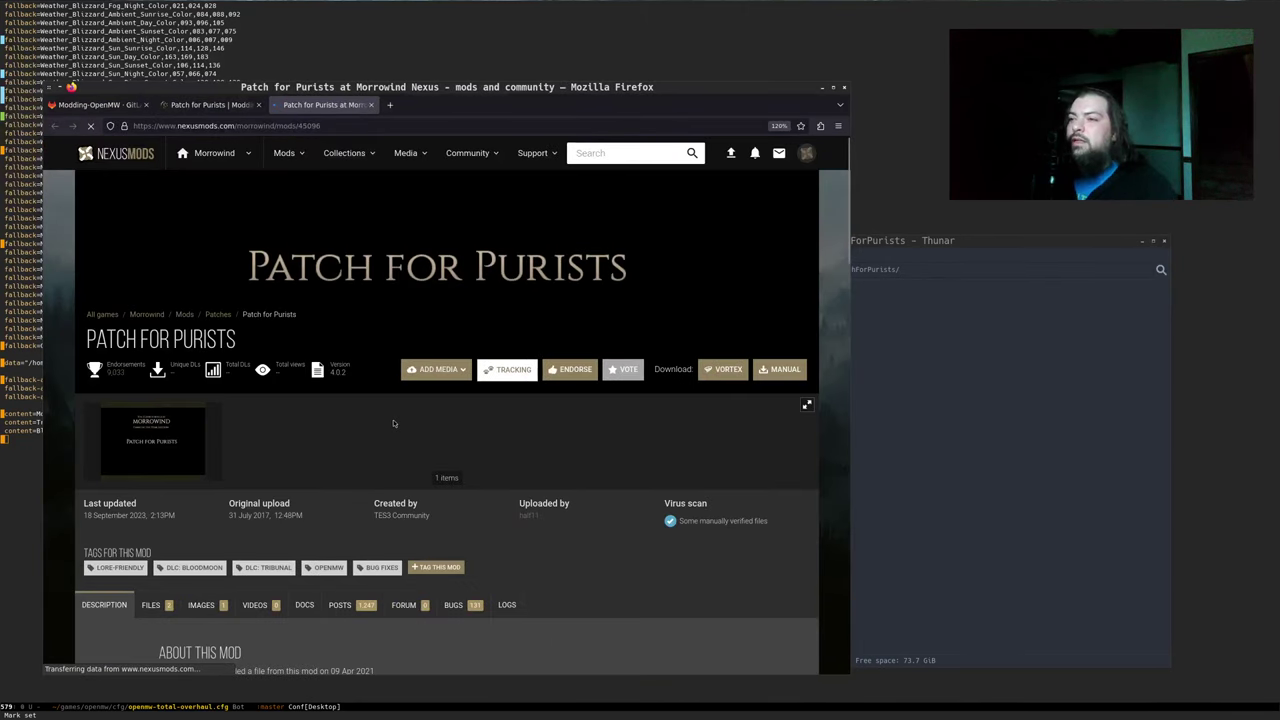
pyautogui.scroll(-3, 391, 423)
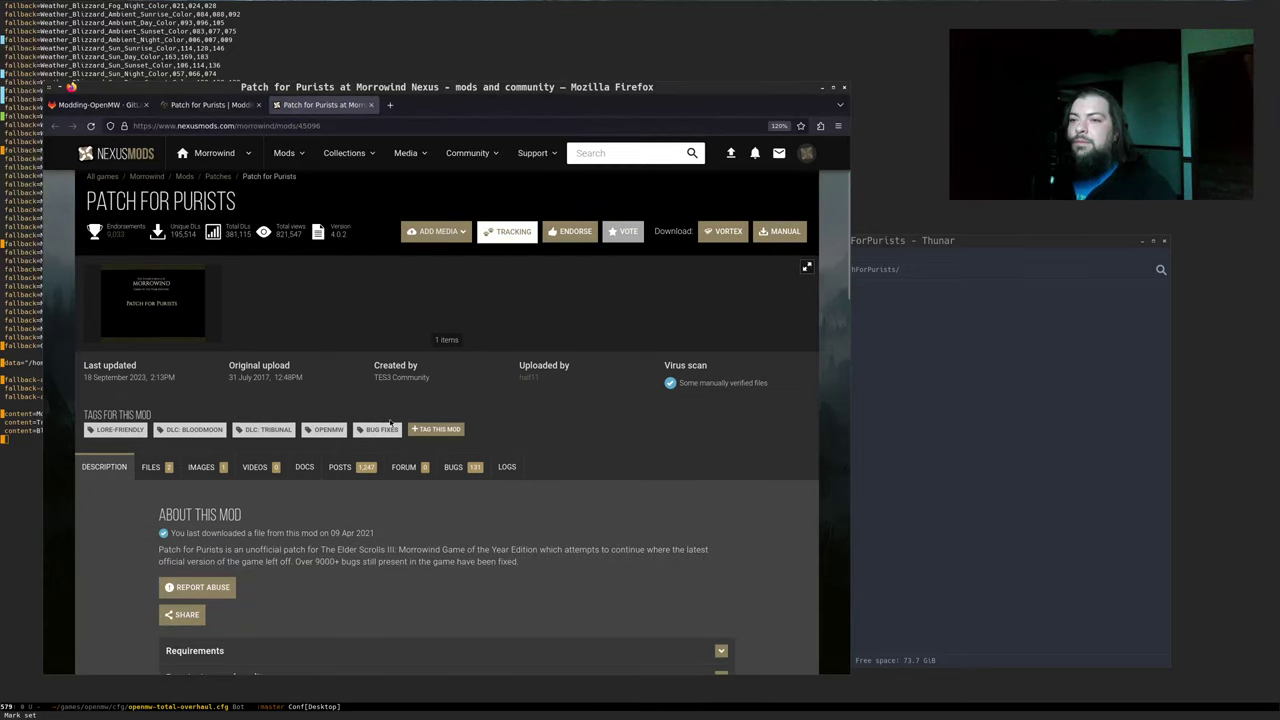
pyautogui.scroll(-8, 391, 423)
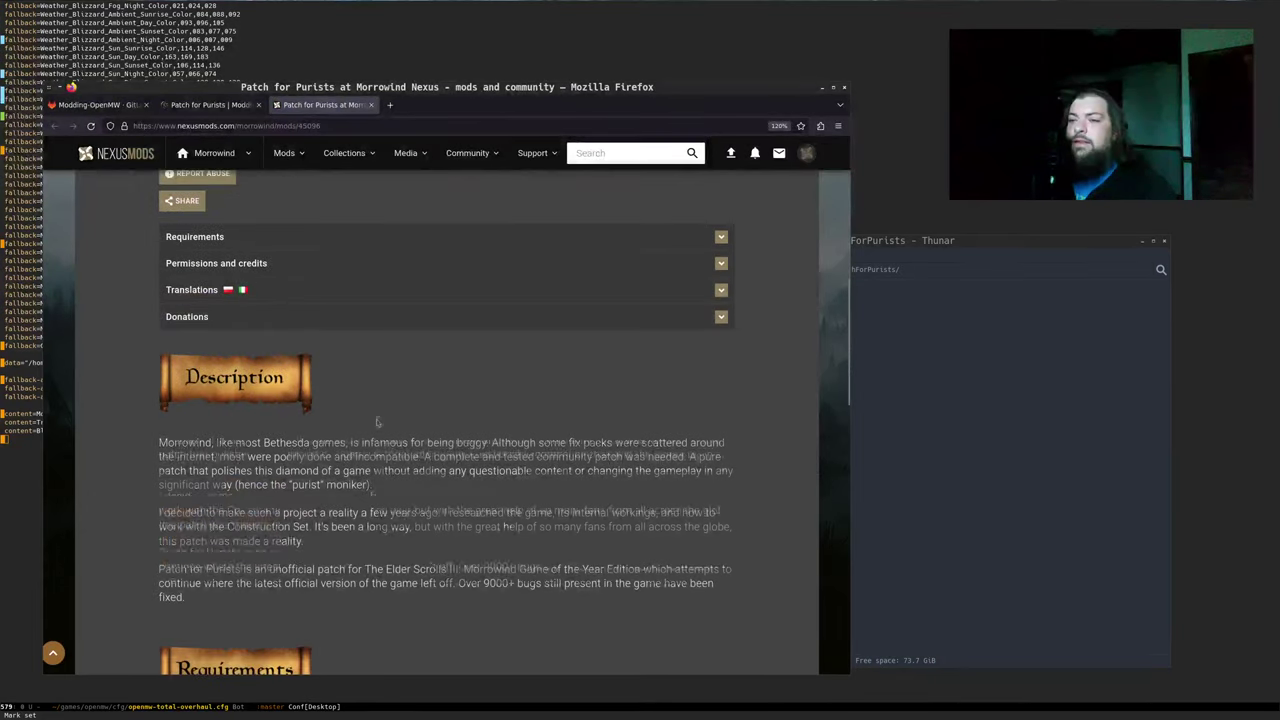
pyautogui.scroll(-3, 377, 424)
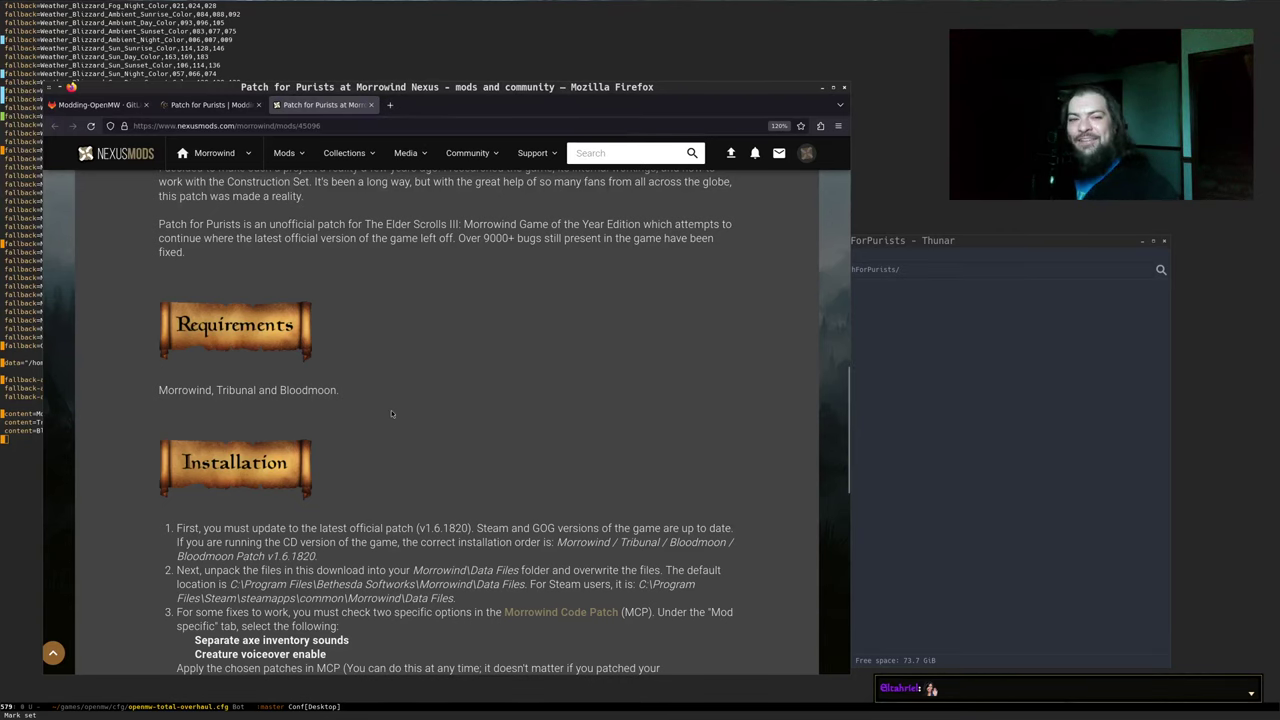
pyautogui.scroll(4, 391, 413)
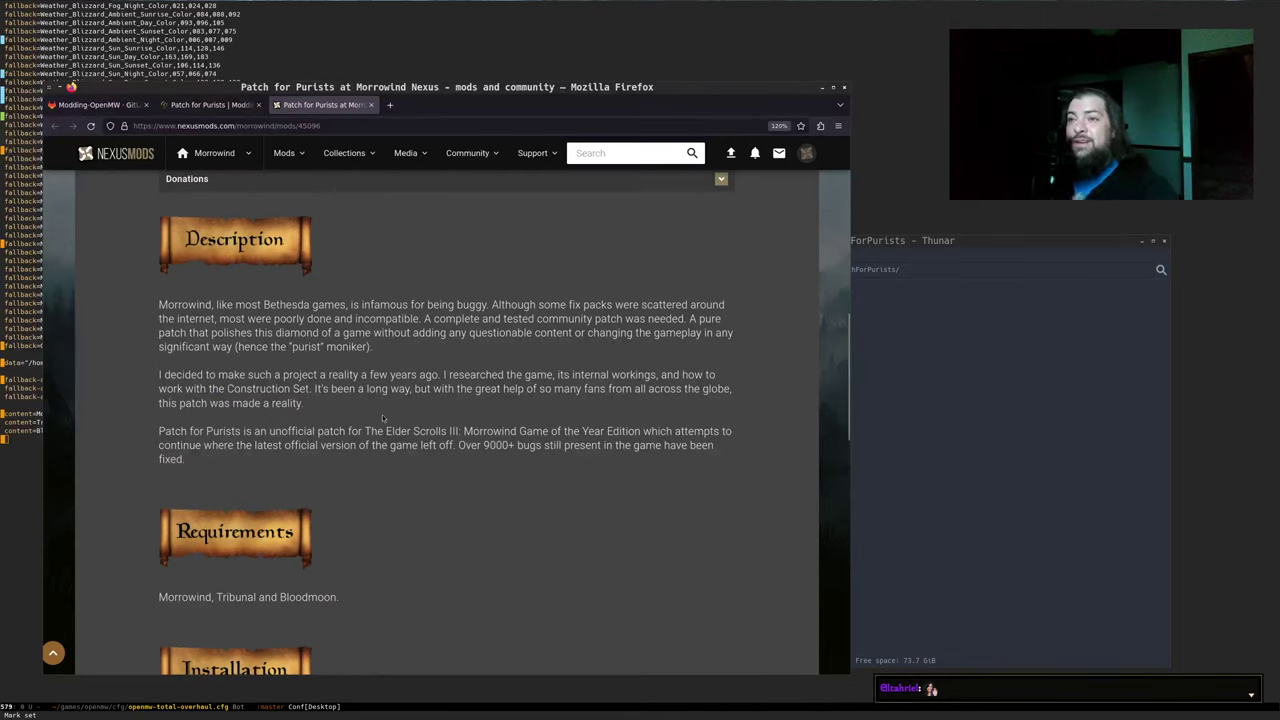
pyautogui.scroll(-8, 382, 418)
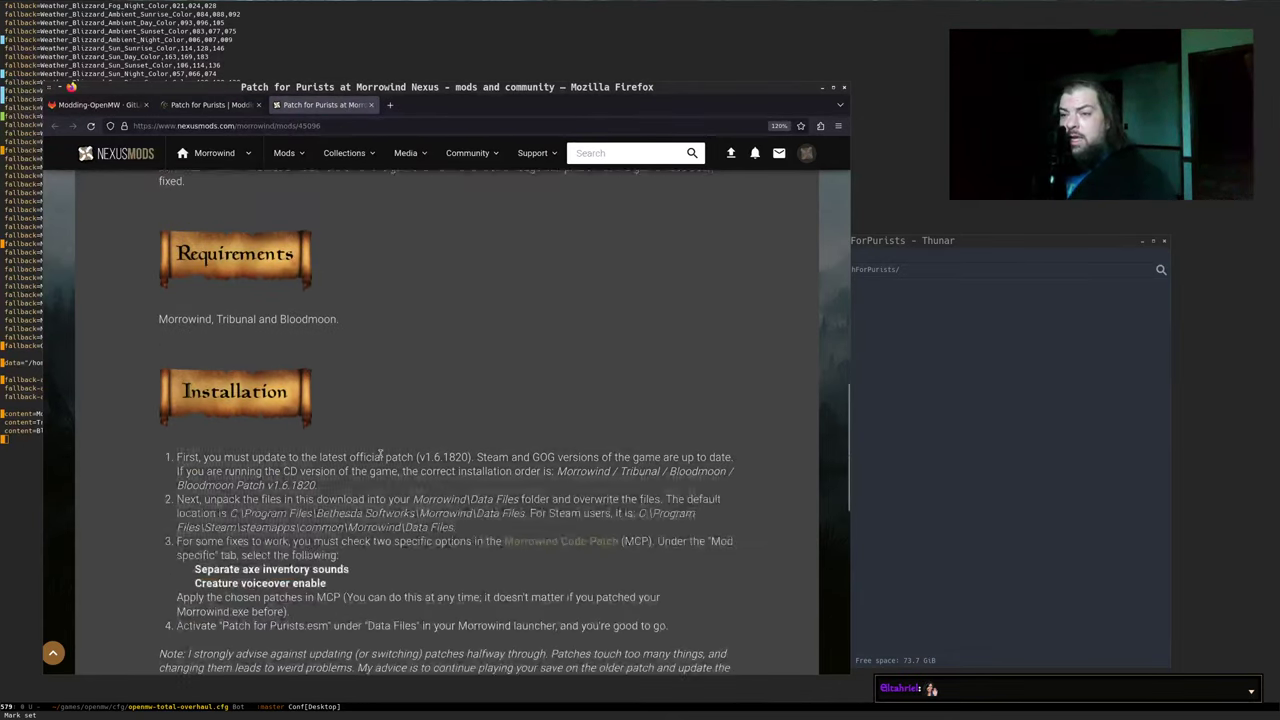
pyautogui.scroll(-5, 381, 456)
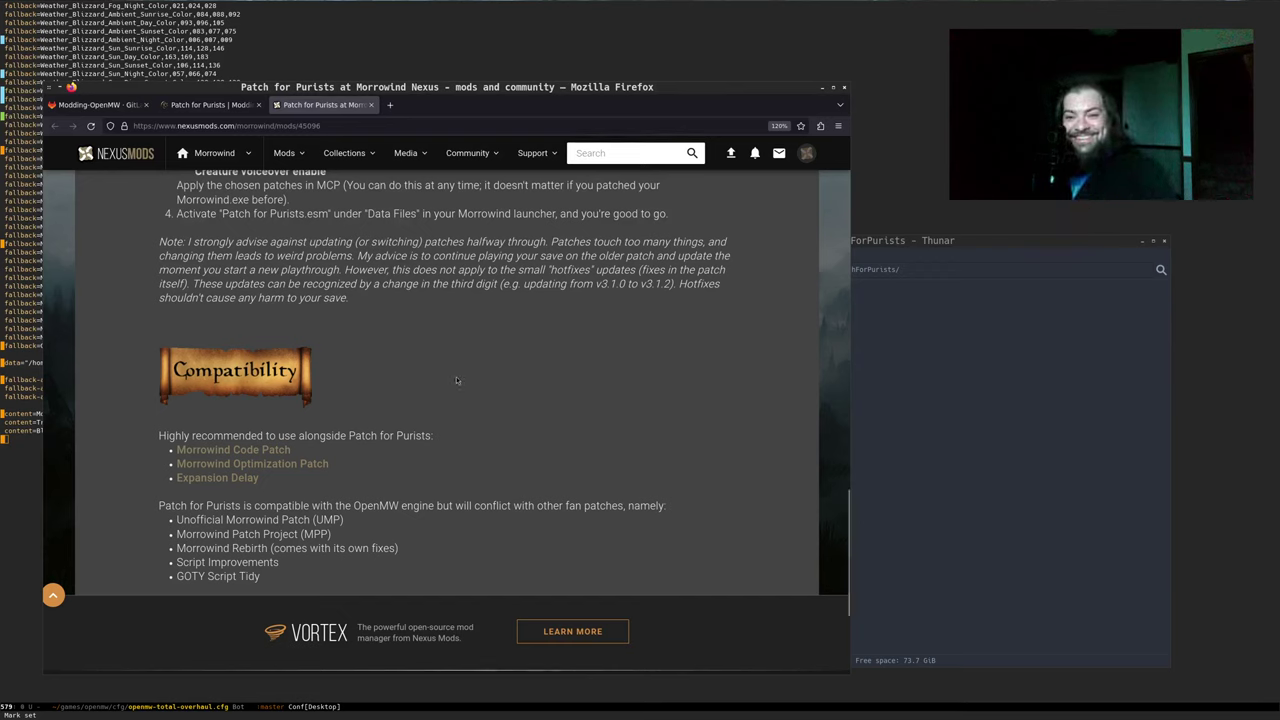
# Extract the entire contents of the Patch for Purists 7z archive into the PatchForPurists folder and close the archive
pyautogui.click(936, 417)
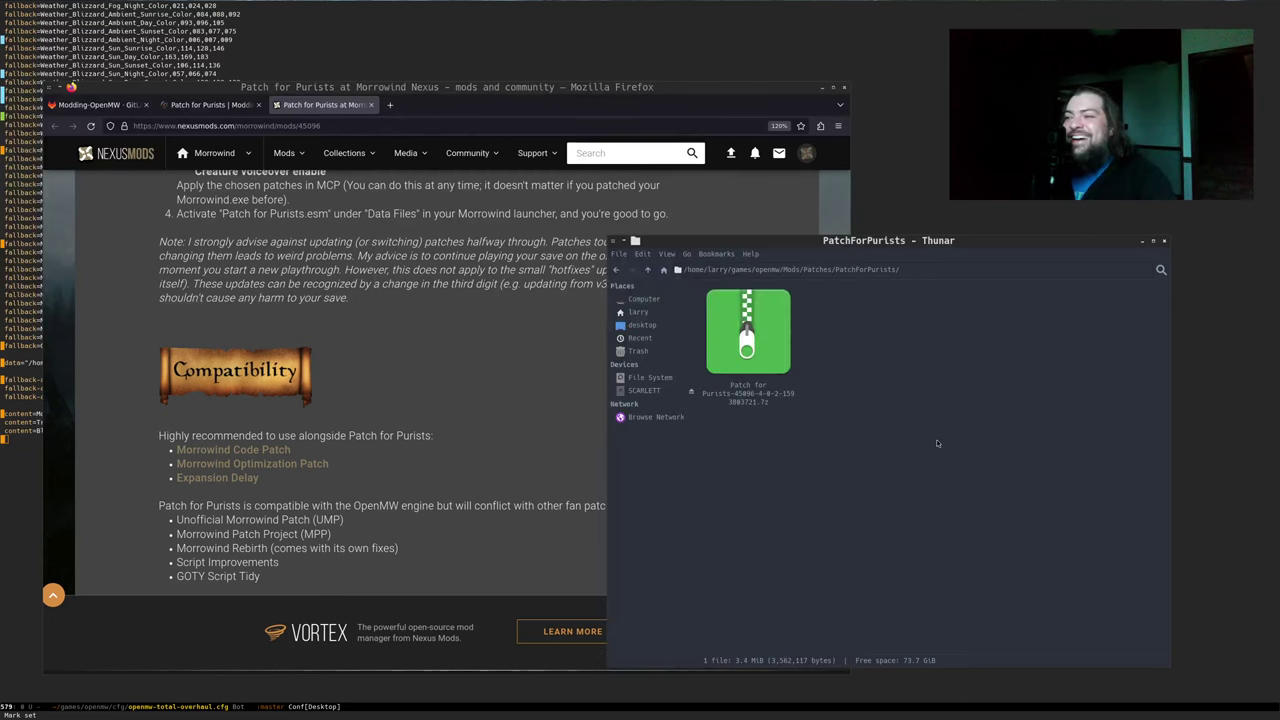
pyautogui.doubleClick(788, 335)
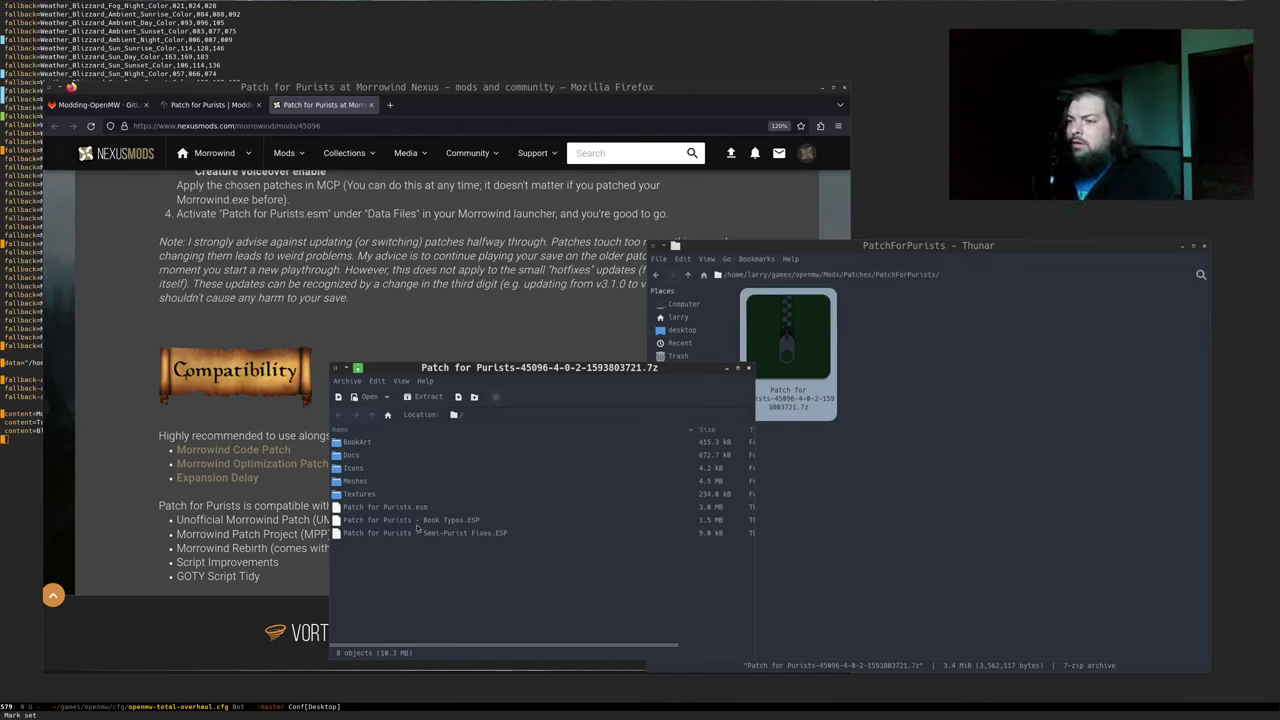
pyautogui.click(358, 494)
pyautogui.hotkey('ctrl', 'a')
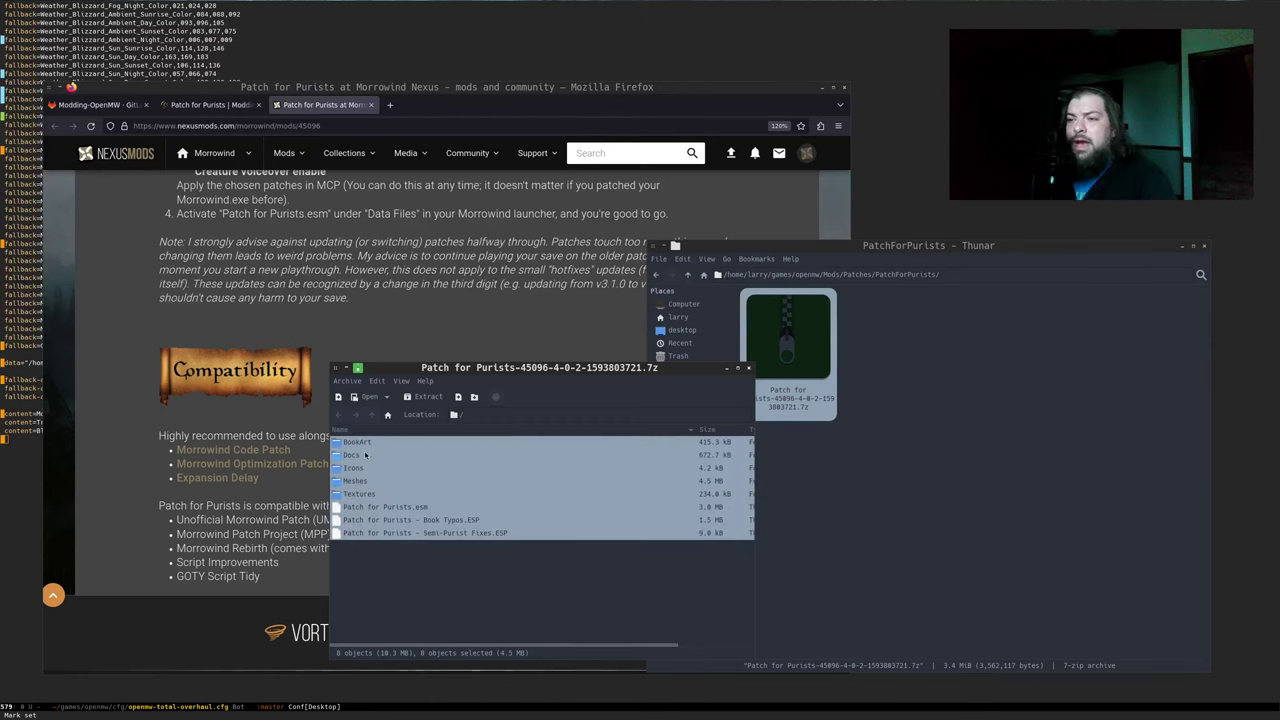
pyautogui.moveTo(358, 494); pyautogui.dragTo(852, 482)
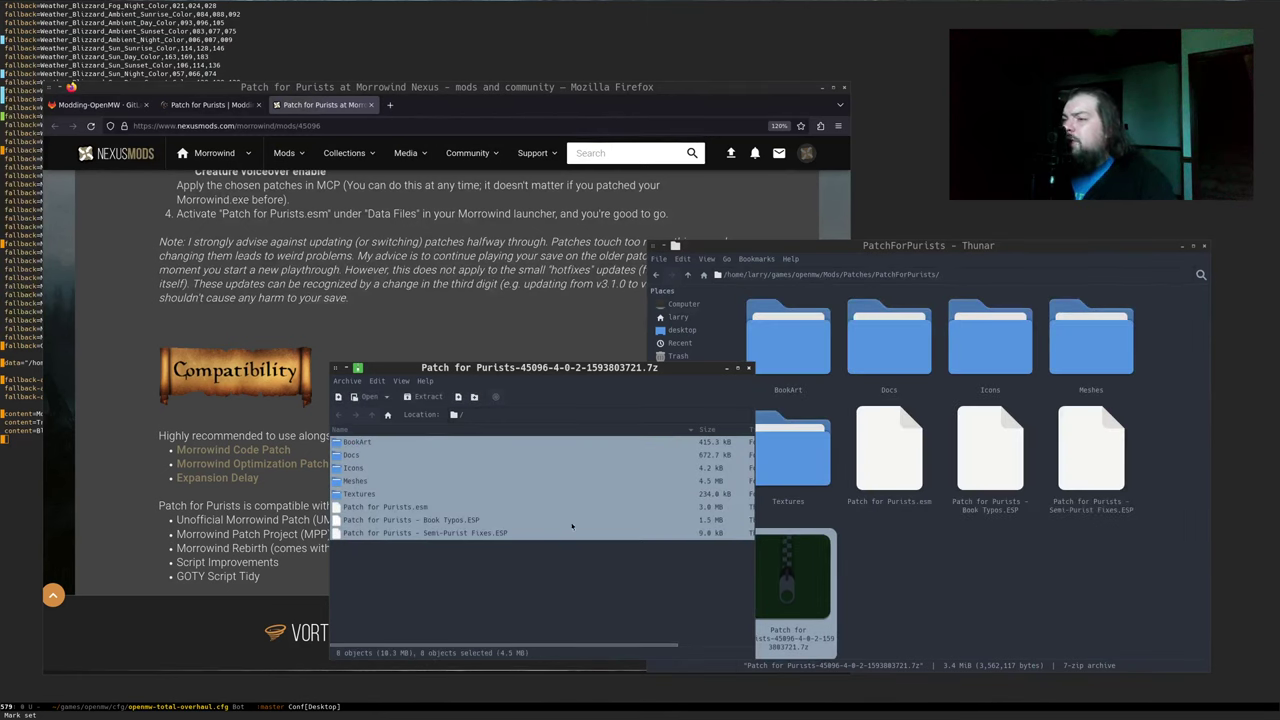
pyautogui.click(616, 573)
pyautogui.hotkey('ctrl', 'w')
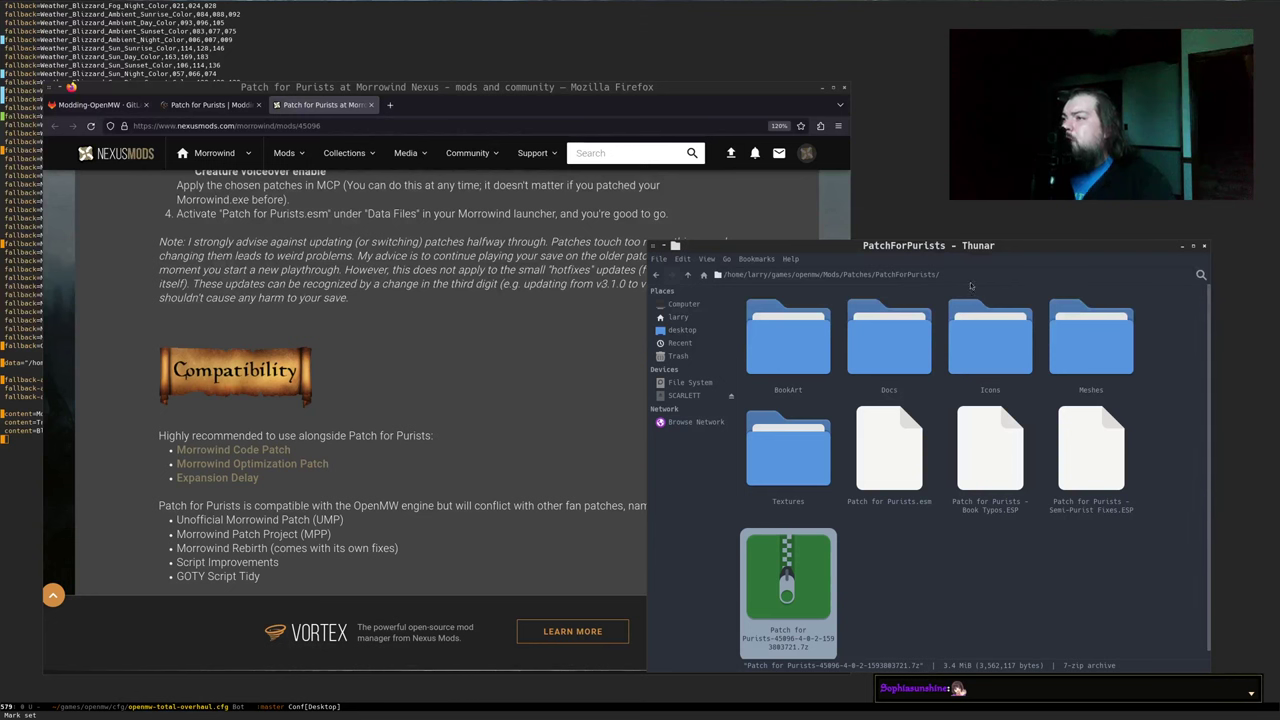
# Try to start a manual data entry for the Patch for Purists path below the Morrowind Data Files line in openmw-total-overhaul.cfg
pyautogui.click(212, 104)
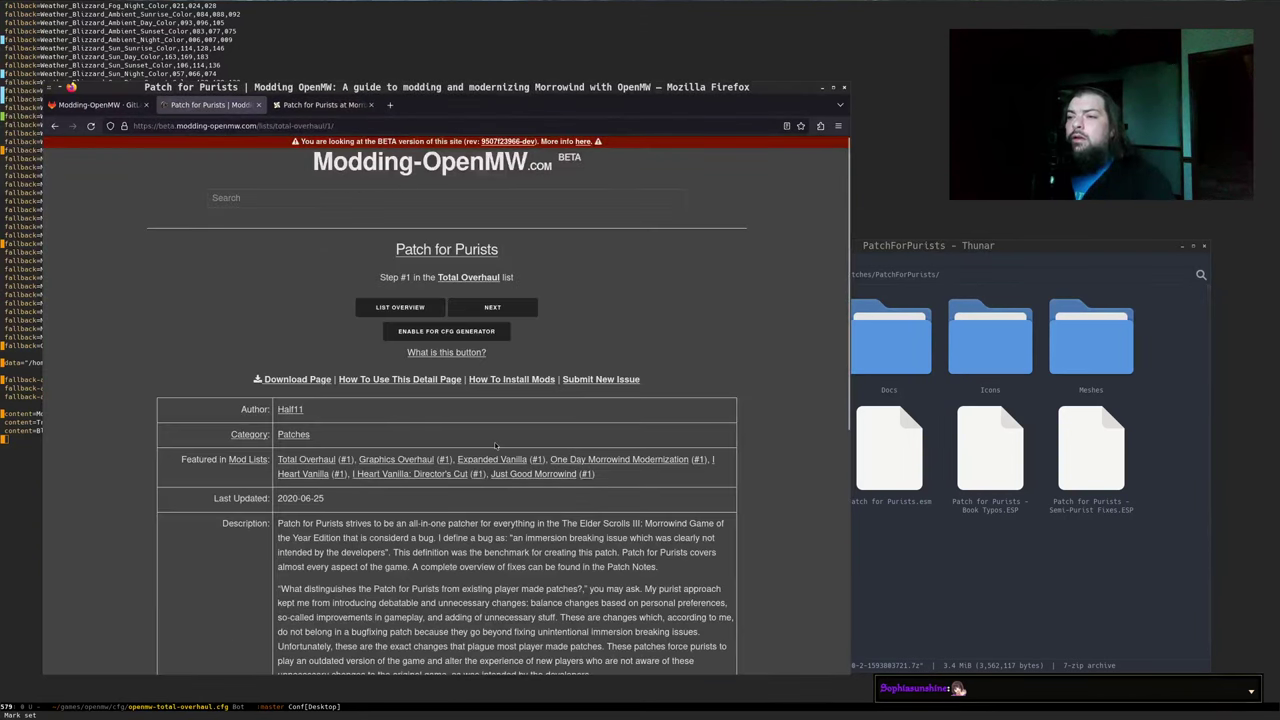
pyautogui.scroll(-2, 470, 437)
pyautogui.tripleClick(436, 432)
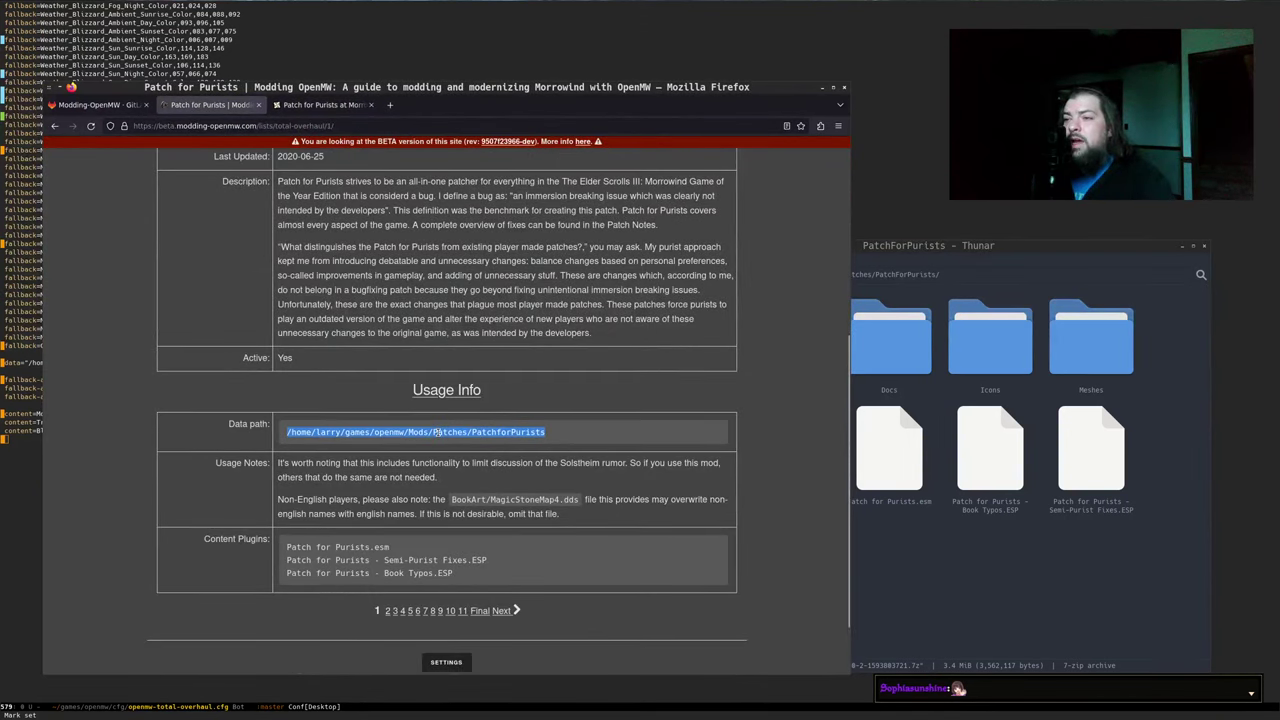
pyautogui.click(18, 371)
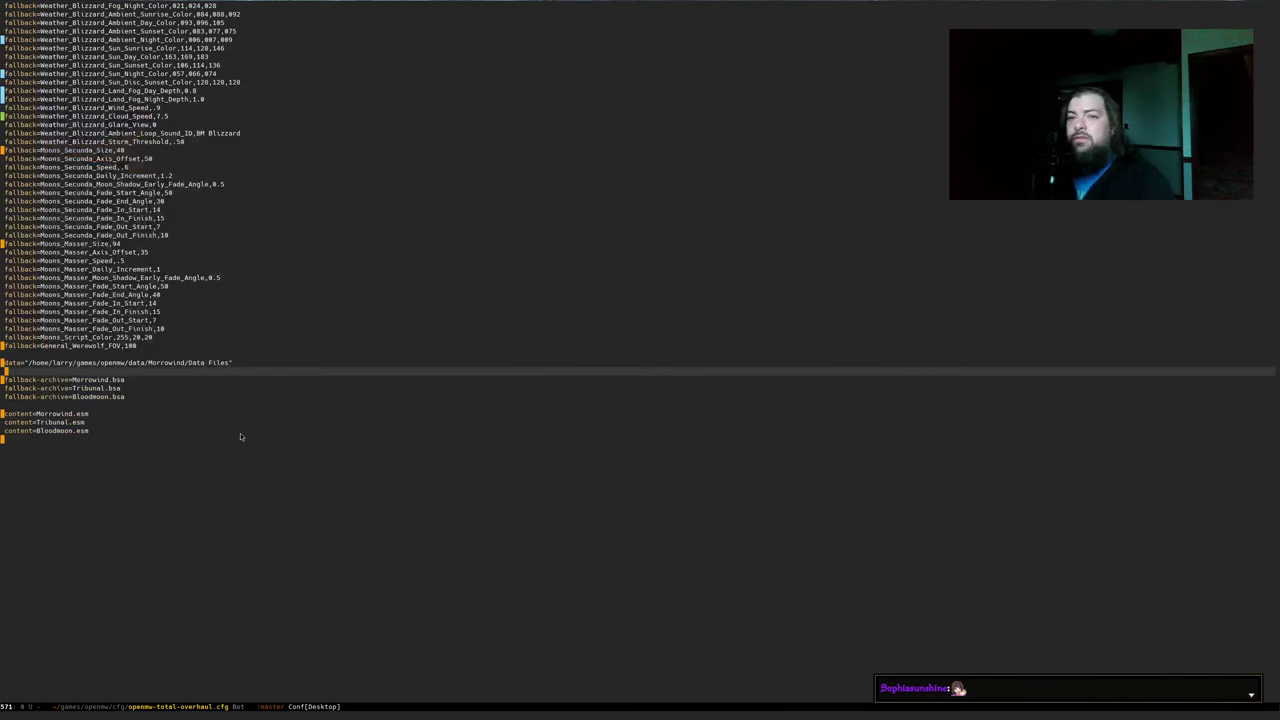
pyautogui.press('Return')
pyautogui.press('Up')
pyautogui.write('d')
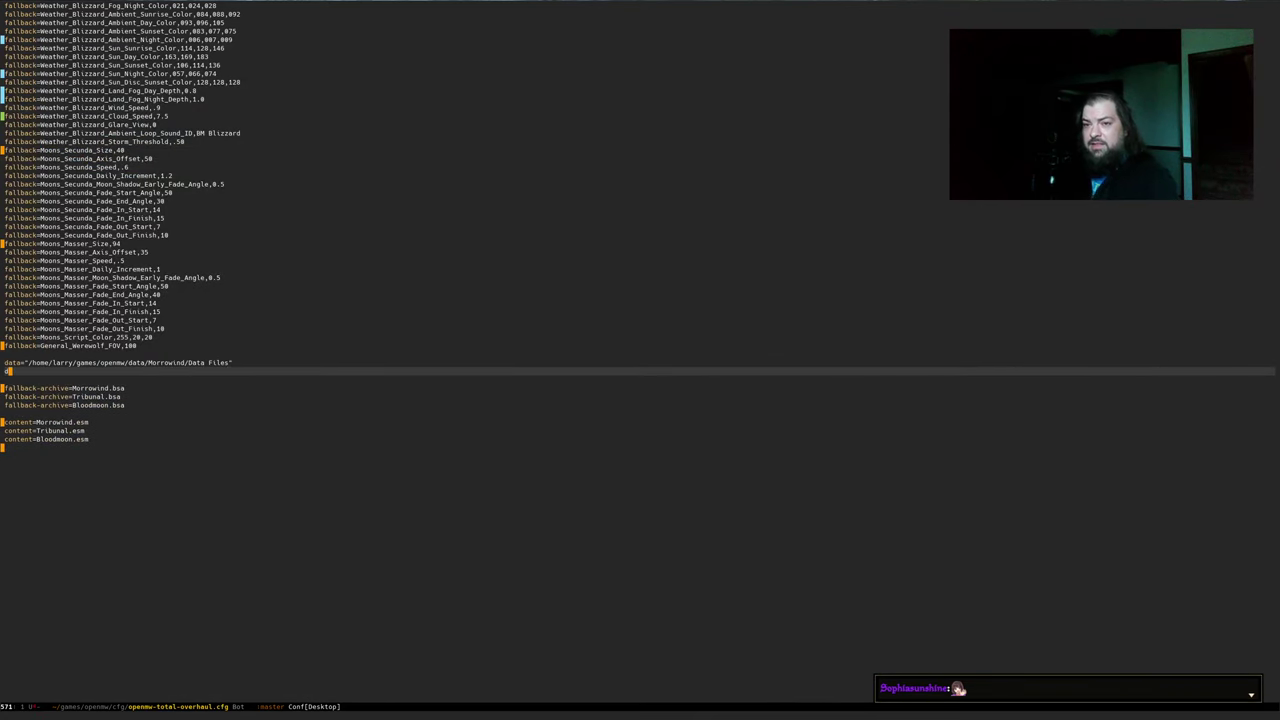
pyautogui.write('ata')
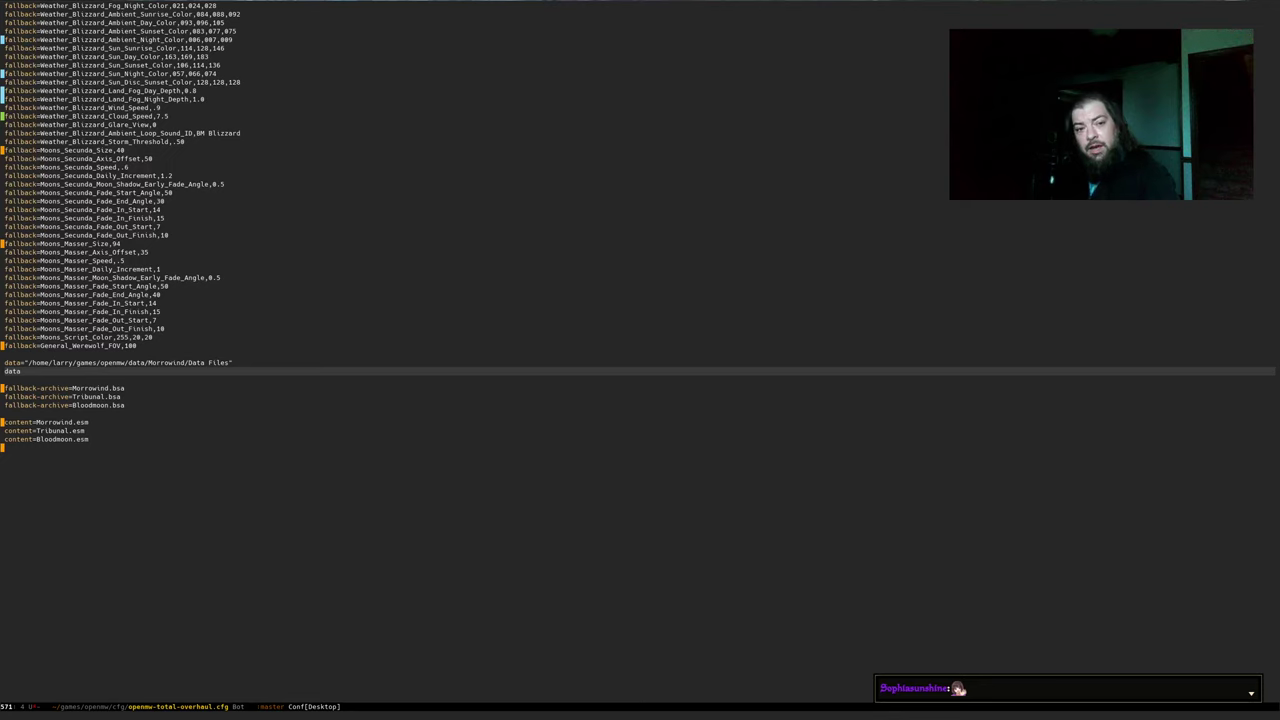
# Back in the browser, open the site's CFG Generator separately and enable Patch for Purists for it on the mod's page
pyautogui.hotkey('alt', 'Tab')
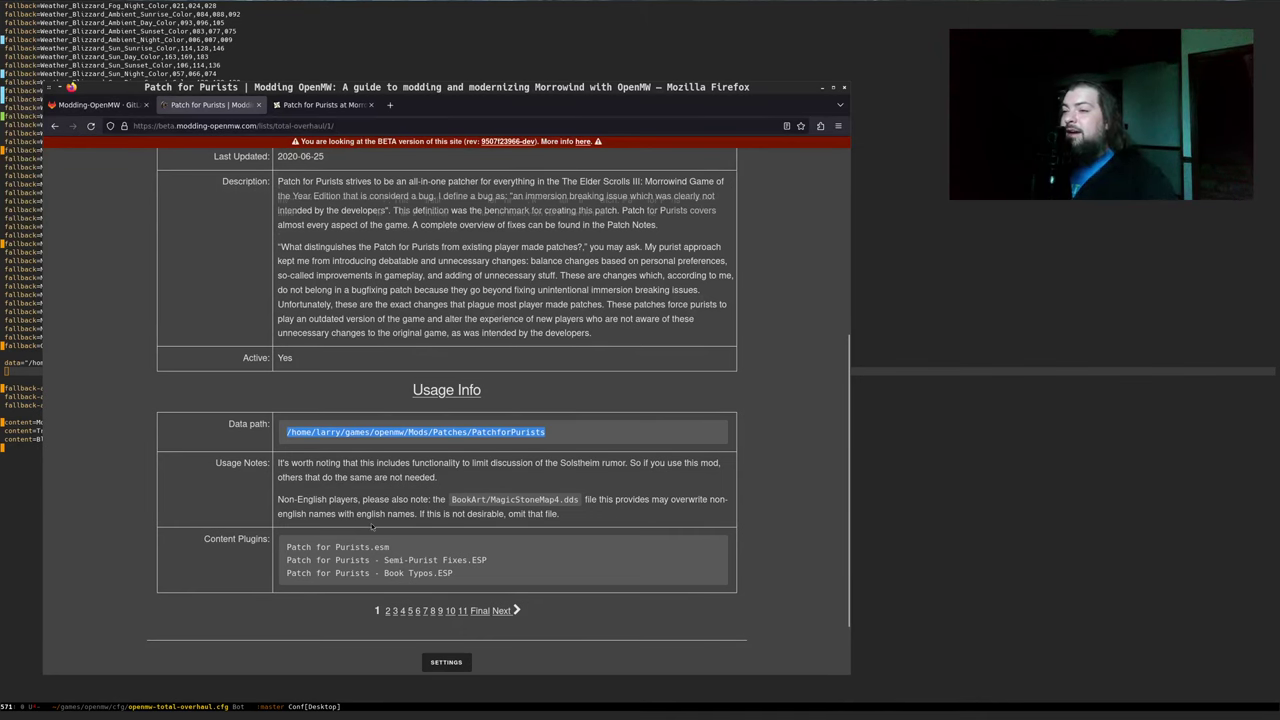
pyautogui.scroll(-3, 406, 505)
pyautogui.middleClick(359, 604)
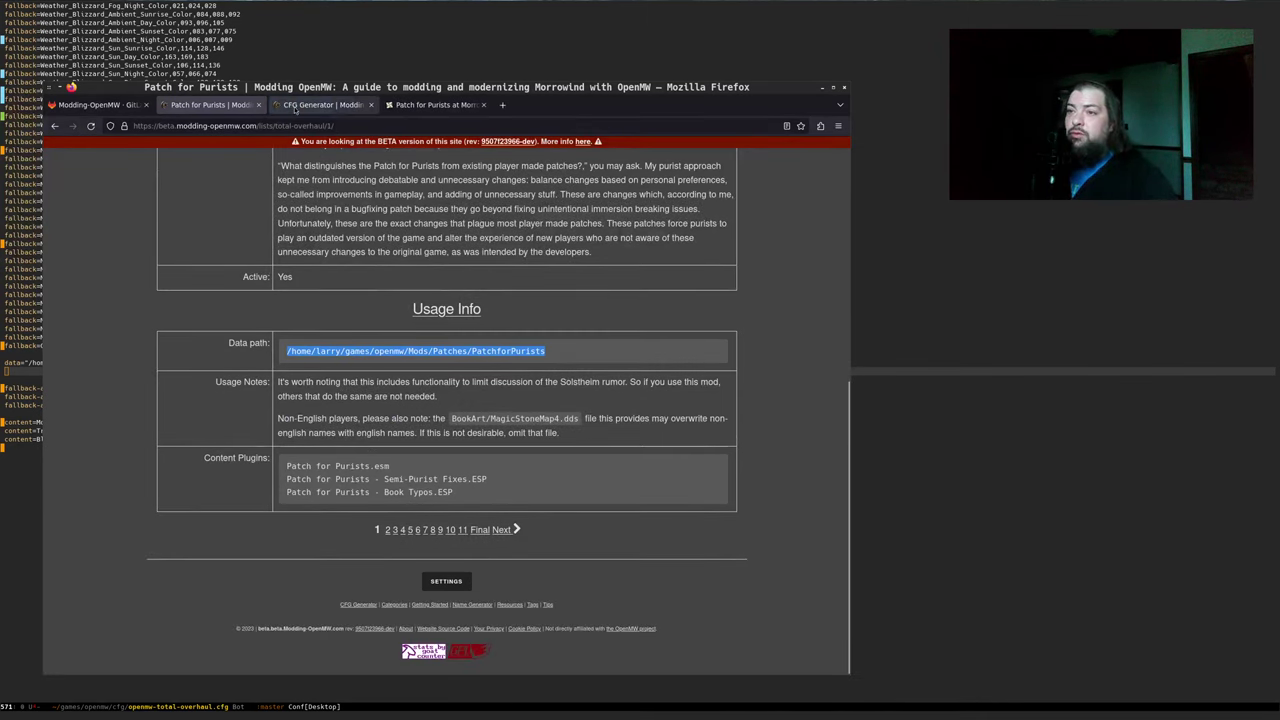
pyautogui.scroll(3, 432, 265)
pyautogui.click(432, 265)
pyautogui.scroll(3, 432, 265)
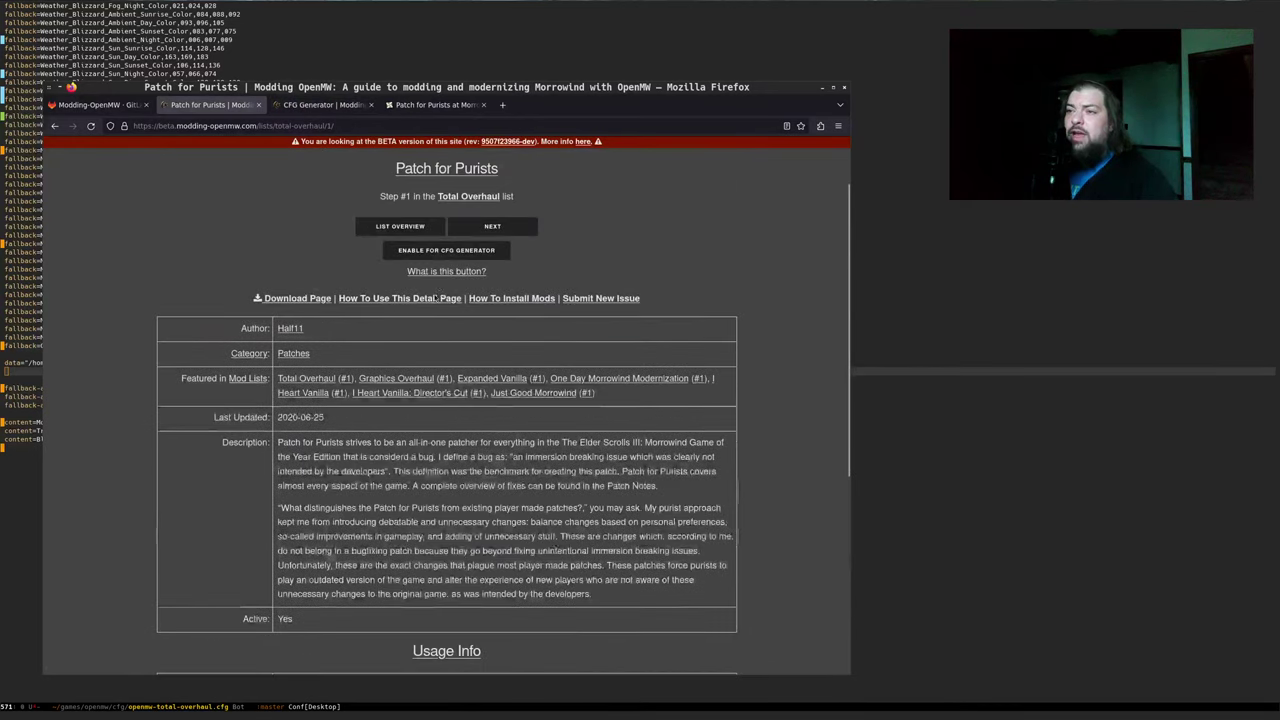
pyautogui.click(446, 251)
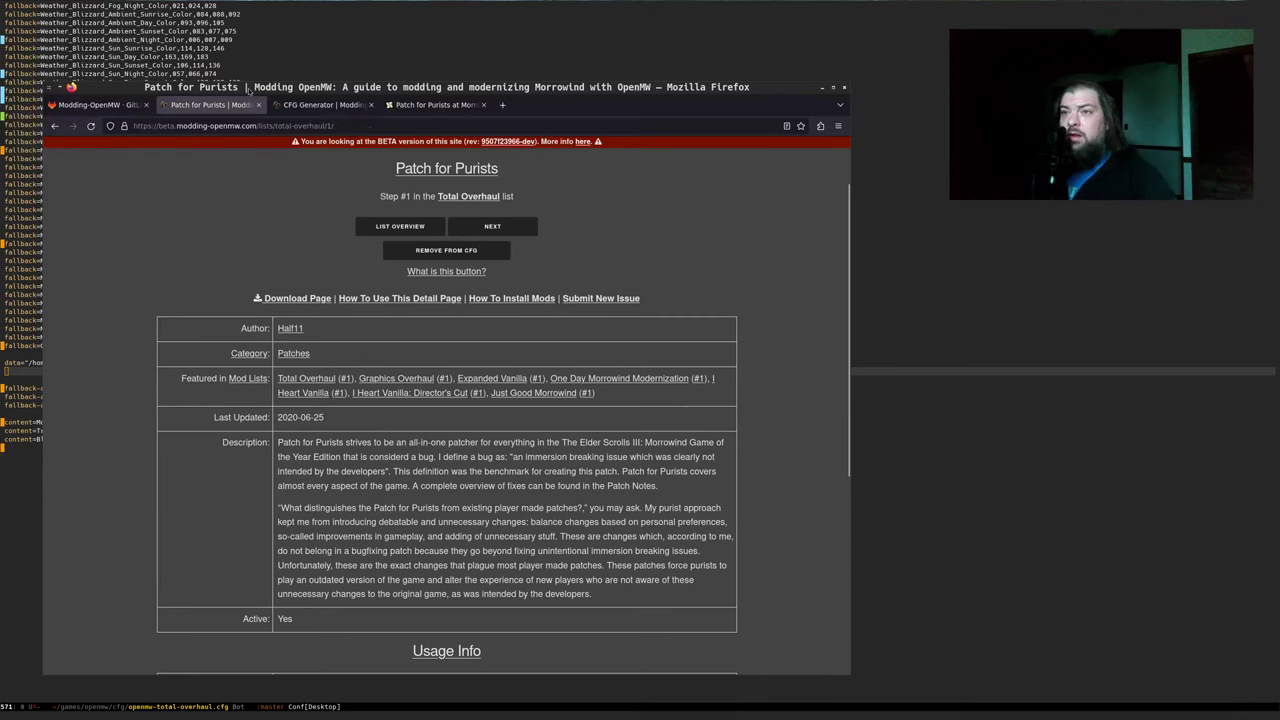
# Load the Total Overhaul preset in the CFG Generator and check Patch for Purists in the Custom CFG Section
pyautogui.click(322, 104)
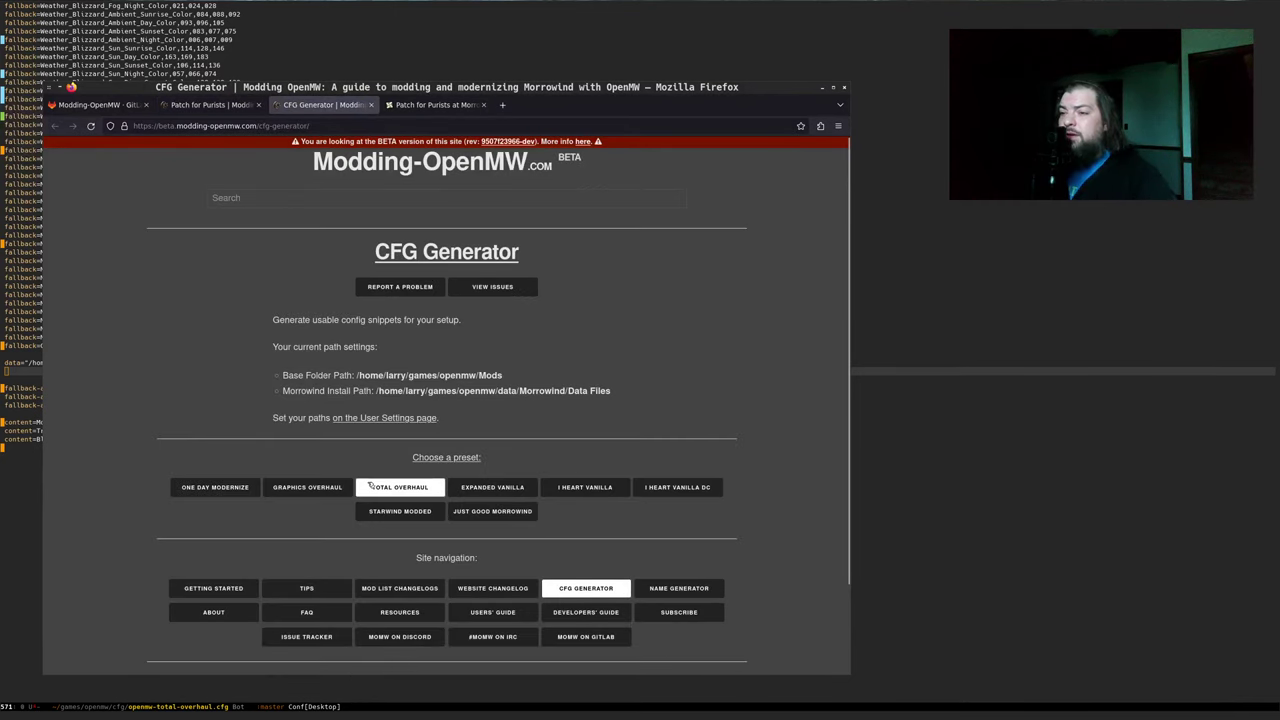
pyautogui.click(422, 492)
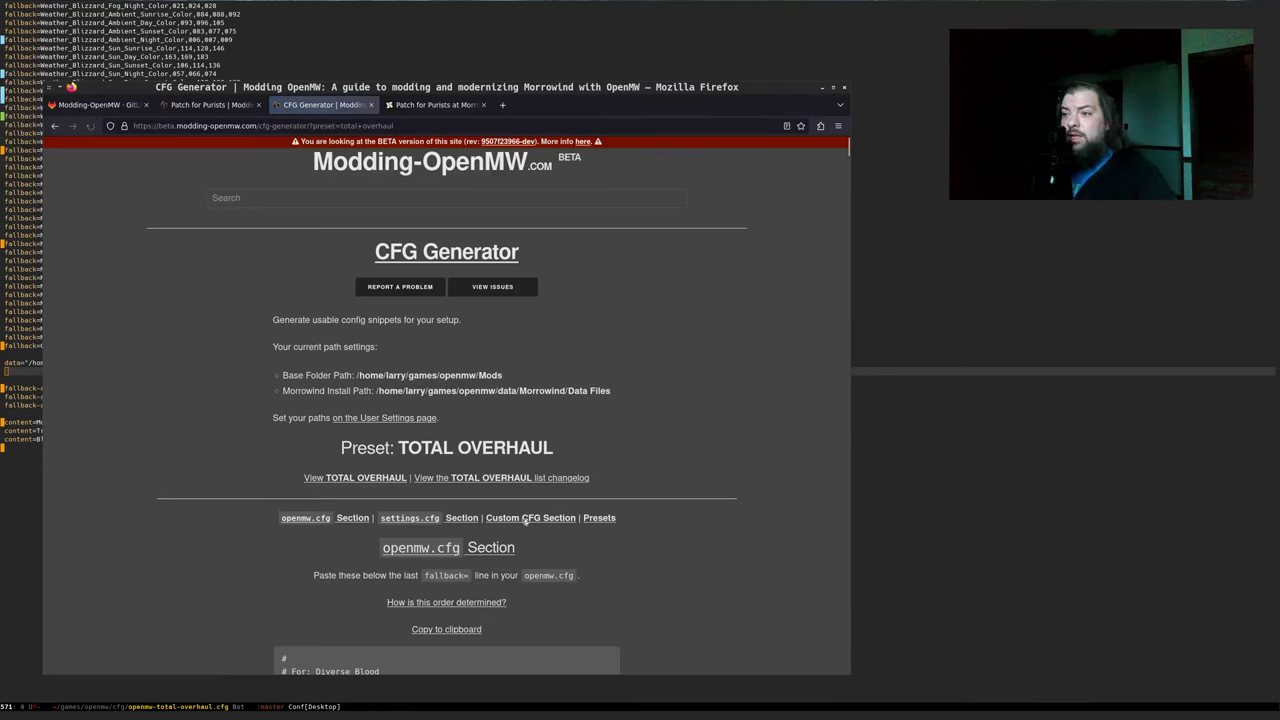
pyautogui.click(525, 518)
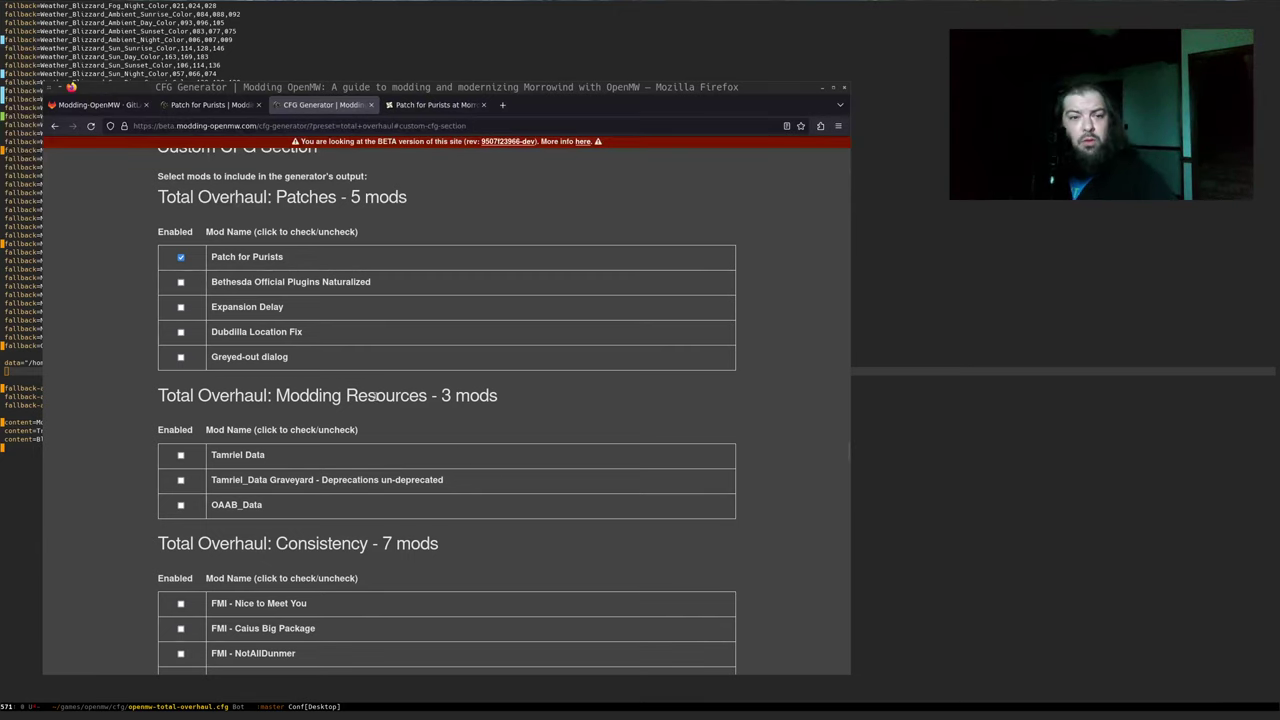
pyautogui.scroll(3, 344, 280)
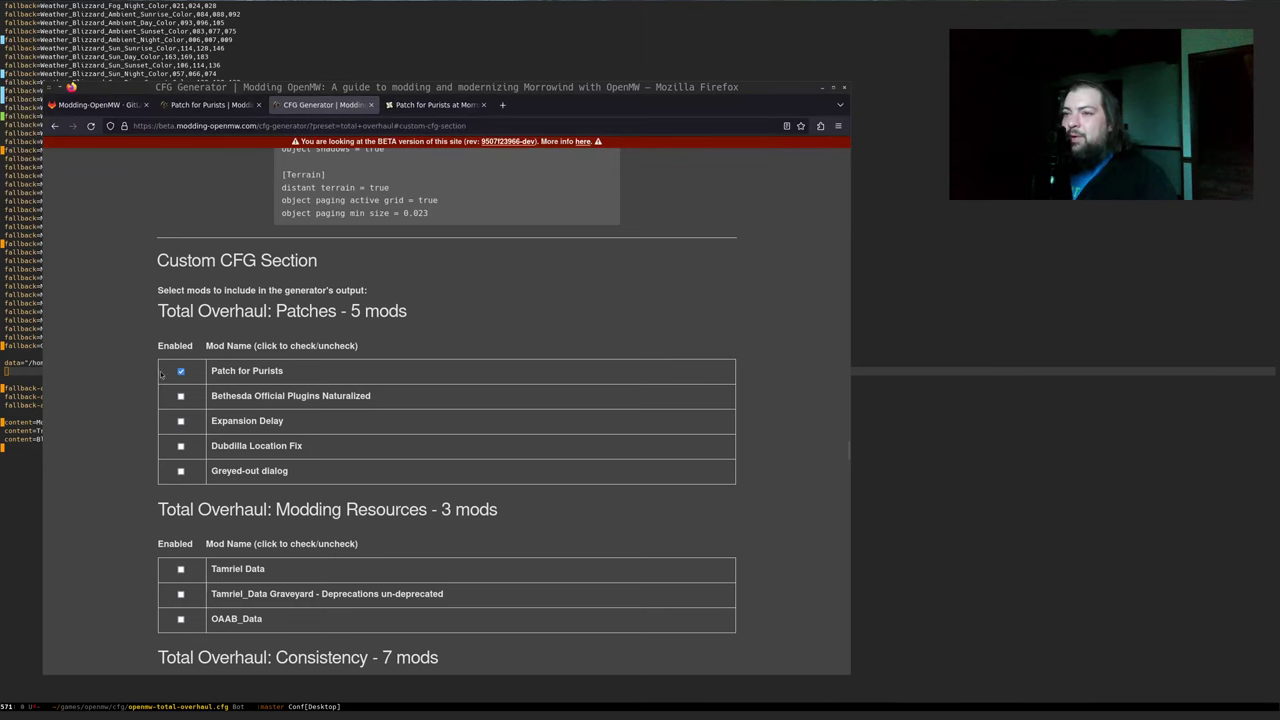
pyautogui.scroll(-2, 207, 370)
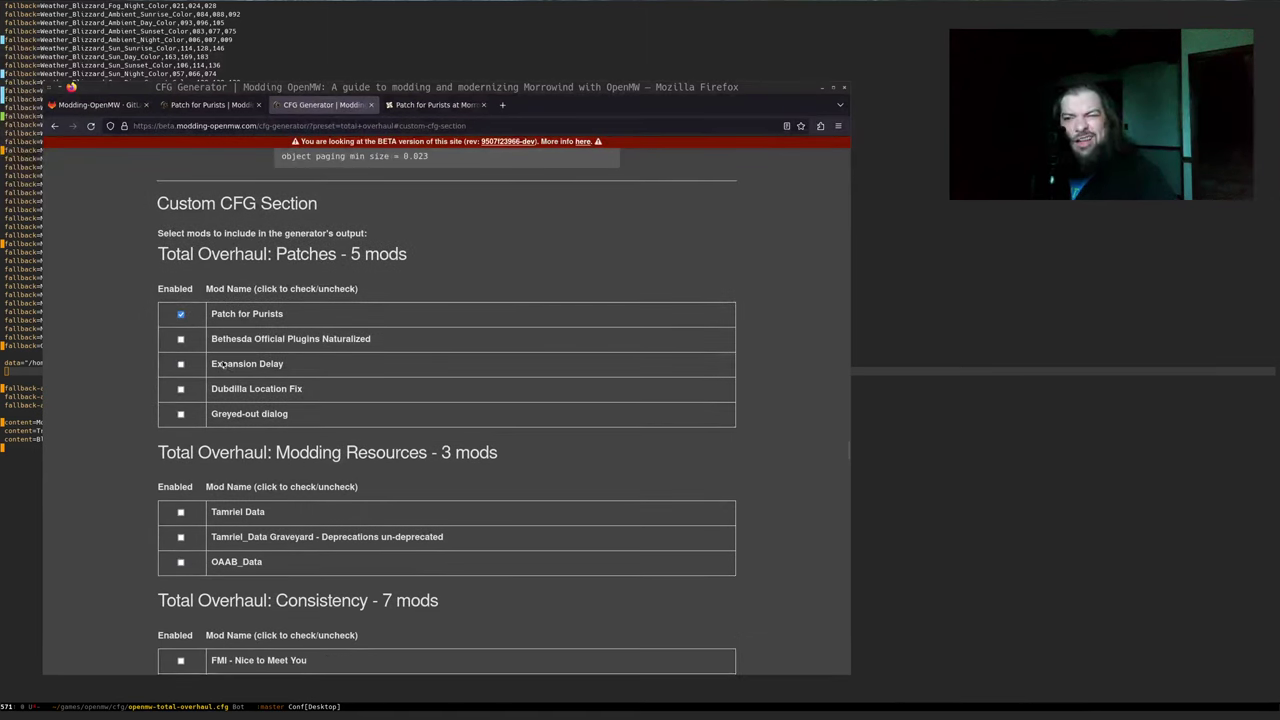
pyautogui.click(210, 106)
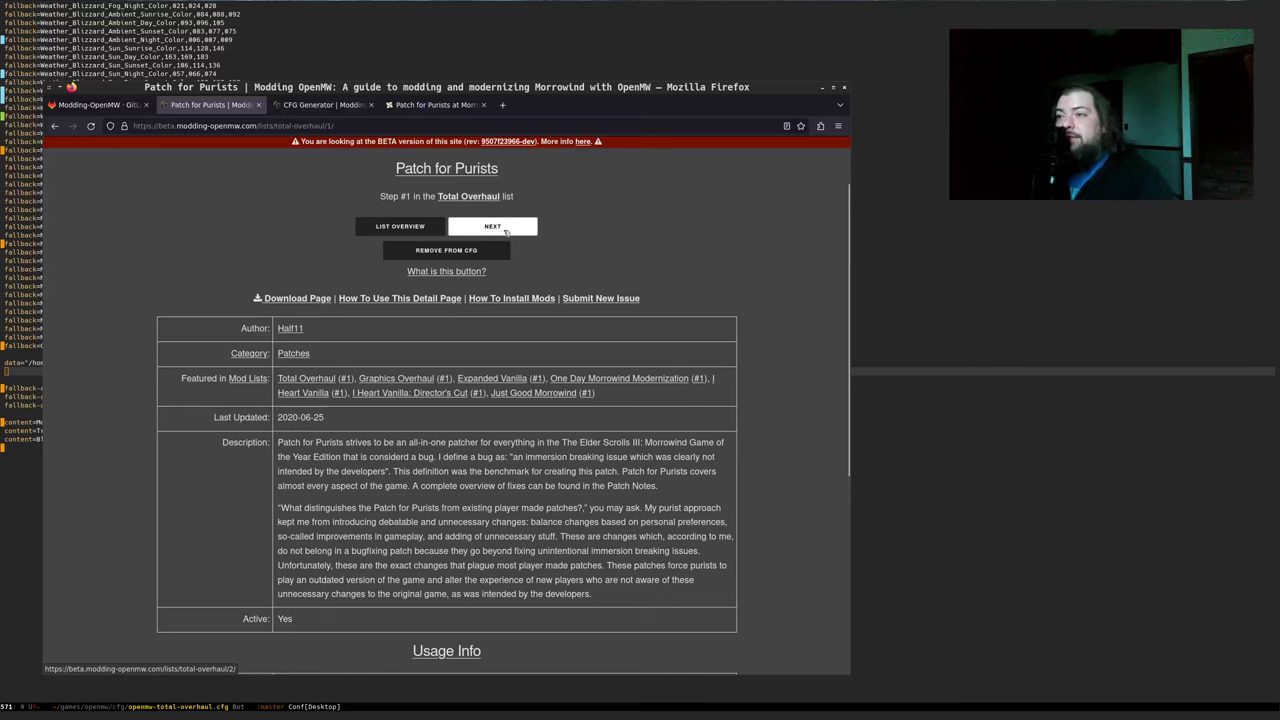
pyautogui.click(332, 106)
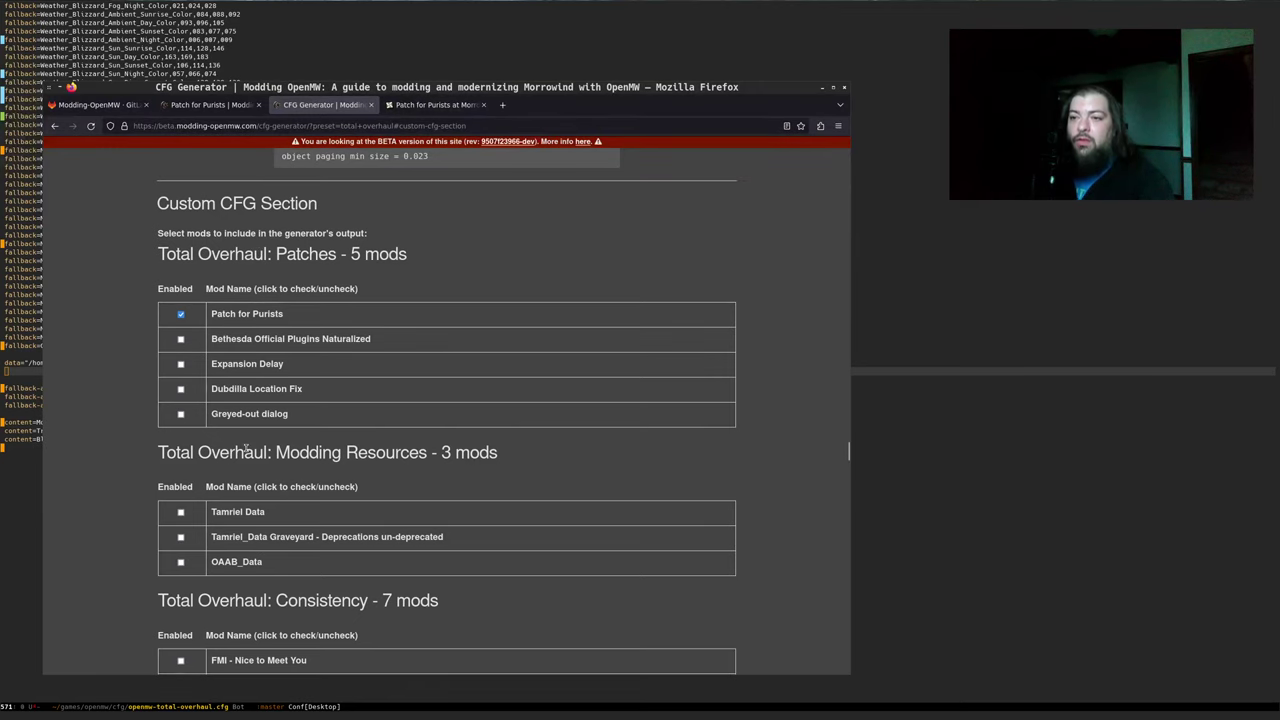
# Compare the files in the extracted PatchForPurists folder with the content plugins listed on the mod's page
pyautogui.scroll(-3, 245, 450)
pyautogui.scroll(2, 233, 252)
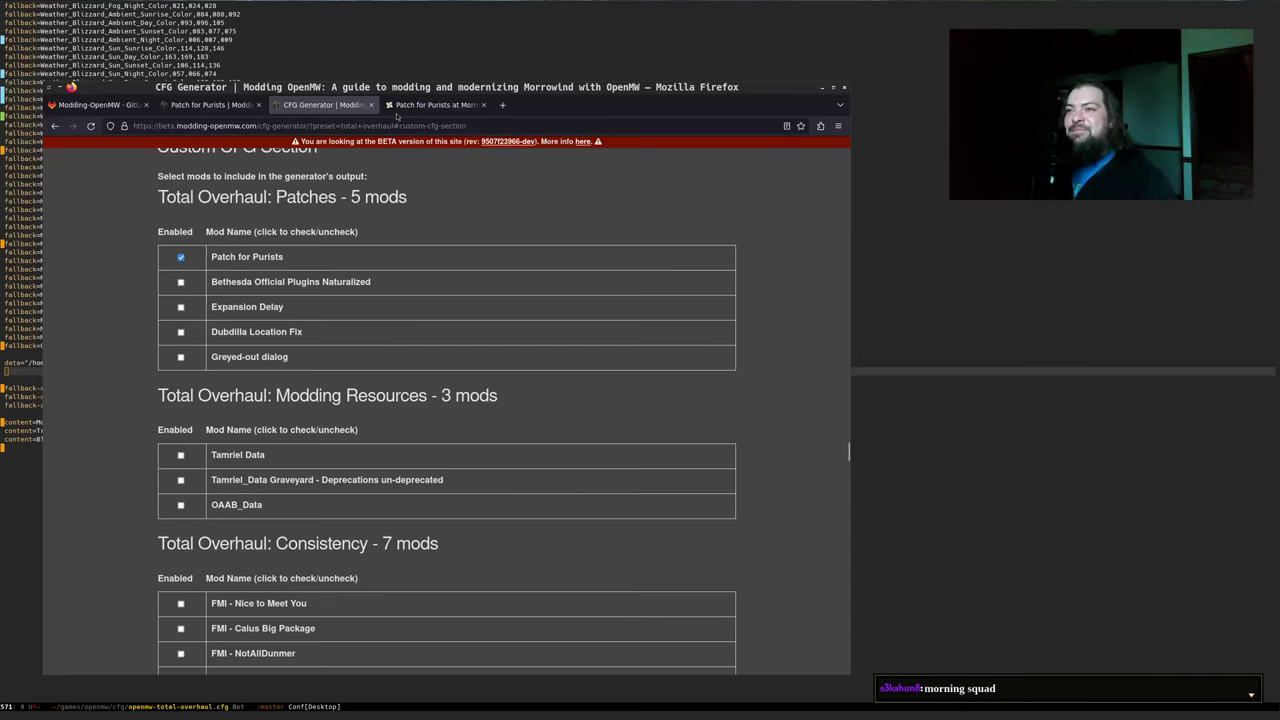
pyautogui.hotkey('alt', 'Tab')
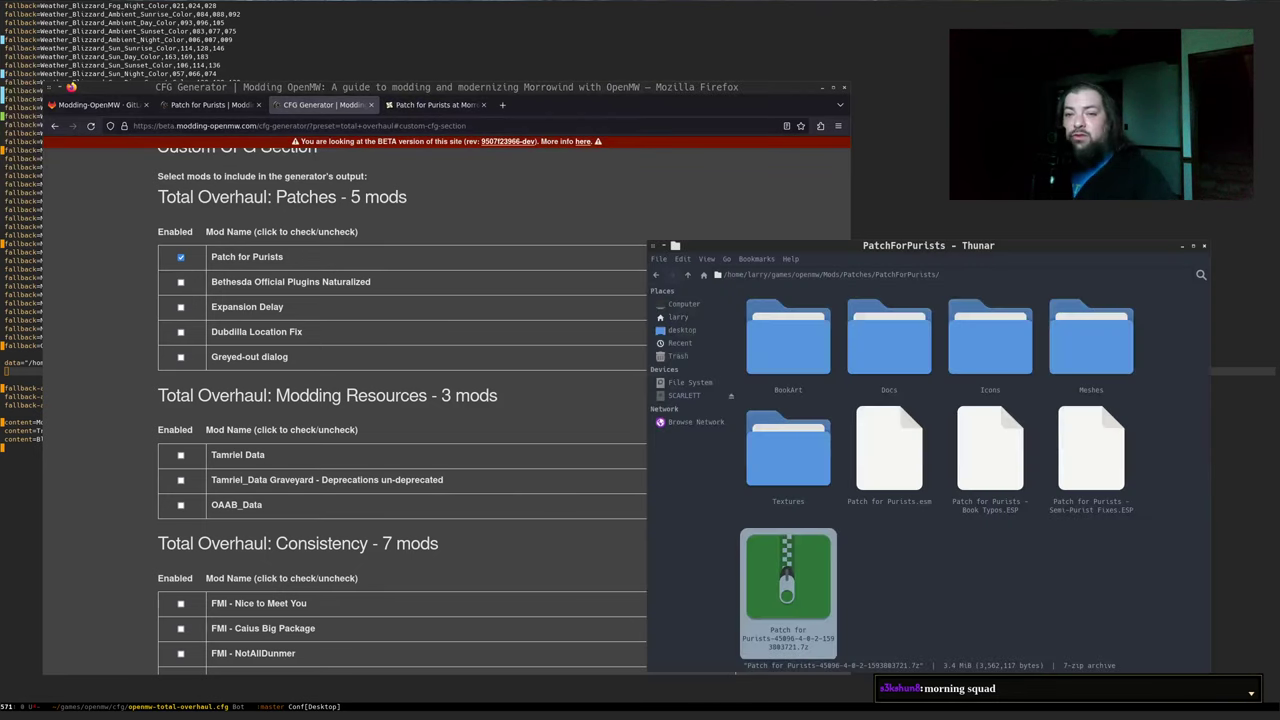
pyautogui.click(963, 554)
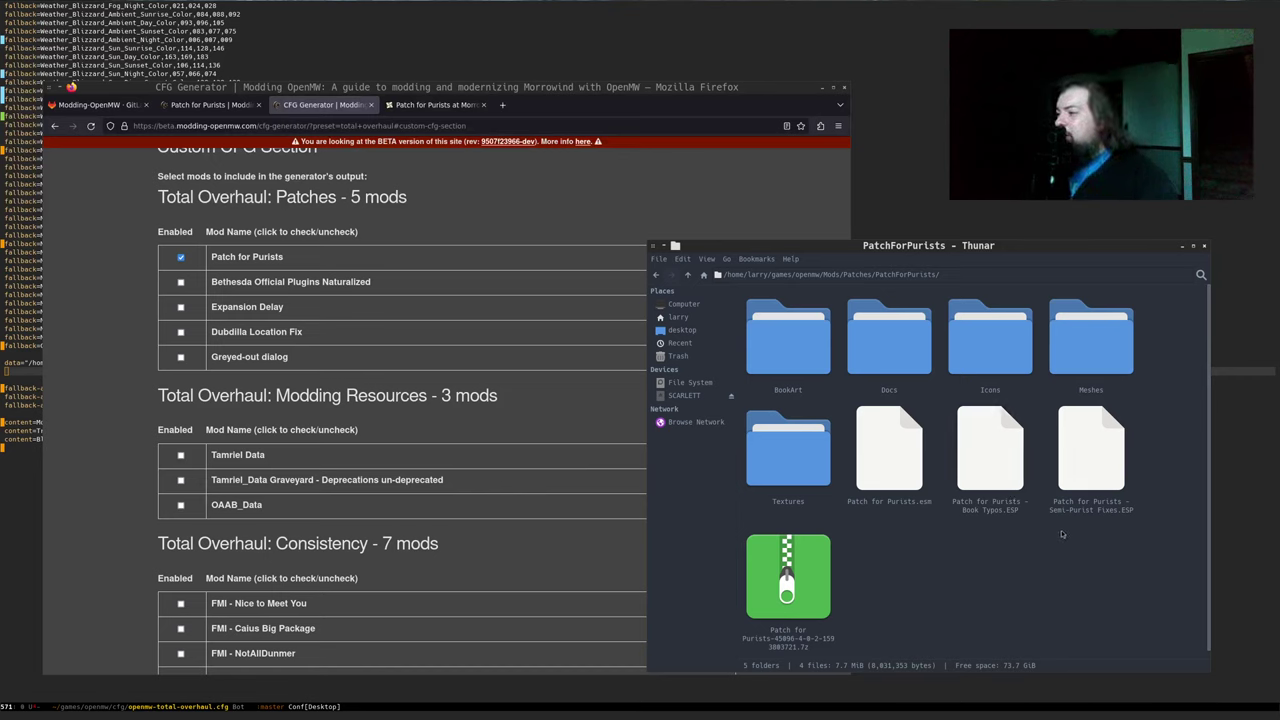
pyautogui.click(178, 106)
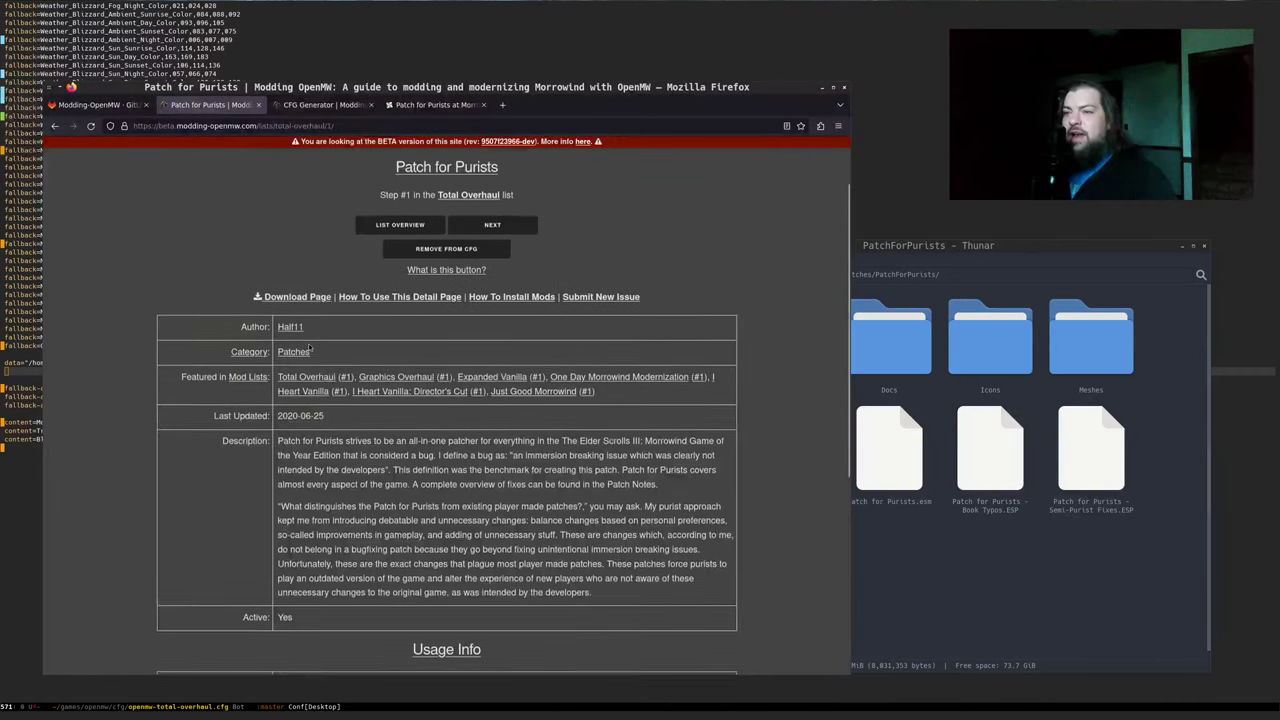
pyautogui.scroll(-6, 284, 348)
pyautogui.click(948, 602)
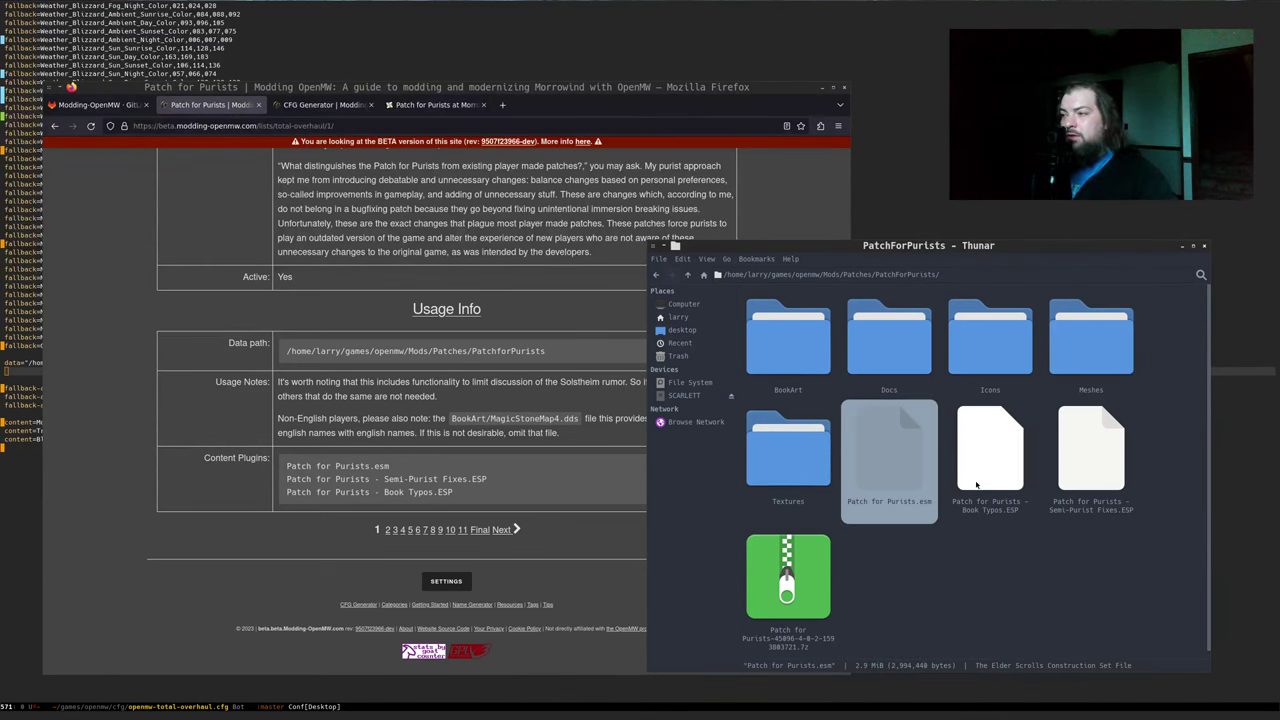
# Submit the custom setup in the CFG Generator with only Patch for Purists enabled for Total Overhaul
pyautogui.click(322, 105)
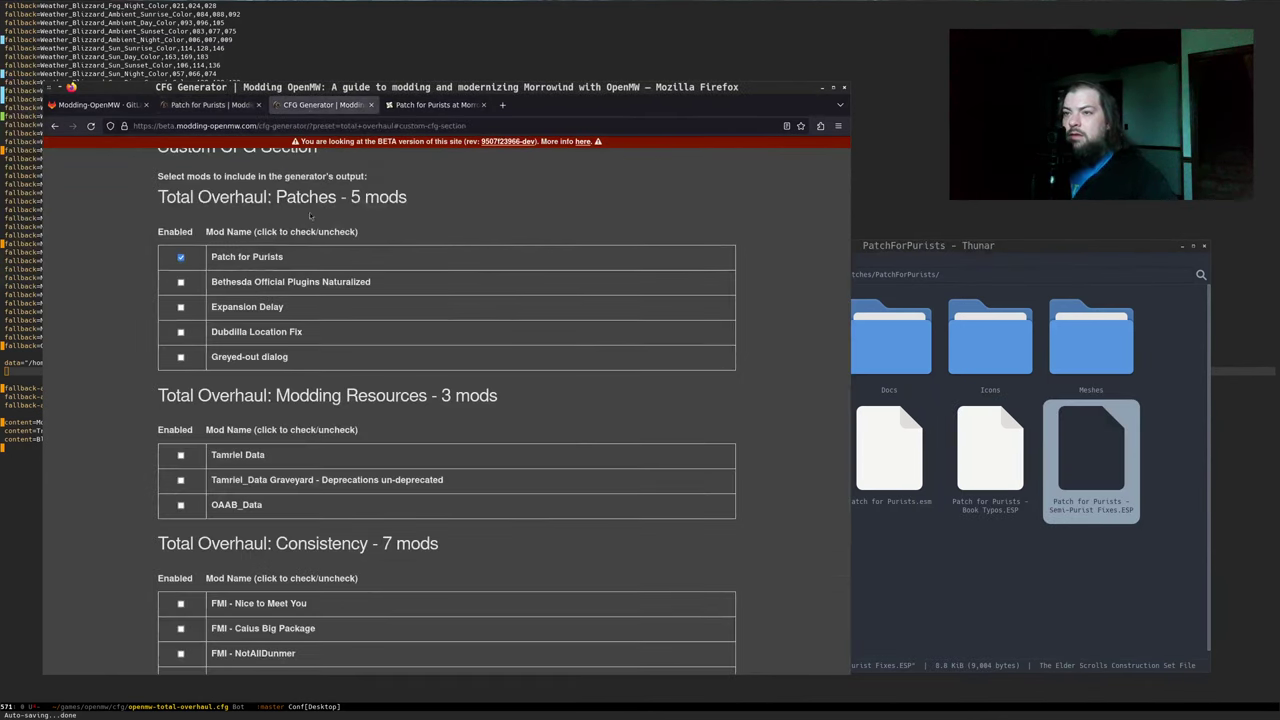
pyautogui.scroll(2, 237, 291)
pyautogui.scroll(-10, 103, 360)
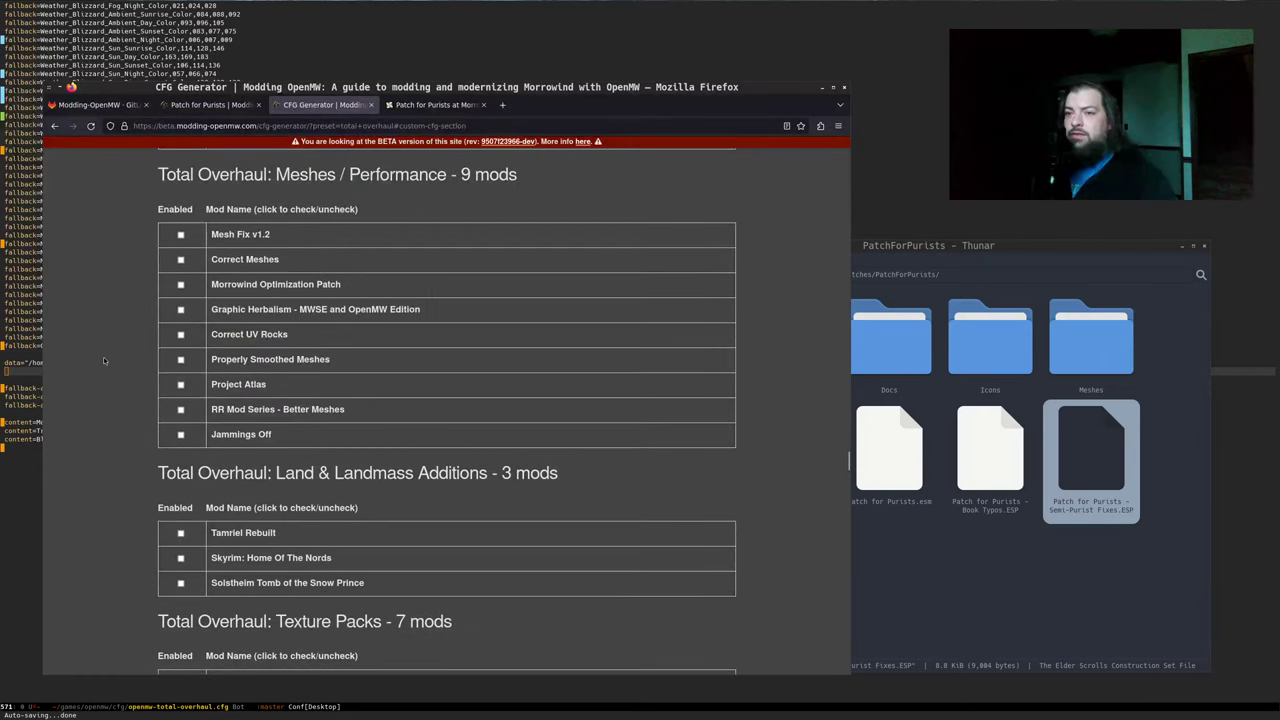
pyautogui.scroll(-10, 103, 356)
pyautogui.scroll(2, 176, 338)
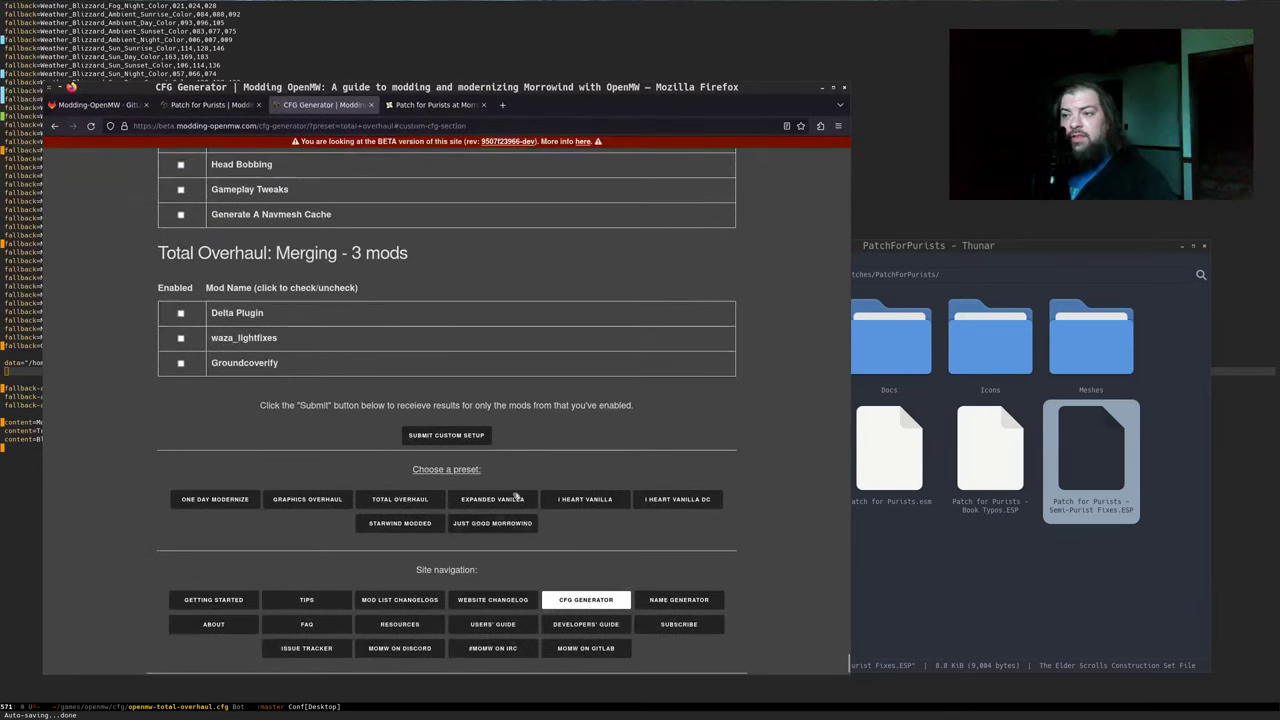
pyautogui.click(446, 438)
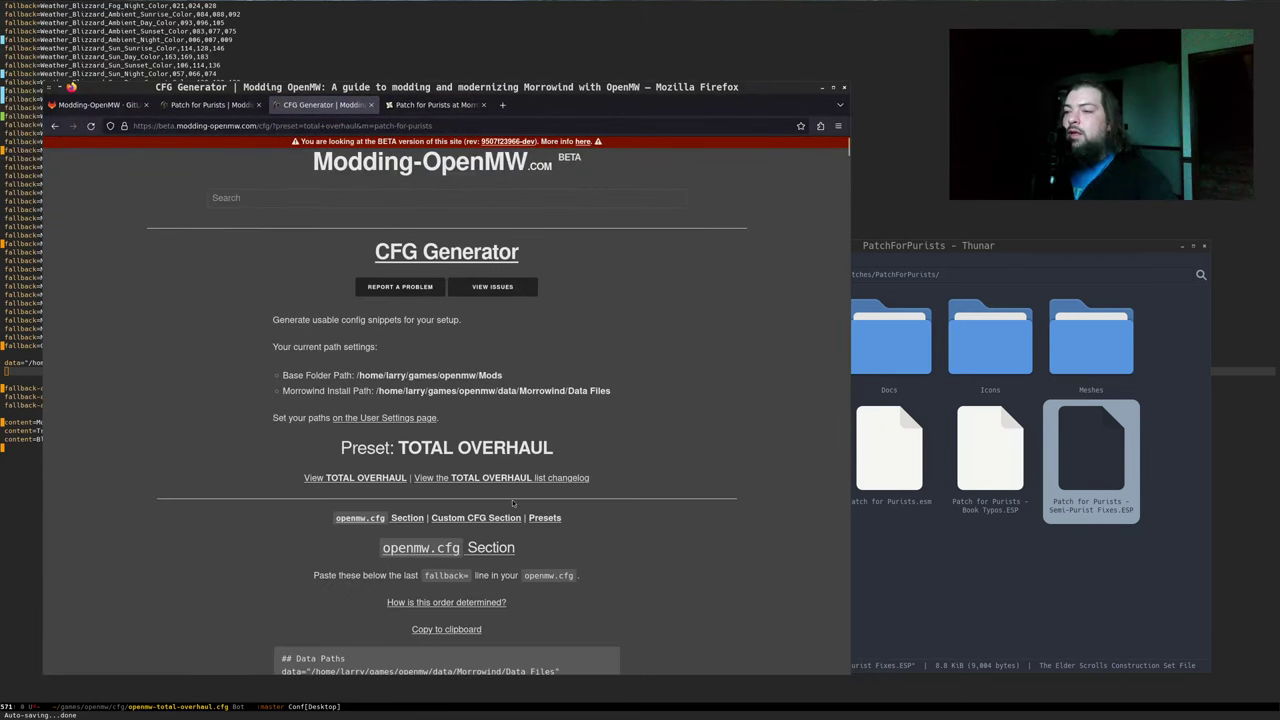
# Review the generated openmw.cfg section for Patch for Purists and copy it to the clipboard
pyautogui.click(470, 517)
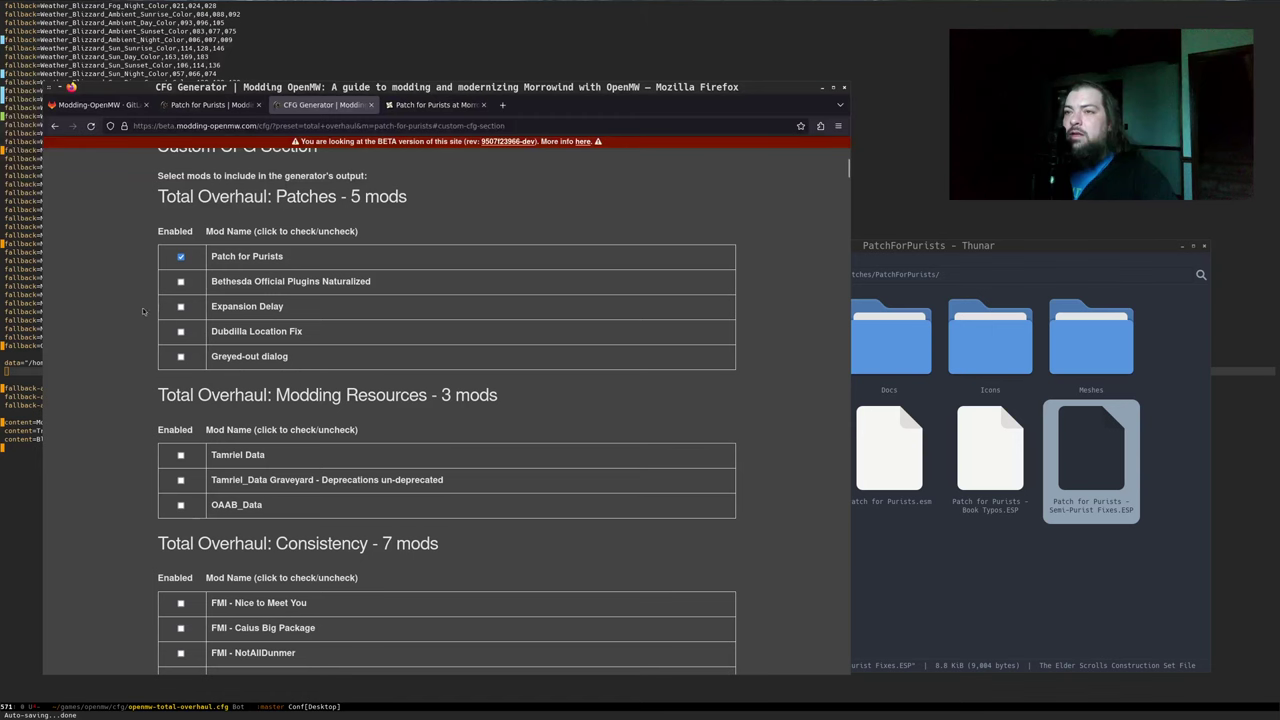
pyautogui.click(55, 126)
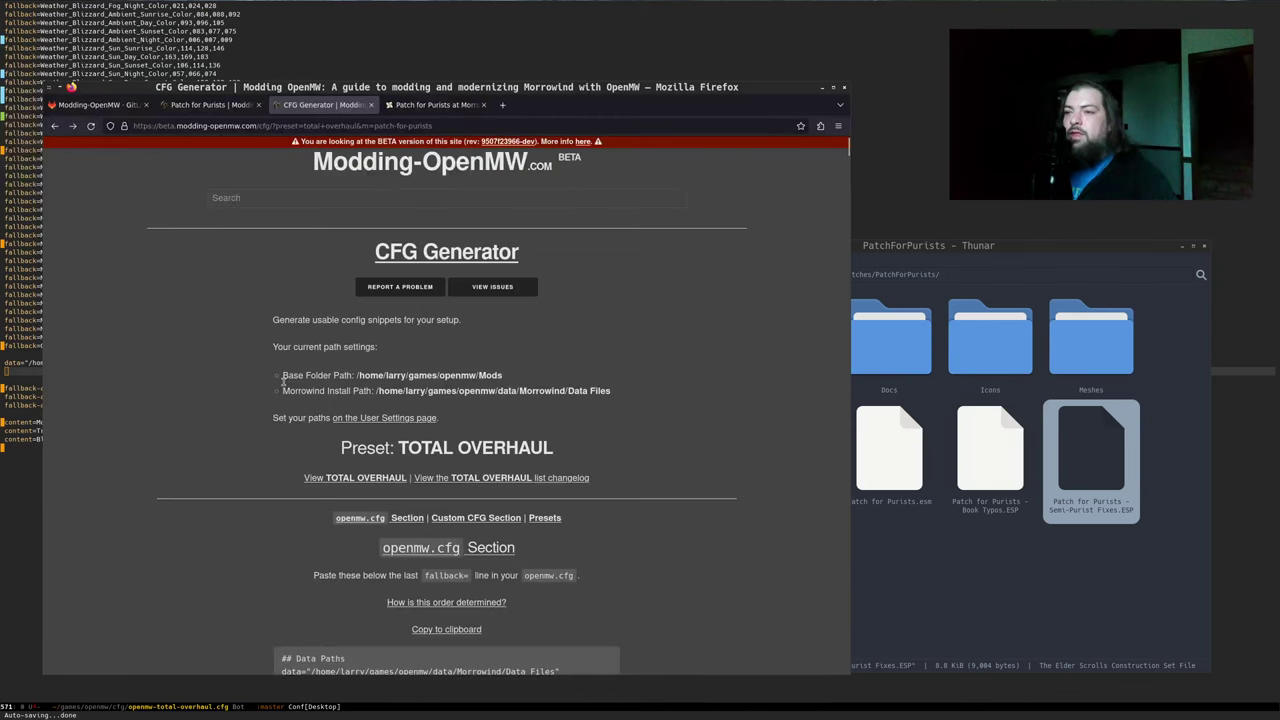
pyautogui.scroll(-3, 237, 463)
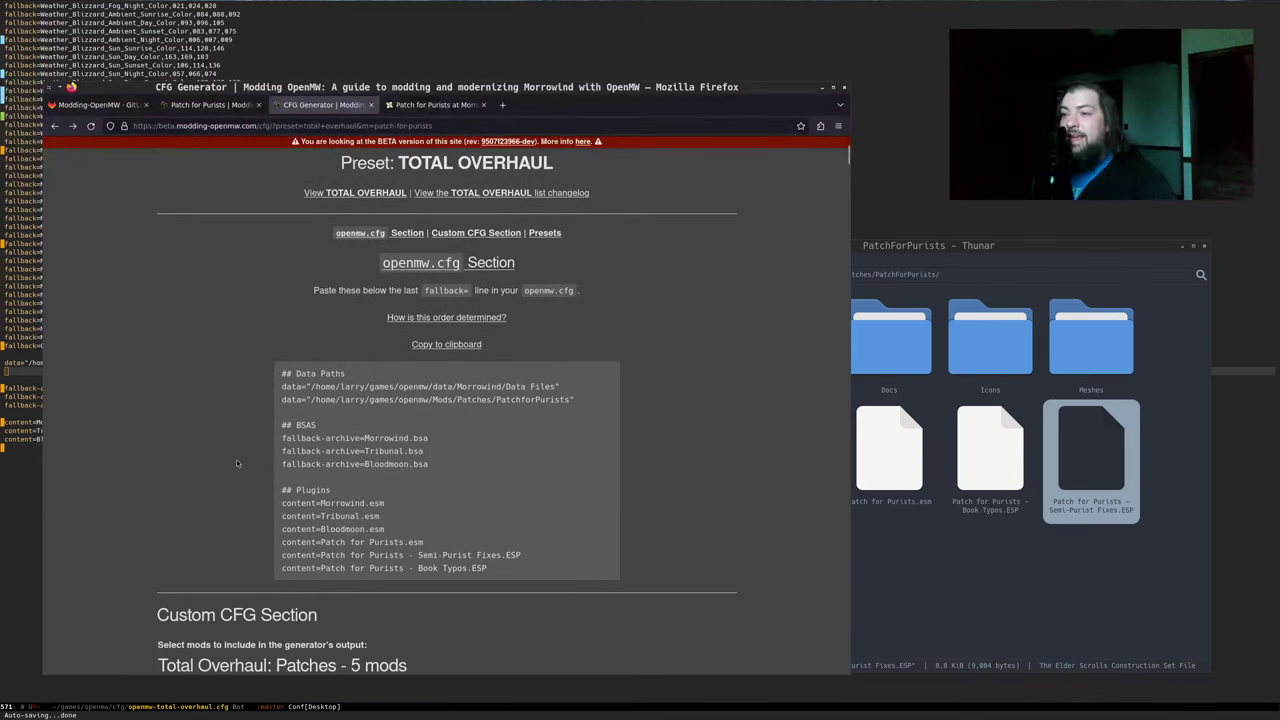
pyautogui.scroll(-1, 299, 443)
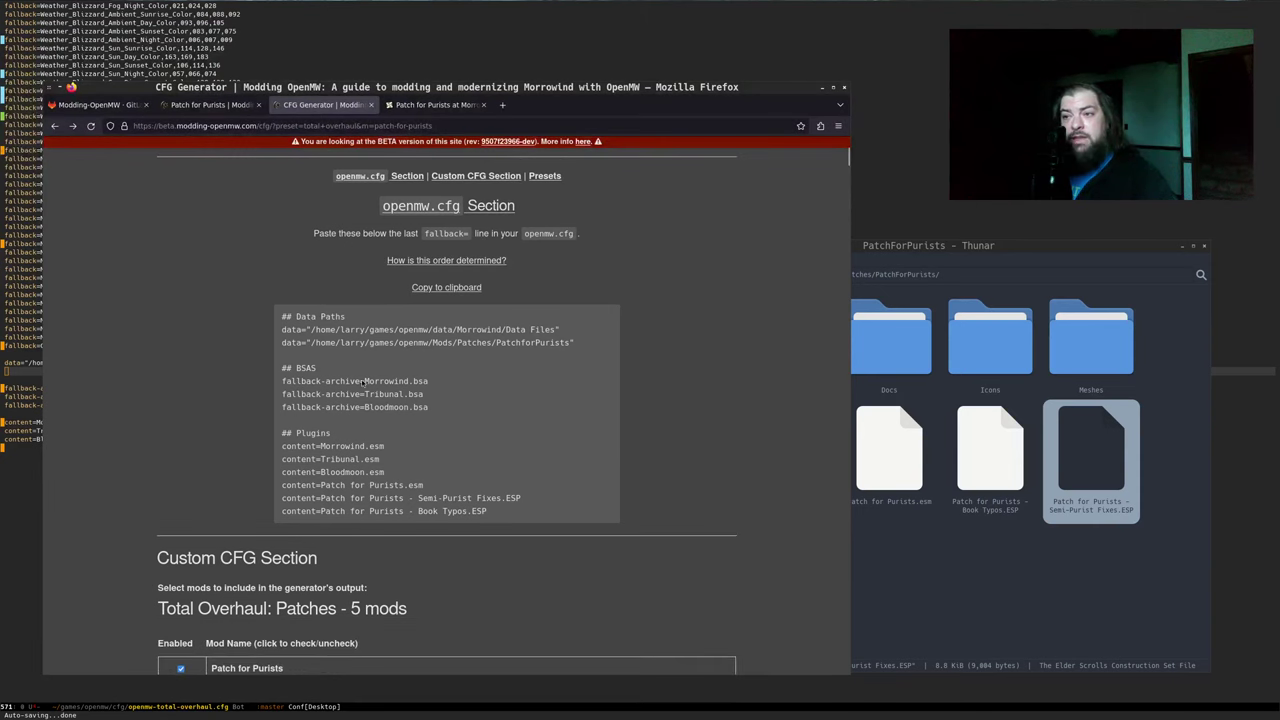
pyautogui.click(447, 288)
# In openmw-total-overhaul.cfg, replace everything below the last fallback line with the copied data paths, BSAs and plugins, and save the file
pyautogui.click(12, 358)
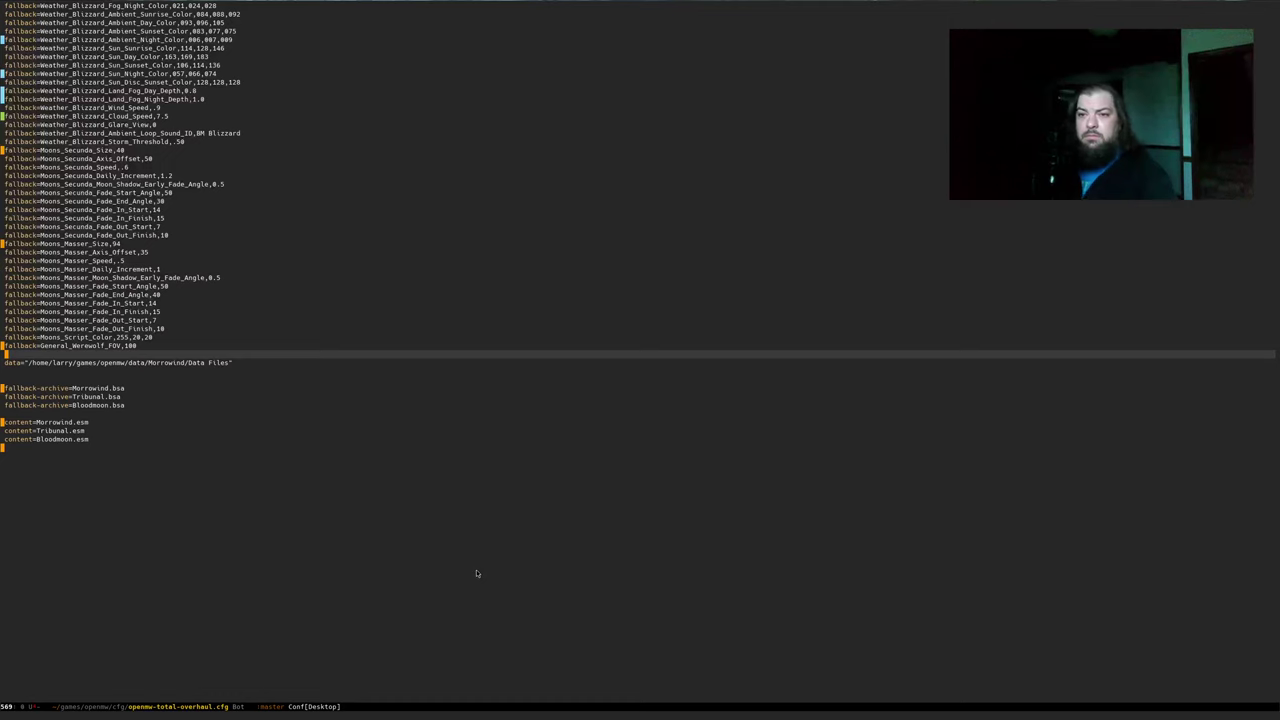
pyautogui.press('Up')
pyautogui.press('Down')
pyautogui.press('Down')
pyautogui.hotkey('shift', 'Down')
pyautogui.hotkey('ctrl', 'End')
pyautogui.hotkey('ctrl', 'y')
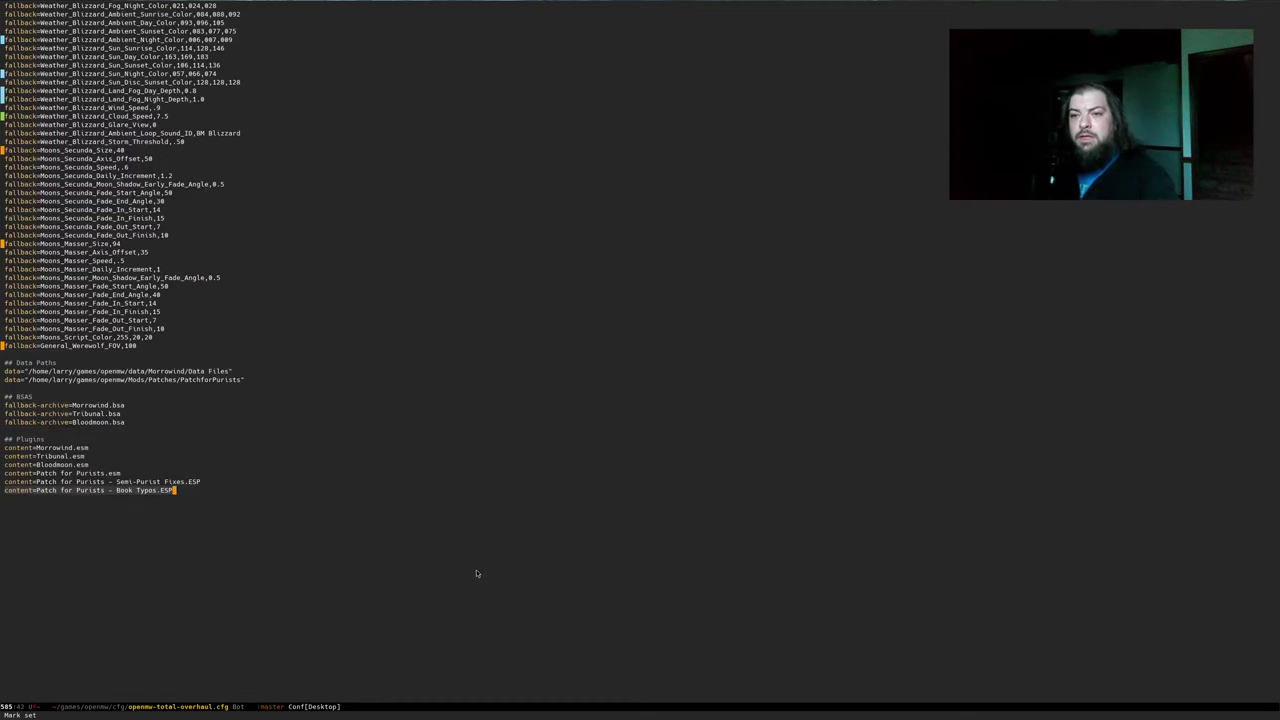
pyautogui.press('Return')
pyautogui.hotkey('ctrl', 'x')
pyautogui.hotkey('ctrl', 's')
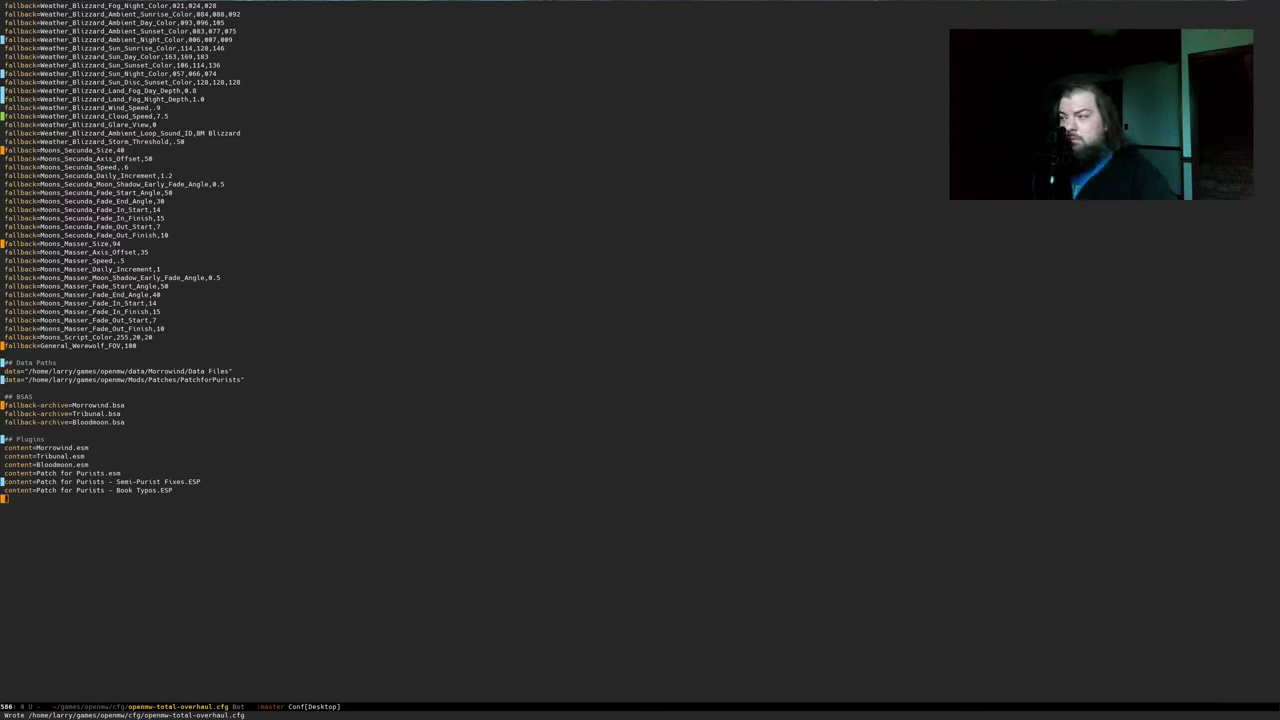
# Switch to the terminal and test-launch the game by rerunning run.sh --type fw --config total-overhaul --dev --test --mangohud
pyautogui.hotkey('alt', 'Tab')
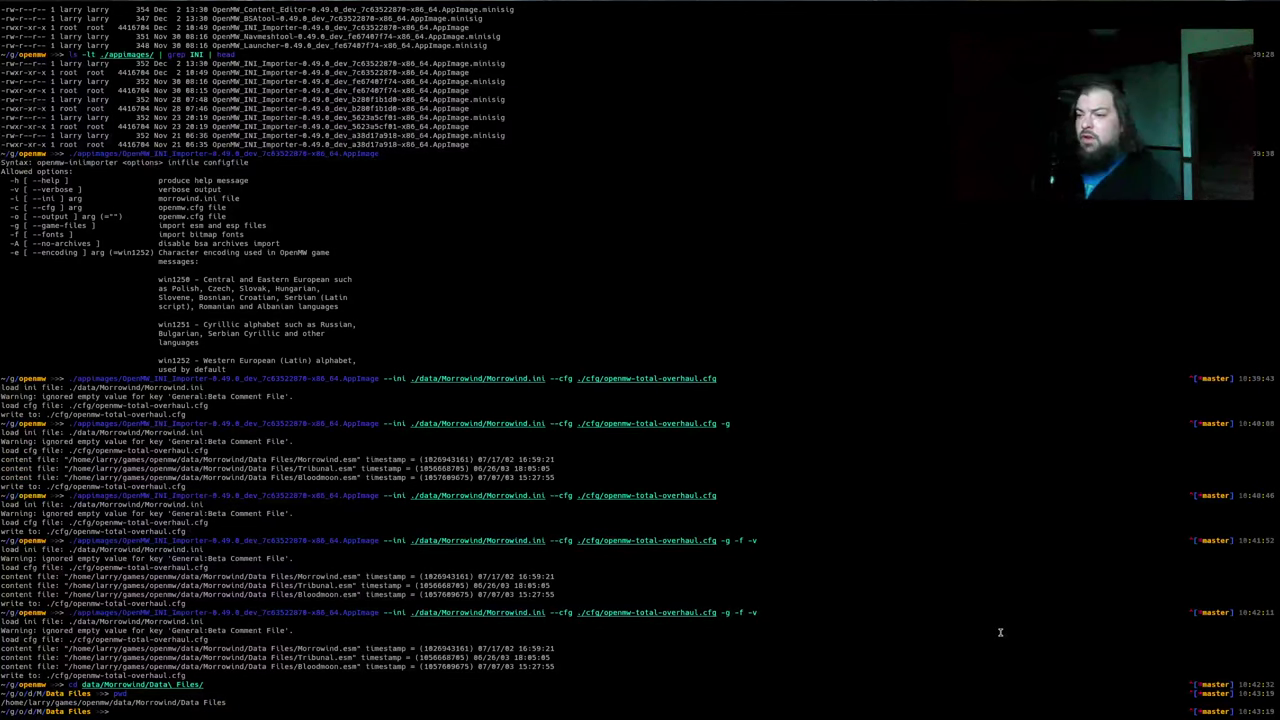
pyautogui.hotkey('alt', 'Tab')
pyautogui.hotkey('alt', 'Tab')
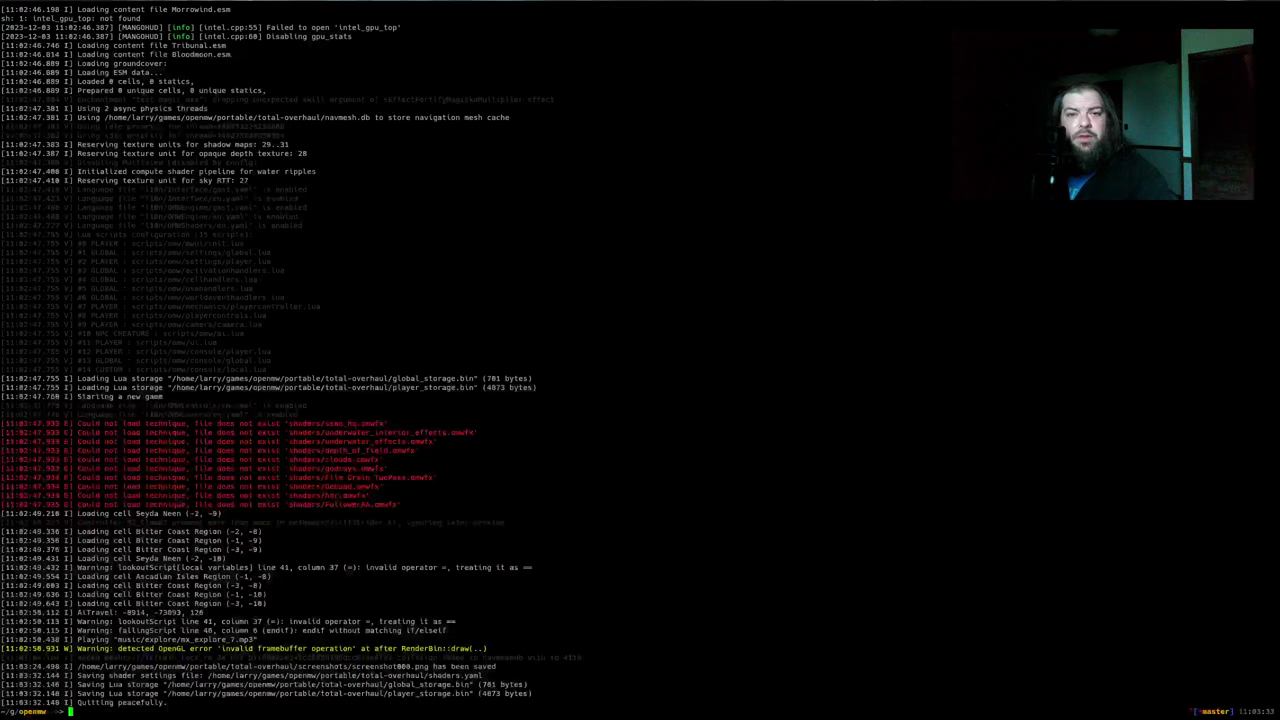
pyautogui.press('Up')
pyautogui.press('Return')
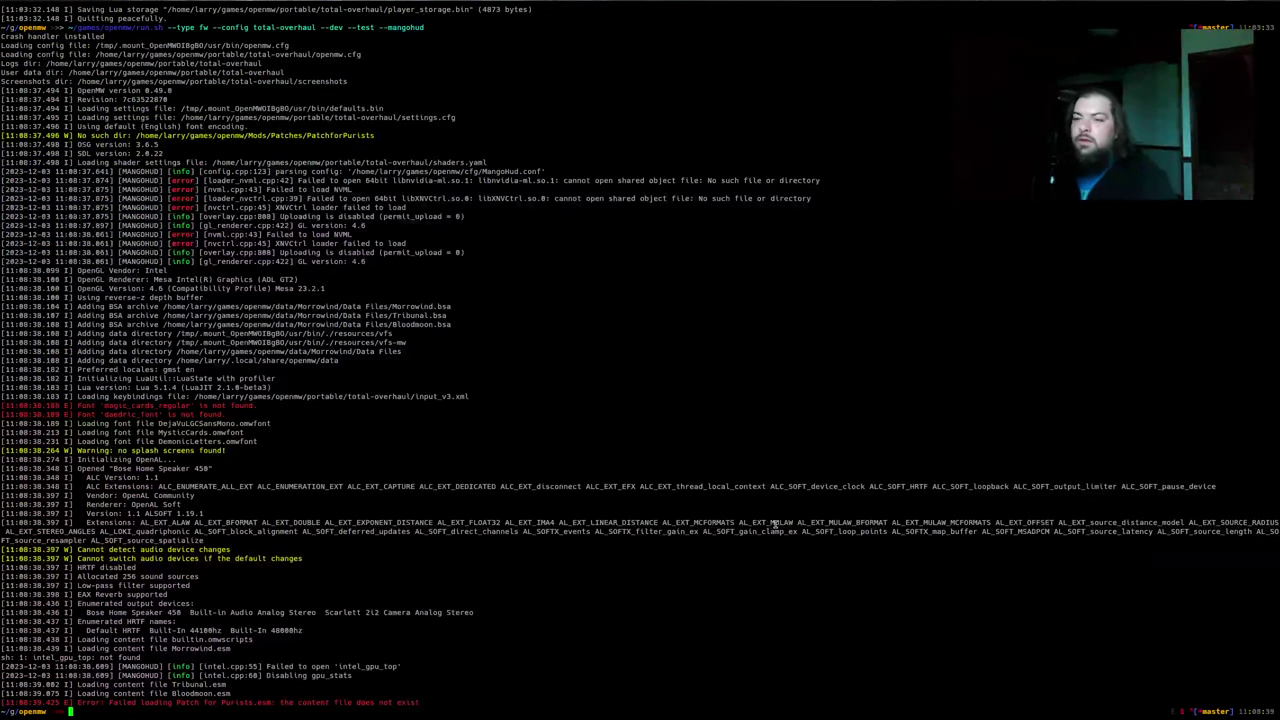
# Rename the PatchForPurists folder in Mods/Patches to PatchforPurists, matching the data path in openmw-total-overhaul.cfg
pyautogui.hotkey('alt', 'Tab')
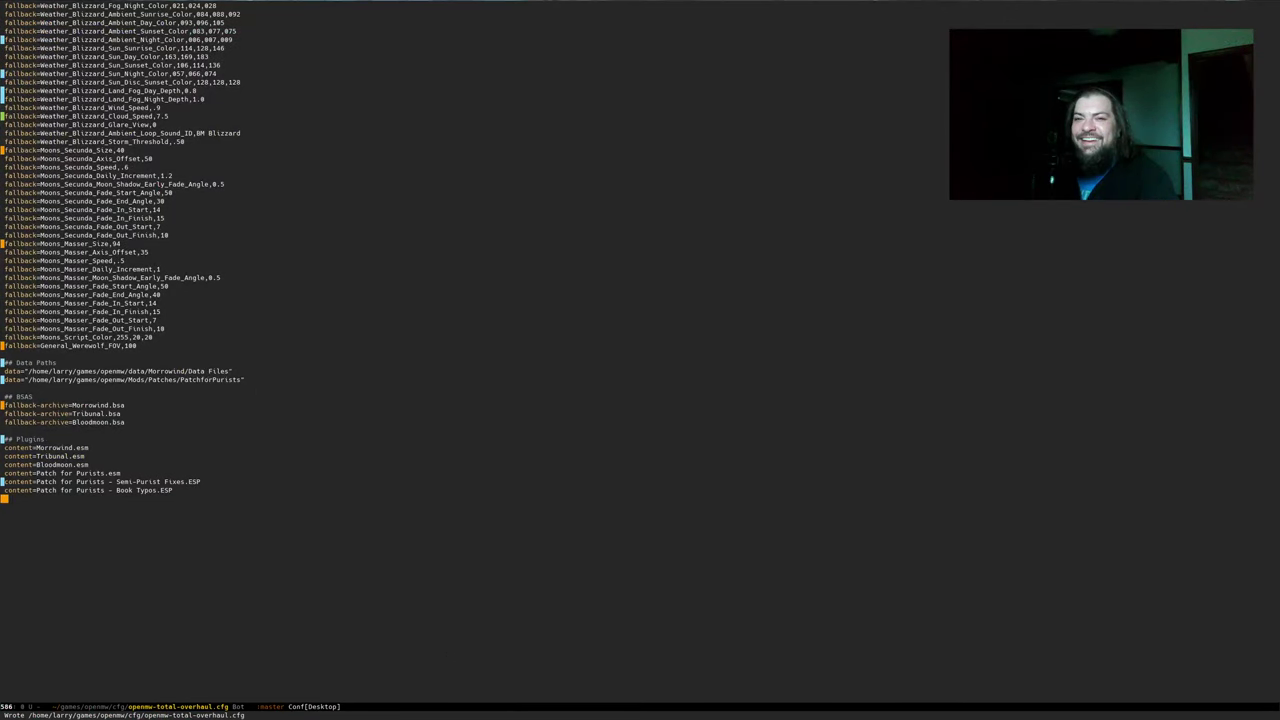
pyautogui.hotkey('alt', 'Tab')
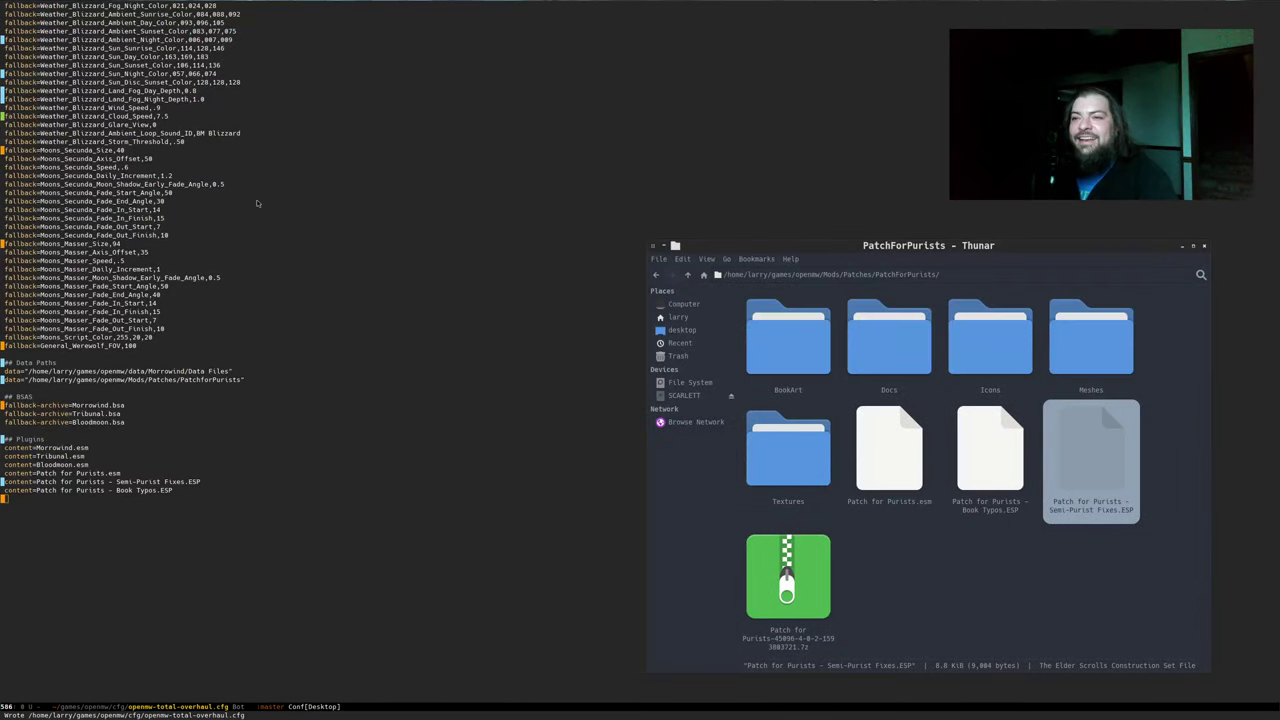
pyautogui.click(687, 274)
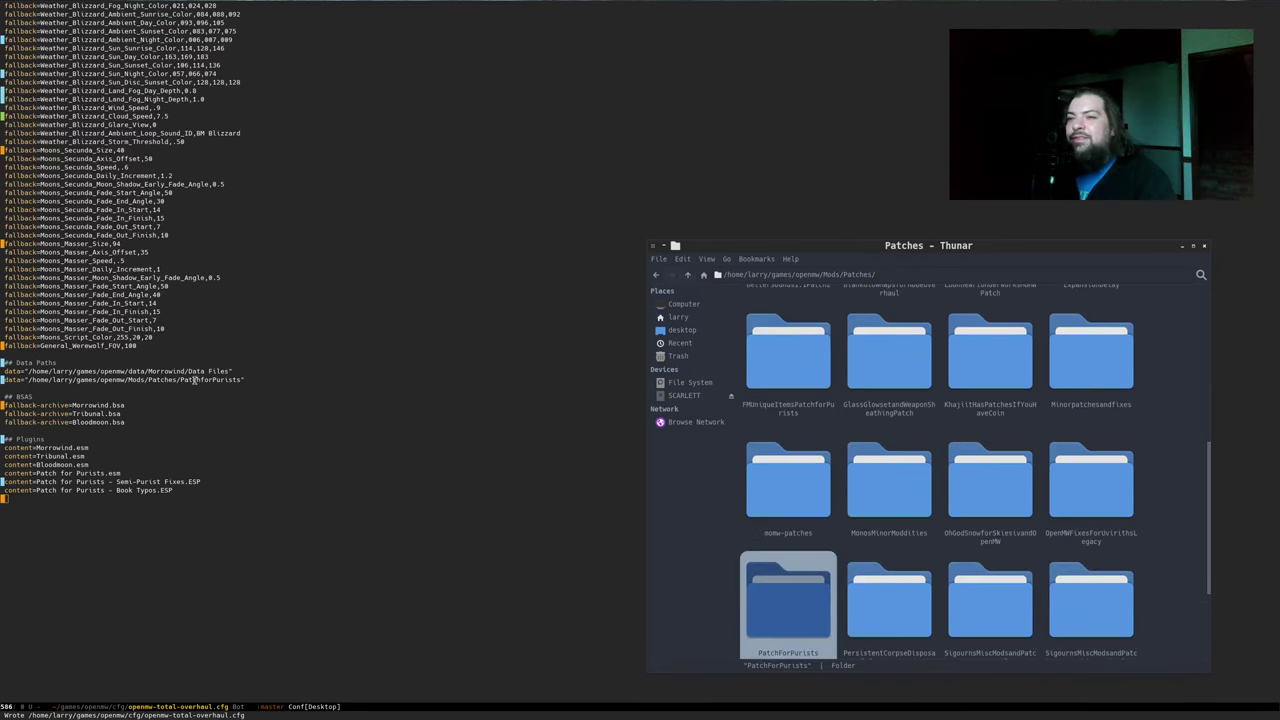
pyautogui.doubleClick(208, 380)
pyautogui.hotkey('alt', 'w')
pyautogui.hotkey('alt', 'Tab')
pyautogui.rightClick(795, 595)
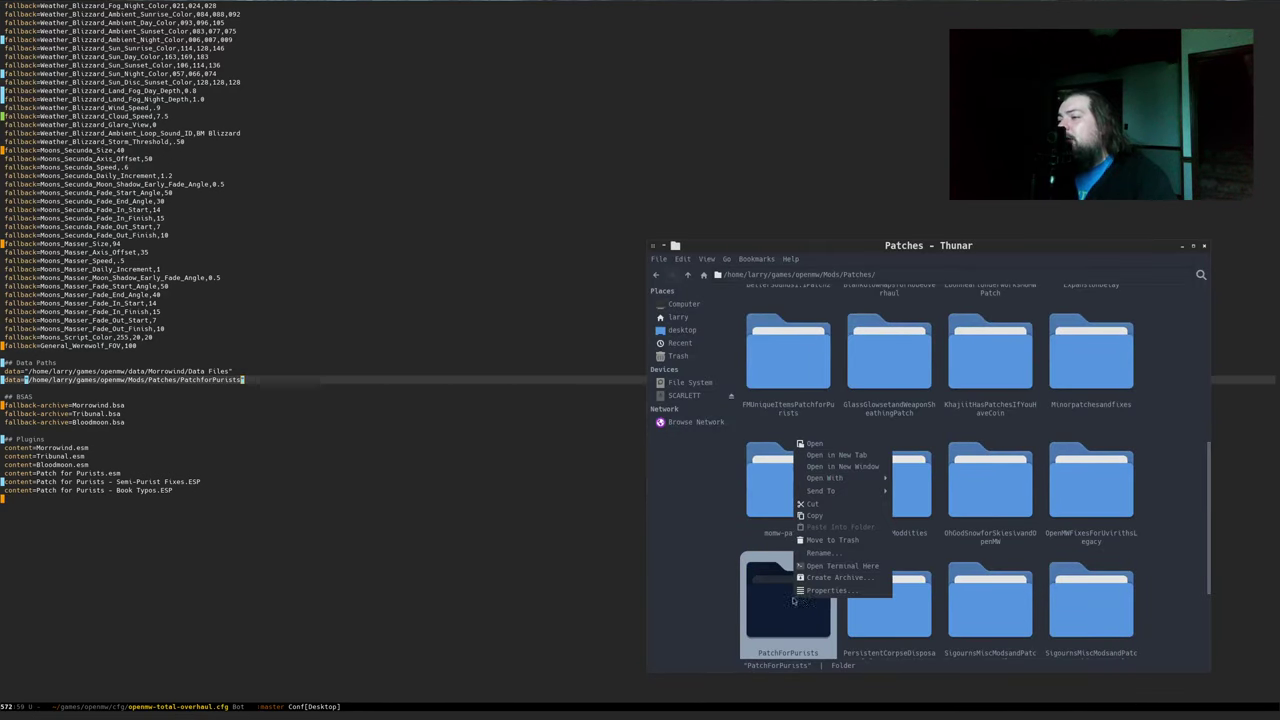
pyautogui.click(821, 566)
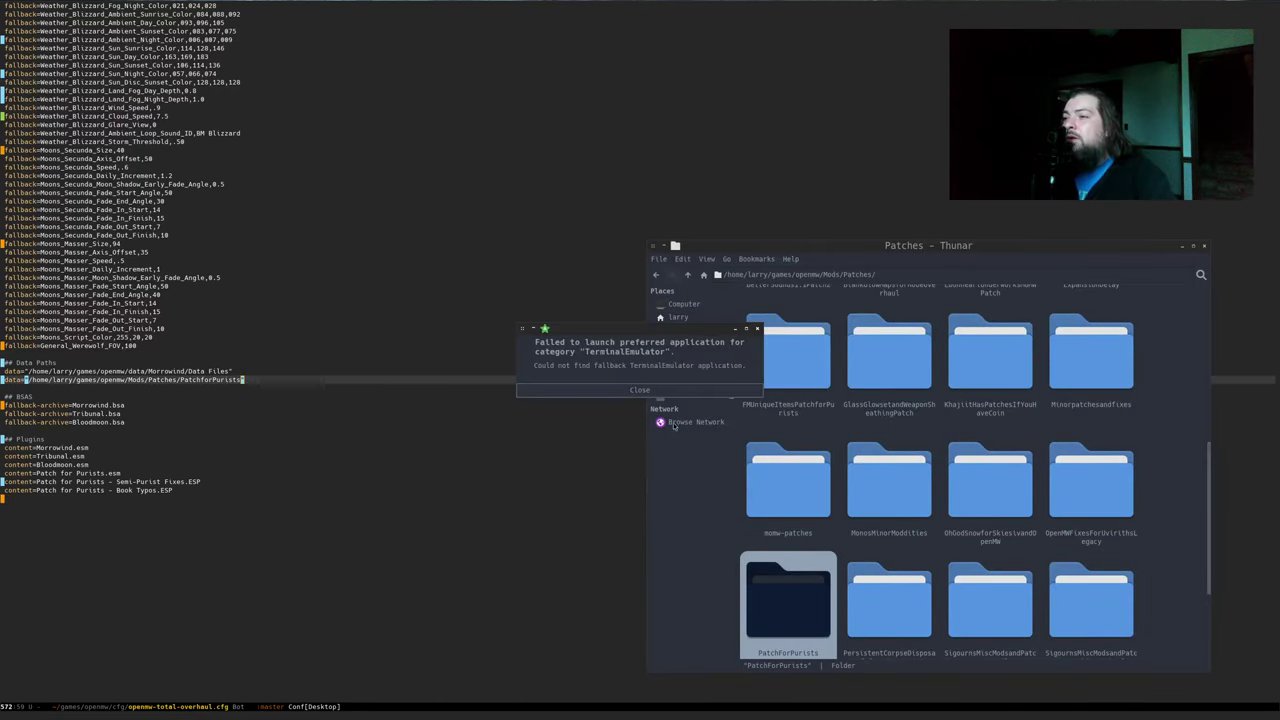
pyautogui.rightClick(802, 593)
pyautogui.click(820, 548)
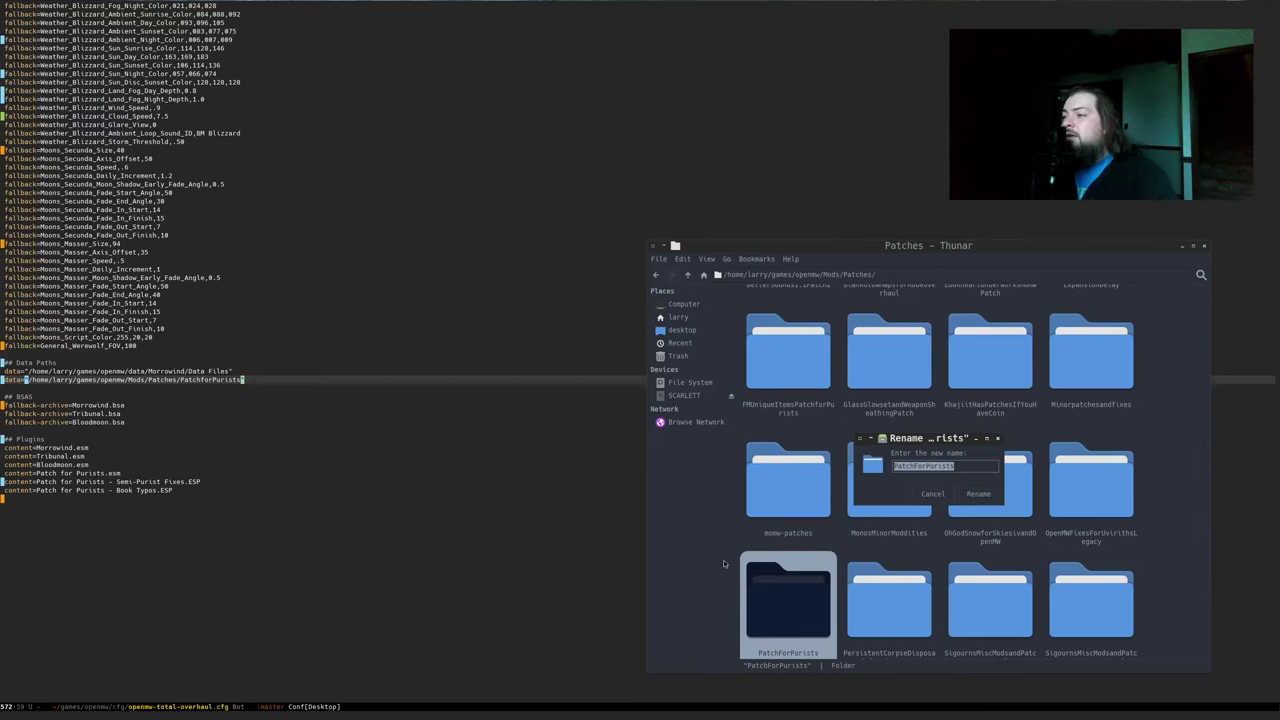
pyautogui.hotkey('ctrl', 'v')
pyautogui.press('Escape')
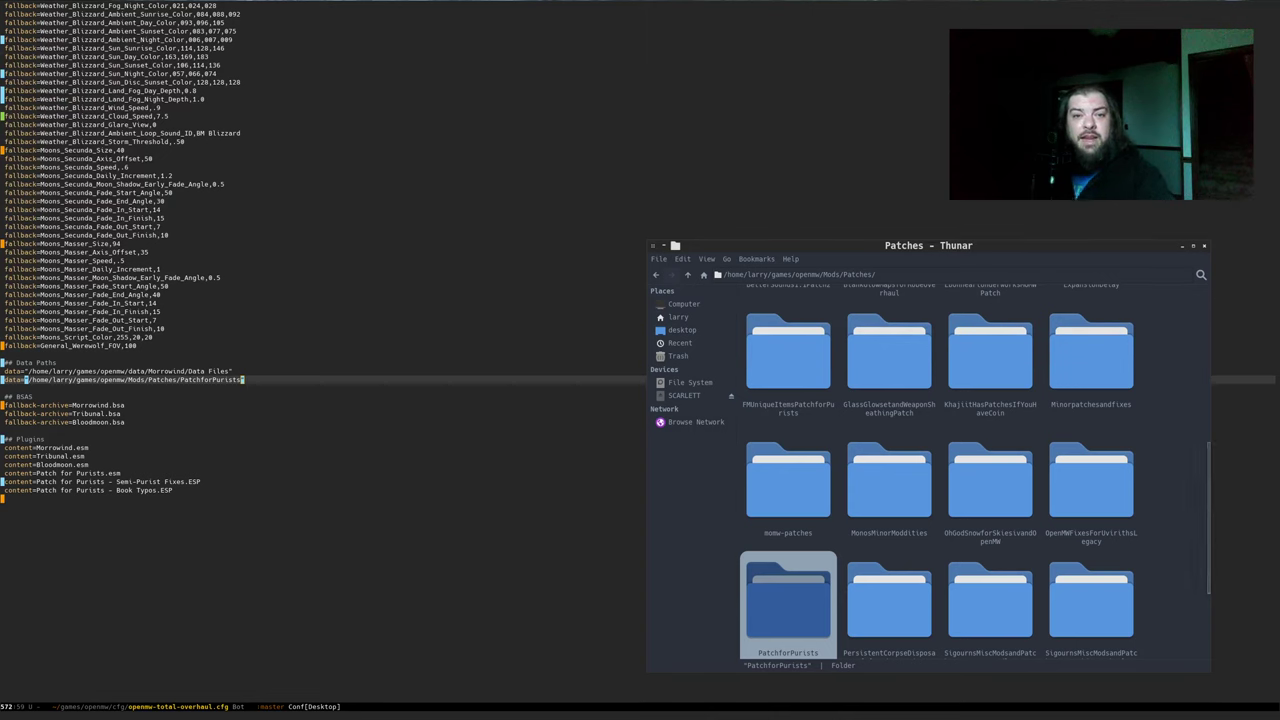
# In the terminal, run openmw-validator --exit-nonzero --stdout --cfg on openmw-total-overhaul.cfg and review its report
pyautogui.press('super+2')
pyautogui.write('op')
pyautogui.press('Right')
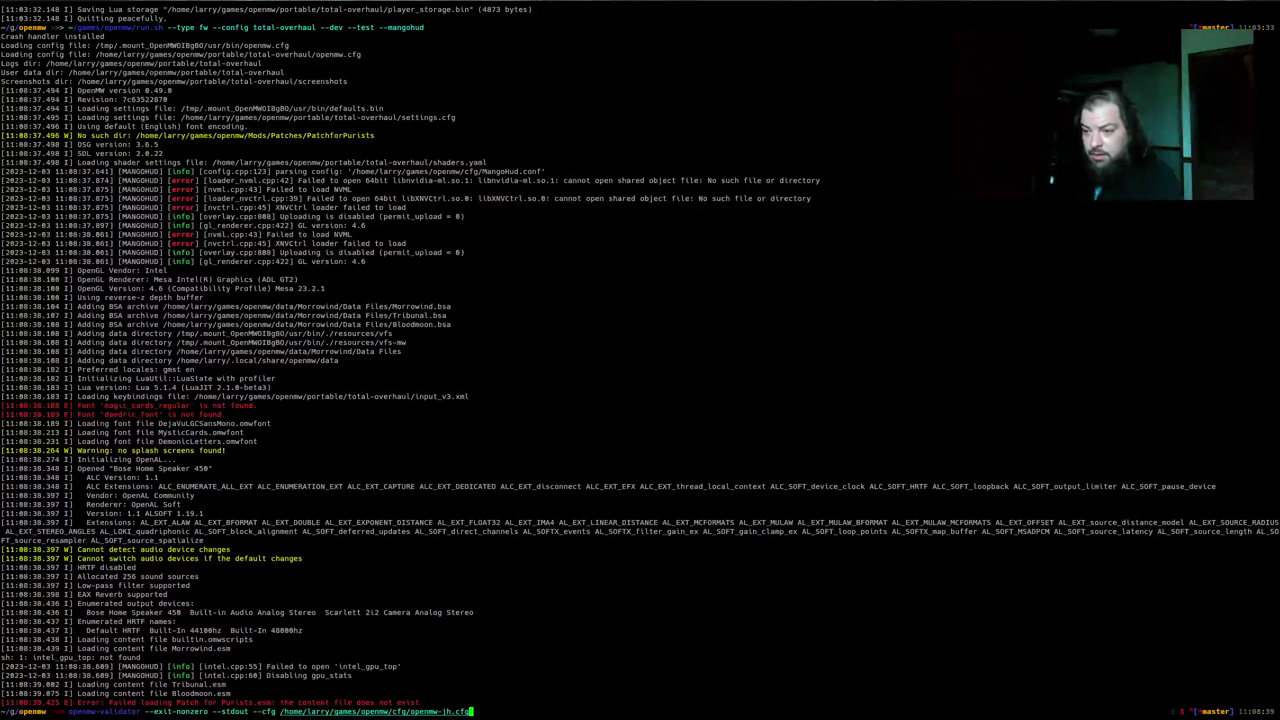
pyautogui.press('BackSpace')
pyautogui.press('BackSpace')
pyautogui.press('BackSpace')
pyautogui.press('BackSpace')
pyautogui.press('BackSpace')
pyautogui.press('BackSpace')
pyautogui.write('total-overhaul.cfg')
pyautogui.press('Return')
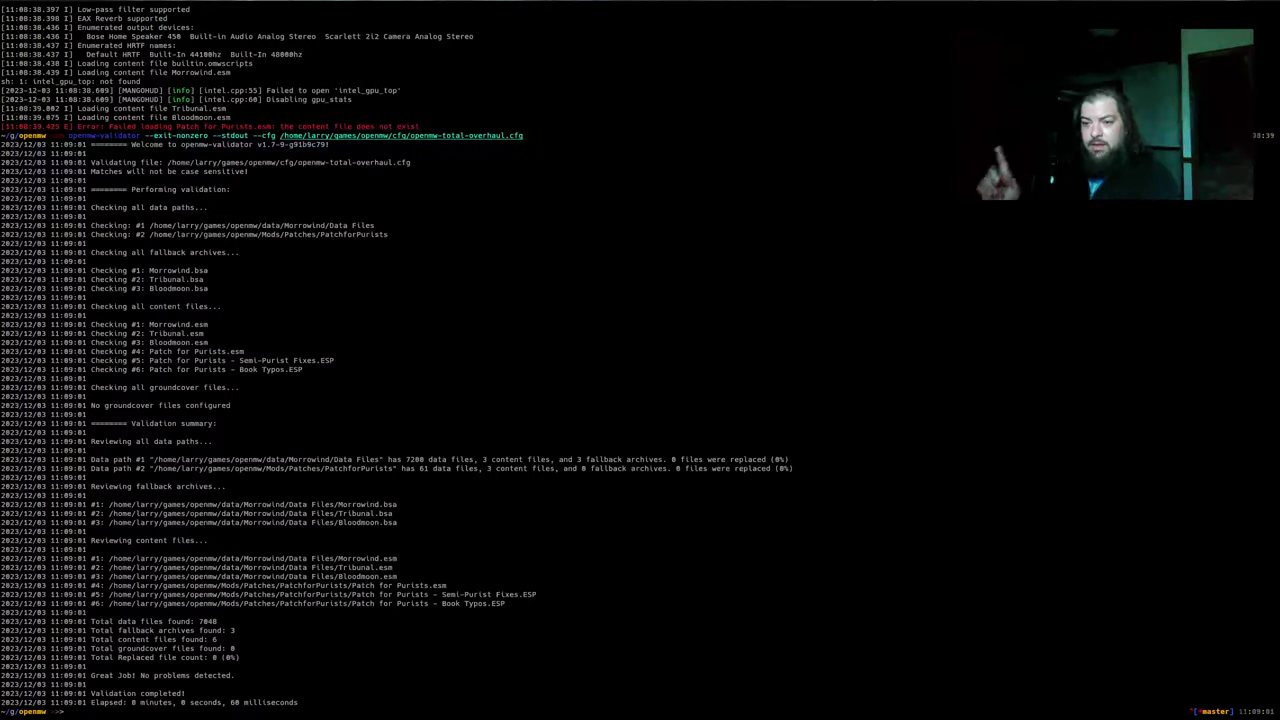
pyautogui.moveTo(295, 84); pyautogui.dragTo(370, 486)
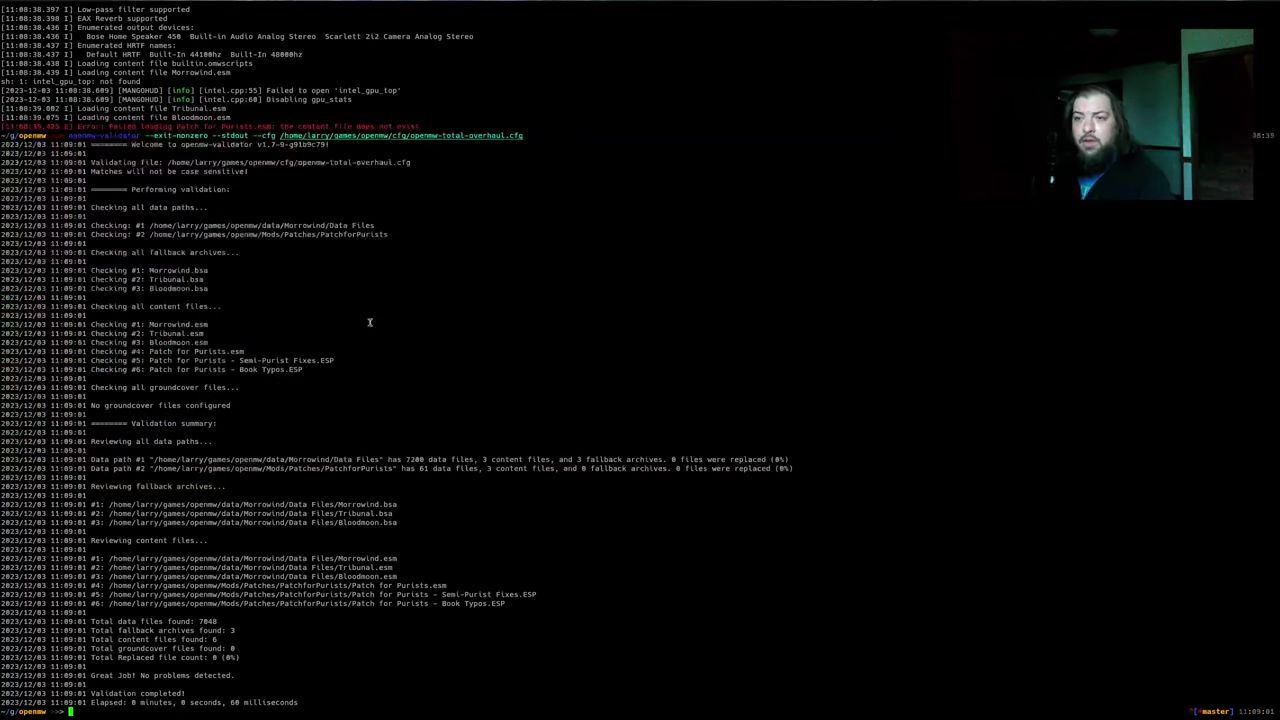
pyautogui.moveTo(370, 351); pyautogui.dragTo(421, 622)
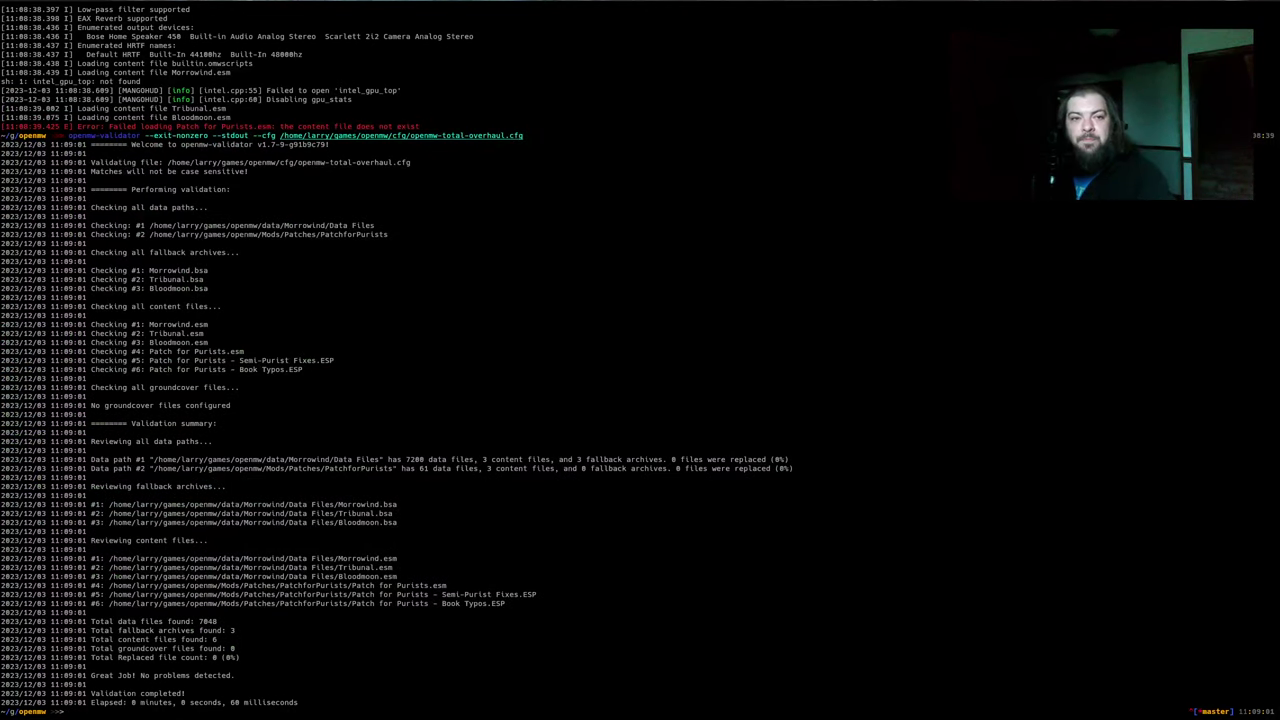
# Relaunch the game from the terminal with the total-overhaul config by rerunning the earlier run.sh command
pyautogui.hotkey('alt', 'Tab')
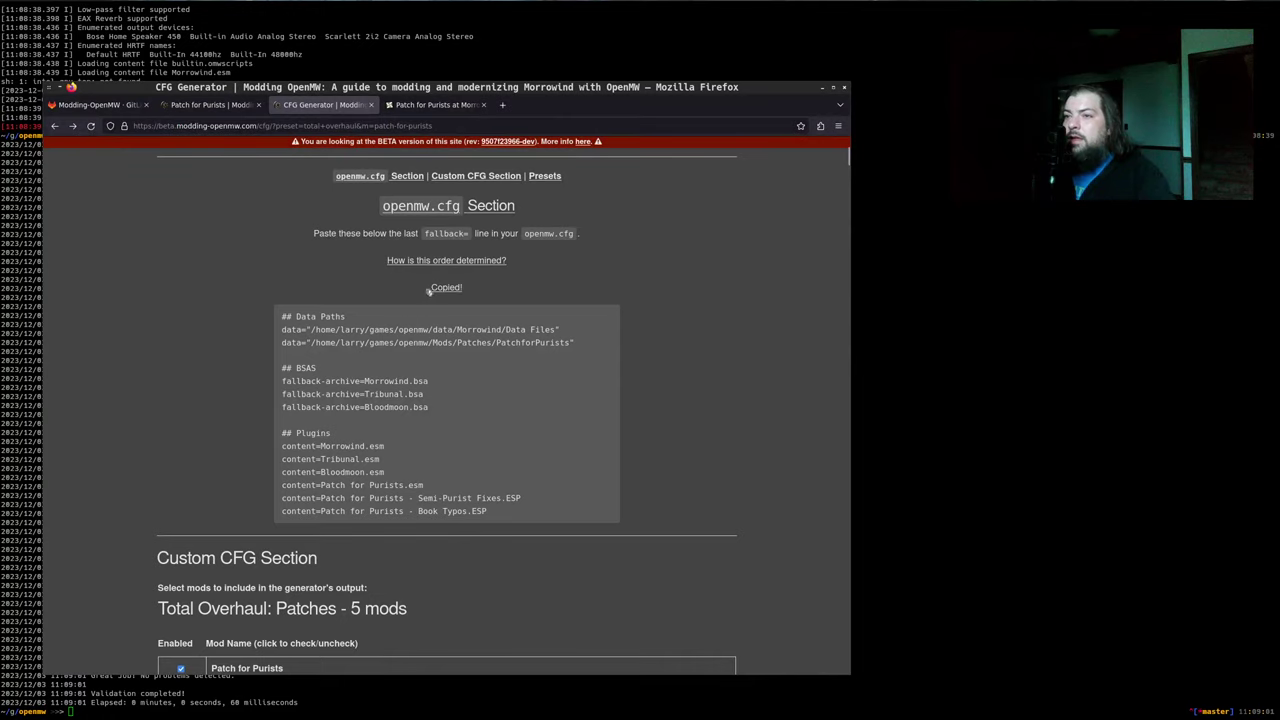
pyautogui.hotkey('alt', 'Tab')
pyautogui.press('Up')
pyautogui.press('Up')
pyautogui.press('Return')
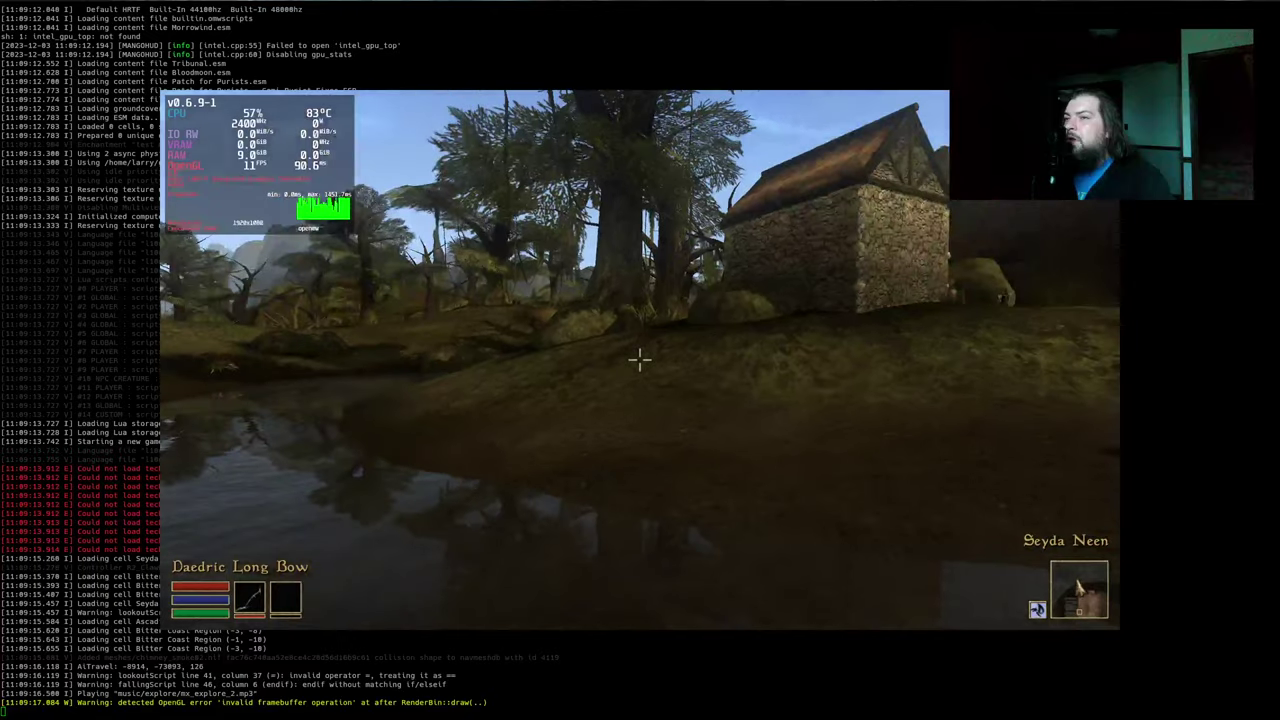
# Open the in-game debug log, check the loading lines of the Patch for Purists content files and capture a screenshot
pyautogui.press('w')
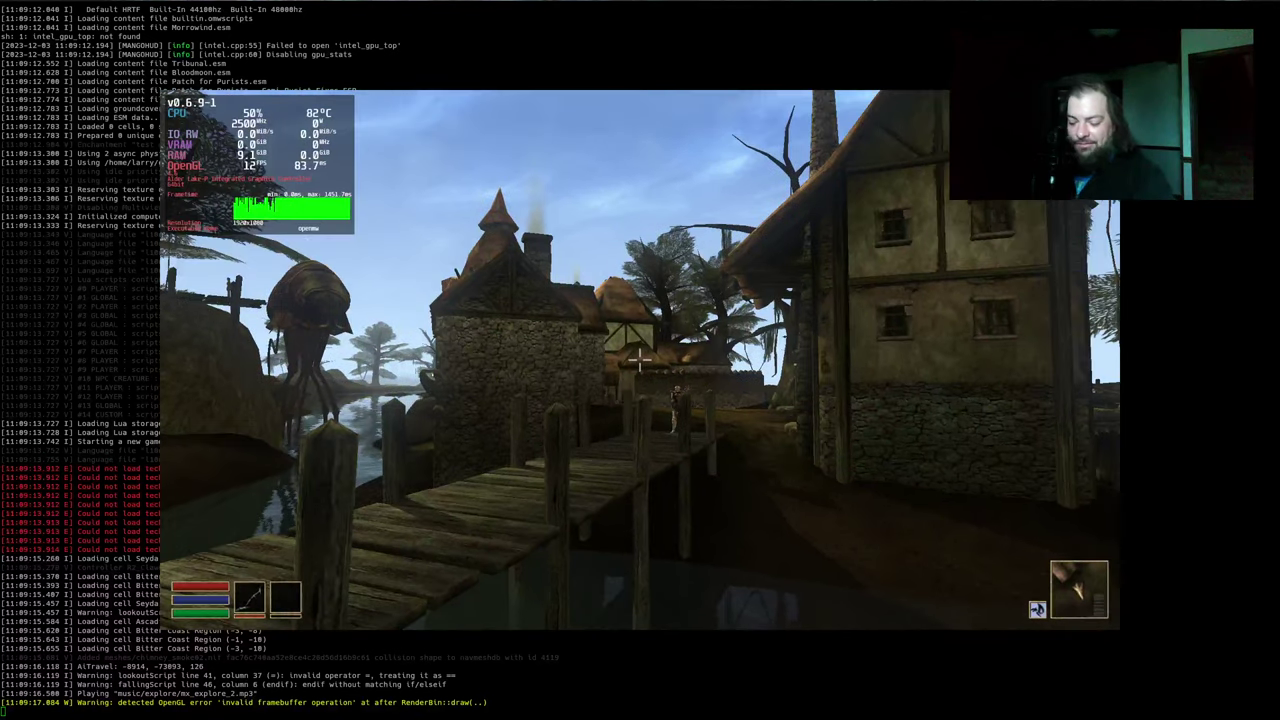
pyautogui.press('Escape')
pyautogui.press('F10')
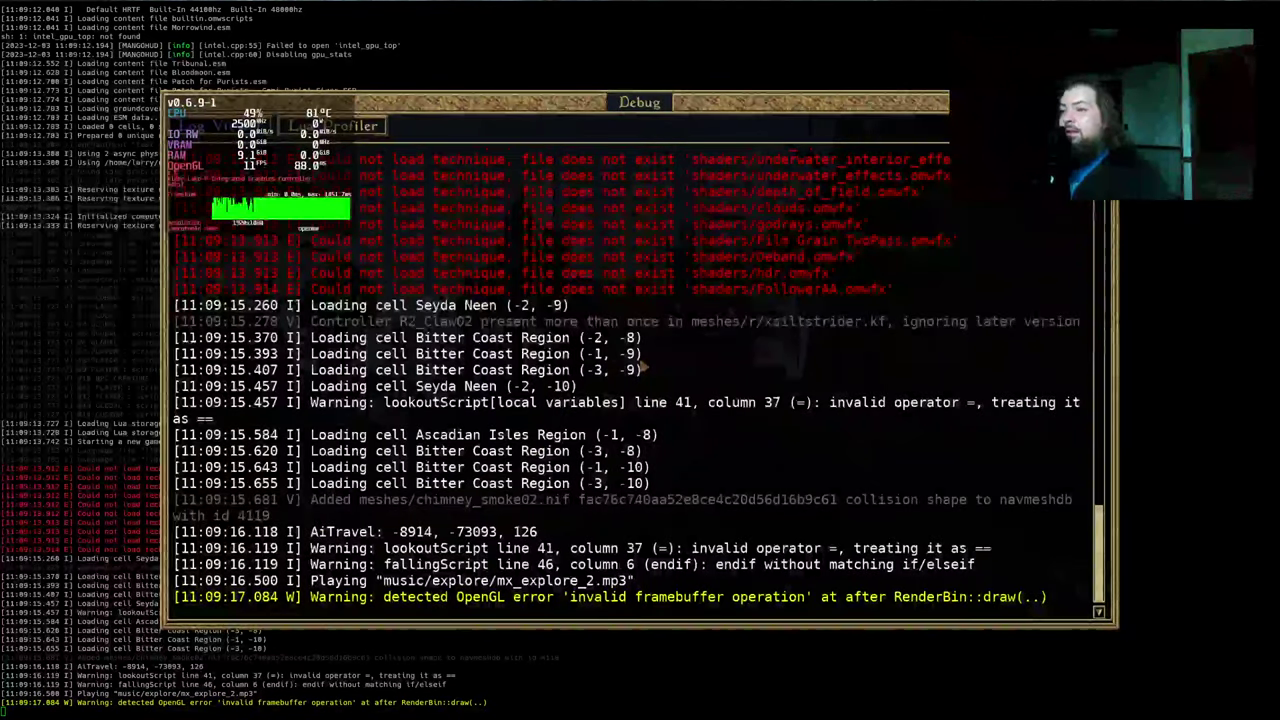
pyautogui.scroll(15, 799, 424)
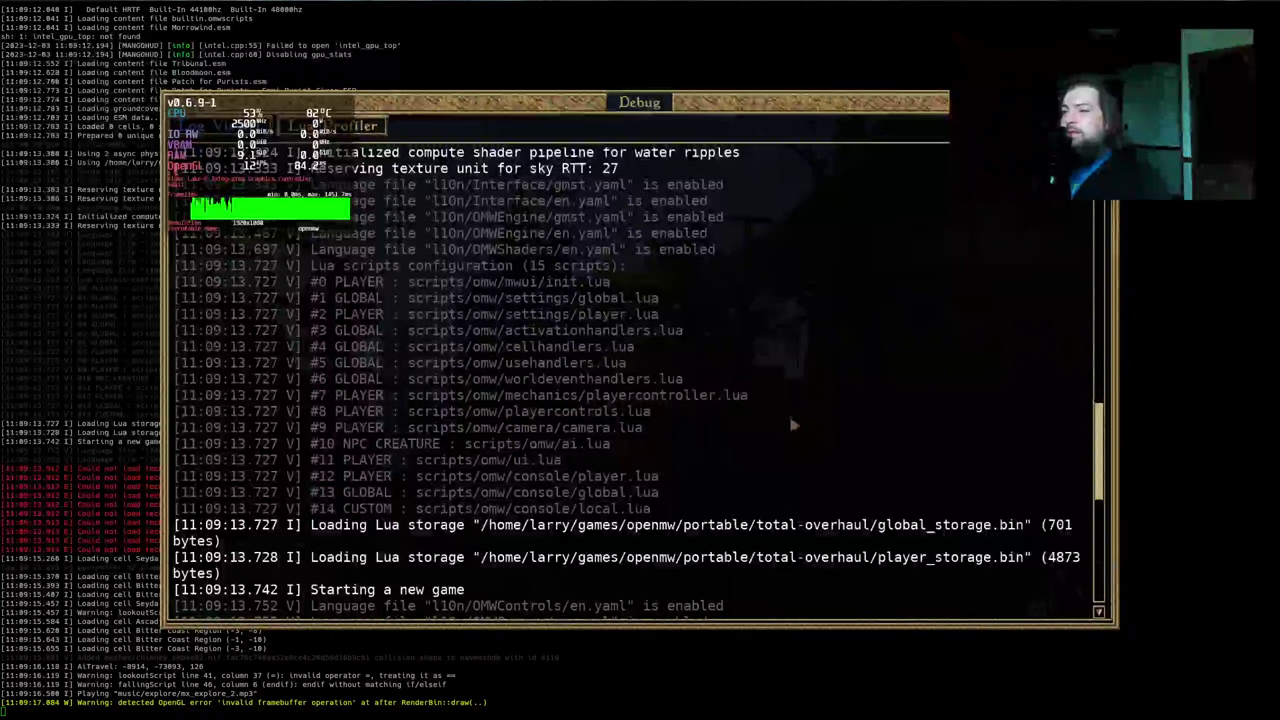
pyautogui.scroll(5, 793, 425)
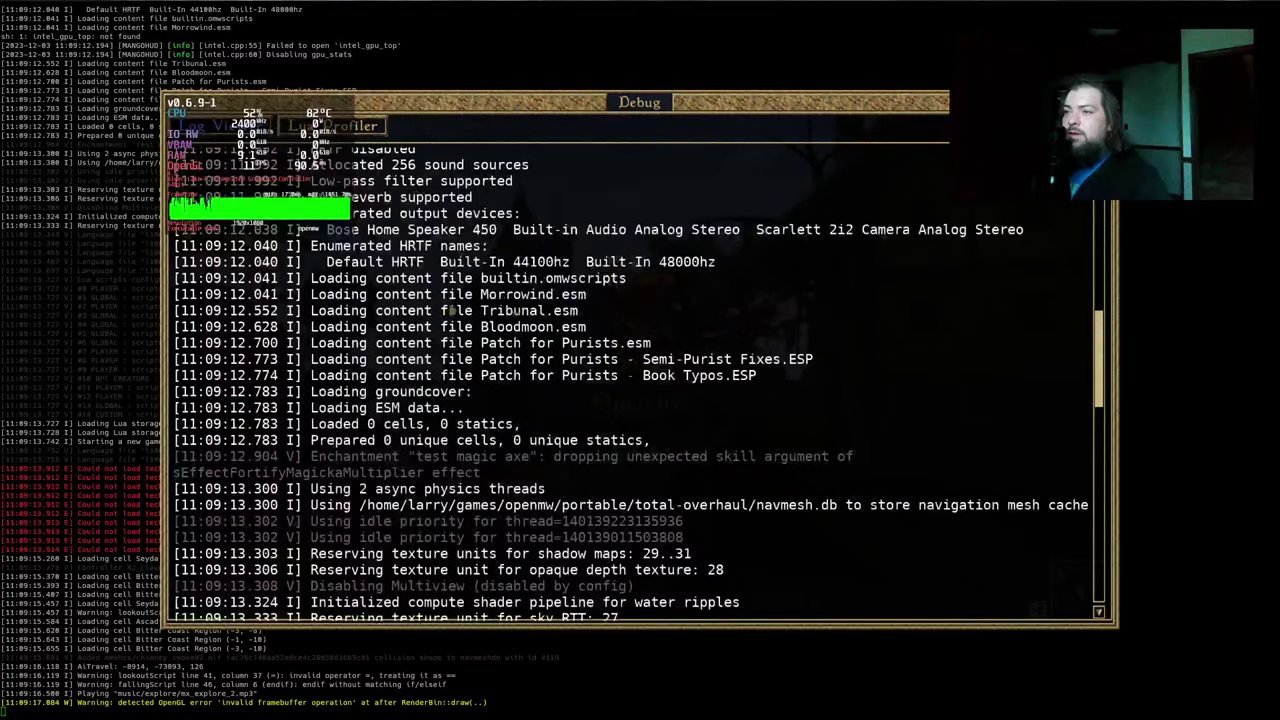
pyautogui.moveTo(330, 343); pyautogui.dragTo(786, 389)
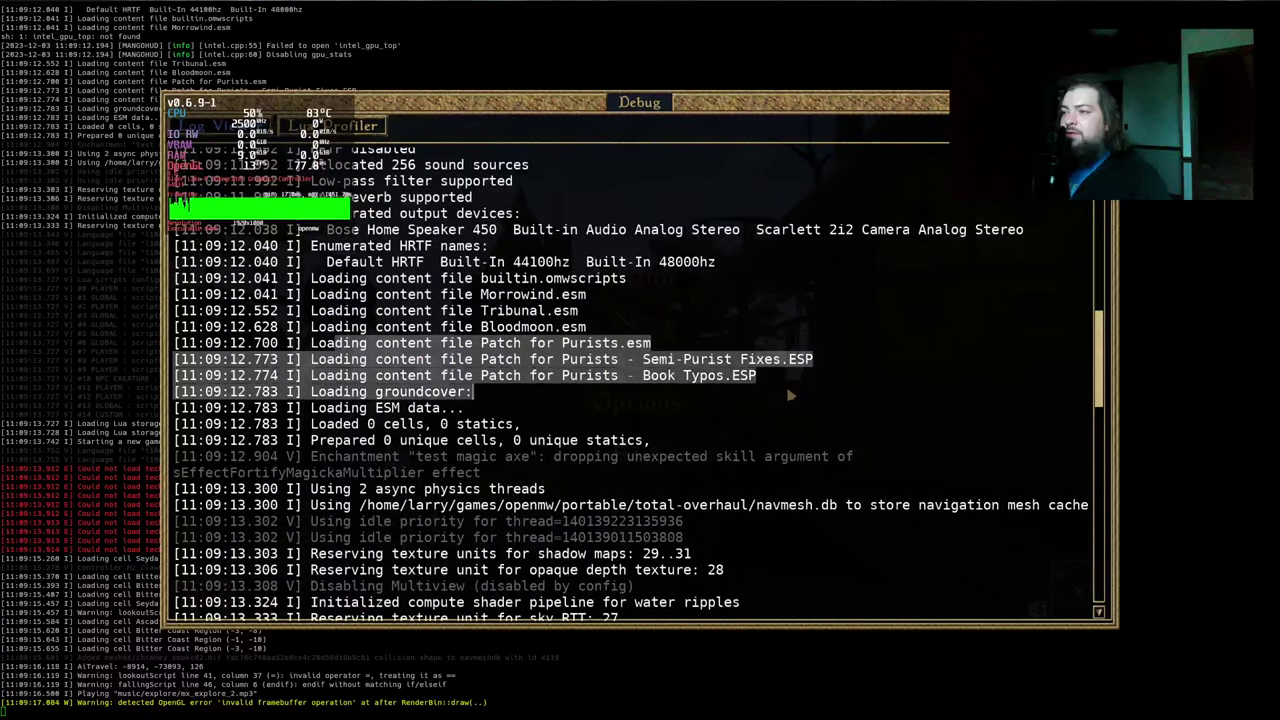
pyautogui.click(786, 382)
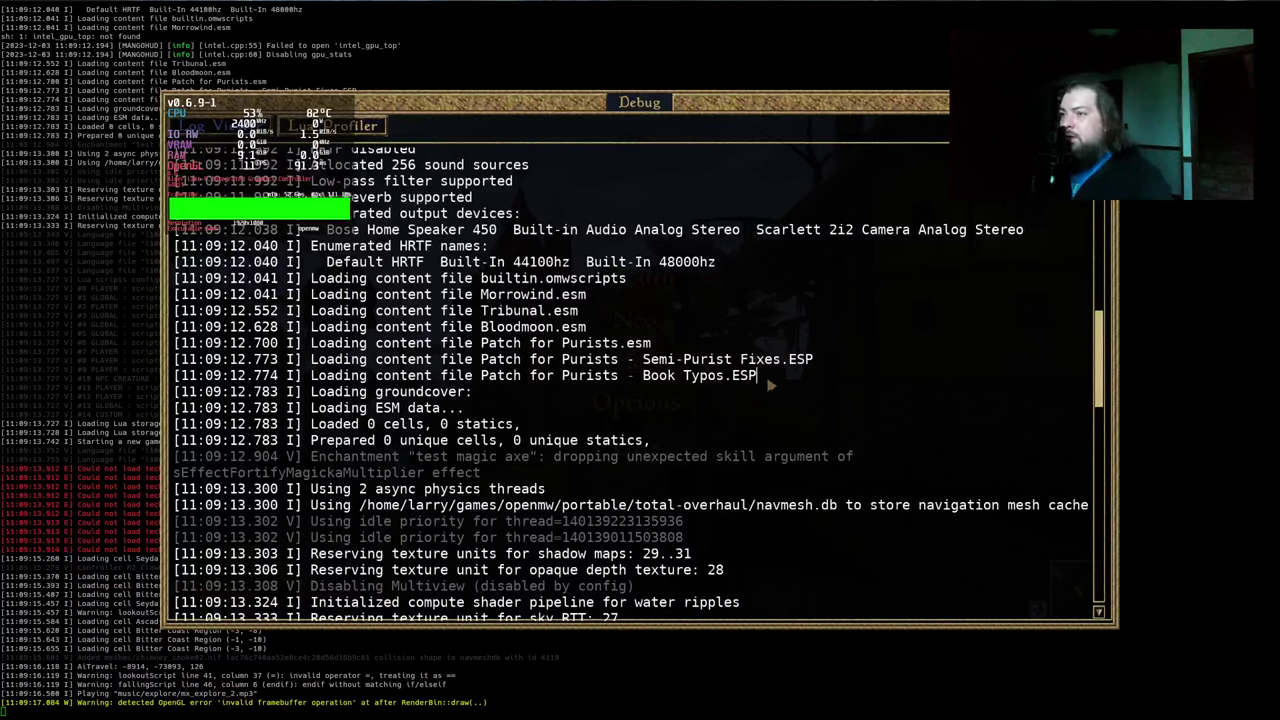
pyautogui.press('F12')
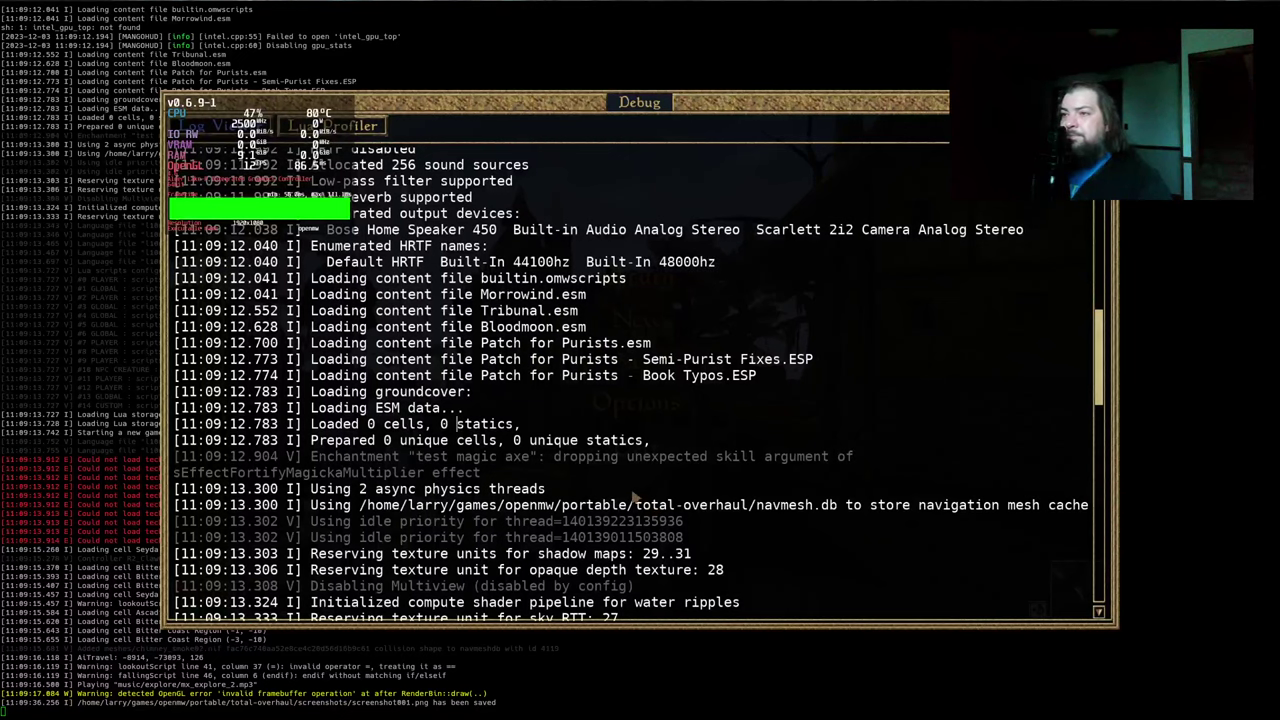
# Check the log's data directory entry for Mods/Patches/PatchforPurists and quit the game
pyautogui.scroll(-3, 630, 495)
pyautogui.scroll(10, 630, 497)
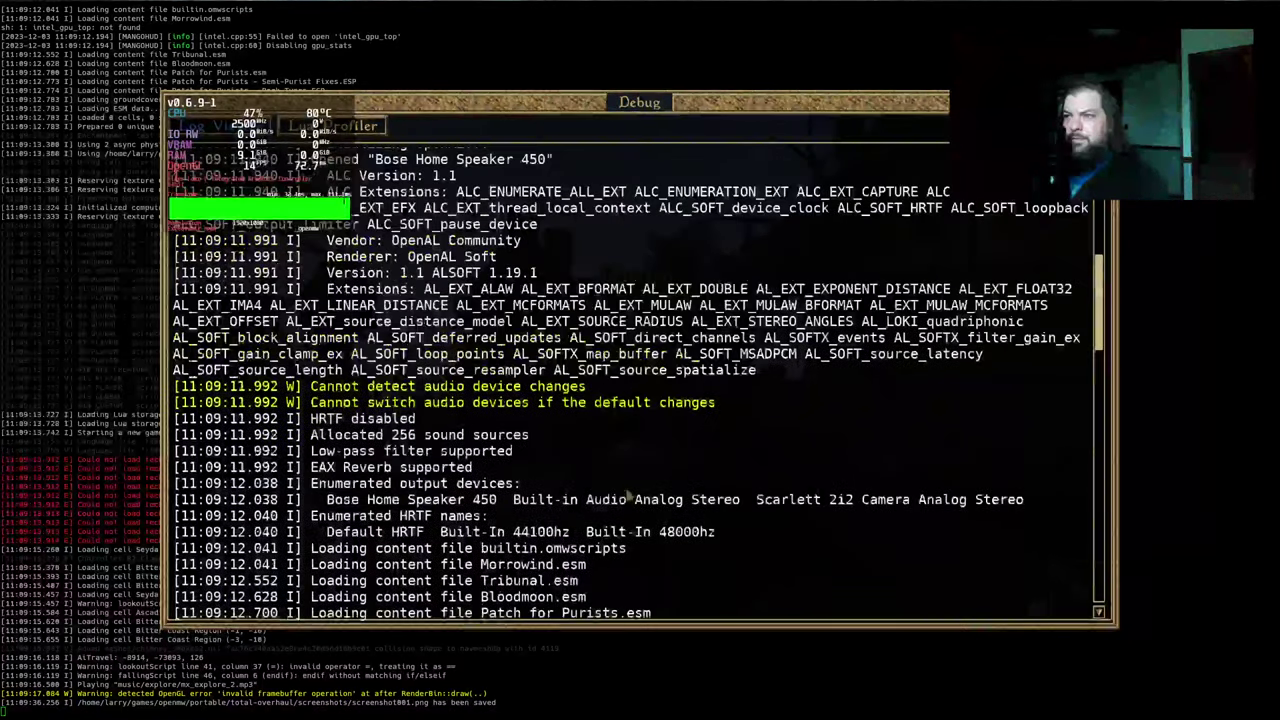
pyautogui.scroll(4, 700, 505)
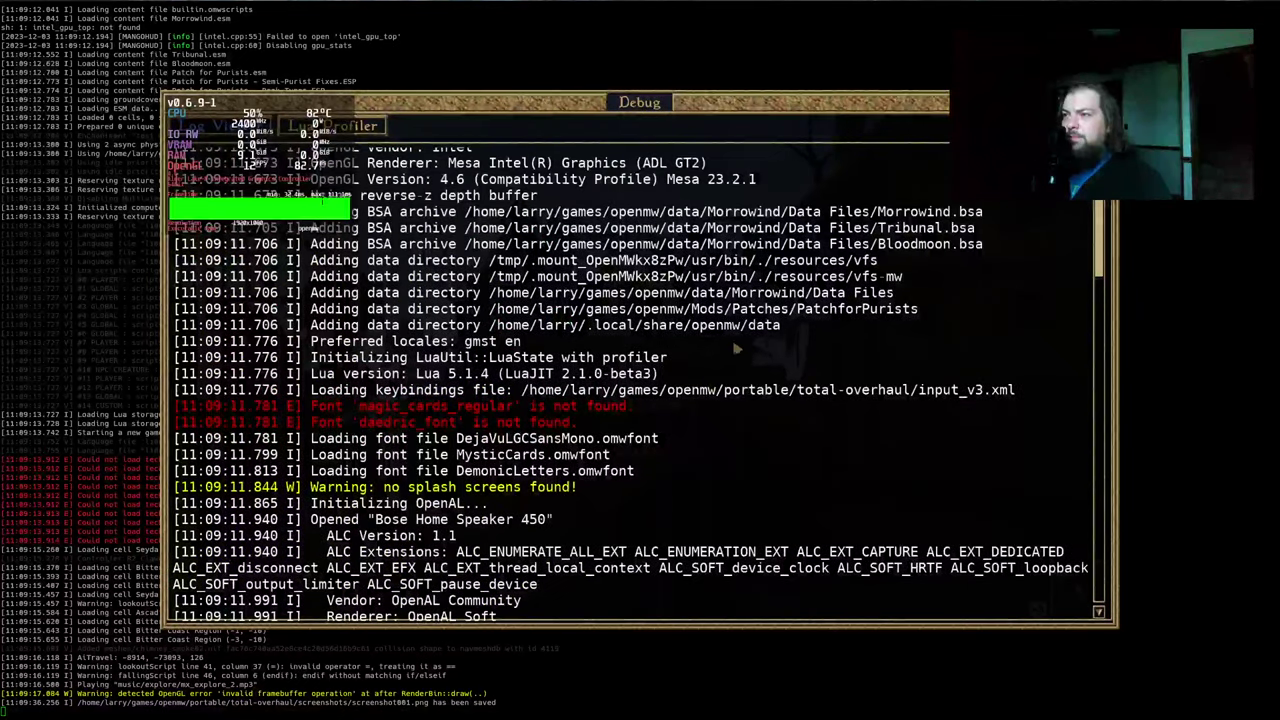
pyautogui.moveTo(662, 309); pyautogui.dragTo(832, 316)
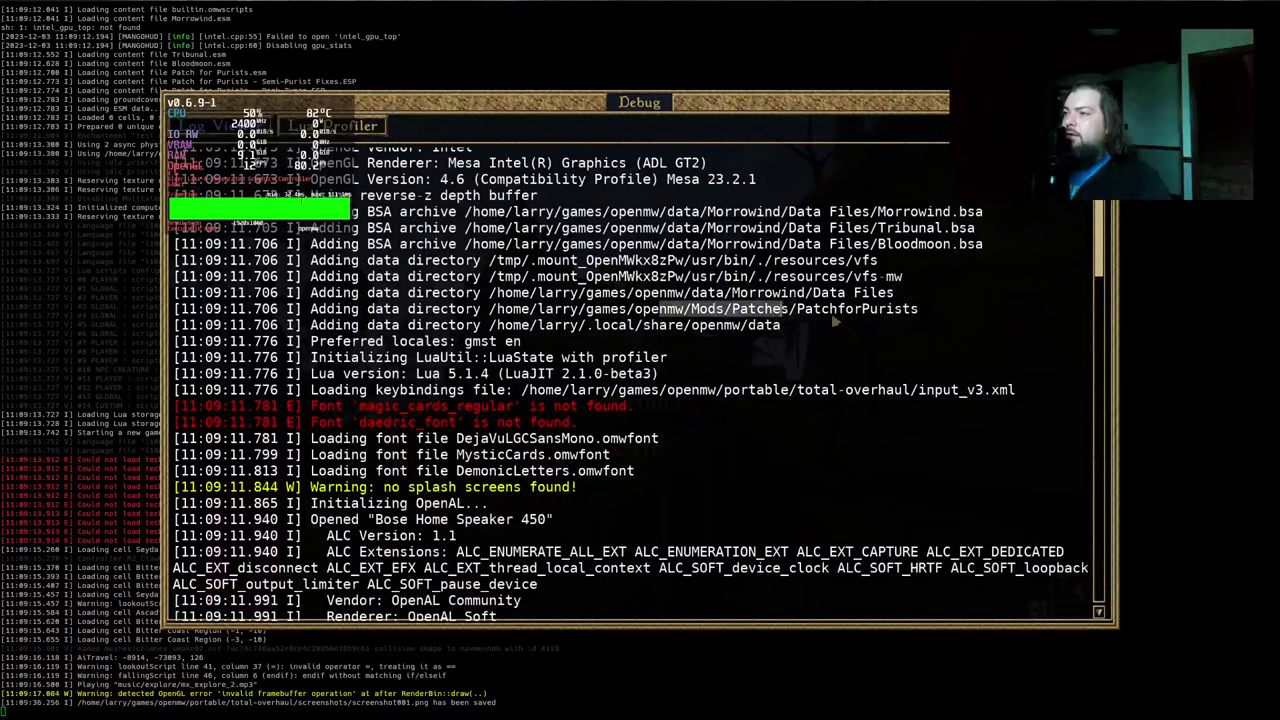
pyautogui.doubleClick(828, 314)
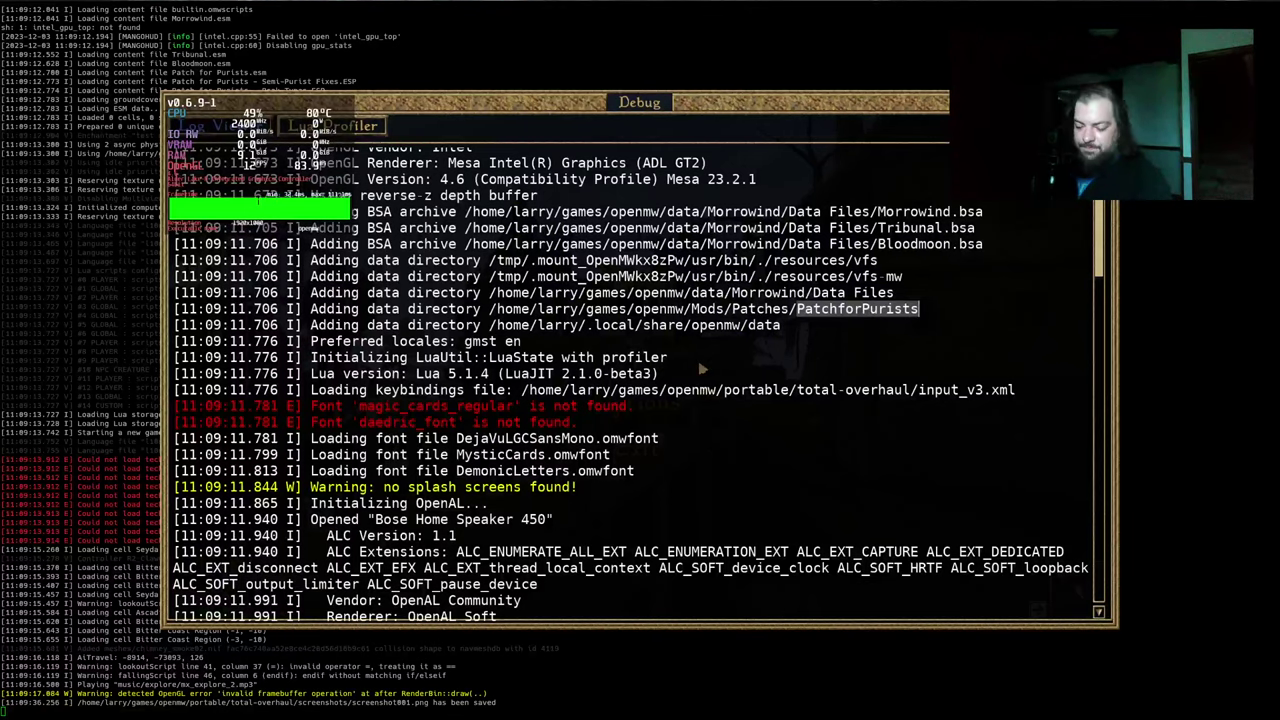
pyautogui.press('F10')
pyautogui.hotkey('alt', 'F4')
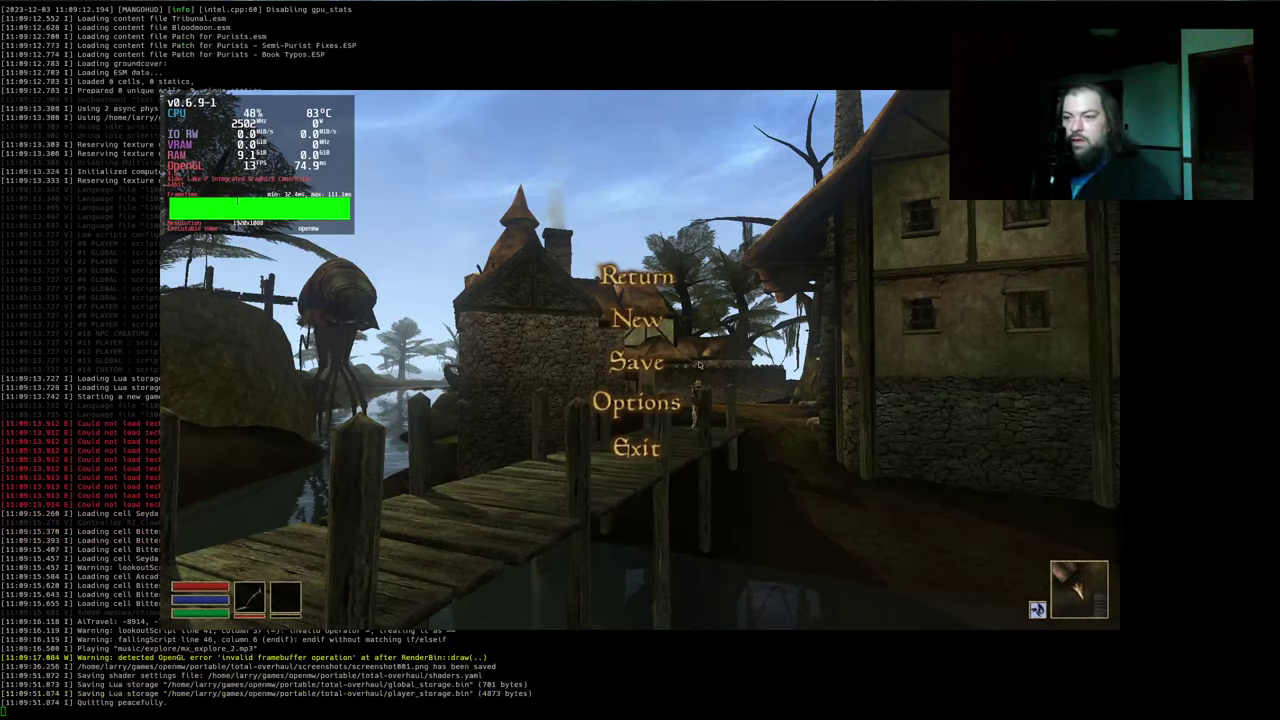
# Switch to Firefox, advance from Patch for Purists to the next Total Overhaul mod and look up its data path folder name
pyautogui.hotkey('alt', 'Tab')
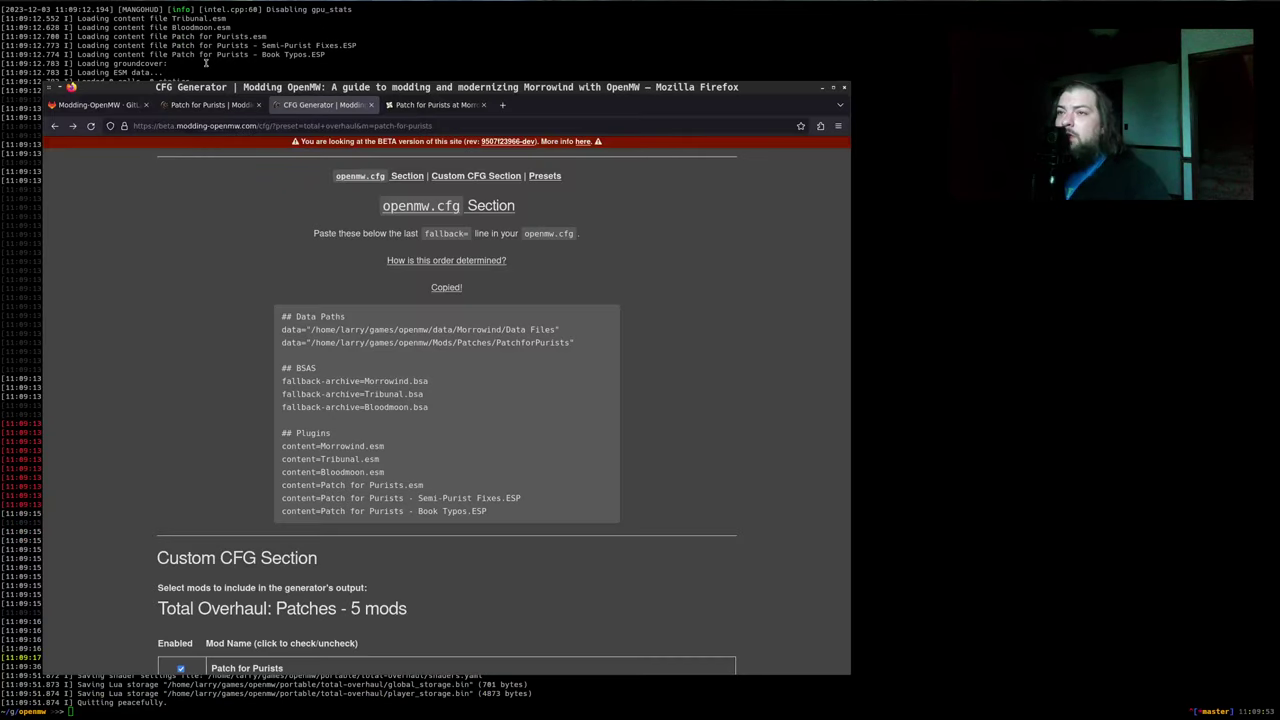
pyautogui.click(200, 105)
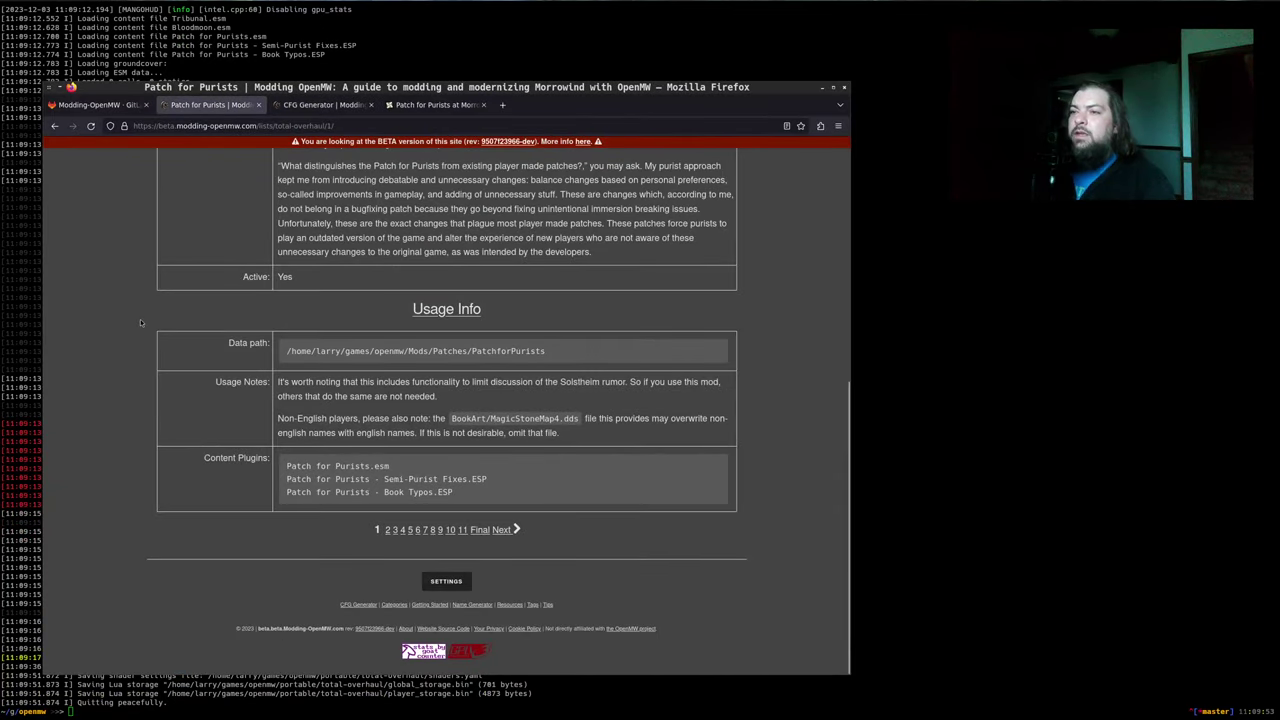
pyautogui.scroll(5, 154, 320)
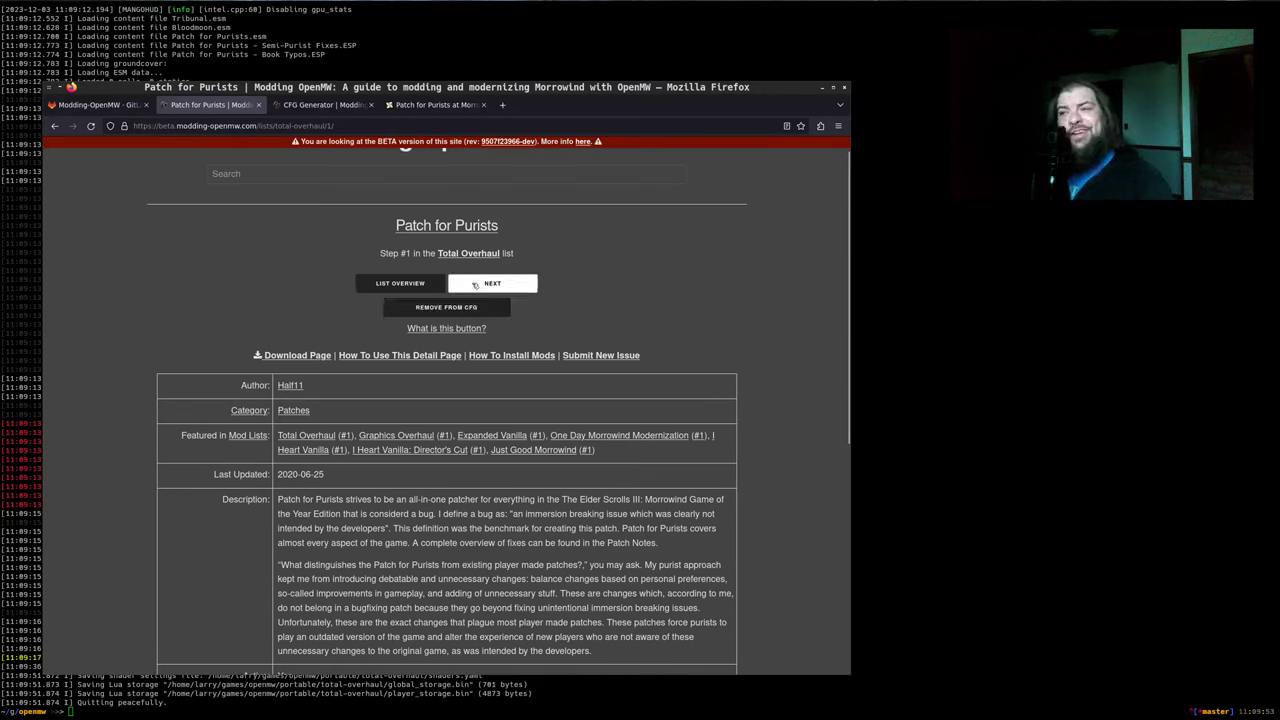
pyautogui.click(492, 283)
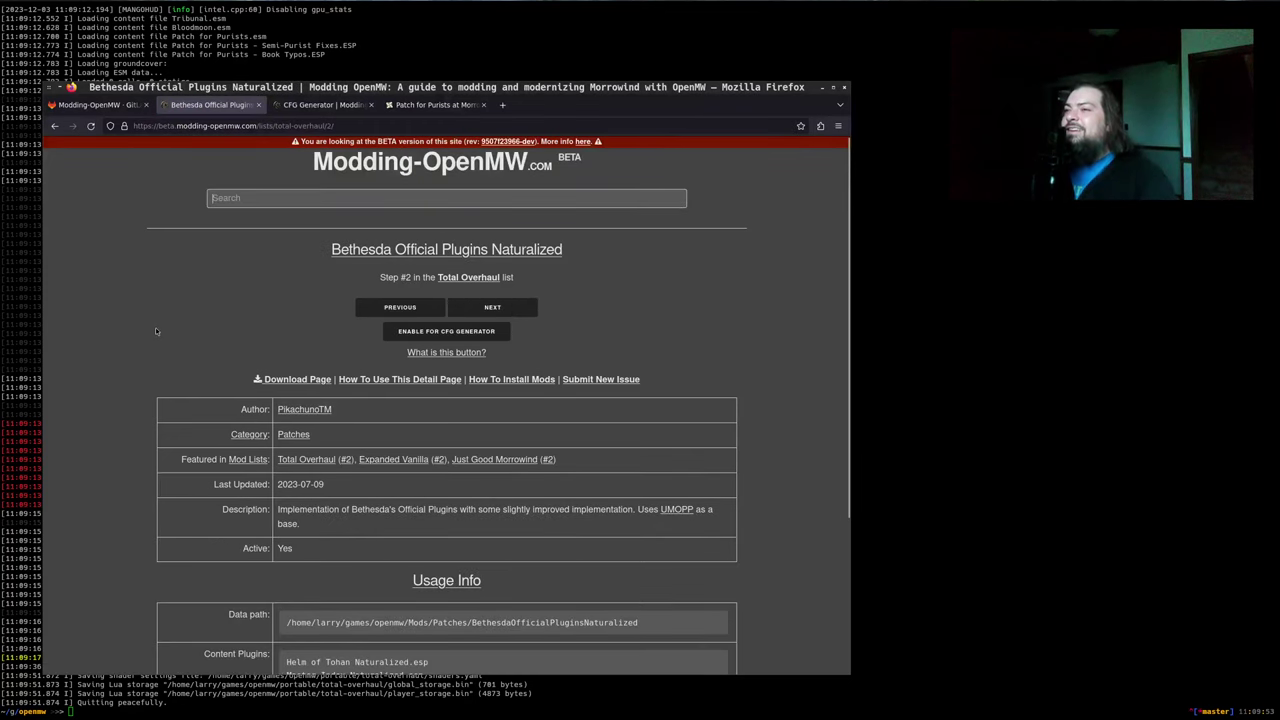
pyautogui.scroll(-3, 155, 326)
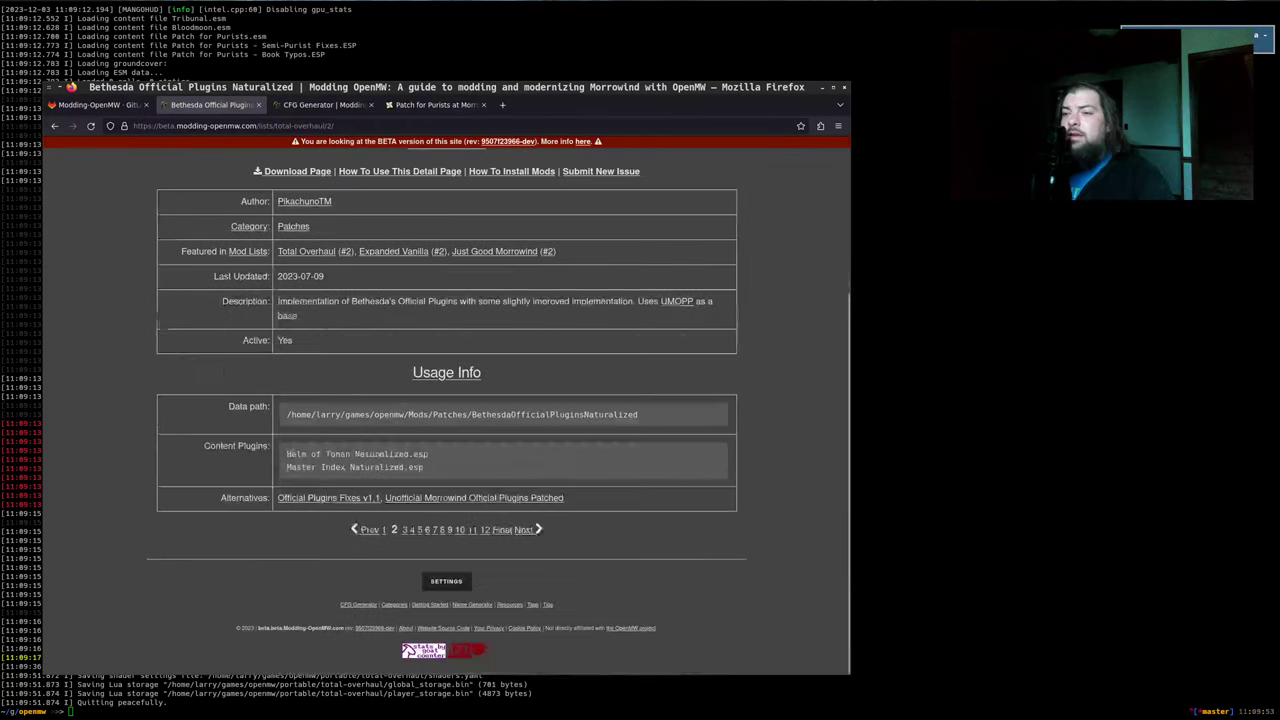
pyautogui.tripleClick(500, 414)
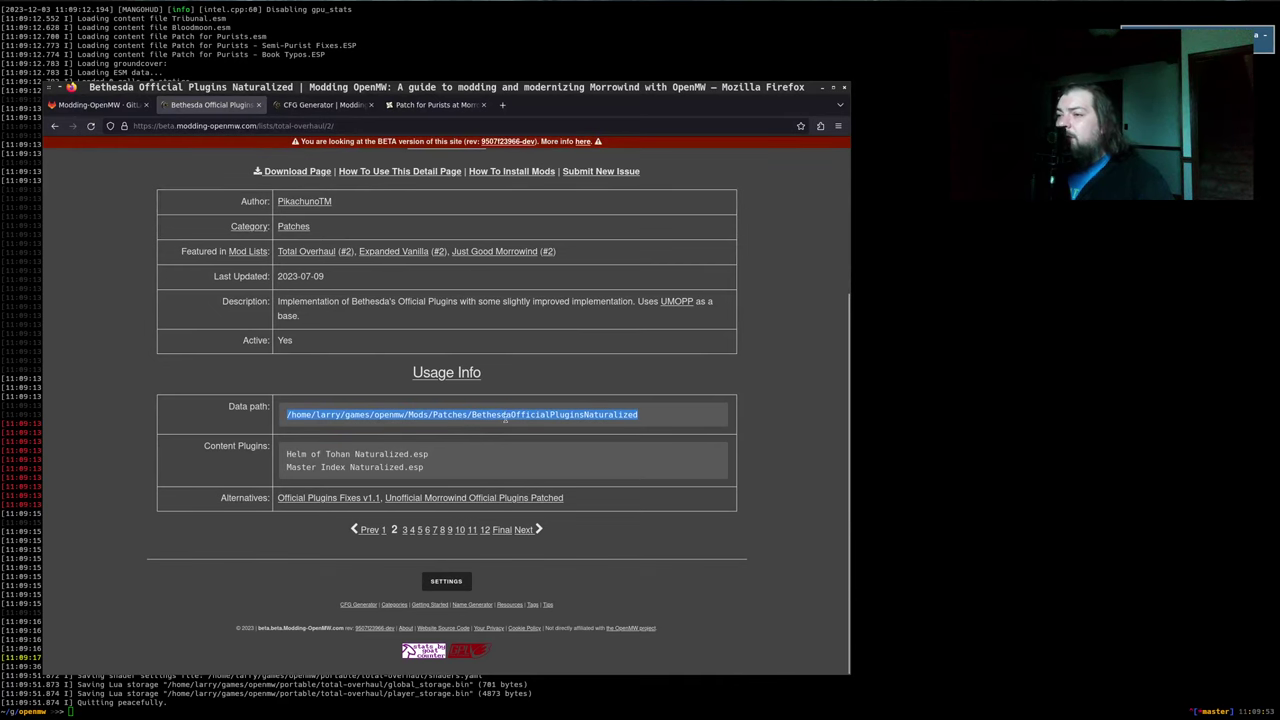
pyautogui.doubleClick(509, 419)
# Switch to the Thunar file manager and open the BethesdaOfficialPluginsNaturalized folder inside Mods/Patches
pyautogui.hotkey('alt', 'Tab')
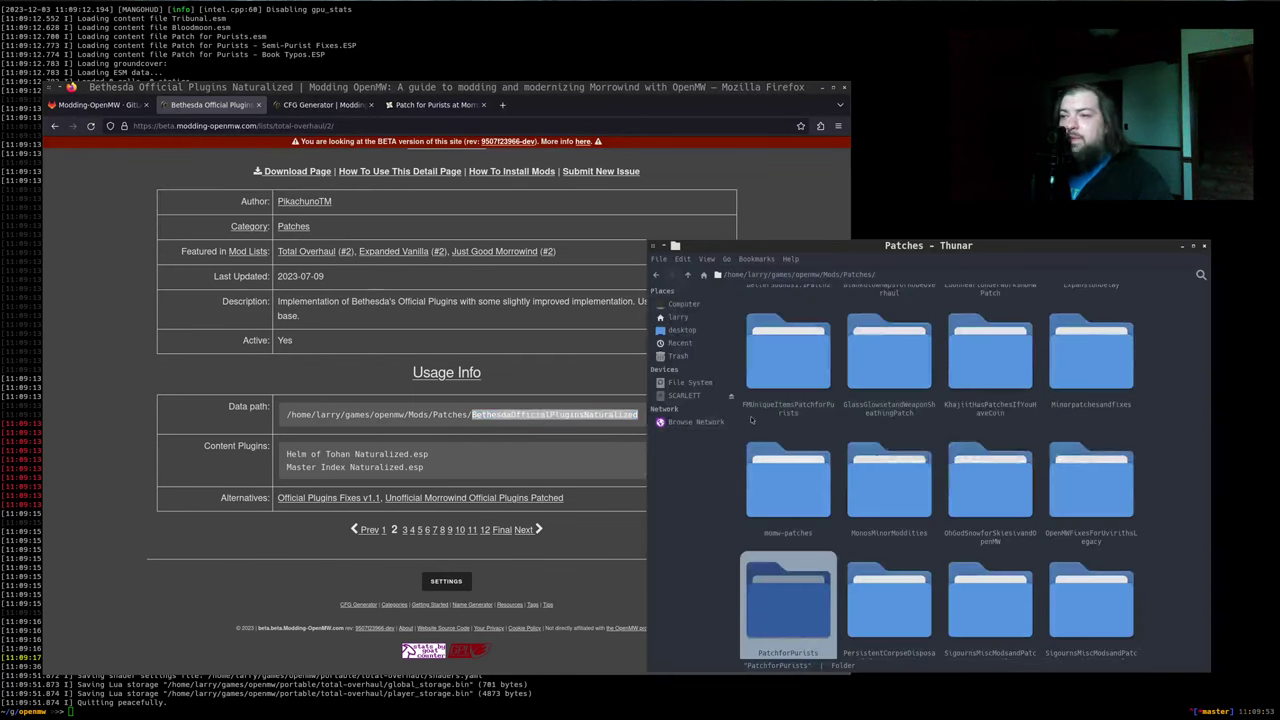
pyautogui.moveTo(923, 440); pyautogui.dragTo(991, 428)
pyautogui.scroll(3, 986, 421)
pyautogui.scroll(3, 988, 424)
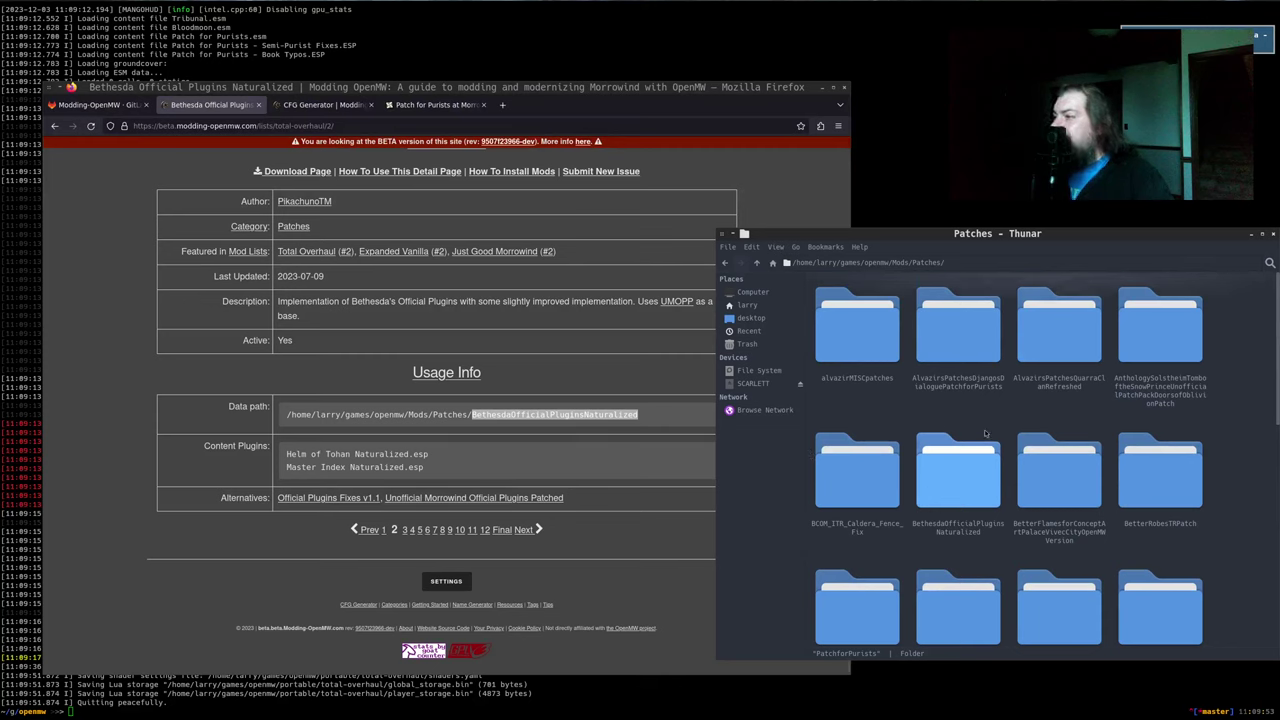
pyautogui.doubleClick(952, 489)
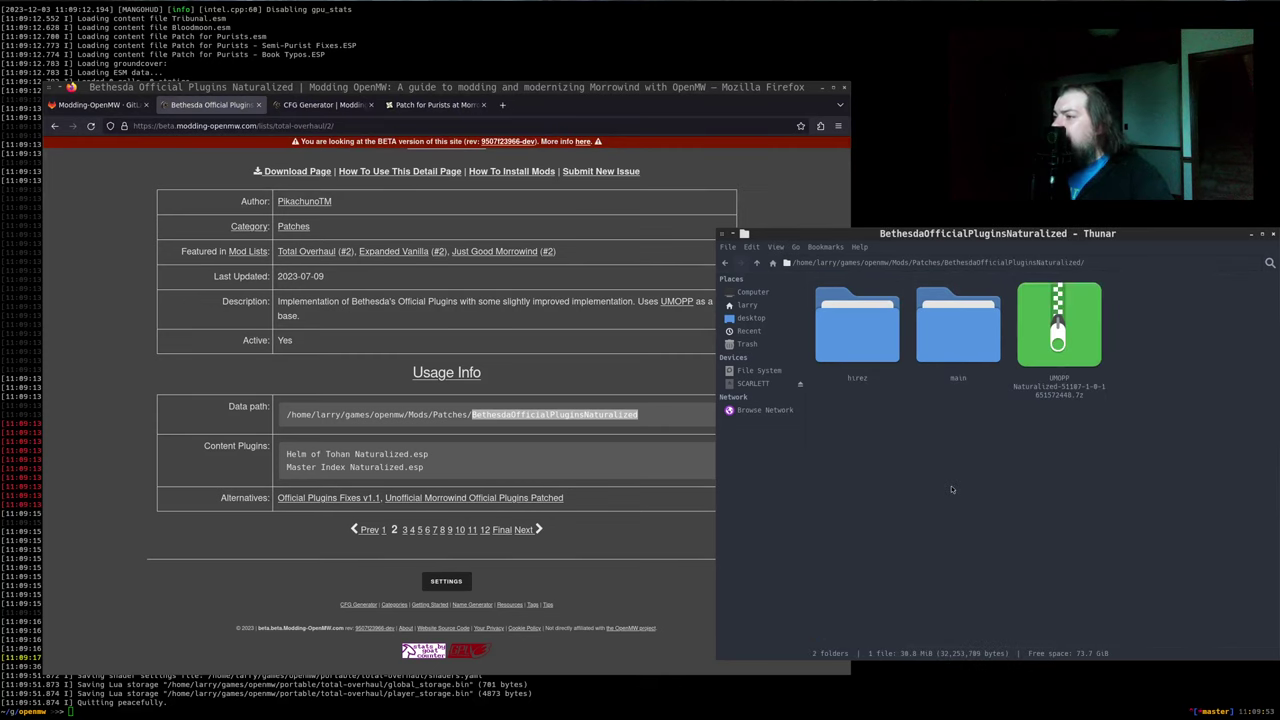
# Delete the hirez and main folders from BethesdaOfficialPluginsNaturalized and open the UMOPP Naturalized 7z archive
pyautogui.moveTo(945, 455); pyautogui.dragTo(836, 337)
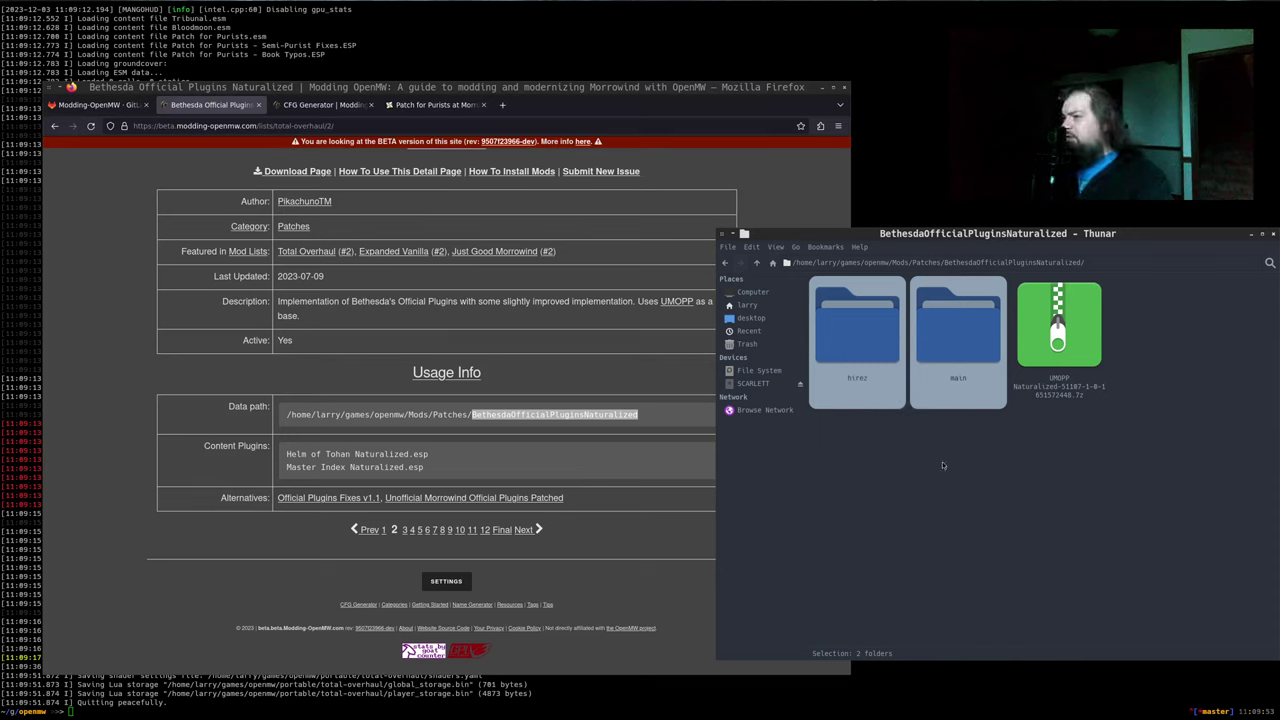
pyautogui.press('Delete')
pyautogui.click(866, 332)
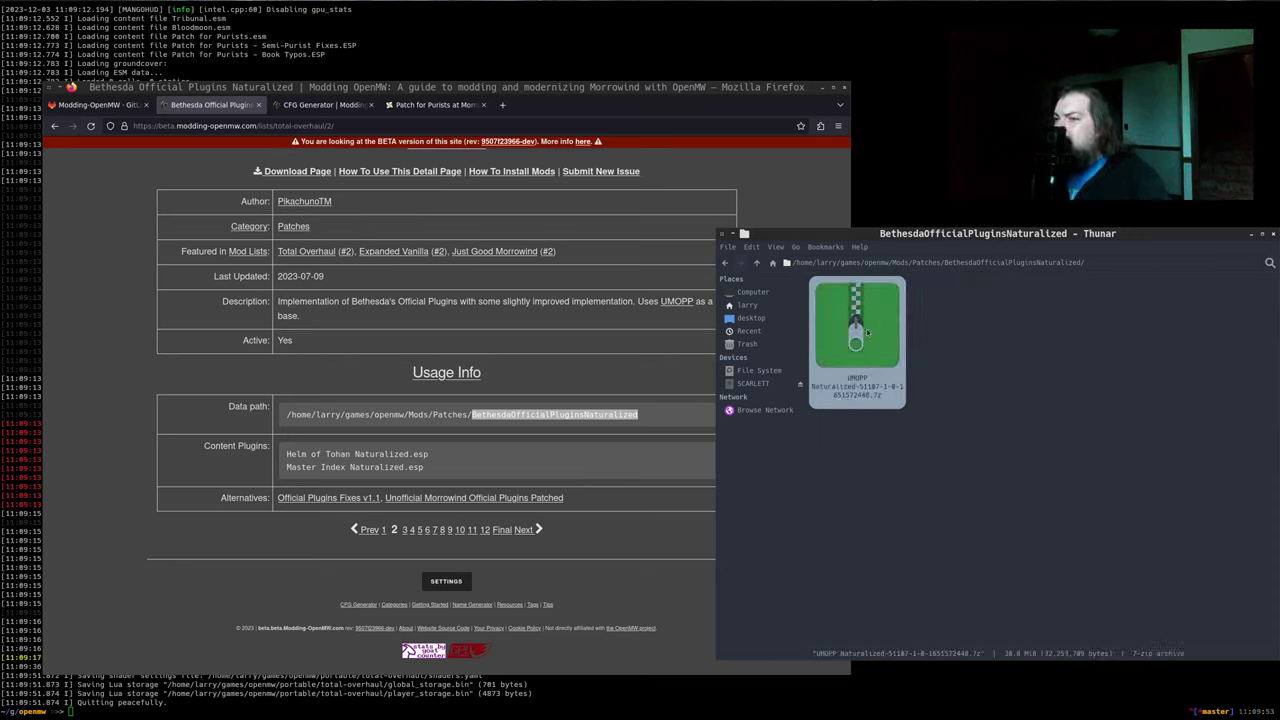
pyautogui.doubleClick(866, 332)
pyautogui.moveTo(988, 158); pyautogui.dragTo(623, 171)
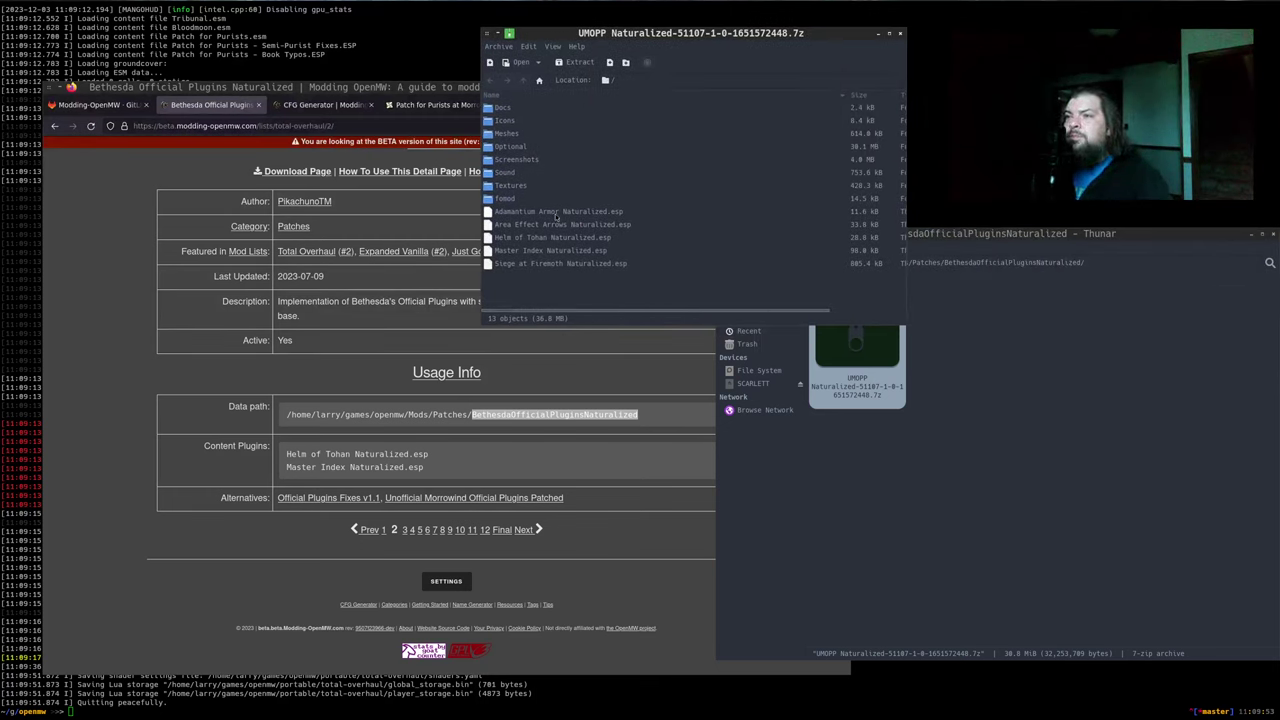
# Select all of the archive's contents except the fomod and Optional folders
pyautogui.click(555, 216)
pyautogui.hotkey('ctrl', 'a')
pyautogui.keyDown('ctrl'); pyautogui.click(507, 199); pyautogui.keyUp('ctrl')
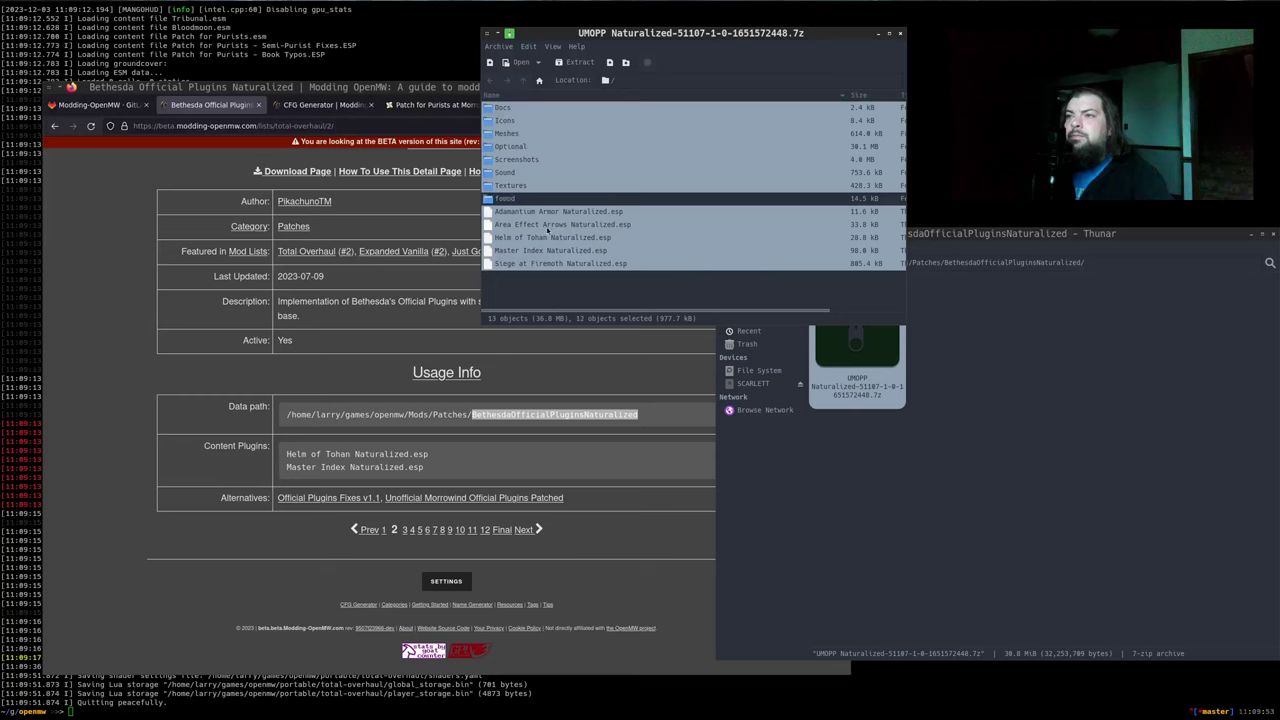
pyautogui.keyDown('ctrl'); pyautogui.click(520, 147); pyautogui.keyUp('ctrl')
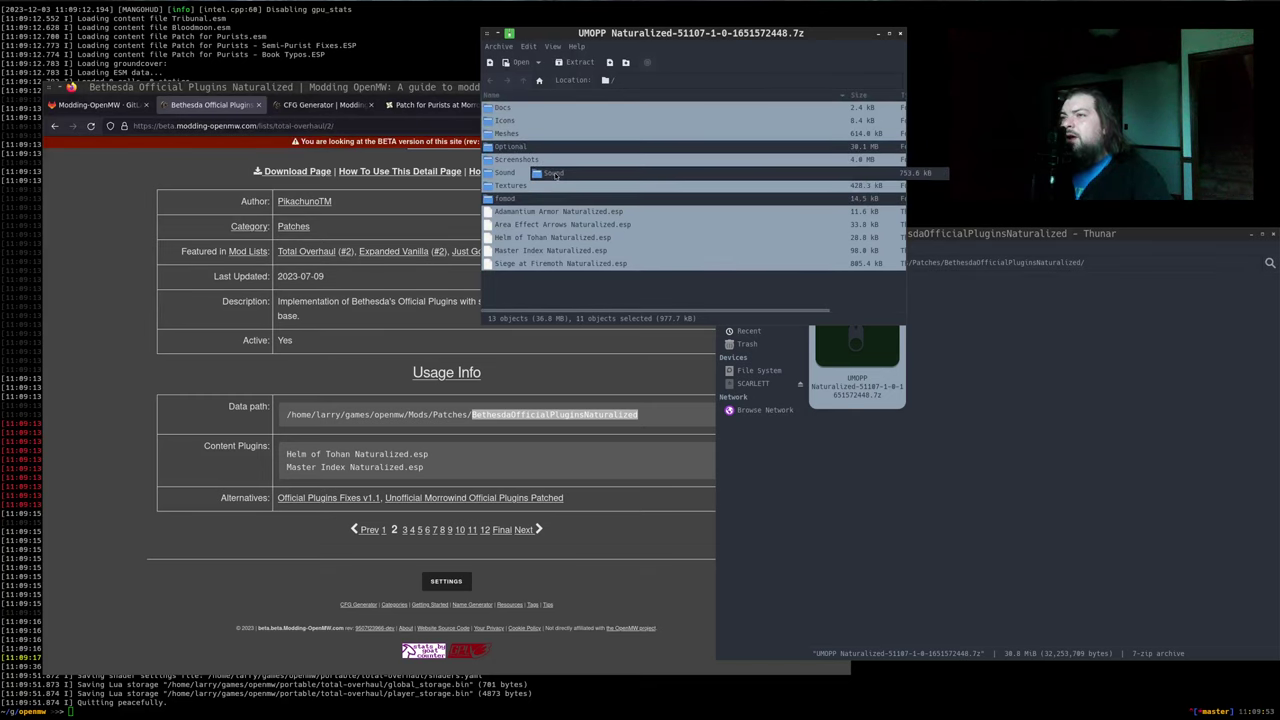
pyautogui.moveTo(506, 174); pyautogui.dragTo(631, 175)
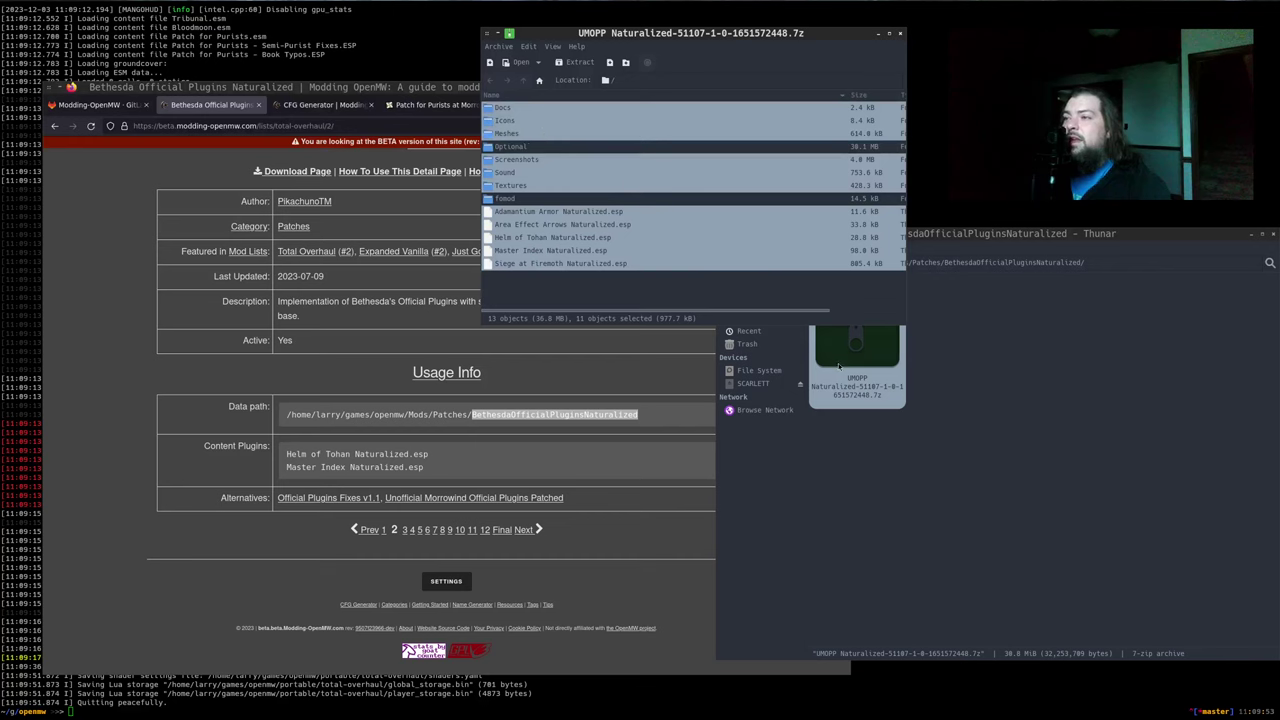
pyautogui.click(938, 545)
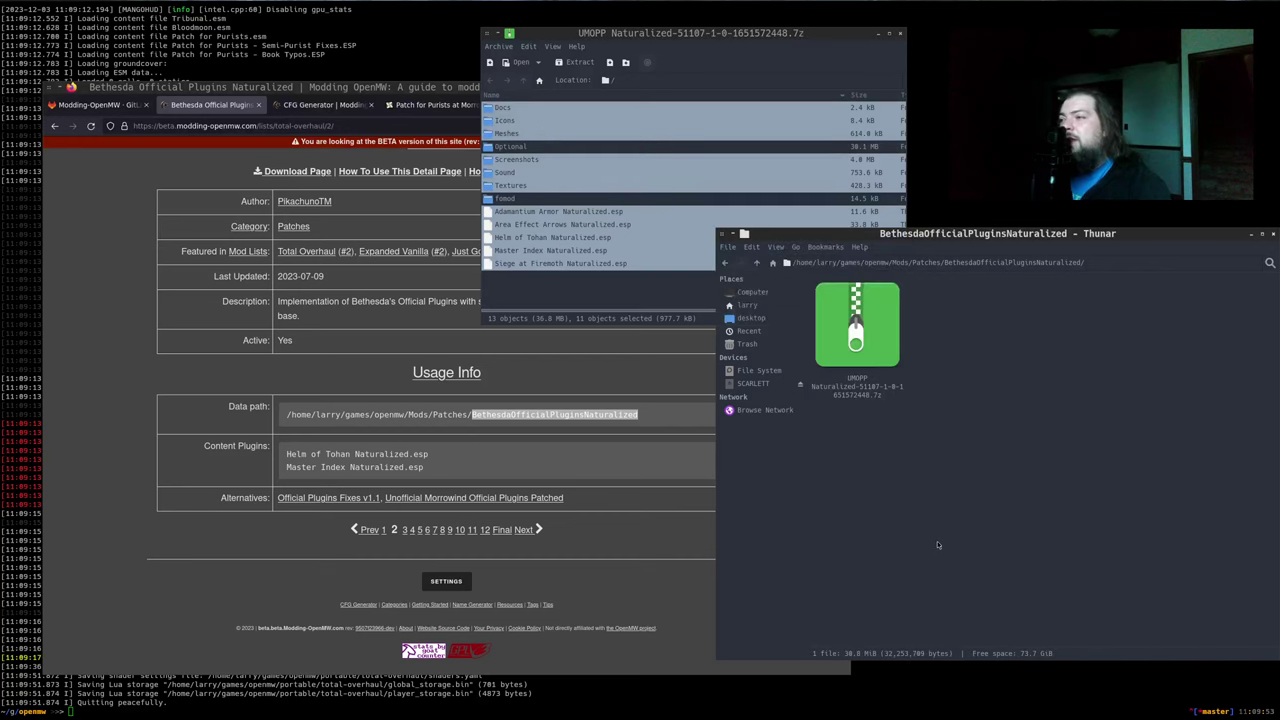
# Examine the archive's Optional folder and the contents of its High Resolution Textures subfolder
pyautogui.doubleClick(520, 147)
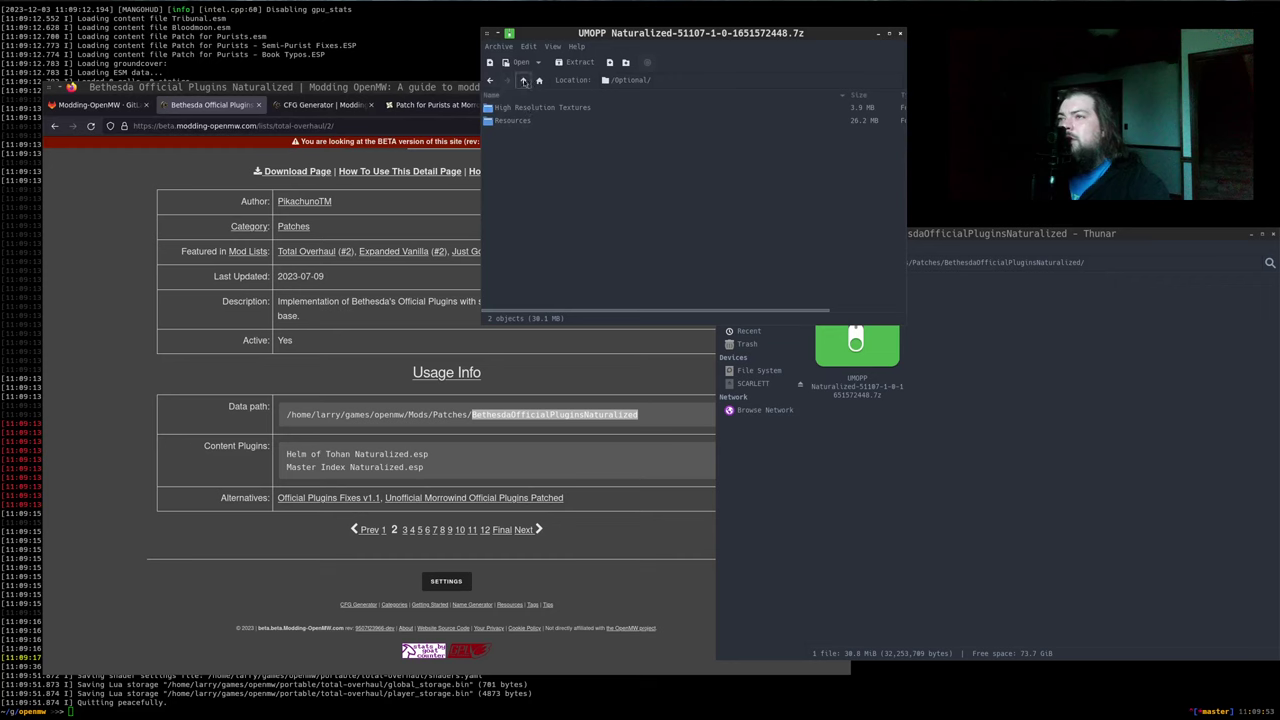
pyautogui.click(899, 521)
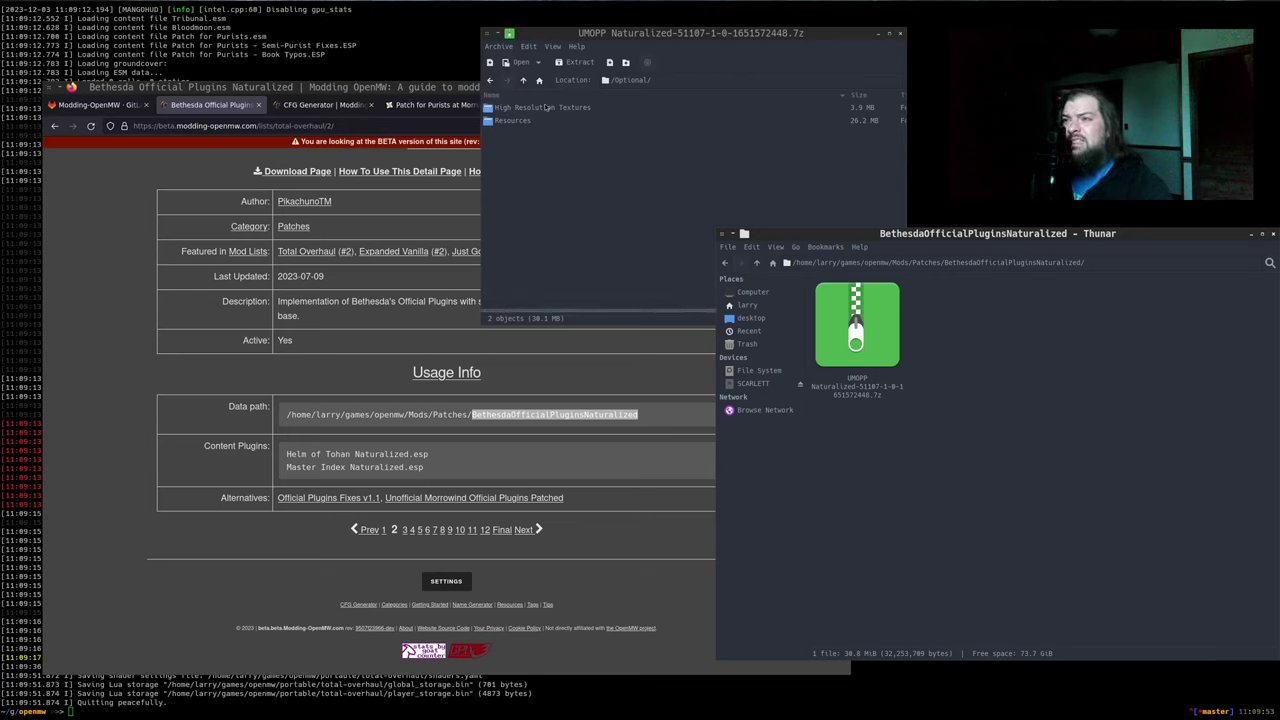
pyautogui.click(523, 80)
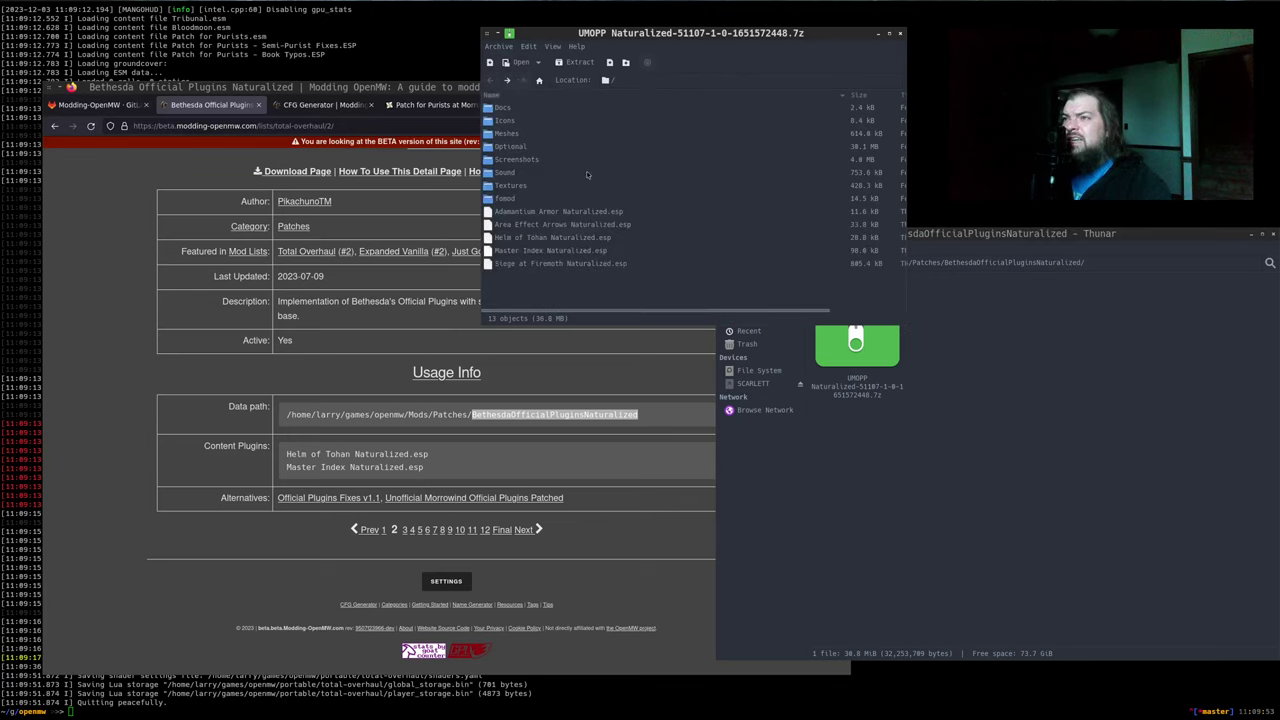
pyautogui.doubleClick(524, 148)
pyautogui.doubleClick(535, 108)
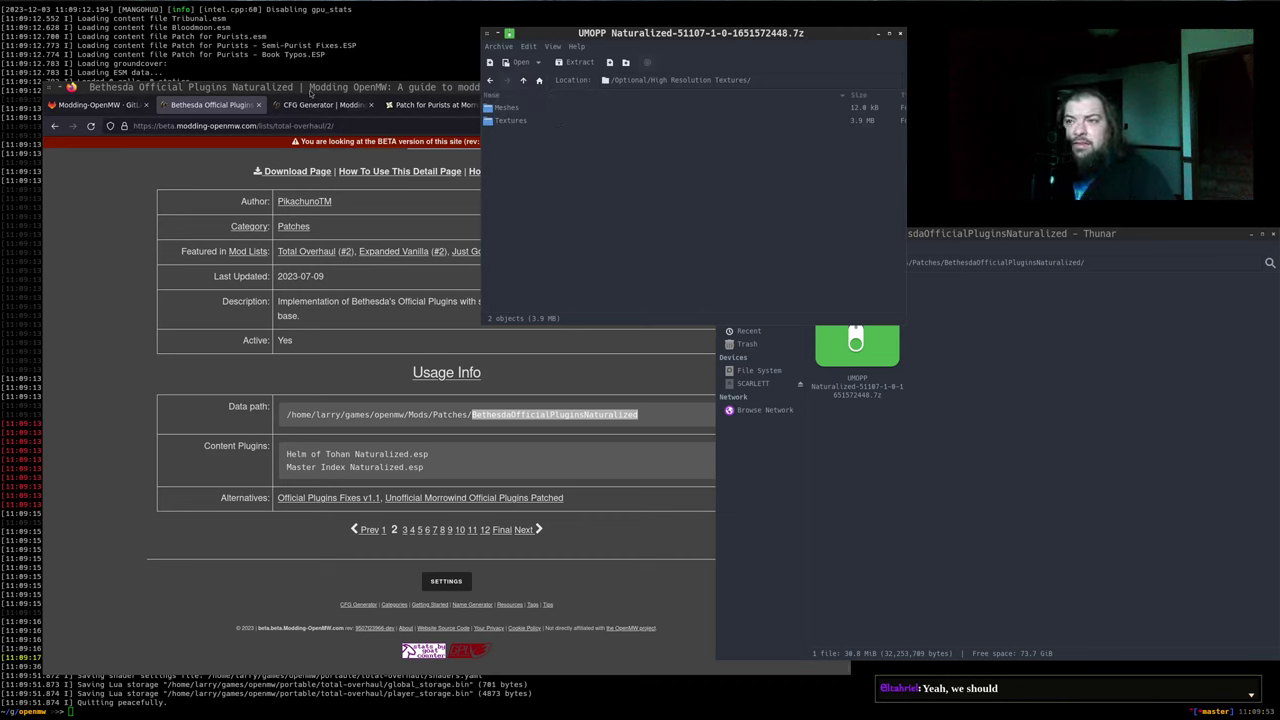
# Switch to Emacs and bring up the 2023.org stream notes in place of openmw-total-overhaul.cfg
pyautogui.click(255, 126)
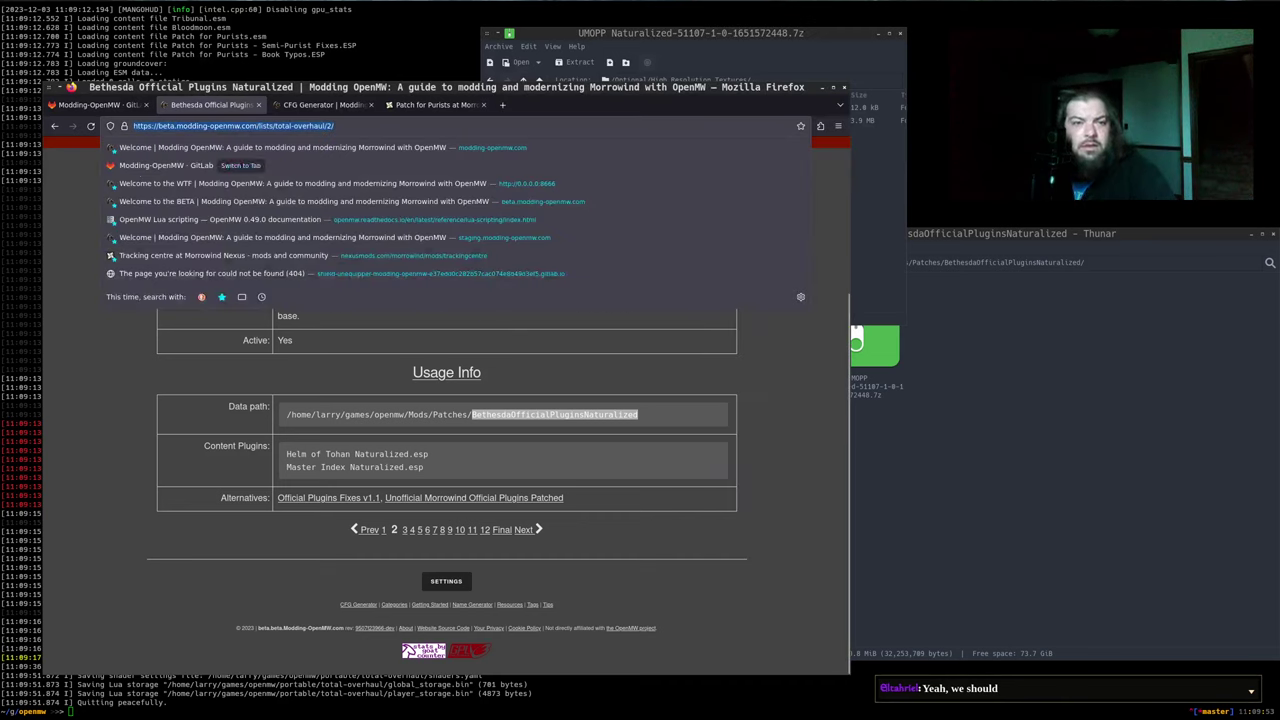
pyautogui.hotkey('alt', 'Tab')
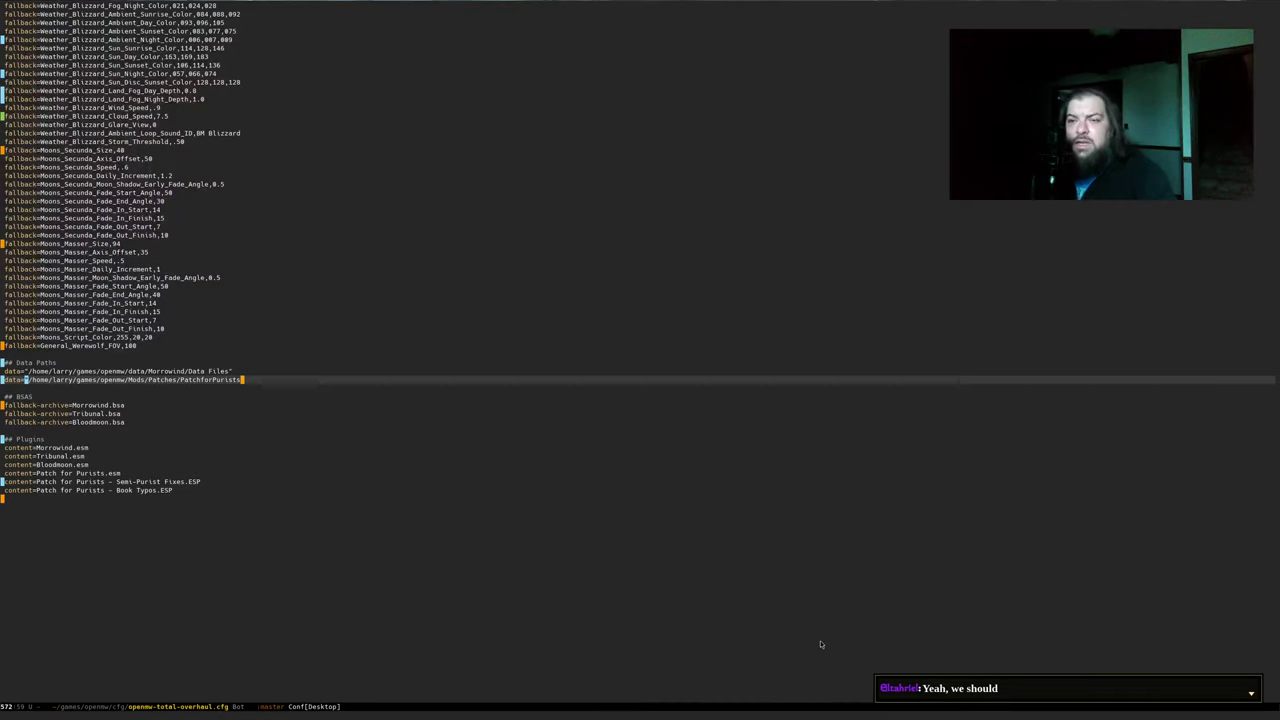
pyautogui.hotkey('ctrl', 'x')
pyautogui.write('b20')
pyautogui.press('Return')
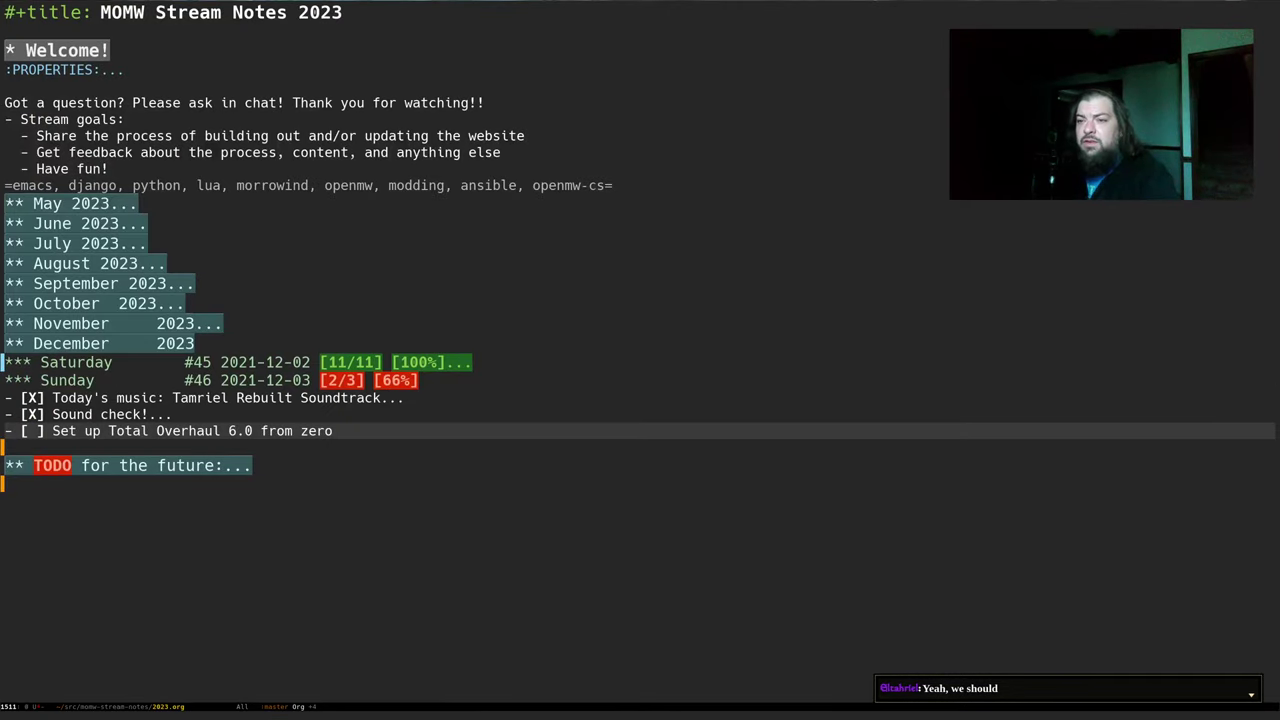
pyautogui.press('Return')
pyautogui.write('- ')
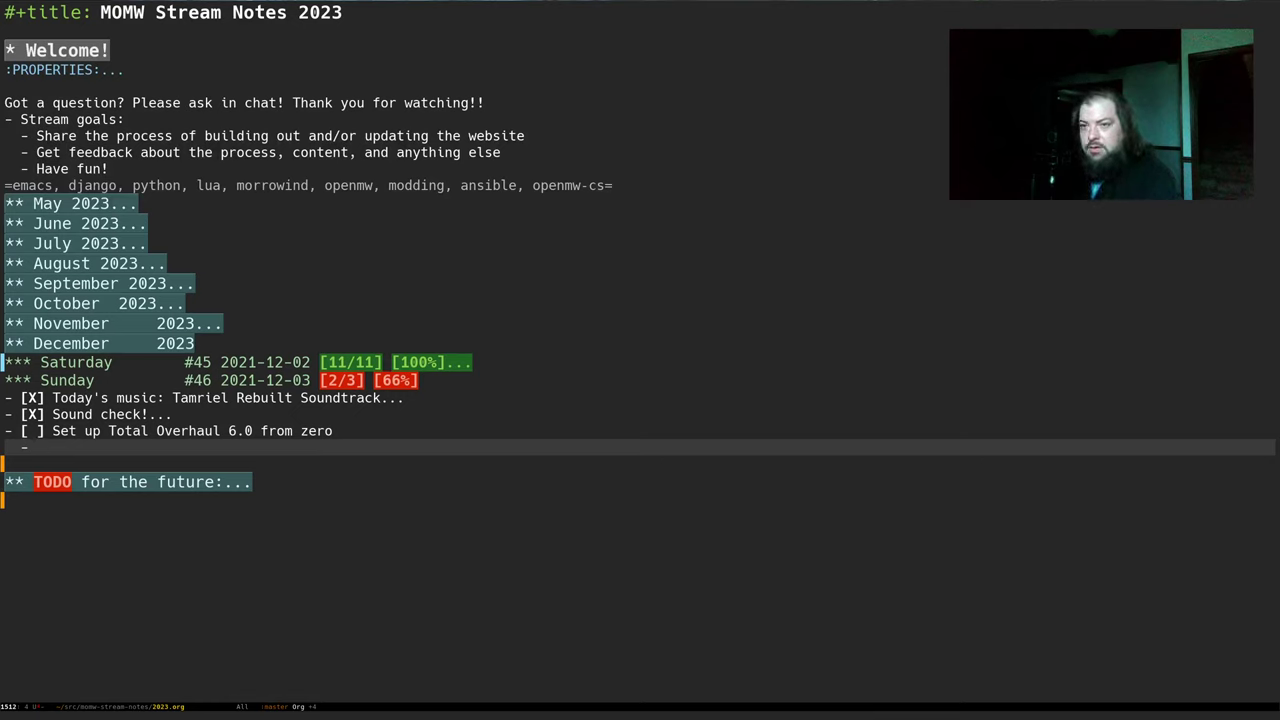
pyautogui.write('Two folder')
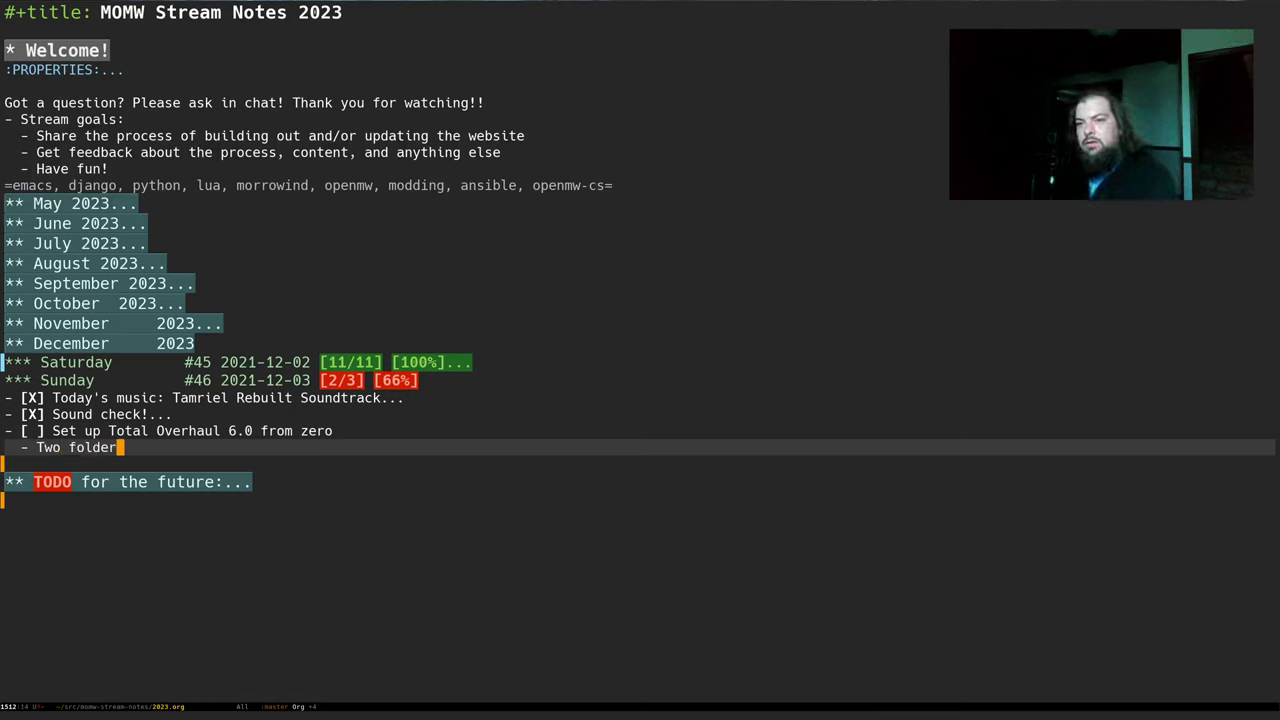
pyautogui.write(' paths for')
pyautogui.hotkey('ctrl', 'y')
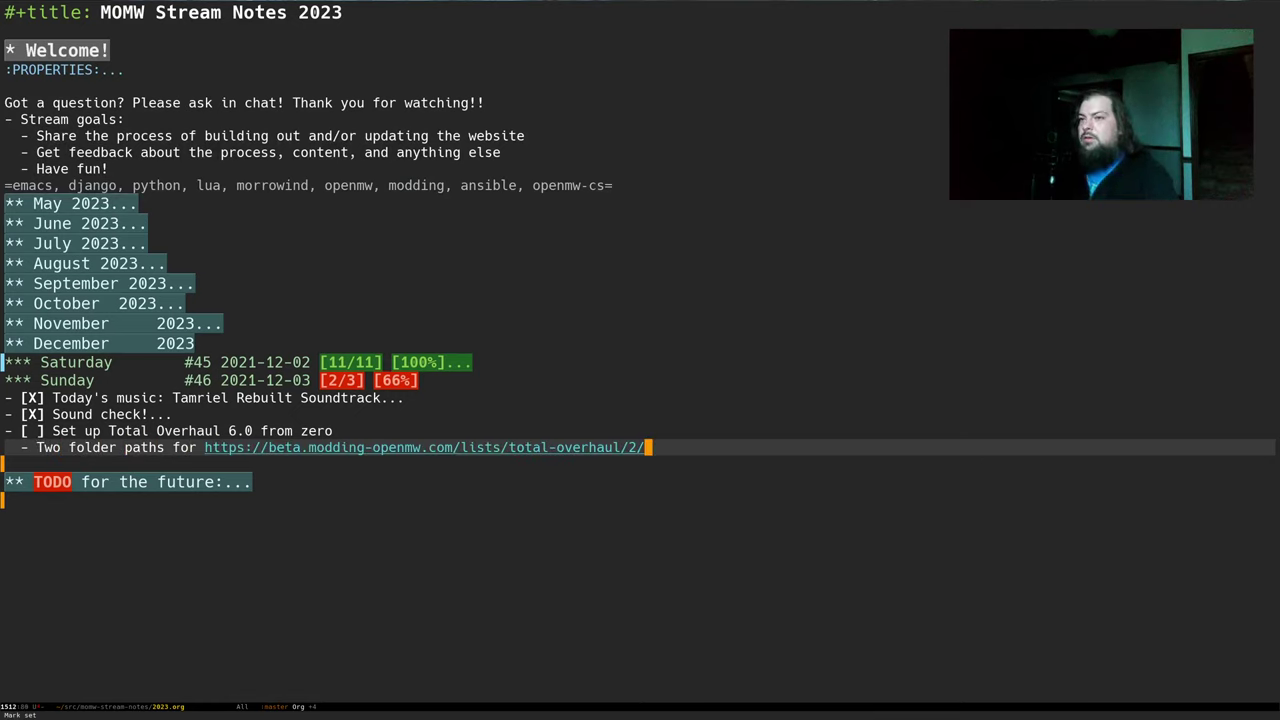
# Bring back the browser, file manager and archive windows and create a folder named main in BethesdaOfficialPluginsNaturalized
pyautogui.hotkey('alt', 'Tab')
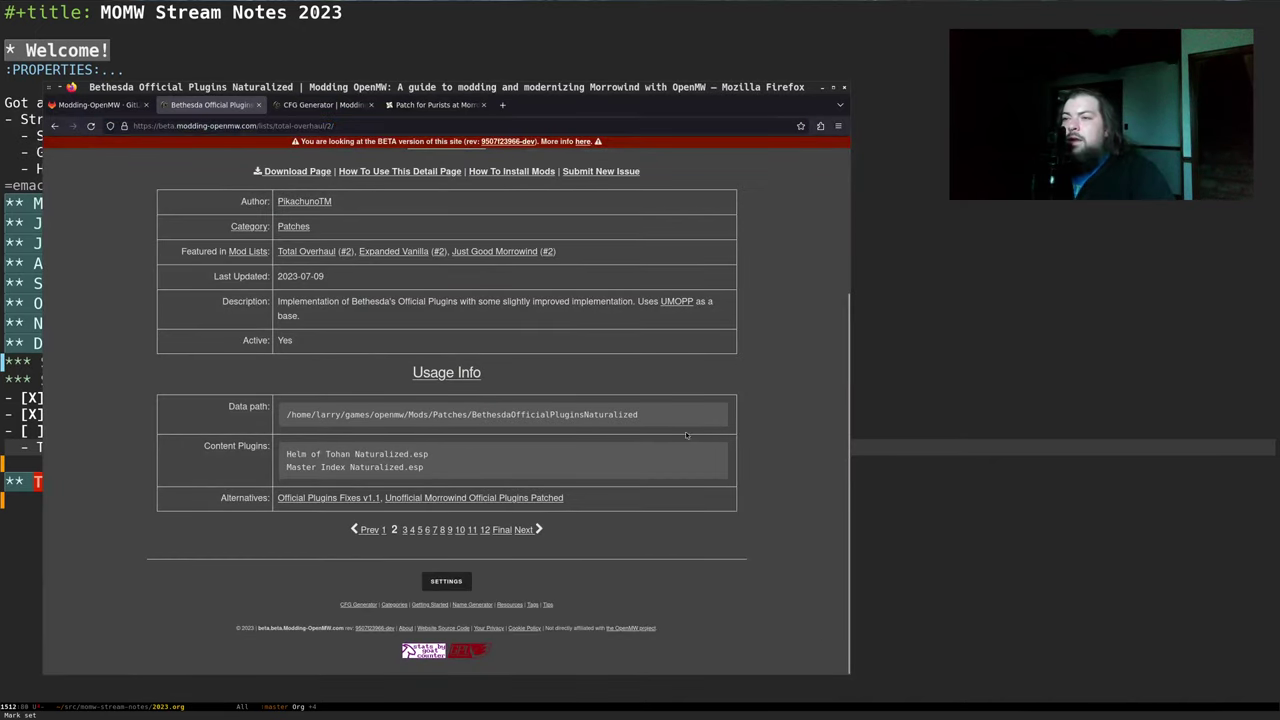
pyautogui.hotkey('alt', 'Tab')
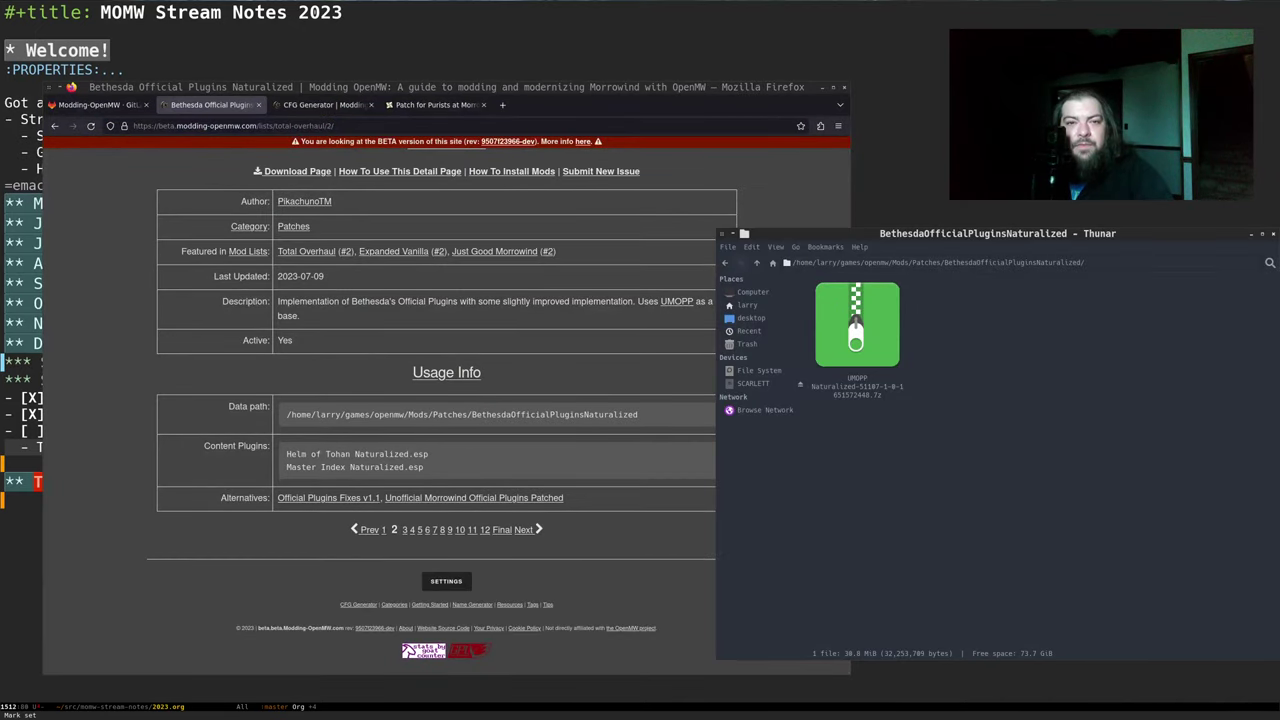
pyautogui.hotkey('alt', 'Tab')
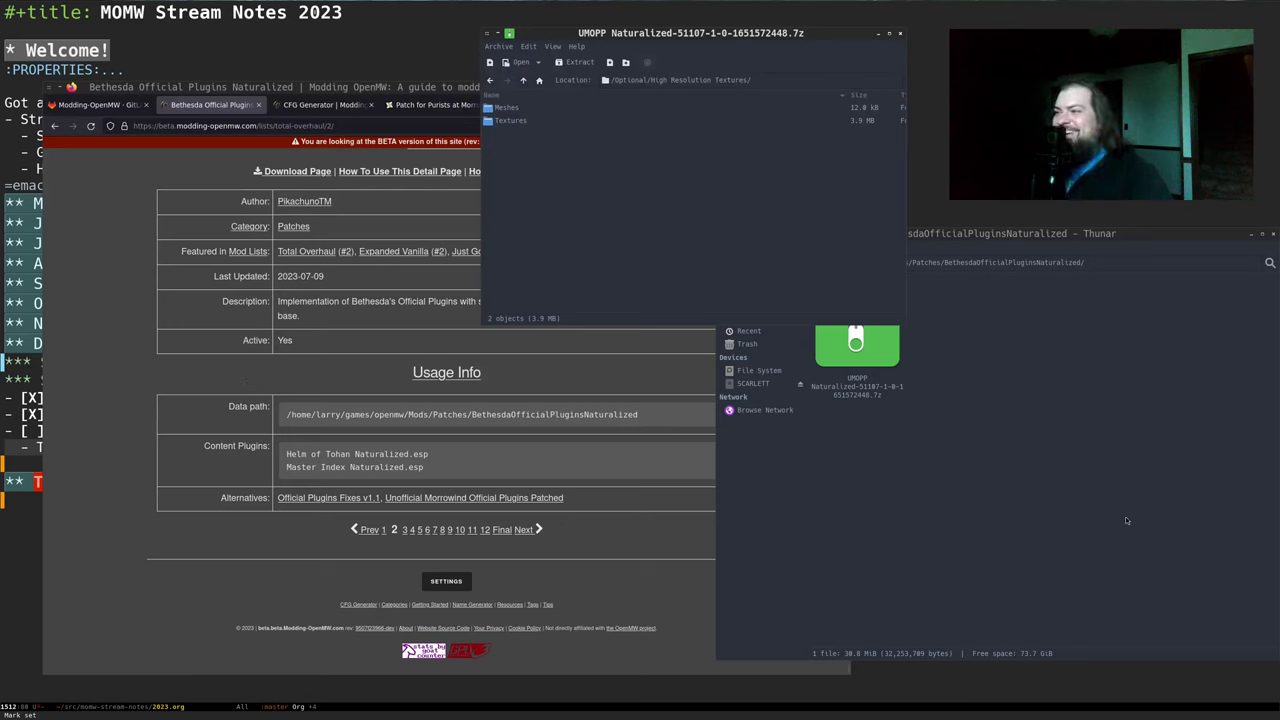
pyautogui.click(856, 434)
pyautogui.rightClick(859, 438)
pyautogui.click(873, 443)
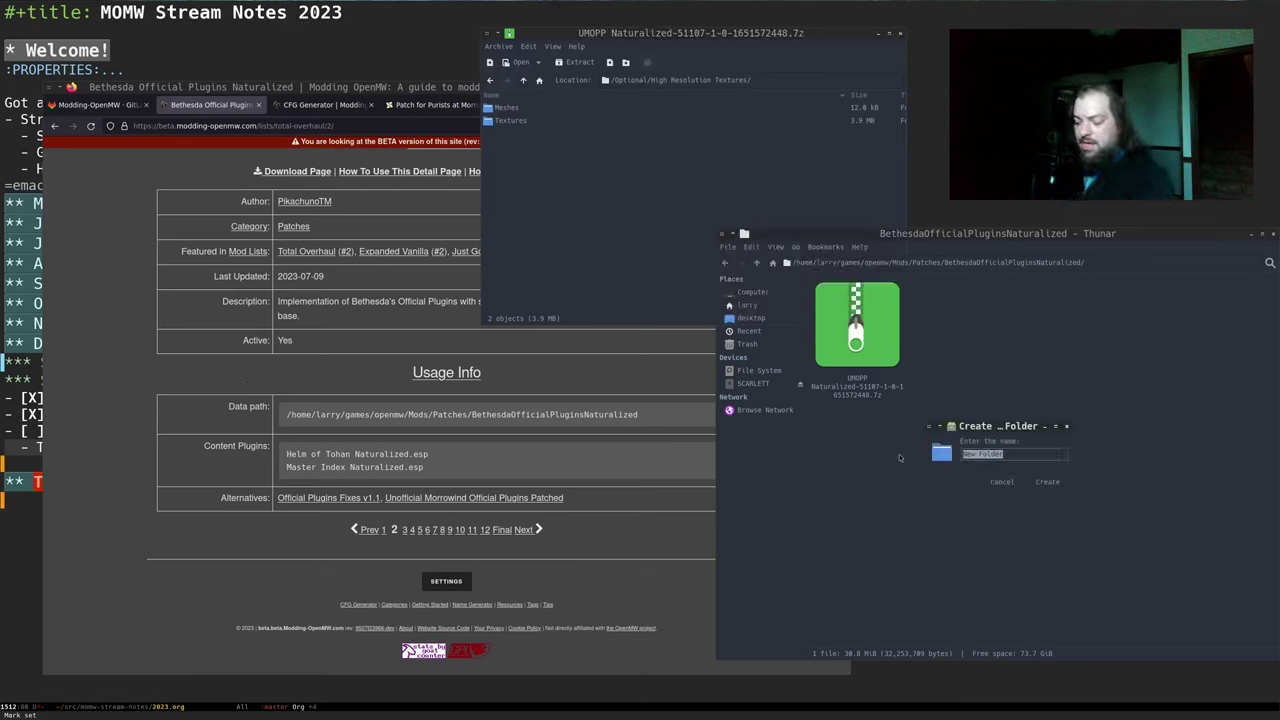
pyautogui.write('d')
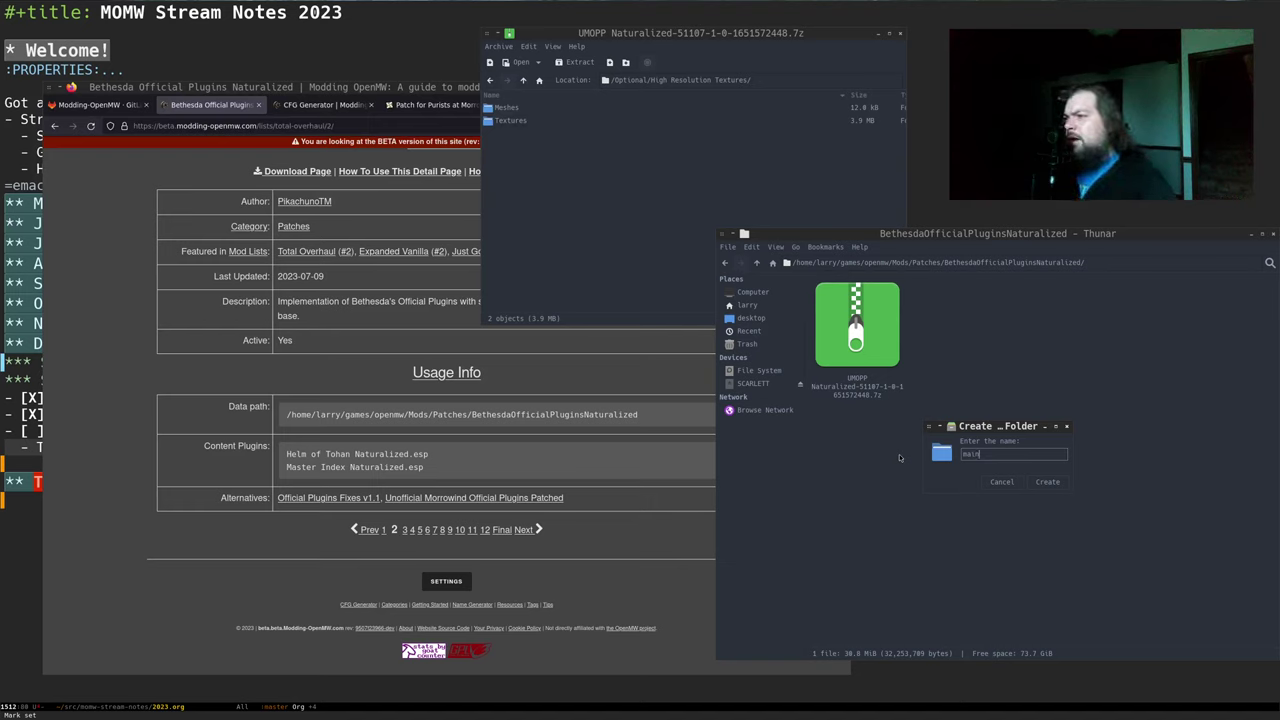
pyautogui.press('Return')
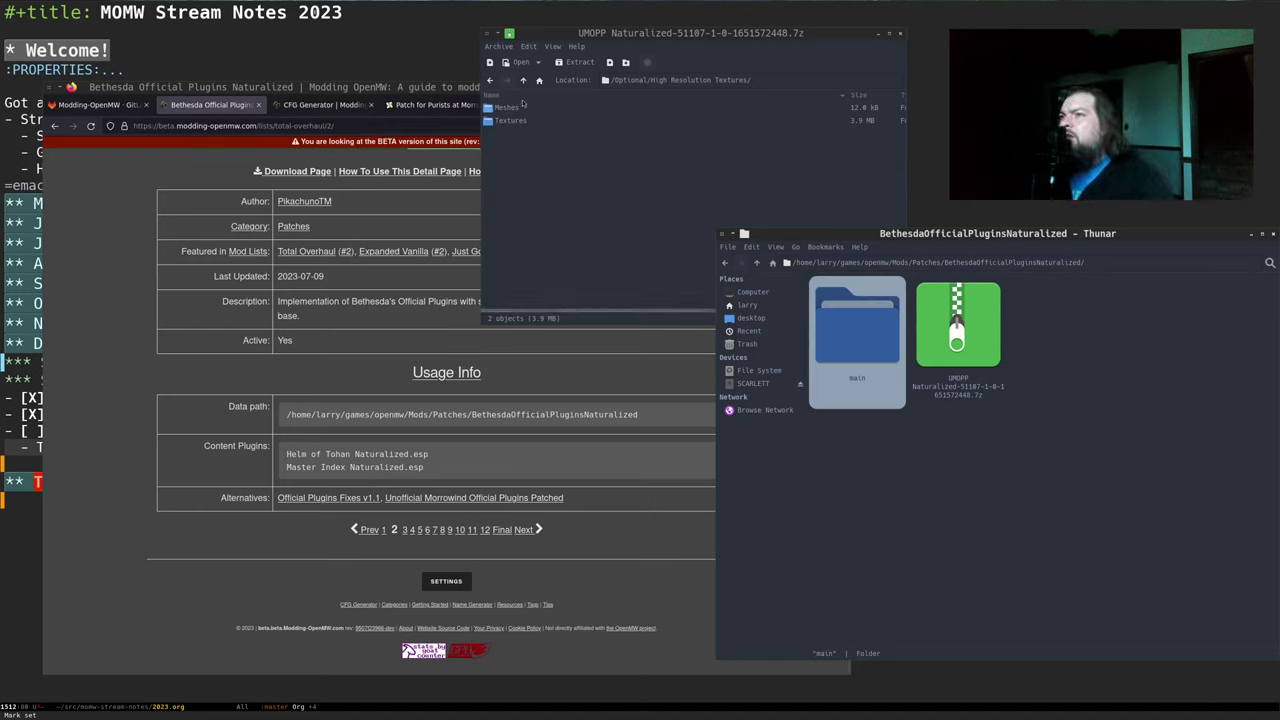
# Extract everything at the archive's root except the Optional and fomod folders into the main folder
pyautogui.click(523, 80)
pyautogui.click(523, 80)
pyautogui.click(517, 132)
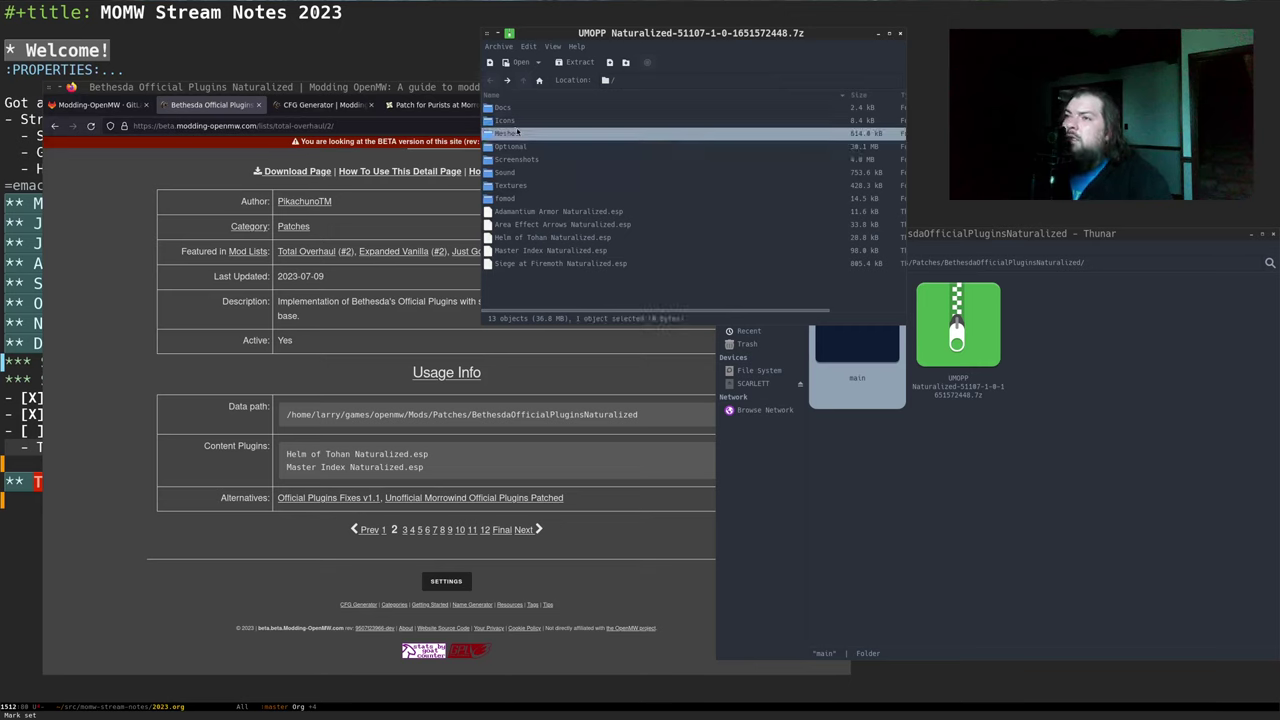
pyautogui.hotkey('ctrl', 'a')
pyautogui.keyDown('ctrl'); pyautogui.click(518, 147); pyautogui.keyUp('ctrl')
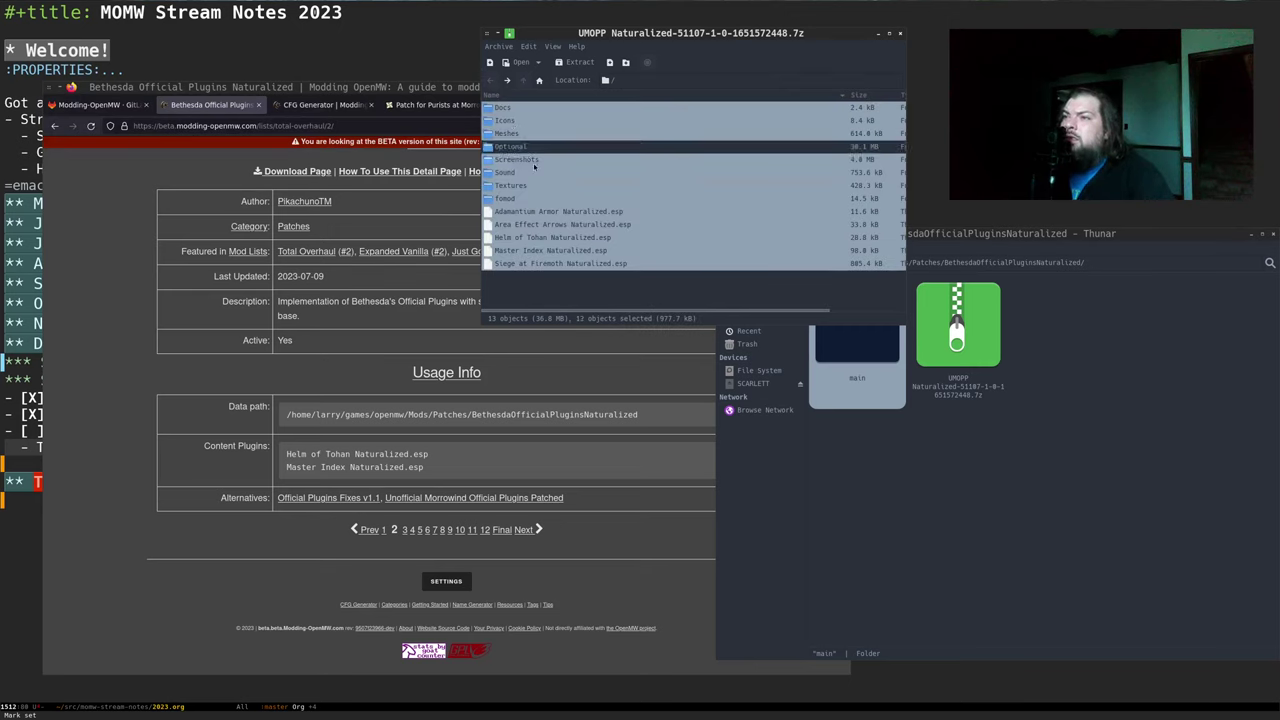
pyautogui.keyDown('ctrl'); pyautogui.click(507, 198); pyautogui.keyUp('ctrl')
pyautogui.moveTo(545, 240); pyautogui.dragTo(850, 358)
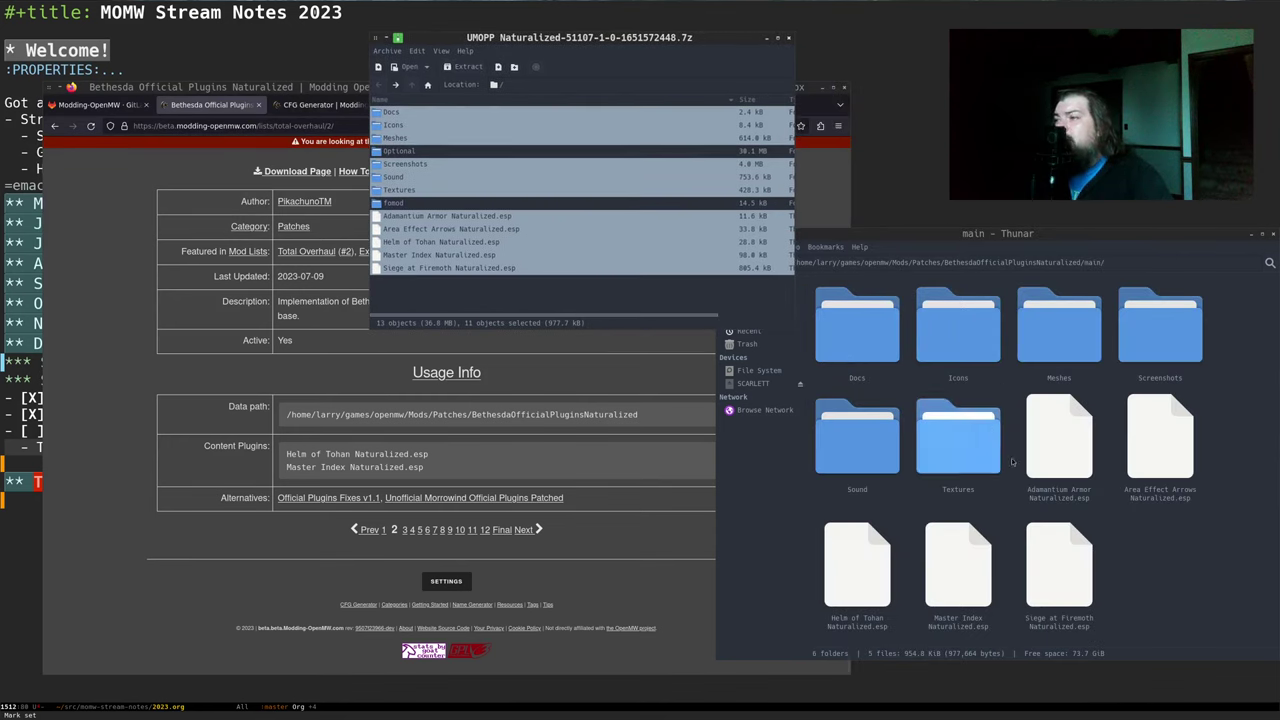
# Extract High Resolution Textures from the archive's Optional folder into BethesdaOfficialPluginsNaturalized and close the archive
pyautogui.click(760, 262)
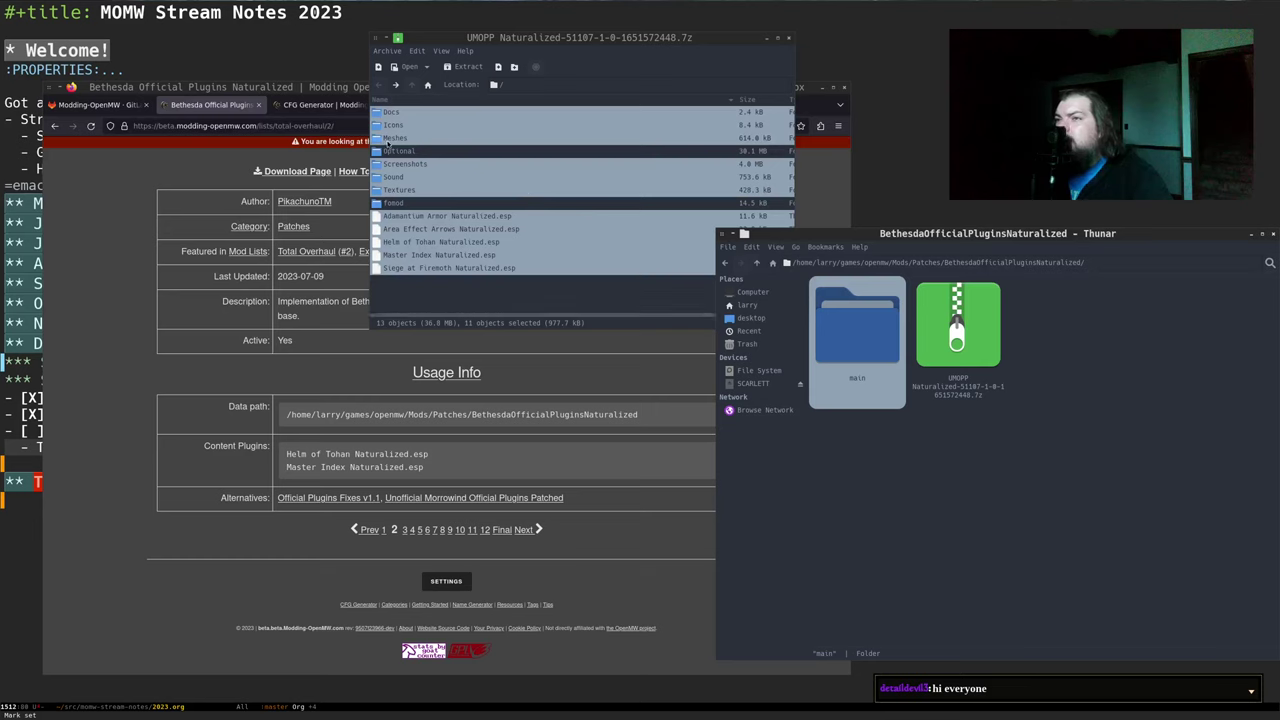
pyautogui.doubleClick(395, 150)
pyautogui.moveTo(425, 112); pyautogui.dragTo(977, 506)
pyautogui.click(579, 213)
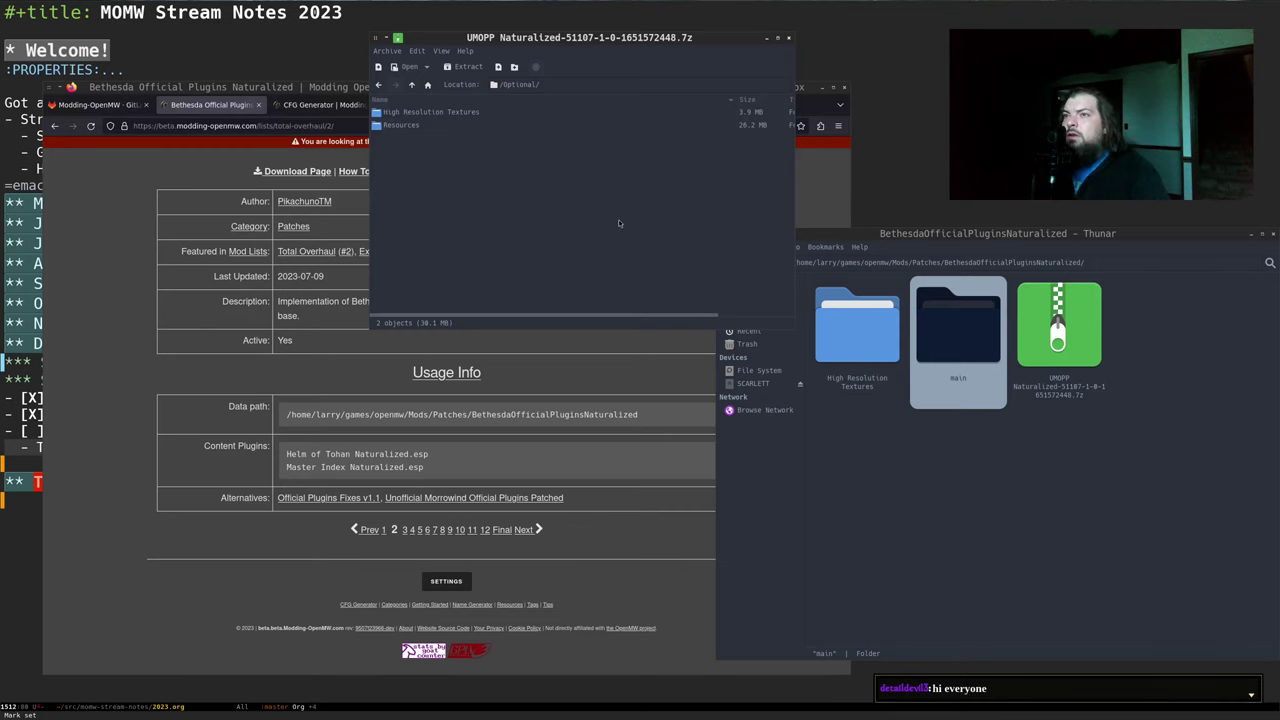
pyautogui.hotkey('ctrl', 'q')
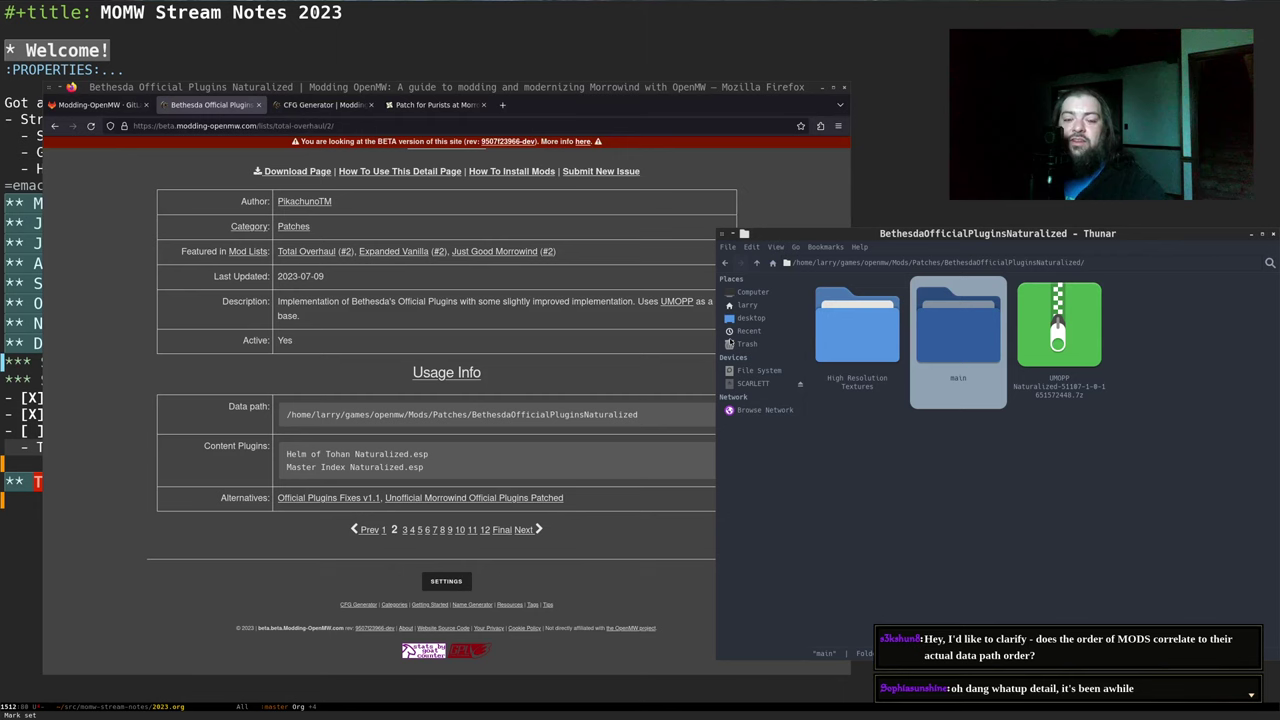
# Open the Total Overhaul list in a new browser tab and examine its usage instructions, table of contents and first mod sections
pyautogui.click(134, 241)
pyautogui.scroll(3, 150, 280)
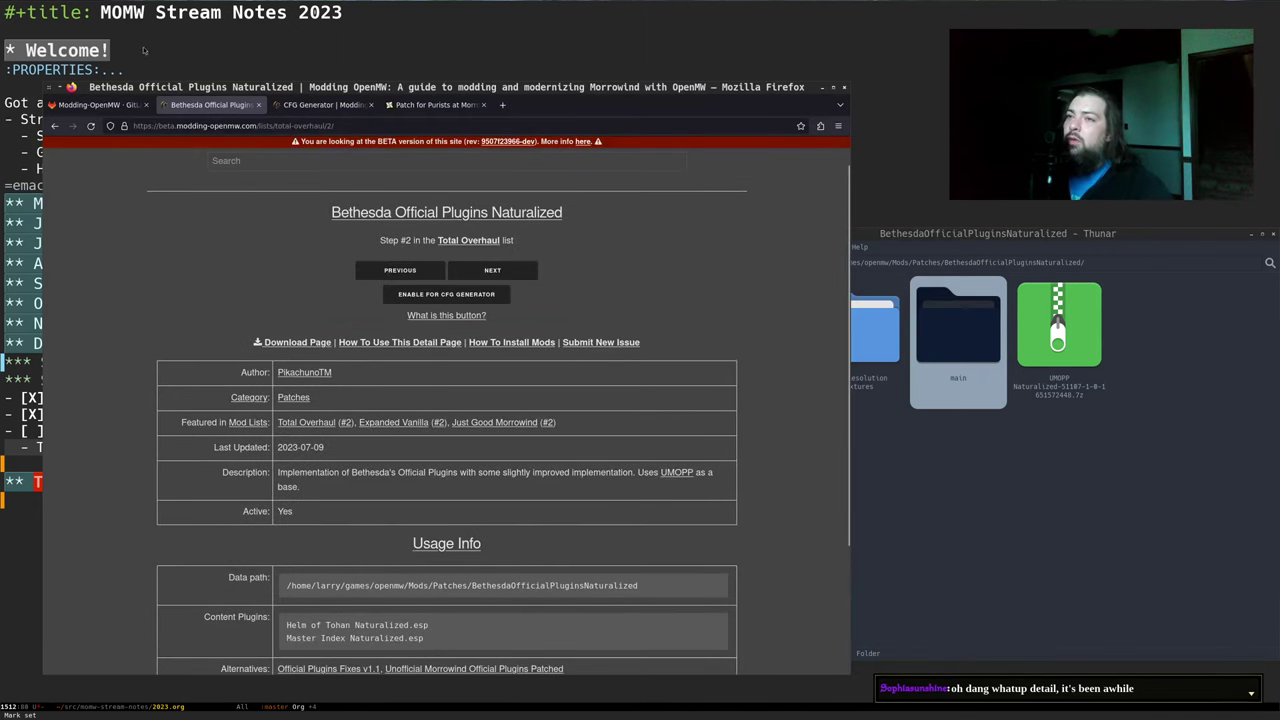
pyautogui.middleClick(468, 240)
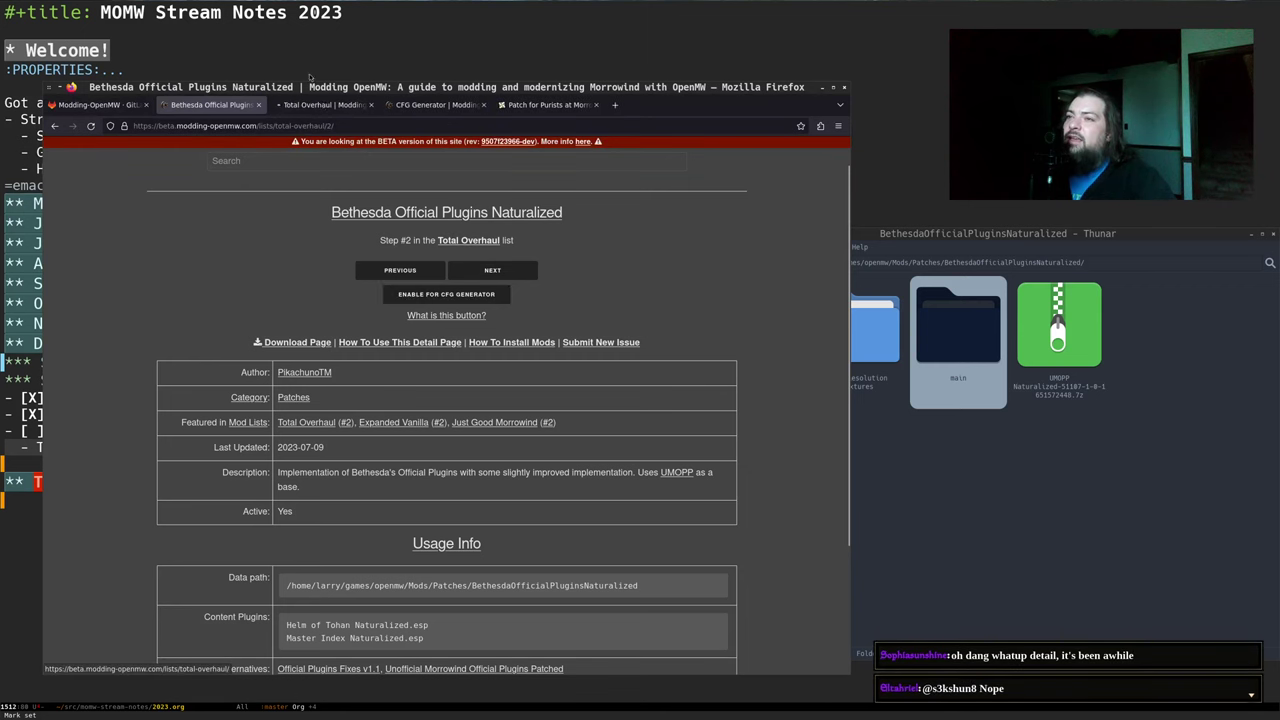
pyautogui.click(320, 104)
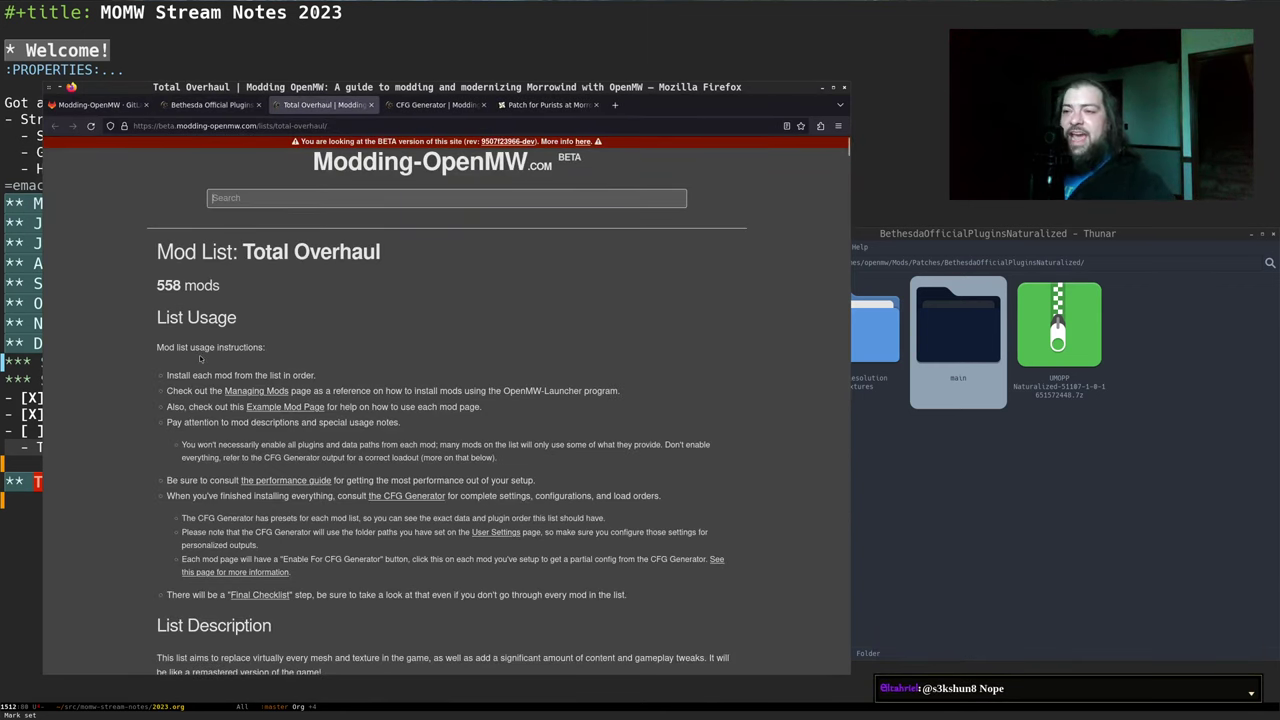
pyautogui.scroll(-4, 182, 339)
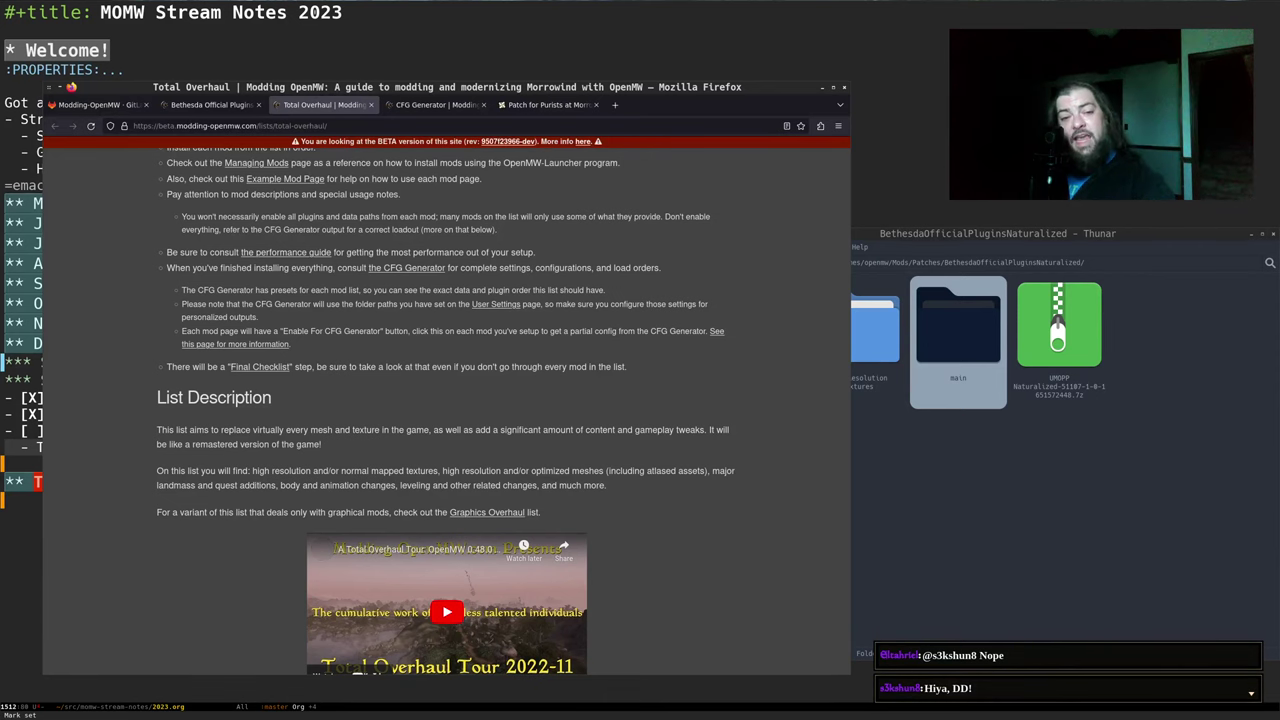
pyautogui.scroll(-20, 141, 232)
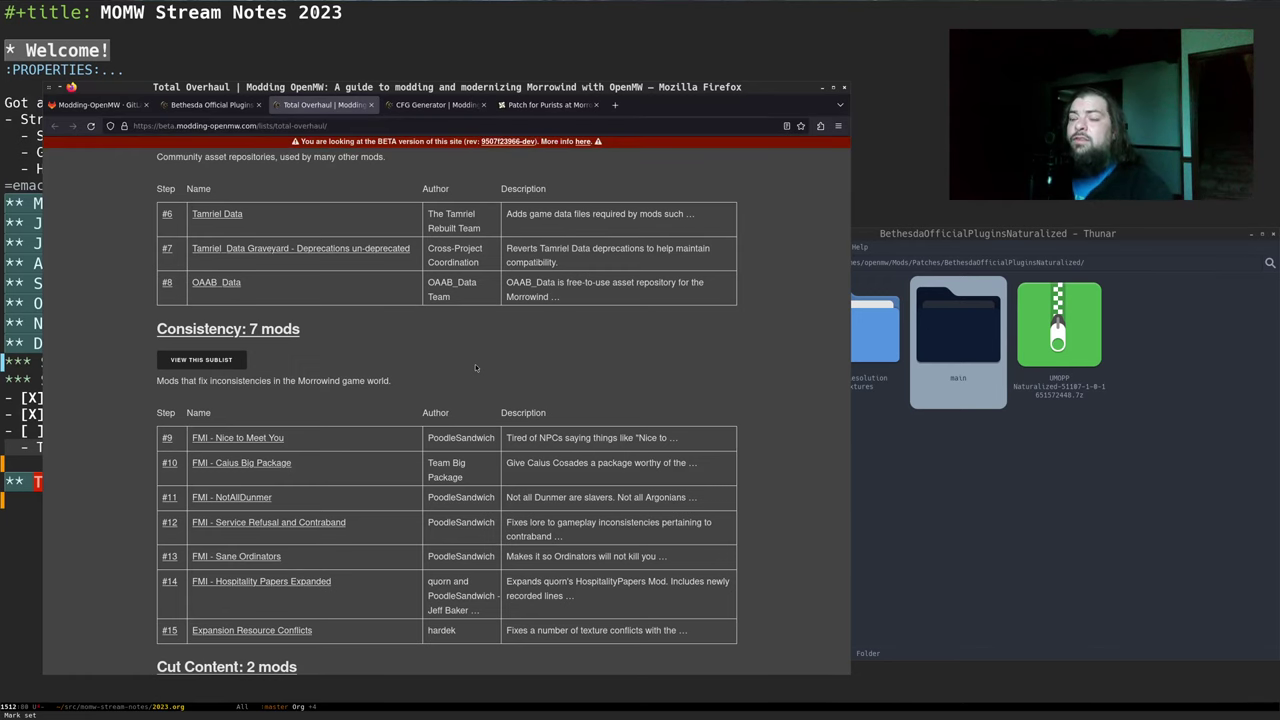
pyautogui.scroll(3, 475, 364)
pyautogui.scroll(10, 475, 367)
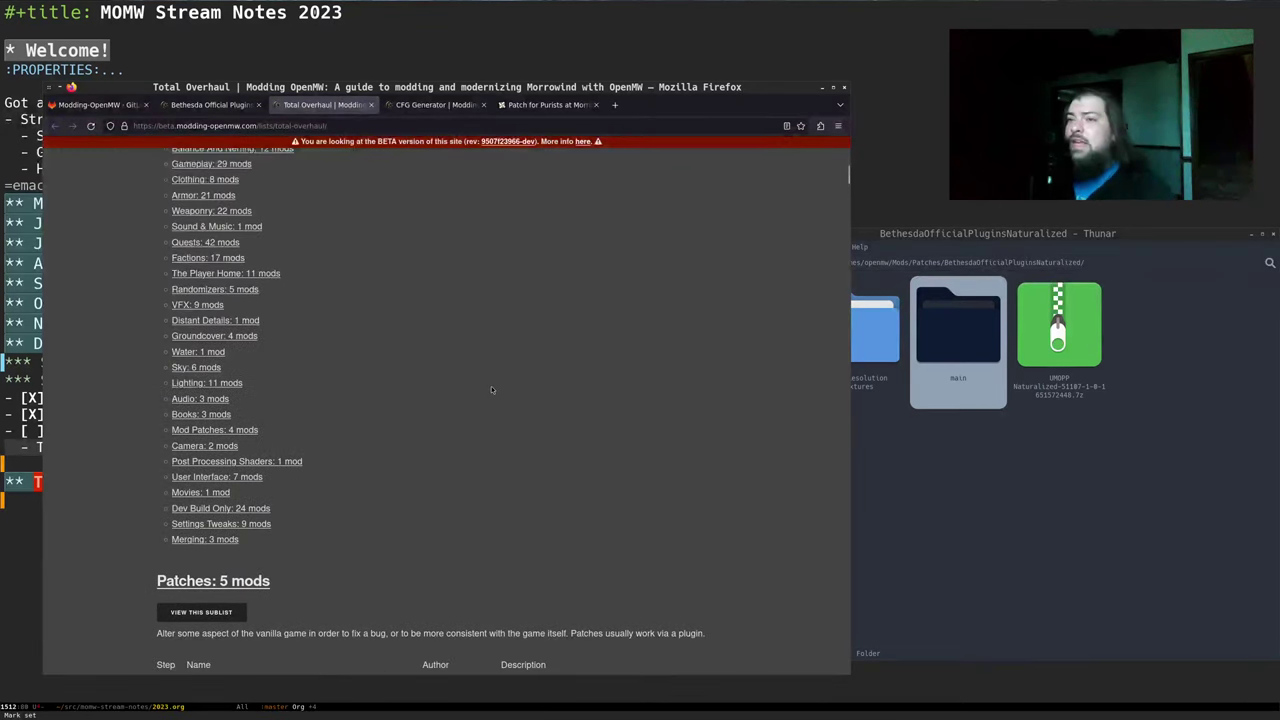
pyautogui.scroll(3, 468, 393)
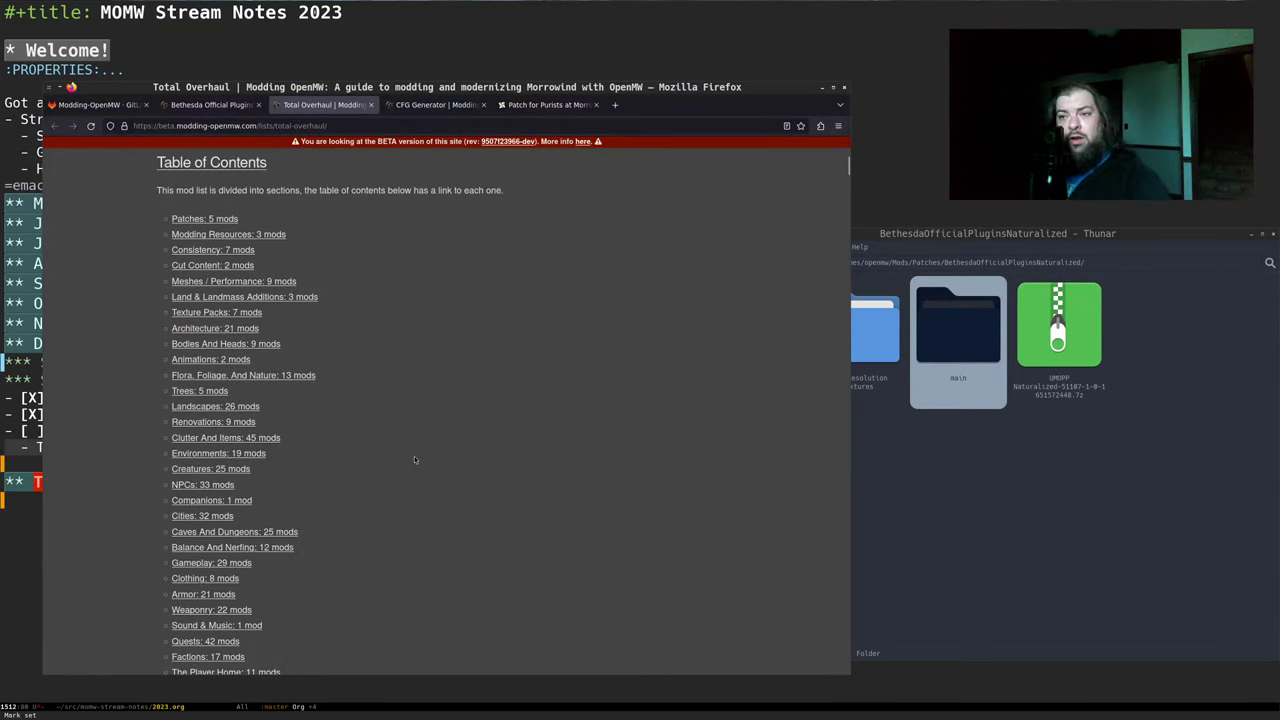
pyautogui.scroll(-10, 414, 456)
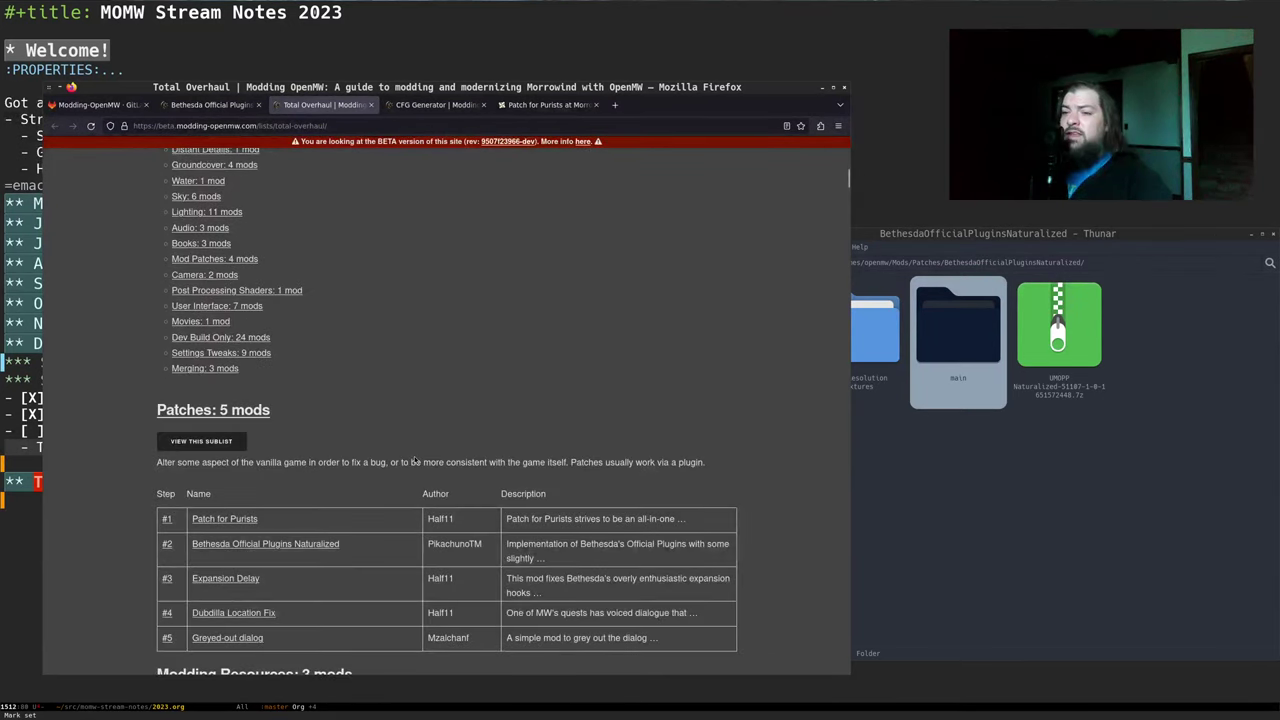
pyautogui.scroll(-3, 414, 460)
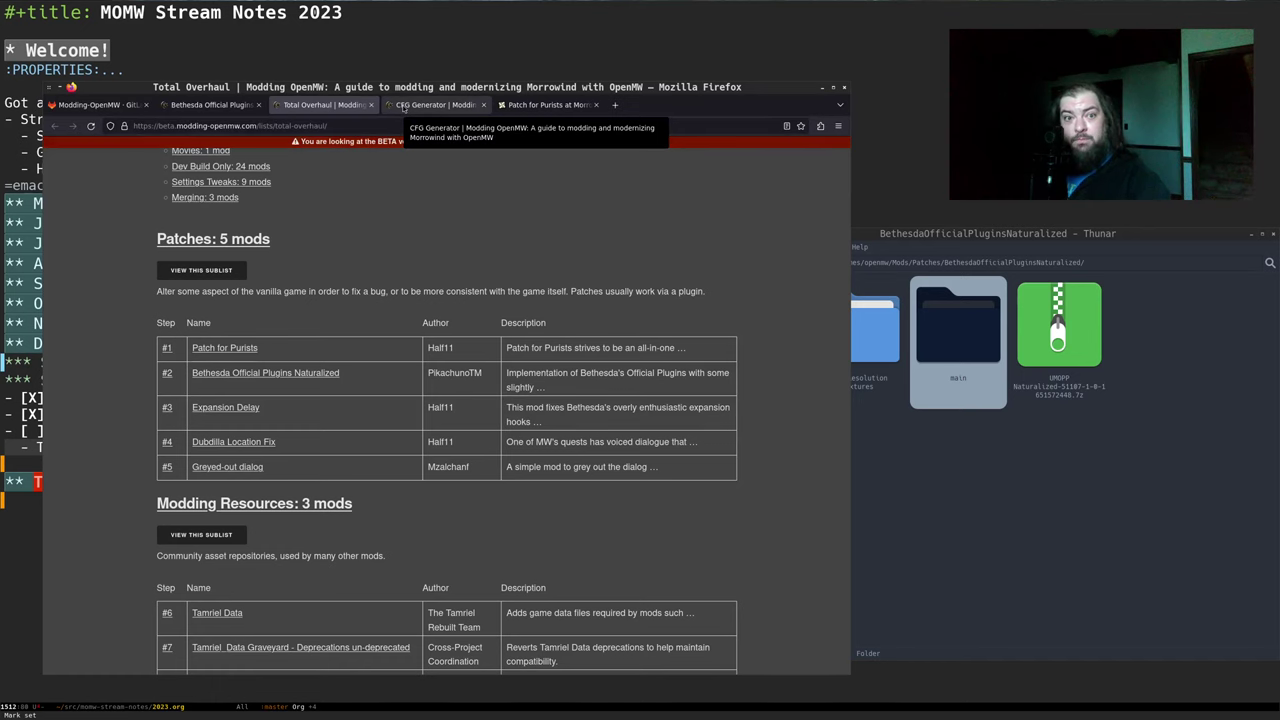
# Enable Bethesda Official Plugins Naturalized for the CFG Generator on its mod page and return to the generator page
pyautogui.click(404, 107)
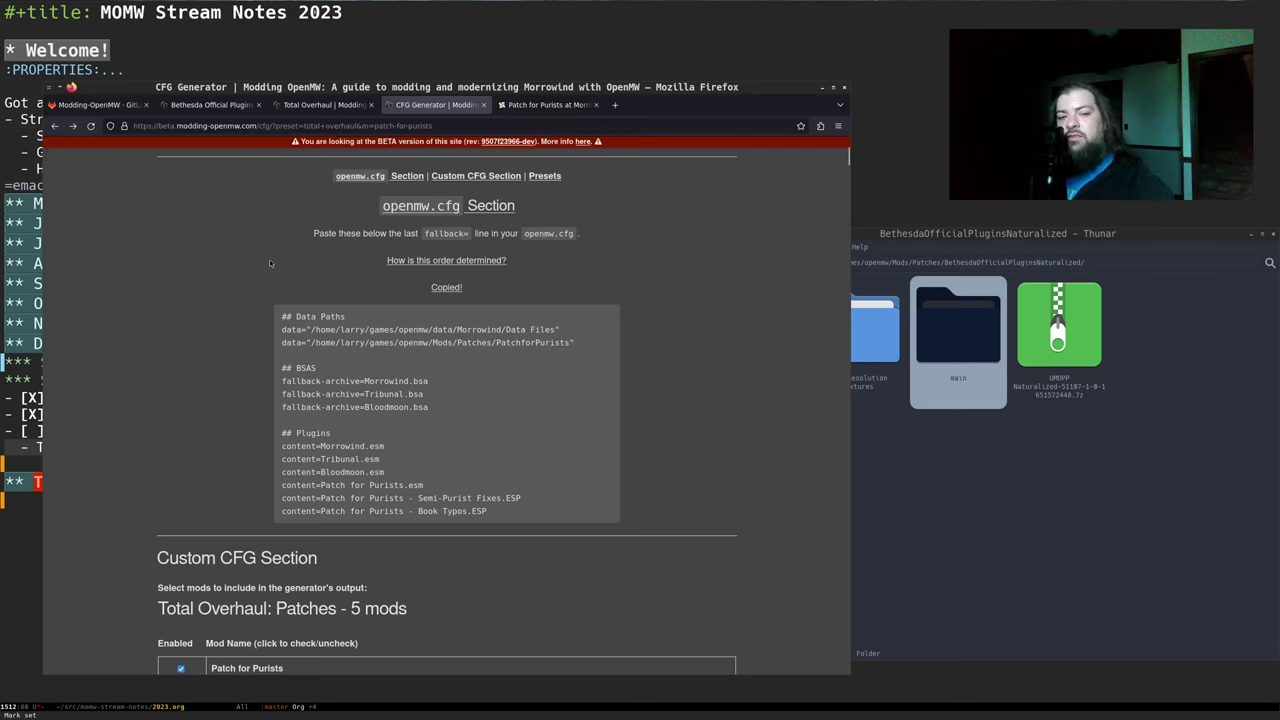
pyautogui.click(210, 104)
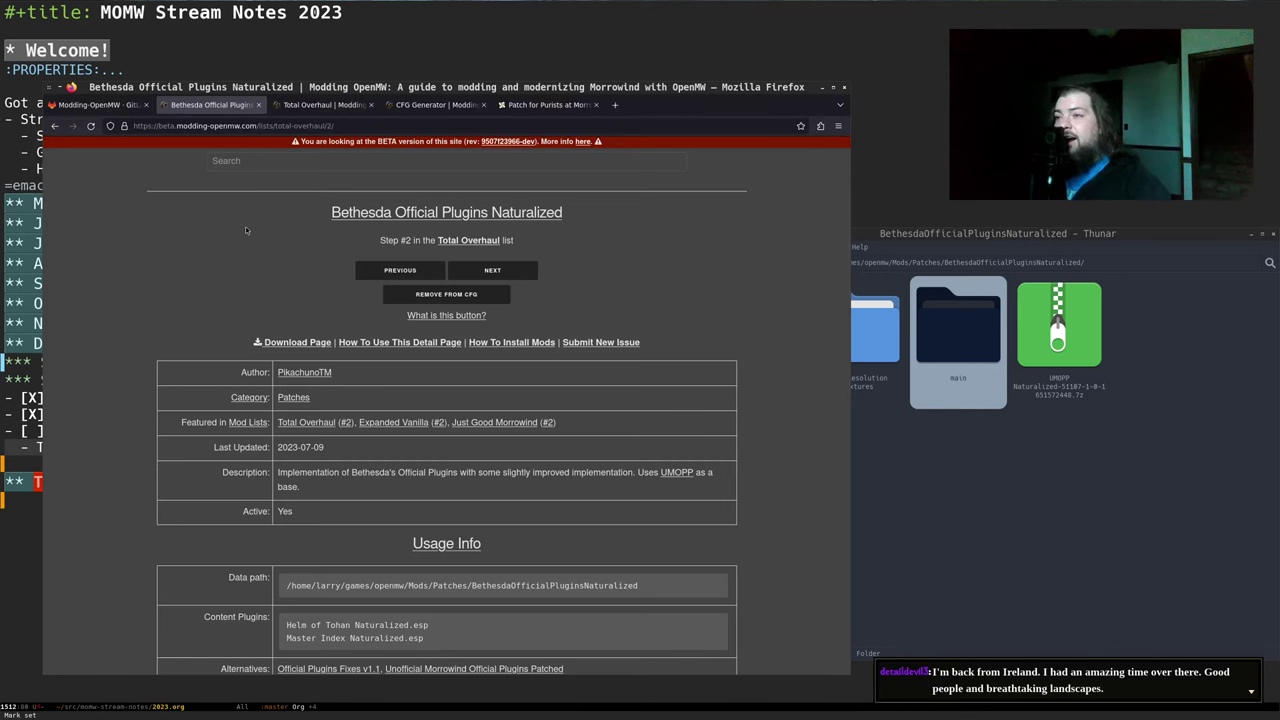
pyautogui.click(322, 104)
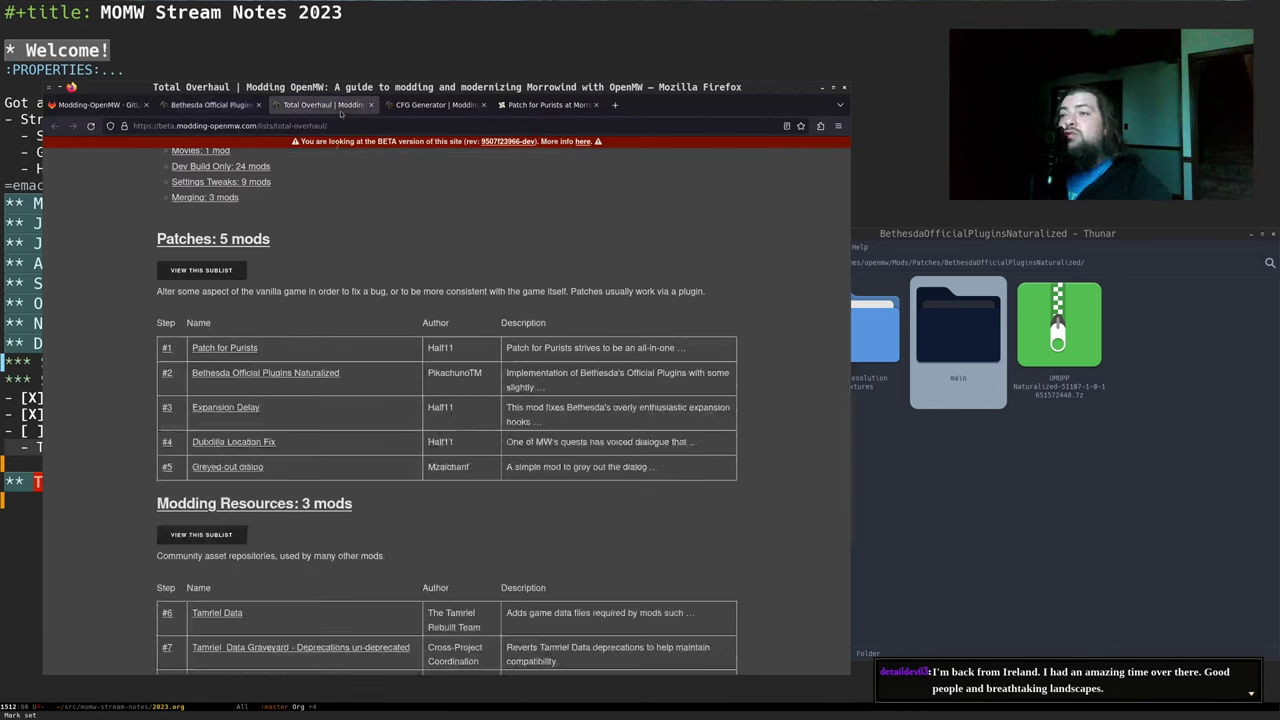
pyautogui.click(434, 106)
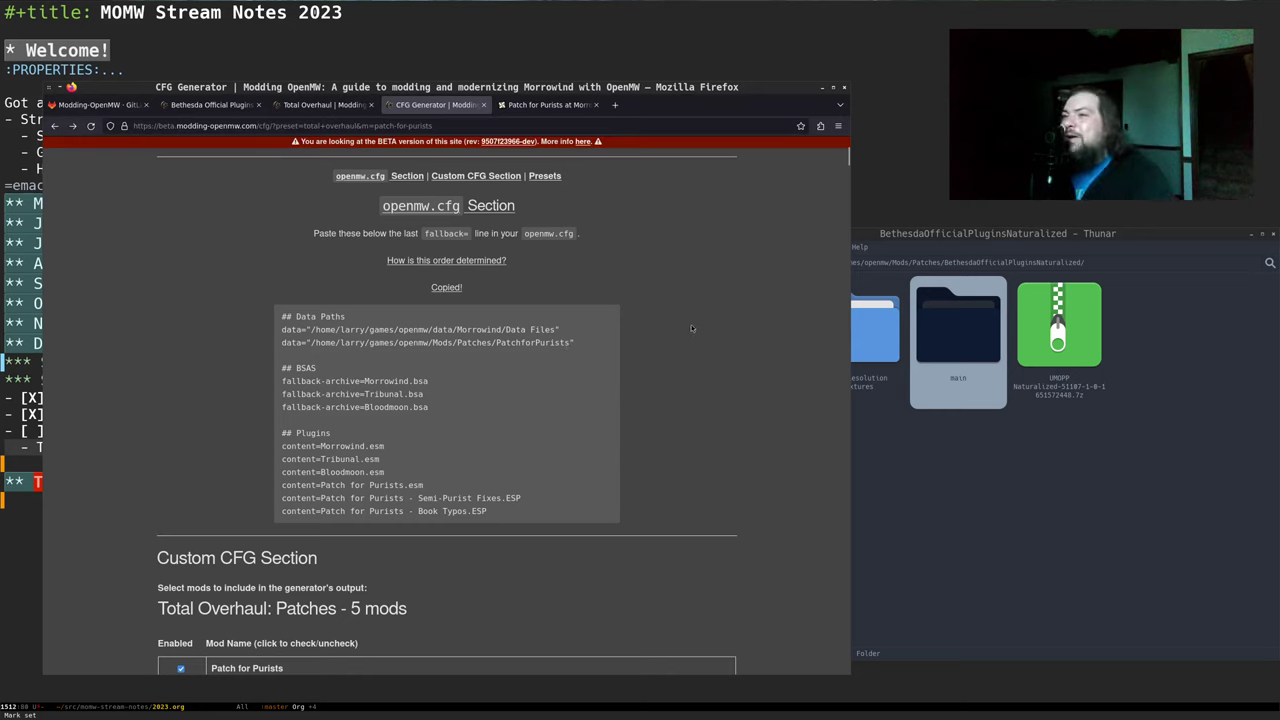
# Switch to Emacs and split the 2023.org stream notes into two side-by-side windows
pyautogui.click(973, 508)
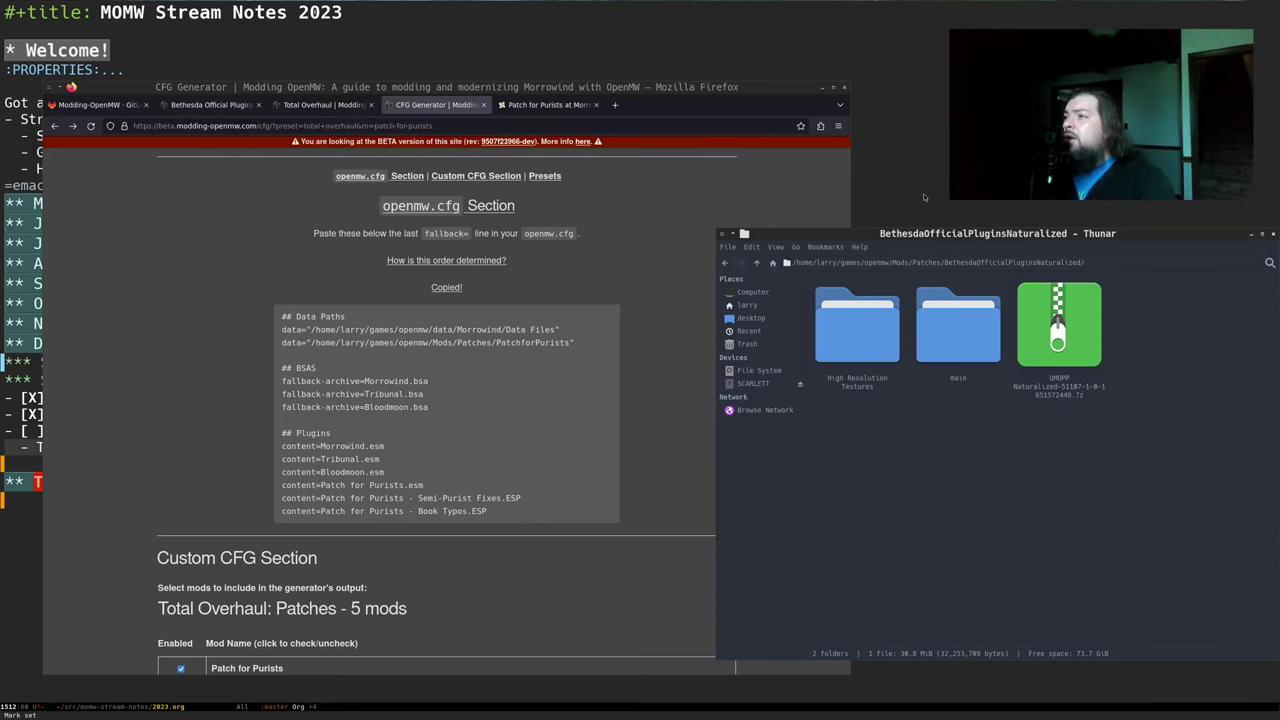
pyautogui.click(944, 156)
pyautogui.hotkey('ctrl', 'x')
pyautogui.press('3')
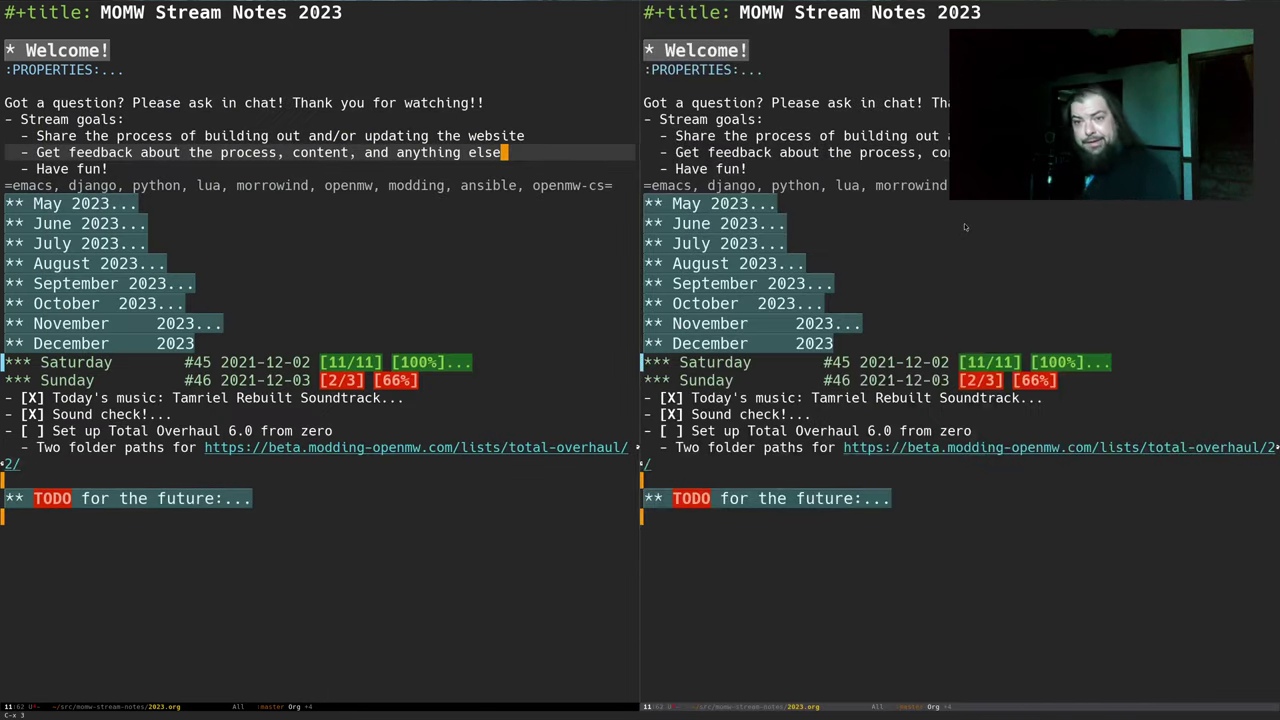
# Open data-path-order.yml from ~/src/momw/momw/momw/data_seeds/data beside the notes and go to the beginning of the file
pyautogui.hotkey('ctrl', 'x')
pyautogui.hotkey('ctrl', 'f')
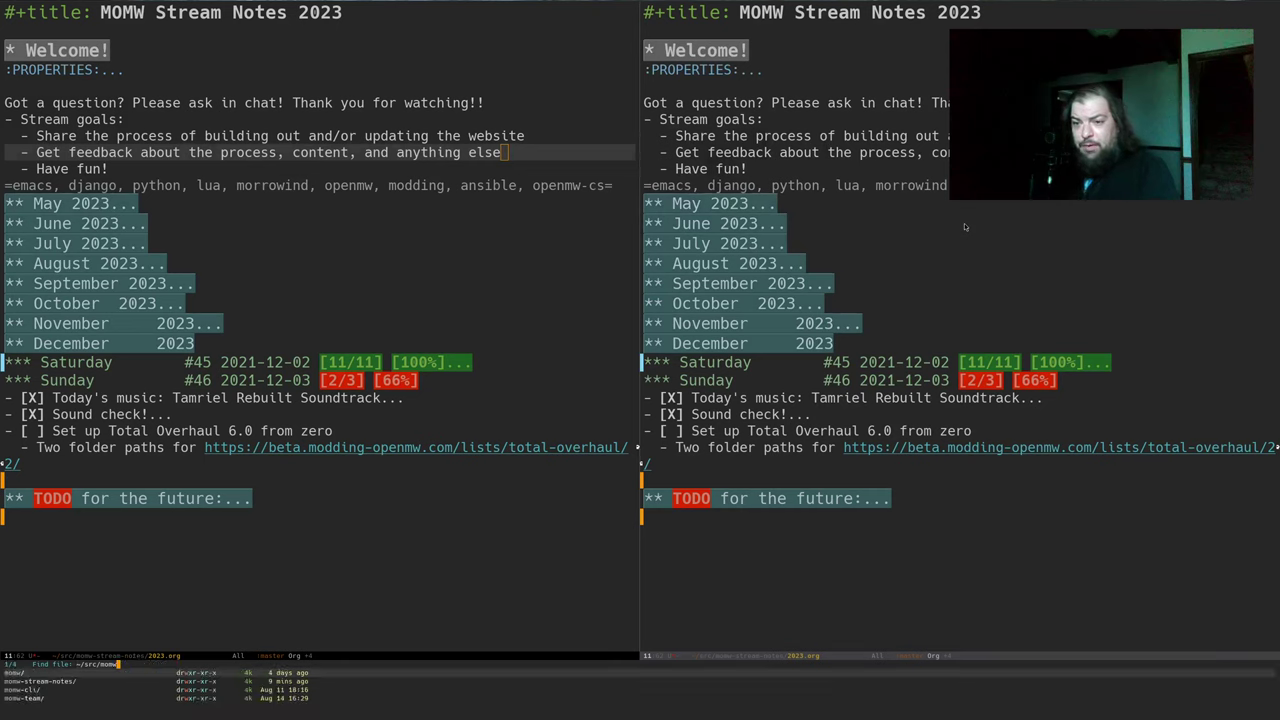
pyautogui.press('Tab')
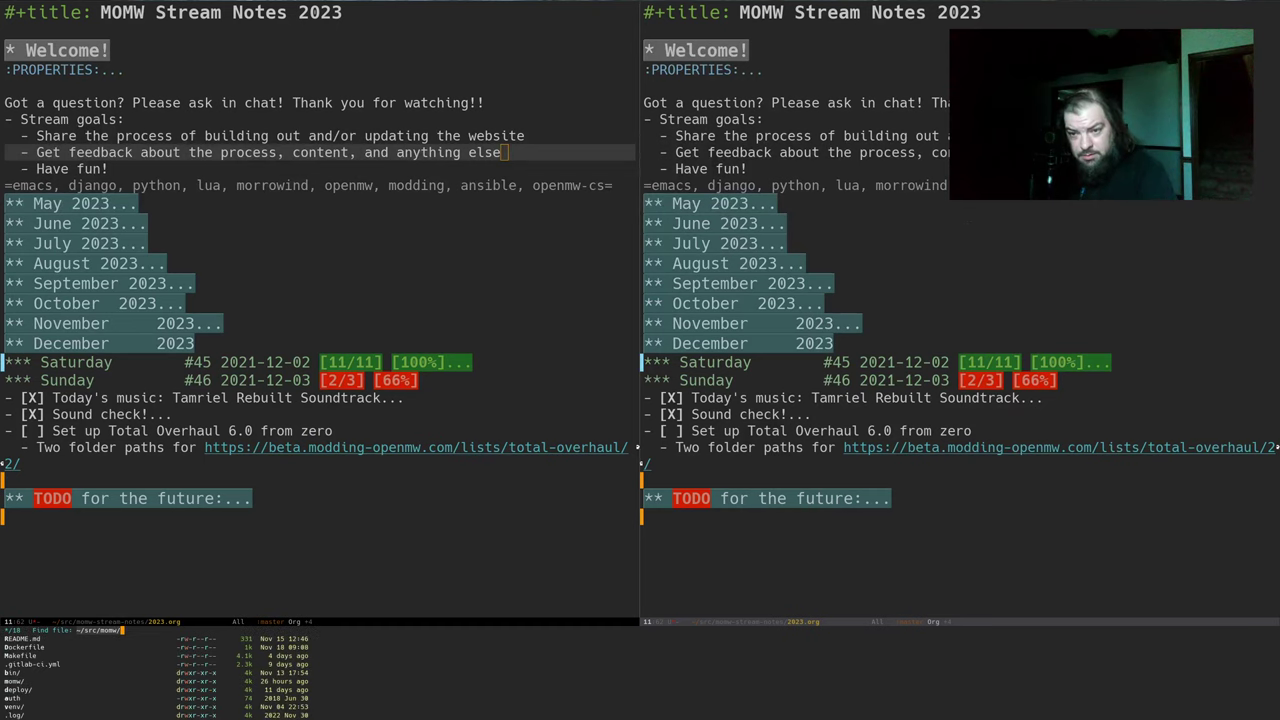
pyautogui.write('da')
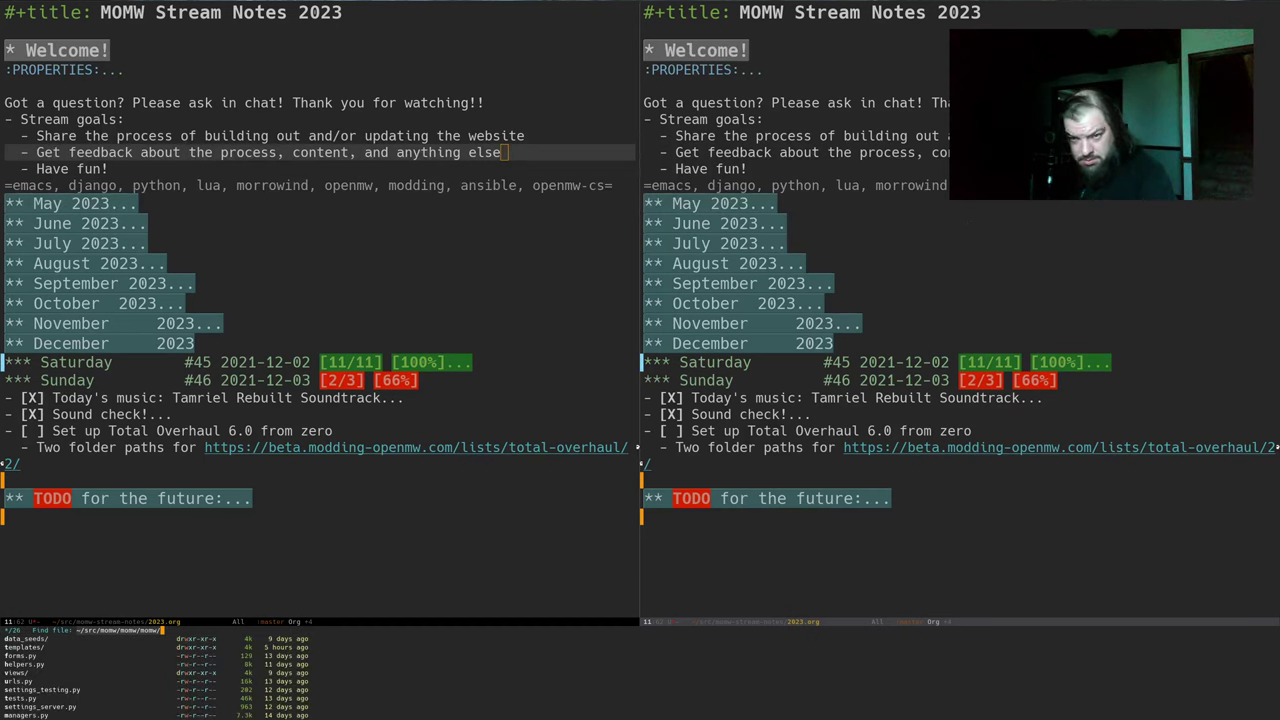
pyautogui.press('Tab')
pyautogui.write('da')
pyautogui.press('Tab')
pyautogui.write('da')
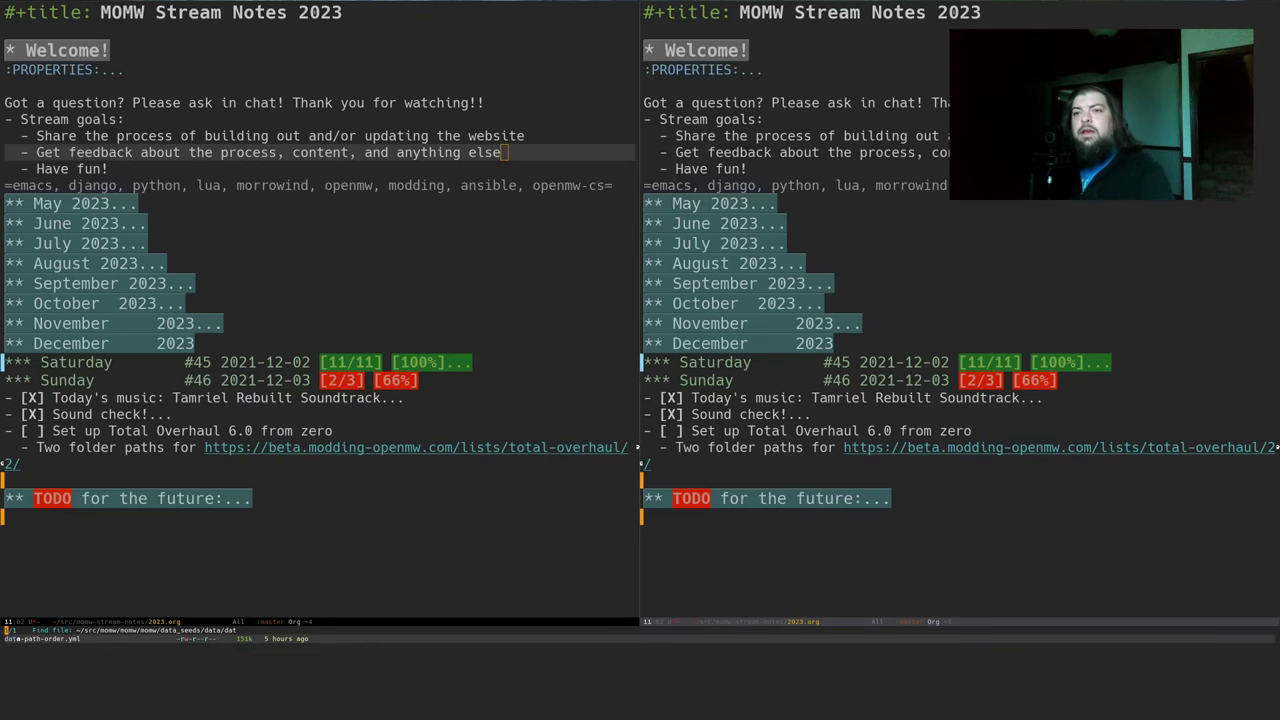
pyautogui.press('Return')
pyautogui.press('alt+less')
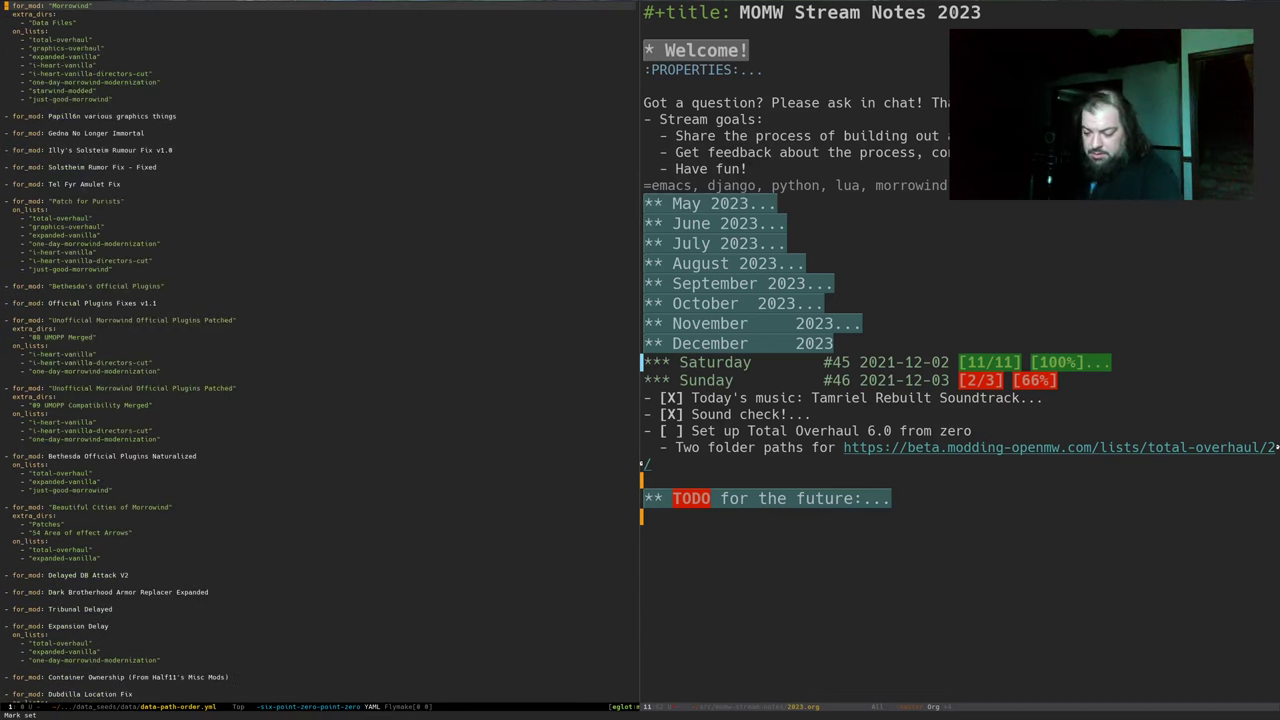
# Find the Bethesda Official Plugins Naturalized entry in data-path-order.yml and insert a duplicate of it directly below
pyautogui.hotkey('ctrl', 's')
pyautogui.write('naturaliz')
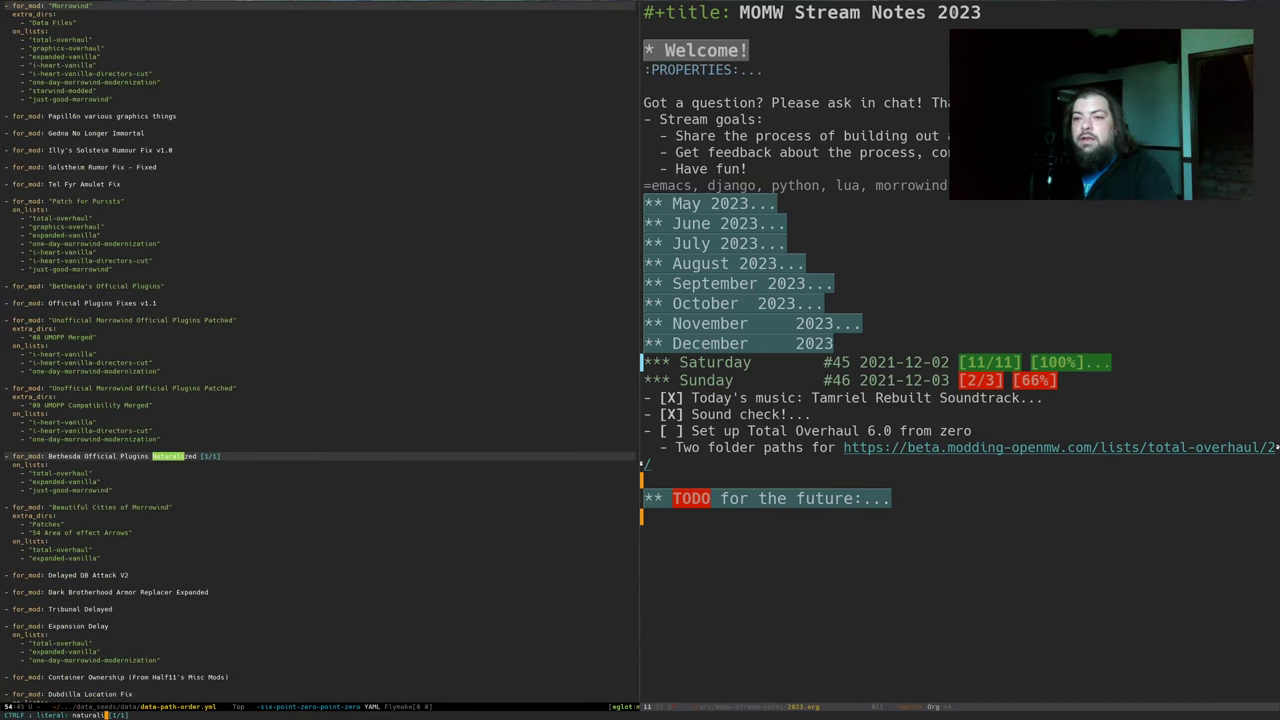
pyautogui.press('Return')
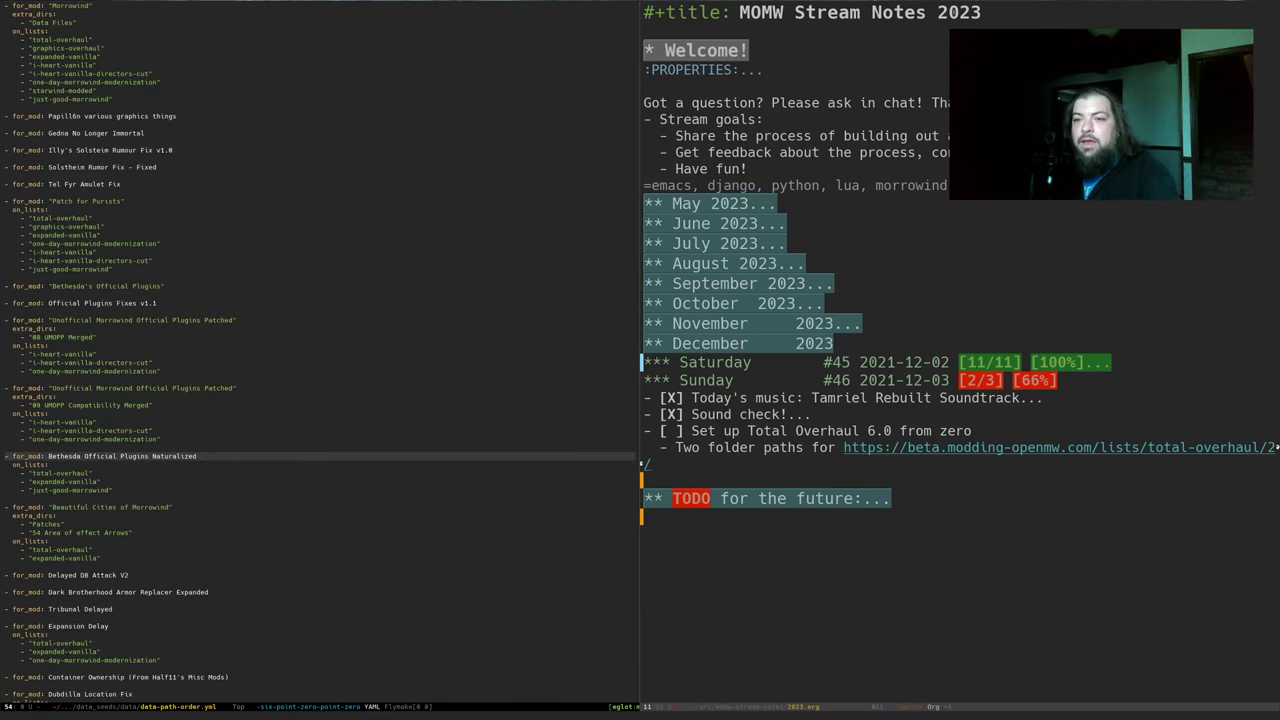
pyautogui.hotkey('ctrl', 'space')
pyautogui.hotkey('ctrl', 'Down')
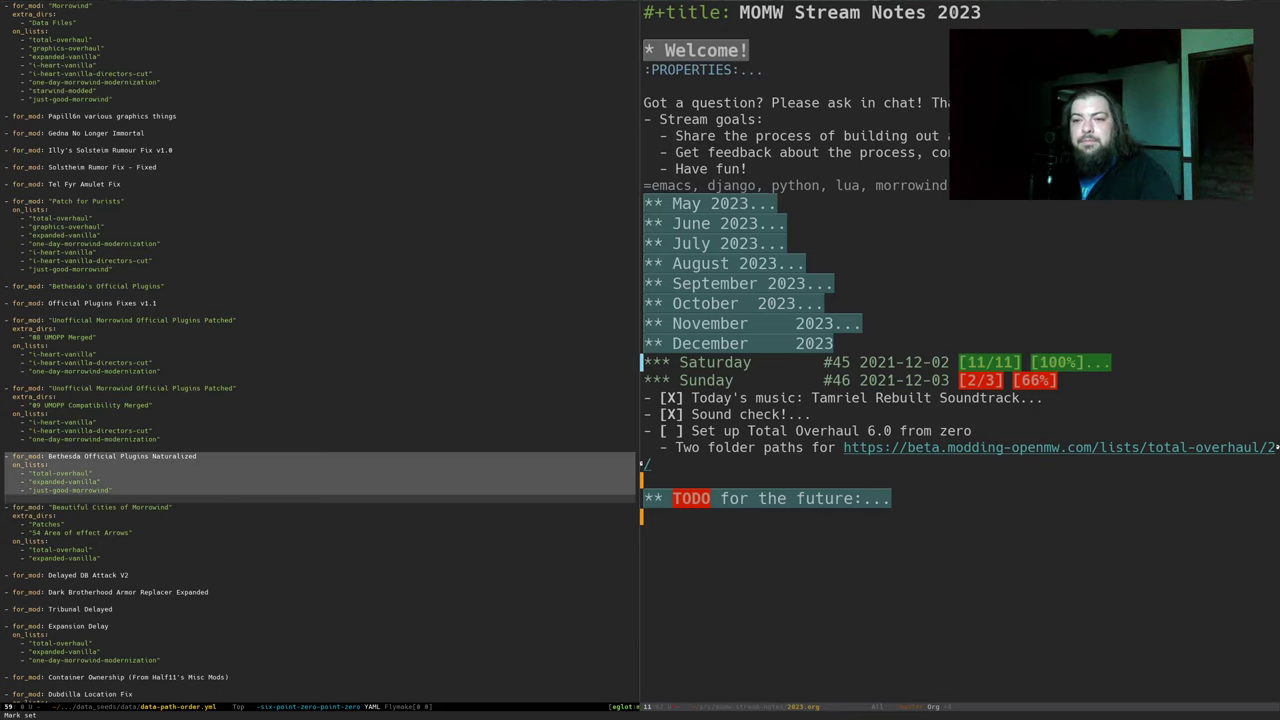
pyautogui.press('Down')
pyautogui.hotkey('alt', 'w')
pyautogui.hotkey('ctrl', 'y')
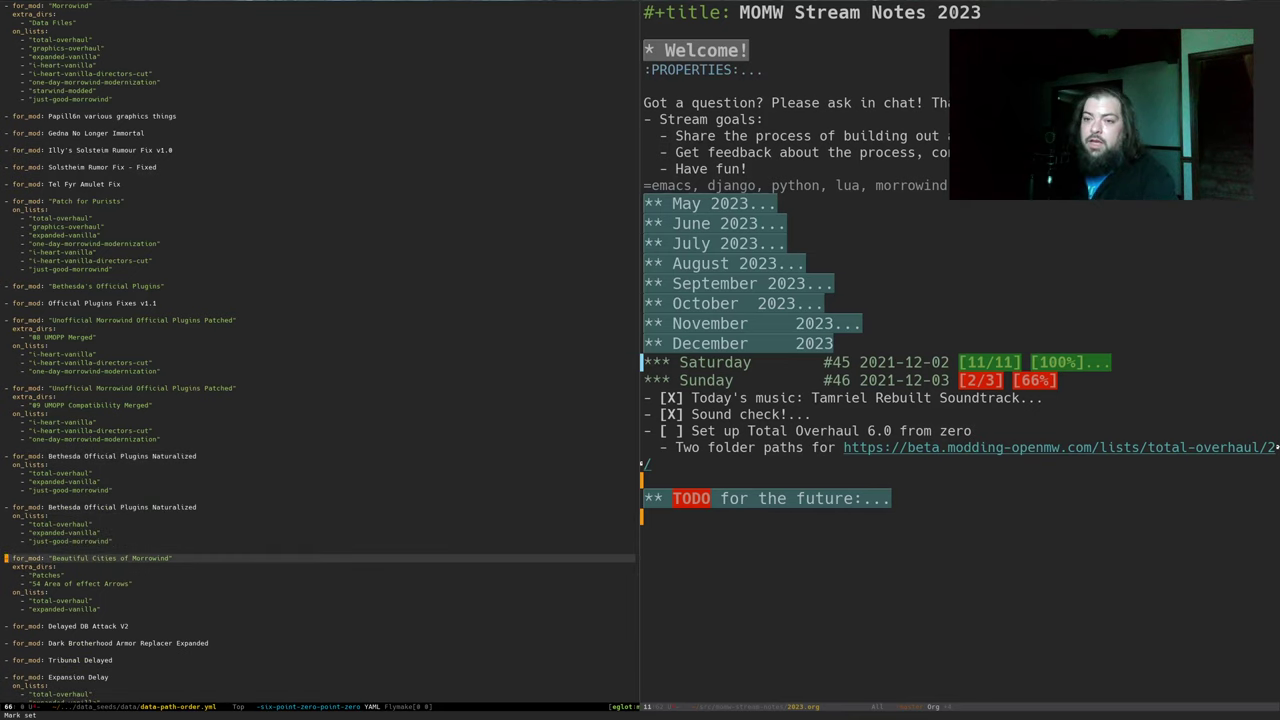
# Add an extra_dirs list containing "main" above on_lists in the first Bethesda Official Plugins Naturalized entry
pyautogui.press('Up')
pyautogui.press('Up')
pyautogui.press('Up')
pyautogui.press('Up')
pyautogui.press('Up')
pyautogui.press('Up')
pyautogui.press('Up')
pyautogui.press('Up')
pyautogui.press('Up')
pyautogui.press('Up')
pyautogui.press('Up')
pyautogui.press('Up')
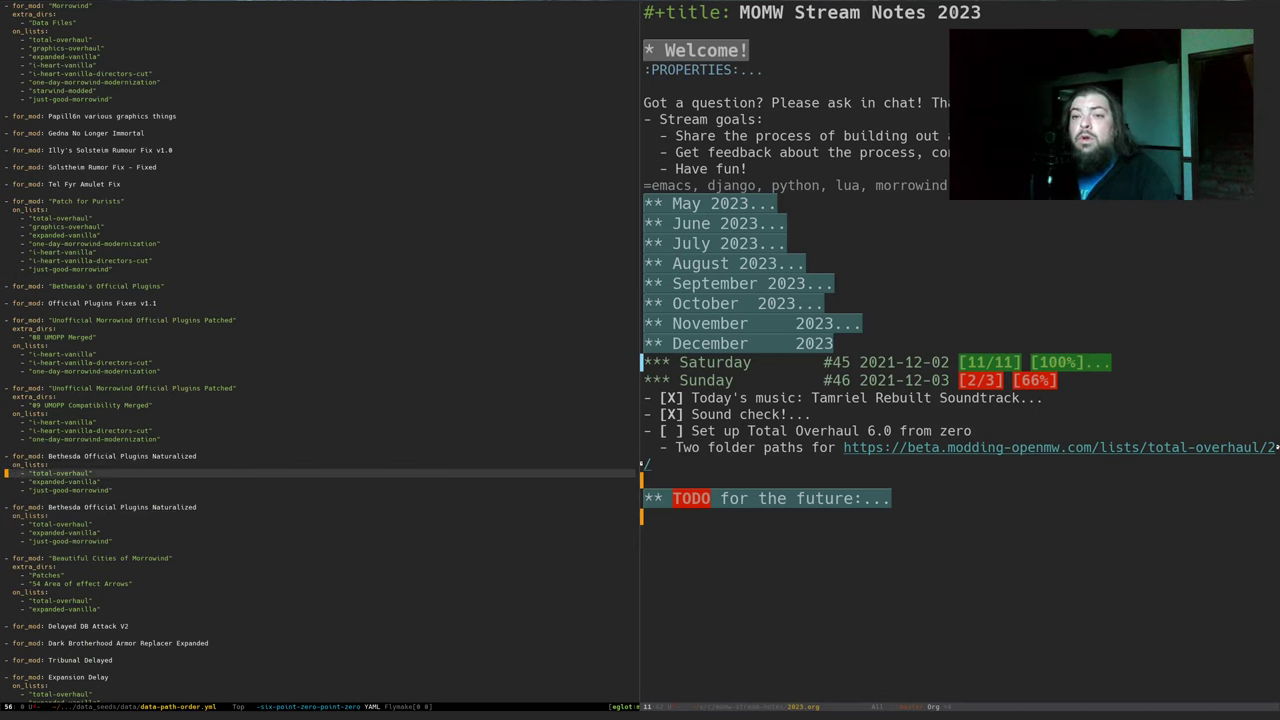
pyautogui.press('End')
pyautogui.press('Return')
pyautogui.write('extra_cfg')
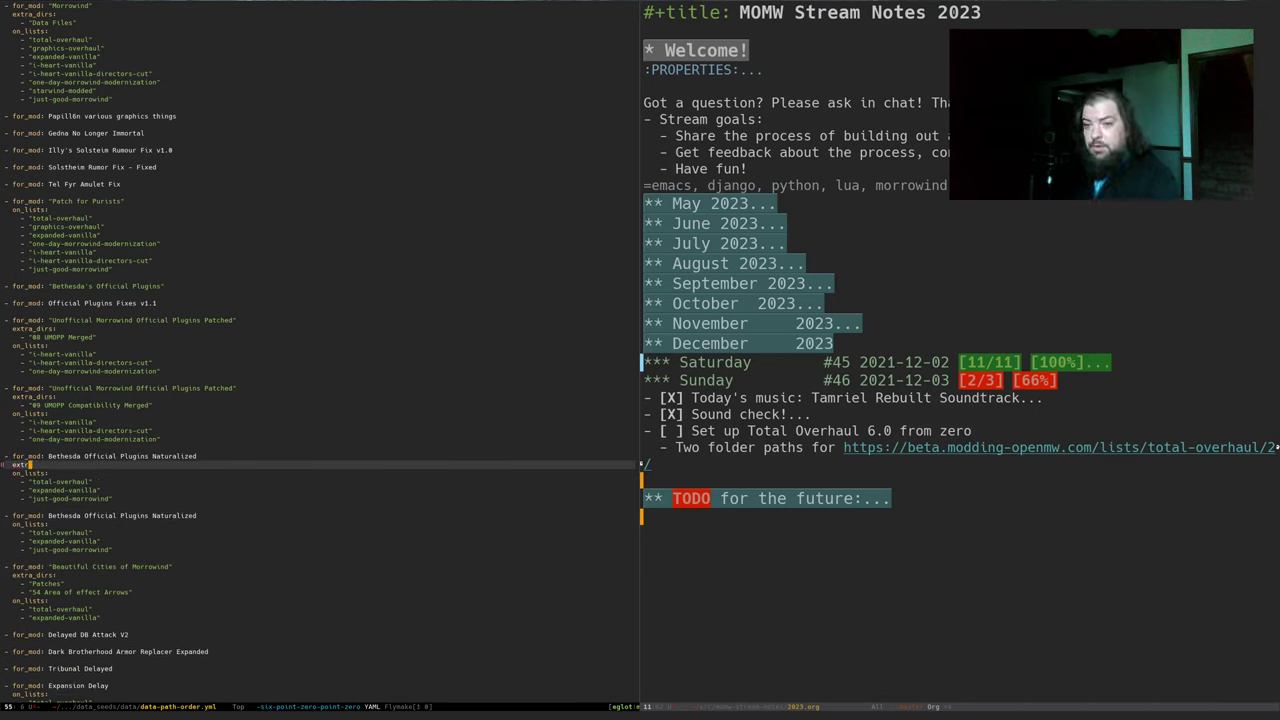
pyautogui.press('BackSpace')
pyautogui.press('BackSpace')
pyautogui.press('BackSpace')
pyautogui.press('BackSpace')
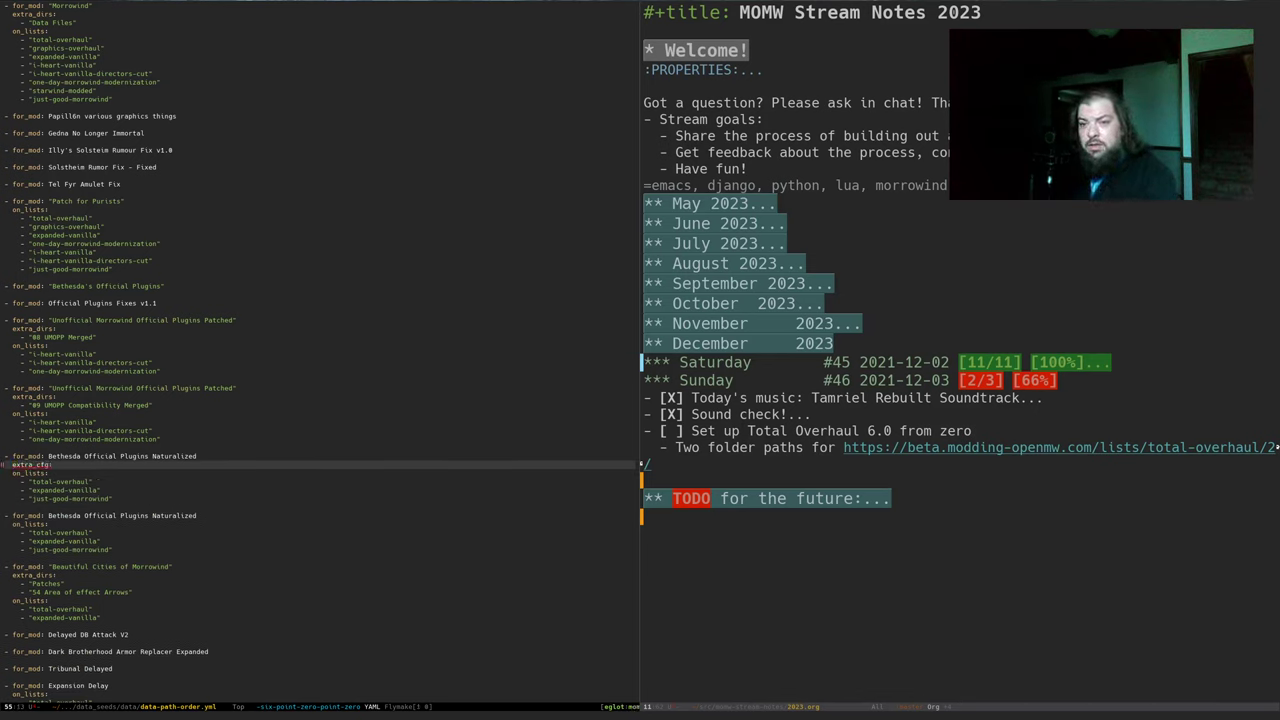
pyautogui.write('dirs:')
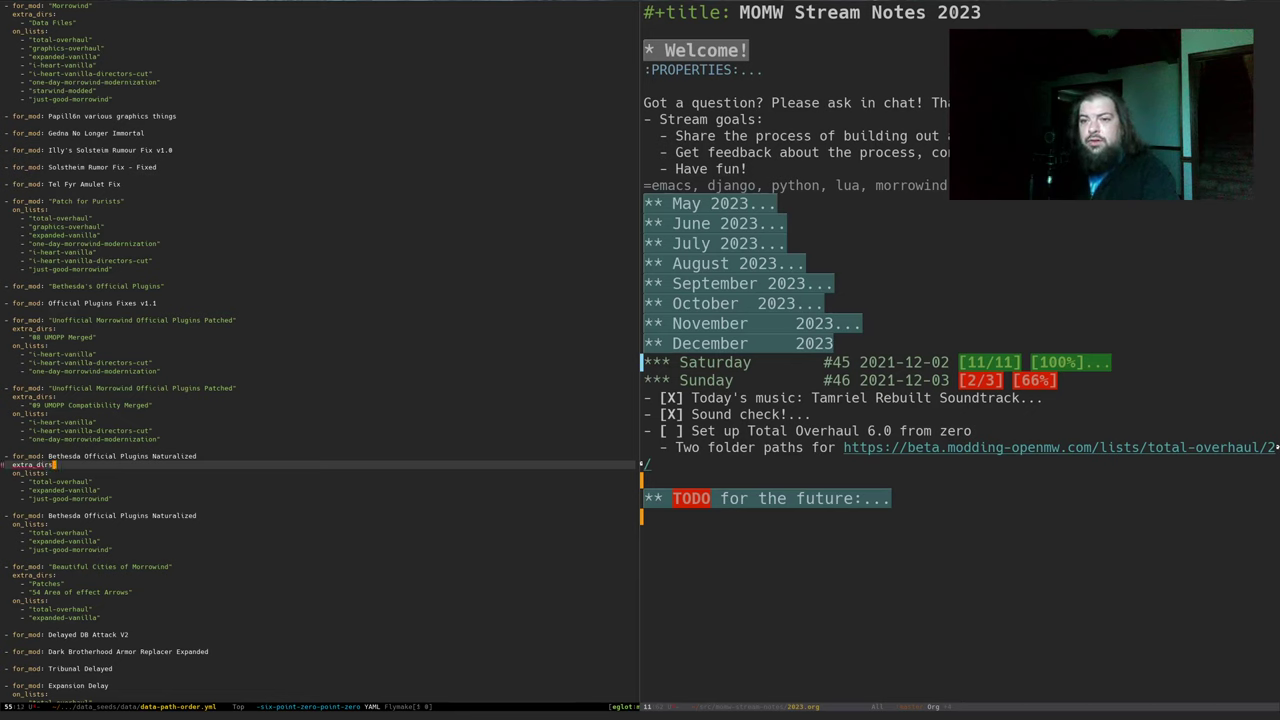
pyautogui.press('Return')
pyautogui.write('- ')
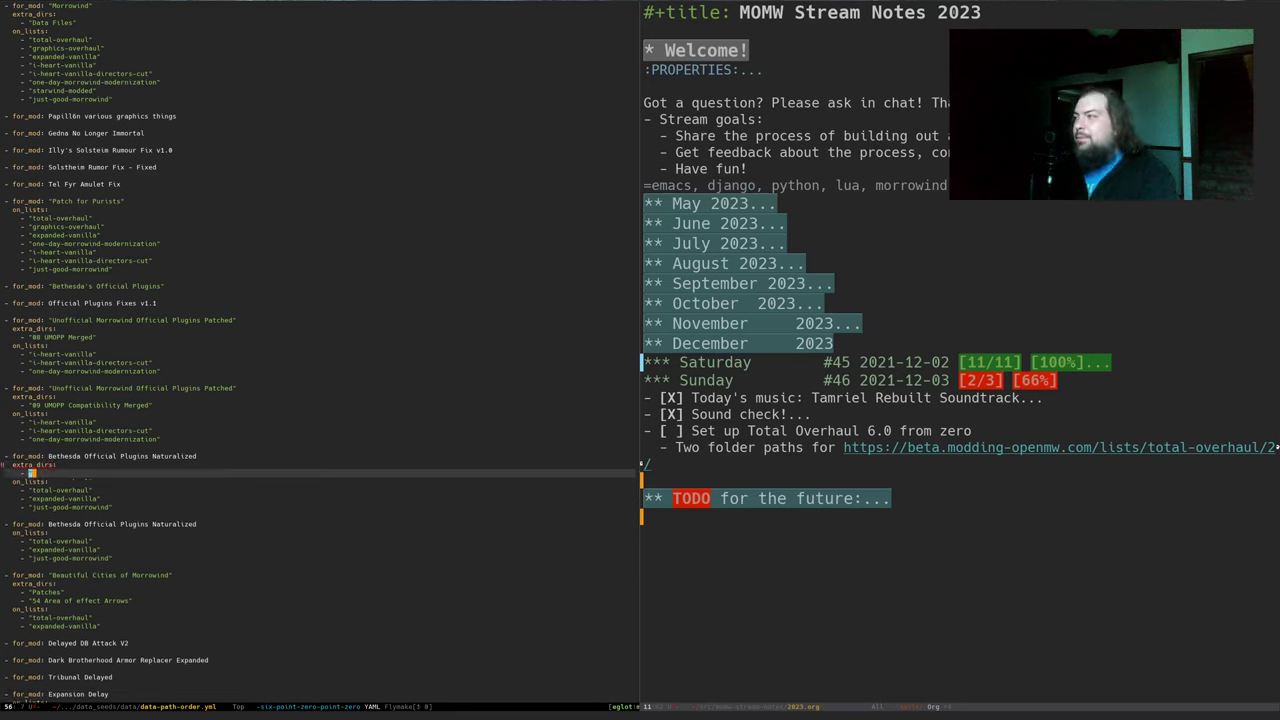
pyautogui.write('"Main')
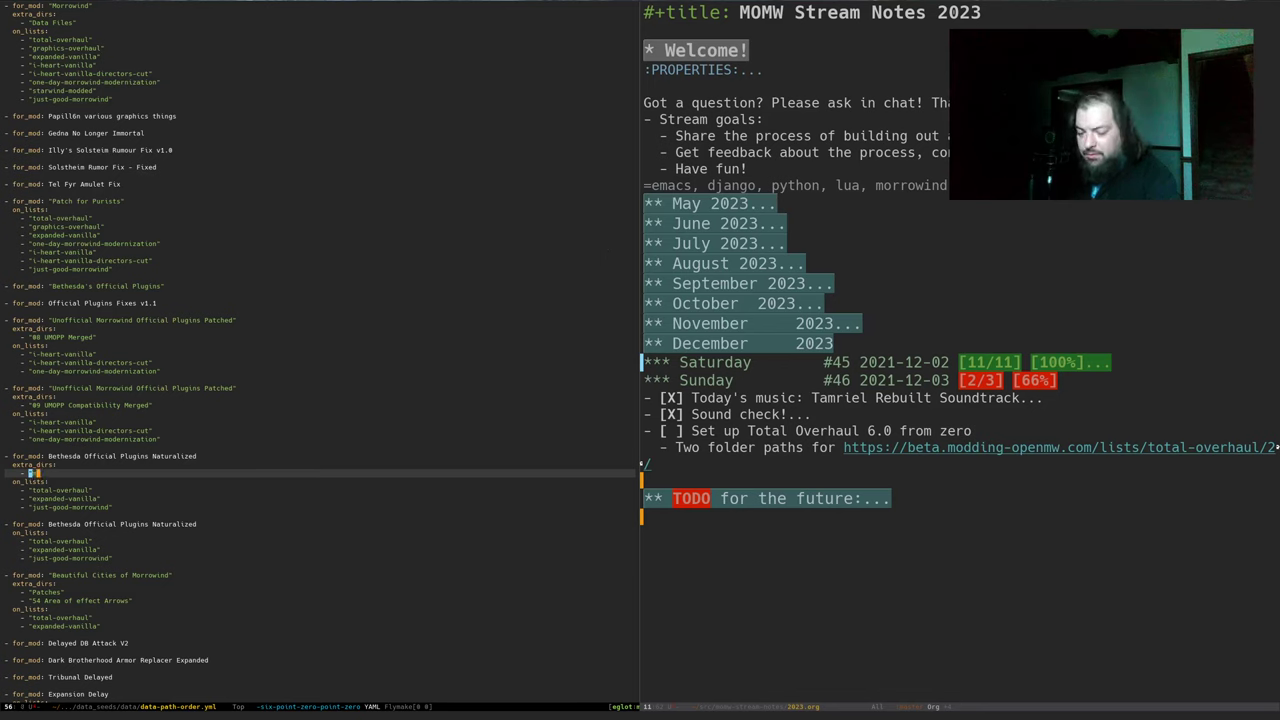
# Copy the extra_dirs block into the second Bethesda Official Plugins Naturalized entry and clear its folder name
pyautogui.press('Up')
pyautogui.hotkey('ctrl', 'space')
pyautogui.press('Down')
pyautogui.press('Down')
pyautogui.hotkey('alt', 'w')
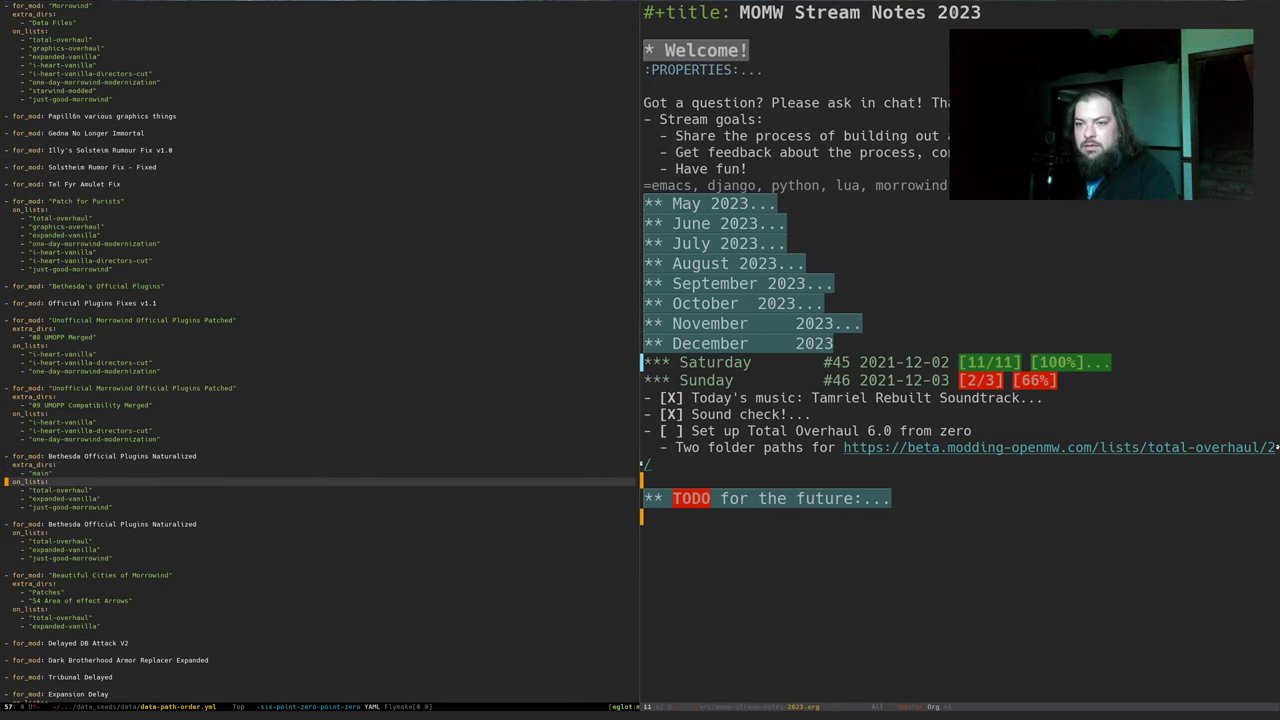
pyautogui.hotkey('ctrl', 'Down')
pyautogui.press('Down')
pyautogui.press('Down')
pyautogui.hotkey('ctrl', 'y')
pyautogui.press('Up')
pyautogui.hotkey('ctrl', 'e')
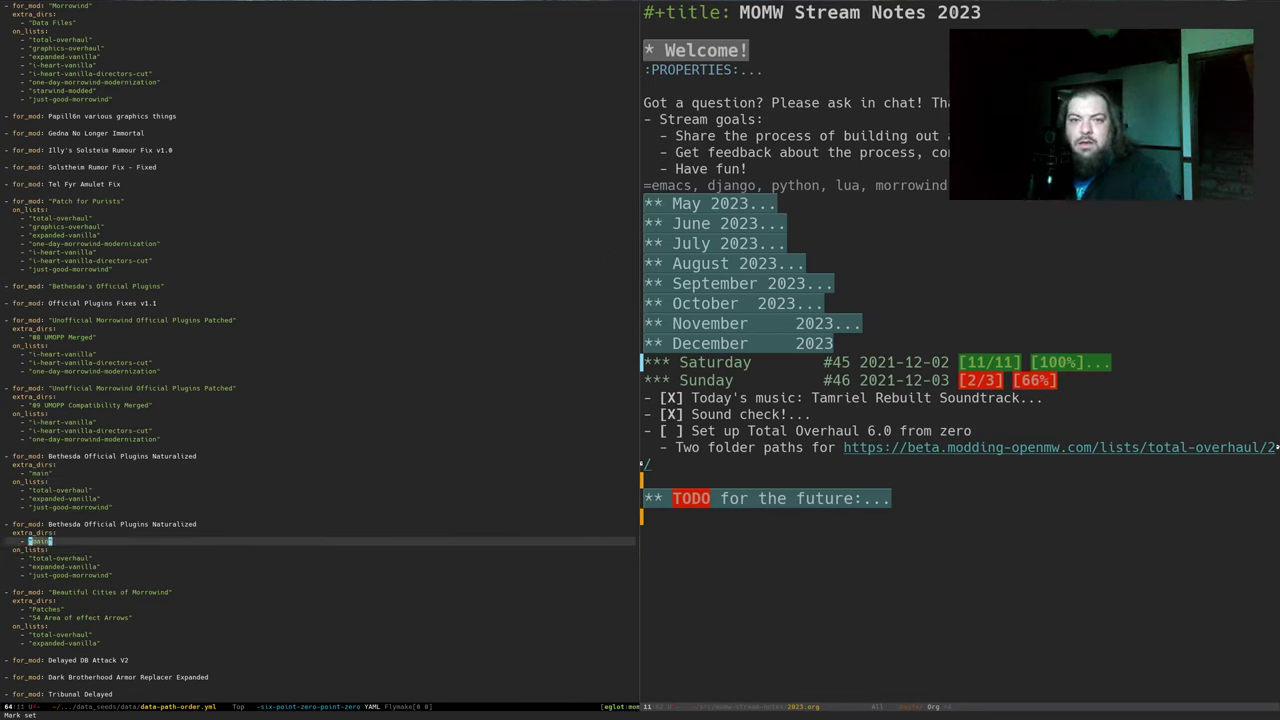
pyautogui.hotkey('alt', 'BackSpace')
# Copy the folder name High Resolution Textures from Thunar into the second entry's empty extra_dirs value and save the file
pyautogui.hotkey('alt', 'Tab')
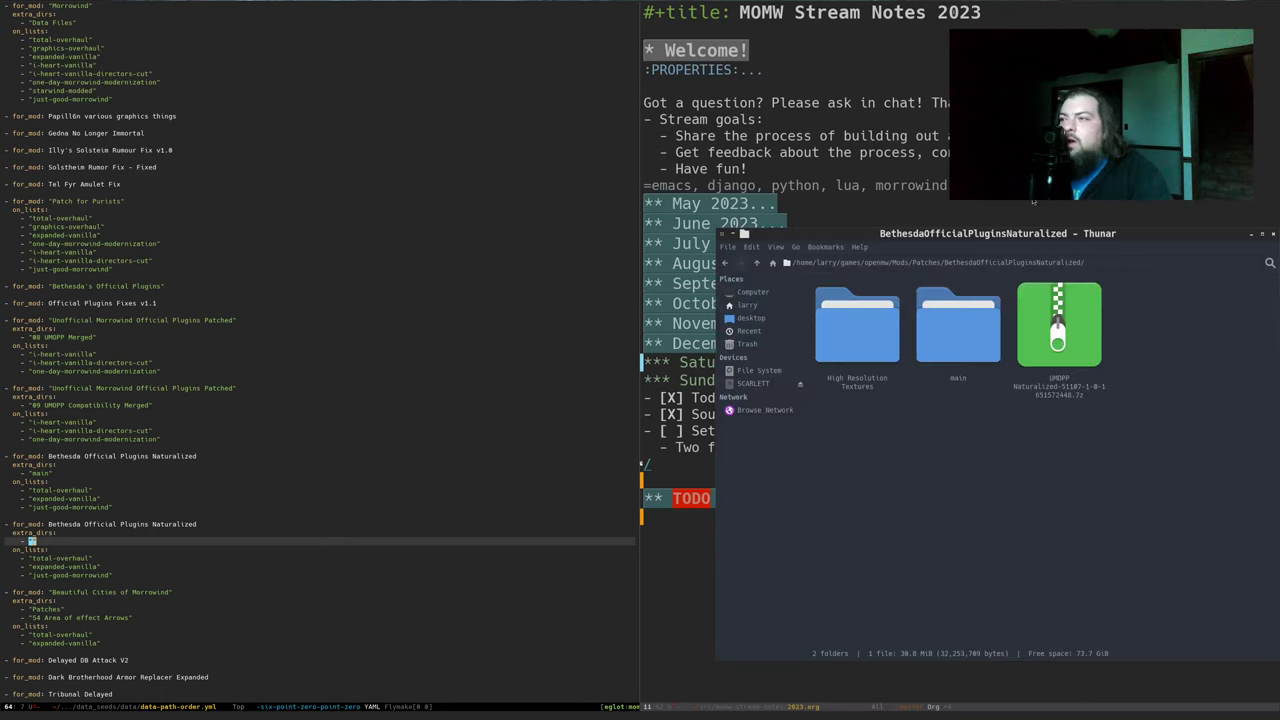
pyautogui.doubleClick(856, 328)
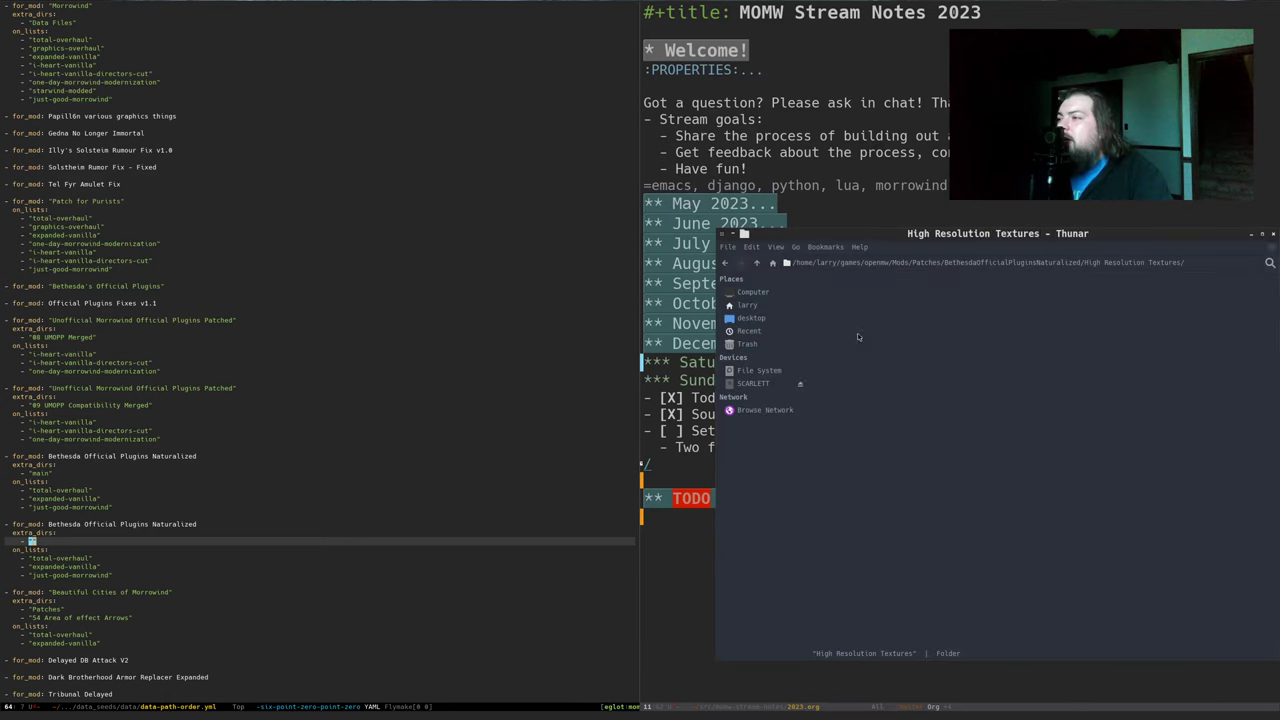
pyautogui.click(1090, 262)
pyautogui.moveTo(1090, 262); pyautogui.dragTo(1165, 262)
pyautogui.click(1165, 262)
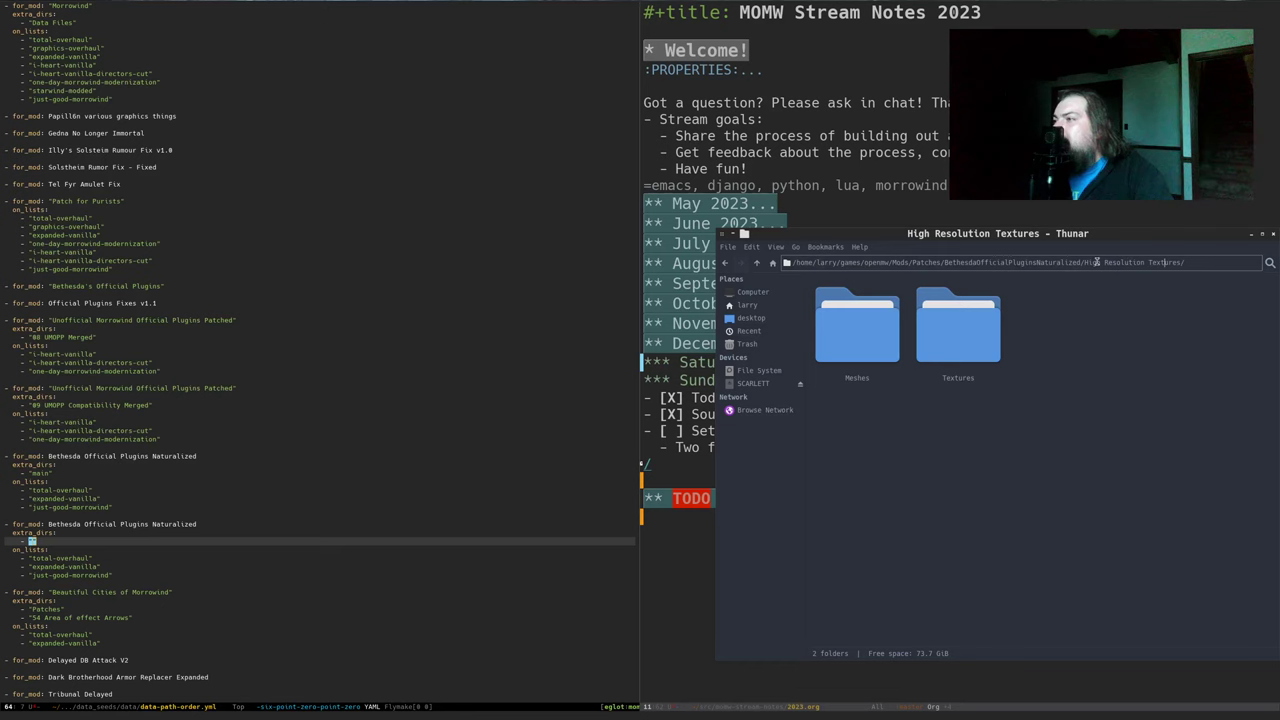
pyautogui.moveTo(1086, 262); pyautogui.dragTo(1152, 262)
pyautogui.hotkey('alt', 'Tab')
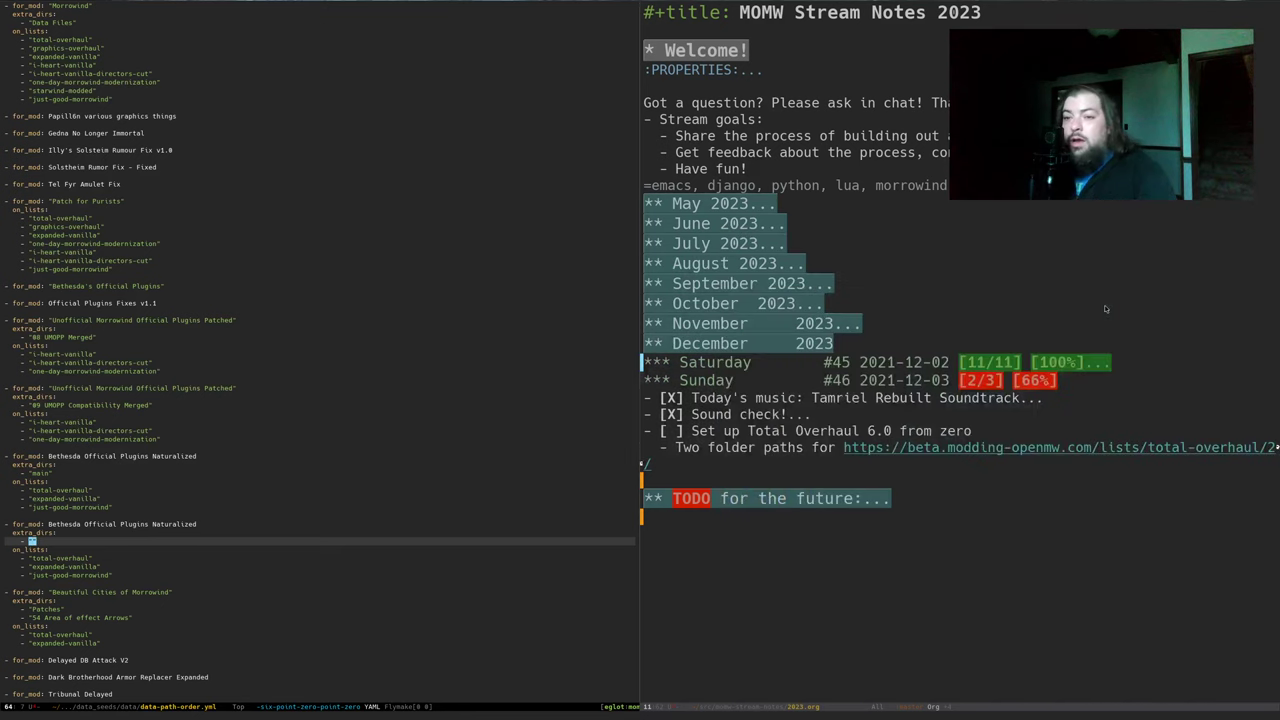
pyautogui.hotkey('ctrl', 'y')
pyautogui.hotkey('ctrl', 'x')
pyautogui.hotkey('ctrl', 's')
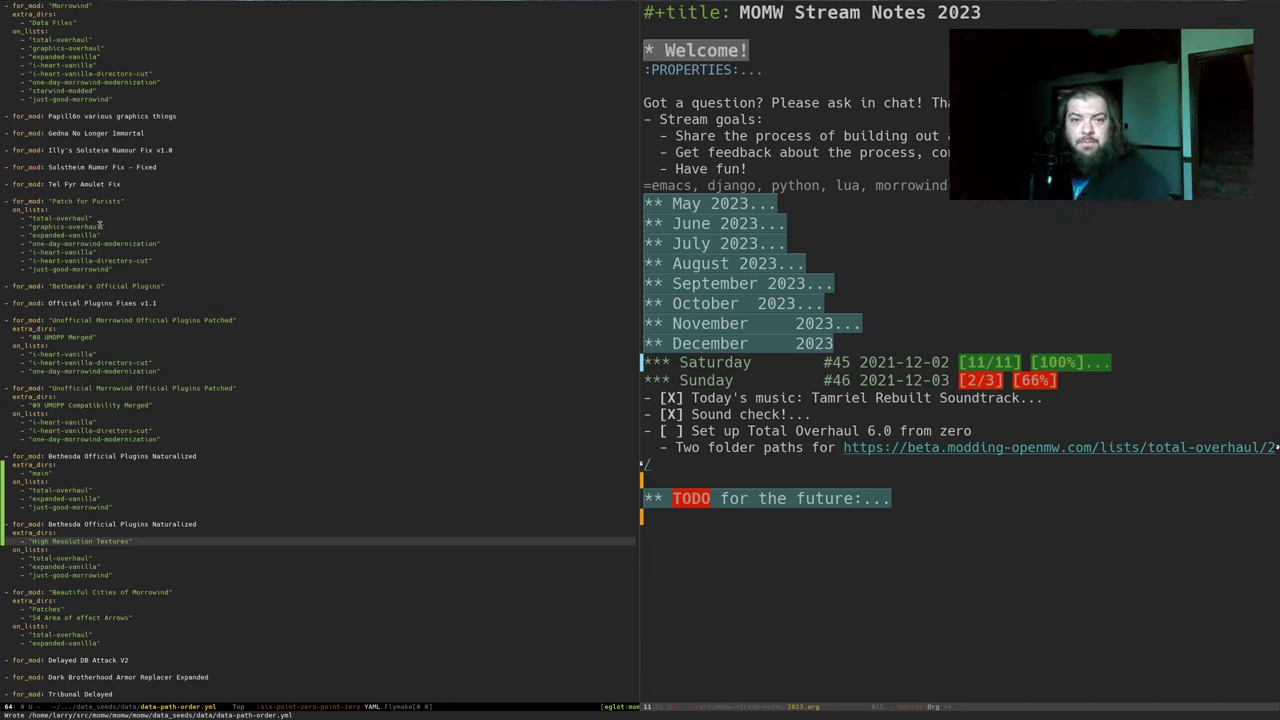
pyautogui.hotkey('alt', 'Tab')
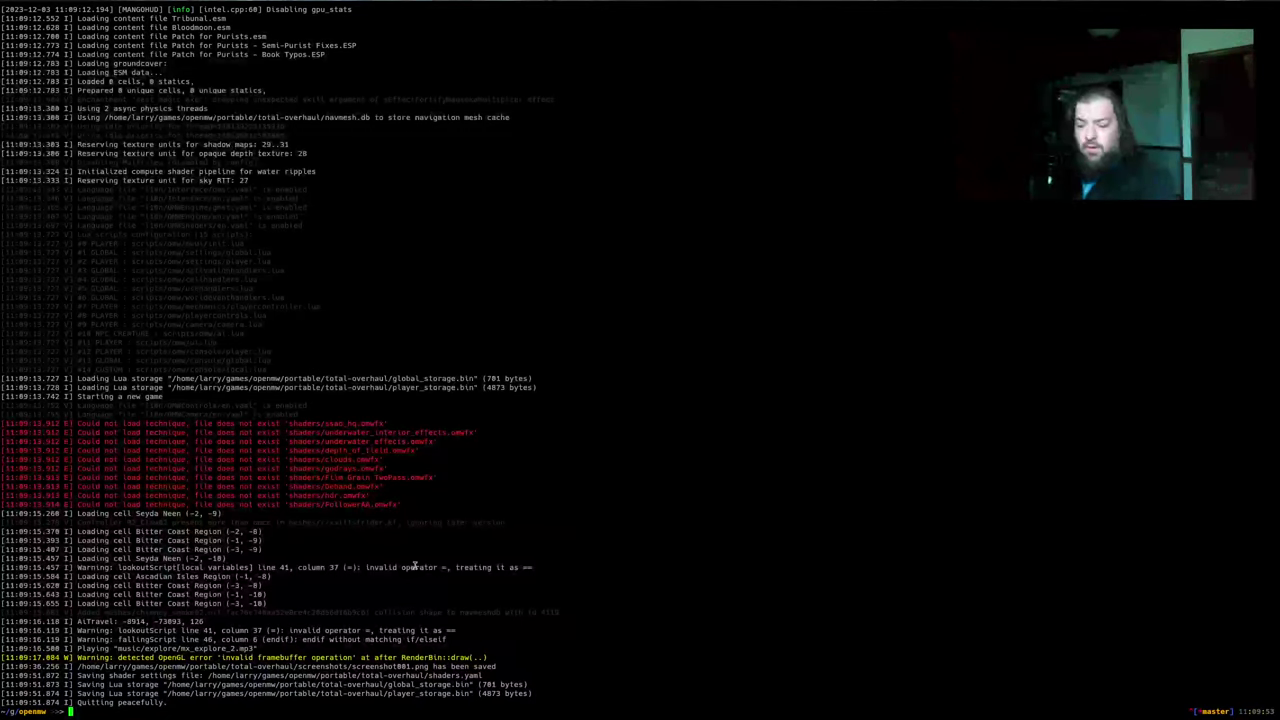
pyautogui.write('~/src/momw')
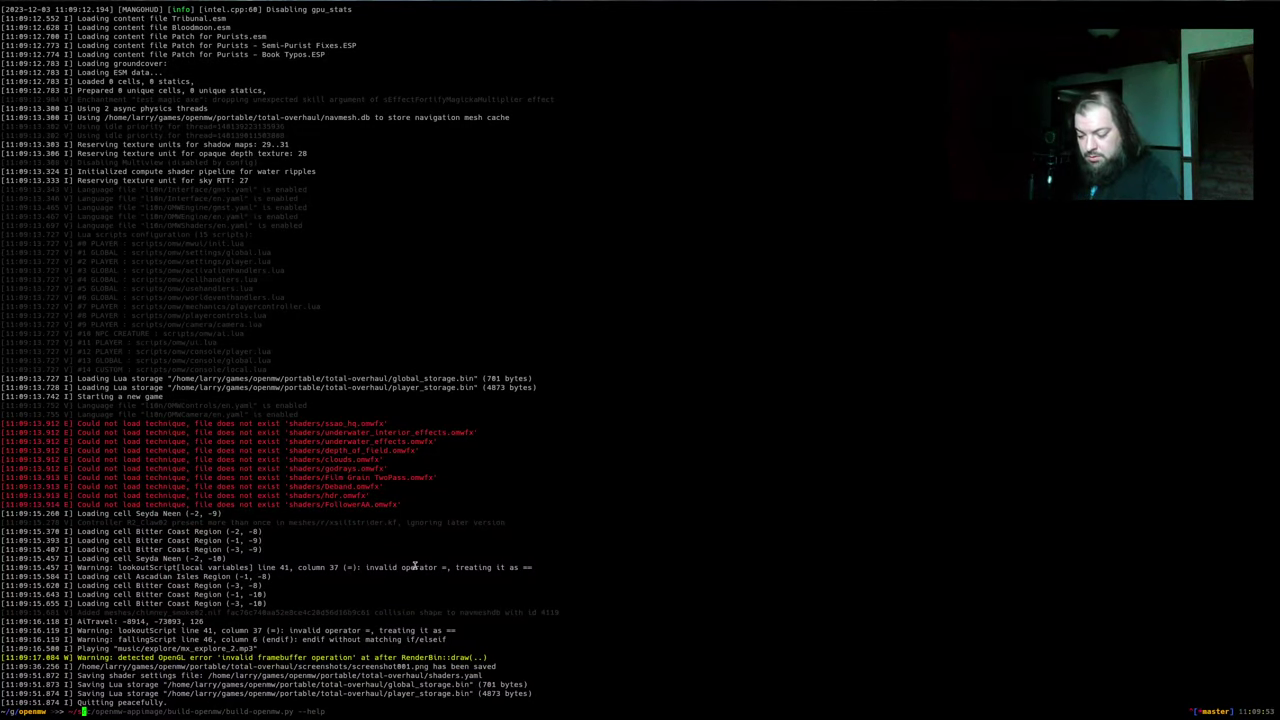
pyautogui.press('Return')
pyautogui.write('m')
pyautogui.press('BackSpace')
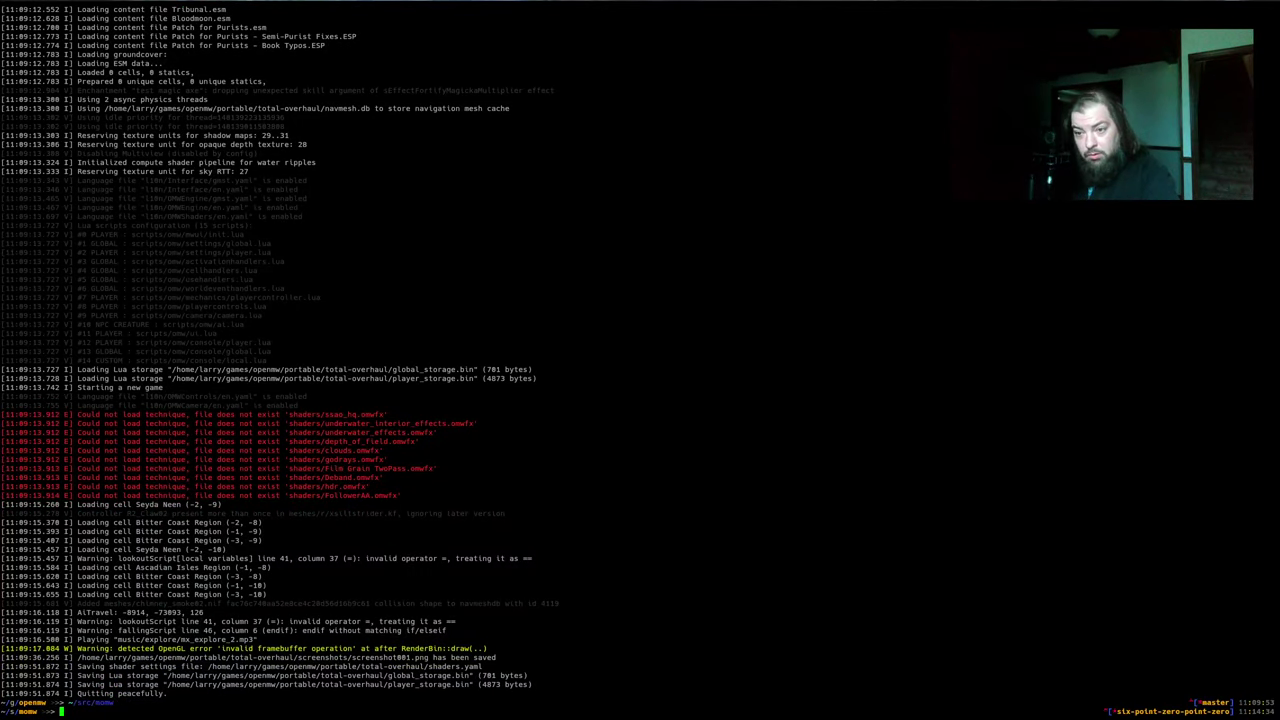
pyautogui.write('make f')
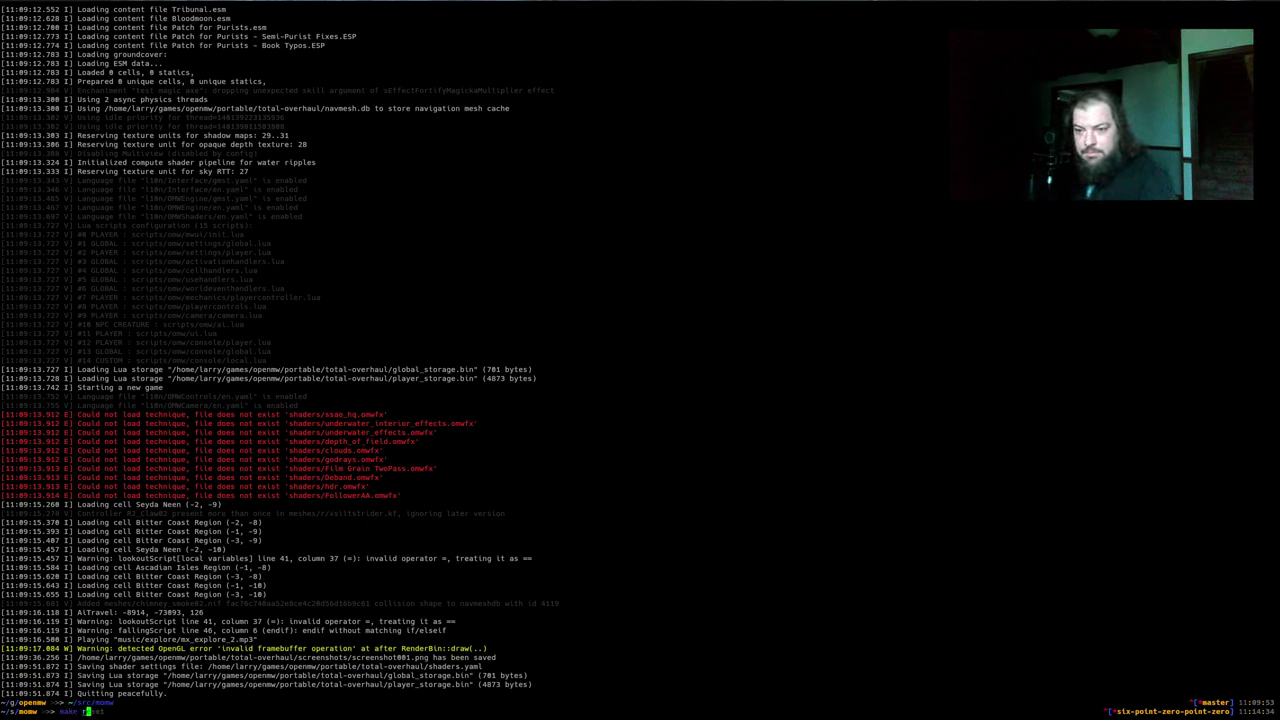
pyautogui.hotkey('ctrl', 'u')
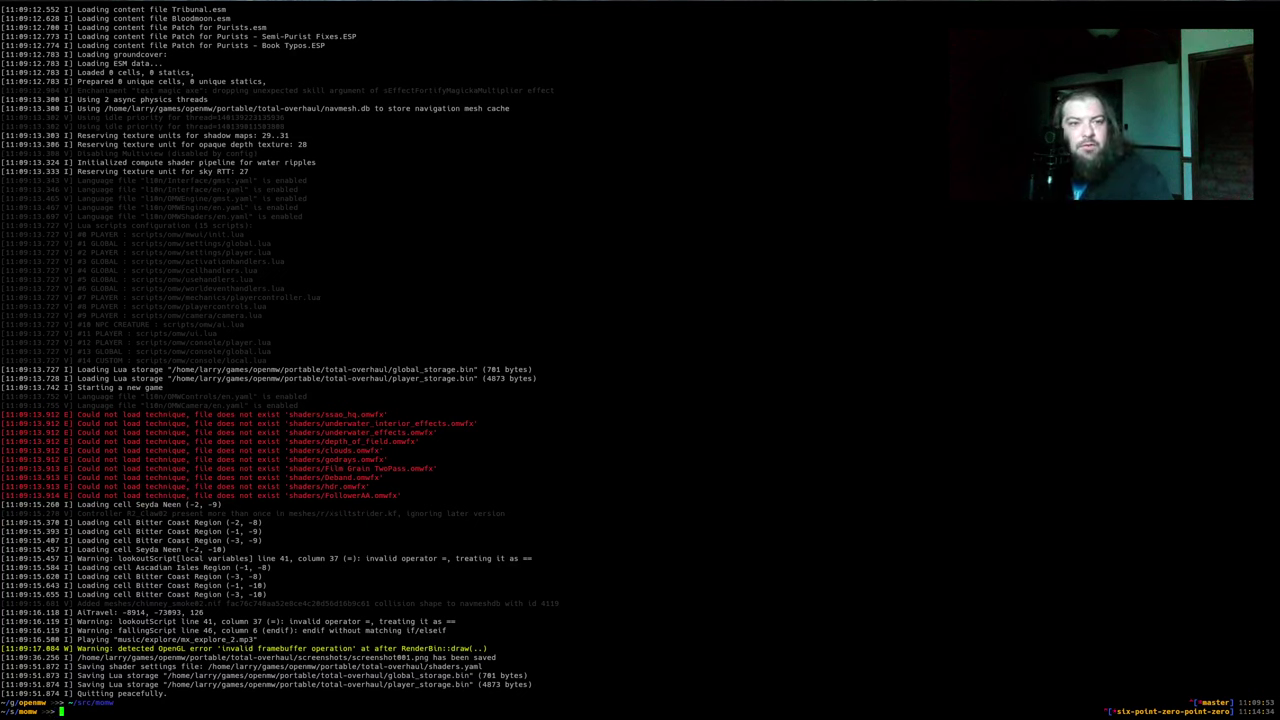
# Return to Emacs, keep only the YAML window, and open ~/src/momw/Makefile, undoing any stray edit in it
pyautogui.hotkey('alt', 'Tab')
pyautogui.click(497, 522)
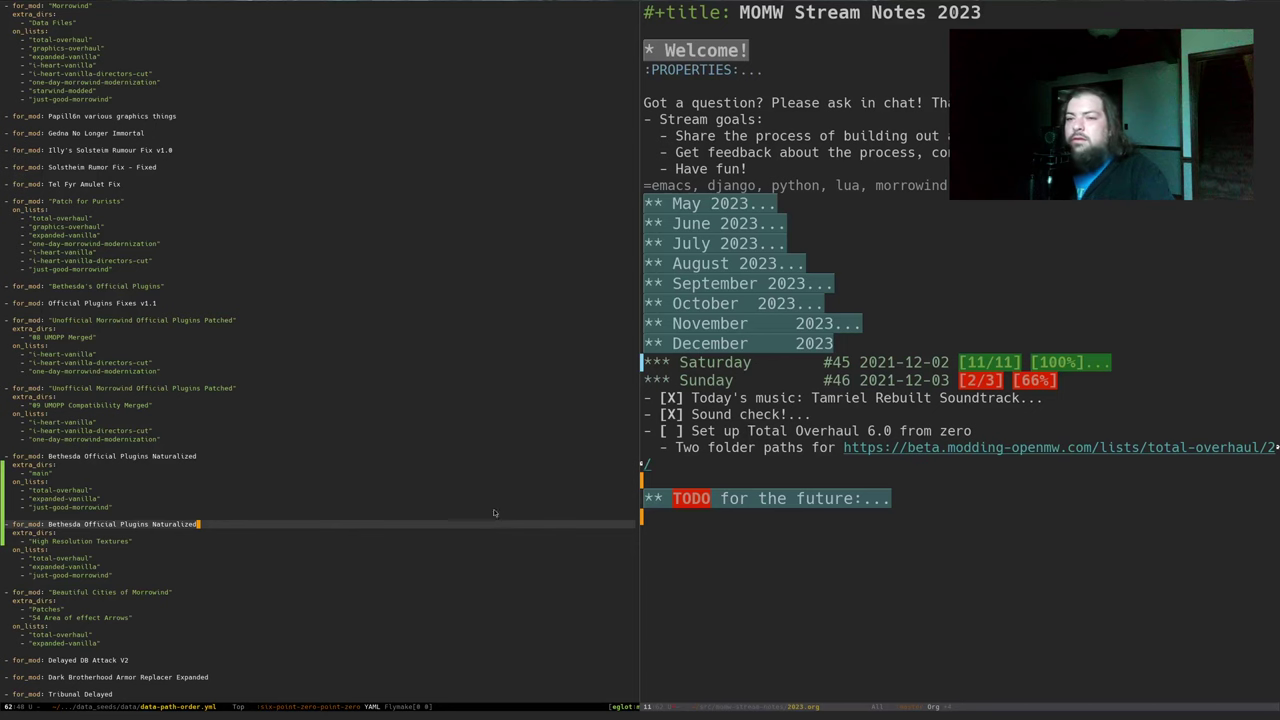
pyautogui.hotkey('ctrl', 'x')
pyautogui.press('1')
pyautogui.hotkey('ctrl', 'x')
pyautogui.hotkey('ctrl', 'f')
pyautogui.hotkey('alt', 'BackSpace')
pyautogui.hotkey('alt', 'BackSpace')
pyautogui.hotkey('alt', 'BackSpace')
pyautogui.hotkey('alt', 'BackSpace')
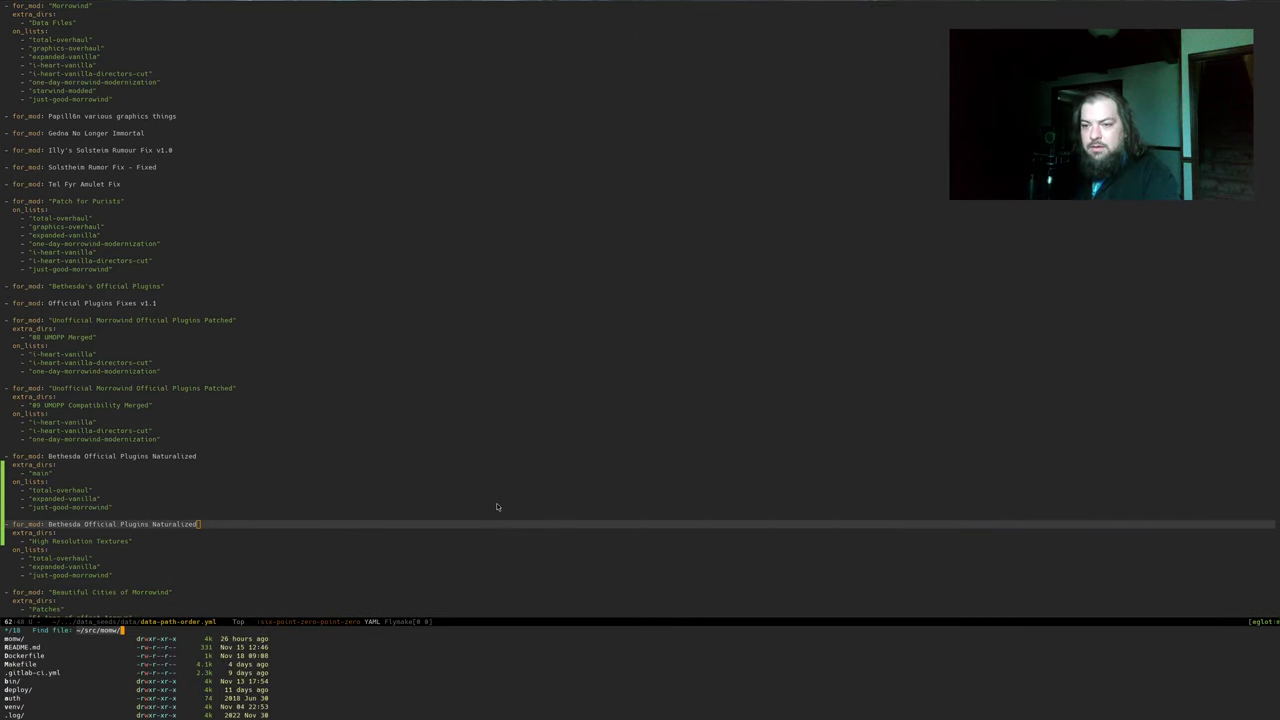
pyautogui.write('Makefile')
pyautogui.press('Return')
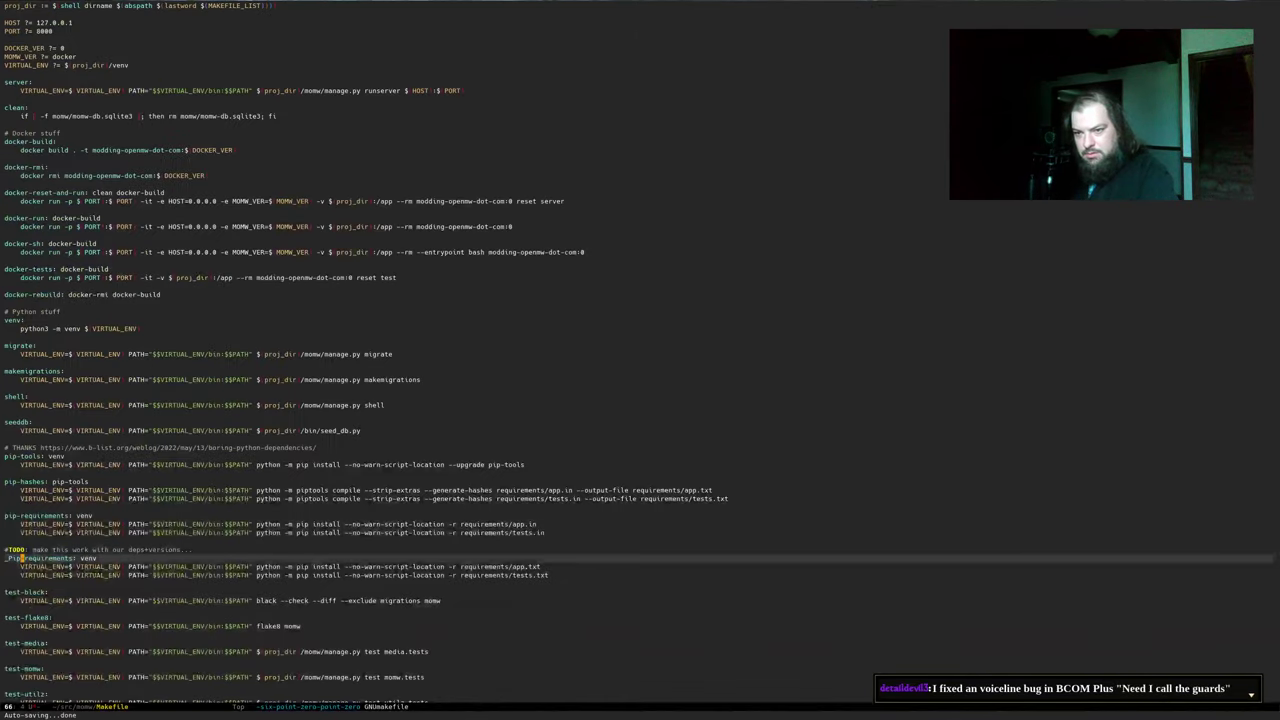
pyautogui.hotkey('ctrl', '/')
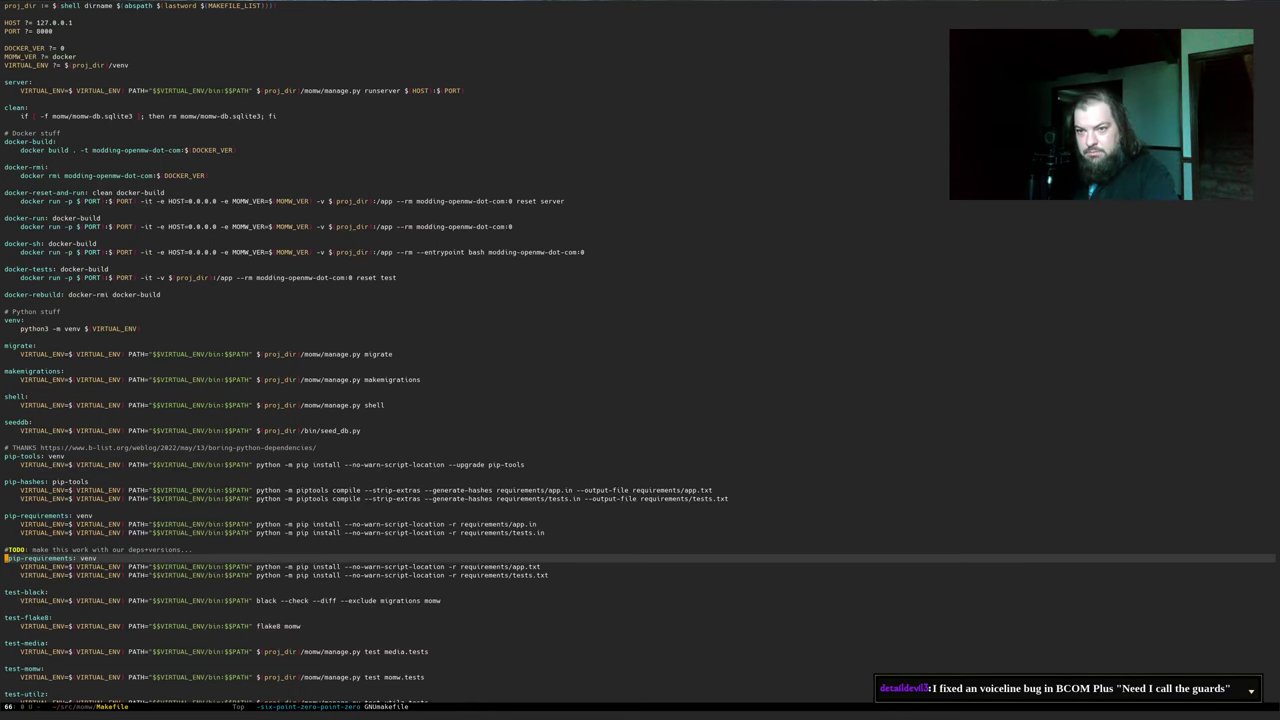
# Start an eshell in ~/src/momw and run make reset server
pyautogui.hotkey('alt', 'x')
pyautogui.write('eshell')
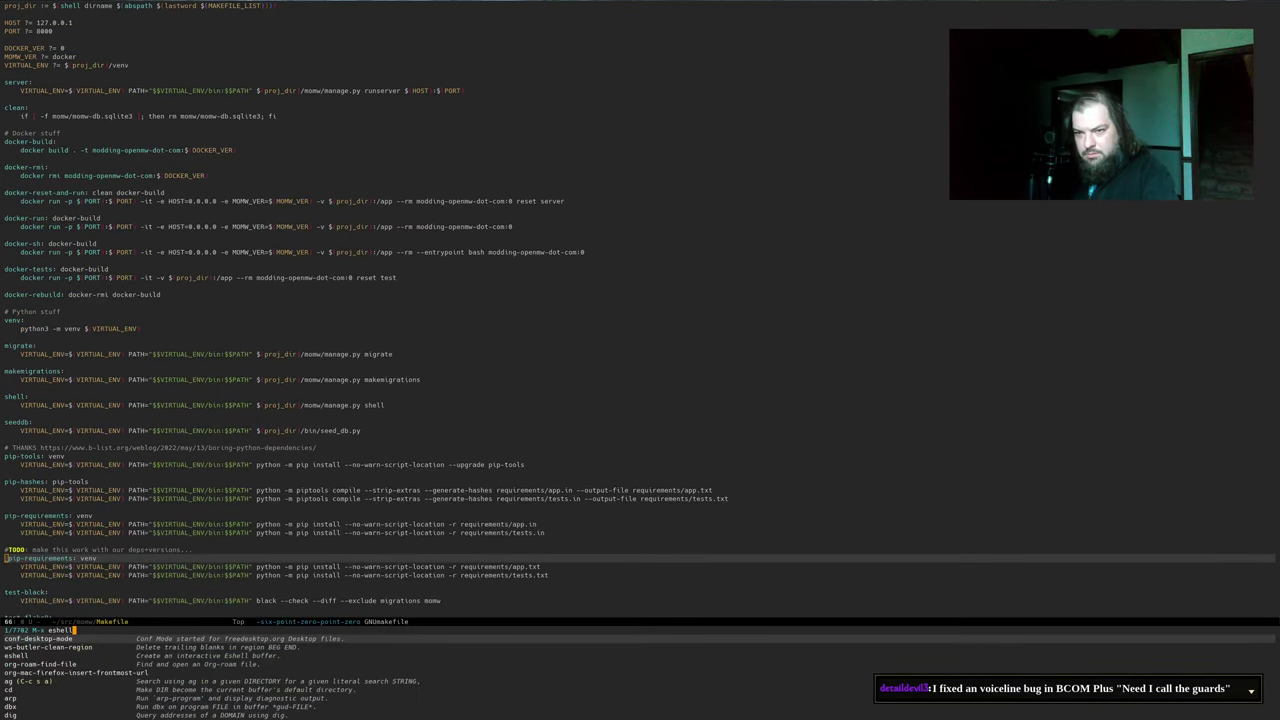
pyautogui.press('Return')
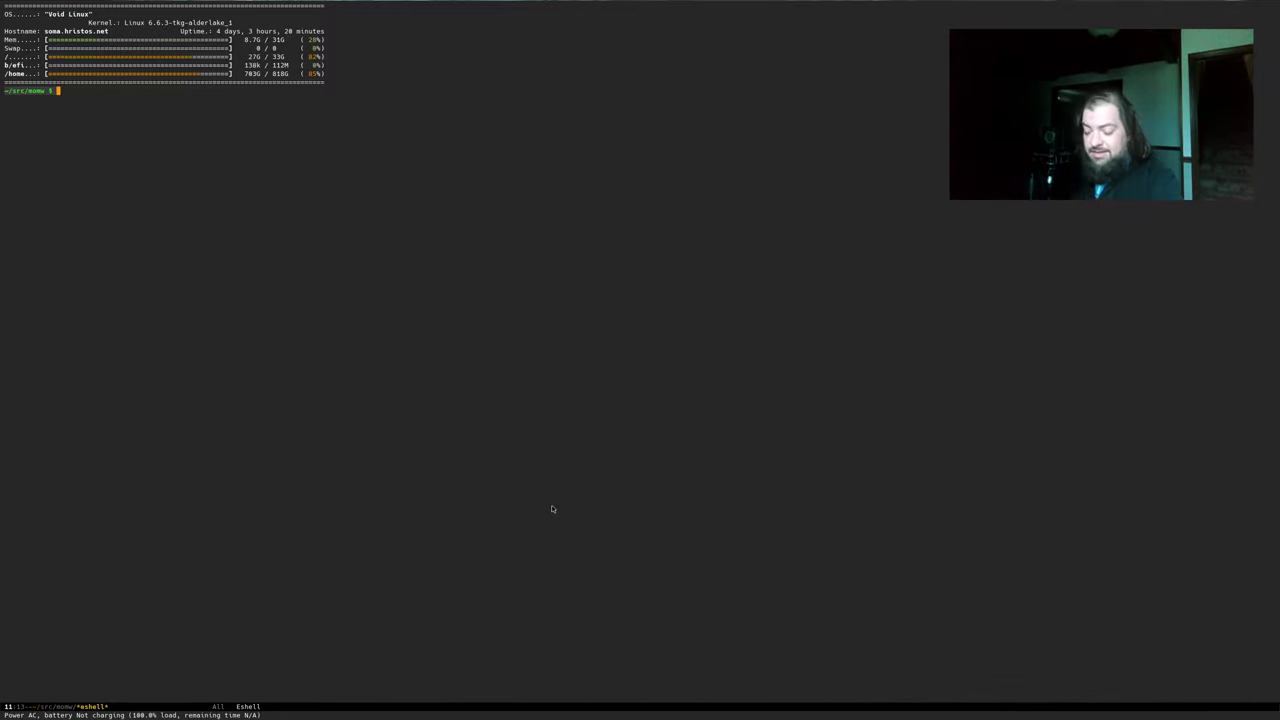
pyautogui.write('make reset s')
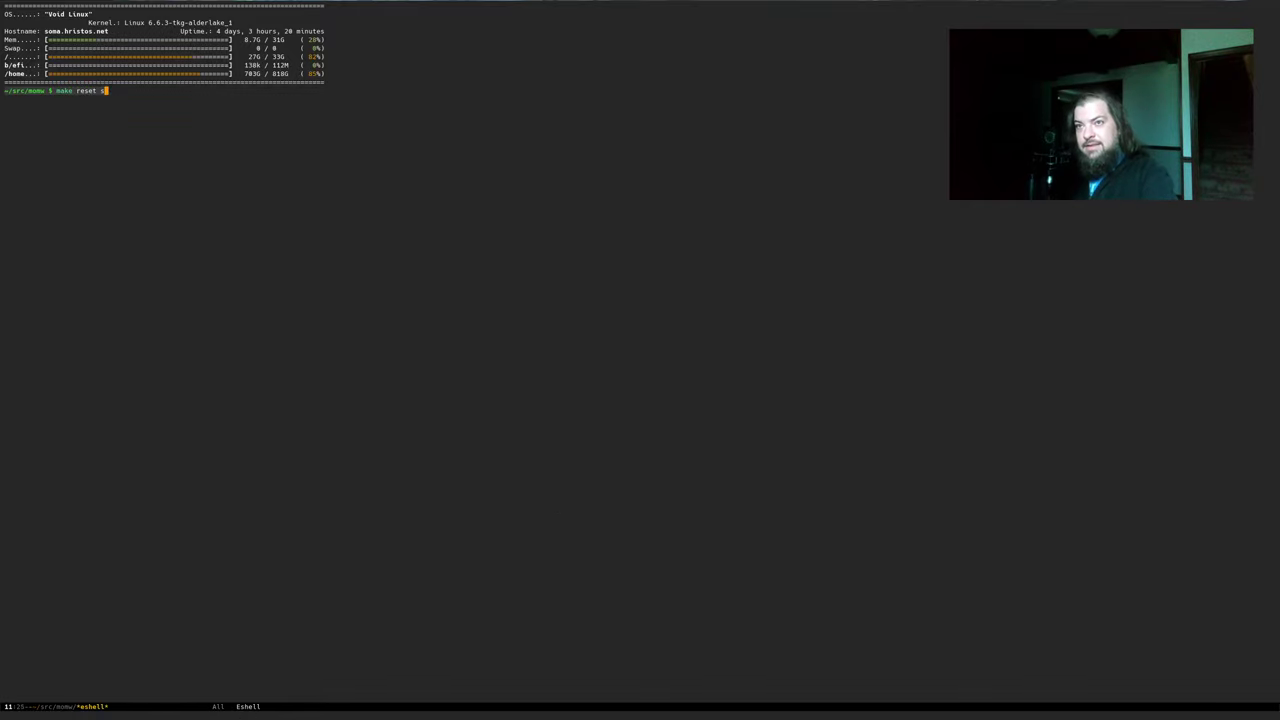
pyautogui.write('erver')
pyautogui.press('Return')
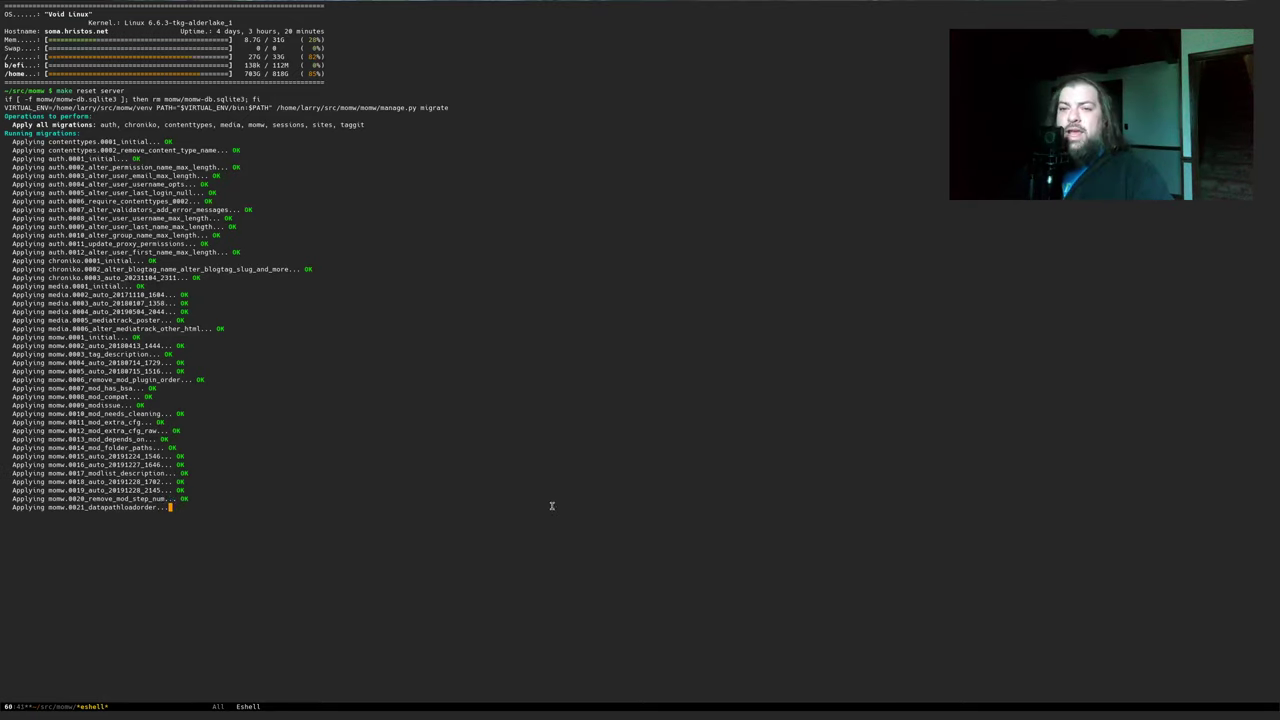
# Switch to Firefox, reload the CFG Generator page and open the site's Settings page in a background tab
pyautogui.hotkey('alt', 'Tab')
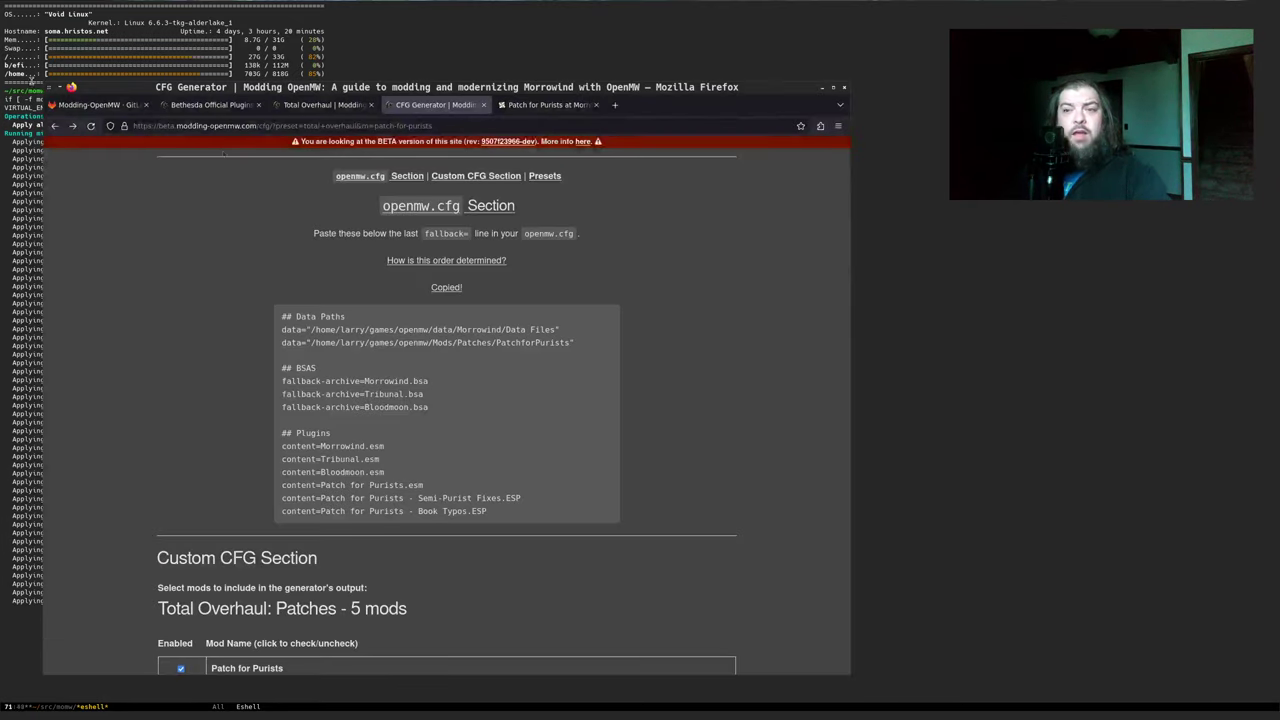
pyautogui.moveTo(478, 274); pyautogui.dragTo(555, 241)
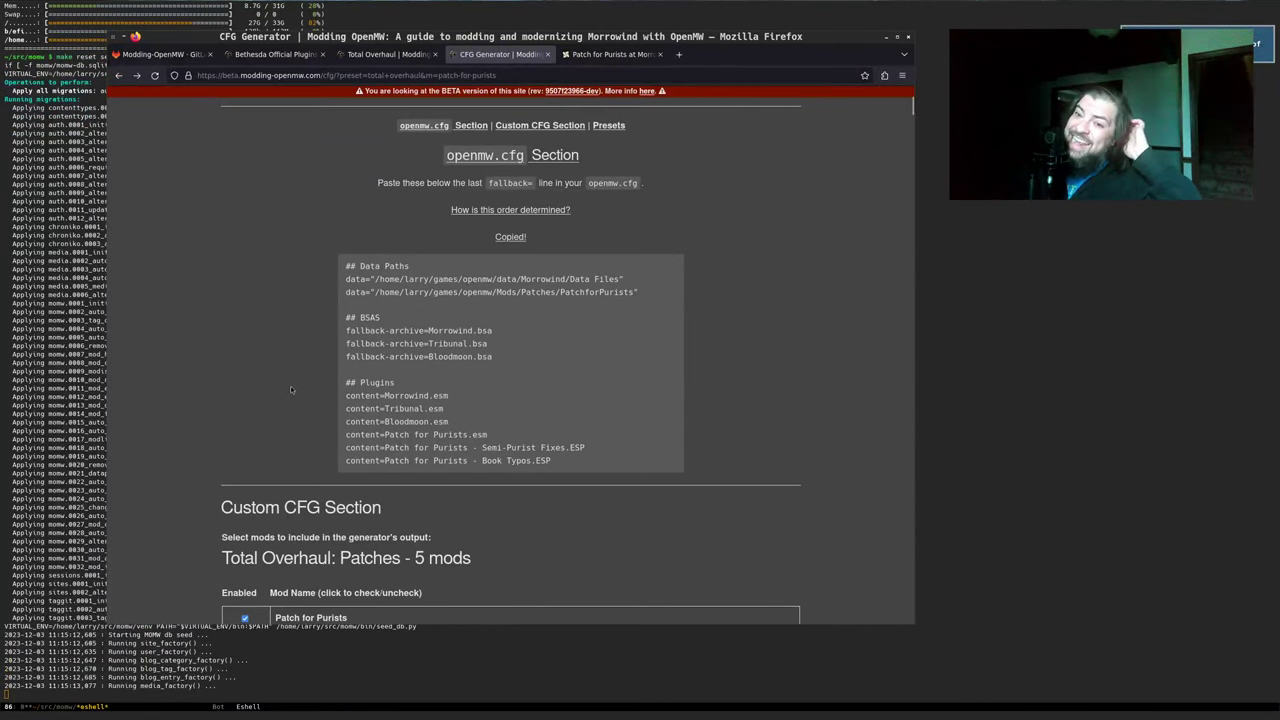
pyautogui.press('F5')
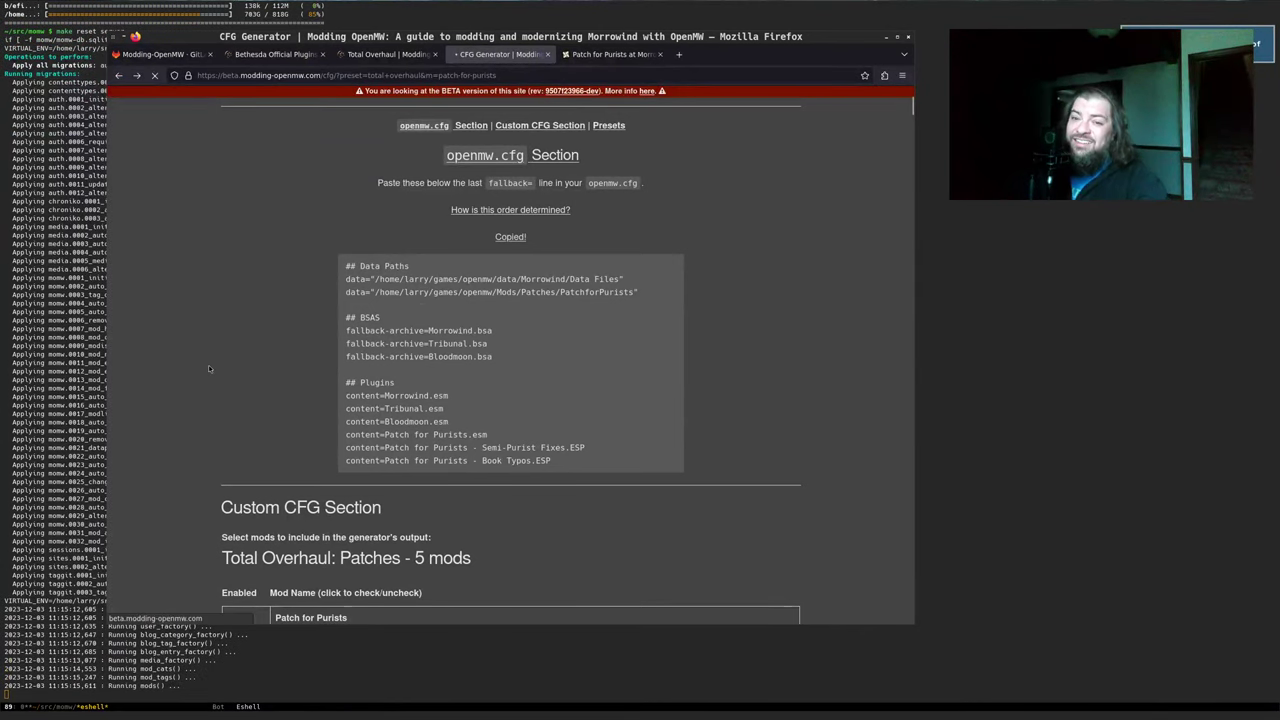
pyautogui.scroll(-2, 424, 573)
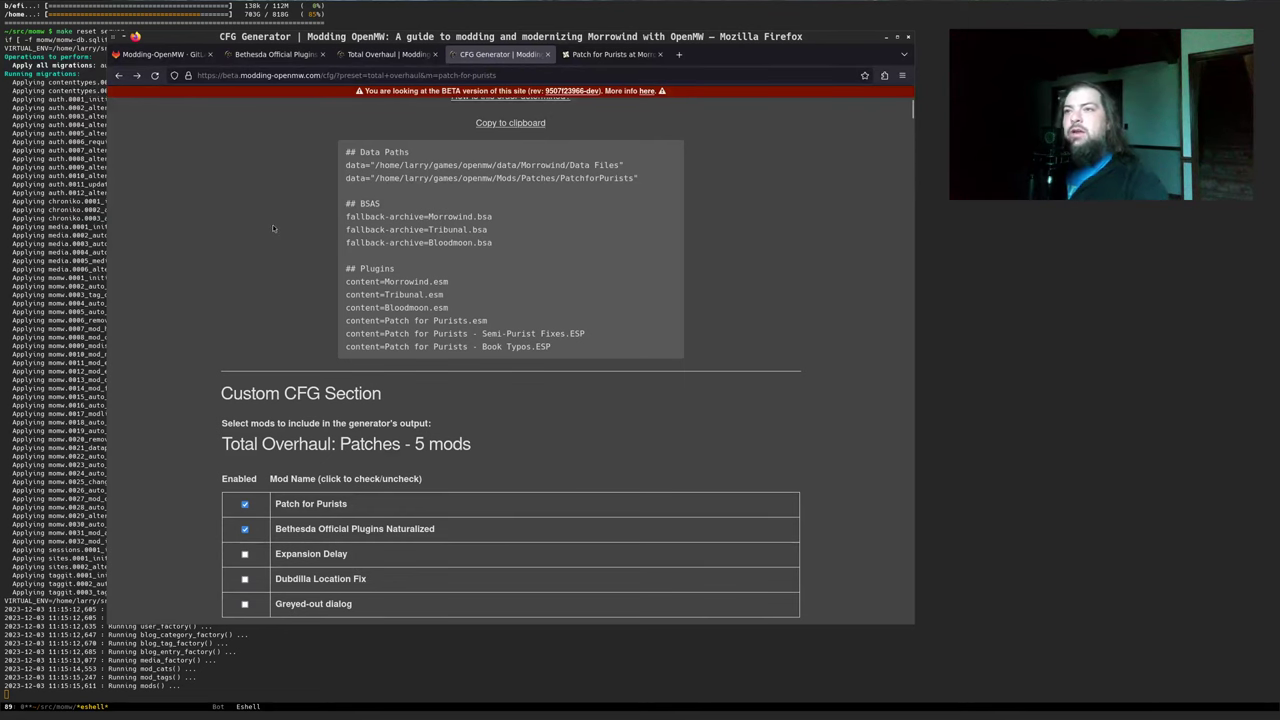
pyautogui.press('End')
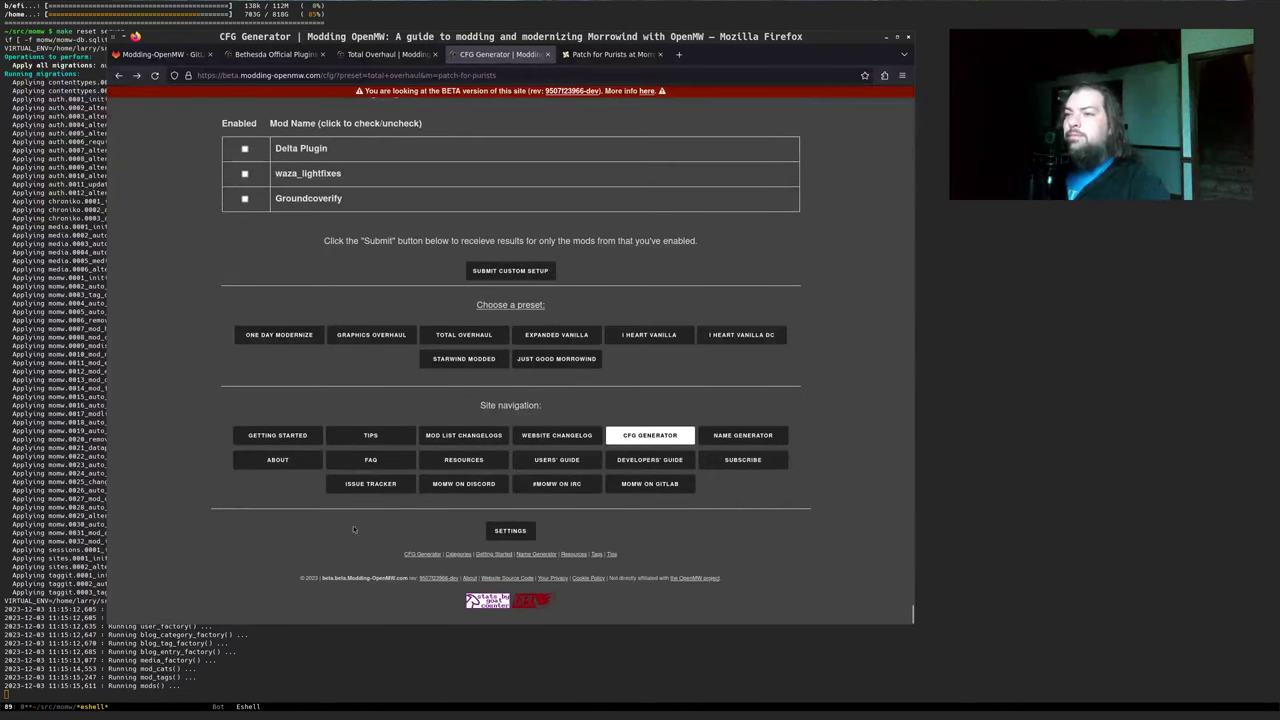
pyautogui.middleClick(508, 533)
pyautogui.scroll(15, 443, 371)
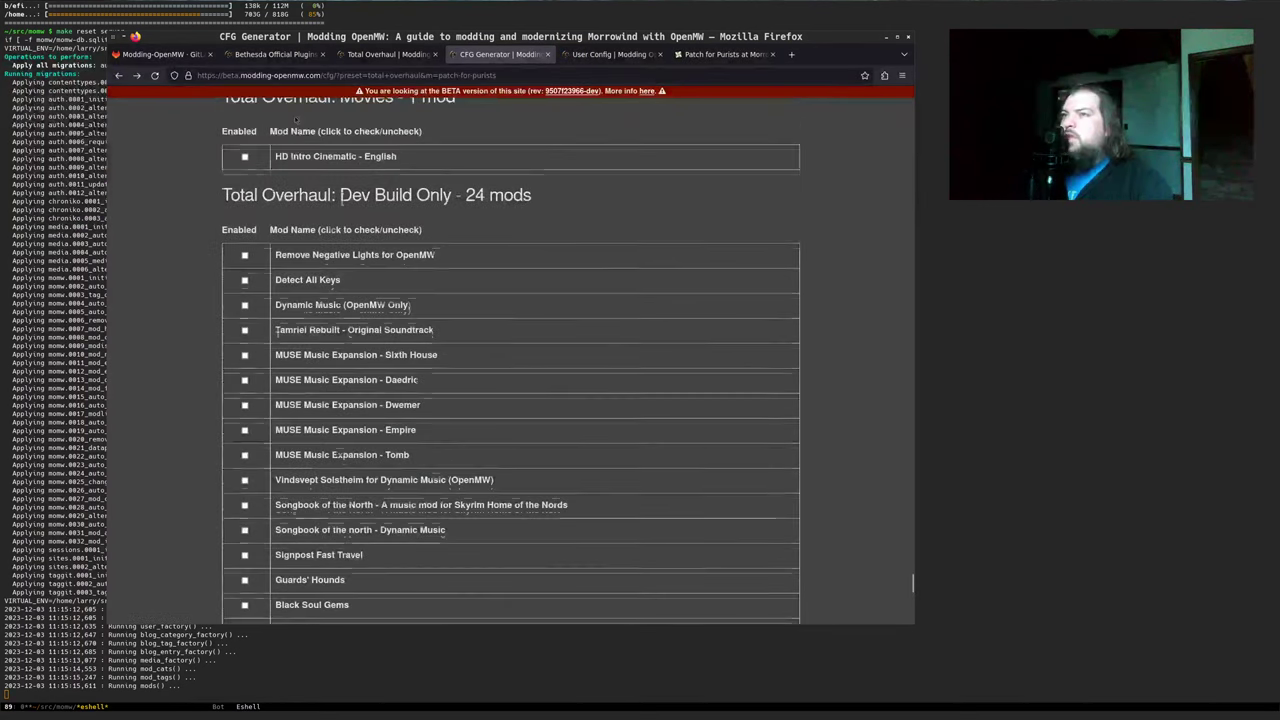
# Advance from the Bethesda Official Plugins Naturalized page to the next Total Overhaul mod, Expansion Delay
pyautogui.click(255, 54)
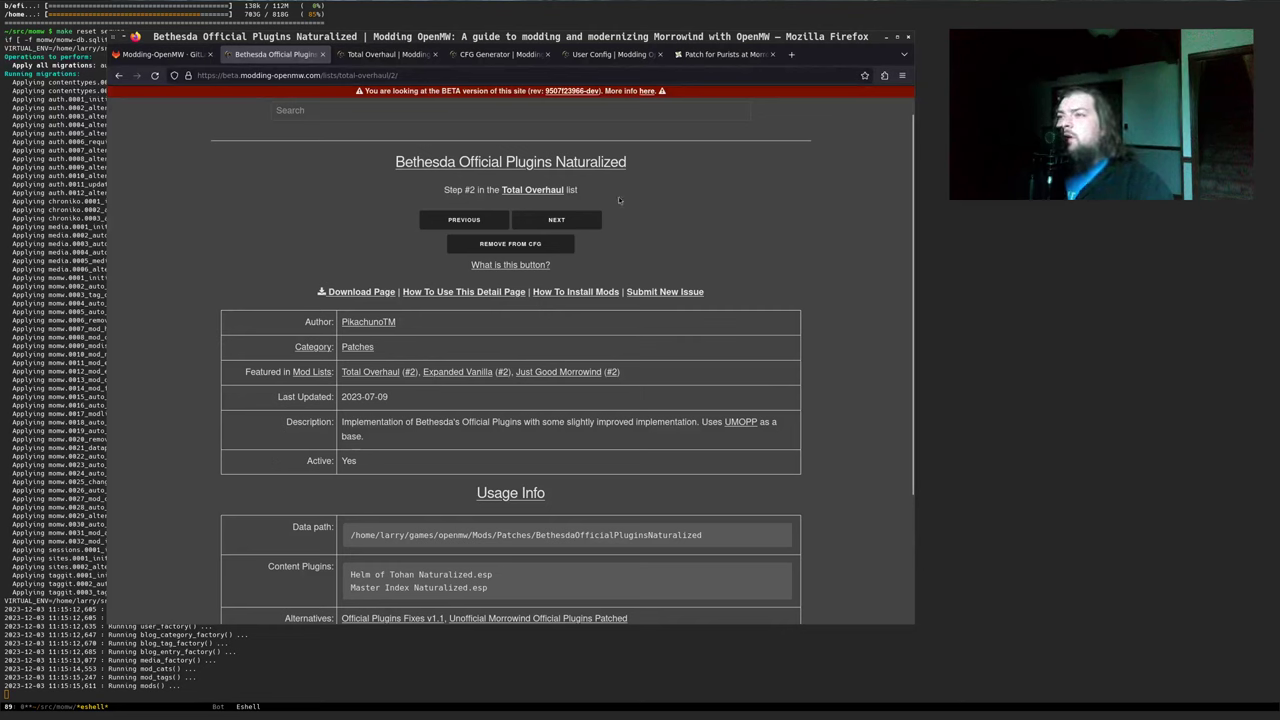
pyautogui.click(566, 221)
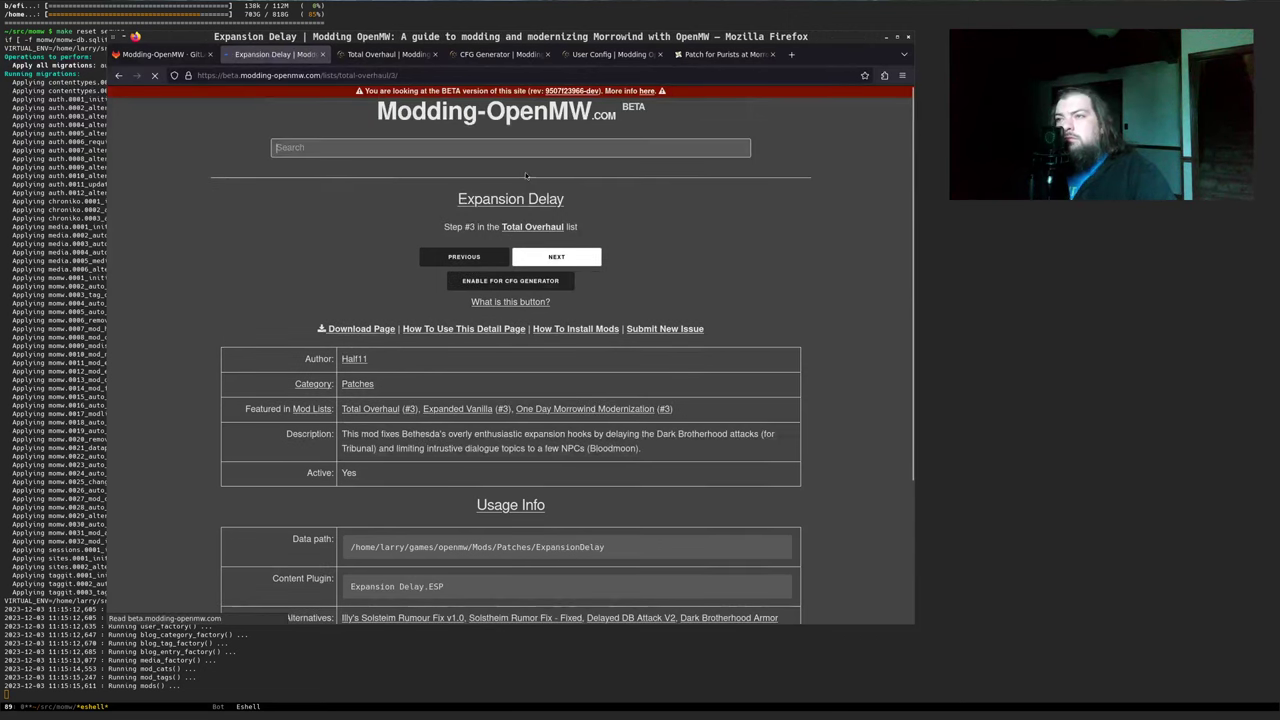
pyautogui.scroll(-1, 292, 248)
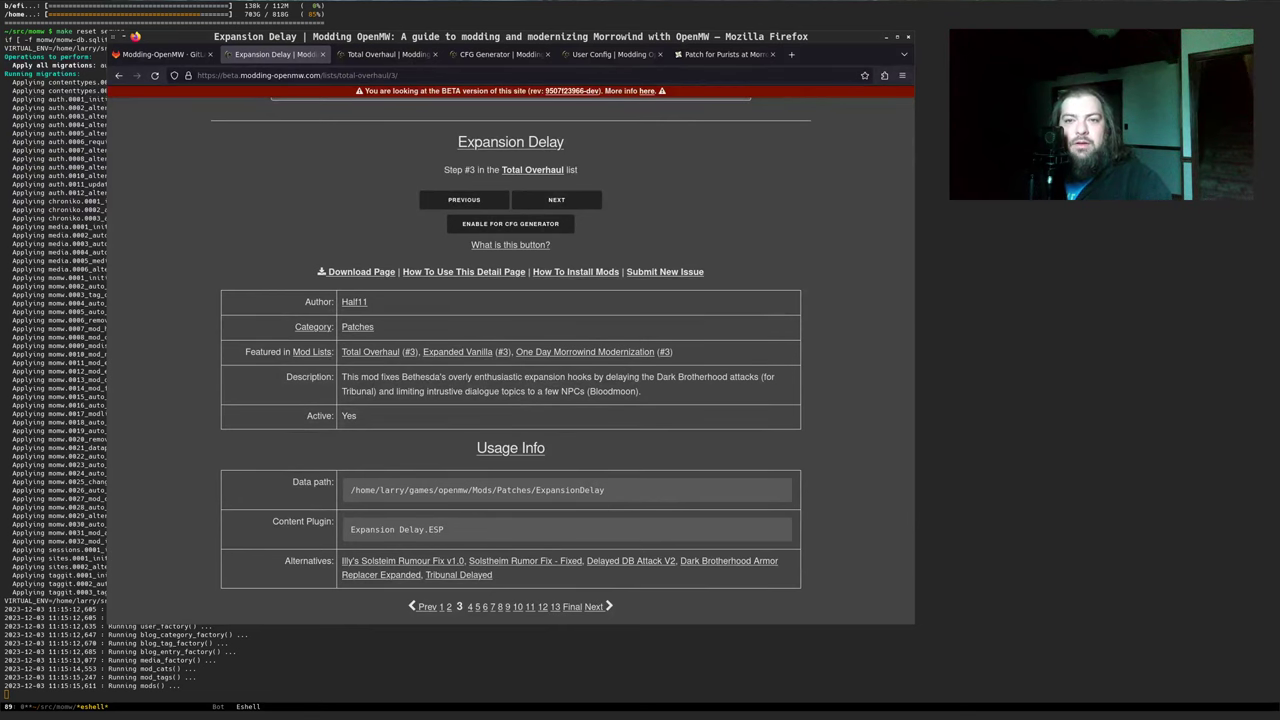
# Switch to Thunar and open the ExpansionDelay folder inside Mods/Patches
pyautogui.hotkey('alt', 'Tab')
pyautogui.click(929, 416)
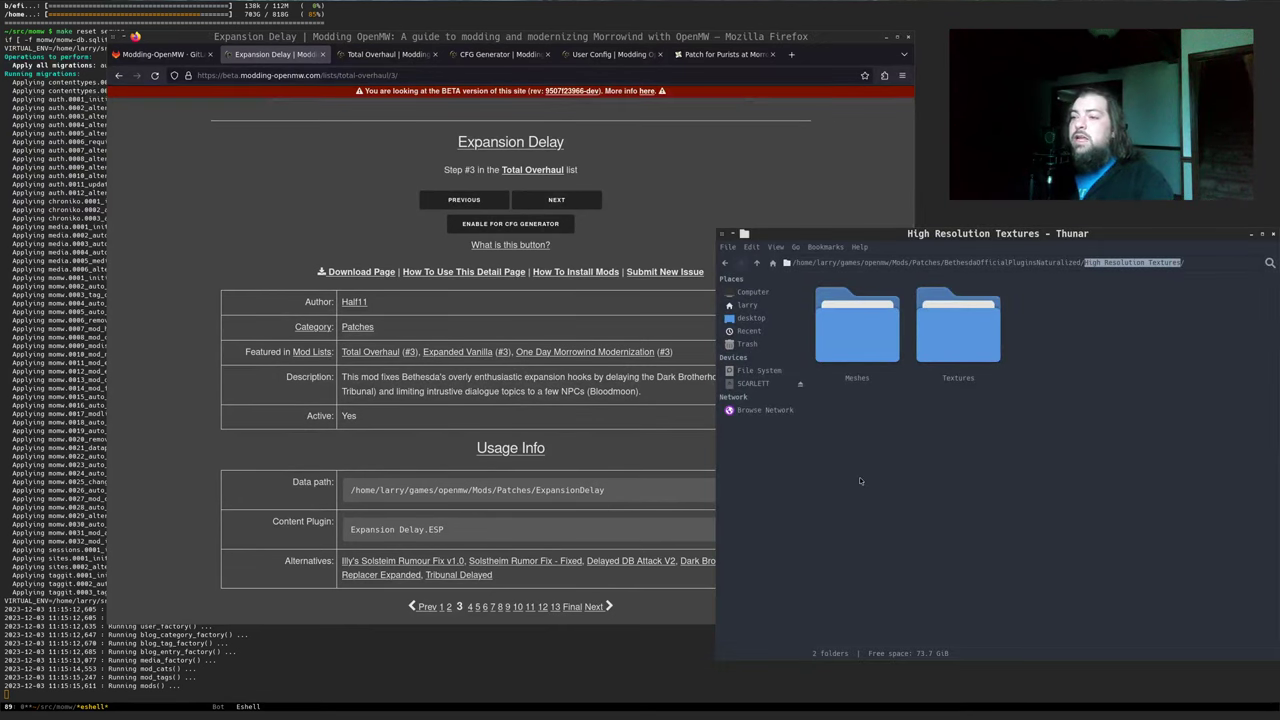
pyautogui.hotkey('alt', 'Up')
pyautogui.hotkey('alt', 'Up')
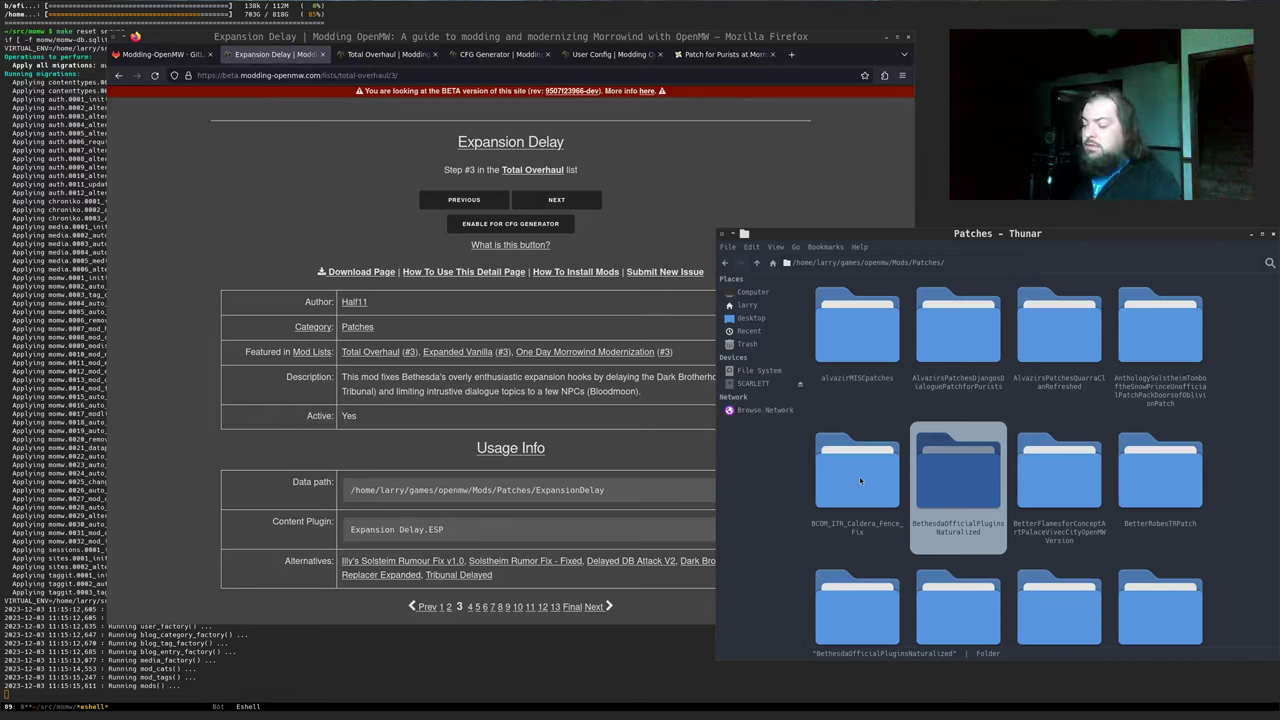
pyautogui.write('expan')
pyautogui.press('Return')
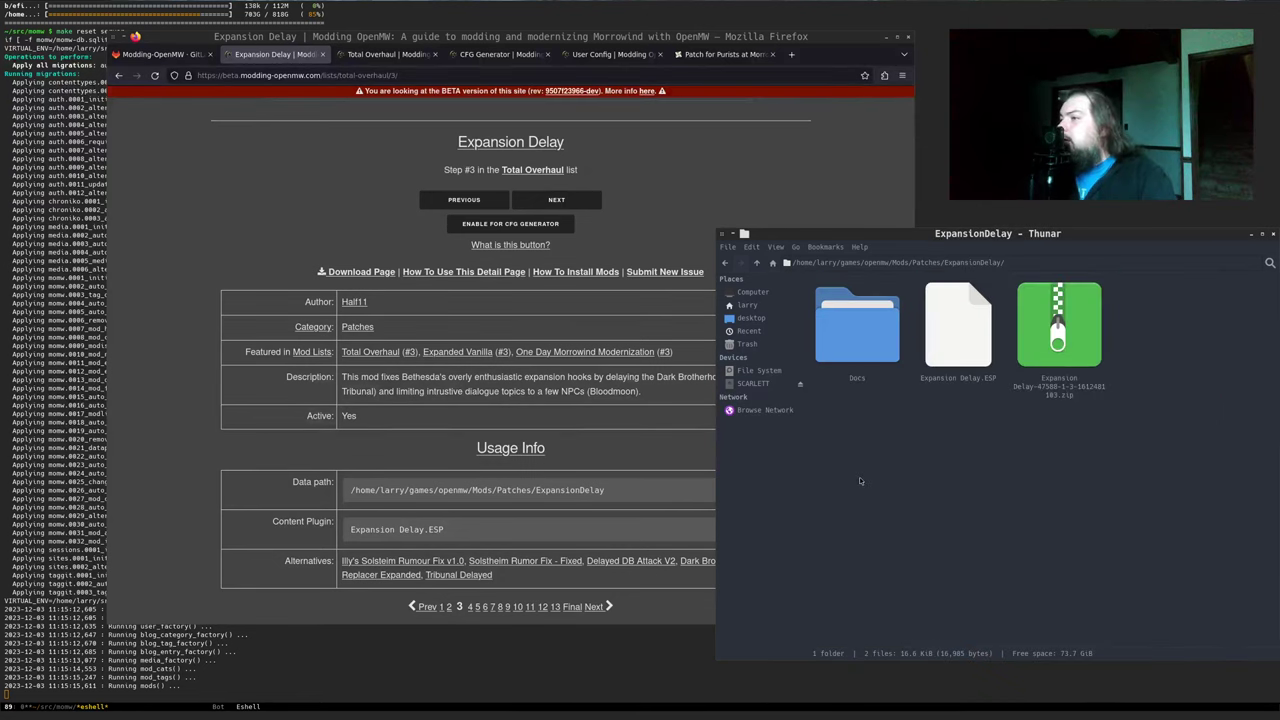
# Delete the Docs folder and Expansion Delay.ESP from the ExpansionDelay folder, keeping only the zip archive
pyautogui.moveTo(959, 425); pyautogui.dragTo(825, 331)
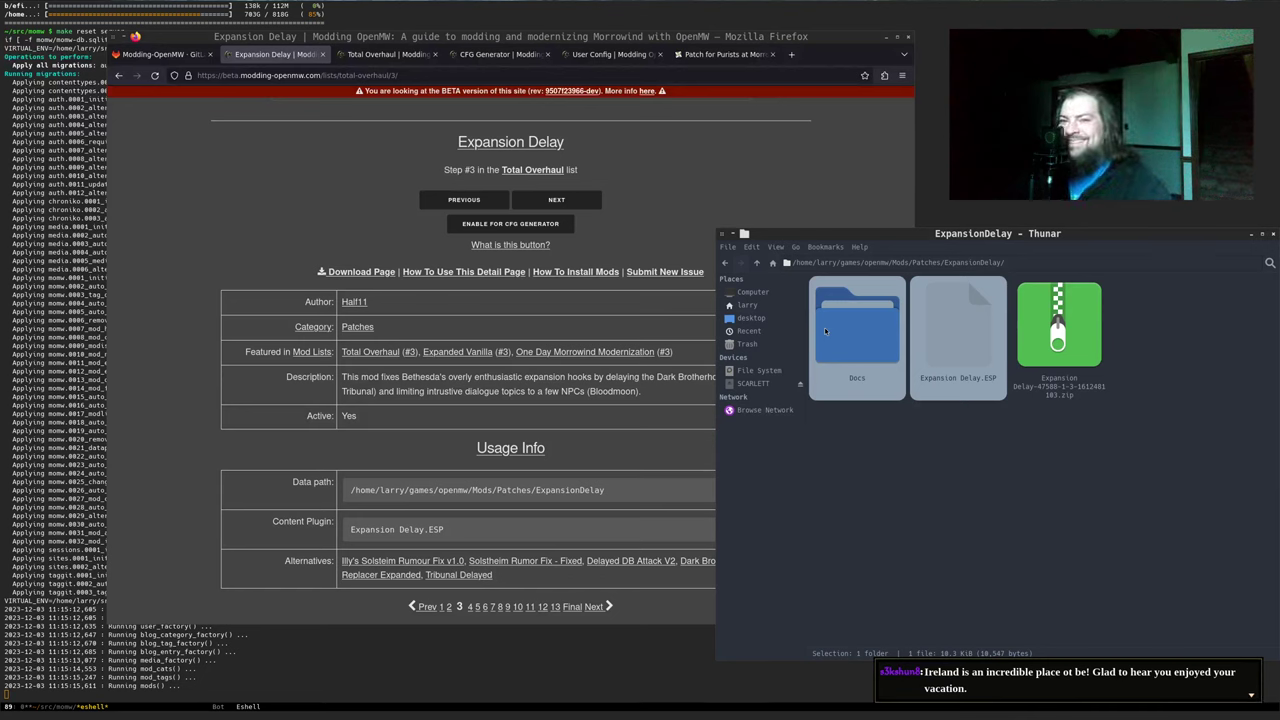
pyautogui.press('Delete')
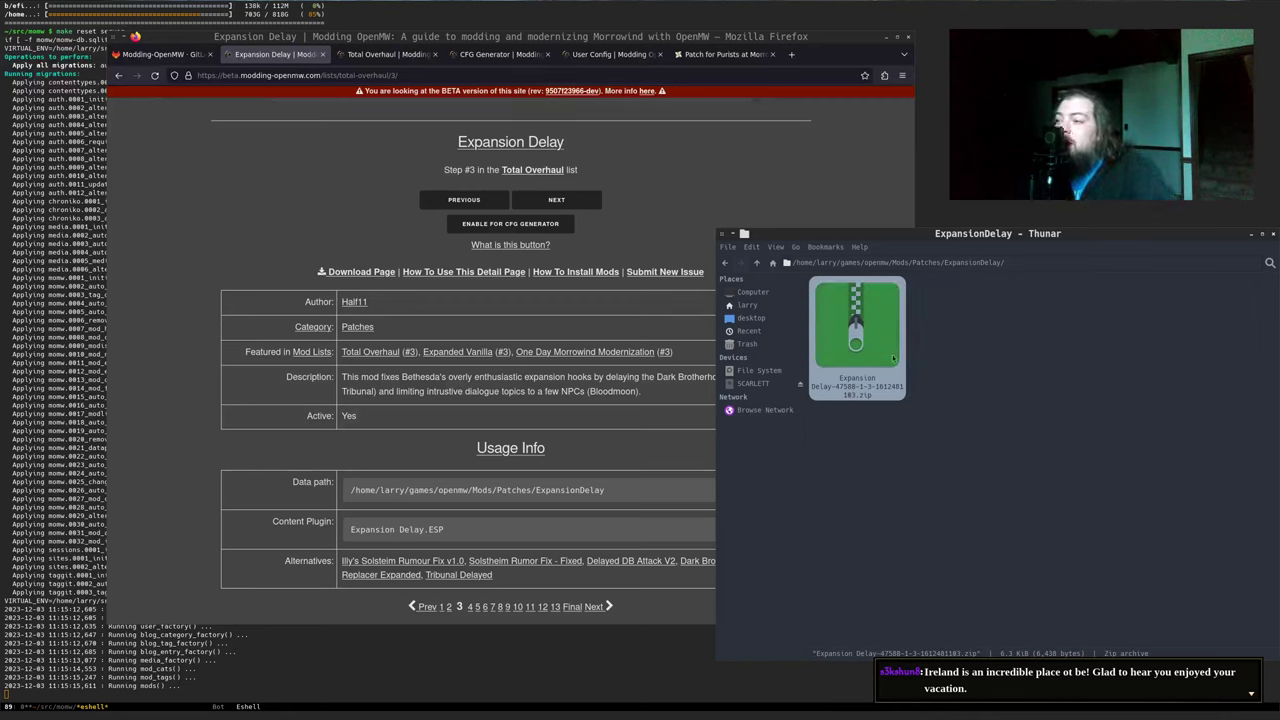
pyautogui.click(922, 510)
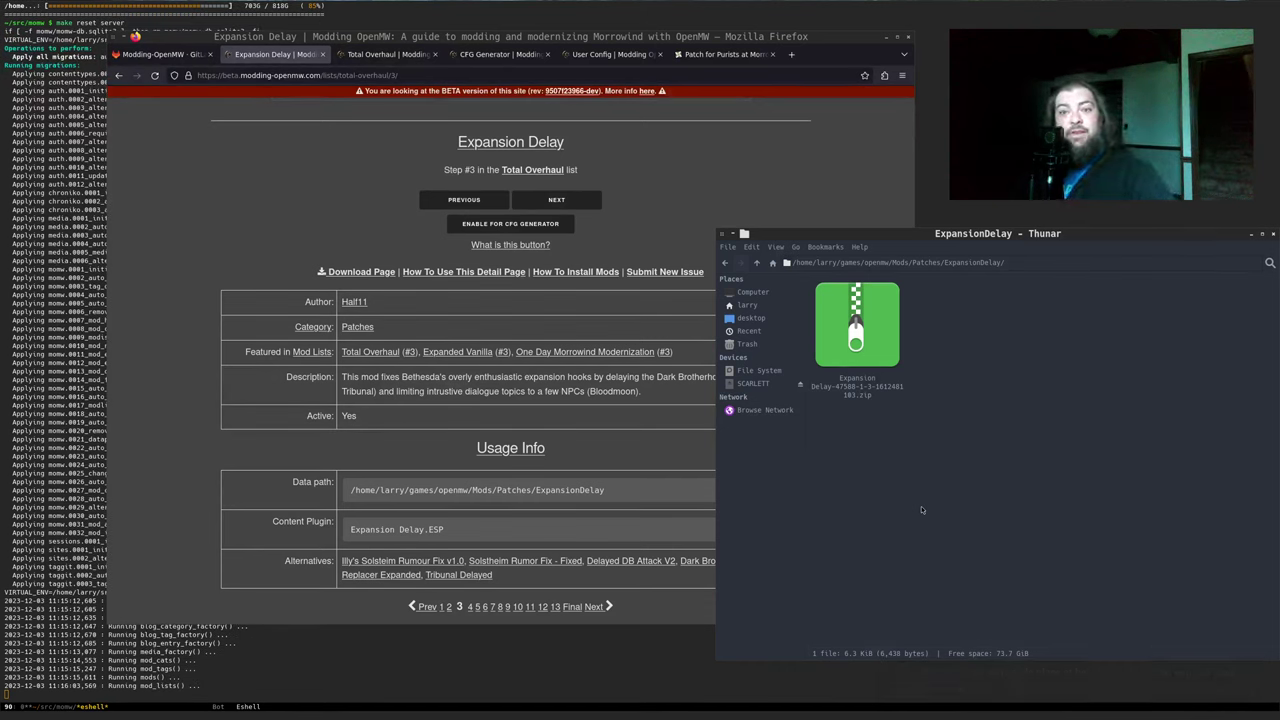
# Extract the full contents of the Expansion Delay zip into the ExpansionDelay folder and close the archive
pyautogui.doubleClick(836, 328)
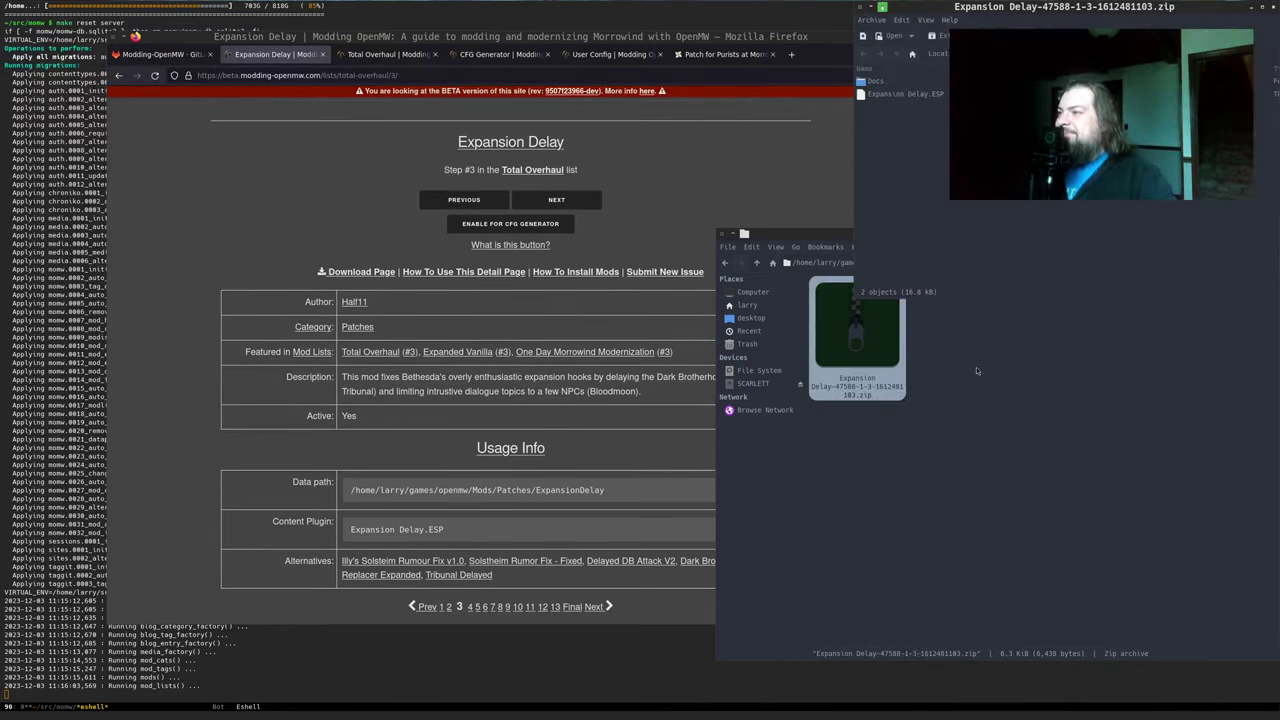
pyautogui.moveTo(704, 670); pyautogui.dragTo(520, 562)
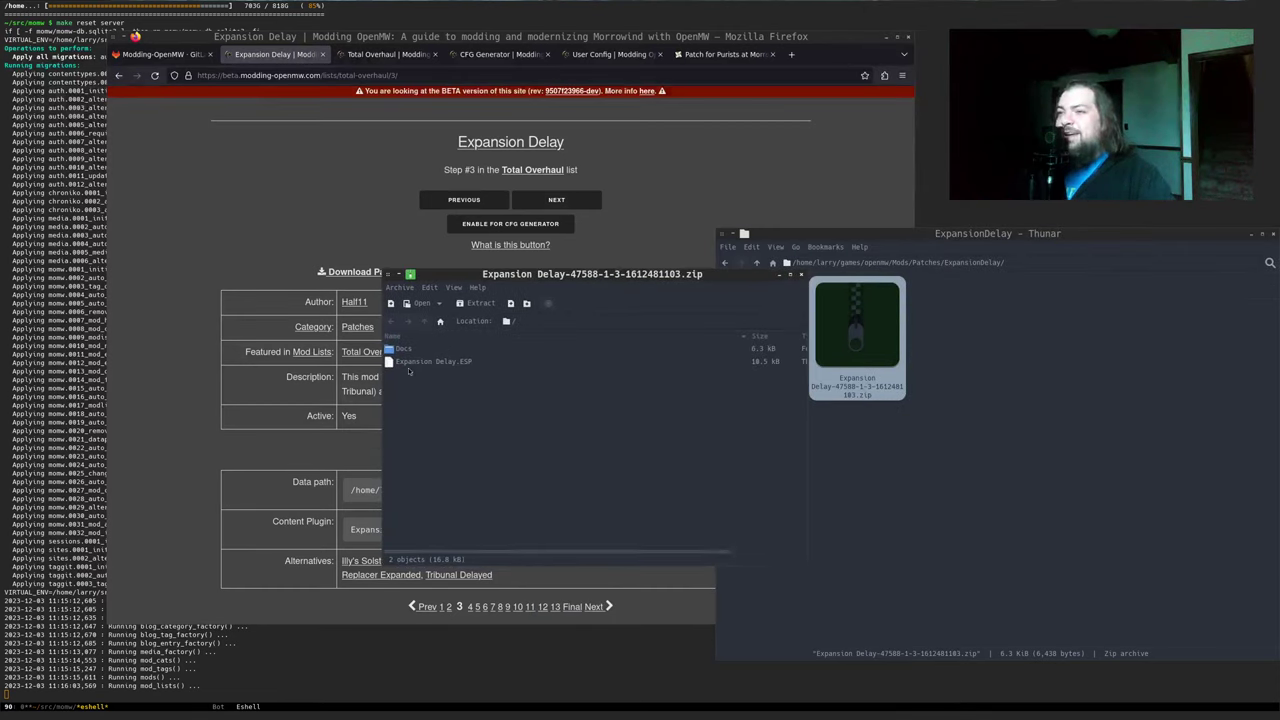
pyautogui.click(440, 364)
pyautogui.hotkey('ctrl', 'a')
pyautogui.moveTo(466, 364); pyautogui.dragTo(903, 466)
pyautogui.click(624, 447)
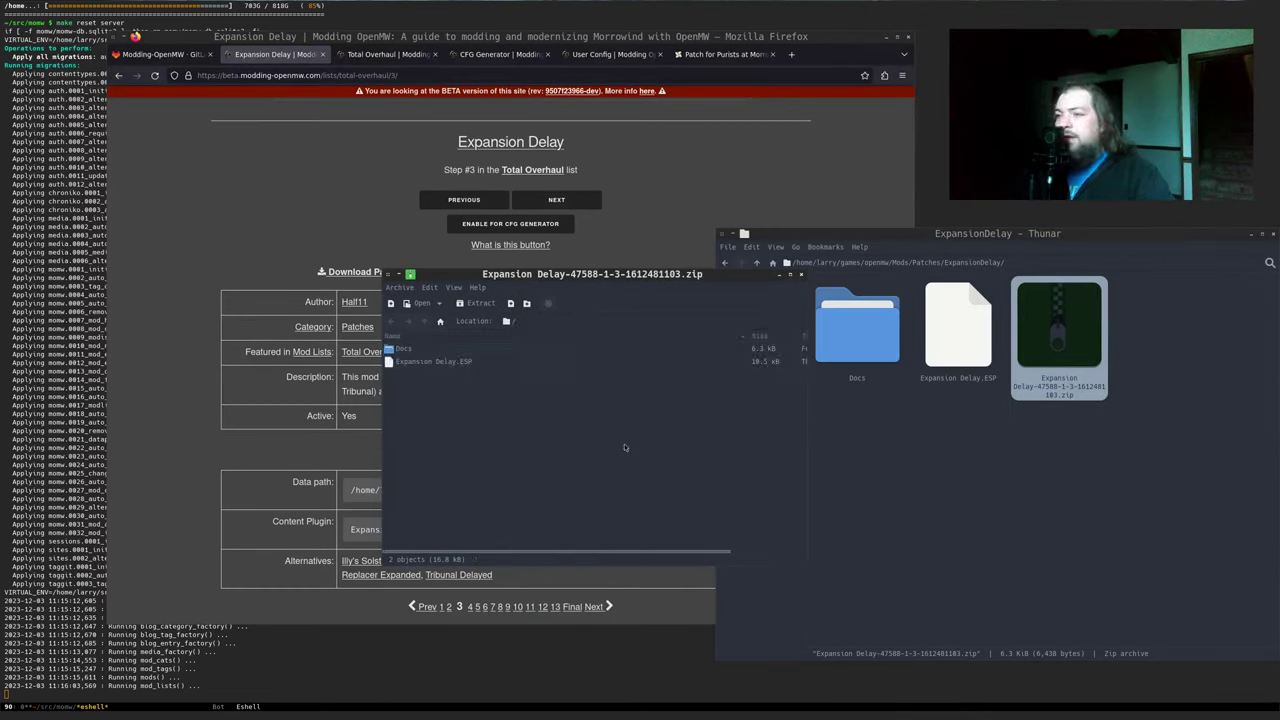
pyautogui.hotkey('ctrl', 'w')
pyautogui.click(1005, 490)
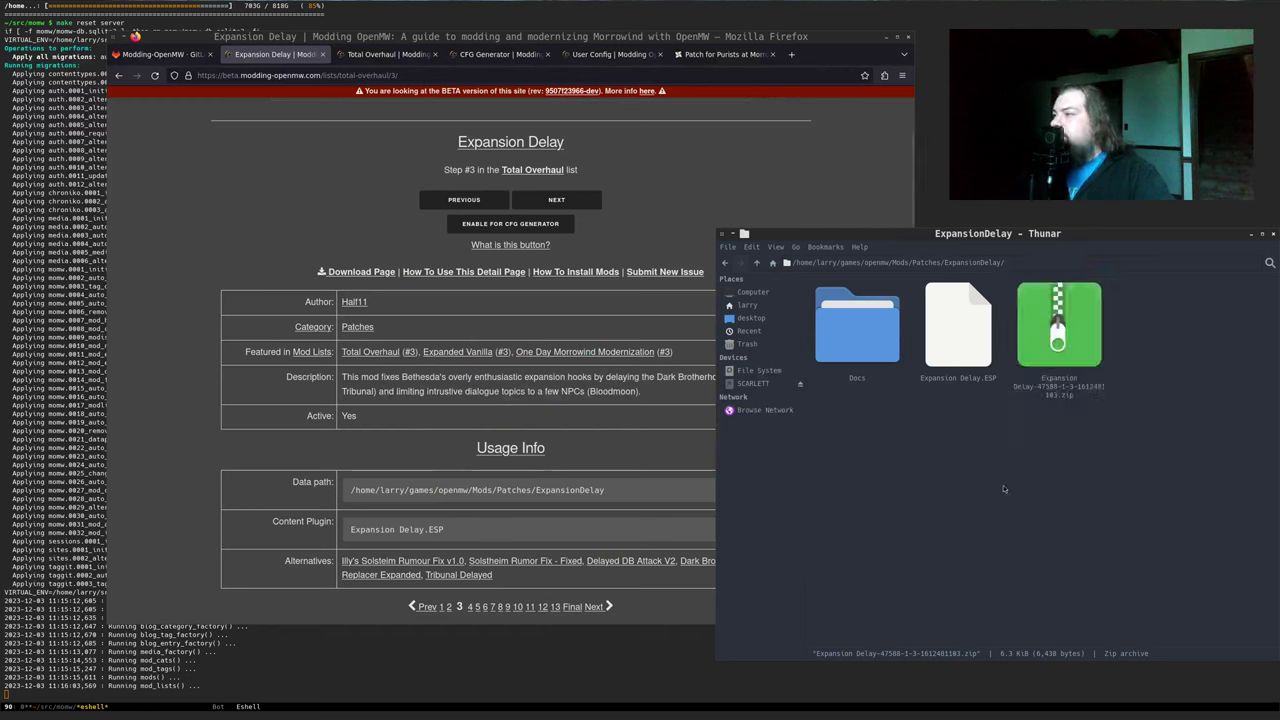
# Enable Expansion Delay for the CFG generator on its mod page and return to the CFG Generator page in Firefox
pyautogui.click(533, 228)
pyautogui.click(1015, 560)
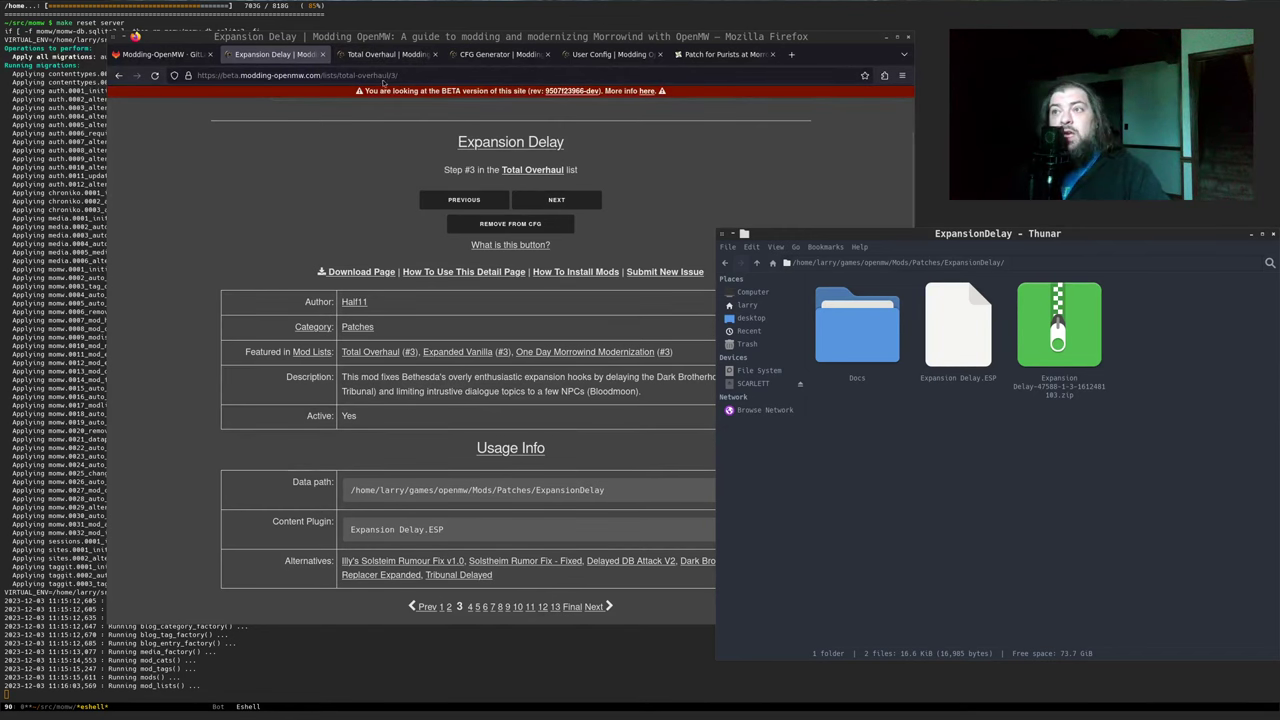
pyautogui.click(500, 54)
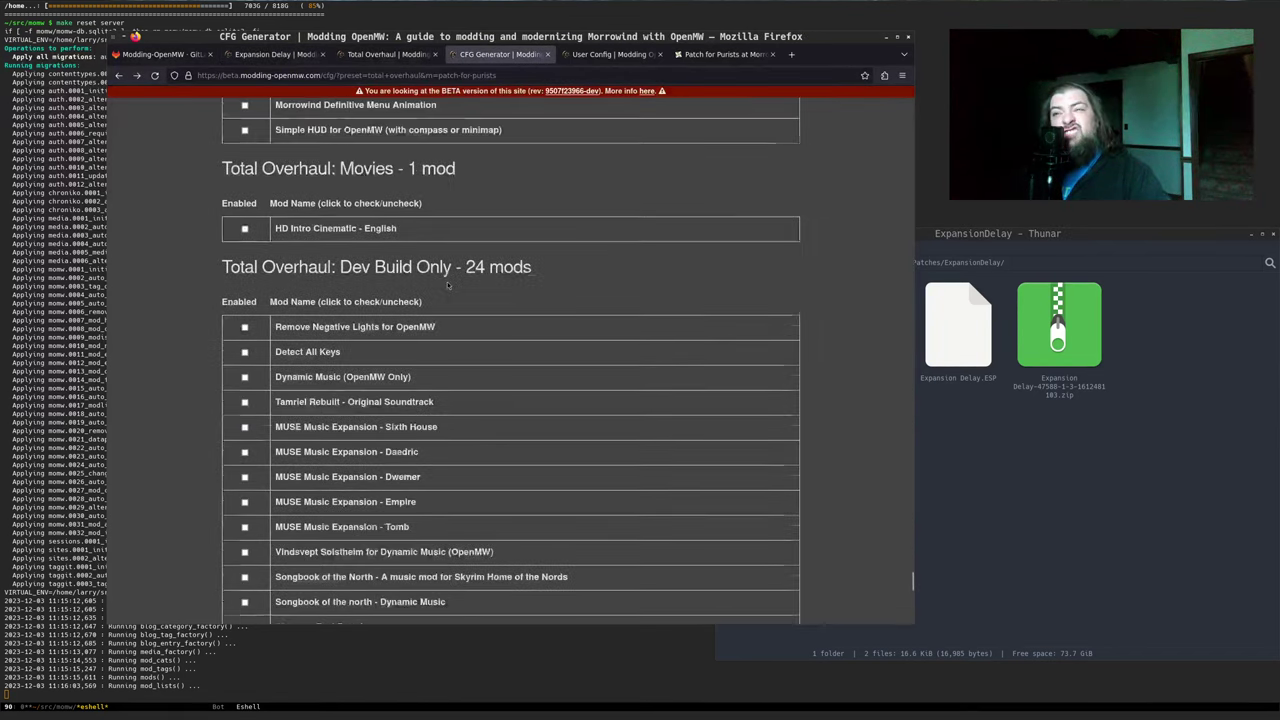
pyautogui.scroll(1, 448, 286)
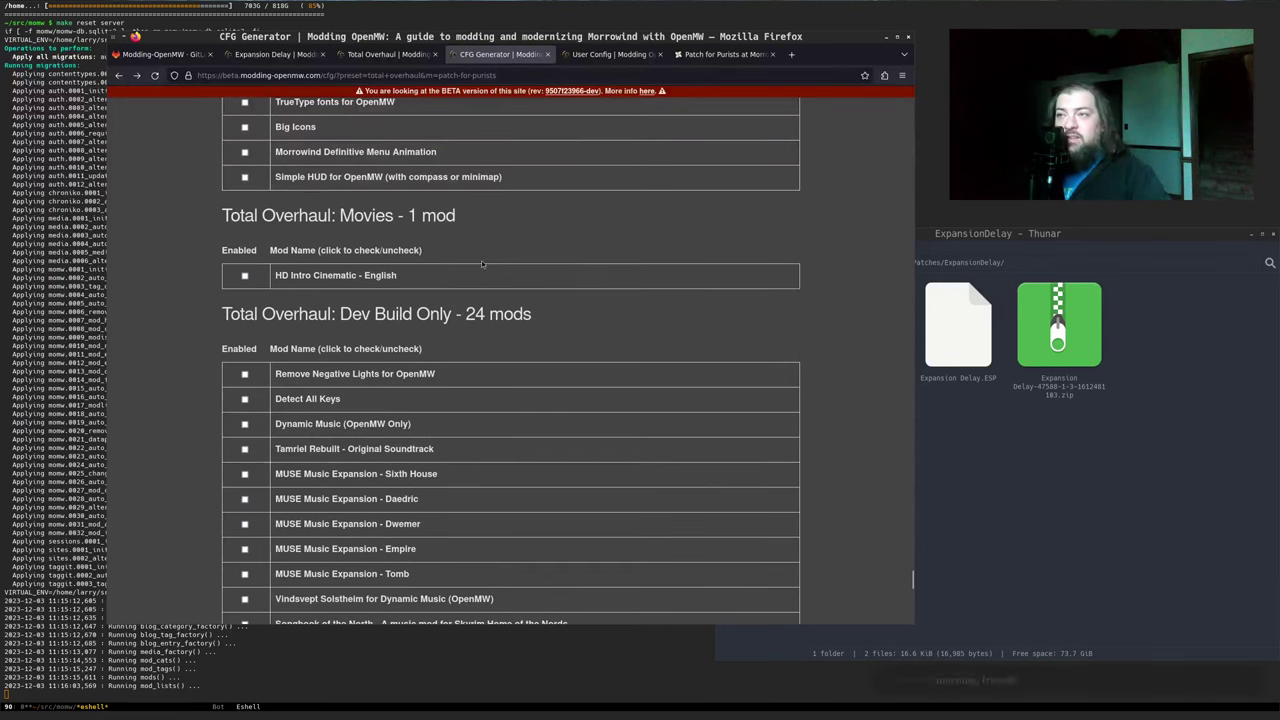
pyautogui.scroll(20, 481, 263)
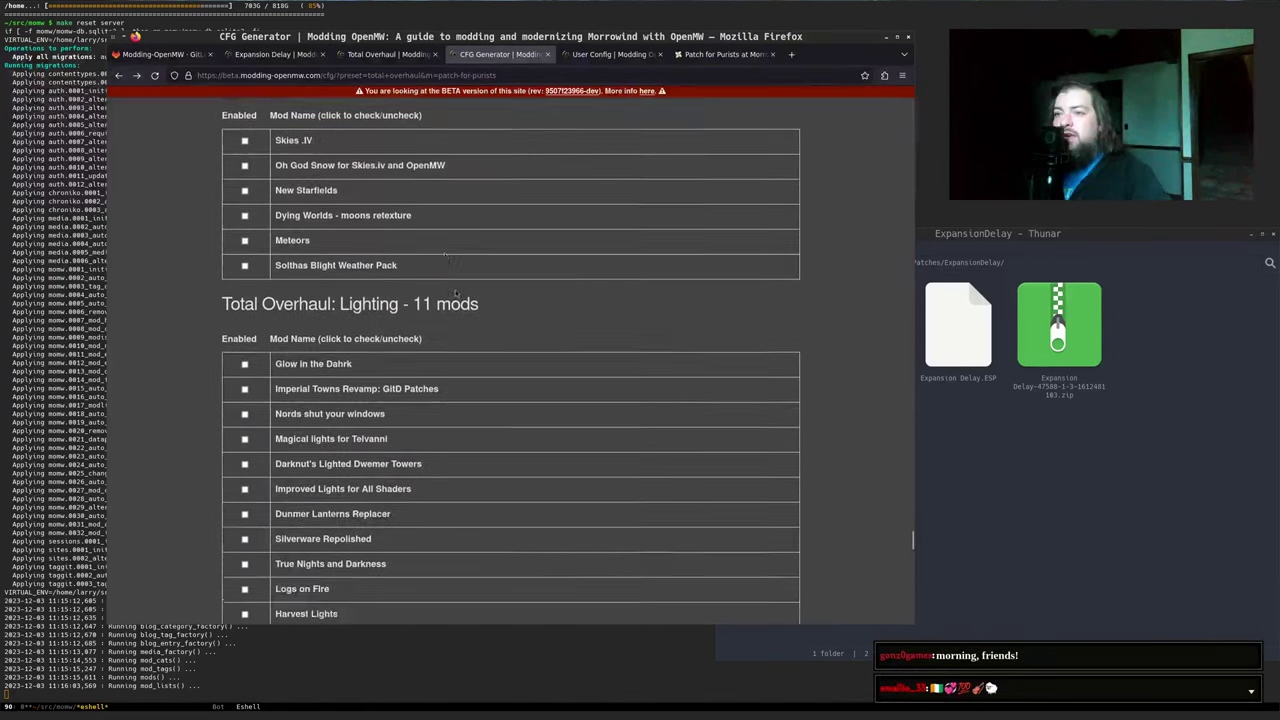
pyautogui.scroll(1, 447, 256)
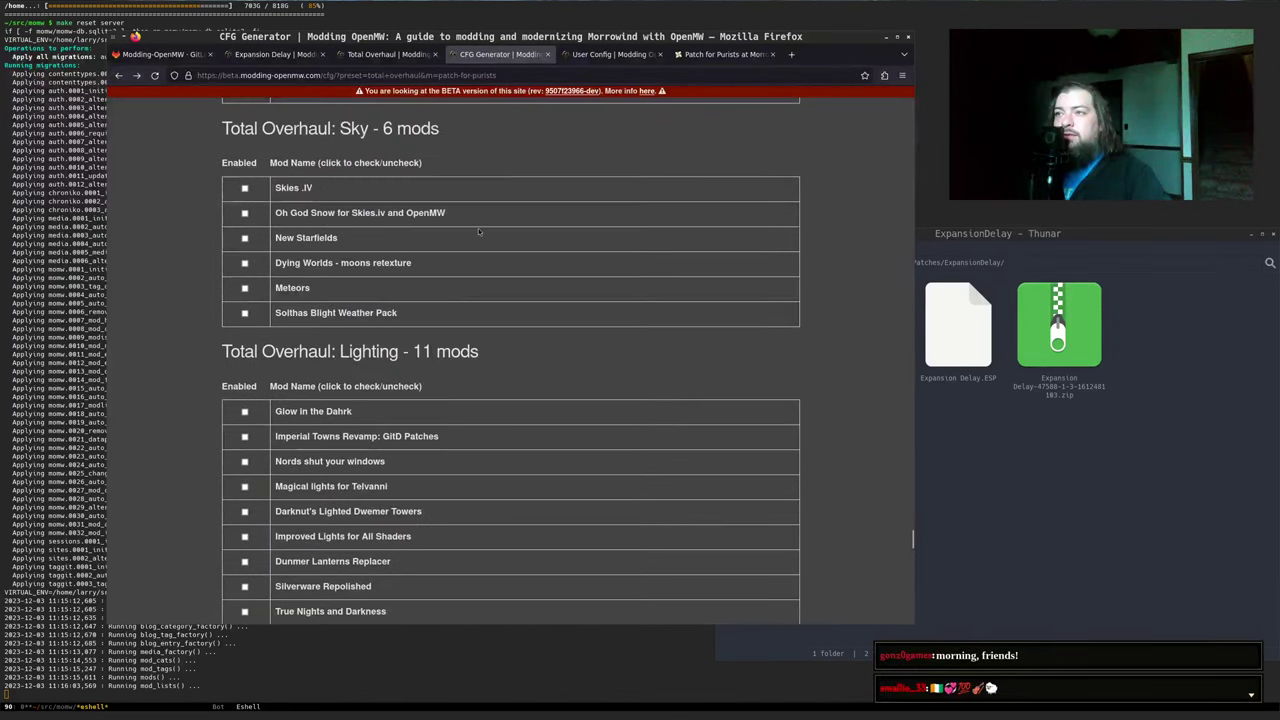
# Close the Total Overhaul, User Config and Patch for Purists browser tabs
pyautogui.click(388, 54)
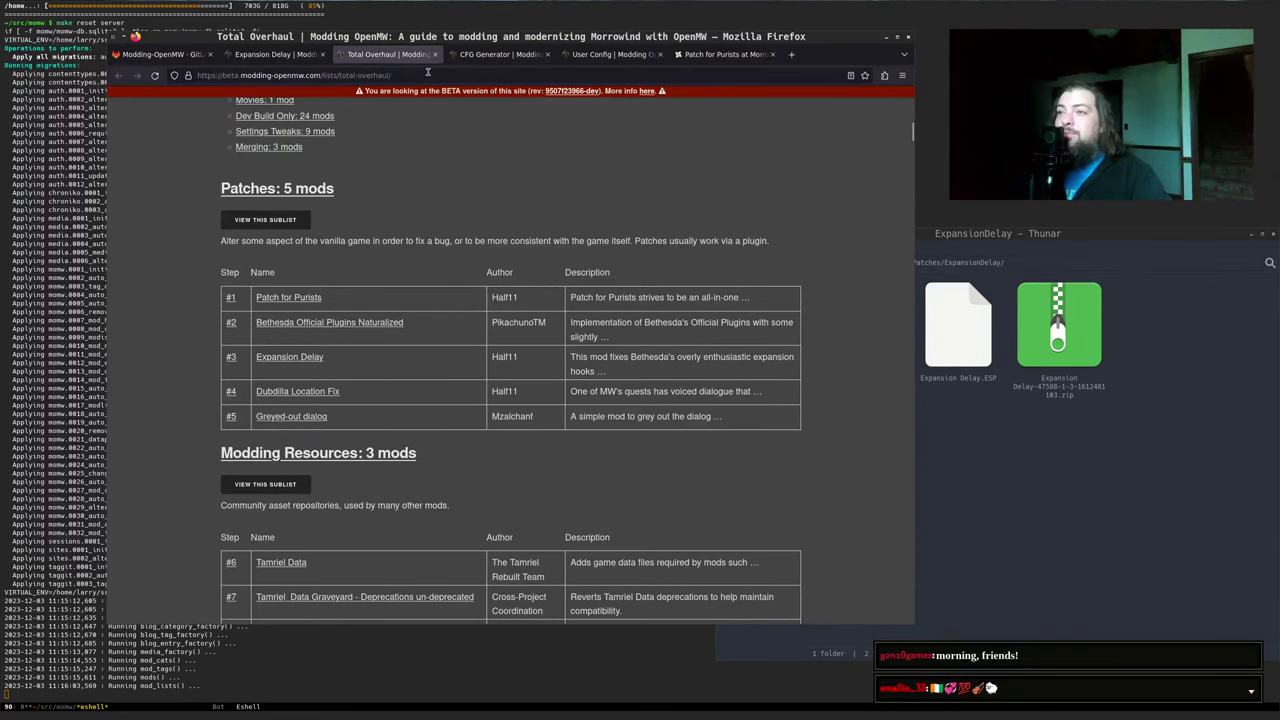
pyautogui.middleClick(418, 58)
pyautogui.click(478, 54)
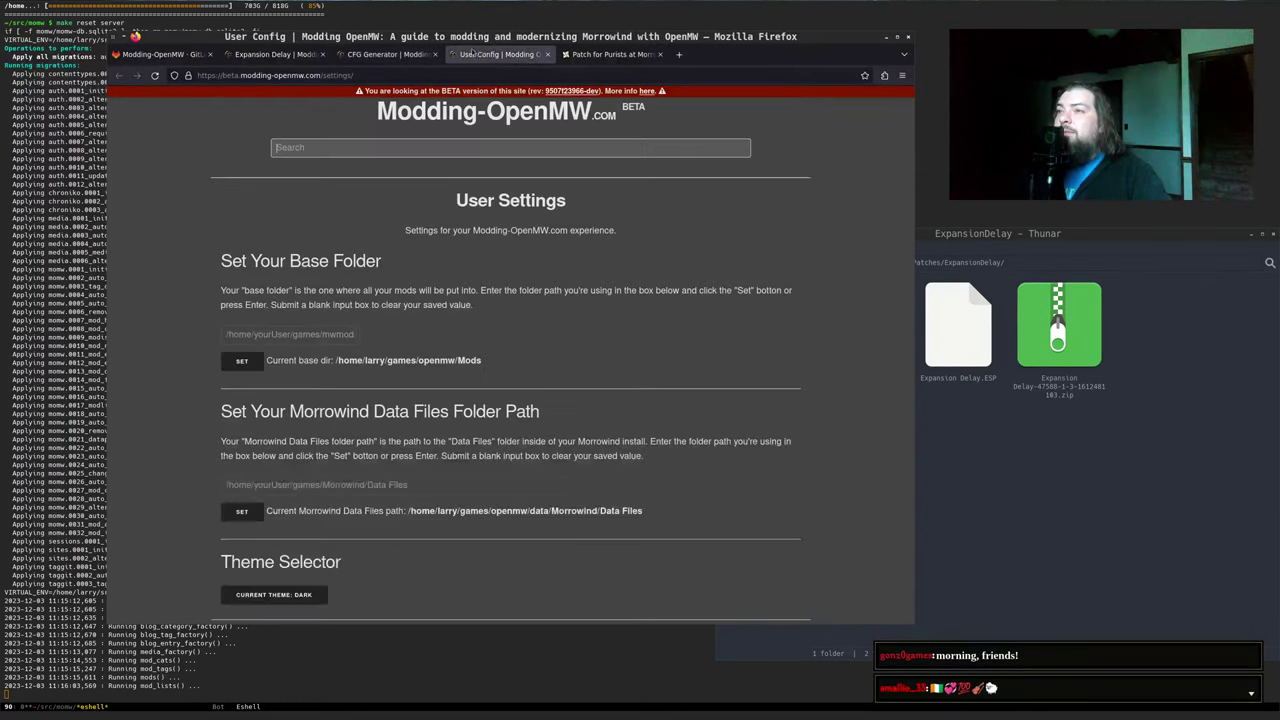
pyautogui.middleClick(478, 54)
pyautogui.hotkey('ctrl', 'w')
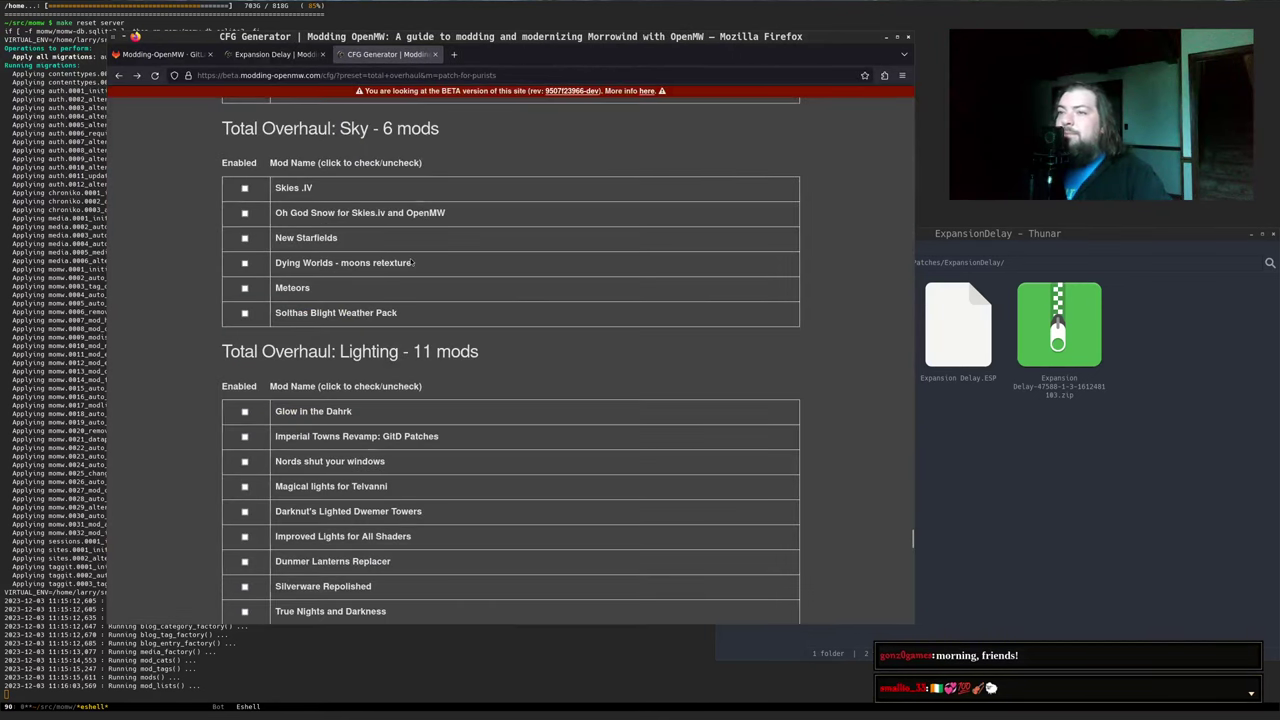
# Include Expansion Delay in the custom CFG mod selection, submit the custom setup and review the generated openmw.cfg section
pyautogui.scroll(5, 425, 259)
pyautogui.scroll(15, 425, 259)
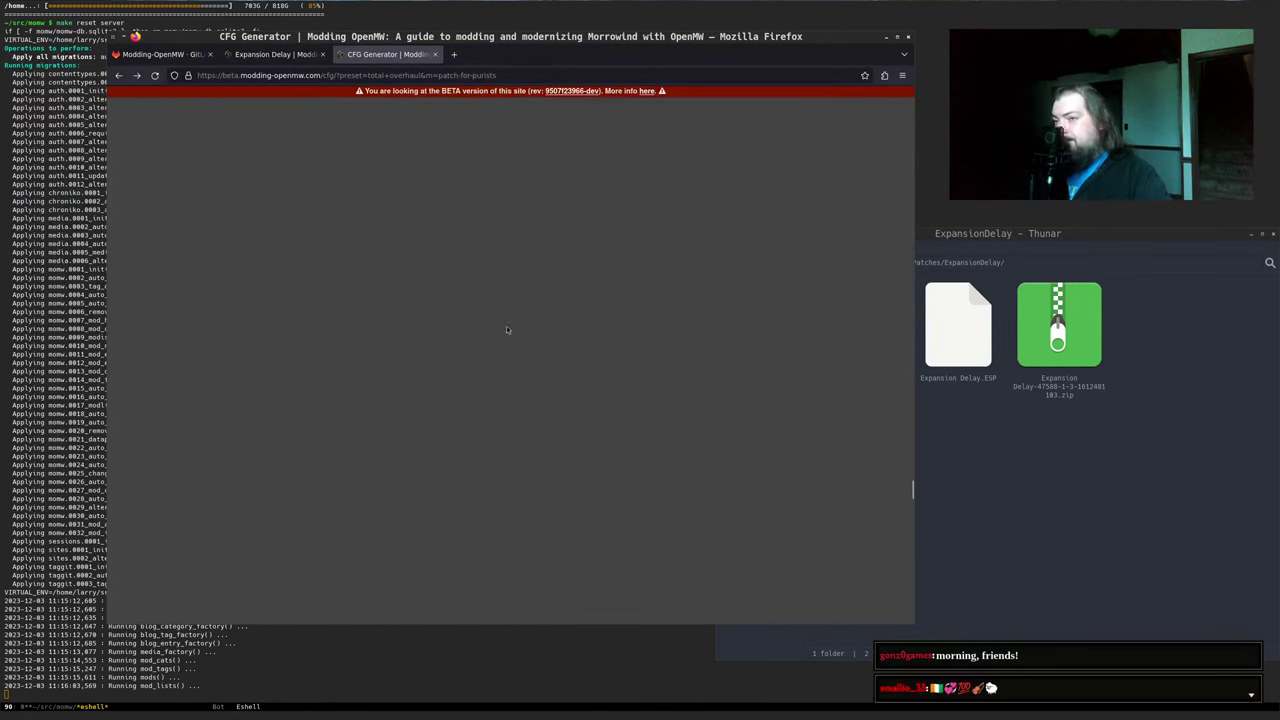
pyautogui.click(540, 467)
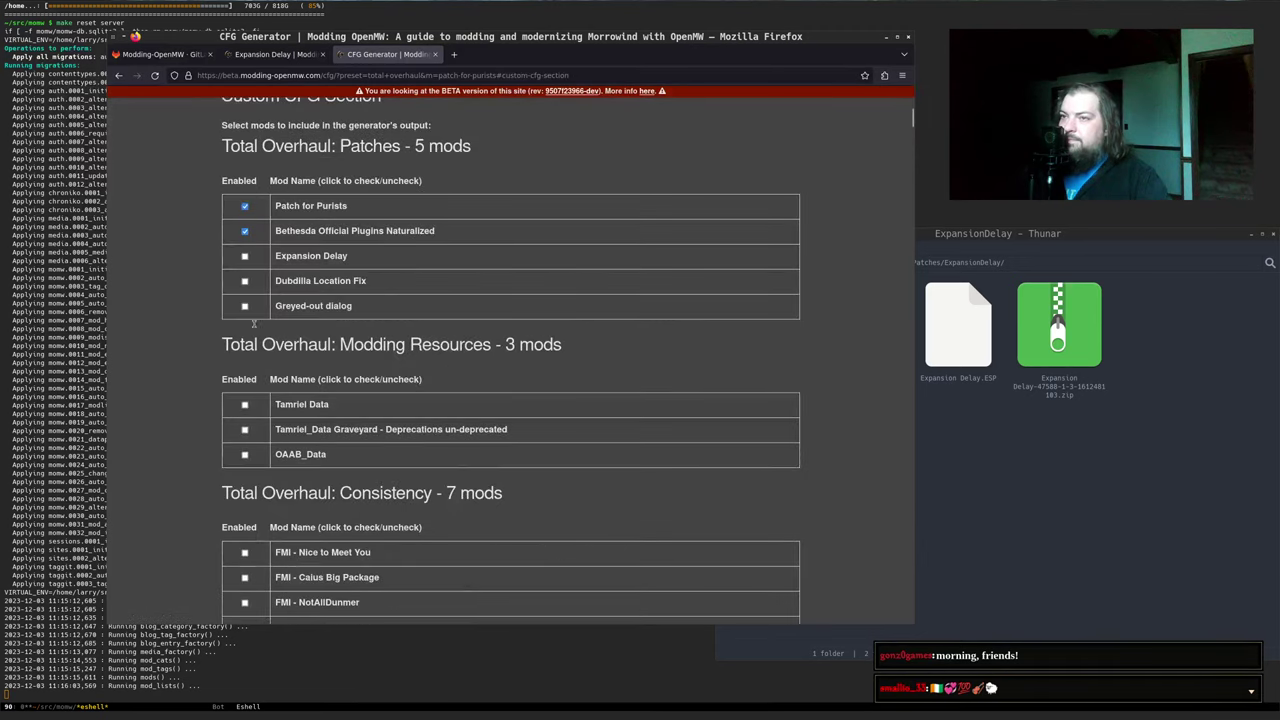
pyautogui.click(400, 255)
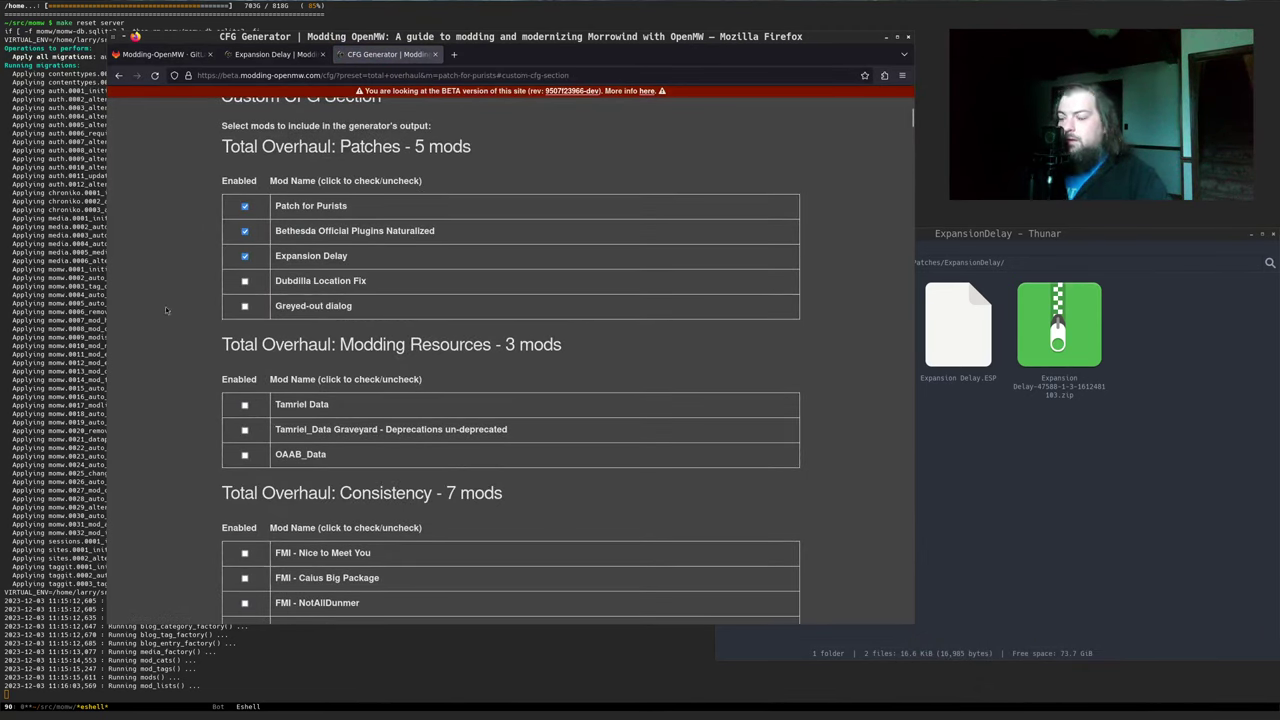
pyautogui.press('End')
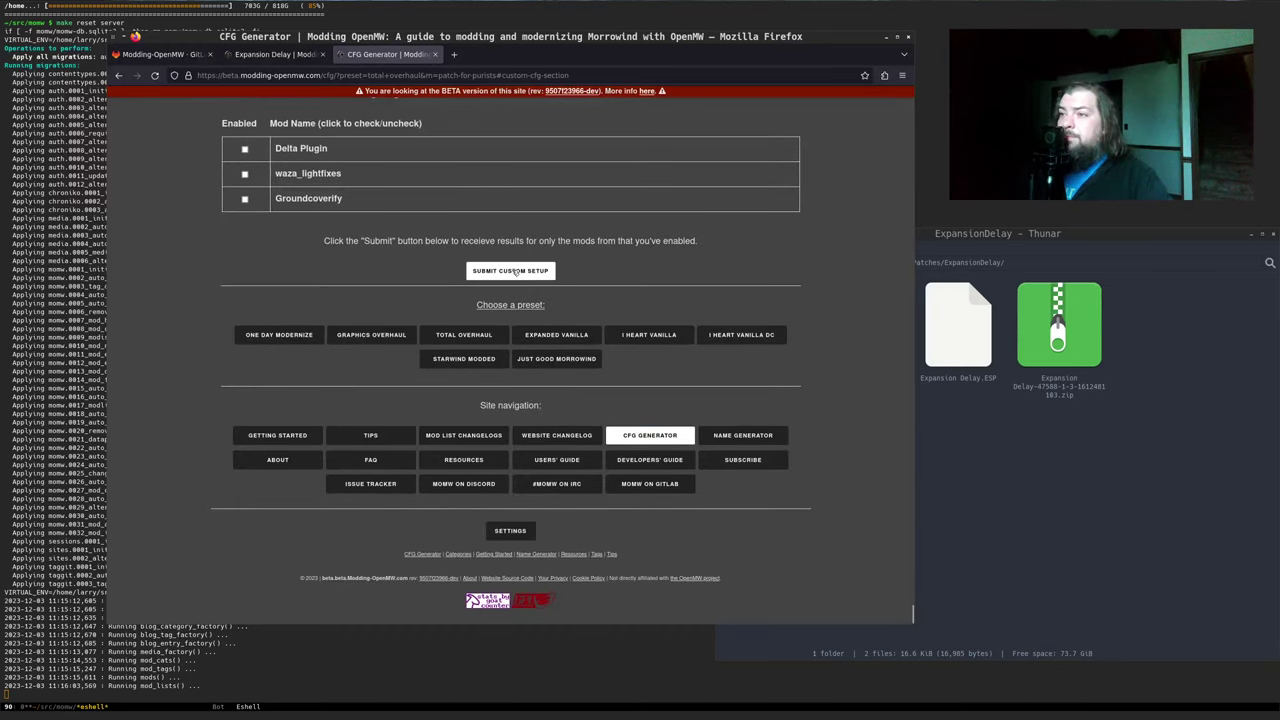
pyautogui.click(511, 271)
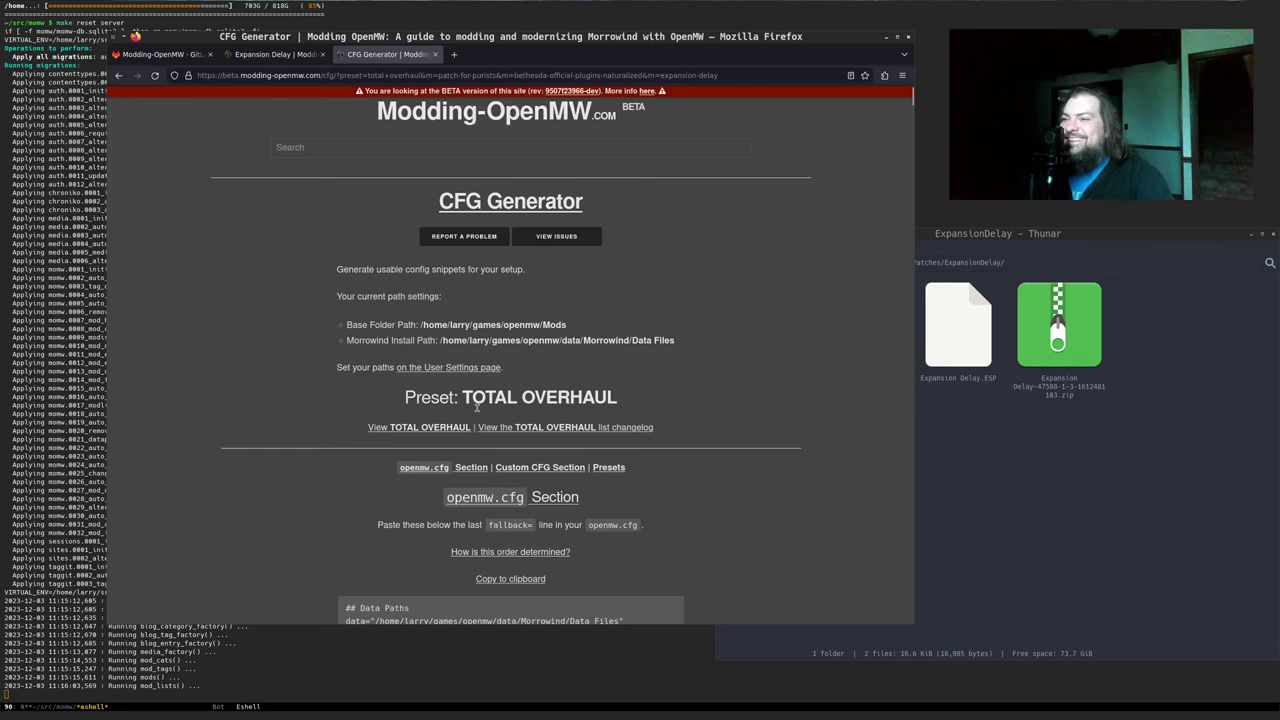
pyautogui.scroll(-2, 381, 428)
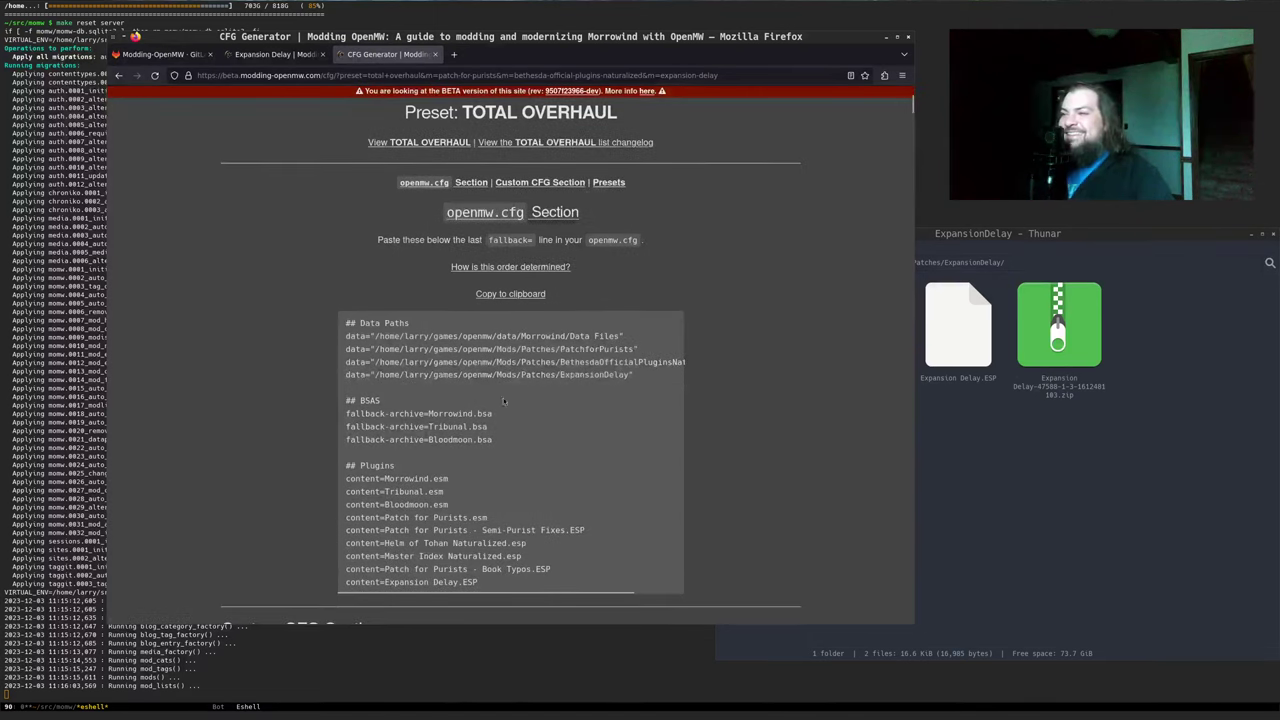
# Switch to Emacs, split the frame side by side and open the openmw-total-overhaul.cfg buffer beside the server output
pyautogui.click(59, 430)
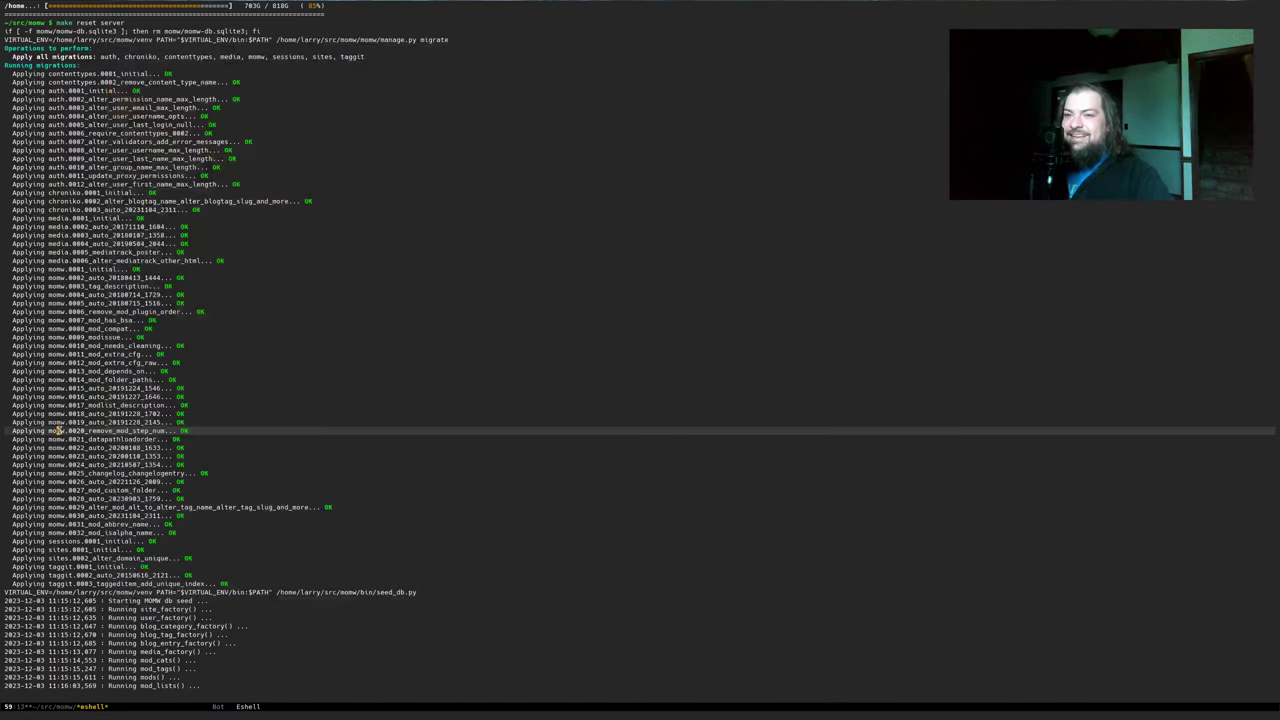
pyautogui.hotkey('ctrl', 'x')
pyautogui.press('3')
pyautogui.hotkey('ctrl', 'x')
pyautogui.press('b')
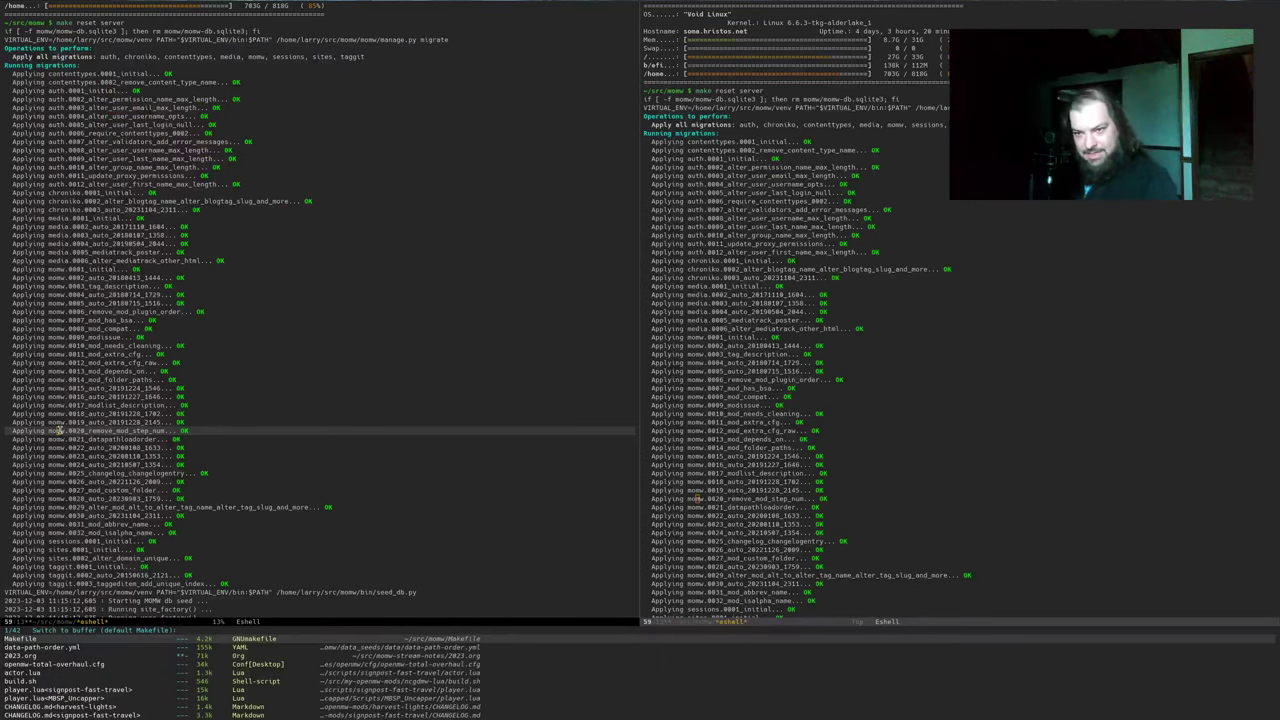
pyautogui.hotkey('ctrl', 'n')
pyautogui.hotkey('ctrl', 'n')
pyautogui.hotkey('ctrl', 'n')
pyautogui.press('Return')
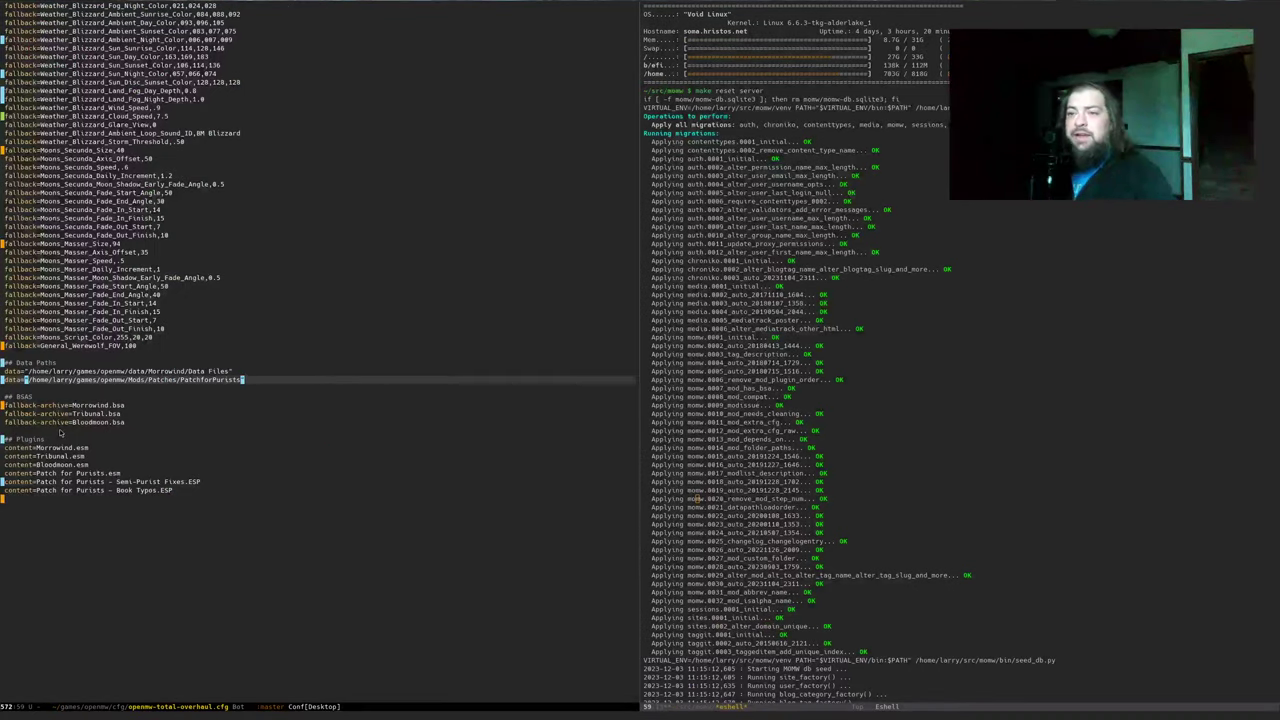
# Copy the generated openmw.cfg section from the CFG Generator, replace the old data paths, BSAs and plugins in openmw-total-overhaul.cfg with it, and save
pyautogui.hotkey('alt', 'Tab')
pyautogui.click(514, 296)
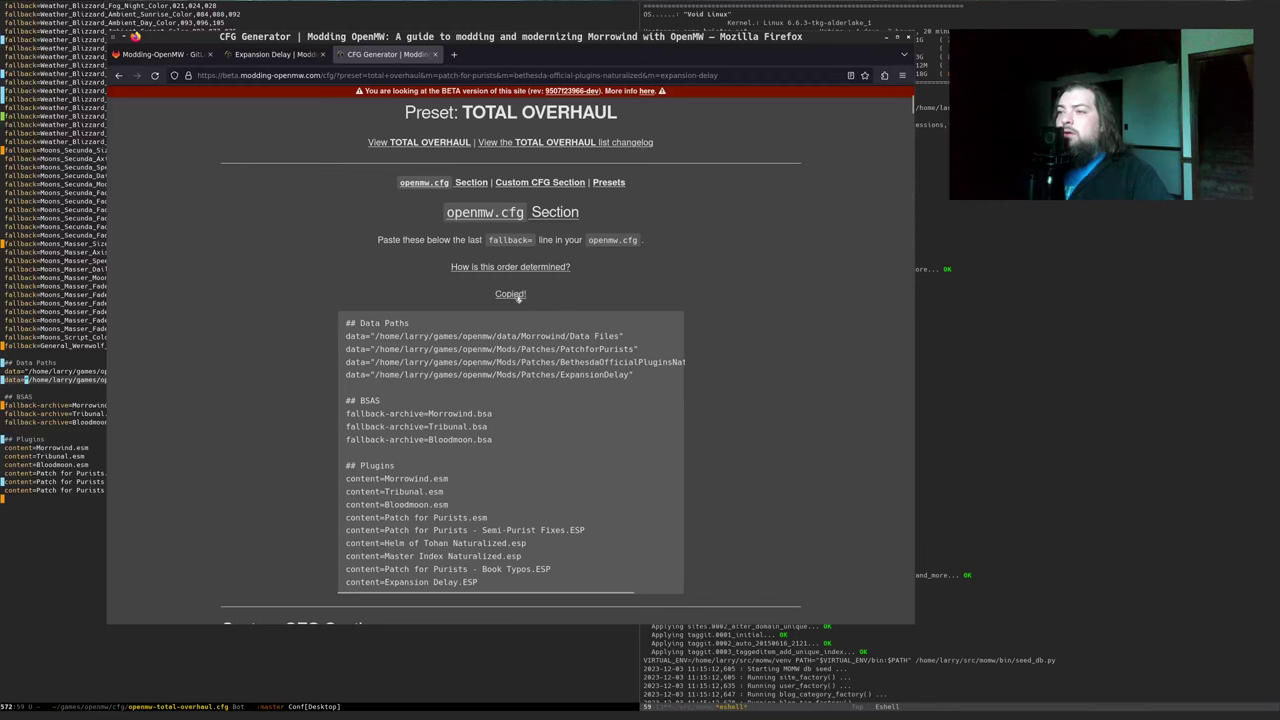
pyautogui.hotkey('alt', 'Tab')
pyautogui.hotkey('ctrl', 'p')
pyautogui.hotkey('ctrl', 'p')
pyautogui.hotkey('ctrl', 'a')
pyautogui.hotkey('shift', 'Down')
pyautogui.hotkey('shift', 'Down')
pyautogui.hotkey('shift', 'Down')
pyautogui.hotkey('shift', 'Down')
pyautogui.hotkey('shift', 'Down')
pyautogui.hotkey('shift', 'Down')
pyautogui.hotkey('shift', 'Down')
pyautogui.hotkey('shift', 'Down')
pyautogui.hotkey('shift', 'Down')
pyautogui.hotkey('shift', 'Down')
pyautogui.hotkey('shift', 'Down')
pyautogui.hotkey('shift', 'Down')
pyautogui.hotkey('shift', 'Down')
pyautogui.hotkey('shift', 'Down')
pyautogui.hotkey('shift', 'Down')
pyautogui.hotkey('shift', 'Down')
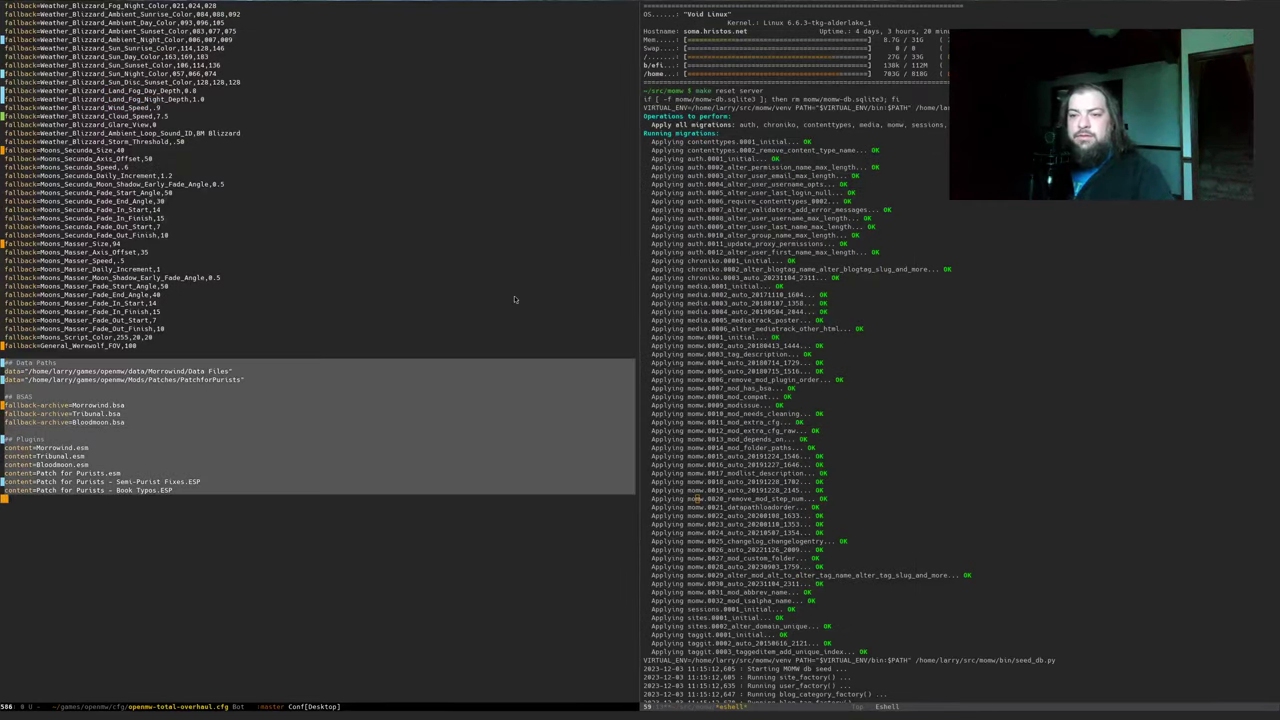
pyautogui.hotkey('ctrl', 'y')
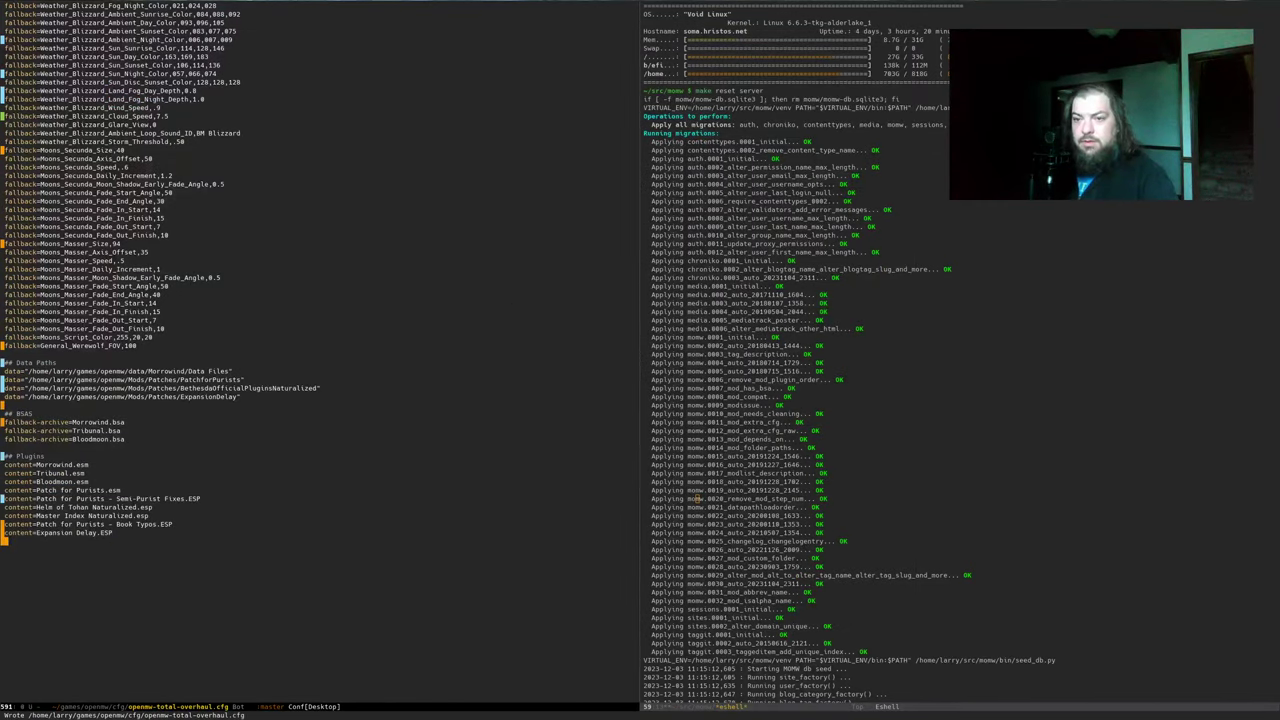
# Place a copy of the BethesdaOfficialPluginsNaturalized data line above the Data Paths heading and remove the extra blank line
pyautogui.hotkey('ctrl', 'Up')
pyautogui.hotkey('ctrl', 'Up')
pyautogui.press('Up')
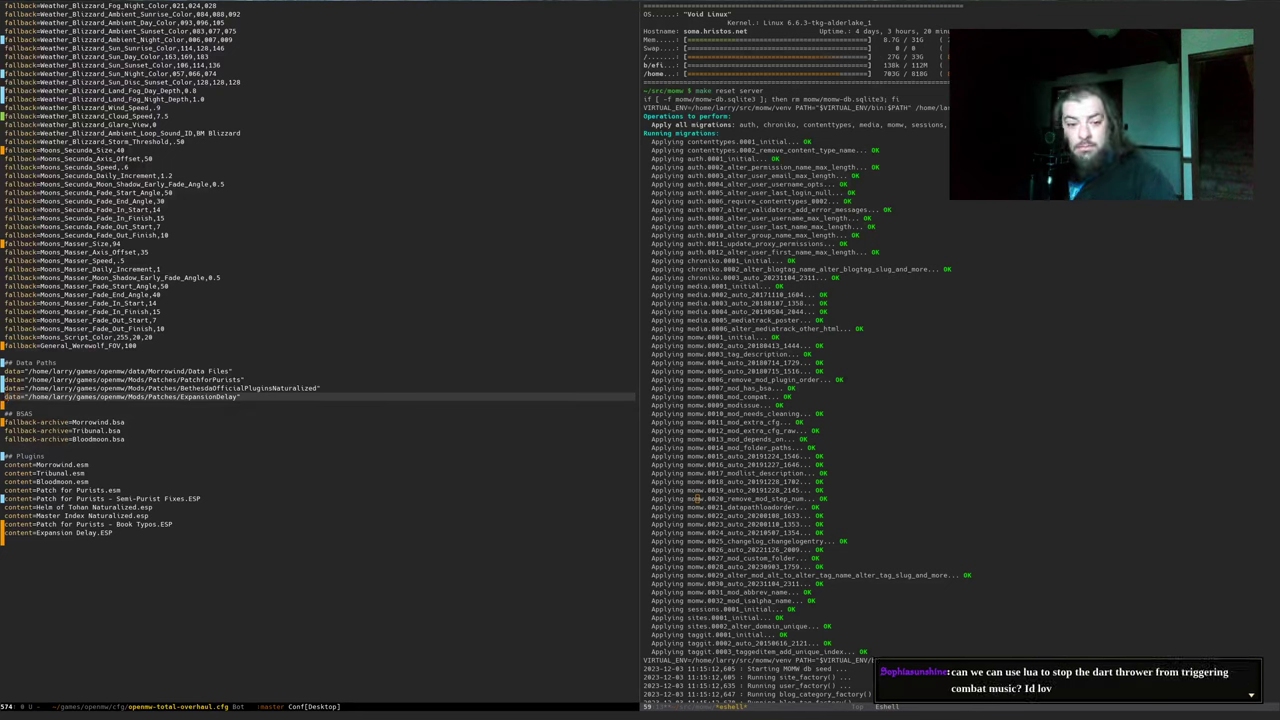
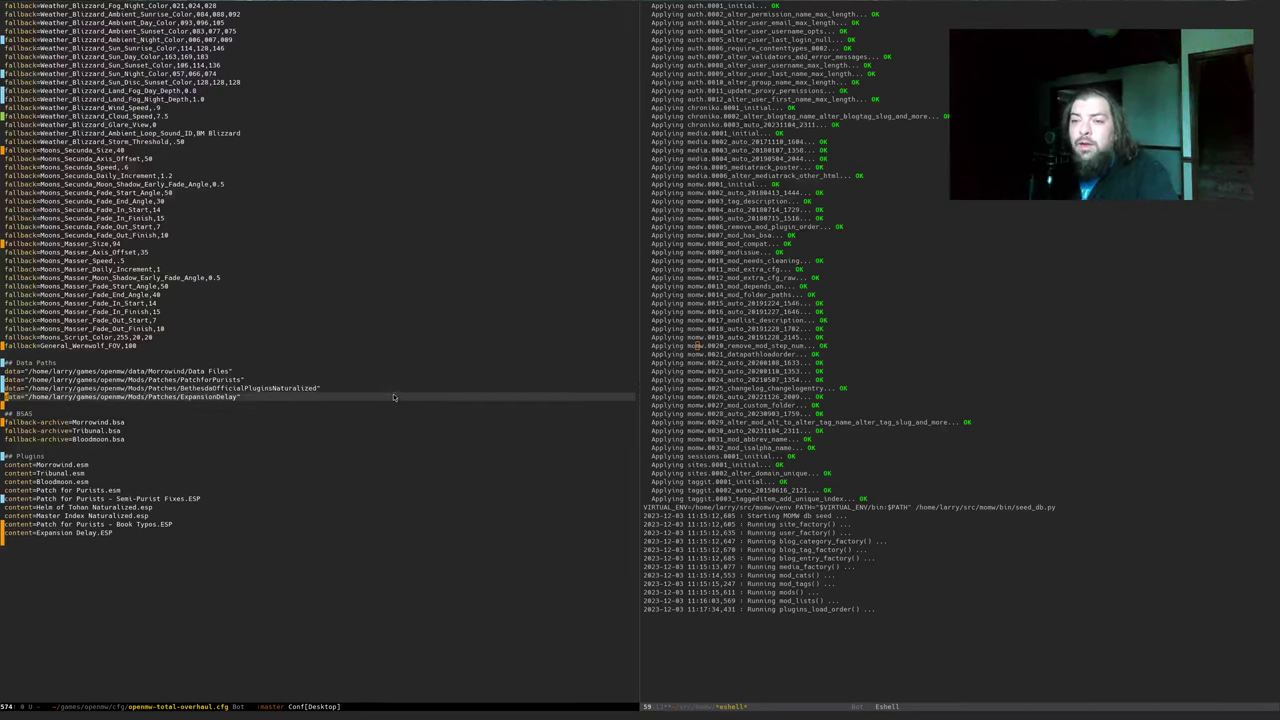
pyautogui.hotkey('ctrl', 'Up')
pyautogui.hotkey('ctrl', 'y')
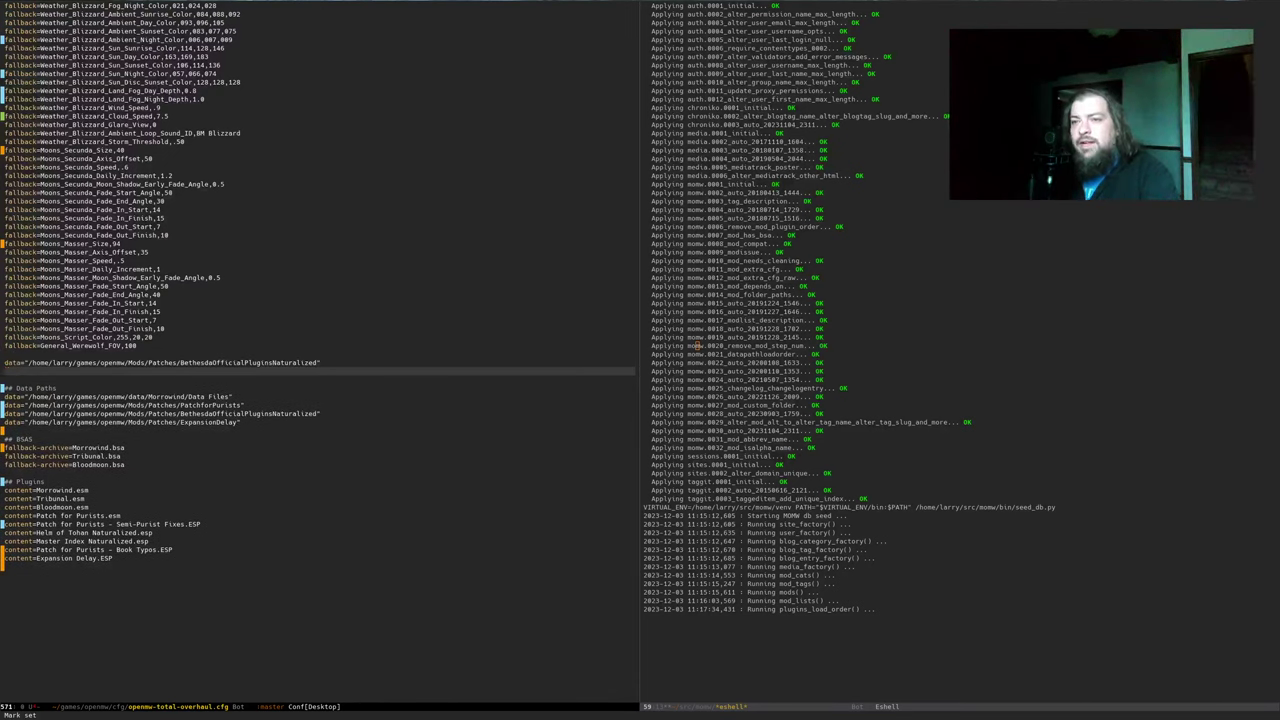
pyautogui.hotkey('ctrl', 'k')
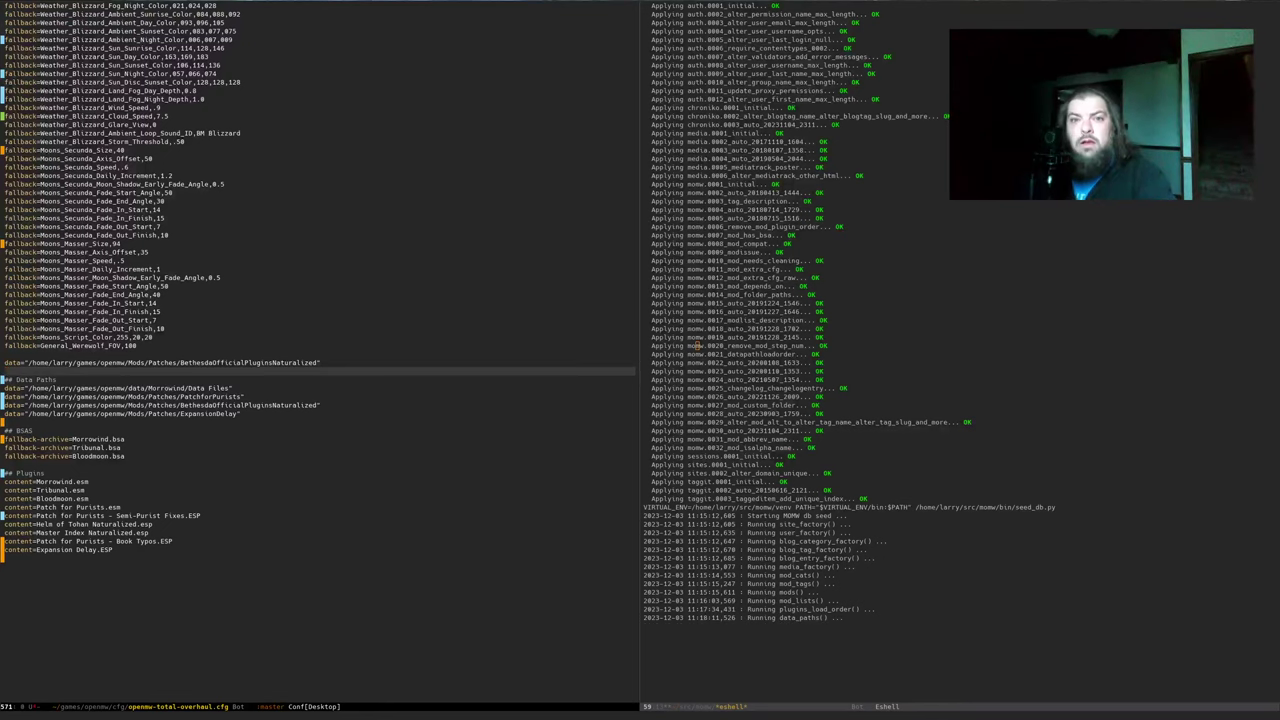
# Go to the High Resolution Textures folder of BethesdaOfficialPluginsNaturalized in Thunar, copy its path and return to the config in Emacs
pyautogui.hotkey('alt', 'Tab')
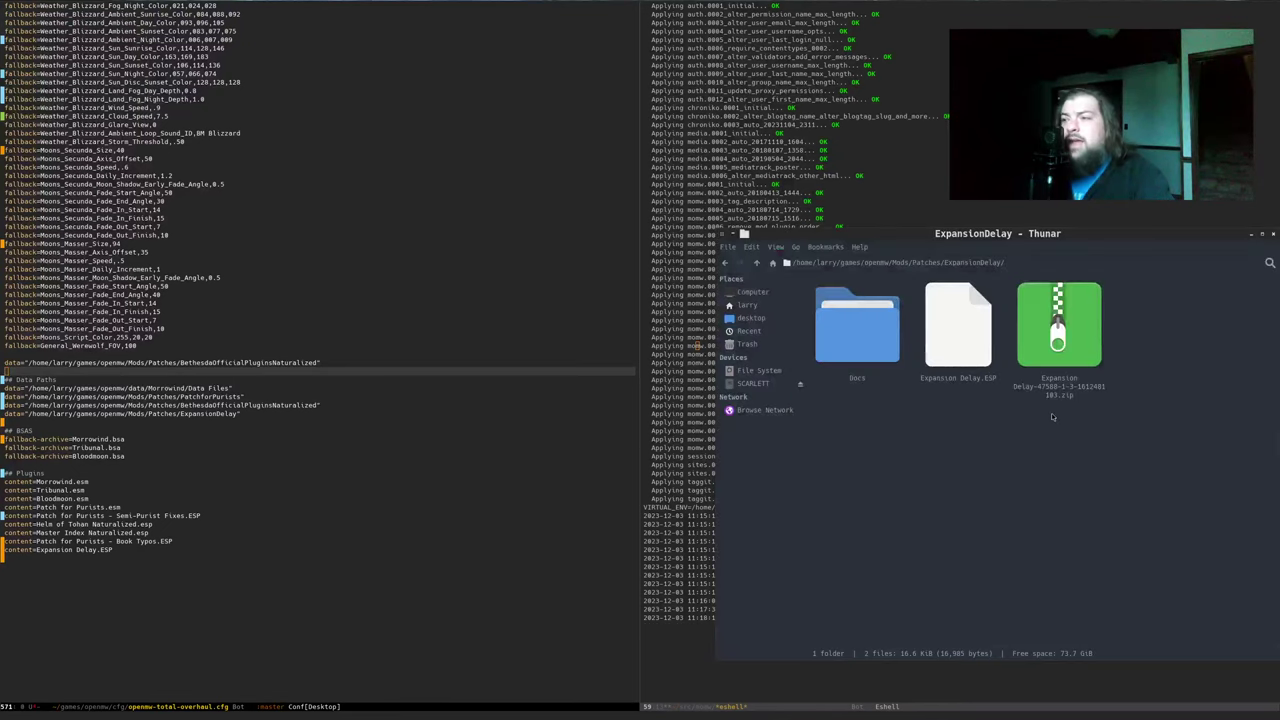
pyautogui.press('BackSpace')
pyautogui.press('BackSpace')
pyautogui.press('BackSpace')
pyautogui.press('BackSpace')
pyautogui.press('BackSpace')
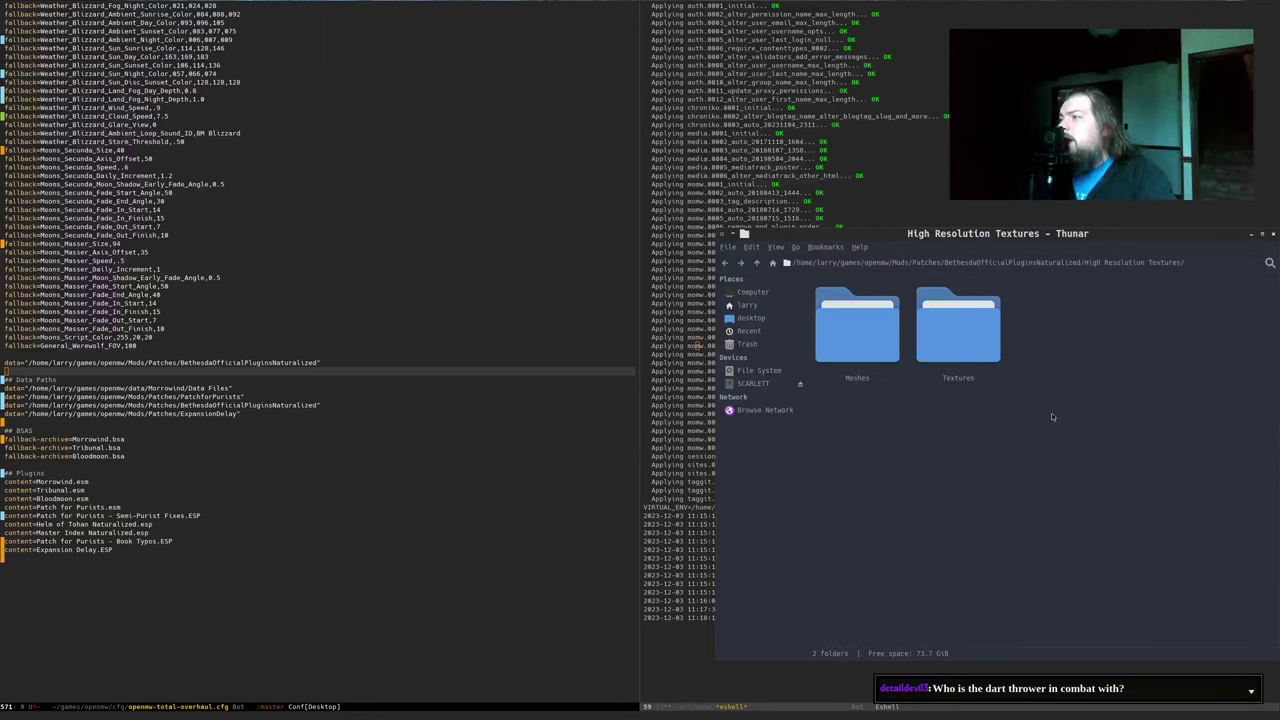
pyautogui.click(1205, 263)
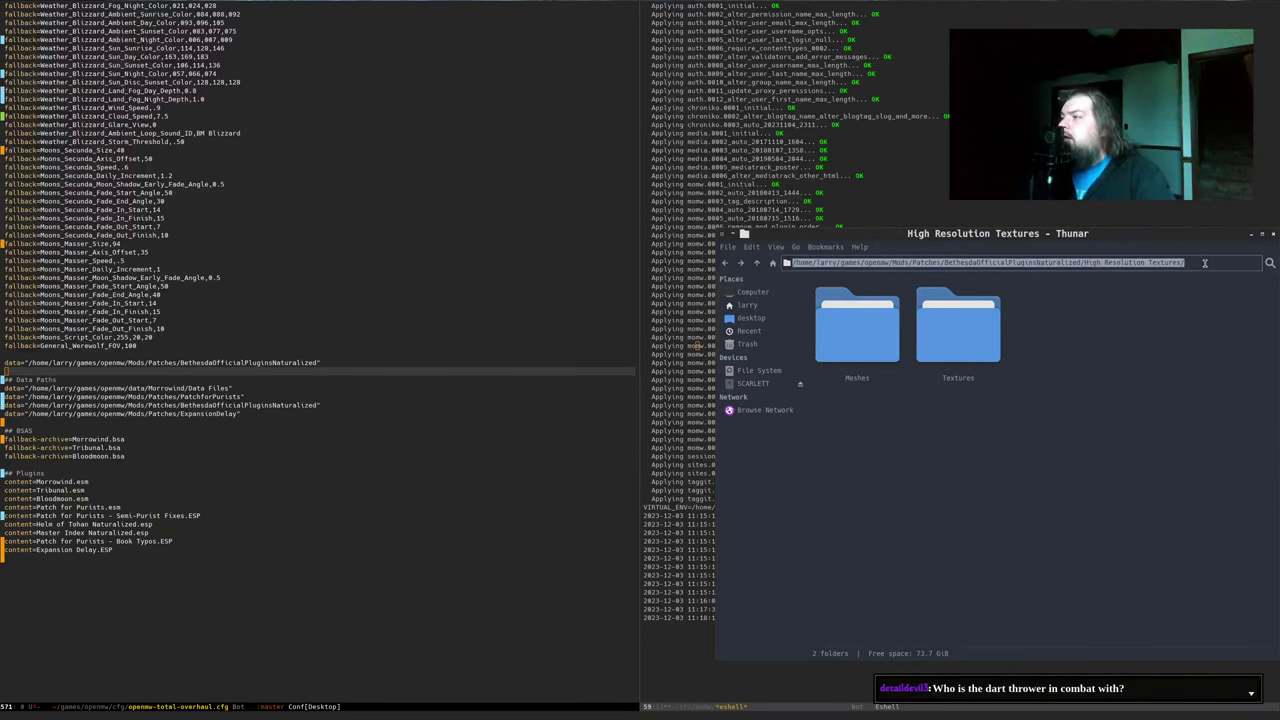
pyautogui.hotkey('alt', 'Tab')
pyautogui.press('Down')
pyautogui.press('Return')
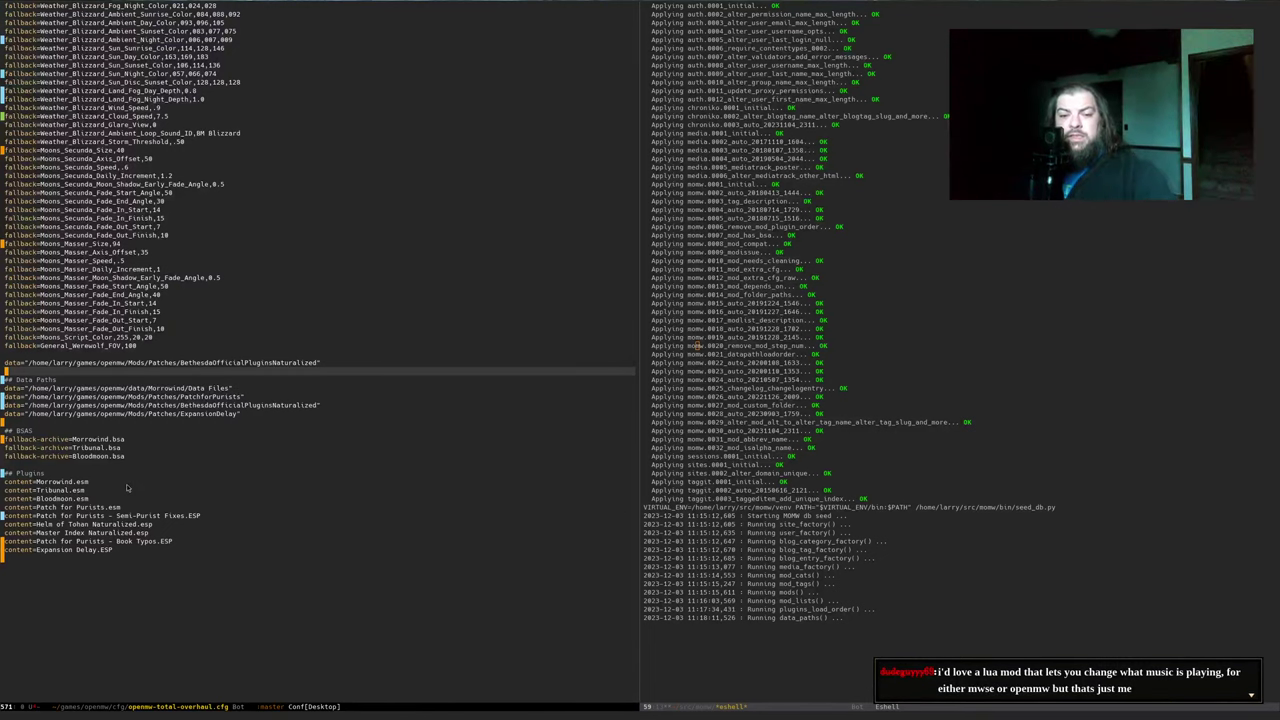
# Point the copied data line above the Data Paths heading at the BethesdaOfficialPluginsNaturalized/High Resolution Textures folder
pyautogui.click(30, 361)
pyautogui.hotkey('ctrl', 'space')
pyautogui.hotkey('ctrl', 'e')
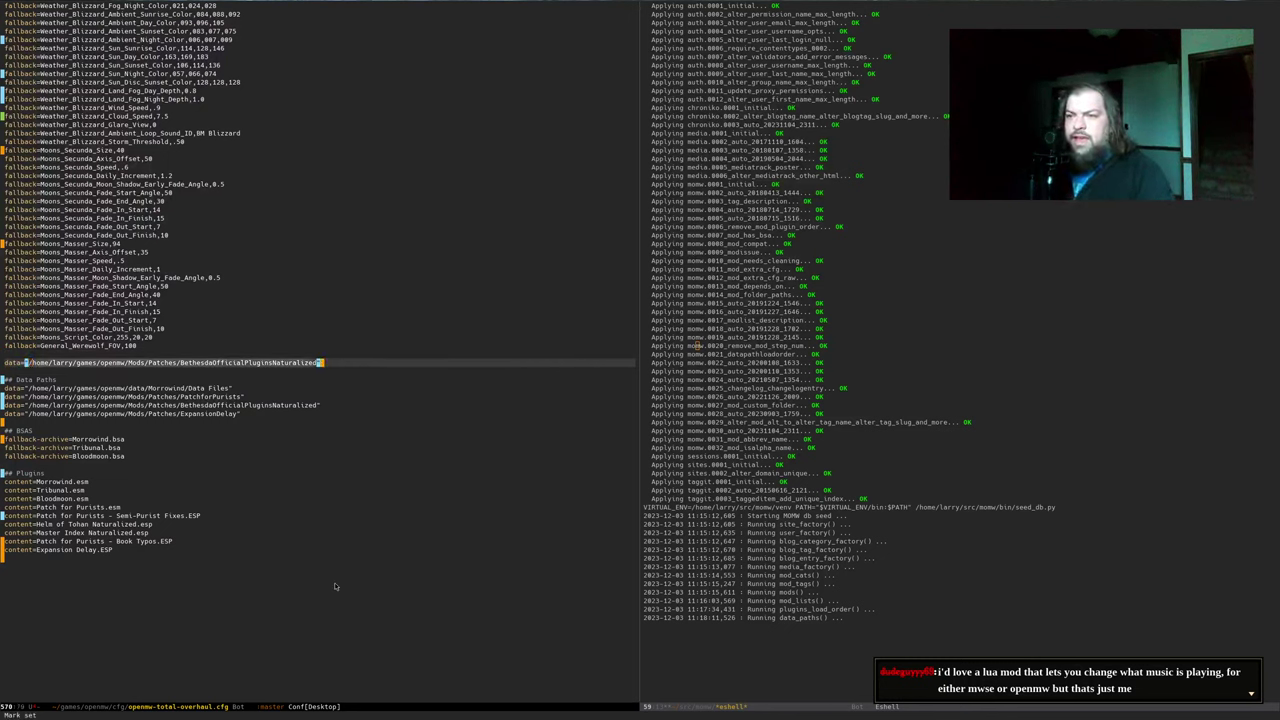
pyautogui.hotkey('ctrl', 'b')
pyautogui.hotkey('ctrl', 'y')
pyautogui.hotkey('ctrl', 'e')
pyautogui.hotkey('ctrl', 'n')
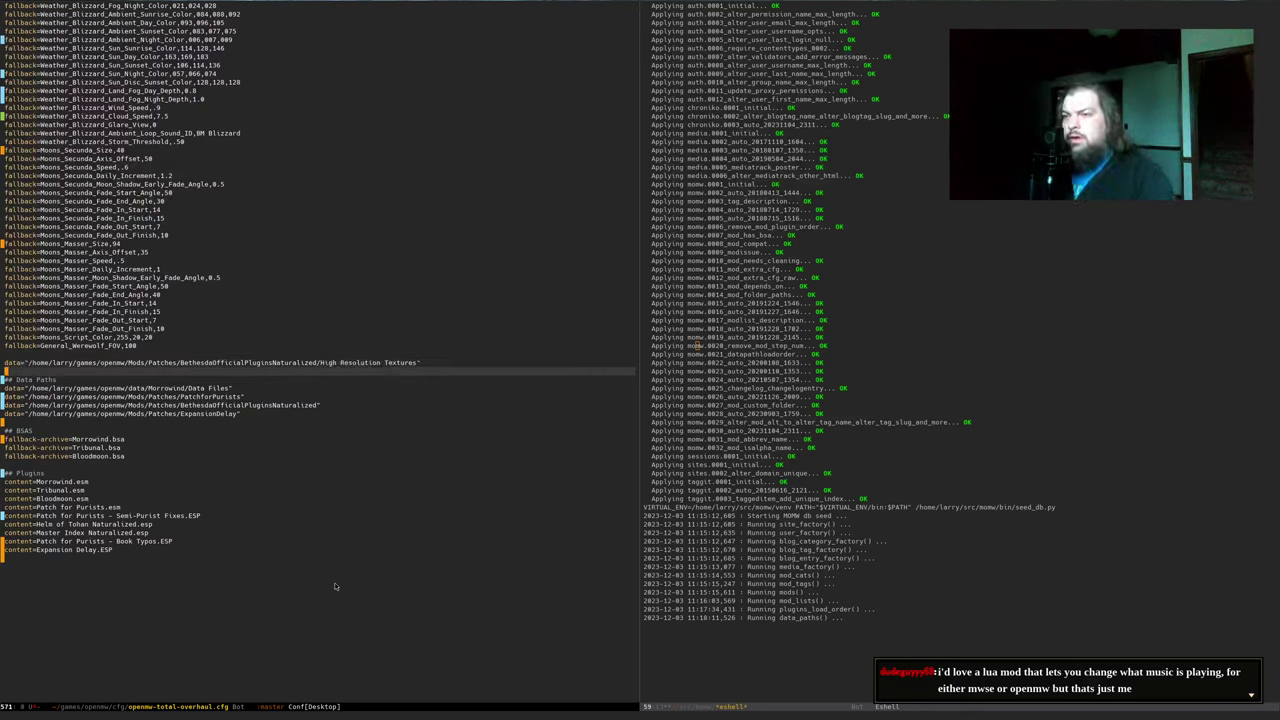
# Duplicate the High Resolution Textures data line, change the first one's final folder to main, and save the config
pyautogui.hotkey('ctrl', 'y')
pyautogui.hotkey('alt', 'b')
pyautogui.hotkey('alt', 'b')
pyautogui.hotkey('alt', 'b')
pyautogui.hotkey('ctrl', 'p')
pyautogui.hotkey('ctrl', 'space')
pyautogui.hotkey('alt', 'f')
pyautogui.hotkey('alt', 'f')
pyautogui.hotkey('alt', 'f')
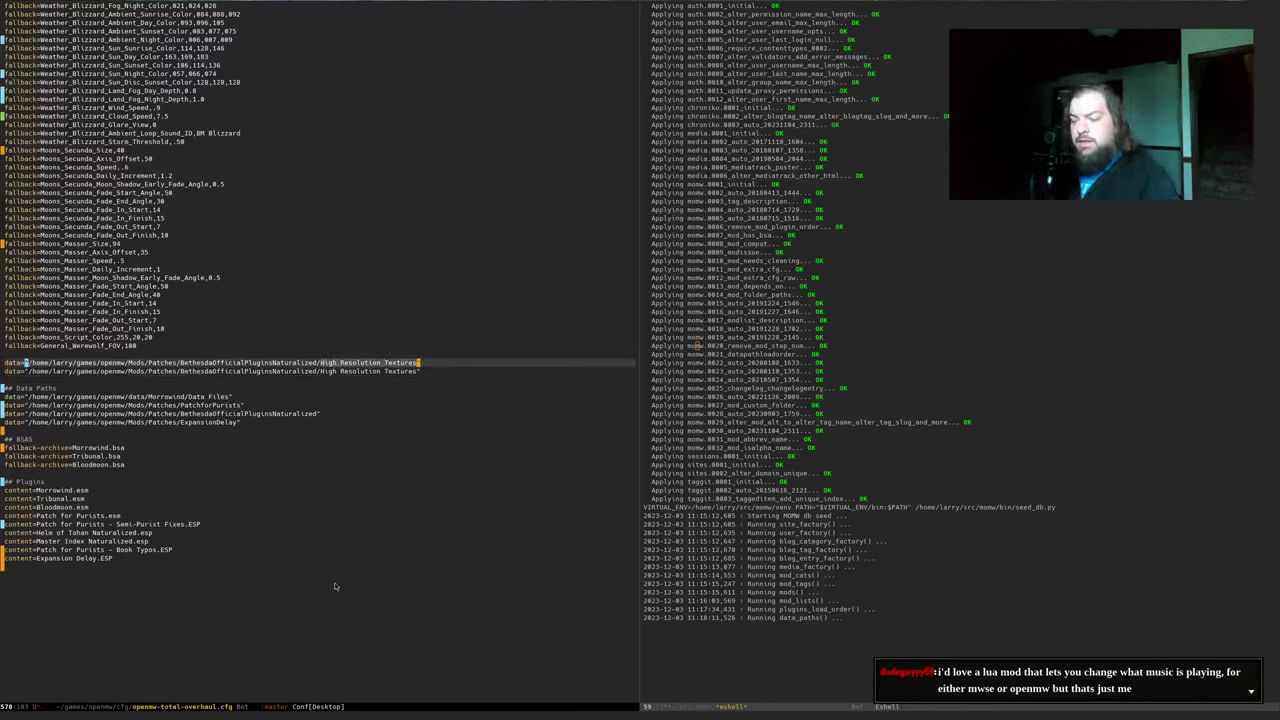
pyautogui.write('main')
pyautogui.hotkey('ctrl', 'x')
pyautogui.hotkey('ctrl', 's')
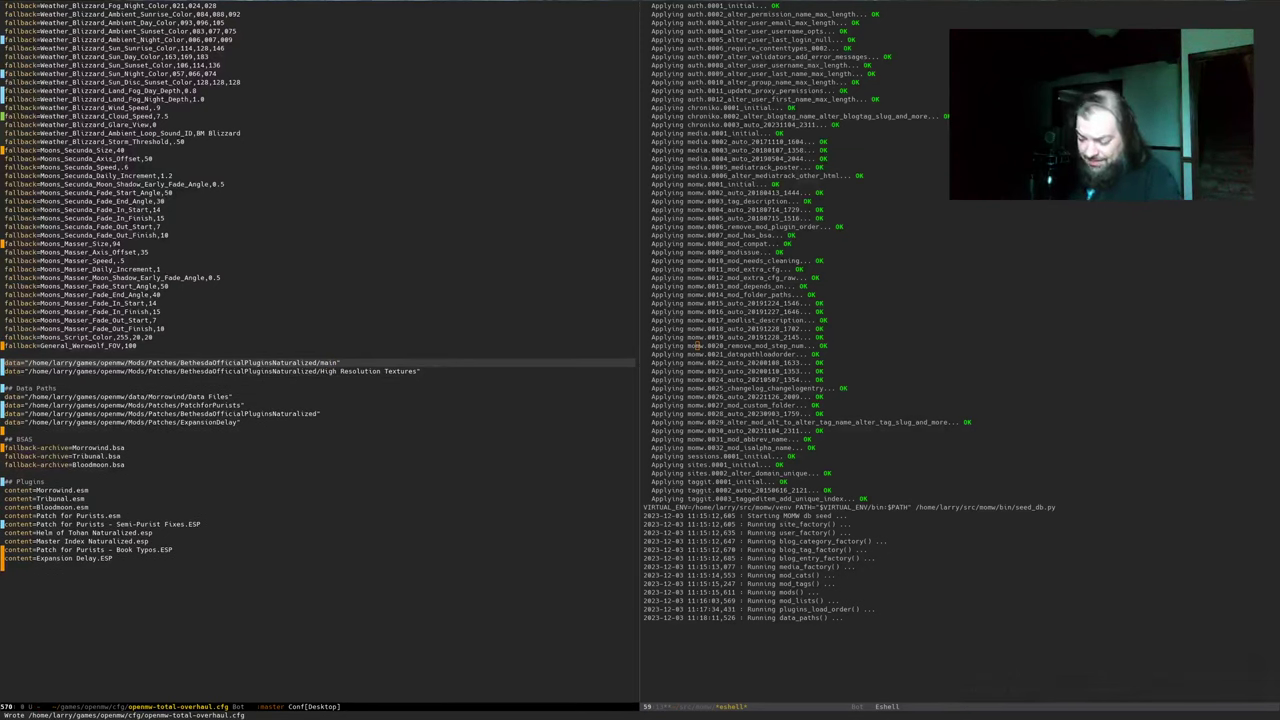
# Comment out the main and High Resolution Textures data lines above the Data Paths heading, save the config and copy both lines
pyautogui.hotkey('ctrl', 'space')
pyautogui.hotkey('ctrl', 'n')
pyautogui.hotkey('ctrl', 'n')
pyautogui.hotkey('alt', ';')
pyautogui.hotkey('ctrl', 'x')
pyautogui.hotkey('ctrl', 's')
pyautogui.hotkey('ctrl', 'p')
pyautogui.hotkey('ctrl', 'p')
pyautogui.hotkey('ctrl', 'space')
pyautogui.hotkey('ctrl', 'n')
pyautogui.hotkey('ctrl', 'n')
pyautogui.hotkey('ctrl', 'n')
pyautogui.hotkey('alt', 'w')
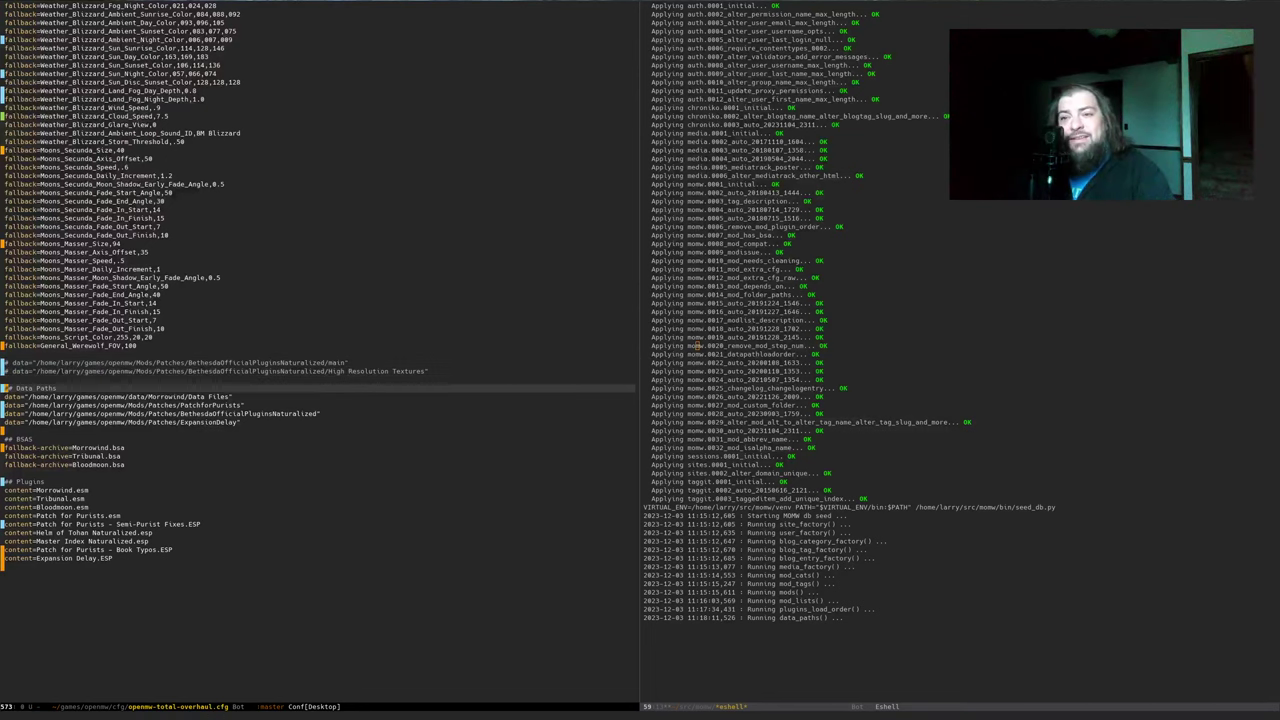
# Replace the single BethesdaOfficialPluginsNaturalized entry under Data Paths with the two copied lines, uncomment them and save the config
pyautogui.press('Down')
pyautogui.press('Down')
pyautogui.press('Down')
pyautogui.hotkey('ctrl', 'space')
pyautogui.press('Down')
pyautogui.hotkey('ctrl', 'y')
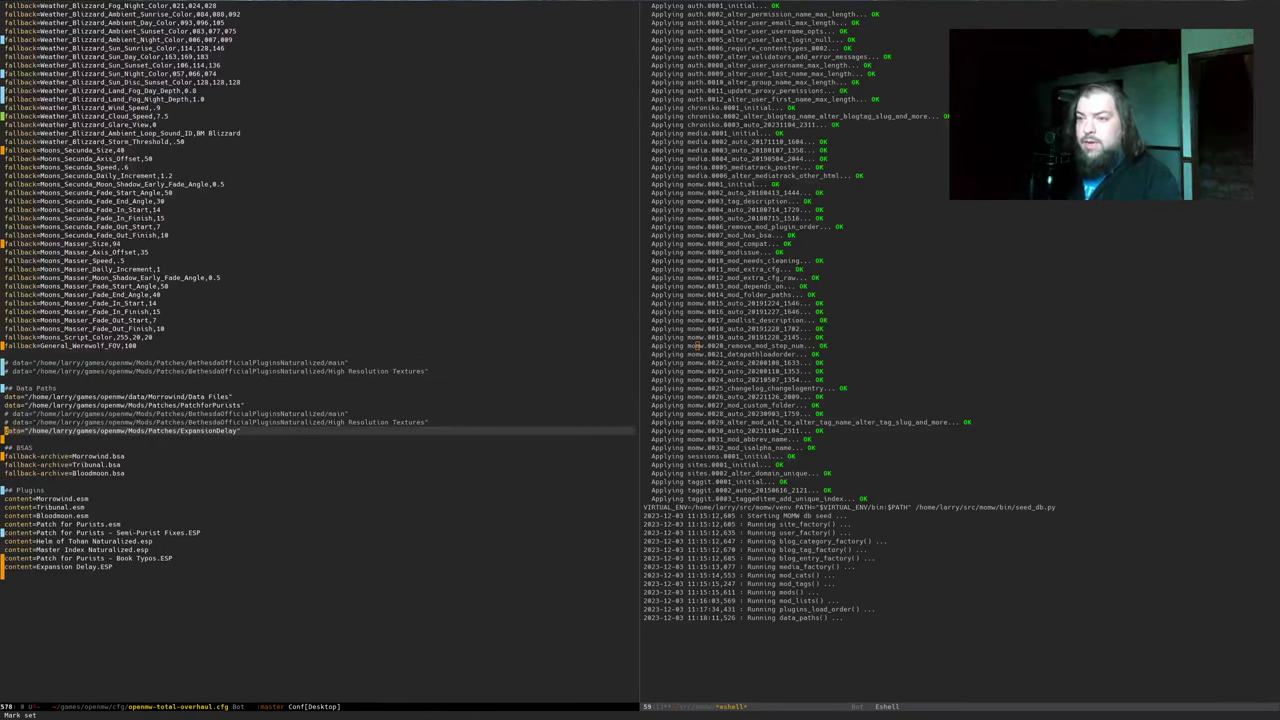
pyautogui.hotkey('alt', ';')
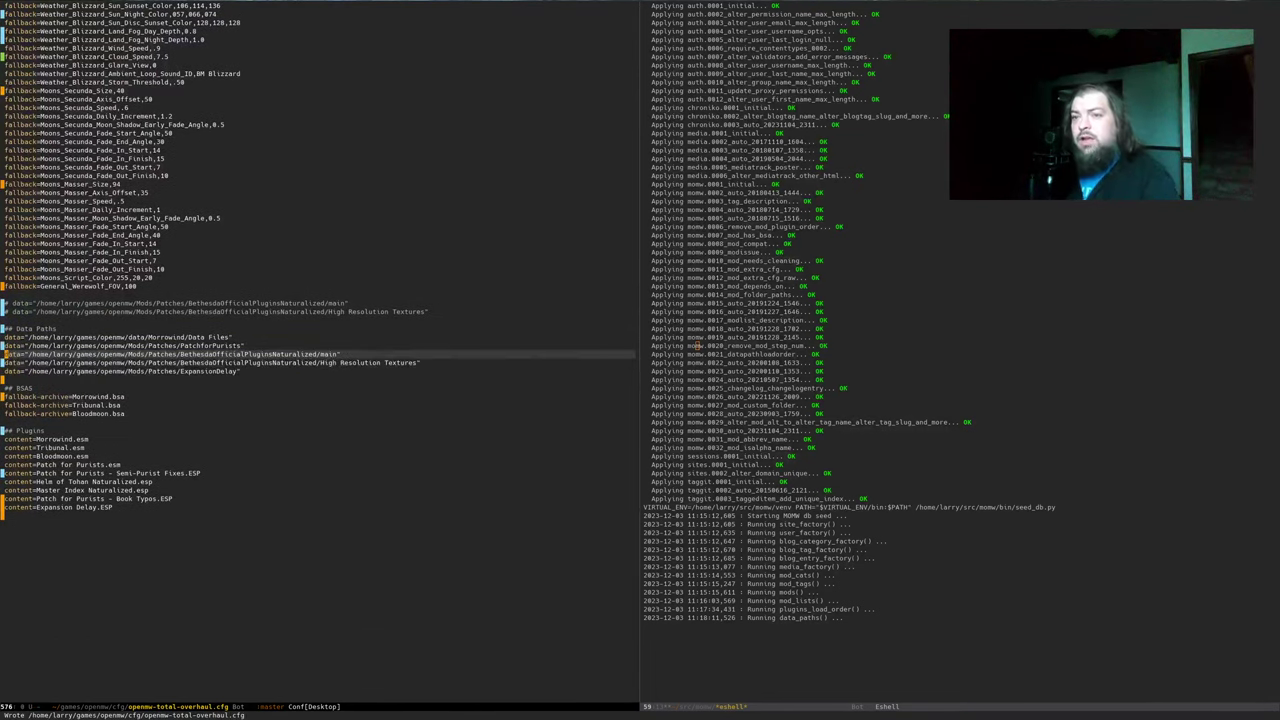
pyautogui.hotkey('ctrl', 'x')
pyautogui.hotkey('ctrl', 's')
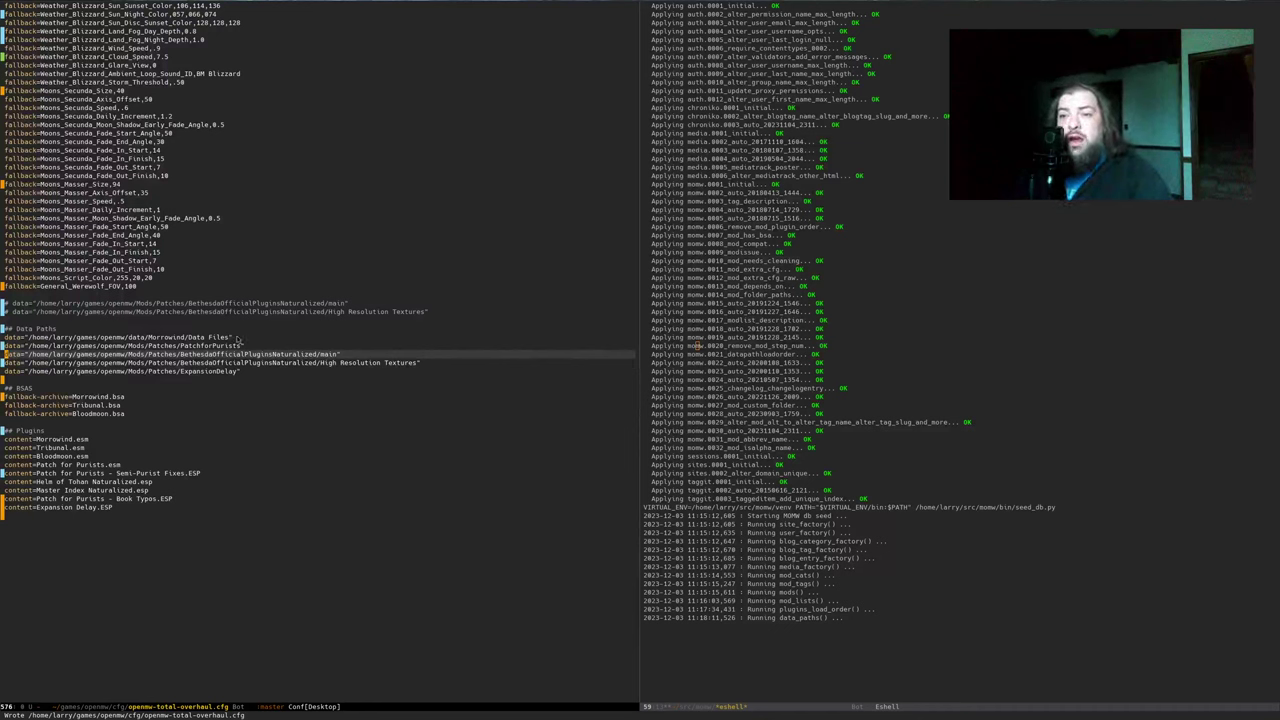
# Review the config's data path and plugin entries, especially the main and High Resolution Textures lines, and check the server reset output
pyautogui.moveTo(238, 330); pyautogui.dragTo(271, 543)
pyautogui.hotkey('alt', 'w')
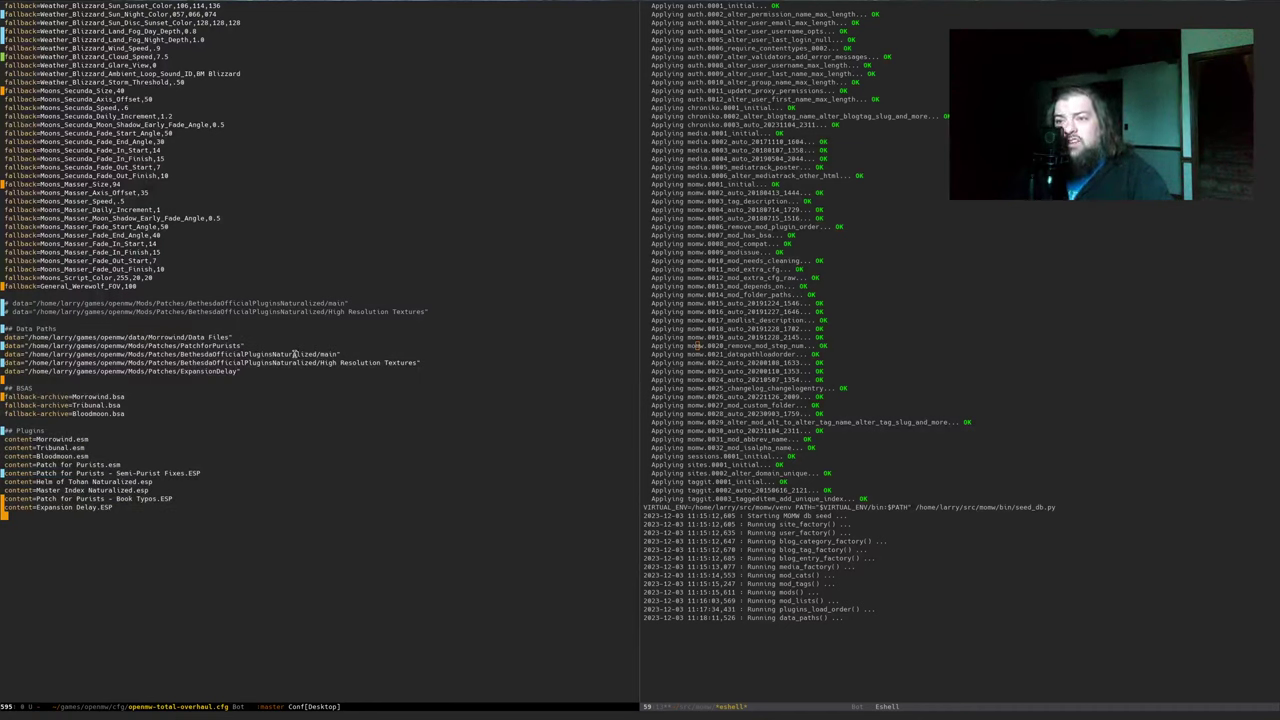
pyautogui.moveTo(294, 354); pyautogui.dragTo(418, 362)
pyautogui.click(391, 362)
pyautogui.click(338, 355)
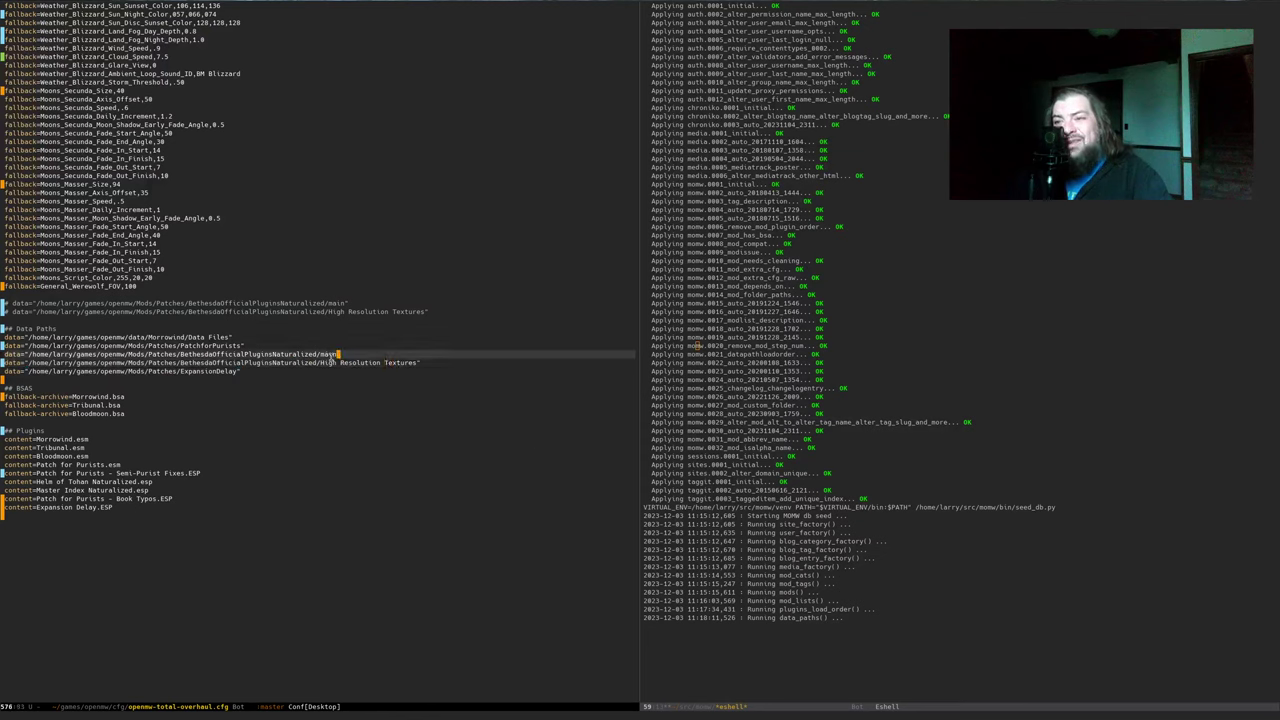
pyautogui.click(342, 355)
pyautogui.click(748, 639)
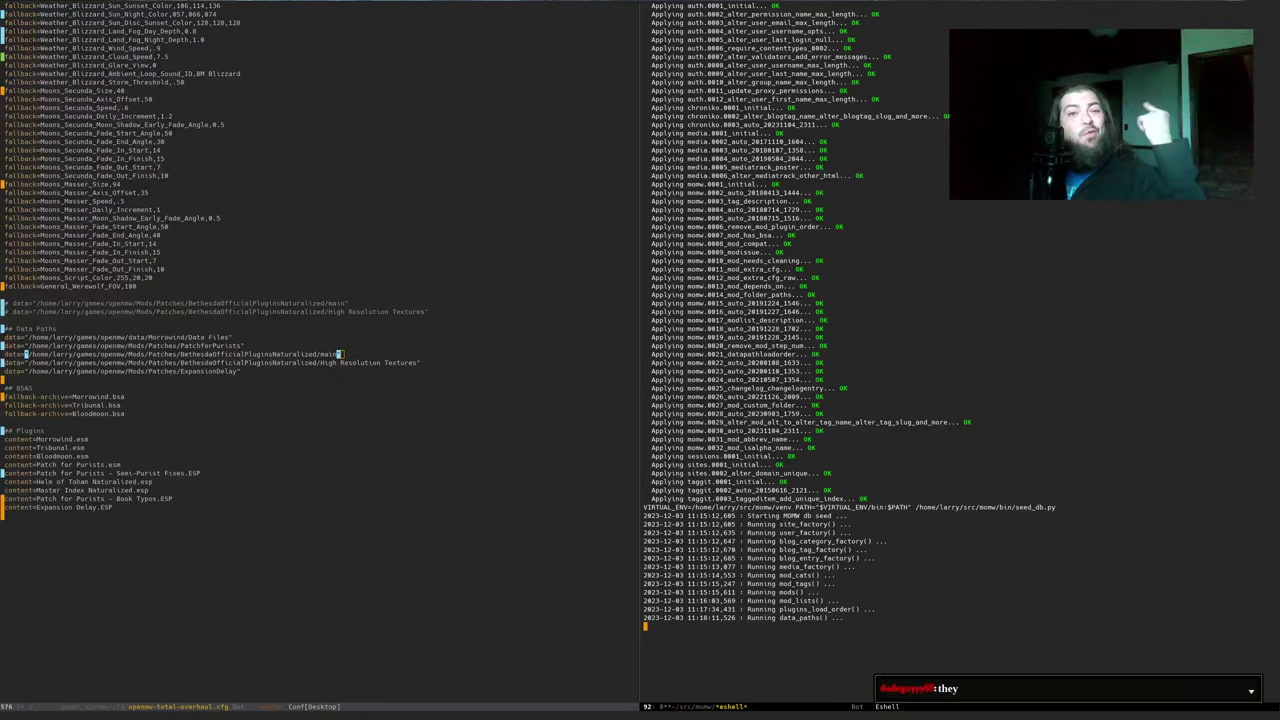
# Switch to the terminal and launch OpenMW by recalling run.sh --type fw --config total-overhaul --dev --test --mangohud
pyautogui.hotkey('alt', 'Tab')
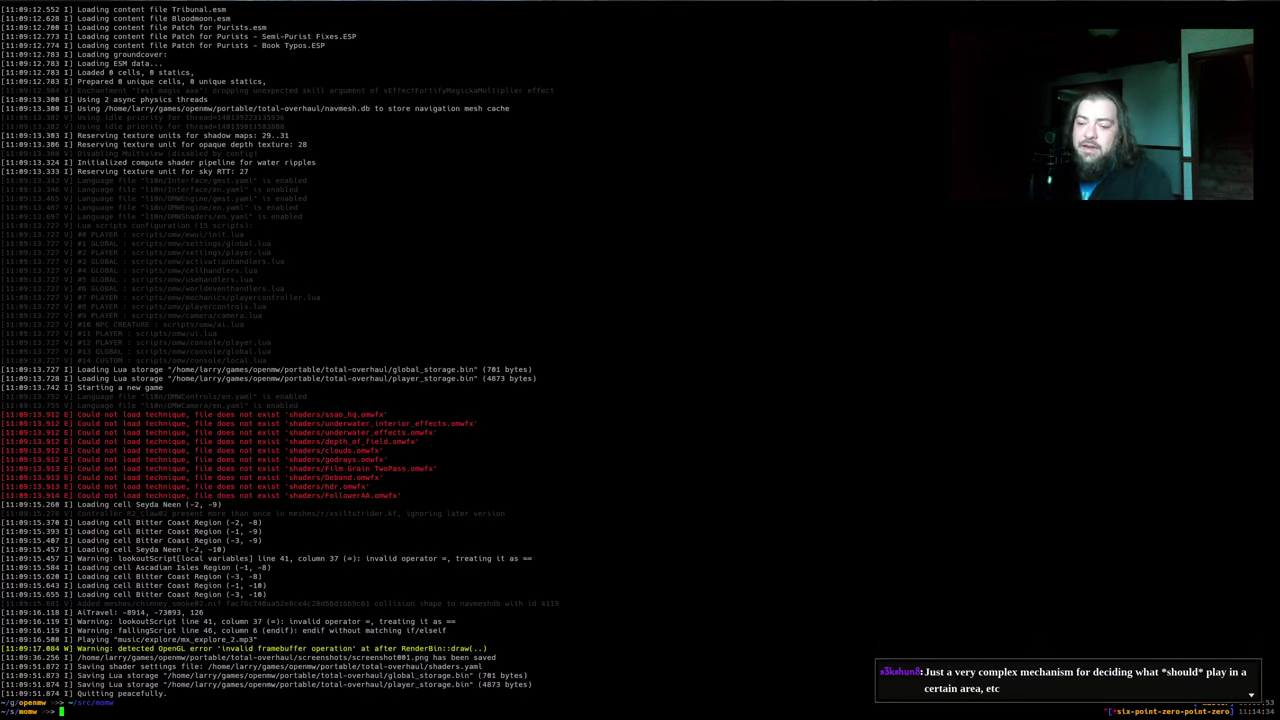
pyautogui.hotkey('ctrl', 'r')
pyautogui.write('run')
pyautogui.press('Escape')
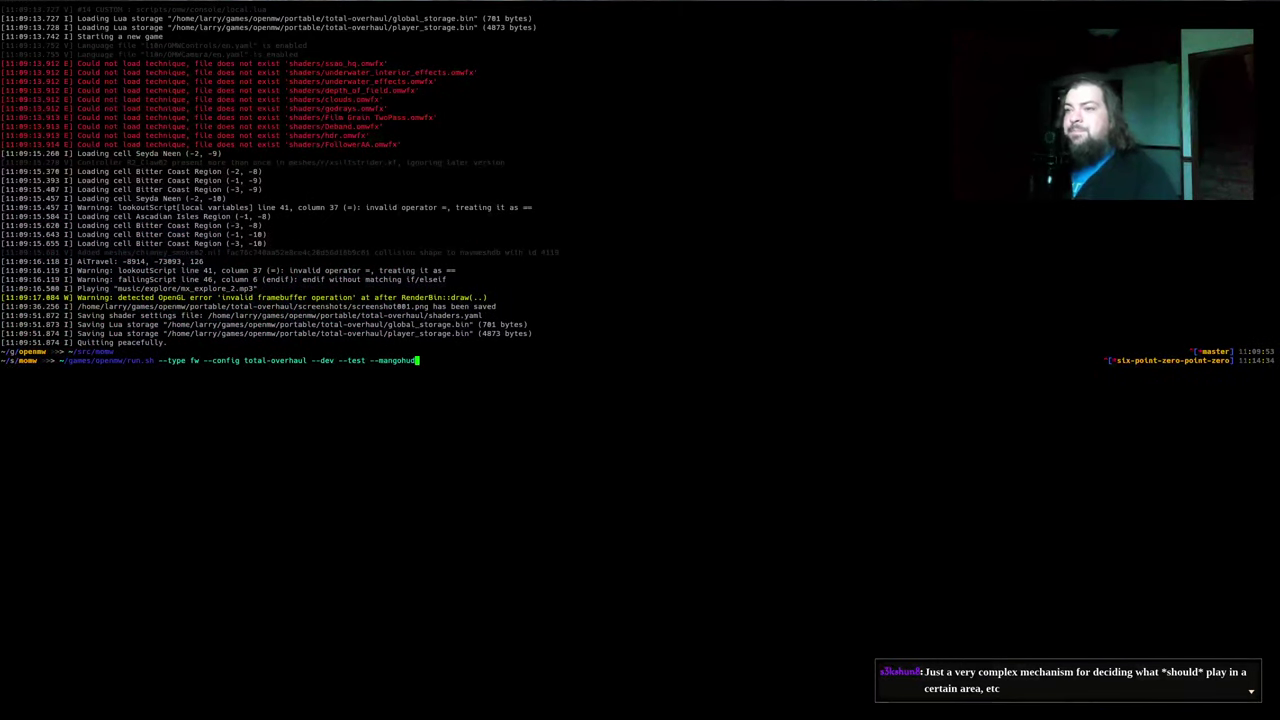
pyautogui.press('Up')
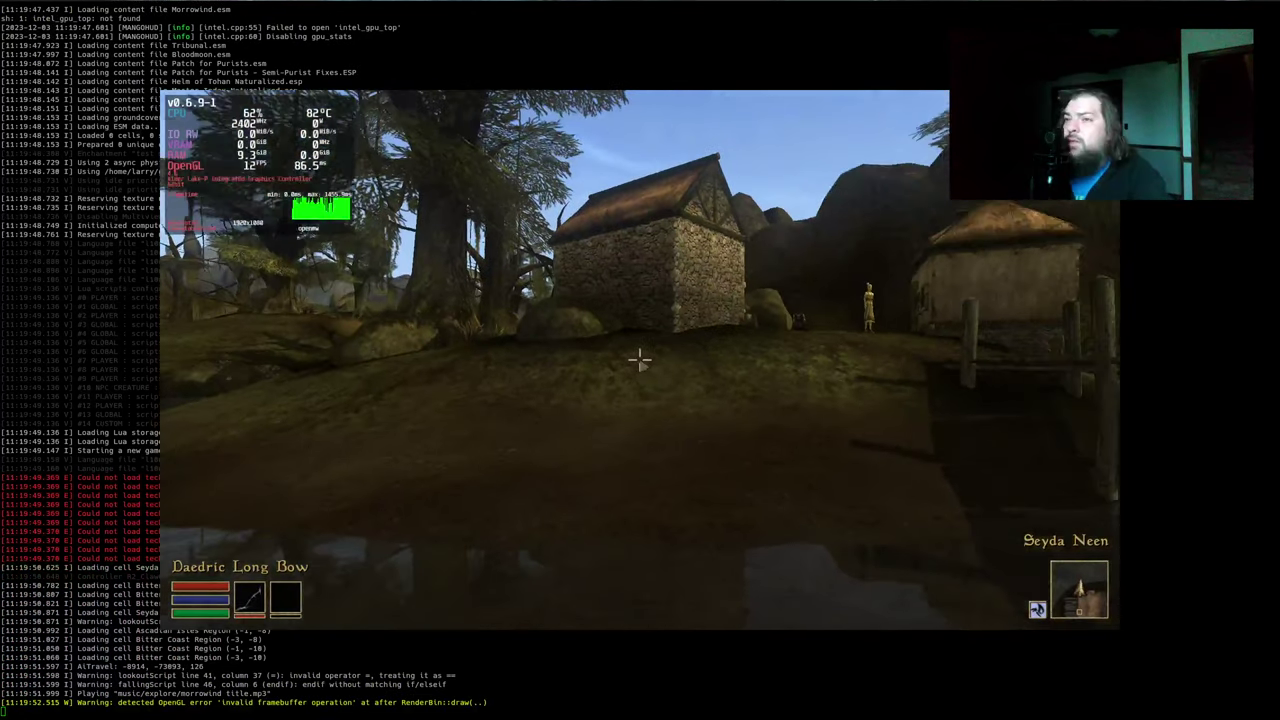
# Open the in-game debug log and examine the loaded content files and the data directories added for the installed mods
pyautogui.press('Escape')
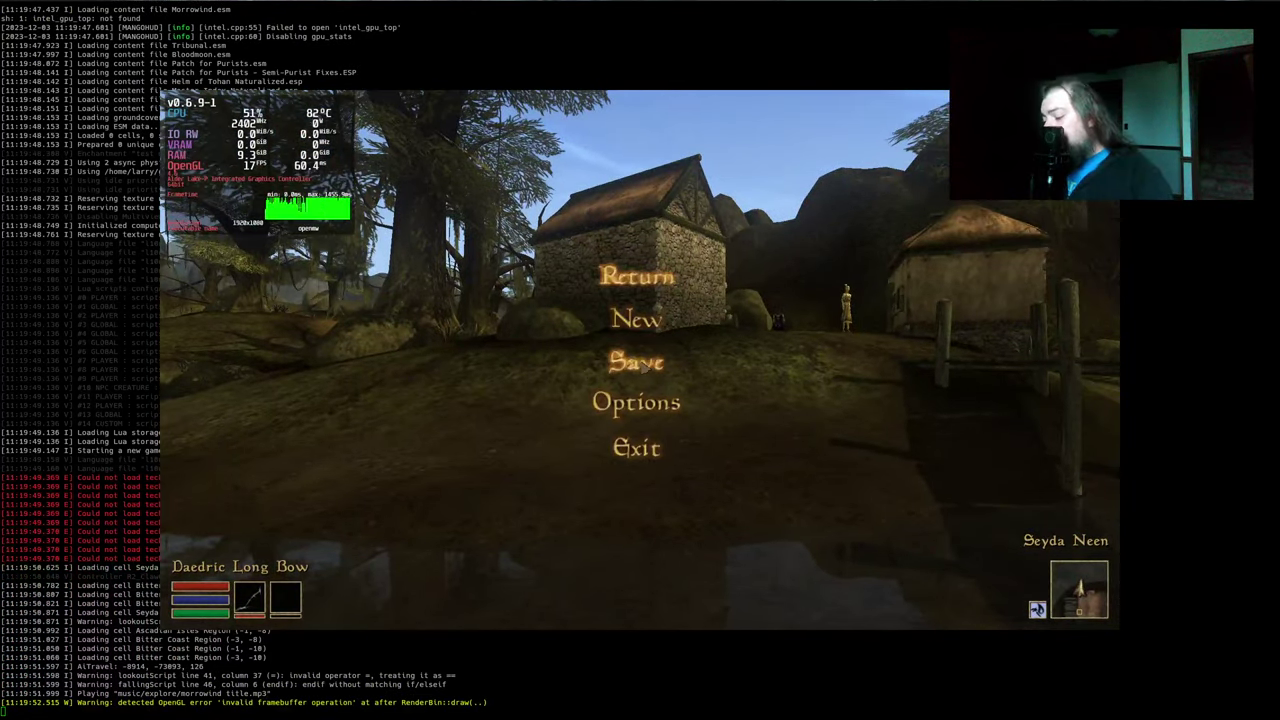
pyautogui.press('F10')
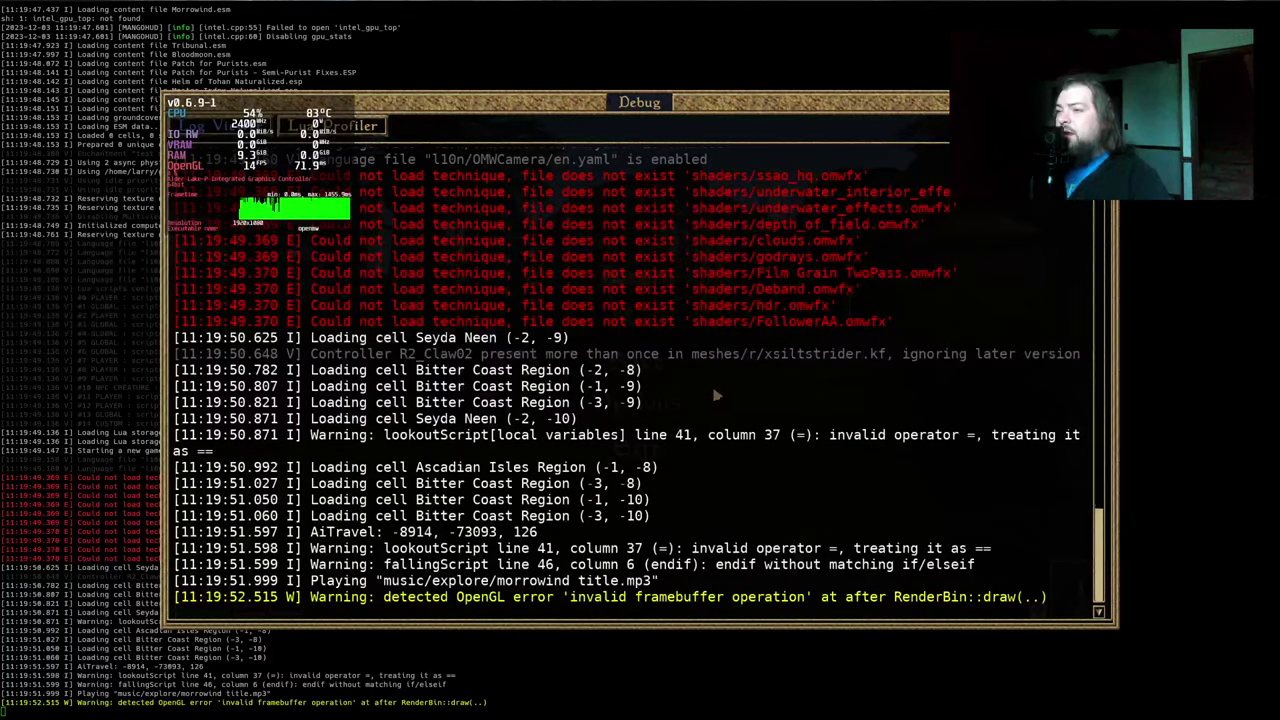
pyautogui.scroll(8, 716, 394)
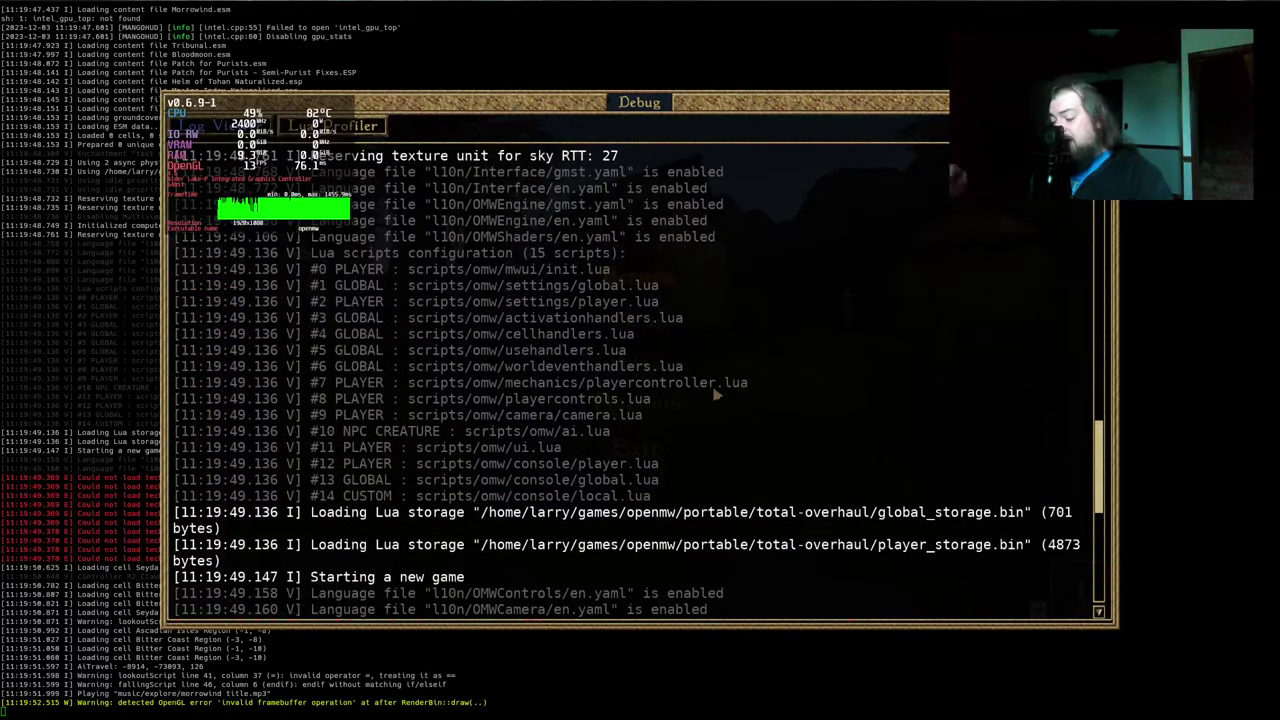
pyautogui.scroll(9, 684, 437)
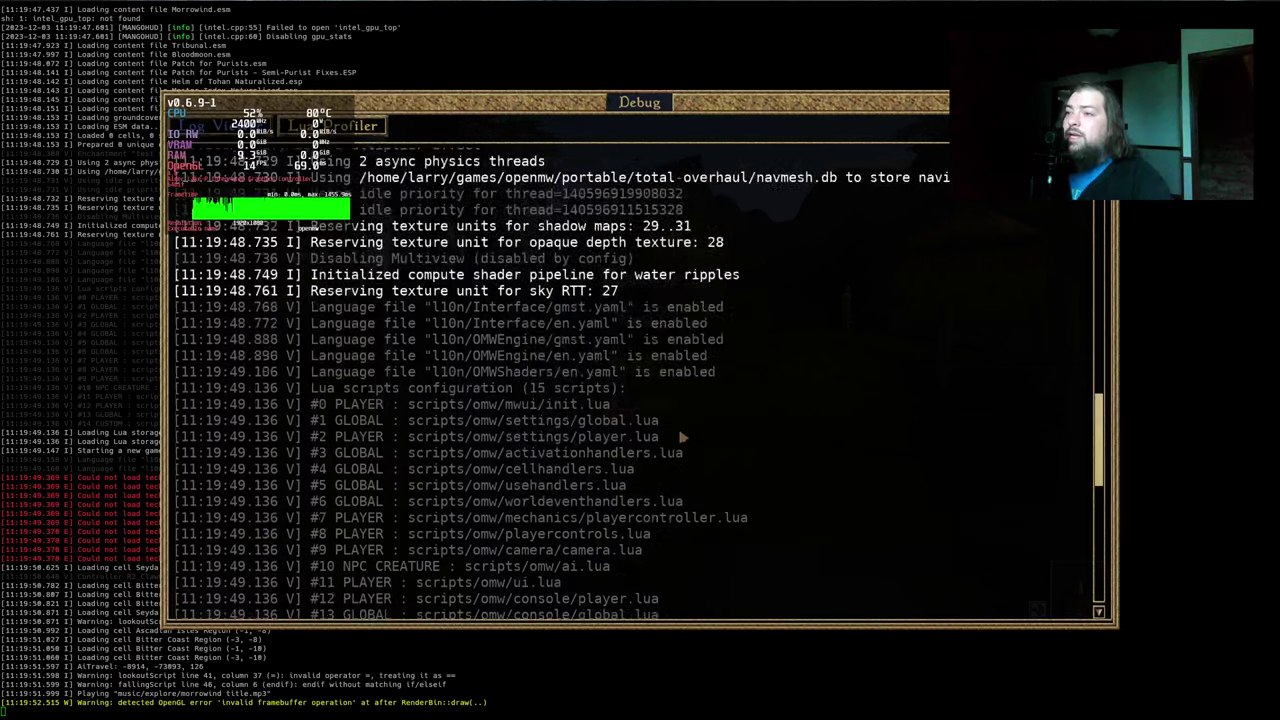
pyautogui.moveTo(481, 346); pyautogui.dragTo(362, 283)
pyautogui.doubleClick(360, 283)
pyautogui.scroll(7, 510, 350)
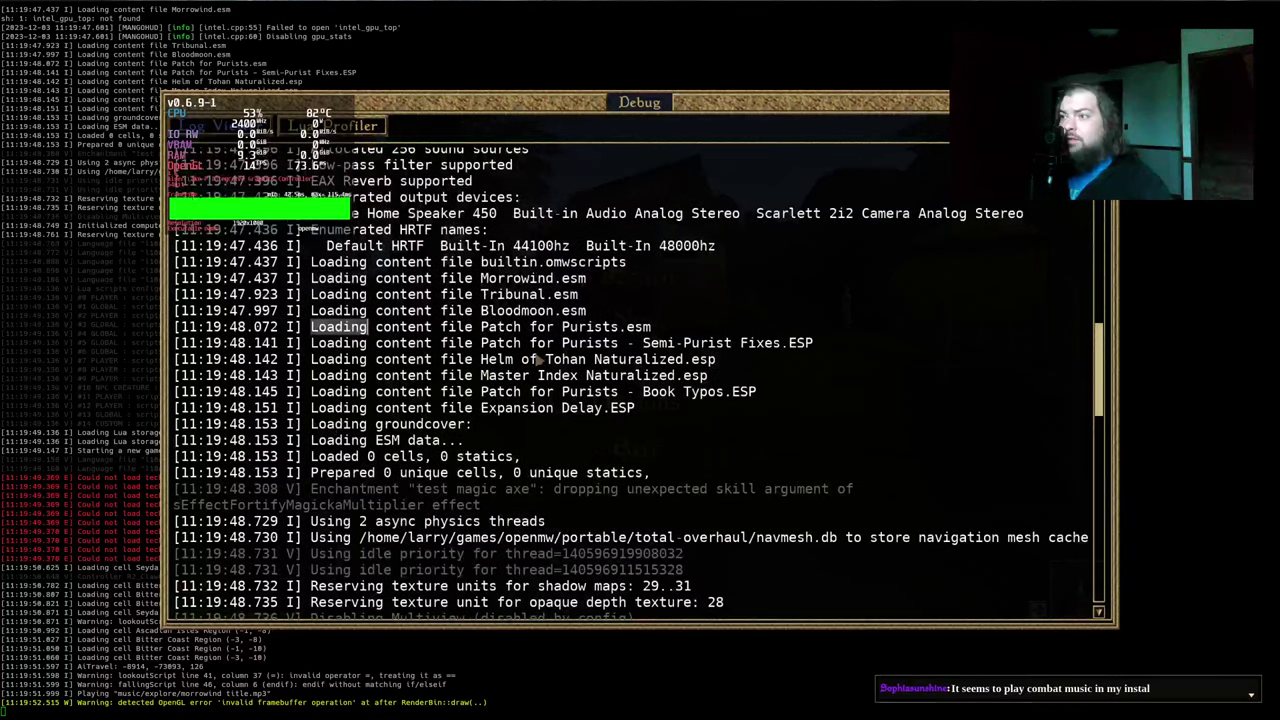
pyautogui.scroll(10, 537, 355)
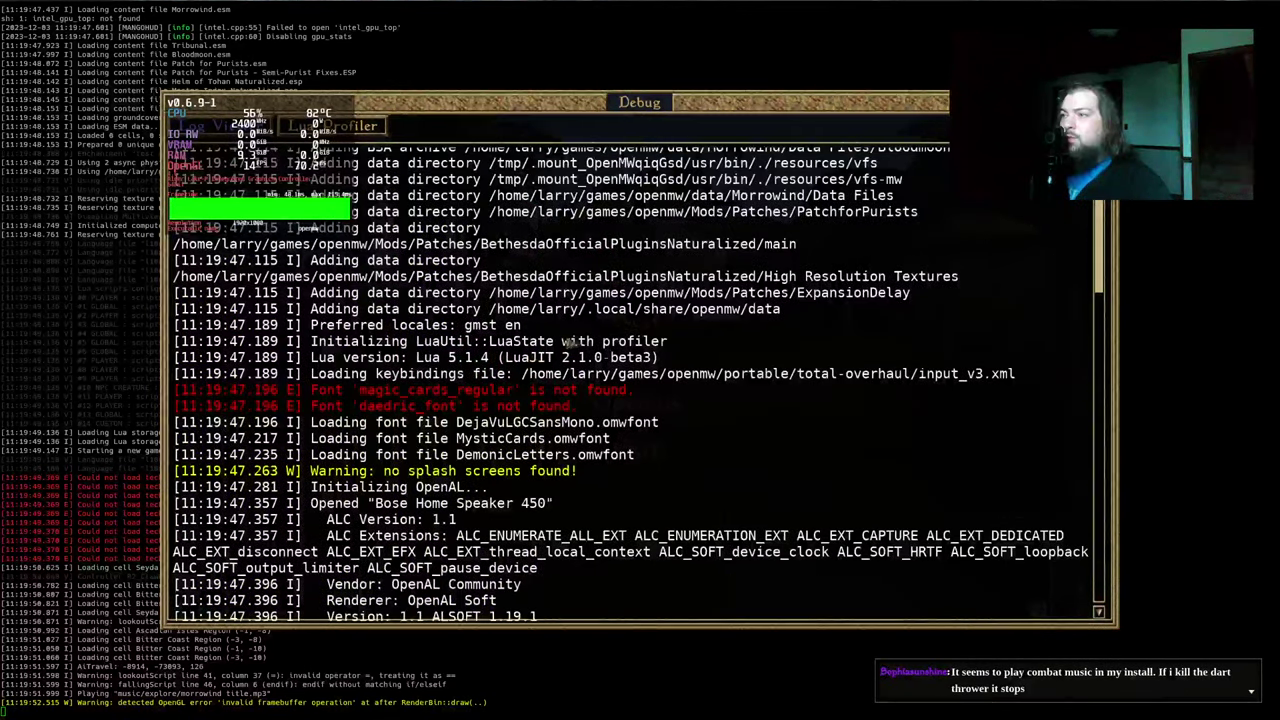
pyautogui.moveTo(904, 345); pyautogui.dragTo(596, 345)
pyautogui.click(595, 345)
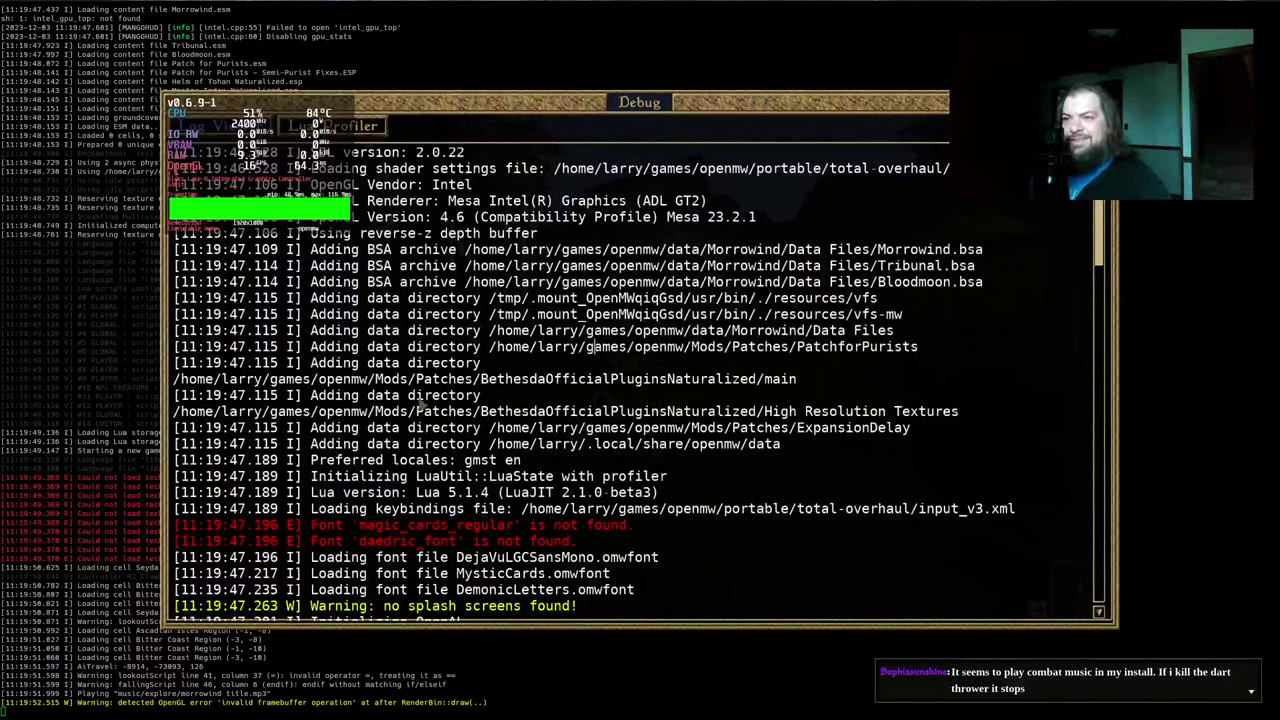
# Close the debug log, walk around Seyda Neen to check the game, quit it and recall the launch command in the terminal
pyautogui.moveTo(482, 366); pyautogui.dragTo(543, 385)
pyautogui.click(541, 381)
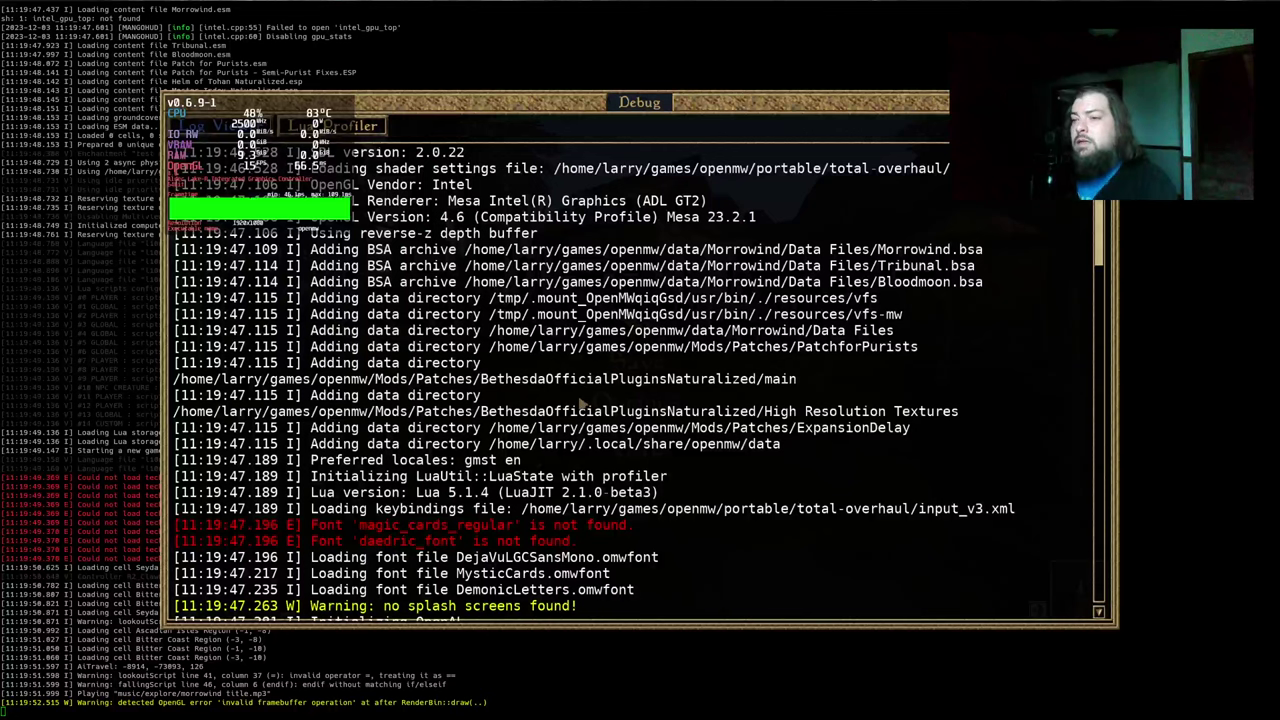
pyautogui.press('F10')
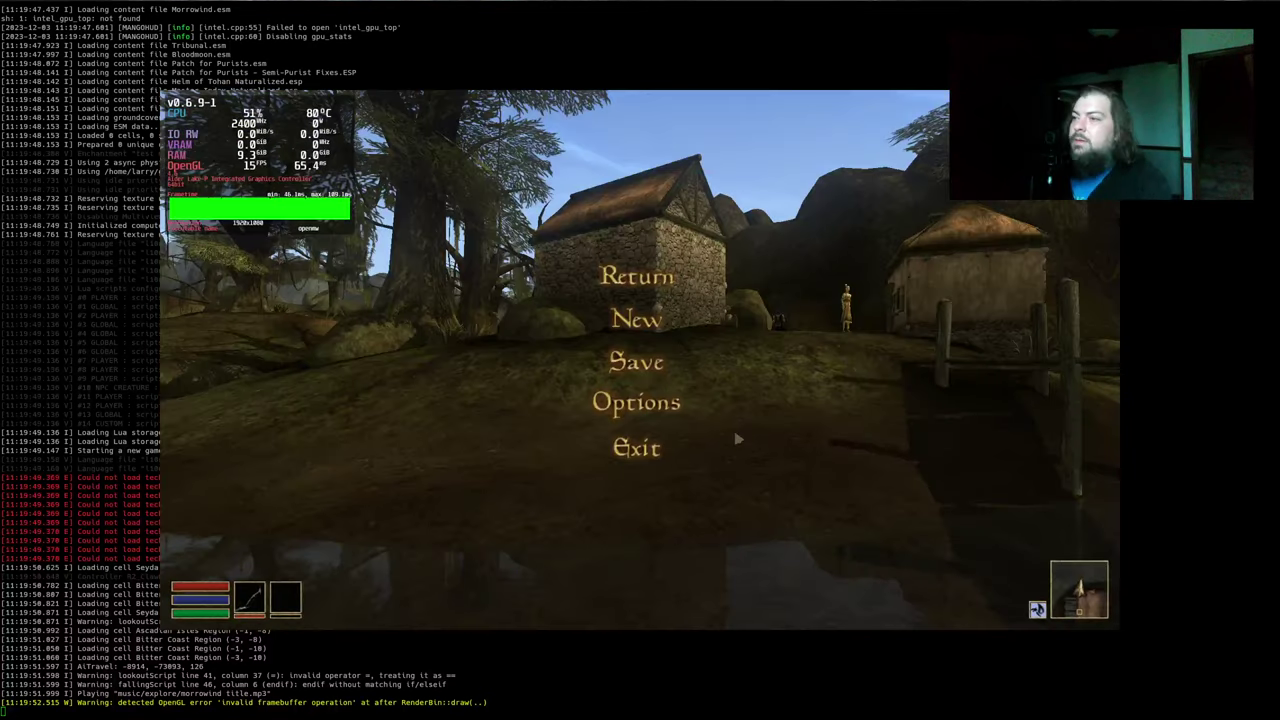
pyautogui.press('Escape')
pyautogui.press('w')
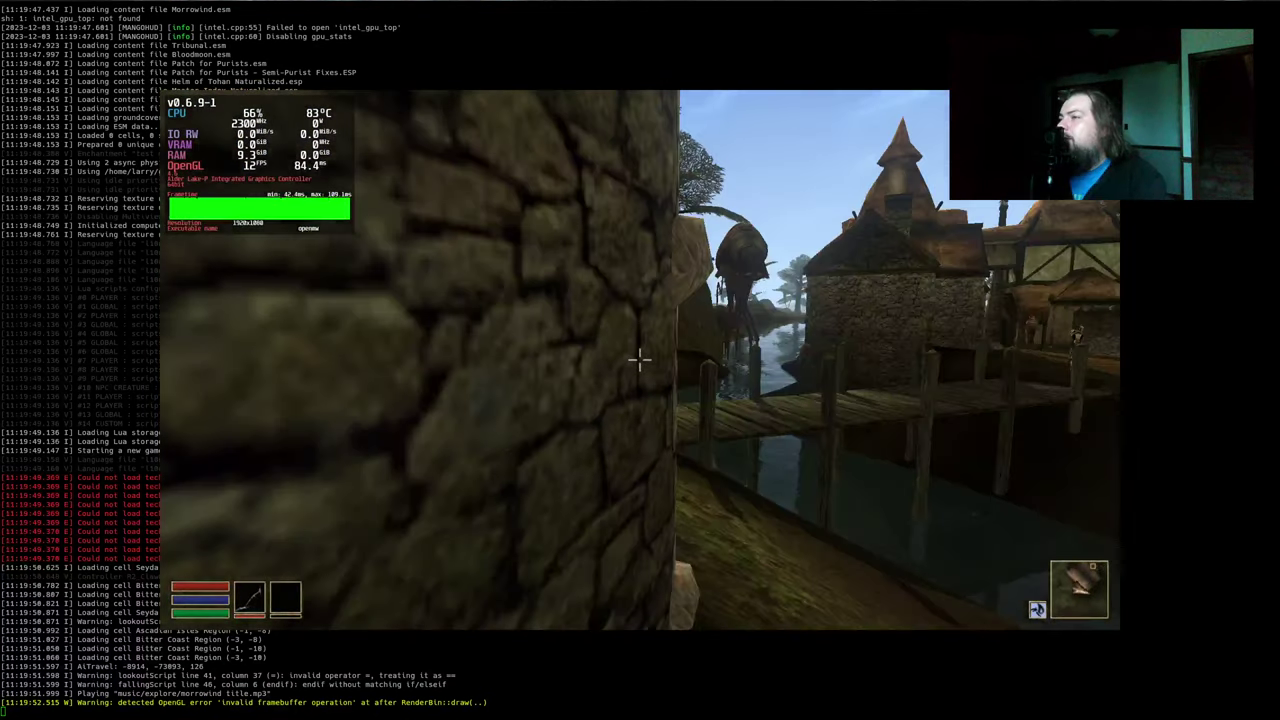
pyautogui.press('w')
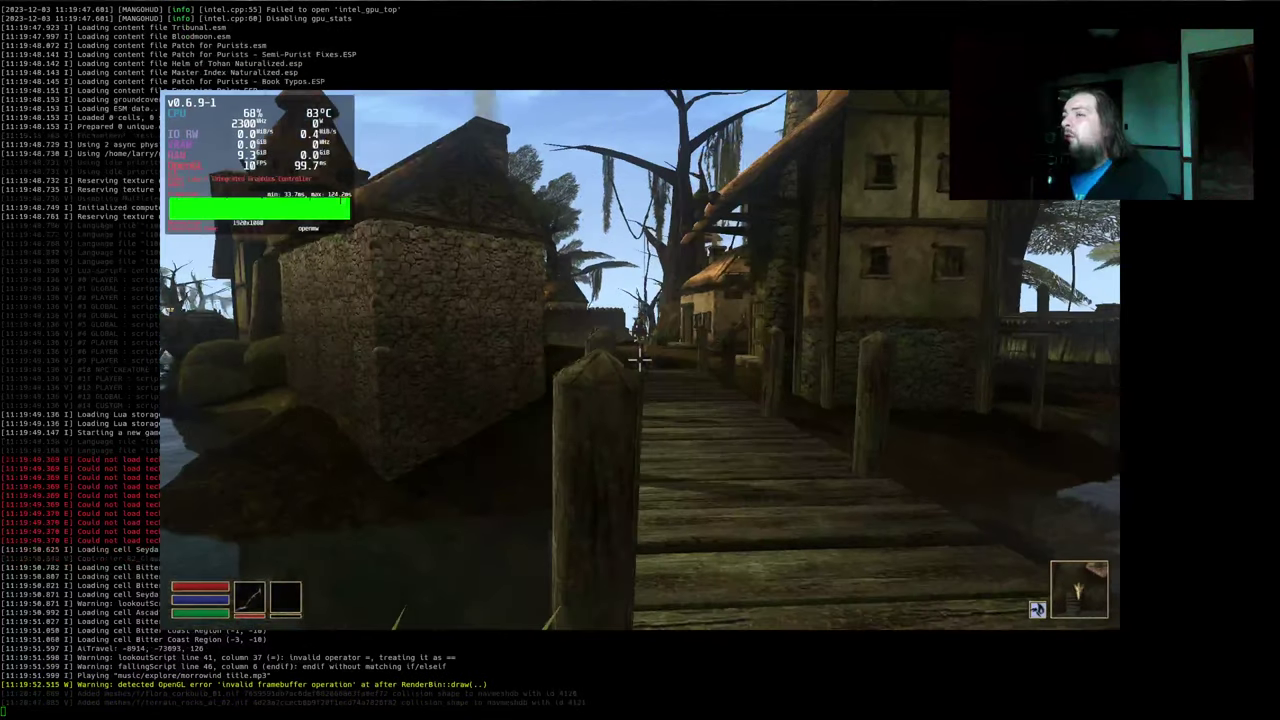
pyautogui.press('w')
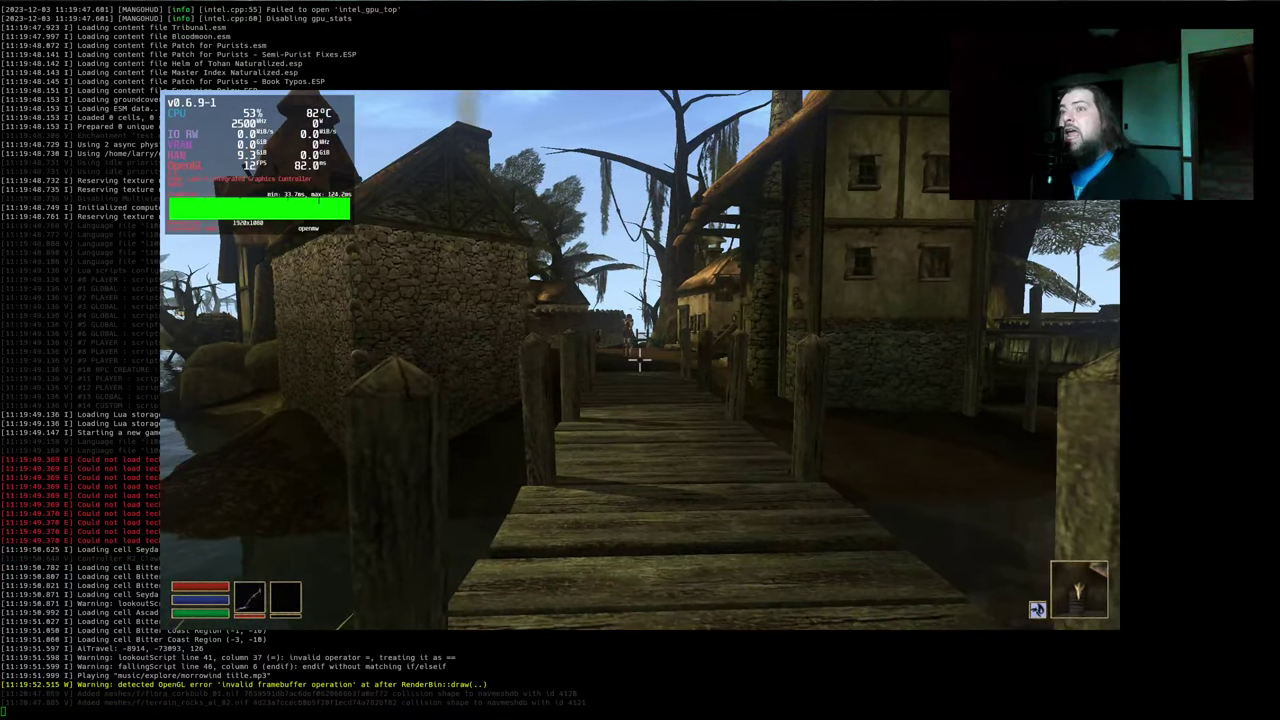
pyautogui.hotkey('alt', 'F4')
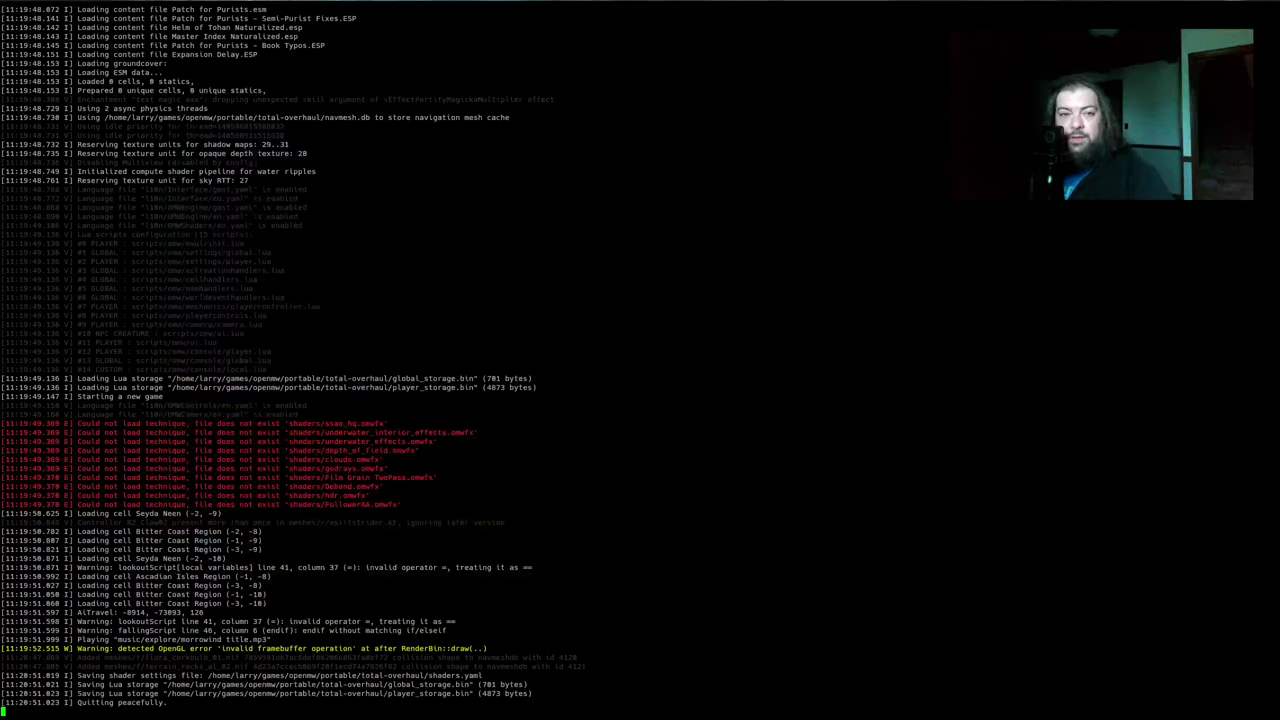
pyautogui.press('Up')
# Switch to Emacs and split the shell output window into two stacked windows
pyautogui.hotkey('alt', 'Tab')
pyautogui.click(1005, 476)
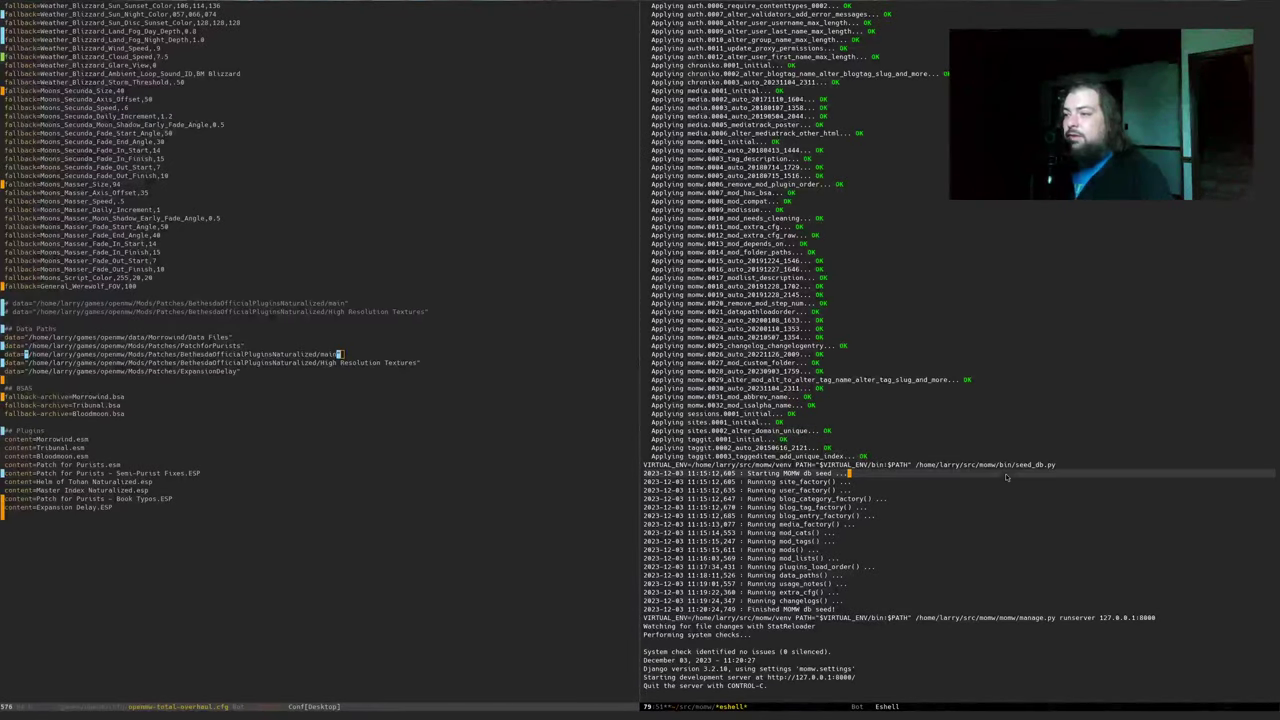
pyautogui.hotkey('ctrl', 'x')
pyautogui.press('2')
pyautogui.click(896, 576)
pyautogui.hotkey('ctrl', 'x')
pyautogui.write('b')
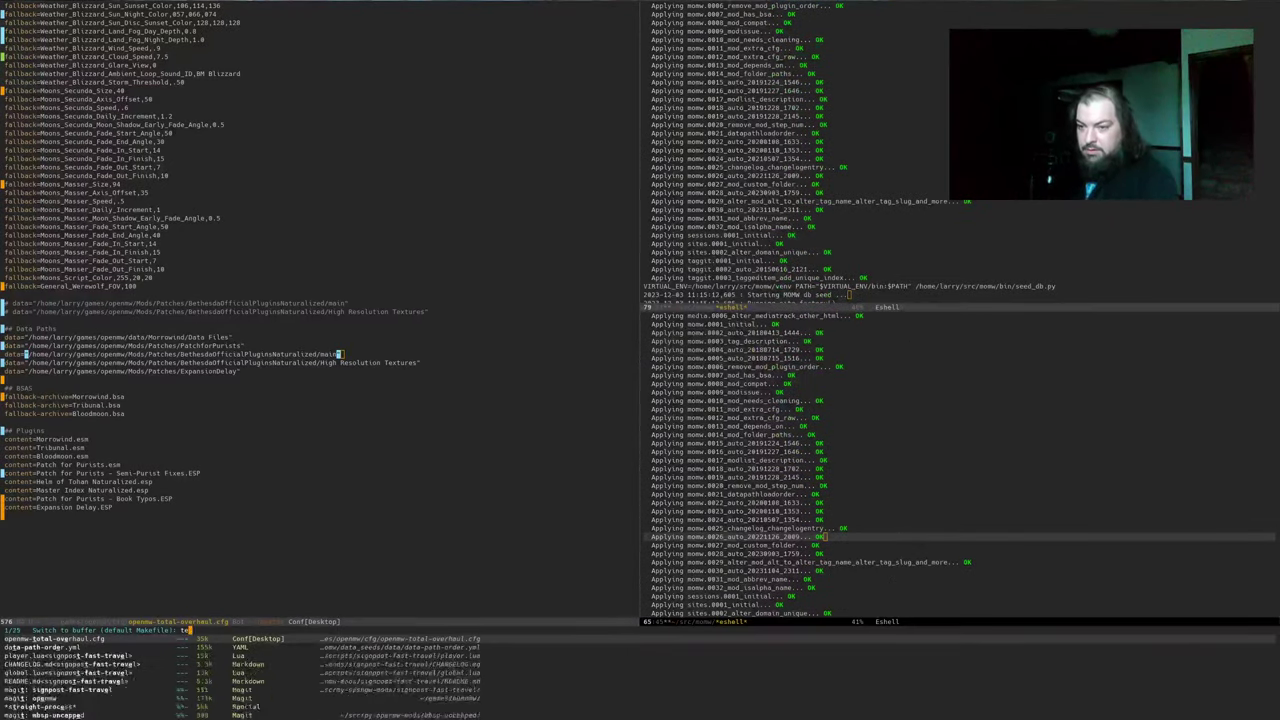
pyautogui.write('testing')
pyautogui.hotkey('ctrl', 'g')
pyautogui.hotkey('ctrl', 'x')
pyautogui.hotkey('ctrl', 'f')
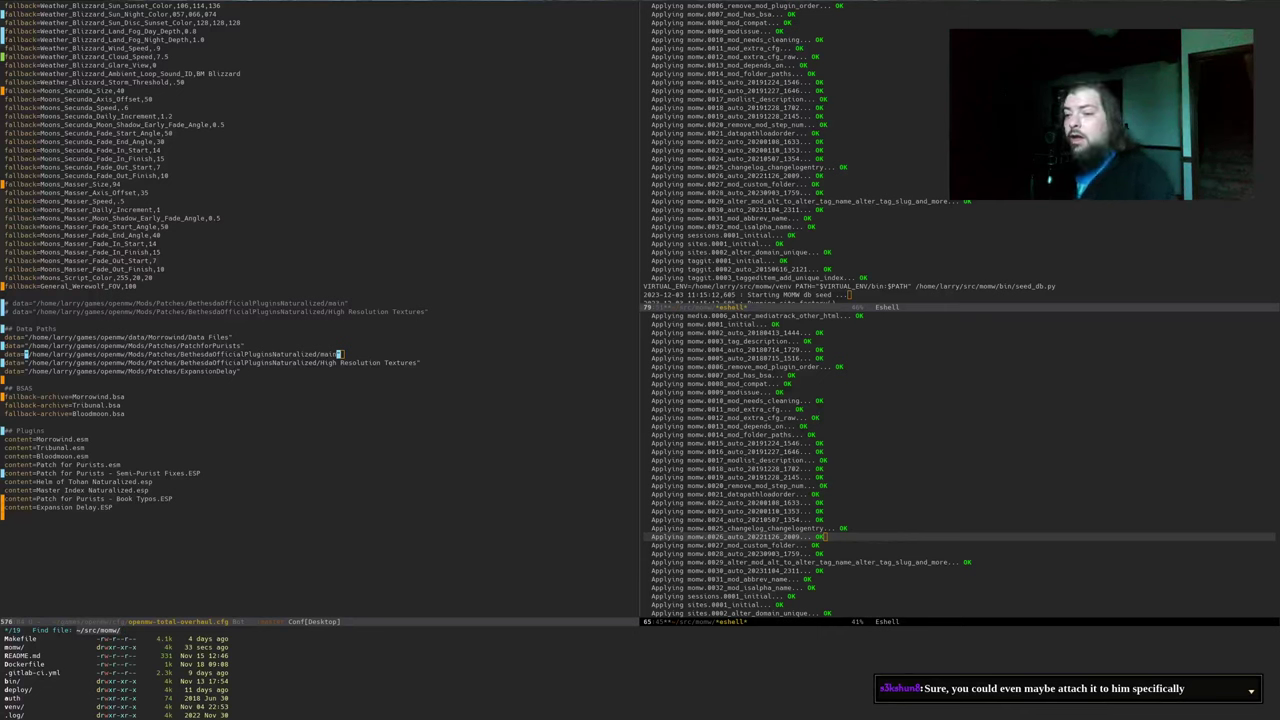
pyautogui.press('BackSpace')
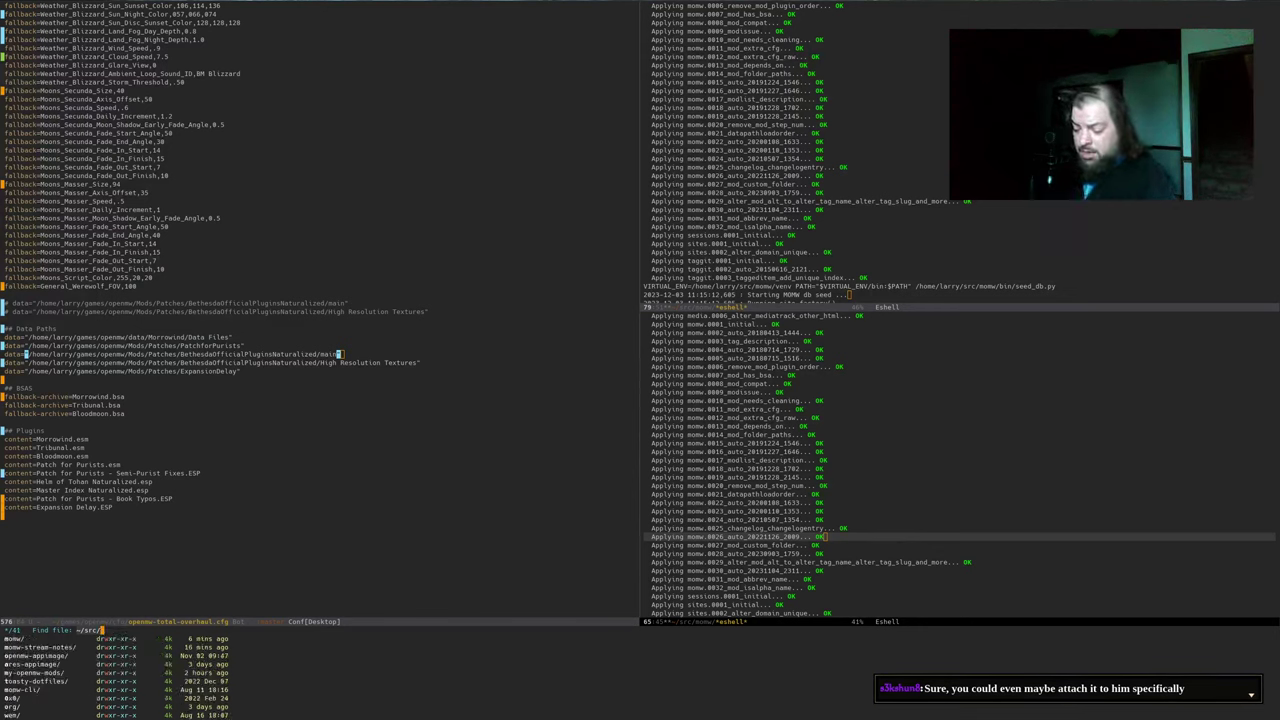
pyautogui.write('my')
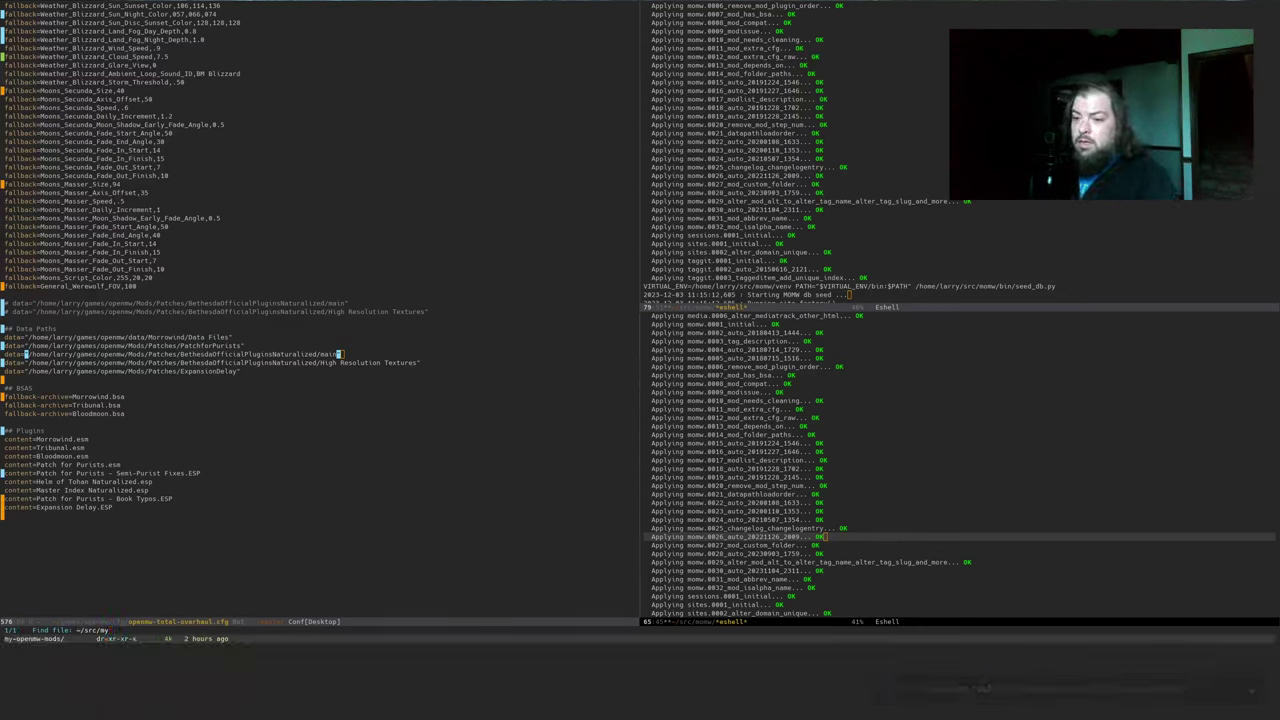
pyautogui.press('Tab')
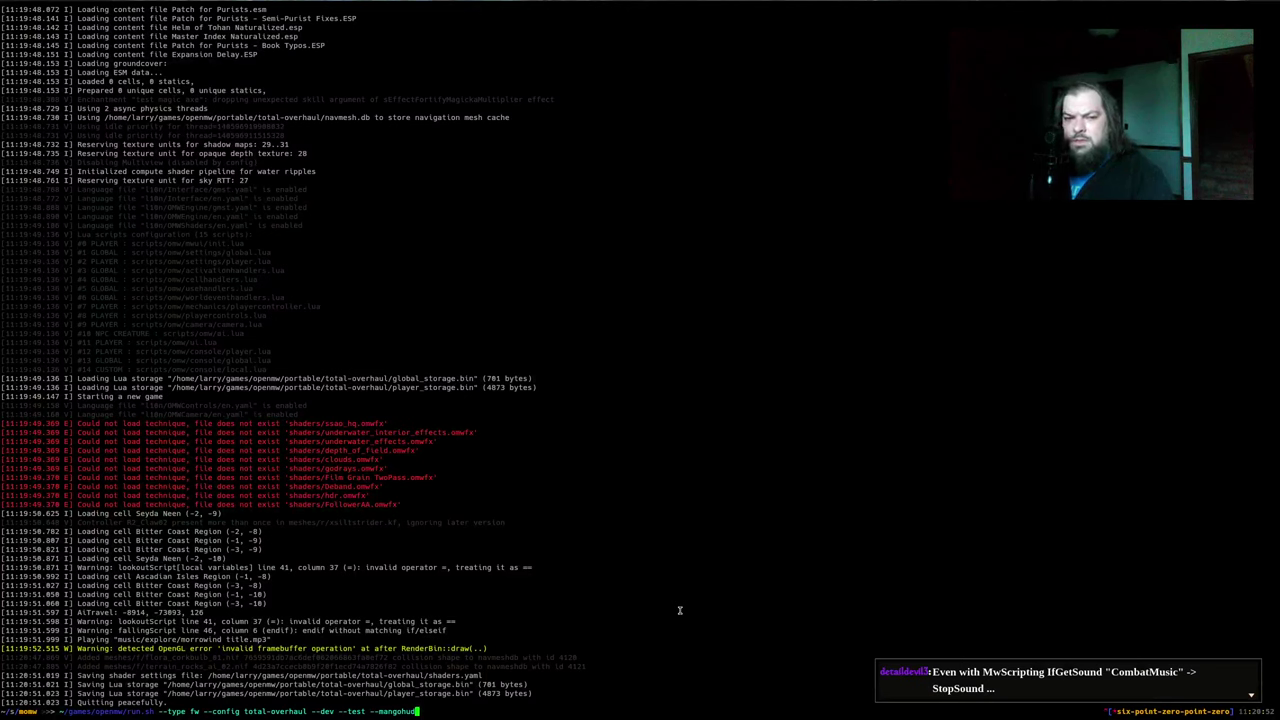
pyautogui.hotkey('alt', 'Tab')
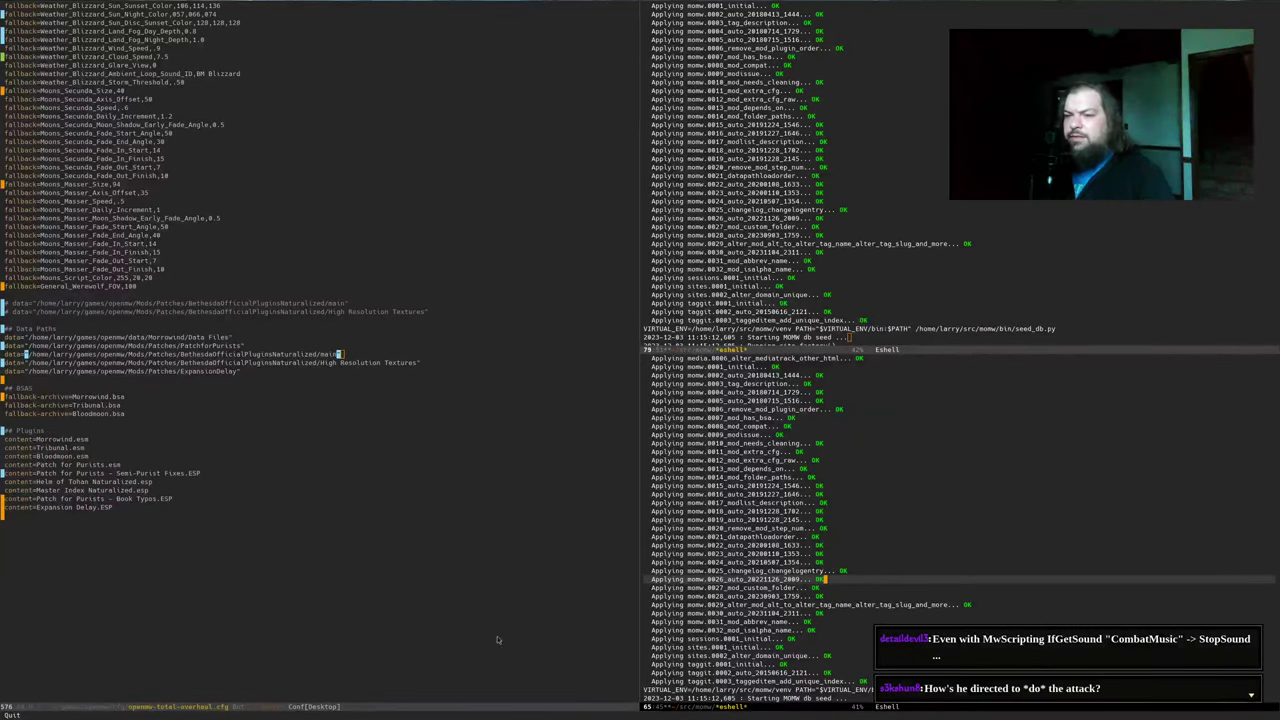
# Open the file ~/games/openmw/testing.mwscript in the lower split window
pyautogui.hotkey('ctrl', 'x')
pyautogui.hotkey('ctrl', 'f')
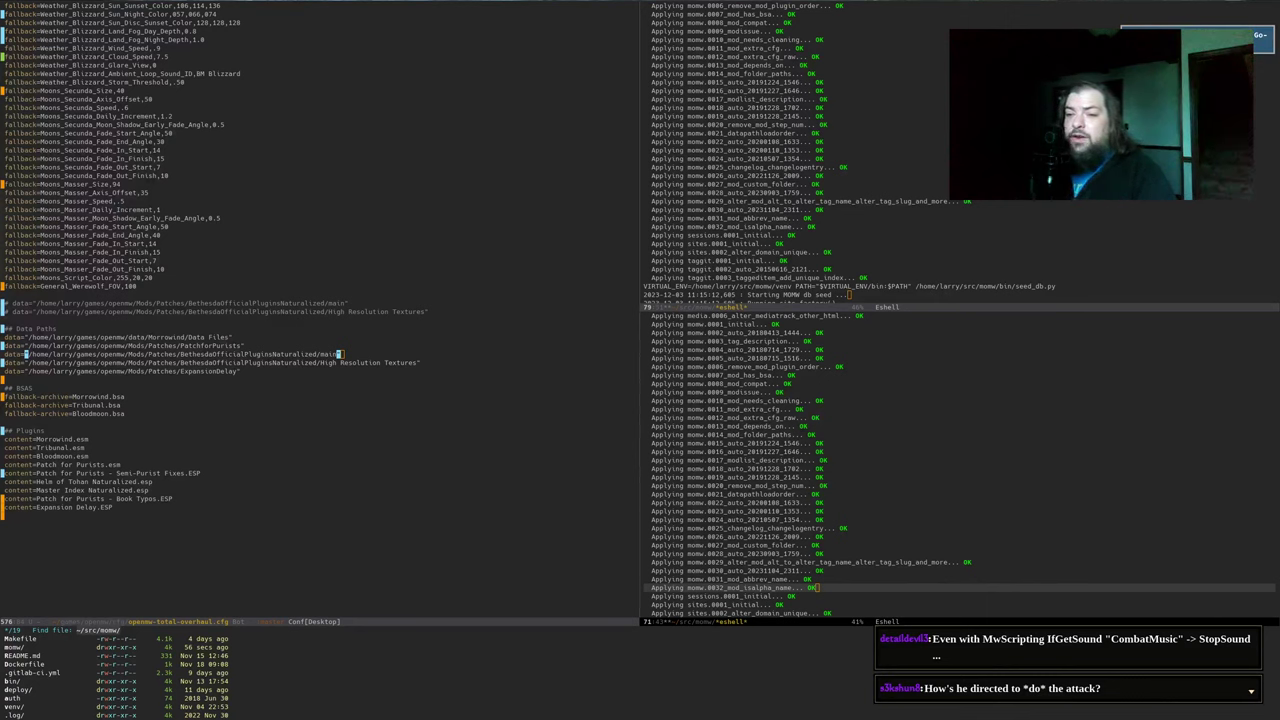
pyautogui.press('BackSpace')
pyautogui.press('BackSpace')
pyautogui.write('games/')
pyautogui.write('openmw/cfg/')
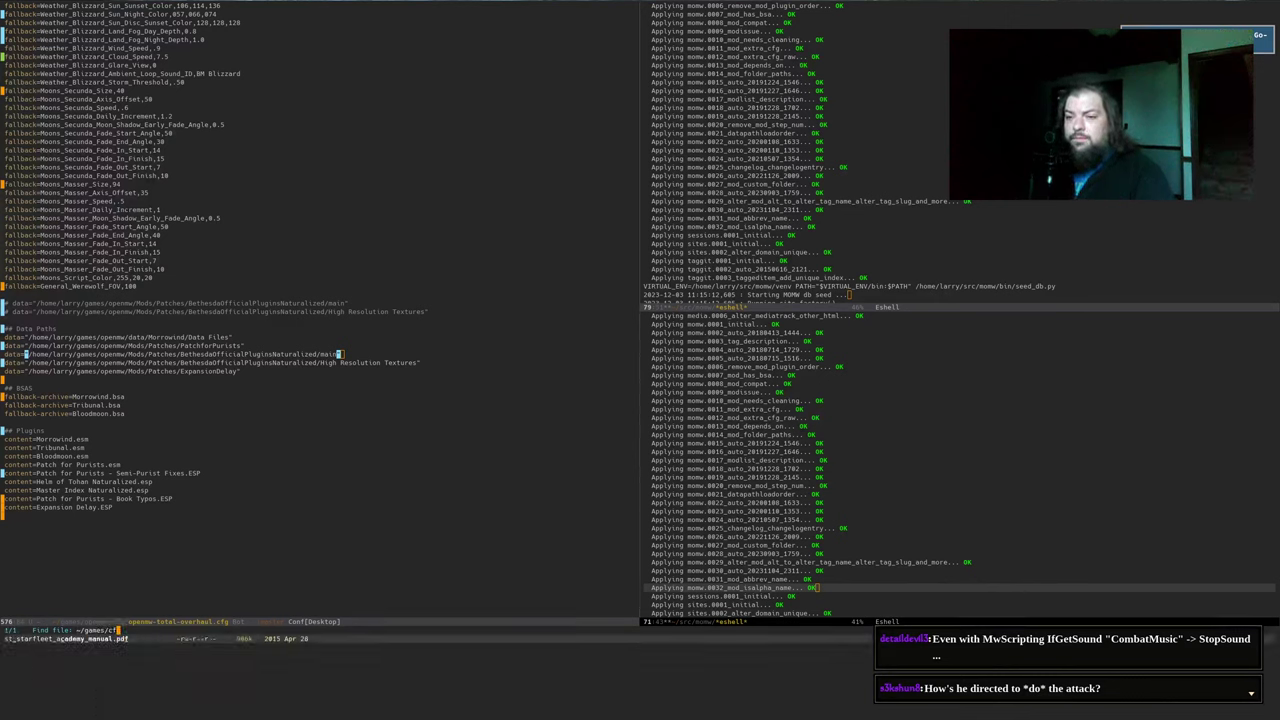
pyautogui.press('Tab')
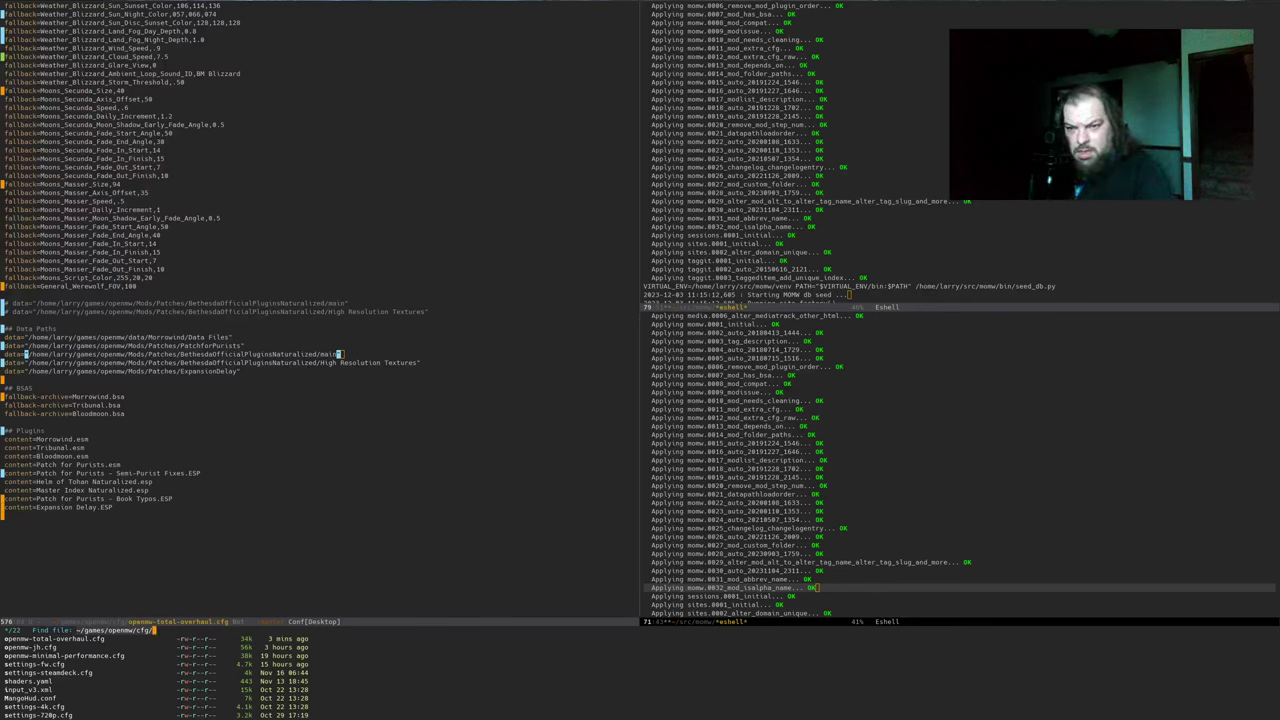
pyautogui.press('BackSpace')
pyautogui.write('testing.mwscript')
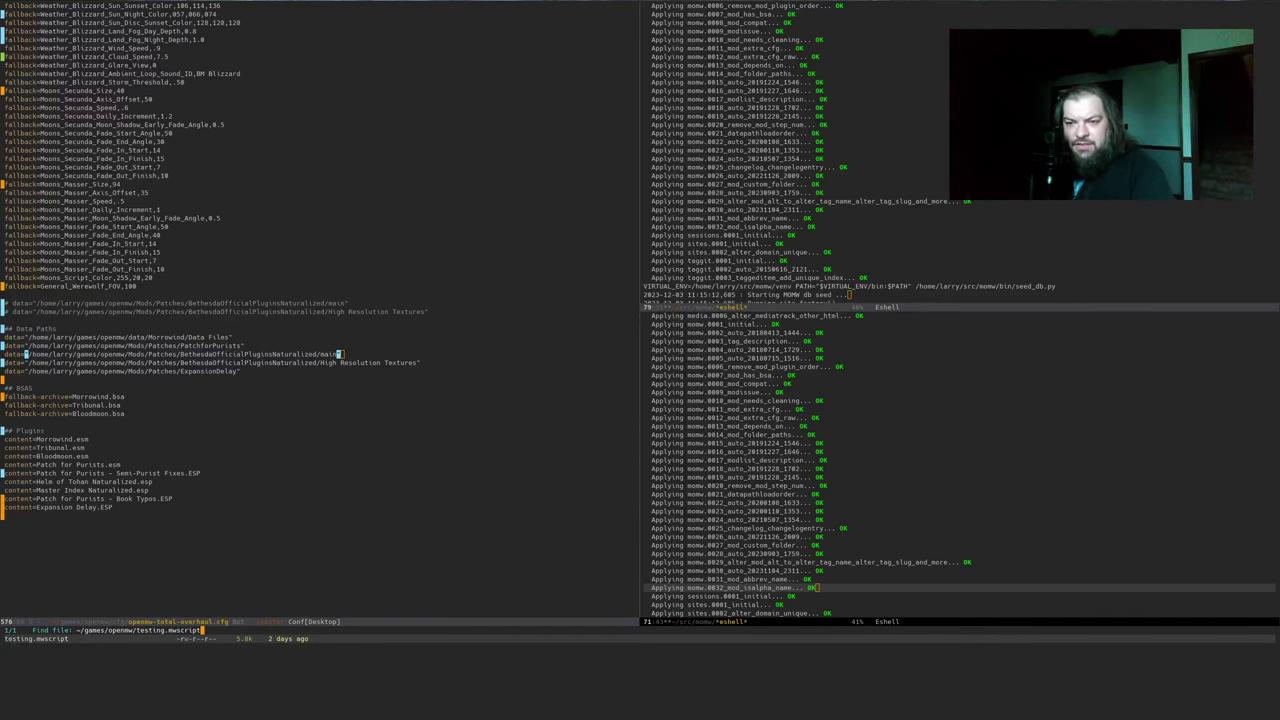
pyautogui.press('Return')
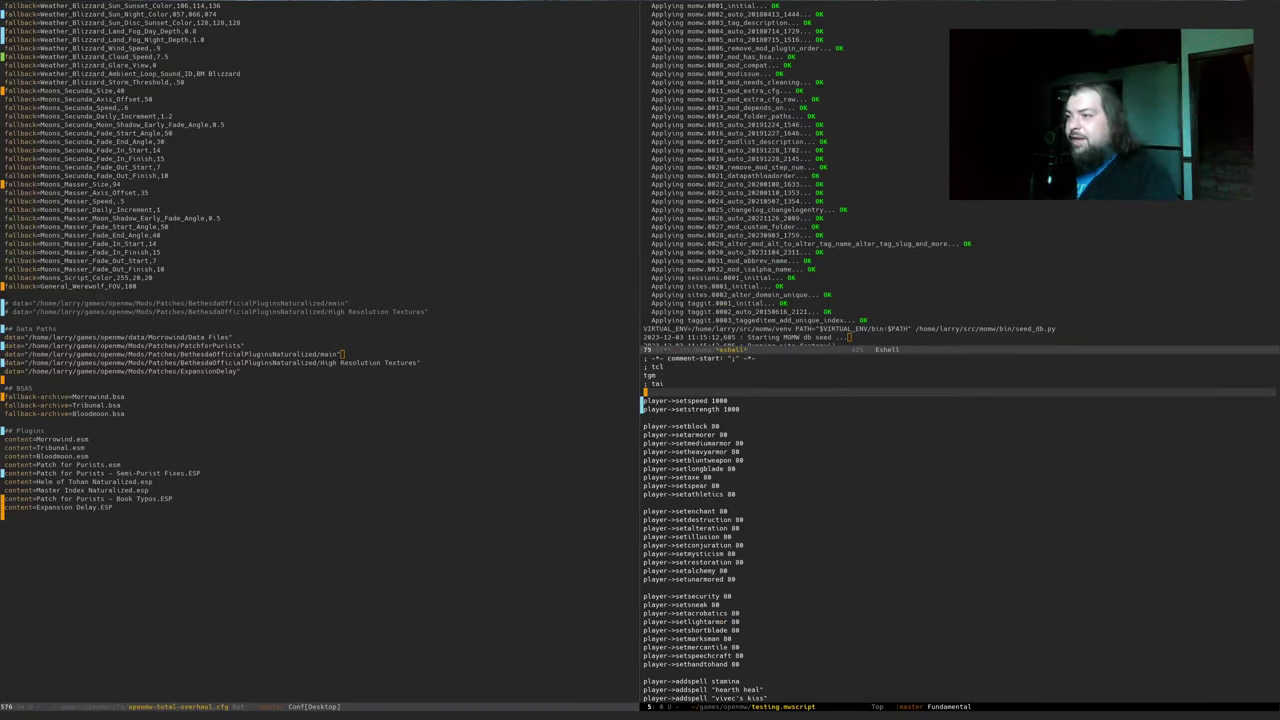
# Set the player->setspeed value to 100 in testing.mwscript and save the file
pyautogui.hotkey('ctrl', 'Down')
pyautogui.press('Up')
pyautogui.press('Up')
pyautogui.hotkey('ctrl', 'Right')
pyautogui.hotkey('ctrl', 'Right')
pyautogui.press('Right')
pyautogui.press('Right')
pyautogui.press('Delete')
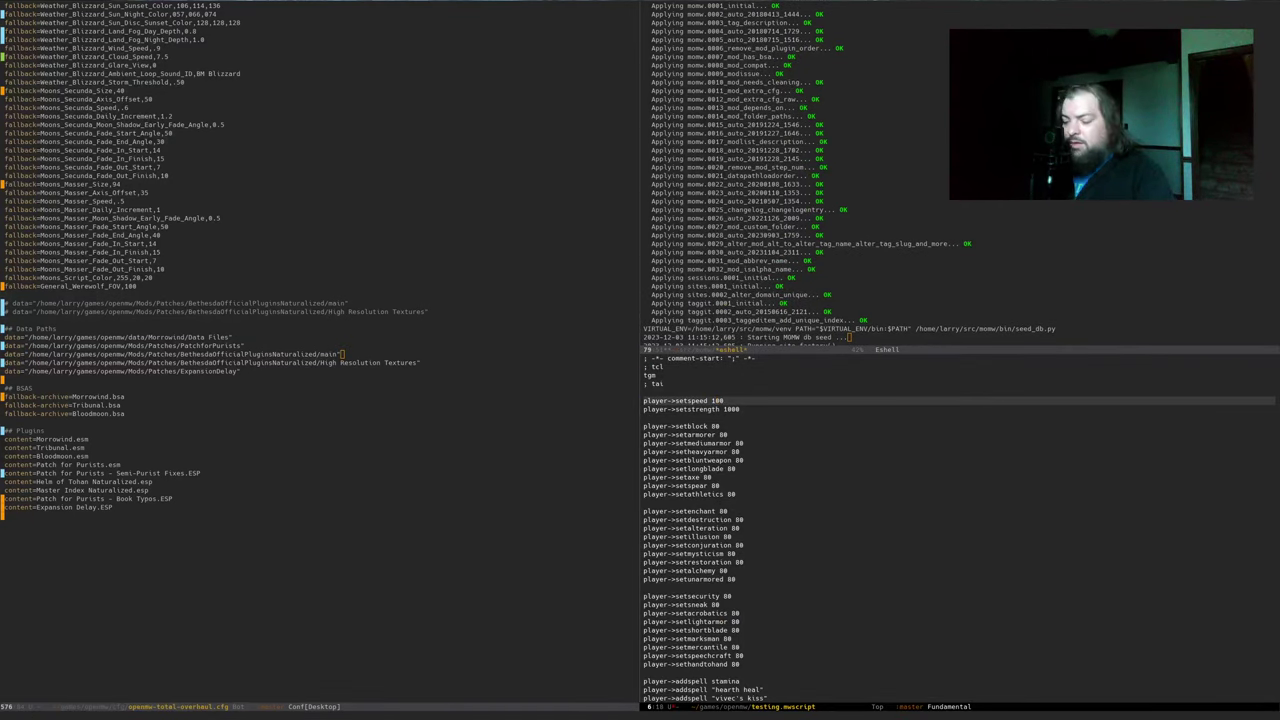
pyautogui.hotkey('ctrl', 'x')
pyautogui.hotkey('ctrl', 's')
# Switch to the terminal, launch OpenMW with the recalled command, test the movement speed in Seyda Neen and quit
pyautogui.hotkey('alt', 'Tab')
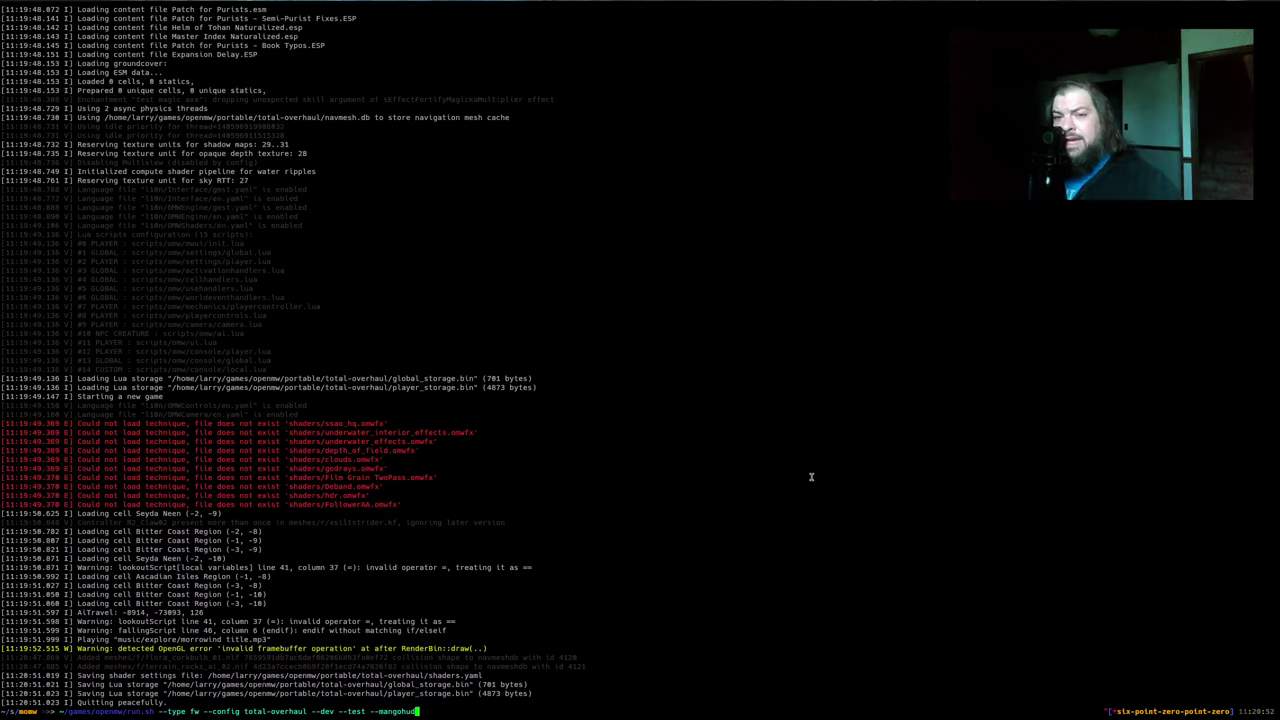
pyautogui.press('Return')
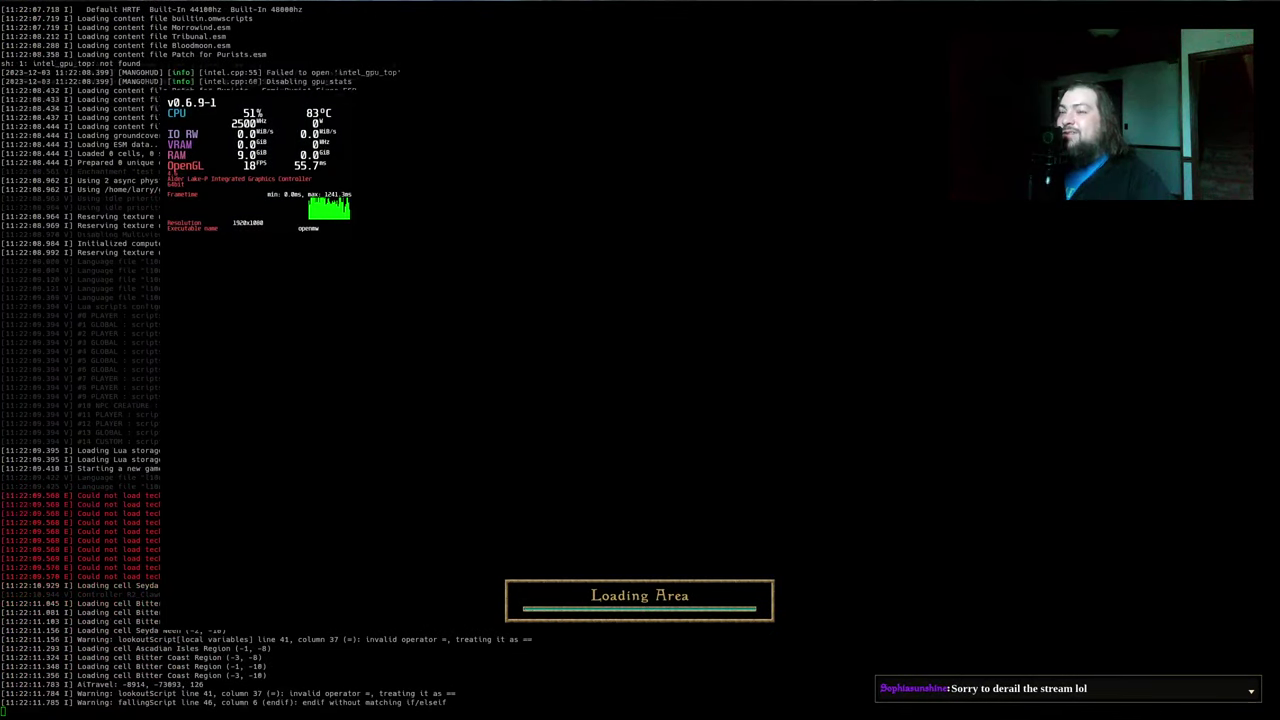
pyautogui.press('w')
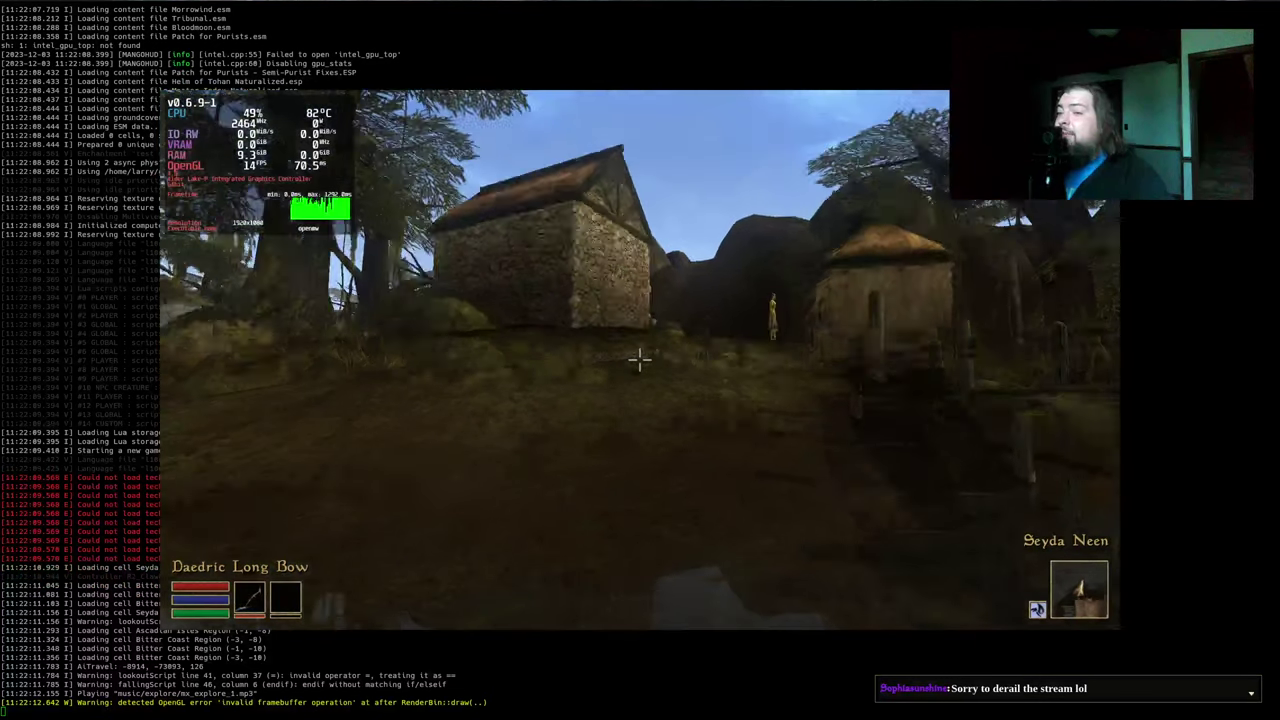
pyautogui.press('a')
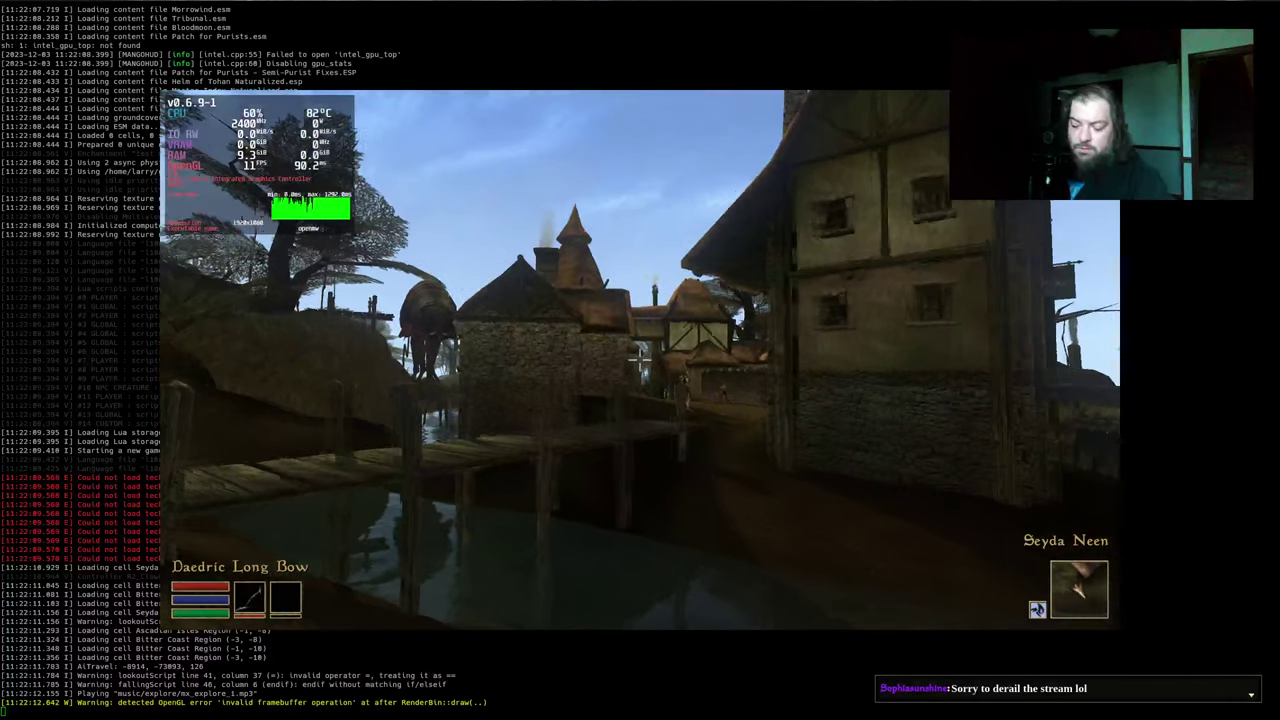
pyautogui.hotkey('alt', 'F4')
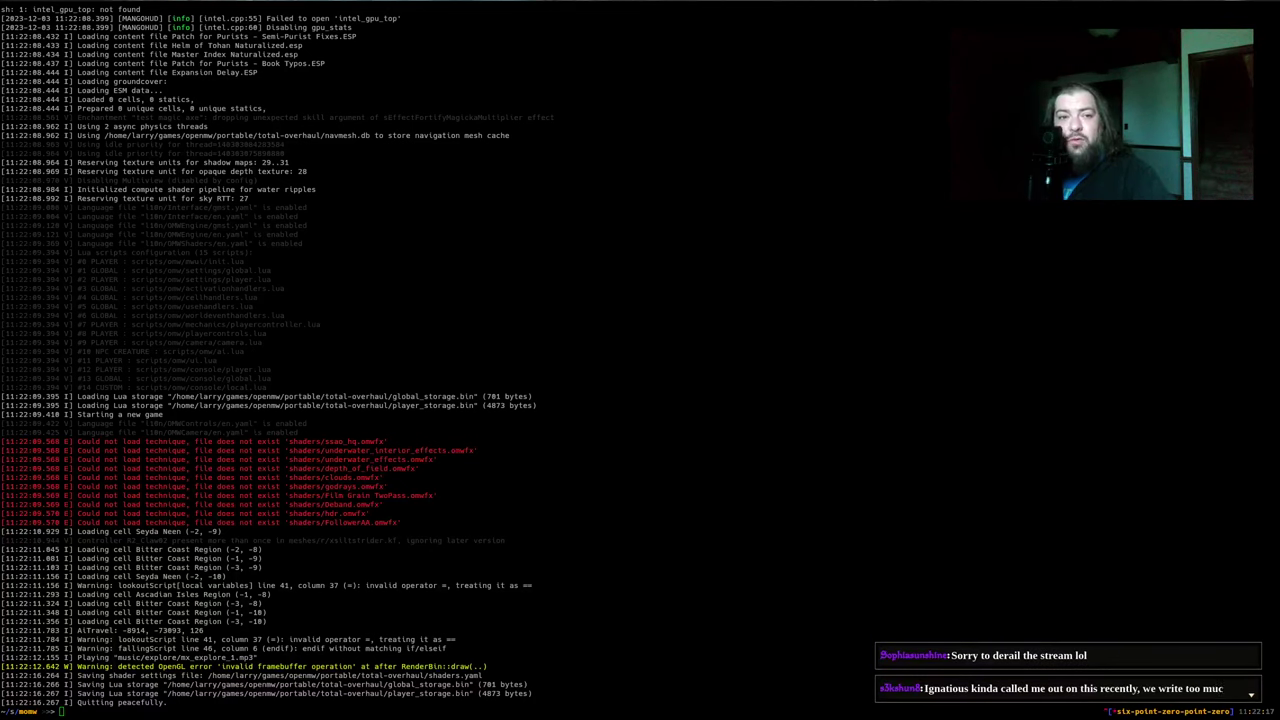
# Switch to Firefox and advance the Total Overhaul list from Expansion Delay to step 4, Dubdilla Location Fix
pyautogui.hotkey('alt', 'Tab')
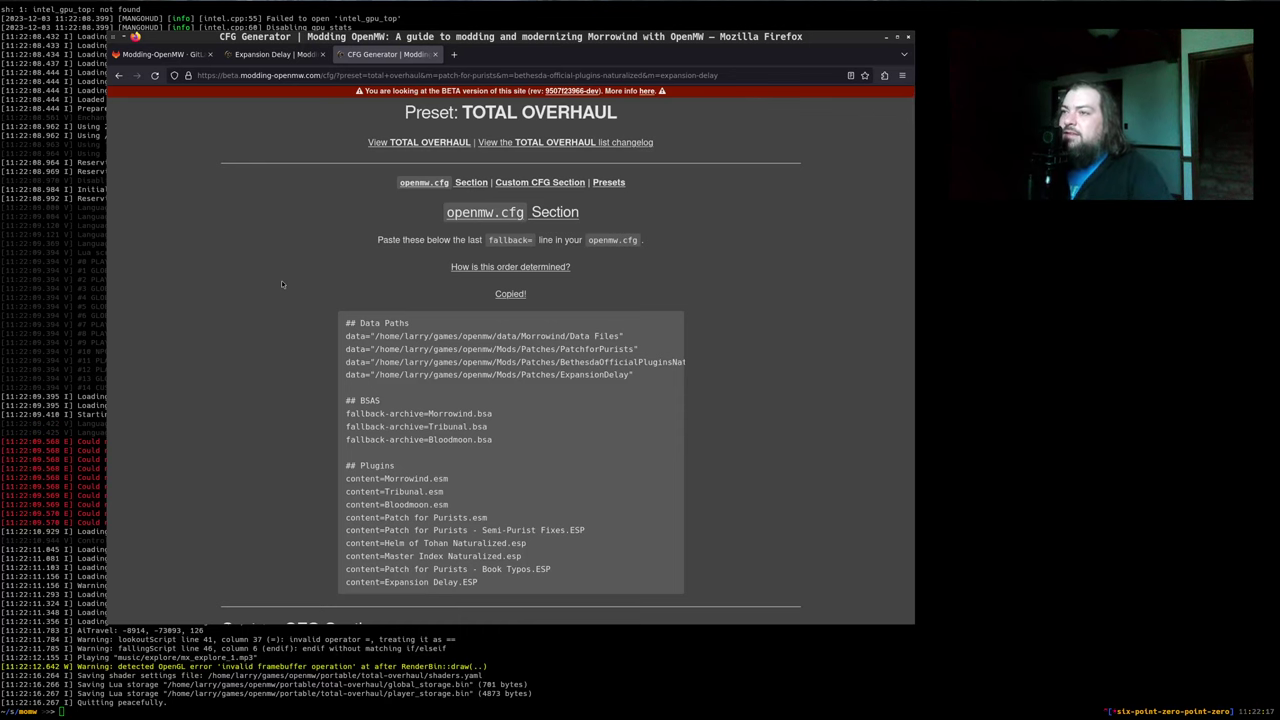
pyautogui.scroll(2, 282, 284)
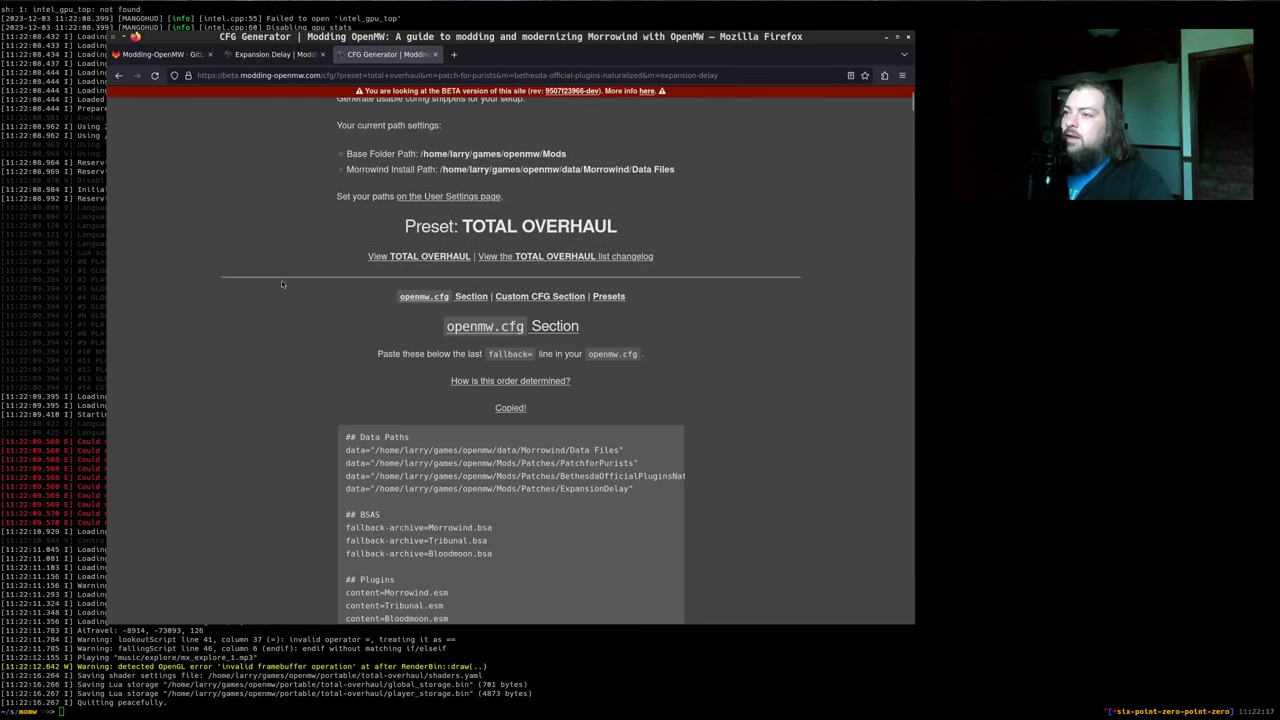
pyautogui.hotkey('ctrl', 'pageup')
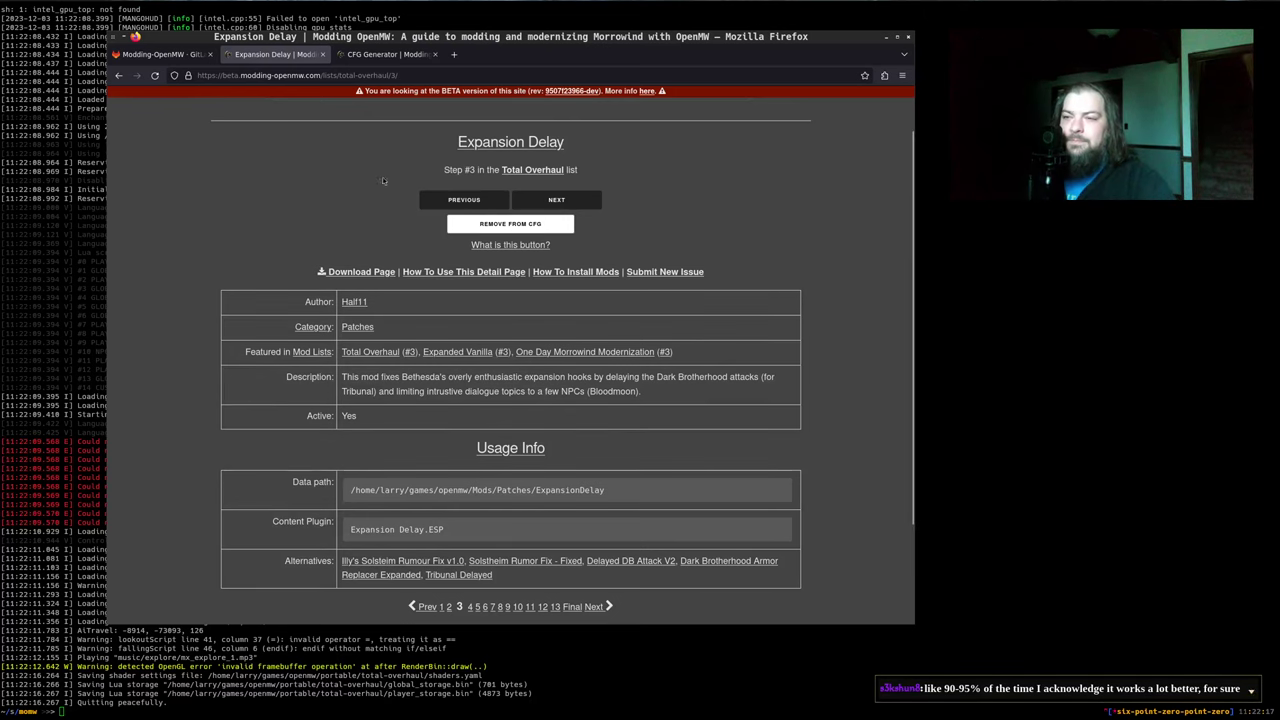
pyautogui.click(567, 201)
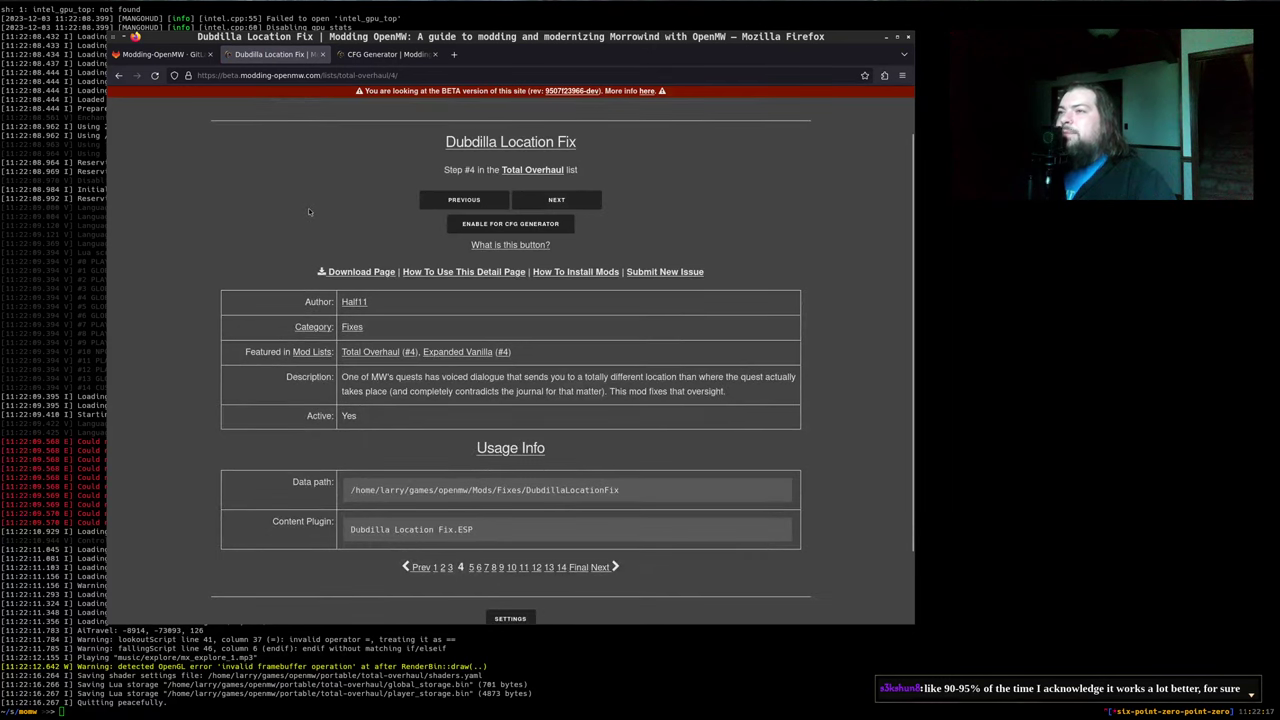
pyautogui.scroll(1, 302, 213)
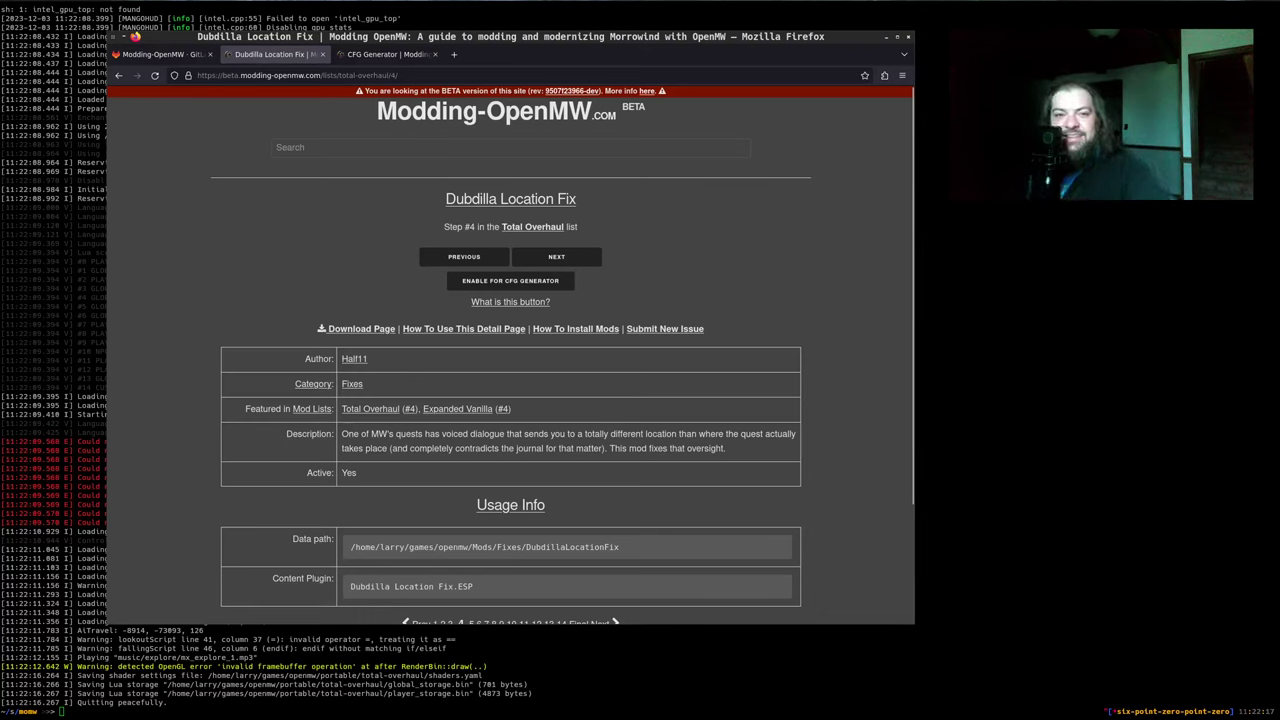
# Open the Dubdilla Location Fix download page on Nexus Mods and reorder the tabs so CFG Generator precedes the mod's pages
pyautogui.click(357, 331)
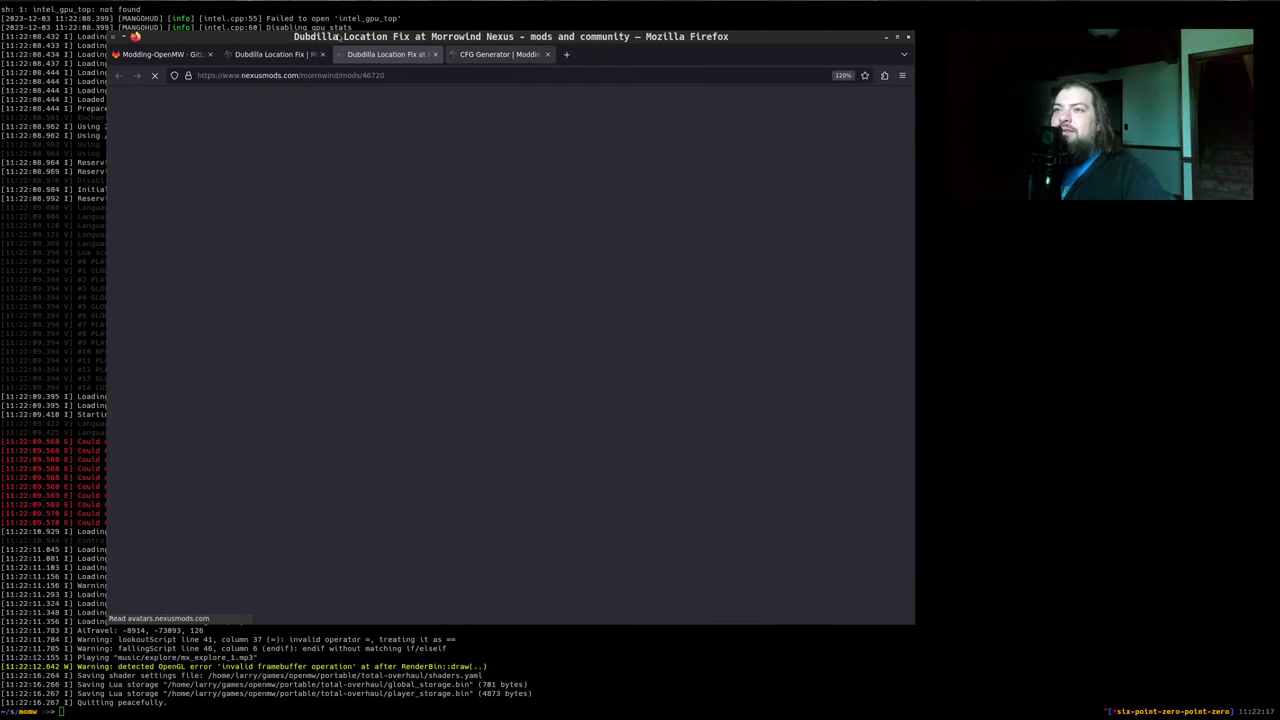
pyautogui.moveTo(490, 54); pyautogui.dragTo(272, 56)
pyautogui.click(480, 54)
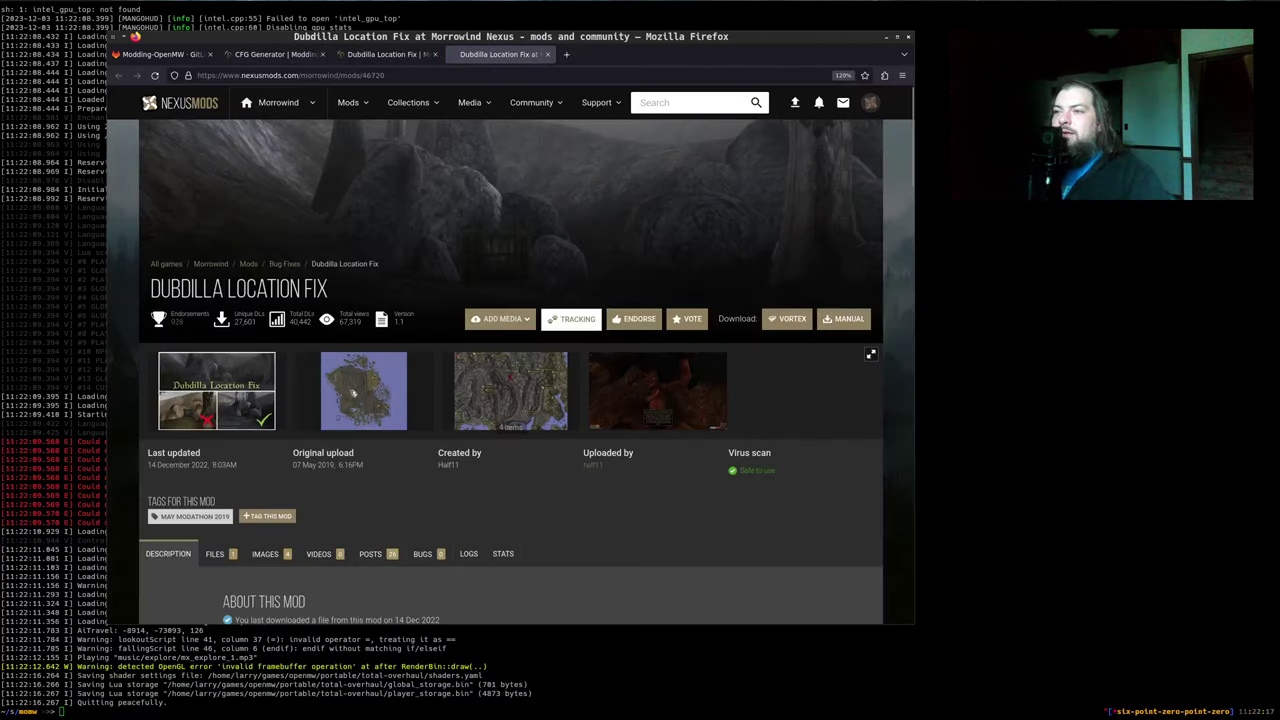
pyautogui.scroll(-3, 529, 434)
pyautogui.scroll(3, 558, 436)
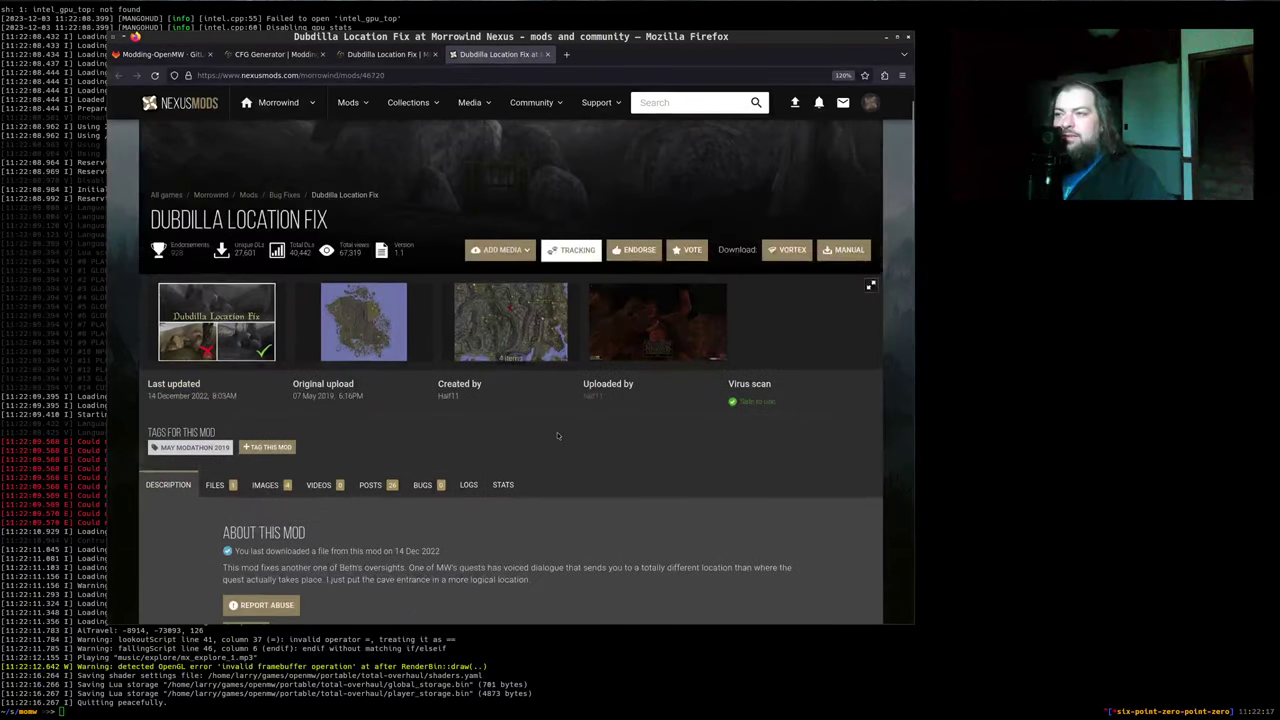
# Return to the mod's Modding-OpenMW page and highlight the Fixes folder in its data path
pyautogui.click(366, 55)
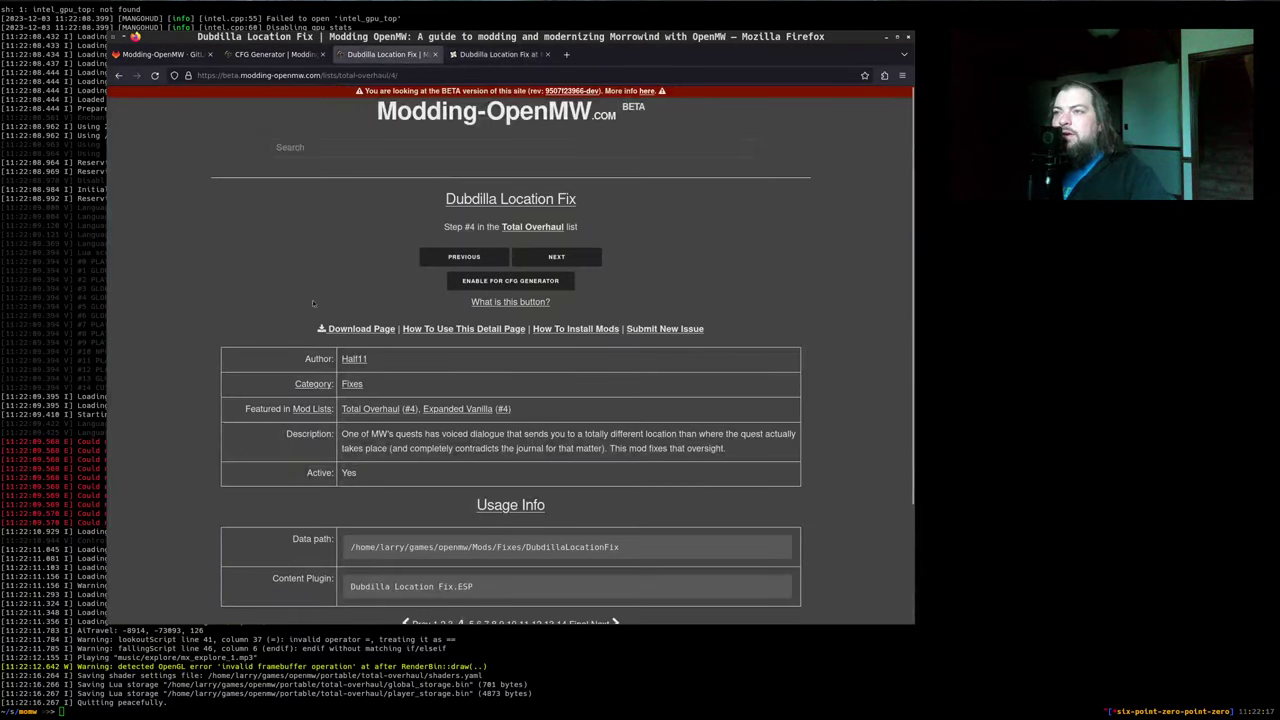
pyautogui.scroll(-2, 250, 298)
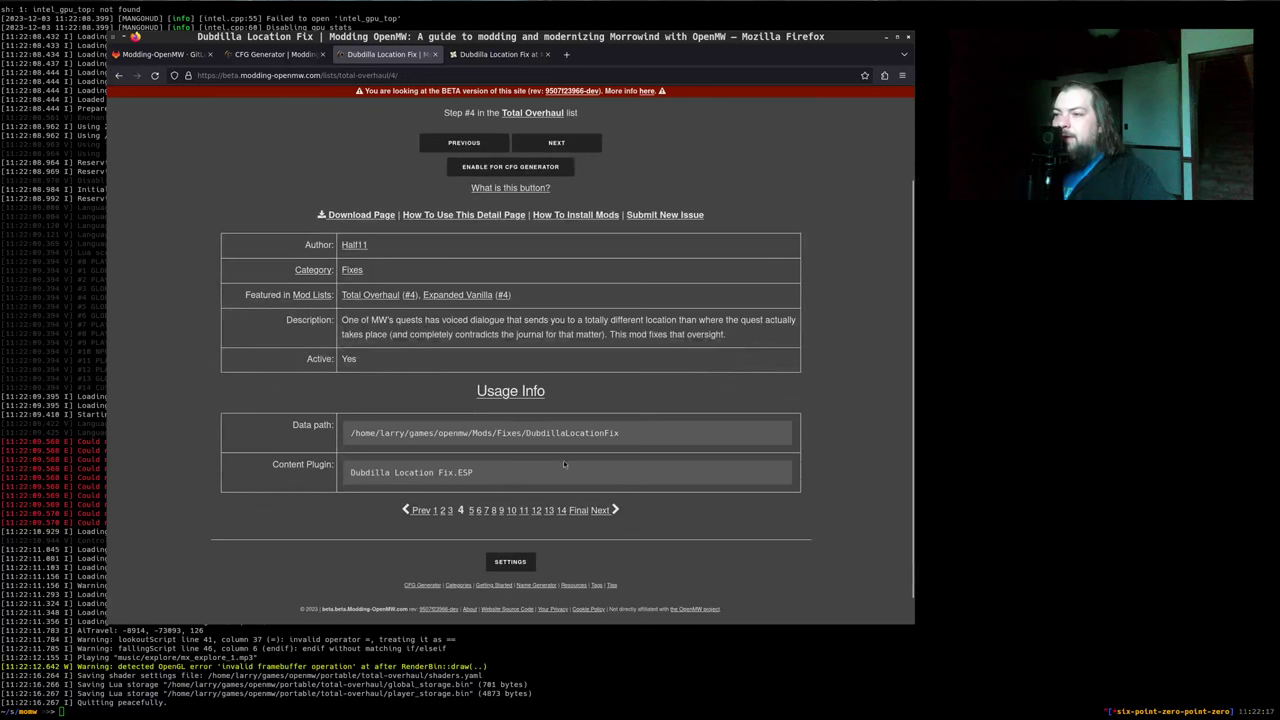
pyautogui.doubleClick(510, 433)
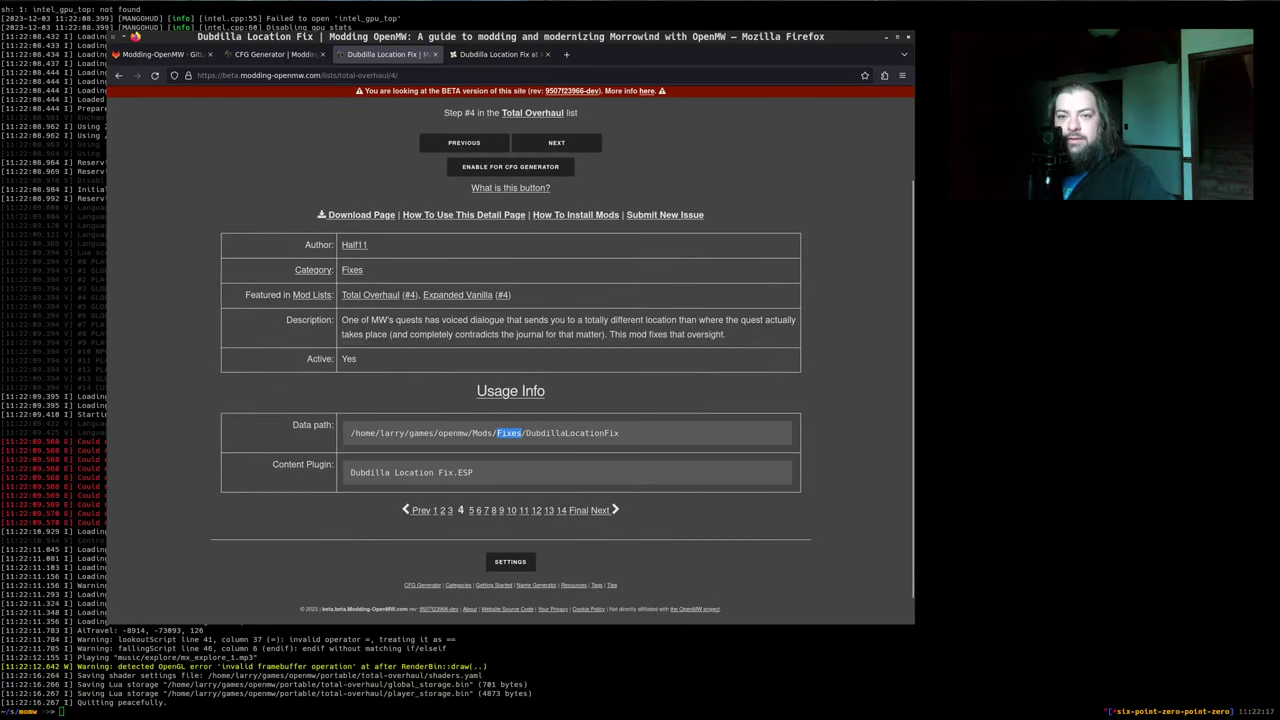
# Switch to the Thunar file manager and go from the Patches folder to Mods/Fixes/DubdillaLocationFix
pyautogui.hotkey('alt', 'Tab')
pyautogui.click(960, 429)
pyautogui.press('BackSpace')
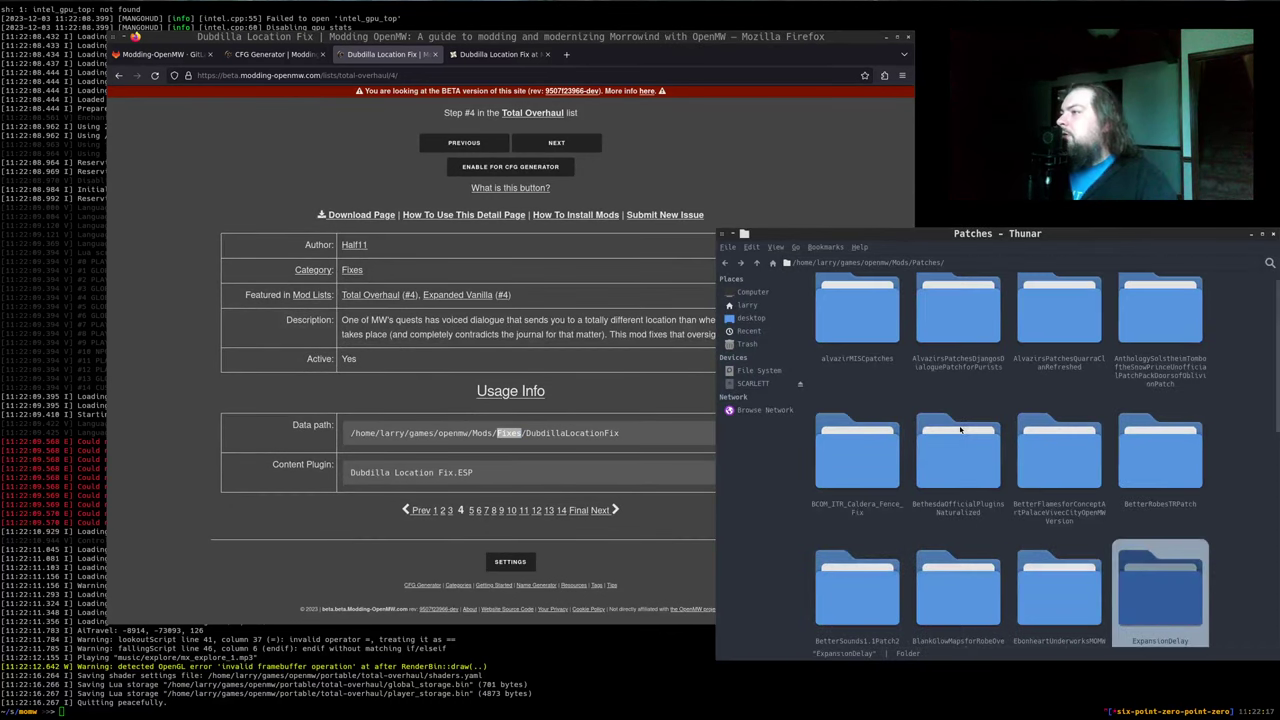
pyautogui.press('BackSpace')
pyautogui.write('fi')
pyautogui.press('Return')
pyautogui.write('dub')
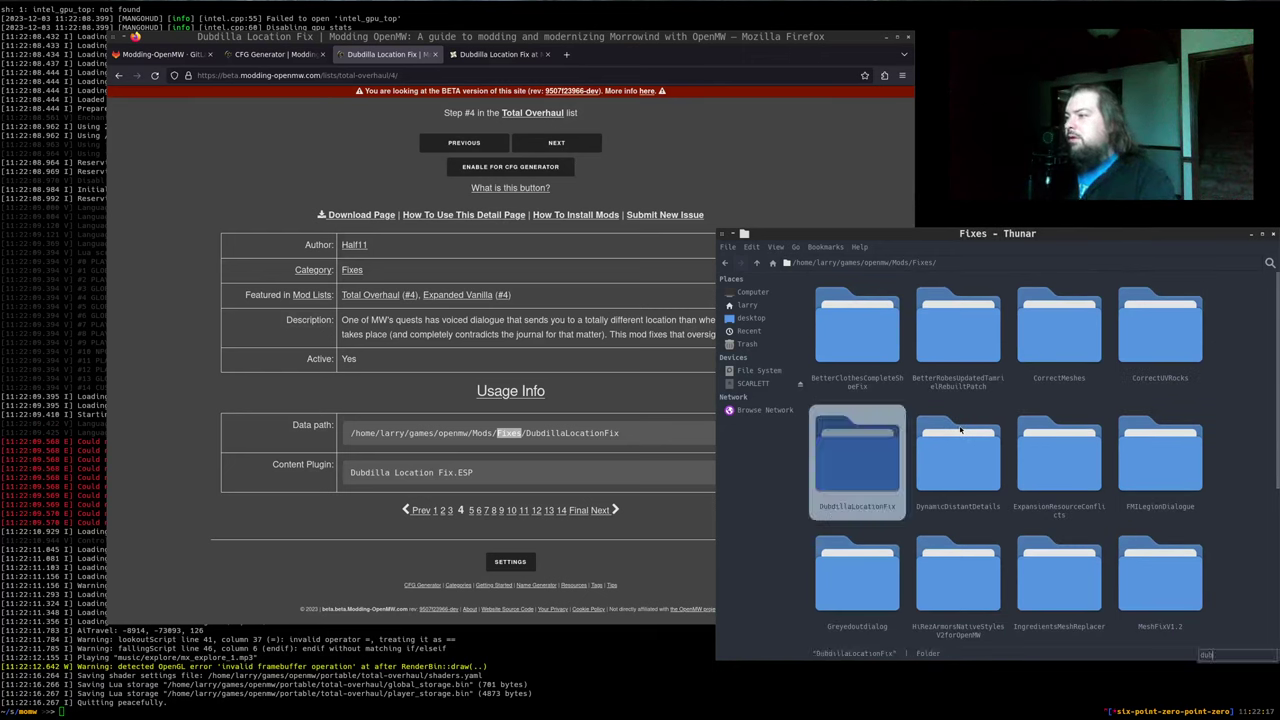
pyautogui.press('Return')
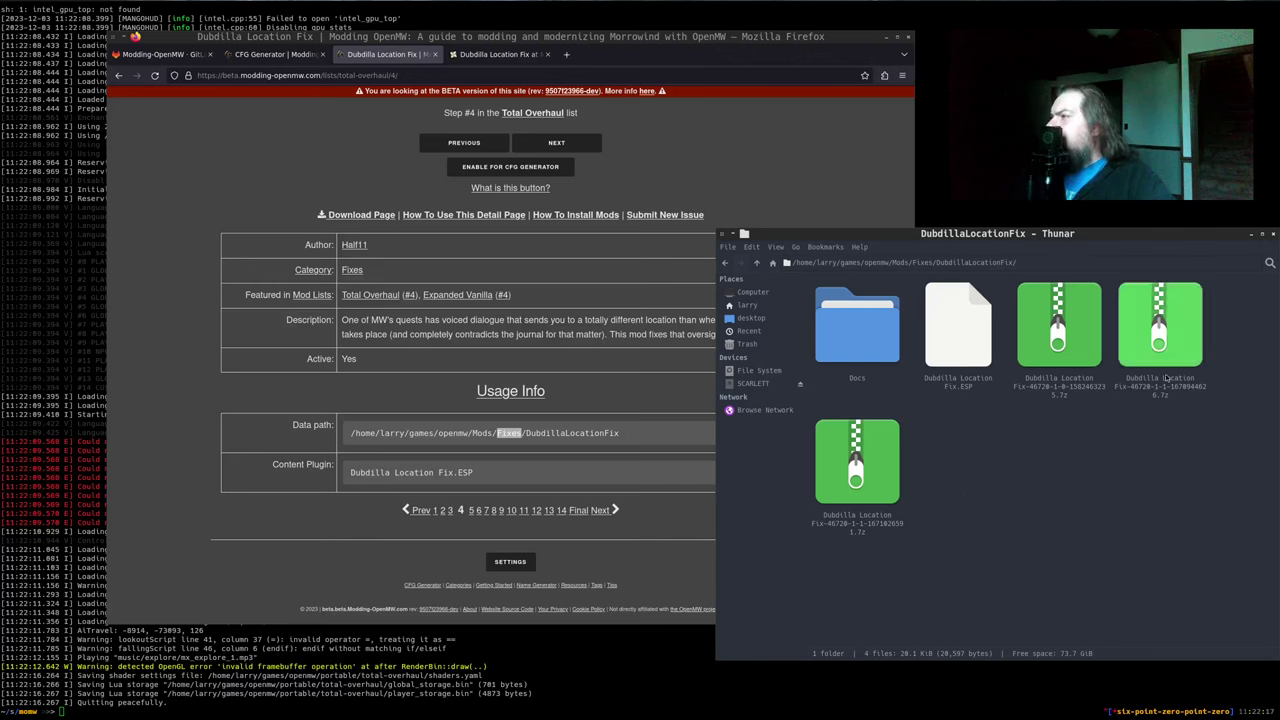
# Delete the existing Docs folder and Dubdilla Location Fix.ESP, and extract fresh copies from Dubdilla Location Fix-46720-1-1-1671026591.7z into DubdillaLocationFix
pyautogui.doubleClick(886, 457)
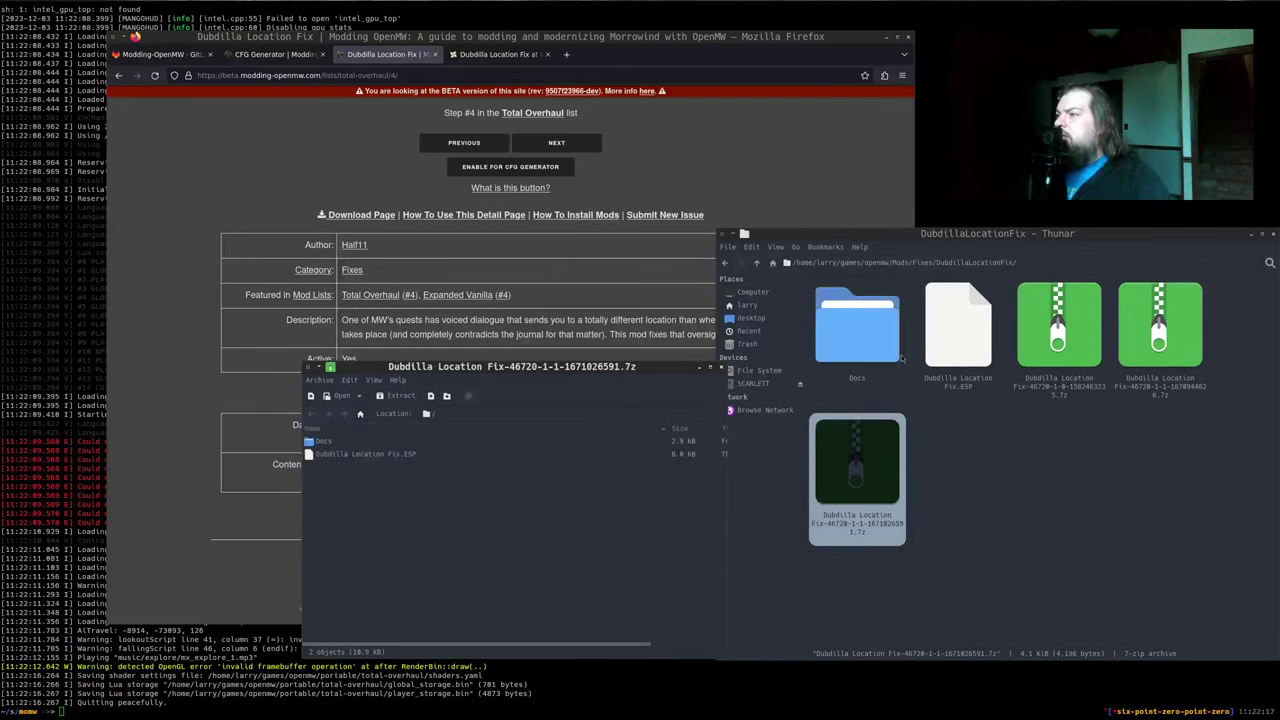
pyautogui.click(958, 330)
pyautogui.keyDown('ctrl'); pyautogui.click(866, 334); pyautogui.keyUp('ctrl')
pyautogui.press('Delete')
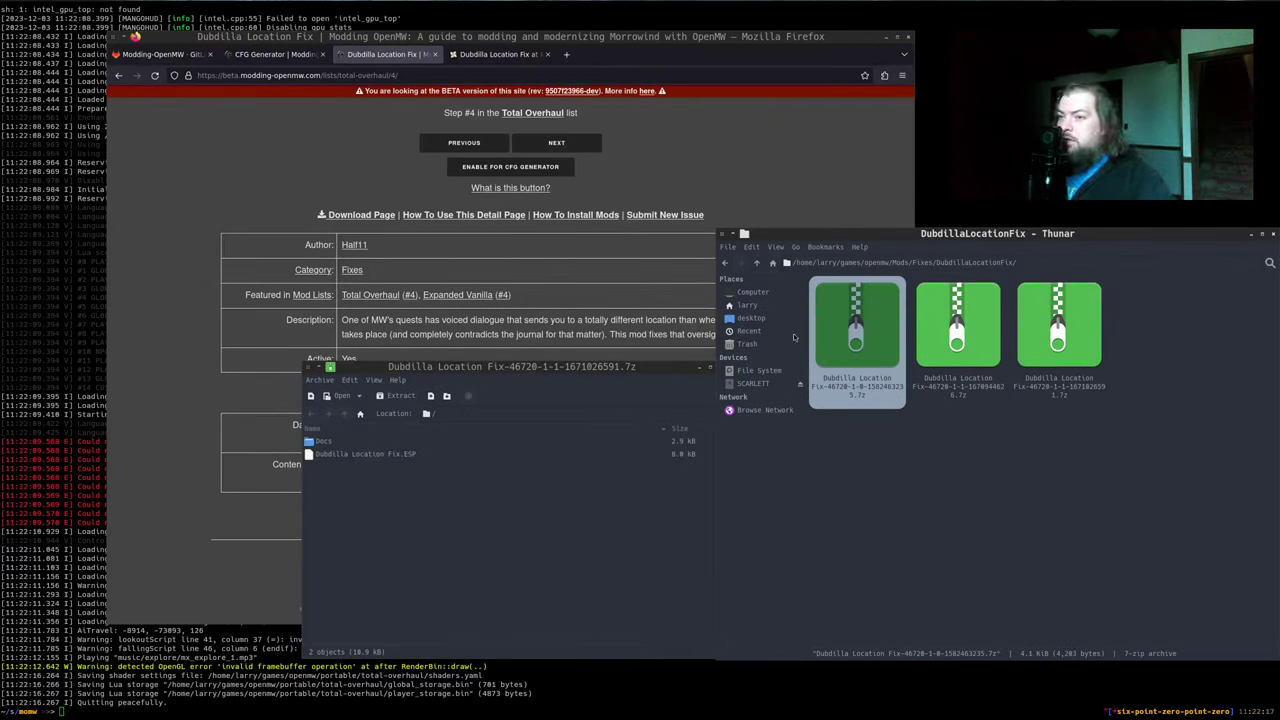
pyautogui.click(337, 453)
pyautogui.keyDown('ctrl'); pyautogui.click(331, 444); pyautogui.keyUp('ctrl')
pyautogui.moveTo(331, 446); pyautogui.dragTo(1033, 524)
pyautogui.click(509, 543)
pyautogui.hotkey('ctrl', 'w')
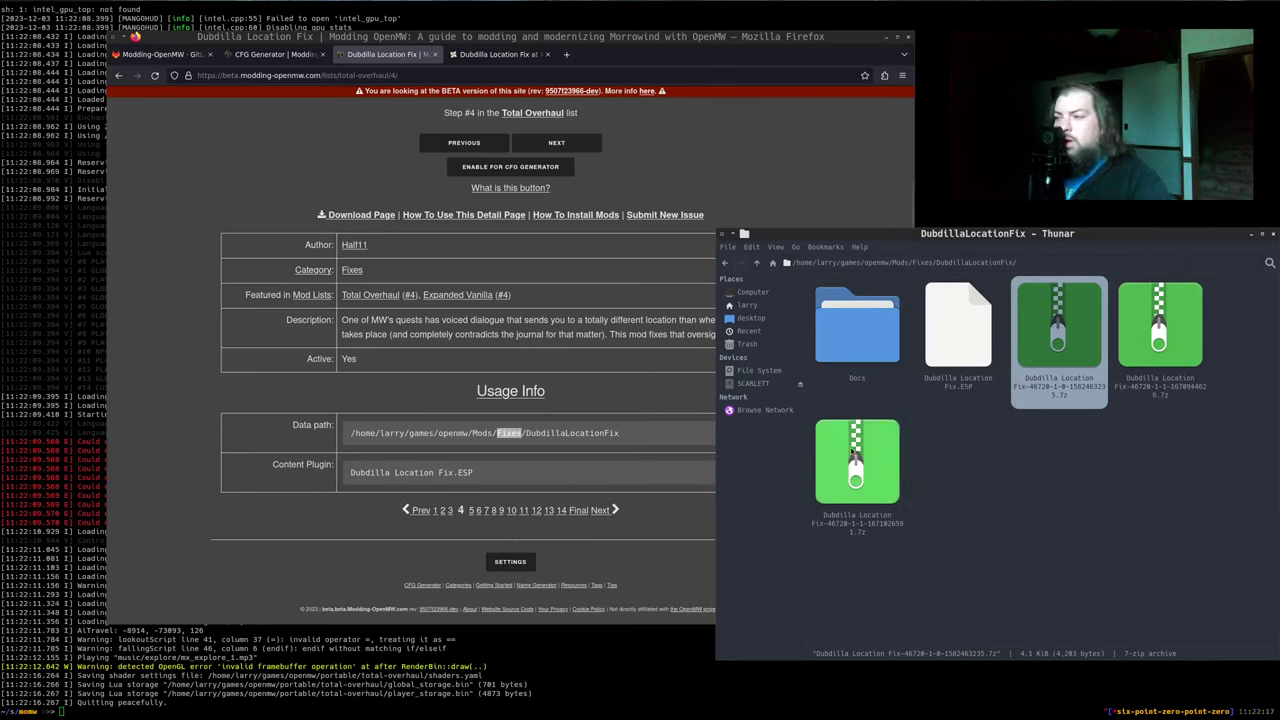
# Open Dubdilla Location Fix Readme.txt from the extracted Docs folder and maximize its Pluma window for reading
pyautogui.doubleClick(857, 360)
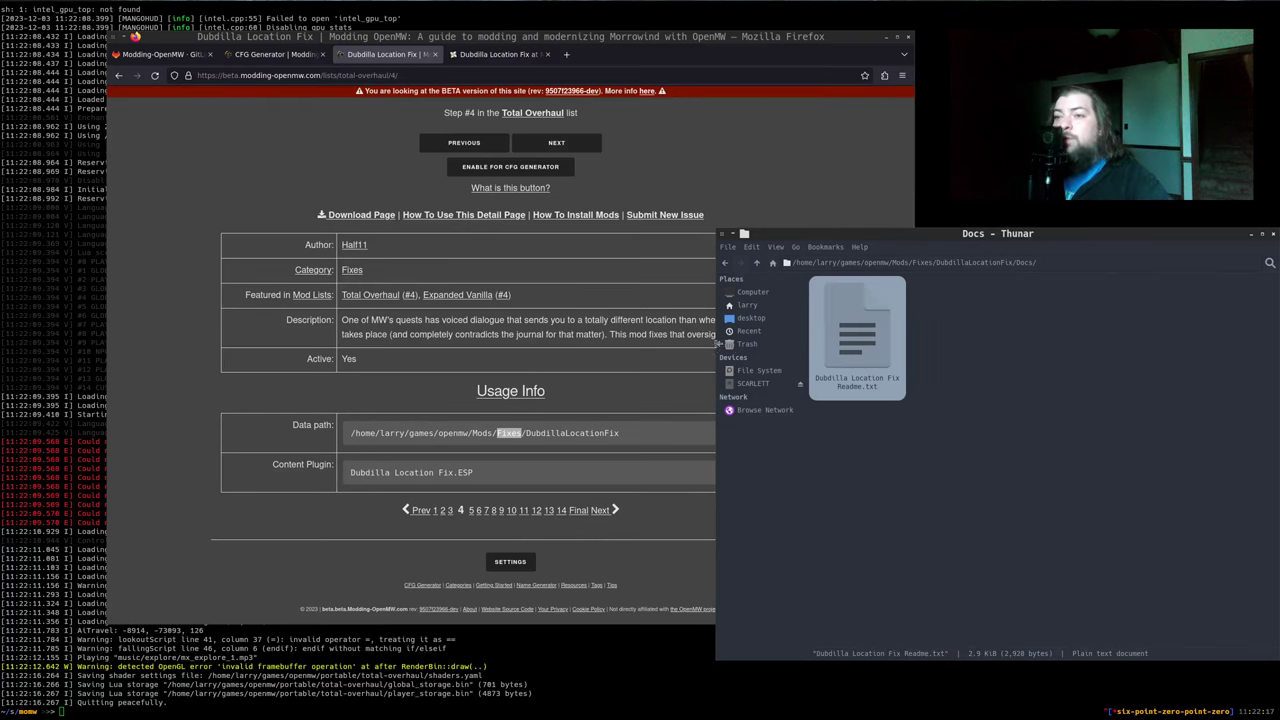
pyautogui.doubleClick(840, 350)
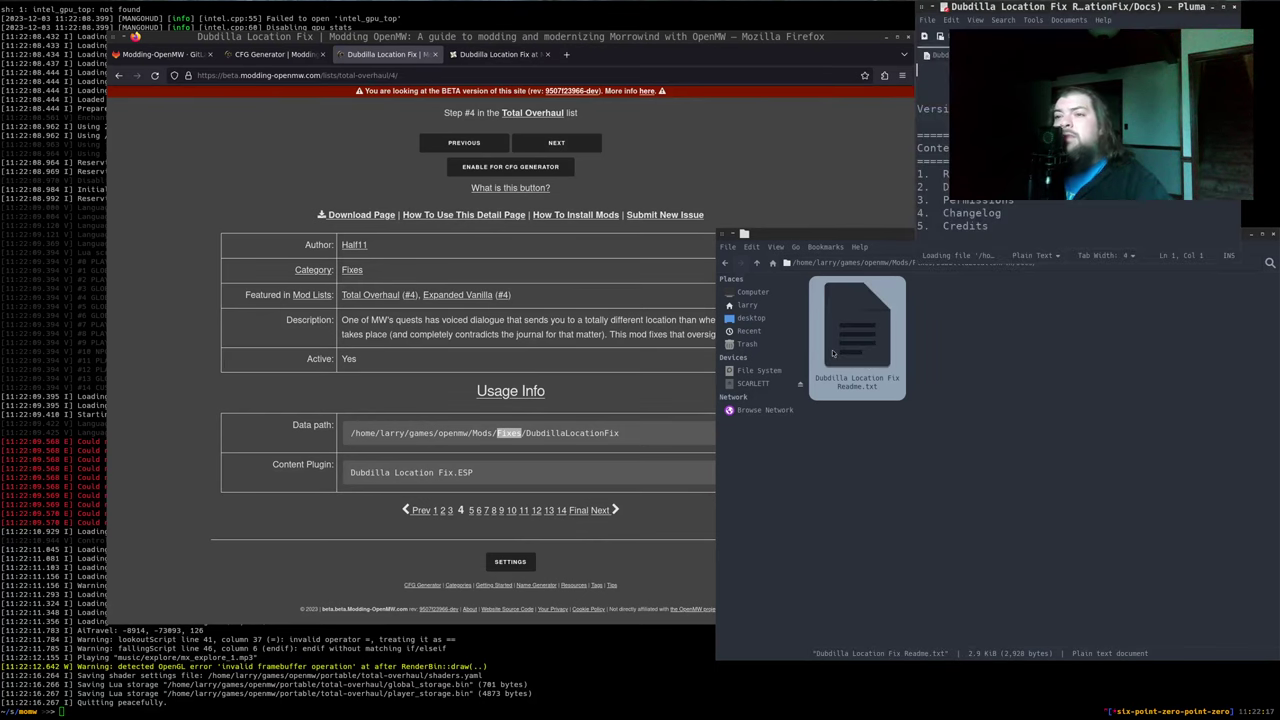
pyautogui.hotkey('alt', 'space')
pyautogui.press('Return')
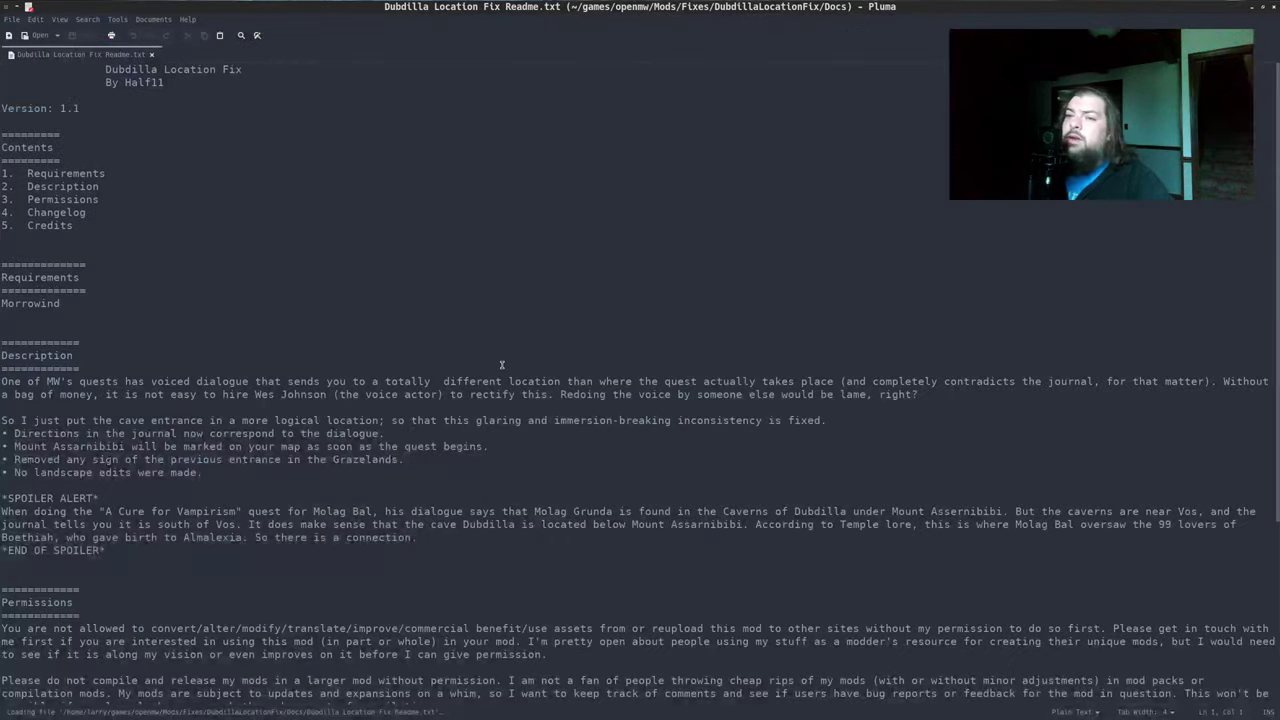
# Read the Dubdilla Location Fix readme, close it and return to the mod's main folder
pyautogui.moveTo(151, 381); pyautogui.dragTo(297, 537)
pyautogui.scroll(-3, 297, 531)
pyautogui.scroll(-4, 298, 531)
pyautogui.click(354, 480)
pyautogui.hotkey('ctrl', 'q')
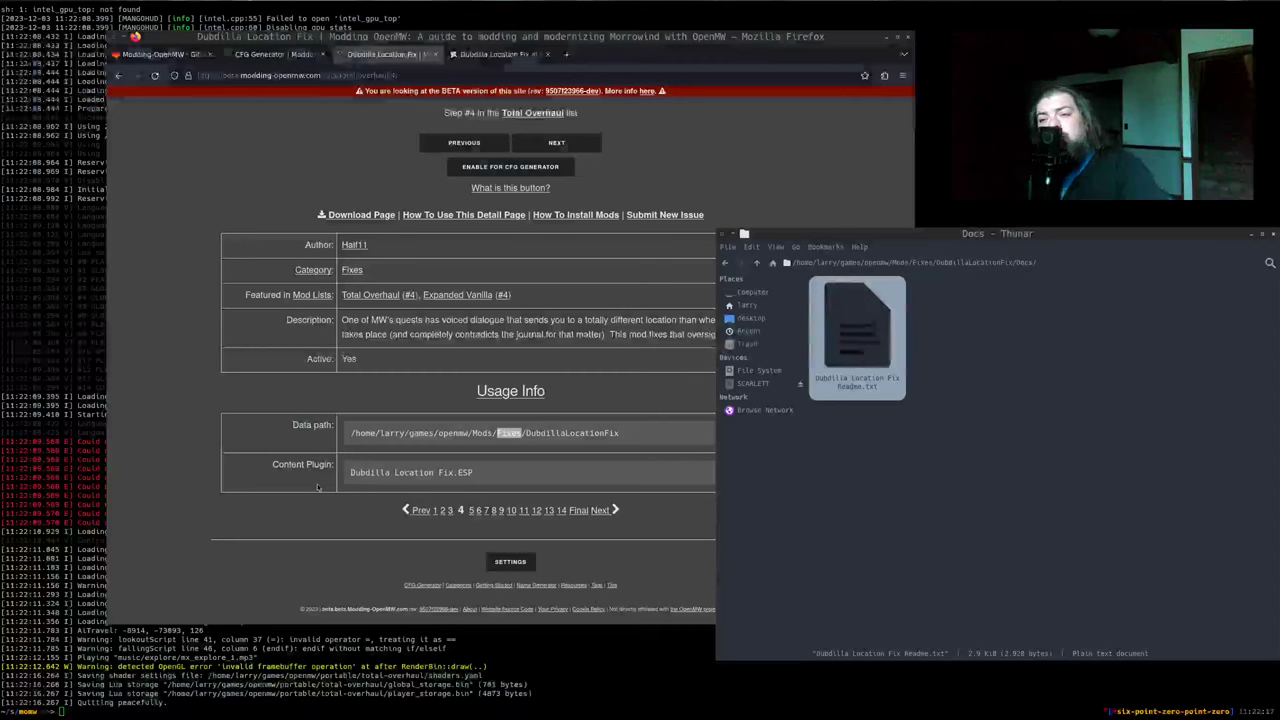
pyautogui.click(881, 428)
pyautogui.click(755, 266)
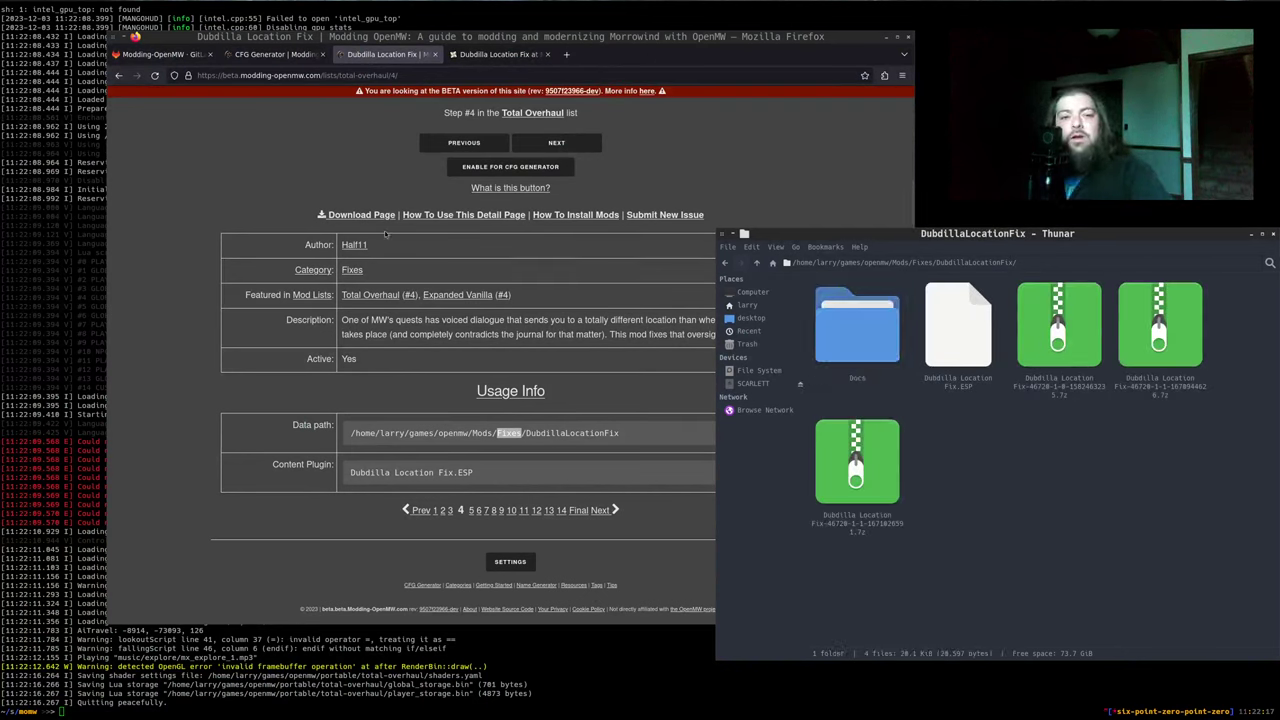
# Enable Dubdilla Location Fix for the CFG Generator and submit the custom Total Overhaul setup
pyautogui.click(510, 167)
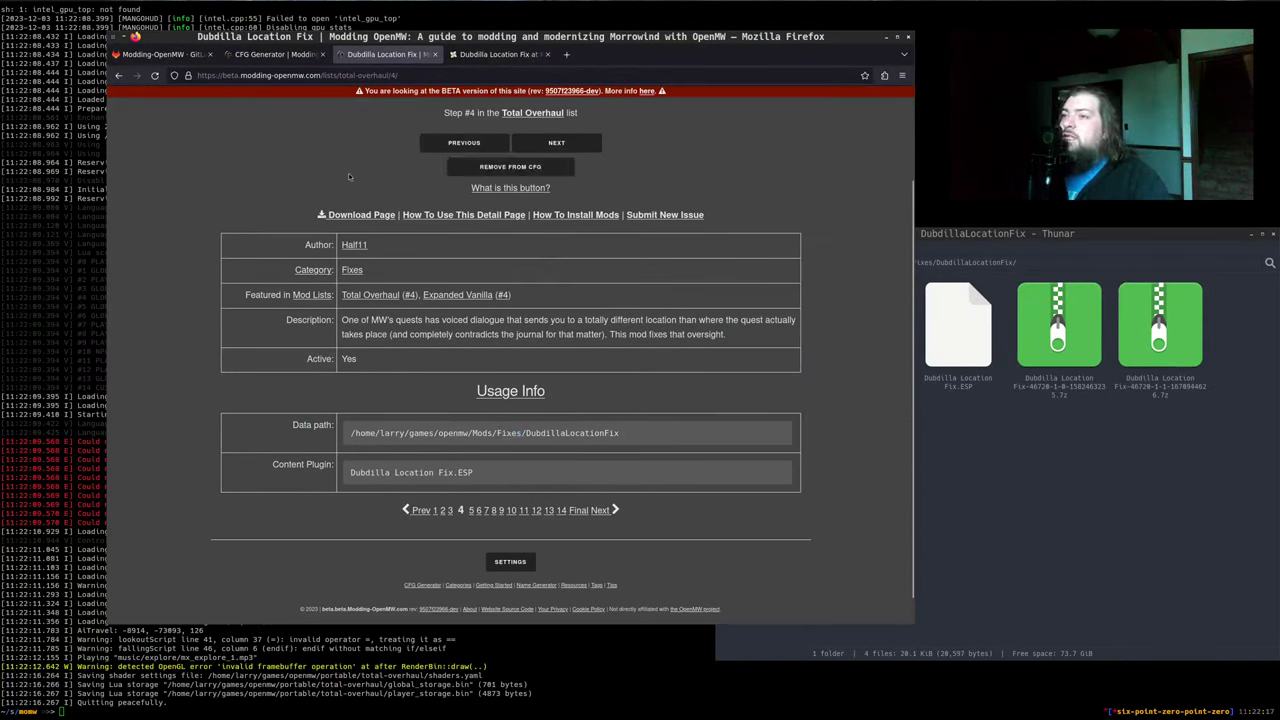
pyautogui.click(268, 56)
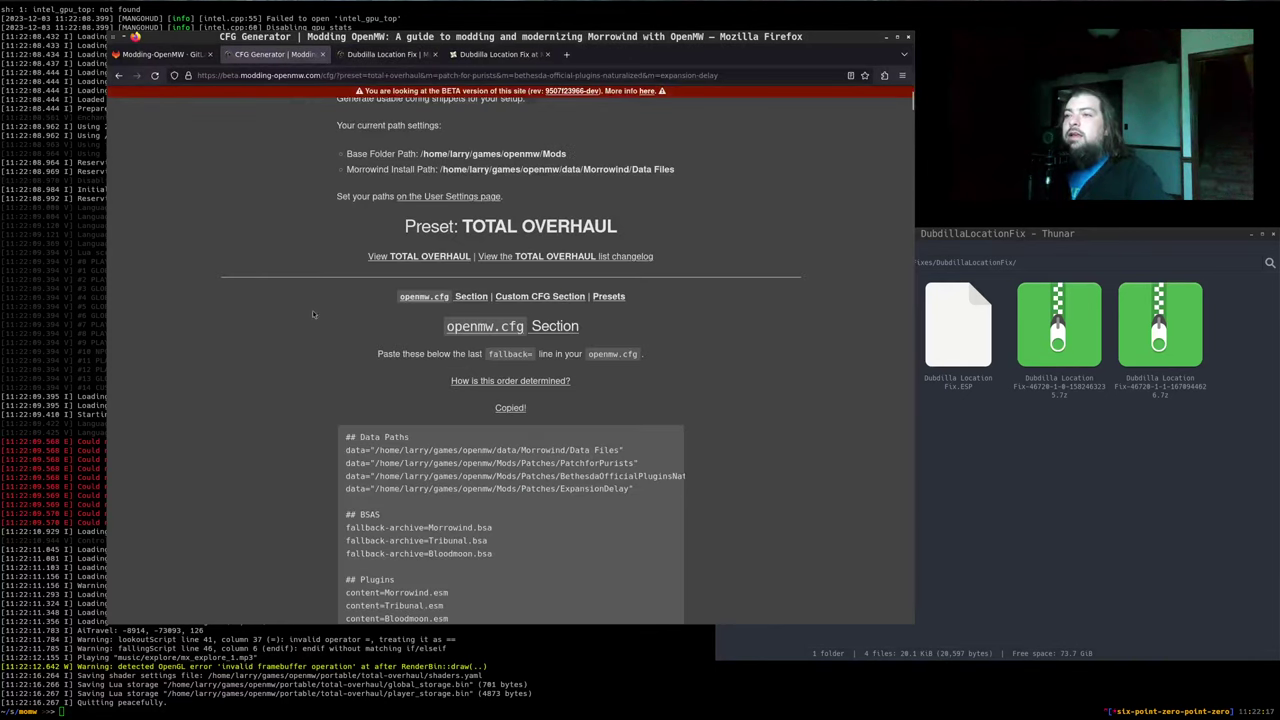
pyautogui.click(609, 296)
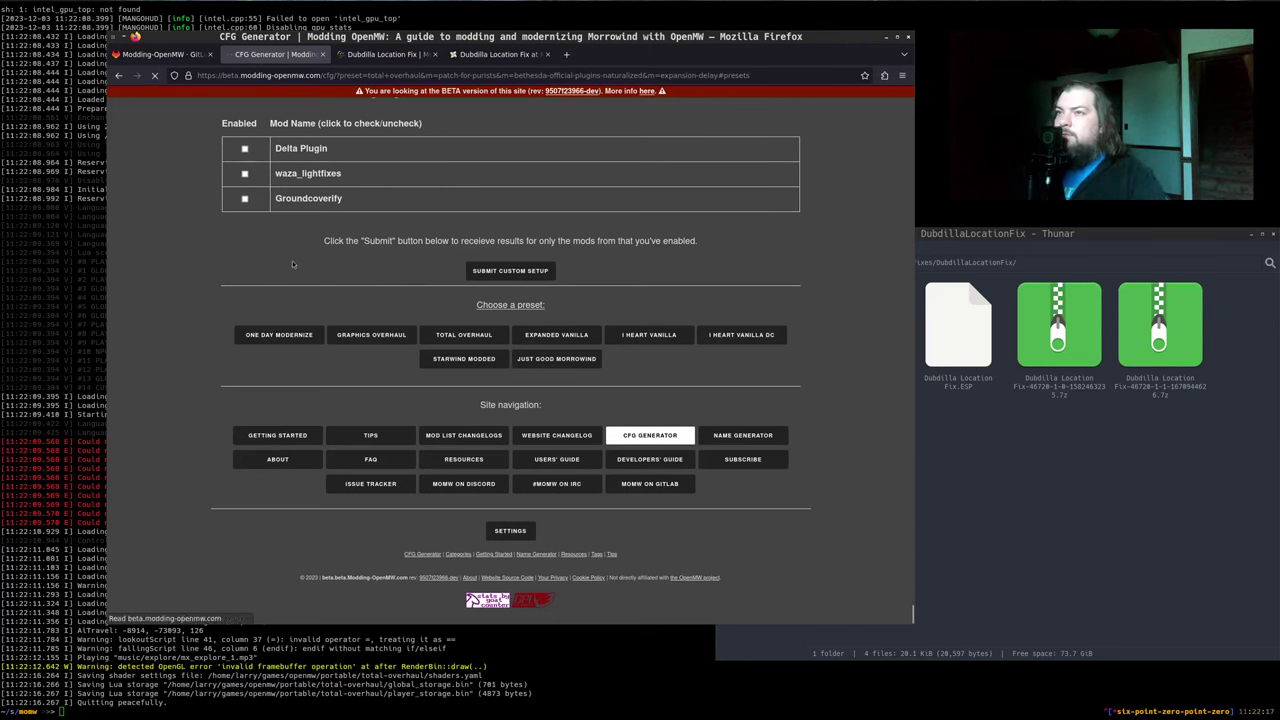
pyautogui.click(505, 275)
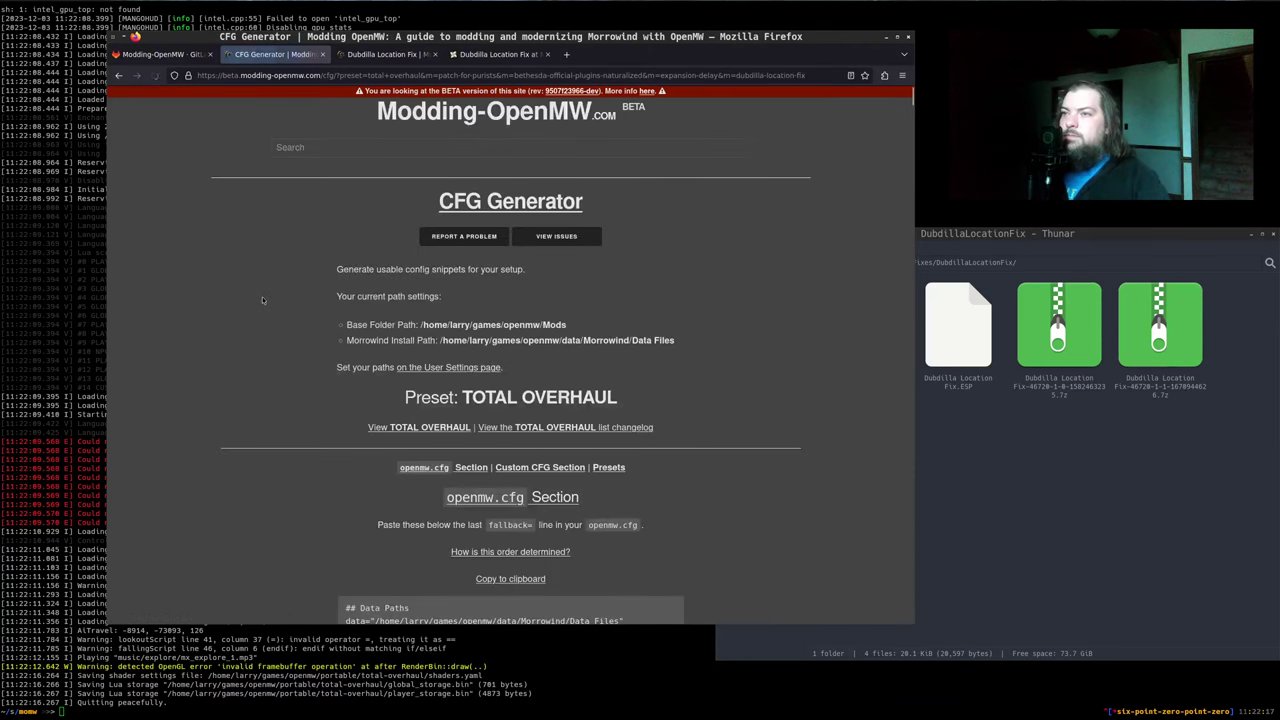
# Copy the generated openmw.cfg section and paste it over the data paths, BSAs and plugins in openmw-total-overhaul.cfg
pyautogui.scroll(-5, 263, 300)
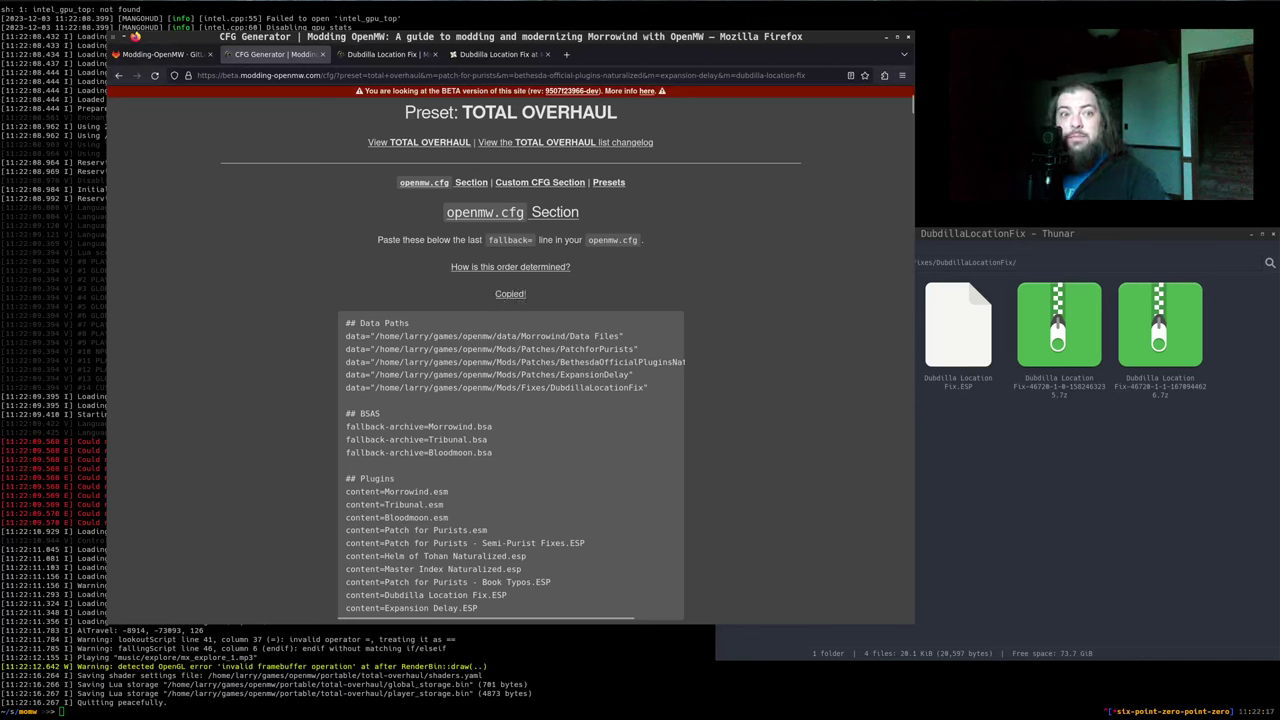
pyautogui.hotkey('alt', 'Tab')
pyautogui.click(369, 330)
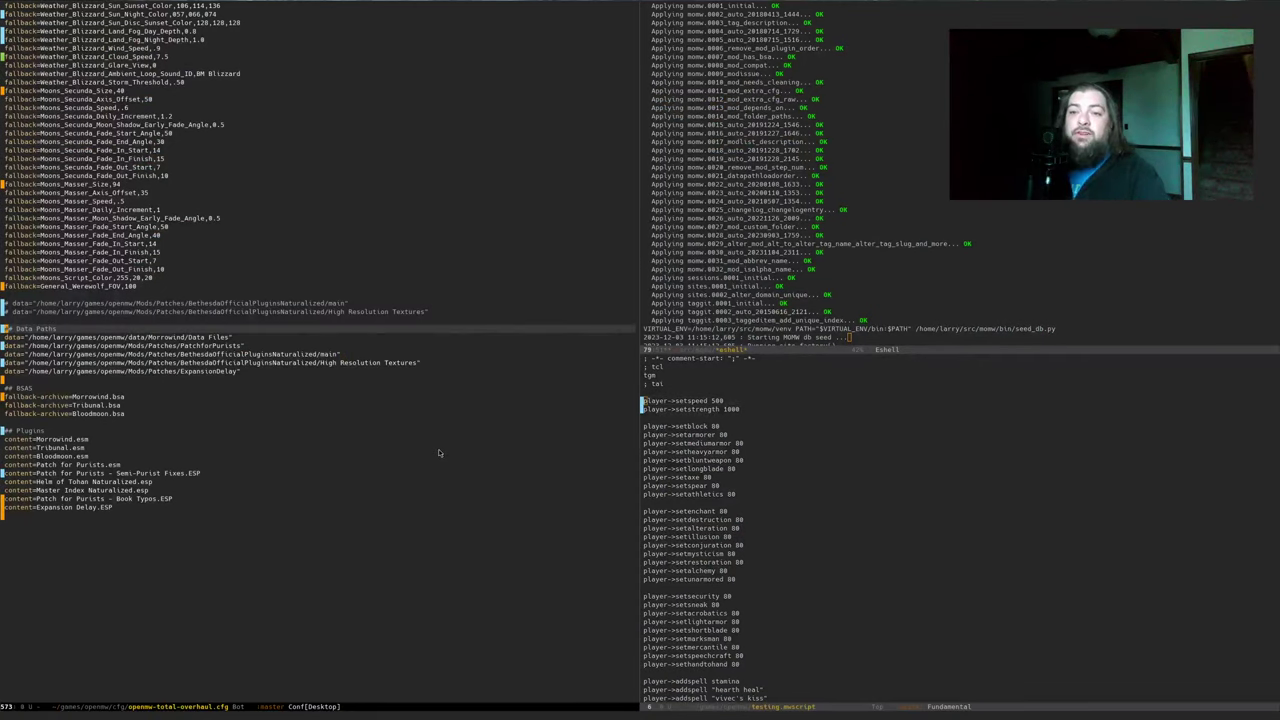
pyautogui.press('Down')
pyautogui.press('Down')
pyautogui.press('Down')
pyautogui.press('Down')
pyautogui.press('Down')
pyautogui.press('Down')
pyautogui.press('Down')
pyautogui.press('Down')
pyautogui.press('Down')
pyautogui.press('Down')
pyautogui.press('Down')
pyautogui.press('Down')
pyautogui.press('Down')
pyautogui.press('Down')
pyautogui.press('Down')
pyautogui.press('Down')
pyautogui.press('Down')
pyautogui.press('Down')
pyautogui.press('Down')
pyautogui.press('Down')
pyautogui.hotkey('ctrl', 'y')
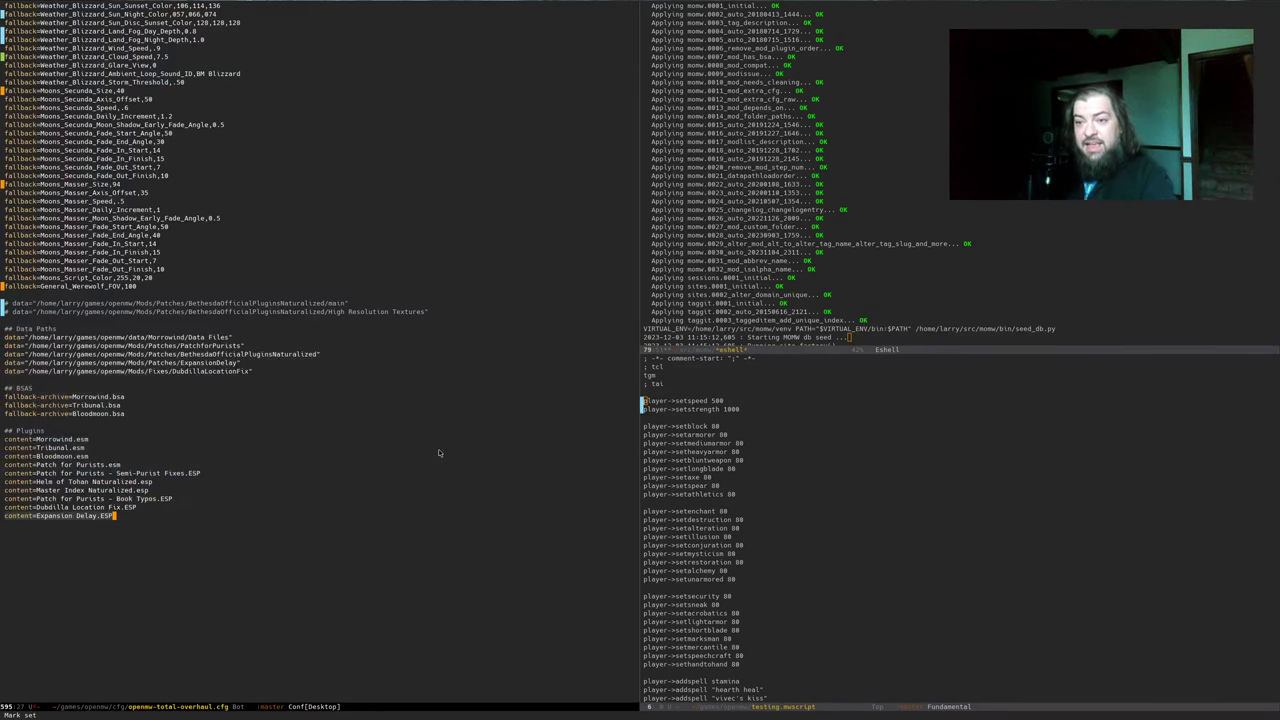
# Replace the BethesdaOfficialPluginsNaturalized data path with its main and High Resolution Textures paths from the commented lines, and save the config
pyautogui.hotkey('ctrl', 'Up')
pyautogui.hotkey('ctrl', 'Up')
pyautogui.hotkey('ctrl', 'Up')
pyautogui.press('Down')
pyautogui.press('Down')
pyautogui.press('Down')
pyautogui.press('Down')
pyautogui.press('Down')
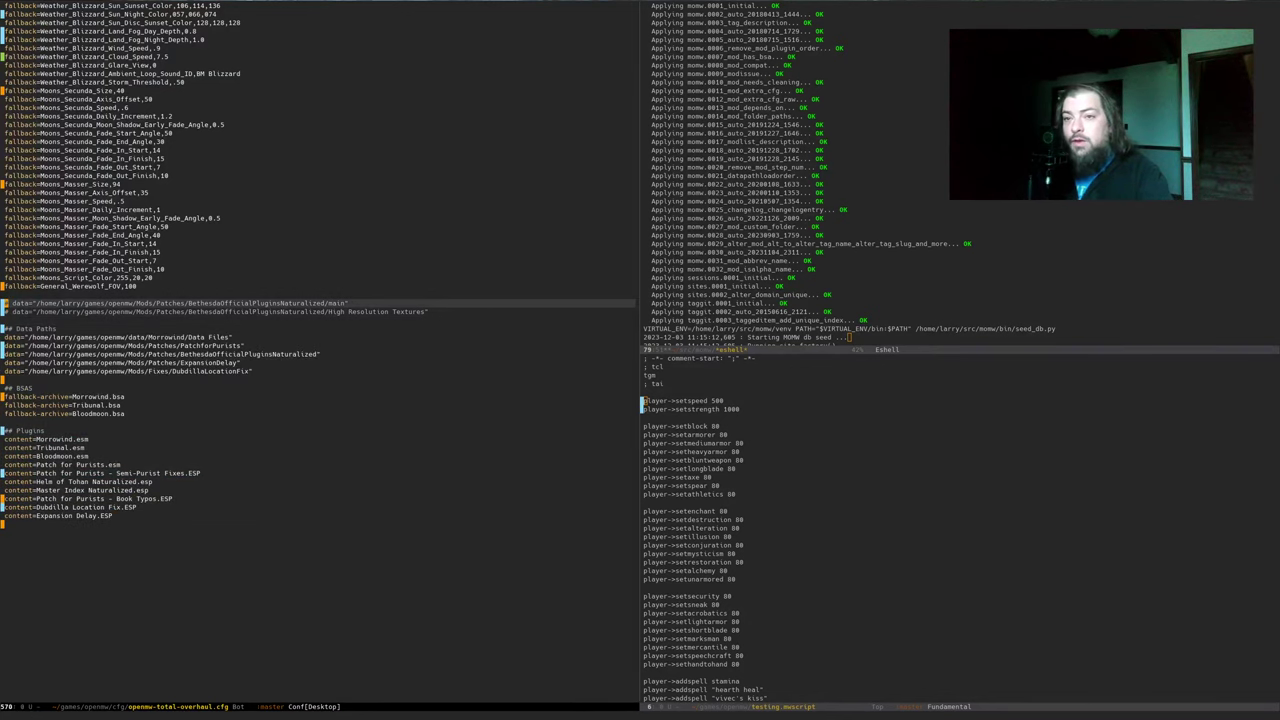
pyautogui.press('Up')
pyautogui.hotkey('shift', 'Down')
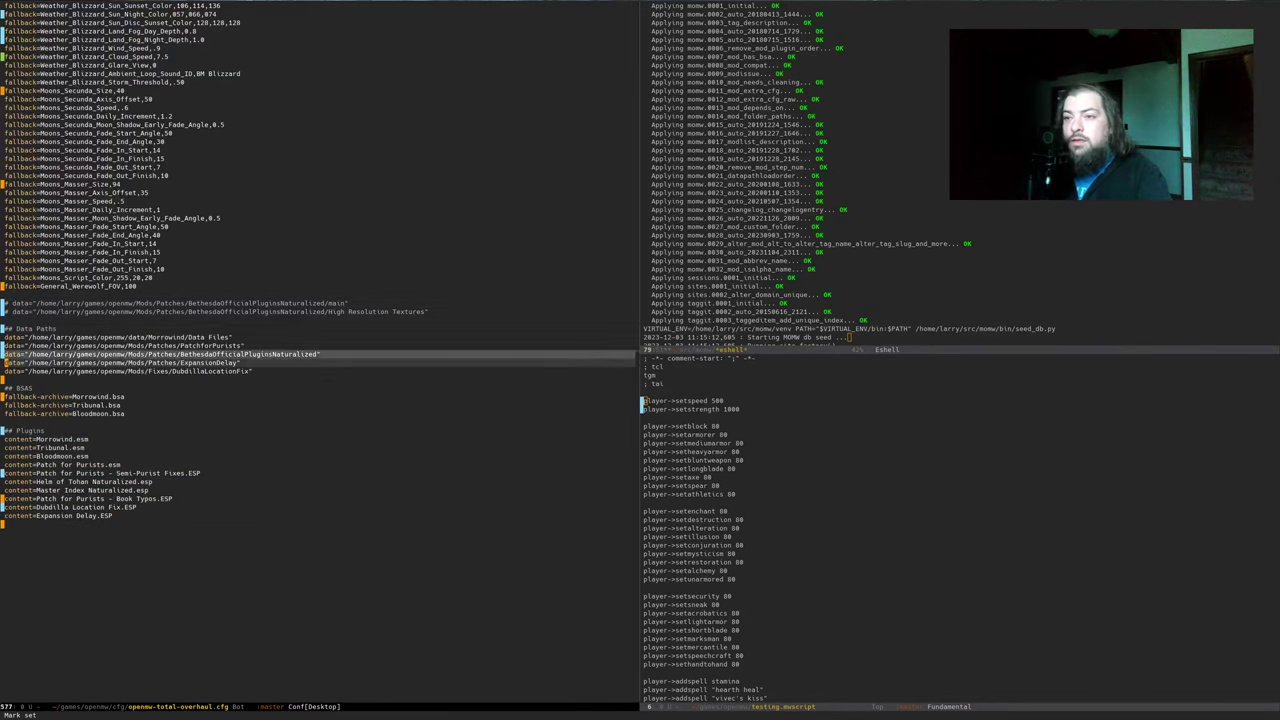
pyautogui.hotkey('ctrl', 'y')
pyautogui.hotkey('ctrl', 'x')
pyautogui.hotkey('ctrl', 'x')
pyautogui.hotkey('ctrl', 'x')
pyautogui.hotkey('ctrl', 's')
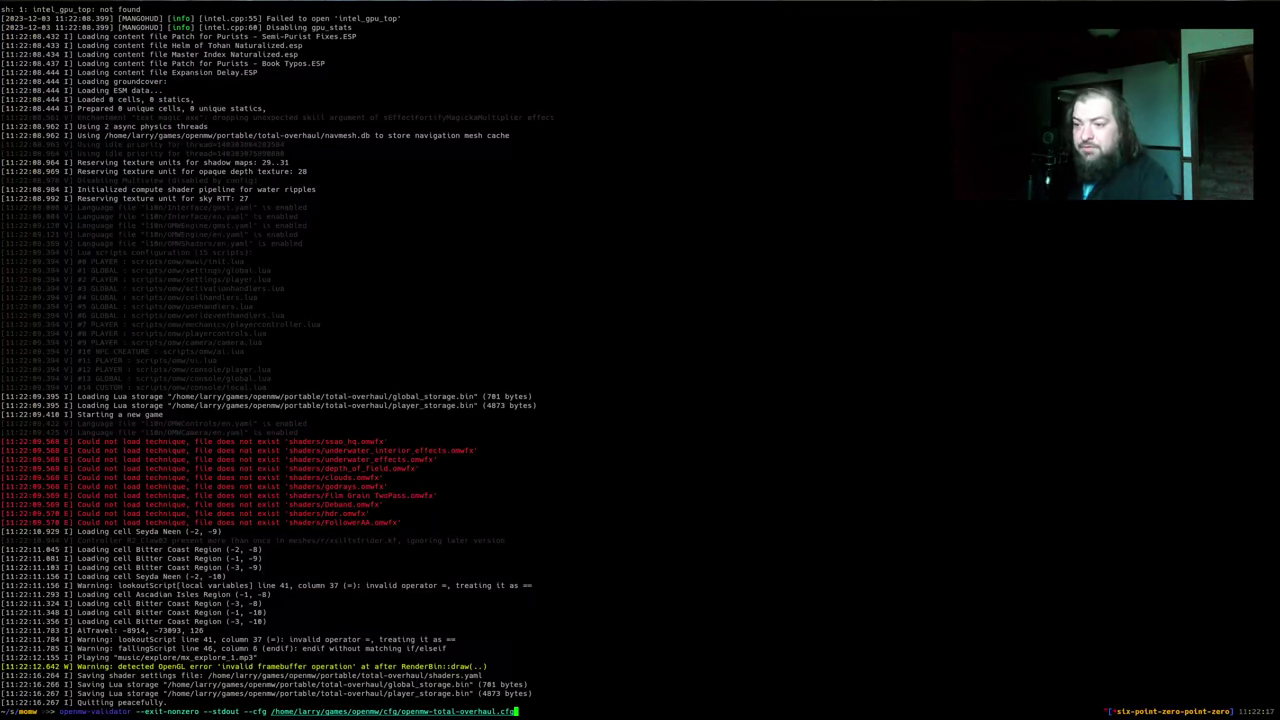
# Run openmw-validator on openmw-total-overhaul.cfg in the terminal, and relaunch OpenMW from the command history
pyautogui.press('Return')
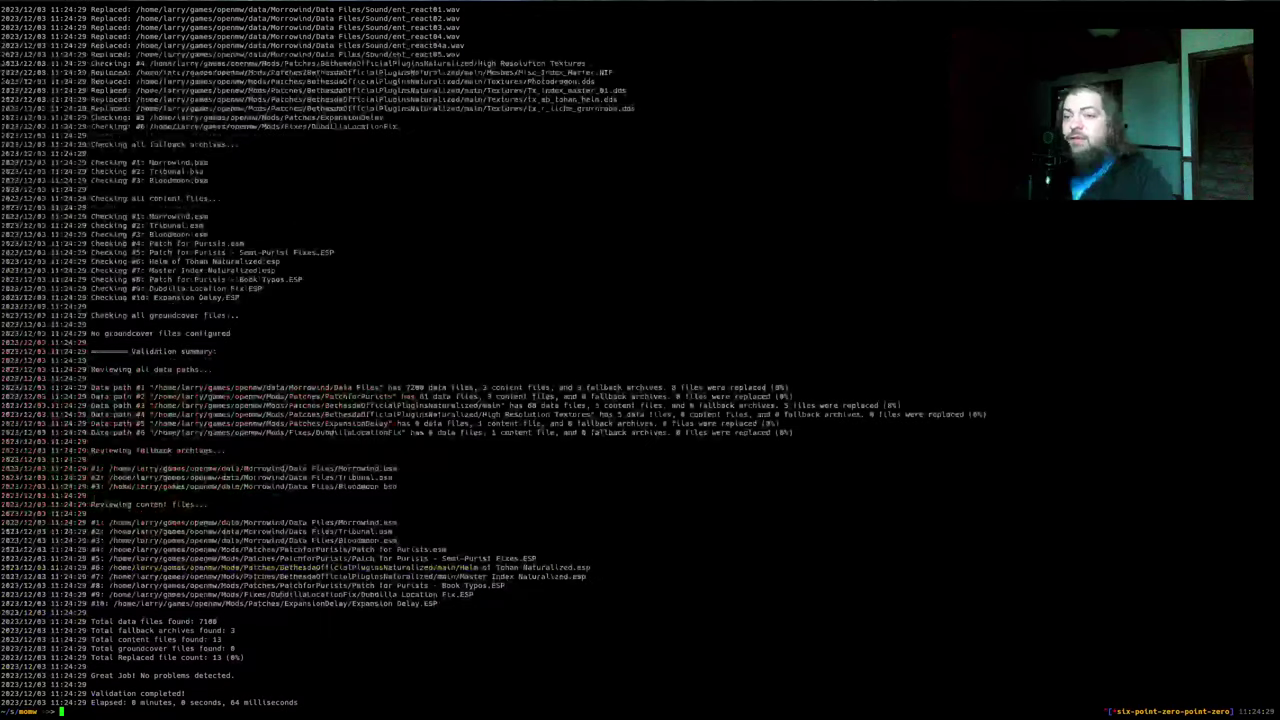
pyautogui.press('Up')
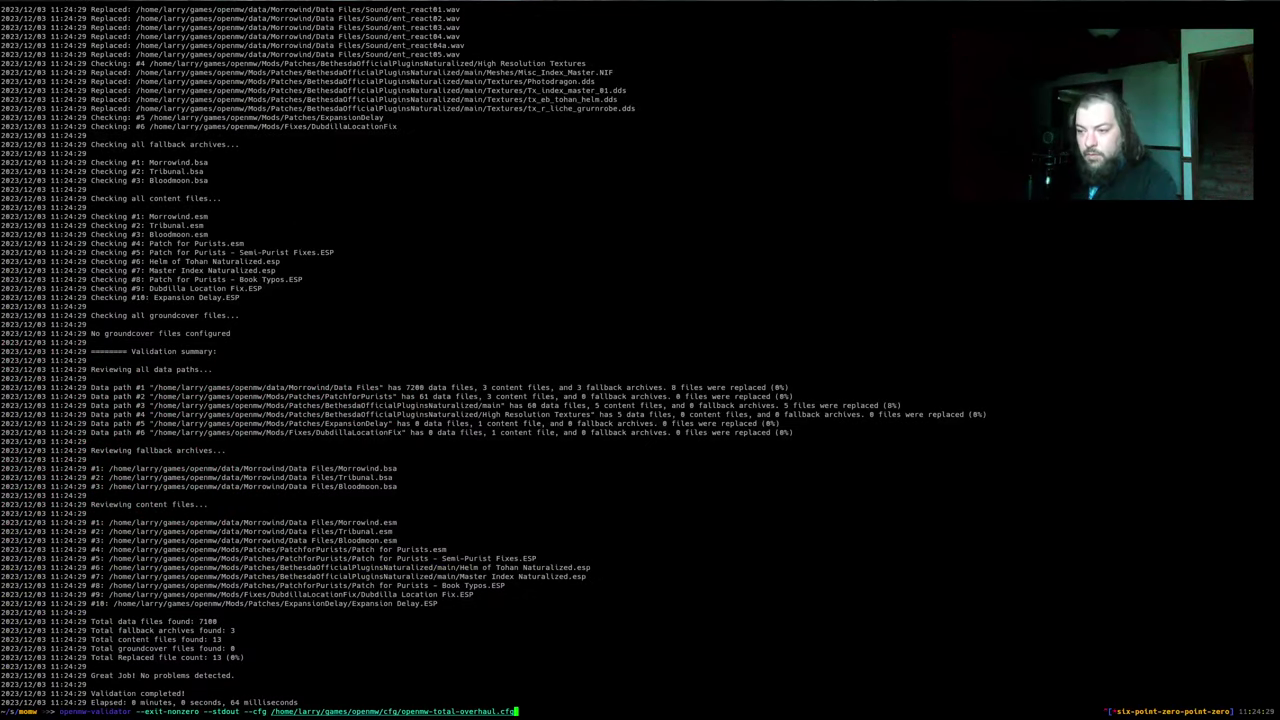
pyautogui.hotkey('ctrl', 'c')
pyautogui.press('Up')
pyautogui.press('Up')
pyautogui.press('Return')
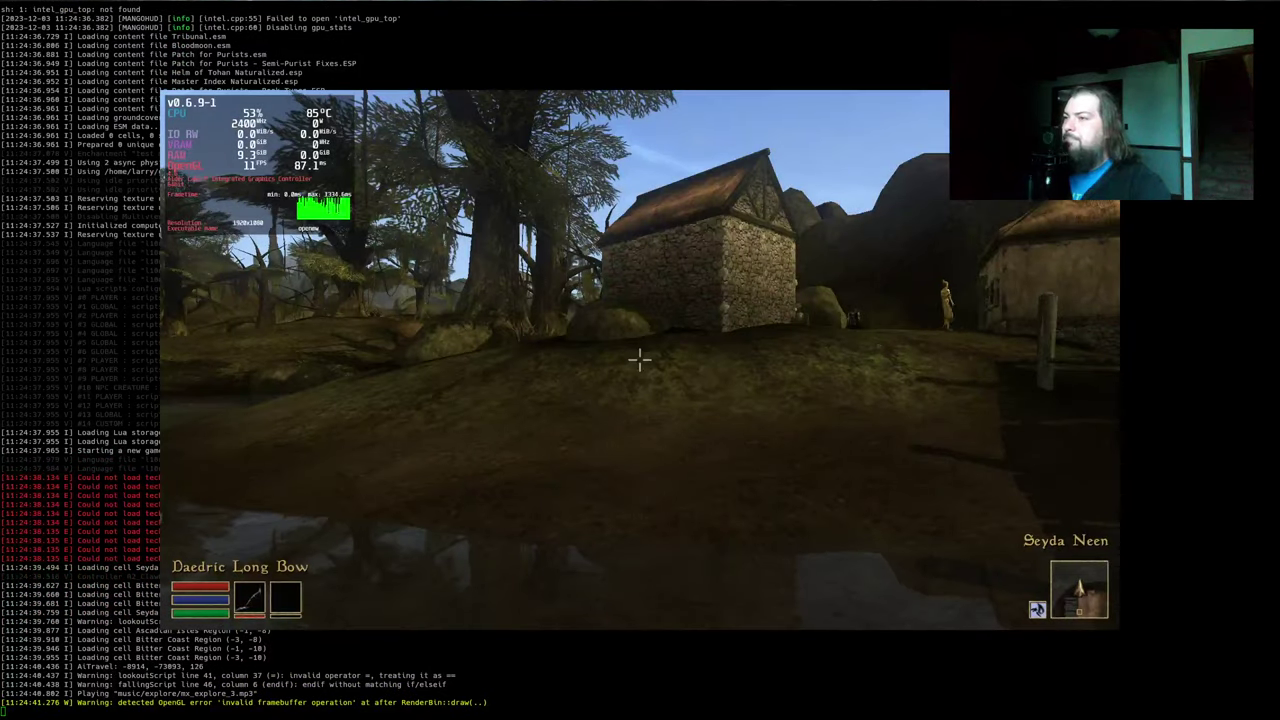
# Walk through Seyda Neen briefly and teleport the player to Mount Kand with the console command coc "mount kand"
pyautogui.press('w')
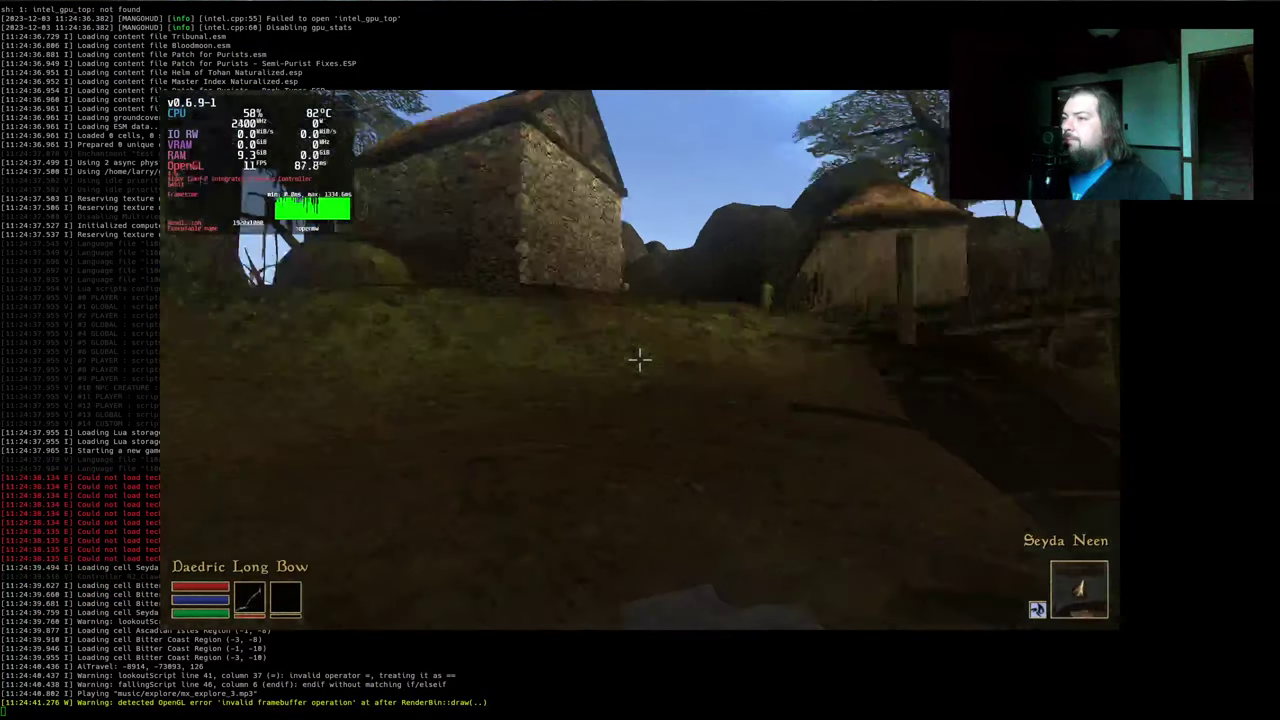
pyautogui.press('w')
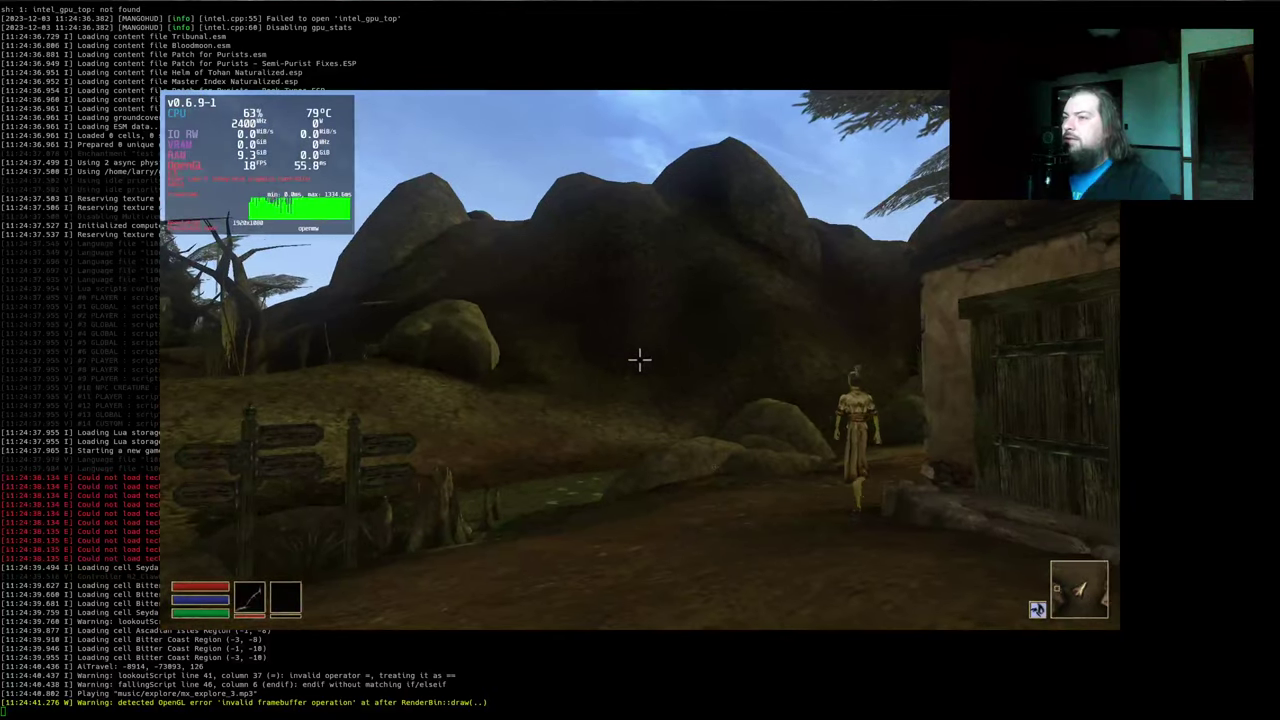
pyautogui.press('`')
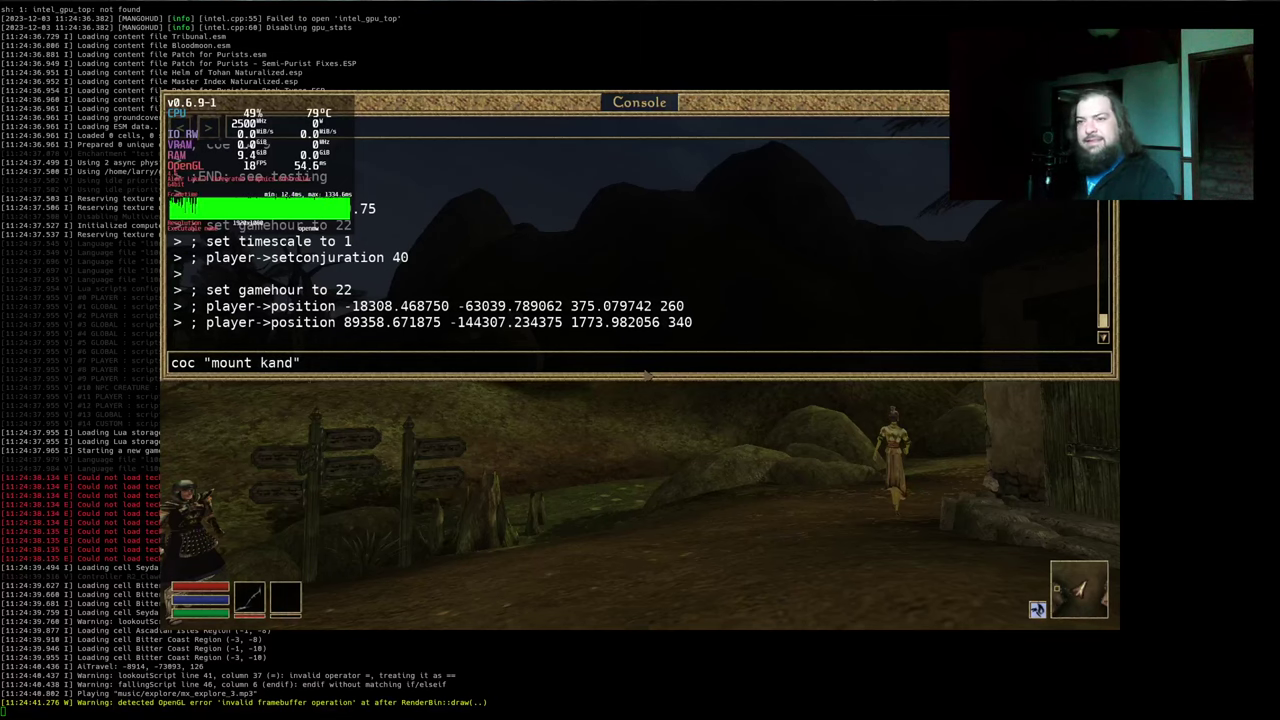
pyautogui.press('Return')
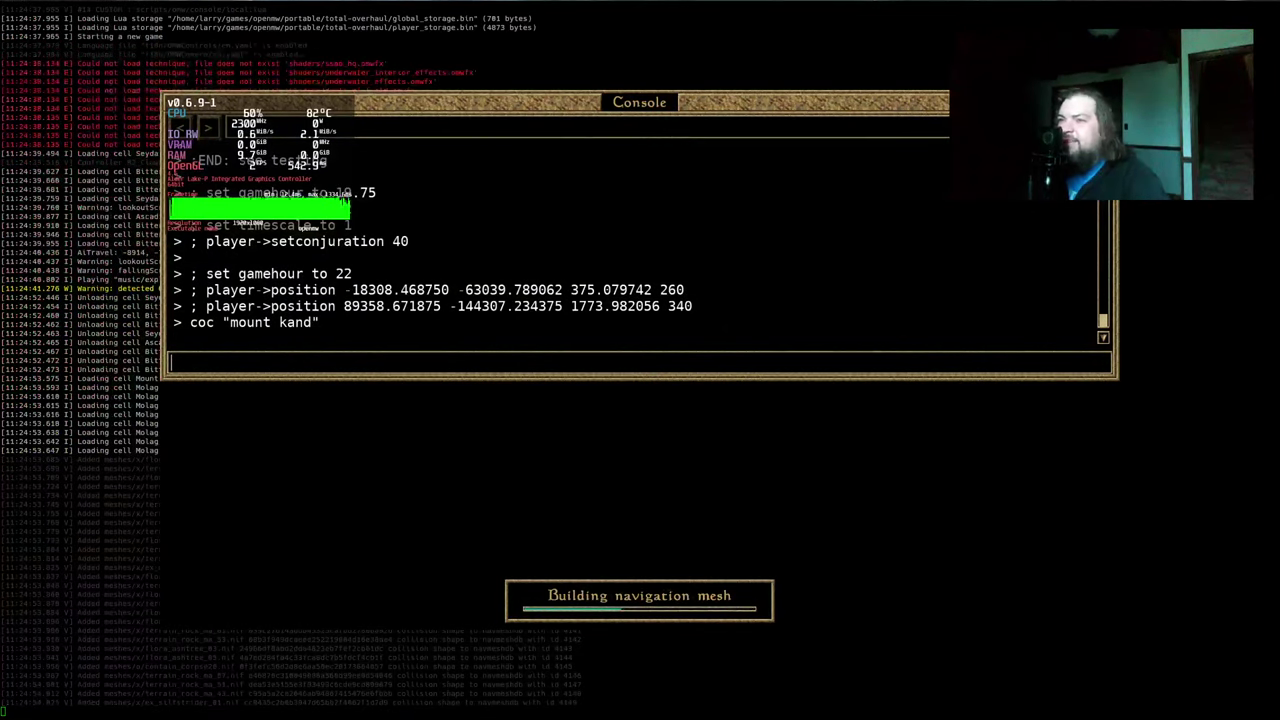
# Toggle collision with the console command tcl and fly over the terrain around Mount Kand
pyautogui.press('`')
pyautogui.press('`')
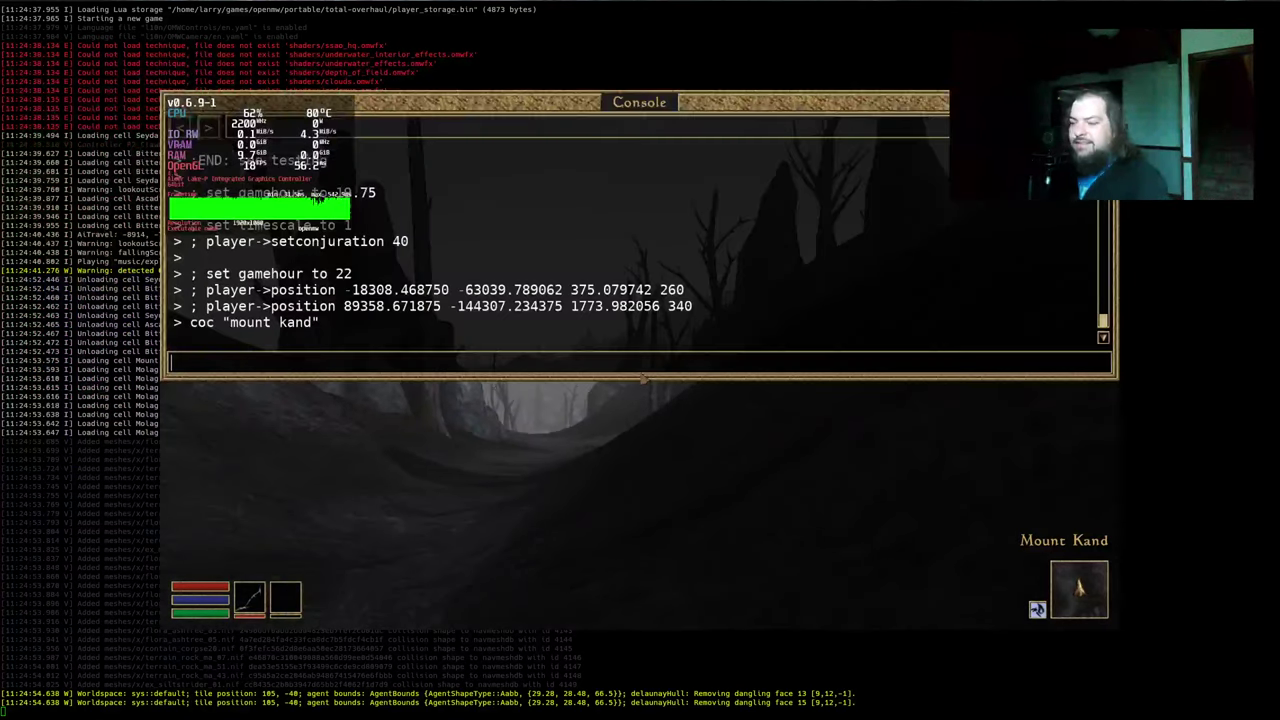
pyautogui.write('tcl')
pyautogui.press('Return')
pyautogui.press('`')
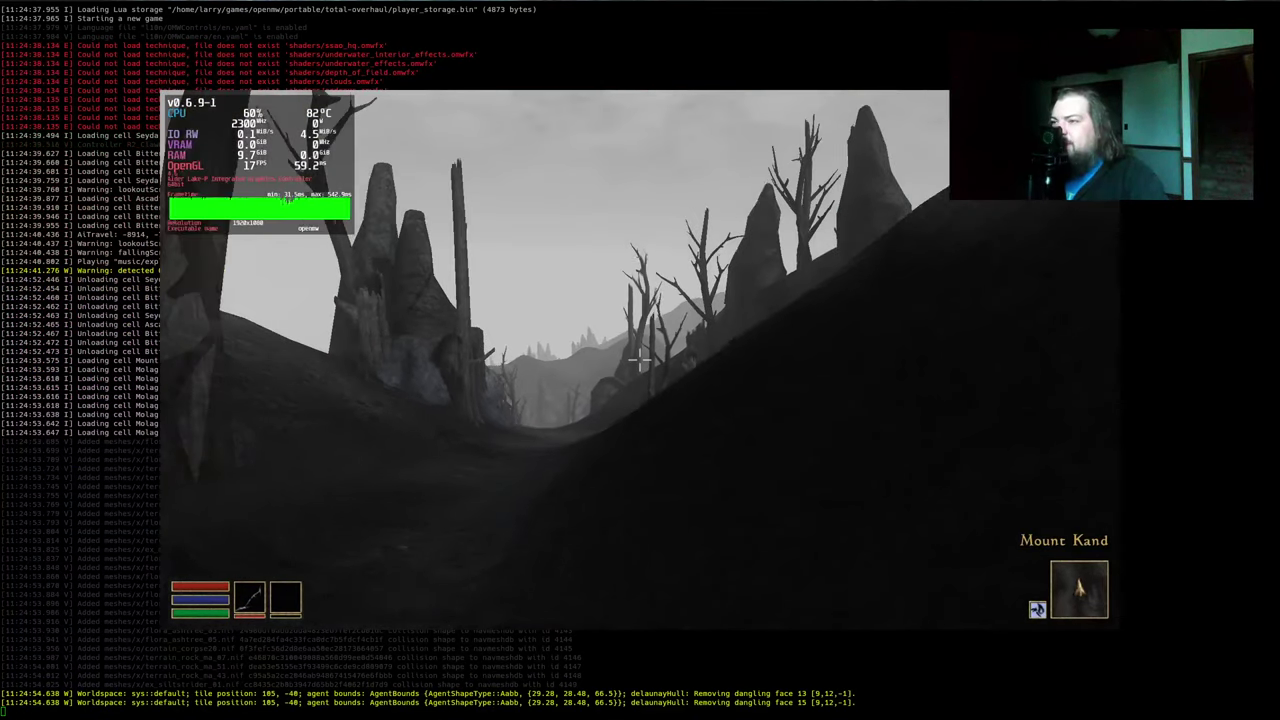
pyautogui.press('w')
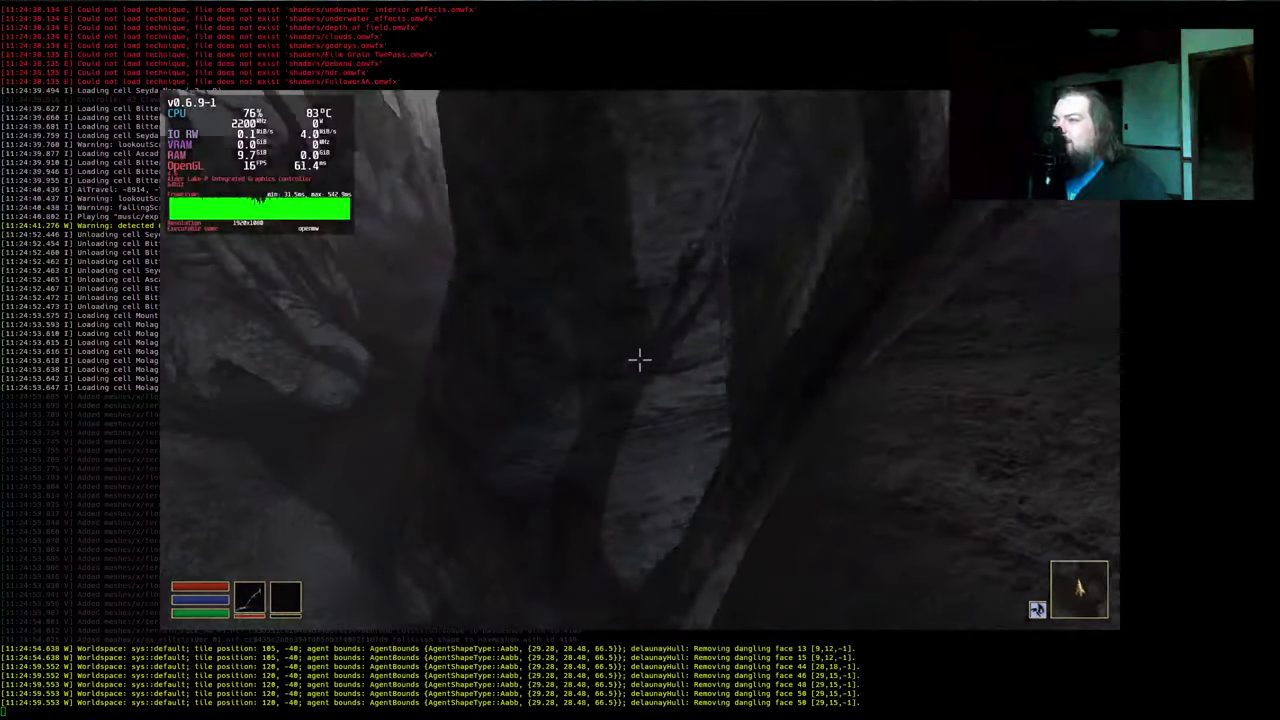
pyautogui.press('s')
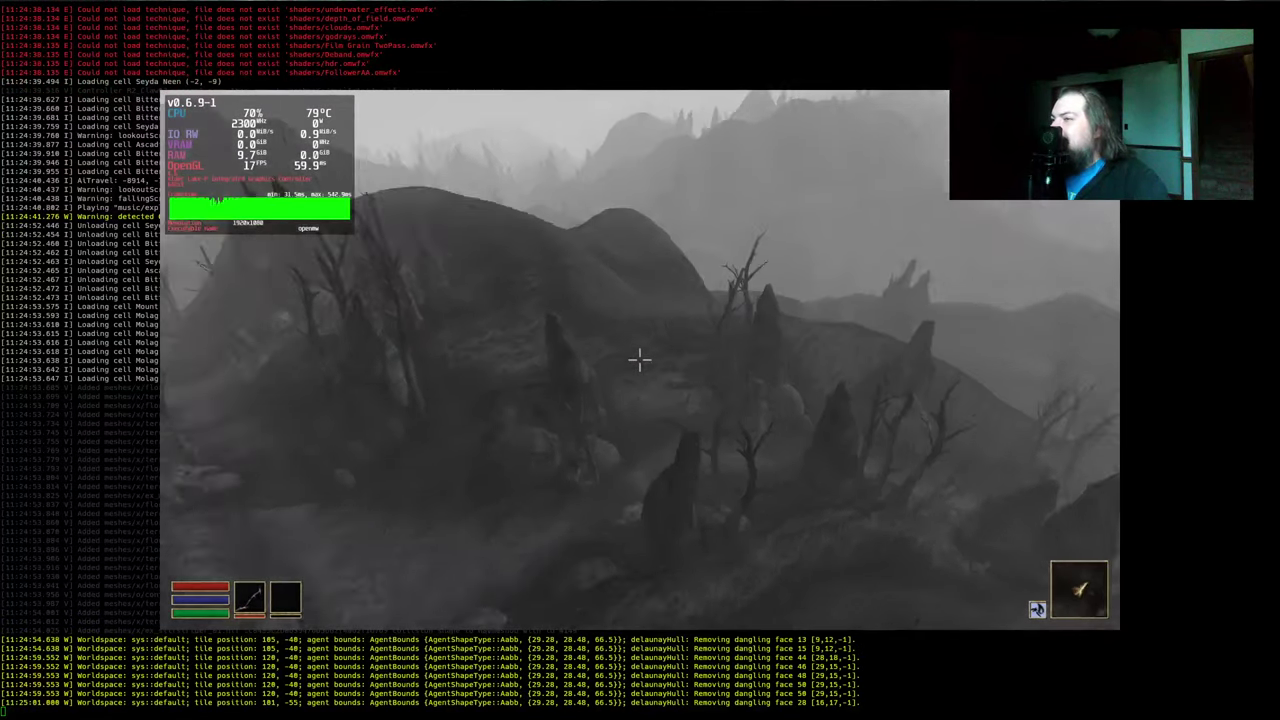
# Check the player's position on the world map and return to the game view
pyautogui.rightClick(640, 360)
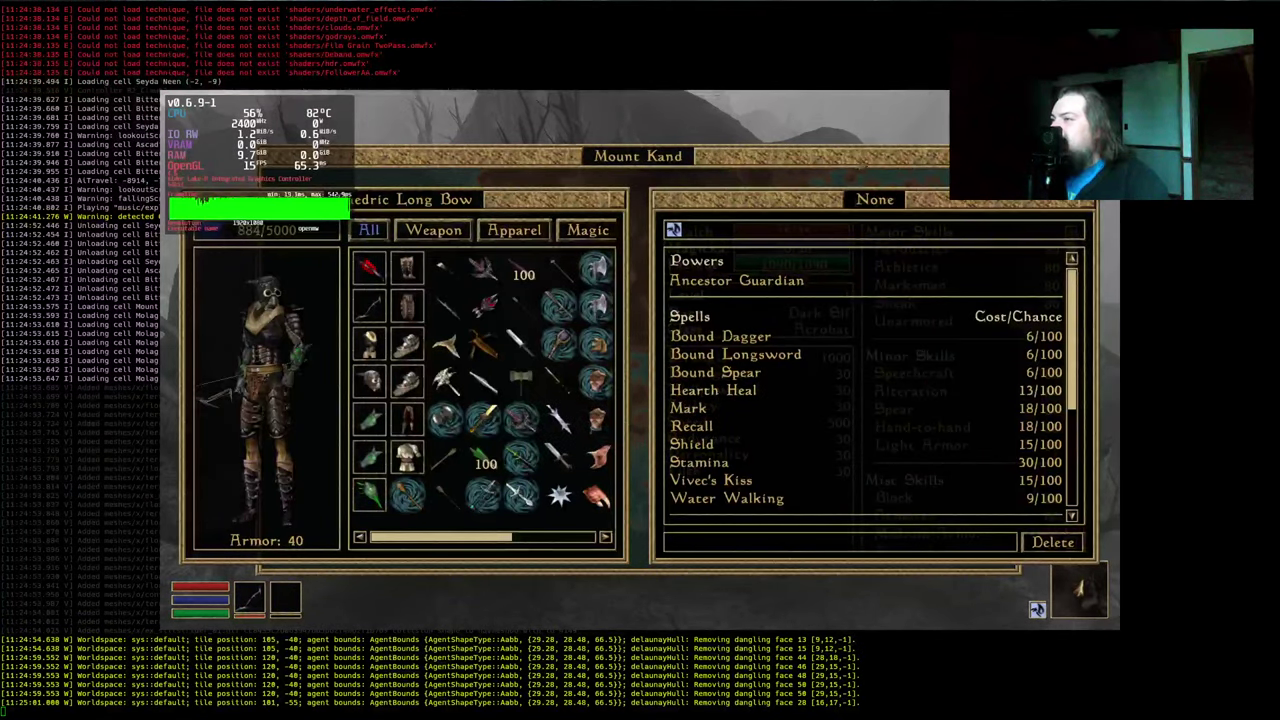
pyautogui.click(831, 190)
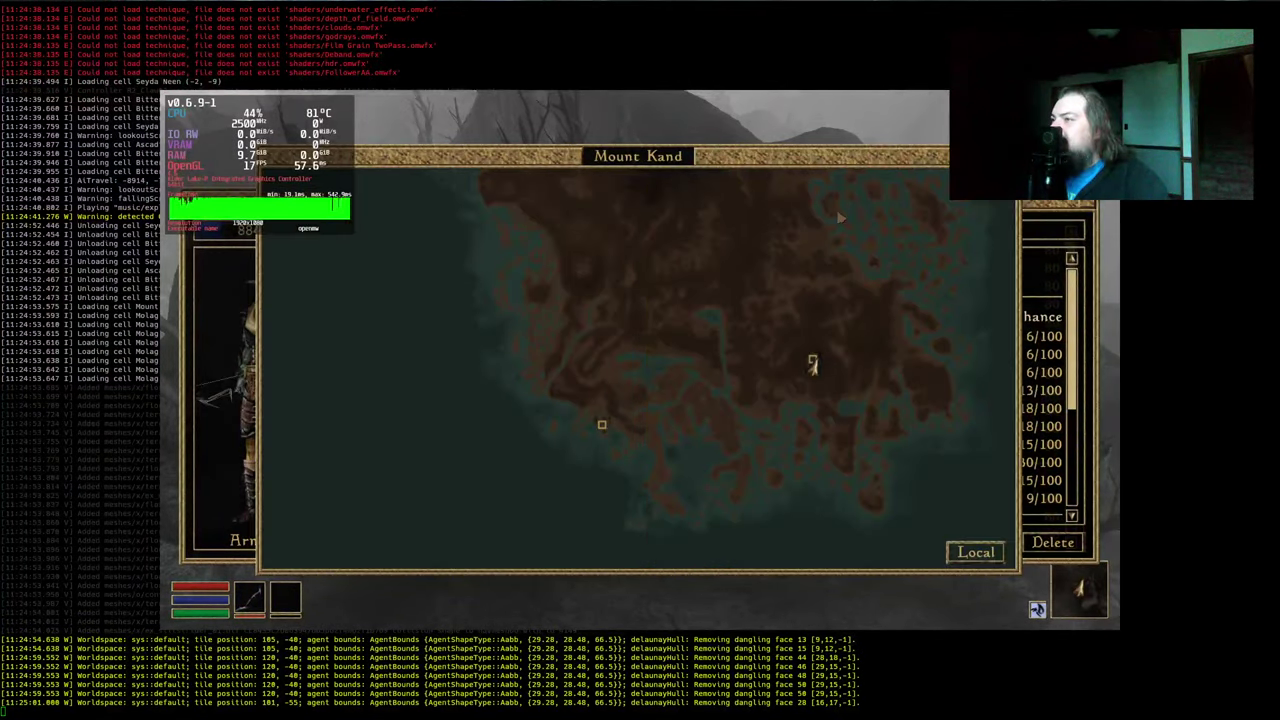
pyautogui.rightClick(814, 363)
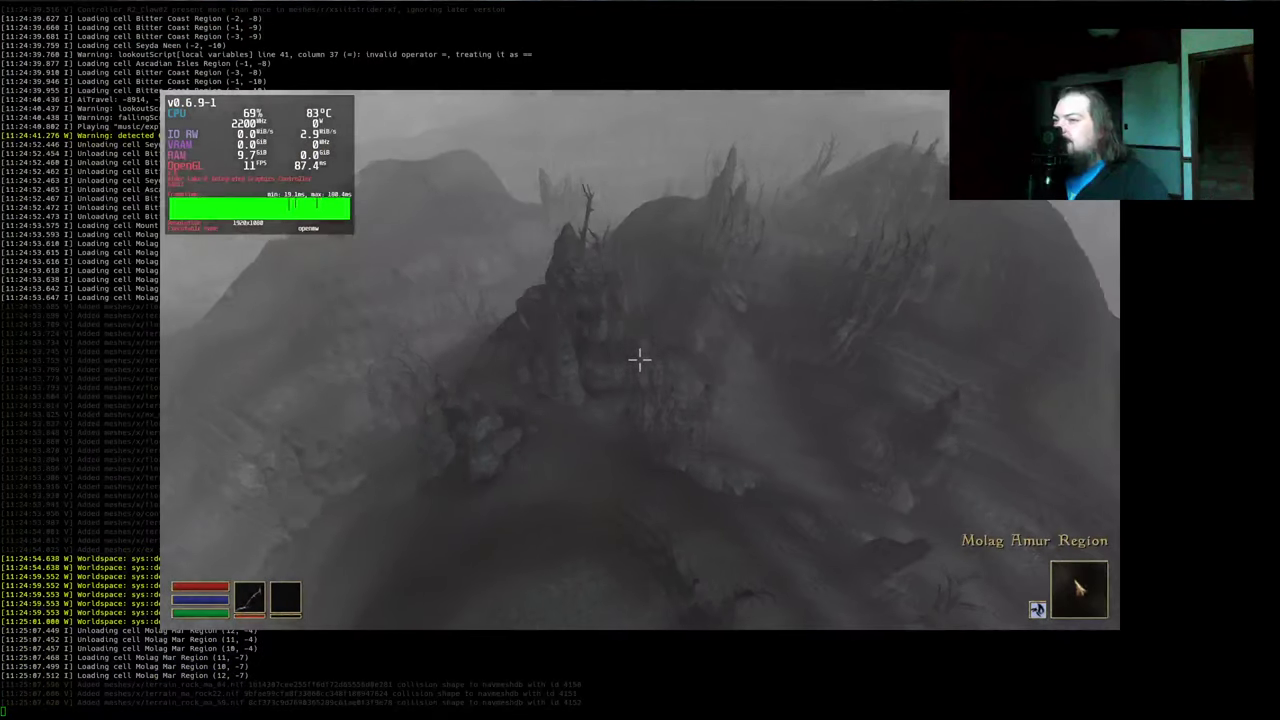
# Teleport the player into the Dubdilla cave with the console command coc "Dubdilla"
pyautogui.press('`')
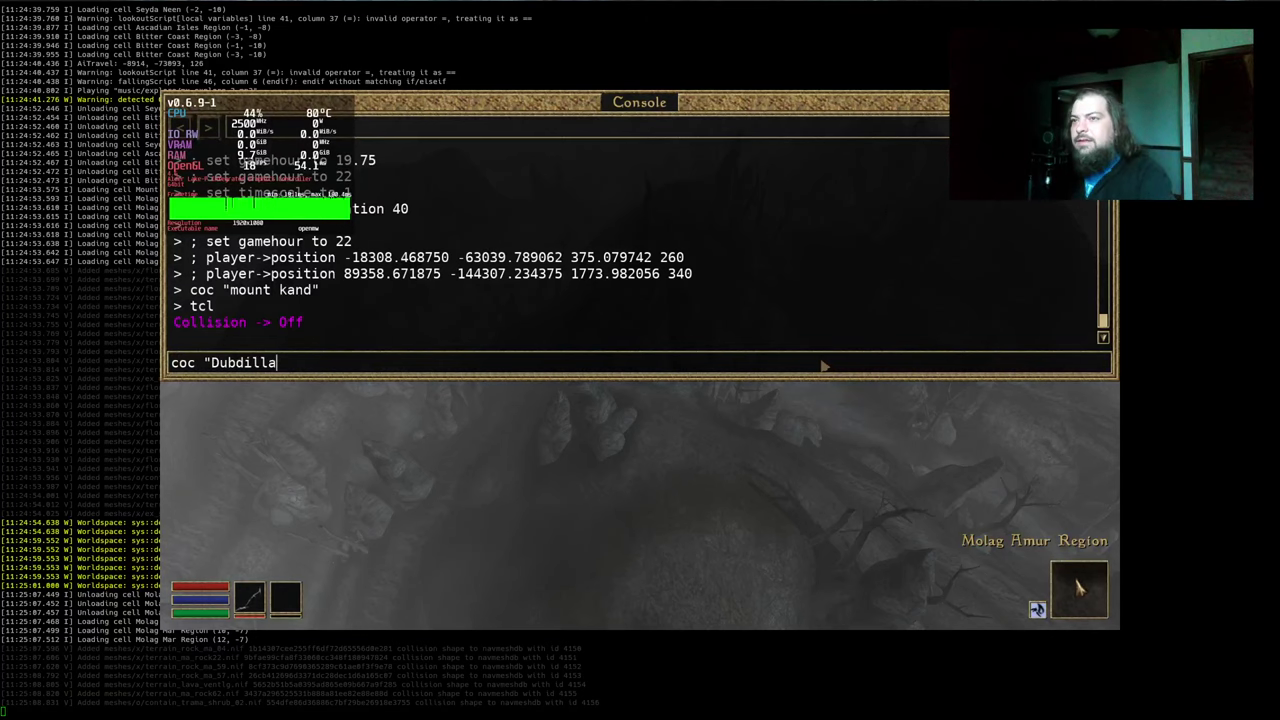
pyautogui.press('Tab')
pyautogui.press('Tab')
pyautogui.press('Return')
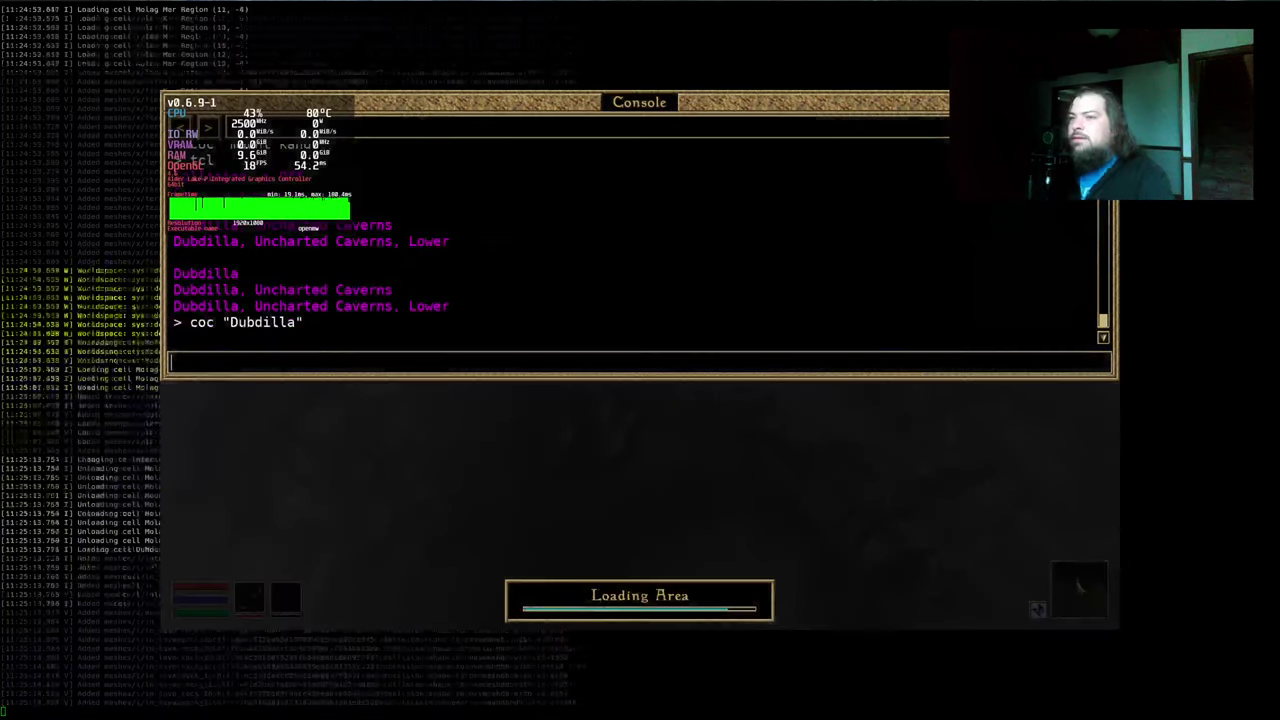
pyautogui.press('`')
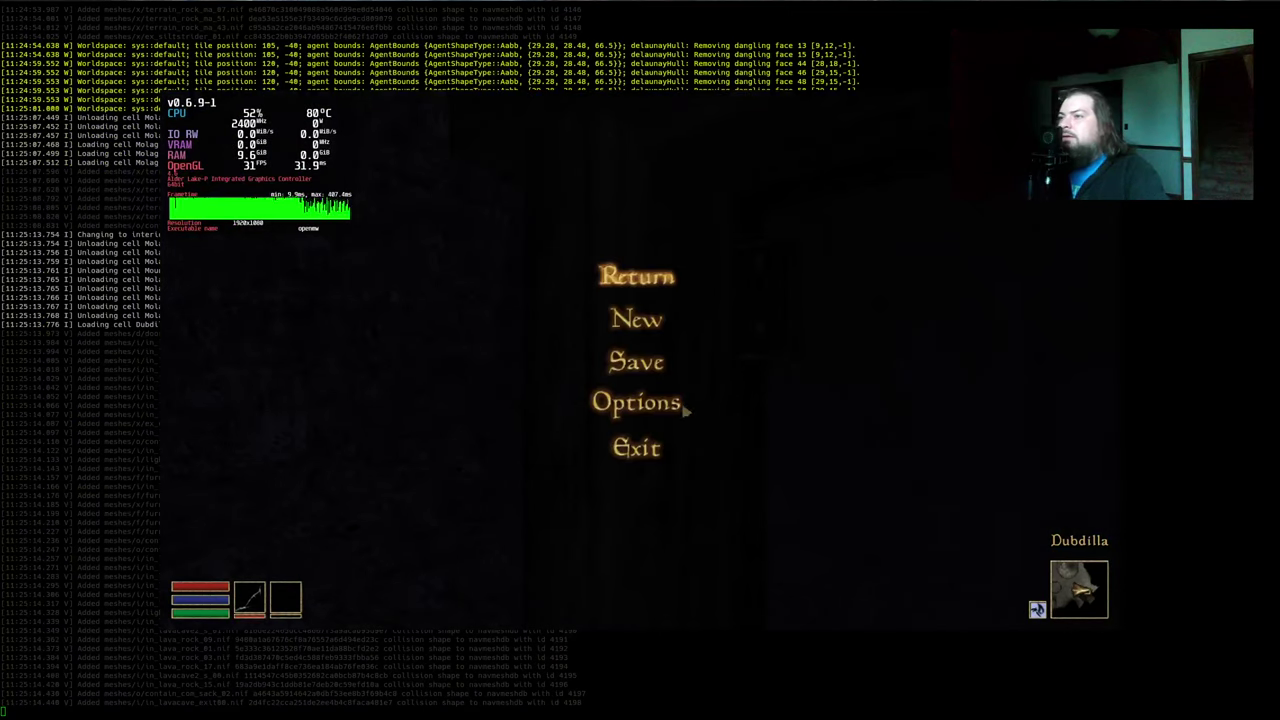
# Brighten the cave interior through the lighting settings in the game's video options and return to the game
pyautogui.click(684, 409)
pyautogui.click(499, 186)
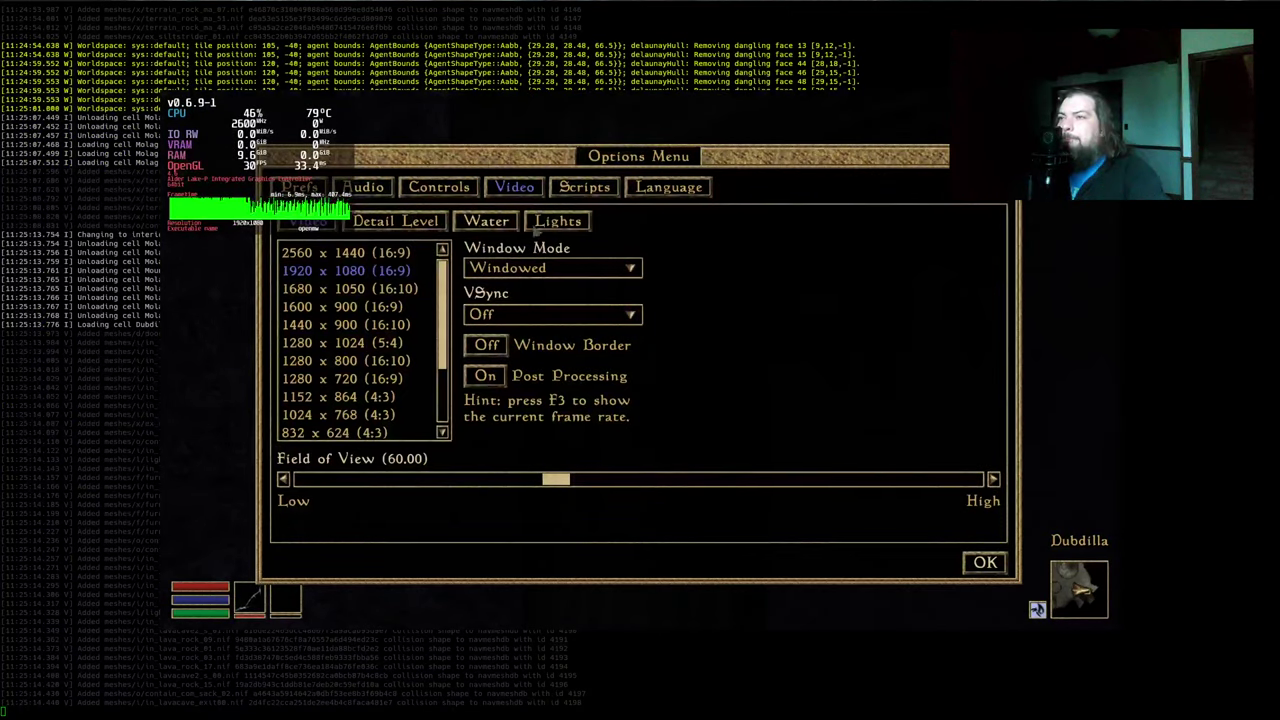
pyautogui.click(535, 231)
pyautogui.press('Escape')
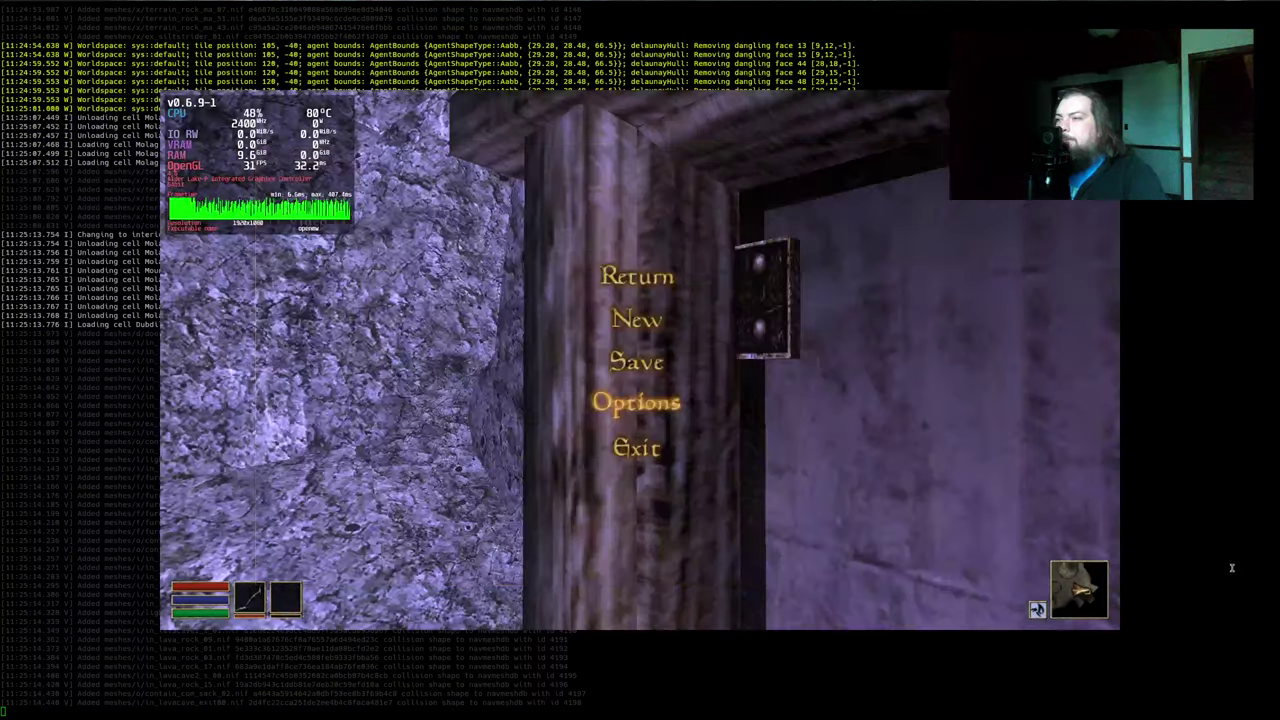
pyautogui.press('Escape')
# Enter the AI toggle command in the console and move through the Dubdilla cave to inspect its interior
pyautogui.press('space')
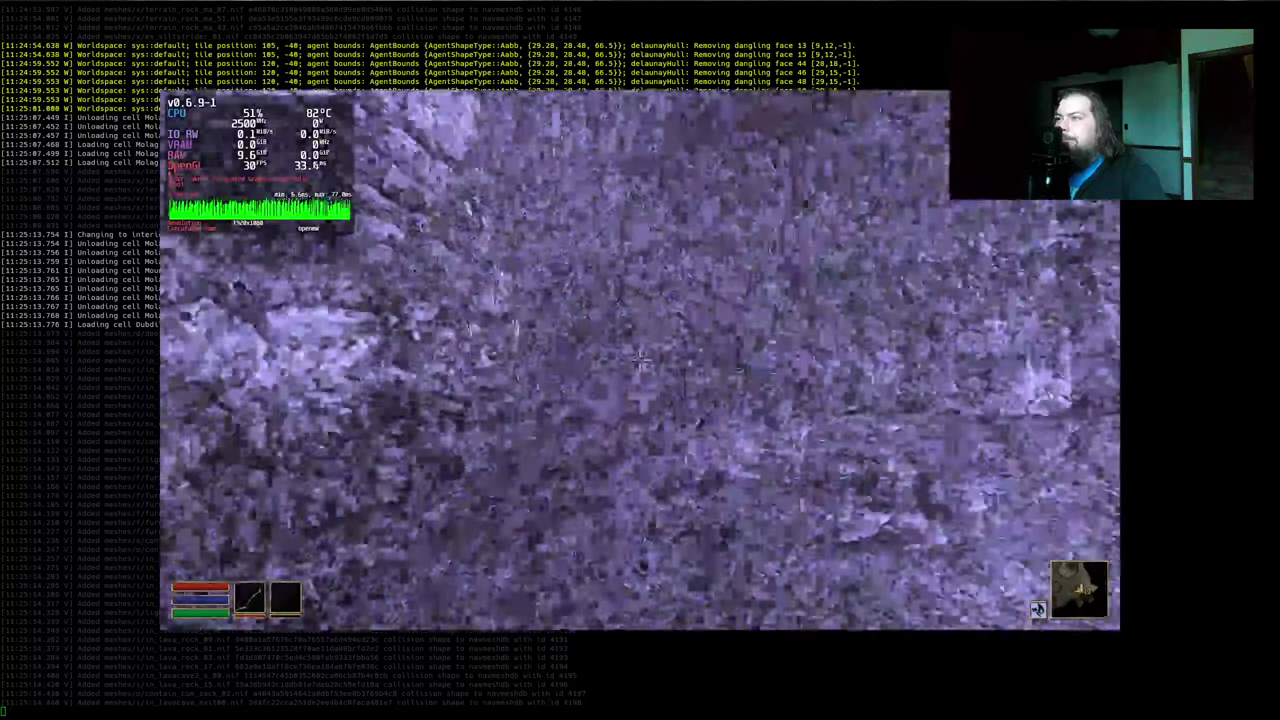
pyautogui.press('`')
pyautogui.write('ta')
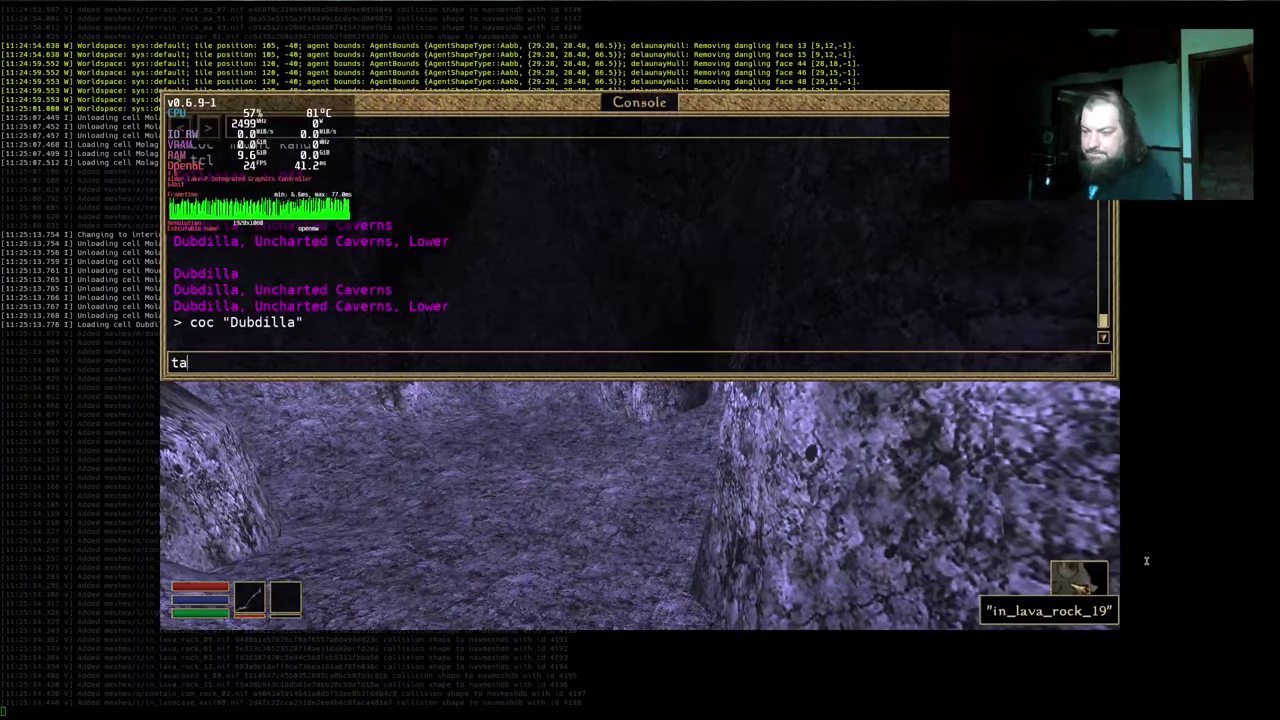
pyautogui.press('`')
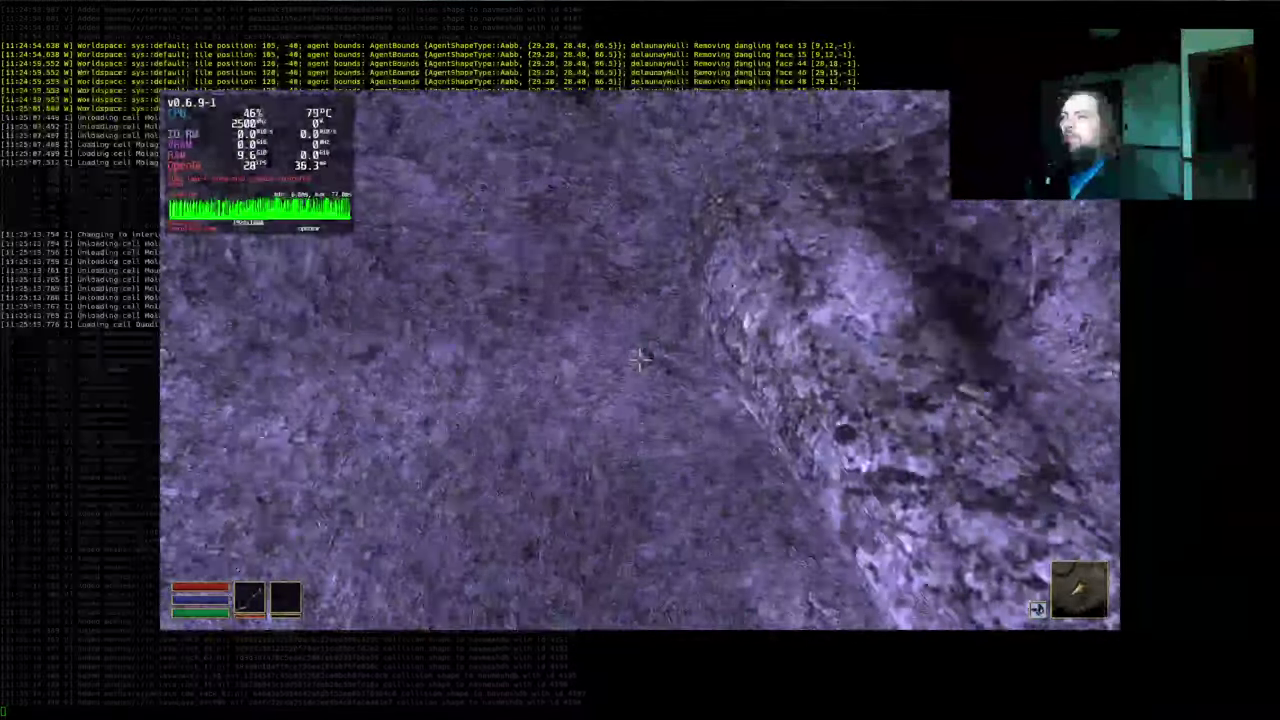
pyautogui.press('w')
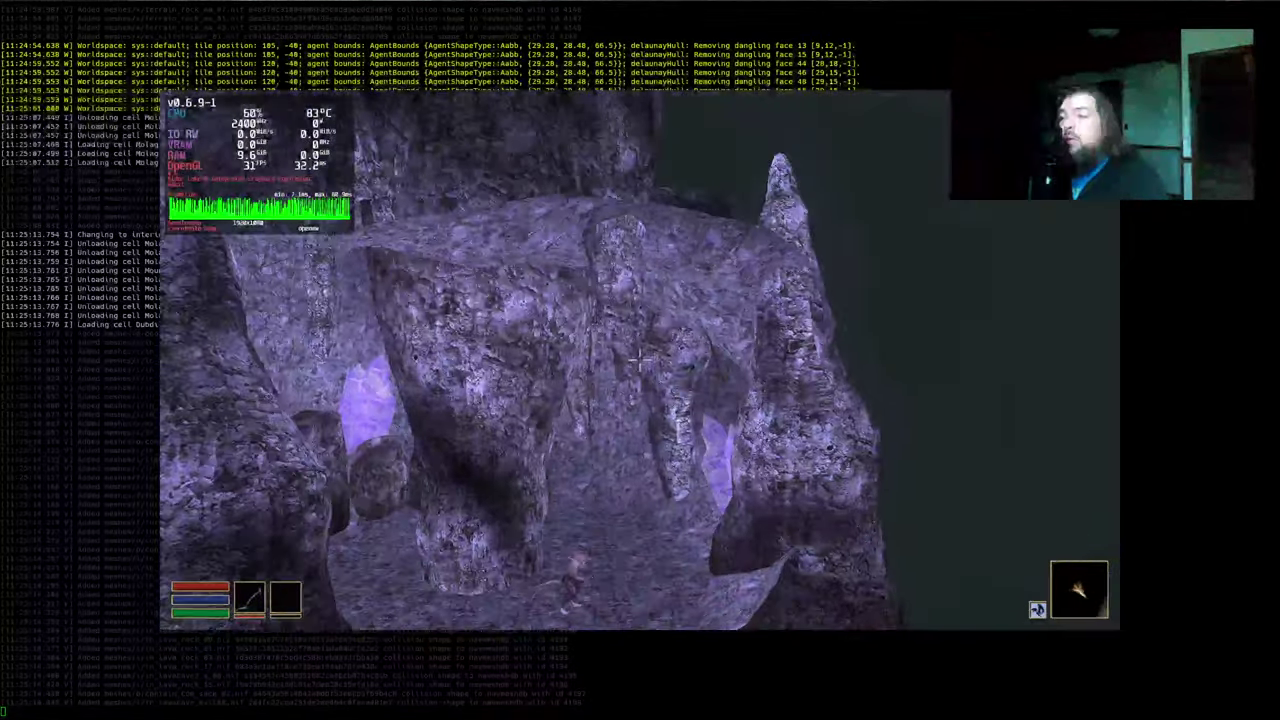
# Travel through the Dubdilla cave, leave through its wooden door to the exterior and quit the game
pyautogui.press('w')
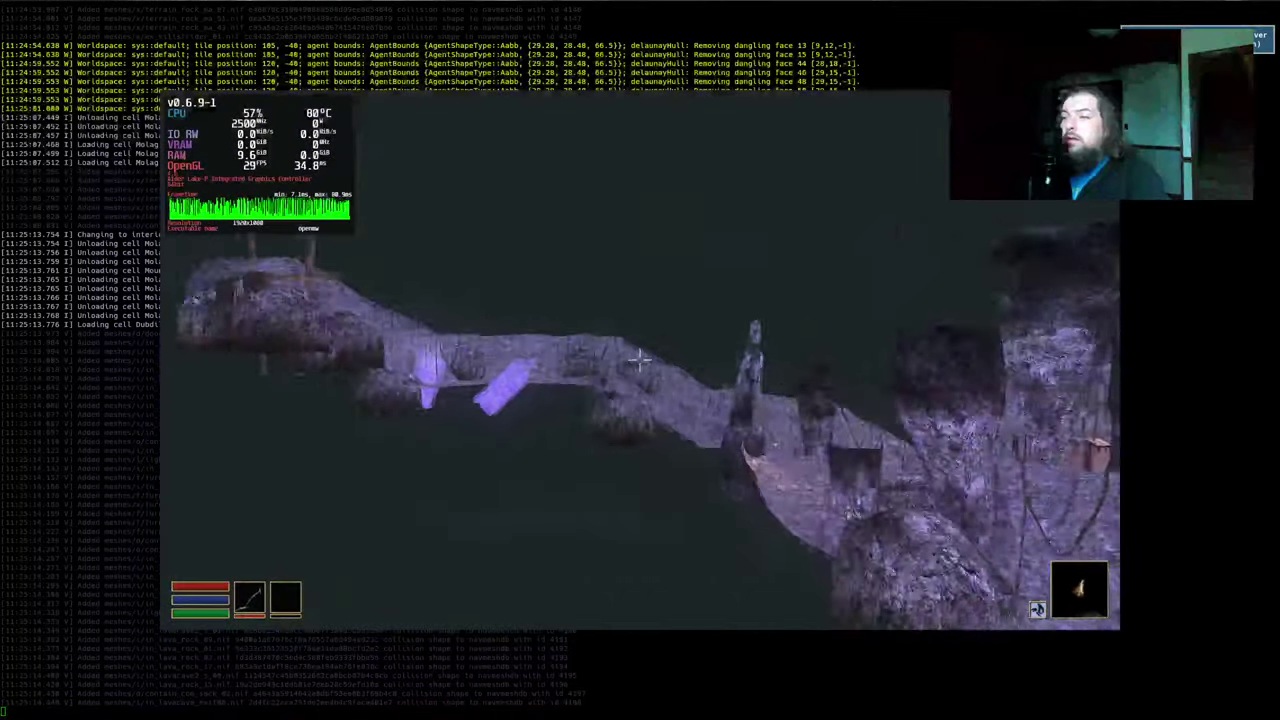
pyautogui.press('w')
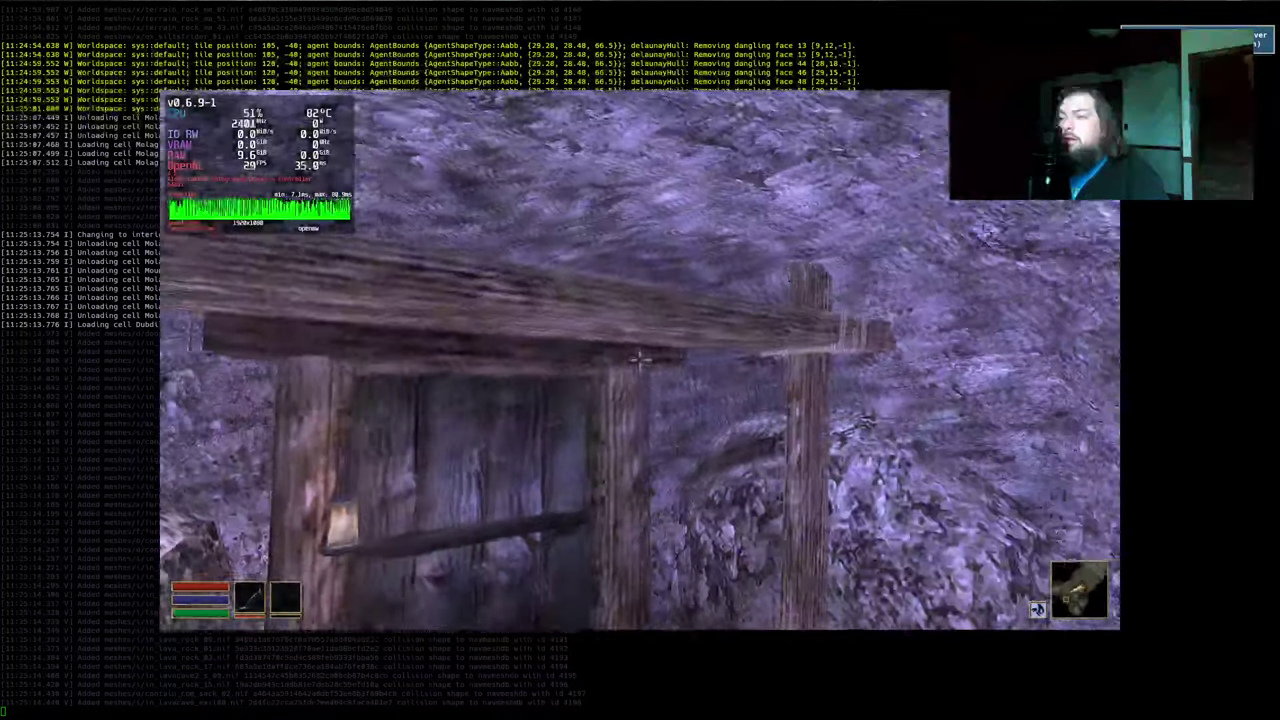
pyautogui.press('space')
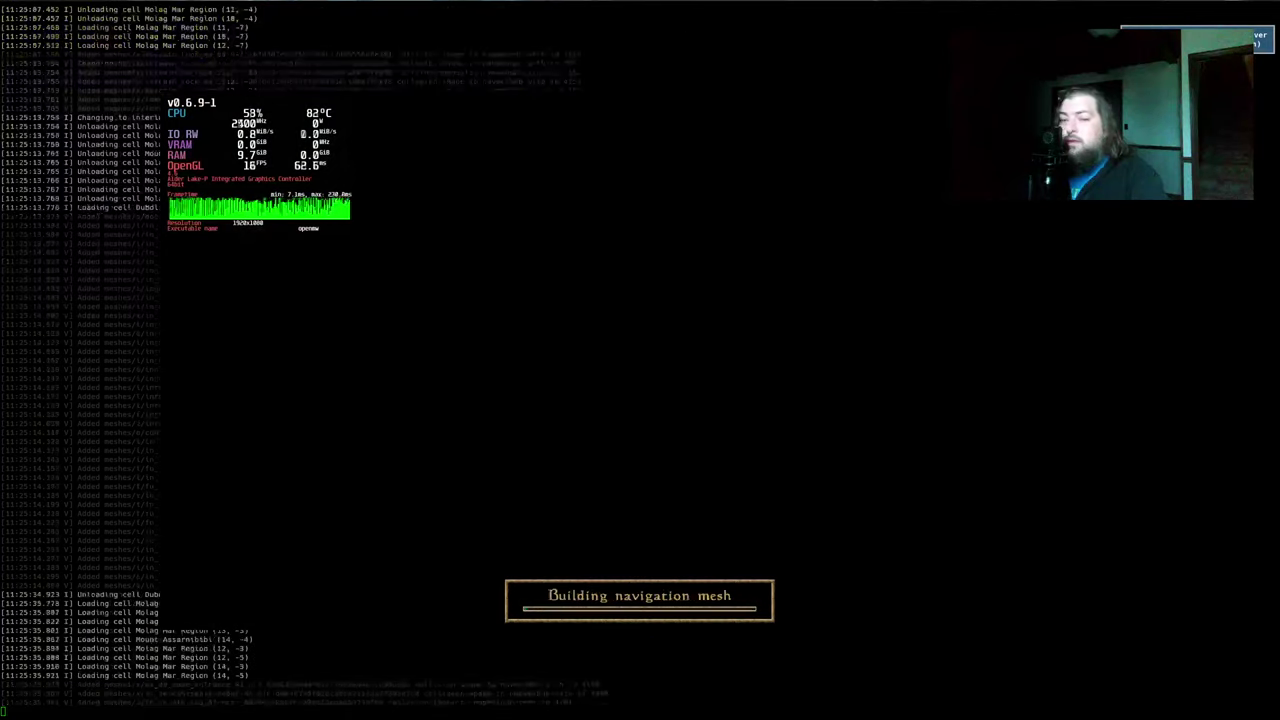
pyautogui.press('w')
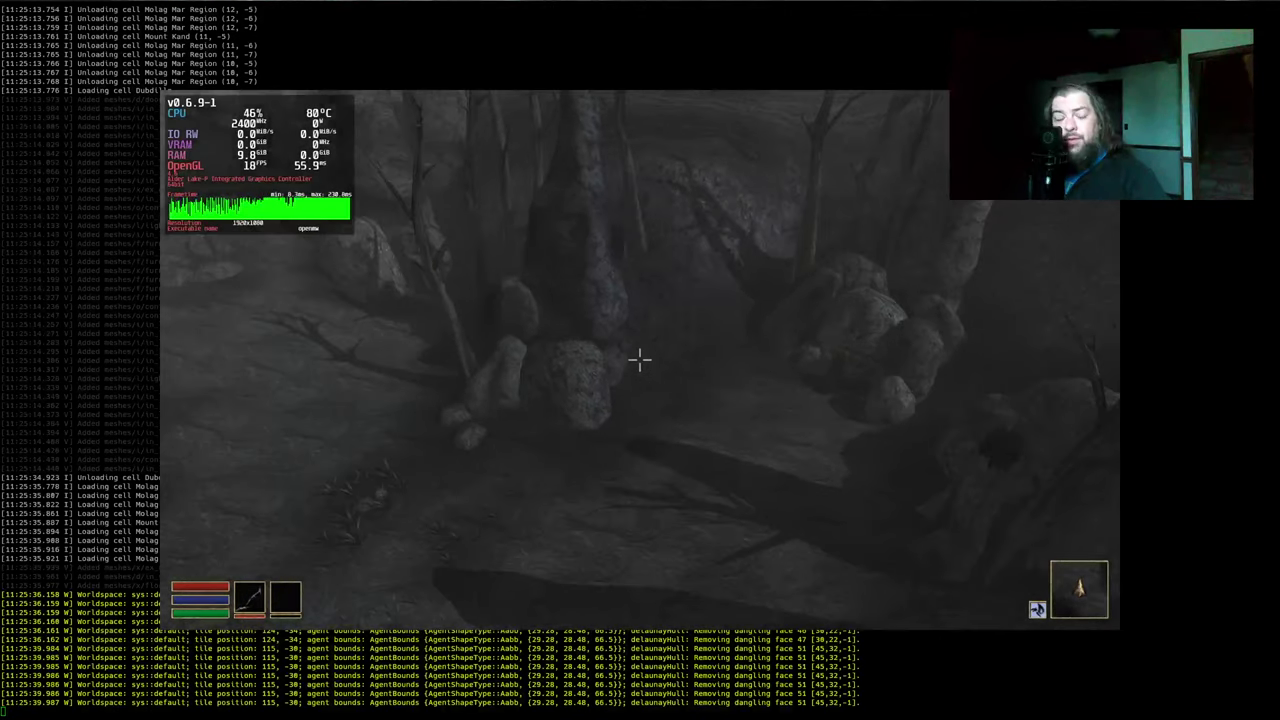
pyautogui.hotkey('alt', 'F4')
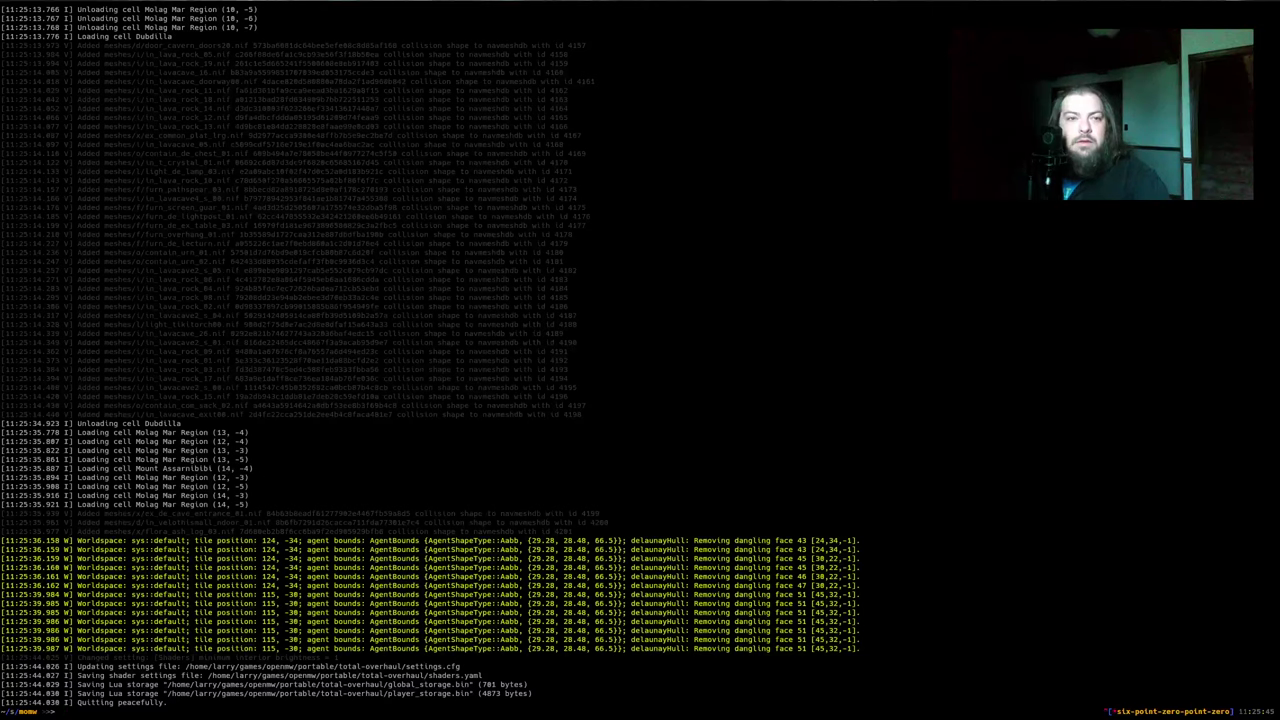
# Switch to Firefox, advance from Dubdilla Location Fix to the Greyed-out dialog mod and open its download page
pyautogui.hotkey('alt', 'Tab')
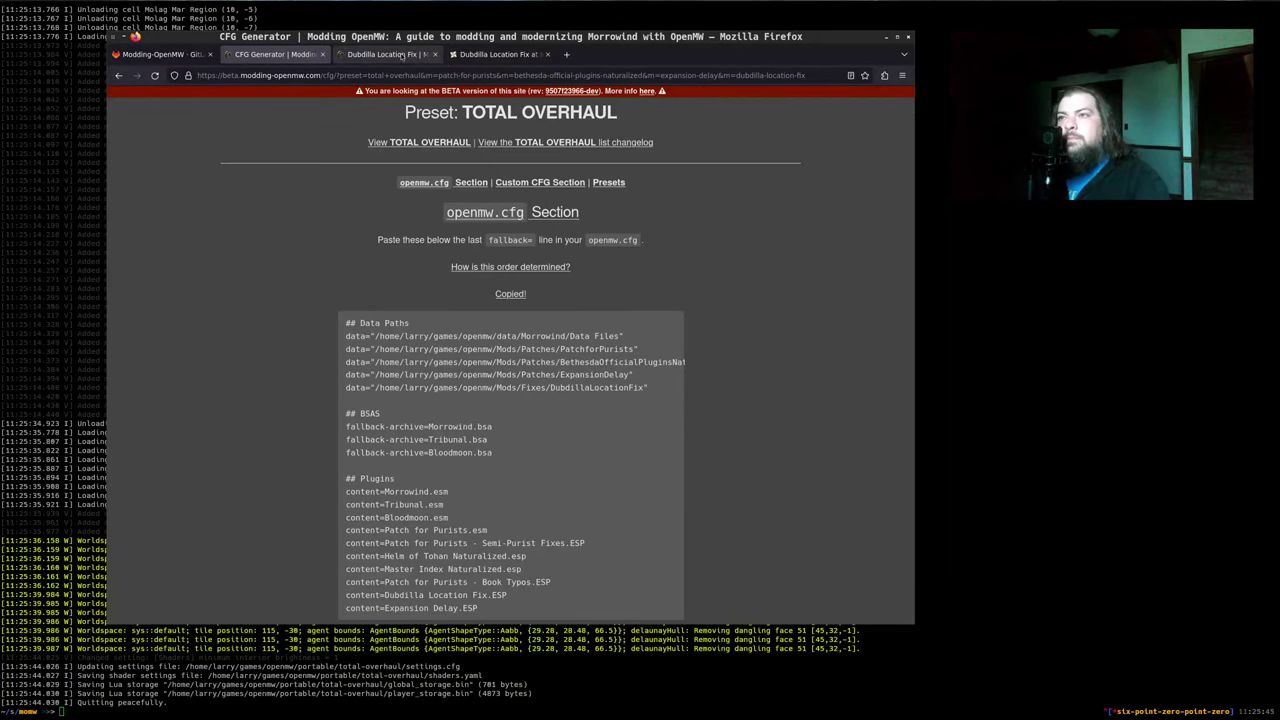
pyautogui.click(400, 55)
pyautogui.click(557, 137)
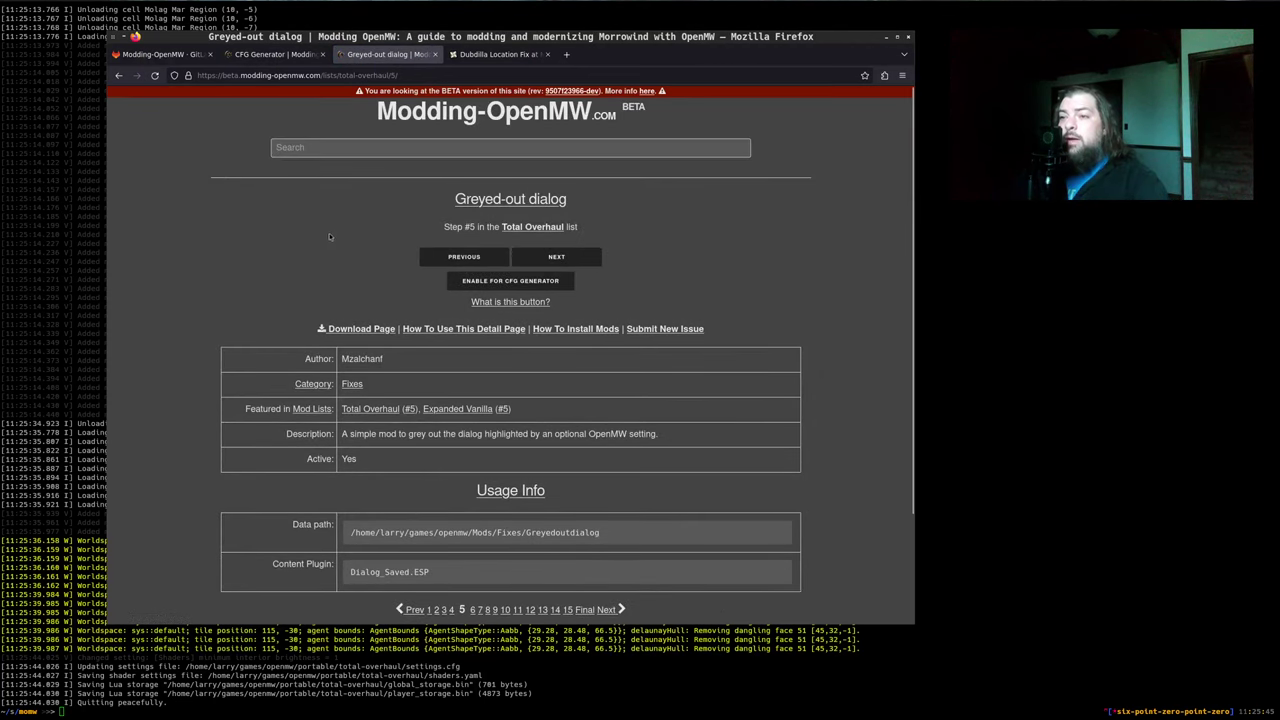
pyautogui.click(370, 332)
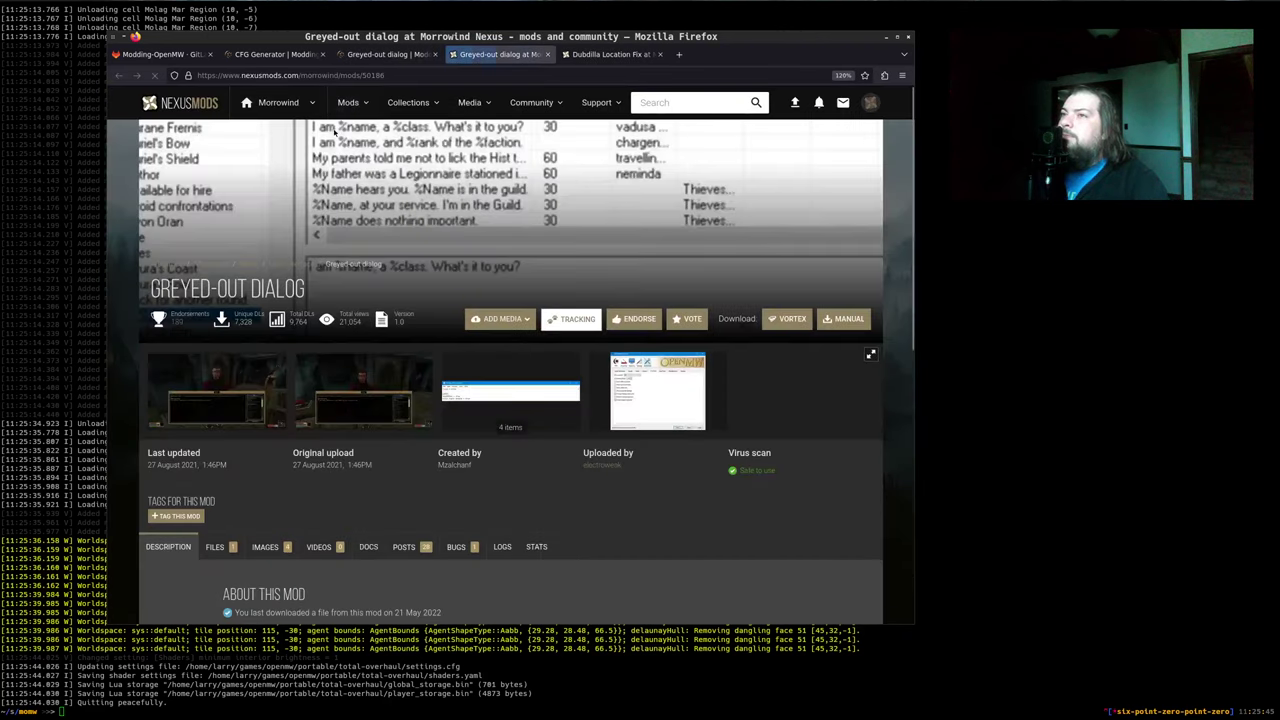
# Read the Greyed-out dialog description on Nexus Mods and return to the mod's Modding-OpenMW detail page
pyautogui.scroll(-3, 447, 259)
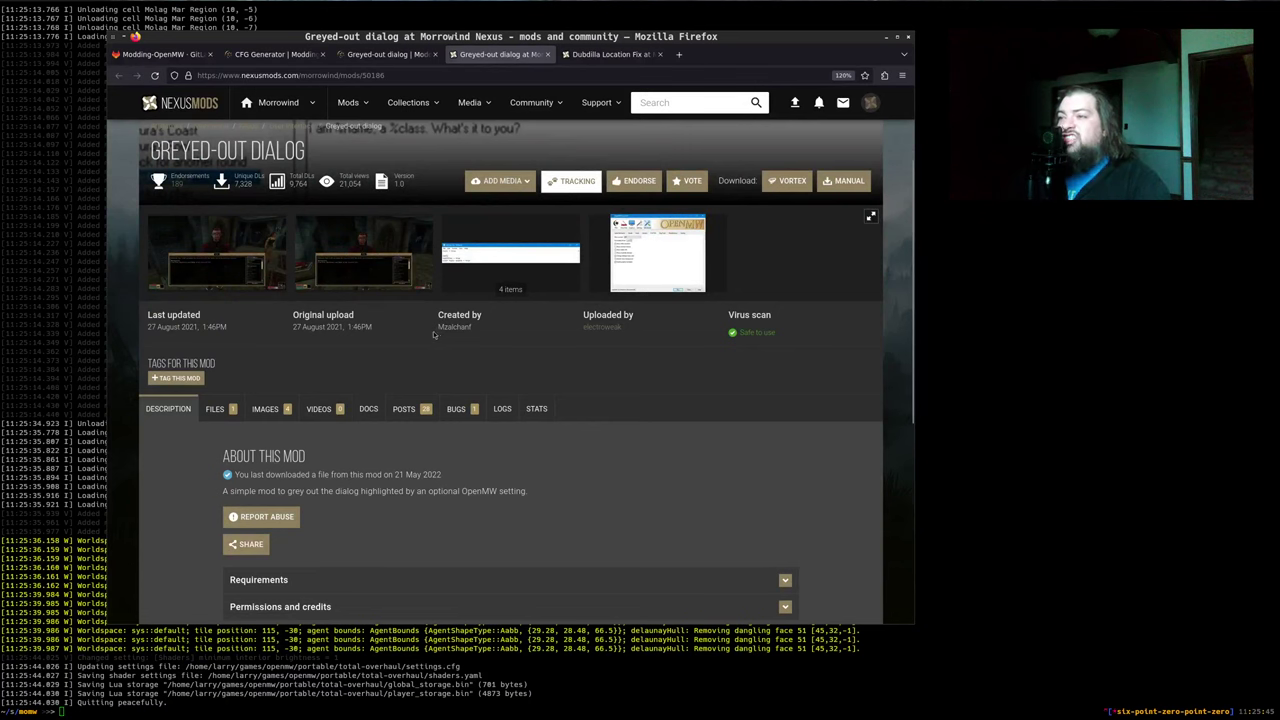
pyautogui.scroll(-3, 304, 292)
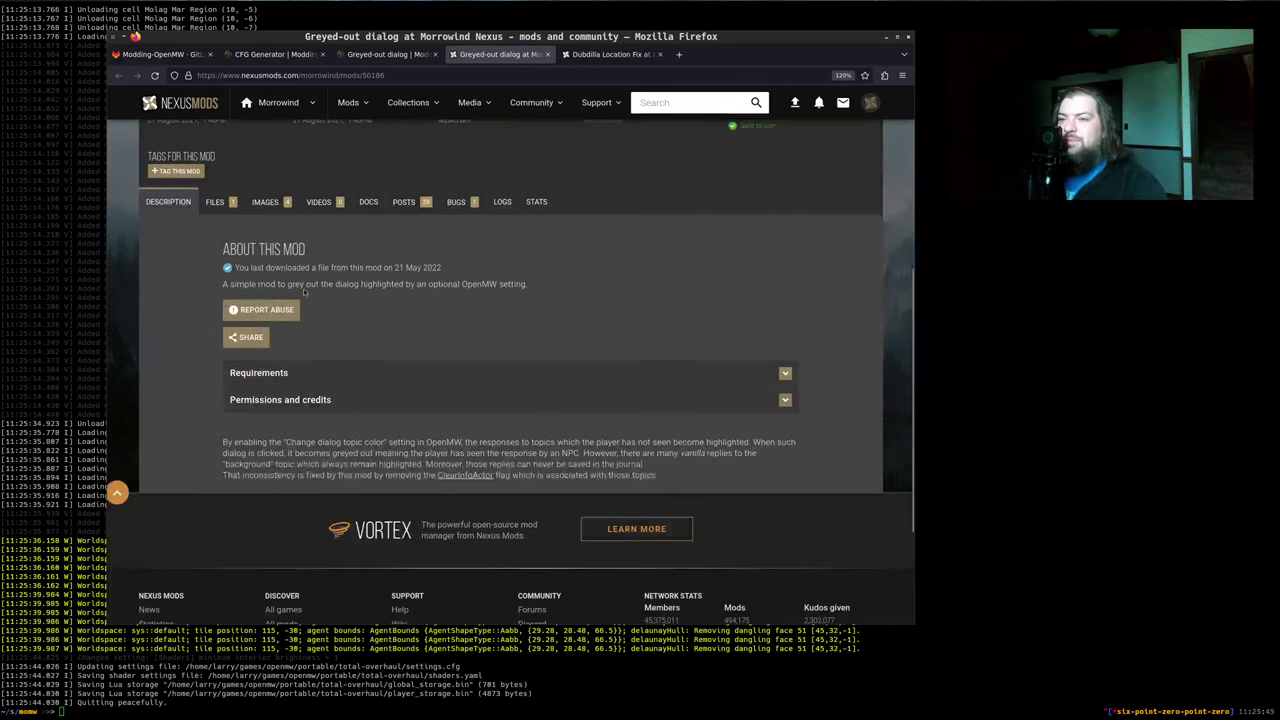
pyautogui.moveTo(286, 441); pyautogui.dragTo(645, 464)
pyautogui.click(323, 447)
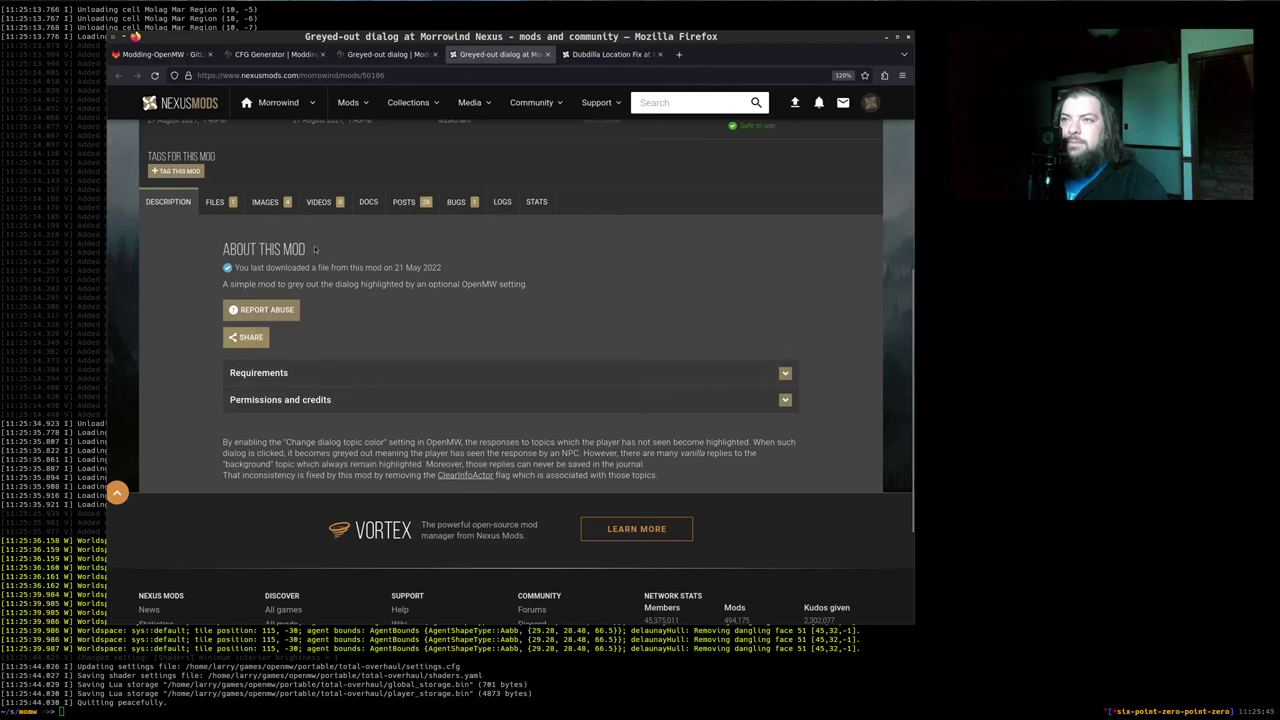
pyautogui.click(388, 54)
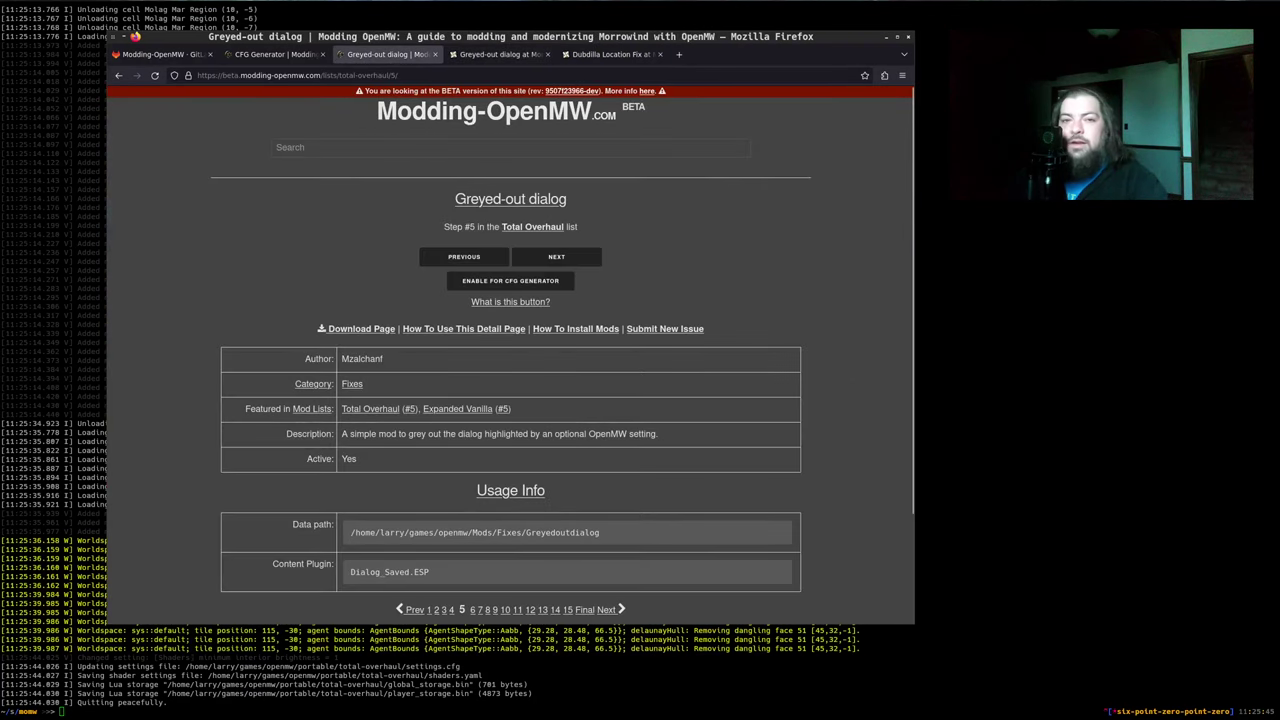
# Switch to Thunar, open the Greyedoutdialog folder under Mods/Fixes and delete the Docs folder and Dialog_Saved.ESP
pyautogui.hotkey('alt', 'Tab')
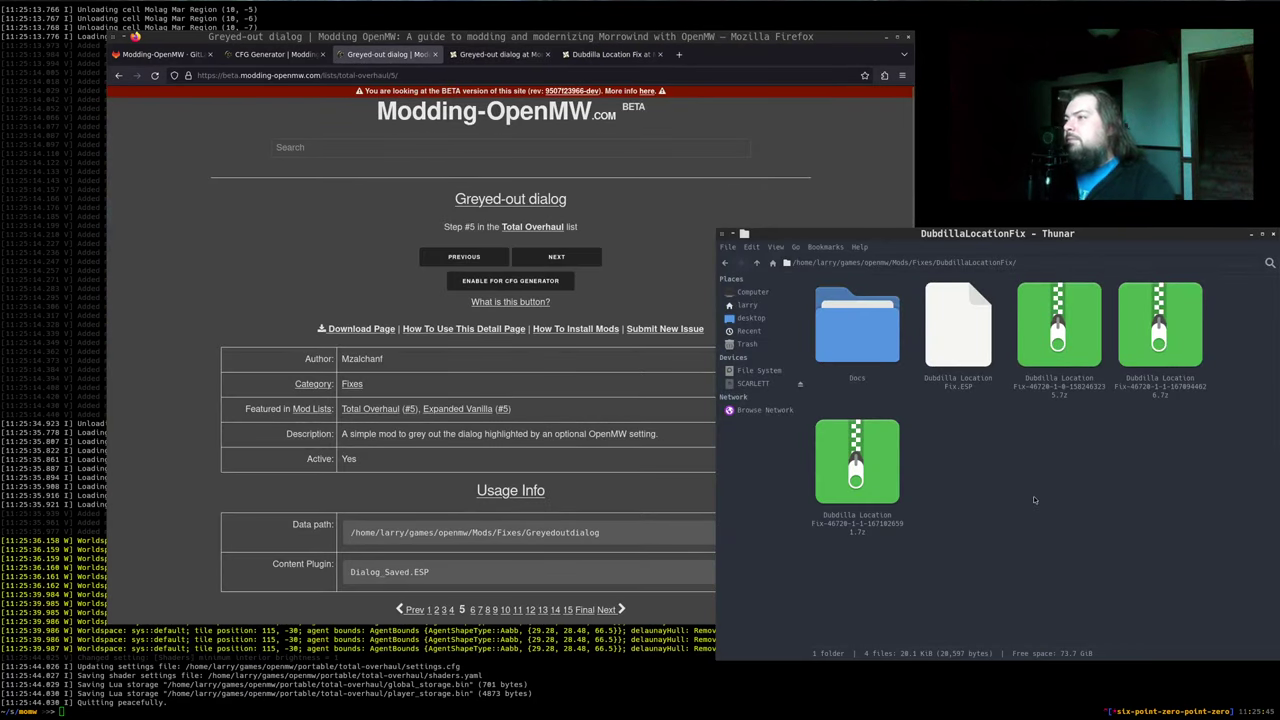
pyautogui.press('BackSpace')
pyautogui.press('Down')
pyautogui.press('Return')
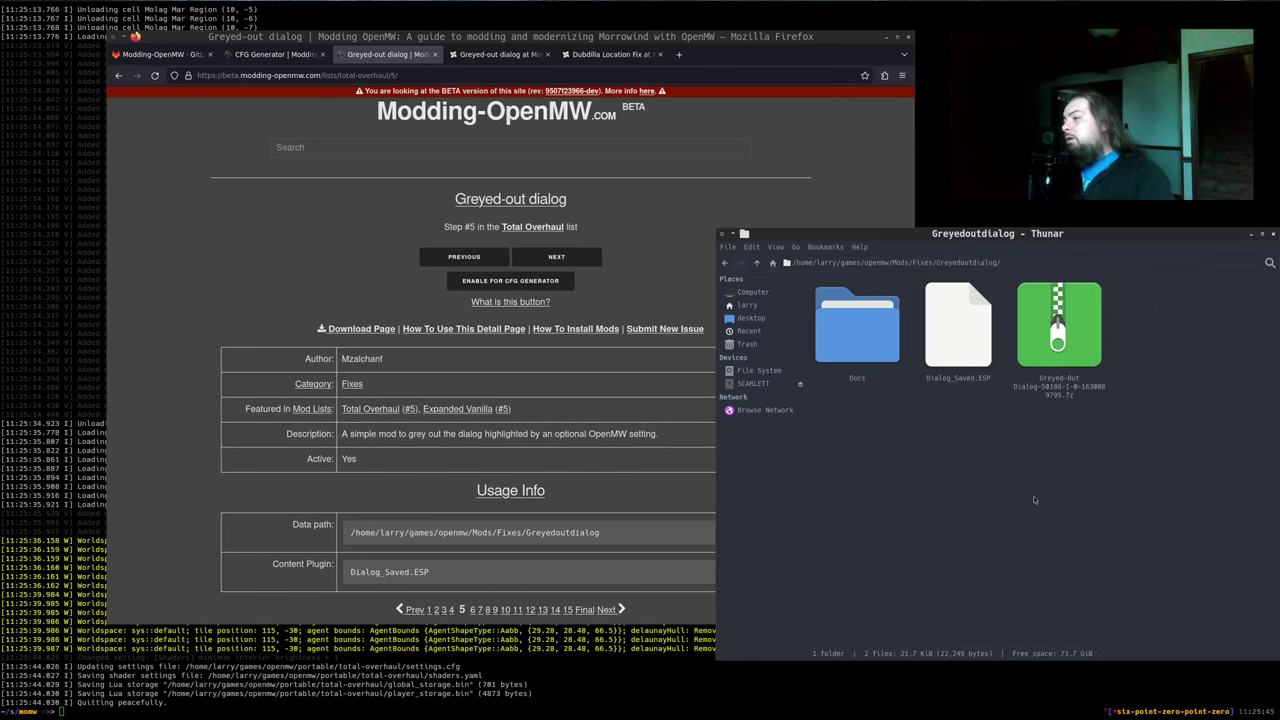
pyautogui.moveTo(952, 417); pyautogui.dragTo(845, 314)
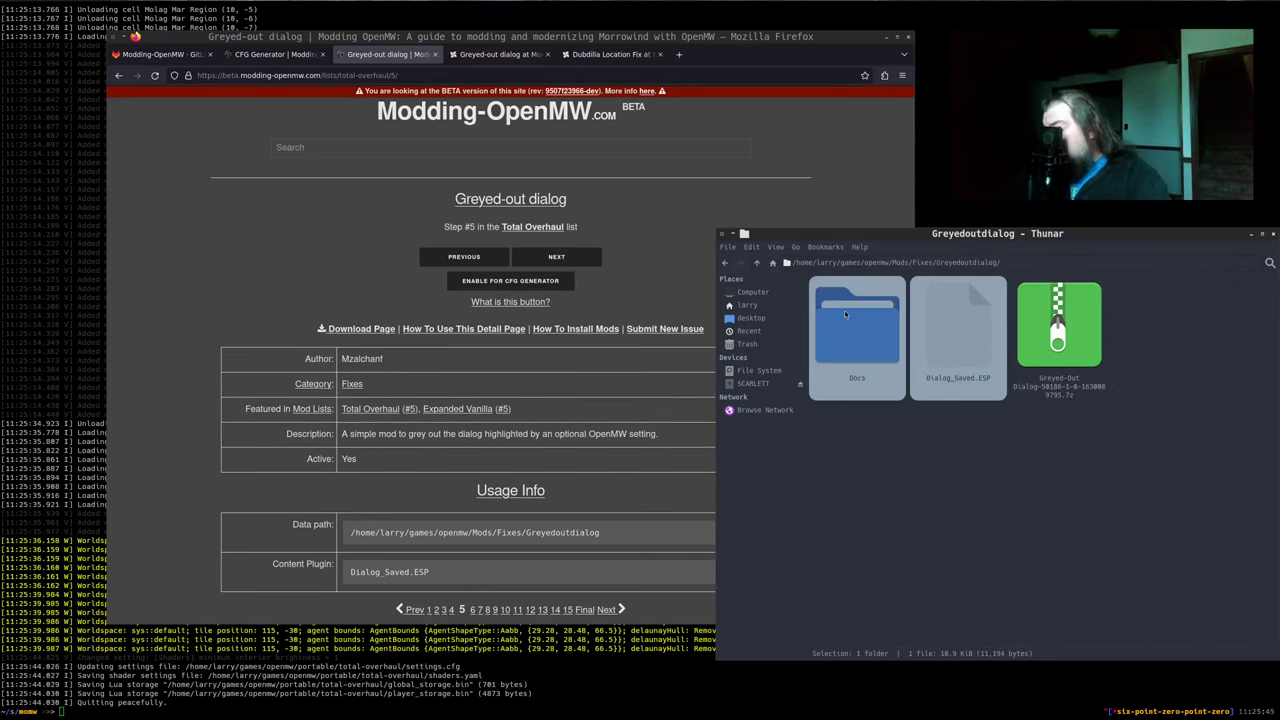
pyautogui.press('Delete')
pyautogui.scroll(-1, 518, 470)
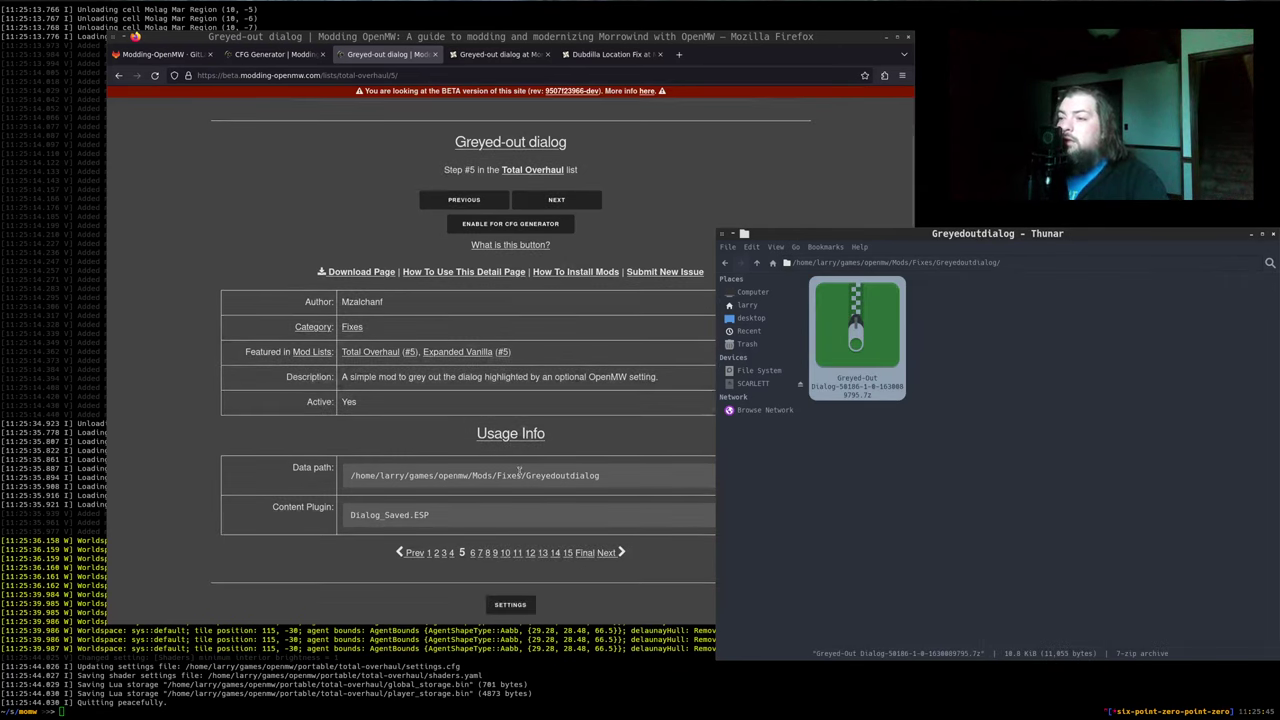
# Extract Data Files and Docs from the Greyed-Out Dialog archive into the Greyedoutdialog folder, close the archive and open the extracted Data Files folder
pyautogui.doubleClick(856, 330)
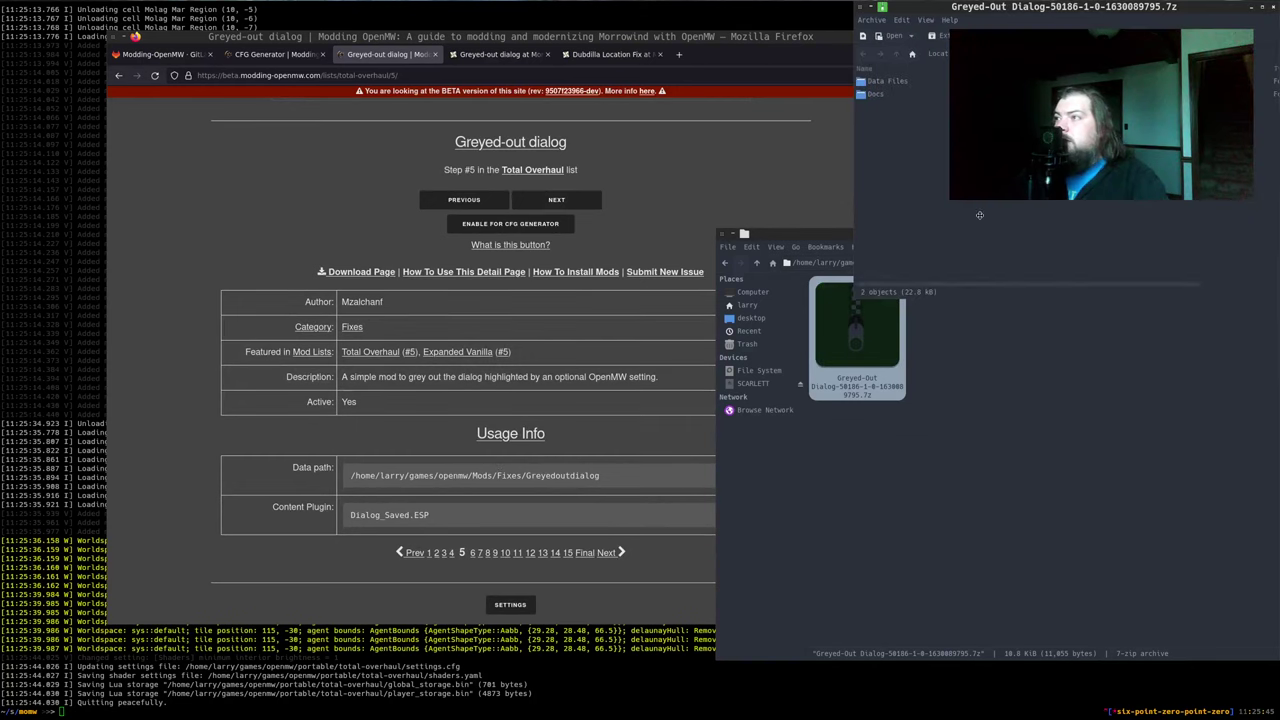
pyautogui.moveTo(979, 557); pyautogui.dragTo(951, 343)
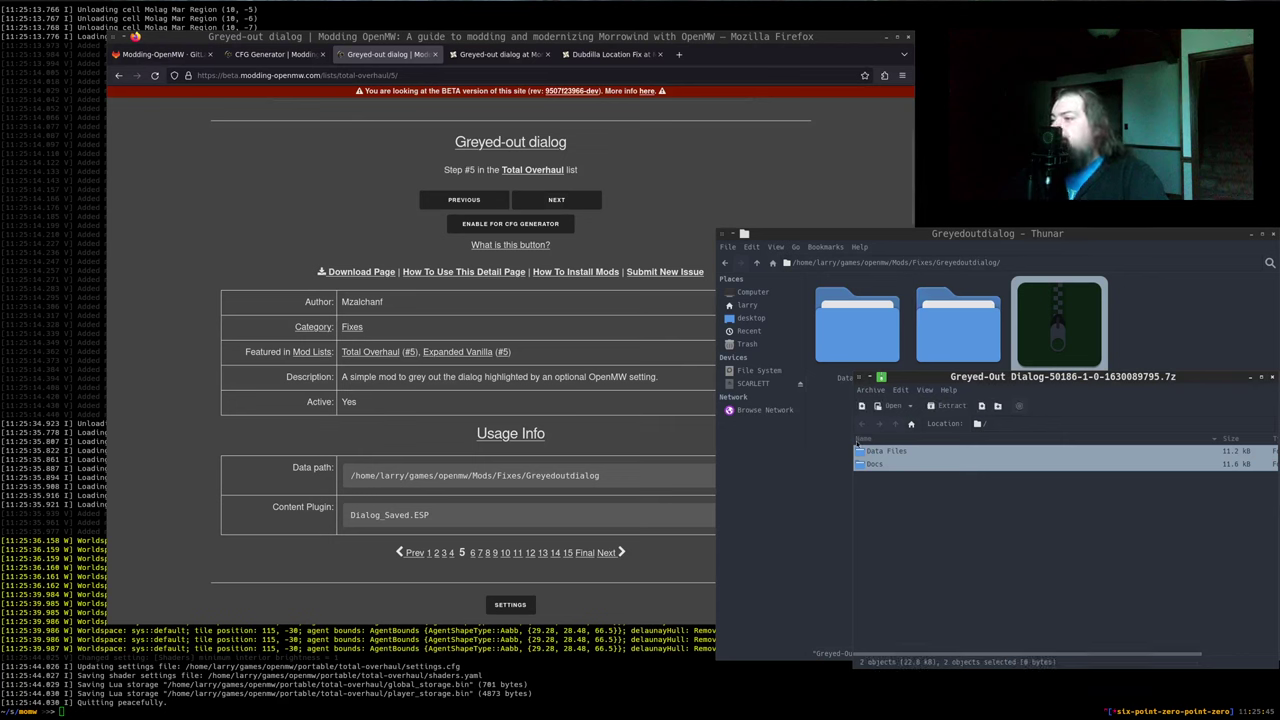
pyautogui.click(980, 557)
pyautogui.hotkey('ctrl', 'q')
pyautogui.doubleClick(857, 322)
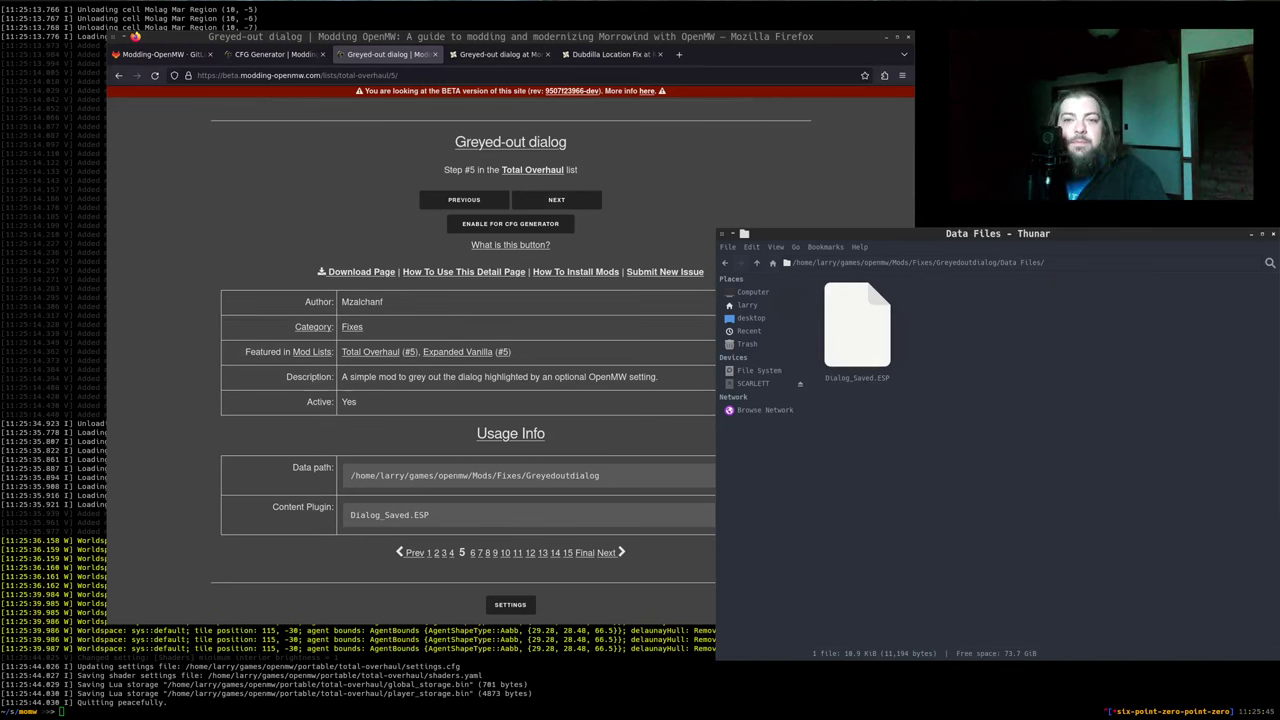
# Switch to the text editor and open data-path-order.yml in place of testing.mwscript
pyautogui.hotkey('alt', 'Tab')
pyautogui.click(820, 570)
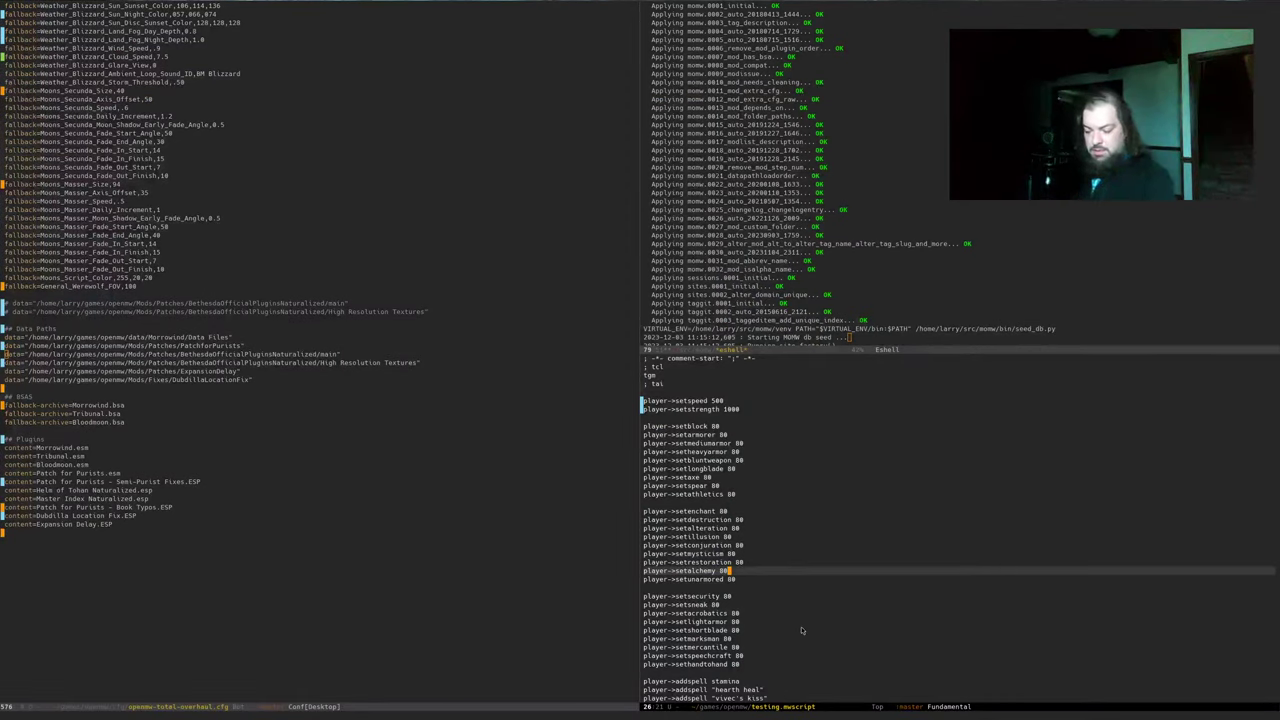
pyautogui.hotkey('ctrl', 'x')
pyautogui.write('bdata')
pyautogui.press('Return')
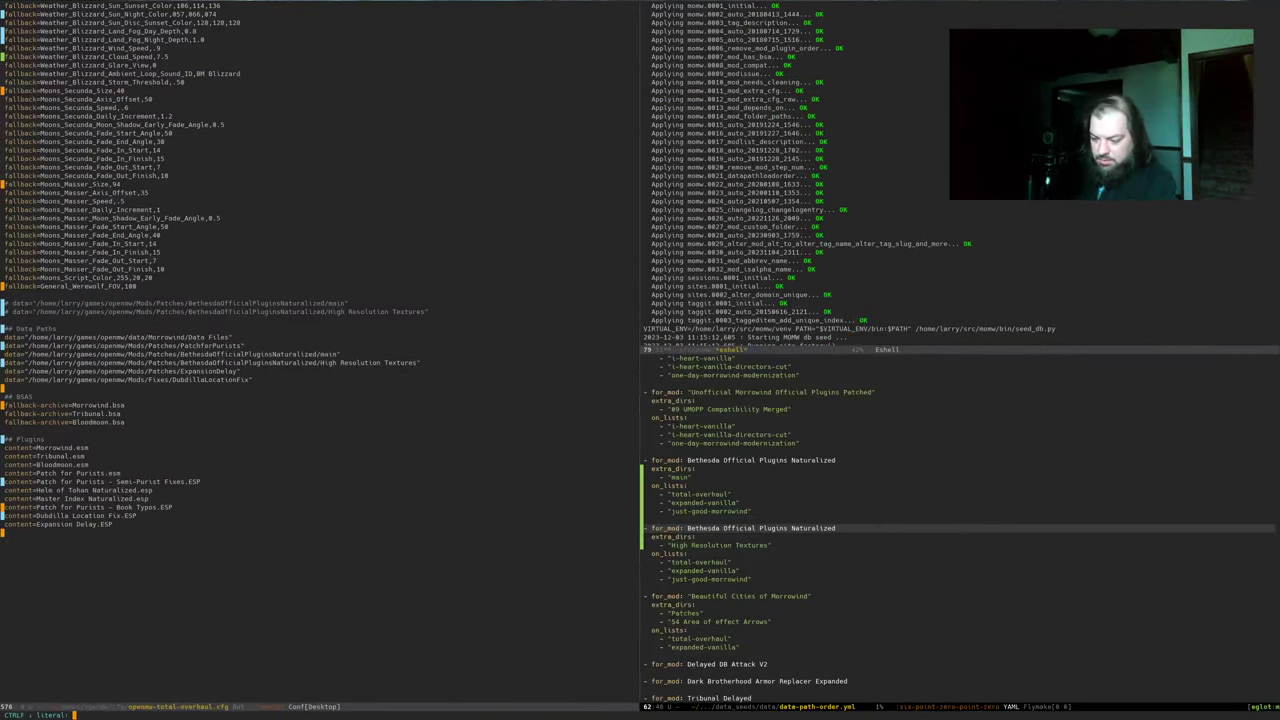
# Add an extra_dirs list containing "Data Files" to the Dubdilla Location Fix entry in data-path-order.yml and save the file
pyautogui.write('dubdill')
pyautogui.press('Return')
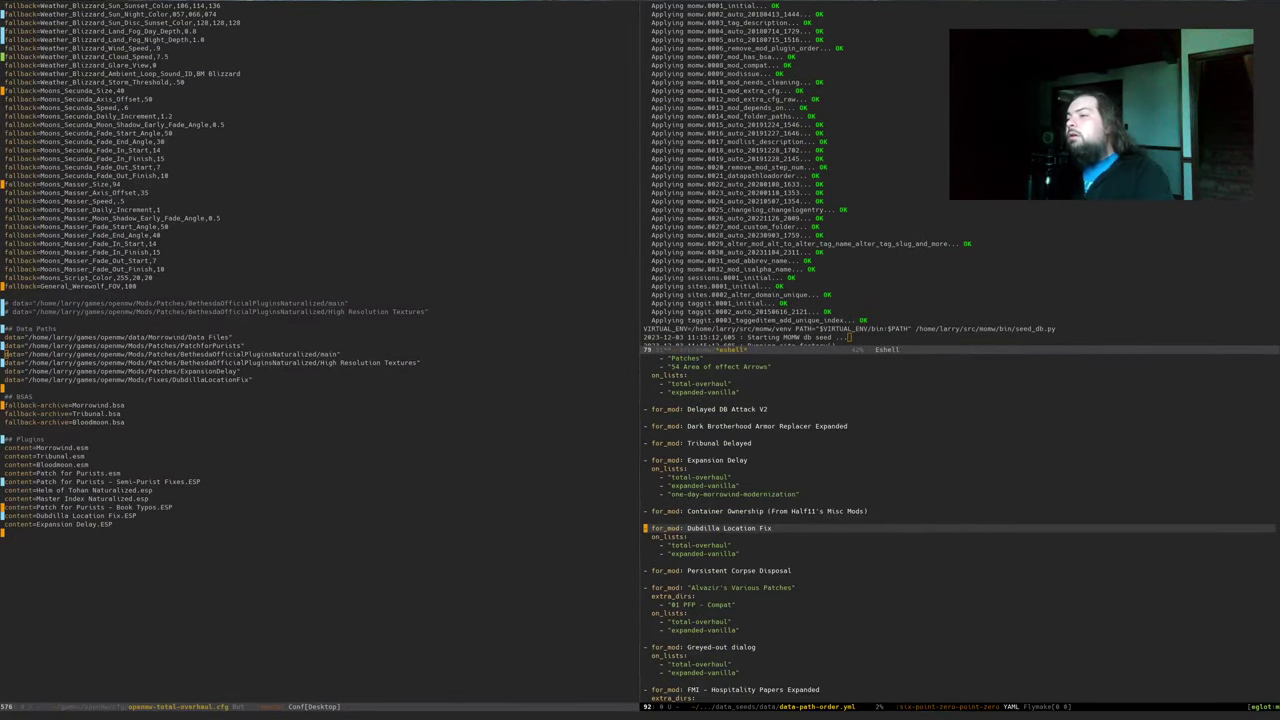
pyautogui.press('Return')
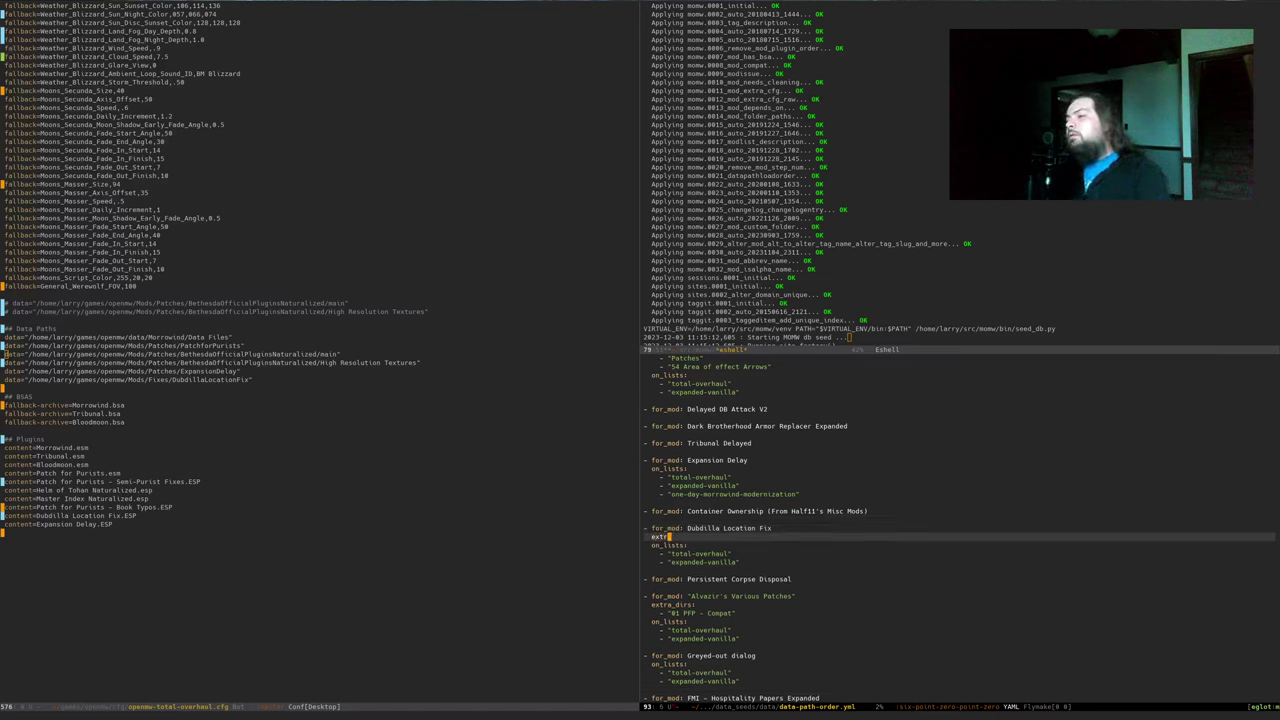
pyautogui.write('extra_dirs:')
pyautogui.press('Return')
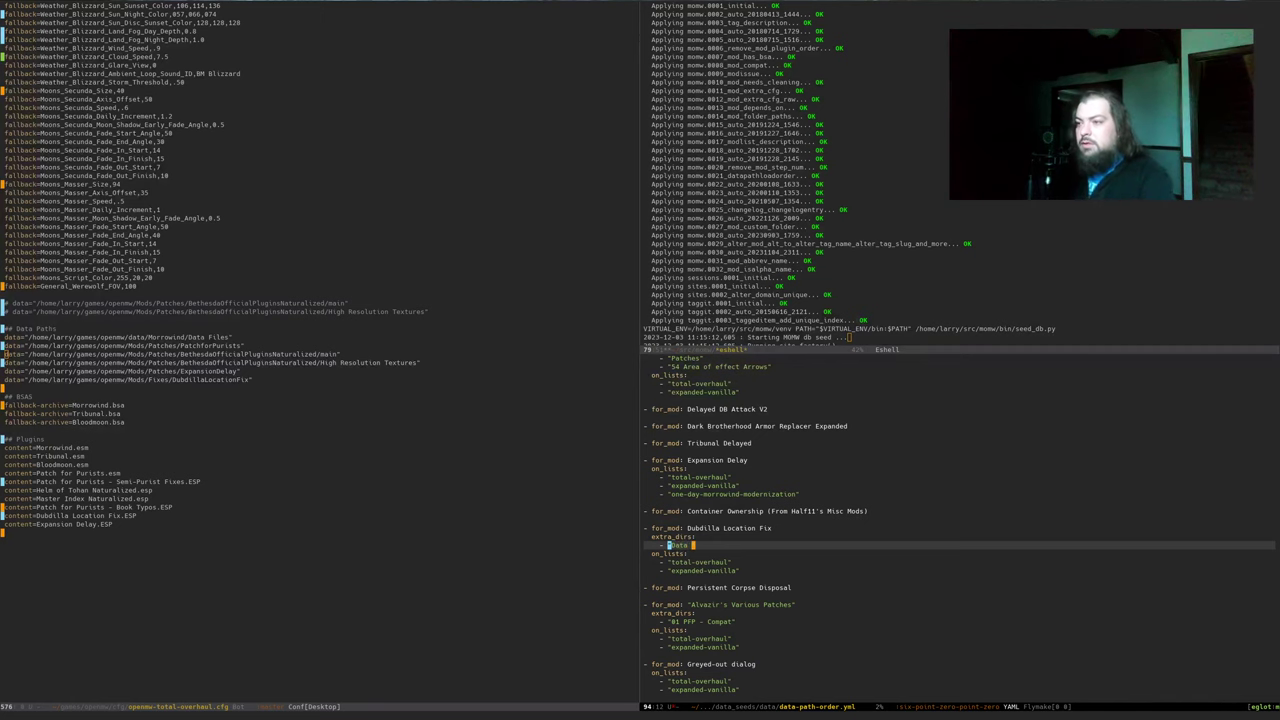
pyautogui.hotkey('ctrl', 'x')
pyautogui.hotkey('ctrl', 's')
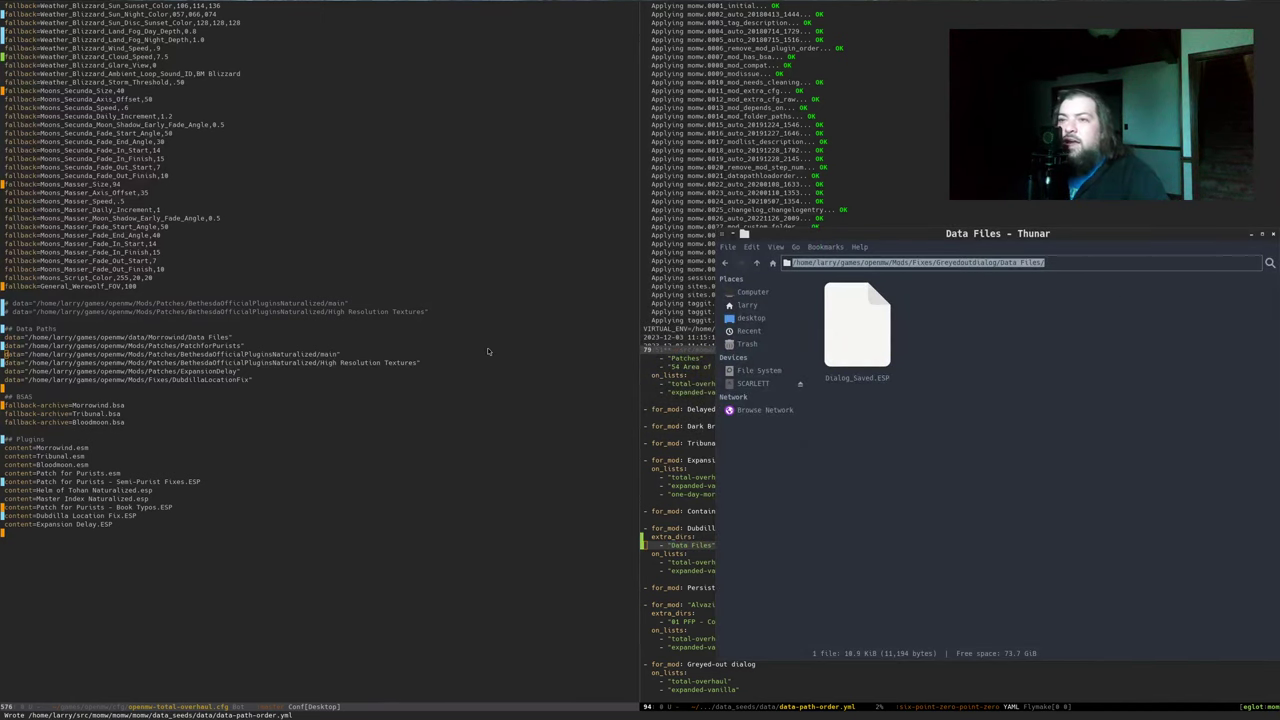
# Add a data= line for the Mods/Fixes/Greyedoutdialog/Data Files path above the Data Paths section in openmw-total-overhaul.cfg
pyautogui.click(529, 329)
pyautogui.press('Up')
pyautogui.press('Return')
pyautogui.press('Return')
pyautogui.press('Up')
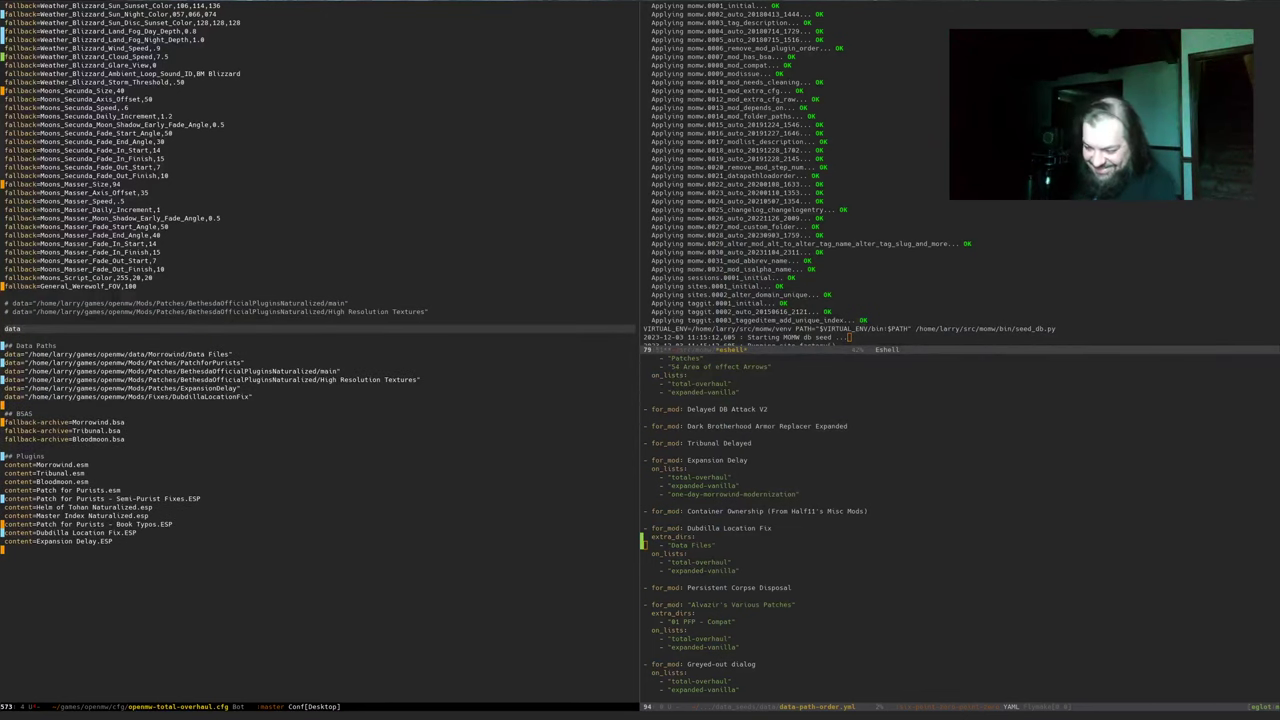
pyautogui.hotkey('ctrl', 'y')
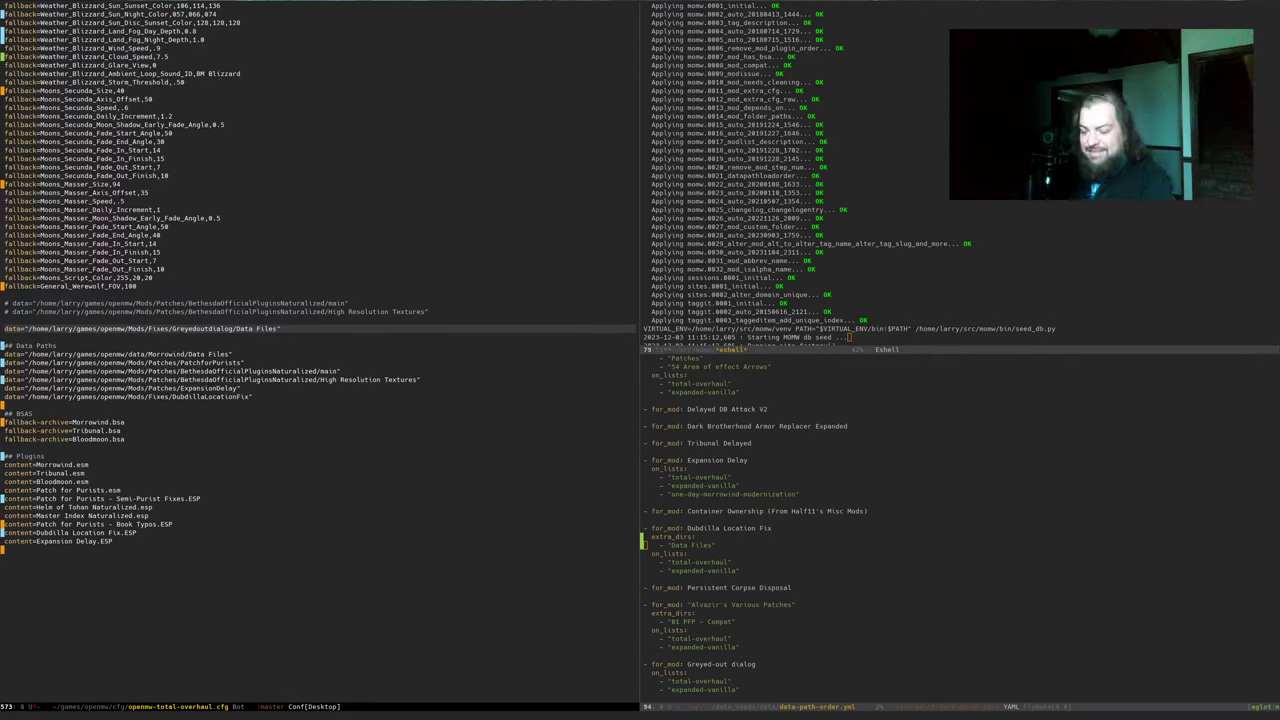
# Comment out the new Greyedoutdialog data line and save openmw-total-overhaul.cfg
pyautogui.hotkey('ctrl', 'x')
pyautogui.hotkey('ctrl', ';')
pyautogui.hotkey('ctrl', 'x')
pyautogui.hotkey('ctrl', 's')
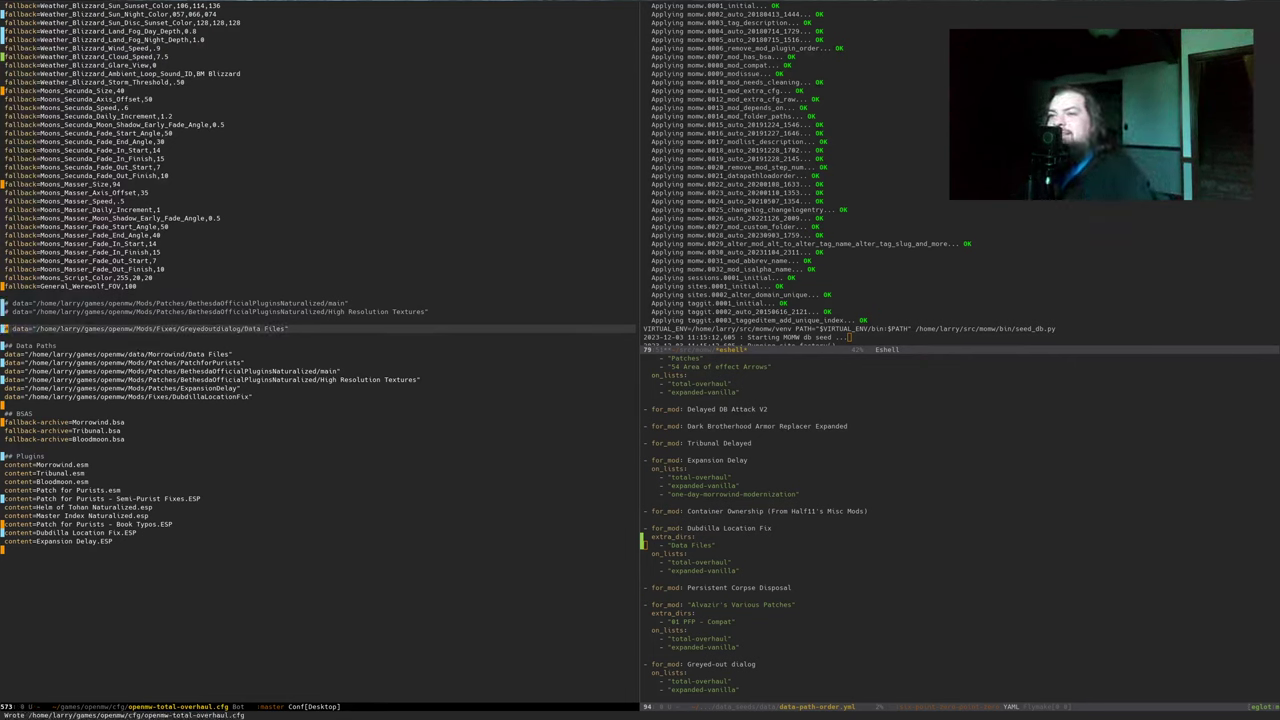
# Switch back to Firefox and enable Greyed-out dialog for the CFG generator
pyautogui.hotkey('alt', 'Tab')
pyautogui.hotkey('alt', 'Tab')
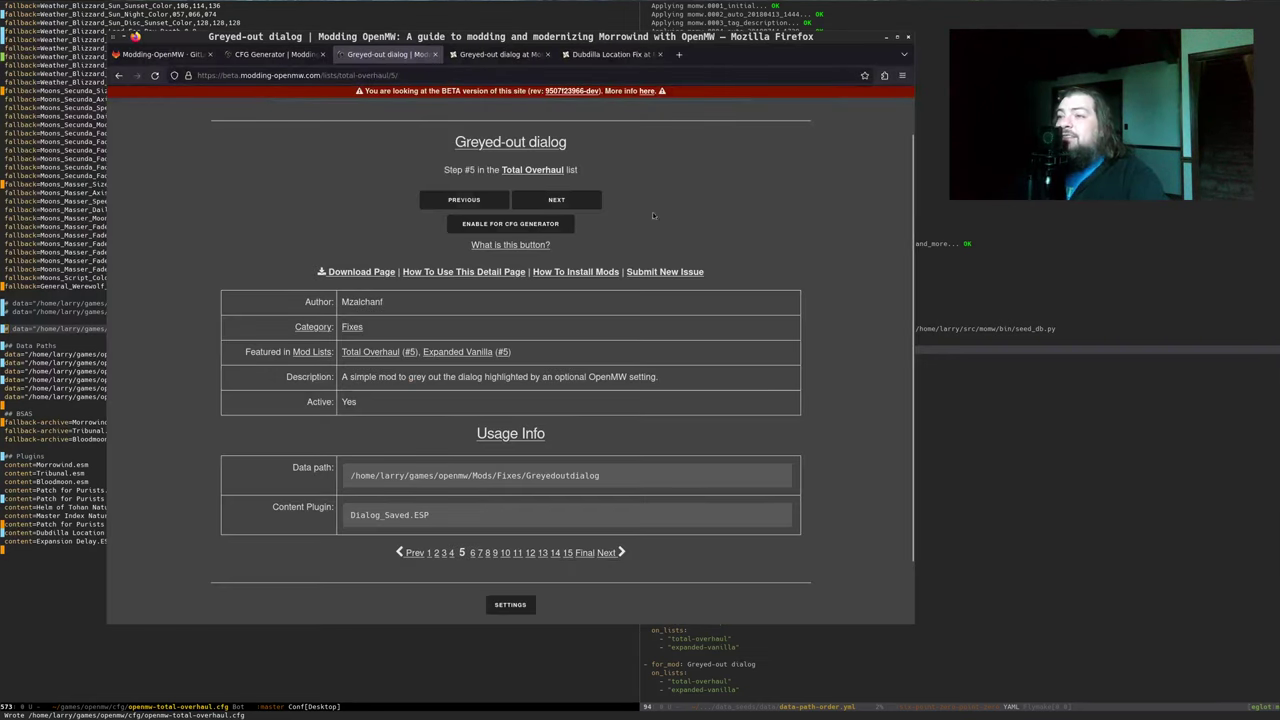
pyautogui.click(510, 223)
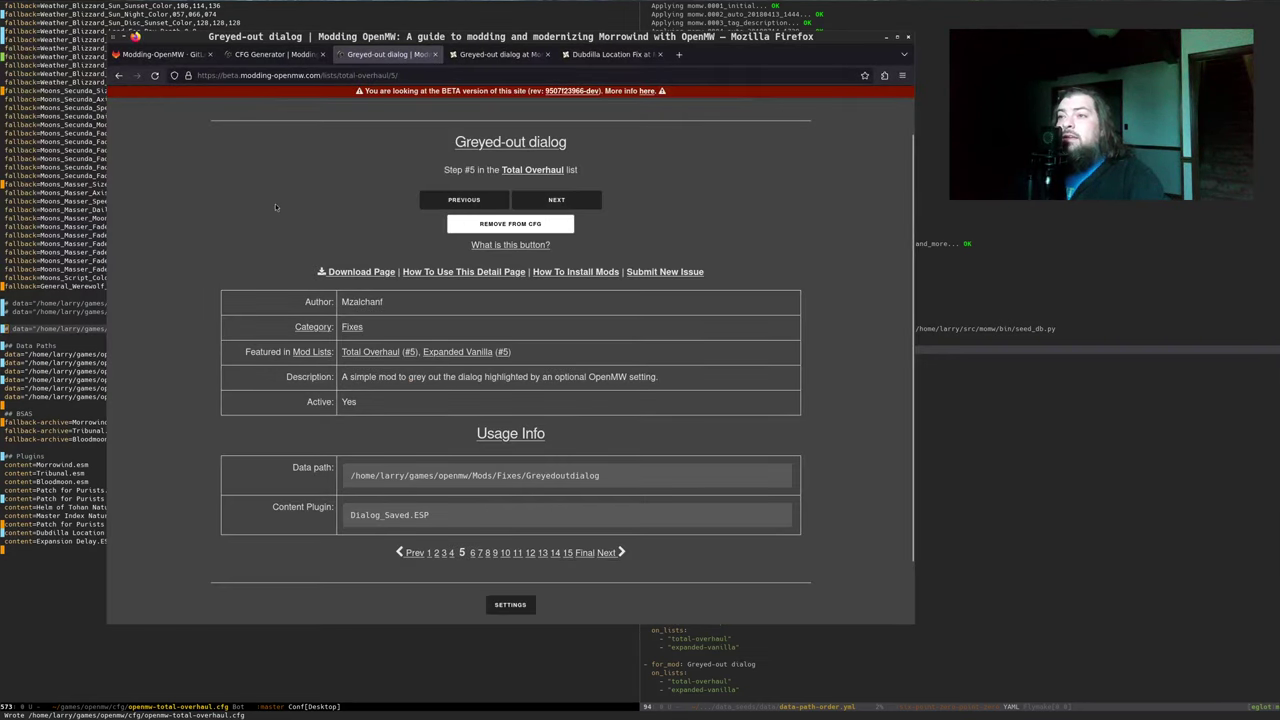
# Submit the Total Overhaul custom setup including Greyed-out dialog in the CFG Generator and review the regenerated openmw.cfg section
pyautogui.click(285, 56)
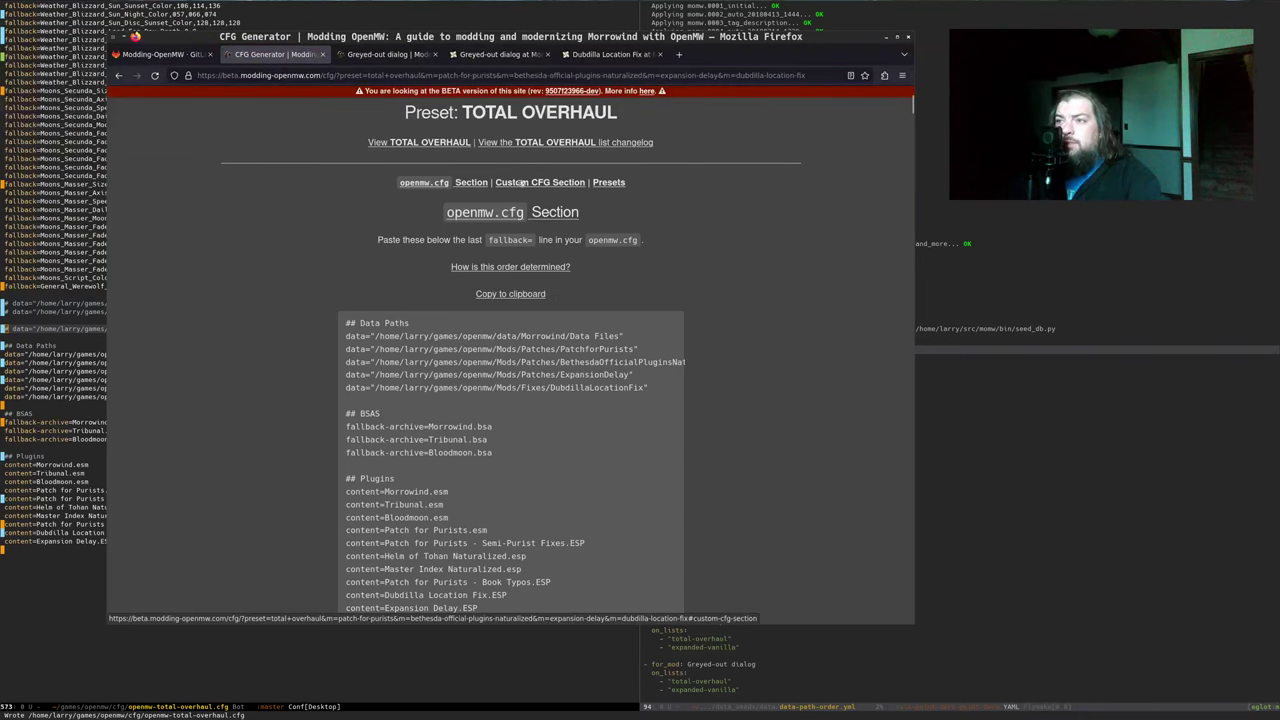
pyautogui.click(524, 182)
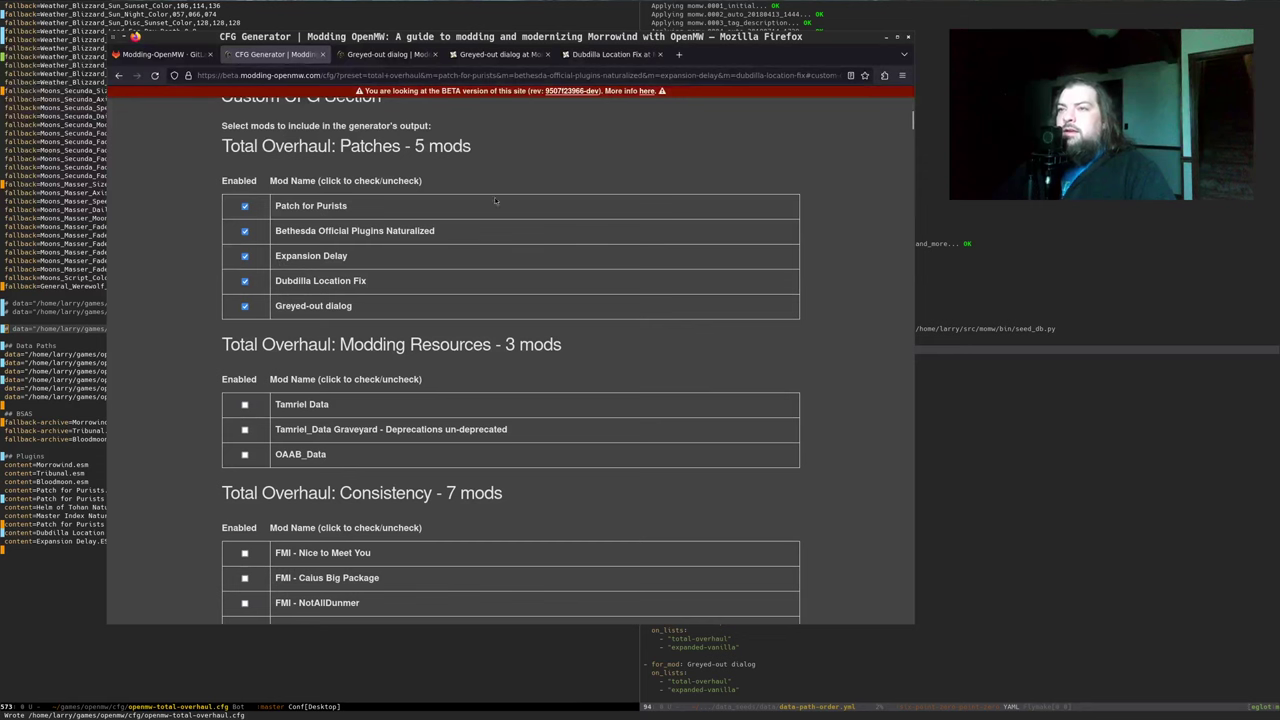
pyautogui.press('End')
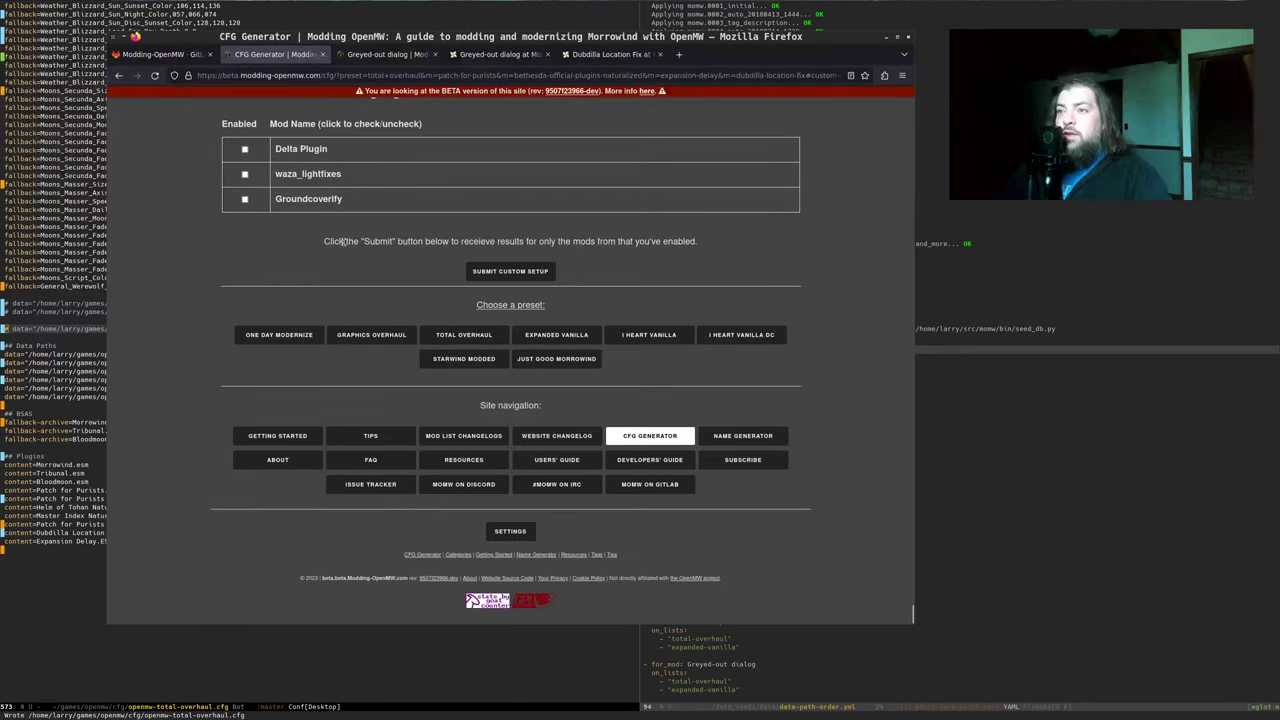
pyautogui.scroll(1, 492, 319)
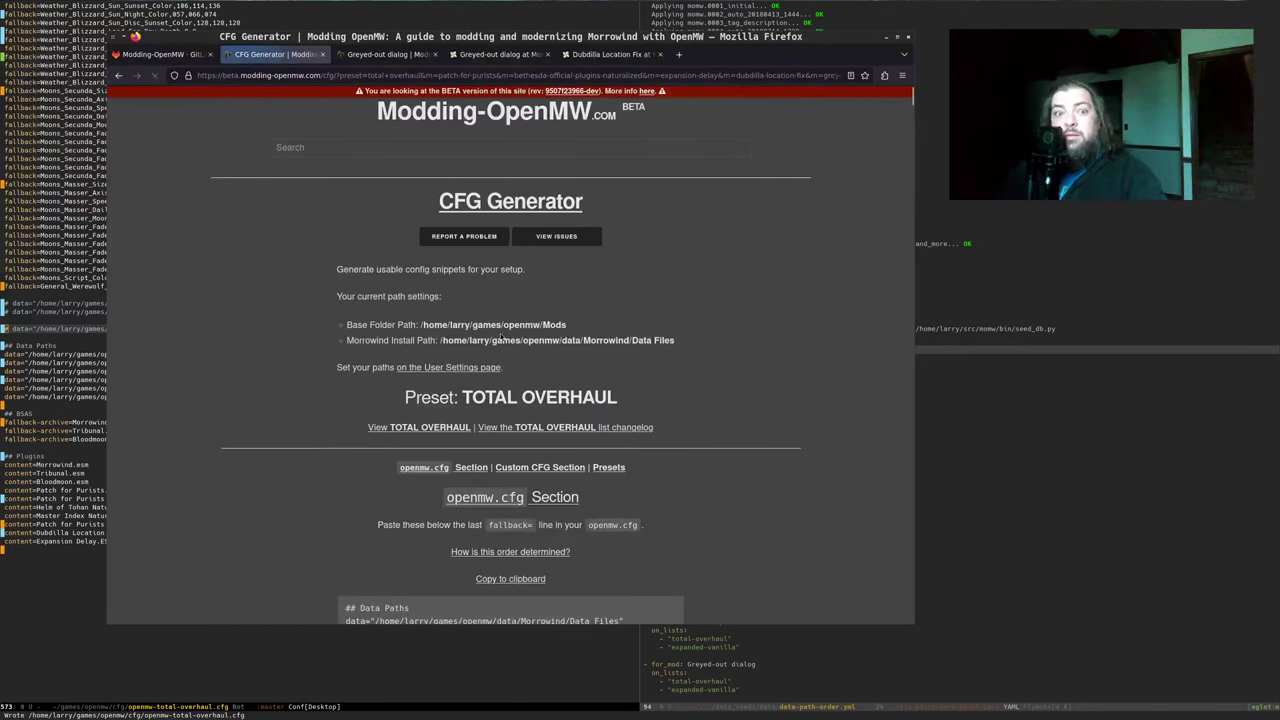
pyautogui.scroll(-5, 559, 427)
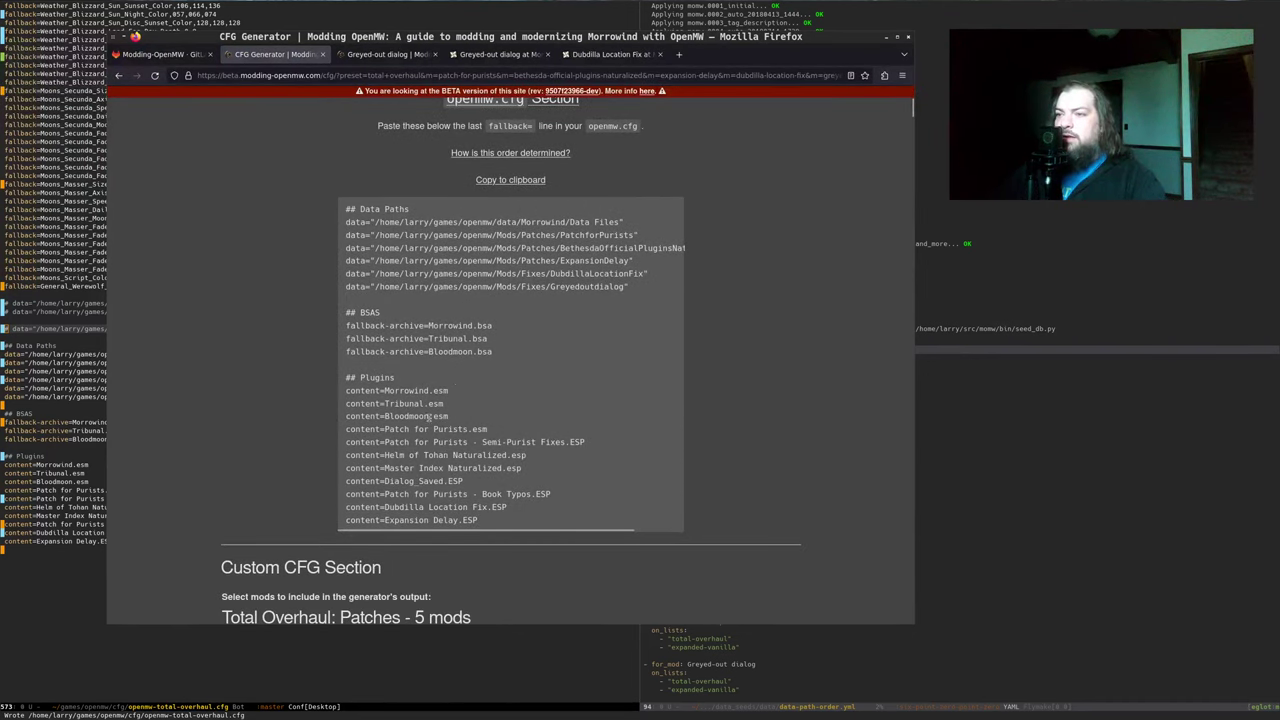
# Examine the content=Dialog_Saved.ESP entry in the generated Plugins list
pyautogui.moveTo(423, 503); pyautogui.dragTo(408, 472)
pyautogui.click(396, 479)
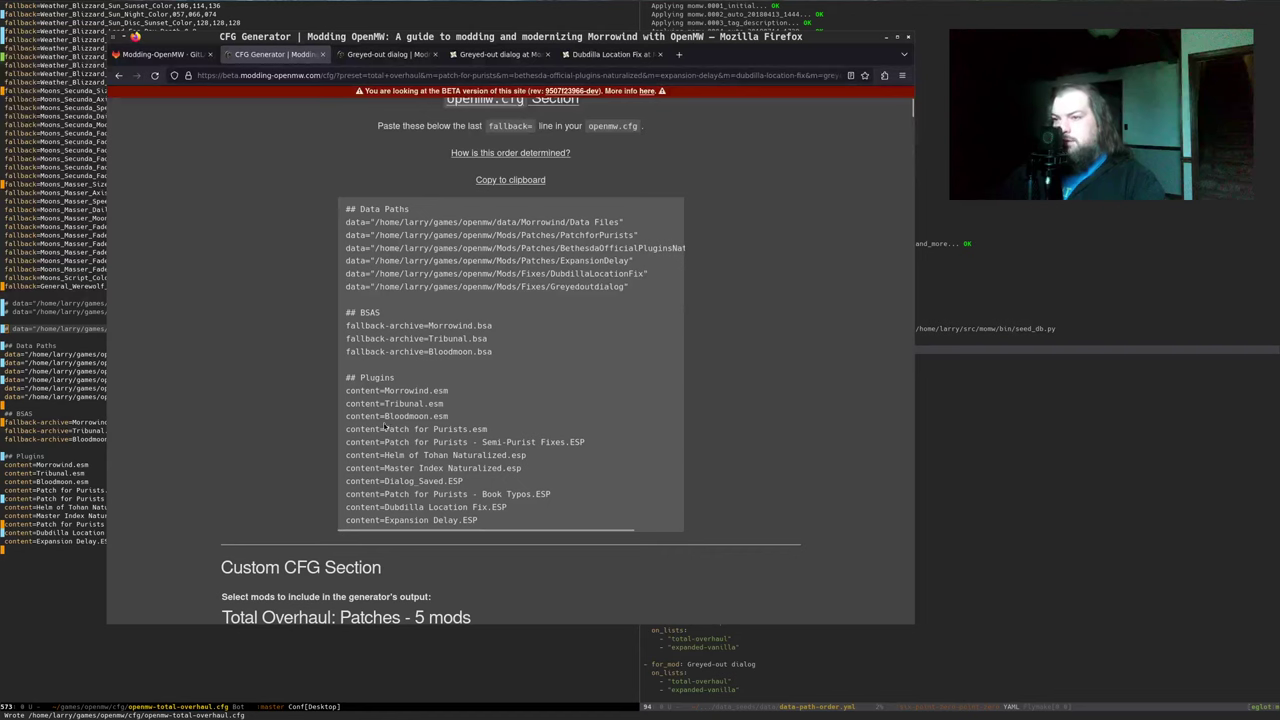
pyautogui.doubleClick(416, 480)
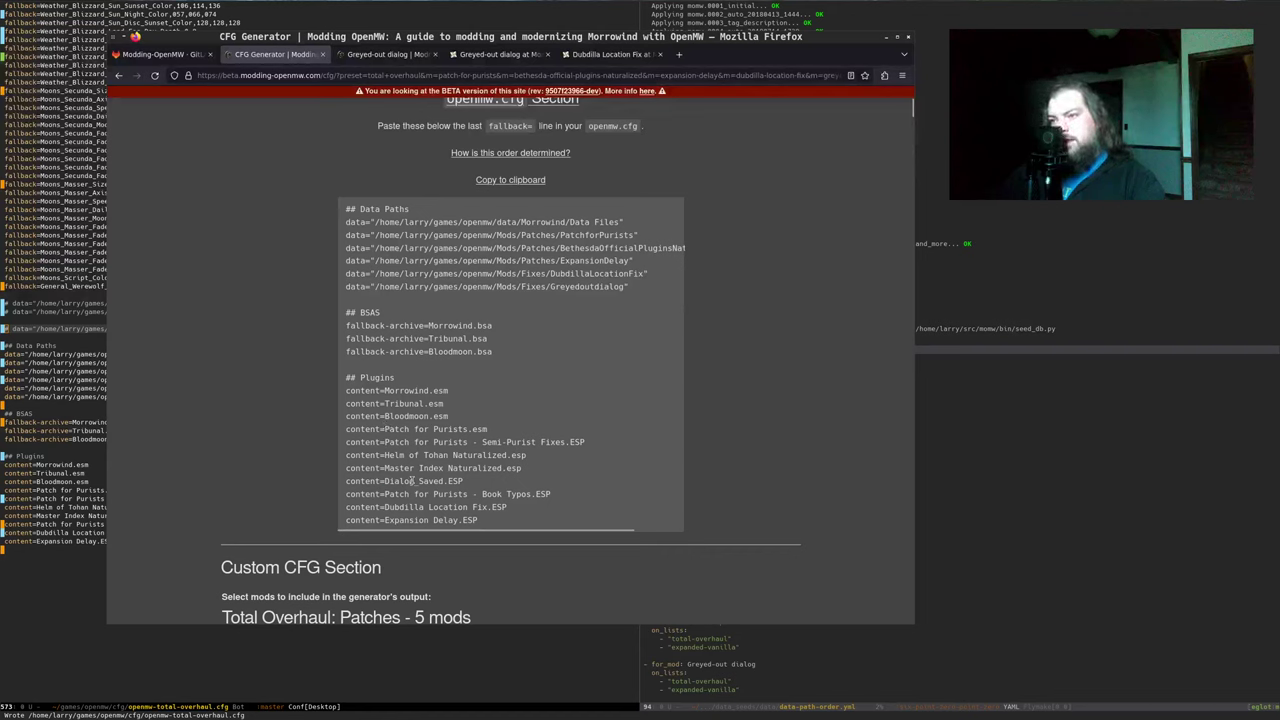
pyautogui.tripleClick(416, 480)
pyautogui.click(416, 480)
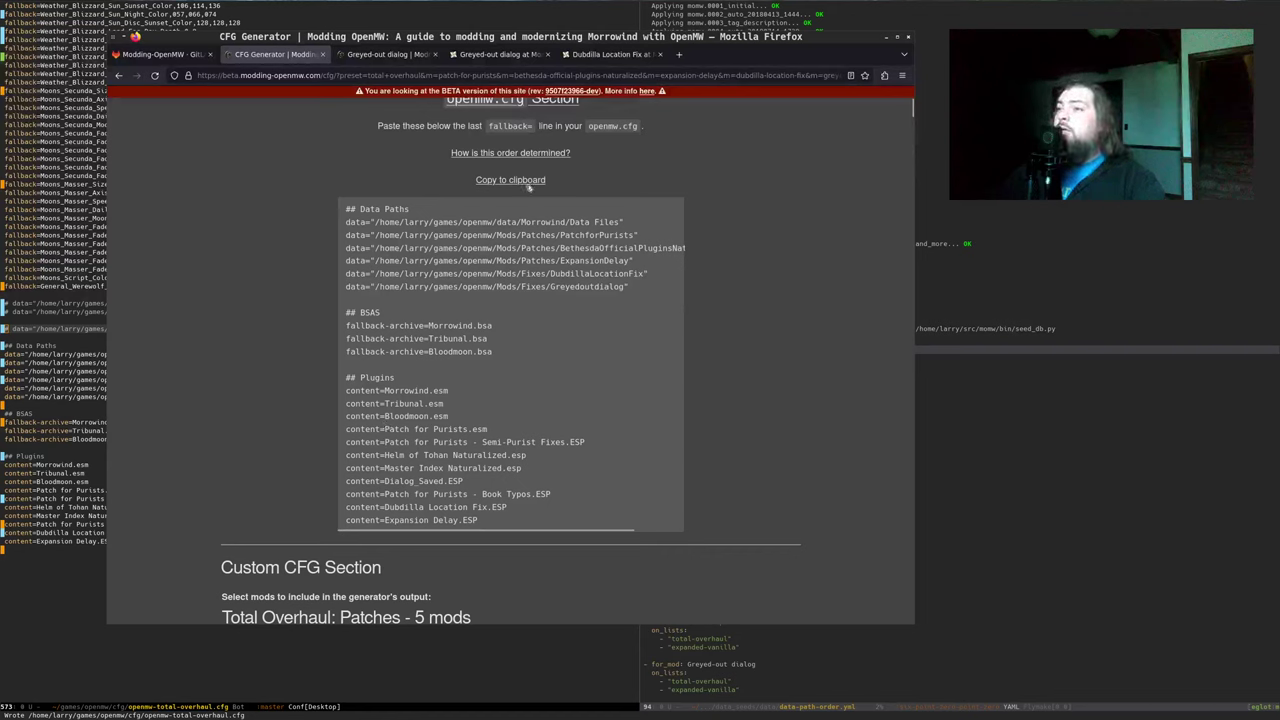
# Switch to the editor and replace the Data Paths, BSAS and Plugins sections of openmw-total-overhaul.cfg with the section generated by the CFG Generator
pyautogui.click(33, 344)
pyautogui.hotkey('ctrl', 'a')
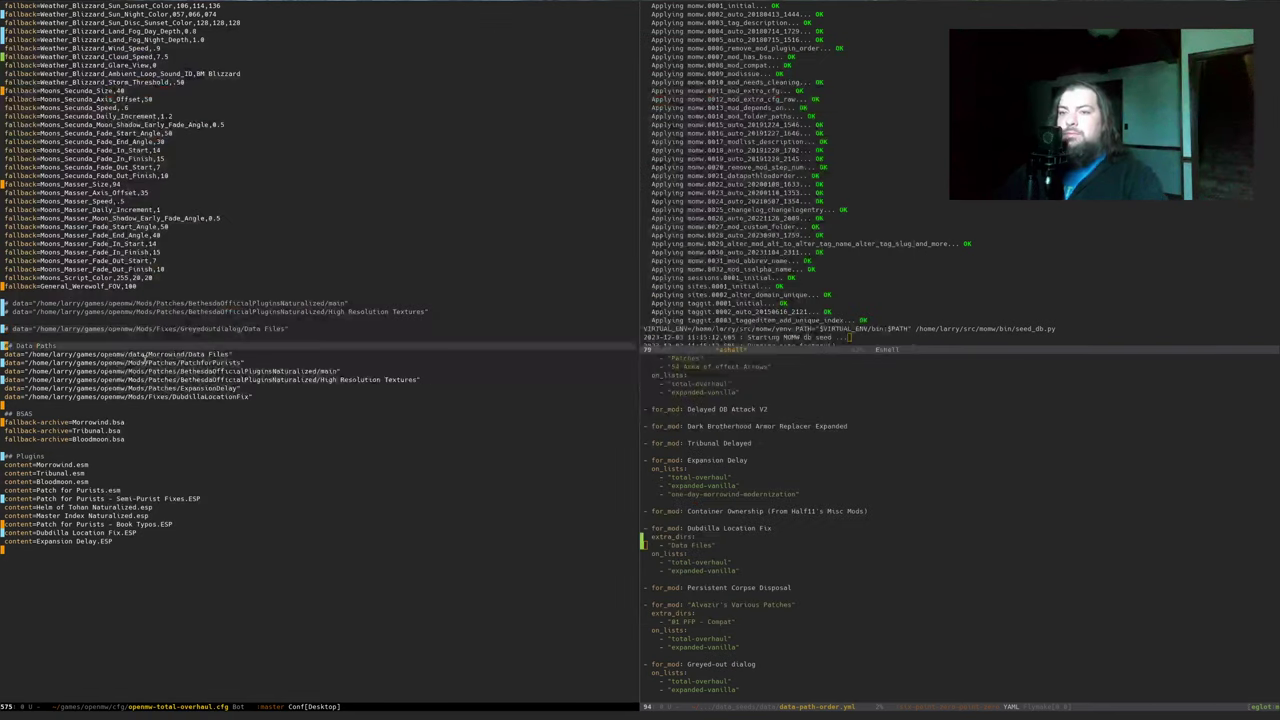
pyautogui.hotkey('ctrl', 'space')
pyautogui.hotkey('ctrl', 'Down')
pyautogui.hotkey('ctrl', 'Down')
pyautogui.hotkey('ctrl', 'Down')
pyautogui.press('p')
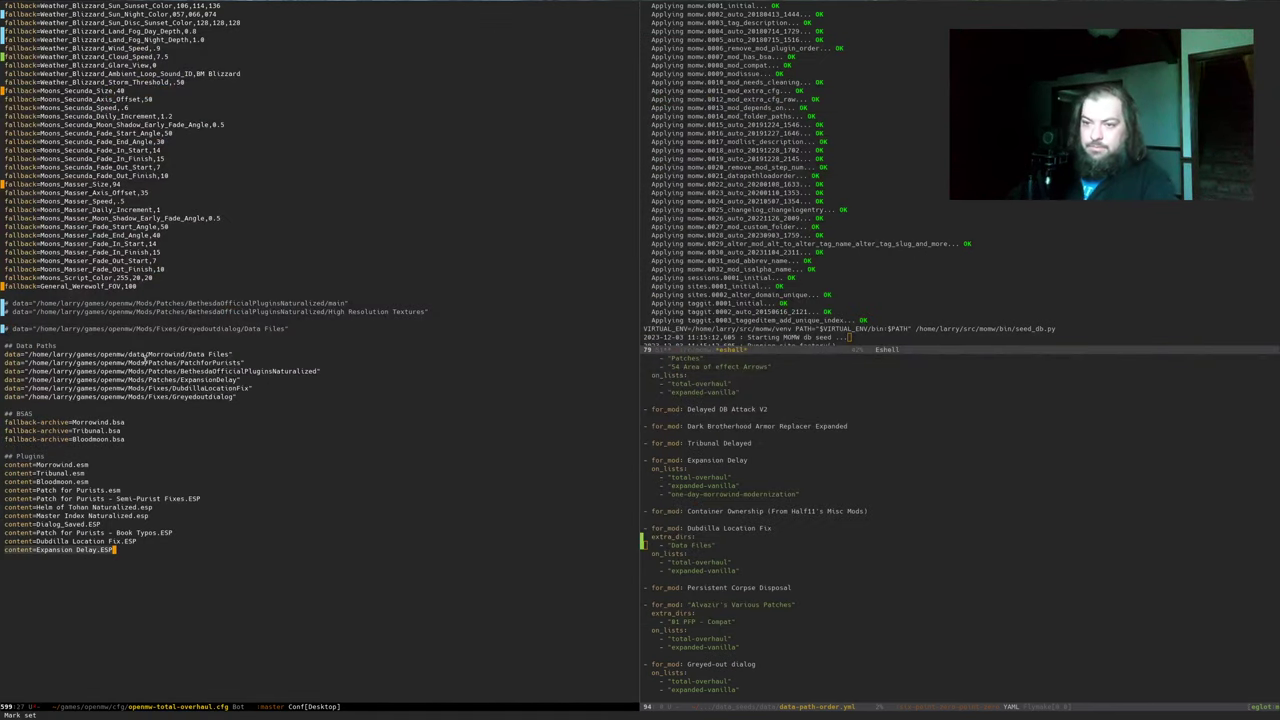
# Copy the two commented BethesdaOfficialPluginsNaturalized data lines, main and High Resolution Textures, from above the Data Paths section
pyautogui.press('{')
pyautogui.press('{')
pyautogui.press('{')
pyautogui.press('{')
pyautogui.press('Up')
pyautogui.press('Up')
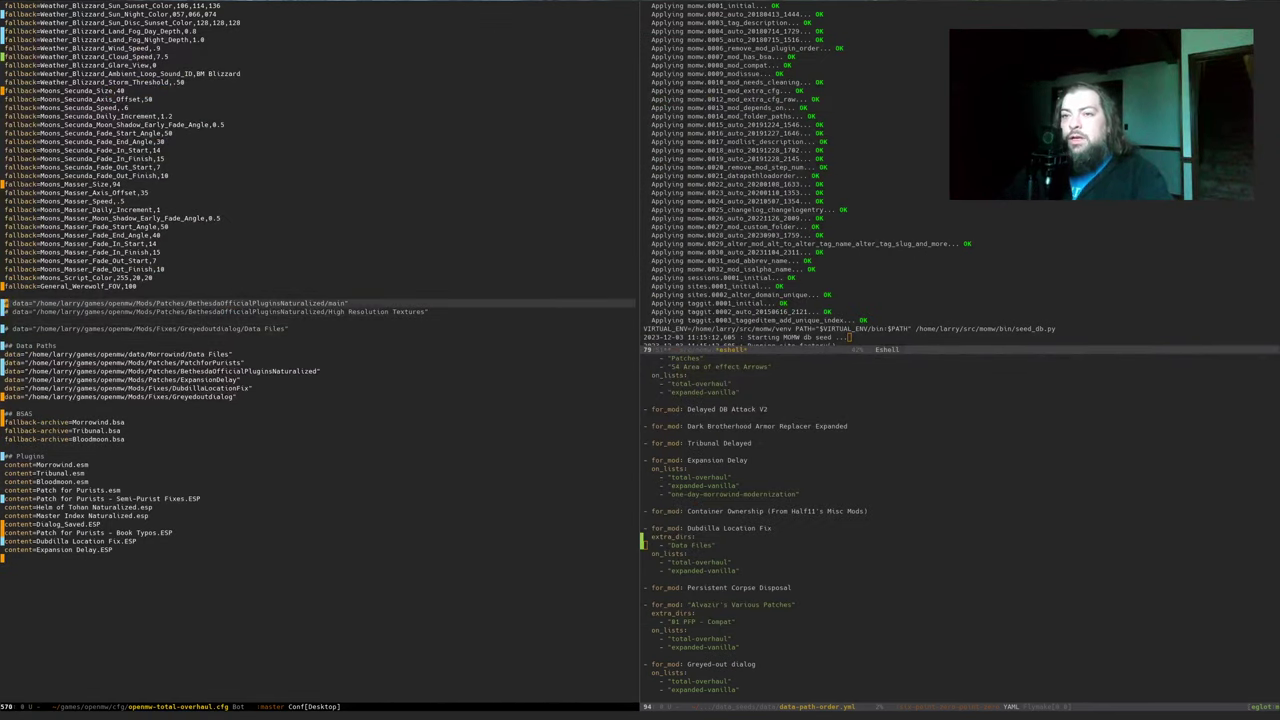
pyautogui.hotkey('ctrl', 'space')
pyautogui.press('Down')
pyautogui.press('Down')
pyautogui.hotkey('alt', 'w')
# Replace the generic BethesdaOfficialPluginsNaturalized line under Data Paths with the copied main and High Resolution Textures lines, and uncomment them
pyautogui.press('Down')
pyautogui.press('Down')
pyautogui.press('Down')
pyautogui.press('Down')
pyautogui.press('Down')
pyautogui.press('Down')
pyautogui.press('Down')
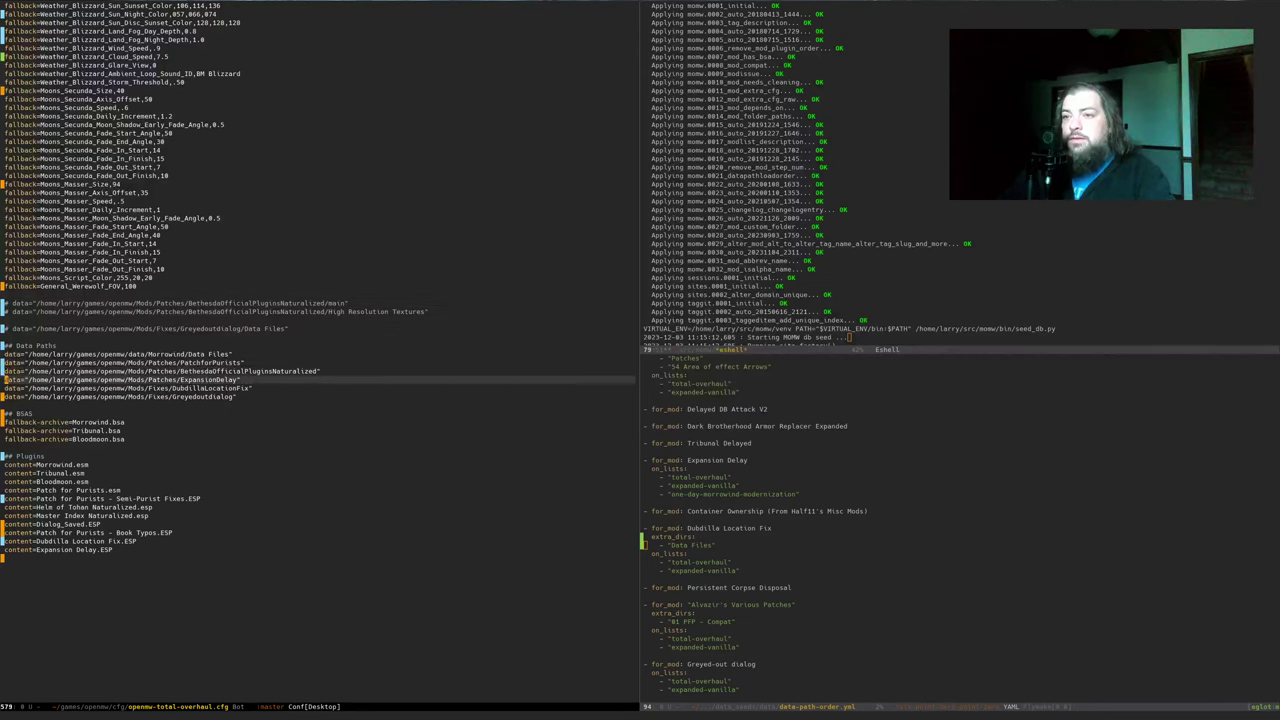
pyautogui.press('Up')
pyautogui.hotkey('shift', 'Down')
pyautogui.press('p')
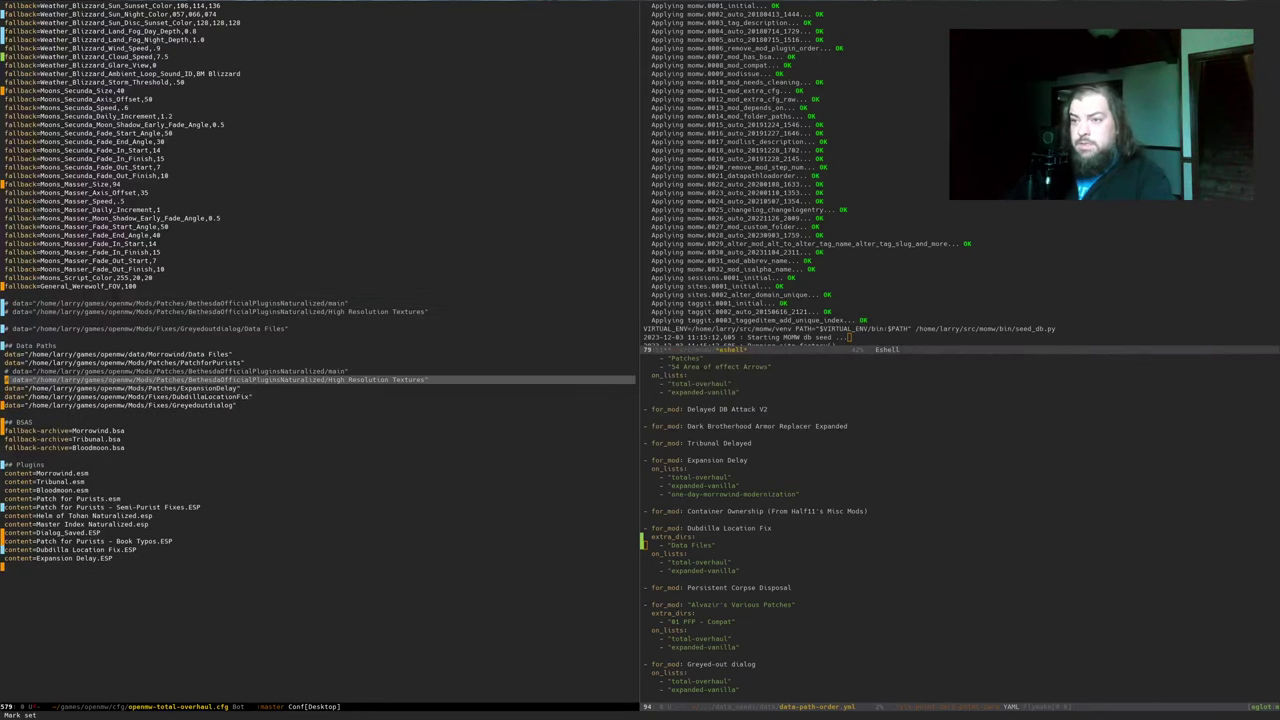
pyautogui.press('k')
pyautogui.press('k')
pyautogui.press('k')
pyautogui.press('k')
pyautogui.press('k')
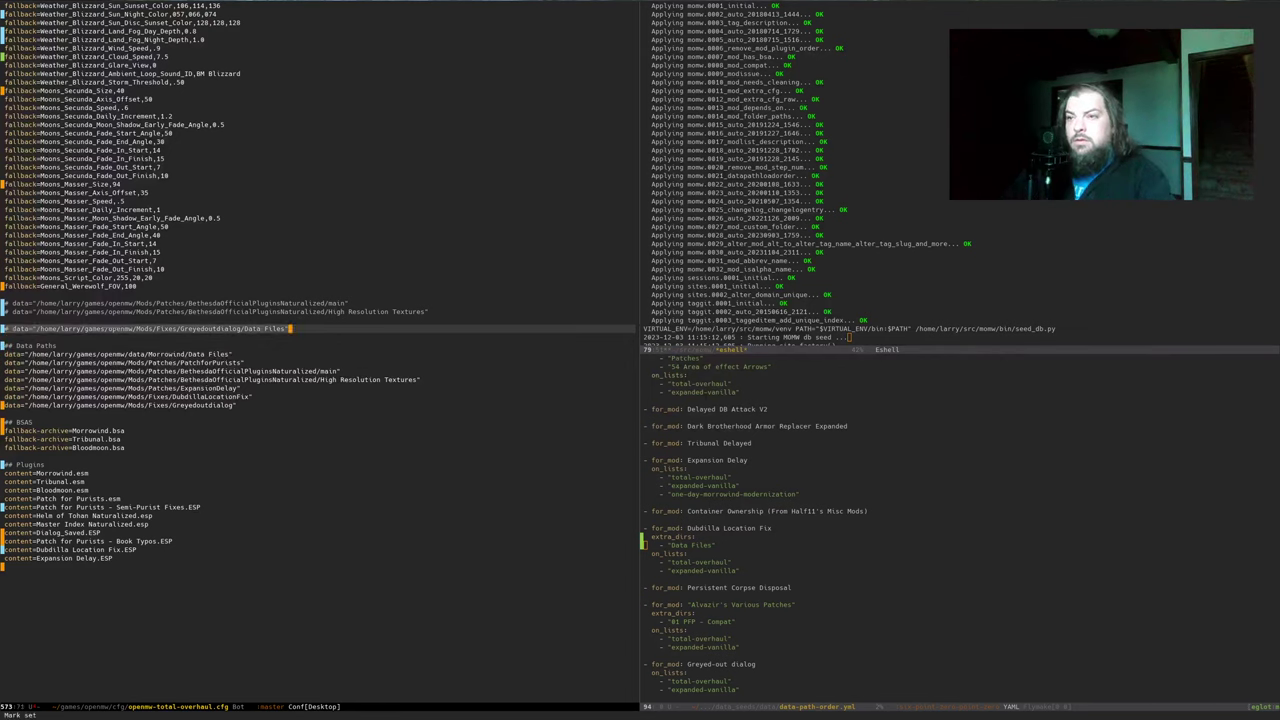
# Replace the Greyedoutdialog line under Data Paths with the data line ending in Greyedoutdialog/Data Files, and save openmw-total-overhaul.cfg
pyautogui.press('$')
pyautogui.hotkey('ctrl', 'space')
pyautogui.hotkey('ctrl', 'e')
pyautogui.hotkey('alt', 'w')
pyautogui.hotkey('ctrl', 'a')
pyautogui.hotkey('ctrl', 'n')
pyautogui.hotkey('ctrl', 'n')
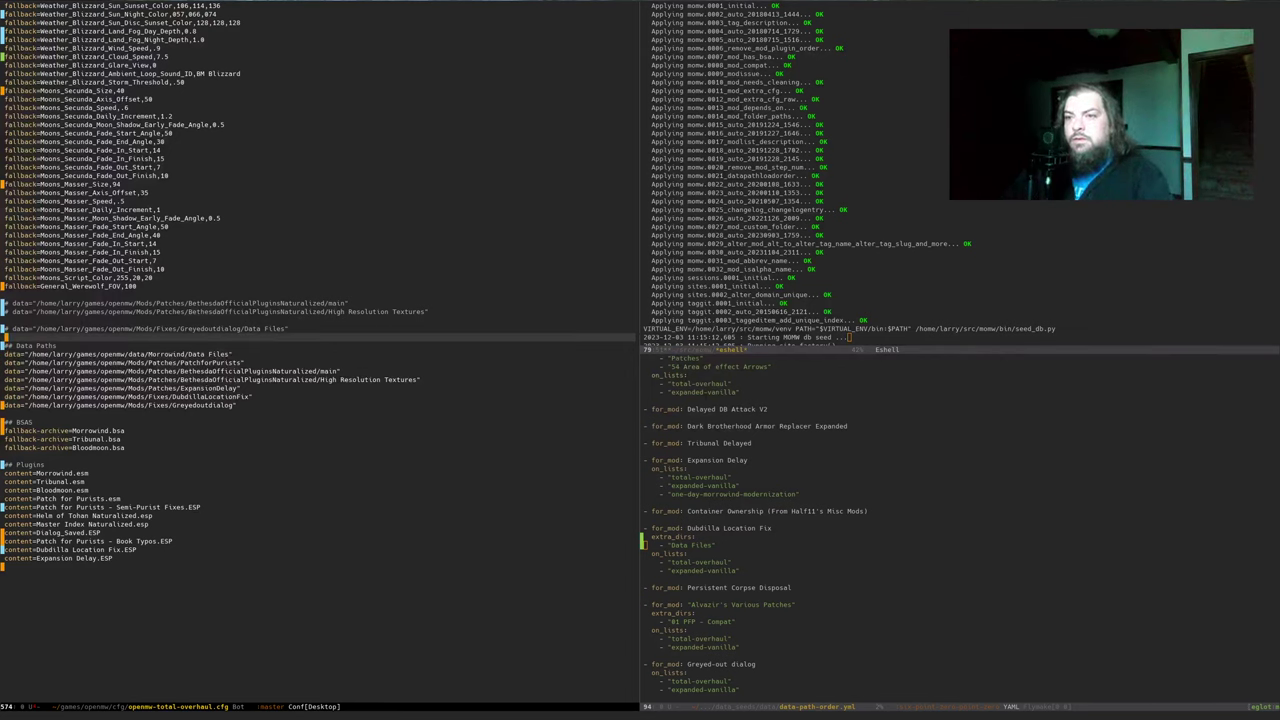
pyautogui.hotkey('ctrl', 'Down')
pyautogui.hotkey('ctrl', 'p')
pyautogui.hotkey('ctrl', 'space')
pyautogui.hotkey('ctrl', 'e')
pyautogui.press('p')
pyautogui.hotkey('ctrl', 'x')
pyautogui.hotkey('ctrl', 's')
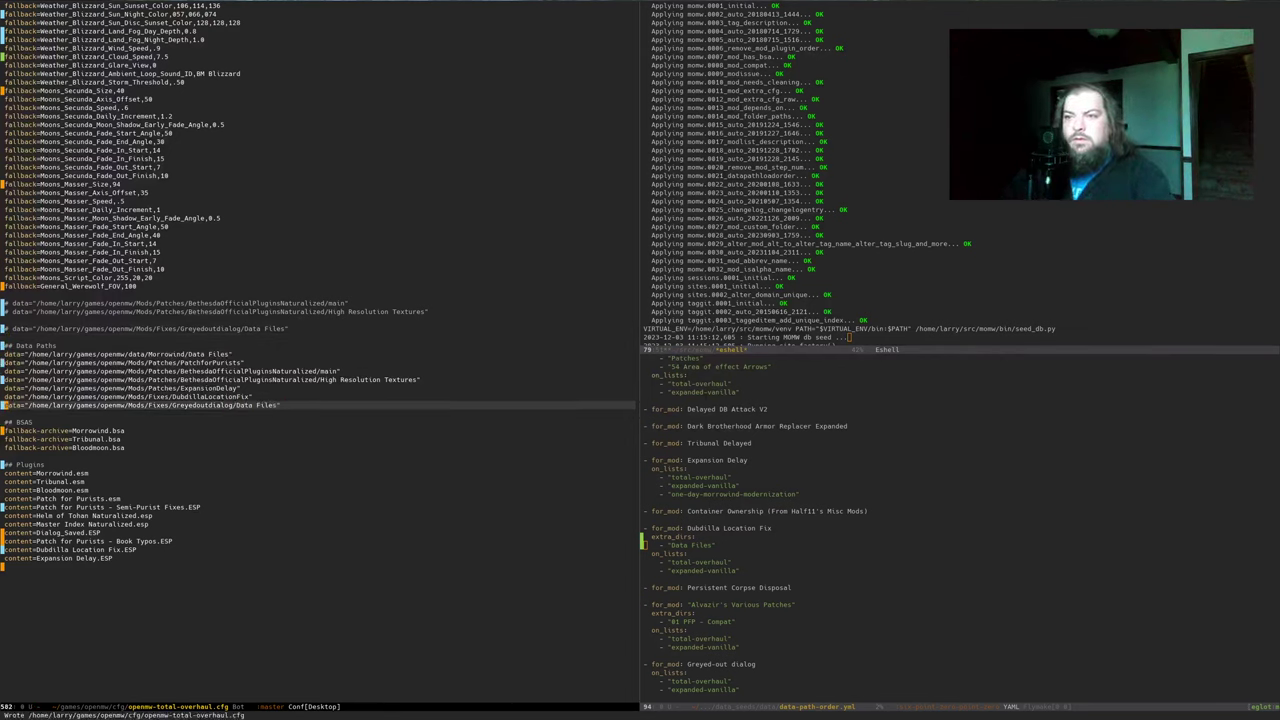
# Switch to the terminal and rerun the config validation on the updated setup
pyautogui.hotkey('alt', 'Tab')
pyautogui.hotkey('alt', 'Tab')
pyautogui.hotkey('alt', 'Tab')
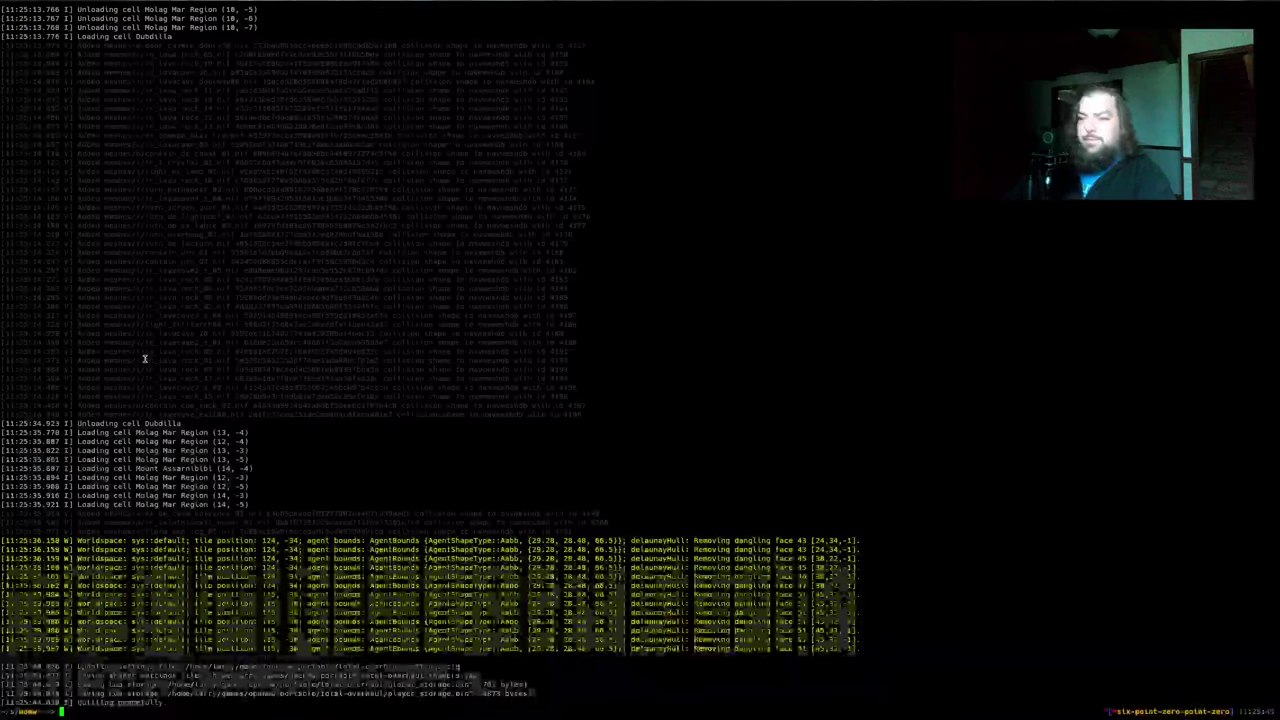
pyautogui.press('Up')
pyautogui.press('Return')
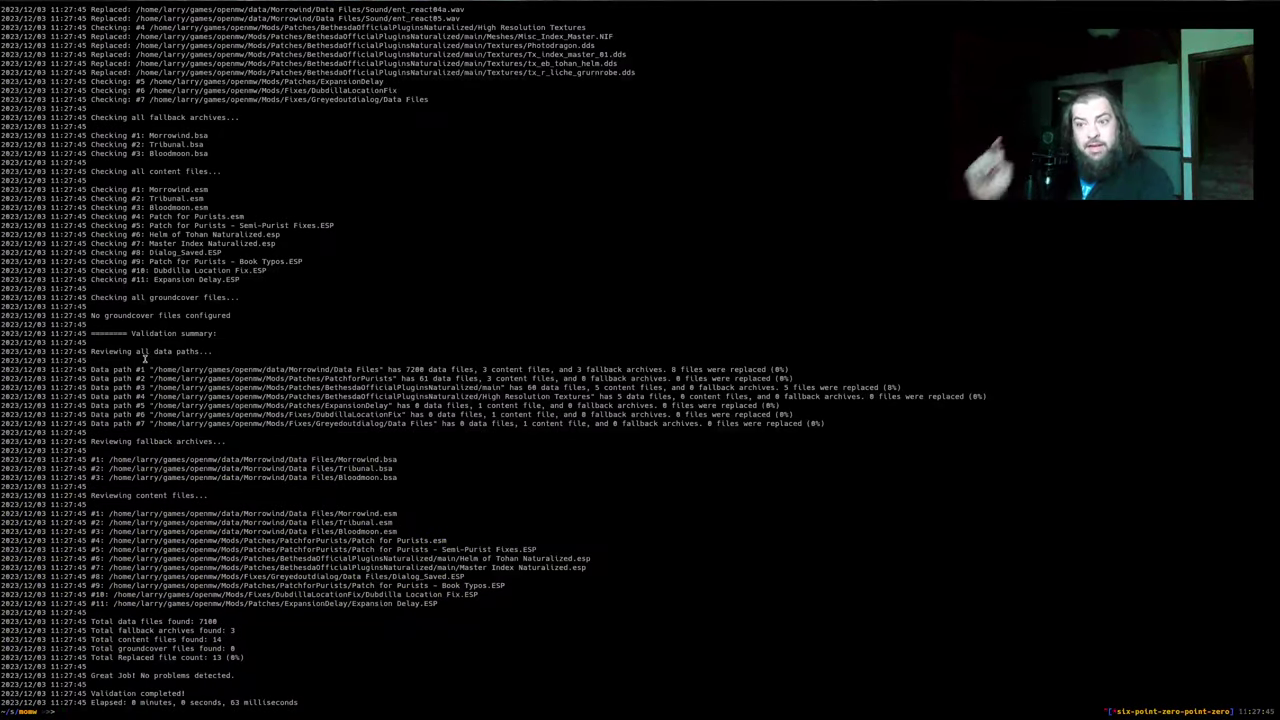
# Launch OpenMW again from the terminal and let the game load into Seyda Neen
pyautogui.press('Up')
pyautogui.press('Up')
pyautogui.press('Return')
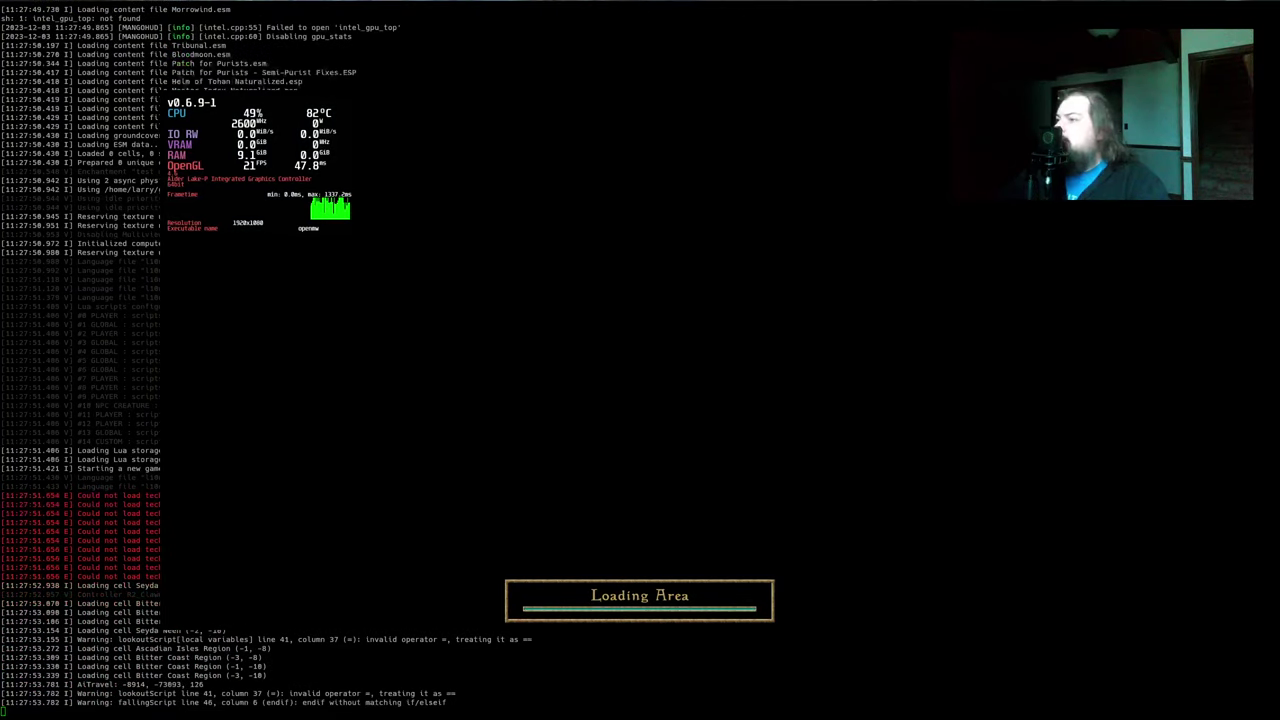
pyautogui.press('w')
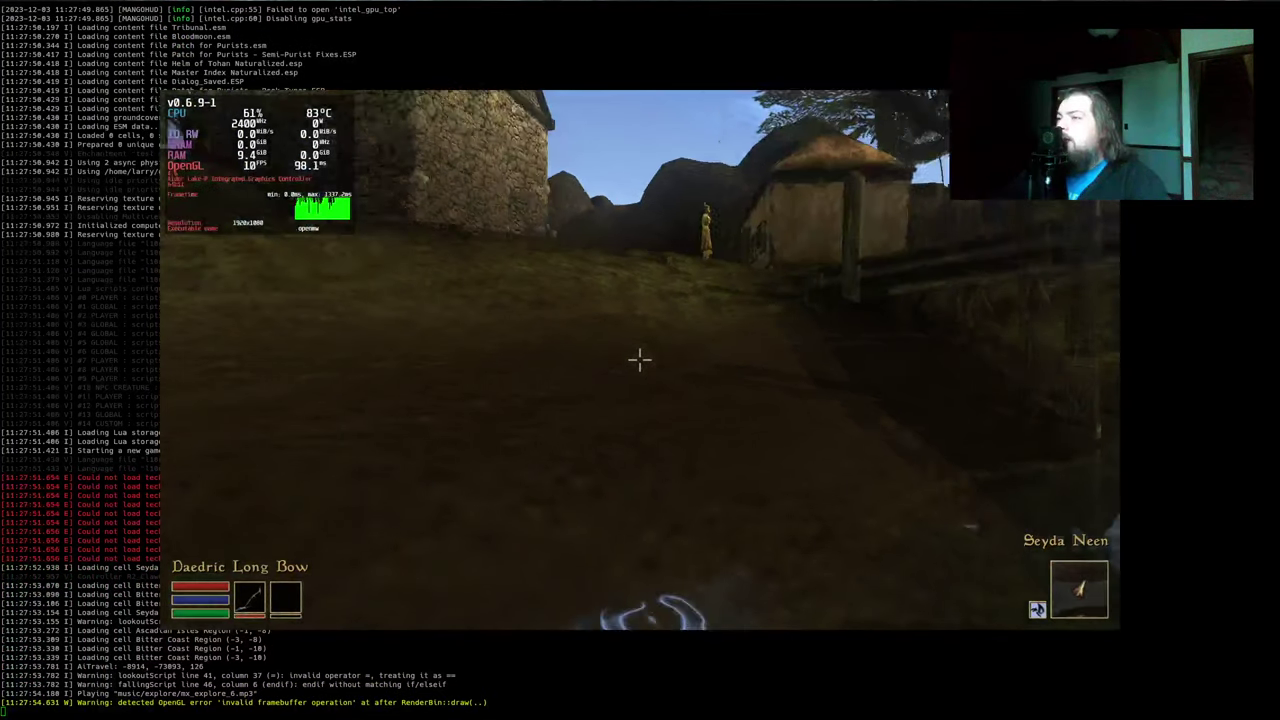
# Check the in-game debug log for the Dialog_Saved.ESP content file and the Greyedoutdialog data directory, and quit the game
pyautogui.press('Escape')
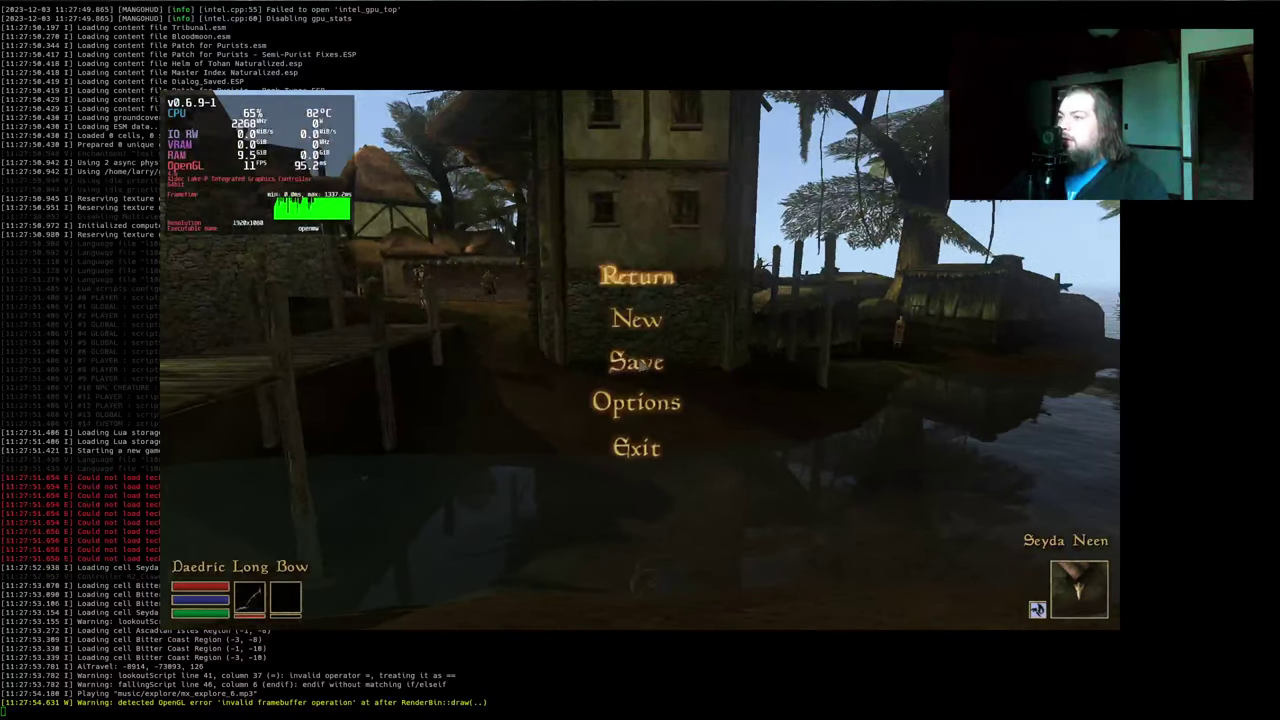
pyautogui.press('F10')
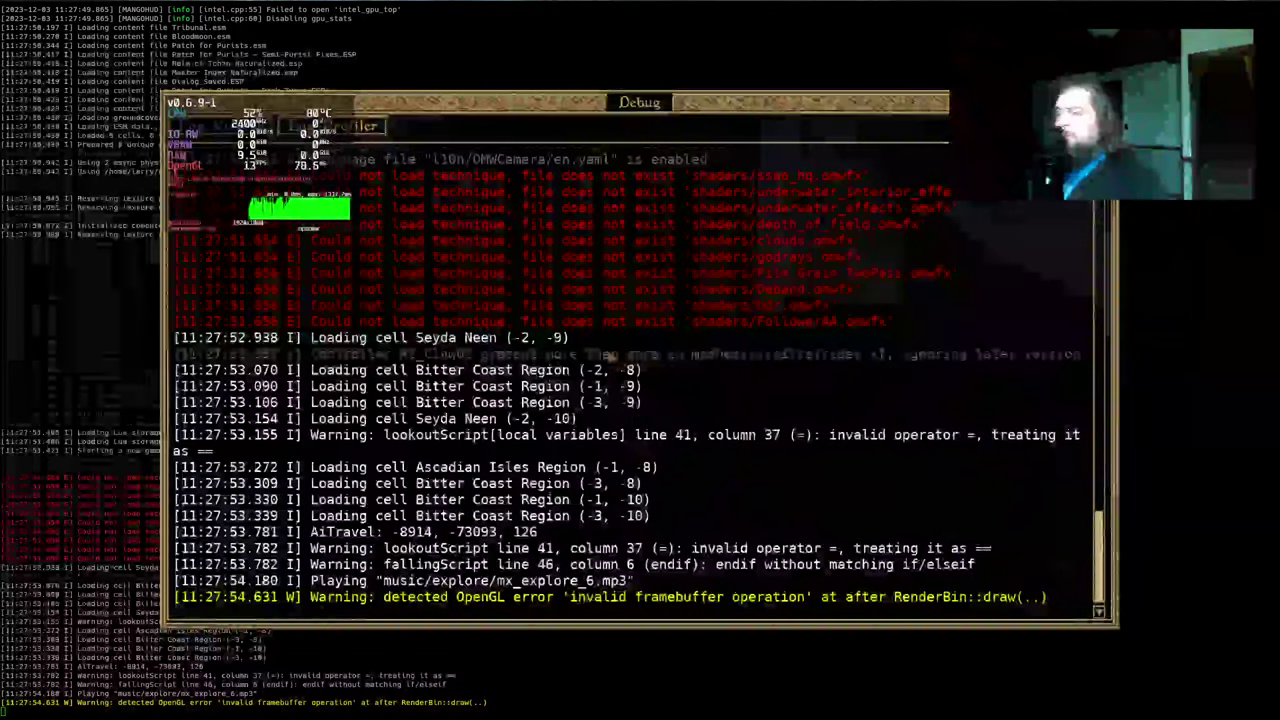
pyautogui.scroll(4, 722, 445)
pyautogui.scroll(3, 722, 445)
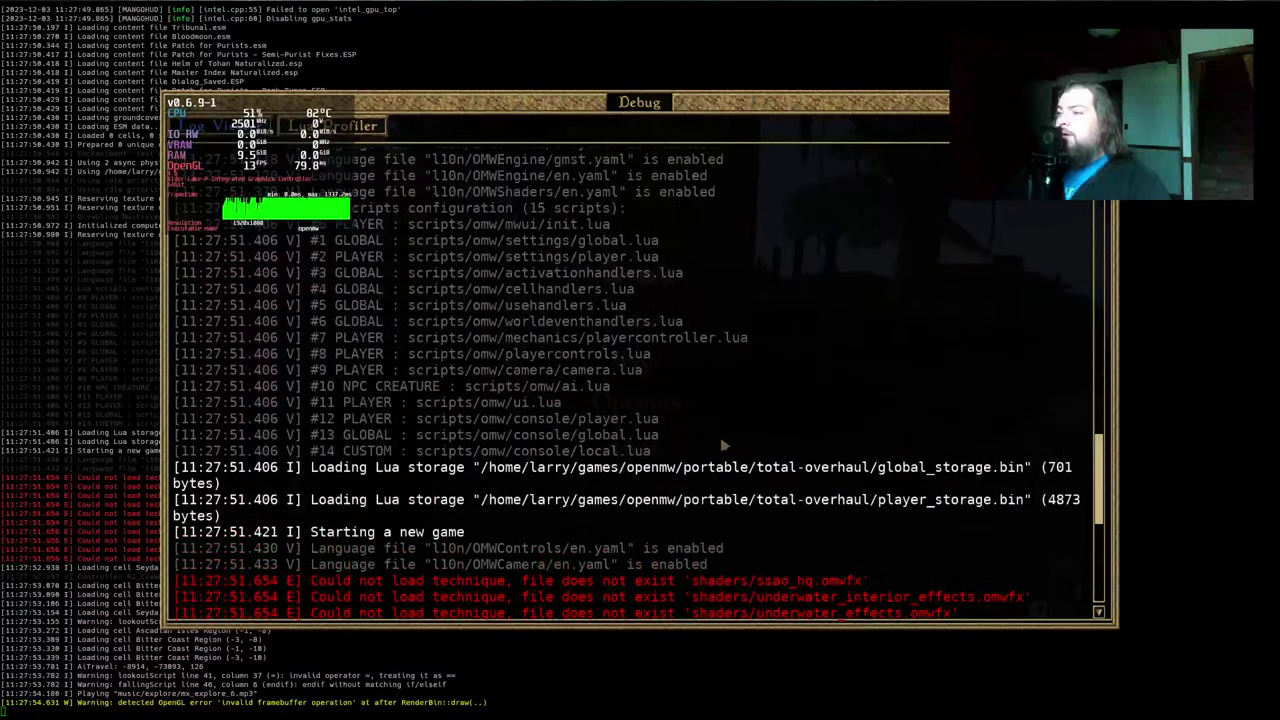
pyautogui.scroll(-4, 676, 494)
pyautogui.scroll(6, 676, 494)
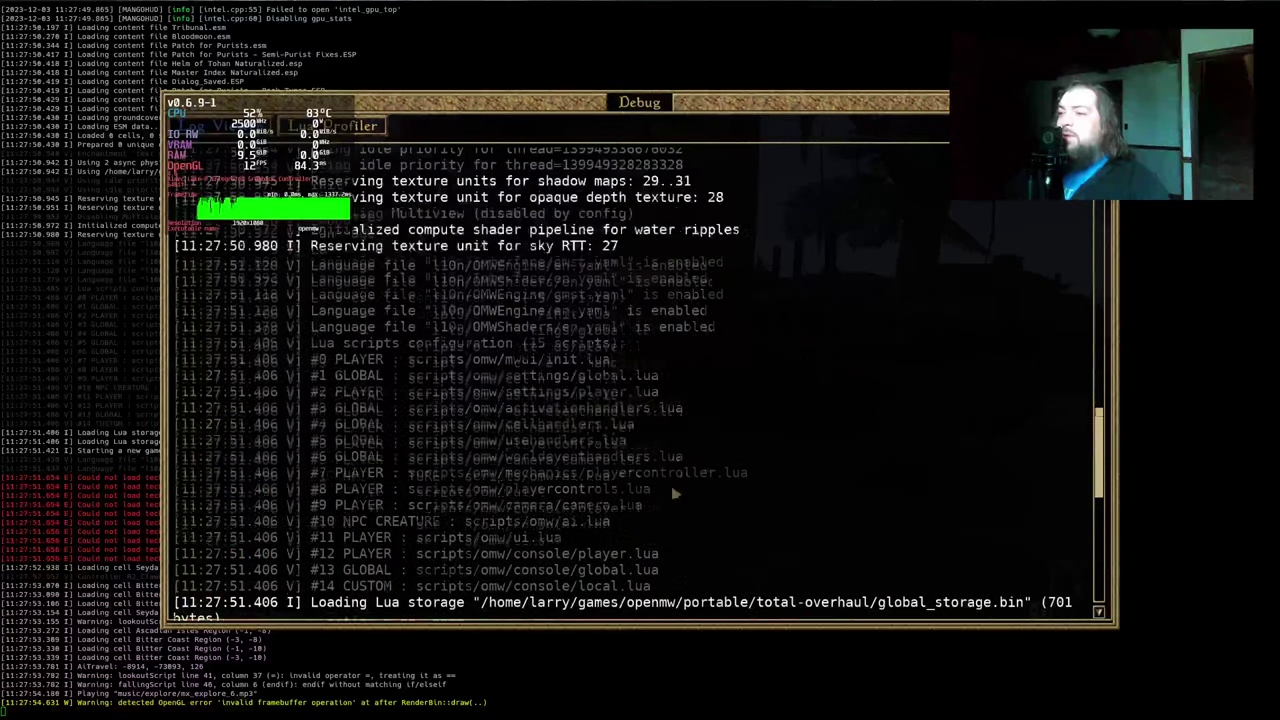
pyautogui.scroll(8, 676, 494)
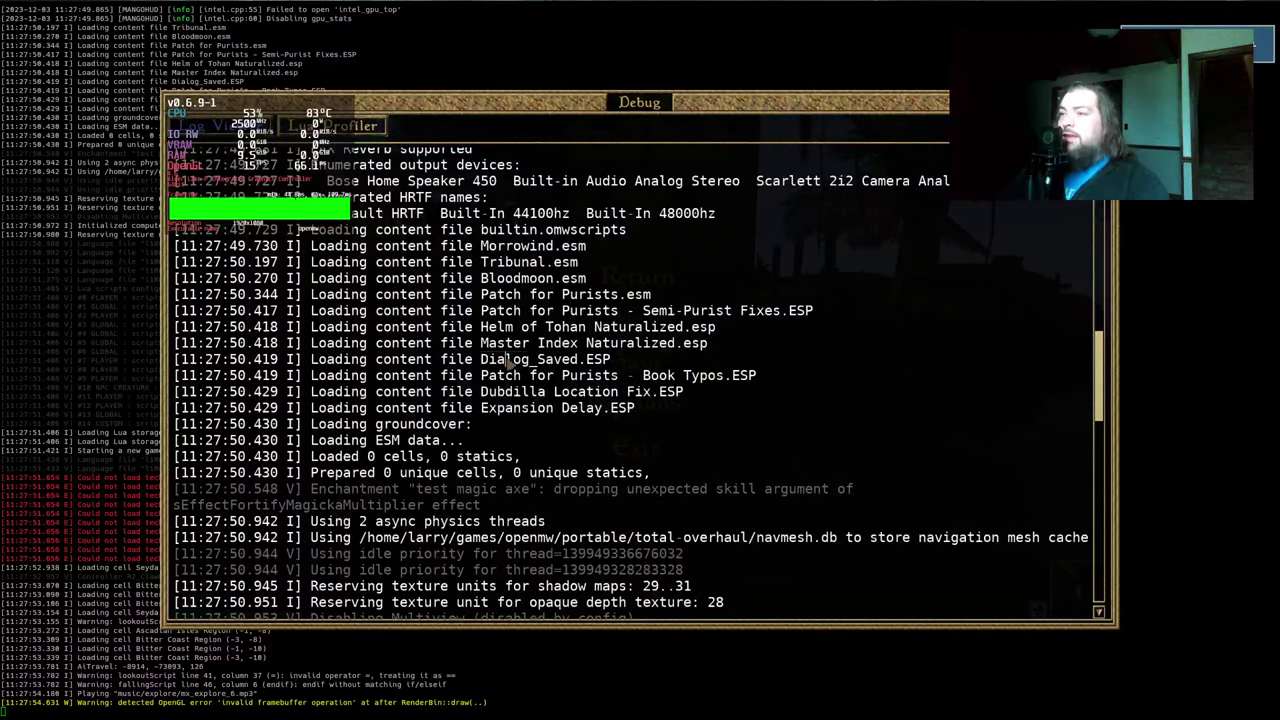
pyautogui.scroll(10, 508, 360)
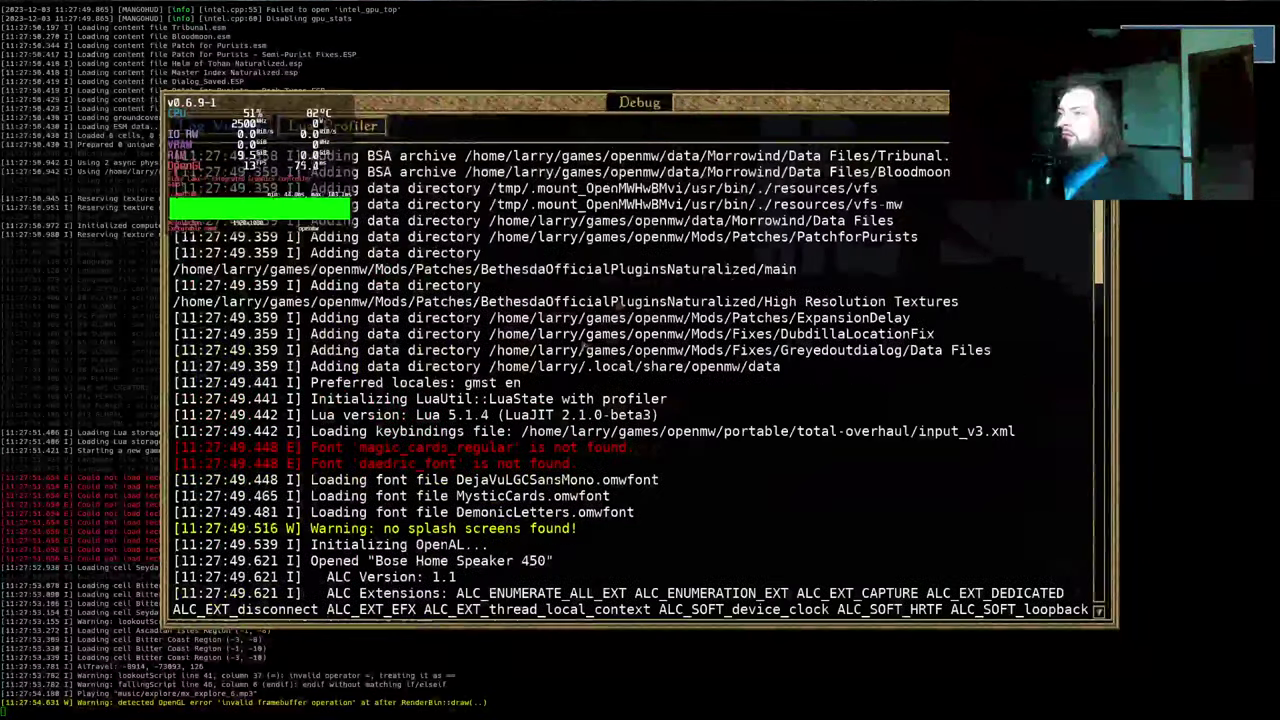
pyautogui.moveTo(805, 317); pyautogui.dragTo(700, 368)
pyautogui.doubleClick(662, 371)
pyautogui.click(692, 381)
pyautogui.hotkey('alt', 'F4')
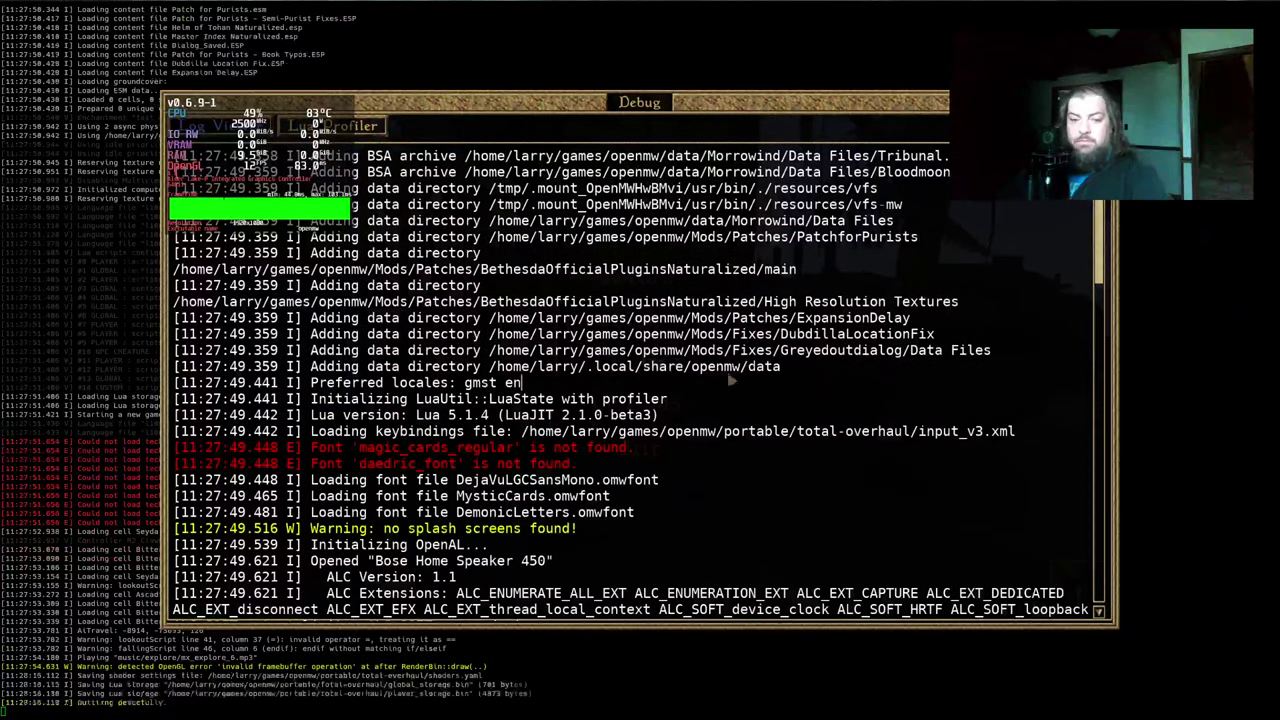
# Switch to Firefox and advance from the Greyed-out dialog page to Tamriel Data, step 6 of the Total Overhaul list
pyautogui.hotkey('alt', 'Tab')
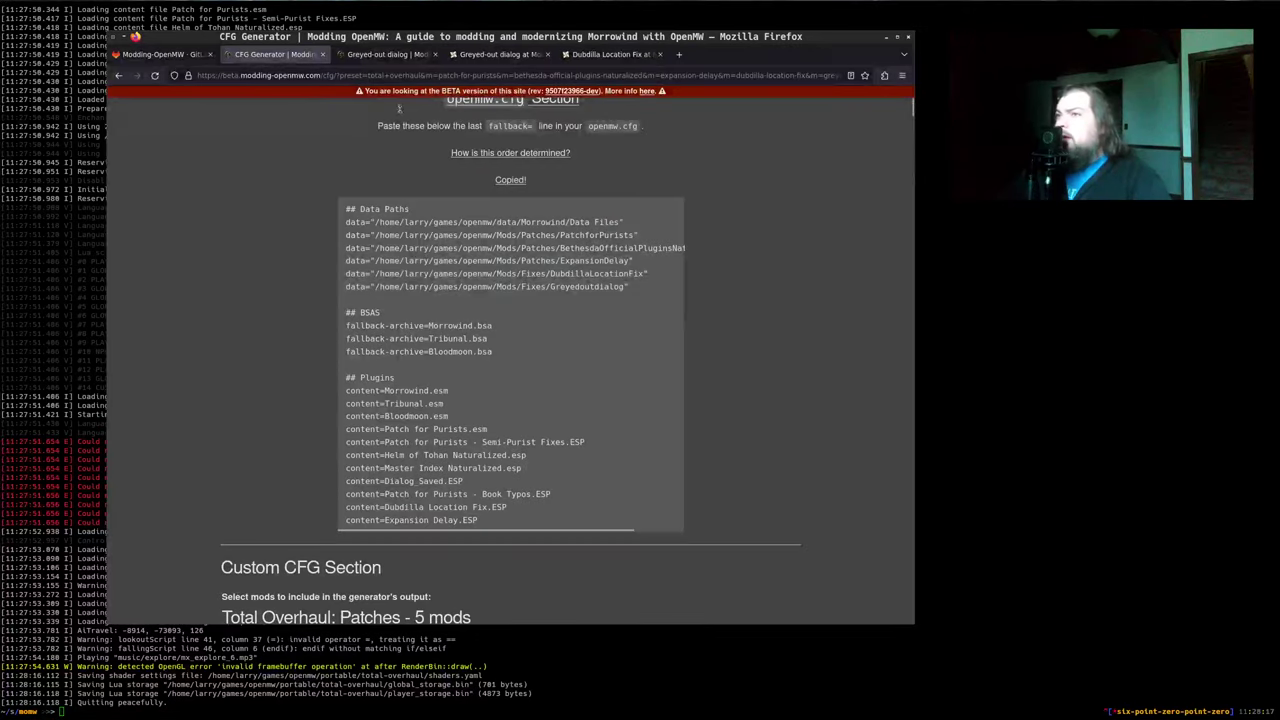
pyautogui.click(385, 54)
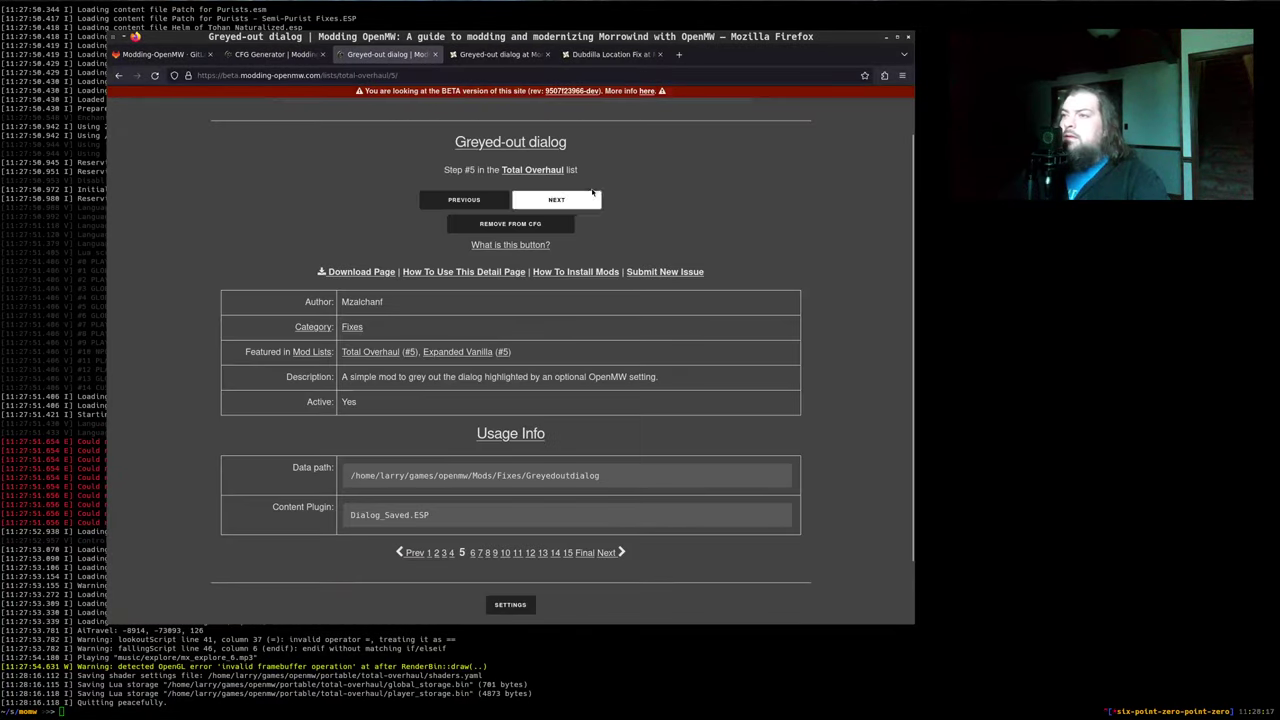
pyautogui.click(556, 200)
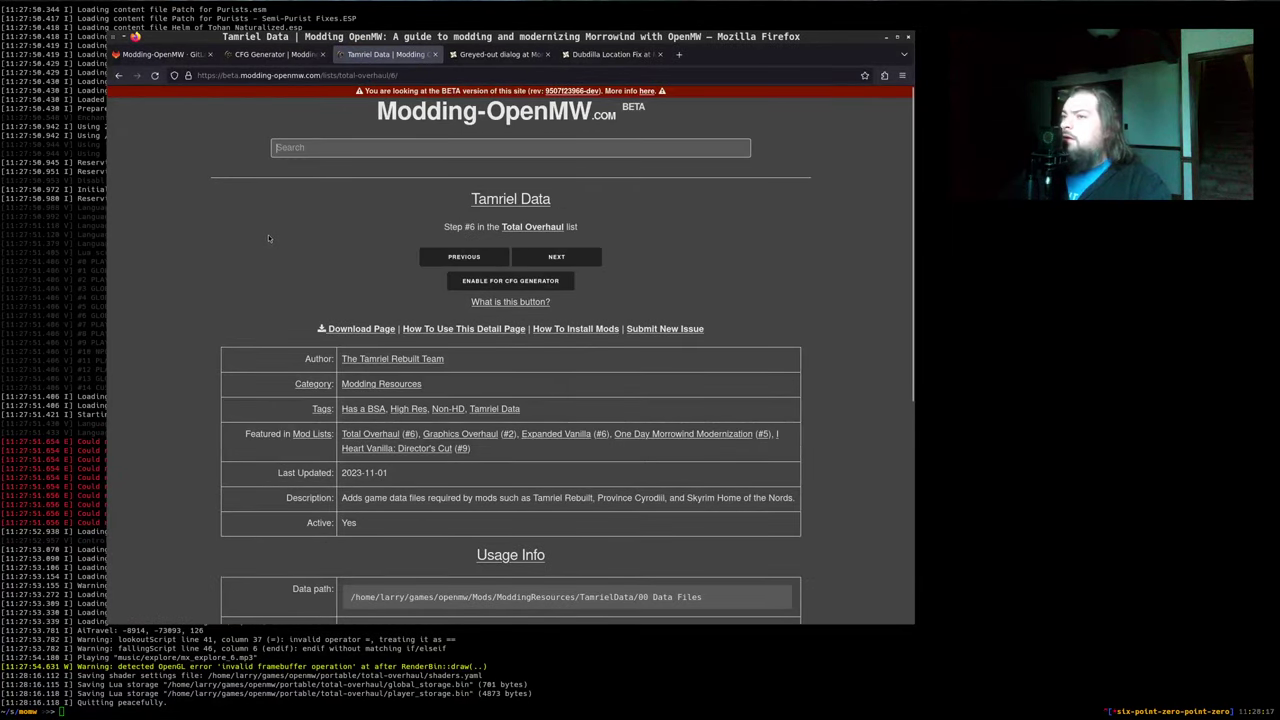
# Open Tamriel Data's download page in a new tab and return to the mod's detail page
pyautogui.scroll(-1, 268, 234)
pyautogui.scroll(1, 268, 234)
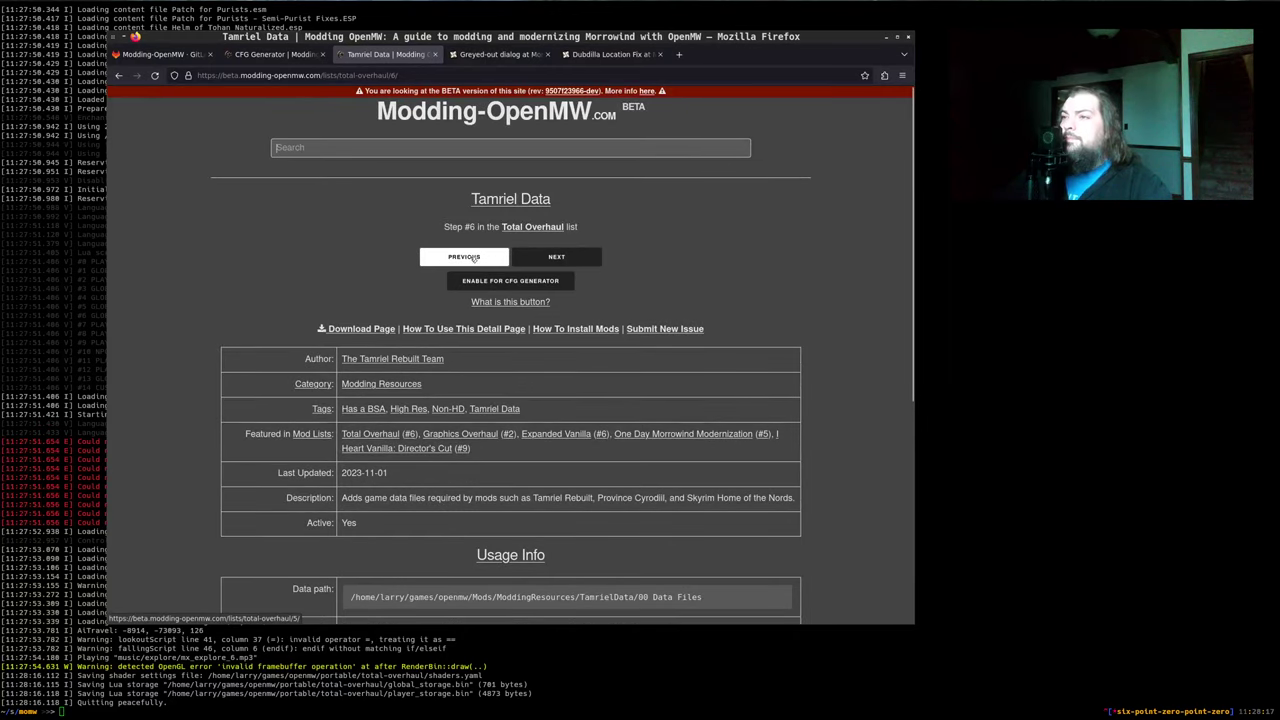
pyautogui.click(355, 328)
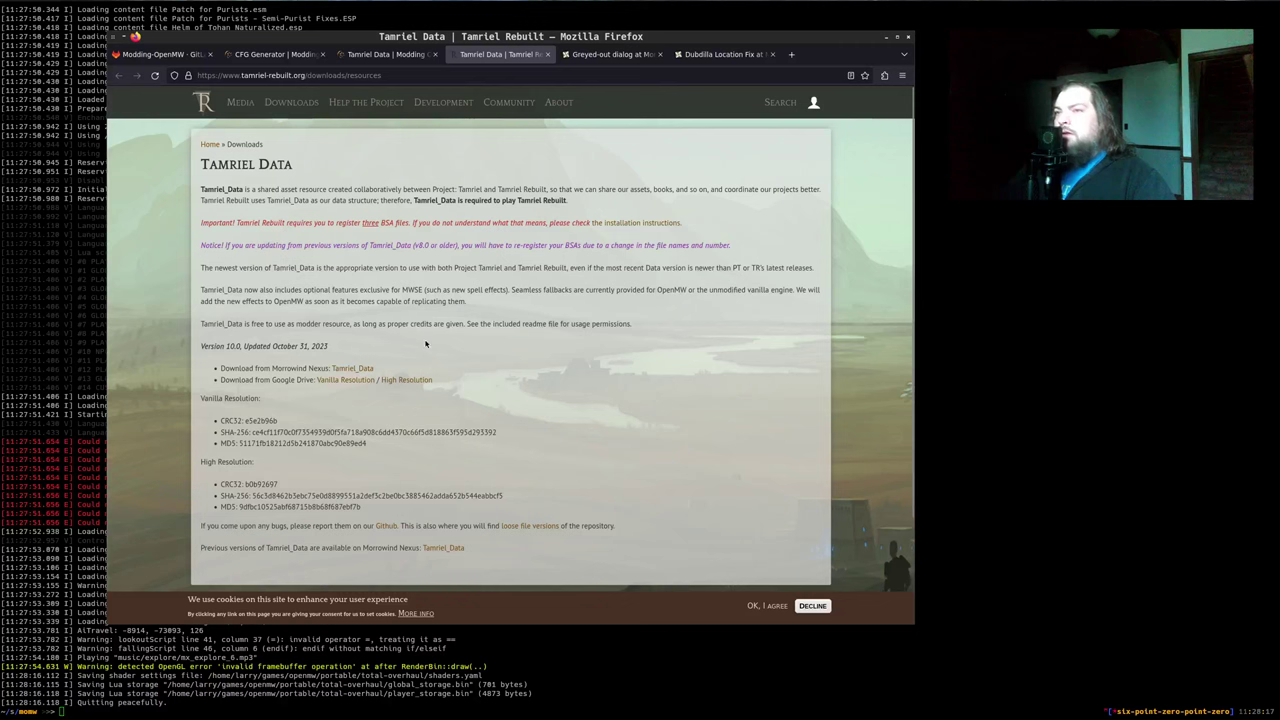
pyautogui.hotkey('ctrl', 'shift', 'Tab')
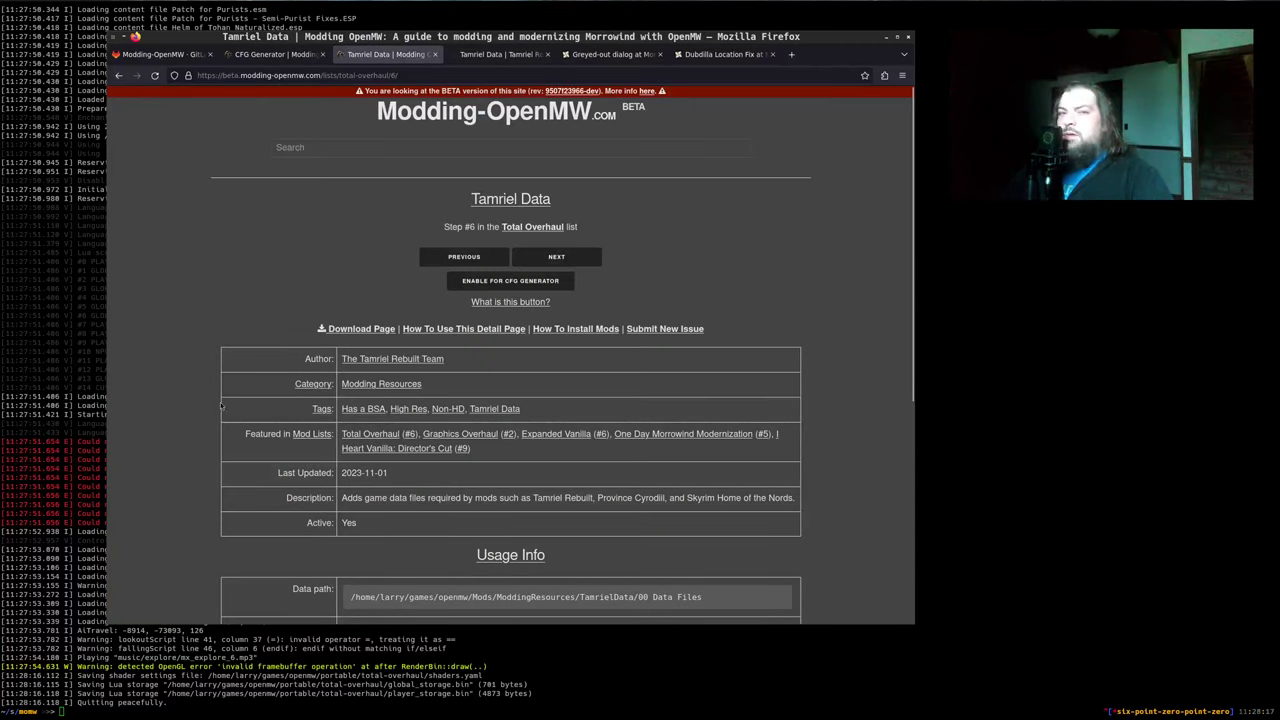
# Go up to the Mods folder in Thunar and show the Usage Info on the Tamriel Data page beside it
pyautogui.hotkey('alt', 'Tab')
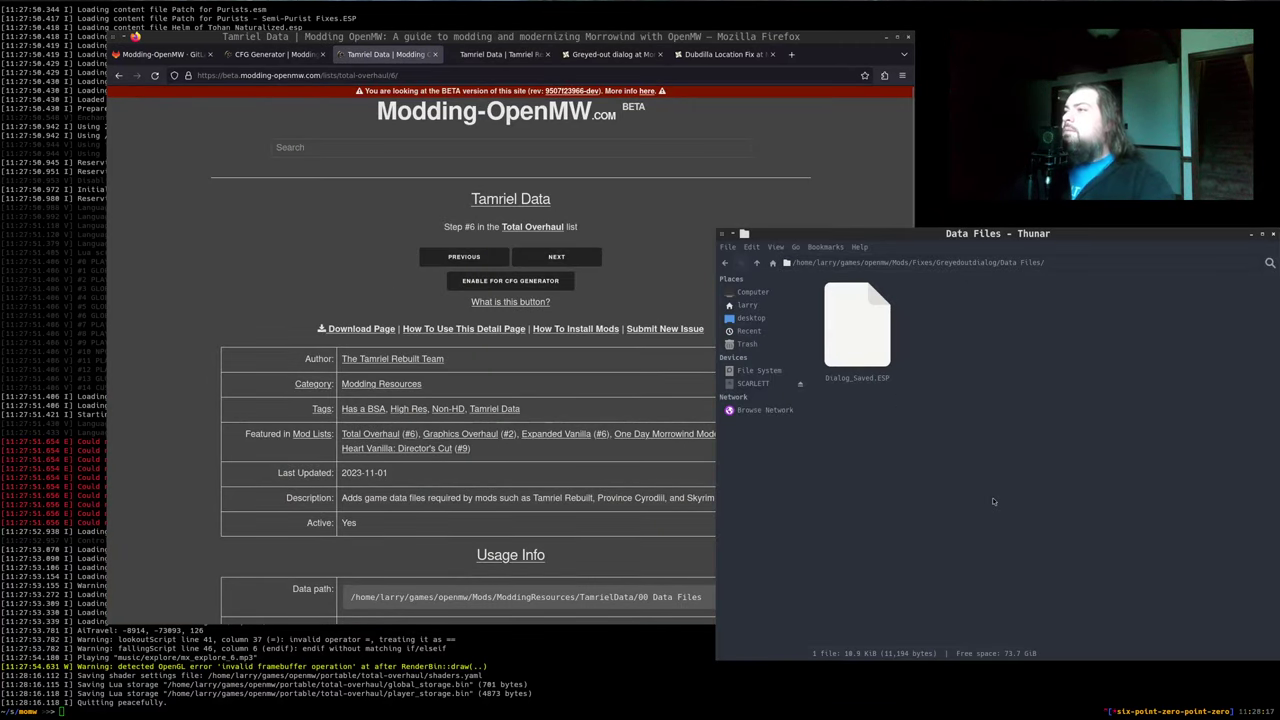
pyautogui.hotkey('alt', 'Up')
pyautogui.hotkey('alt', 'Up')
pyautogui.hotkey('alt', 'Up')
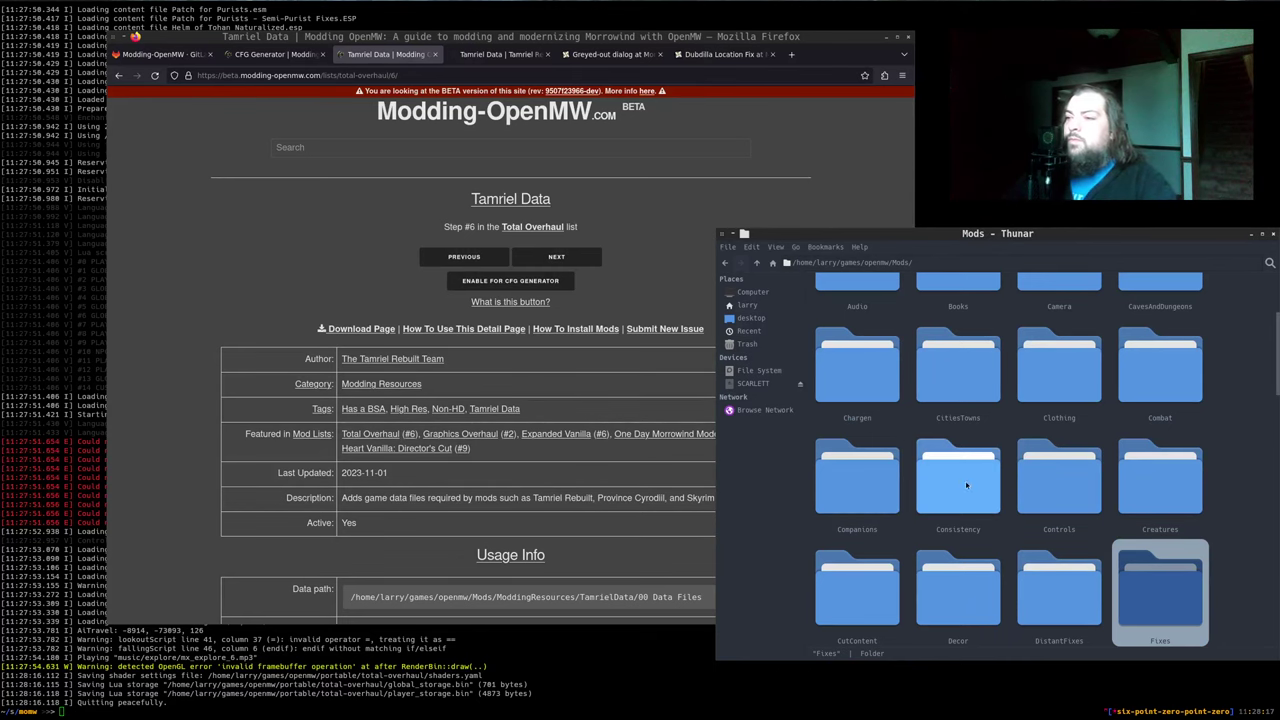
pyautogui.scroll(-2, 513, 377)
pyautogui.scroll(-3, 513, 377)
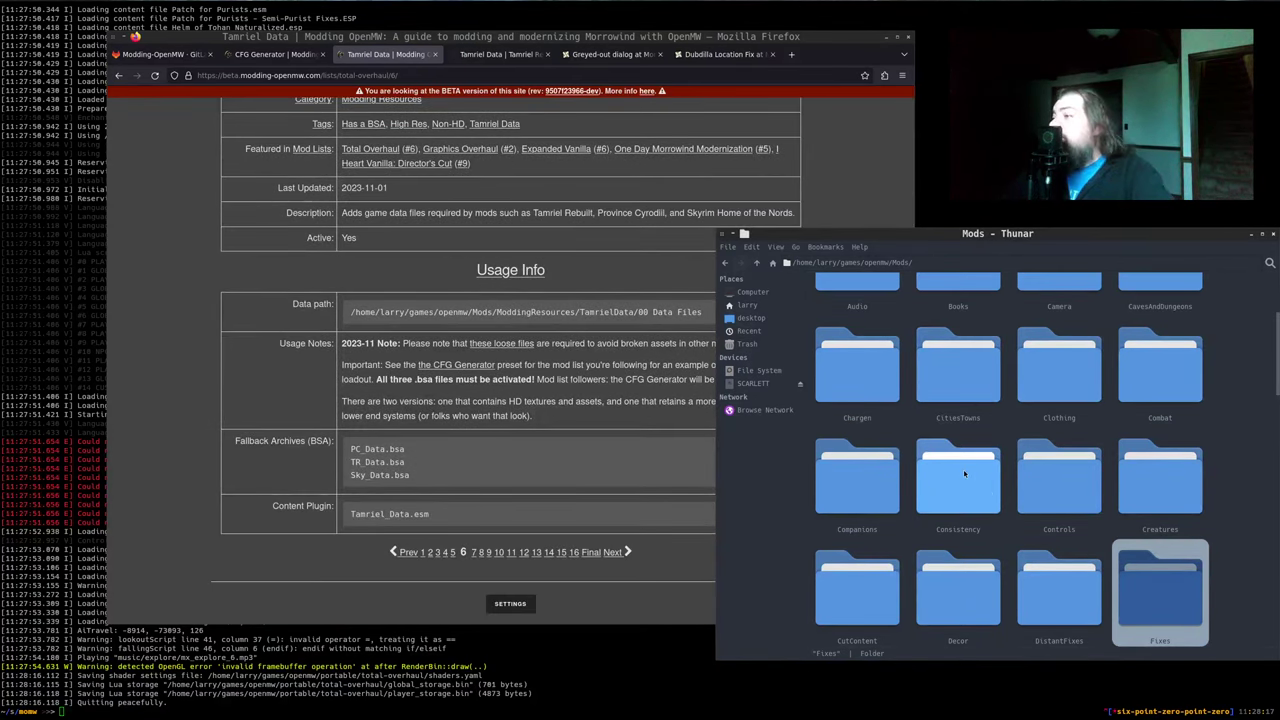
# Find the Landmasses folder inside Mods and open it in a new window
pyautogui.scroll(3, 1038, 536)
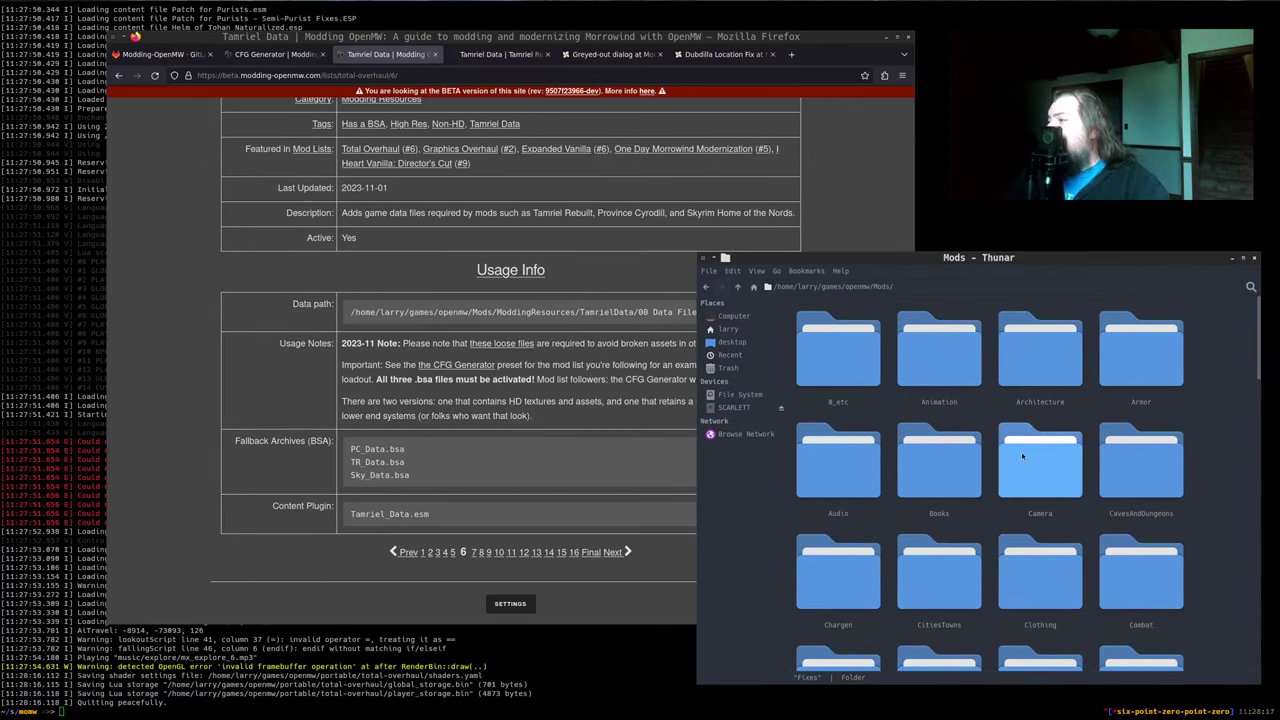
pyautogui.scroll(-2, 950, 450)
pyautogui.scroll(-2, 950, 447)
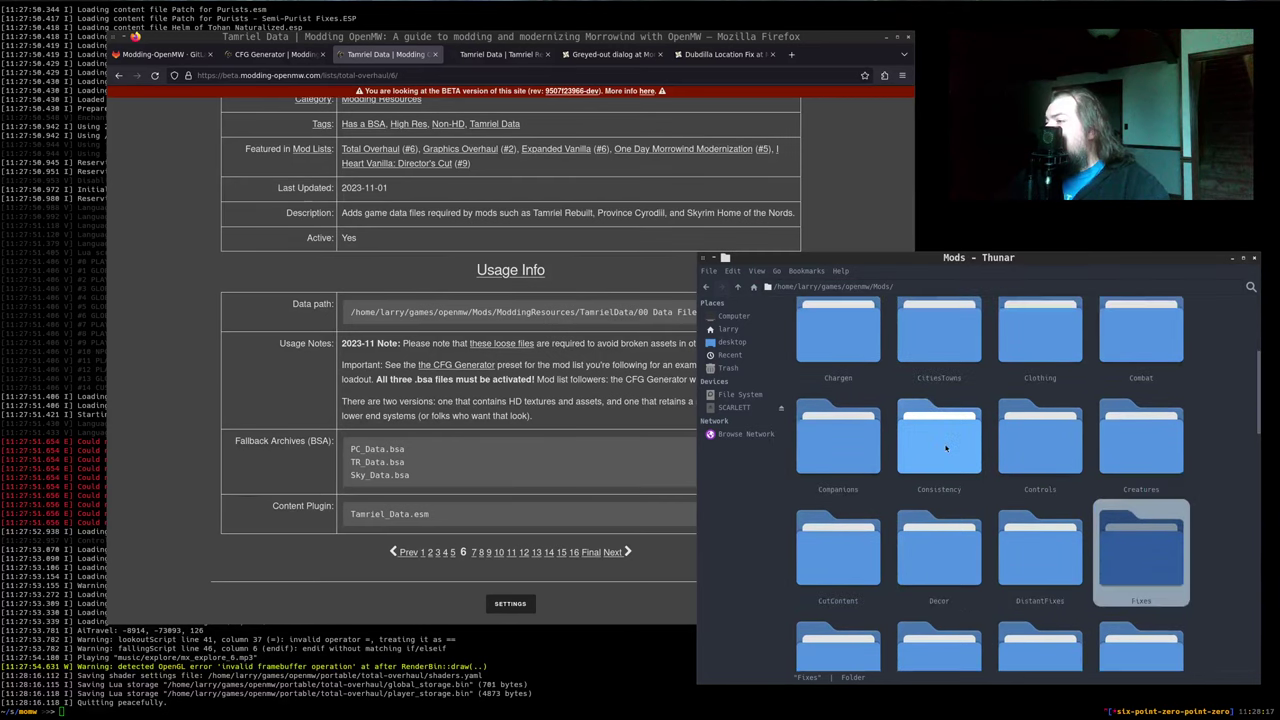
pyautogui.scroll(-2, 975, 475)
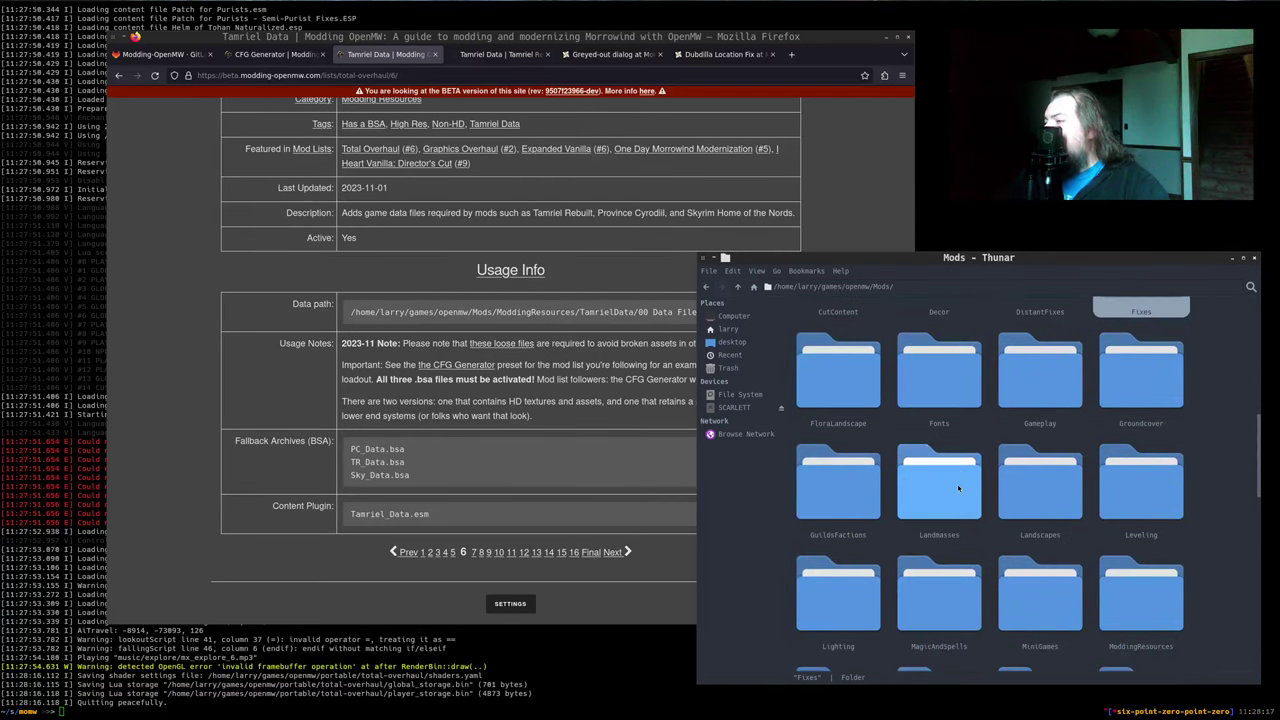
pyautogui.rightClick(949, 499)
pyautogui.click(966, 523)
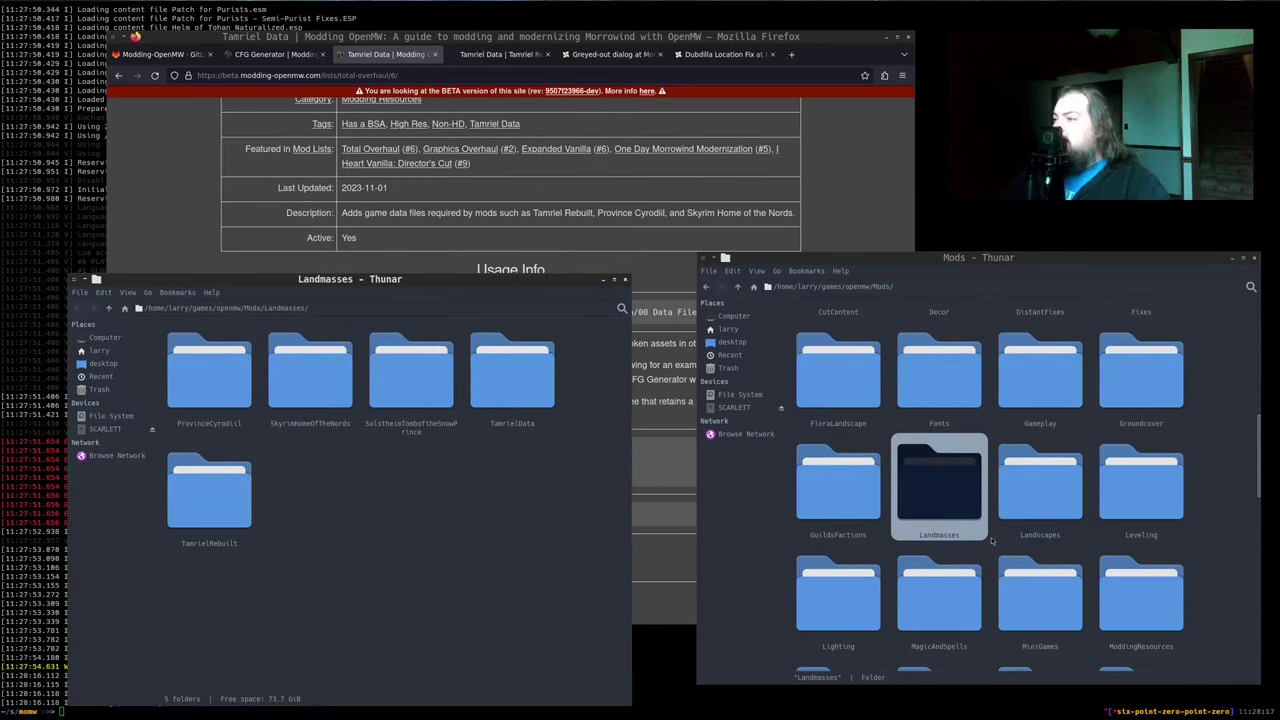
# Move the TamrielData folder from Landmasses into the ModdingResources folder and close the Landmasses window
pyautogui.scroll(-1, 1059, 600)
pyautogui.doubleClick(1136, 577)
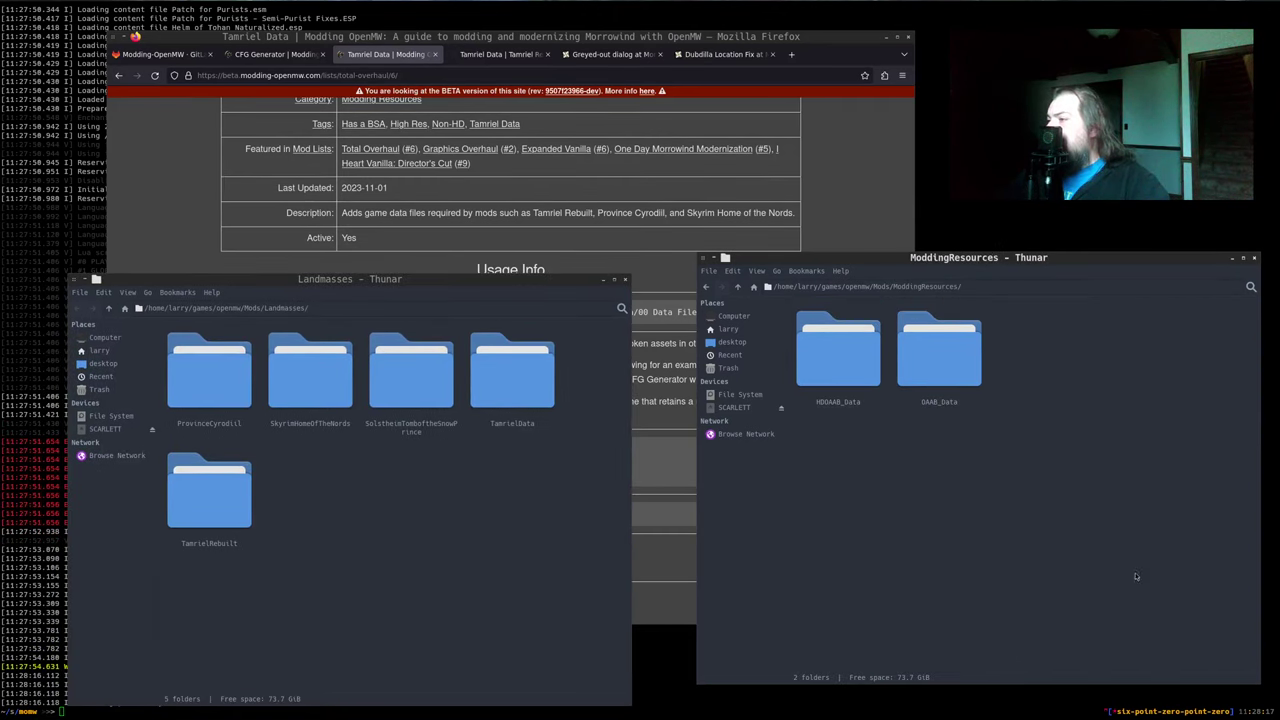
pyautogui.moveTo(512, 375); pyautogui.dragTo(990, 540)
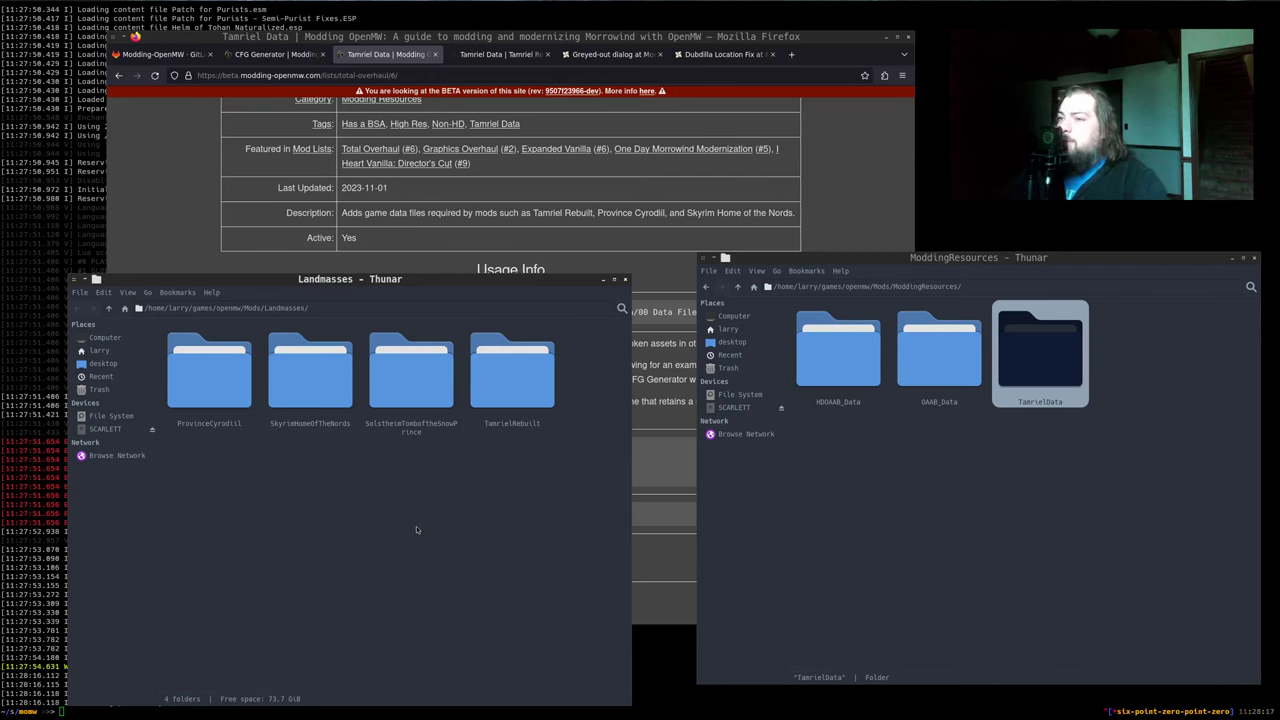
pyautogui.hotkey('ctrl', 'w')
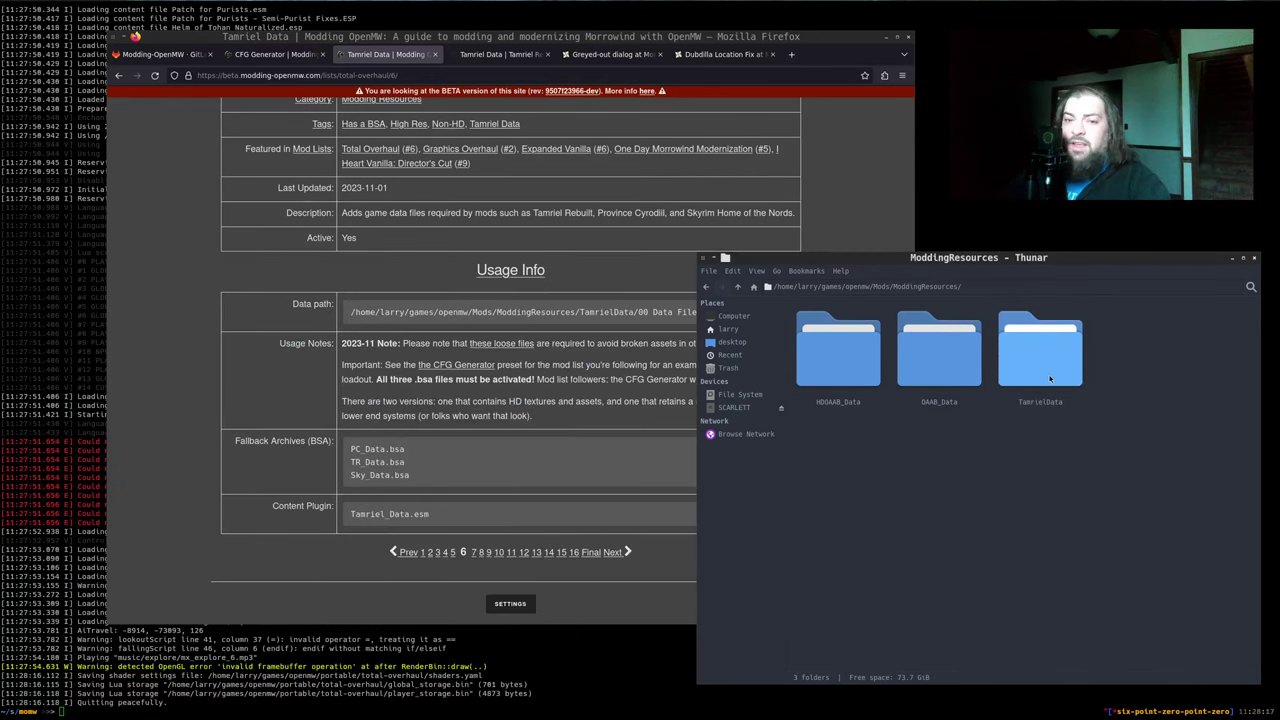
# Open the TamrielData folder and check its HD subfolder's contents against the data path on the mod page
pyautogui.doubleClick(1045, 374)
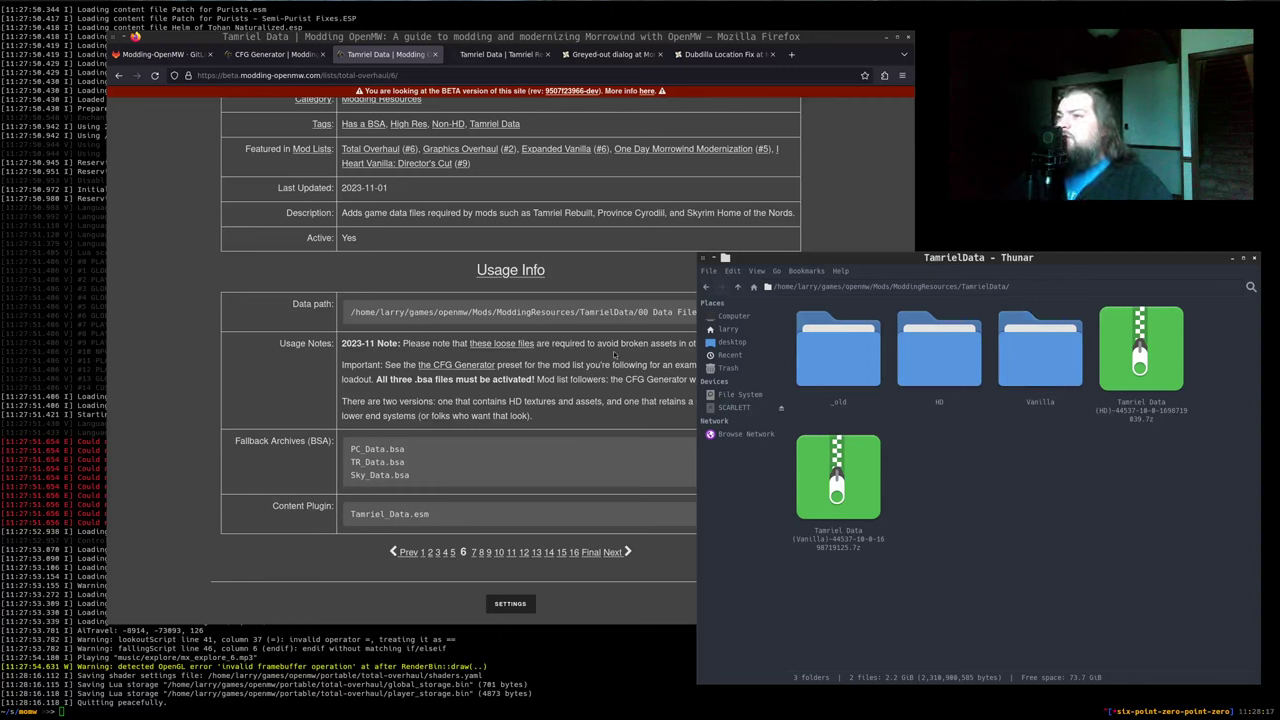
pyautogui.click(627, 371)
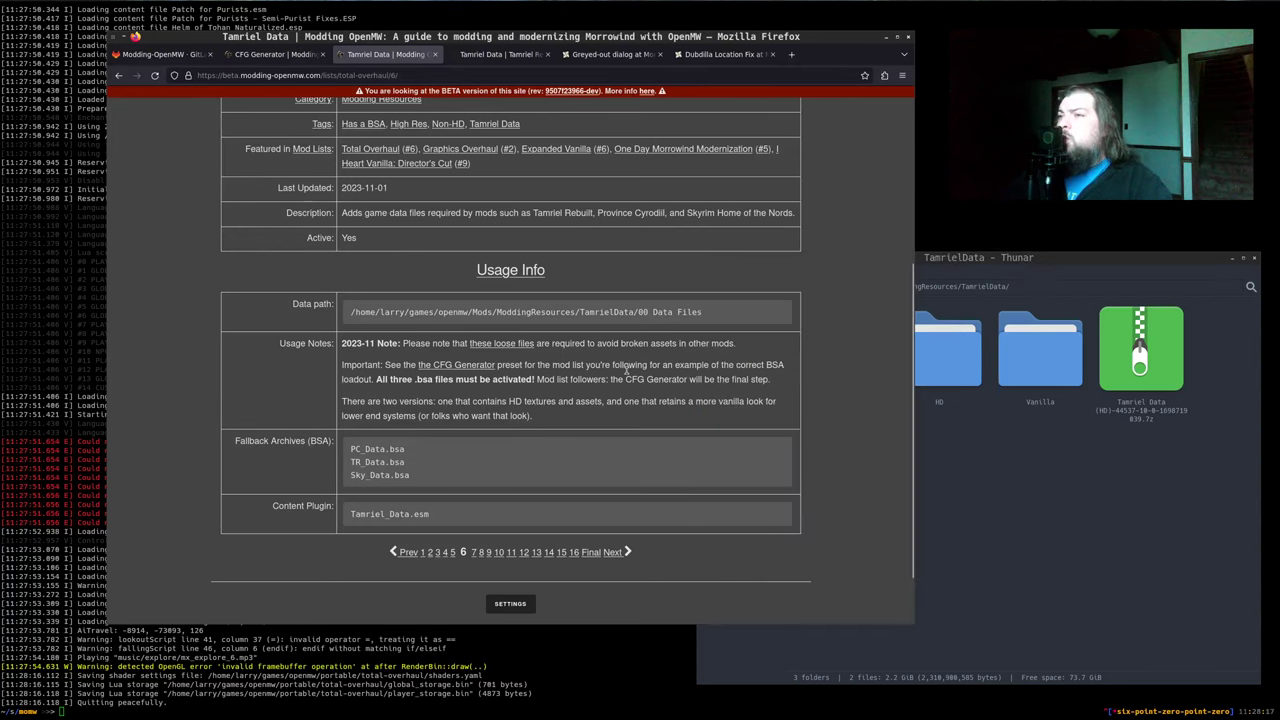
pyautogui.click(1044, 512)
pyautogui.click(1040, 350)
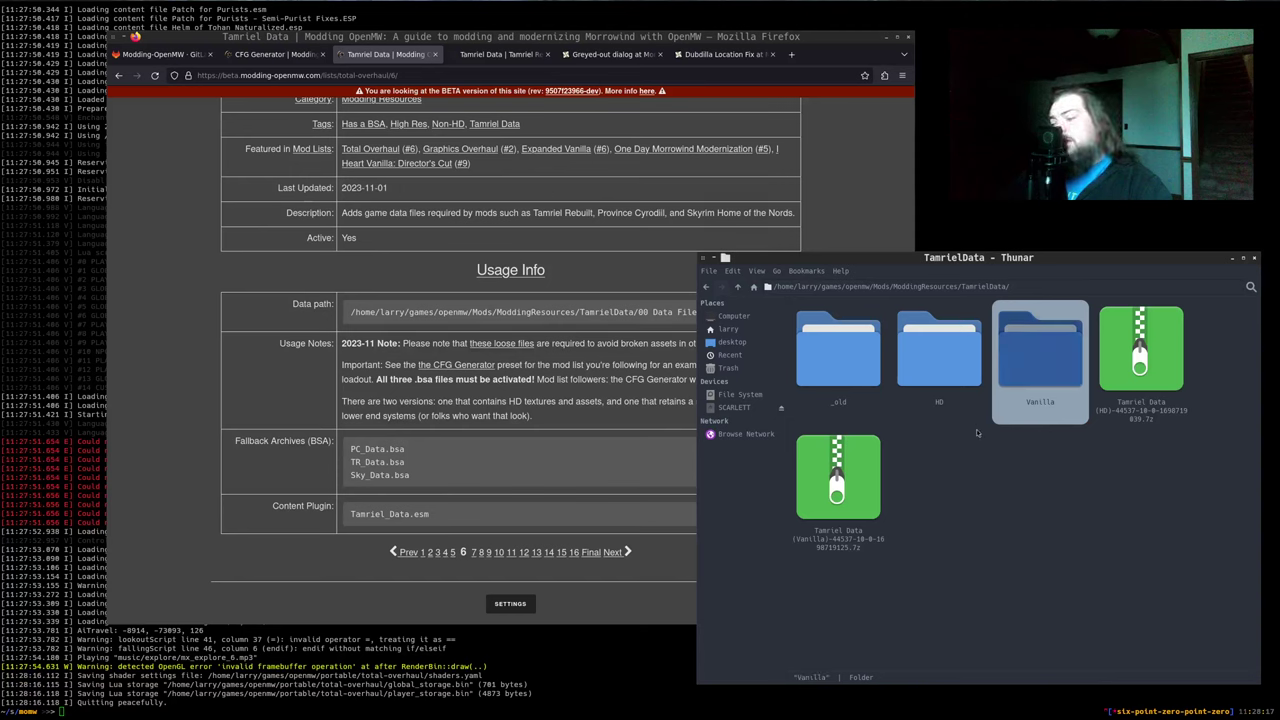
pyautogui.doubleClick(930, 369)
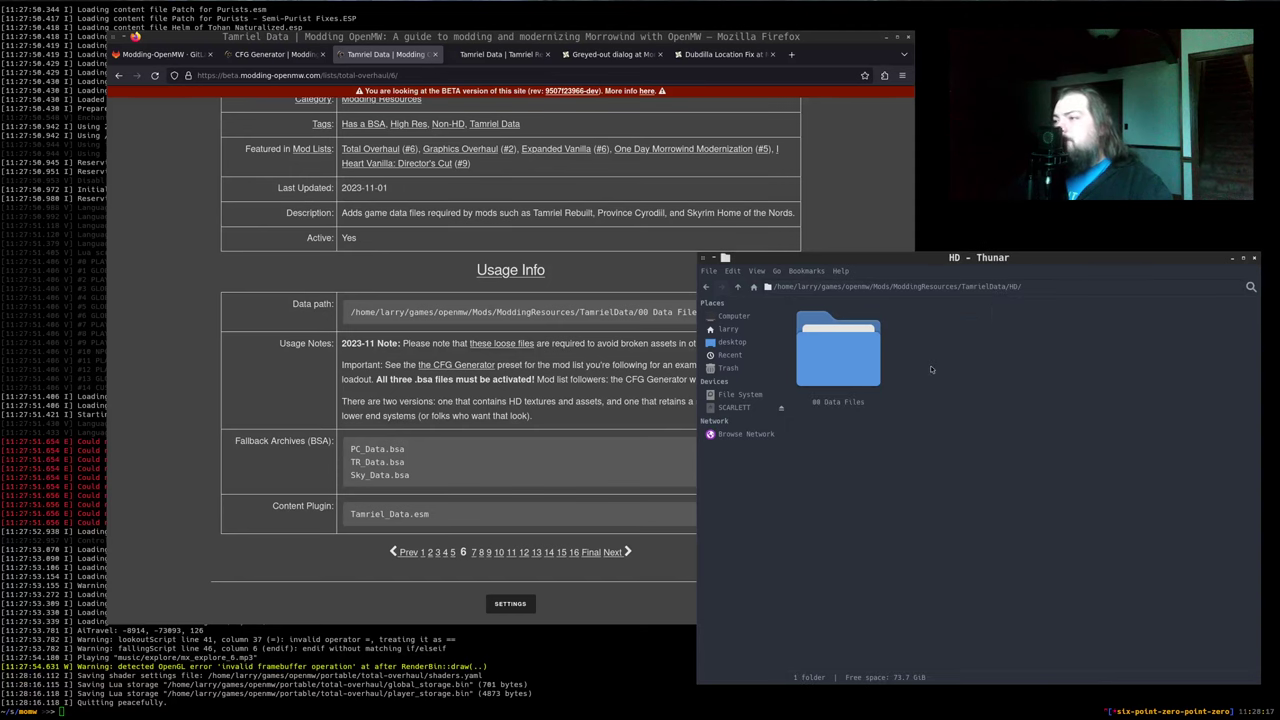
pyautogui.click(738, 287)
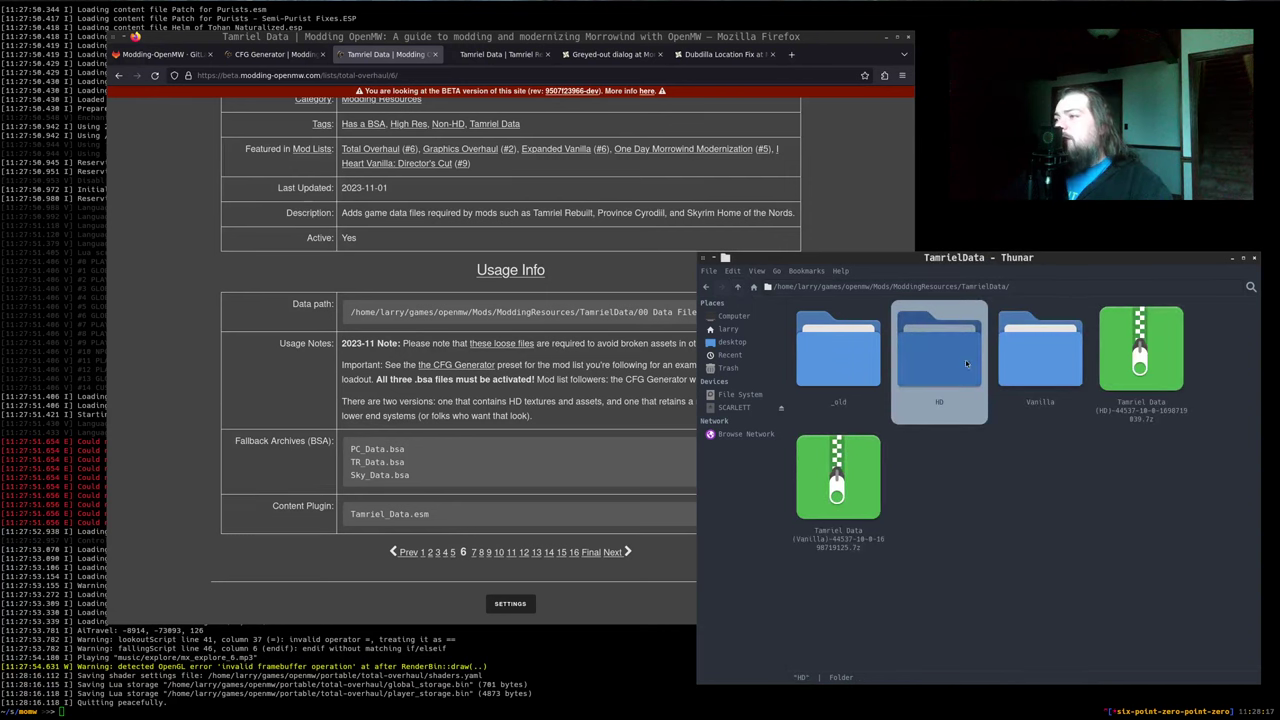
# Open the HD folder in its own window, move 00 Data Files out into TamrielData, and close that window
pyautogui.rightClick(966, 364)
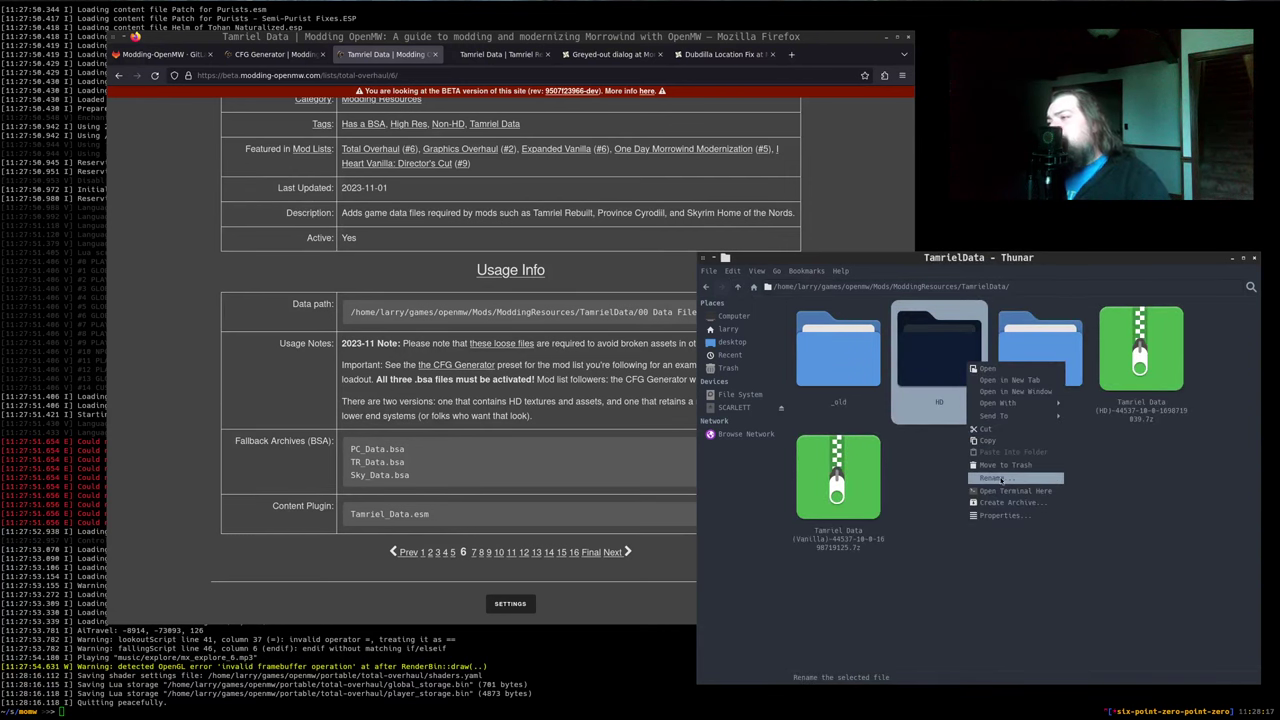
pyautogui.click(993, 391)
pyautogui.moveTo(399, 355); pyautogui.dragTo(990, 538)
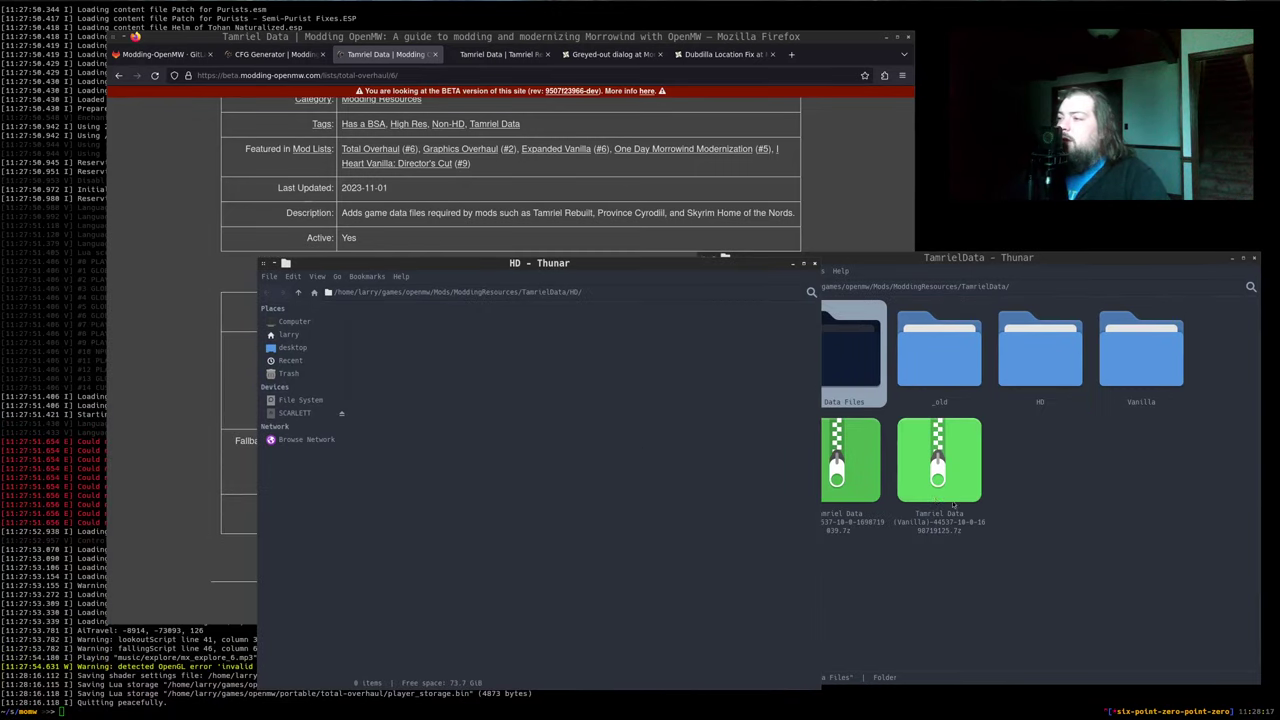
pyautogui.hotkey('ctrl', 'w')
# Open 00 Data Files and compare its files with the fallback archives and content plugin listed in Tamriel Data's Usage Info
pyautogui.doubleClick(840, 367)
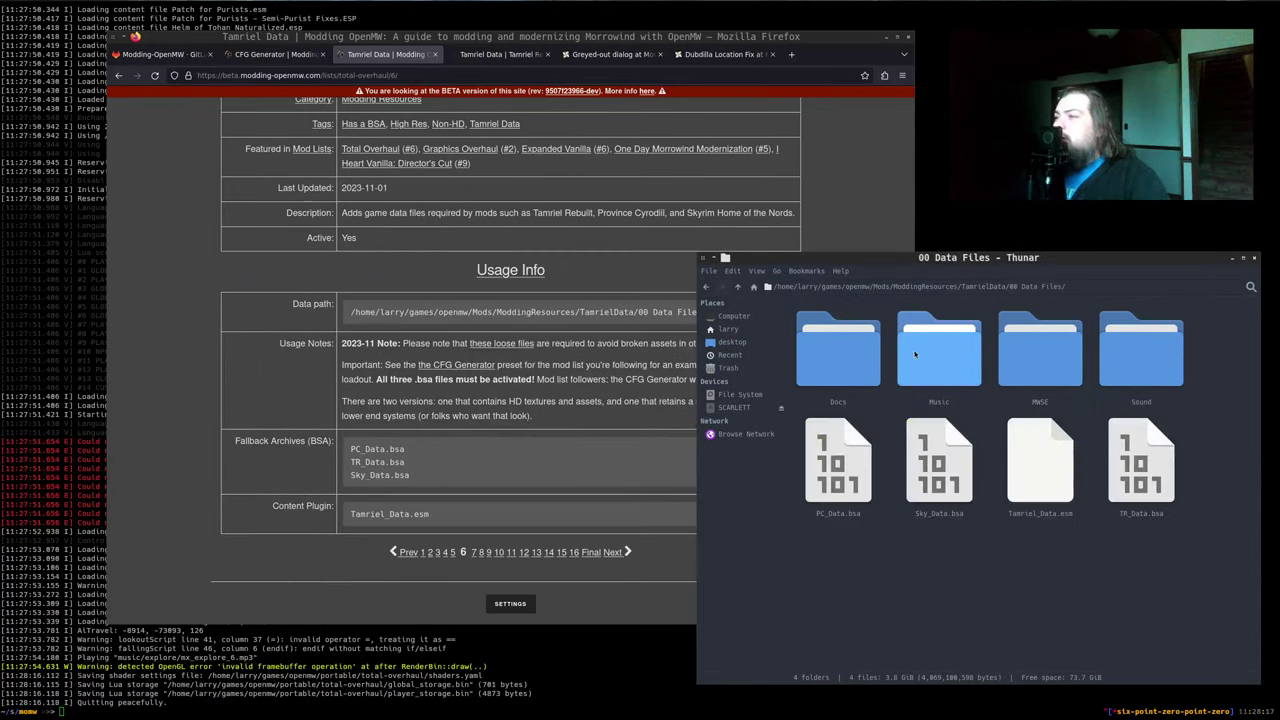
pyautogui.click(631, 330)
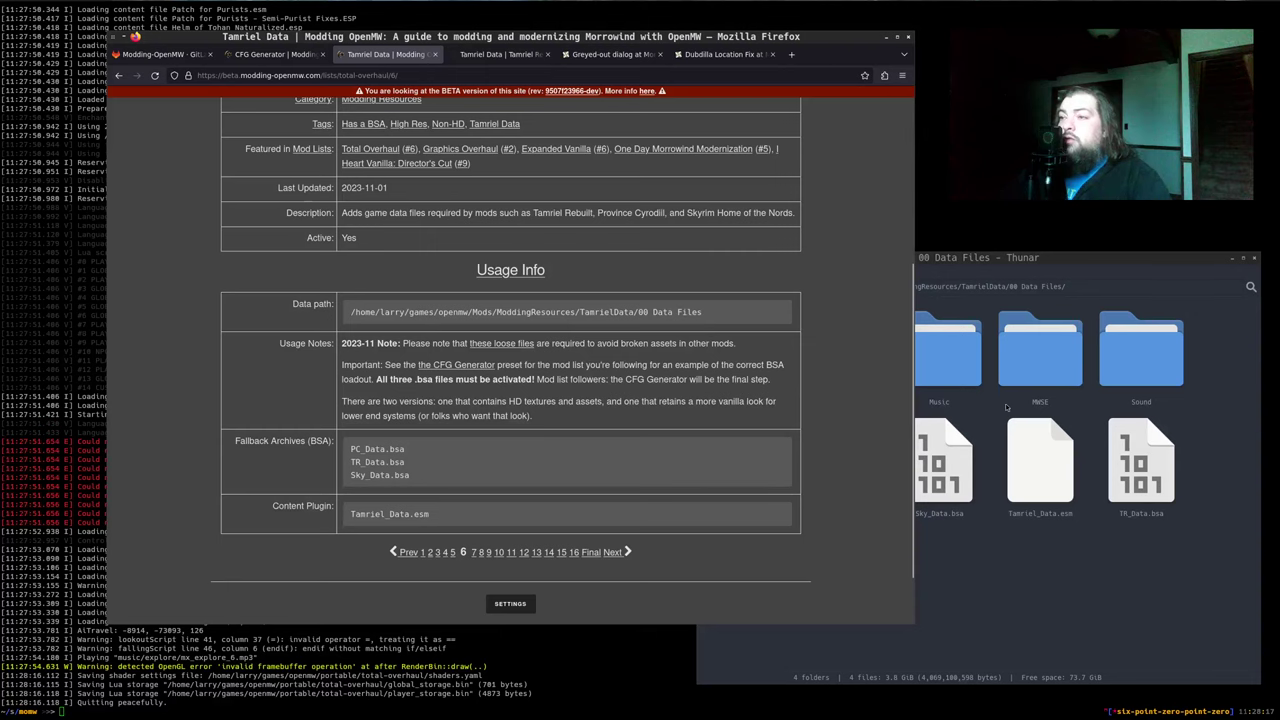
pyautogui.moveTo(993, 401); pyautogui.dragTo(945, 362)
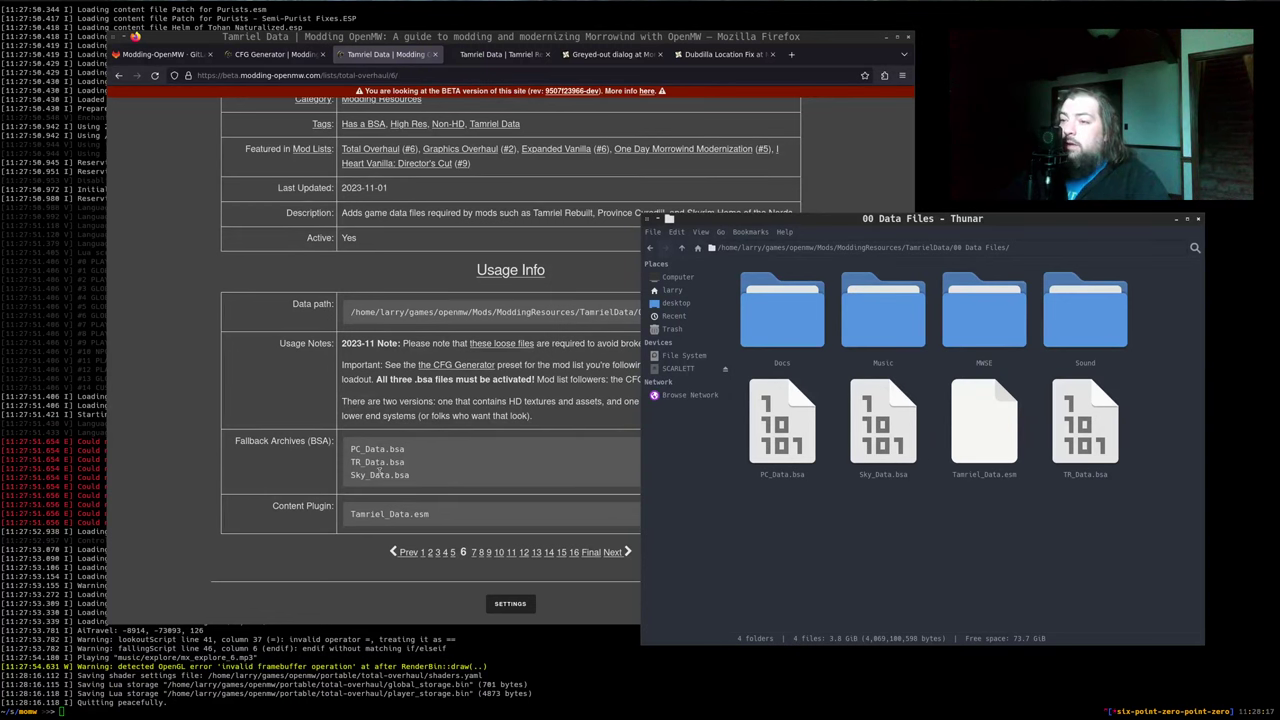
pyautogui.moveTo(390, 449); pyautogui.dragTo(402, 476)
pyautogui.tripleClick(392, 510)
pyautogui.click(541, 520)
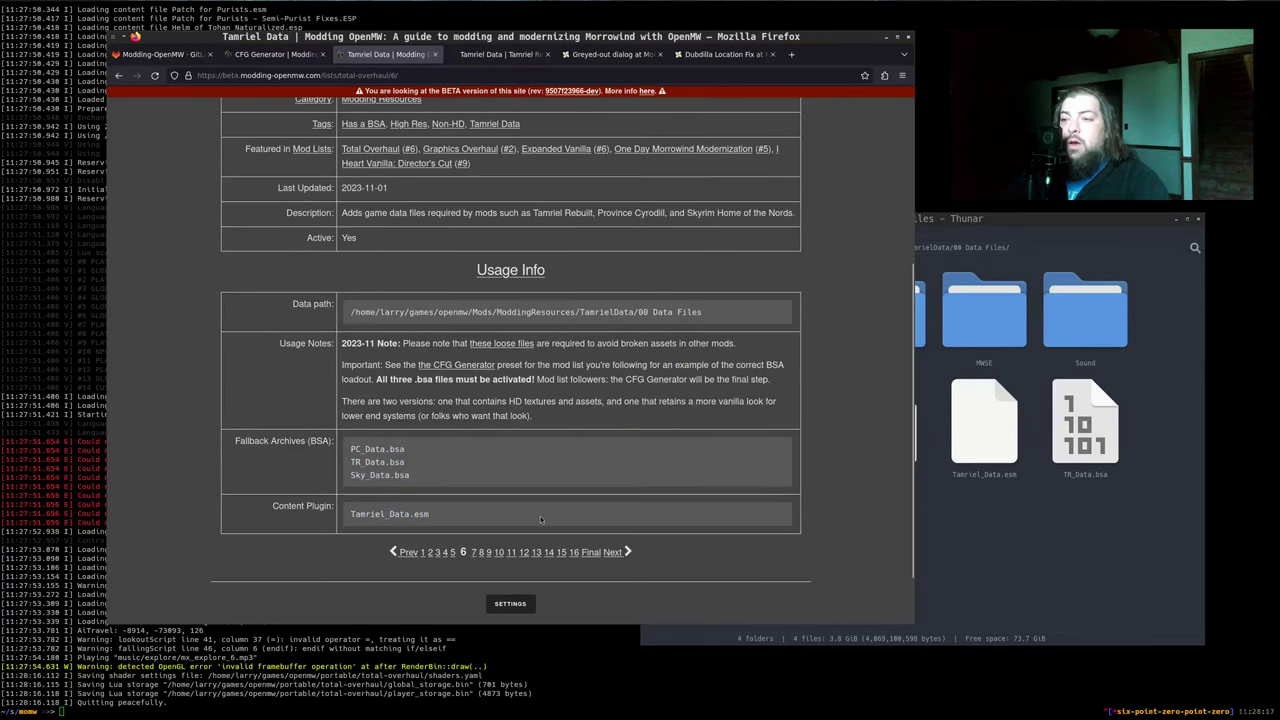
pyautogui.click(1017, 537)
pyautogui.click(300, 252)
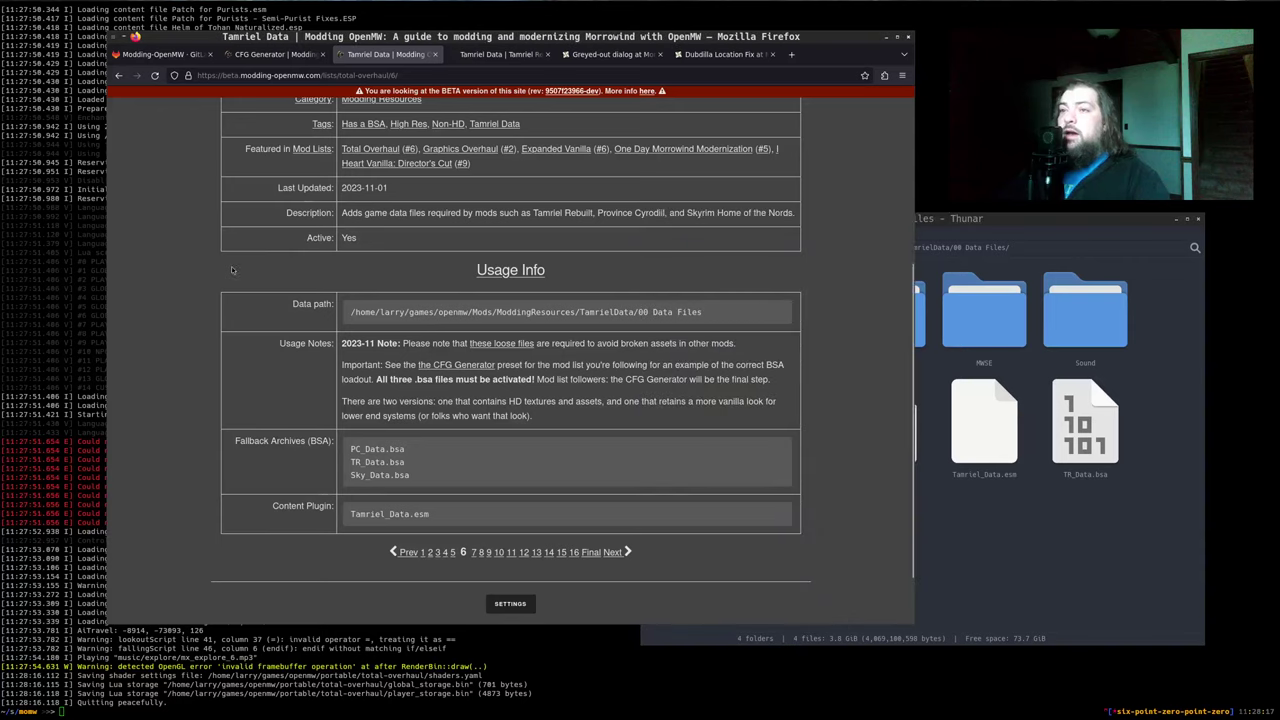
# Go to the CFG Generator's custom section and submit the setup with Tamriel Data enabled
pyautogui.scroll(3, 320, 240)
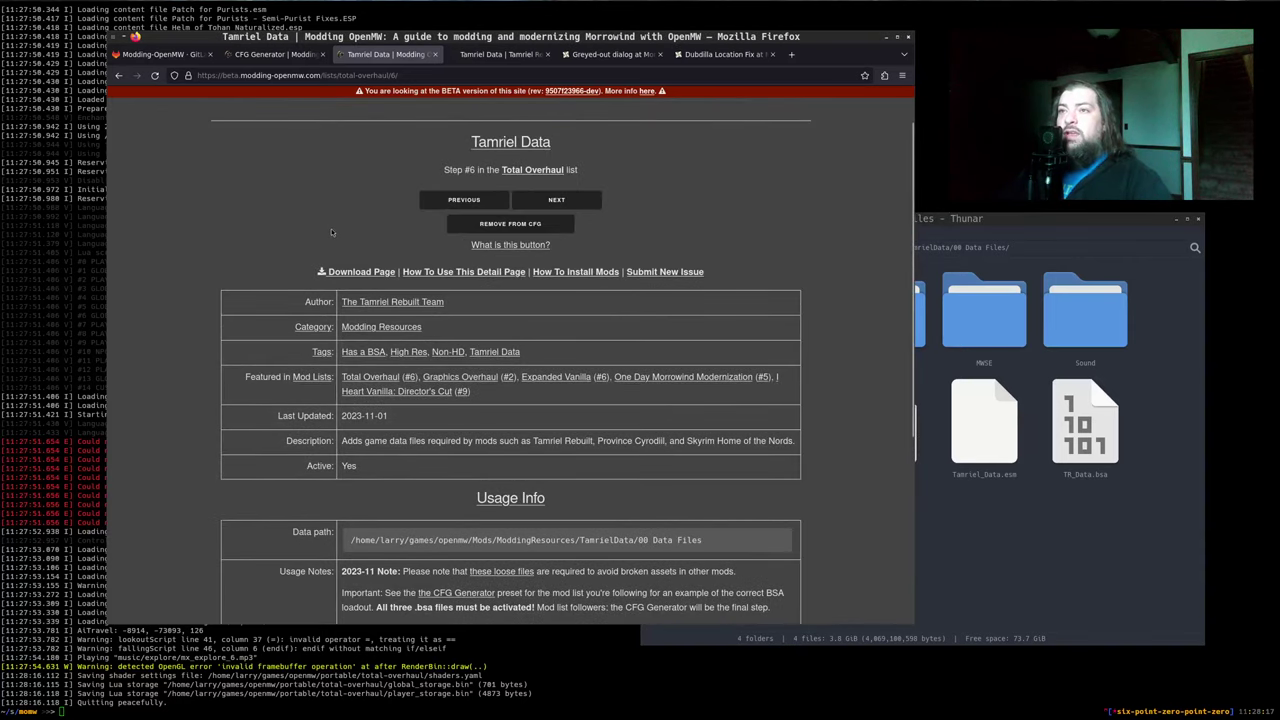
pyautogui.hotkey('ctrl', 'pageup')
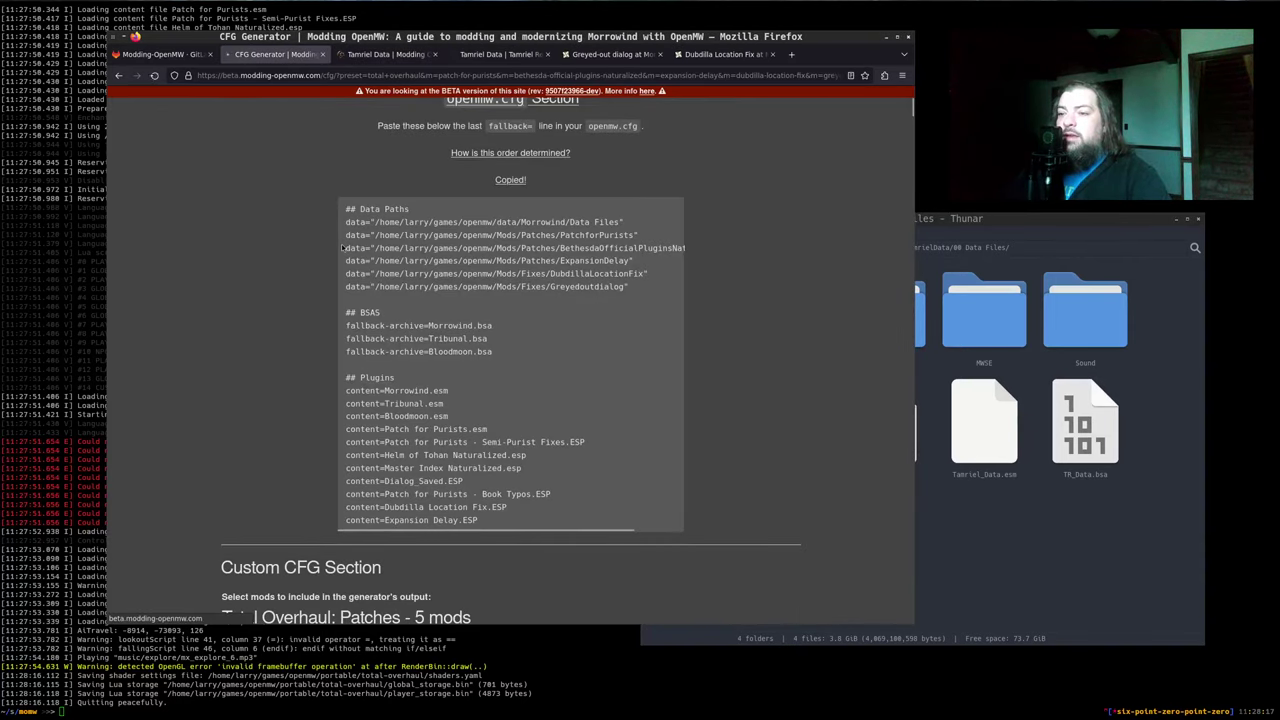
pyautogui.scroll(2, 395, 253)
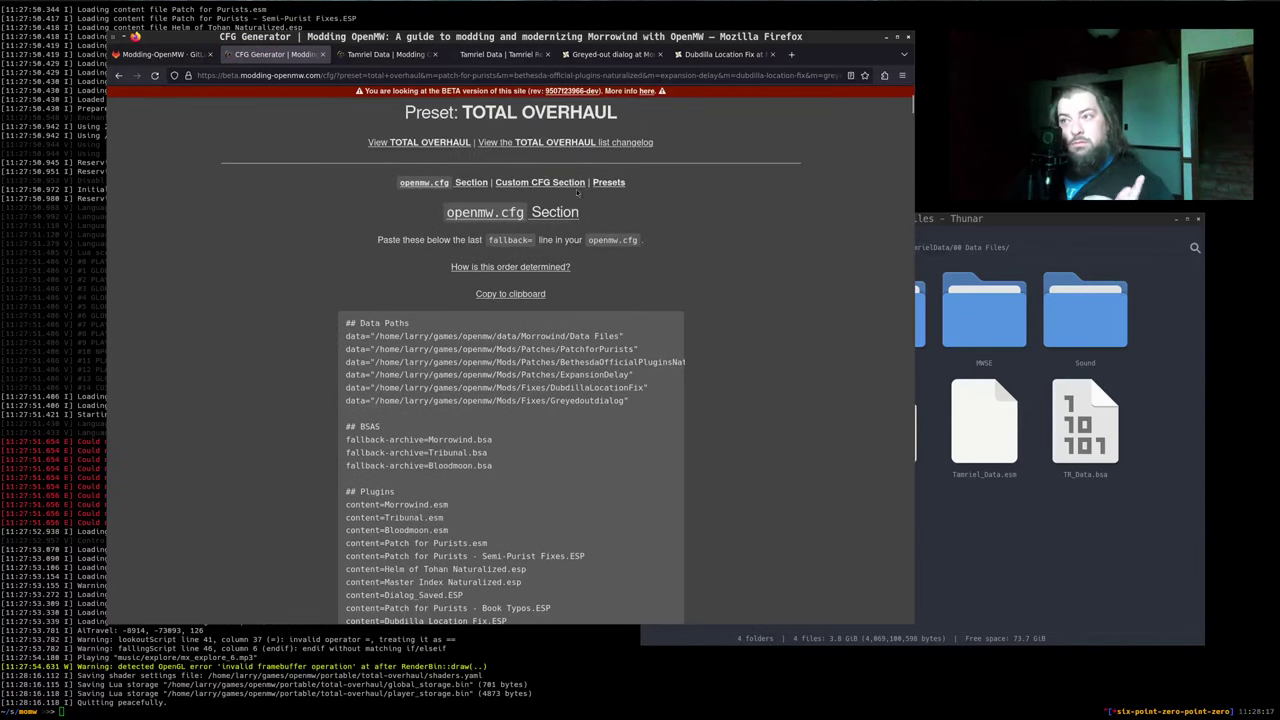
pyautogui.click(543, 182)
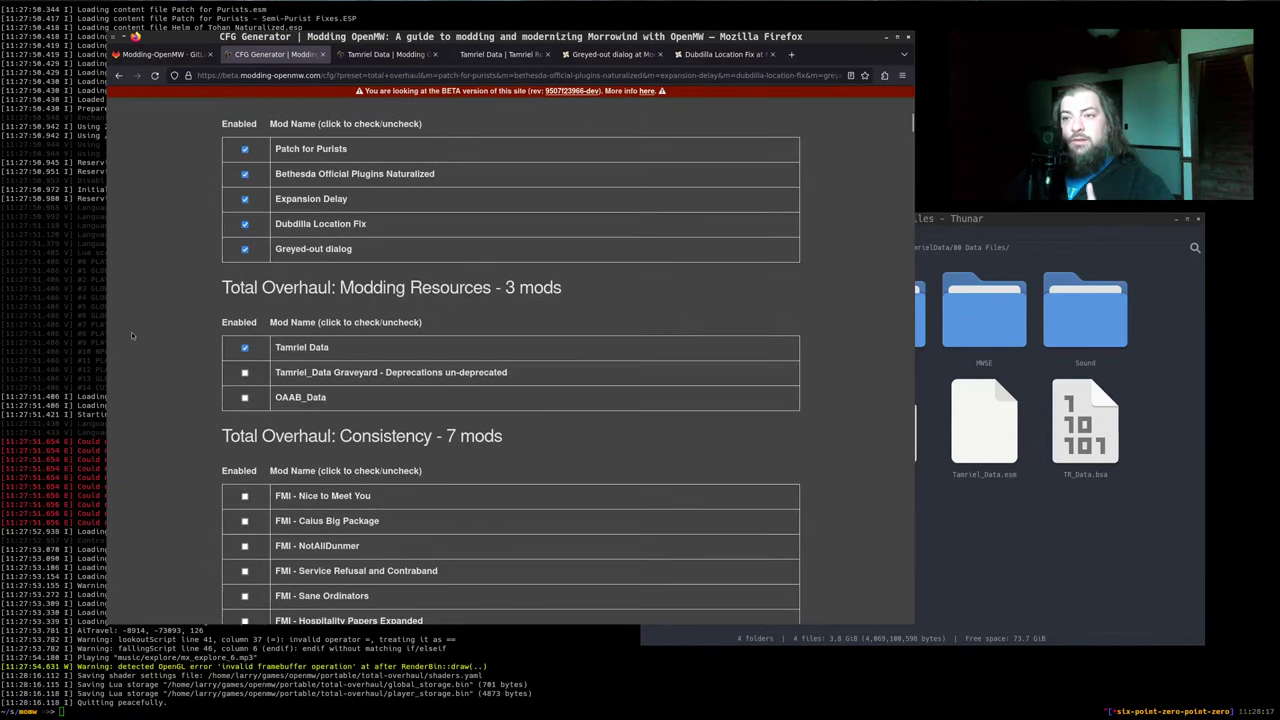
pyautogui.press('End')
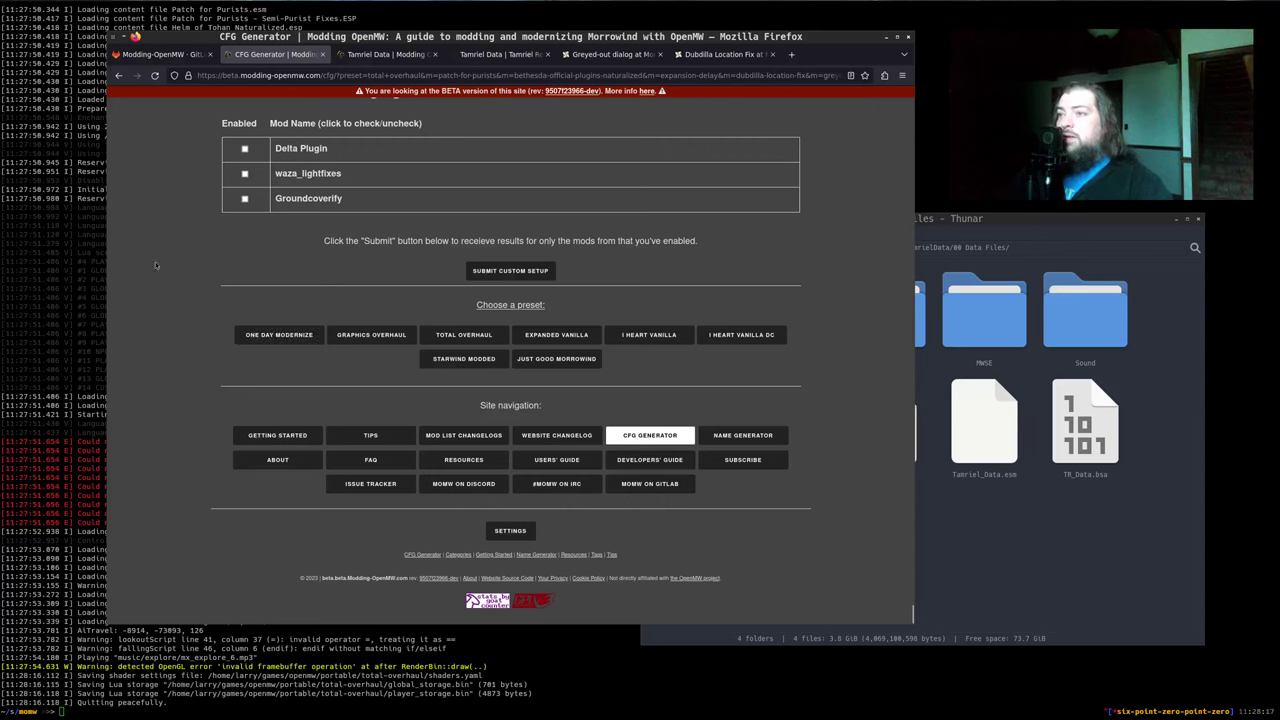
pyautogui.click(505, 270)
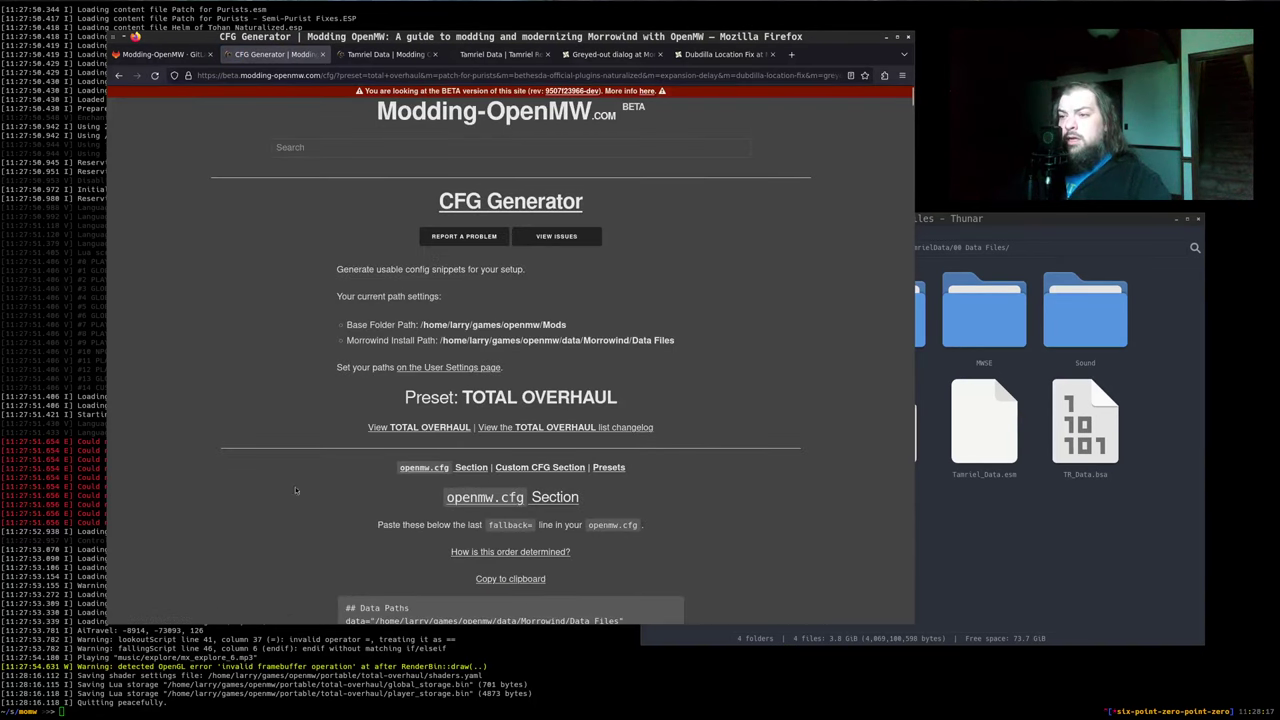
# Review the BSA and plugin lines in the generated openmw.cfg section and copy the whole section to the clipboard
pyautogui.scroll(-5, 295, 490)
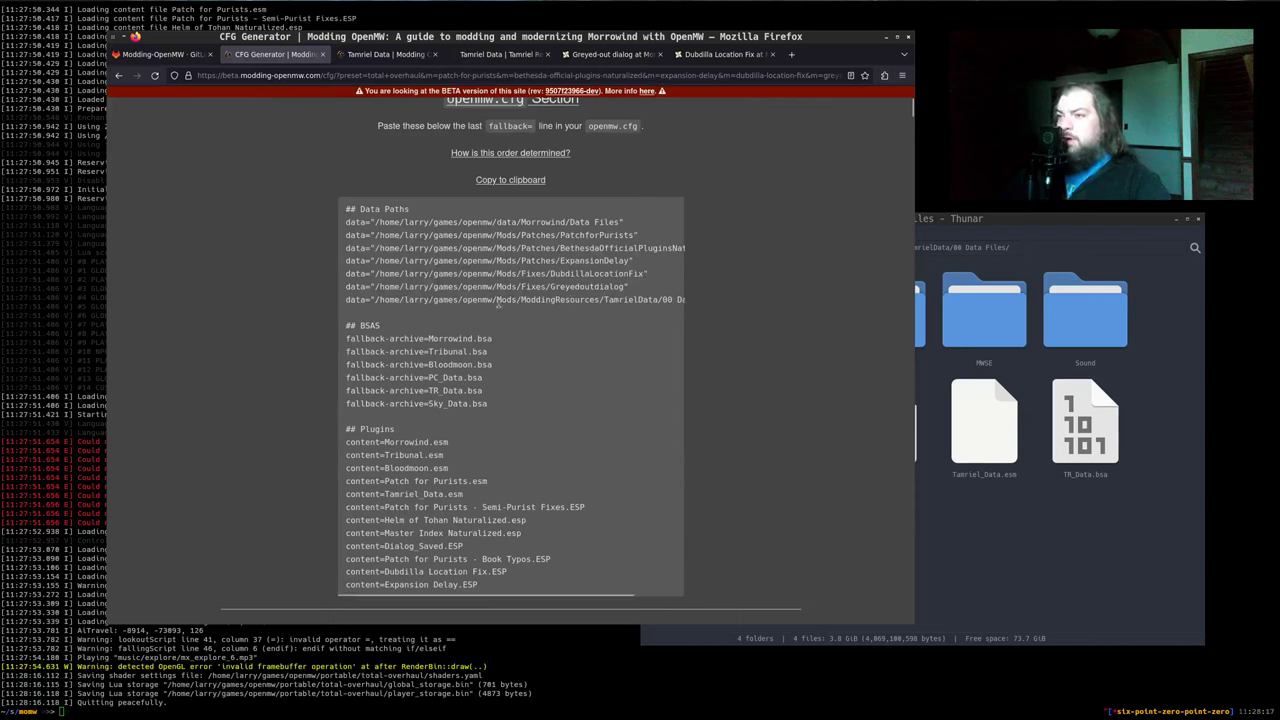
pyautogui.scroll(-1, 480, 330)
pyautogui.moveTo(346, 281); pyautogui.dragTo(485, 434)
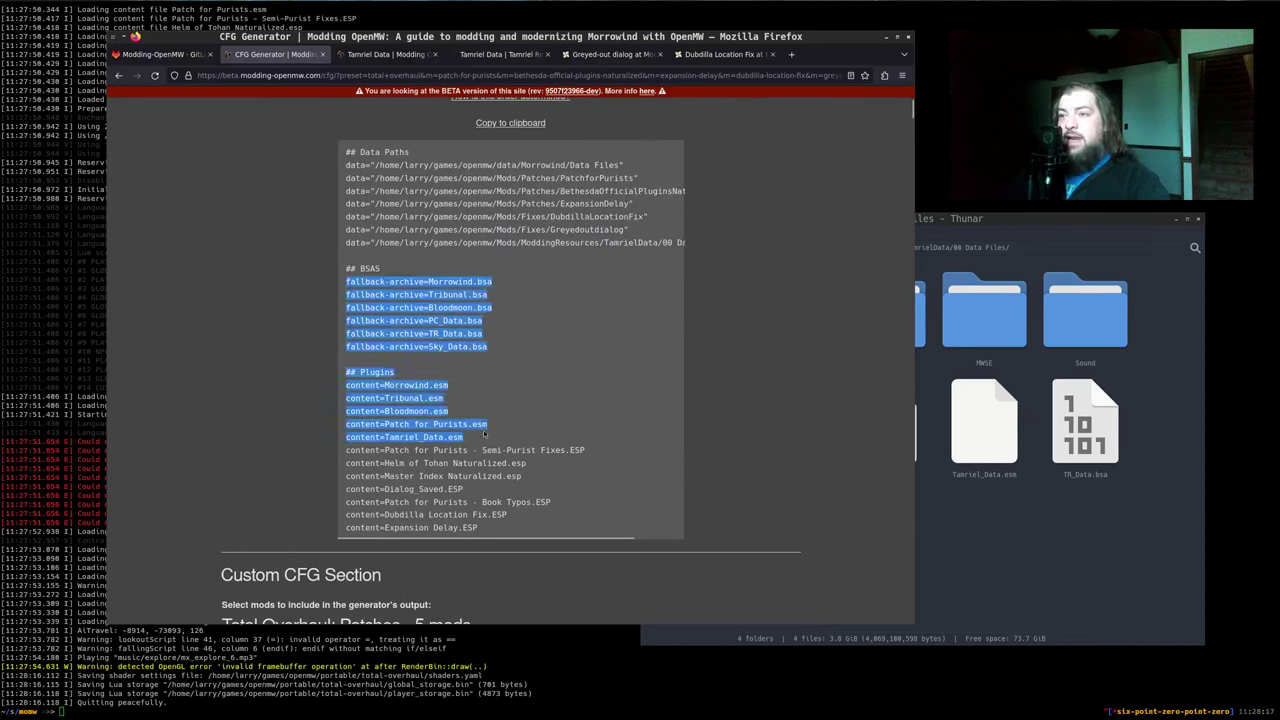
pyautogui.click(485, 434)
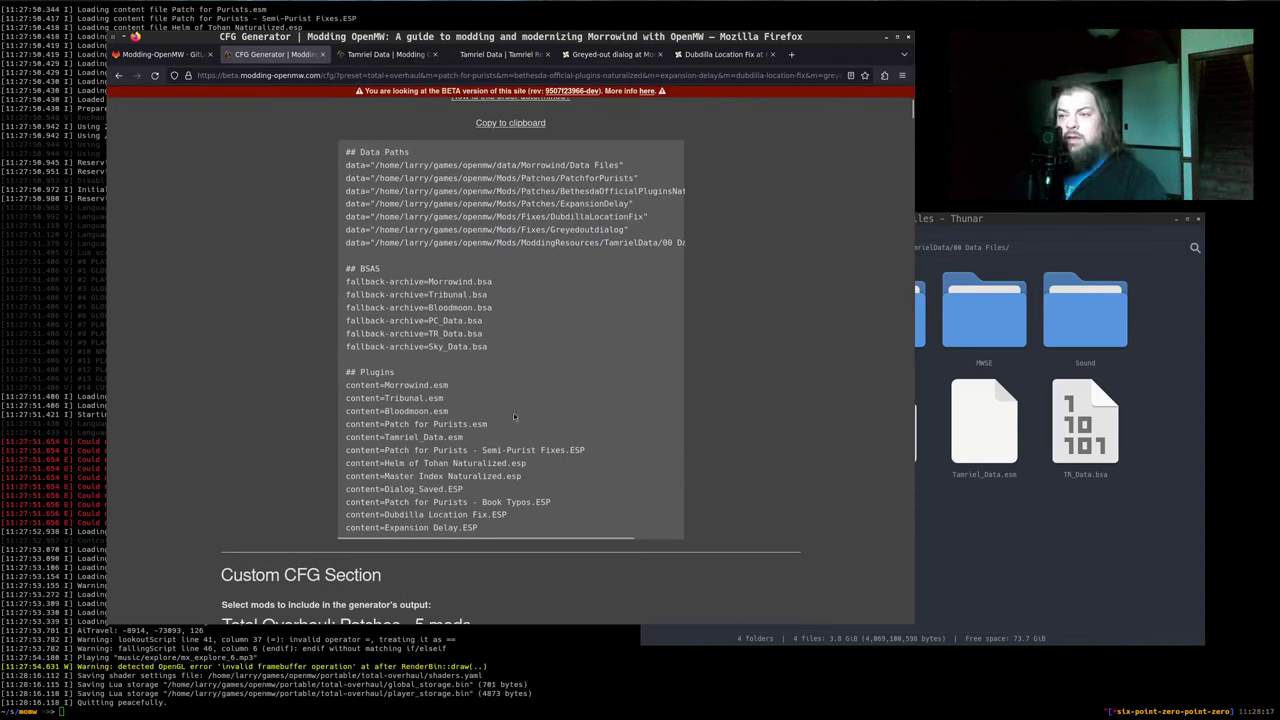
pyautogui.scroll(2, 481, 230)
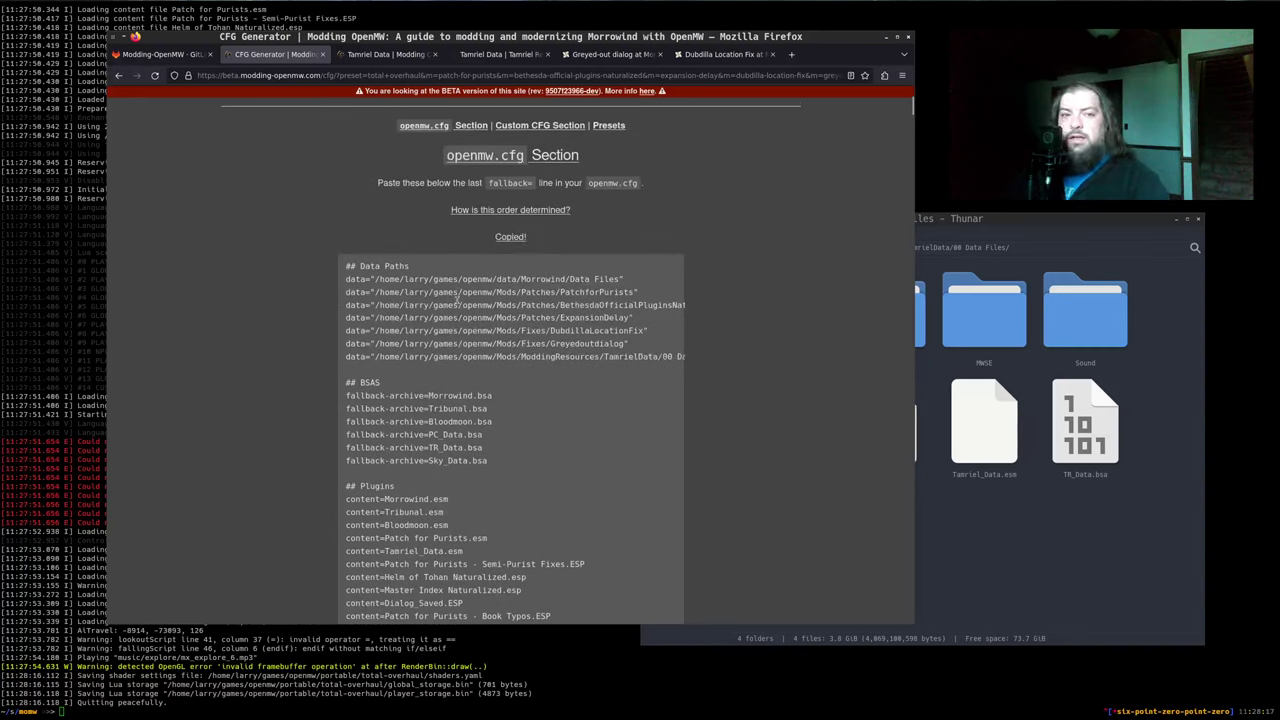
# In Emacs, replace everything from the Data Paths heading to the end of openmw-total-overhaul.cfg with the copied section
pyautogui.hotkey('alt', 'Tab')
pyautogui.click(406, 346)
pyautogui.hotkey('ctrl', 'a')
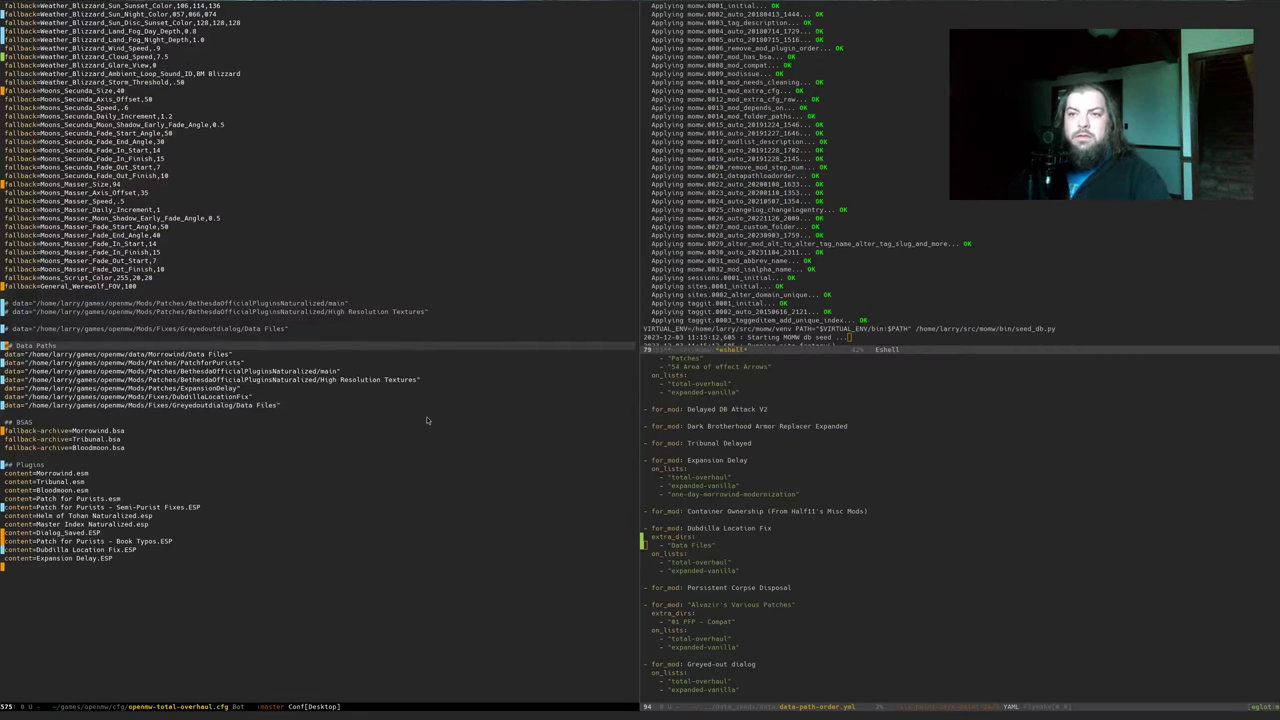
pyautogui.hotkey('ctrl', 'space')
pyautogui.hotkey('ctrl', 'Down')
pyautogui.hotkey('ctrl', 'Down')
pyautogui.hotkey('ctrl', 'Down')
pyautogui.hotkey('ctrl', 'y')
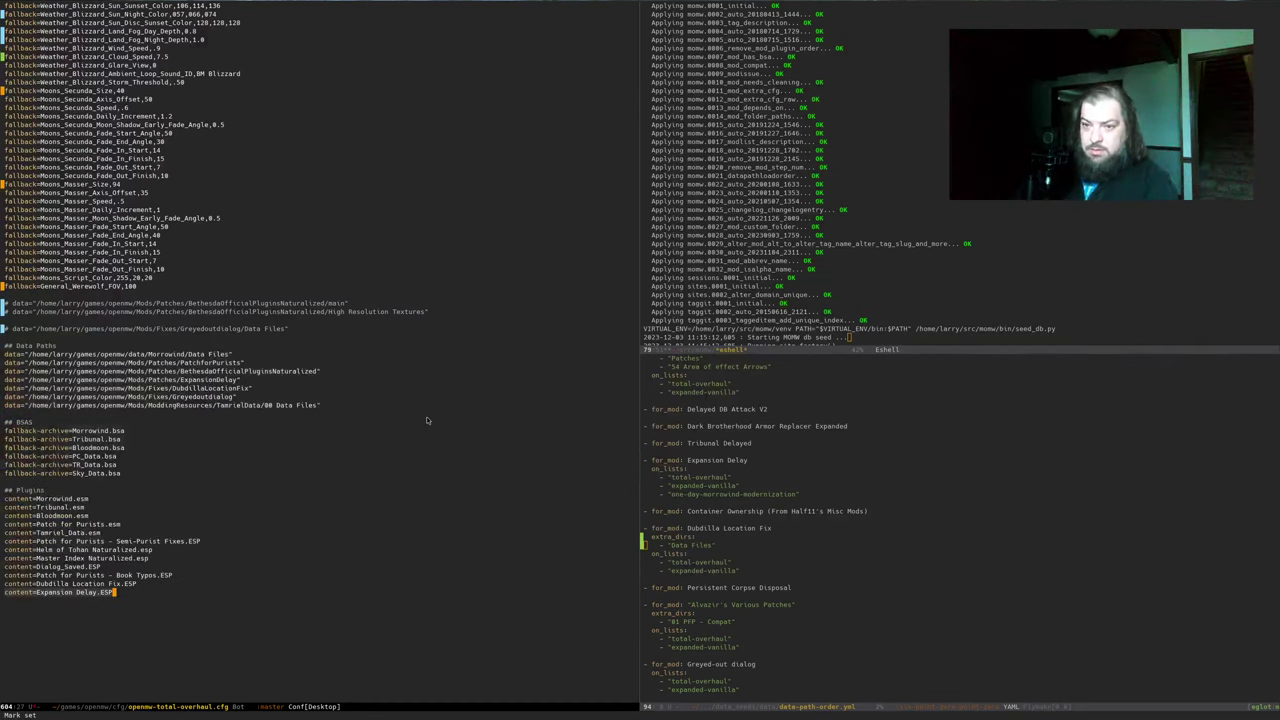
# Replace the Greyedoutdialog data path with the commented variant ending in Greyedoutdialog/Data Files
pyautogui.hotkey('ctrl', 'Up')
pyautogui.hotkey('ctrl', 'Up')
pyautogui.hotkey('ctrl', 'Up')
pyautogui.press('Down')
pyautogui.press('Down')
pyautogui.press('Down')
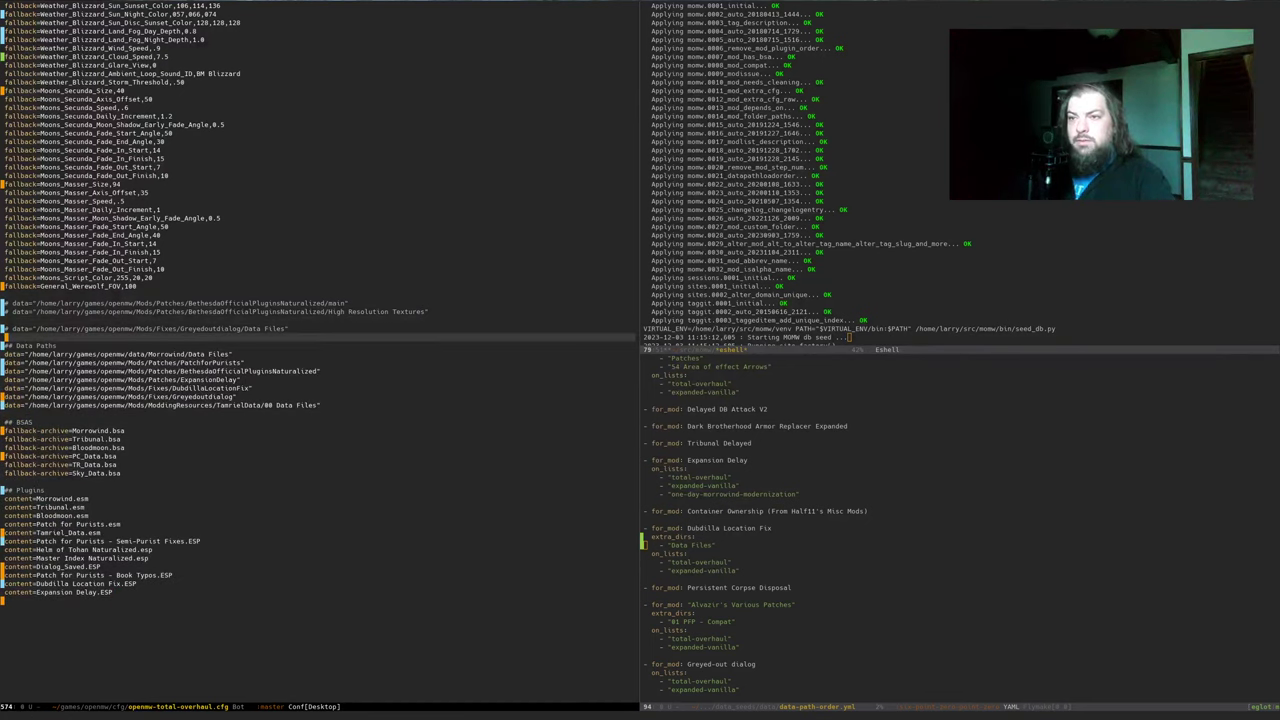
pyautogui.press('Up')
pyautogui.press('Up')
pyautogui.press('Up')
pyautogui.press('Down')
pyautogui.press('Down')
pyautogui.press('Up')
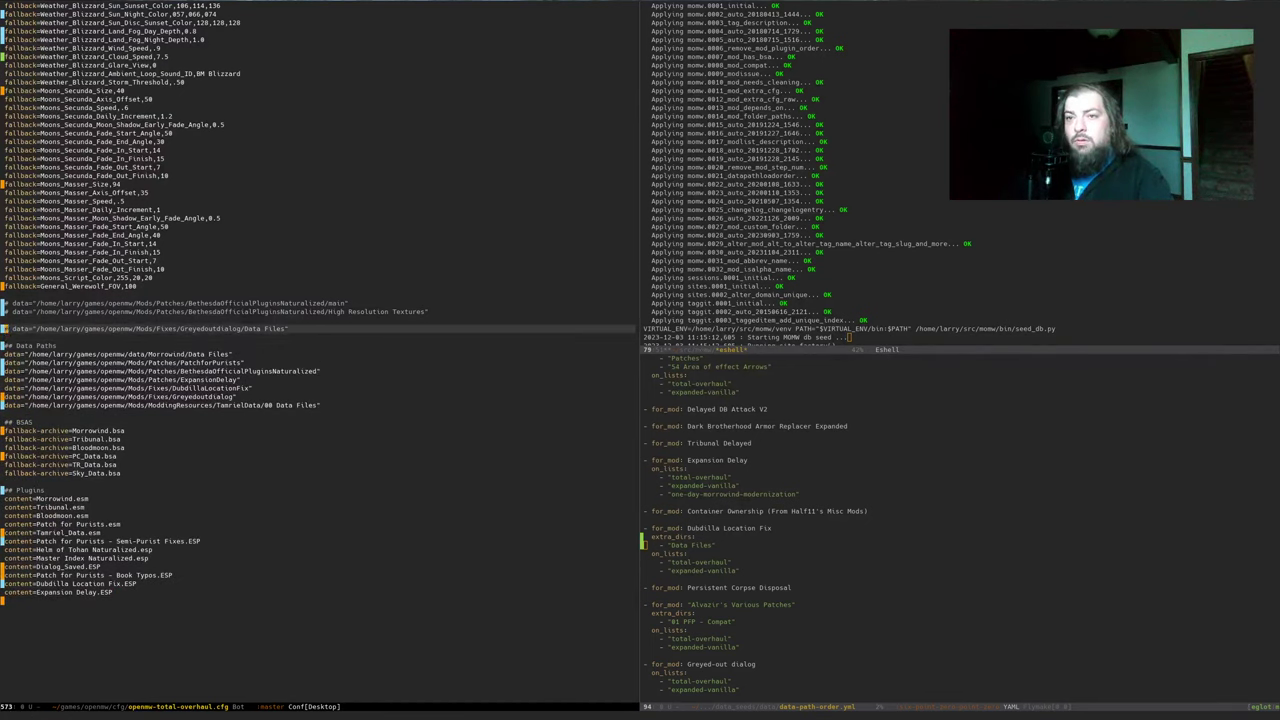
pyautogui.press('End')
pyautogui.hotkey('ctrl', 'p')
pyautogui.hotkey('ctrl', 'p')
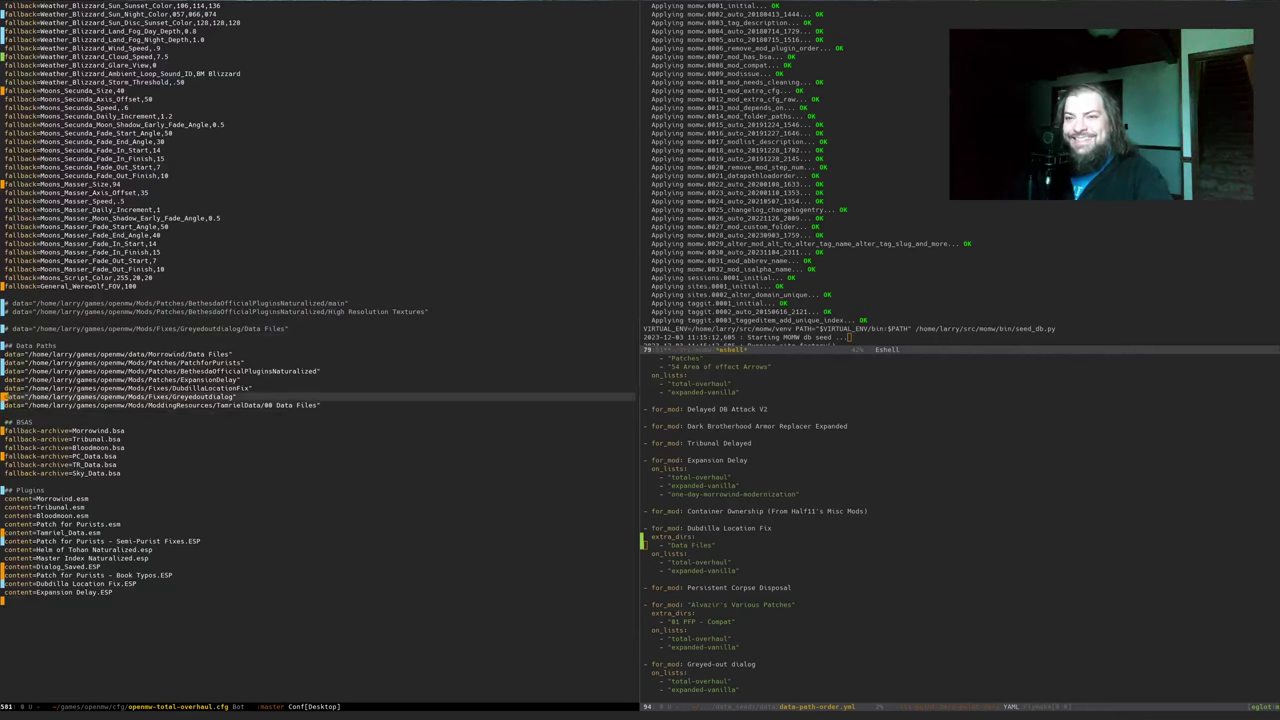
pyautogui.hotkey('ctrl', 'space')
pyautogui.hotkey('ctrl', 'e')
pyautogui.hotkey('ctrl', 'y')
# Replace the BethesdaOfficialPluginsNaturalized path with uncommented copies of its main and High Resolution Textures paths, and save the file
pyautogui.hotkey('ctrl', 'Up')
pyautogui.hotkey('ctrl', 'p')
pyautogui.hotkey('ctrl', 'p')
pyautogui.press('Down')
pyautogui.press('Down')
pyautogui.press('Down')
pyautogui.press('Down')
pyautogui.press('Down')
pyautogui.press('Down')
pyautogui.press('Down')
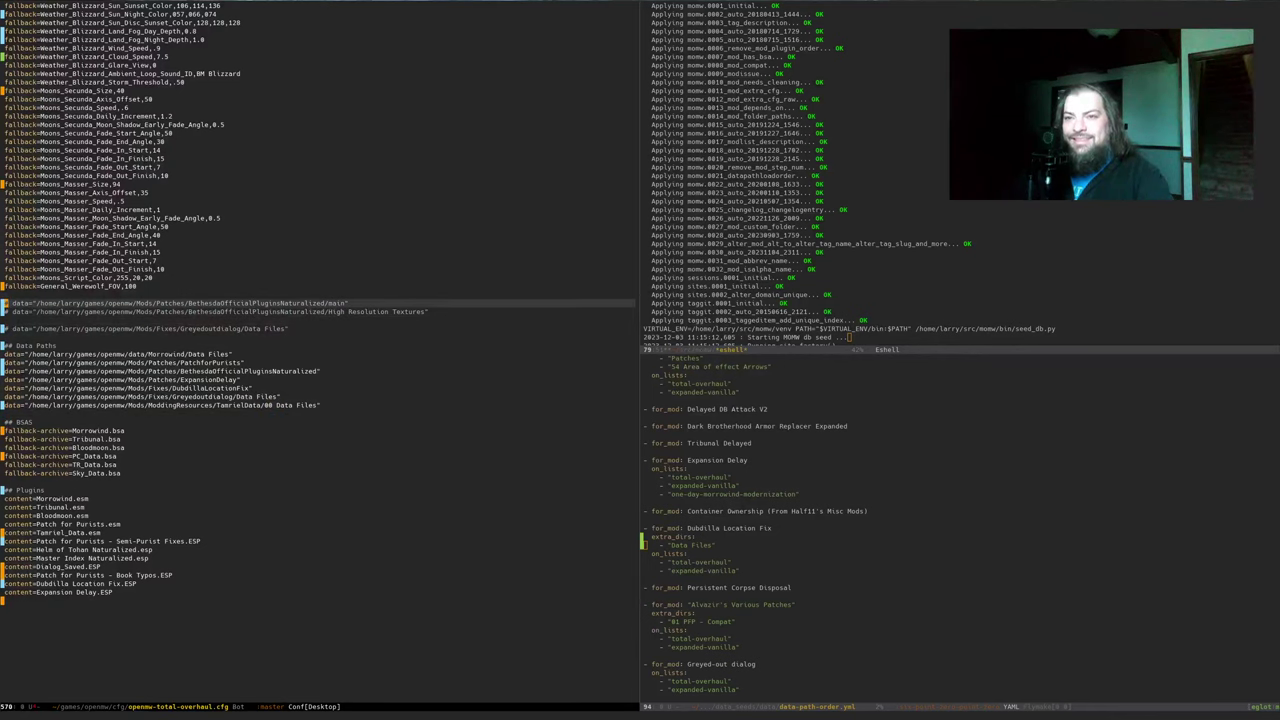
pyautogui.press('Up')
pyautogui.hotkey('shift', 'Down')
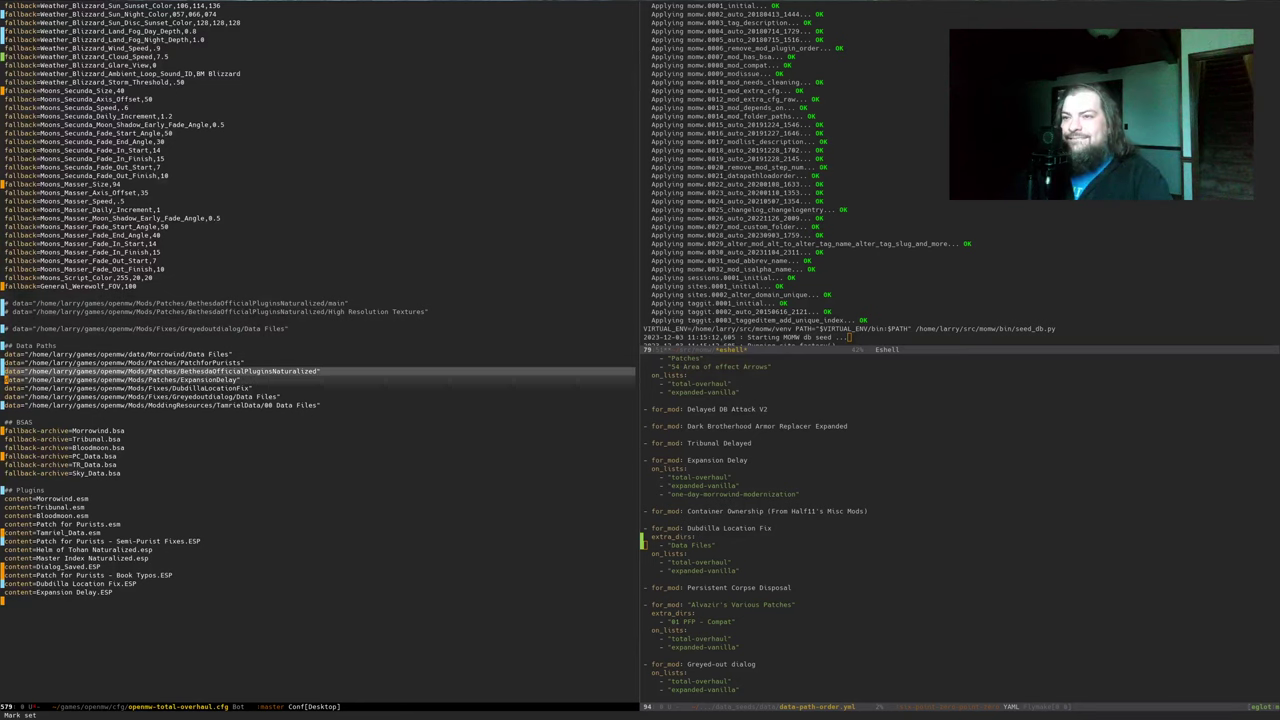
pyautogui.hotkey('ctrl', 'y')
pyautogui.hotkey('shift', 'Up')
pyautogui.hotkey('shift', 'Up')
pyautogui.hotkey('alt', ';')
pyautogui.hotkey('ctrl', 'x')
pyautogui.hotkey('ctrl', 's')
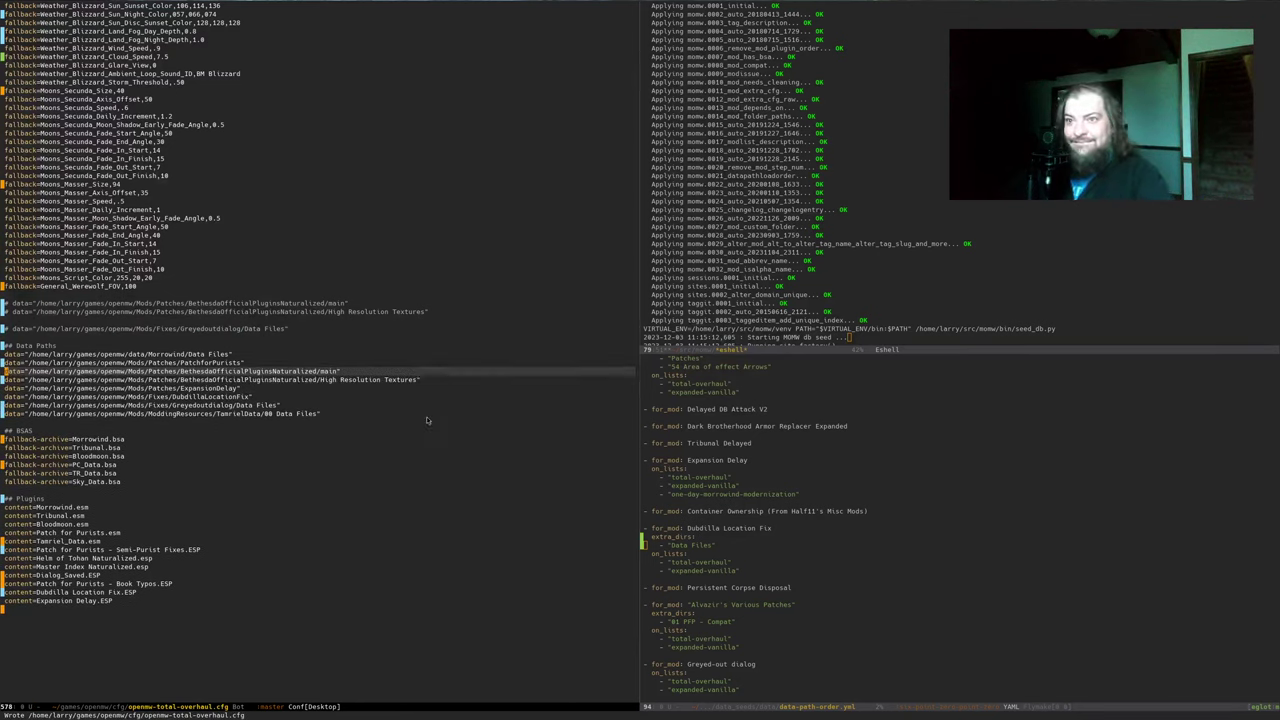
# Switch to the terminal and rerun openmw-validator on openmw-total-overhaul.cfg
pyautogui.hotkey('alt', 'Tab')
pyautogui.press('Up')
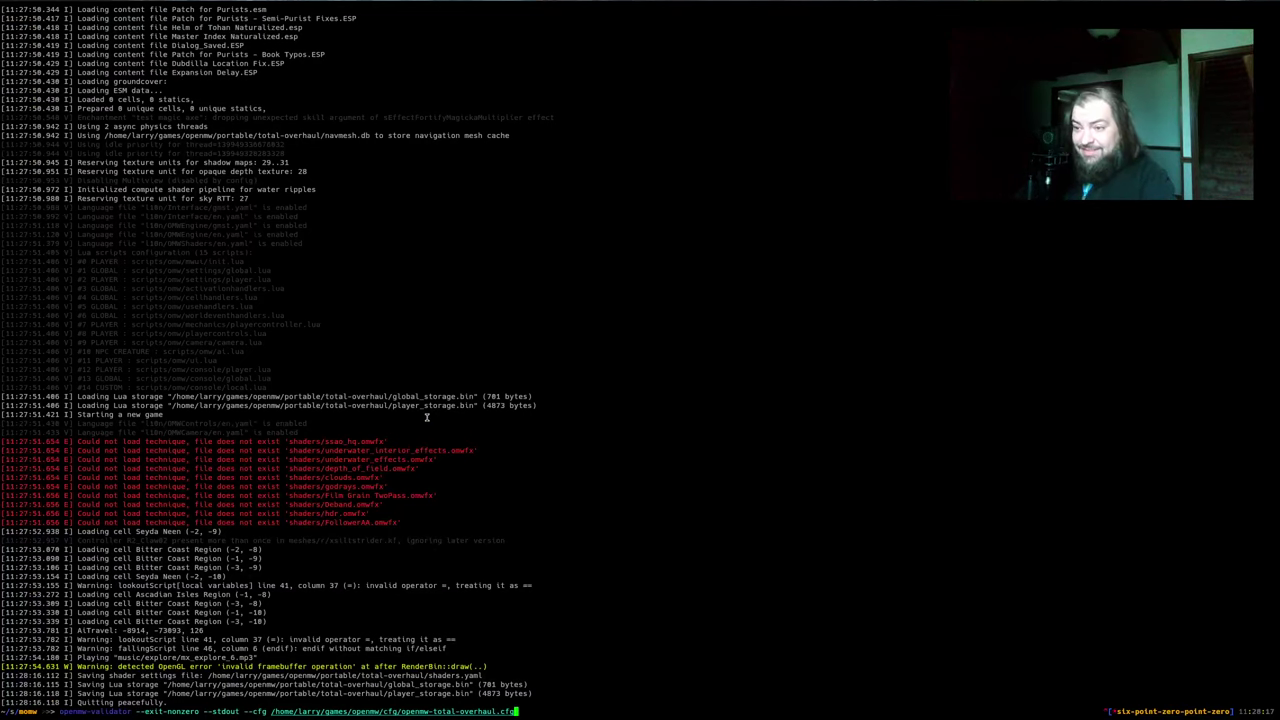
pyautogui.press('Return')
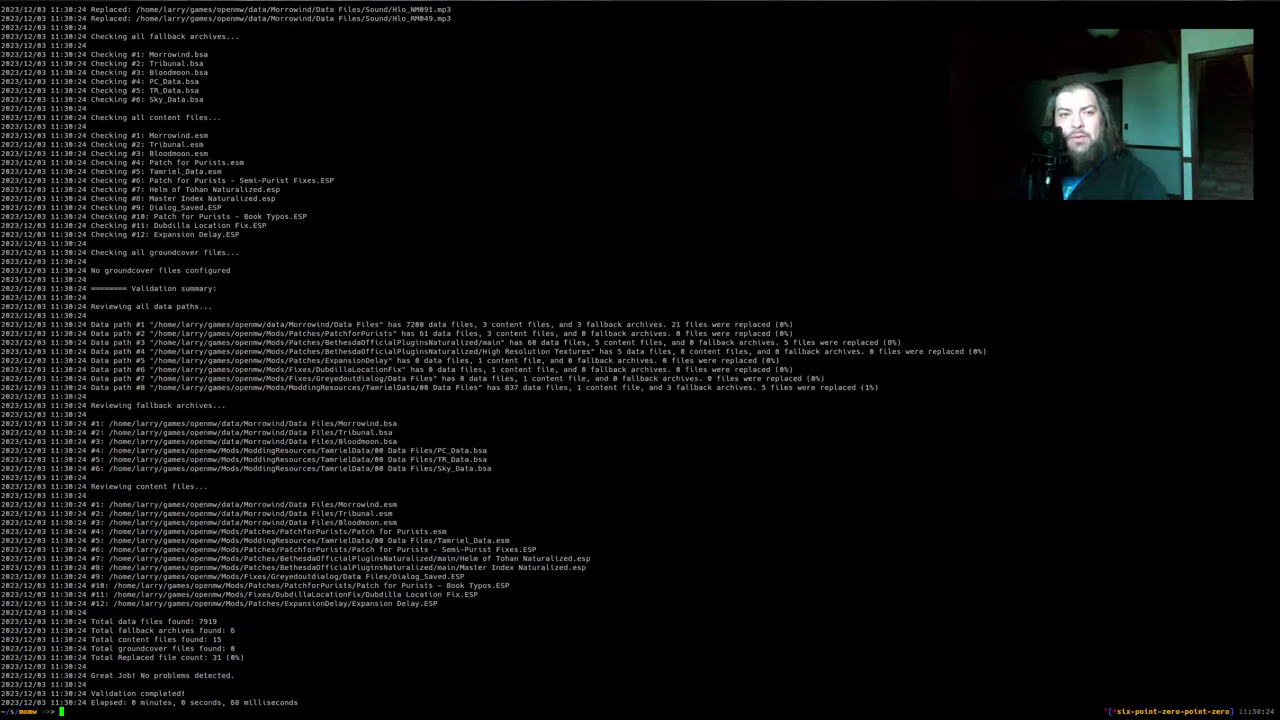
# Switch to Firefox, open the Modding-OpenMW home page in a new tab, and search for "validator" to open the openmw-validator page
pyautogui.hotkey('alt', 'Tab')
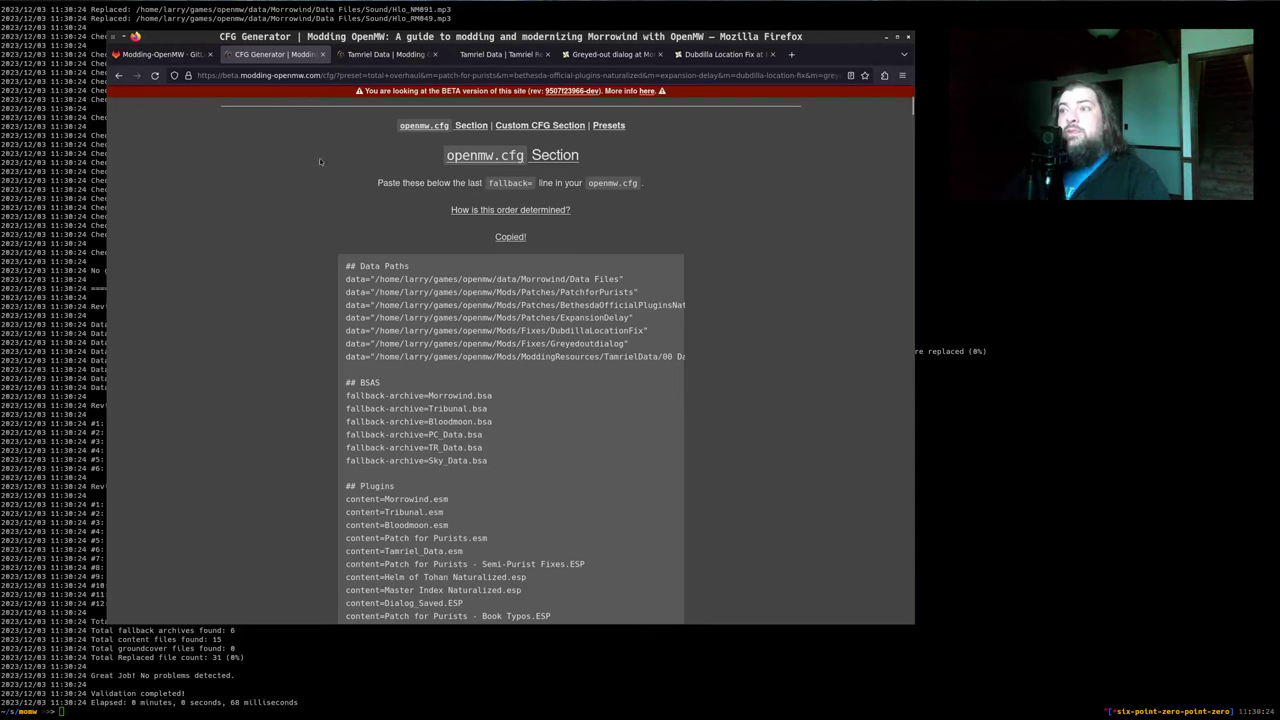
pyautogui.scroll(5, 300, 175)
pyautogui.middleClick(384, 96)
pyautogui.click(380, 54)
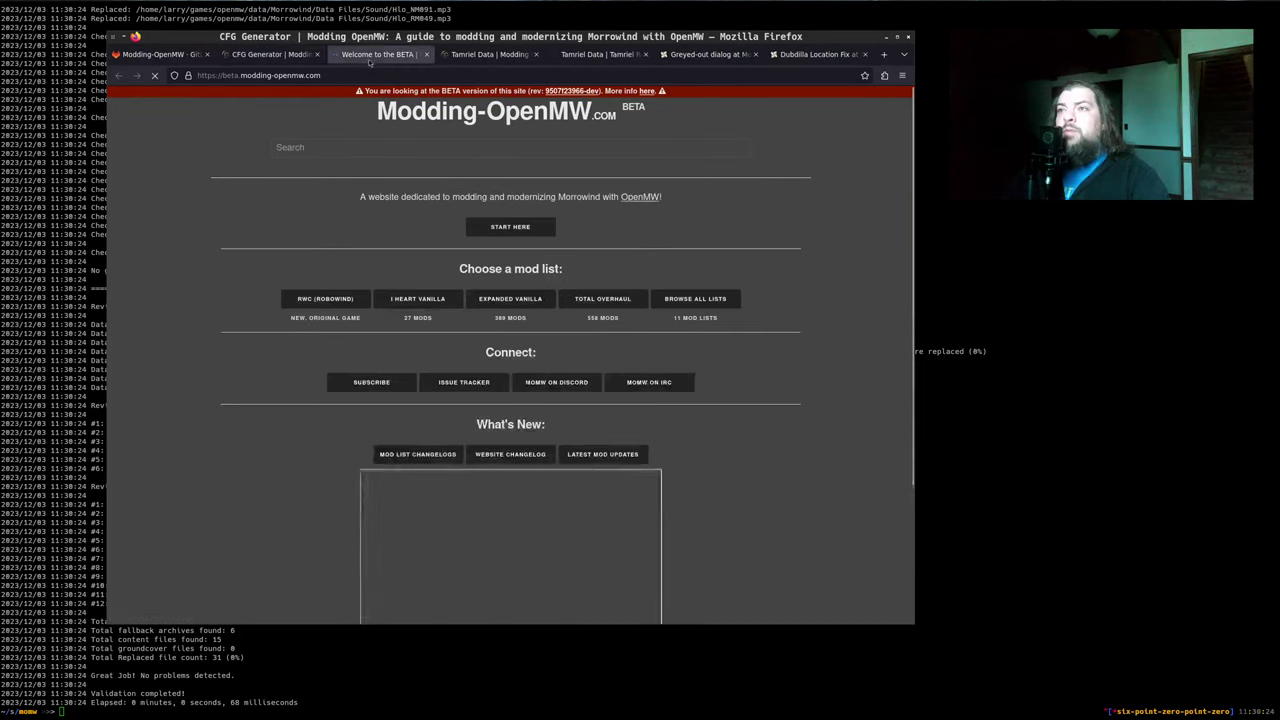
pyautogui.write('validator')
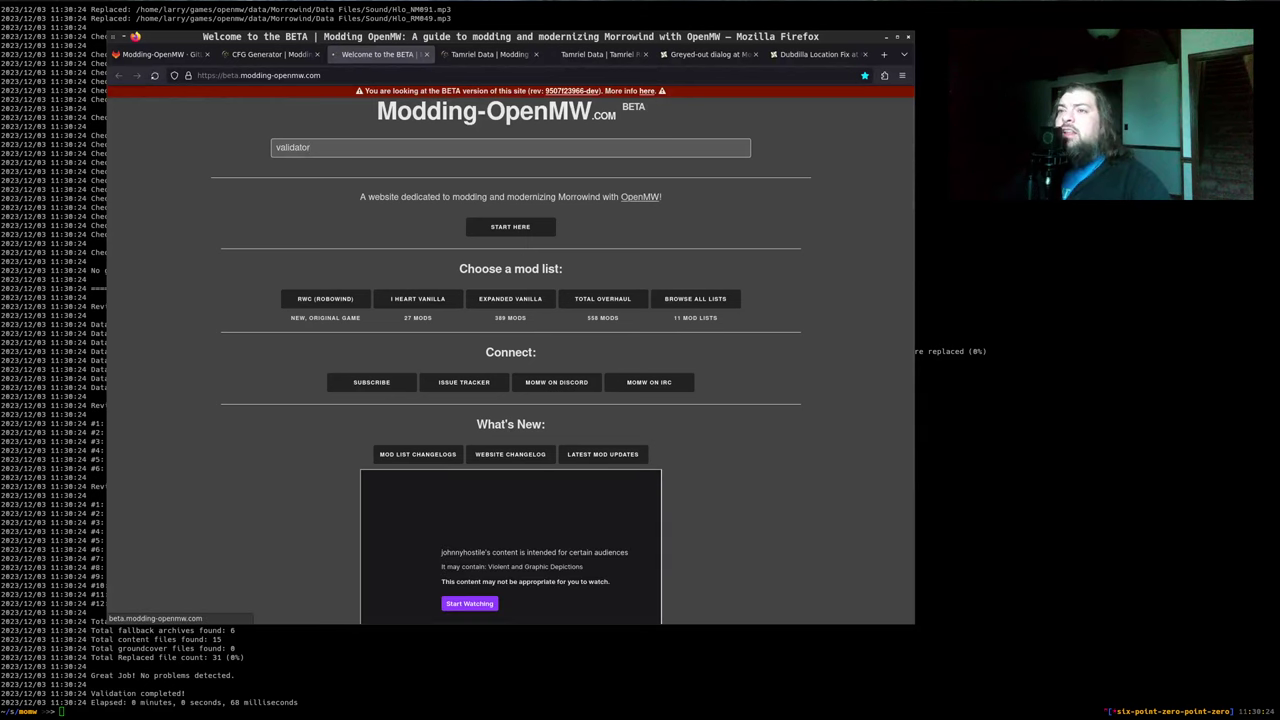
pyautogui.press('Return')
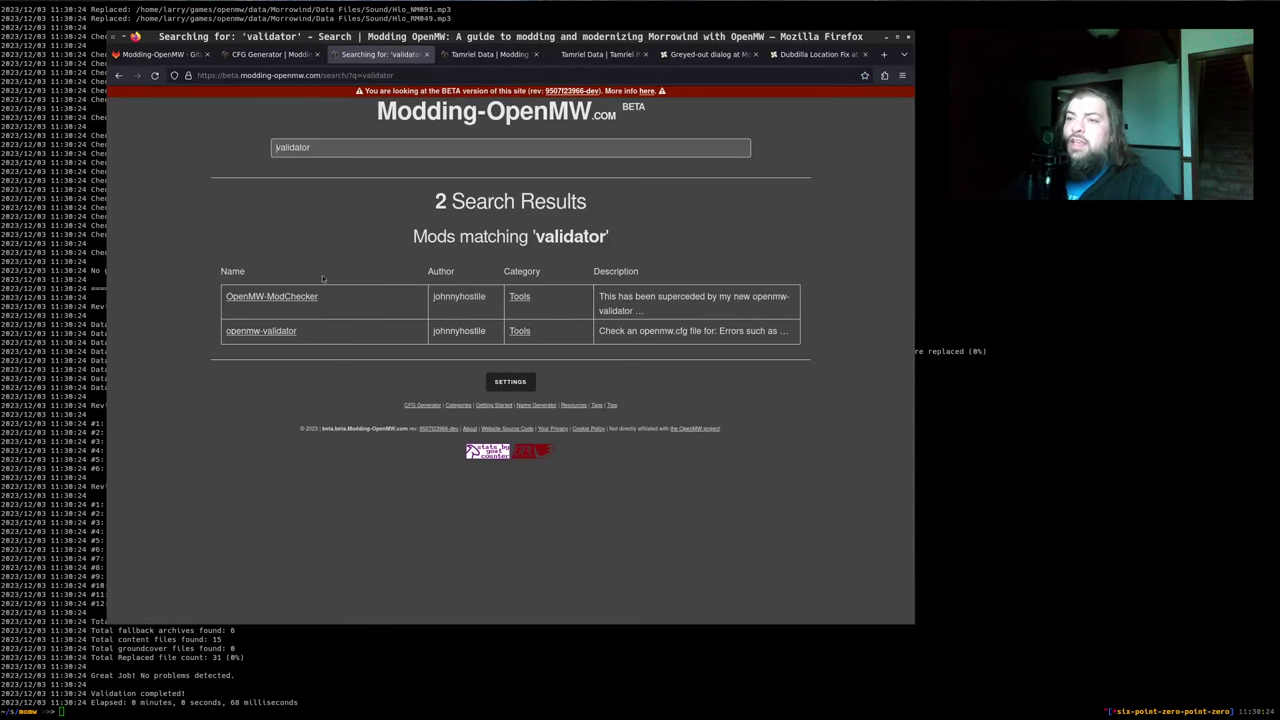
pyautogui.click(260, 331)
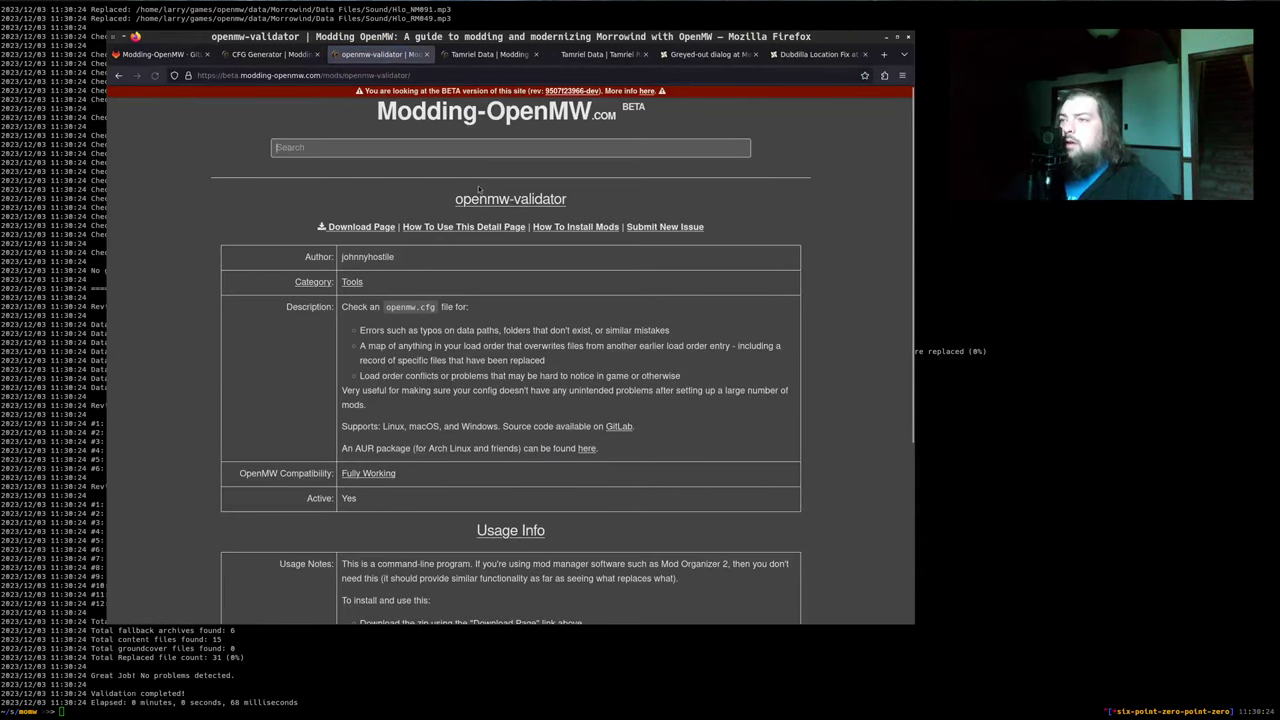
# Open the openmw-validator download page on Morrowind Modding Hall, view its screenshot enlarged, and close the image
pyautogui.click(385, 226)
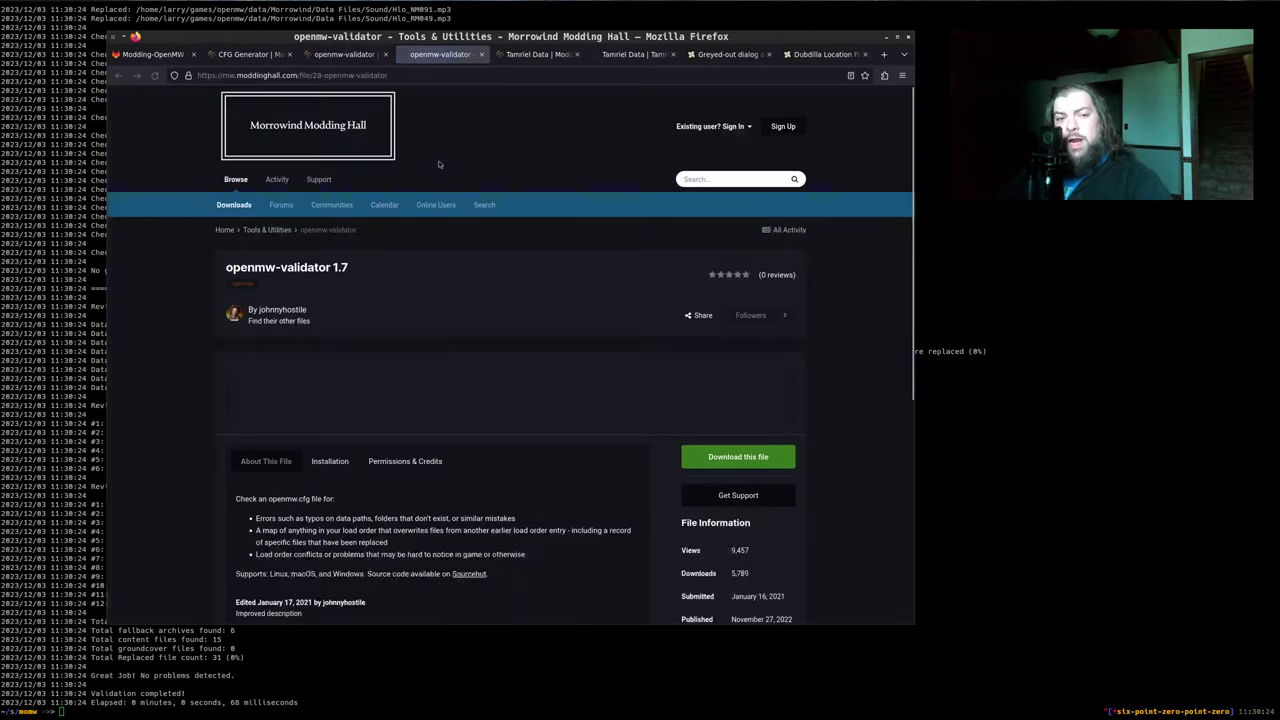
pyautogui.scroll(-5, 400, 360)
pyautogui.scroll(3, 362, 366)
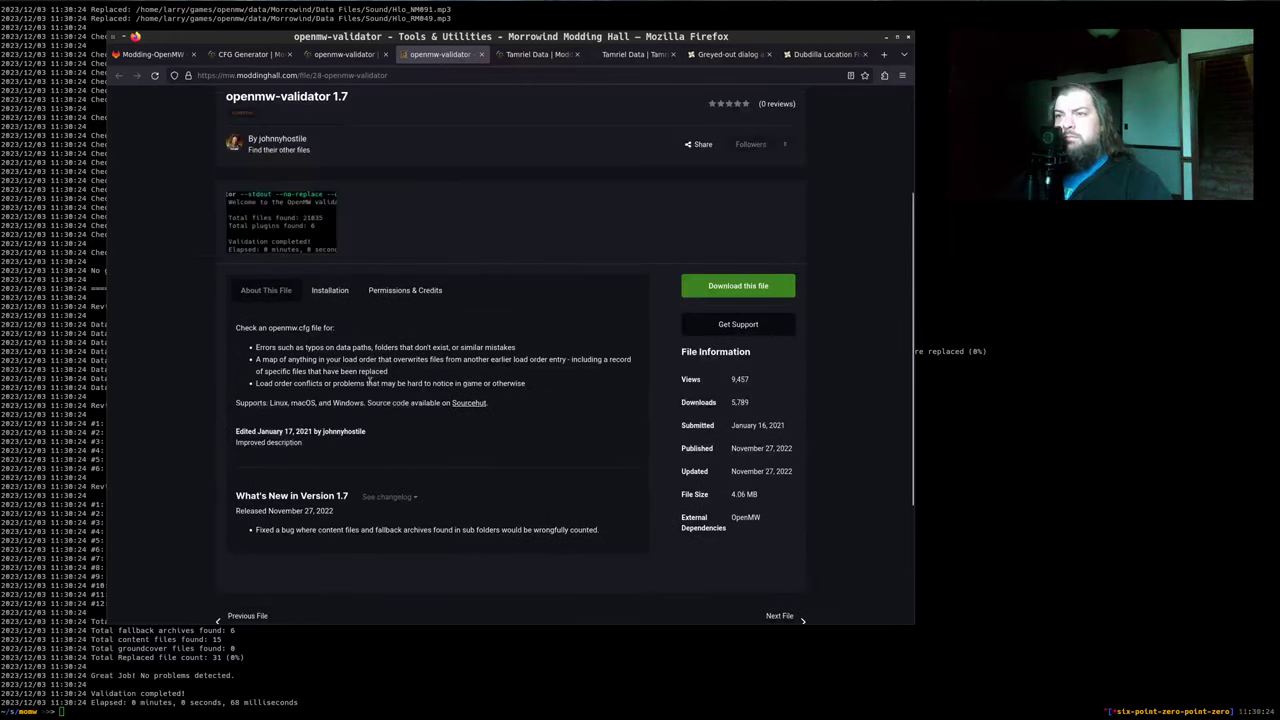
pyautogui.click(258, 238)
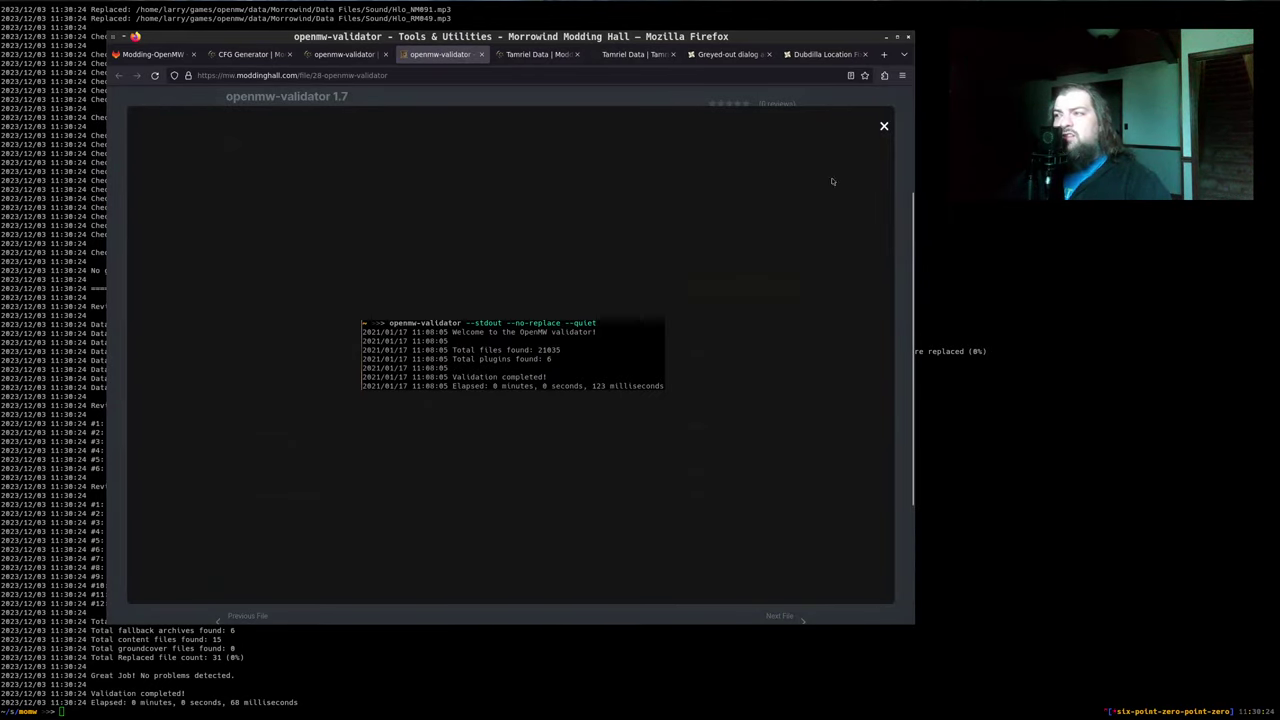
pyautogui.click(884, 127)
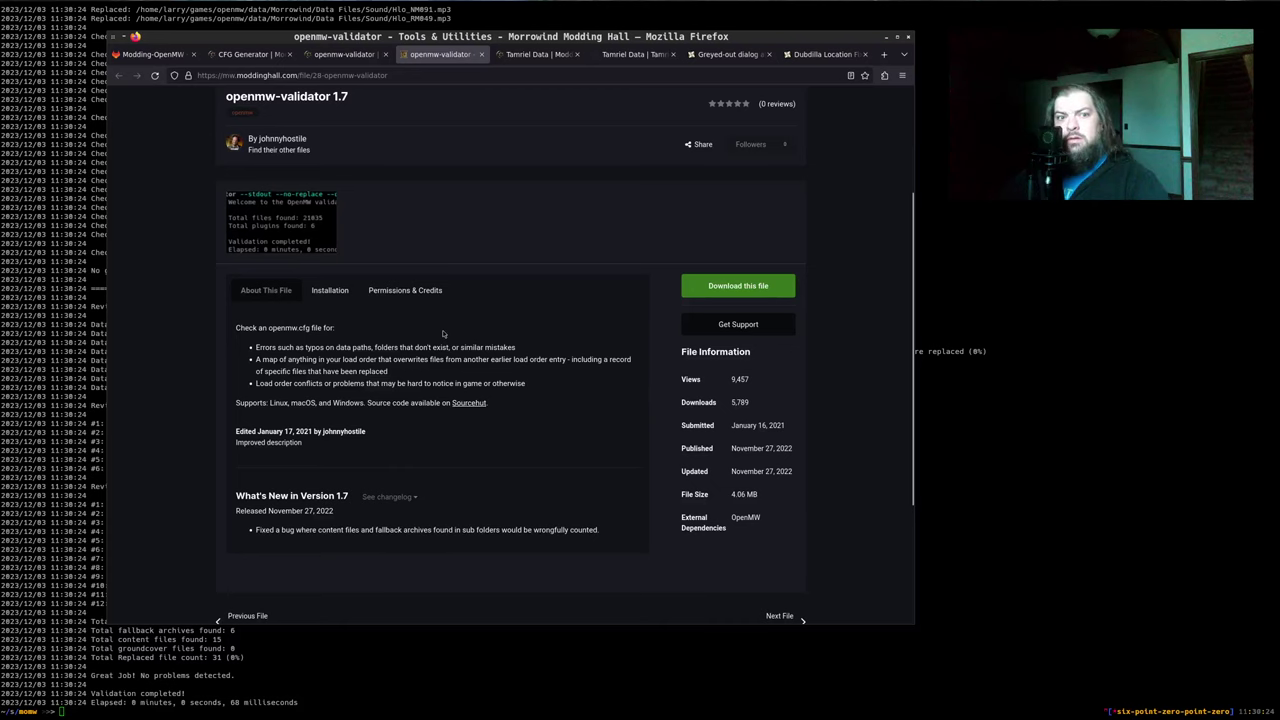
# Return to the terminal and review the validation summary's data paths, fallback archives, content files and totals
pyautogui.hotkey('alt', 'Tab')
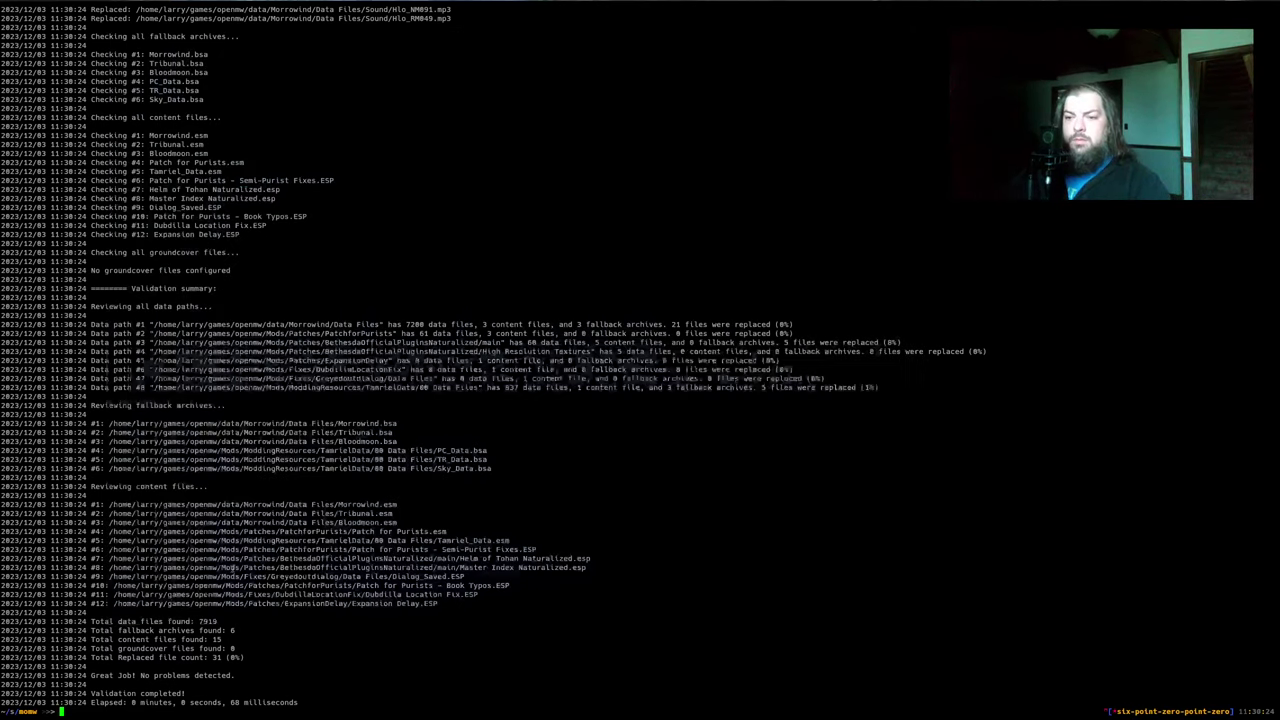
pyautogui.moveTo(89, 610); pyautogui.dragTo(86, 666)
pyautogui.moveTo(170, 594); pyautogui.dragTo(240, 684)
pyautogui.click(245, 433)
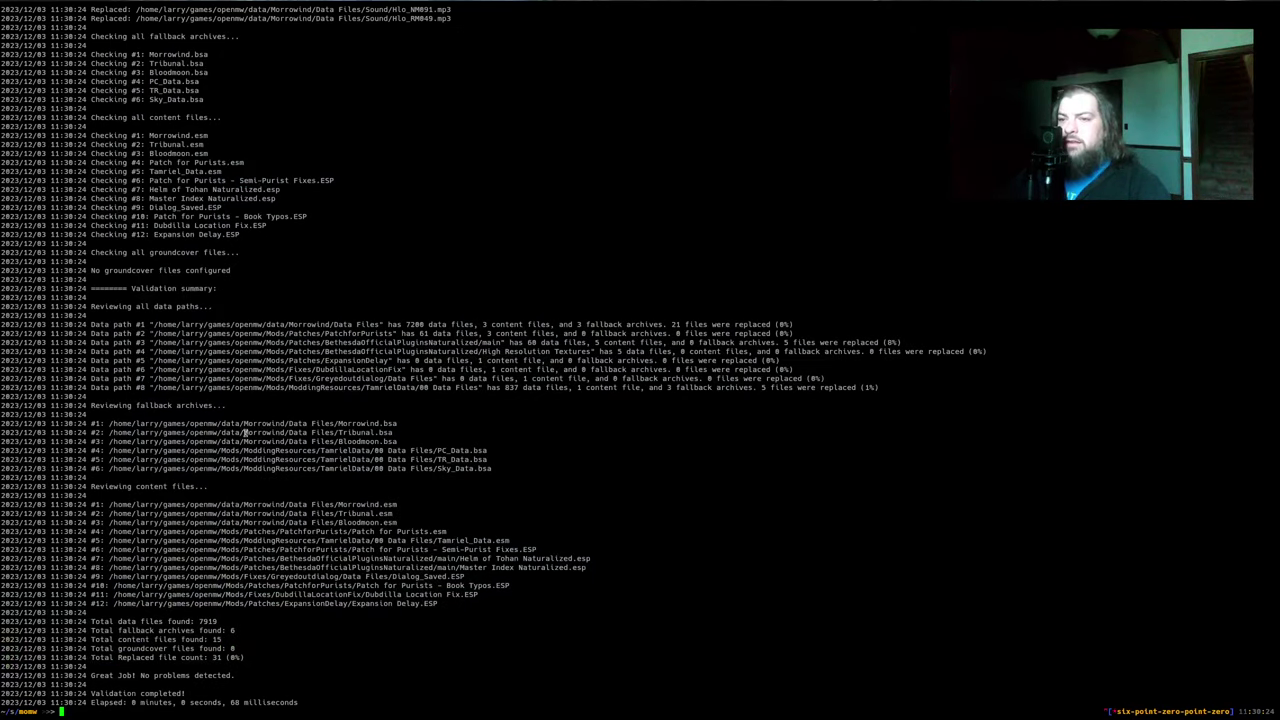
pyautogui.moveTo(245, 433); pyautogui.dragTo(245, 612)
pyautogui.moveTo(300, 257); pyautogui.dragTo(878, 388)
pyautogui.moveTo(405, 540); pyautogui.dragTo(337, 558)
pyautogui.moveTo(281, 631); pyautogui.dragTo(247, 661)
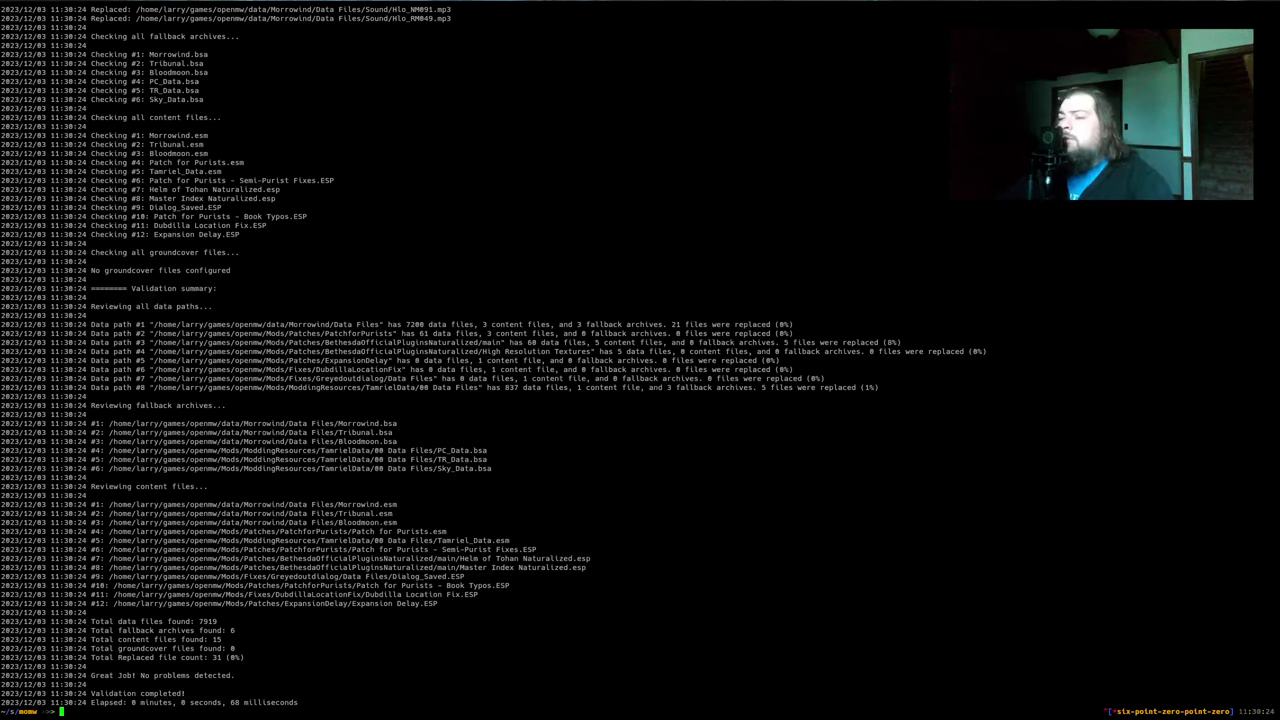
# Back in Firefox, close both openmw-validator tabs and advance the Total Overhaul list to step #7, Tamriel_Data Graveyard
pyautogui.hotkey('alt', 'Tab')
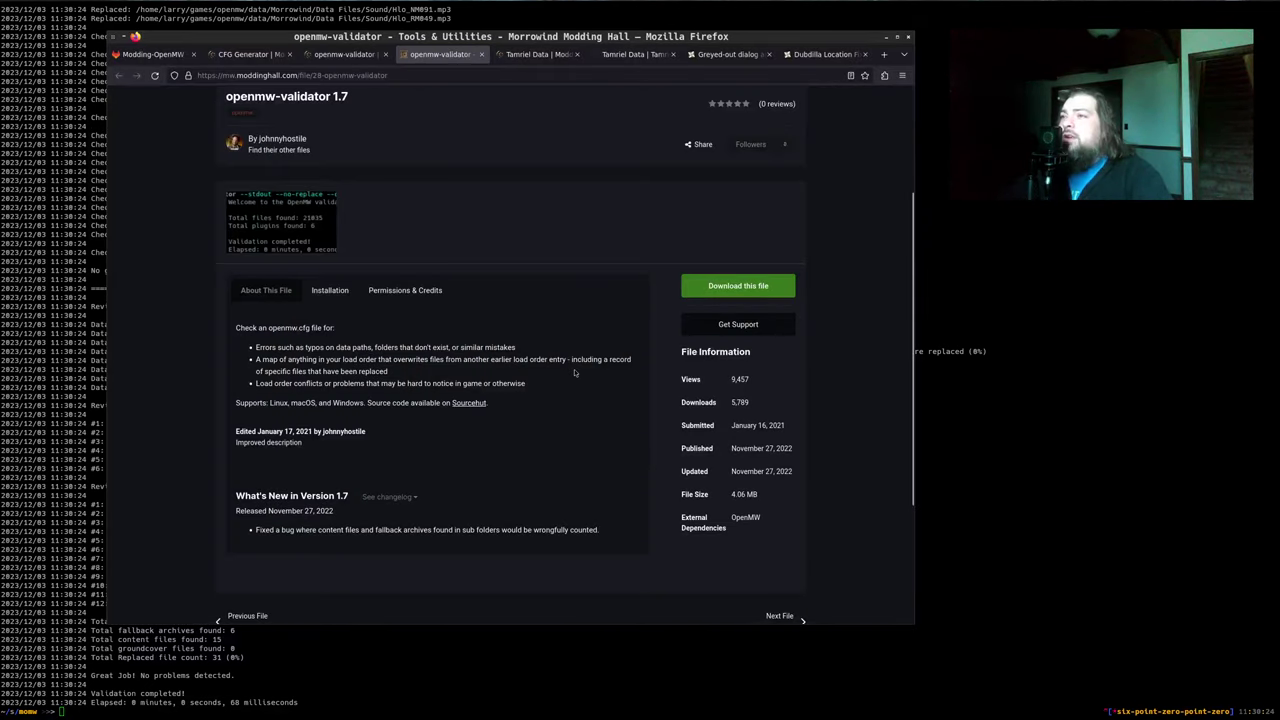
pyautogui.hotkey('ctrl', 'w')
pyautogui.hotkey('ctrl', 'w')
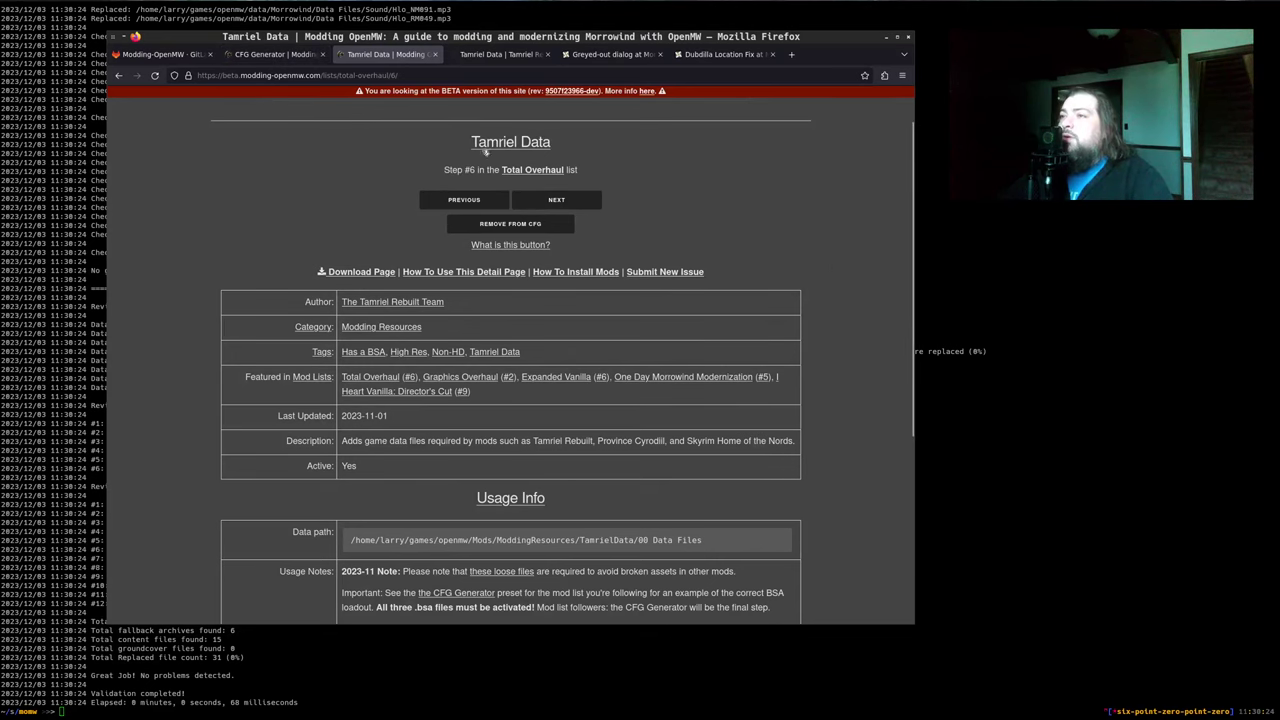
pyautogui.click(557, 200)
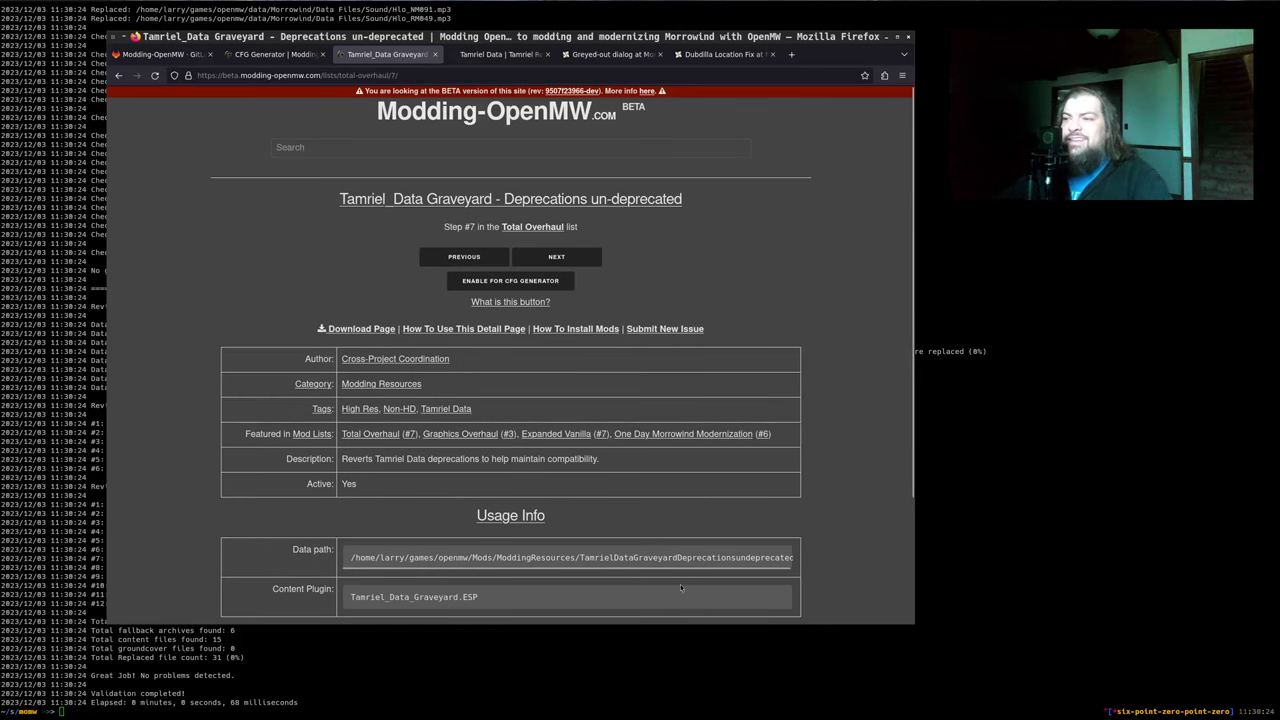
# Using the folder name from the mod's data path, run find in the terminal on ~/games/openmw/Mods/ for directories matching "*TamrielDataGraveyard*"
pyautogui.doubleClick(654, 557)
pyautogui.click(236, 705)
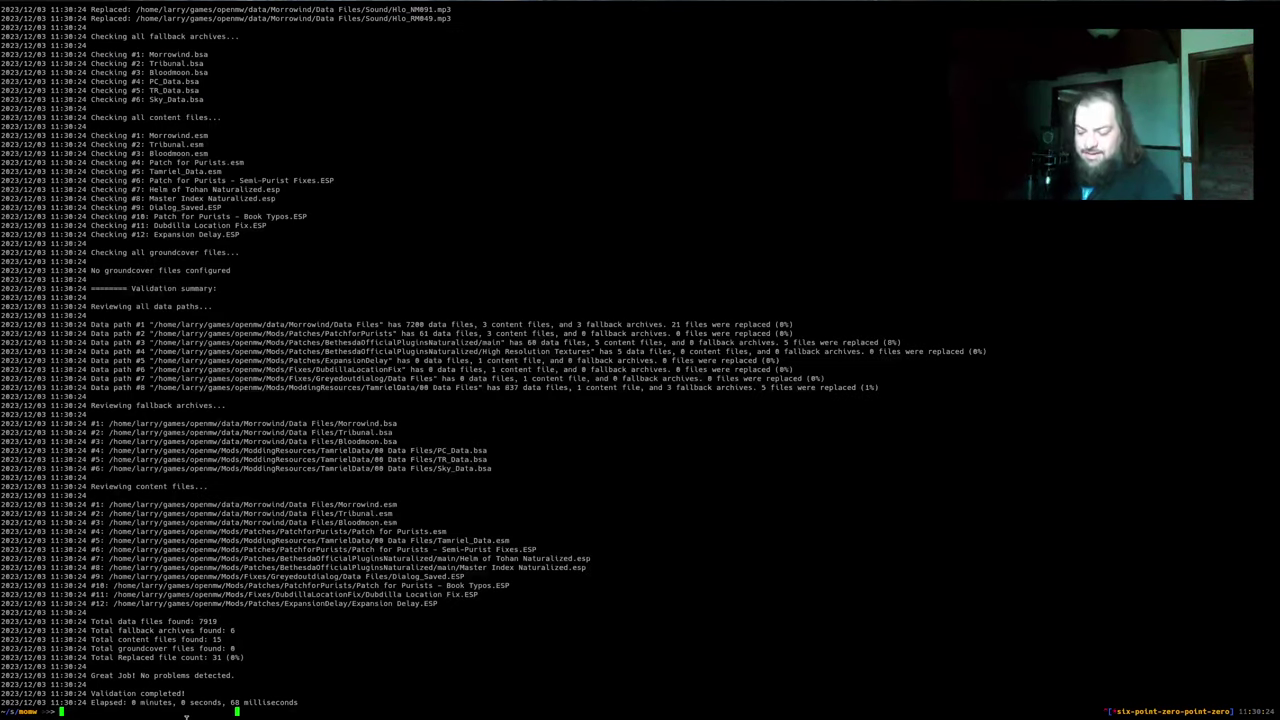
pyautogui.write('find ')
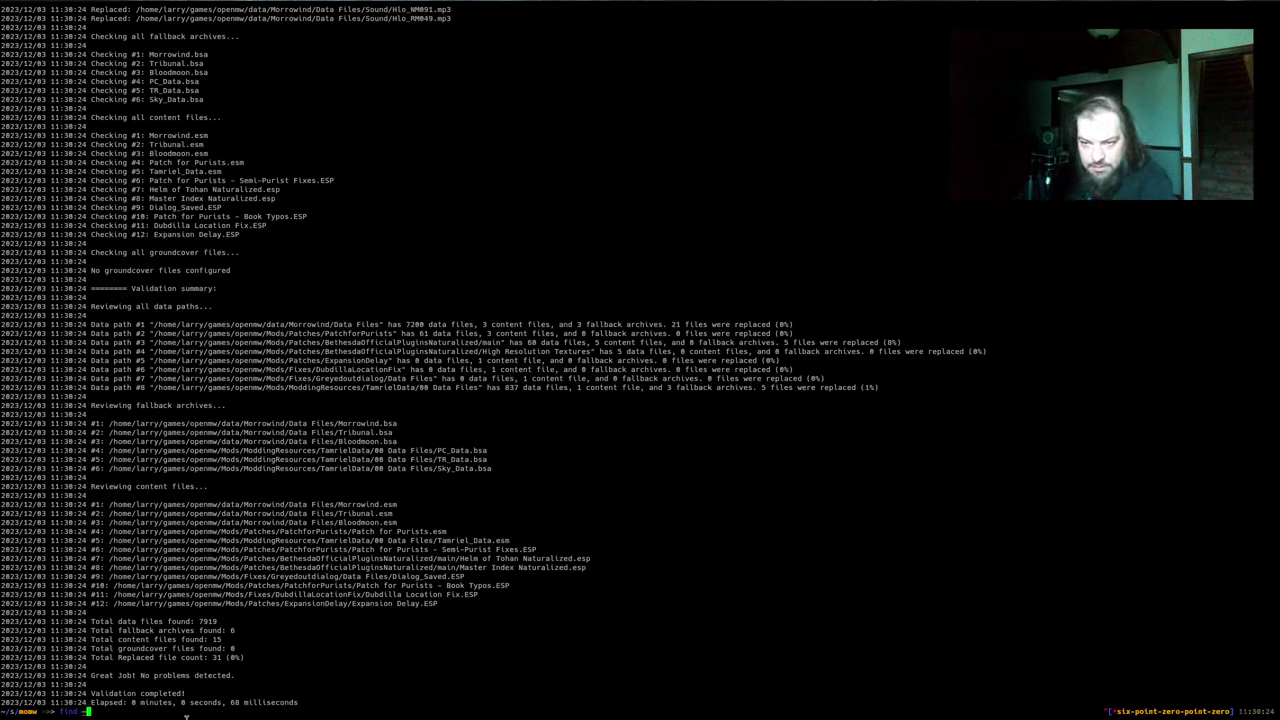
pyautogui.write('~/games/openmw/Mods/')
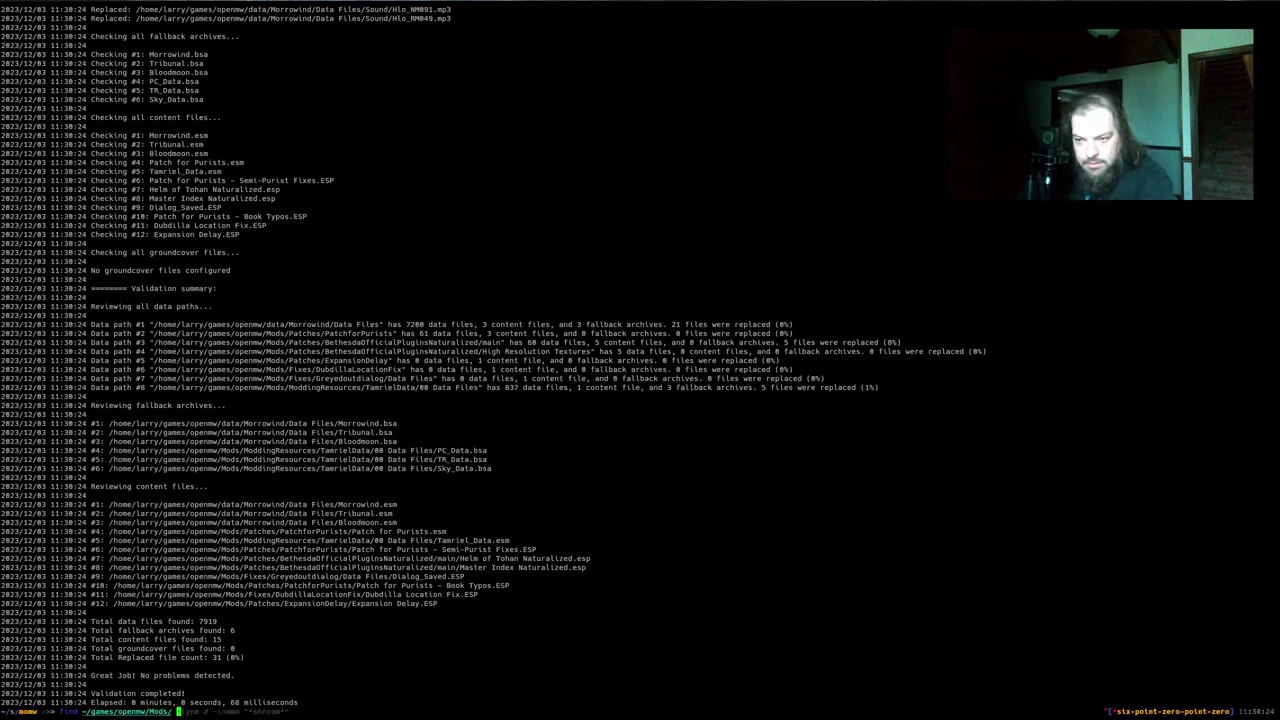
pyautogui.write(' -type d -in')
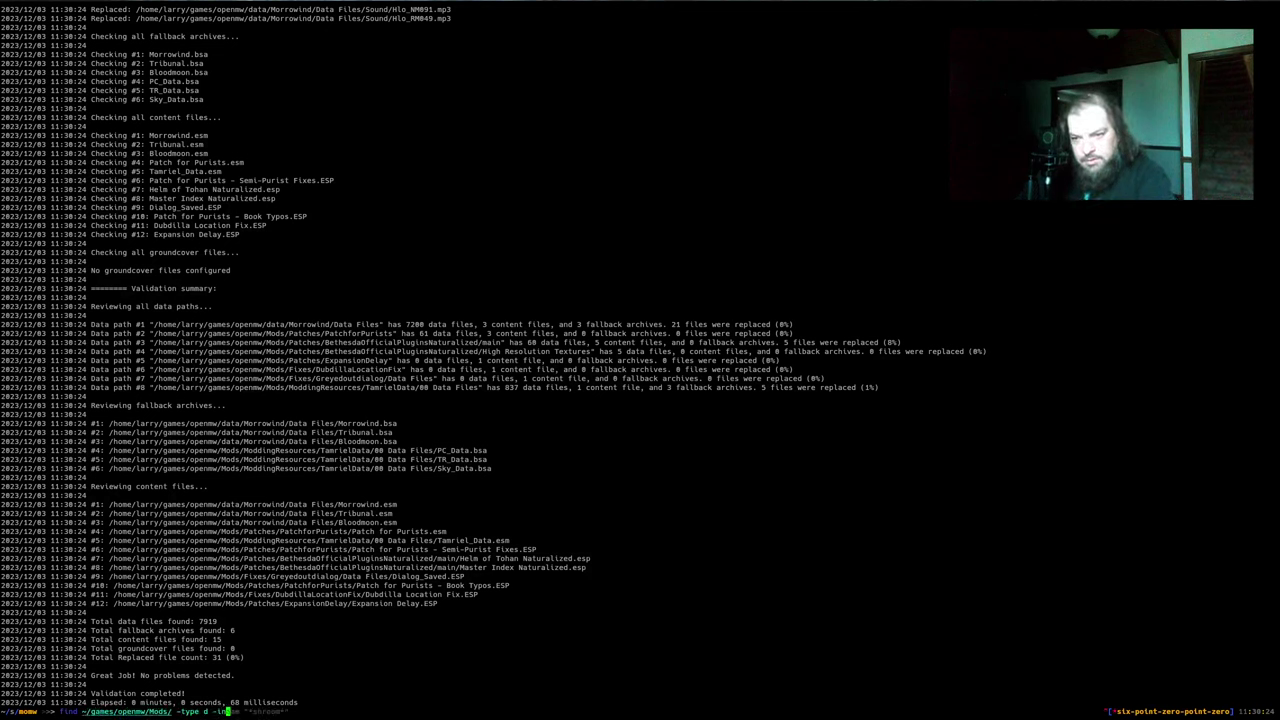
pyautogui.write('ame "*')
pyautogui.write('TamrielDataGraveyardDeprecationsundeprecated')
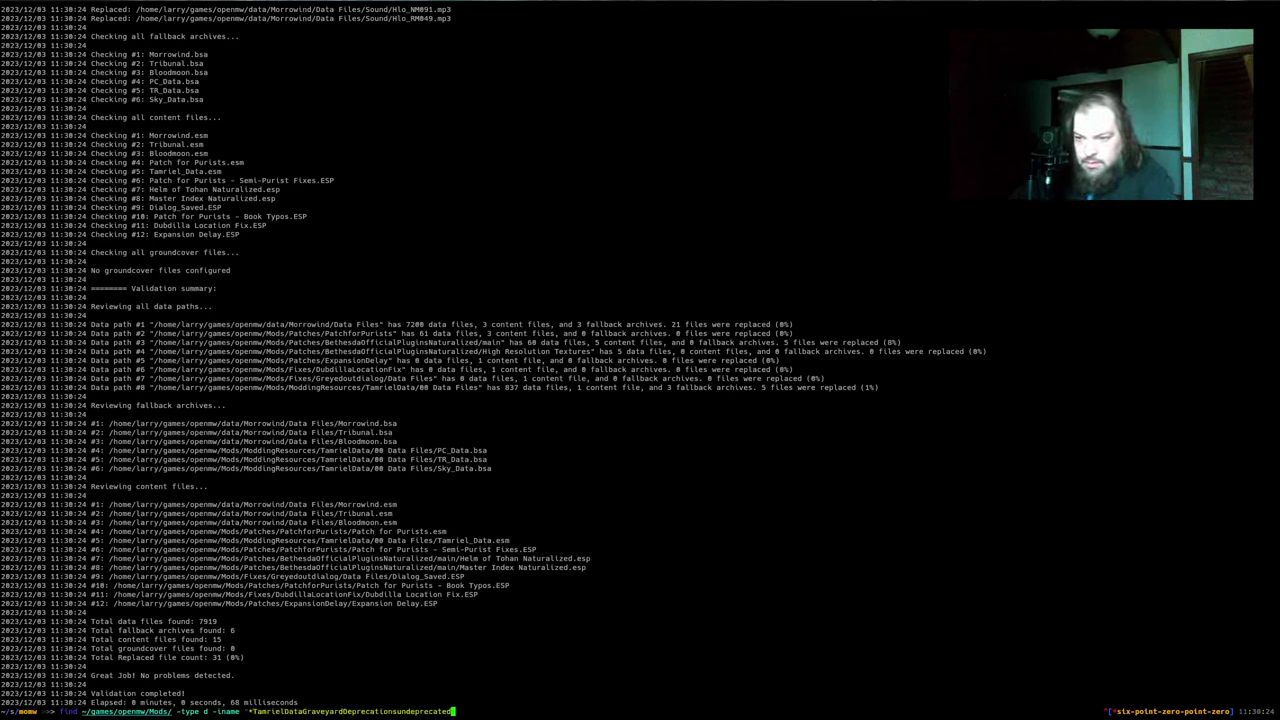
pyautogui.press('BackSpace')
pyautogui.press('BackSpace')
pyautogui.press('BackSpace')
pyautogui.press('BackSpace')
pyautogui.press('BackSpace')
pyautogui.press('BackSpace')
pyautogui.press('BackSpace')
pyautogui.press('BackSpace')
pyautogui.press('BackSpace')
pyautogui.press('BackSpace')
pyautogui.press('BackSpace')
pyautogui.press('BackSpace')
pyautogui.press('BackSpace')
pyautogui.press('BackSpace')
pyautogui.press('BackSpace')
pyautogui.press('BackSpace')
pyautogui.press('BackSpace')
pyautogui.press('BackSpace')
pyautogui.press('BackSpace')
pyautogui.press('BackSpace')
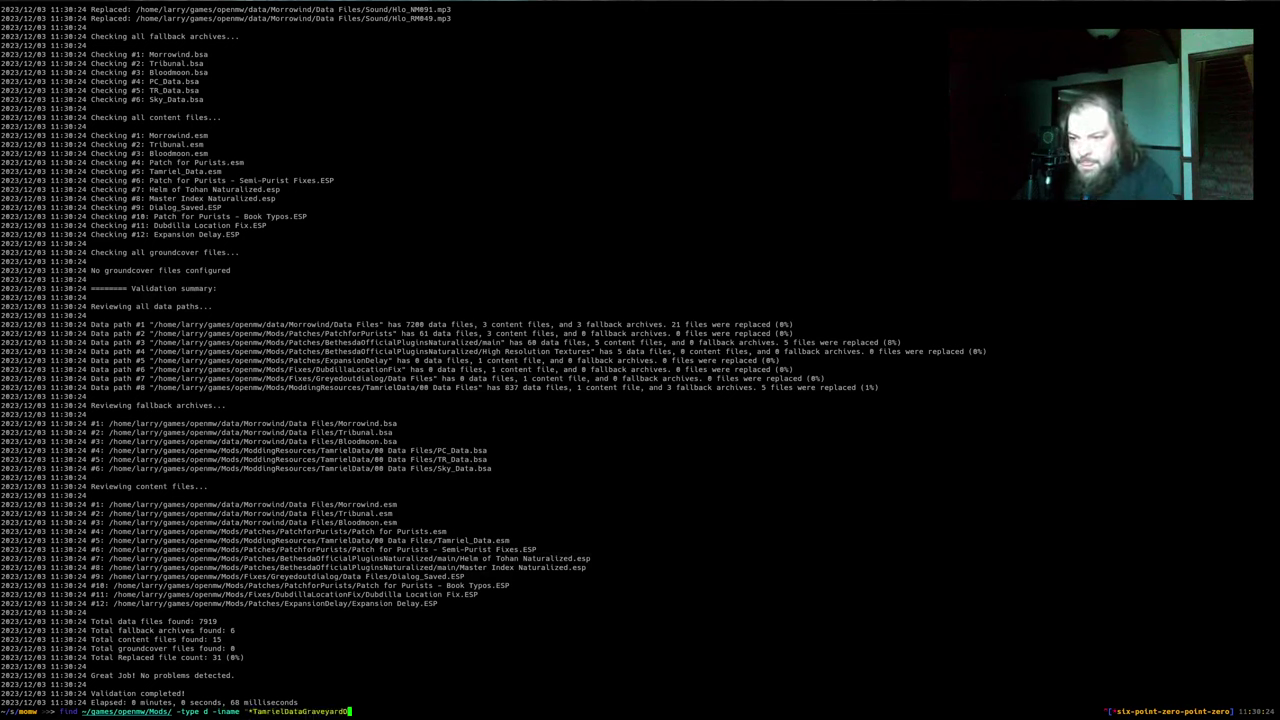
pyautogui.press('Return')
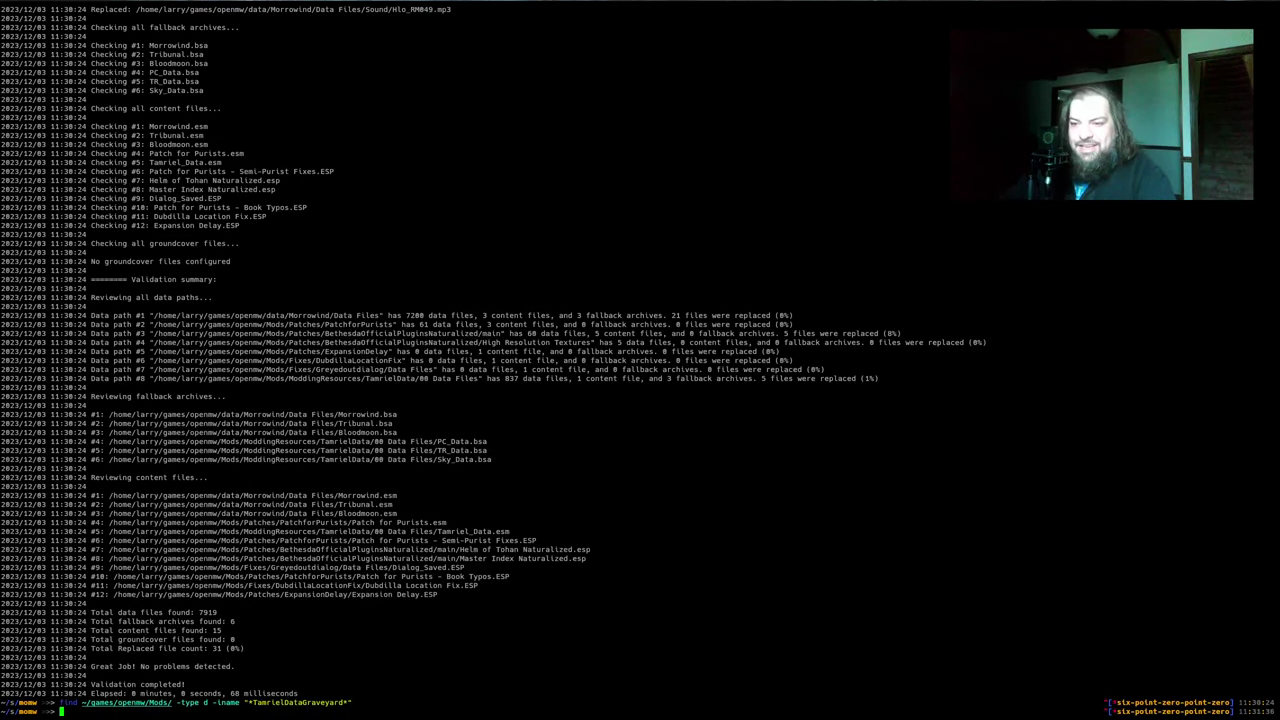
# Rerun the directory search with the broader pattern "*Graveyard*" and select the path it returns
pyautogui.press('Up')
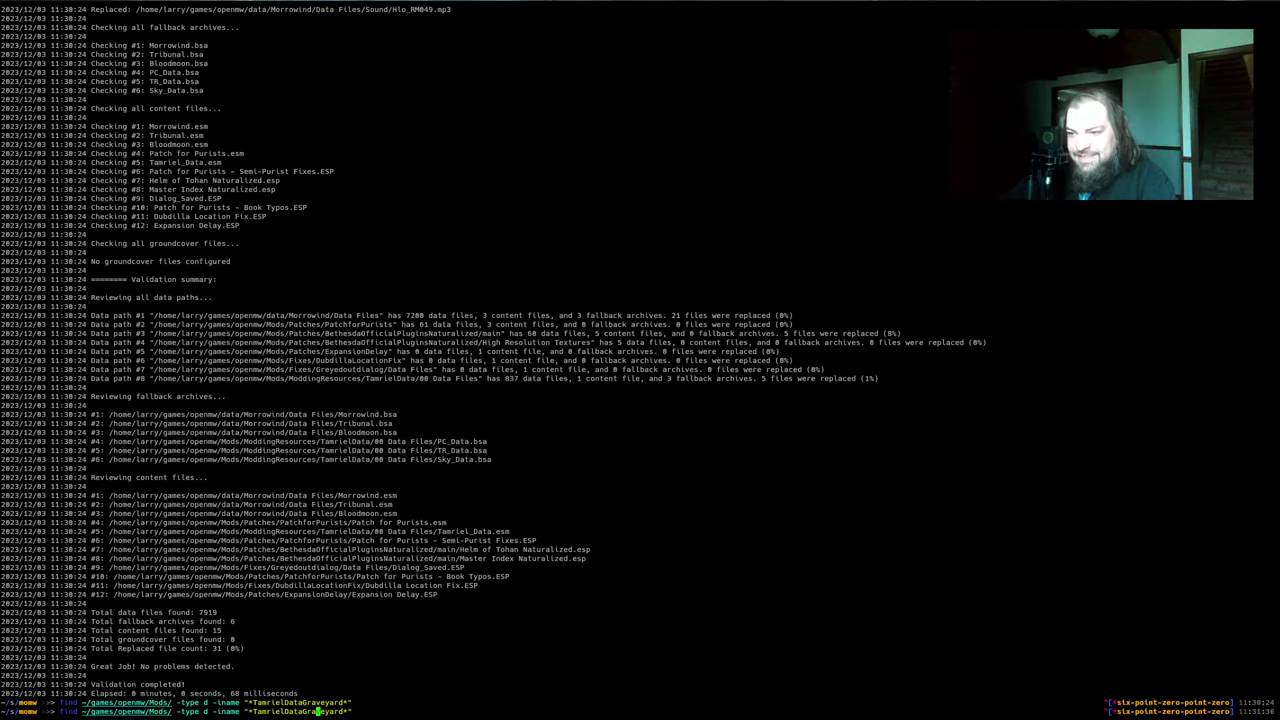
pyautogui.hotkey('ctrl', 'w')
pyautogui.press('Return')
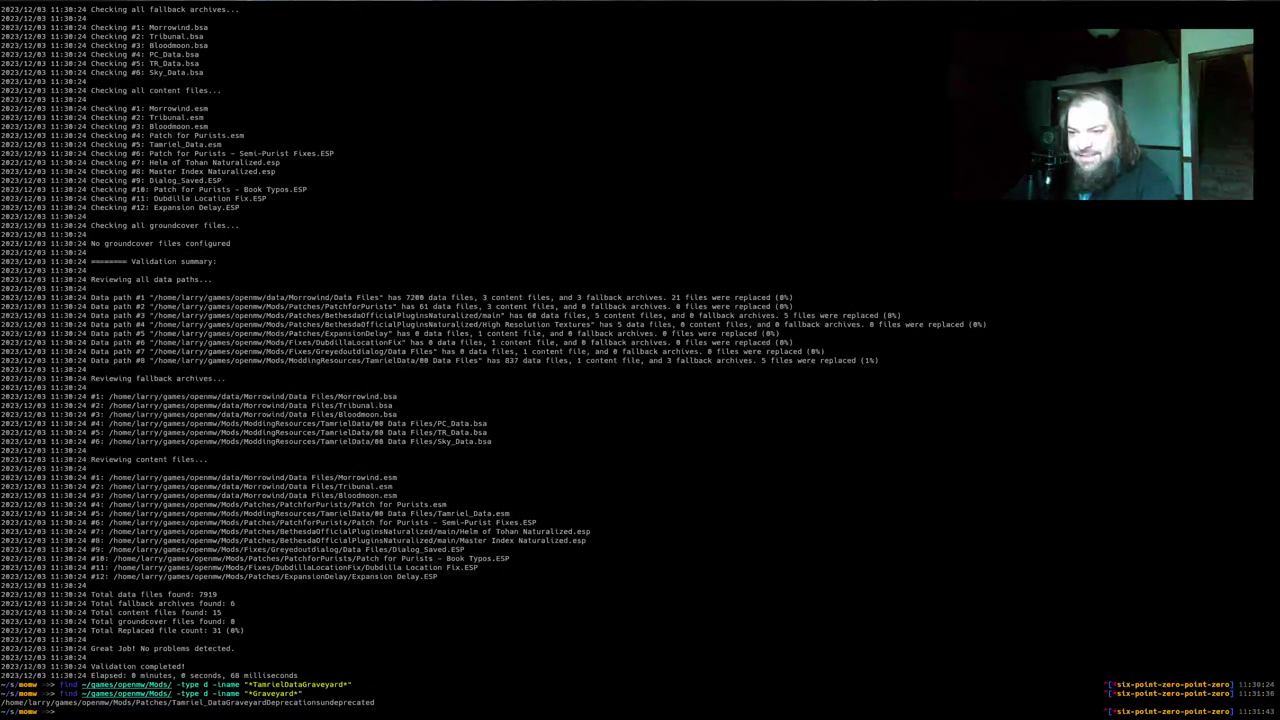
pyautogui.doubleClick(207, 704)
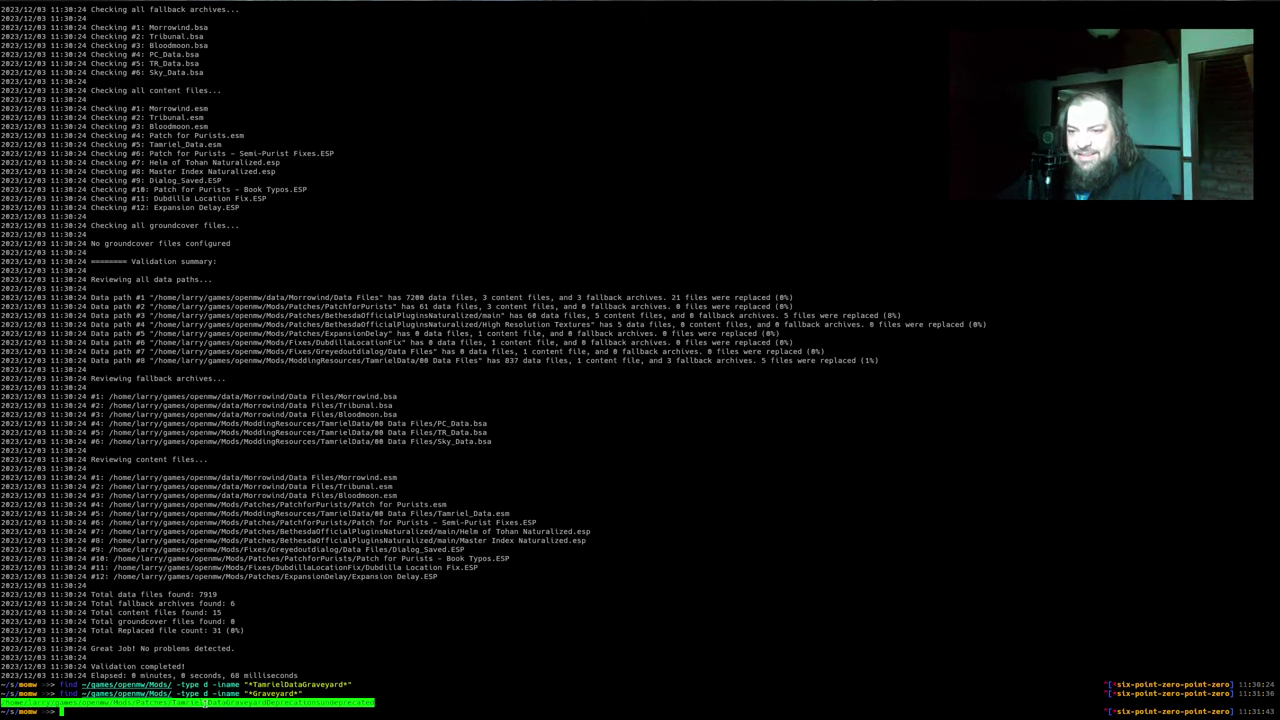
# In Thunar, go up to the Mods folder, open ModdingResources in a new window, and place that window beside the first
pyautogui.hotkey('alt', 'Tab')
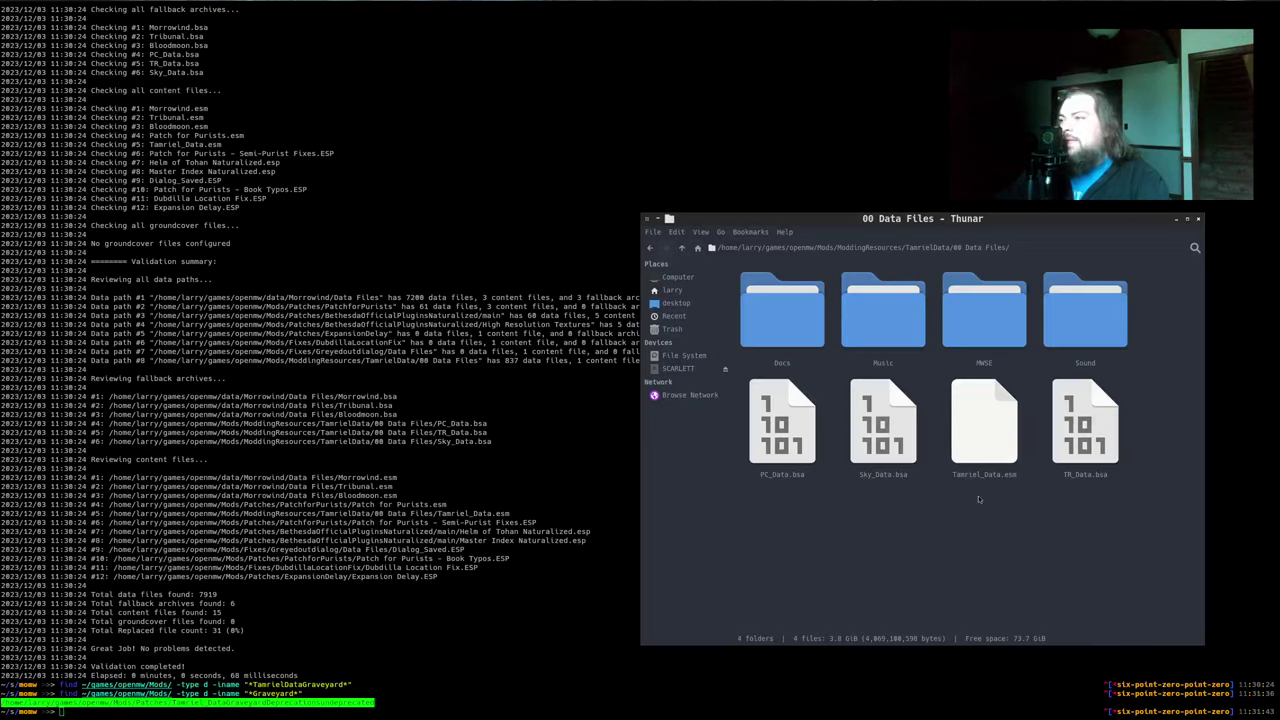
pyautogui.hotkey('alt', 'Up')
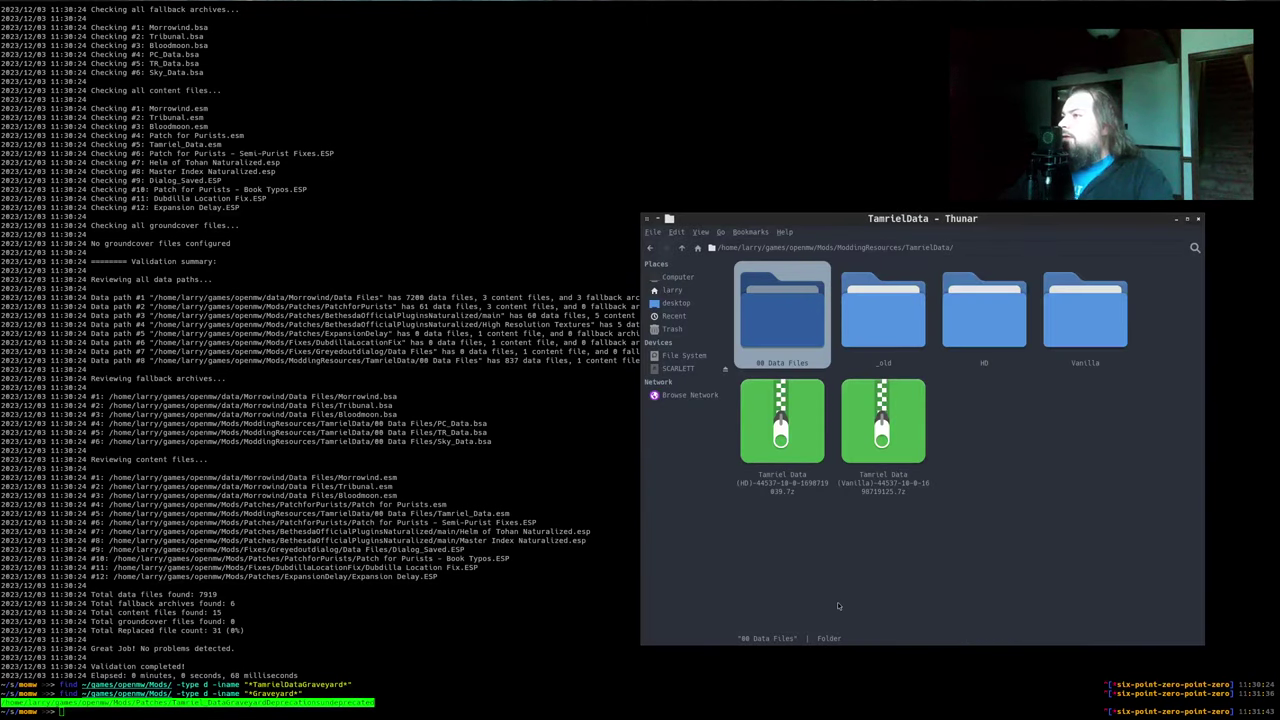
pyautogui.hotkey('alt', 'Up')
pyautogui.hotkey('alt', 'Up')
pyautogui.rightClick(1122, 603)
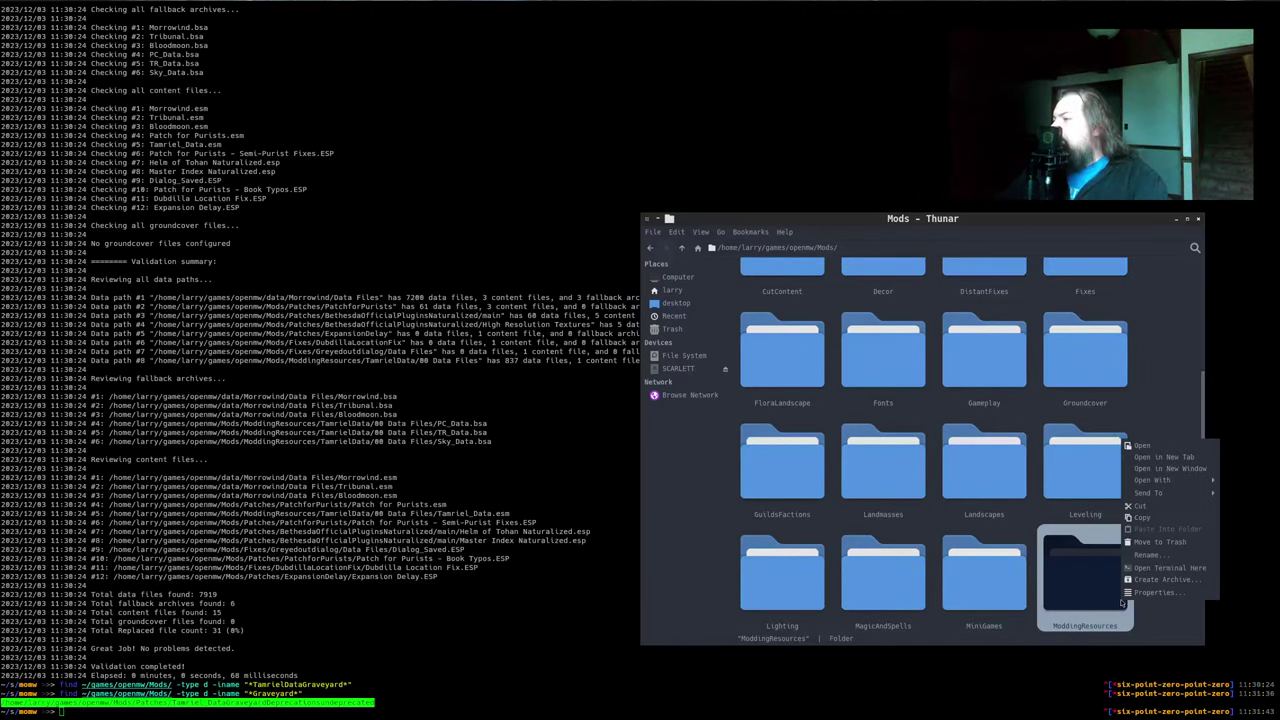
pyautogui.click(1156, 469)
pyautogui.keyDown('alt'); pyautogui.moveTo(308, 457); pyautogui.dragTo(384, 426); pyautogui.keyUp('alt')
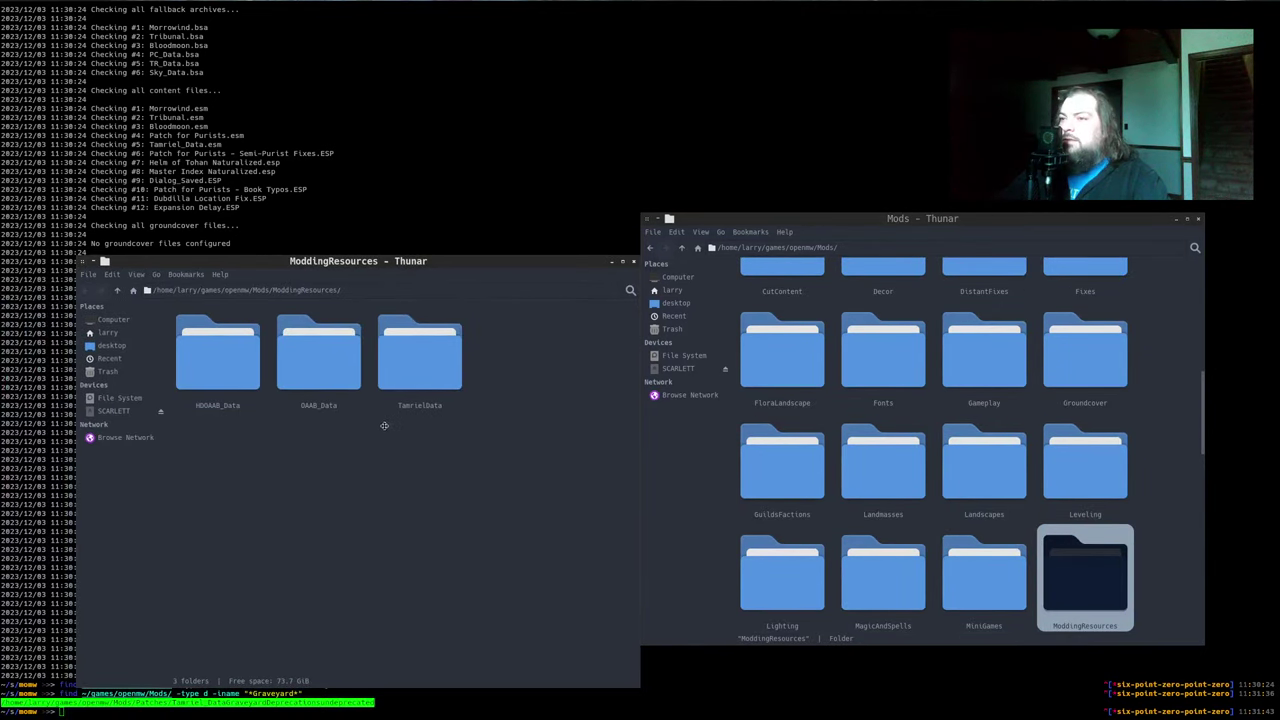
# Open the Patches folder in the original Thunar window, and check the Tamriel_Data Graveyard data path in Firefox
pyautogui.click(881, 487)
pyautogui.write('pat')
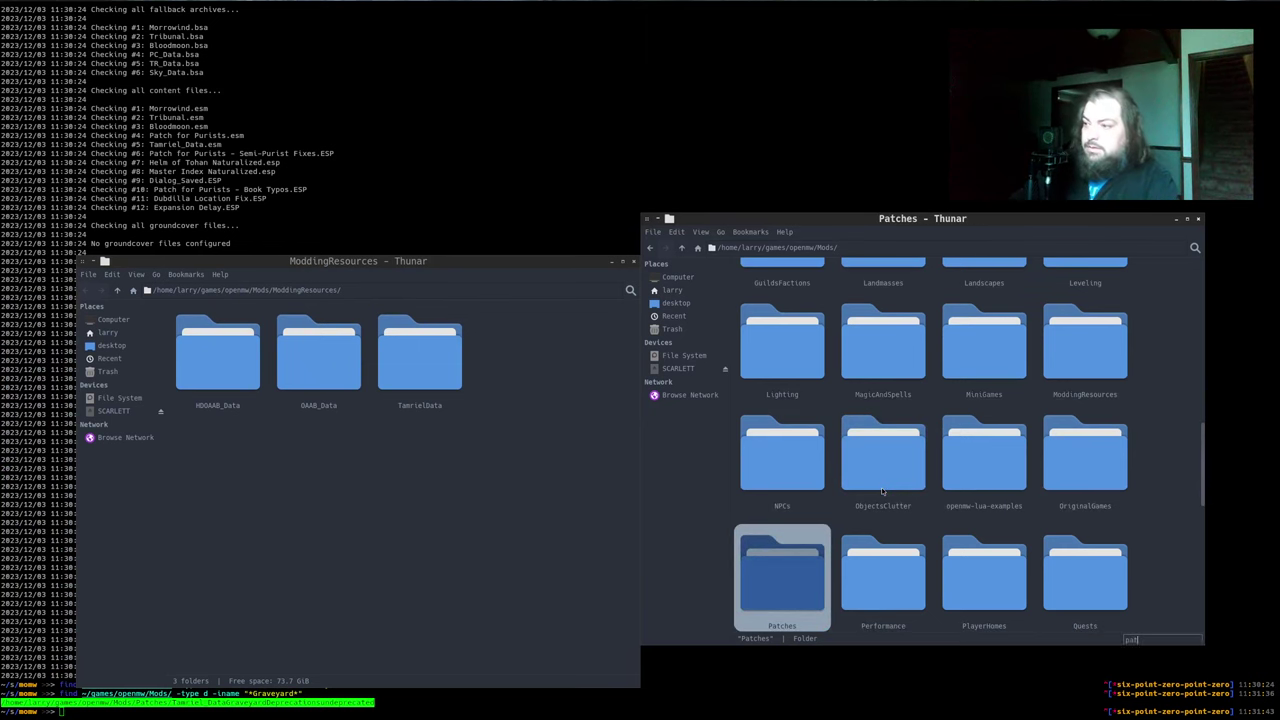
pyautogui.press('Return')
pyautogui.hotkey('alt', 'Tab')
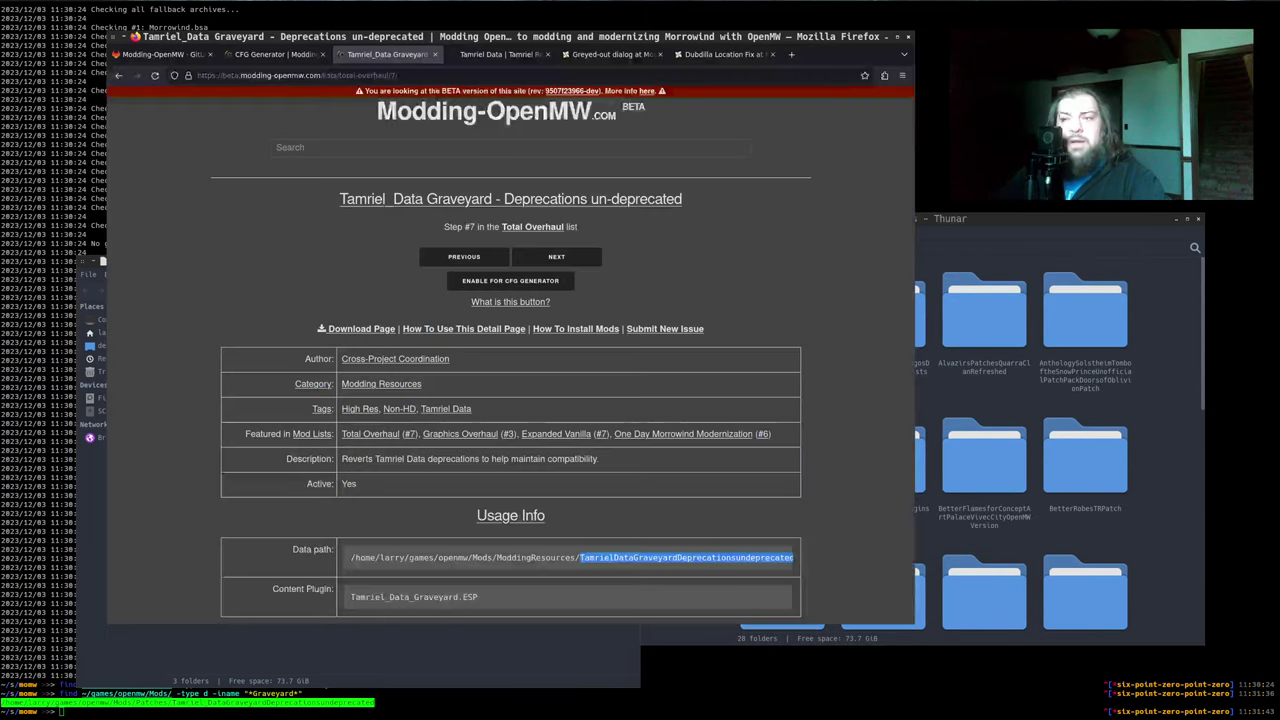
pyautogui.scroll(-2, 668, 441)
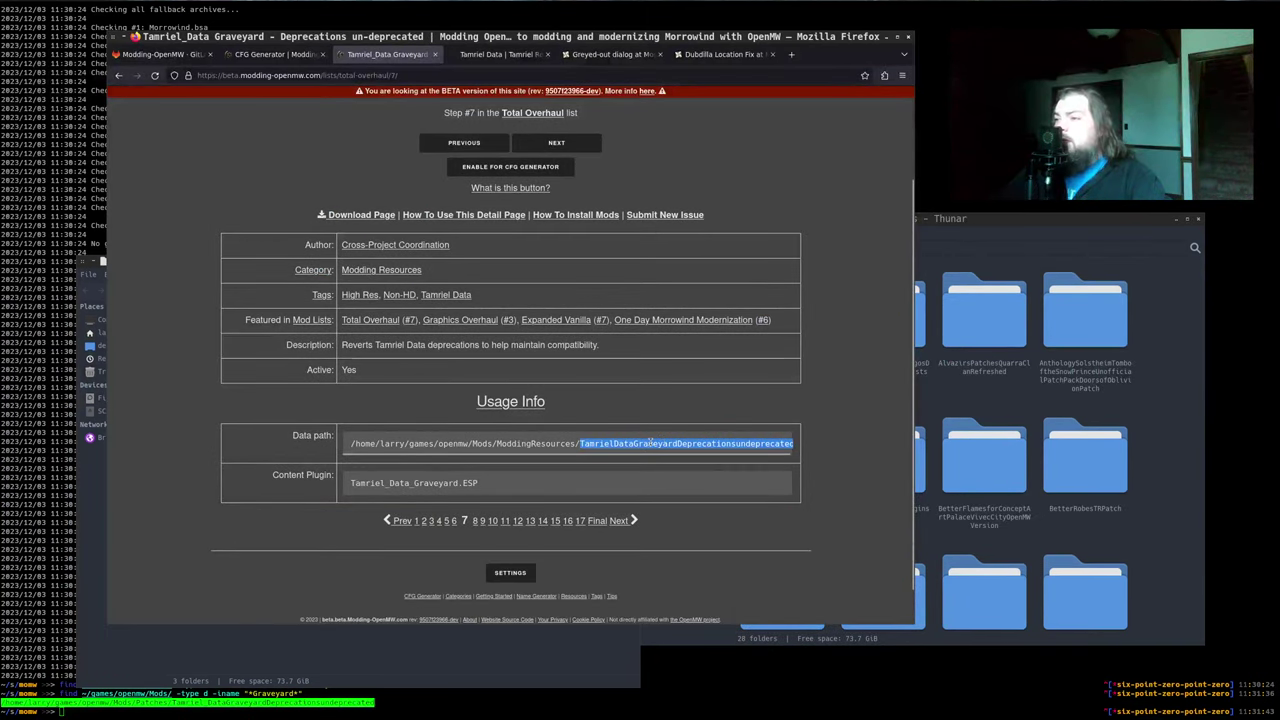
# In the Patches folder, rename Tamriel_DataGraveyardDeprecationsundeprecated to TamrielDataGraveyardDeprecationsundeprecated
pyautogui.click(1058, 503)
pyautogui.scroll(-5, 1058, 503)
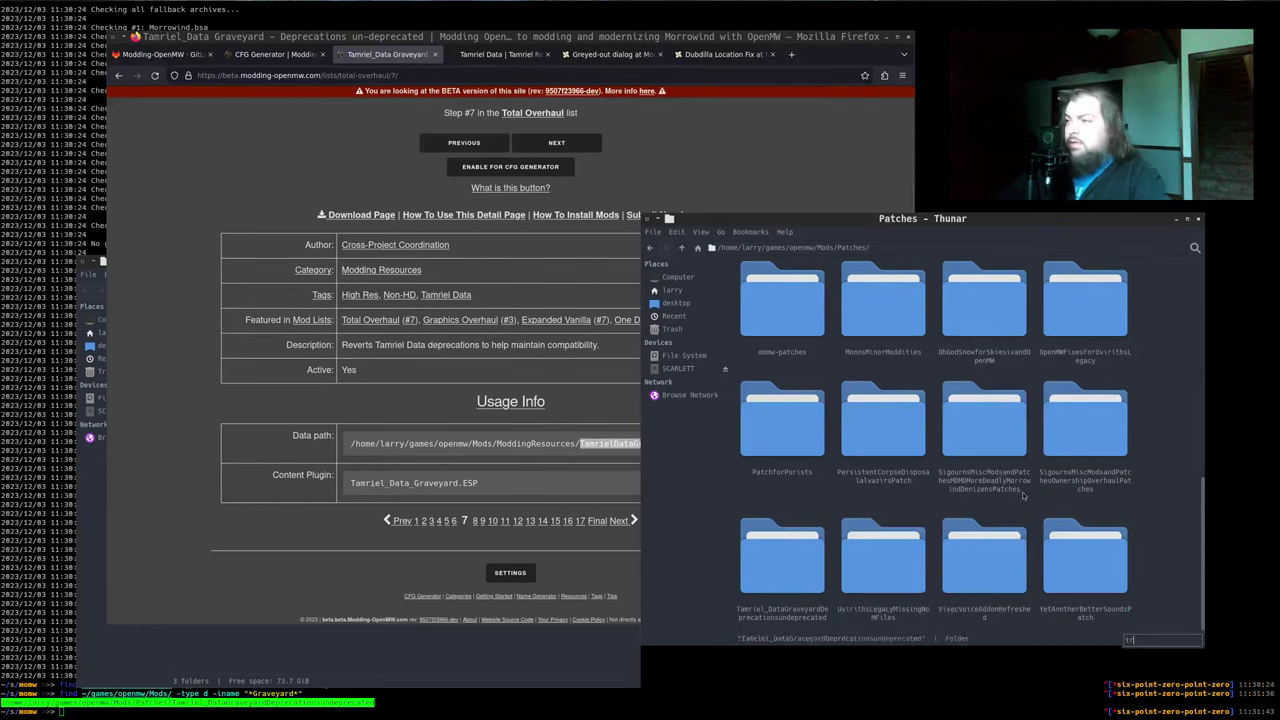
pyautogui.click(785, 583)
pyautogui.rightClick(785, 583)
pyautogui.click(830, 539)
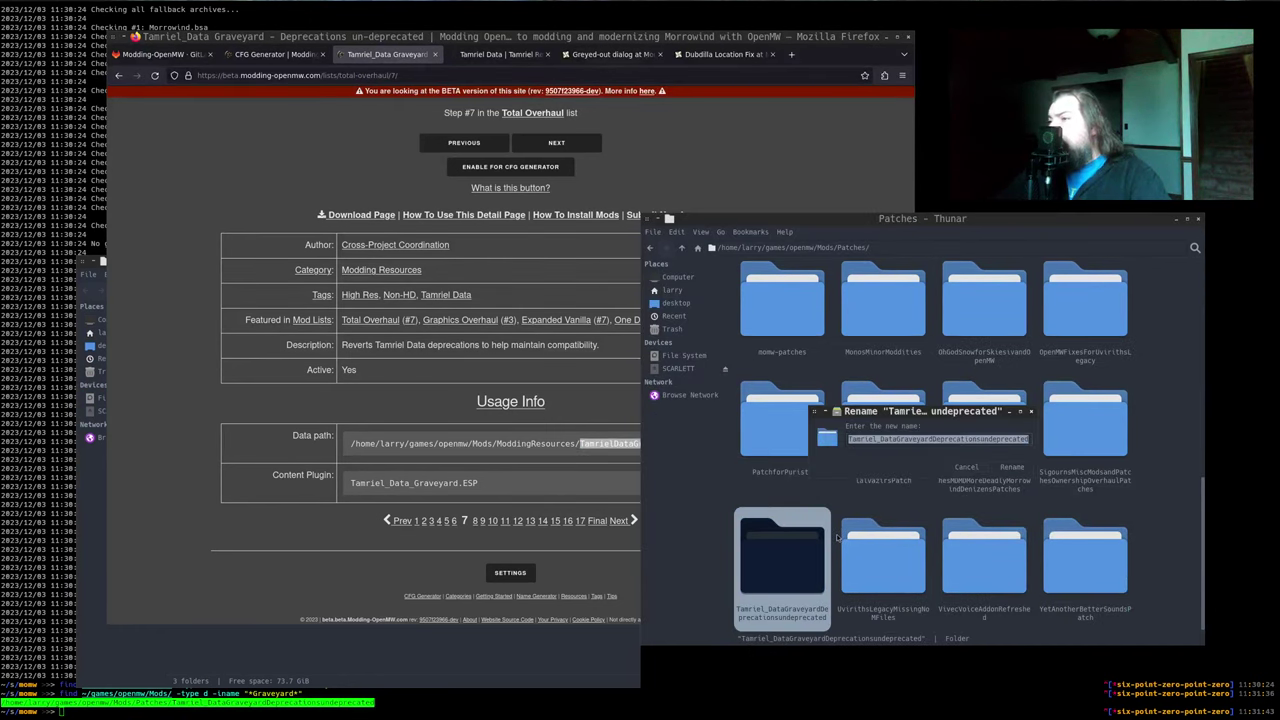
pyautogui.press('Return')
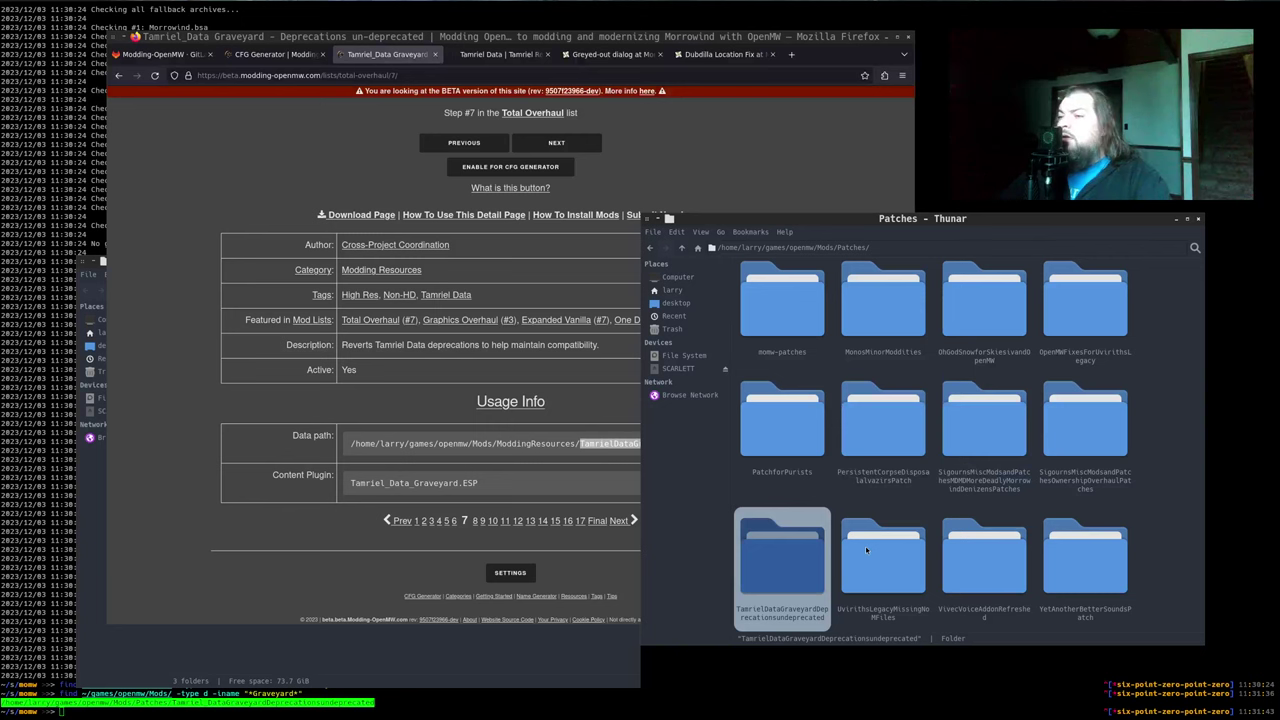
# Move the TamrielDataGraveyardDeprecationsundeprecated folder from Patches into the ModdingResources folder
pyautogui.hotkey('alt', 'Tab')
pyautogui.moveTo(762, 574); pyautogui.dragTo(539, 548)
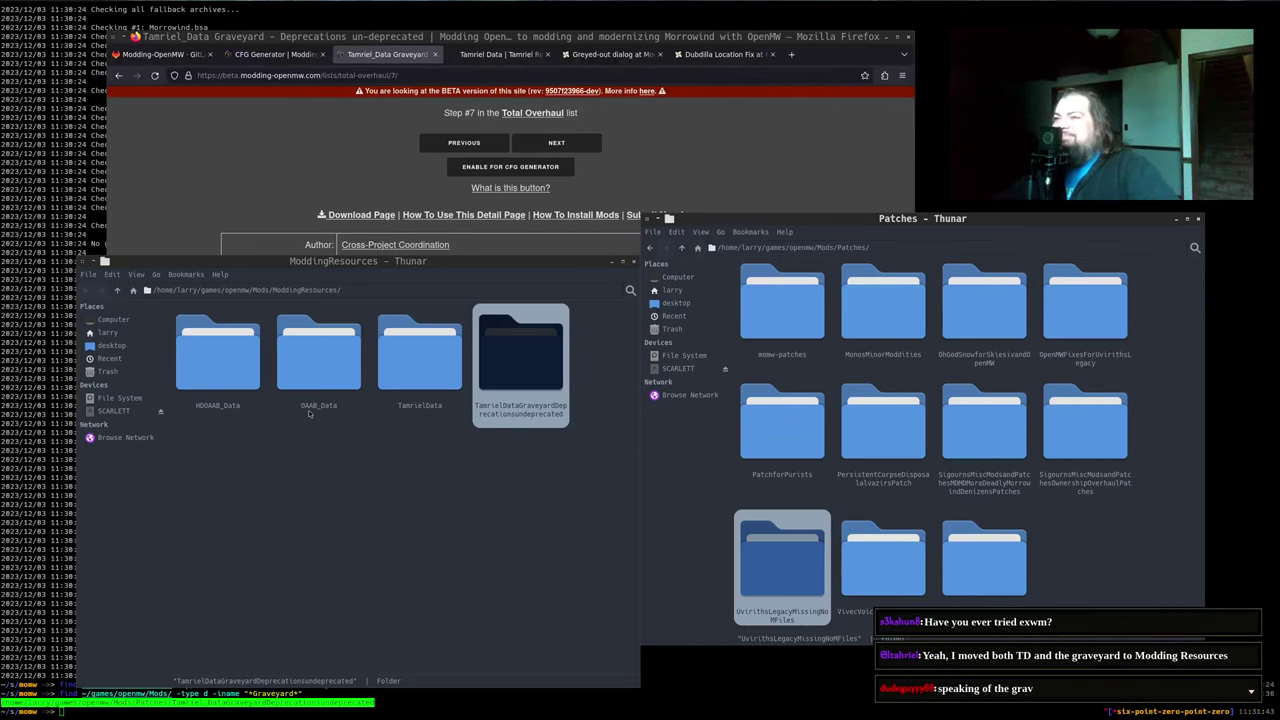
pyautogui.click(293, 533)
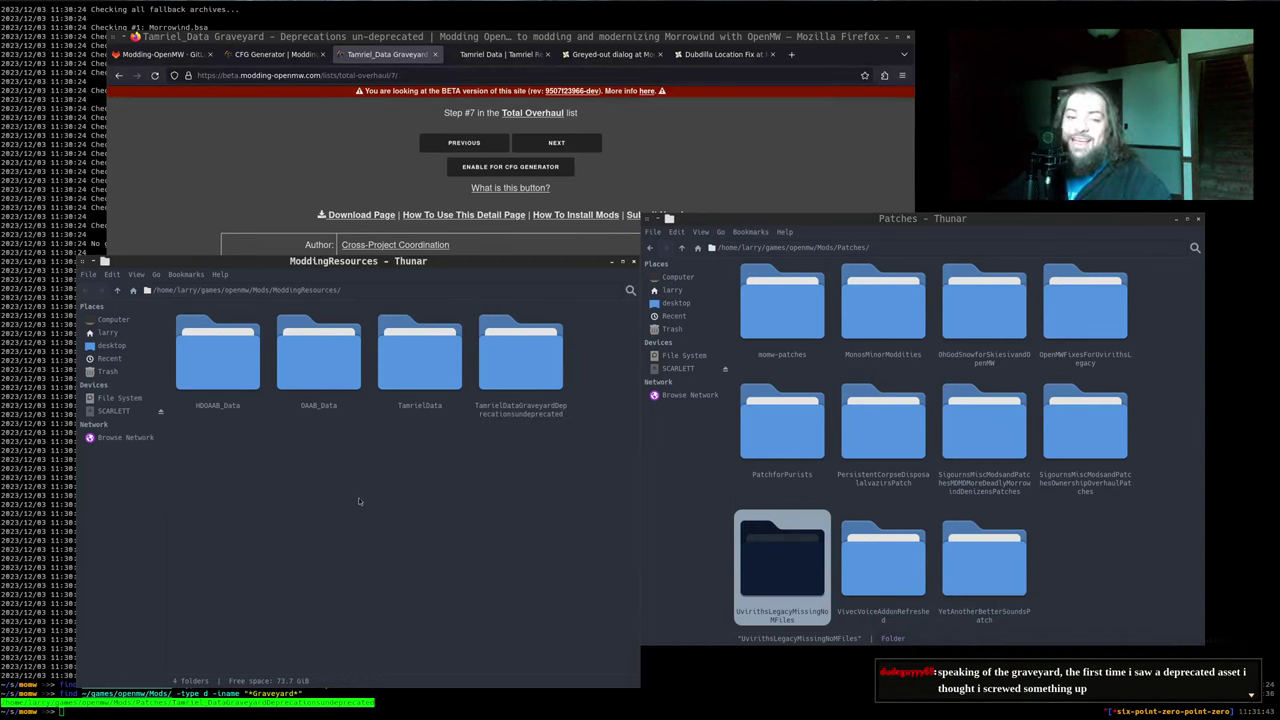
# Open the moved Graveyard folder, place its window over the Patches window, and close the Patches window
pyautogui.doubleClick(520, 360)
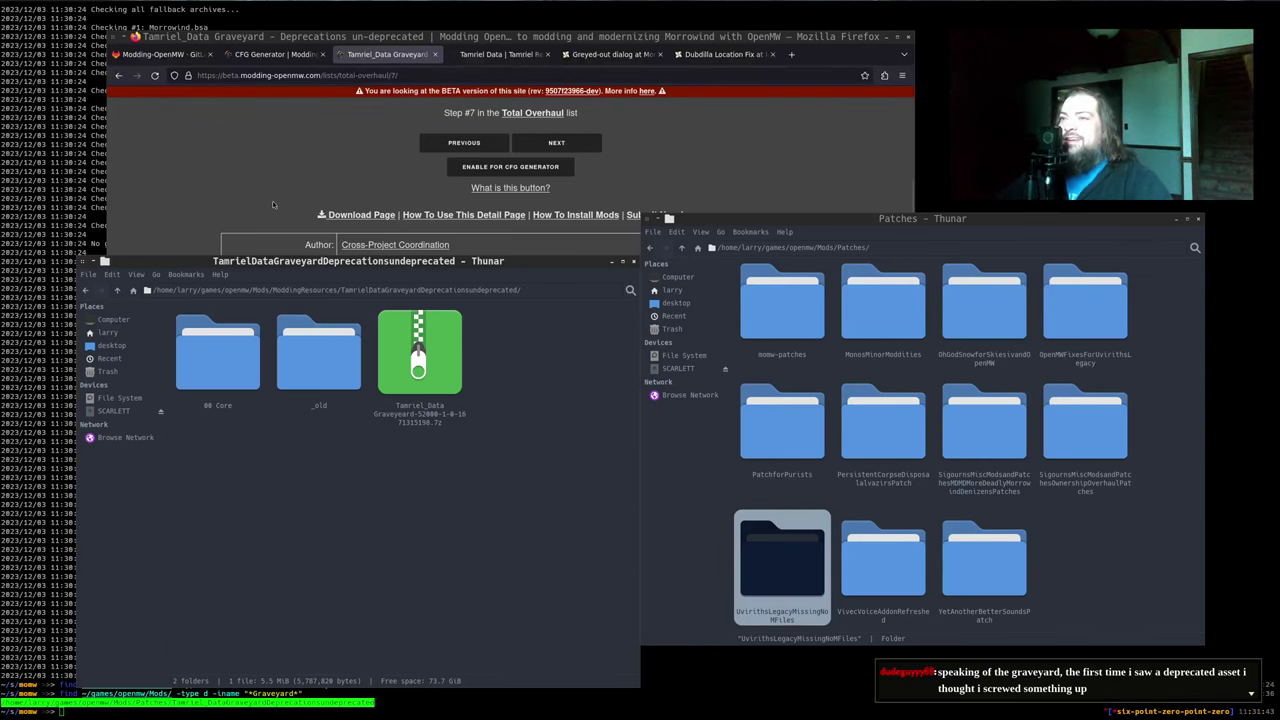
pyautogui.moveTo(335, 264); pyautogui.dragTo(913, 274)
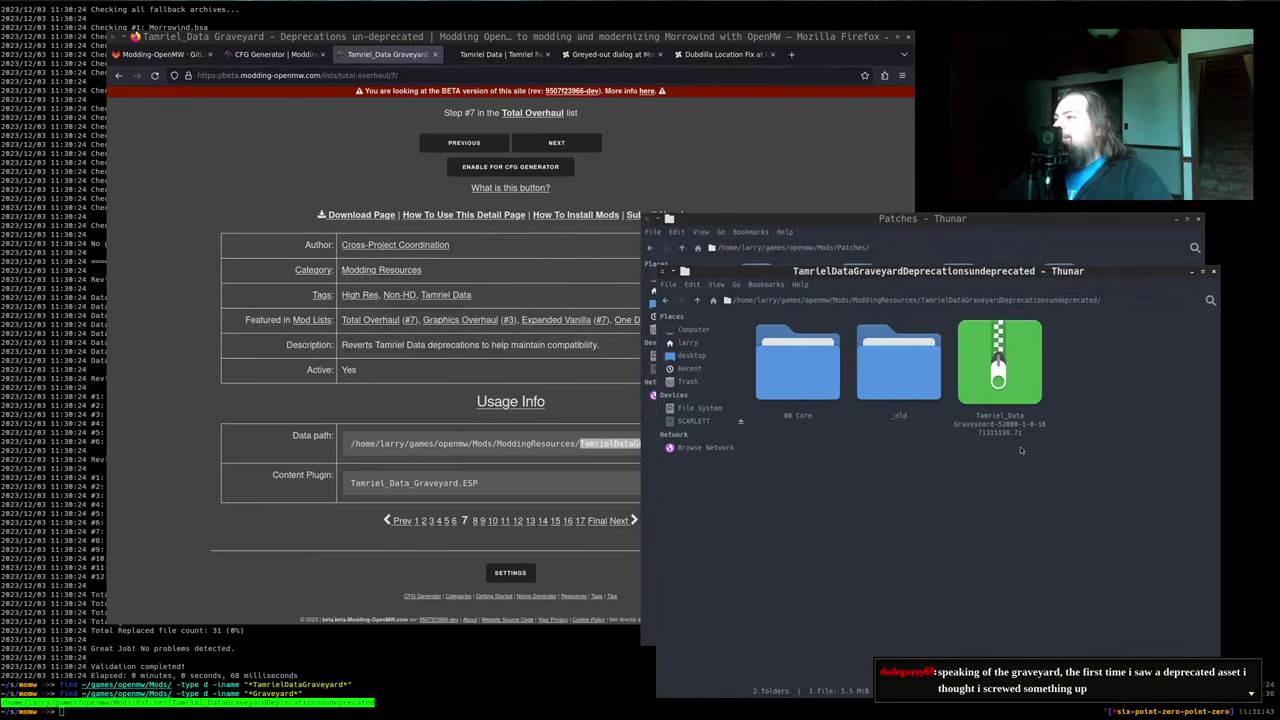
pyautogui.click(973, 243)
pyautogui.hotkey('ctrl', 'w')
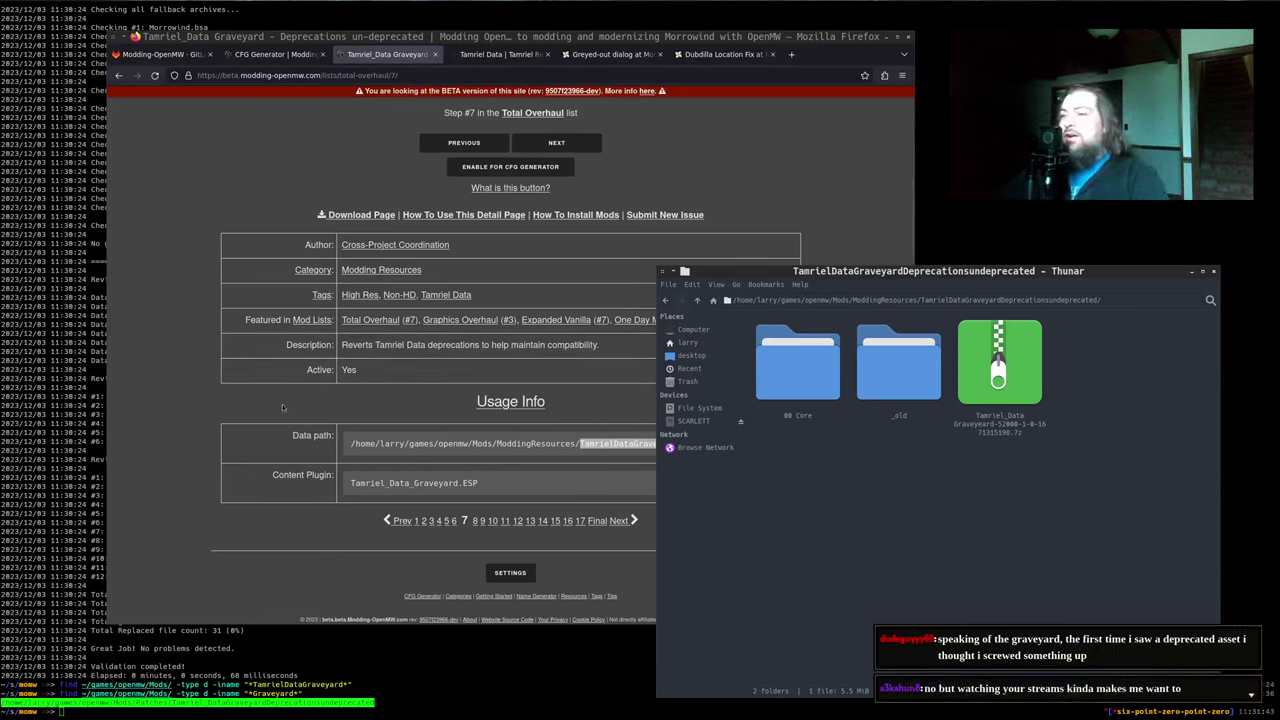
# Check the Graveyard data path in Firefox and inspect the 00 Core folder inside the mod's archive in Thunar
pyautogui.click(528, 442)
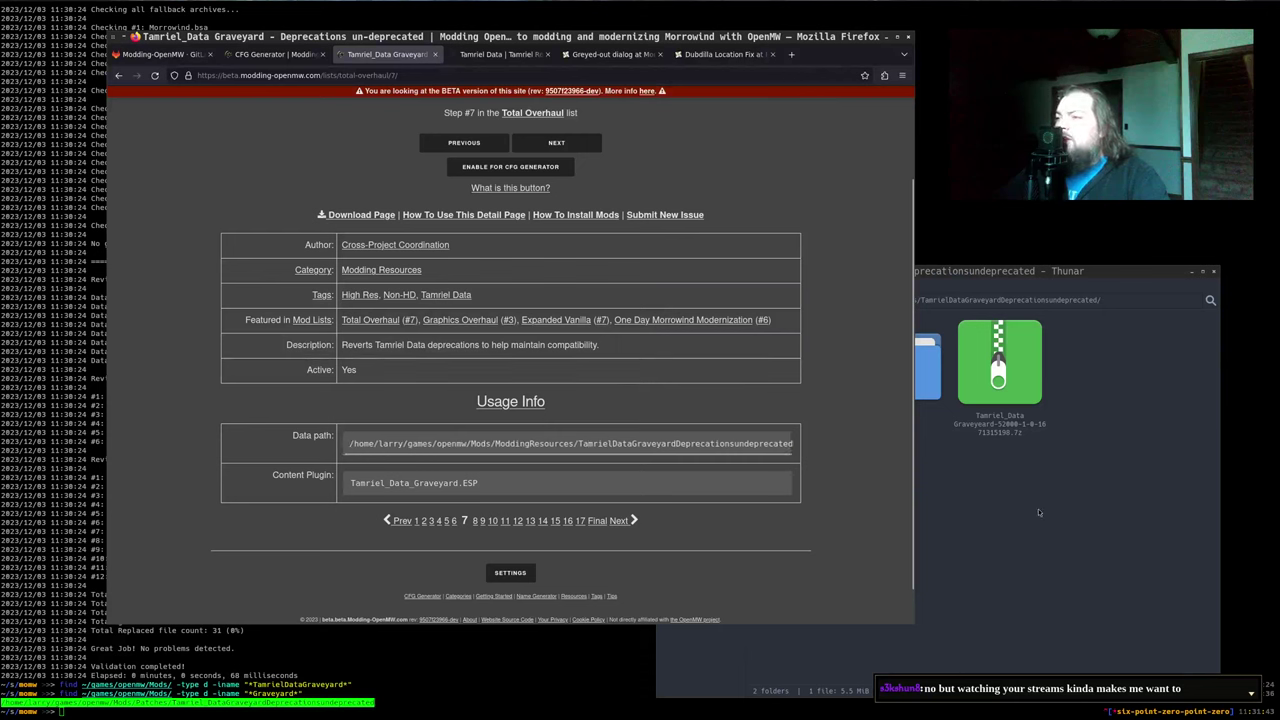
pyautogui.click(1038, 508)
pyautogui.doubleClick(1012, 376)
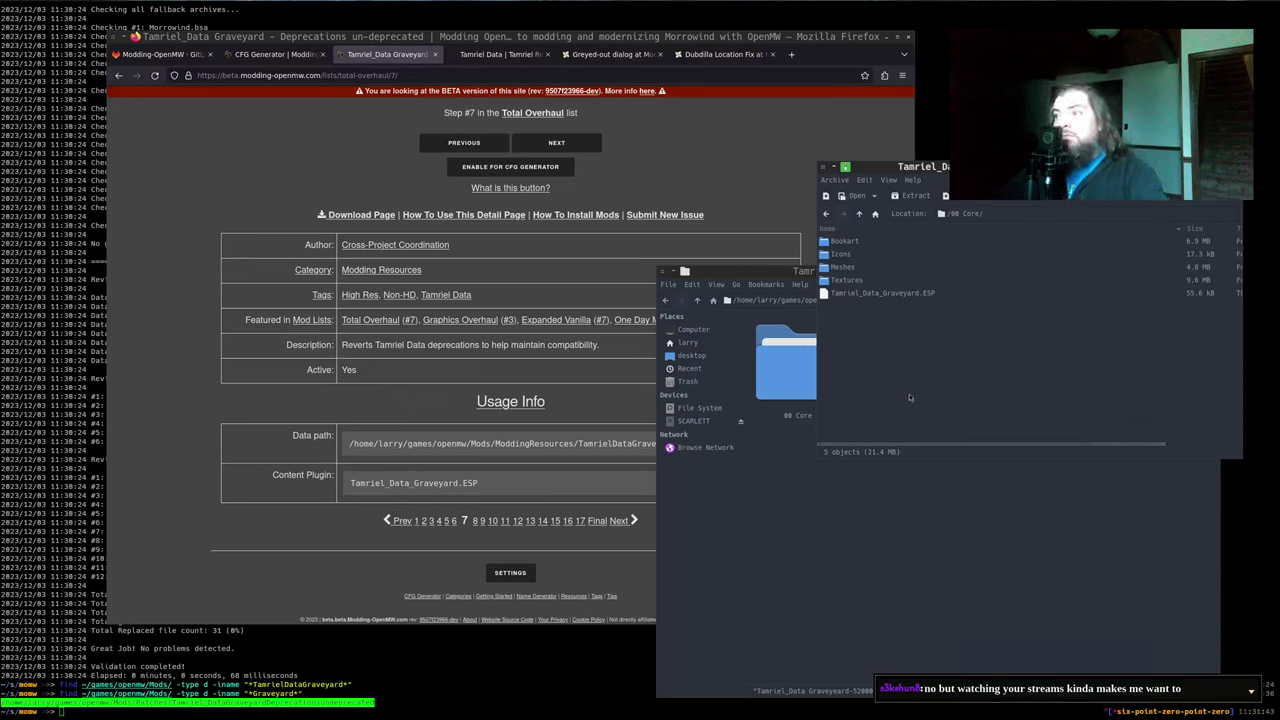
pyautogui.hotkey('ctrl', 'w')
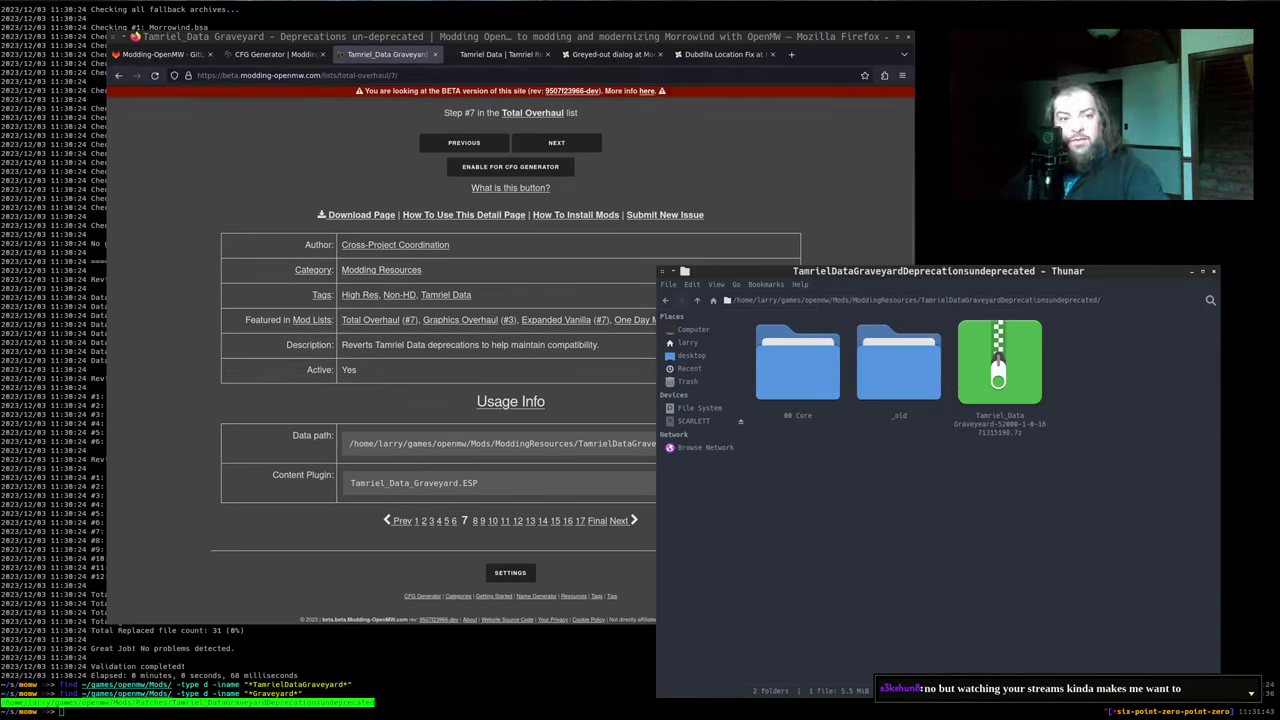
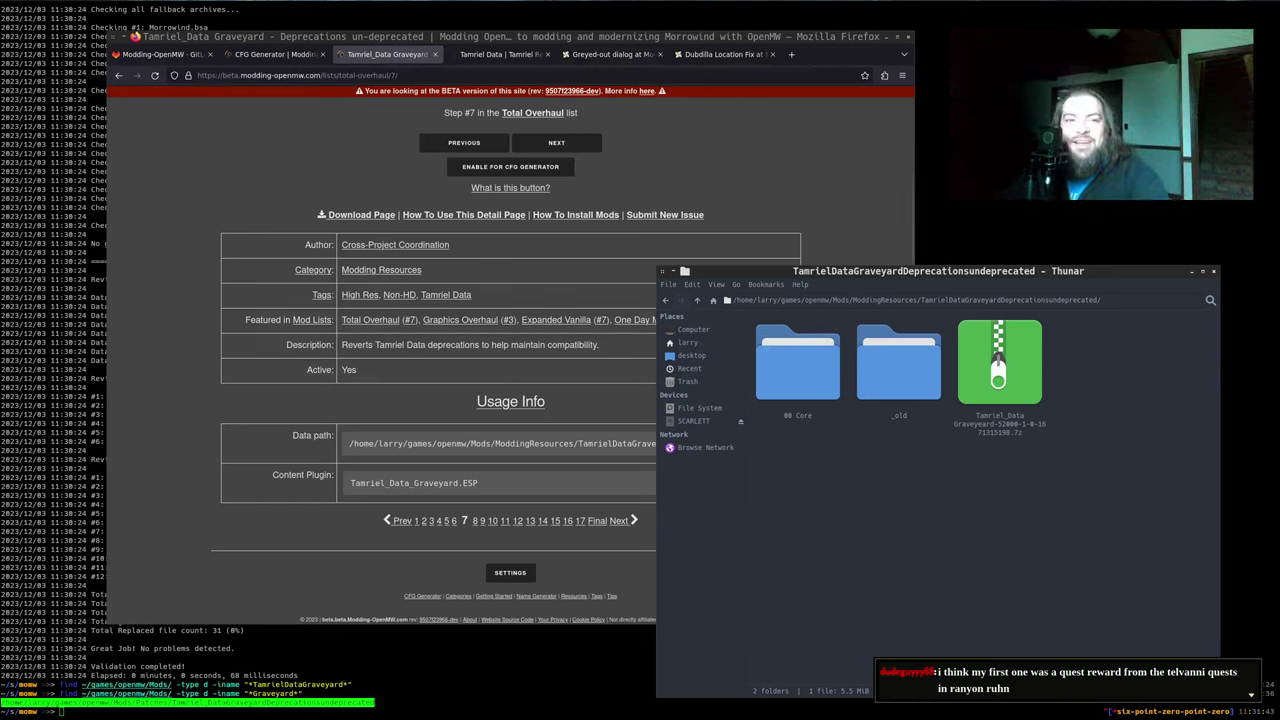
# In Emacs, search data-path-order.yml for "depreca" and add an extra_dirs: list to the Tamriel_Data Graveyard entry above its on_lists
pyautogui.hotkey('alt', 'Tab')
pyautogui.click(826, 551)
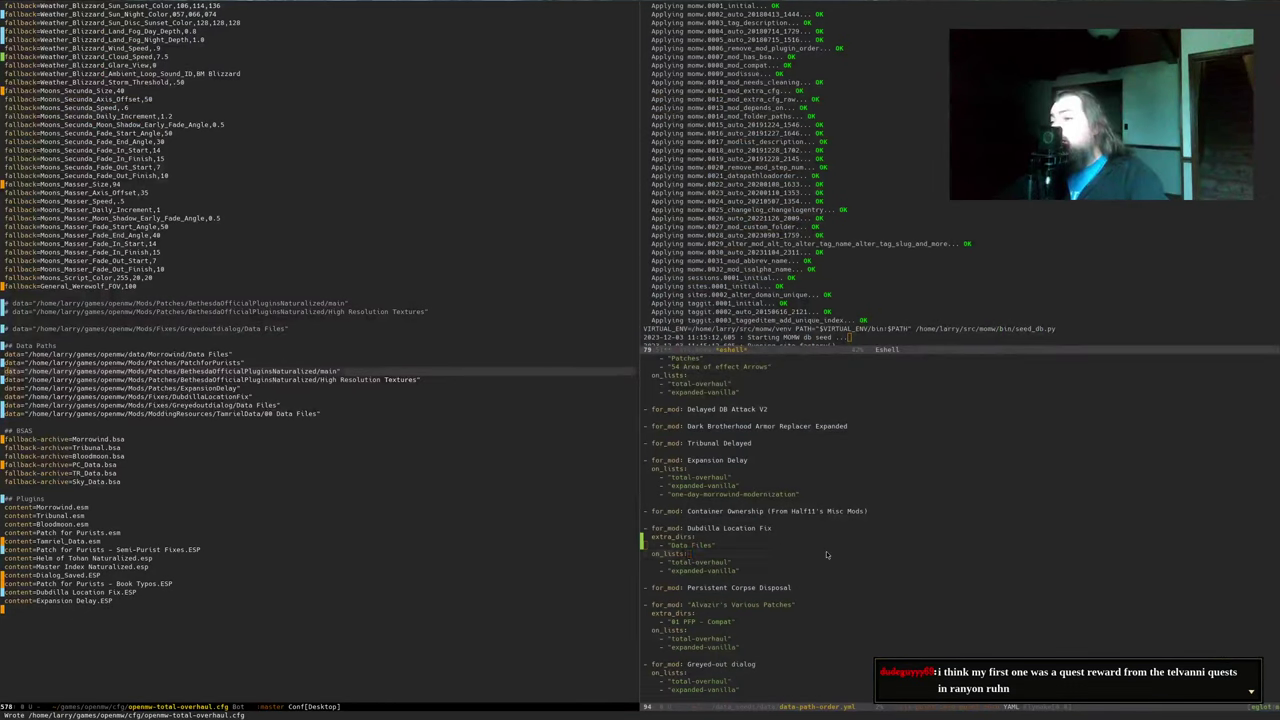
pyautogui.hotkey('ctrl', 's')
pyautogui.write('depreca')
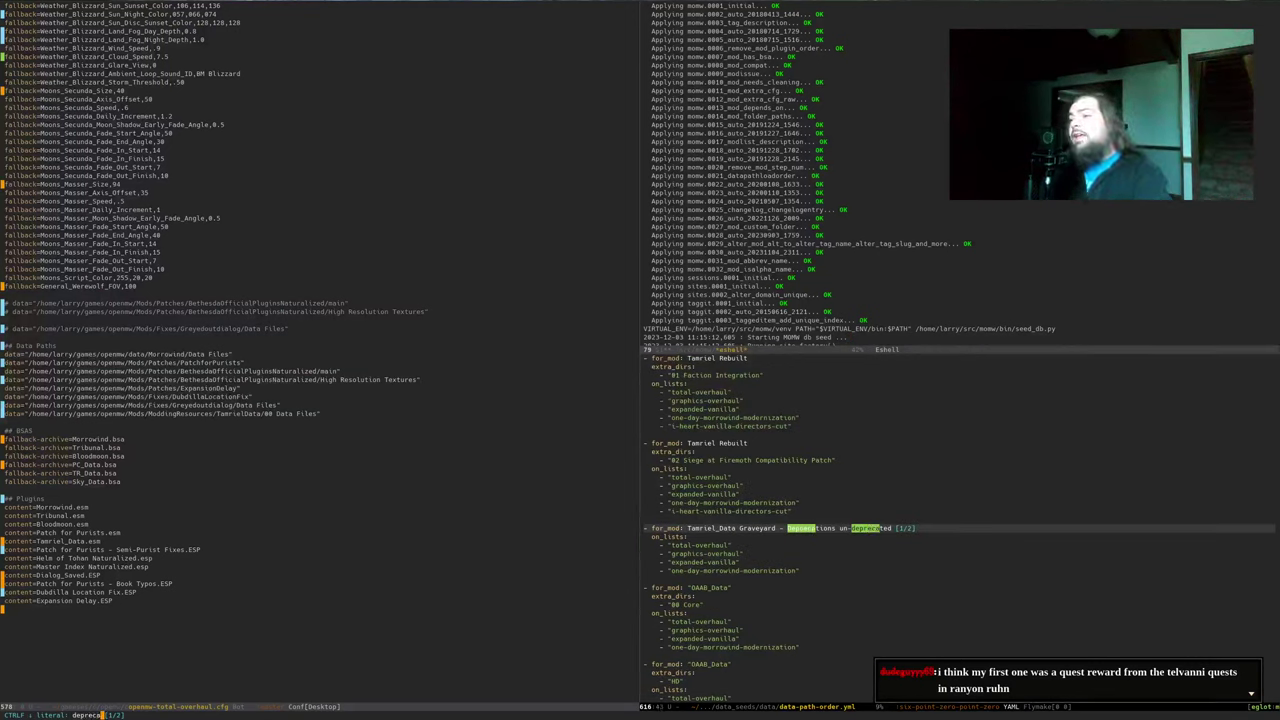
pyautogui.press('Return')
pyautogui.hotkey('ctrl', 'a')
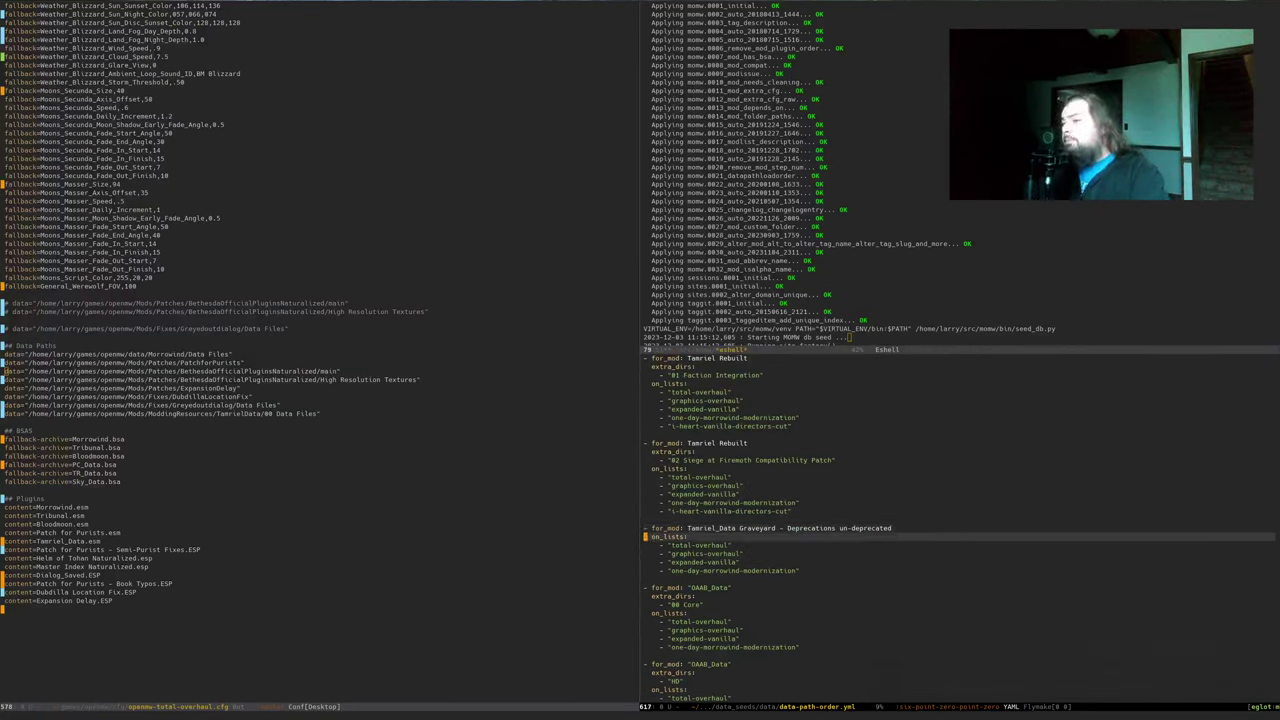
pyautogui.press('End')
pyautogui.press('Return')
pyautogui.write('extra_')
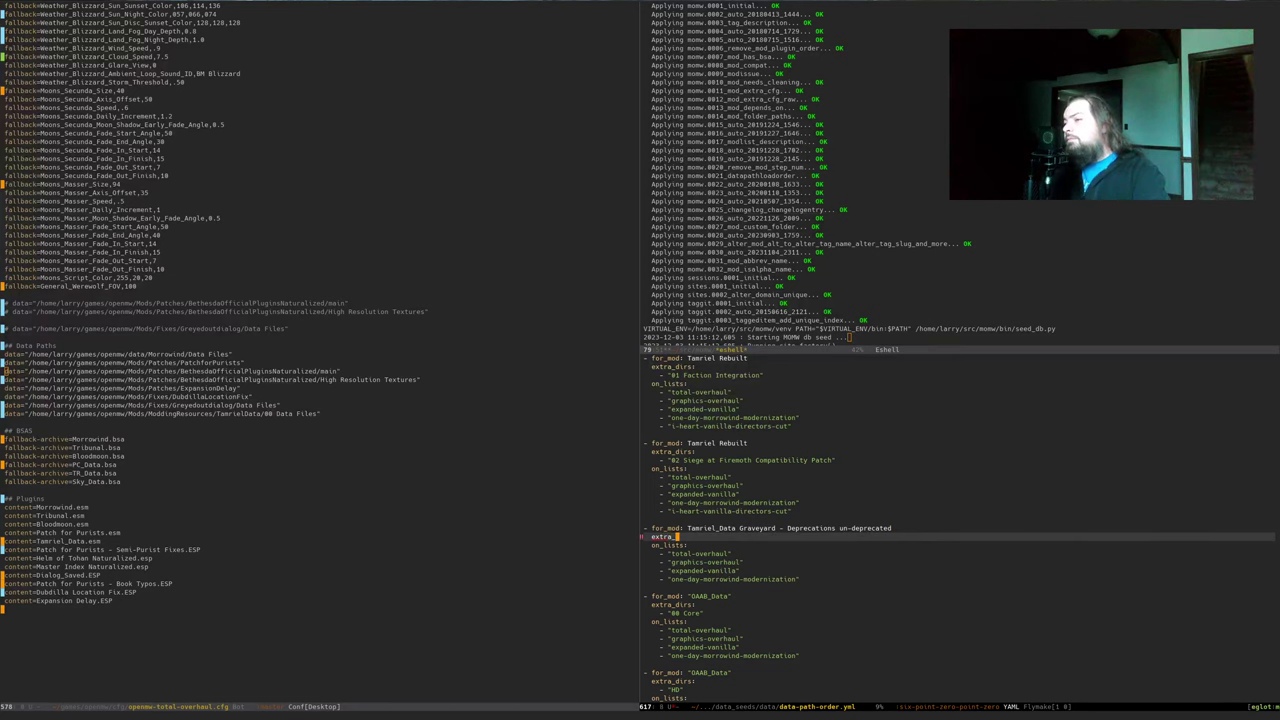
pyautogui.write('dirs:')
pyautogui.press('Return')
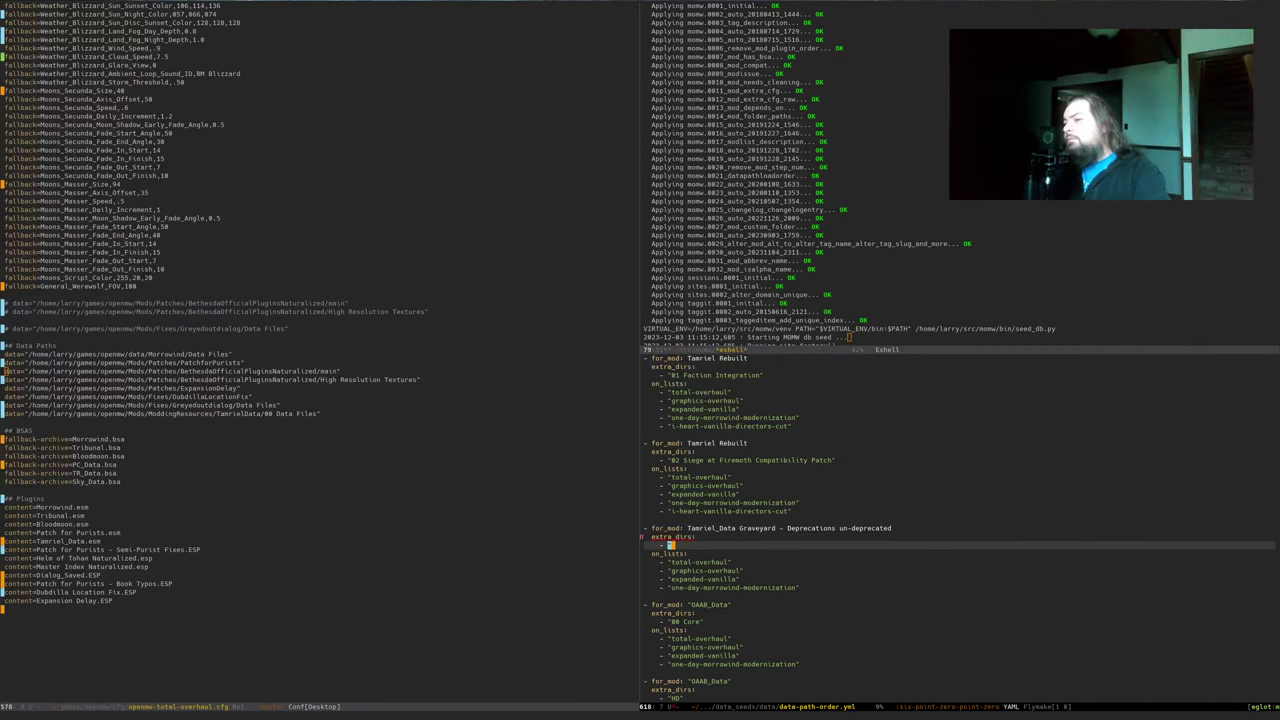
# Check the subfolder name in Thunar, enter "00 Core" under the Graveyard entry's extra_dirs in Emacs, and save the file
pyautogui.hotkey('alt', 'Tab')
pyautogui.press('Return')
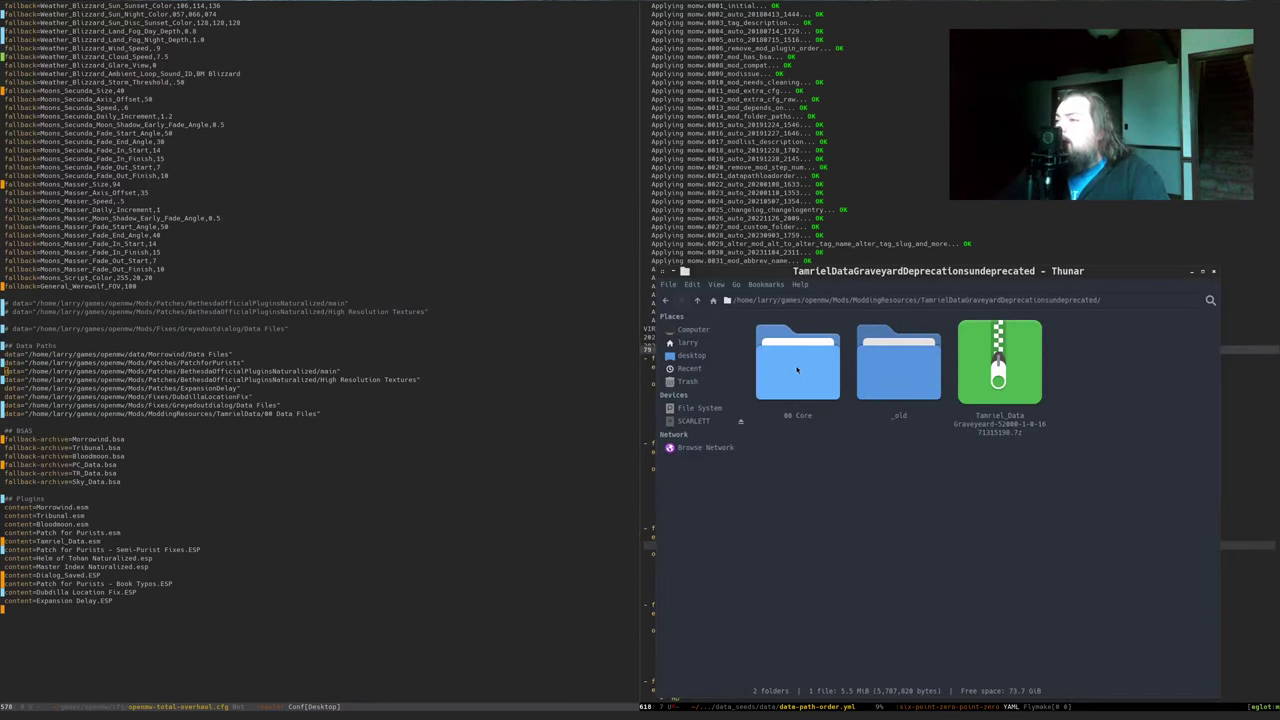
pyautogui.hotkey('alt', 'Tab')
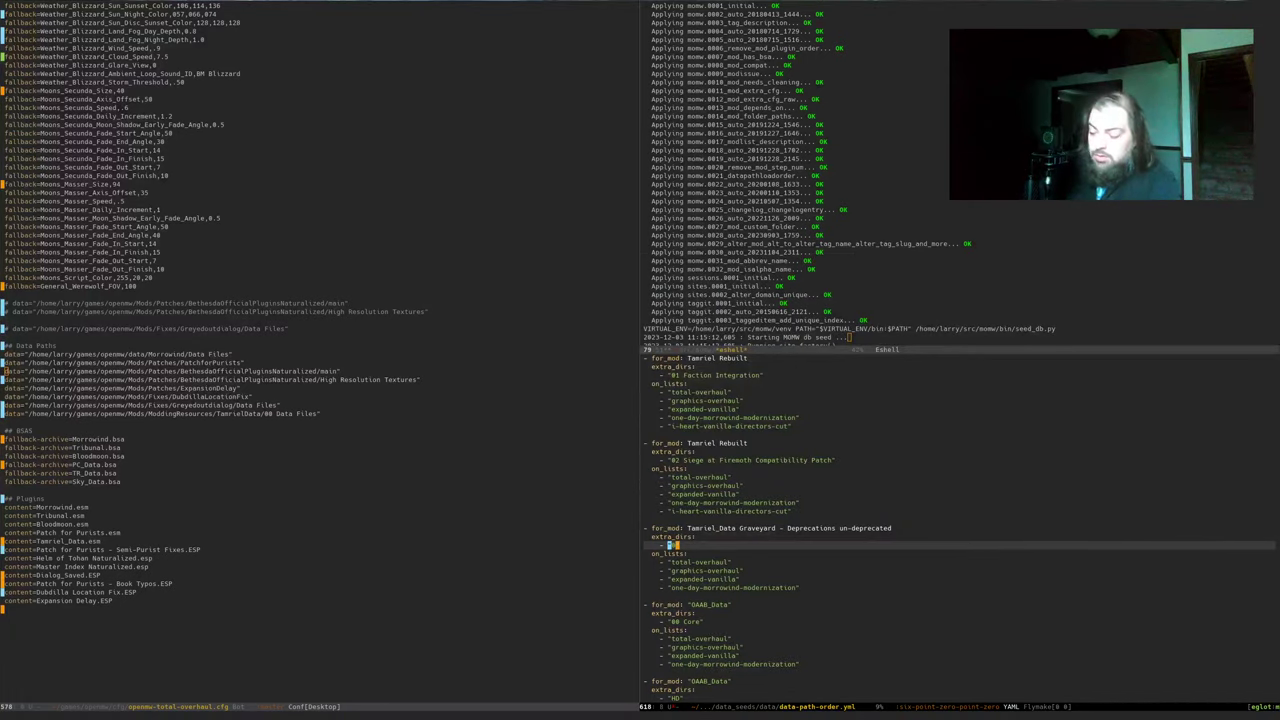
pyautogui.write('- "00 Core')
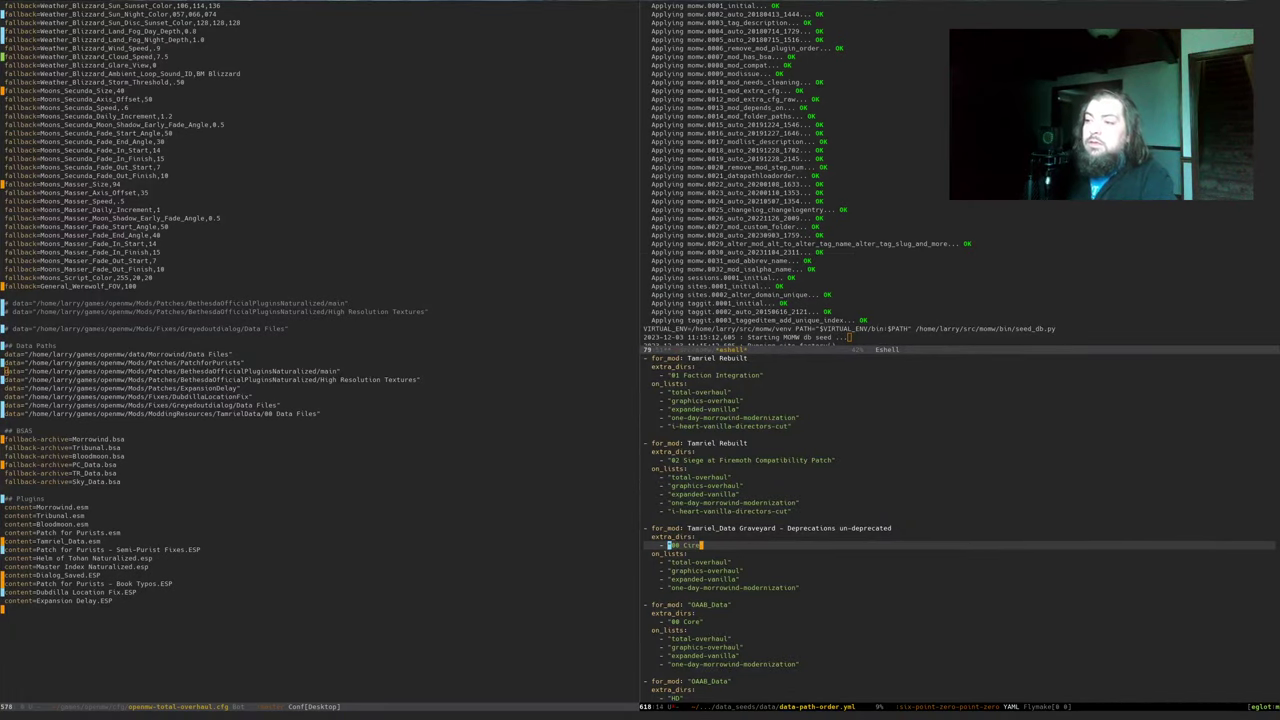
pyautogui.press('BackSpace')
pyautogui.press('BackSpace')
pyautogui.press('BackSpace')
pyautogui.write('ore')
pyautogui.hotkey('ctrl', 'x')
pyautogui.hotkey('ctrl', 's')
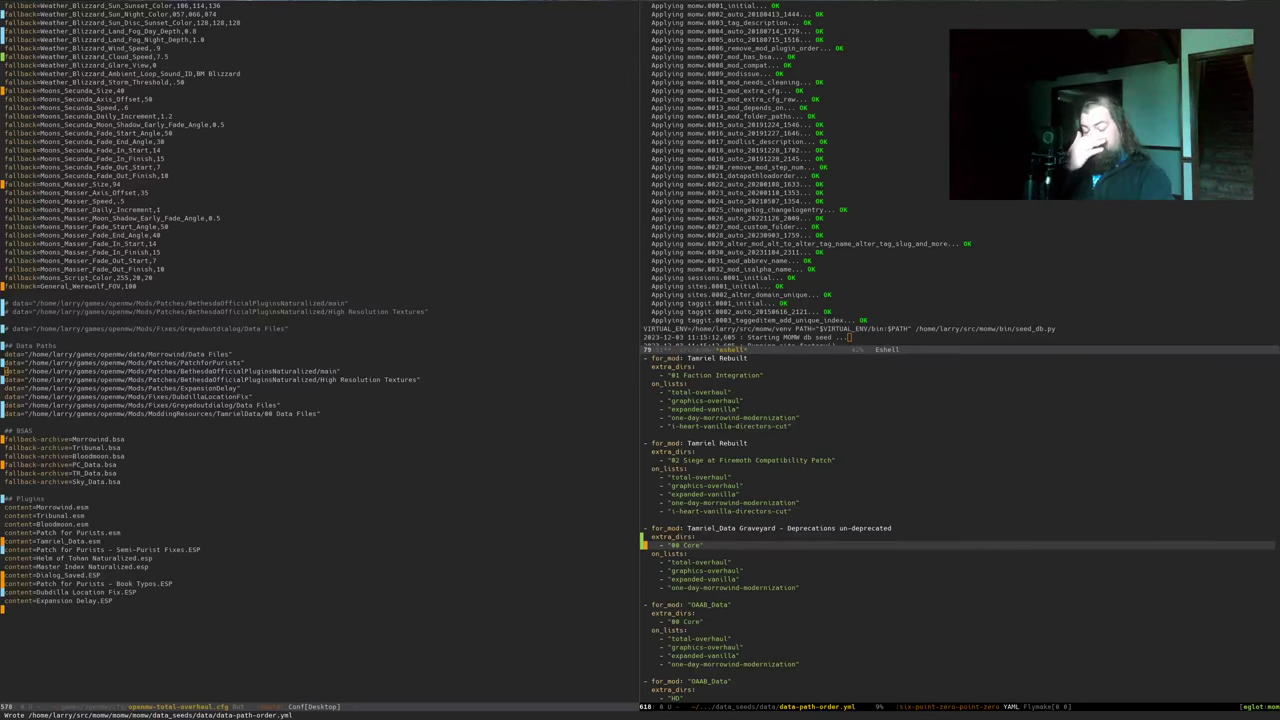
# Copy the 00 Core folder's path from Thunar and paste it as a # comment above Data Paths in openmw-total-overhaul.cfg in Emacs
pyautogui.hotkey('alt', 'Tab')
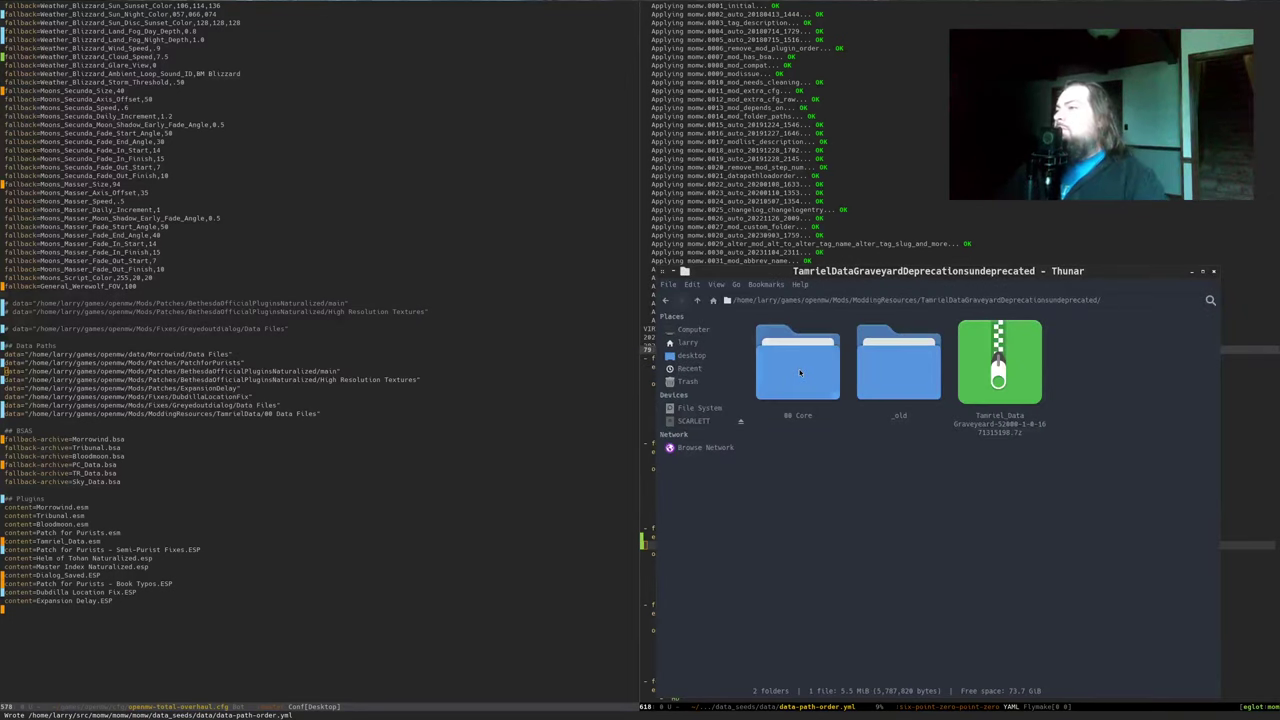
pyautogui.doubleClick(797, 365)
pyautogui.hotkey('ctrl', 'l')
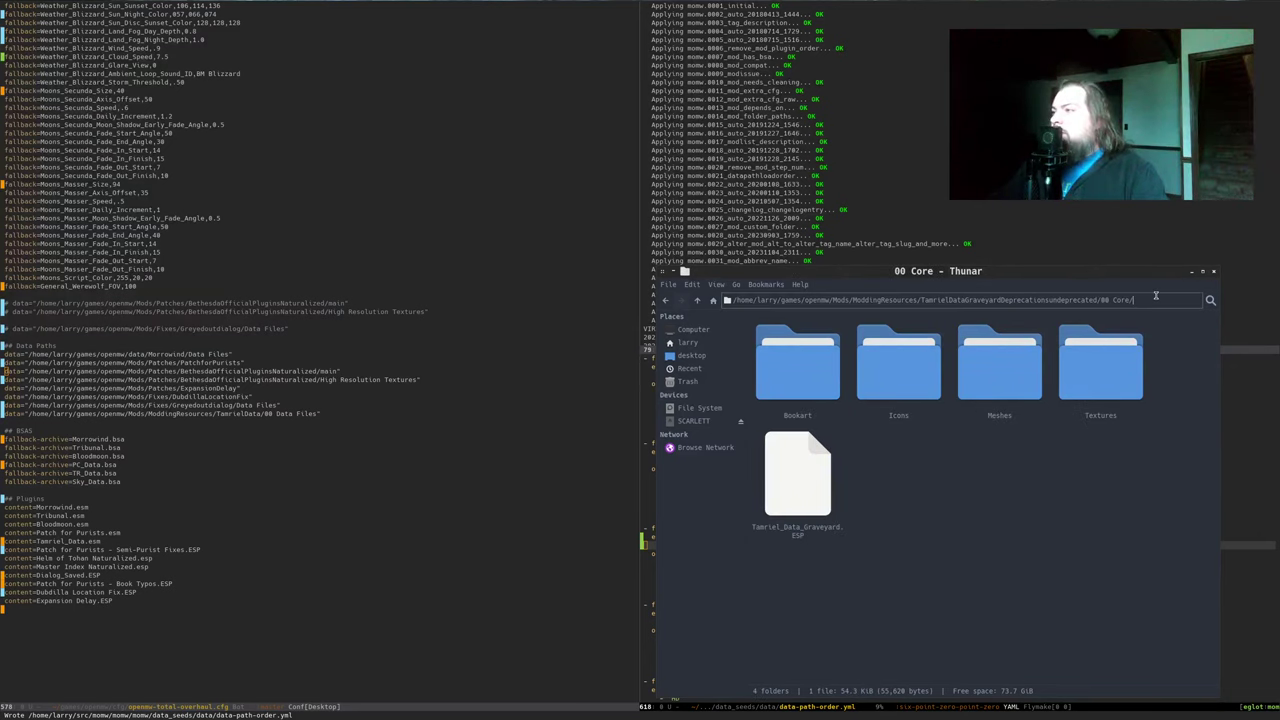
pyautogui.click(460, 330)
pyautogui.press('Return')
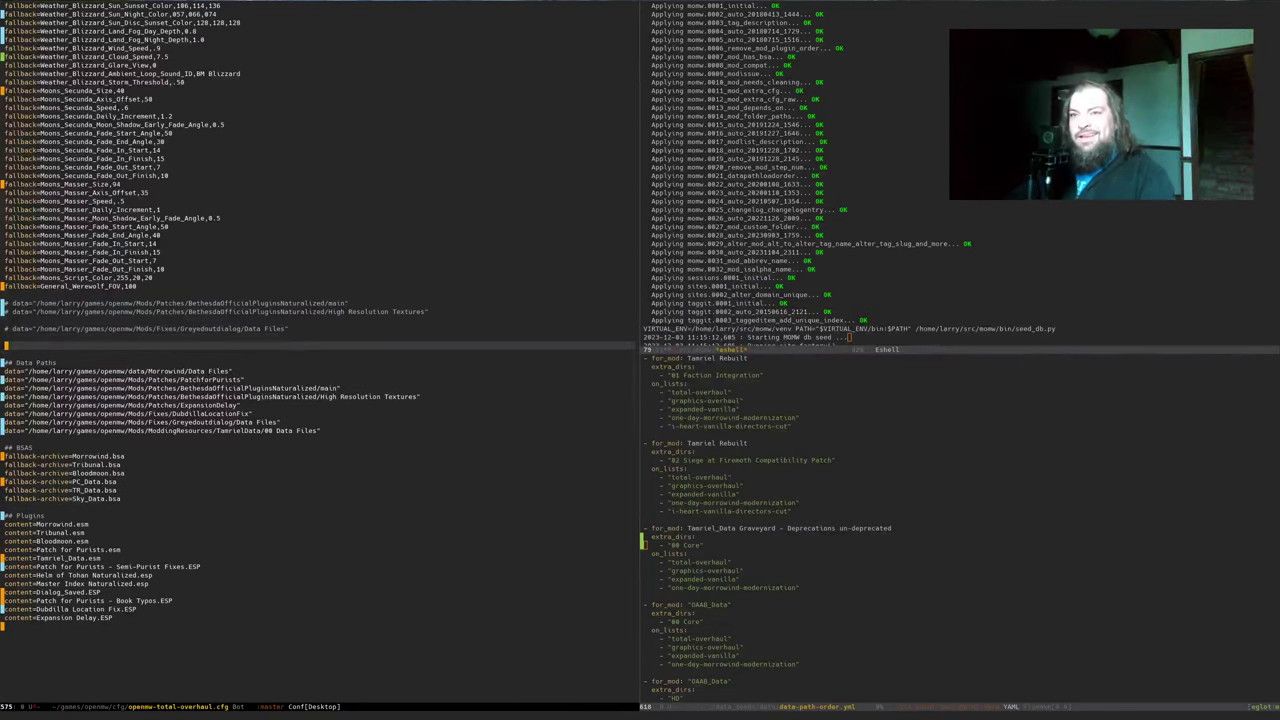
pyautogui.write('#')
pyautogui.hotkey('ctrl', 'y')
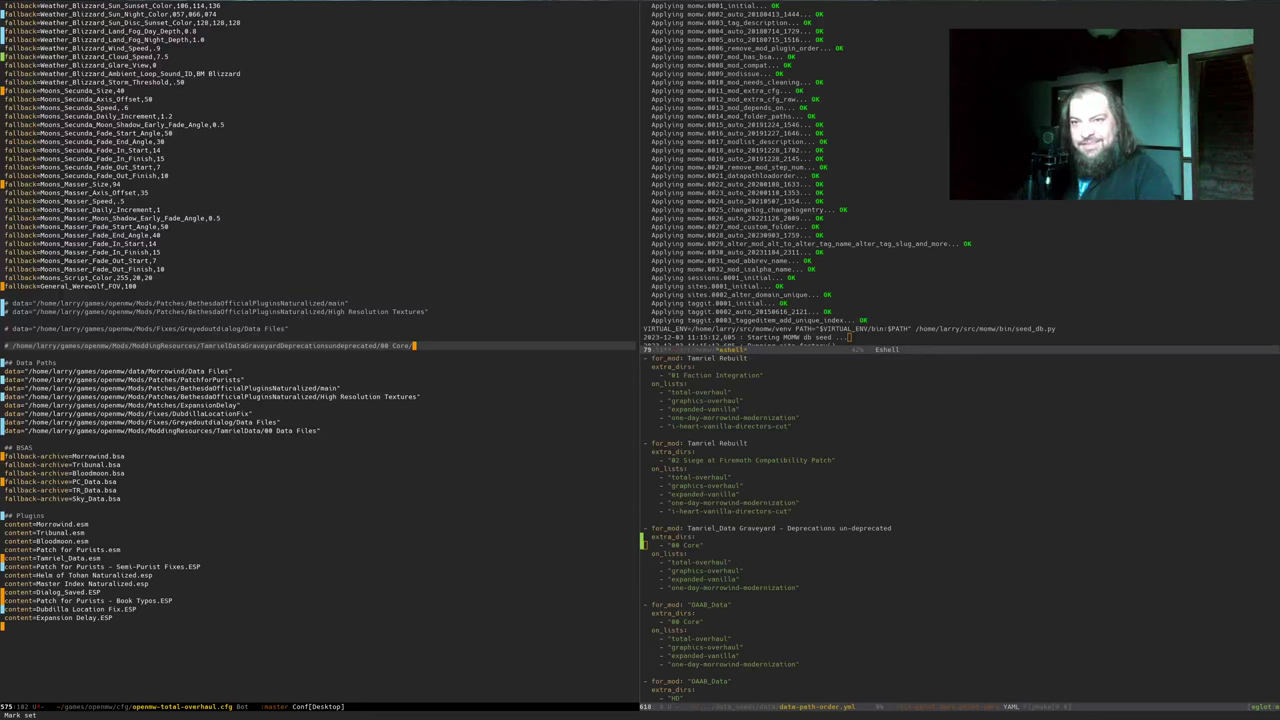
# Remove the commented path's trailing slash, wrap it in quotes after data=, and save the config file
pyautogui.press('BackSpace')
pyautogui.hotkey('ctrl', 'a')
pyautogui.write('data')
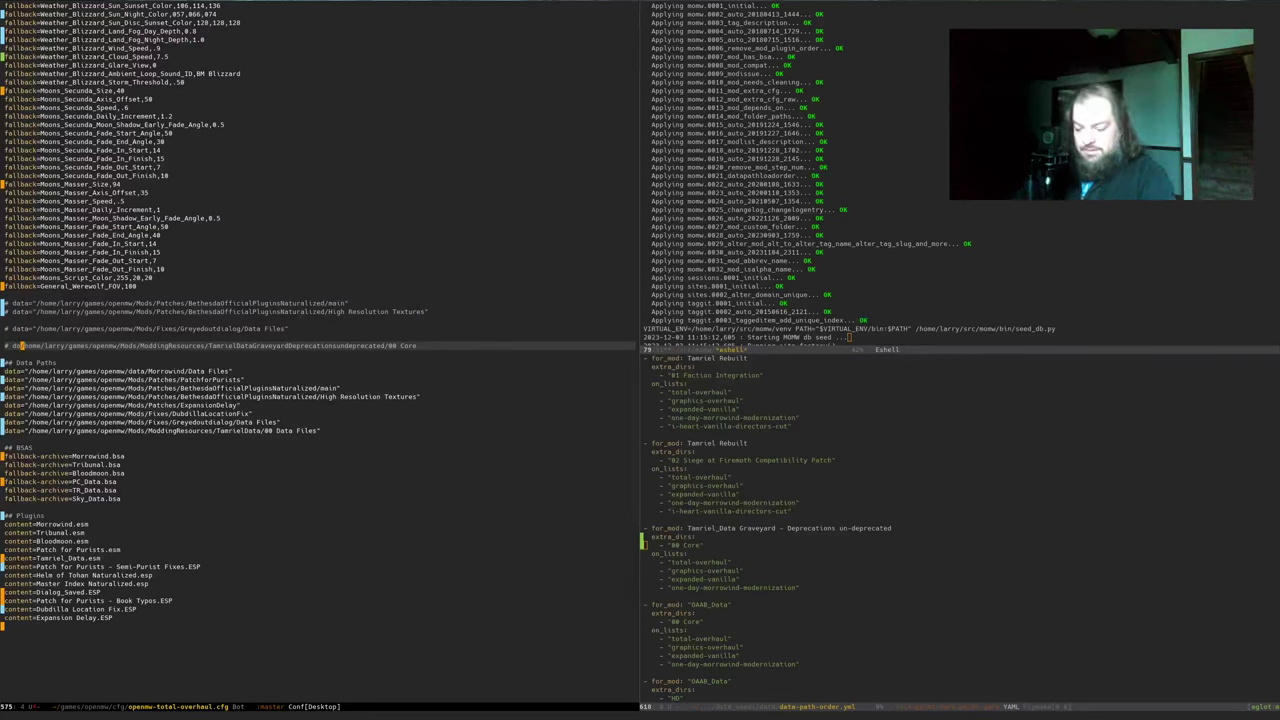
pyautogui.hotkey('ctrl', 'space')
pyautogui.hotkey('ctrl', 'e')
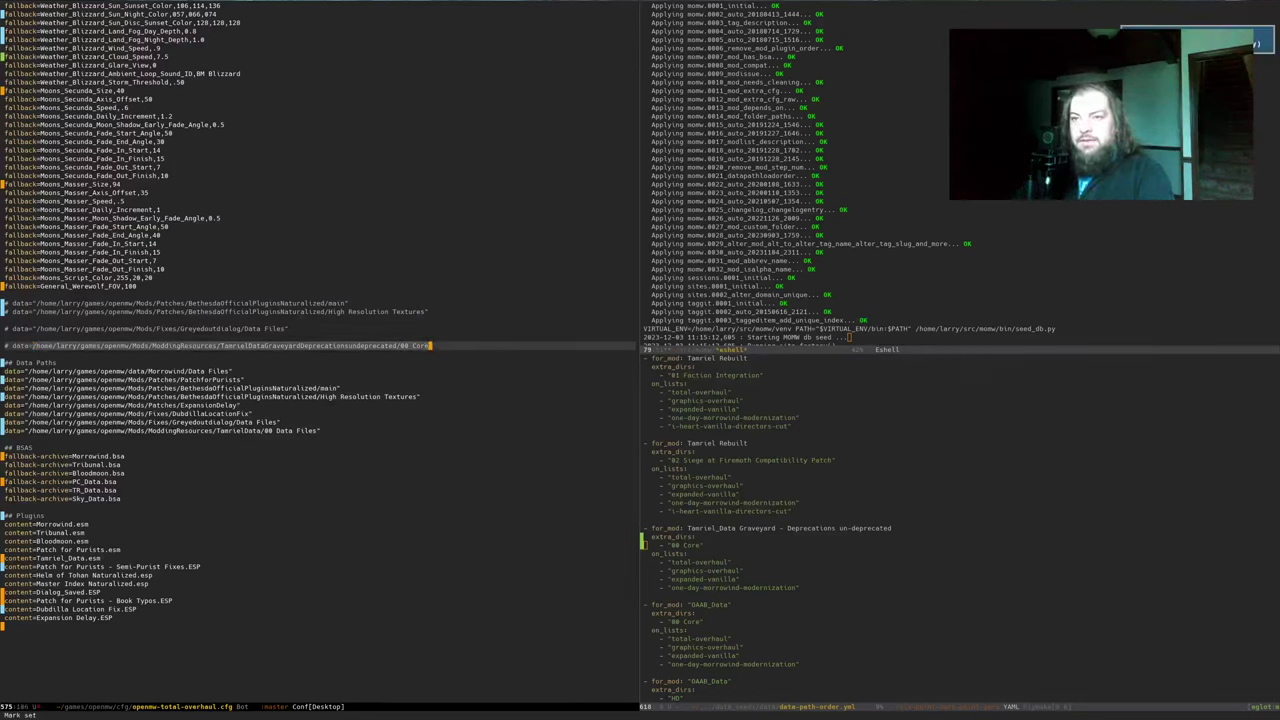
pyautogui.write('"')
pyautogui.hotkey('ctrl', 'a')
pyautogui.hotkey('ctrl', 'x')
pyautogui.hotkey('ctrl', 's')
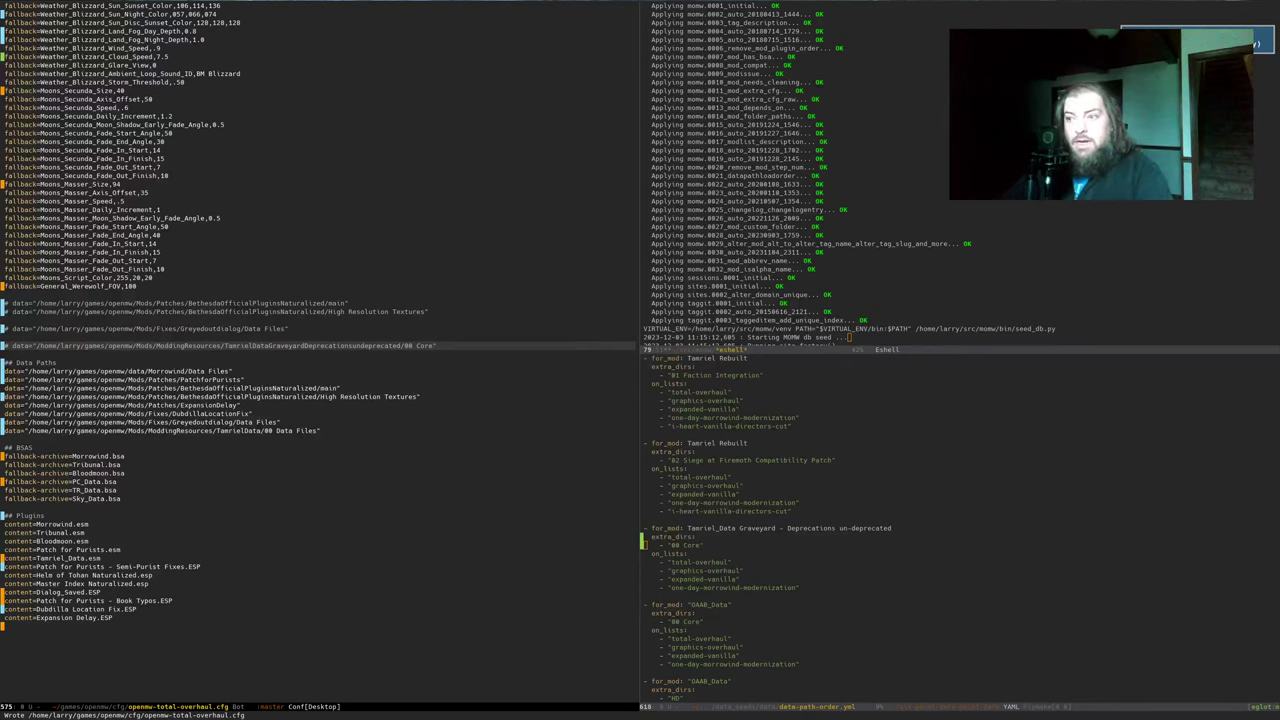
# In Firefox, close the Tamriel Data, Greyed-out dialog and Dubdilla Location Fix tabs
pyautogui.hotkey('alt', 'Tab')
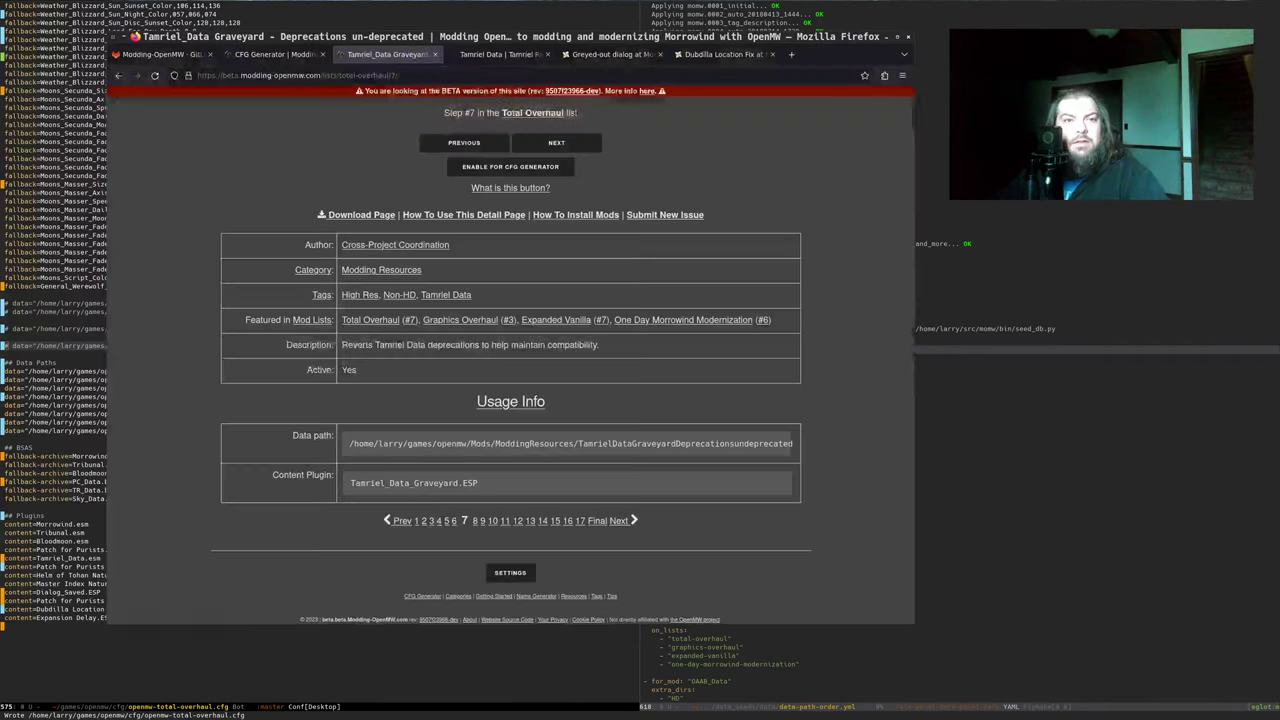
pyautogui.scroll(2, 772, 184)
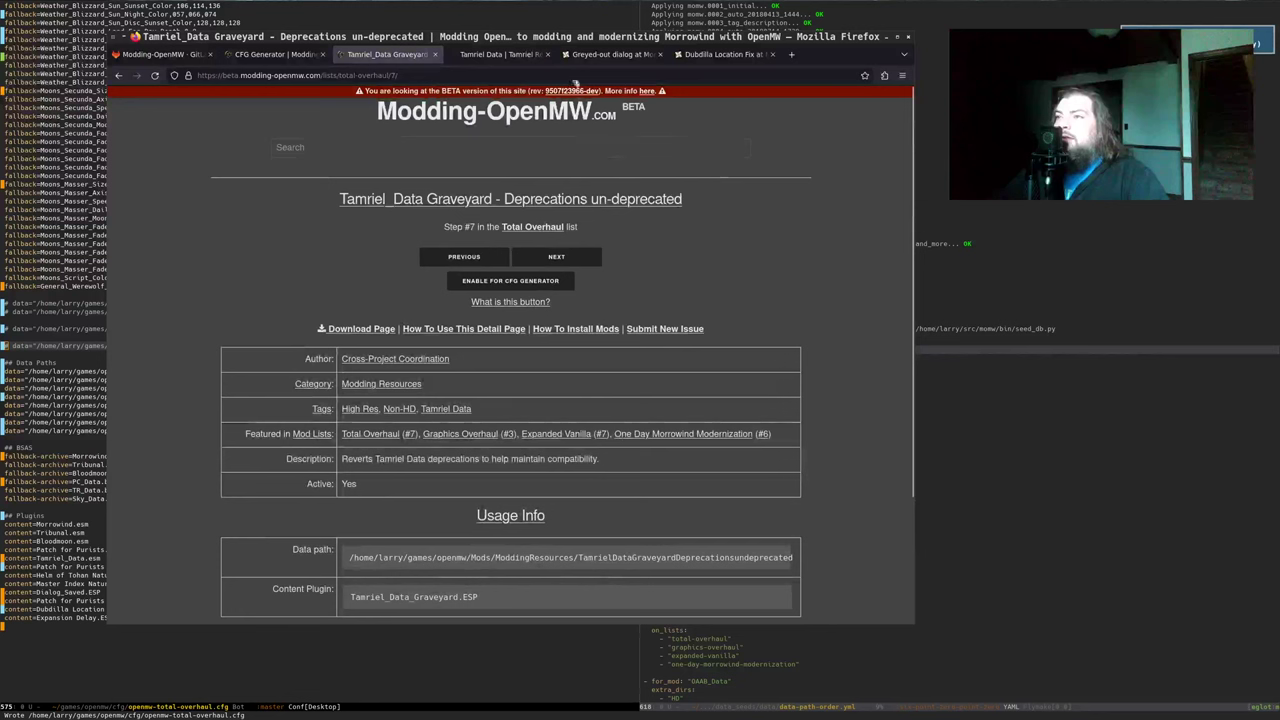
pyautogui.click(545, 54)
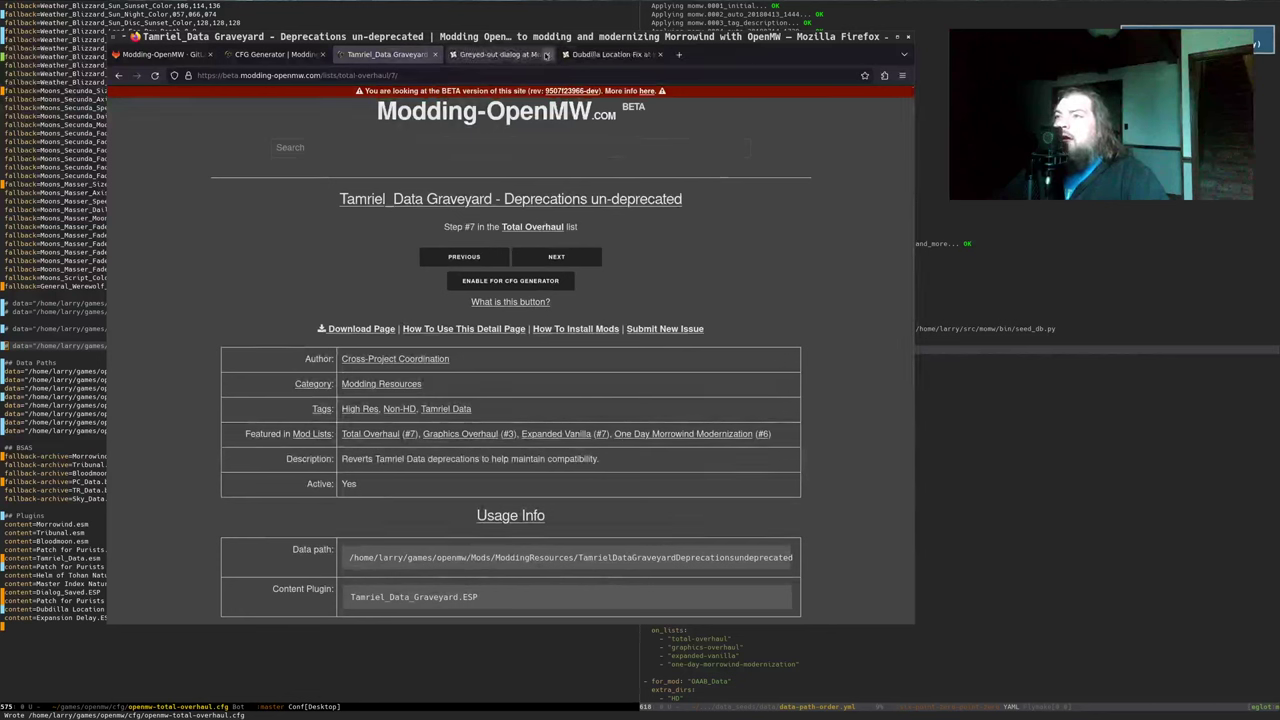
pyautogui.click(545, 54)
pyautogui.click(545, 54)
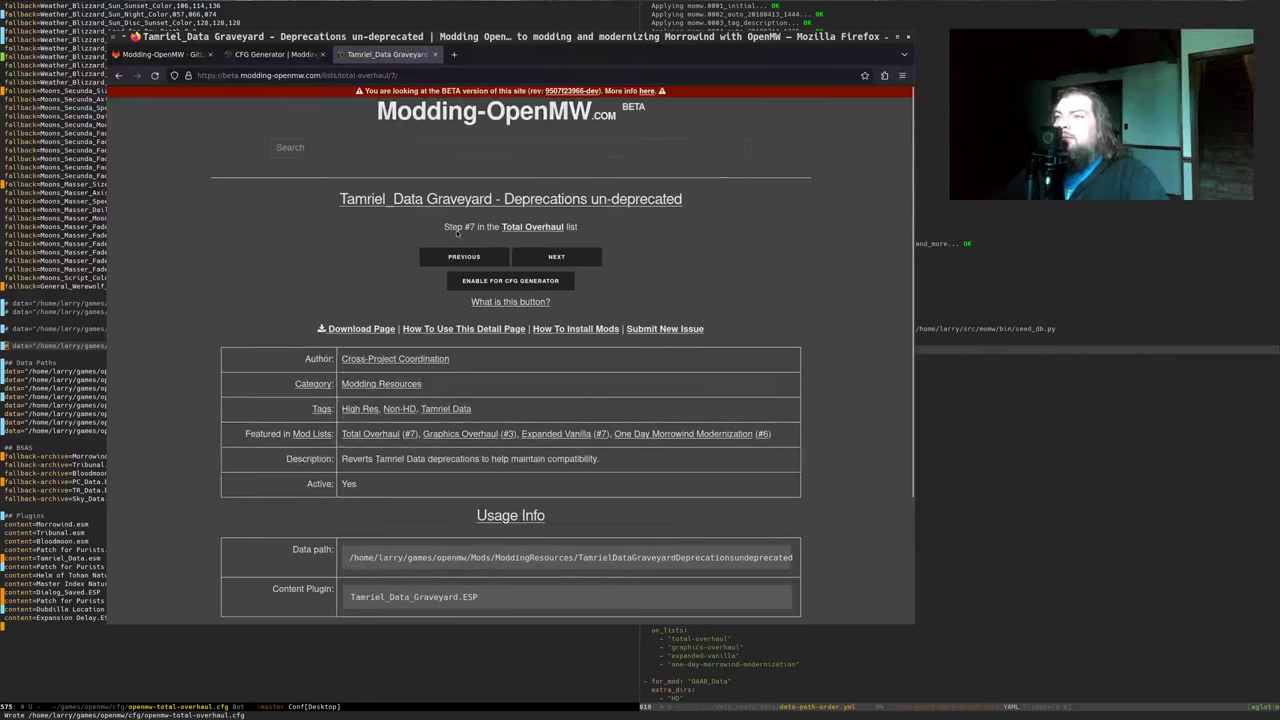
# Open the Tamriel_Data Graveyard download page on Nexus Mods, read through its description, and close the page
pyautogui.click(356, 328)
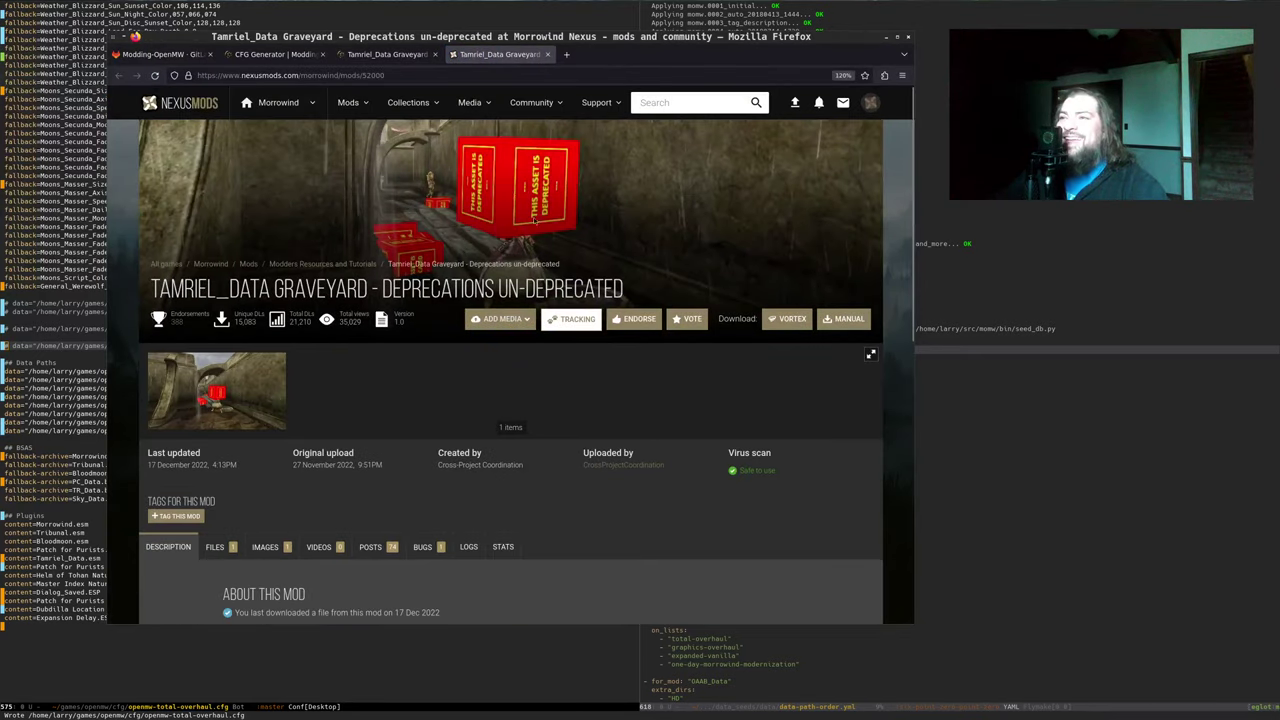
pyautogui.scroll(-10, 438, 452)
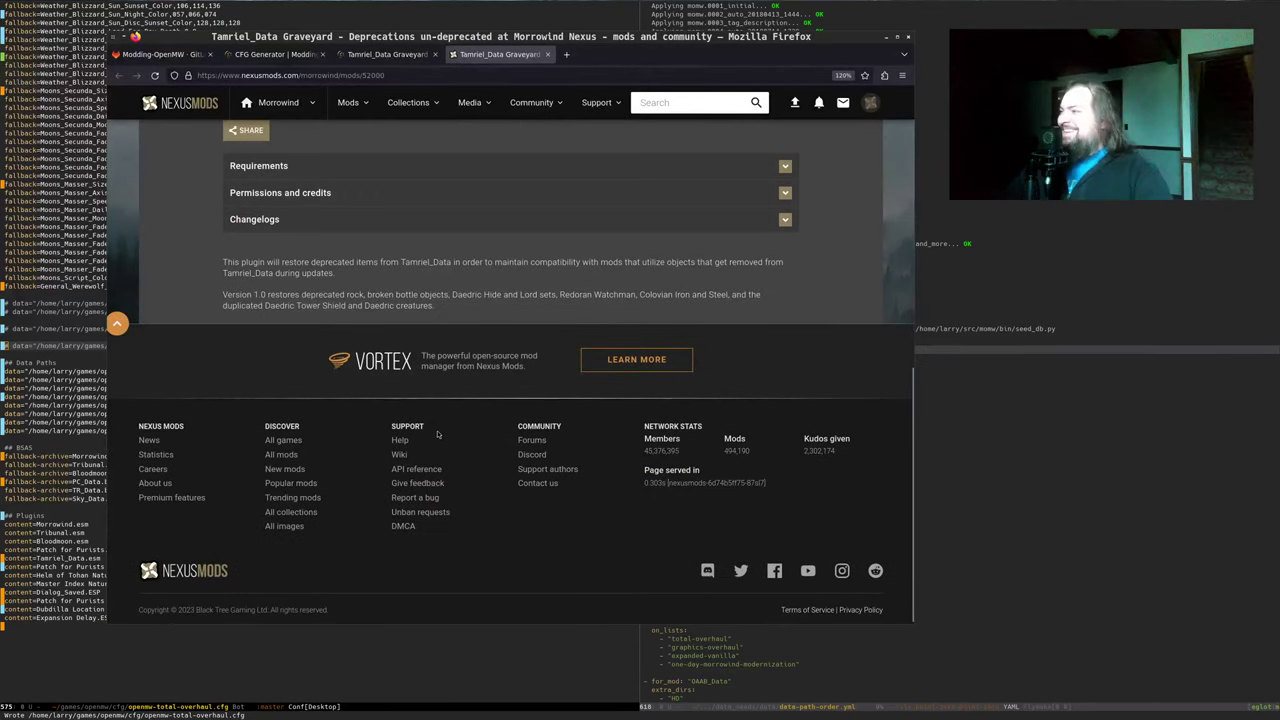
pyautogui.scroll(10, 450, 408)
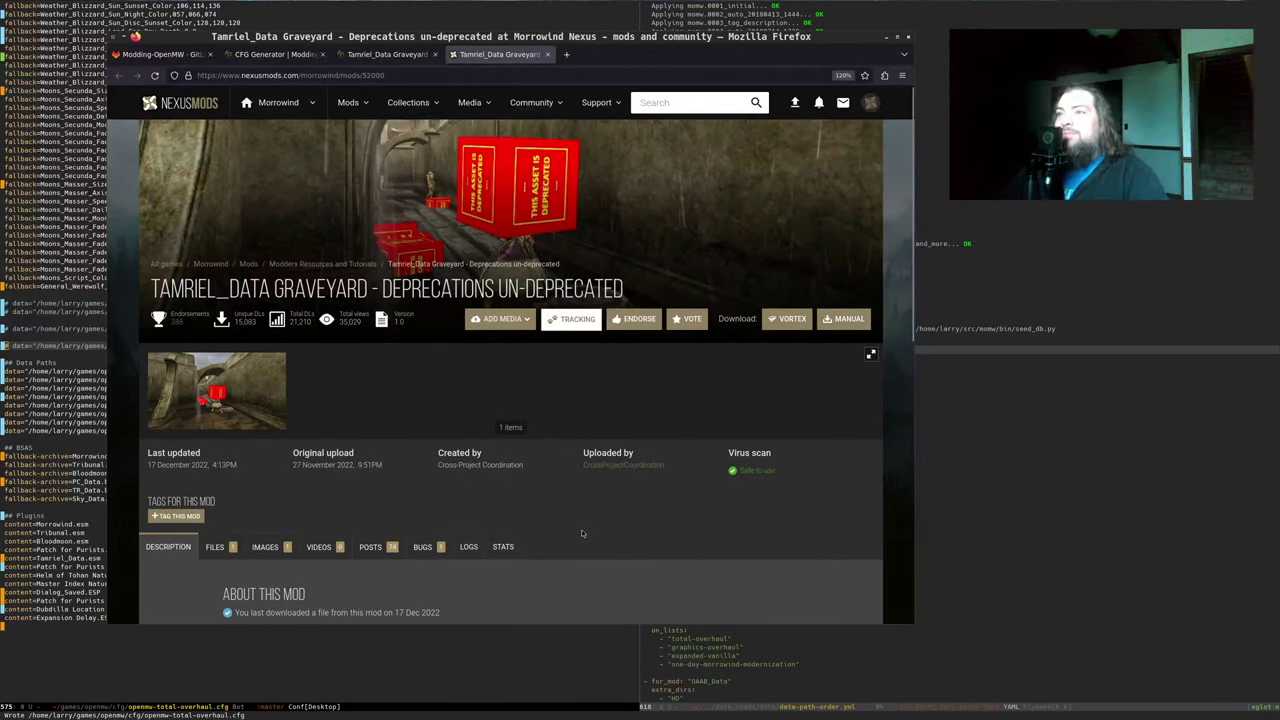
pyautogui.hotkey('ctrl', 'w')
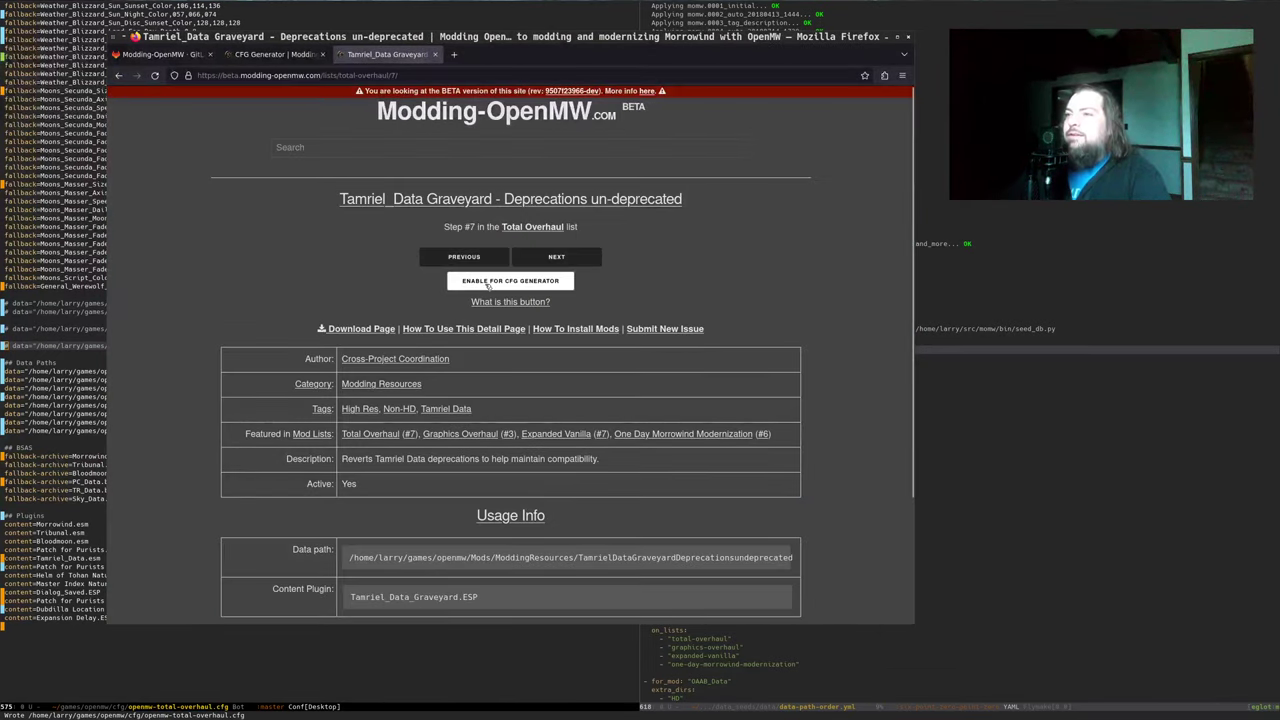
# Enable Tamriel_Data Graveyard for the CFG generator and reload the CFG Generator page
pyautogui.click(488, 282)
pyautogui.hotkey('ctrl', 'pageup')
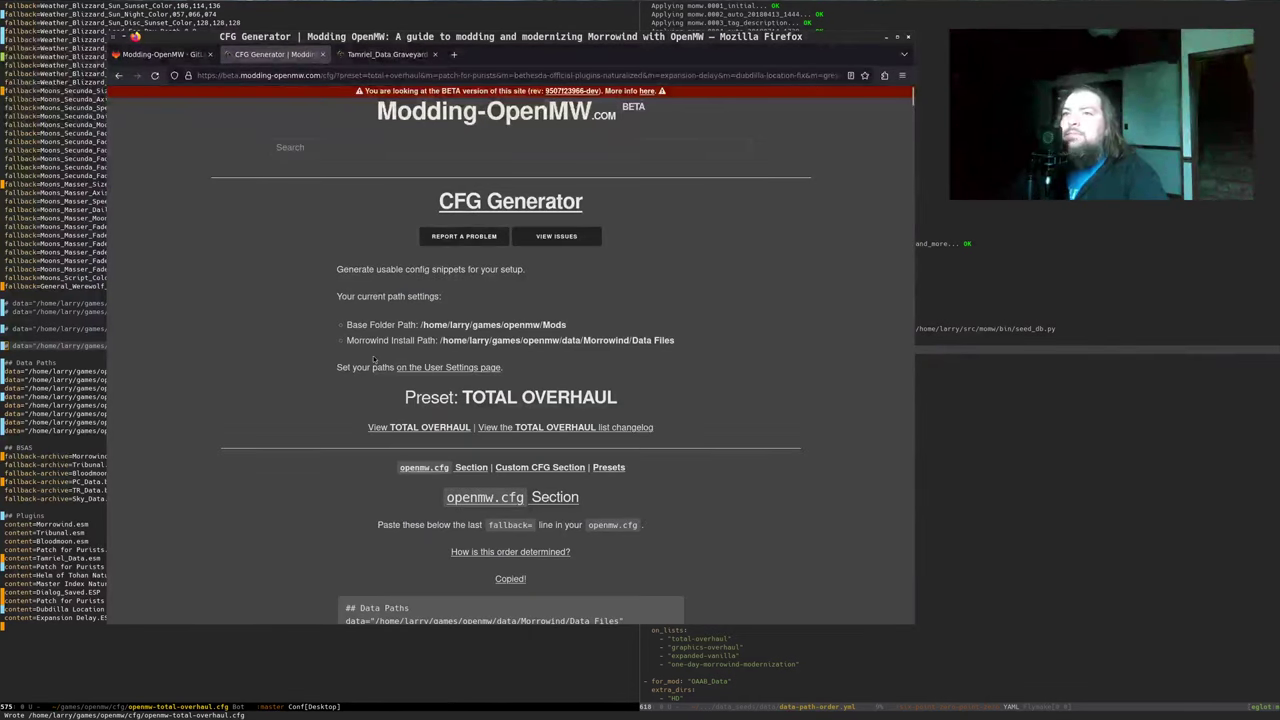
pyautogui.hotkey('ctrl', 'r')
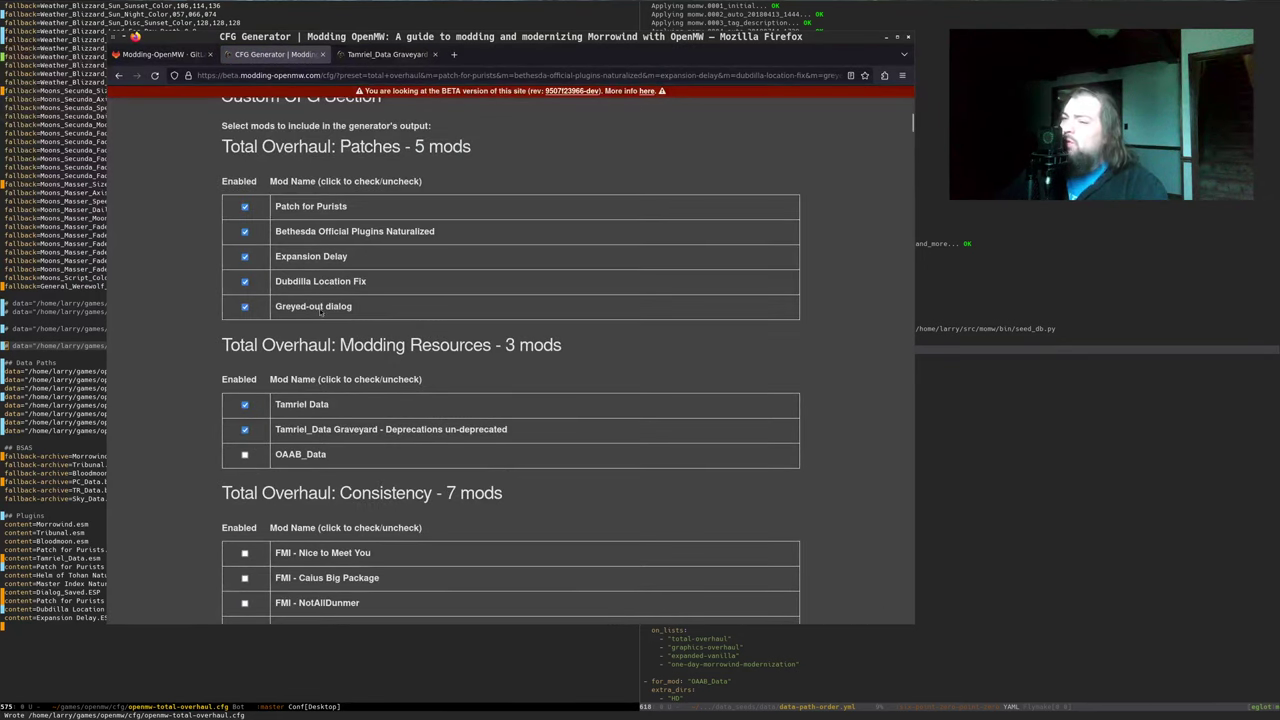
# Submit the custom setup with the enabled mods and copy the generated openmw.cfg section to the clipboard
pyautogui.scroll(-2, 320, 312)
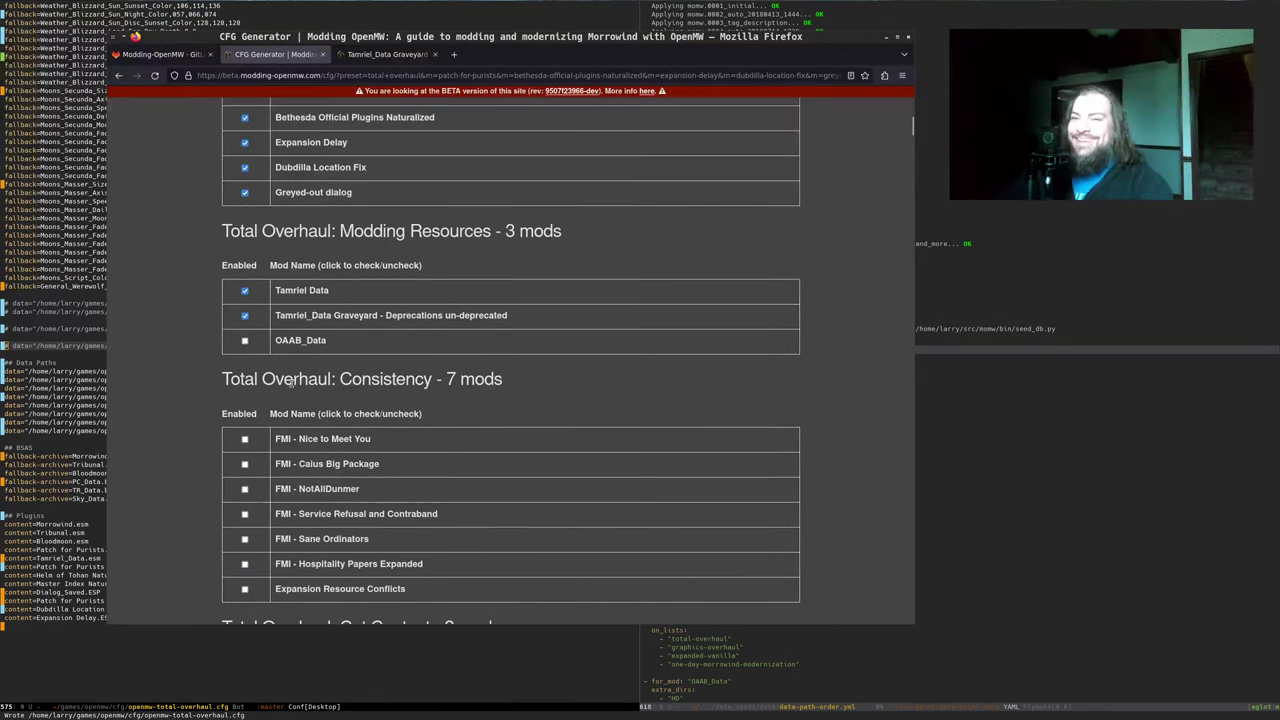
pyautogui.press('End')
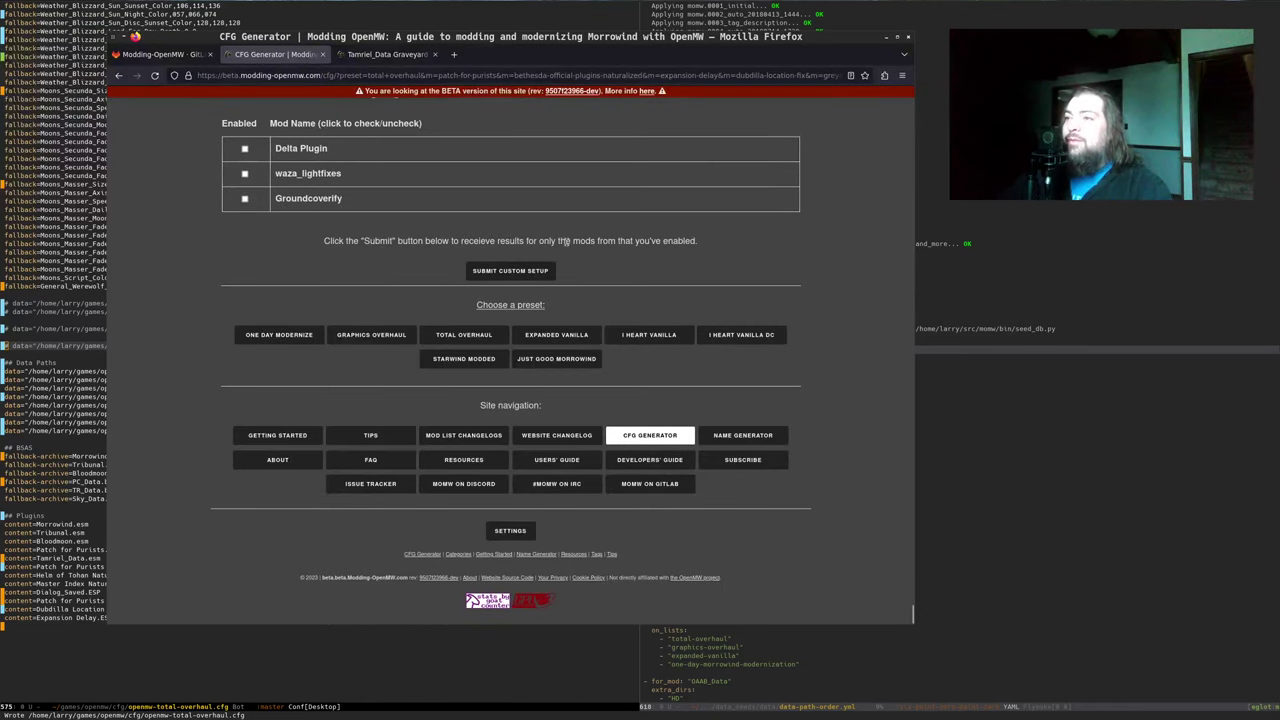
pyautogui.click(527, 270)
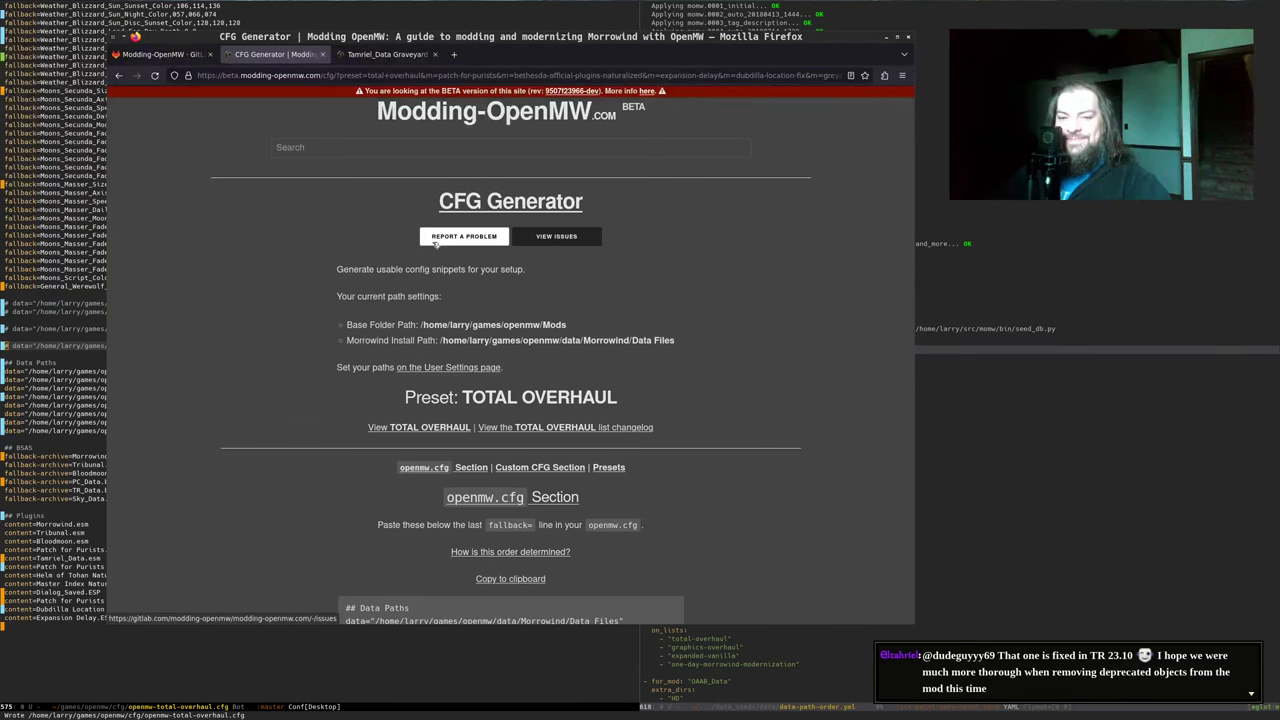
pyautogui.scroll(-1, 600, 360)
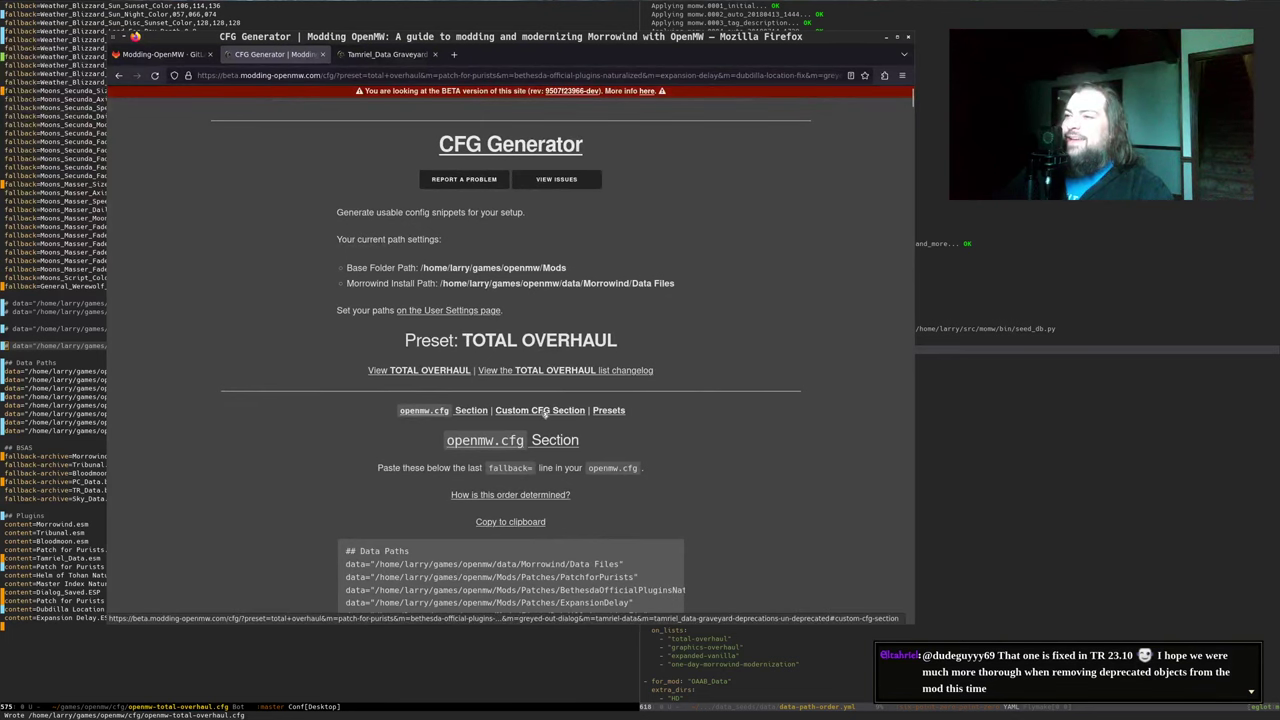
pyautogui.scroll(-4, 456, 437)
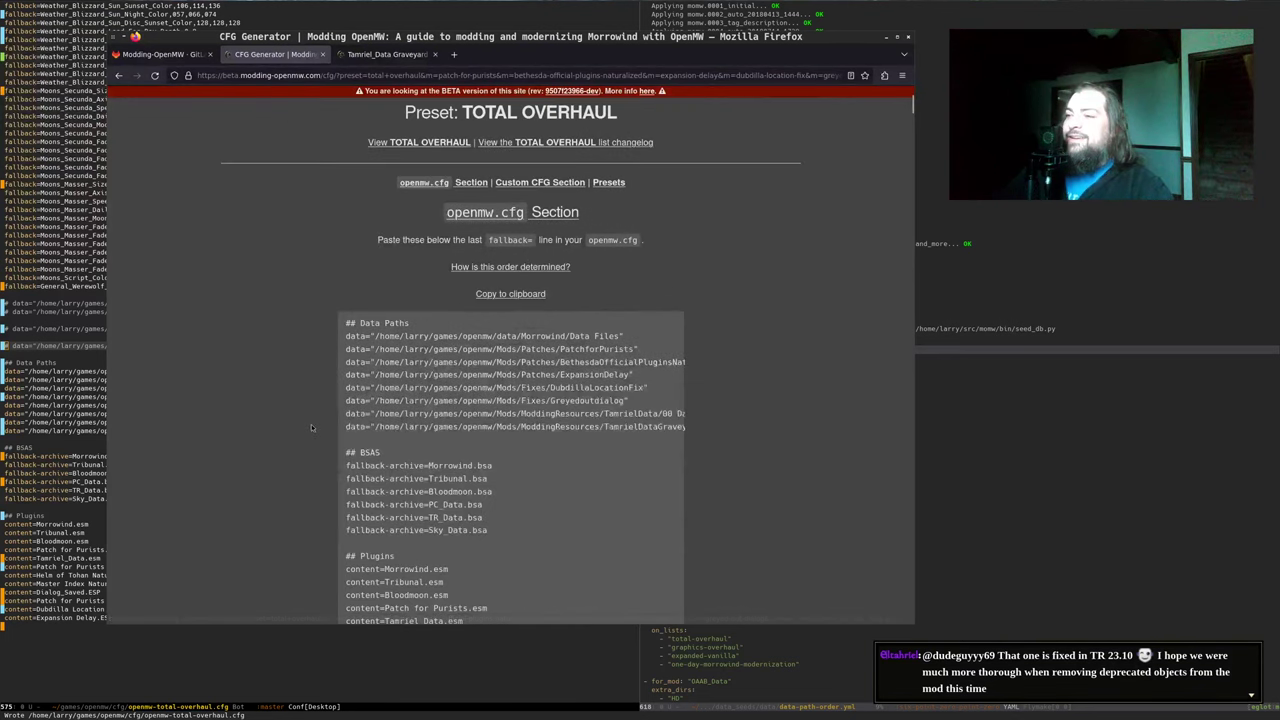
pyautogui.click(505, 298)
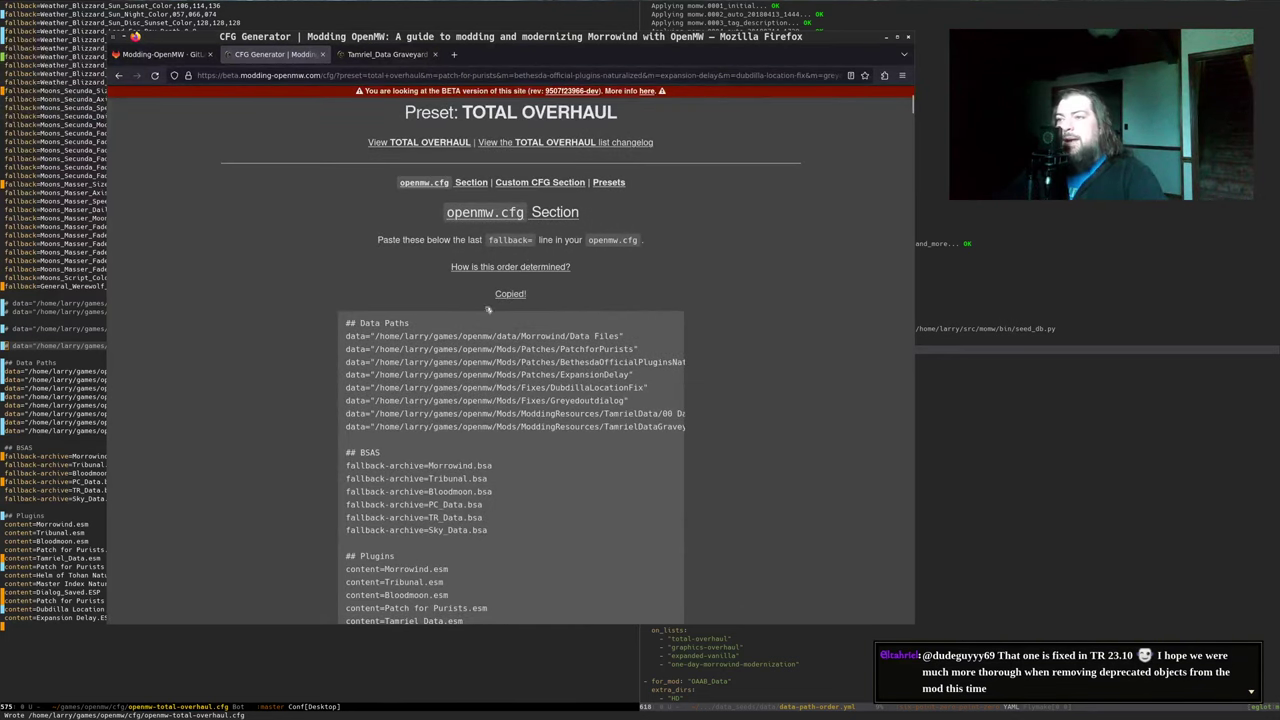
# Replace the Data Paths, BSAS and Plugins sections of openmw-total-overhaul.cfg with the copied generator output
pyautogui.click(78, 363)
pyautogui.hotkey('ctrl', 'shift', 'Down')
pyautogui.hotkey('ctrl', 'shift', 'Down')
pyautogui.hotkey('ctrl', 'shift', 'Down')
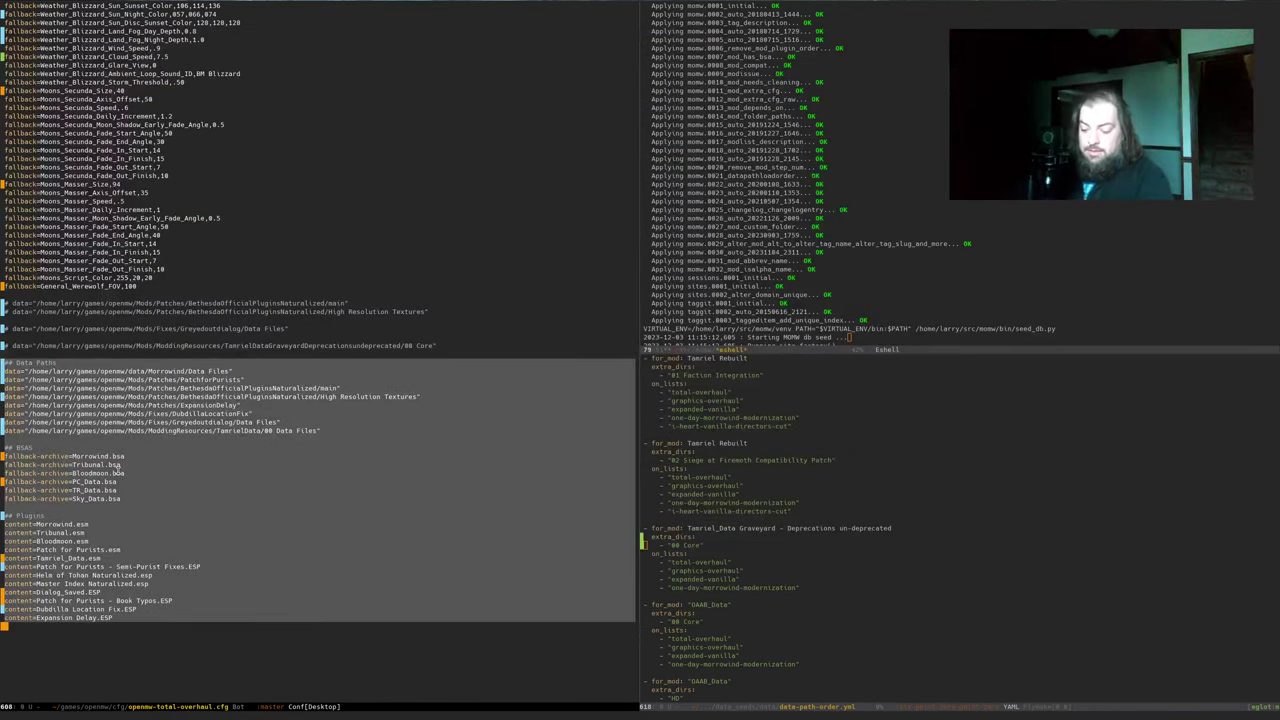
pyautogui.hotkey('ctrl', 'y')
pyautogui.press('Return')
# Replace the BethesdaOfficialPluginsNaturalized data path with copies of the two commented lines for main and High Resolution Textures
pyautogui.hotkey('ctrl', 'Up')
pyautogui.hotkey('ctrl', 'Up')
pyautogui.hotkey('ctrl', 'Up')
pyautogui.hotkey('ctrl', 'Up')
pyautogui.press('Up')
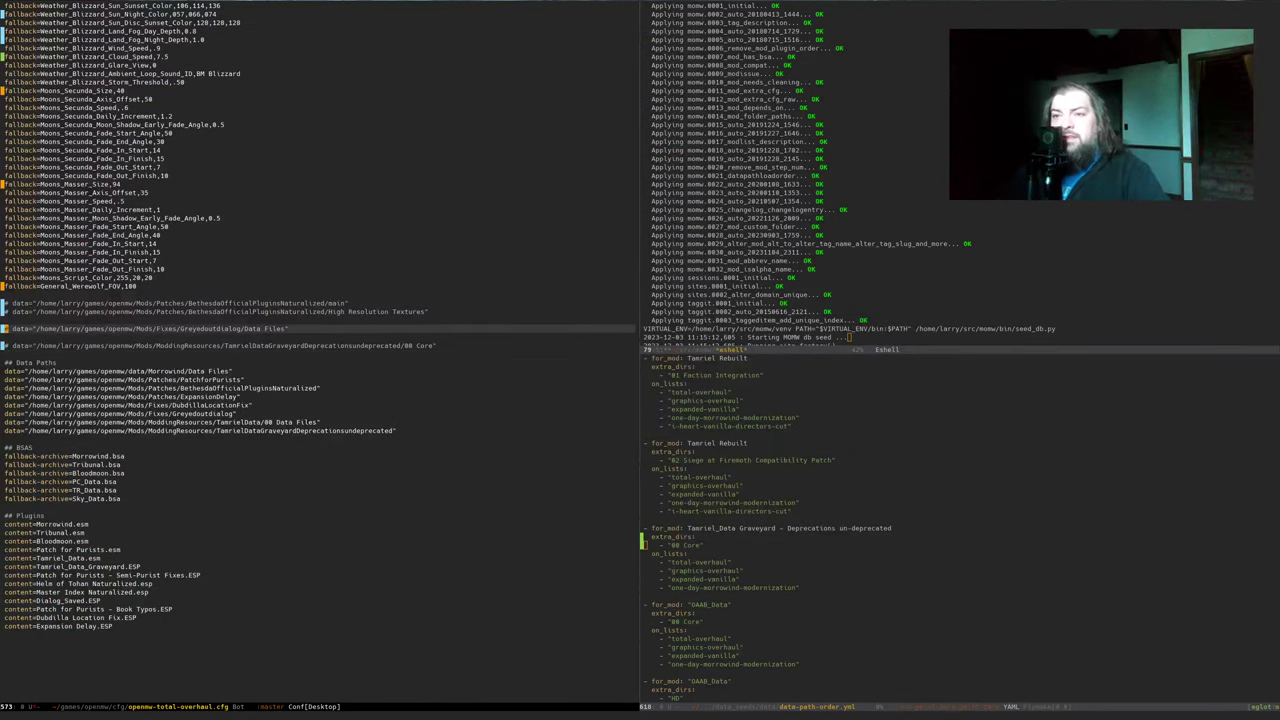
pyautogui.press('Up')
pyautogui.press('Up')
pyautogui.press('Up')
pyautogui.hotkey('shift', 'Down')
pyautogui.hotkey('shift', 'Up')
pyautogui.hotkey('ctrl', 'shift', 'Down')
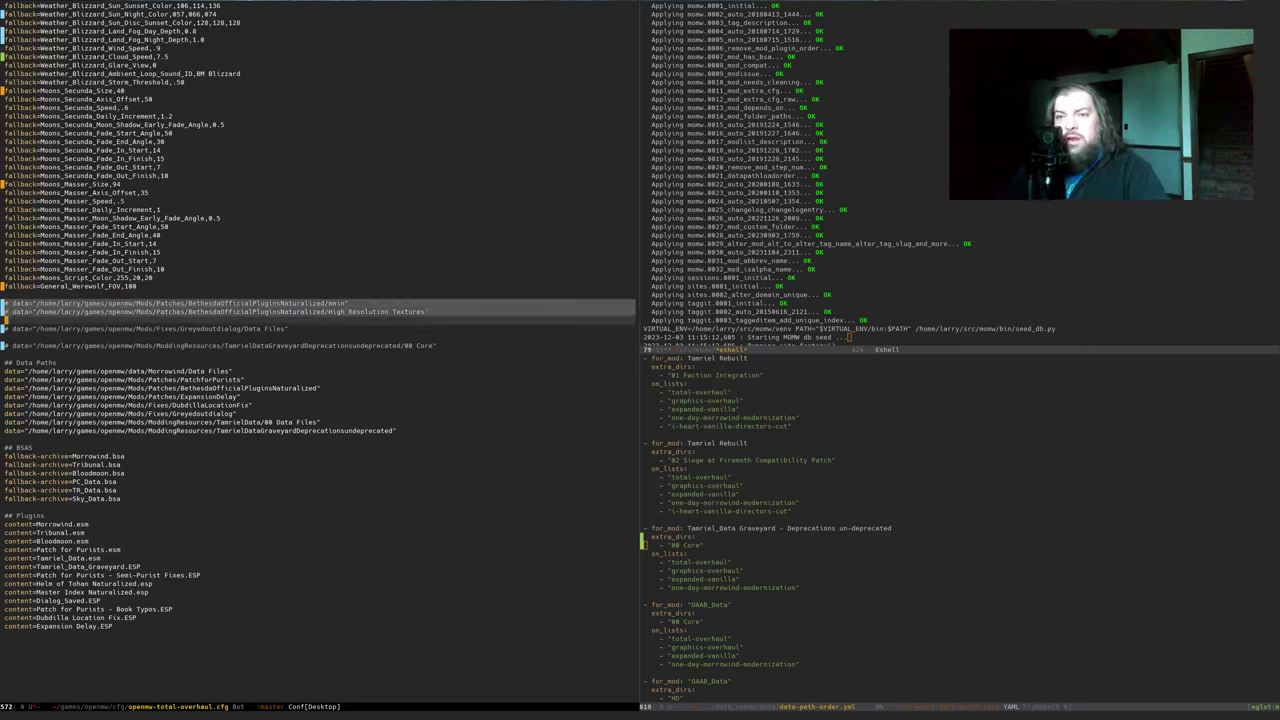
pyautogui.hotkey('alt', 'w')
pyautogui.hotkey('ctrl', 'Down')
pyautogui.hotkey('ctrl', 'Down')
pyautogui.press('Down')
pyautogui.press('Down')
pyautogui.press('Down')
pyautogui.press('Down')
pyautogui.hotkey('shift', 'Down')
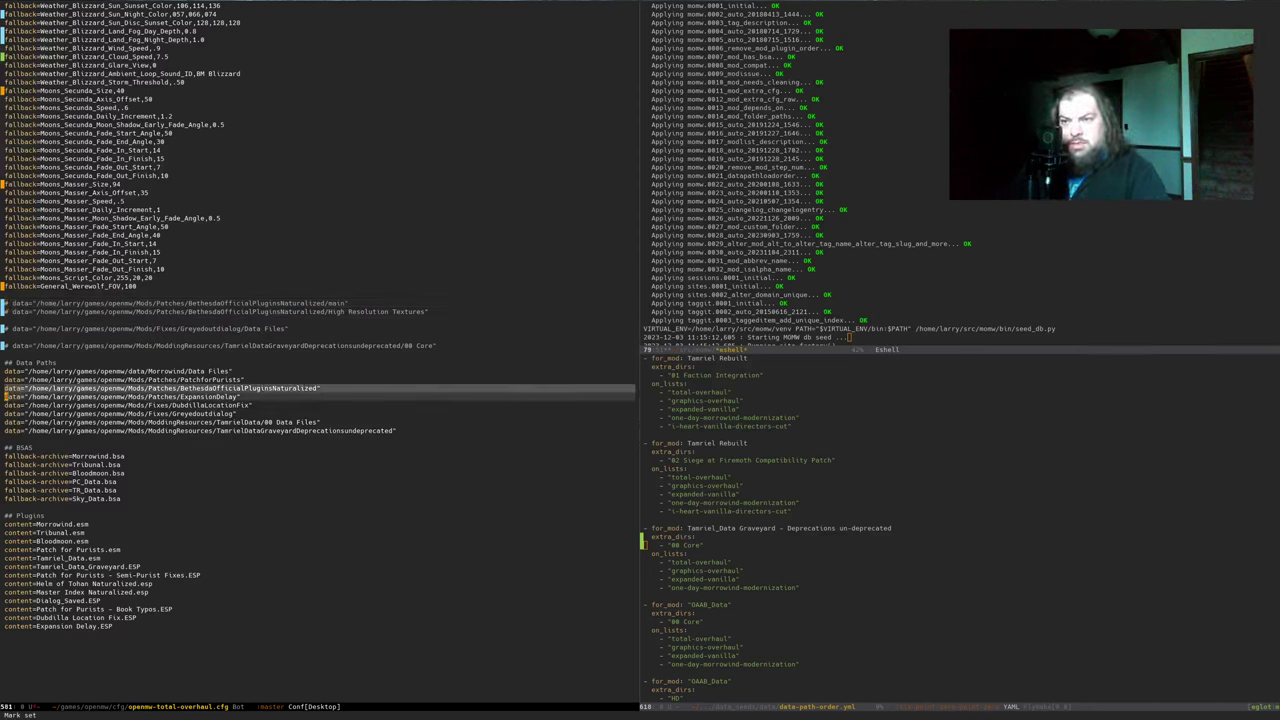
pyautogui.press('p')
# Uncomment the two pasted BethesdaOfficialPluginsNaturalized lines under Data Paths
pyautogui.press('k')
pyautogui.press('V')
pyautogui.press('k')
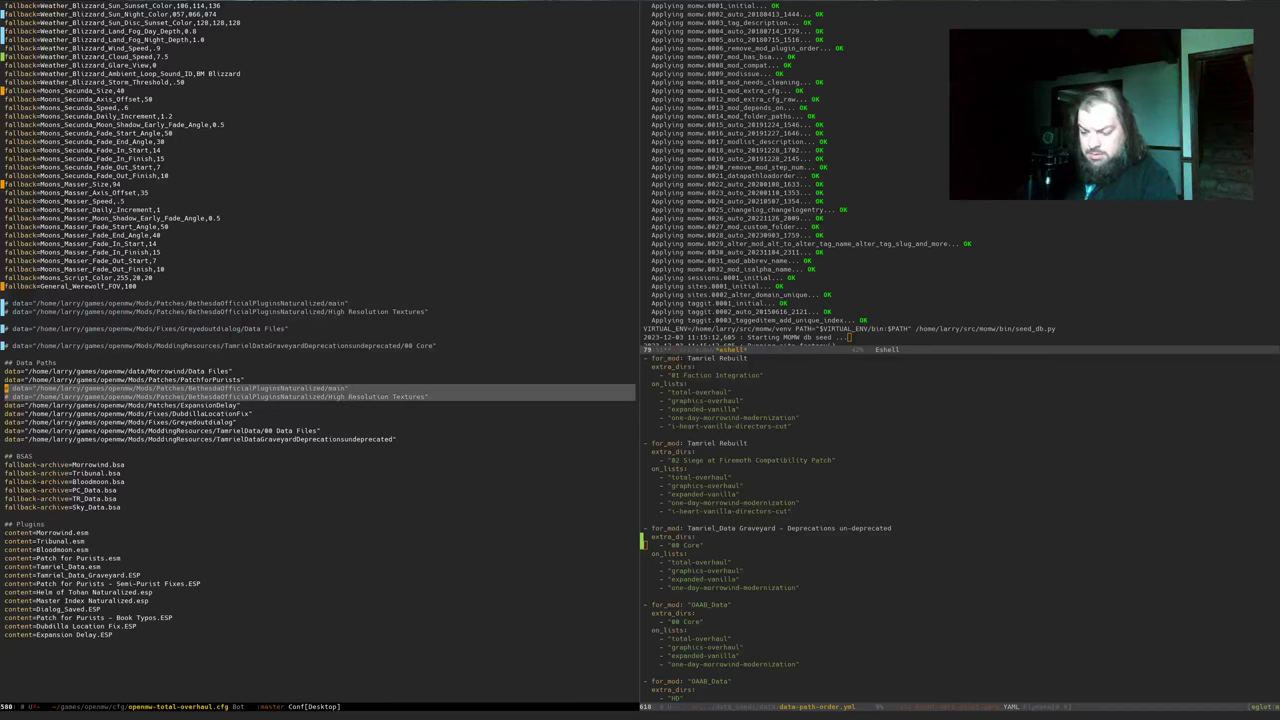
pyautogui.press('g')
pyautogui.press('c')
# Replace the Greyedoutdialog data path with the commented version ending in Greyedoutdialog/Data Files, without its comment mark
pyautogui.hotkey('ctrl', 'Up')
pyautogui.hotkey('ctrl', 'Up')
pyautogui.press('Up')
pyautogui.press('Right')
pyautogui.press('Right')
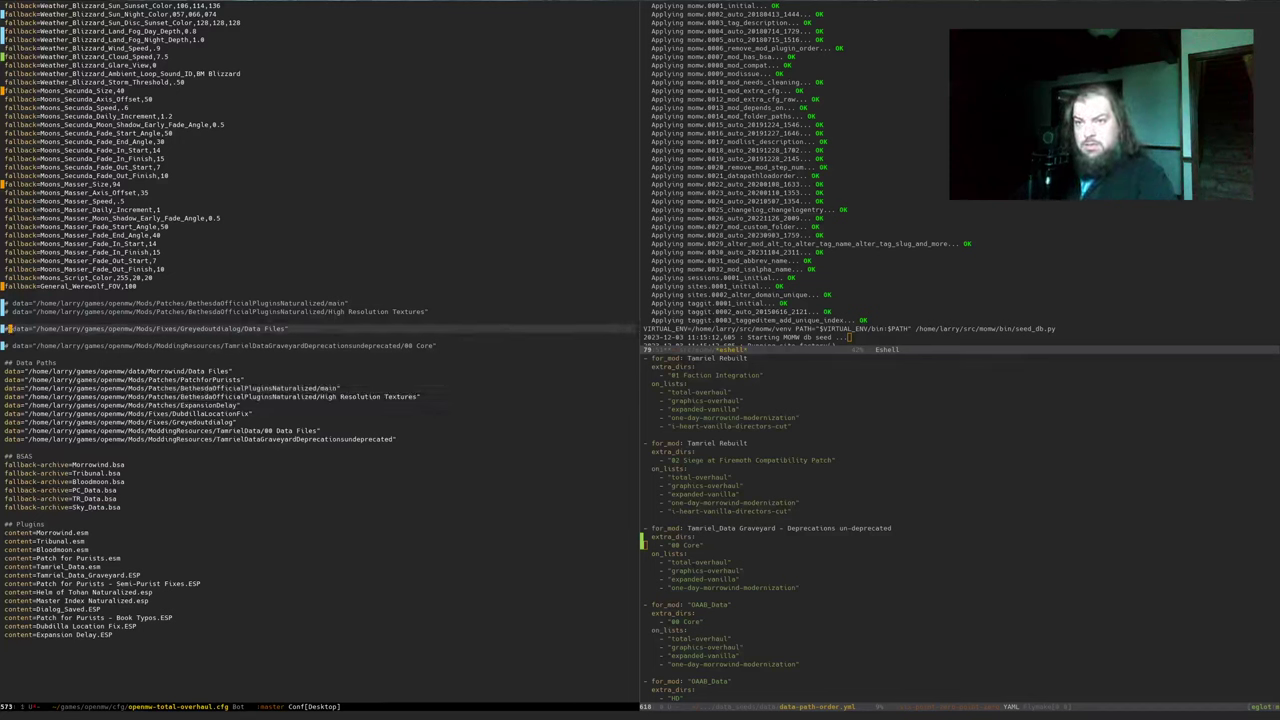
pyautogui.hotkey('shift', 'End')
pyautogui.hotkey('alt', 'w')
pyautogui.press('Down')
pyautogui.press('j')
pyautogui.press('j')
pyautogui.press('j')
pyautogui.press('j')
pyautogui.press('j')
pyautogui.press('j')
pyautogui.press('j')
pyautogui.press('j')
pyautogui.press('j')
pyautogui.press('j')
pyautogui.press('j')
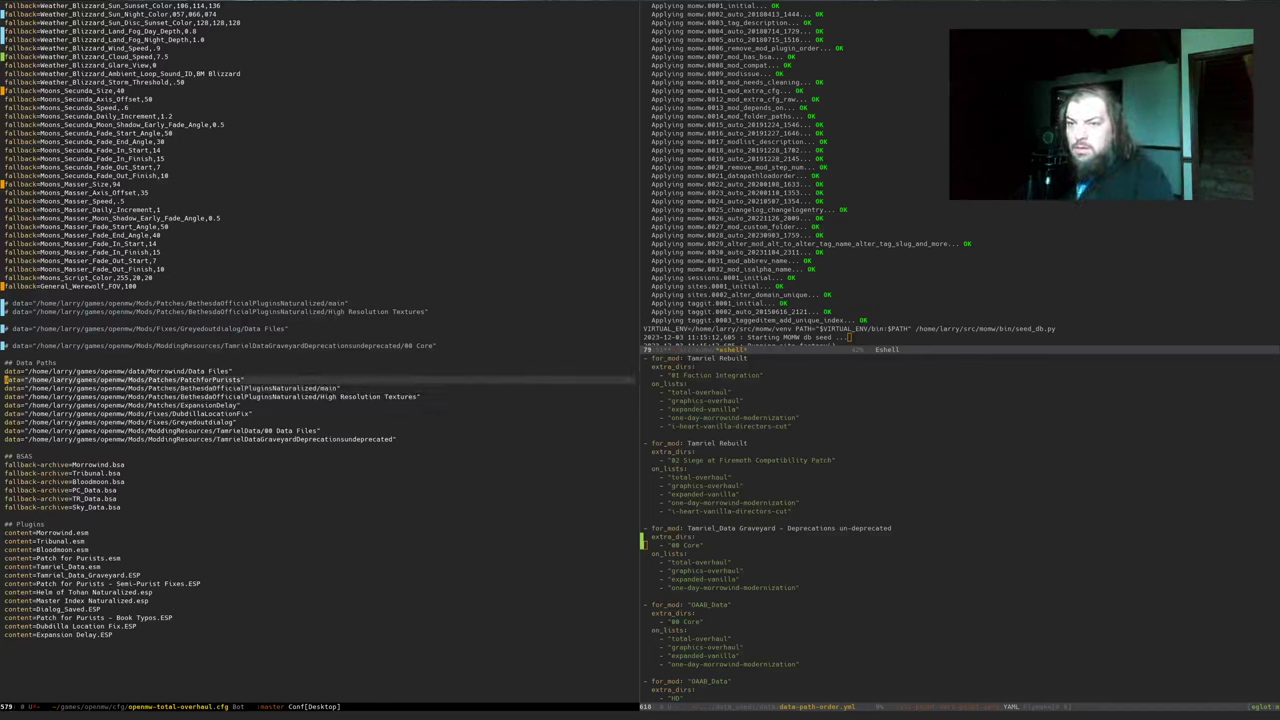
pyautogui.press('k')
pyautogui.hotkey('shift', 'End')
pyautogui.hotkey('ctrl', 'y')
# Replace the TamrielDataGraveyardDeprecationsundeprecated data path with the commented version ending in /00 Core, and save the config file
pyautogui.press('Home')
pyautogui.hotkey('ctrl', 'Up')
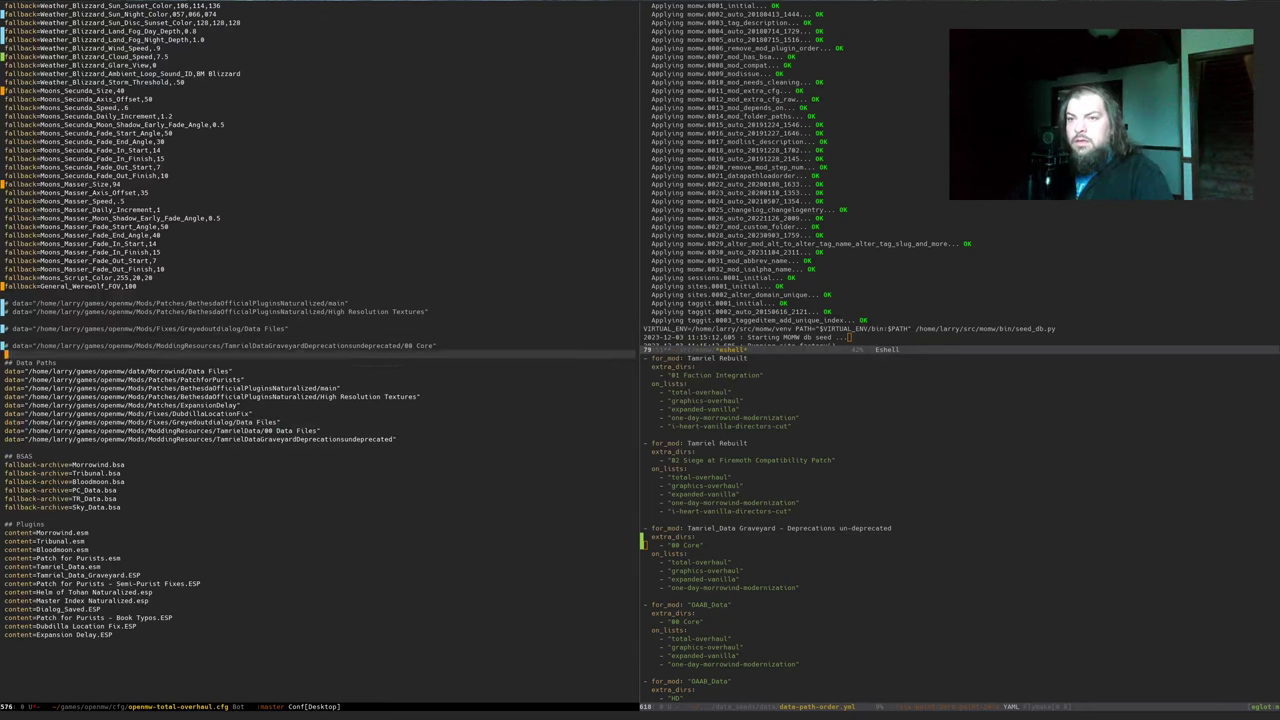
pyautogui.press('Up')
pyautogui.press('Right')
pyautogui.press('Right')
pyautogui.hotkey('shift', 'End')
pyautogui.hotkey('alt', 'w')
pyautogui.press('Down')
pyautogui.press('Down')
pyautogui.hotkey('ctrl', 'Down')
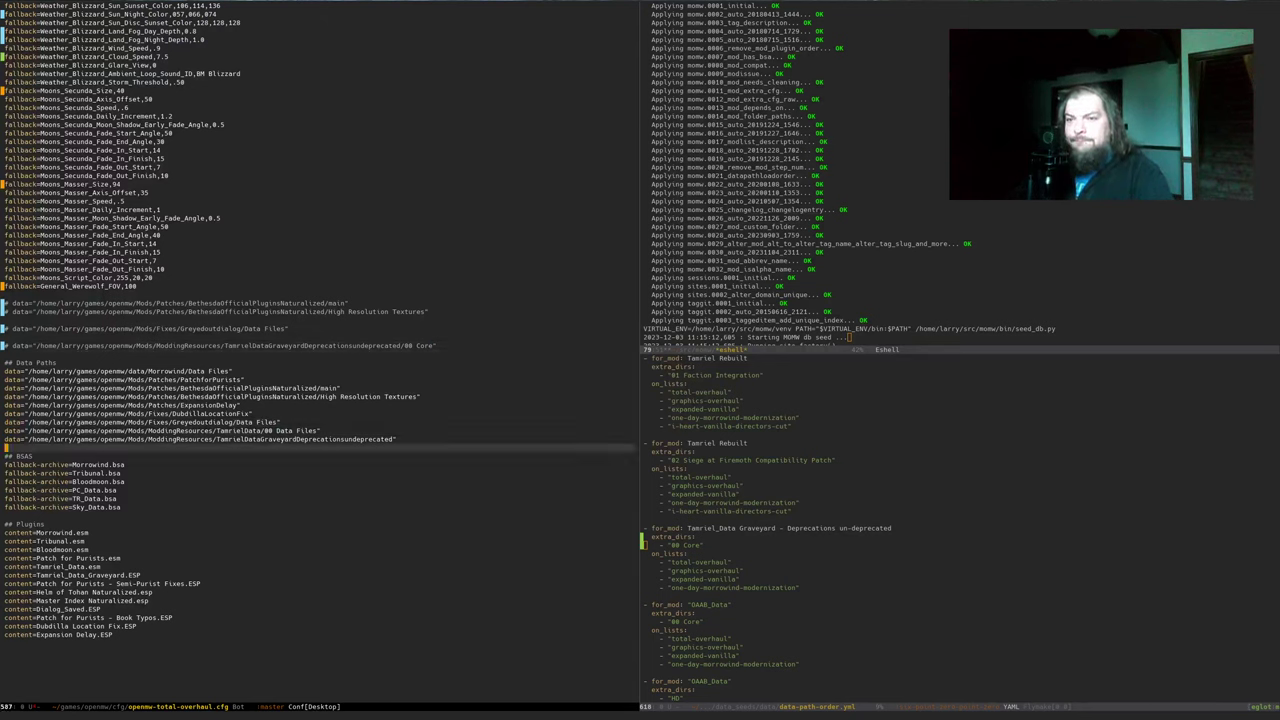
pyautogui.press('Up')
pyautogui.hotkey('shift', 'End')
pyautogui.hotkey('ctrl', 'y')
pyautogui.hotkey('ctrl', 'x')
pyautogui.hotkey('ctrl', 's')
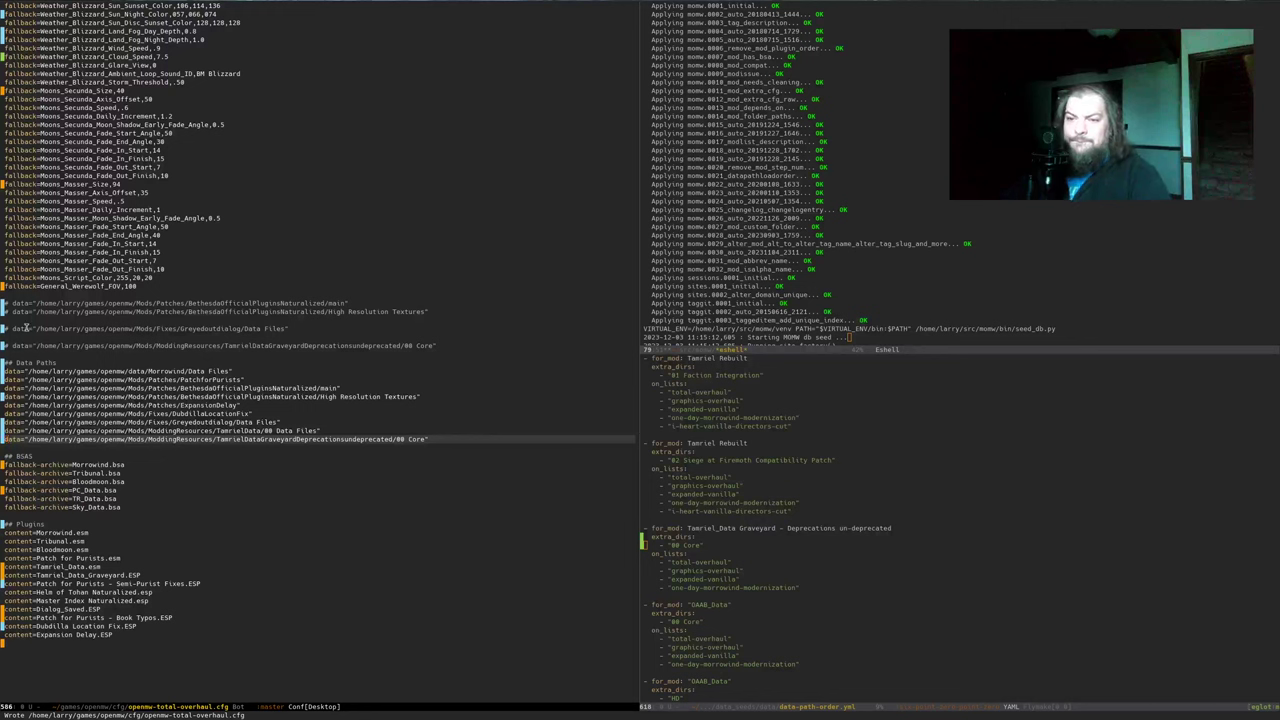
# Review the Tamriel_Data_Graveyard.ESP plugin entry, switch to the terminal and rerun the config validation
pyautogui.moveTo(183, 644); pyautogui.dragTo(160, 576)
pyautogui.hotkey('alt', 'w')
pyautogui.click(160, 577)
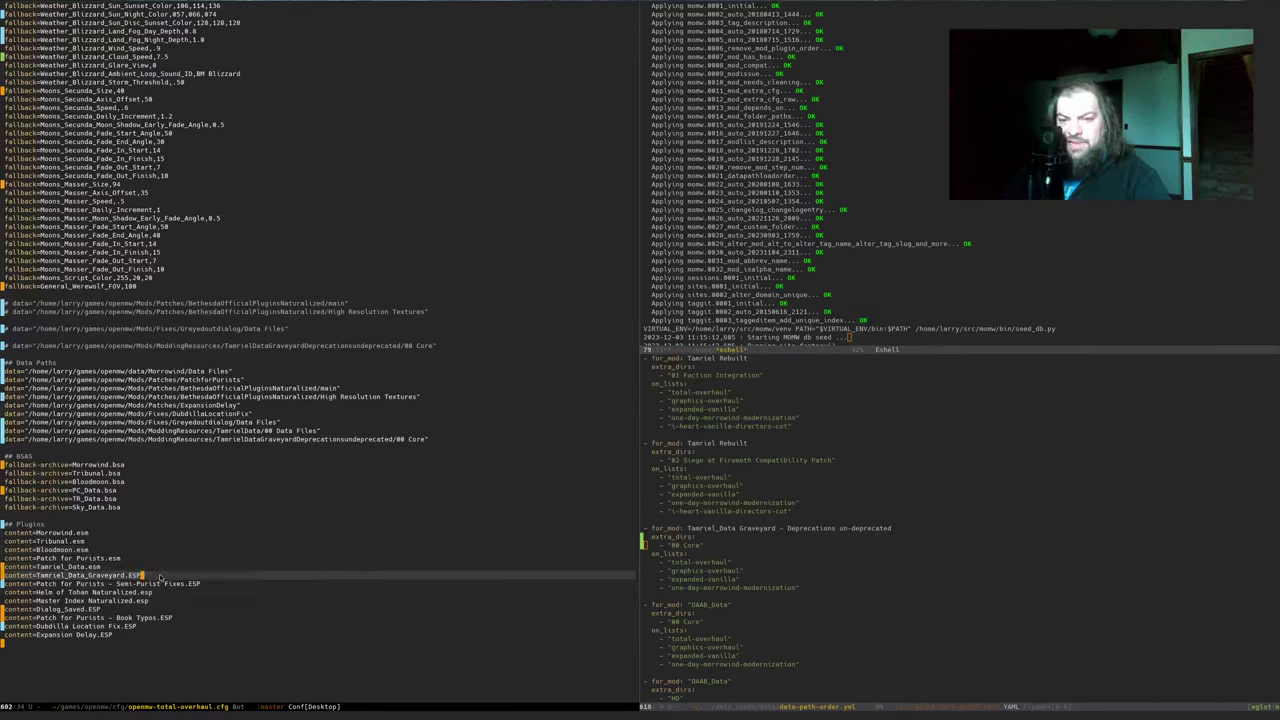
pyautogui.hotkey('alt', 'Tab')
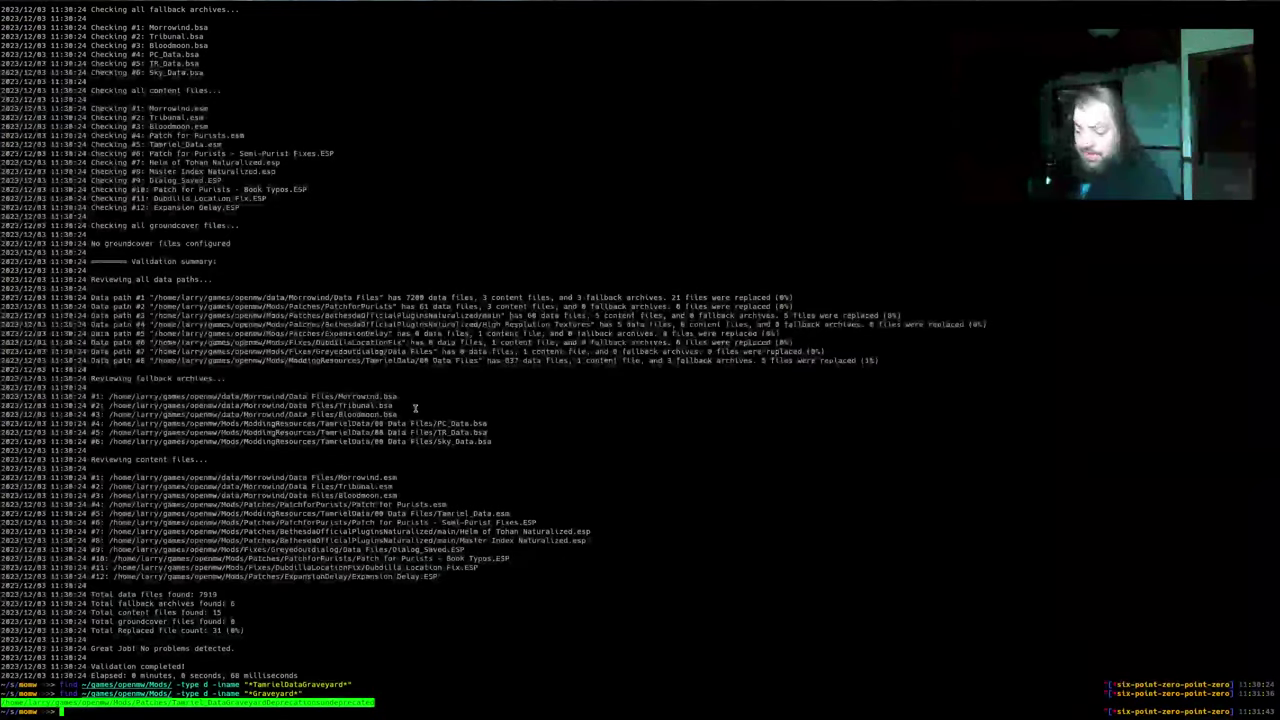
pyautogui.press('Up')
pyautogui.press('Return')
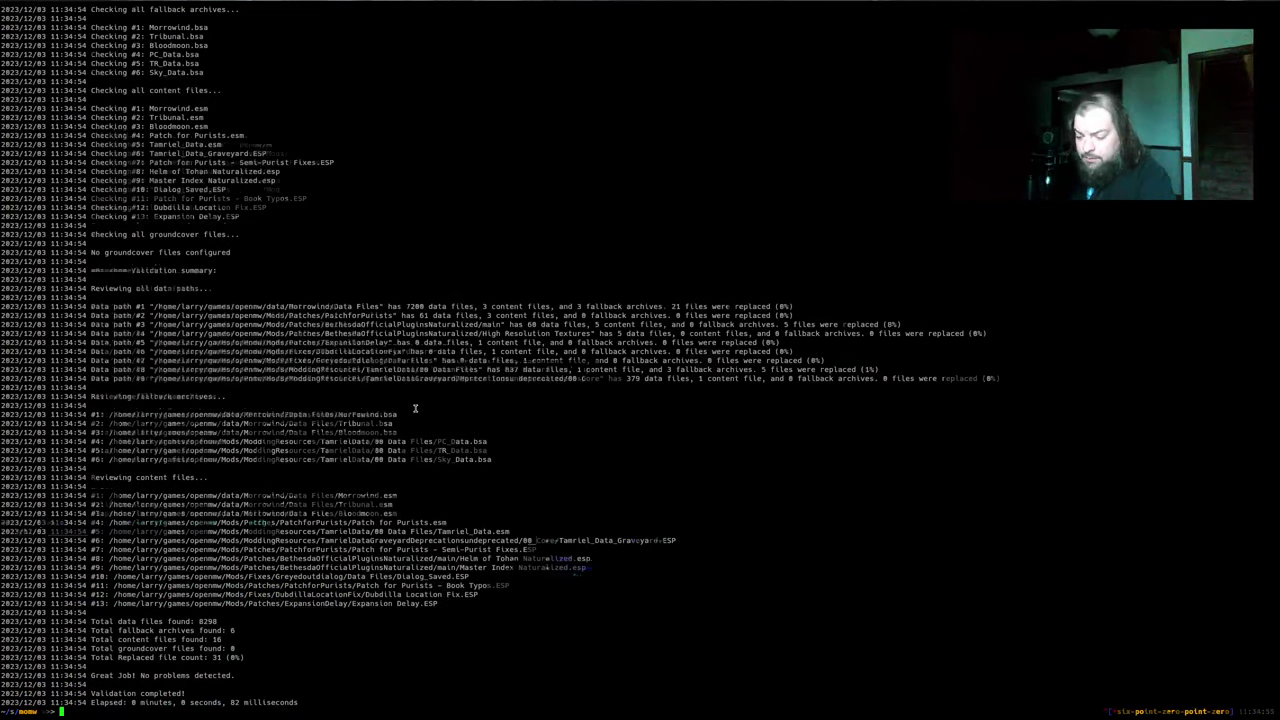
# Launch OpenMW with the Total Overhaul config from the command history and walk around Seyda Neen
pyautogui.hotkey('ctrl', 'r')
pyautogui.press('Return')
pyautogui.press('Return')
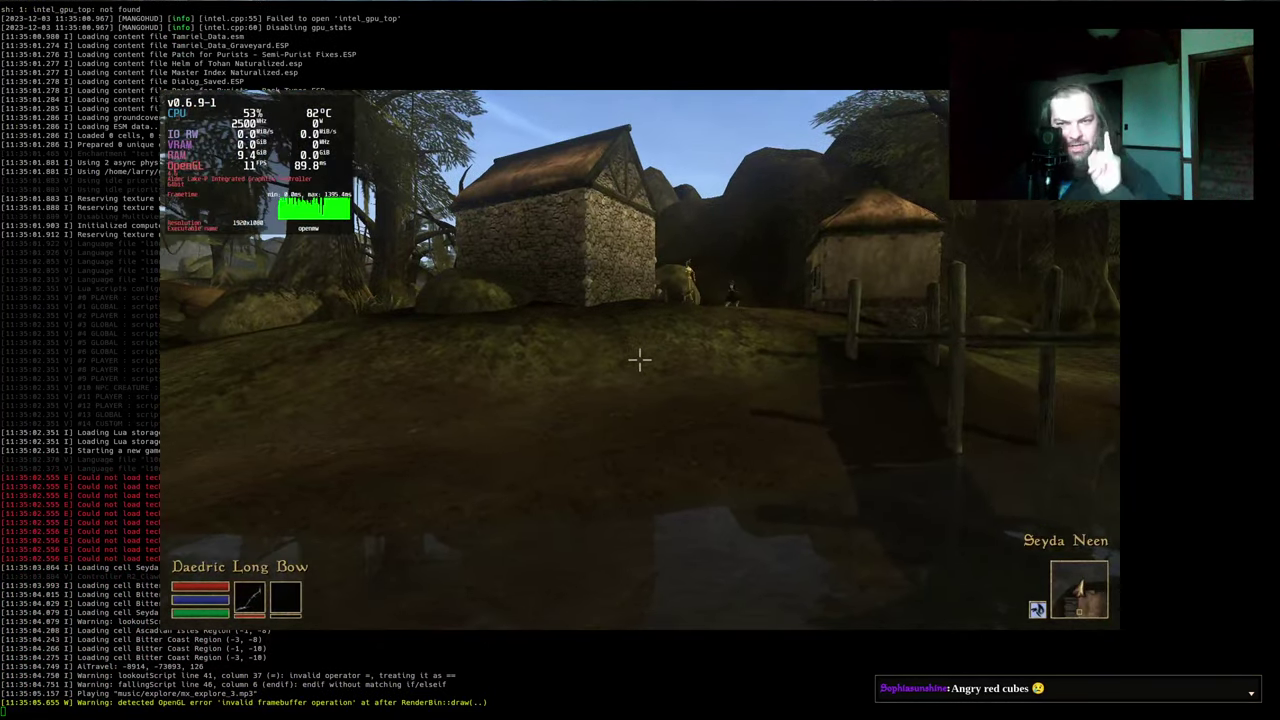
pyautogui.press('w')
pyautogui.press('w')
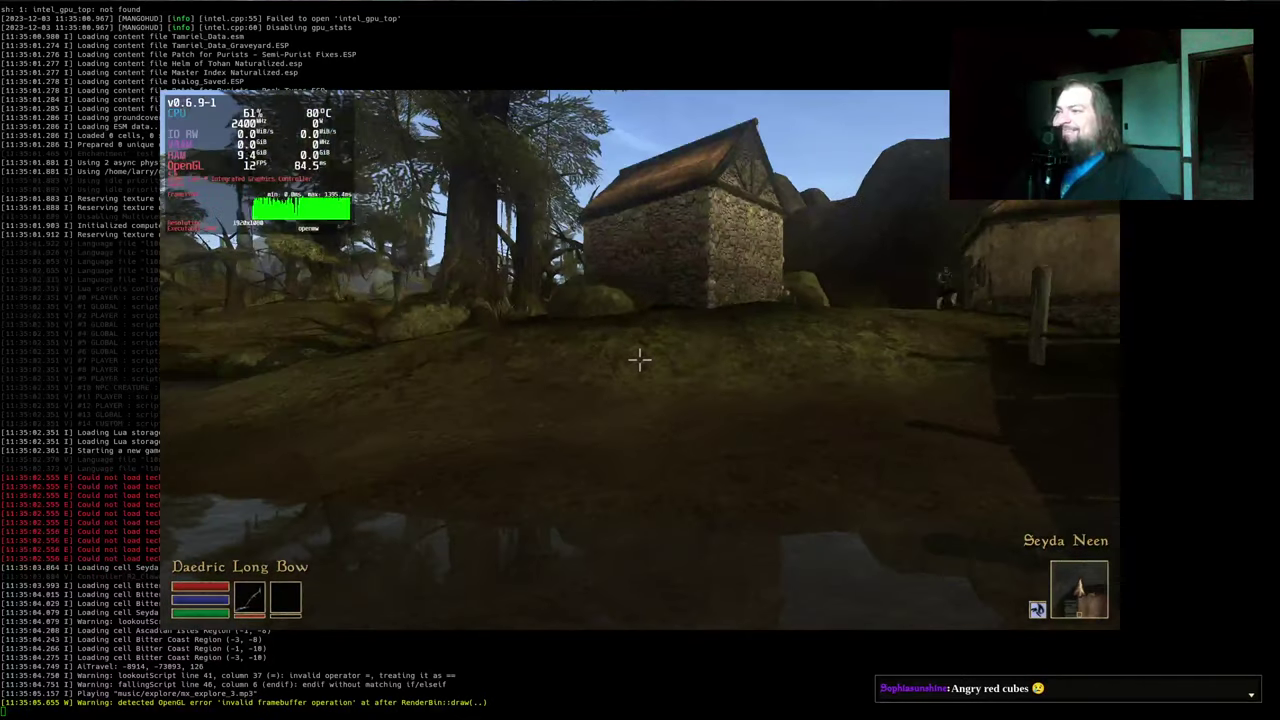
pyautogui.press('Tab')
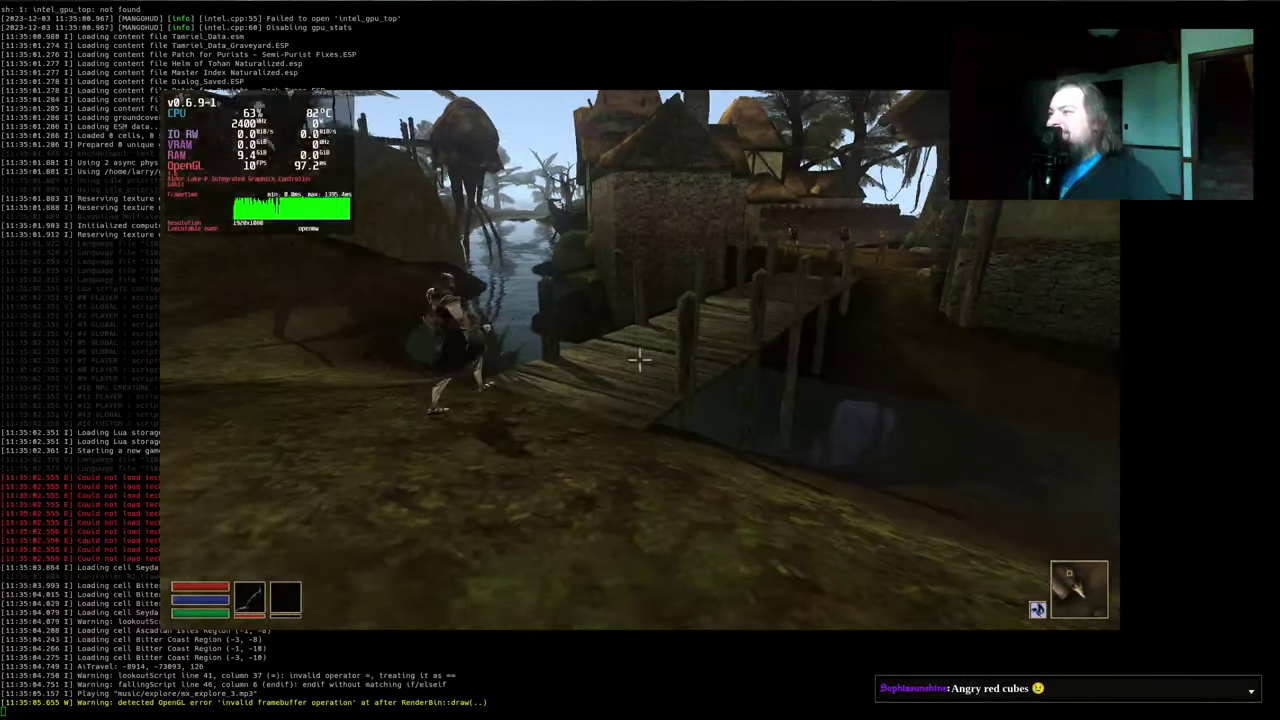
# Open the in-game menus, examine the world map up to its northern part, and close them
pyautogui.rightClick(640, 360)
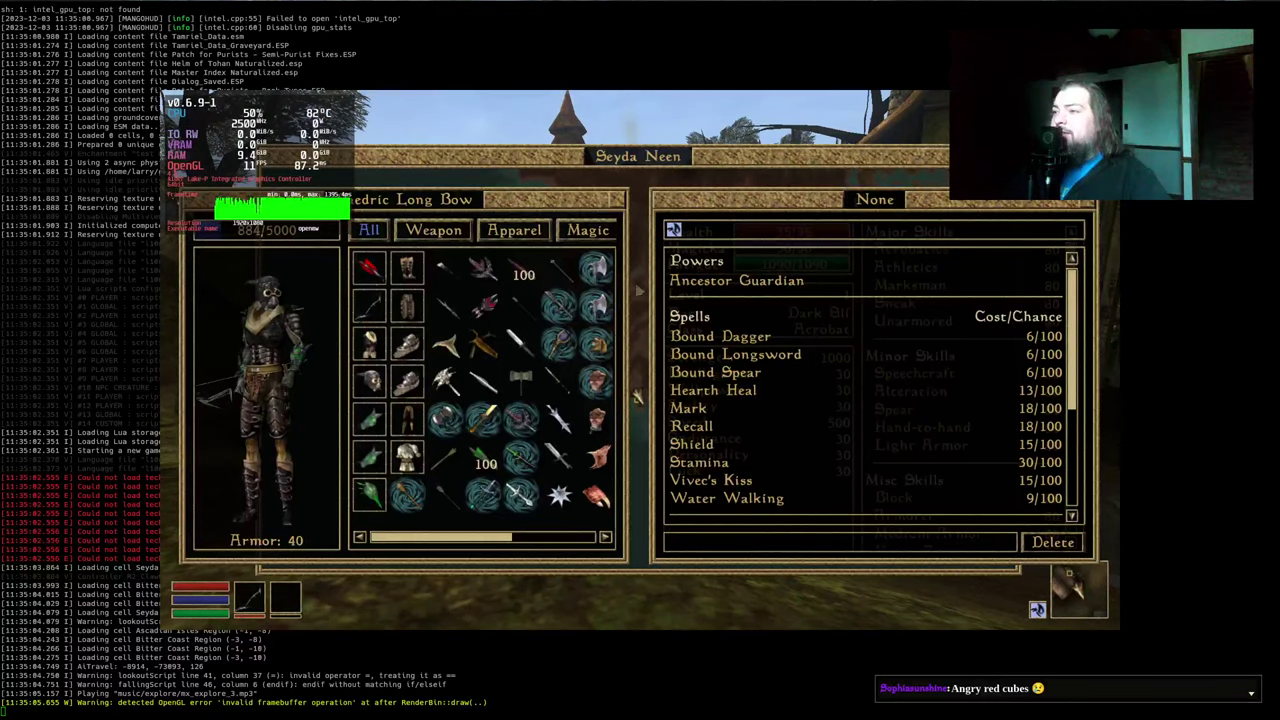
pyautogui.click(638, 396)
pyautogui.moveTo(638, 396); pyautogui.dragTo(601, 468)
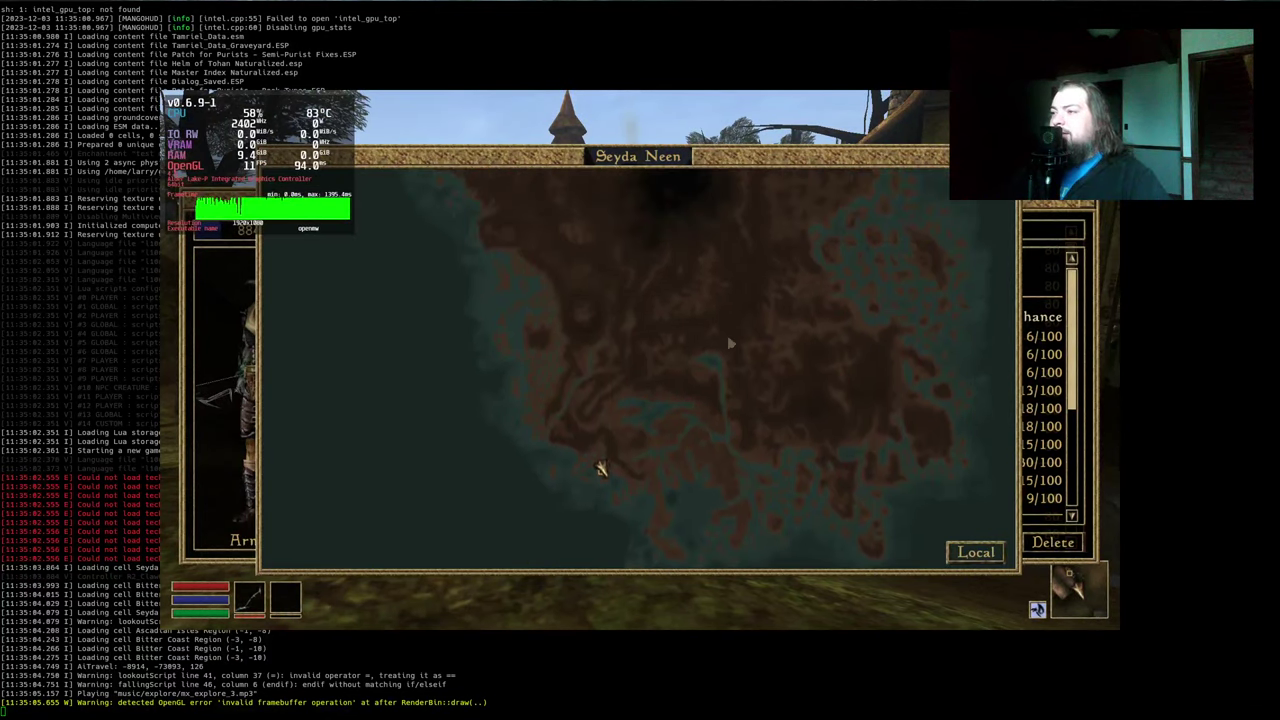
pyautogui.moveTo(731, 343); pyautogui.dragTo(633, 488)
pyautogui.moveTo(715, 283); pyautogui.dragTo(690, 423)
pyautogui.moveTo(672, 323); pyautogui.dragTo(797, 383)
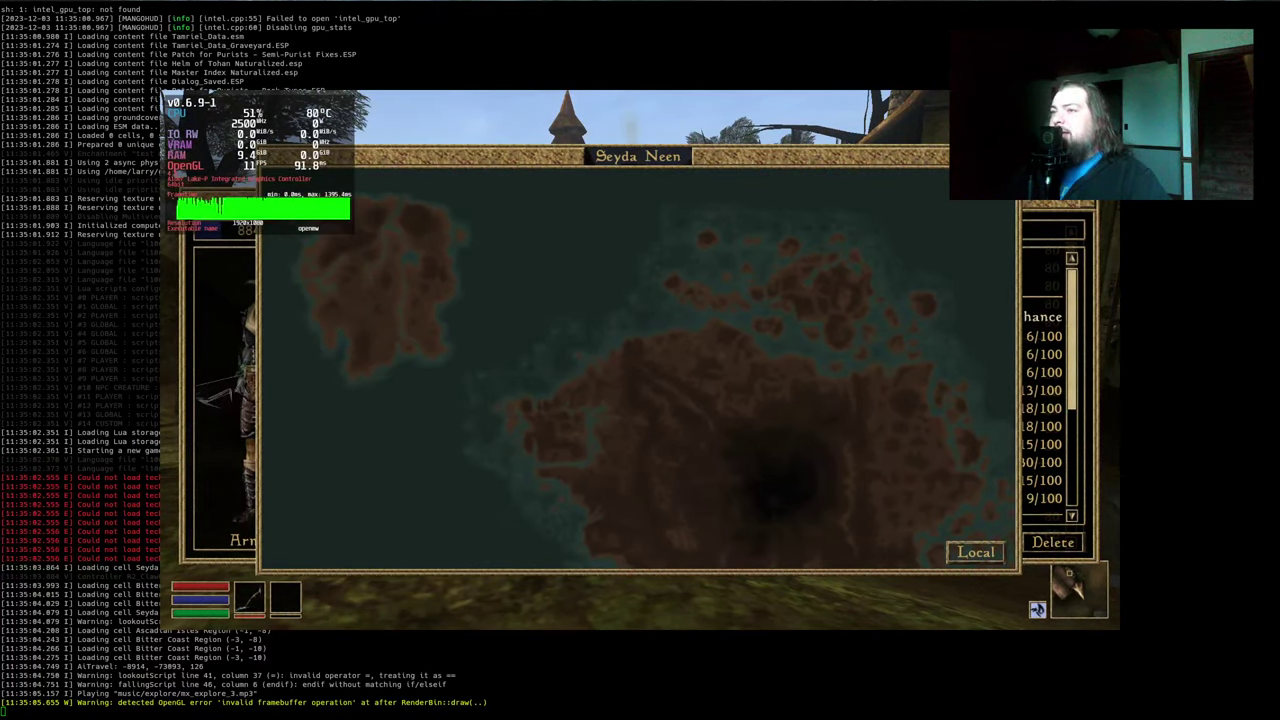
pyautogui.press('Escape')
# Walk through Seyda Neen past the wooden walkway to the shore, and quit the game
pyautogui.press('w')
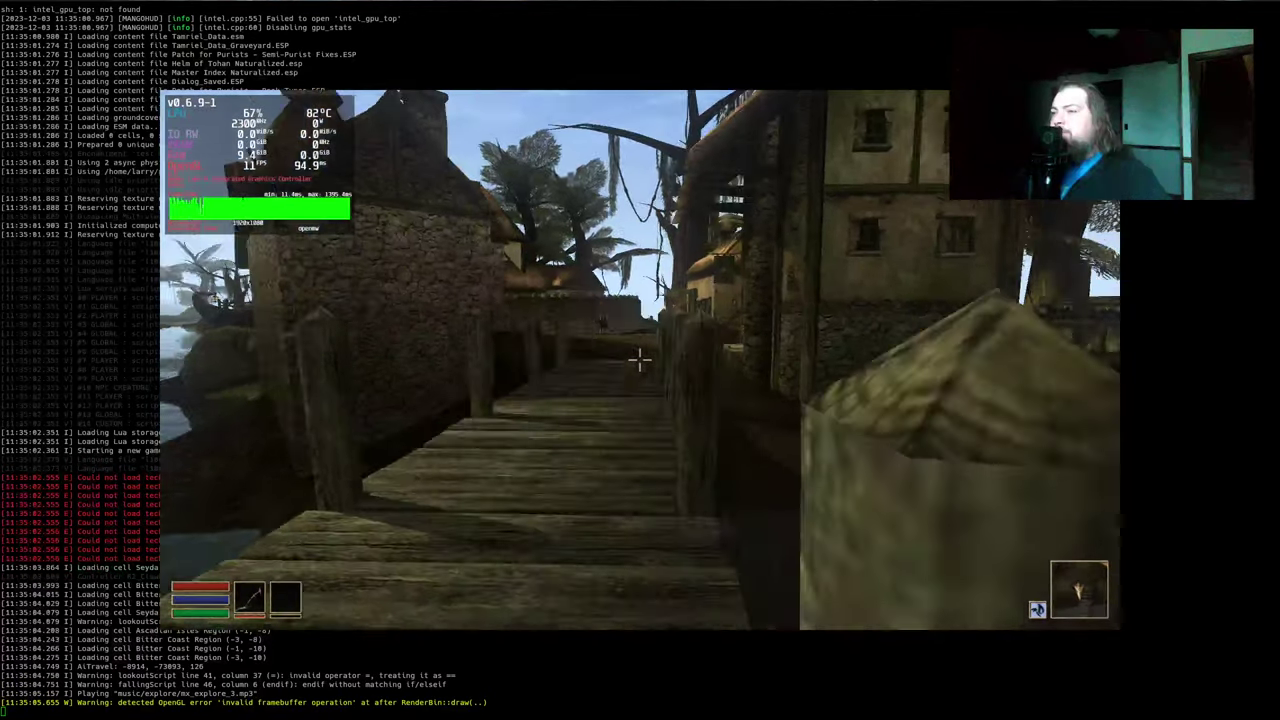
pyautogui.press('w')
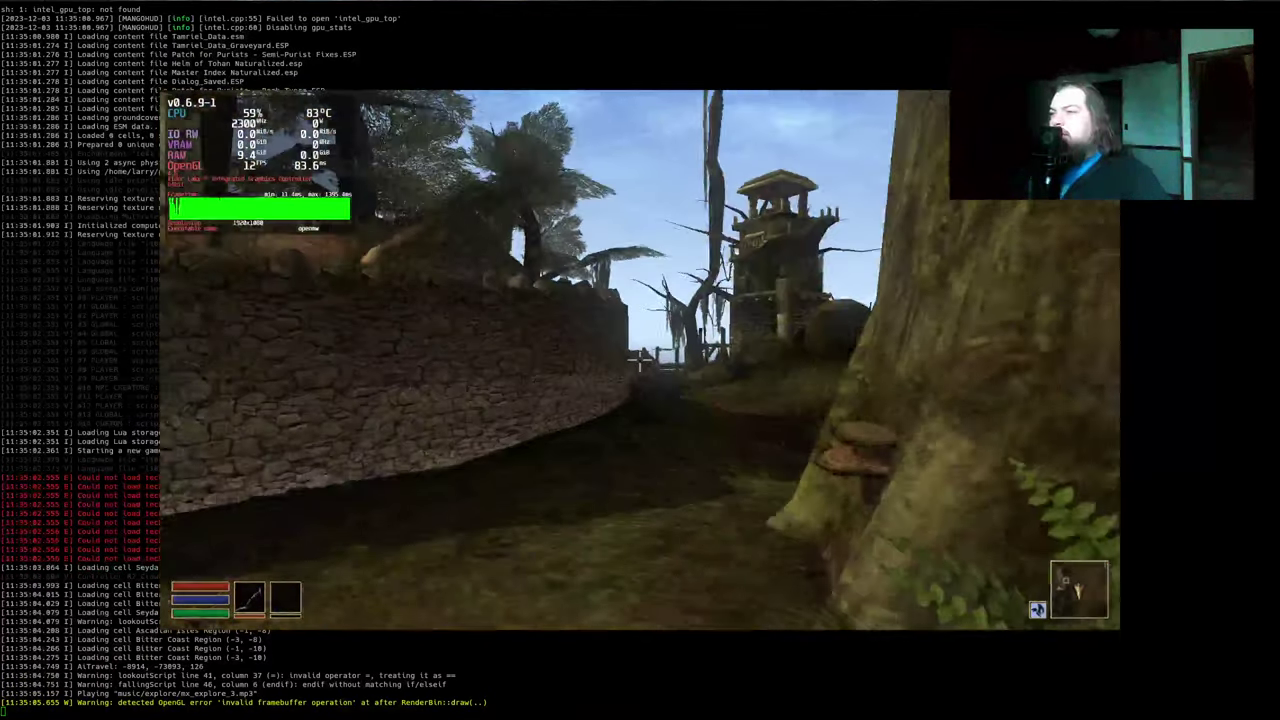
pyautogui.press('w')
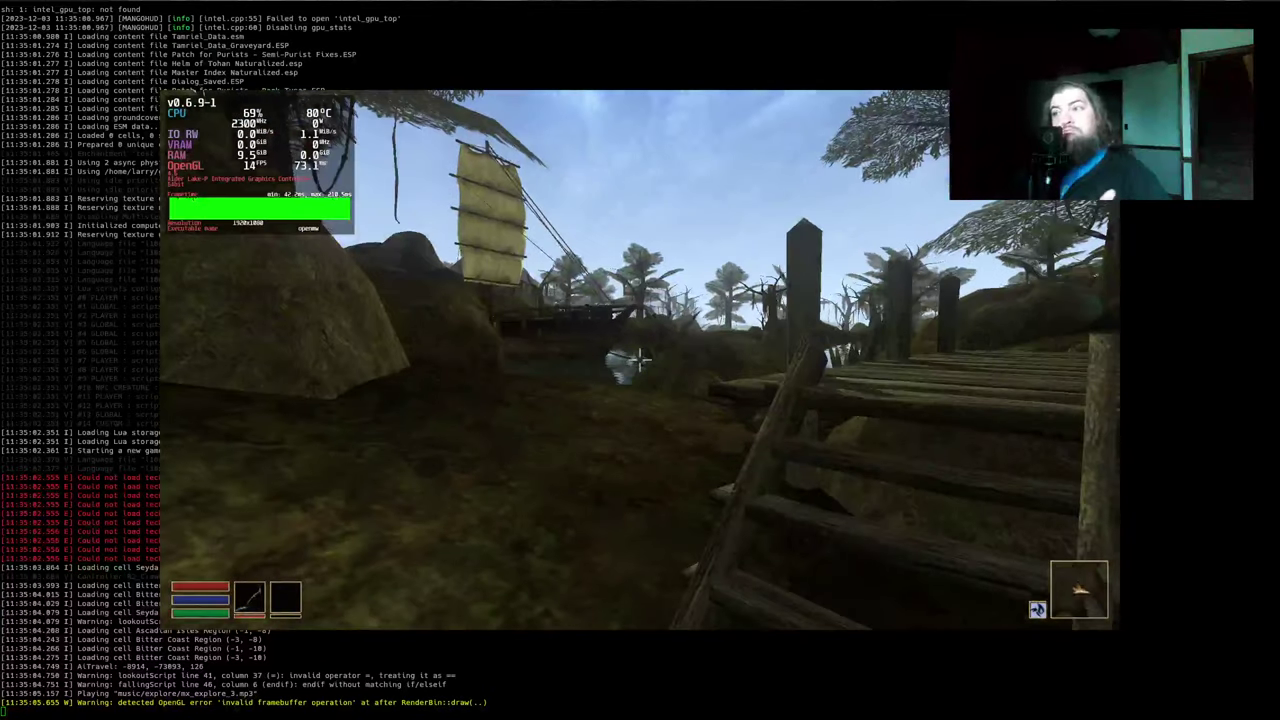
pyautogui.press('w')
pyautogui.hotkey('alt', 'F4')
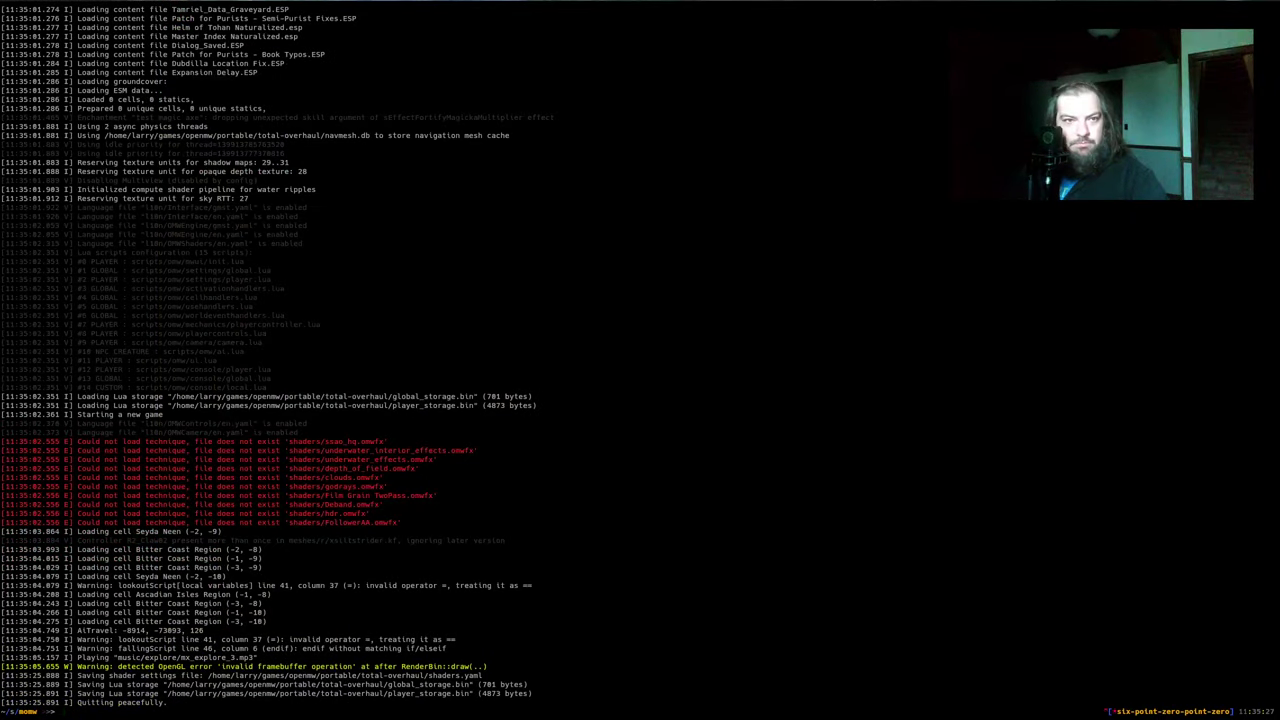
# In Firefox, go to OAAB_Data in the Total Overhaul list, open its Nexus Mods download page and read the description
pyautogui.hotkey('alt', 'Tab')
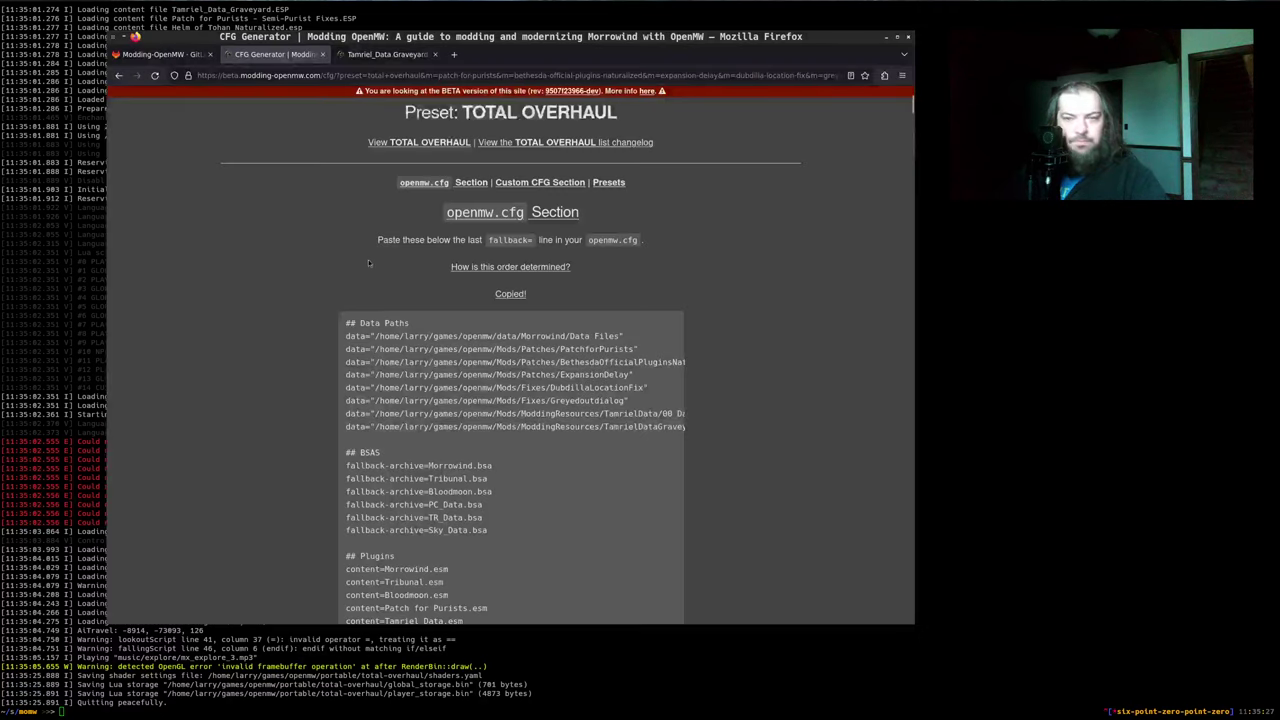
pyautogui.click(389, 60)
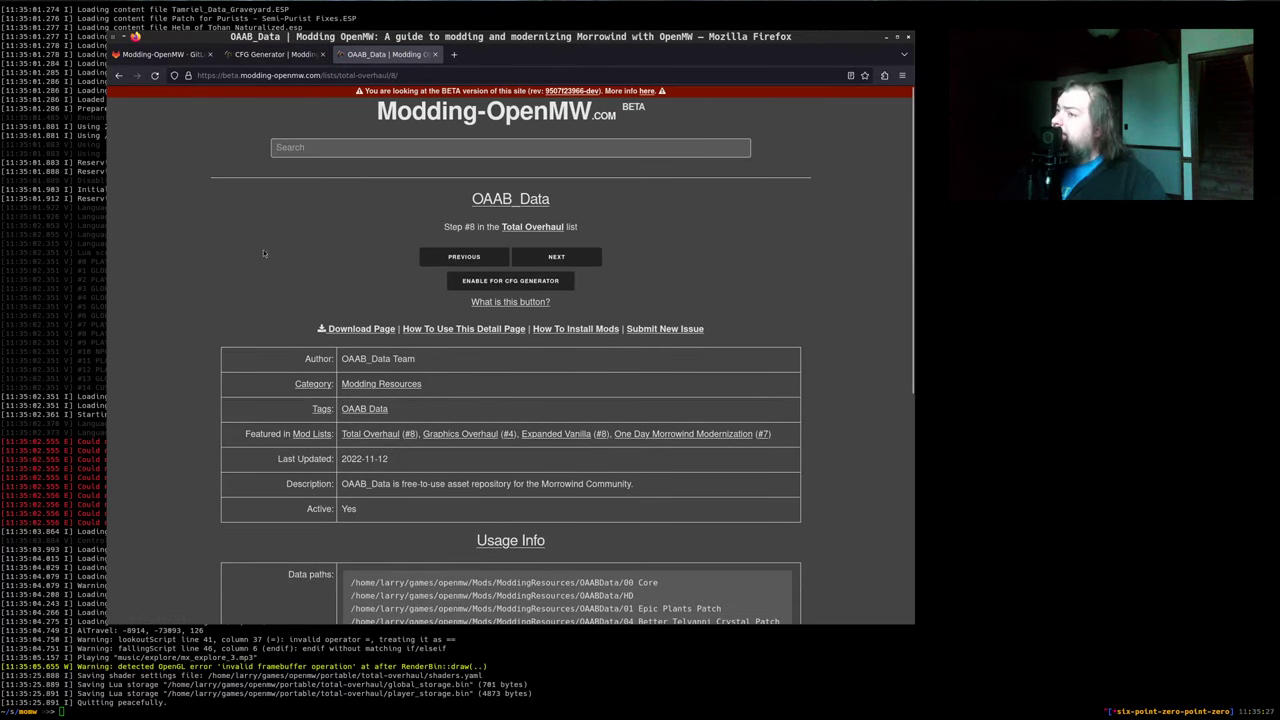
pyautogui.click(352, 328)
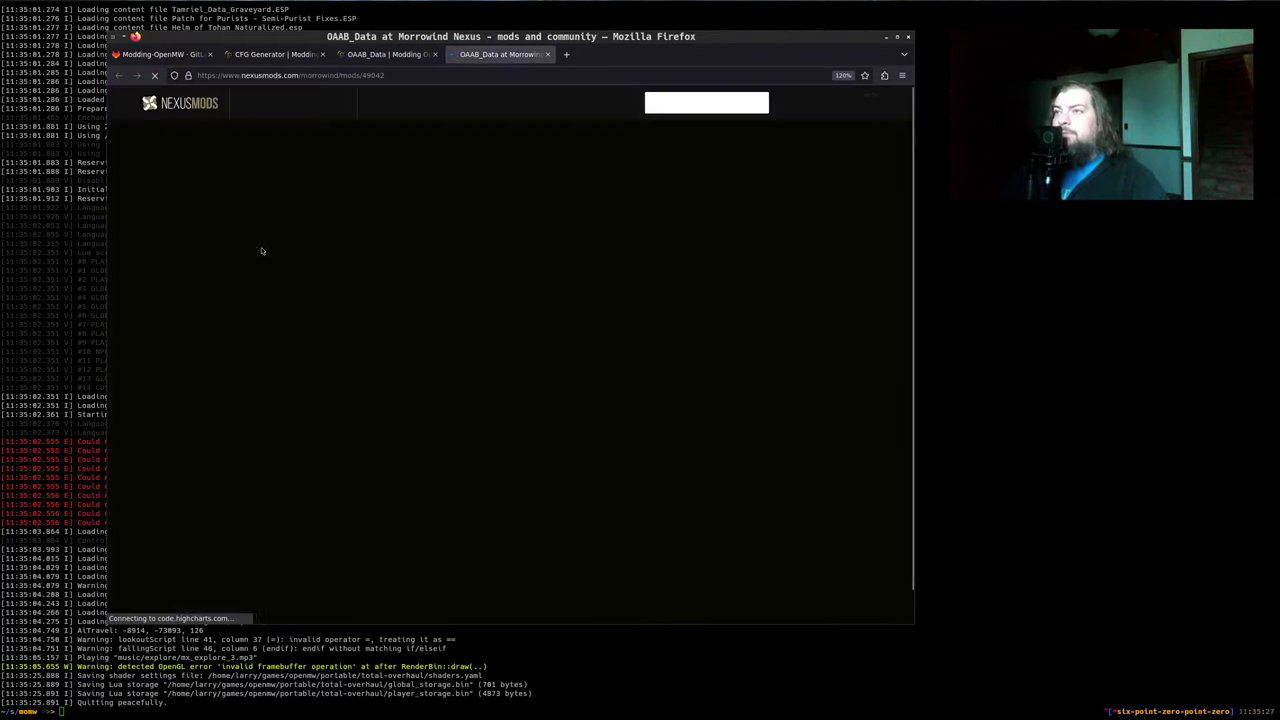
pyautogui.scroll(-3, 365, 425)
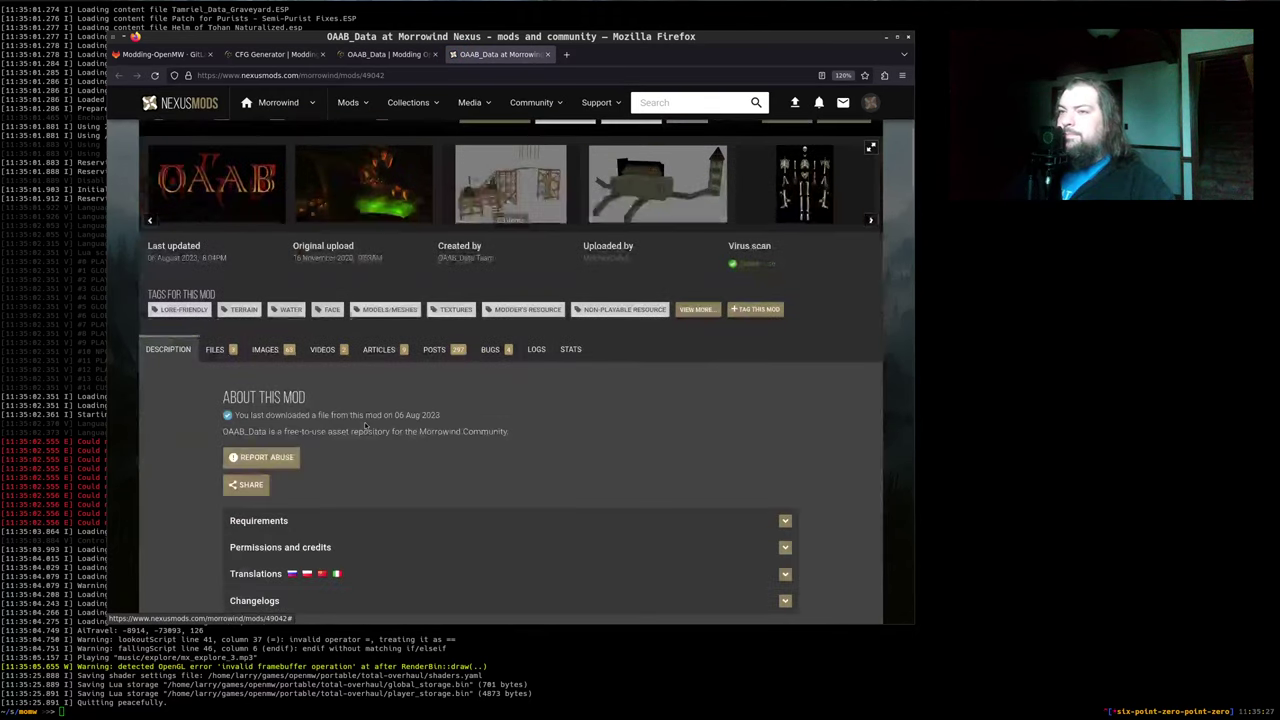
pyautogui.scroll(3, 358, 425)
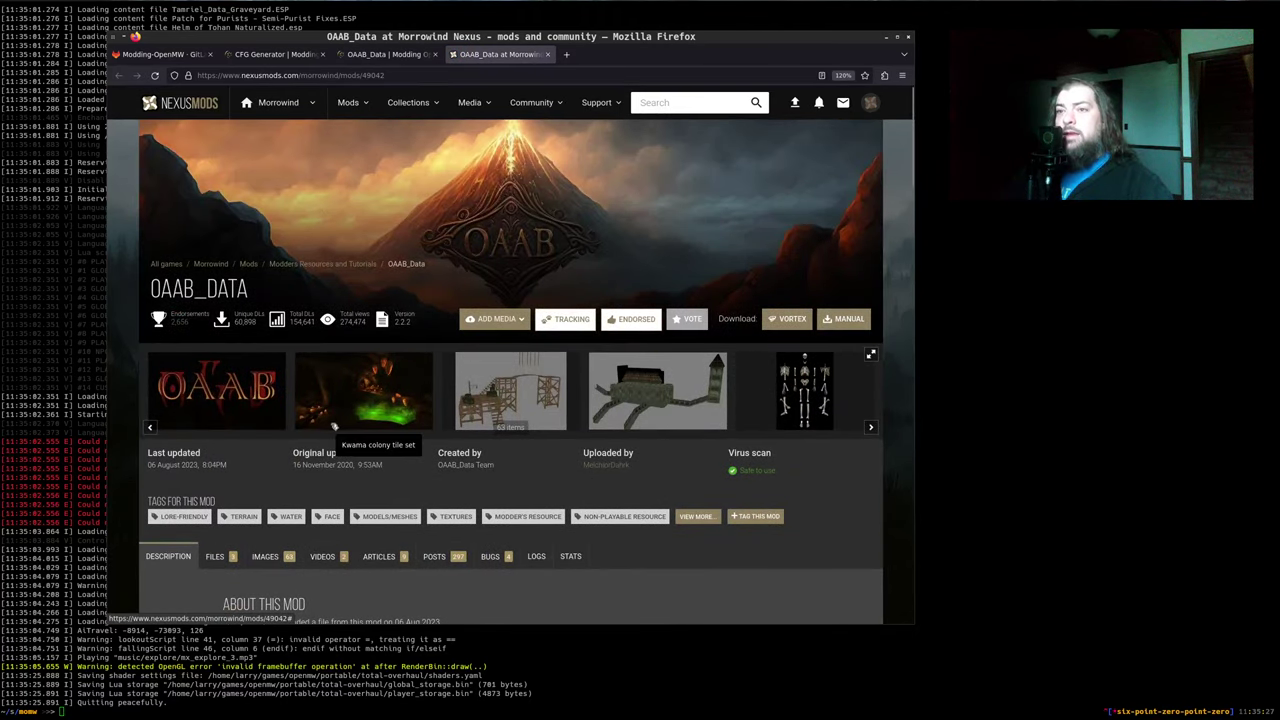
pyautogui.scroll(-10, 230, 430)
pyautogui.scroll(-4, 228, 432)
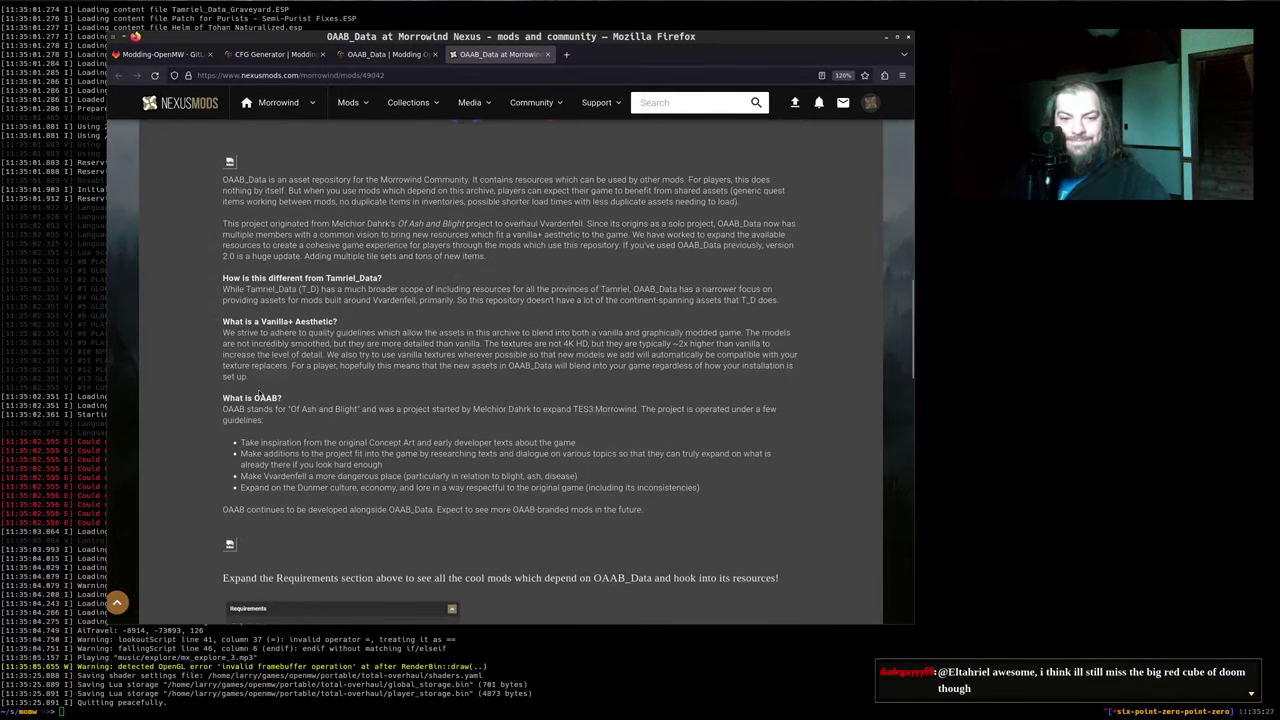
# Return to the OAAB_Data page of the Total Overhaul list, and open the ModdingResources/OAAB_Data folder in Thunar
pyautogui.scroll(14, 333, 392)
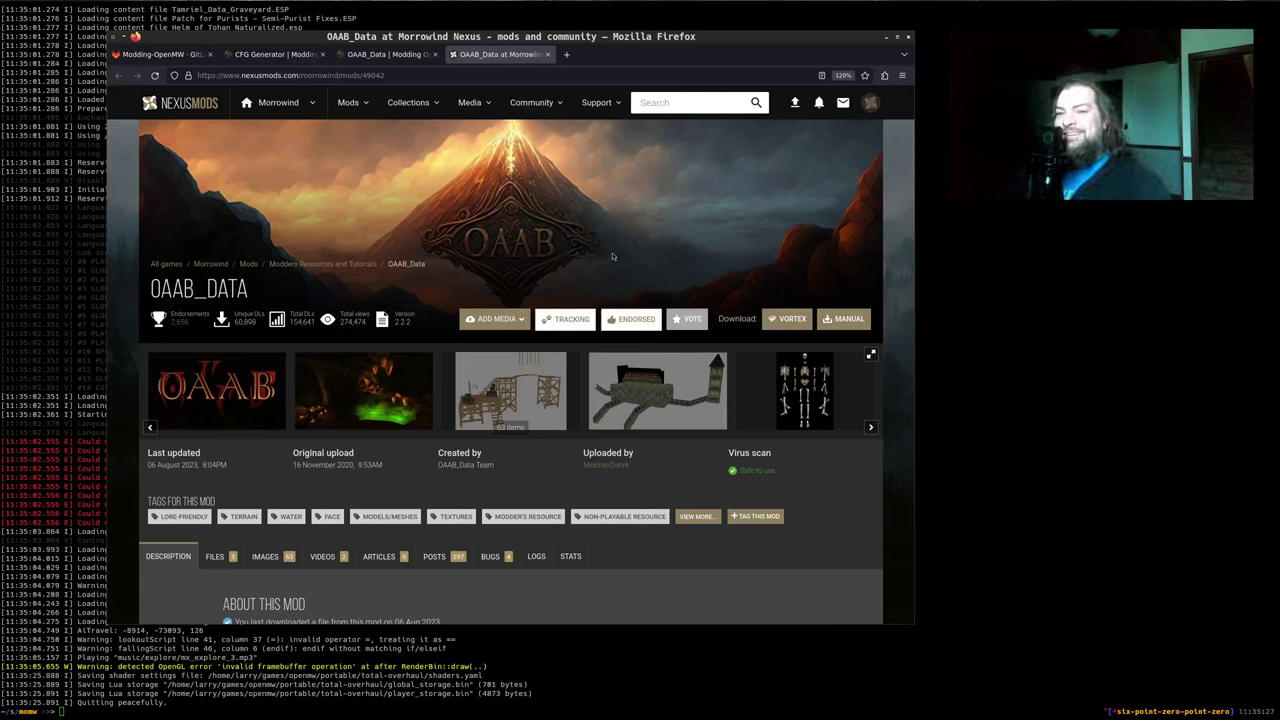
pyautogui.click(385, 54)
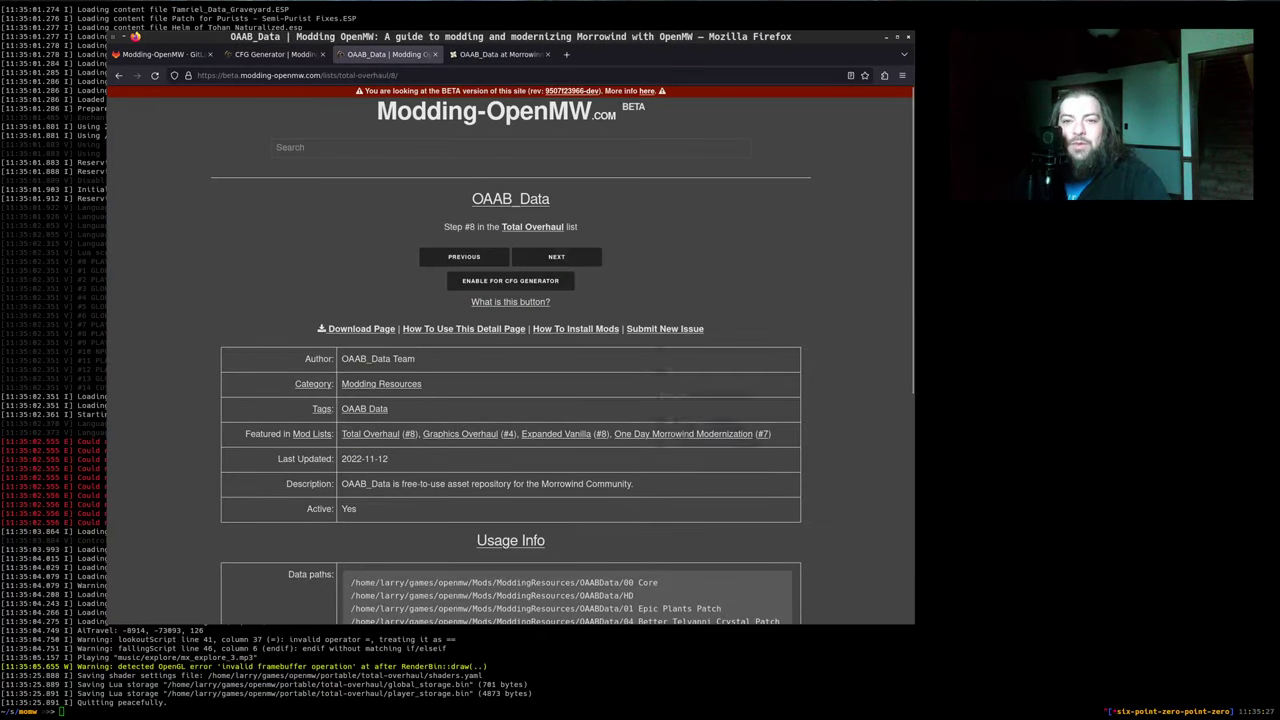
pyautogui.hotkey('alt', 'Tab')
pyautogui.hotkey('alt', 'Up')
pyautogui.hotkey('alt', 'Up')
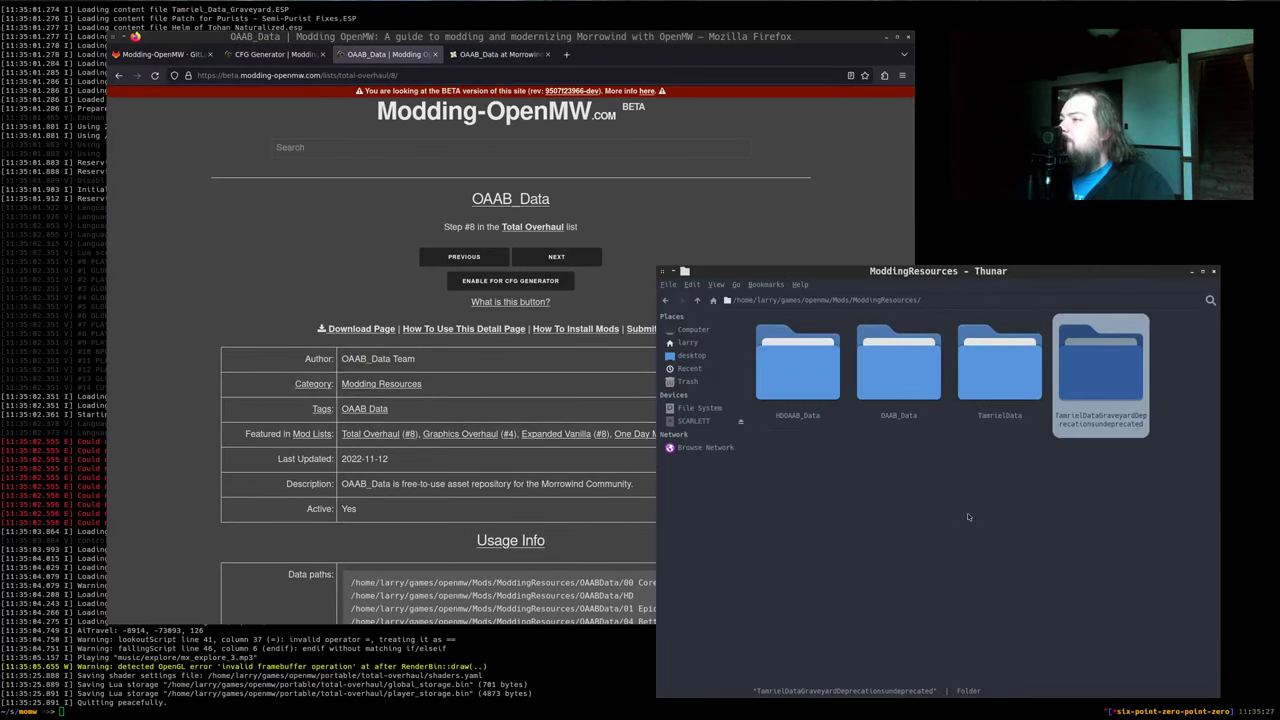
pyautogui.press('Left')
pyautogui.press('Left')
pyautogui.press('Return')
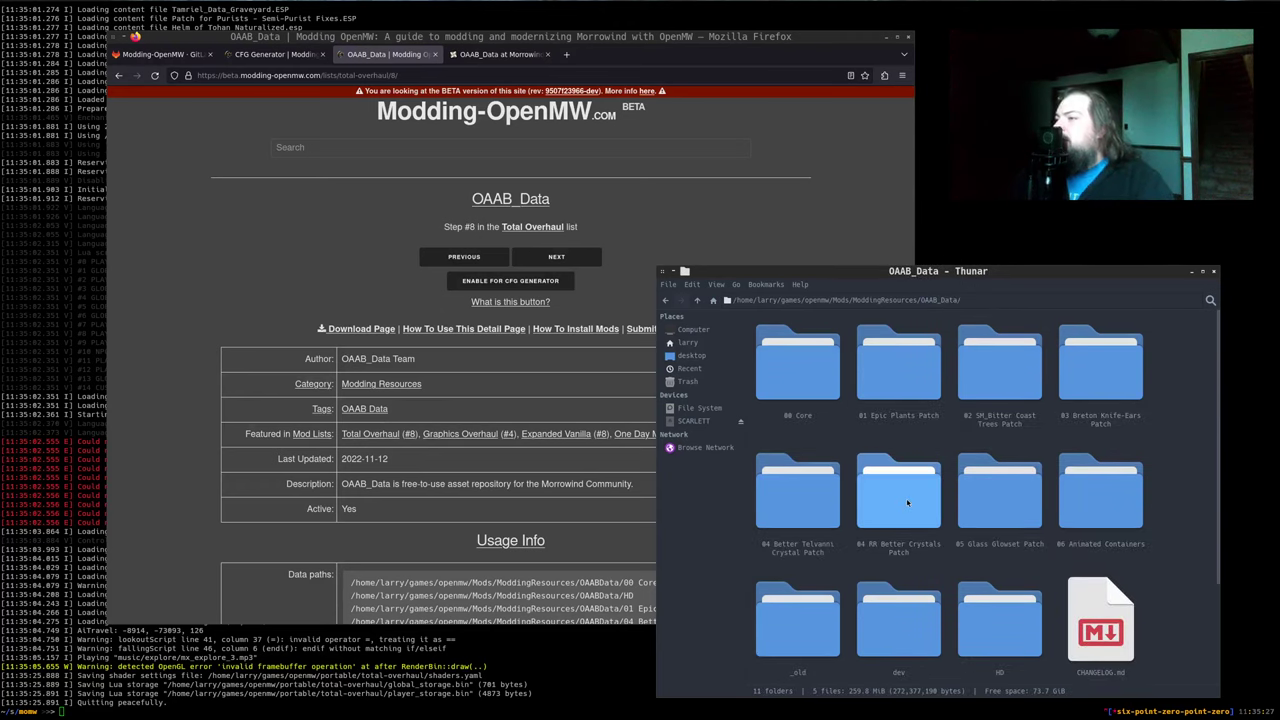
# Arrange the browser and file manager side by side and compare OAAB_Data's listed data paths with the extracted subfolders
pyautogui.scroll(-2, 510, 484)
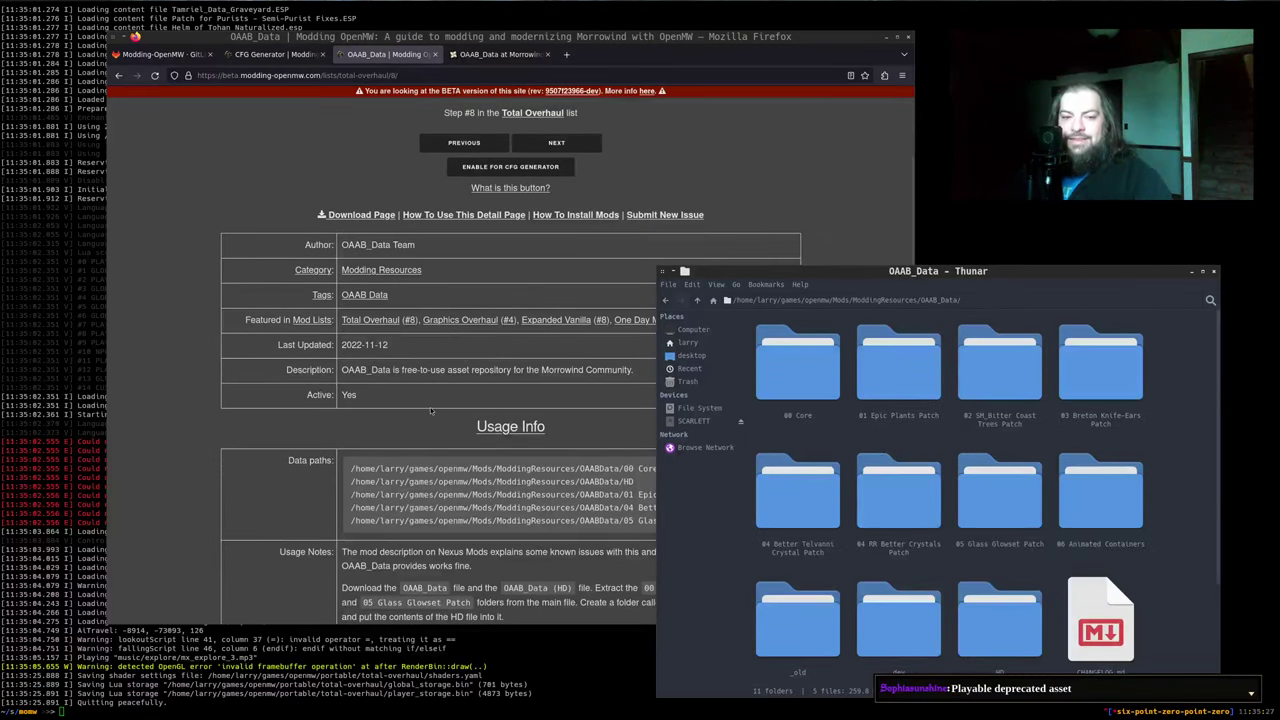
pyautogui.moveTo(432, 408); pyautogui.dragTo(359, 416)
pyautogui.moveTo(984, 567); pyautogui.dragTo(1014, 564)
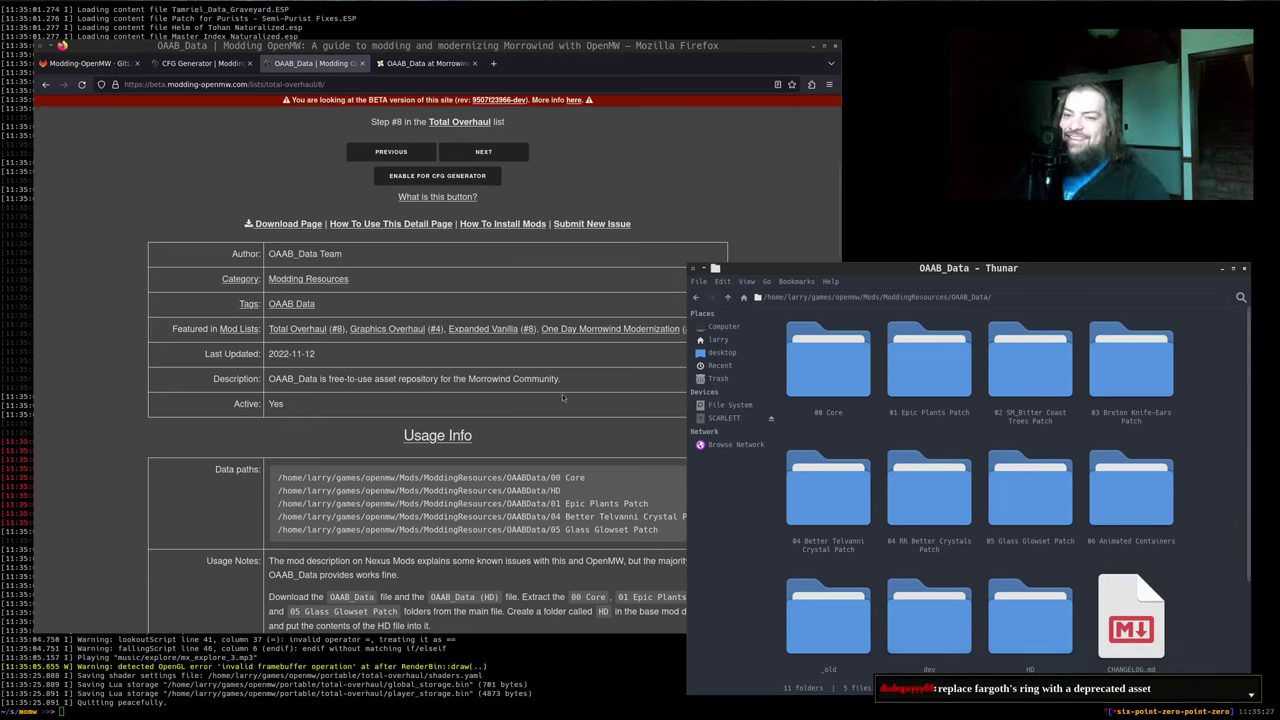
pyautogui.scroll(-1, 629, 418)
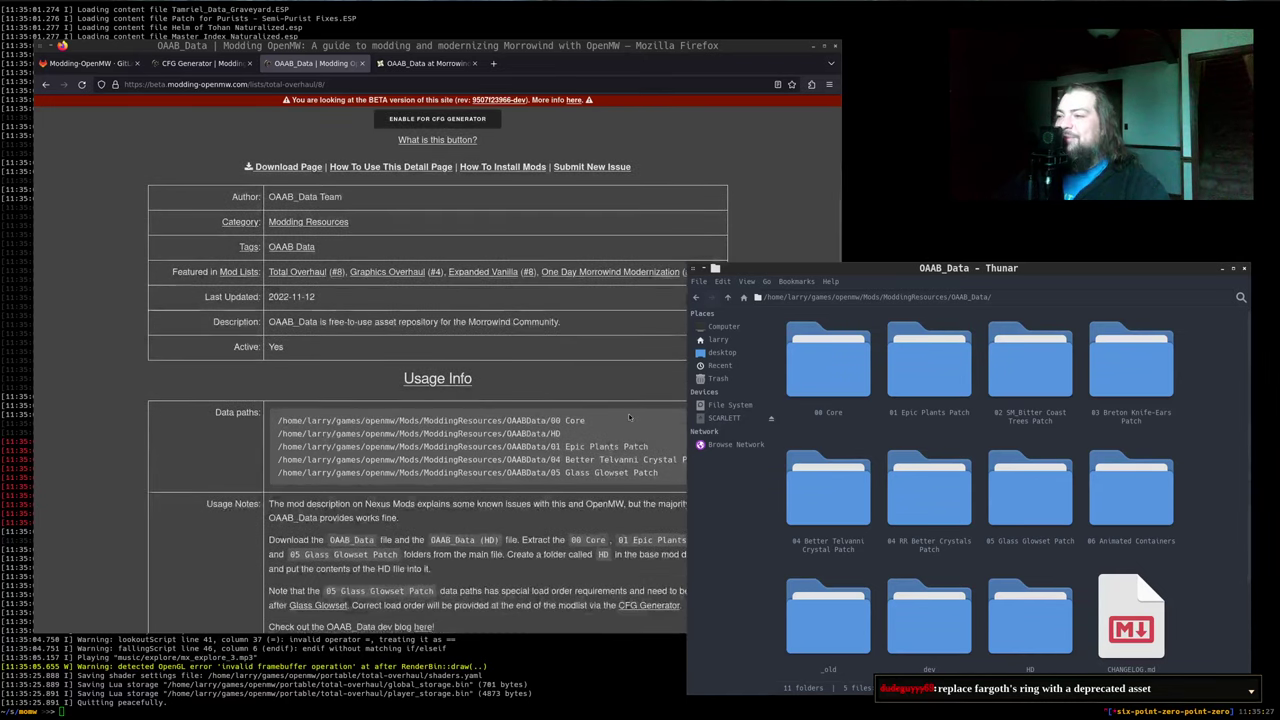
pyautogui.click(672, 380)
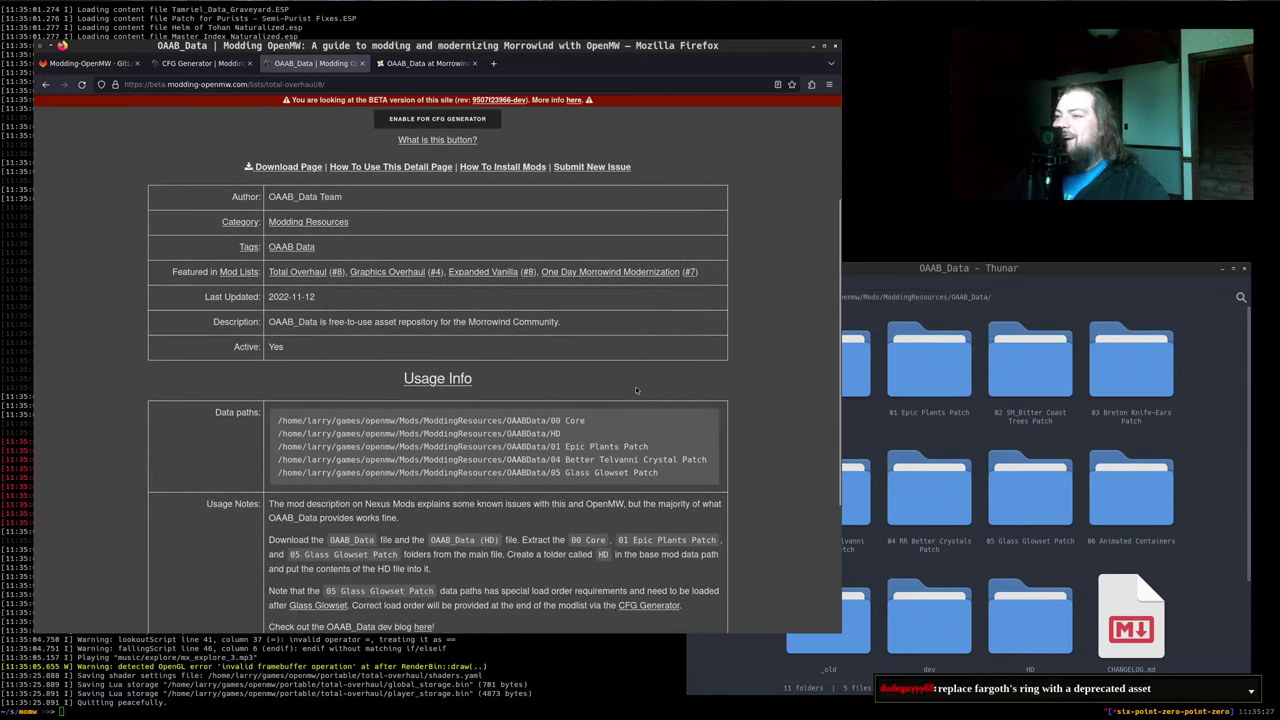
pyautogui.click(858, 362)
pyautogui.scroll(-1, 897, 395)
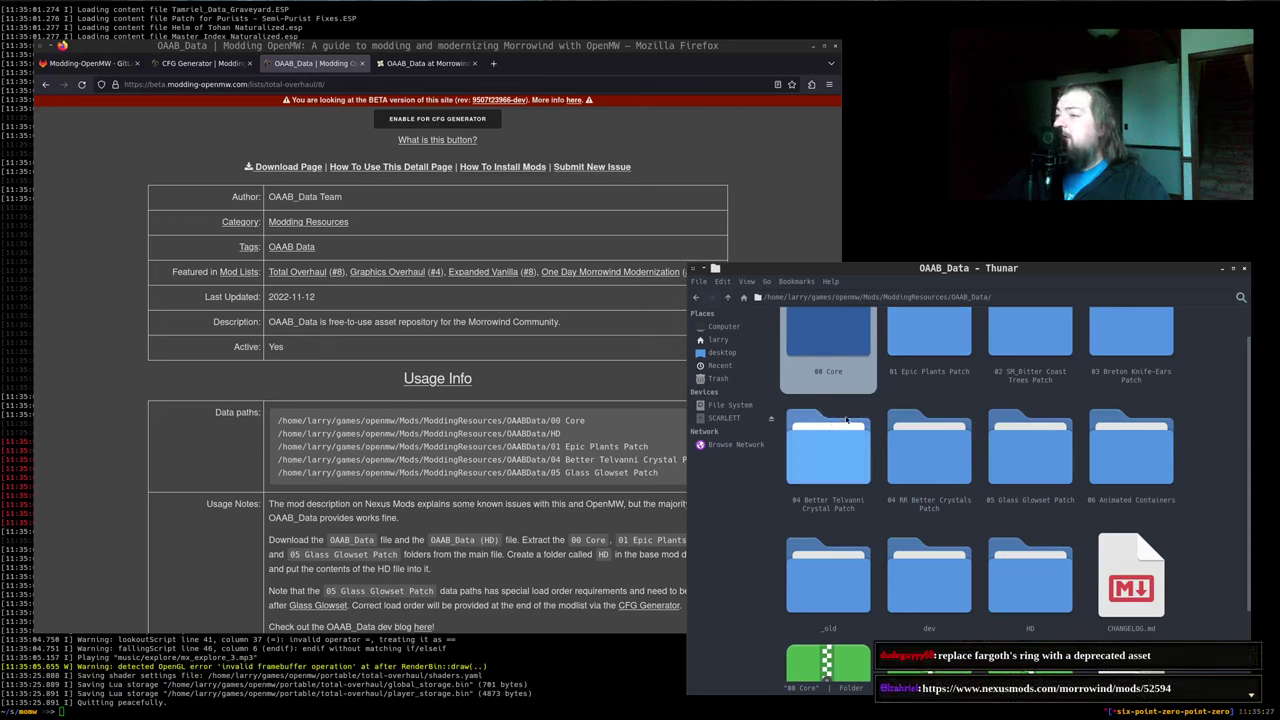
# Move the 02 SM_Bitter Coast Trees Patch folder to the trash, restore it from there, and return to the OAAB_Data folder
pyautogui.click(1072, 372)
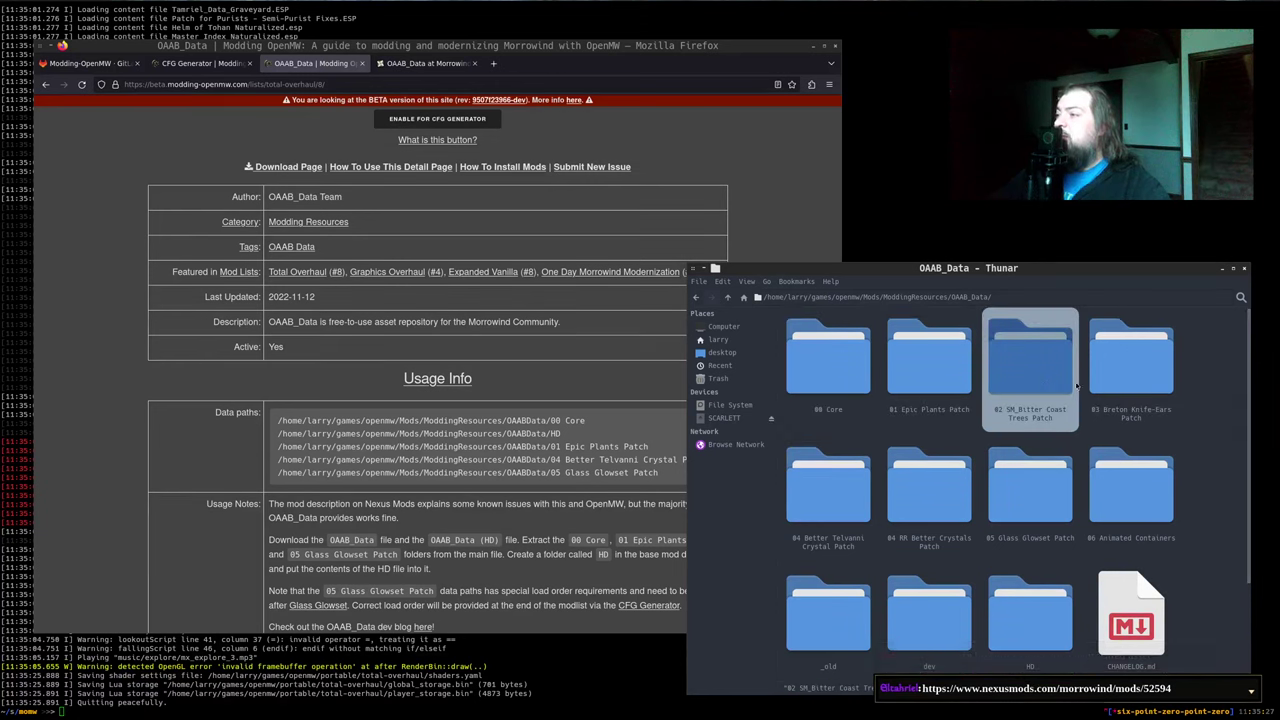
pyautogui.press('Delete')
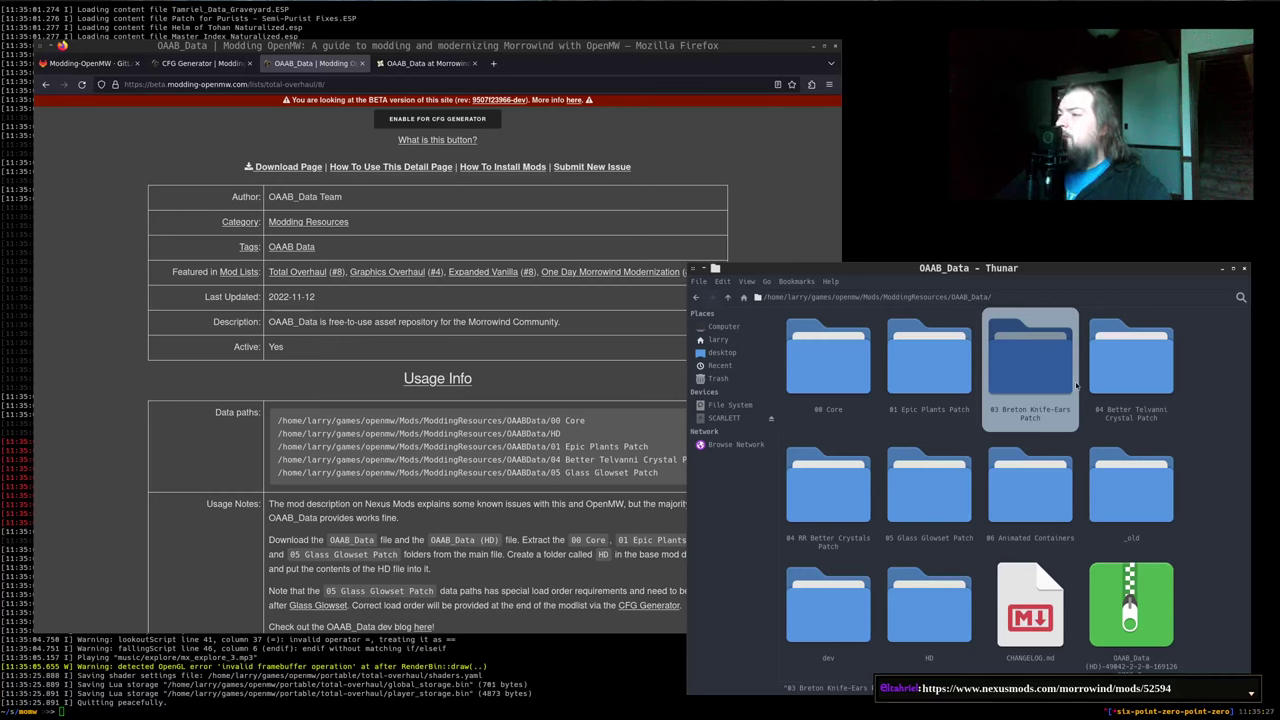
pyautogui.click(718, 378)
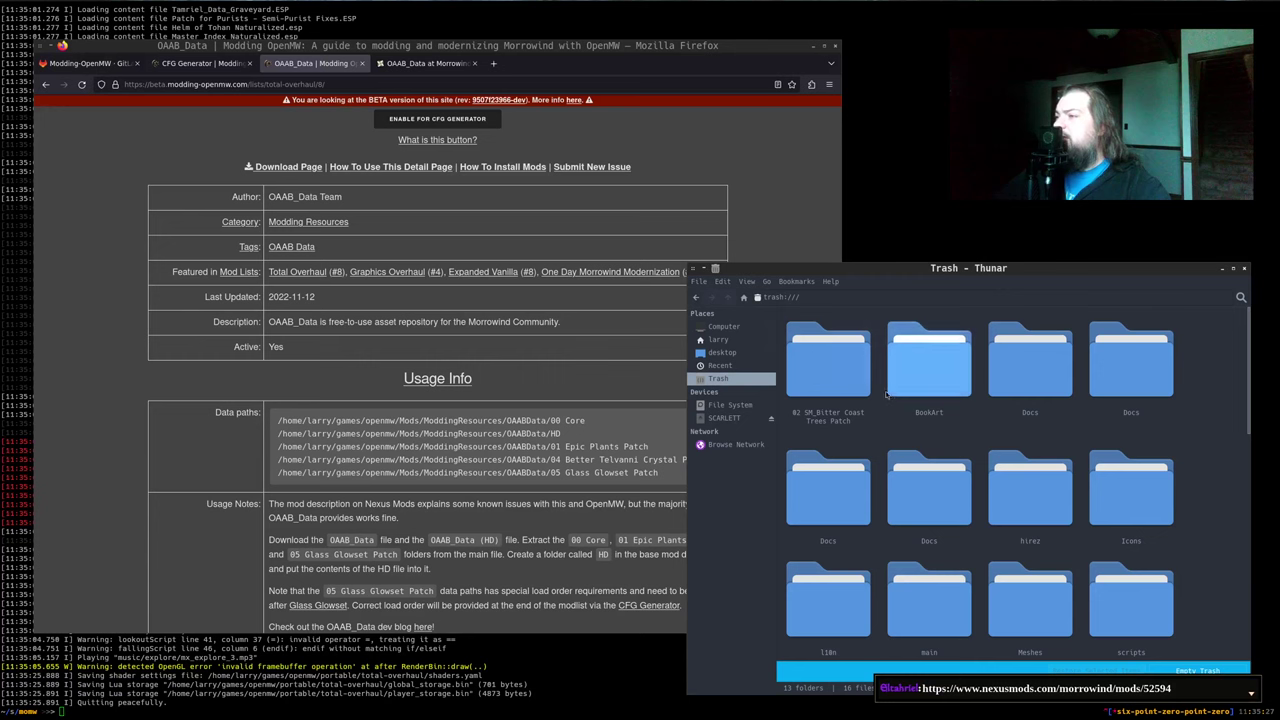
pyautogui.rightClick(834, 378)
pyautogui.click(874, 492)
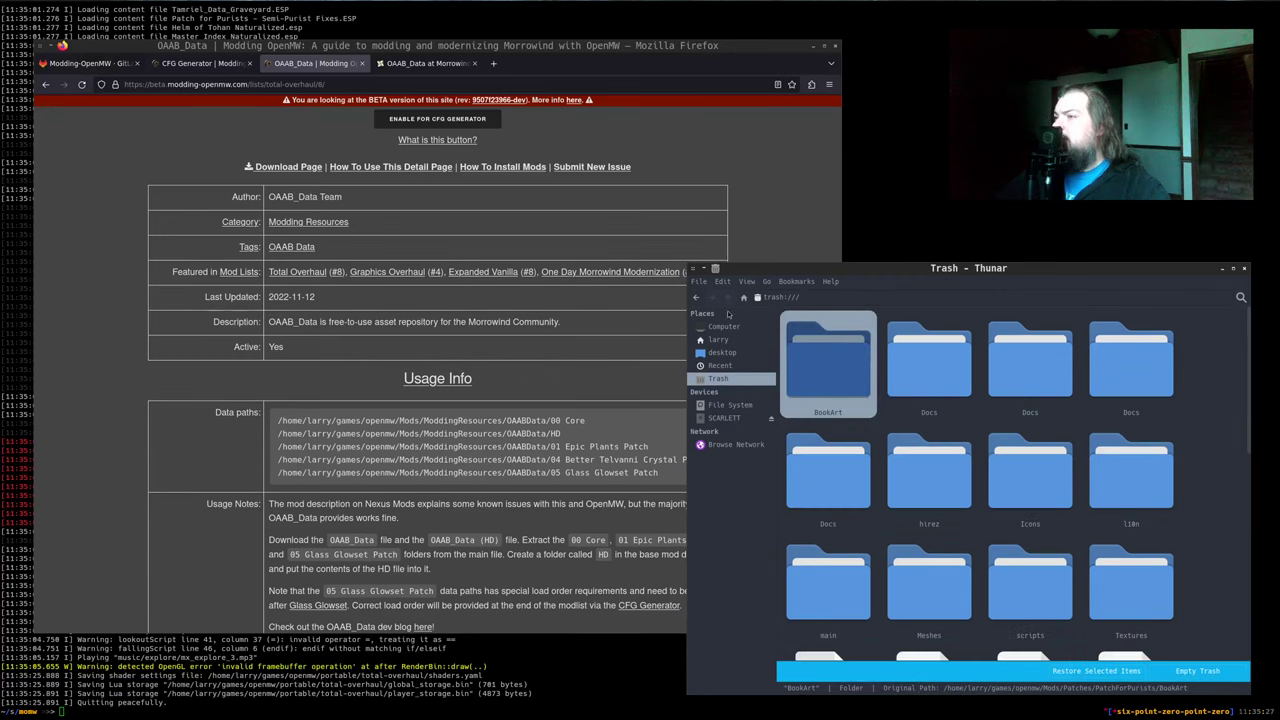
pyautogui.click(696, 297)
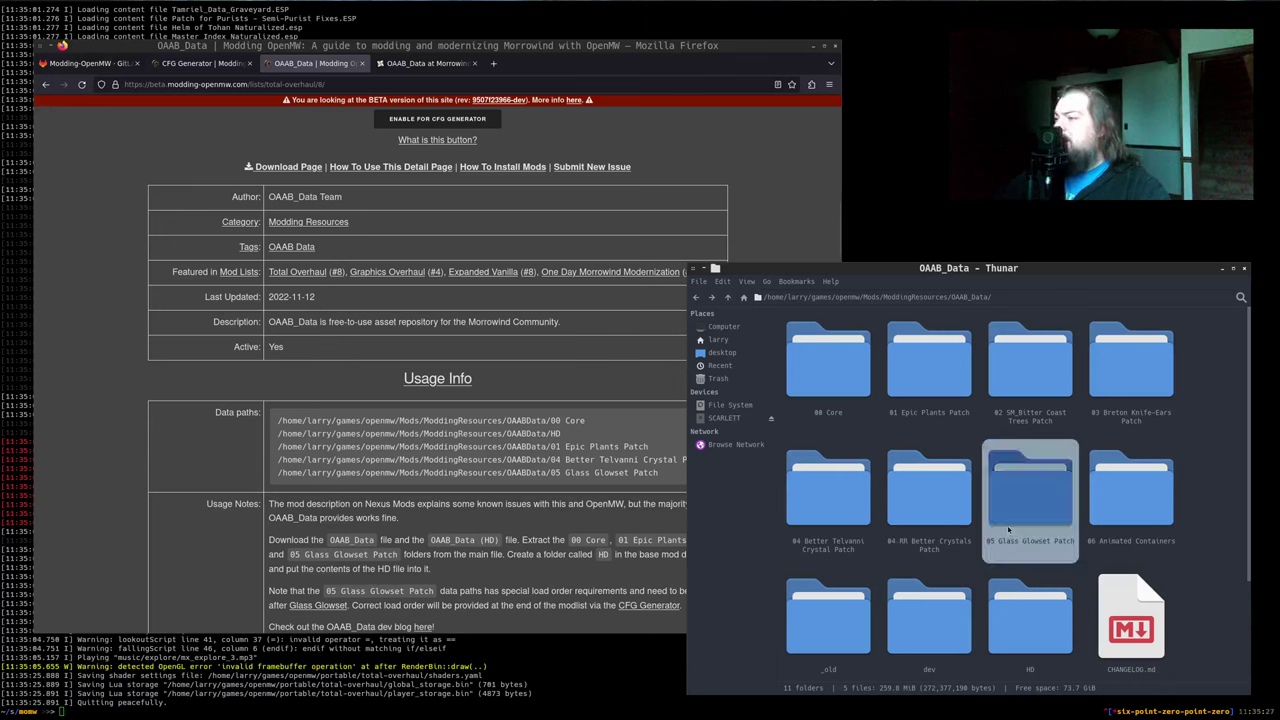
# Check the remaining OAAB_Data subfolders, and recall the openmw-validator command for openmw-total-overhaul.cfg in the terminal without running it
pyautogui.click(860, 545)
pyautogui.scroll(-1, 862, 548)
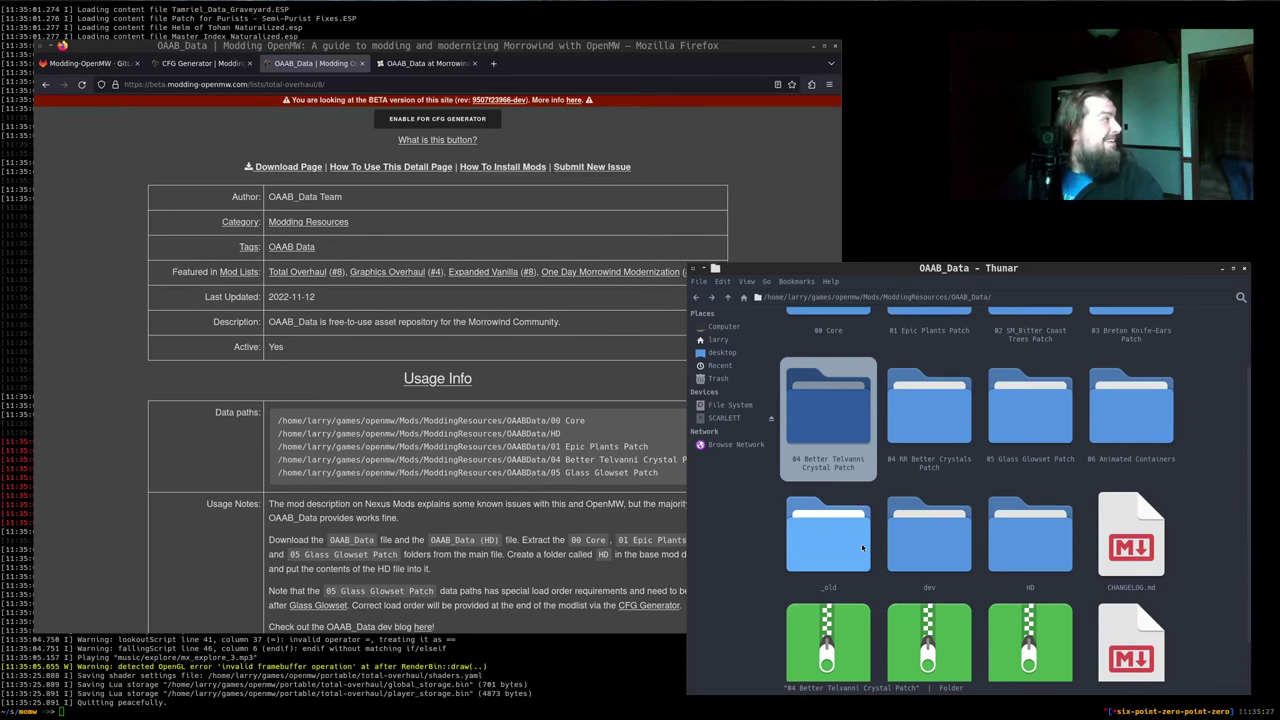
pyautogui.click(506, 712)
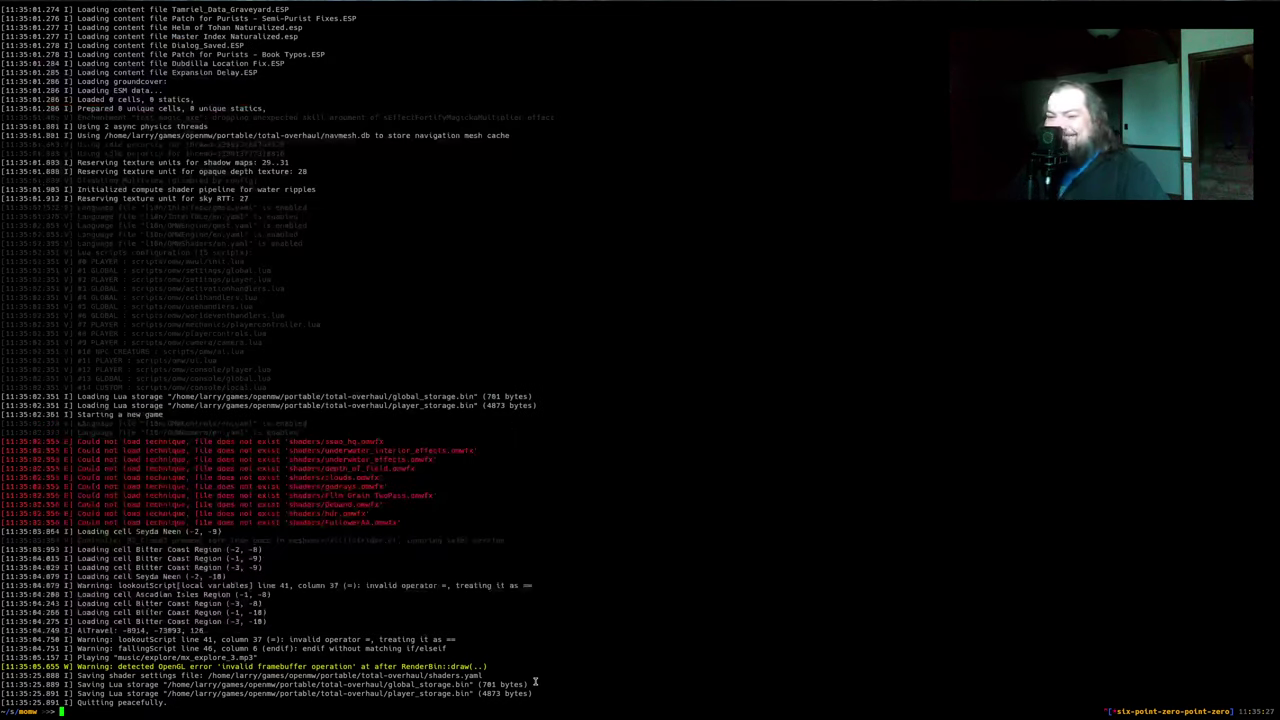
pyautogui.press('Up')
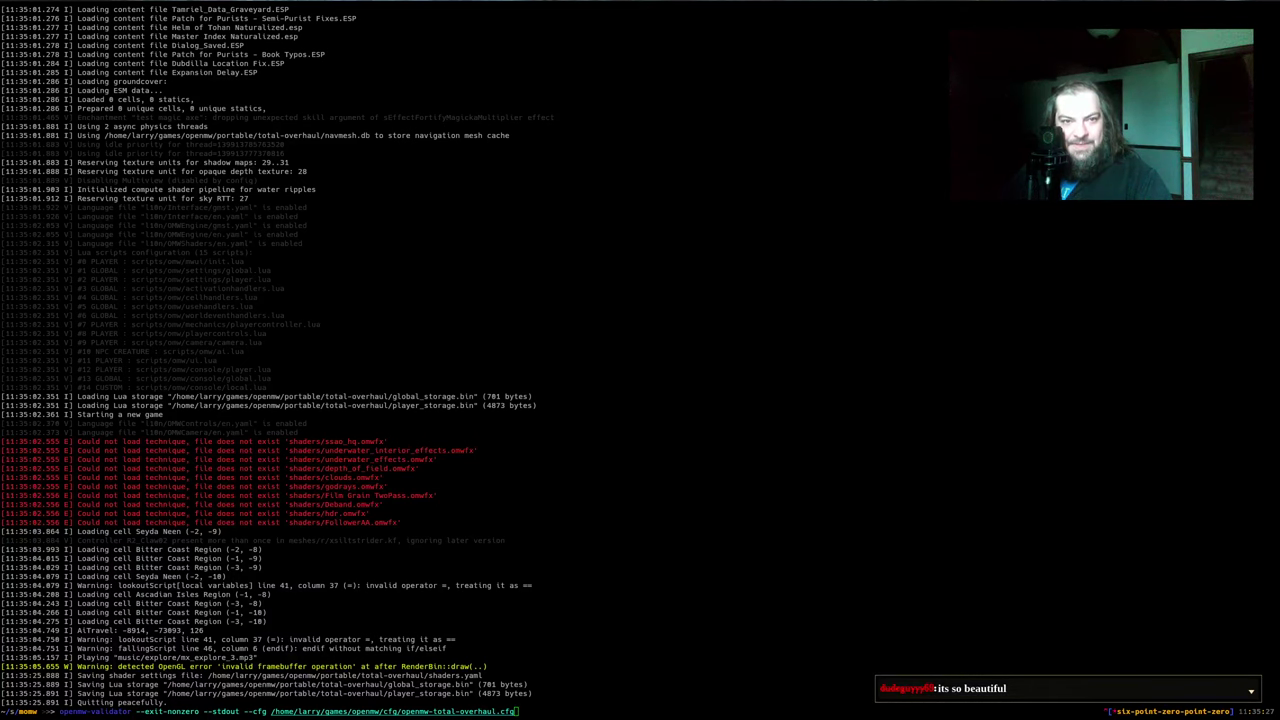
pyautogui.hotkey('alt', 'Tab')
pyautogui.hotkey('ctrl', 't')
pyautogui.write('https://www.nexusmods.com/morrowind/mods/52594')
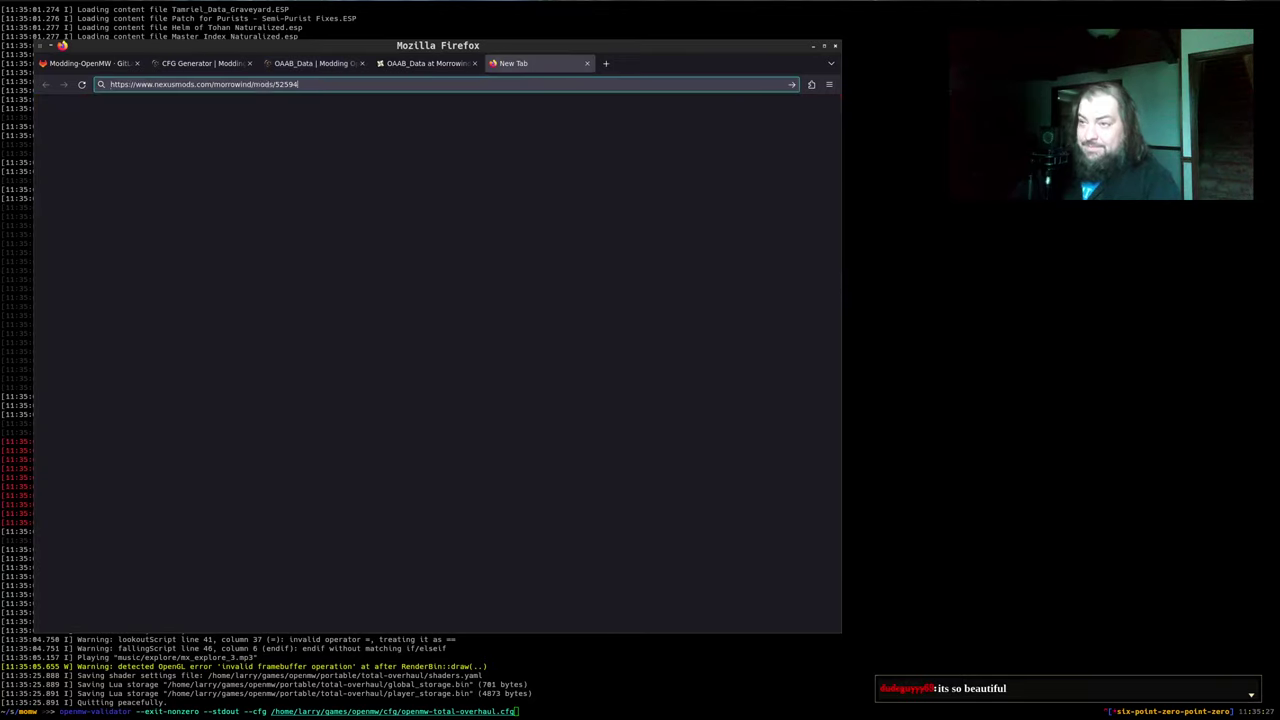
pyautogui.press('Return')
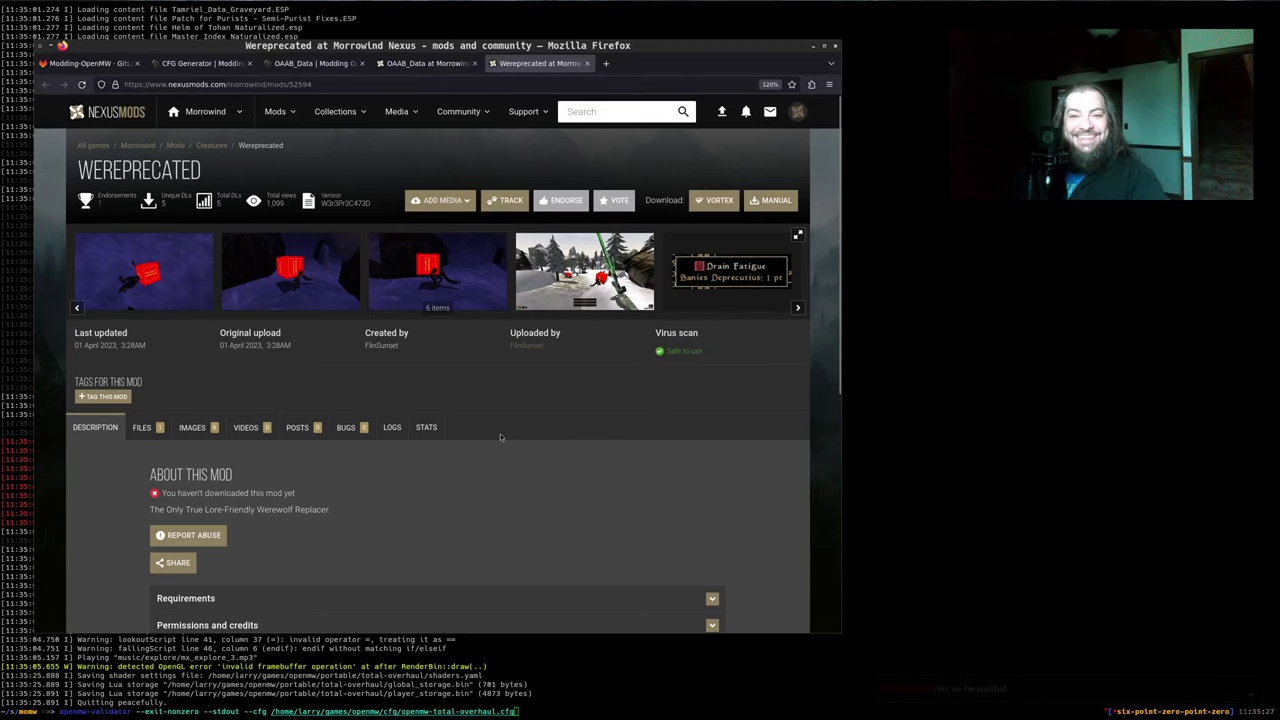
pyautogui.scroll(-2, 500, 433)
pyautogui.scroll(-1, 466, 416)
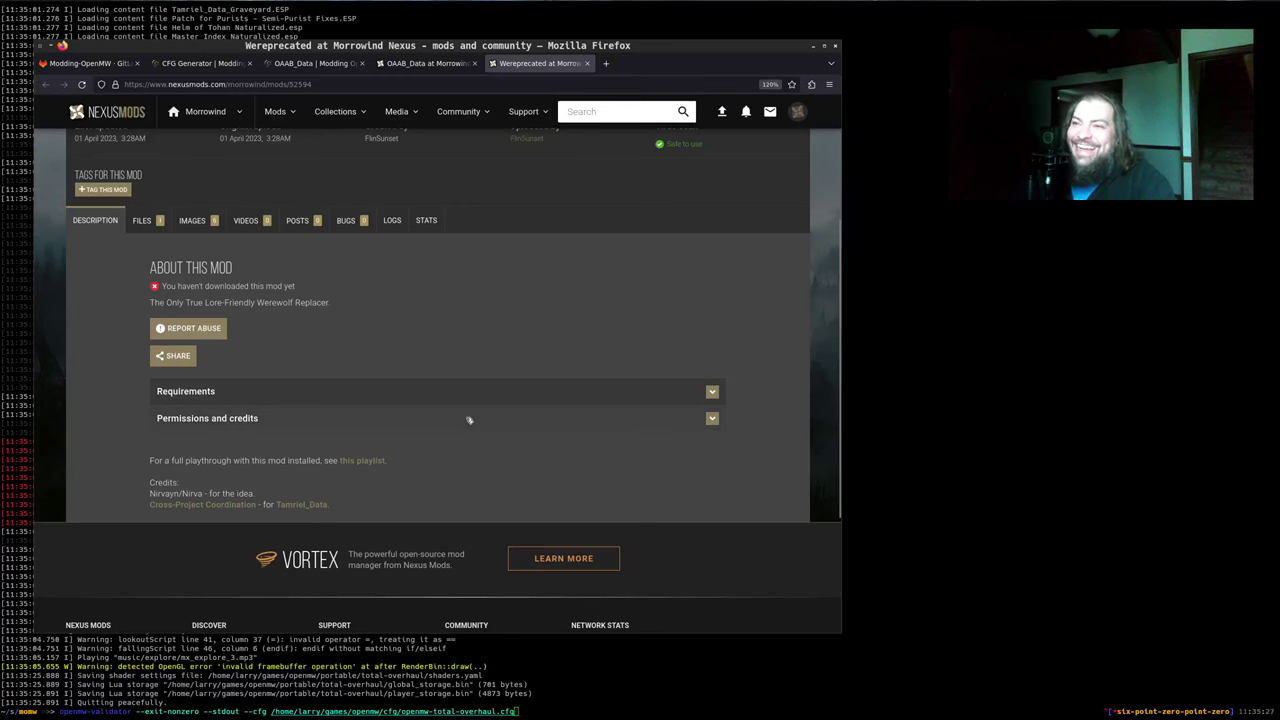
pyautogui.scroll(1, 465, 416)
pyautogui.scroll(2, 465, 420)
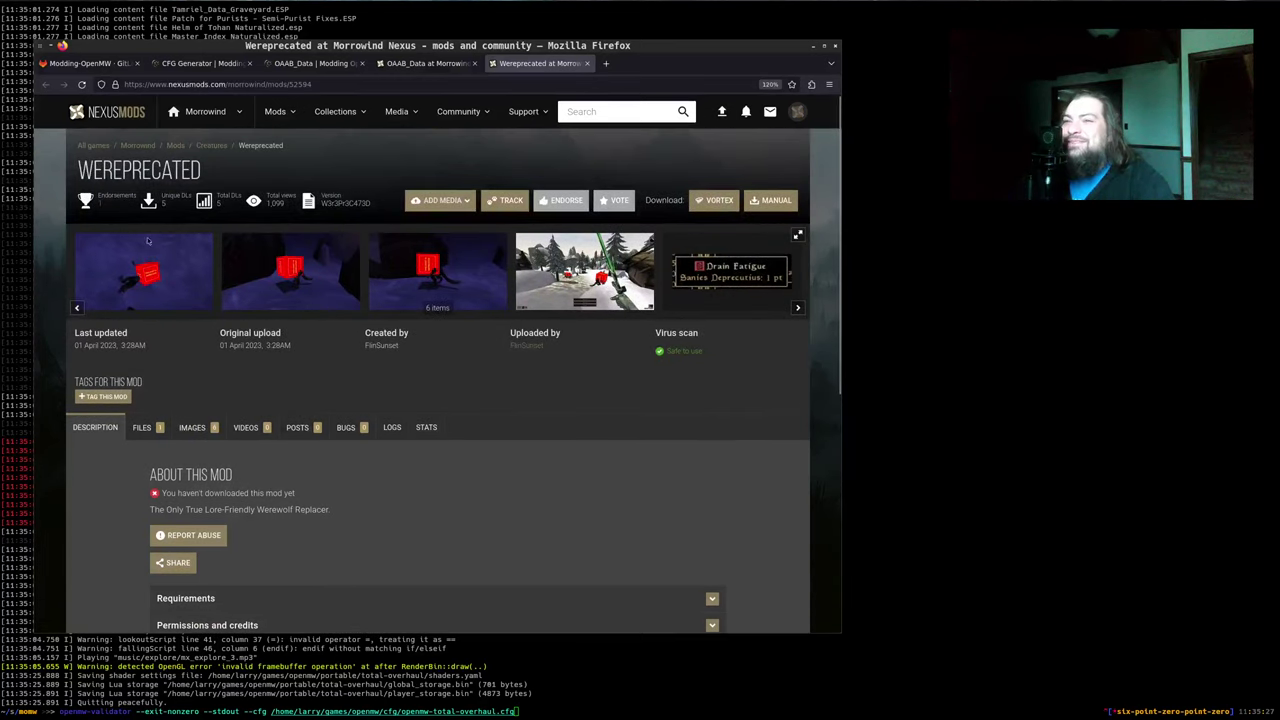
# View all the Wereprecated mod's gallery images from the first one onward, and close the mod's browser tab
pyautogui.click(169, 275)
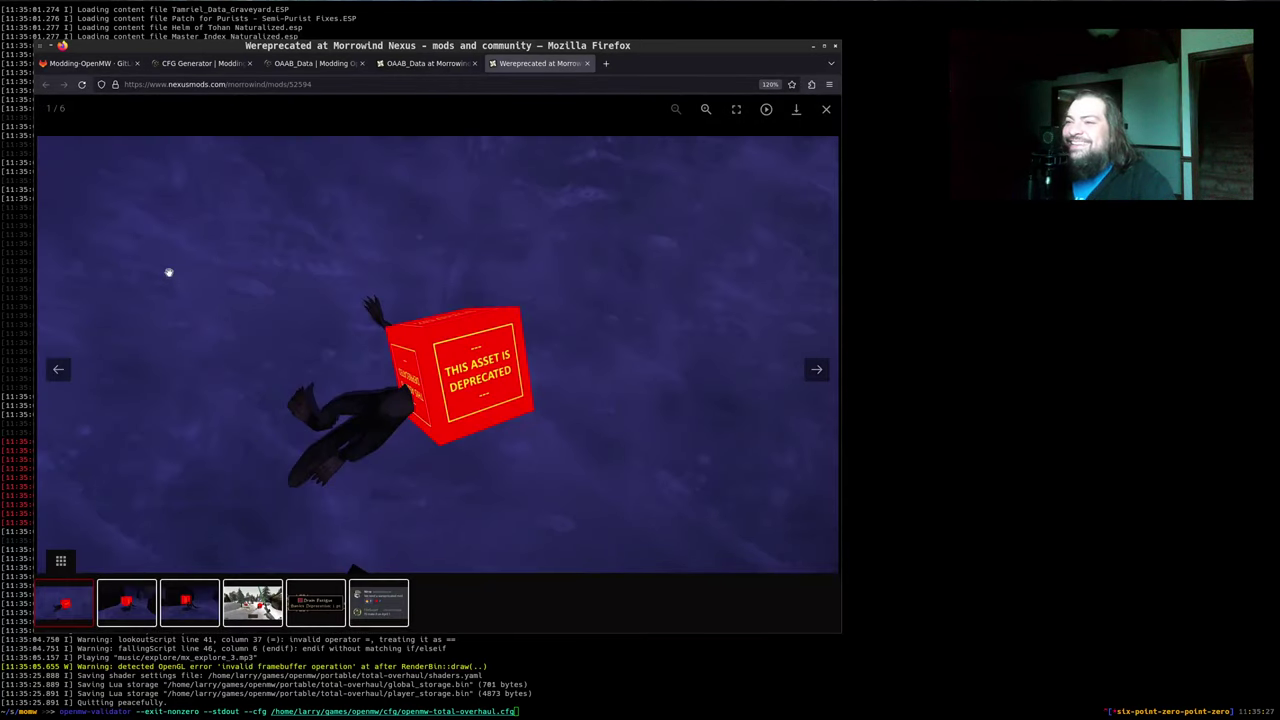
pyautogui.press('Right')
pyautogui.press('Right')
pyautogui.press('Right')
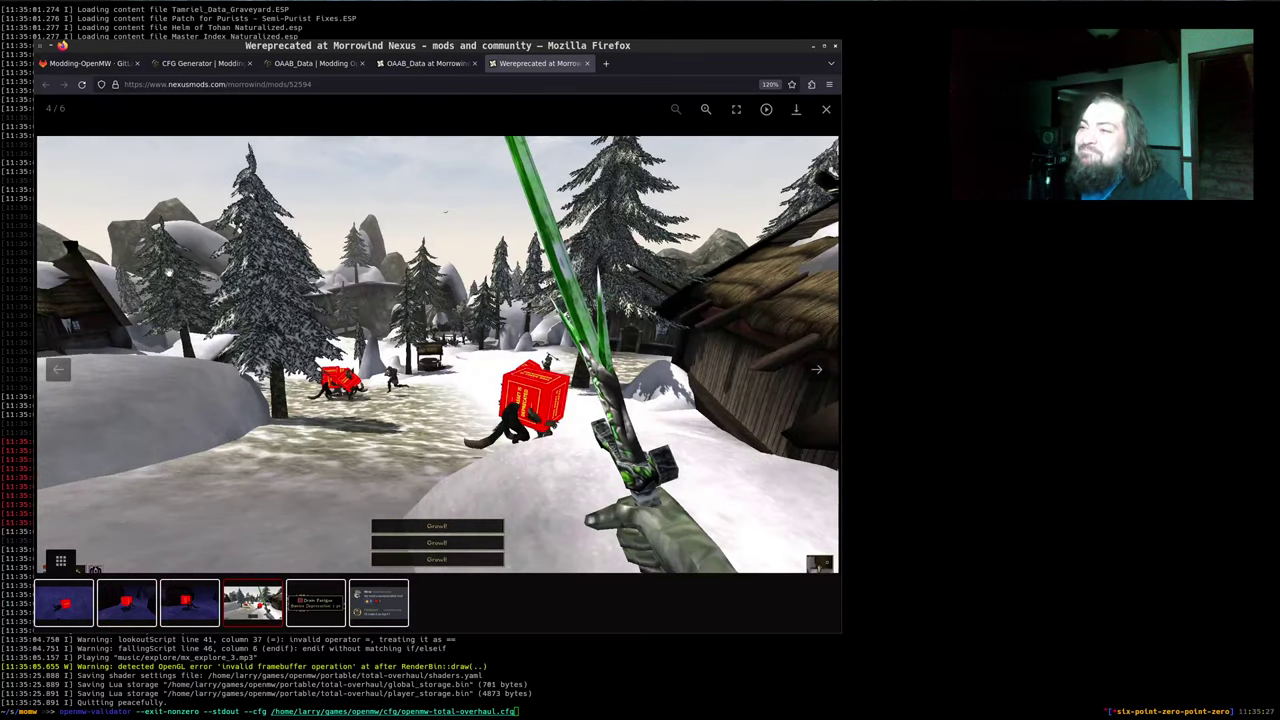
pyautogui.press('Right')
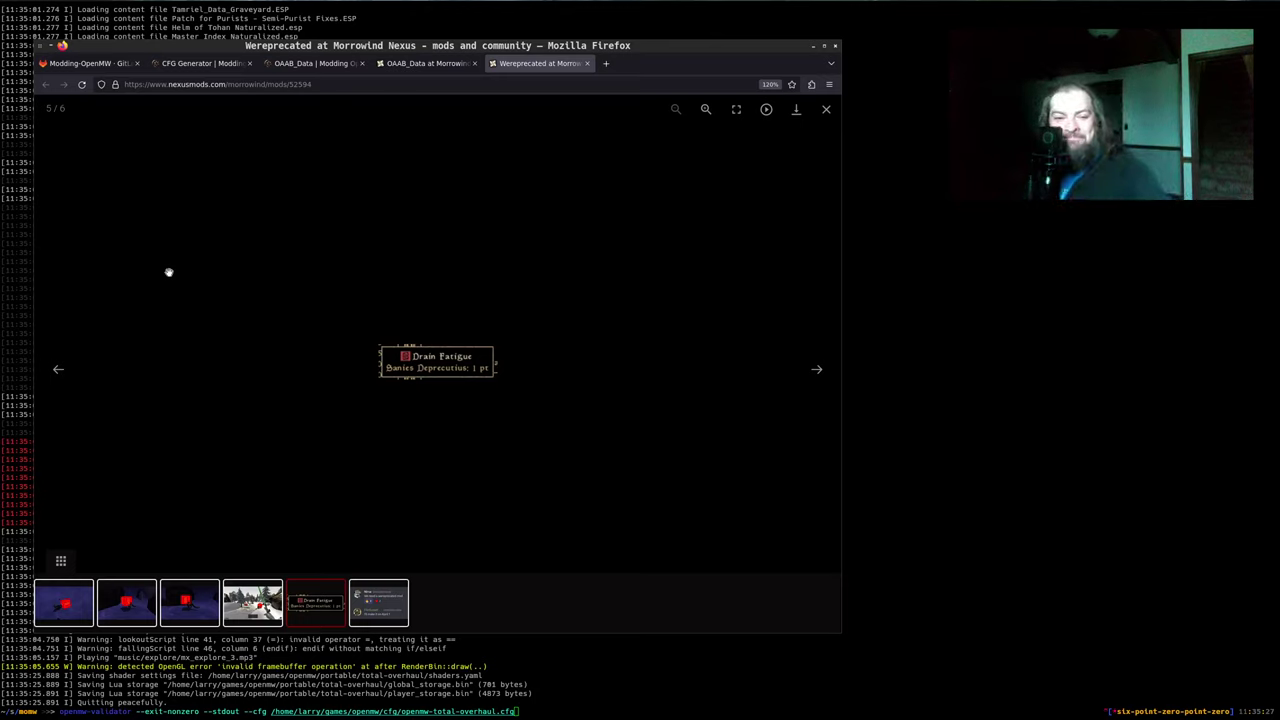
pyautogui.press('Right')
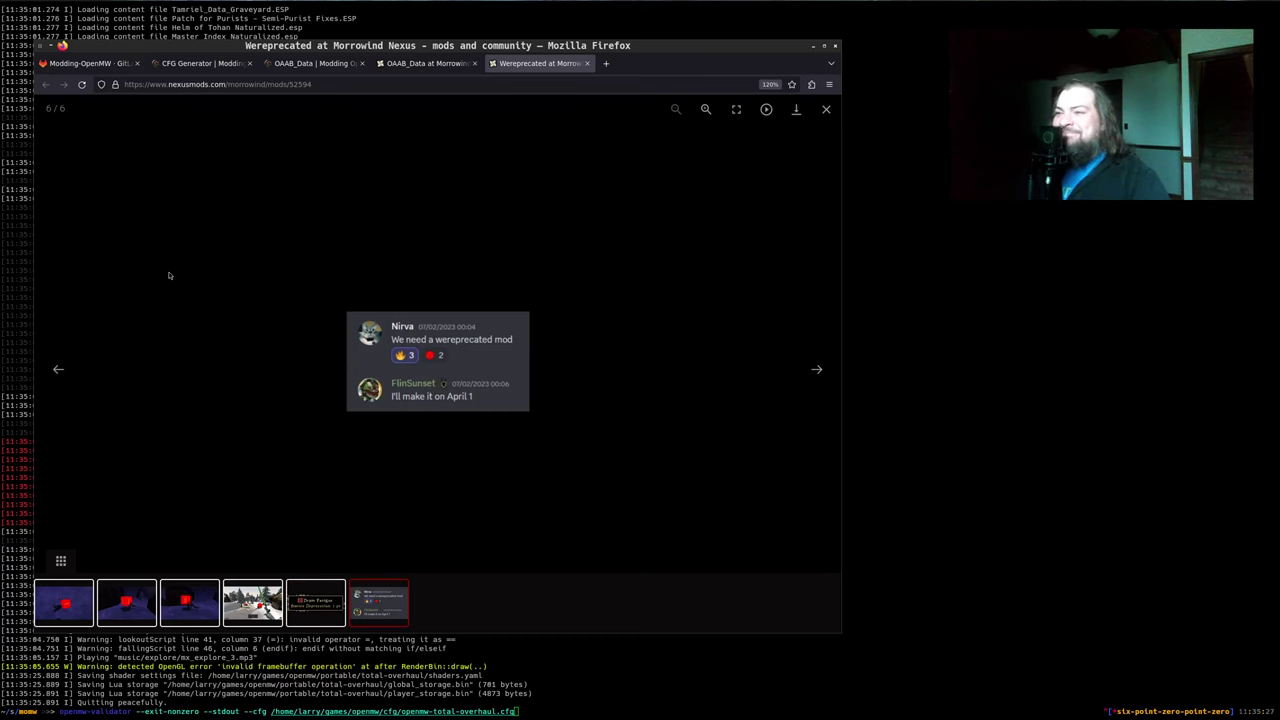
pyautogui.press('Escape')
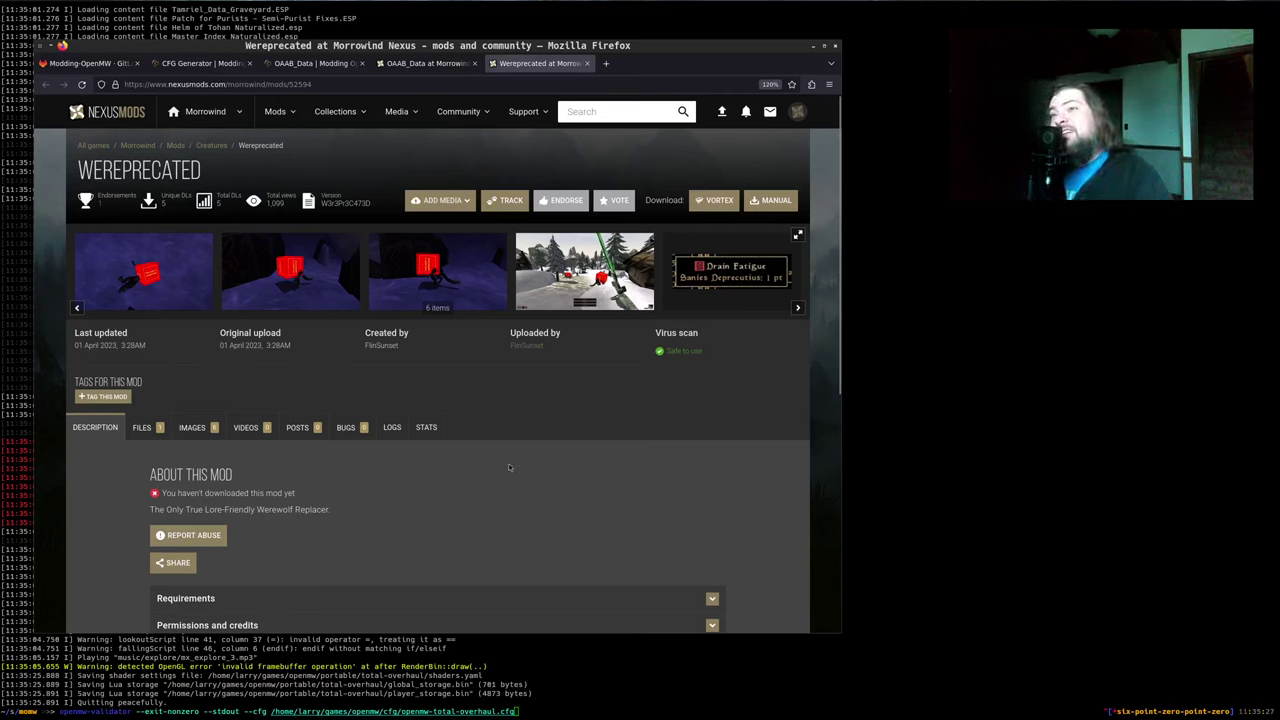
pyautogui.click(587, 63)
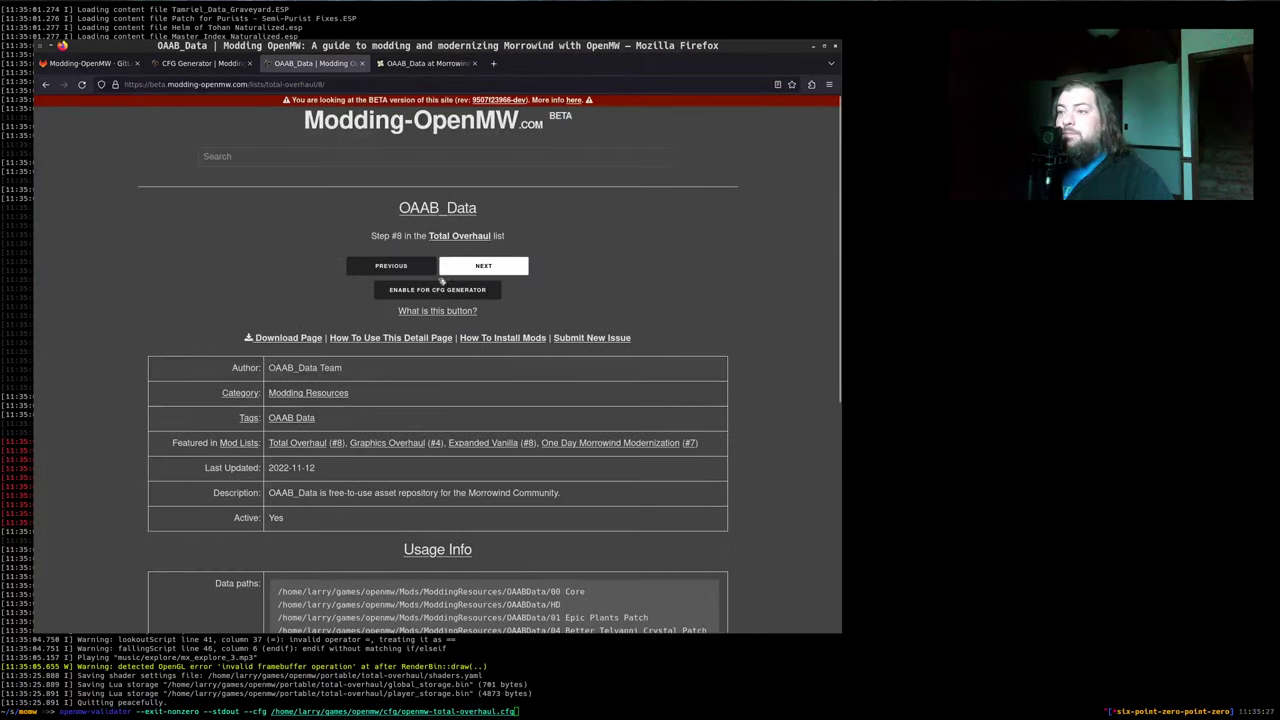
# Review OAAB_Data's usage info on the list page, and copy the CFG Generator's openmw.cfg section for Total Overhaul to the clipboard
pyautogui.scroll(-4, 622, 295)
pyautogui.scroll(-3, 622, 295)
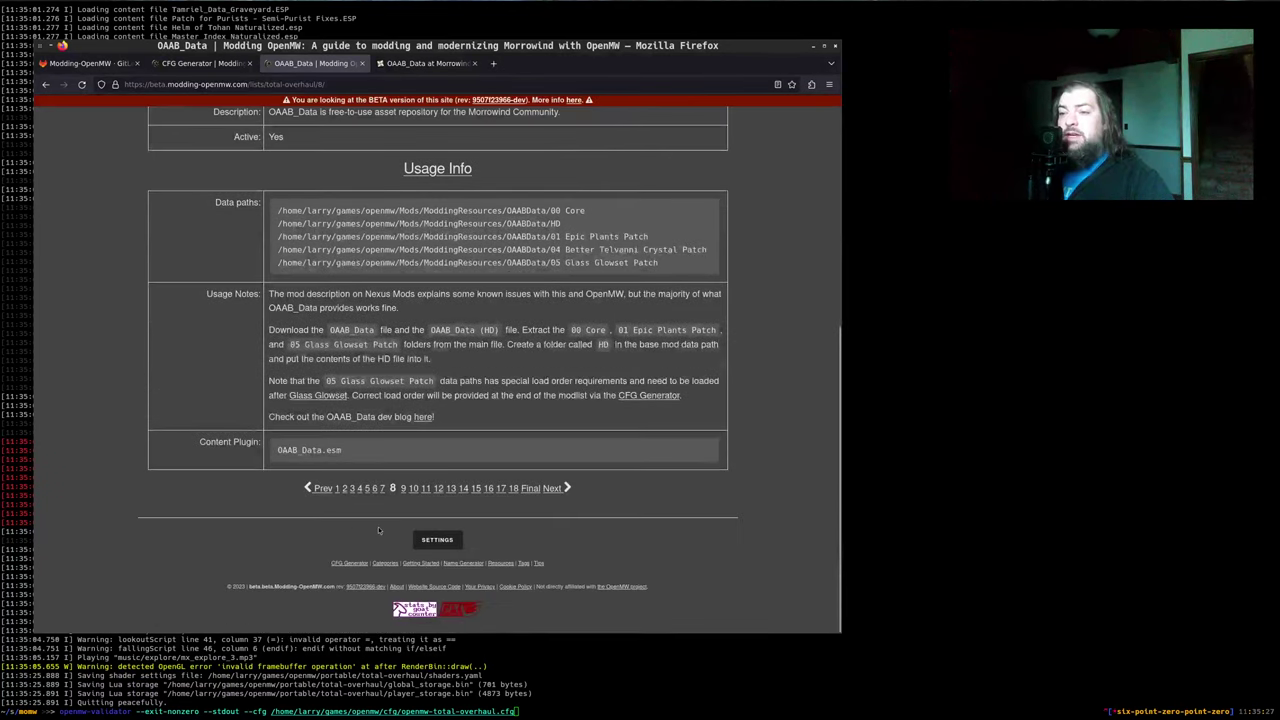
pyautogui.scroll(4, 392, 195)
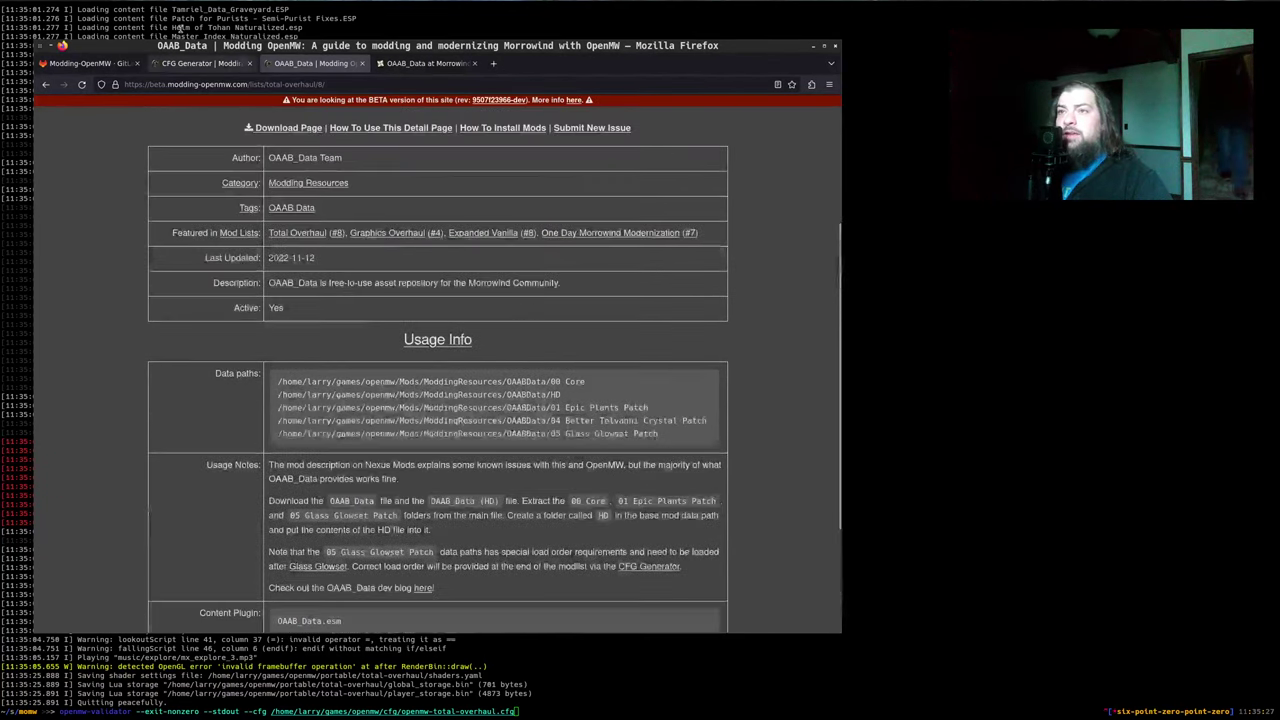
pyautogui.click(212, 64)
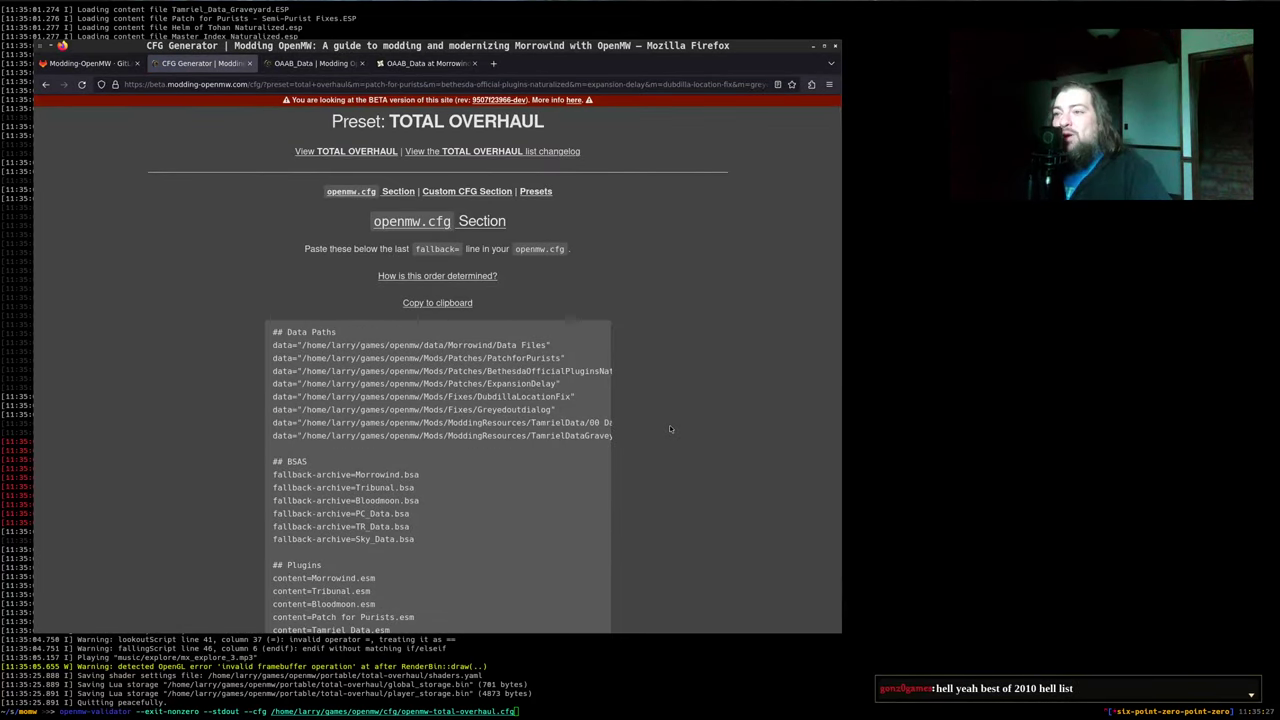
pyautogui.click(432, 304)
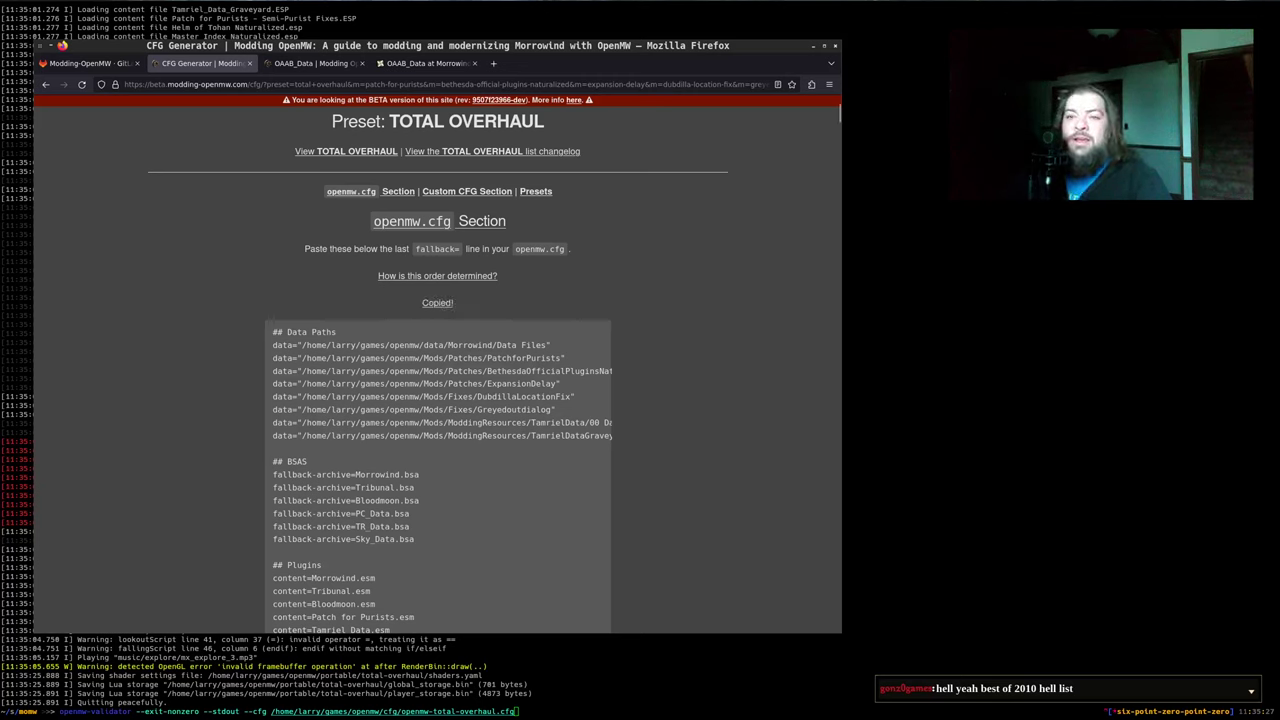
# In Emacs, replace the Data Paths, BSAS and Plugins sections of openmw-total-overhaul.cfg with the copied config and save the file
pyautogui.hotkey('alt', 'Tab')
pyautogui.click(188, 371)
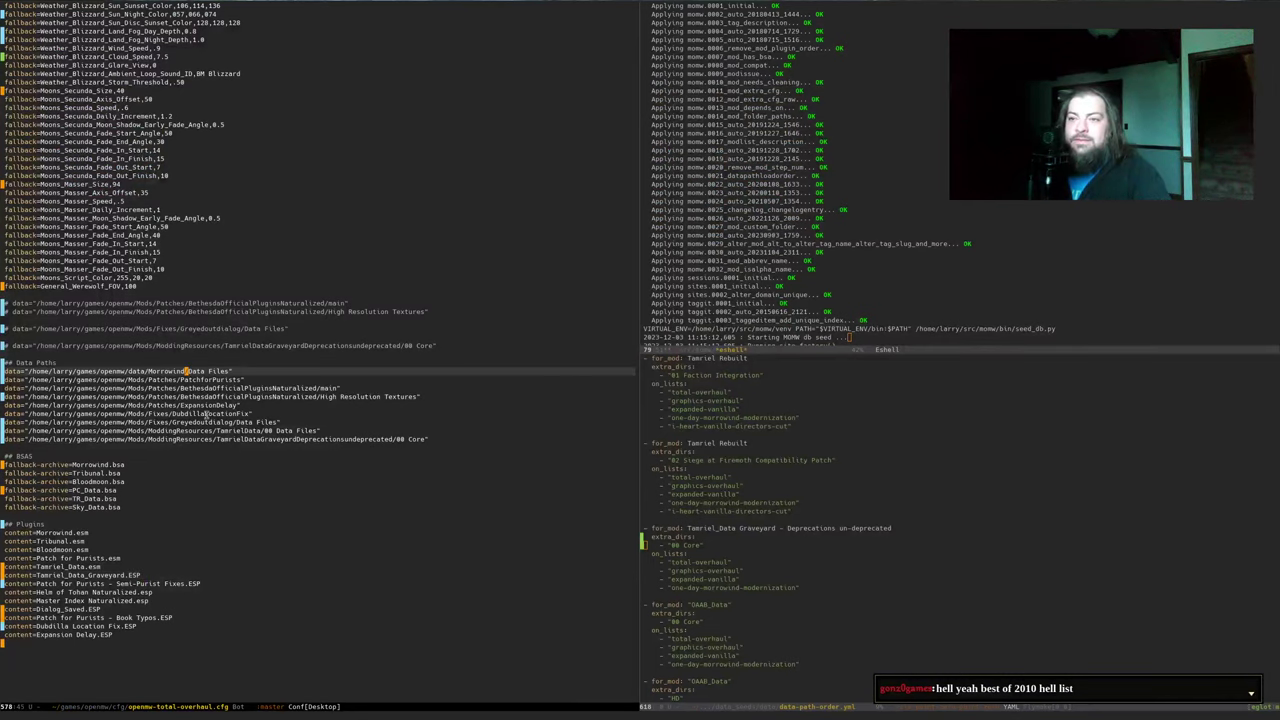
pyautogui.press('Up')
pyautogui.hotkey('ctrl', 'a')
pyautogui.hotkey('ctrl', 'shift', 'Down')
pyautogui.hotkey('ctrl', 'shift', 'Down')
pyautogui.hotkey('ctrl', 'shift', 'Down')
pyautogui.press('p')
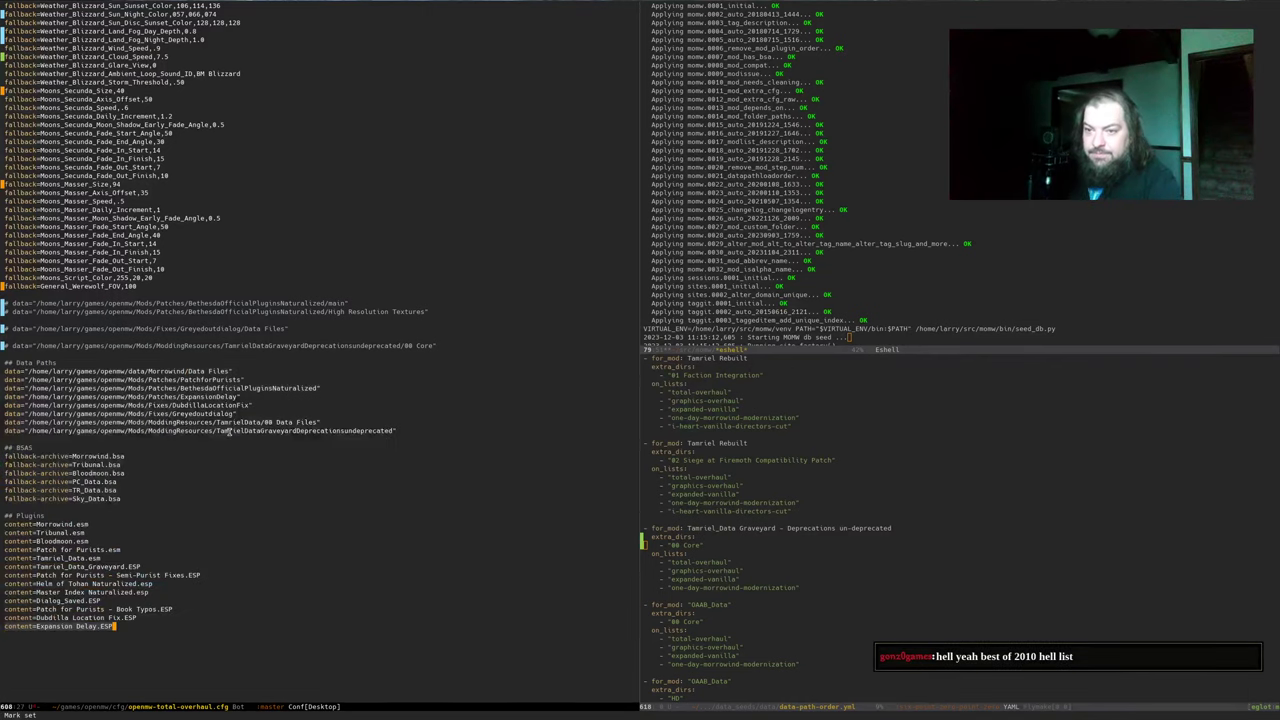
pyautogui.hotkey('ctrl', 'x')
pyautogui.hotkey('ctrl', 's')
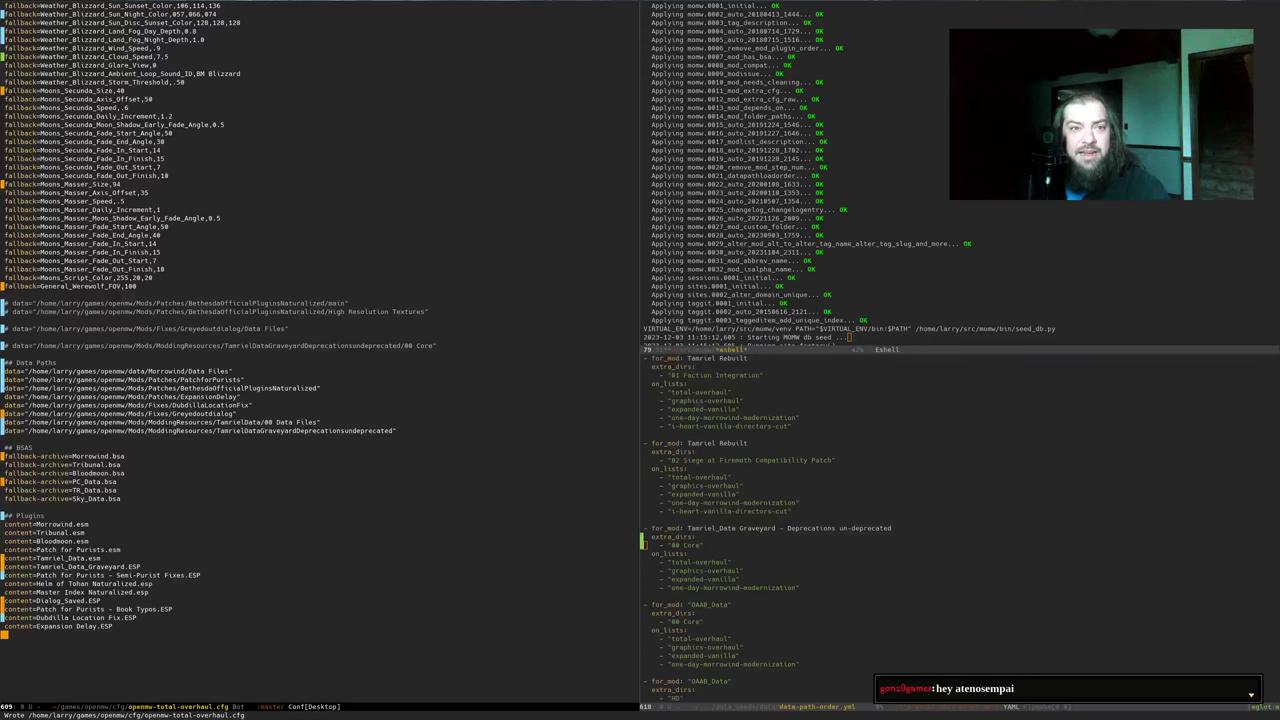
# Switch to Firefox and resubmit the Total Overhaul custom CFG Generator setup with OAAB_Data included
pyautogui.hotkey('alt', 'Tab')
pyautogui.click(305, 65)
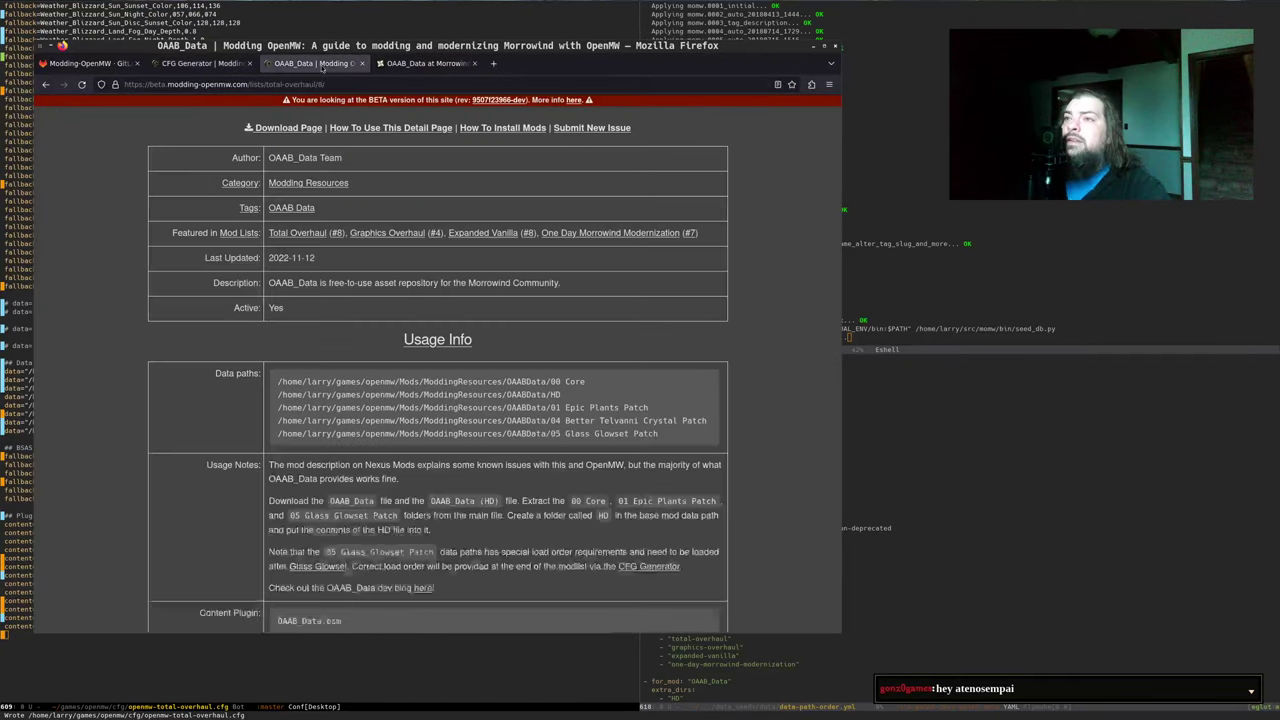
pyautogui.scroll(3, 406, 321)
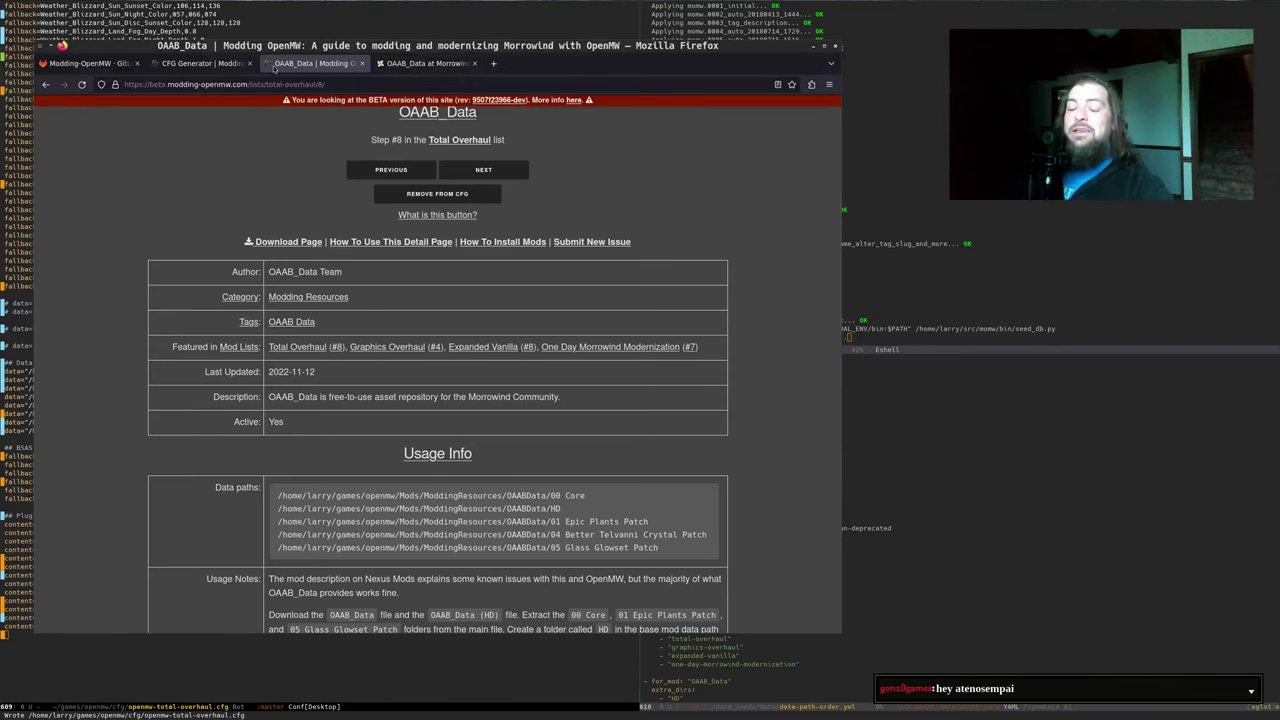
pyautogui.click(221, 68)
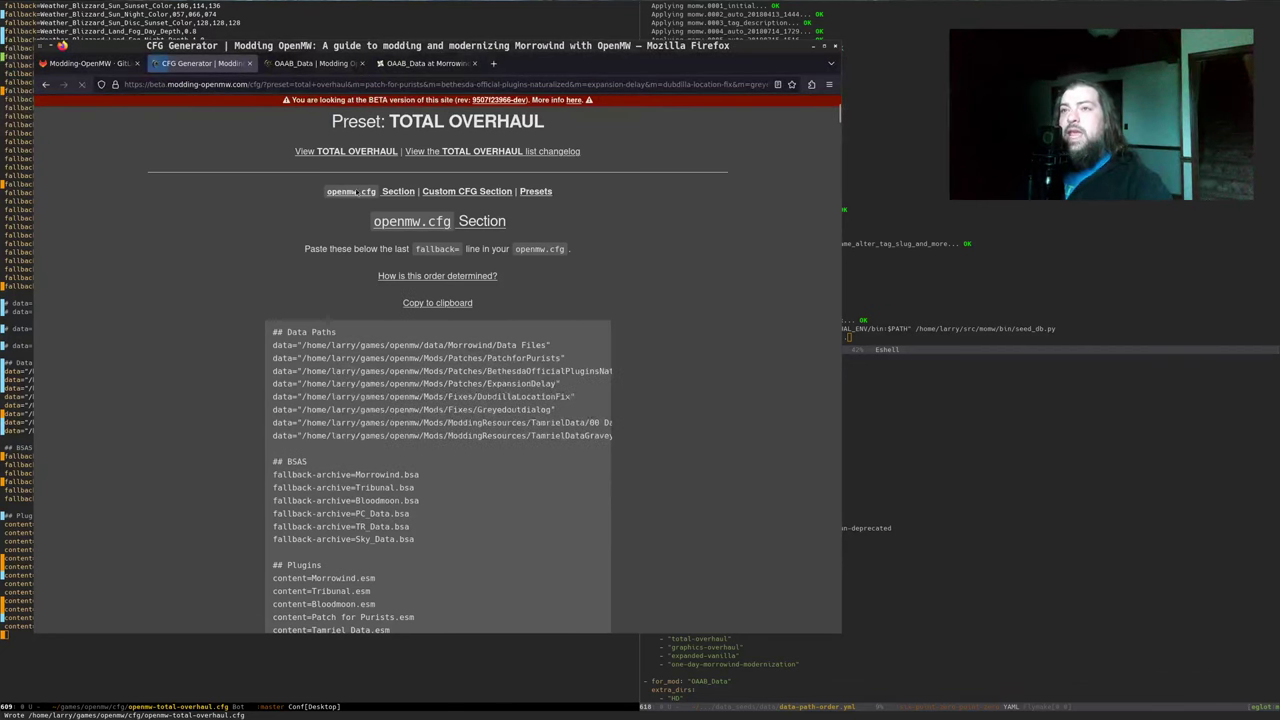
pyautogui.click(462, 191)
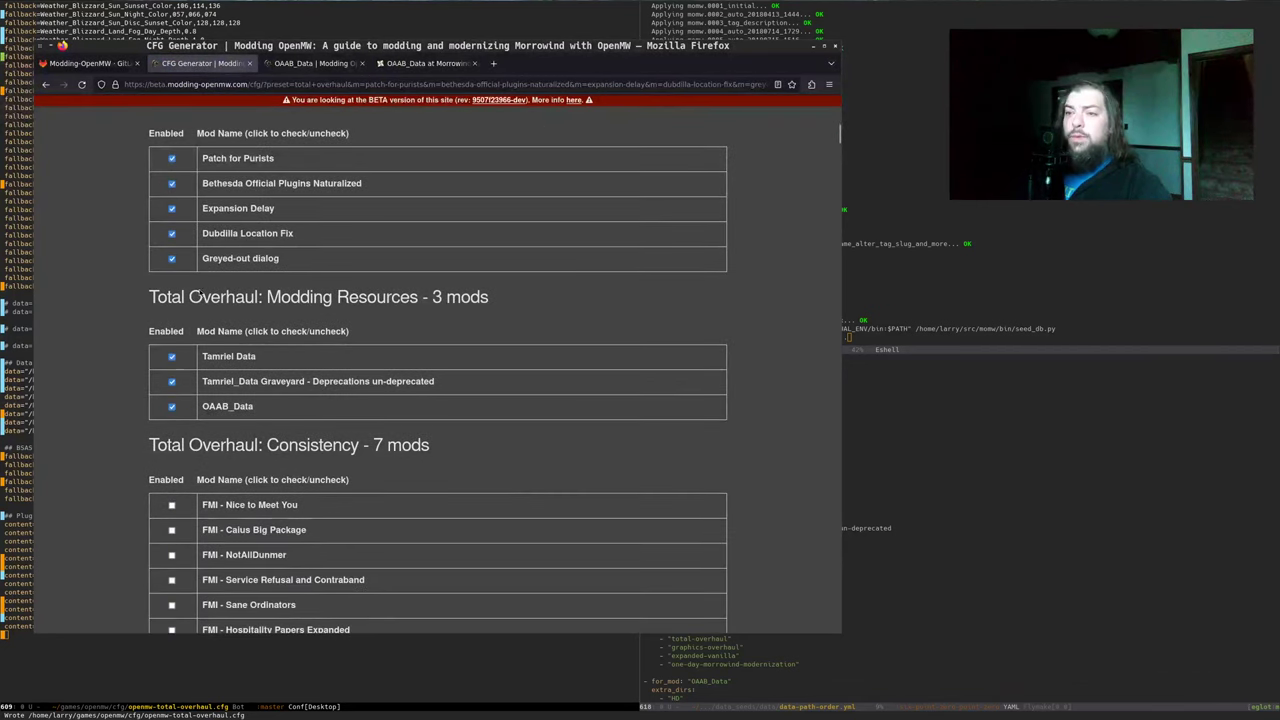
pyautogui.scroll(1, 298, 285)
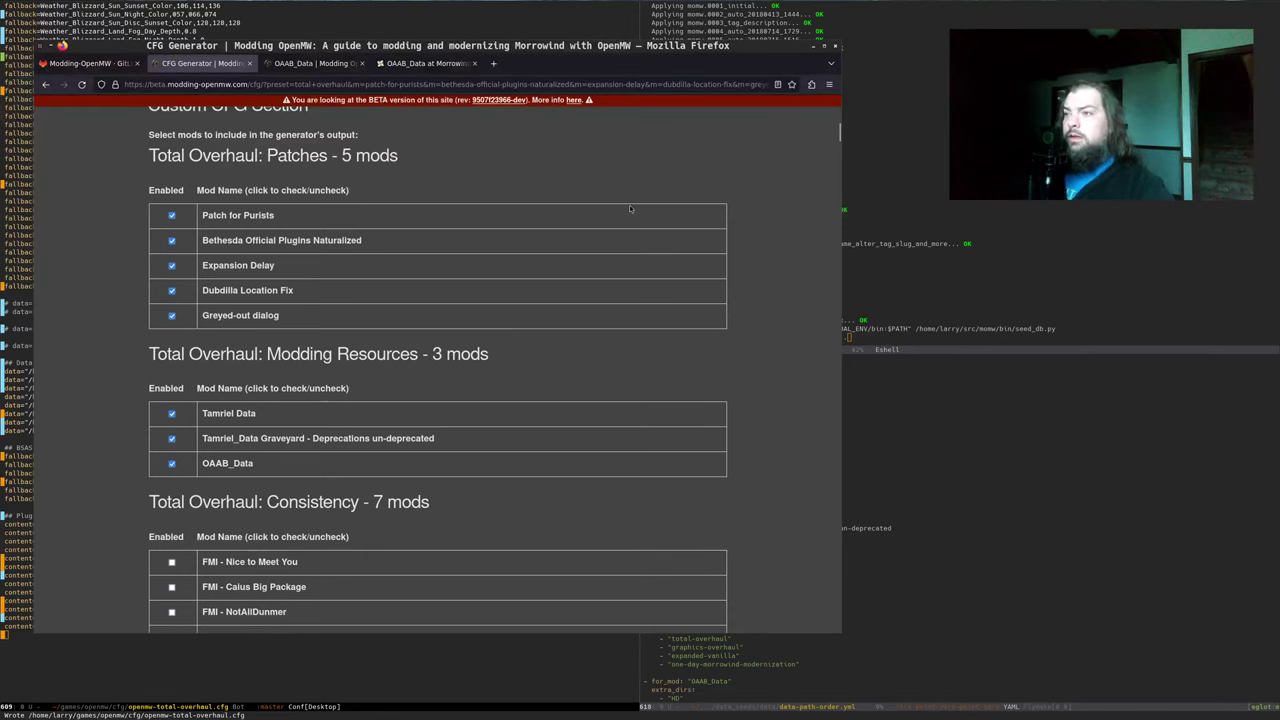
pyautogui.press('End')
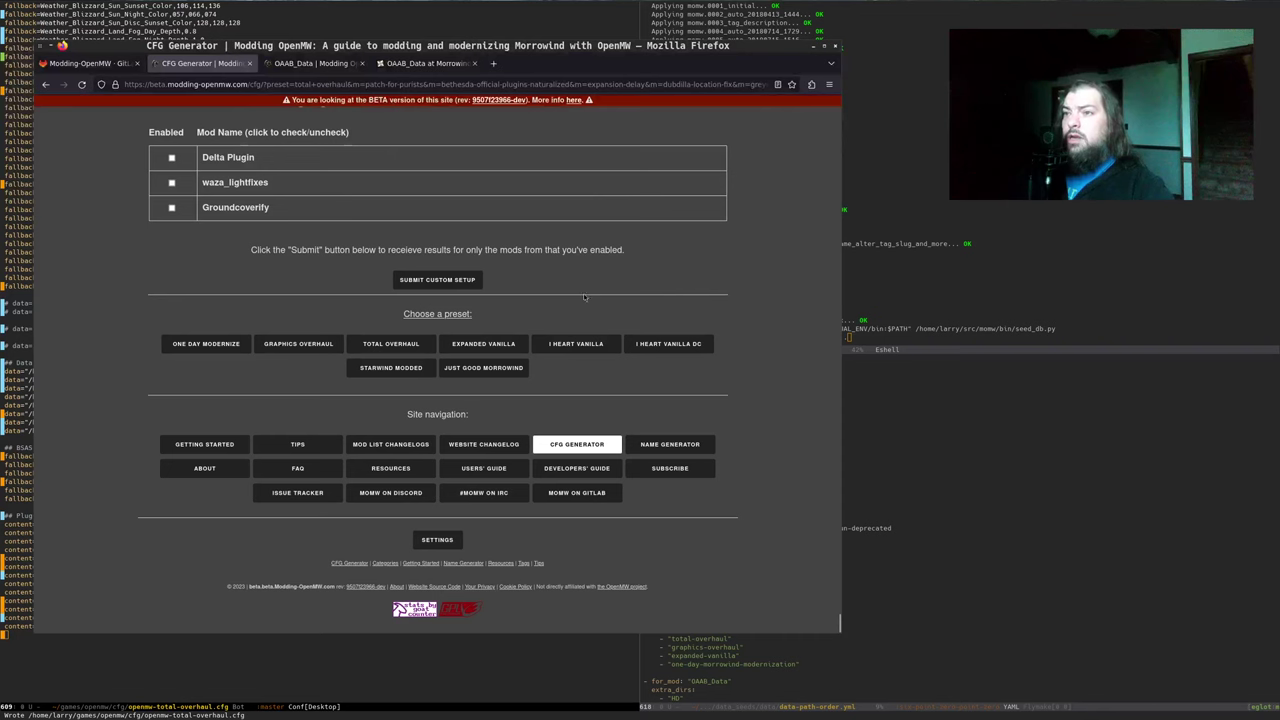
pyautogui.click(426, 285)
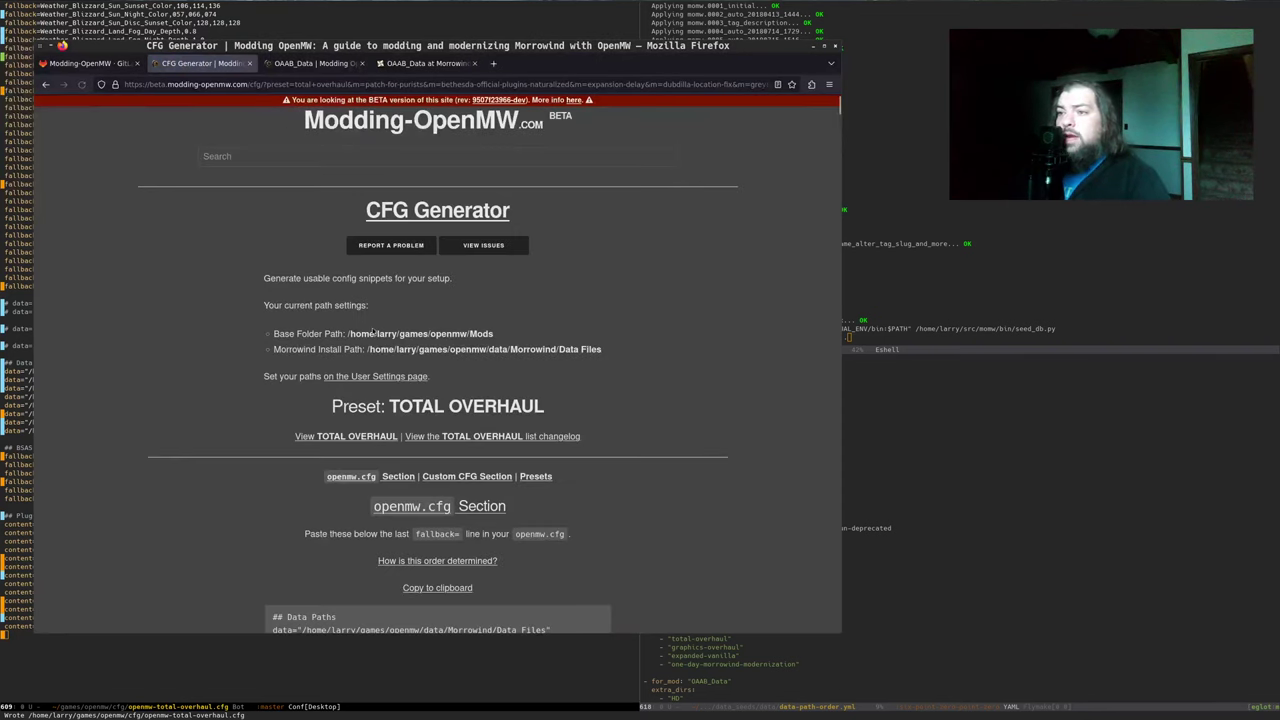
# Review the regenerated openmw.cfg section and copy it to the clipboard
pyautogui.scroll(-7, 226, 357)
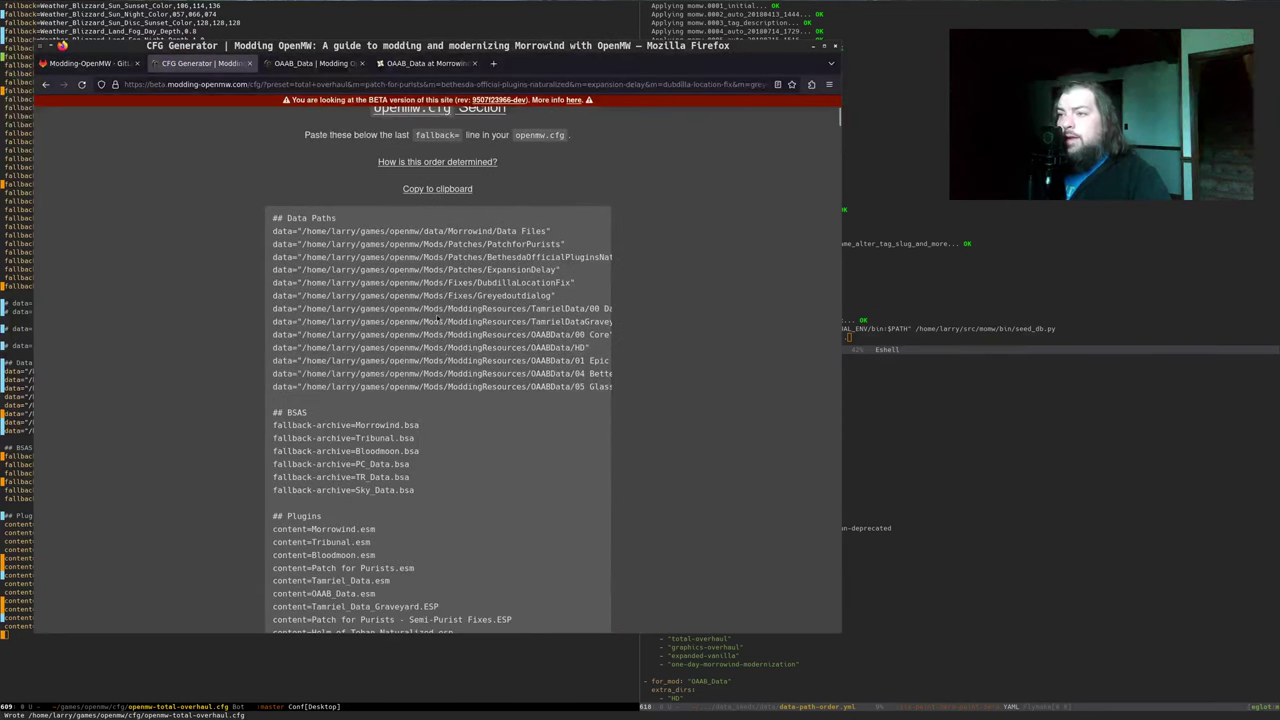
pyautogui.scroll(-2, 457, 572)
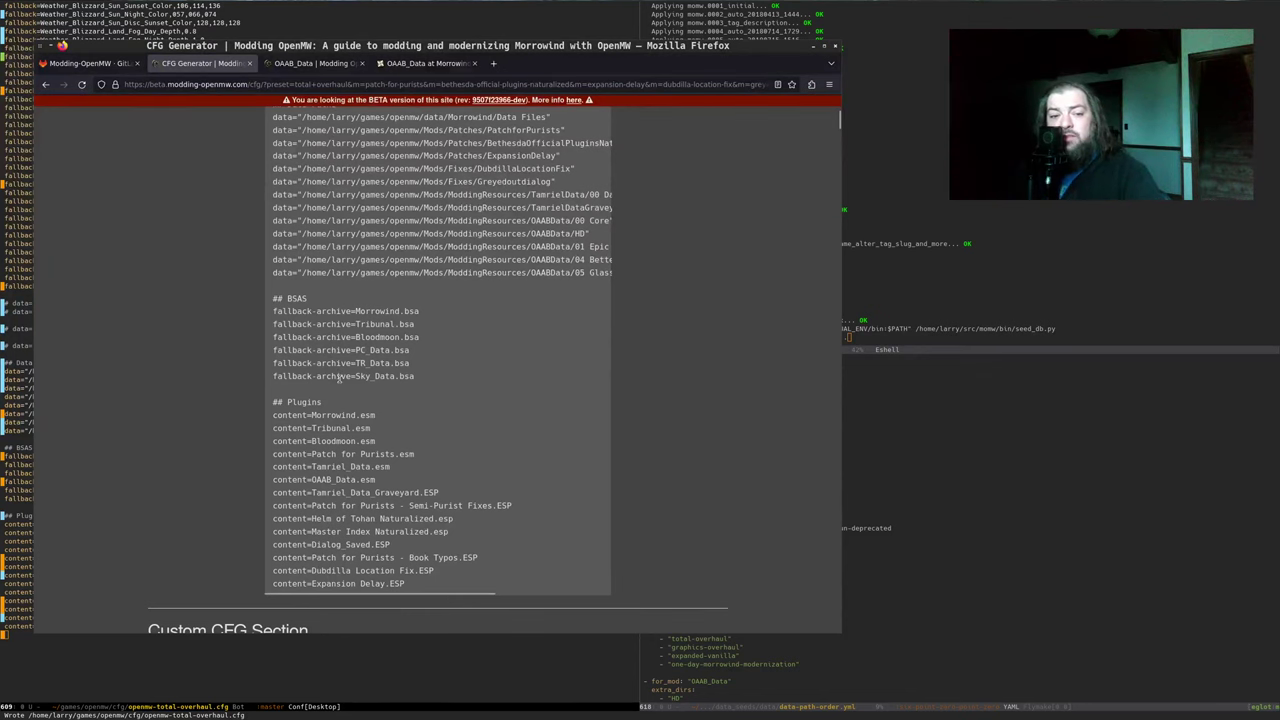
pyautogui.scroll(4, 379, 374)
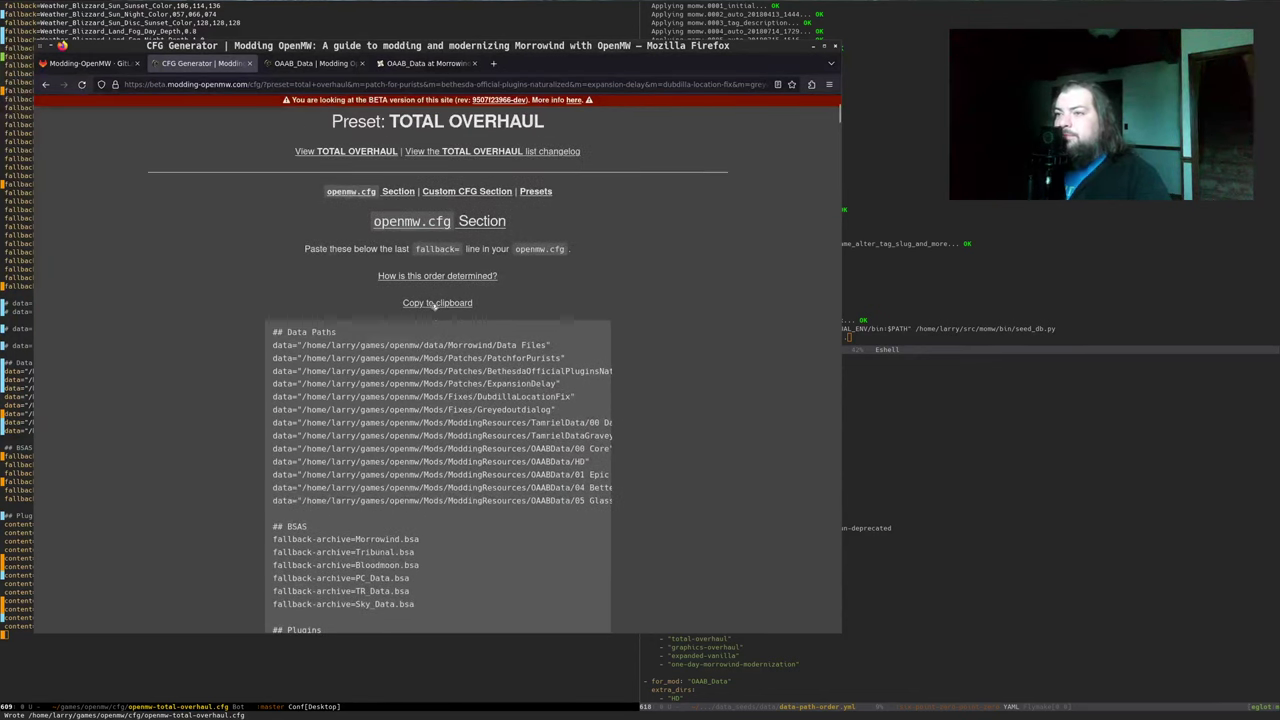
pyautogui.click(408, 303)
# In Emacs, replace everything from Data Paths to the end of openmw-total-overhaul.cfg with the copied config and save the file
pyautogui.click(21, 298)
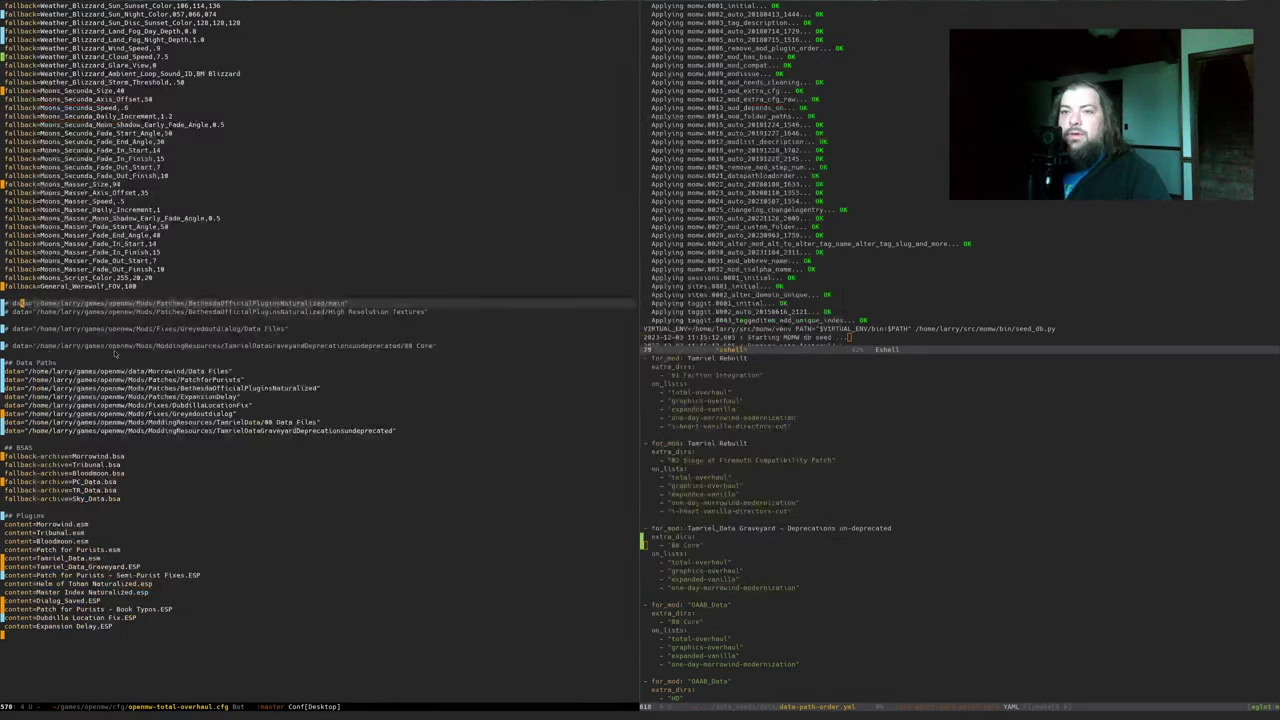
pyautogui.click(120, 358)
pyautogui.press('Down')
pyautogui.hotkey('ctrl', 'shift', 'Down')
pyautogui.hotkey('ctrl', 'shift', 'Down')
pyautogui.hotkey('ctrl', 'shift', 'Down')
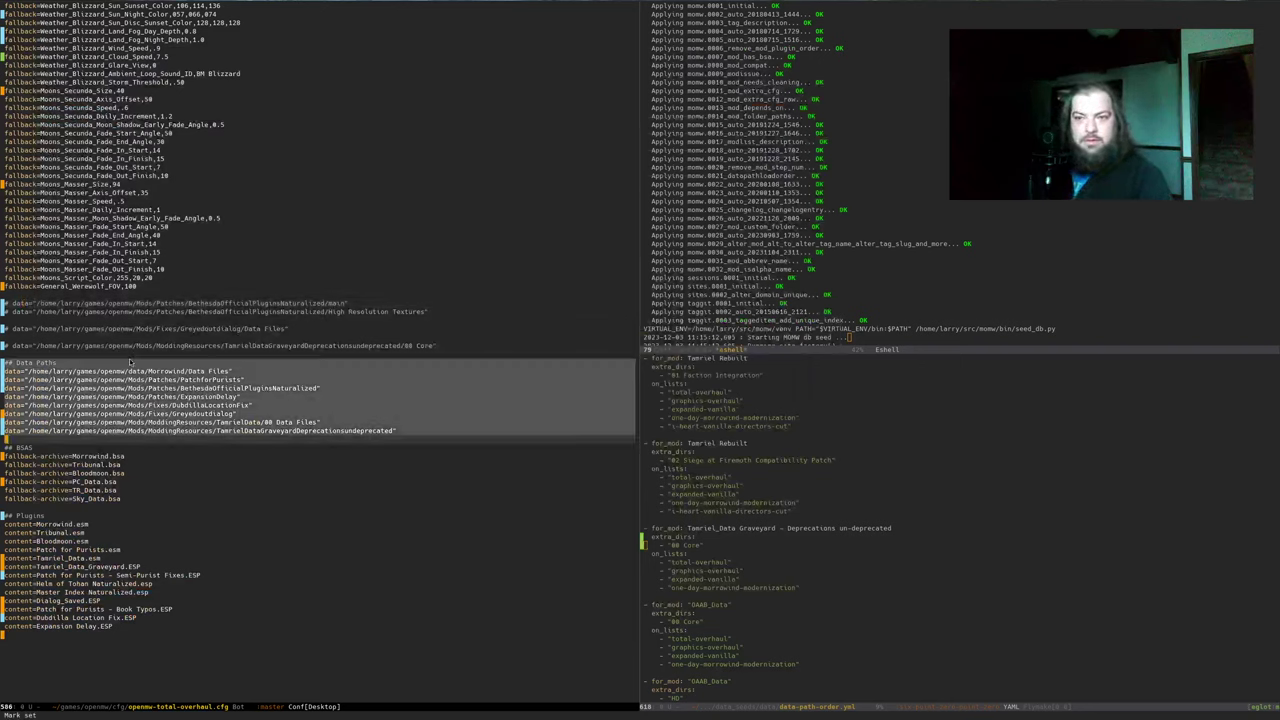
pyautogui.hotkey('ctrl', 'y')
pyautogui.press('Return')
pyautogui.hotkey('ctrl', 'x')
pyautogui.hotkey('ctrl', 's')
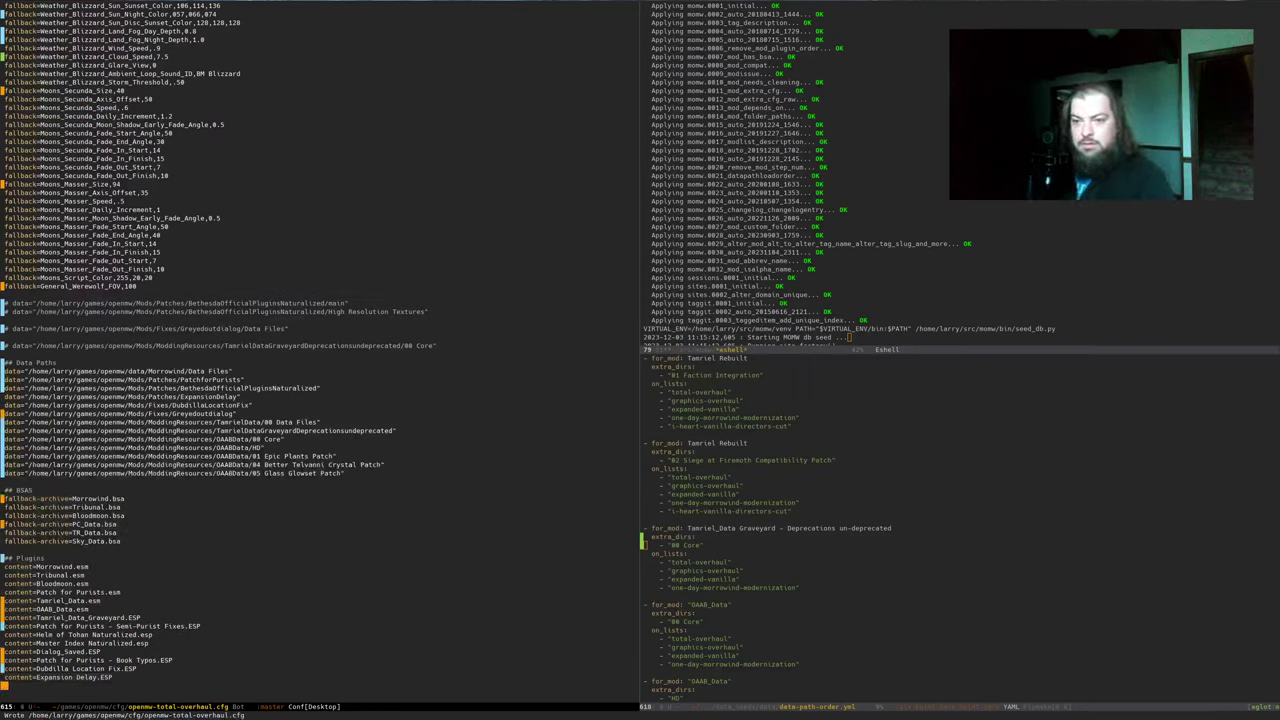
# Change the TamrielDataGraveyardDeprecationsundeprecated data path to its 00 Core subfolder, reusing the commented path, and save the file
pyautogui.hotkey('ctrl', 'Up')
pyautogui.hotkey('ctrl', 'Up')
pyautogui.hotkey('ctrl', 'Up')
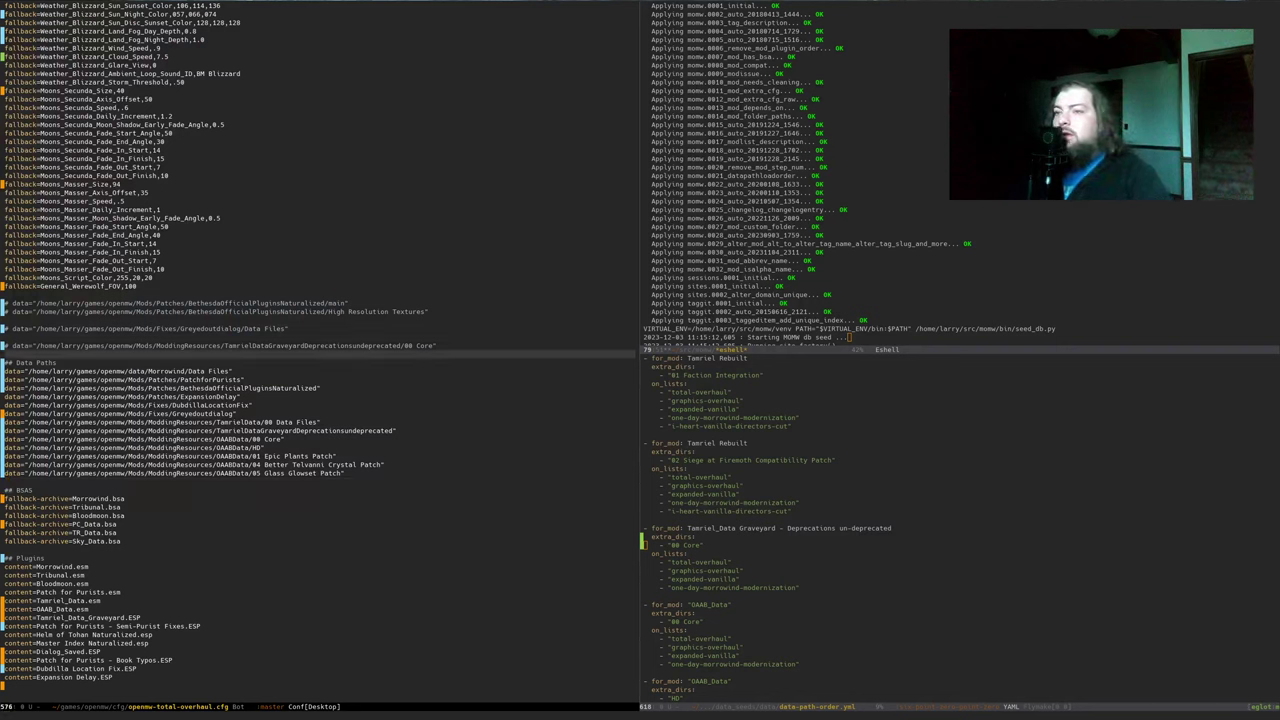
pyautogui.press('Up')
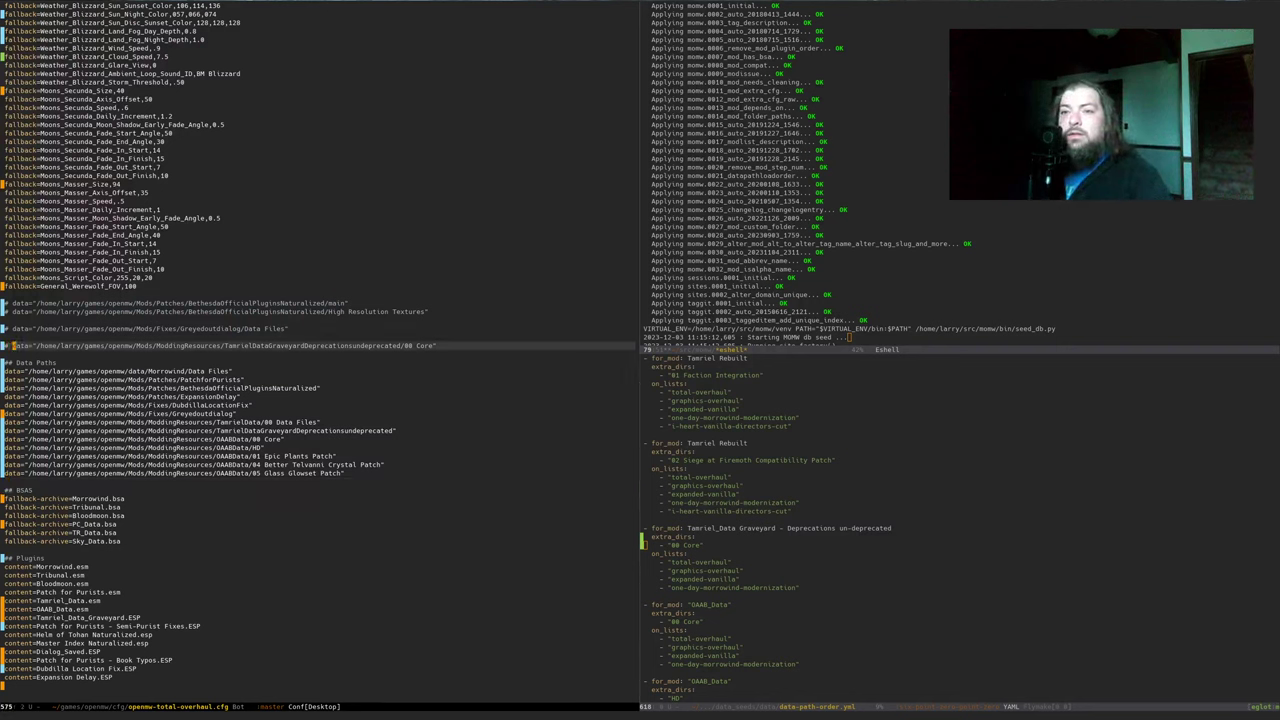
pyautogui.hotkey('alt', '}')
pyautogui.hotkey('alt', '}')
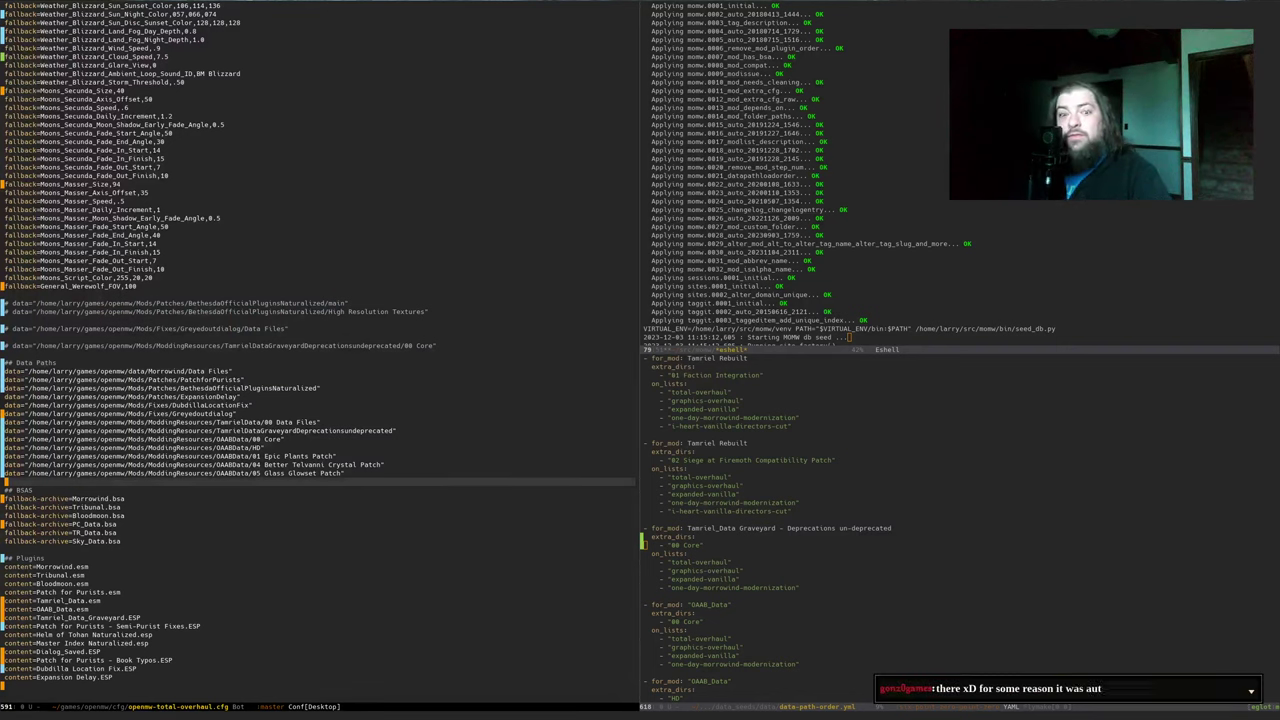
pyautogui.press('Up')
pyautogui.press('Up')
pyautogui.press('Up')
pyautogui.press('Up')
pyautogui.press('Up')
pyautogui.press('Up')
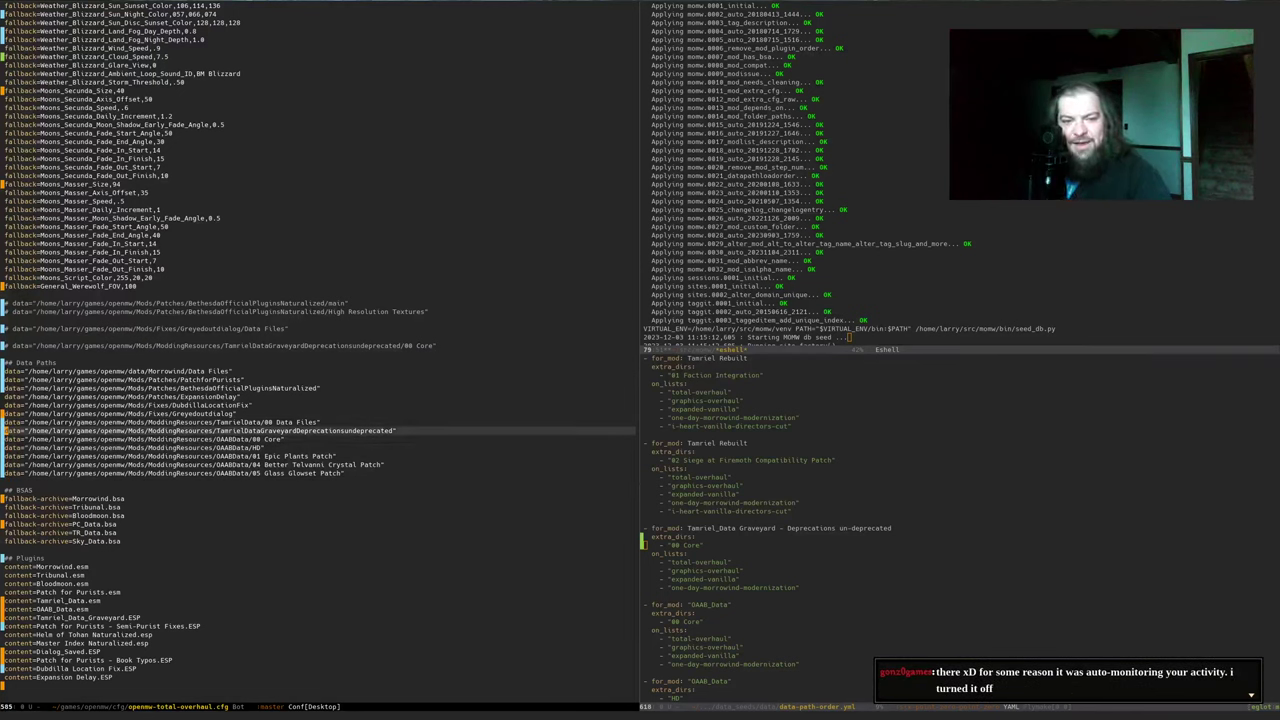
pyautogui.press('Up')
pyautogui.press('Down')
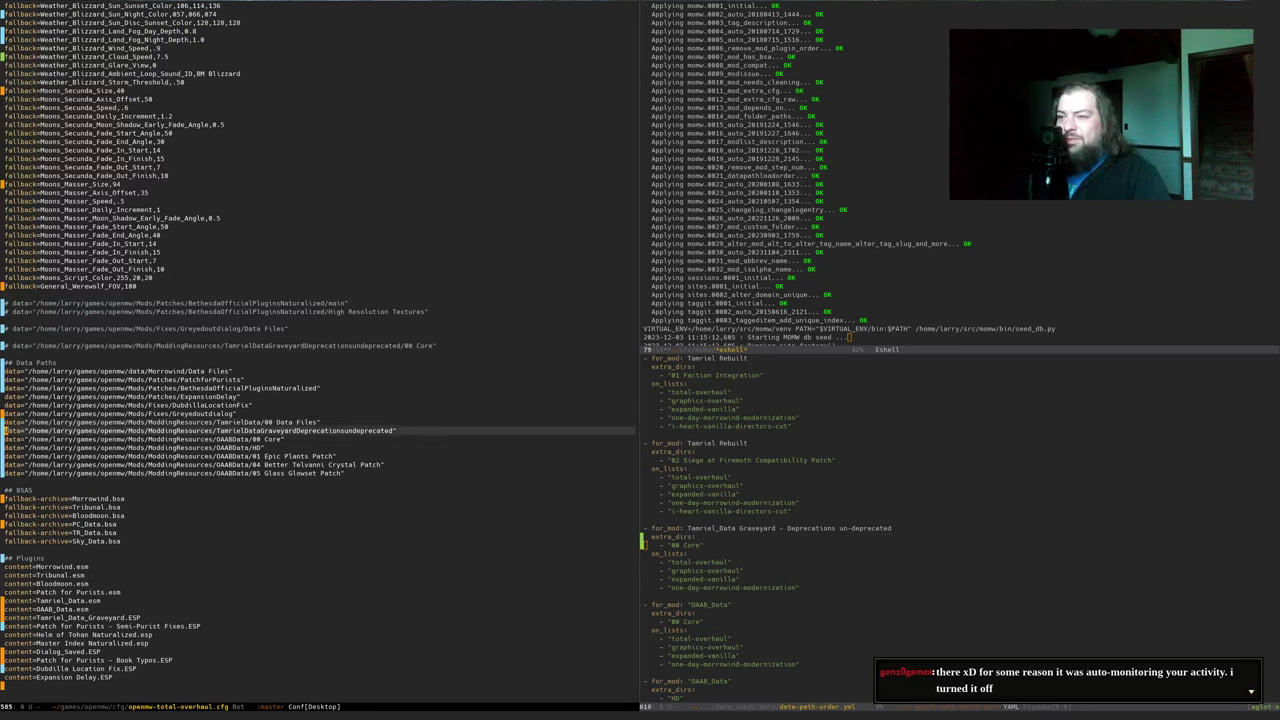
pyautogui.hotkey('ctrl', 'space')
pyautogui.hotkey('ctrl', 'e')
pyautogui.hotkey('ctrl', 'y')
pyautogui.hotkey('ctrl', 'a')
pyautogui.hotkey('ctrl', 'x')
pyautogui.hotkey('ctrl', 's')
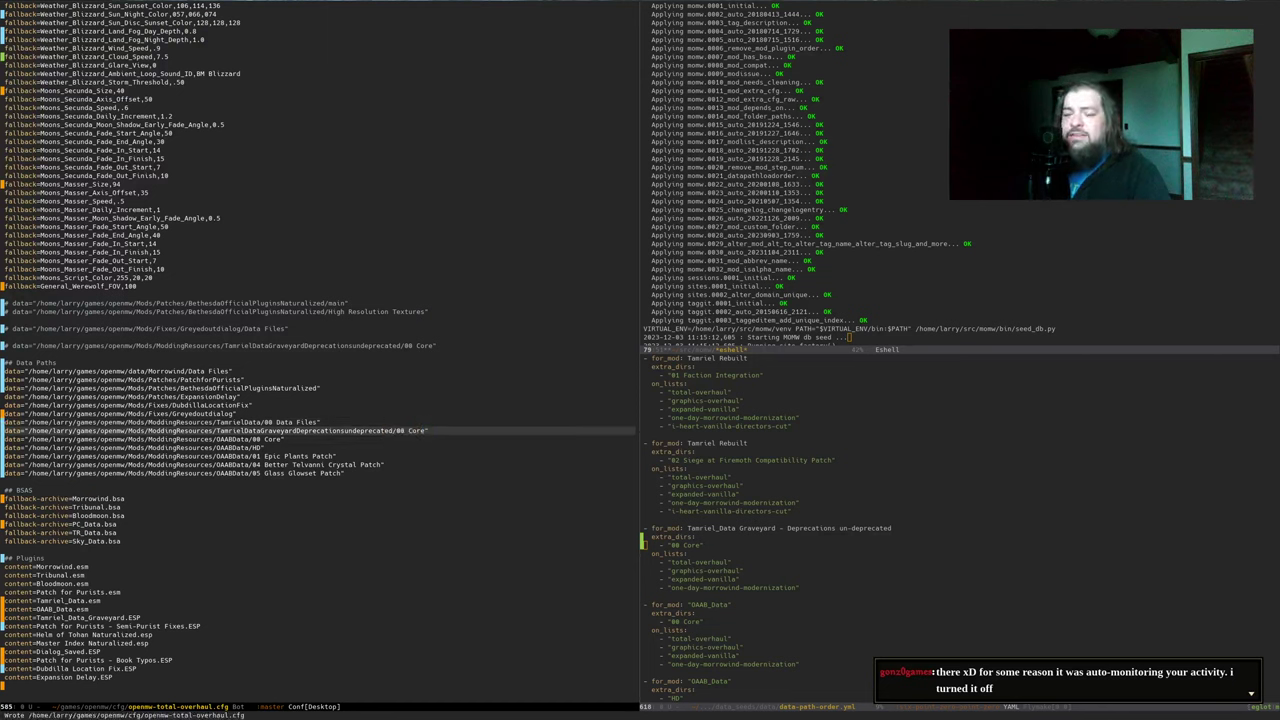
# Change the Greyedoutdialog data path to its Data Files subfolder, reusing the commented path above the Data Paths section
pyautogui.hotkey('ctrl', 'Up')
pyautogui.hotkey('ctrl', 'Up')
pyautogui.press('Up')
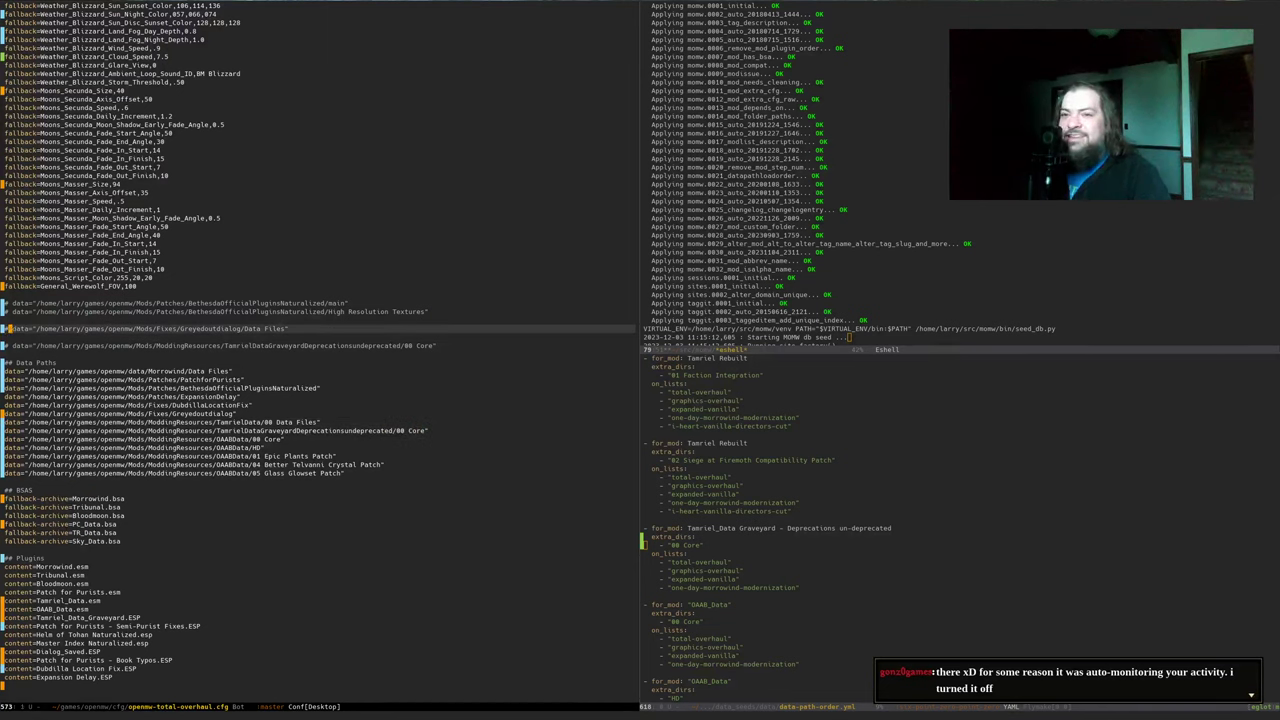
pyautogui.press('End')
pyautogui.press('Down')
pyautogui.press('Down')
pyautogui.press('Down')
pyautogui.press('Down')
pyautogui.press('Down')
pyautogui.press('Down')
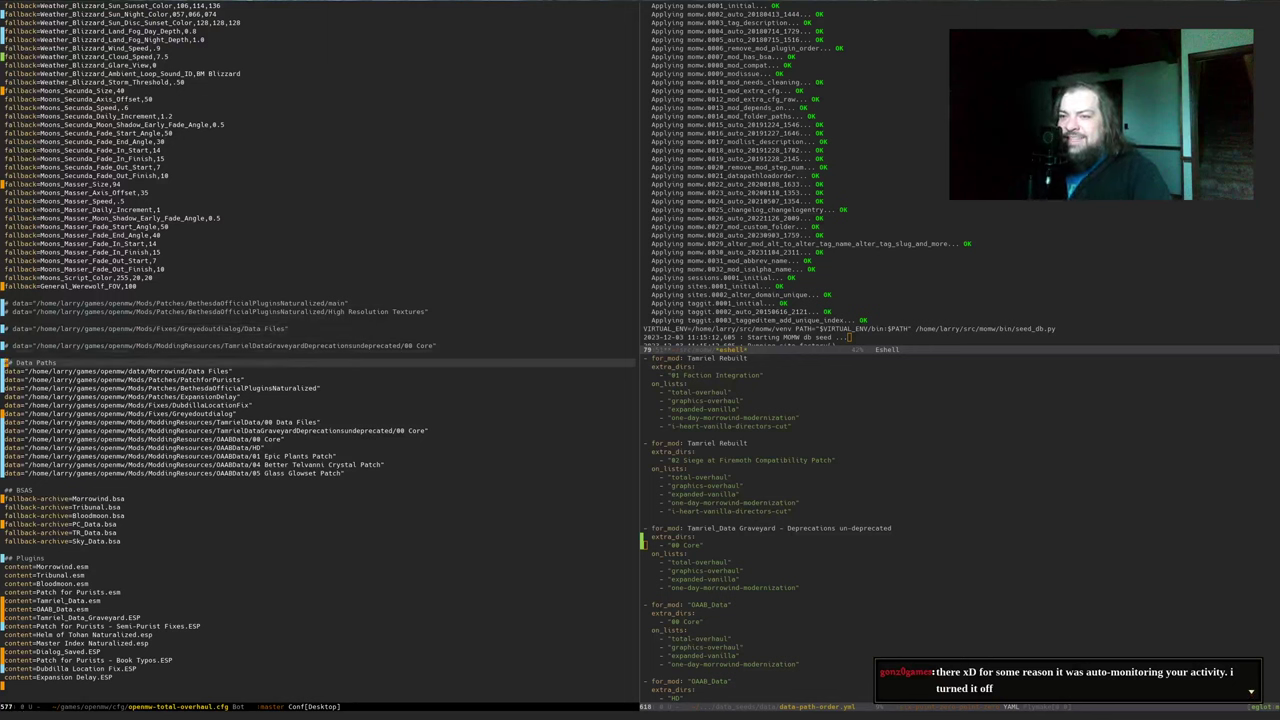
pyautogui.press('Down')
pyautogui.press('Down')
pyautogui.press('Down')
pyautogui.press('Down')
pyautogui.press('Down')
pyautogui.press('Up')
pyautogui.hotkey('ctrl', 'space')
pyautogui.hotkey('ctrl', 'e')
pyautogui.hotkey('ctrl', 'y')
# Replace the BethesdaOfficialPluginsNaturalized data path with copies of the commented main and High Resolution Textures lines
pyautogui.hotkey('ctrl', 'Up')
pyautogui.hotkey('ctrl', 'Up')
pyautogui.hotkey('ctrl', 'Up')
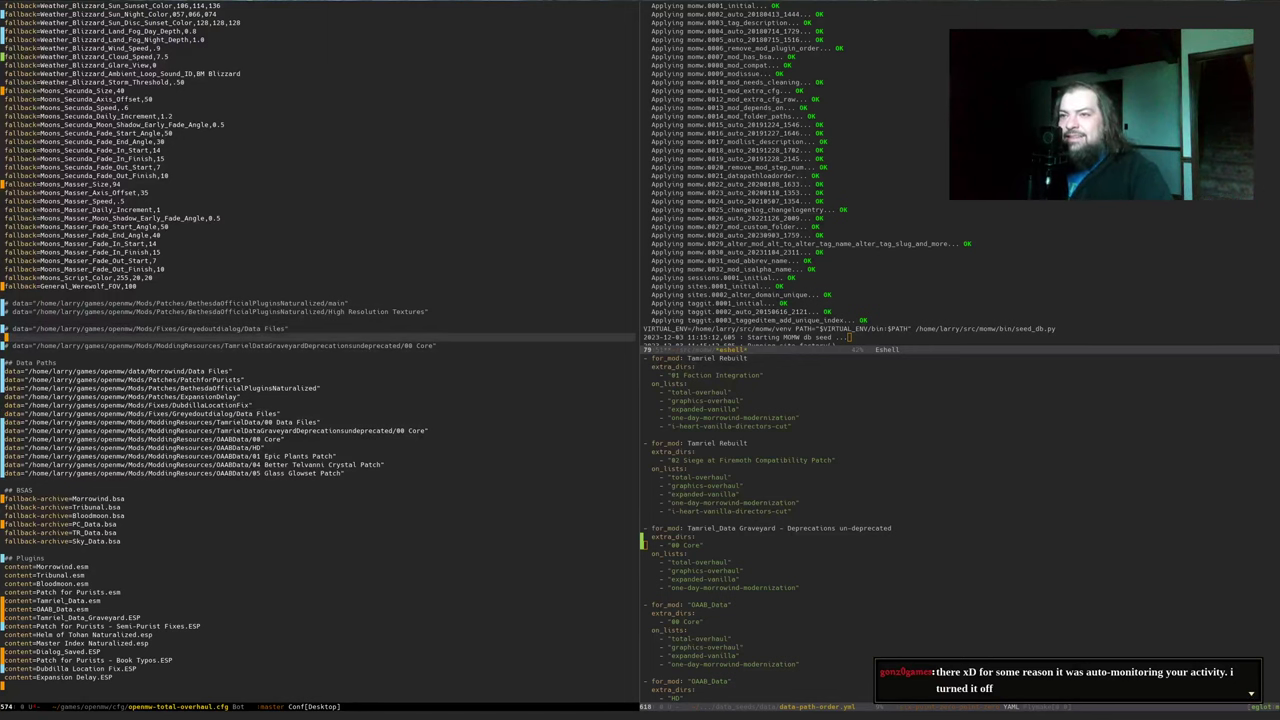
pyautogui.press('Up')
pyautogui.press('Up')
pyautogui.hotkey('ctrl', 'space')
pyautogui.press('Down')
pyautogui.press('Down')
pyautogui.hotkey('alt', 'w')
pyautogui.press('Down')
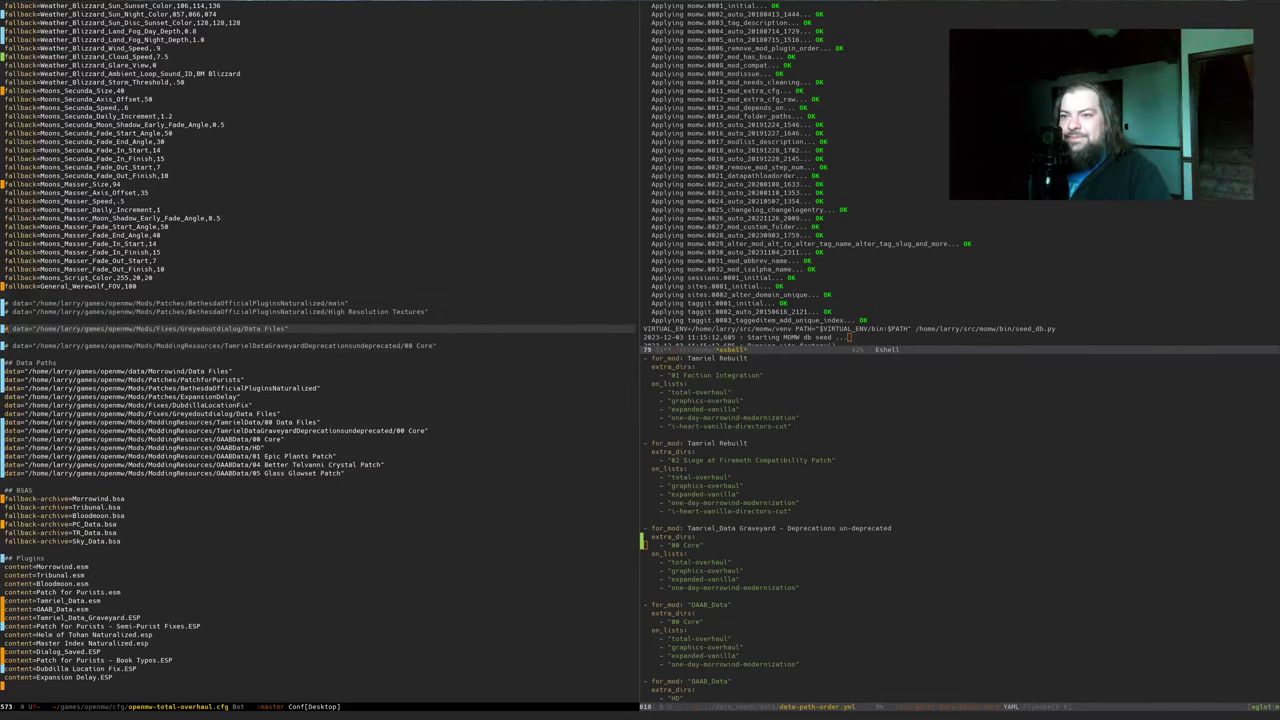
pyautogui.press('Down')
pyautogui.press('Down')
pyautogui.press('Down')
pyautogui.press('Down')
pyautogui.press('Down')
pyautogui.press('Down')
pyautogui.press('Down')
pyautogui.press('Down')
pyautogui.press('Down')
pyautogui.press('Up')
pyautogui.press('Up')
pyautogui.hotkey('ctrl', 'space')
pyautogui.press('Down')
pyautogui.hotkey('ctrl', 'y')
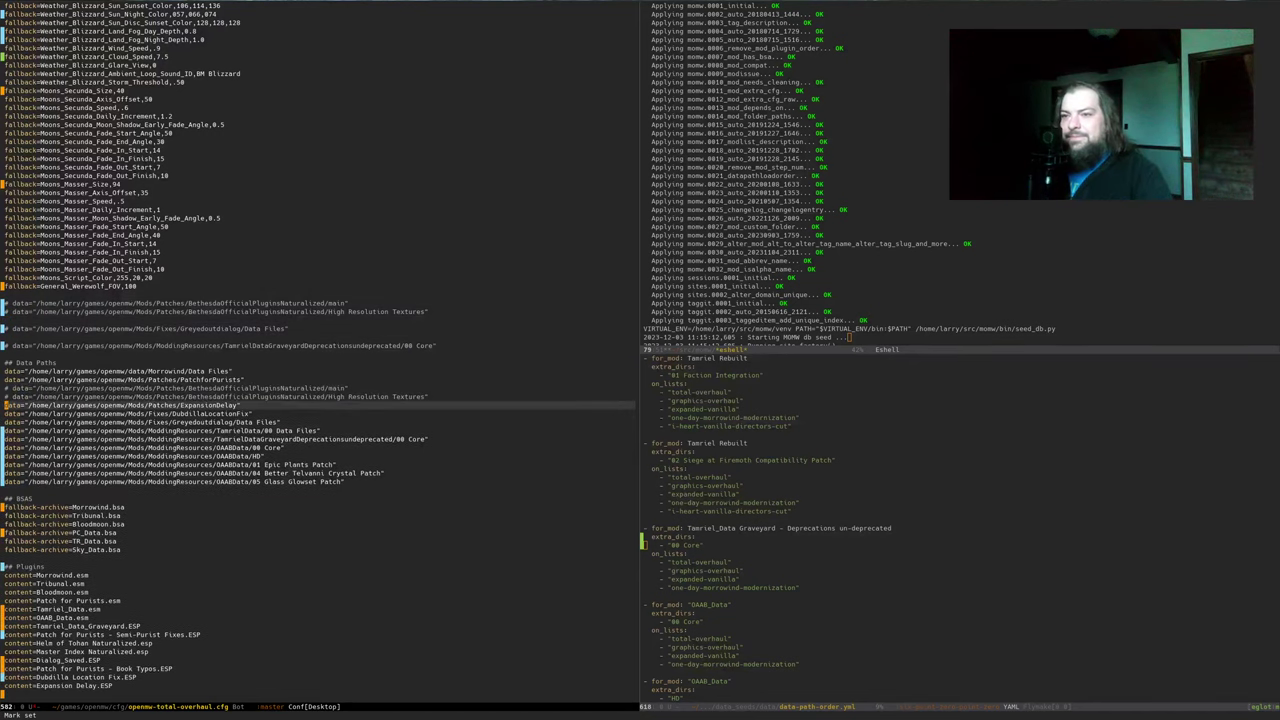
# Uncomment the two pasted BethesdaOfficialPluginsNaturalized data paths and save openmw-total-overhaul.cfg
pyautogui.hotkey('ctrl', 'space')
pyautogui.press('Up')
pyautogui.press('Up')
pyautogui.hotkey('alt', ';')
pyautogui.hotkey('ctrl', 'x')
pyautogui.hotkey('ctrl', 's')
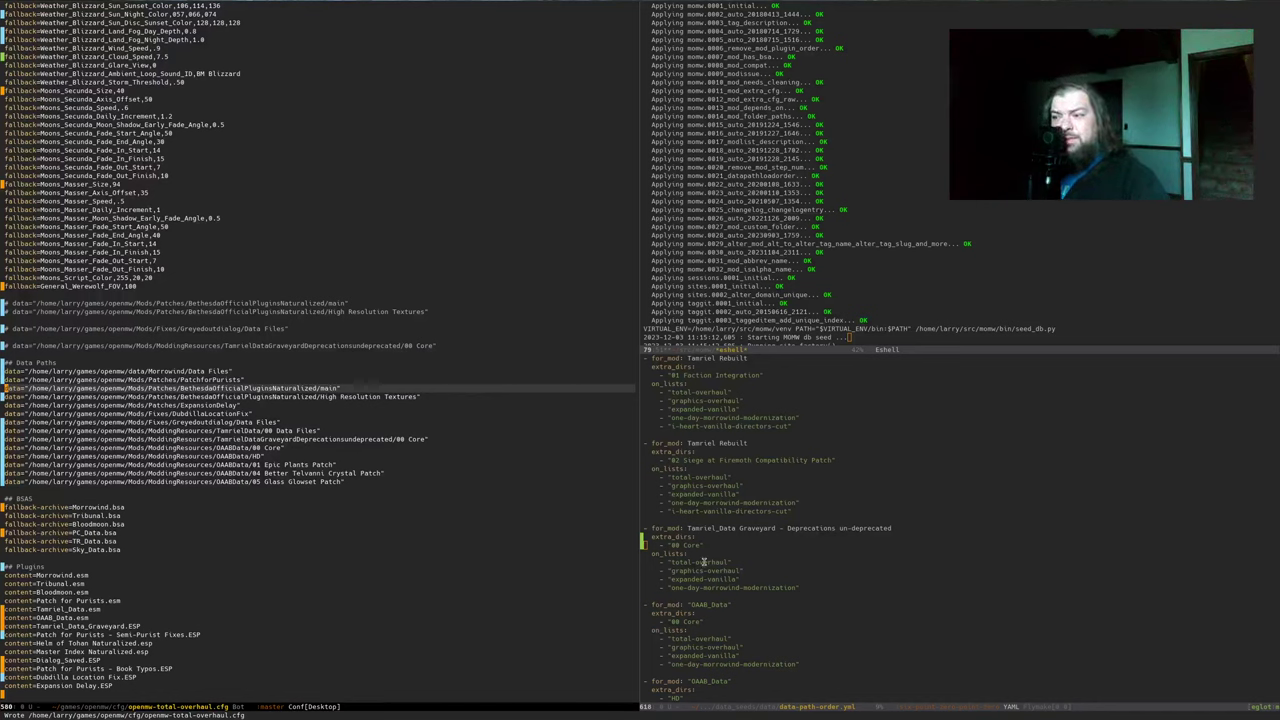
pyautogui.click(738, 528)
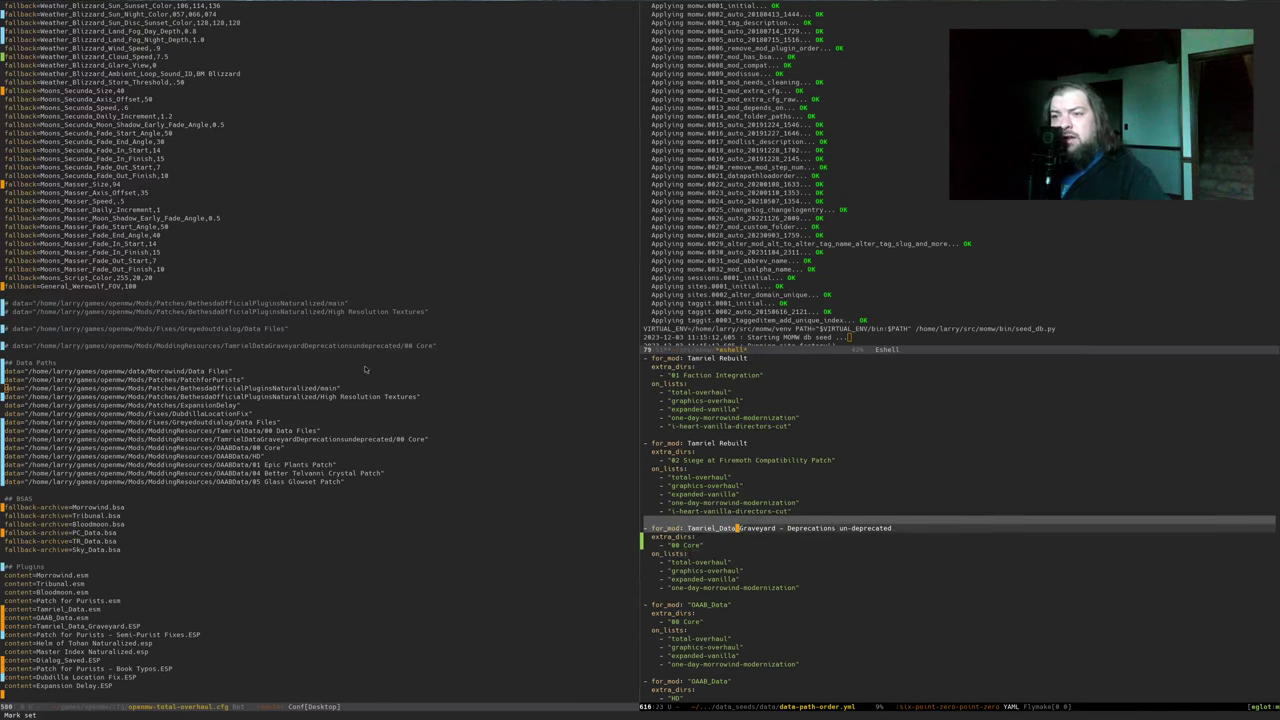
pyautogui.moveTo(365, 370); pyautogui.dragTo(419, 530)
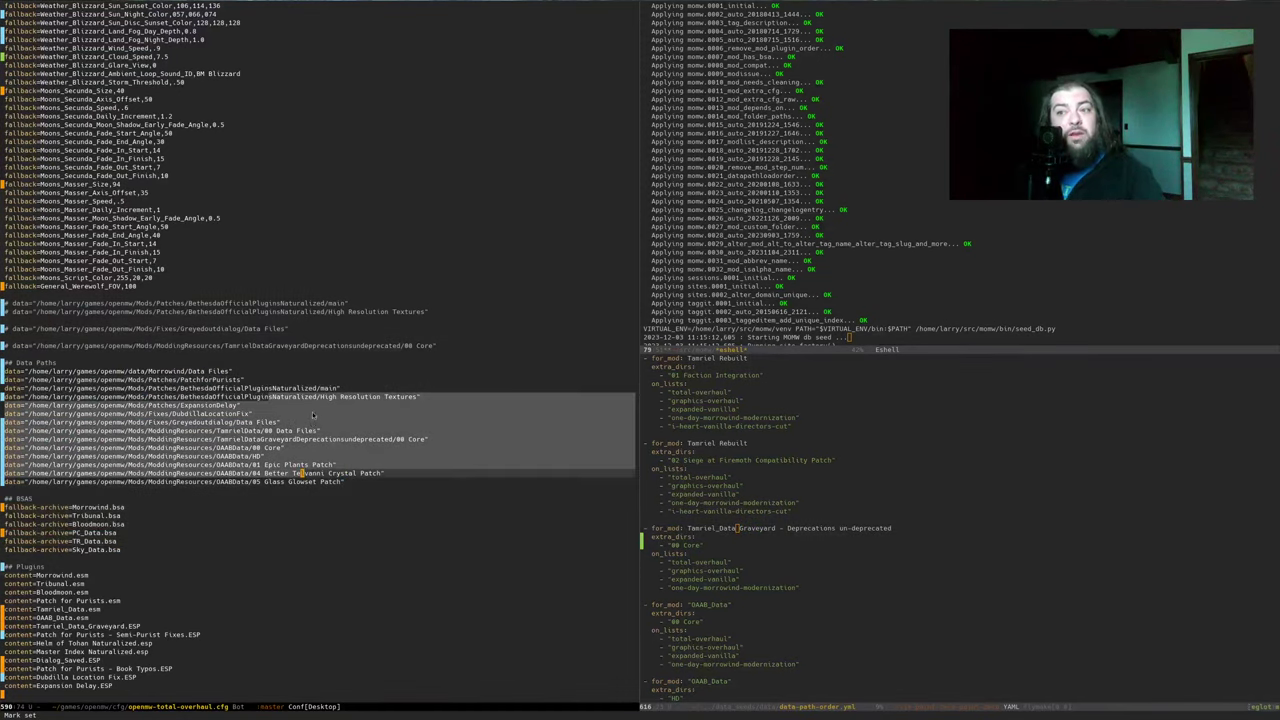
pyautogui.click(288, 448)
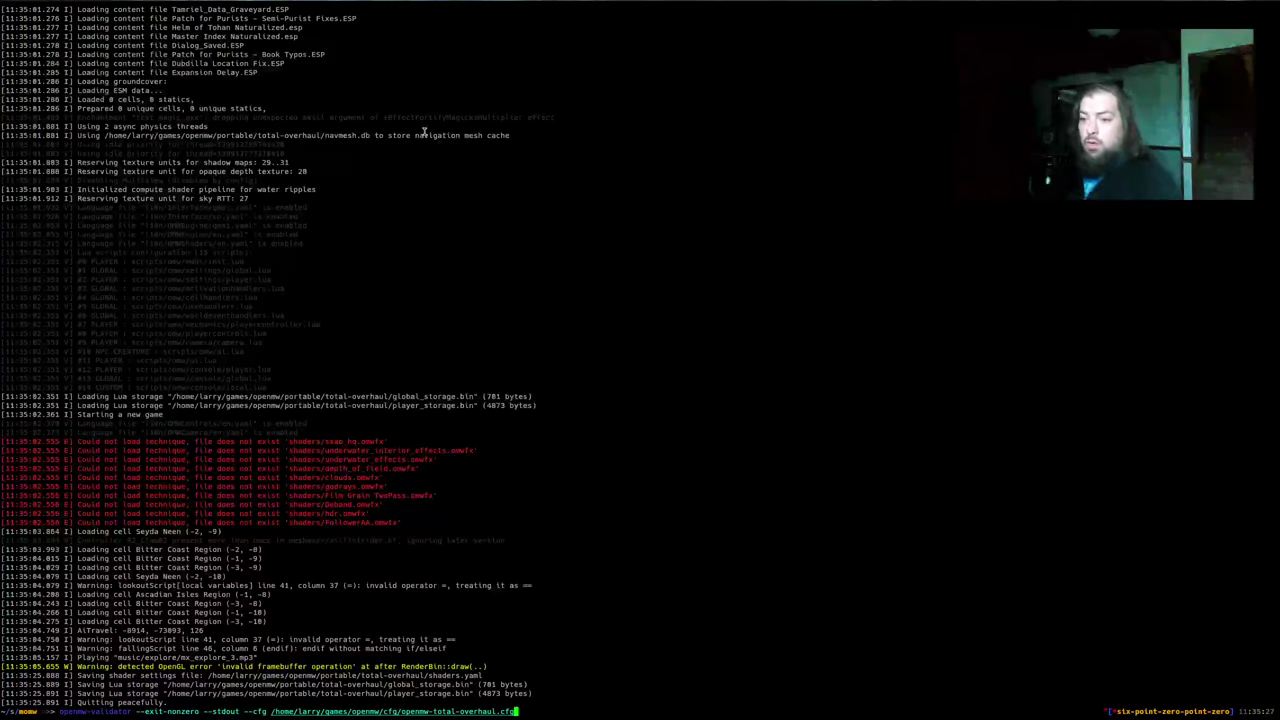
# In the terminal, run openmw-validator on openmw-total-overhaul.cfg and check the reported bad paths
pyautogui.press('Return')
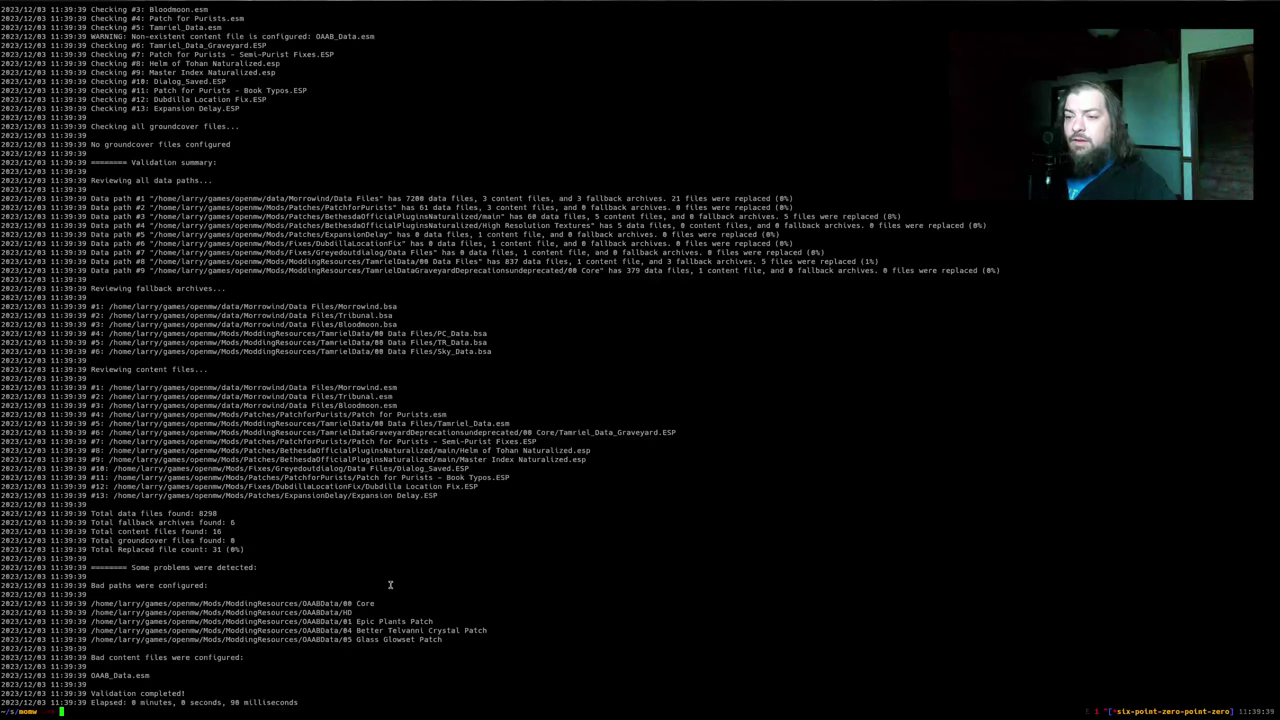
pyautogui.click(295, 620)
# Switch to the Thunar file manager and rename the OAAB_Data folder in ModdingResources to OAABData
pyautogui.hotkey('alt', 'Tab')
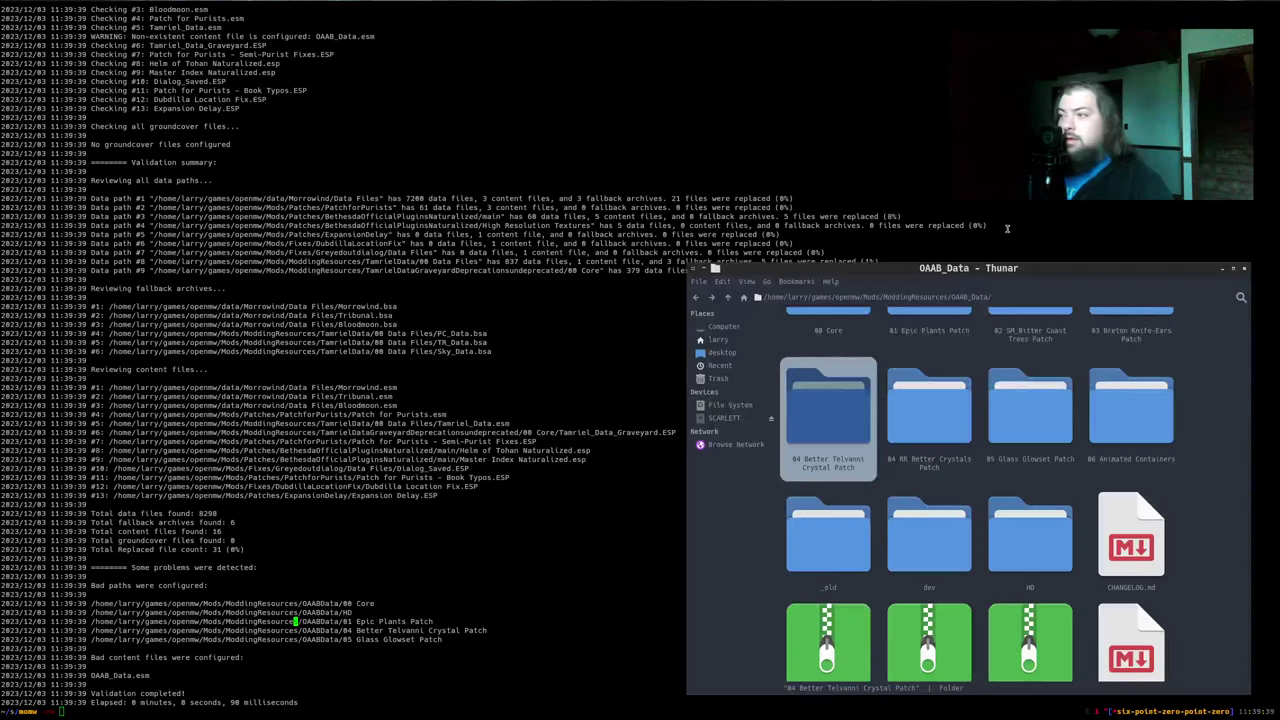
pyautogui.click(728, 297)
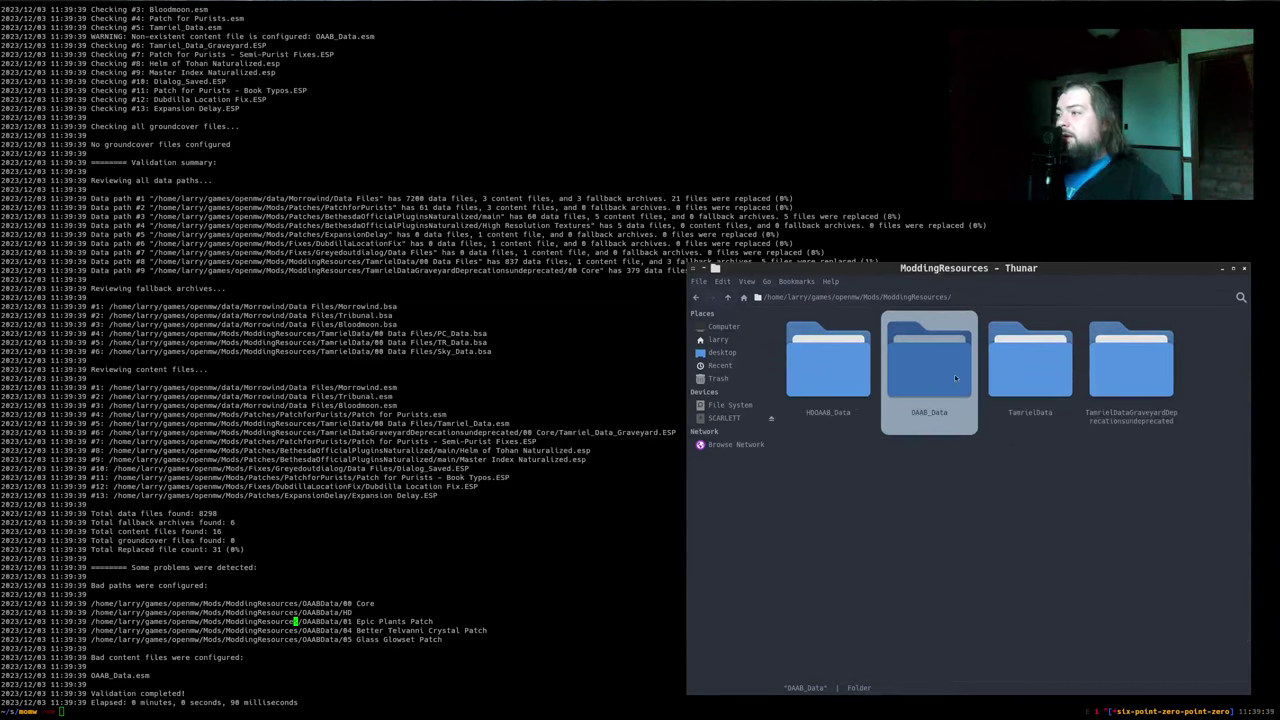
pyautogui.rightClick(935, 378)
pyautogui.click(945, 495)
pyautogui.press('End')
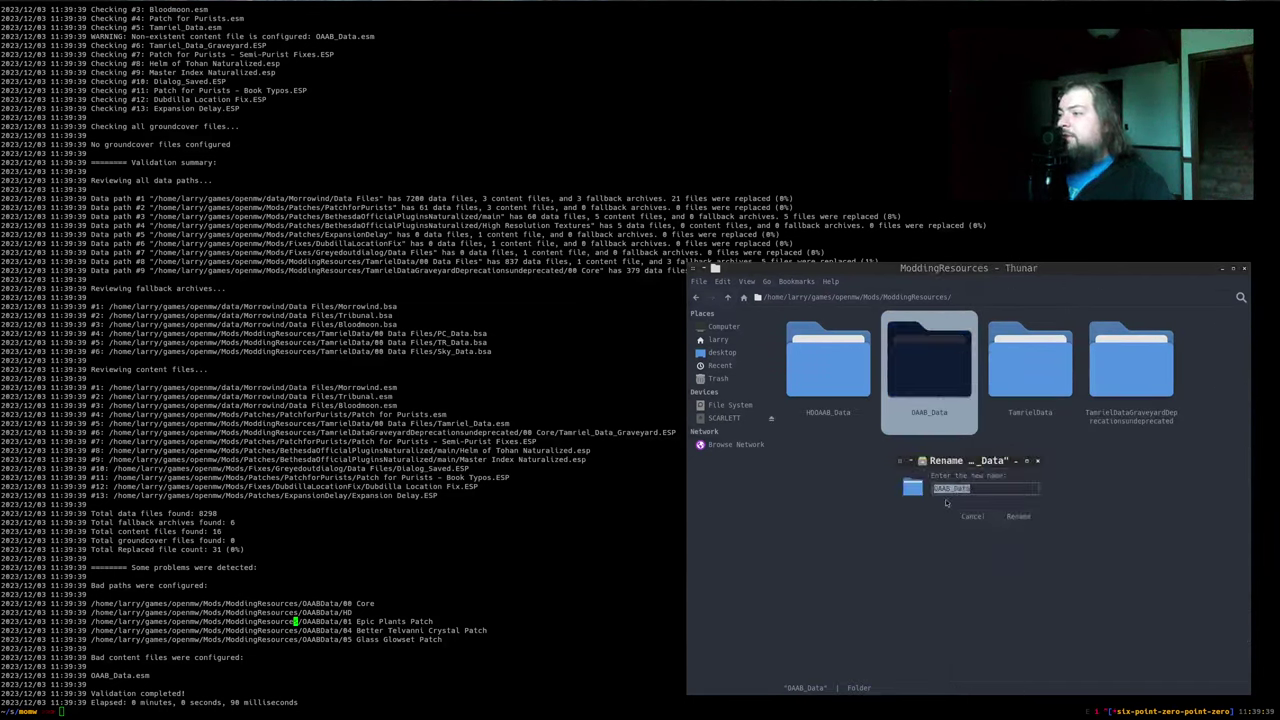
pyautogui.press('Left')
pyautogui.press('Left')
pyautogui.press('Left')
pyautogui.press('Left')
pyautogui.press('BackSpace')
pyautogui.press('Return')
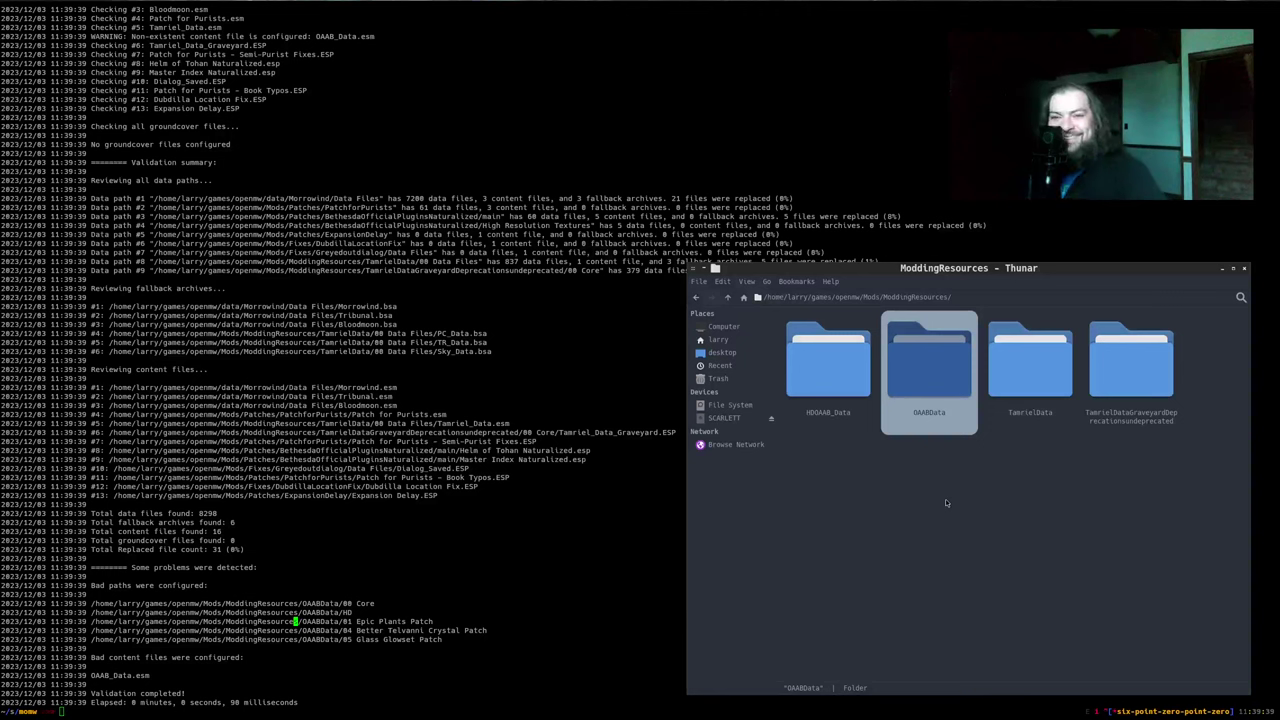
# Return to the terminal and run the openmw-validator command on openmw-total-overhaul.cfg again
pyautogui.click(606, 592)
pyautogui.press('Up')
pyautogui.press('Return')
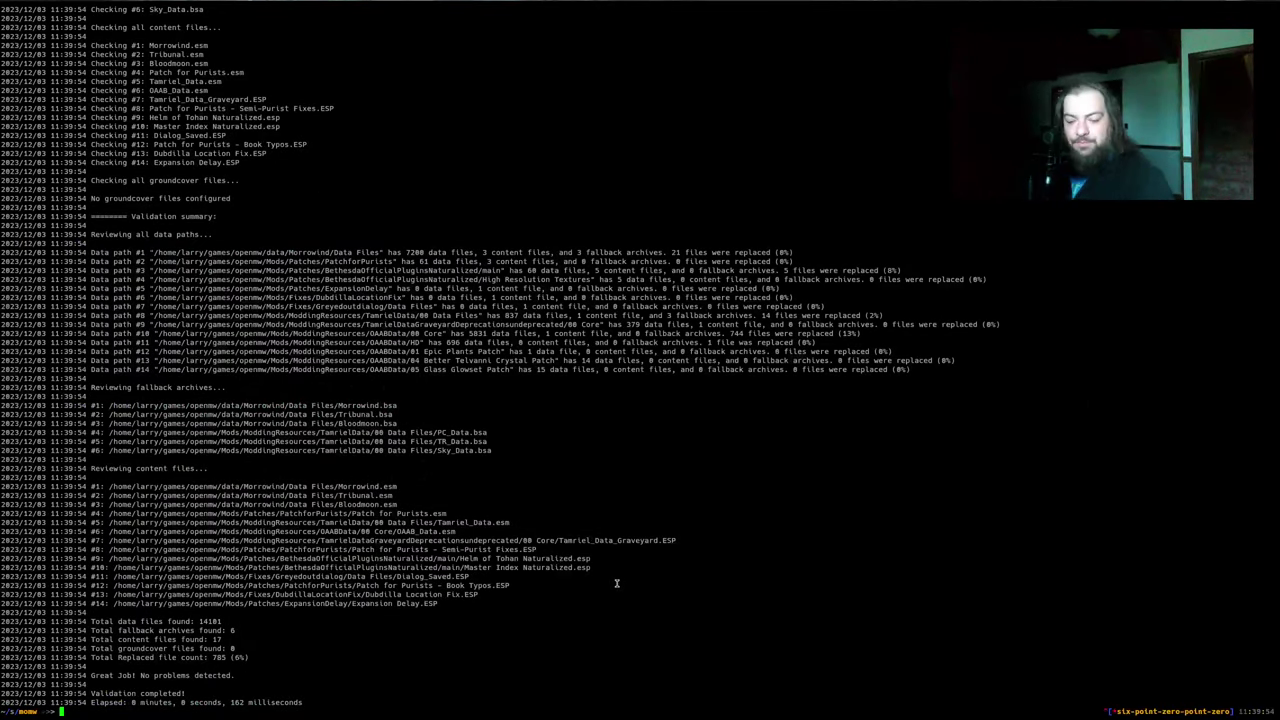
# Recall the run.sh command from the shell history and run it to launch OpenMW for testing
pyautogui.hotkey('ctrl', 'r')
pyautogui.write('run.sh')
pyautogui.press('Return')
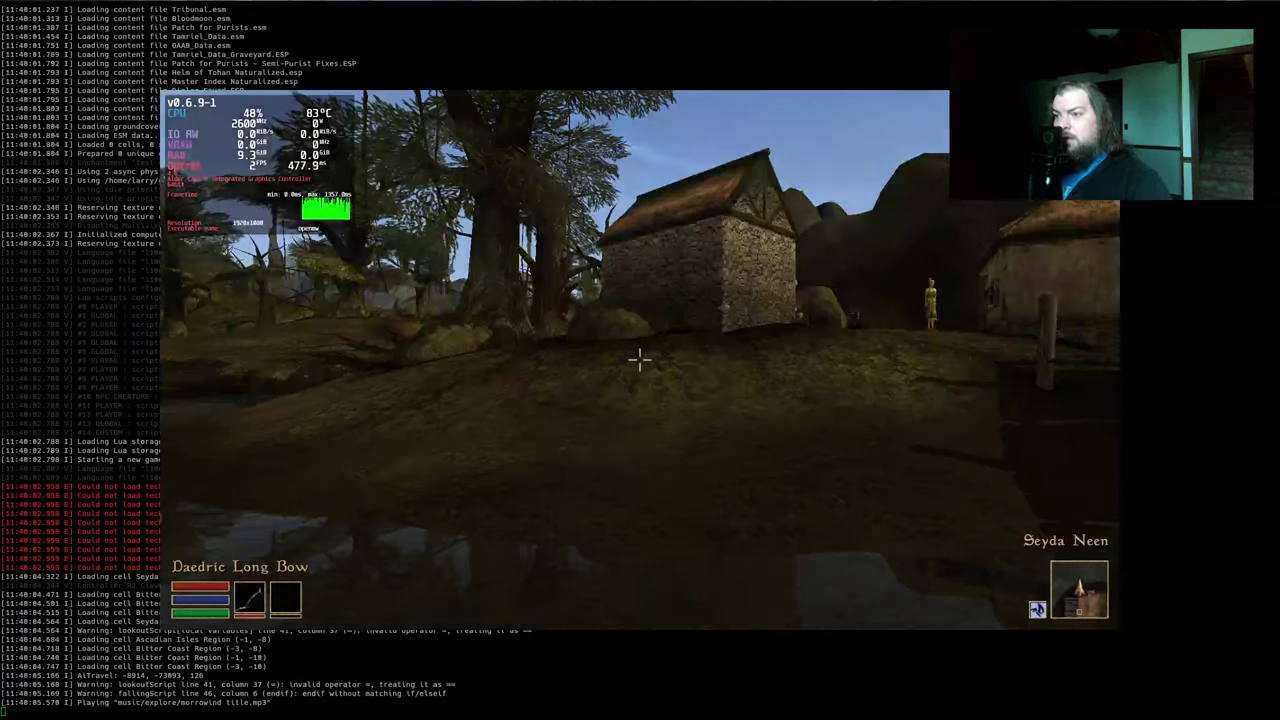
# Switch from the paused game to the terminal and check the log's loaded content files for OAAB_Data.esm
pyautogui.press('Escape')
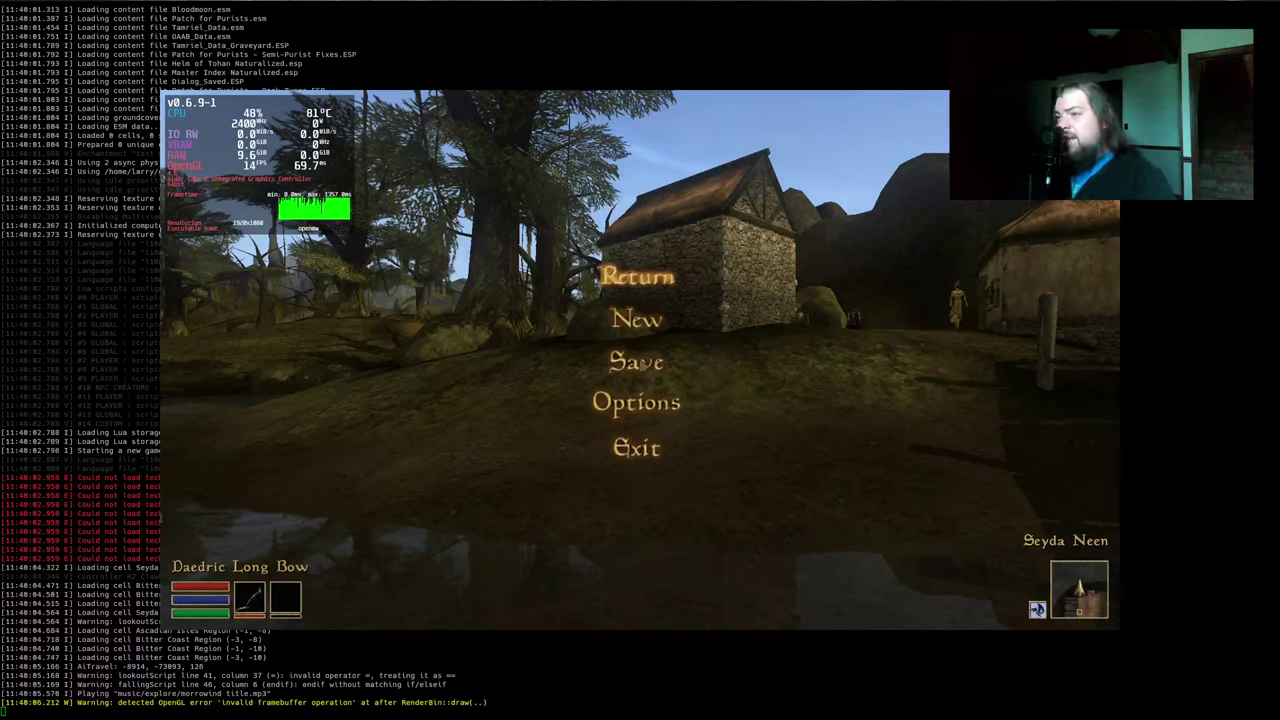
pyautogui.press('F10')
pyautogui.hotkey('alt', 'Tab')
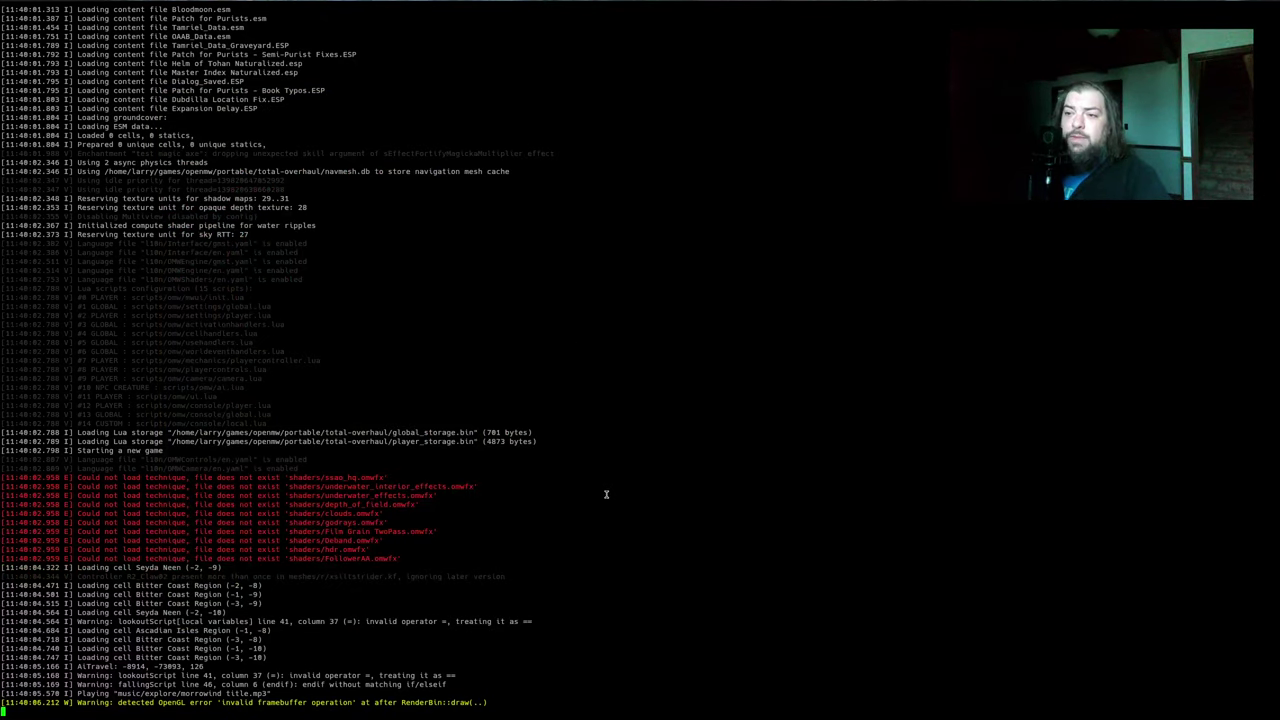
pyautogui.scroll(10, 598, 504)
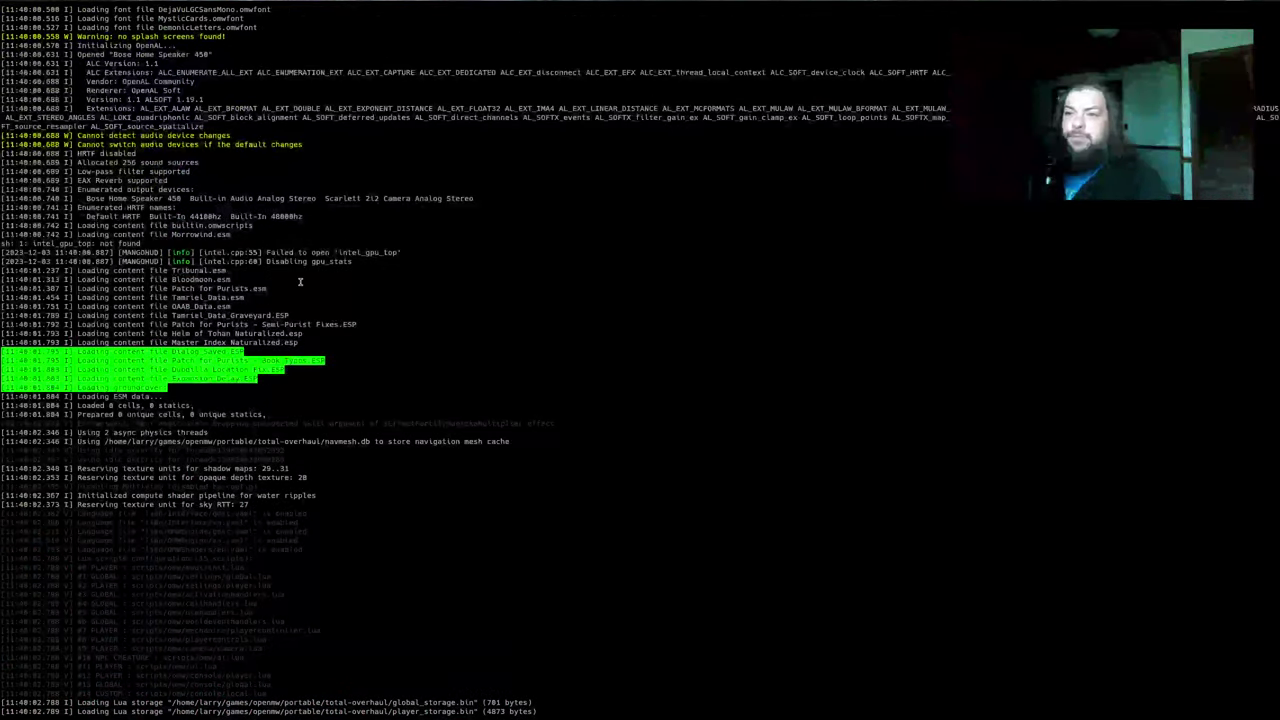
pyautogui.click(262, 303)
pyautogui.tripleClick(203, 307)
pyautogui.click(329, 305)
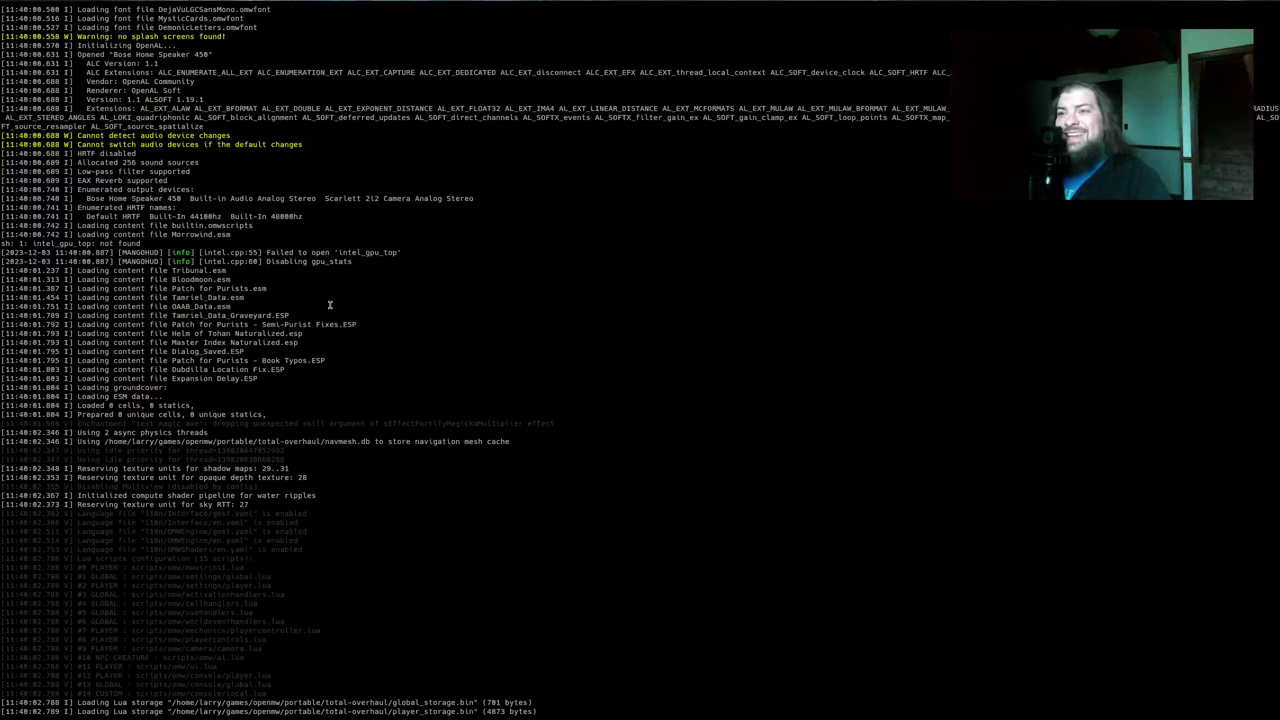
pyautogui.scroll(10, 361, 341)
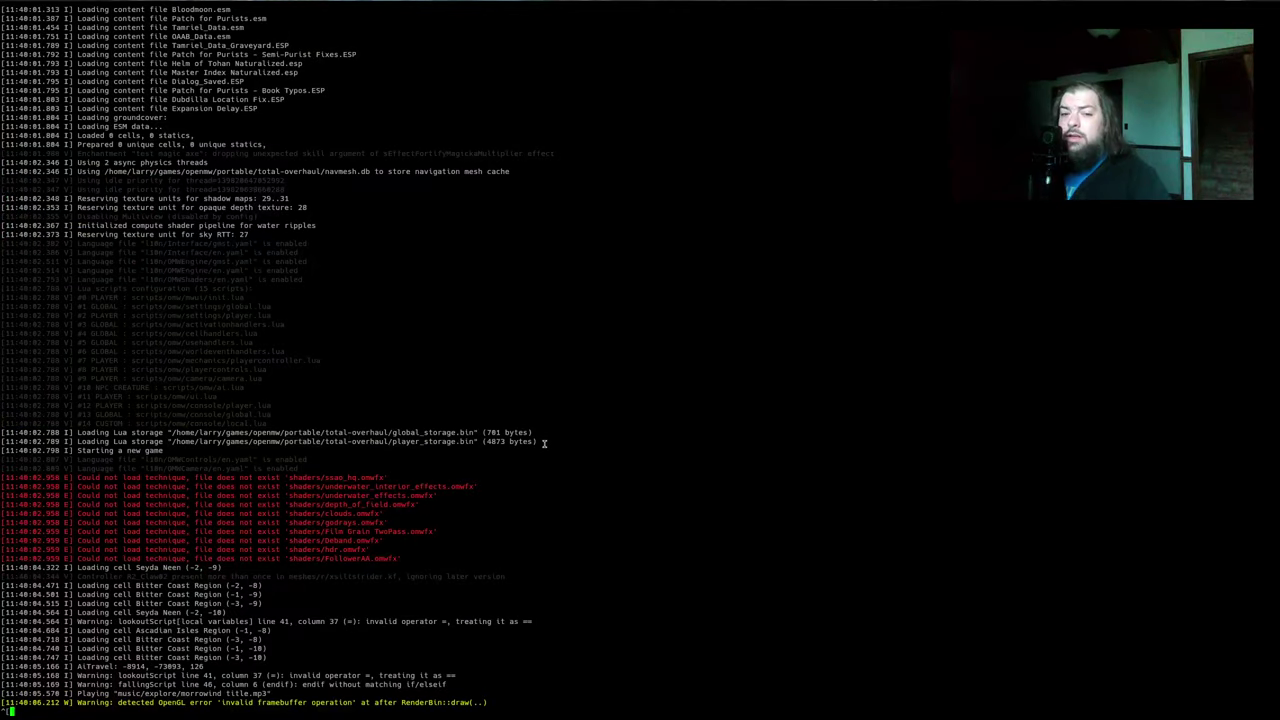
# Return to the OpenMW window, close the debug log and walk around Seyda Neen to inspect the scenery
pyautogui.hotkey('alt', 'Tab')
pyautogui.hotkey('alt', 'Tab')
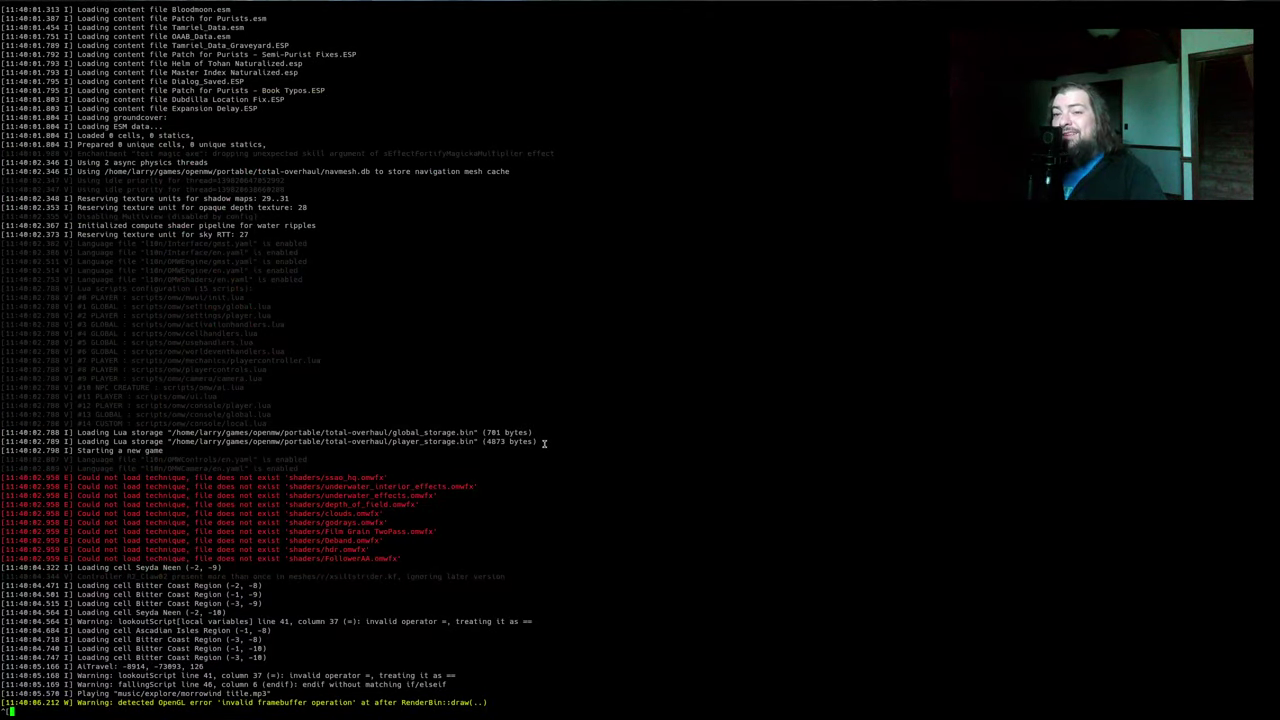
pyautogui.hotkey('alt', 'Tab')
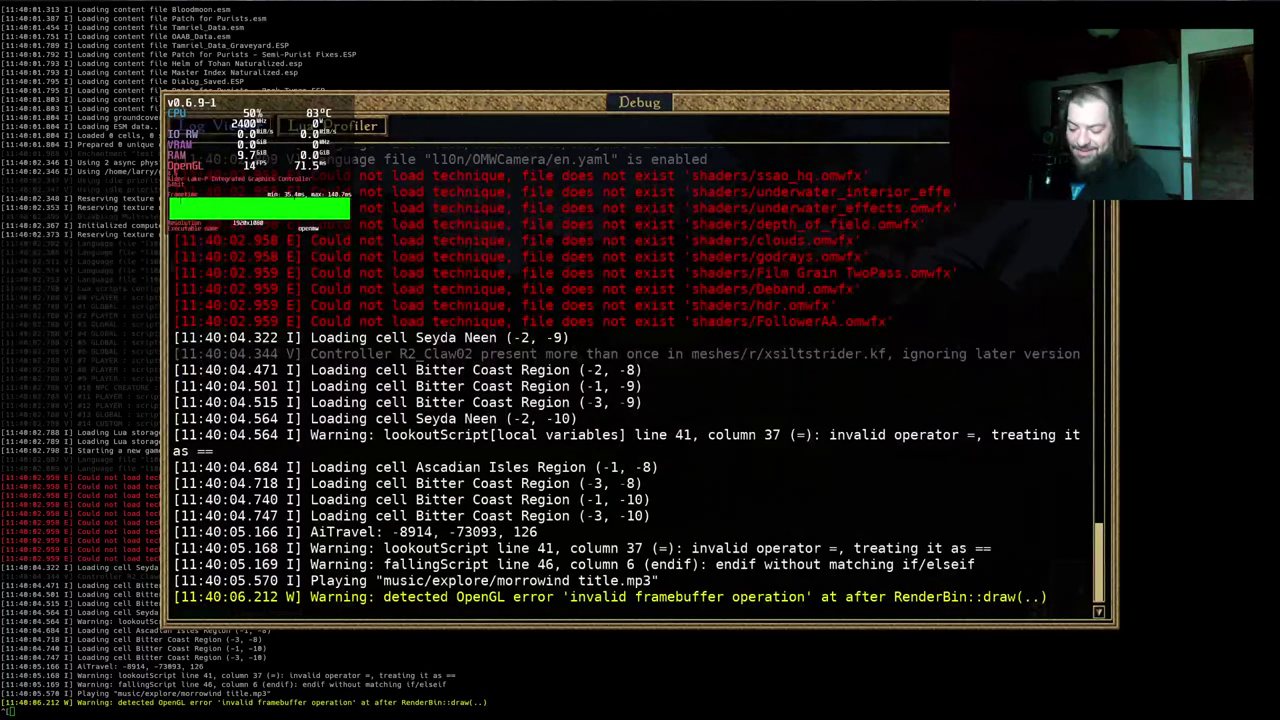
pyautogui.press('F10')
pyautogui.press('w')
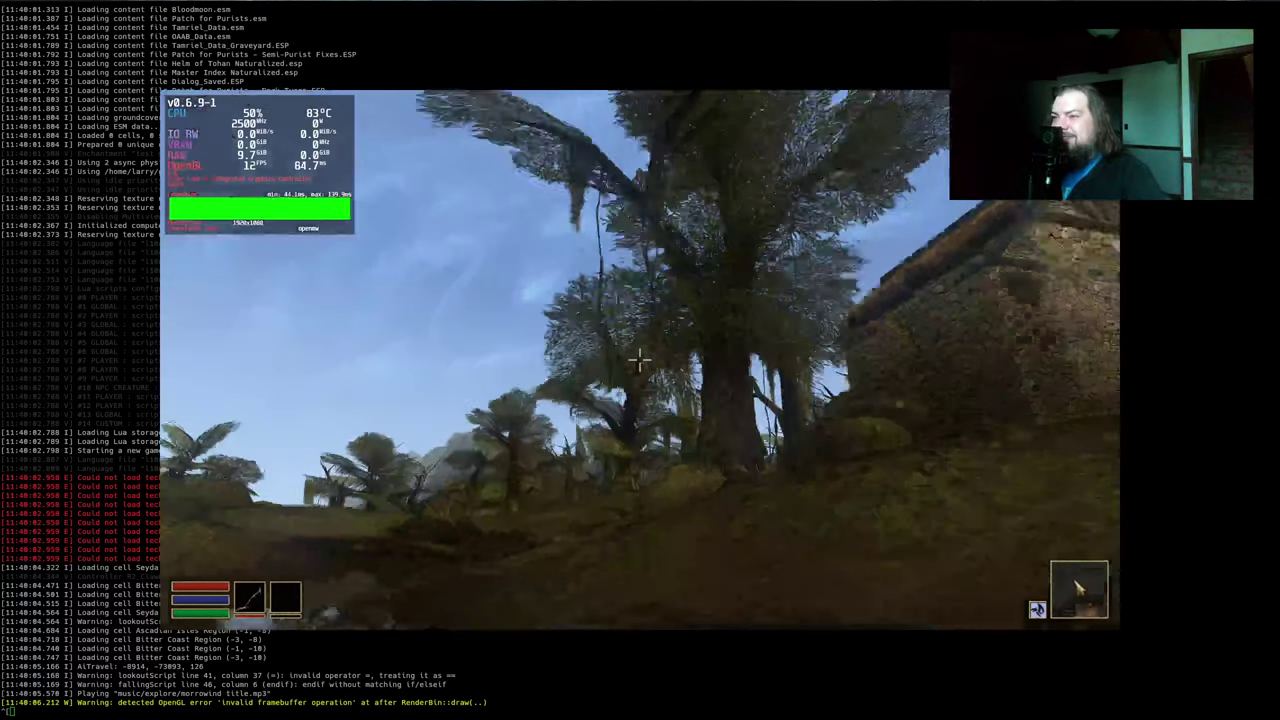
pyautogui.press('w')
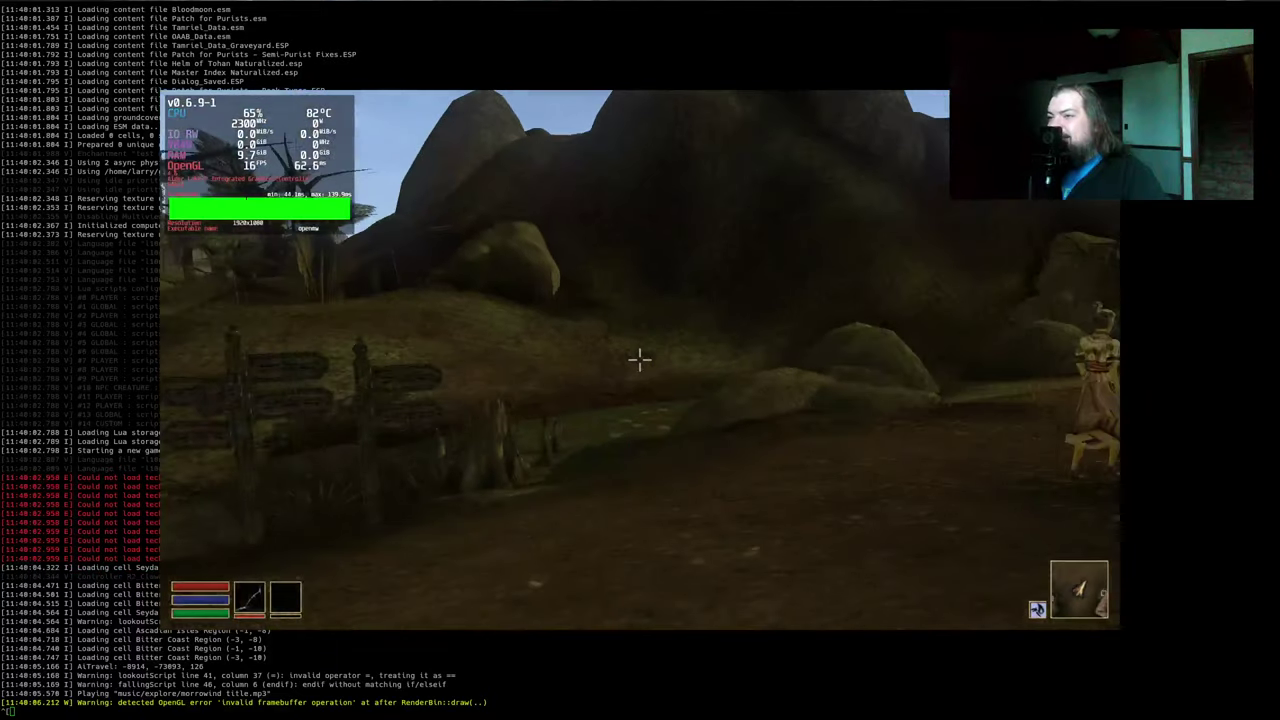
# Teleport to Pelagiad using the in-game console command "coc pelagiad" and close the console
pyautogui.press('`')
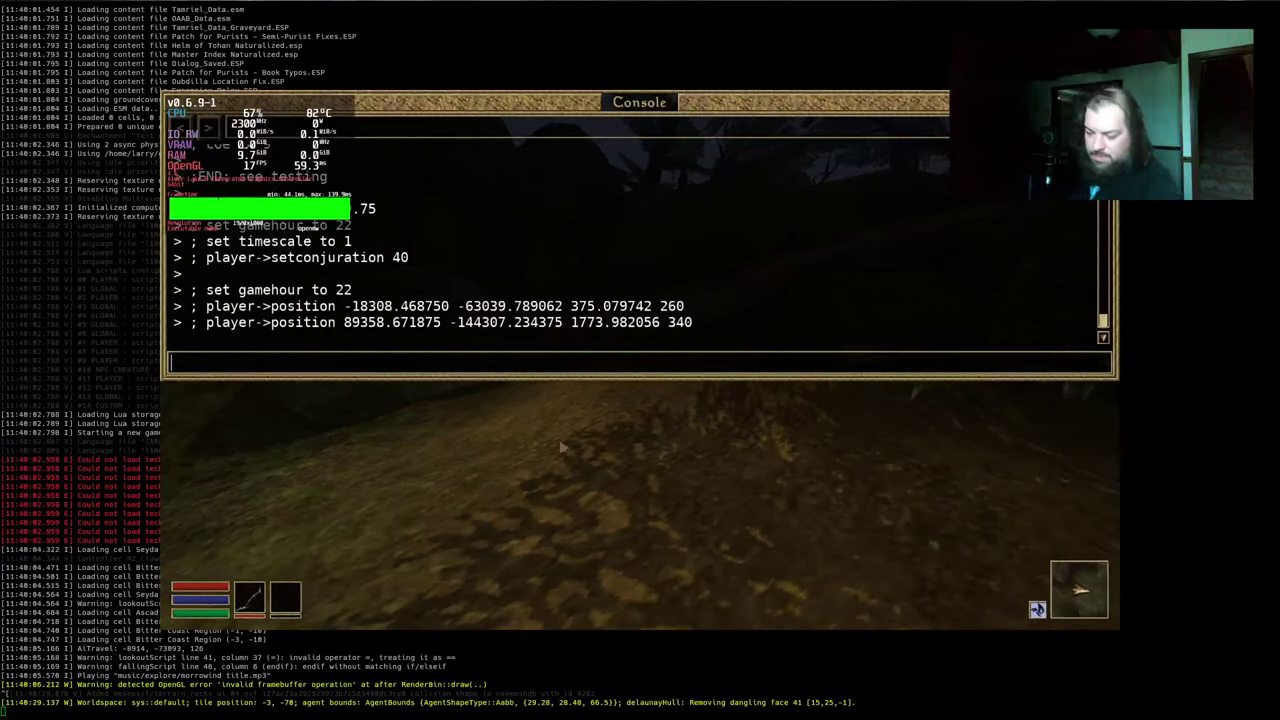
pyautogui.write('coc pelagiad')
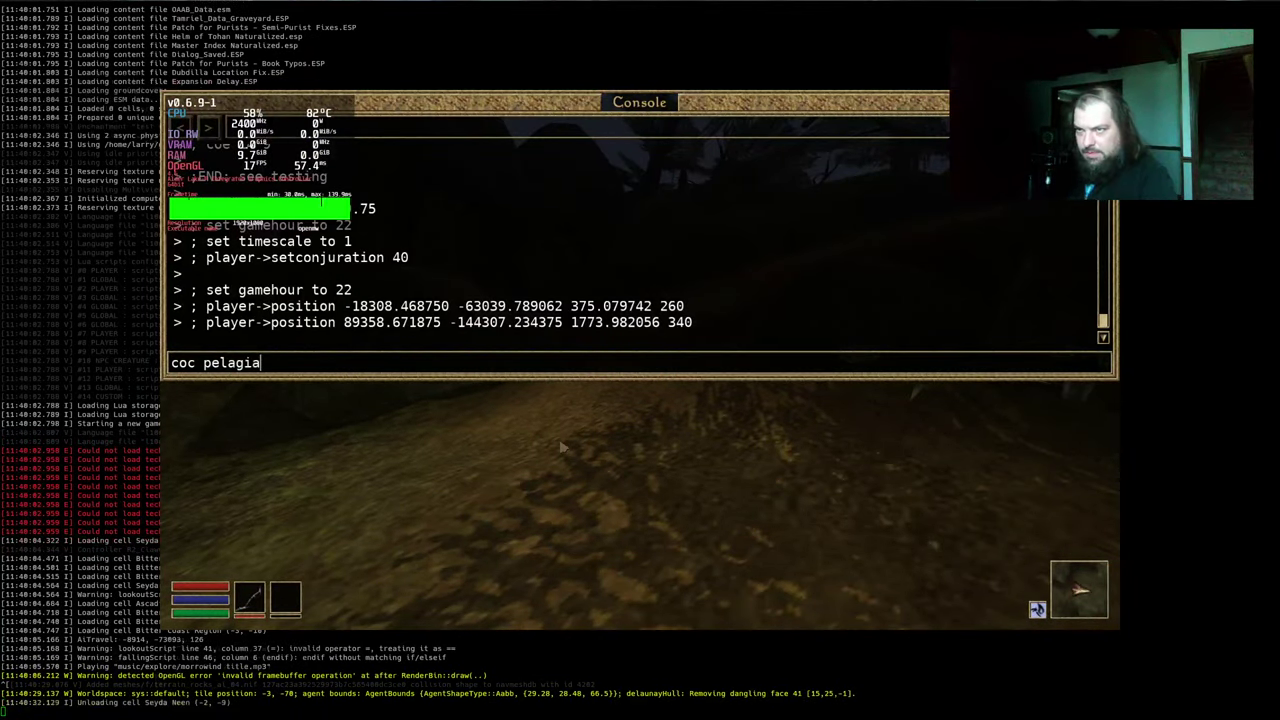
pyautogui.press('Return')
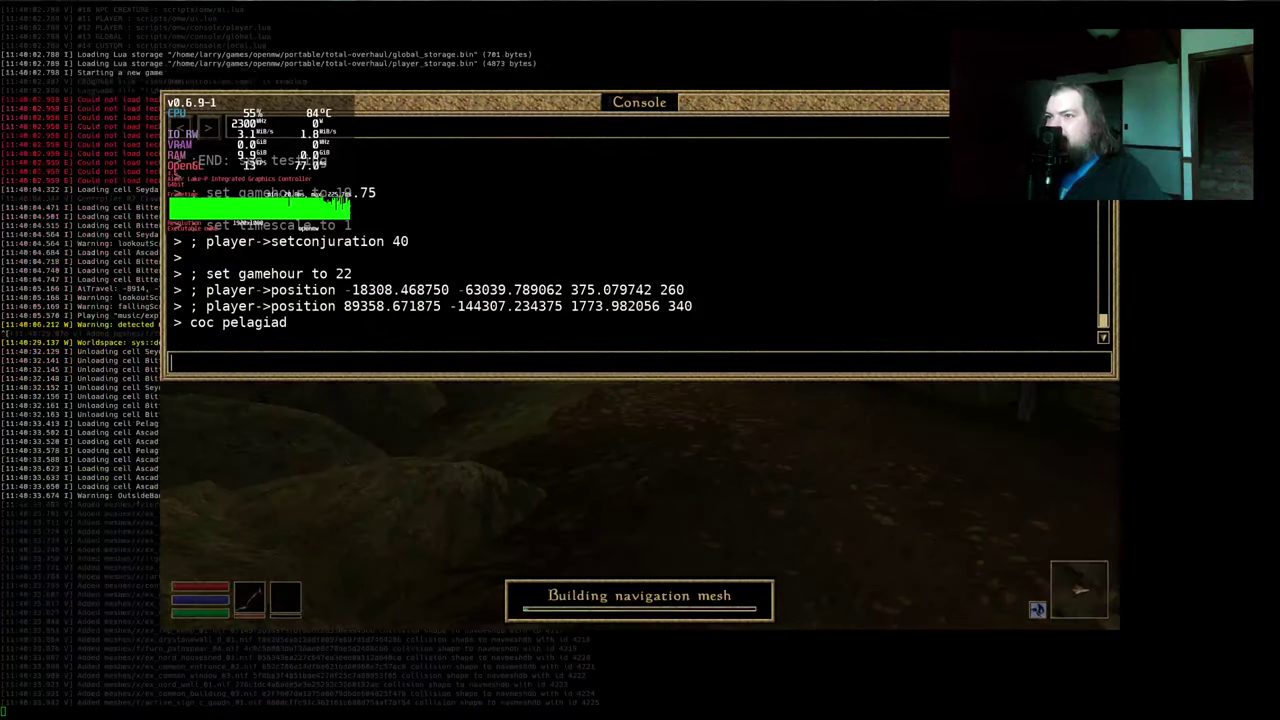
pyautogui.press('`')
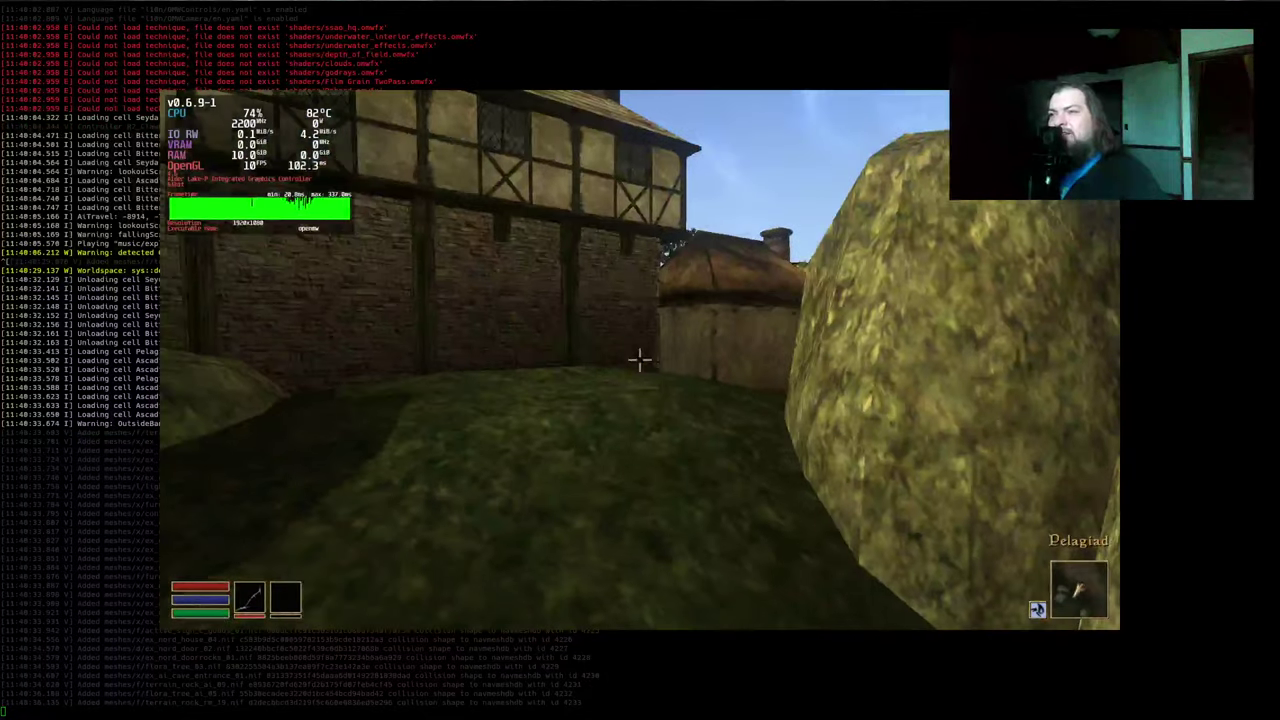
# Walk out of Pelagiad through the Ascadian Isles Region to inspect the world, and quit the game
pyautogui.press('w')
pyautogui.press('w')
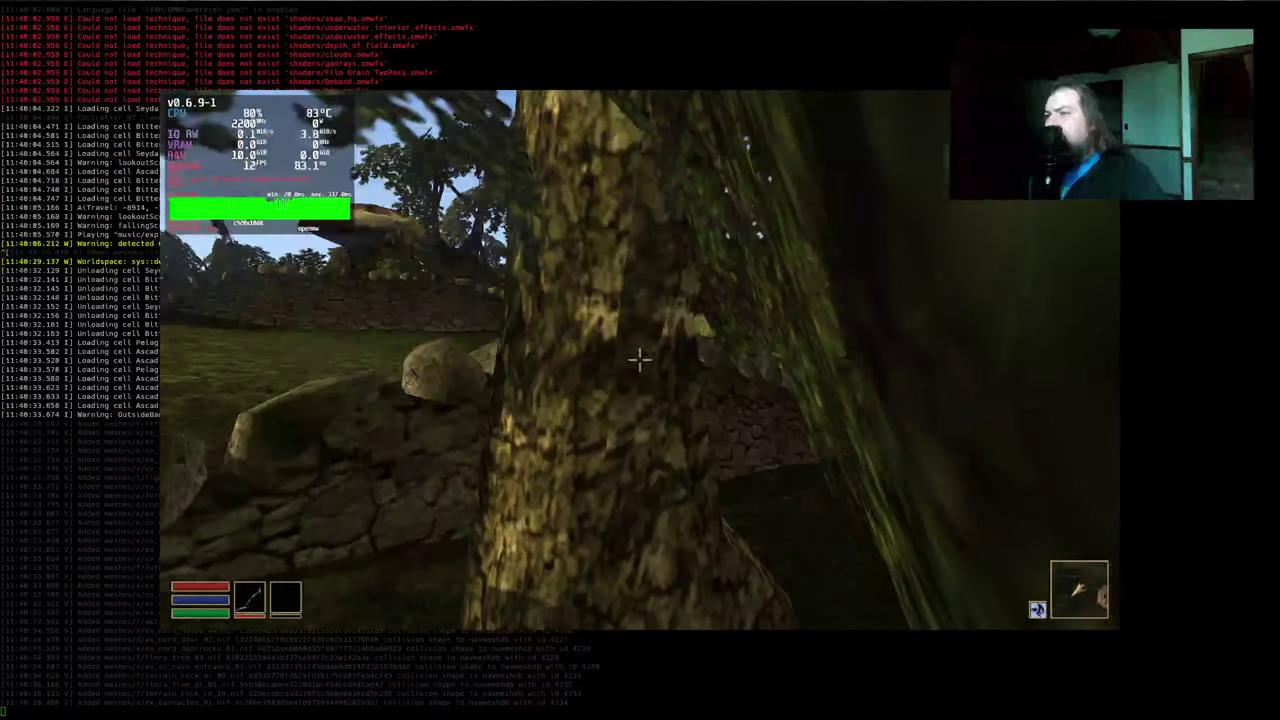
pyautogui.press('w')
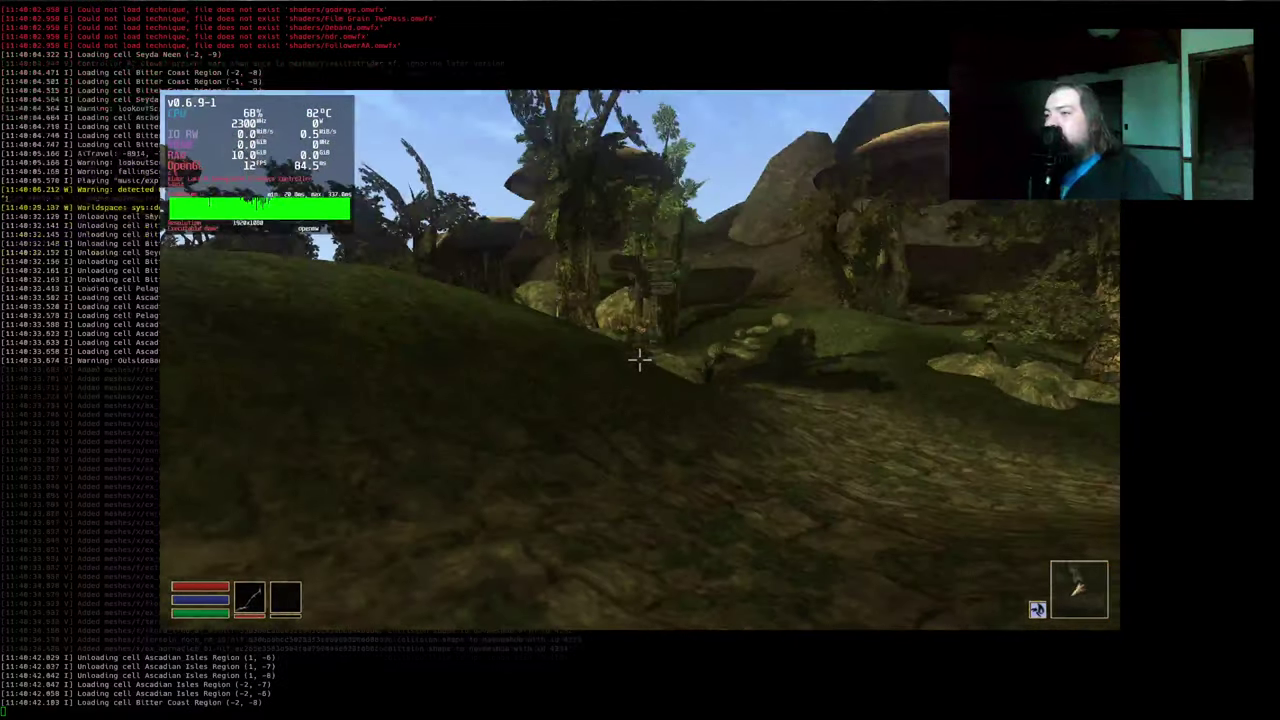
pyautogui.press('w')
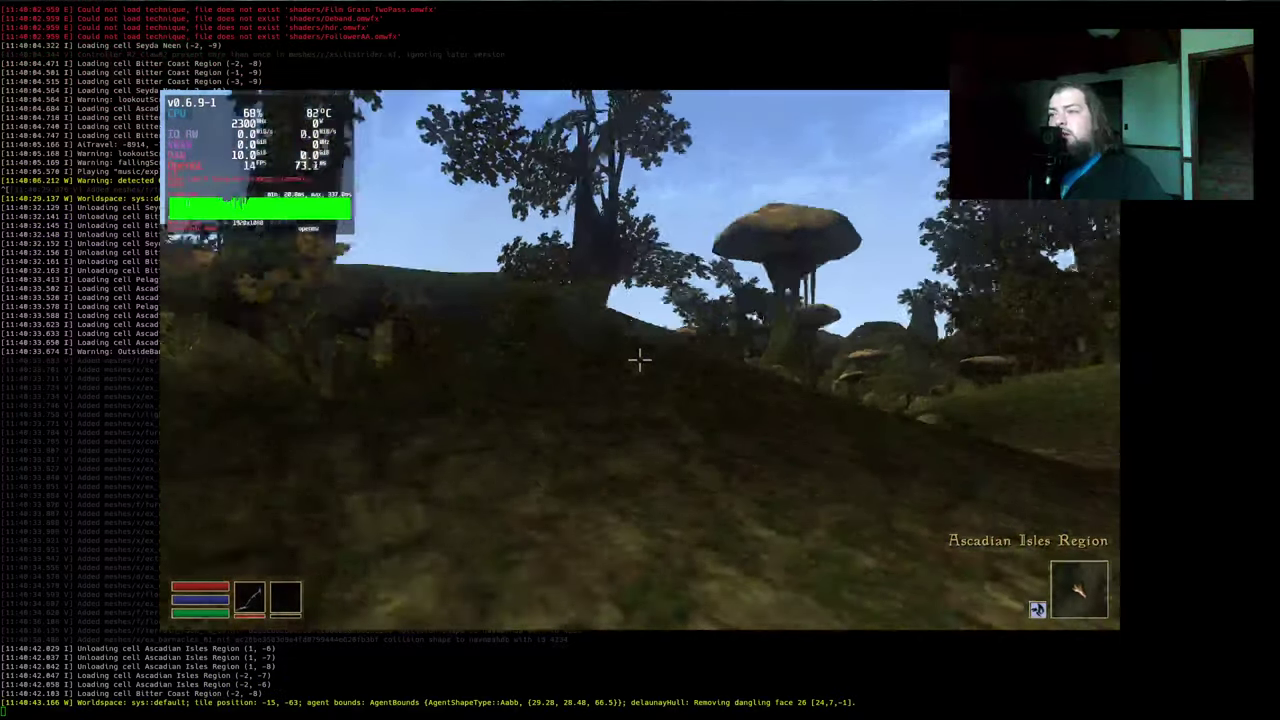
pyautogui.press('w')
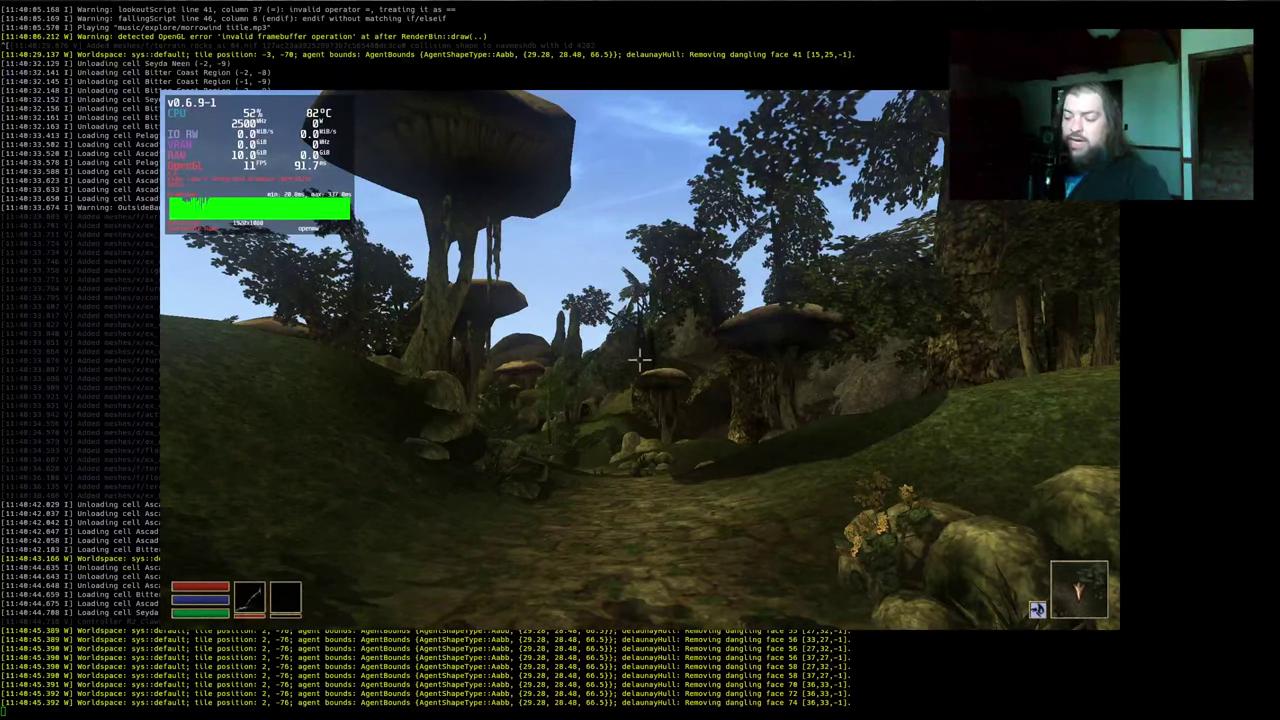
pyautogui.hotkey('alt', 'F4')
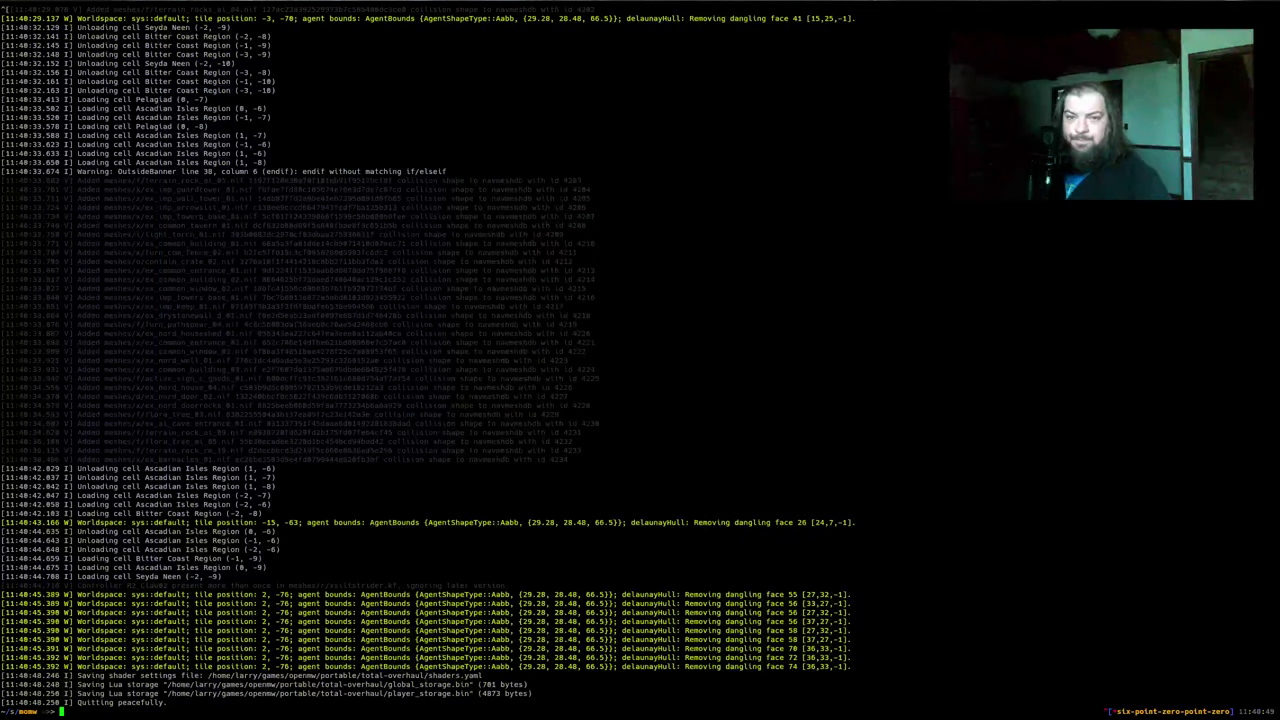
# Switch to Firefox and look through the CFG Generator's Total Overhaul mods that follow OAAB_Data, starting with the Consistency section
pyautogui.hotkey('alt', 'Tab')
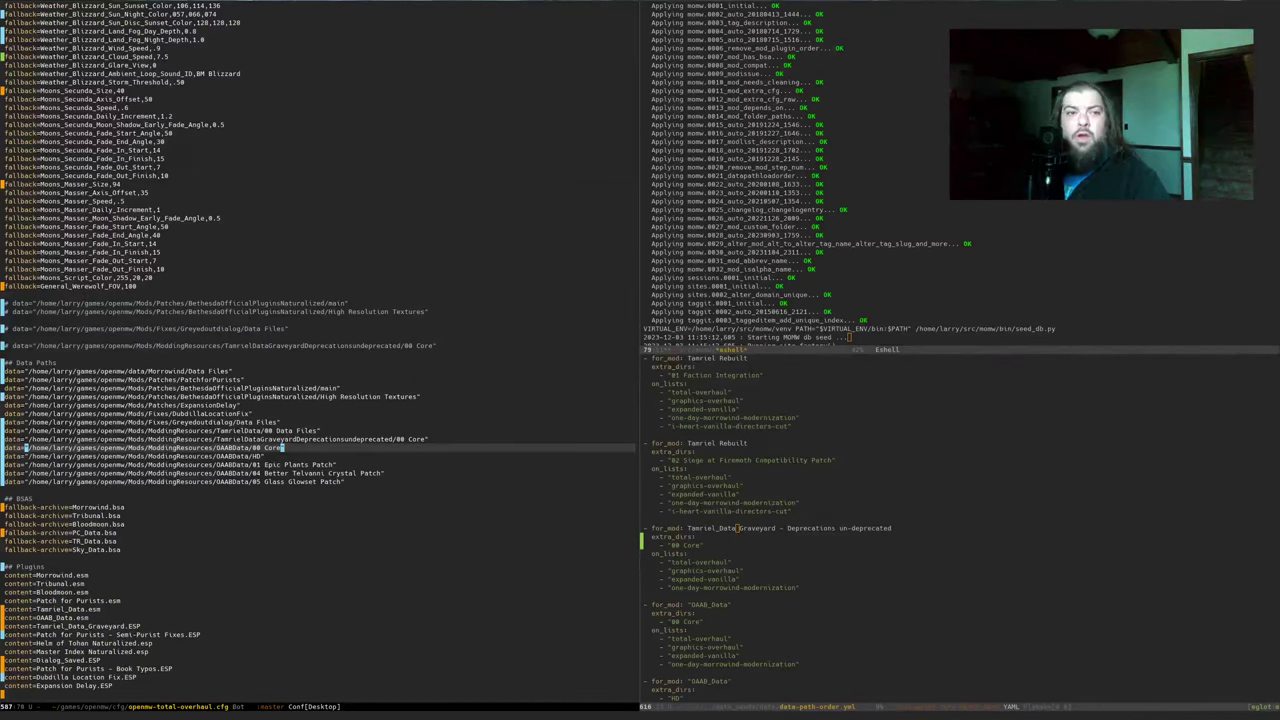
pyautogui.hotkey('alt', 'Tab')
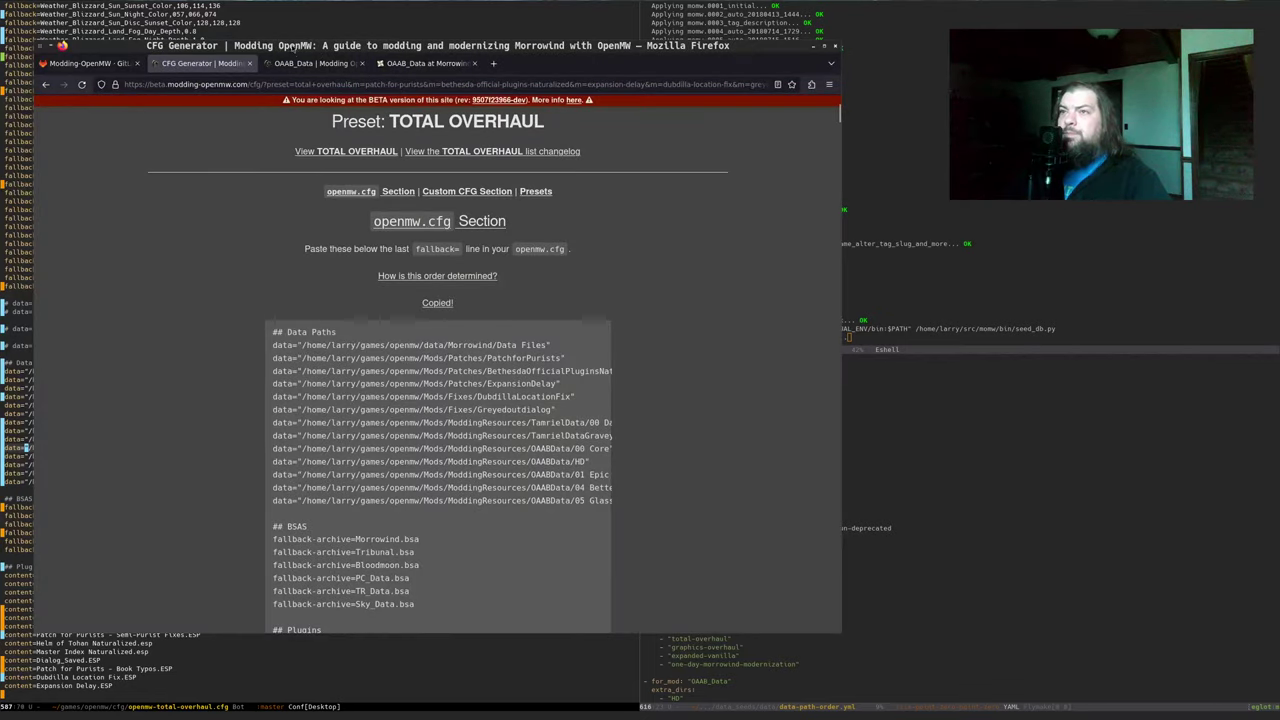
pyautogui.click(310, 63)
pyautogui.click(210, 64)
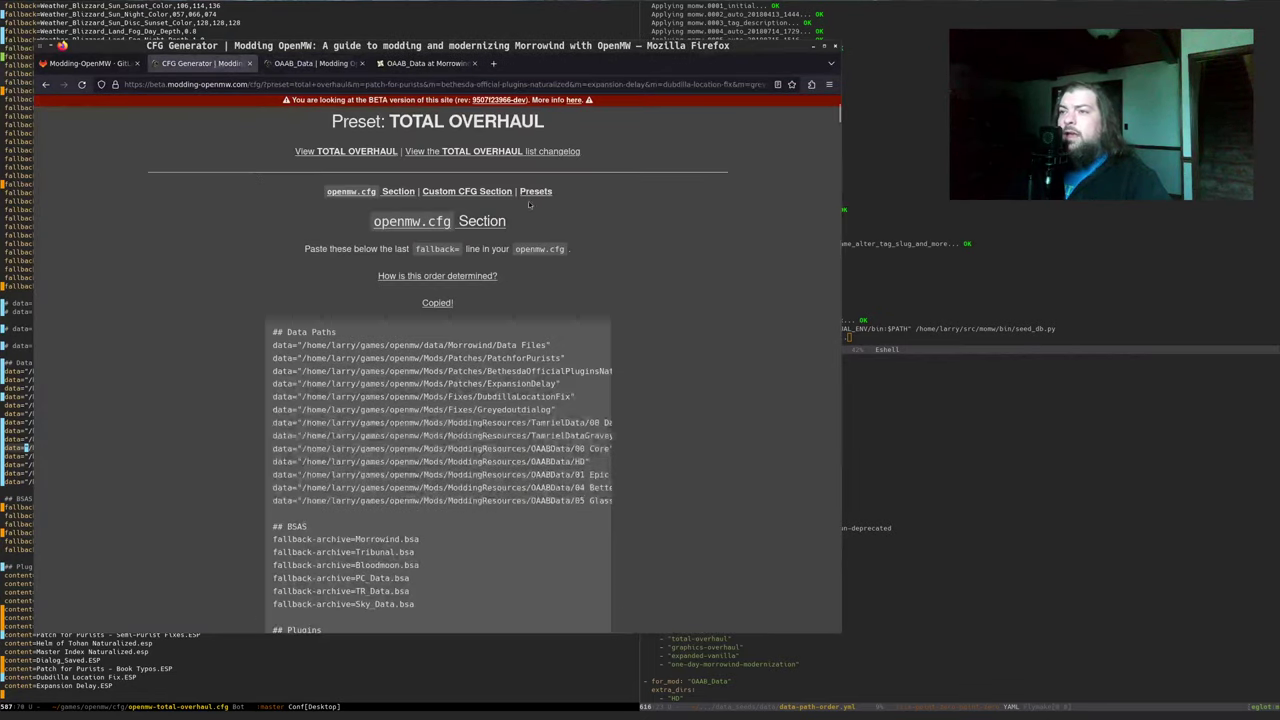
pyautogui.click(490, 192)
pyautogui.scroll(-5, 400, 300)
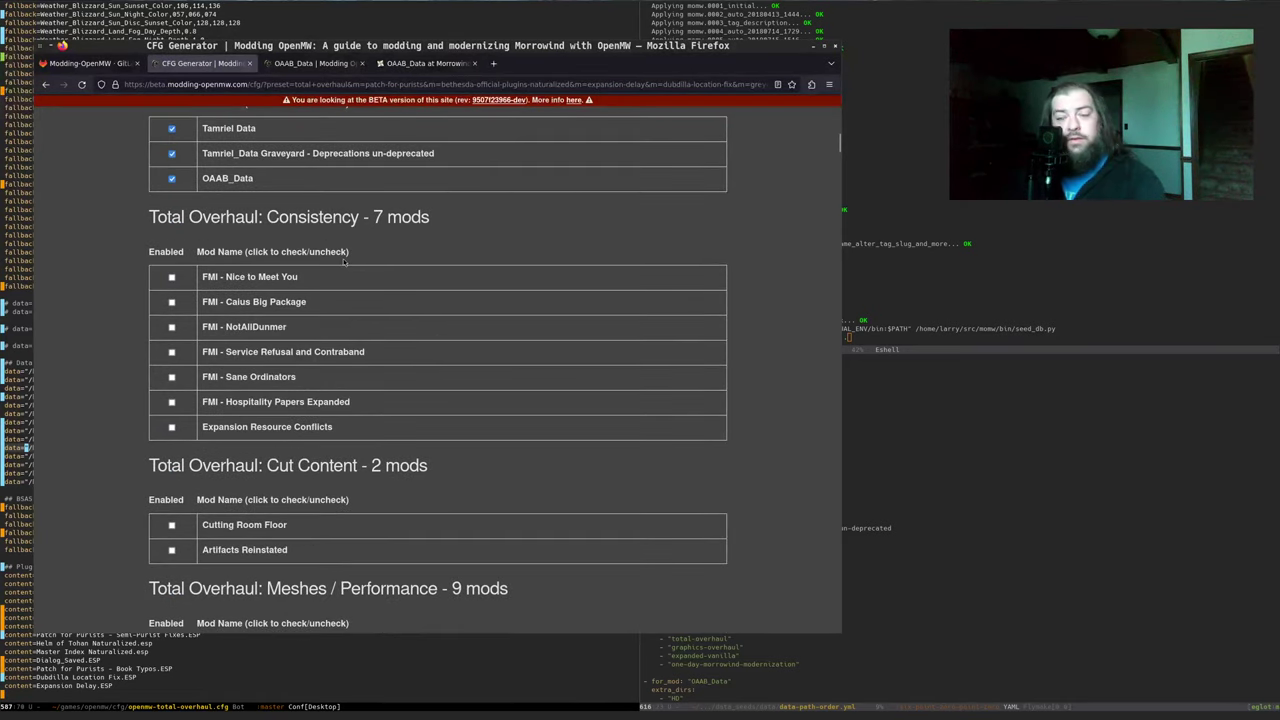
pyautogui.scroll(-1, 405, 250)
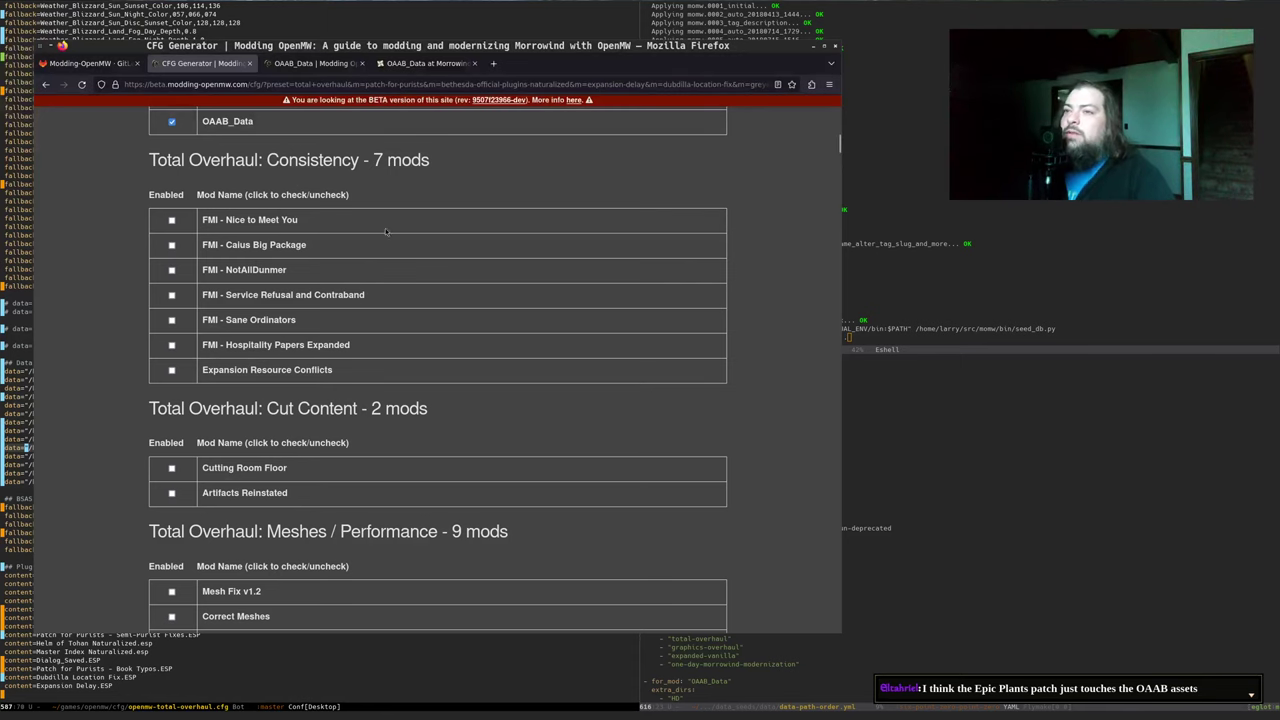
# Go from the OAAB_Data detail page to the list's next mod, FMI - Nice to Meet You, and view its usage info
pyautogui.click(313, 63)
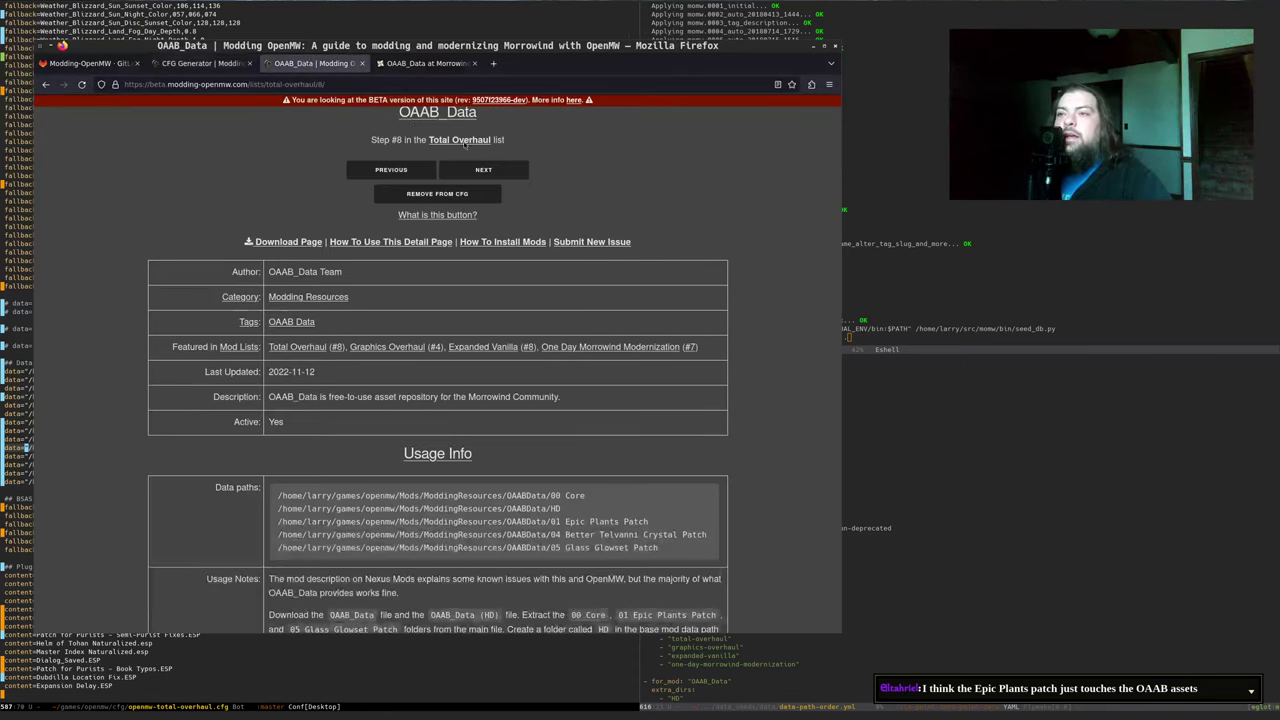
pyautogui.click(507, 170)
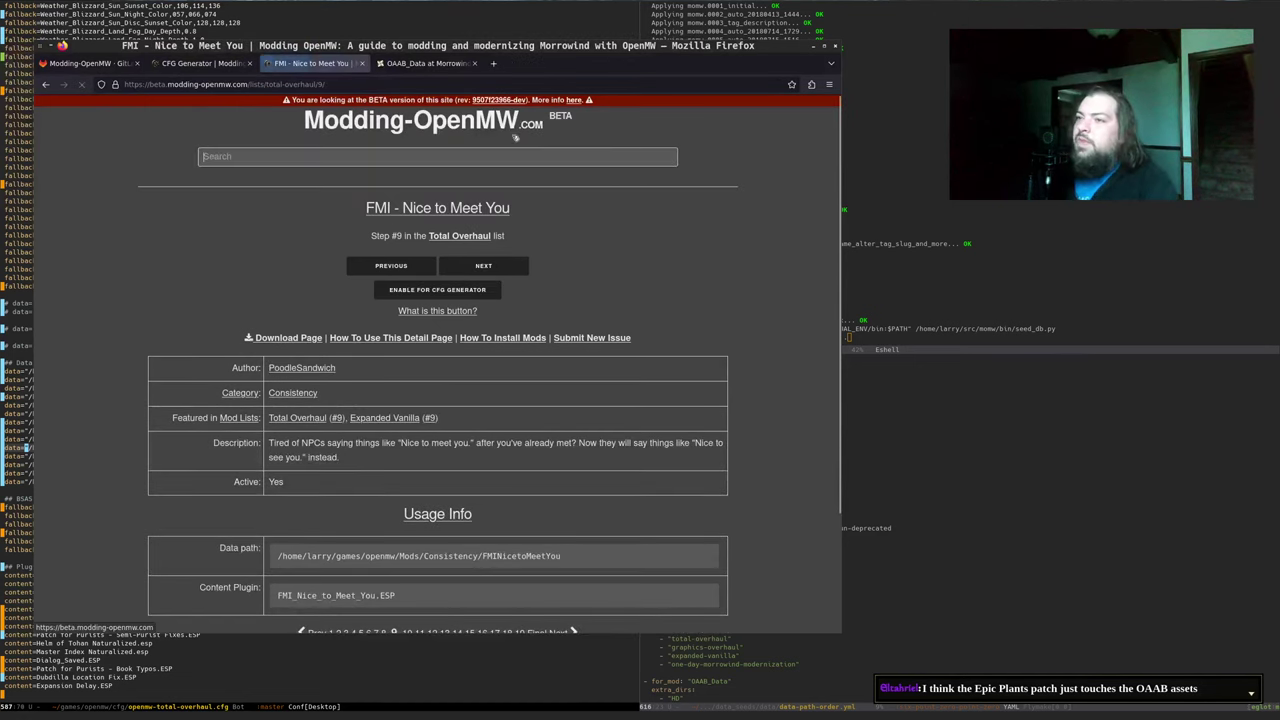
pyautogui.scroll(-2, 276, 200)
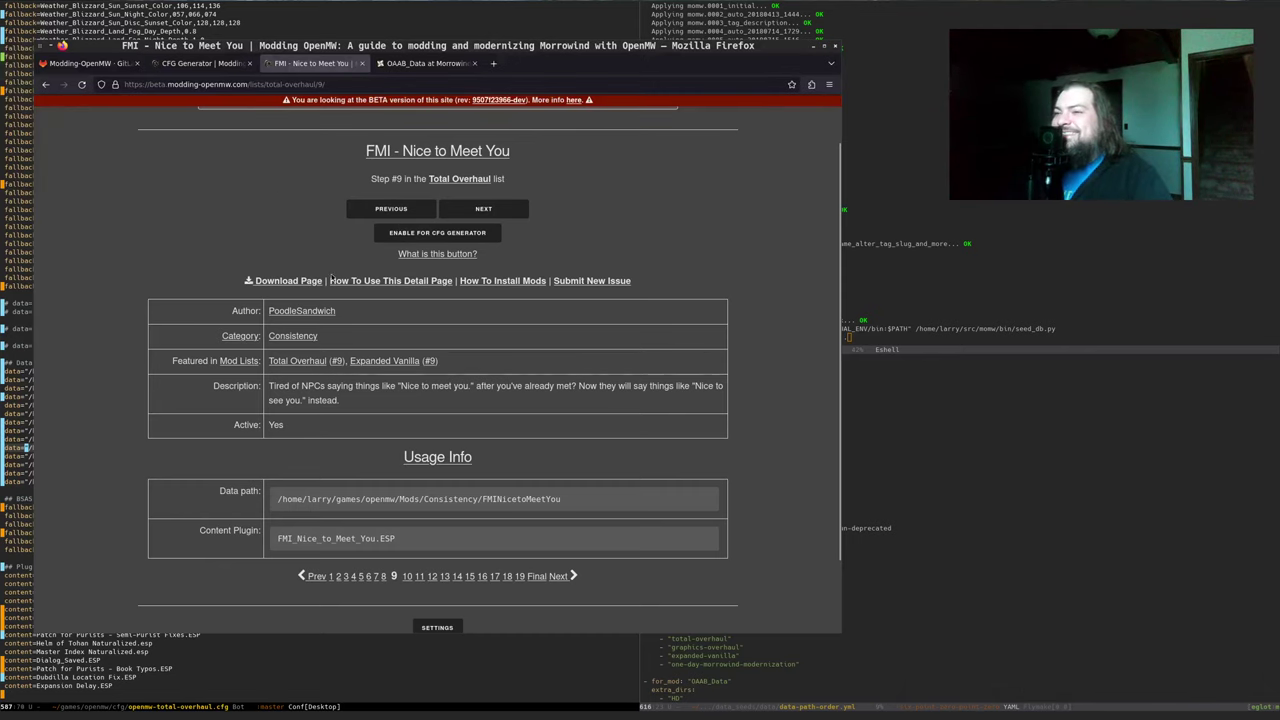
# Open the mod's Nexus download page in a new tab and close the old OAAB_Data Nexus tab
pyautogui.middleClick(298, 282)
pyautogui.hotkey('ctrl', 'Tab')
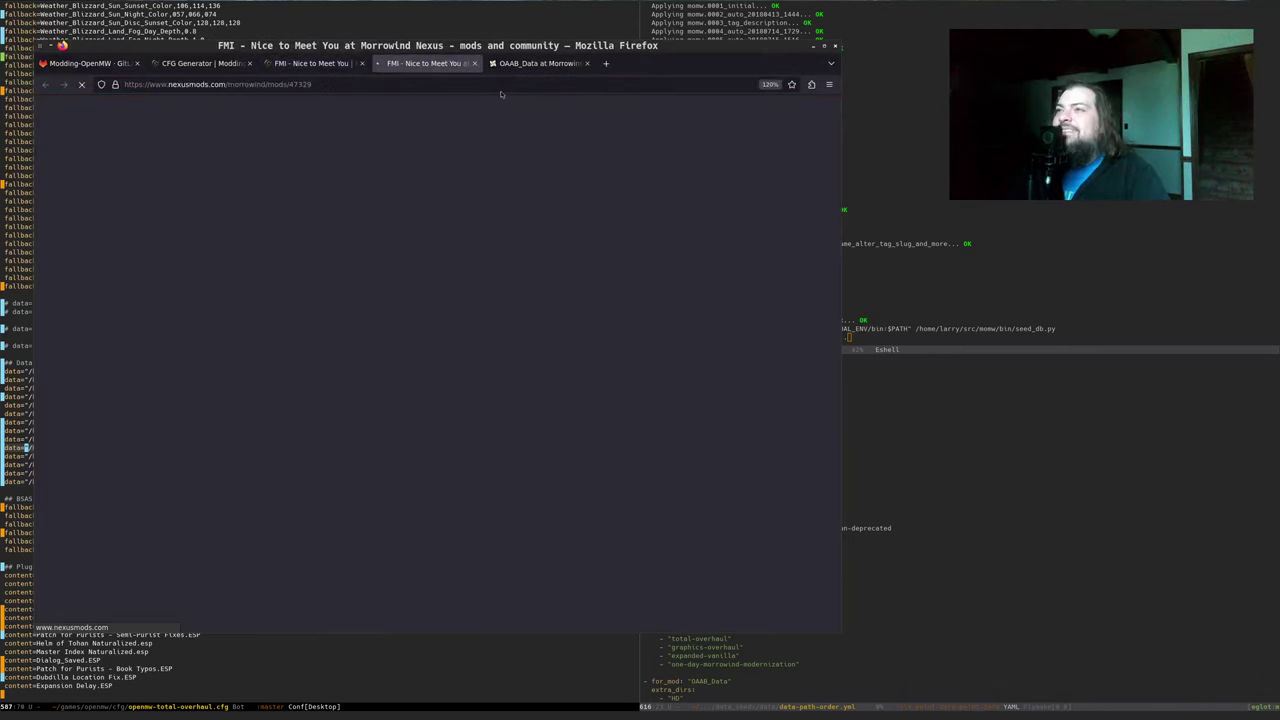
pyautogui.hotkey('ctrl', 'Tab')
pyautogui.hotkey('ctrl', 'w')
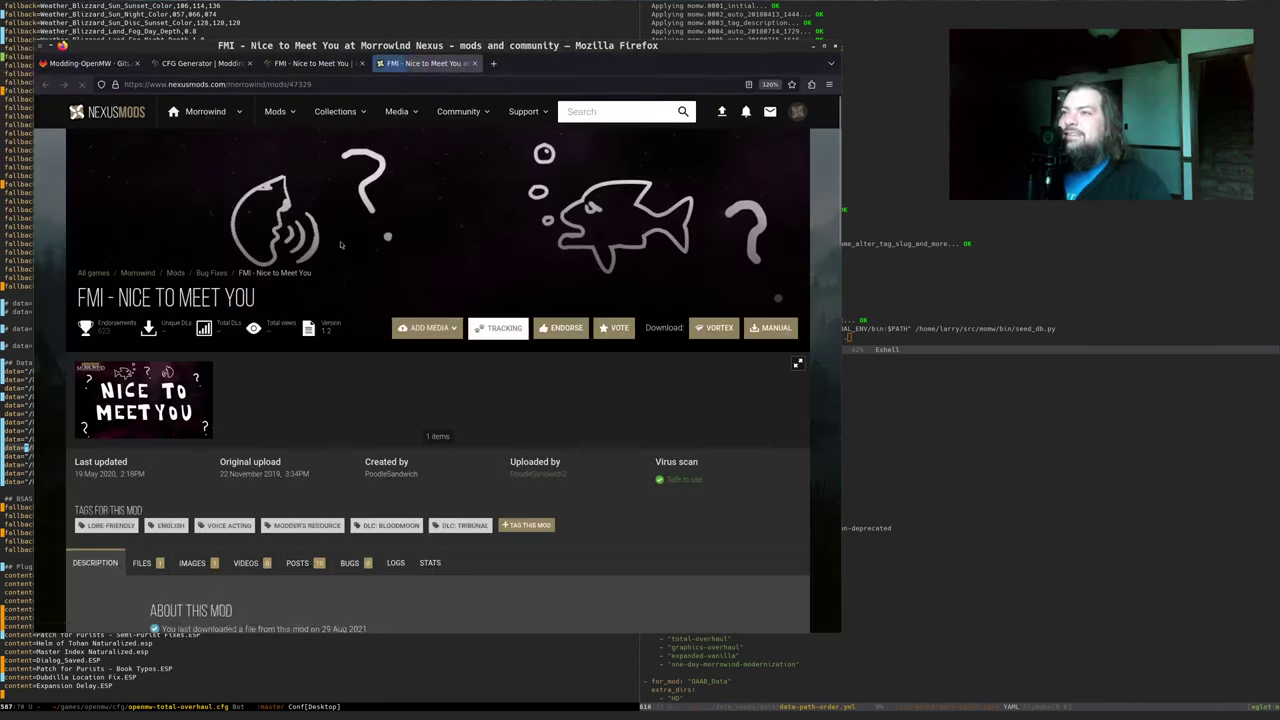
# Read through the FMI - Nice to Meet You description on Nexus, including its greeting changes and related mods
pyautogui.scroll(-4, 268, 404)
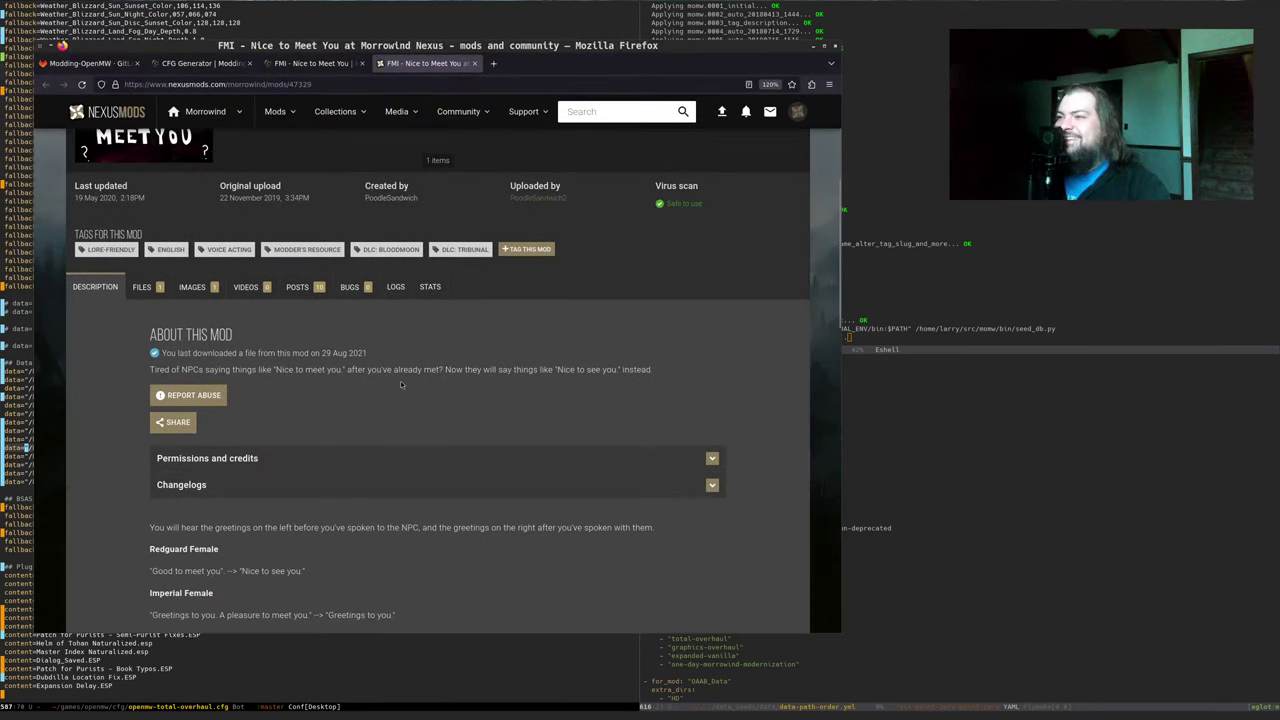
pyautogui.scroll(-4, 401, 384)
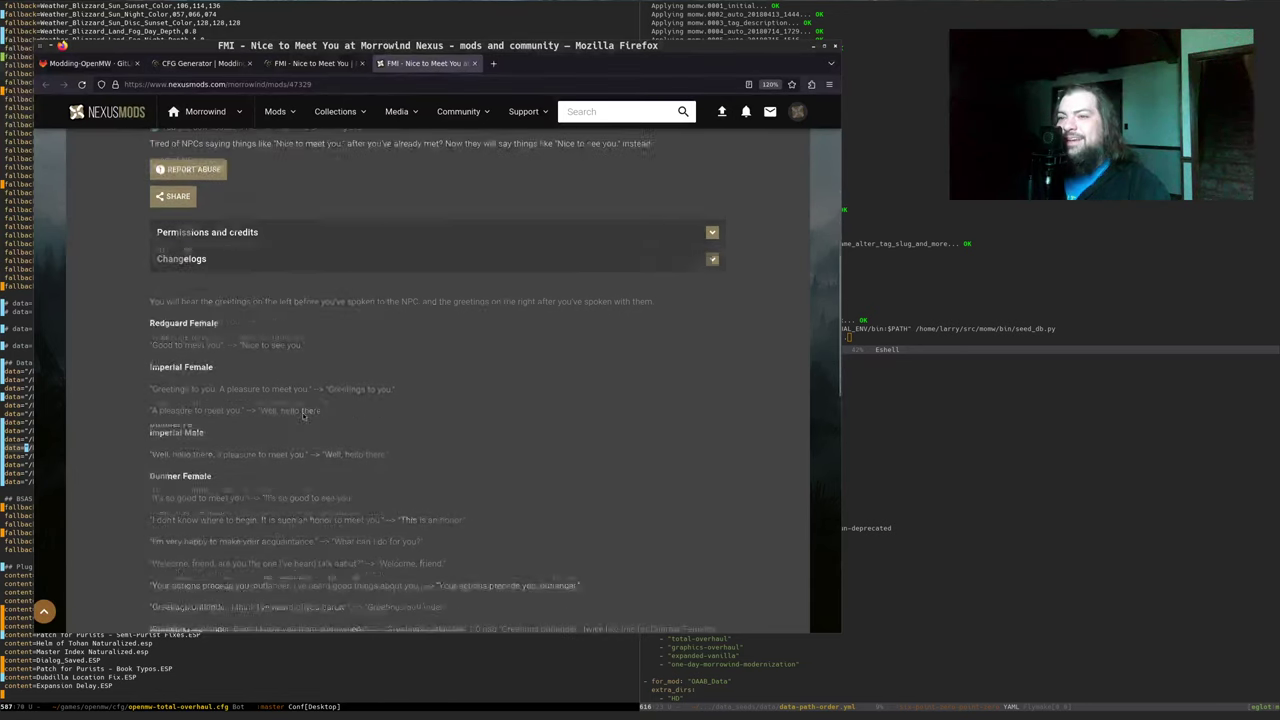
pyautogui.scroll(-3, 303, 415)
pyautogui.scroll(3, 290, 420)
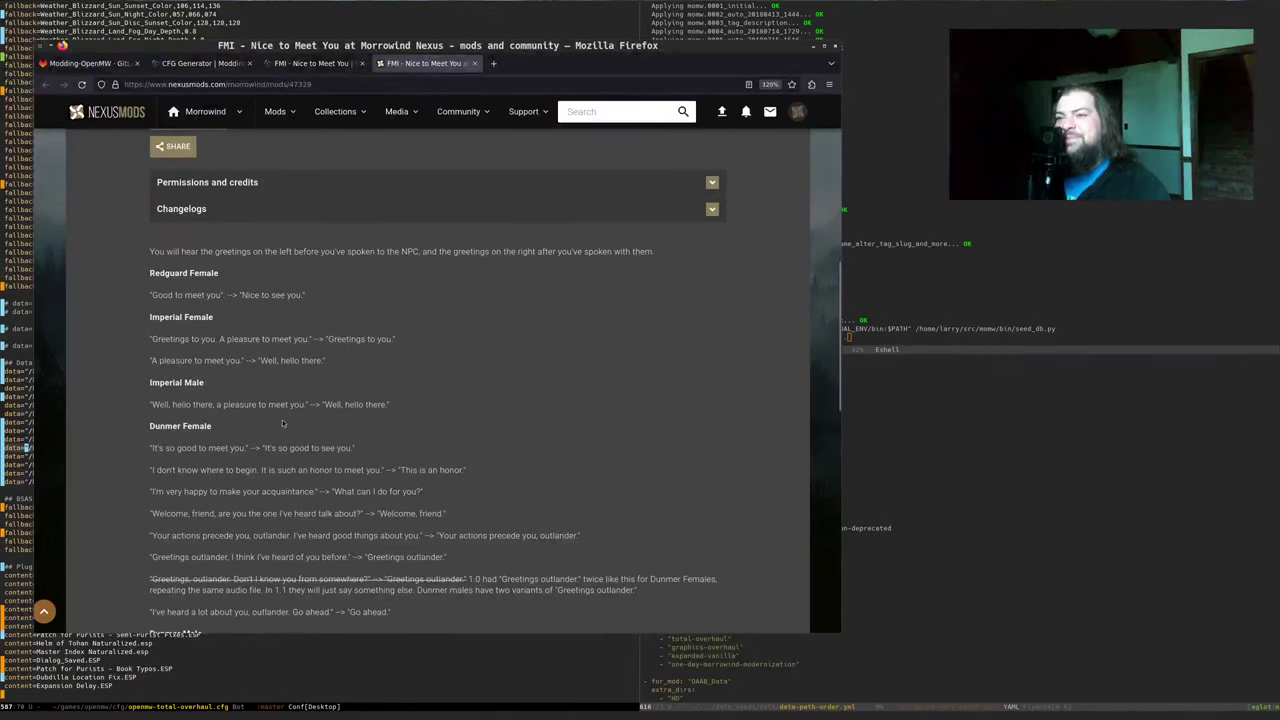
pyautogui.scroll(-5, 283, 424)
pyautogui.scroll(-4, 279, 423)
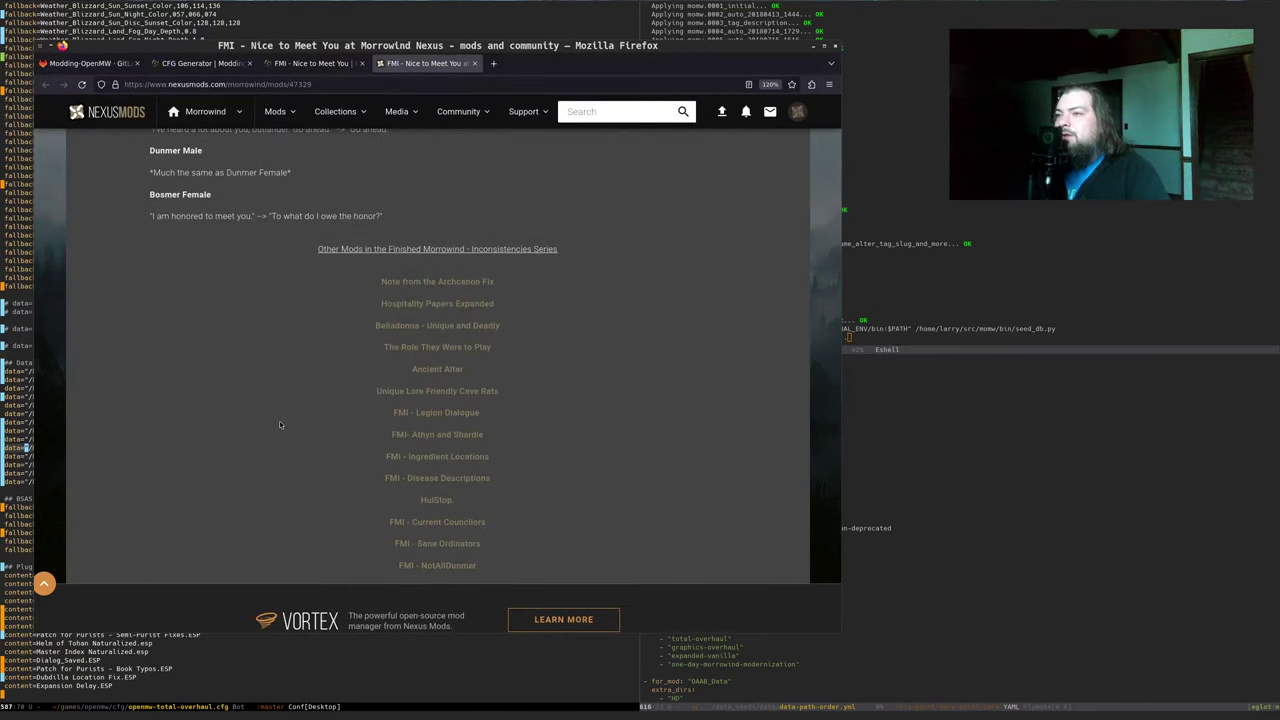
pyautogui.scroll(15, 279, 425)
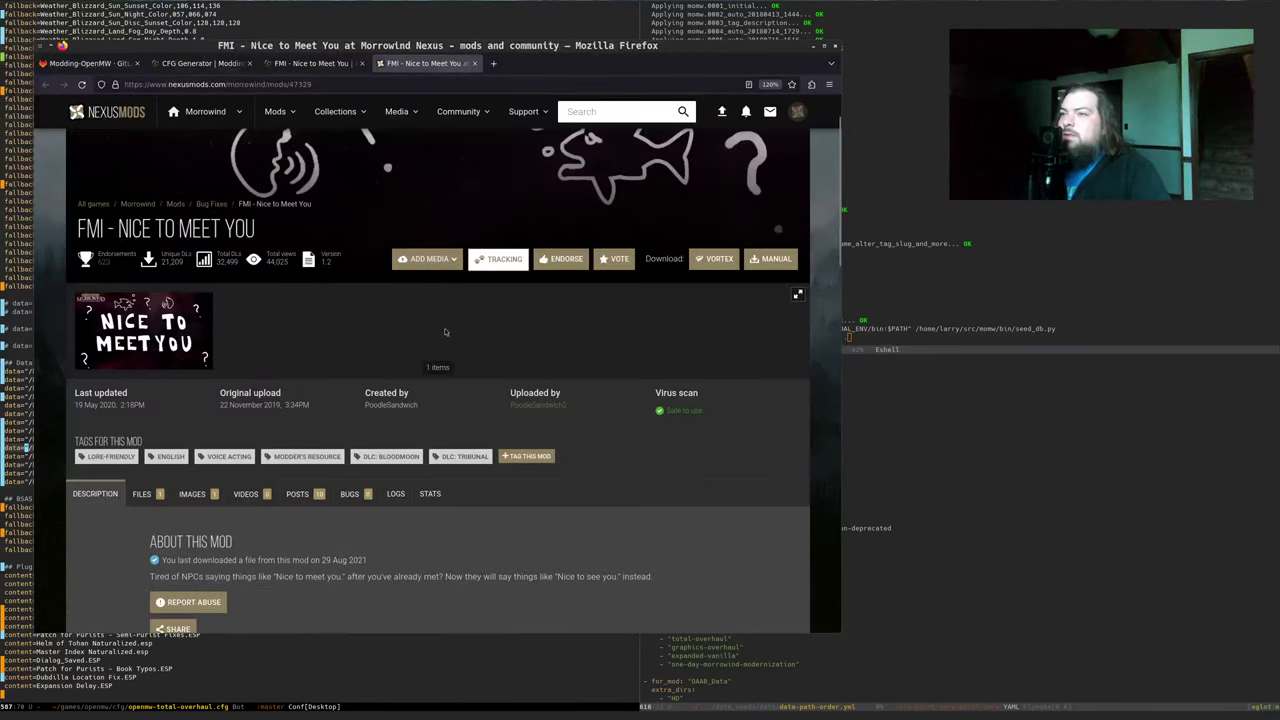
# Return to the mod's Modding-OpenMW detail page for its data path and switch to the Thunar file manager
pyautogui.click(310, 63)
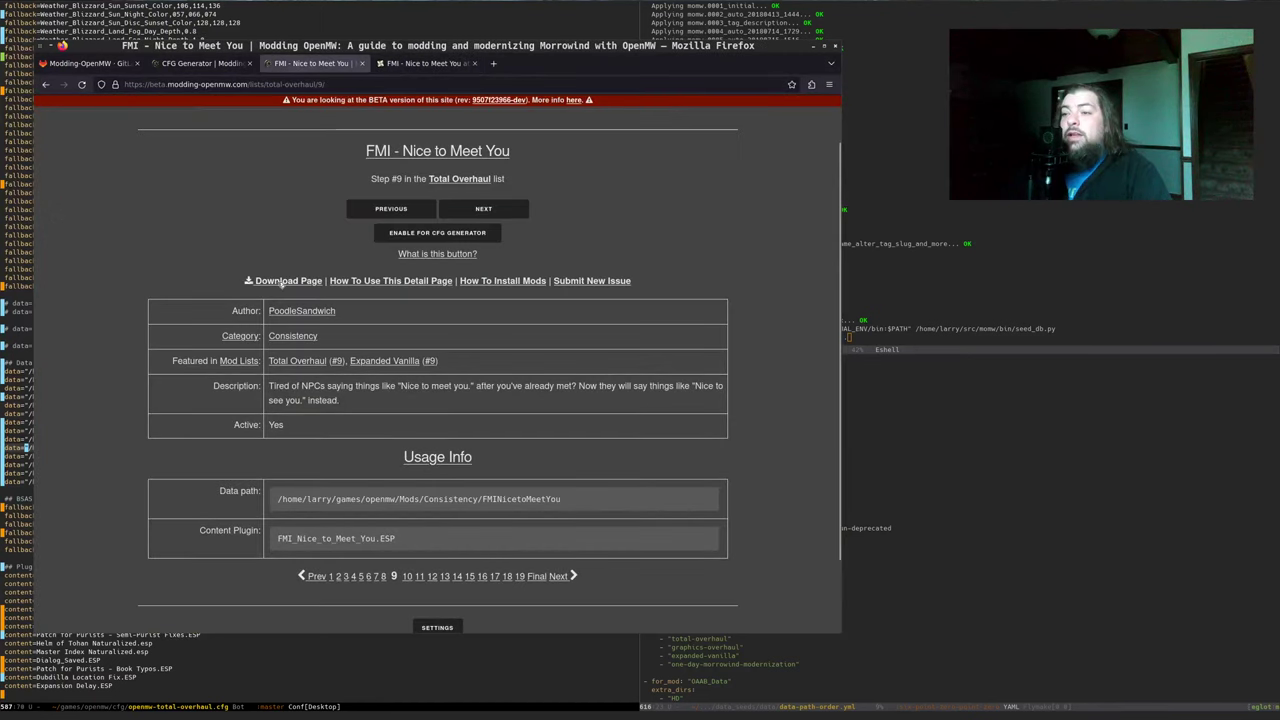
pyautogui.hotkey('alt', 'Tab')
pyautogui.click(1012, 602)
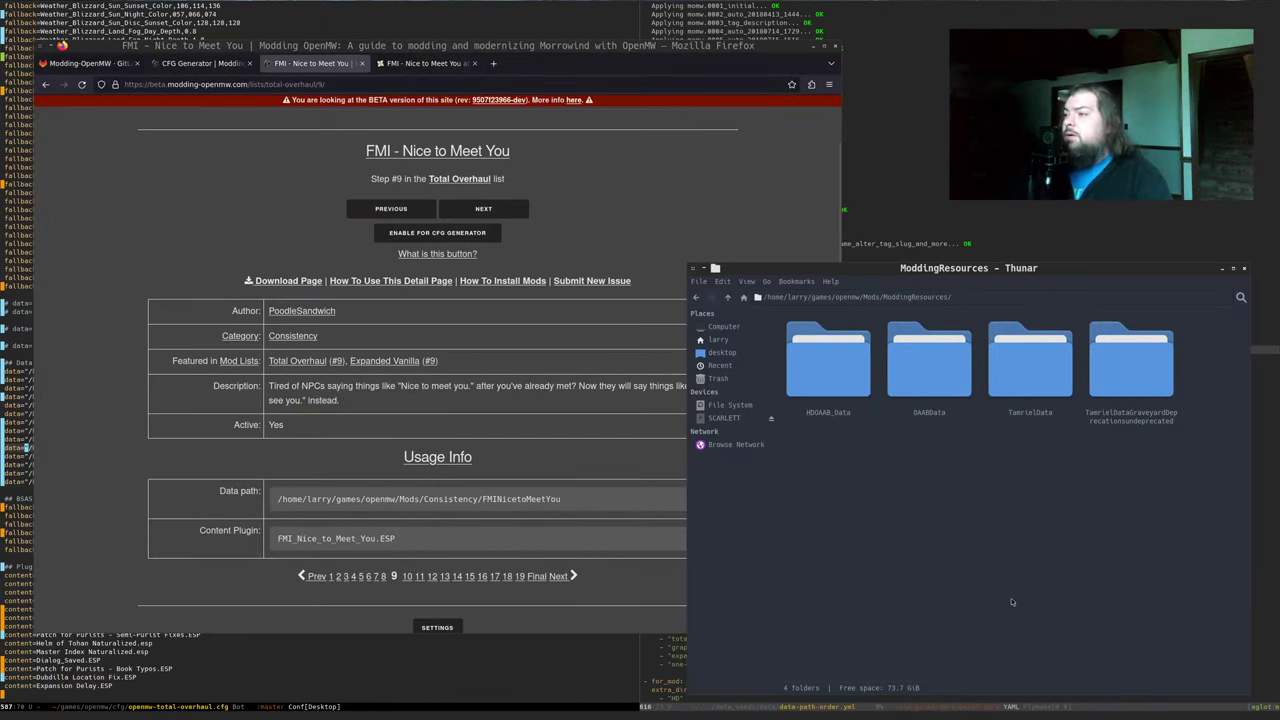
# Go up to the Mods folder and open Consistency/FMINicetoMeetYou
pyautogui.press('BackSpace')
pyautogui.write('consiste')
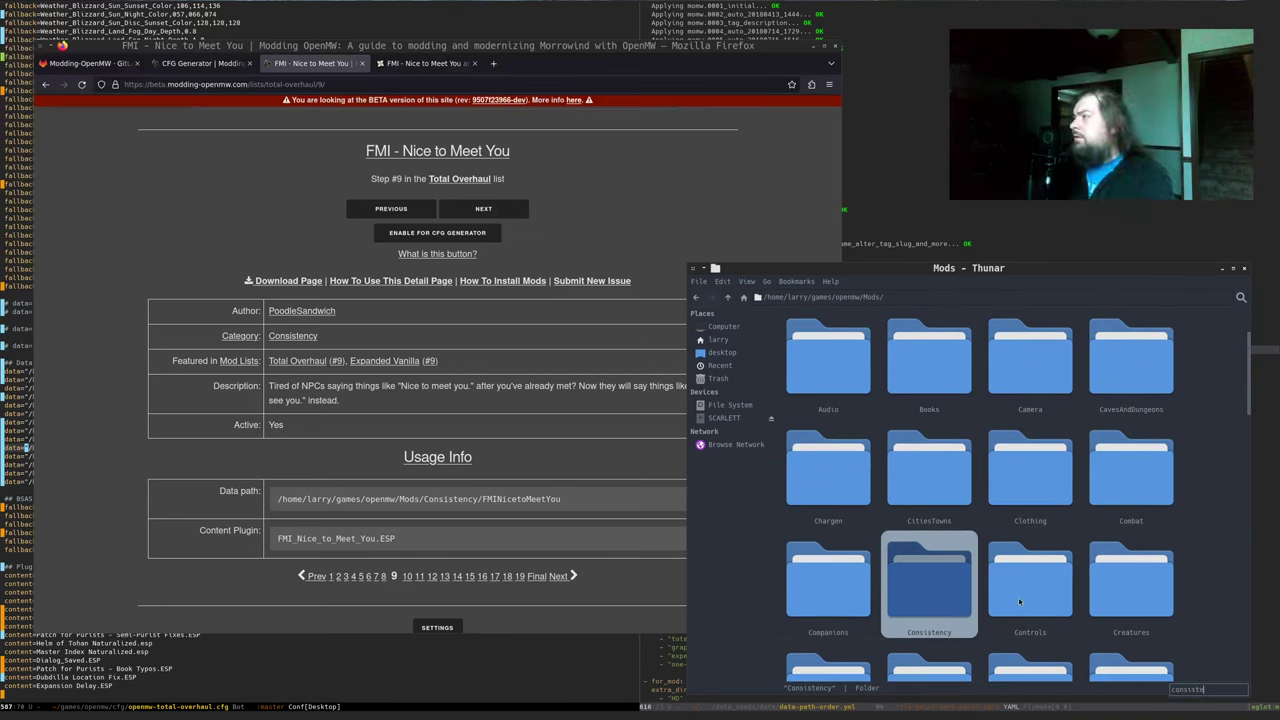
pyautogui.press('Return')
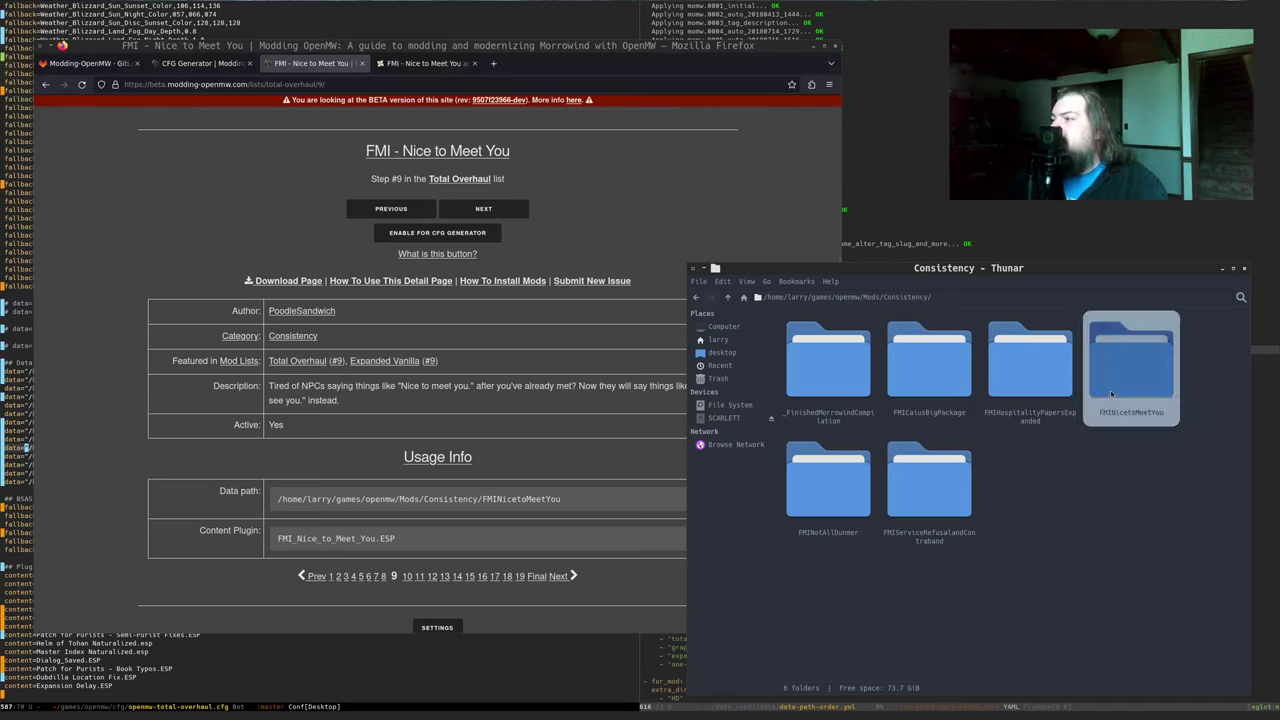
pyautogui.doubleClick(1131, 365)
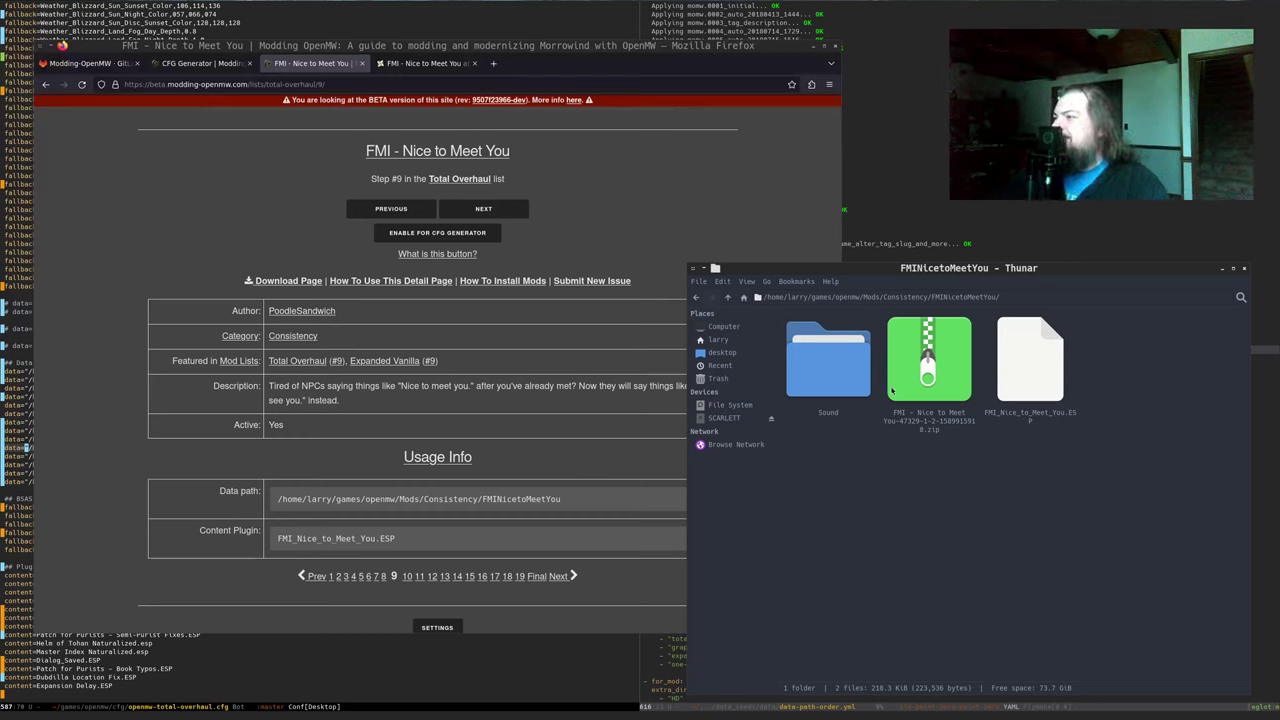
# Delete the Sound folder and FMI_Nice_to_Meet_You.ESP, keeping only the zip archive in the mod folder
pyautogui.moveTo(957, 473); pyautogui.dragTo(866, 375)
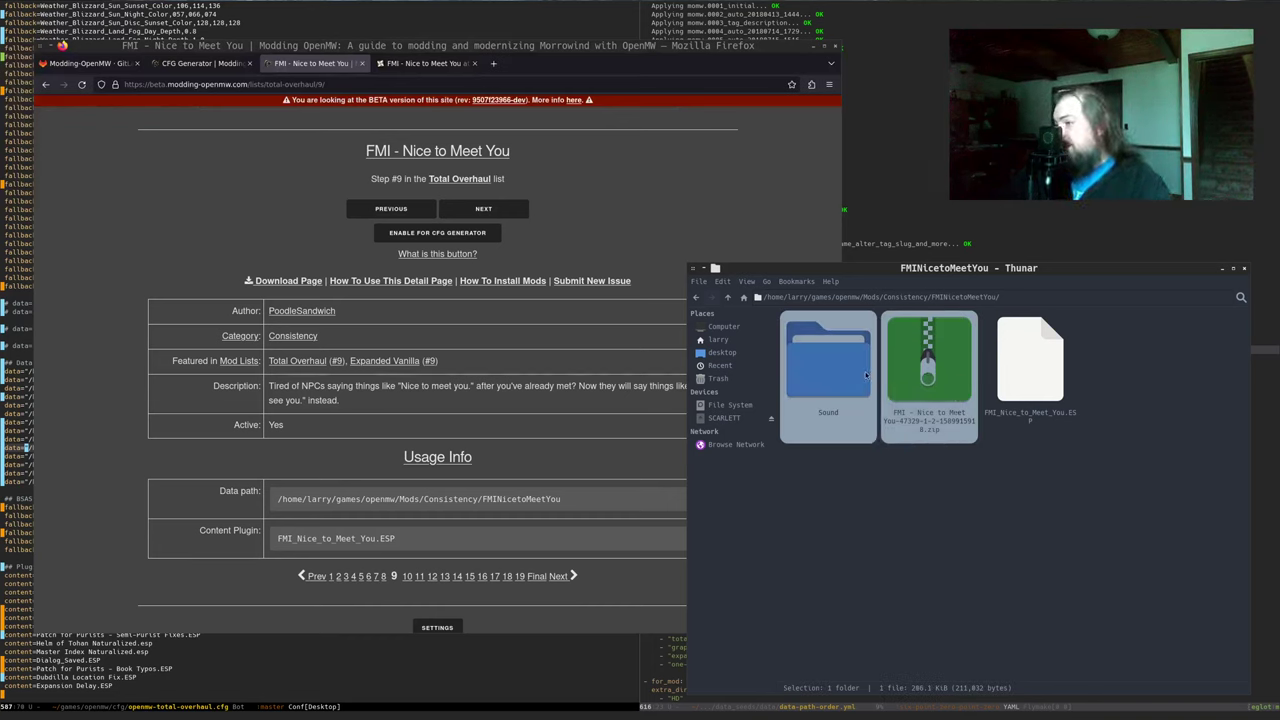
pyautogui.click(895, 575)
pyautogui.click(1033, 323)
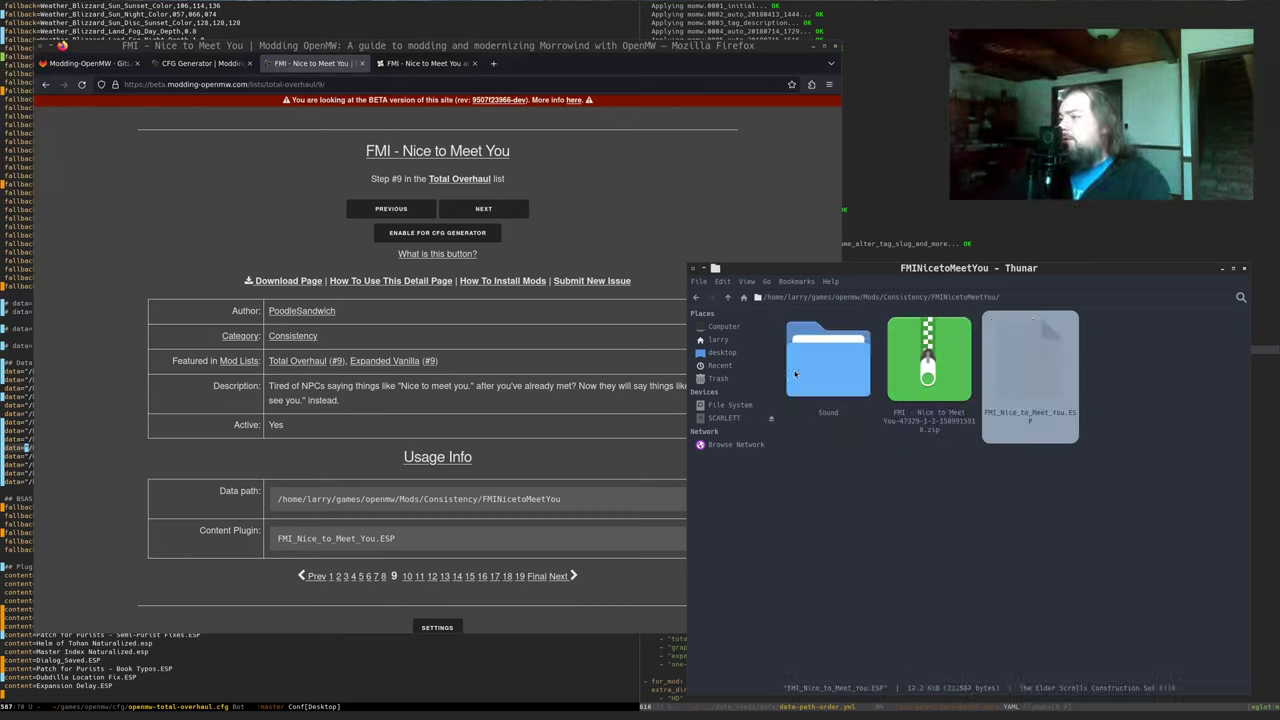
pyautogui.keyDown('ctrl'); pyautogui.click(825, 370); pyautogui.keyUp('ctrl')
pyautogui.press('Delete')
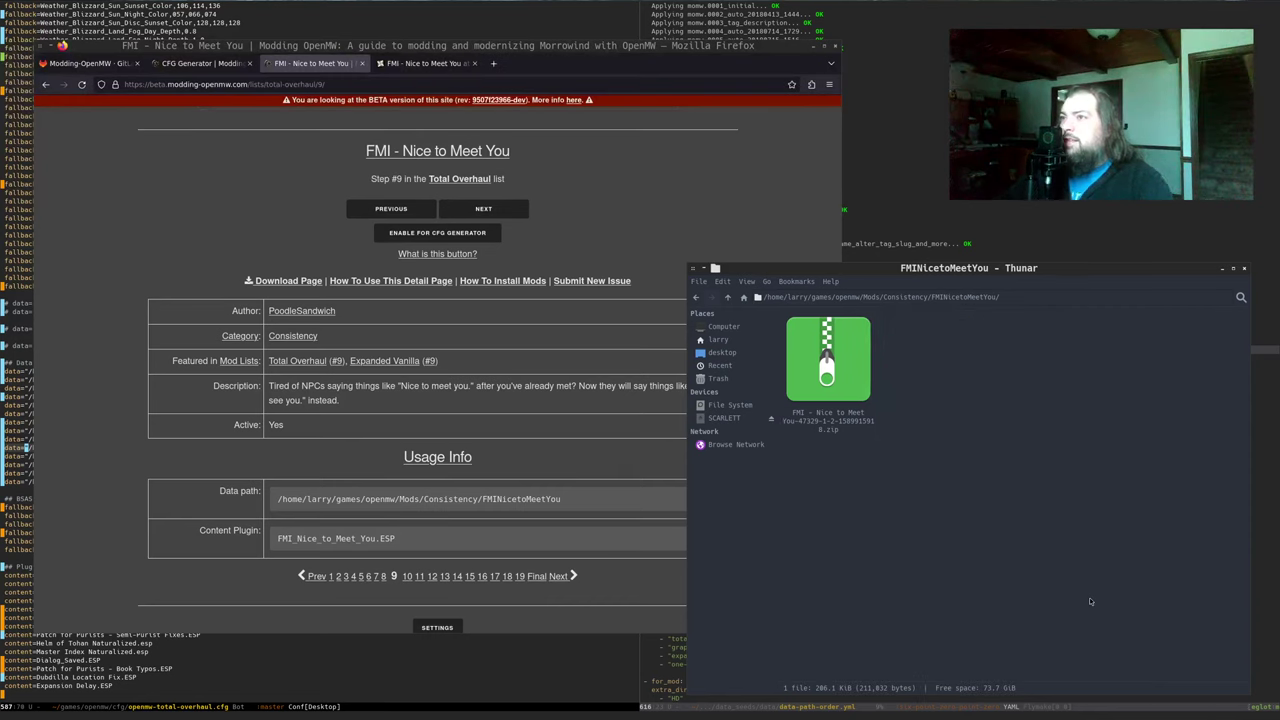
# Extract the "FMI - Nice to Meet You 1.2" folder from the zip archive into the mod folder and open it
pyautogui.doubleClick(828, 360)
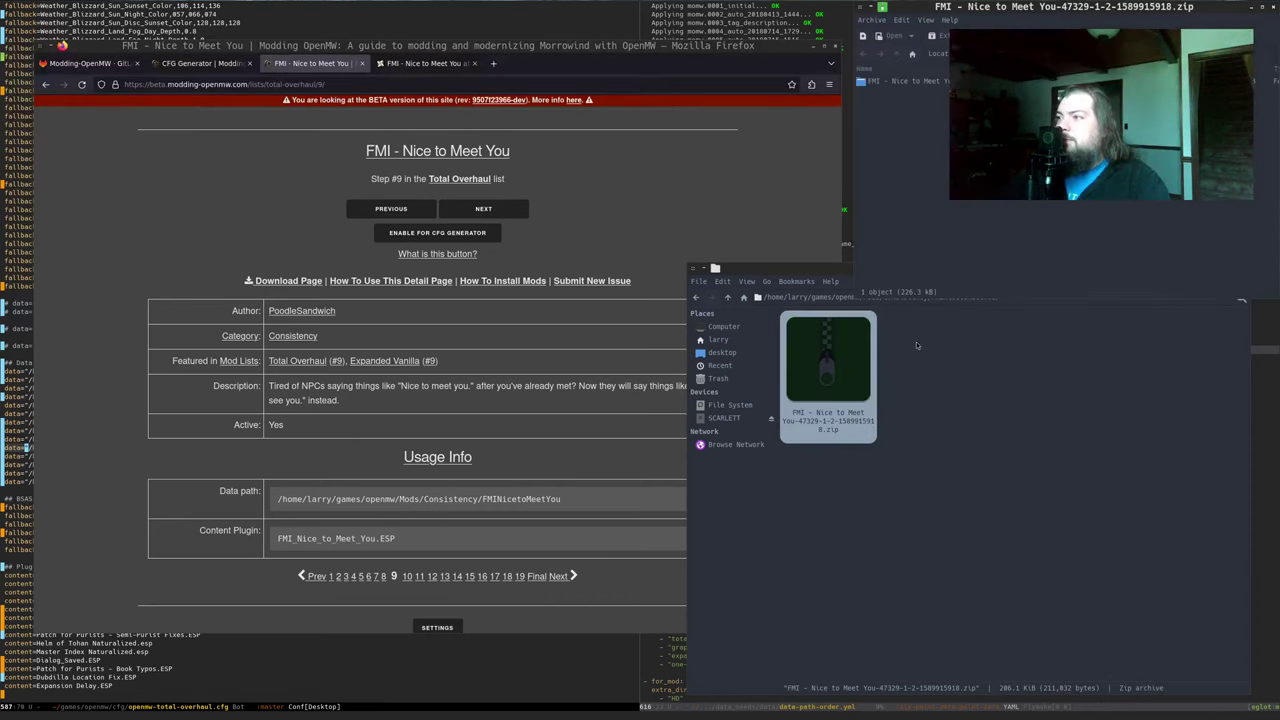
pyautogui.moveTo(777, 281); pyautogui.dragTo(830, 170)
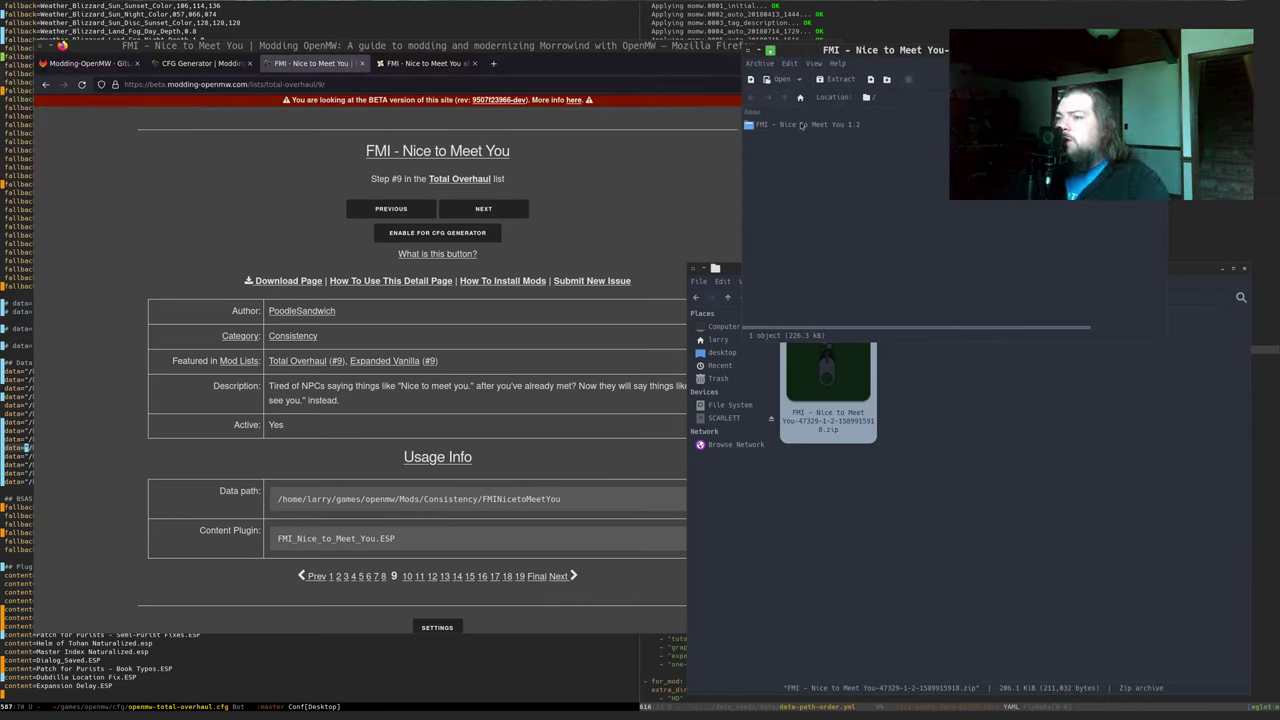
pyautogui.moveTo(801, 125); pyautogui.dragTo(965, 405)
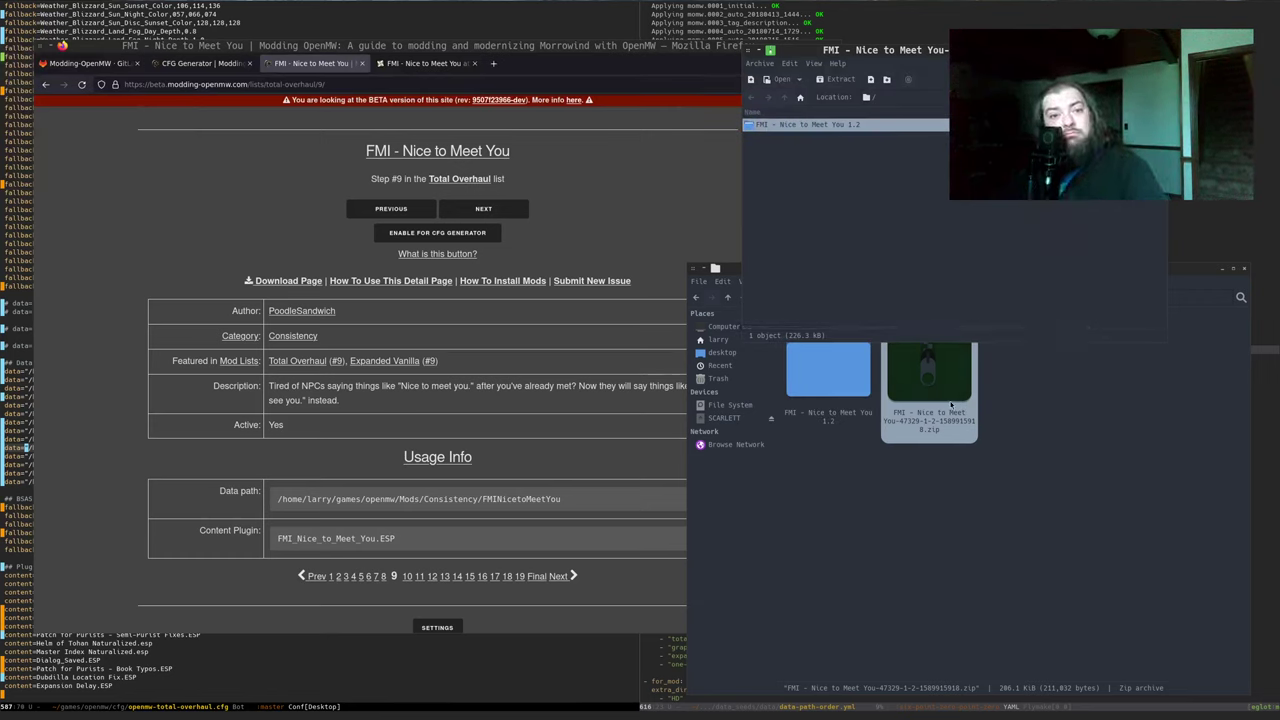
pyautogui.doubleClick(824, 385)
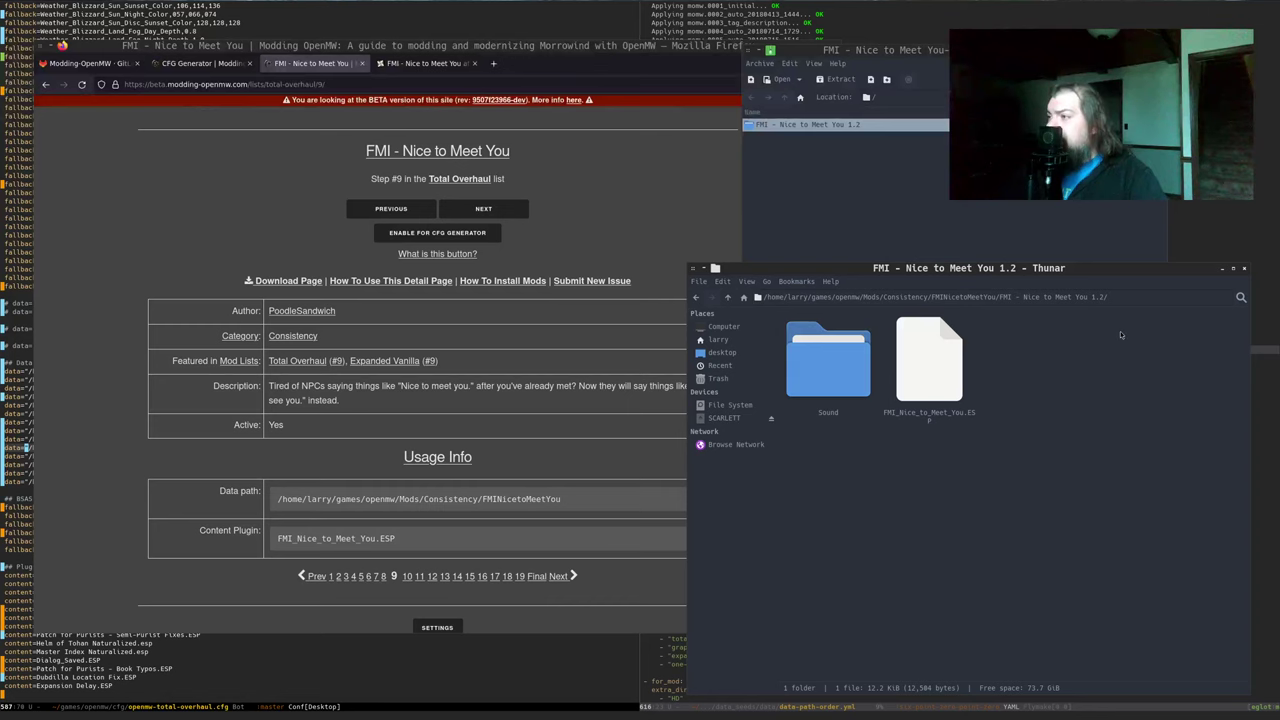
# Copy the folder name "FMI - Nice to Meet You 1.2" and find the FMI - Nice to Meet You entry in data-path-order.yml in Emacs
pyautogui.moveTo(1004, 297); pyautogui.dragTo(1095, 295)
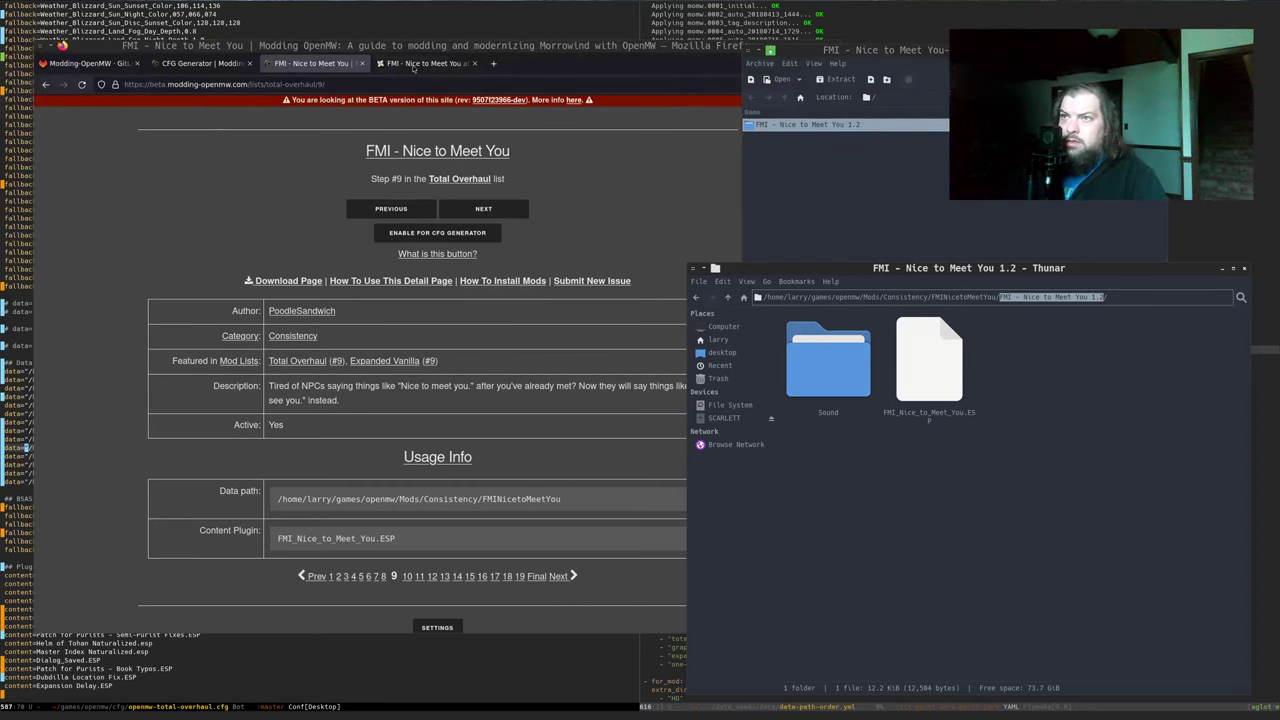
pyautogui.click(507, 16)
pyautogui.hotkey('ctrl', 's')
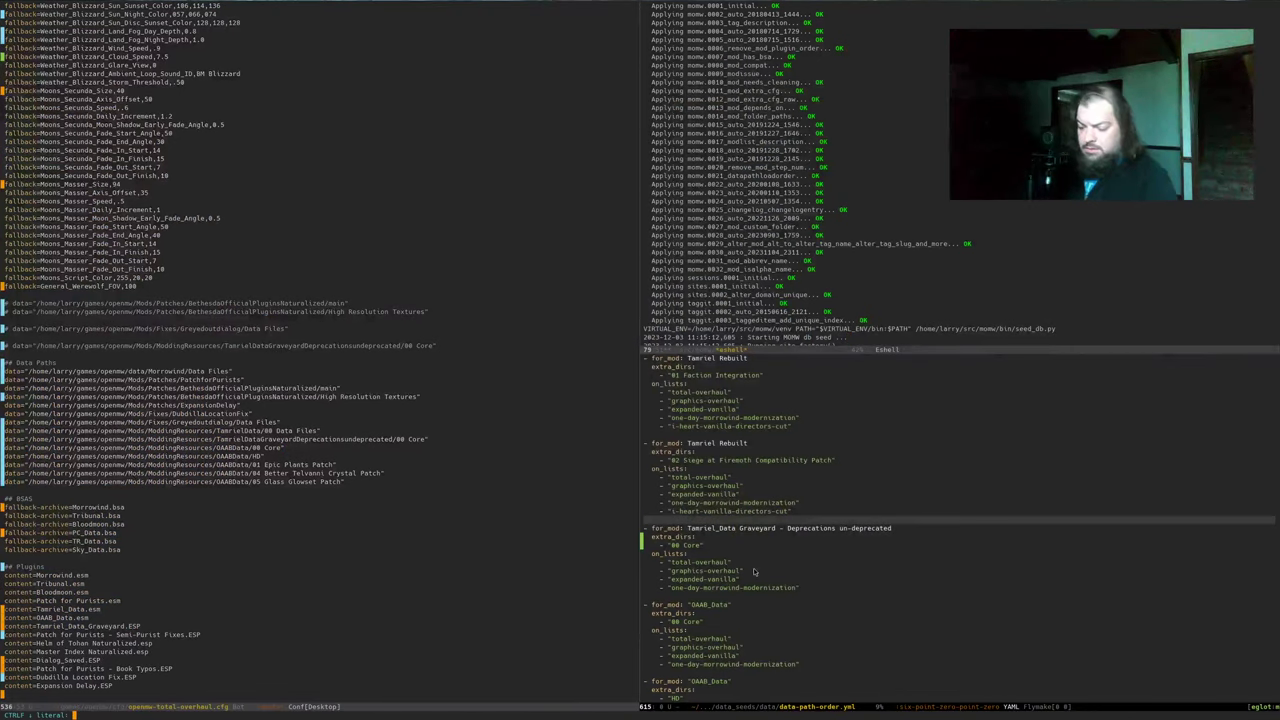
pyautogui.write('nice to m')
pyautogui.press('Return')
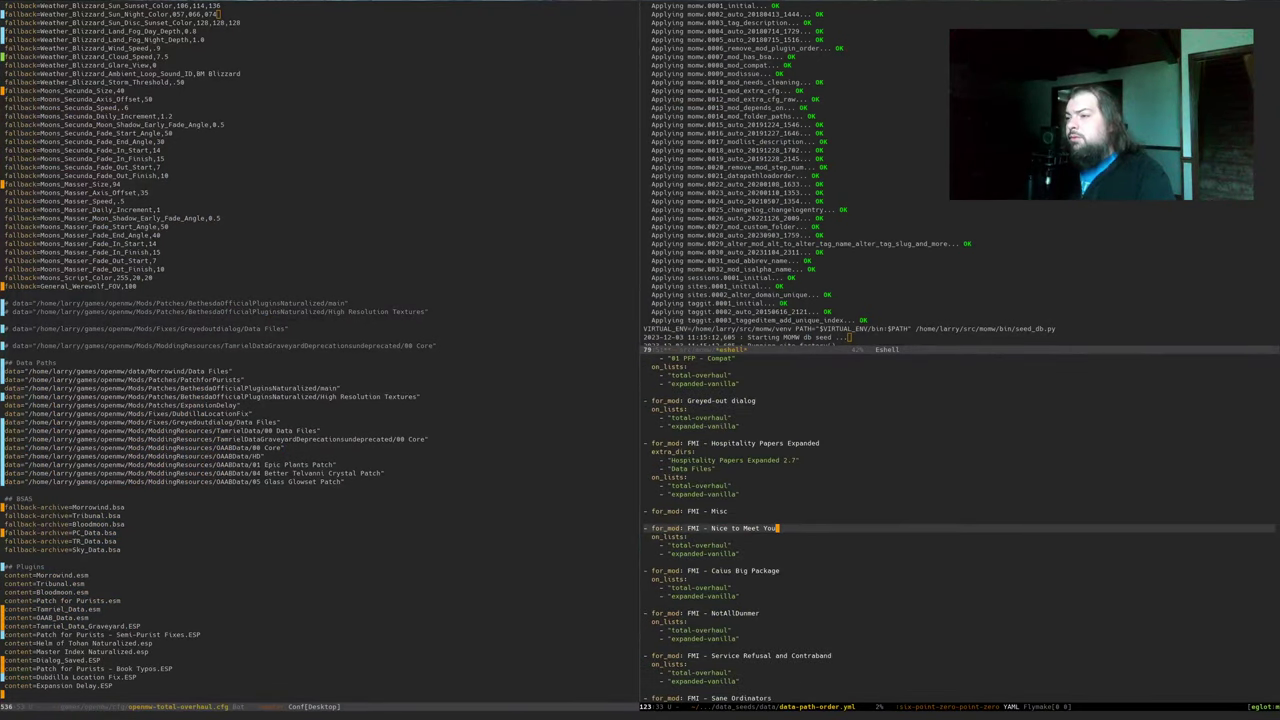
# Add an extra_dirs list containing "FMI - Nice to Meet You 1.2" to the FMI - Nice to Meet You entry and save data-path-order.yml
pyautogui.hotkey('ctrl', 'e')
pyautogui.press('Return')
pyautogui.write('extra_dirs:')
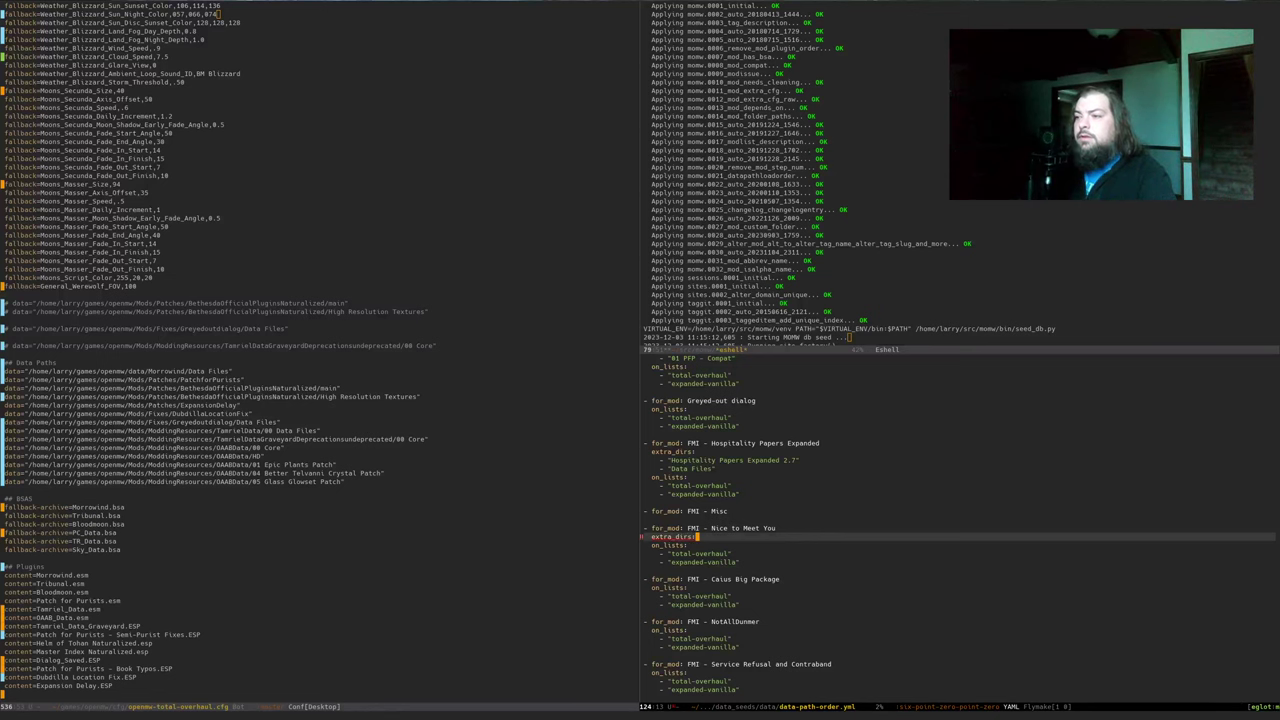
pyautogui.press('Return')
pyautogui.write('- "')
pyautogui.hotkey('ctrl', 'y')
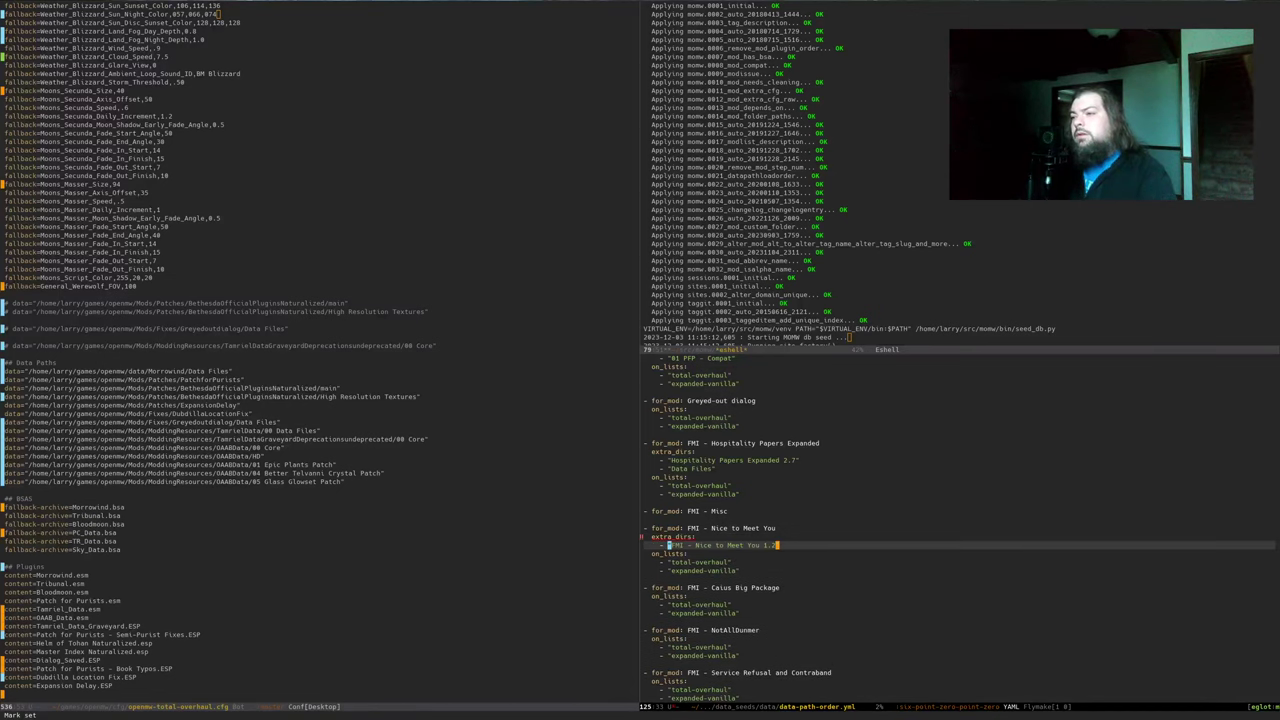
pyautogui.hotkey('ctrl', 'a')
pyautogui.hotkey('ctrl', 'x')
pyautogui.hotkey('ctrl', 's')
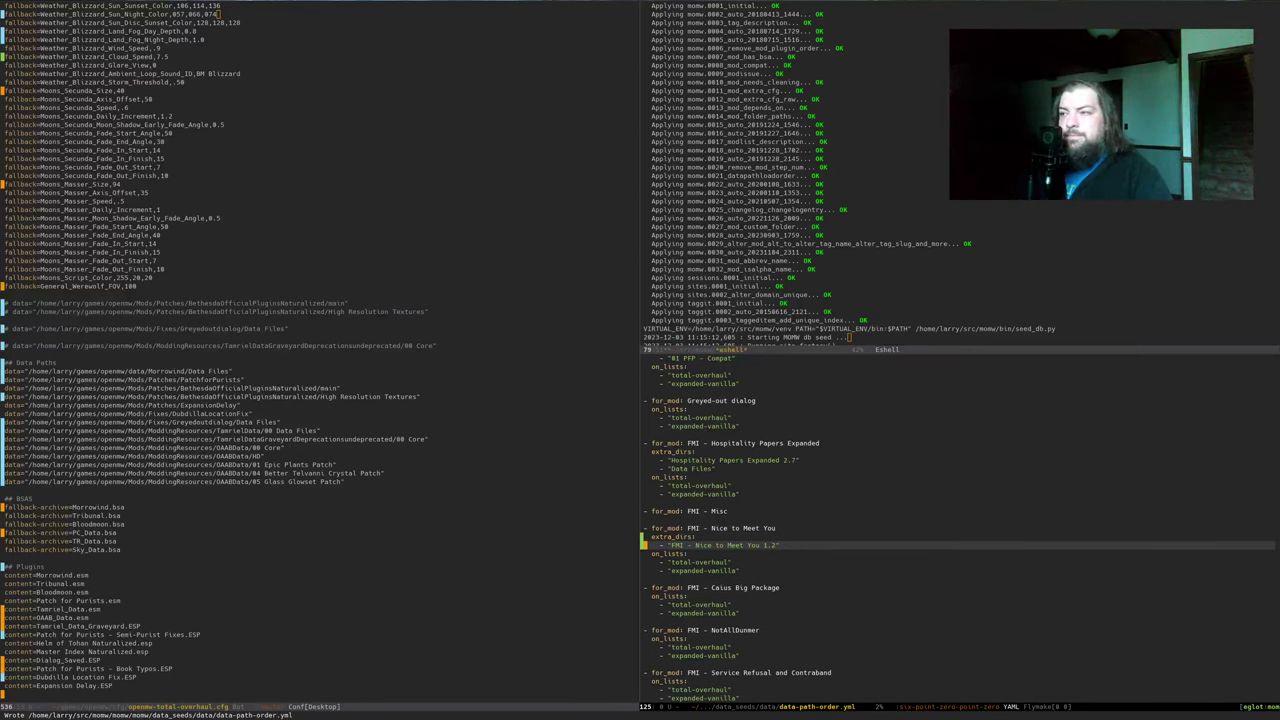
# Copy the extracted folder's full path from Thunar and add a blank line above the Data Paths section in openmw-total-overhaul.cfg in Emacs
pyautogui.hotkey('alt', 'Tab')
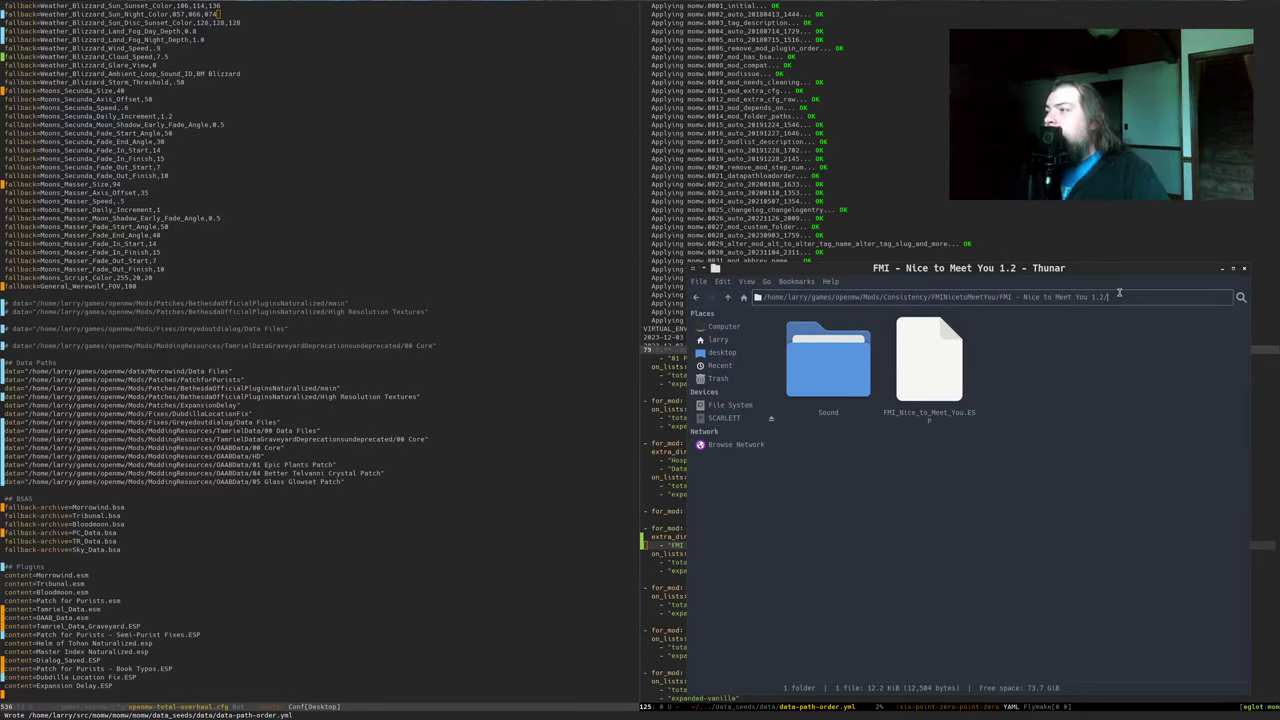
pyautogui.hotkey('ctrl', 'w')
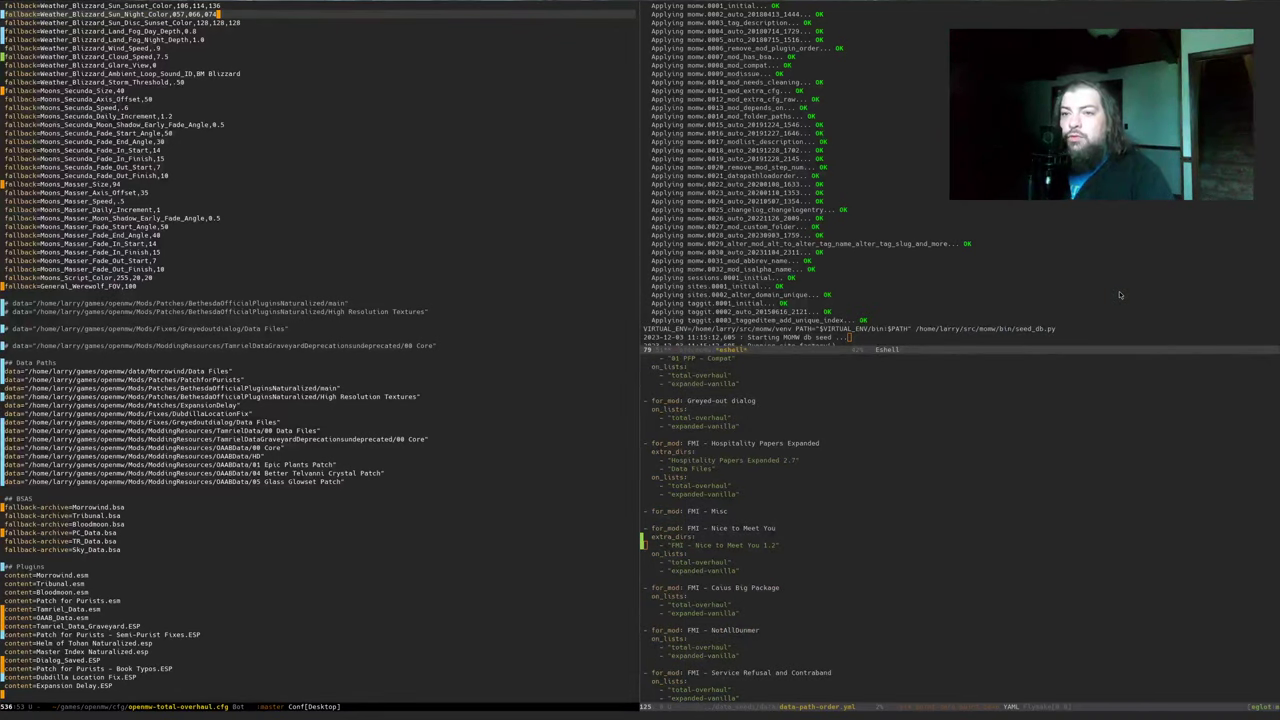
pyautogui.hotkey('ctrl', 'Down')
pyautogui.hotkey('ctrl', 'l')
pyautogui.hotkey('ctrl', 'Down')
pyautogui.hotkey('ctrl', 'Down')
pyautogui.hotkey('ctrl', 'Down')
pyautogui.press('o')
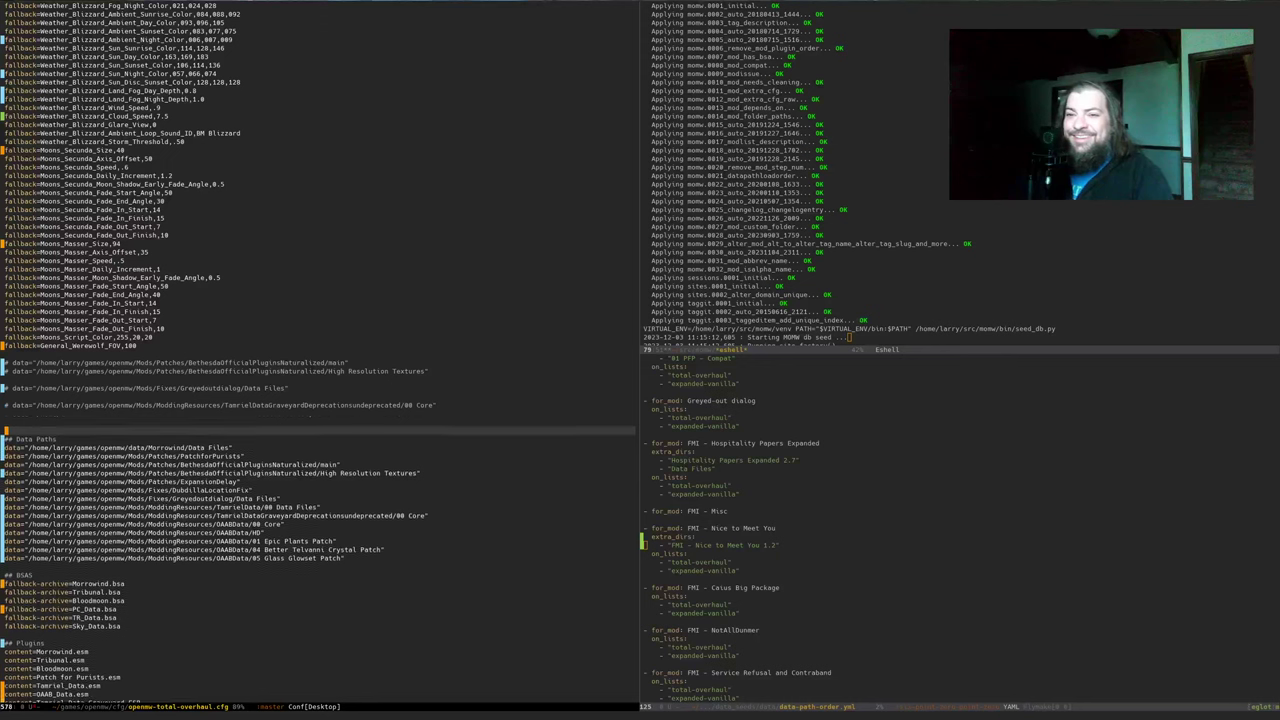
# Insert a commented-out data= line with the copied quoted path, without its trailing slash, and save openmw-total-overhaul.cfg
pyautogui.write('d')
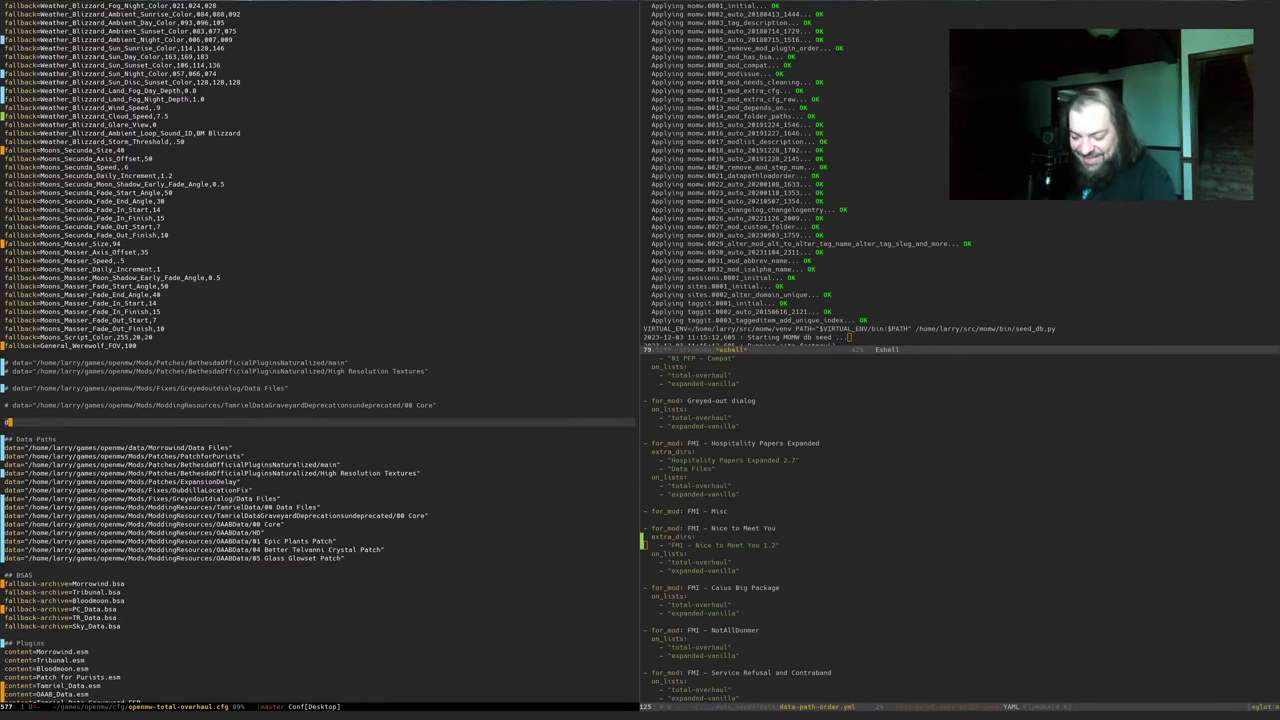
pyautogui.write('ata="')
pyautogui.hotkey('ctrl', 'y')
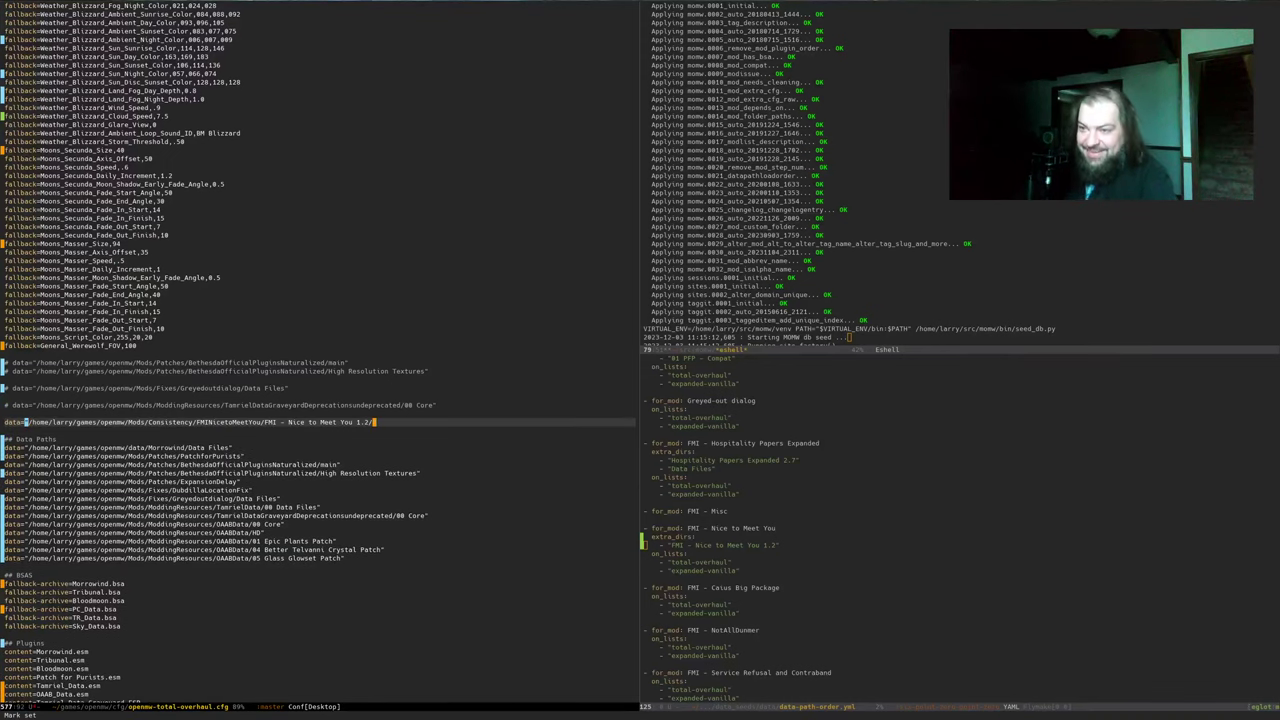
pyautogui.press('BackSpace')
pyautogui.write('"')
pyautogui.hotkey('ctrl', 'a')
pyautogui.hotkey('ctrl', 'x')
pyautogui.hotkey('ctrl', 's')
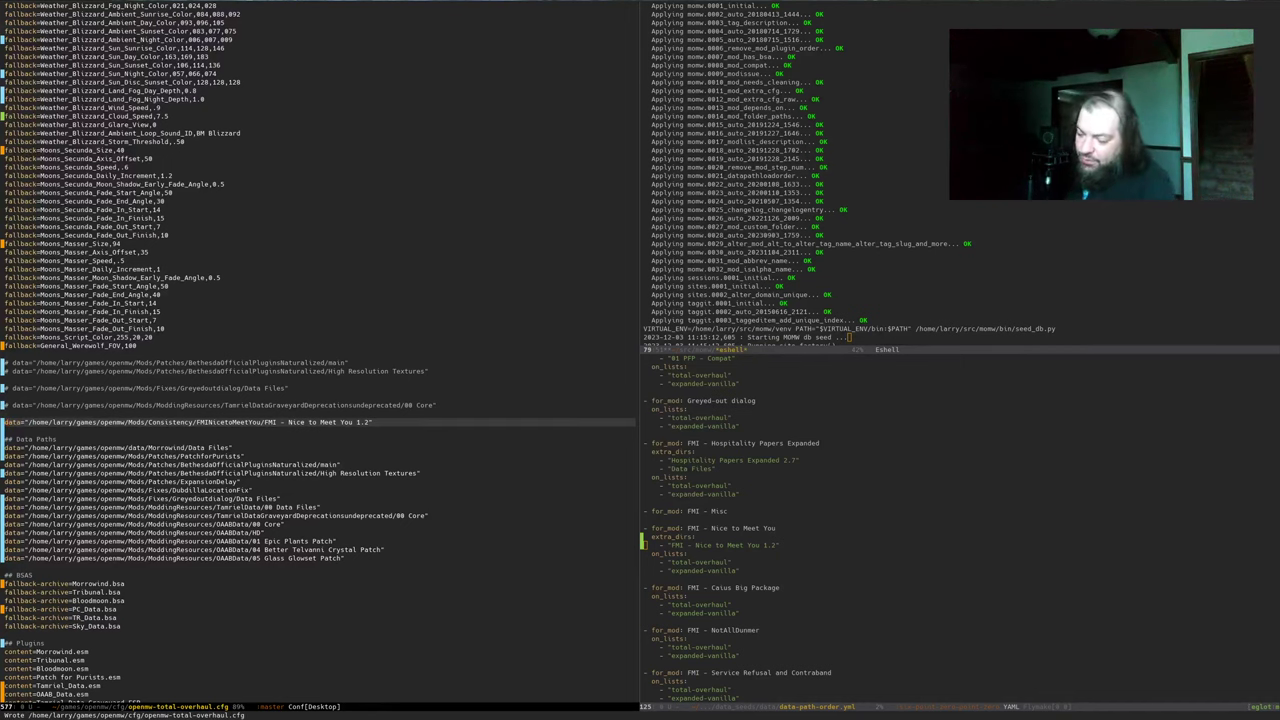
pyautogui.write('#')
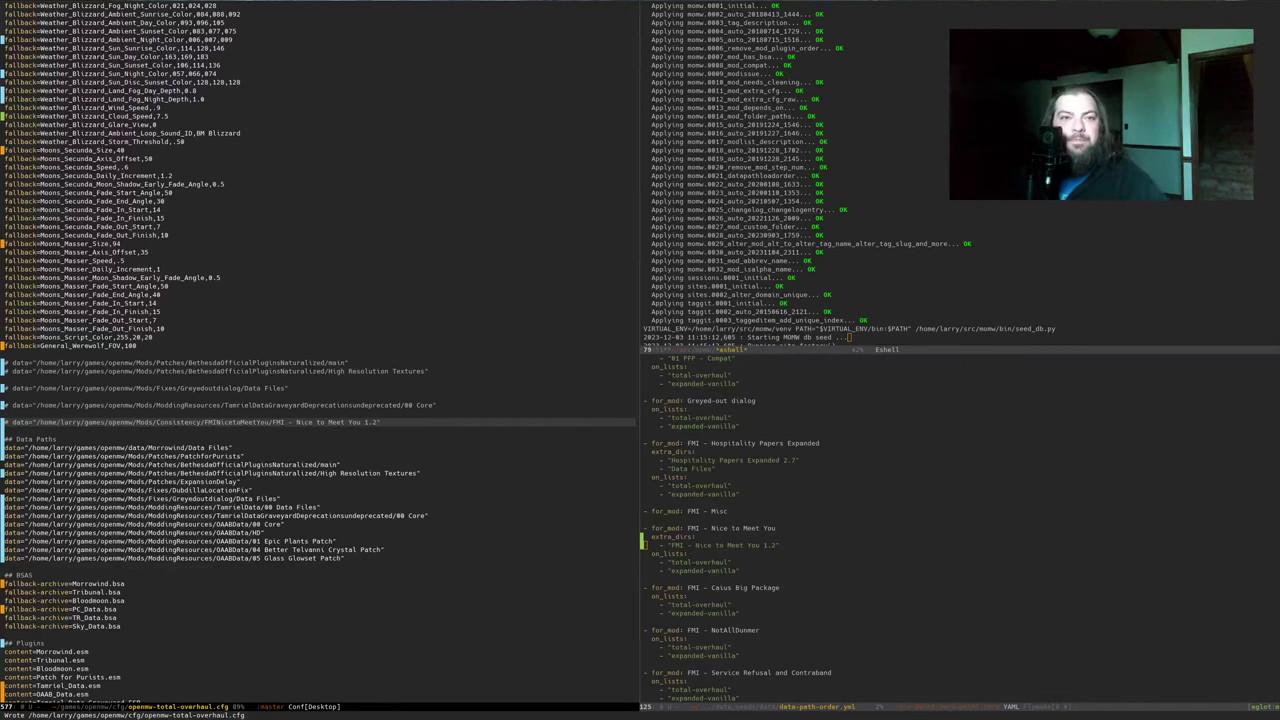
# In Firefox, enable FMI - Nice to Meet You for the CFG Generator, including in its Consistency mod list, and submit the custom setup
pyautogui.hotkey('alt', 'Tab')
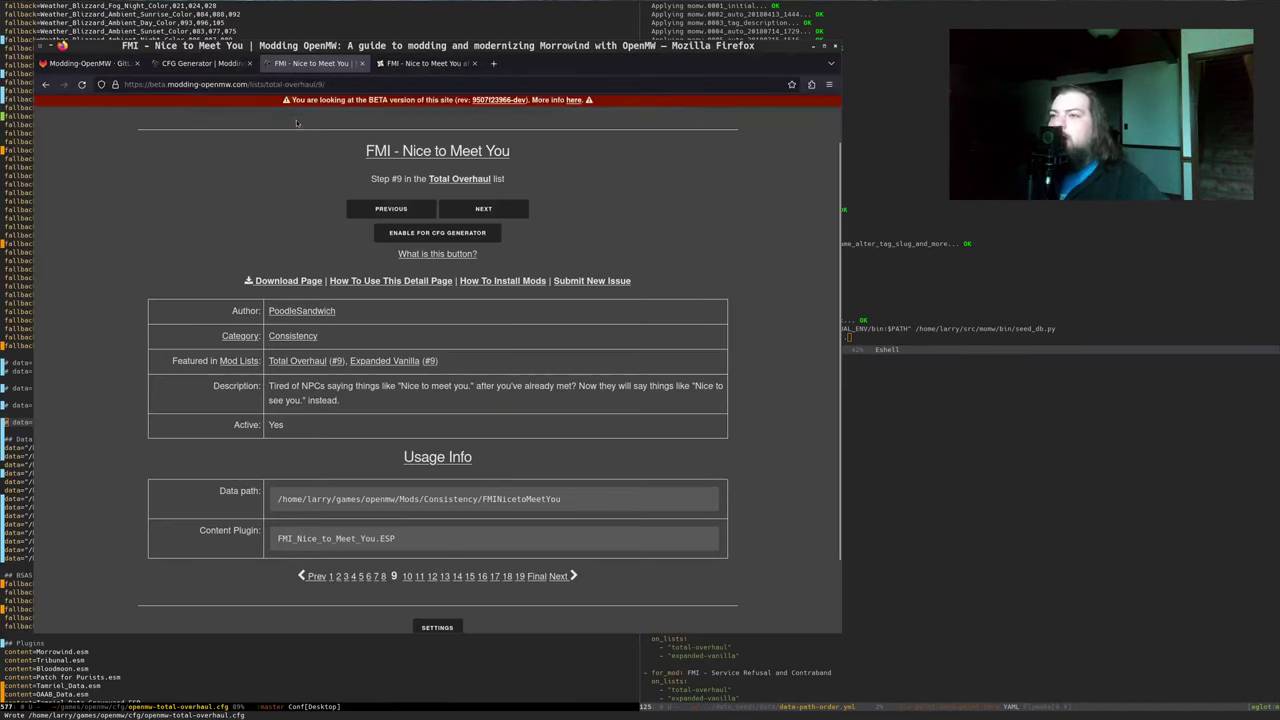
pyautogui.click(414, 233)
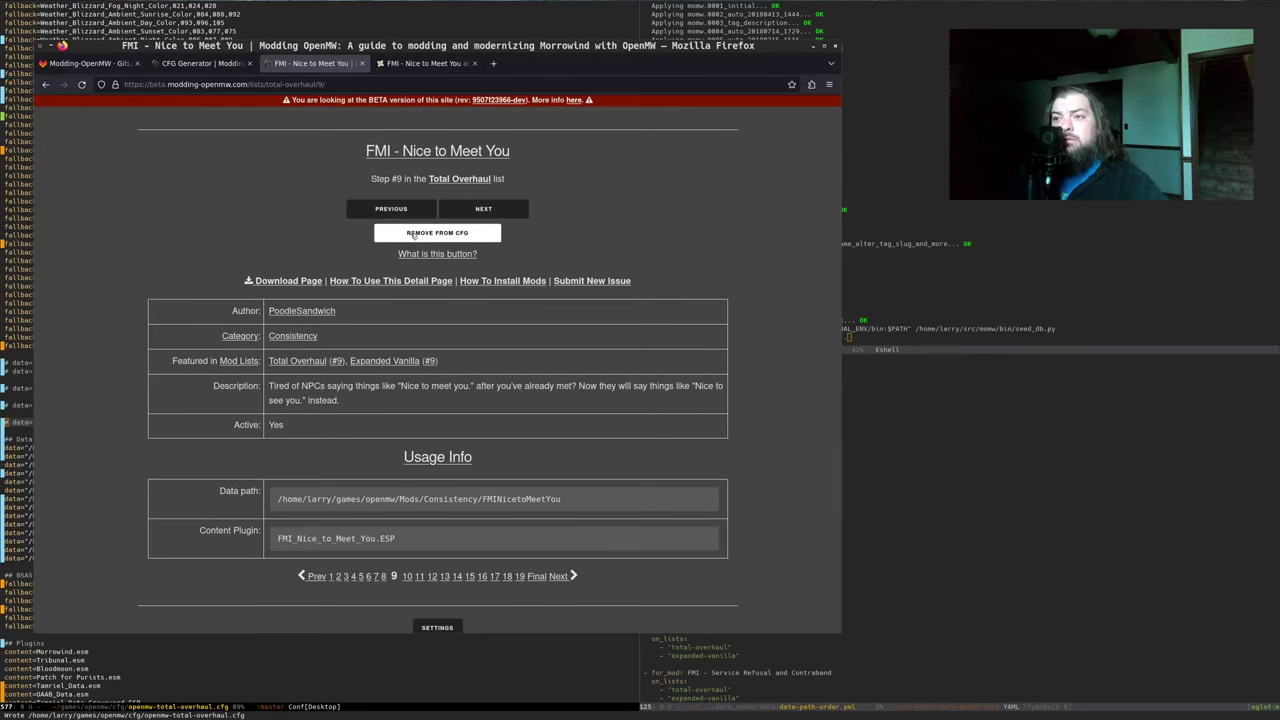
pyautogui.click(202, 64)
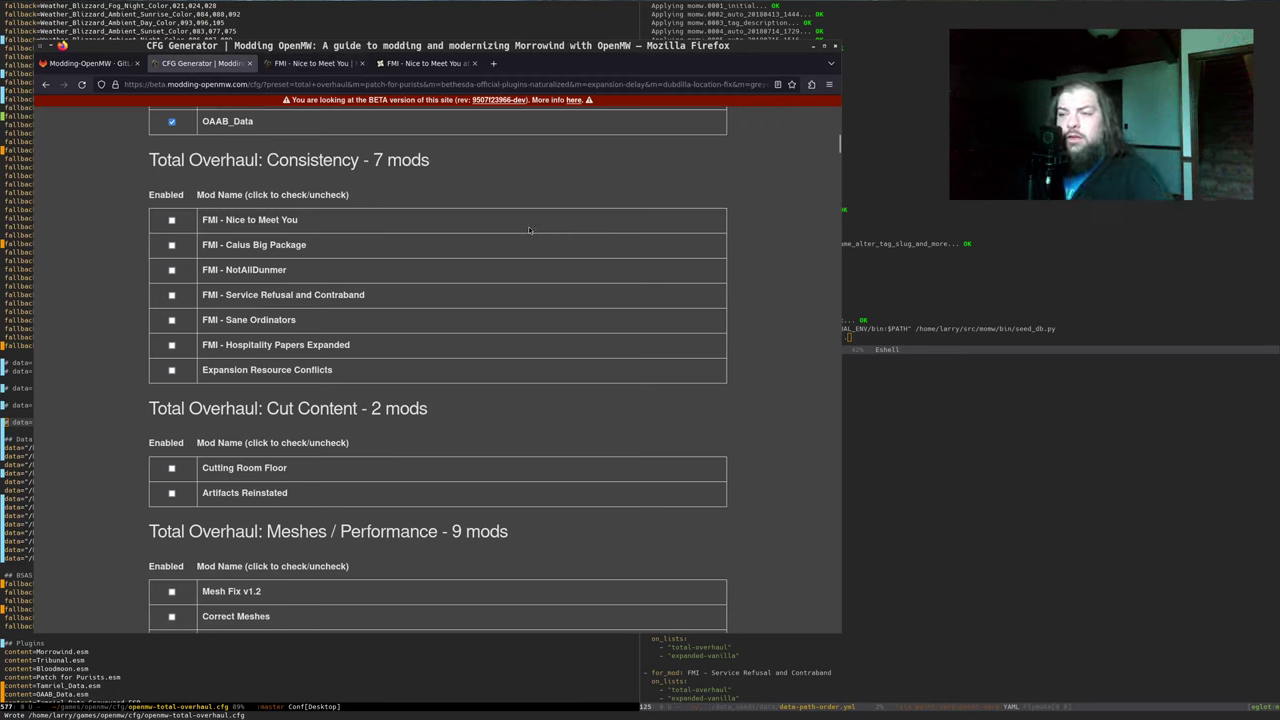
pyautogui.click(329, 223)
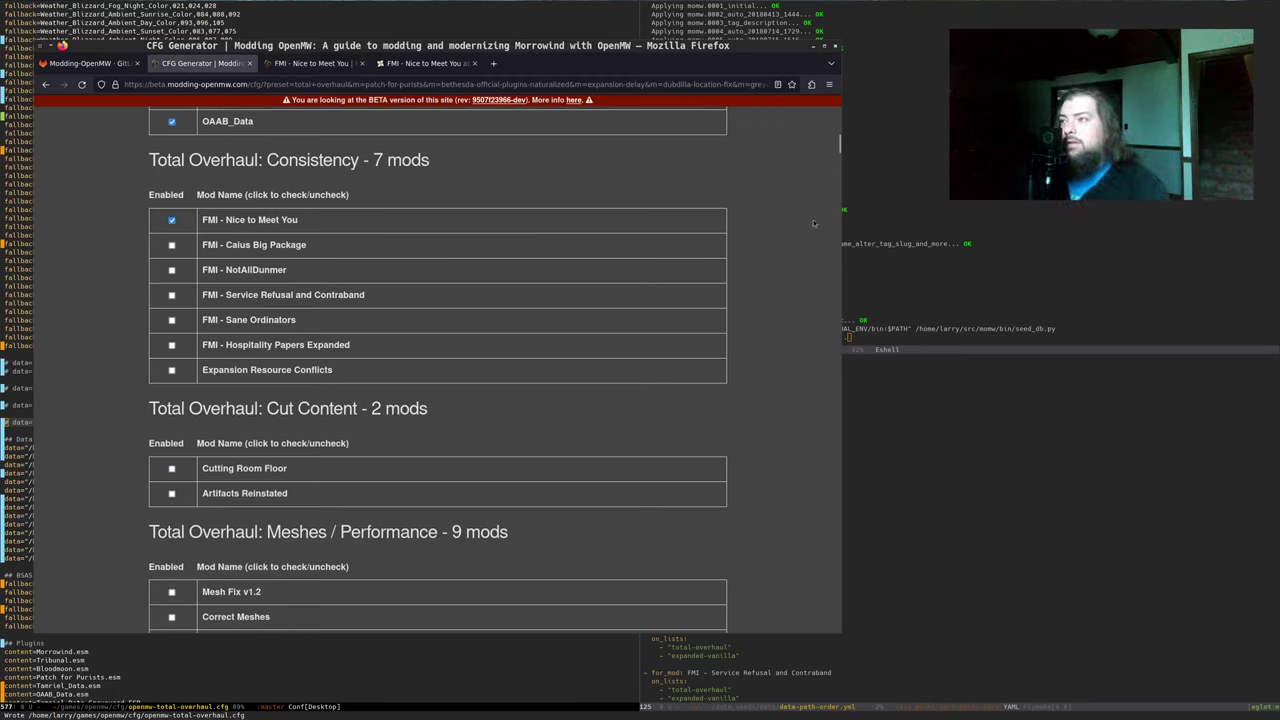
pyautogui.press('End')
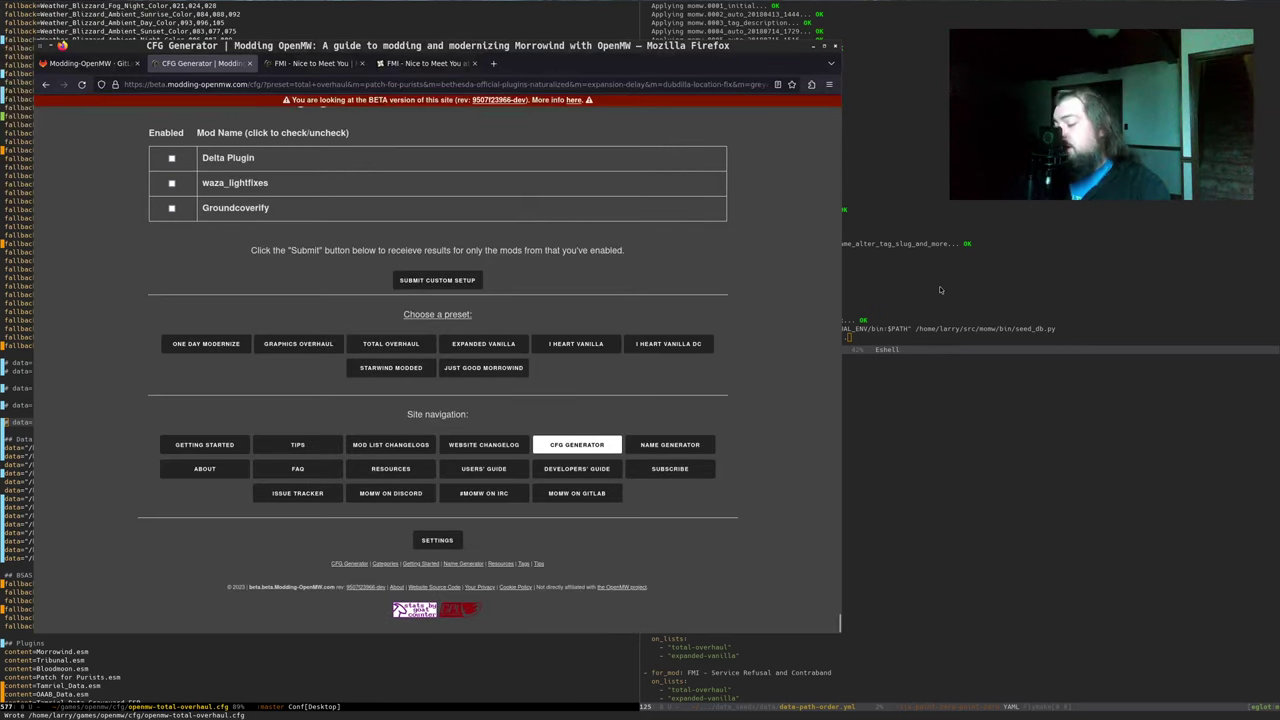
pyautogui.click(451, 278)
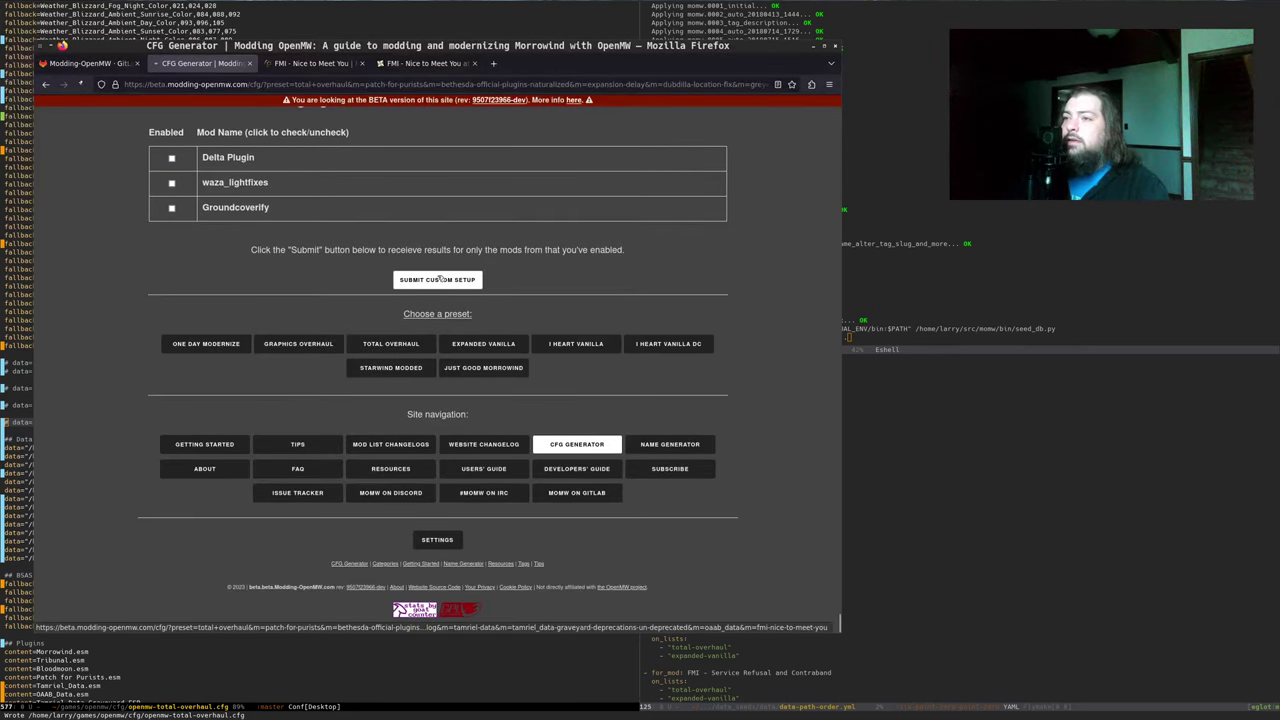
# Check the generated FMI_Nice_to_Meet_You.ESP content line and copy the whole openmw.cfg section to the clipboard
pyautogui.scroll(-5, 161, 374)
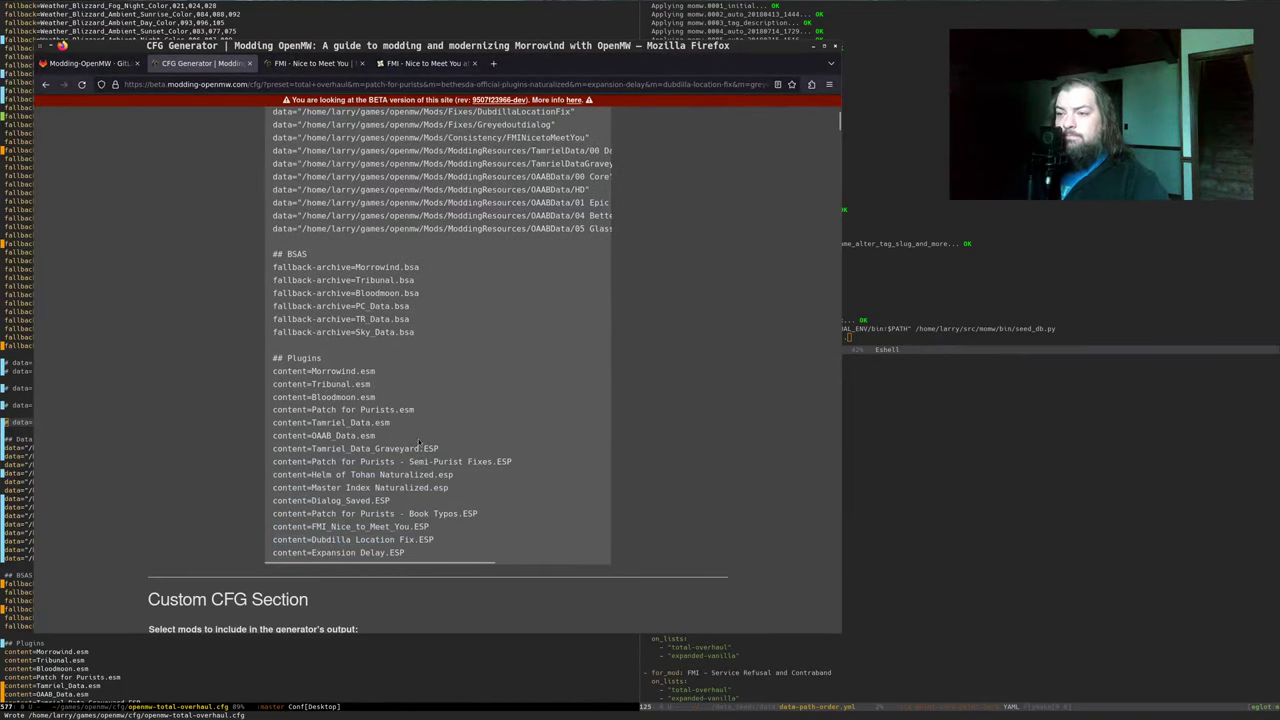
pyautogui.tripleClick(400, 526)
pyautogui.scroll(1, 444, 475)
pyautogui.scroll(3, 452, 309)
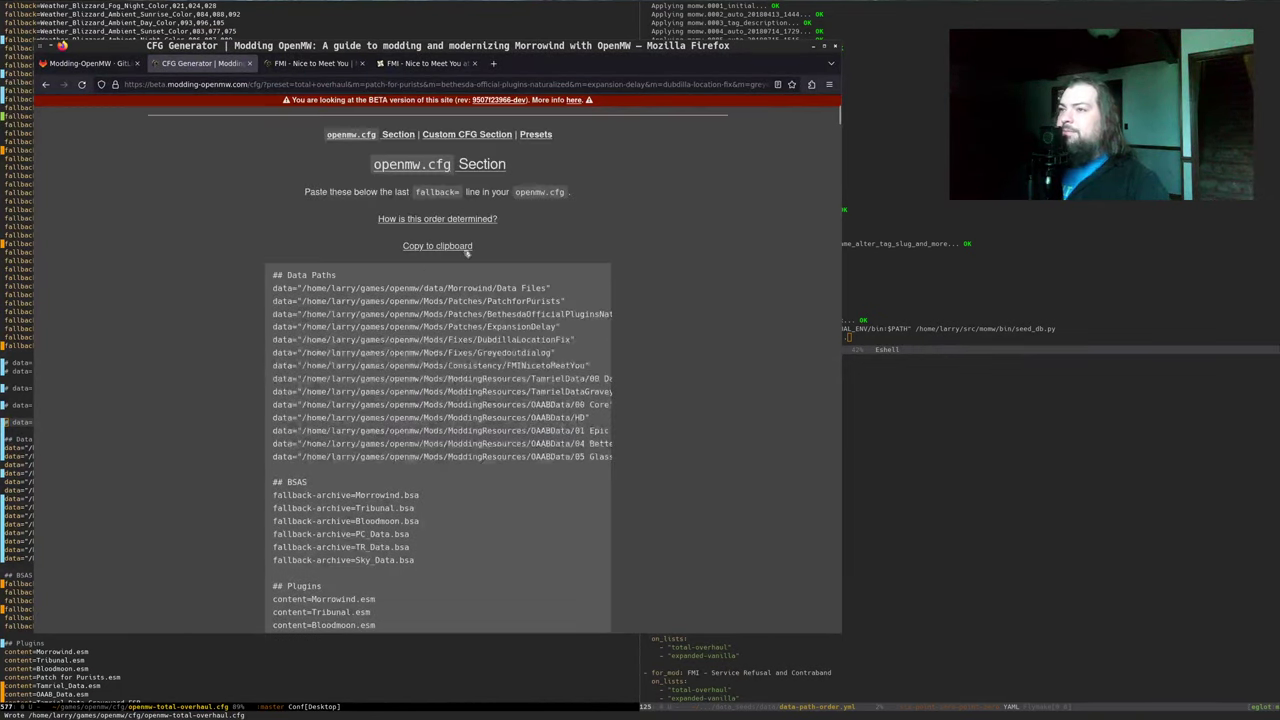
pyautogui.click(453, 247)
# In Emacs, replace the Data Paths, BSAS and Plugins sections of openmw-total-overhaul.cfg with the copied generator output and save the file
pyautogui.click(9, 457)
pyautogui.press('Down')
pyautogui.press('Down')
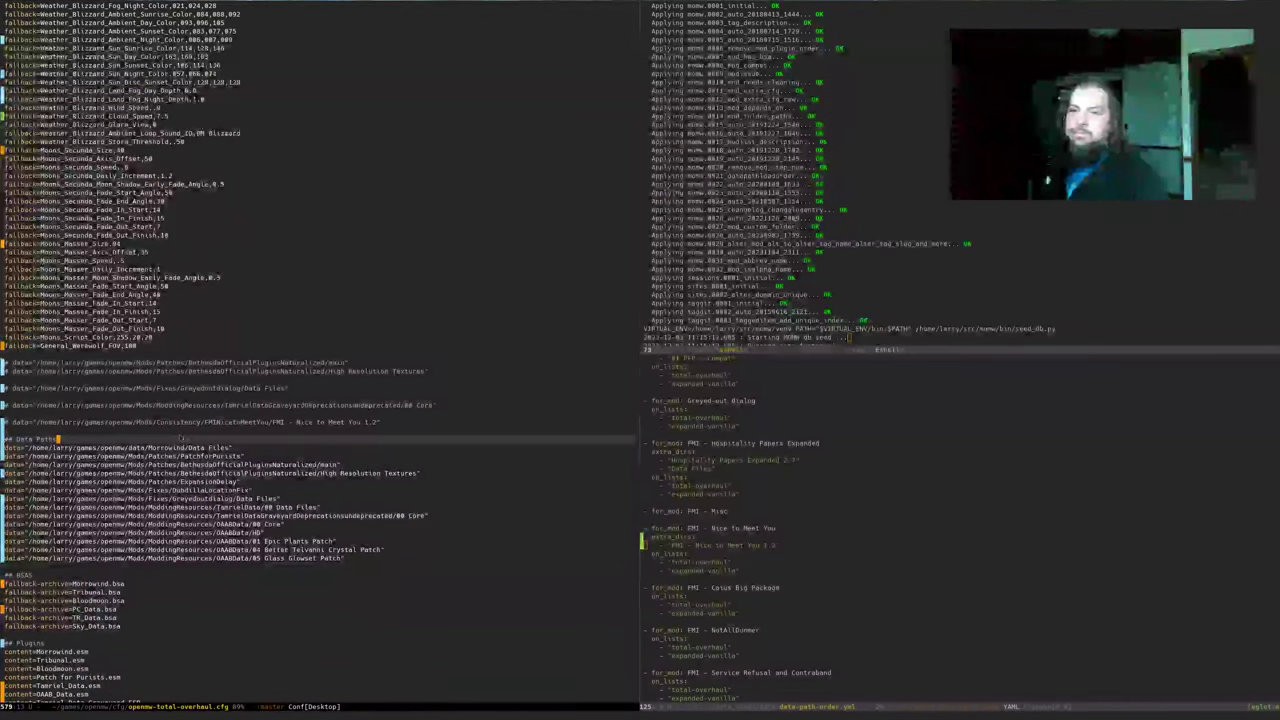
pyautogui.hotkey('ctrl', 'shift', 'Down')
pyautogui.hotkey('ctrl', 'shift', 'Down')
pyautogui.hotkey('ctrl', 'shift', 'Down')
pyautogui.hotkey('ctrl', 'y')
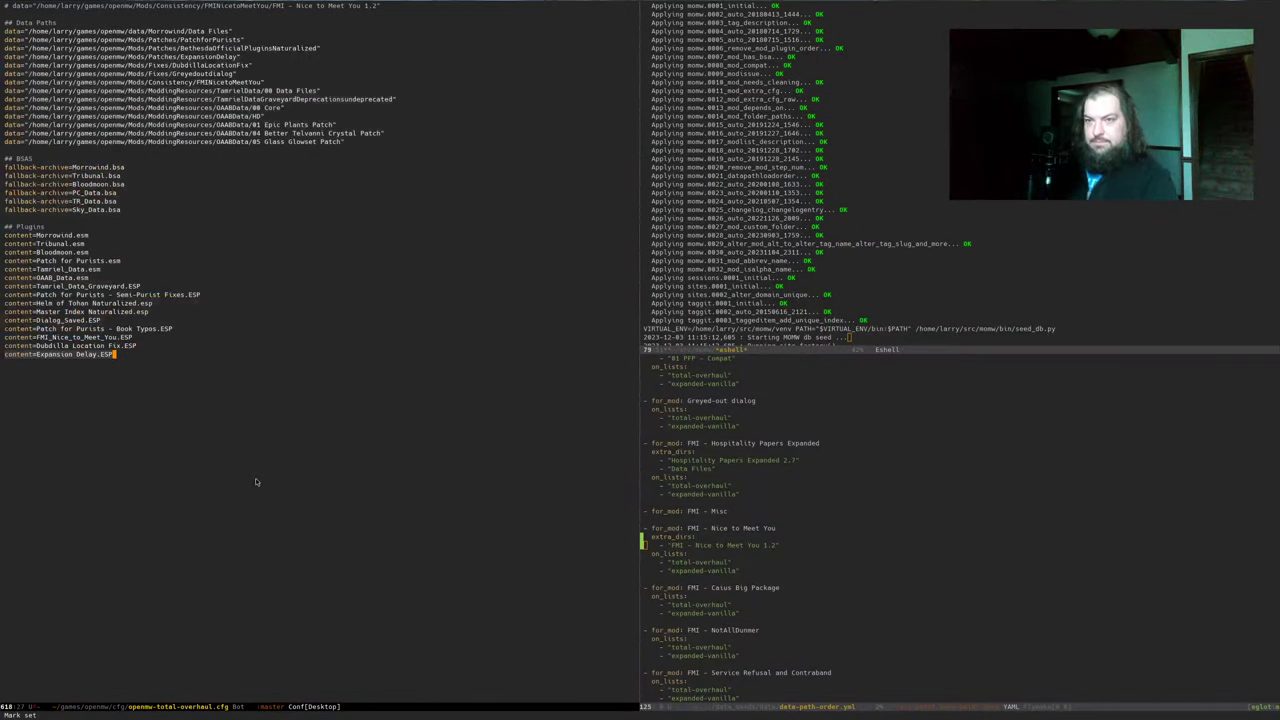
pyautogui.hotkey('ctrl', 'x')
pyautogui.hotkey('ctrl', 's')
pyautogui.press('Return')
pyautogui.hotkey('ctrl', 'x')
pyautogui.hotkey('ctrl', 's')
# Copy the quoted path from the commented-out FMI - Nice to Meet You data line in openmw-total-overhaul.cfg
pyautogui.hotkey('ctrl', 'Up')
pyautogui.hotkey('ctrl', 'Up')
pyautogui.hotkey('ctrl', 'Up')
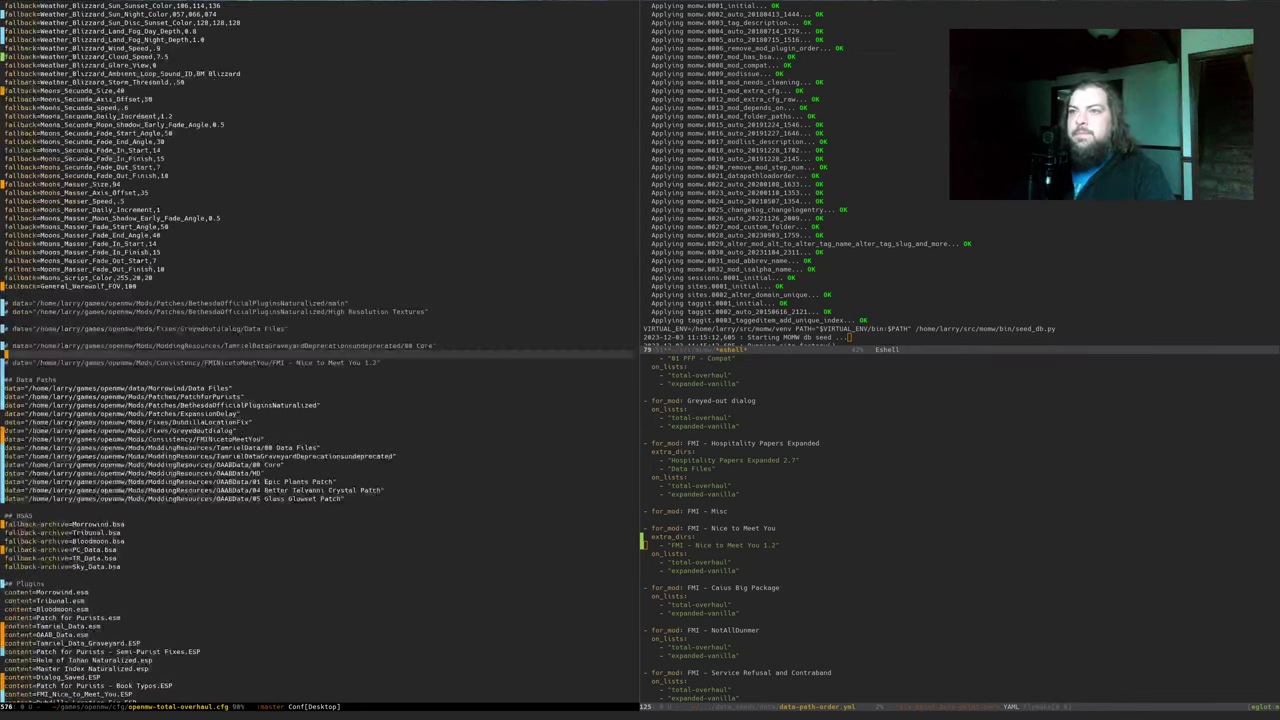
pyautogui.press('Up')
pyautogui.hotkey('ctrl', 'shift', 'e')
pyautogui.hotkey('ctrl', 'alt', 'w')
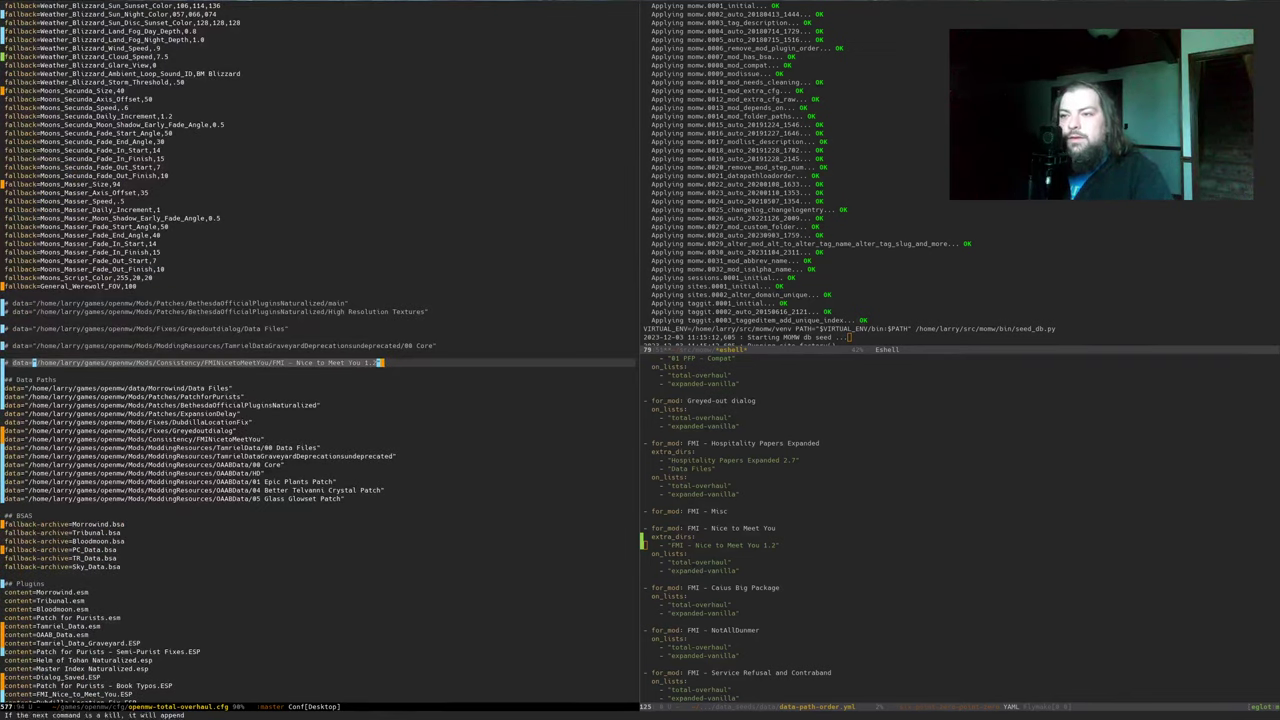
pyautogui.hotkey('alt', 'w')
pyautogui.press('Down')
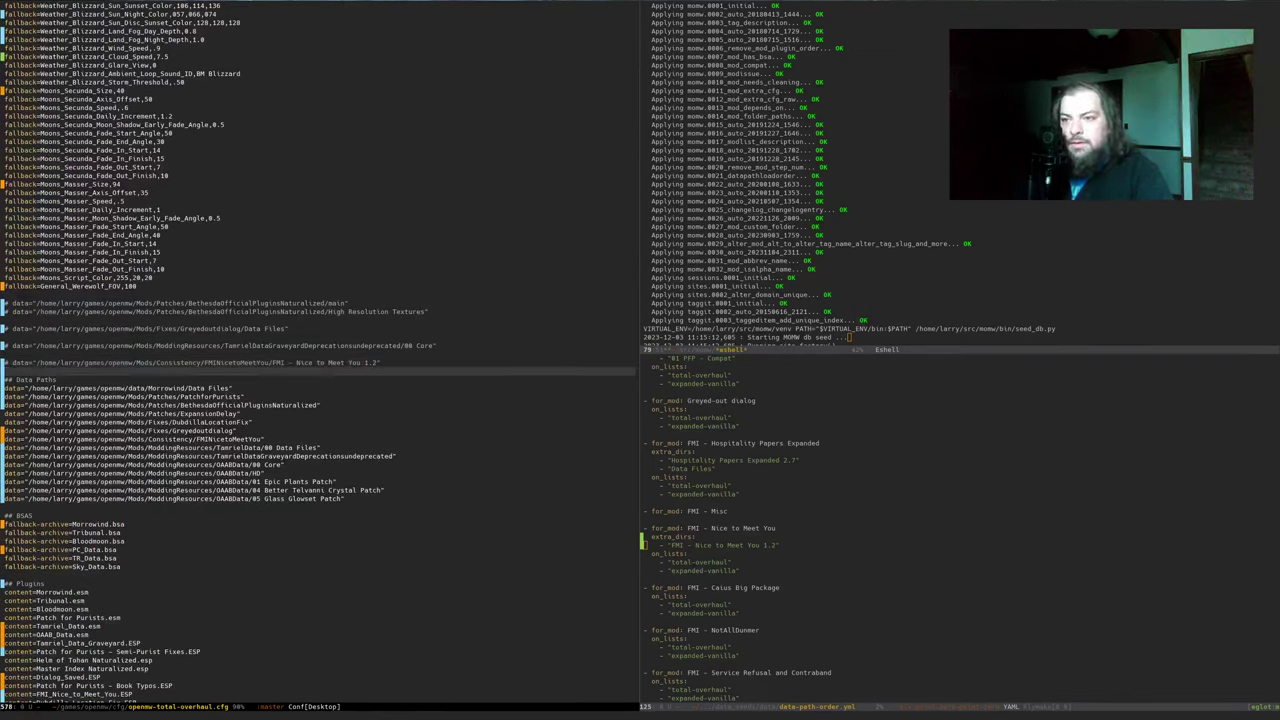
# Try pasting the copied FMI - Nice to Meet You path over its generated data line, then undo the misplaced paste
pyautogui.hotkey('ctrl', 'Down')
pyautogui.press('Up')
pyautogui.press('Up')
pyautogui.press('Up')
pyautogui.press('Up')
pyautogui.press('Up')
pyautogui.press('Up')
pyautogui.press('Up')
pyautogui.press('Up')
pyautogui.hotkey('ctrl', 'shift', 'e')
pyautogui.hotkey('ctrl', 'y')
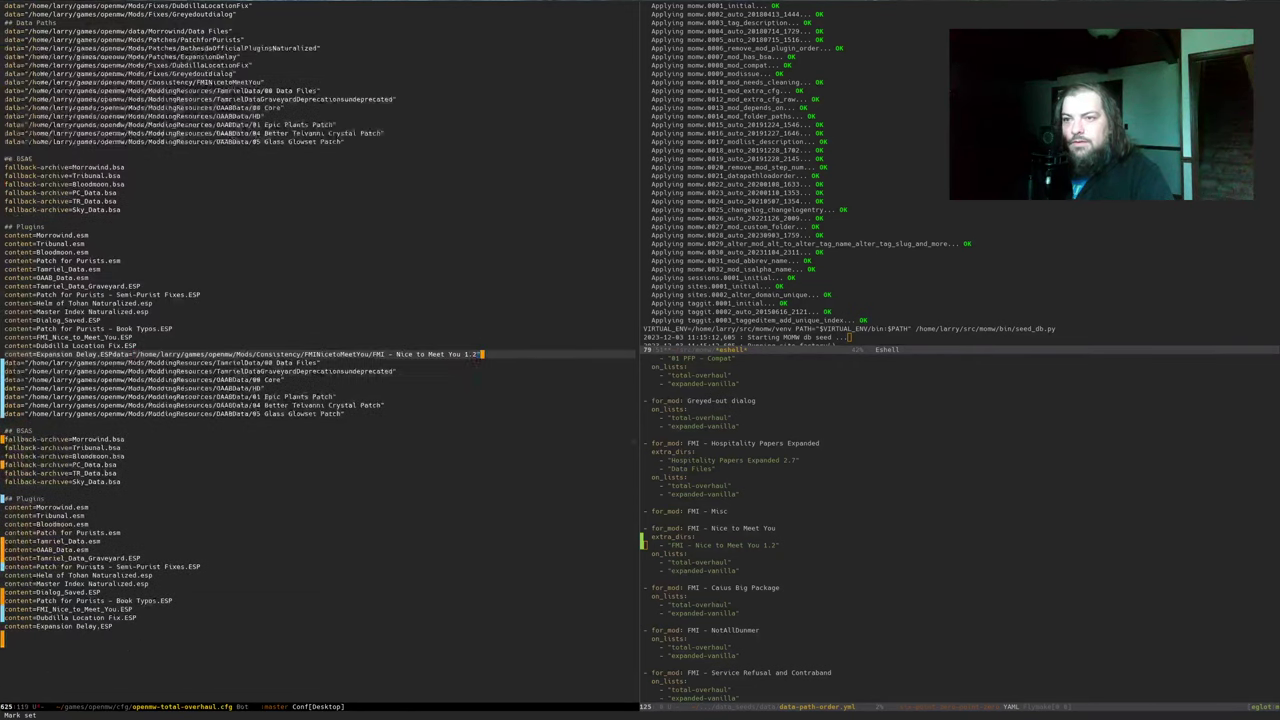
pyautogui.hotkey('ctrl', 'alt', 'b')
pyautogui.hotkey('ctrl', 'x')
pyautogui.hotkey('ctrl', 's')
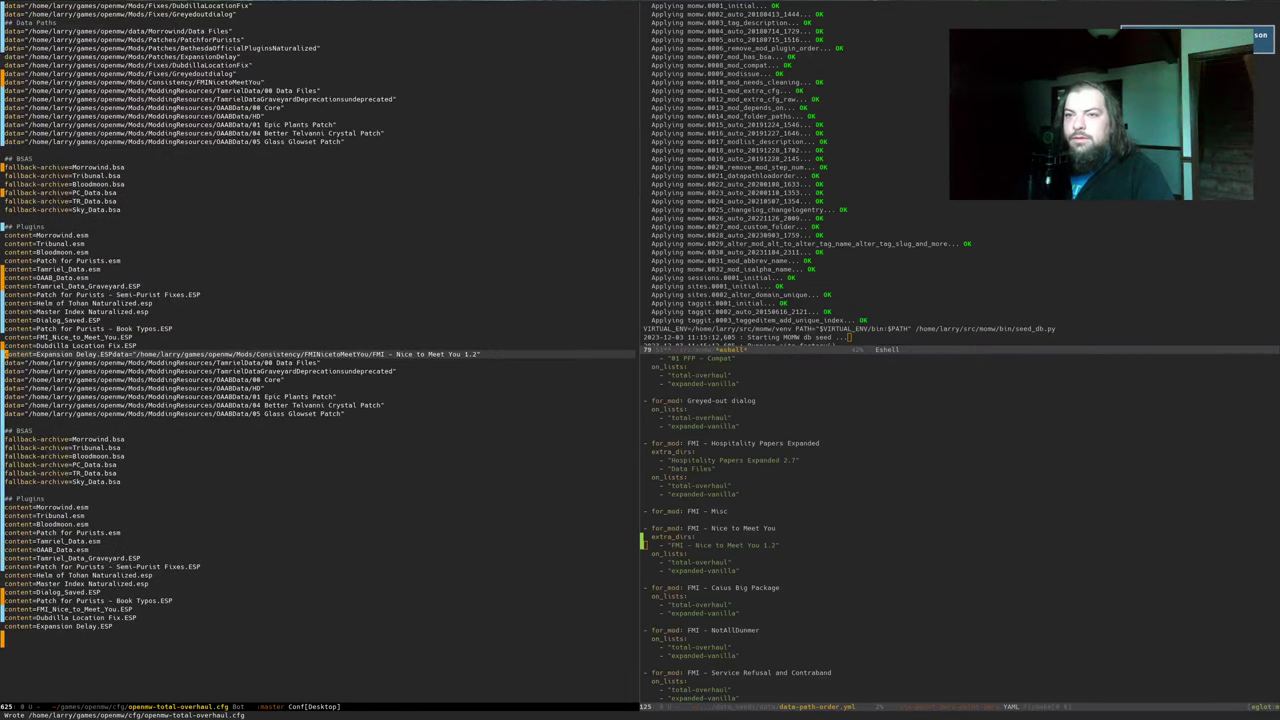
pyautogui.hotkey('ctrl', '/')
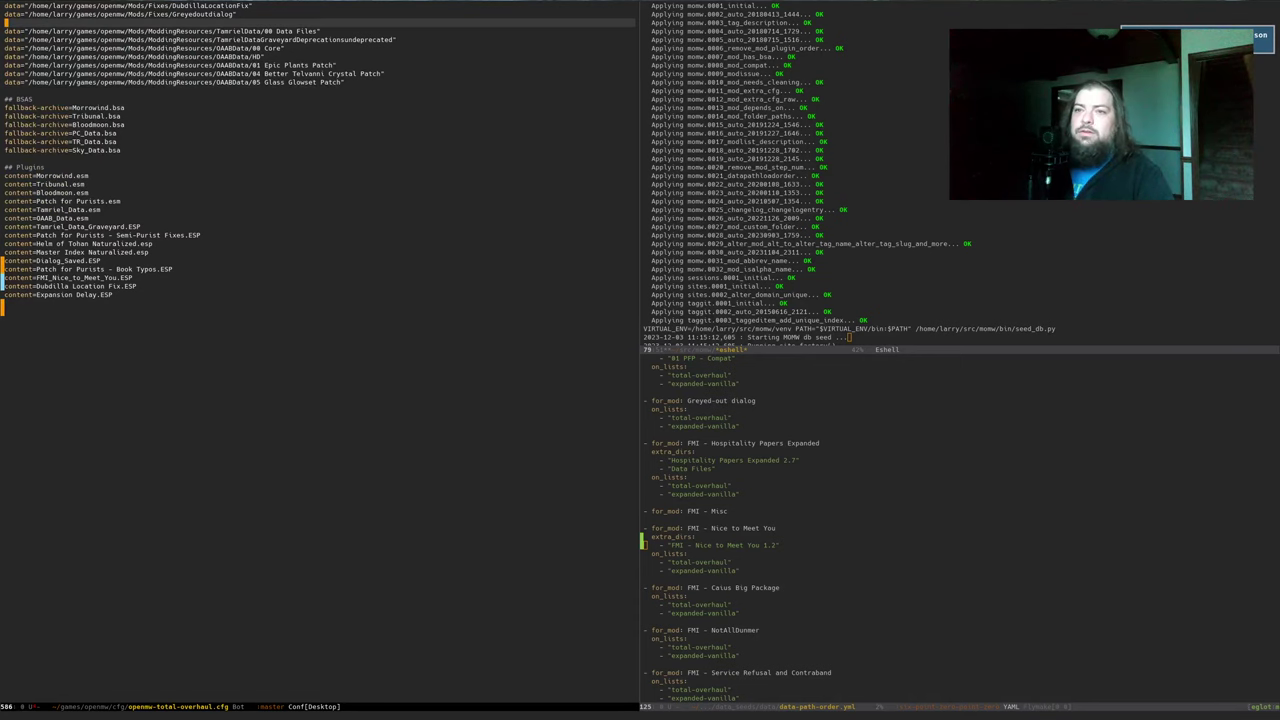
# Copy the commented-out FMI - Nice to Meet You 1.2 data line without its comment marker
pyautogui.scroll(8, 190, 441)
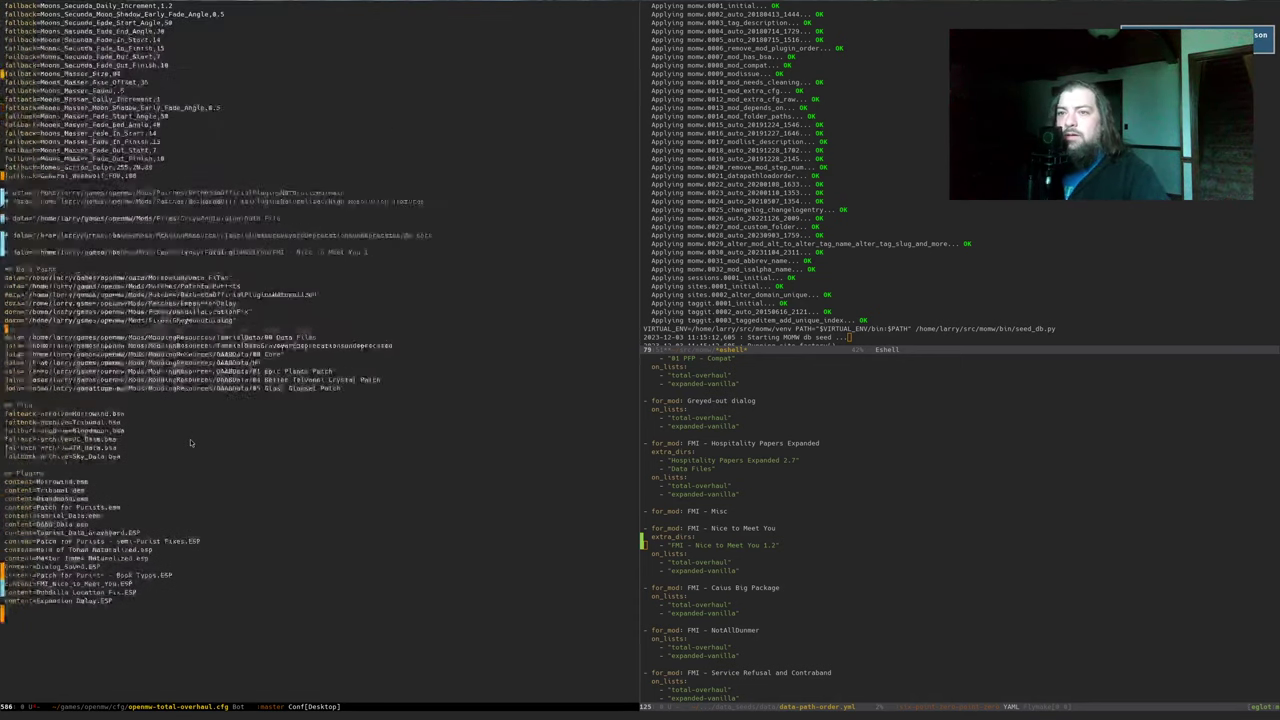
pyautogui.click(39, 244)
pyautogui.press('Down')
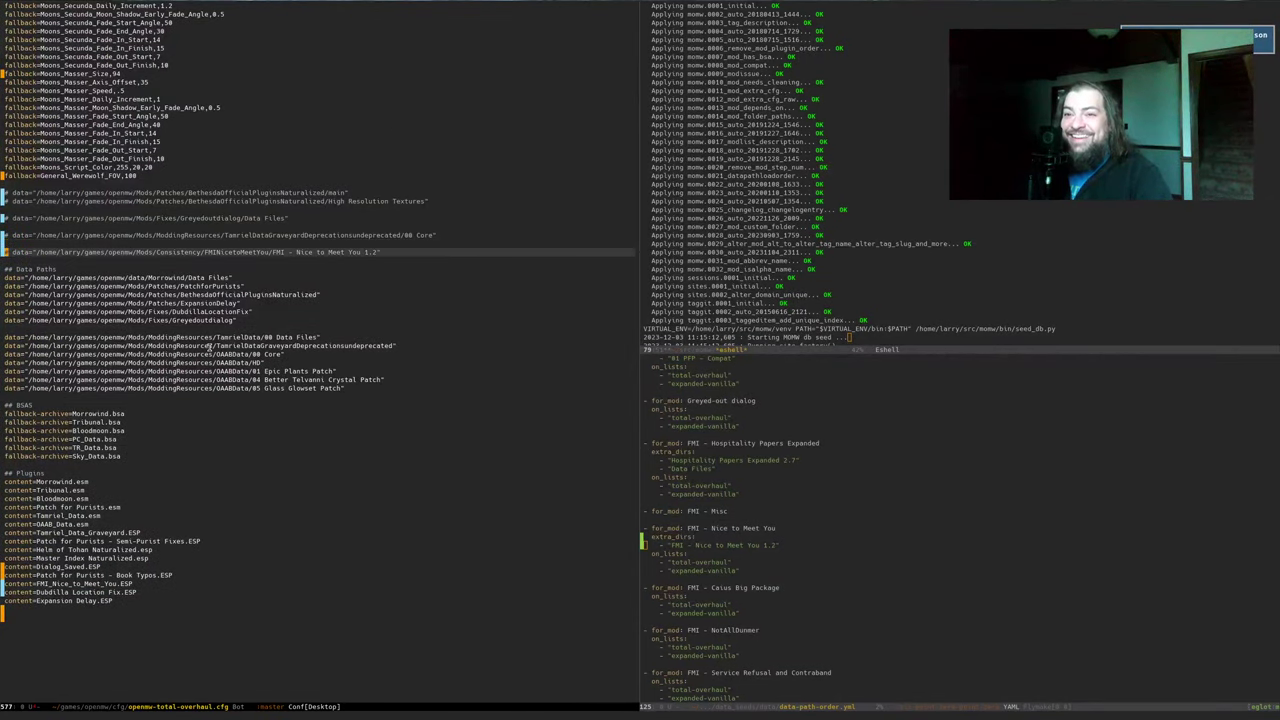
pyautogui.press('Right')
pyautogui.press('Right')
pyautogui.hotkey('ctrl', 'space')
pyautogui.hotkey('ctrl', 'e')
pyautogui.hotkey('alt', 'w')
# Insert the copied FMI - Nice to Meet You 1.2 data line into the blank line after the Greyedoutdialog path and save the file
pyautogui.hotkey('ctrl', 'Down')
pyautogui.hotkey('ctrl', 'Down')
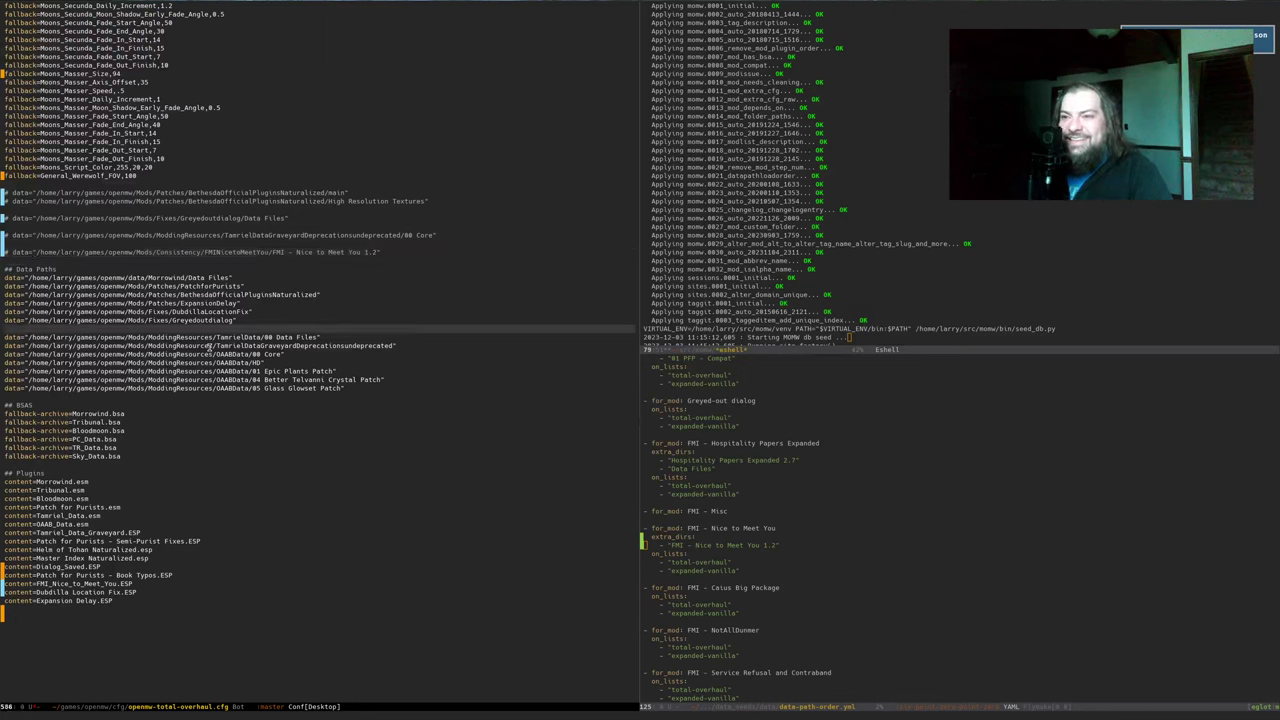
pyautogui.hotkey('ctrl', 'y')
pyautogui.hotkey('ctrl', 'space')
pyautogui.hotkey('ctrl', 'e')
pyautogui.hotkey('ctrl', 'y')
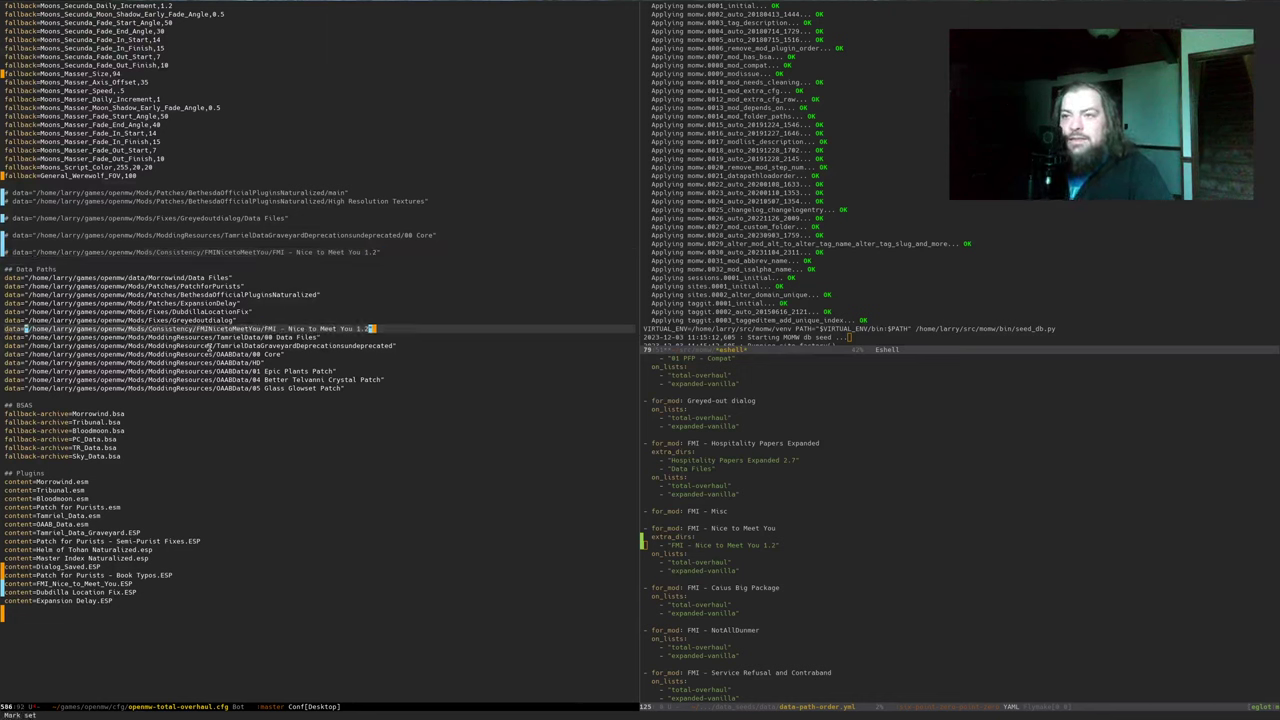
pyautogui.hotkey('ctrl', 'x')
pyautogui.hotkey('ctrl', 's')
# Copy the commented-out TamrielDataGraveyardDeprecationsundeprecated/00 Core data line without its comment marker
pyautogui.hotkey('ctrl', 'Up')
pyautogui.press('Up')
pyautogui.press('Up')
pyautogui.press('Up')
pyautogui.press('Right')
pyautogui.press('Right')
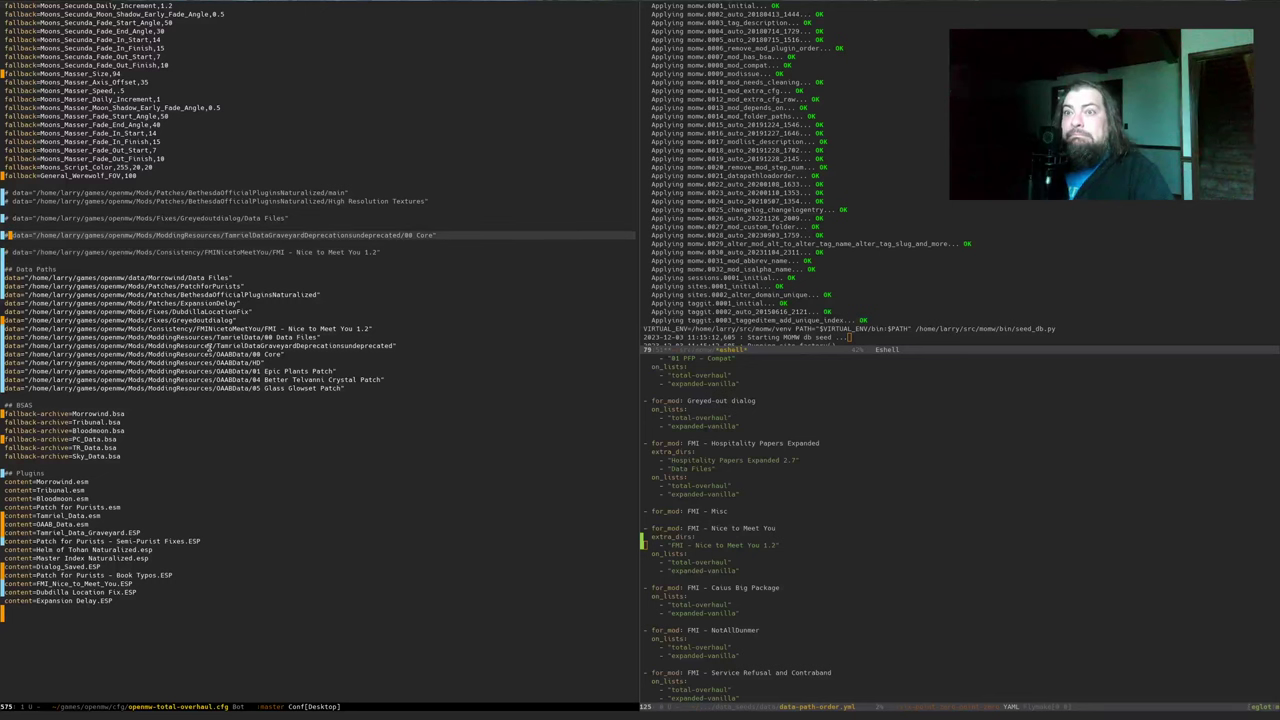
pyautogui.hotkey('ctrl', 'space')
pyautogui.hotkey('ctrl', 'e')
pyautogui.hotkey('alt', 'w')
# Replace the TamrielDataGraveyardDeprecationsundeprecated entry under Data Paths with the copied 00 Core line and save the file
pyautogui.hotkey('ctrl', 'Down')
pyautogui.hotkey('ctrl', 'Down')
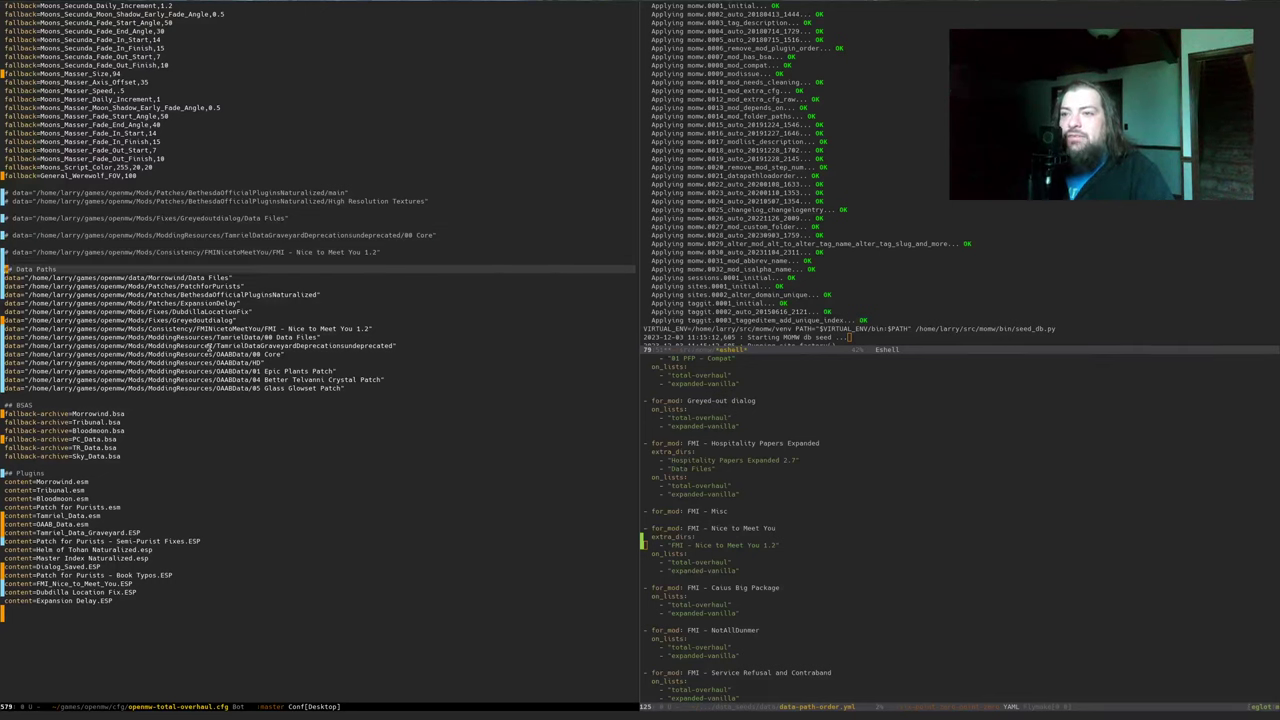
pyautogui.press('Down')
pyautogui.press('Down')
pyautogui.press('Down')
pyautogui.press('Down')
pyautogui.press('Down')
pyautogui.press('Down')
pyautogui.press('Down')
pyautogui.press('Down')
pyautogui.press('Down')
pyautogui.press('Down')
pyautogui.hotkey('ctrl', 'y')
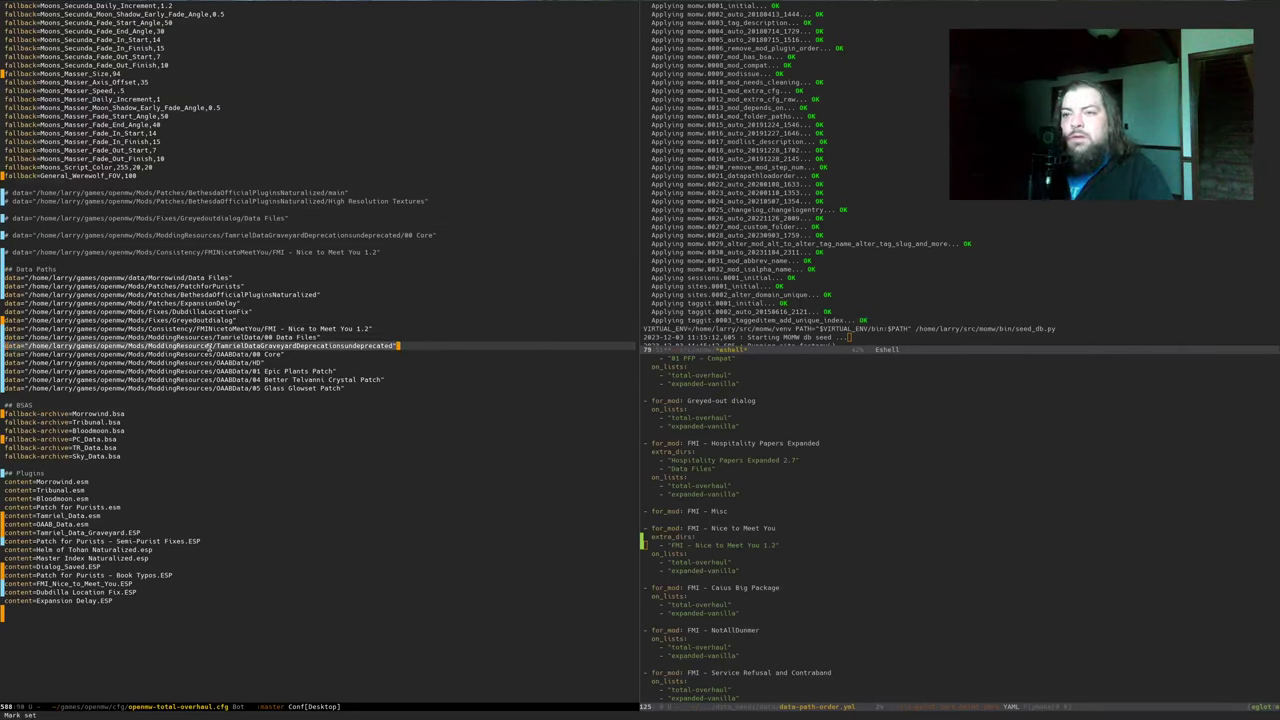
pyautogui.hotkey('ctrl', 'x')
pyautogui.hotkey('ctrl', 's')
# Replace the BethesdaOfficialPluginsNaturalized data path with uncommented copies of its main and High Resolution Textures lines, and save the file
pyautogui.press('Up')
pyautogui.press('Up')
pyautogui.press('Up')
pyautogui.press('Up')
pyautogui.press('Up')
pyautogui.press('Up')
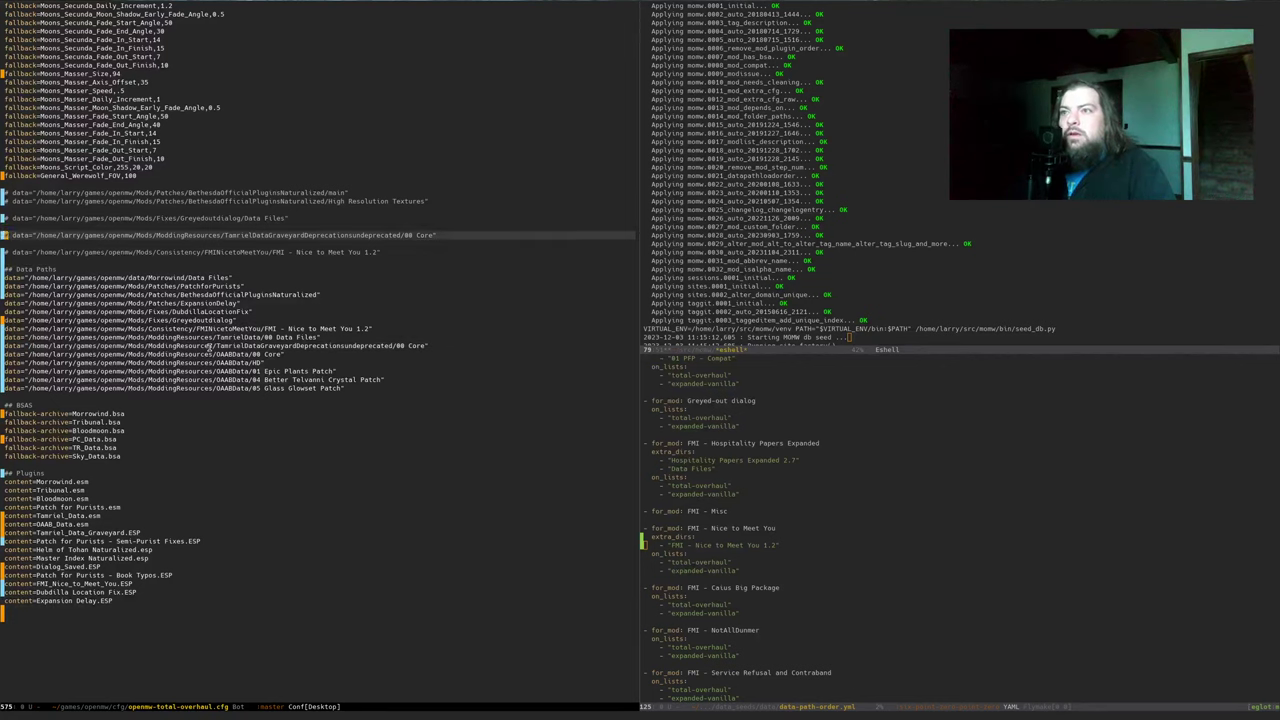
pyautogui.press('Down')
pyautogui.press('Down')
pyautogui.press('Down')
pyautogui.press('Down')
pyautogui.press('Down')
pyautogui.press('Down')
pyautogui.press('Down')
pyautogui.press('Down')
pyautogui.press('Down')
pyautogui.press('Down')
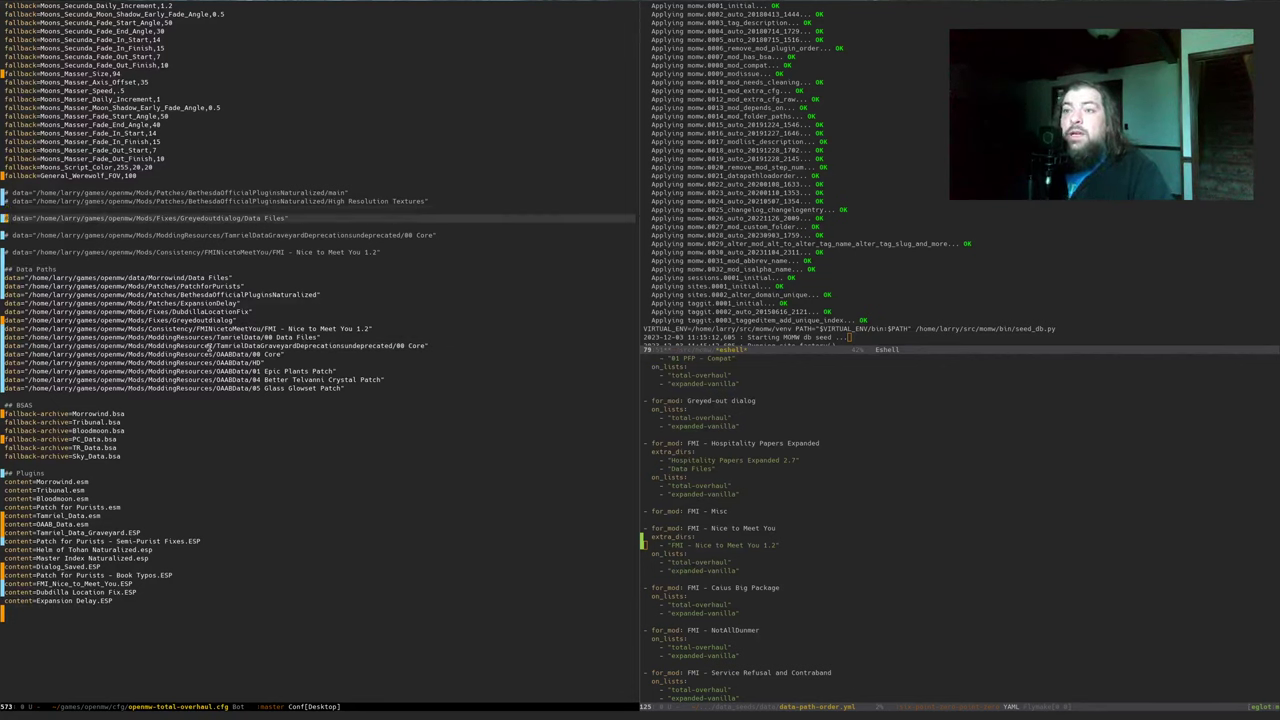
pyautogui.hotkey('shift', 'Down')
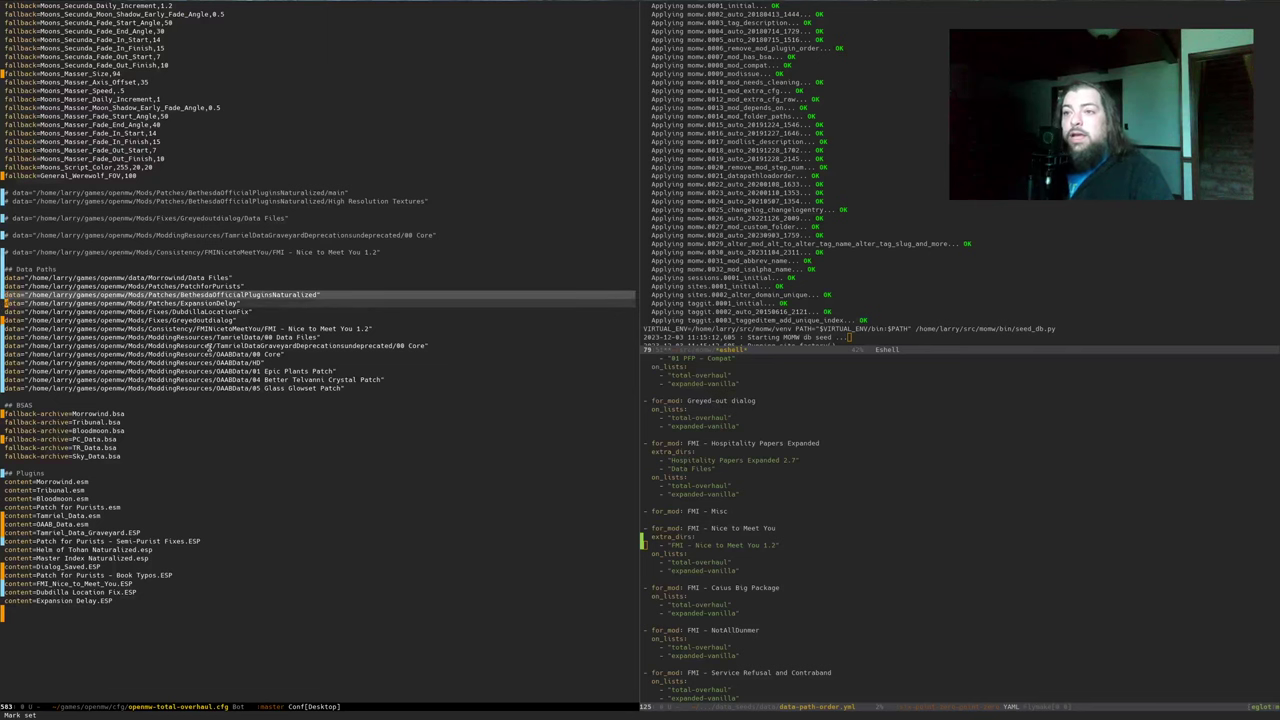
pyautogui.hotkey('ctrl', 'y')
pyautogui.hotkey('shift', 'Up')
pyautogui.hotkey('shift', 'Up')
pyautogui.hotkey('alt', ';')
pyautogui.hotkey('ctrl', 'x')
pyautogui.hotkey('ctrl', 's')
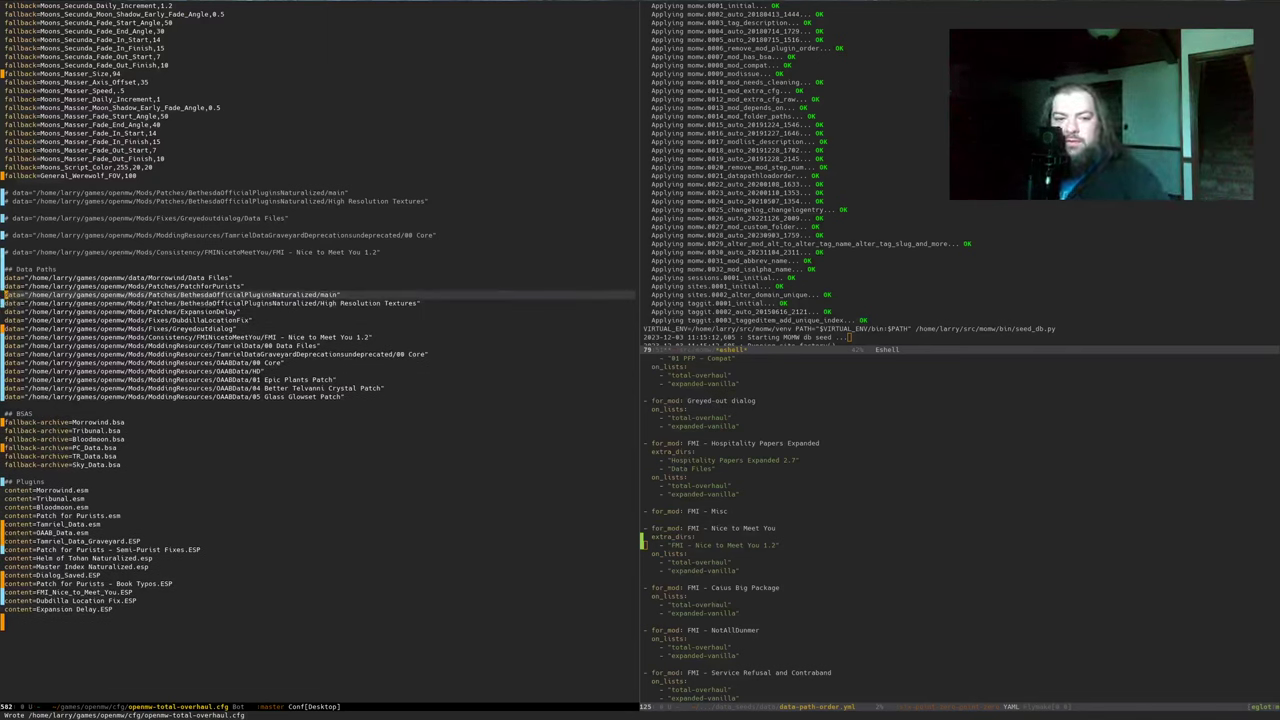
# Switch to the terminal and run openmw-validator with --exit-nonzero and --stdout on openmw-total-overhaul.cfg
pyautogui.hotkey('alt', 'Tab')
pyautogui.press('Up')
pyautogui.press('Up')
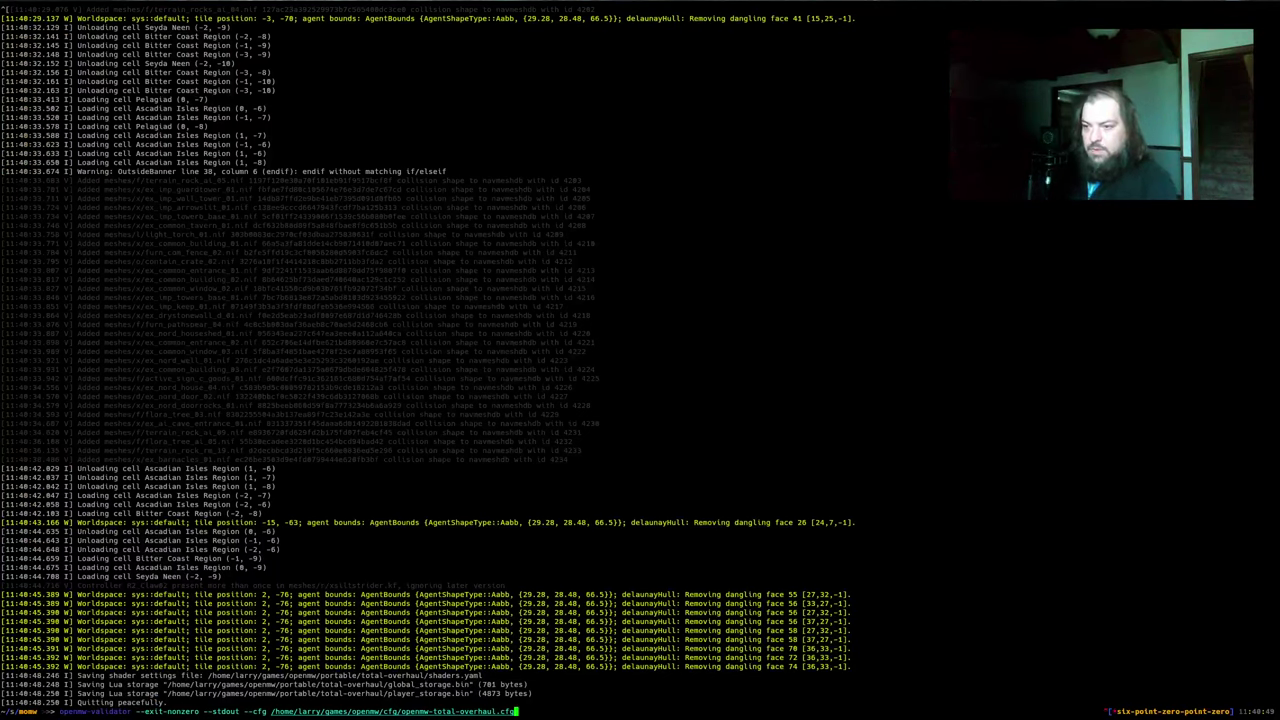
pyautogui.press('Return')
# In Emacs, replace the Greyedoutdialog data path with its commented Greyedoutdialog/Data Files version and save openmw-total-overhaul.cfg
pyautogui.hotkey('alt', 'Tab')
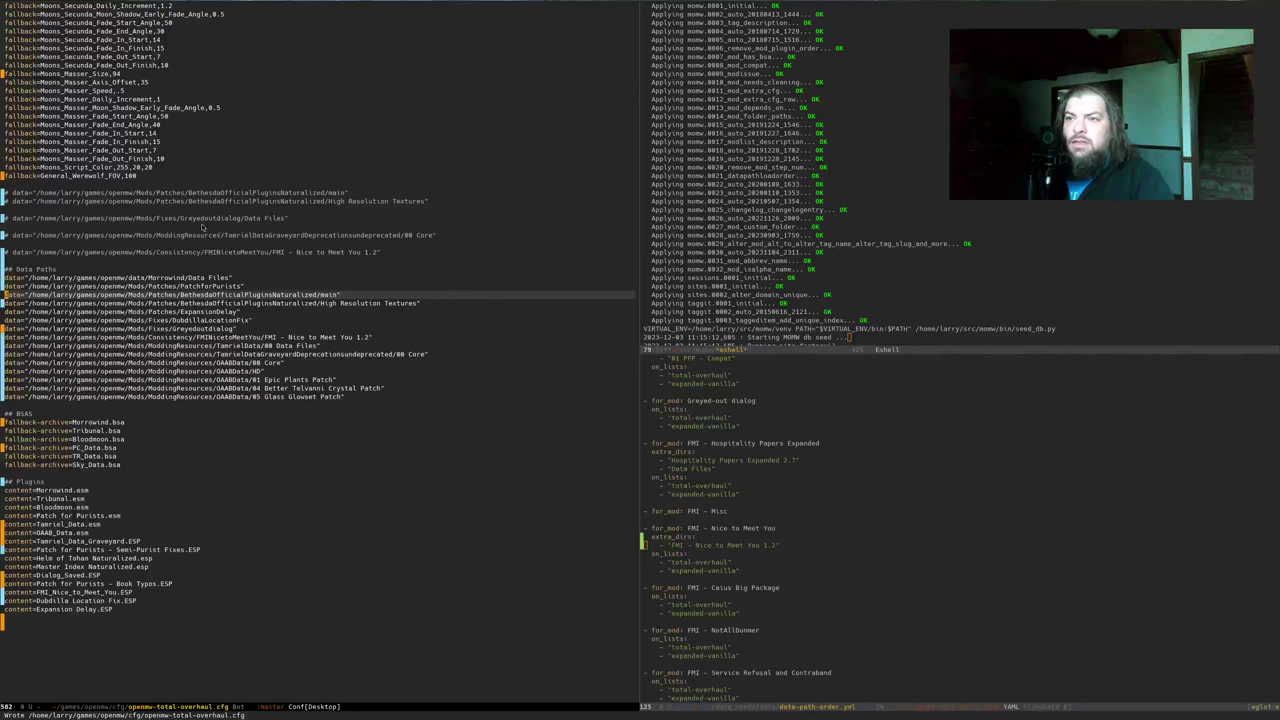
pyautogui.click(204, 220)
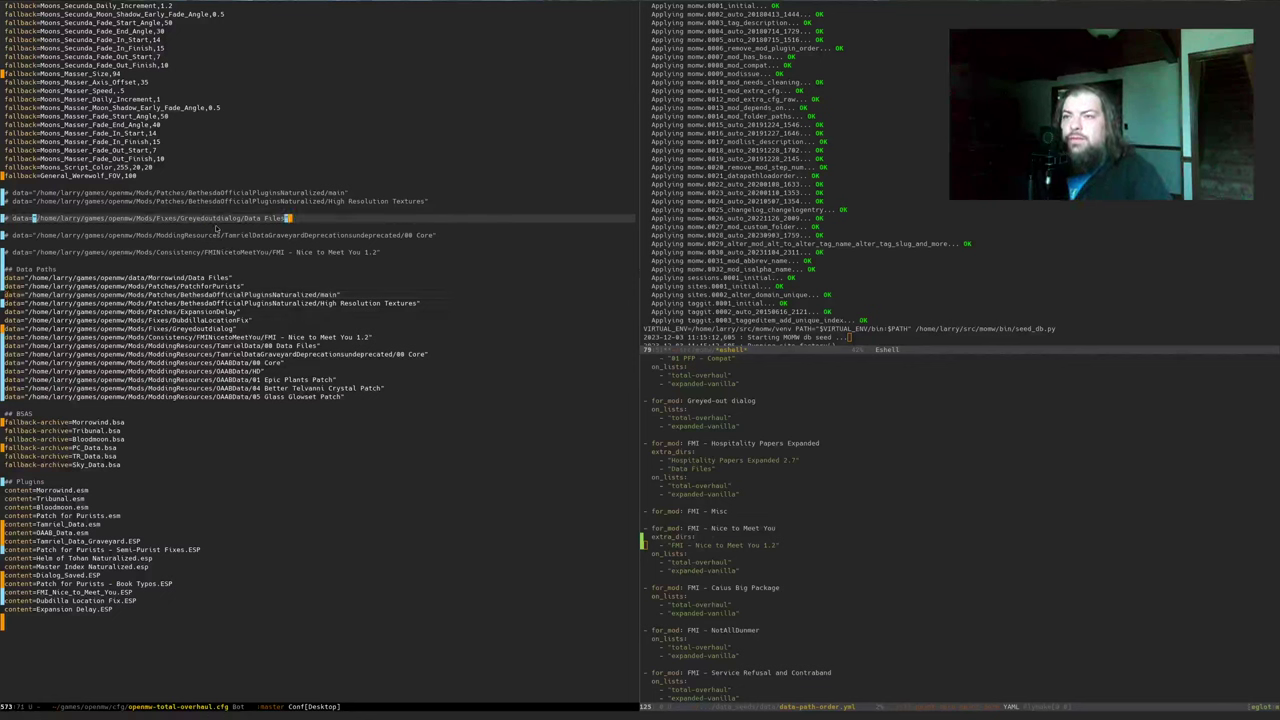
pyautogui.press('Down')
pyautogui.press('Down')
pyautogui.press('Down')
pyautogui.press('Down')
pyautogui.press('Down')
pyautogui.press('Down')
pyautogui.press('Down')
pyautogui.press('Down')
pyautogui.press('Down')
pyautogui.press('Down')
pyautogui.press('Down')
pyautogui.press('Down')
pyautogui.press('Down')
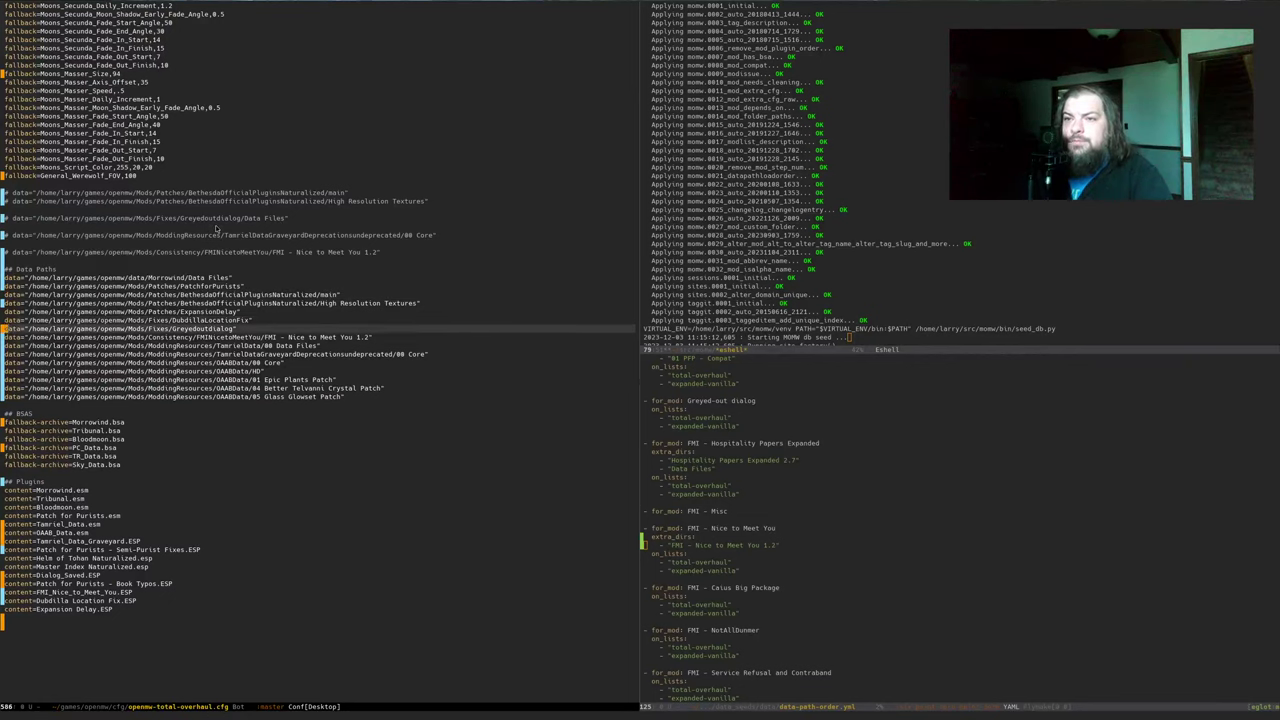
pyautogui.hotkey('ctrl', 'space')
pyautogui.hotkey('ctrl', 'e')
pyautogui.hotkey('ctrl', 'y')
pyautogui.hotkey('ctrl', 'x')
pyautogui.hotkey('ctrl', 's')
# Return to the terminal and rerun openmw-validator on the corrected openmw-total-overhaul.cfg
pyautogui.hotkey('alt', 'Tab')
pyautogui.press('Up')
pyautogui.press('Return')
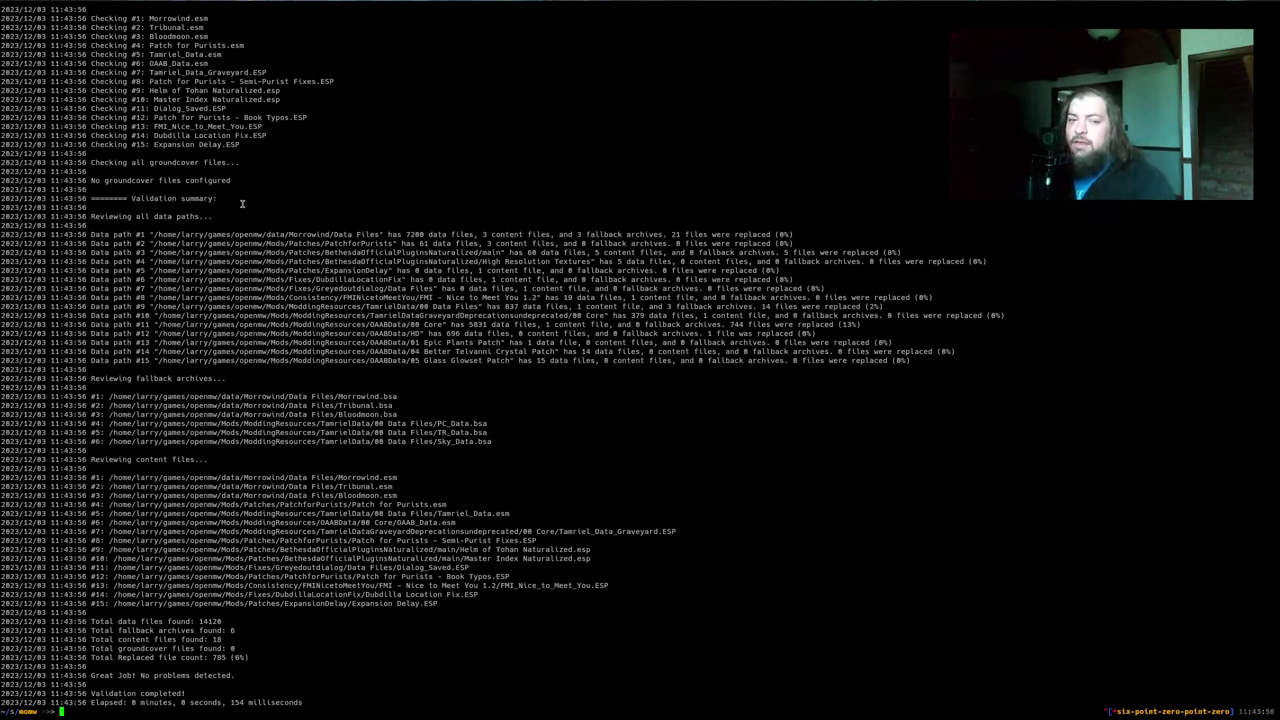
# Find the earlier run.sh command in the shell history and run it to launch OpenMW
pyautogui.hotkey('ctrl', 'r')
pyautogui.write('run.sh')
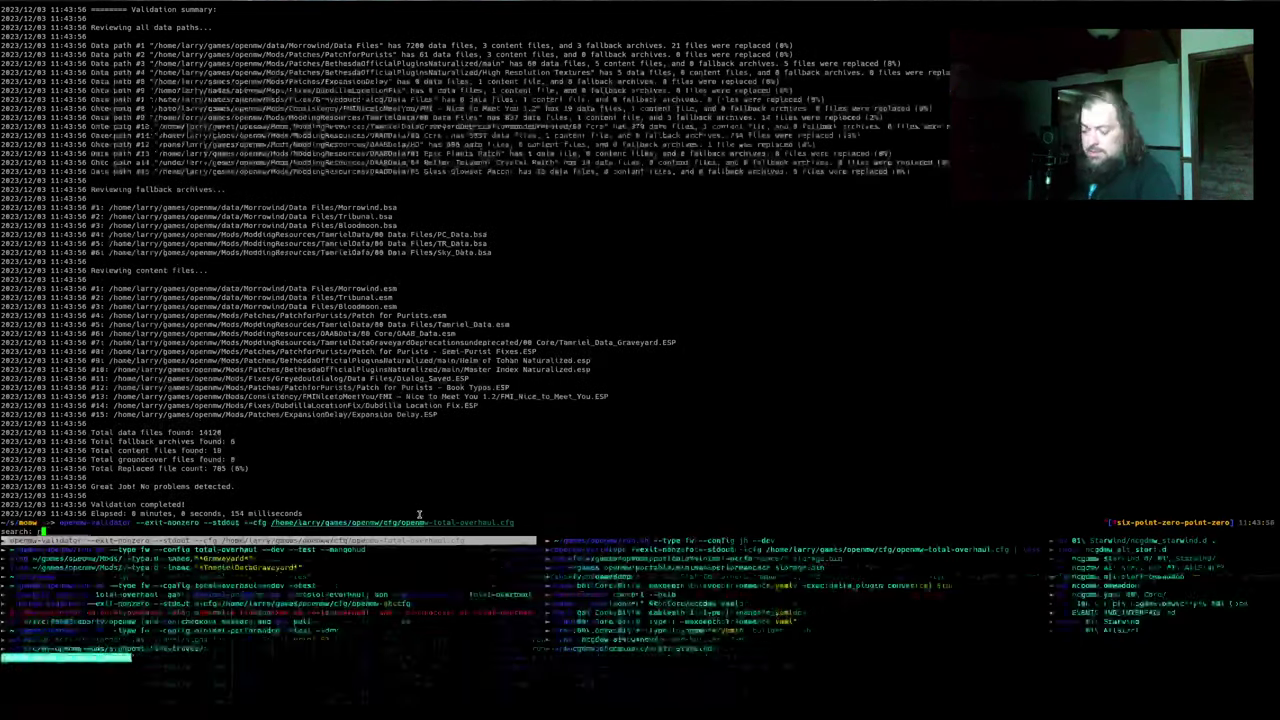
pyautogui.press('Return')
pyautogui.press('Return')
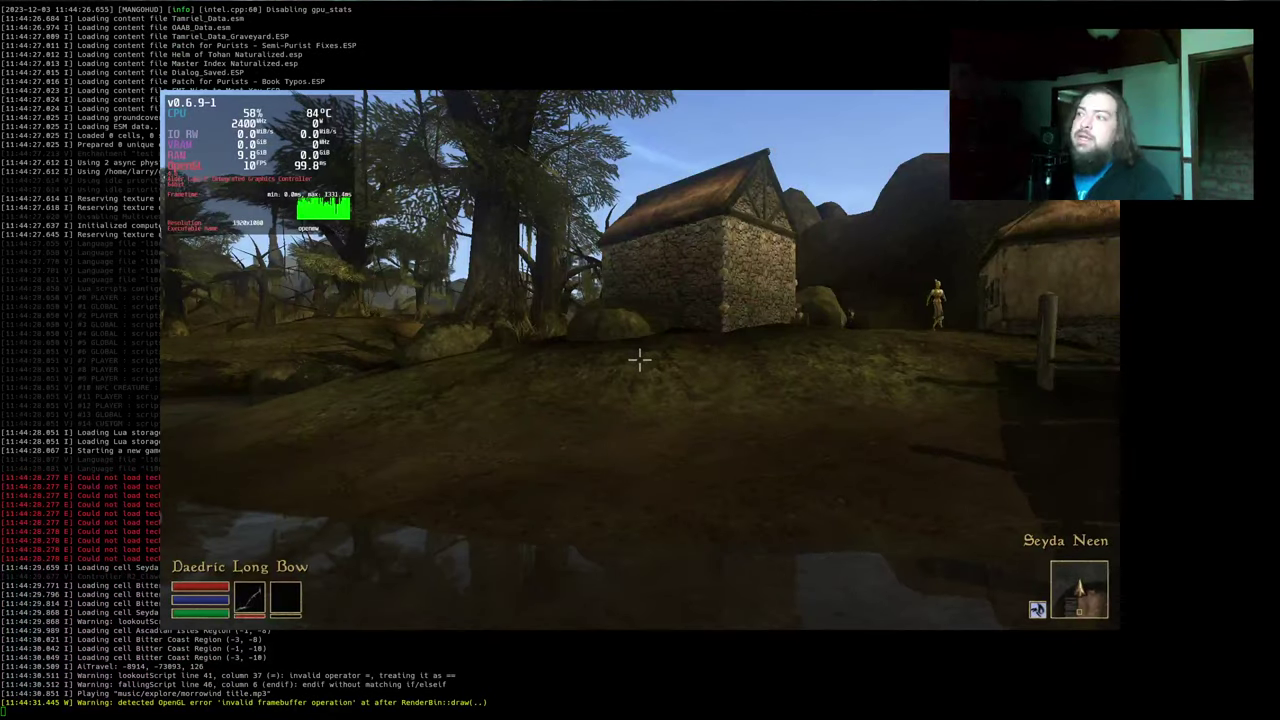
# Walk through Seyda Neen, talk to the NPC Eldafire to check her greeting, and close the dialogue
pyautogui.moveTo(640, 360)
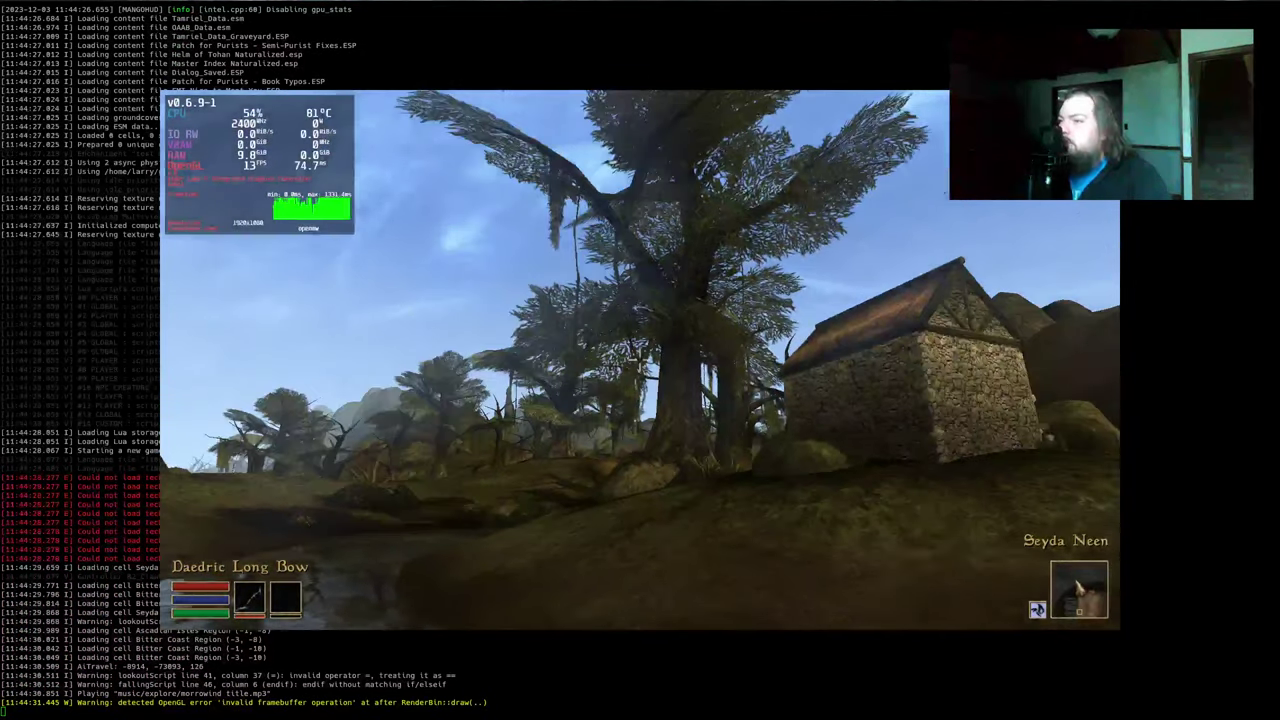
pyautogui.press('w')
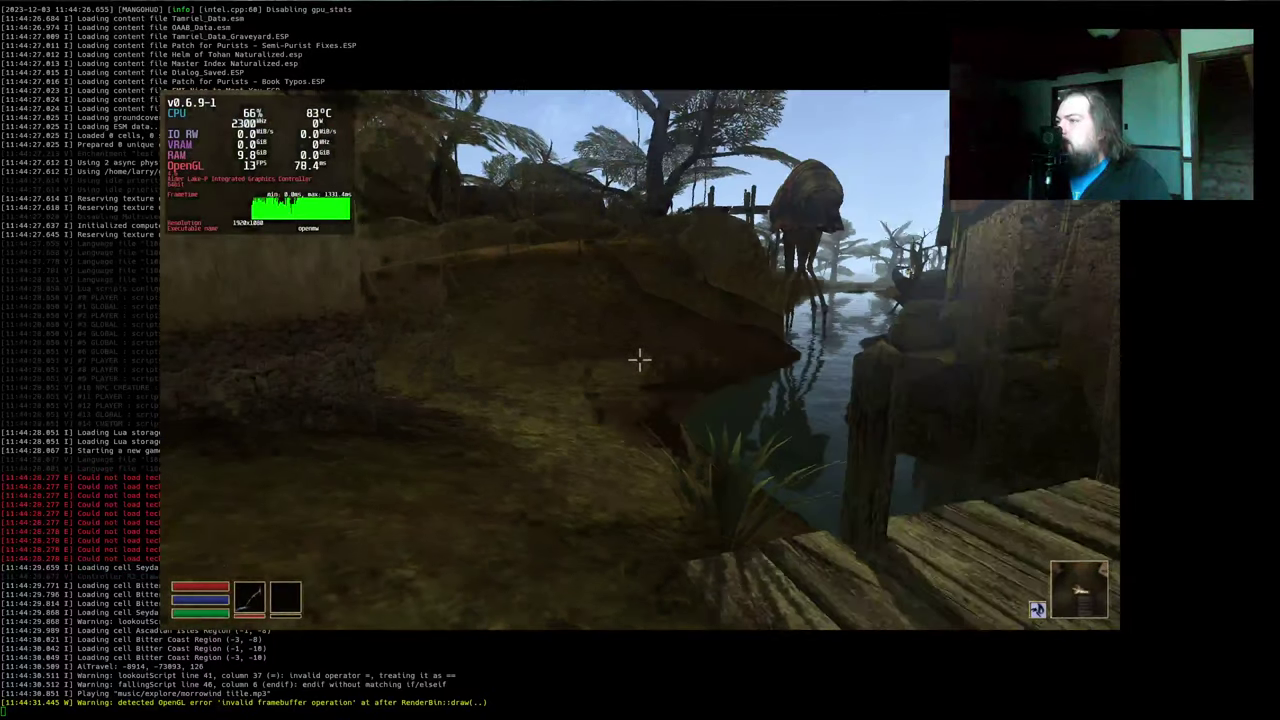
pyautogui.press('w')
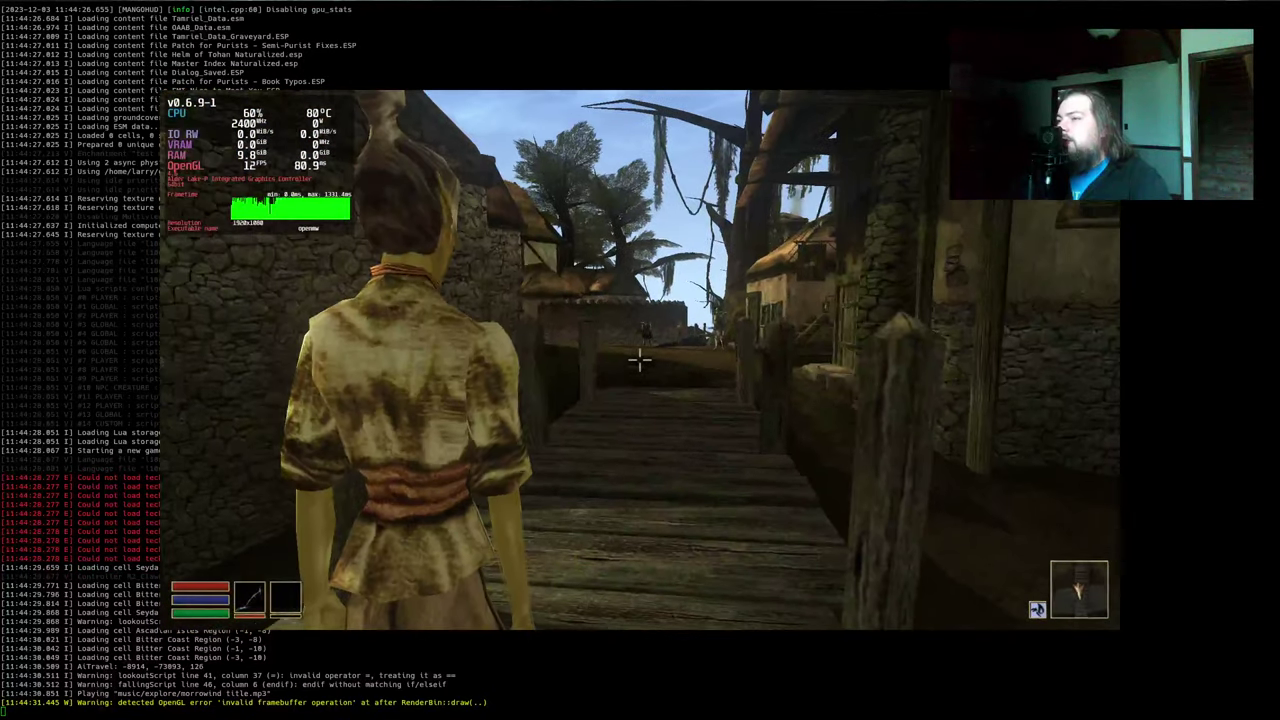
pyautogui.press('space')
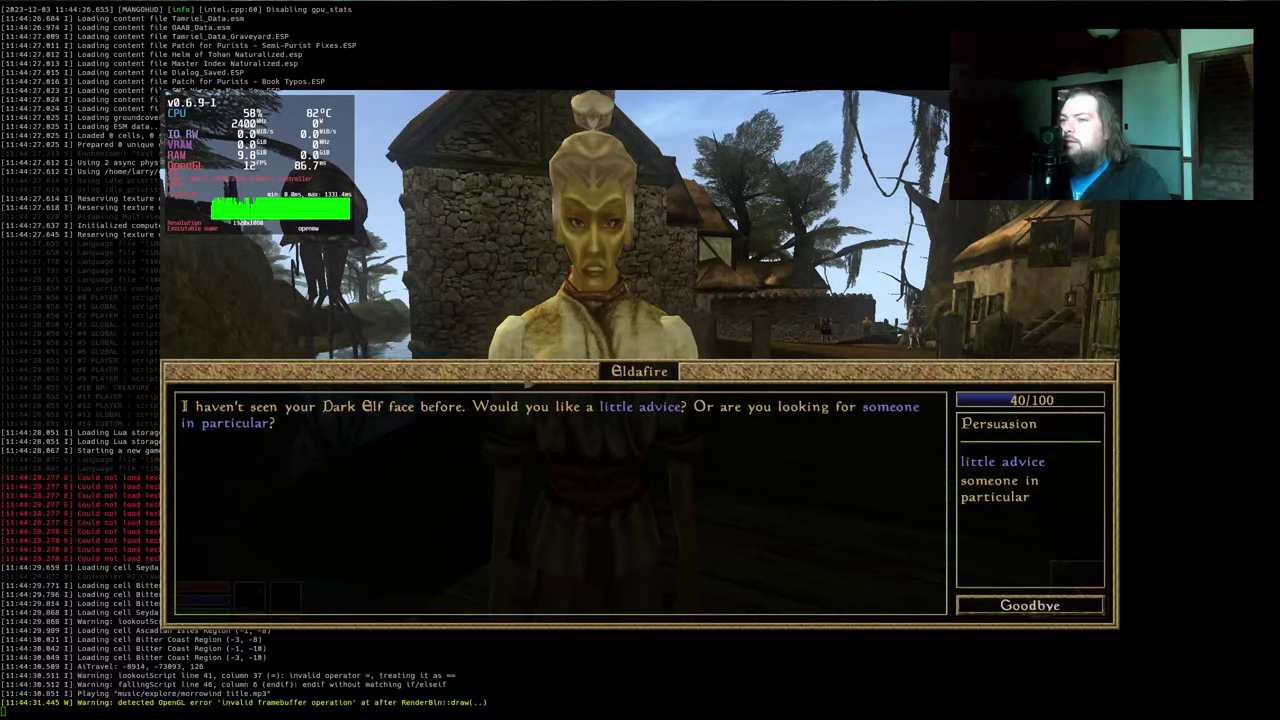
pyautogui.press('space')
pyautogui.press('space')
pyautogui.press('Escape')
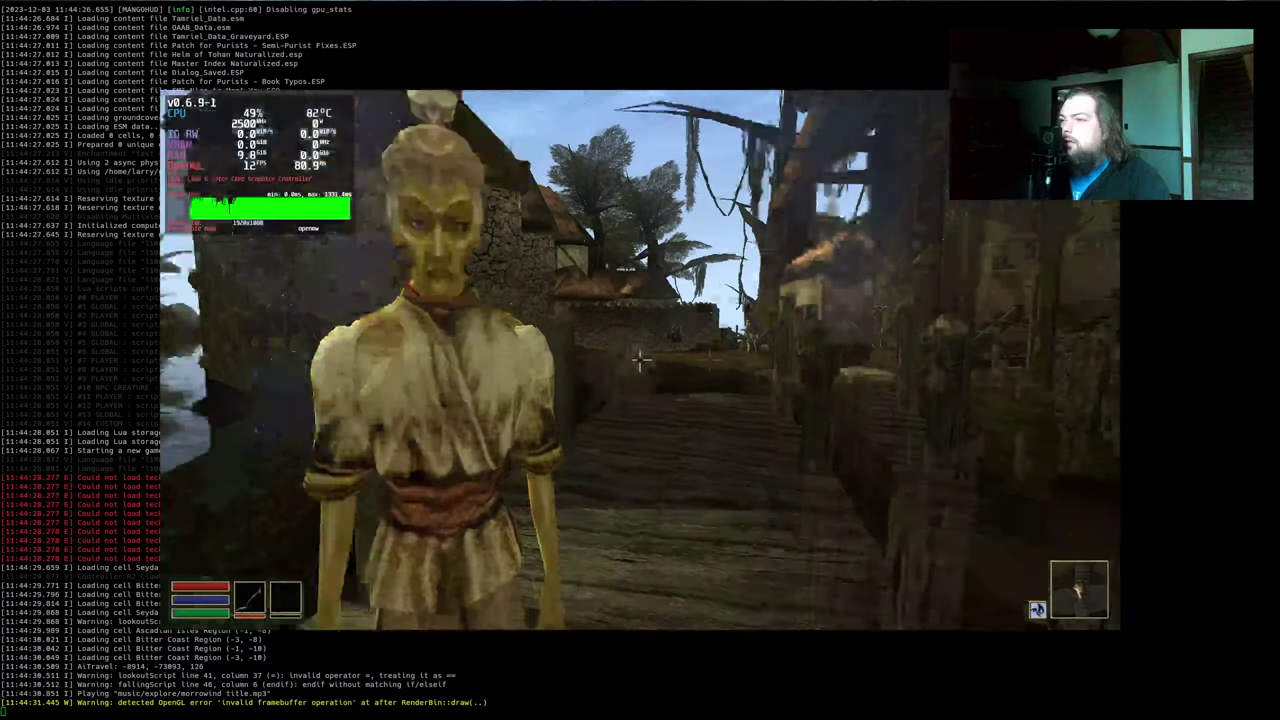
# Walk further into the village to look at its buildings and NPCs, and open the game's main menu
pyautogui.press('w')
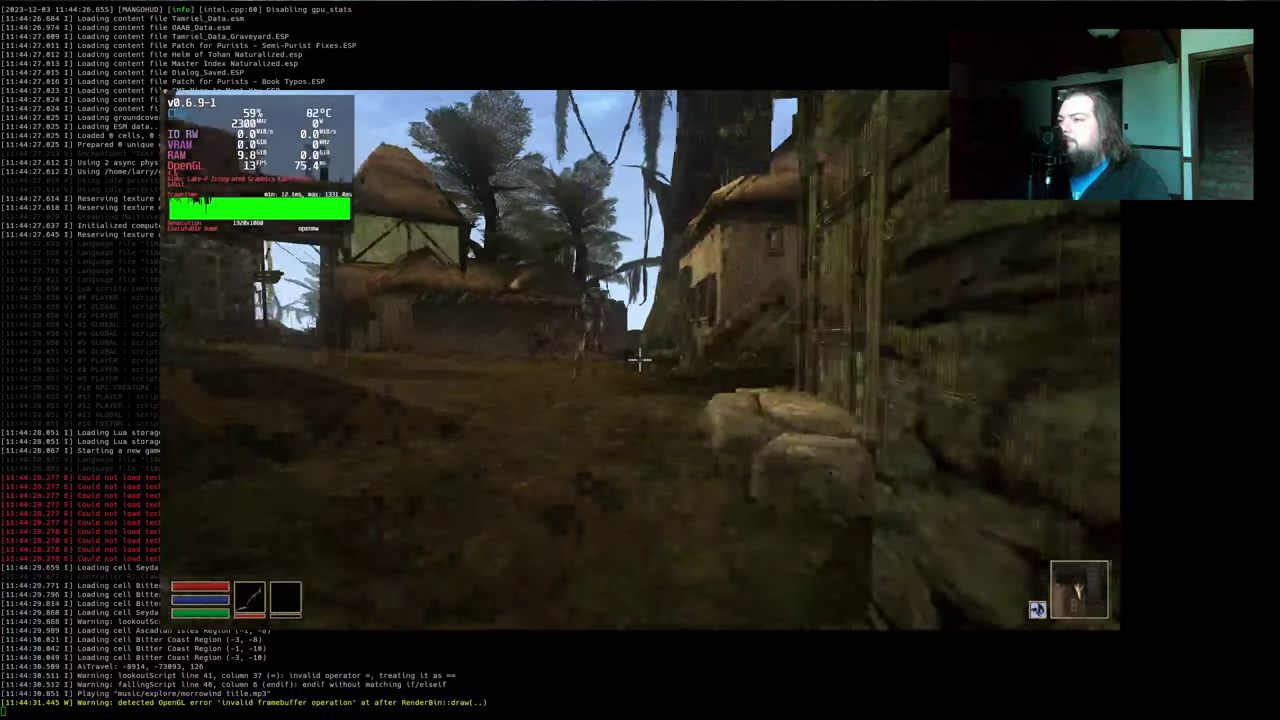
pyautogui.press('Tab')
pyautogui.press('Tab')
pyautogui.press('Escape')
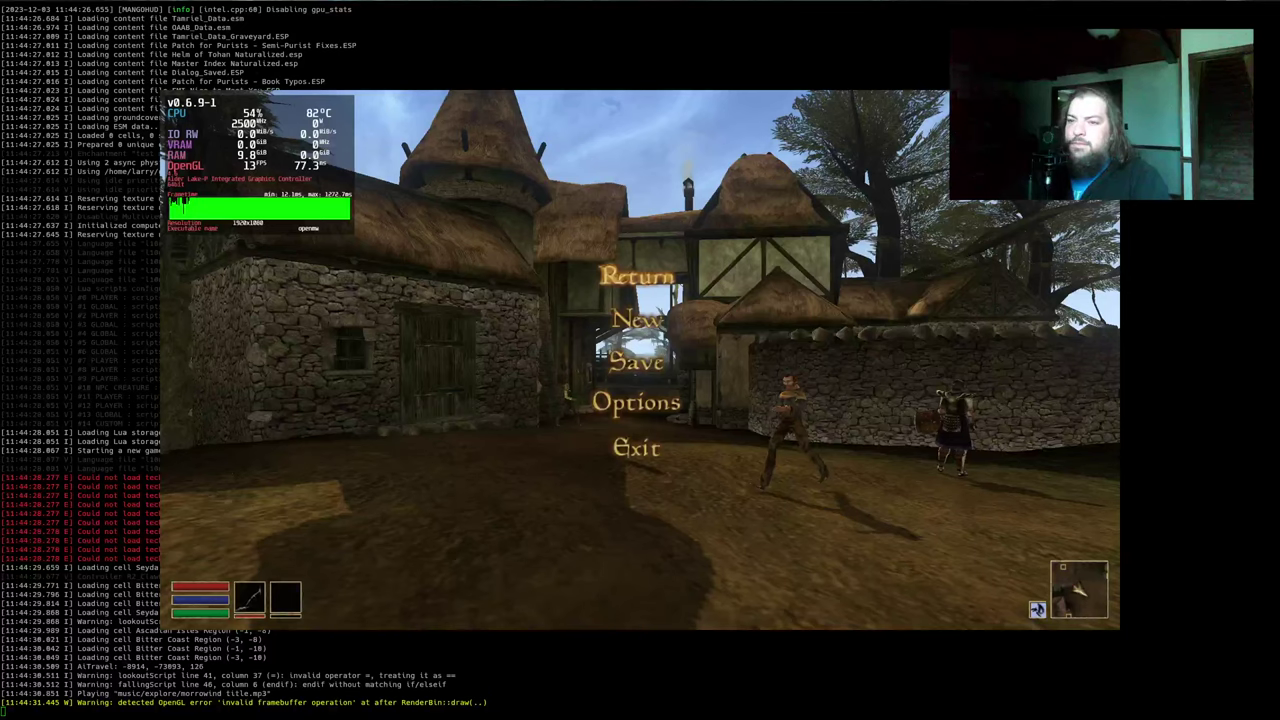
# In the terminal, examine the OpenMW startup log's added BSA archives and data directories, including FMI - Nice to Meet You 1.2
pyautogui.hotkey('alt', 'Tab')
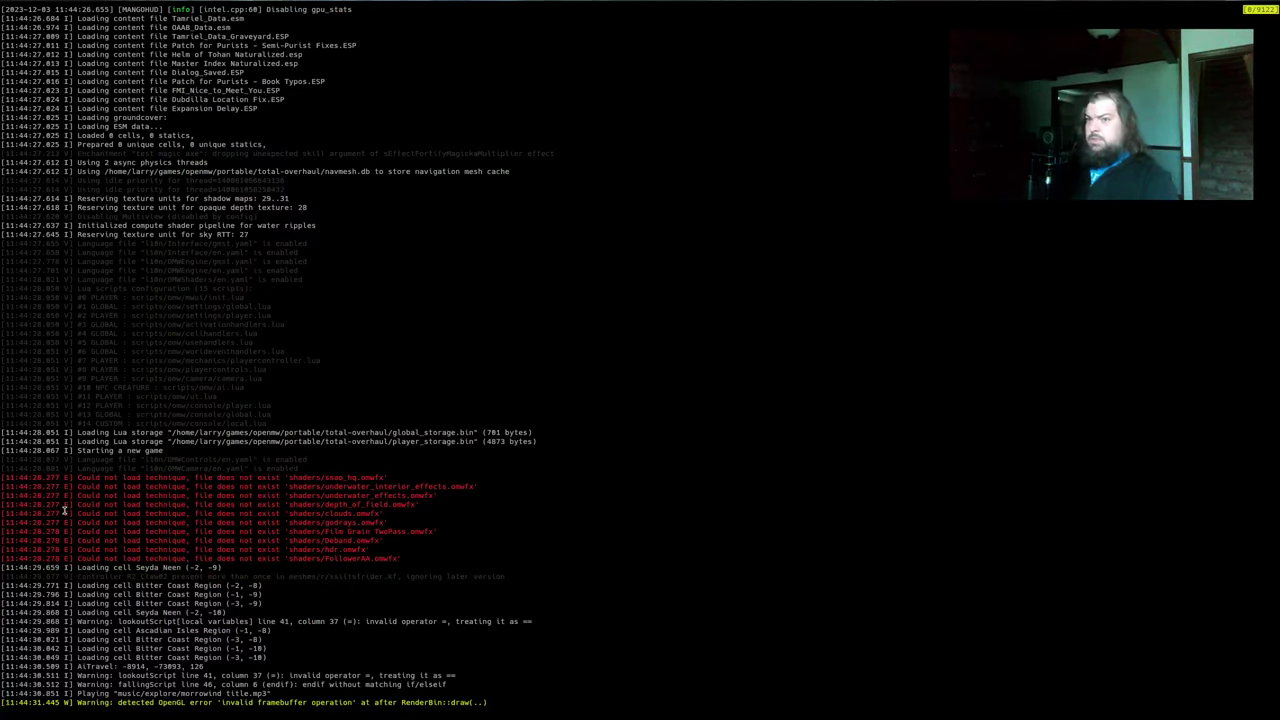
pyautogui.press('pageup')
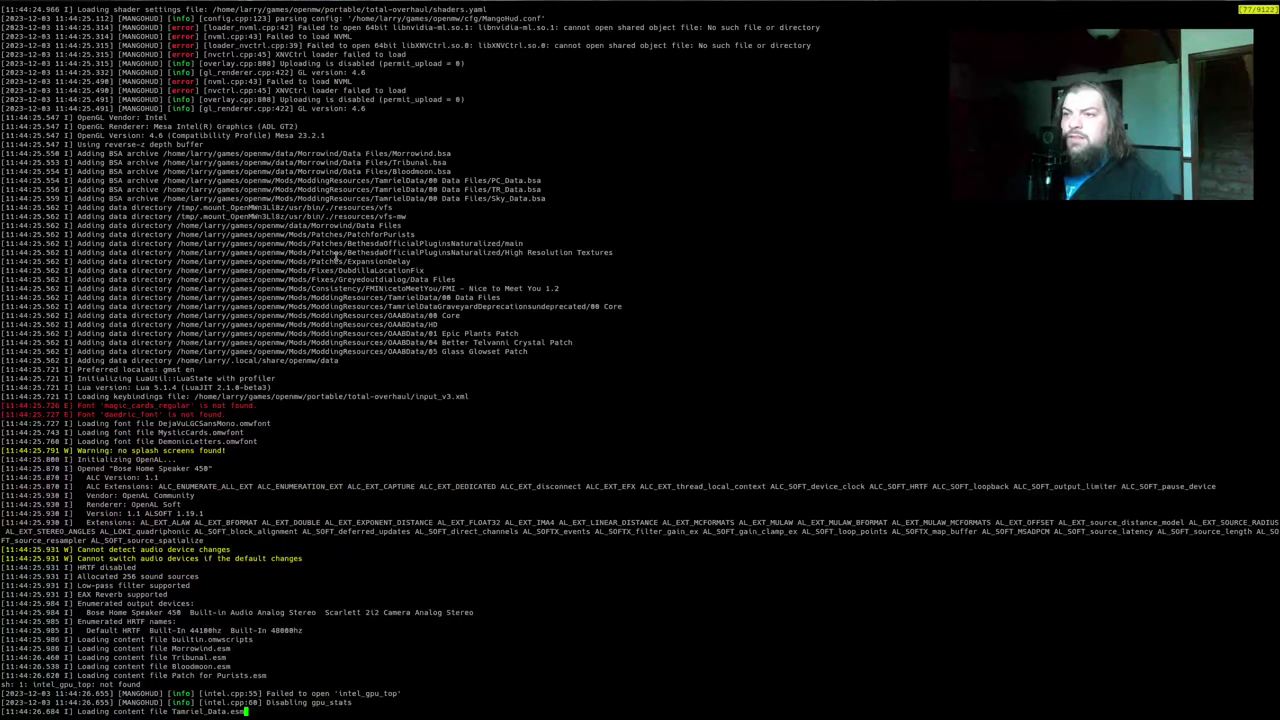
pyautogui.tripleClick(491, 288)
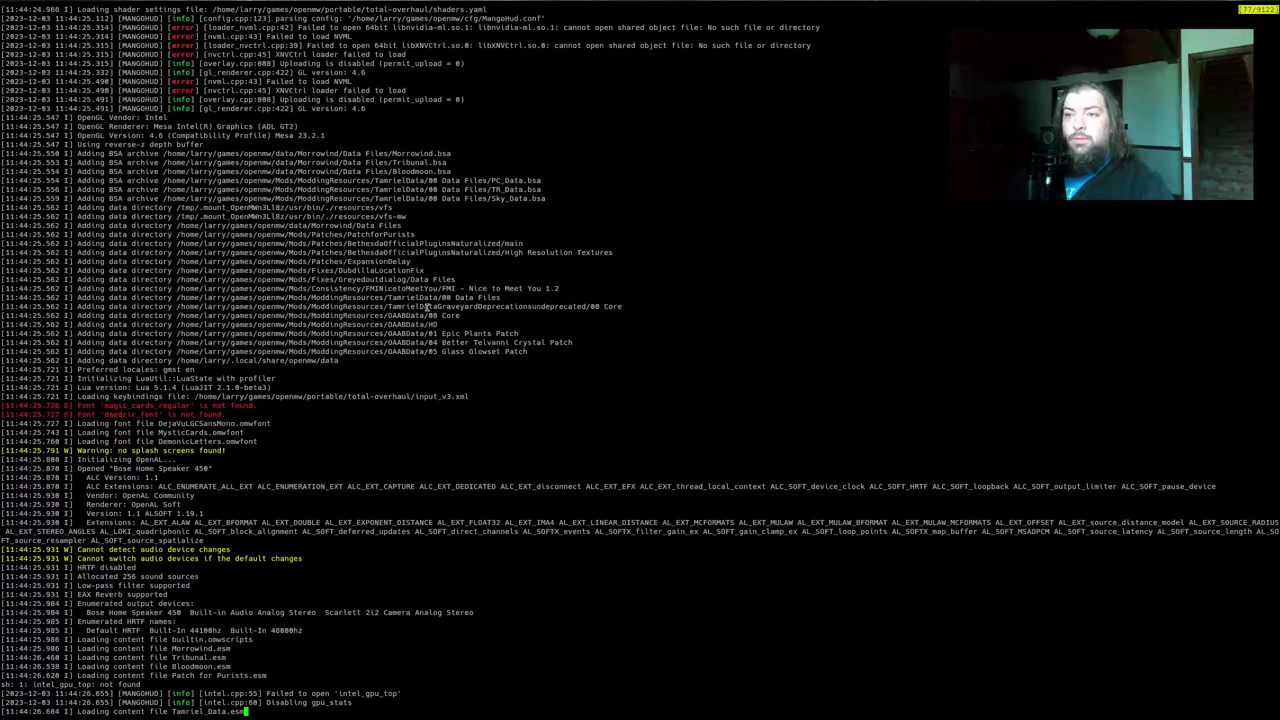
pyautogui.moveTo(391, 179); pyautogui.dragTo(398, 353)
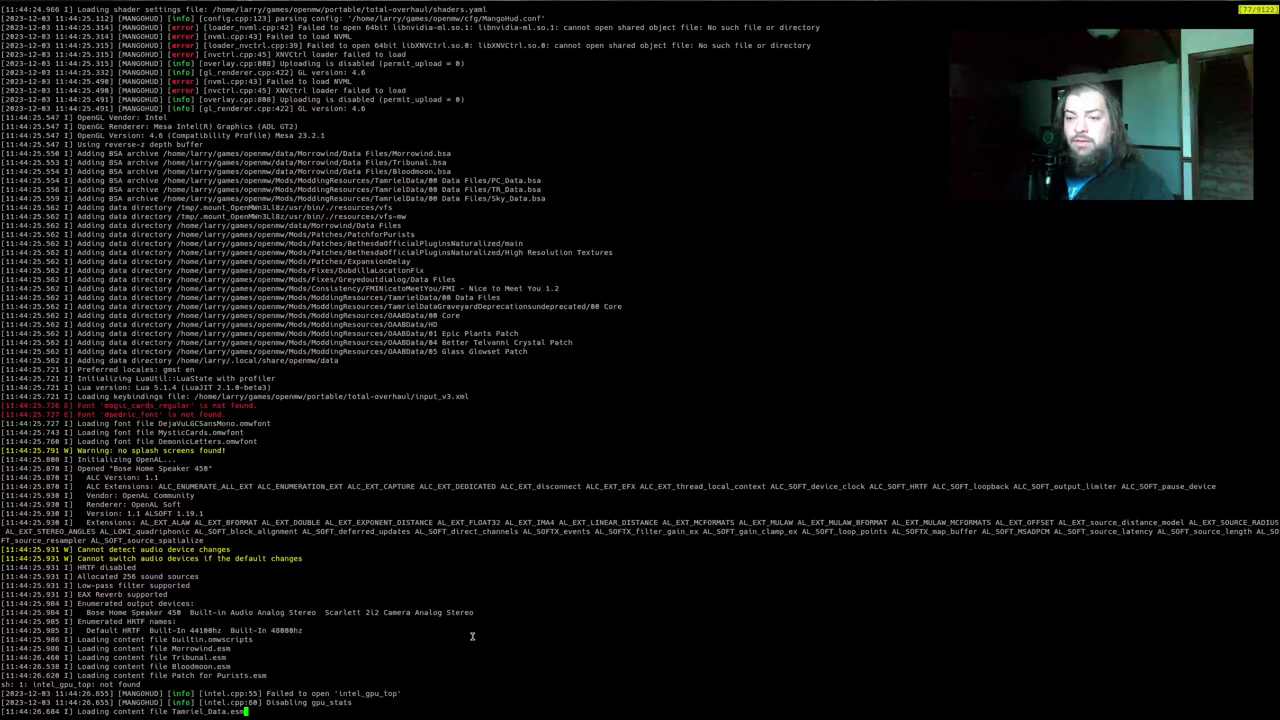
# Check the startup log's loaded content files for FMI_Nice_to_Meet_You.ESP and stop OpenMW from the terminal
pyautogui.hotkey('shift', 'pagedown')
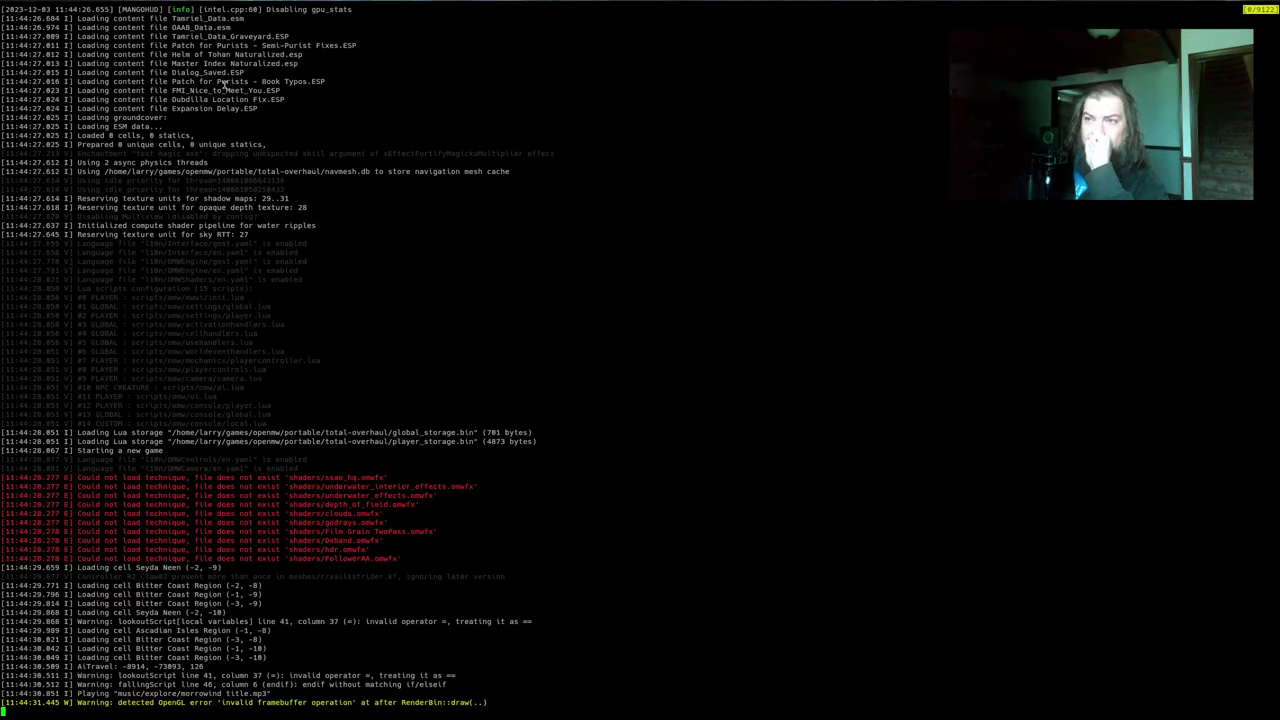
pyautogui.tripleClick(224, 84)
pyautogui.hotkey('ctrl', 'c')
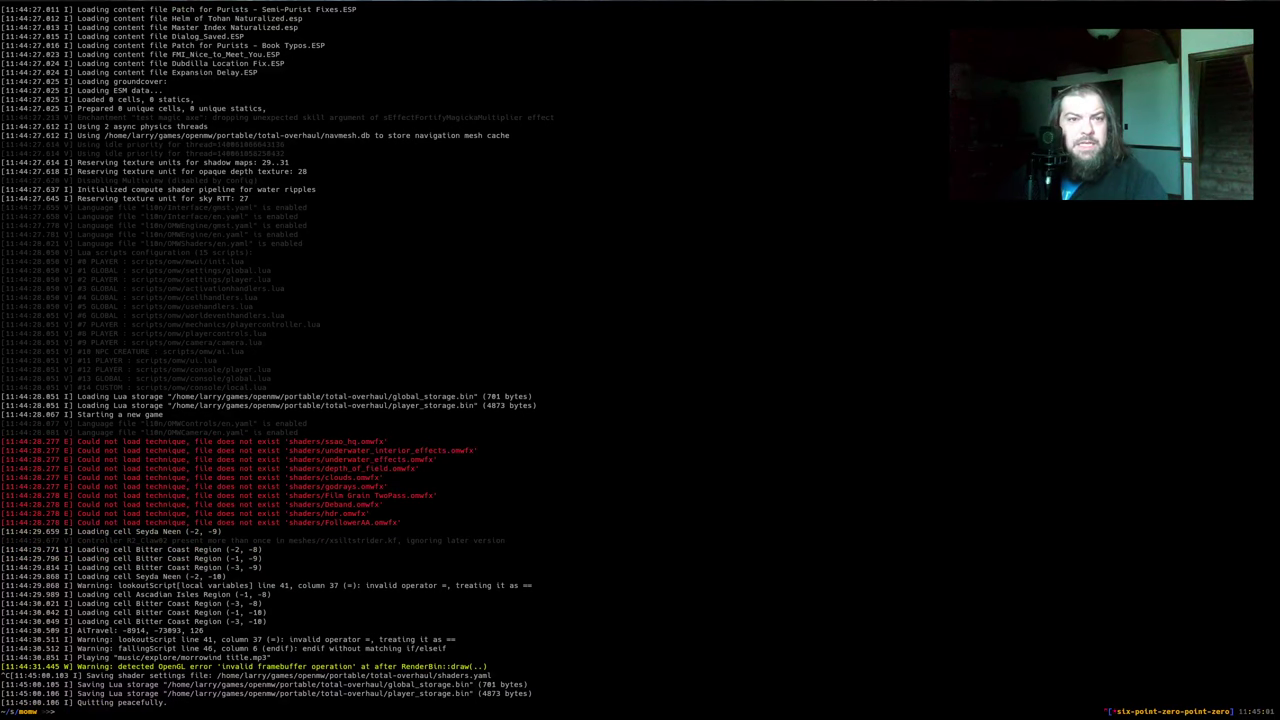
# Switch to Firefox and advance from FMI - Nice to Meet You to the next mod in the Total Overhaul list
pyautogui.hotkey('alt', 'Tab')
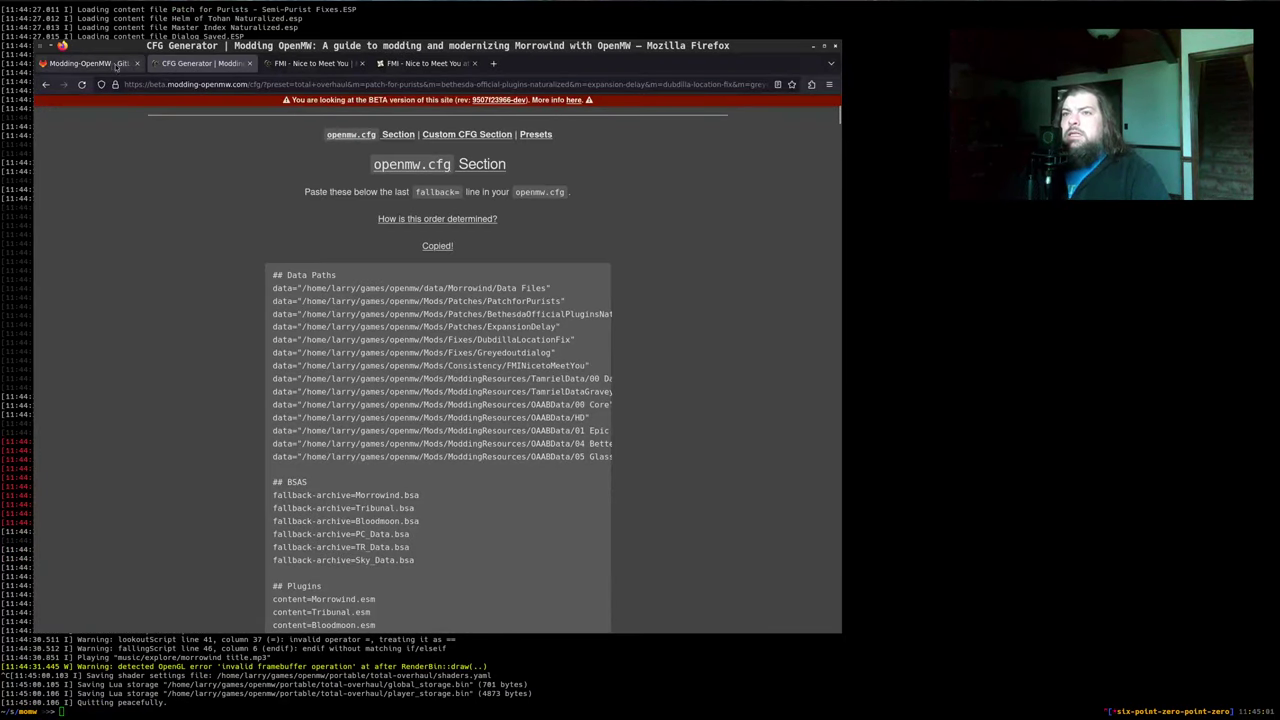
pyautogui.click(310, 63)
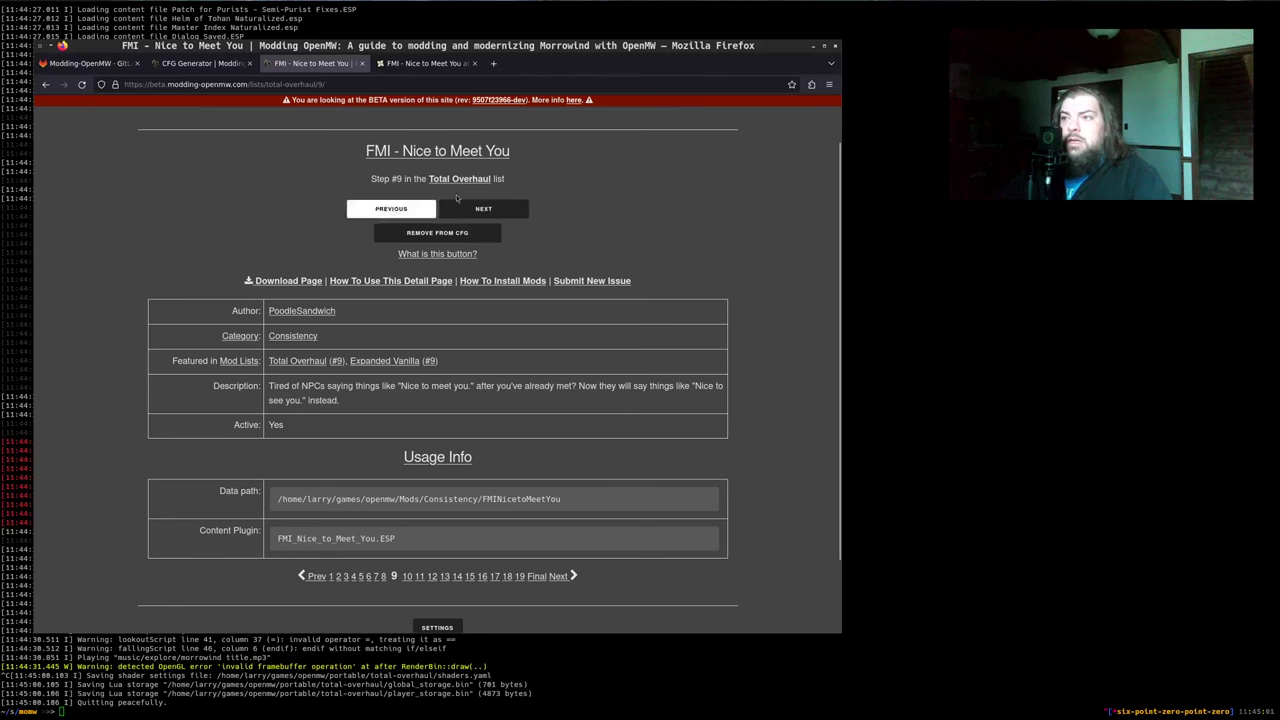
pyautogui.click(484, 209)
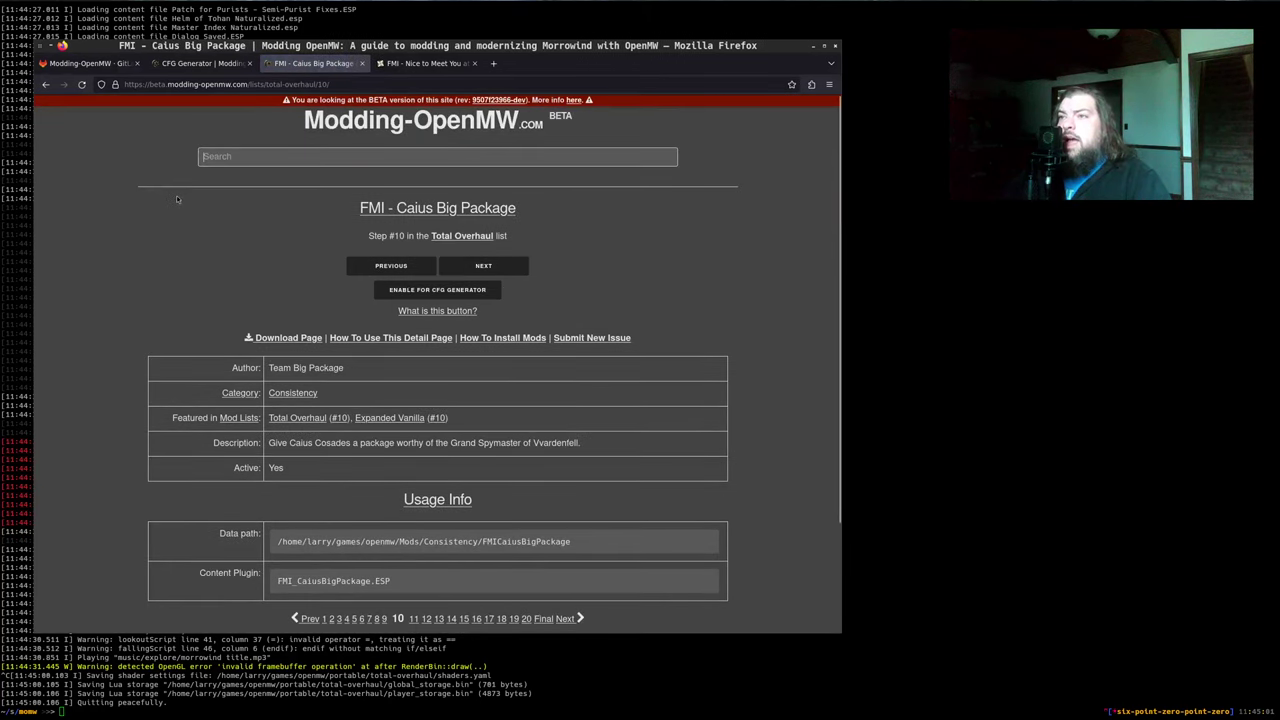
pyautogui.scroll(-1, 293, 173)
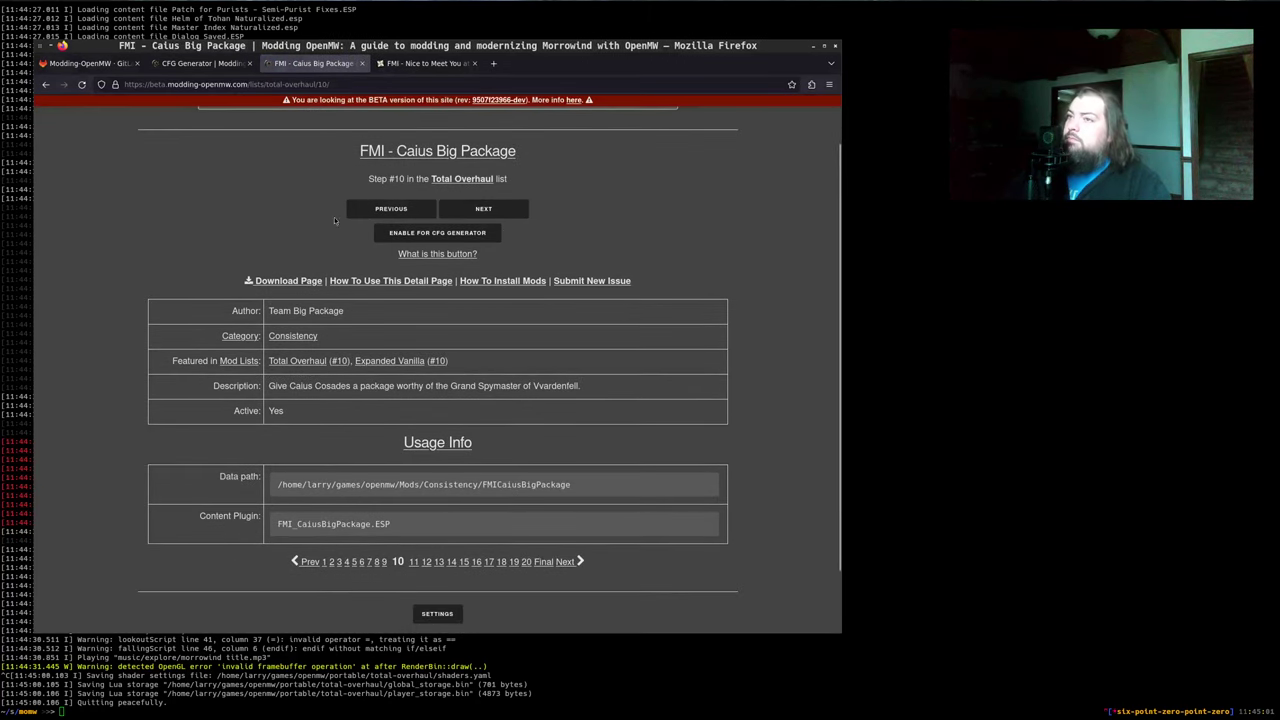
# Open the FMI - Caius Big Package download page on Nexus Mods, close the Nice to Meet You Nexus page, and enlarge the second image
pyautogui.click(279, 282)
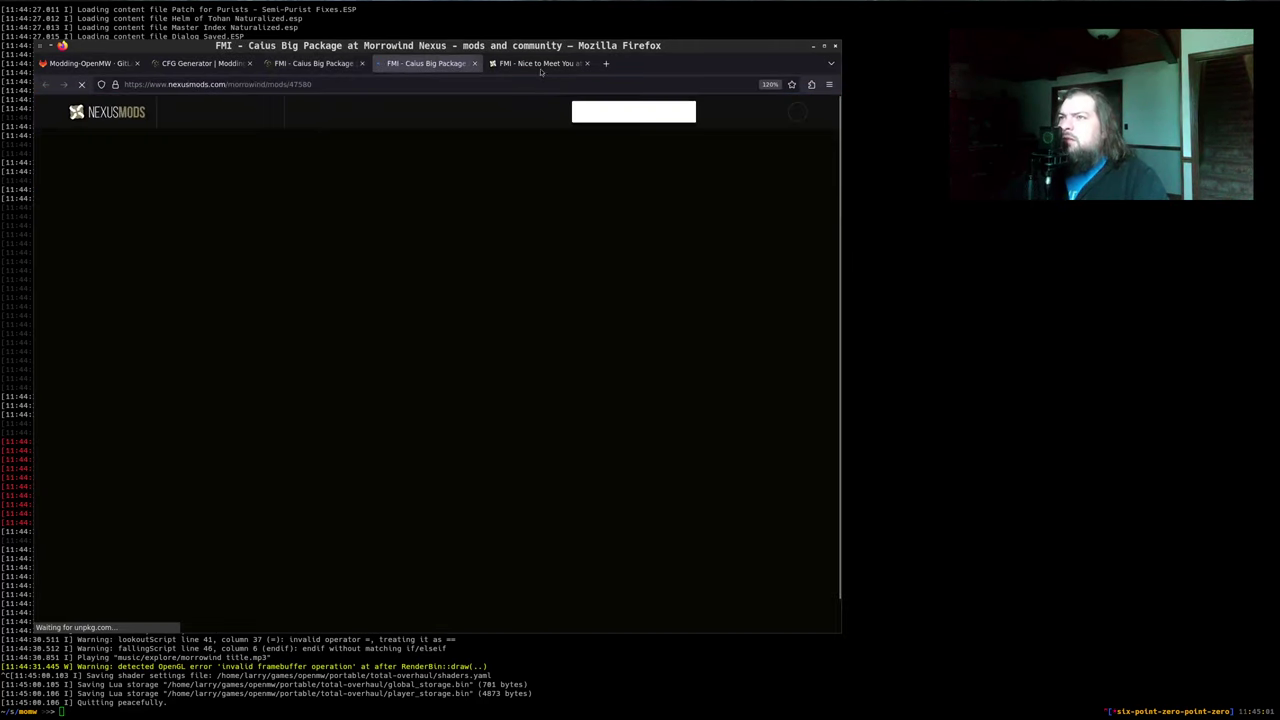
pyautogui.click(540, 63)
pyautogui.click(587, 63)
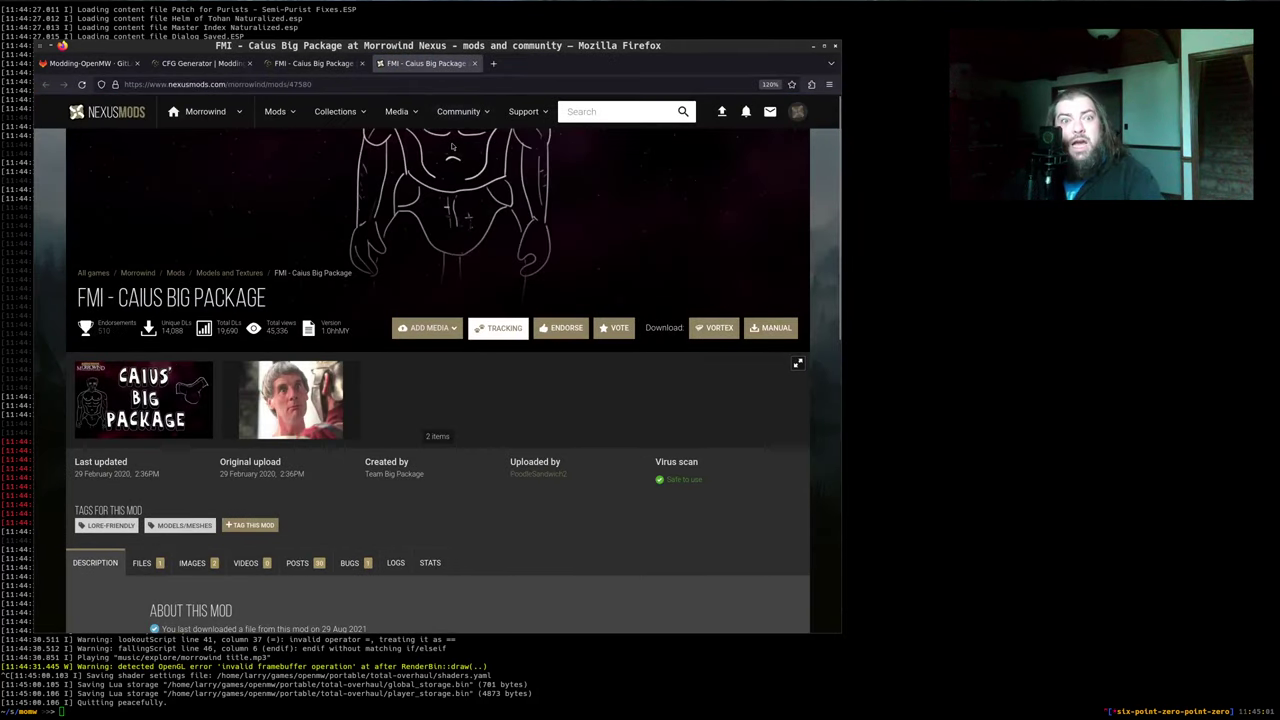
pyautogui.scroll(-3, 363, 234)
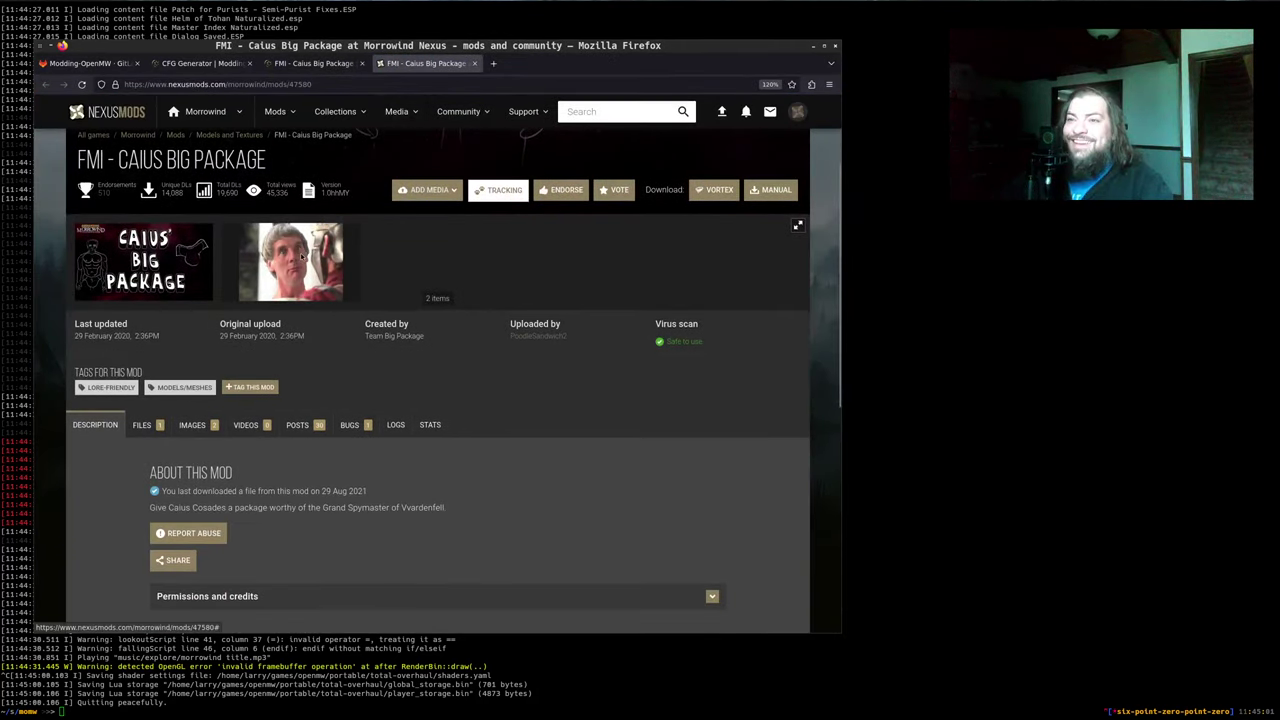
pyautogui.click(302, 257)
# In the Thunar file manager, go to the Consistency mods' FMICaiusBigPackage folder and inspect the contents of its zip archive
pyautogui.click(312, 66)
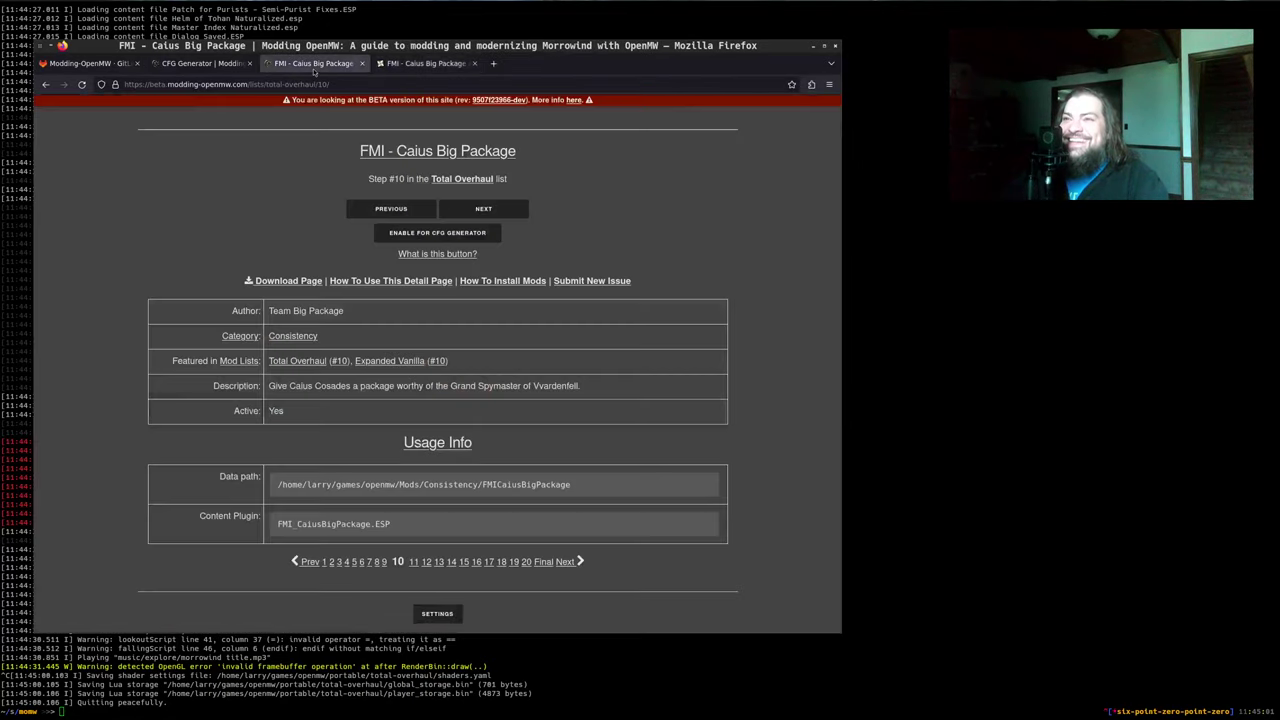
pyautogui.hotkey('alt', 'Tab')
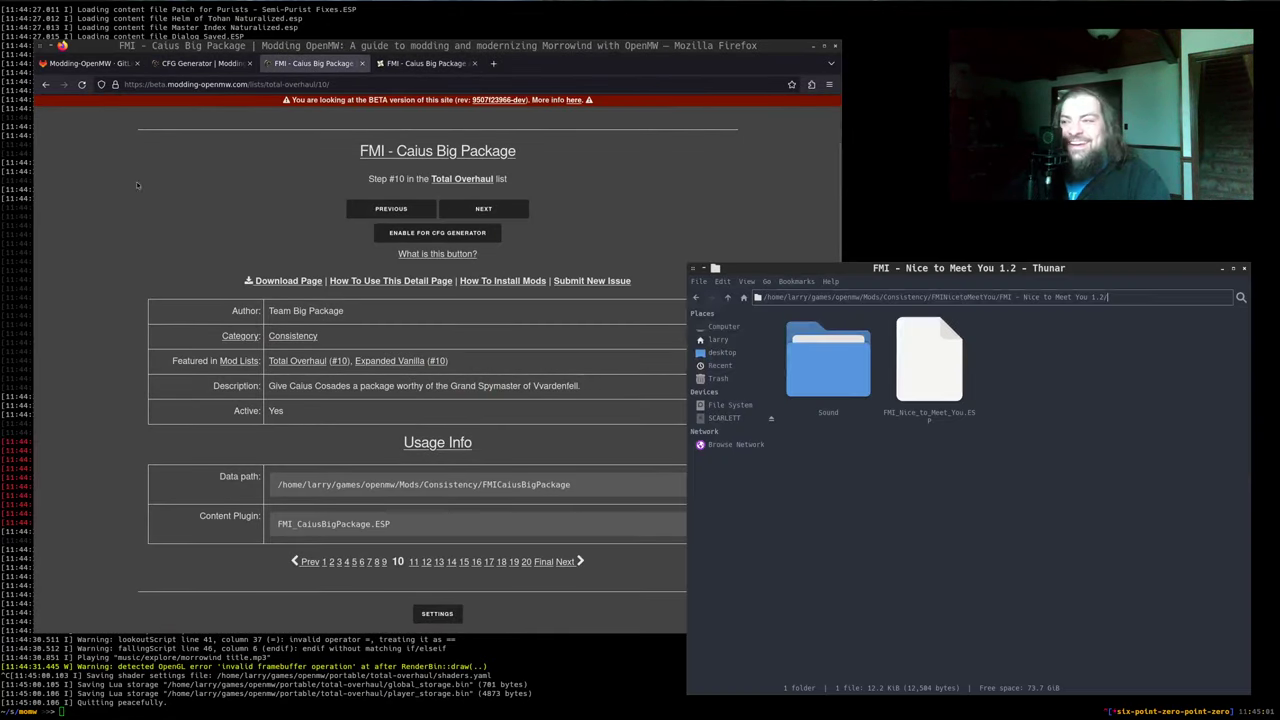
pyautogui.hotkey('alt', 'Up')
pyautogui.hotkey('alt', 'Up')
pyautogui.press('BackSpace')
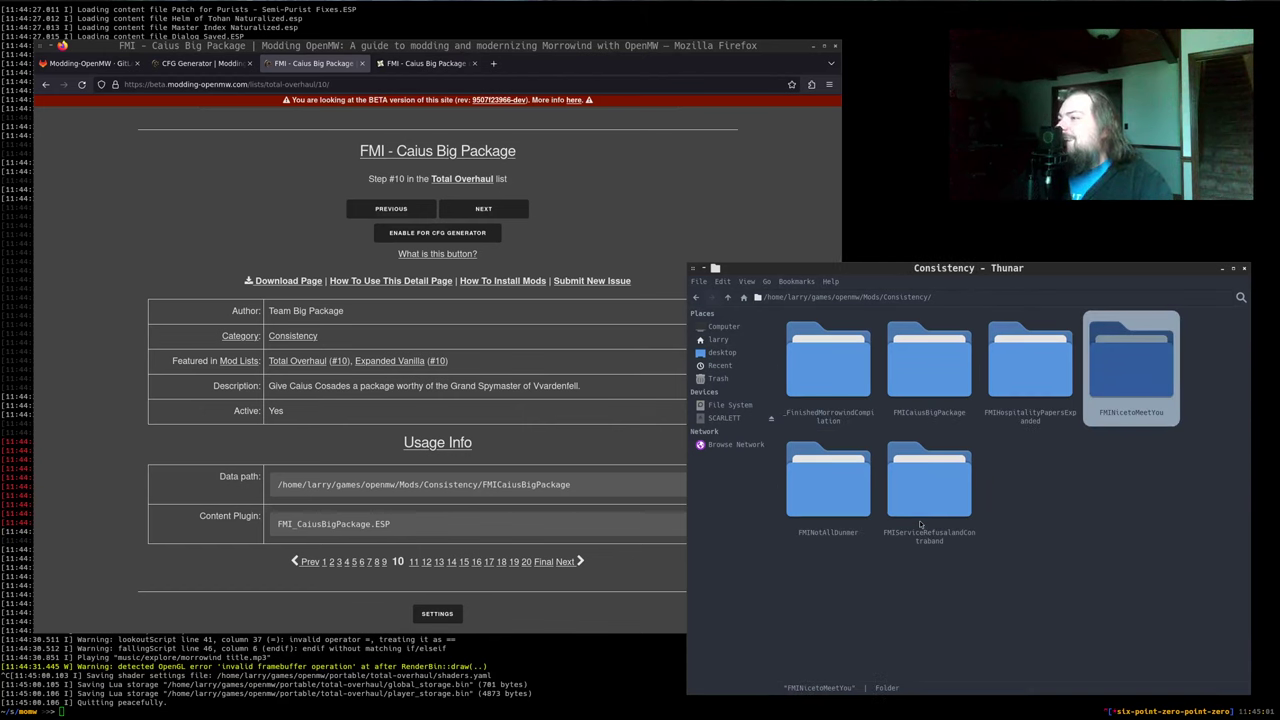
pyautogui.doubleClick(929, 366)
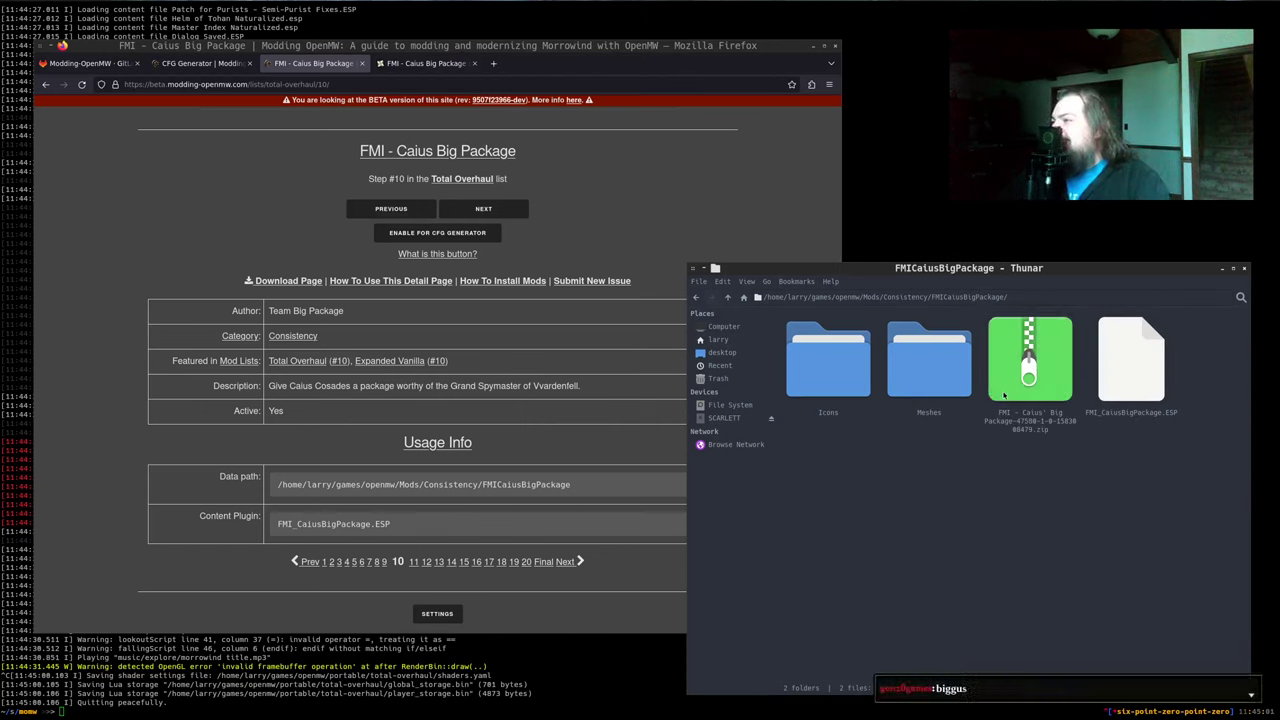
pyautogui.doubleClick(1030, 360)
pyautogui.moveTo(172, 585); pyautogui.dragTo(428, 600)
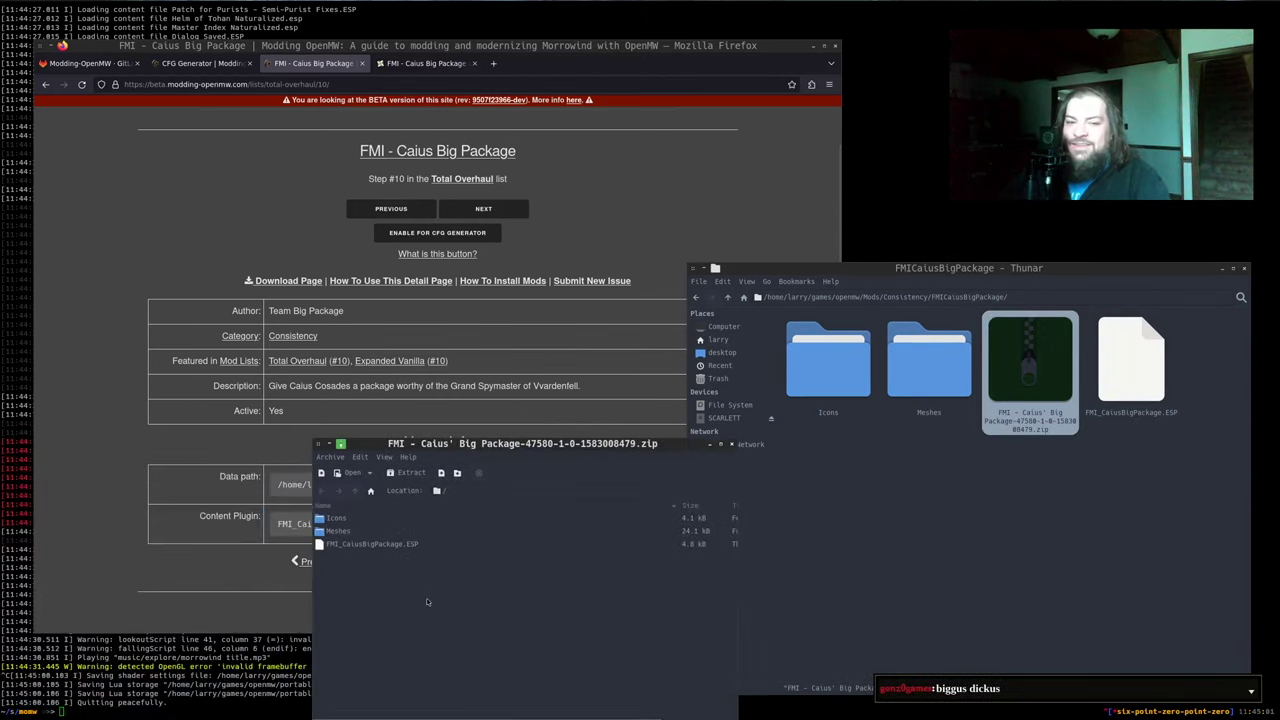
pyautogui.hotkey('ctrl', 'w')
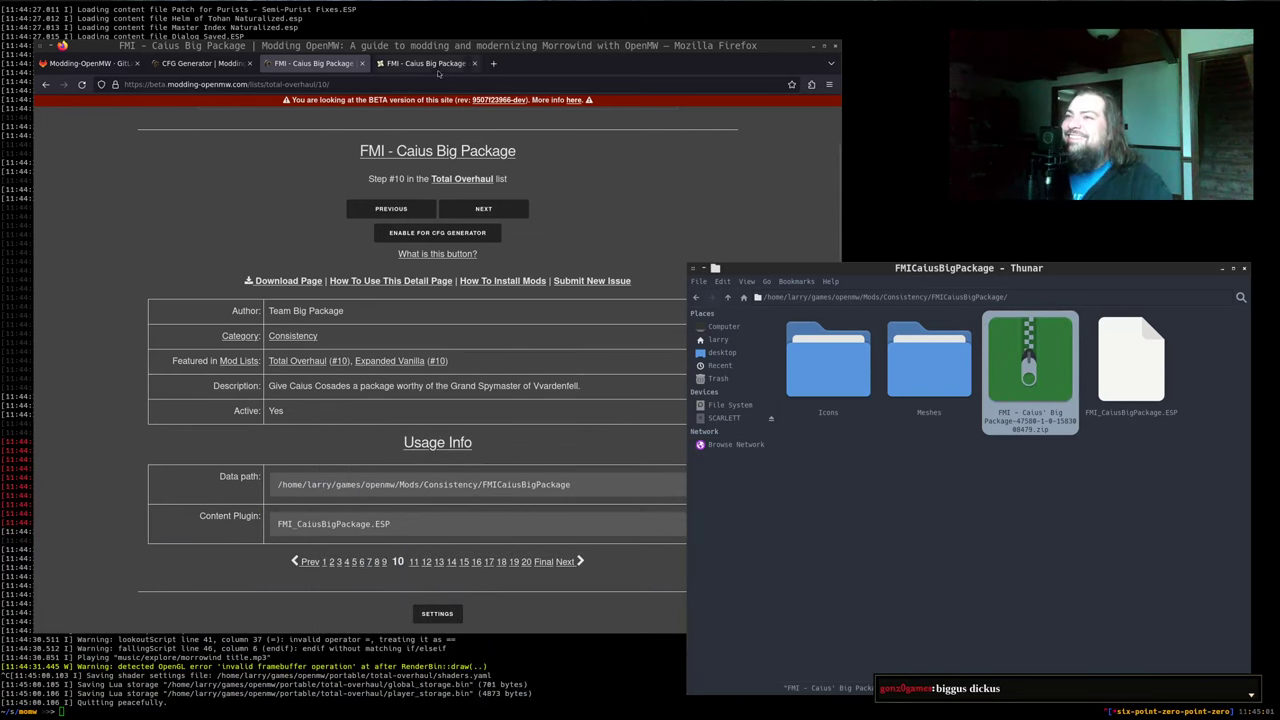
# View the mod's first image on Nexus Mods, read its description, and follow the CLICK4PICS!!! link
pyautogui.click(425, 63)
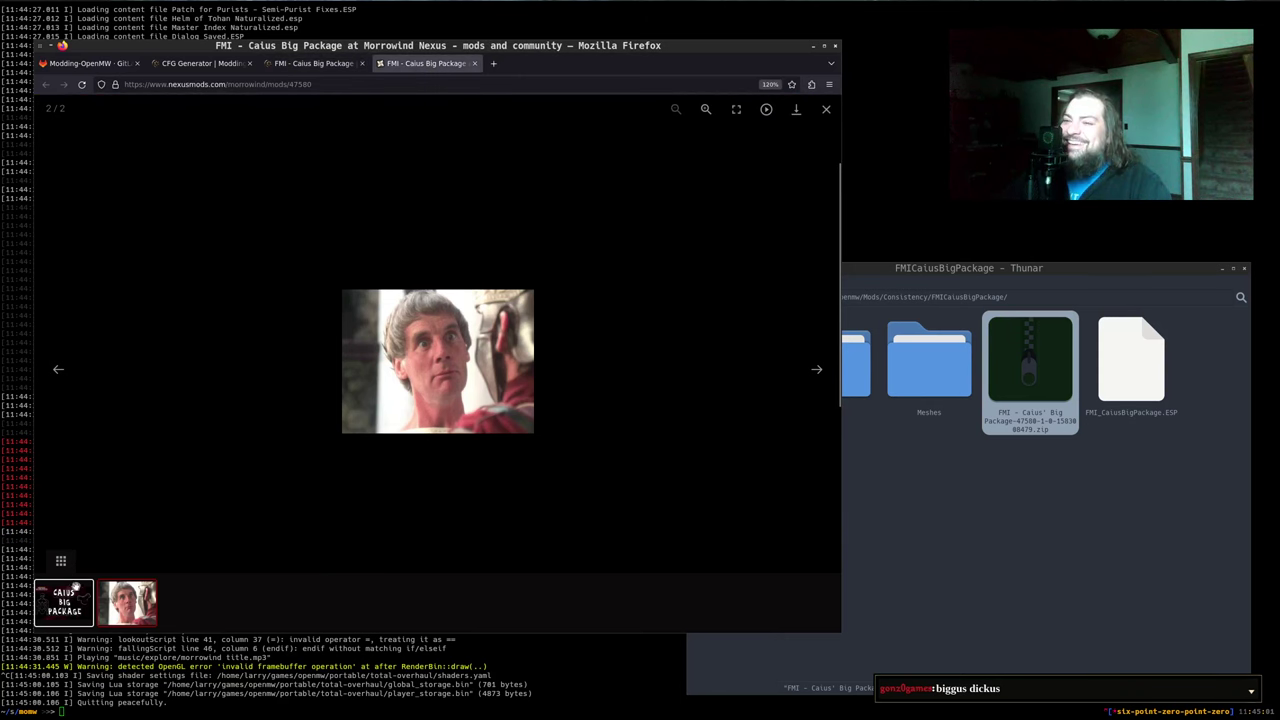
pyautogui.click(72, 604)
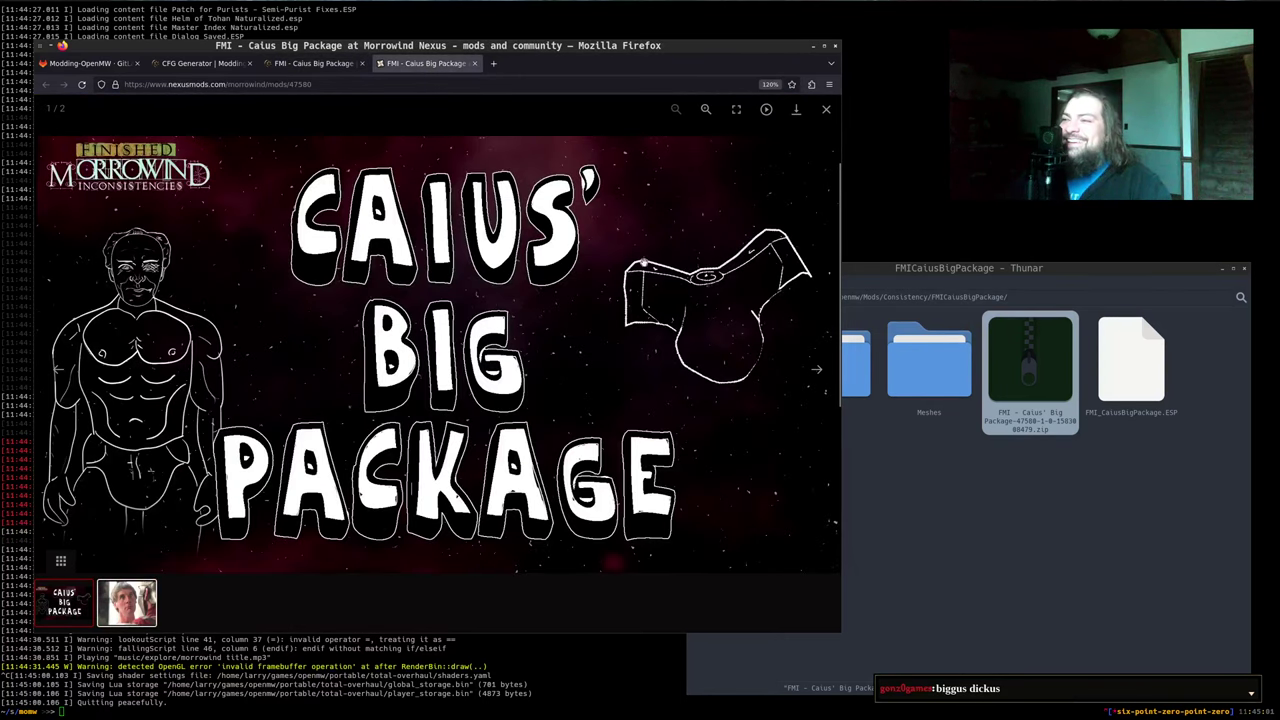
pyautogui.click(826, 110)
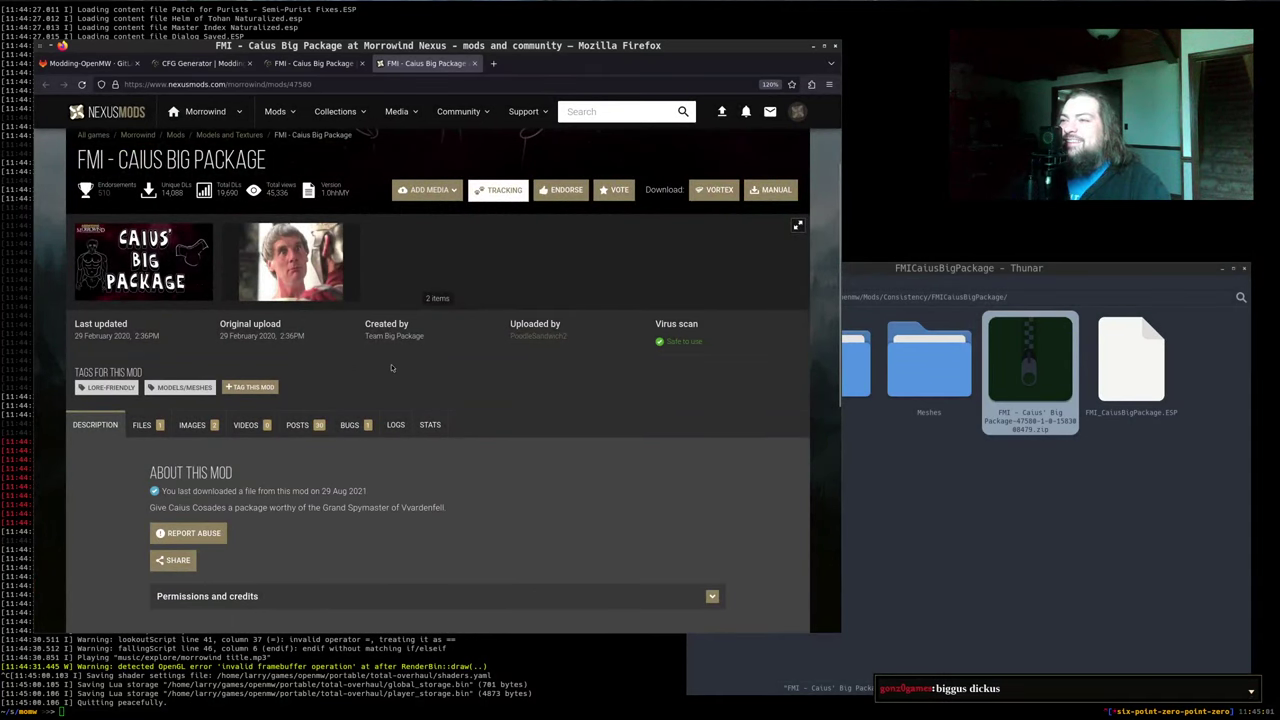
pyautogui.scroll(-3, 391, 368)
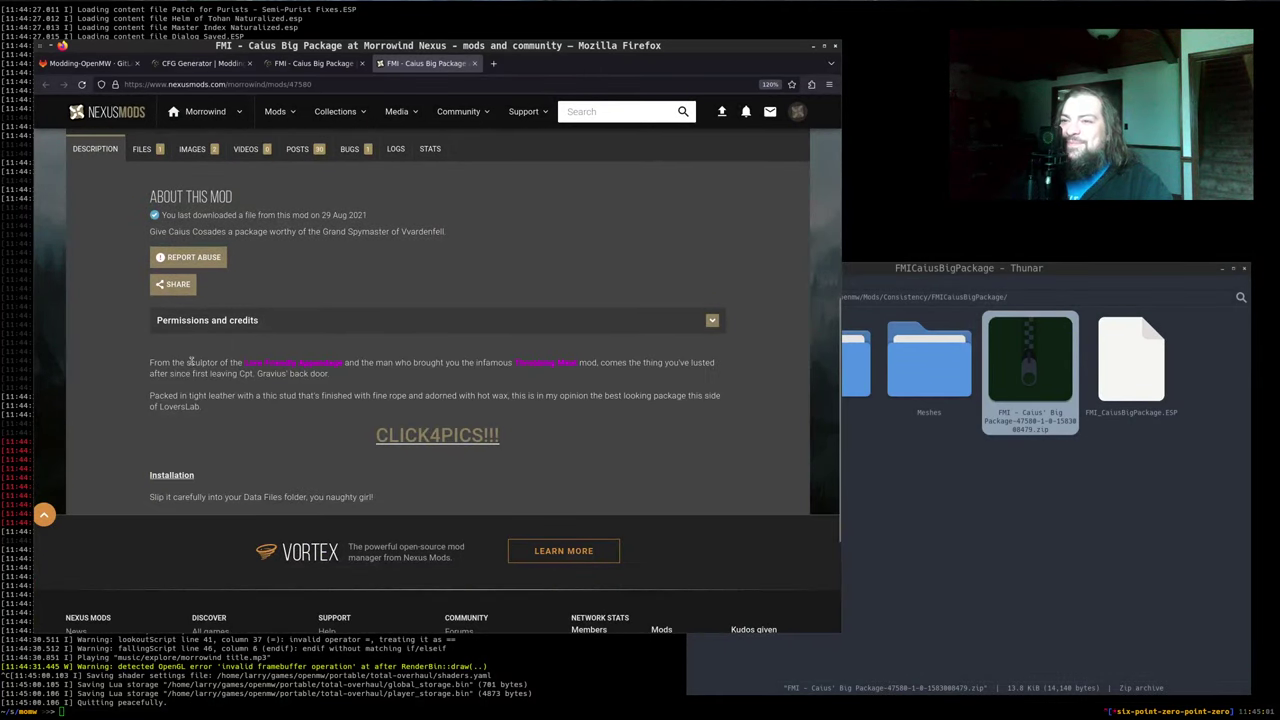
pyautogui.click(420, 437)
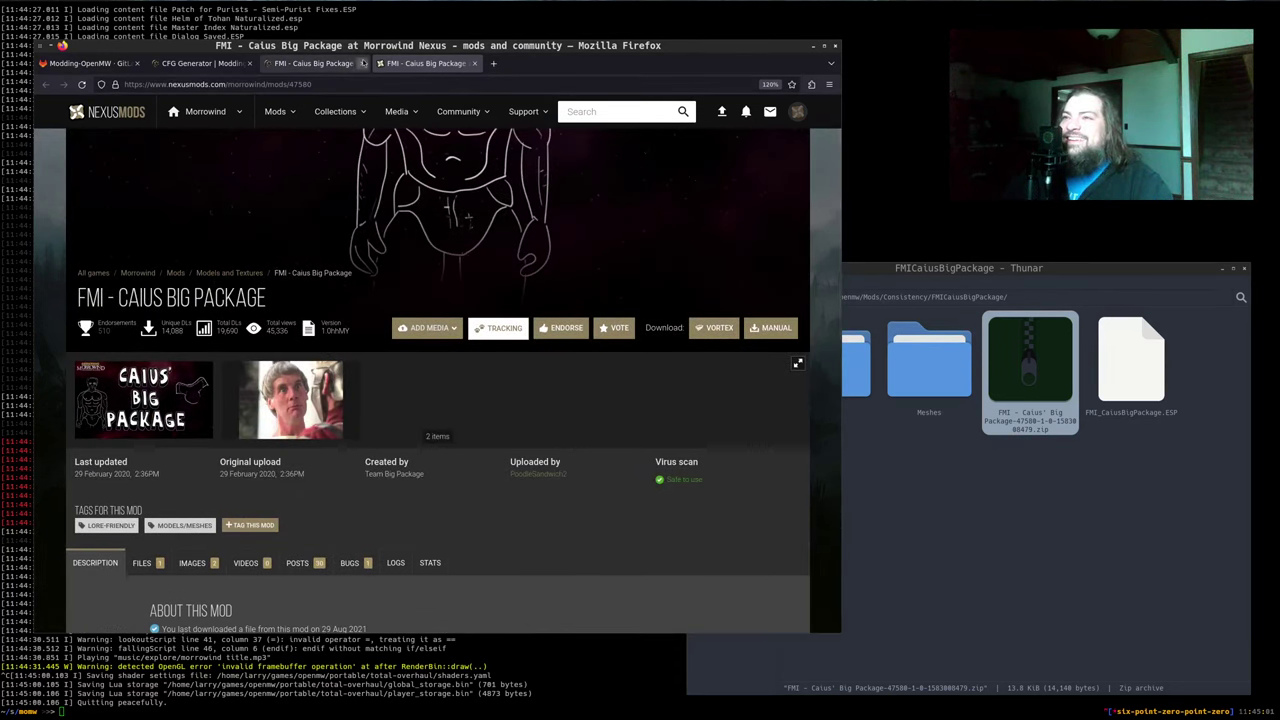
pyautogui.click(363, 63)
pyautogui.click(363, 63)
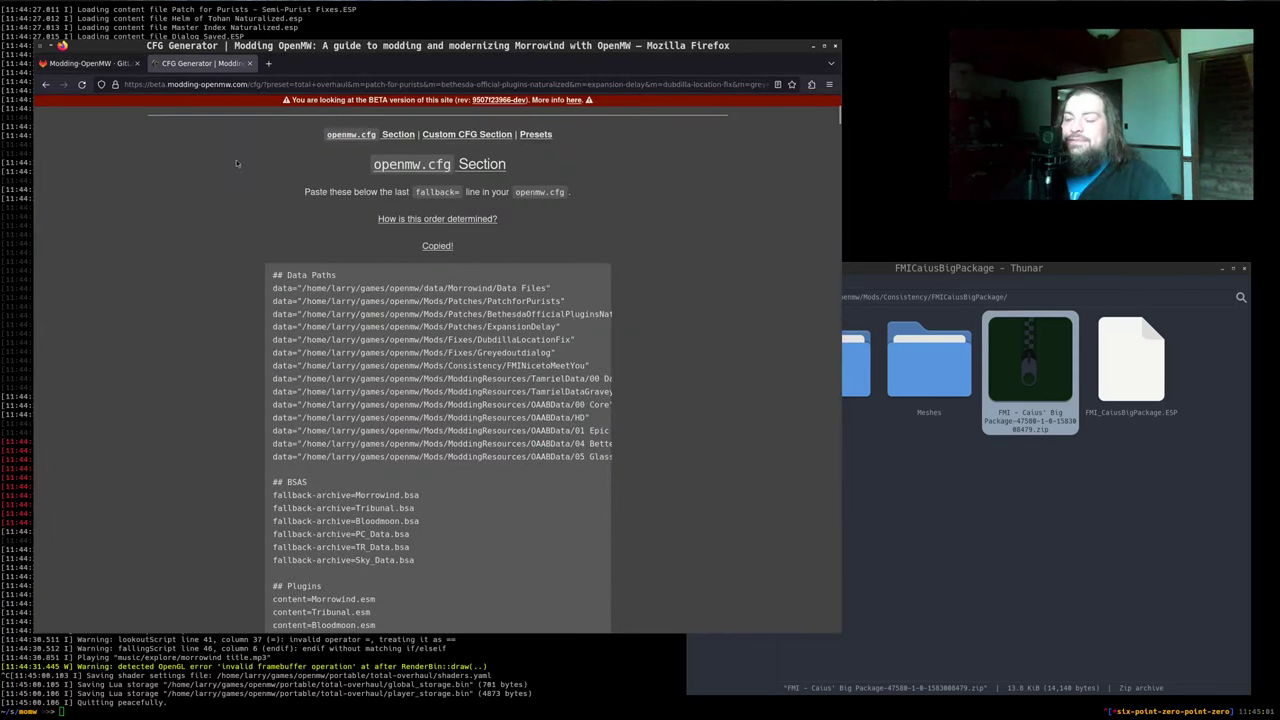
pyautogui.hotkey('ctrl', 'shift', 't')
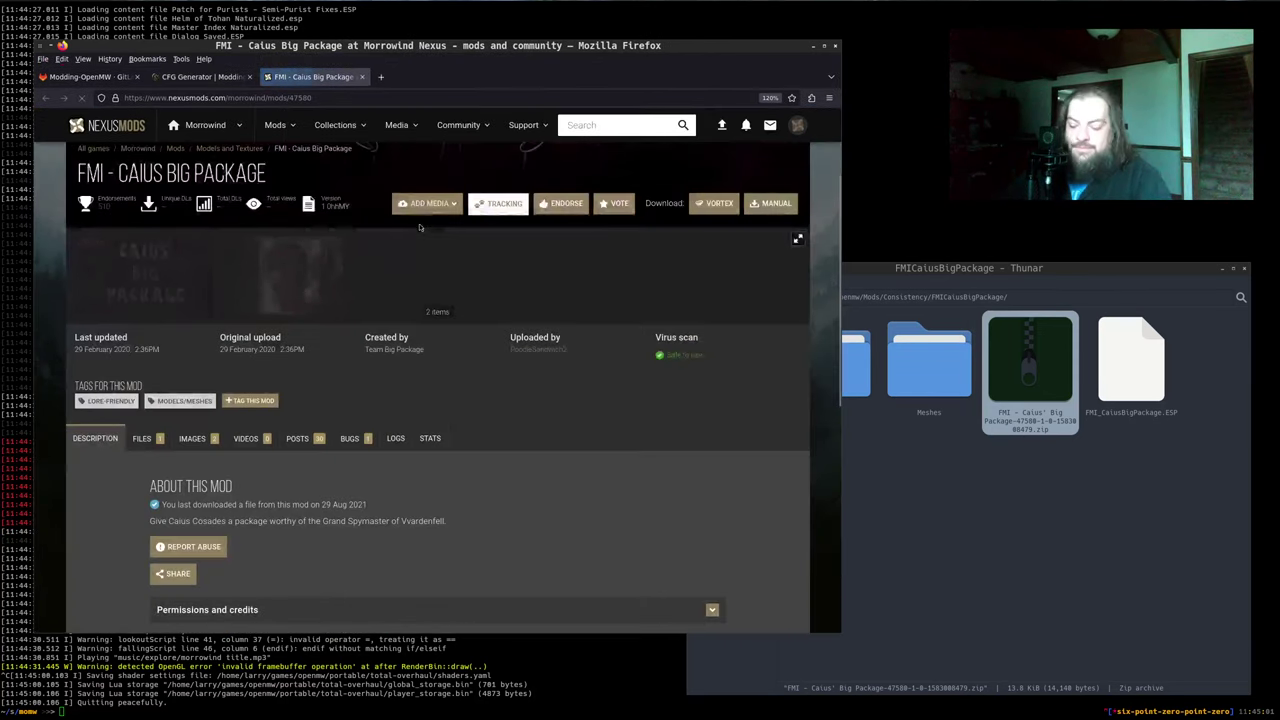
pyautogui.hotkey('alt', 't')
pyautogui.press('Escape')
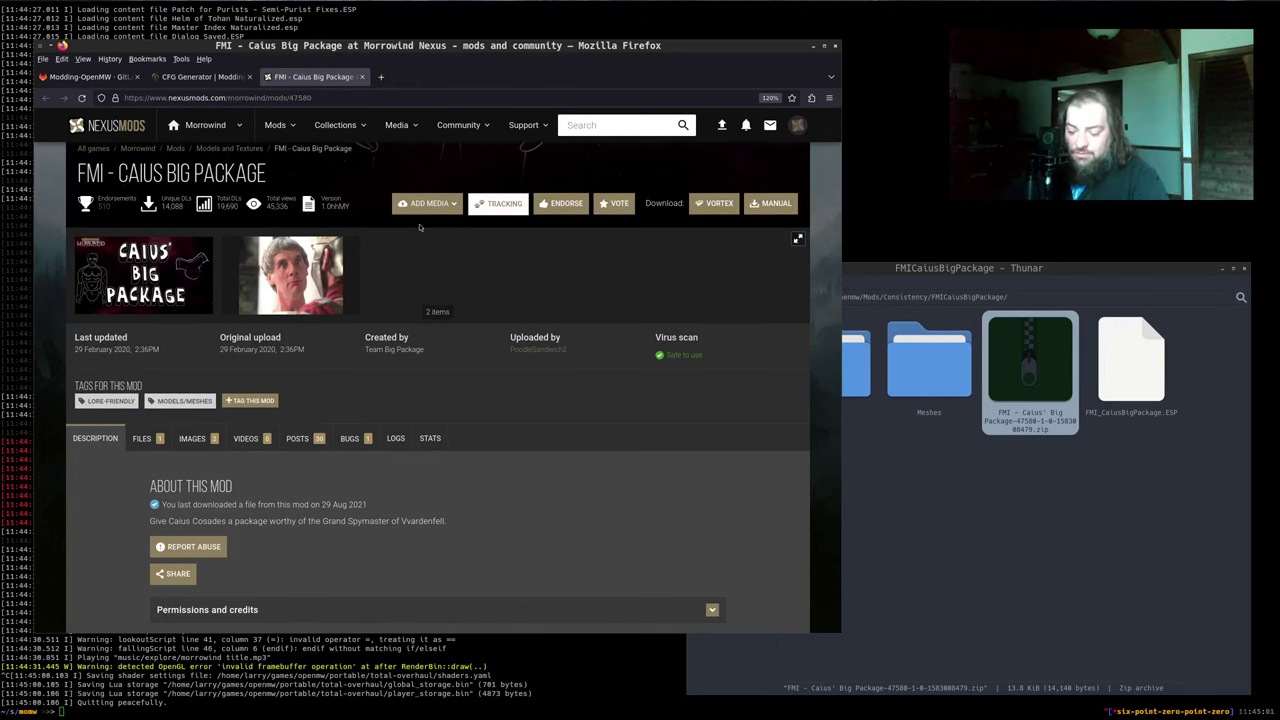
pyautogui.hotkey('alt', 't')
pyautogui.press('Escape')
pyautogui.press('Escape')
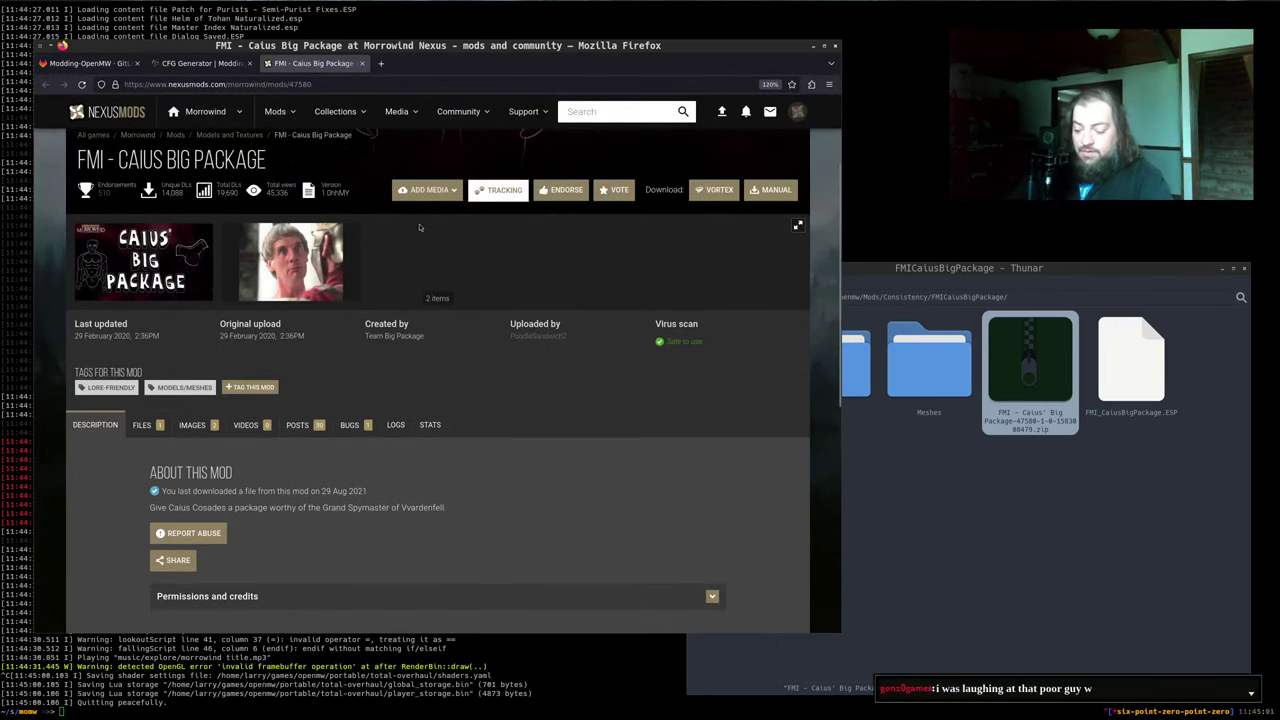
pyautogui.hotkey('ctrl', 'shift', 't')
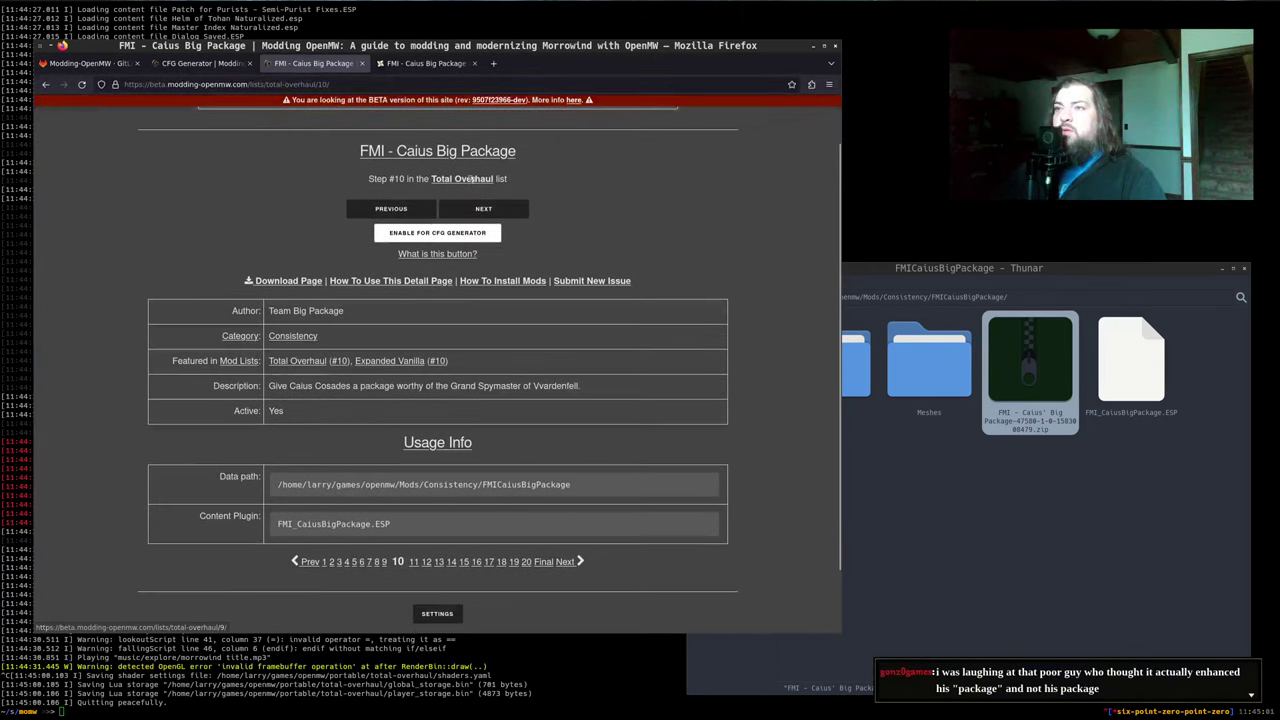
# Close the mod's Nexus Mods page and recheck the Caius' Big Package zip for its Icons, Meshes and ESP files
pyautogui.hotkey('ctrl', 'Tab')
pyautogui.hotkey('ctrl', 'w')
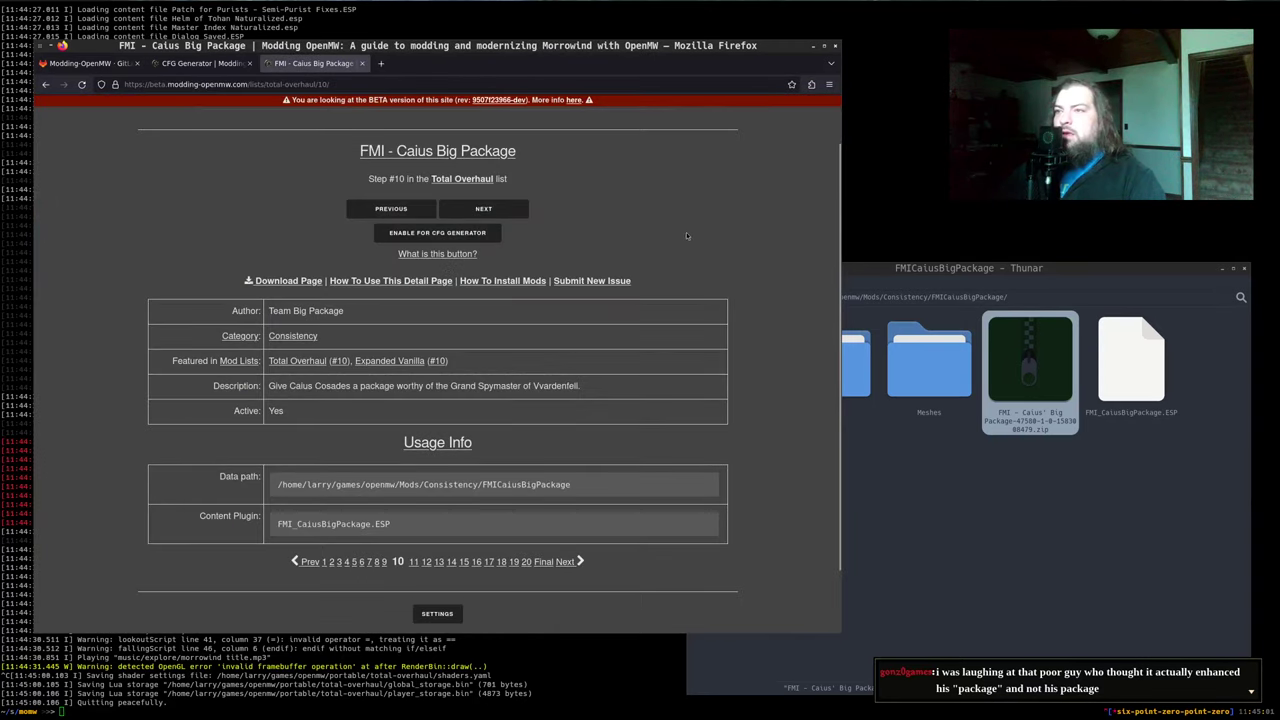
pyautogui.click(1003, 446)
pyautogui.doubleClick(1030, 360)
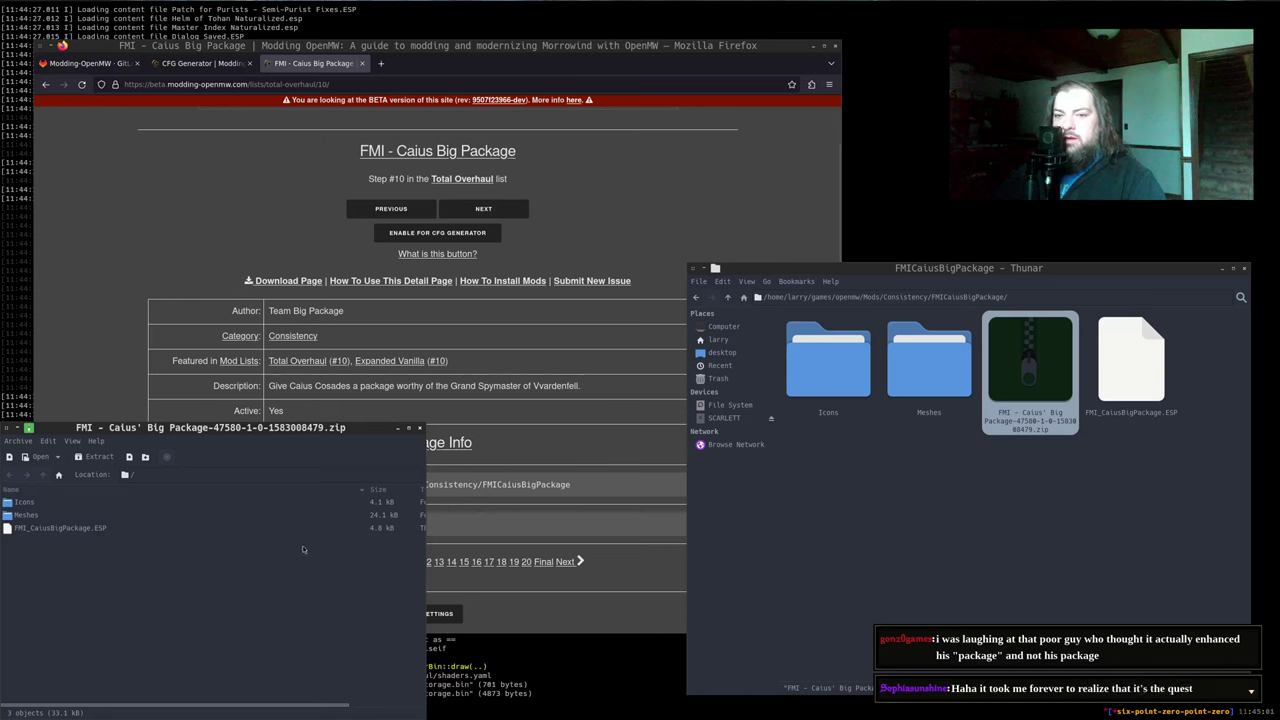
pyautogui.hotkey('ctrl', 'w')
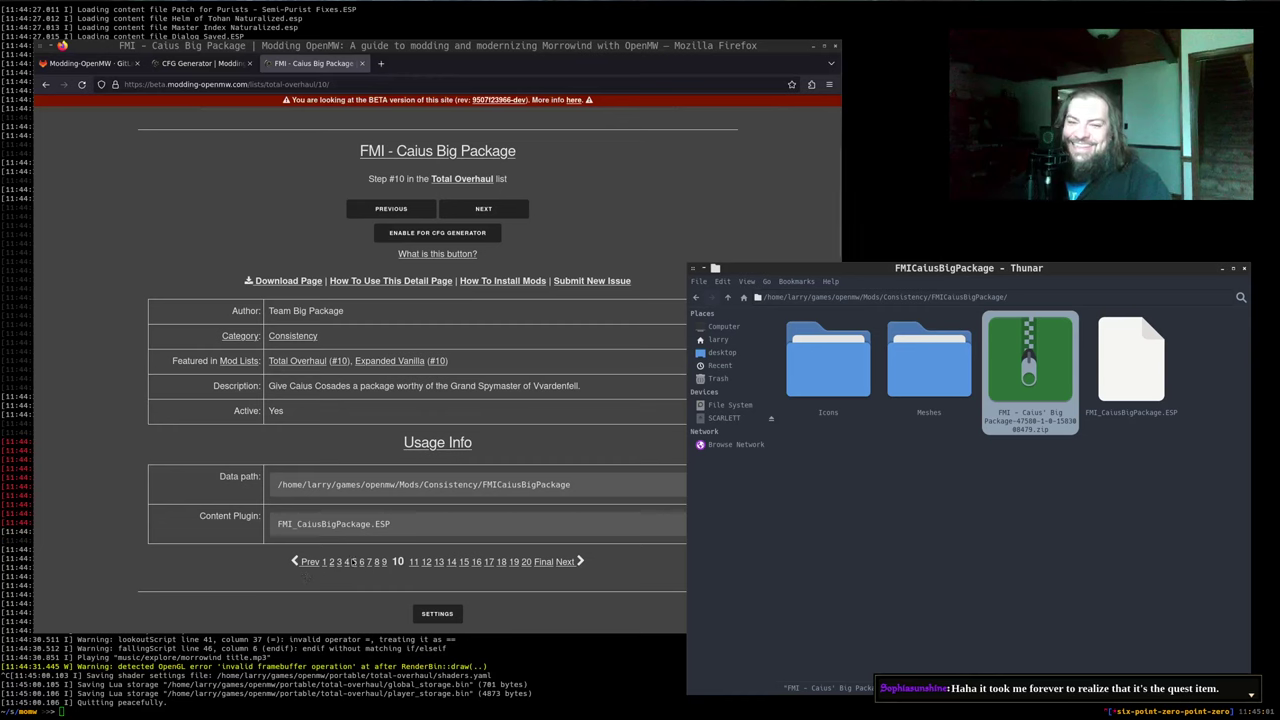
pyautogui.click(995, 519)
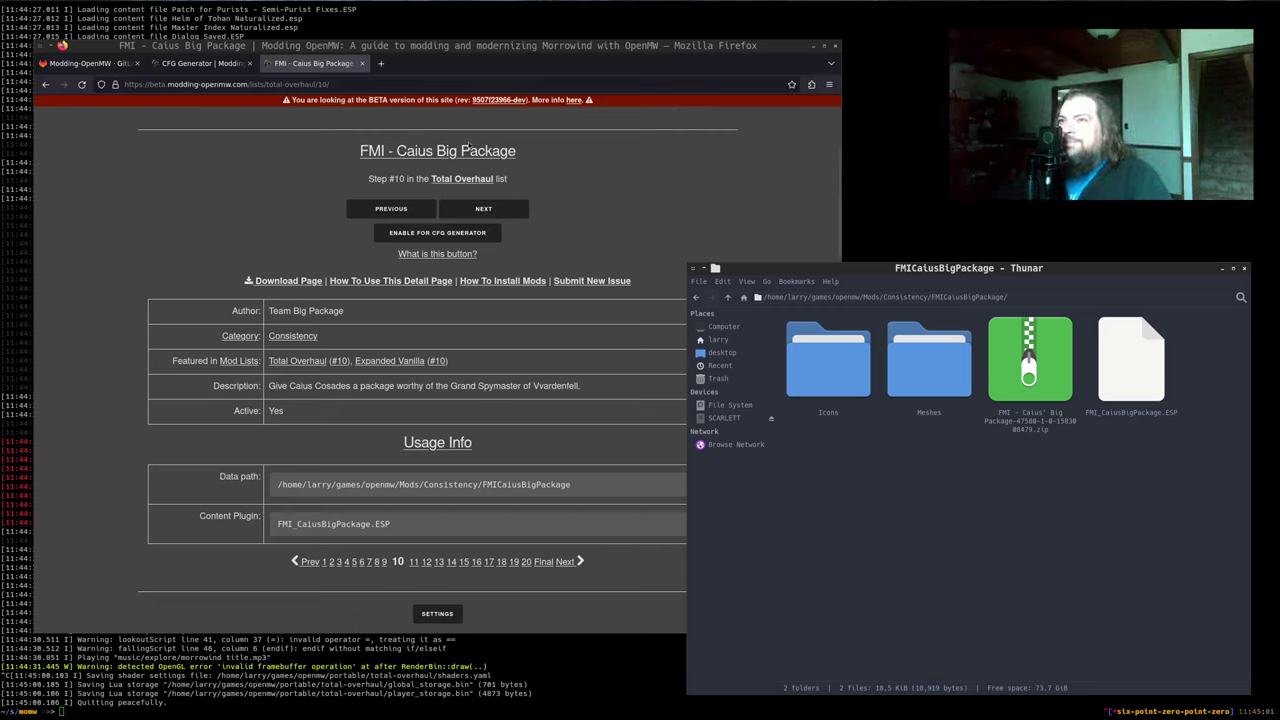
# Enable FMI - Caius Big Package for the CFG generator and check its entry in the generator's Total Overhaul Consistency list
pyautogui.click(425, 320)
pyautogui.click(437, 232)
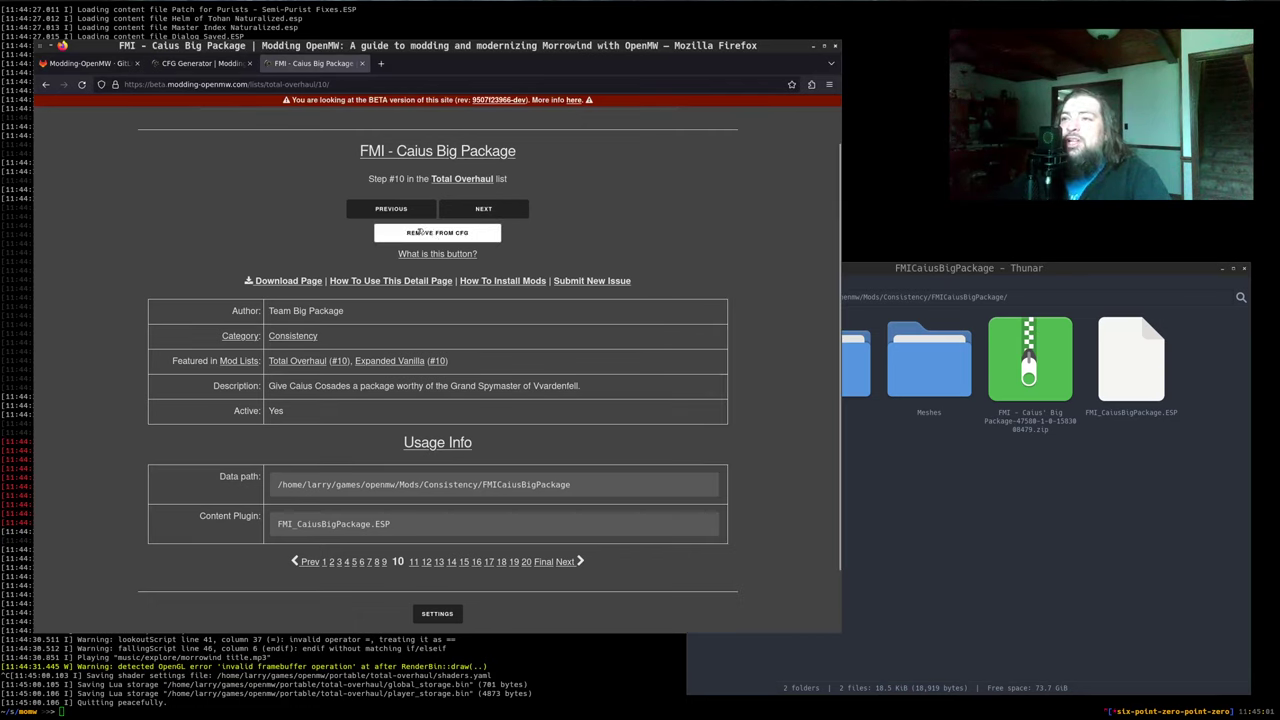
pyautogui.click(217, 66)
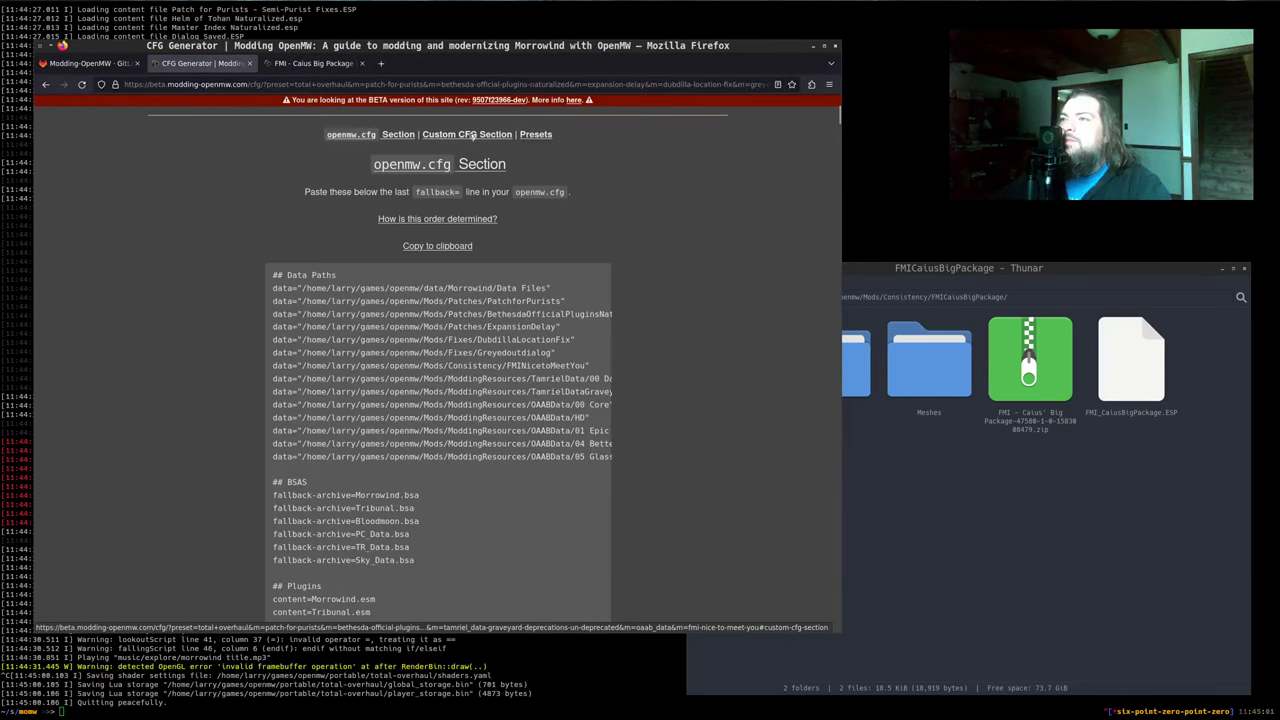
pyautogui.click(474, 136)
pyautogui.scroll(-3, 179, 478)
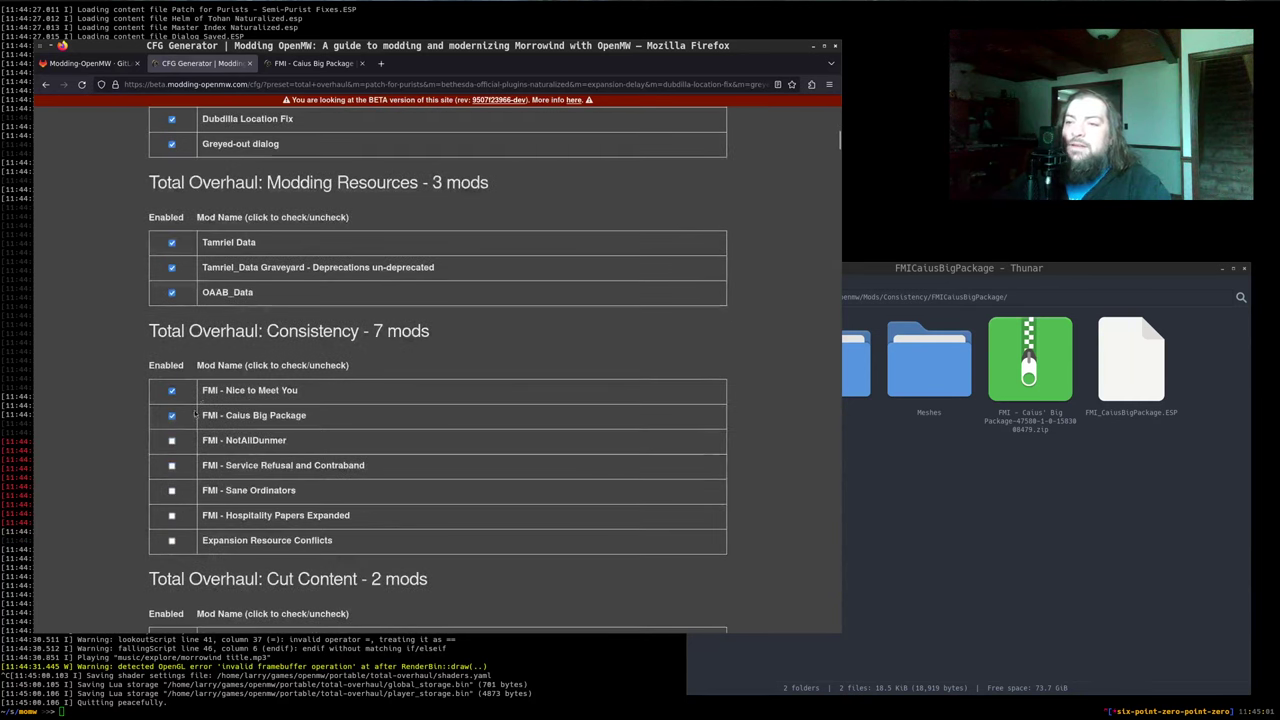
pyautogui.scroll(-2, 187, 308)
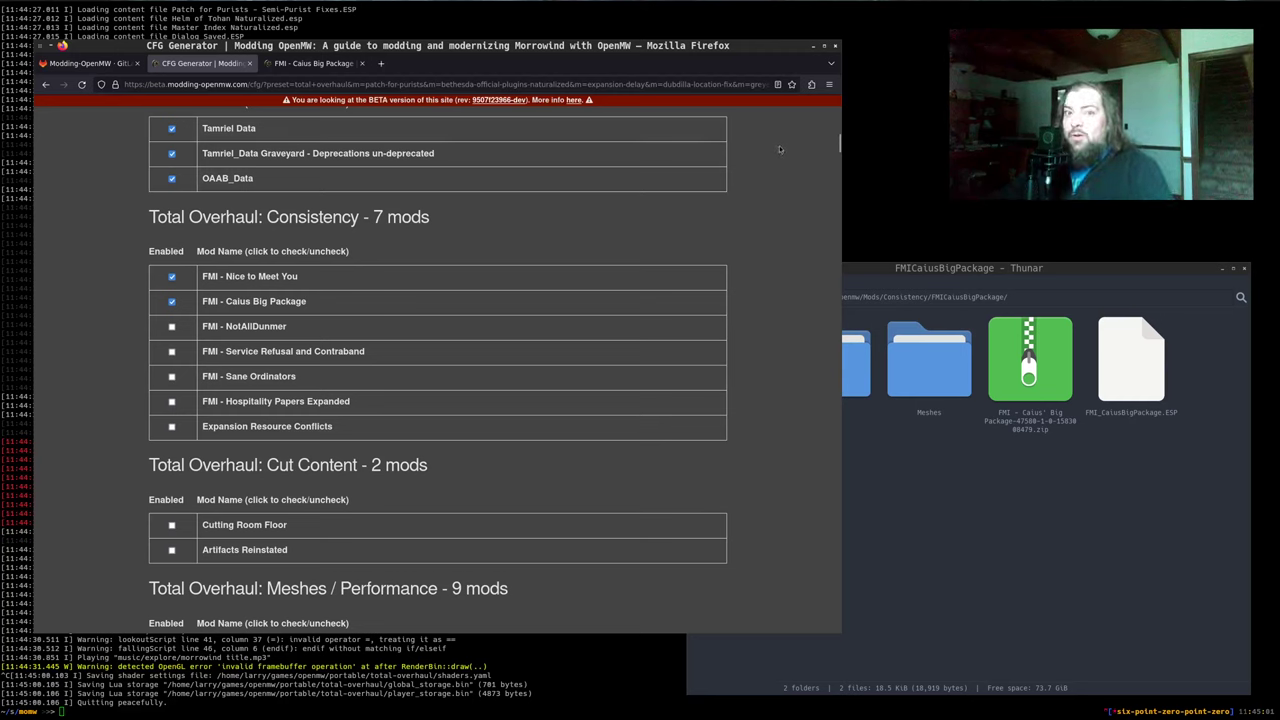
# Glance at the FMICaiusBigPackage folder and return to the mod's detail page in Firefox
pyautogui.click(970, 522)
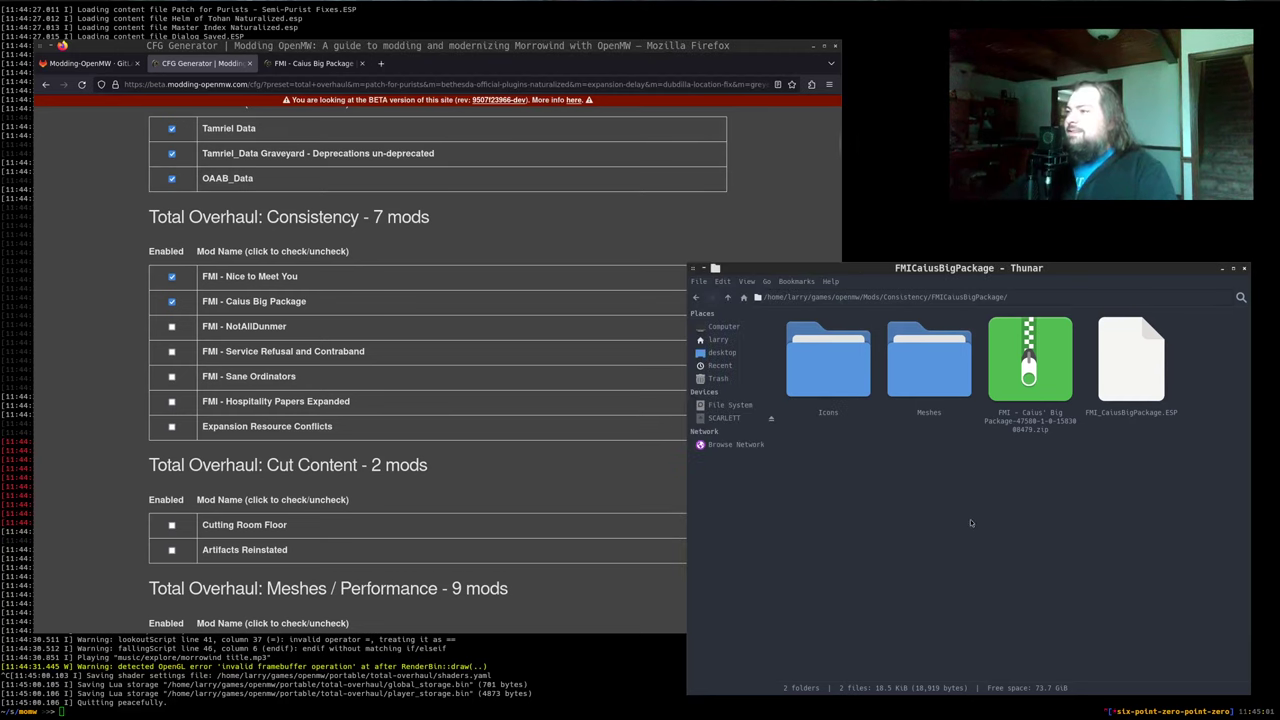
pyautogui.click(137, 310)
pyautogui.click(308, 63)
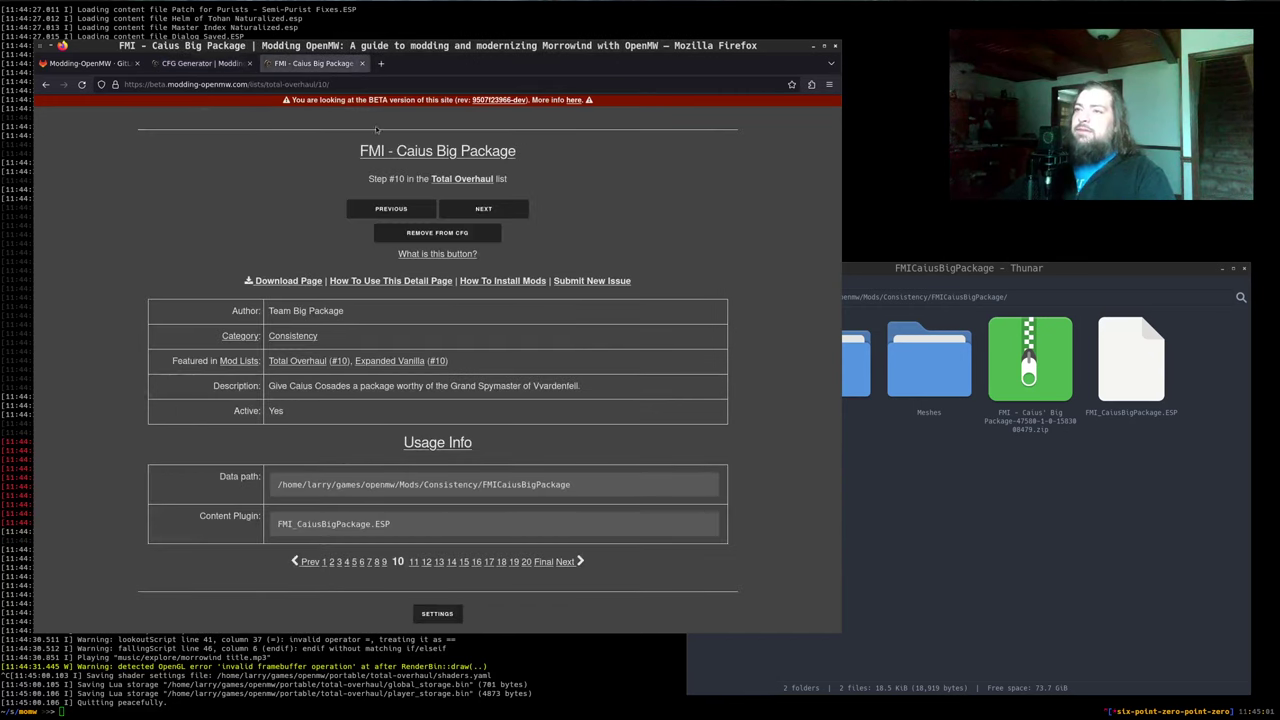
# Go to the next mod in the Total Overhaul list, FMI - NotAllDunmer, and open its Nexus Mods download page
pyautogui.click(507, 210)
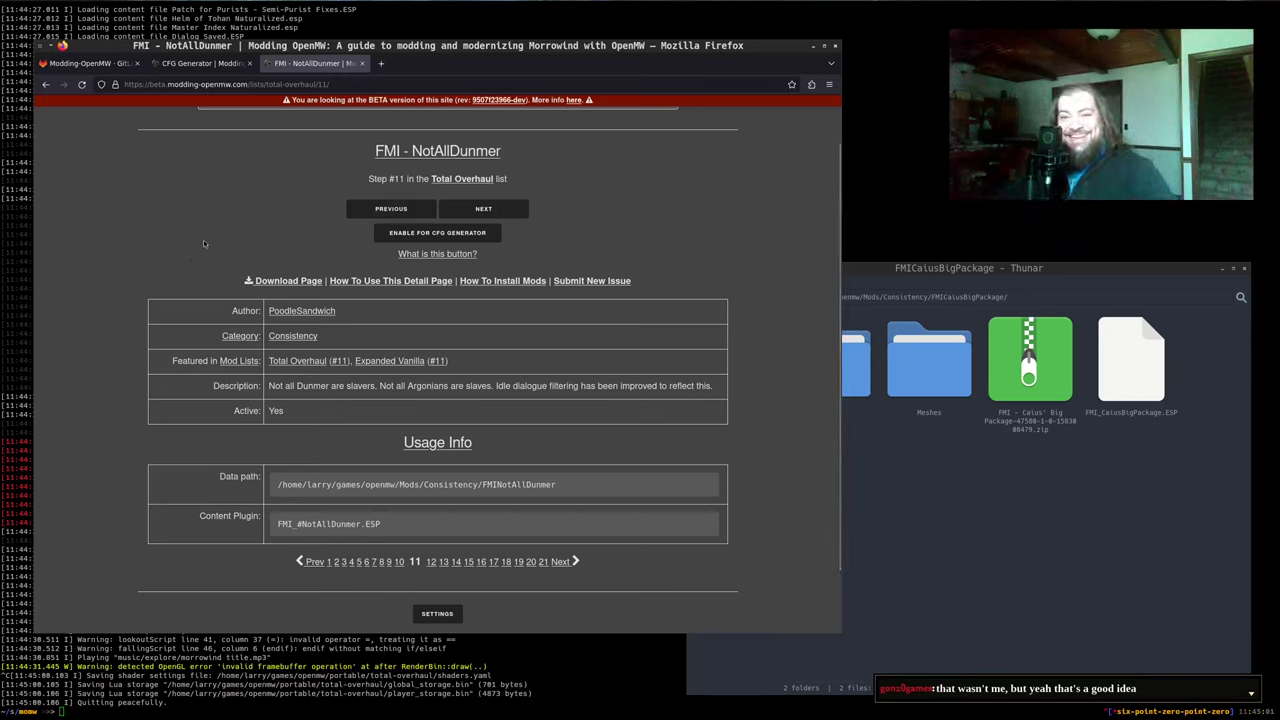
pyautogui.middleClick(297, 281)
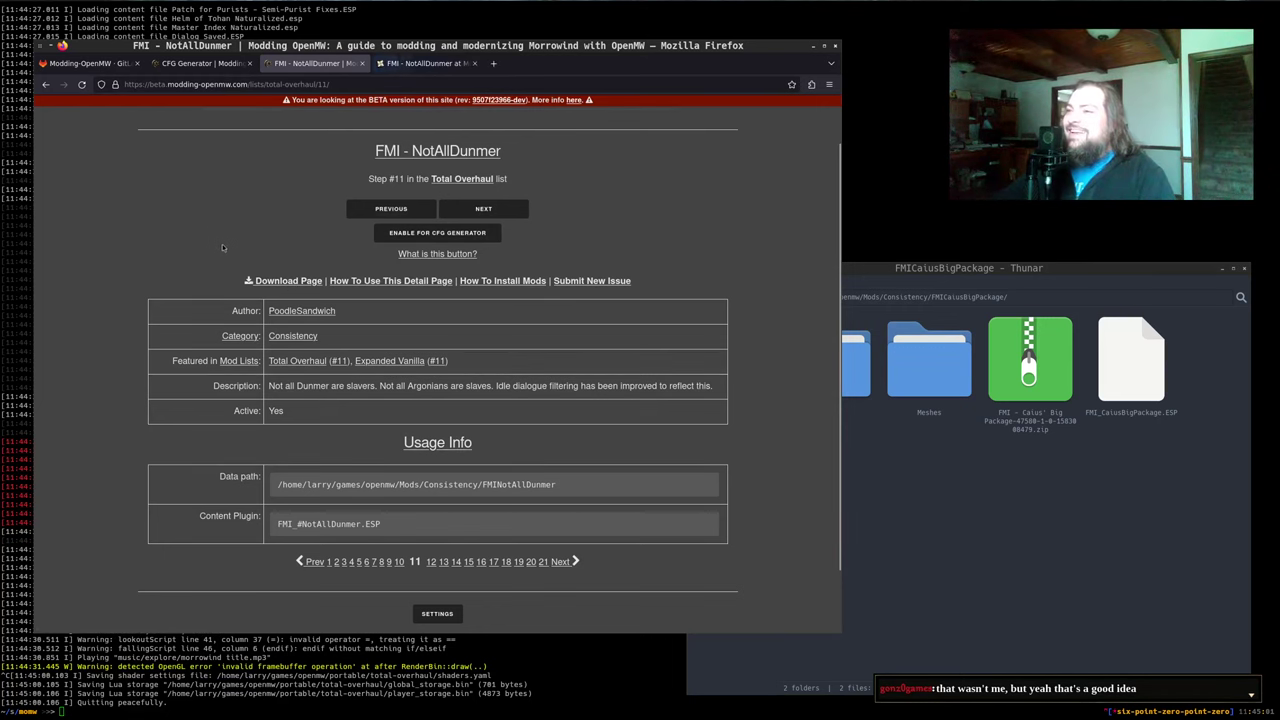
pyautogui.hotkey('ctrl', 'Tab')
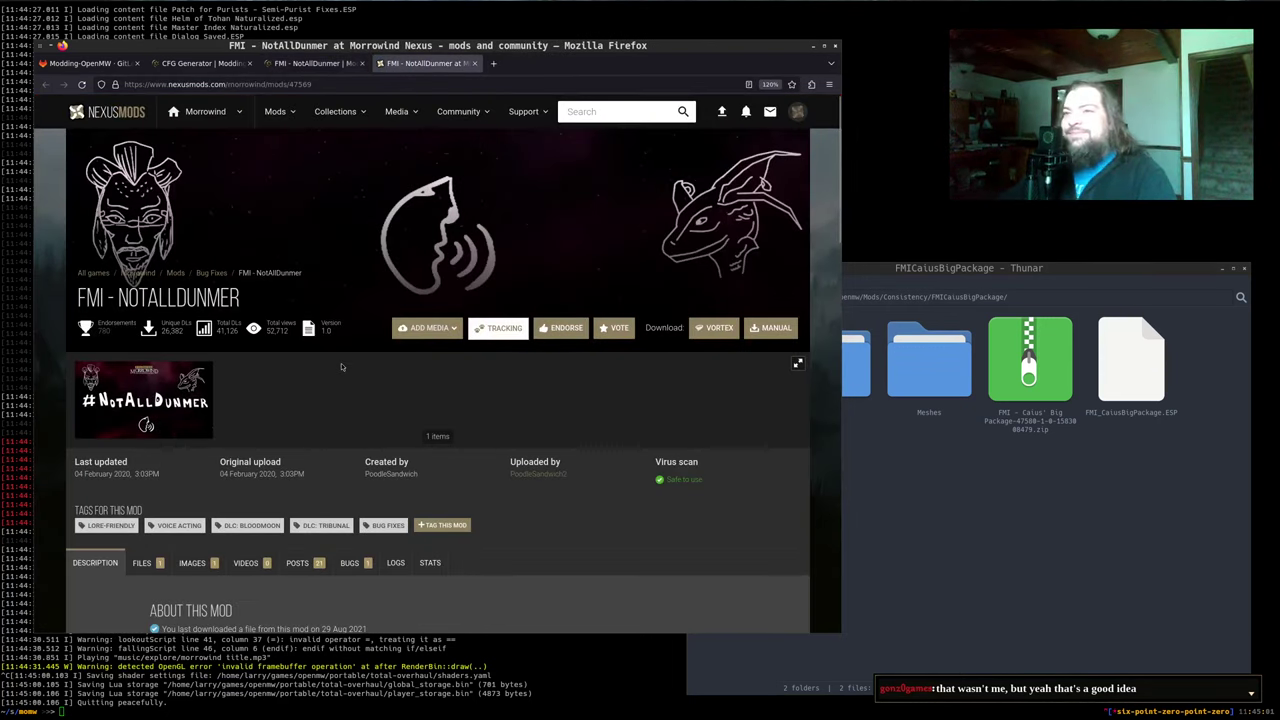
# Read the FMI - NotAllDunmer description and installation notes on Nexus Mods, and close that page
pyautogui.scroll(-5, 295, 343)
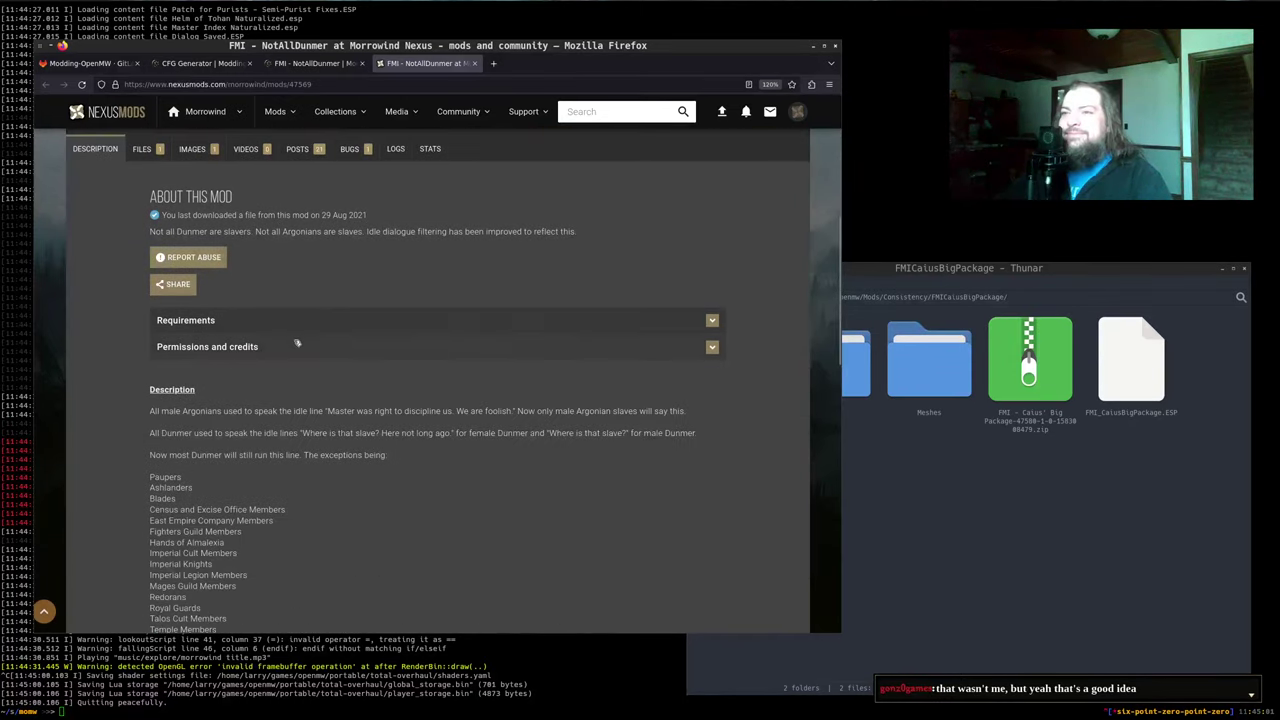
pyautogui.scroll(-1, 295, 343)
pyautogui.scroll(-2, 294, 343)
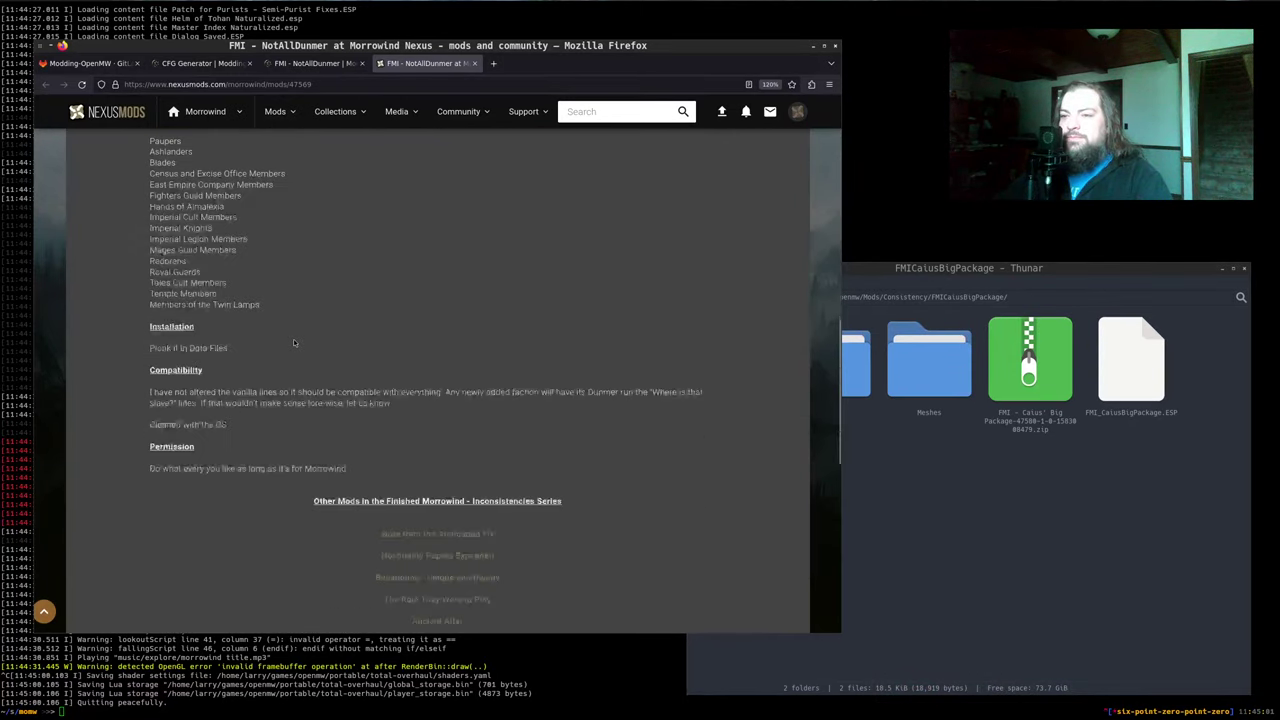
pyautogui.doubleClick(159, 339)
pyautogui.tripleClick(199, 339)
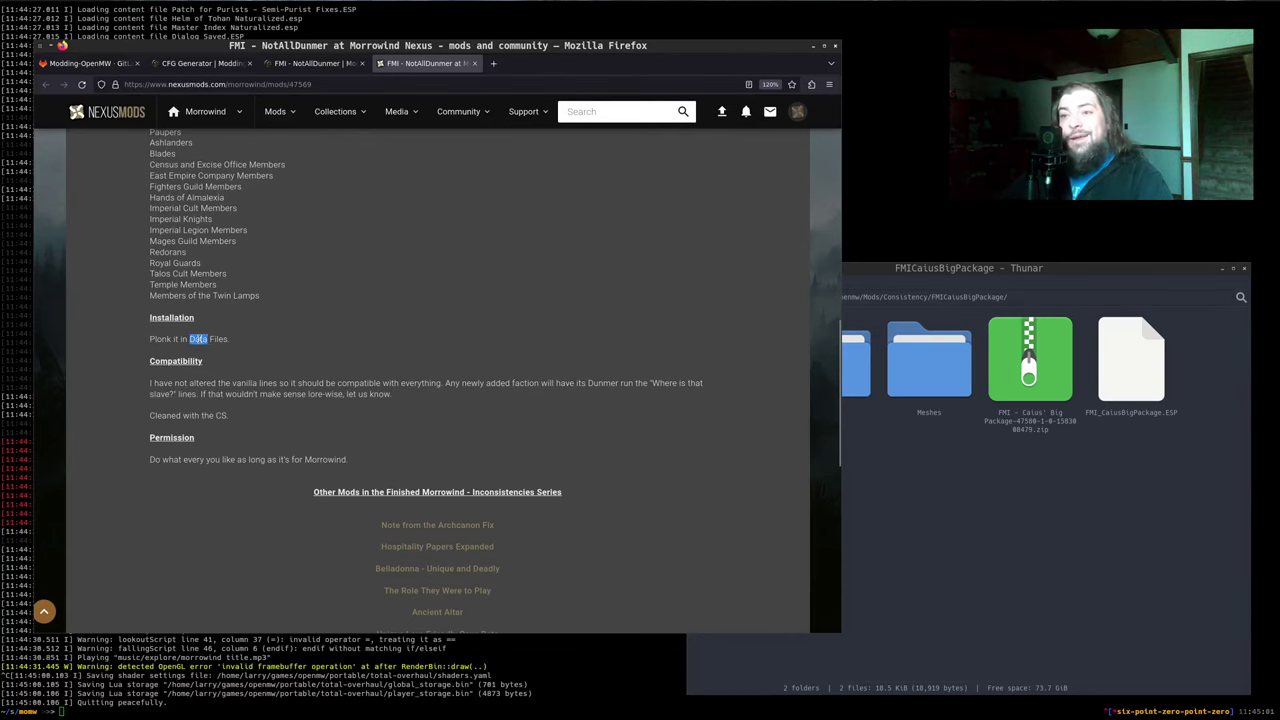
pyautogui.click(298, 338)
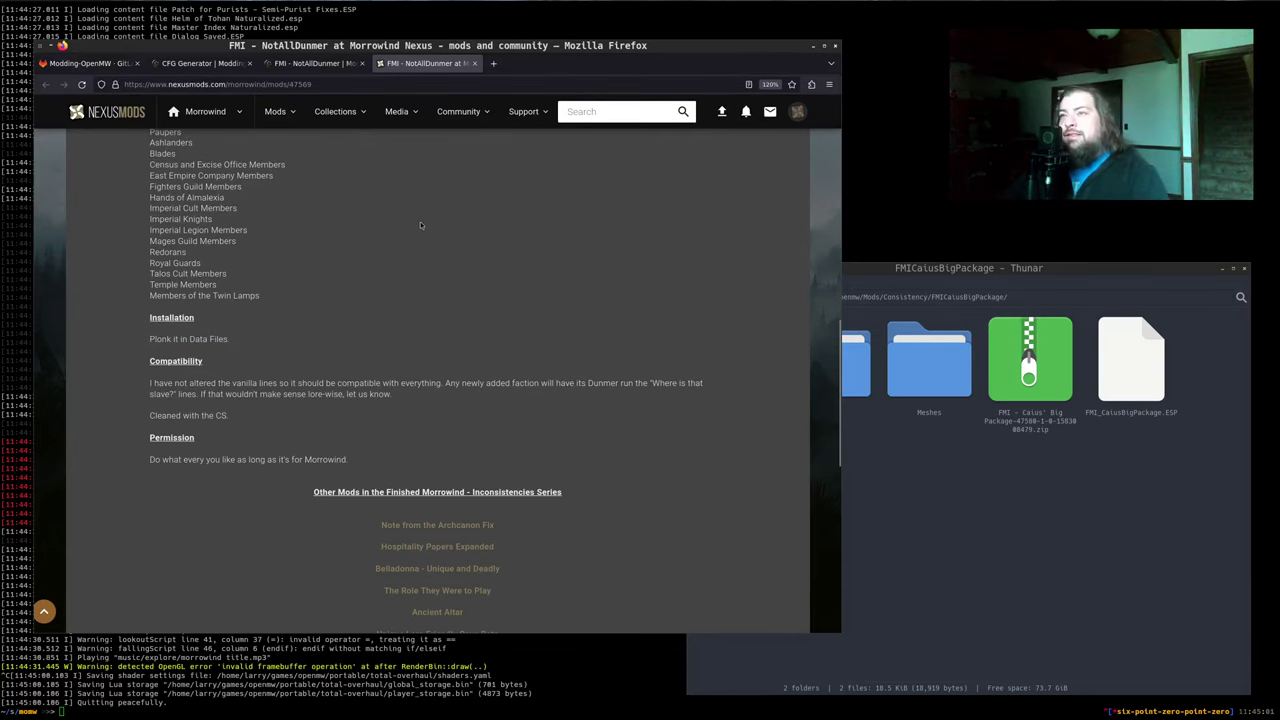
pyautogui.hotkey('ctrl', 'w')
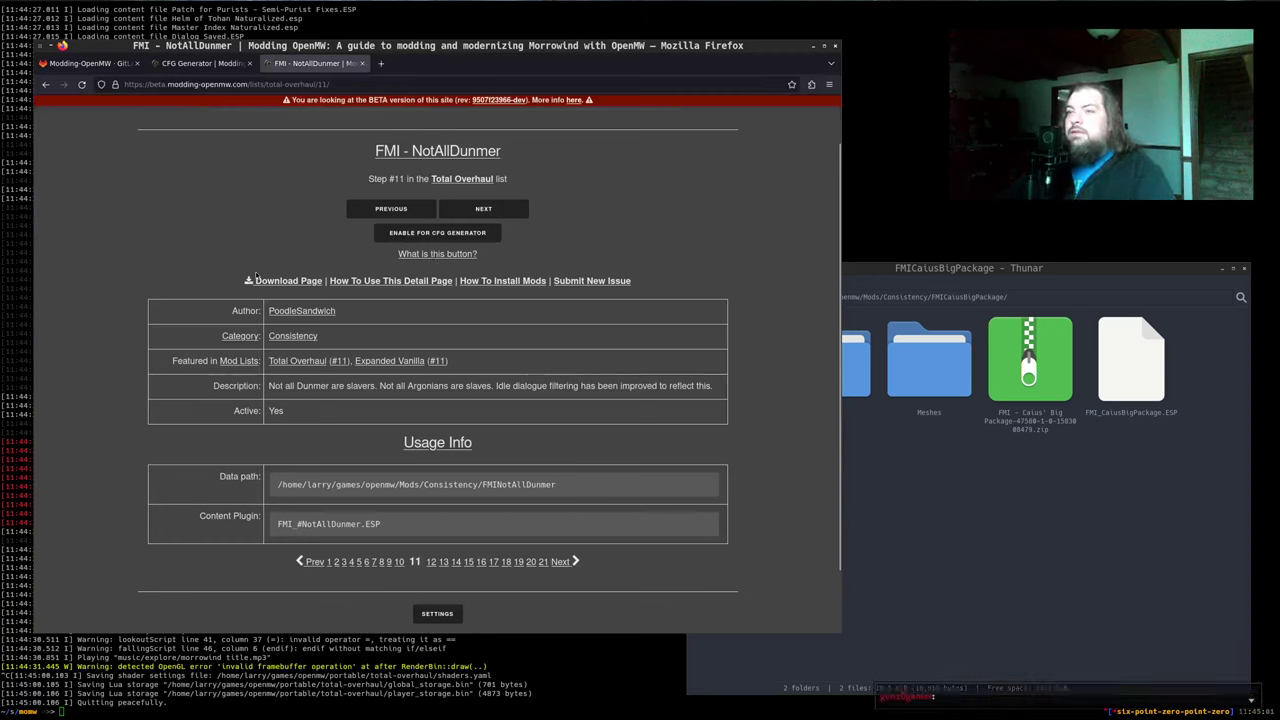
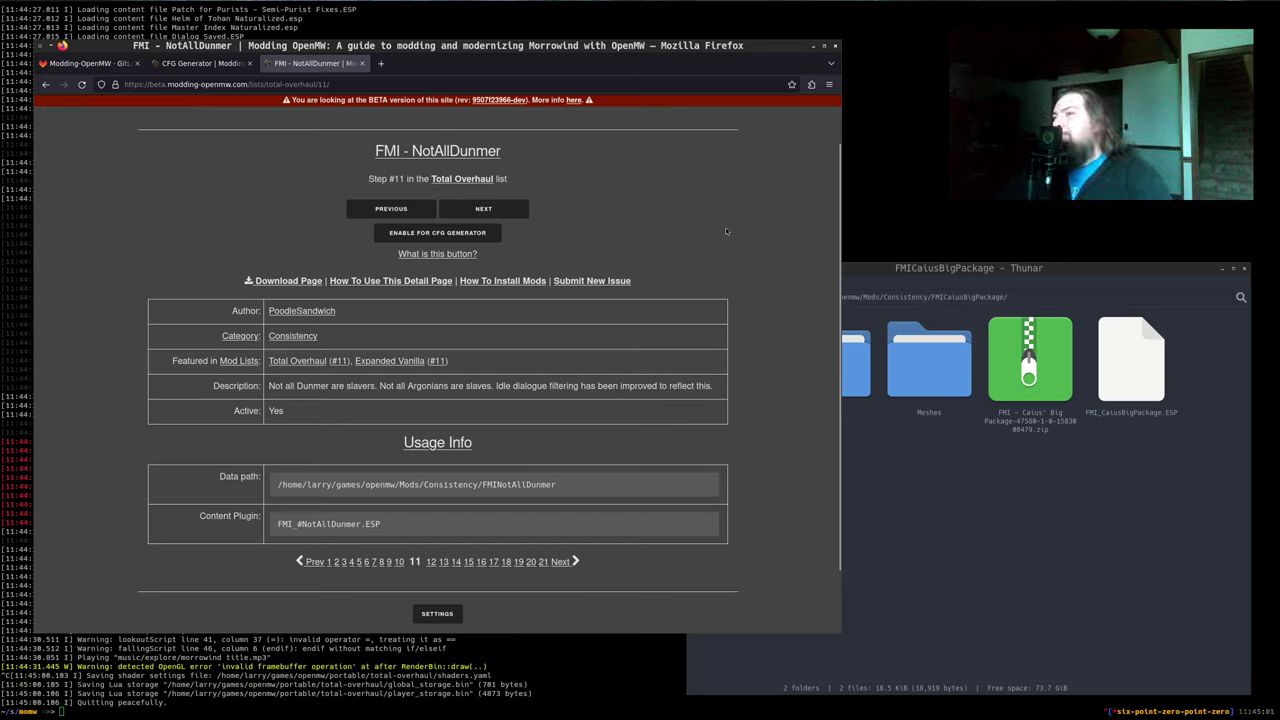
# Open the FMINotAllDunmer folder under Consistency in Thunar and inspect the contents of its mod zip
pyautogui.click(983, 566)
pyautogui.press('BackSpace')
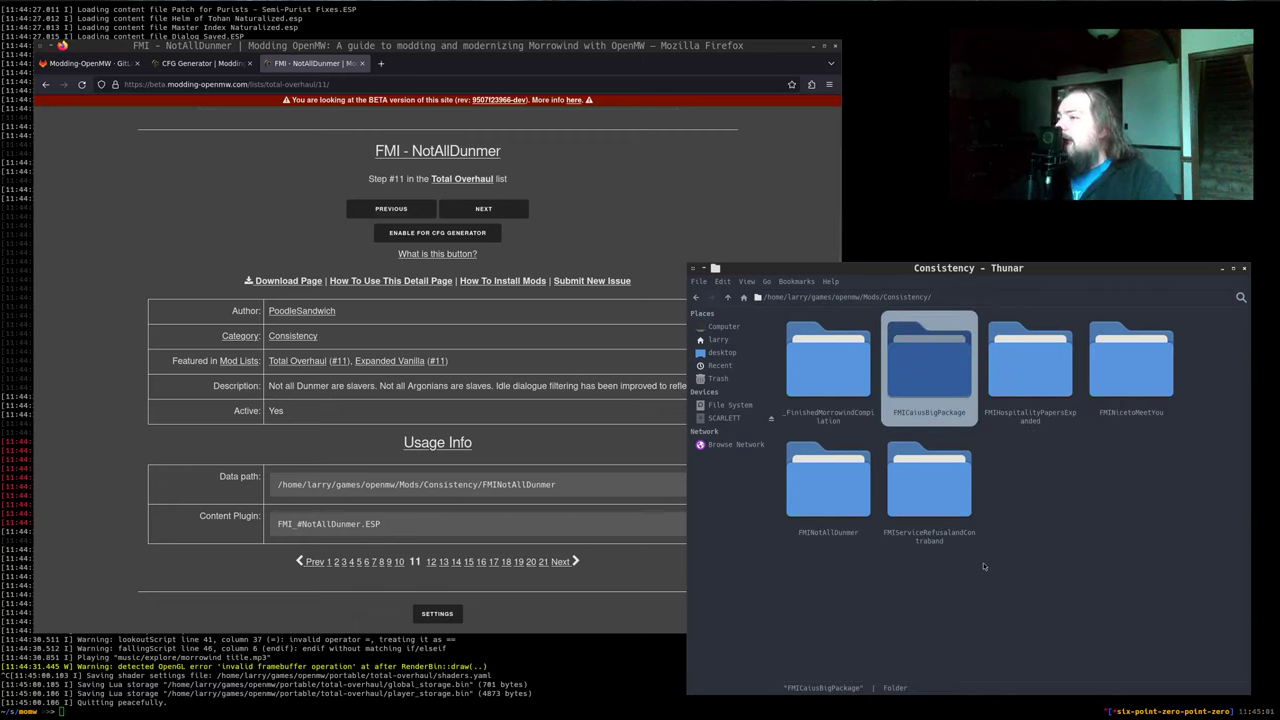
pyautogui.press('Down')
pyautogui.press('Left')
pyautogui.press('Return')
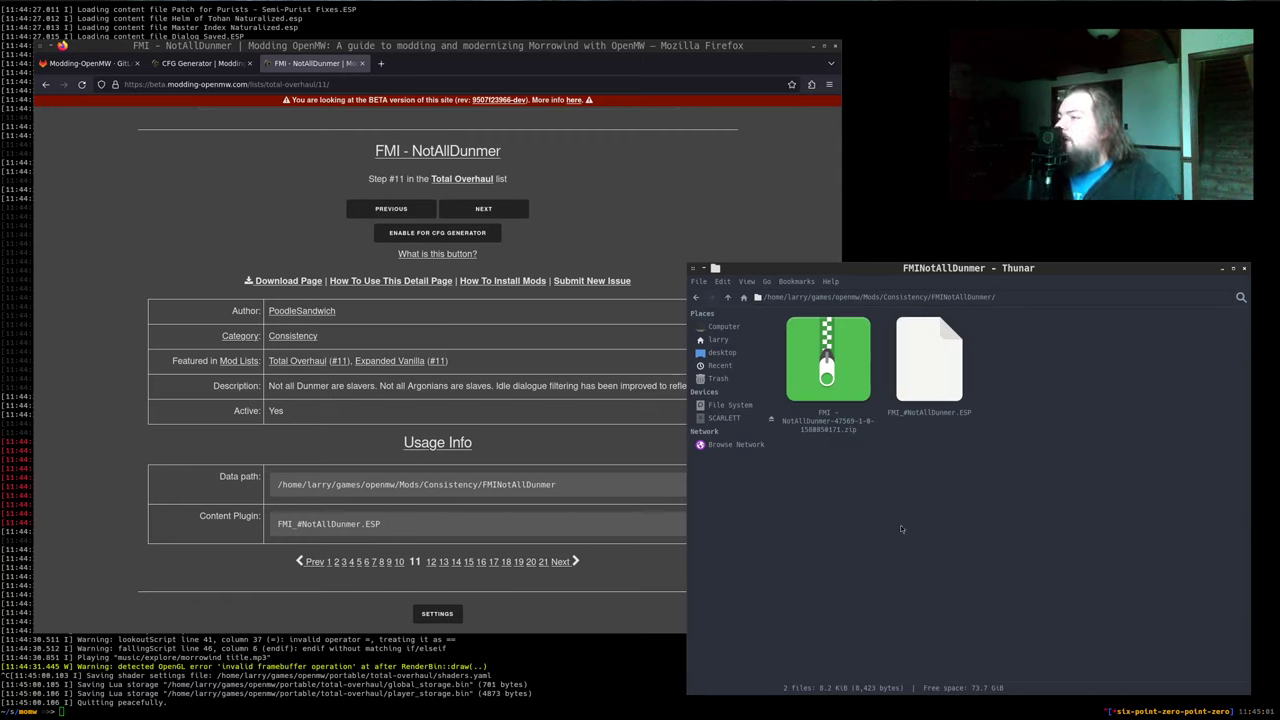
pyautogui.doubleClick(828, 360)
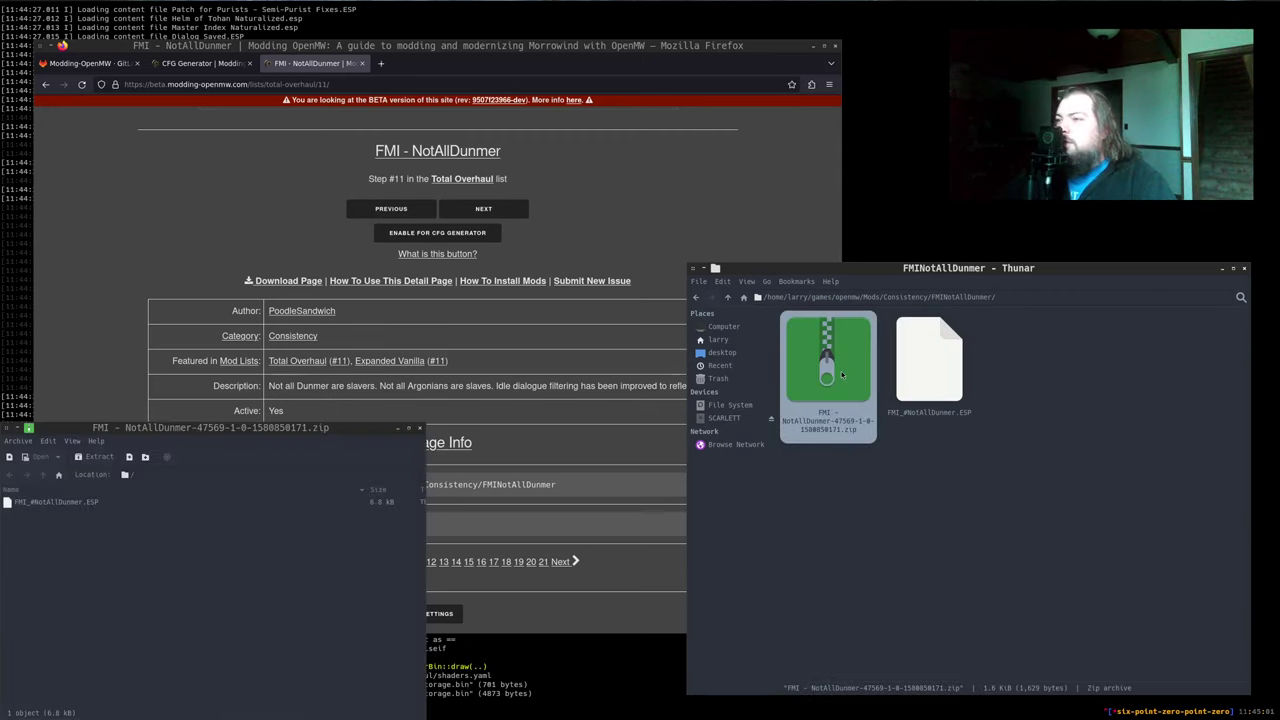
pyautogui.hotkey('ctrl', 'w')
pyautogui.click(1056, 571)
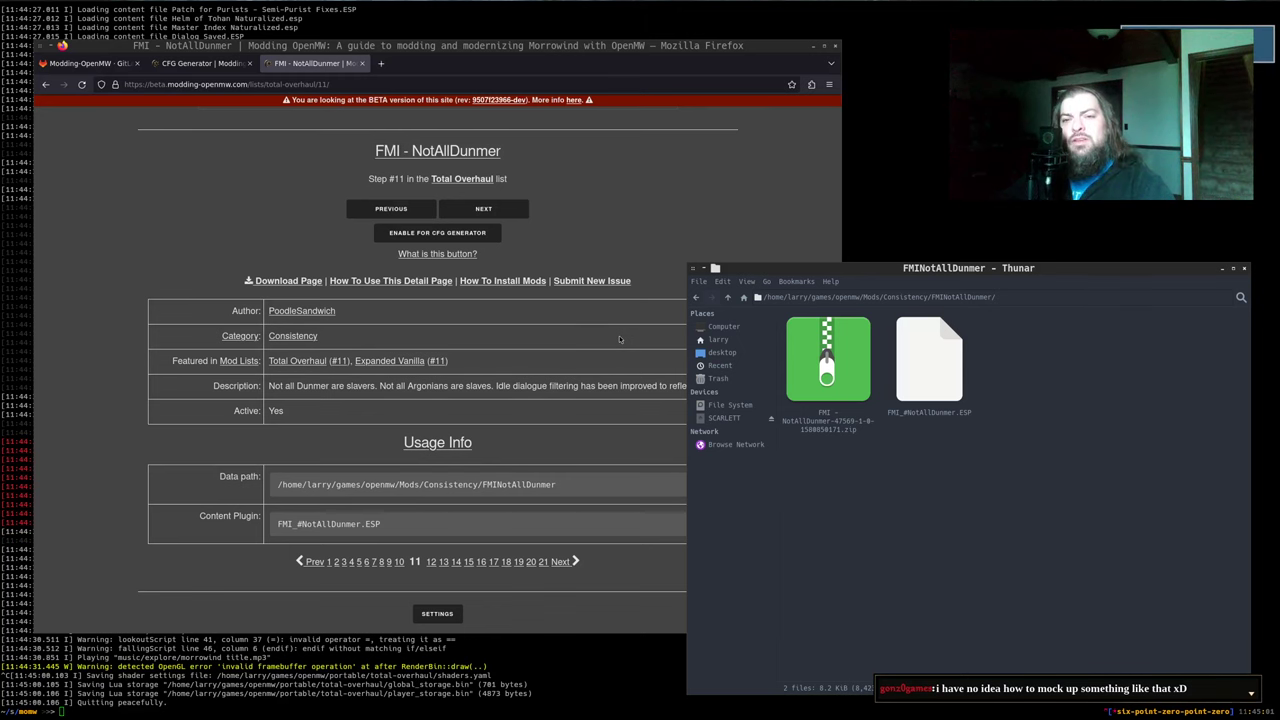
# Return to Firefox and enable FMI - NotAllDunmer in the CFG generator's Total Overhaul Consistency list
pyautogui.click(592, 176)
pyautogui.scroll(1, 715, 130)
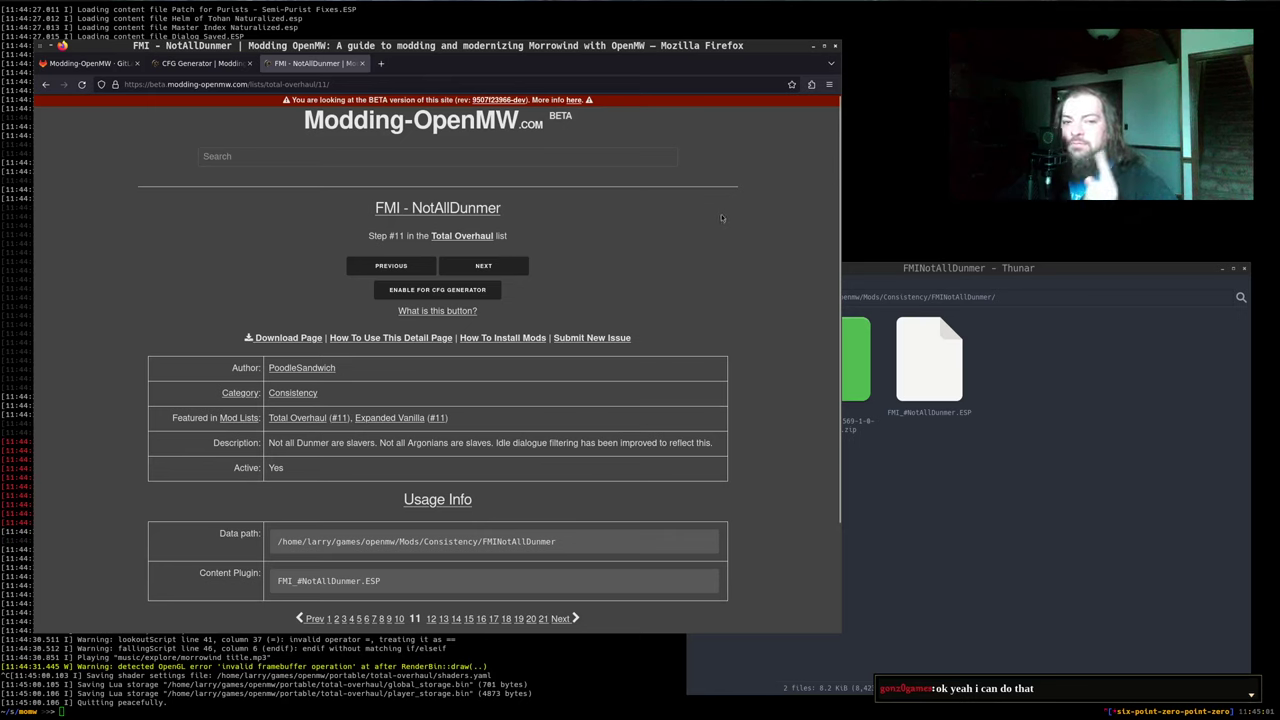
pyautogui.click(968, 479)
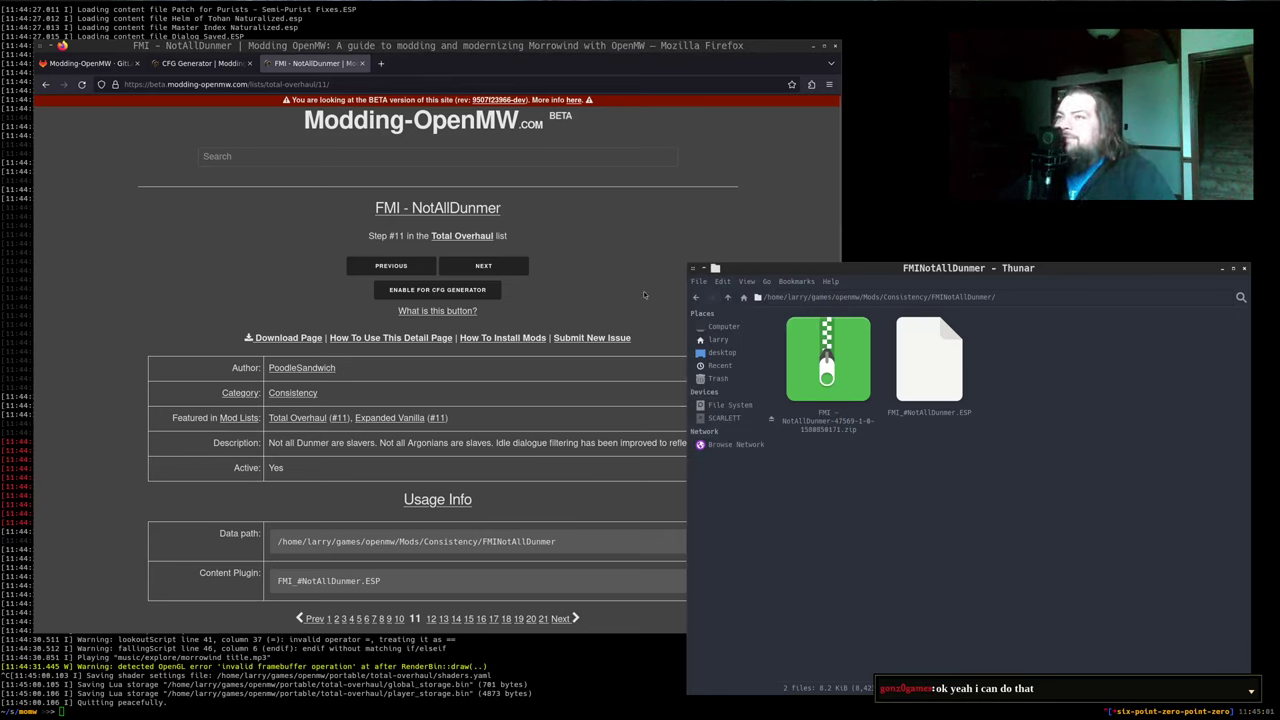
pyautogui.click(437, 290)
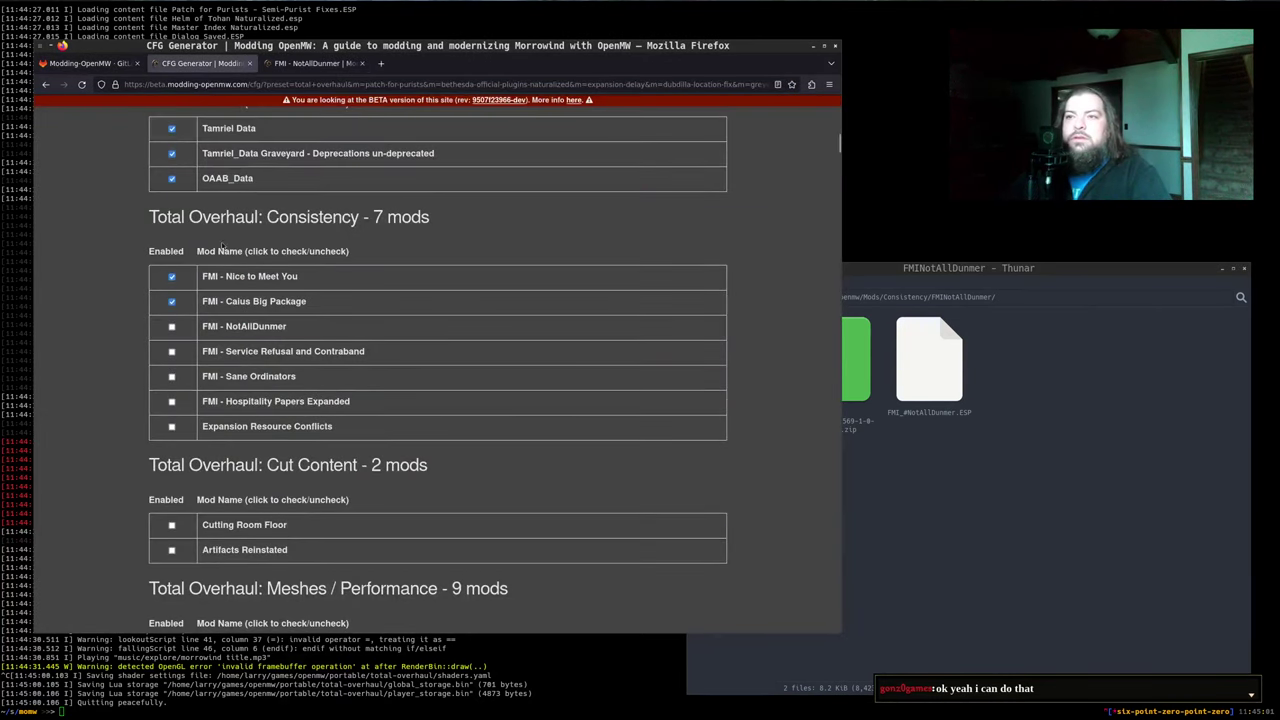
pyautogui.click(172, 327)
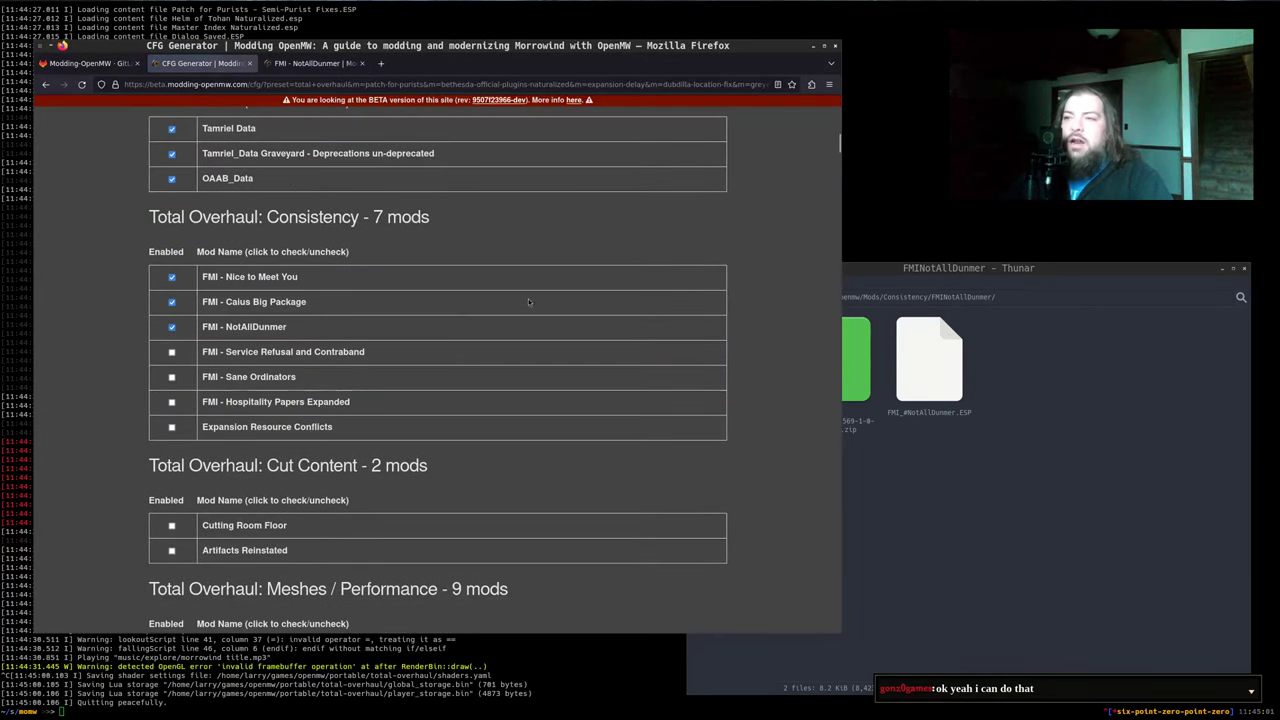
# Submit the custom setup in the CFG generator and copy the generated openmw.cfg section to the clipboard
pyautogui.press('End')
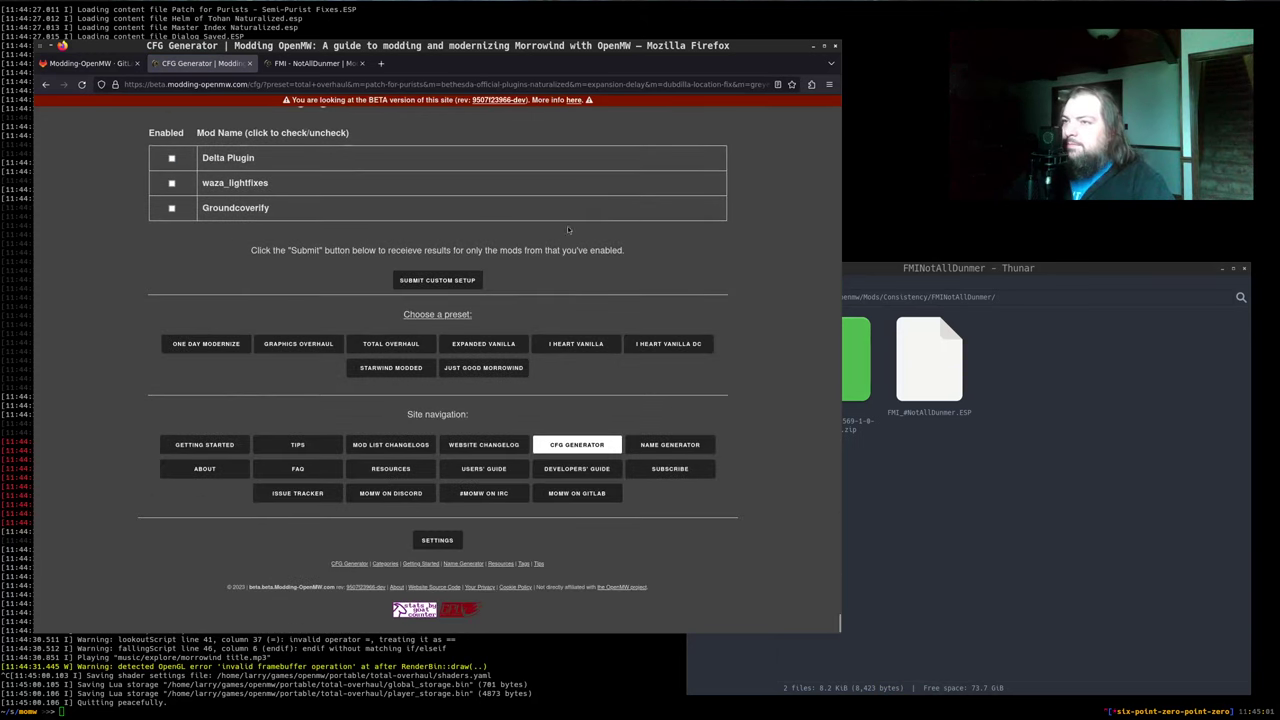
pyautogui.click(437, 280)
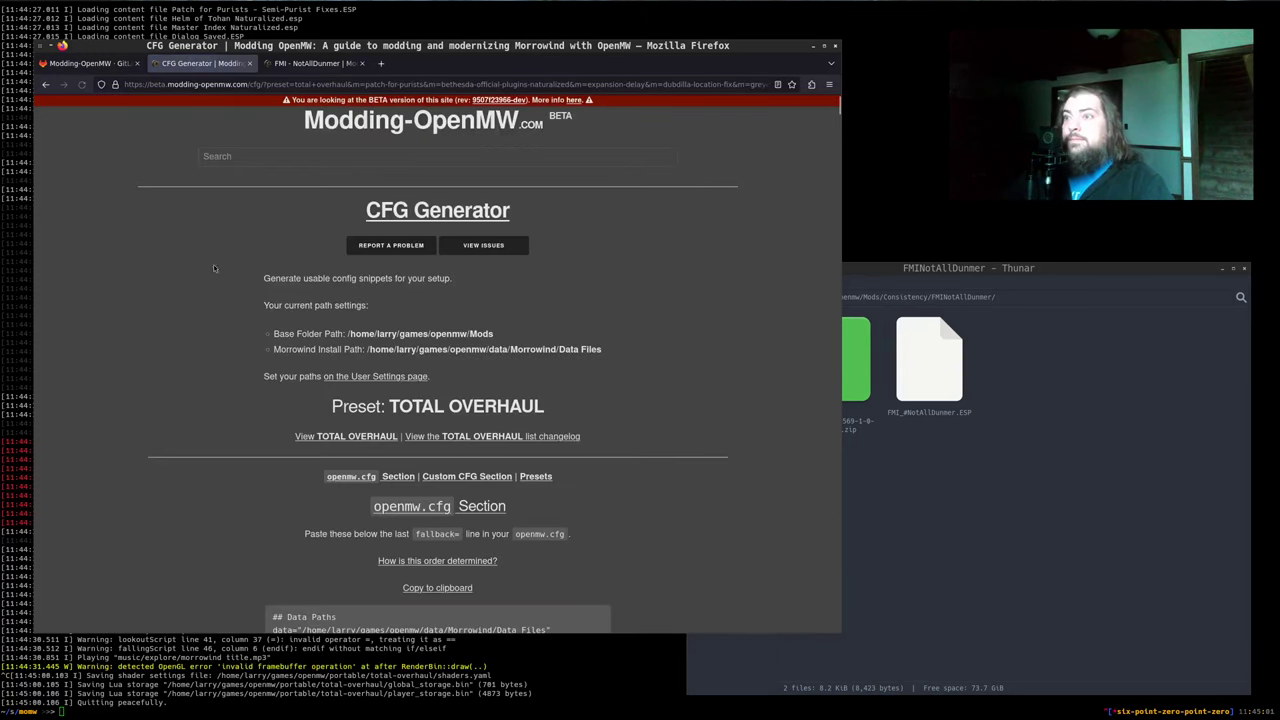
pyautogui.scroll(-5, 188, 288)
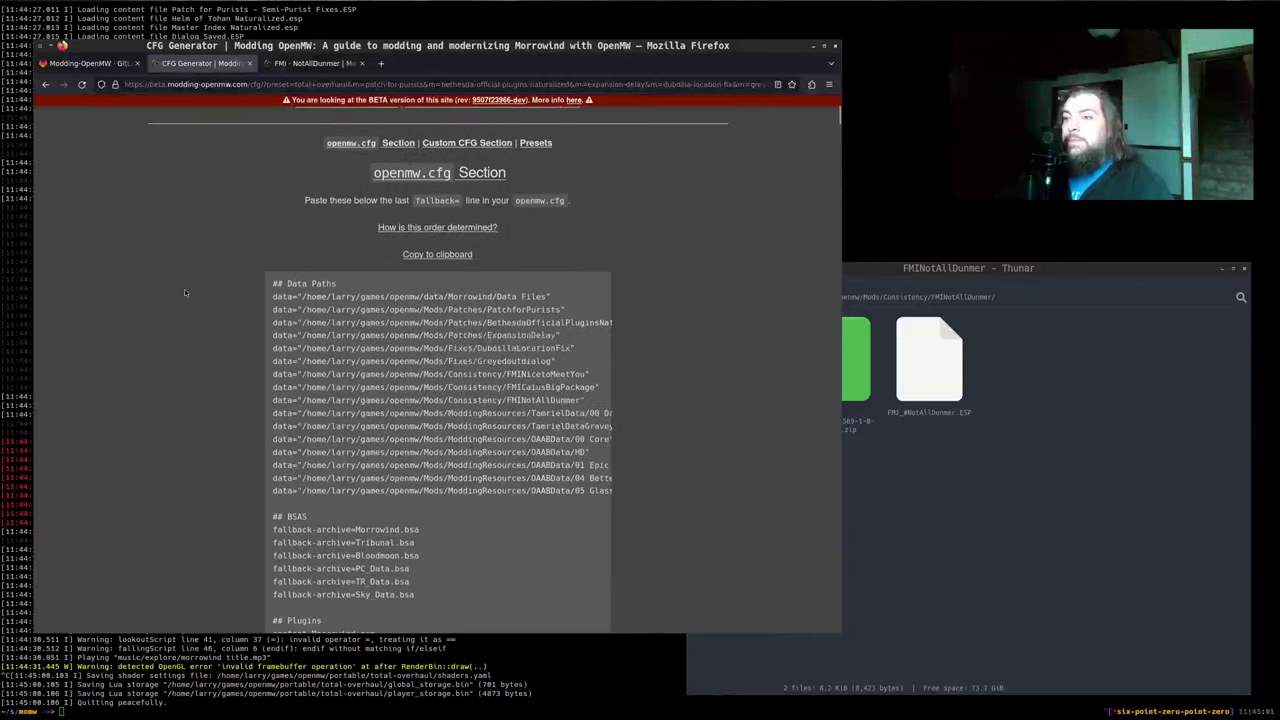
pyautogui.scroll(-1, 185, 292)
pyautogui.click(446, 189)
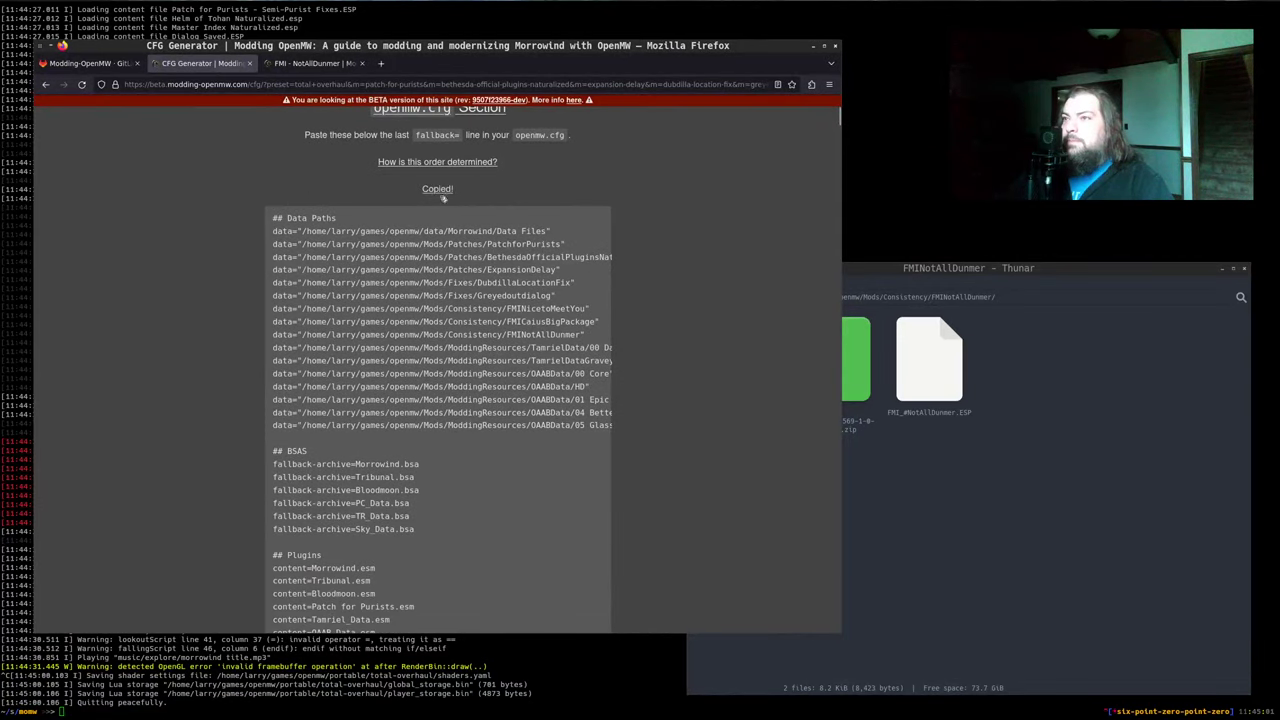
# Switch to Emacs, replace the Data Paths, BSAS and Plugins blocks in openmw-total-overhaul.cfg with the copied section, and save the file
pyautogui.hotkey('alt', 'Tab')
pyautogui.hotkey('alt', 'Tab')
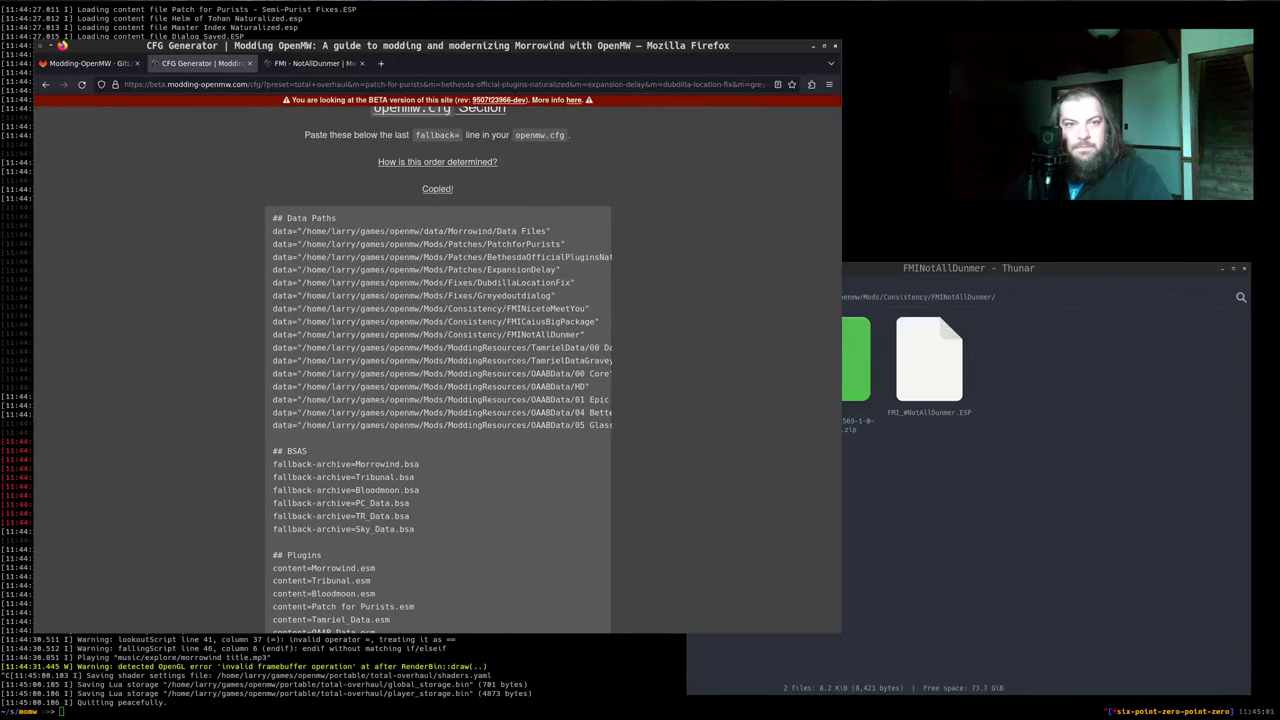
pyautogui.hotkey('alt', 'Tab')
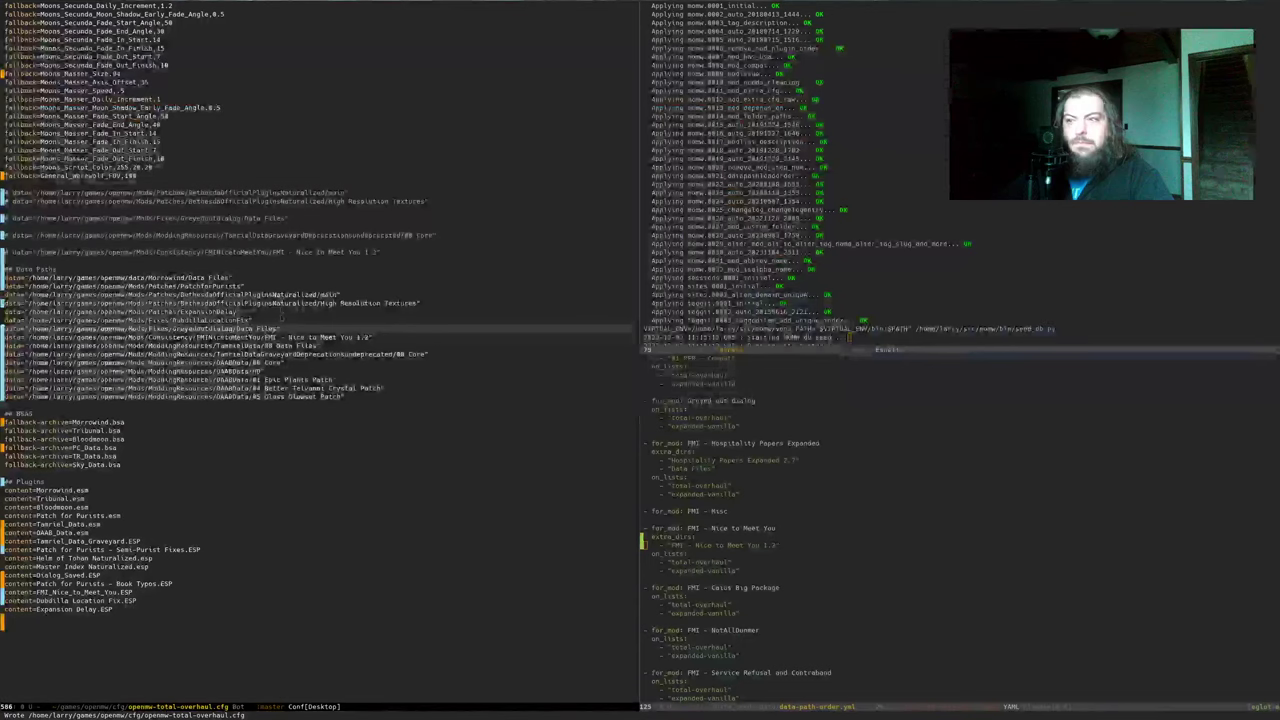
pyautogui.click(391, 289)
pyautogui.hotkey('ctrl', 'a')
pyautogui.press('Up')
pyautogui.press('Up')
pyautogui.hotkey('ctrl', 'space')
pyautogui.hotkey('ctrl', 'Down')
pyautogui.hotkey('ctrl', 'Down')
pyautogui.hotkey('ctrl', 'Down')
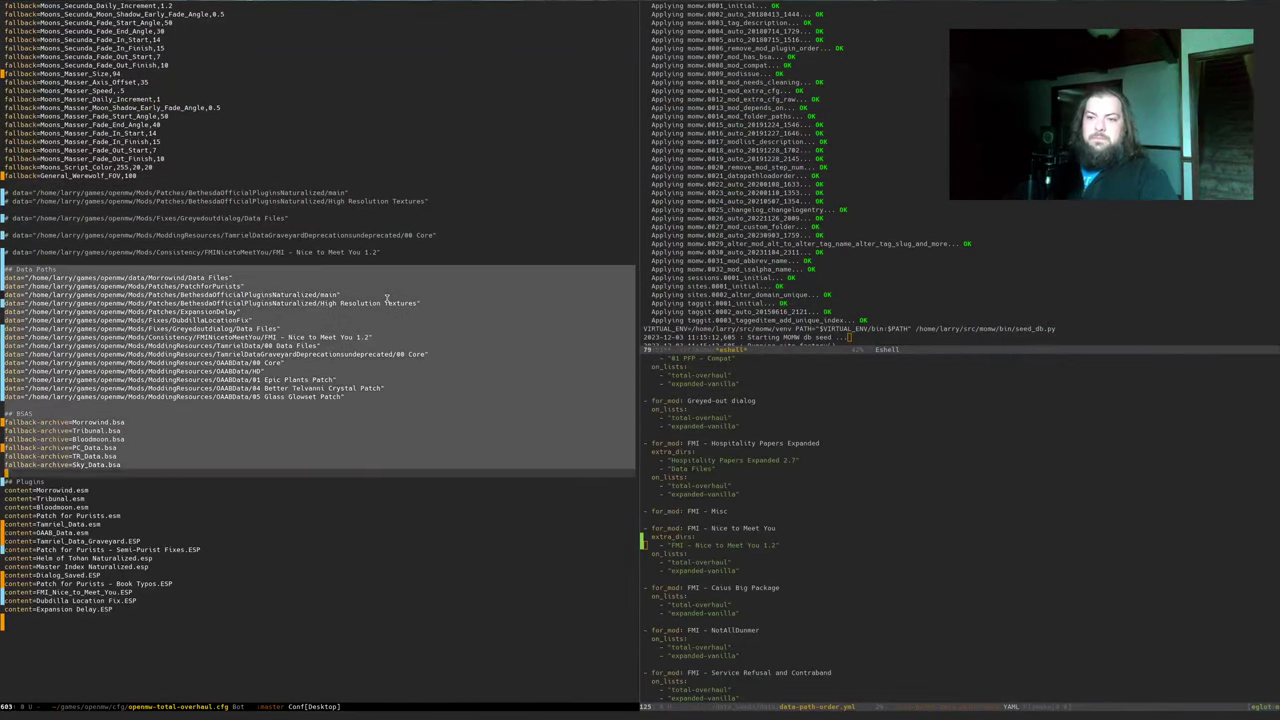
pyautogui.hotkey('ctrl', 'y')
pyautogui.press('Return')
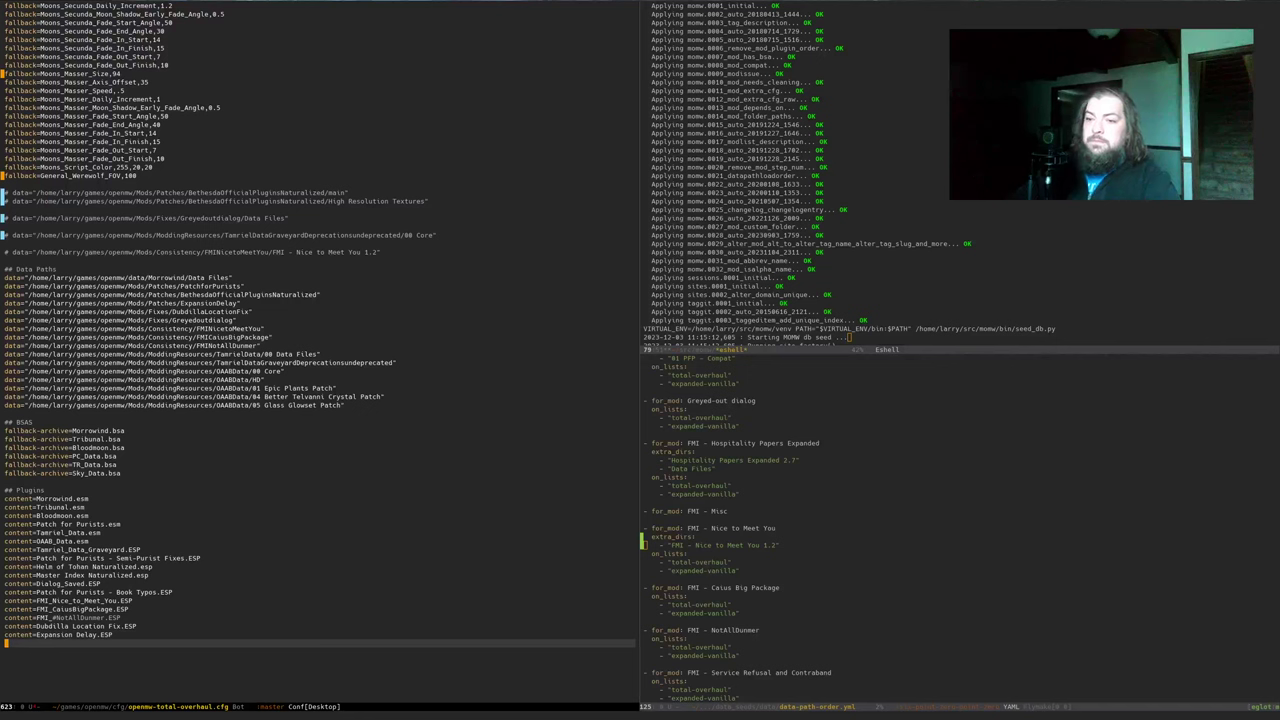
pyautogui.hotkey('ctrl', 'x')
pyautogui.hotkey('ctrl', 's')
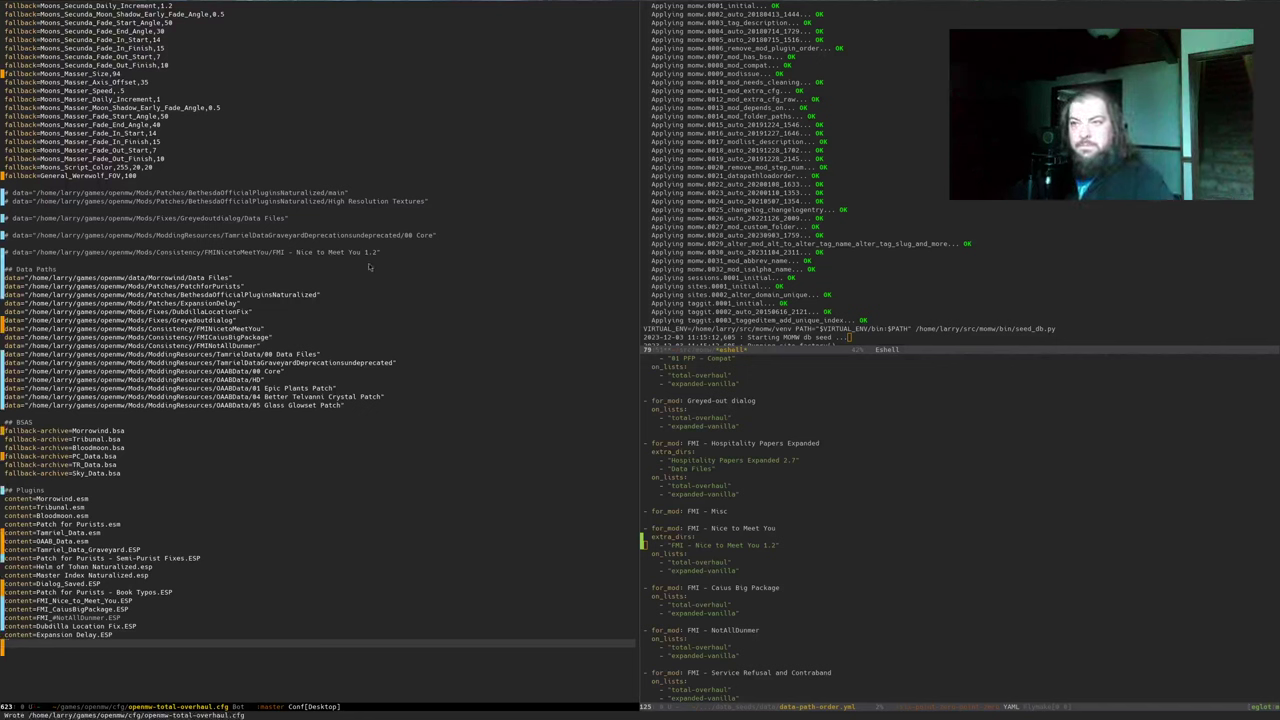
# Replace the active FMINicetoMeetYou data path with the commented one ending in "FMI - Nice to Meet You 1.2"
pyautogui.click(460, 243)
pyautogui.hotkey('ctrl', 'space')
pyautogui.press('Down')
pyautogui.press('Right')
pyautogui.press('Right')
pyautogui.hotkey('ctrl', 'space')
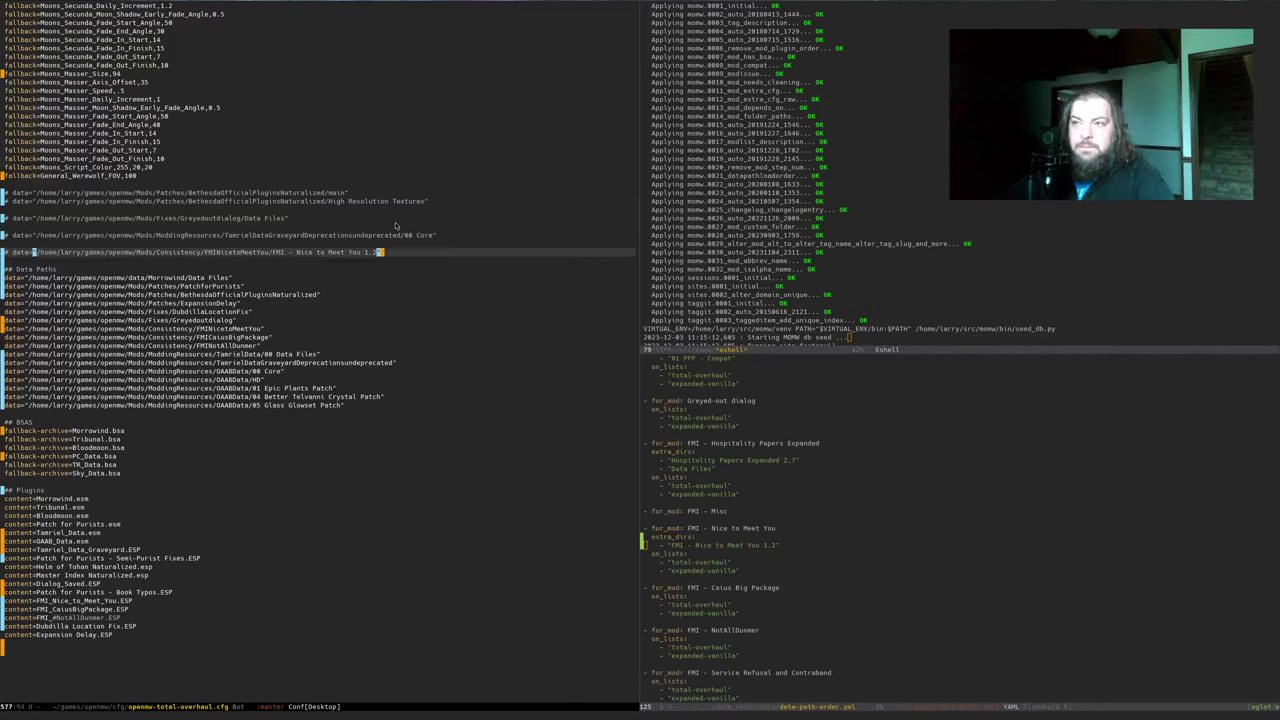
pyautogui.press('Down')
pyautogui.press('Down')
pyautogui.press('Down')
pyautogui.press('Down')
pyautogui.press('Down')
pyautogui.press('Down')
pyautogui.press('Down')
pyautogui.press('Down')
pyautogui.press('Down')
pyautogui.press('Down')
pyautogui.press('Down')
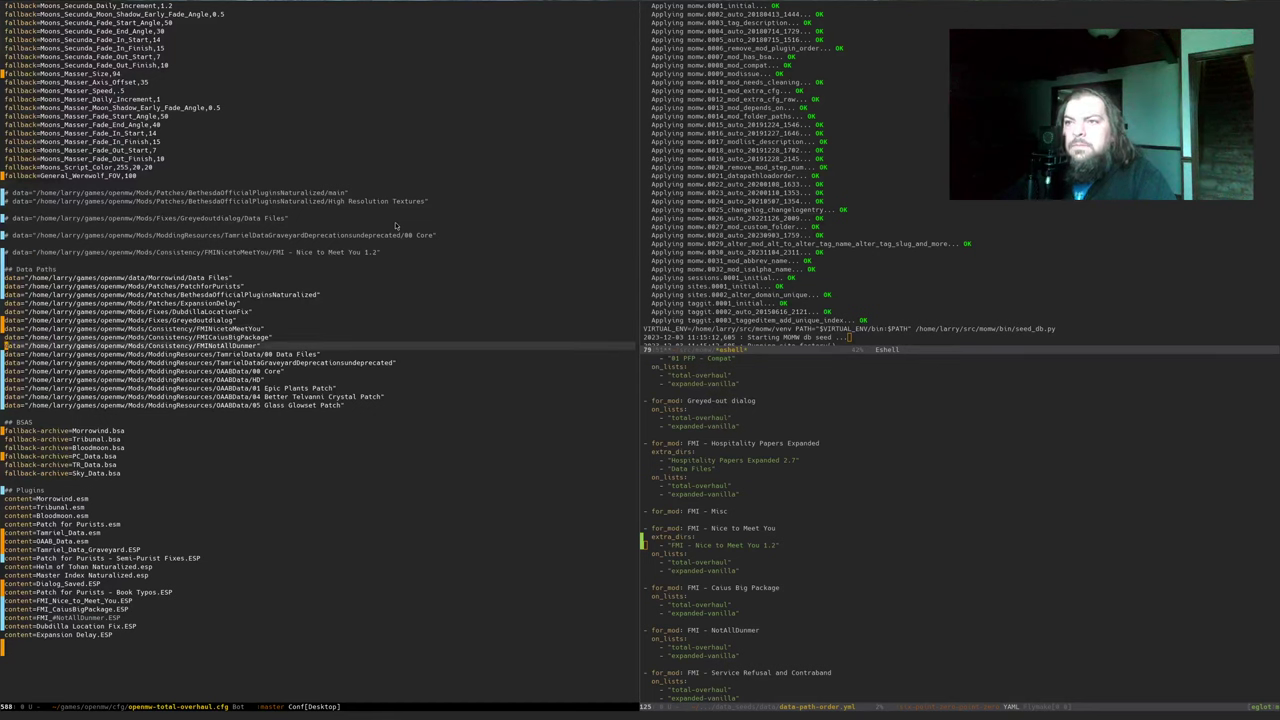
pyautogui.press('Up')
pyautogui.press('Up')
pyautogui.hotkey('ctrl', 'space')
pyautogui.hotkey('ctrl', 'e')
pyautogui.hotkey('ctrl', 'y')
# Replace the active TamrielDataGraveyardDeprecationsundeprecated data path with the commented version ending in "00 Core"
pyautogui.hotkey('ctrl', 'Up')
pyautogui.hotkey('ctrl', 'Up')
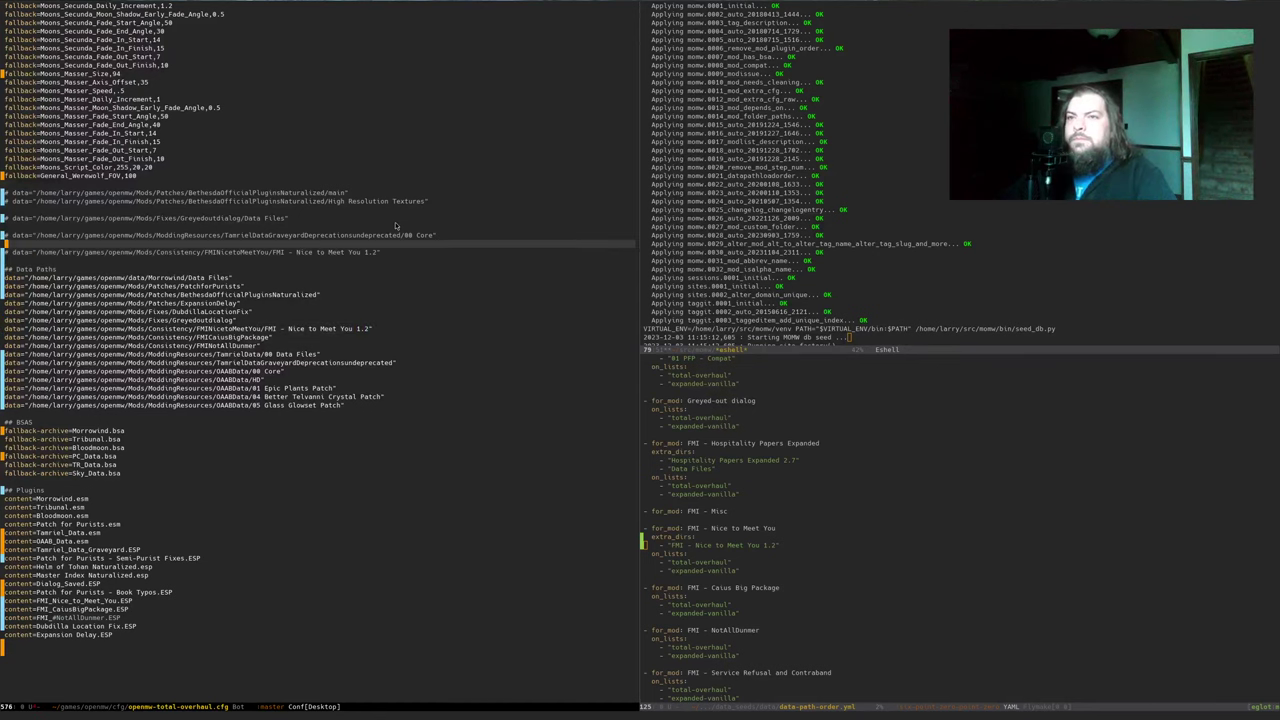
pyautogui.press('Up')
pyautogui.press('Right')
pyautogui.press('Right')
pyautogui.hotkey('ctrl', 'space')
pyautogui.hotkey('ctrl', 'e')
pyautogui.hotkey('alt', 'w')
pyautogui.hotkey('ctrl', 'Down')
pyautogui.press('Down')
pyautogui.press('Down')
pyautogui.press('Down')
pyautogui.press('Down')
pyautogui.press('Down')
pyautogui.press('Down')
pyautogui.press('Down')
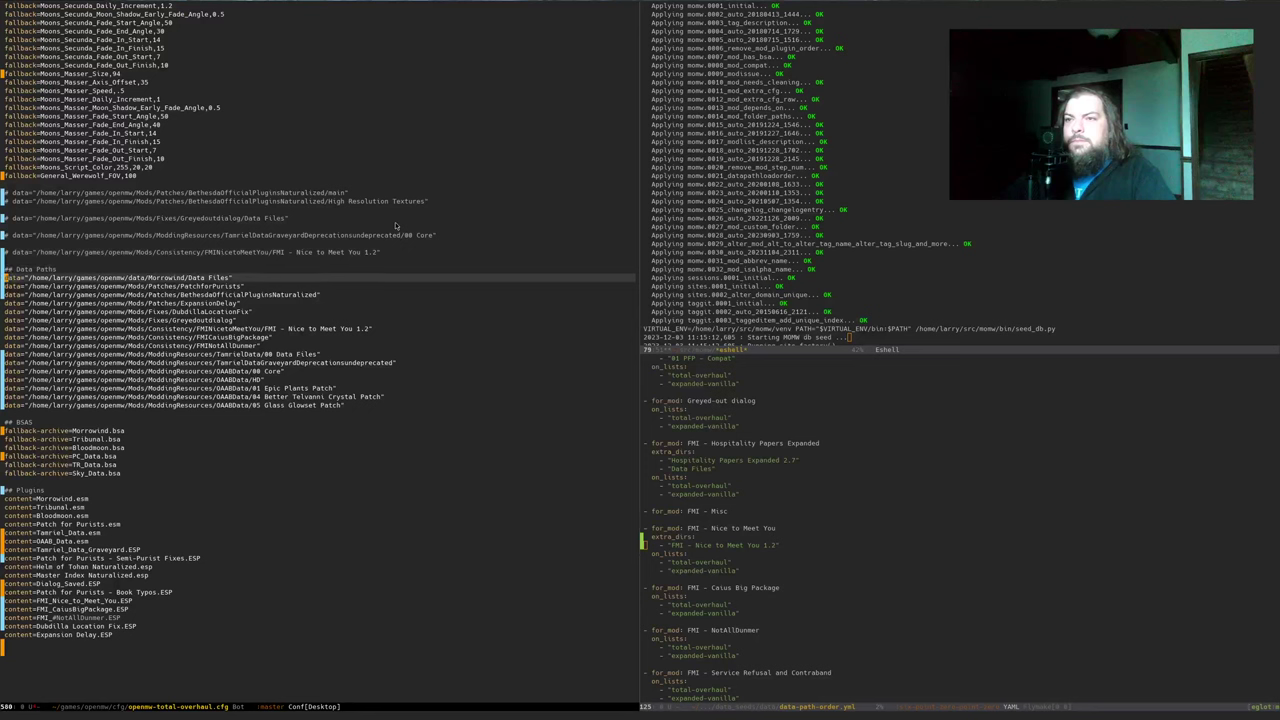
pyautogui.press('Down')
pyautogui.press('Down')
pyautogui.press('Down')
pyautogui.press('Down')
pyautogui.press('Down')
pyautogui.press('Down')
pyautogui.press('Down')
pyautogui.hotkey('ctrl', 'space')
pyautogui.hotkey('ctrl', 'e')
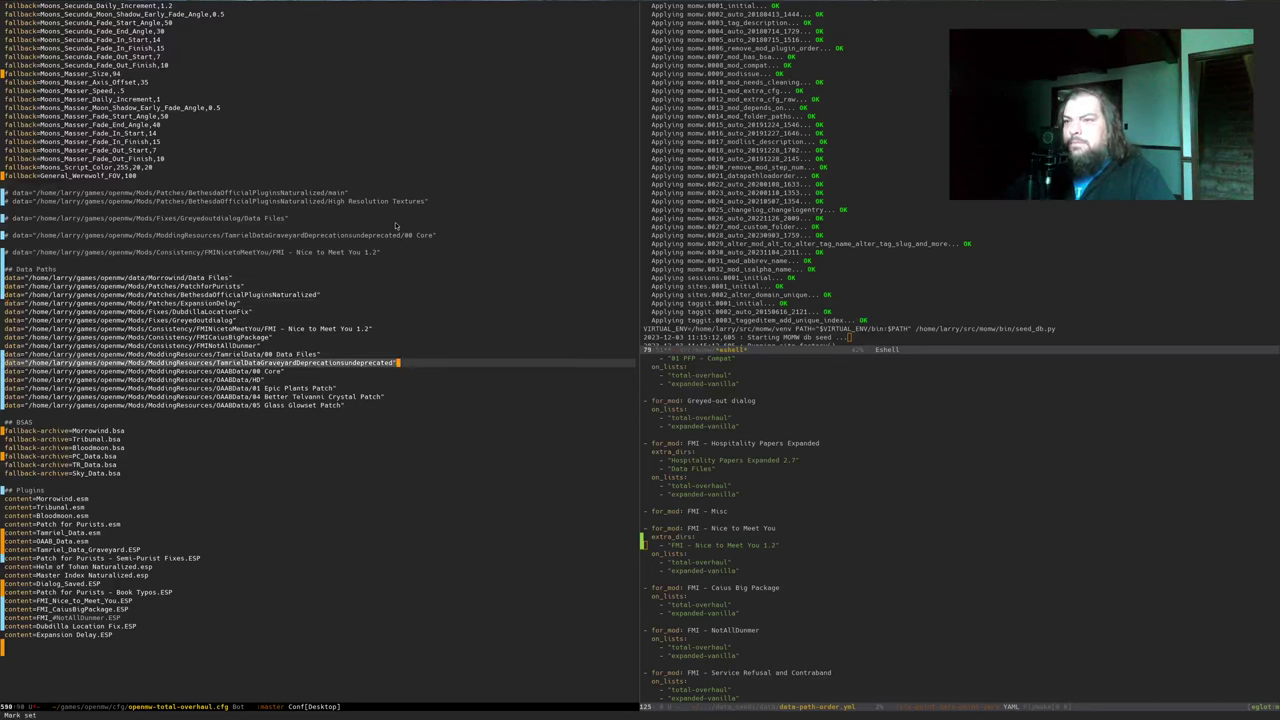
pyautogui.hotkey('ctrl', 'y')
# Correct the active Greyedoutdialog data path to end in "/Data Files", matching its commented version
pyautogui.hotkey('ctrl', 'Up')
pyautogui.hotkey('ctrl', 'Up')
pyautogui.press('Up')
pyautogui.press('Up')
pyautogui.press('Up')
pyautogui.press('Right')
pyautogui.press('Right')
pyautogui.hotkey('ctrl', 'space')
pyautogui.hotkey('ctrl', 'e')
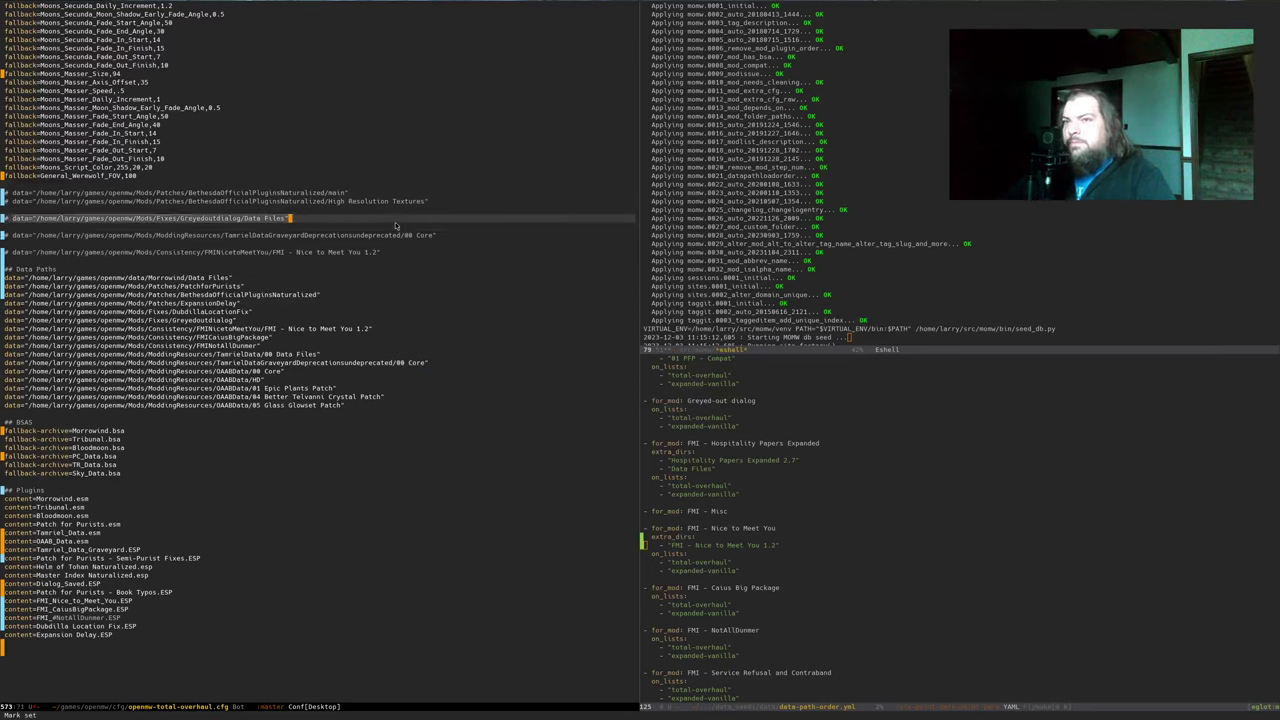
pyautogui.hotkey('alt', 'w')
pyautogui.hotkey('ctrl', 'Down')
pyautogui.press('Down')
pyautogui.press('Down')
pyautogui.press('Down')
pyautogui.press('Down')
pyautogui.press('Down')
pyautogui.press('Down')
pyautogui.press('Down')
pyautogui.press('Down')
pyautogui.press('Down')
pyautogui.press('Down')
pyautogui.press('Down')
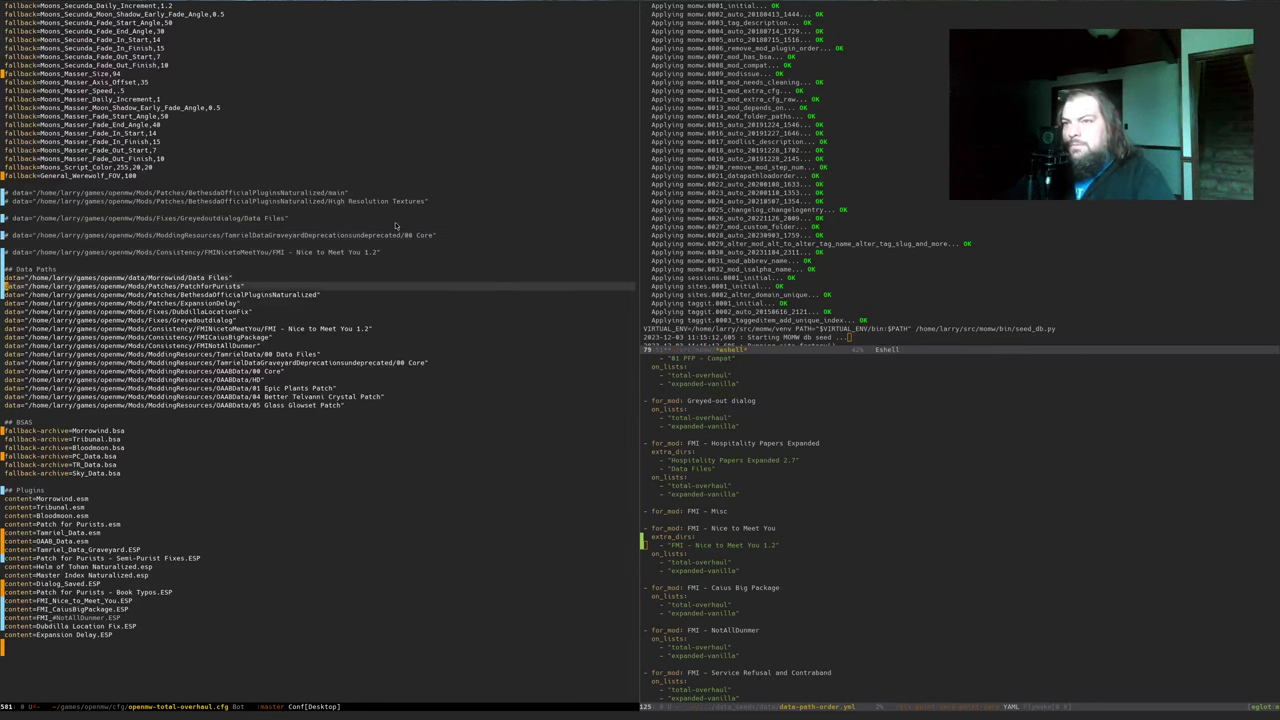
pyautogui.hotkey('ctrl', 'e')
pyautogui.hotkey('ctrl', 'b')
pyautogui.write('/Data Files')
# Replace the active BethesdaOfficialPluginsNaturalized data path with the two commented ones ending in "main" and "High Resolution Textures", uncommented, and save the file
pyautogui.press('Up')
pyautogui.press('Up')
pyautogui.press('Up')
pyautogui.press('Up')
pyautogui.press('Up')
pyautogui.press('Up')
pyautogui.press('Up')
pyautogui.press('Up')
pyautogui.press('Up')
pyautogui.press('Up')
pyautogui.press('Up')
pyautogui.press('Up')
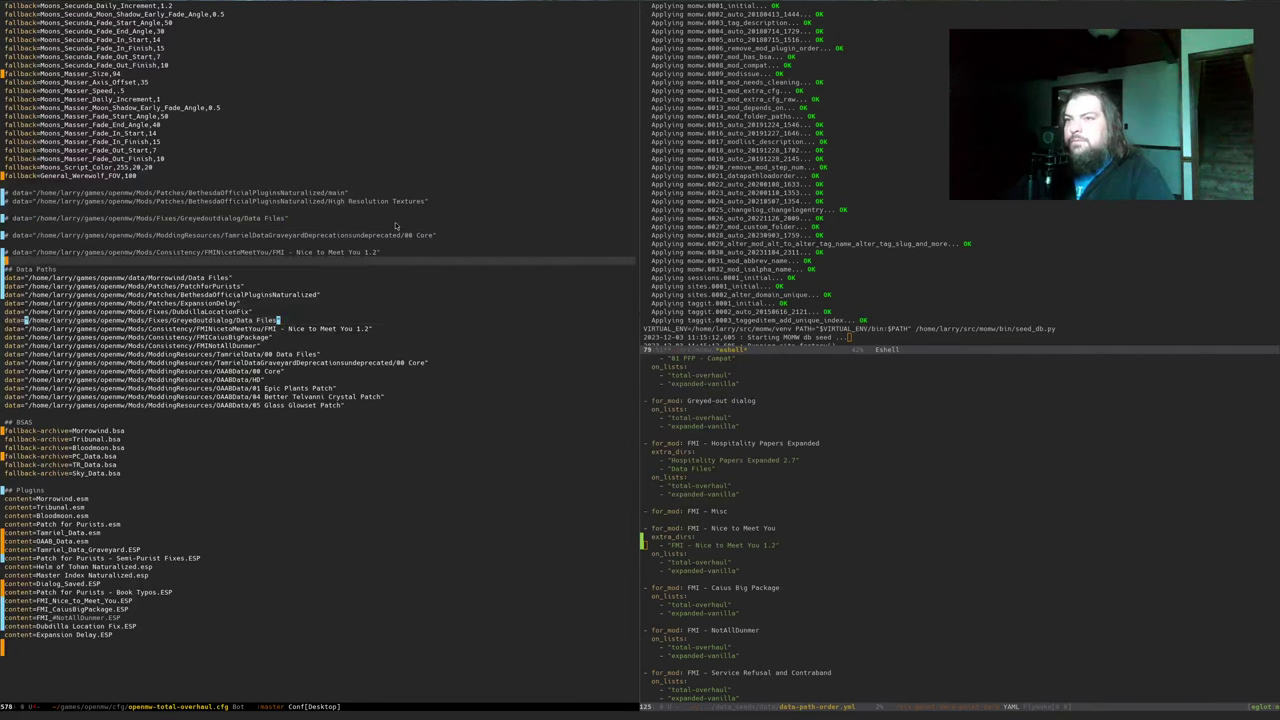
pyautogui.press('Up')
pyautogui.press('Up')
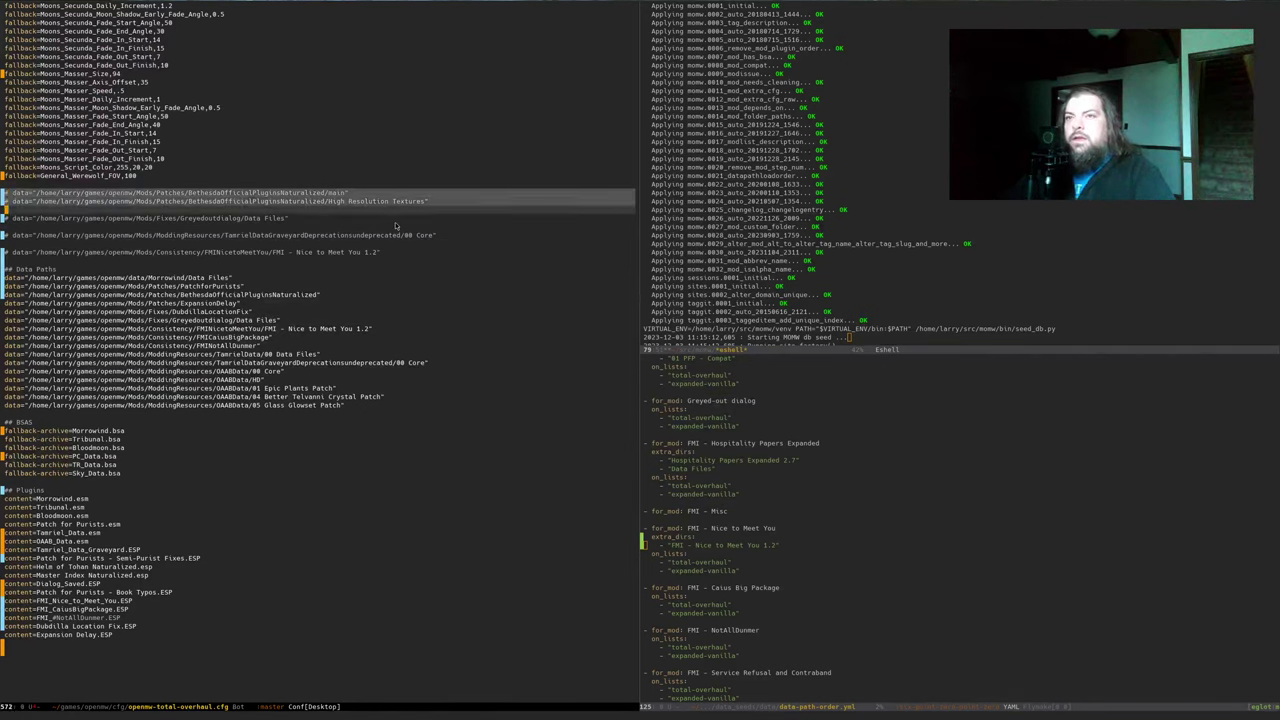
pyautogui.press('Down')
pyautogui.press('Down')
pyautogui.press('Down')
pyautogui.press('Down')
pyautogui.press('Down')
pyautogui.press('Down')
pyautogui.press('Down')
pyautogui.press('Down')
pyautogui.press('Down')
pyautogui.press('Down')
pyautogui.press('Down')
pyautogui.press('Down')
pyautogui.press('Up')
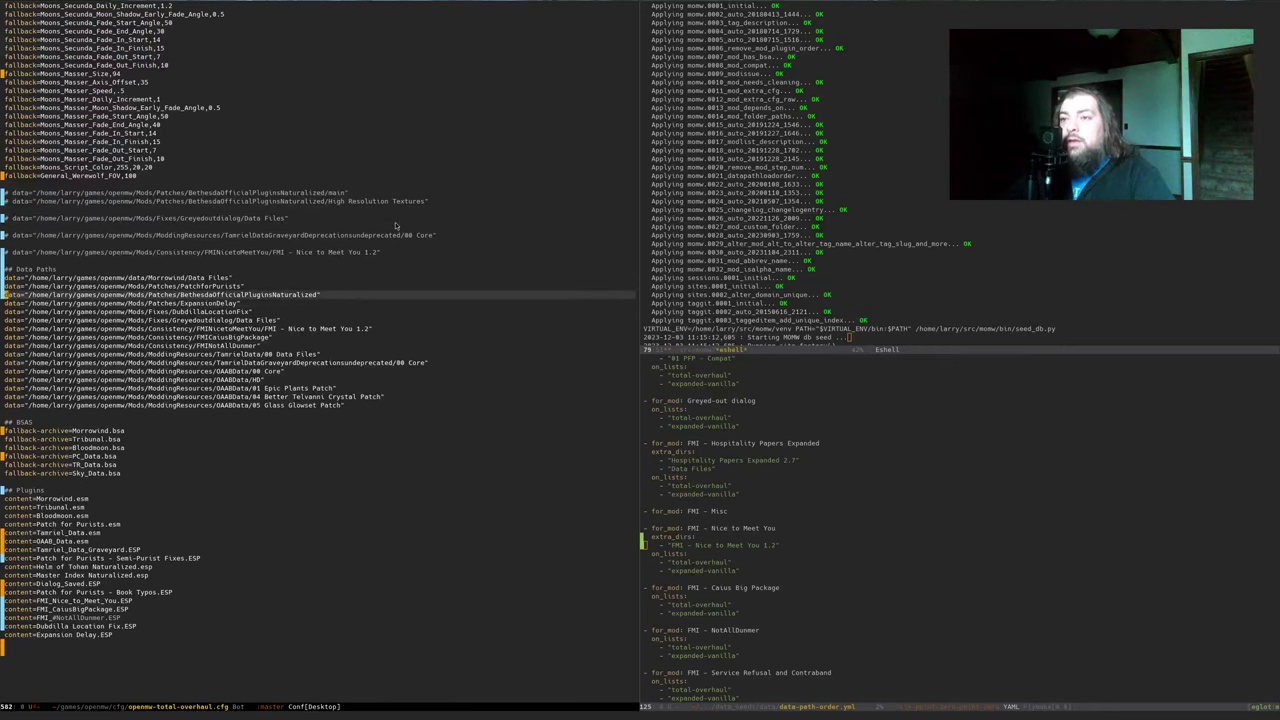
pyautogui.hotkey('ctrl', 'space')
pyautogui.press('Down')
pyautogui.hotkey('ctrl', 'y')
pyautogui.hotkey('ctrl', 'x')
pyautogui.hotkey('ctrl', 'x')
pyautogui.hotkey('alt', ';')
pyautogui.hotkey('ctrl', 'x')
pyautogui.hotkey('ctrl', 's')
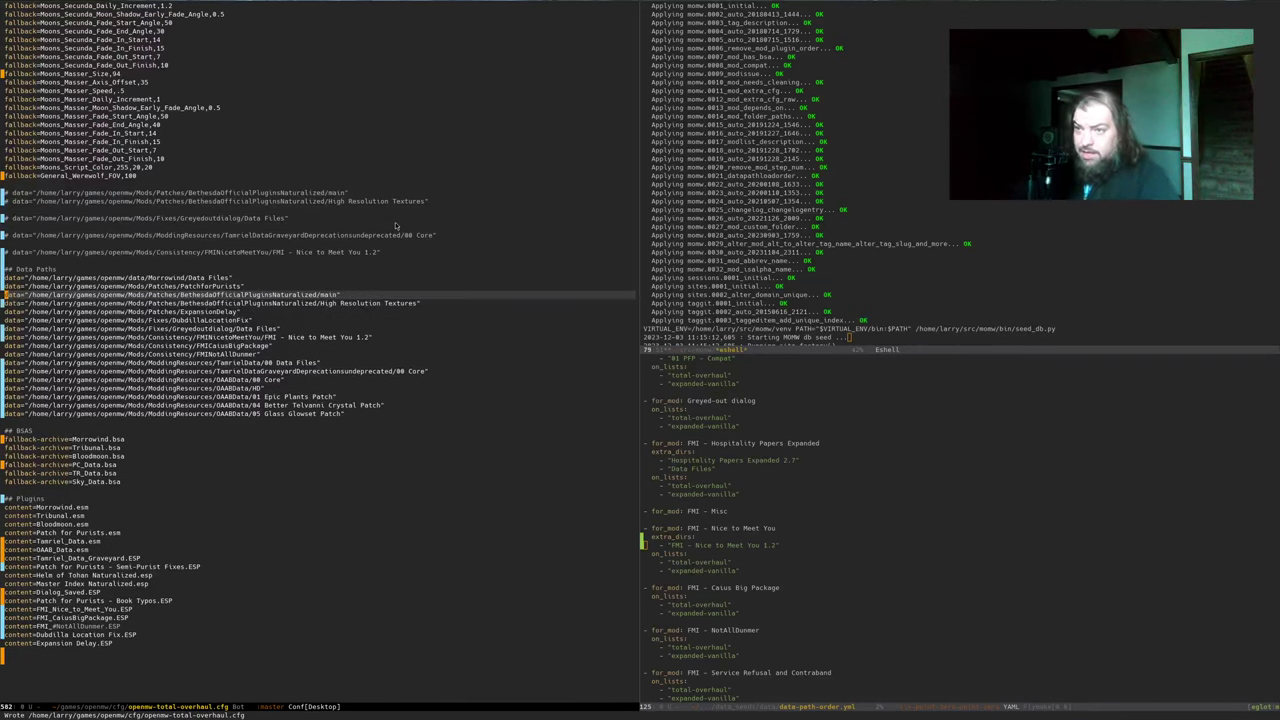
# Switch to the terminal and run openmw-validator on openmw-total-overhaul.cfg with the --exit-nonzero and --stdout options
pyautogui.hotkey('alt', 'Tab')
pyautogui.hotkey('alt', 'Tab')
pyautogui.hotkey('alt', 'Tab')
pyautogui.press('Up')
pyautogui.press('Up')
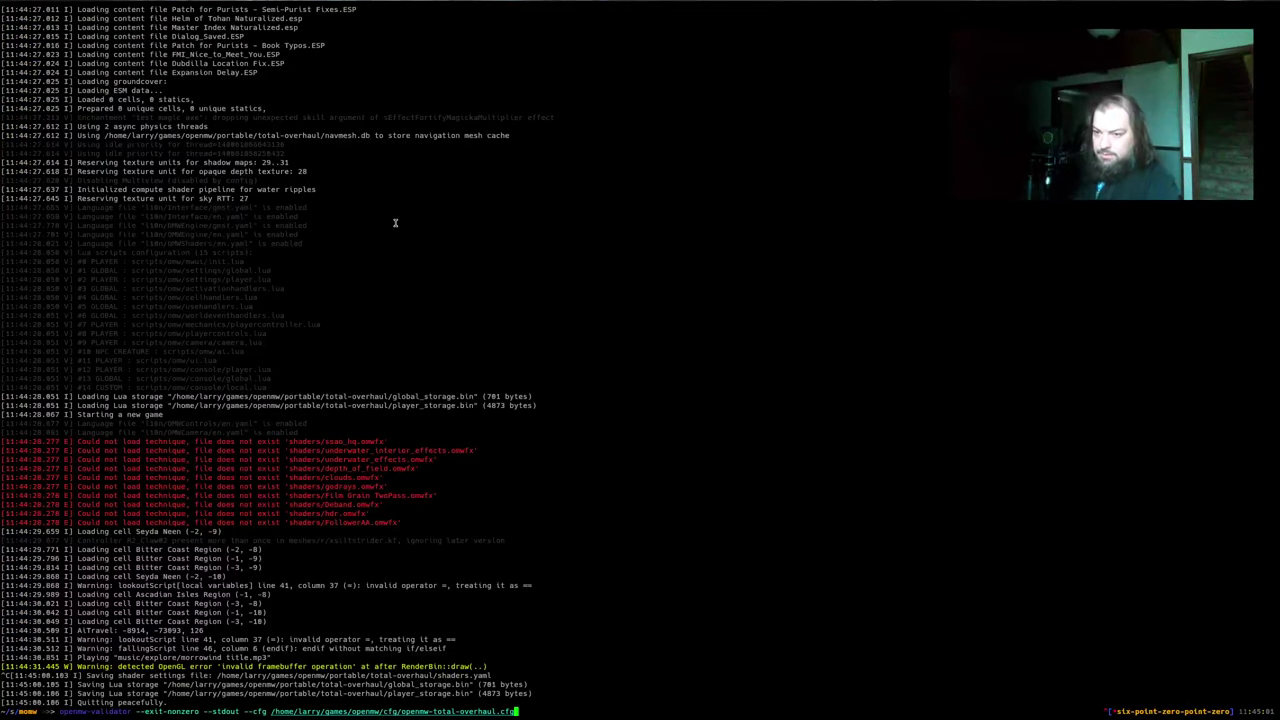
pyautogui.press('Return')
# Launch OpenMW through run.sh with the total-overhaul config and the --dev, --test and --mangohud options, and quit the game once it has loaded
pyautogui.hotkey('ctrl', 'r')
pyautogui.write('run')
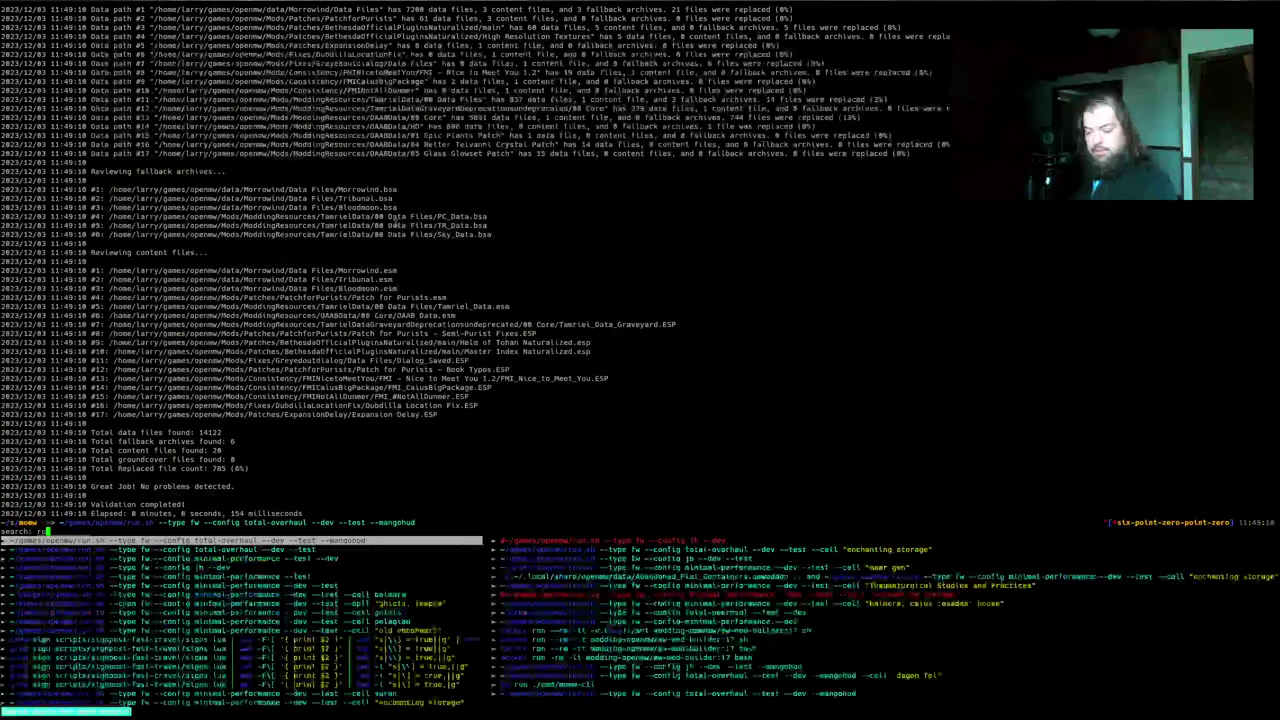
pyautogui.press('Return')
pyautogui.press('Return')
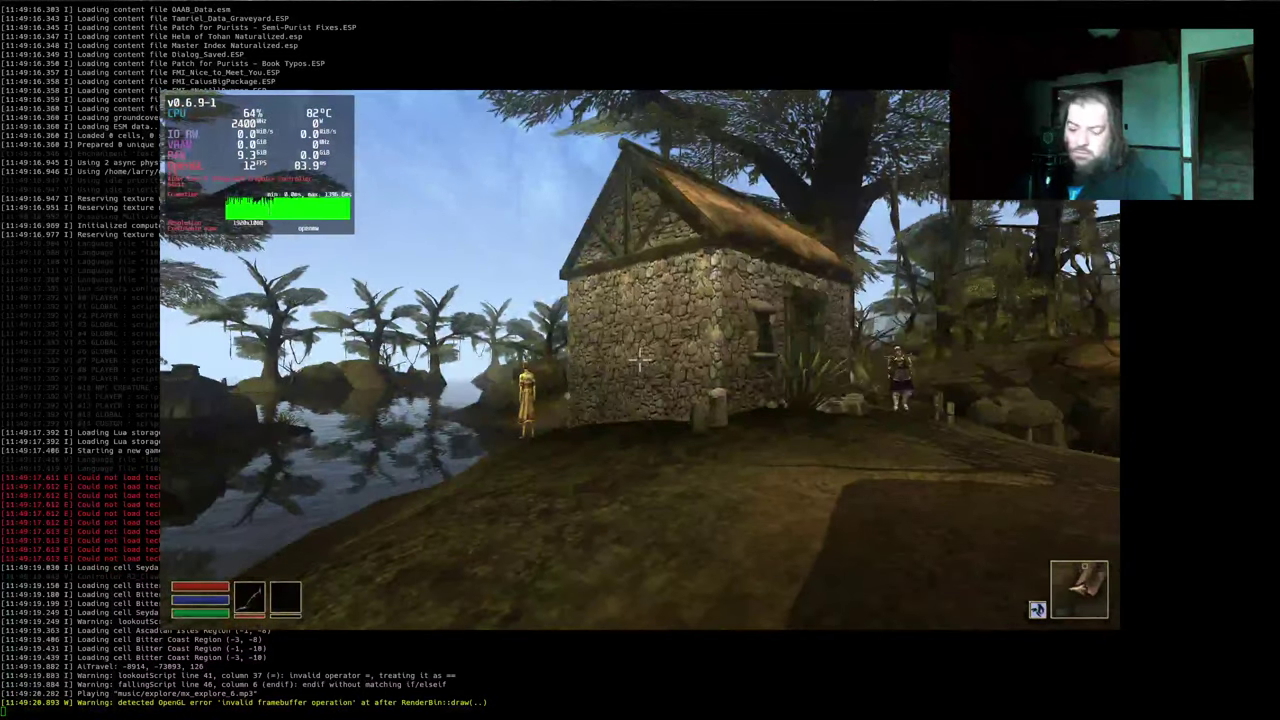
pyautogui.hotkey('alt', 'F4')
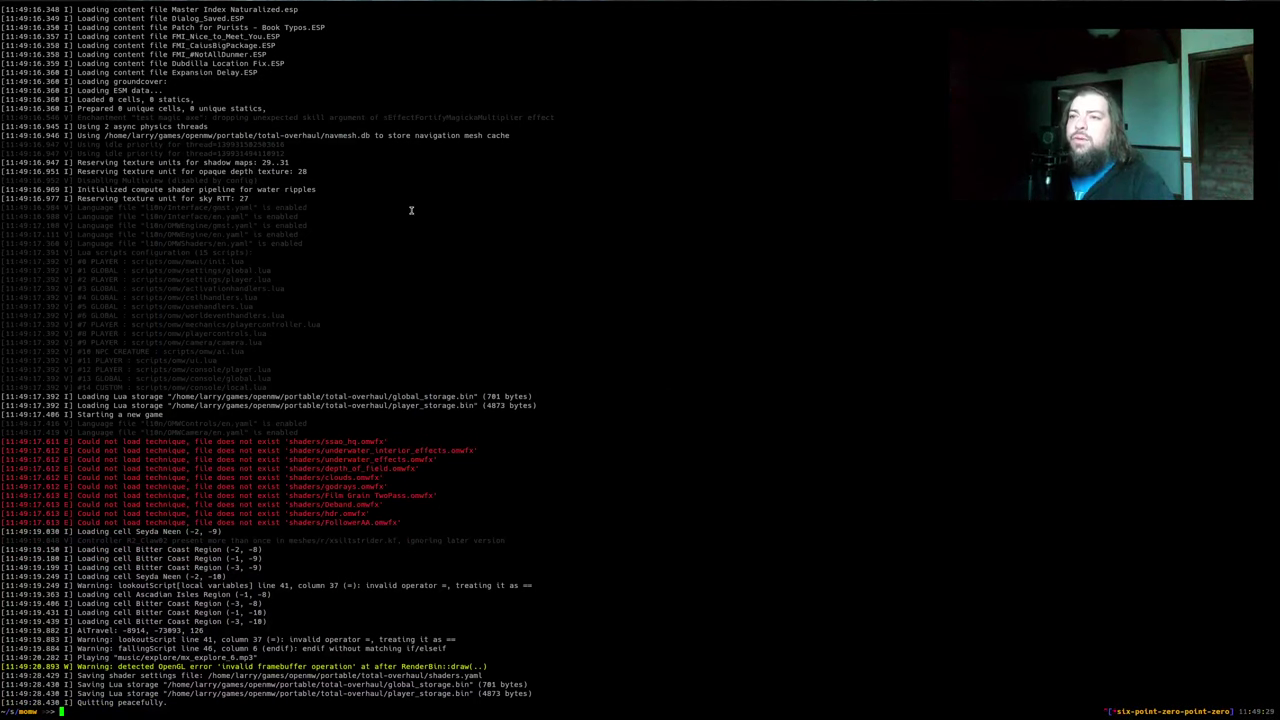
# Review the FMI plugins among the loaded content files in the game log
pyautogui.moveTo(203, 49); pyautogui.dragTo(262, 28)
pyautogui.doubleClick(220, 43)
pyautogui.click(243, 44)
pyautogui.moveTo(264, 28); pyautogui.dragTo(280, 86)
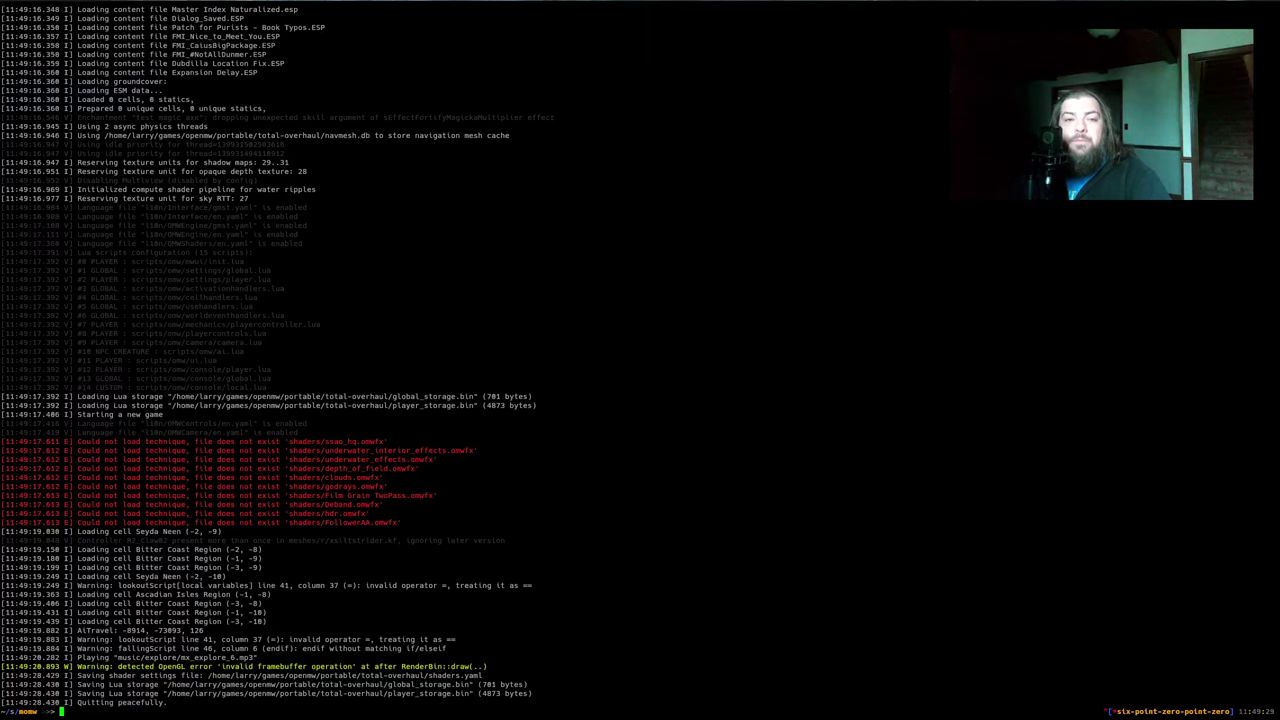
# Switch to Firefox, close the Modding-OpenMW GitLab page and advance the Total Overhaul list to step #12, FMI - Service Refusal and Contraband
pyautogui.hotkey('alt', 'Tab')
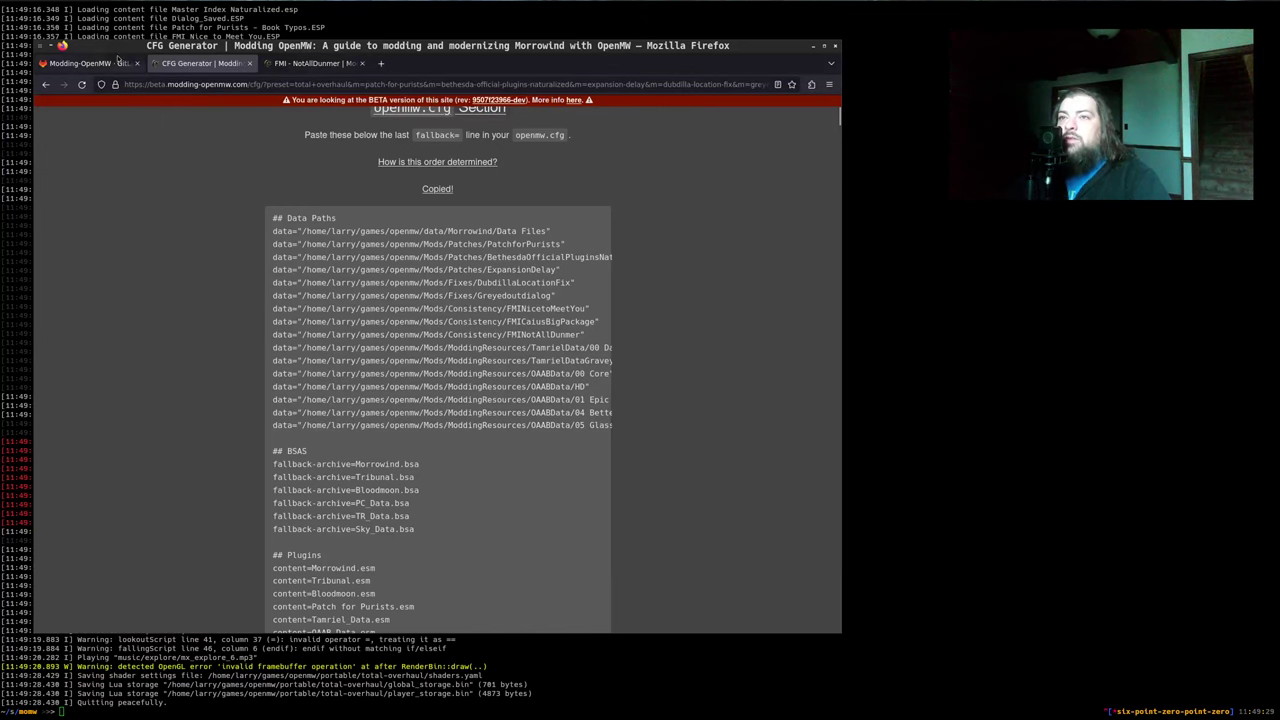
pyautogui.hotkey('ctrl', 'Tab')
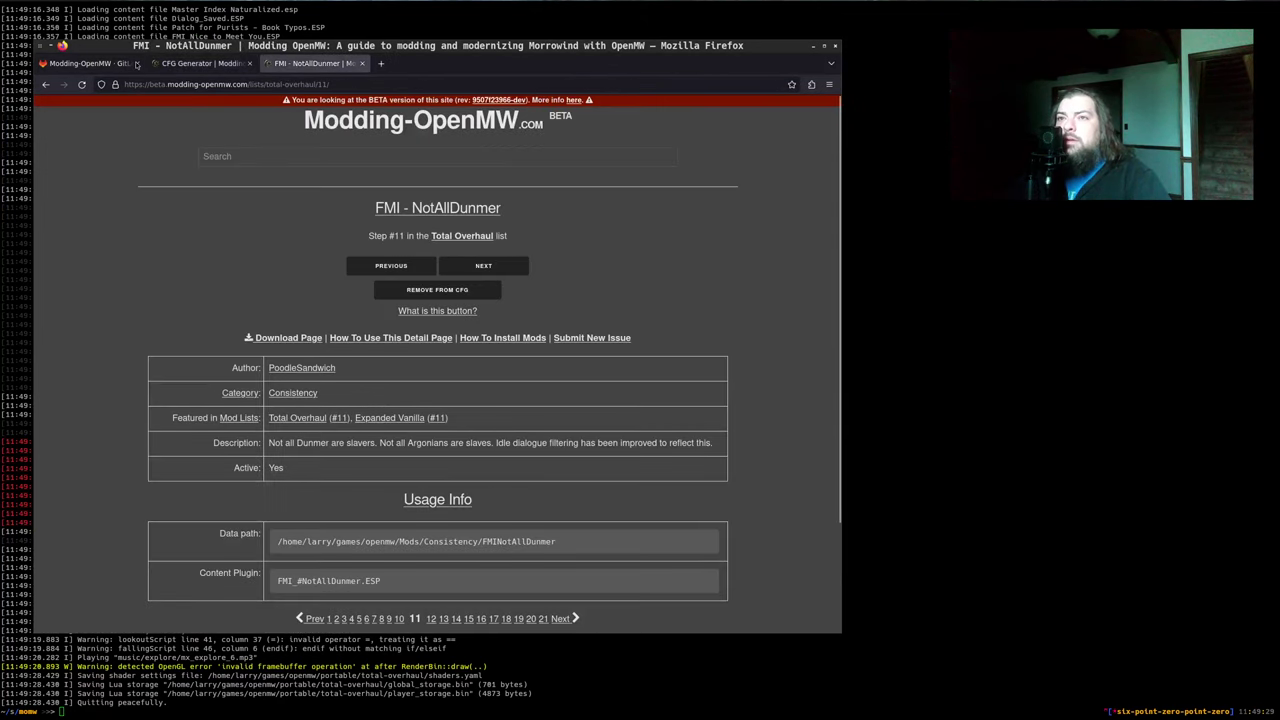
pyautogui.click(136, 64)
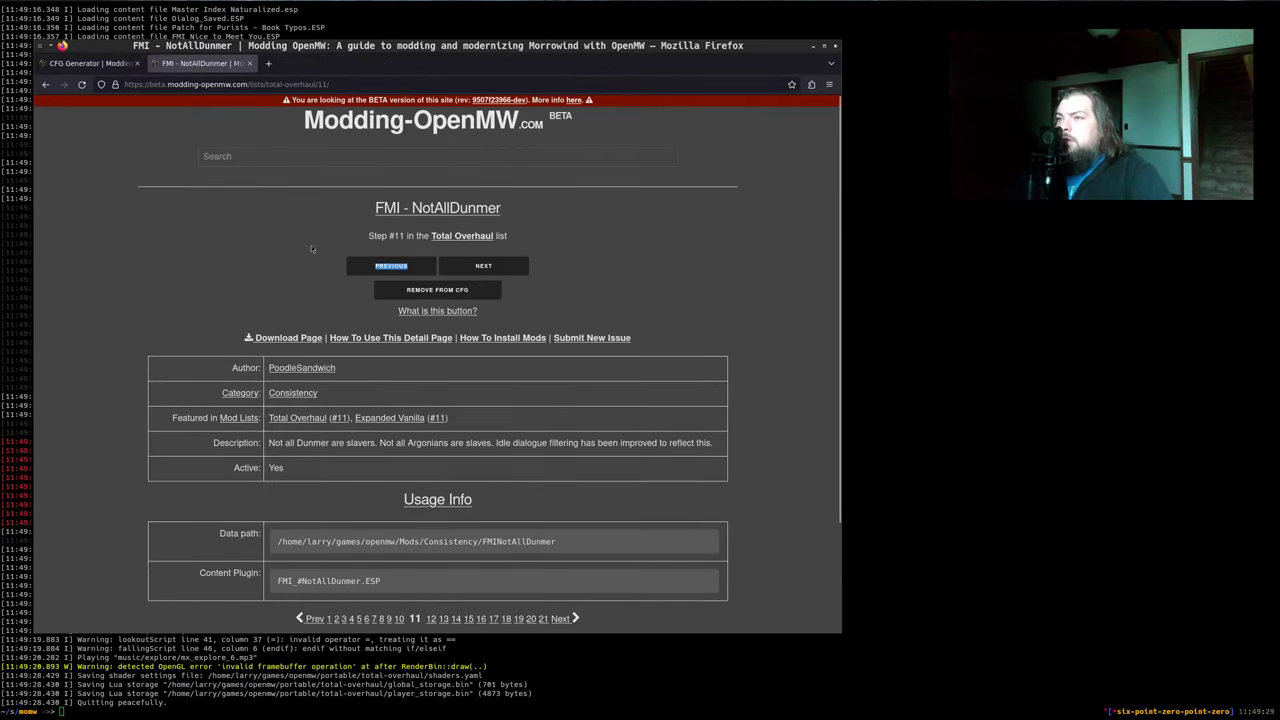
pyautogui.click(483, 265)
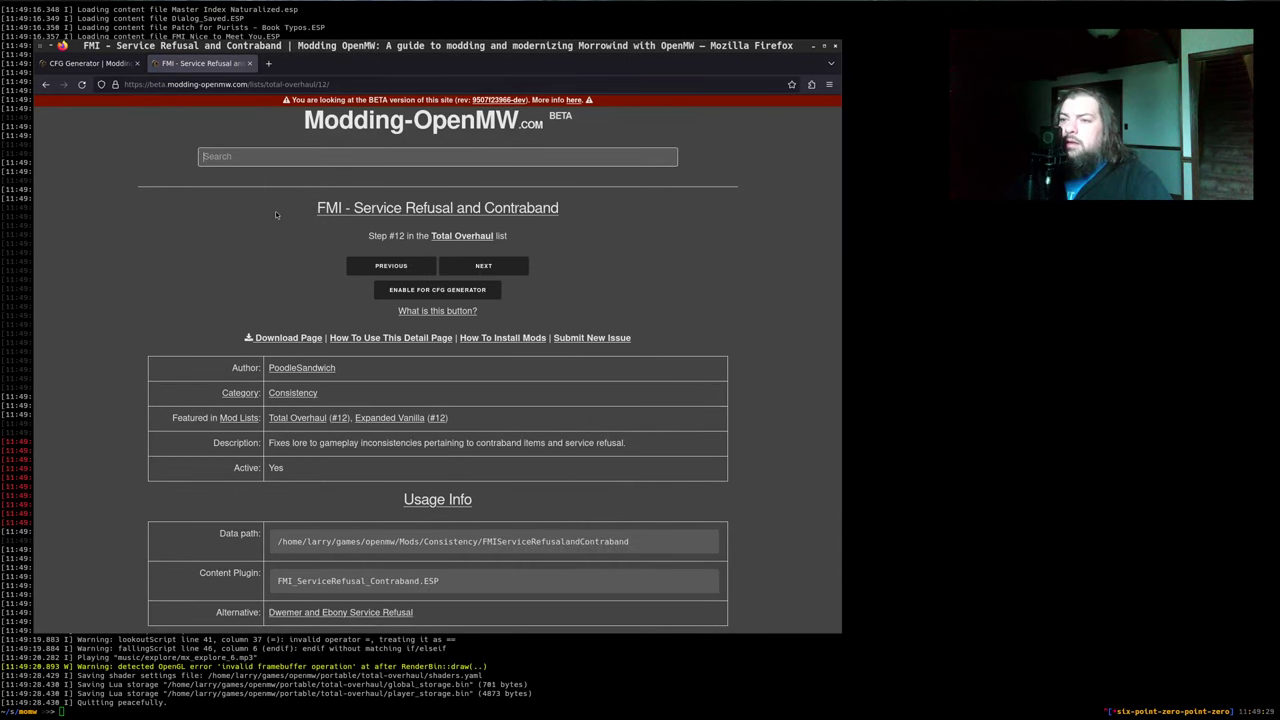
pyautogui.scroll(-1, 276, 214)
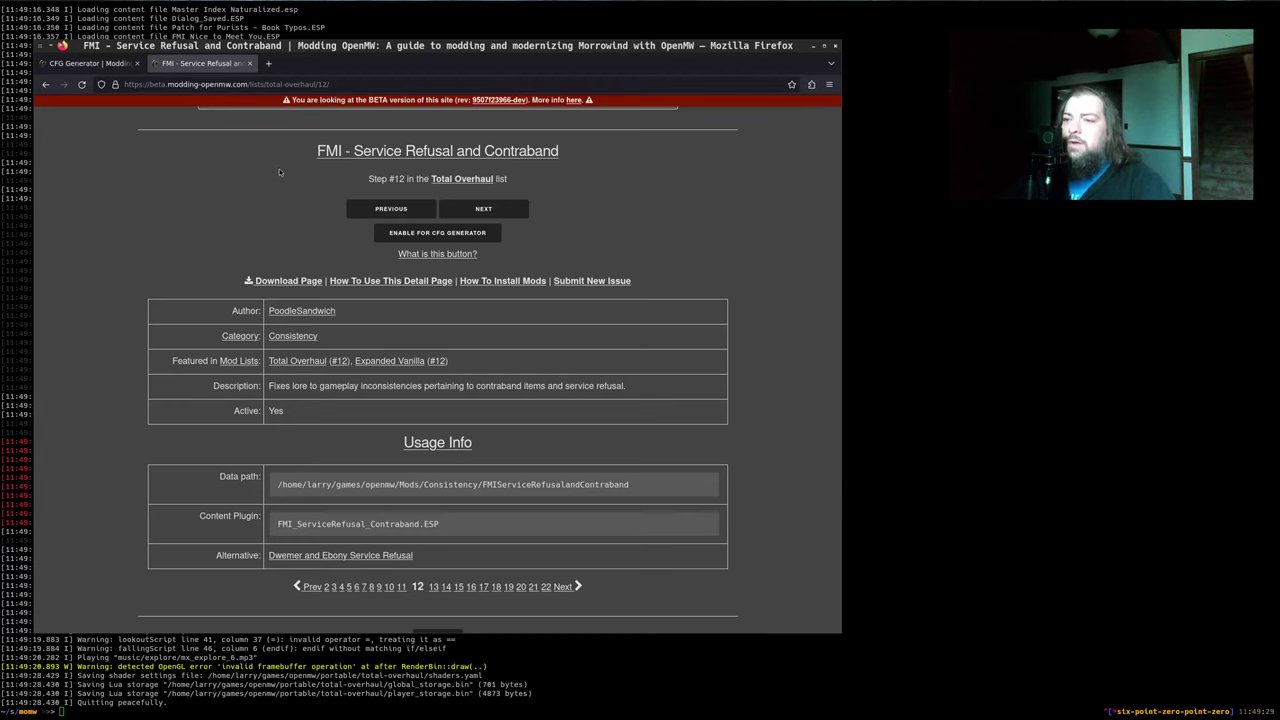
pyautogui.scroll(1, 264, 281)
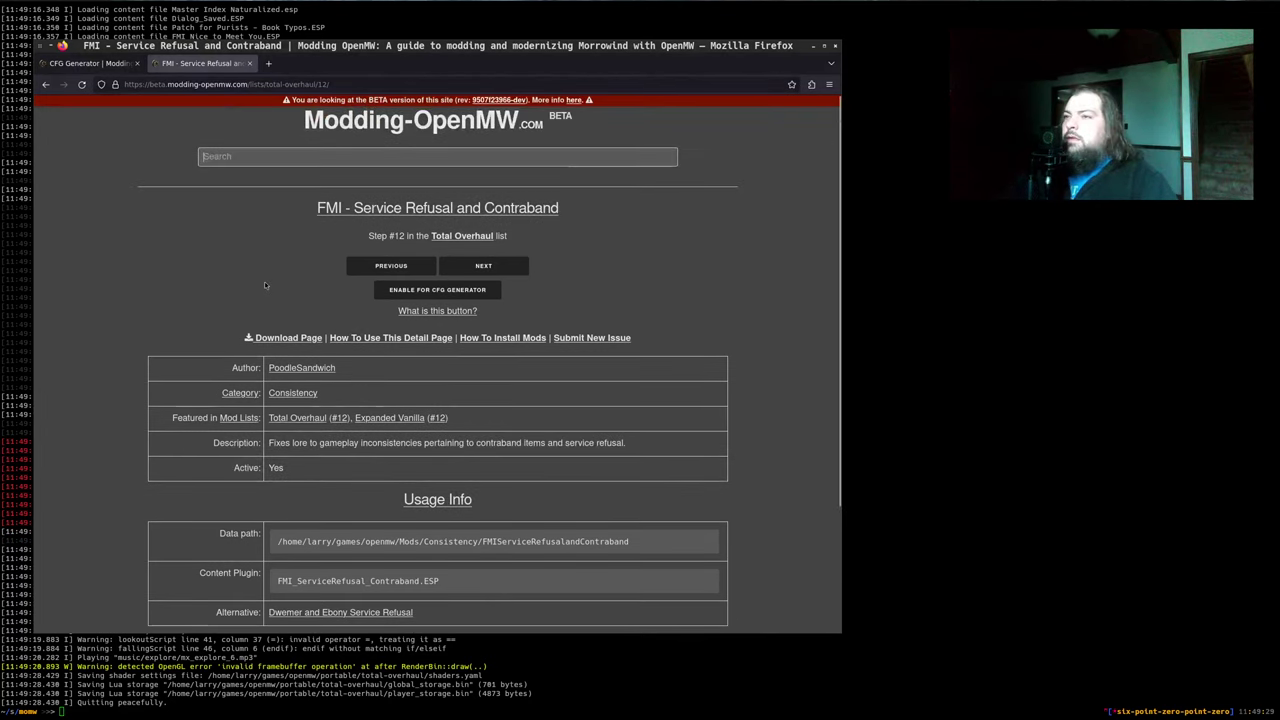
# Open the mod's Nexus Mods download page and view its title image and the first in-game service refusal screenshot
pyautogui.click(290, 339)
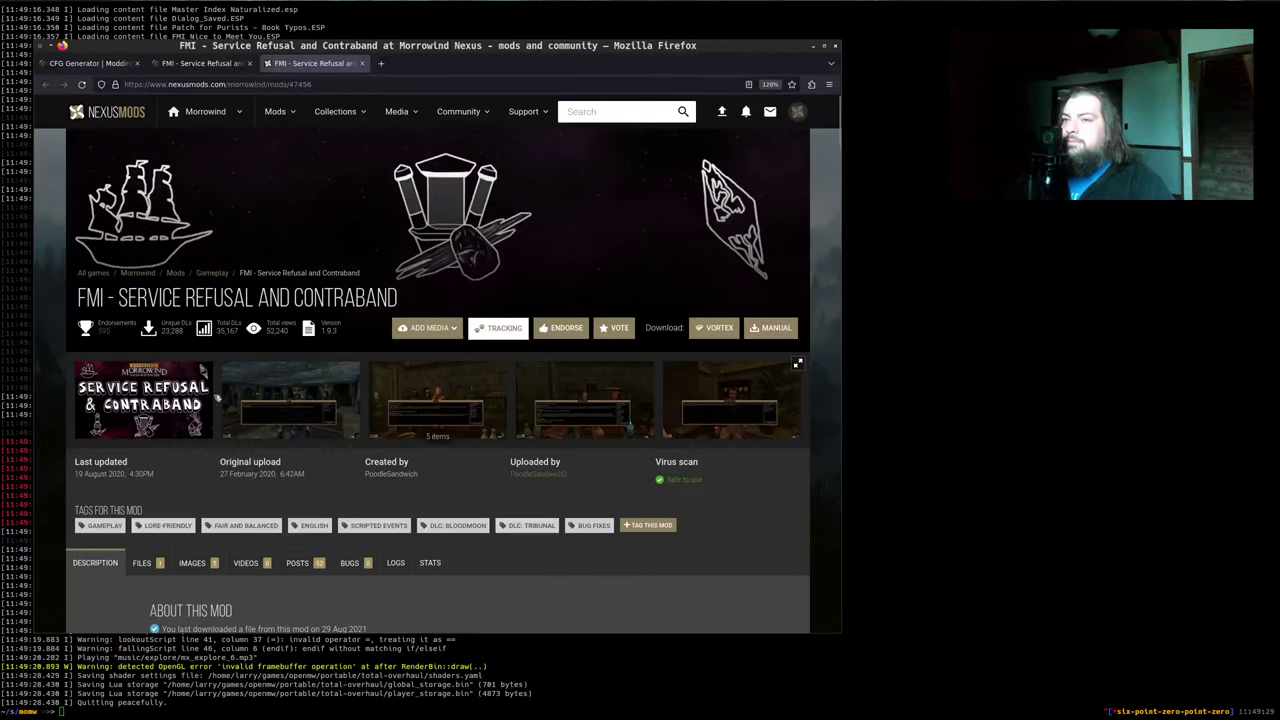
pyautogui.click(192, 403)
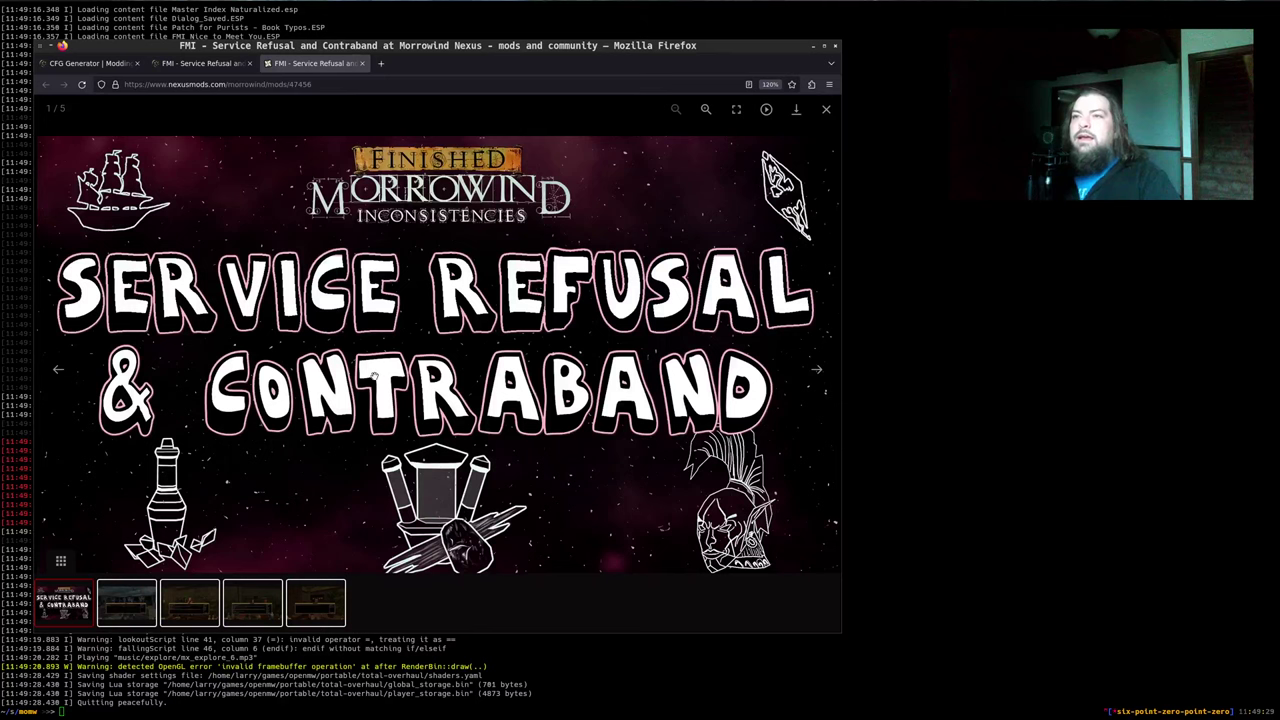
pyautogui.press('Escape')
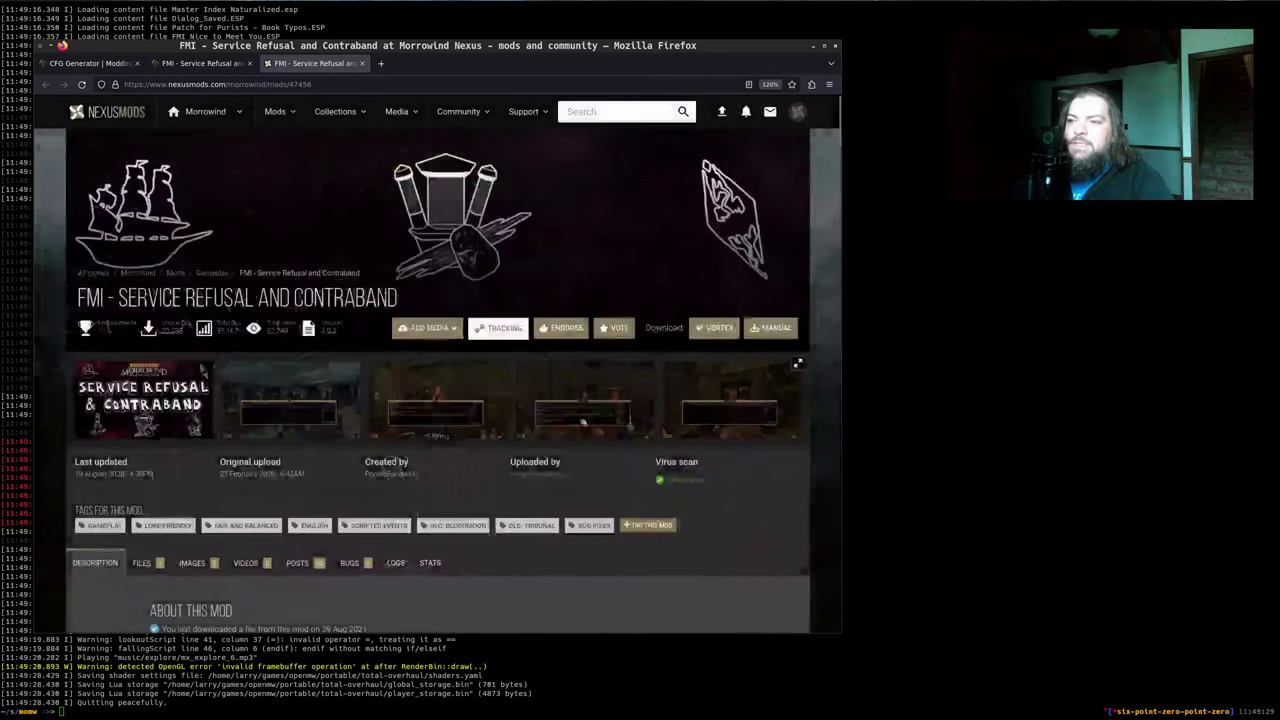
pyautogui.scroll(-3, 477, 470)
pyautogui.scroll(1, 477, 470)
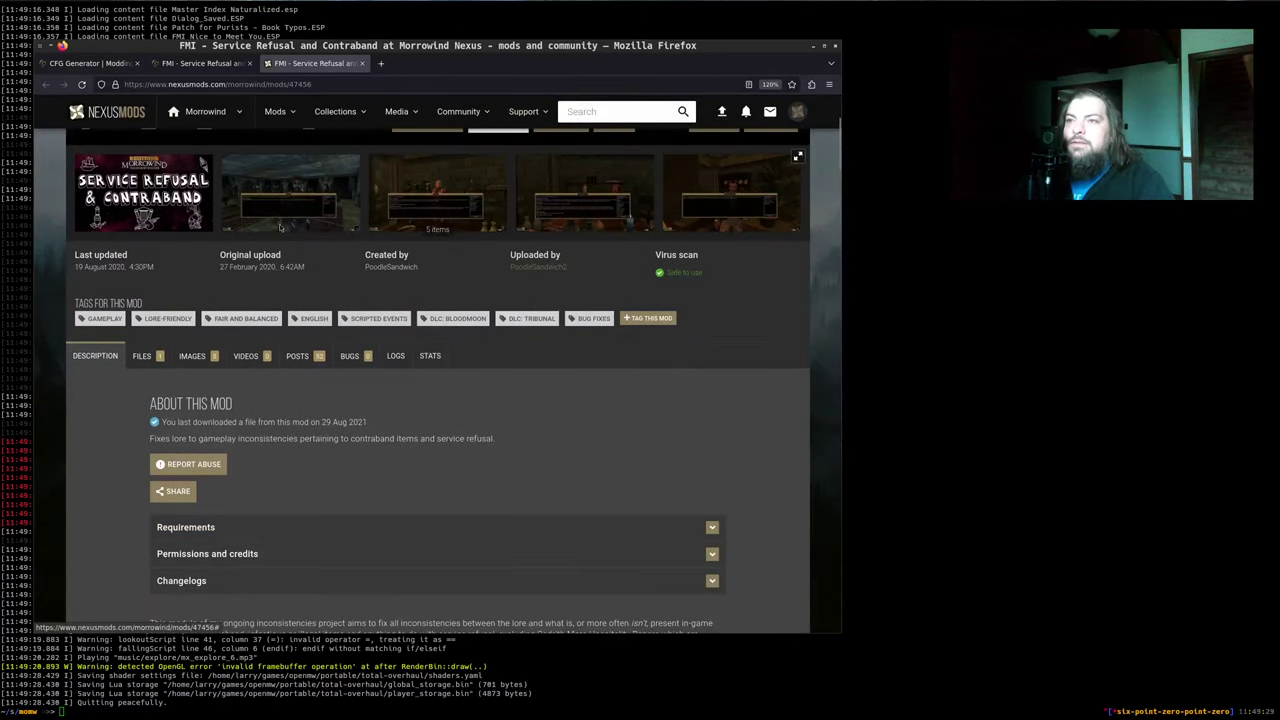
pyautogui.click(281, 228)
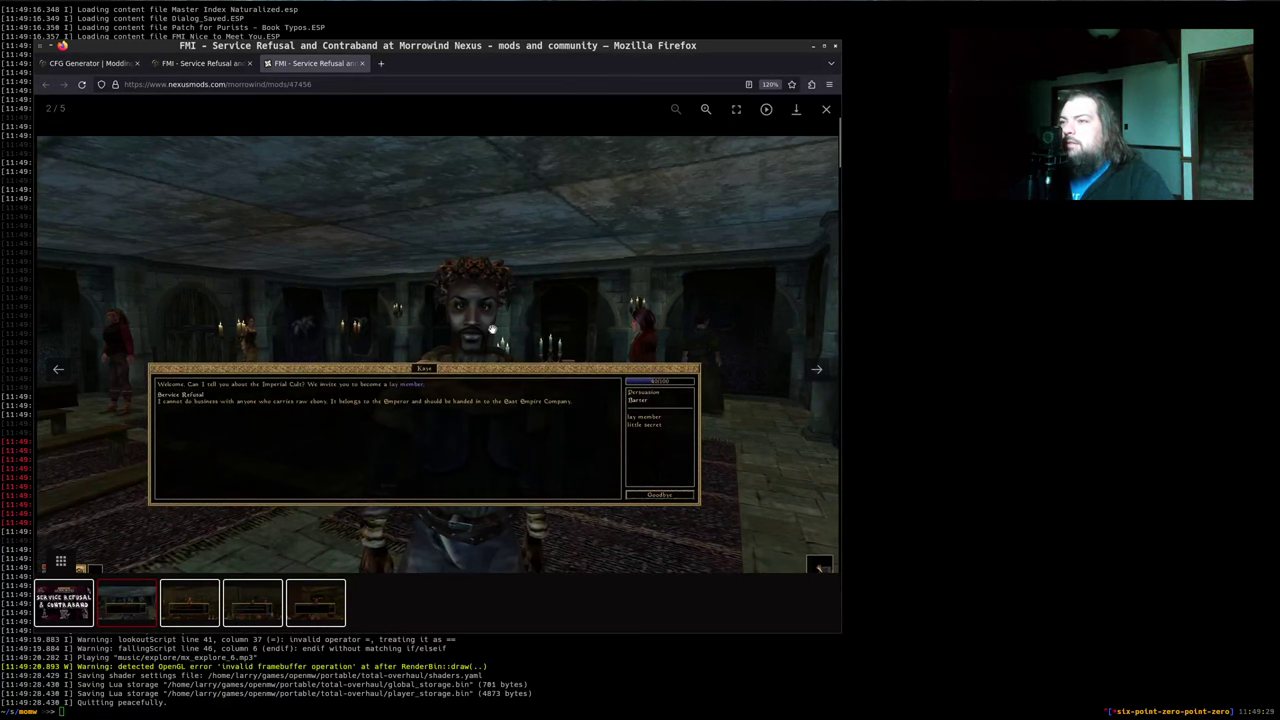
pyautogui.press('Escape')
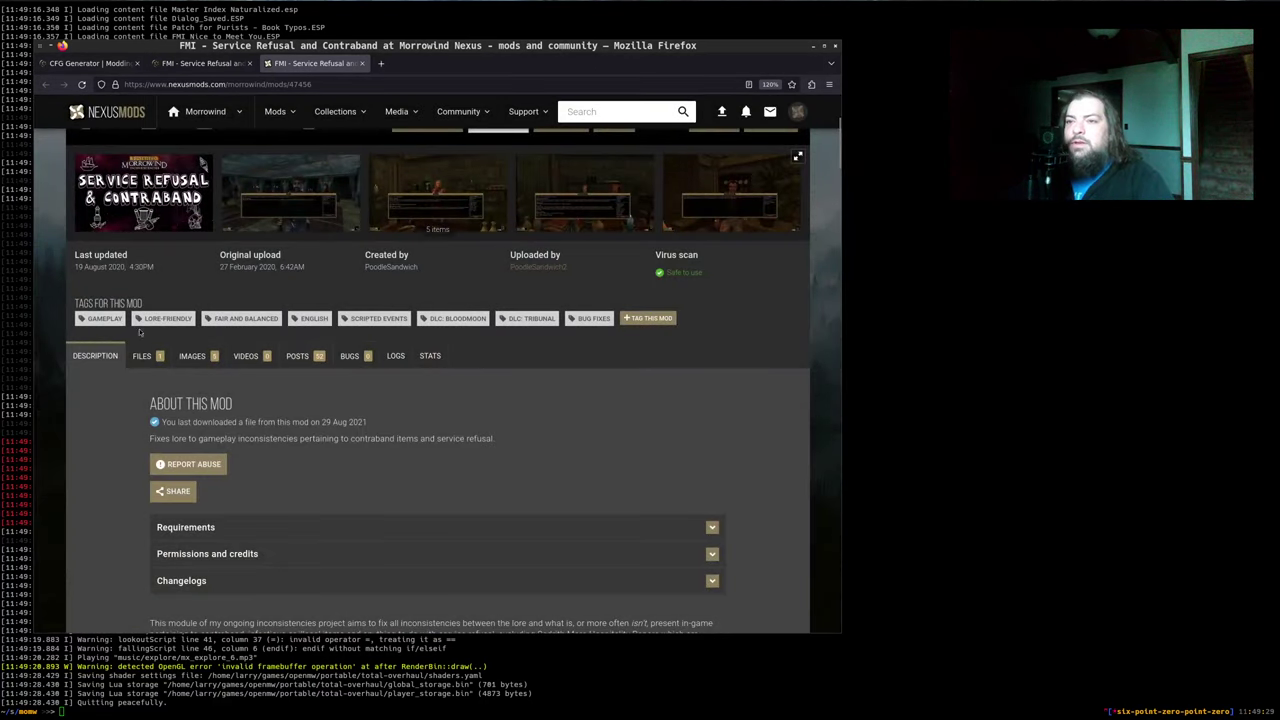
# Check the downloadable files of FMI - Service Refusal and Contraband and close its Nexus Mods page
pyautogui.click(142, 356)
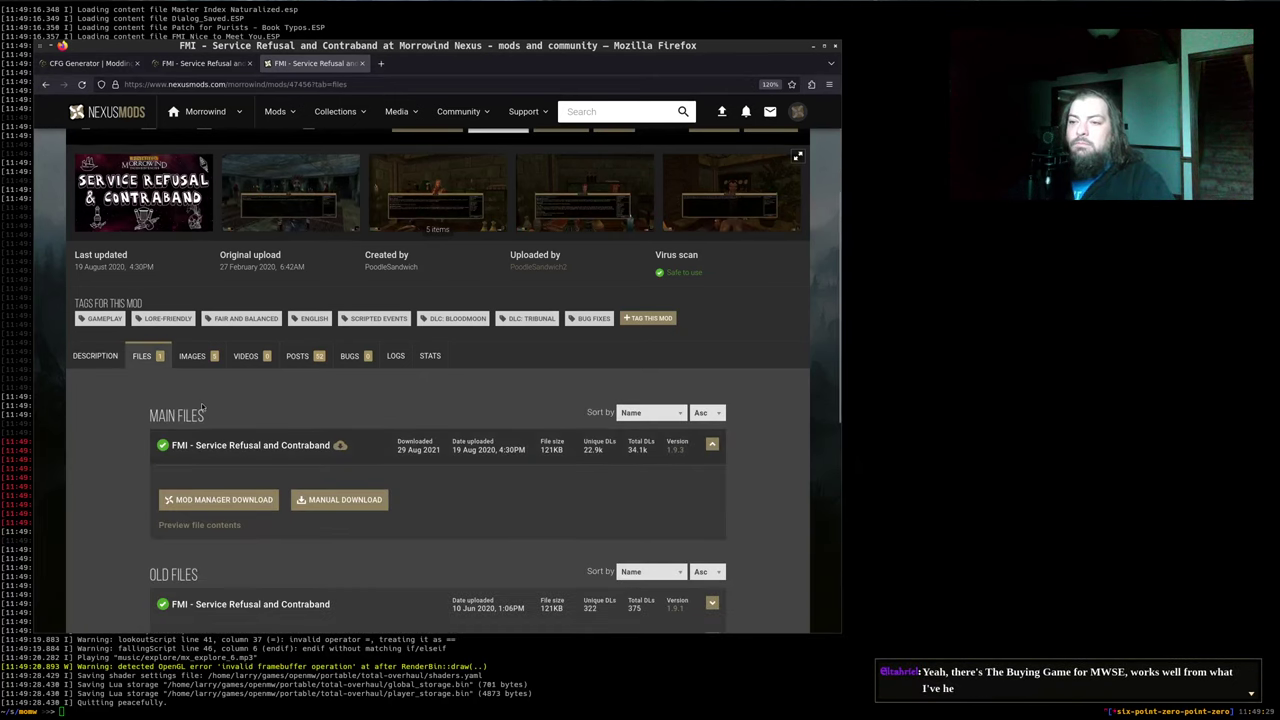
pyautogui.scroll(-1, 202, 405)
pyautogui.scroll(2, 202, 403)
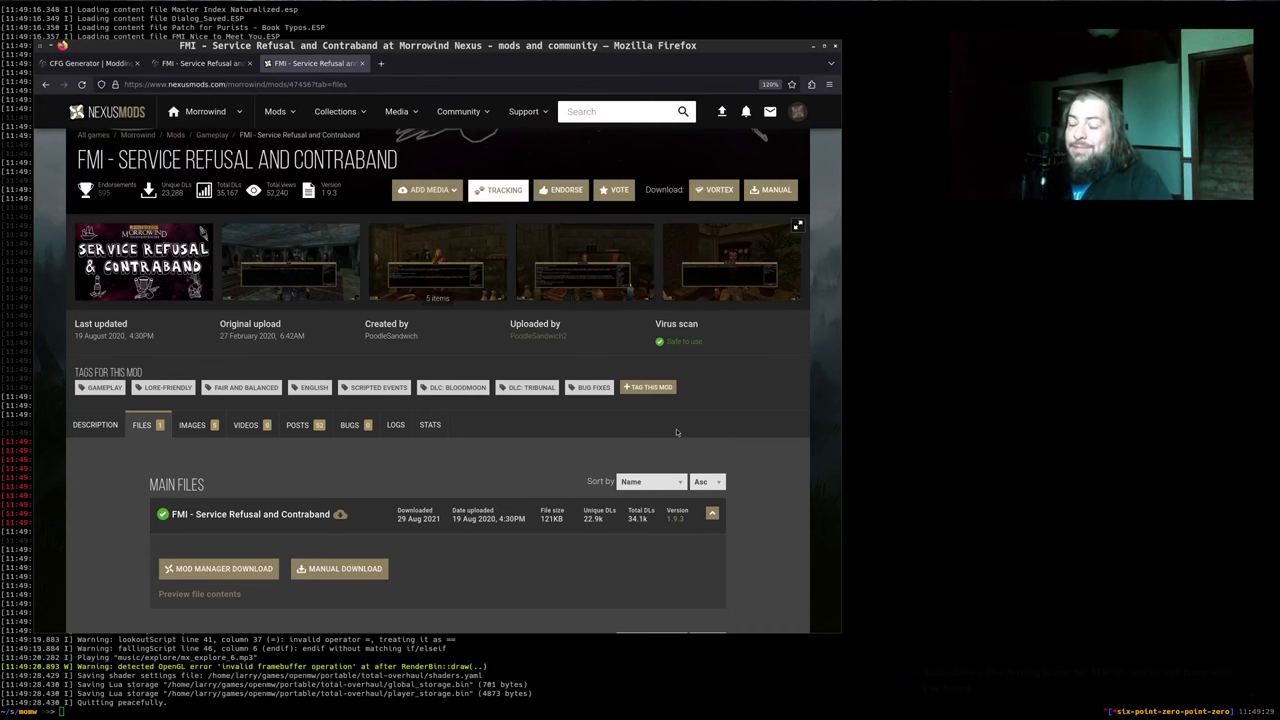
pyautogui.hotkey('ctrl', 'w')
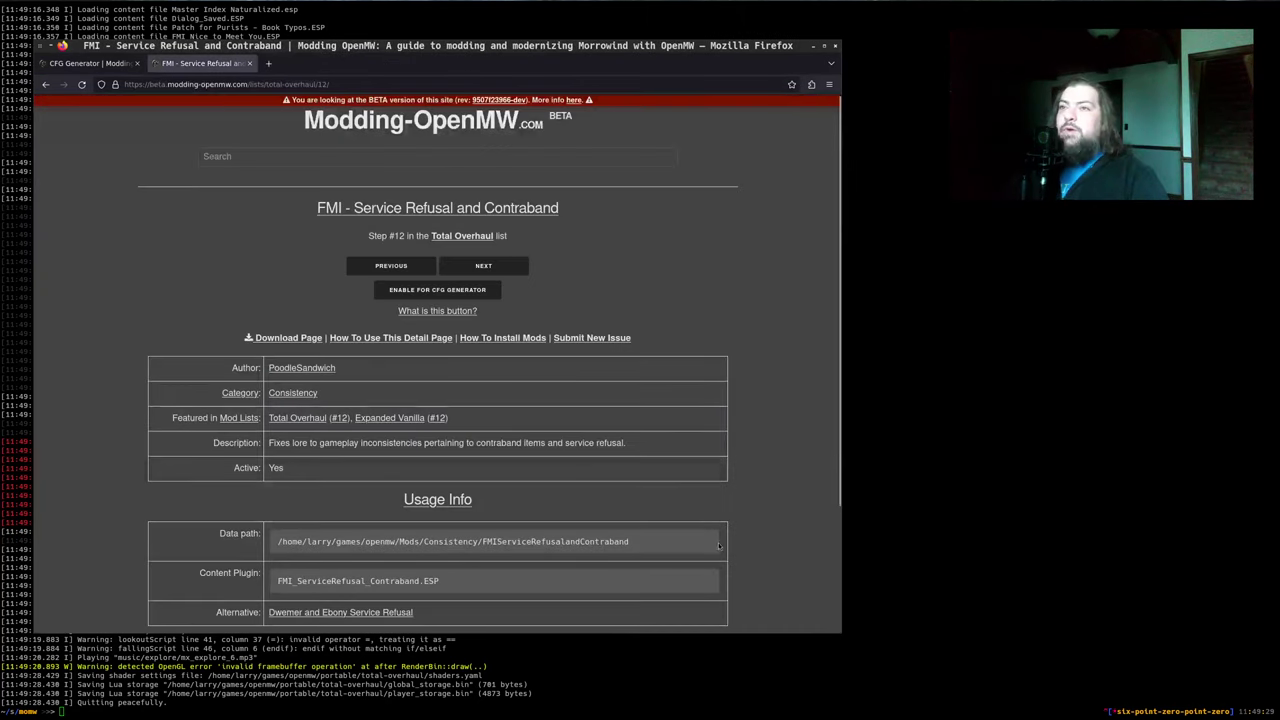
# Compare the mod's listed data path with the contents of the Consistency/FMIServiceRefusalandContraband folder in Thunar
pyautogui.scroll(-4, 448, 430)
pyautogui.doubleClick(448, 428)
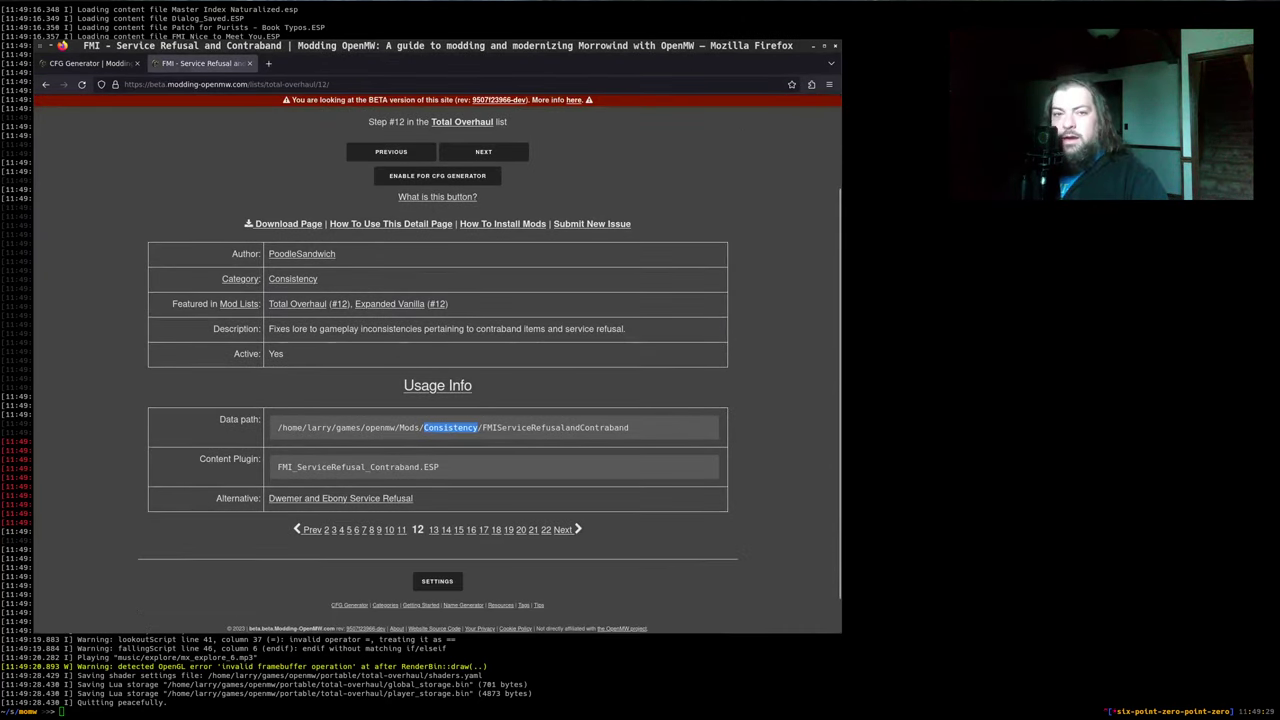
pyautogui.hotkey('alt', 'Tab')
pyautogui.hotkey('alt', 'Up')
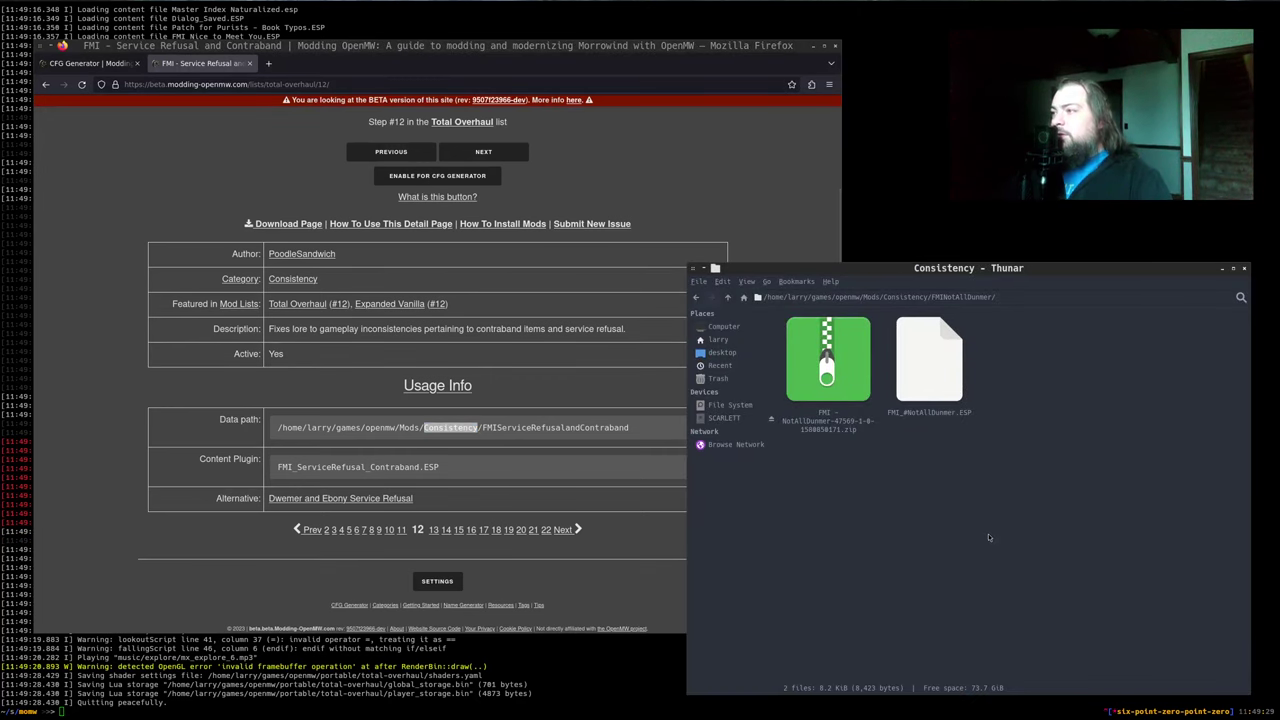
pyautogui.press('Right')
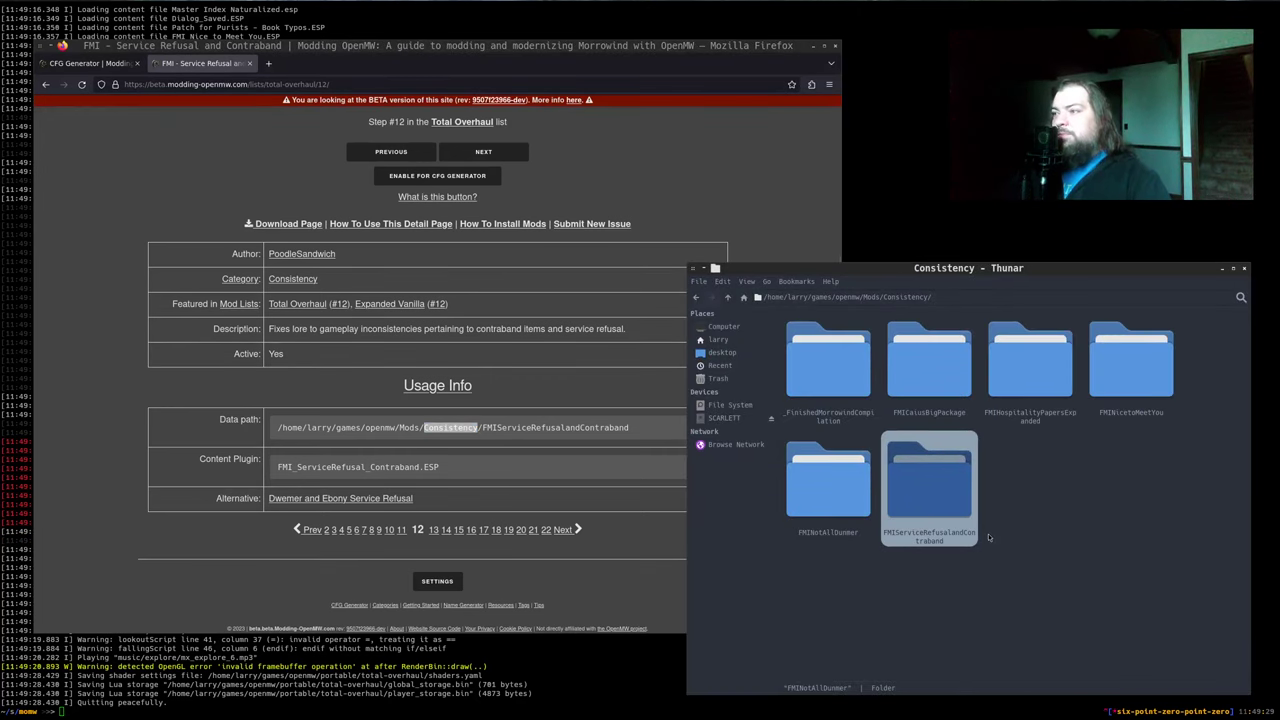
pyautogui.press('Return')
pyautogui.doubleClick(856, 400)
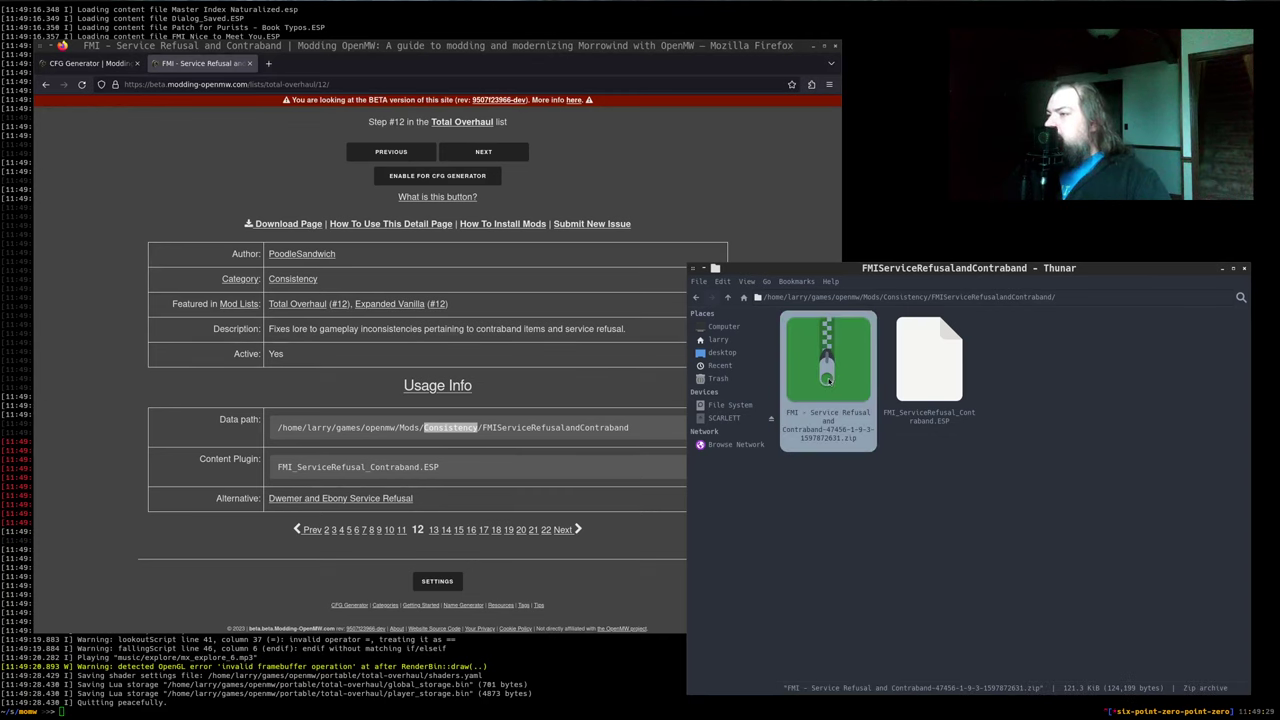
pyautogui.click(1062, 417)
# Enable FMI - Service Refusal and Contraband for the CFG Generator, check the selected Consistency mods and submit the custom setup
pyautogui.click(400, 176)
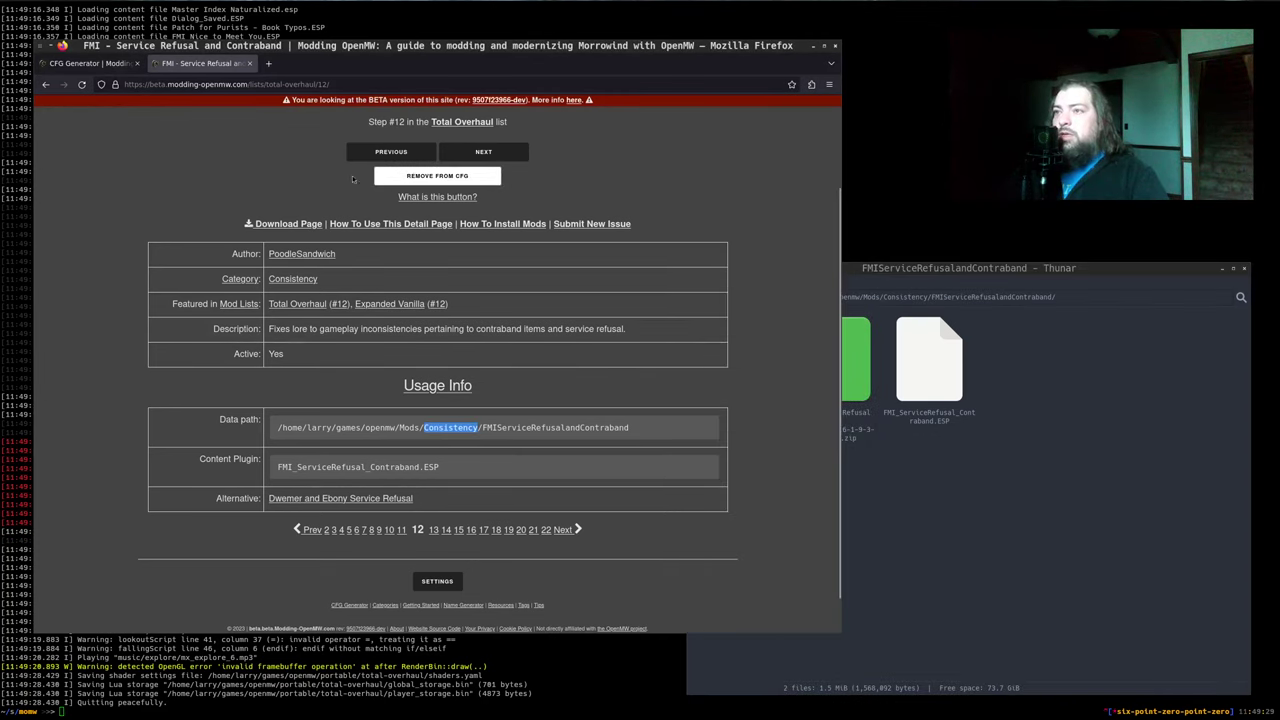
pyautogui.click(90, 63)
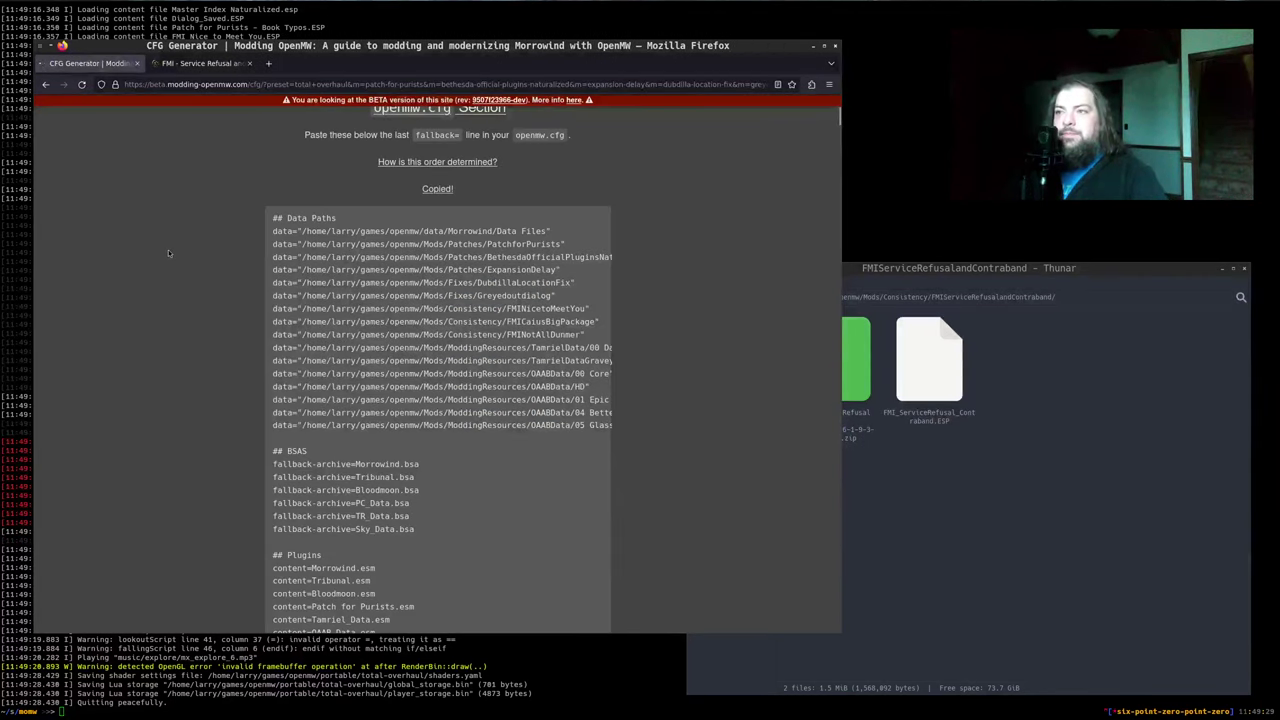
pyautogui.scroll(3, 200, 248)
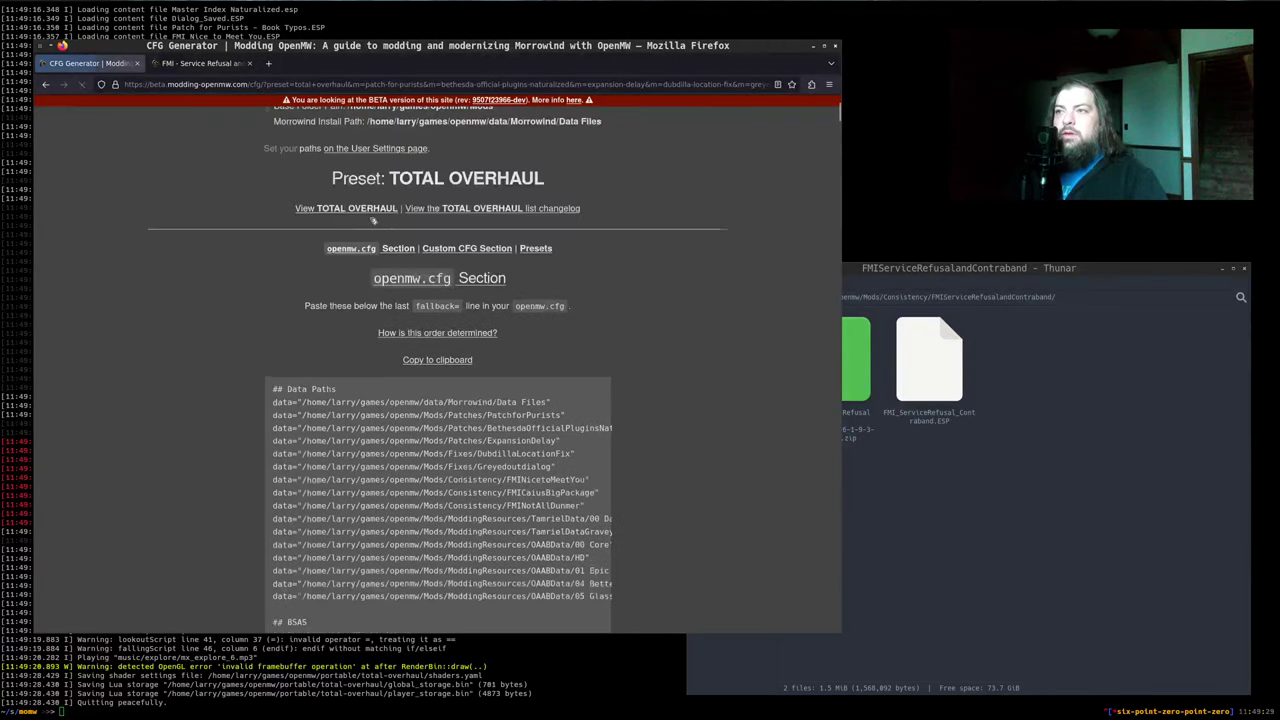
pyautogui.click(472, 249)
pyautogui.scroll(-2, 274, 393)
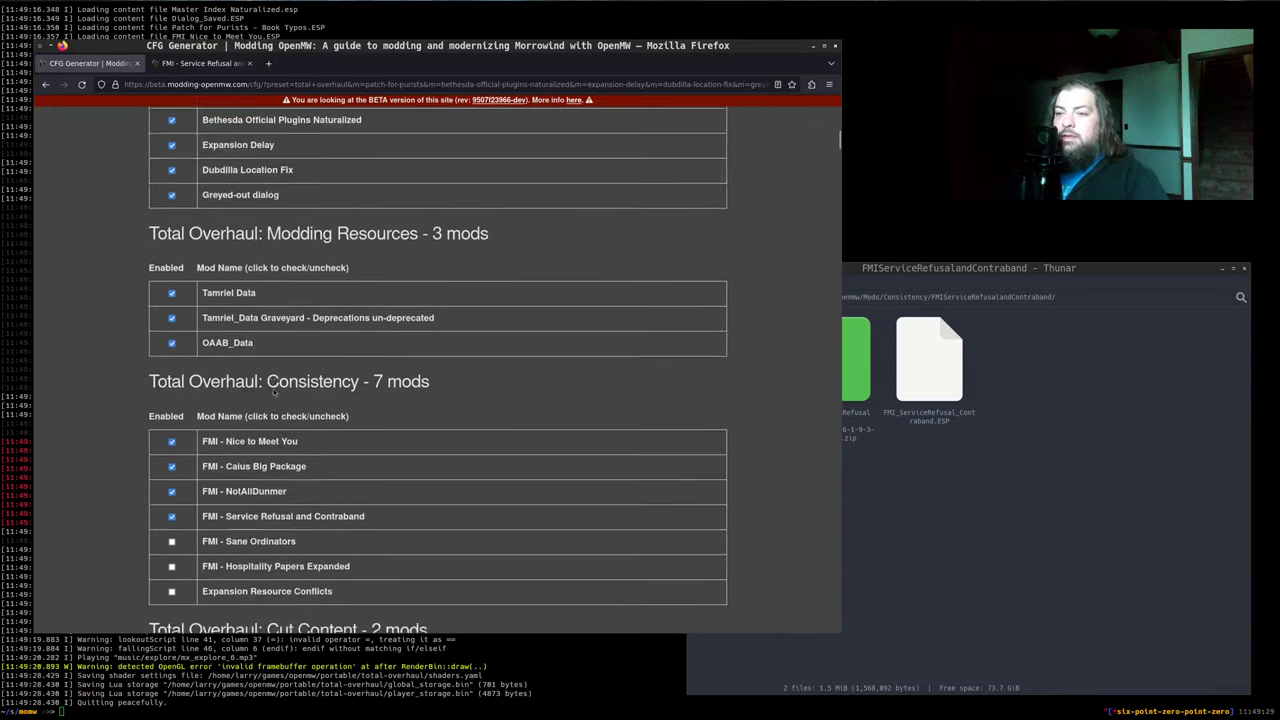
pyautogui.scroll(-2, 275, 392)
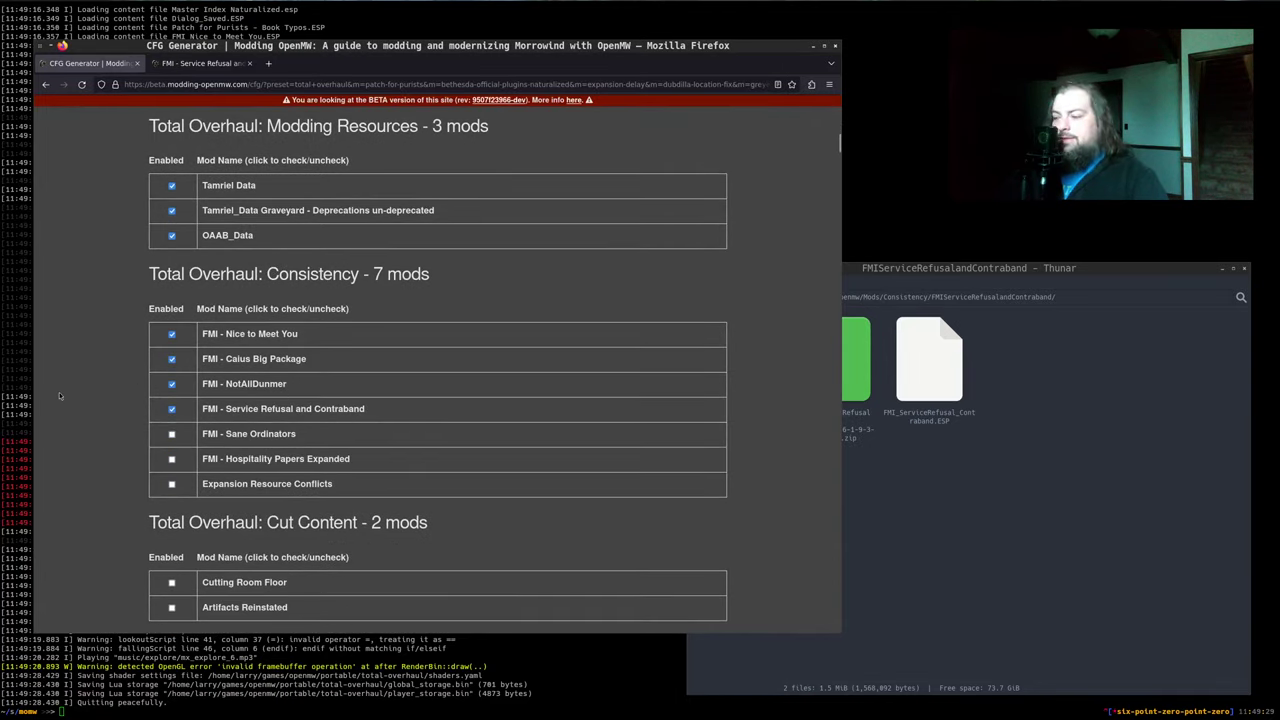
pyautogui.scroll(-10, 58, 392)
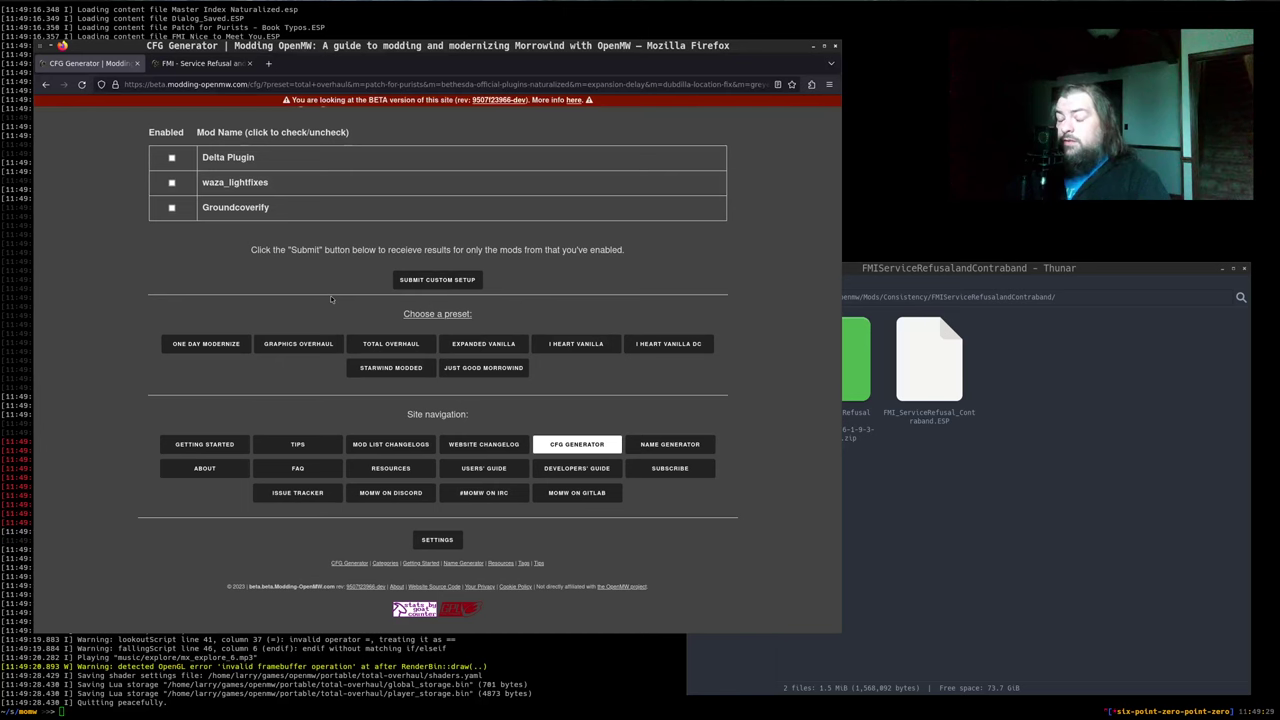
pyautogui.click(415, 279)
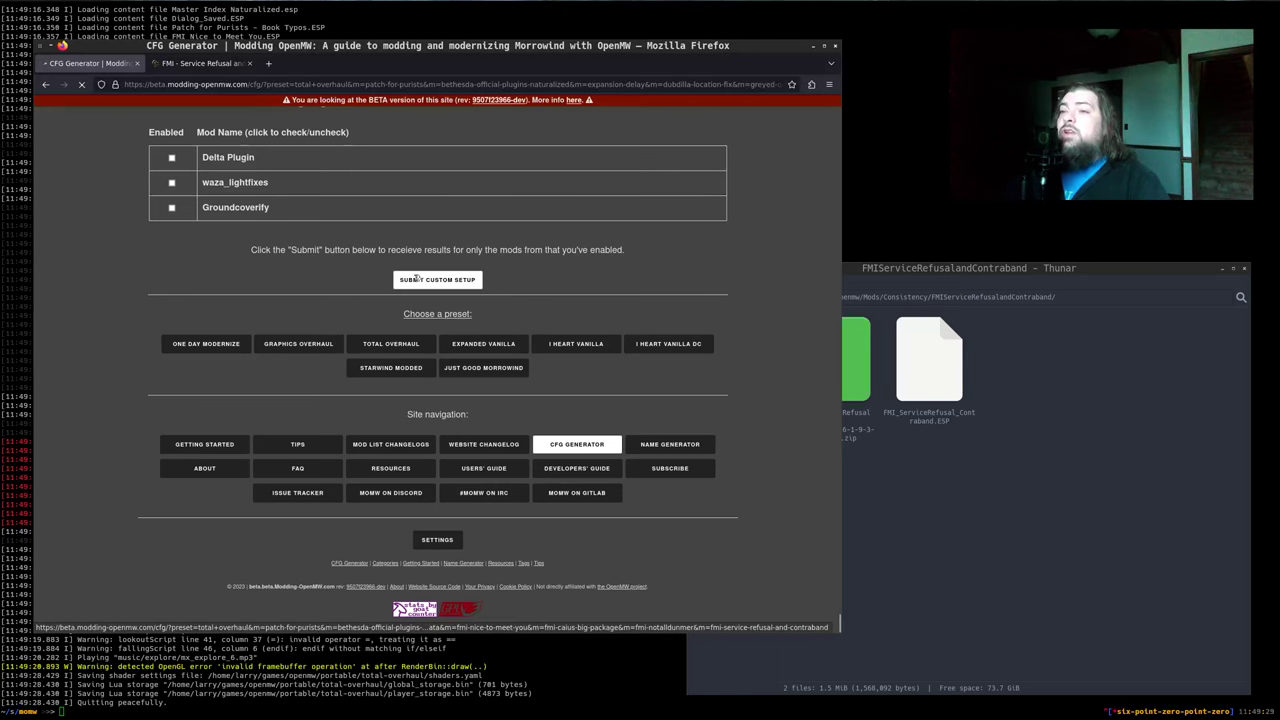
# Review the generated data paths and plugins and advance the Total Overhaul list to FMI - Sane Ordinators
pyautogui.scroll(-10, 457, 338)
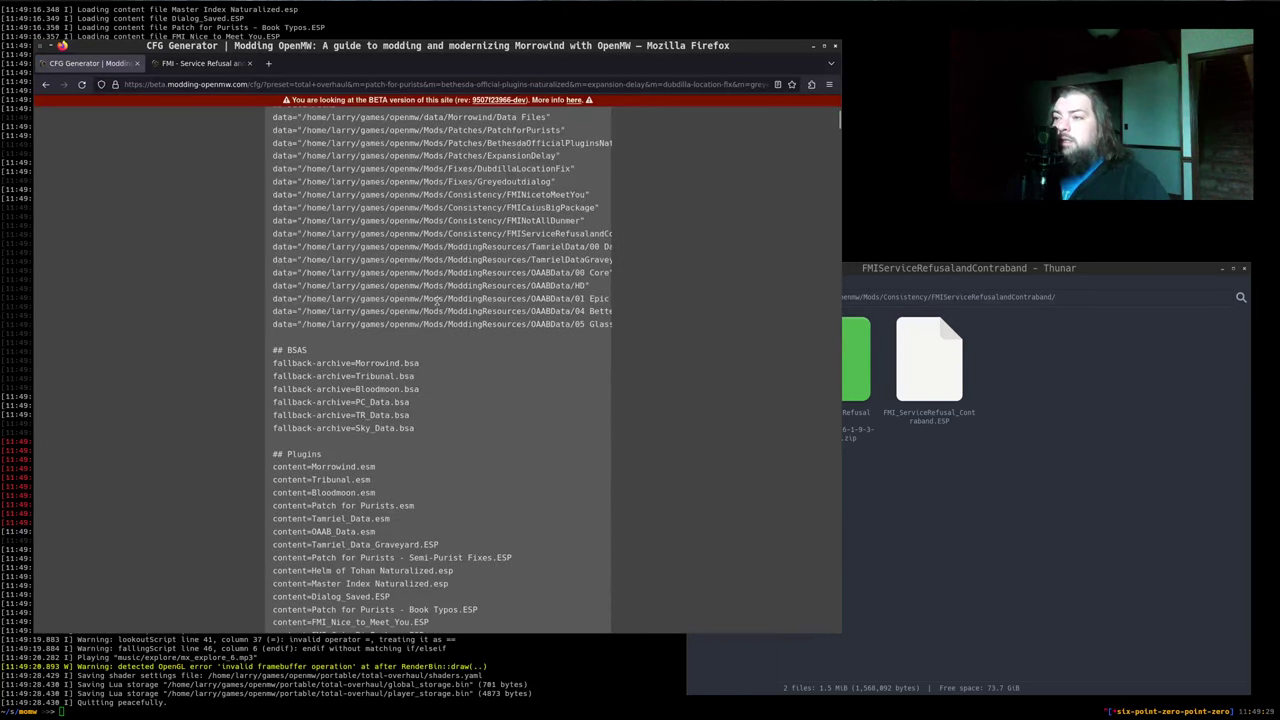
pyautogui.scroll(-1, 436, 300)
pyautogui.hotkey('ctrl', 'Tab')
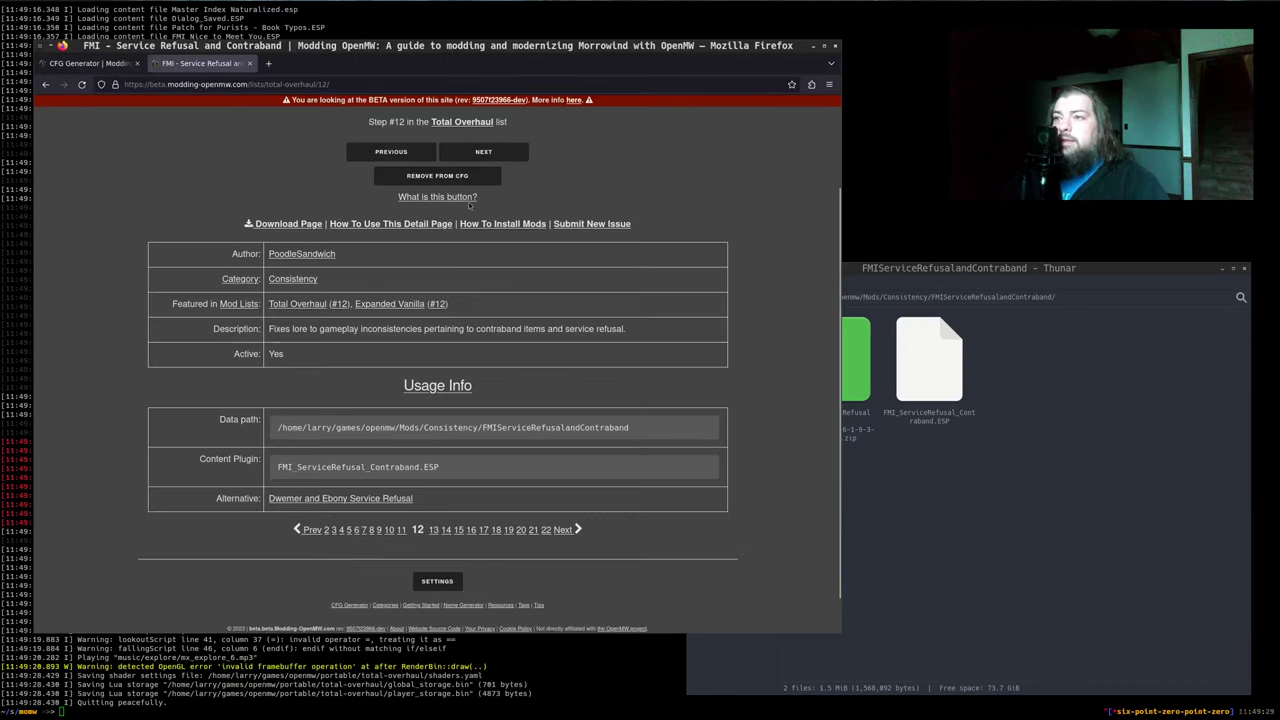
pyautogui.click(497, 156)
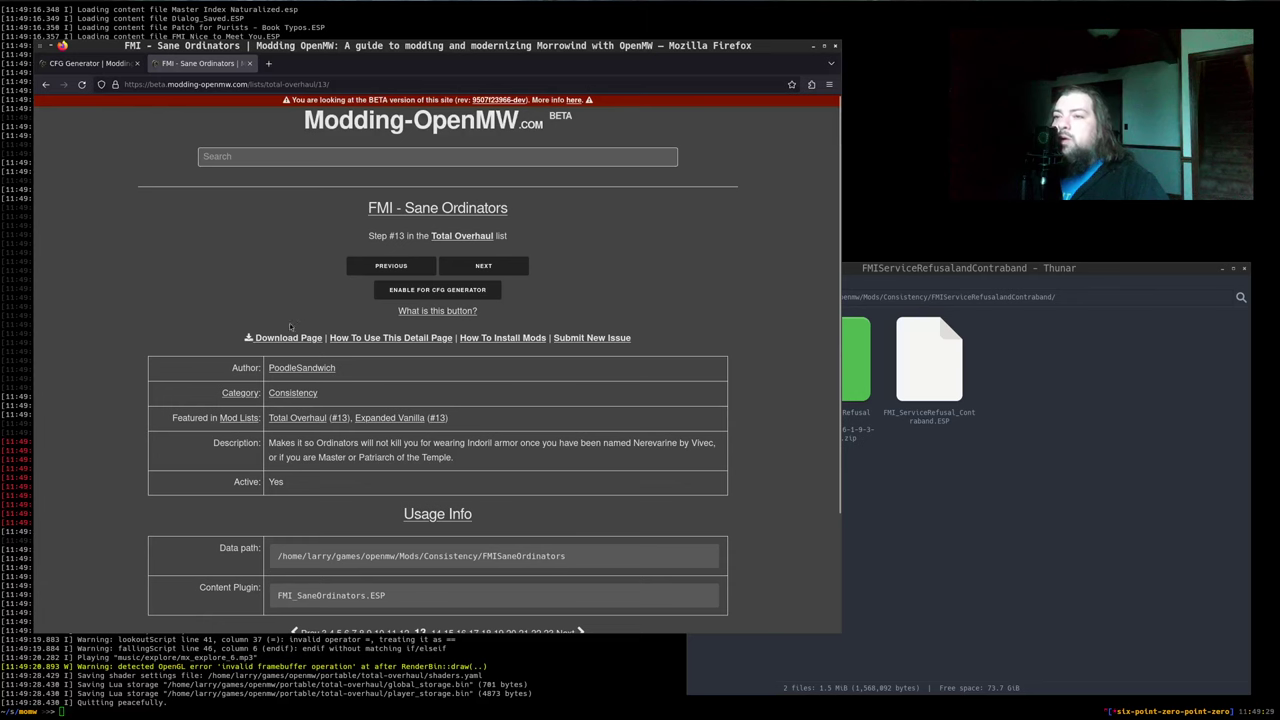
# Read the summary, description and compatibility notes on FMI - Sane Ordinators' Nexus Mods download page and close it
pyautogui.click(282, 336)
pyautogui.click(281, 328)
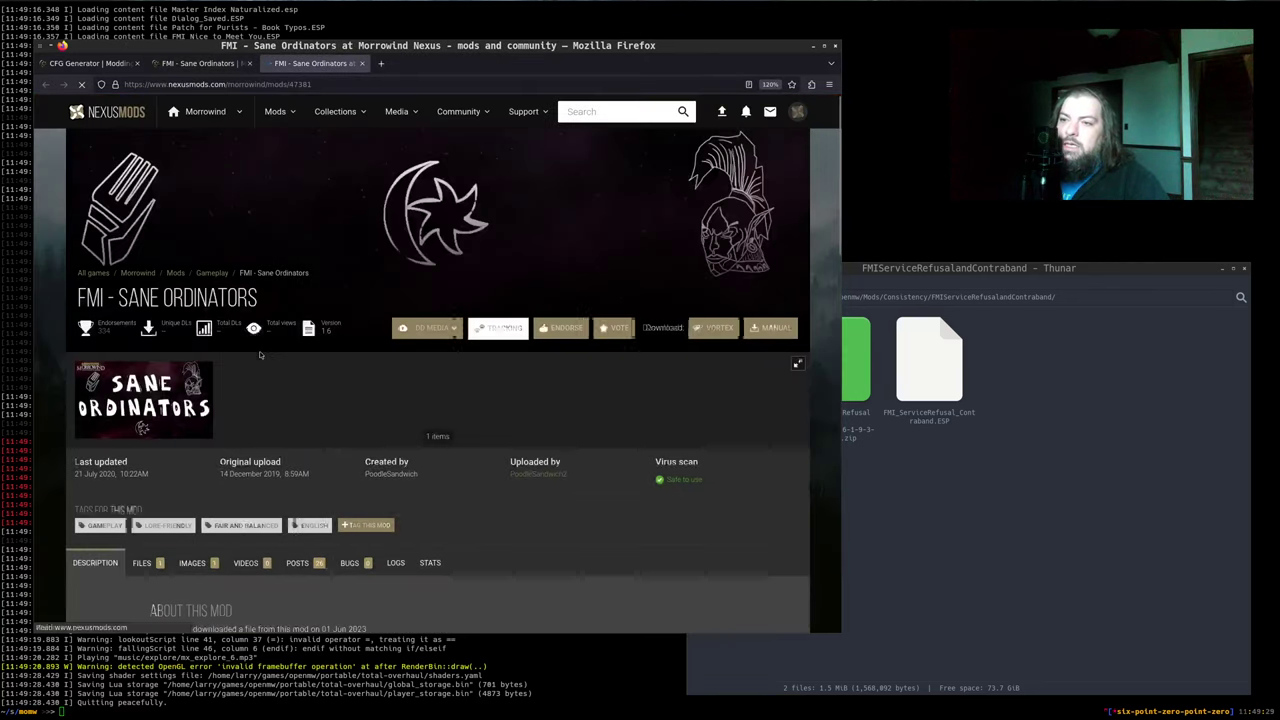
pyautogui.scroll(-3, 260, 352)
pyautogui.scroll(2, 261, 352)
pyautogui.scroll(-2, 234, 334)
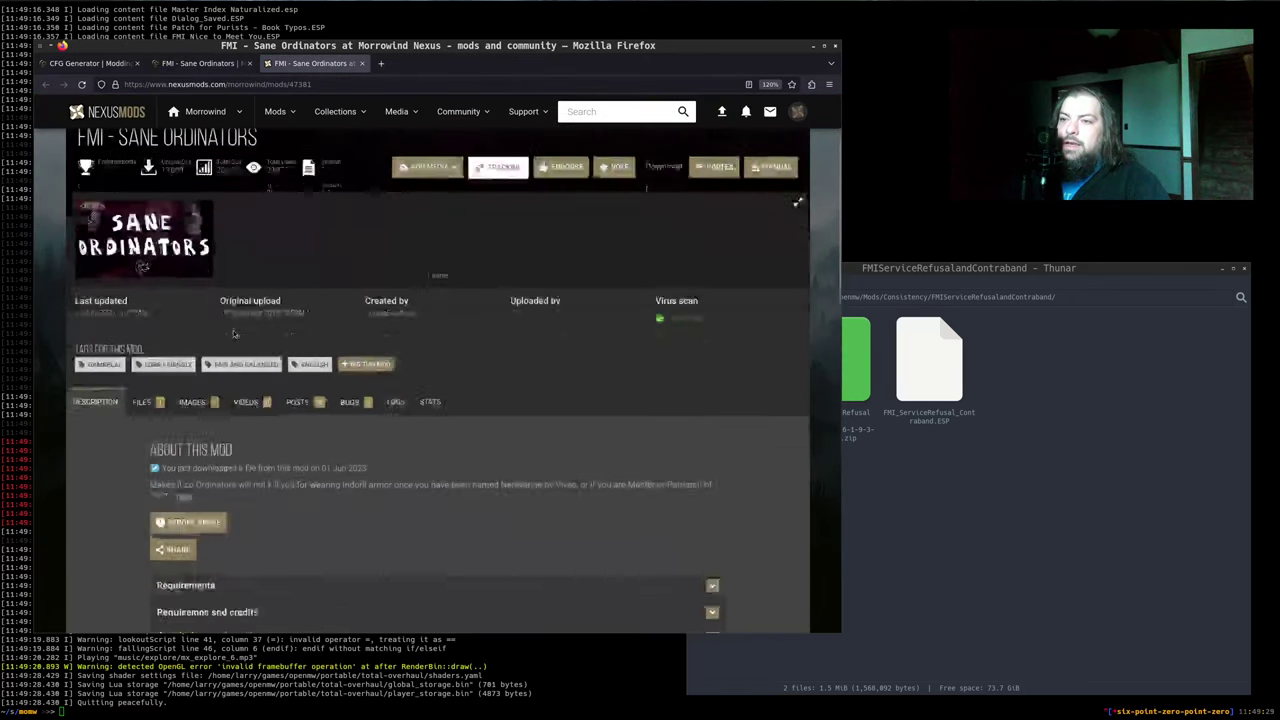
pyautogui.moveTo(263, 368); pyautogui.dragTo(518, 384)
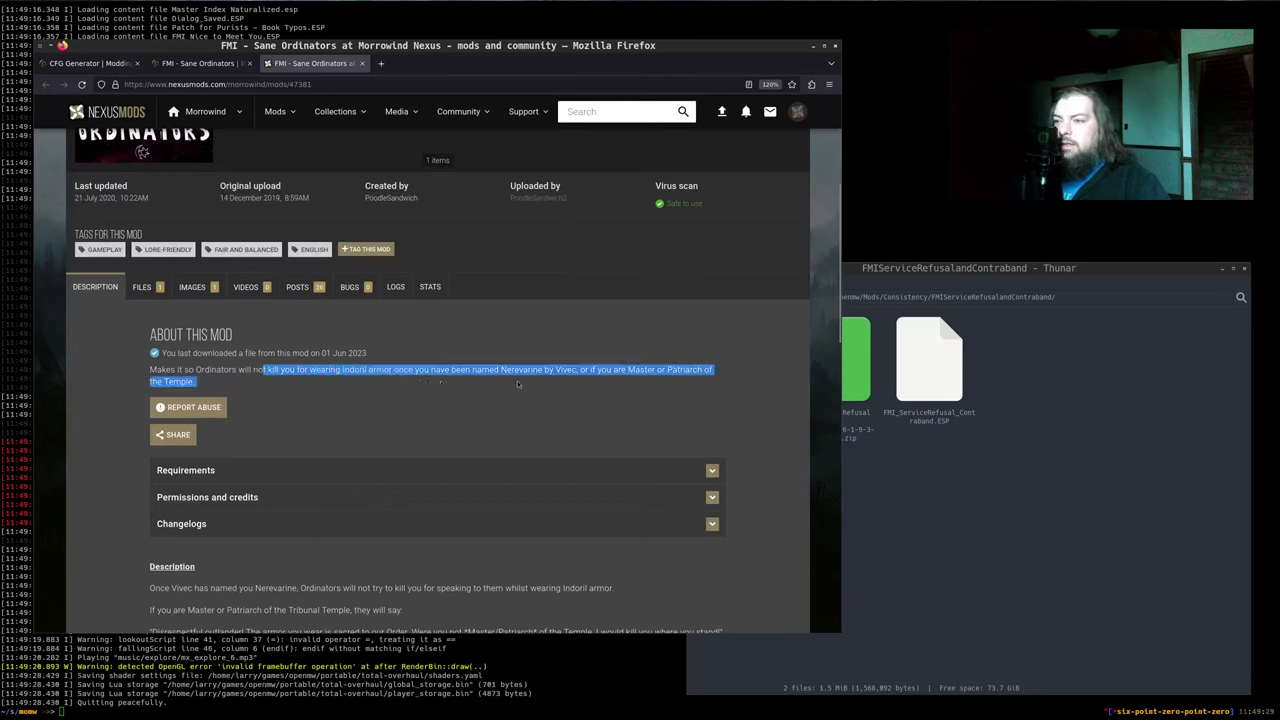
pyautogui.click(575, 376)
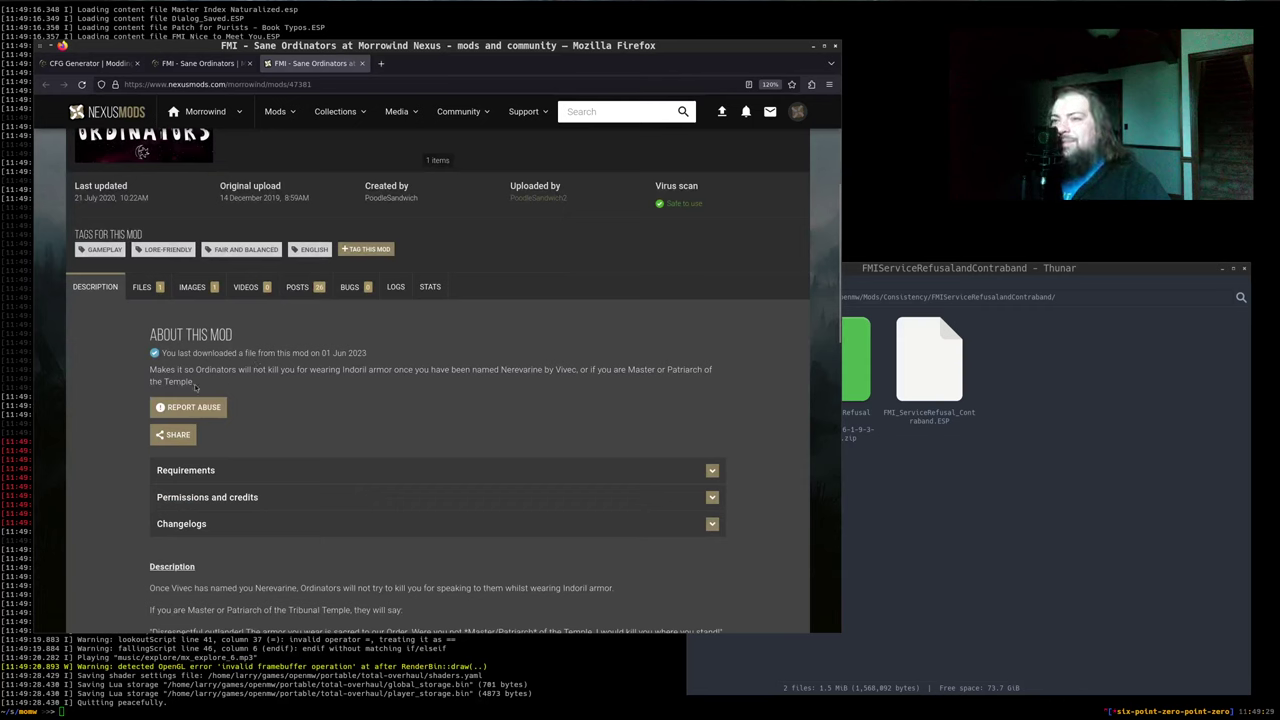
pyautogui.moveTo(195, 387); pyautogui.dragTo(145, 376)
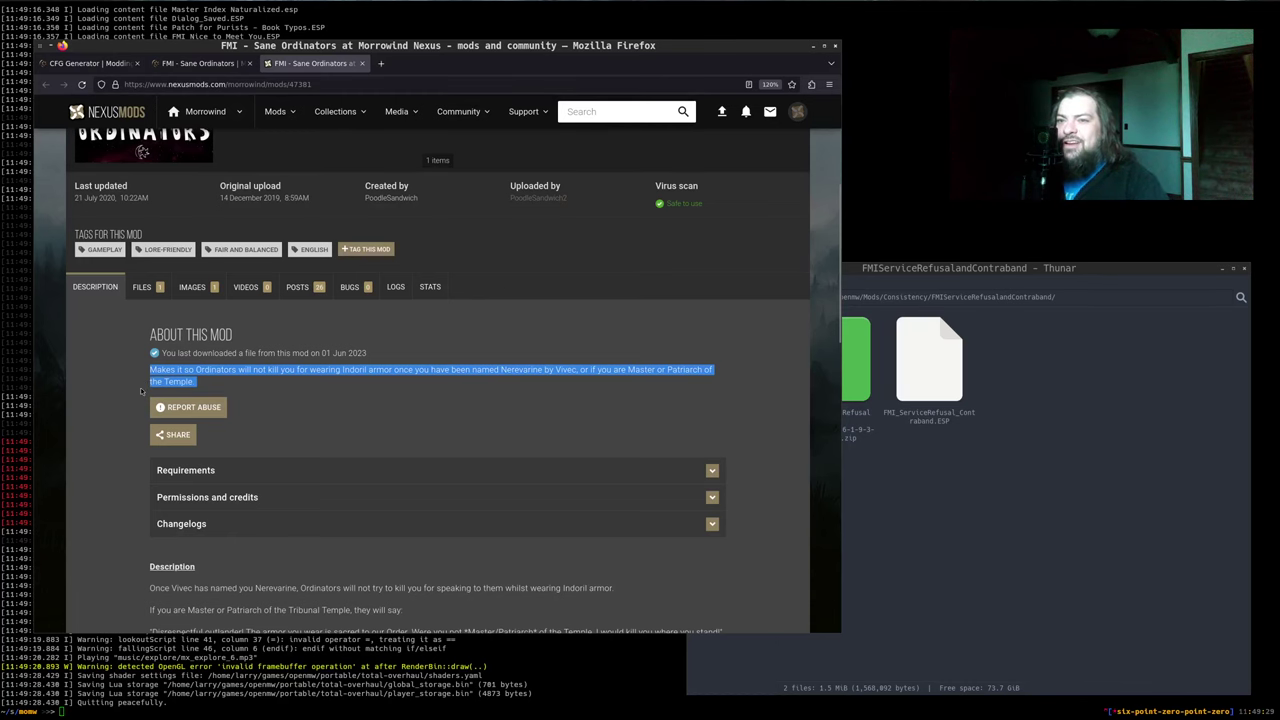
pyautogui.scroll(-5, 143, 391)
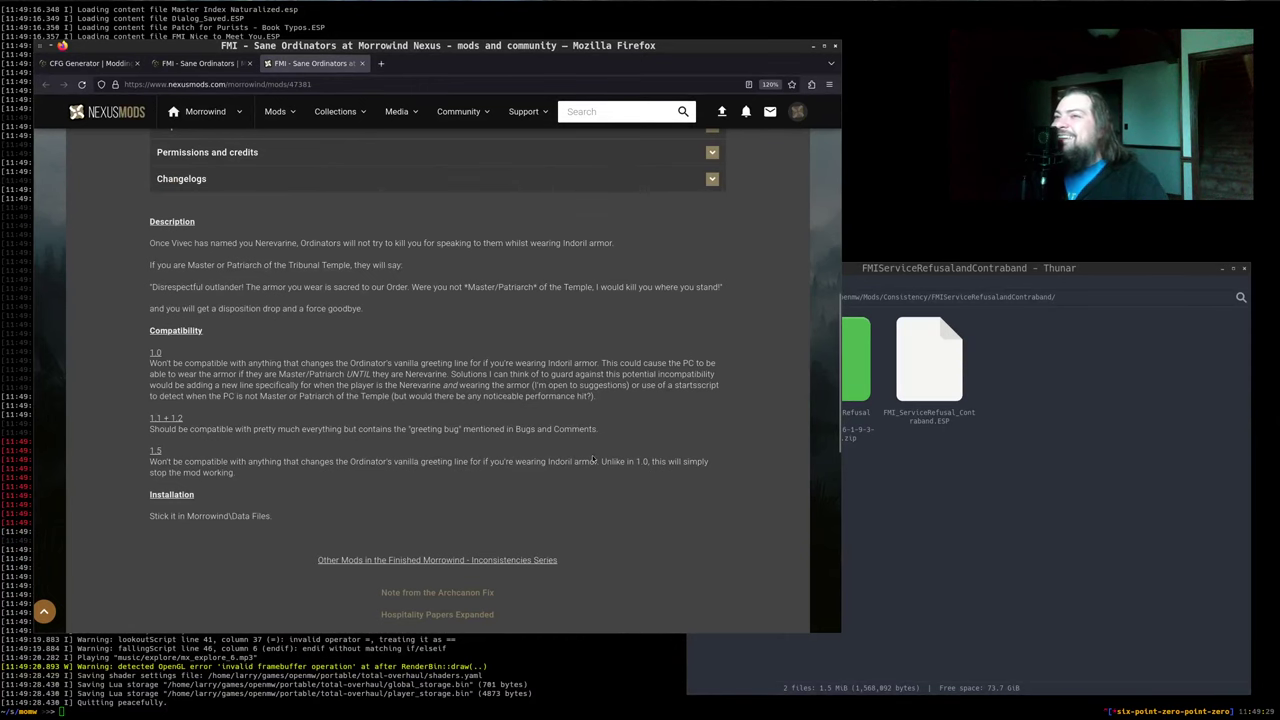
pyautogui.hotkey('ctrl', 'w')
# Check the mod's listed data path against the folders in Mods/Consistency in Thunar
pyautogui.scroll(-3, 593, 459)
pyautogui.click(957, 532)
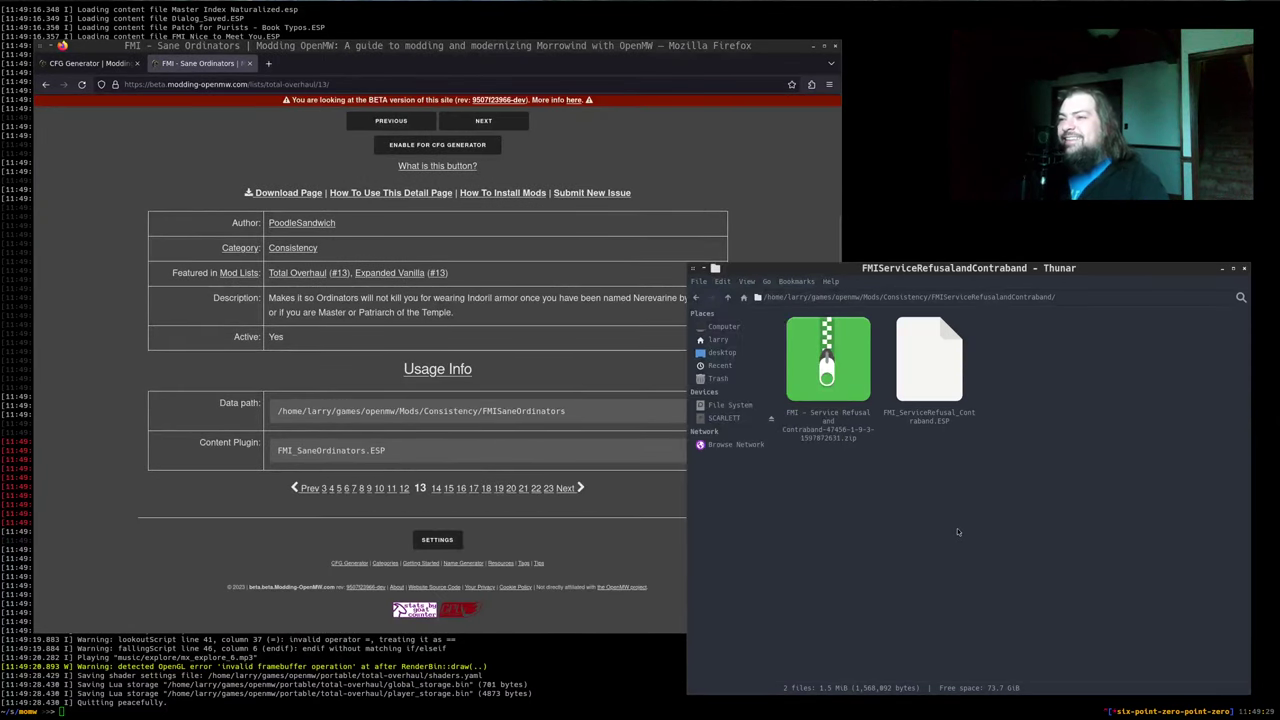
pyautogui.hotkey('alt', 'Up')
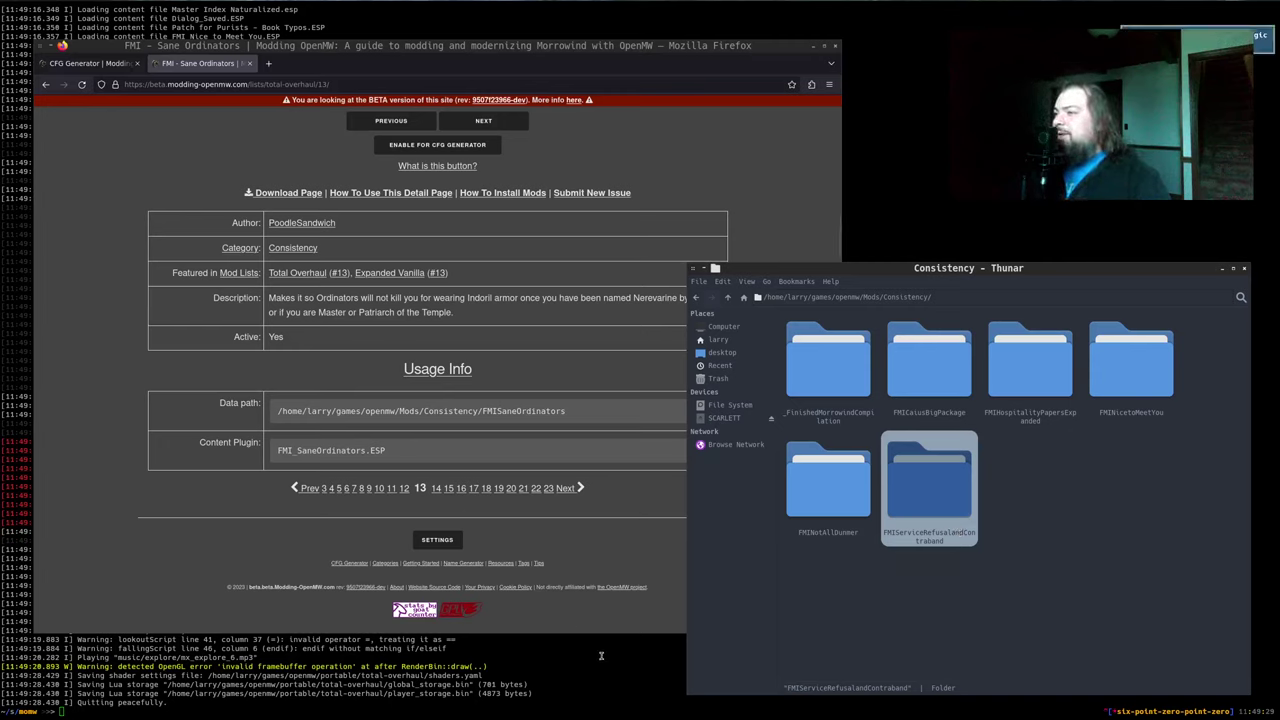
# In the terminal, search Mods/ under ~/games/openmw for directories matching "*FMISaneOrdinators*", ignoring case
pyautogui.doubleClick(496, 410)
pyautogui.click(406, 662)
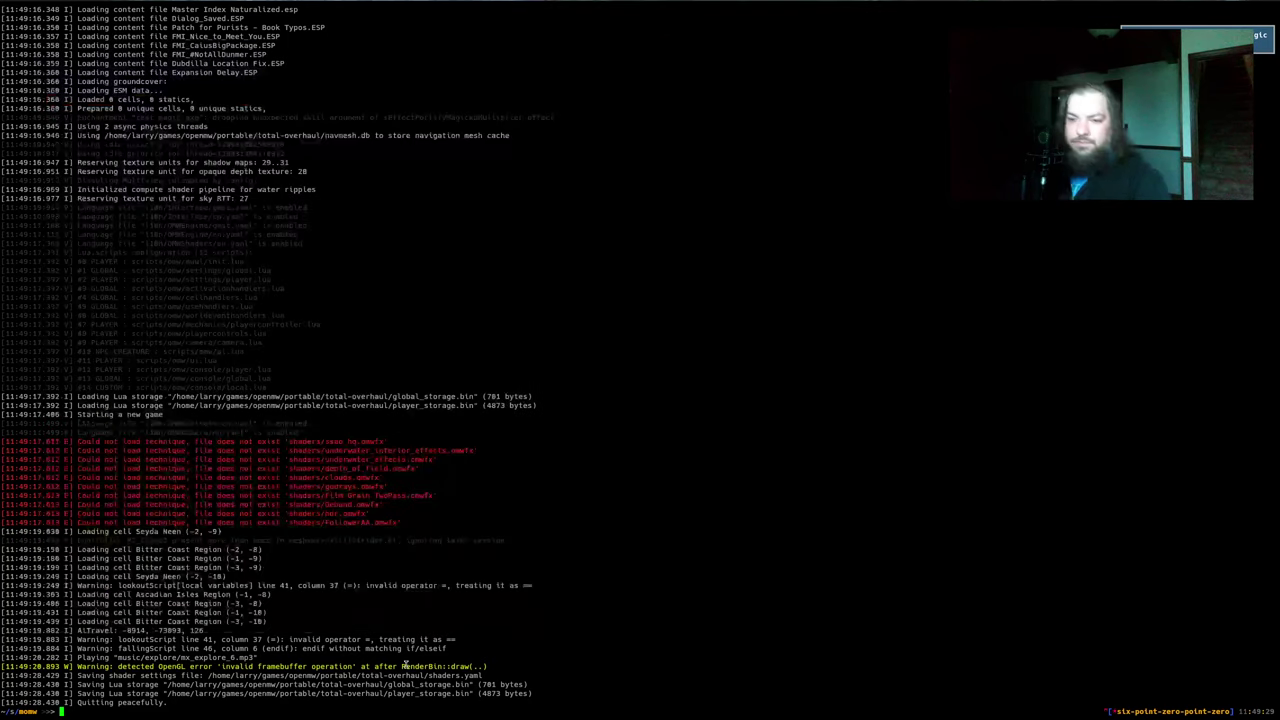
pyautogui.write('cd ~/games/openmw/')
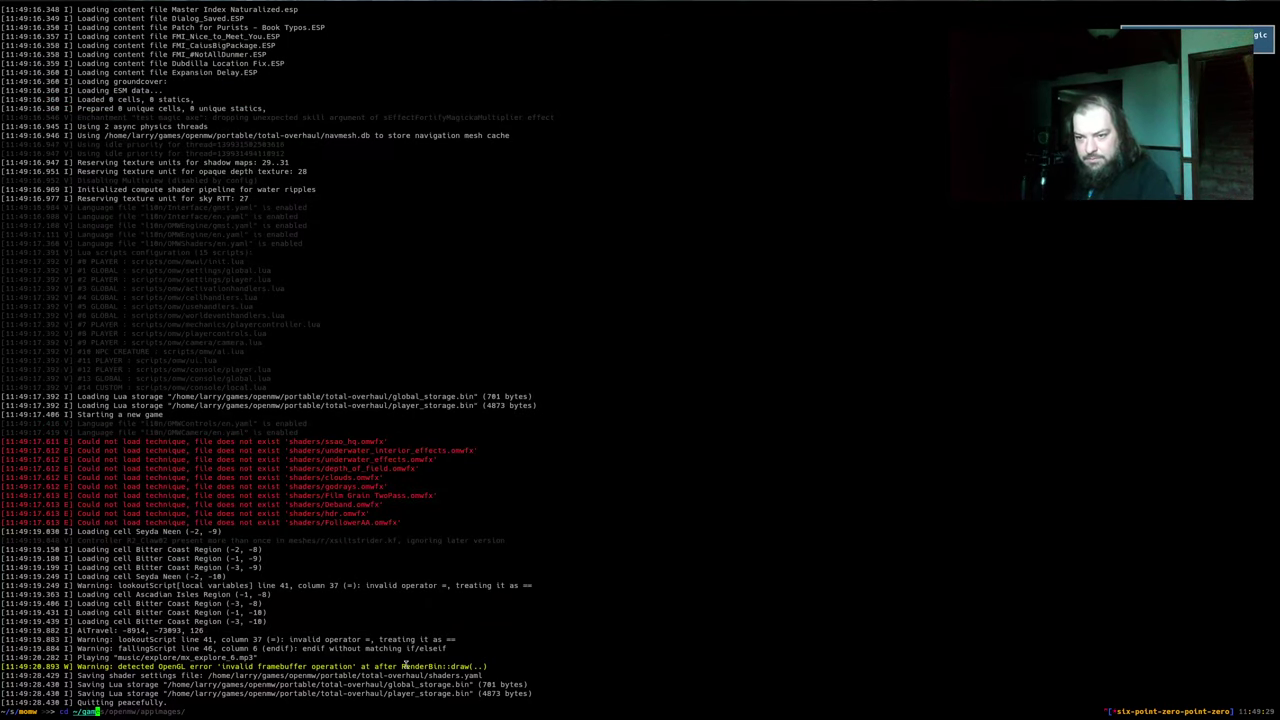
pyautogui.press('Return')
pyautogui.write('find mod')
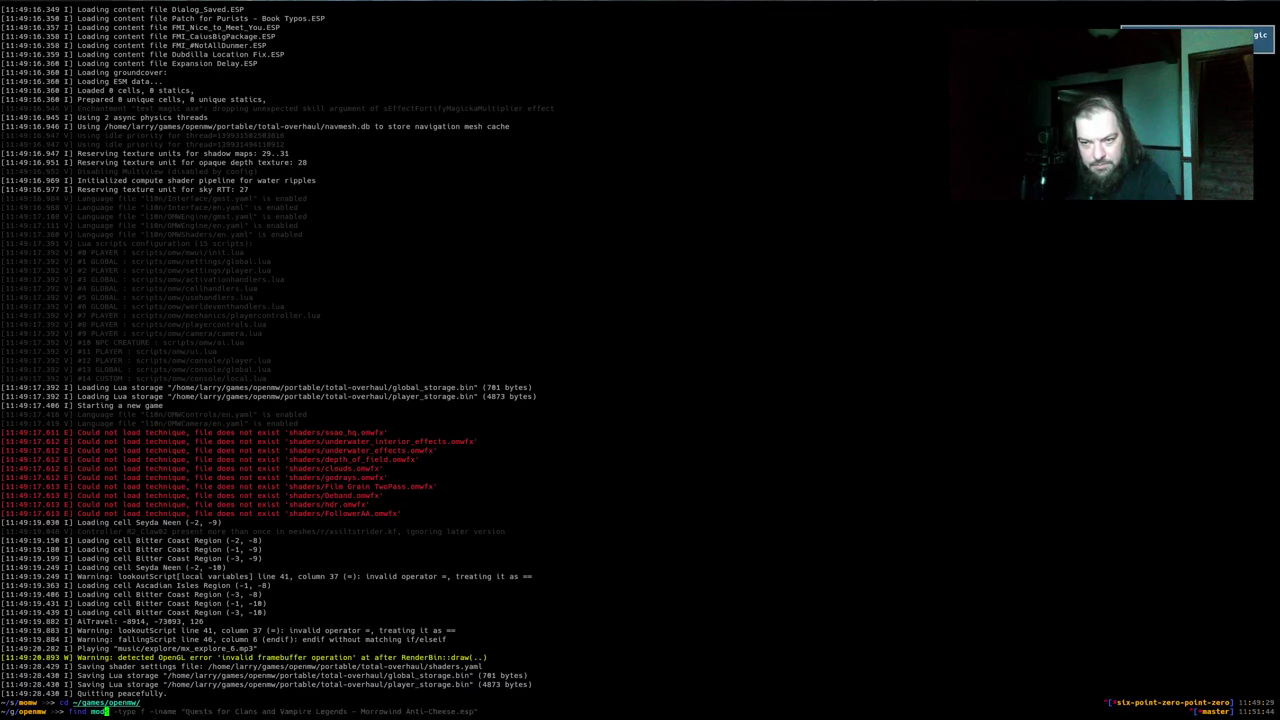
pyautogui.press('Tab')
pyautogui.write('-type d -')
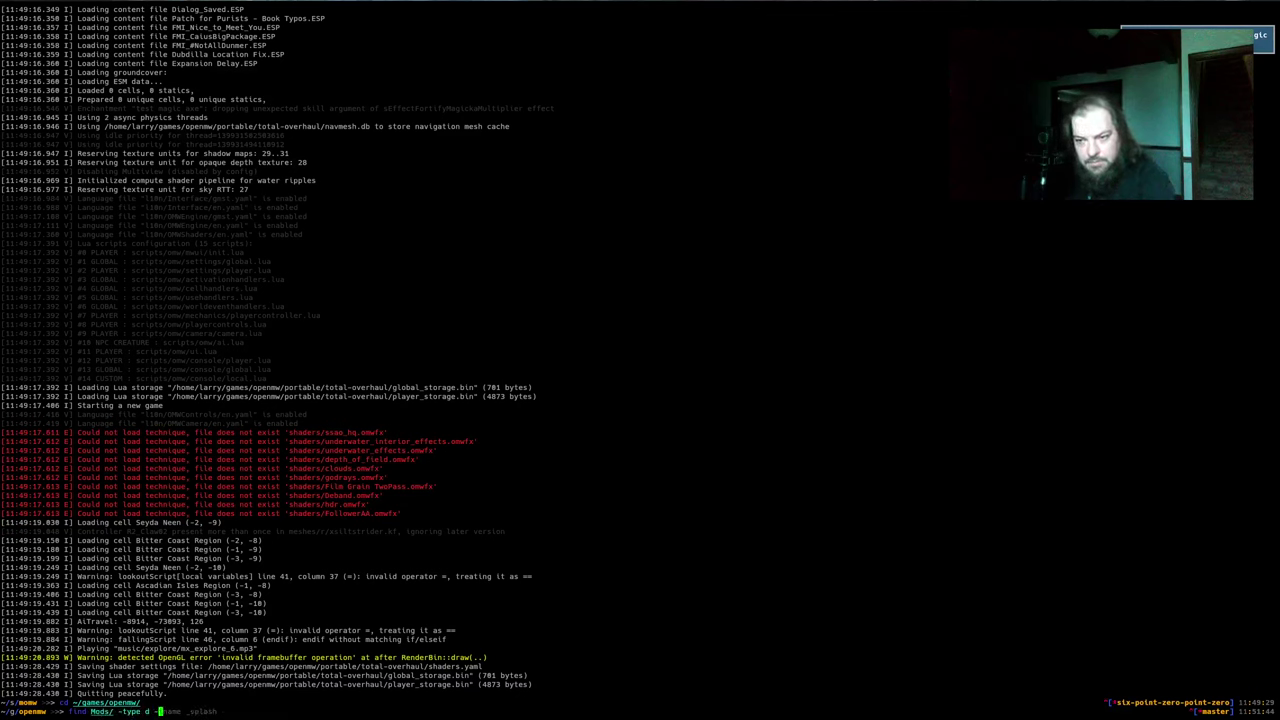
pyautogui.write('iname "*')
pyautogui.press('Right')
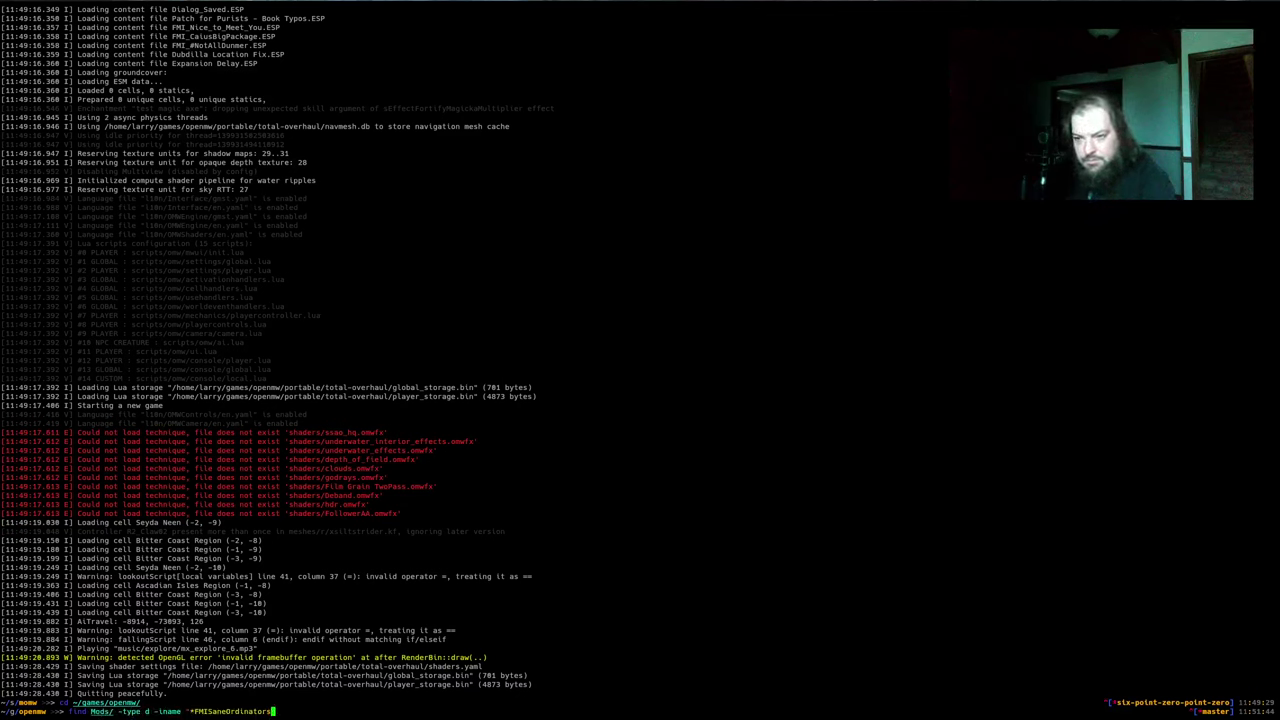
pyautogui.write('"')
pyautogui.press('Return')
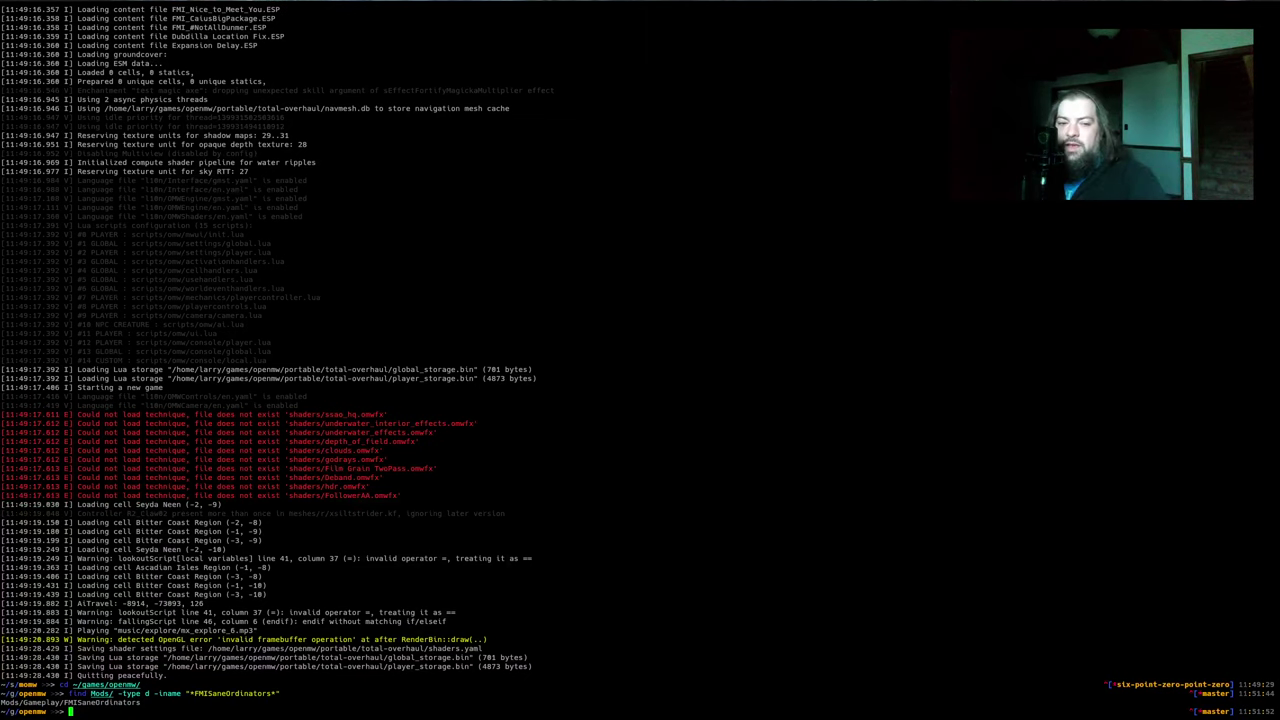
# Go up to the Mods folder in Thunar and open its Consistency folder in a new window
pyautogui.hotkey('alt', 'Tab')
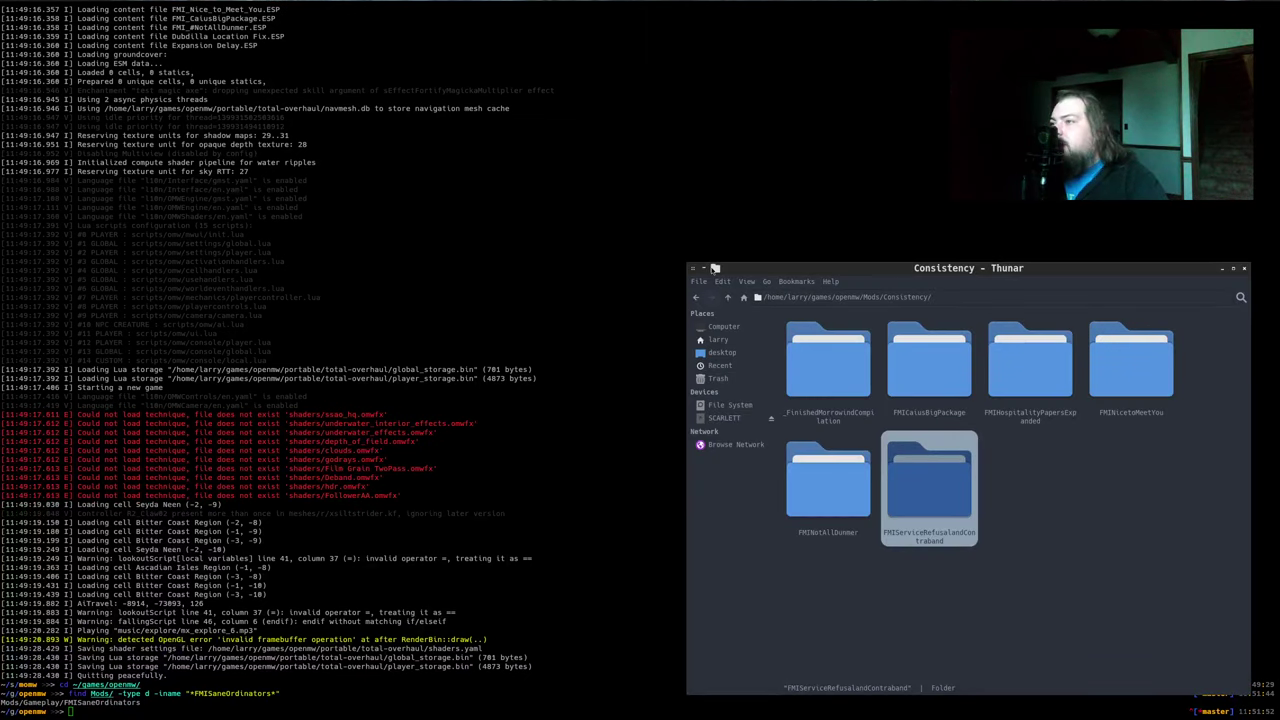
pyautogui.click(727, 297)
pyautogui.rightClick(938, 628)
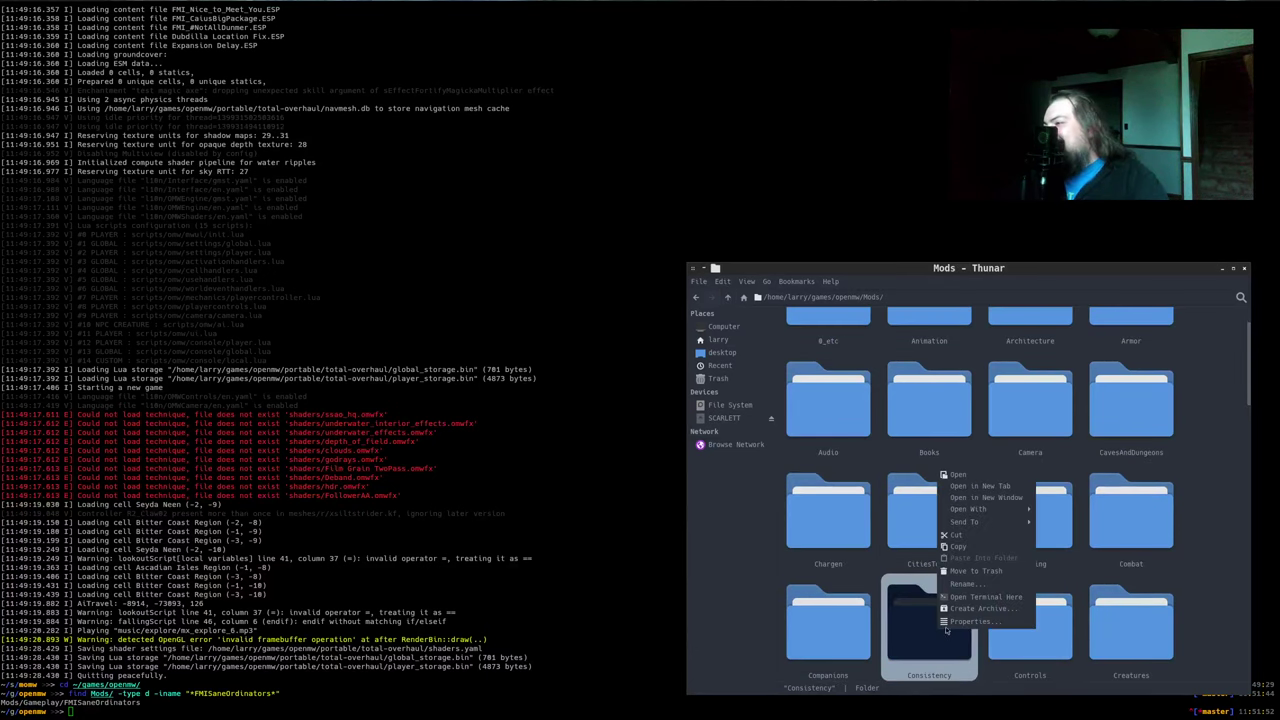
pyautogui.click(975, 497)
# Move the FMISaneOrdinators folder from Mods/Gameplay into Mods/Consistency
pyautogui.click(1020, 525)
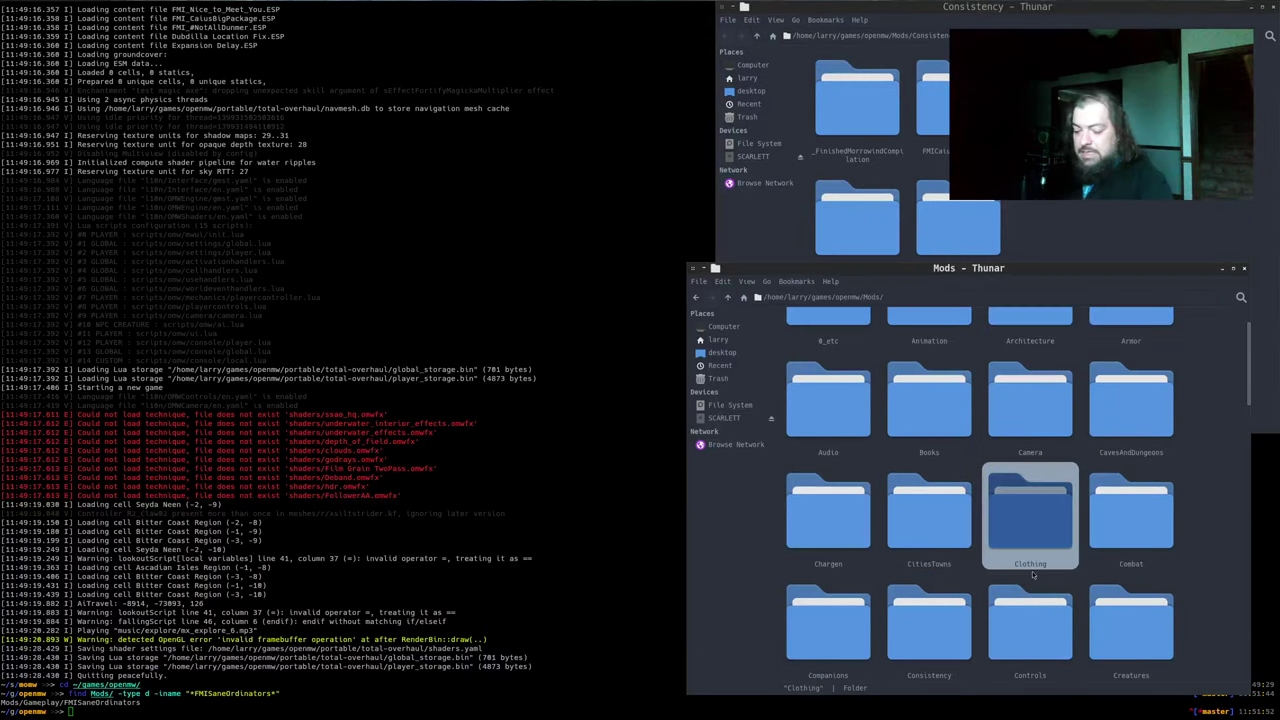
pyautogui.write('game')
pyautogui.press('Return')
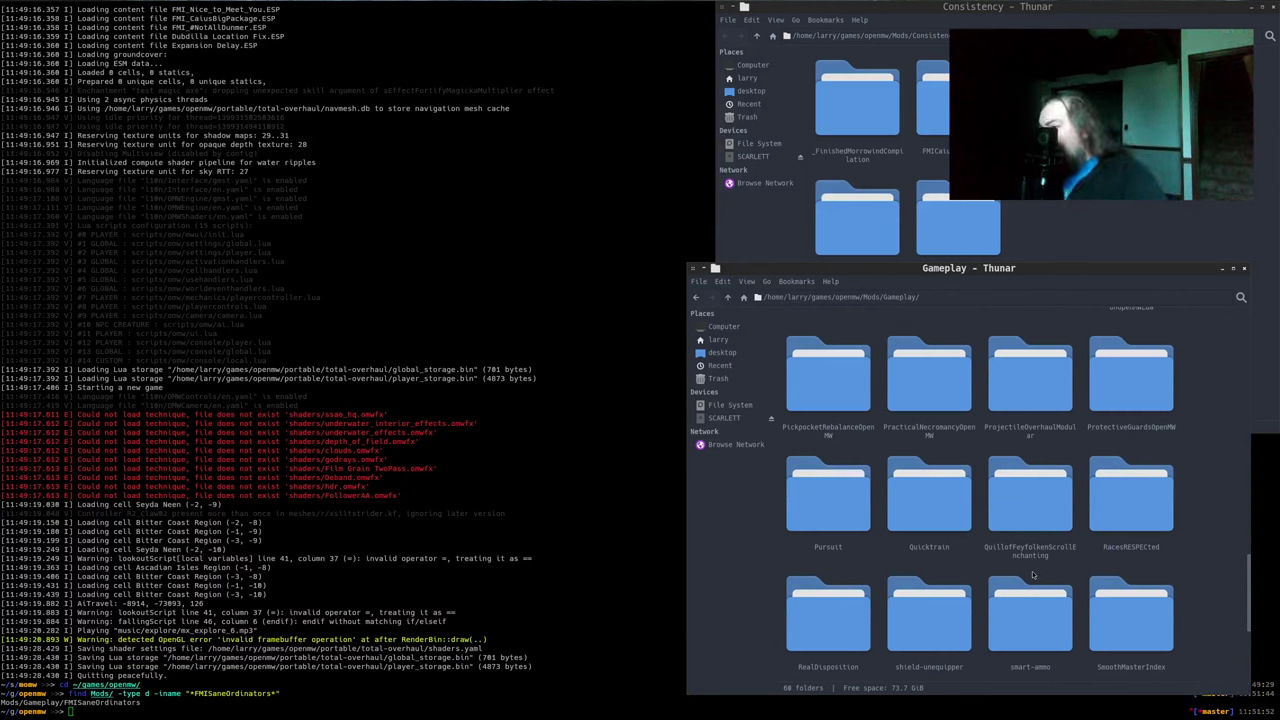
pyautogui.write('fmi')
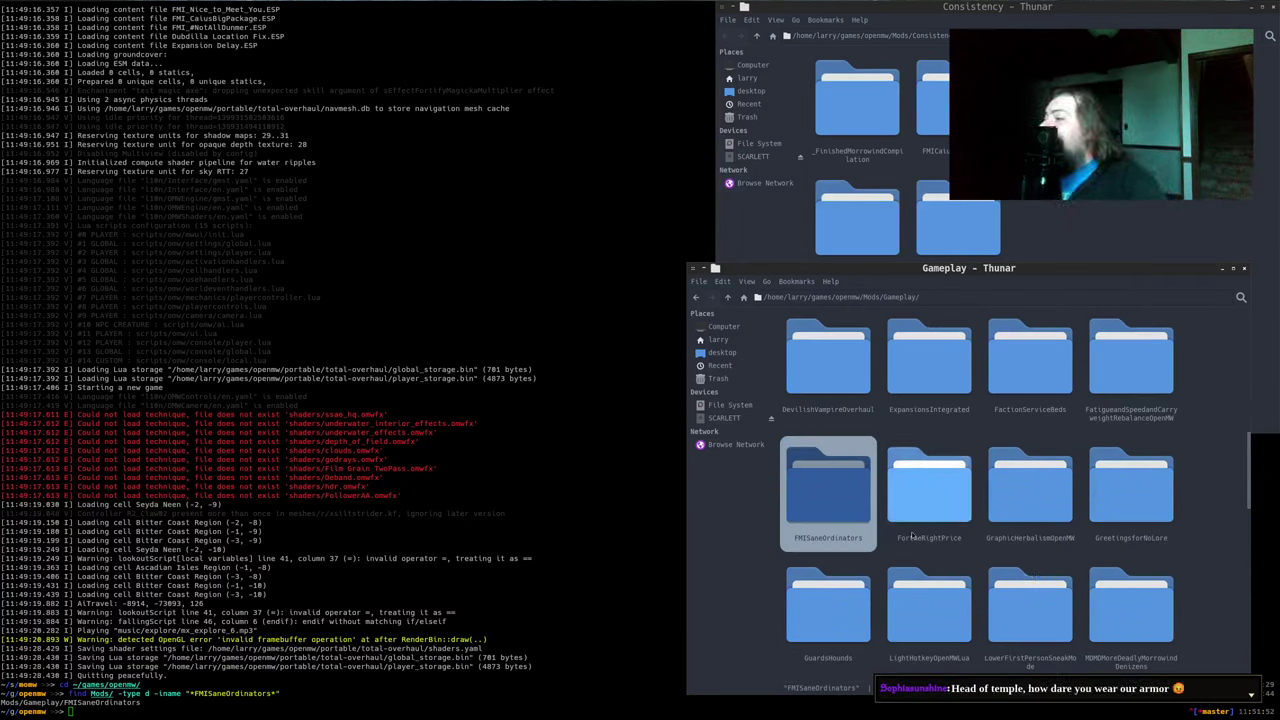
pyautogui.moveTo(828, 496); pyautogui.dragTo(1100, 366)
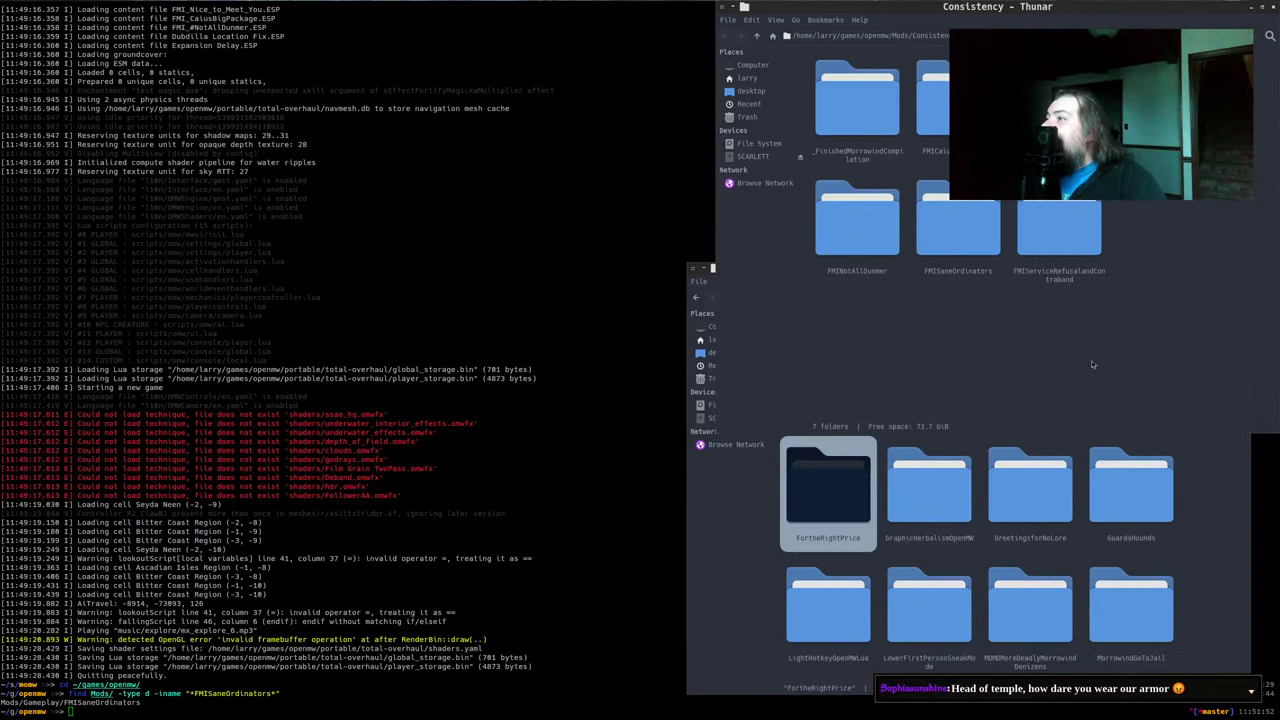
# Rerun openmw-validator in the terminal on openmw-total-overhaul.cfg with the --exit-nonzero and --stdout options
pyautogui.click(498, 507)
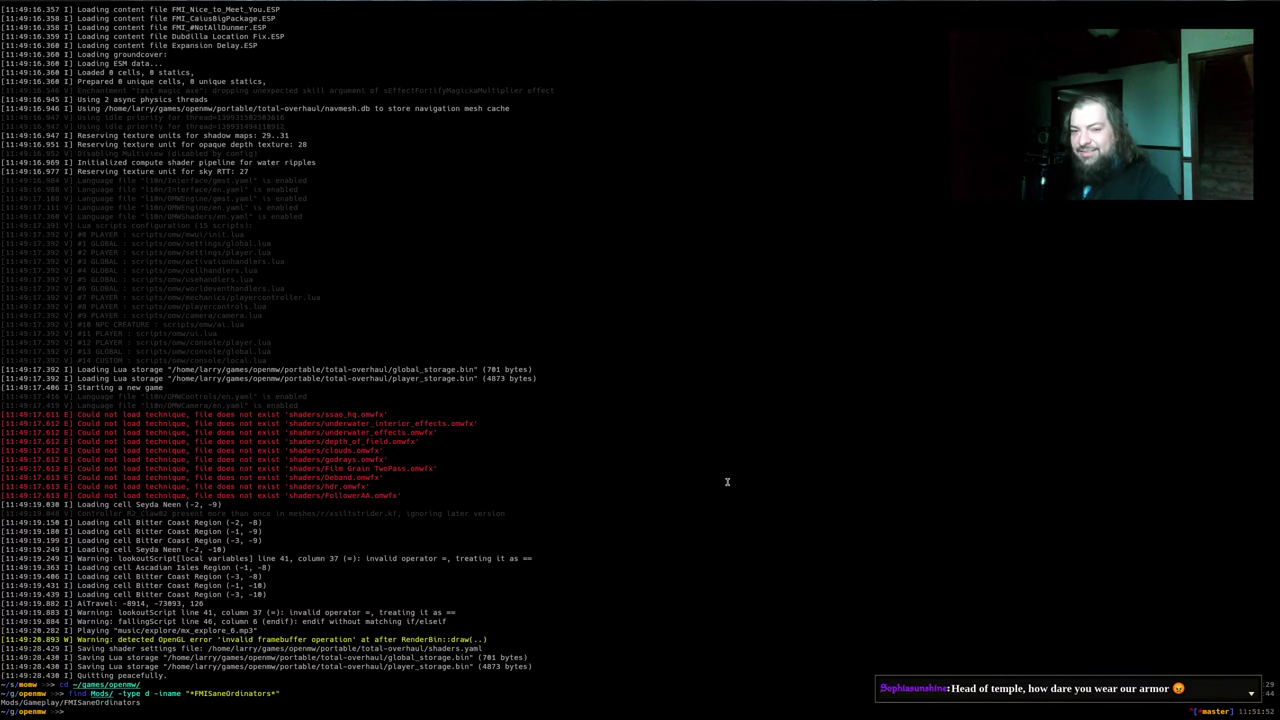
pyautogui.press('Up')
pyautogui.press('Up')
pyautogui.press('Up')
pyautogui.press('Up')
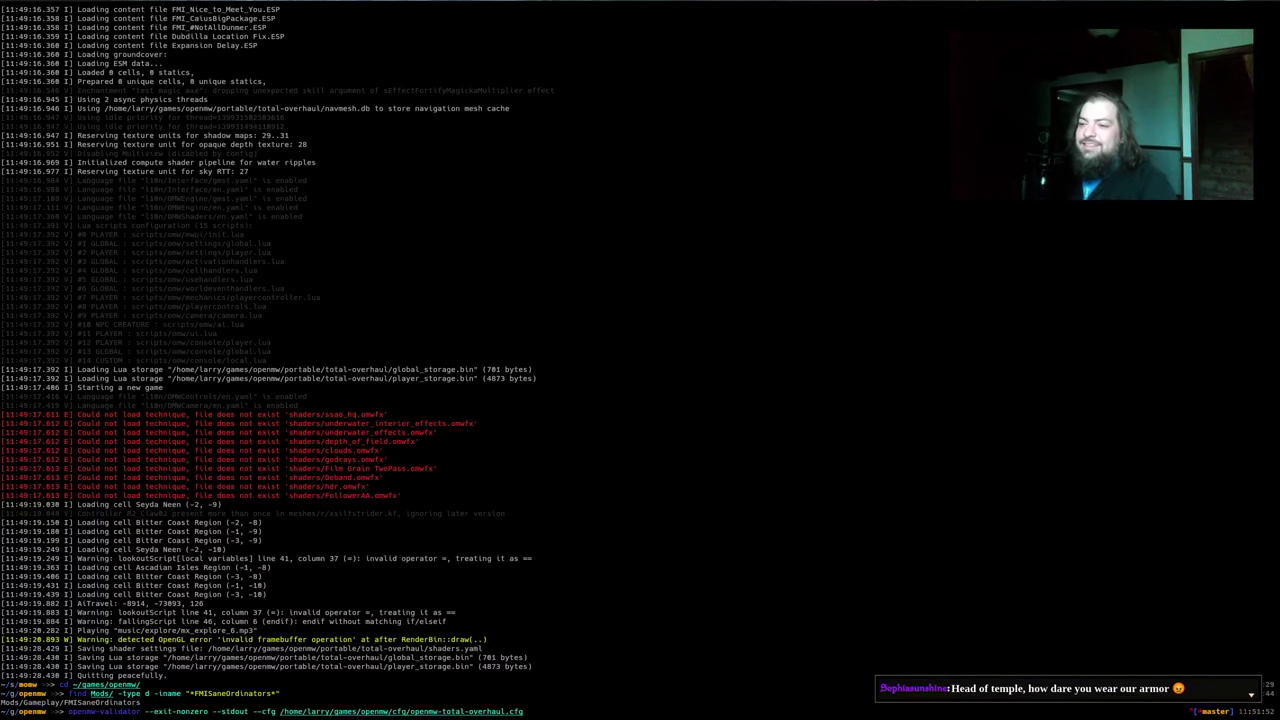
pyautogui.press('Return')
pyautogui.hotkey('ctrl', 'r')
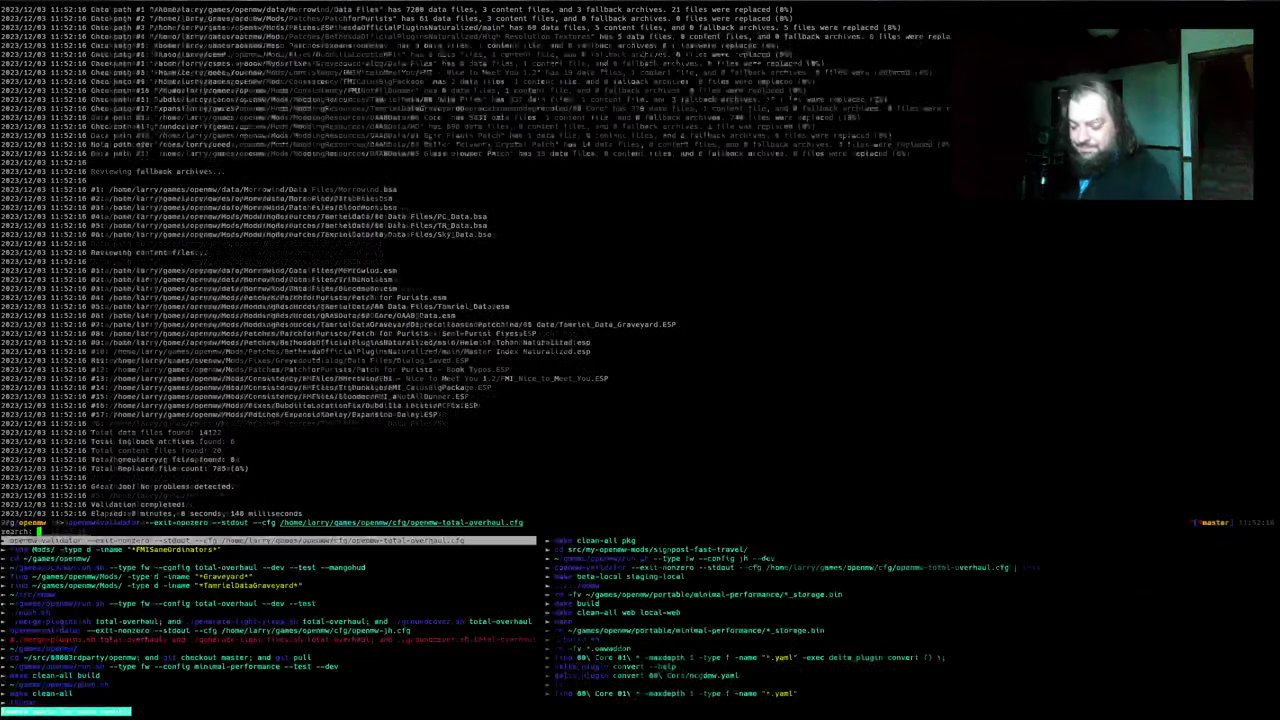
pyautogui.write('run.sh')
pyautogui.press('Return')
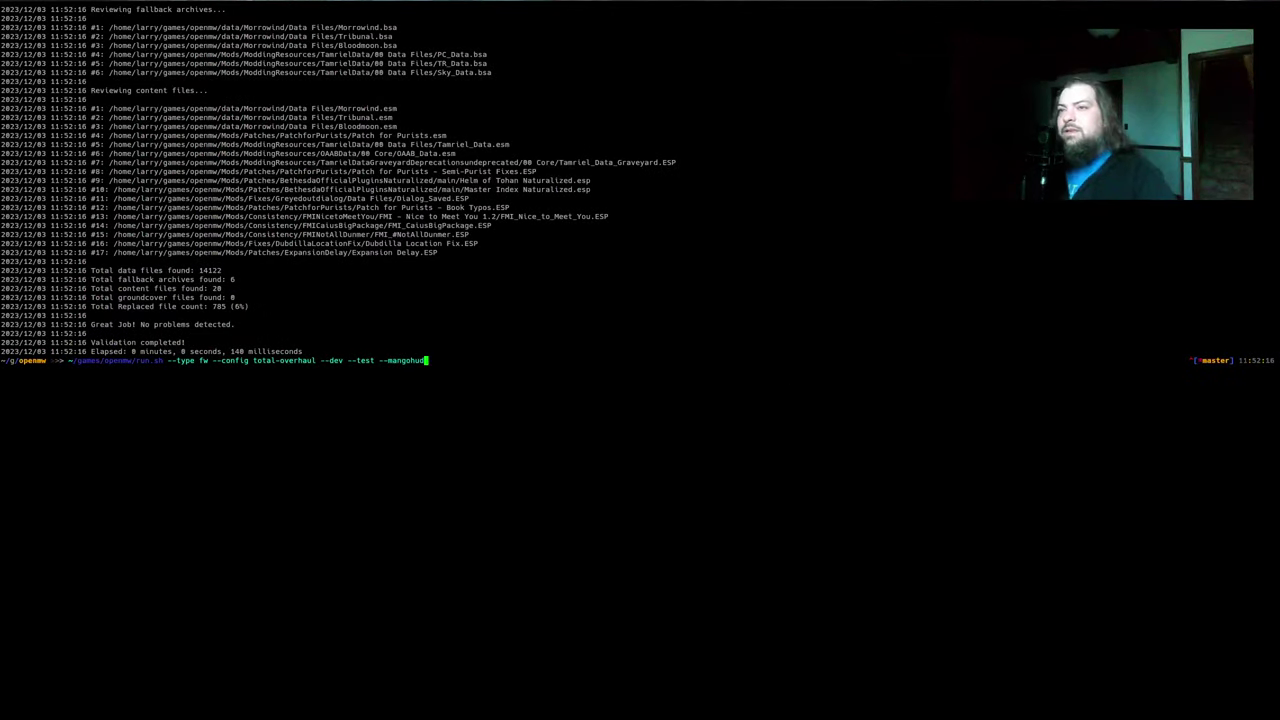
pyautogui.hotkey('ctrl', 'c')
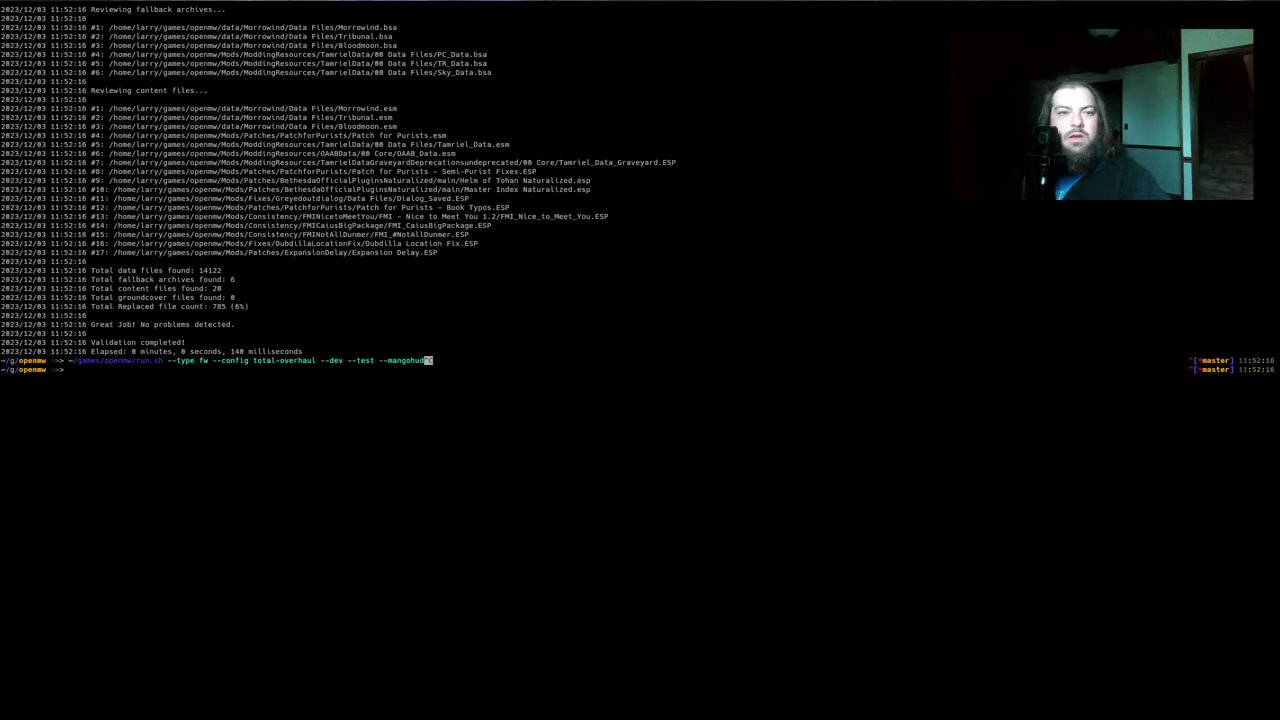
# Enable FMI - Sane Ordinators for the CFG Generator in Firefox and check the previously generated openmw.cfg section
pyautogui.hotkey('alt', 'Tab')
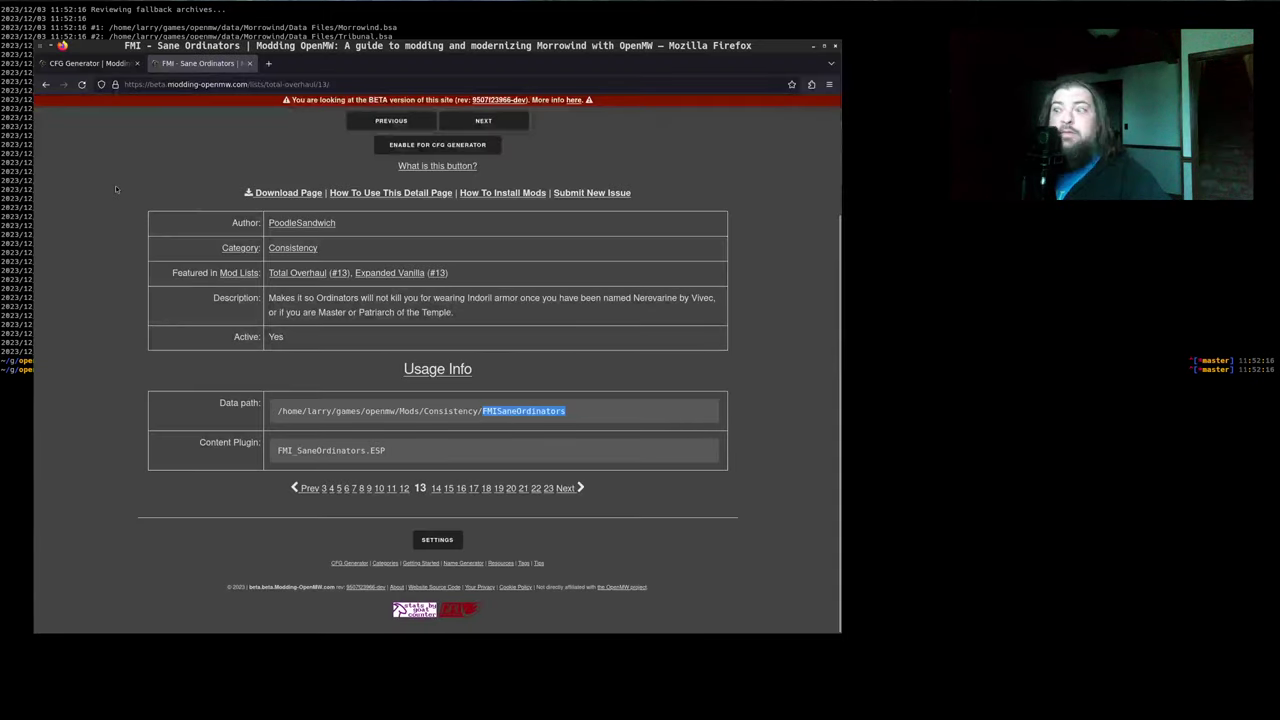
pyautogui.click(437, 144)
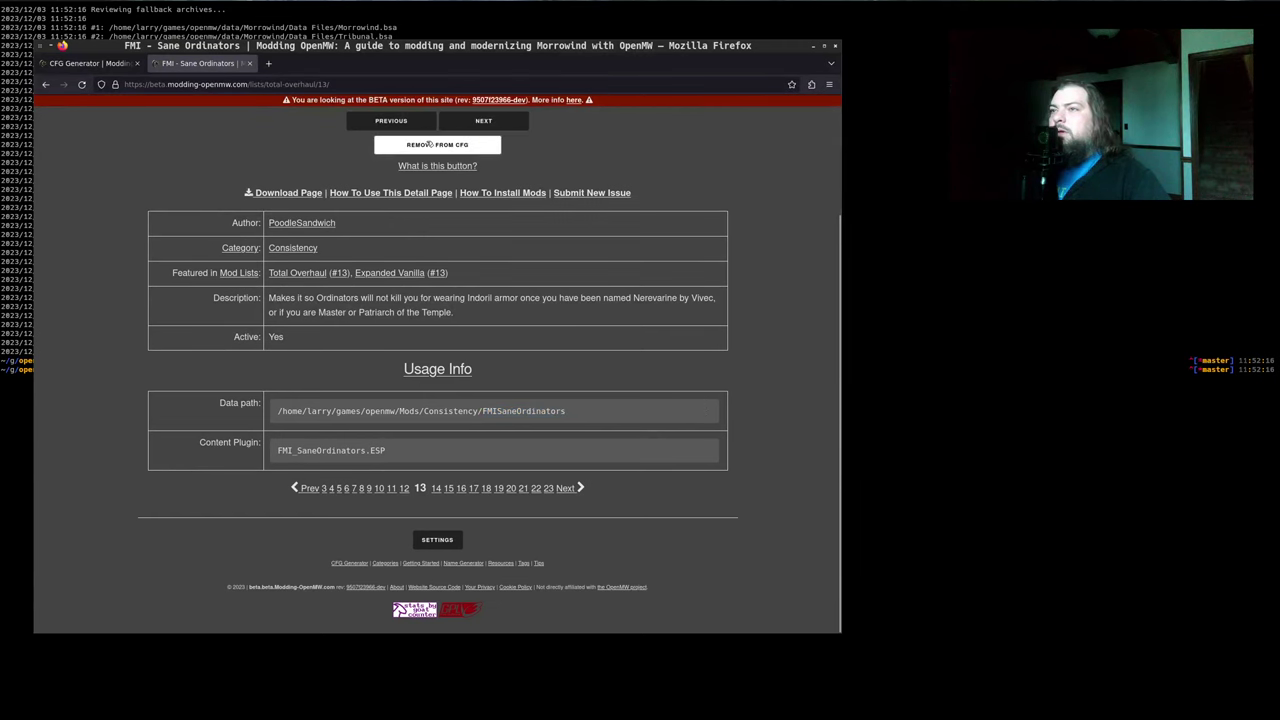
pyautogui.click(90, 63)
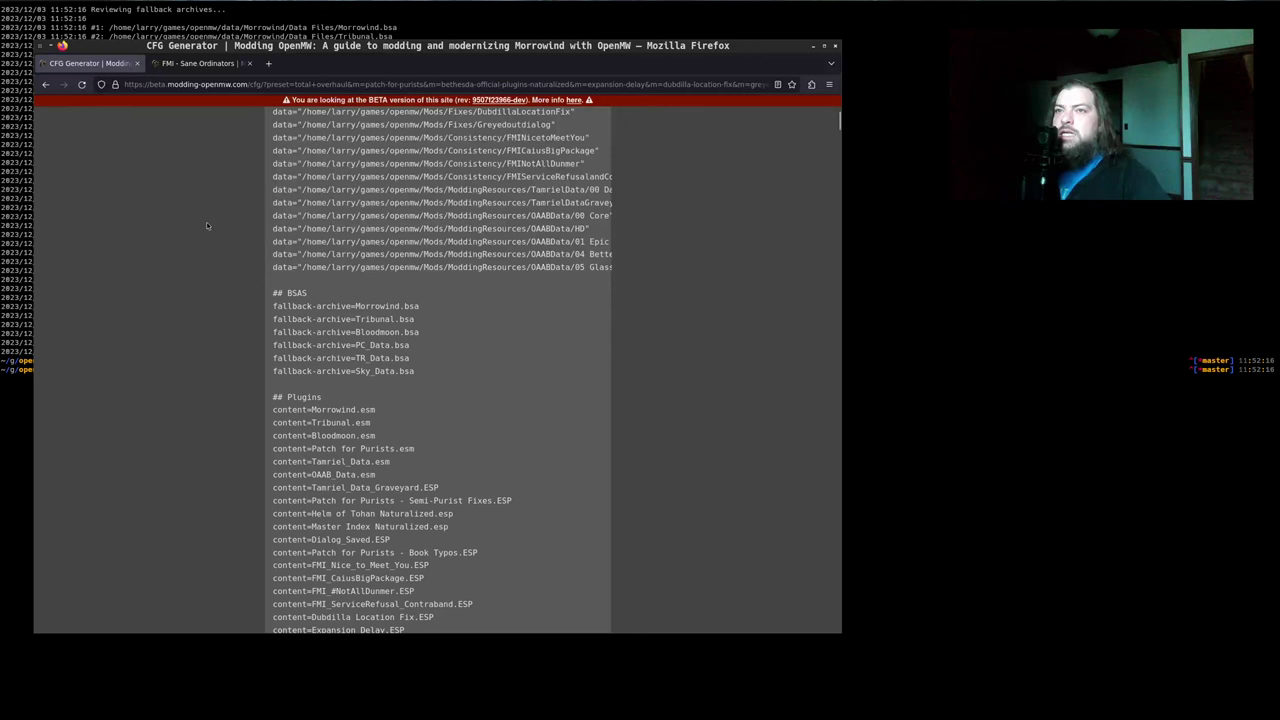
pyautogui.scroll(5, 207, 225)
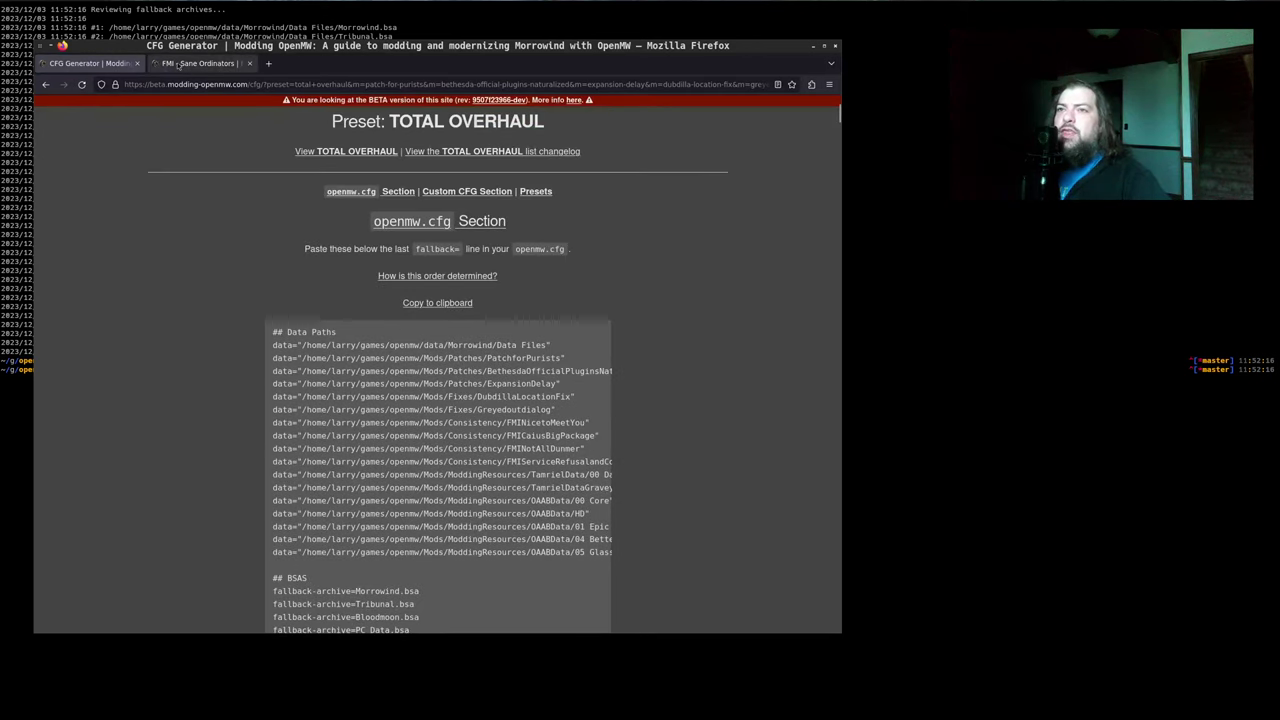
pyautogui.click(178, 64)
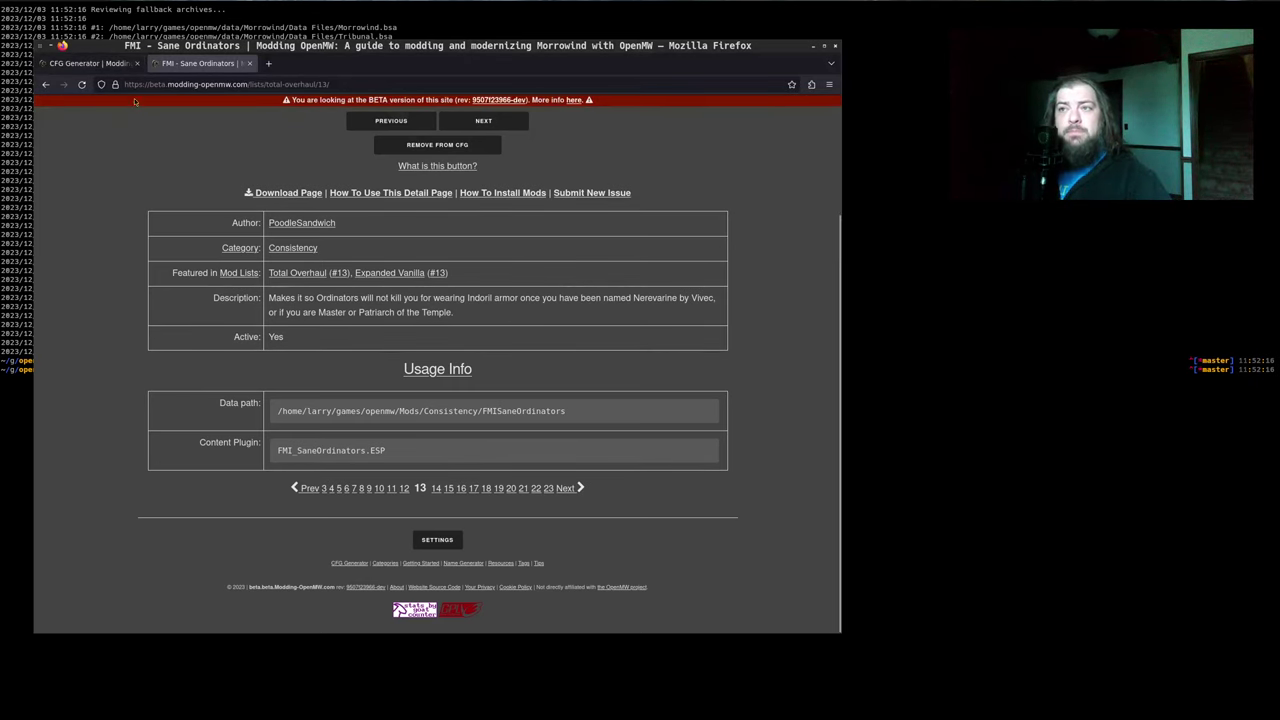
pyautogui.click(93, 66)
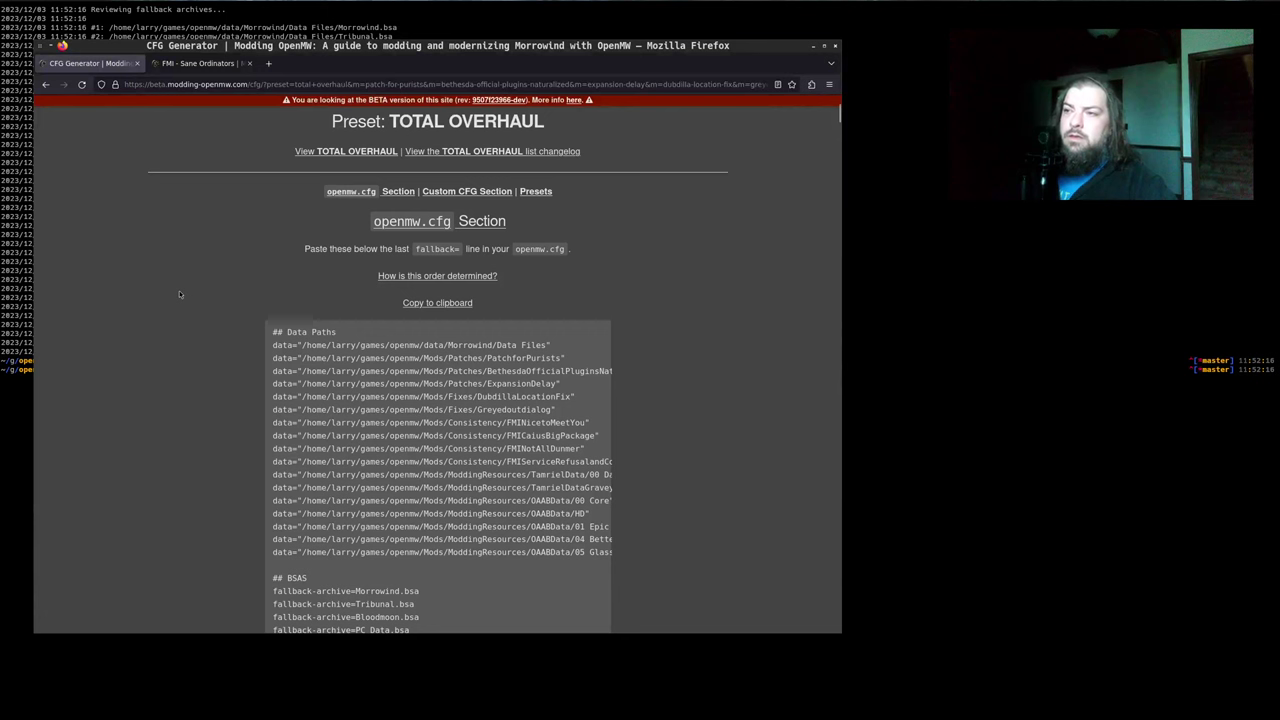
pyautogui.scroll(-2, 179, 293)
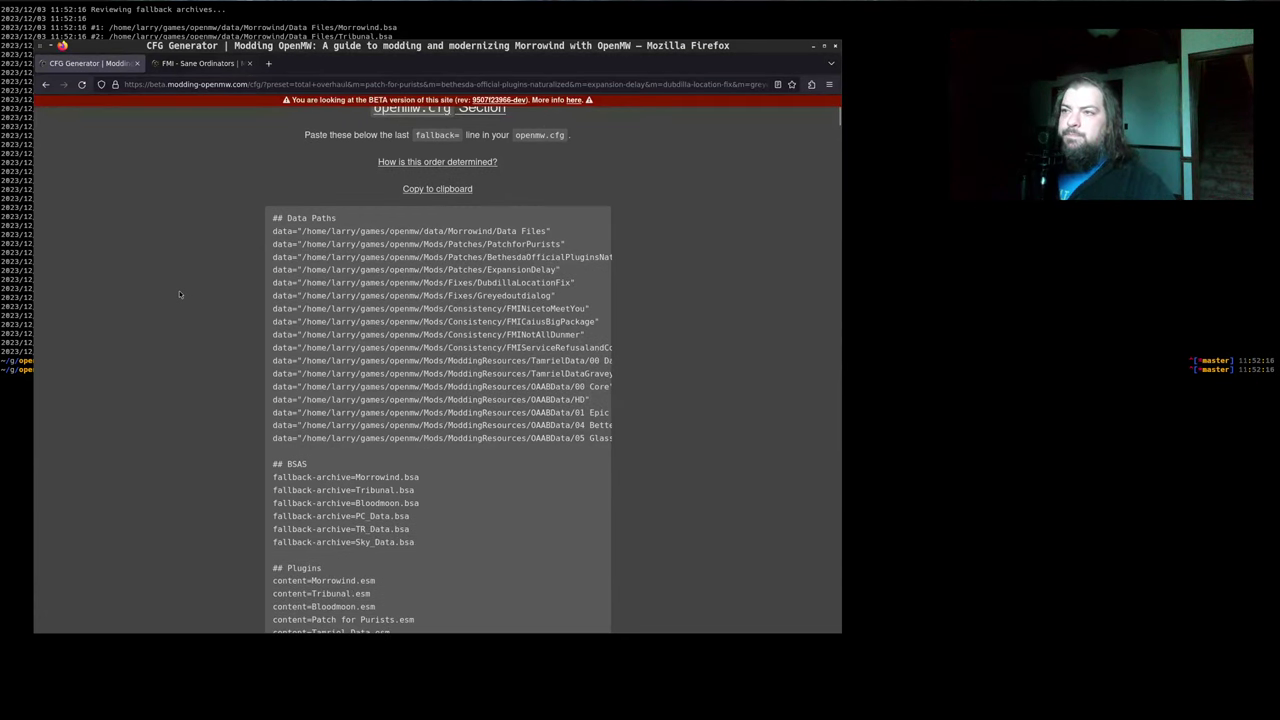
# Submit the custom setup in the CFG Generator with FMI - Sane Ordinators included among the enabled mods
pyautogui.scroll(2, 324, 167)
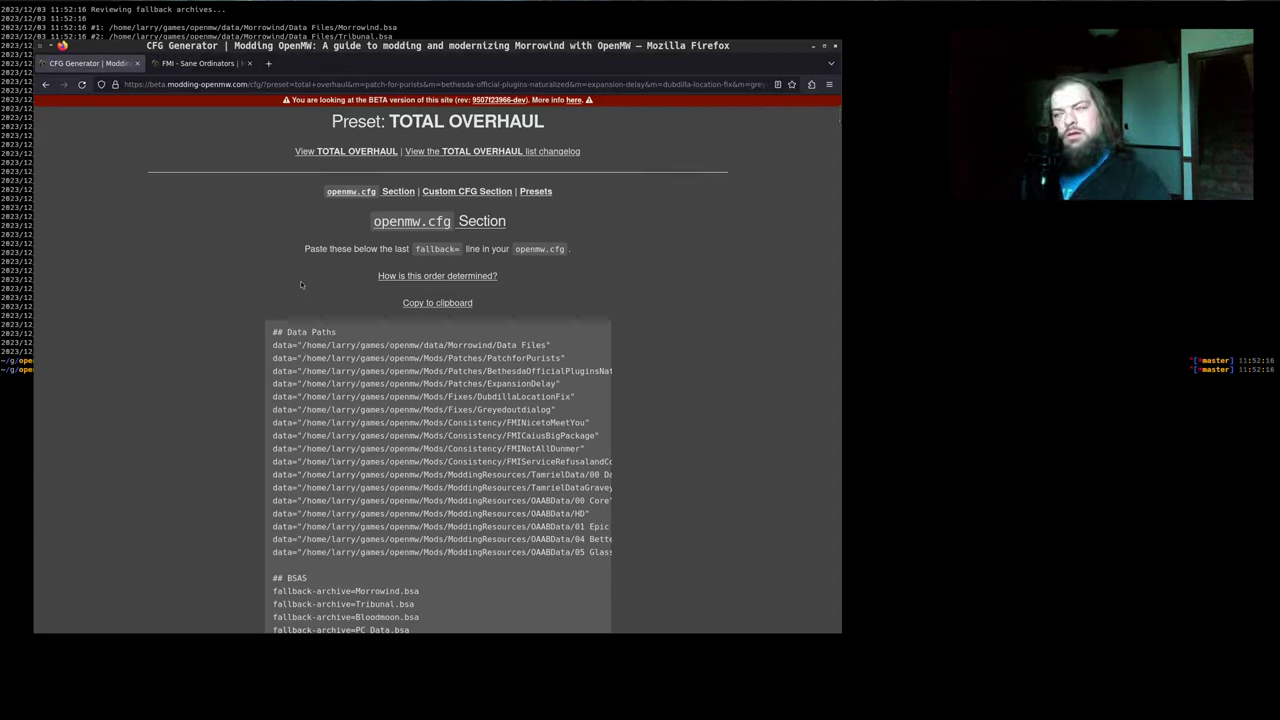
pyautogui.click(473, 192)
pyautogui.scroll(-4, 442, 197)
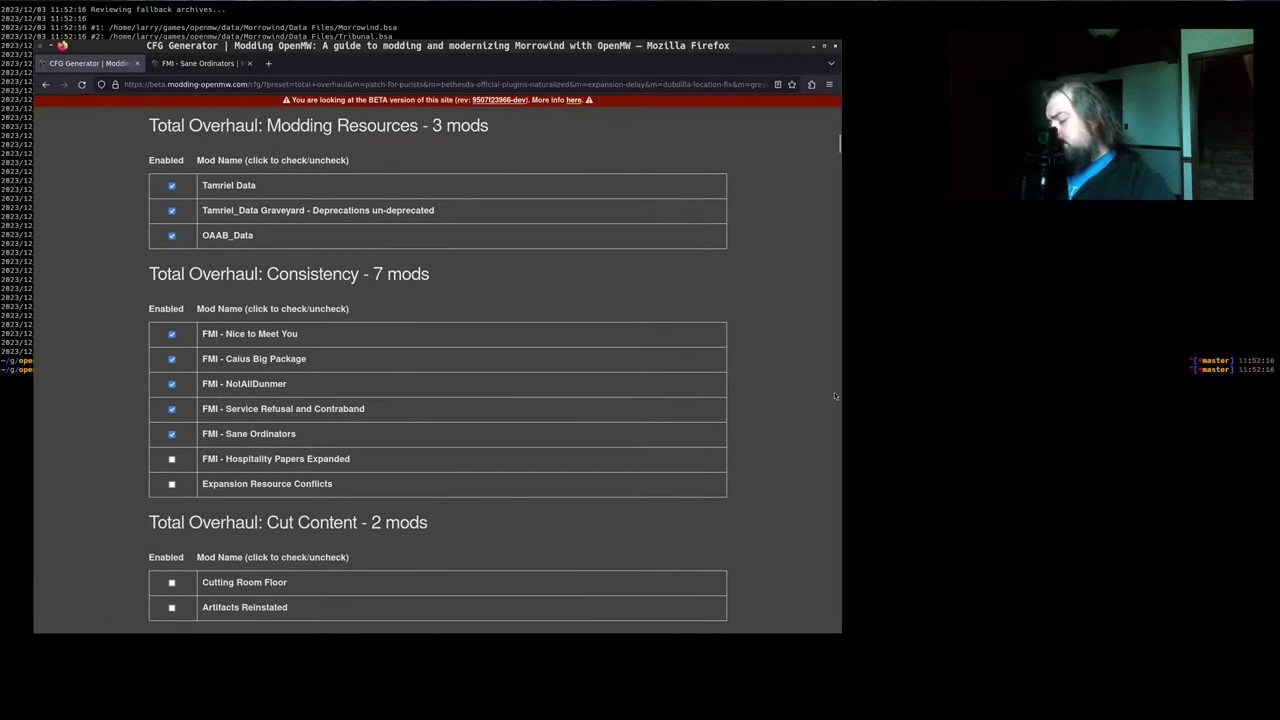
pyautogui.press('End')
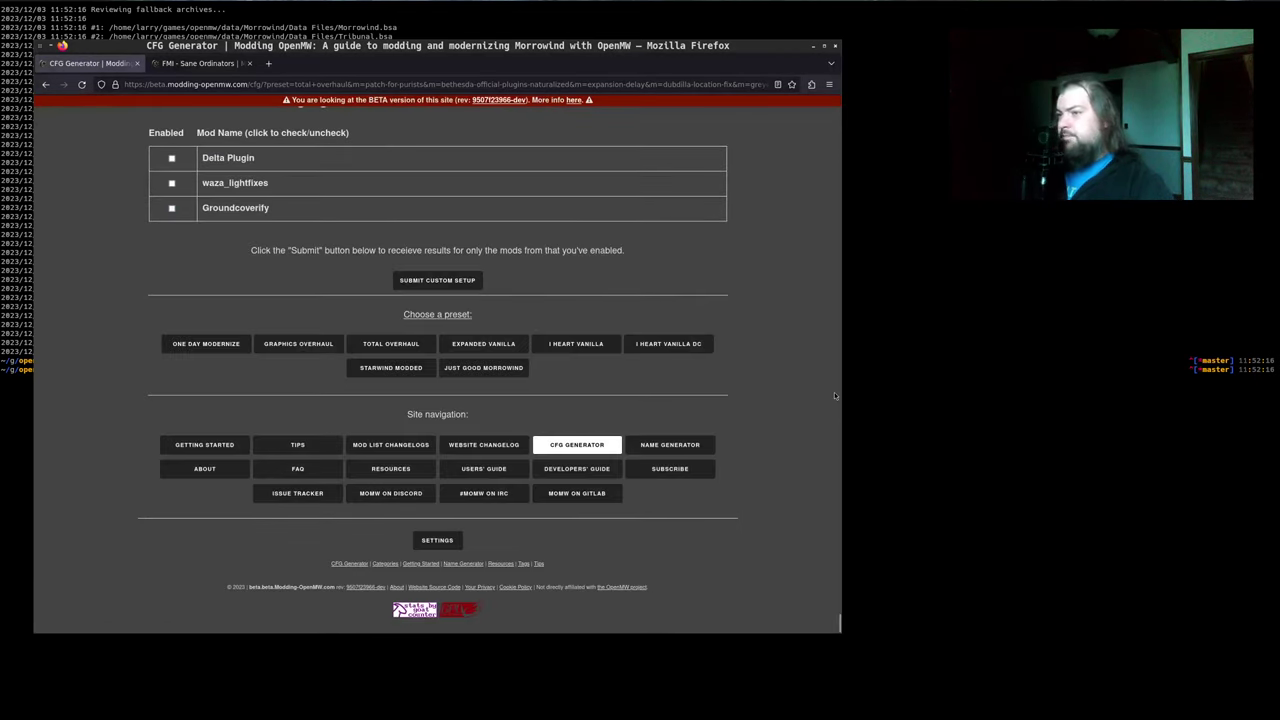
pyautogui.click(428, 281)
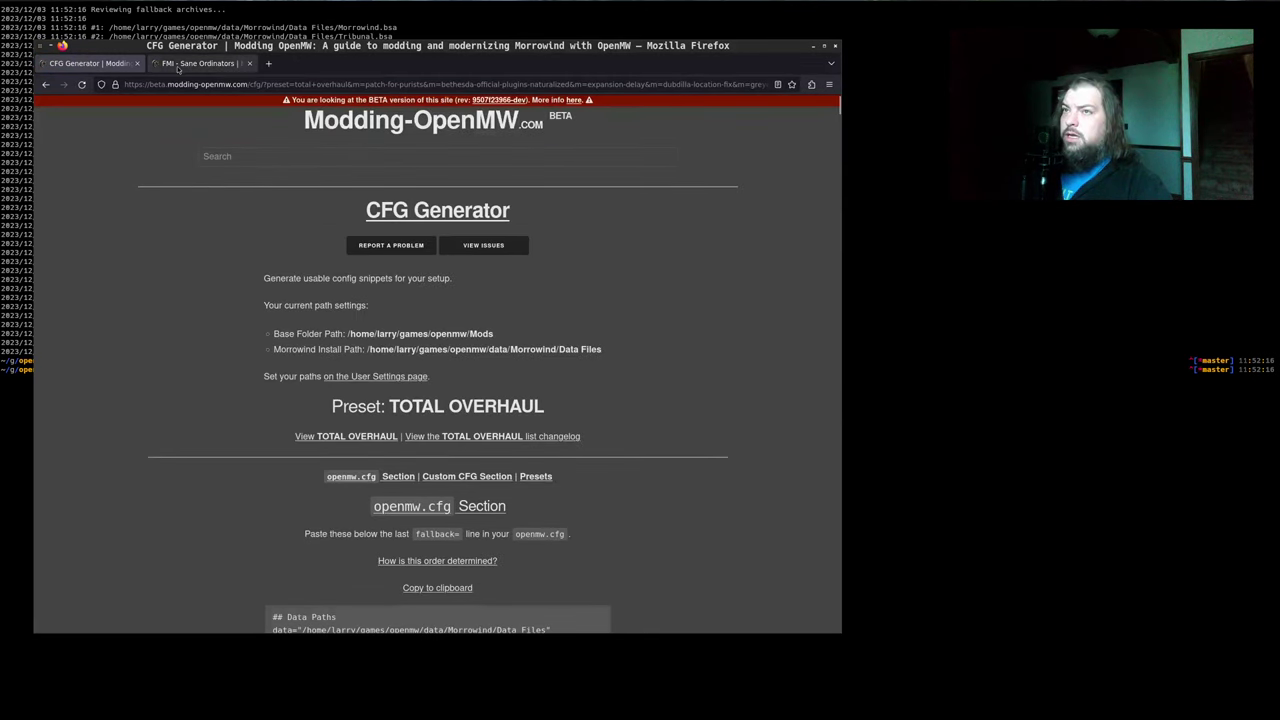
# Open the next Total Overhaul entry, FMI - Hospitality Papers Expanded, and read its description
pyautogui.click(180, 67)
pyautogui.click(501, 126)
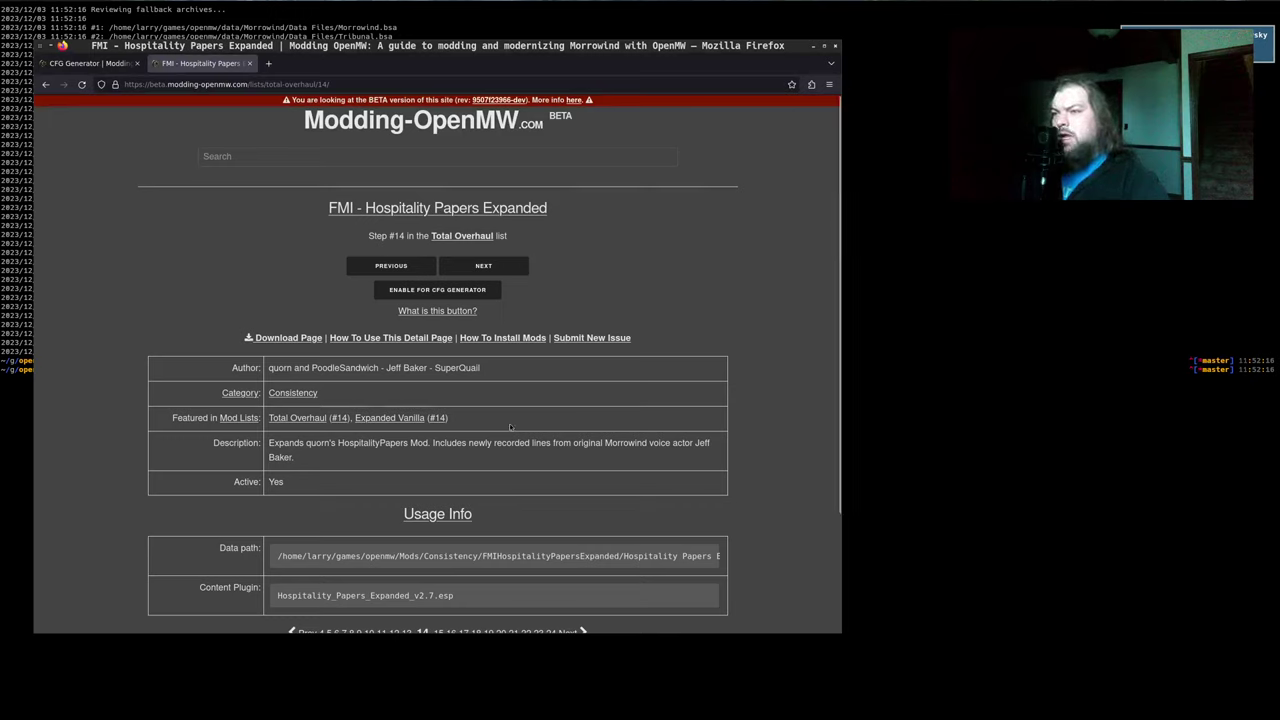
pyautogui.moveTo(511, 443); pyautogui.dragTo(524, 457)
pyautogui.click(524, 445)
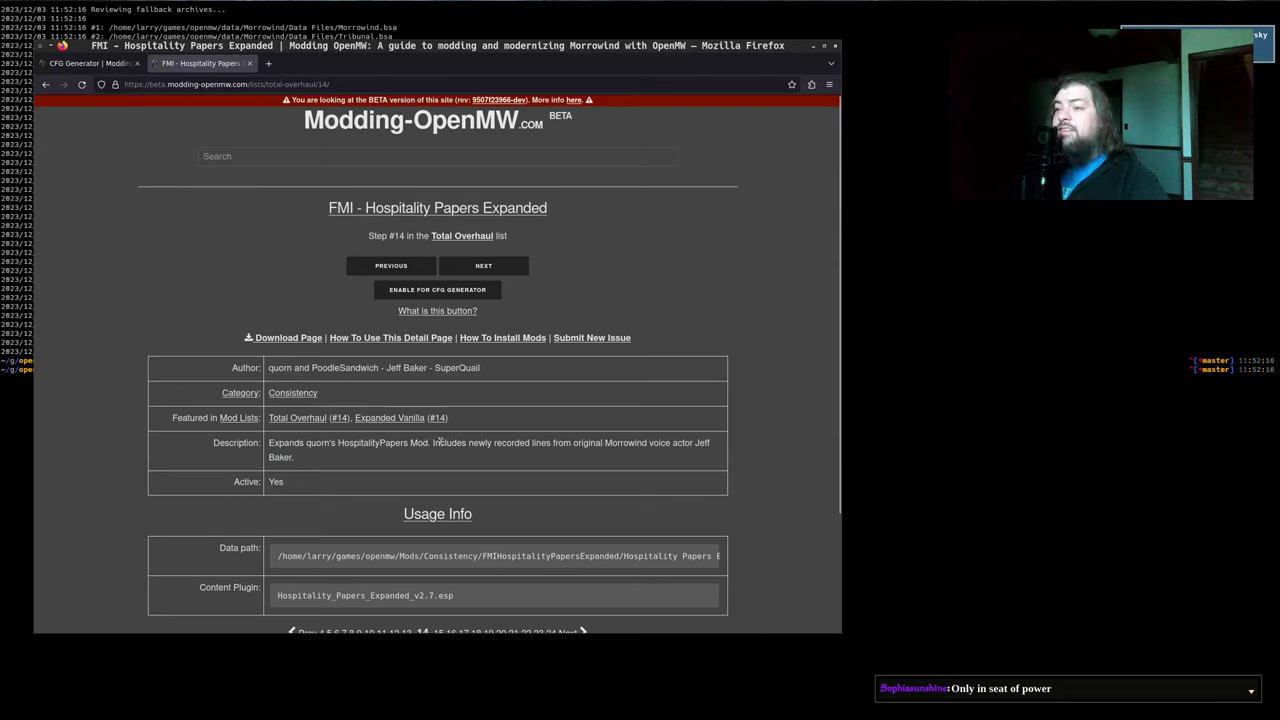
pyautogui.moveTo(433, 443); pyautogui.dragTo(670, 443)
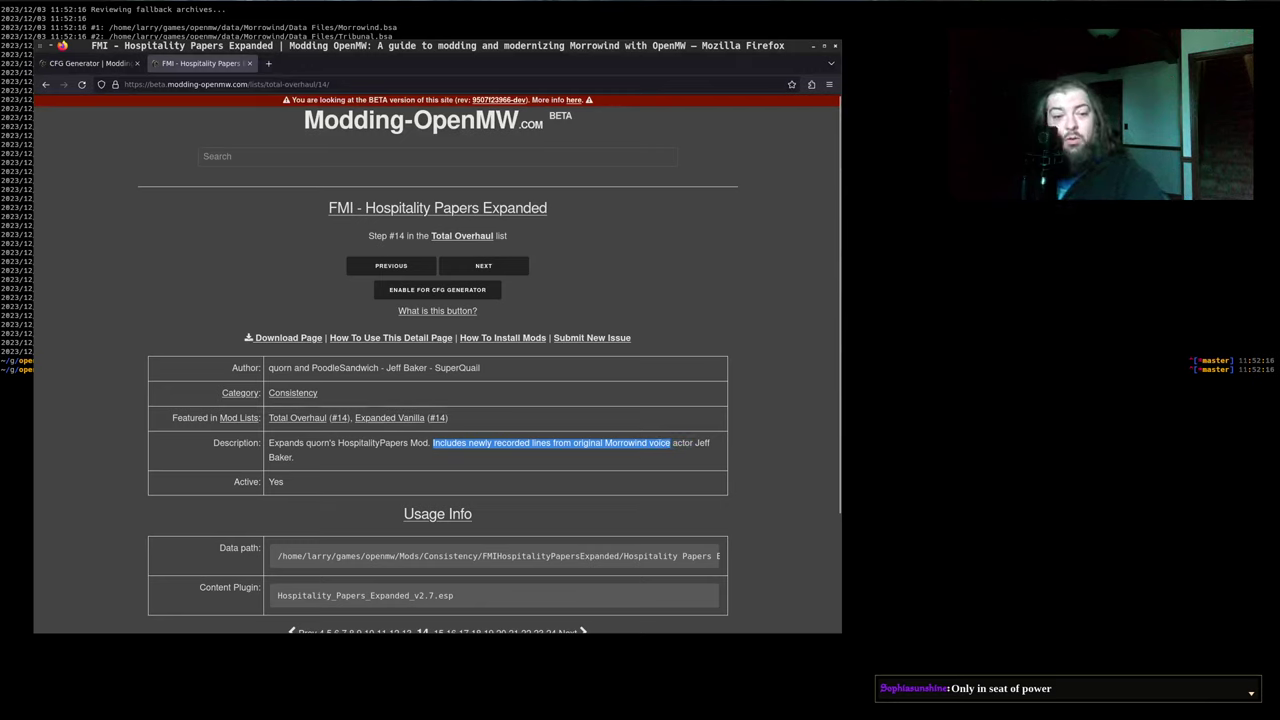
pyautogui.hotkey('alt', 'Tab')
pyautogui.click(369, 466)
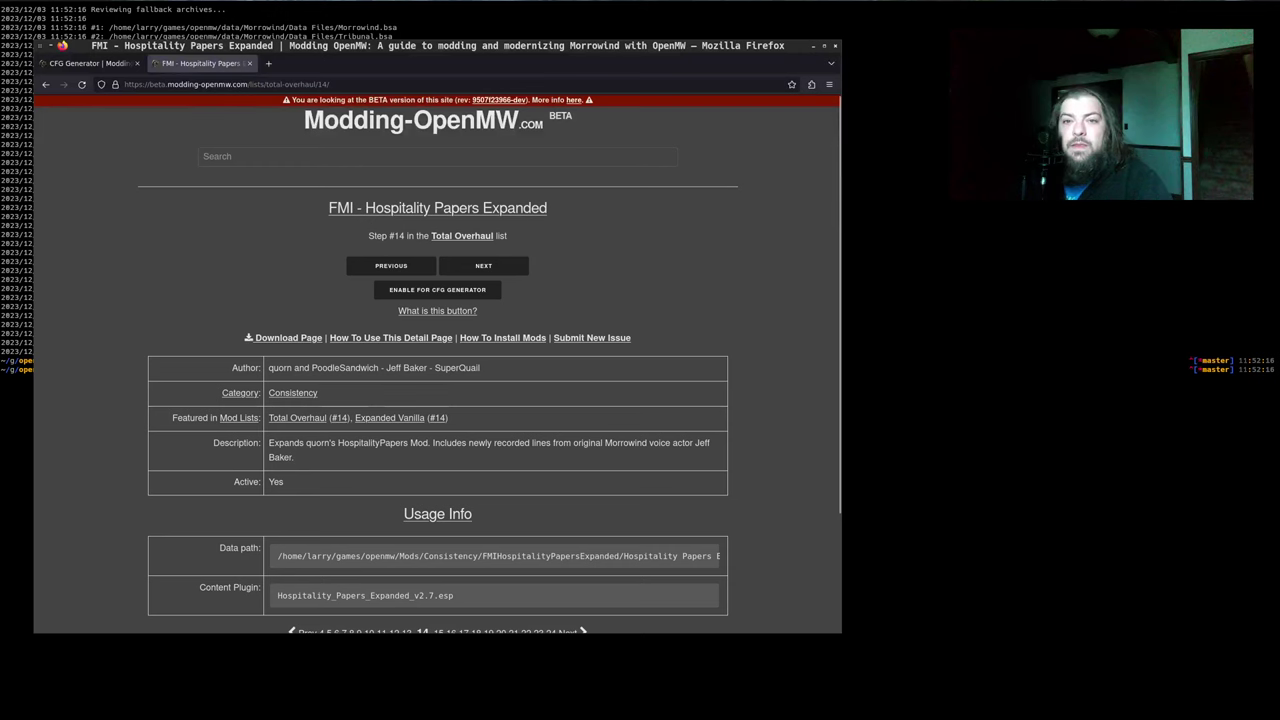
# Switch to Thunar, open FMIHospitalityPapersExpanded in the Consistency folder and open its Hospitality Papers Expanded zip archive
pyautogui.hotkey('alt', 'Tab')
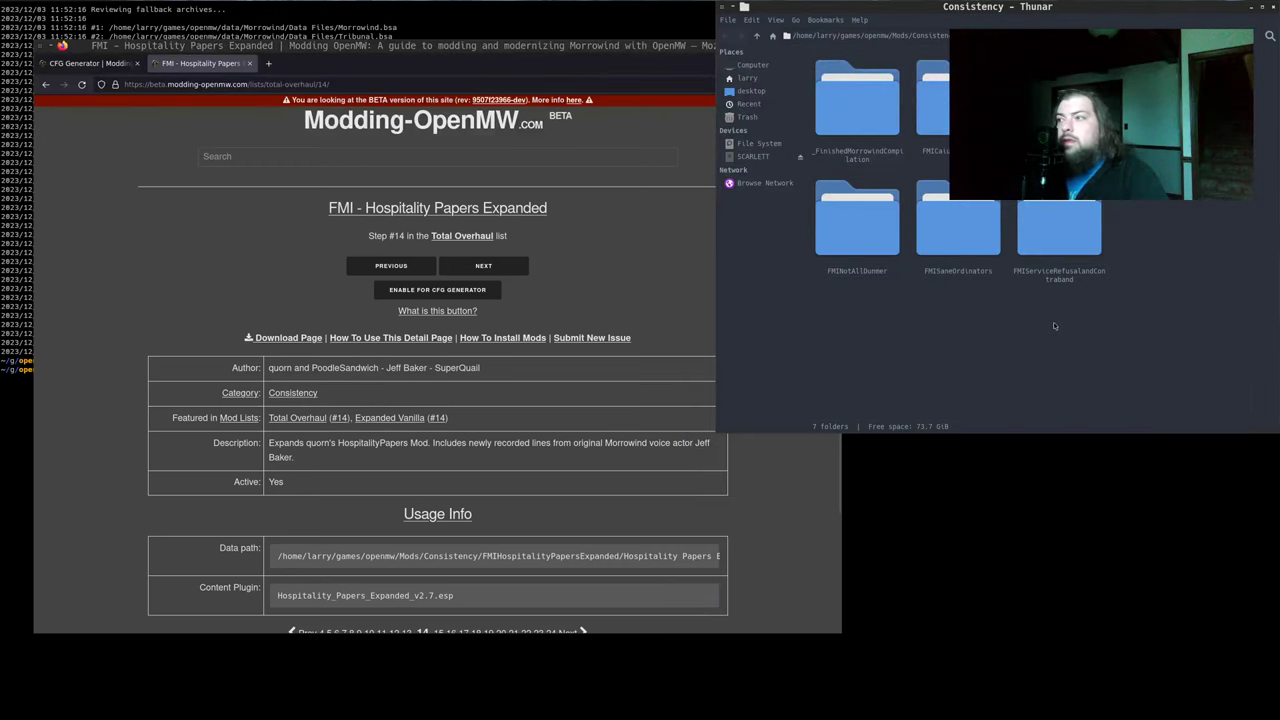
pyautogui.scroll(-1, 594, 461)
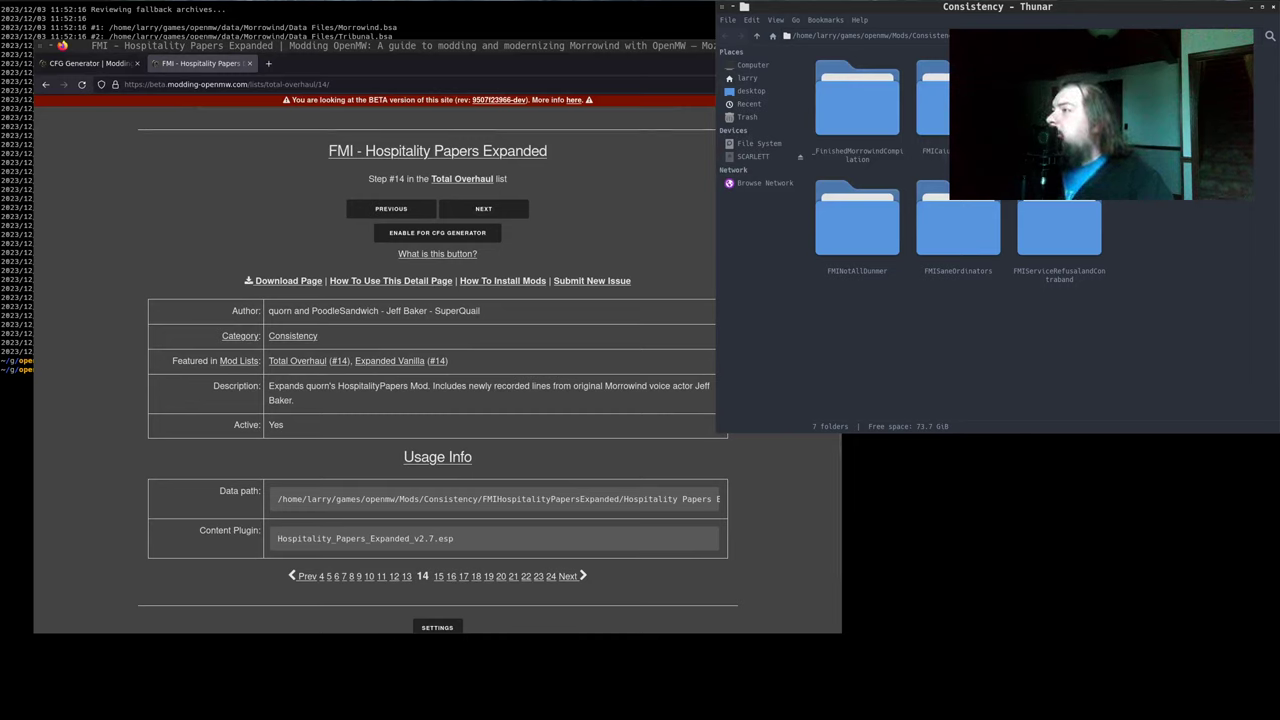
pyautogui.doubleClick(1058, 110)
pyautogui.doubleClick(857, 212)
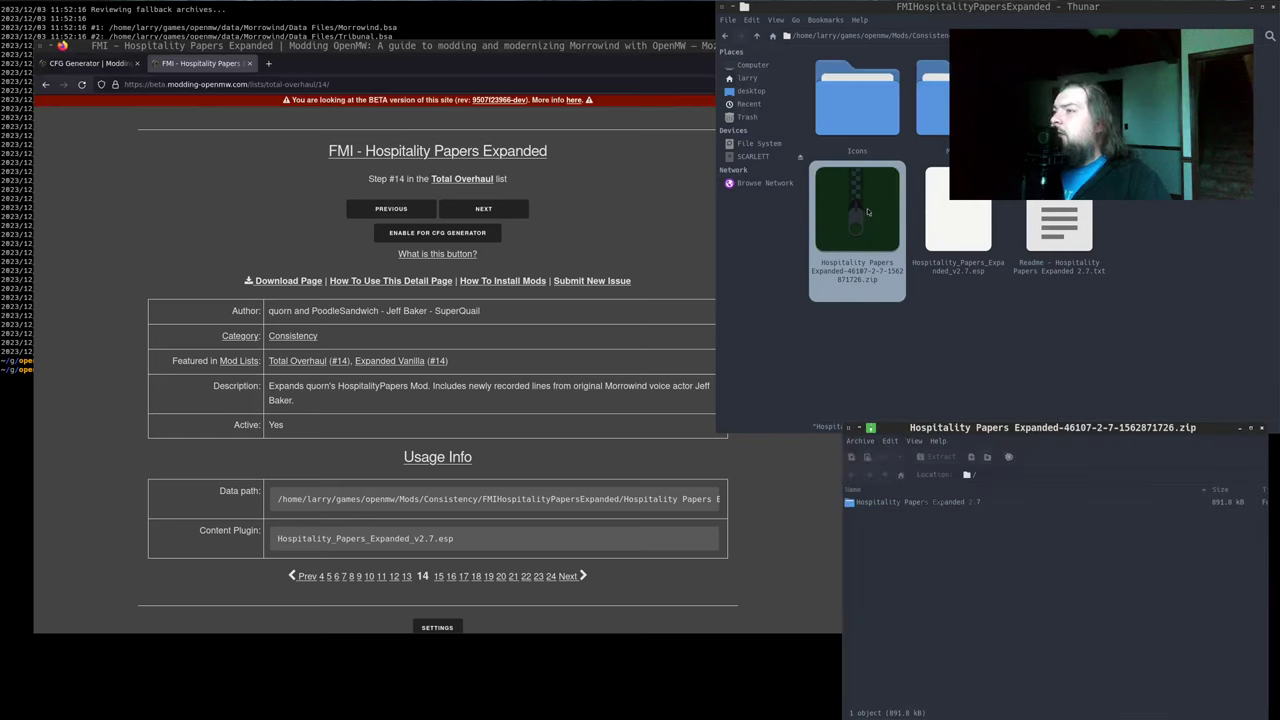
# Delete the loose mod folders and files beside the zip and extract the Hospitality Papers Expanded 2.7 folder in their place
pyautogui.click(866, 112)
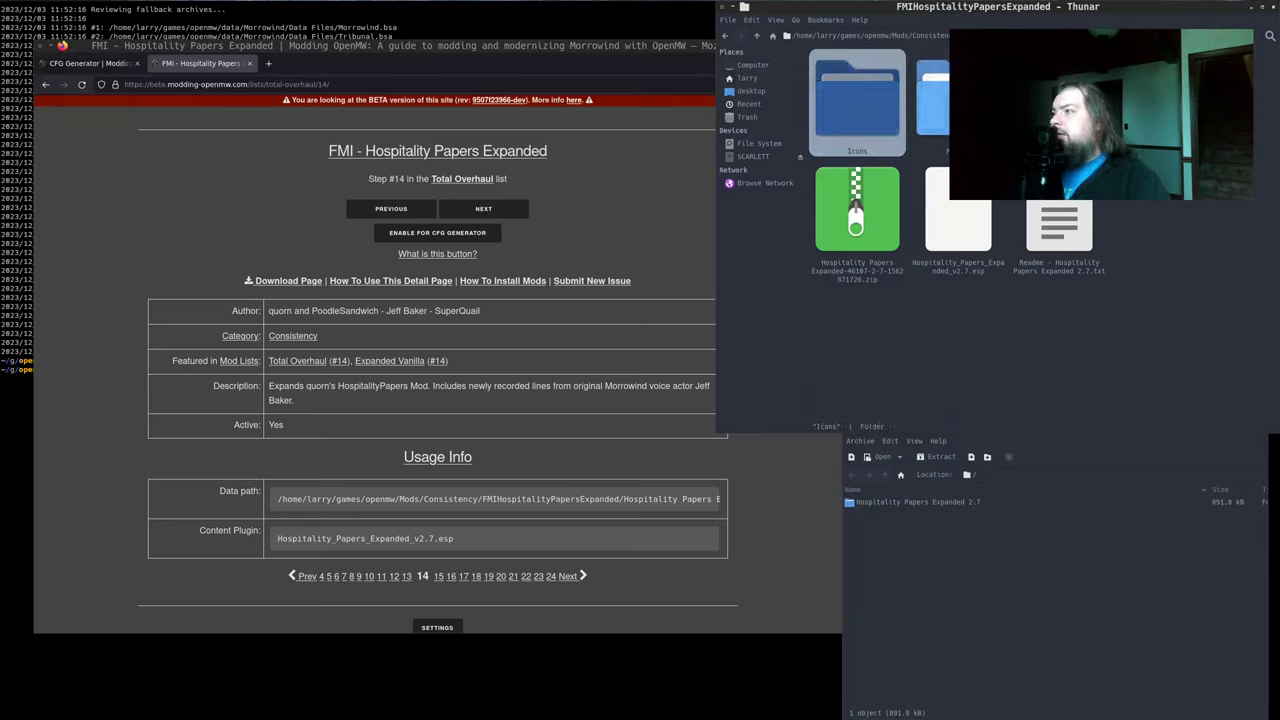
pyautogui.keyDown('shift'); pyautogui.click(1160, 110); pyautogui.keyUp('shift')
pyautogui.press('Delete')
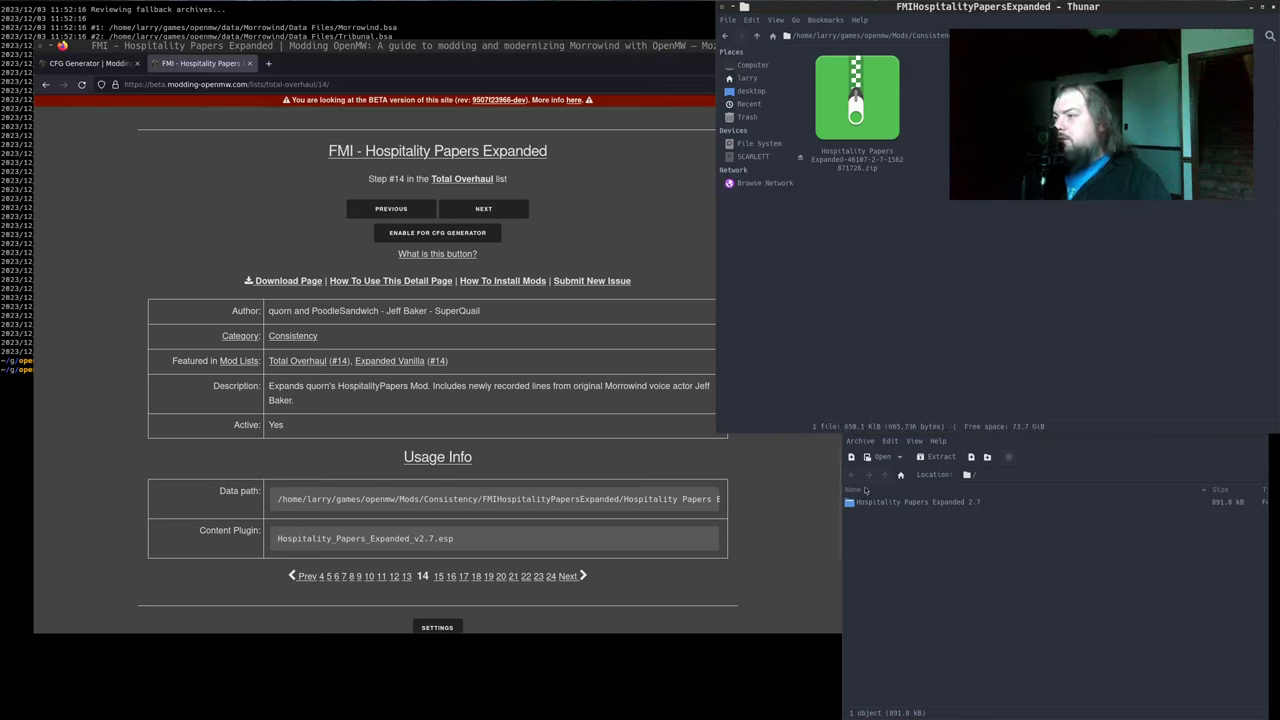
pyautogui.moveTo(866, 501); pyautogui.dragTo(998, 320)
pyautogui.click(994, 543)
pyautogui.hotkey('ctrl', 'w')
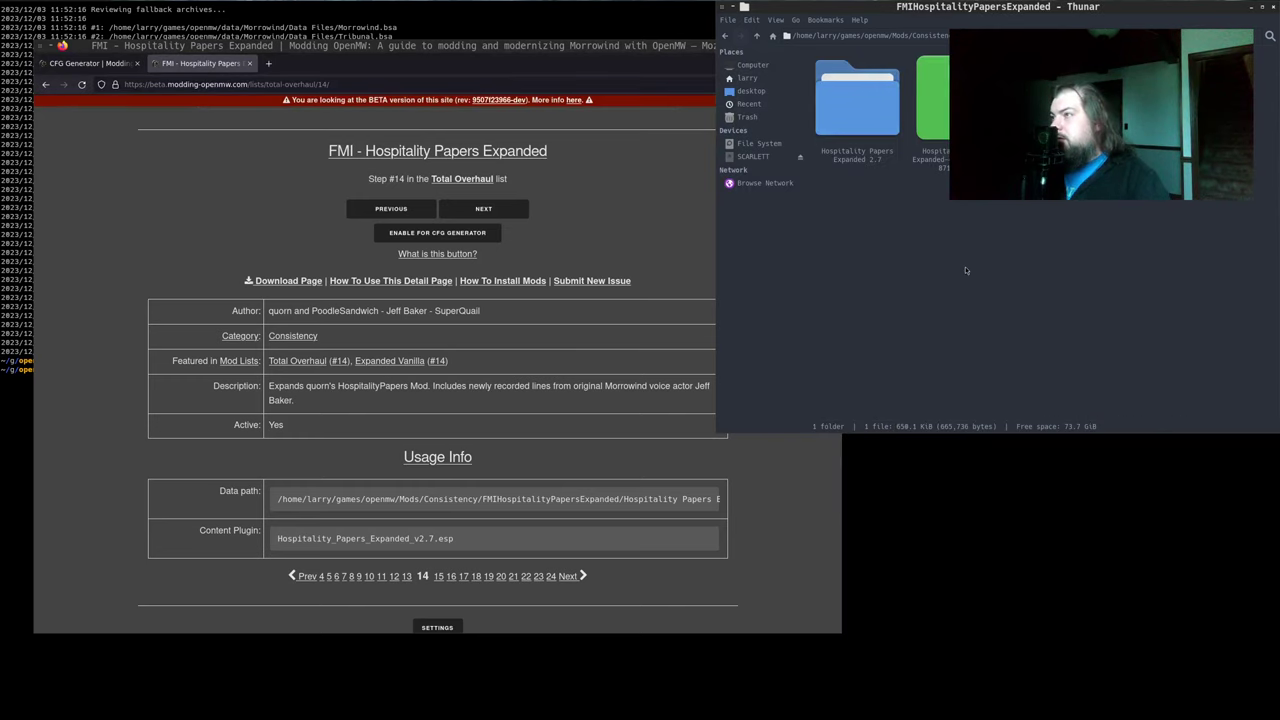
# Open Data Files inside Hospitality Papers Expanded 2.7 and compare its location with the mod page's full data path
pyautogui.doubleClick(858, 100)
pyautogui.doubleClick(858, 100)
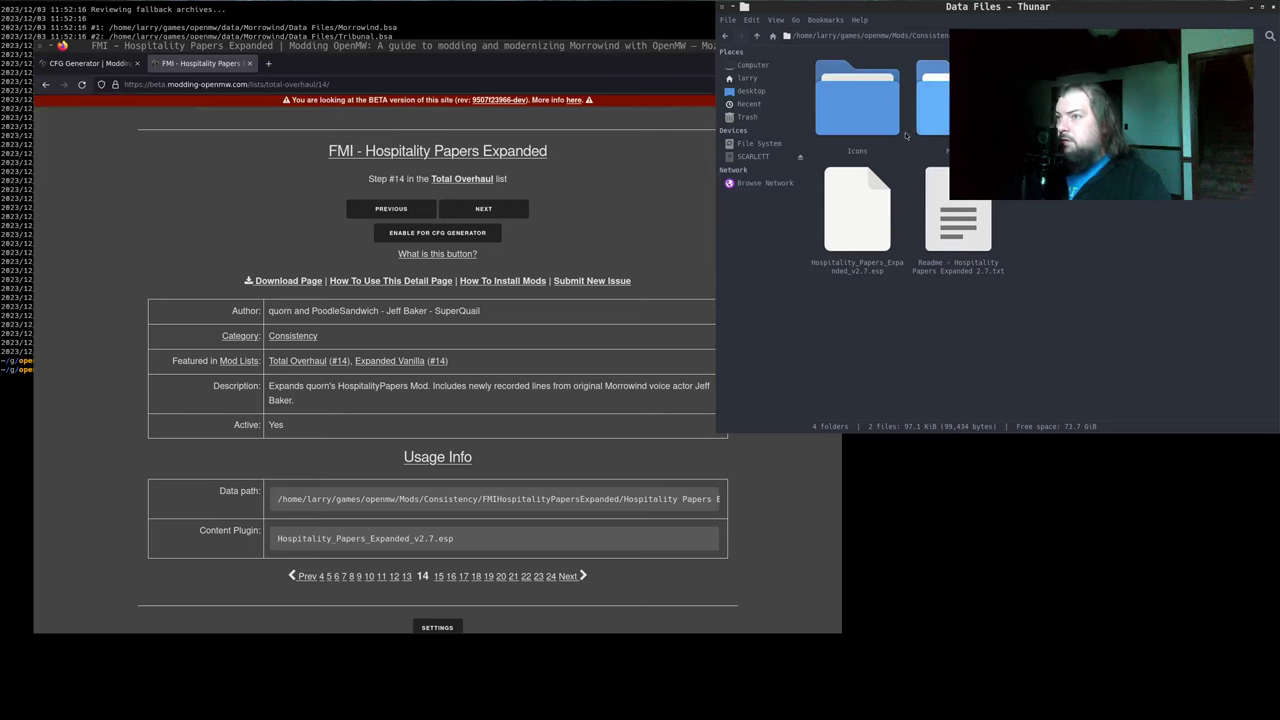
pyautogui.moveTo(621, 510); pyautogui.dragTo(732, 513)
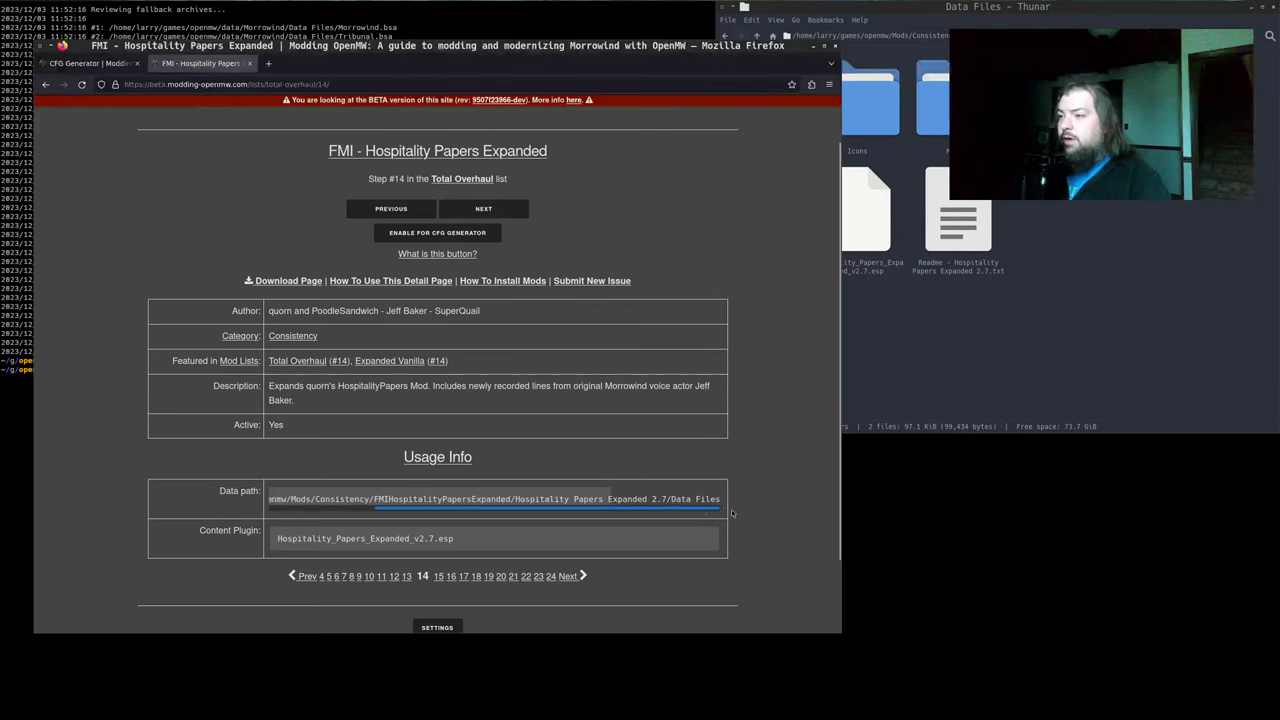
pyautogui.click(945, 370)
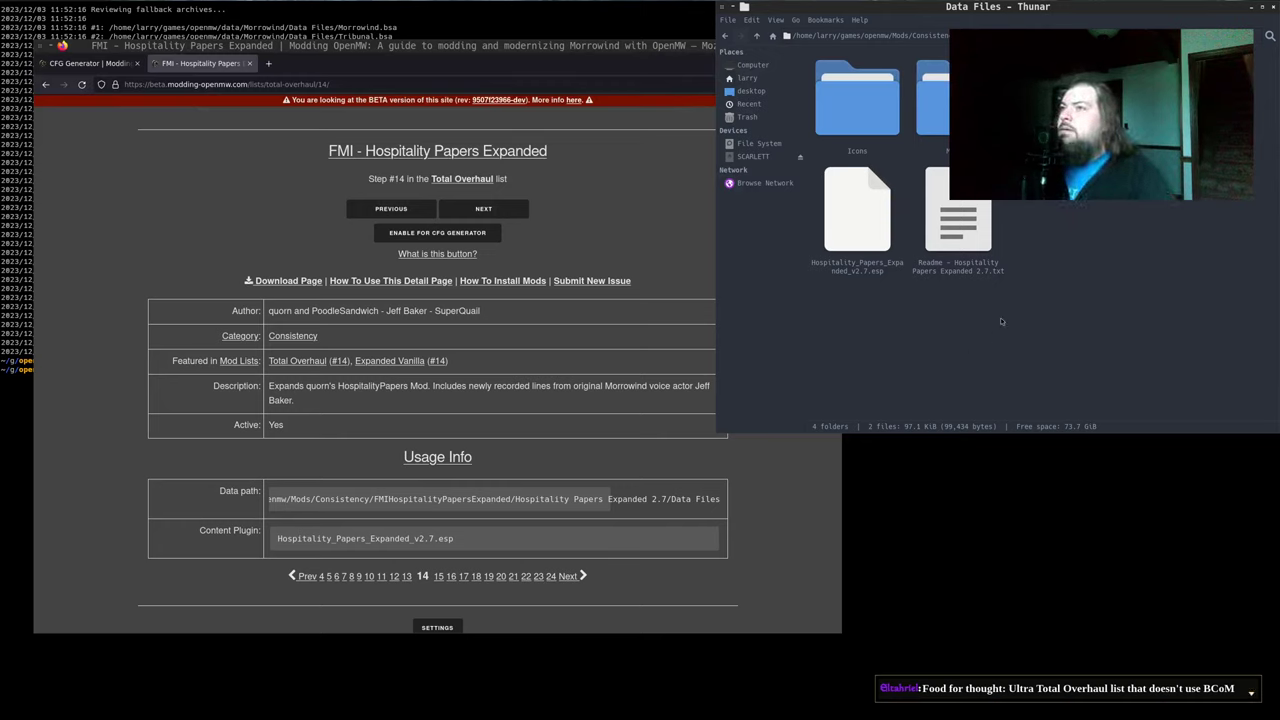
# Enable FMI - Hospitality Papers Expanded for the CFG Generator and check it in the Custom CFG Section's Consistency list
pyautogui.click(293, 237)
pyautogui.click(437, 232)
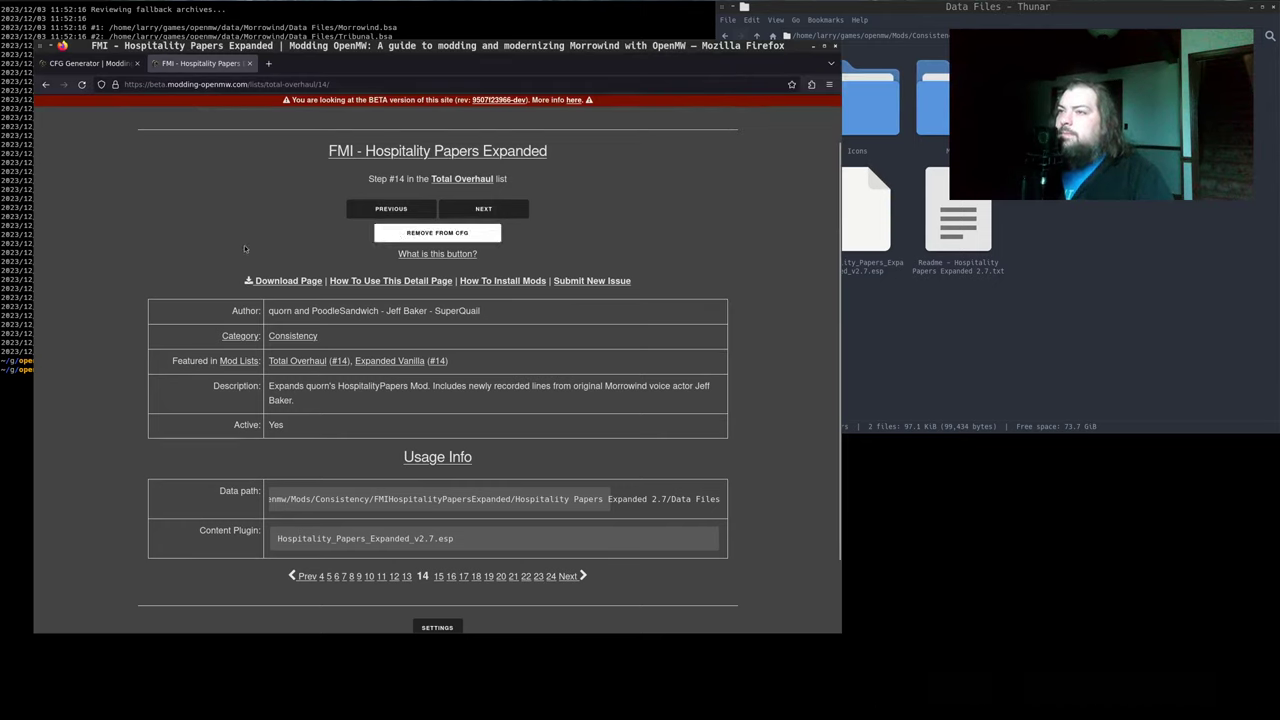
pyautogui.click(88, 63)
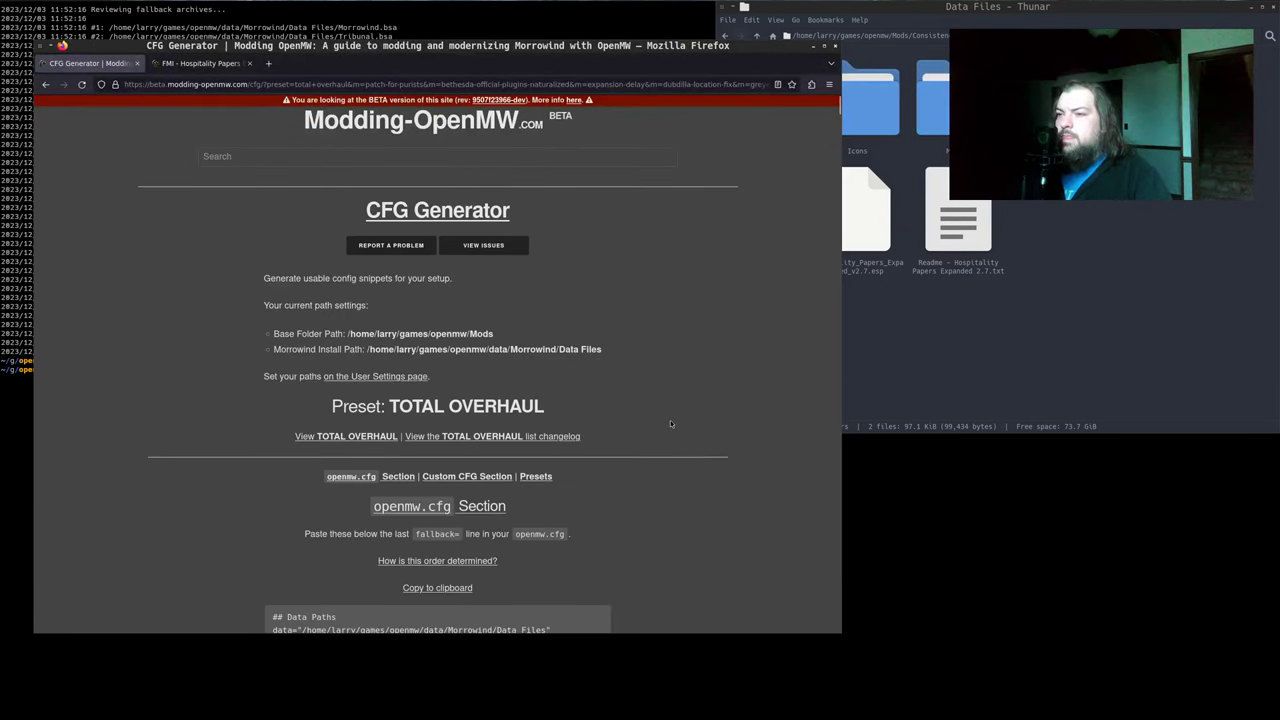
pyautogui.scroll(-1, 491, 387)
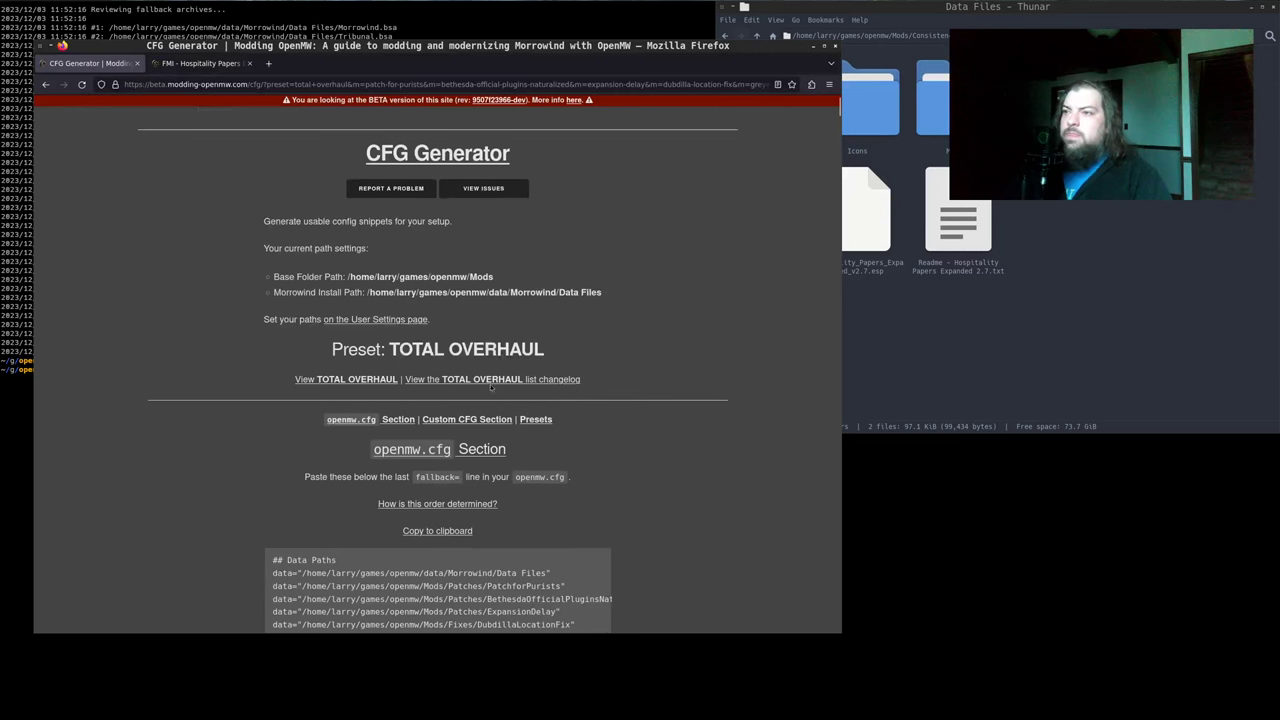
pyautogui.click(450, 420)
pyautogui.scroll(-4, 264, 350)
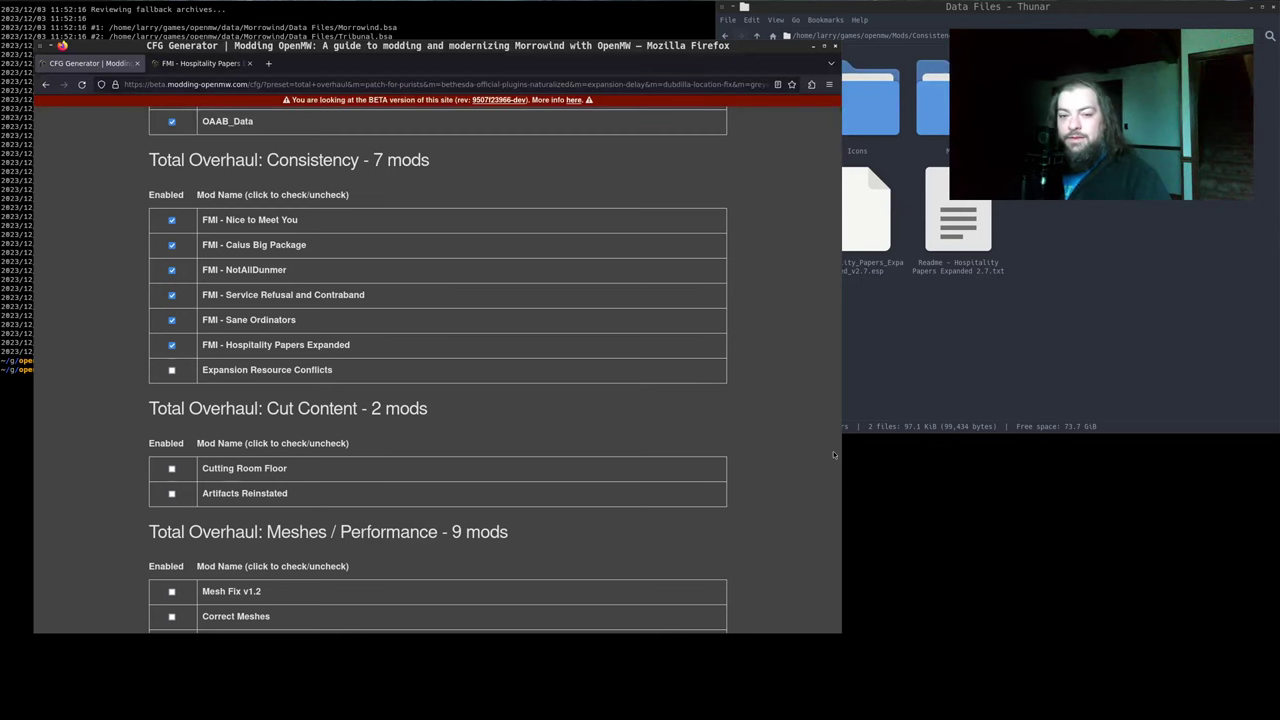
pyautogui.press('Home')
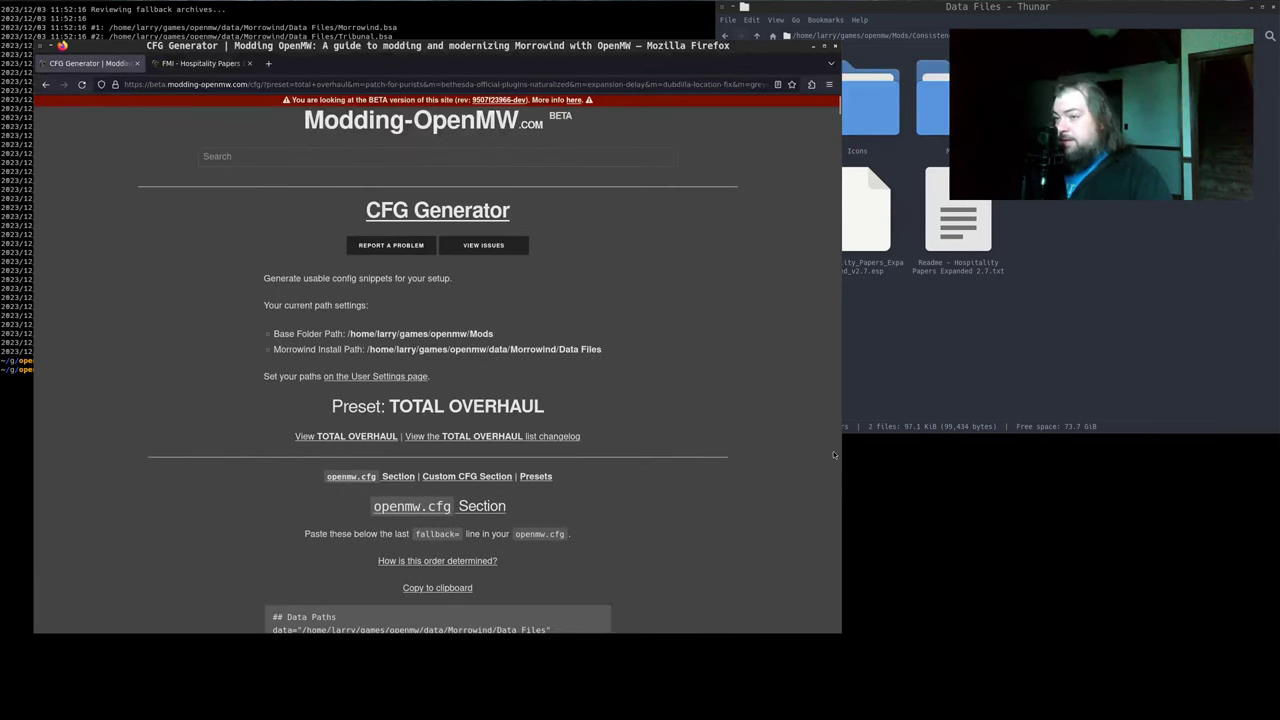
pyautogui.click(473, 477)
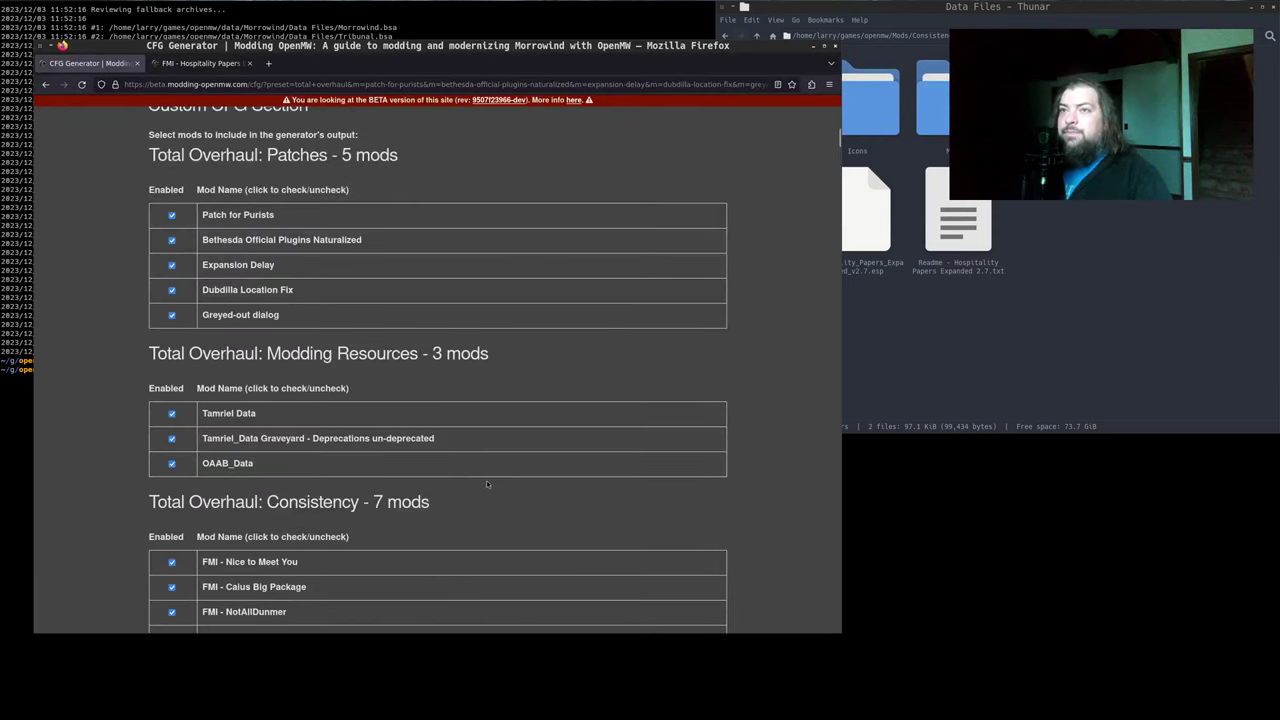
# Open the next Total Overhaul entry, Expansion Resource Conflicts, and bring up its Nexus Mods download page
pyautogui.hotkey('ctrl', 'Tab')
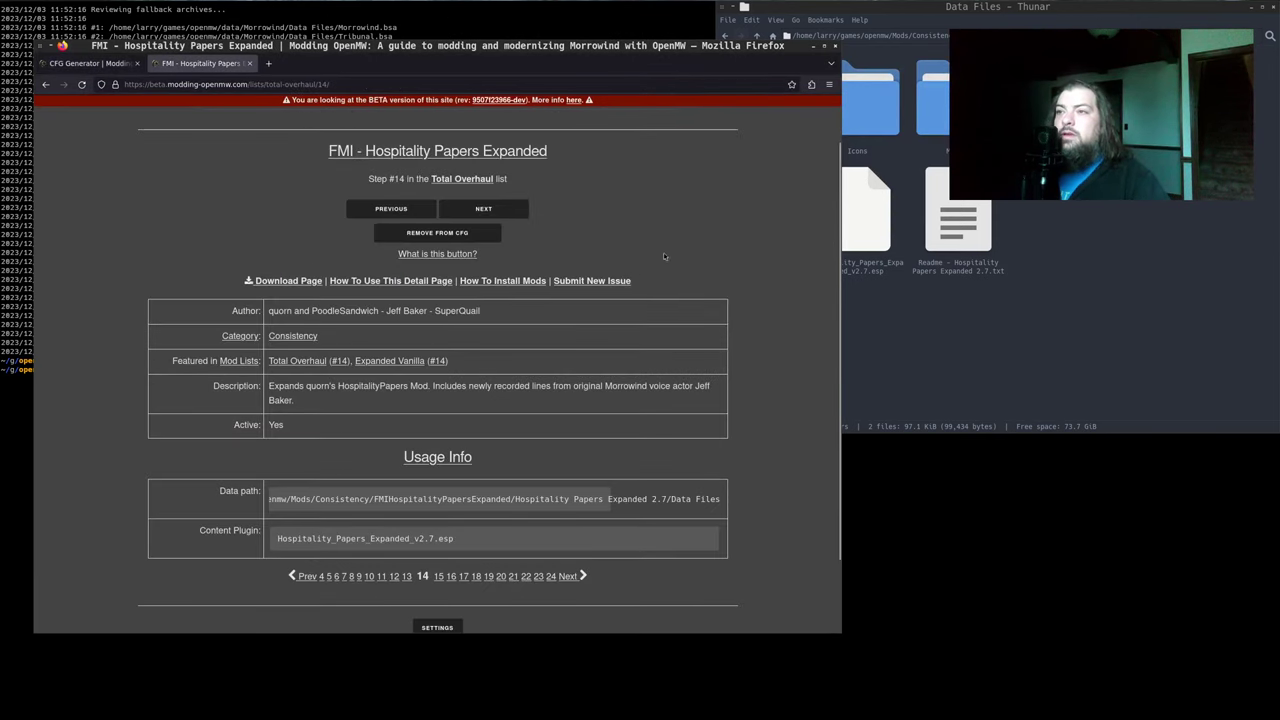
pyautogui.click(484, 208)
pyautogui.click(285, 339)
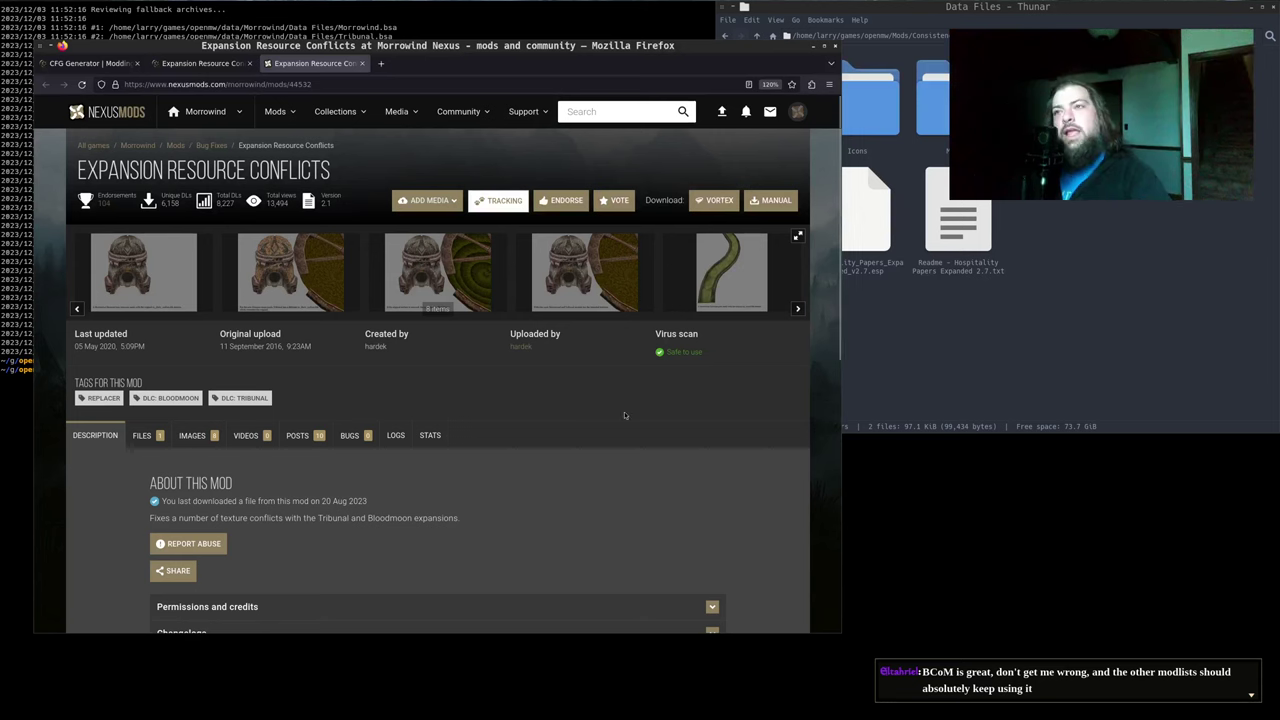
# Load the Total Overhaul preset in the CFG Generator and search the generated openmw.cfg for "xpansion"
pyautogui.click(114, 65)
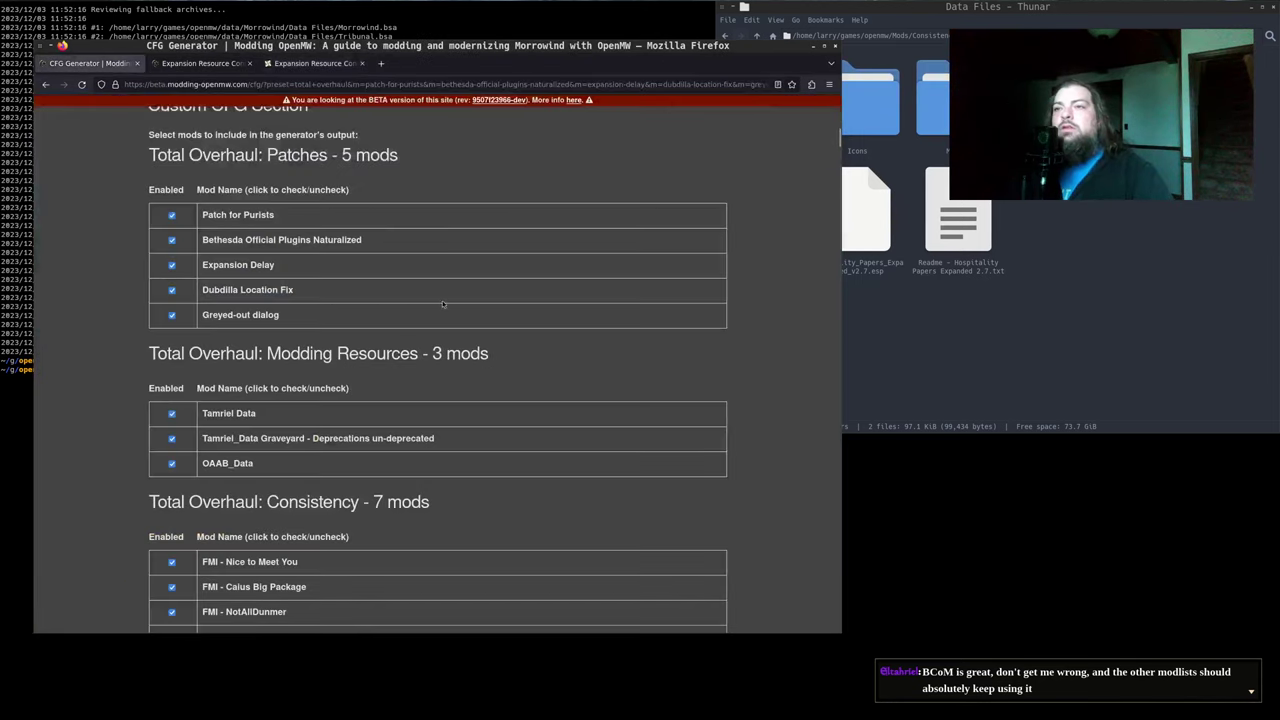
pyautogui.scroll(-15, 500, 261)
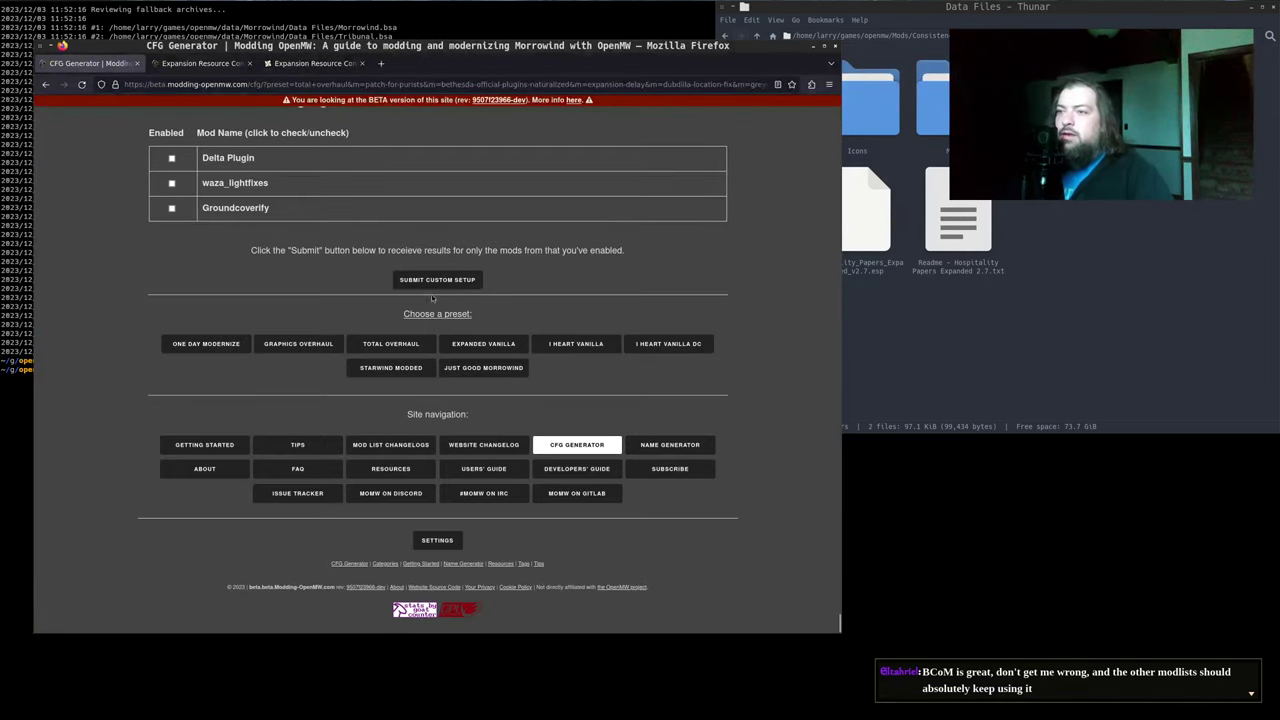
pyautogui.click(382, 340)
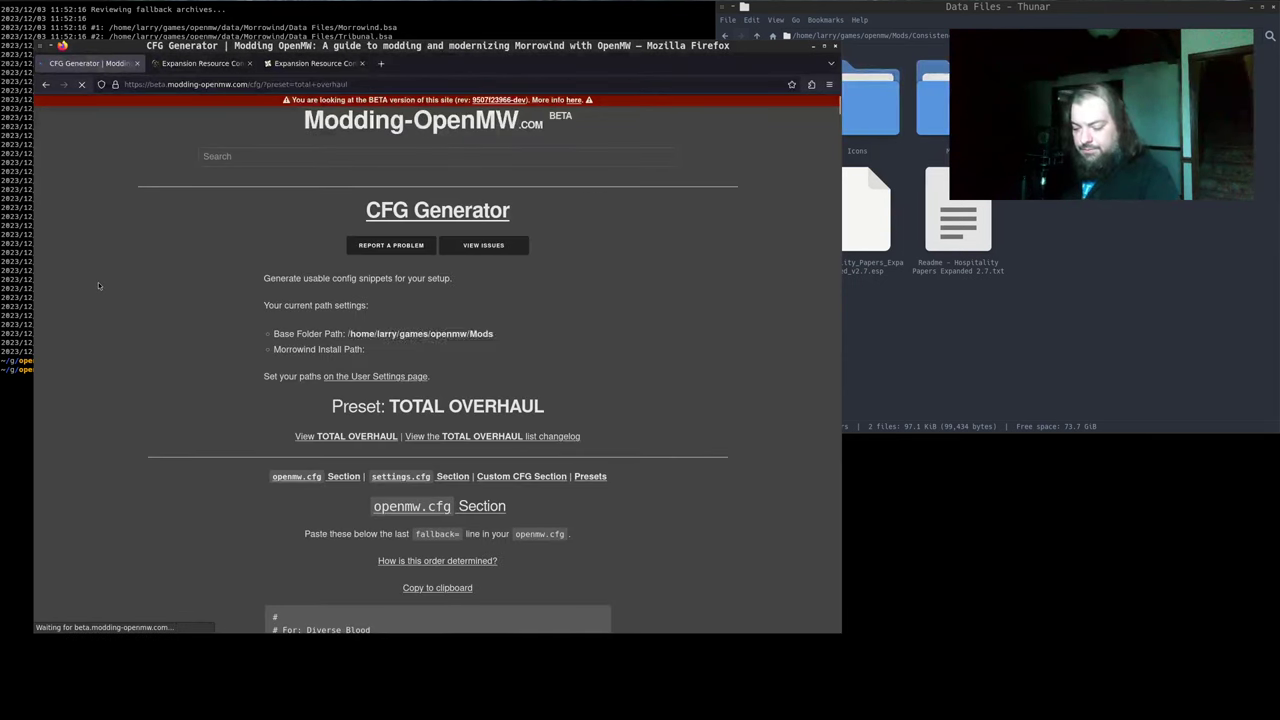
pyautogui.hotkey('ctrl', 'f')
pyautogui.write('xpansion')
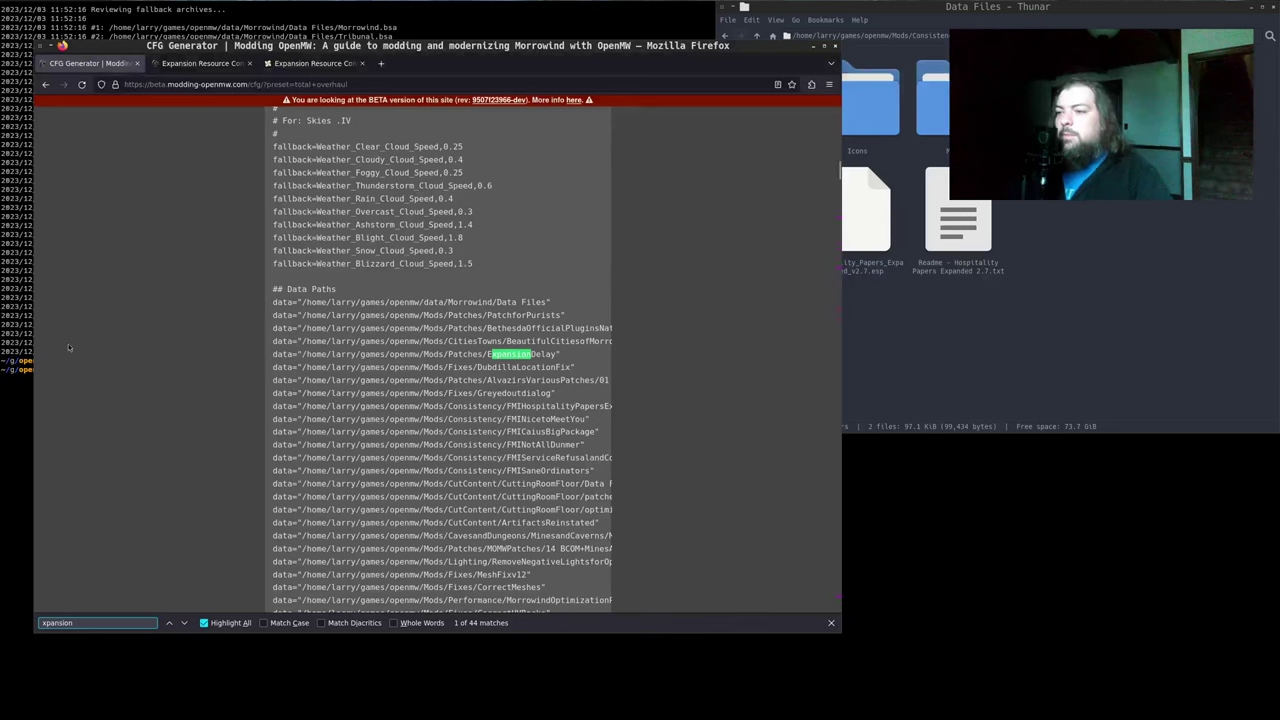
# Look at openmw-total-overhaul.cfg in the editor and go back up to the Consistency folder in Thunar
pyautogui.click(880, 410)
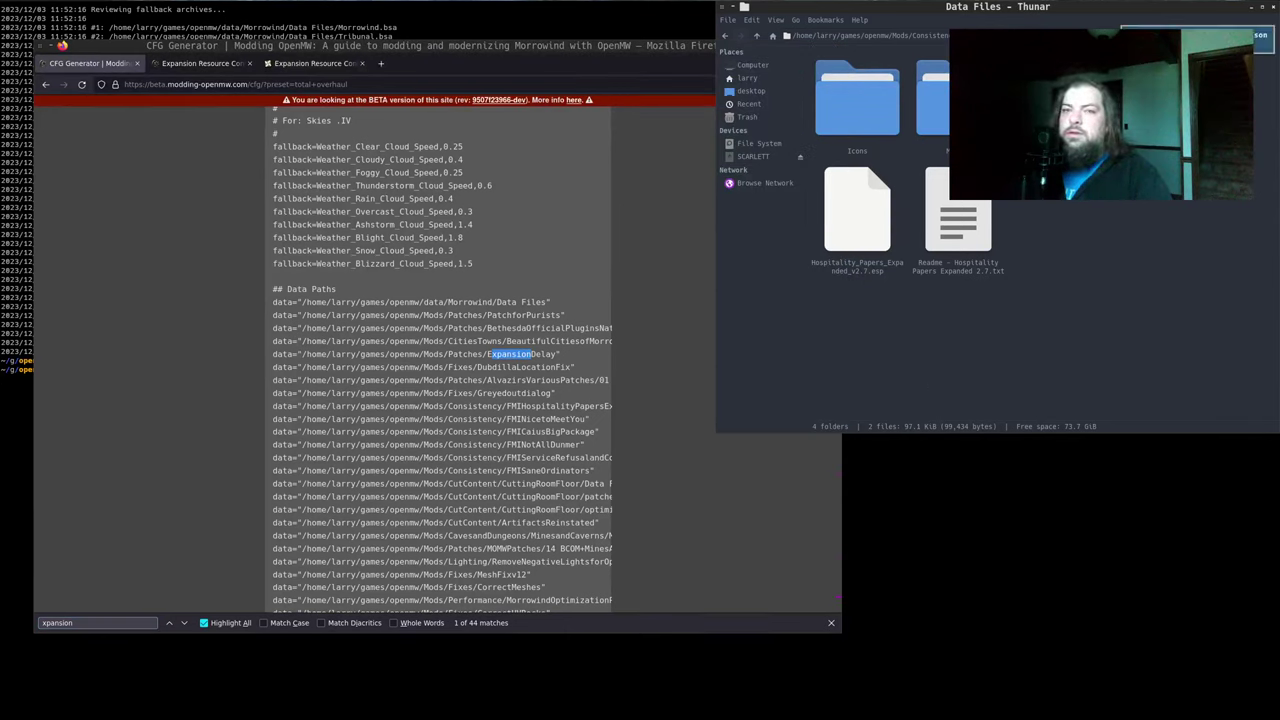
pyautogui.hotkey('alt', 'Tab')
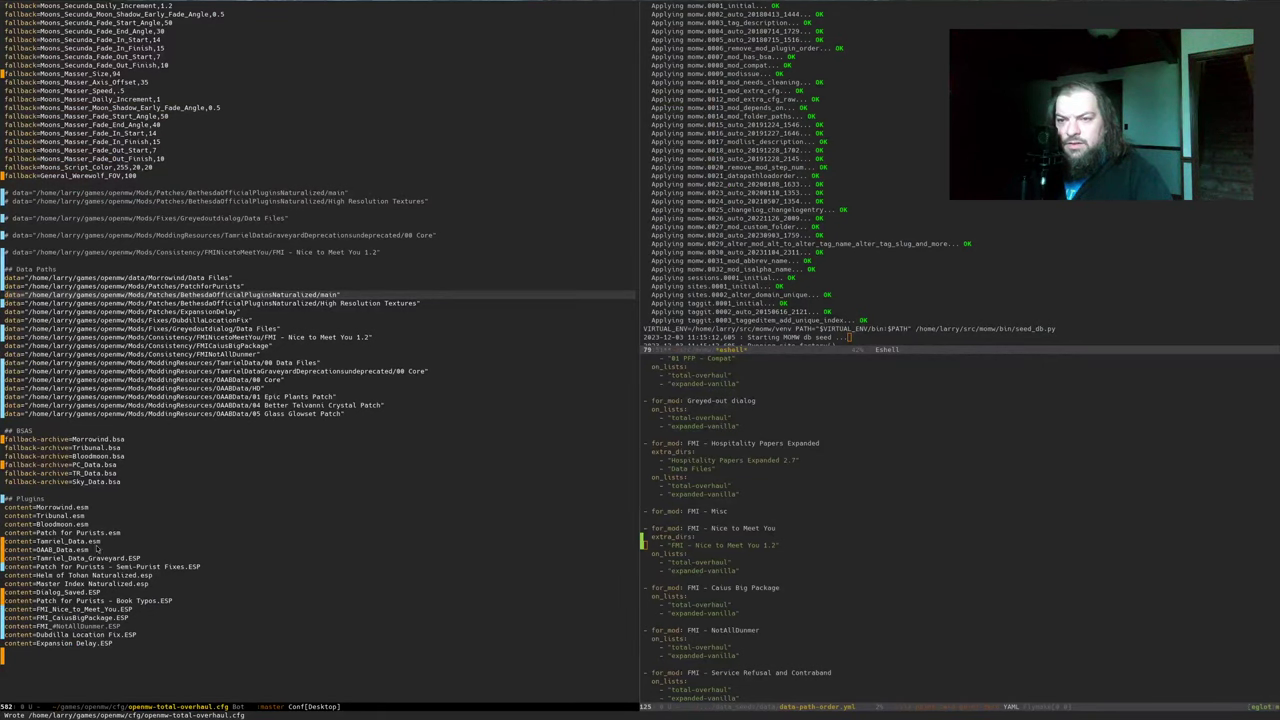
pyautogui.hotkey('alt', 'Tab')
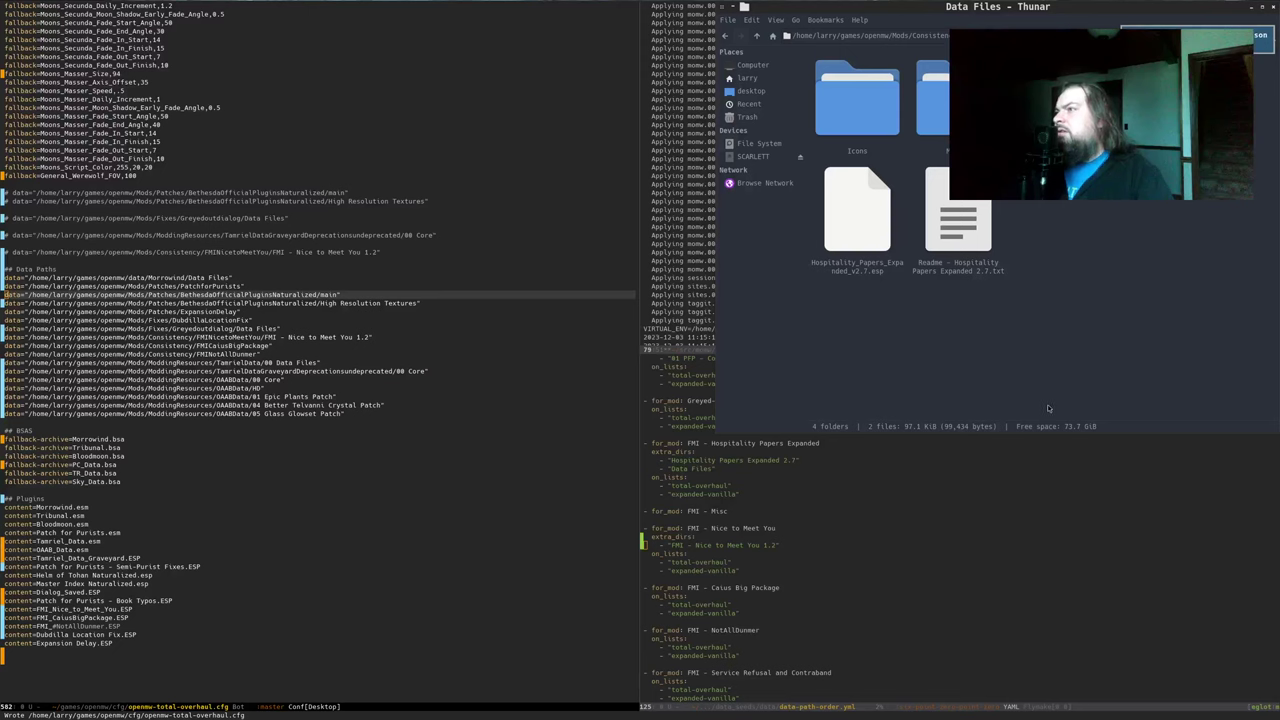
pyautogui.hotkey('alt', 'Up')
pyautogui.hotkey('alt', 'Up')
pyautogui.press('BackSpace')
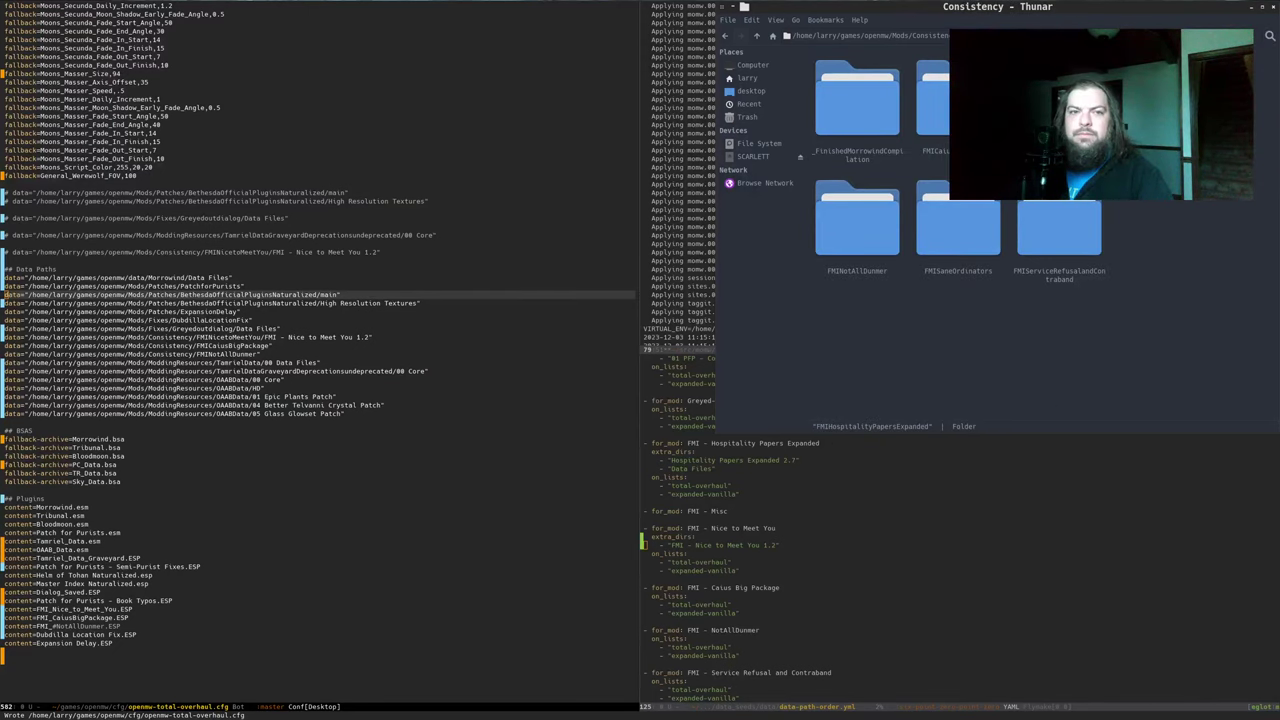
# Check the mod's listed data path and open the ExpansionResourceConflicts folder under Mods/Fixes in Thunar
pyautogui.hotkey('alt', 'Tab')
pyautogui.hotkey('ctrl', 'Tab')
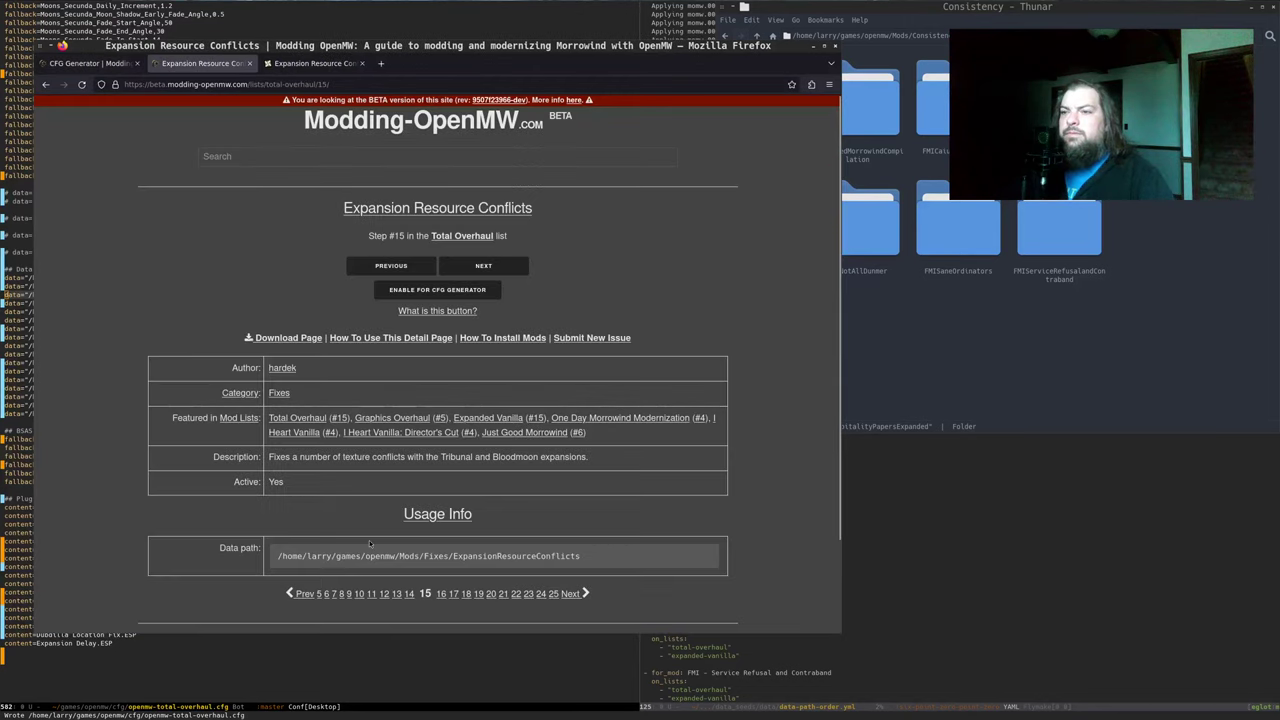
pyautogui.click(1100, 357)
pyautogui.press('BackSpace')
pyautogui.write('f')
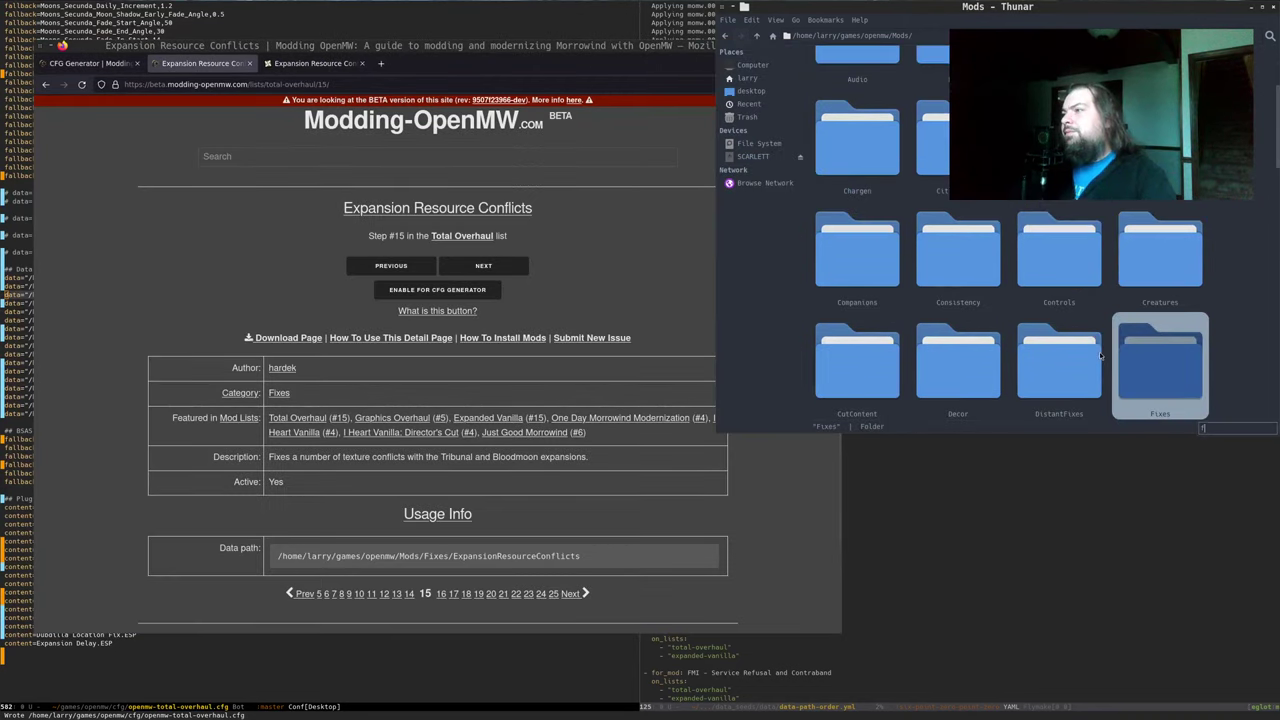
pyautogui.press('Return')
pyautogui.write('e')
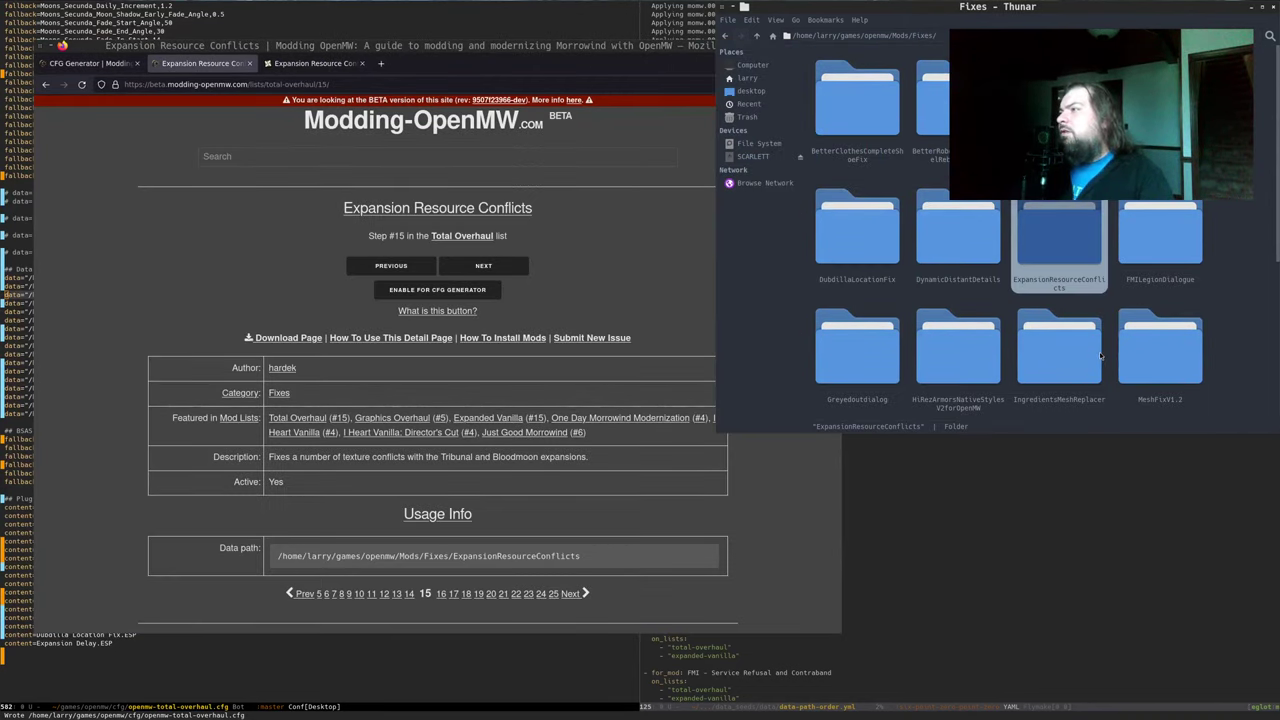
pyautogui.press('Return')
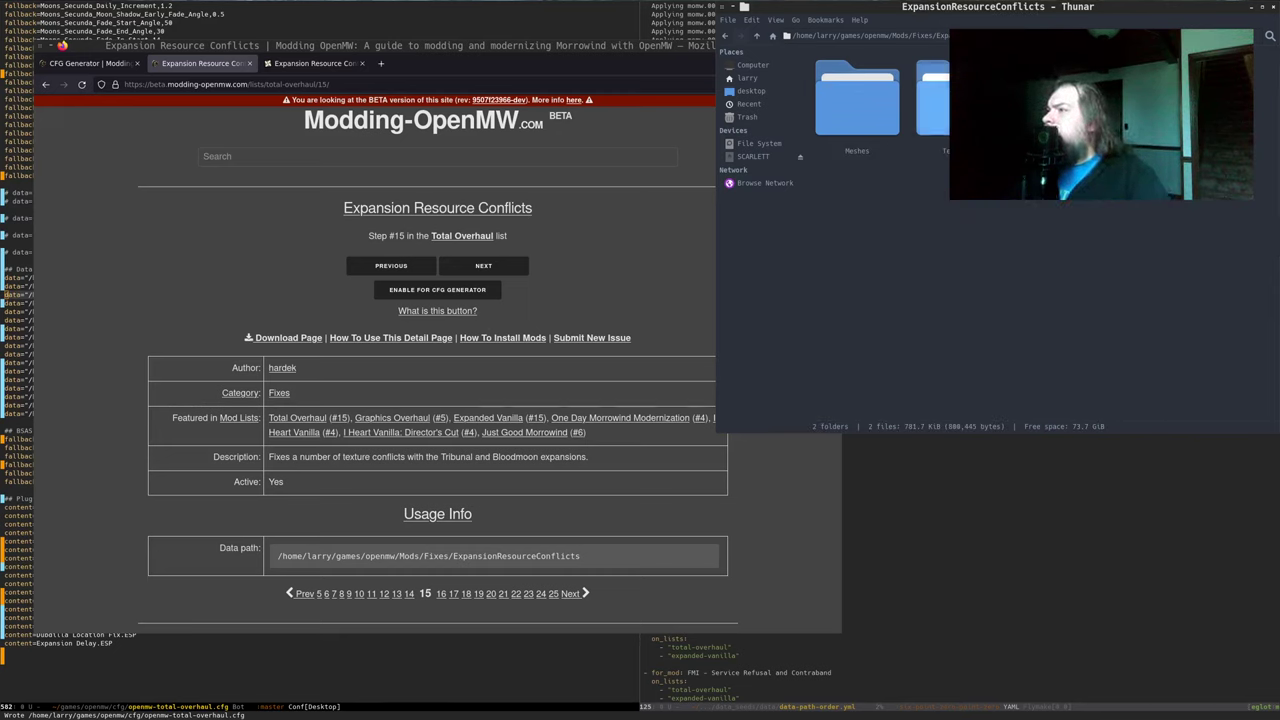
# Copy the folder name ExpansionResourceConflicts from the mod's data path and search the generated openmw.cfg for it
pyautogui.click(437, 550)
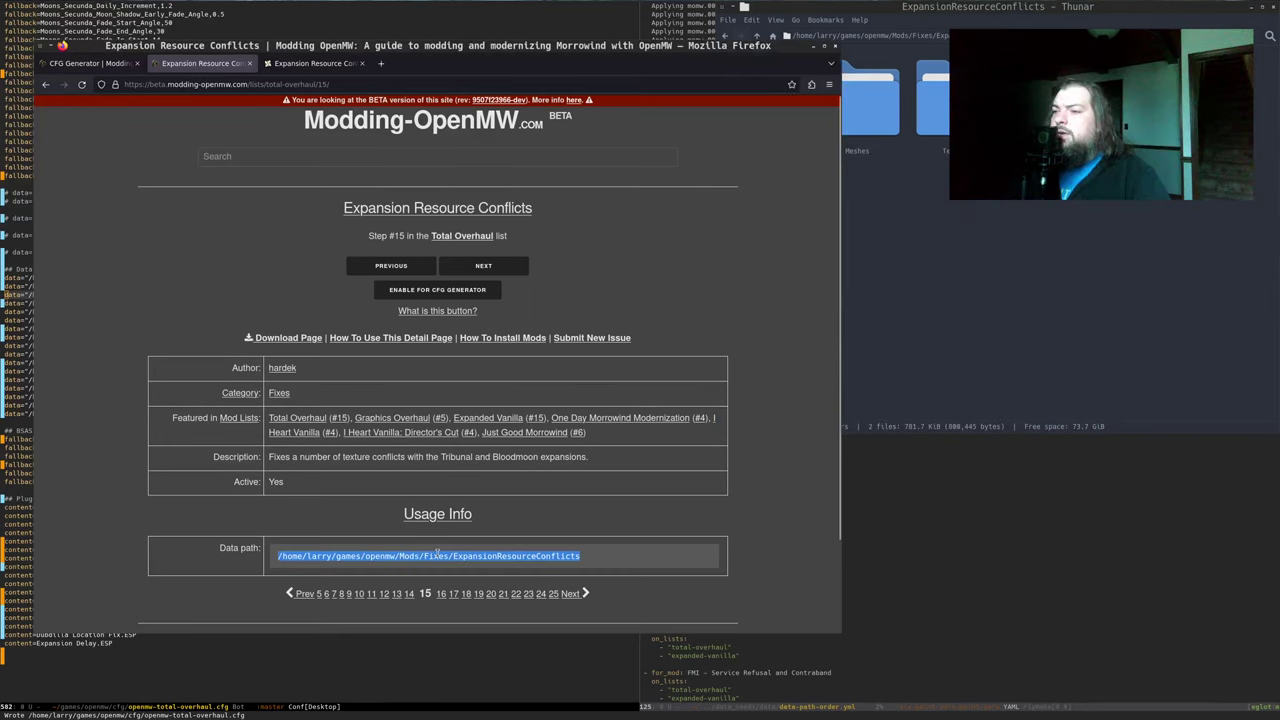
pyautogui.doubleClick(487, 555)
pyautogui.hotkey('ctrl', 'c')
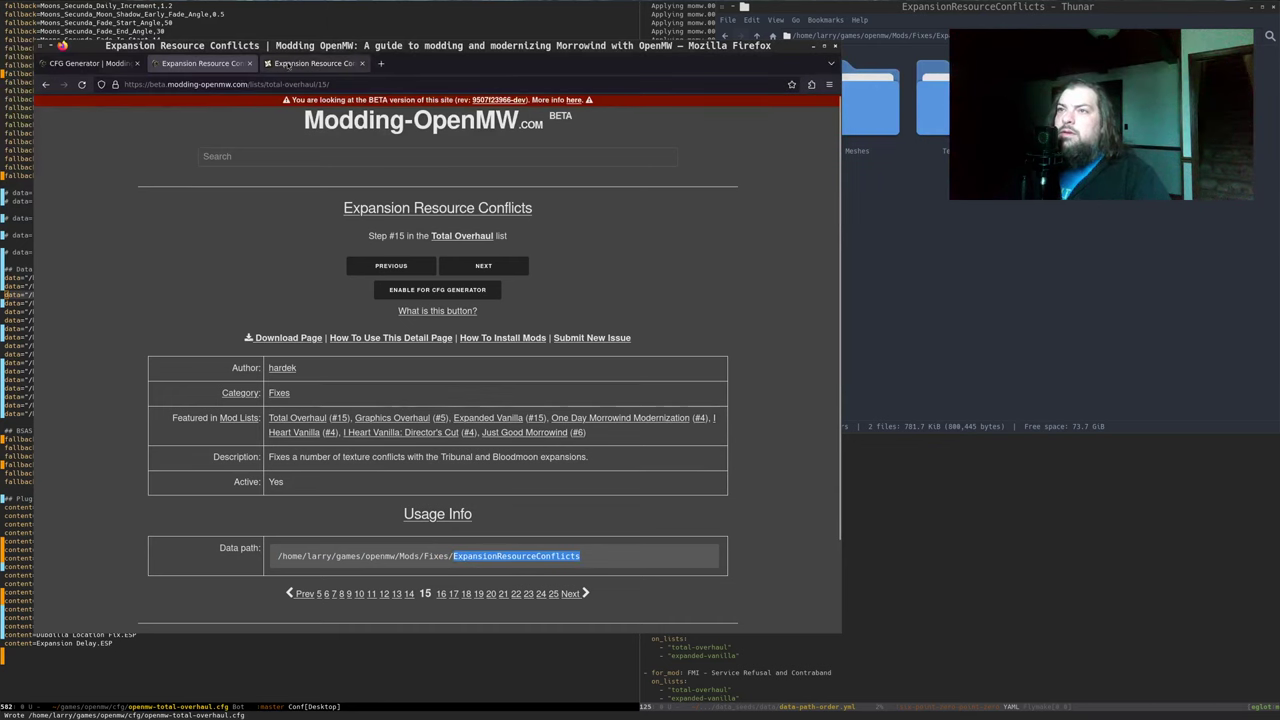
pyautogui.click(88, 63)
pyautogui.hotkey('ctrl', 'f')
pyautogui.hotkey('ctrl', 'v')
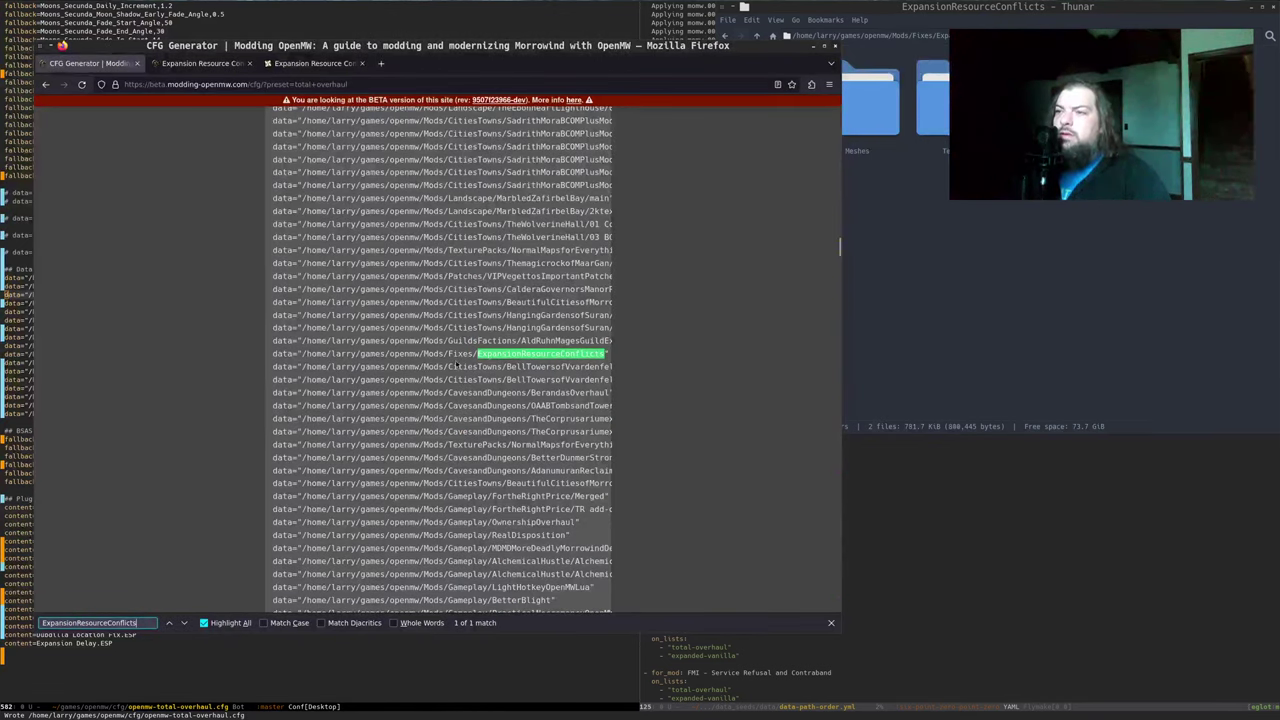
# Examine which data paths load before and after ExpansionResourceConflicts in the generated Total Overhaul configuration
pyautogui.scroll(-10, 478, 354)
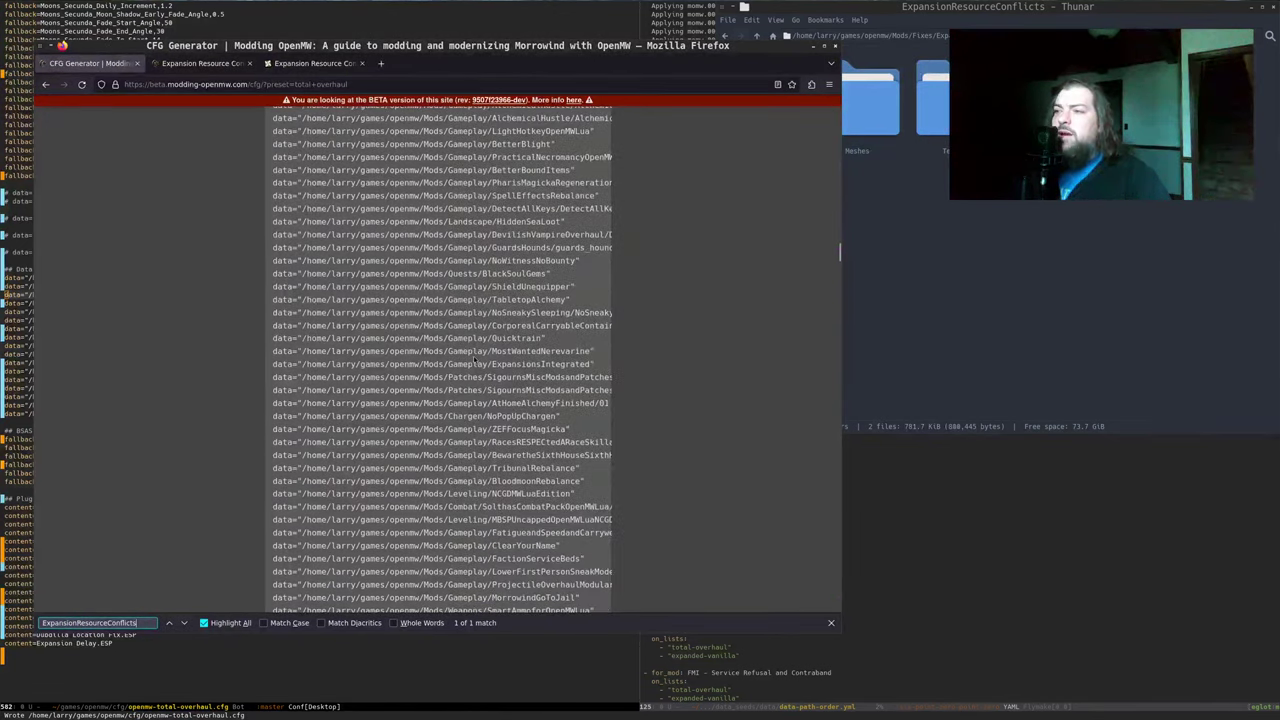
pyautogui.scroll(10, 467, 358)
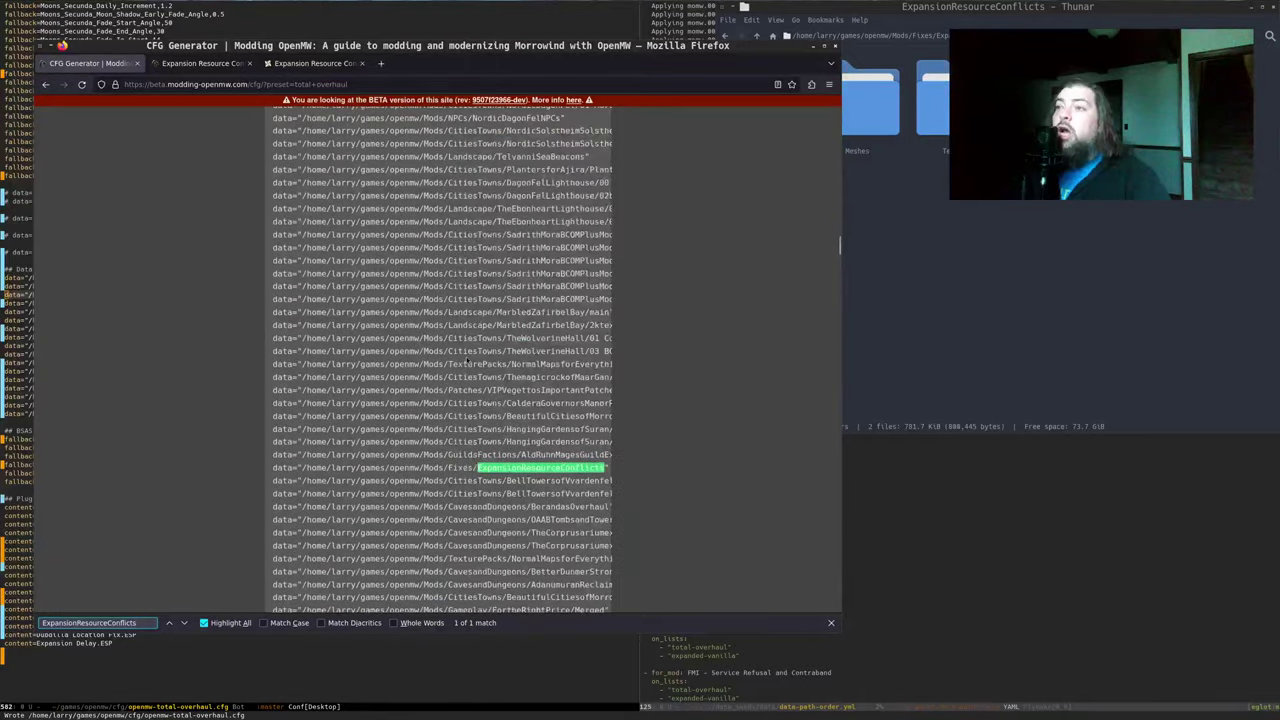
pyautogui.scroll(5, 466, 358)
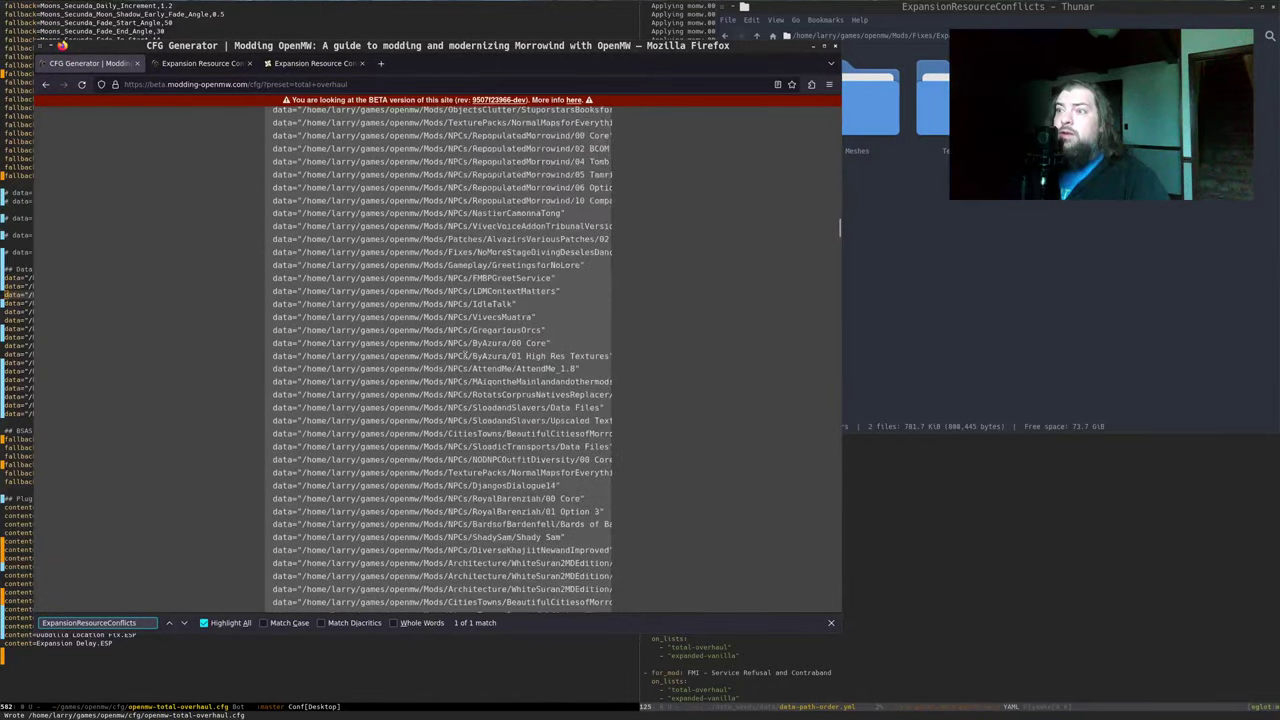
pyautogui.moveTo(476, 201); pyautogui.dragTo(447, 421)
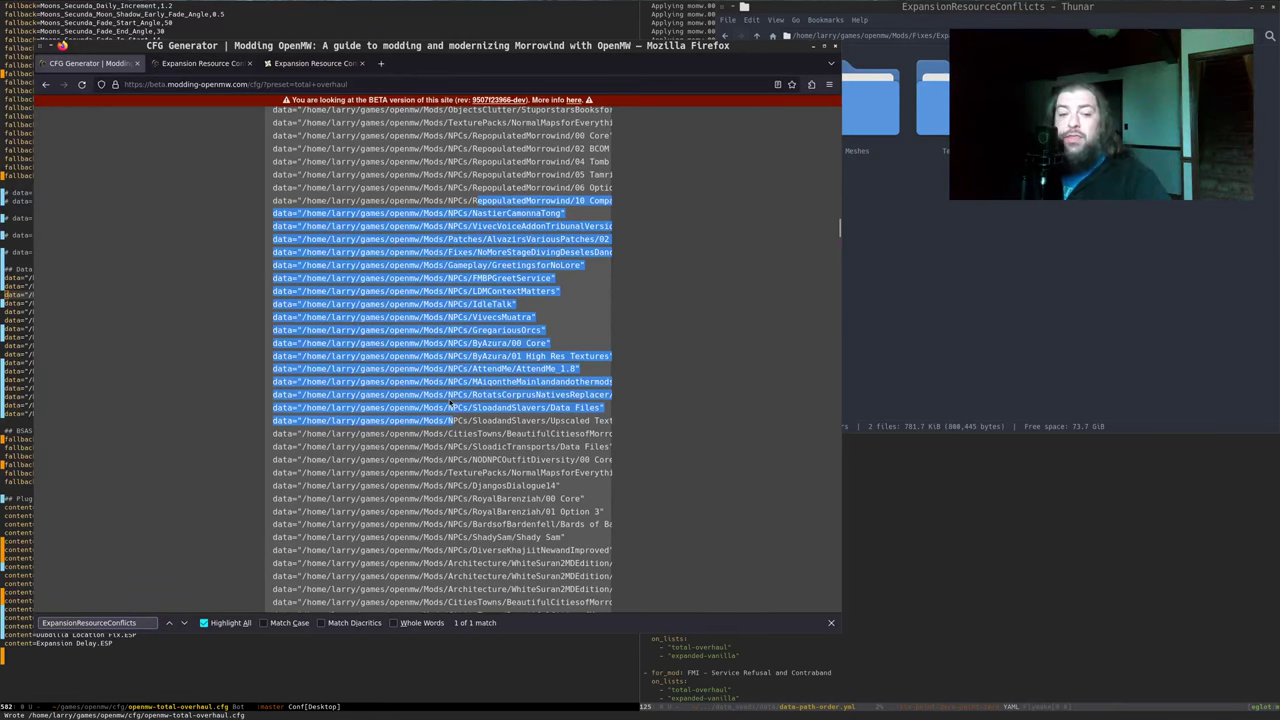
pyautogui.scroll(10, 451, 404)
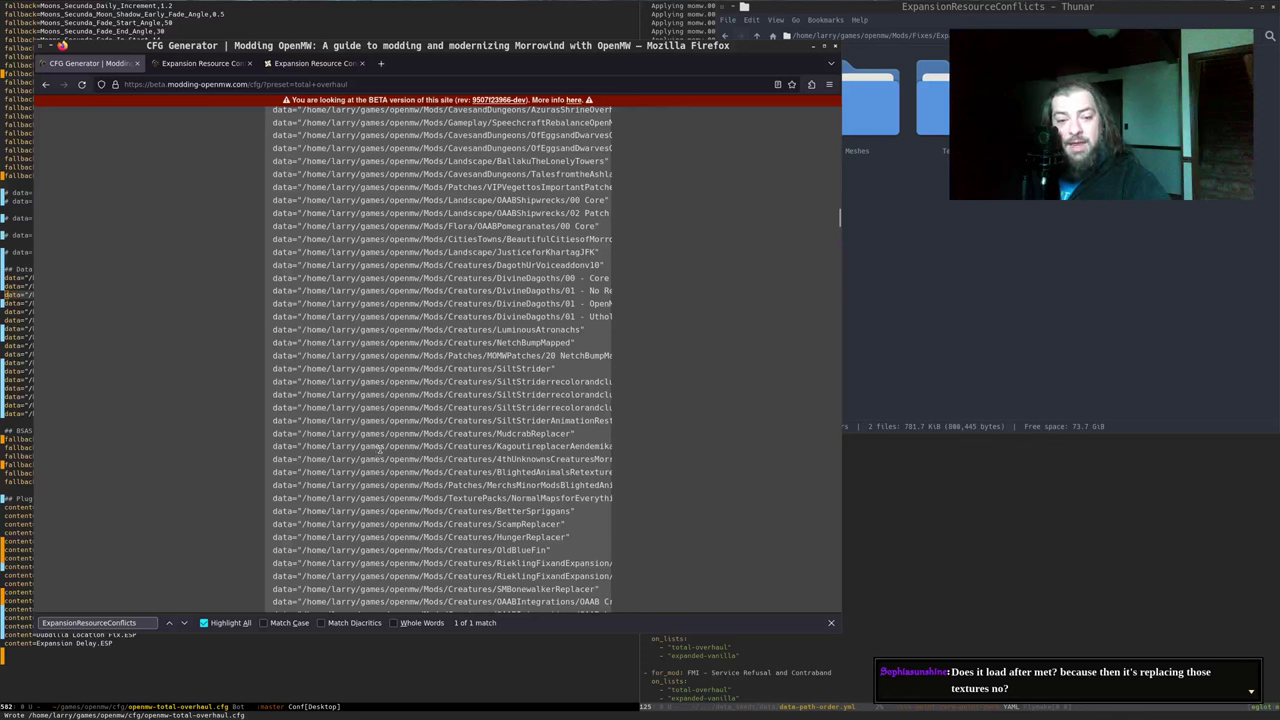
pyautogui.scroll(15, 461, 410)
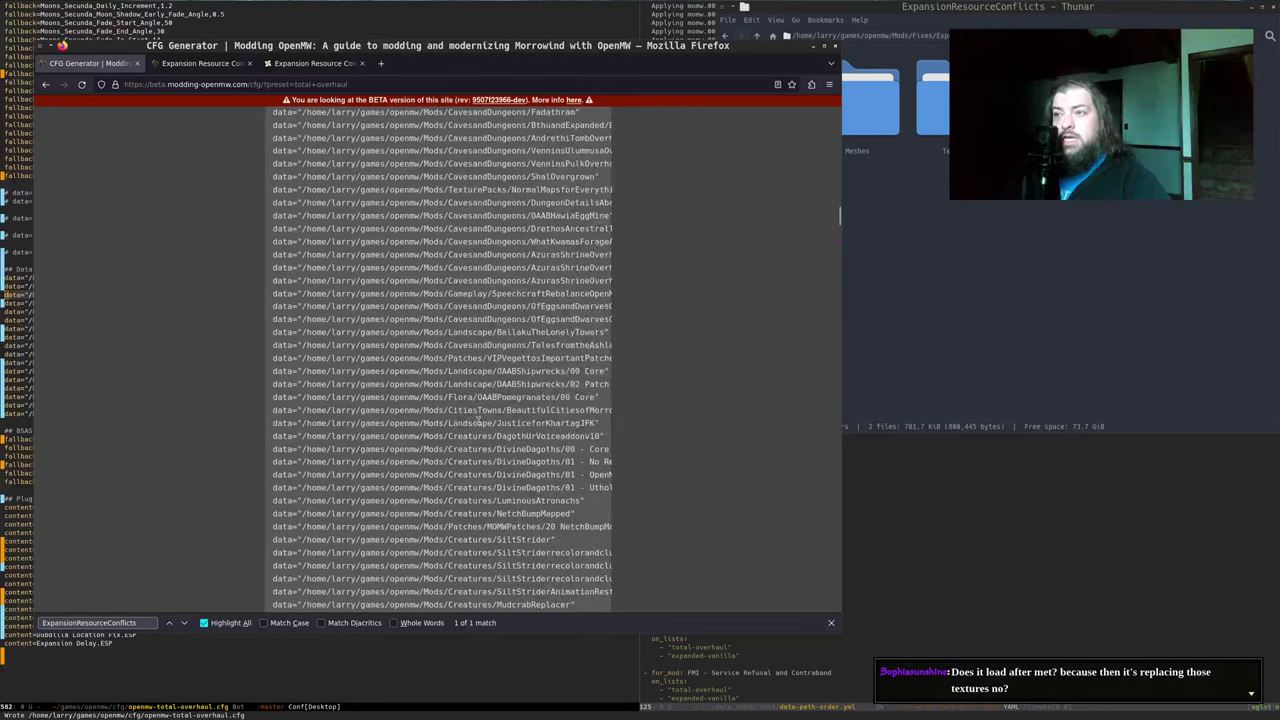
pyautogui.scroll(10, 460, 422)
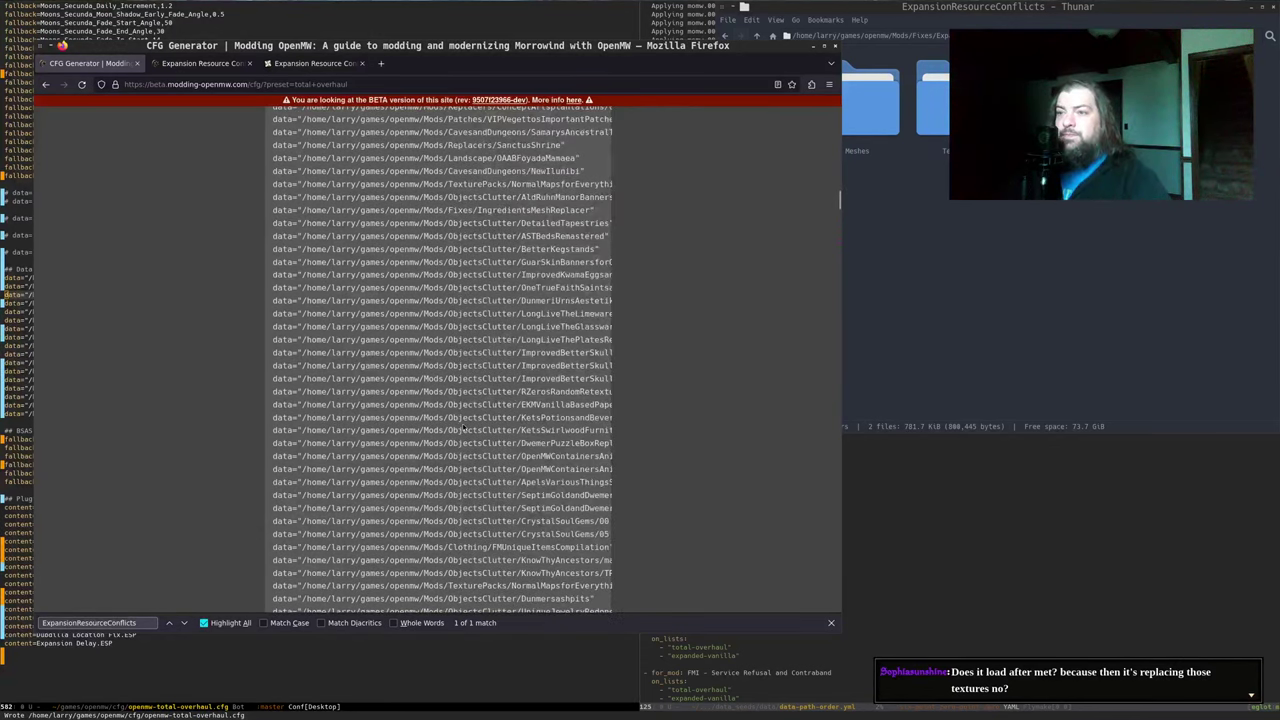
pyautogui.click(184, 622)
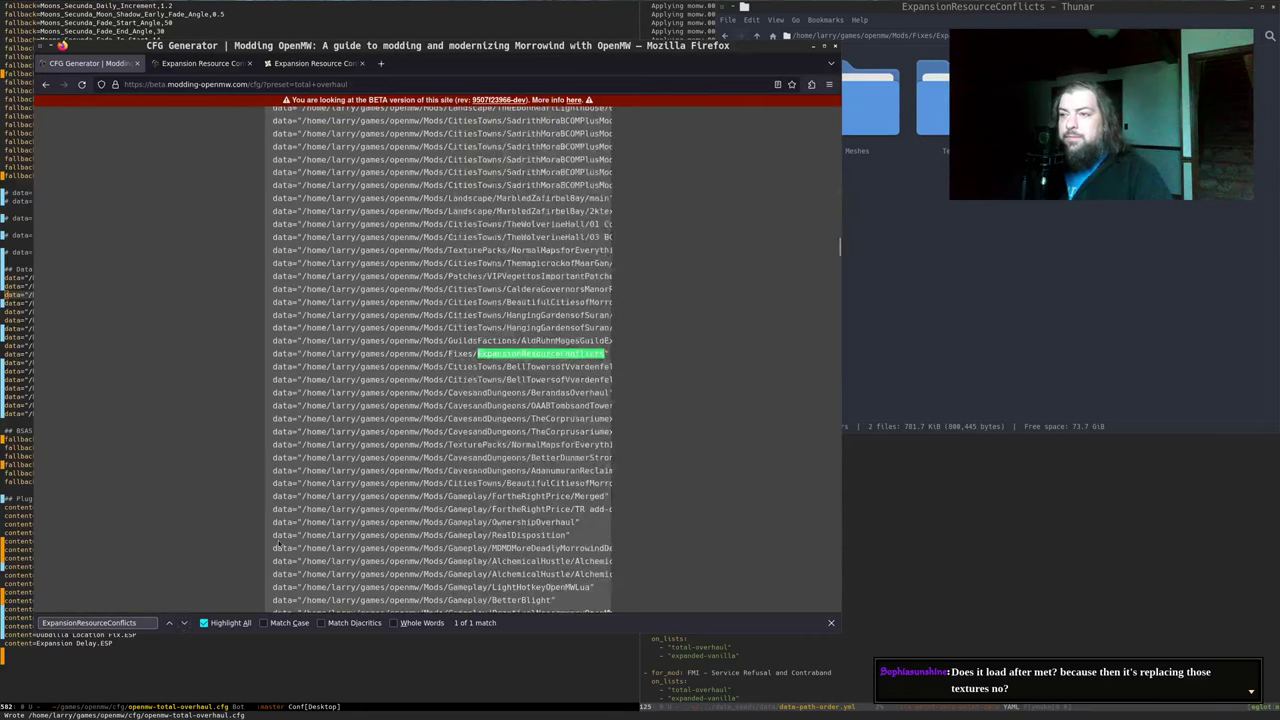
pyautogui.tripleClick(460, 356)
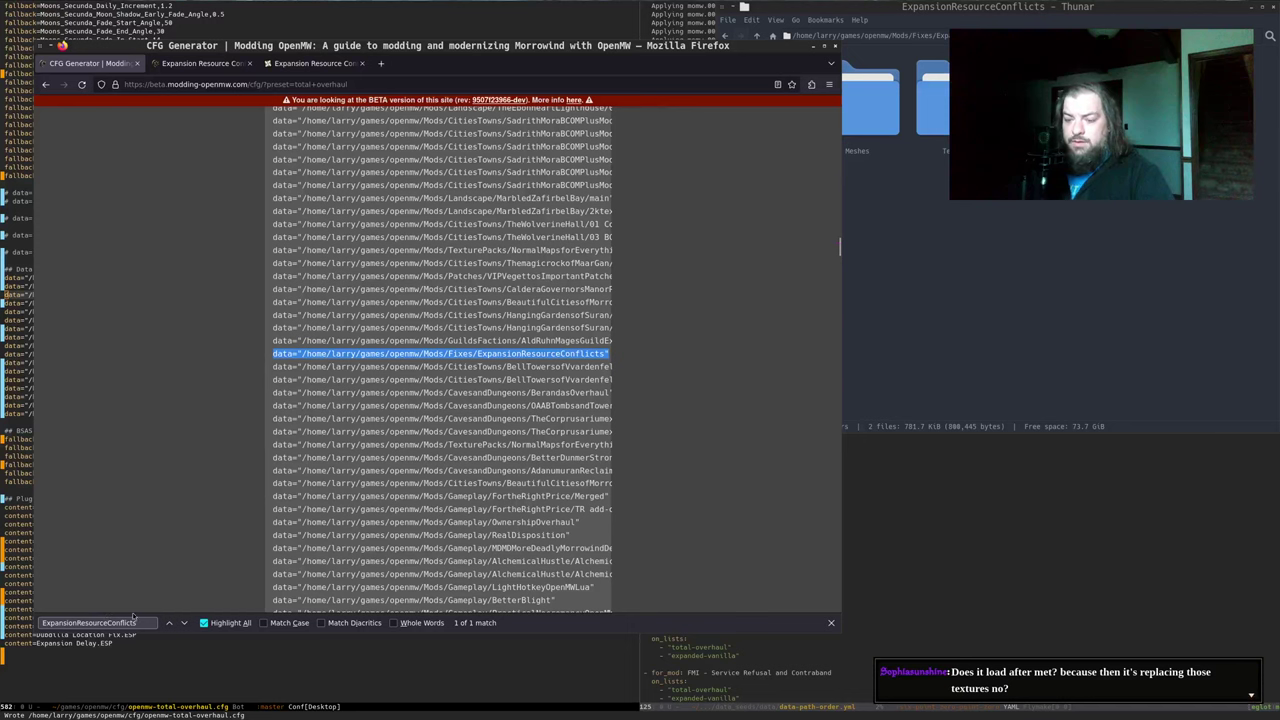
# Search the generated openmw.cfg for "morrowindenha" and check the surrounding load order
pyautogui.hotkey('ctrl', 'f')
pyautogui.write('morrowindenha')
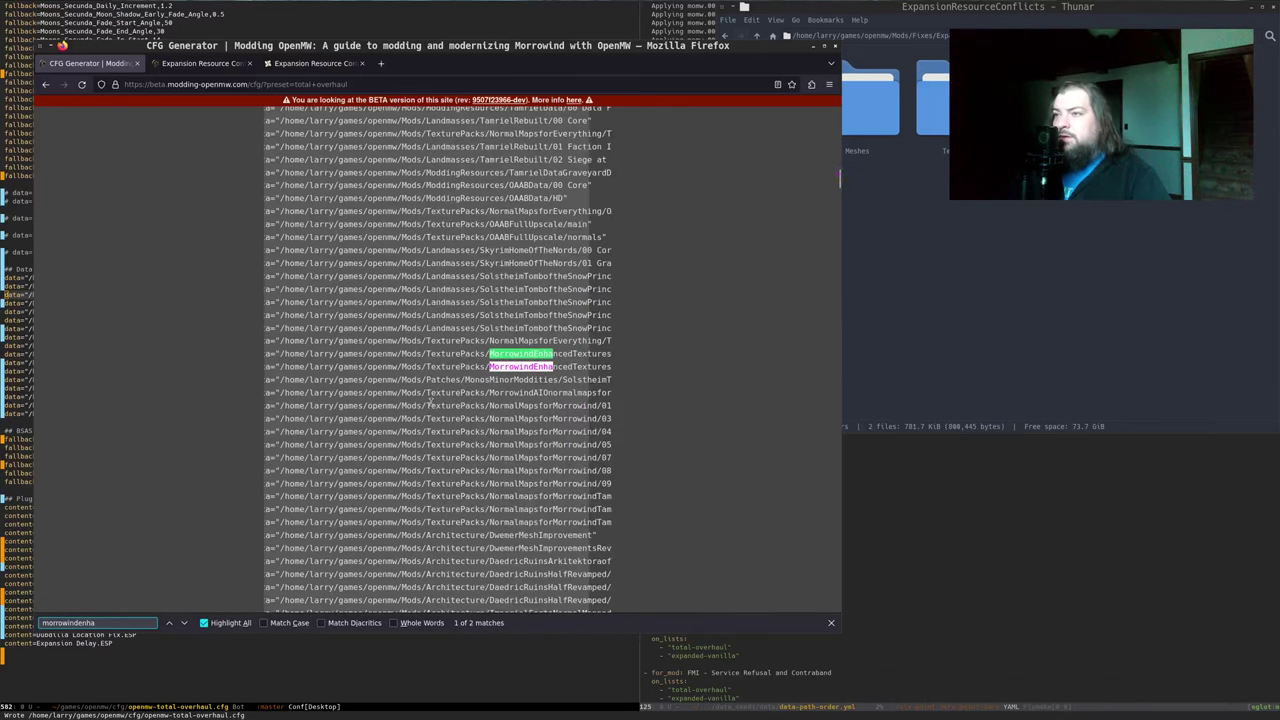
pyautogui.scroll(10, 430, 401)
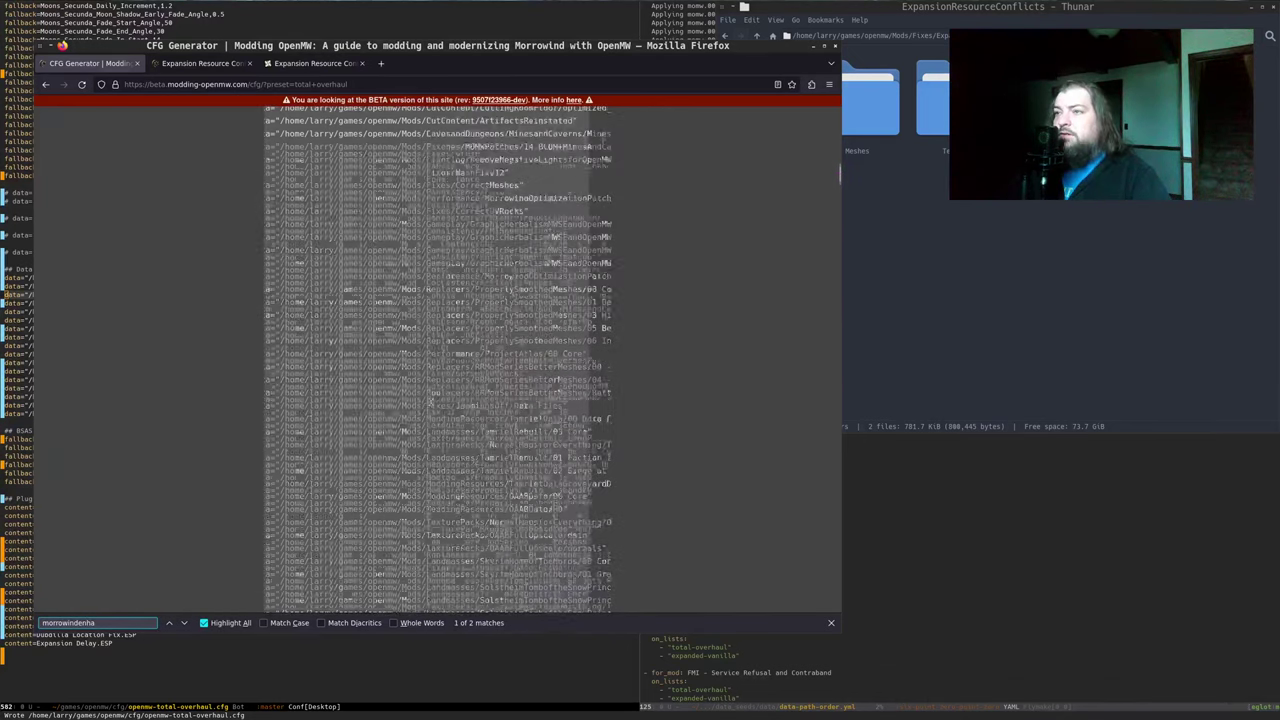
pyautogui.scroll(-11, 430, 401)
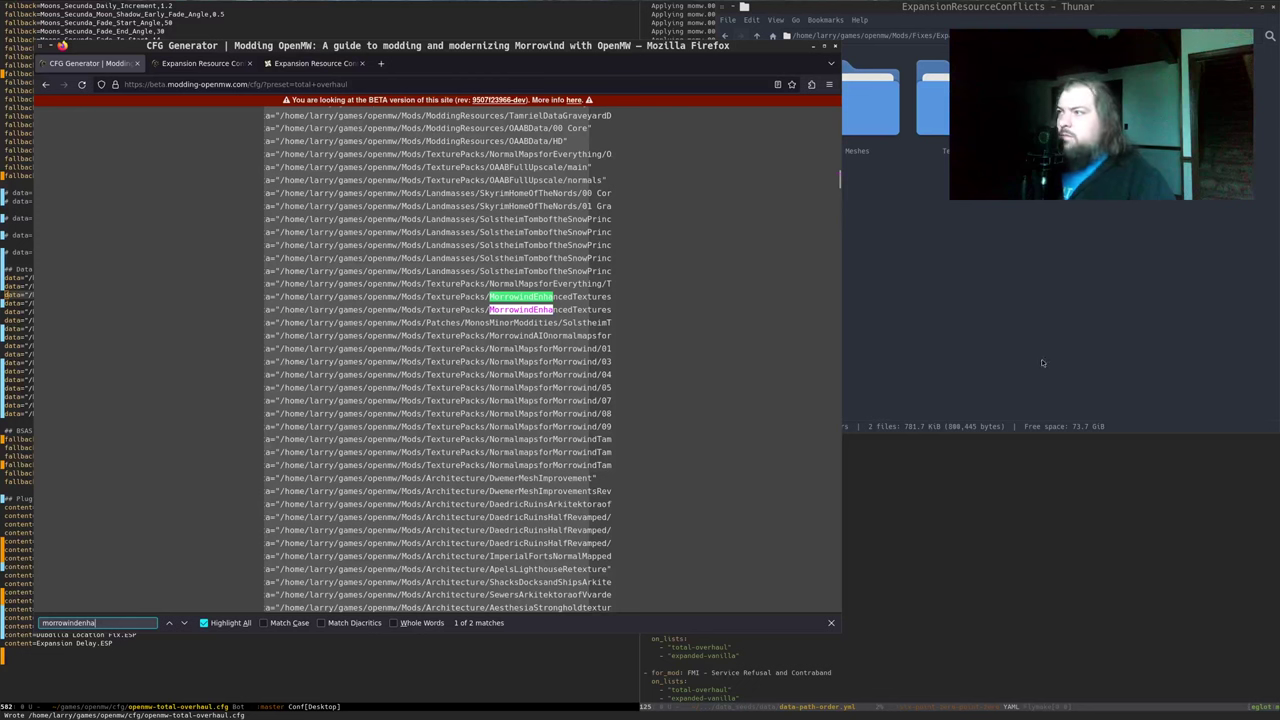
# Look at the contents of the Expansion Resource Conflicts archive and close it again
pyautogui.click(1011, 357)
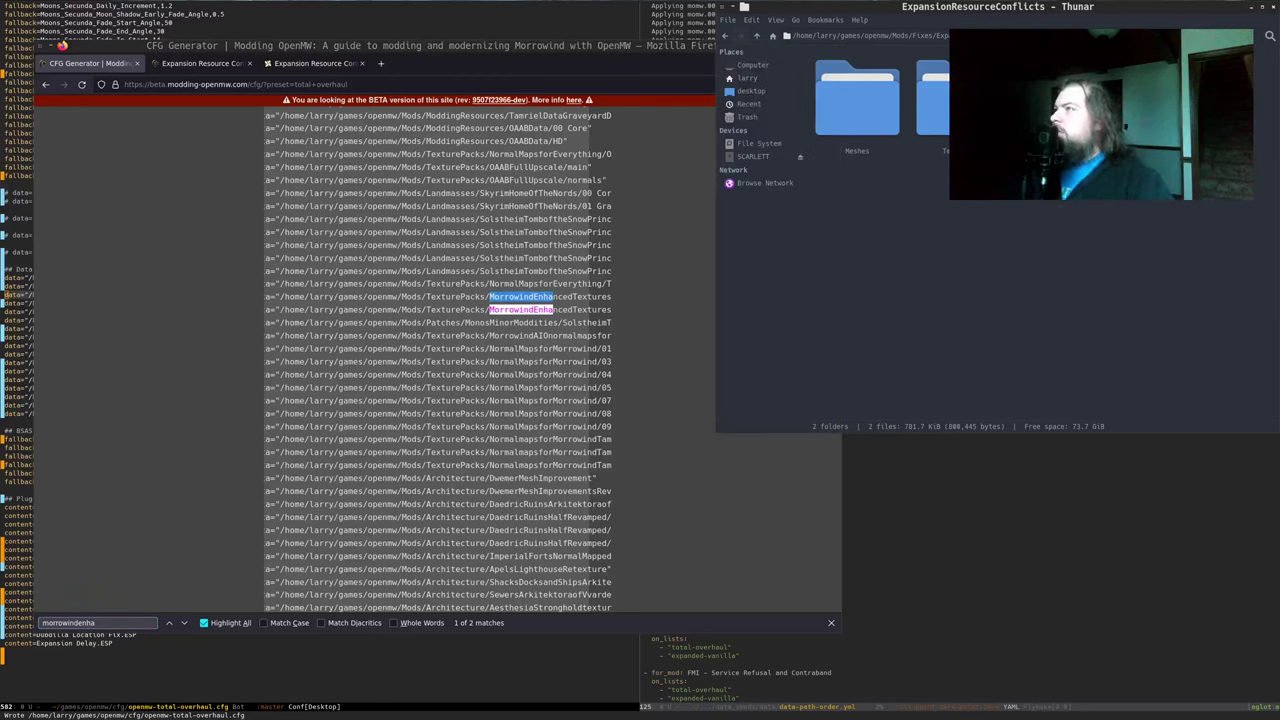
pyautogui.doubleClick(1059, 100)
pyautogui.moveTo(931, 586); pyautogui.dragTo(921, 493)
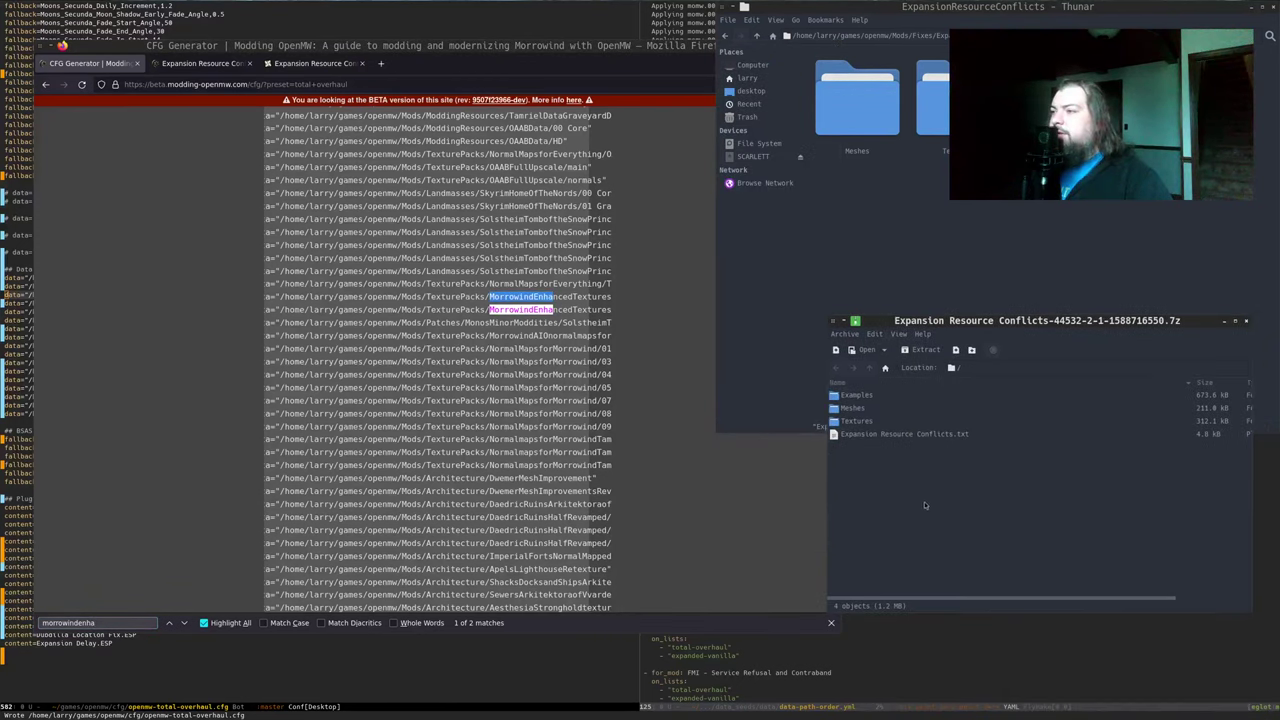
pyautogui.hotkey('ctrl', 'w')
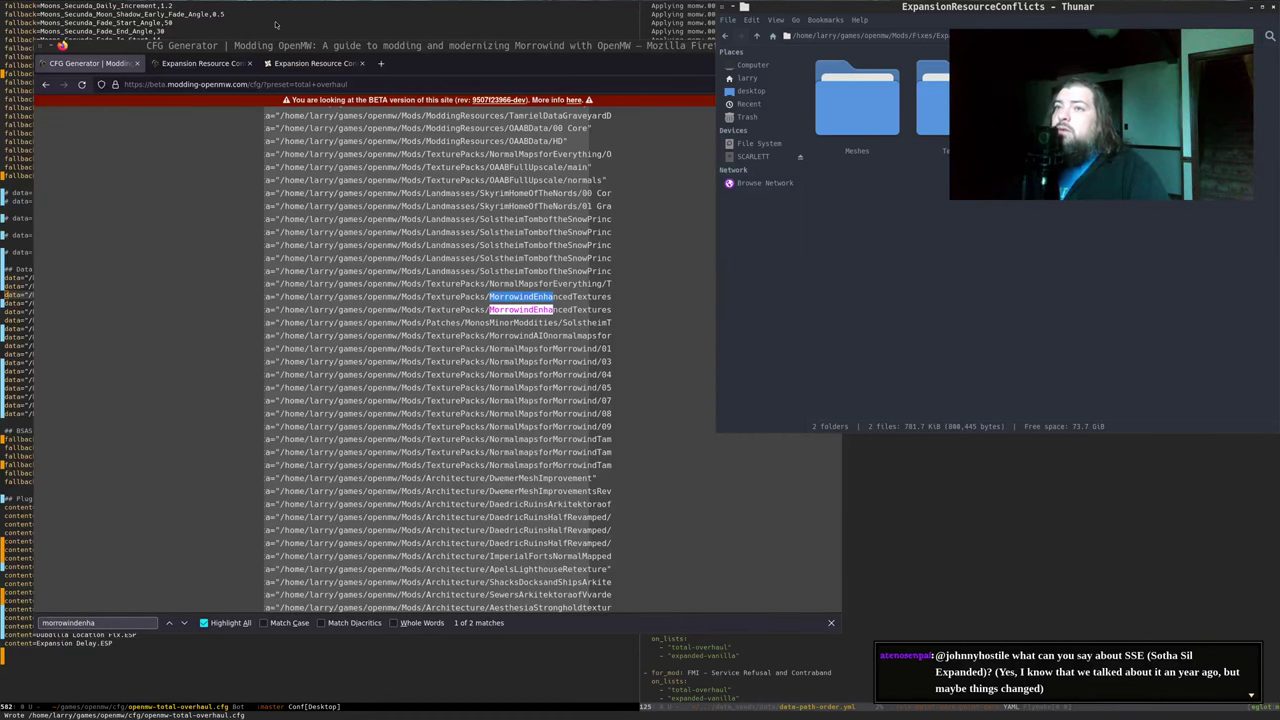
pyautogui.click(275, 25)
pyautogui.click(349, 263)
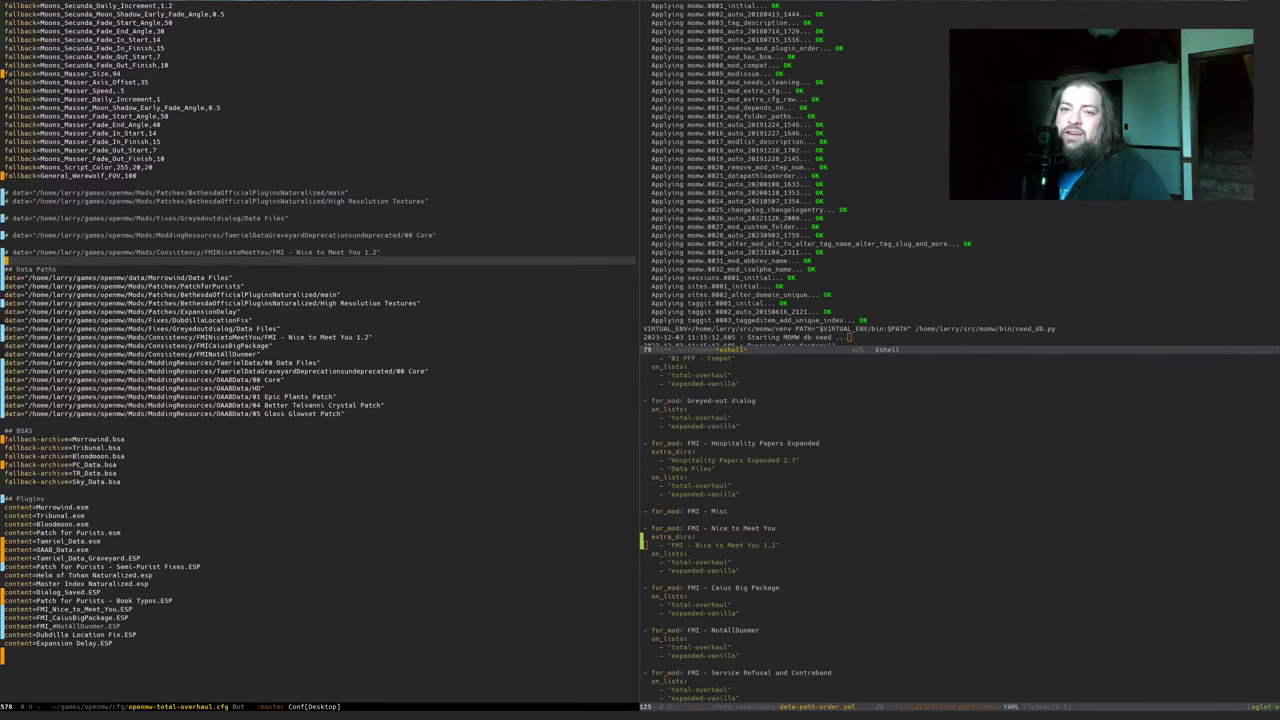
pyautogui.hotkey('alt', 'Tab')
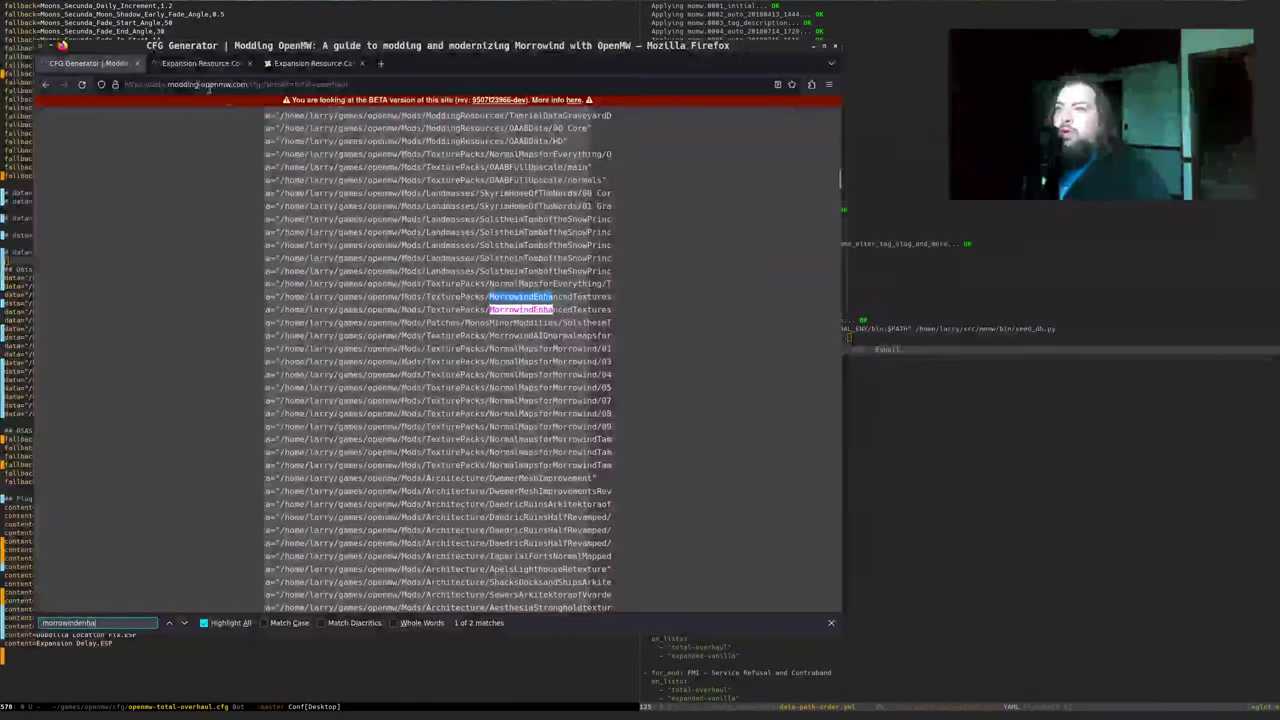
pyautogui.click(180, 219)
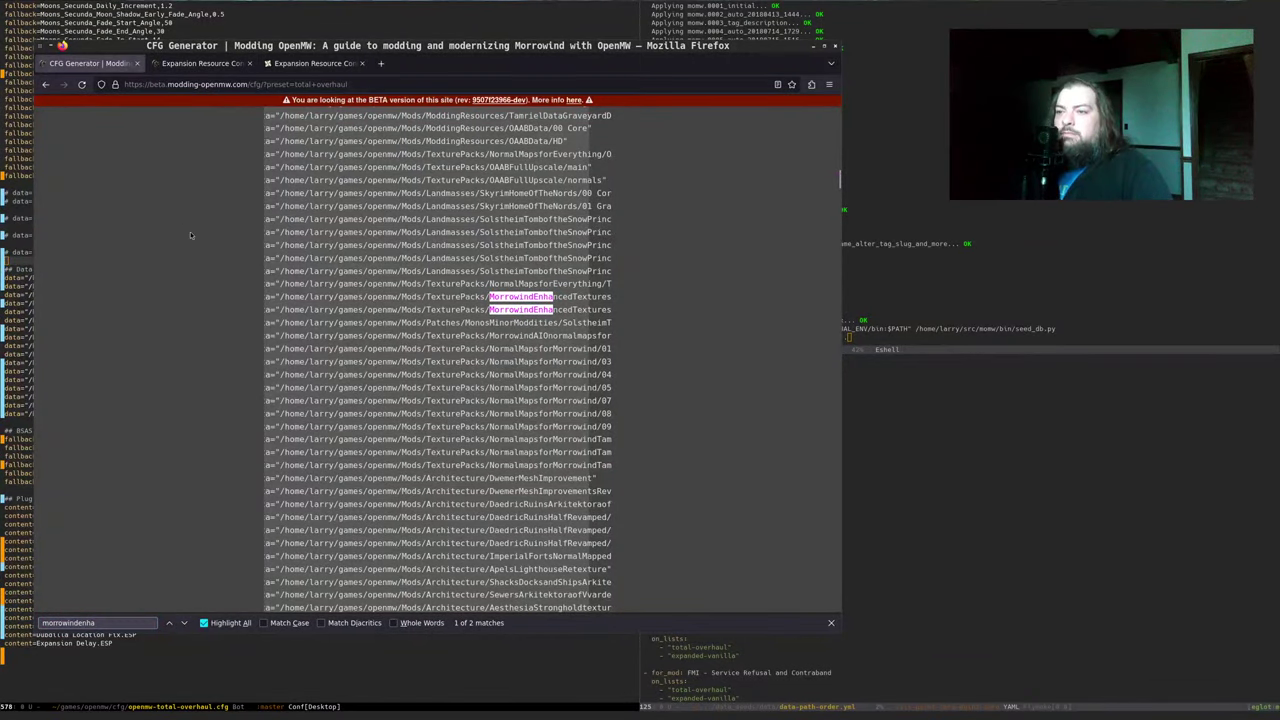
# Enable Expansion Resource Conflicts for the CFG Generator and view the custom setup's Custom CFG Section
pyautogui.hotkey('alt', 'Left')
pyautogui.hotkey('ctrl', 'Tab')
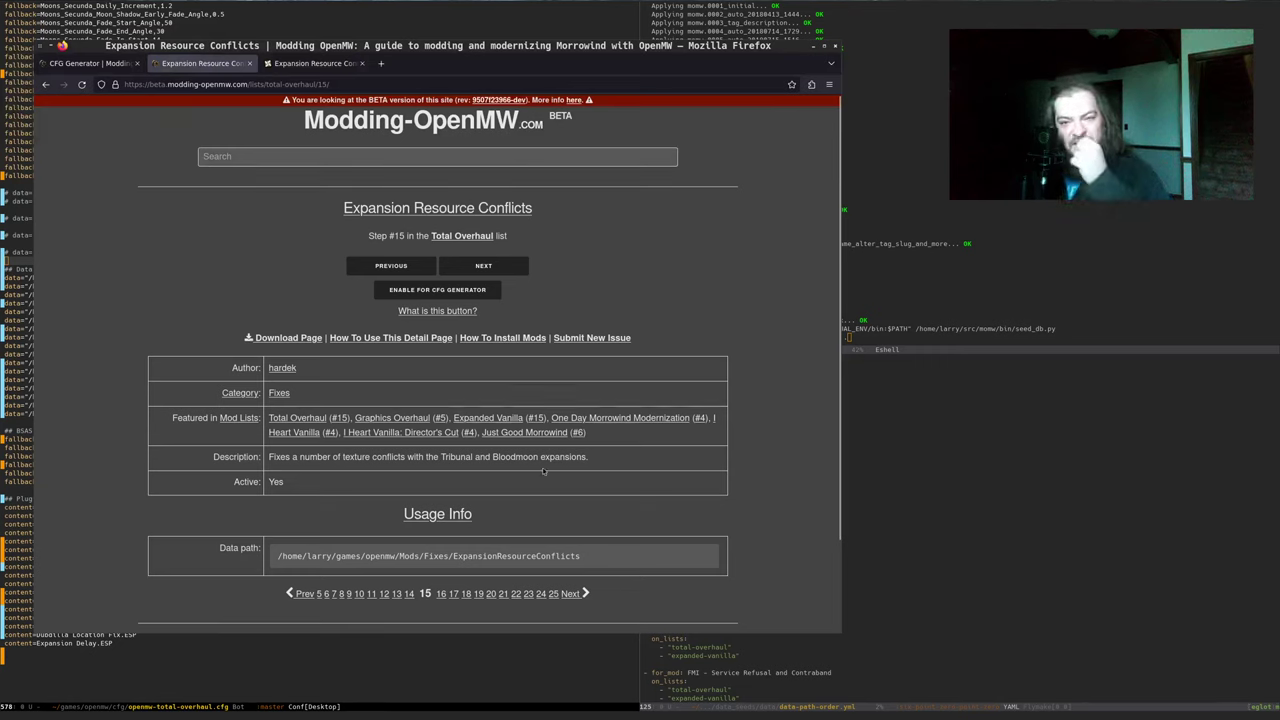
pyautogui.click(424, 289)
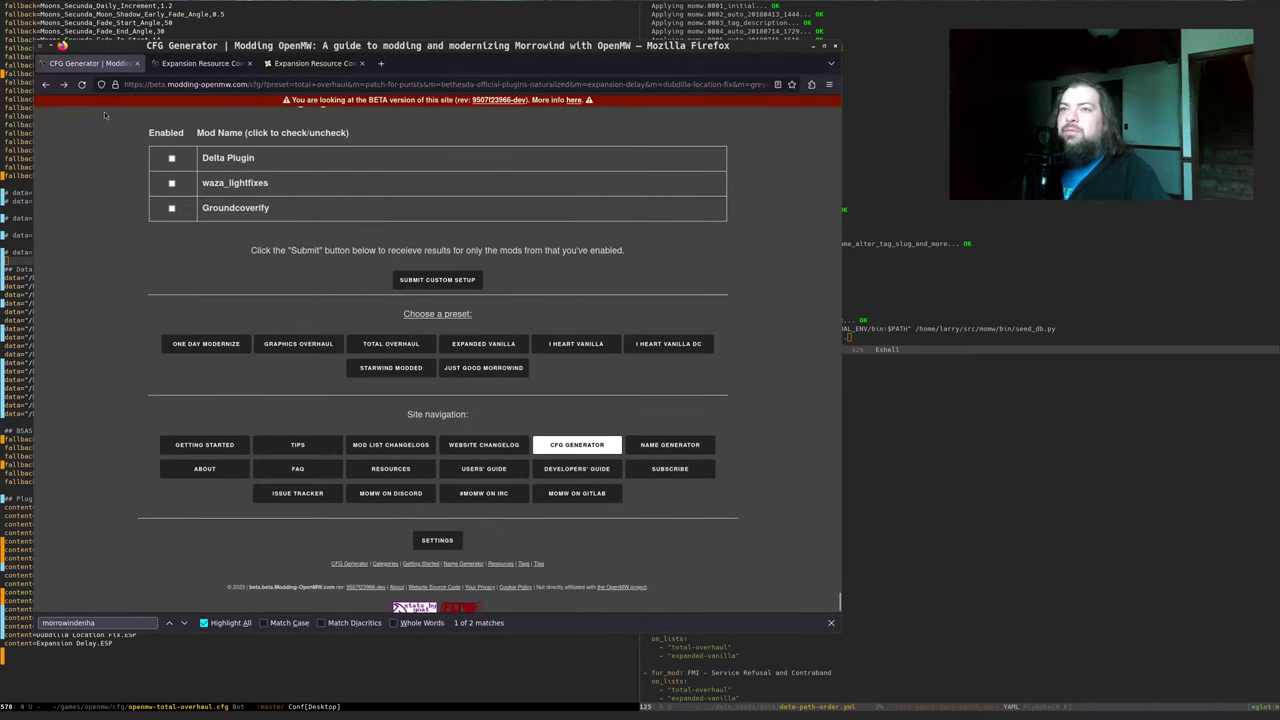
pyautogui.scroll(15, 117, 282)
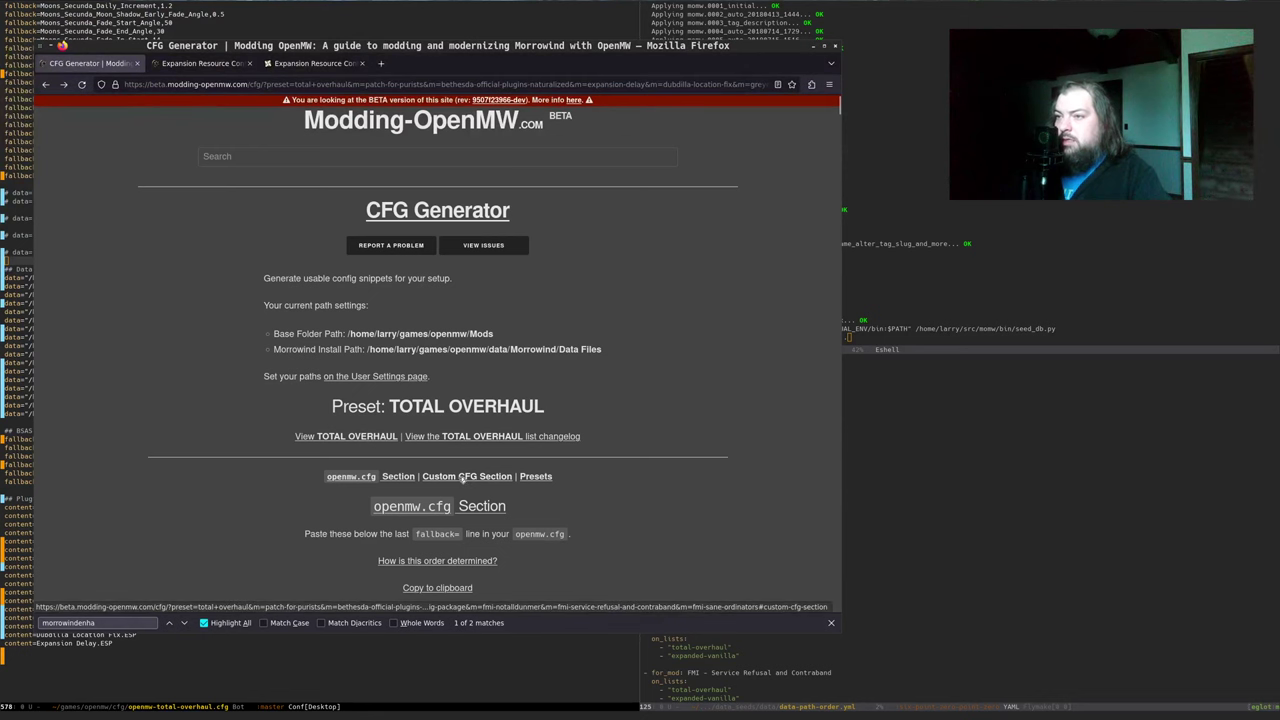
pyautogui.click(455, 476)
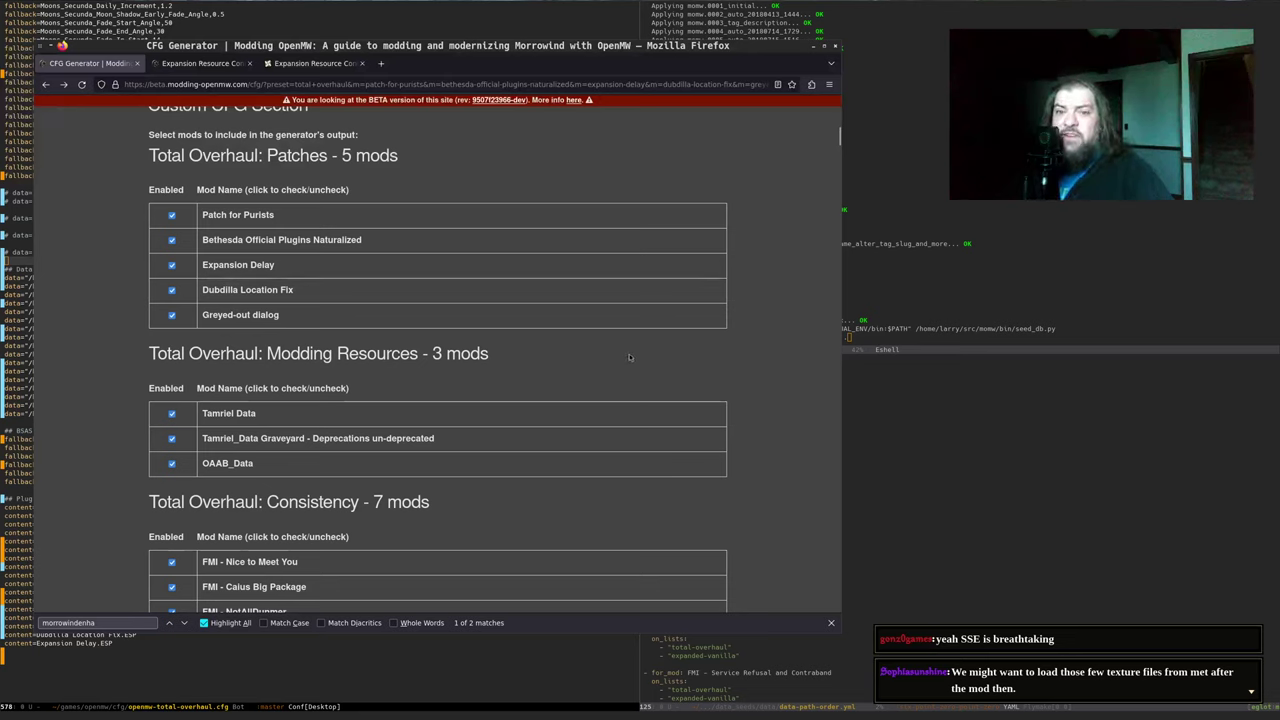
# Open the 2023.org stream notes in Emacs and go to the Total Overhaul 6.0 entry near the end
pyautogui.click(925, 474)
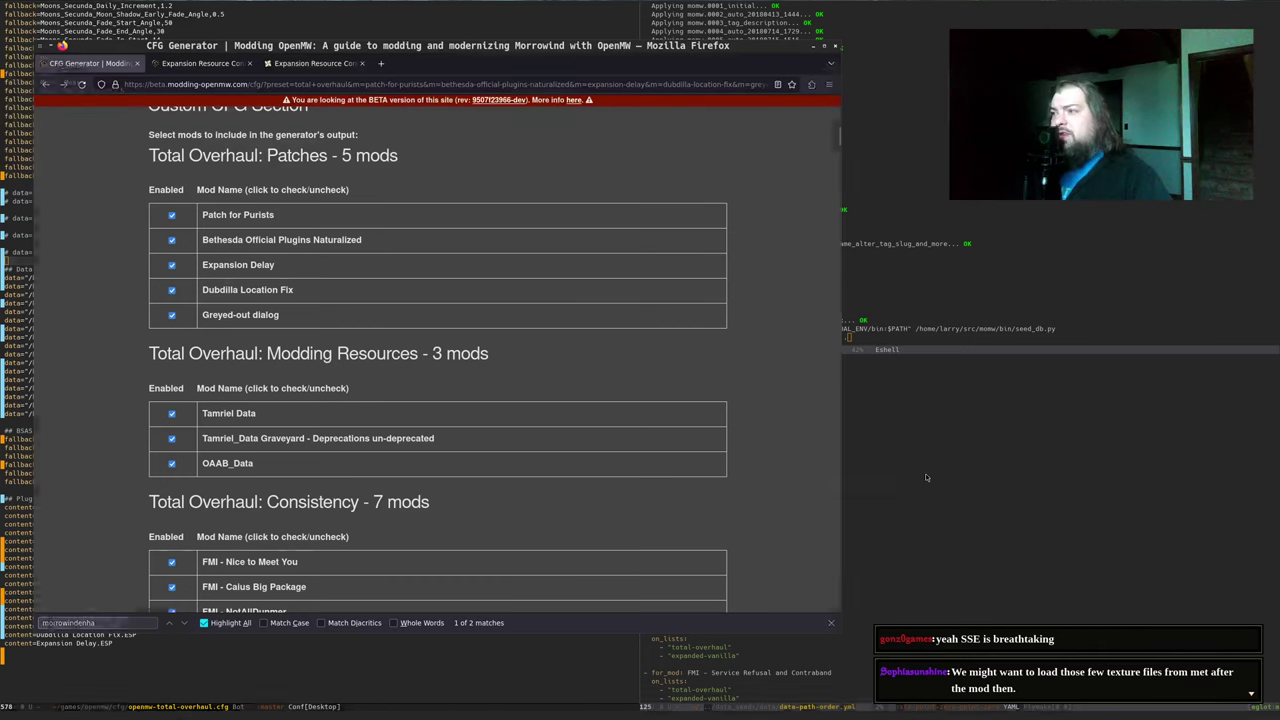
pyautogui.hotkey('shift', 'Up')
pyautogui.hotkey('ctrl', 'x')
pyautogui.press('b')
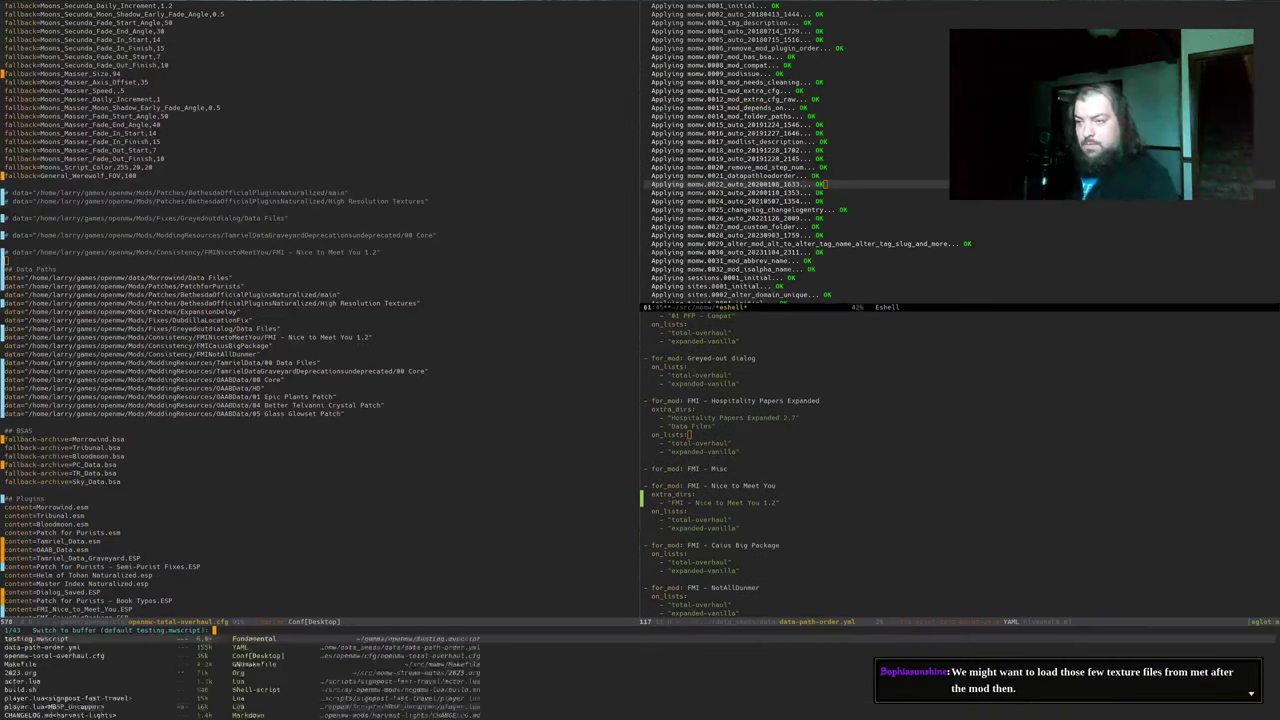
pyautogui.press('Return')
pyautogui.hotkey('alt', '>')
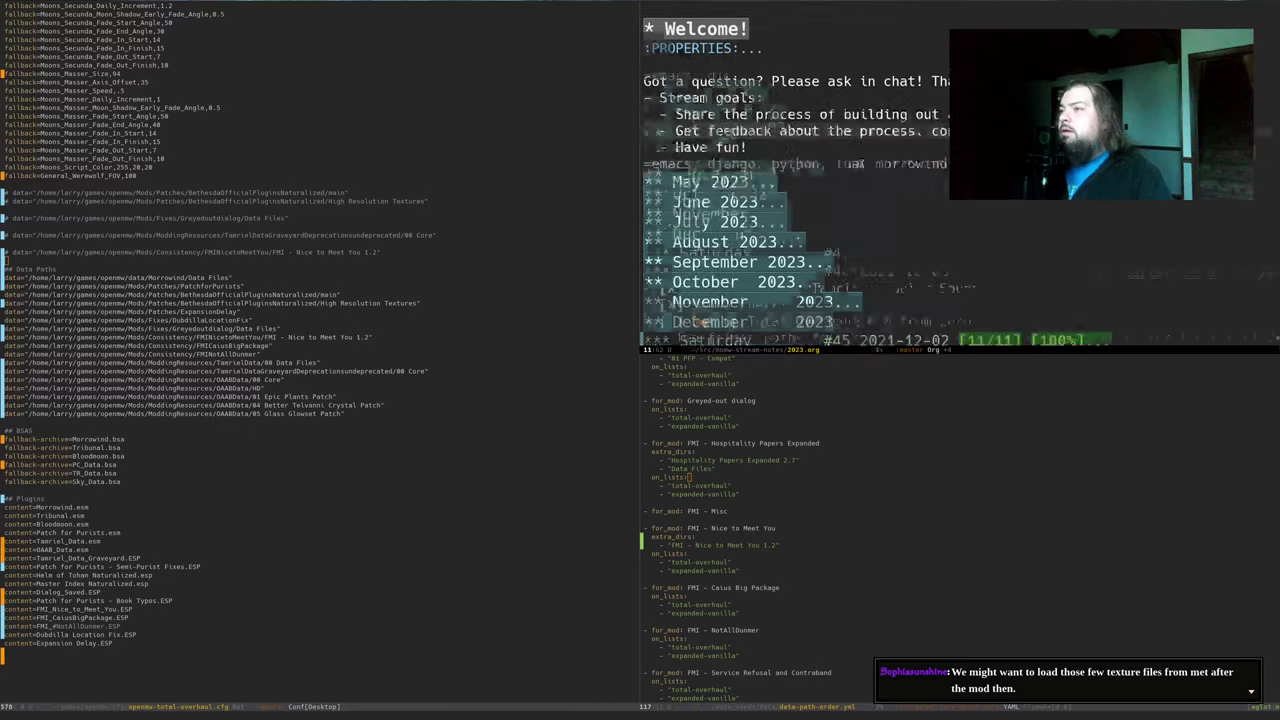
pyautogui.hotkey('ctrl', 'a')
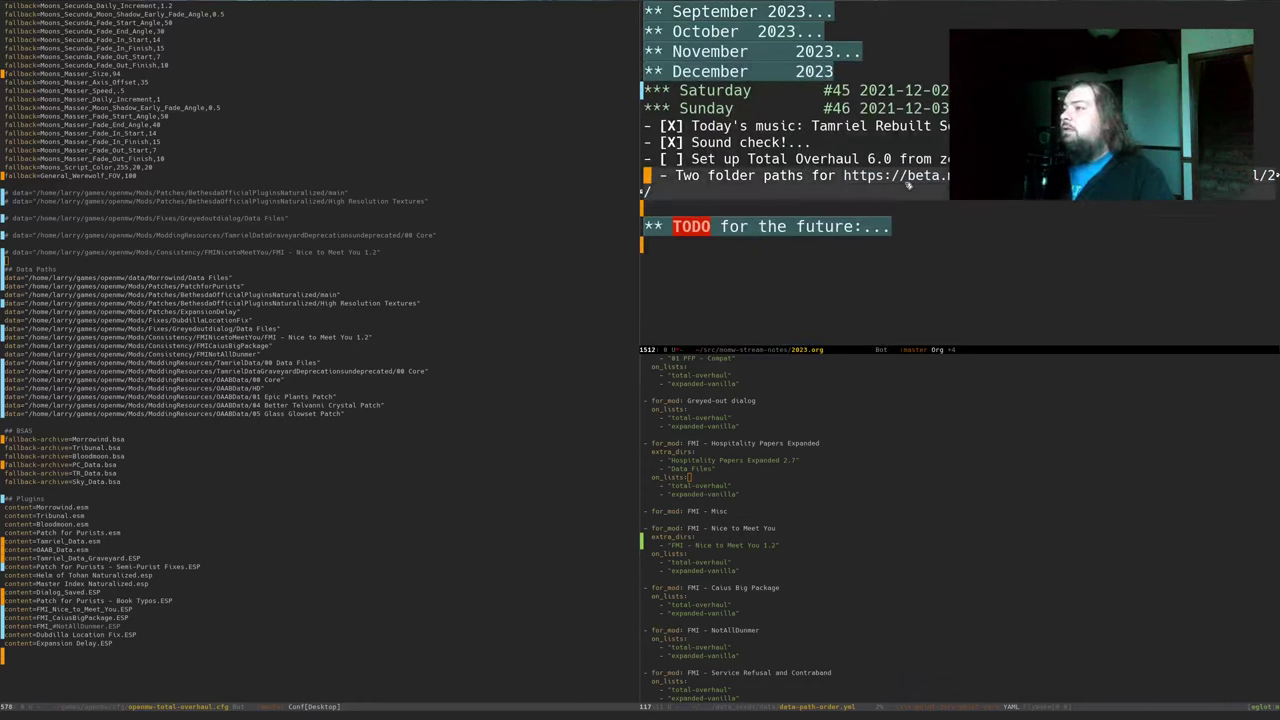
# Show the stream notes alone in the frame and begin the sub-item "Potential MET/Expans" below the two-folder-paths note
pyautogui.hotkey('ctrl', 'e')
pyautogui.press('Return')
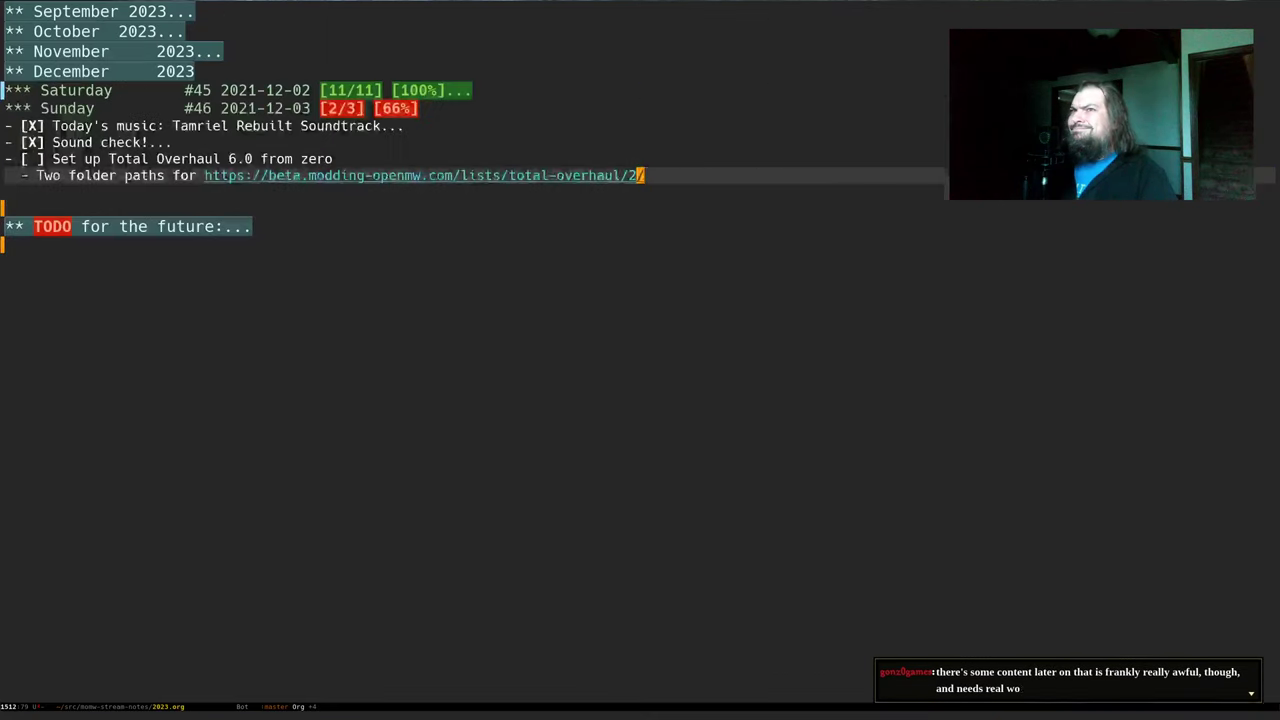
pyautogui.hotkey('ctrl', 'x')
pyautogui.press('1')
pyautogui.press('BackSpace')
pyautogui.press('End')
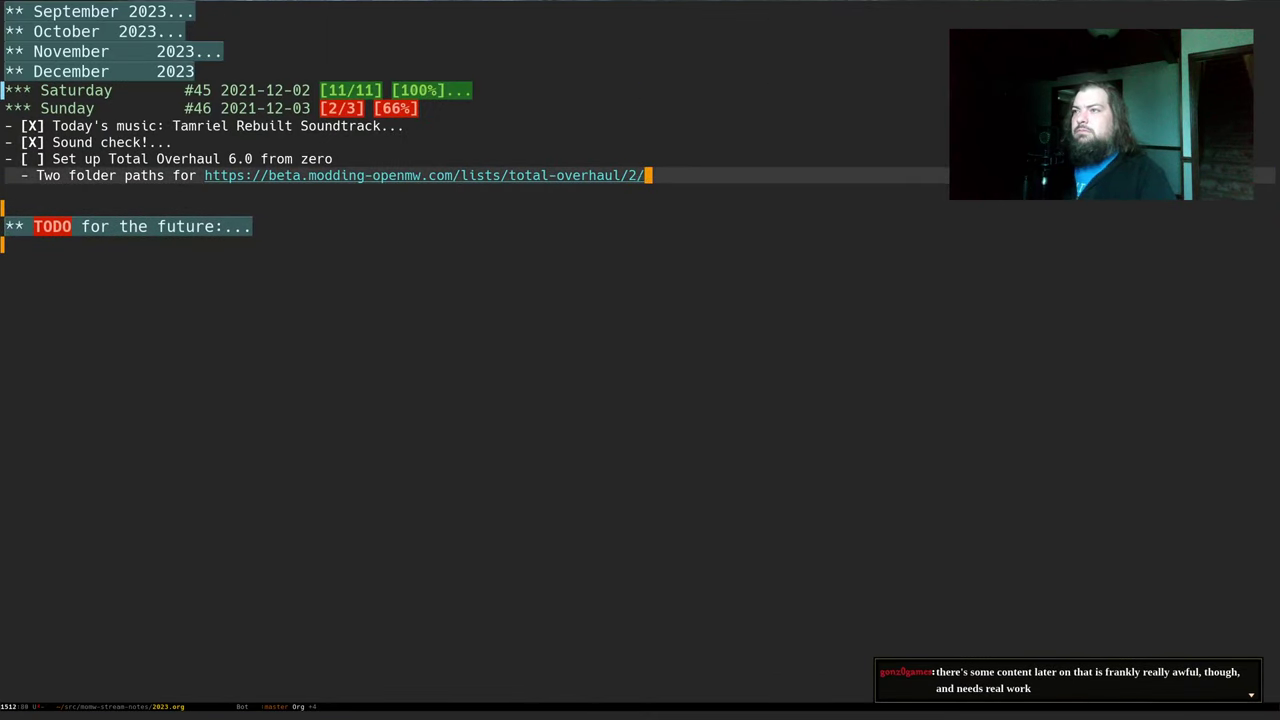
pyautogui.press('Return')
pyautogui.write('- PO')
pyautogui.press('BackSpace')
pyautogui.write('o')
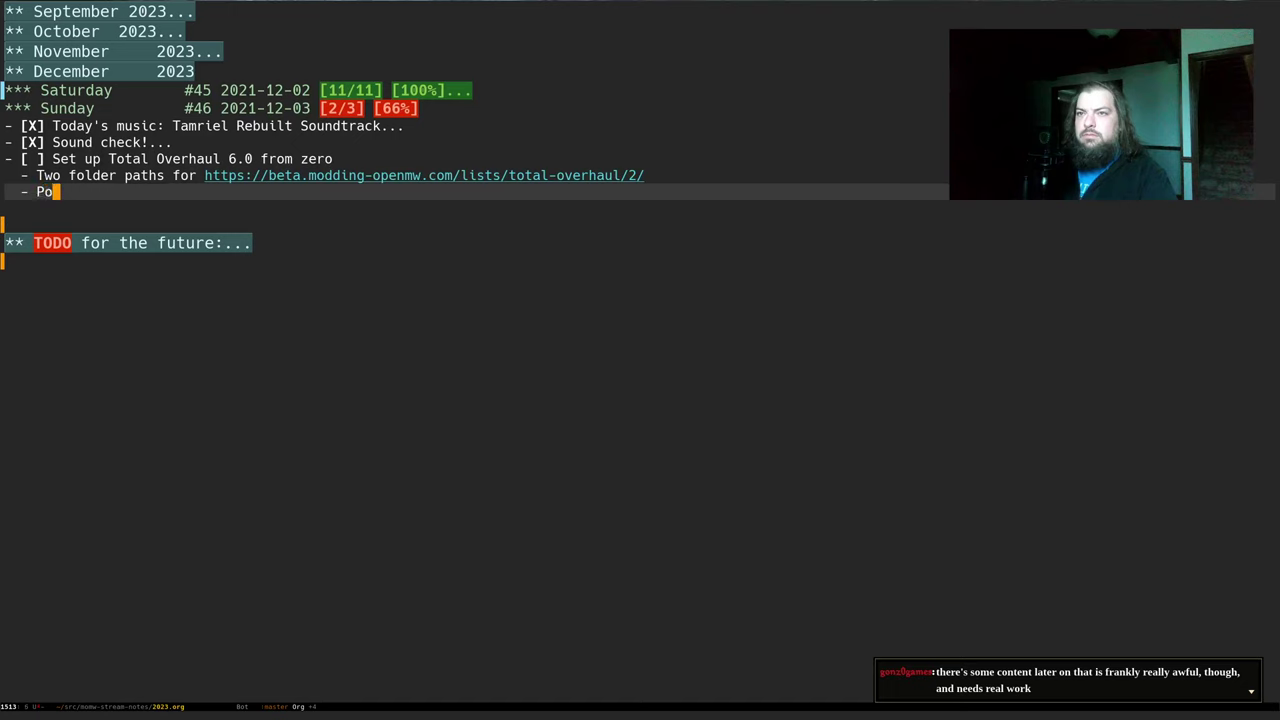
pyautogui.write('tential MET/E')
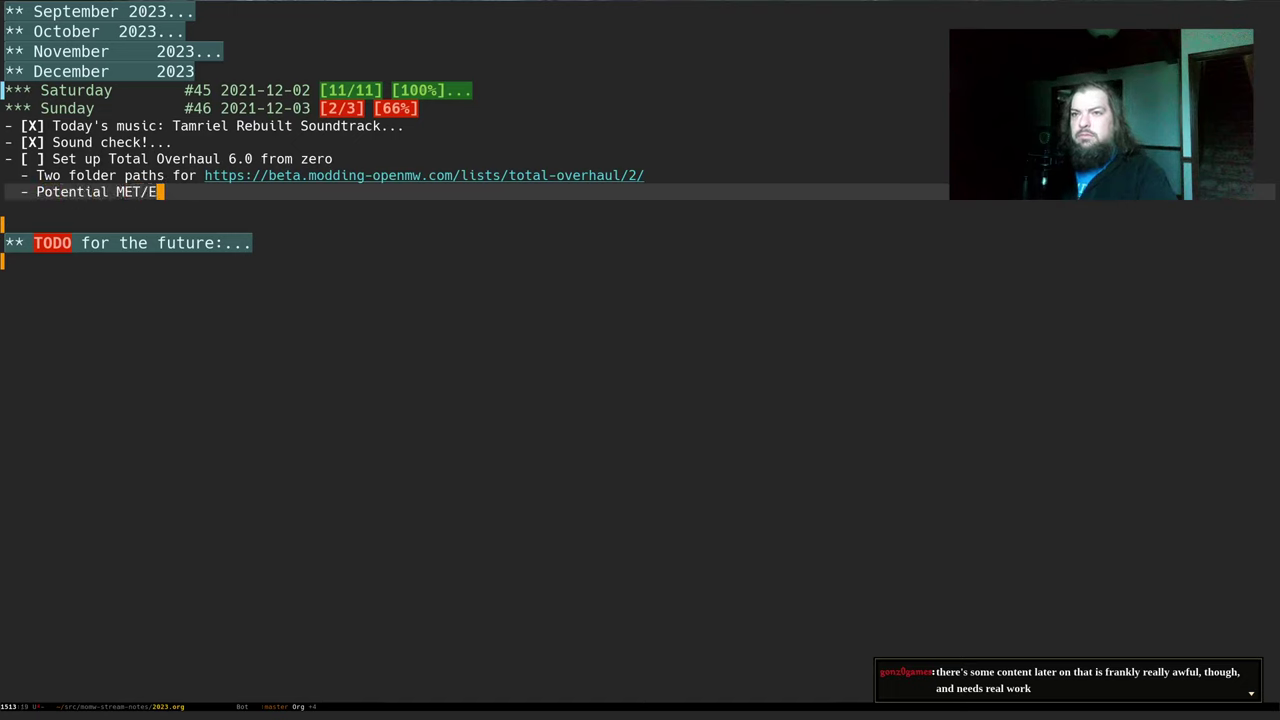
pyautogui.write('xpans')
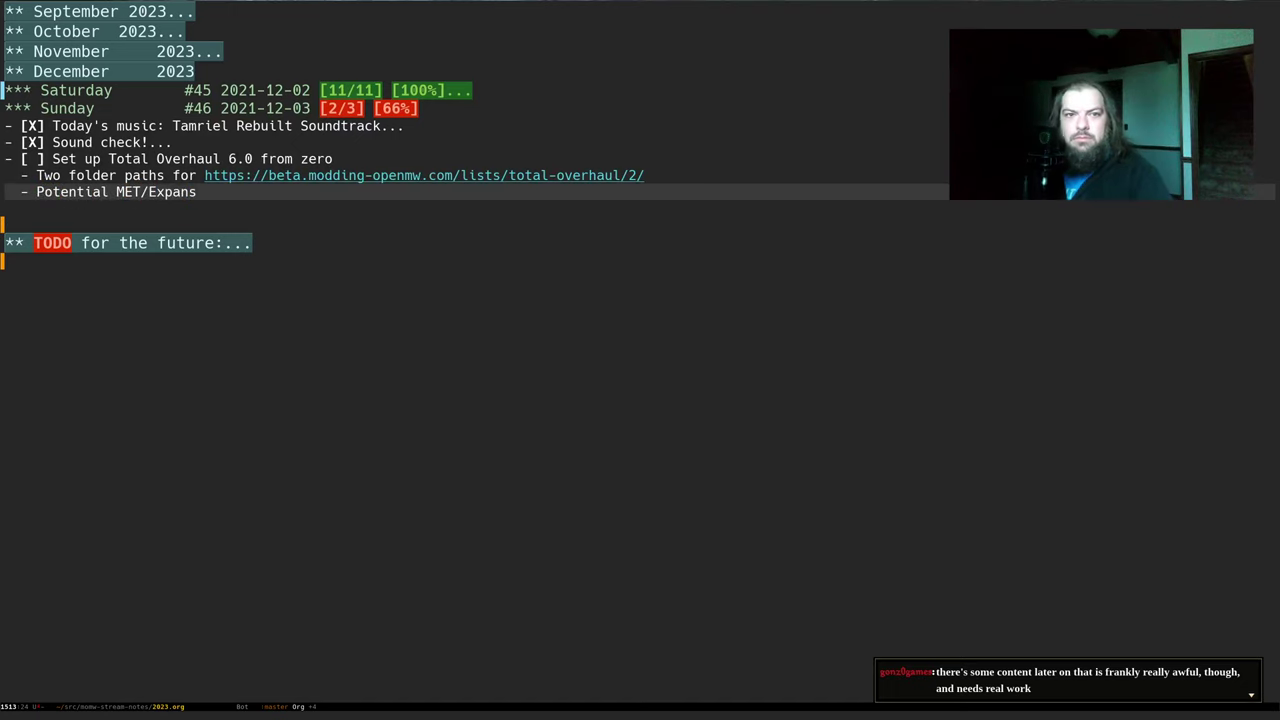
# Complete the sub-item as "Potential MET/Expansion Resource Conflicts conflict?" using the mod name copied from its Firefox page, and save the notes
pyautogui.hotkey('alt', 'Tab')
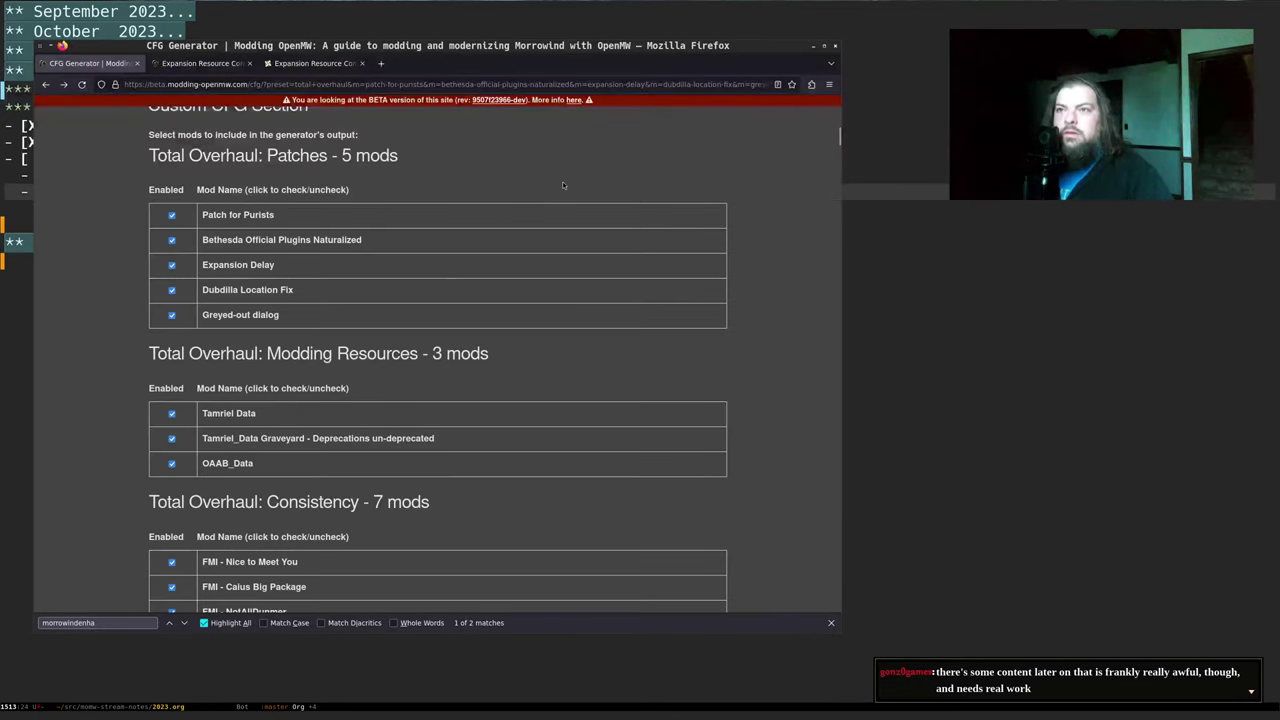
pyautogui.hotkey('ctrl', 'Tab')
pyautogui.moveTo(333, 206); pyautogui.dragTo(556, 214)
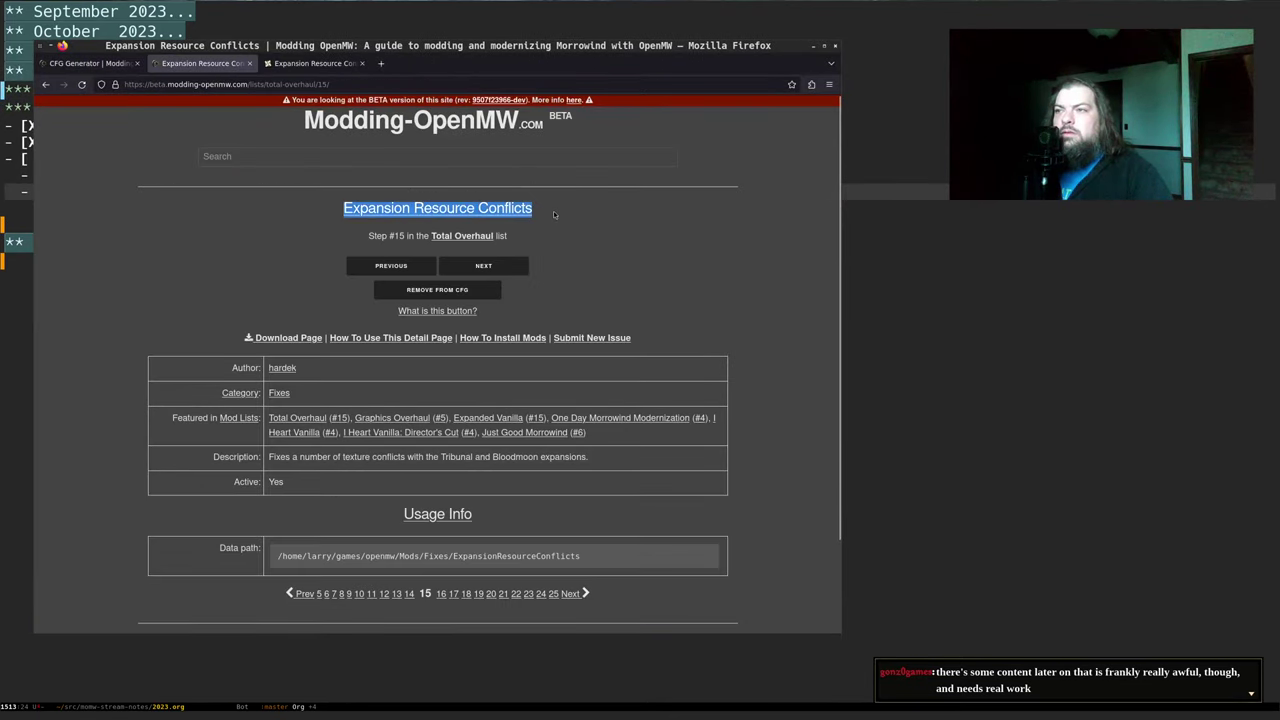
pyautogui.hotkey('alt', 'Tab')
pyautogui.hotkey('ctrl', 'shift', 'Left')
pyautogui.hotkey('ctrl', 'v')
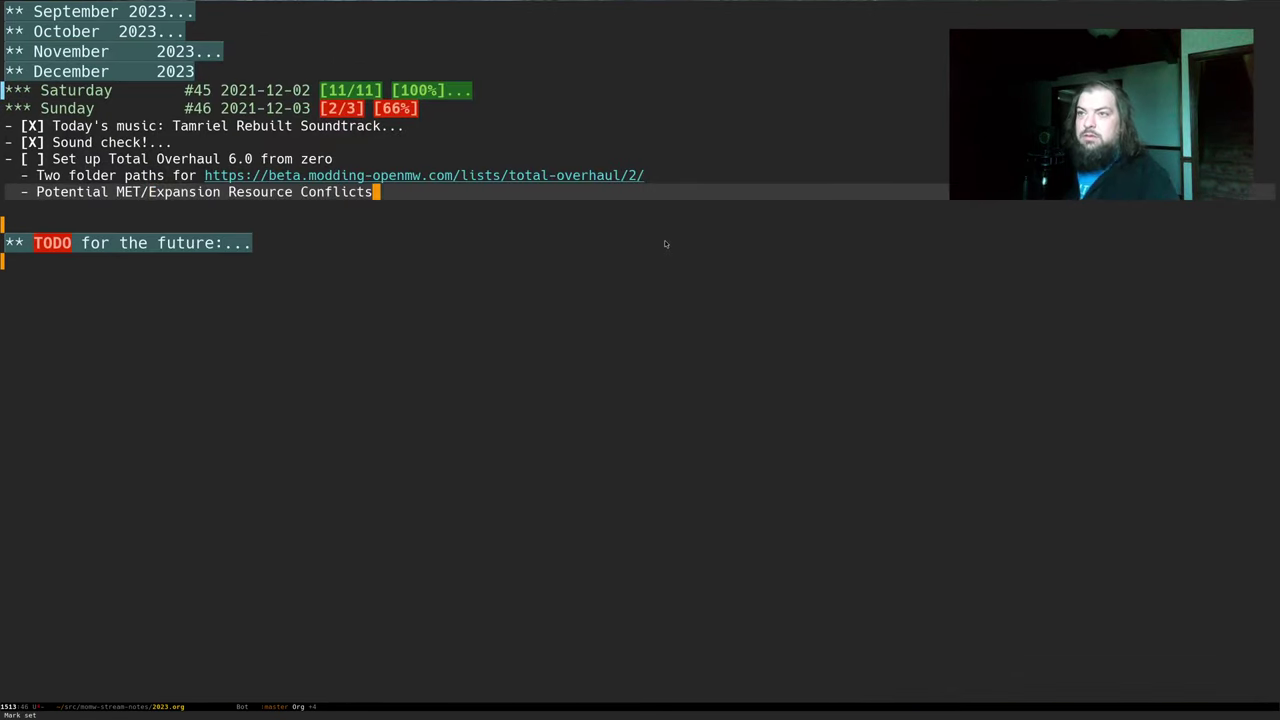
pyautogui.write('conflict')
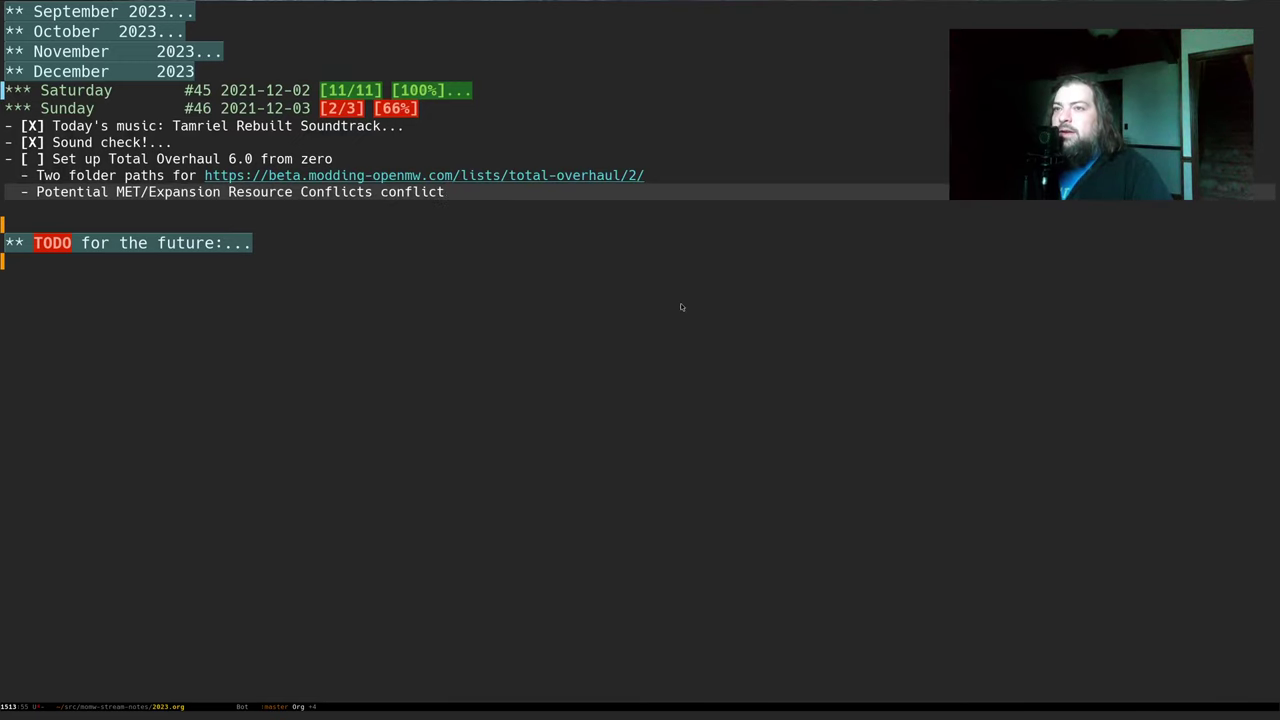
pyautogui.write('?')
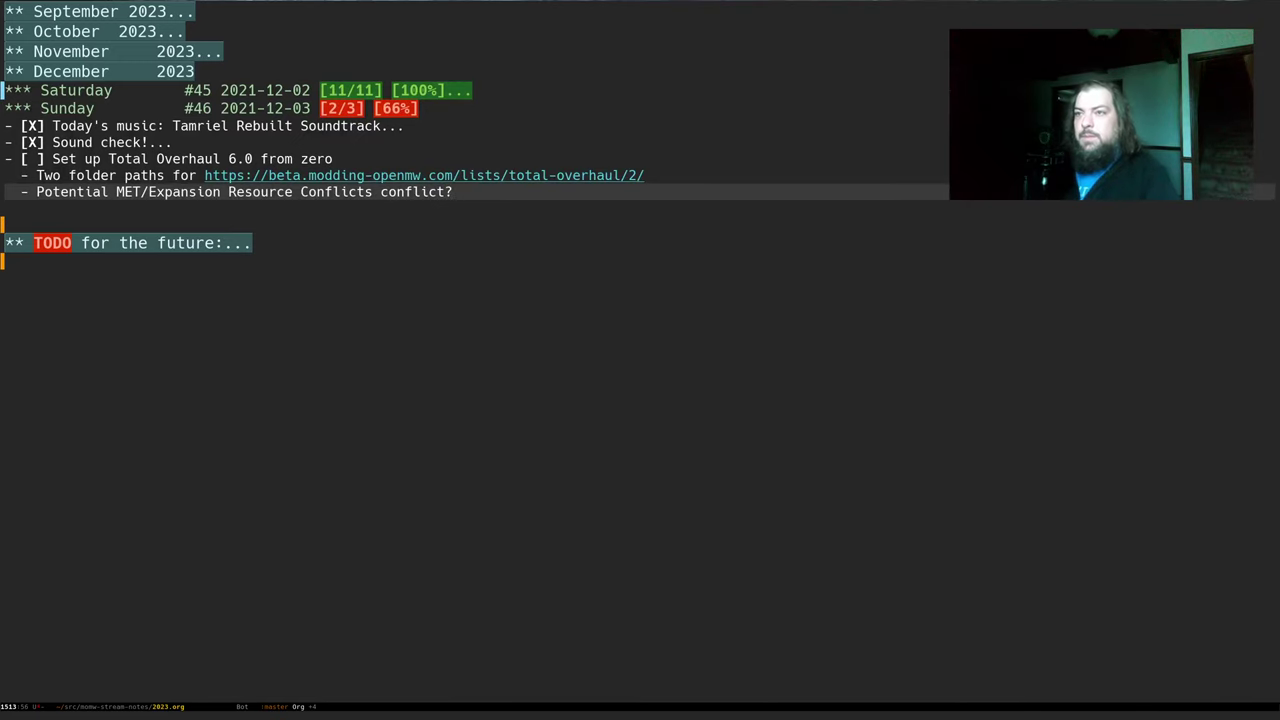
pyautogui.hotkey('ctrl', 'x')
pyautogui.hotkey('ctrl', 's')
# Add the nested note "We may need to load MET textures after ERC" under the conflict item and save the file
pyautogui.press('Return')
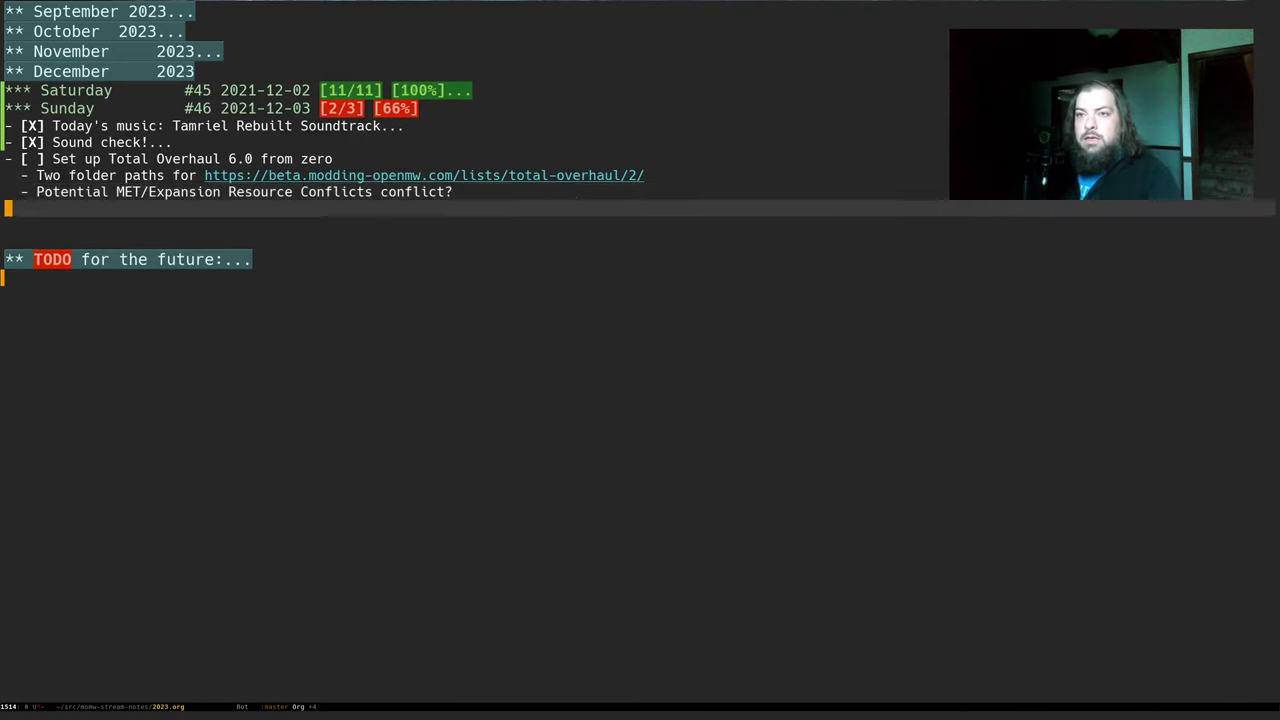
pyautogui.write('- We m')
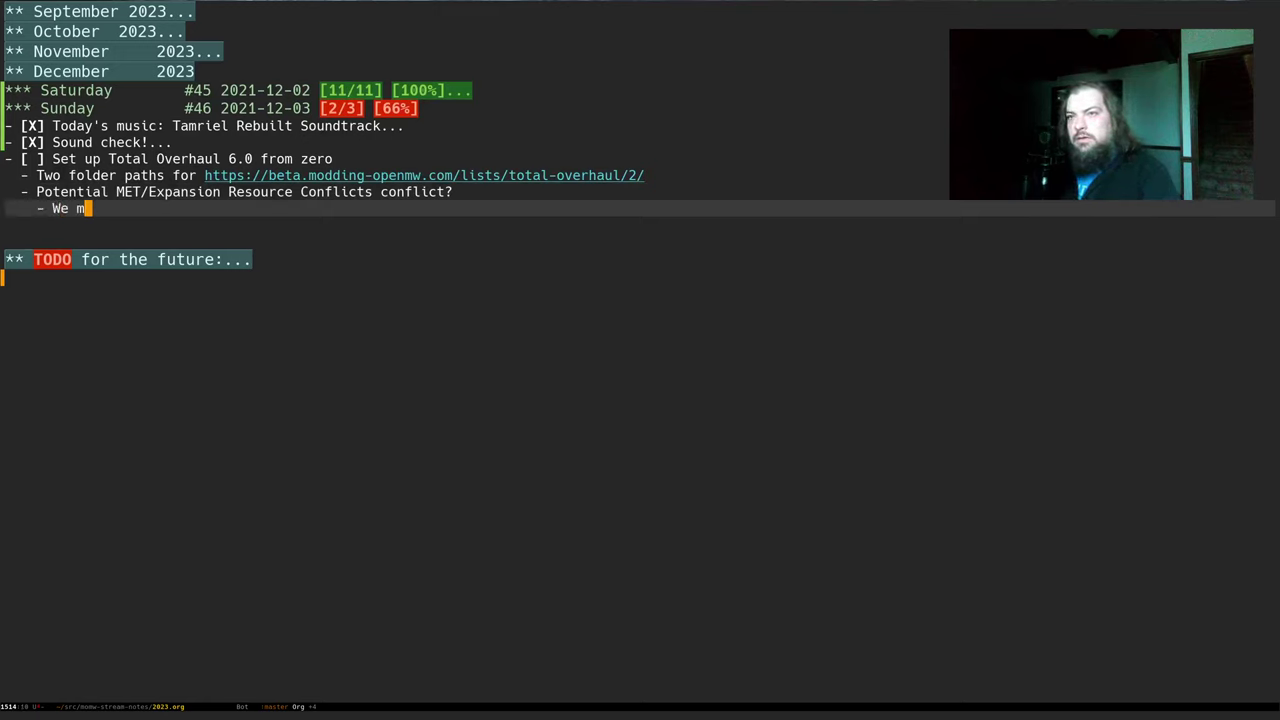
pyautogui.write('ay need to load ')
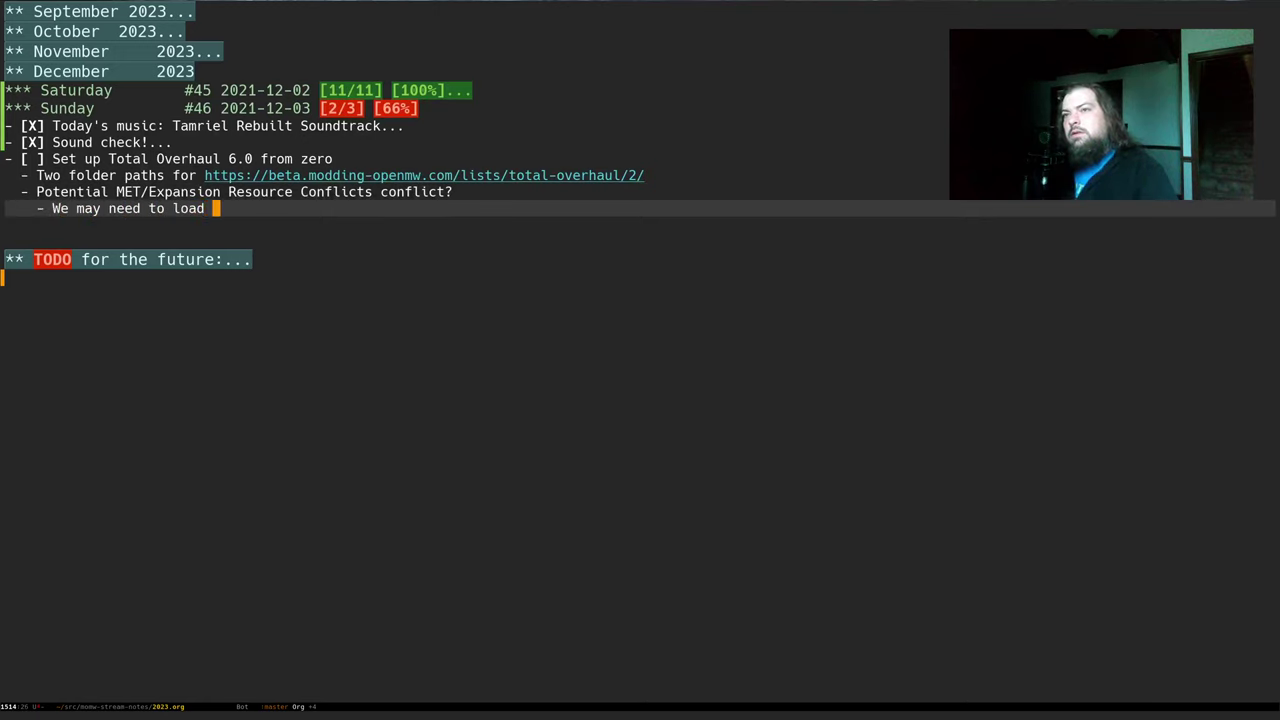
pyautogui.write('MET textures')
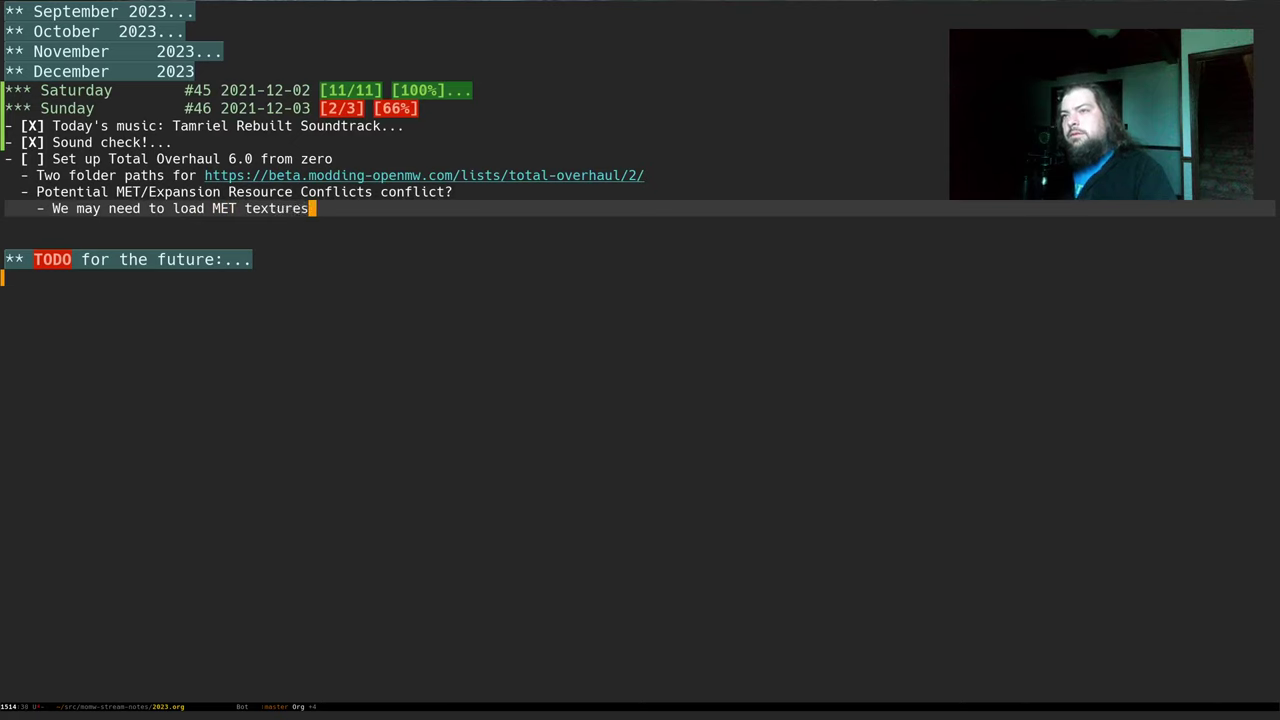
pyautogui.write(' after ERC')
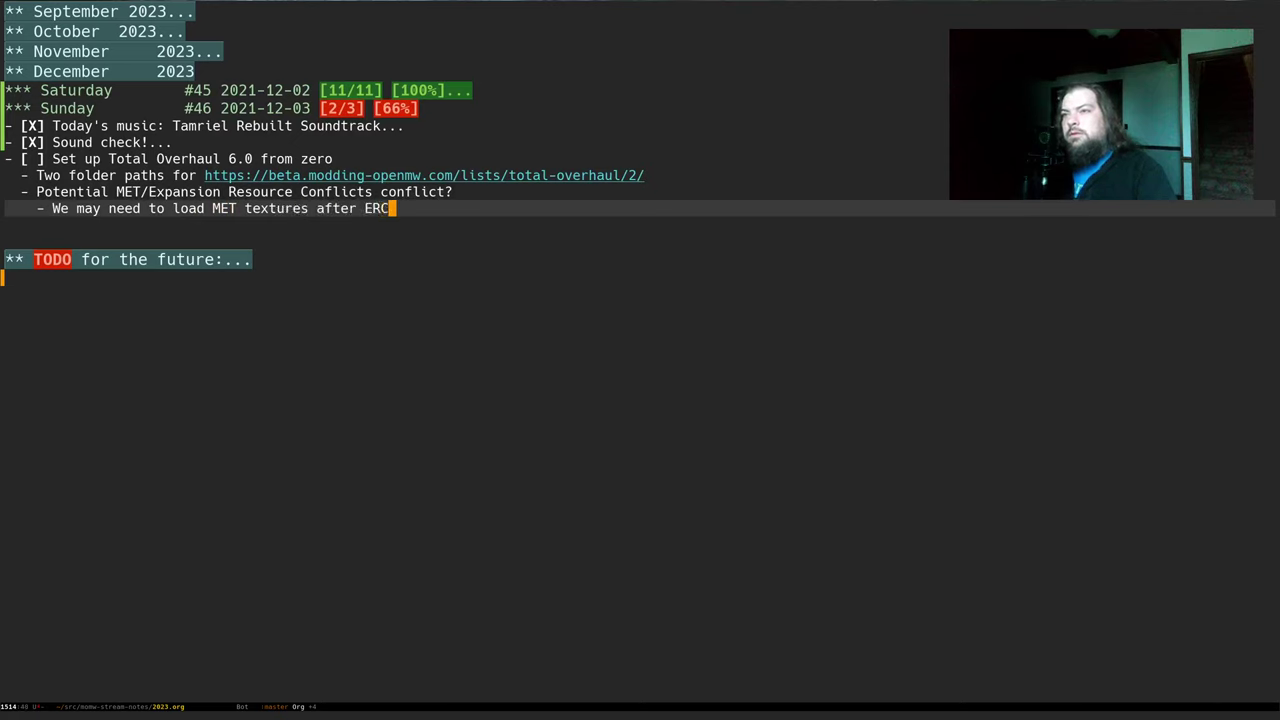
pyautogui.hotkey('ctrl', 'a')
pyautogui.hotkey('ctrl', 'x')
pyautogui.hotkey('ctrl', 's')
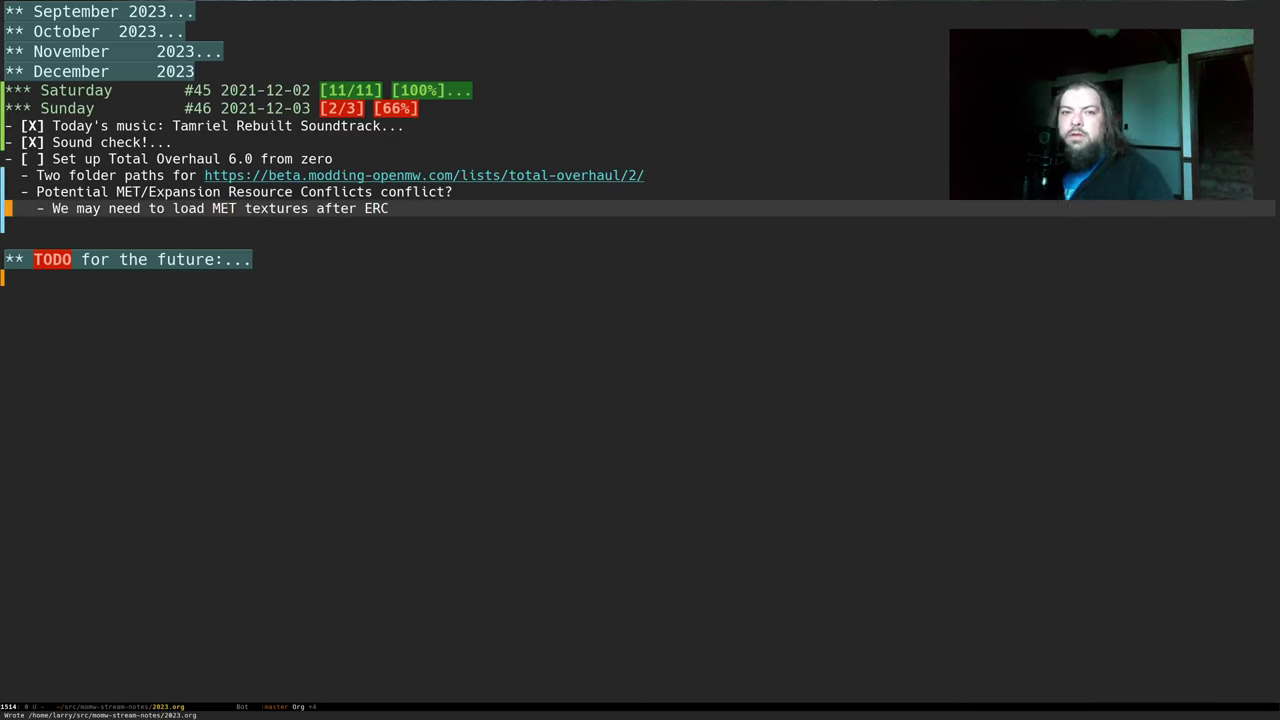
# Restore the split layout with the cfg and YAML files and reduce the notes' text size by two steps
pyautogui.hotkey('ctrl', 'x')
pyautogui.press('1')
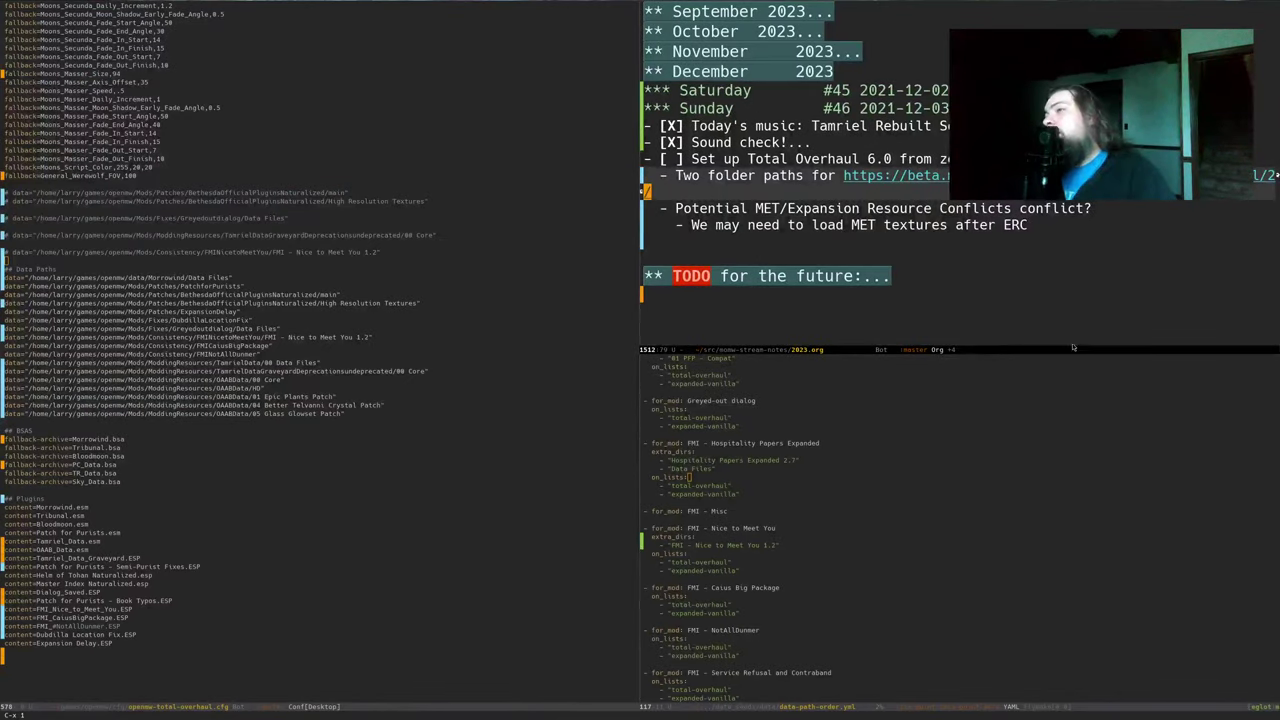
pyautogui.hotkey('ctrl', 'x')
pyautogui.hotkey('ctrl', '-')
pyautogui.hotkey('ctrl', '-')
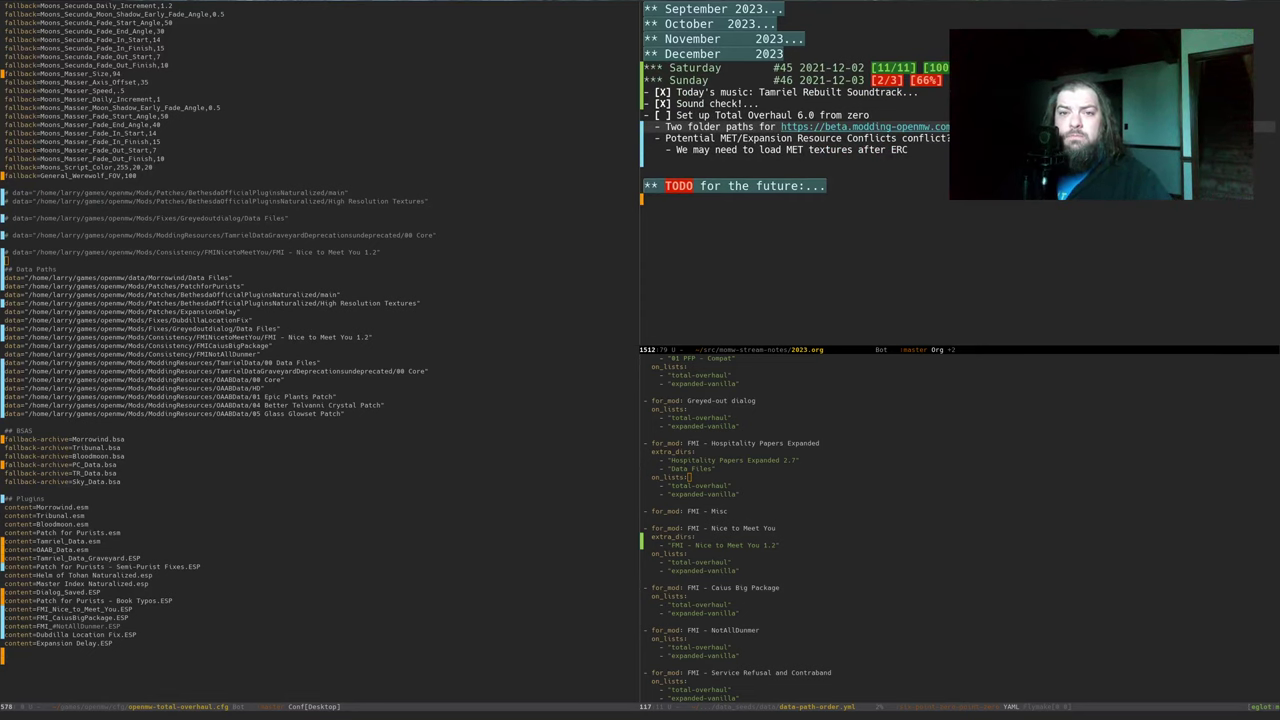
# Switch to Firefox, advance to the Cutting Room Floor mod page and check the Cut Content section of the CFG Generator's mod list
pyautogui.hotkey('alt', 'Tab')
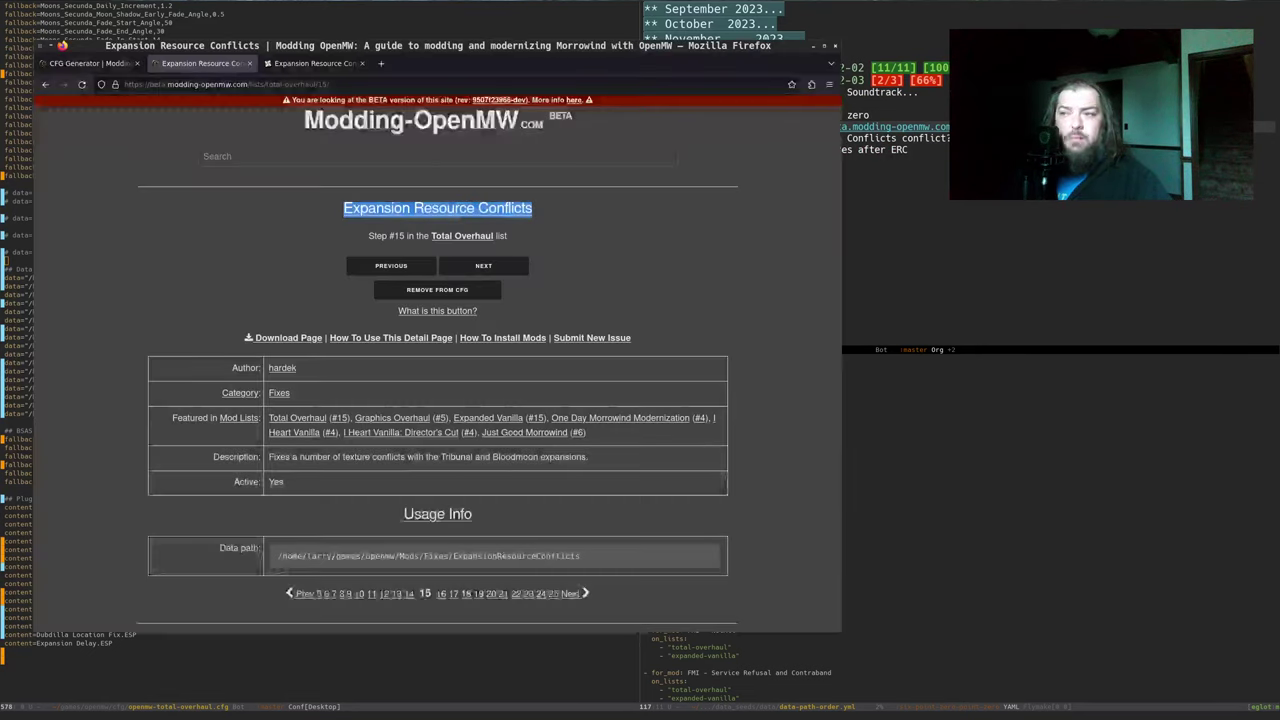
pyautogui.click(654, 246)
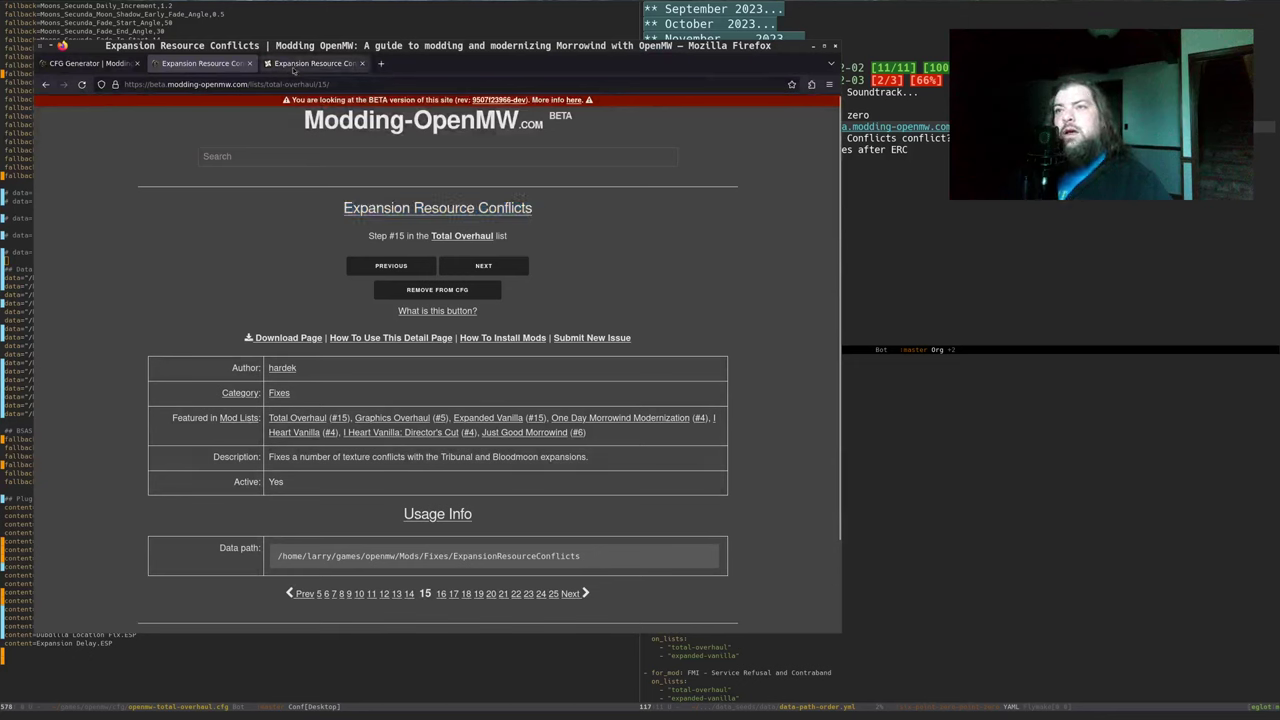
pyautogui.click(490, 268)
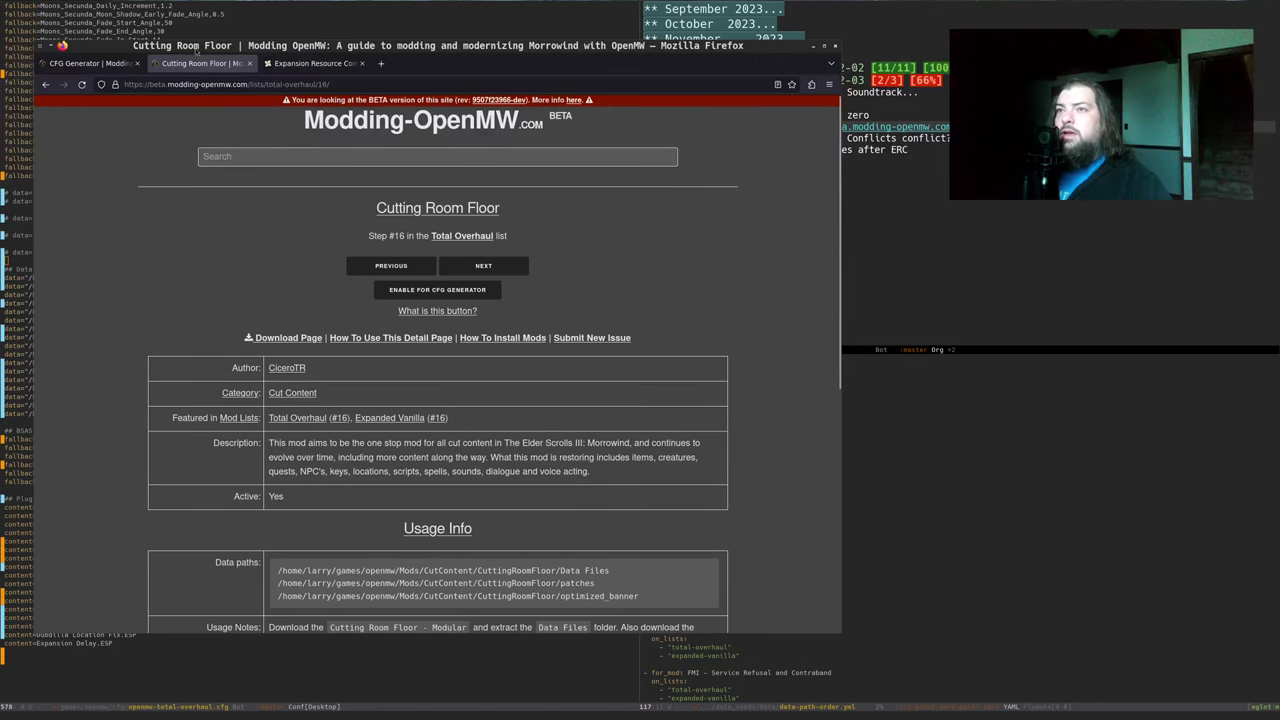
pyautogui.click(57, 70)
pyautogui.scroll(-5, 355, 338)
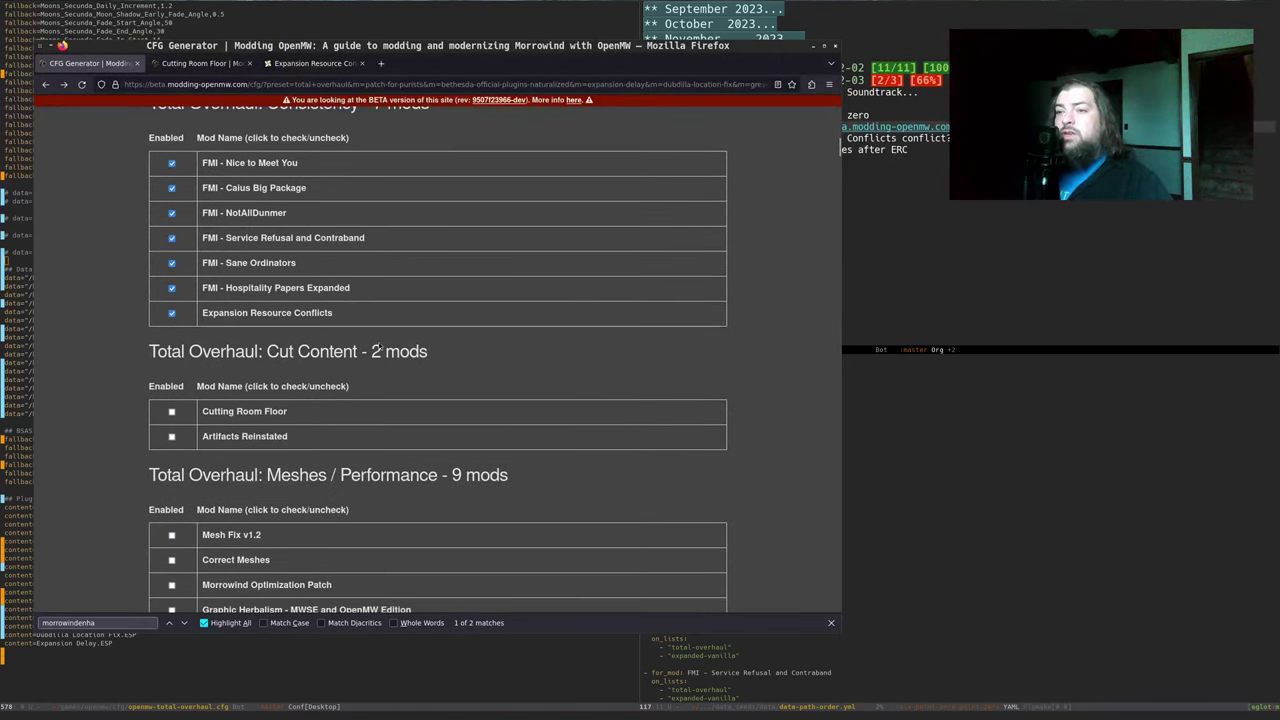
pyautogui.scroll(-2, 355, 338)
pyautogui.click(210, 64)
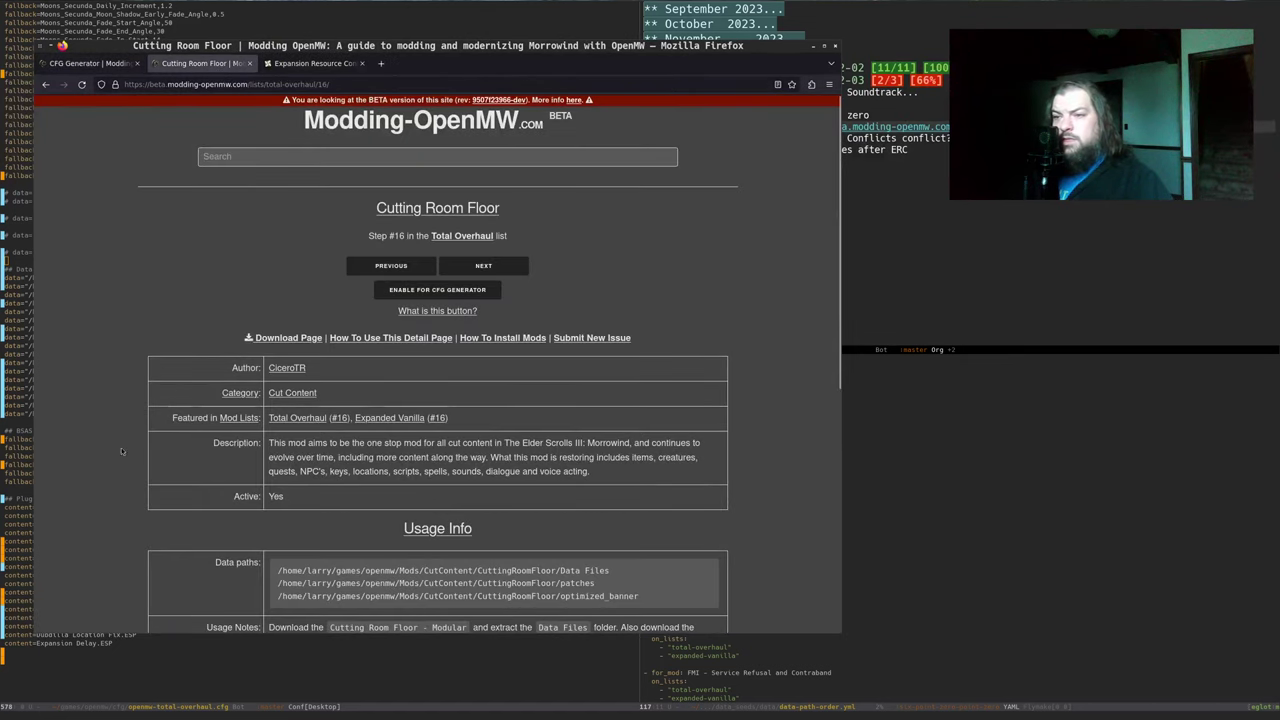
# Open the CutContent/CuttingRoomFloor folder in Thunar and review the mod page's data paths, usage notes and content plugins
pyautogui.hotkey('alt', 'Tab')
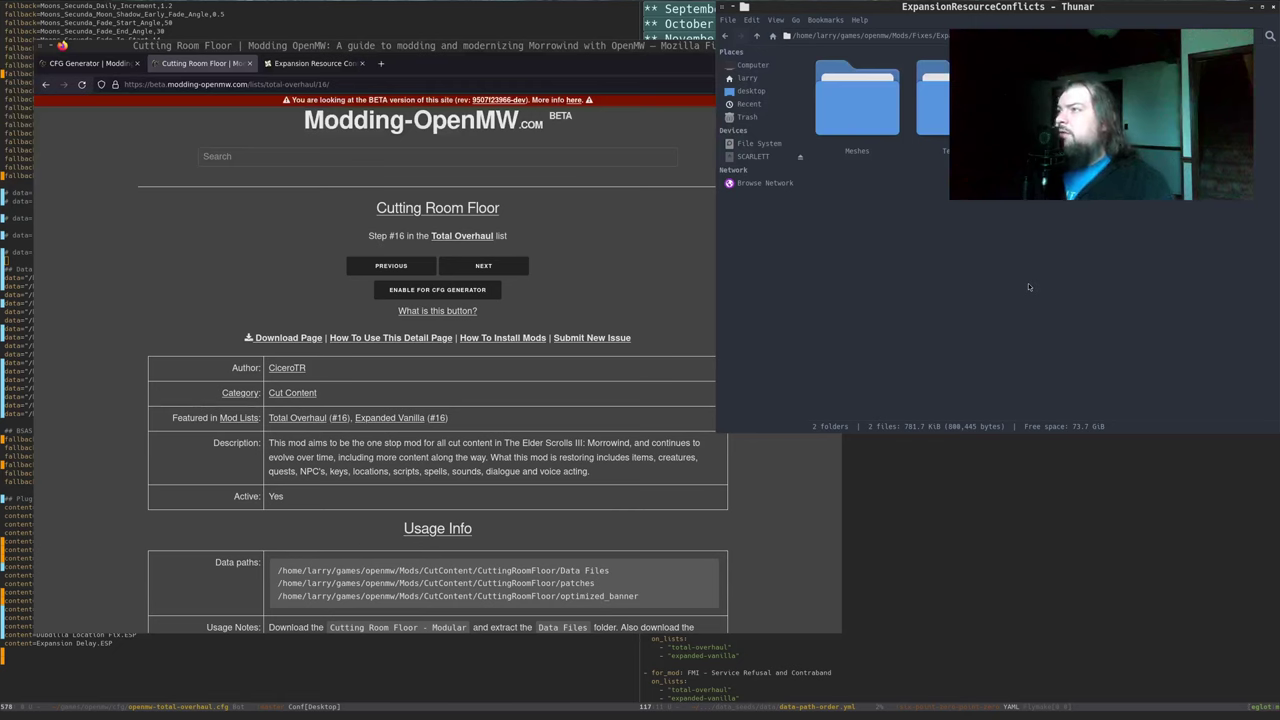
pyautogui.hotkey('alt', 'Up')
pyautogui.hotkey('alt', 'Up')
pyautogui.write('cu')
pyautogui.press('Return')
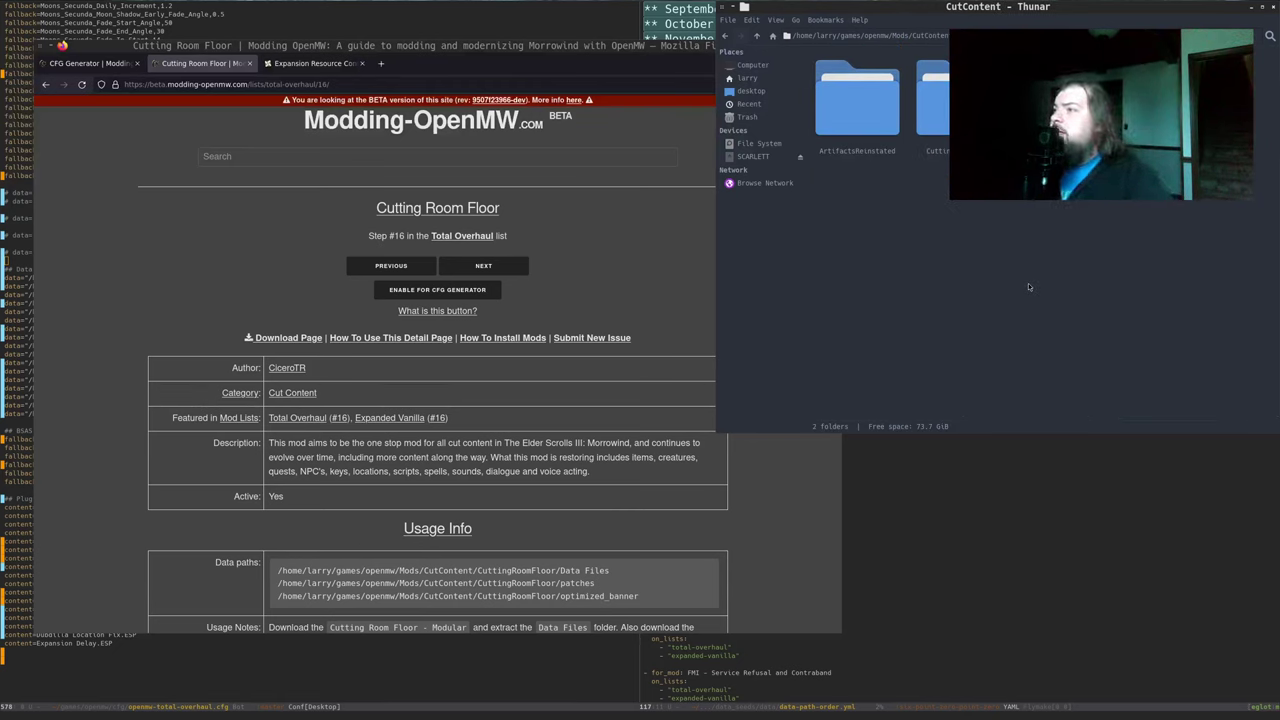
pyautogui.write('cu')
pyautogui.press('Return')
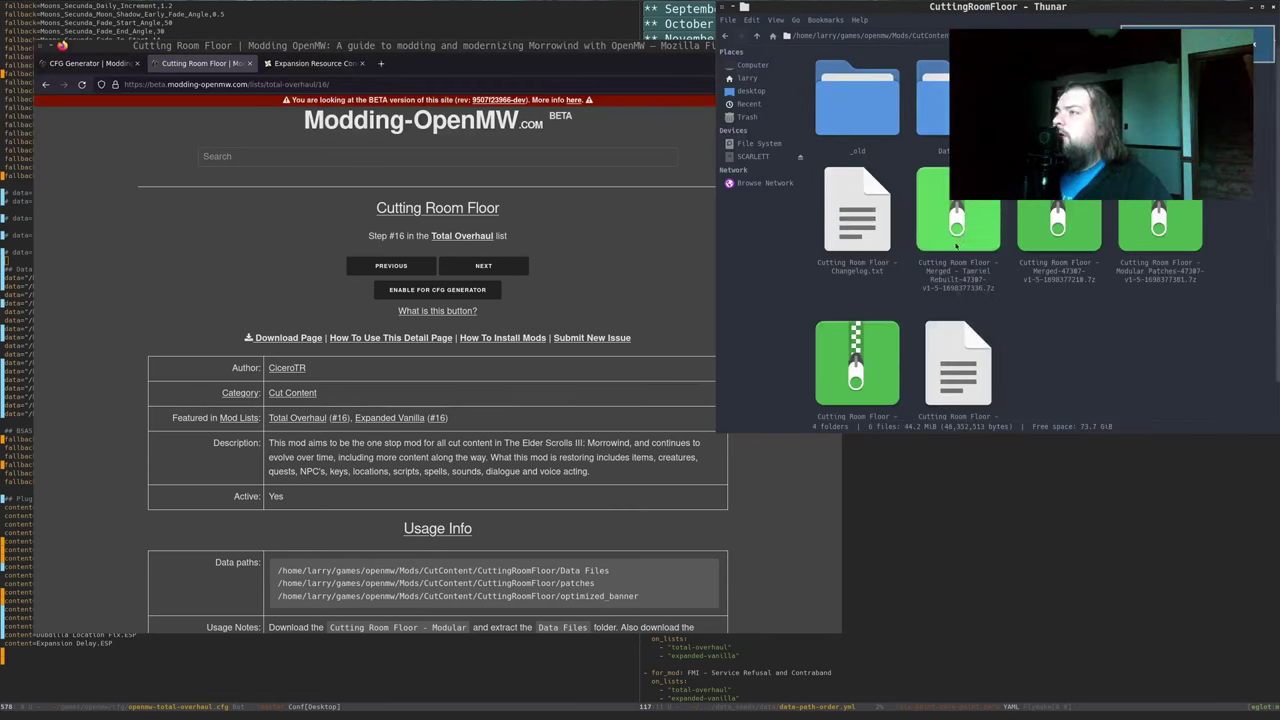
pyautogui.scroll(-1, 423, 341)
pyautogui.scroll(-2, 423, 341)
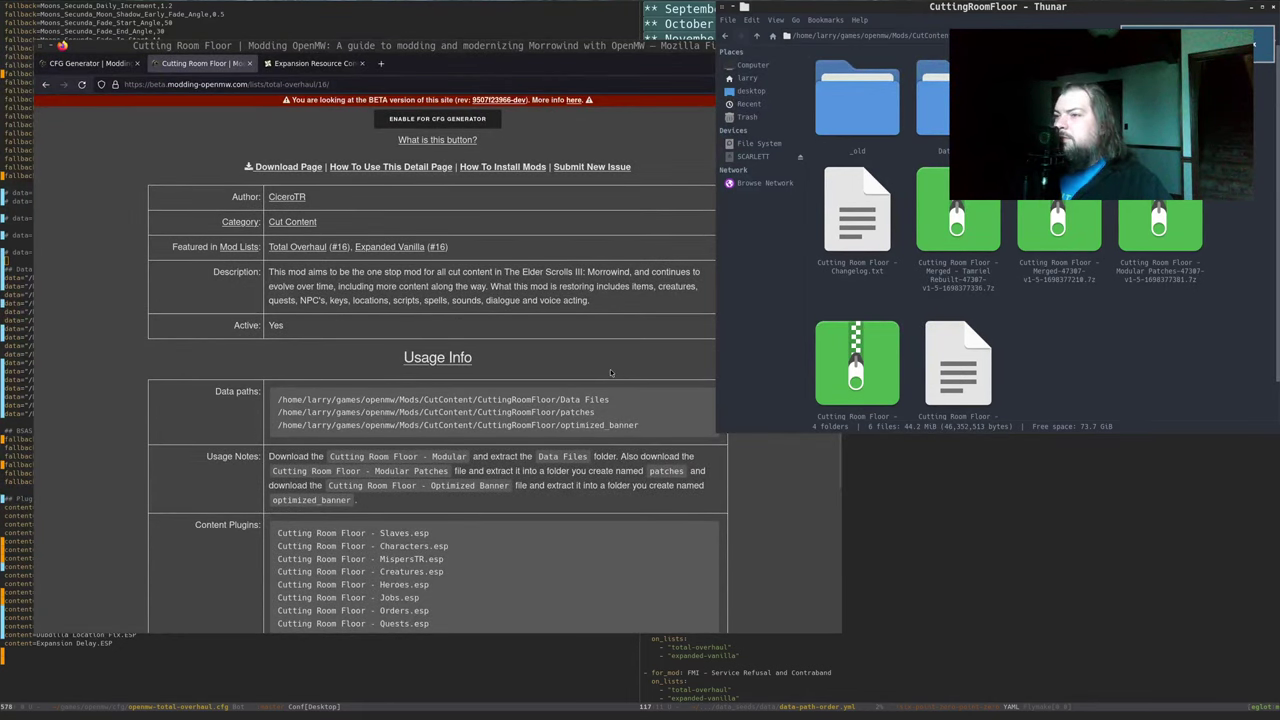
pyautogui.scroll(-1, 622, 366)
pyautogui.scroll(-1, 622, 364)
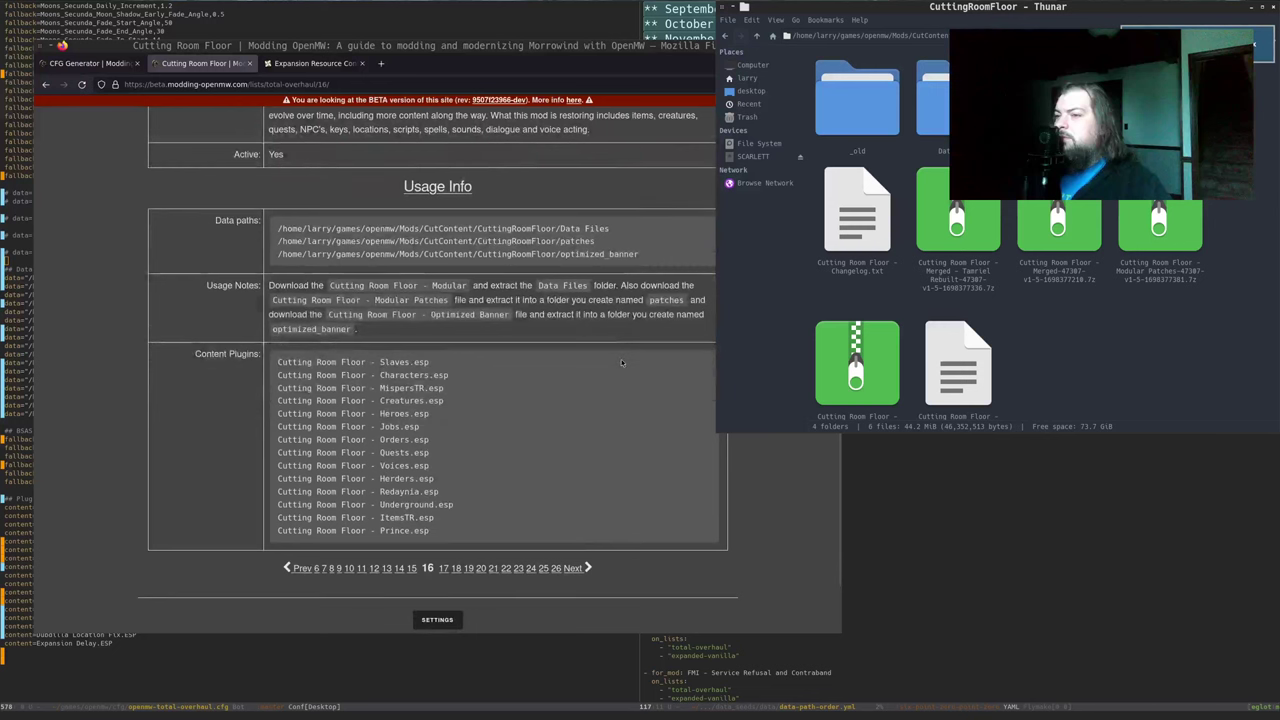
pyautogui.scroll(5, 621, 362)
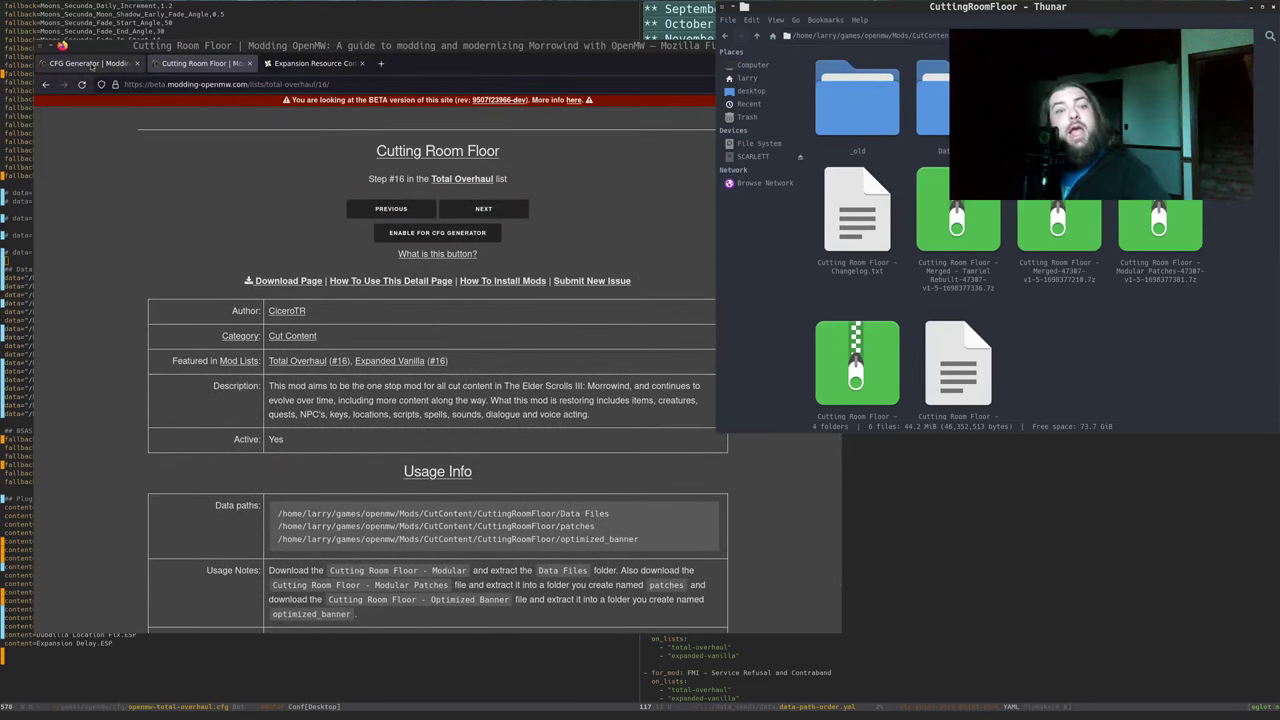
# Submit the custom setup in the CFG Generator and copy the generated openmw.cfg section to the clipboard
pyautogui.click(90, 63)
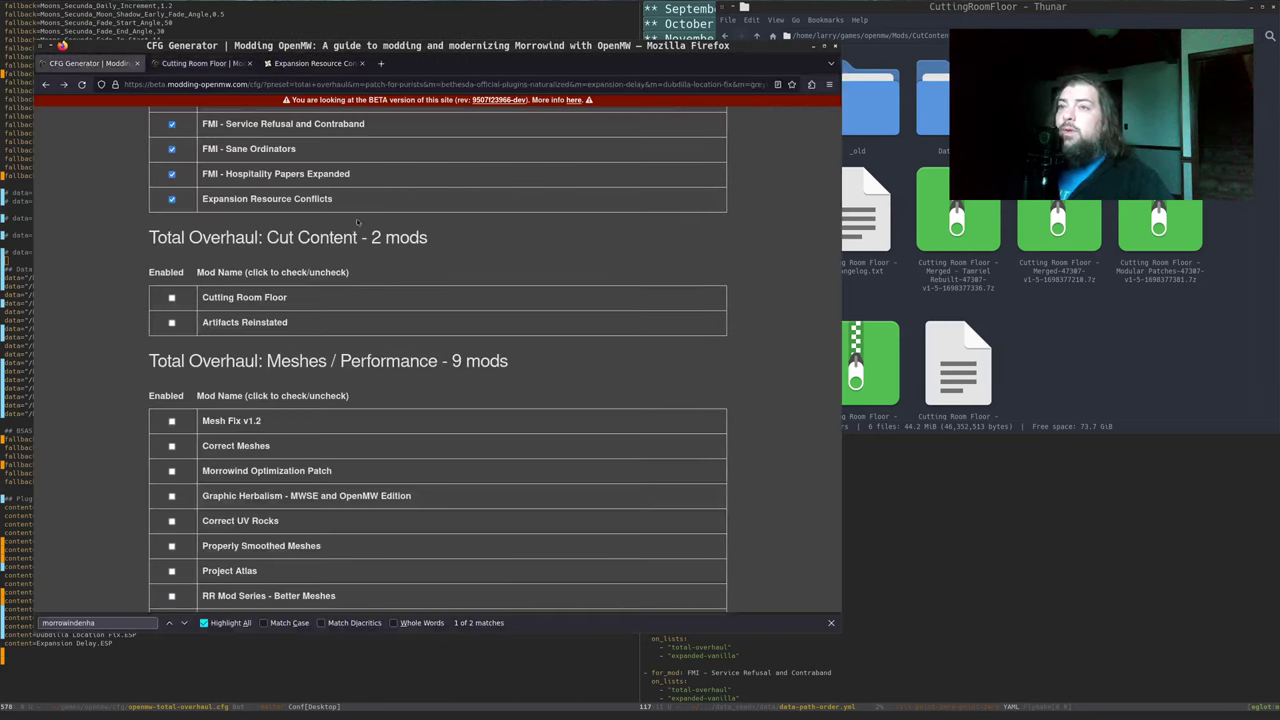
pyautogui.scroll(-7, 421, 317)
pyautogui.scroll(-10, 418, 318)
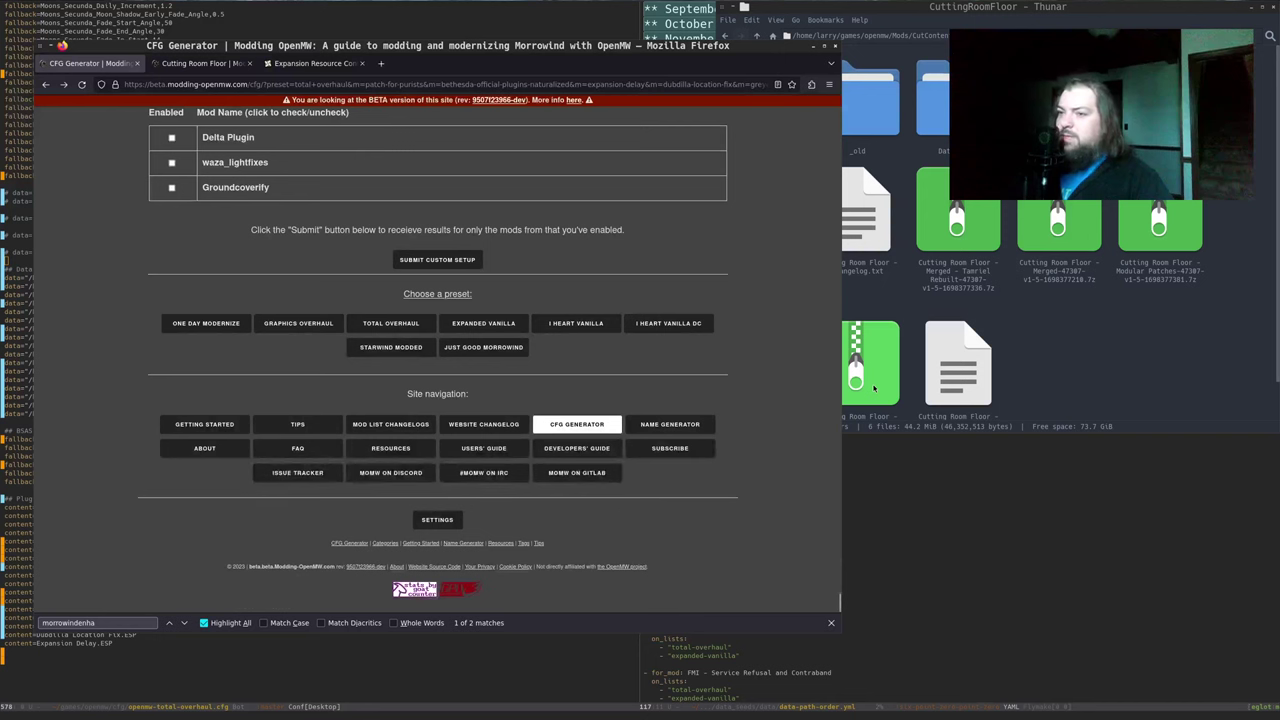
pyautogui.click(415, 260)
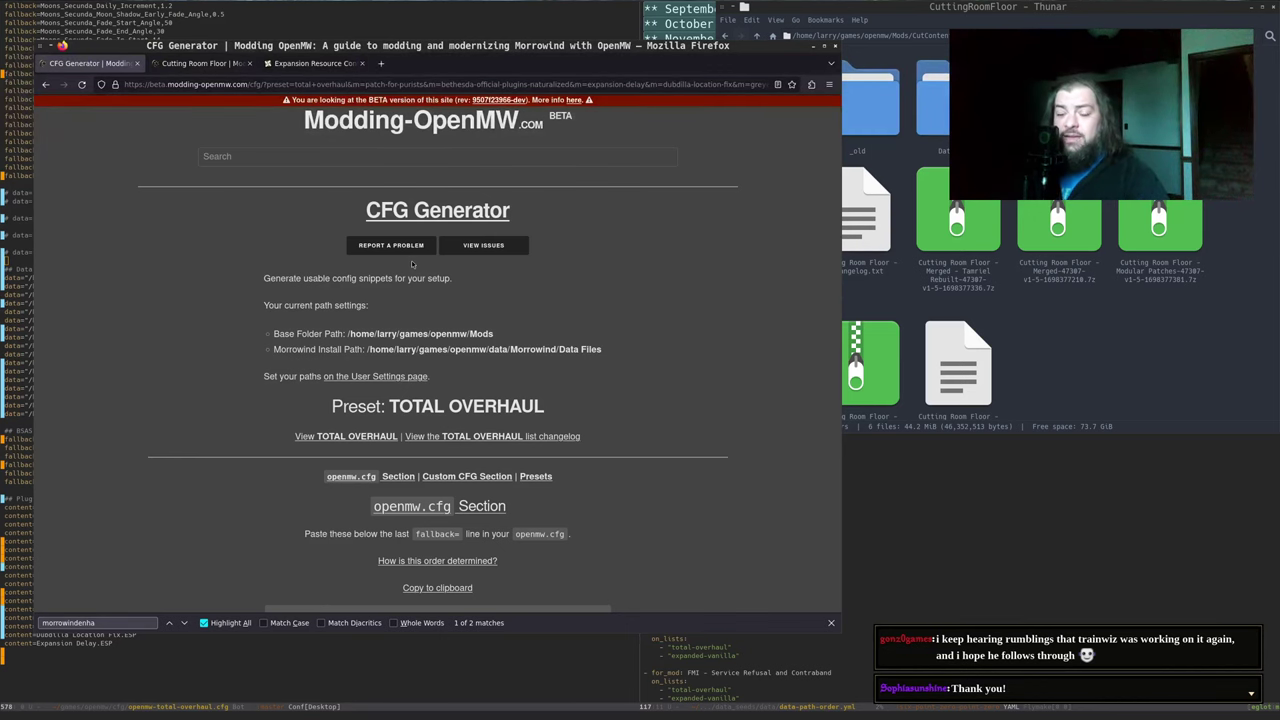
pyautogui.scroll(-3, 303, 289)
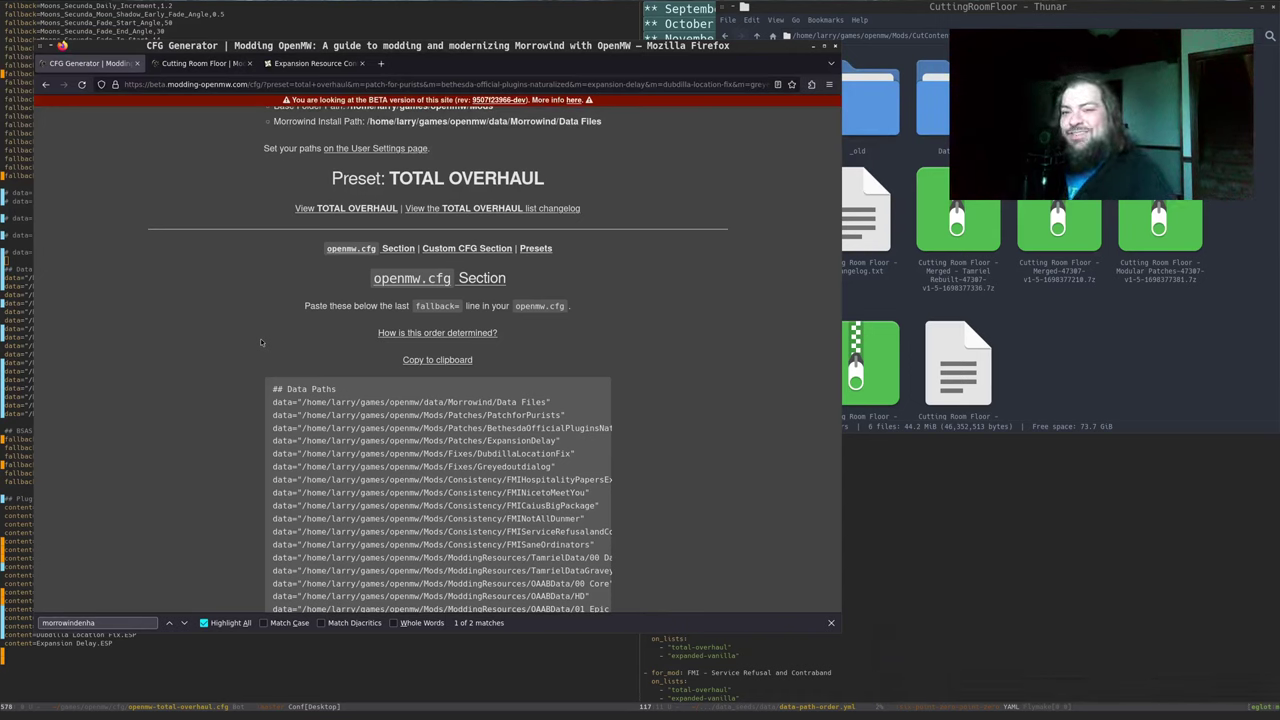
pyautogui.scroll(-3, 211, 342)
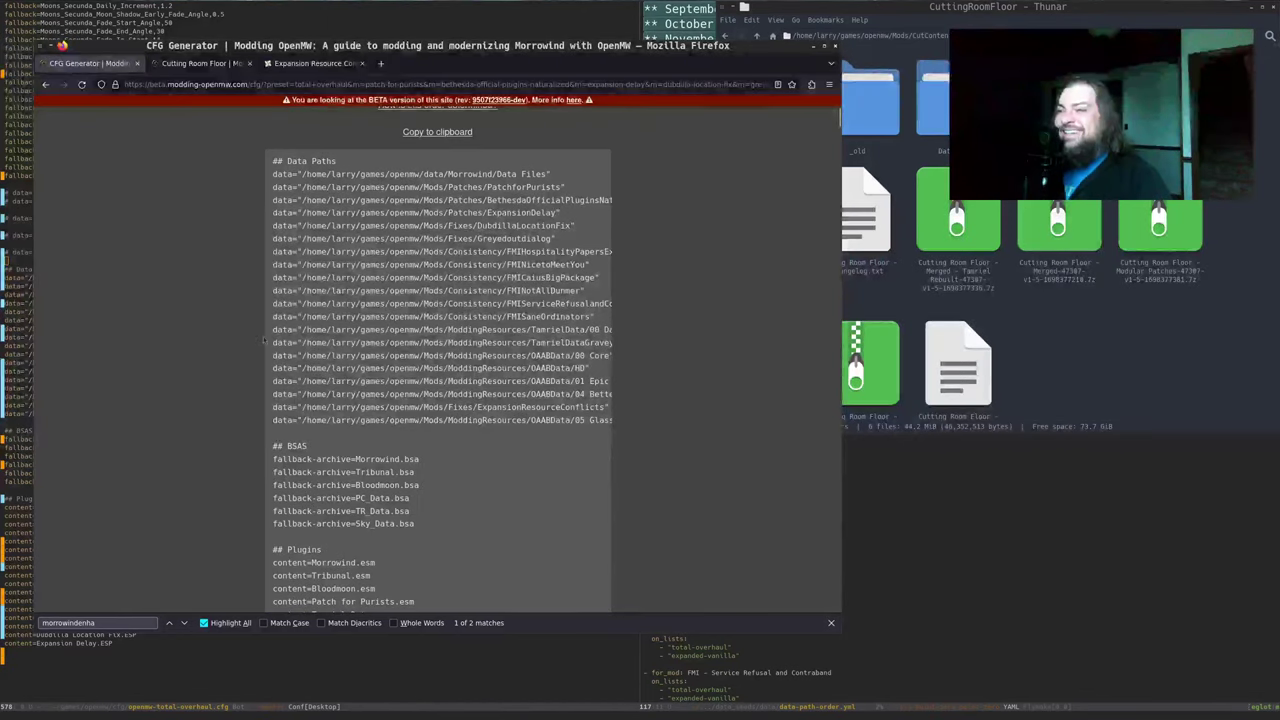
pyautogui.scroll(2, 430, 250)
pyautogui.click(430, 247)
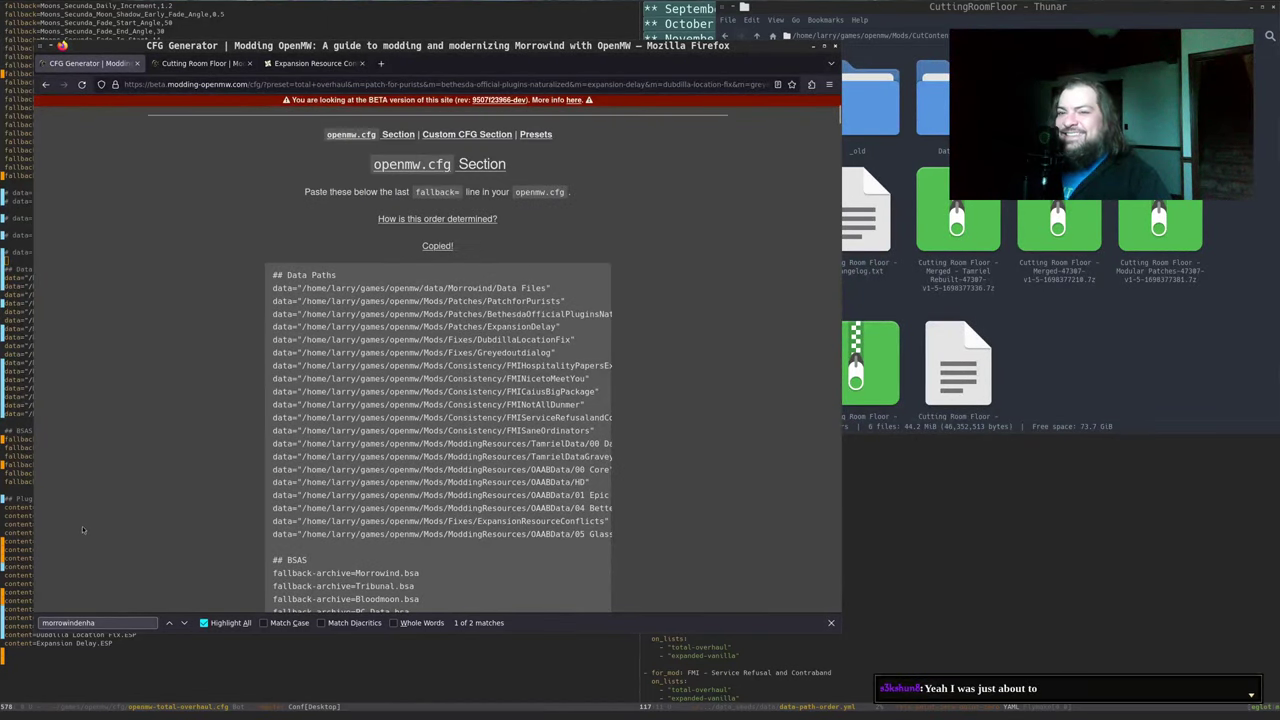
# Switch to Emacs and replace the old data paths, BSAs and plugins in openmw-total-overhaul.cfg with the copied CFG Generator section
pyautogui.click(62, 713)
pyautogui.click(215, 443)
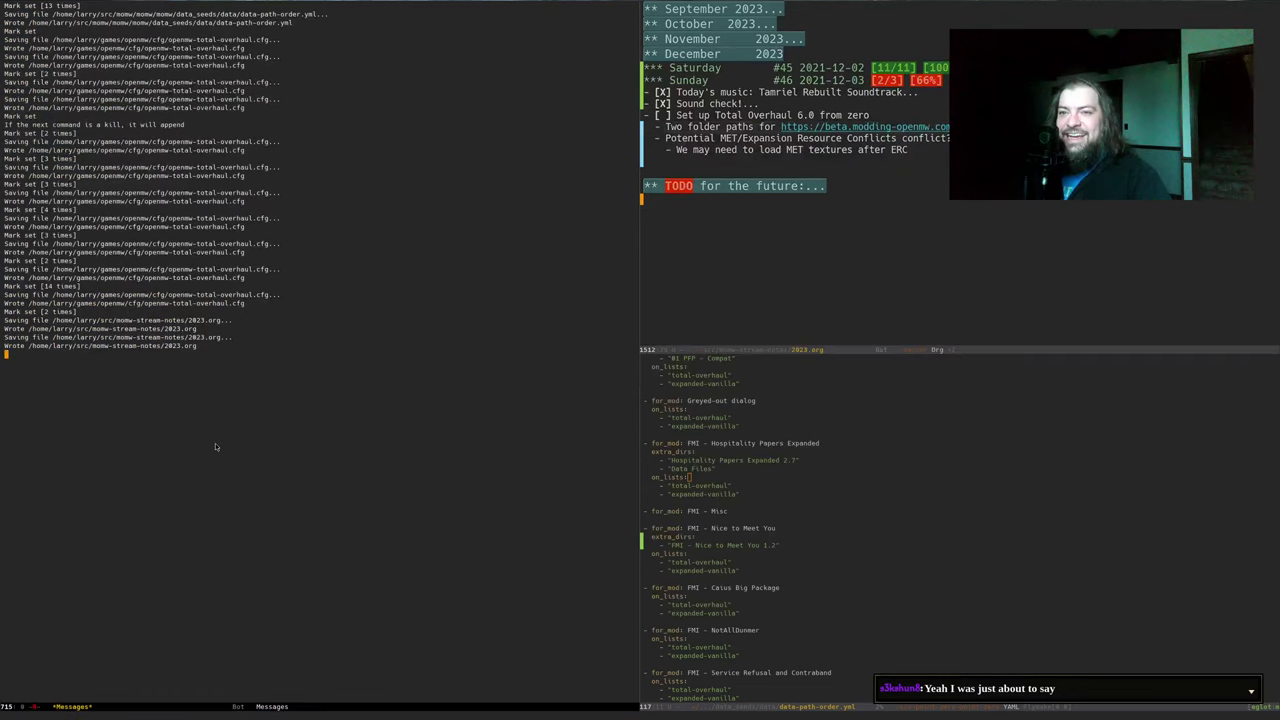
pyautogui.press('q')
pyautogui.click(482, 250)
pyautogui.hotkey('ctrl', 'a')
pyautogui.press('Down')
pyautogui.press('Down')
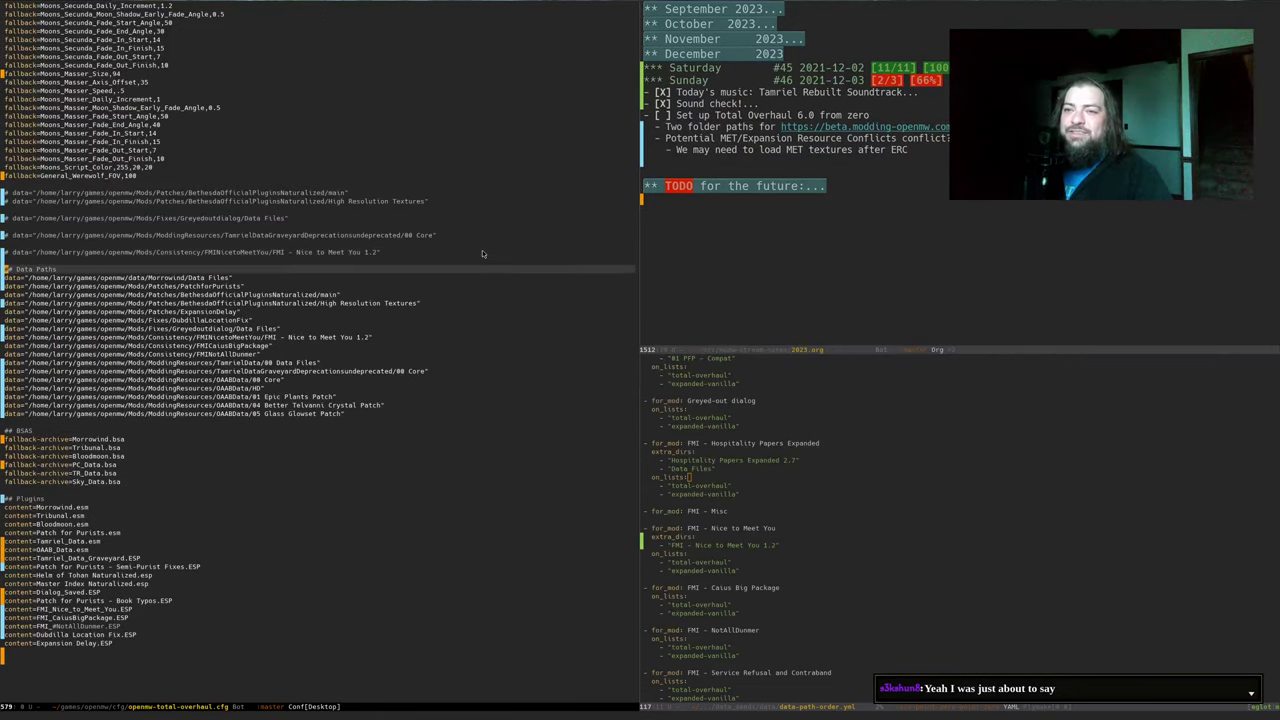
pyautogui.hotkey('ctrl', 'shift', 'Down')
pyautogui.hotkey('ctrl', 'shift', 'Down')
pyautogui.hotkey('alt', '}')
pyautogui.hotkey('ctrl', 'y')
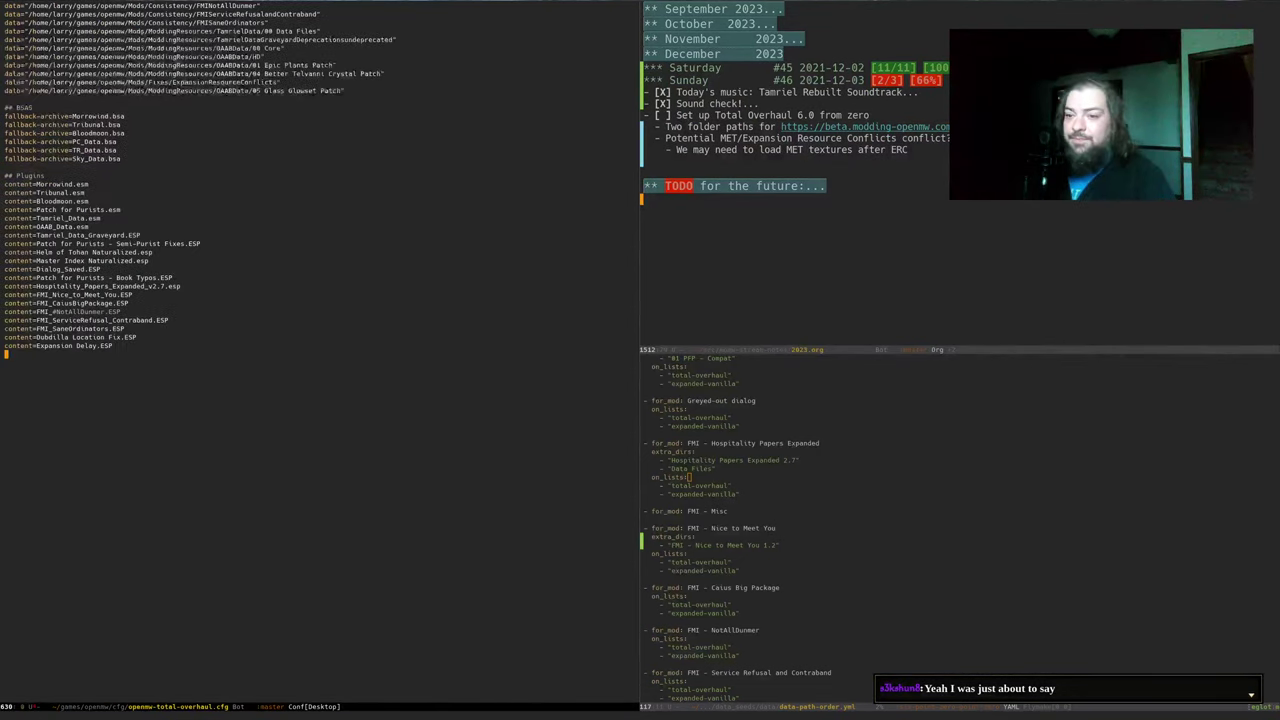
# Copy the commented data path for FMI - Nice to Meet You 1.2 above the Data Paths section
pyautogui.hotkey('alt', '{')
pyautogui.hotkey('alt', '{')
pyautogui.hotkey('alt', '{')
pyautogui.press('Up')
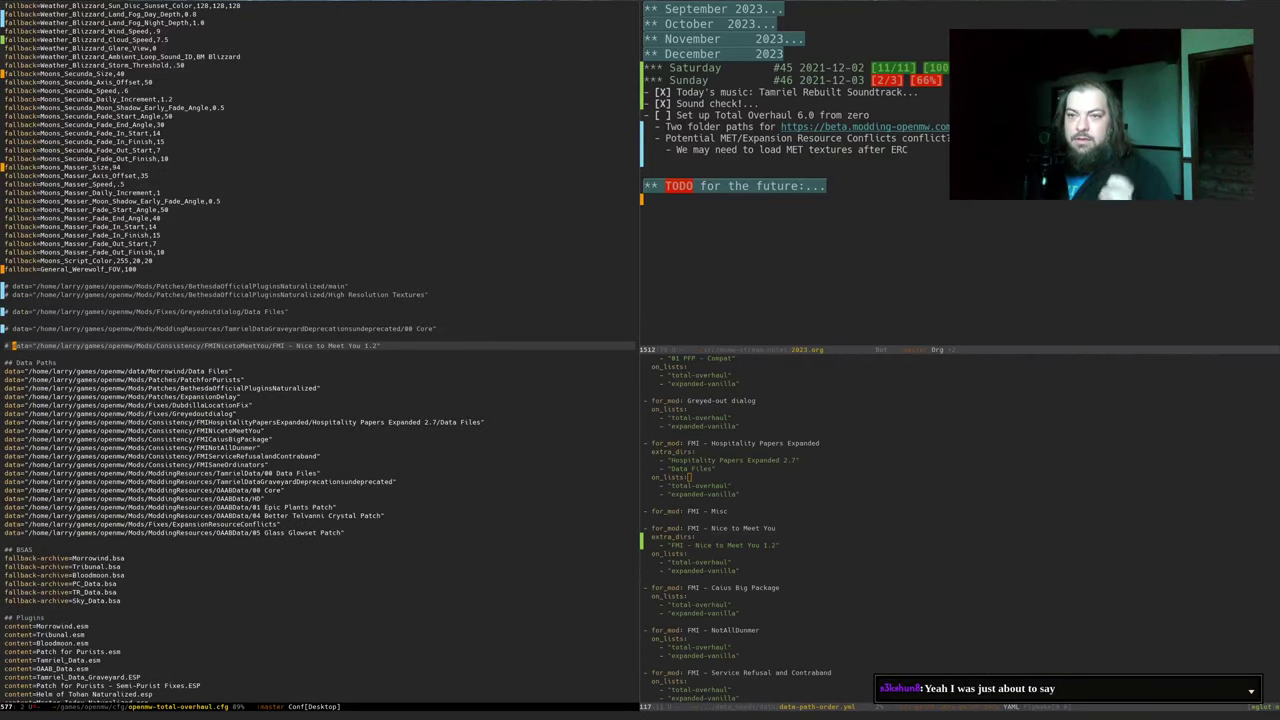
# Review the newly pasted data paths from the consistency mods through OAABData and ExpansionResourceConflicts
pyautogui.hotkey('alt', '}')
pyautogui.hotkey('alt', '}')
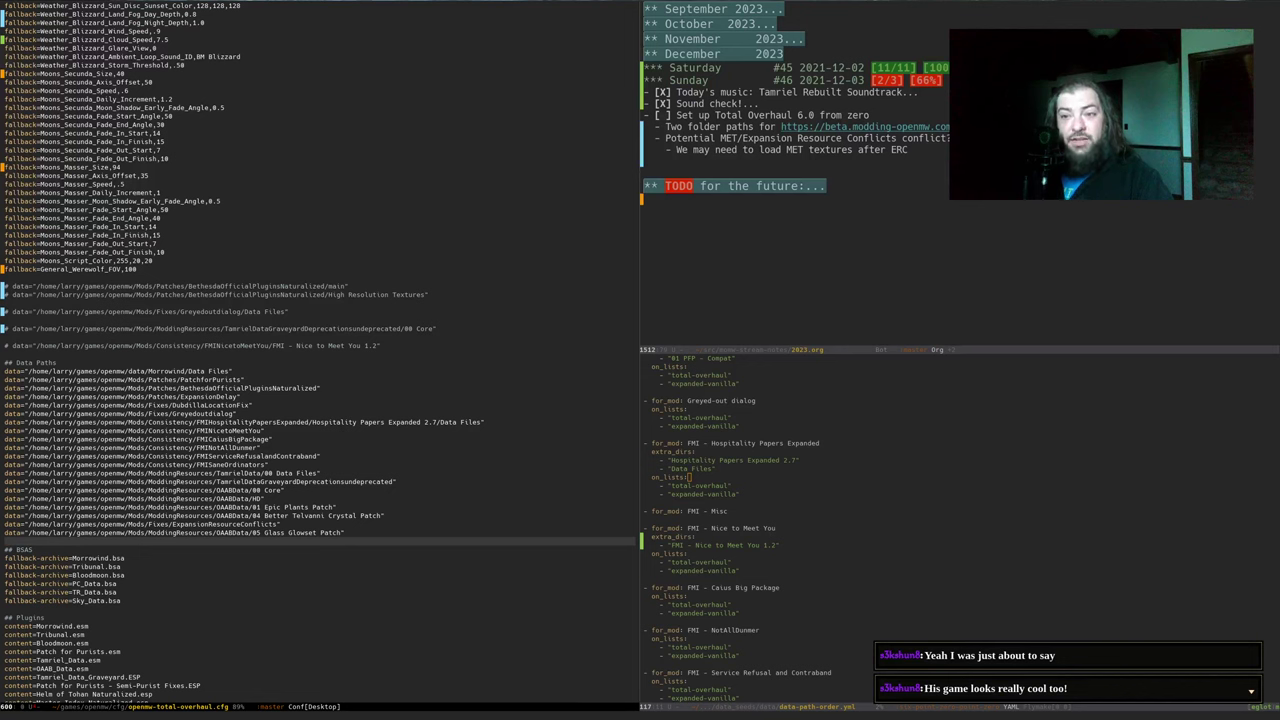
pyautogui.press('Up')
pyautogui.press('Up')
pyautogui.press('Up')
pyautogui.press('Up')
pyautogui.press('Up')
pyautogui.press('Up')
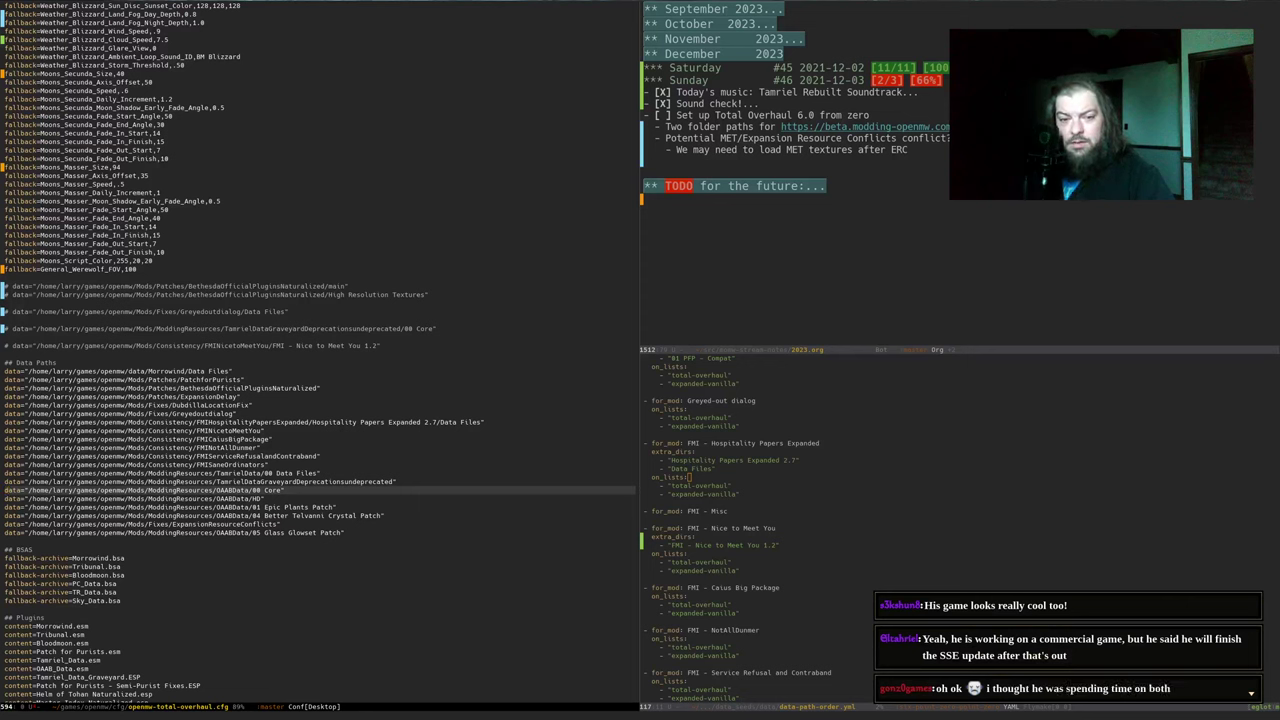
pyautogui.press('Up')
pyautogui.press('Up')
pyautogui.press('Up')
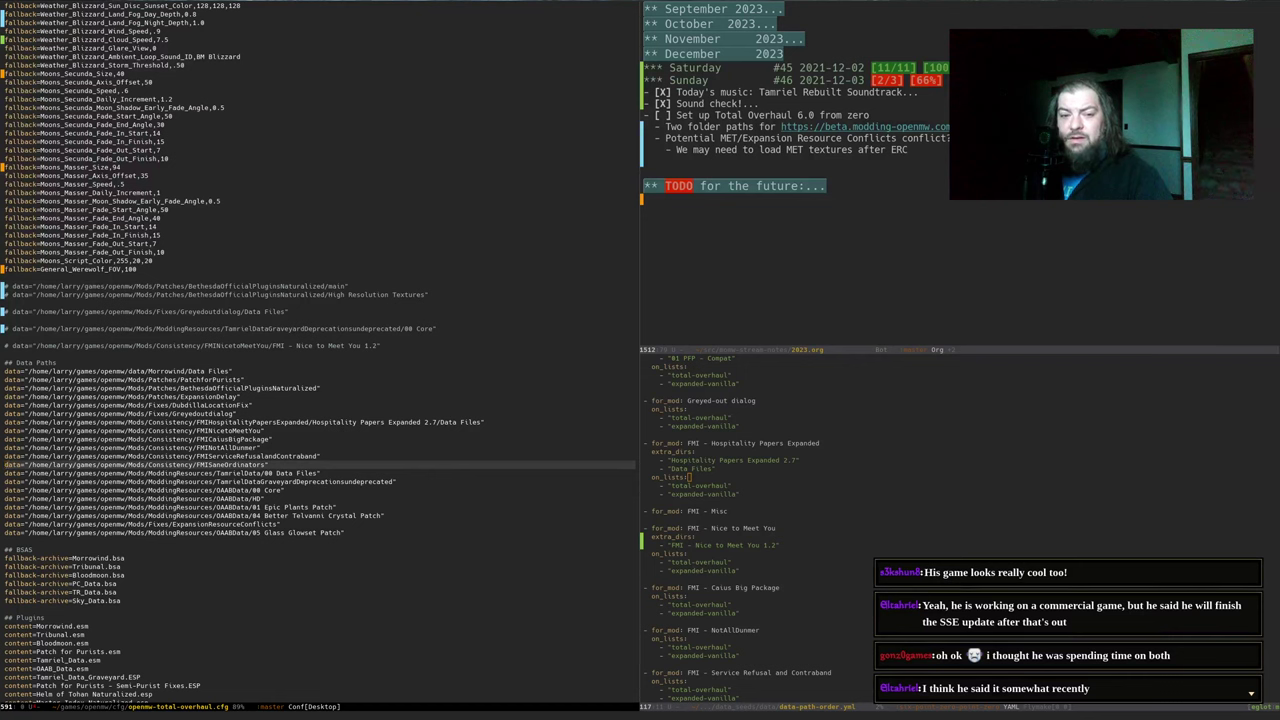
pyautogui.press('Up')
pyautogui.press('Down')
pyautogui.press('Down')
pyautogui.press('Down')
pyautogui.press('Down')
pyautogui.press('Down')
pyautogui.press('Down')
pyautogui.press('Down')
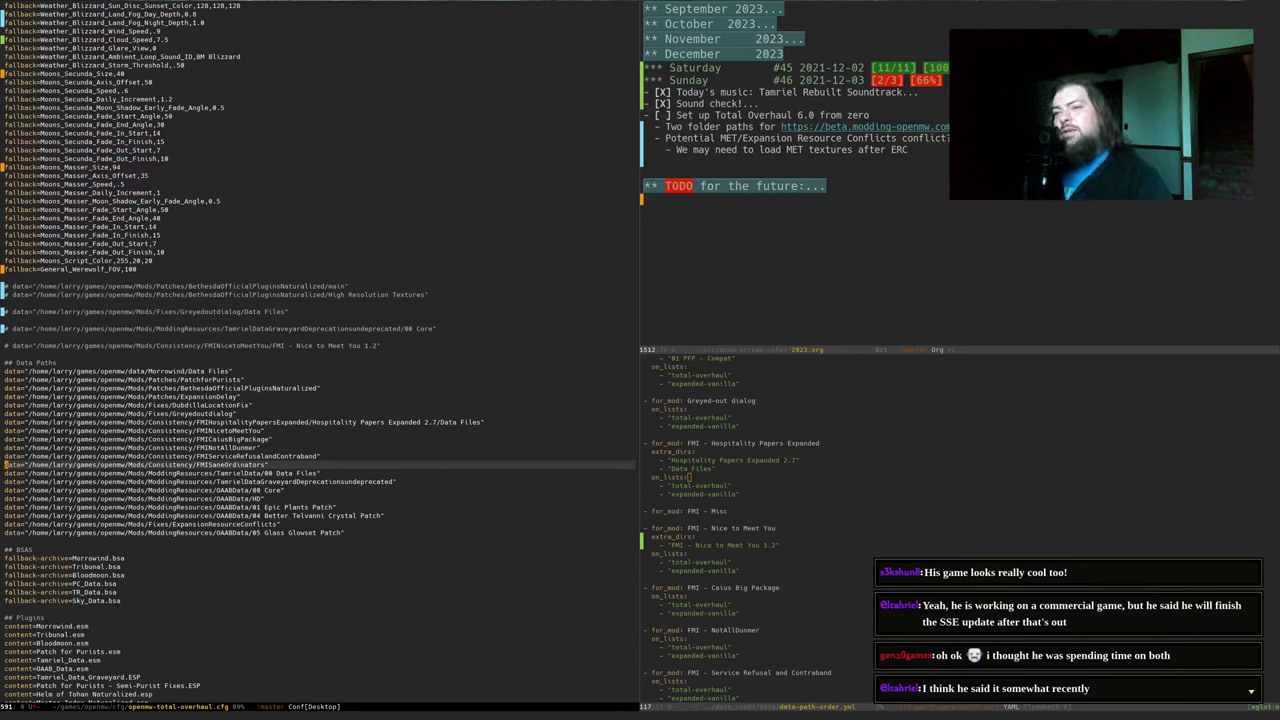
pyautogui.press('Down')
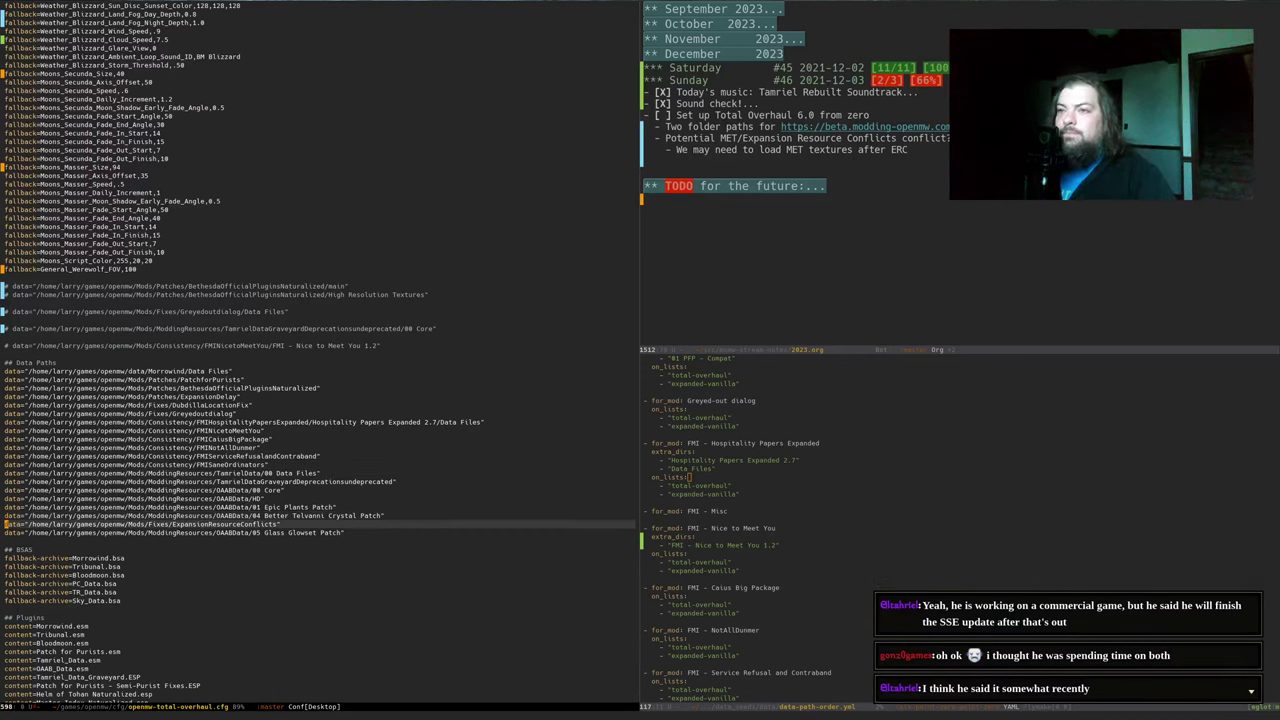
# Replace the FMINicetoMeetYou data path with the one ending in "FMI - Nice to Meet You 1.2"
pyautogui.press('Up')
pyautogui.press('Up')
pyautogui.press('Up')
pyautogui.press('Up')
pyautogui.press('Up')
pyautogui.press('Up')
pyautogui.press('Up')
pyautogui.press('Up')
pyautogui.press('Up')
pyautogui.press('Up')
pyautogui.press('Up')
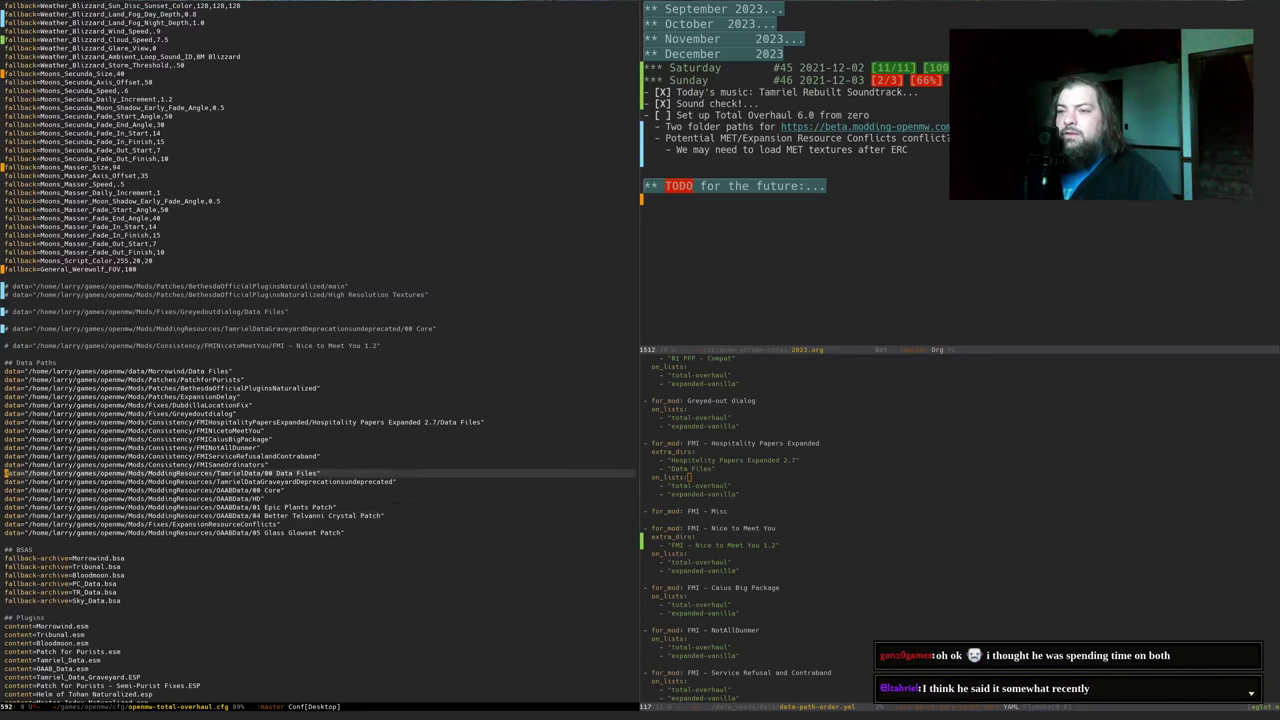
pyautogui.hotkey('ctrl', 'y')
pyautogui.hotkey('ctrl', 'a')
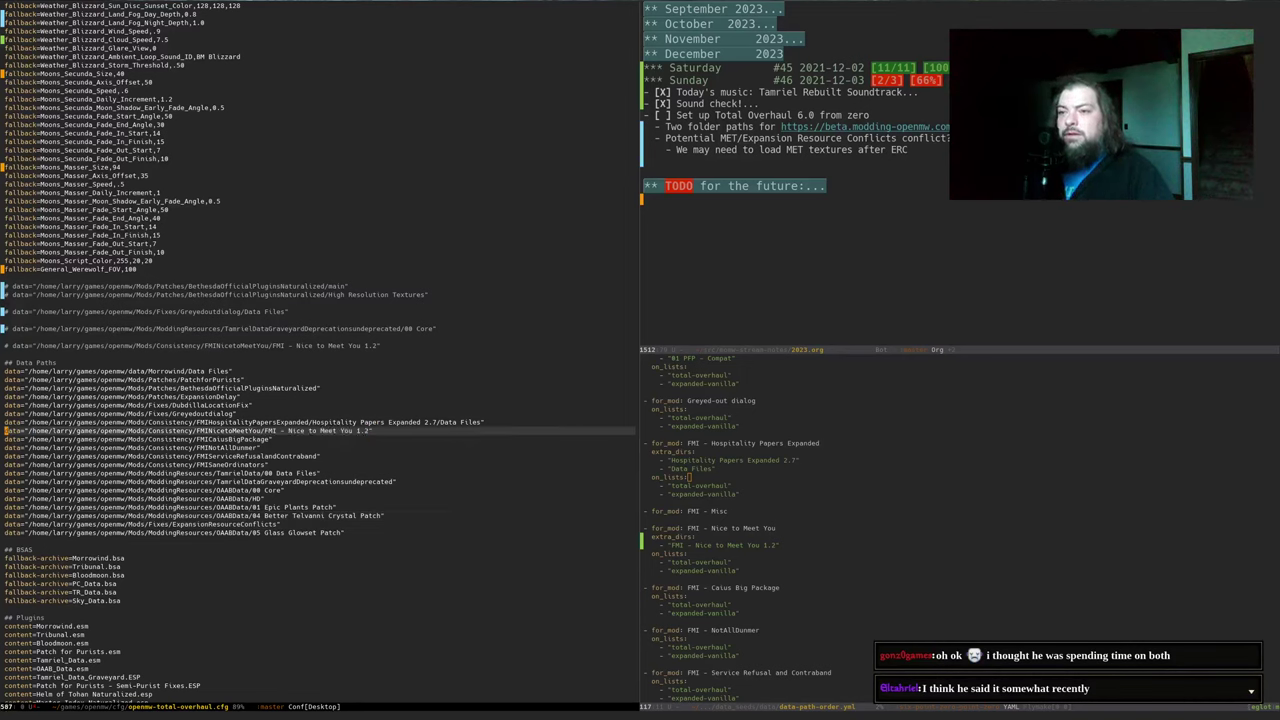
# Replace the TamrielDataGraveyardDeprecationsundeprecated data path with the commented version ending in "00 Core"
pyautogui.press('Up')
pyautogui.hotkey('ctrl', 'Up')
pyautogui.press('Up')
pyautogui.press('Up')
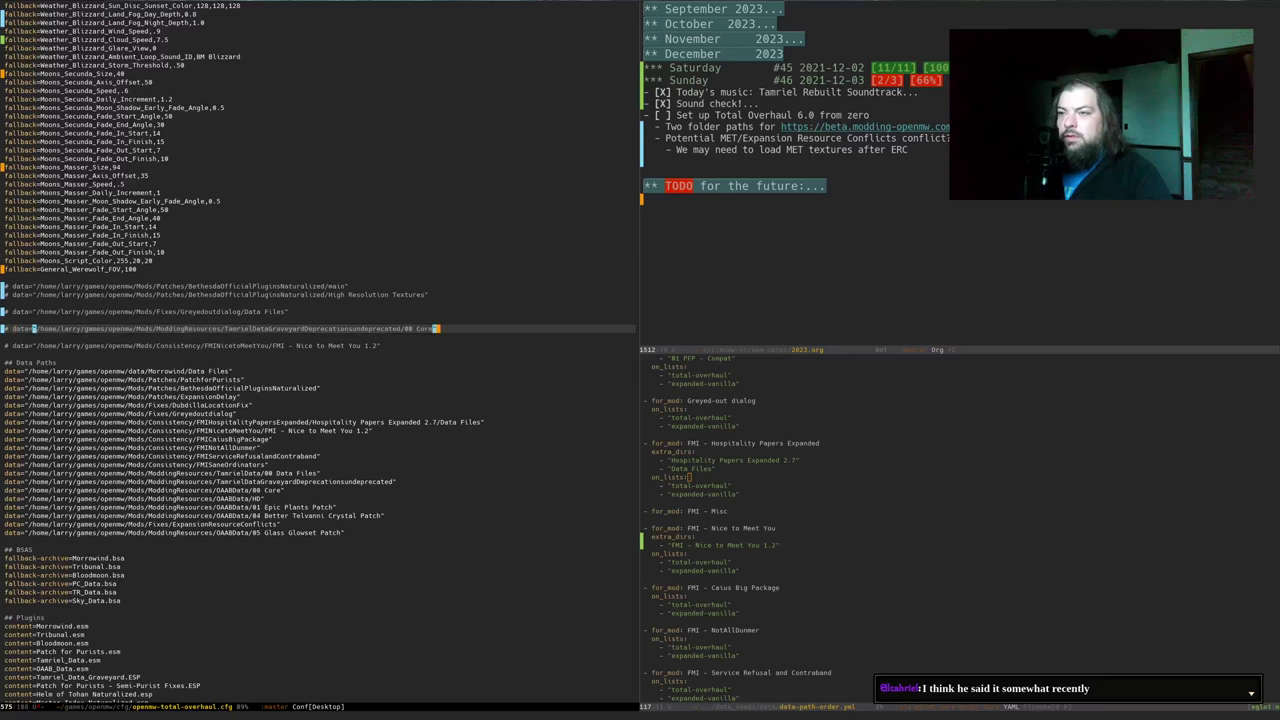
pyautogui.press('Down')
pyautogui.press('Down')
pyautogui.press('Down')
pyautogui.press('Down')
pyautogui.press('Down')
pyautogui.press('Down')
pyautogui.press('Down')
pyautogui.press('Down')
pyautogui.press('Down')
pyautogui.press('Down')
pyautogui.press('Down')
pyautogui.press('Down')
pyautogui.press('Down')
pyautogui.press('Down')
pyautogui.press('Down')
pyautogui.press('Down')
pyautogui.press('Down')
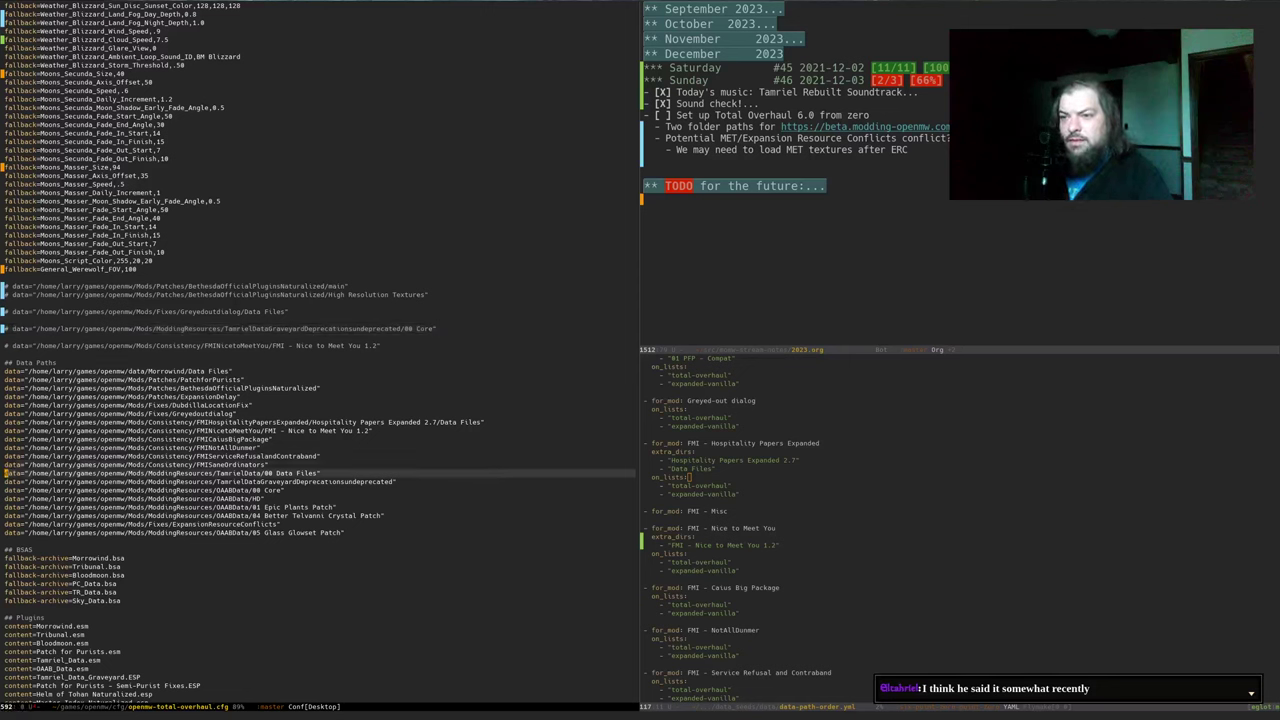
pyautogui.hotkey('ctrl', 'e')
pyautogui.hotkey('ctrl', 'y')
# Replace the Greyedoutdialog data path with the commented version ending in "Data Files" and save the cfg file
pyautogui.press('Up')
pyautogui.press('Up')
pyautogui.press('Up')
pyautogui.press('Up')
pyautogui.press('Up')
pyautogui.press('Up')
pyautogui.press('Up')
pyautogui.press('Up')
pyautogui.press('Up')
pyautogui.press('Up')
pyautogui.press('Up')
pyautogui.press('Up')
pyautogui.press('Up')
pyautogui.press('Up')
pyautogui.press('Up')
pyautogui.press('Up')
pyautogui.press('Up')
pyautogui.press('Up')
pyautogui.press('Up')
pyautogui.press('Up')
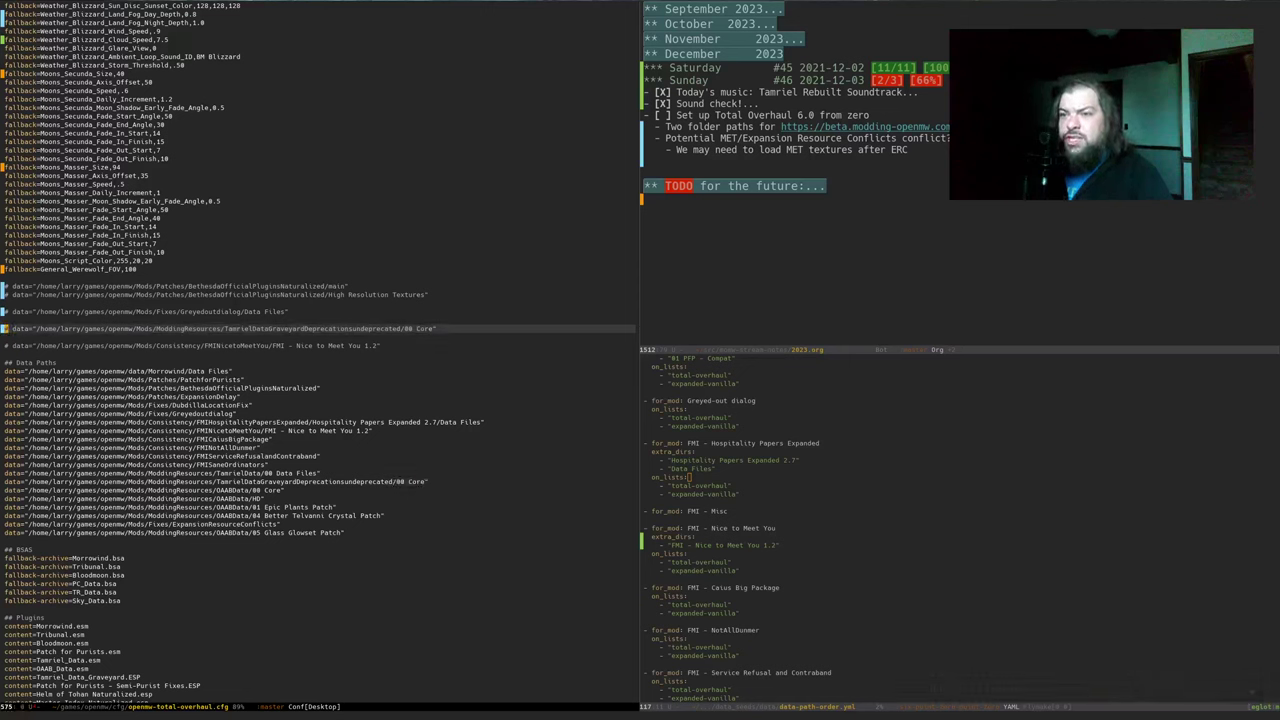
pyautogui.press('Down')
pyautogui.press('Down')
pyautogui.press('Down')
pyautogui.press('Down')
pyautogui.press('Down')
pyautogui.press('Down')
pyautogui.press('Down')
pyautogui.press('Down')
pyautogui.press('Down')
pyautogui.press('Down')
pyautogui.press('Down')
pyautogui.press('Down')
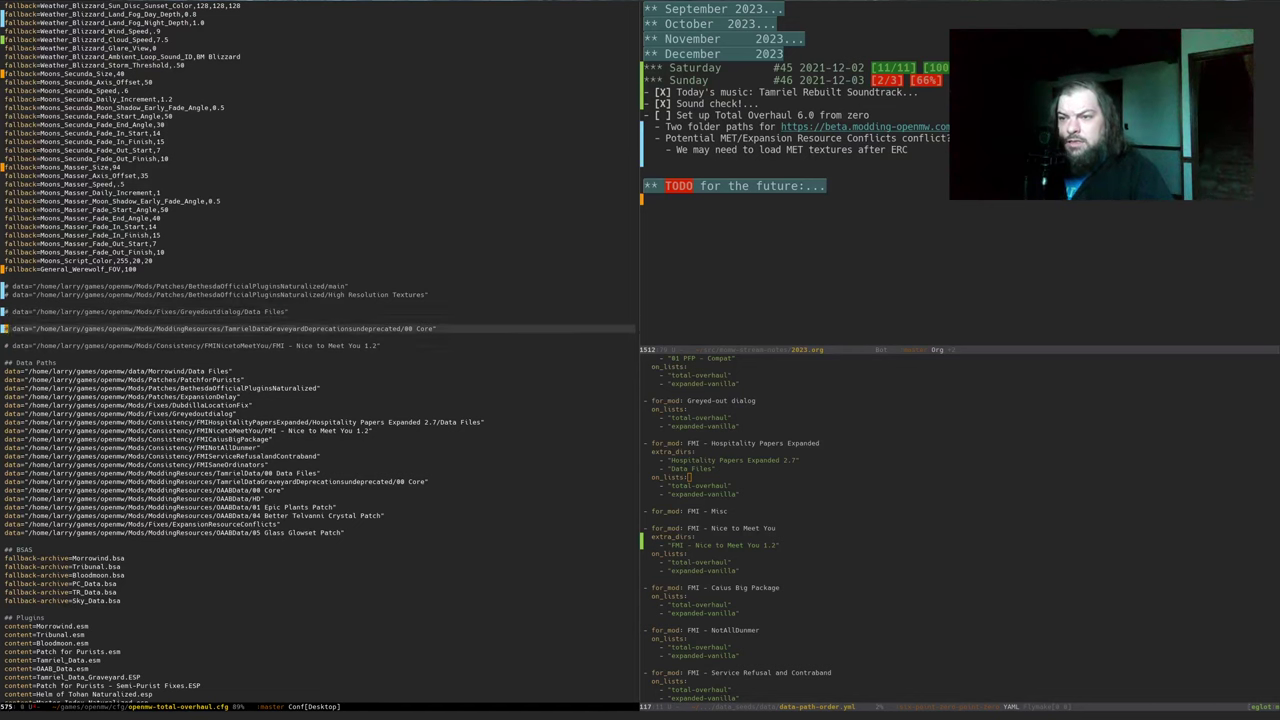
pyautogui.press('Down')
pyautogui.press('Down')
pyautogui.press('Down')
pyautogui.press('Down')
pyautogui.press('Up')
pyautogui.press('Up')
pyautogui.press('Up')
pyautogui.press('Up')
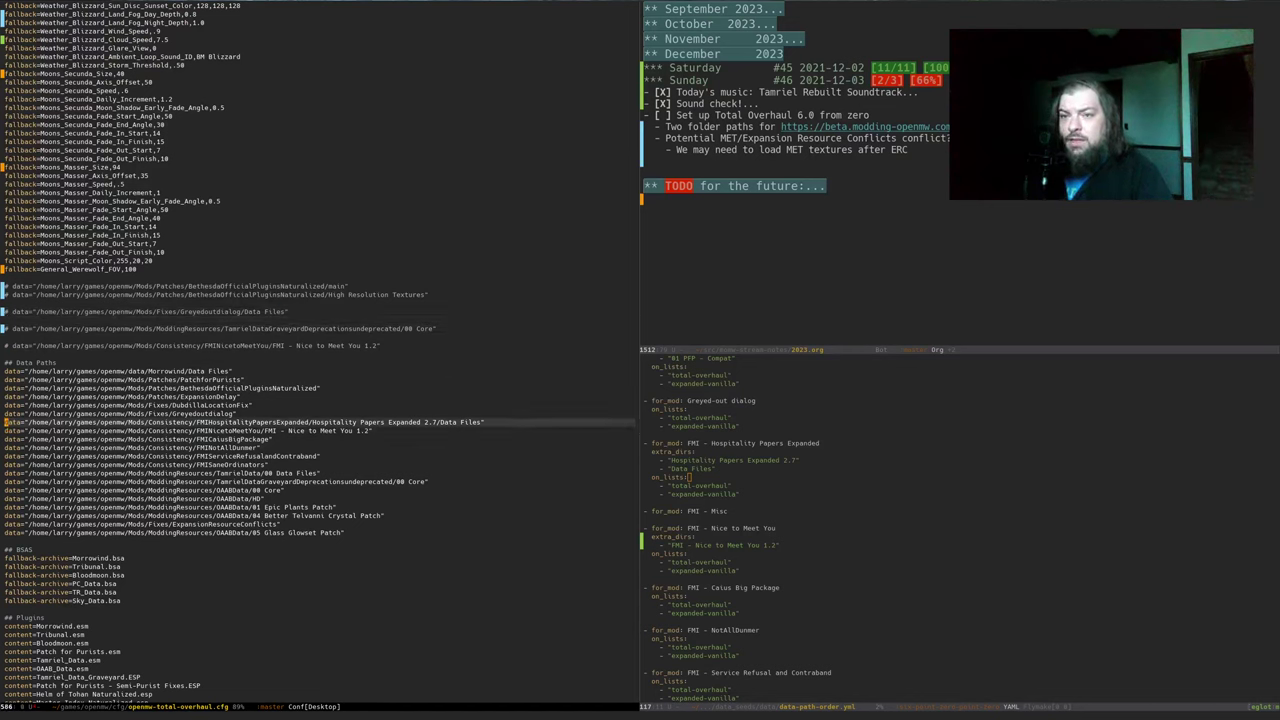
pyautogui.hotkey('ctrl', 'space')
pyautogui.hotkey('ctrl', 'e')
pyautogui.hotkey('ctrl', 'y')
pyautogui.hotkey('ctrl', 'a')
pyautogui.hotkey('ctrl', 'x')
pyautogui.hotkey('ctrl', 's')
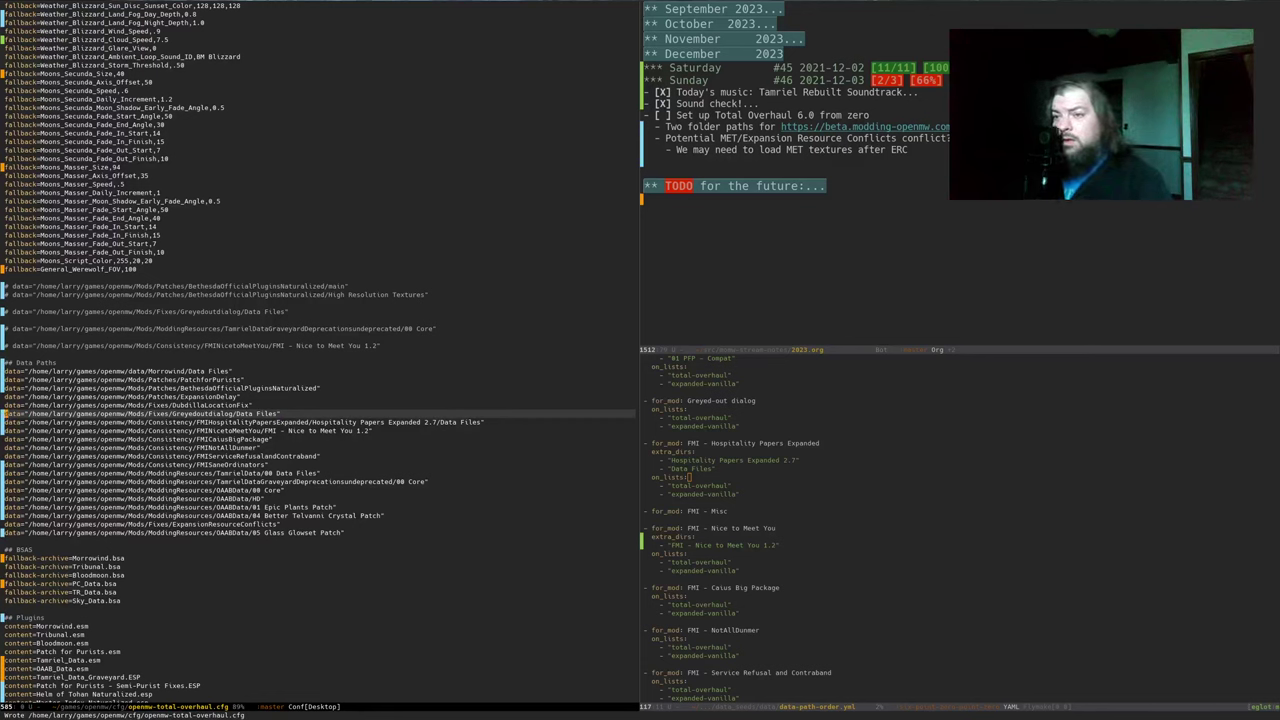
# Replace the BethesdaOfficialPluginsNaturalized data path with uncommented copies of its "main" and "High Resolution Textures" paths, and save the cfg file
pyautogui.press('Up')
pyautogui.press('Up')
pyautogui.press('Up')
pyautogui.press('Up')
pyautogui.press('Up')
pyautogui.press('Up')
pyautogui.press('Up')
pyautogui.press('Up')
pyautogui.press('Up')
pyautogui.press('Up')
pyautogui.press('Up')
pyautogui.press('Up')
pyautogui.press('Up')
pyautogui.press('Up')
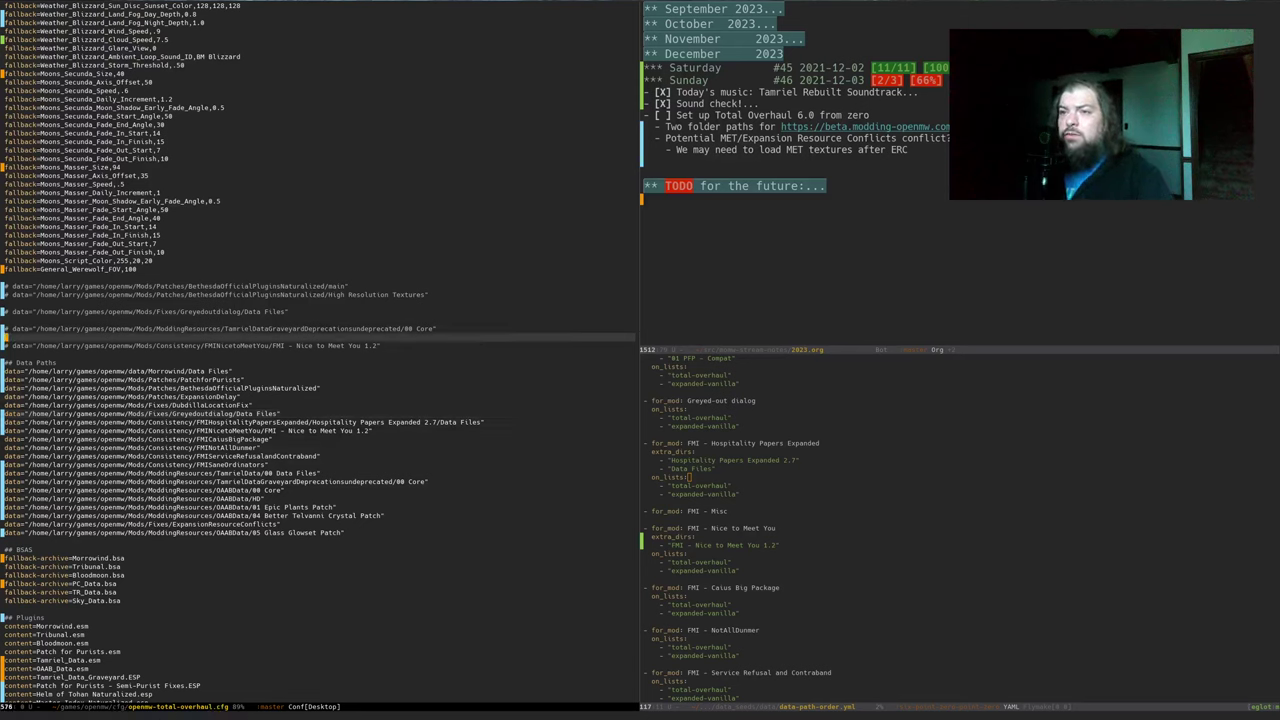
pyautogui.press('Down')
pyautogui.press('Down')
pyautogui.press('Down')
pyautogui.press('Down')
pyautogui.press('Down')
pyautogui.press('Down')
pyautogui.press('Down')
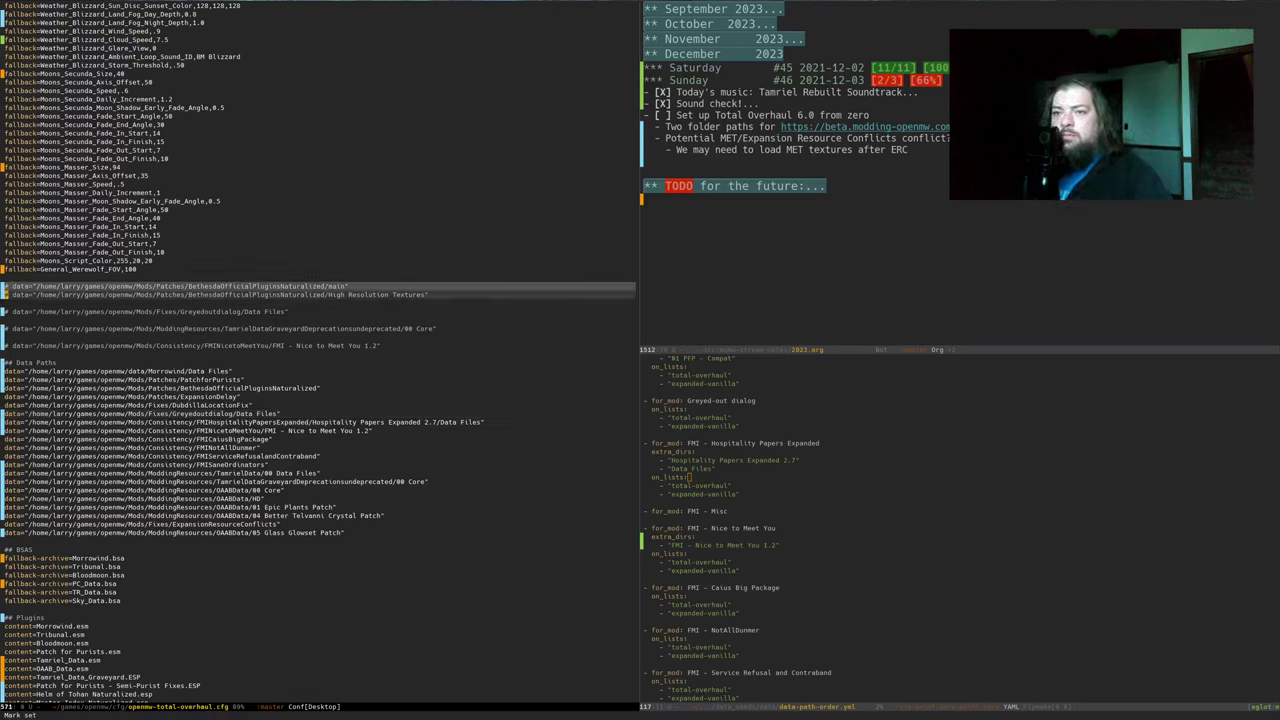
pyautogui.press('Down')
pyautogui.press('Down')
pyautogui.press('Down')
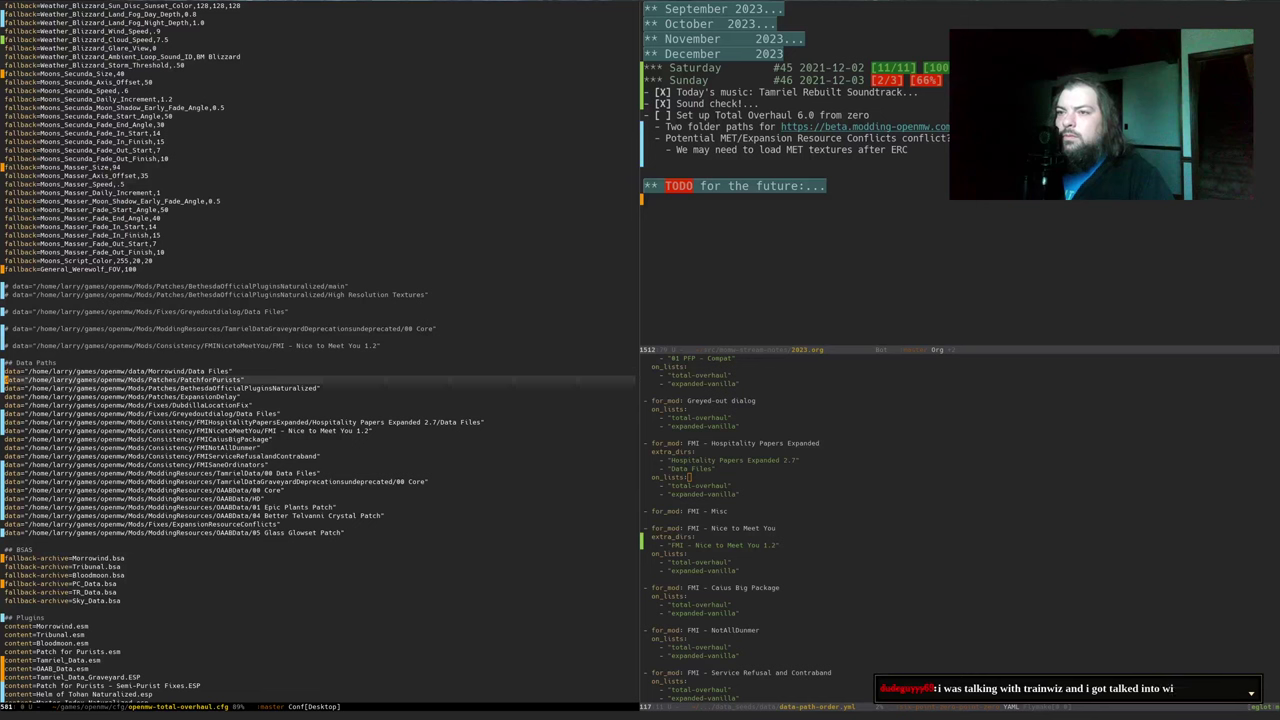
pyautogui.press('p')
pyautogui.hotkey('alt', ';')
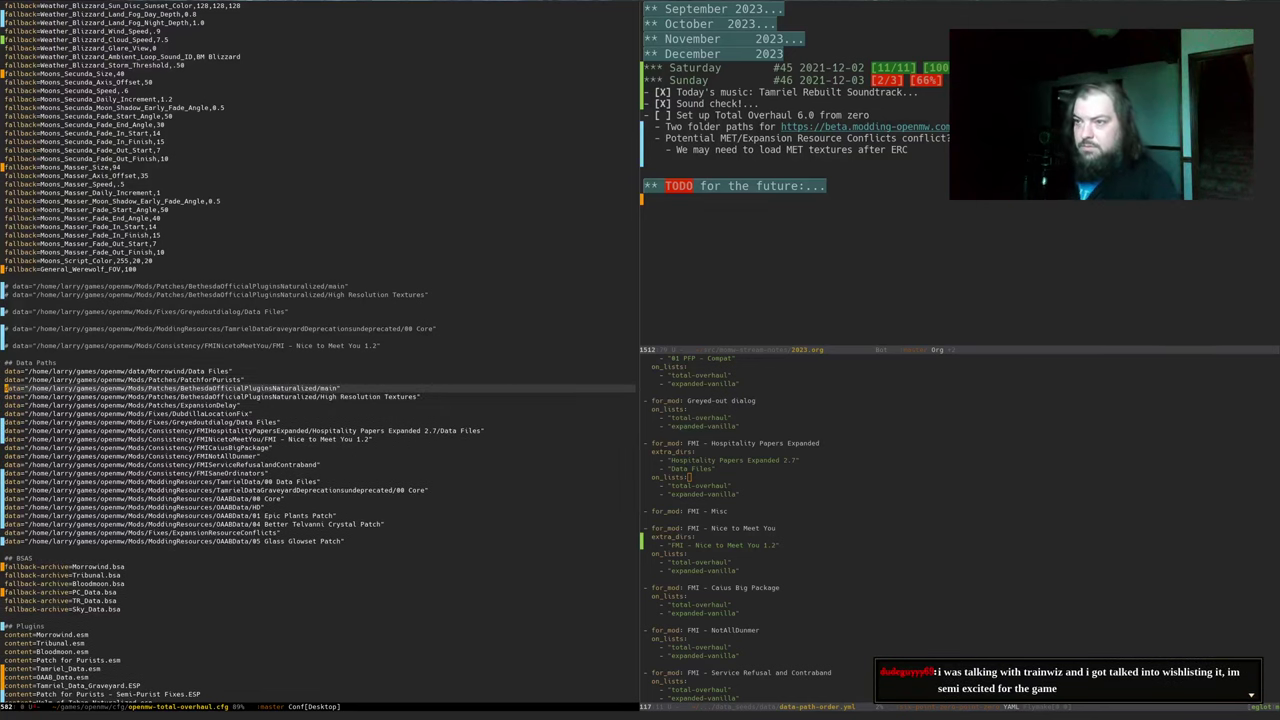
pyautogui.hotkey('ctrl', 'x')
pyautogui.hotkey('ctrl', 's')
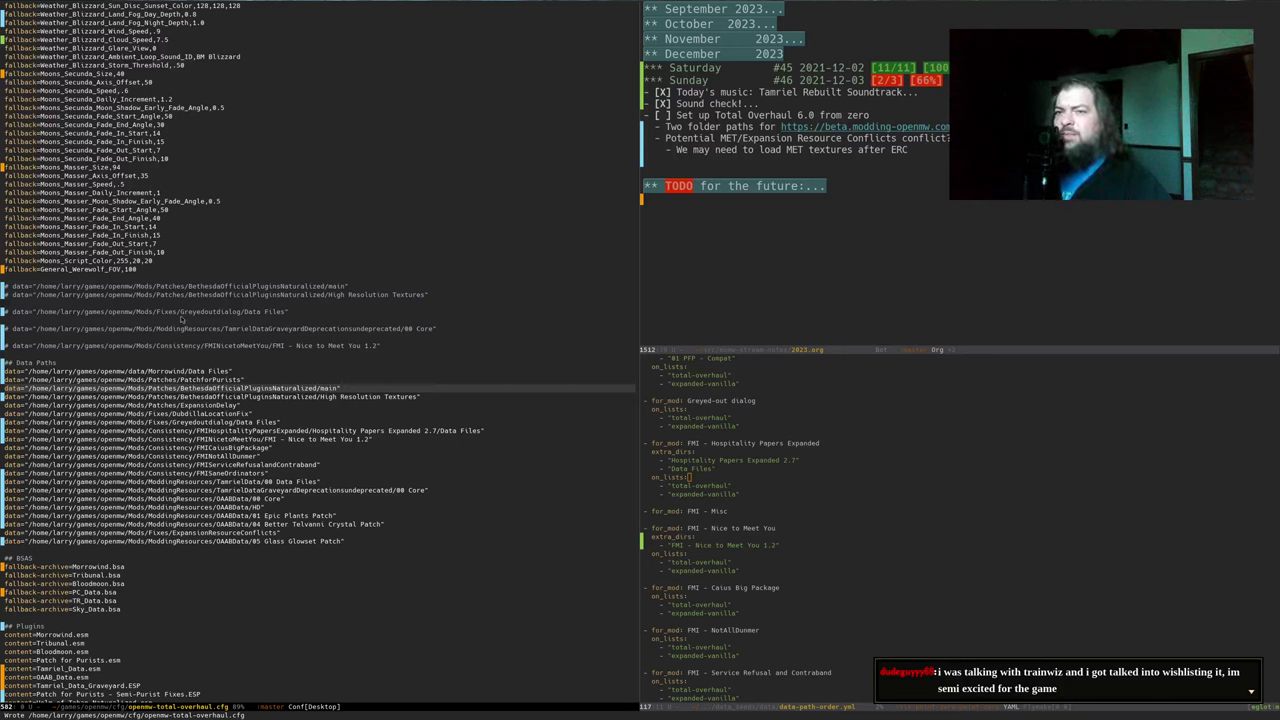
pyautogui.click(373, 372)
pyautogui.hotkey('ctrl', 'a')
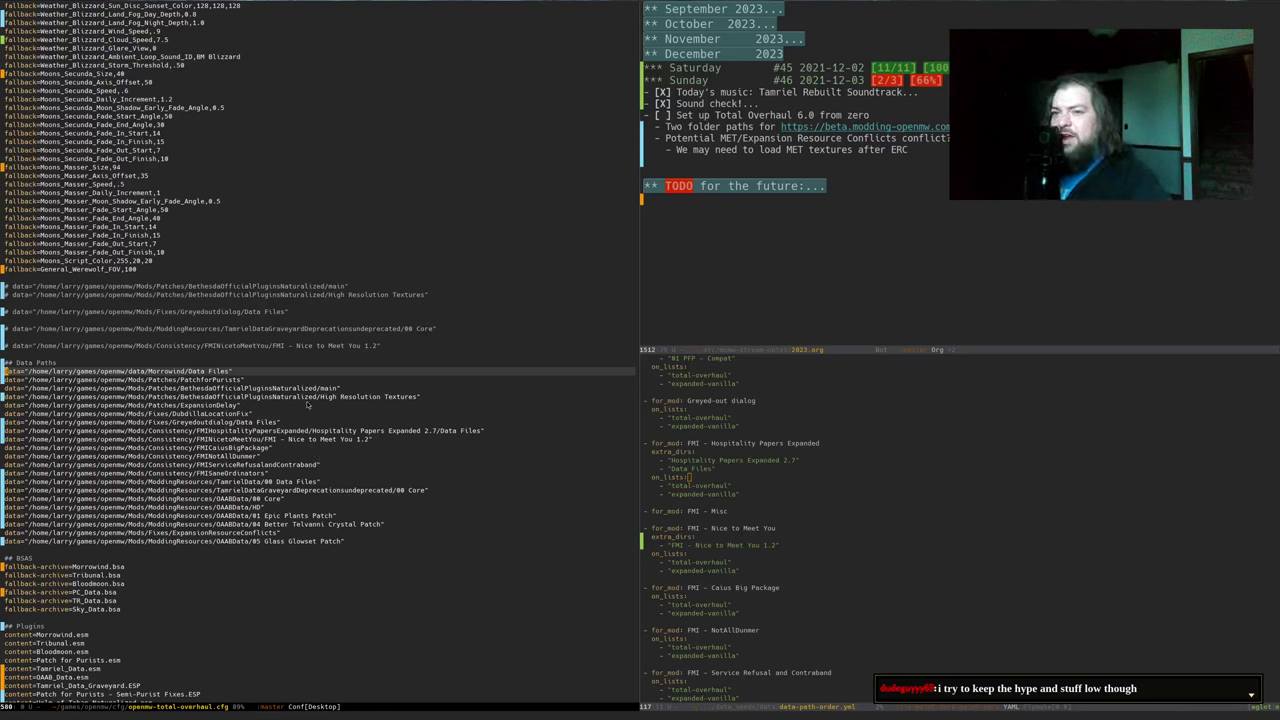
pyautogui.press('Escape')
pyautogui.hotkey('ctrl', 'x')
pyautogui.hotkey('ctrl', 's')
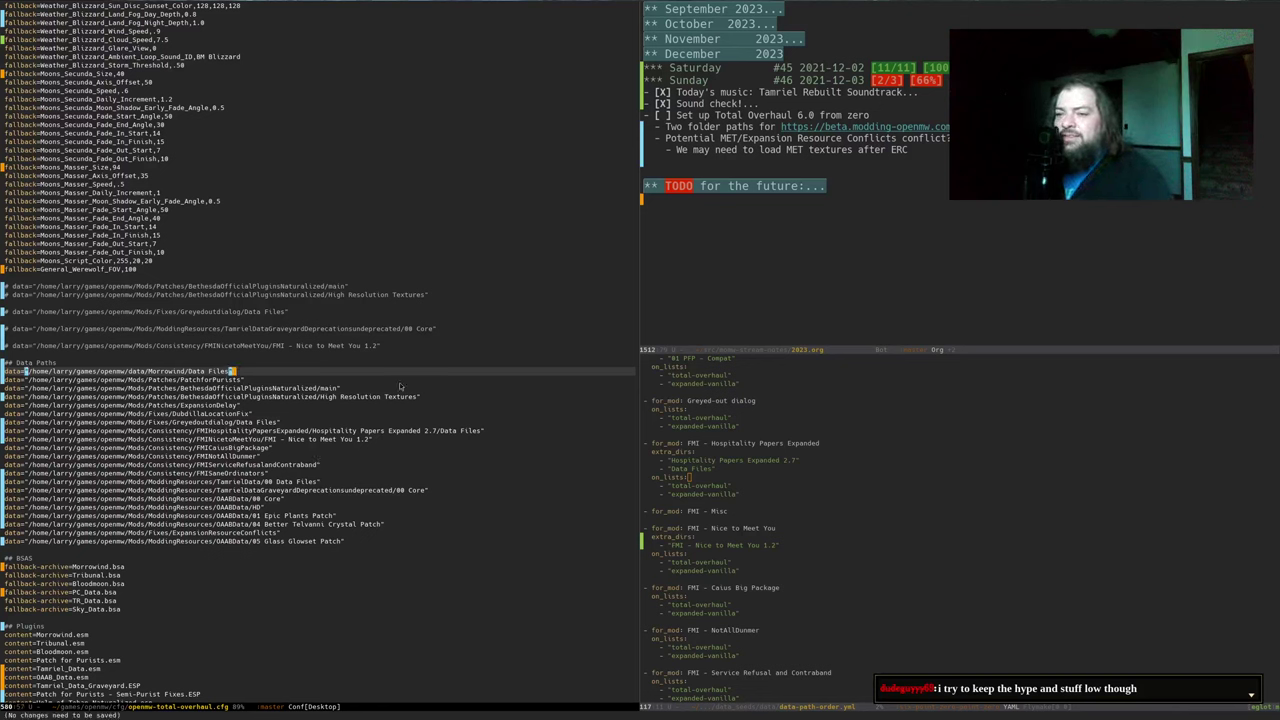
# Switch to the terminal and rerun the earlier validation command on the OpenMW configuration
pyautogui.press('super+2')
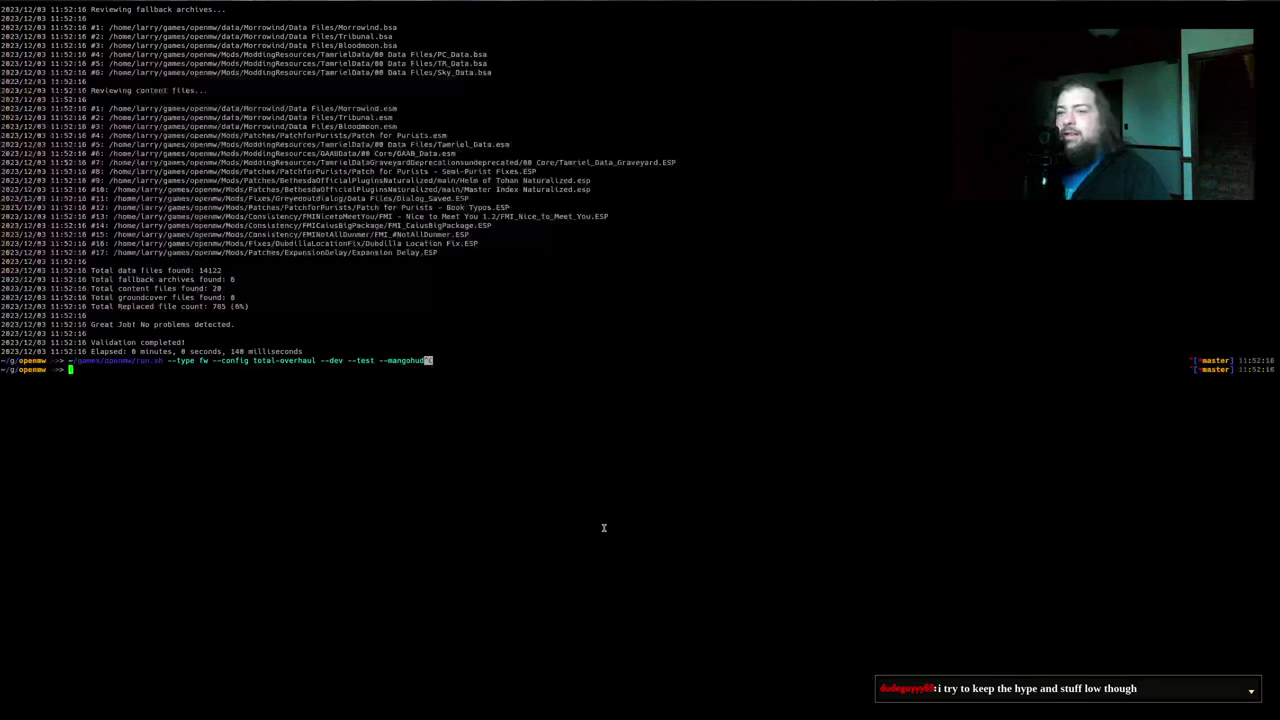
pyautogui.press('Up')
pyautogui.press('Up')
pyautogui.press('Return')
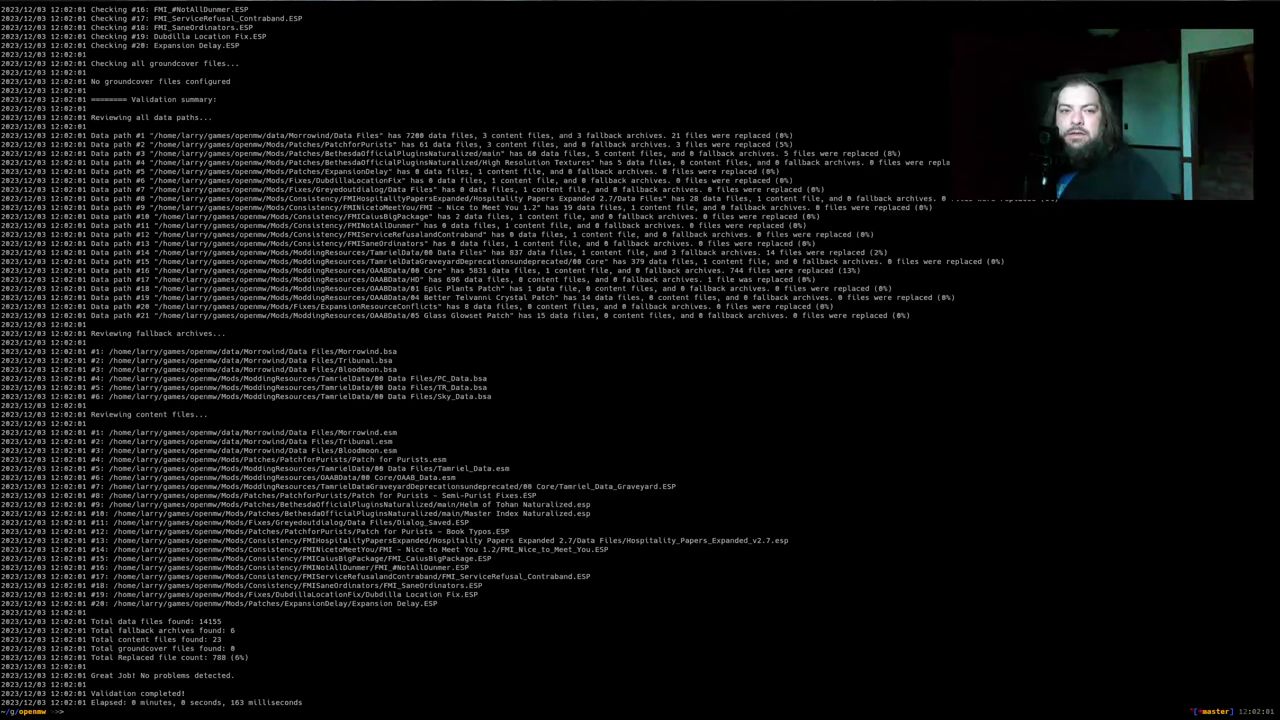
# Launch OpenMW from the command history with "~/games/openmw/run.sh --type fw --config total-overhaul --dev --test --mangohud", pause the game and bring its terminal log forward
pyautogui.moveTo(777, 458); pyautogui.dragTo(700, 434)
pyautogui.hotkey('ctrl', 'r')
pyautogui.write('run.sh')
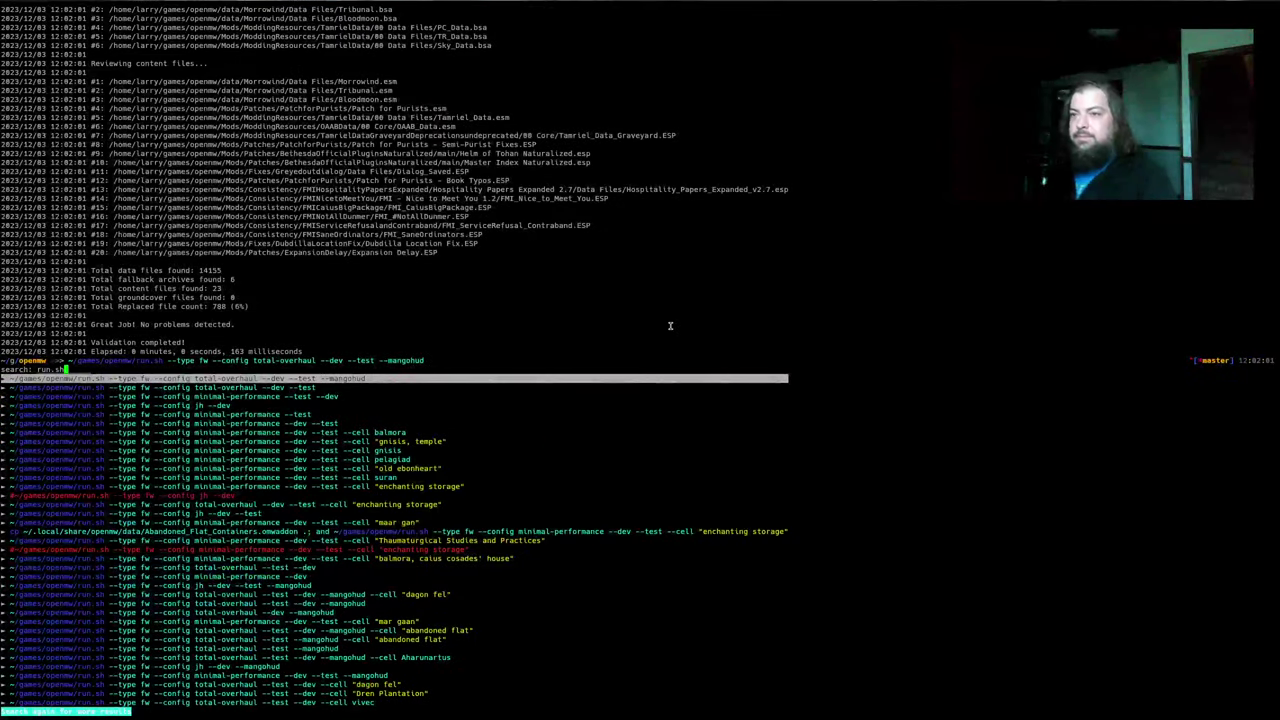
pyautogui.press('Return')
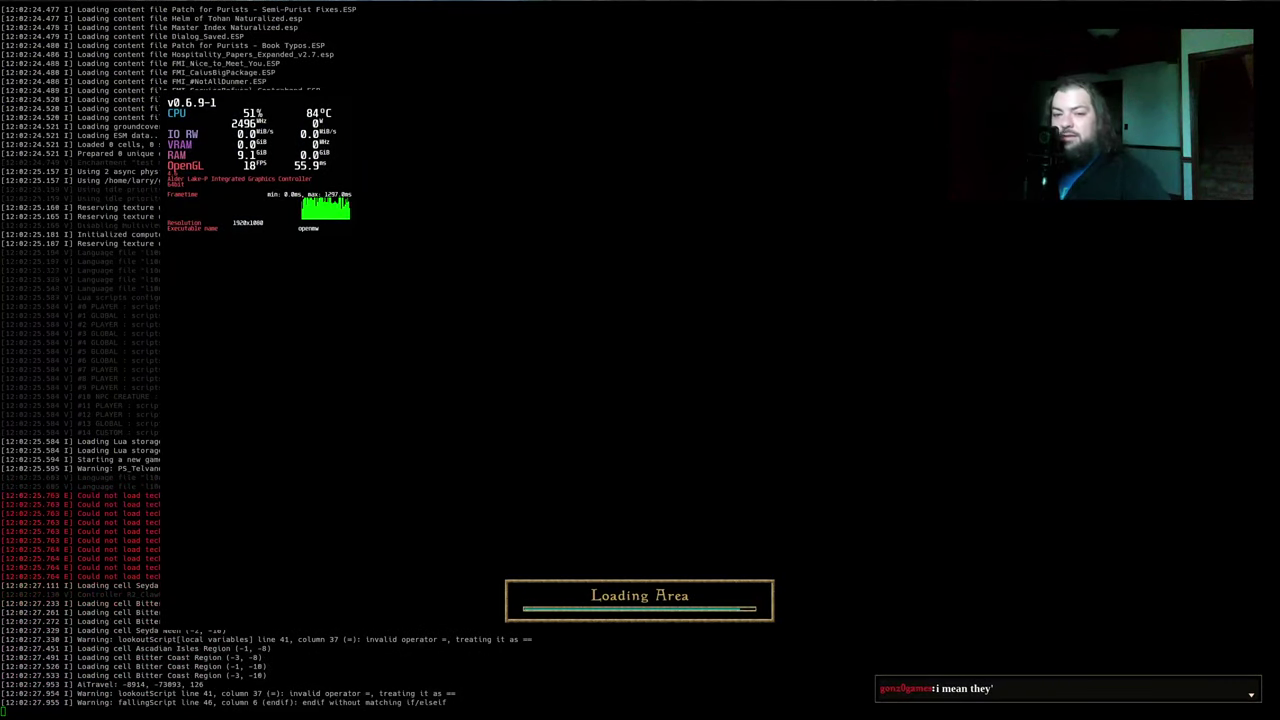
pyautogui.press('Escape')
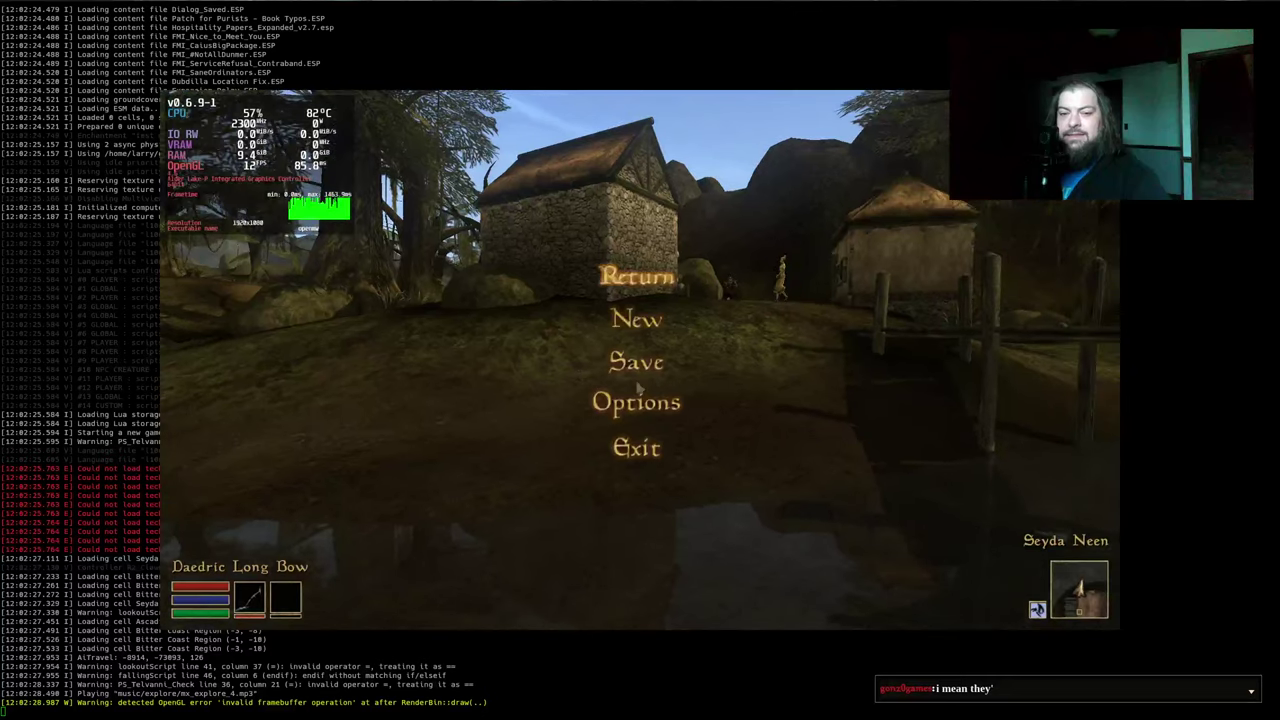
pyautogui.click(110, 462)
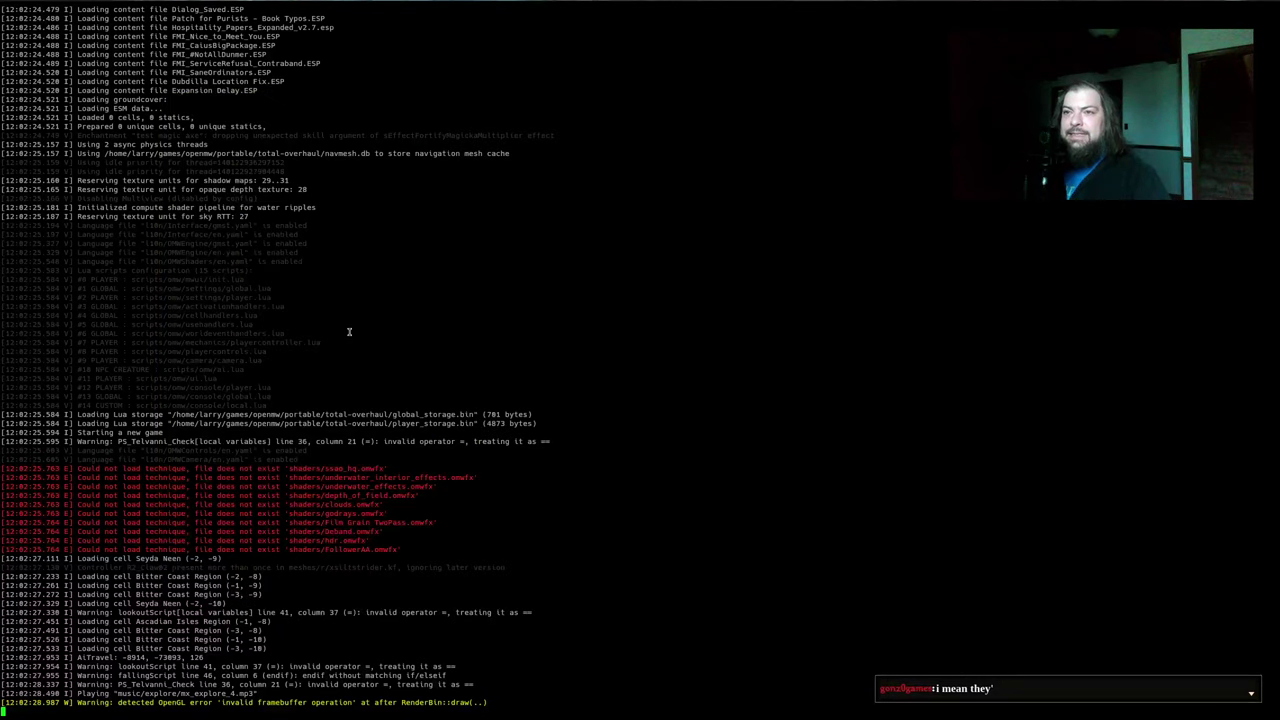
# Examine the OpenMW terminal log for the loaded content files, including the FMI plugins, and the earlier startup entries
pyautogui.scroll(4, 349, 332)
pyautogui.moveTo(311, 262); pyautogui.dragTo(333, 104)
pyautogui.moveTo(333, 107); pyautogui.dragTo(343, 264)
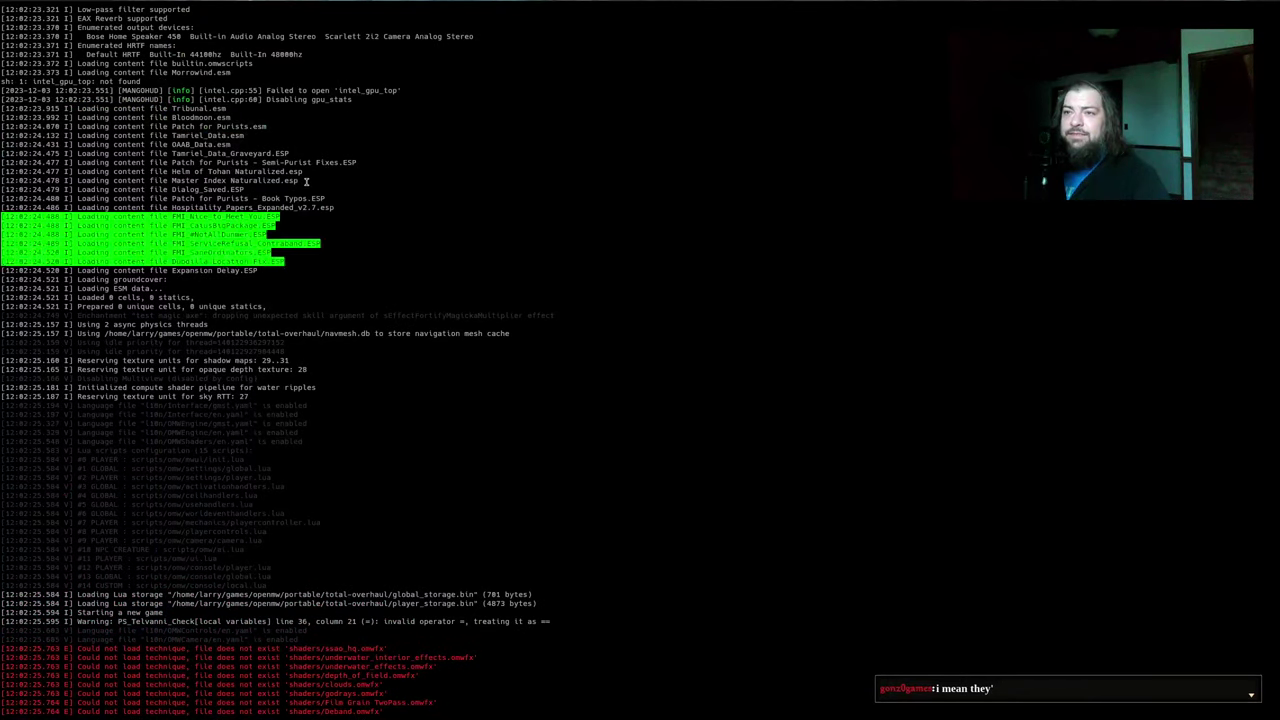
pyautogui.moveTo(306, 182); pyautogui.dragTo(310, 244)
pyautogui.moveTo(258, 198); pyautogui.dragTo(262, 270)
pyautogui.moveTo(166, 216); pyautogui.dragTo(255, 254)
pyautogui.moveTo(240, 207); pyautogui.dragTo(252, 261)
pyautogui.click(286, 222)
pyautogui.scroll(2, 286, 222)
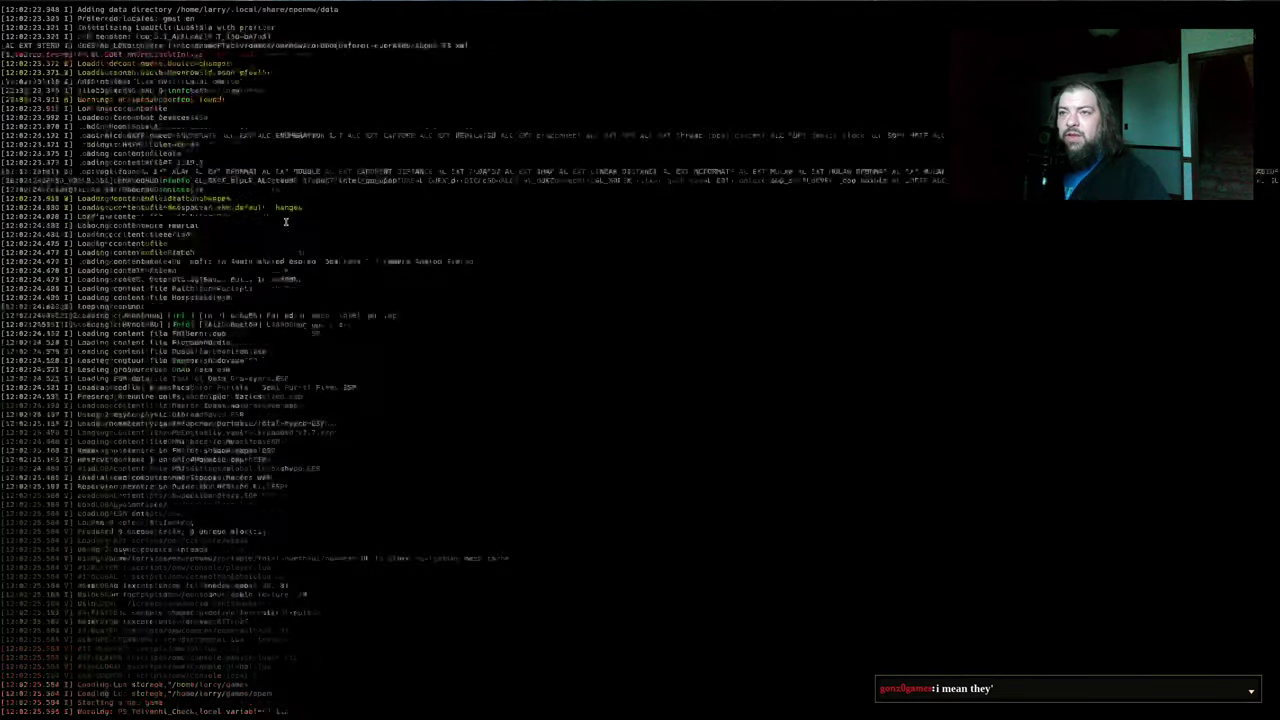
pyautogui.scroll(5, 286, 222)
pyautogui.moveTo(337, 162); pyautogui.dragTo(423, 306)
pyautogui.click(423, 306)
# Switch back to the paused OpenMW game, resume it to look around Seyda Neen, and quit
pyautogui.press('Escape')
pyautogui.hotkey('alt', 'Tab')
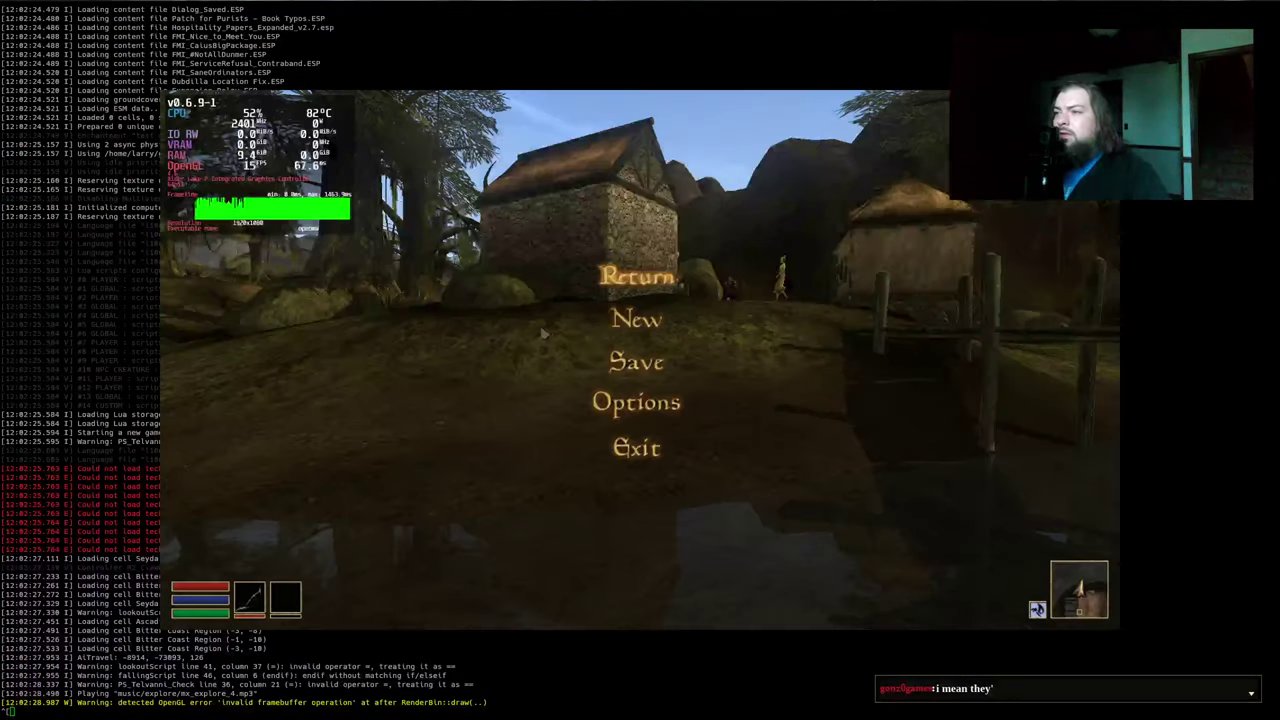
pyautogui.press('Escape')
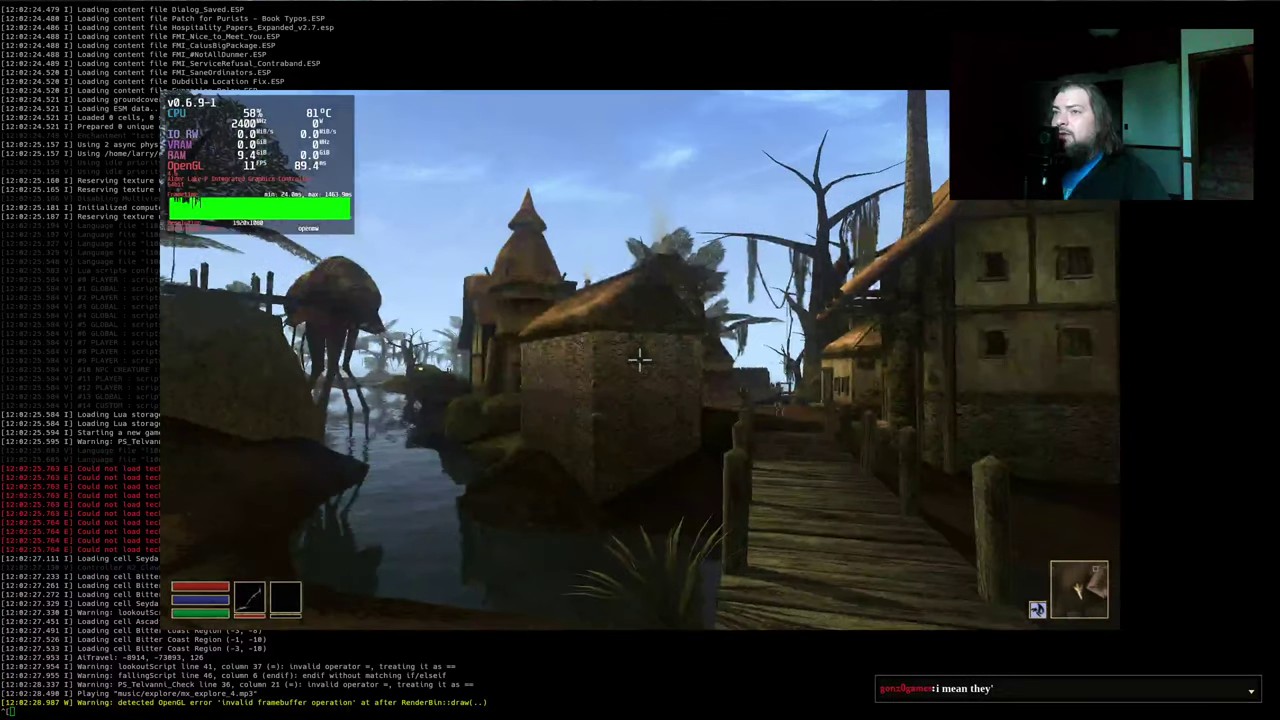
pyautogui.press('Escape')
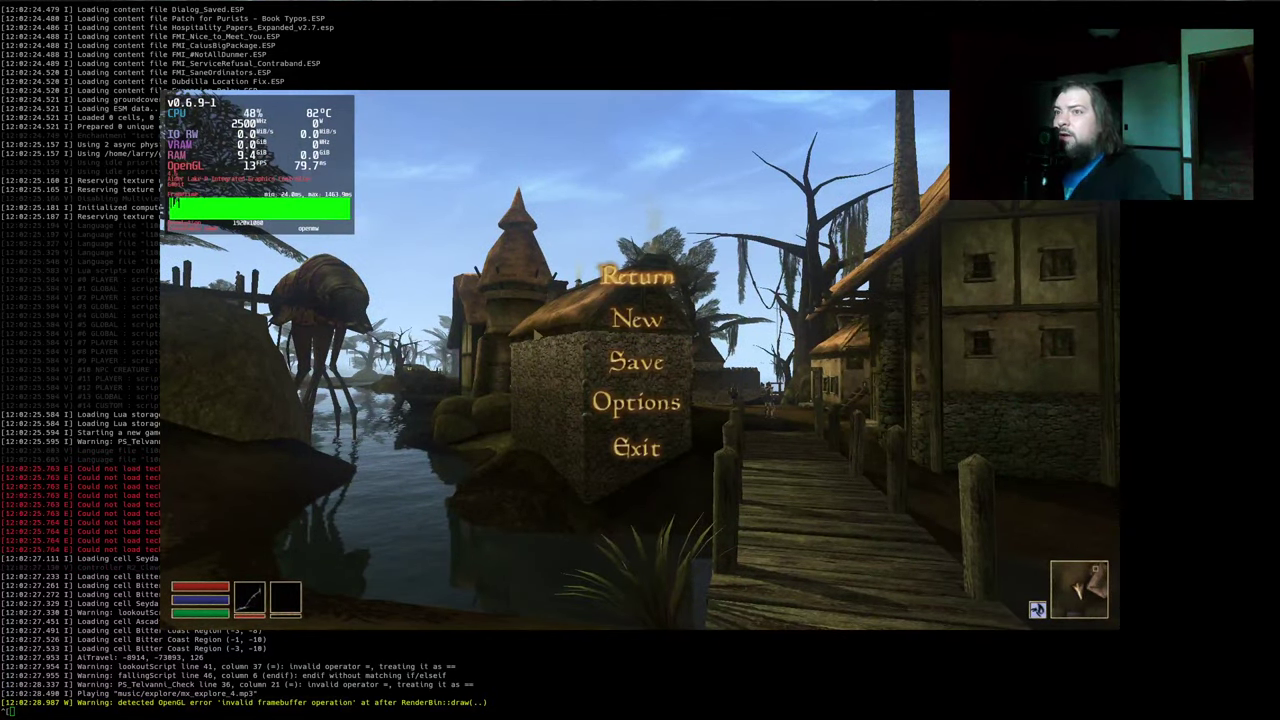
pyautogui.hotkey('alt', 'F4')
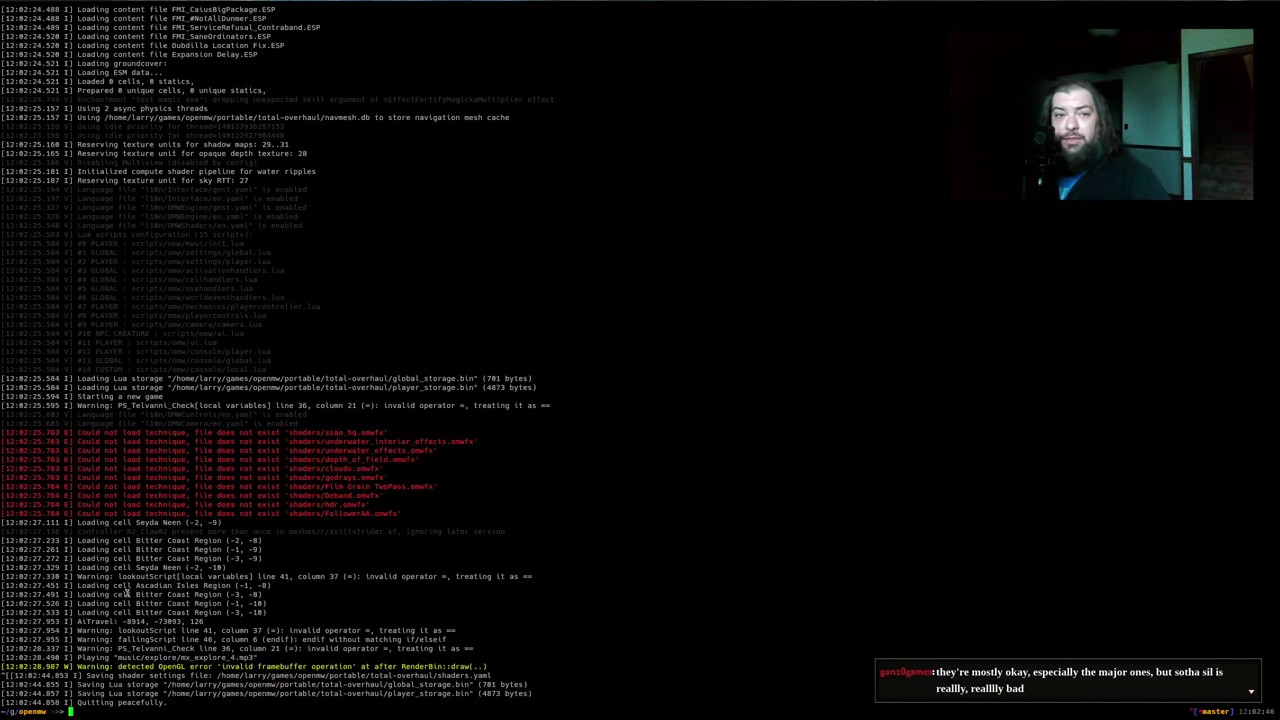
# Switch to Firefox and open the Just Good Morrowind list from the Modding-OpenMW mod lists in a new tab
pyautogui.hotkey('alt', 'Tab')
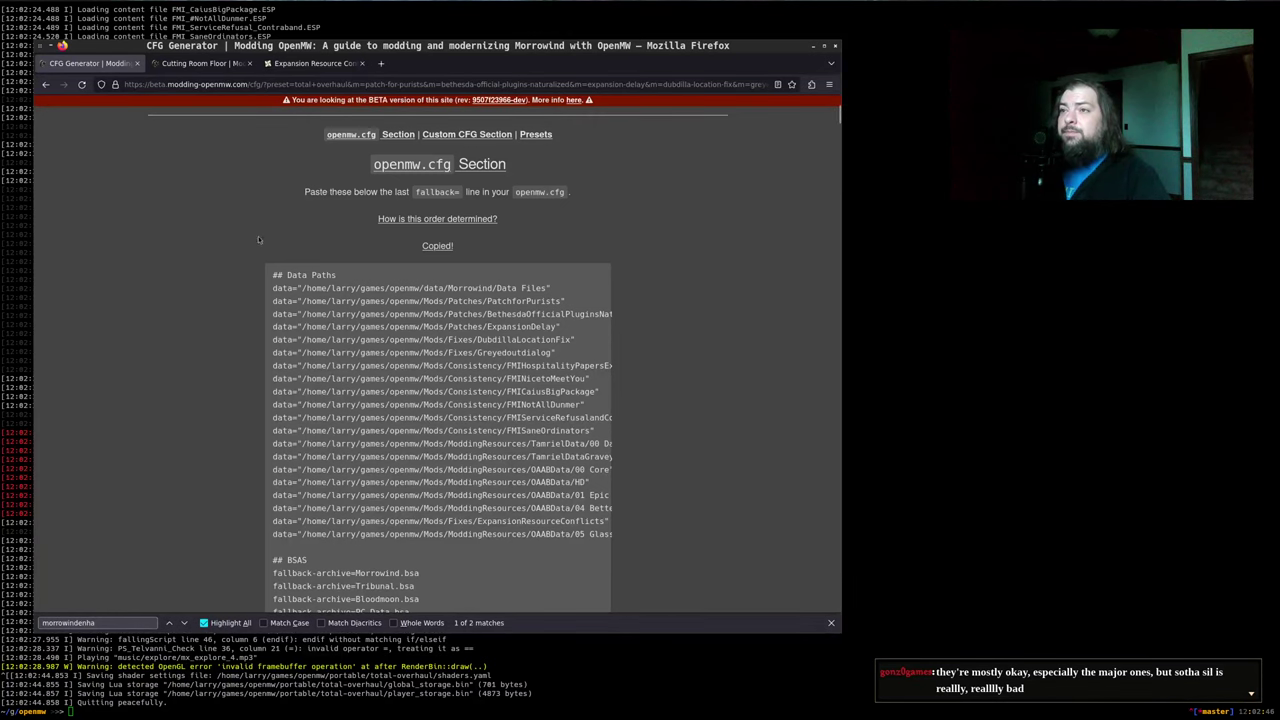
pyautogui.scroll(5, 240, 238)
pyautogui.click(405, 122)
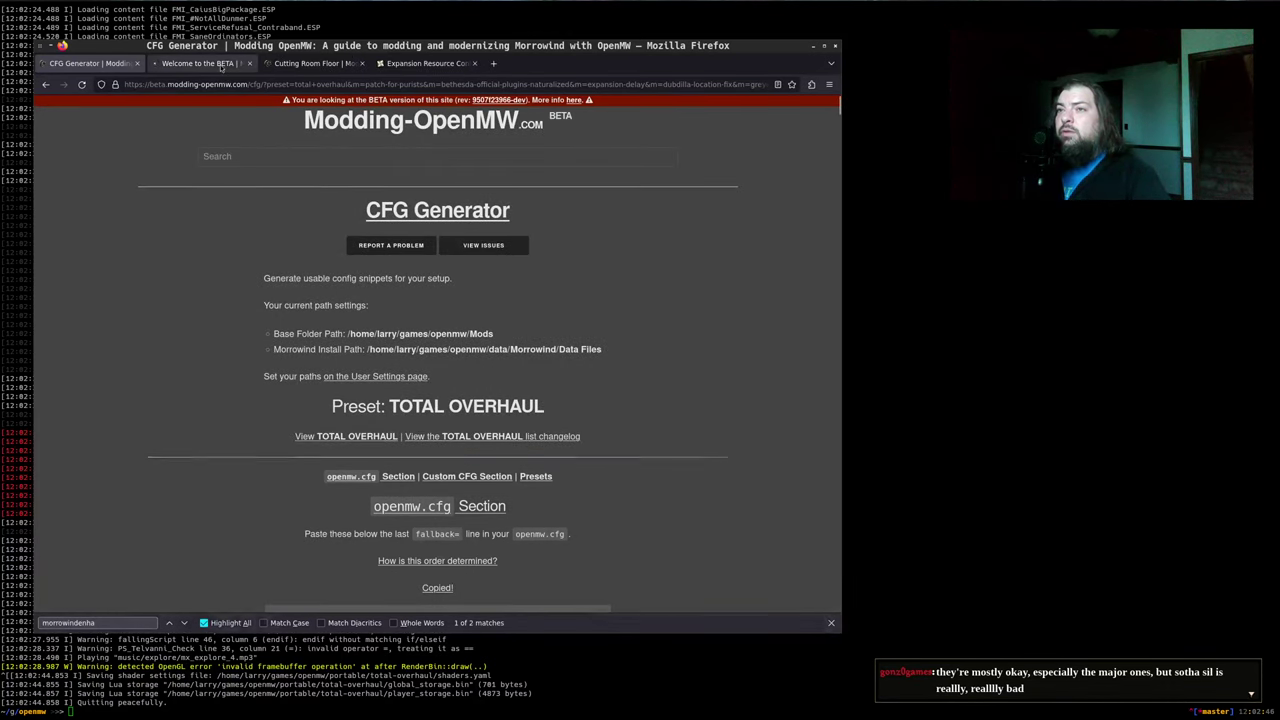
pyautogui.click(616, 308)
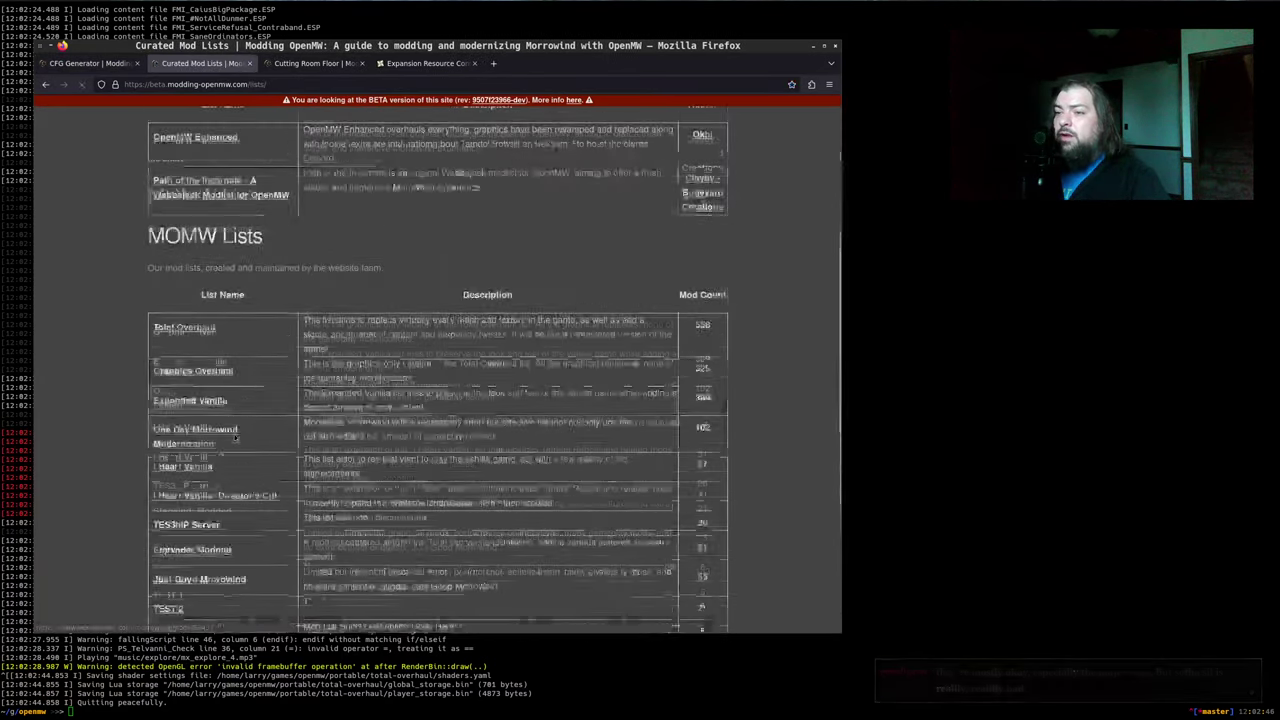
pyautogui.scroll(-10, 226, 370)
pyautogui.click(226, 369)
# Review the Just Good Morrowind list's description and mod table, and close its tab
pyautogui.scroll(-15, 236, 432)
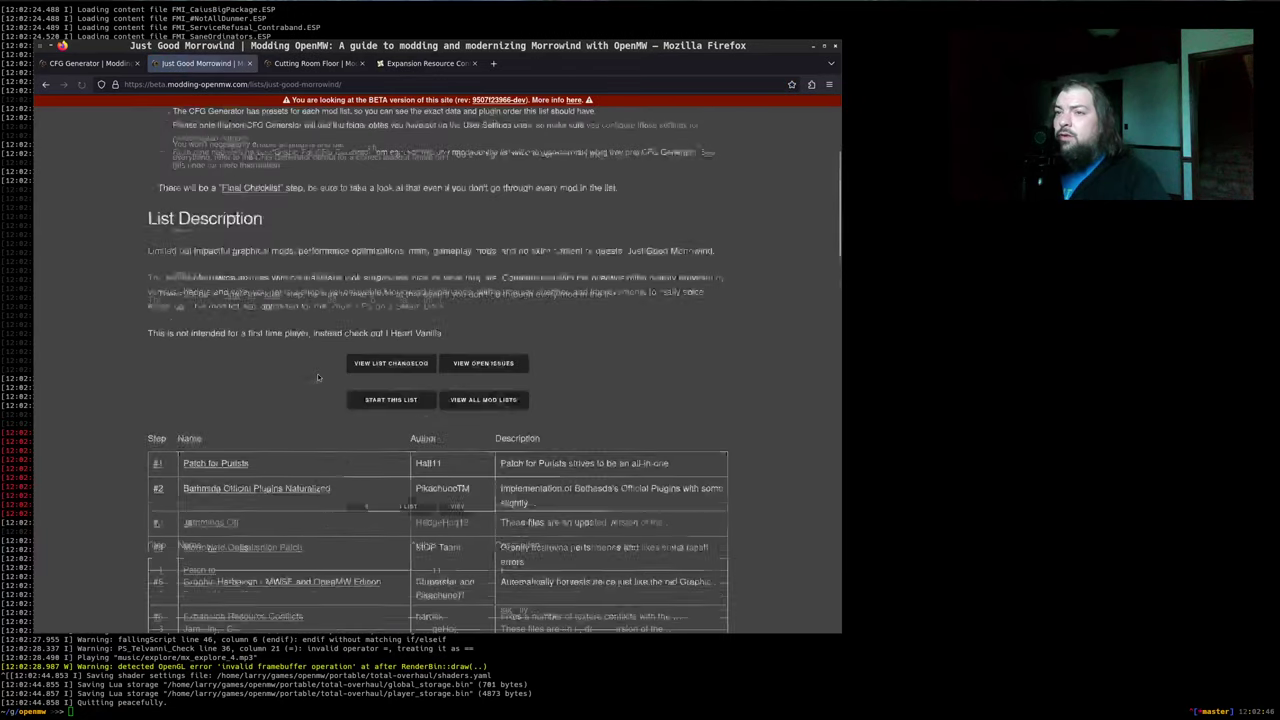
pyautogui.scroll(5, 356, 395)
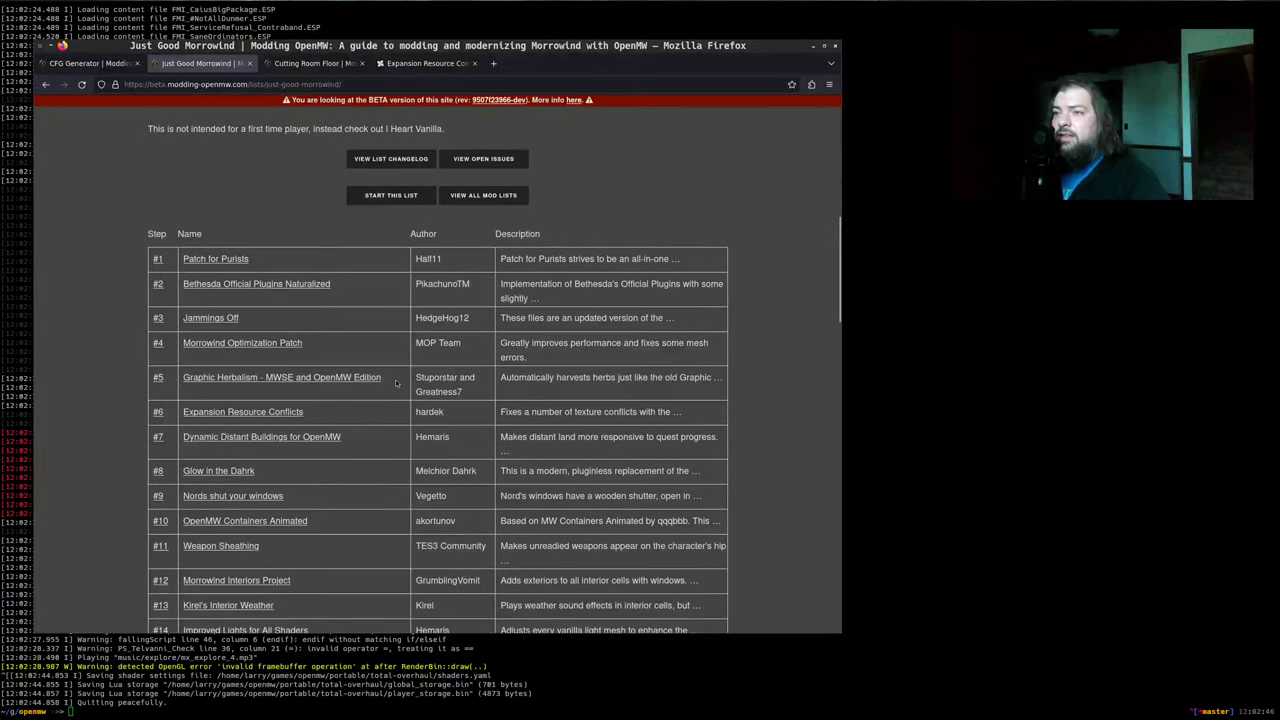
pyautogui.scroll(6, 398, 383)
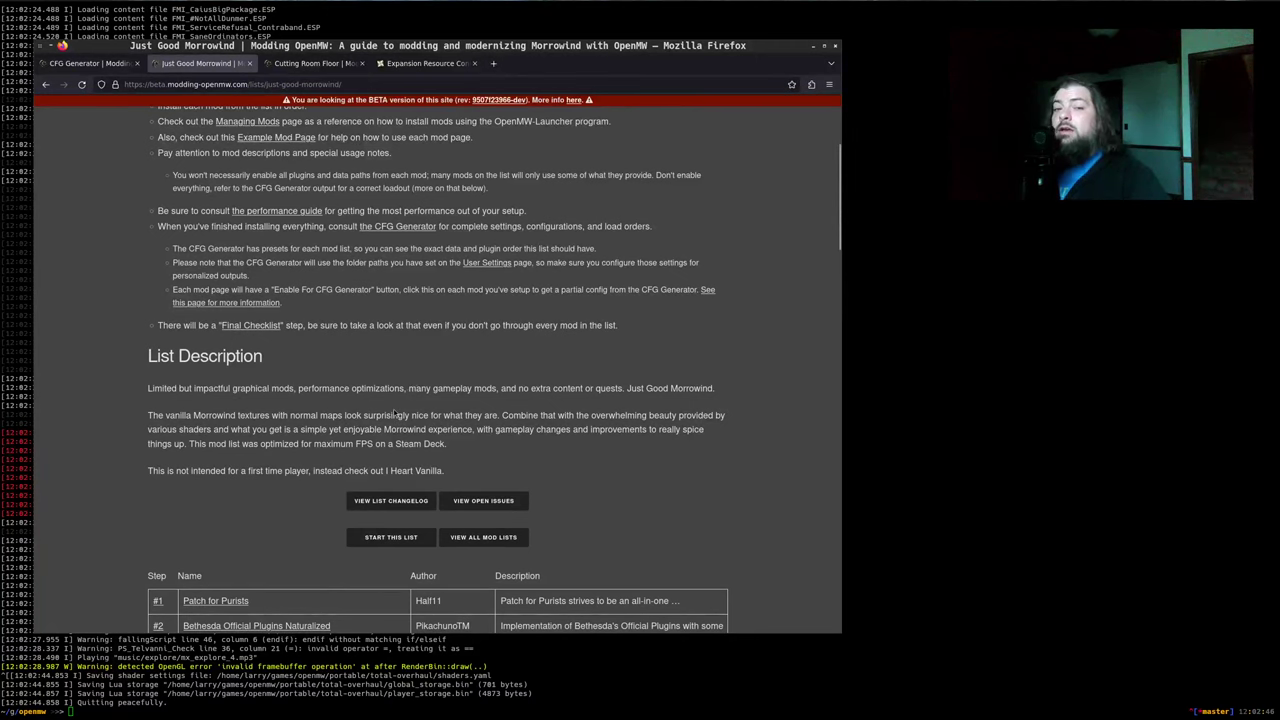
pyautogui.scroll(3, 395, 413)
pyautogui.hotkey('ctrl', 'w')
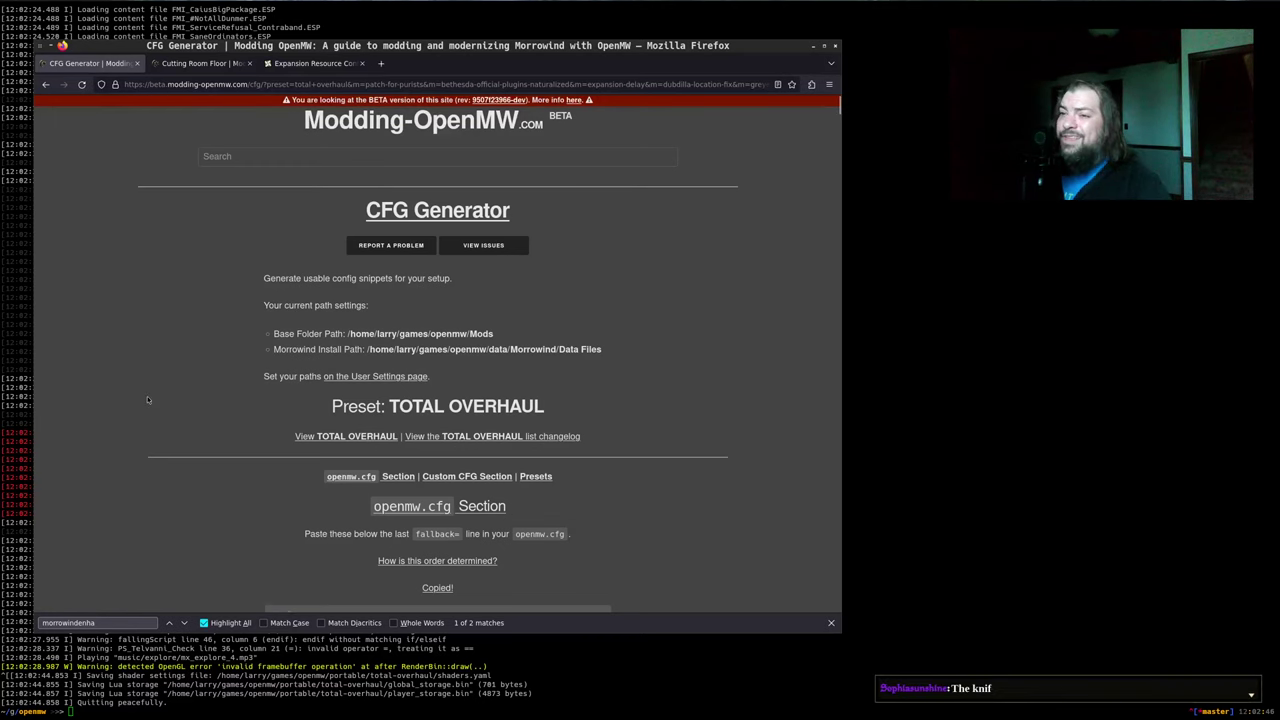
# Look through the Total Overhaul custom CFG mod list and enable Cutting Room Floor for the CFG generator from its detail page
pyautogui.scroll(-3, 165, 397)
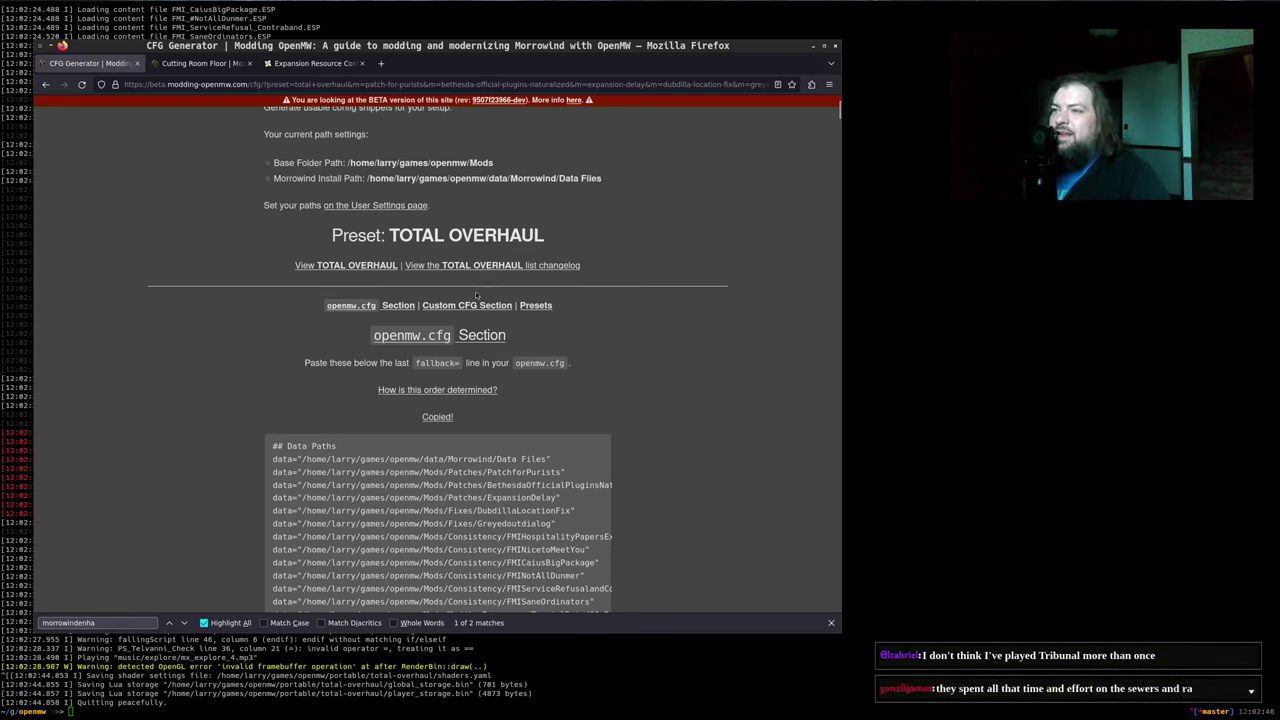
pyautogui.click(430, 306)
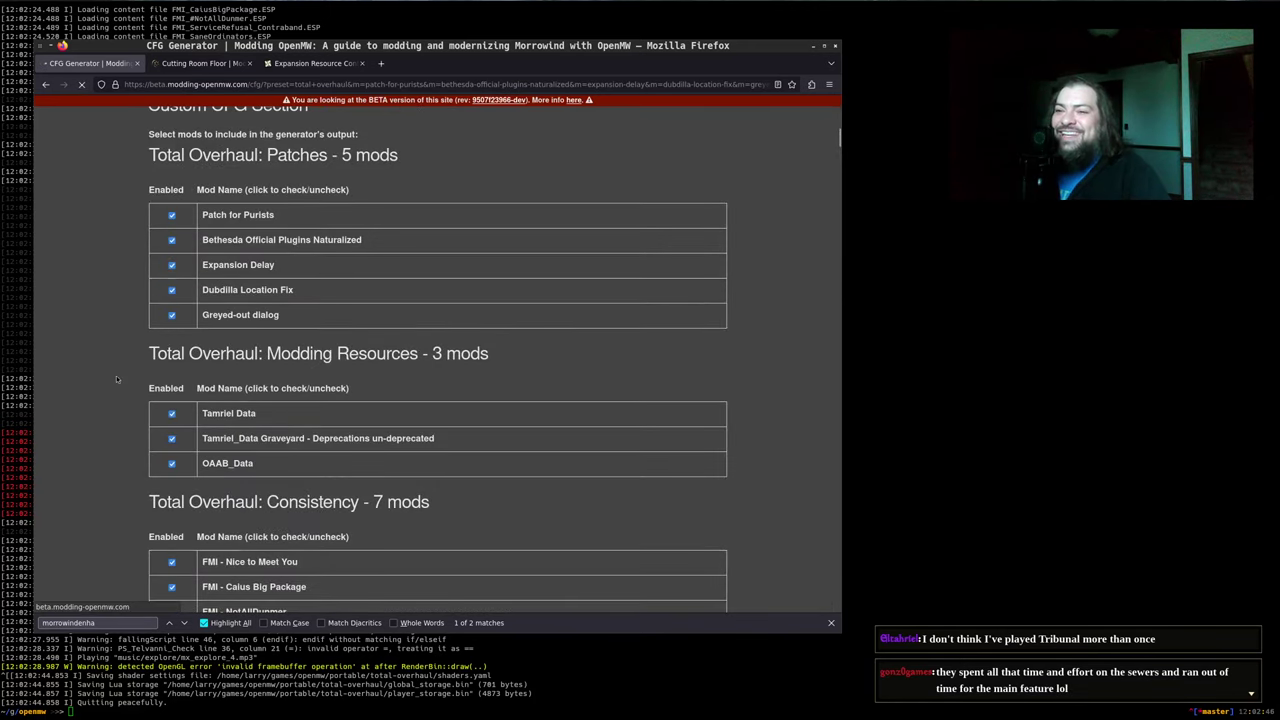
pyautogui.scroll(-3, 116, 379)
pyautogui.scroll(-3, 116, 379)
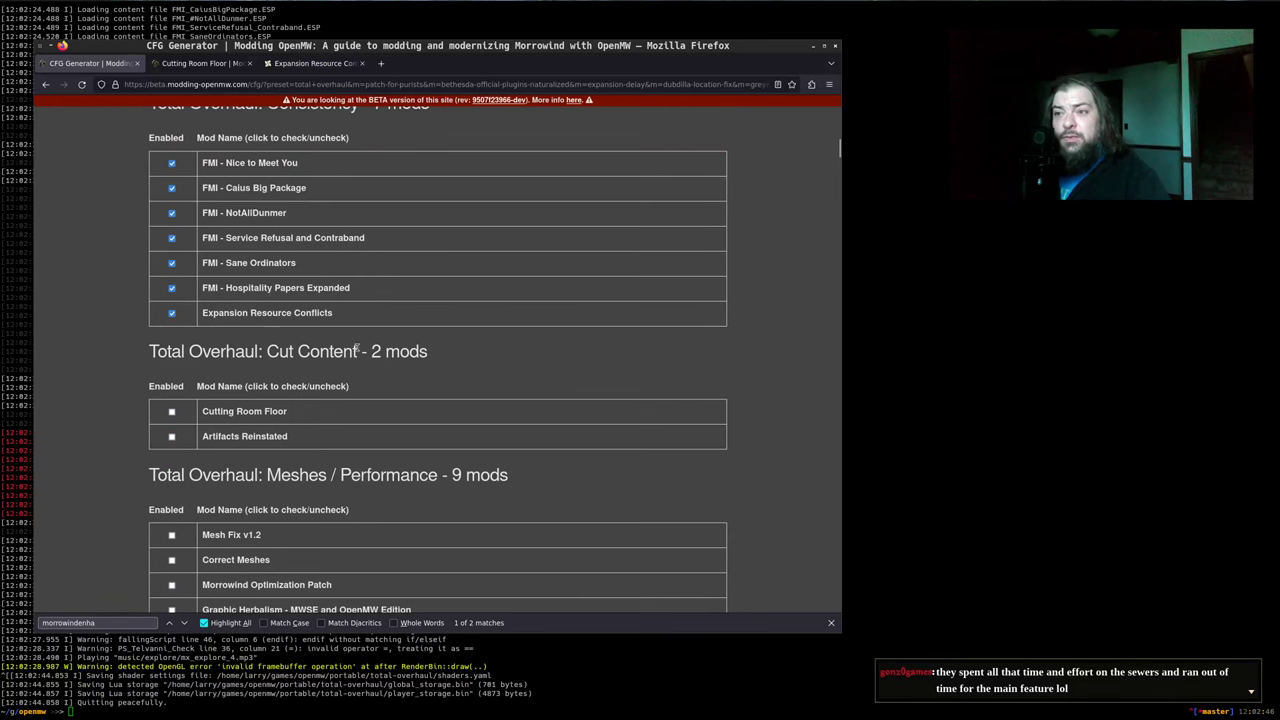
pyautogui.click(203, 67)
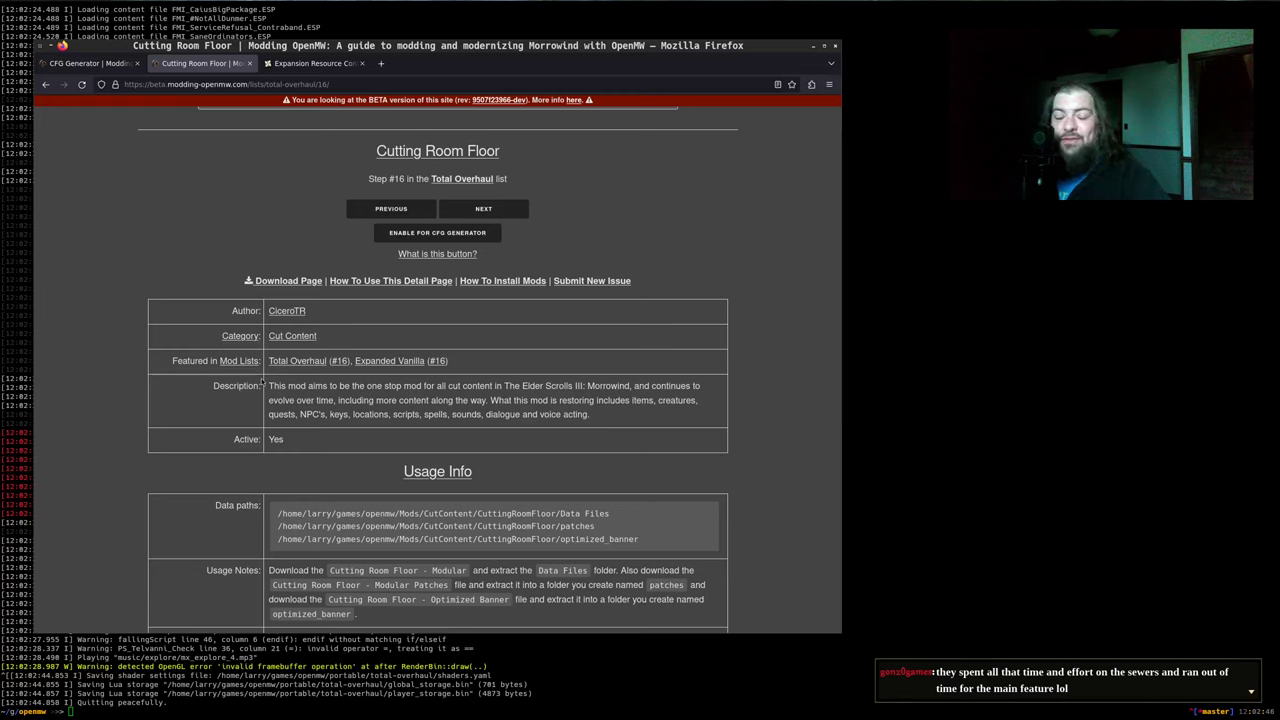
pyautogui.click(437, 232)
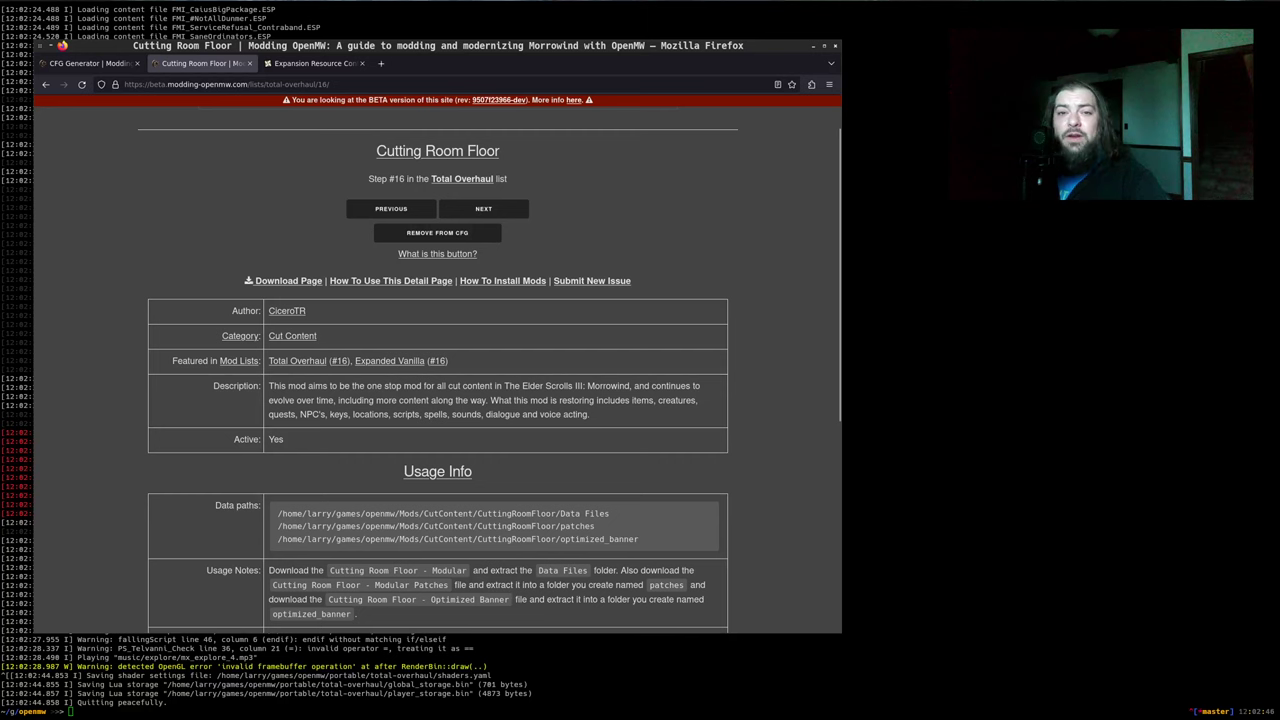
# Open the detail page of the next mod, Artifacts Reinstated, and make Cutting Room Floor checked in the CFG Generator's Cut Content list
pyautogui.hotkey('alt', 'Tab')
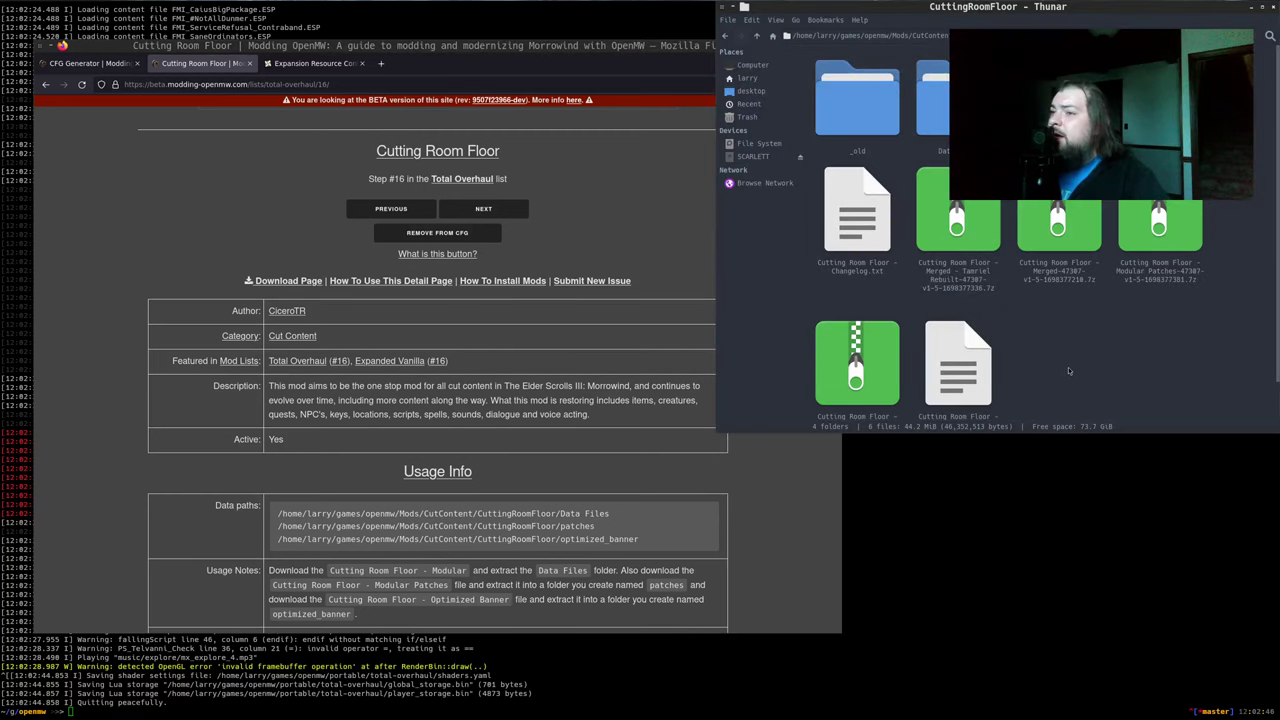
pyautogui.click(483, 208)
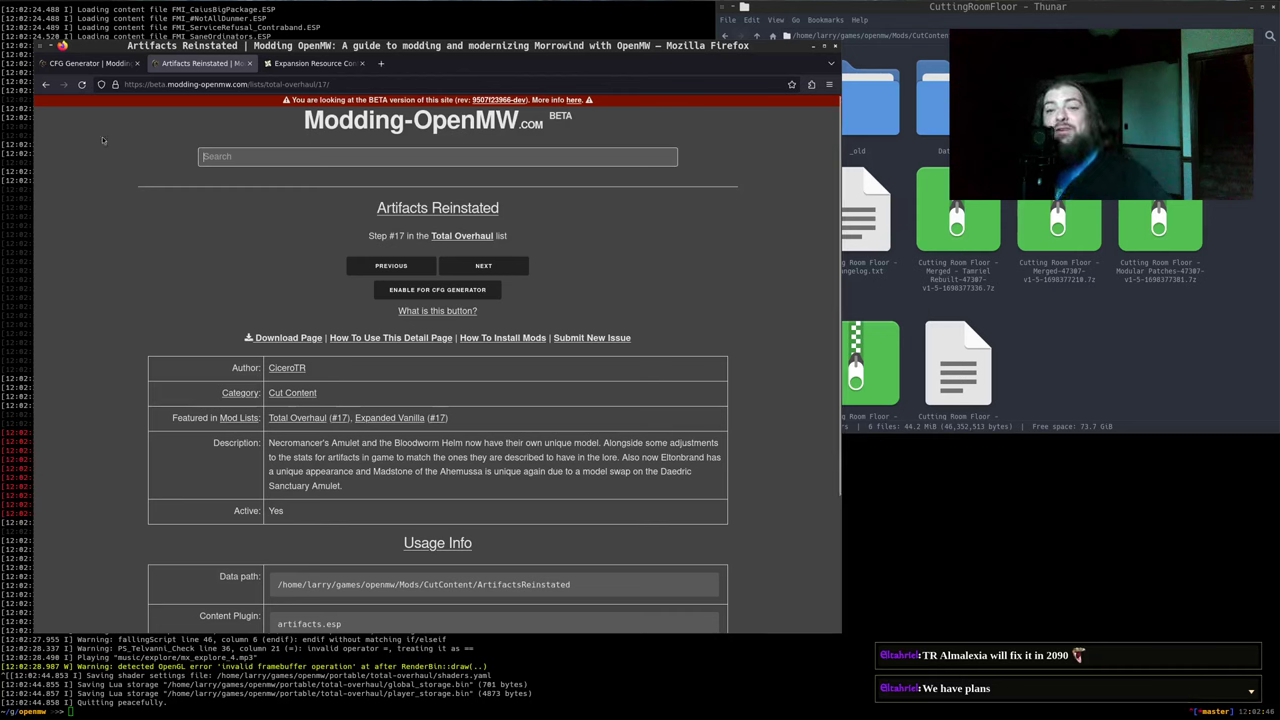
pyautogui.click(105, 63)
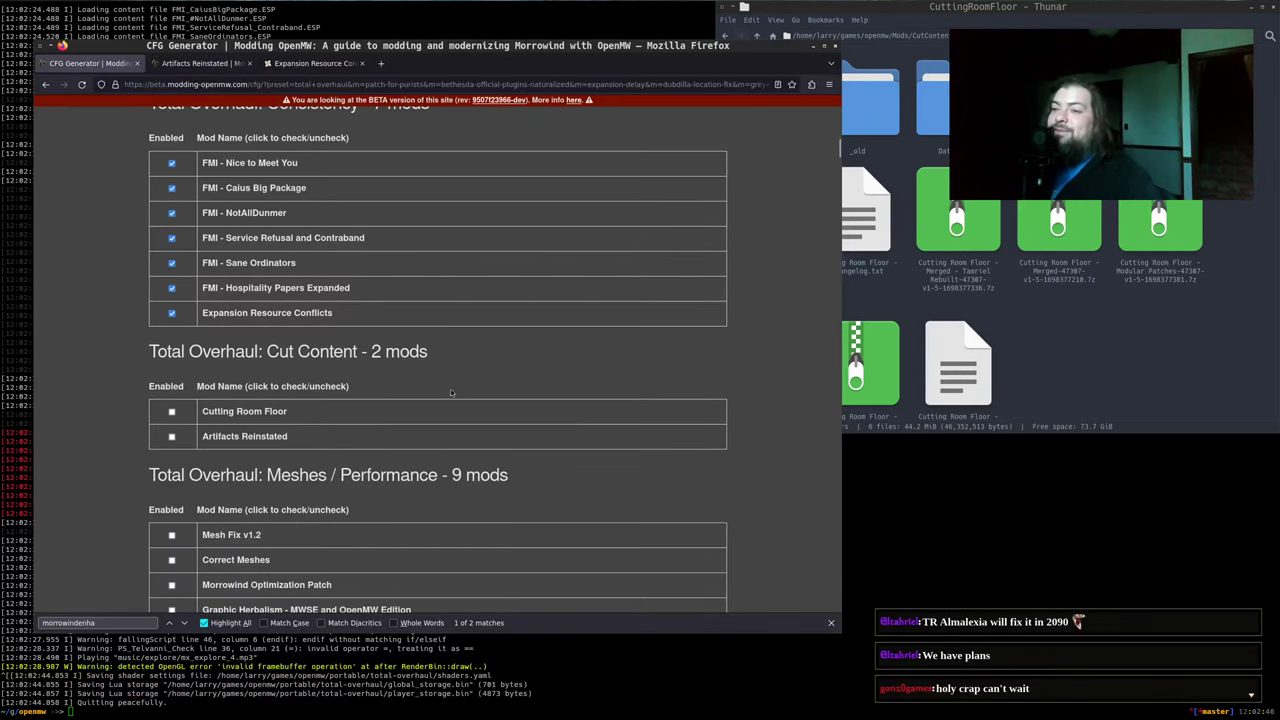
pyautogui.click(324, 401)
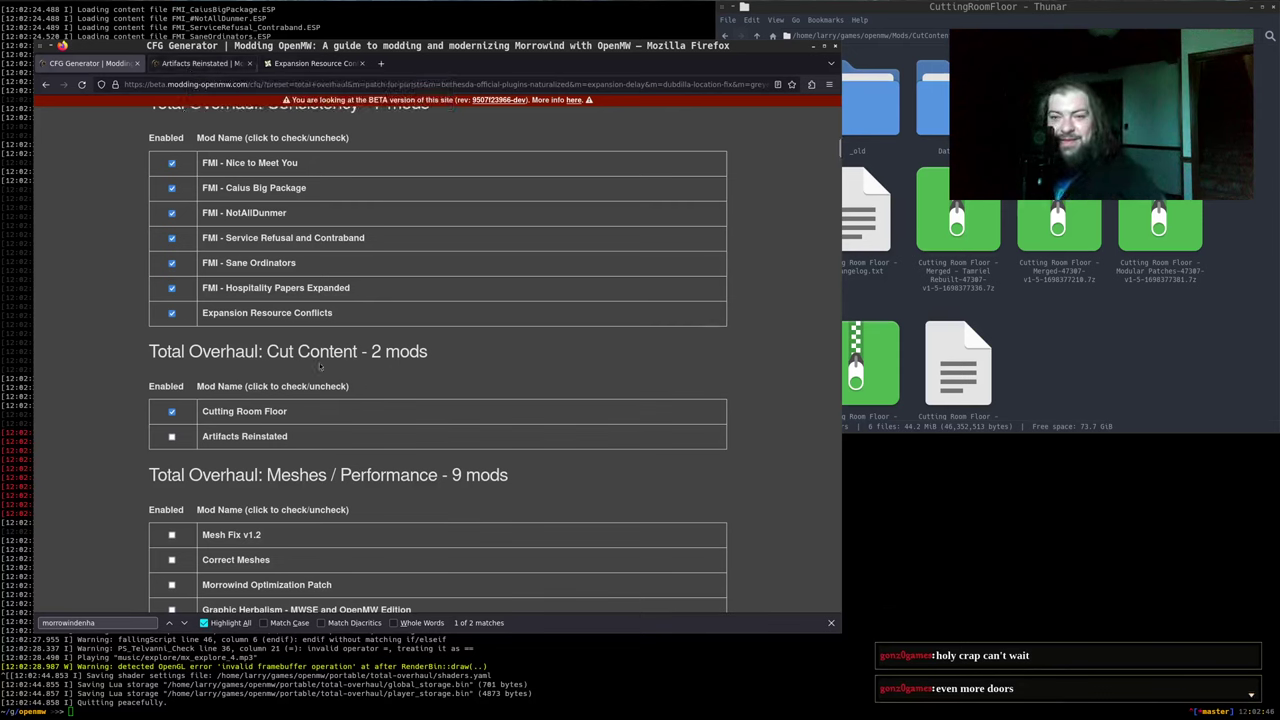
# Open the Nexus download pages of Artifacts Reinstated and Cutting Room Floor in new tabs from their detail pages
pyautogui.click(200, 63)
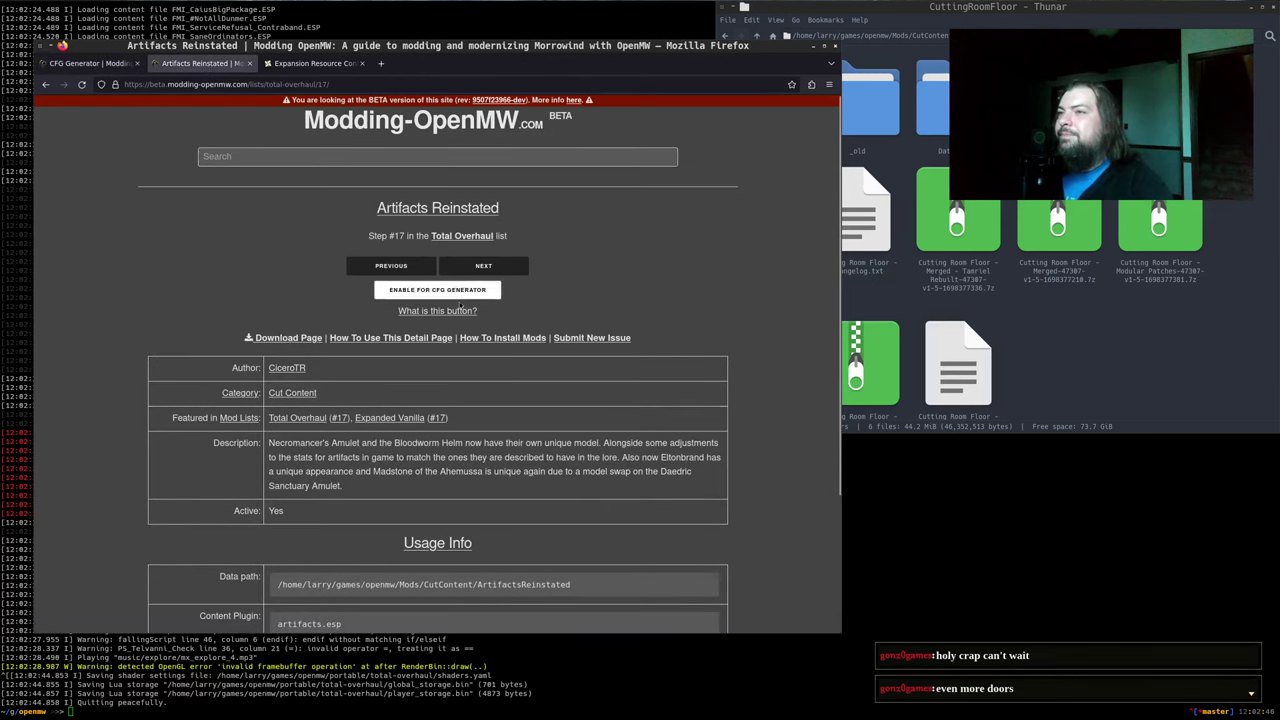
pyautogui.middleClick(291, 338)
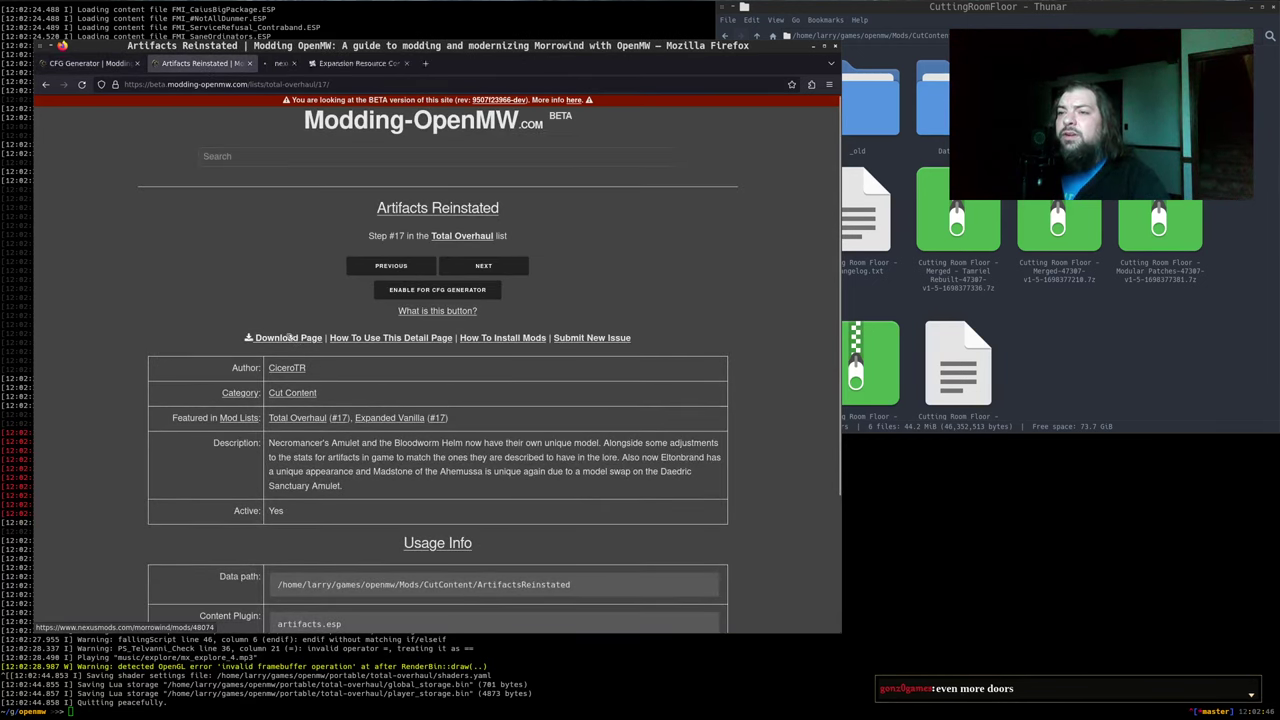
pyautogui.click(385, 265)
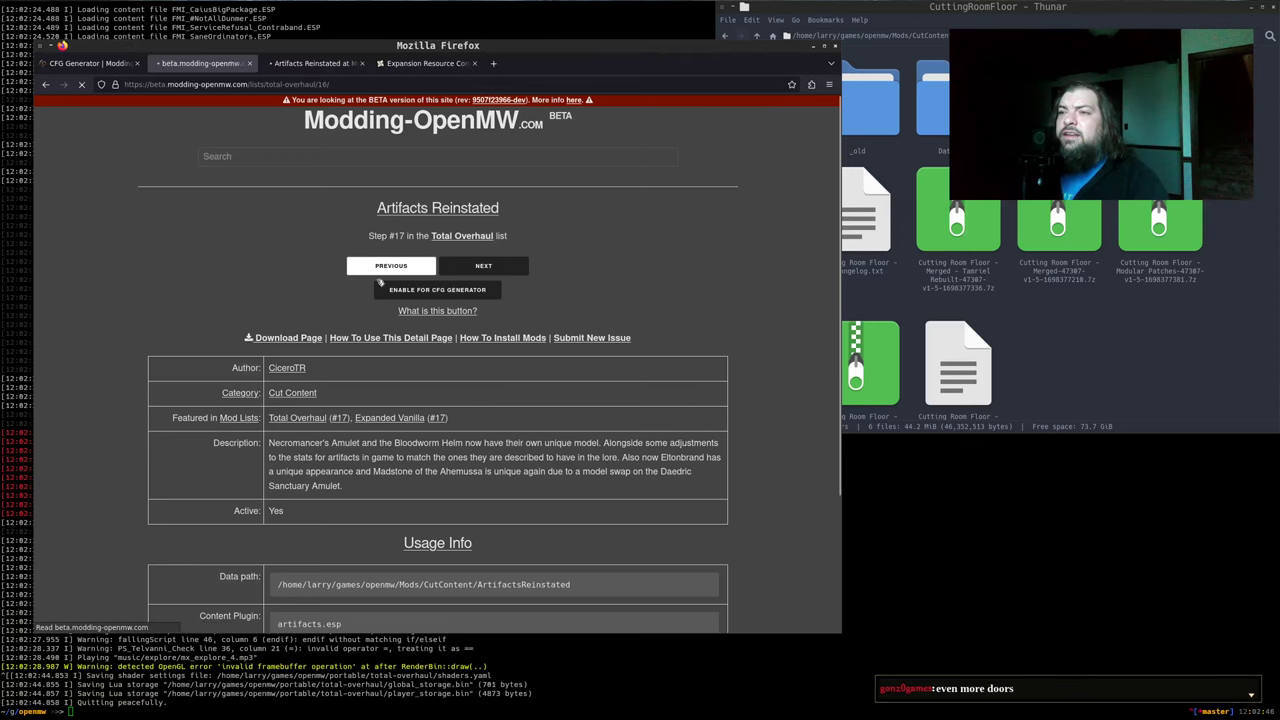
pyautogui.middleClick(290, 337)
# Examine the Cutting Room Floor description on Nexus Mods, including its compatibility notes, version 1.5 changes and plug-in breakdown
pyautogui.click(422, 63)
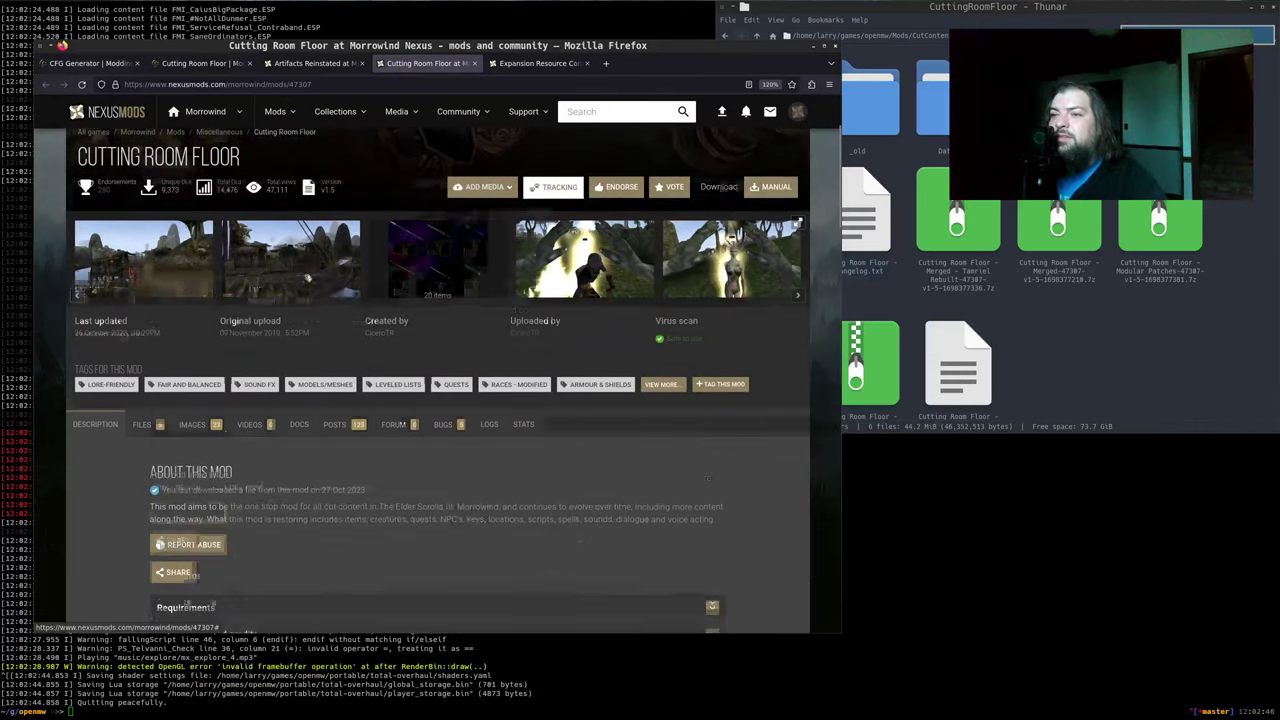
pyautogui.scroll(-3, 295, 274)
pyautogui.scroll(-3, 295, 274)
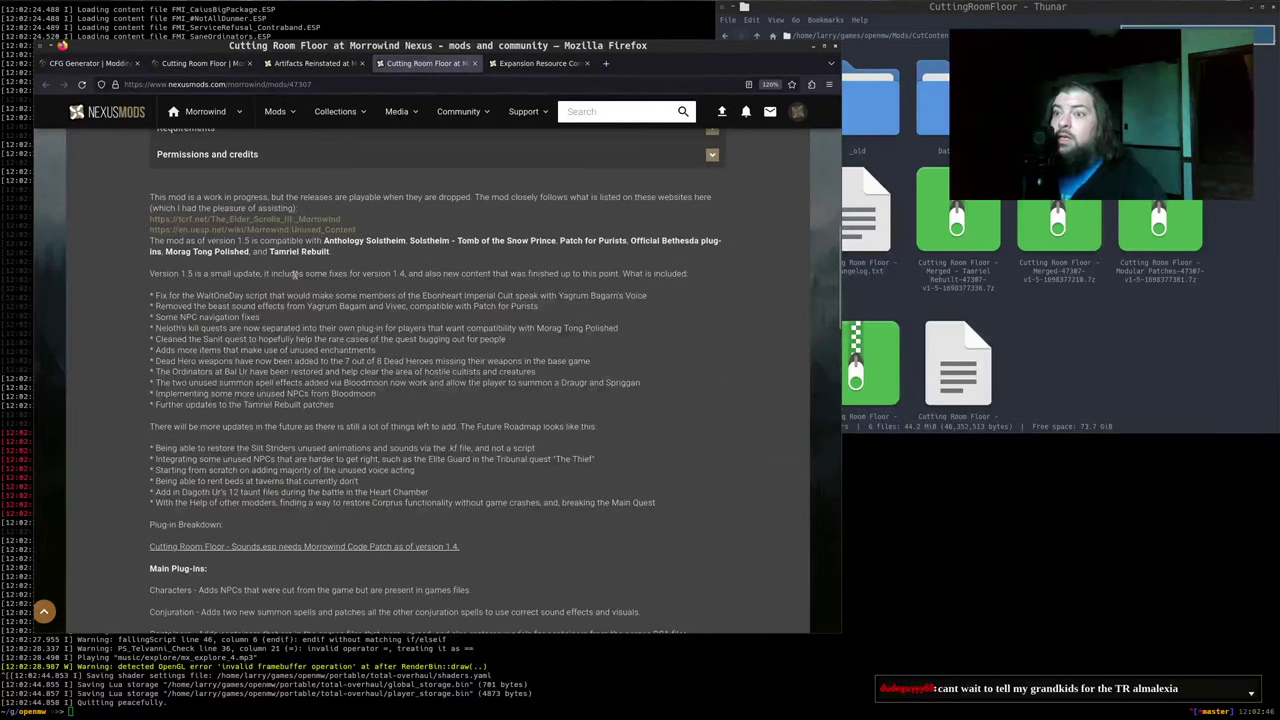
pyautogui.scroll(-10, 358, 295)
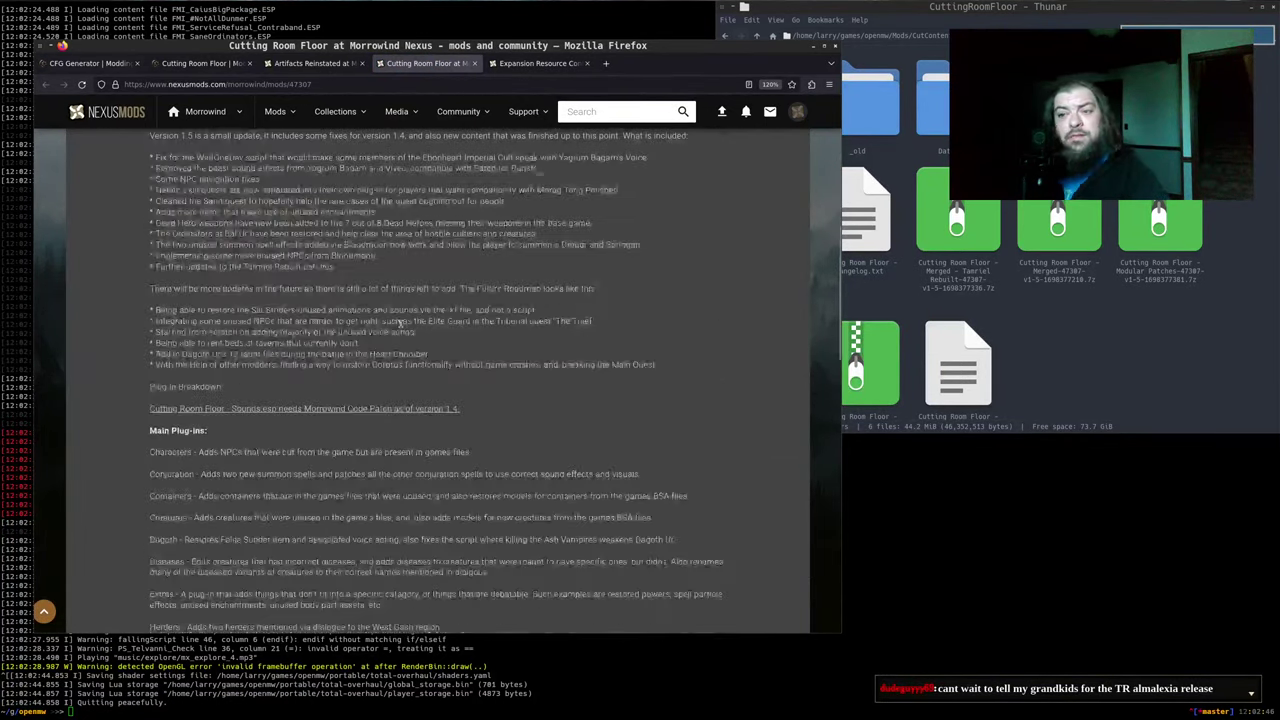
pyautogui.scroll(12, 418, 335)
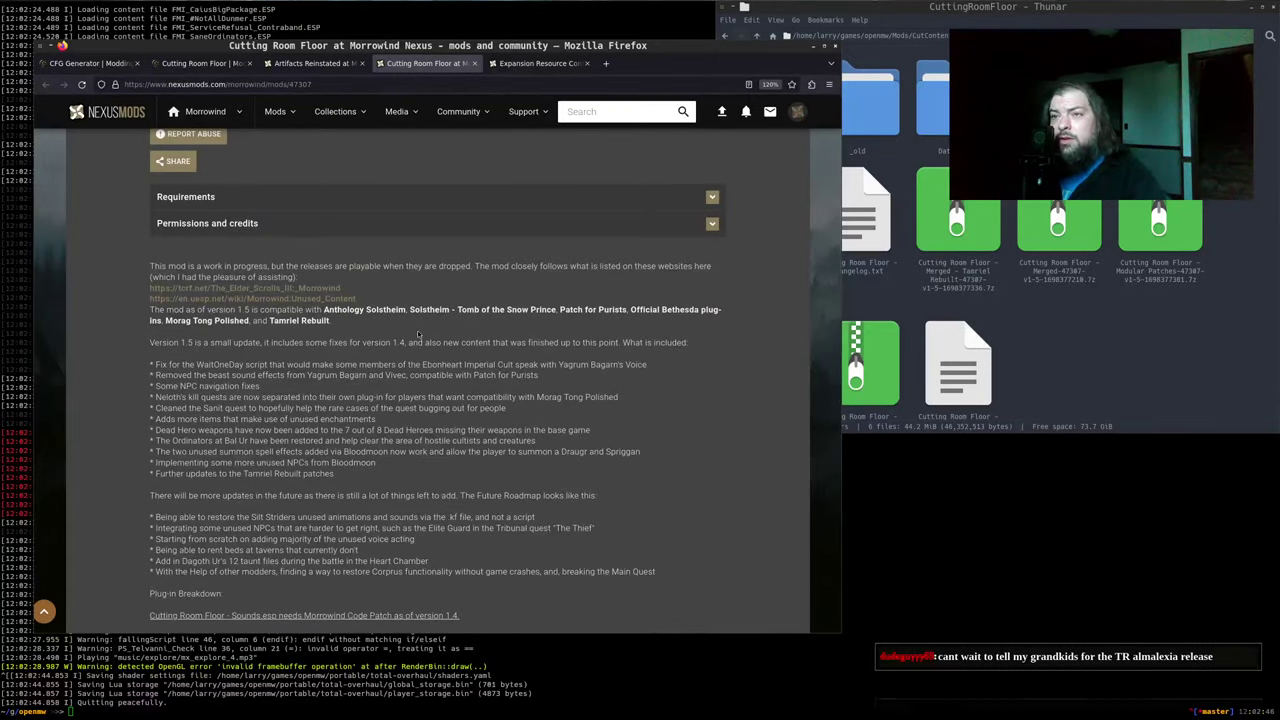
pyautogui.scroll(3, 420, 334)
pyautogui.scroll(3, 424, 333)
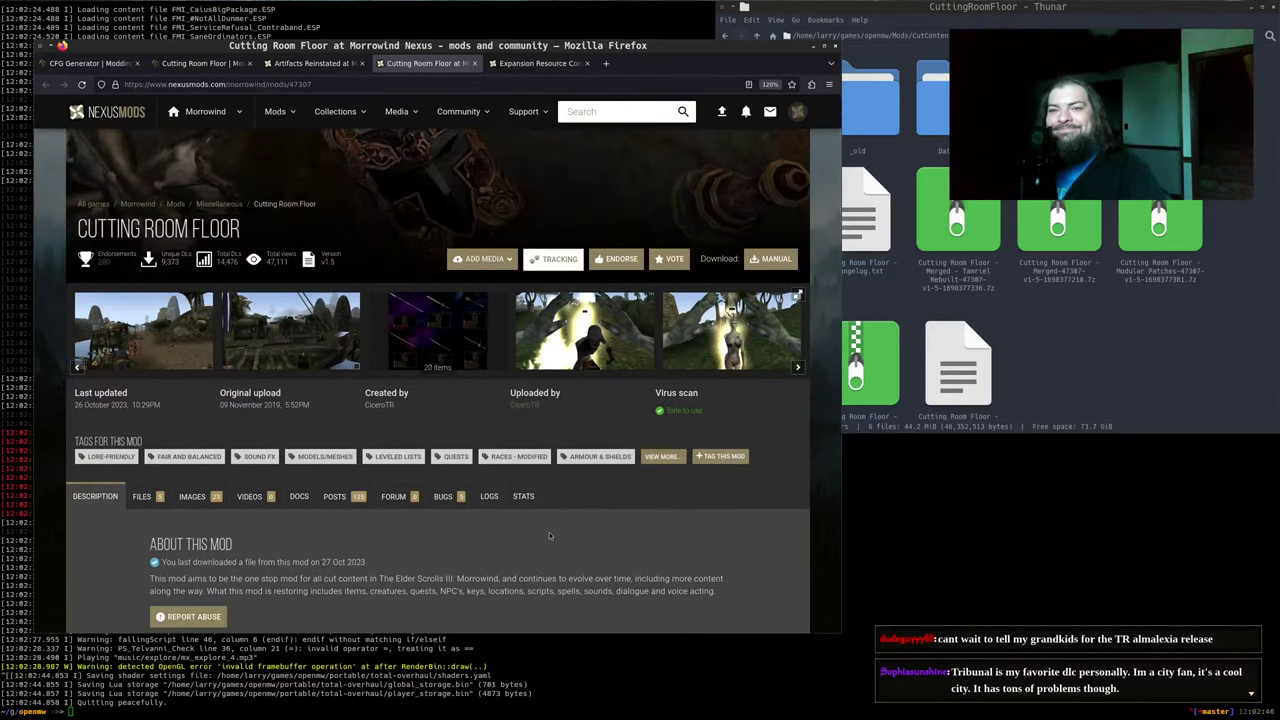
# Close the Nexus pages for Cutting Room Floor and Expansion Resource Conflicts and view the Artifacts Reinstated description
pyautogui.hotkey('ctrl', 'w')
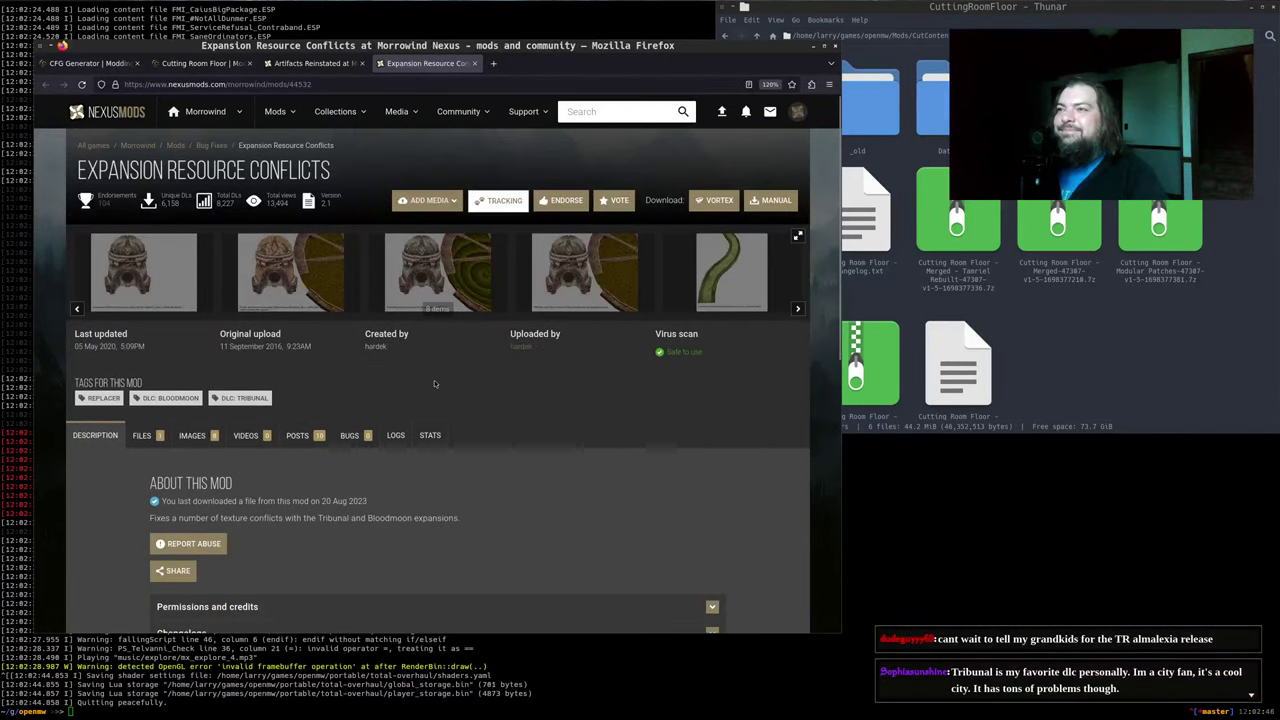
pyautogui.hotkey('ctrl', 'w')
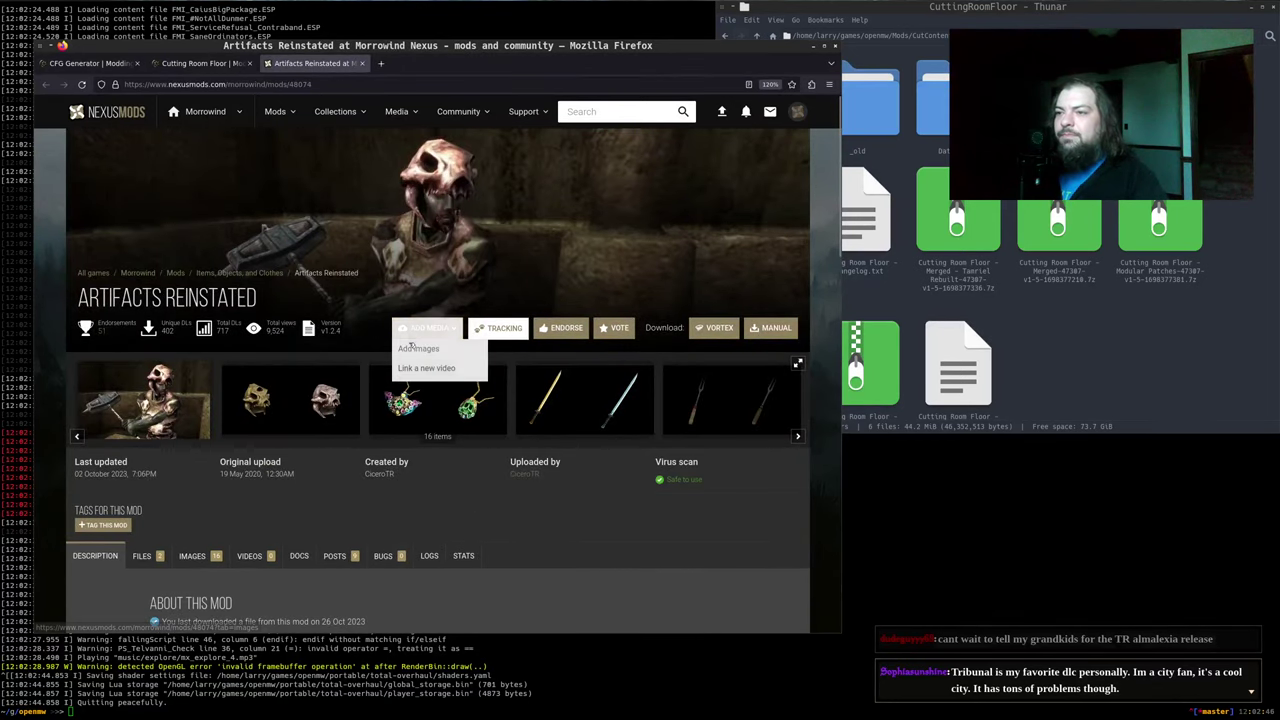
pyautogui.scroll(-3, 338, 425)
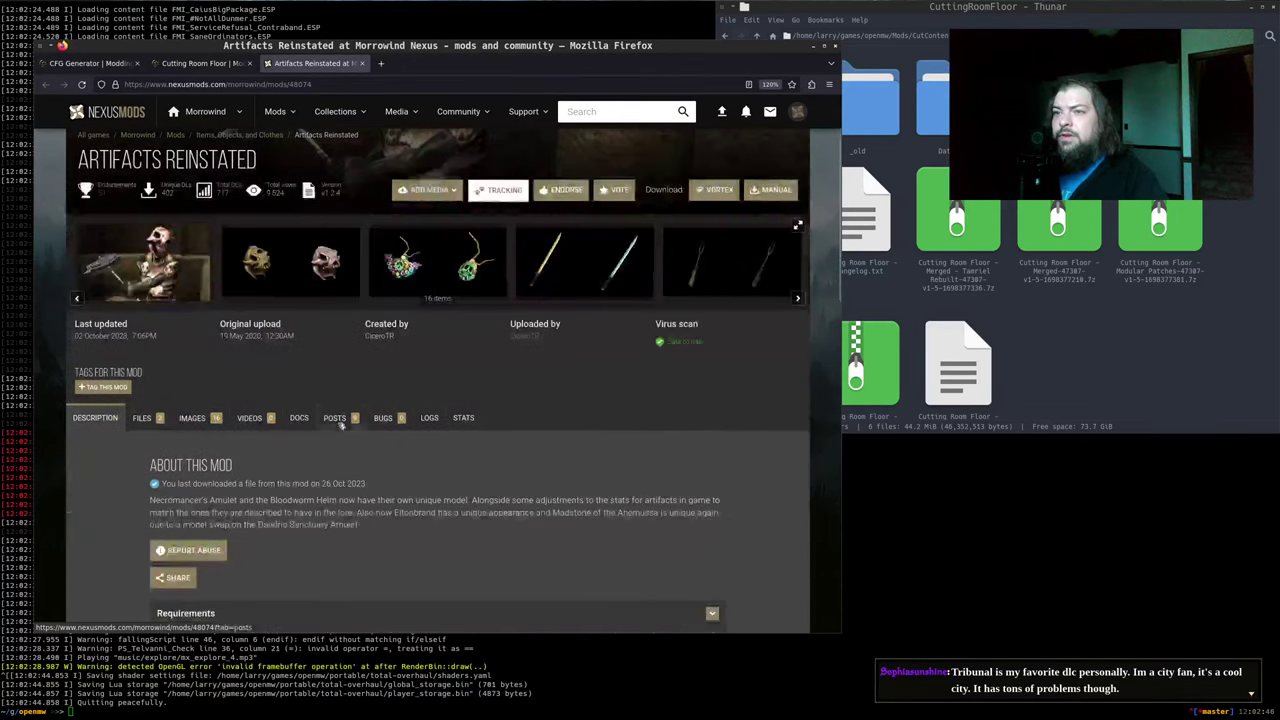
# Switch to Thunar and inspect the downloaded archives in the ArtifactsReinstated folder under CutContent
pyautogui.click(1172, 338)
pyautogui.press('BackSpace')
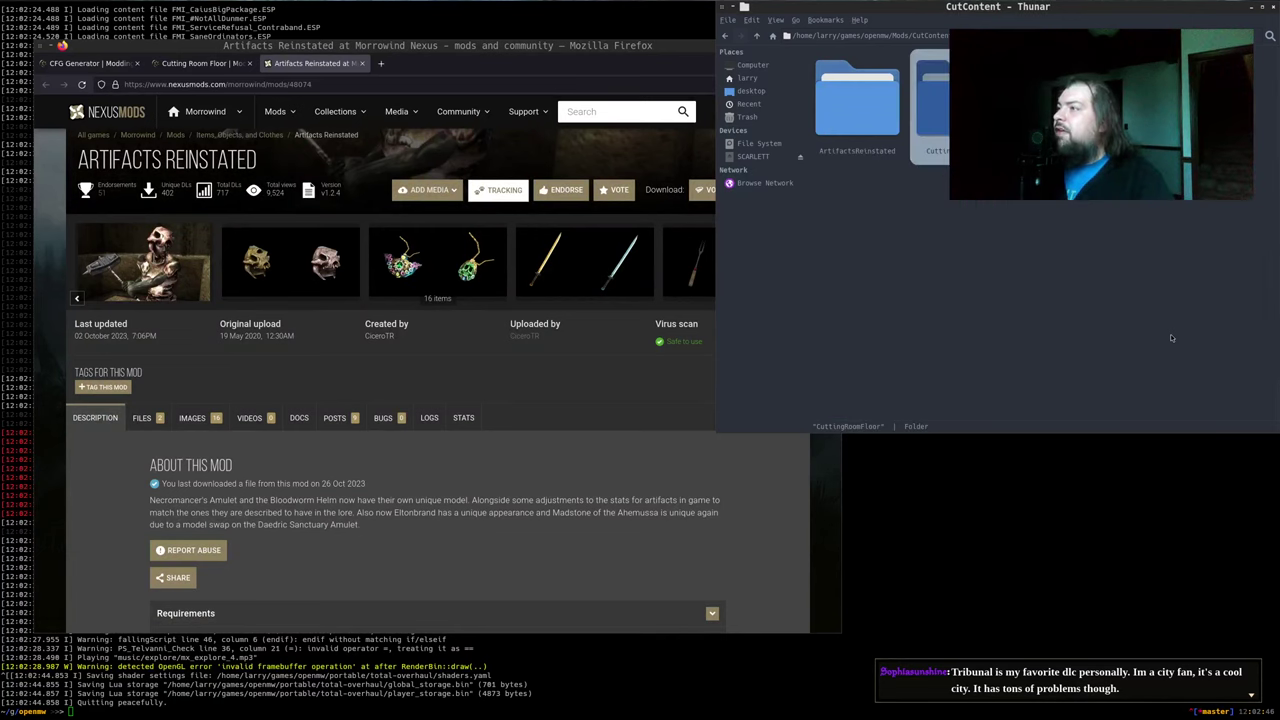
pyautogui.press('Left')
pyautogui.press('Return')
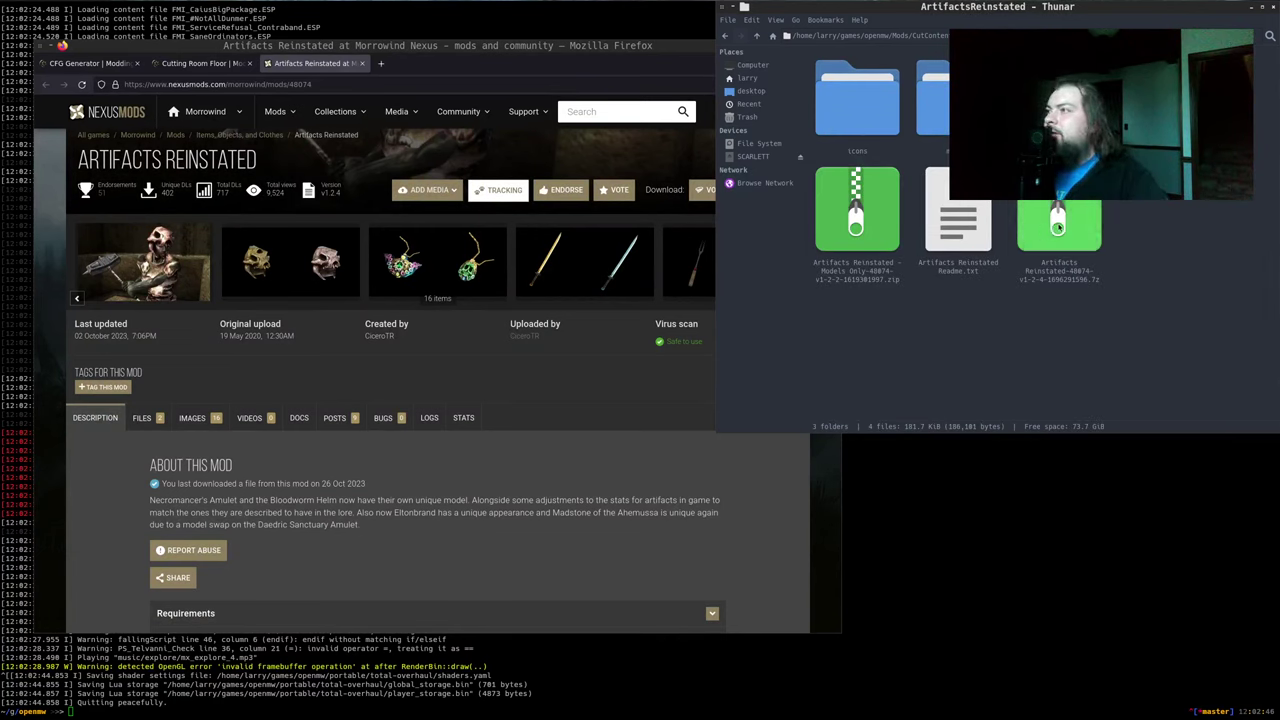
pyautogui.click(1058, 228)
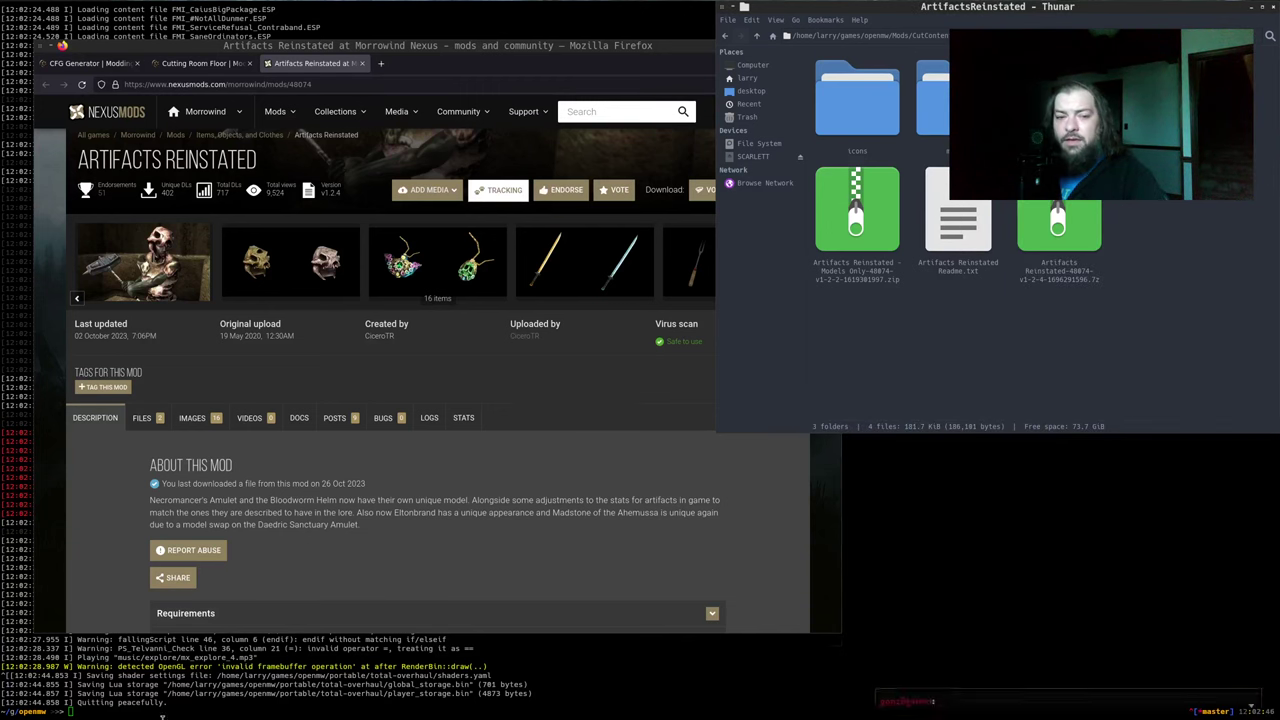
pyautogui.click(180, 700)
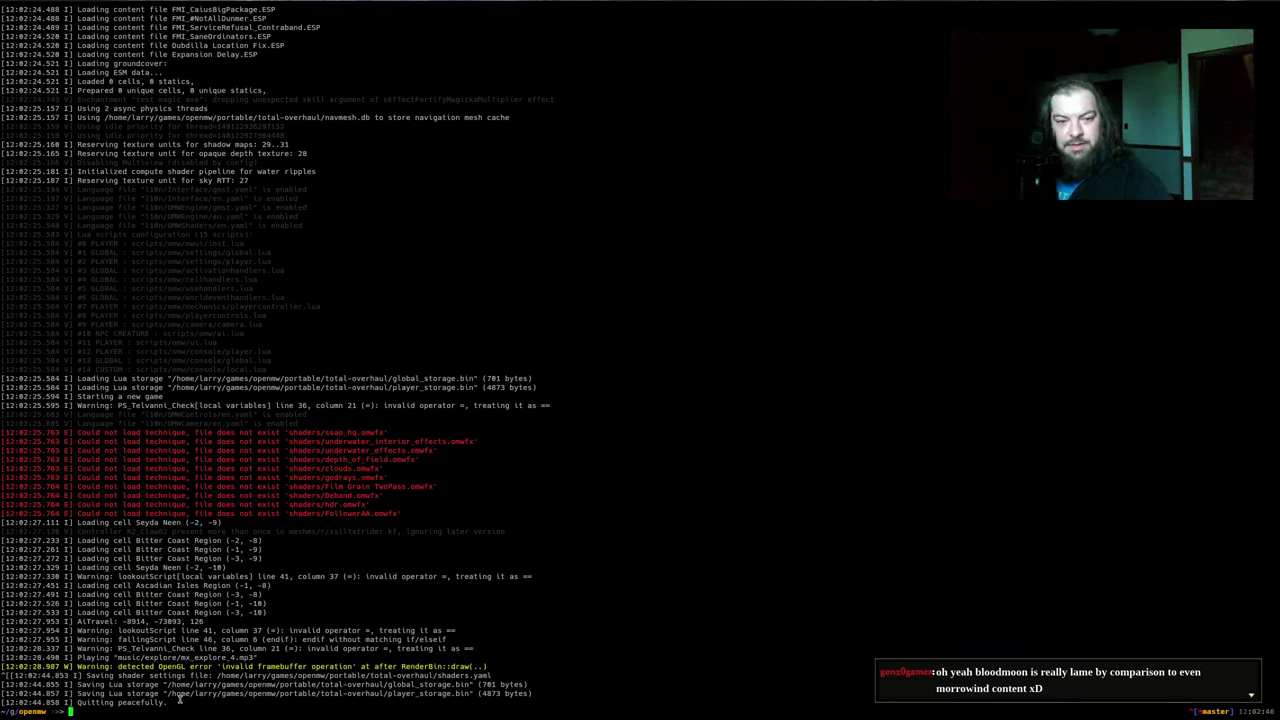
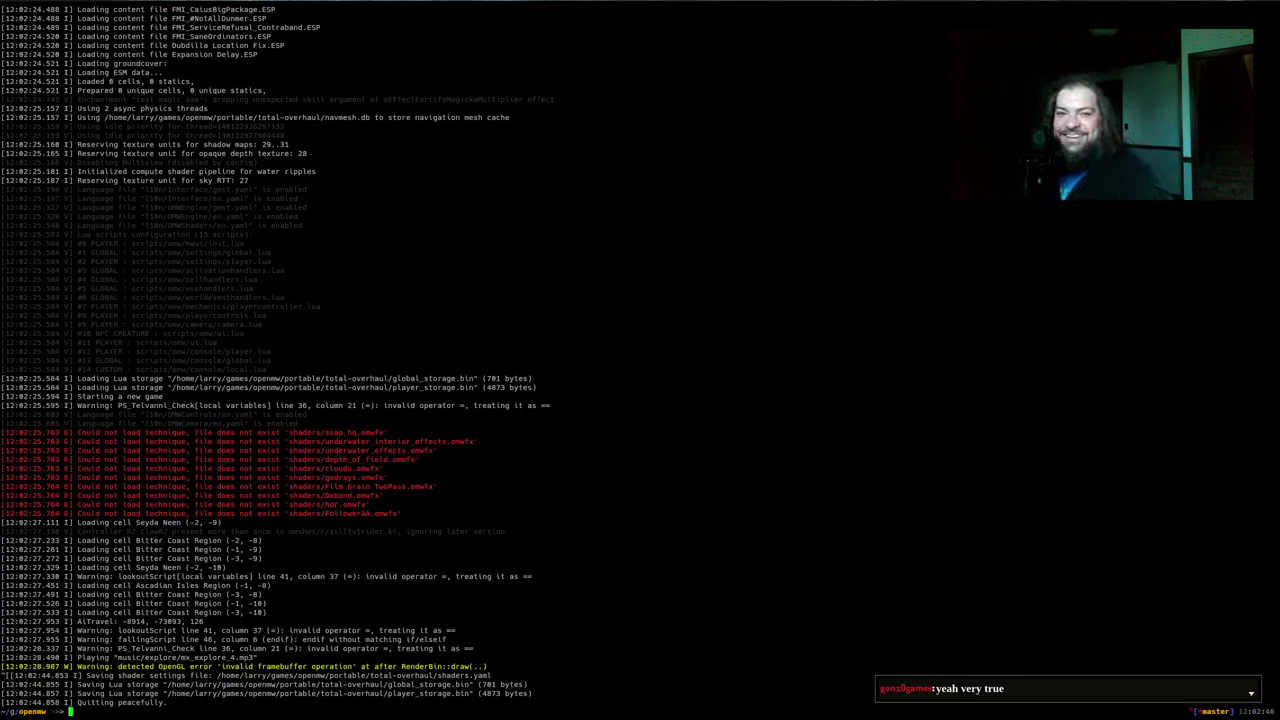
pyautogui.hotkey('alt', 'Tab')
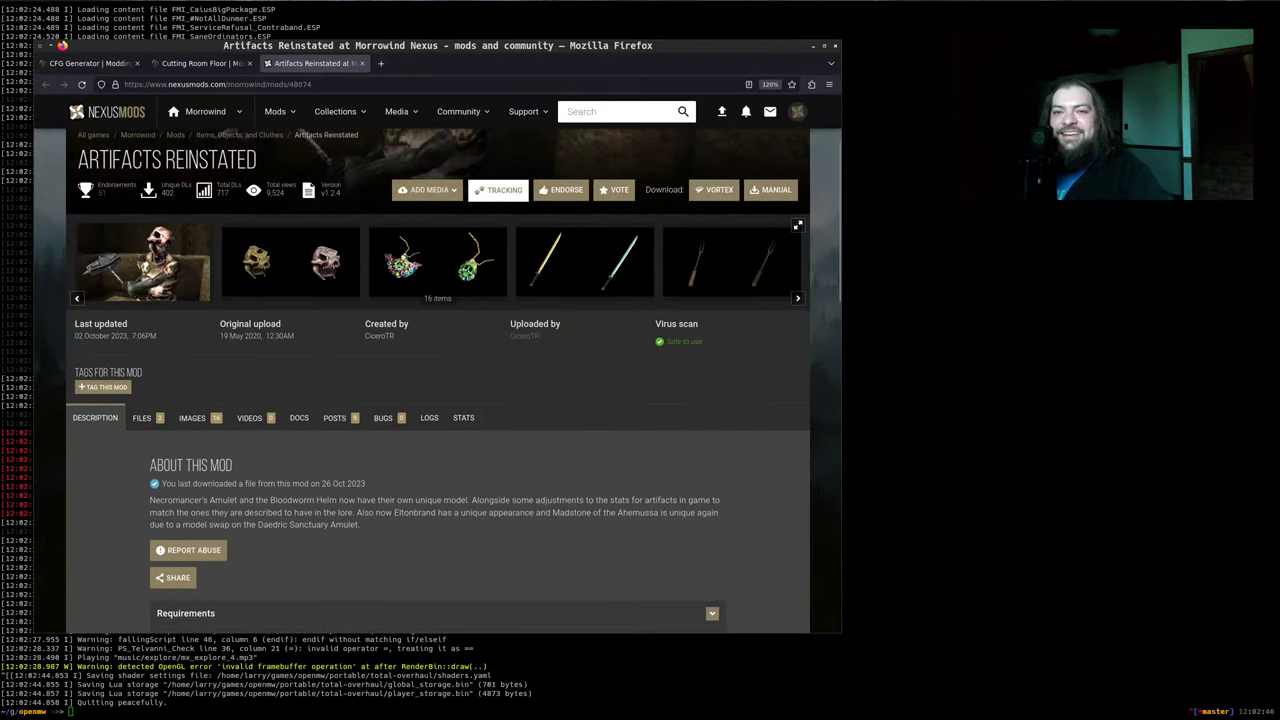
# Close the Artifacts Reinstated Nexus page and enable that mod for the CFG generator from its Total Overhaul detail page
pyautogui.hotkey('ctrl', 'w')
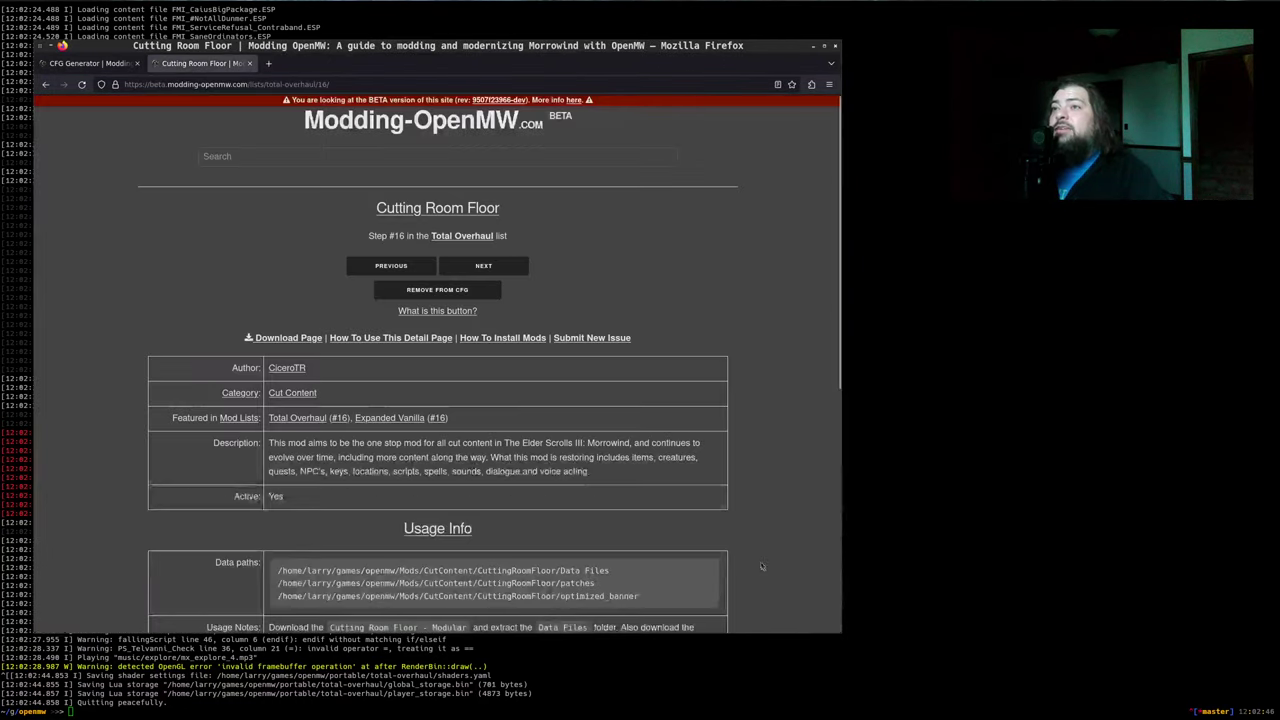
pyautogui.hotkey('ctrl', 'Tab')
pyautogui.hotkey('ctrl', 'Tab')
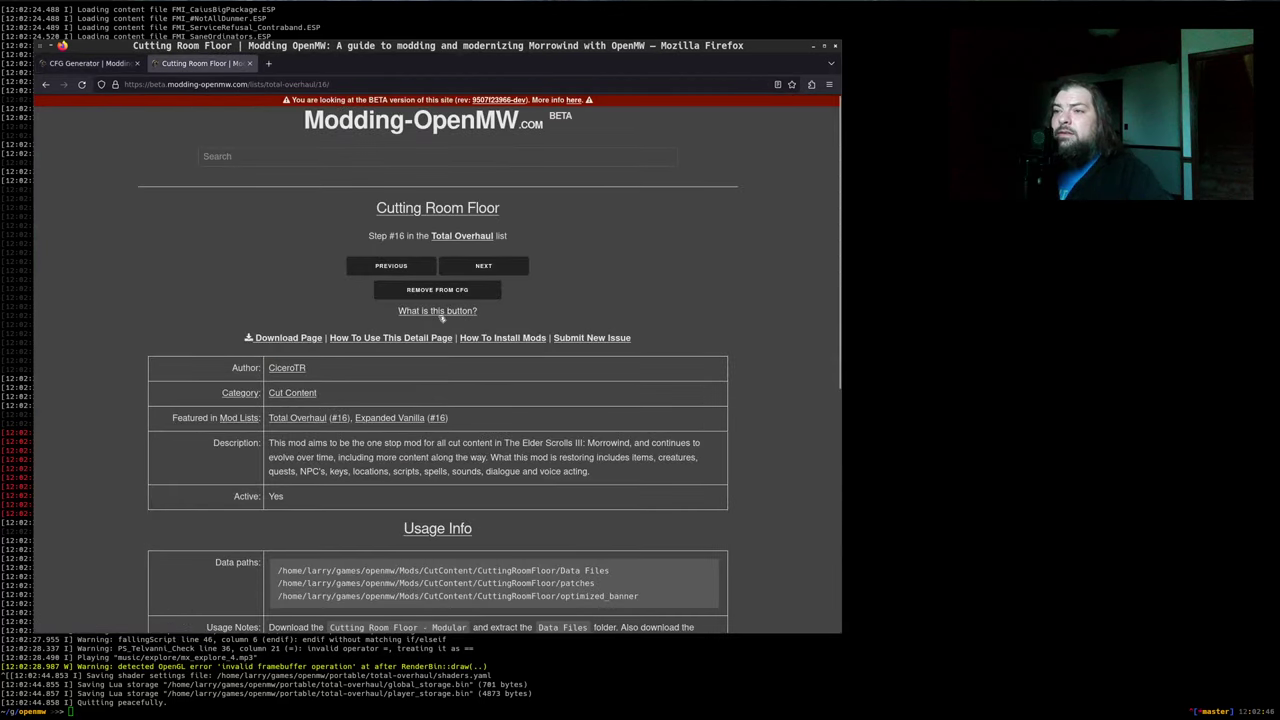
pyautogui.click(482, 265)
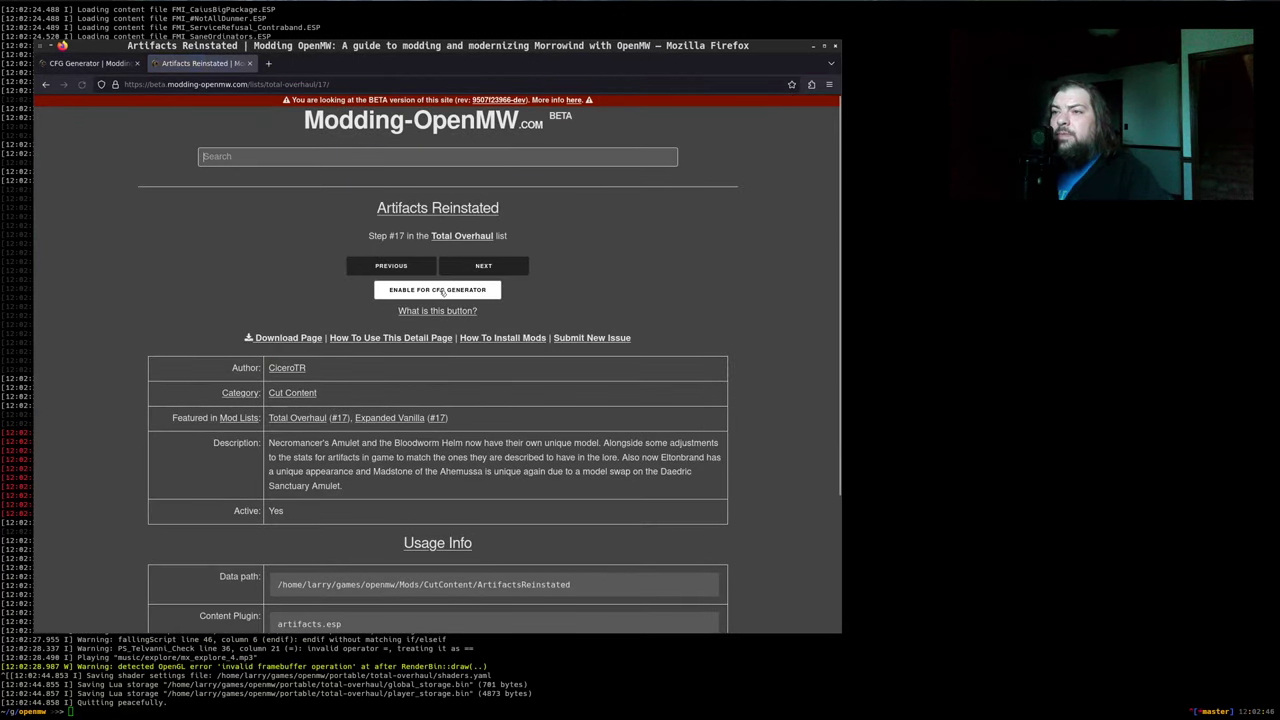
pyautogui.click(442, 291)
# Submit the custom CFG setup with Cutting Room Floor and Artifacts Reinstated enabled, and return to the Custom CFG section
pyautogui.hotkey('ctrl', 'Tab')
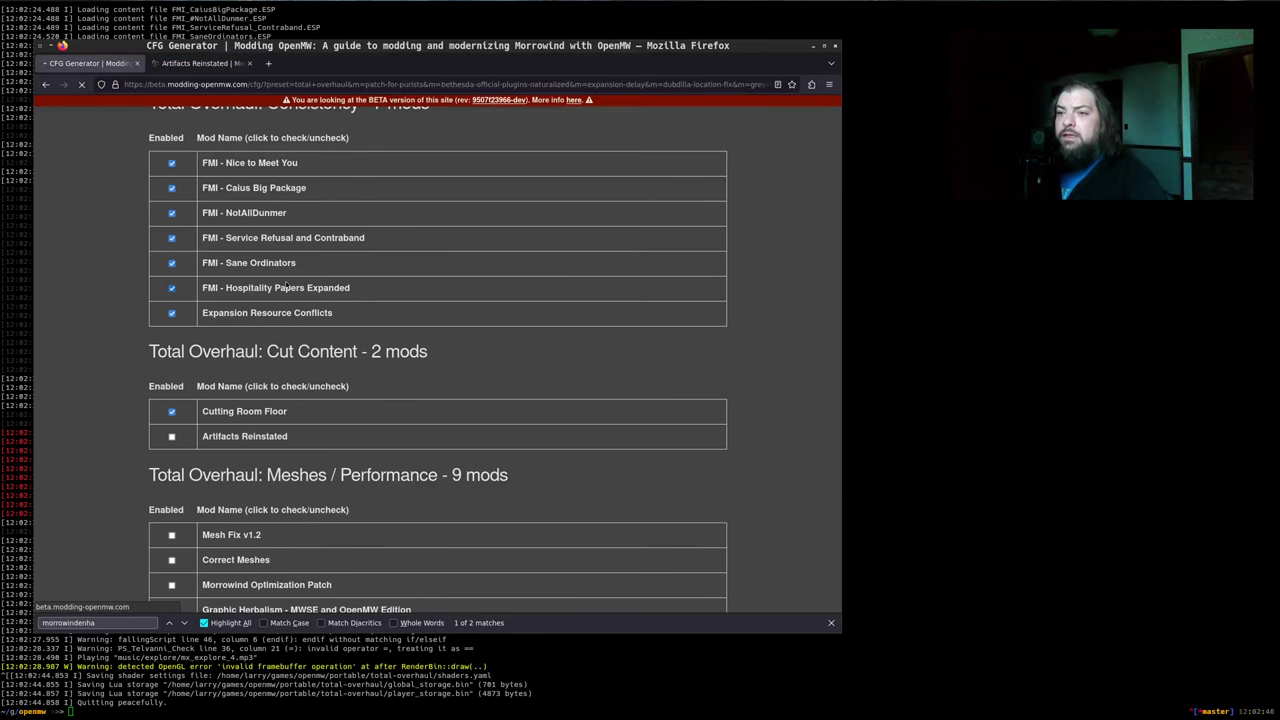
pyautogui.scroll(-1, 404, 432)
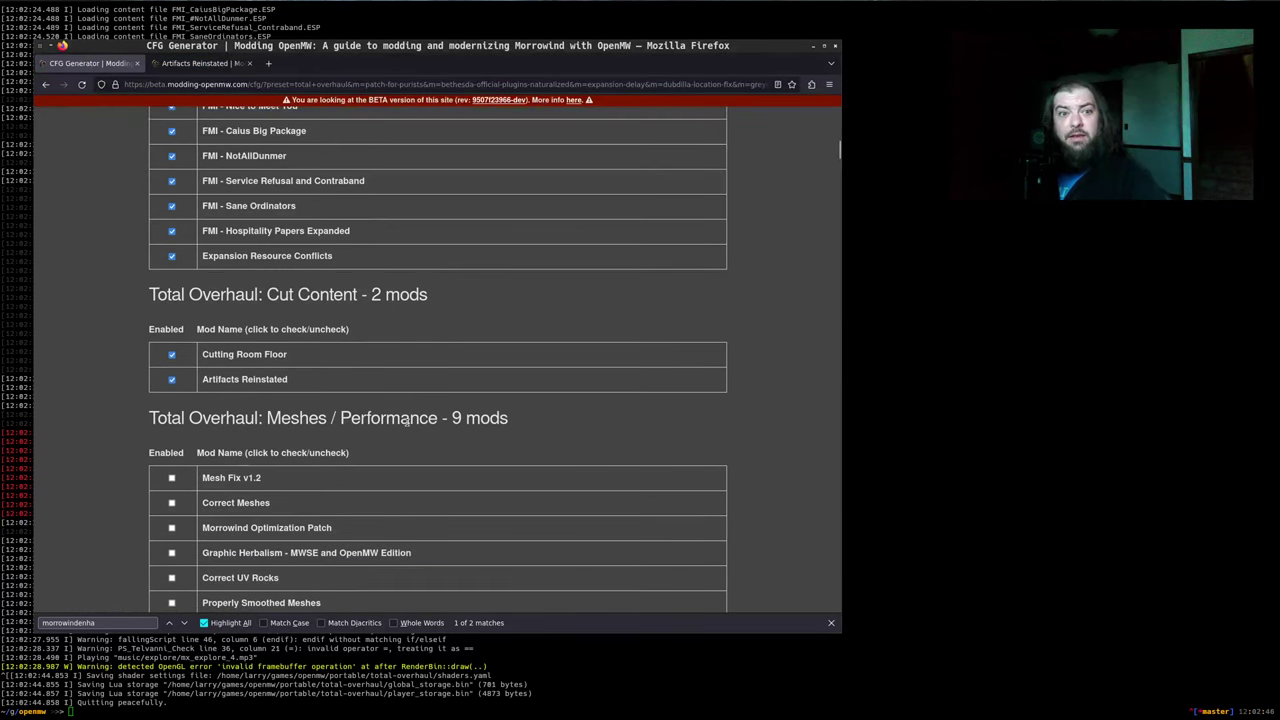
pyautogui.scroll(-3, 374, 403)
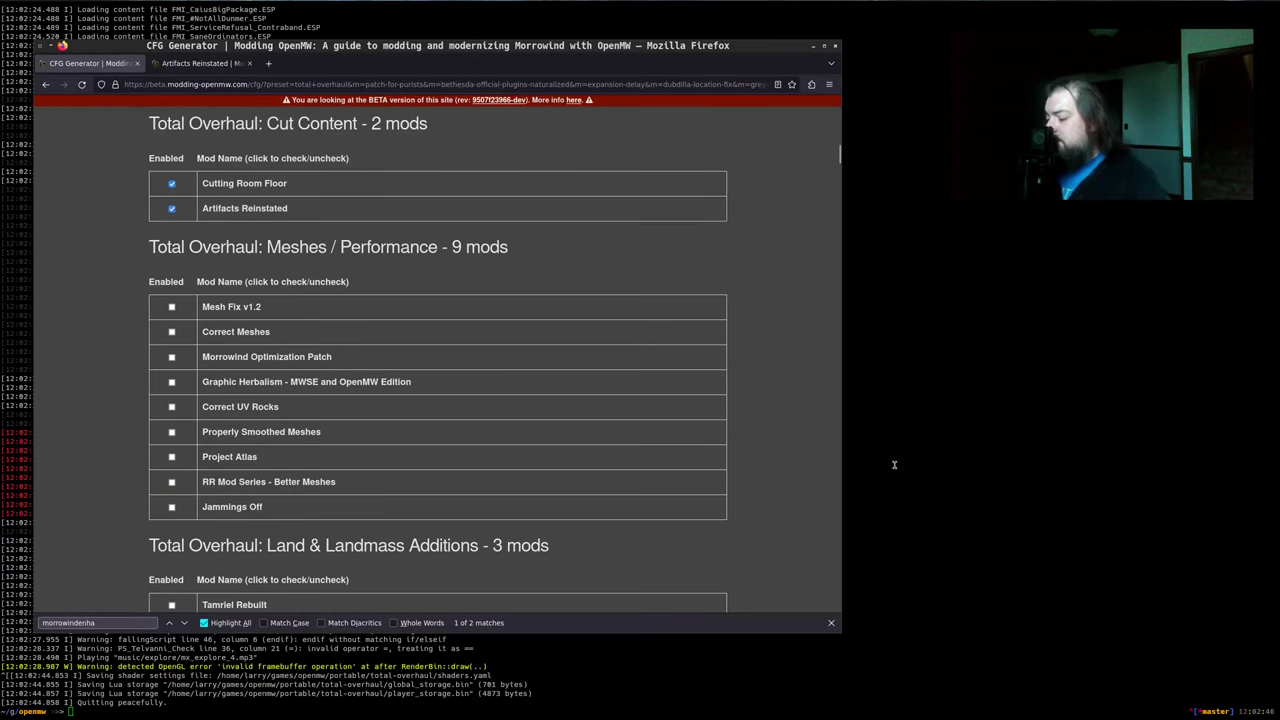
pyautogui.press('End')
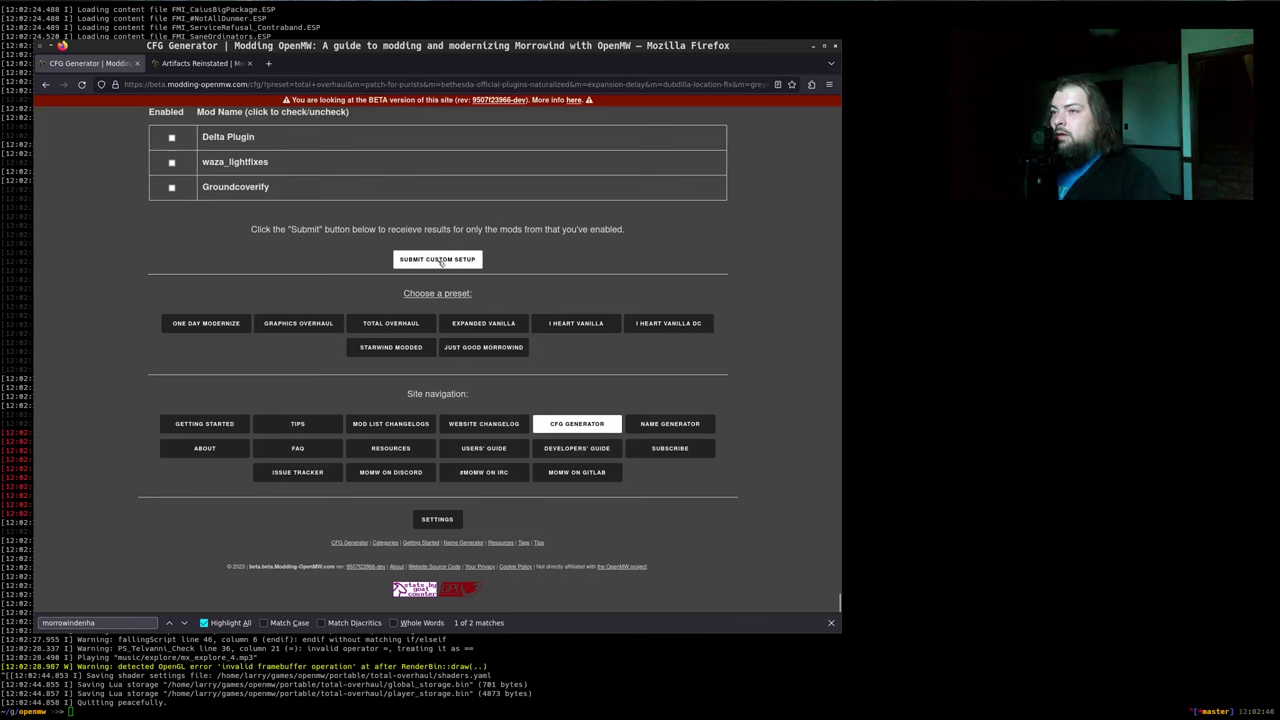
pyautogui.click(441, 261)
pyautogui.scroll(-3, 371, 318)
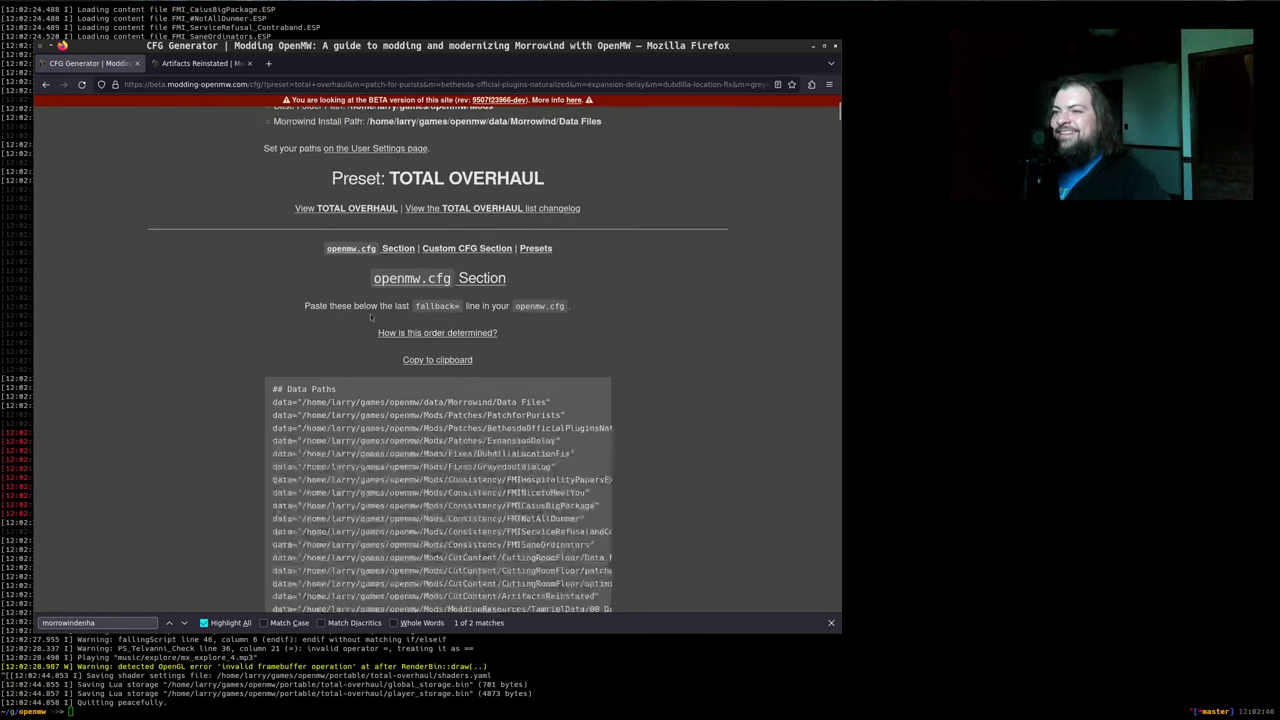
pyautogui.click(468, 251)
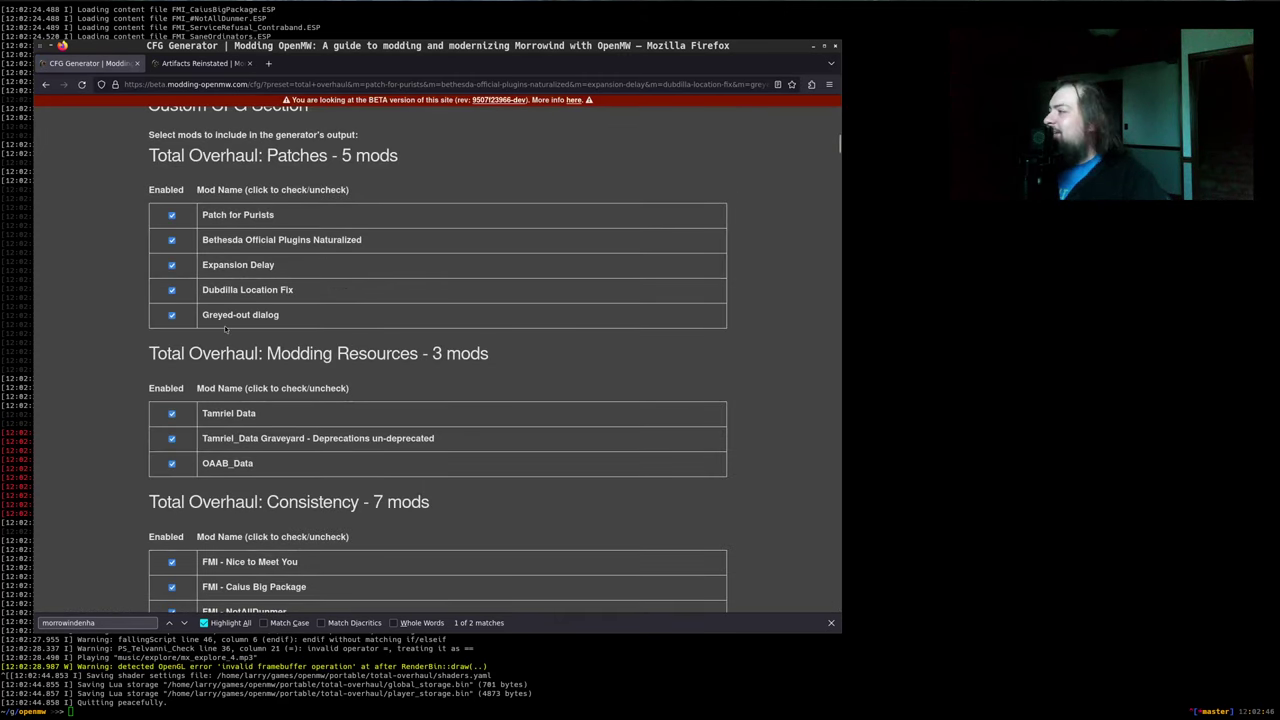
# Review the mods enabled in the custom CFG lists, and copy the generated openmw.cfg section to the clipboard
pyautogui.scroll(-4, 230, 340)
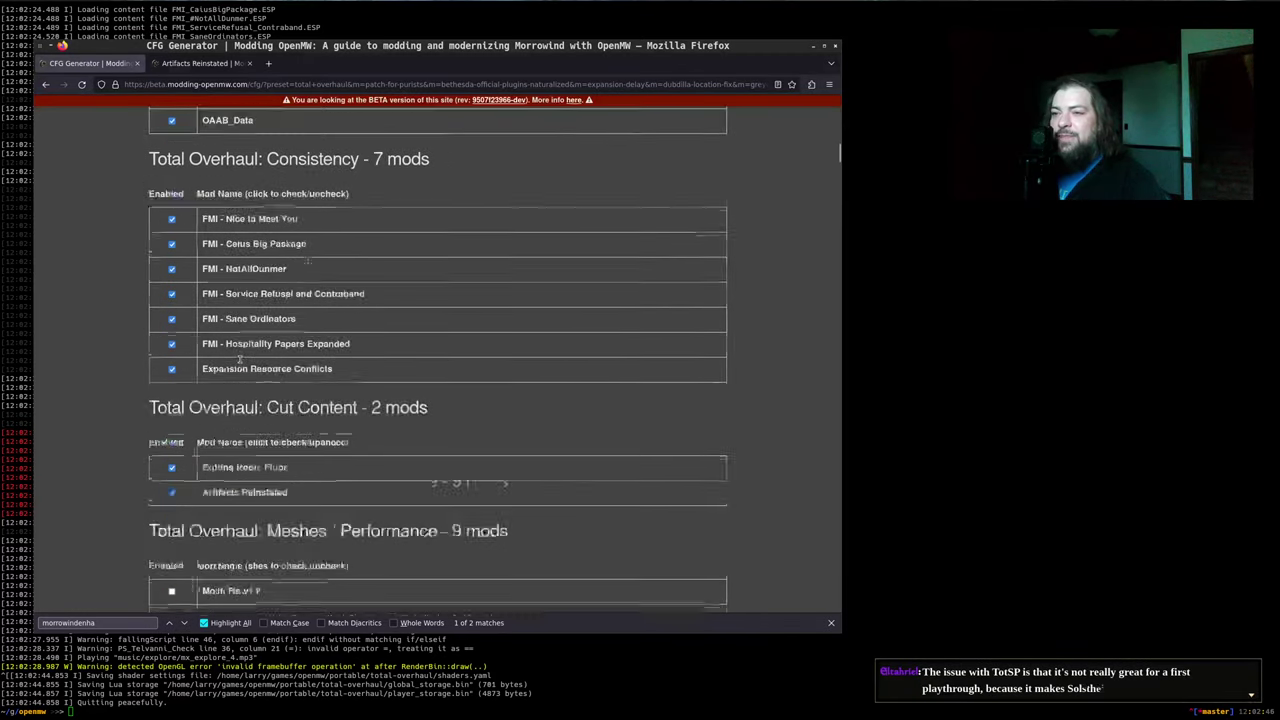
pyautogui.scroll(5, 240, 360)
pyautogui.scroll(-3, 293, 420)
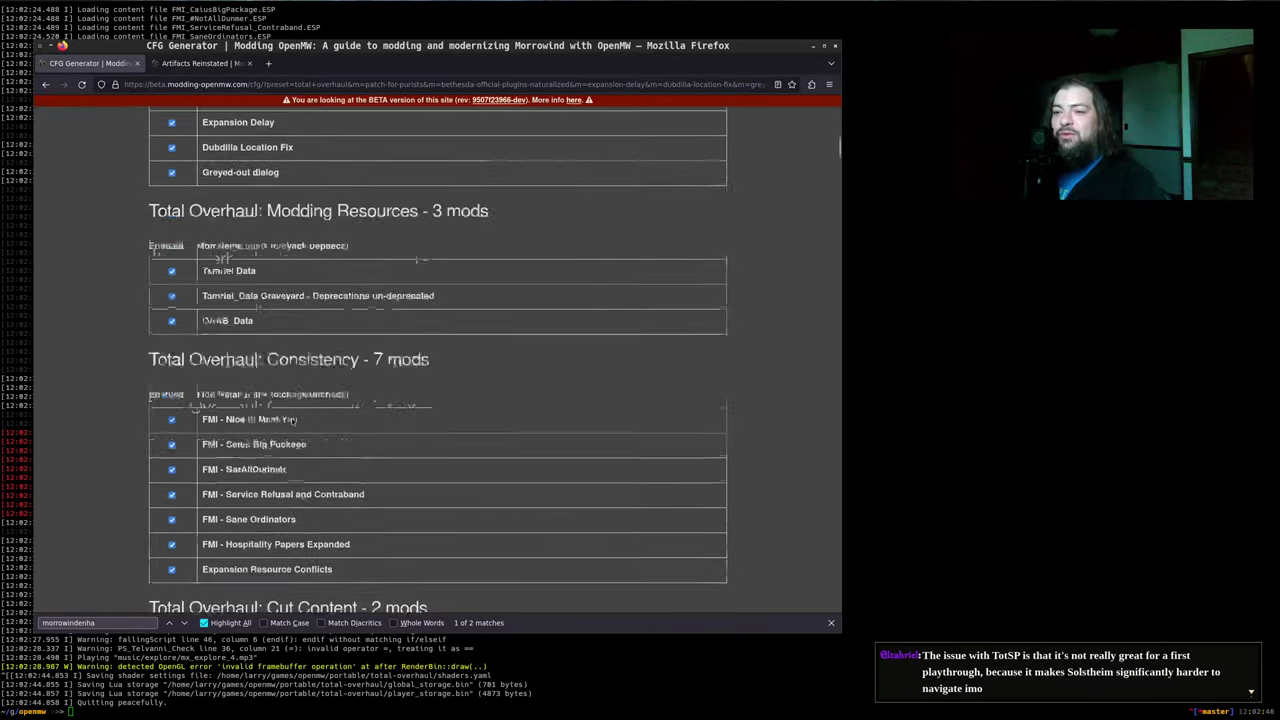
pyautogui.scroll(-3, 232, 452)
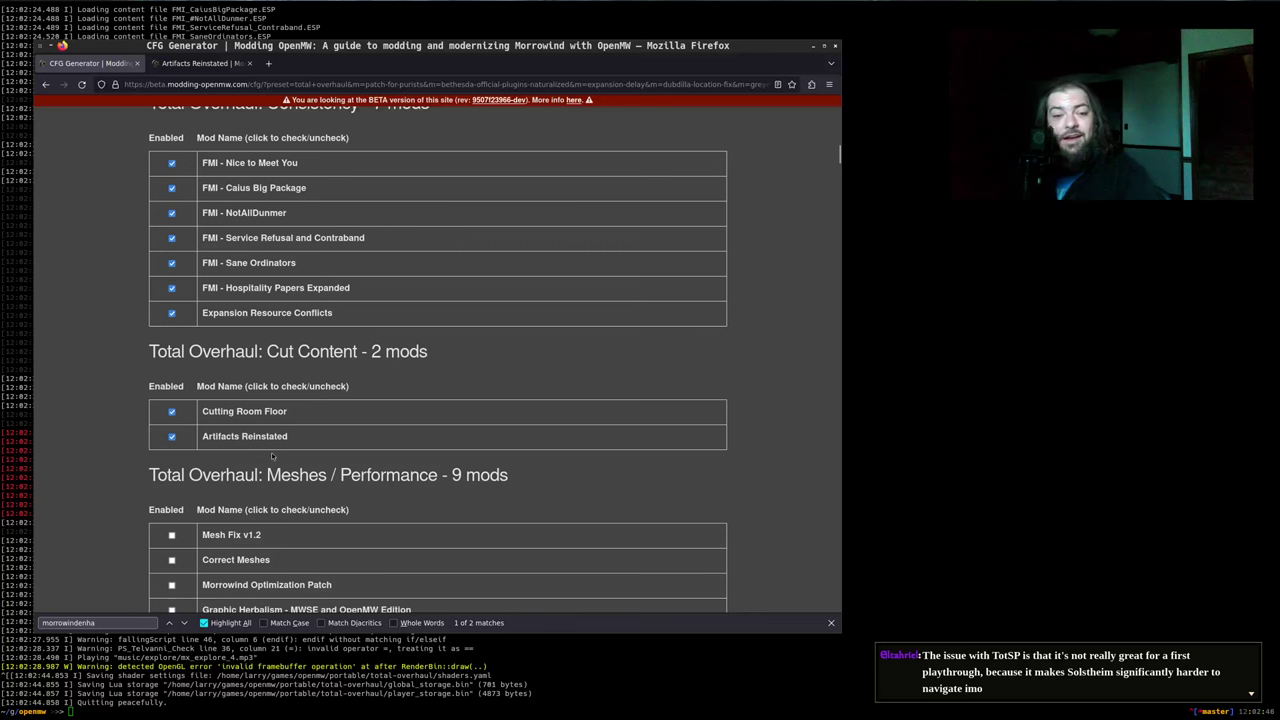
pyautogui.scroll(15, 271, 456)
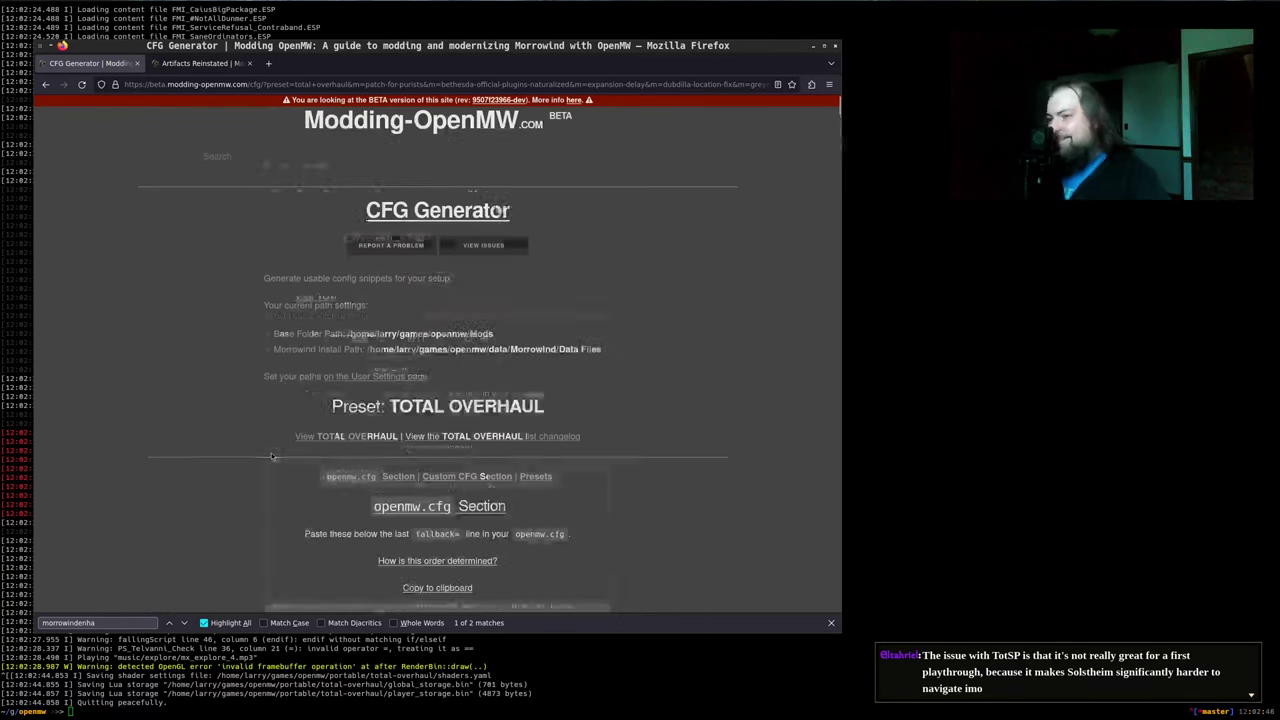
pyautogui.scroll(-5, 259, 415)
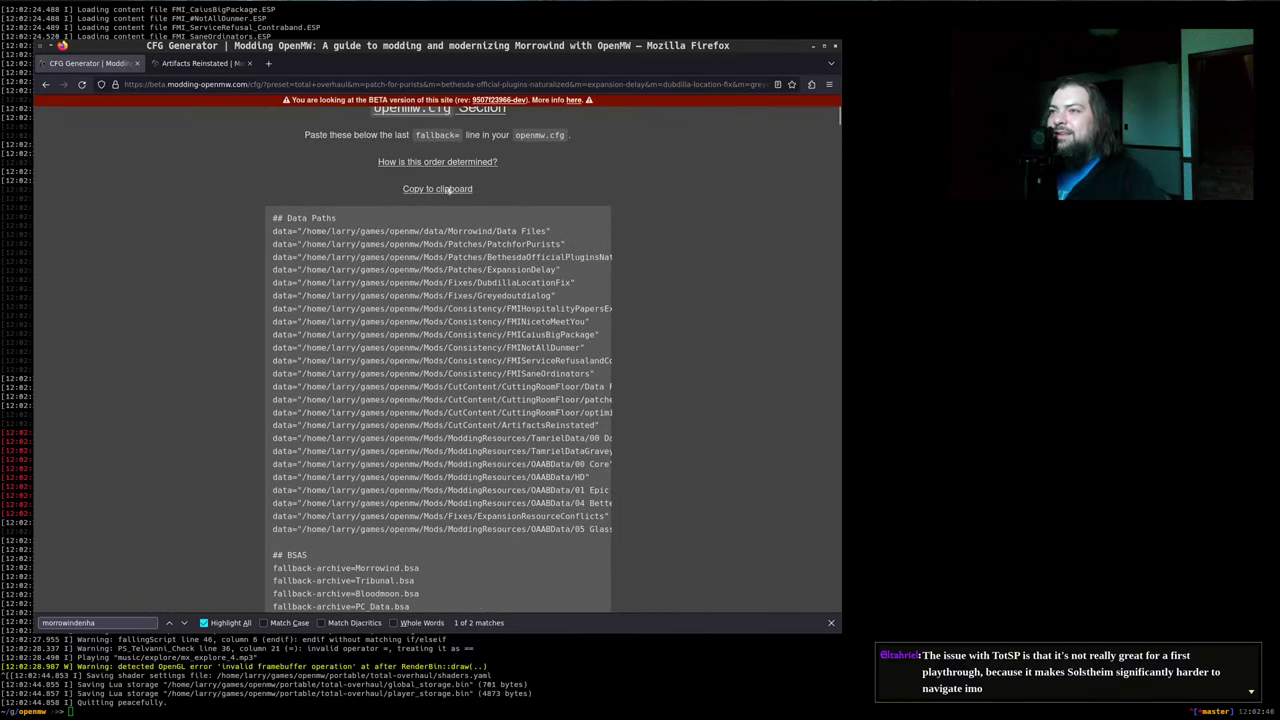
pyautogui.click(449, 189)
# Switch to Emacs and replace the Data Paths, BSAs and Plugins sections of openmw-total-overhaul.cfg with the copied generator output
pyautogui.hotkey('alt', 'Tab')
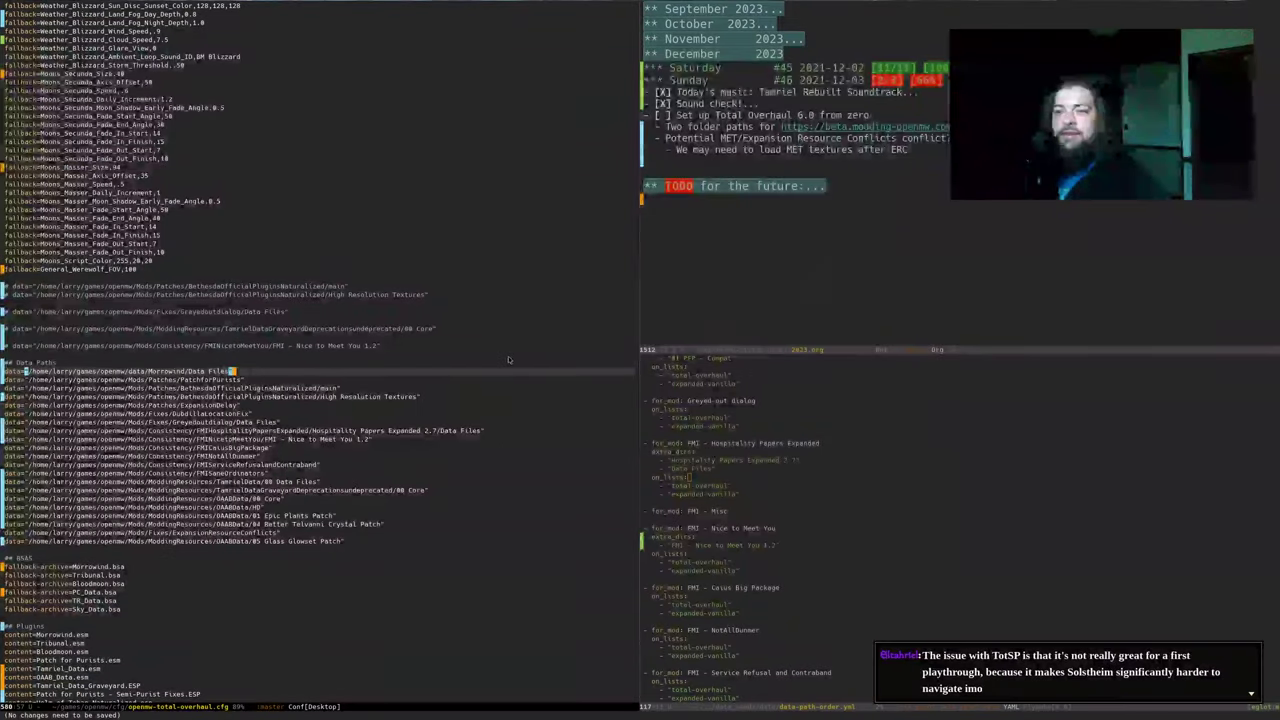
pyautogui.hotkey('ctrl', 'Up')
pyautogui.press('Down')
pyautogui.hotkey('ctrl', 'shift', 'Down')
pyautogui.hotkey('ctrl', 'shift', 'Down')
pyautogui.hotkey('ctrl', 'shift', 'Down')
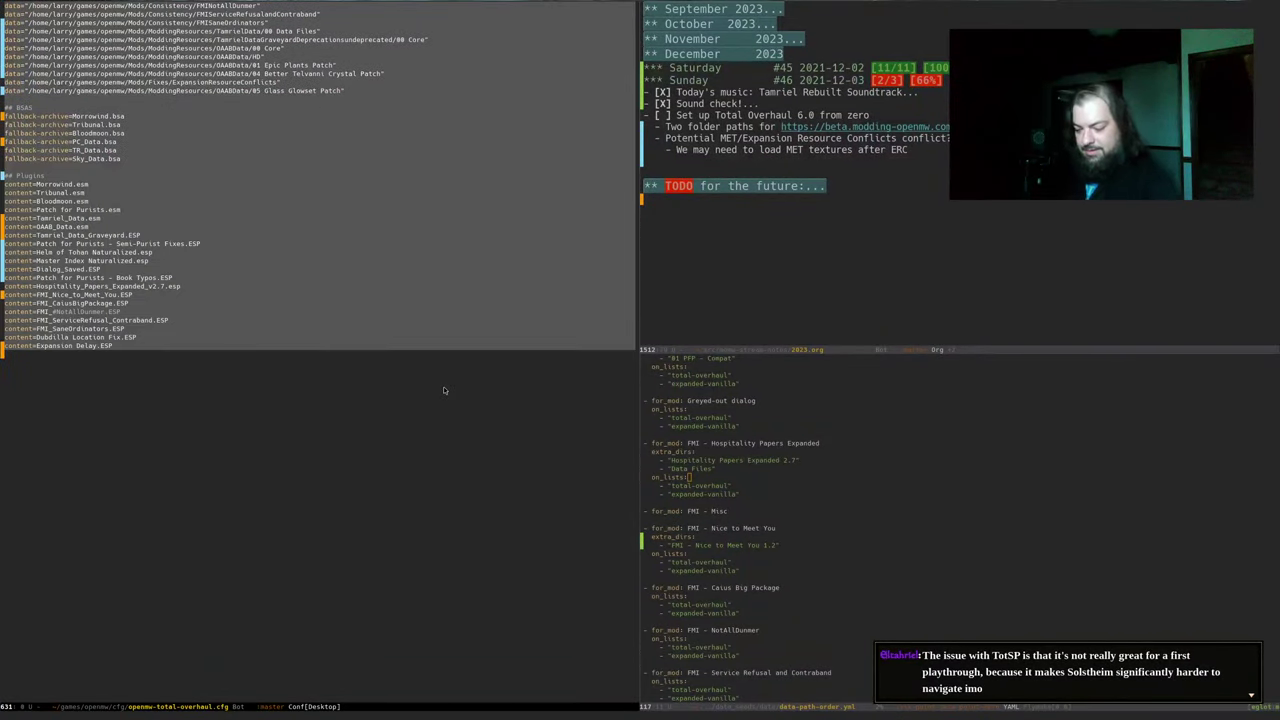
pyautogui.hotkey('ctrl', 'y')
pyautogui.press('Return')
pyautogui.hotkey('ctrl', 'Up')
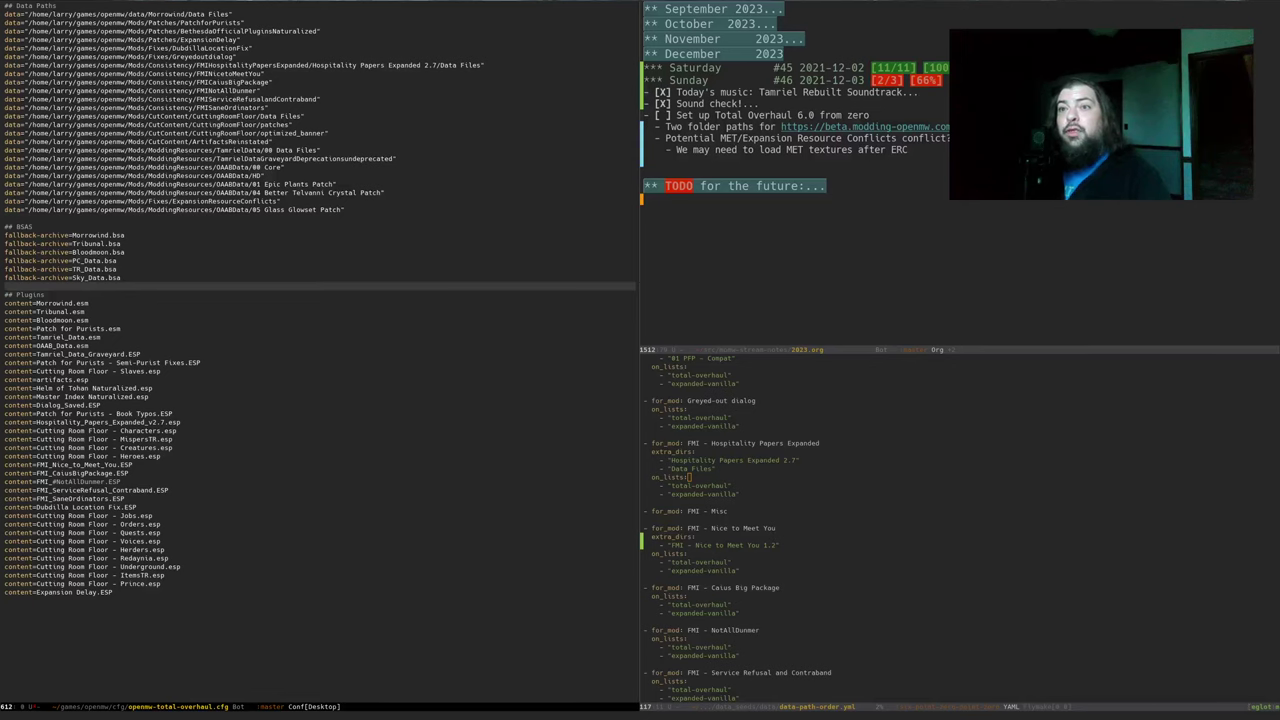
# Replace the FMINicetoMeetYou data path with the commented version ending in "FMI - Nice to Meet You 1.2" and save the file
pyautogui.press('{')
pyautogui.press('{')
pyautogui.press('k')
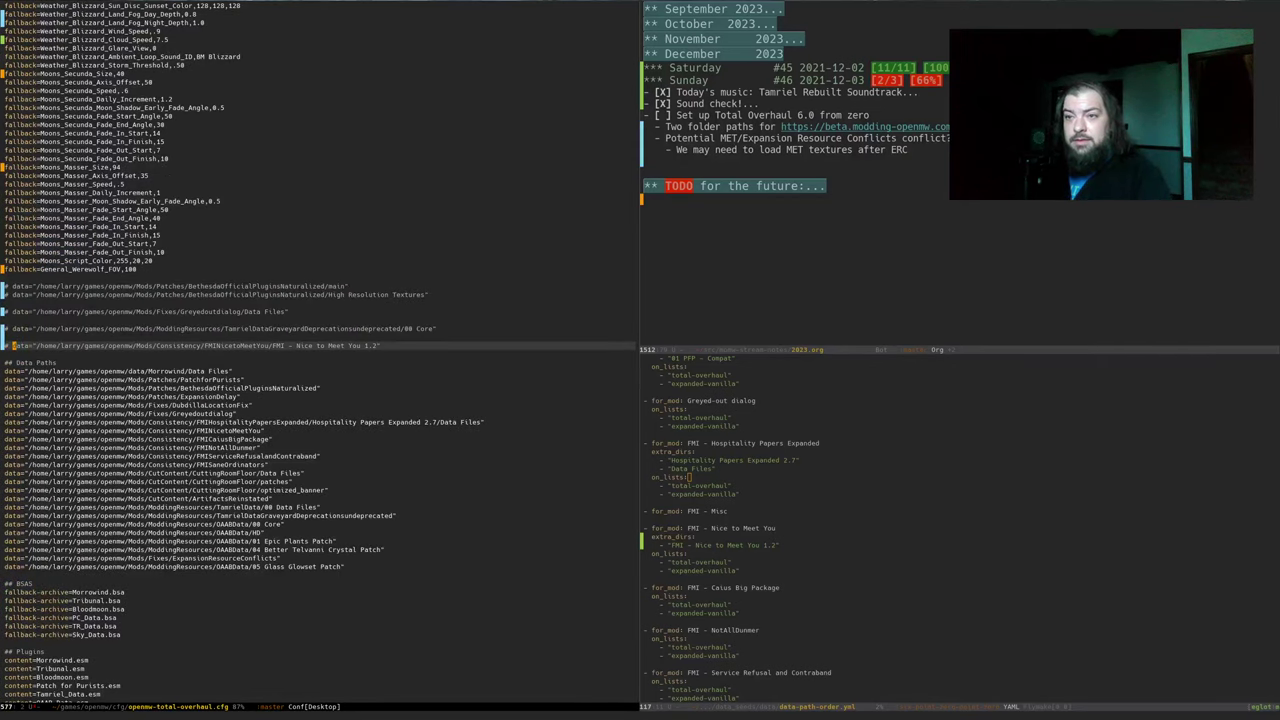
pyautogui.press('j')
pyautogui.press('j')
pyautogui.press('j')
pyautogui.press('j')
pyautogui.press('j')
pyautogui.press('j')
pyautogui.press('j')
pyautogui.press('j')
pyautogui.press('j')
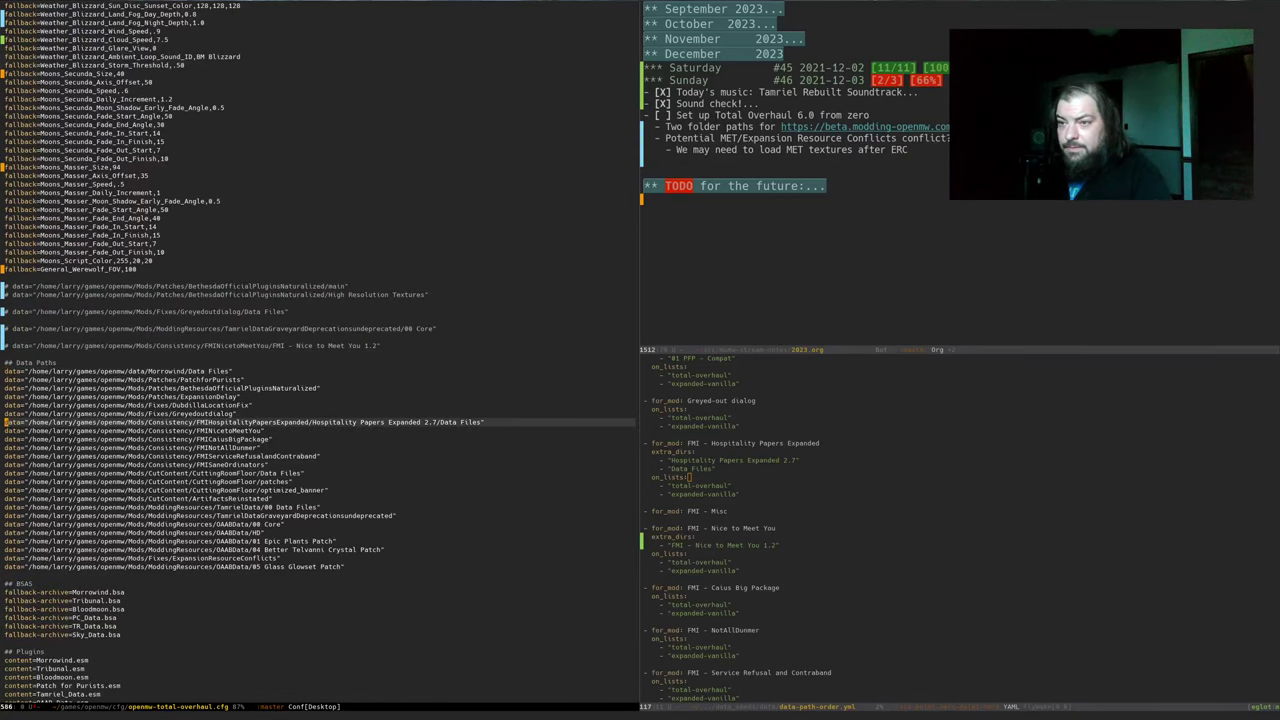
pyautogui.press('j')
pyautogui.press('j')
pyautogui.press('j')
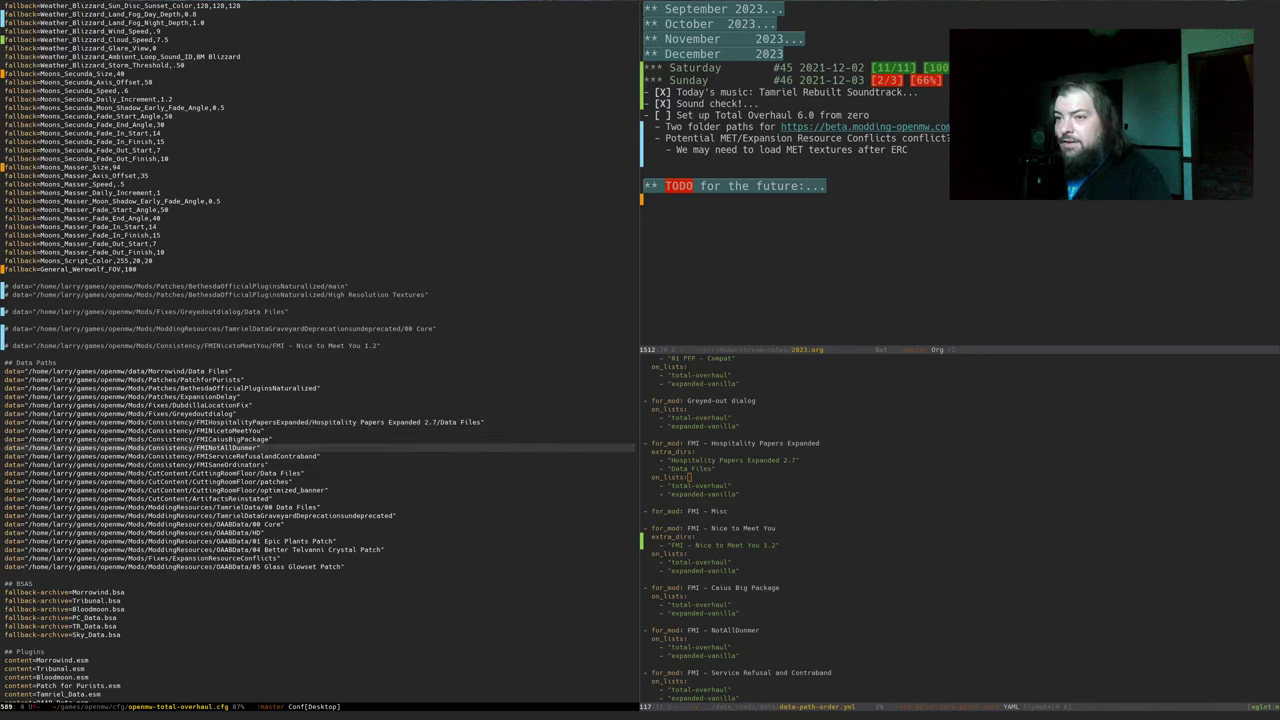
pyautogui.press('k')
pyautogui.press('k')
pyautogui.hotkey('ctrl', 'space')
pyautogui.hotkey('ctrl', 'e')
pyautogui.hotkey('ctrl', 'y')
pyautogui.hotkey('ctrl', 'x')
pyautogui.hotkey('ctrl', 's')
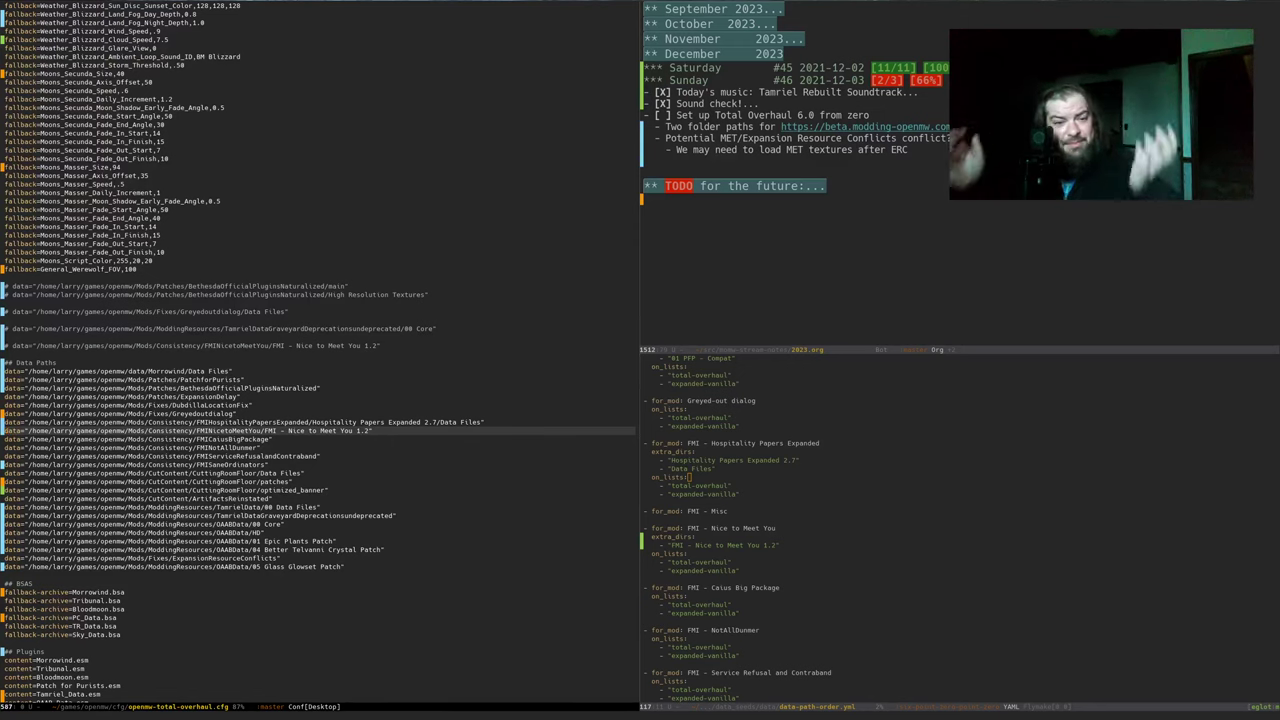
# Replace the TamrielDataGraveyardDeprecationsundeprecated data path with the commented version ending in "00 Core"
pyautogui.press('Up')
pyautogui.press('Up')
pyautogui.press('Up')
pyautogui.press('Up')
pyautogui.press('Up')
pyautogui.press('Up')
pyautogui.press('Up')
pyautogui.press('Up')
pyautogui.press('Up')
pyautogui.press('Up')
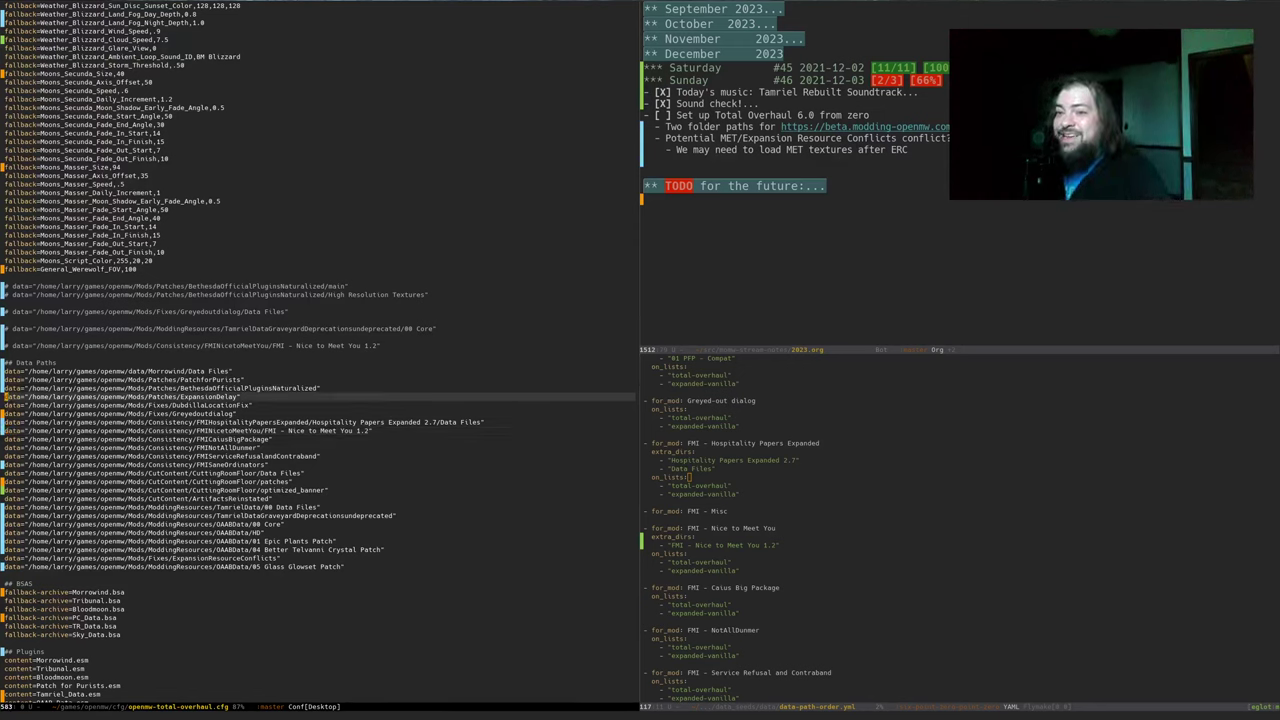
pyautogui.press('Down')
pyautogui.press('Down')
pyautogui.press('Down')
pyautogui.press('Down')
pyautogui.press('Down')
pyautogui.press('Down')
pyautogui.press('Down')
pyautogui.press('Down')
pyautogui.press('Down')
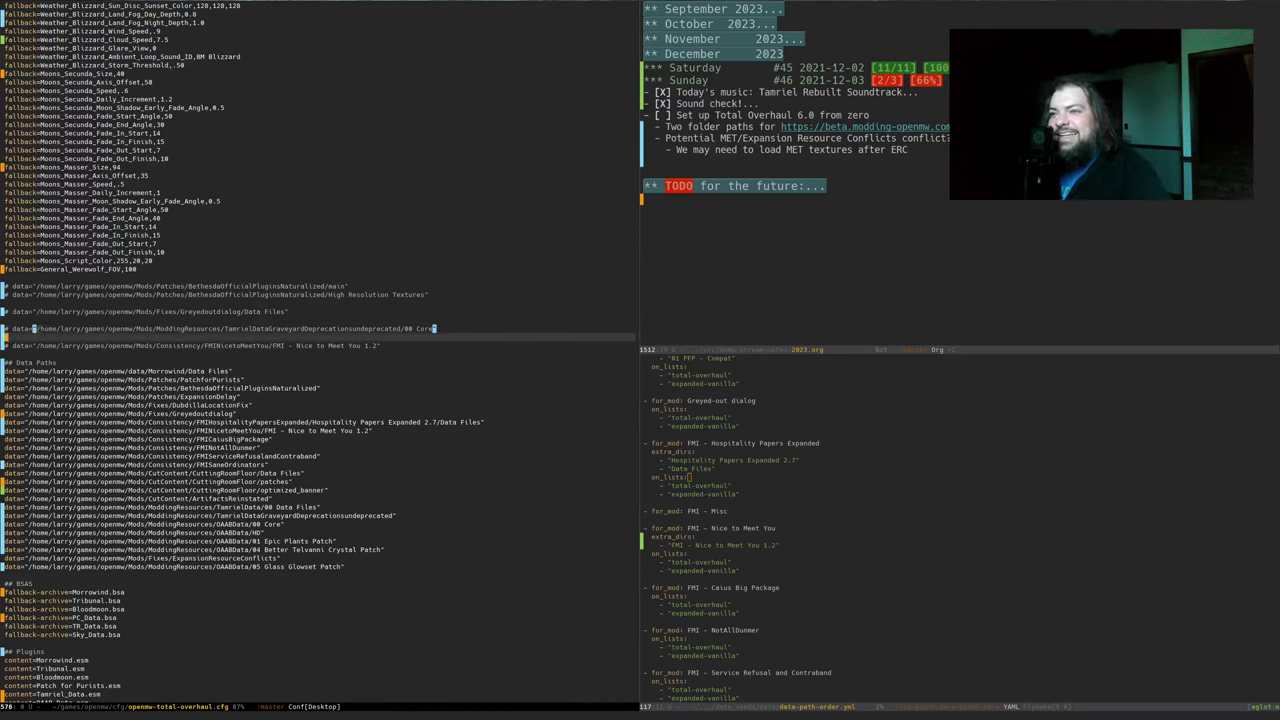
pyautogui.press('Down')
pyautogui.press('Down')
pyautogui.press('Down')
pyautogui.press('Down')
pyautogui.press('Down')
pyautogui.press('Down')
pyautogui.press('Down')
pyautogui.press('Down')
pyautogui.press('Down')
pyautogui.press('Down')
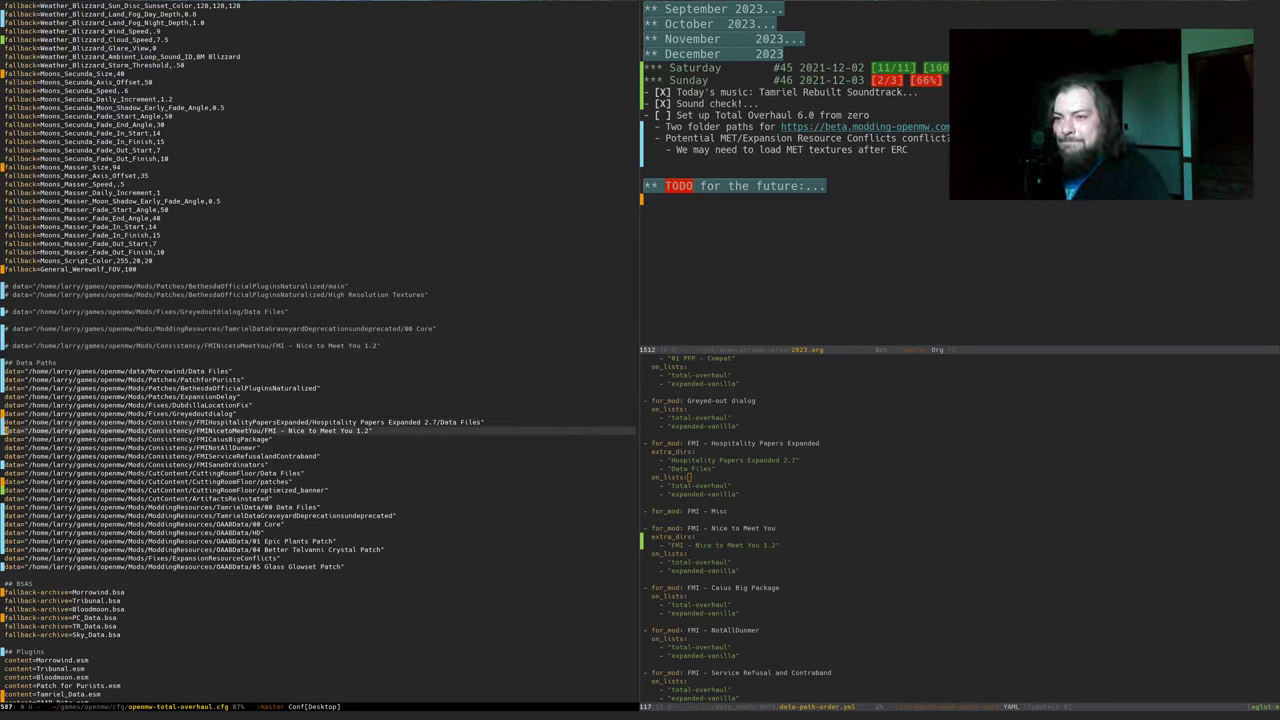
pyautogui.press('Down')
pyautogui.press('Down')
pyautogui.press('Down')
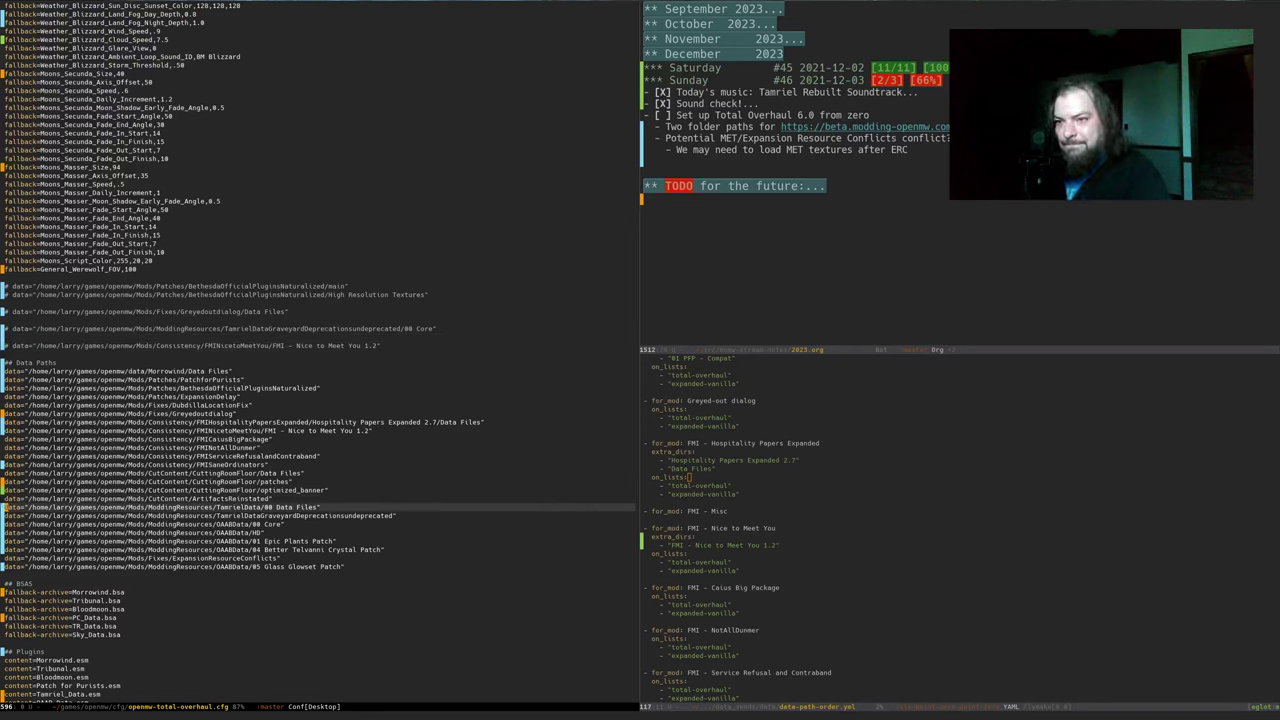
pyautogui.hotkey('ctrl', 'space')
pyautogui.hotkey('ctrl', 'e')
pyautogui.hotkey('ctrl', 'y')
# Replace the Greyedoutdialog data path with the commented version ending in "Data Files" and save the file
pyautogui.hotkey('ctrl', 'Up')
pyautogui.hotkey('ctrl', 'Up')
pyautogui.press('Up')
pyautogui.press('Up')
pyautogui.press('Up')
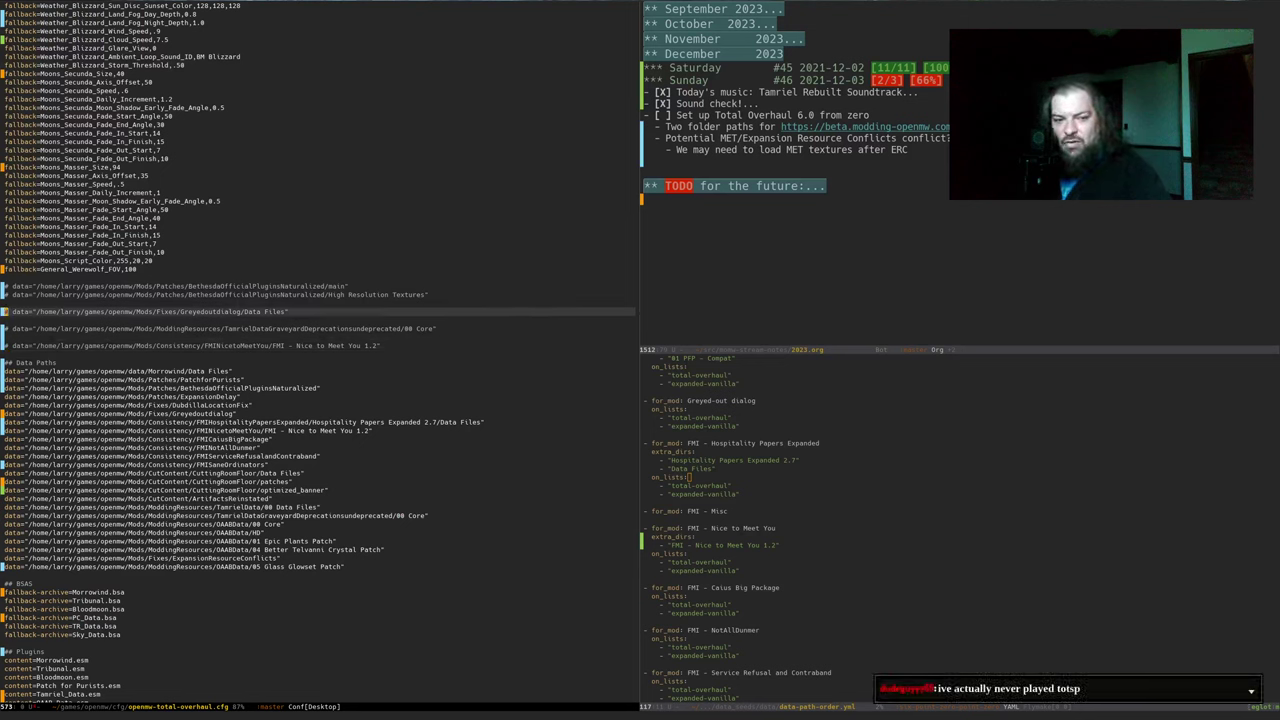
pyautogui.hotkey('ctrl', 'space')
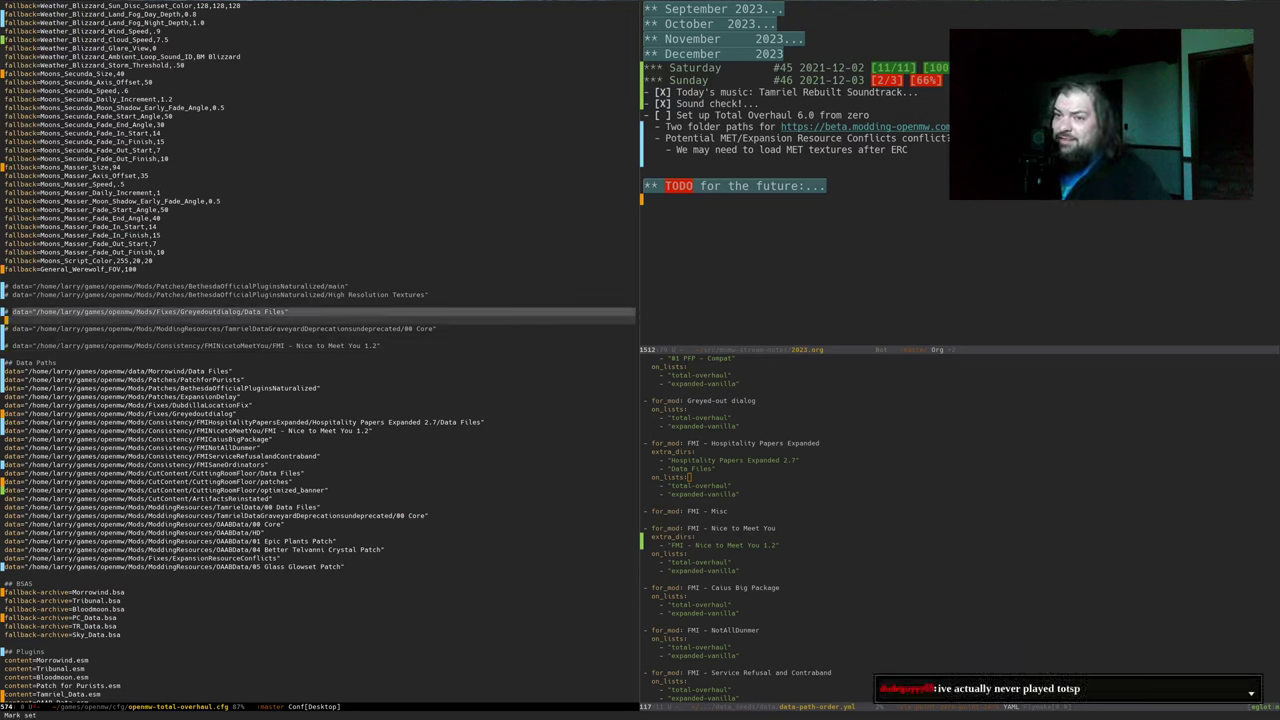
pyautogui.hotkey('ctrl', 'e')
pyautogui.hotkey('alt', 'w')
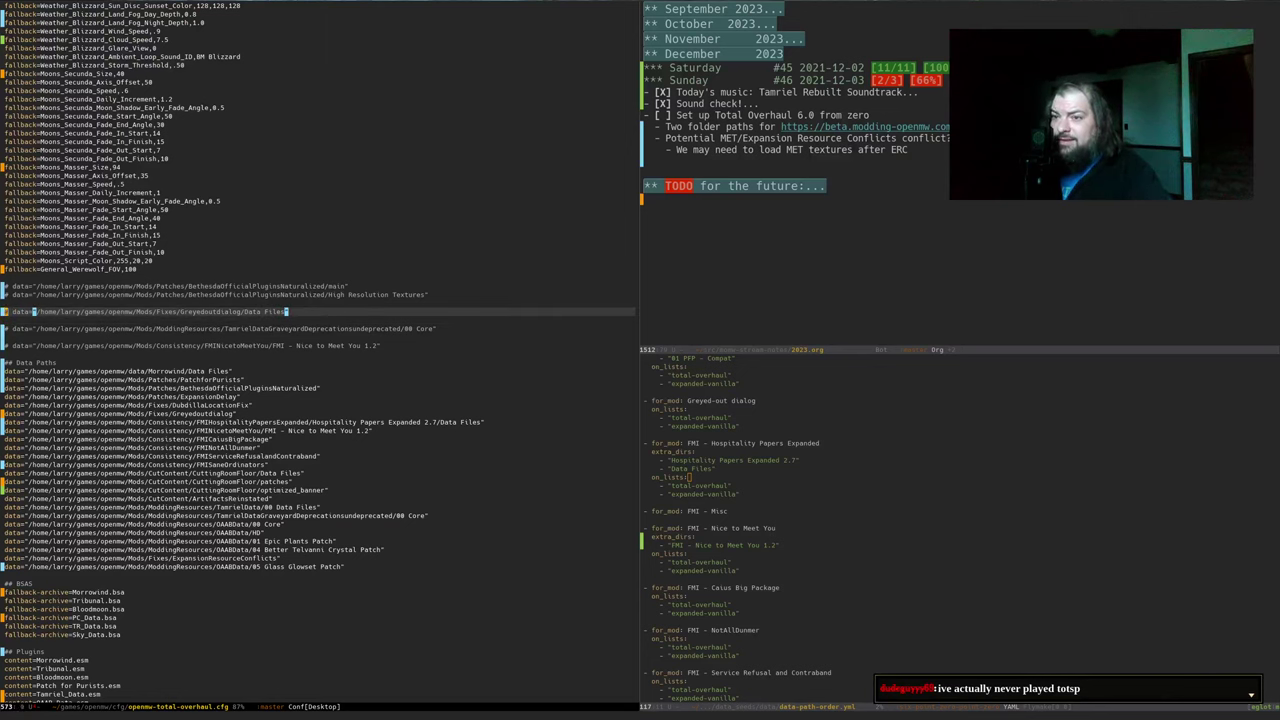
pyautogui.press('Down')
pyautogui.press('Down')
pyautogui.press('Down')
pyautogui.press('Down')
pyautogui.press('Down')
pyautogui.press('Down')
pyautogui.press('Down')
pyautogui.press('Down')
pyautogui.press('Down')
pyautogui.press('Down')
pyautogui.press('Down')
pyautogui.press('Down')
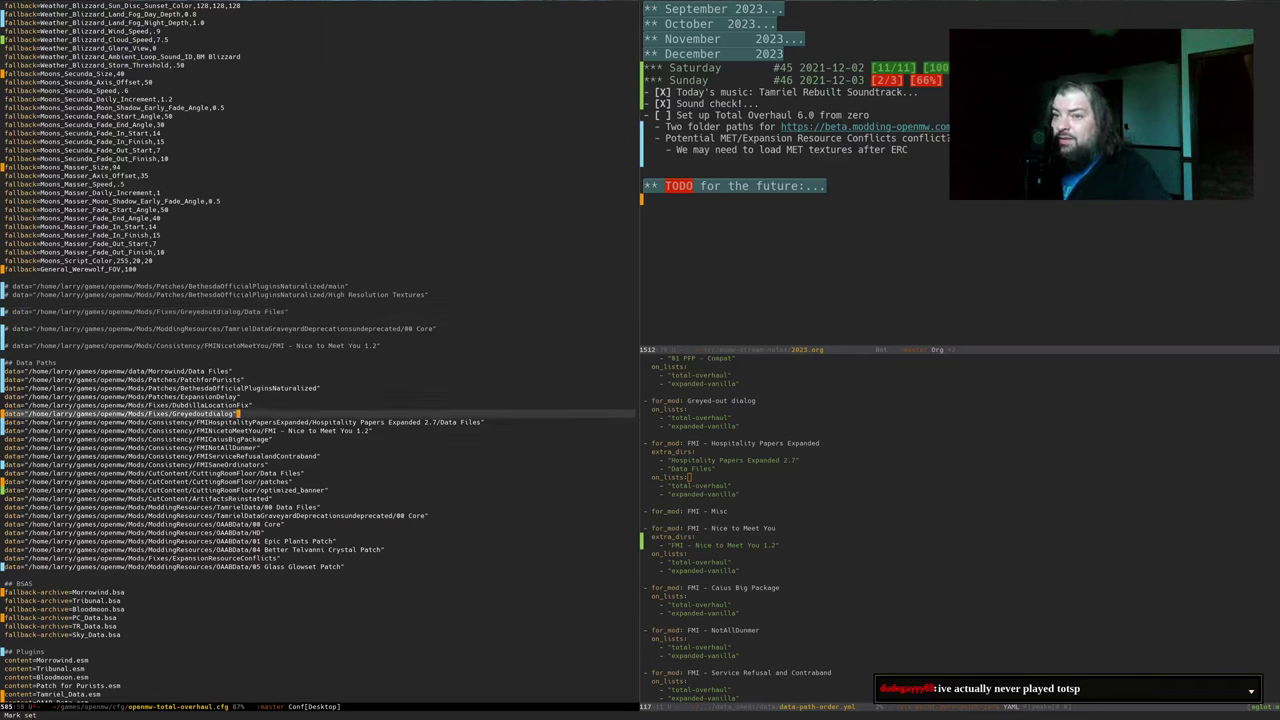
pyautogui.hotkey('ctrl', 'y')
pyautogui.hotkey('ctrl', 'a')
pyautogui.hotkey('ctrl', 'x')
pyautogui.hotkey('ctrl', 's')
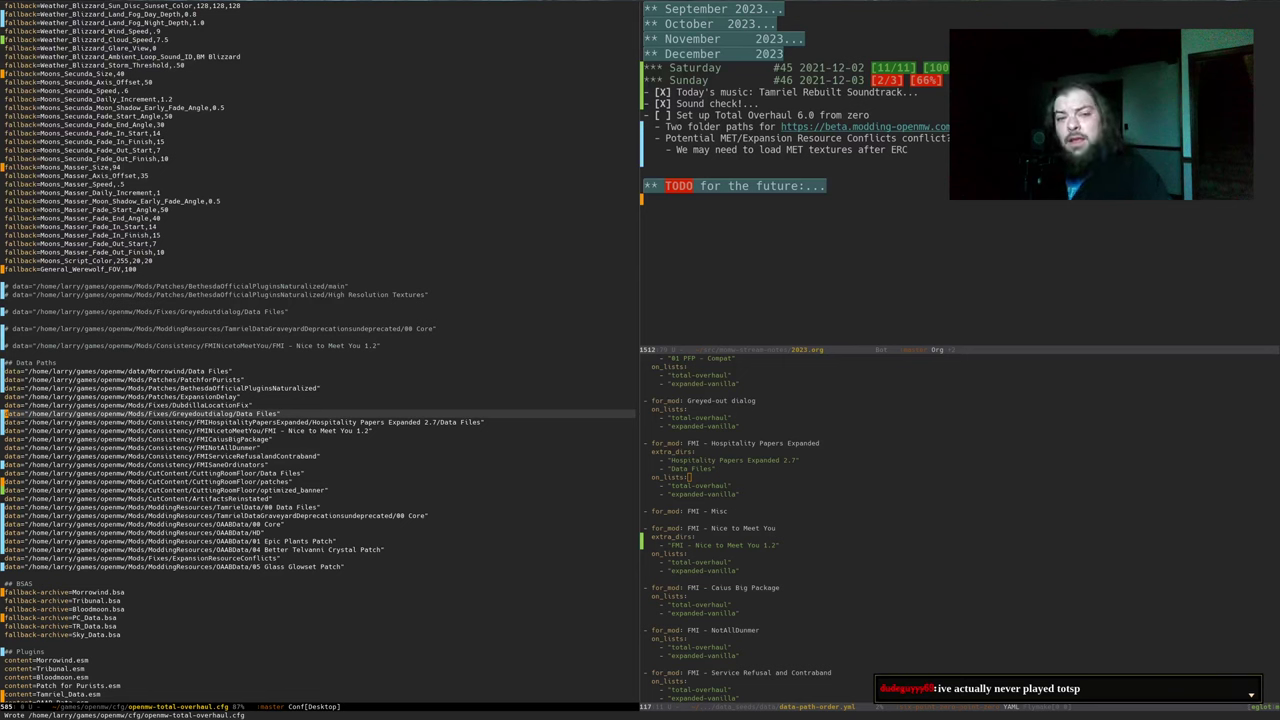
# Replace the BethesdaOfficialPluginsNaturalized data path with its two "main" and "High Resolution Textures" paths and save the file
pyautogui.press('Up')
pyautogui.press('Up')
pyautogui.press('Up')
pyautogui.press('Up')
pyautogui.press('Up')
pyautogui.press('Up')
pyautogui.press('Up')
pyautogui.press('Up')
pyautogui.press('Up')
pyautogui.press('Up')
pyautogui.press('Up')
pyautogui.press('Up')
pyautogui.press('Up')
pyautogui.press('Up')
pyautogui.press('Up')
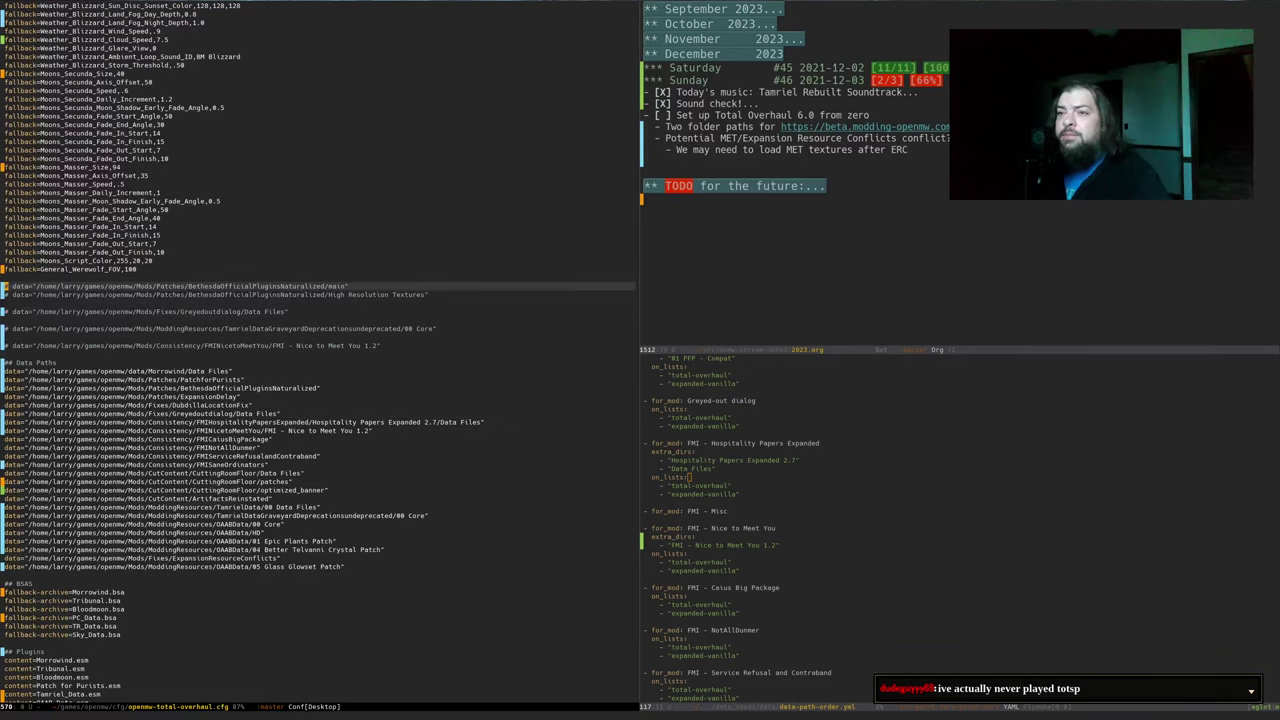
pyautogui.press('Down')
pyautogui.press('Down')
pyautogui.press('Down')
pyautogui.press('Down')
pyautogui.press('Down')
pyautogui.press('Down')
pyautogui.press('Down')
pyautogui.press('Down')
pyautogui.press('Down')
pyautogui.press('Down')
pyautogui.press('Down')
pyautogui.press('Down')
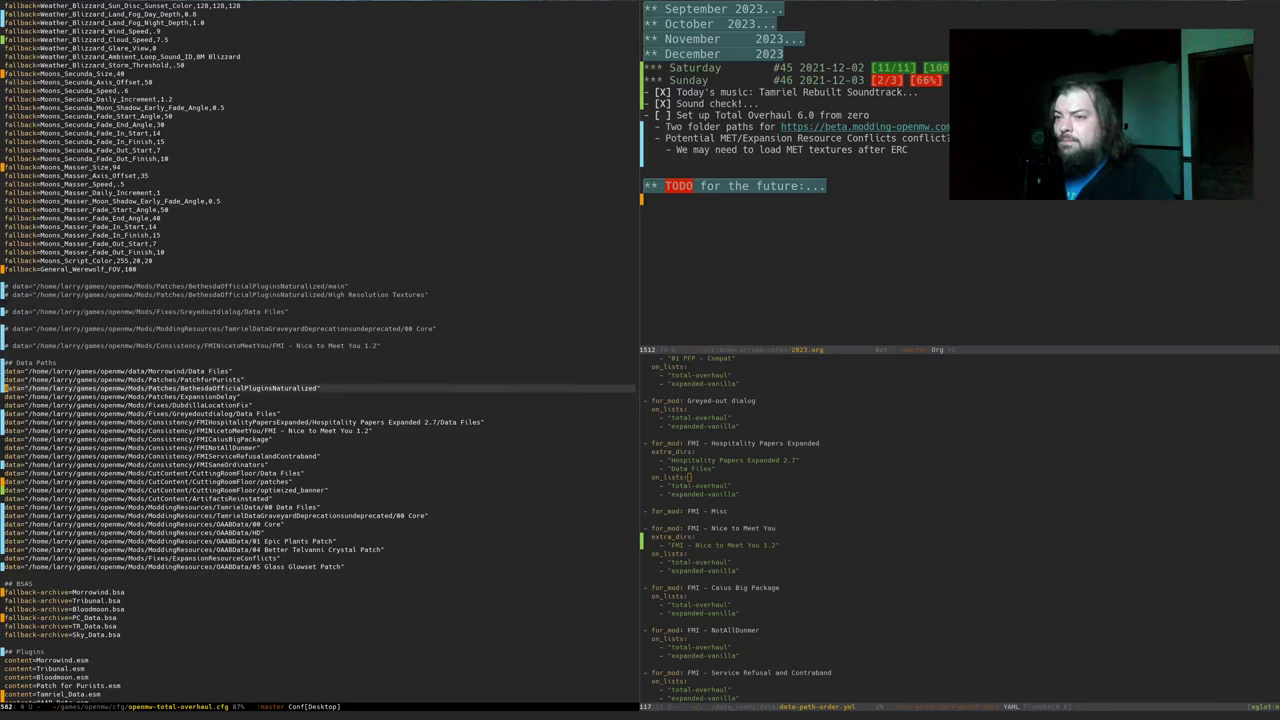
pyautogui.hotkey('ctrl', 'space')
pyautogui.press('Down')
pyautogui.hotkey('ctrl', 'y')
pyautogui.hotkey('ctrl', 'space')
pyautogui.press('Up')
pyautogui.press('Up')
pyautogui.press('space')
pyautogui.press('f')
pyautogui.press('s')
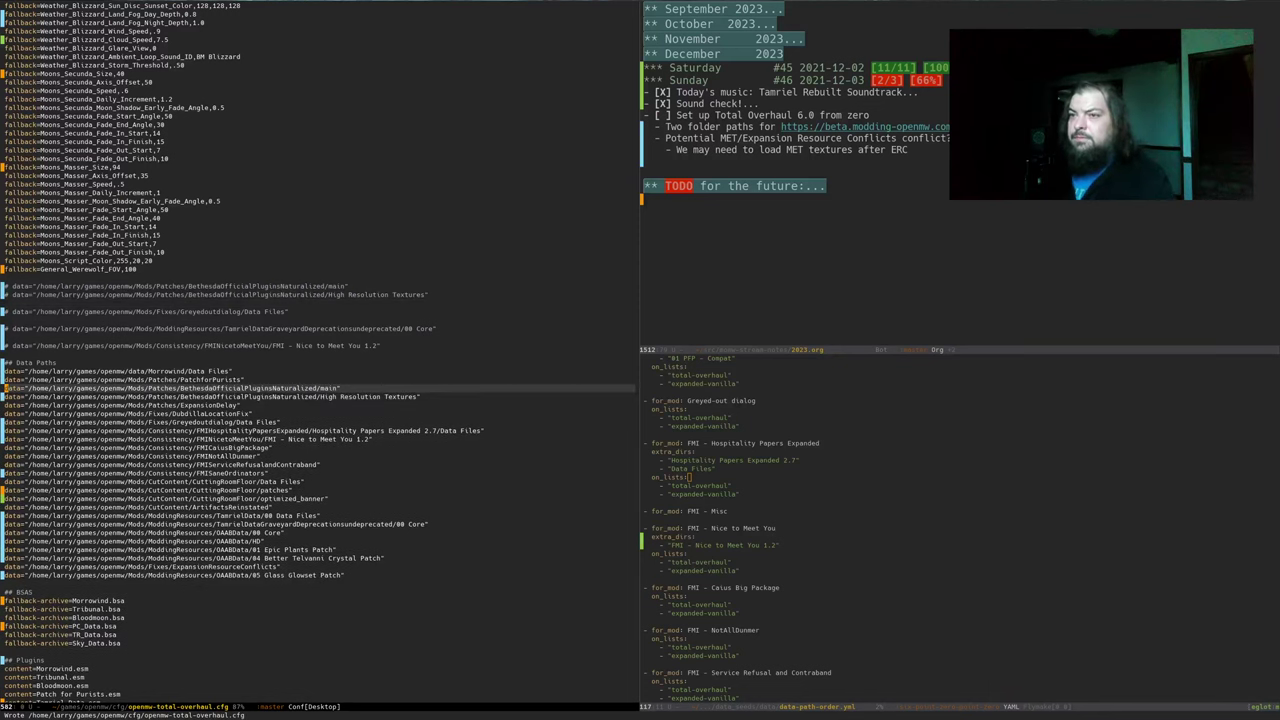
# Switch to the terminal and run the OpenMW configuration validator again on the updated cfg
pyautogui.press('super+2')
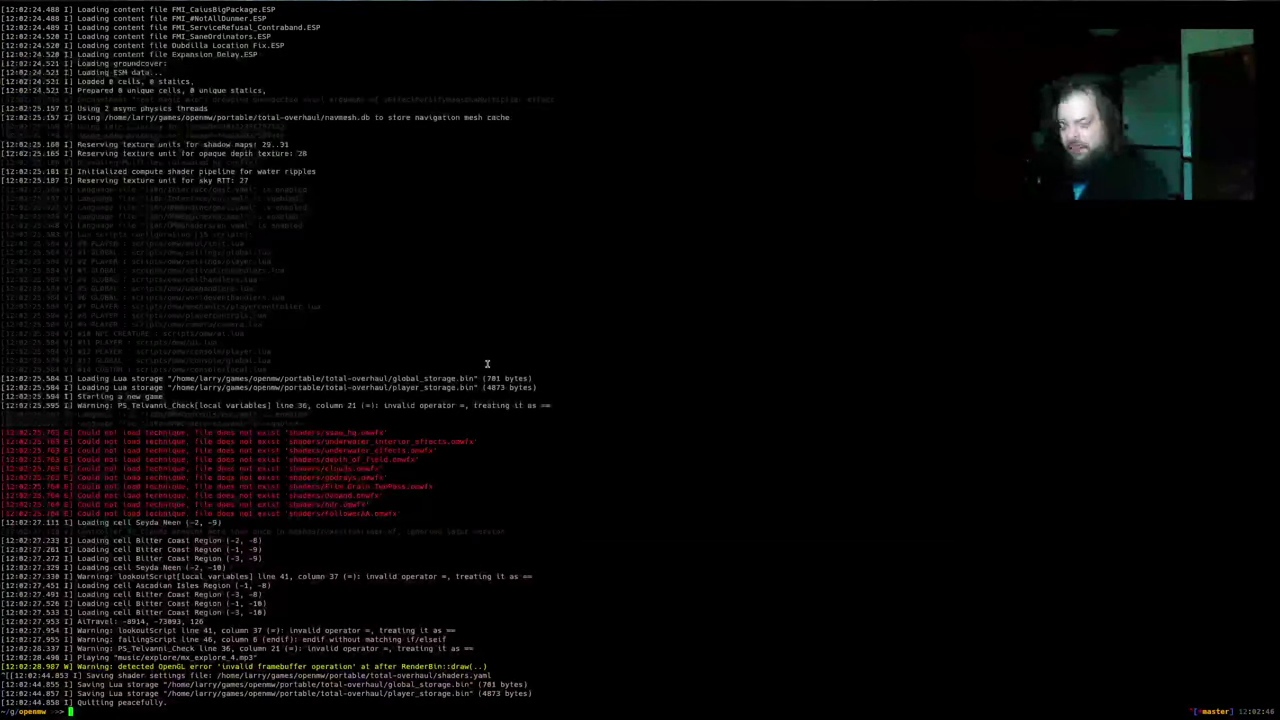
pyautogui.press('Up')
pyautogui.press('Return')
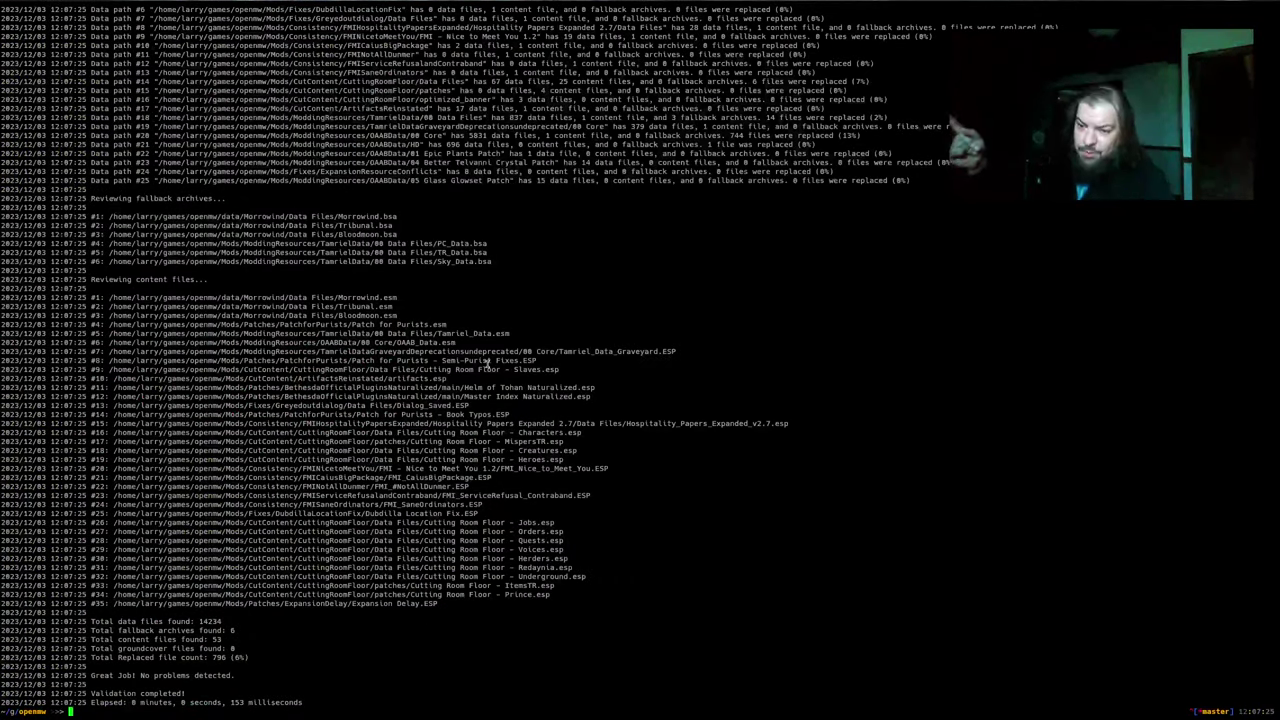
# Launch OpenMW by recalling the command ~/games/openmw/run.sh --type fw --config total-overhaul --dev --test --mangohud from the shell history
pyautogui.hotkey('ctrl', 'r')
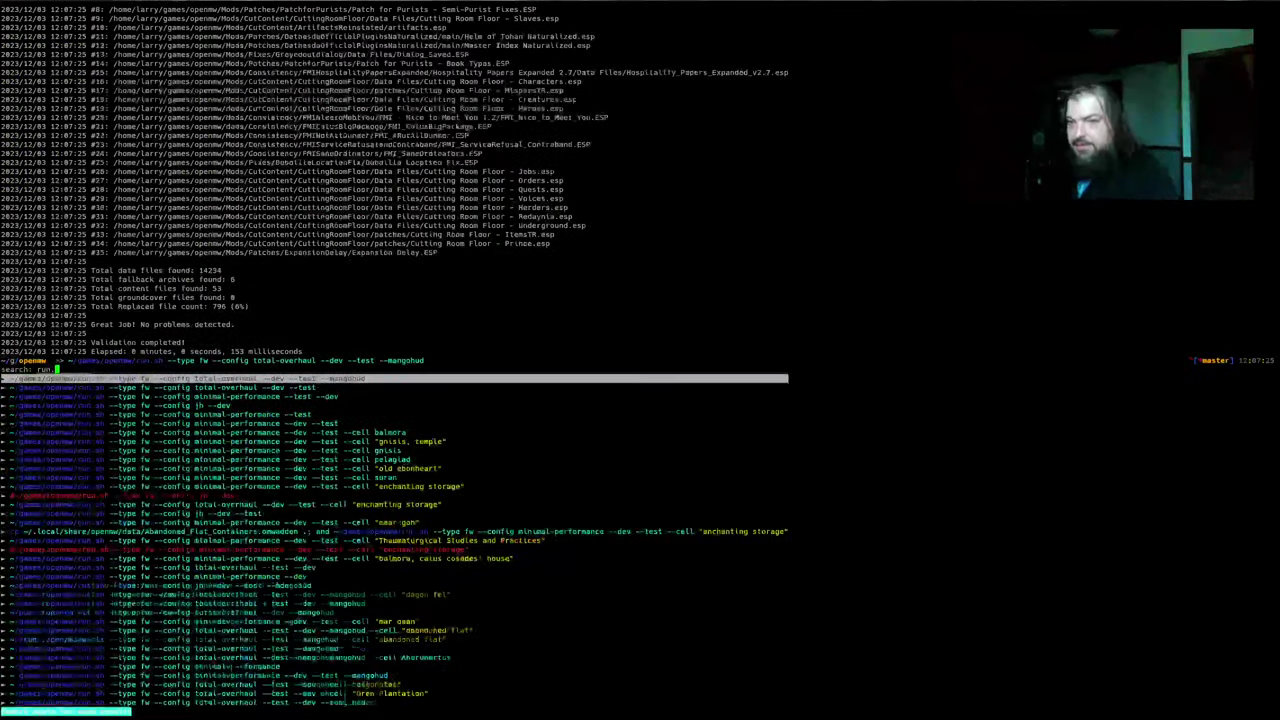
pyautogui.press('Return')
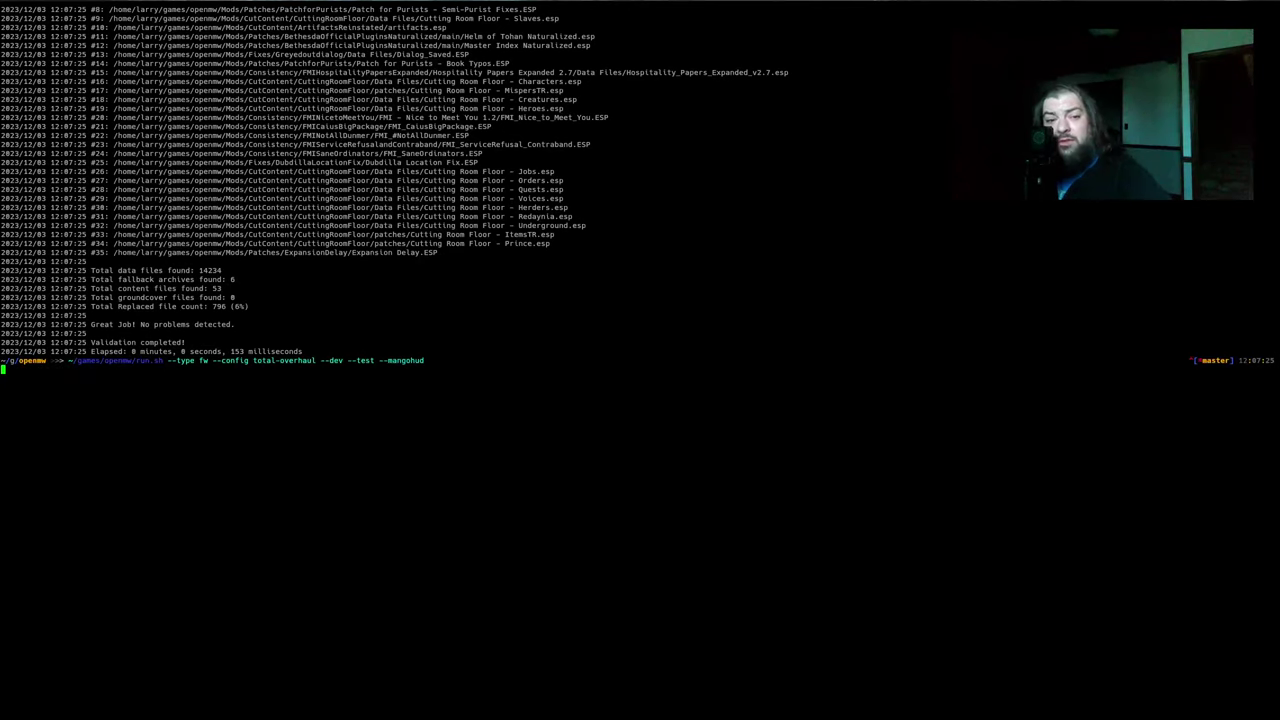
pyautogui.press('Return')
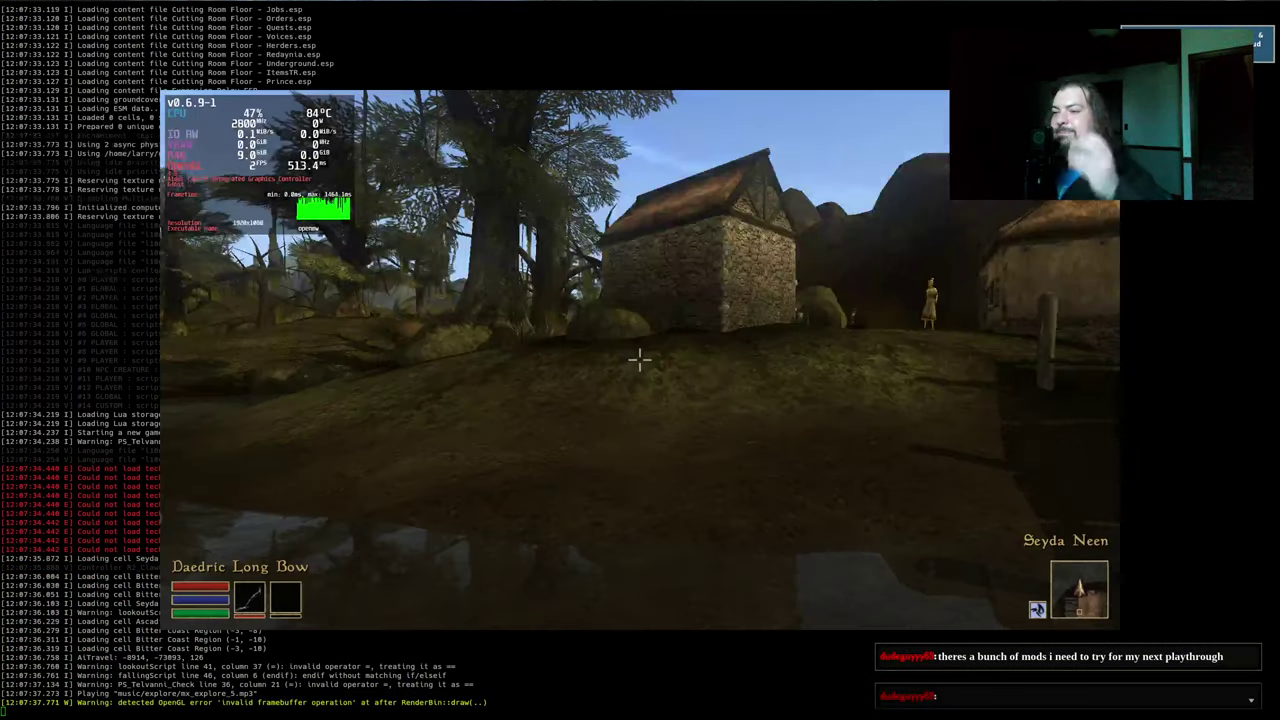
# Walk around Seyda Neen in the test game to inspect the world with the new mods loaded
pyautogui.moveTo(640, 360)
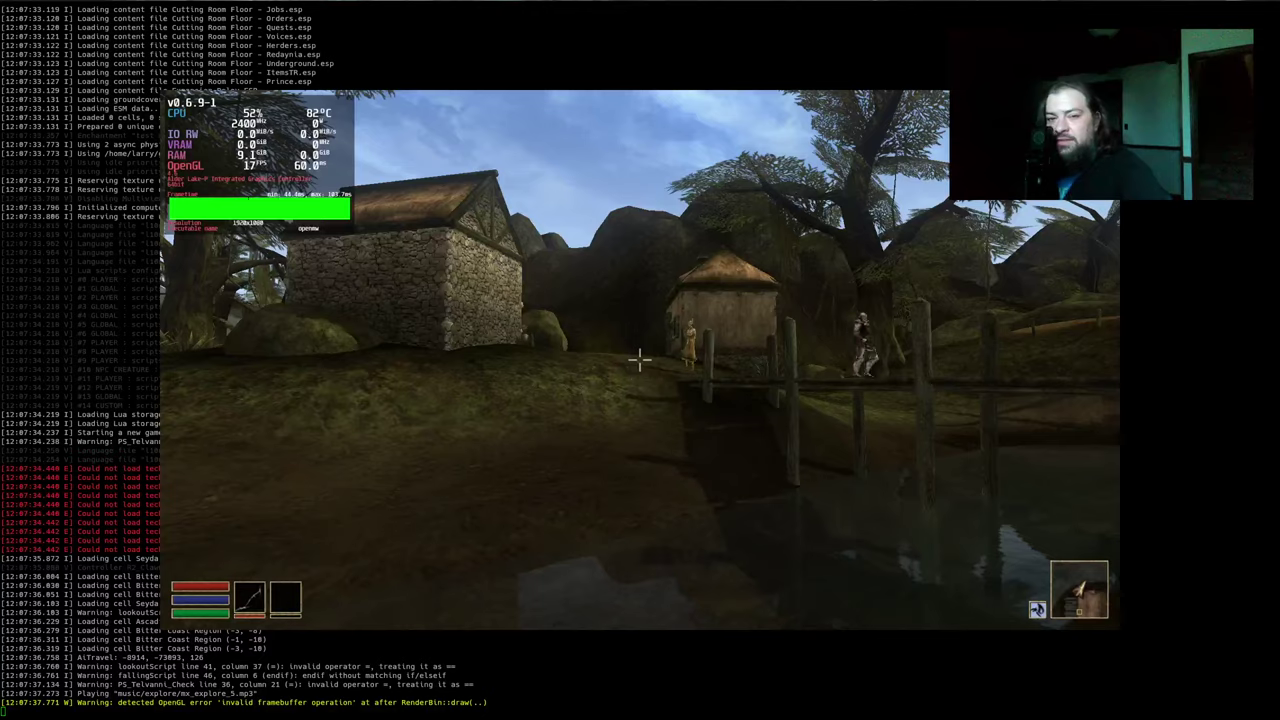
pyautogui.press('w')
pyautogui.press('w')
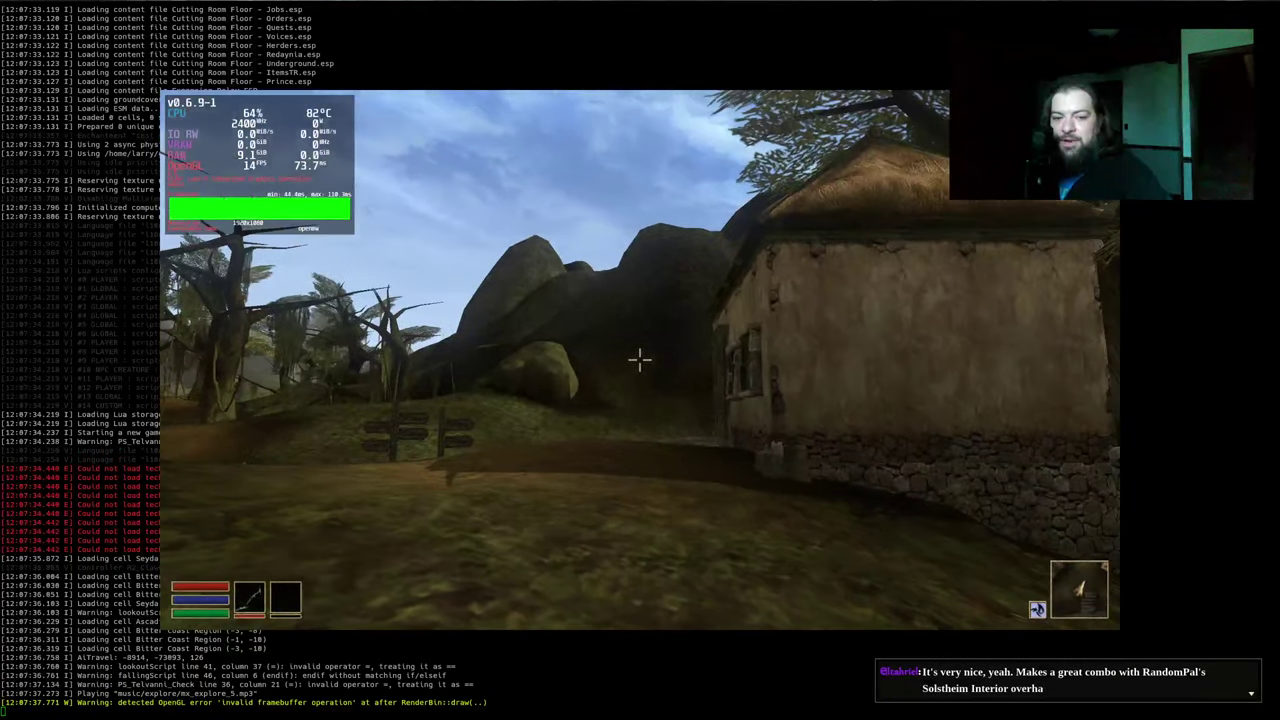
pyautogui.press('w')
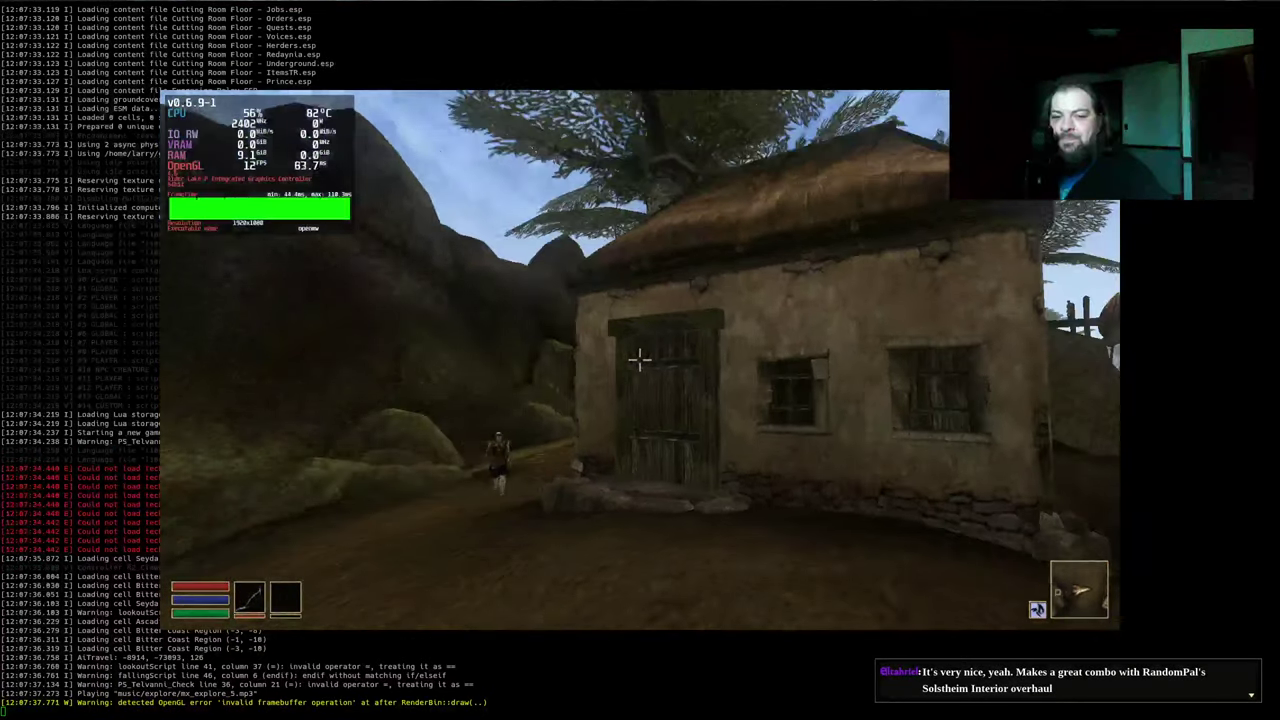
pyautogui.press('w')
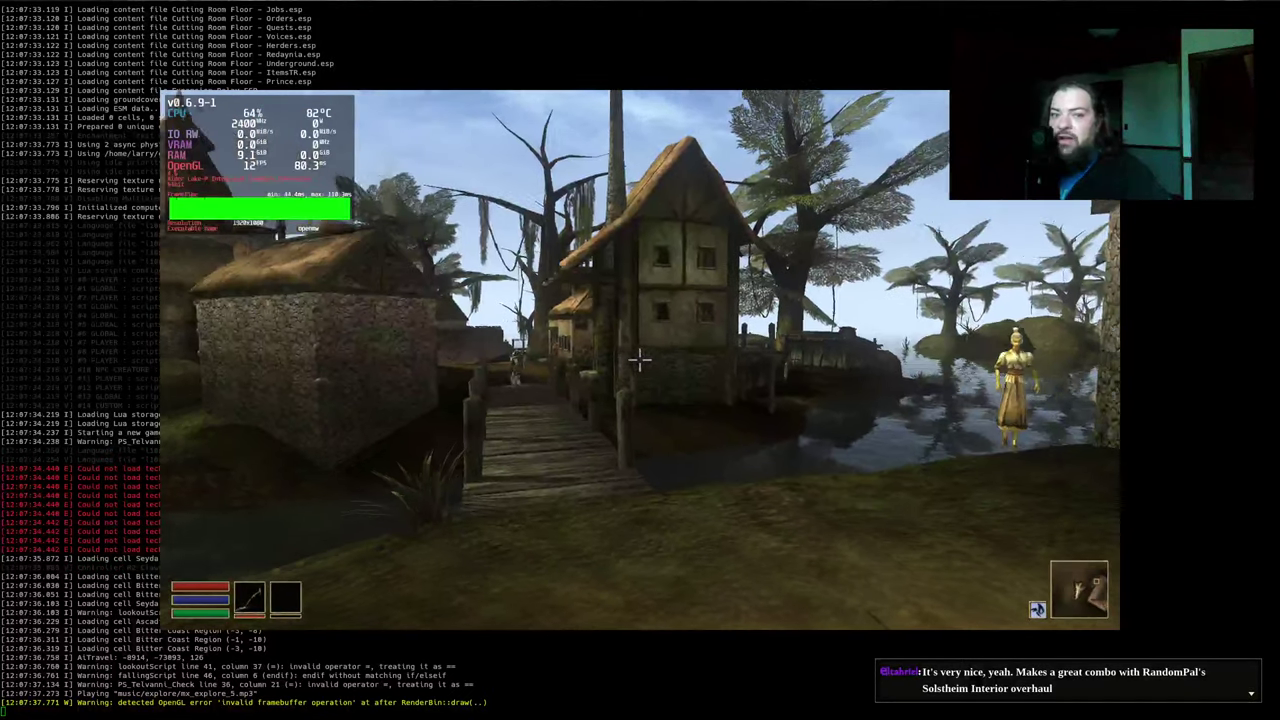
pyautogui.press('w')
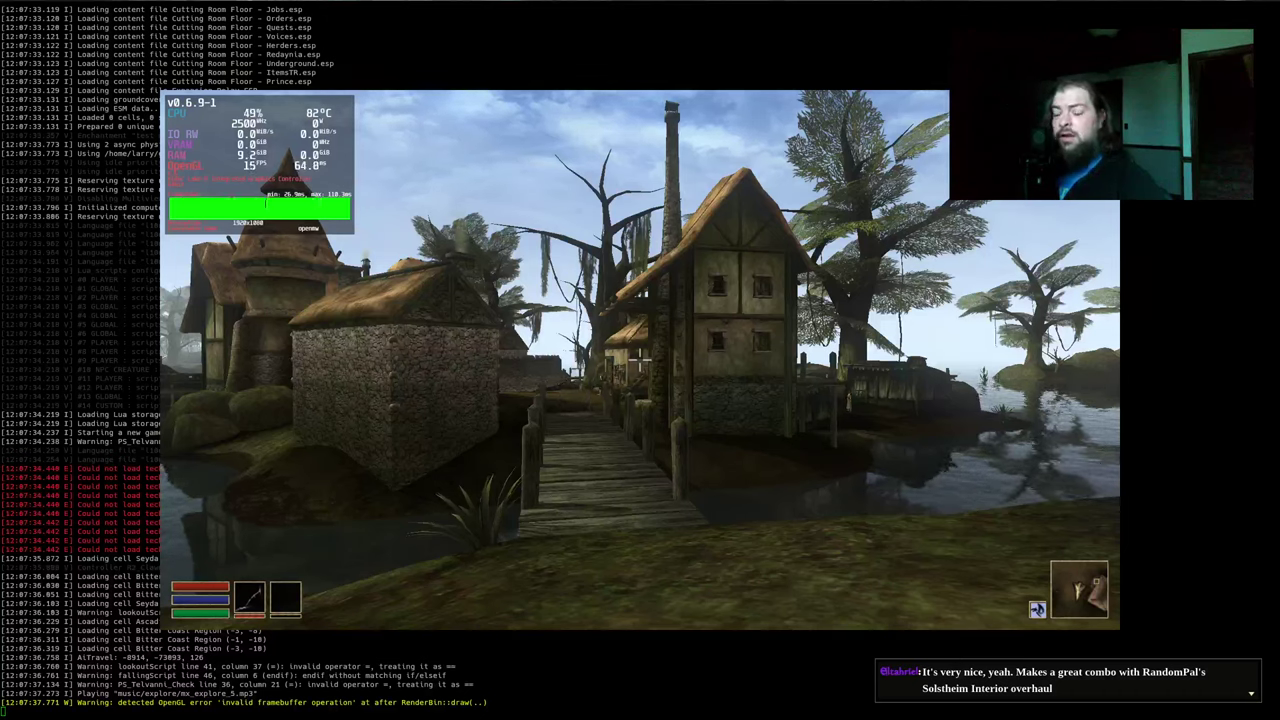
pyautogui.press('w')
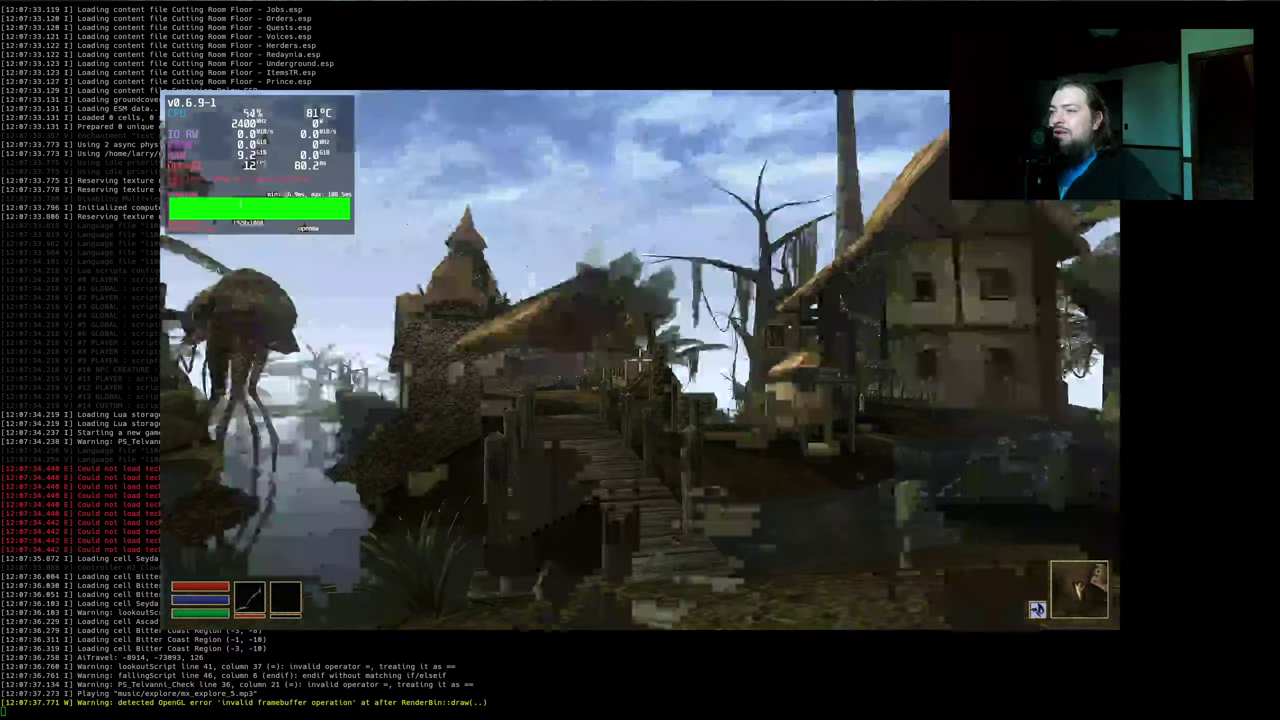
# Walk farther through the village in the test game to check the surroundings, and quit the game
pyautogui.press('w')
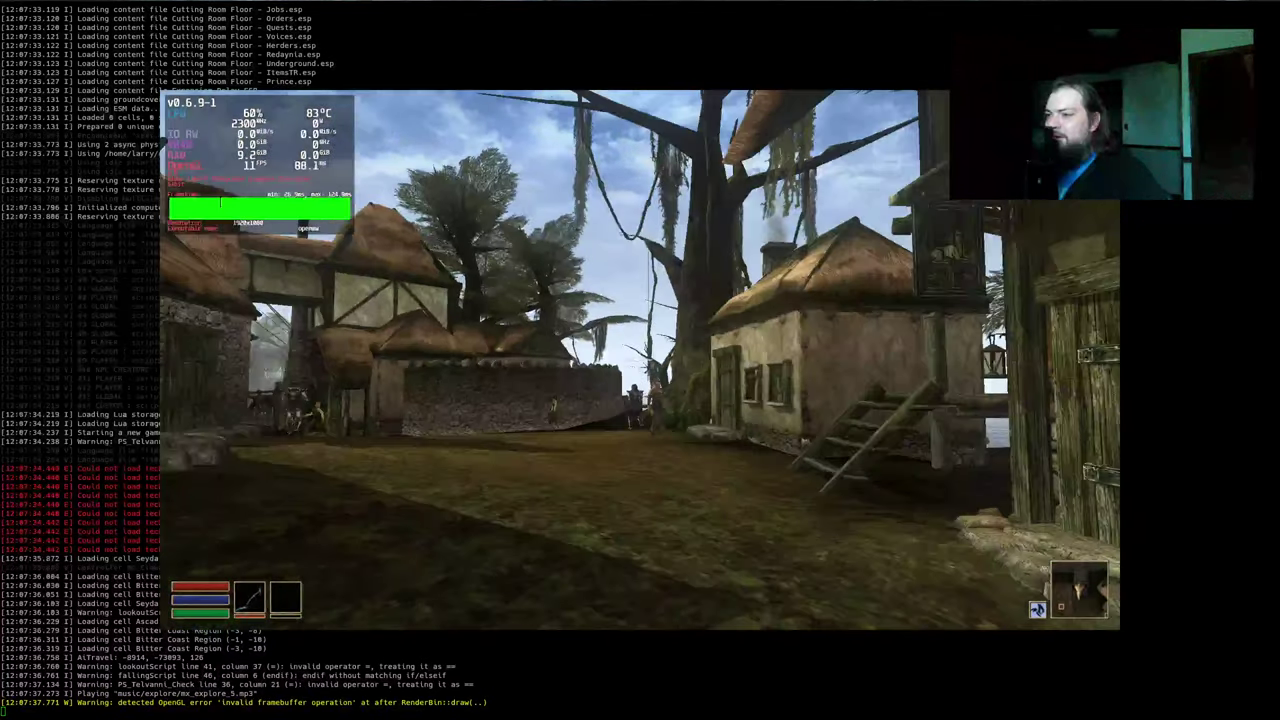
pyautogui.press('w')
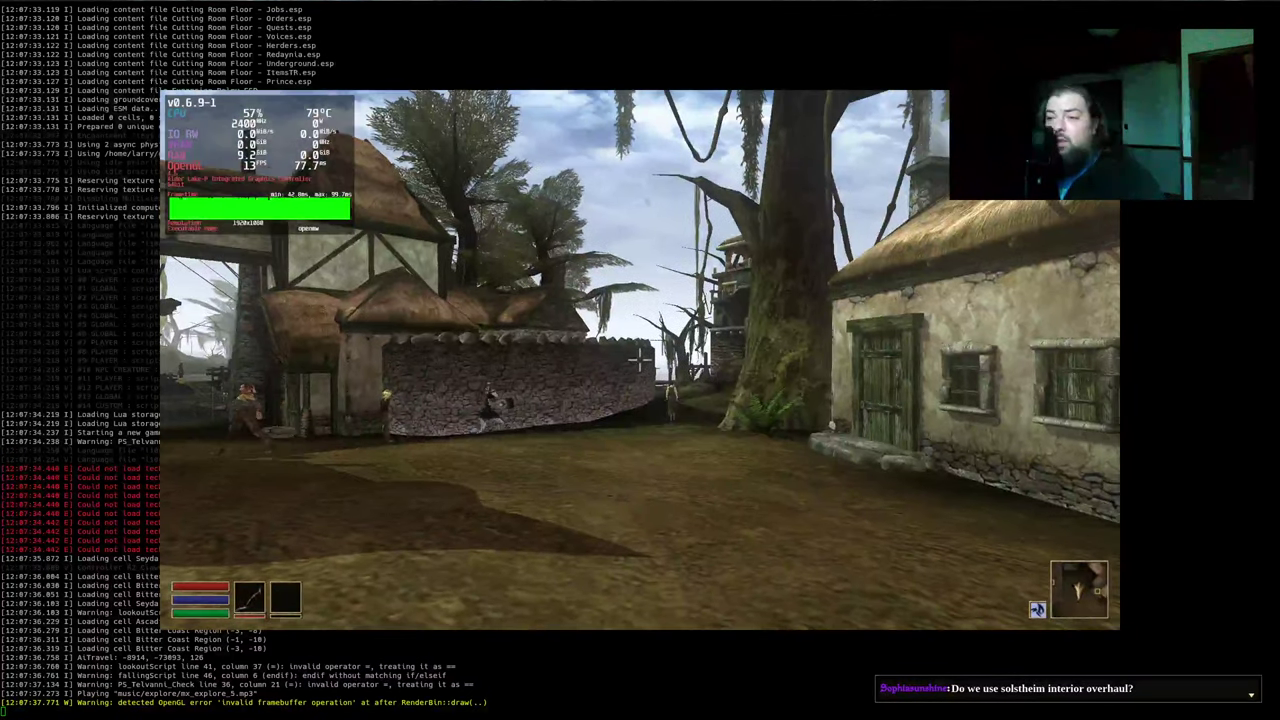
pyautogui.press('Escape')
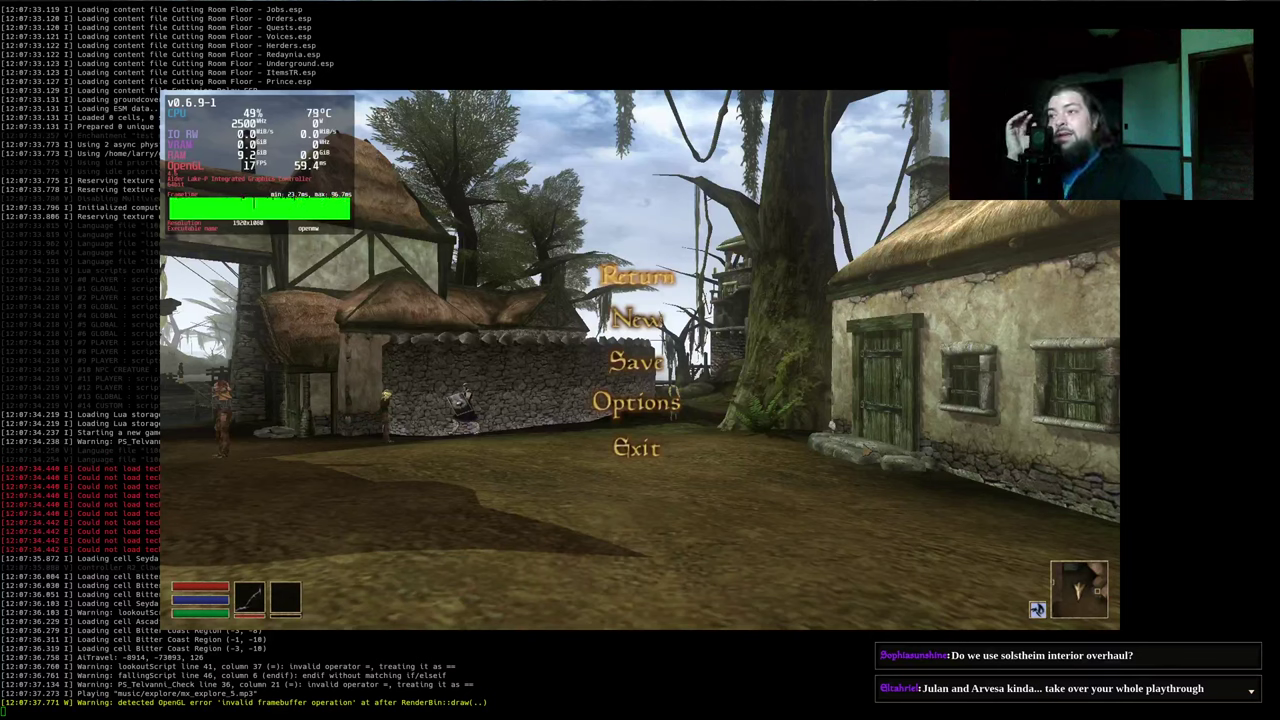
pyautogui.press('Escape')
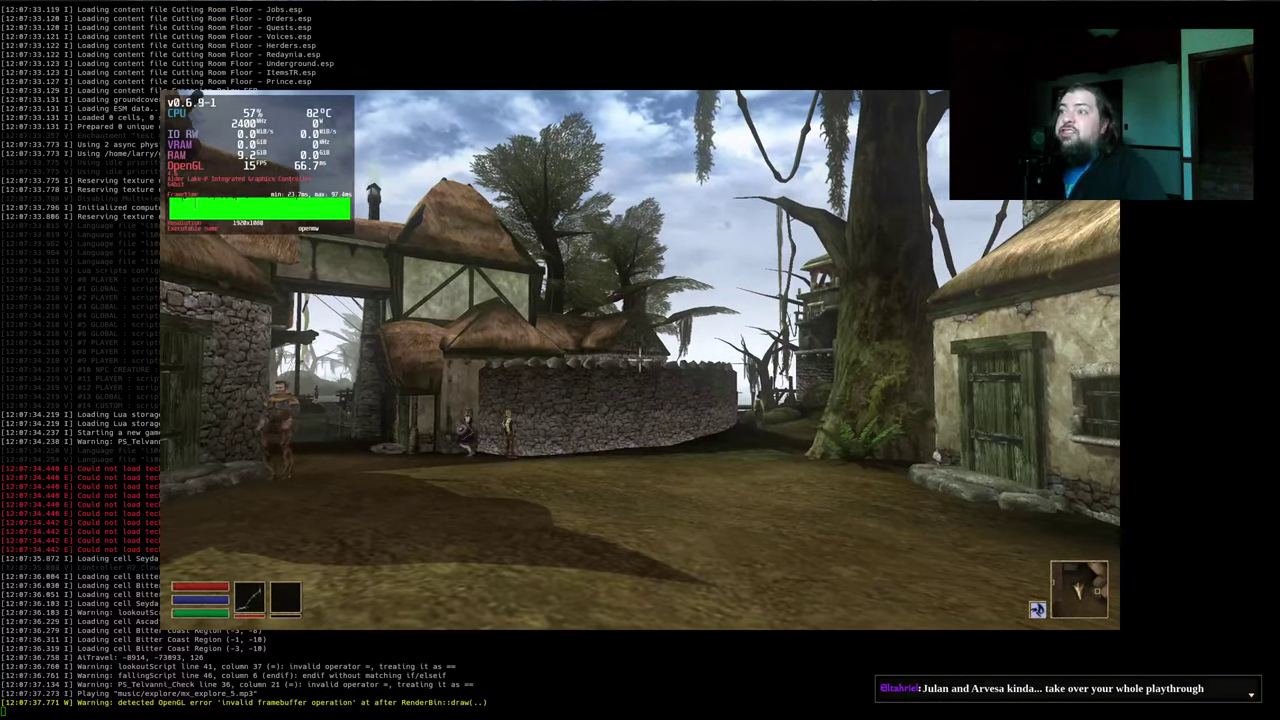
pyautogui.press('Escape')
pyautogui.hotkey('alt', 'F4')
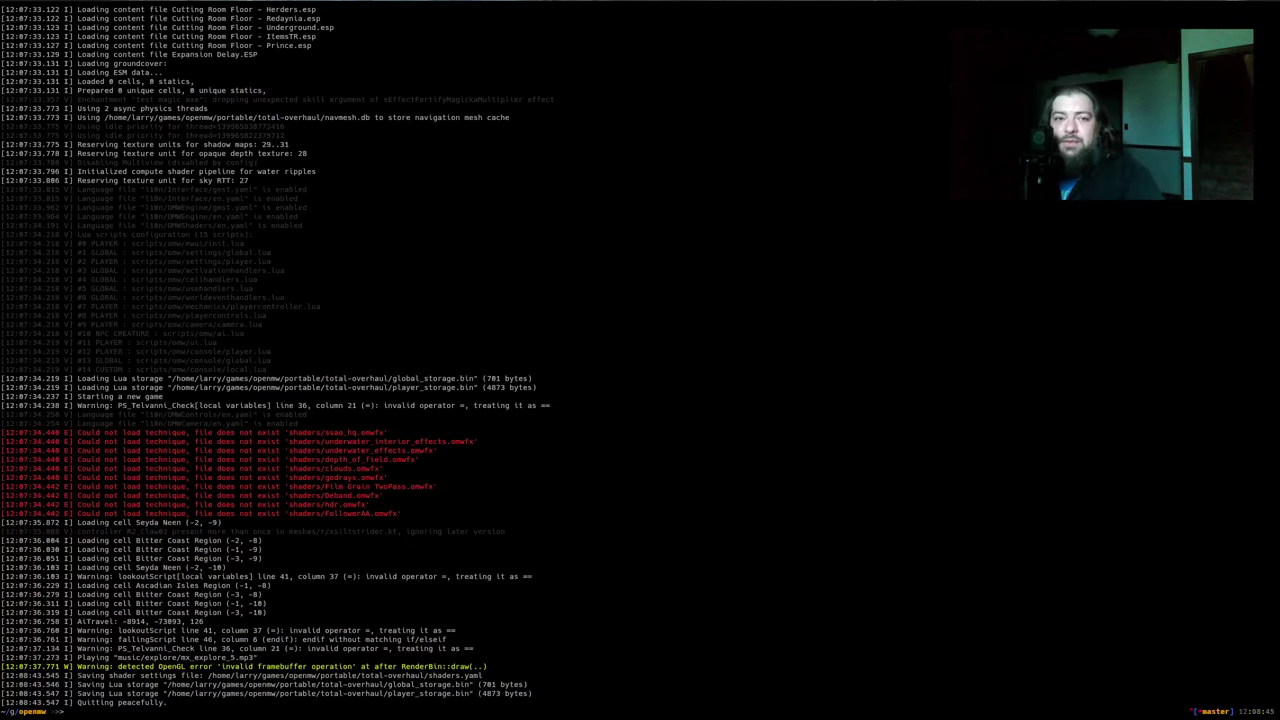
# Switch to Firefox, open the Modding-OpenMW home page in a new tab and search the site for "interior"
pyautogui.hotkey('alt', 'Tab')
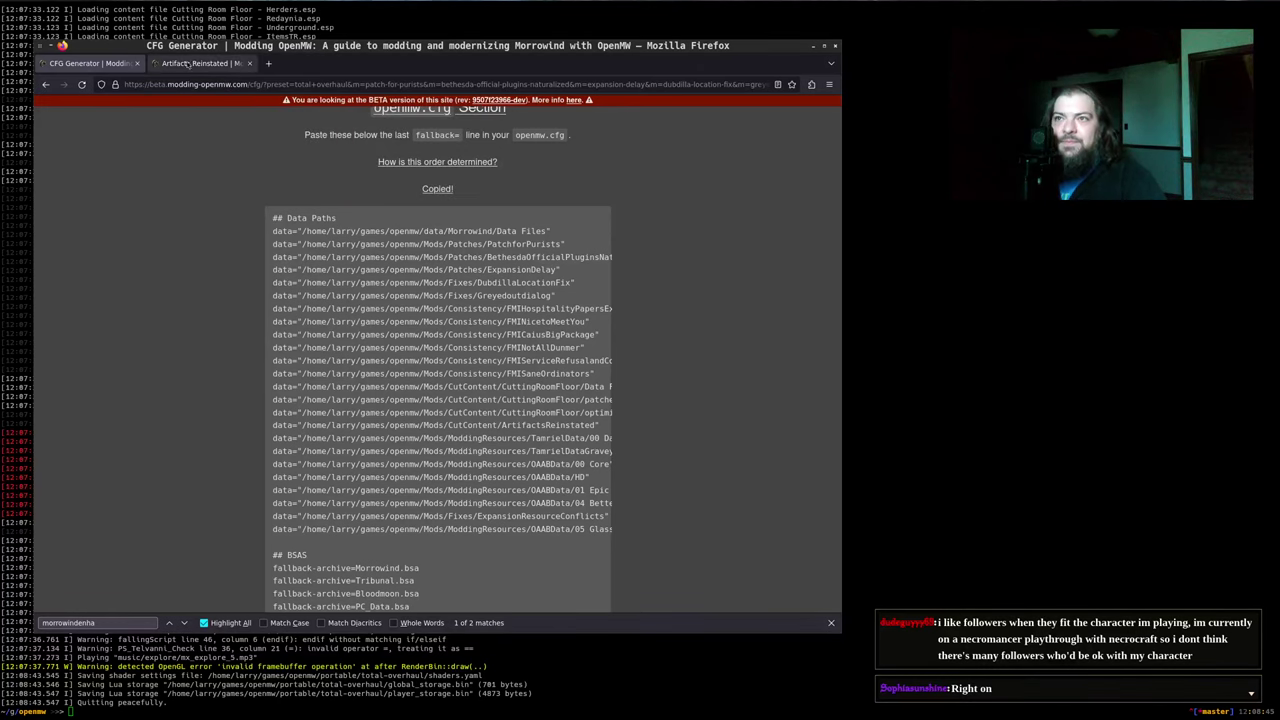
pyautogui.click(182, 64)
pyautogui.middleClick(390, 124)
pyautogui.click(308, 63)
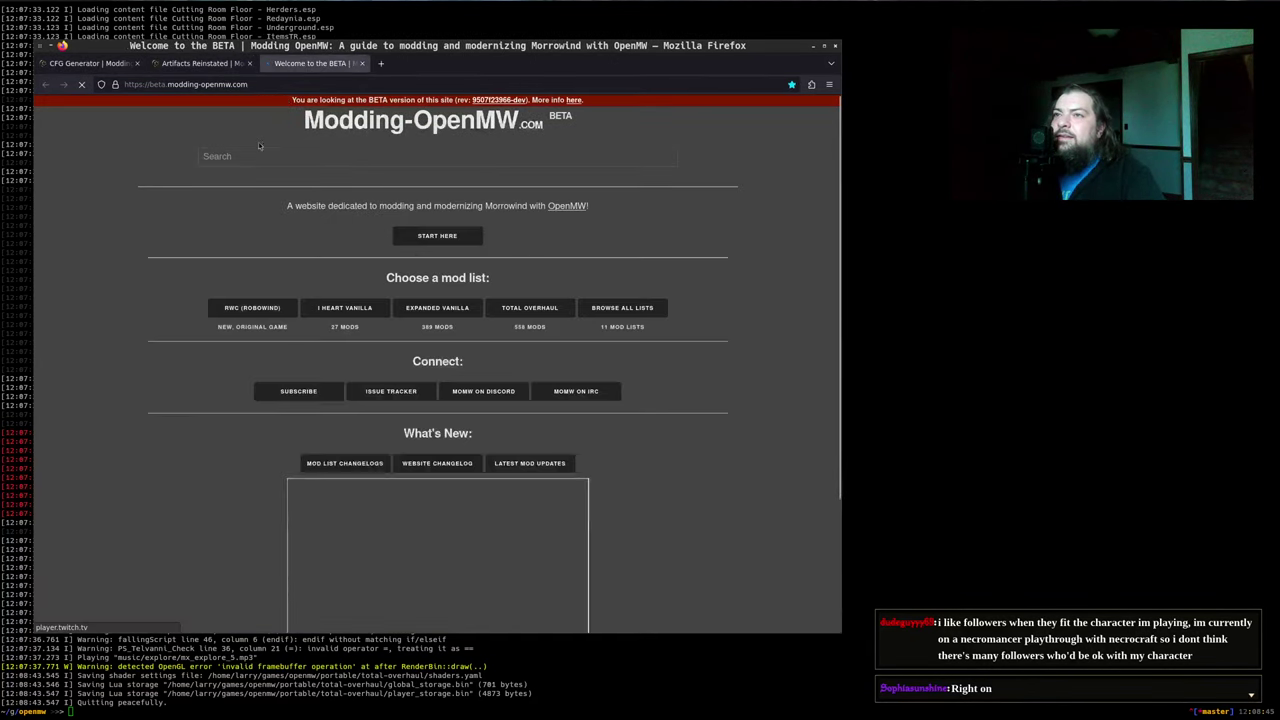
pyautogui.click(258, 154)
pyautogui.write('interior')
pyautogui.press('Return')
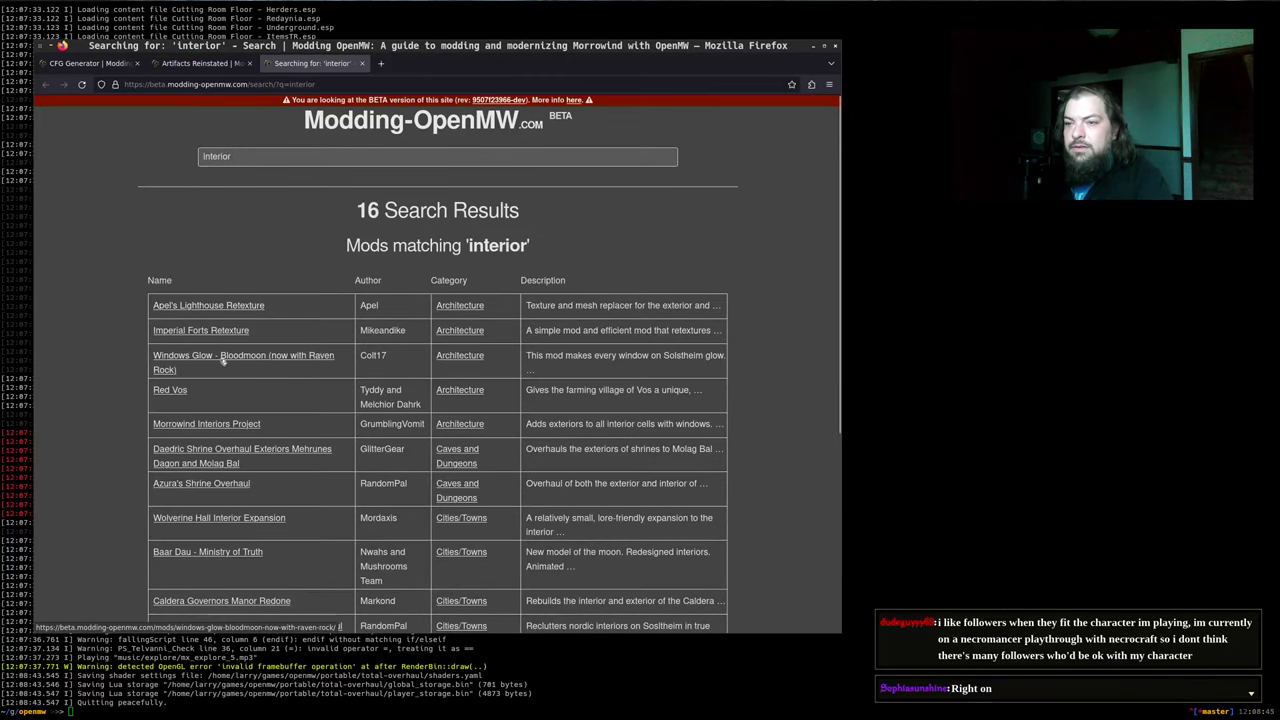
# Look through the mod search results and find "interior ov" within the page
pyautogui.scroll(-5, 222, 364)
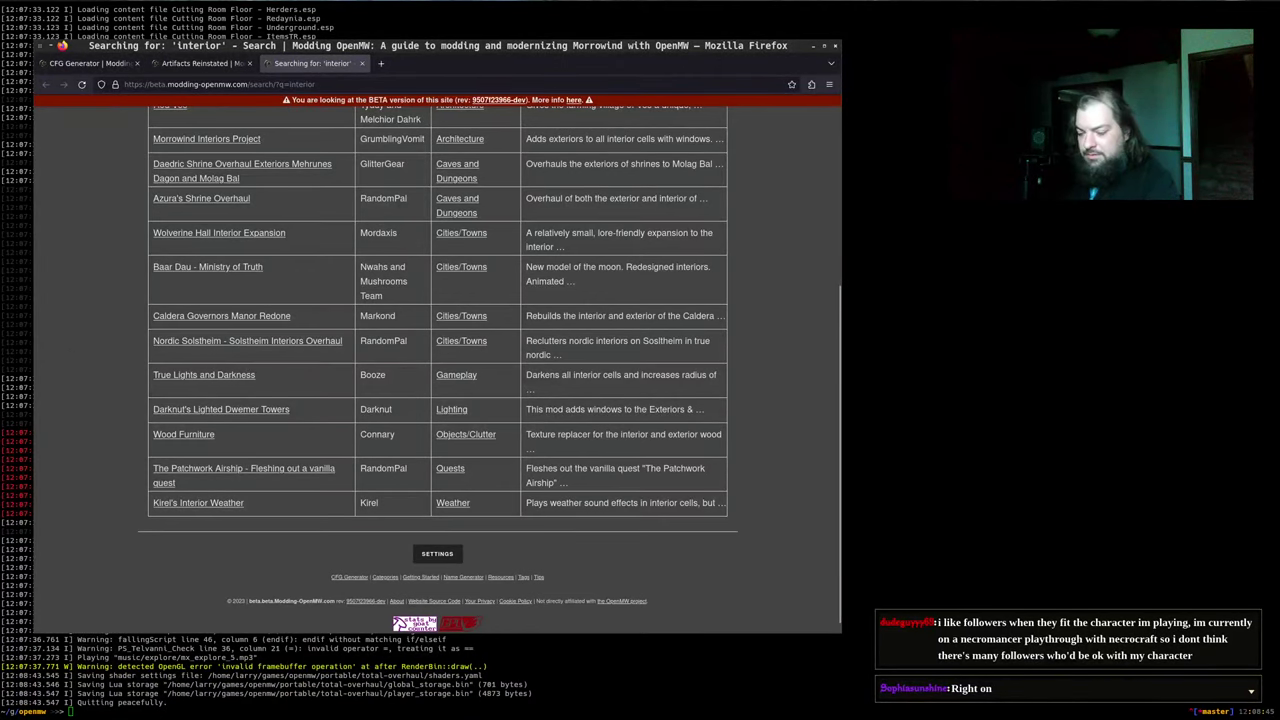
pyautogui.hotkey('ctrl', 'f')
pyautogui.write('so')
pyautogui.press('BackSpace')
pyautogui.press('BackSpace')
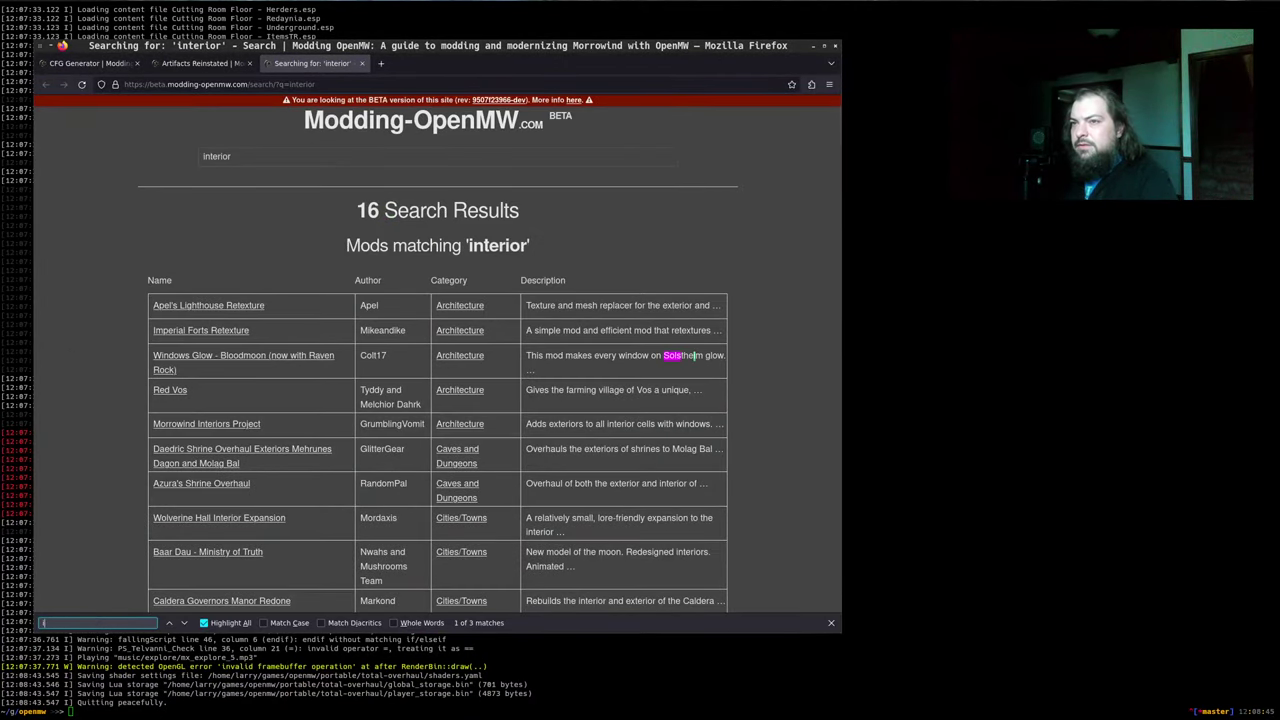
pyautogui.write('interior ov')
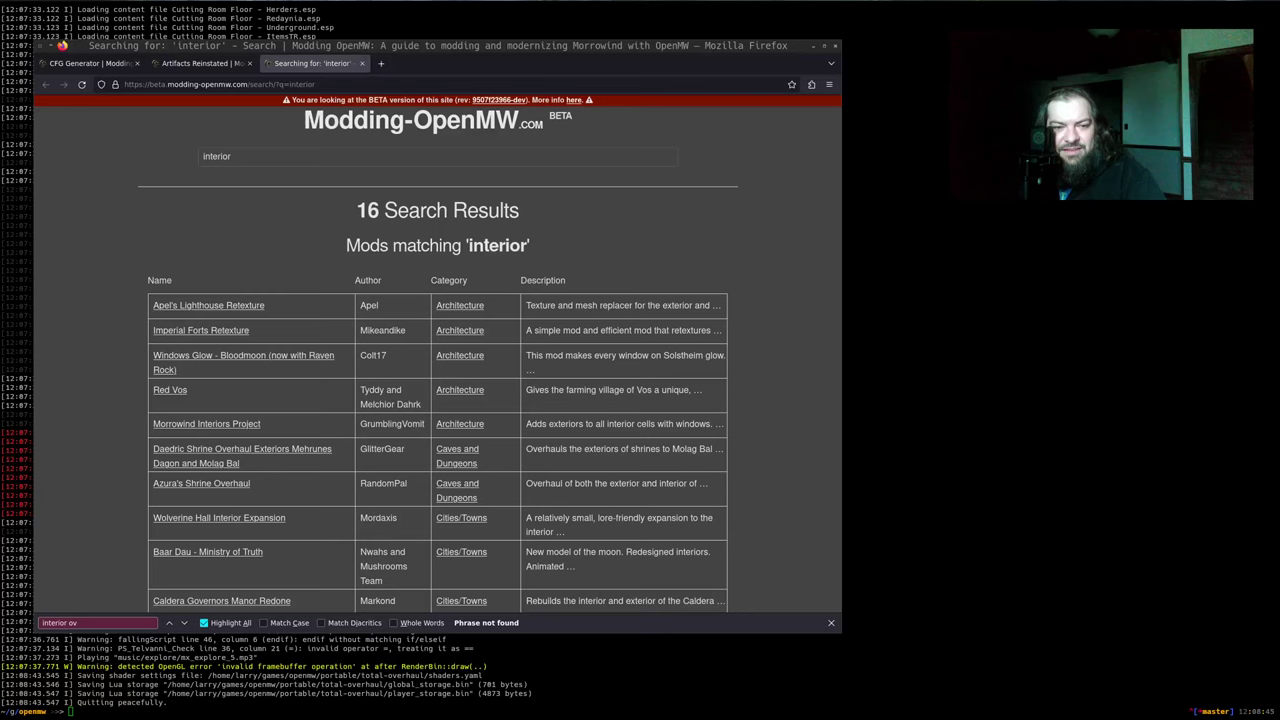
# Search the web in a new tab for "morrowind nexus solstheim interior overhaul" and close the results
pyautogui.click(380, 63)
pyautogui.write('morrowind nexus solstheim interior overhaul')
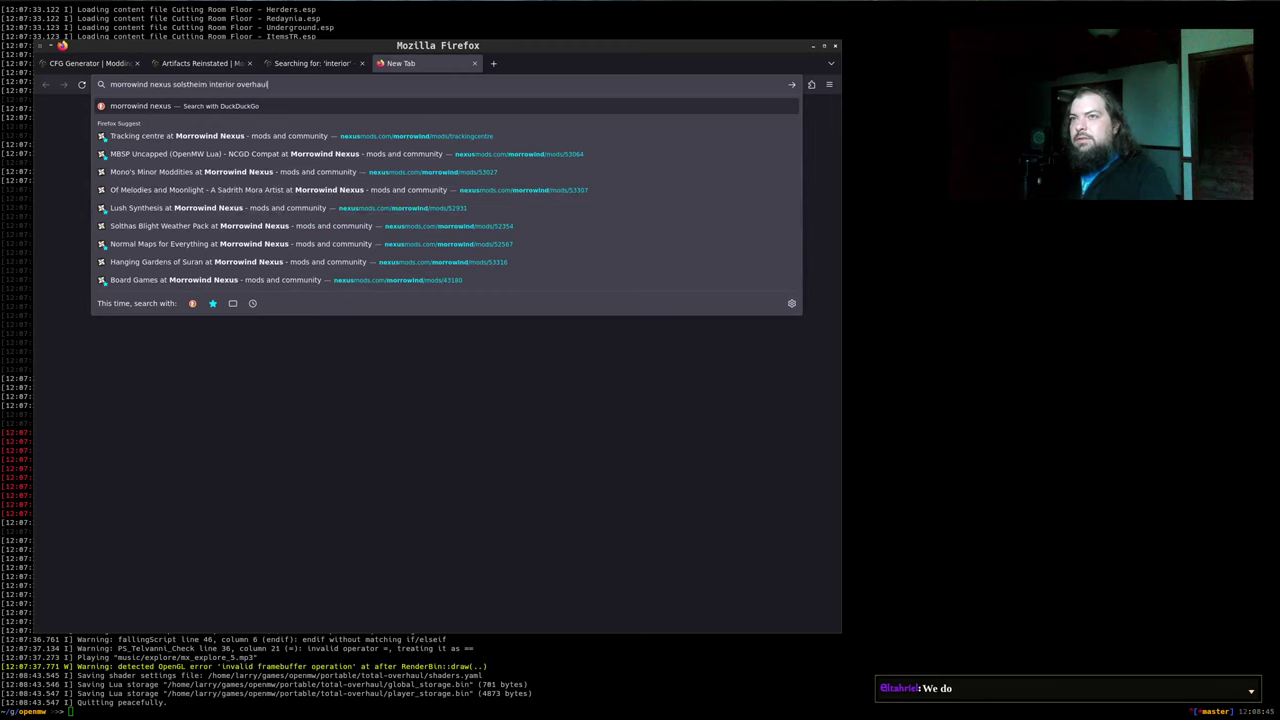
pyautogui.press('Return')
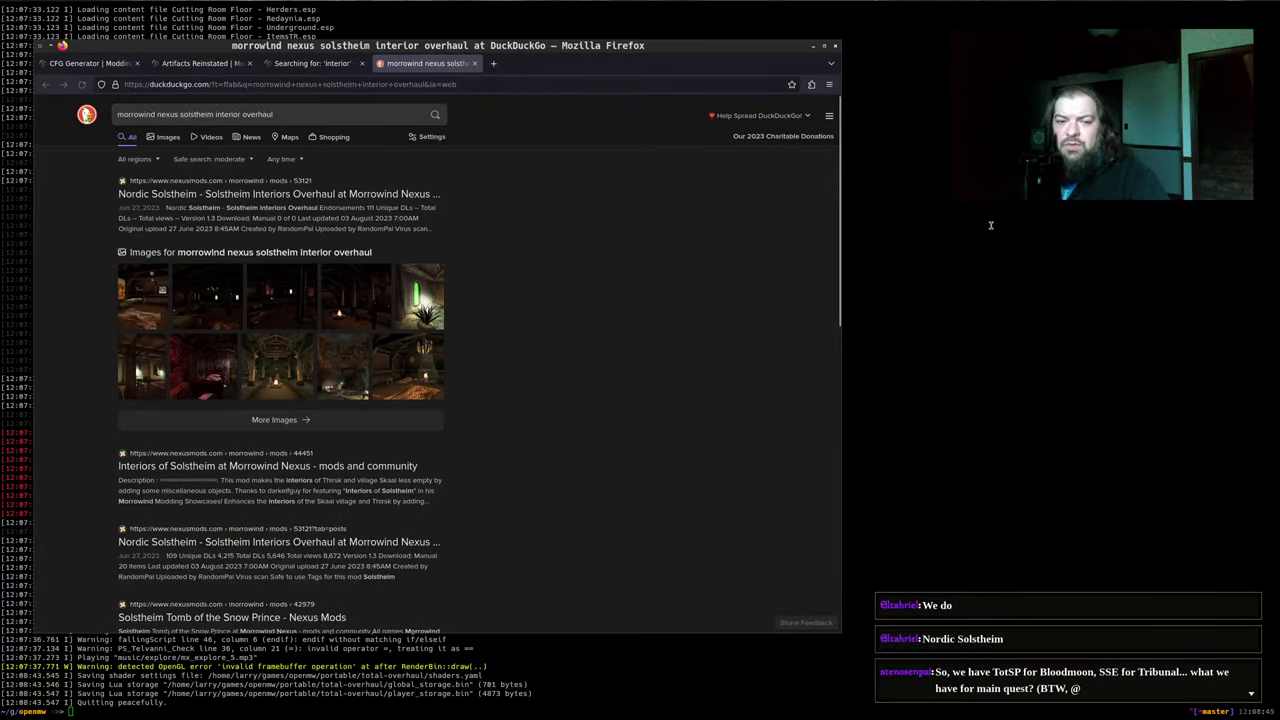
pyautogui.hotkey('ctrl', 'w')
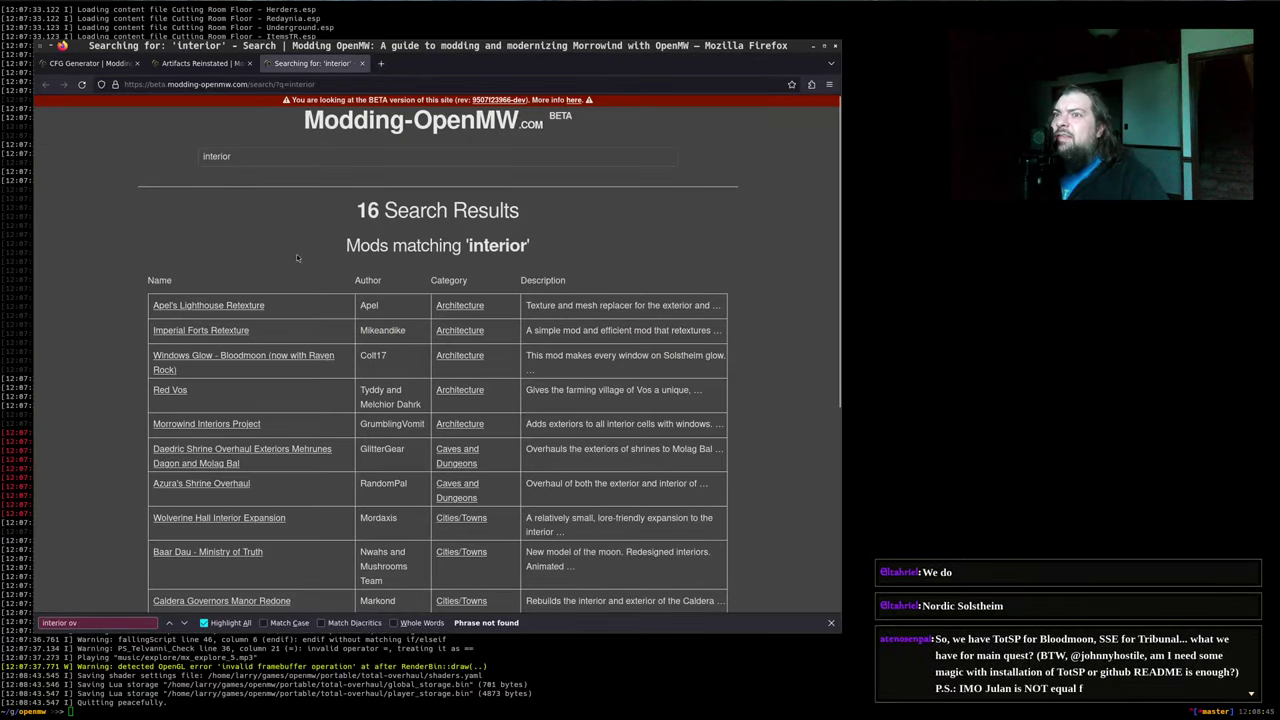
# Examine the Nordic Solstheim - Solstheim Interiors Overhaul detail page from the site results, and close its tab
pyautogui.scroll(-2, 289, 267)
pyautogui.scroll(-2, 281, 289)
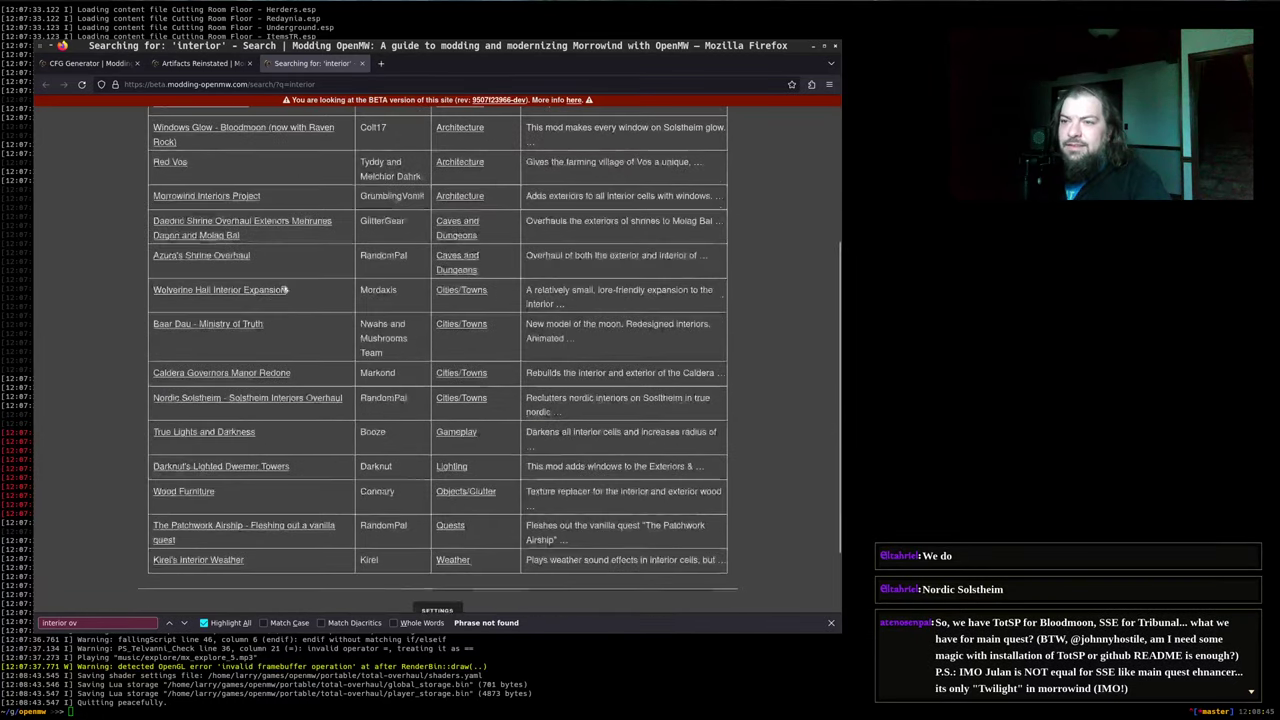
pyautogui.scroll(3, 196, 309)
pyautogui.scroll(-3, 196, 309)
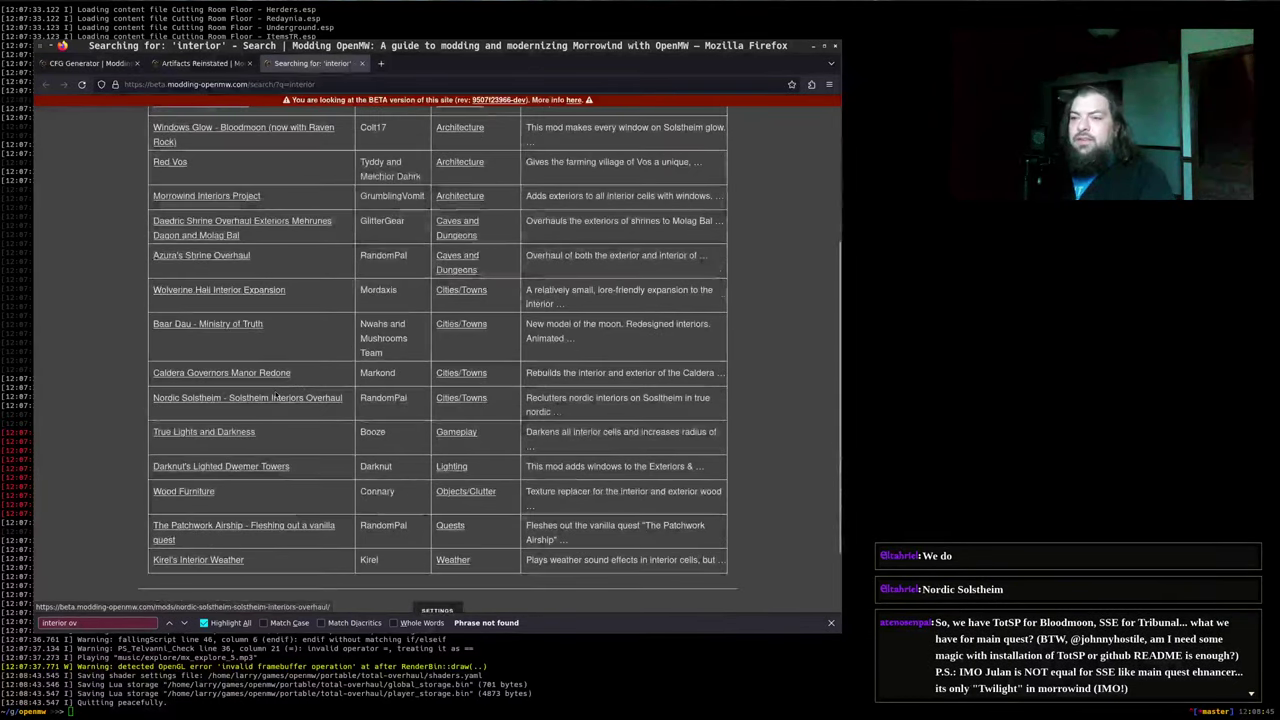
pyautogui.click(313, 398)
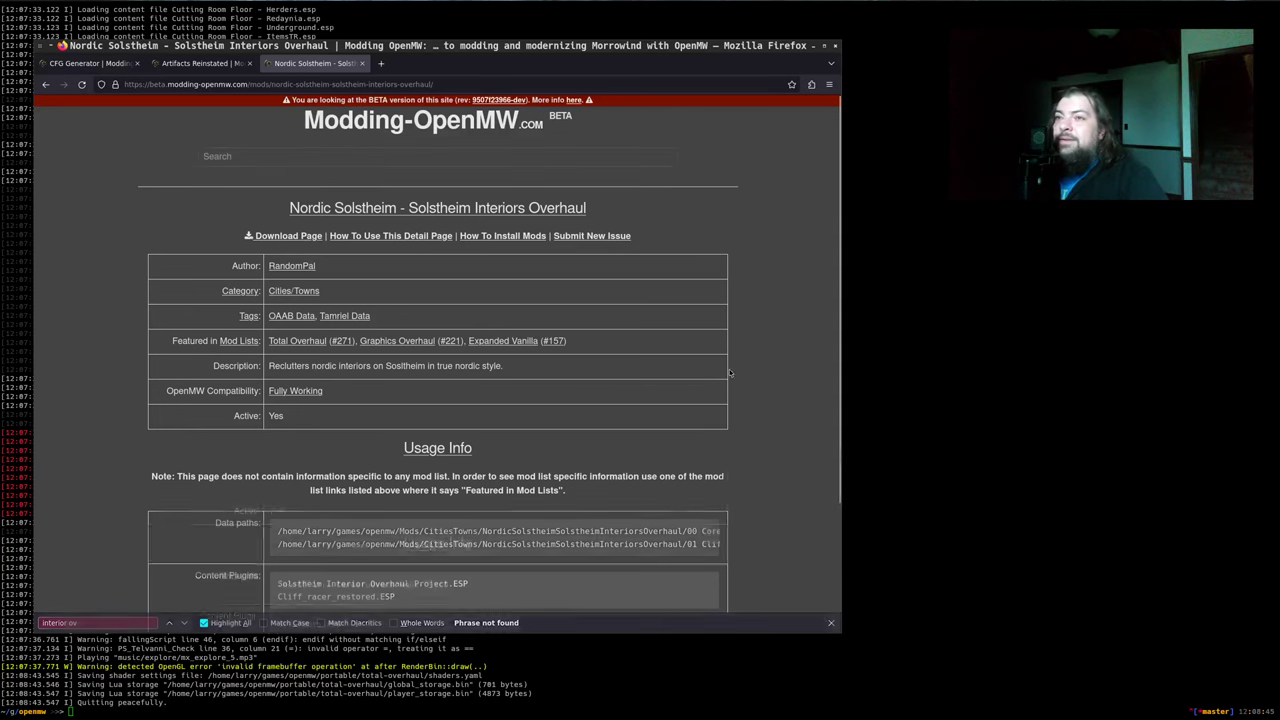
pyautogui.hotkey('ctrl', 'w')
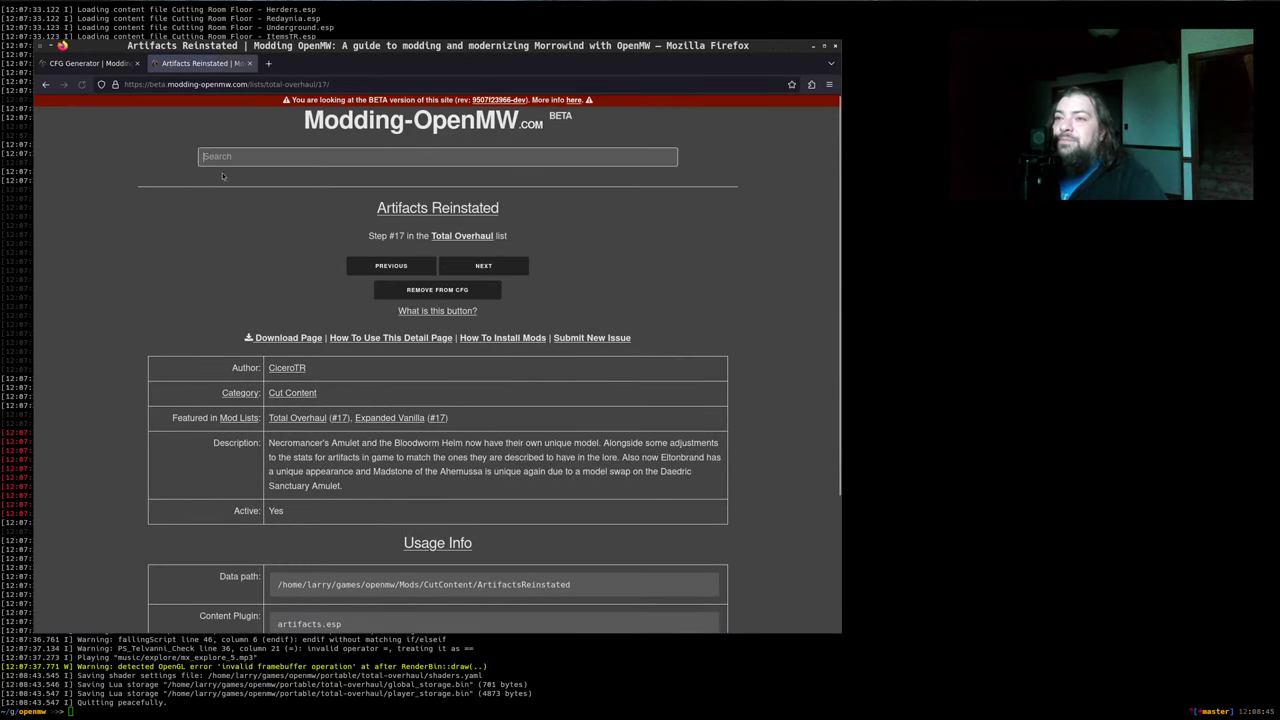
# Advance from Artifacts Reinstated to the Mesh Fix v1.2 step of the Total Overhaul list and briefly open its download page
pyautogui.click(90, 63)
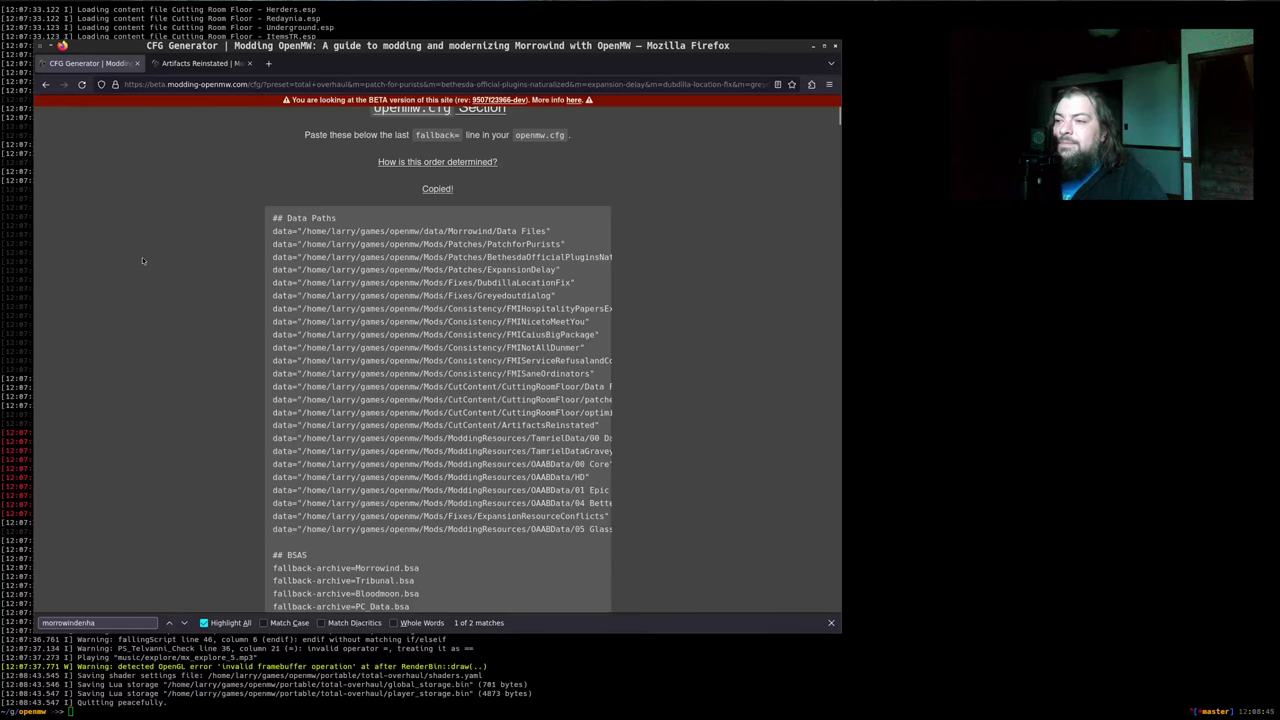
pyautogui.click(175, 63)
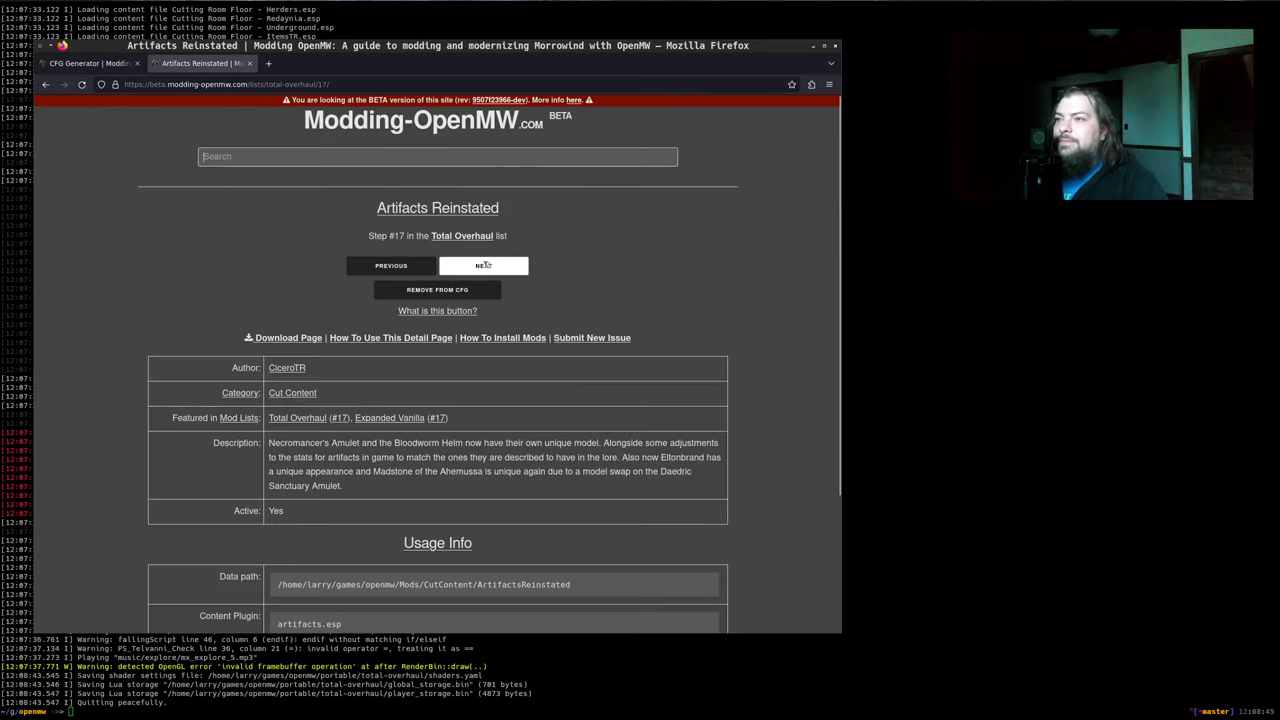
pyautogui.click(446, 261)
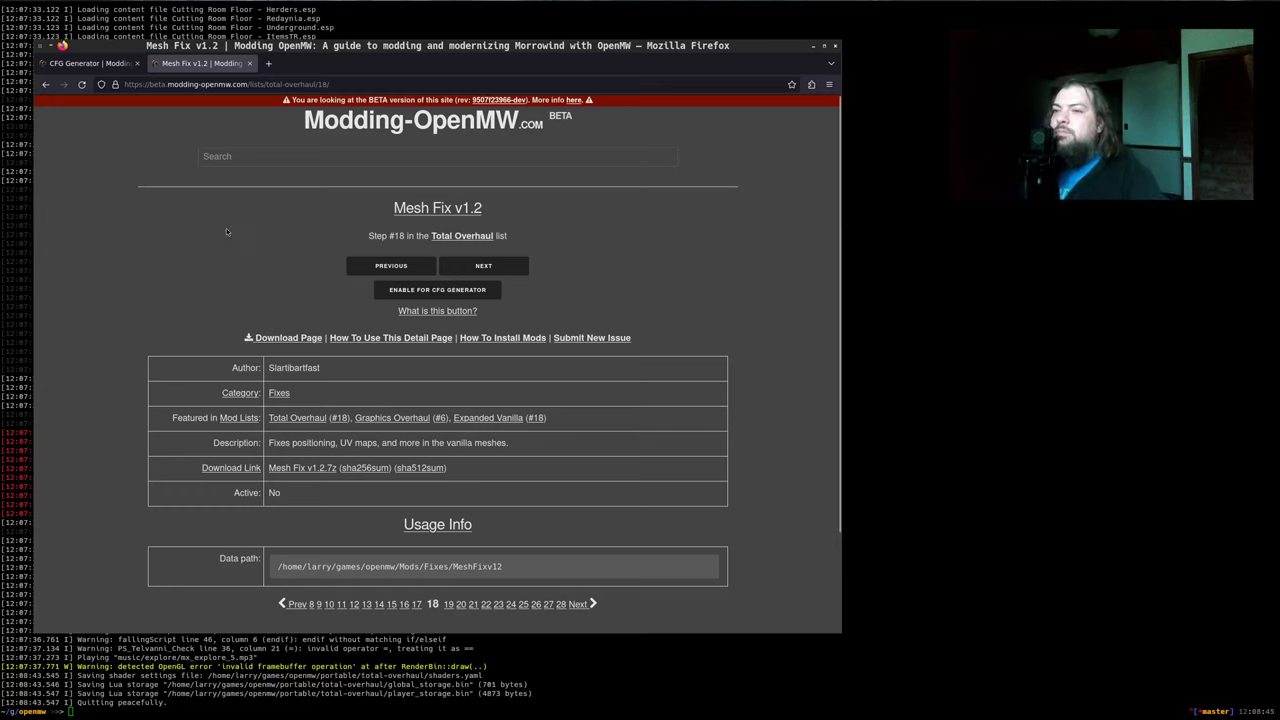
pyautogui.click(284, 339)
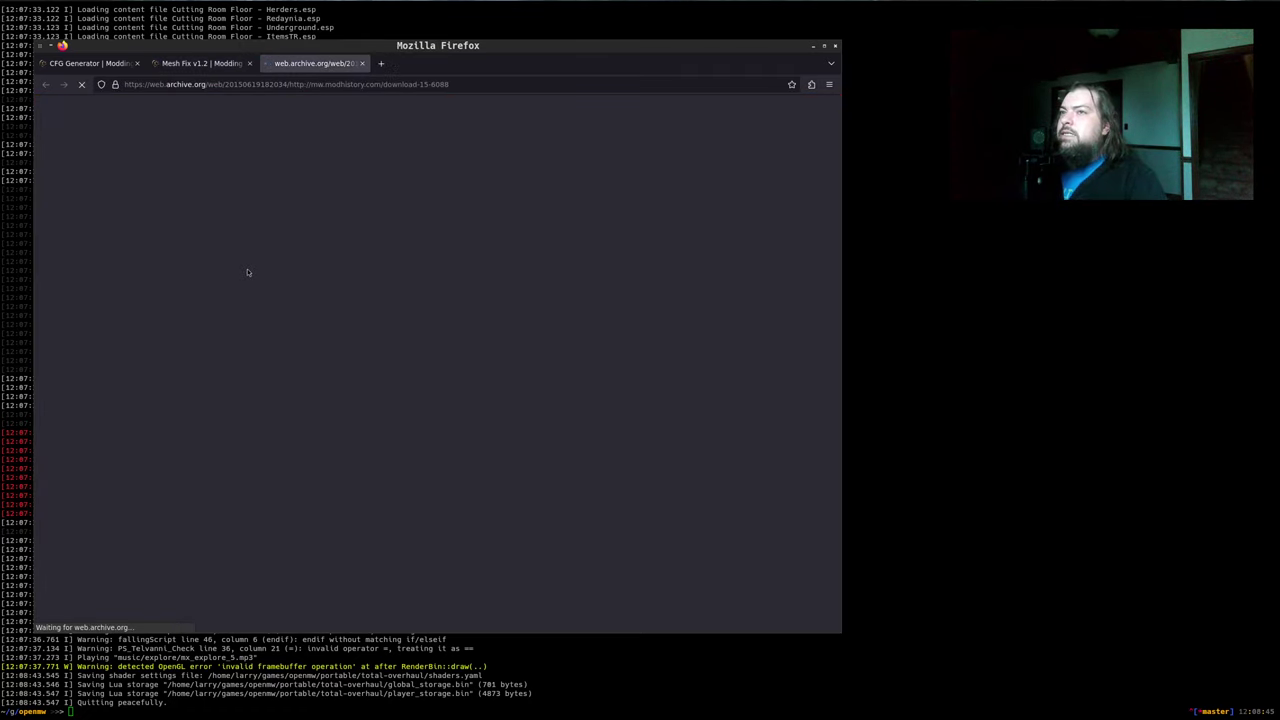
pyautogui.hotkey('ctrl', 'w')
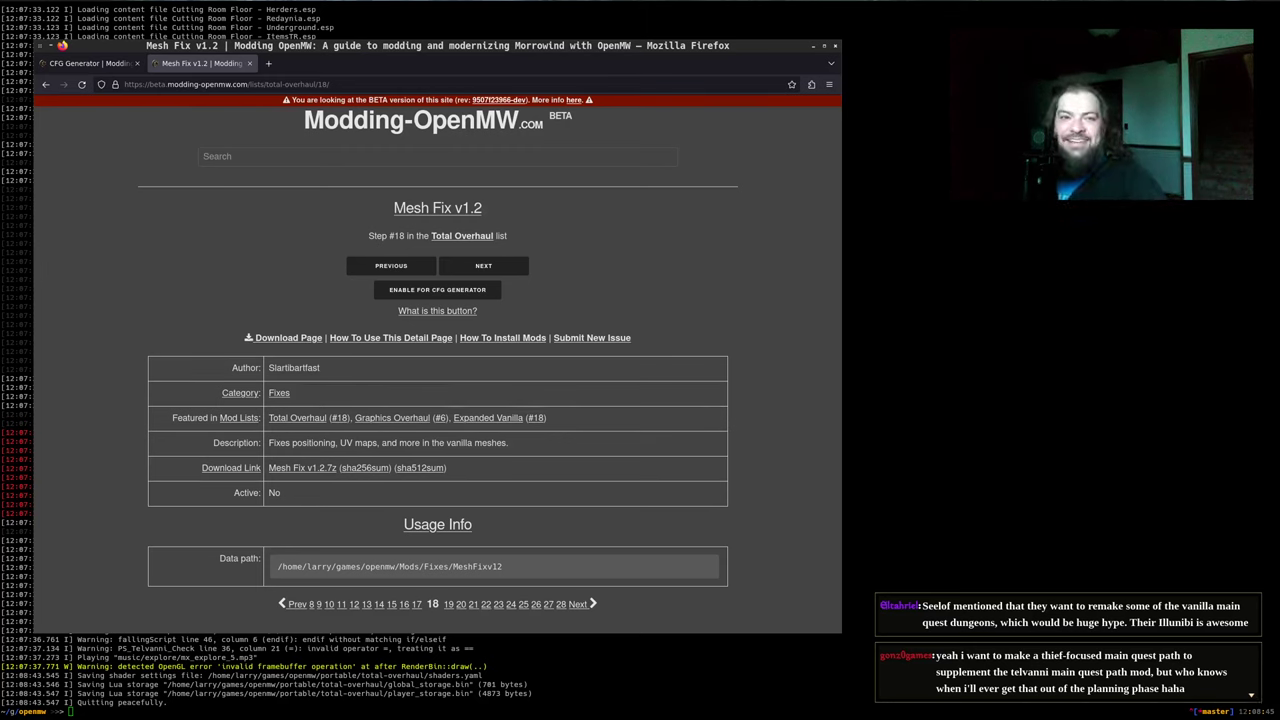
# Switch to the Thunar file manager and open the MeshFixV1.2 folder inside Mods/Fixes
pyautogui.hotkey('alt', 'Tab')
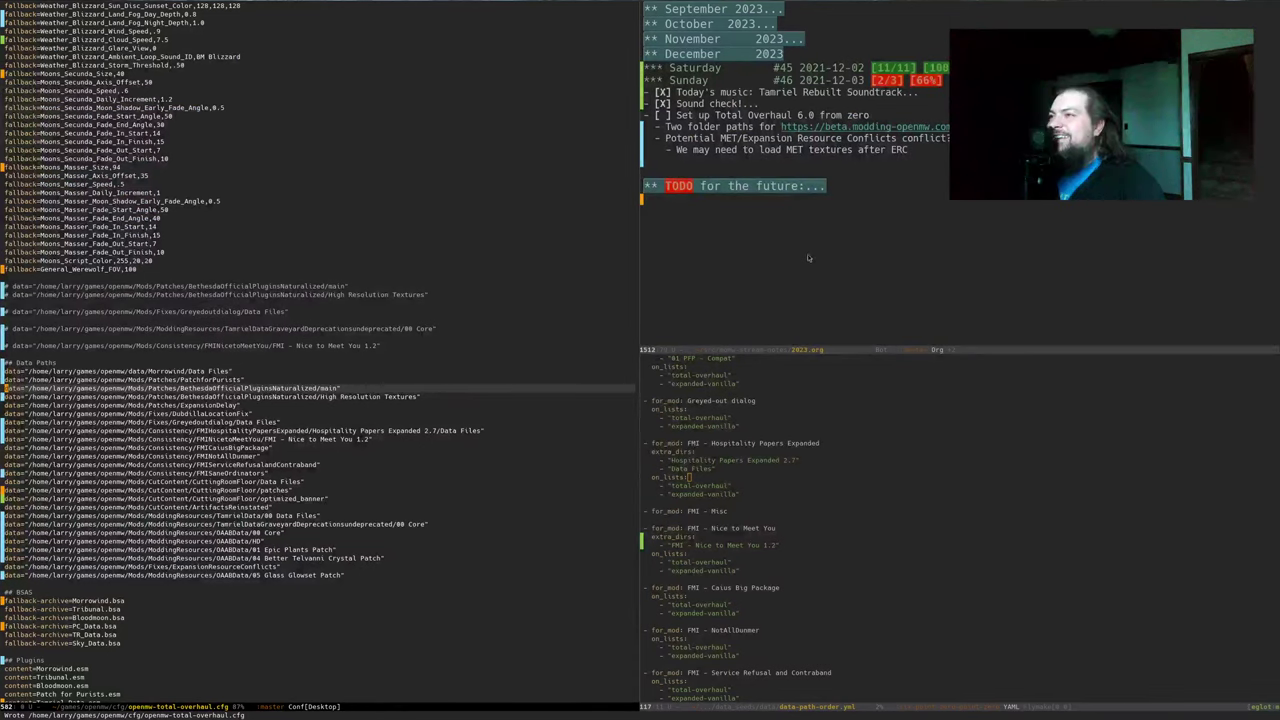
pyautogui.hotkey('alt', 'Tab')
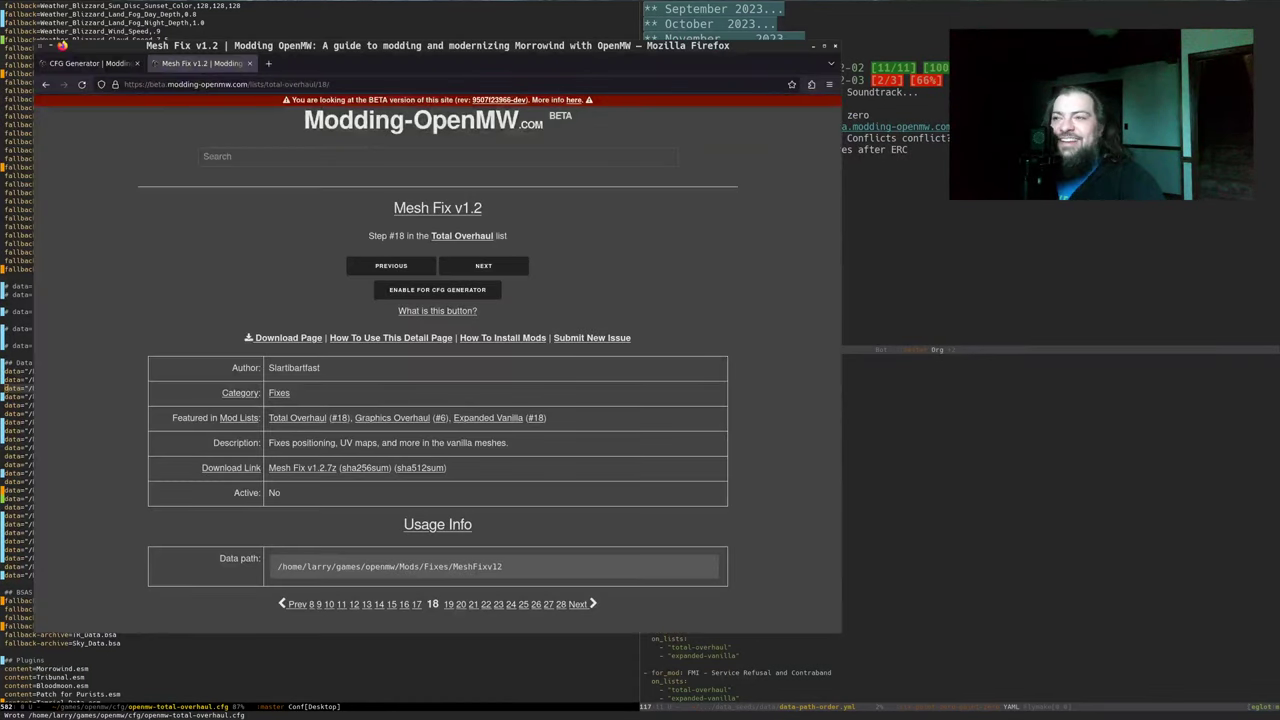
pyautogui.hotkey('alt', 'Tab')
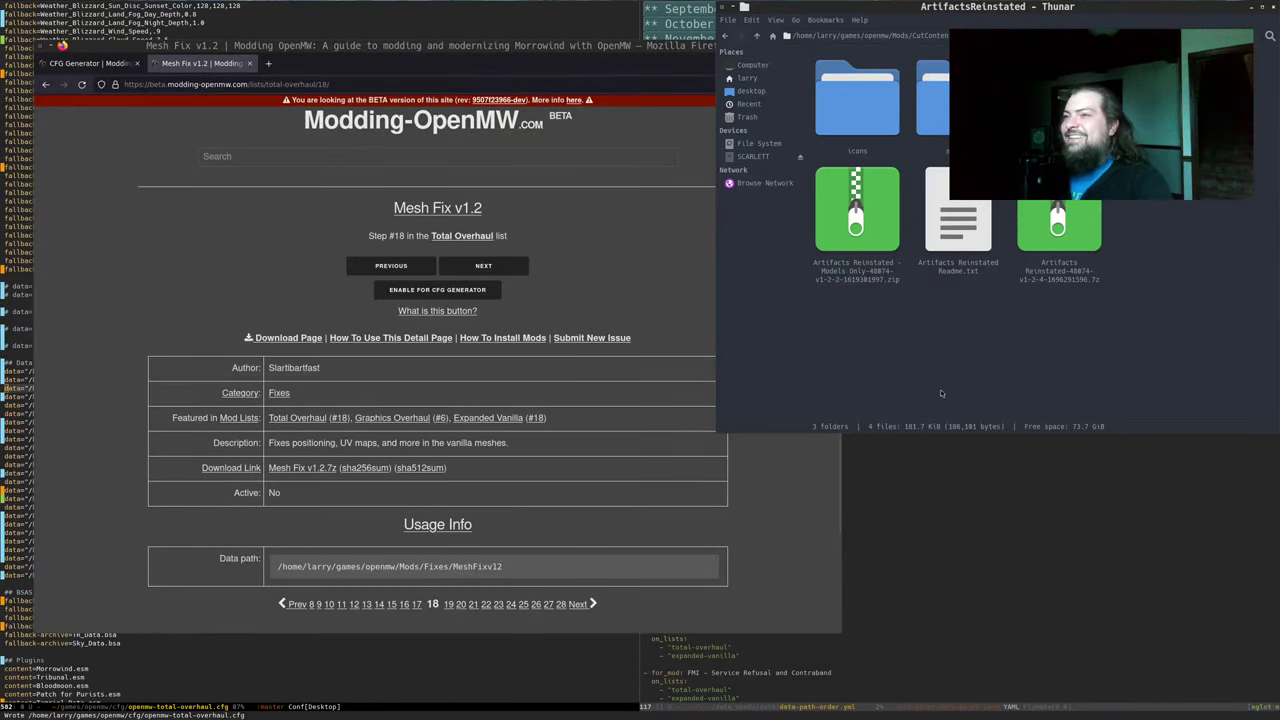
pyautogui.press('BackSpace')
pyautogui.press('BackSpace')
pyautogui.write('f')
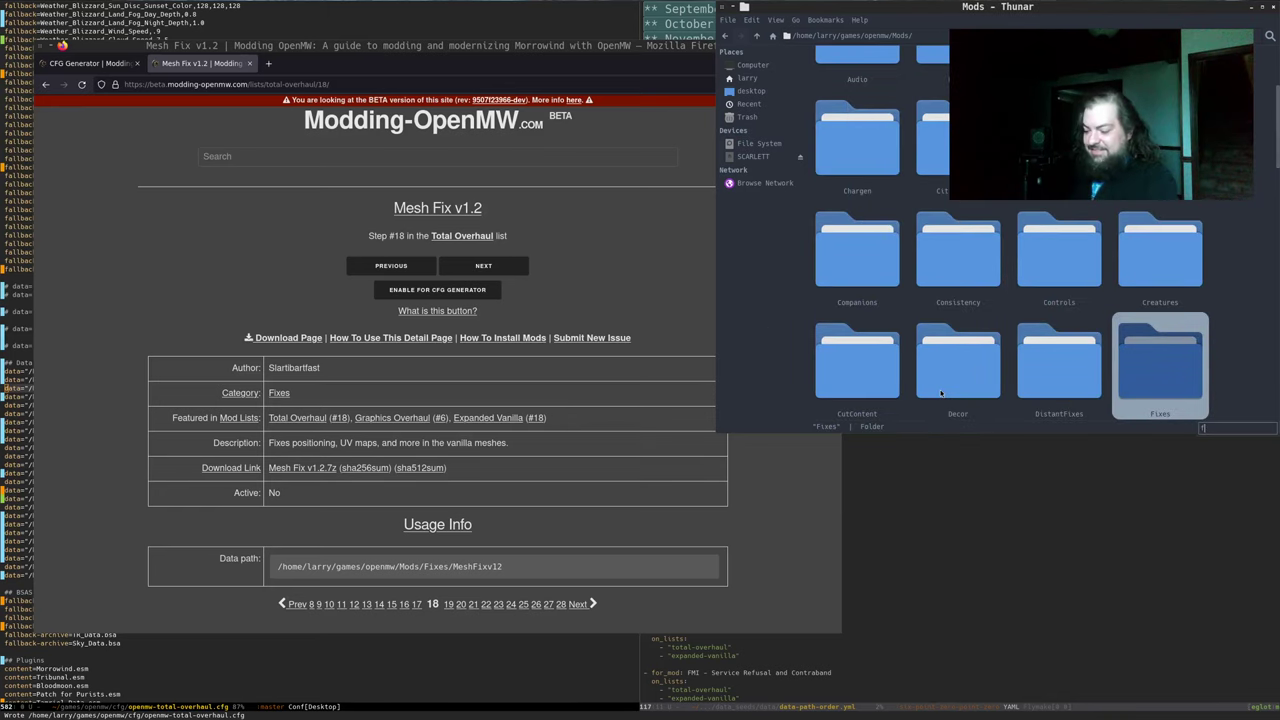
pyautogui.write('ix')
pyautogui.press('Return')
pyautogui.write('mesh')
pyautogui.press('Return')
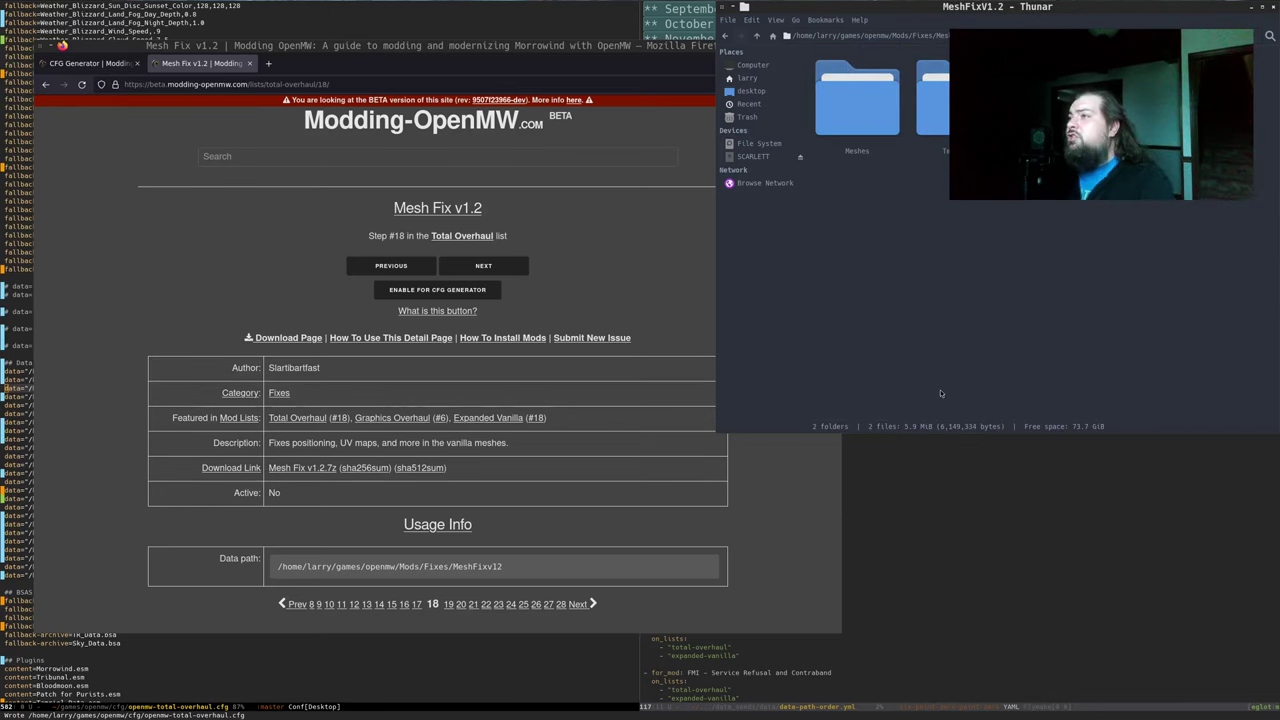
# Rename the MeshFixV1.2 folder in Fixes to MeshFixV12 and open it
pyautogui.press('BackSpace')
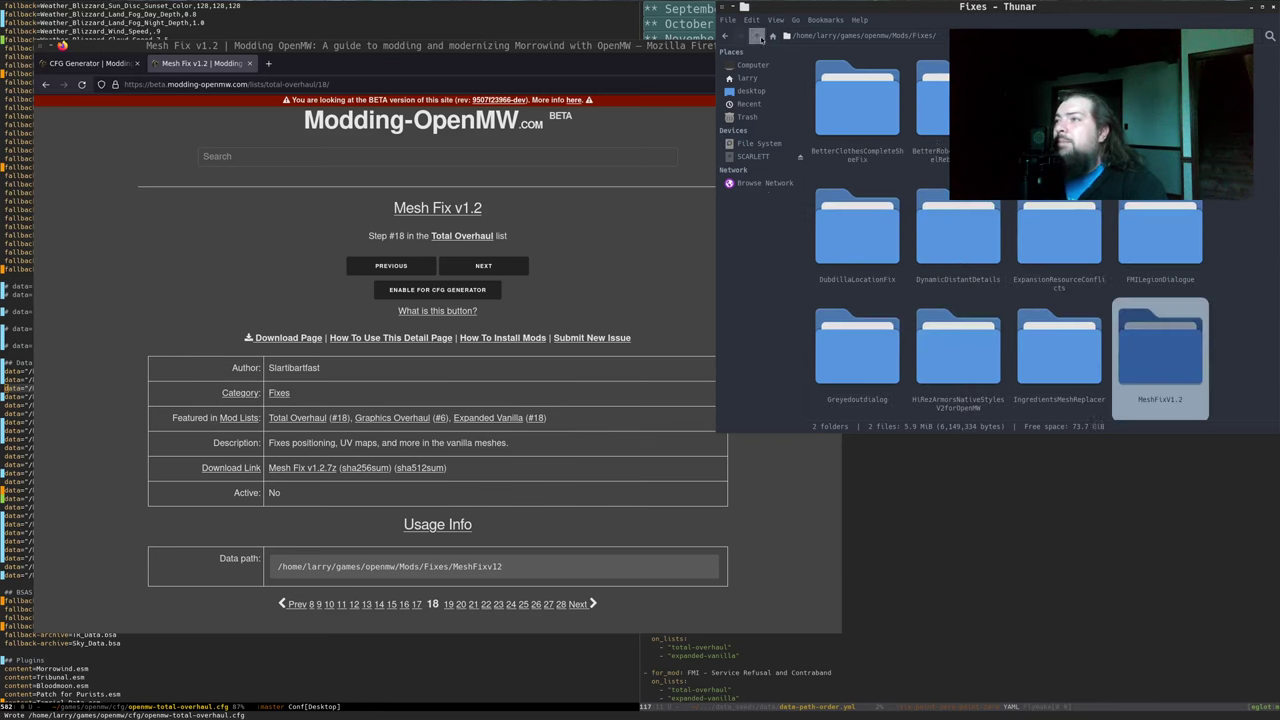
pyautogui.rightClick(1147, 343)
pyautogui.click(1176, 456)
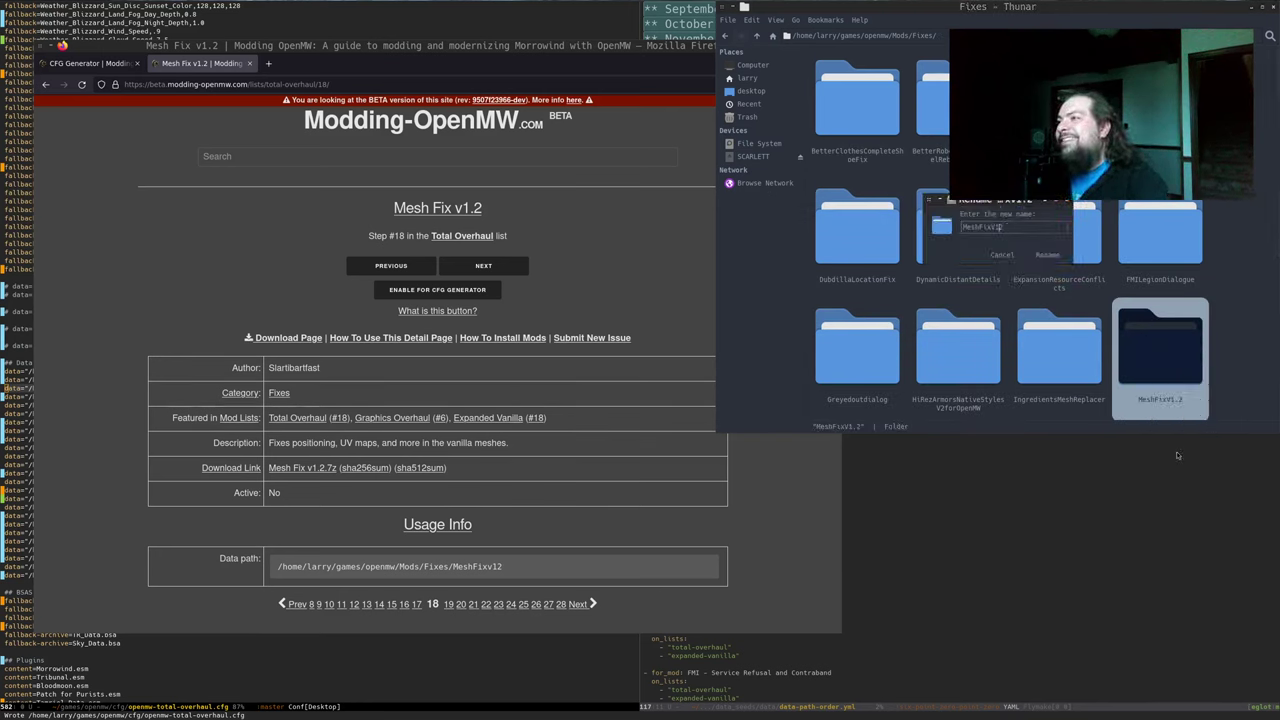
pyautogui.doubleClick(1197, 348)
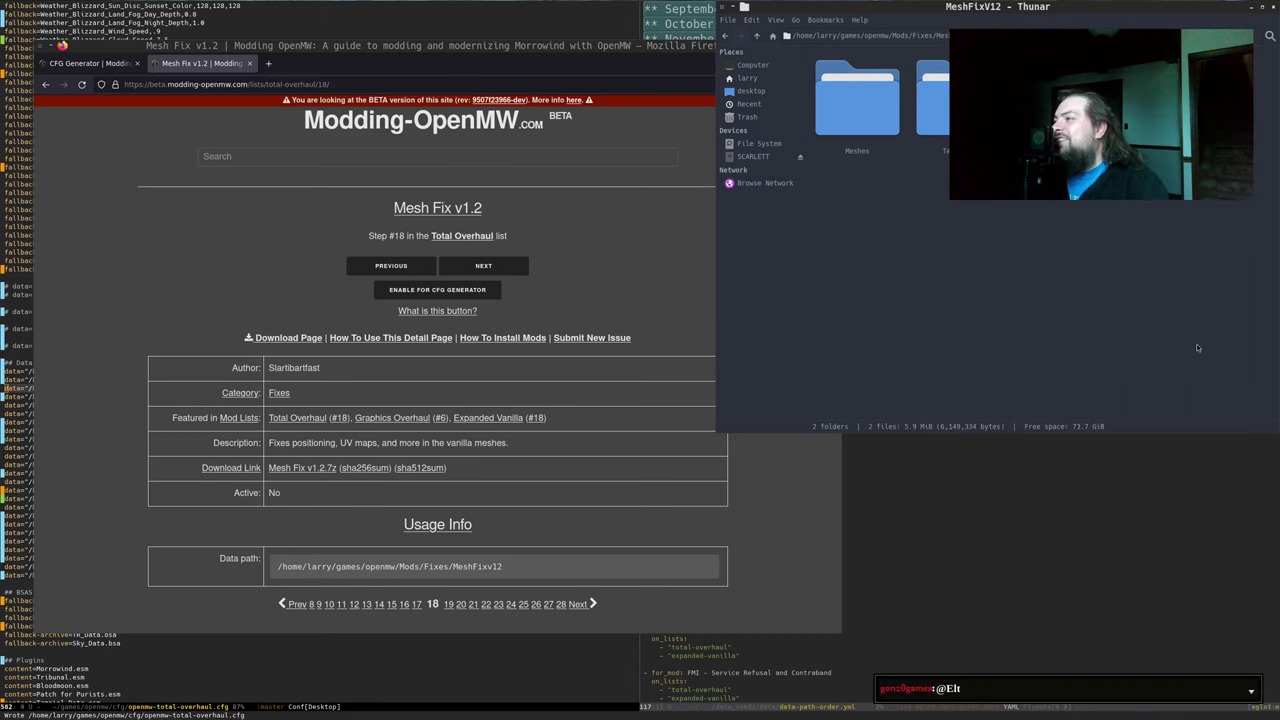
# Switch to the Mesh Fix v1.2.7z archive and examine the contents of its "Compatibility fixes" folder
pyautogui.hotkey('alt', 'Tab')
pyautogui.moveTo(972, 516); pyautogui.dragTo(902, 460)
pyautogui.doubleClick(870, 447)
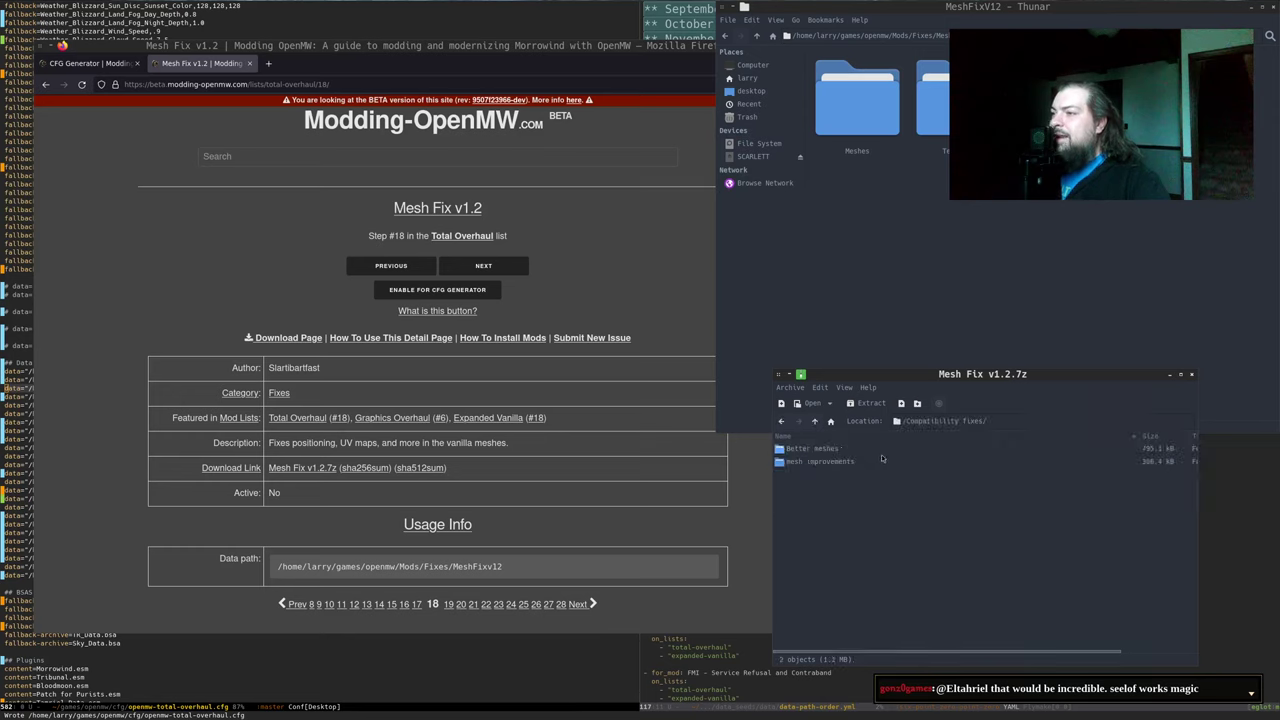
pyautogui.click(814, 451)
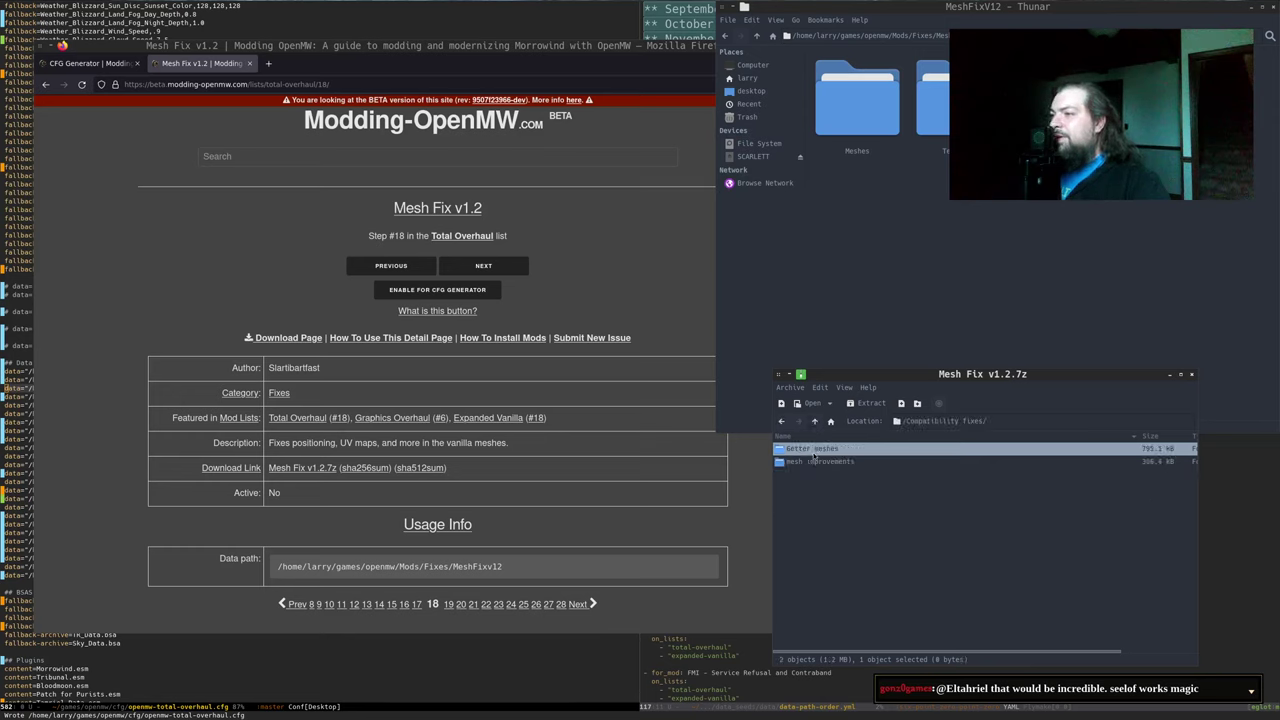
pyautogui.click(815, 462)
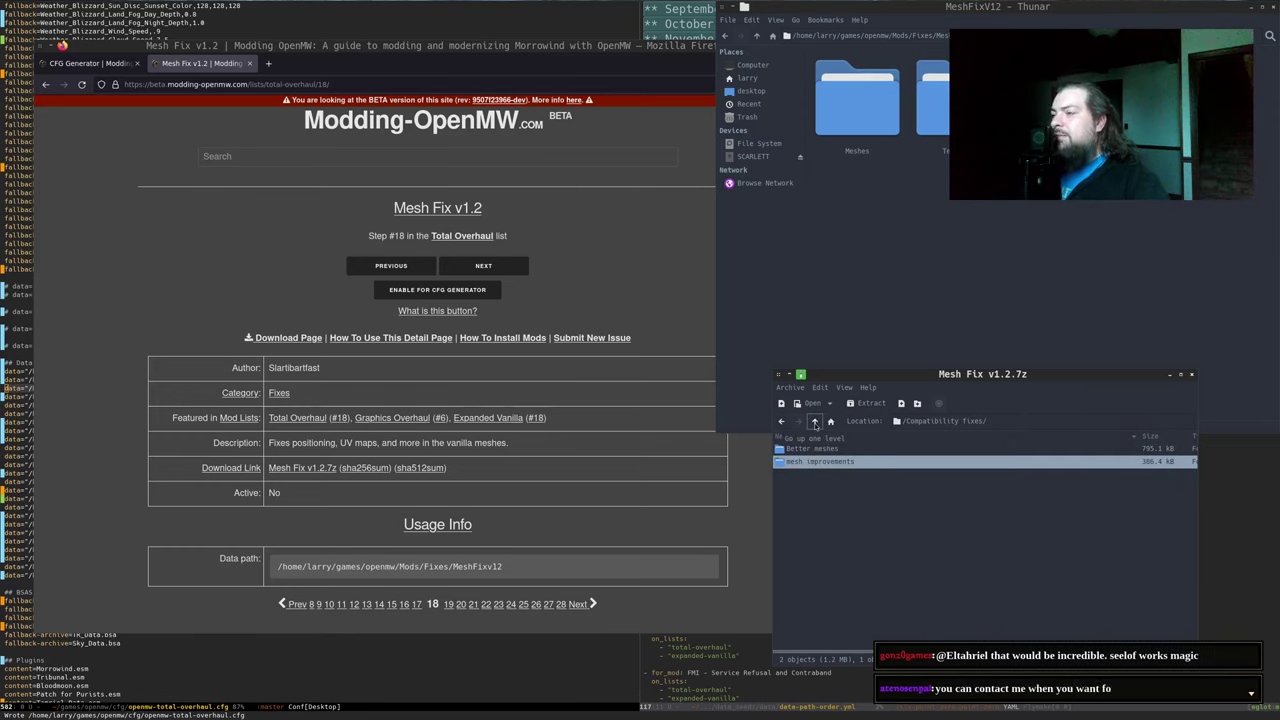
pyautogui.click(815, 423)
pyautogui.doubleClick(838, 450)
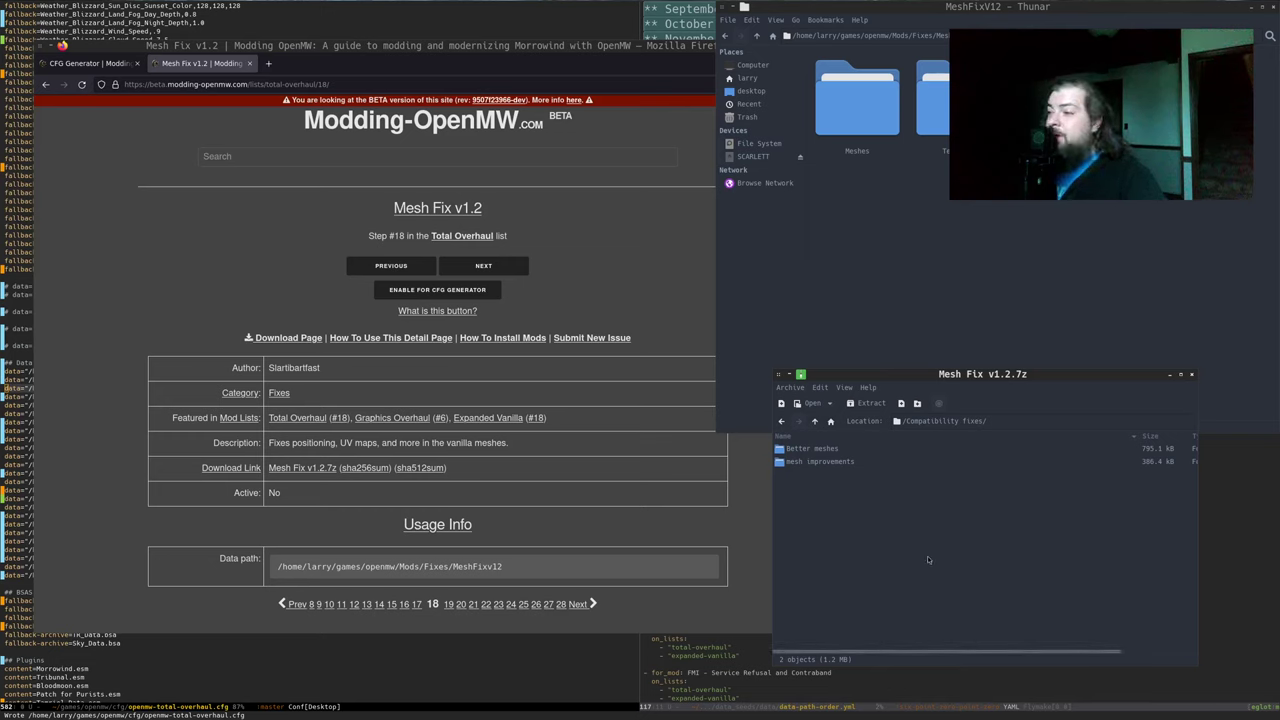
# Return to the root of the Mesh Fix v1.2.7z archive and compare its Meshes and Textures folders with the mod's page
pyautogui.click(781, 420)
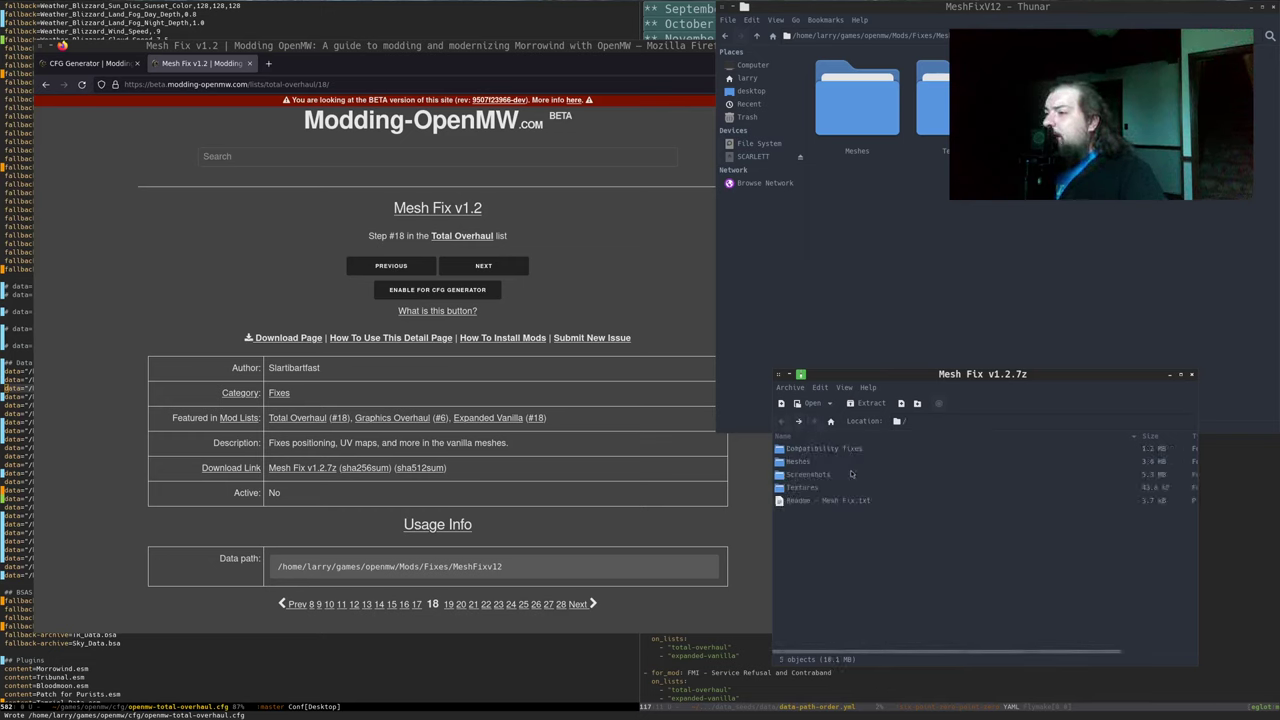
pyautogui.click(798, 461)
pyautogui.keyDown('ctrl'); pyautogui.click(800, 488); pyautogui.keyUp('ctrl')
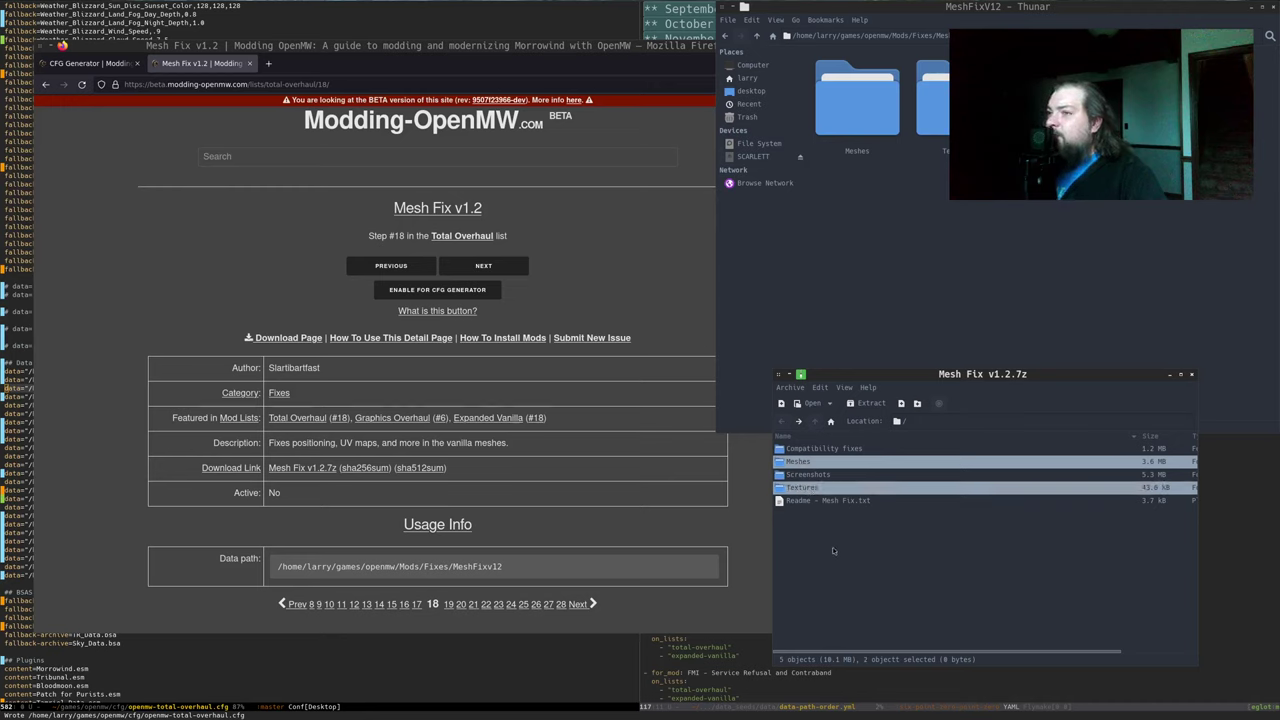
pyautogui.click(543, 461)
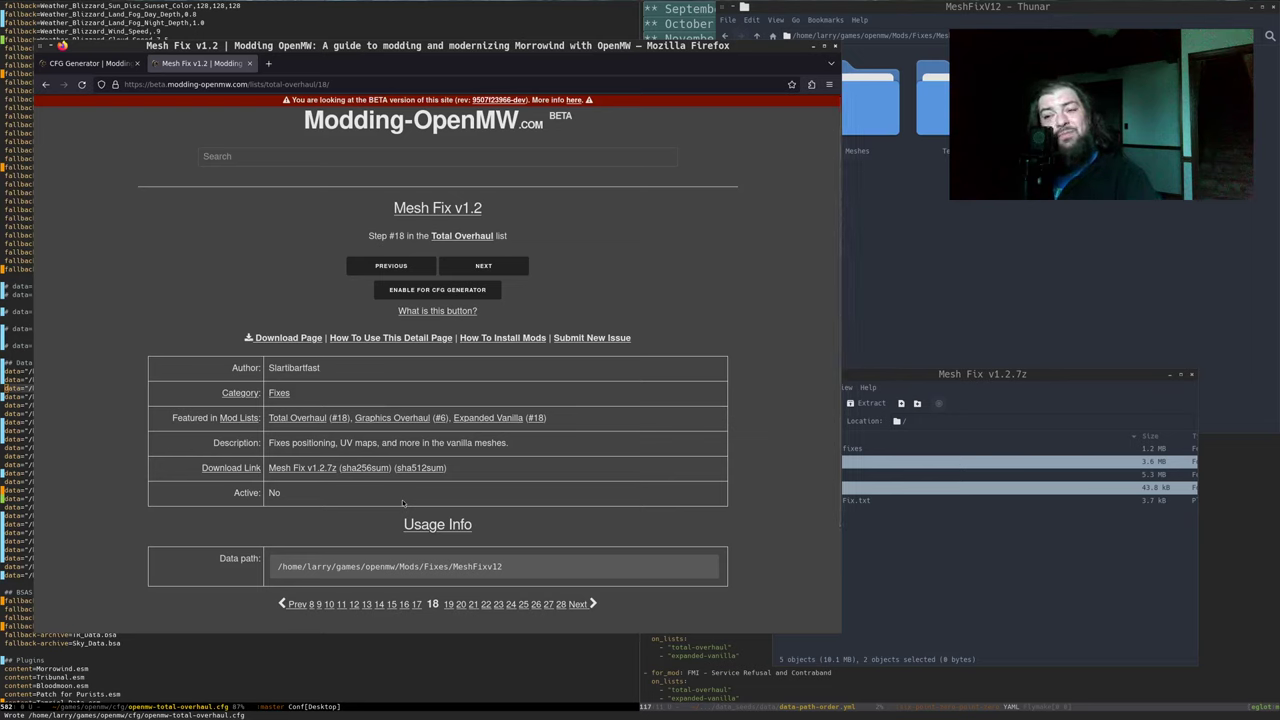
pyautogui.click(900, 514)
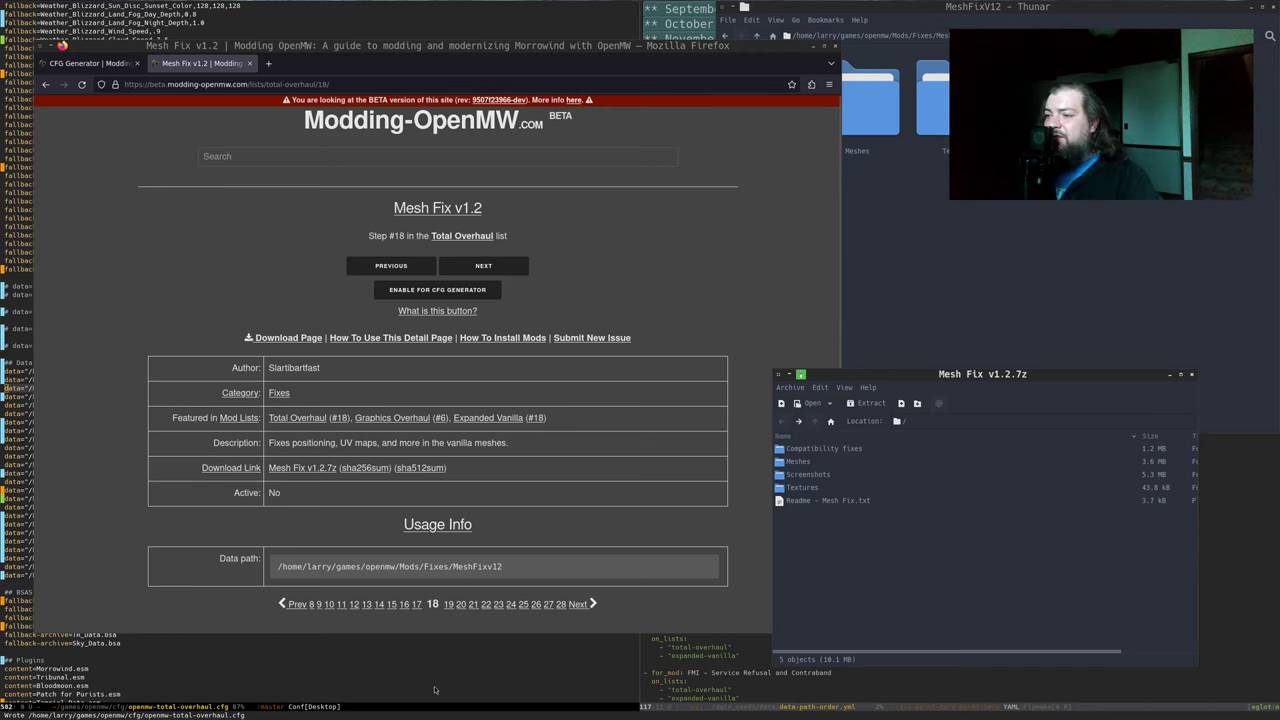
# Switch to Emacs and open usage-notes.toml from data_seeds/data in the pane above data-path-order.yml
pyautogui.click(773, 635)
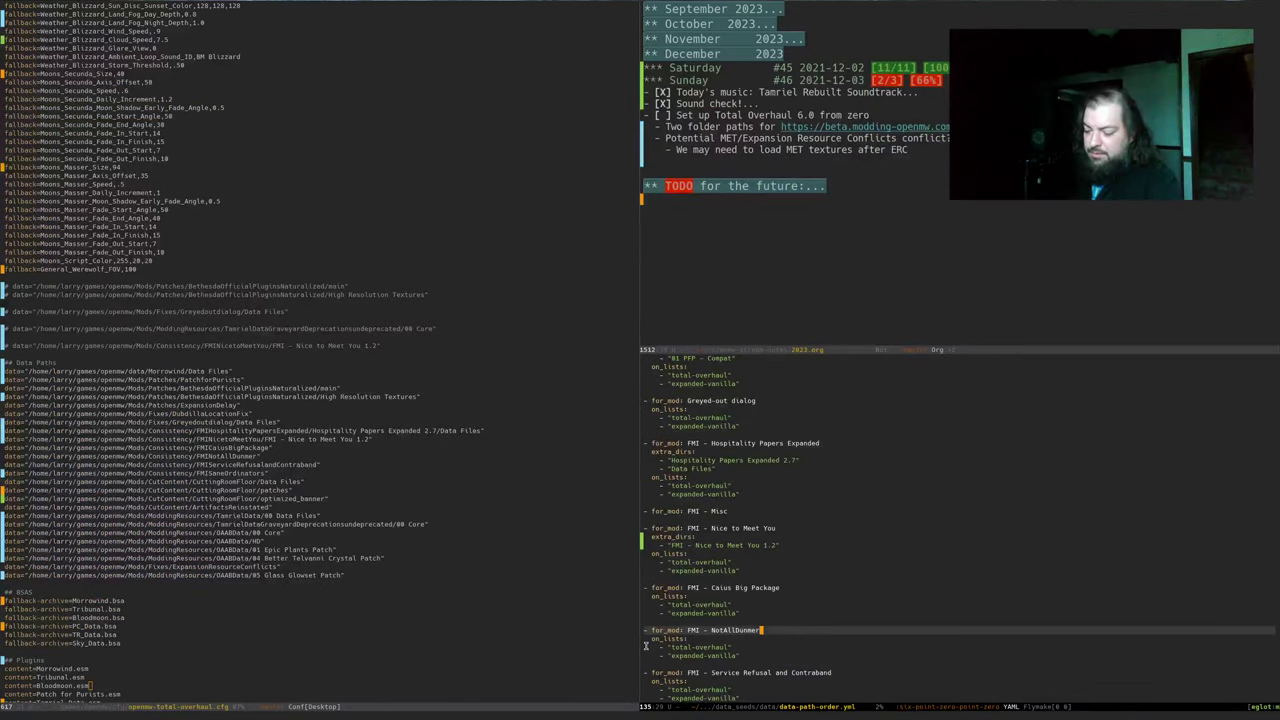
pyautogui.hotkey('shift', 'Up')
pyautogui.hotkey('ctrl', 'x')
pyautogui.press('0')
pyautogui.hotkey('ctrl', 'x')
pyautogui.press('2')
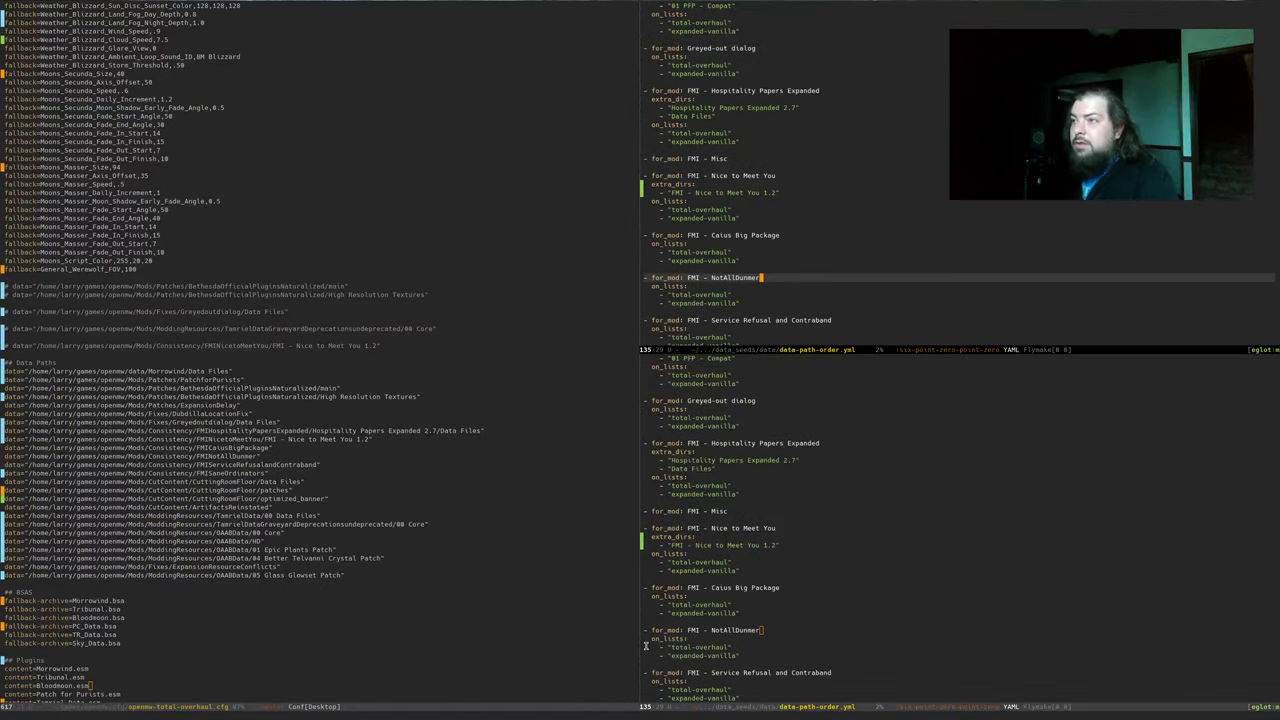
pyautogui.hotkey('ctrl', 'x')
pyautogui.hotkey('ctrl', 'f')
pyautogui.write('p')
pyautogui.press('BackSpace')
pyautogui.write('usag')
pyautogui.press('Return')
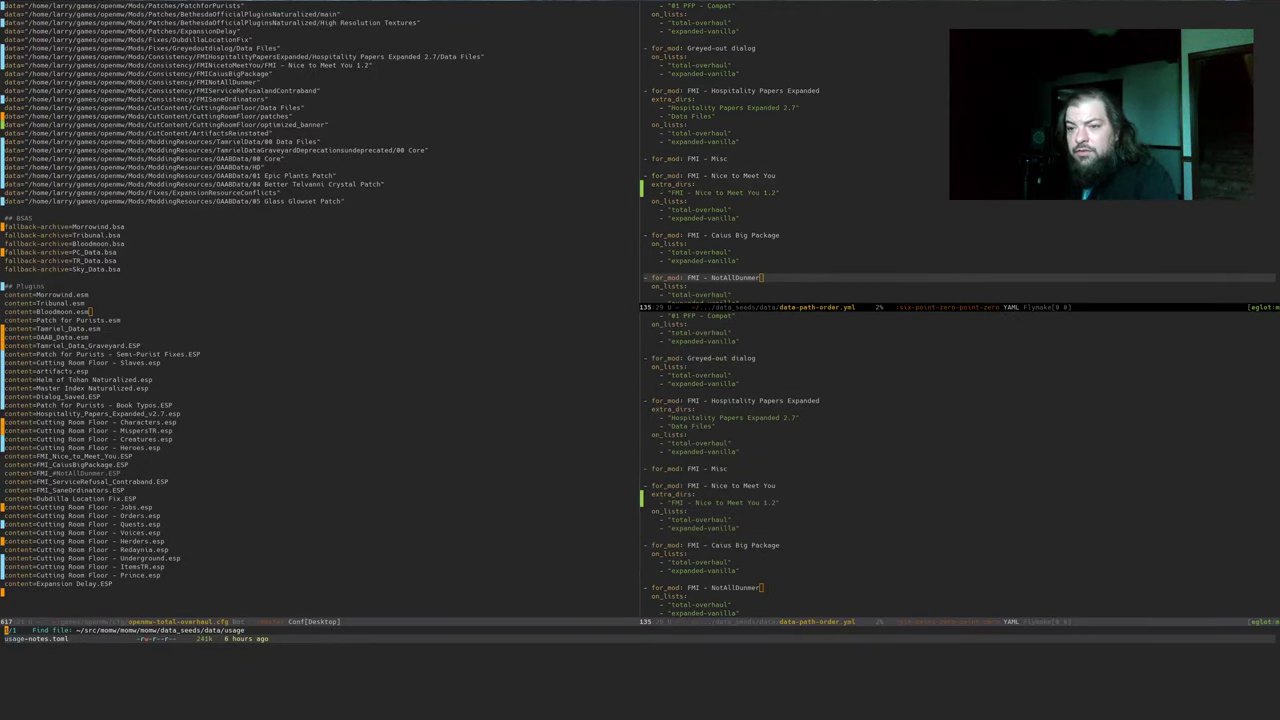
# Search the usage notes for "mesh fi" and for for_mod entries starting with "Me", going as far as Meteorite Ministry
pyautogui.hotkey('ctrl', 's')
pyautogui.write('mesh fi')
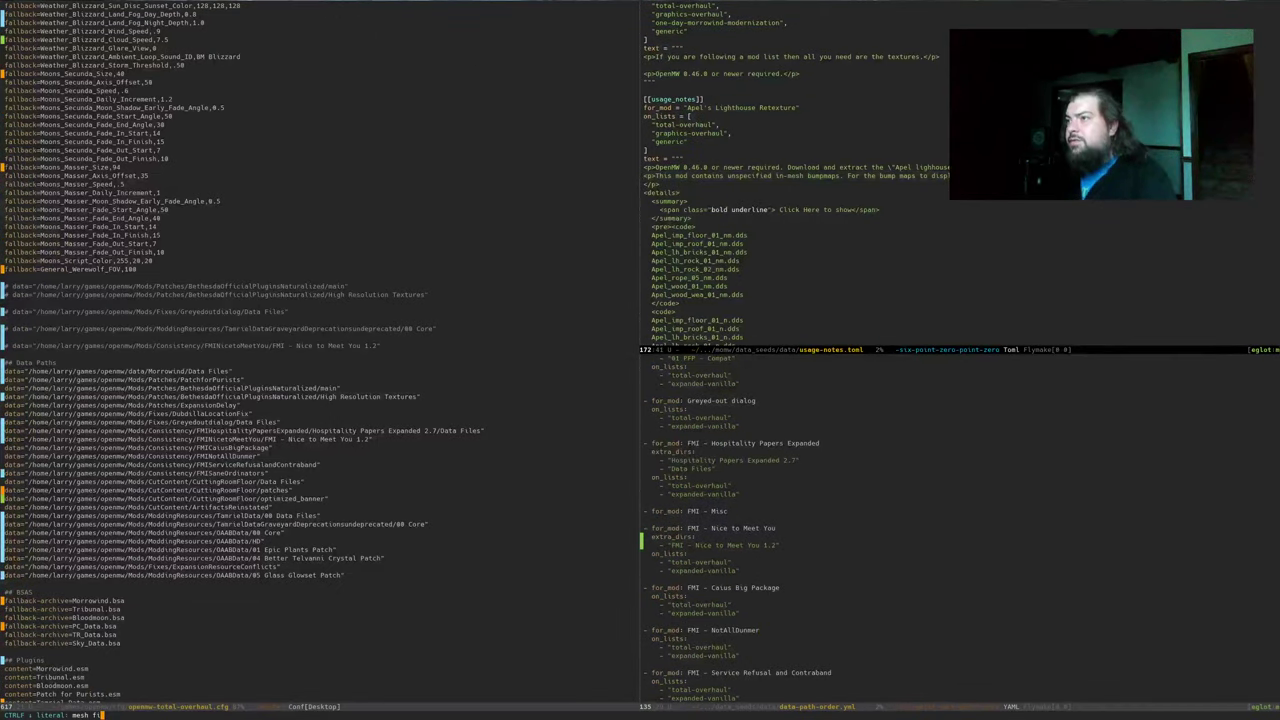
pyautogui.press('BackSpace')
pyautogui.press('BackSpace')
pyautogui.press('BackSpace')
pyautogui.press('BackSpace')
pyautogui.press('BackSpace')
pyautogui.press('BackSpace')
pyautogui.press('BackSpace')
pyautogui.write('for_mod')
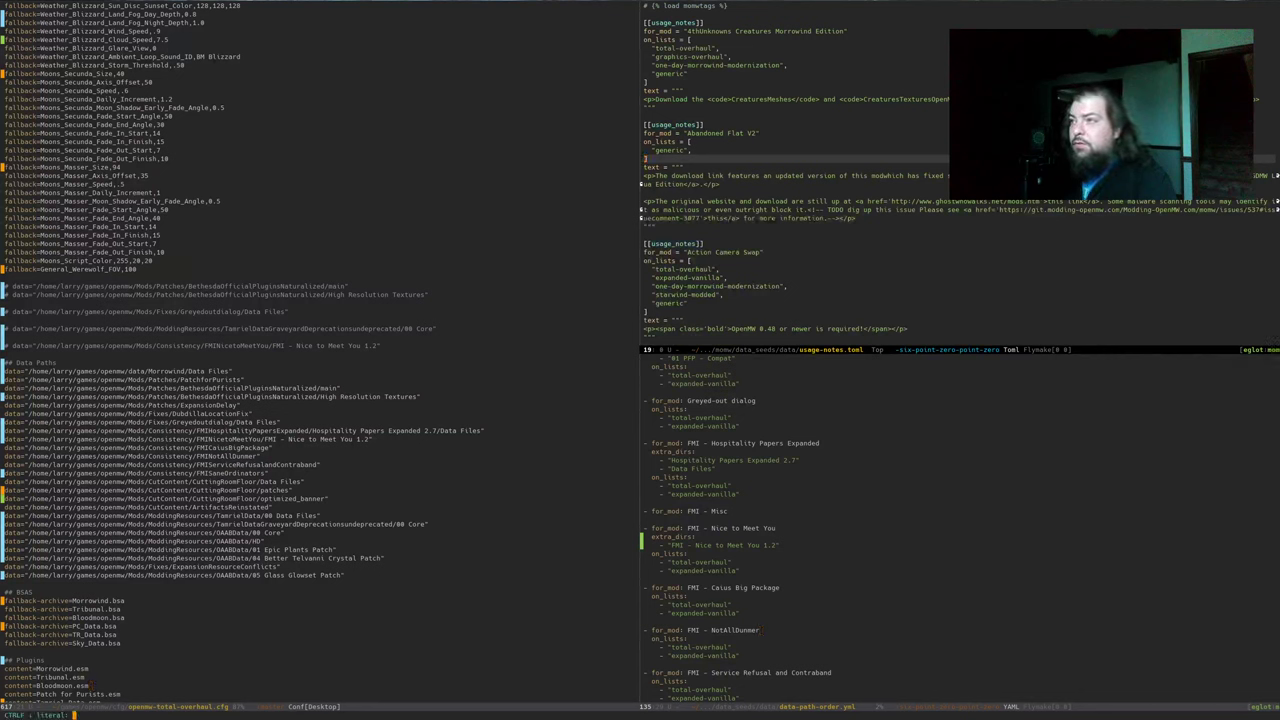
pyautogui.write(' = "M')
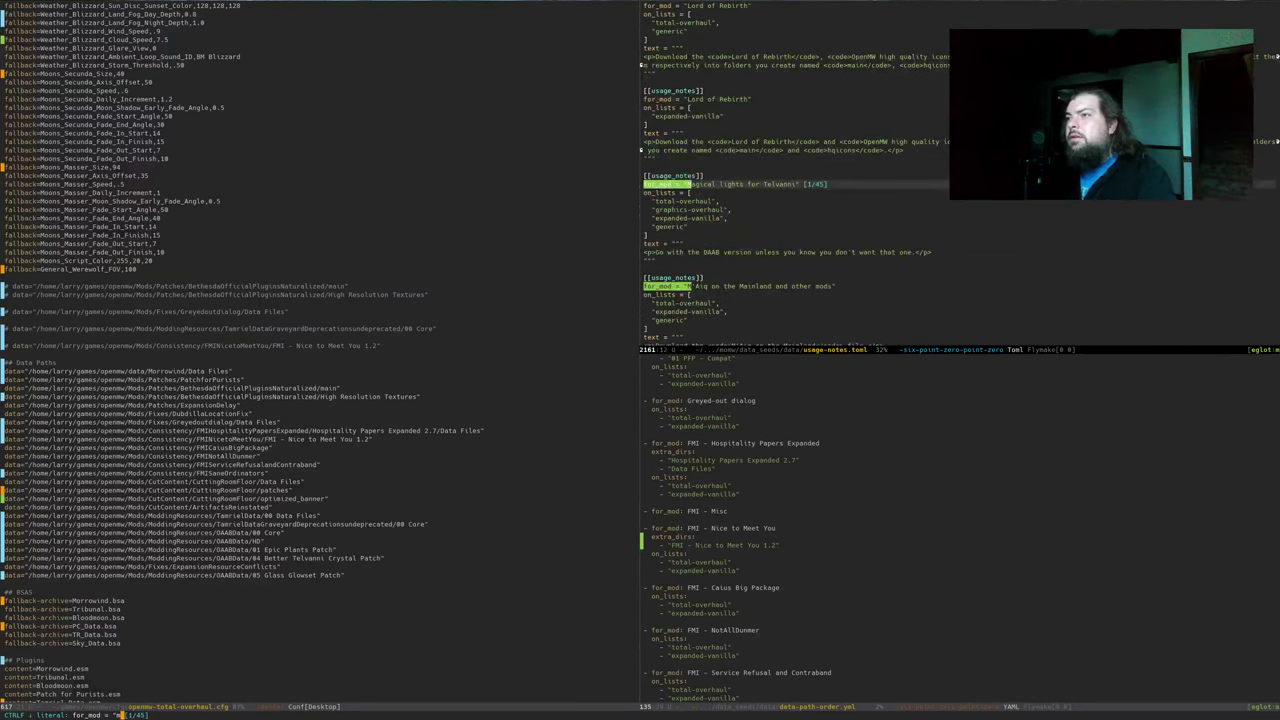
pyautogui.write('e')
pyautogui.press('Return')
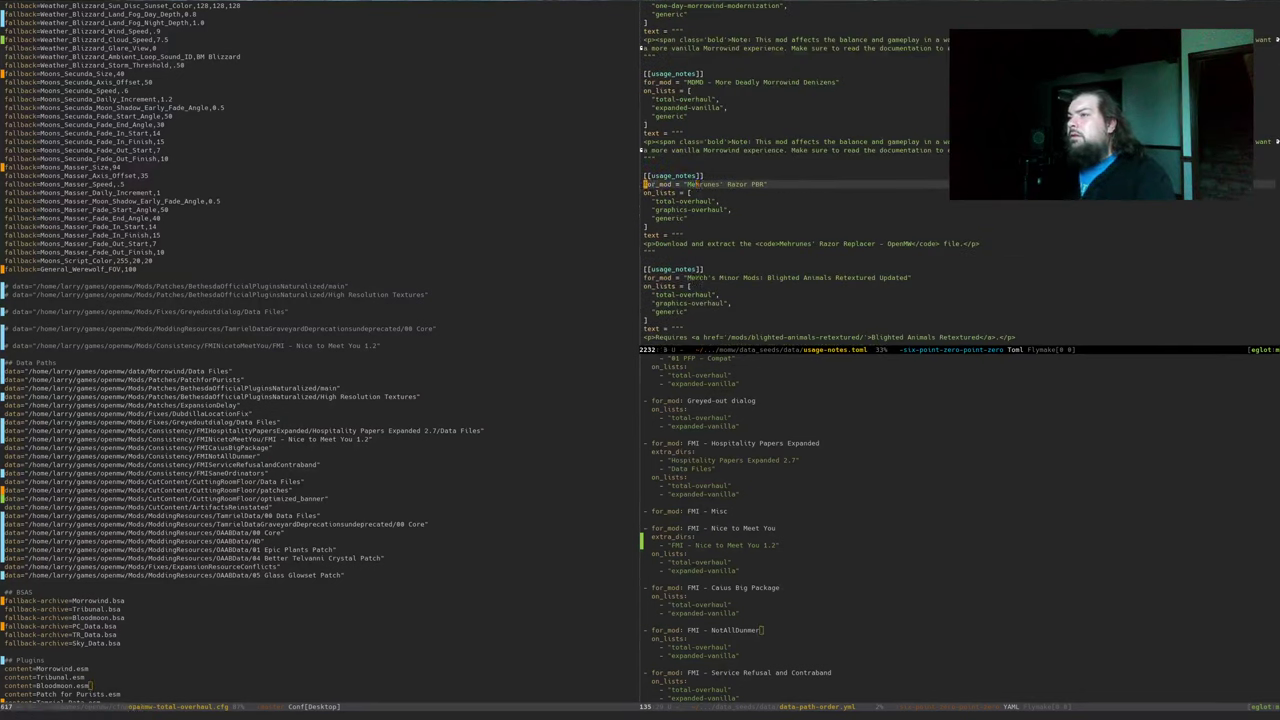
pyautogui.hotkey('ctrl', 's')
pyautogui.hotkey('ctrl', 's')
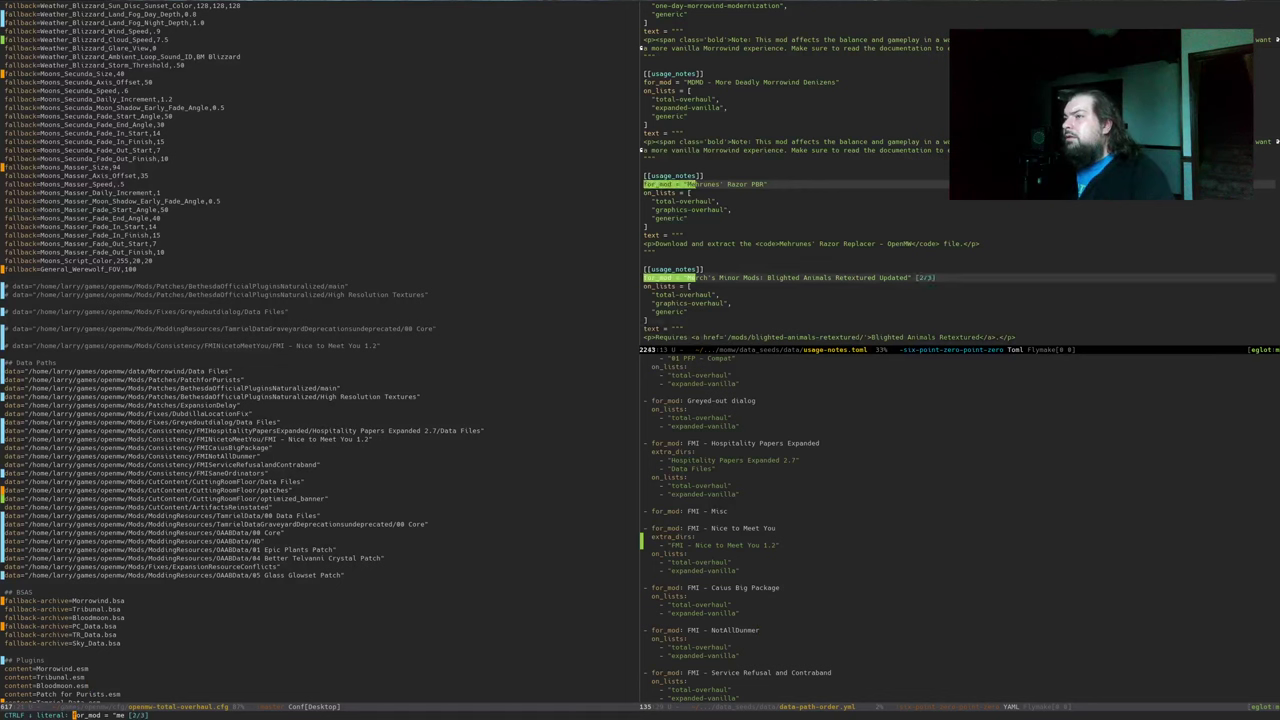
pyautogui.hotkey('ctrl', 's')
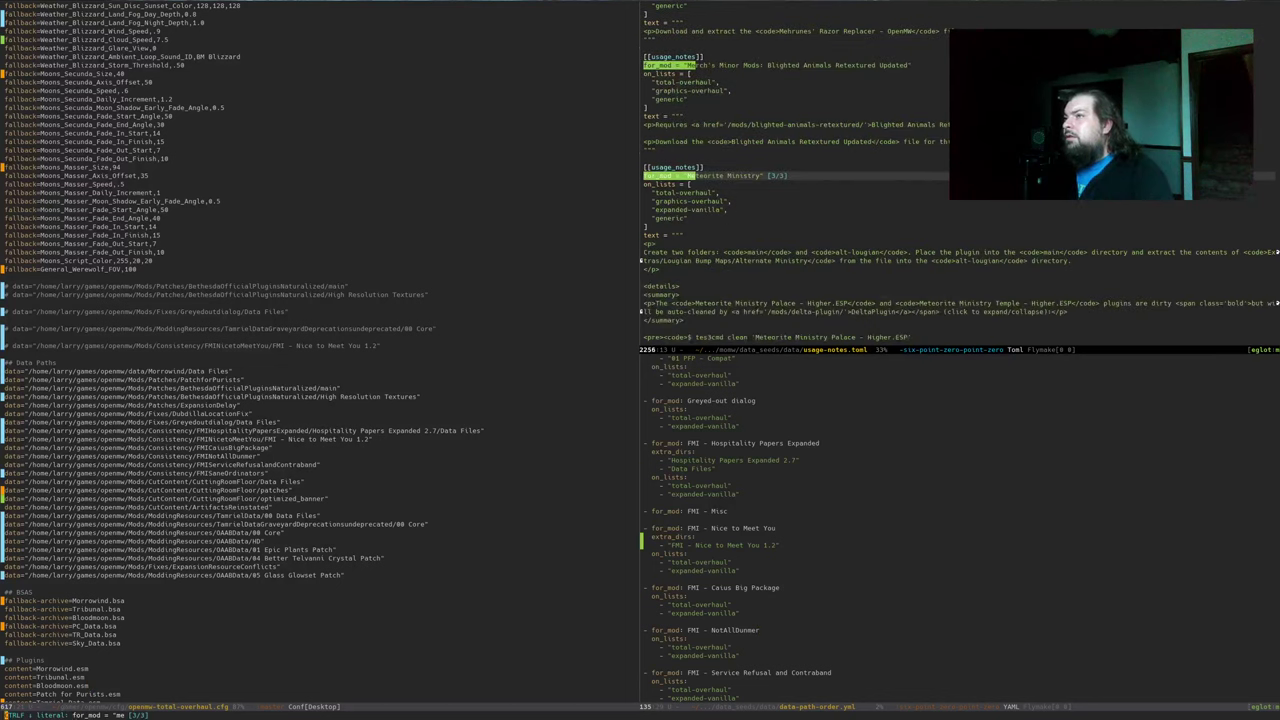
pyautogui.press('Return')
pyautogui.hotkey('ctrl', 'a')
pyautogui.hotkey('ctrl', 'p')
pyautogui.hotkey('ctrl', 'space')
pyautogui.hotkey('ctrl', 'Down')
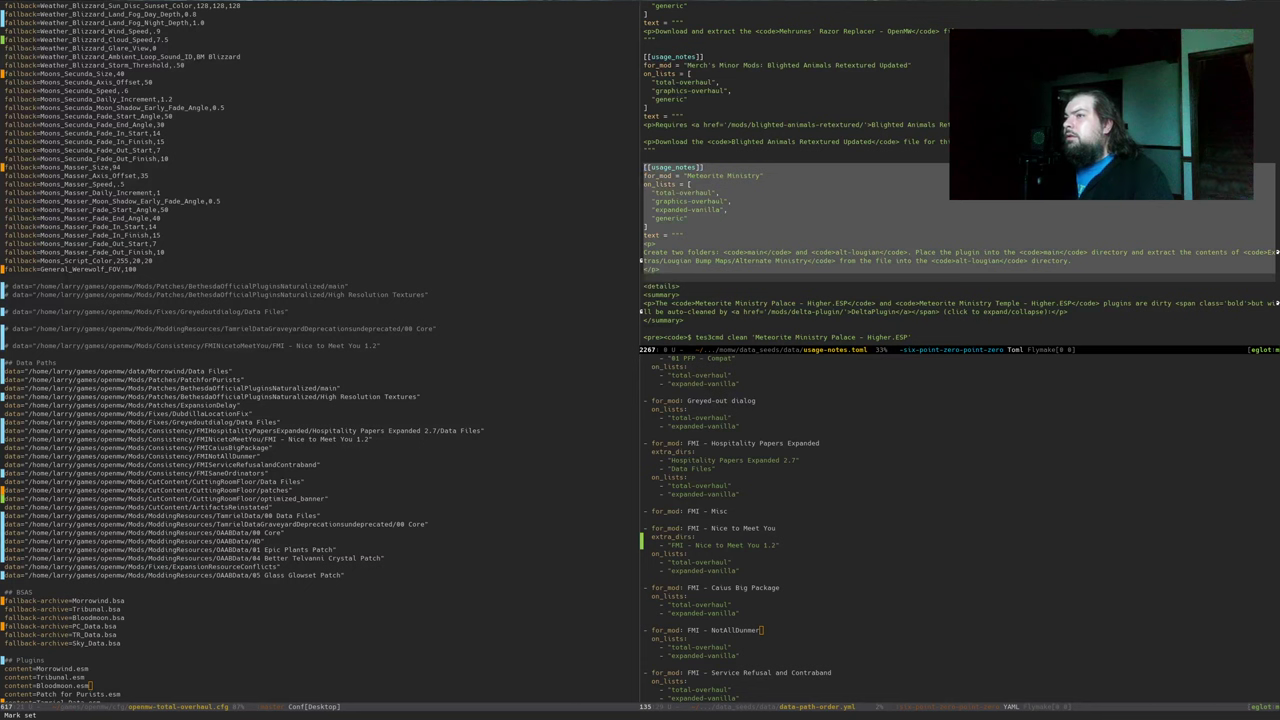
pyautogui.hotkey('ctrl', 'g')
# Duplicate the "Merch's Minor Mods: Blighted Animals Retextured Updated" usage note directly above the Meteorite Ministry entry
pyautogui.hotkey('alt', '{')
pyautogui.hotkey('alt', '{')
pyautogui.hotkey('alt', '{')
pyautogui.press('Down')
pyautogui.hotkey('ctrl', 'space')
pyautogui.hotkey('alt', '}')
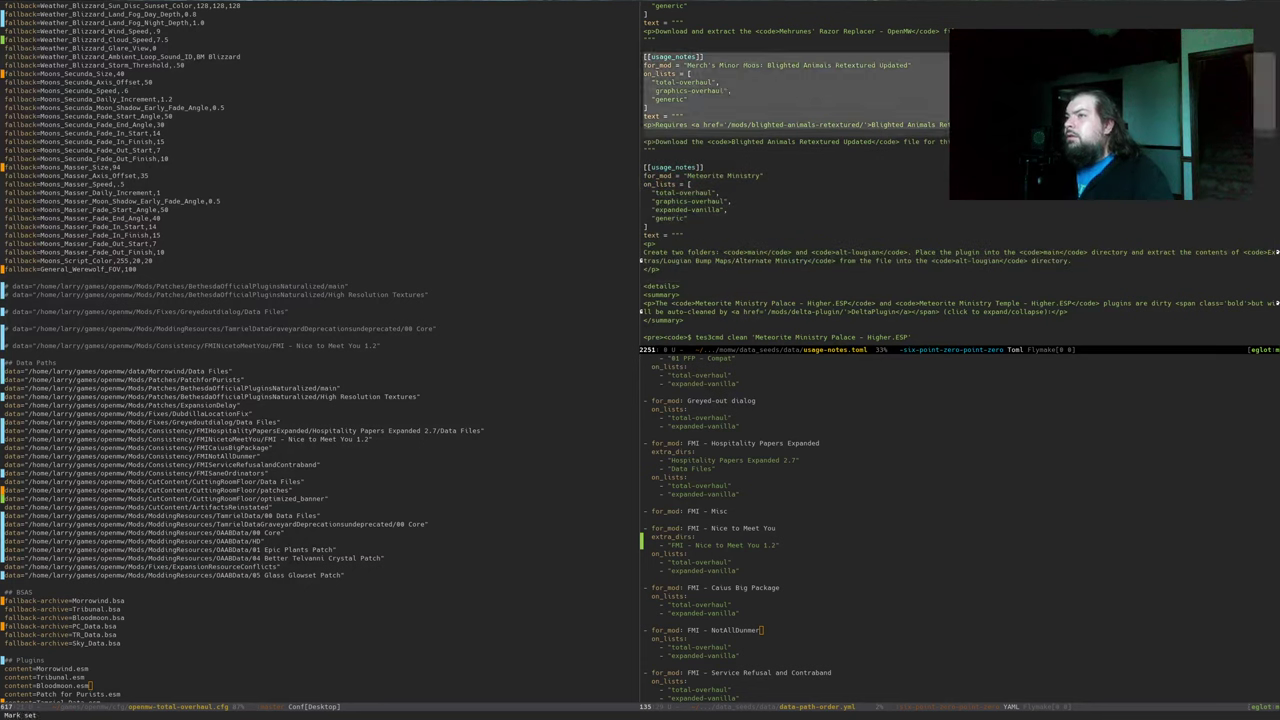
pyautogui.hotkey('alt', '}')
pyautogui.hotkey('alt', 'w')
pyautogui.press('Return')
pyautogui.hotkey('ctrl', 'y')
# Copy the mod's title from its web page, set the duplicated entry's for_mod to "Mesh Fix v1.2" and save the file
pyautogui.press('Up')
pyautogui.press('Up')
pyautogui.press('Up')
pyautogui.press('Up')
pyautogui.press('Up')
pyautogui.press('Up')
pyautogui.press('Up')
pyautogui.press('Up')
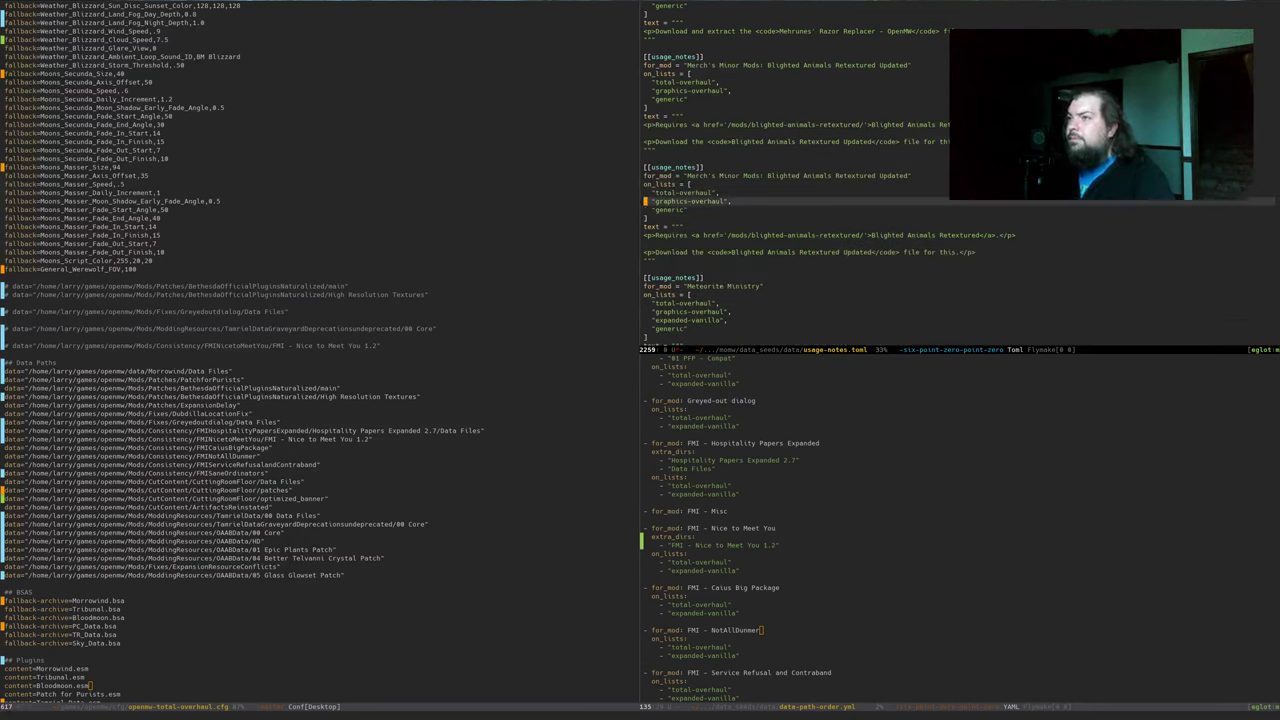
pyautogui.hotkey('alt', 'Tab')
pyautogui.hotkey('alt', 'Tab')
pyautogui.hotkey('alt', 'Tab')
pyautogui.hotkey('alt', 'Tab')
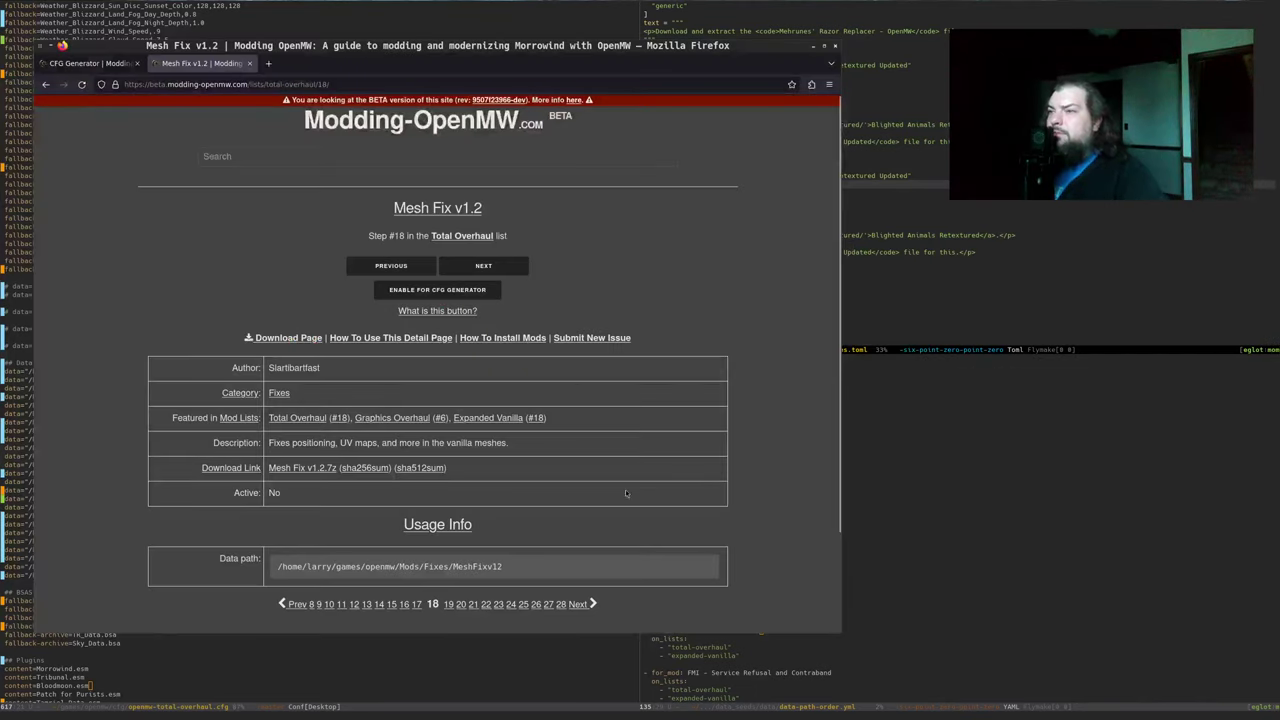
pyautogui.moveTo(483, 209); pyautogui.dragTo(394, 209)
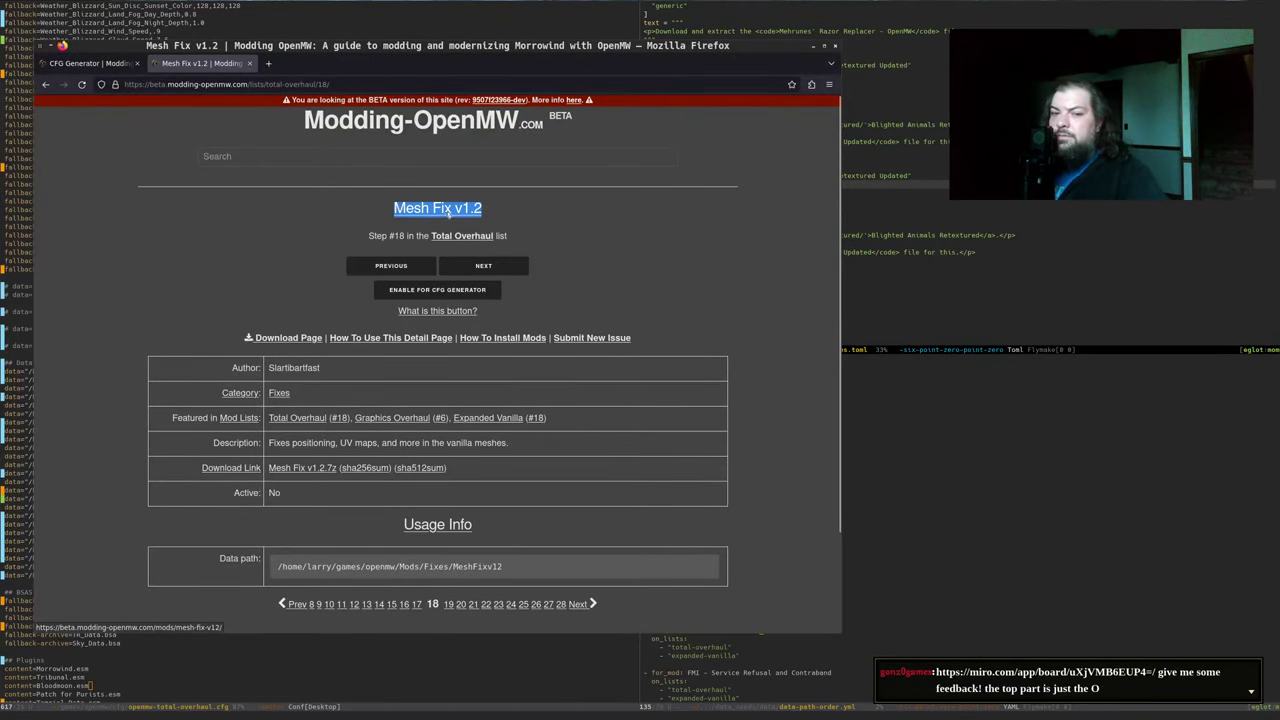
pyautogui.hotkey('alt', 'Tab')
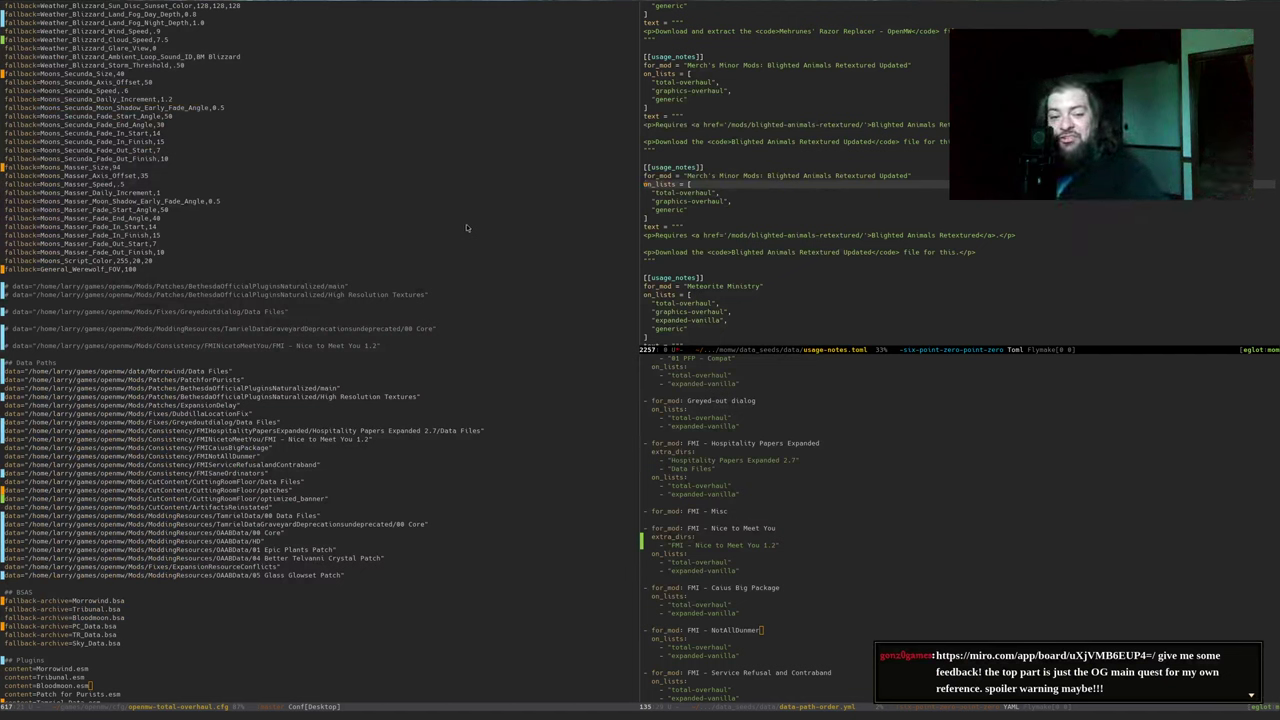
pyautogui.press('Left')
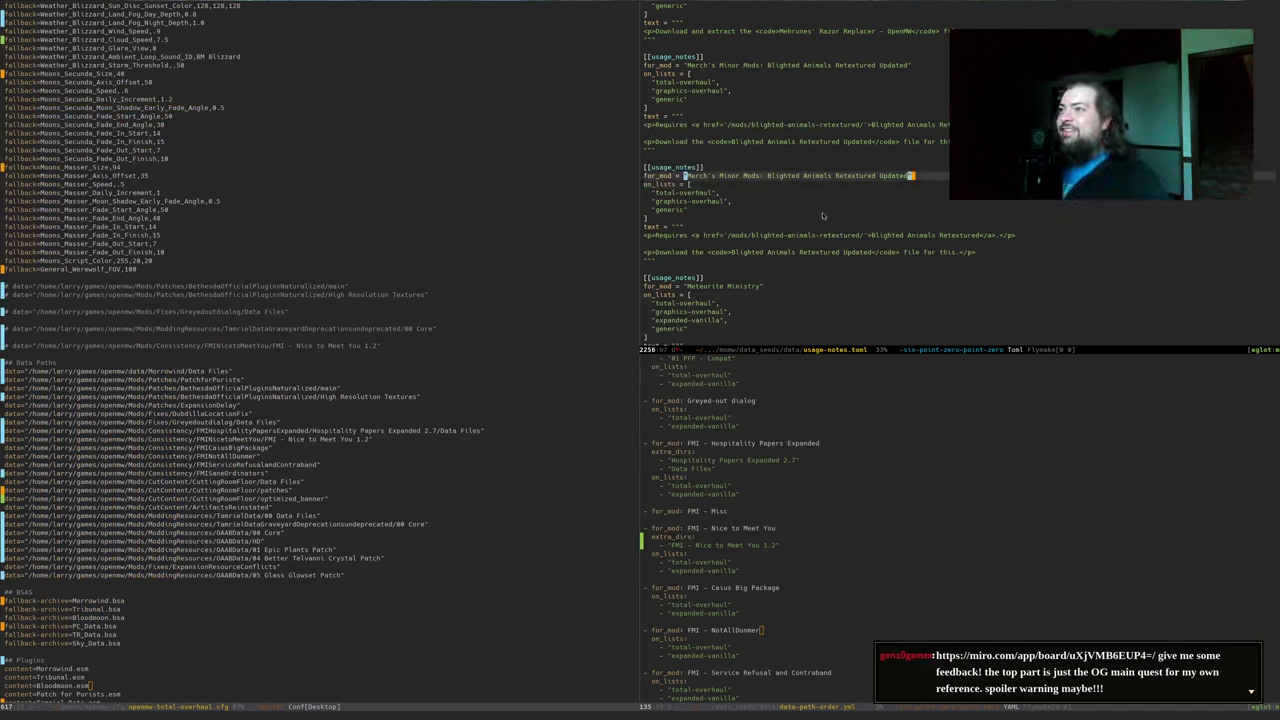
pyautogui.press('Up')
pyautogui.press('Down')
pyautogui.press('End')
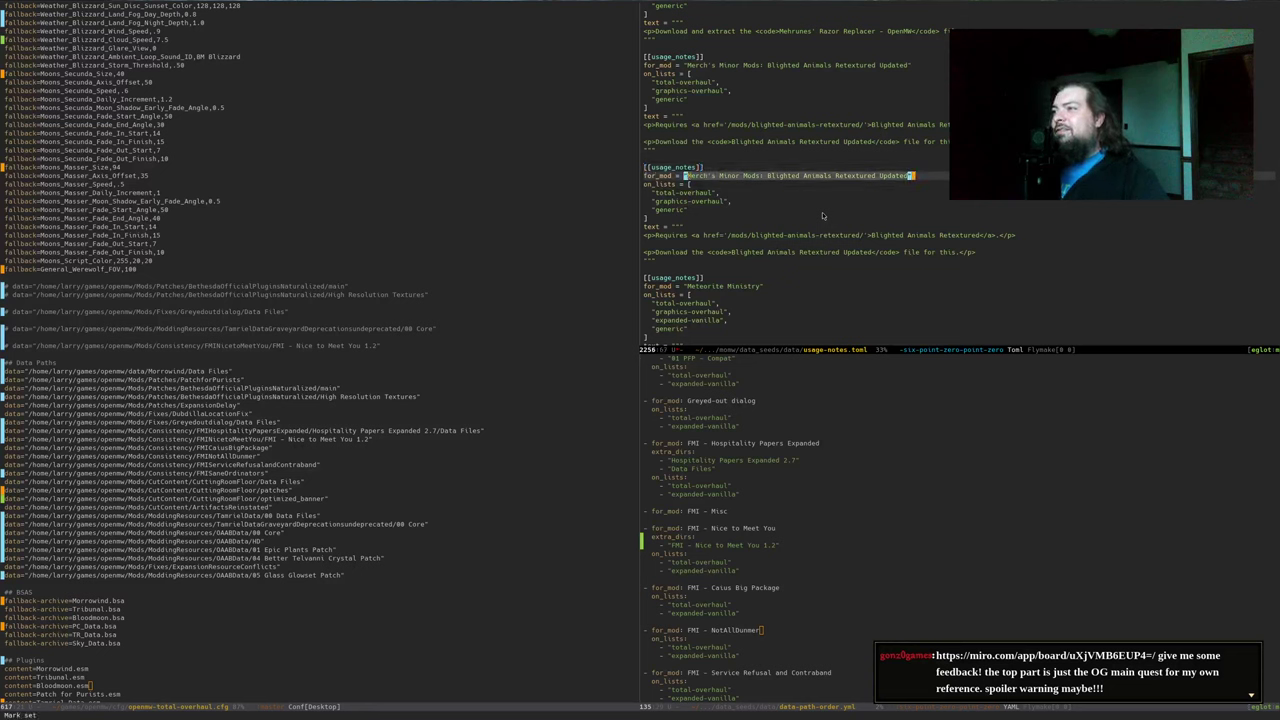
pyautogui.hotkey('ctrl', 'y')
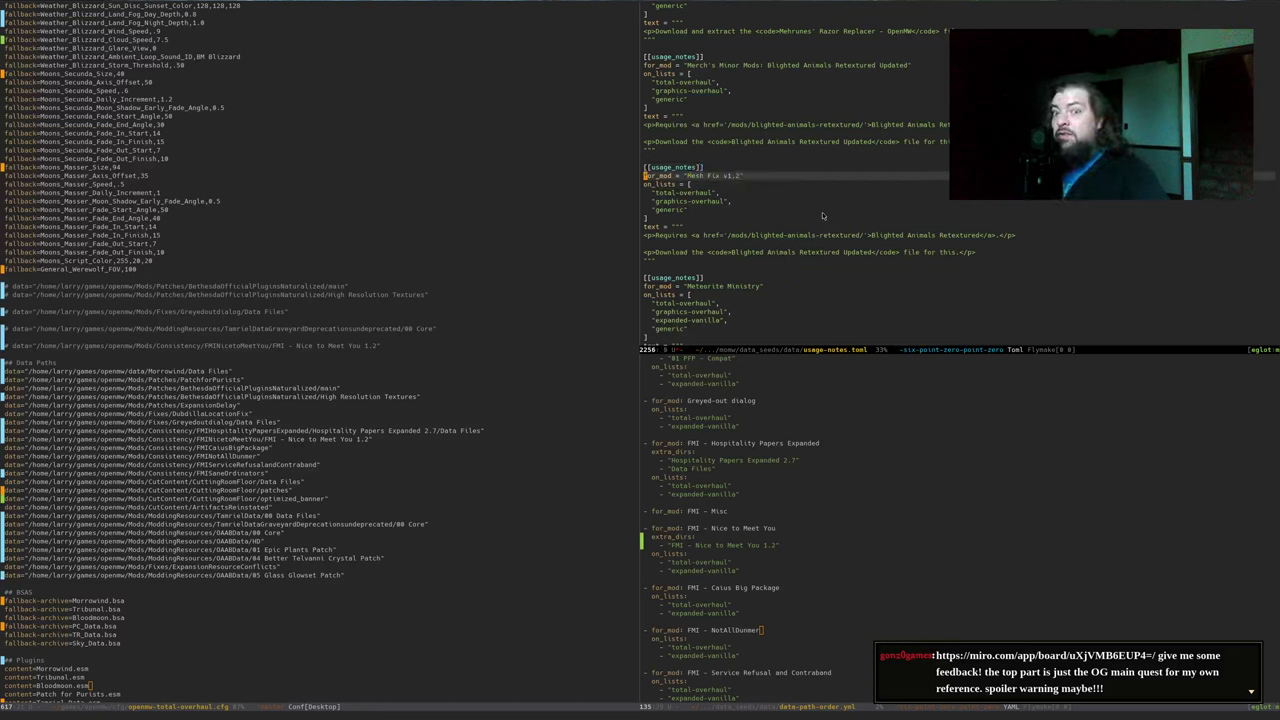
pyautogui.hotkey('ctrl', 'x')
pyautogui.hotkey('ctrl', 's')
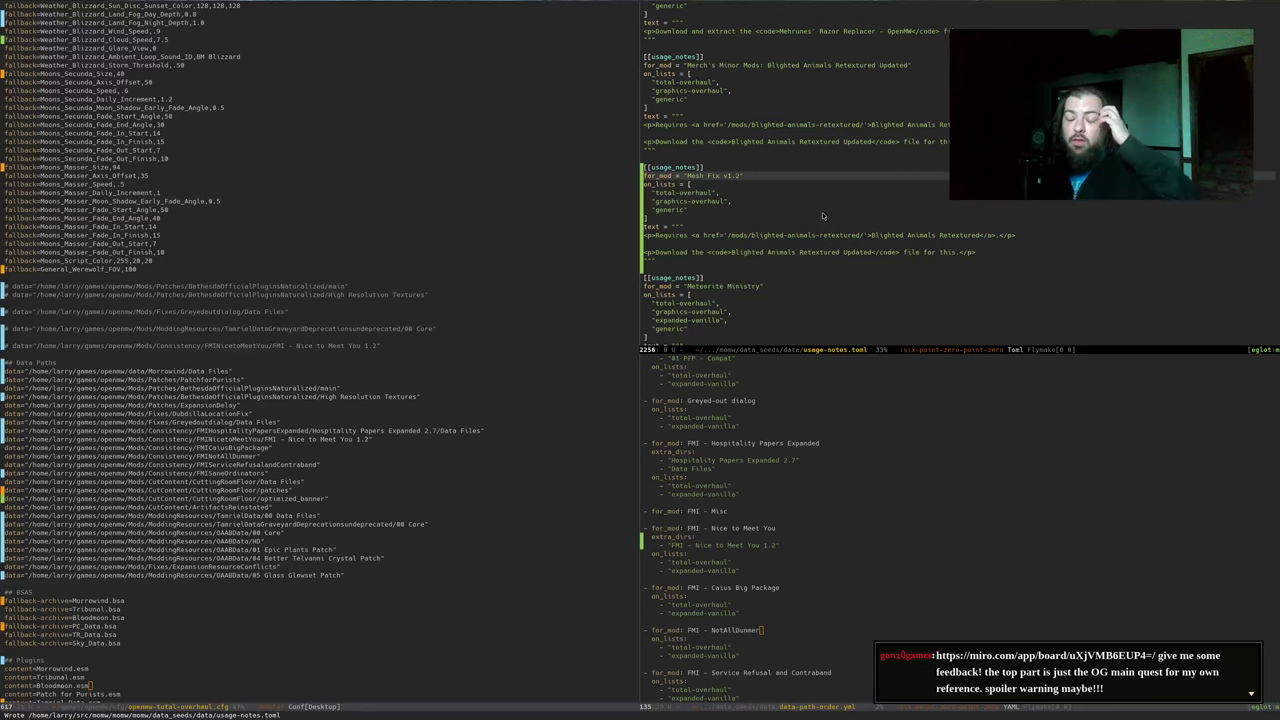
# Check the mod lists featuring Mesh Fix on its page and duplicate the "graphics-overhaul" line in the new entry's on_lists
pyautogui.press('Down')
pyautogui.press('Down')
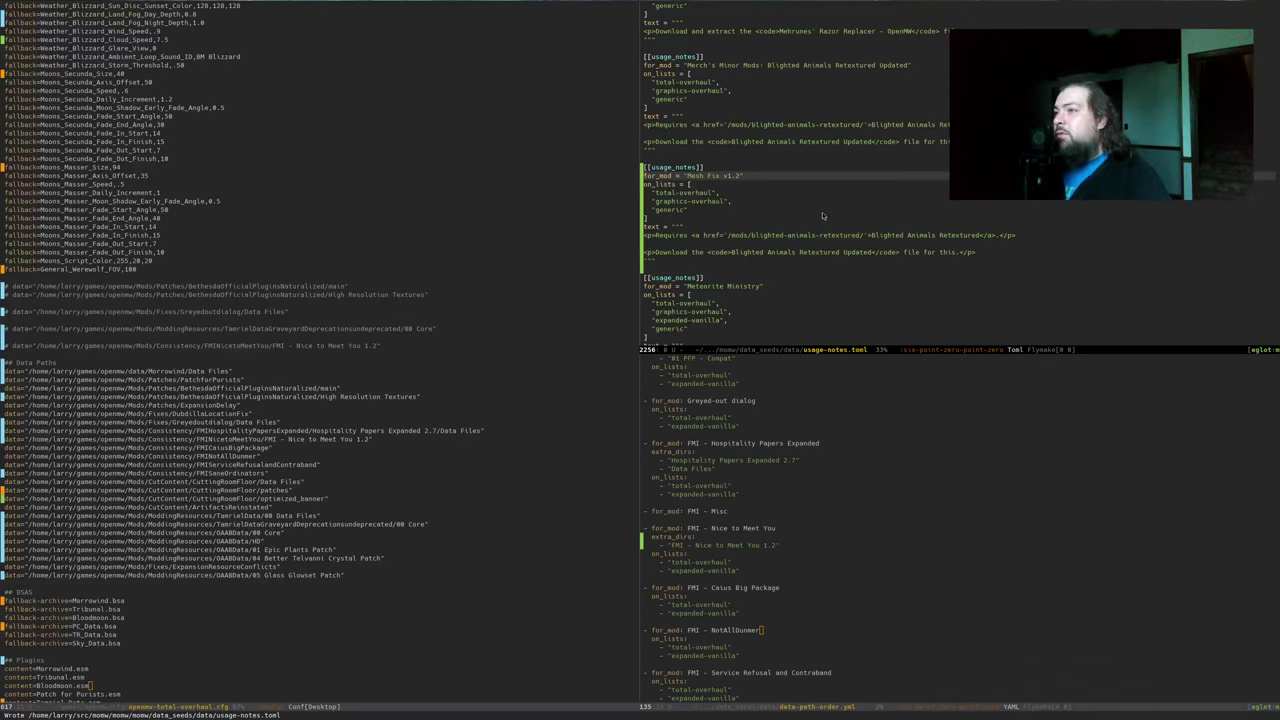
pyautogui.hotkey('alt', 'Tab')
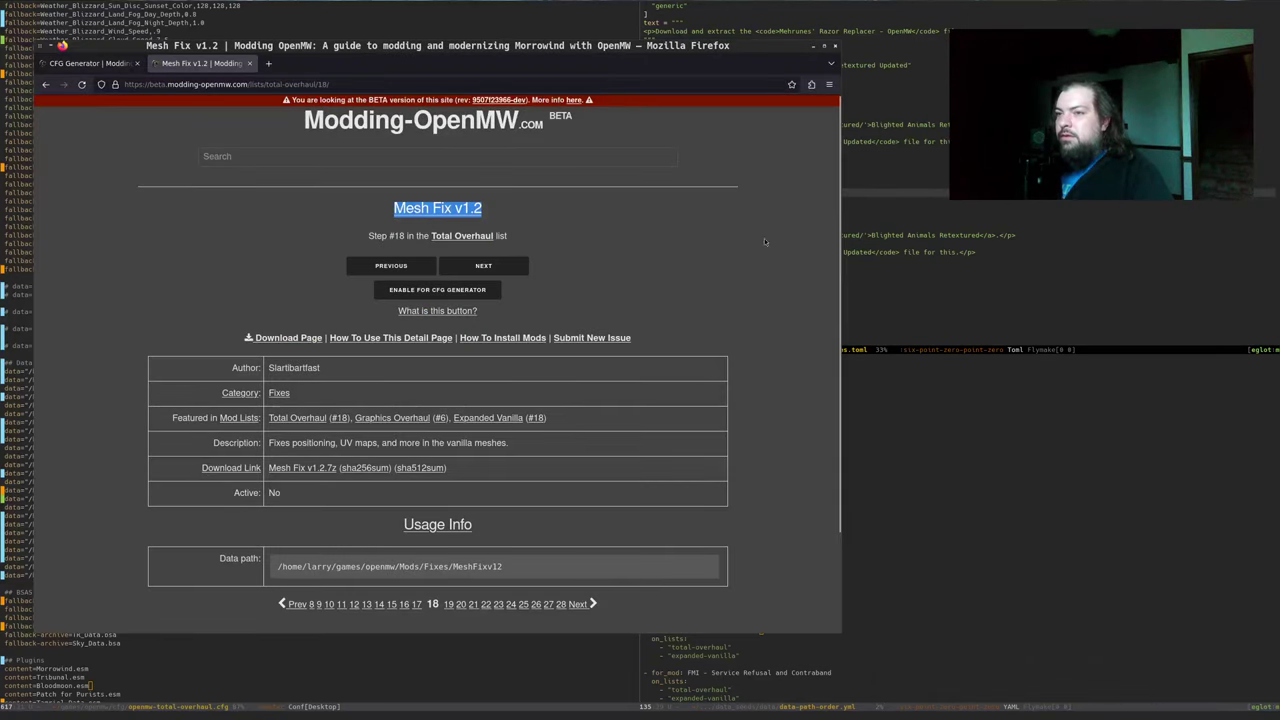
pyautogui.hotkey('alt', 'Tab')
pyautogui.hotkey('alt', 'Tab')
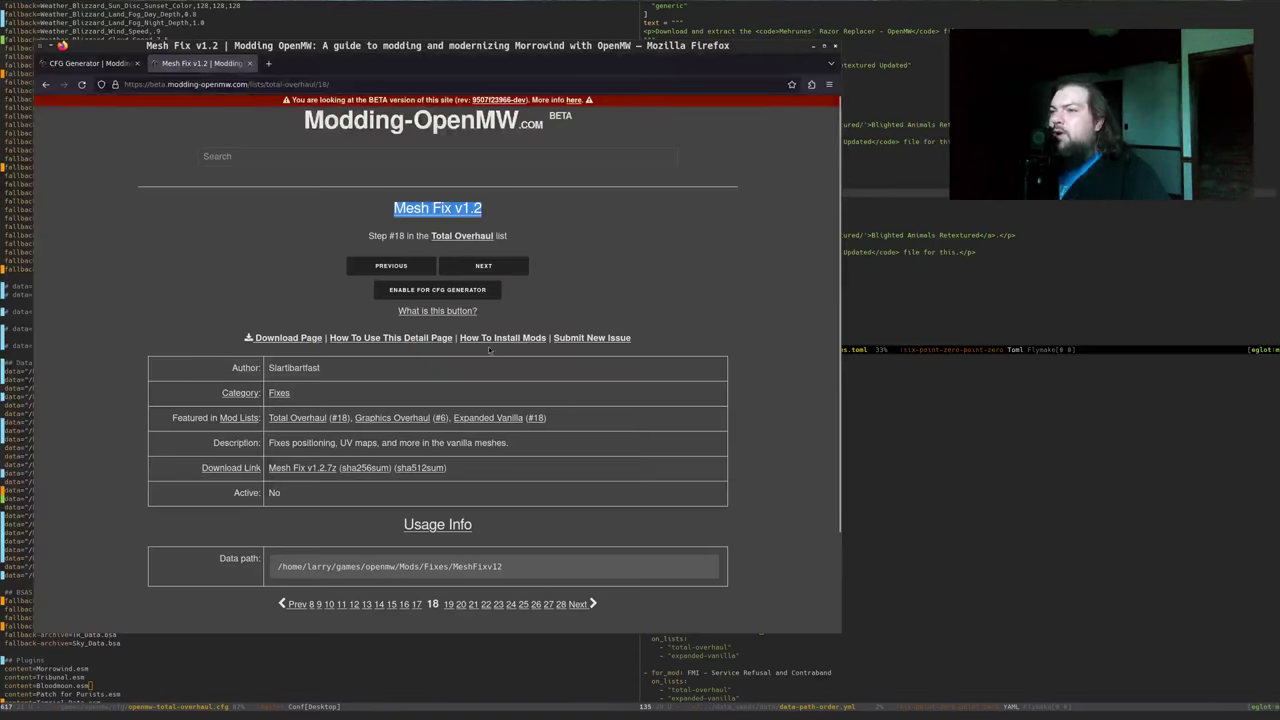
pyautogui.click(961, 223)
pyautogui.click(917, 202)
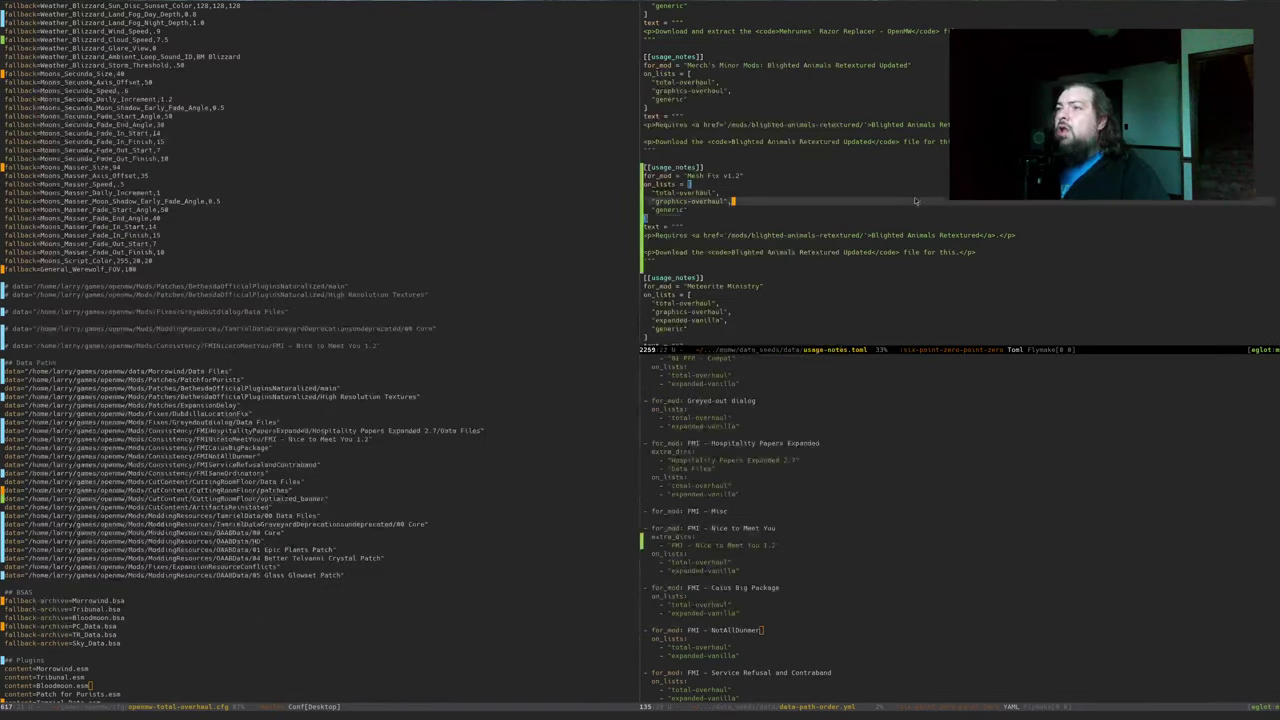
pyautogui.hotkey('ctrl', 'a')
pyautogui.hotkey('ctrl', 'space')
pyautogui.hotkey('ctrl', 'n')
pyautogui.hotkey('alt', 'w')
pyautogui.hotkey('ctrl', 'y')
# Change the duplicated list line in the Mesh Fix v1.2 entry to "expanded-vanilla"
pyautogui.hotkey('ctrl', 'p')
pyautogui.hotkey('ctrl', 'f')
pyautogui.hotkey('ctrl', 'f')
pyautogui.hotkey('ctrl', 'f')
pyautogui.hotkey('ctrl', 'space')
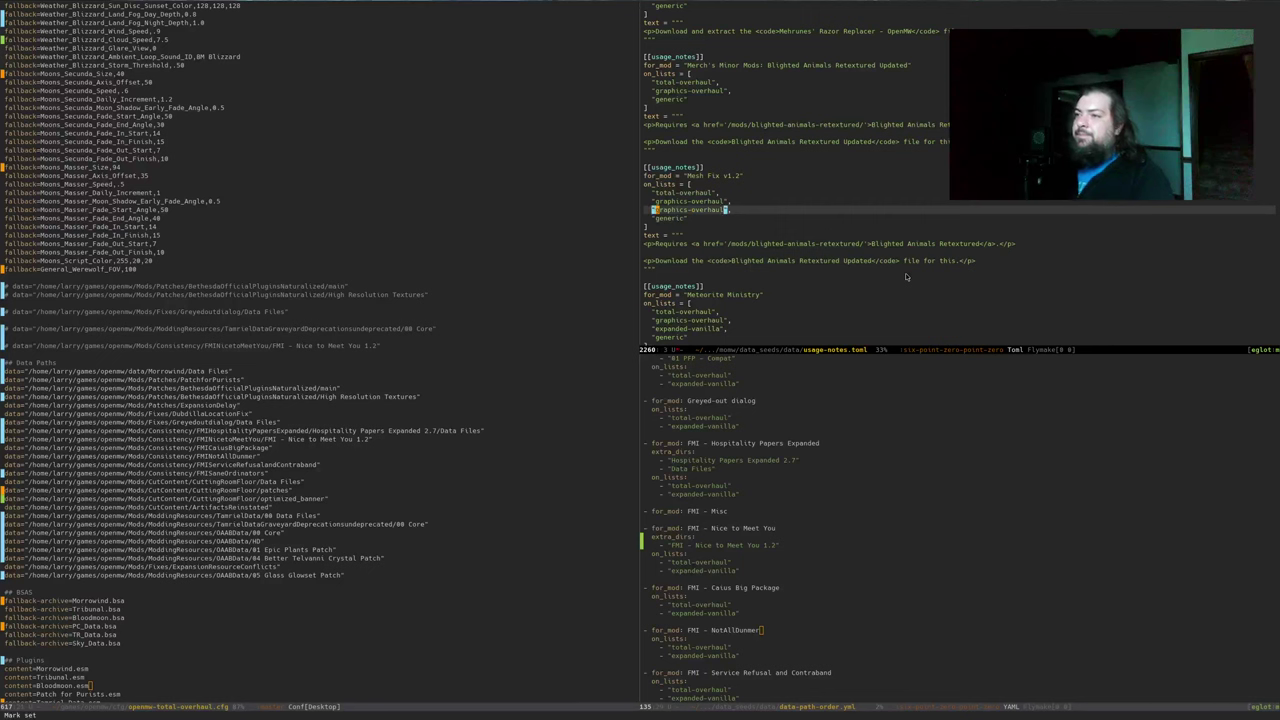
pyautogui.hotkey('alt', 'f')
pyautogui.hotkey('alt', 'f')
pyautogui.hotkey('ctrl', 'w')
pyautogui.write('expand')
pyautogui.press('BackSpace')
pyautogui.press('BackSpace')
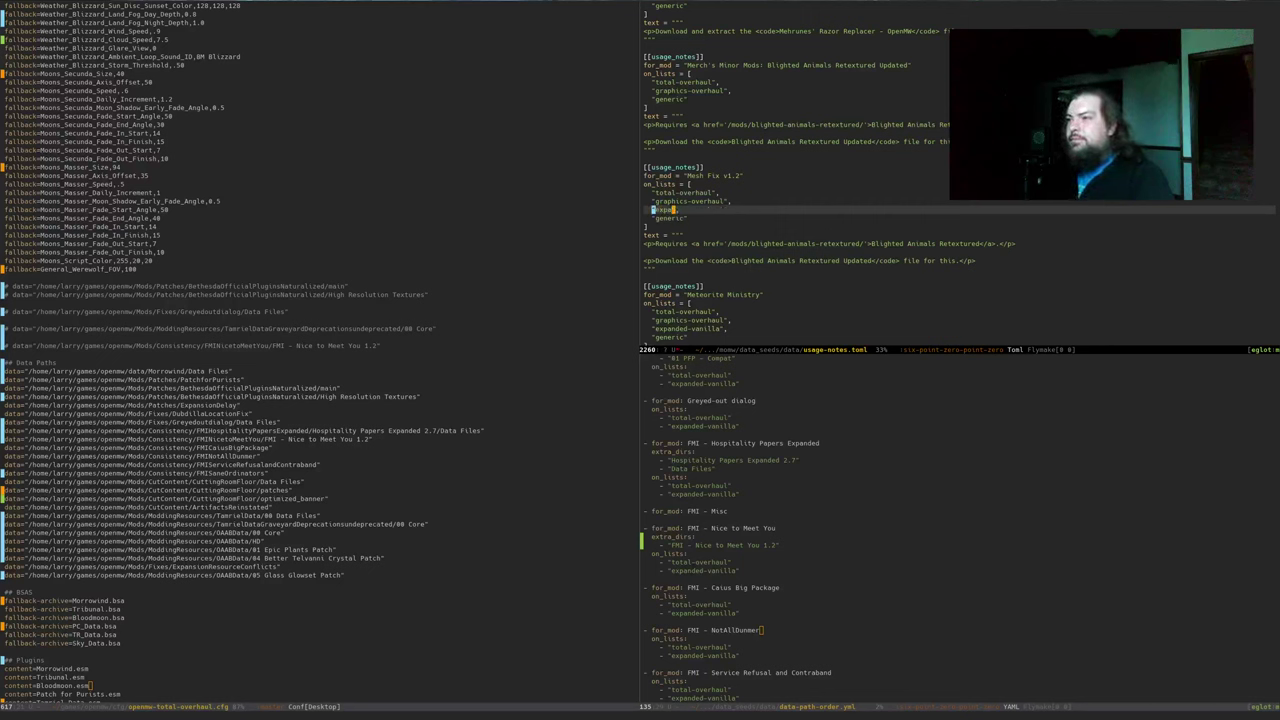
pyautogui.write('nded-vanilla",')
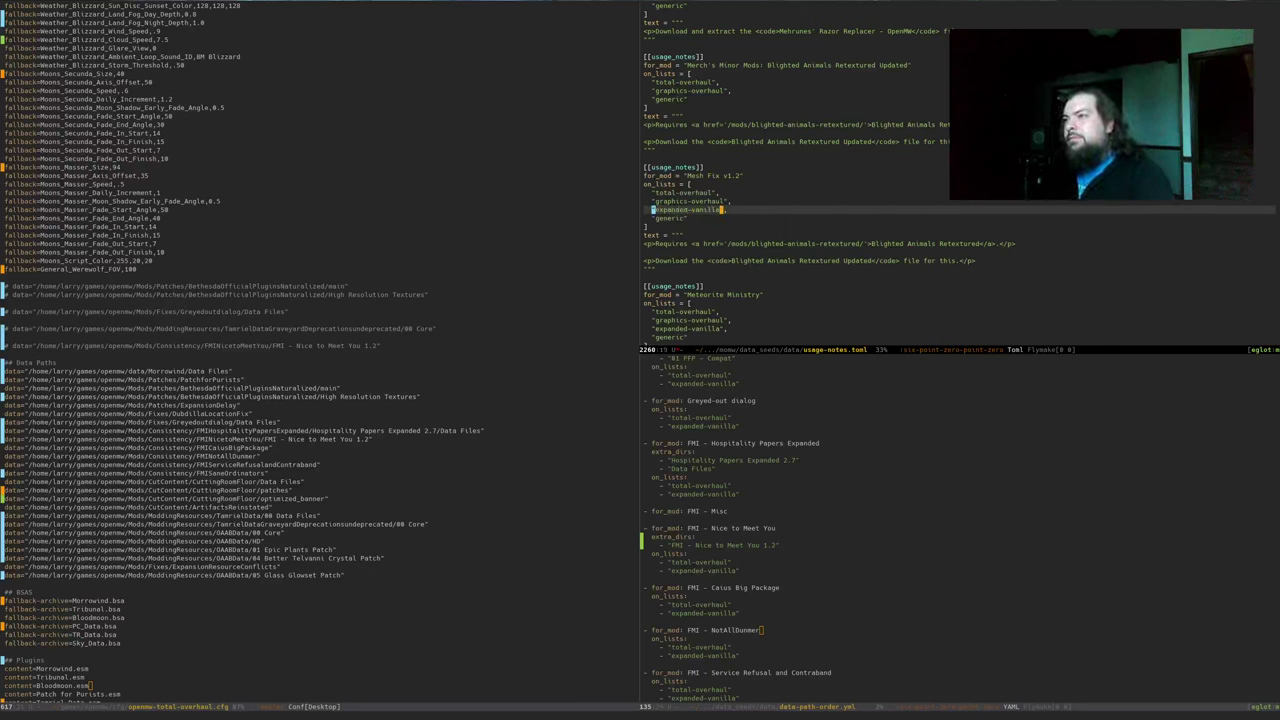
# Move to the Mesh Fix entry's text, then switch to the archive and review its Meshes, Textures and Compatibility fixes folders
pyautogui.hotkey('ctrl', 'a')
pyautogui.hotkey('ctrl', 'n')
pyautogui.hotkey('ctrl', 'n')
pyautogui.hotkey('ctrl', 'n')
pyautogui.hotkey('ctrl', 'n')
pyautogui.hotkey('alt', 'Tab')
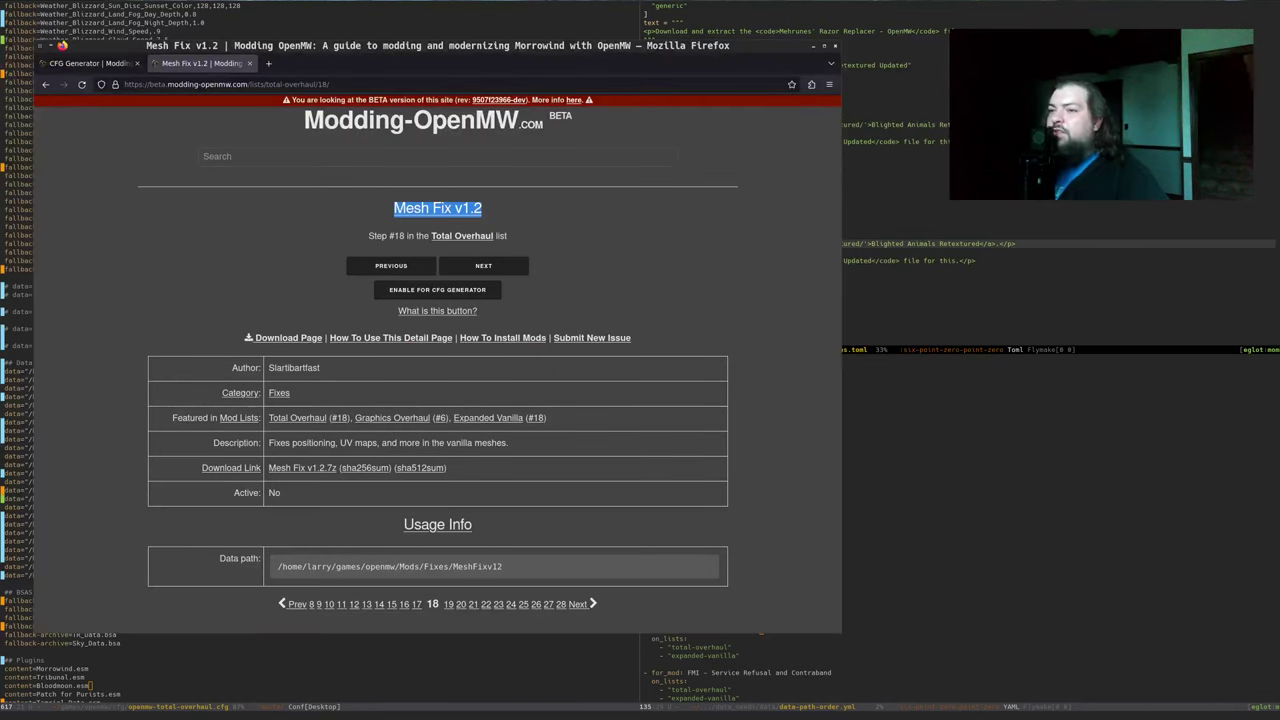
pyautogui.hotkey('alt', 'Tab')
pyautogui.hotkey('alt', 'Tab')
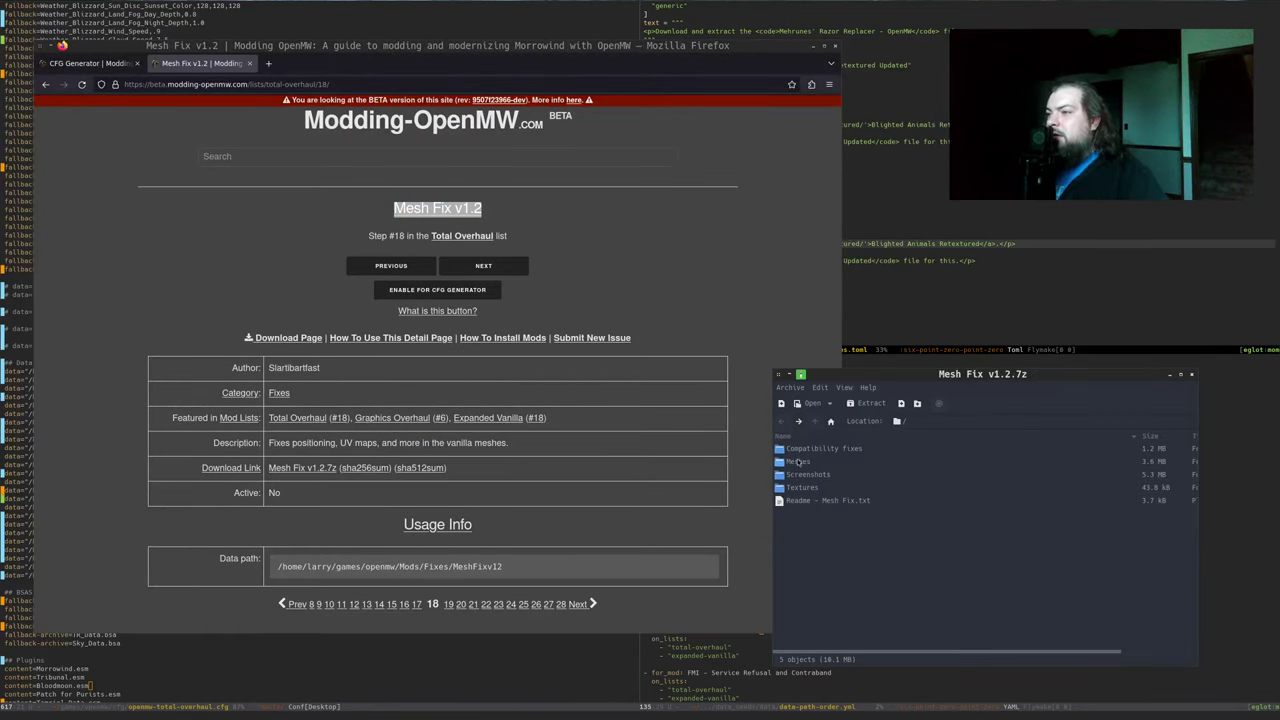
pyautogui.click(797, 462)
pyautogui.click(805, 487)
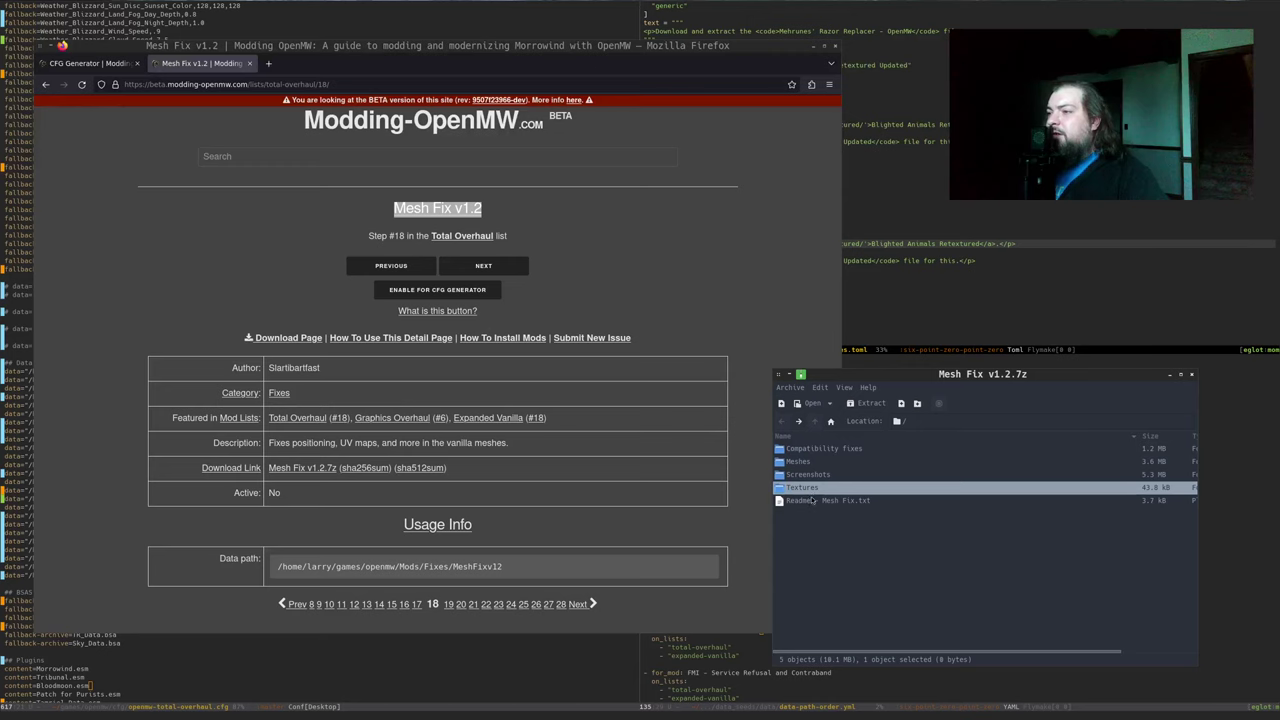
pyautogui.click(820, 449)
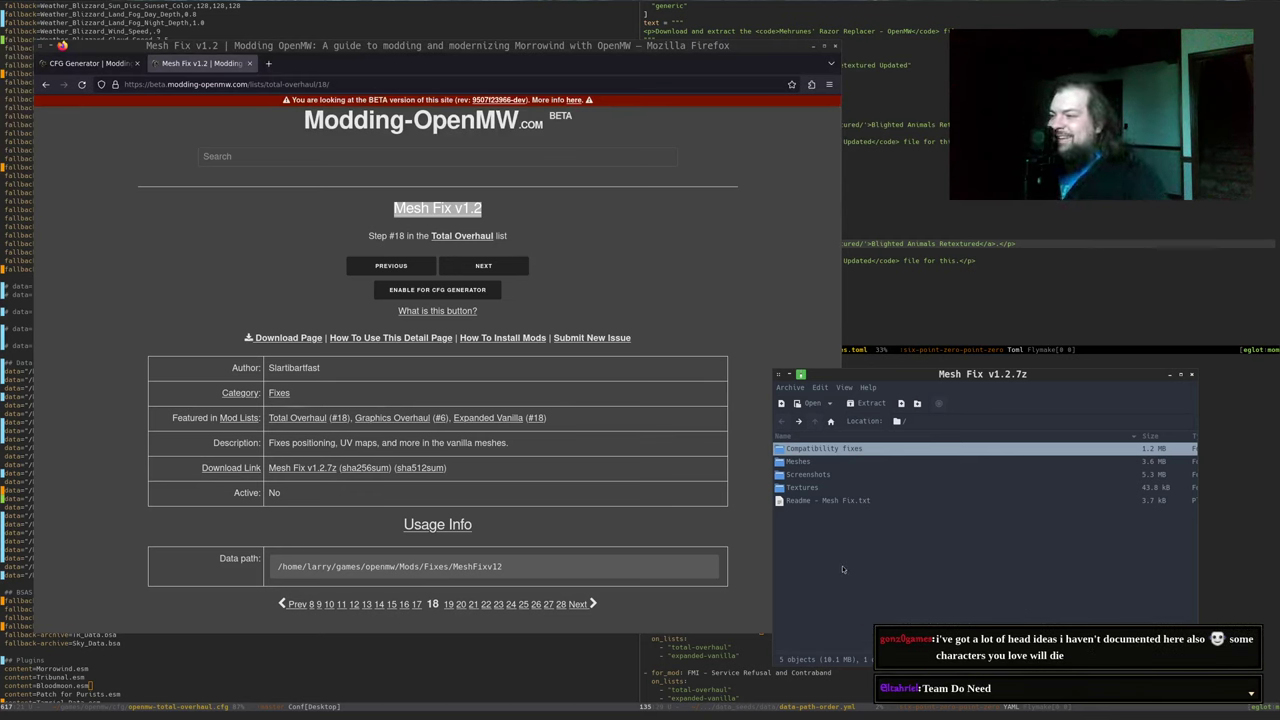
pyautogui.click(961, 576)
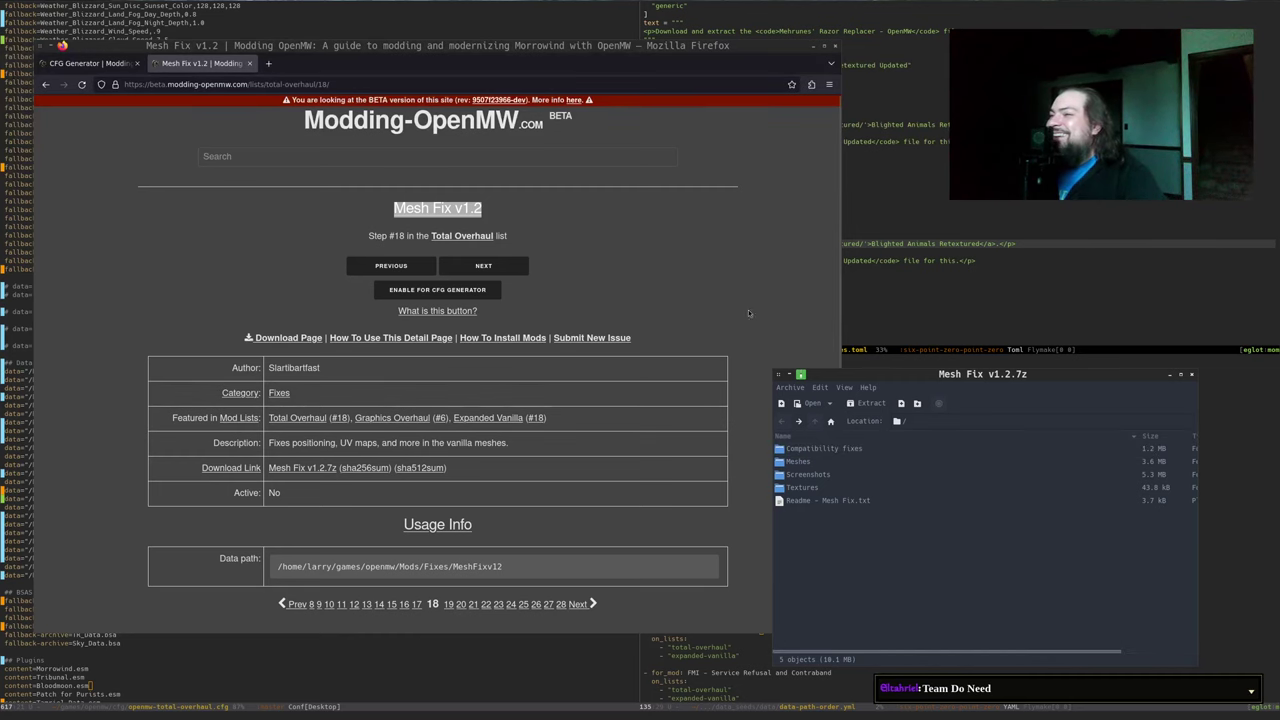
# Clear the copied Blighted Animals requirement and download text from the Mesh Fix v1.2 usage note, keeping one pair of paragraph tags
pyautogui.click(996, 306)
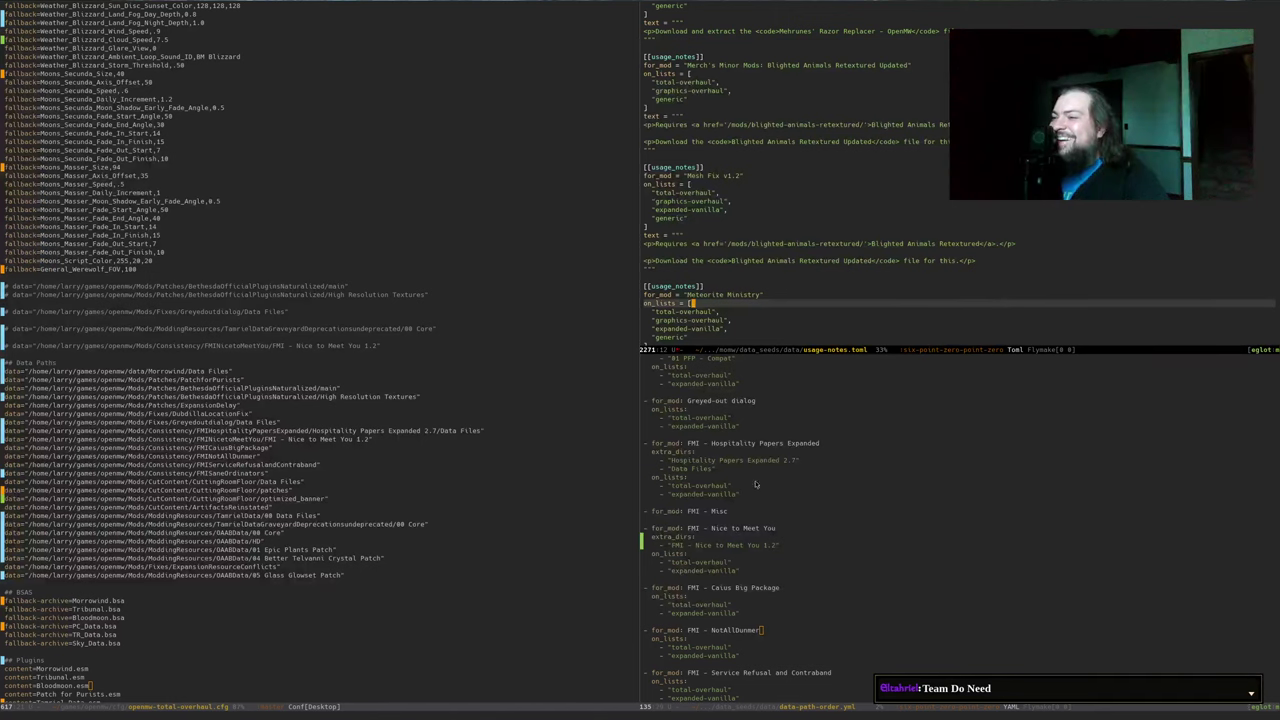
pyautogui.click(820, 210)
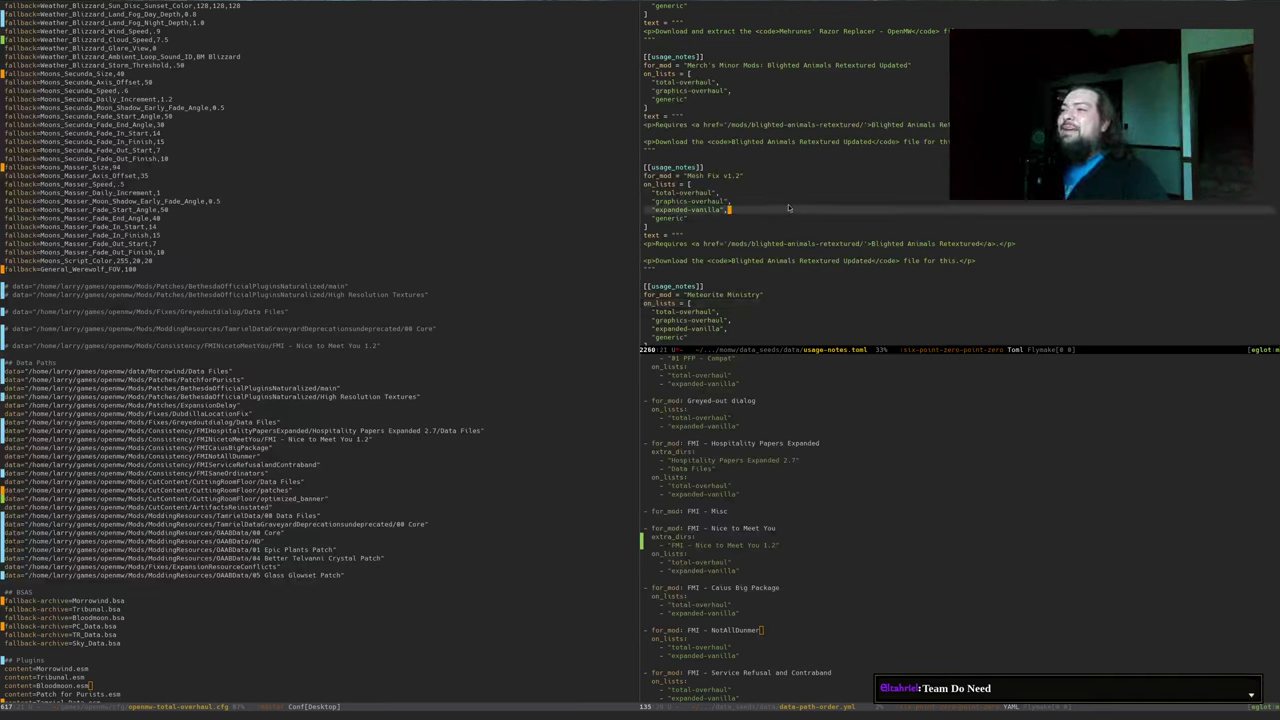
pyautogui.press('Down')
pyautogui.press('Down')
pyautogui.press('Down')
pyautogui.press('Down')
pyautogui.press('Down')
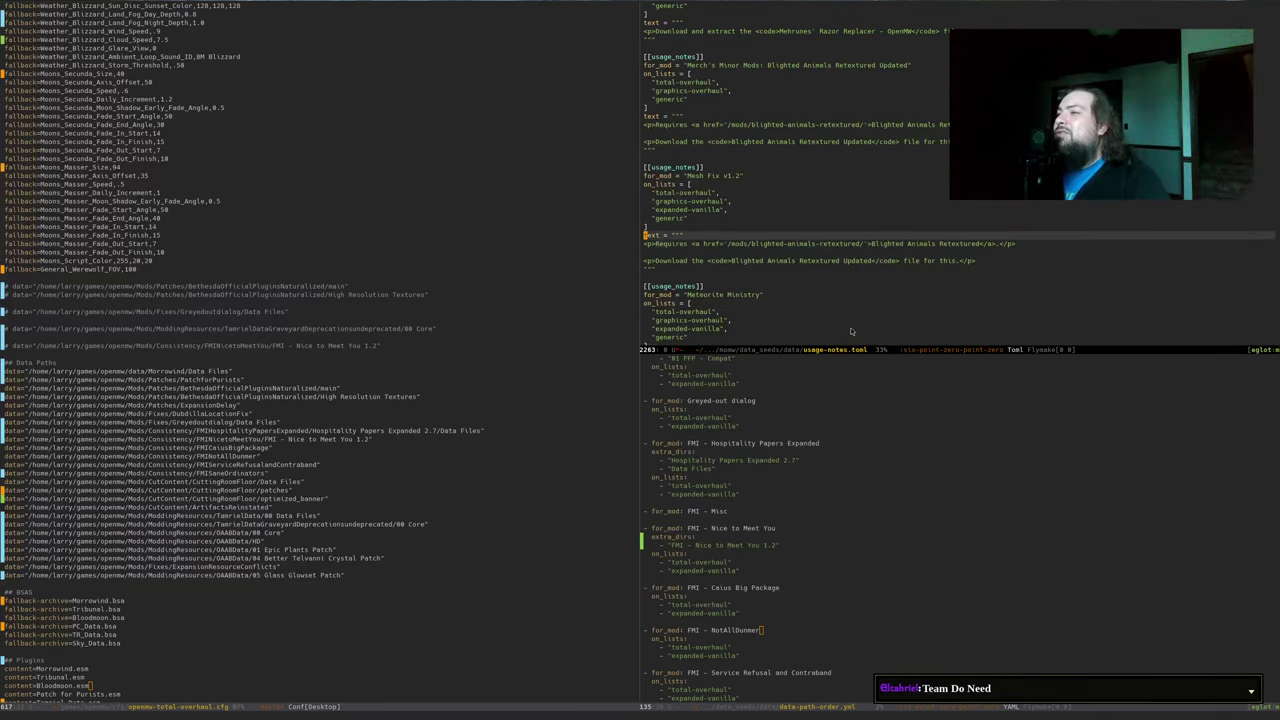
pyautogui.hotkey('ctrl', 'space')
pyautogui.press('Down')
pyautogui.press('Down')
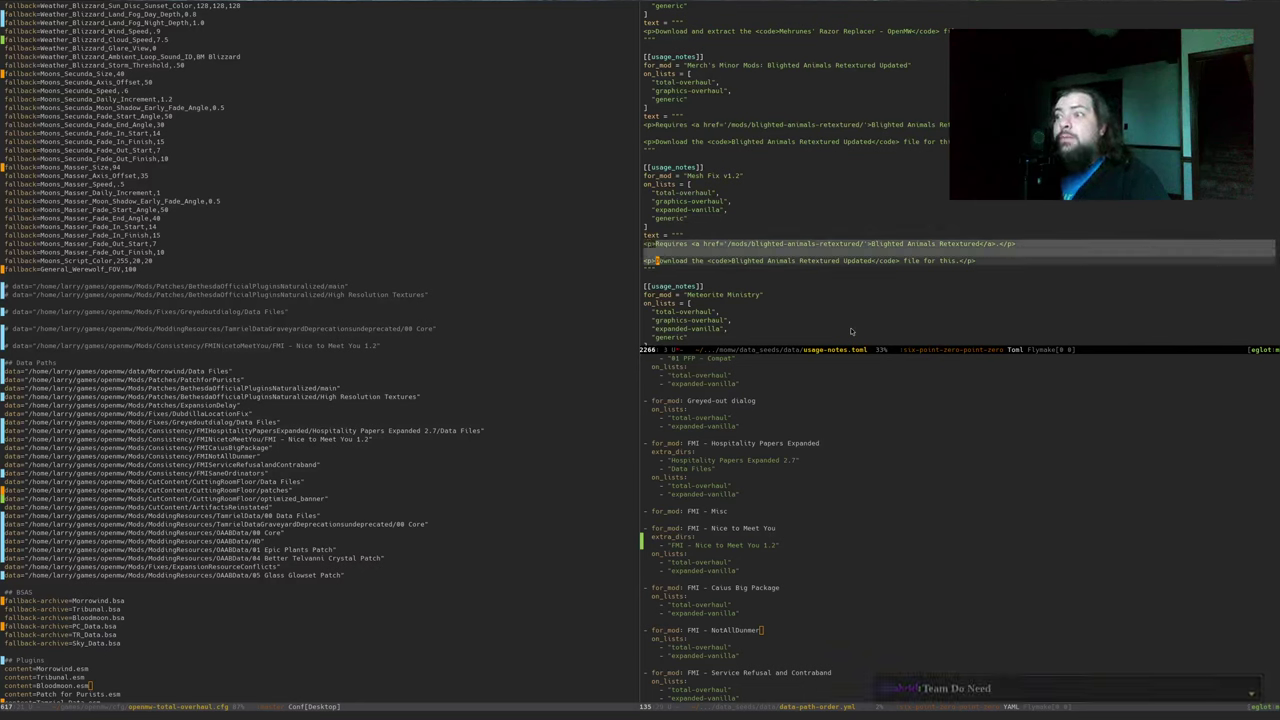
pyautogui.press('End')
pyautogui.press('Left')
pyautogui.press('Left')
pyautogui.press('Left')
pyautogui.press('Left')
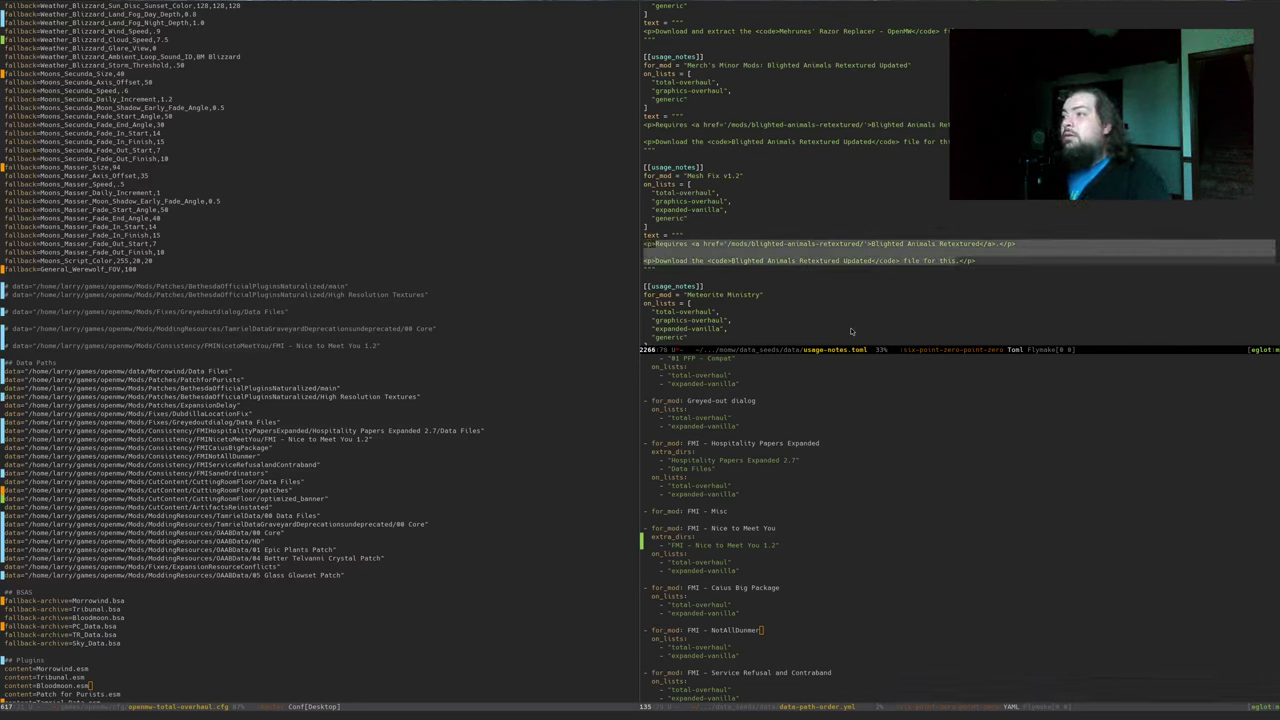
pyautogui.hotkey('alt', 'w')
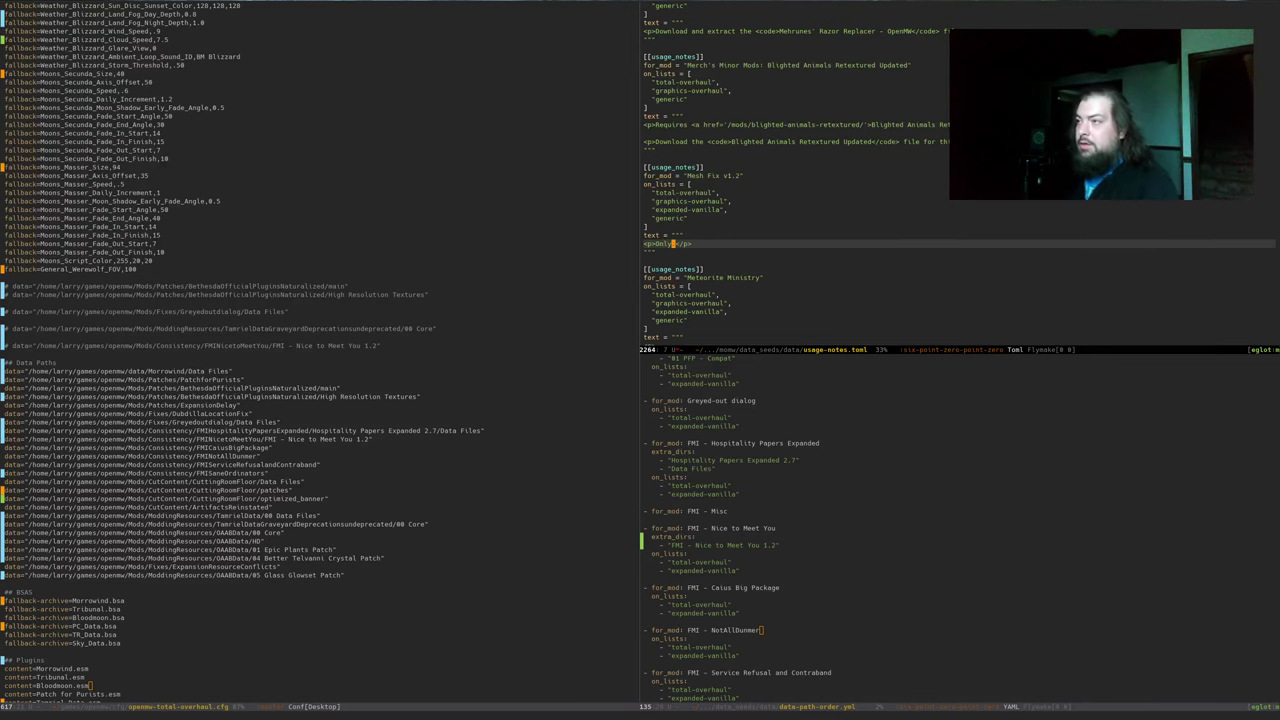
# Write the Mesh Fix v1.2 note as "Only the \"Meshes\" and \"Texture\" folders are needed." and save usage-notes.toml
pyautogui.hotkey('alt', 'Tab')
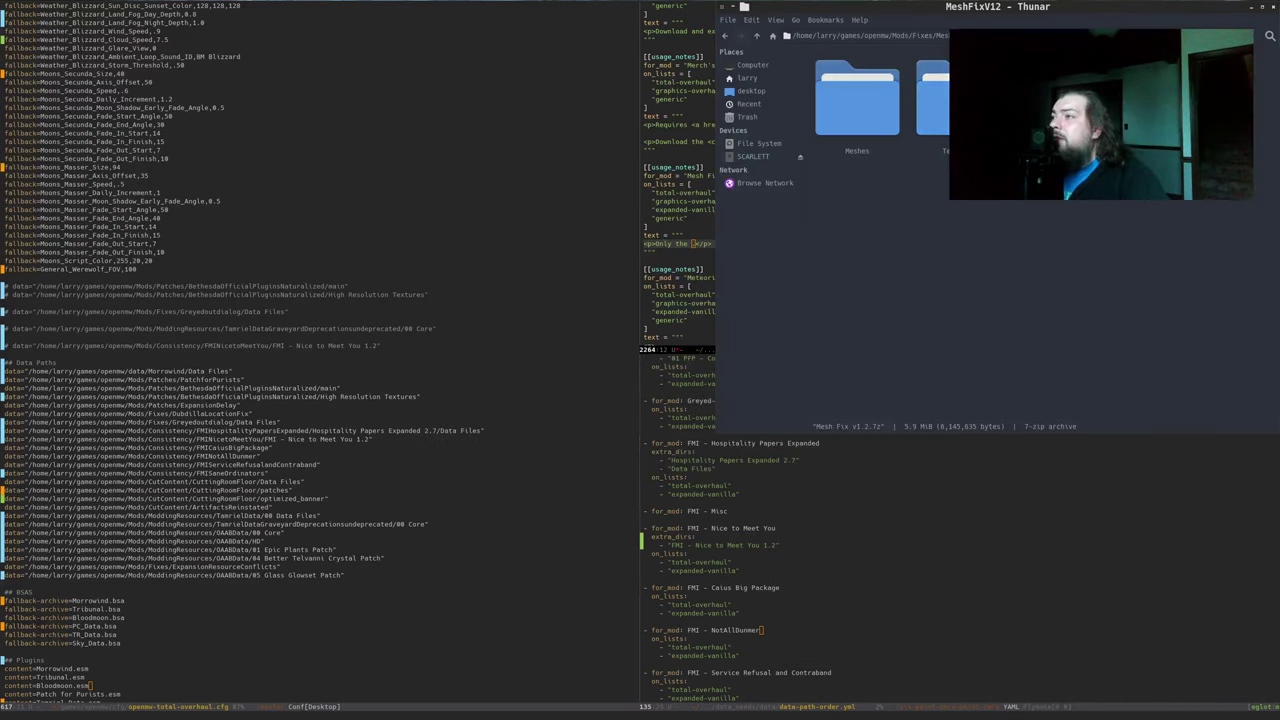
pyautogui.hotkey('alt', 'Tab')
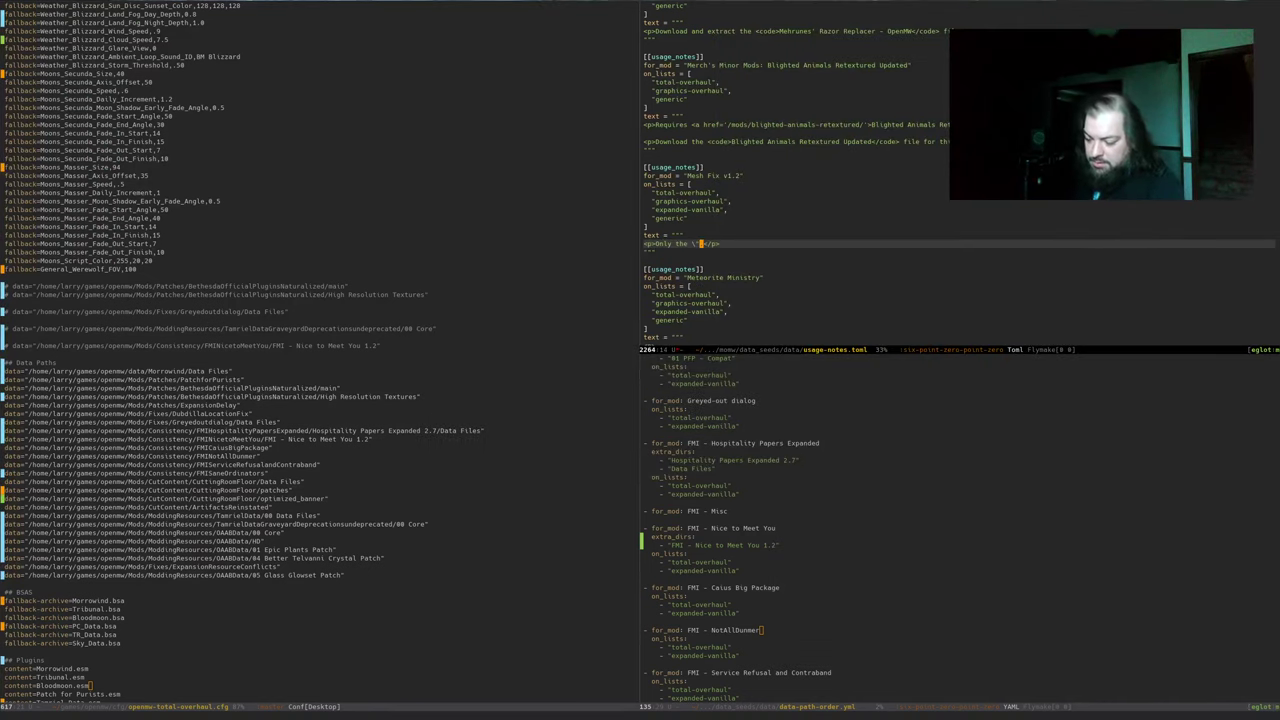
pyautogui.write('and \\"T')
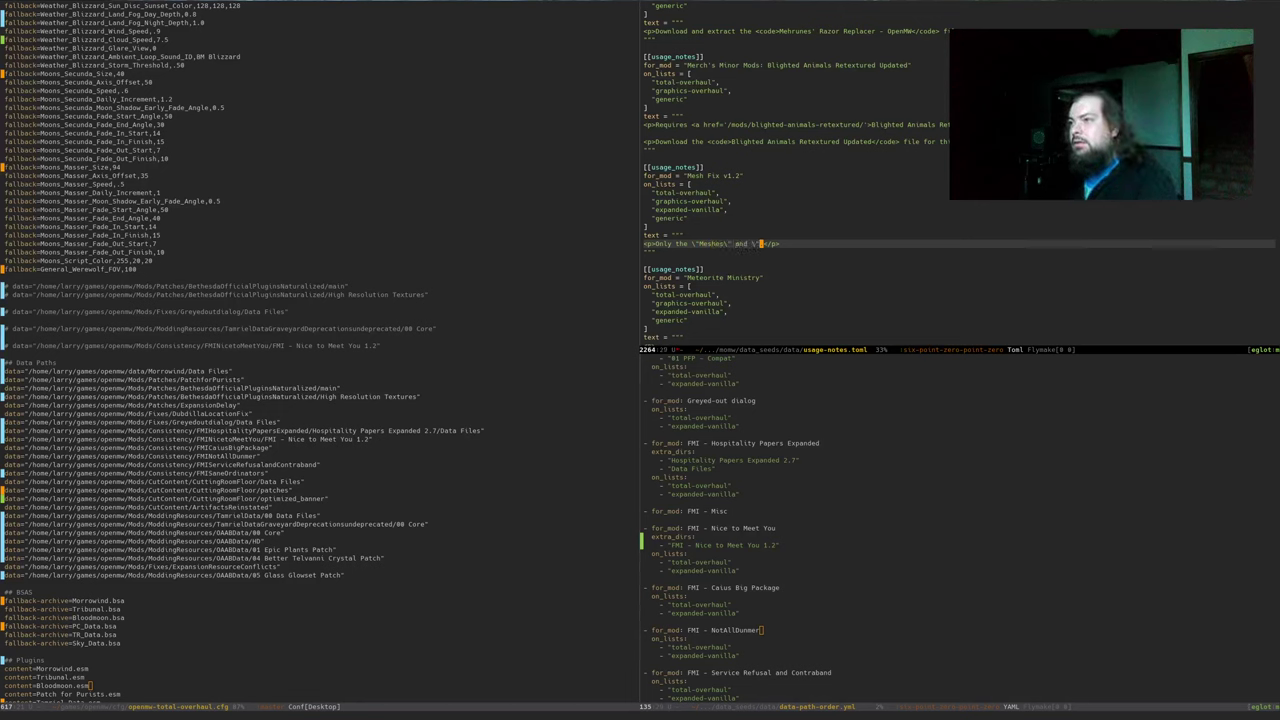
pyautogui.write('exture\\" di')
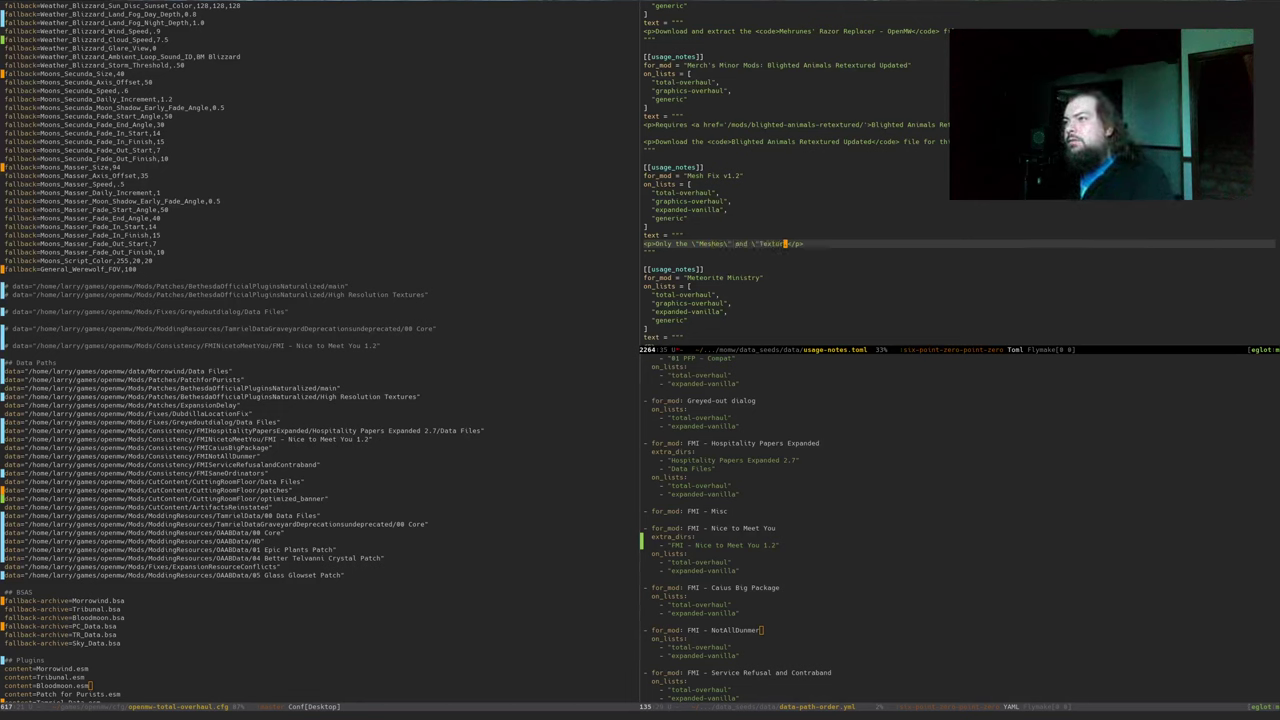
pyautogui.press('BackSpace')
pyautogui.press('BackSpace')
pyautogui.write('folder')
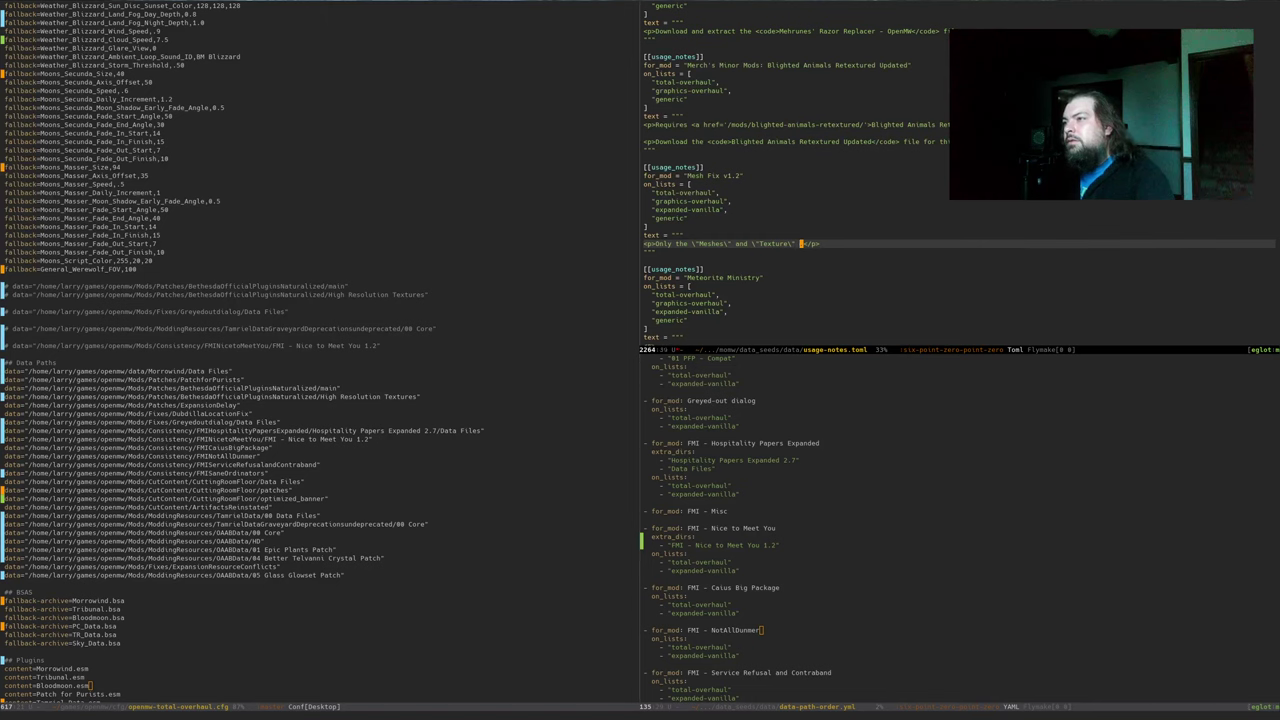
pyautogui.write('s ')
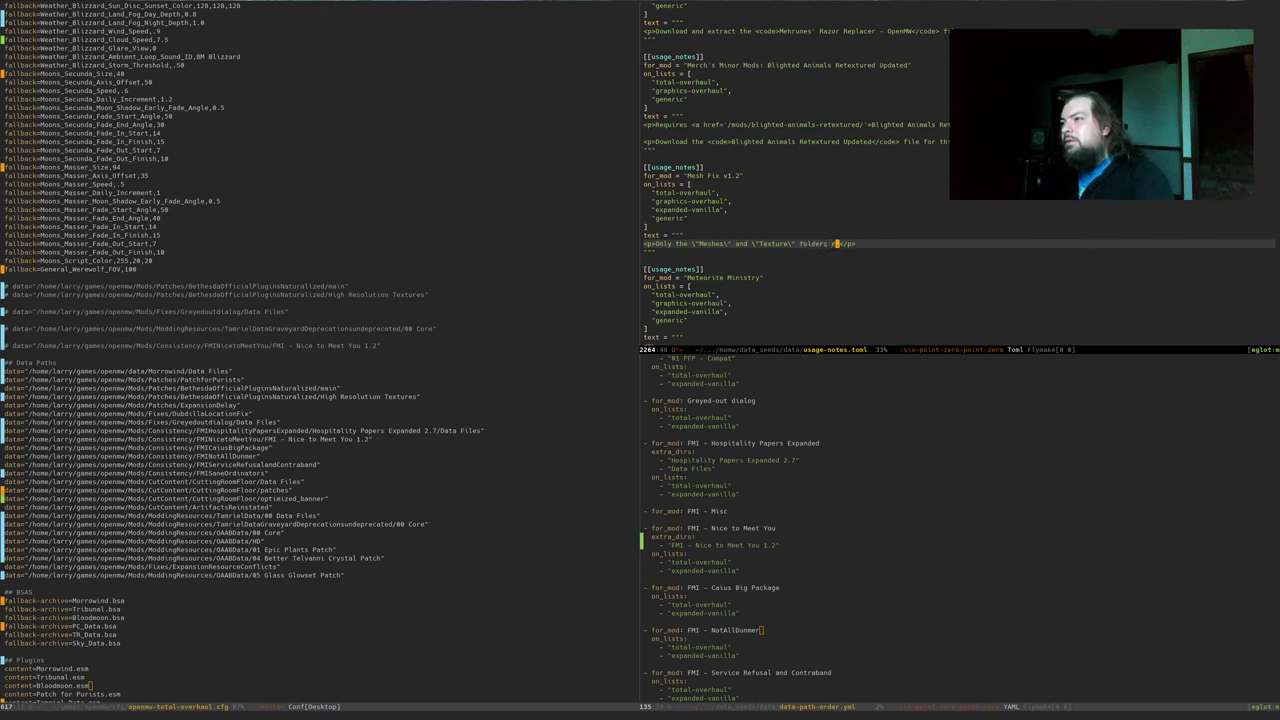
pyautogui.write('are needed.')
pyautogui.hotkey('ctrl', 'x')
pyautogui.hotkey('ctrl', 's')
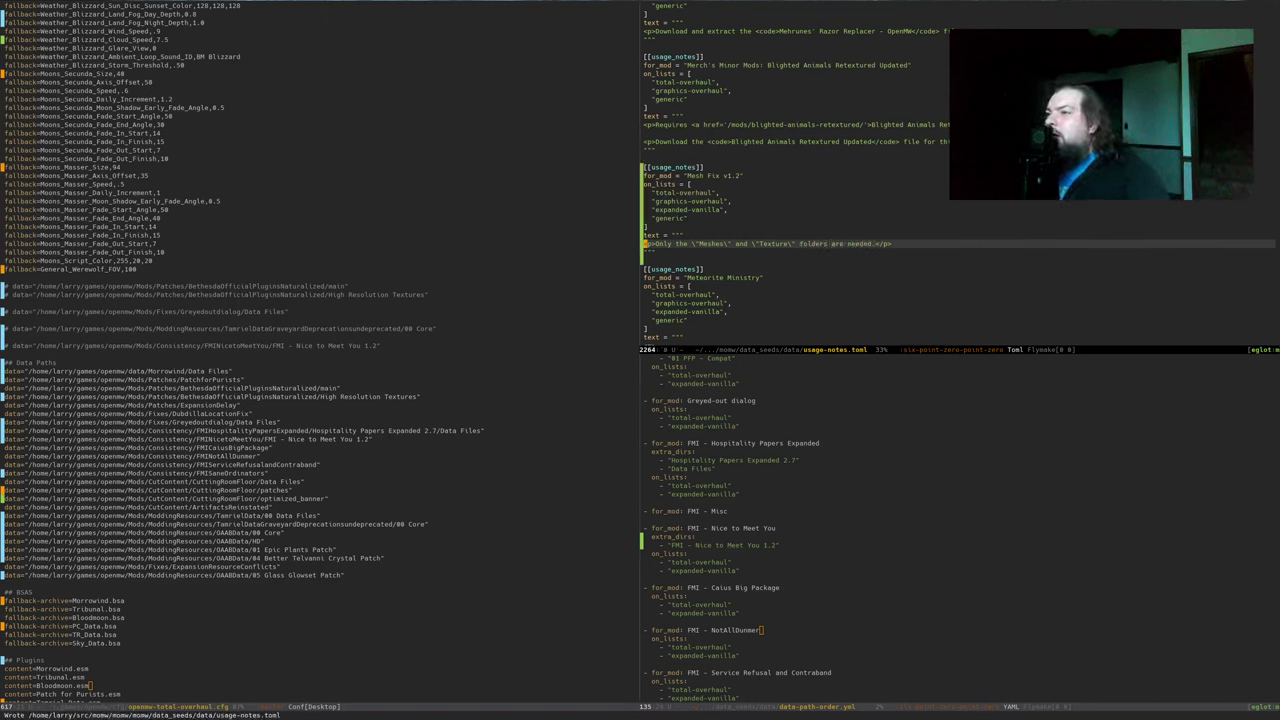
pyautogui.hotkey('ctrl', 'a')
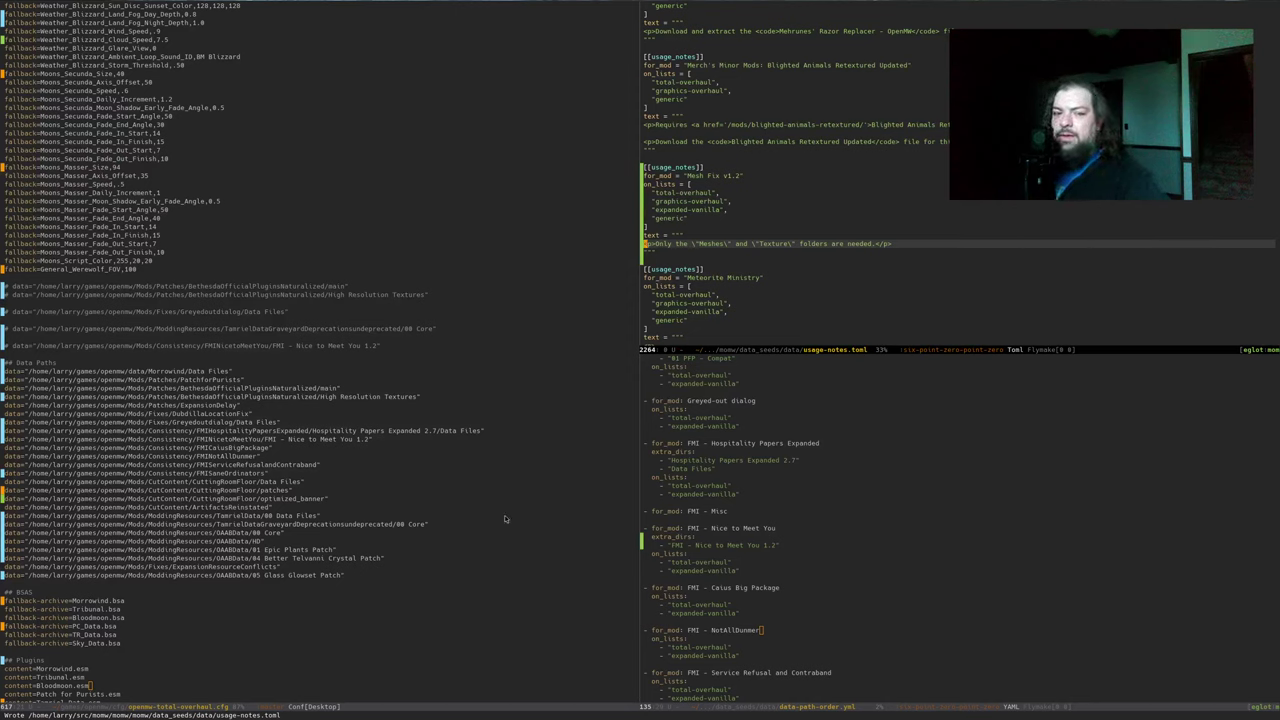
# Return to Firefox, enable Mesh Fix v1.2 for the CFG generator and go to the next mod in the Total Overhaul list
pyautogui.hotkey('alt', 'Tab')
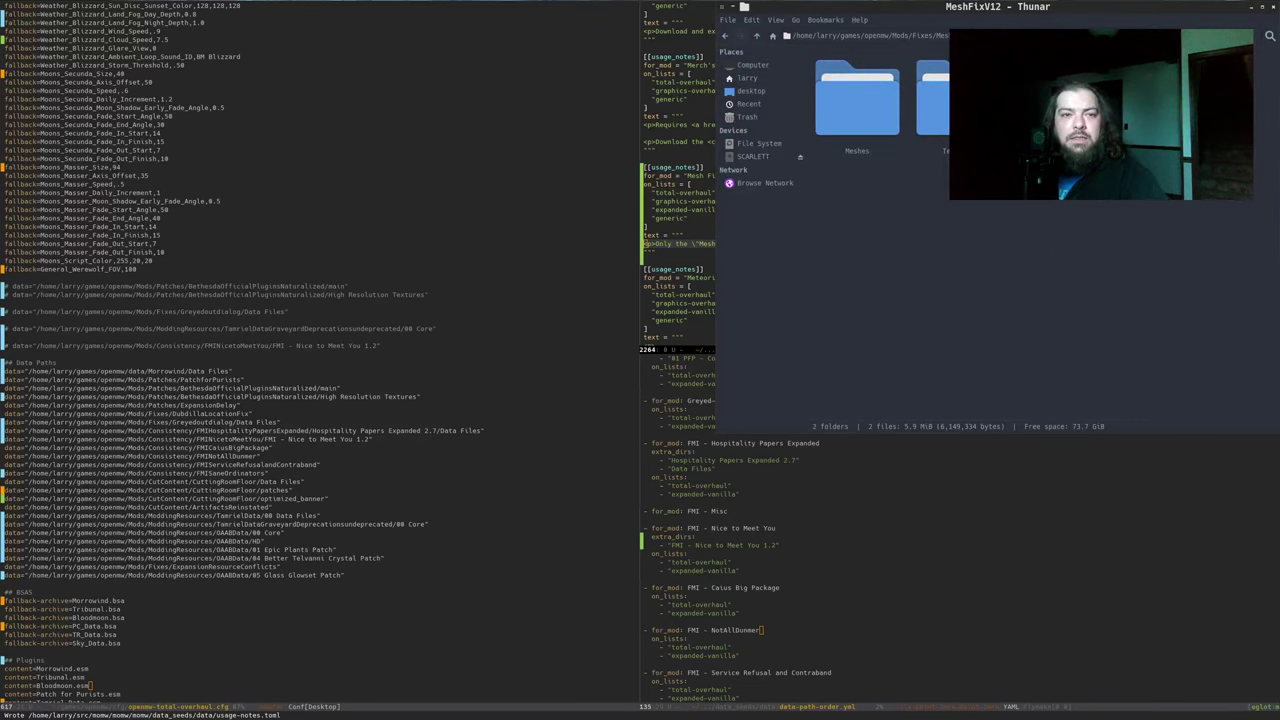
pyautogui.hotkey('alt', 'Tab')
pyautogui.click(483, 292)
pyautogui.click(641, 267)
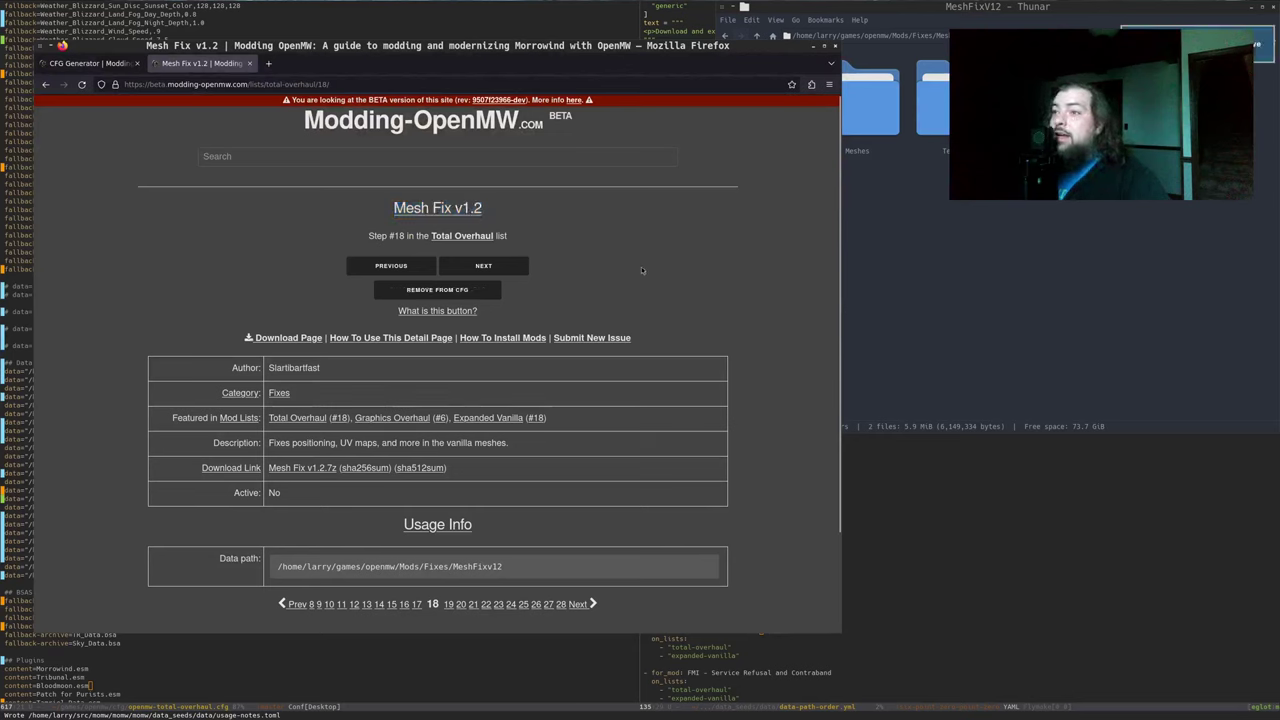
pyautogui.click(512, 268)
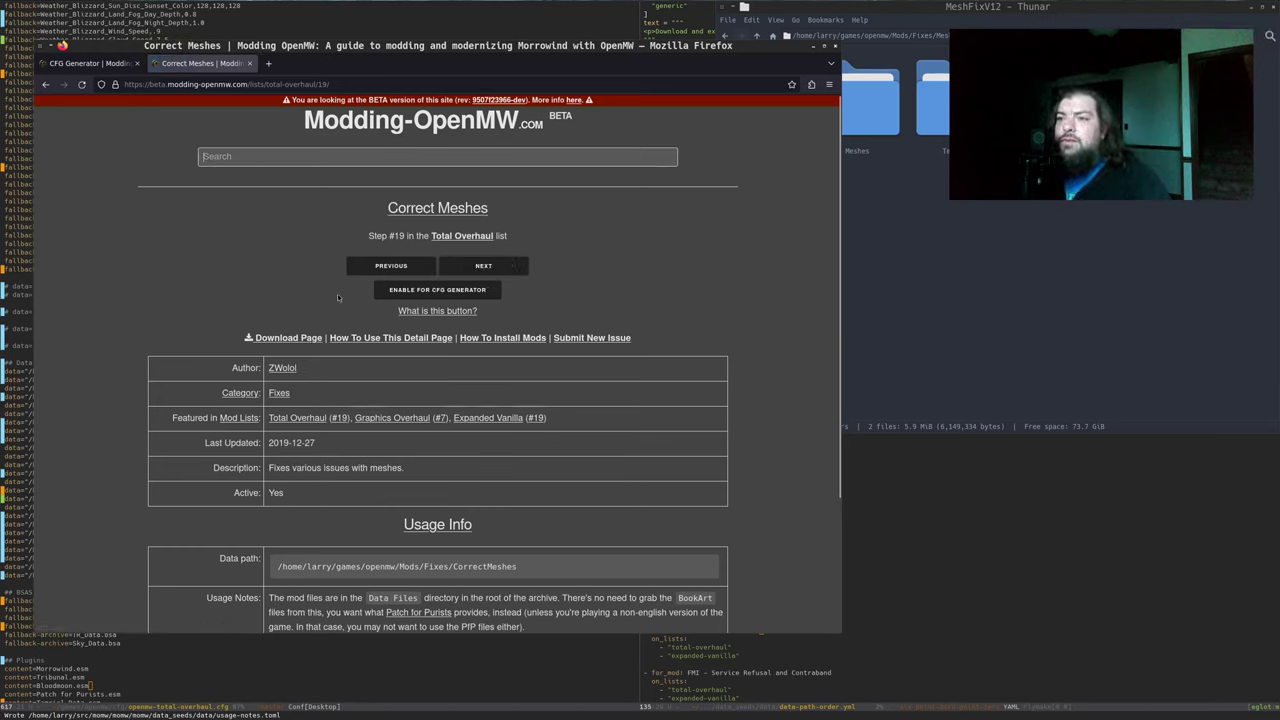
# Check the Correct Meshes download page for its available file versions, then close that page
pyautogui.middleClick(292, 337)
pyautogui.hotkey('ctrl', 'Tab')
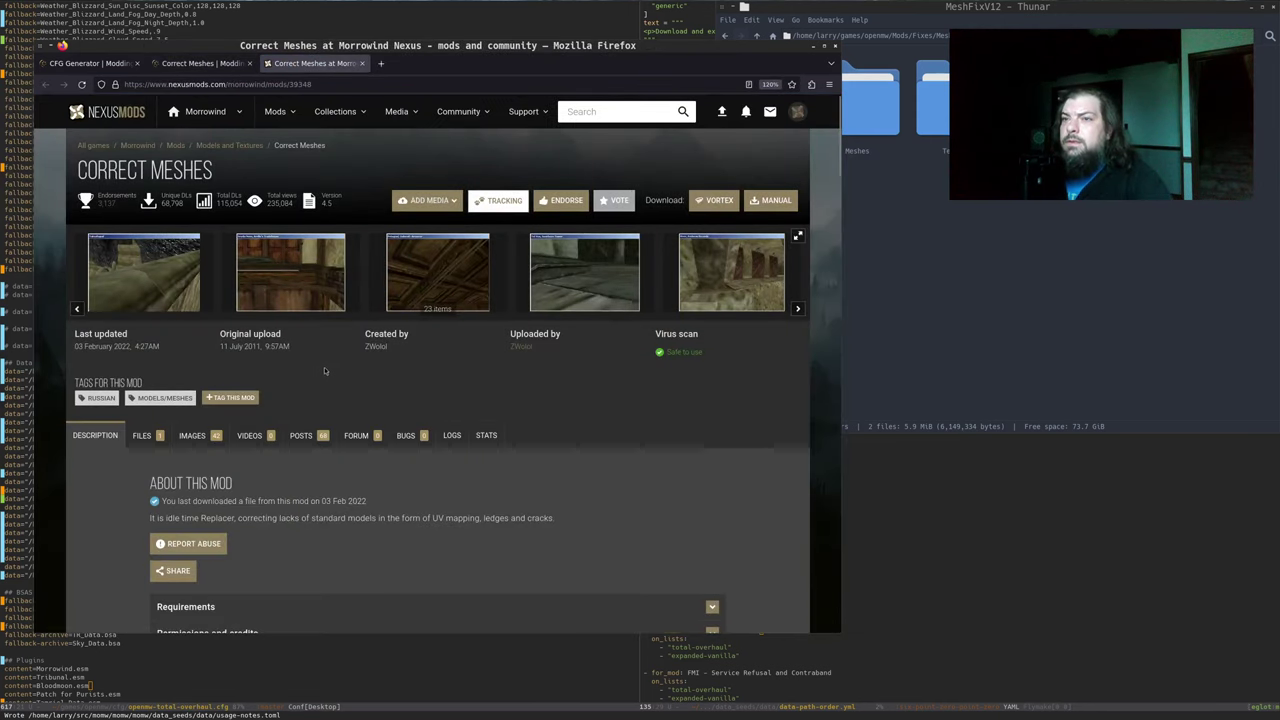
pyautogui.scroll(-3, 323, 370)
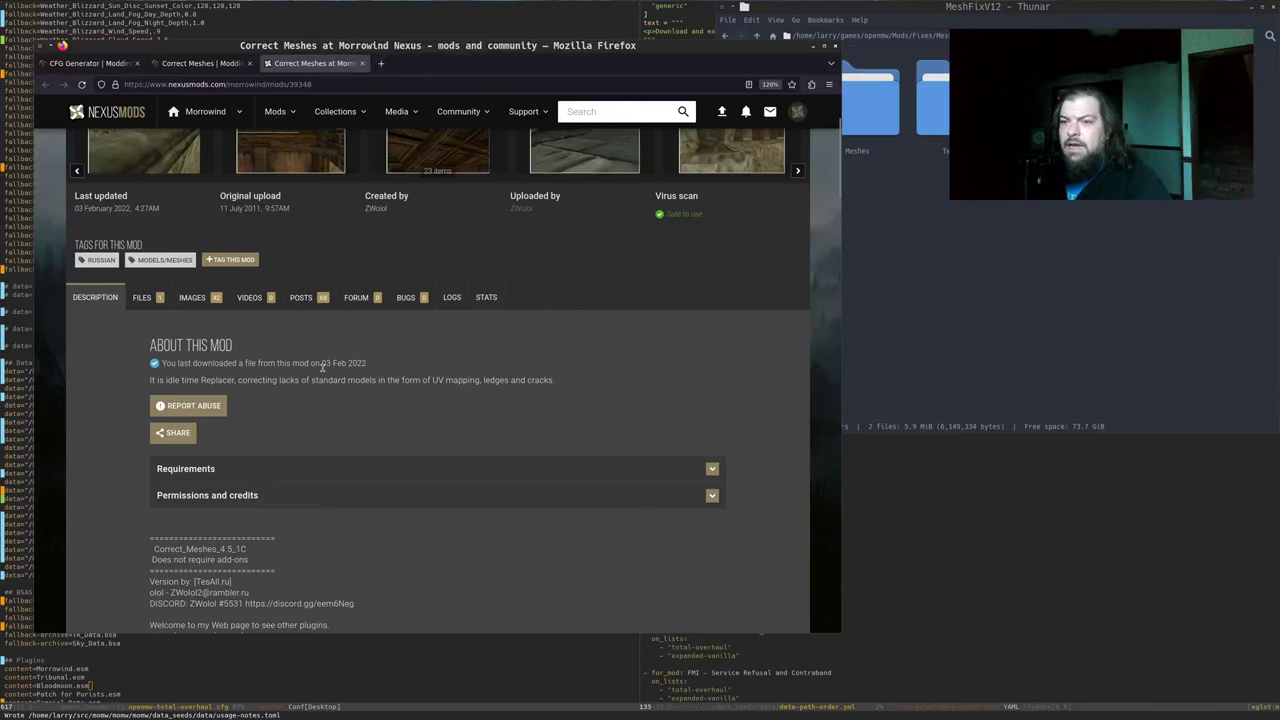
pyautogui.click(146, 300)
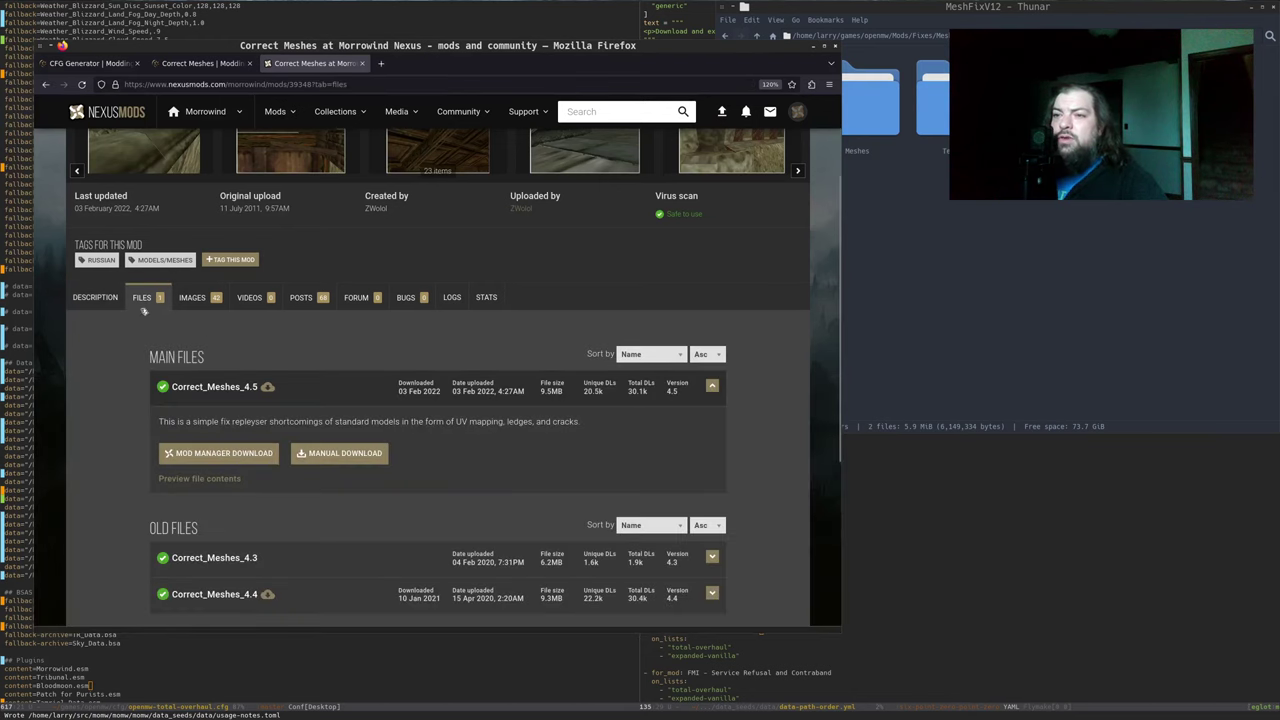
pyautogui.click(95, 298)
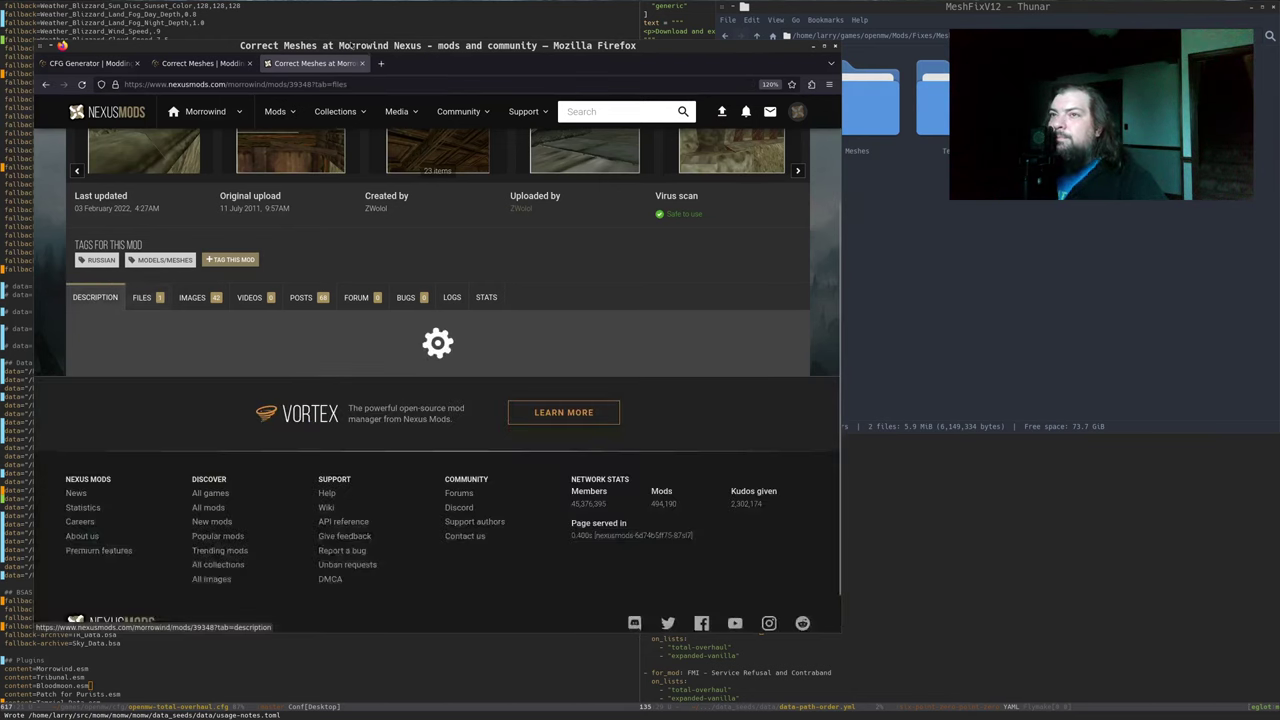
pyautogui.hotkey('ctrl', 'w')
# Switch to the file manager, go to the CorrectMeshes folder inside Fixes and open its Correct_Meshes_4.5 archive
pyautogui.click(1062, 311)
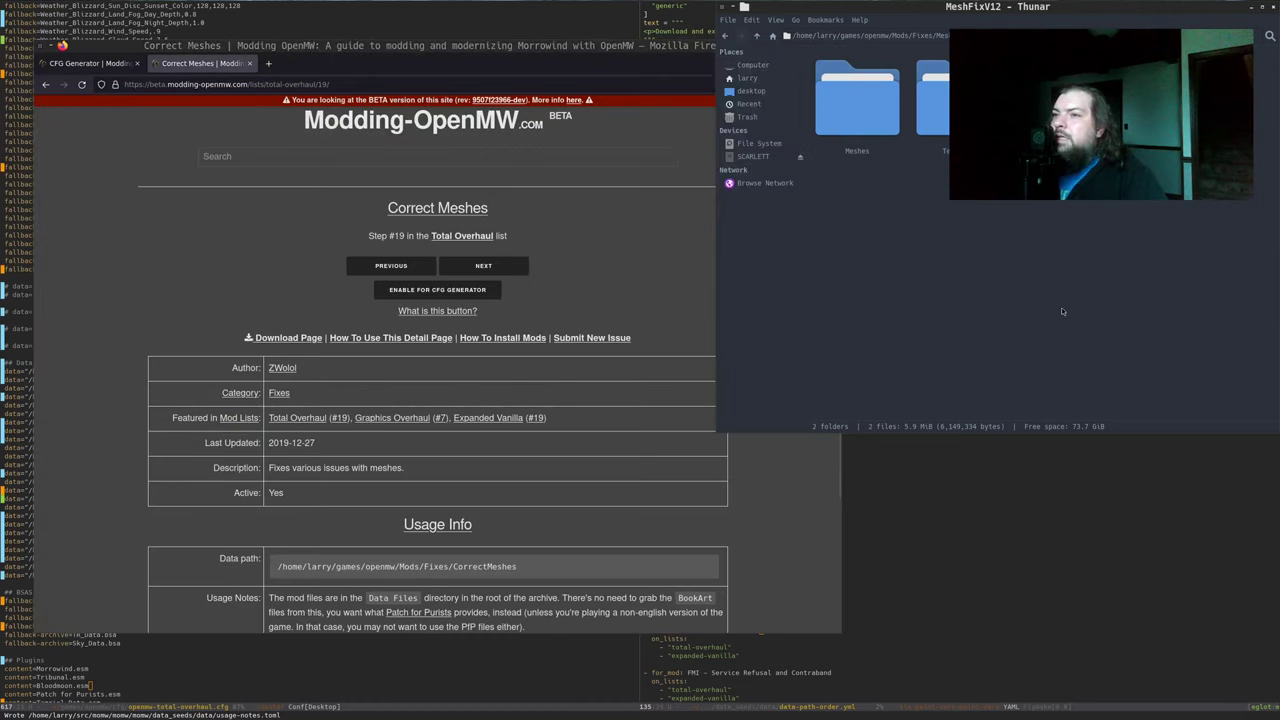
pyautogui.press('BackSpace')
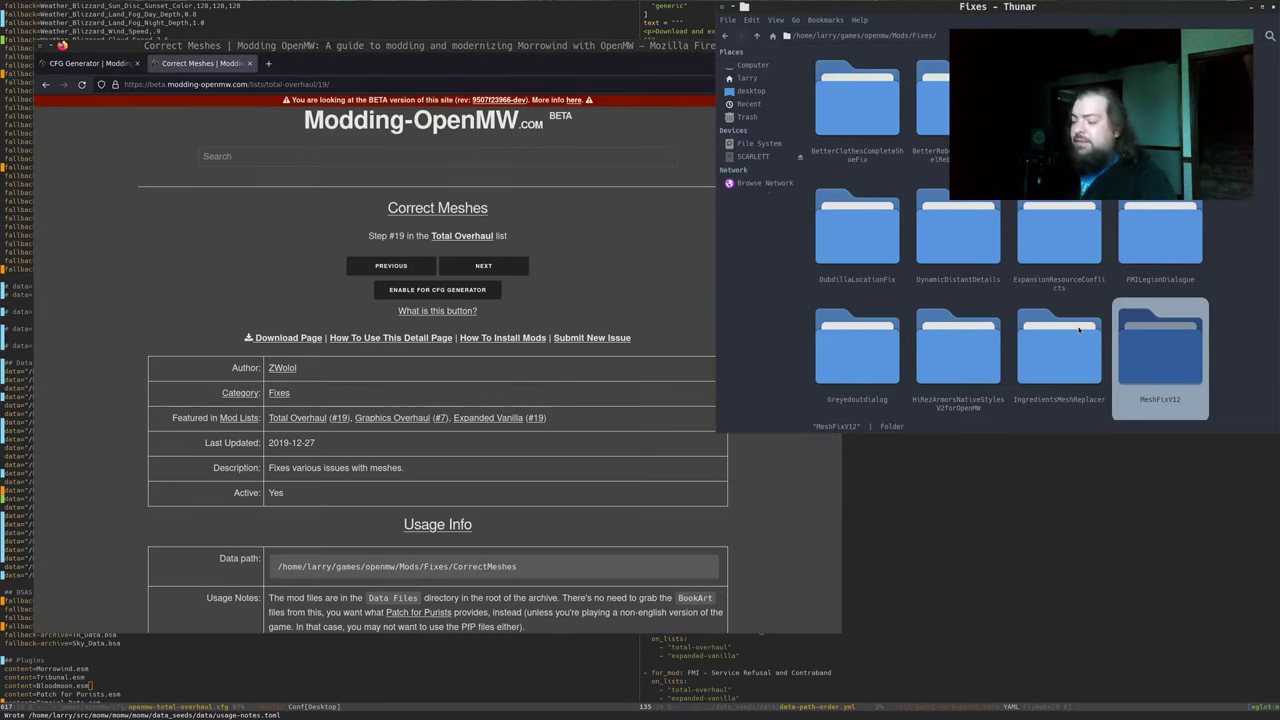
pyautogui.write('corre')
pyautogui.press('Return')
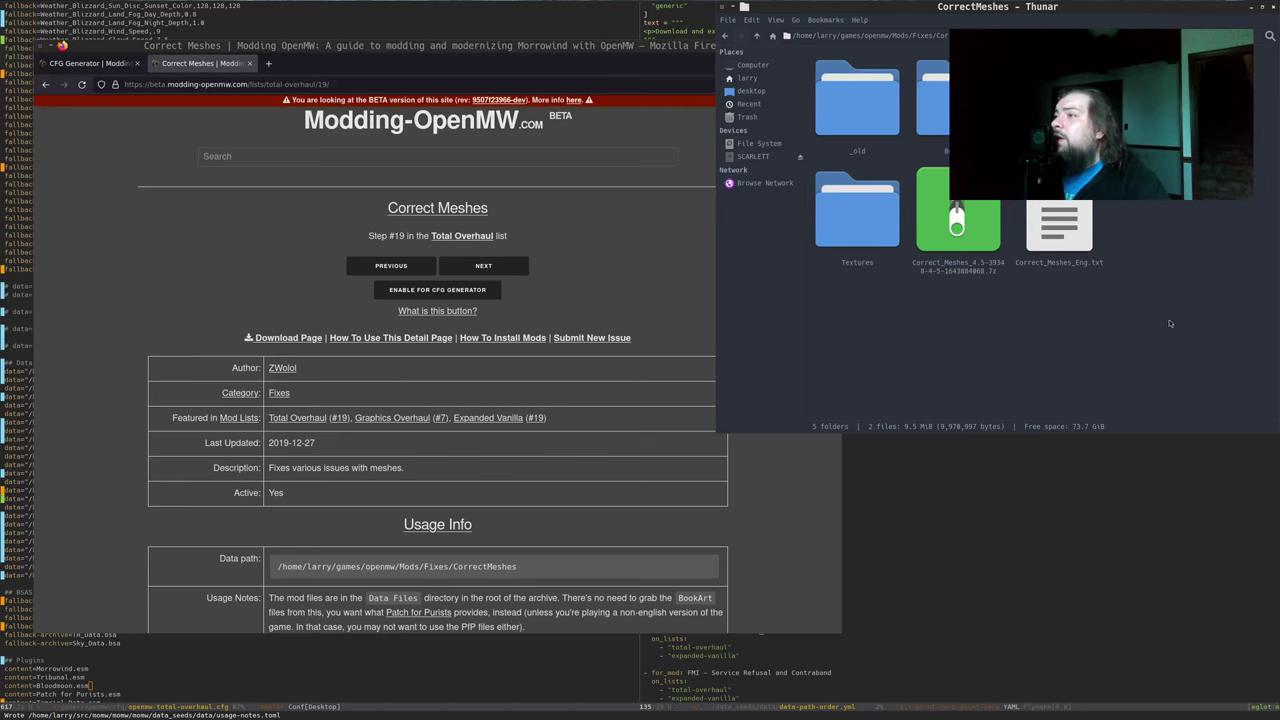
pyautogui.click(966, 236)
pyautogui.doubleClick(966, 236)
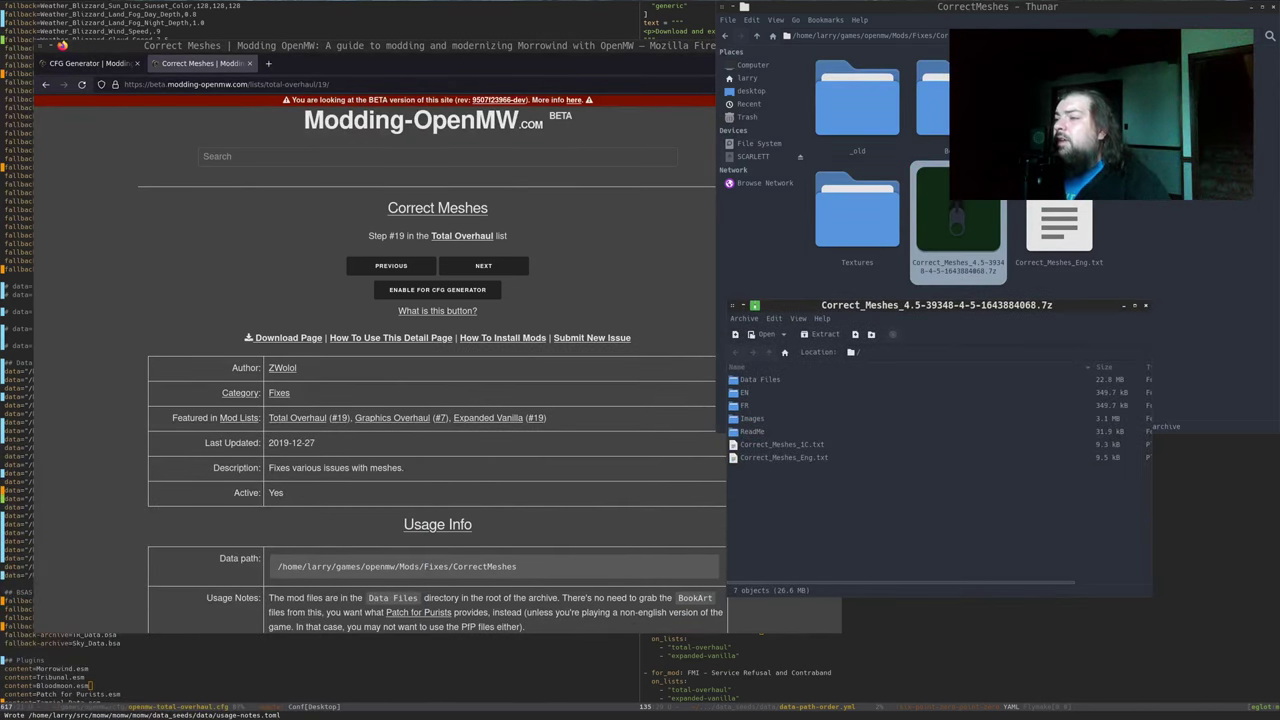
# Delete Correct_Meshes_Eng.txt and the extracted folders from BookArt through Textures, keeping the _old folder and the archive
pyautogui.click(1059, 228)
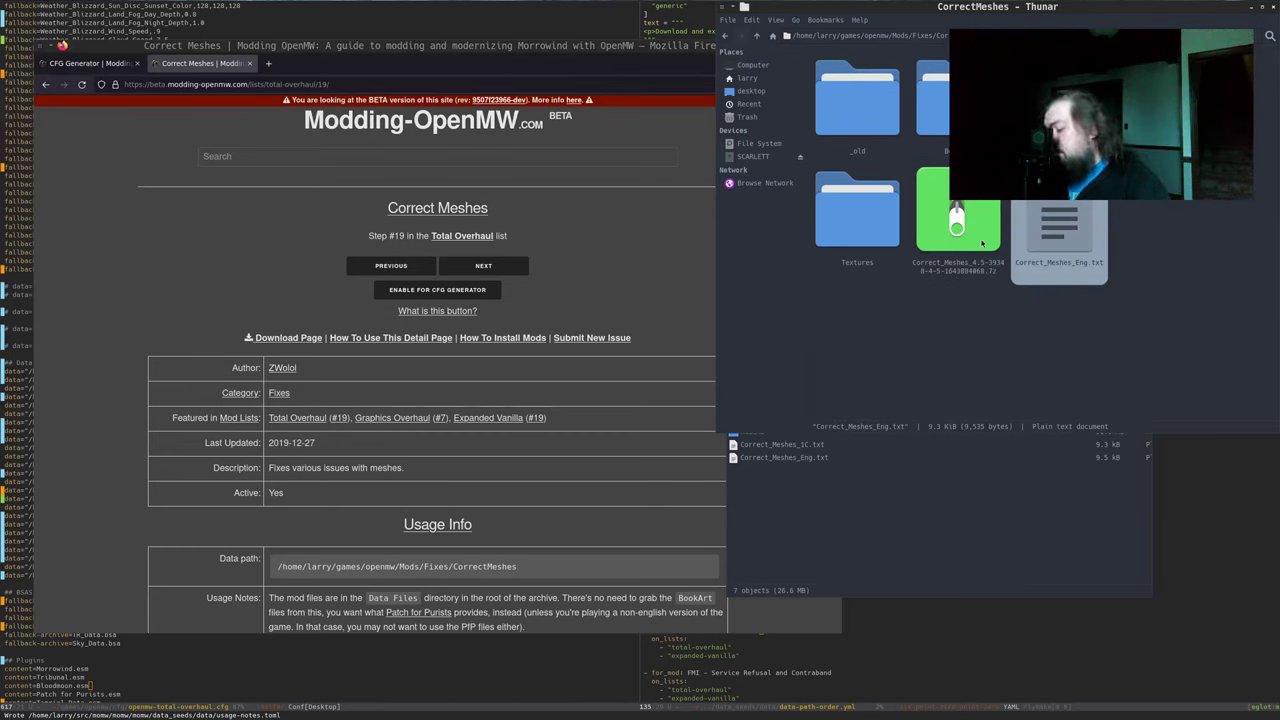
pyautogui.press('Delete')
pyautogui.click(932, 100)
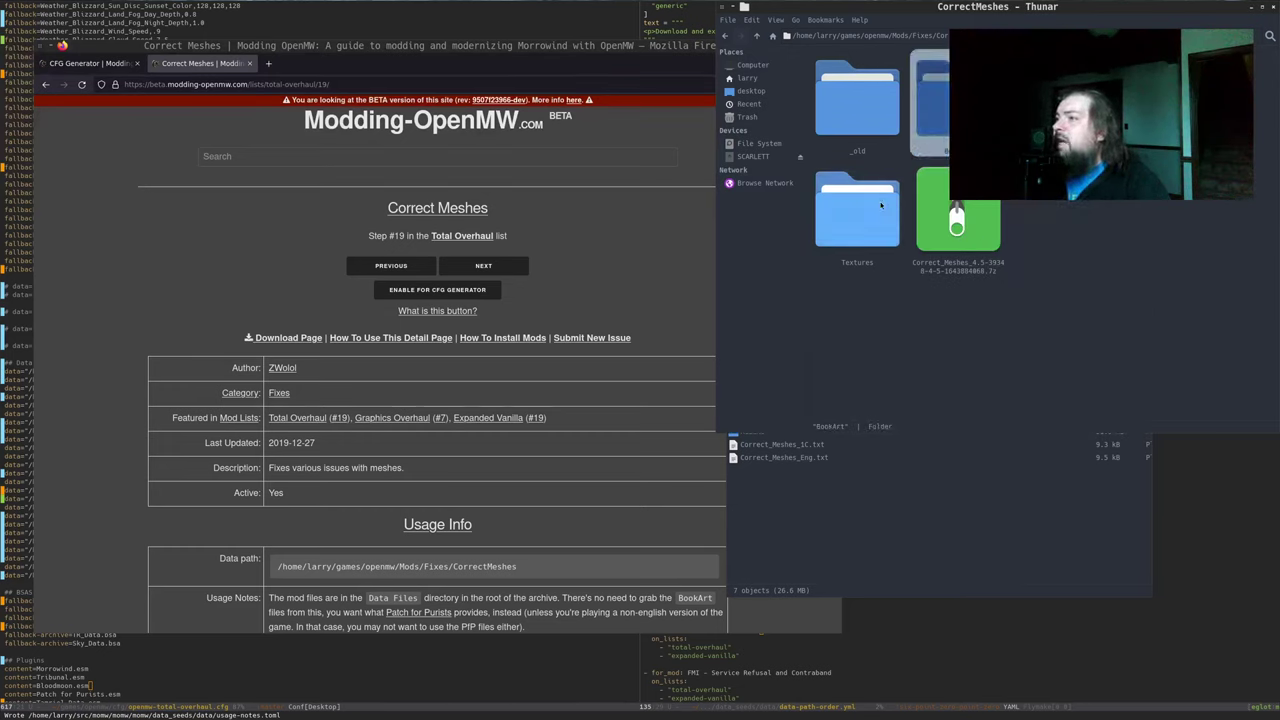
pyautogui.keyDown('shift'); pyautogui.click(880, 206); pyautogui.keyUp('shift')
pyautogui.press('Delete')
# Look into the archive's EN folder, then extract its Data Files folder into the CorrectMeshes directory
pyautogui.hotkey('alt', 'Tab')
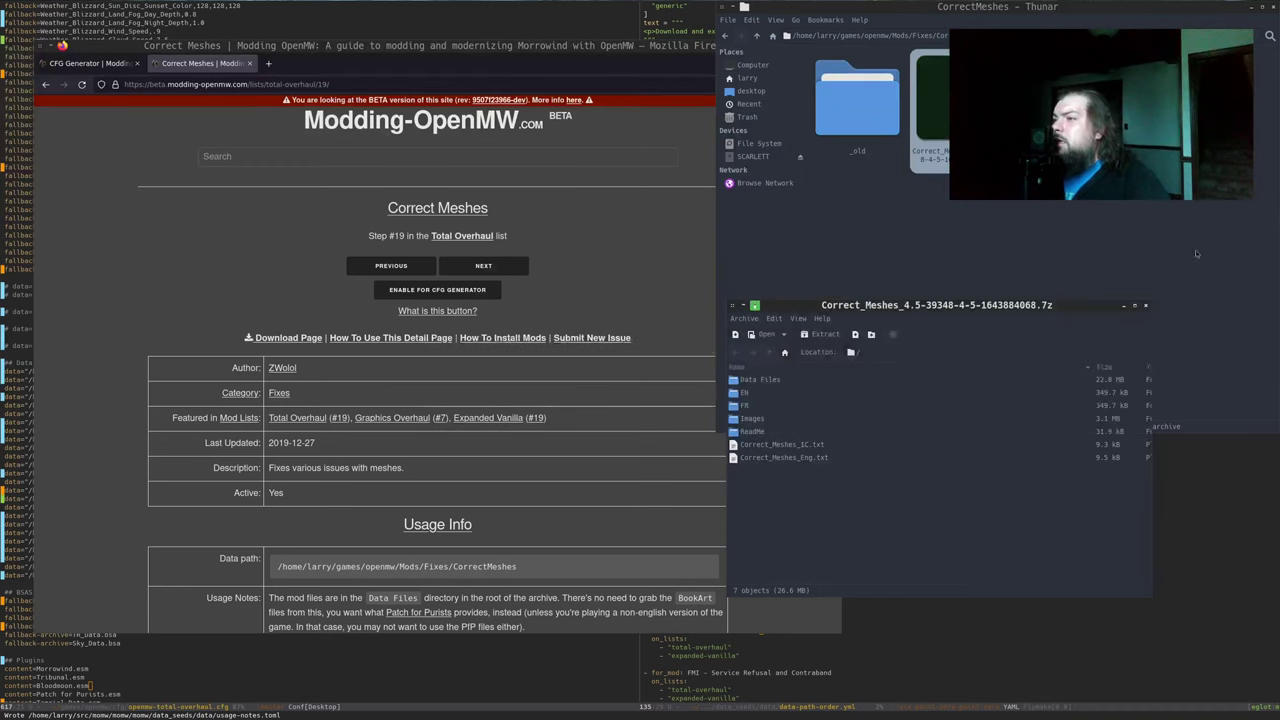
pyautogui.keyDown('alt'); pyautogui.moveTo(925, 442); pyautogui.dragTo(671, 403); pyautogui.keyUp('alt')
pyautogui.doubleClick(505, 351)
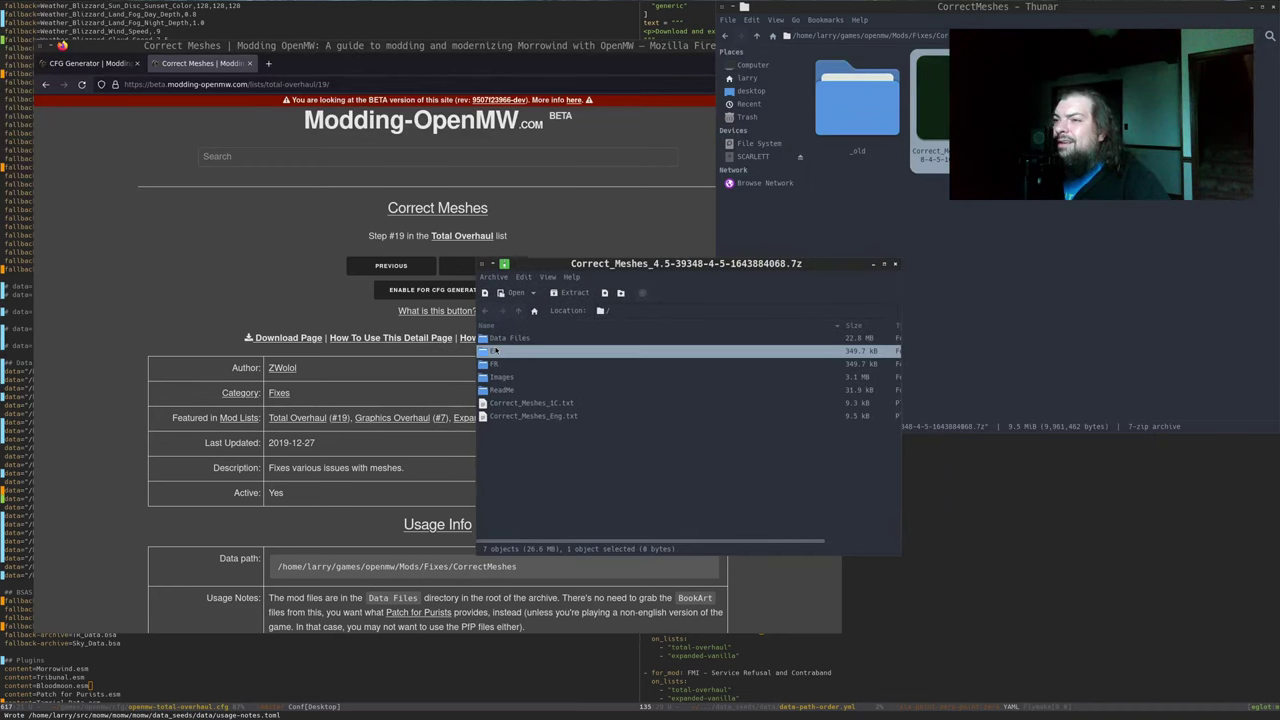
pyautogui.click(519, 311)
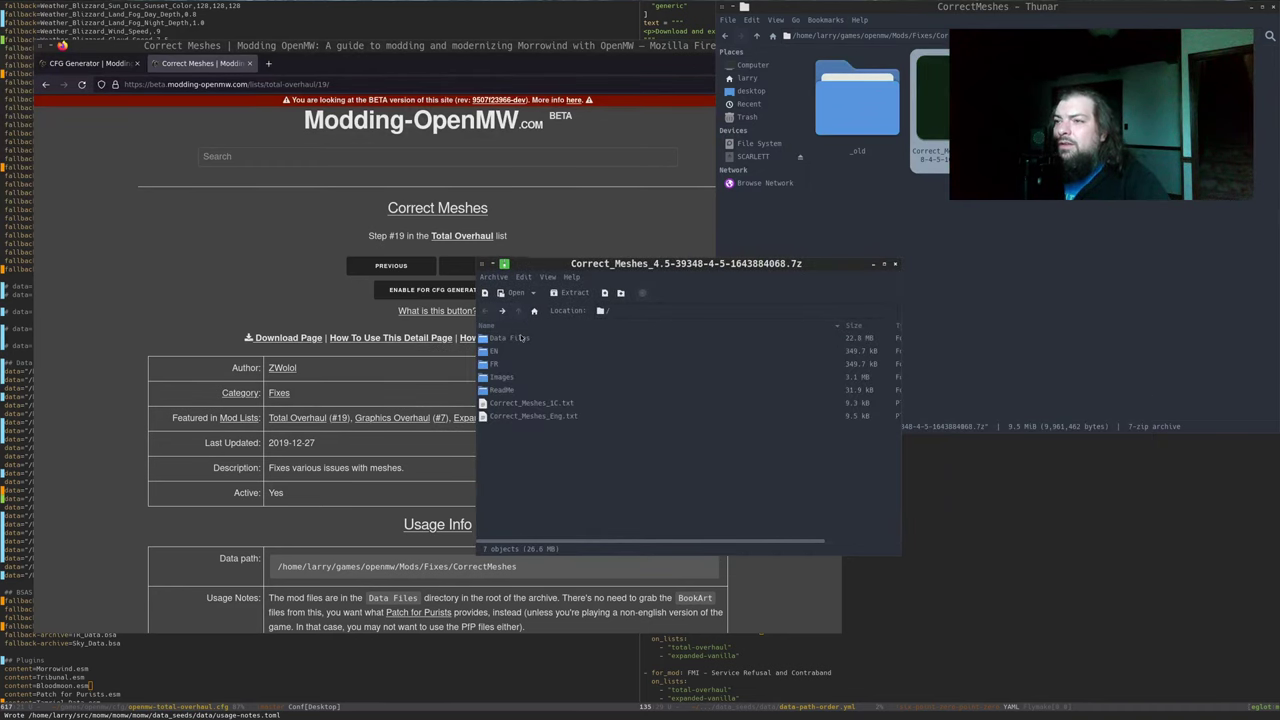
pyautogui.moveTo(520, 341); pyautogui.dragTo(965, 271)
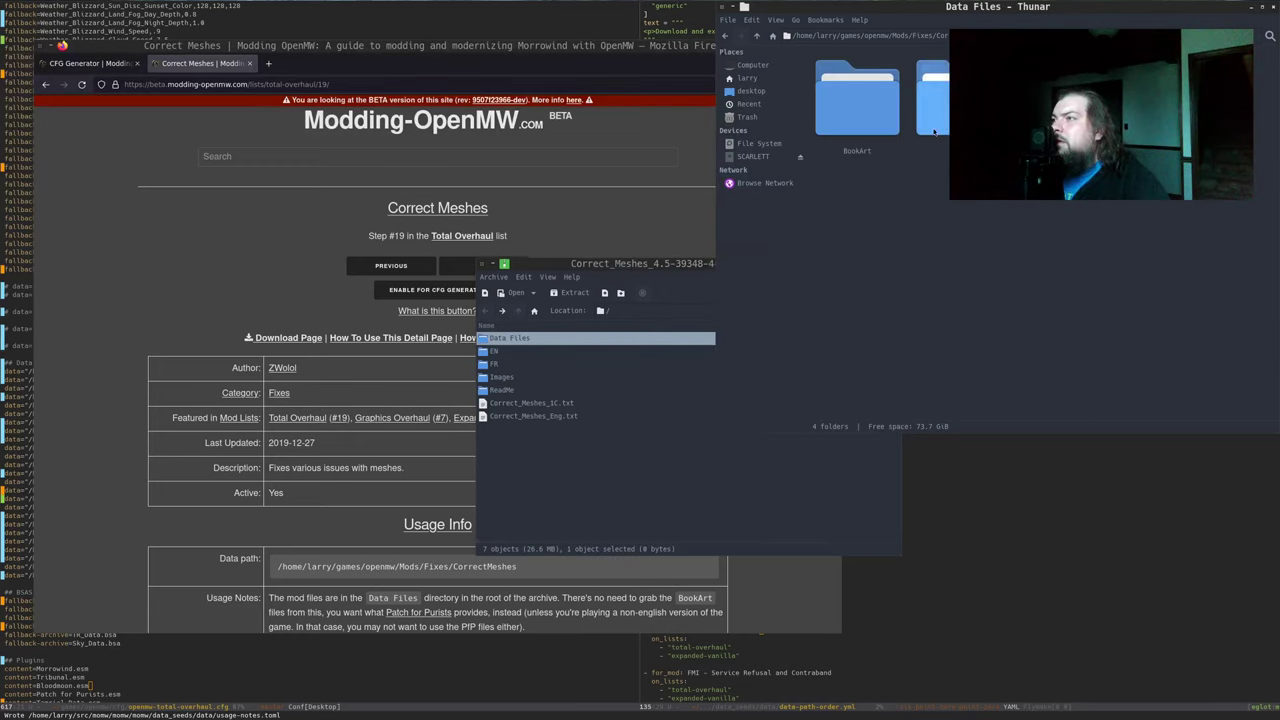
# Compare the extracted Data Files' BookArt folder with the archive's EN/BookArt folder
pyautogui.doubleClick(859, 138)
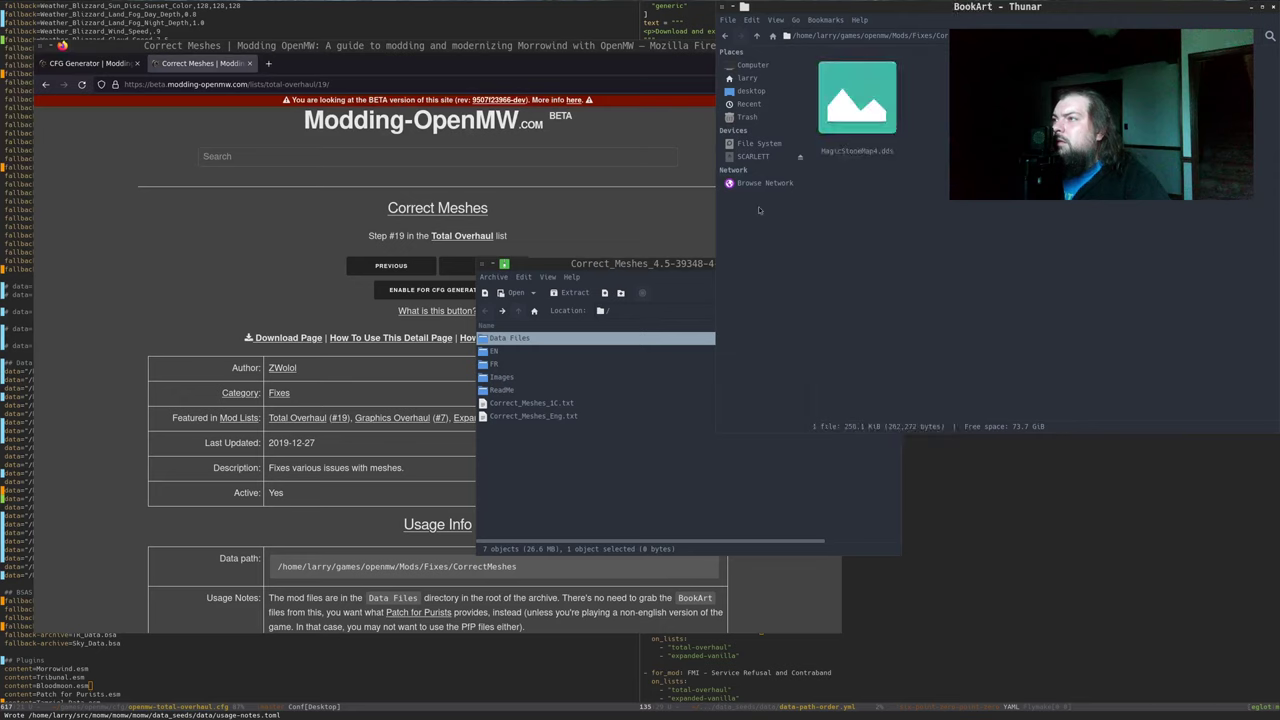
pyautogui.click(493, 356)
pyautogui.doubleClick(493, 356)
pyautogui.doubleClick(510, 340)
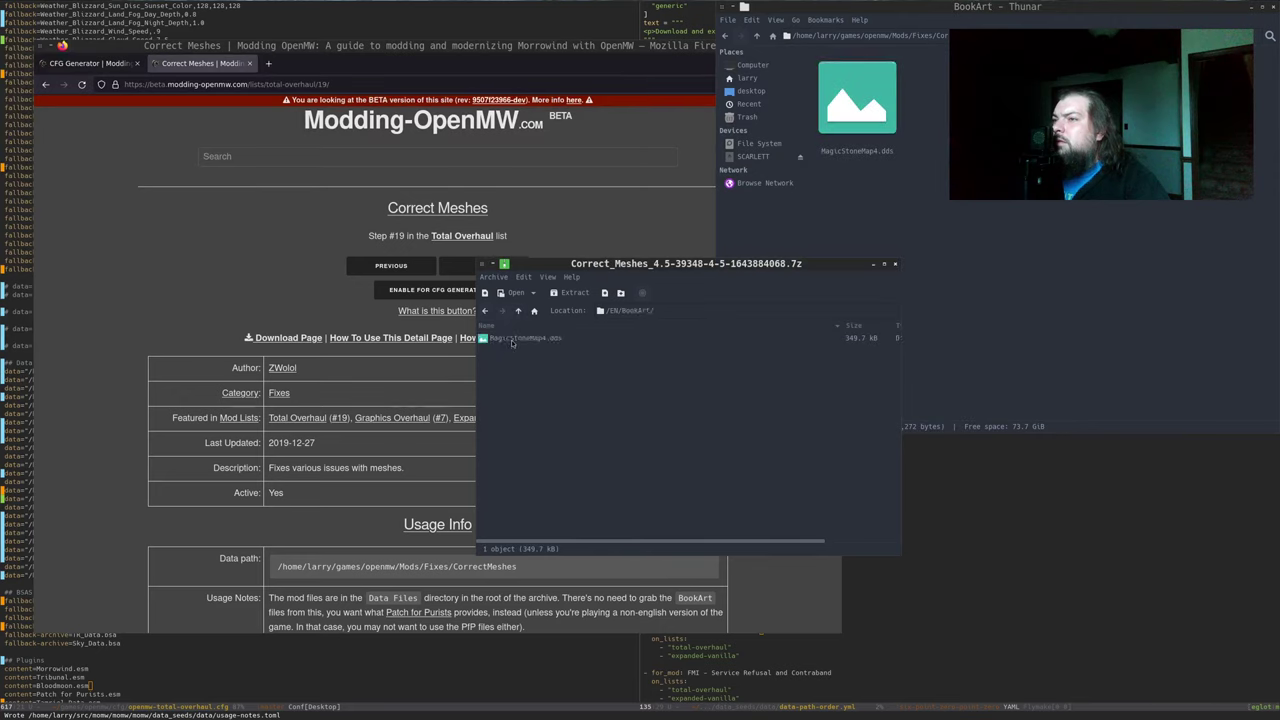
pyautogui.click(517, 311)
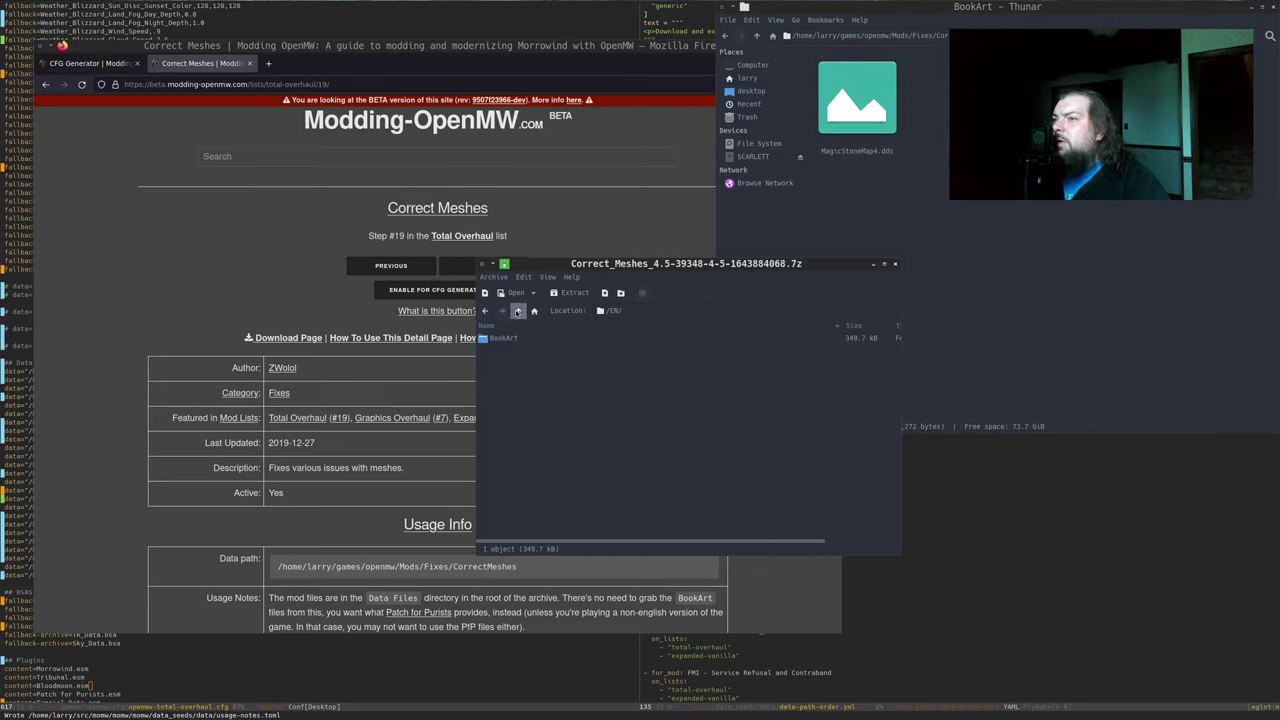
pyautogui.click(517, 311)
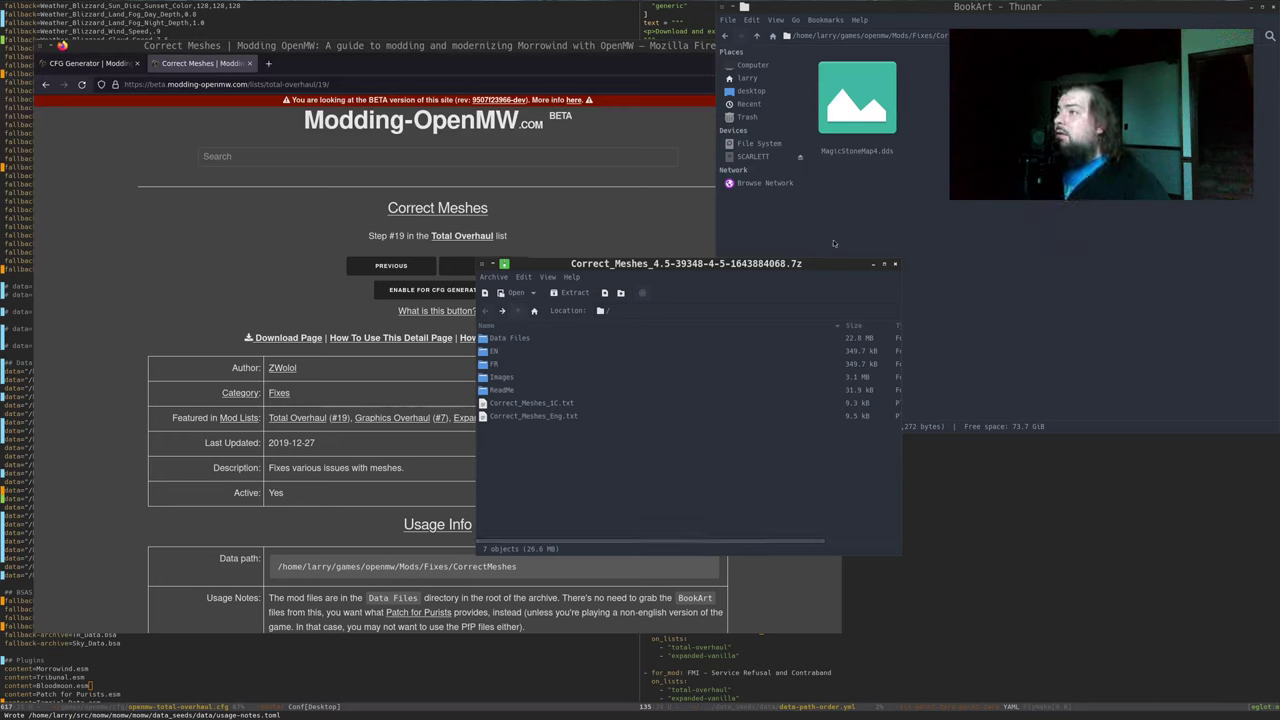
# Go back up to the extracted Data Files folder and close the Correct_Meshes_4.5 archive
pyautogui.click(756, 36)
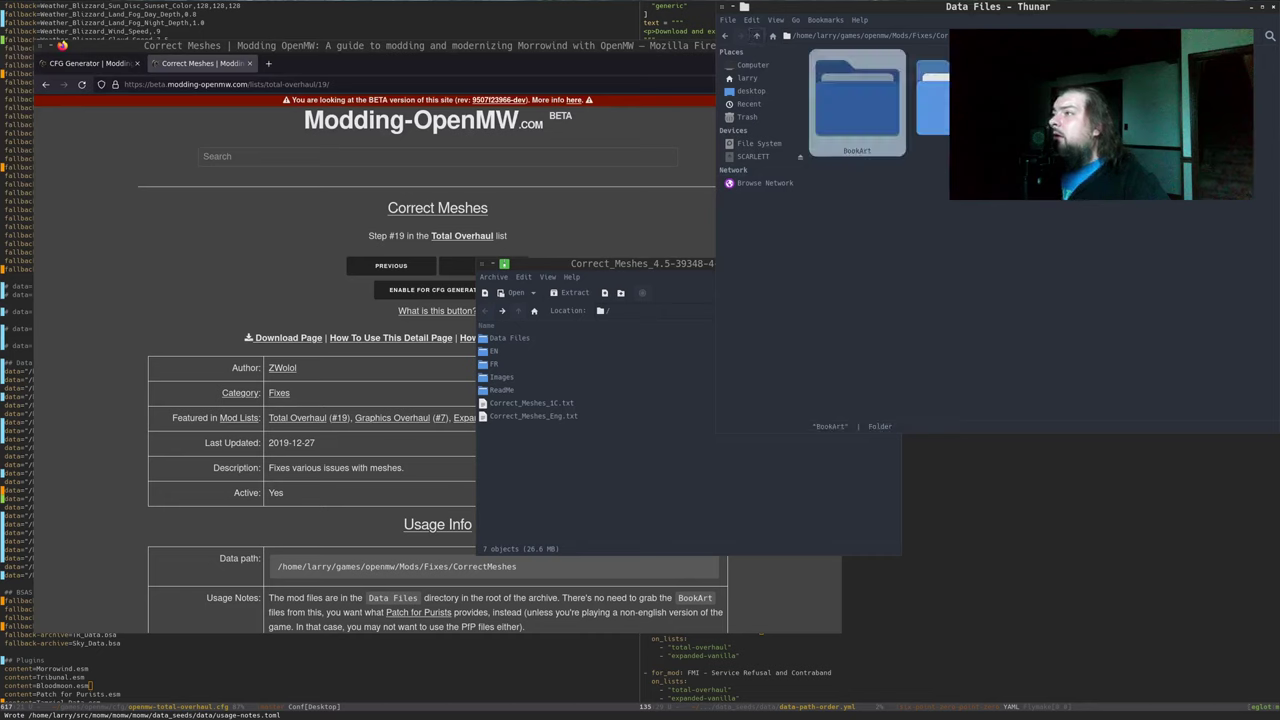
pyautogui.click(868, 35)
pyautogui.click(626, 487)
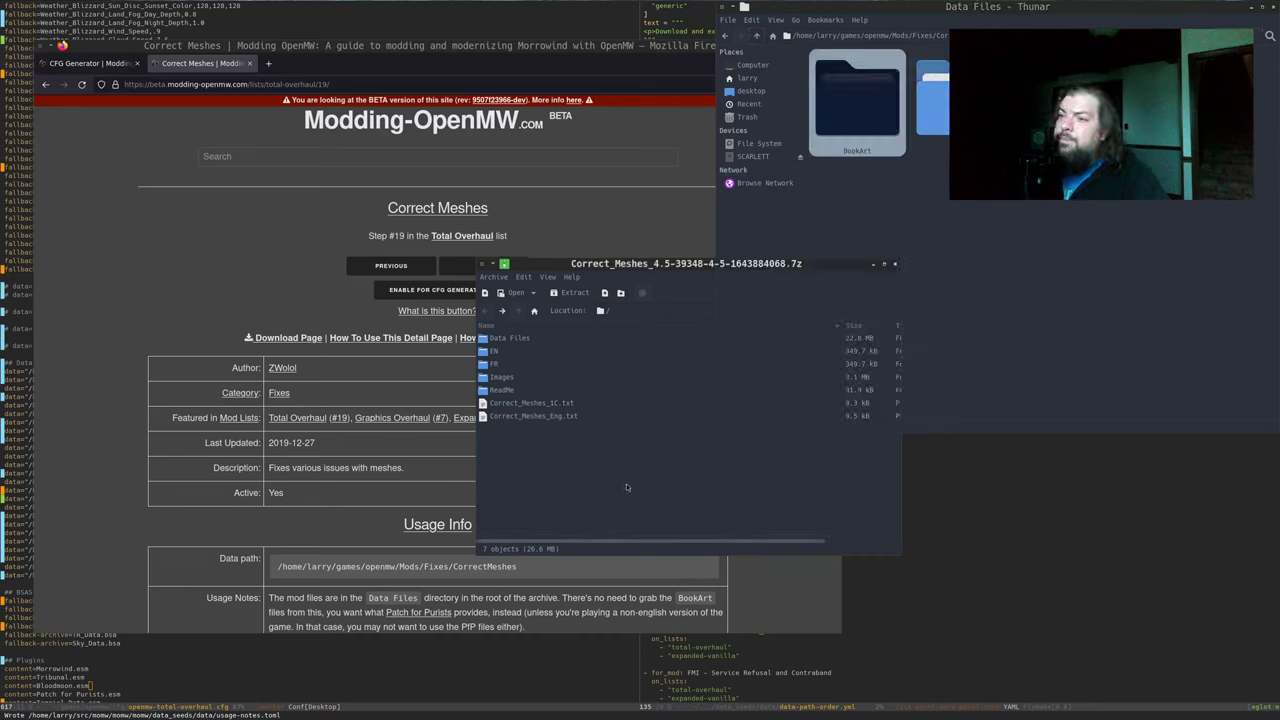
pyautogui.hotkey('ctrl', 'w')
# Add extra_dirs with "Data Files" to the Correct Meshes entry in data-path-order.yml and save the file
pyautogui.click(903, 594)
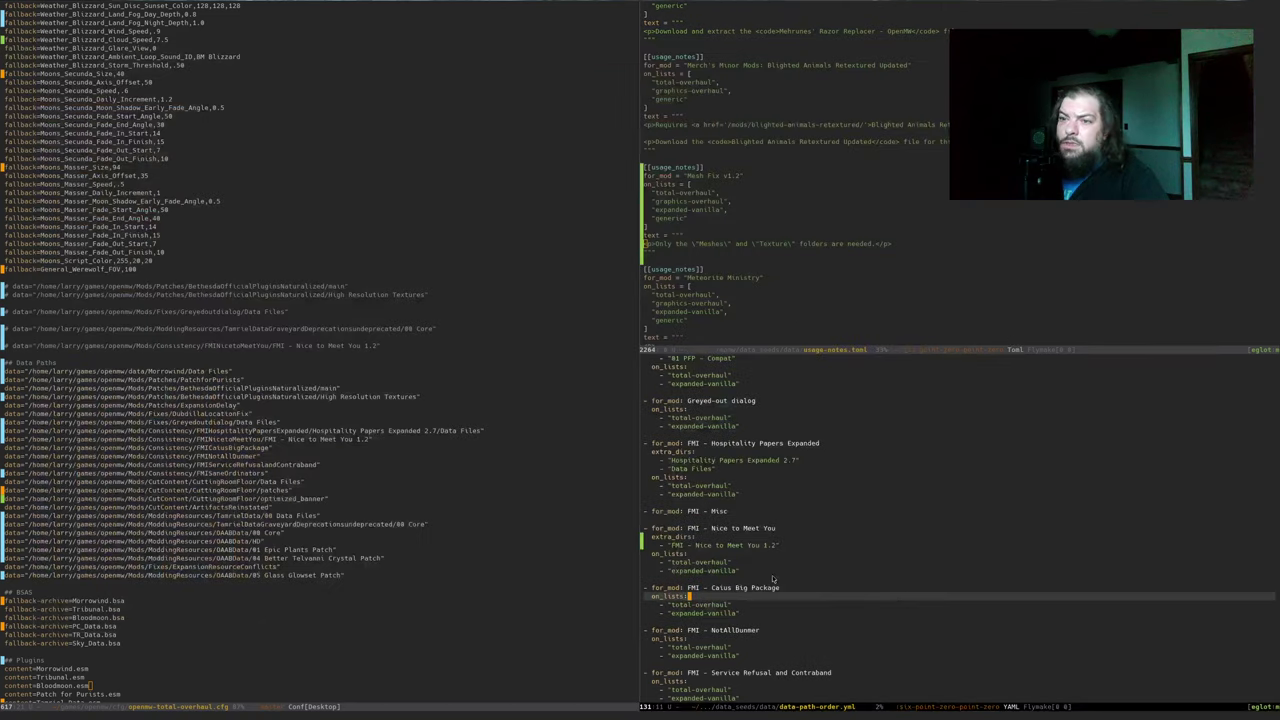
pyautogui.click(849, 563)
pyautogui.hotkey('ctrl', 's')
pyautogui.write('correct meshes')
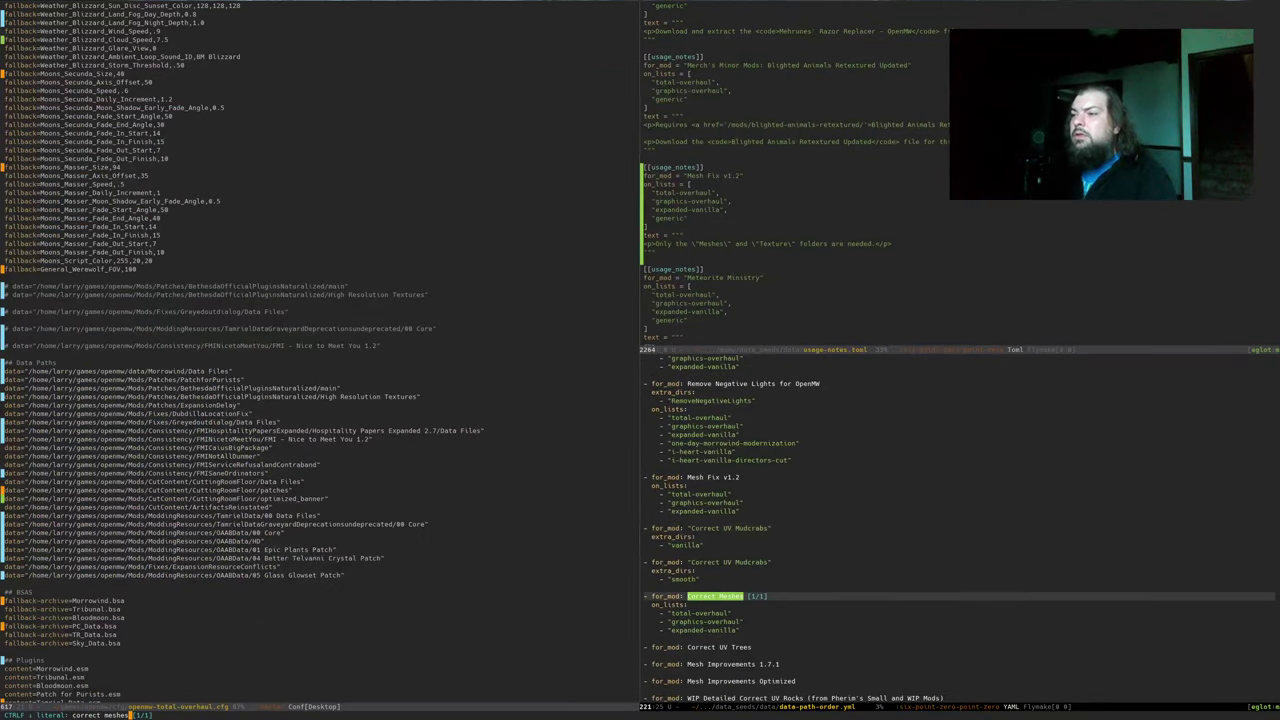
pyautogui.press('Return')
pyautogui.press('Return')
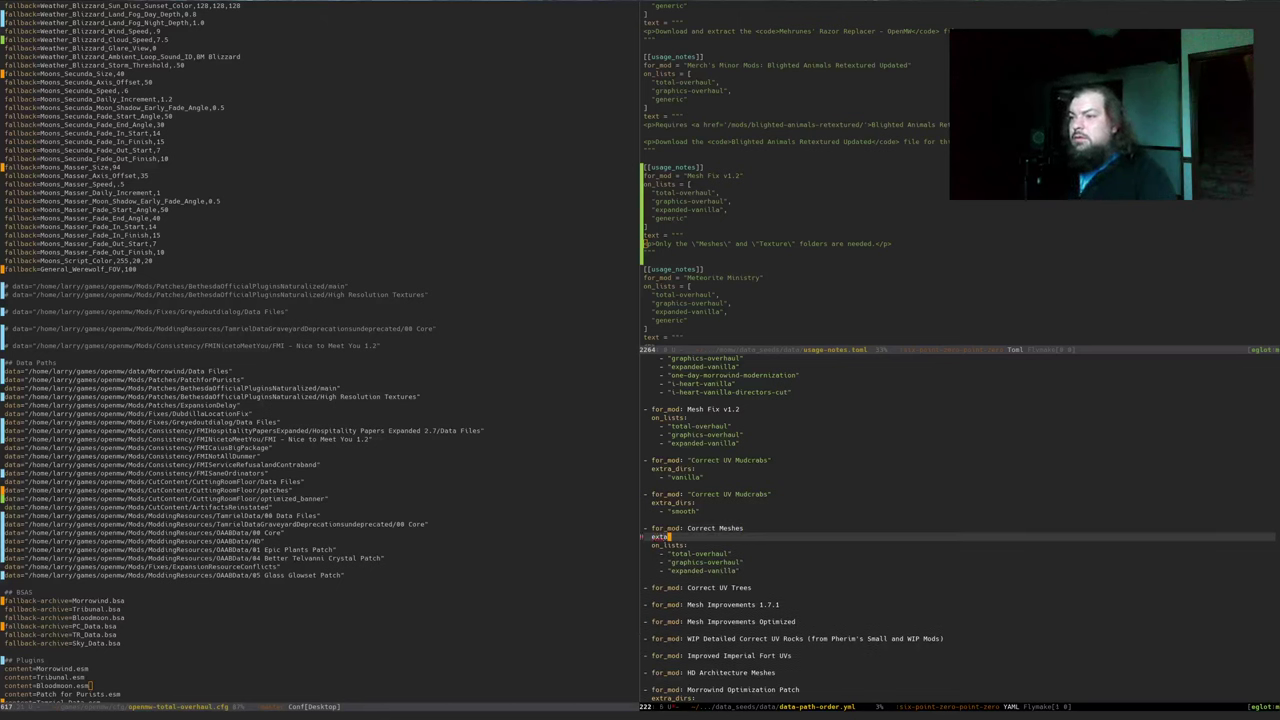
pyautogui.write('extra_dirs:')
pyautogui.press('Return')
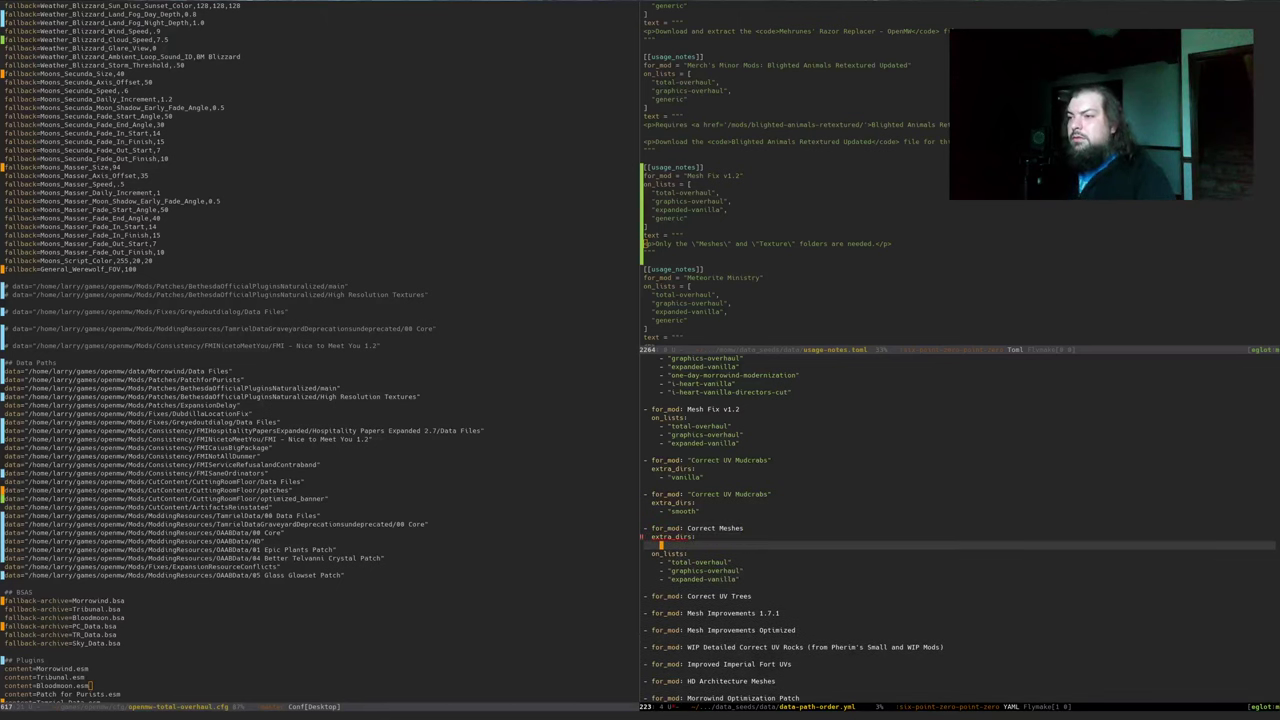
pyautogui.write('- "Data Files"')
pyautogui.hotkey('ctrl', 'x')
pyautogui.hotkey('ctrl', 's')
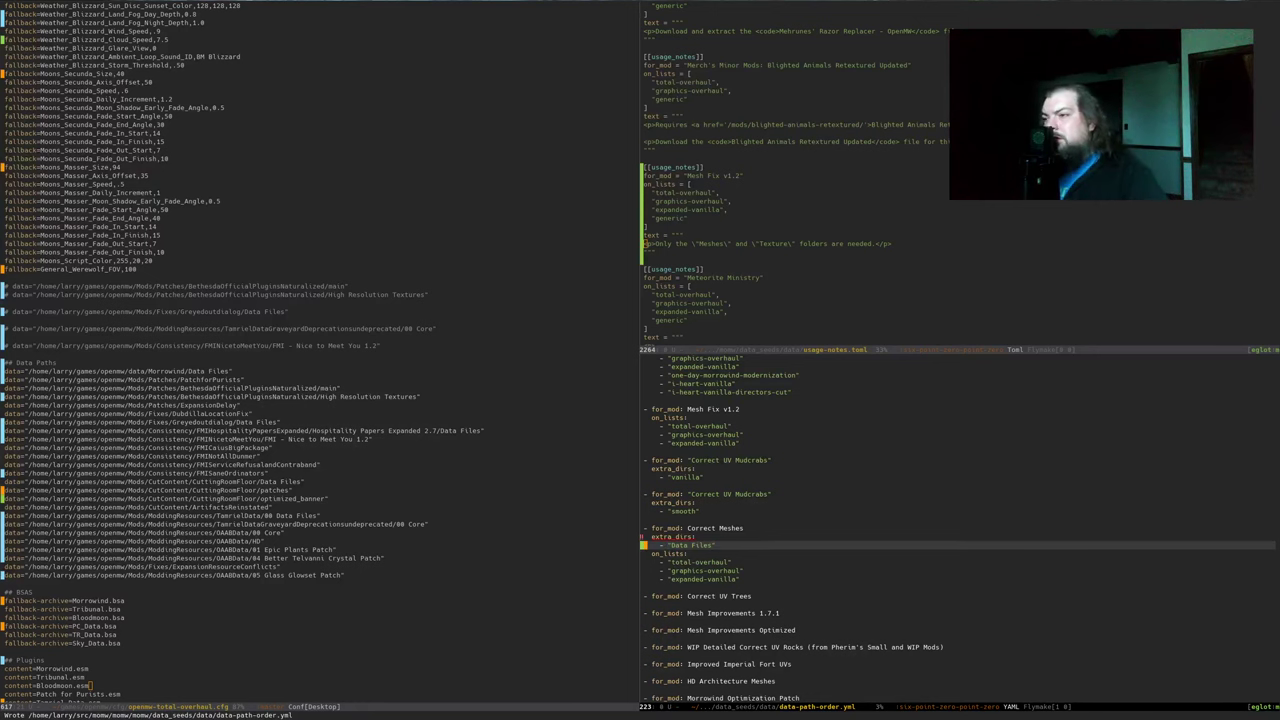
# Add a data= line with the full path of Mods/Fixes/CorrectMeshes/Data Files above the Data Paths section in openmw-total-overhaul.cfg and save it
pyautogui.hotkey('alt', 'Tab')
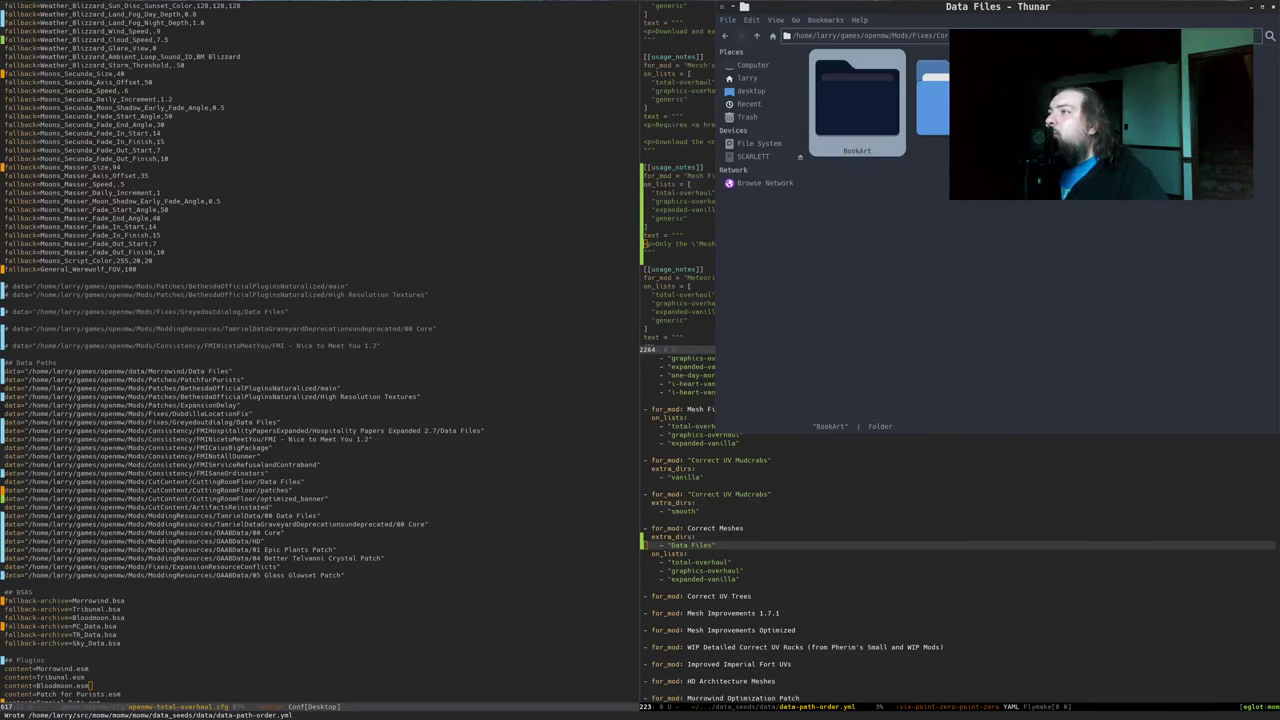
pyautogui.hotkey('alt', 'Tab')
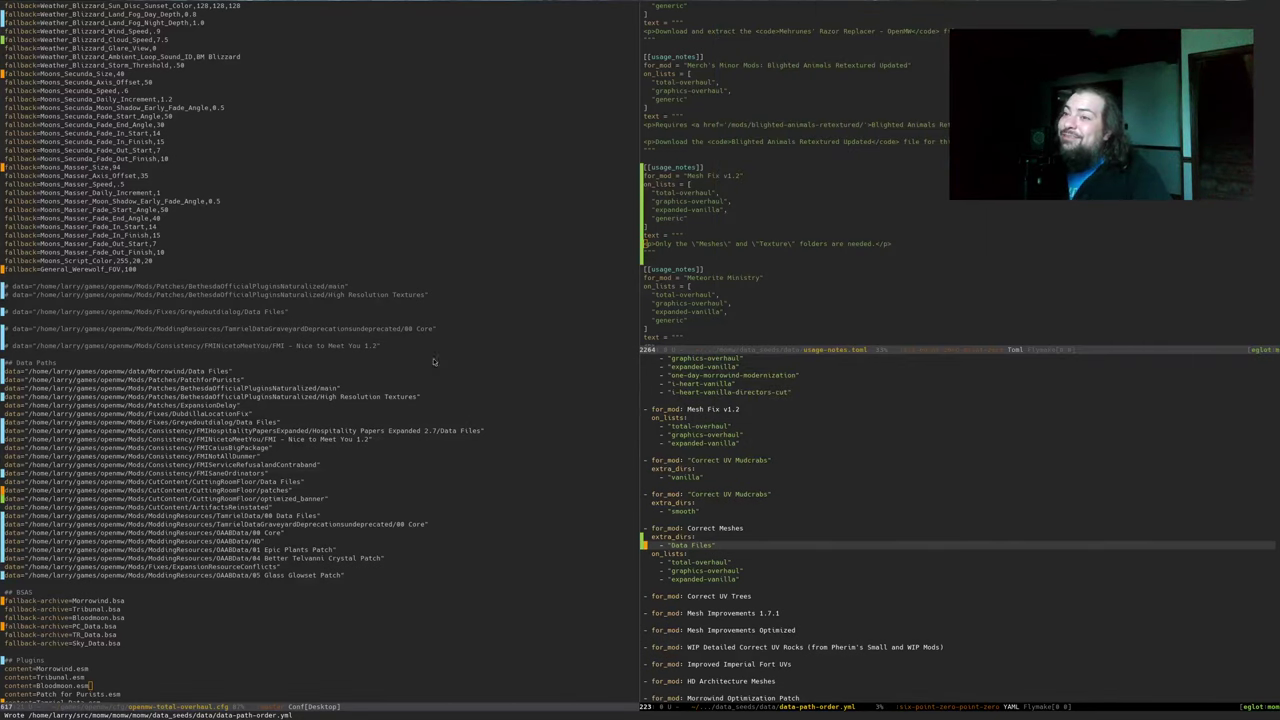
pyautogui.click(448, 339)
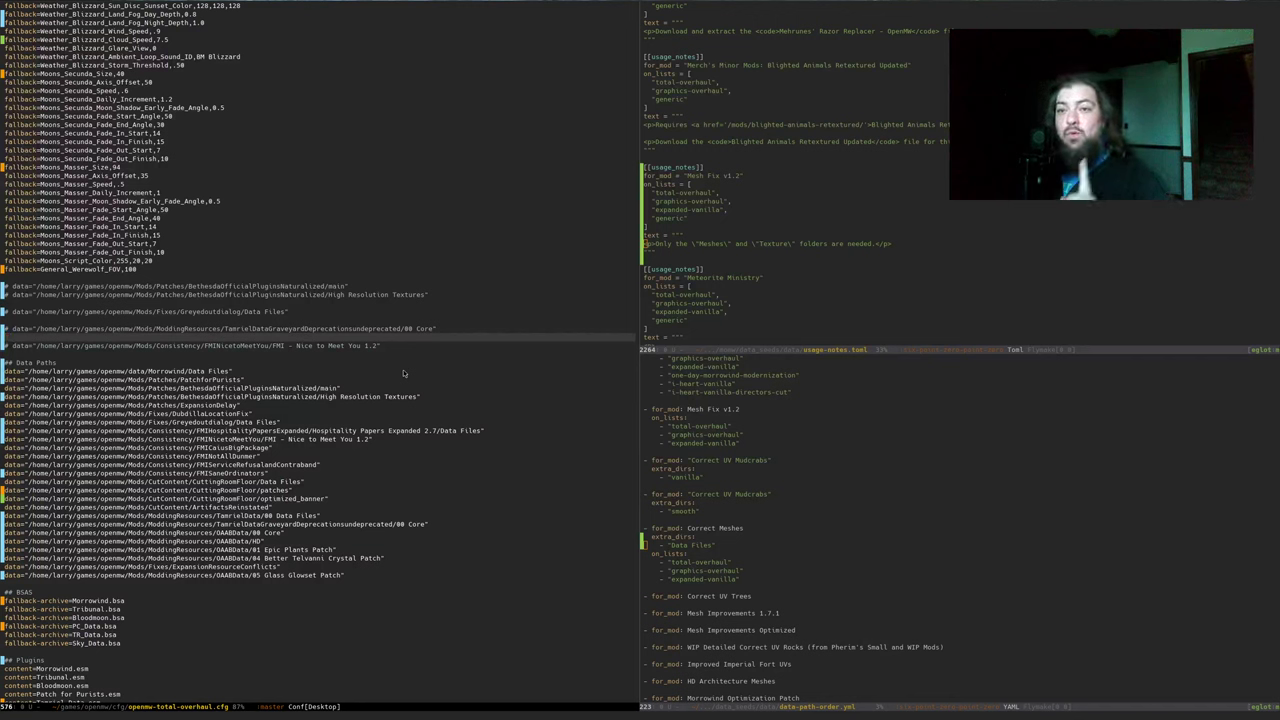
pyautogui.press('Down')
pyautogui.press('Down')
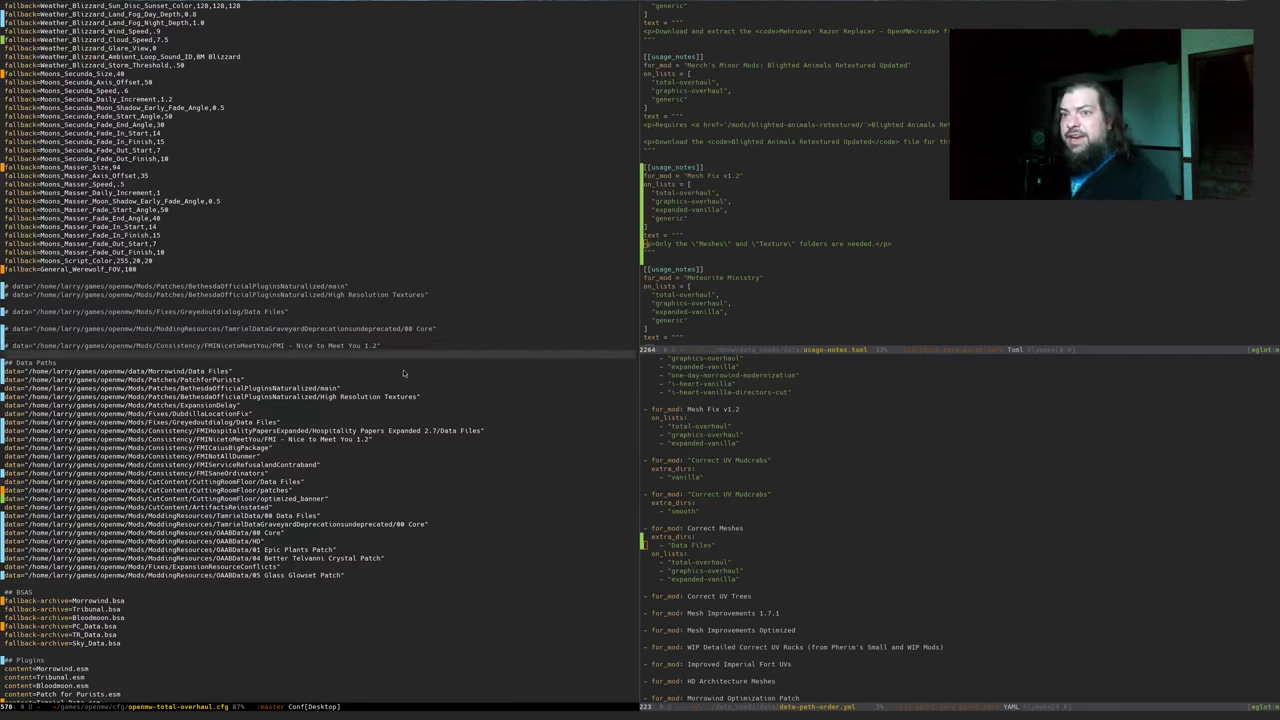
pyautogui.press('Return')
pyautogui.press('Return')
pyautogui.press('Up')
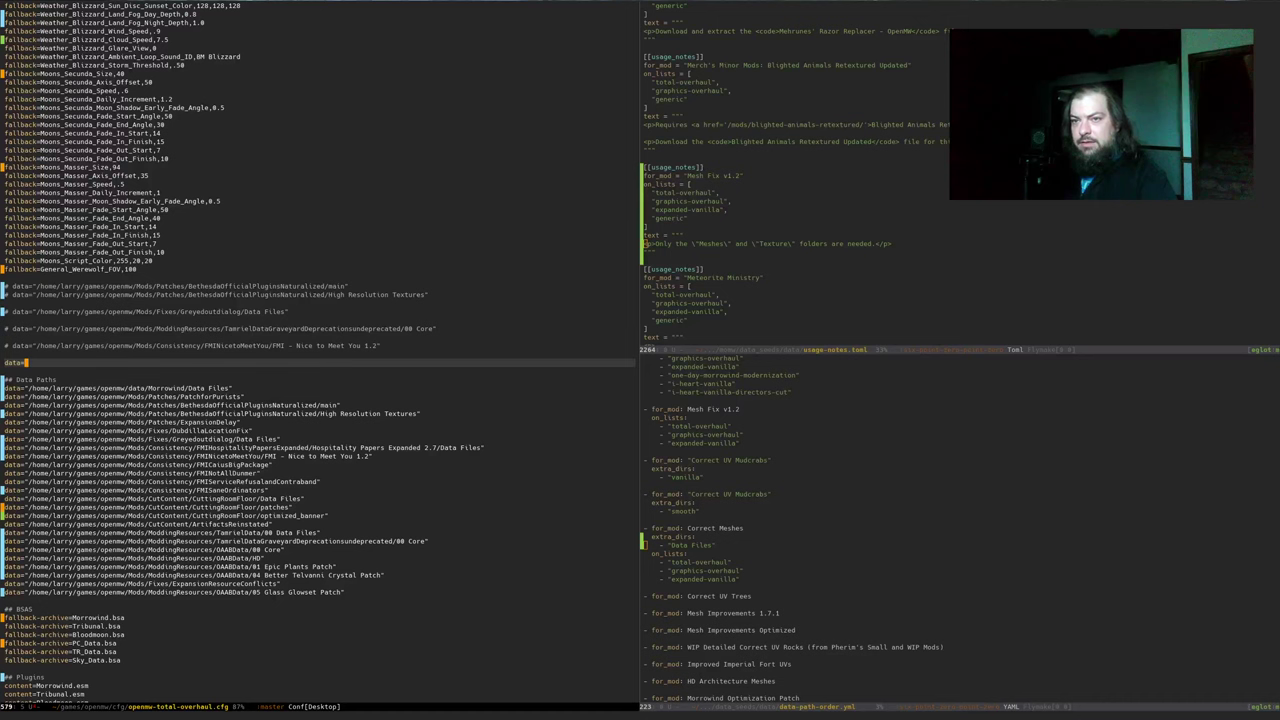
pyautogui.hotkey('ctrl', 'y')
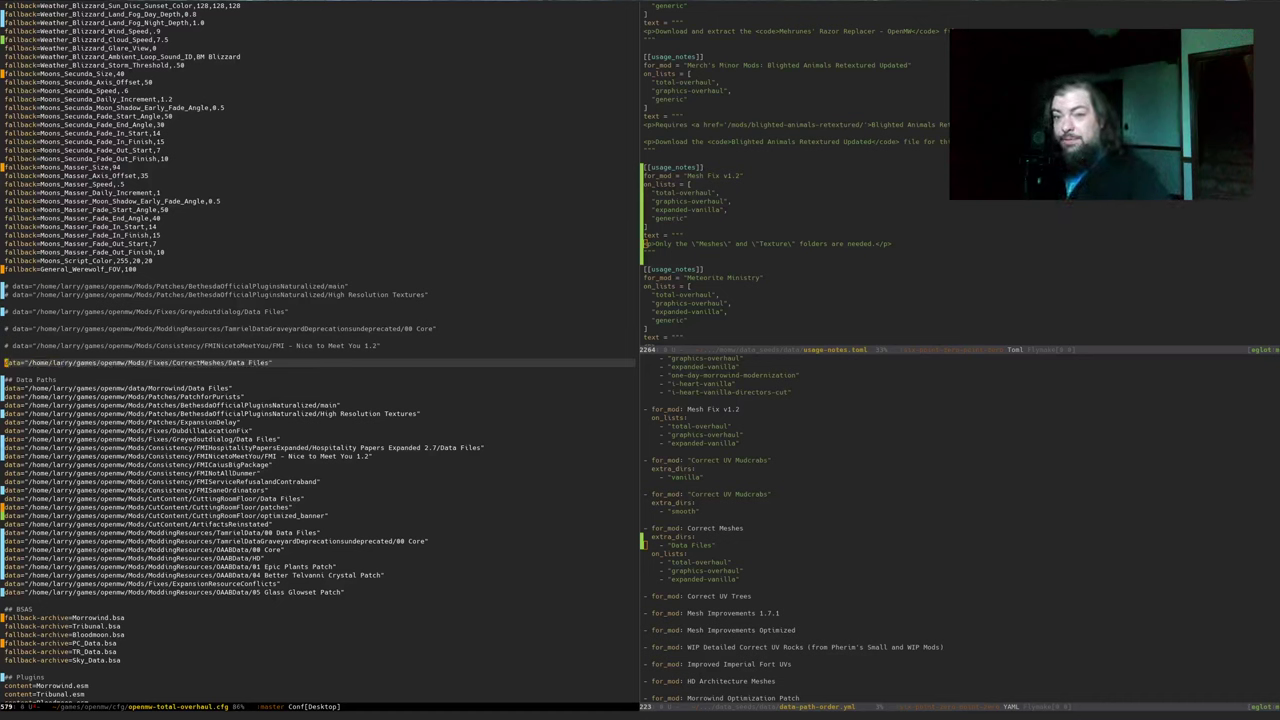
pyautogui.hotkey('ctrl', 'x')
pyautogui.hotkey('ctrl', 's')
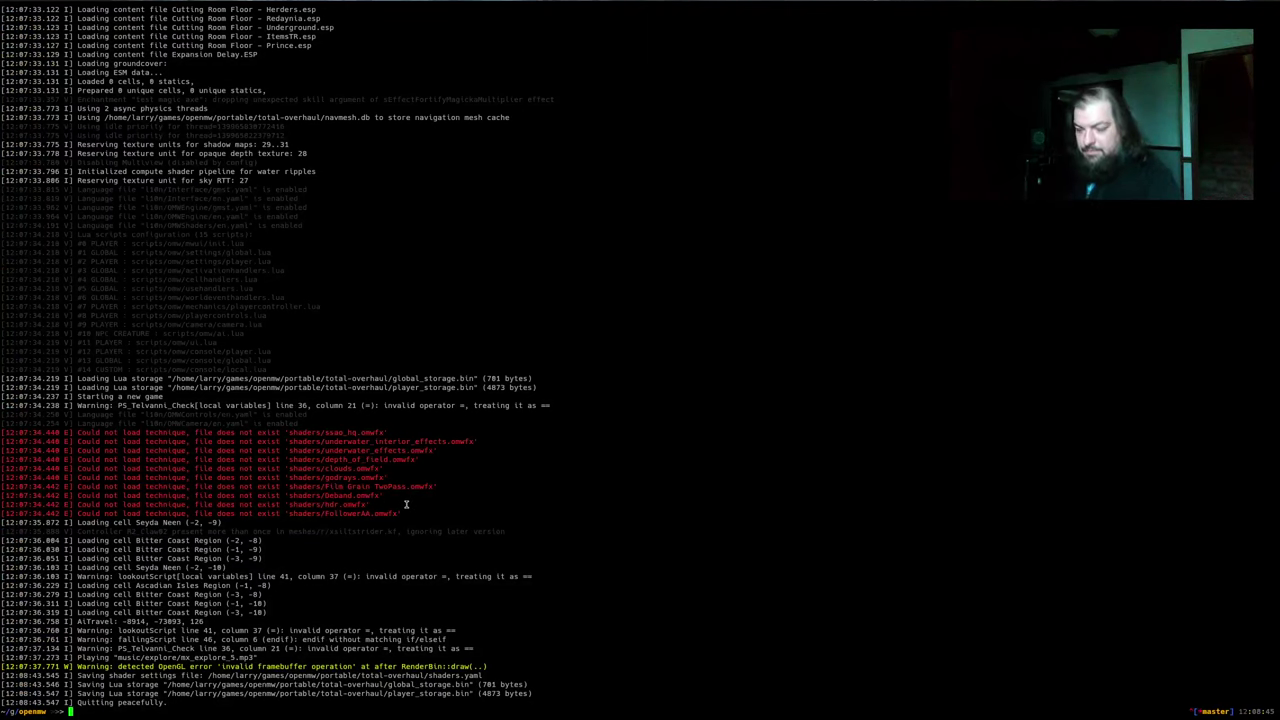
# Open a second terminal pane, change to src/momw and run make beta-local
pyautogui.press('super+Return')
pyautogui.write('cd src/mon')
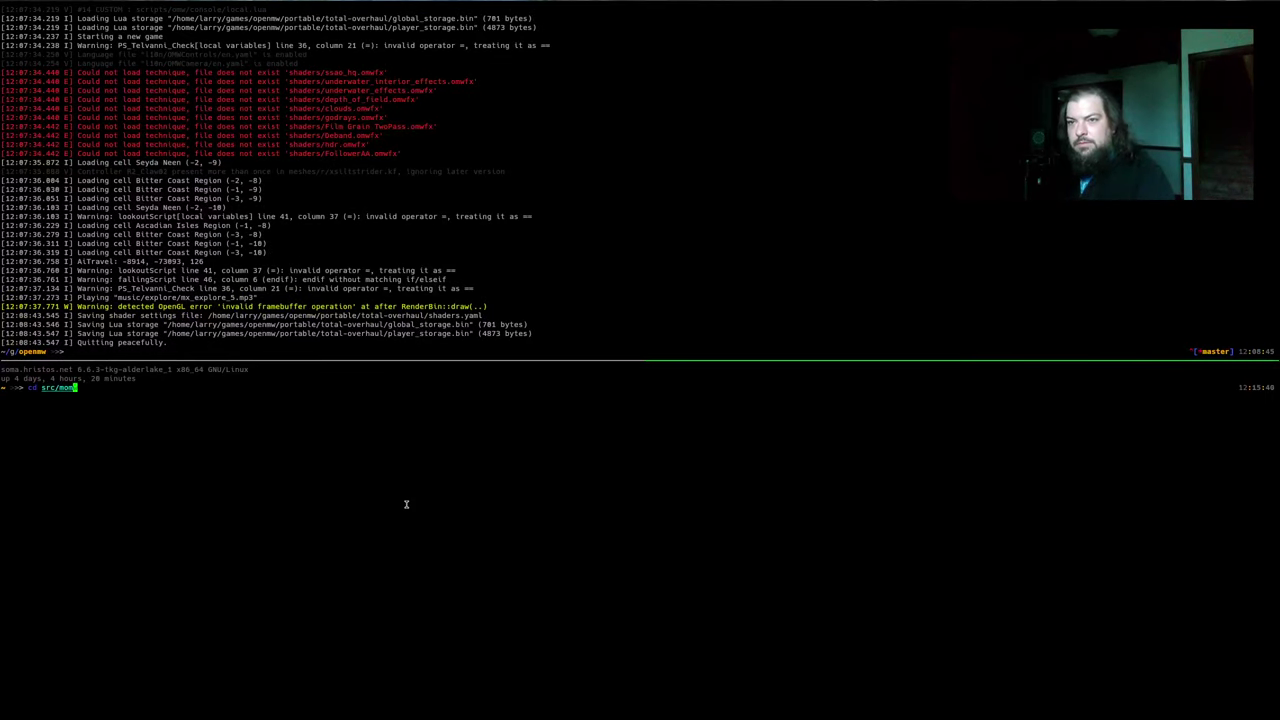
pyautogui.write('make be')
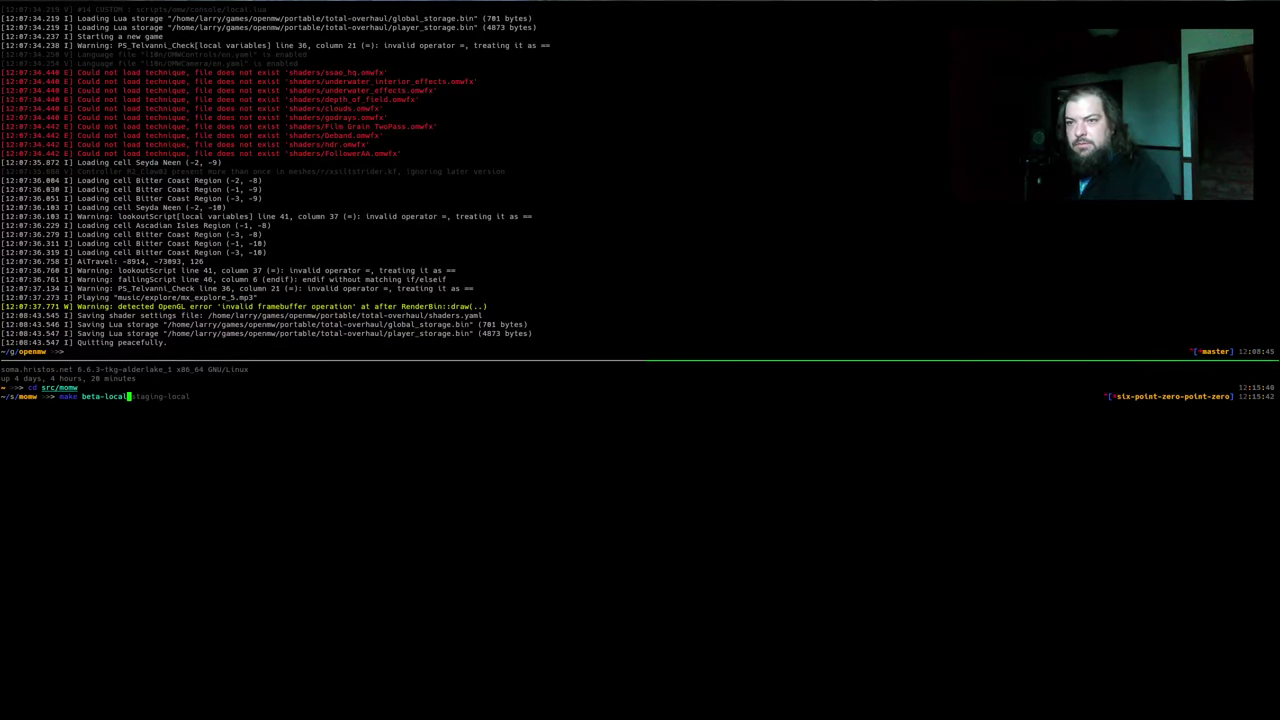
pyautogui.write('ta-local')
pyautogui.press('Return')
# Switch back to the browser and enable Correct Meshes for the CFG Generator
pyautogui.hotkey('alt', 'Tab')
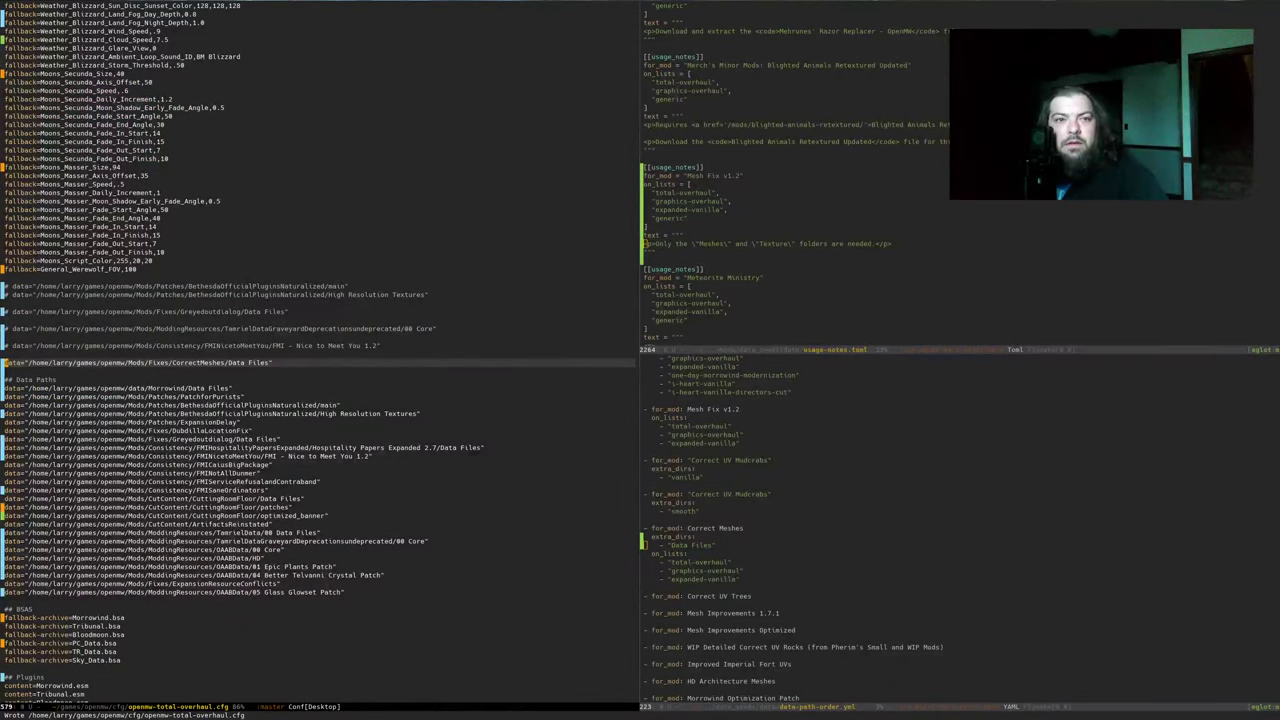
pyautogui.hotkey('alt', 'Tab')
pyautogui.hotkey('alt', 'Tab')
pyautogui.hotkey('alt', 'F4')
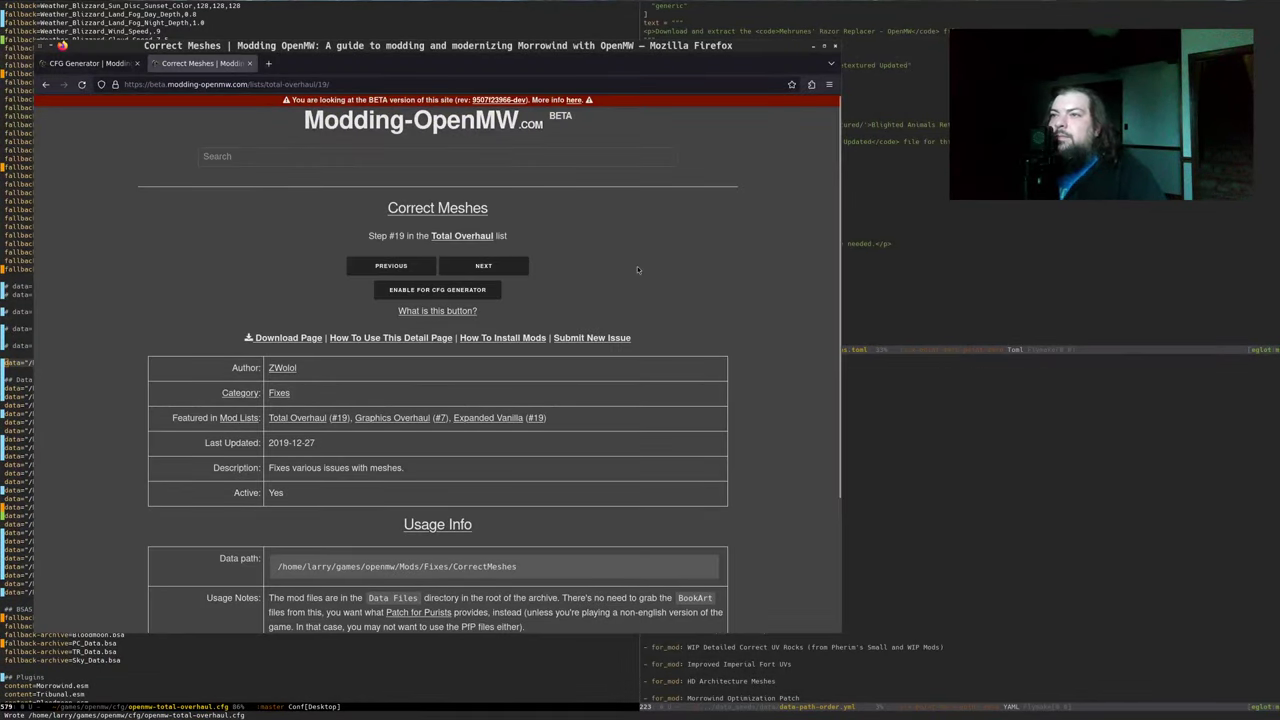
pyautogui.click(437, 289)
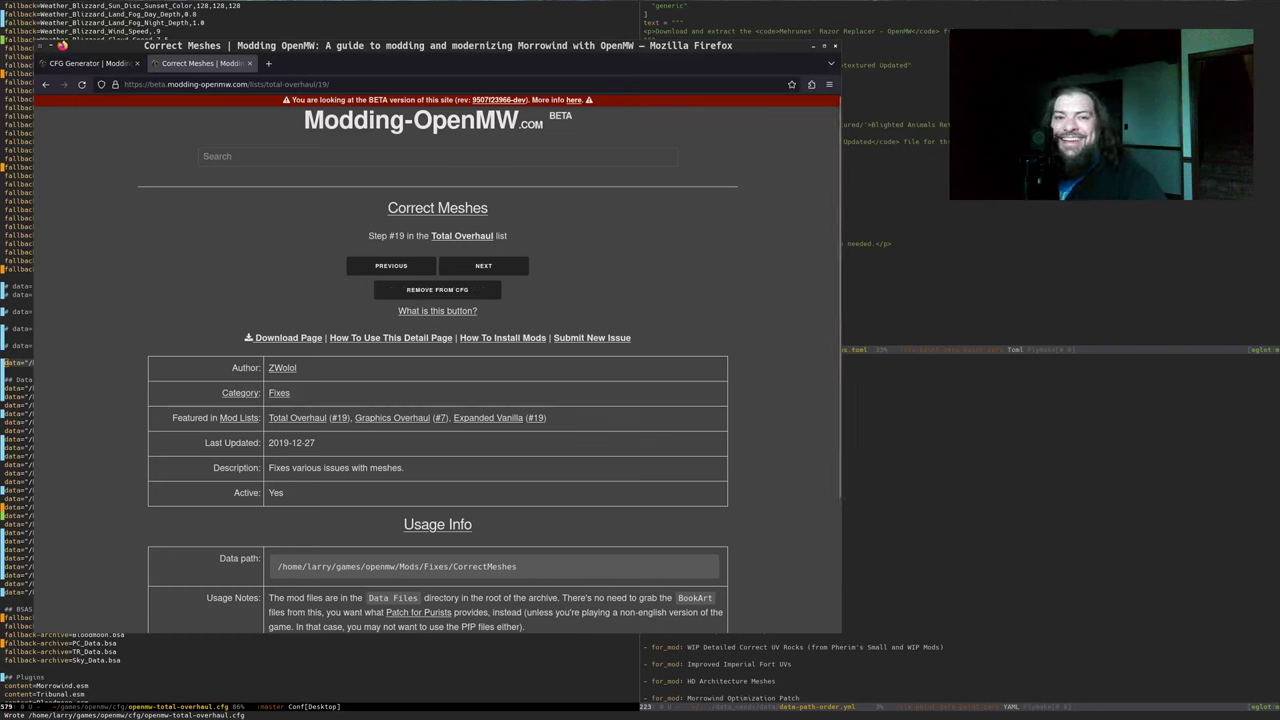
# Check the running beta deployment, then advance the Total Overhaul list to step #20, Morrowind Optimization Patch
pyautogui.hotkey('alt', 'Tab')
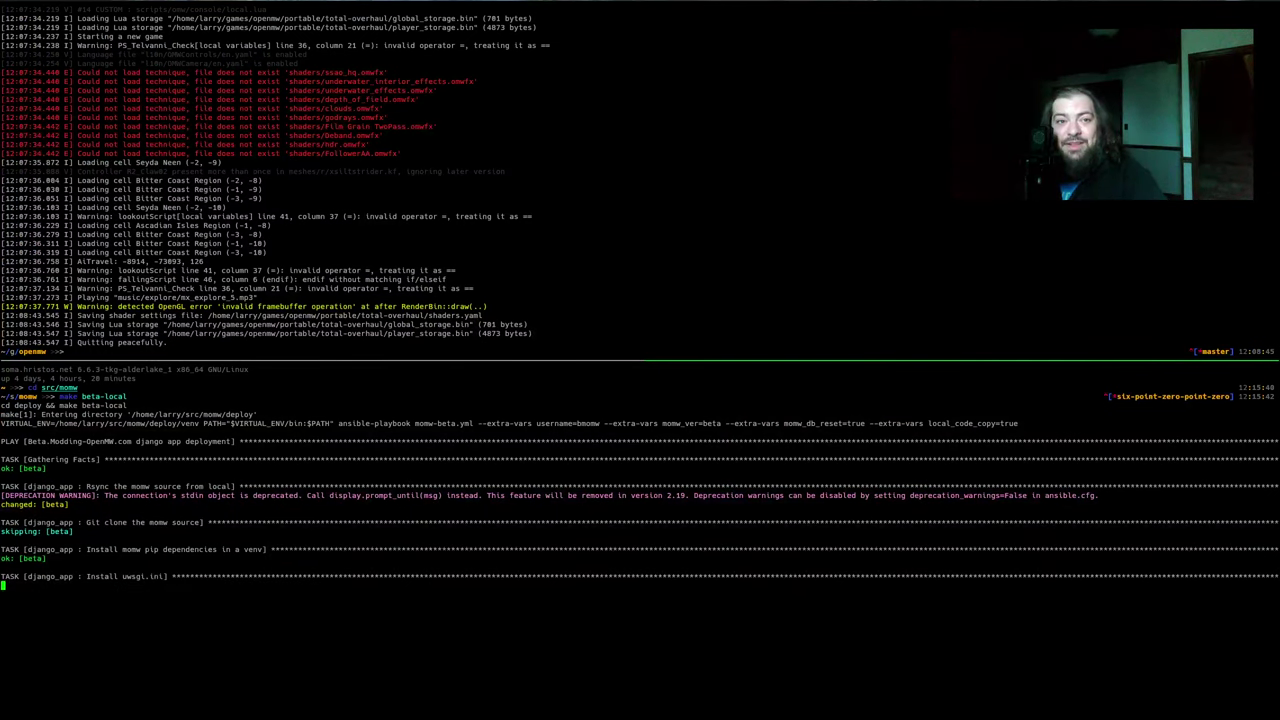
pyautogui.hotkey('alt', 'Tab')
pyautogui.click(485, 266)
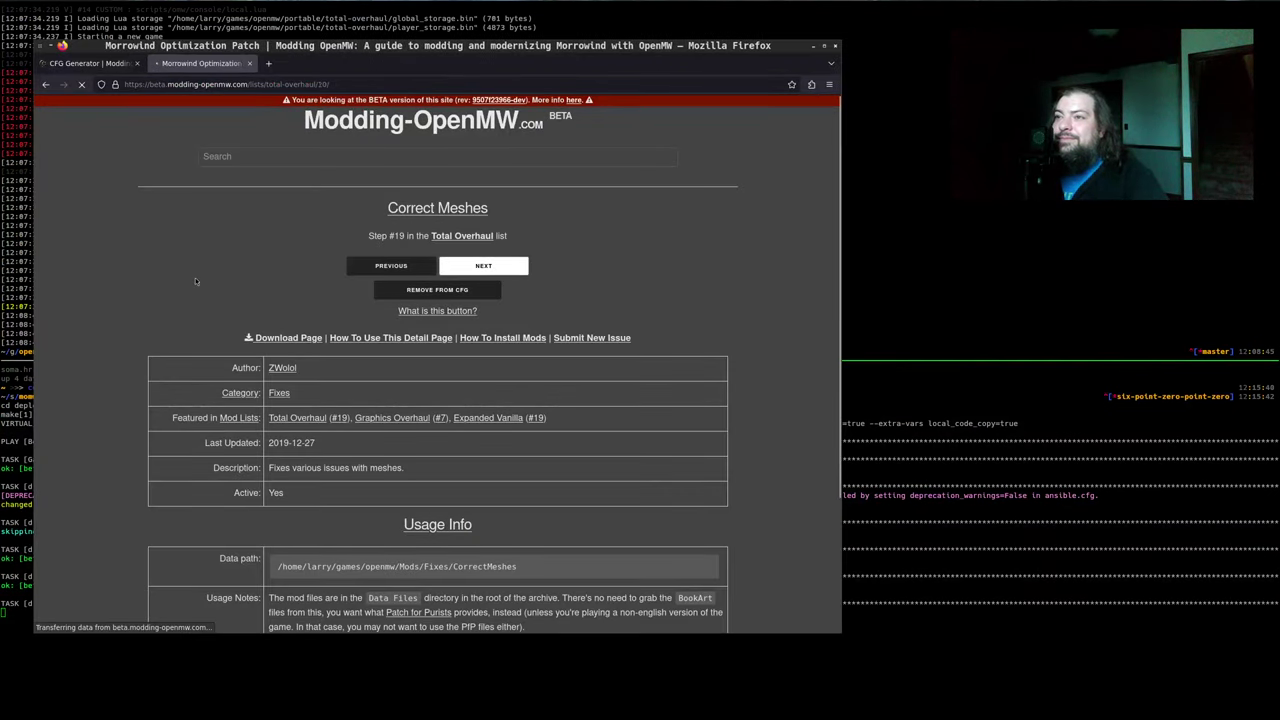
pyautogui.moveTo(161, 462); pyautogui.dragTo(405, 450)
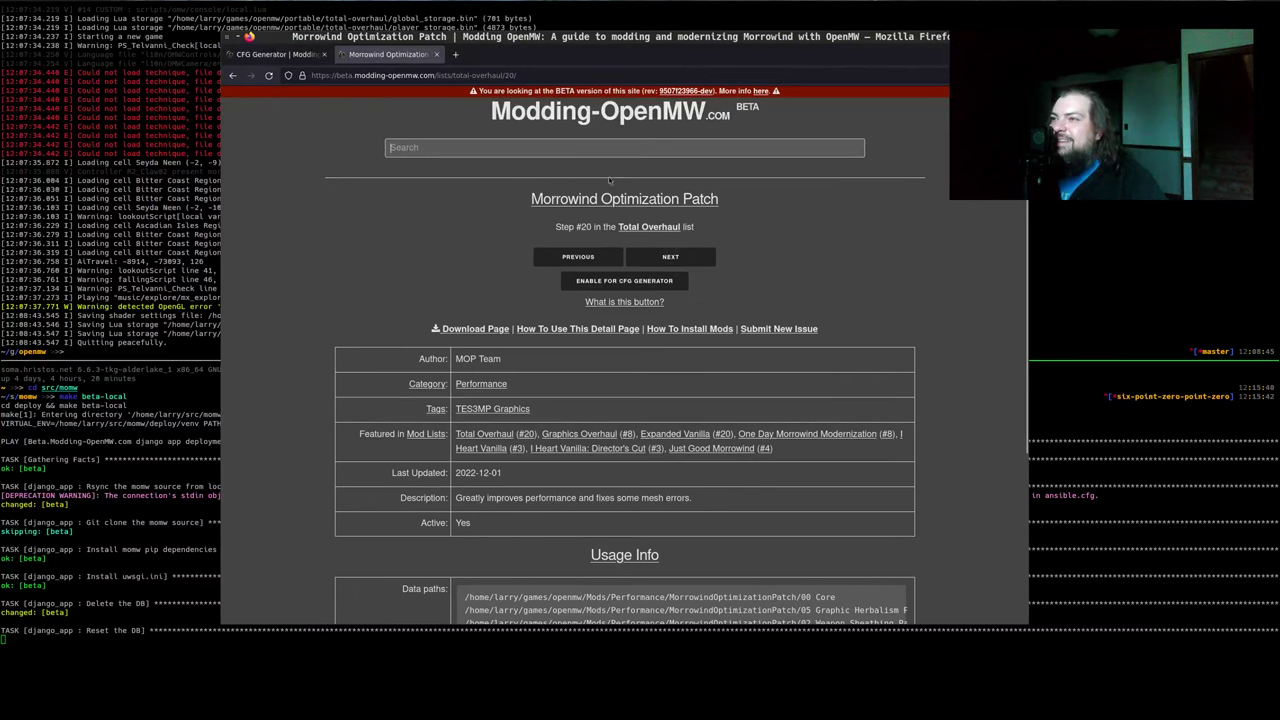
# Open the Morrowind Optimization Patch download page on Nexus Mods in a new browser tab
pyautogui.click(597, 199)
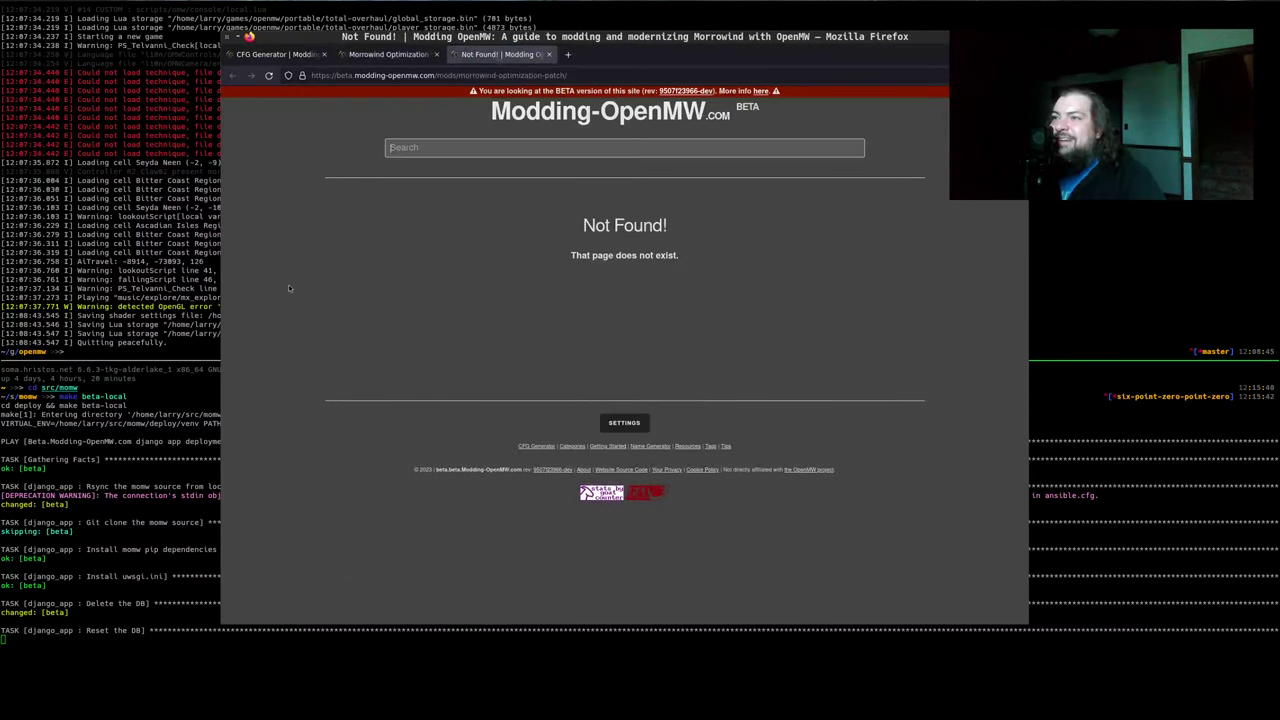
pyautogui.hotkey('ctrl', 'w')
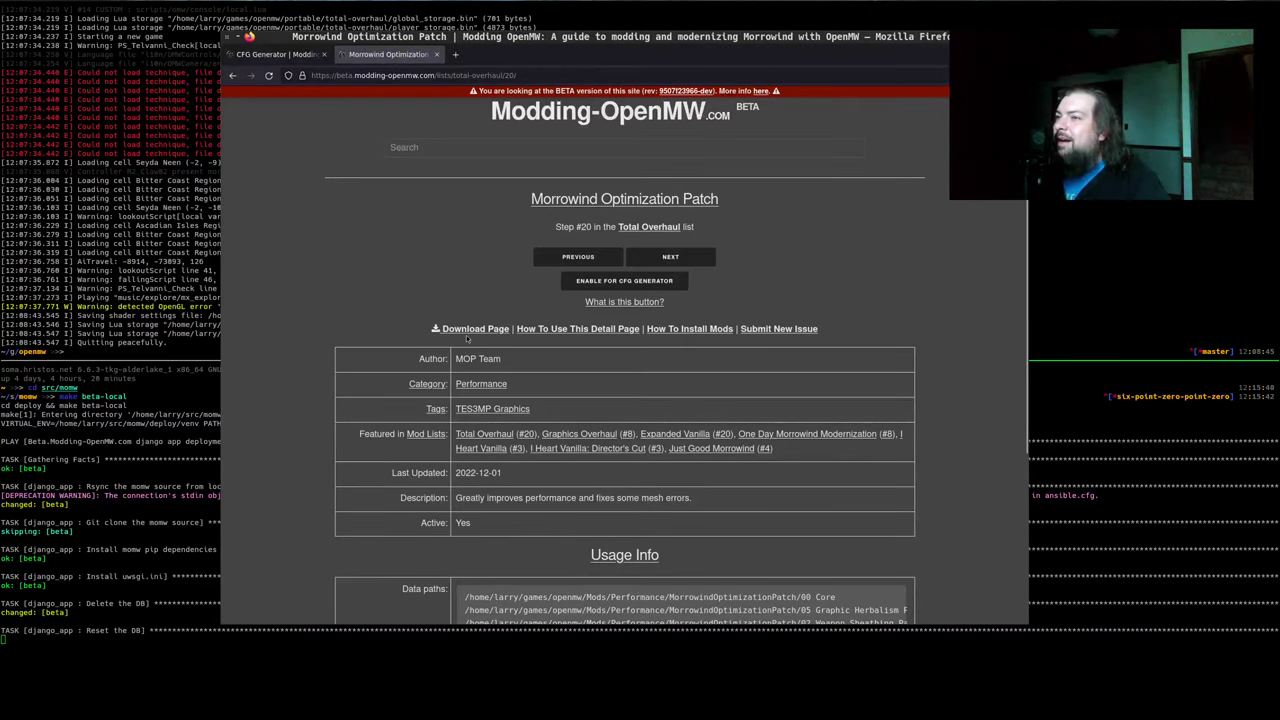
pyautogui.middleClick(466, 332)
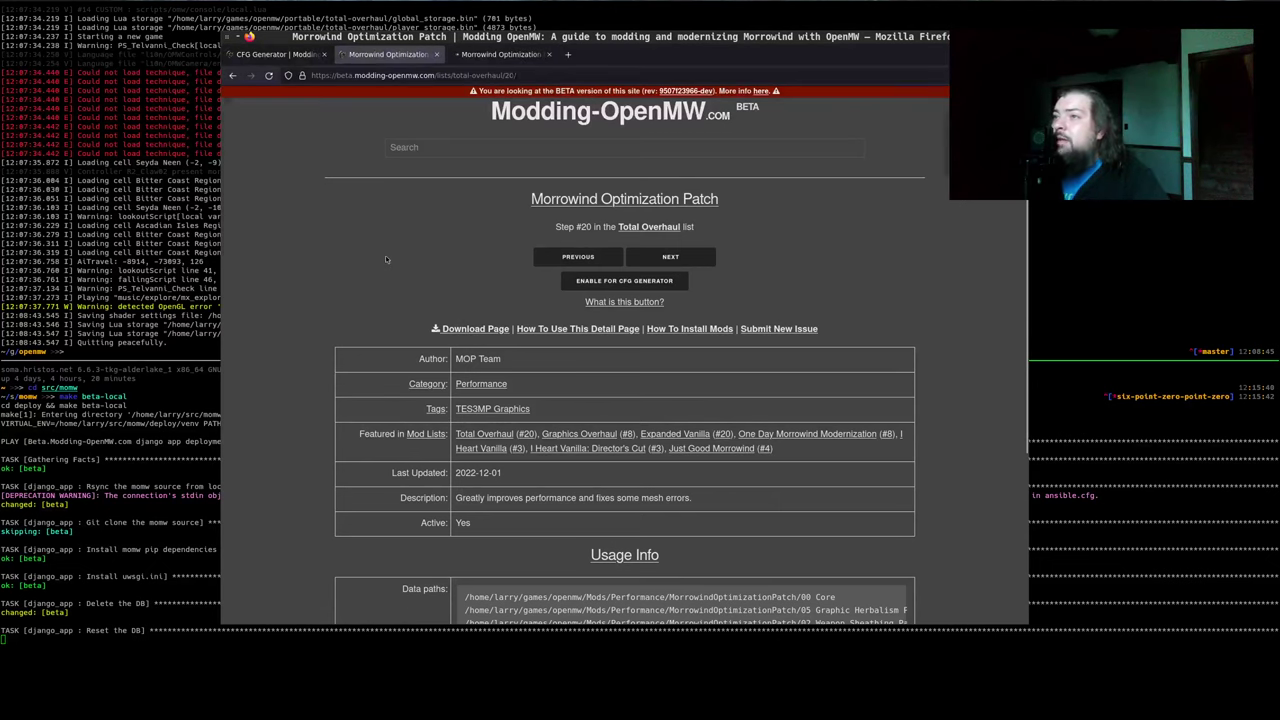
pyautogui.hotkey('ctrl', 'Tab')
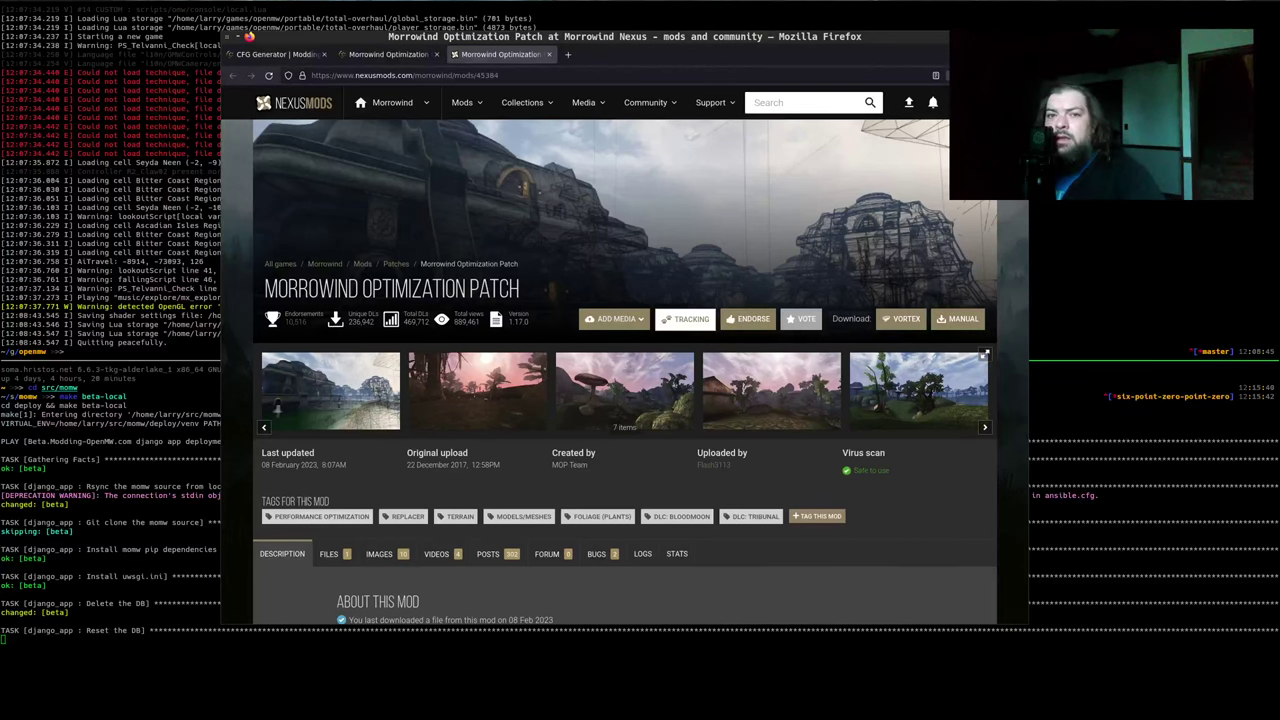
# Return to the mod's list page, then switch to the file manager and open Mods/Performance/MorrowindOptimizationPatch
pyautogui.hotkey('alt', 'Tab')
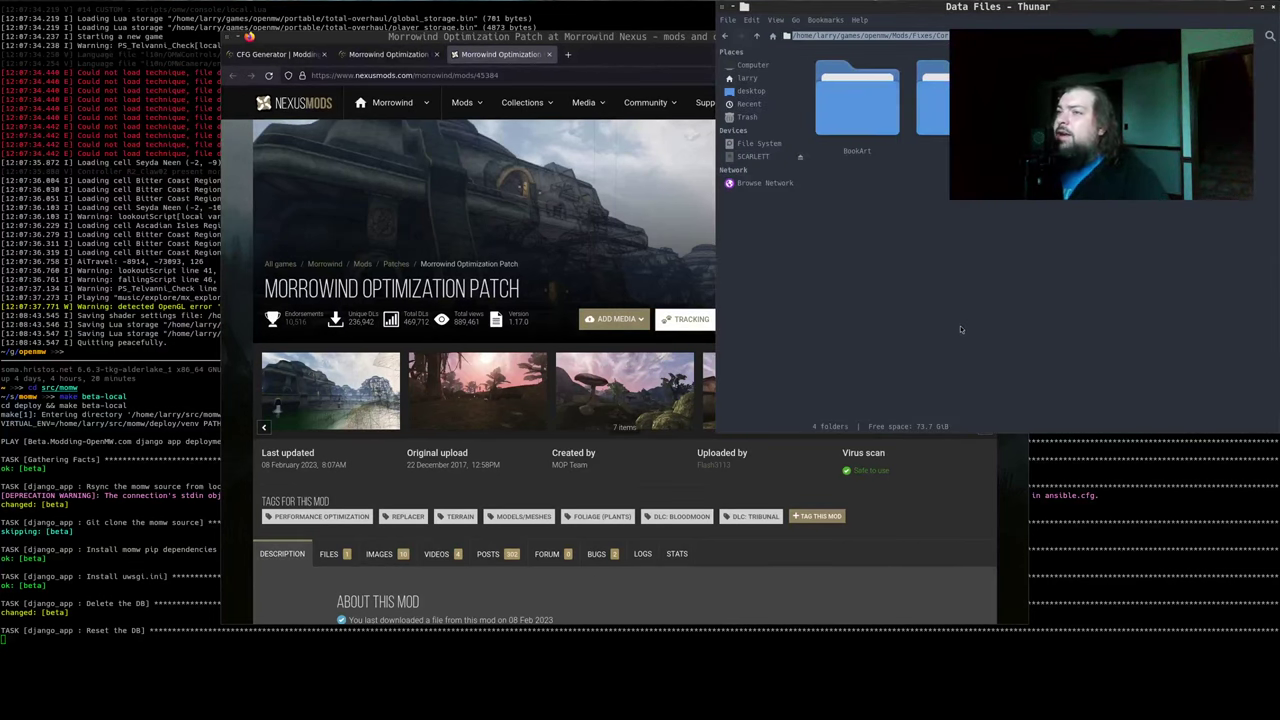
pyautogui.hotkey('alt', 'Tab')
pyautogui.hotkey('ctrl', 'shift', 'Tab')
pyautogui.hotkey('alt', 'Tab')
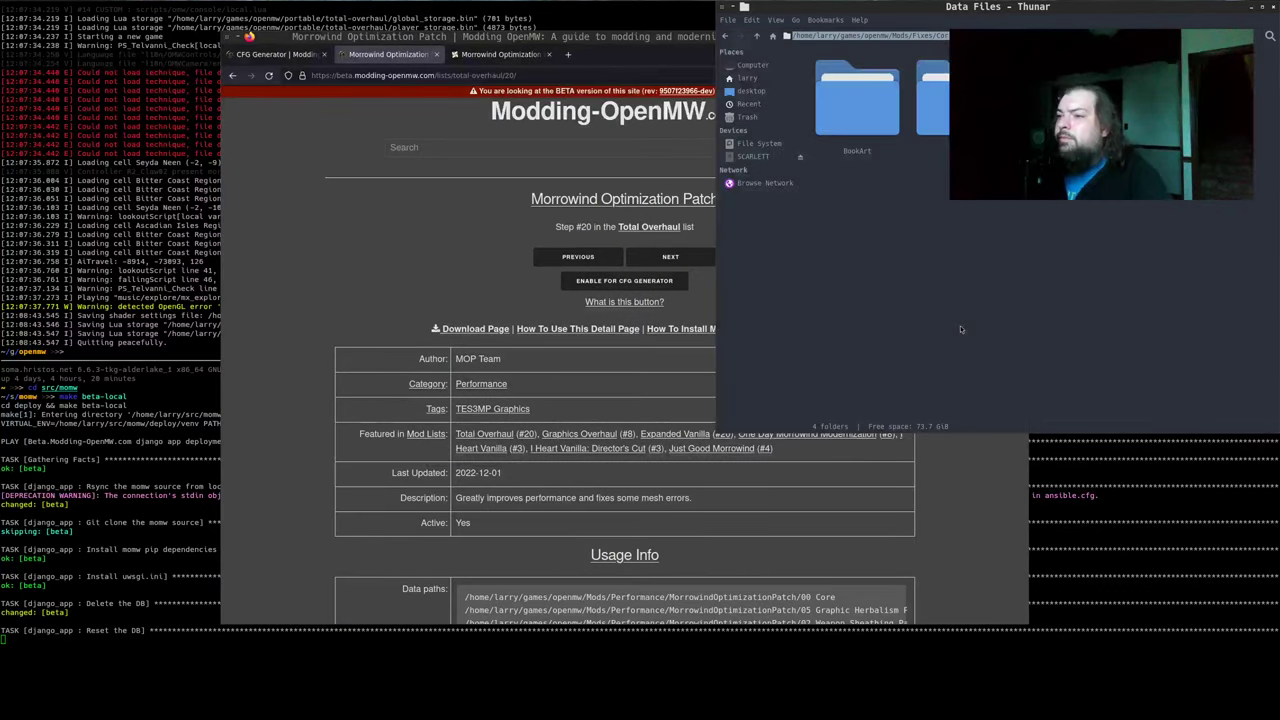
pyautogui.press('BackSpace')
pyautogui.press('BackSpace')
pyautogui.press('BackSpace')
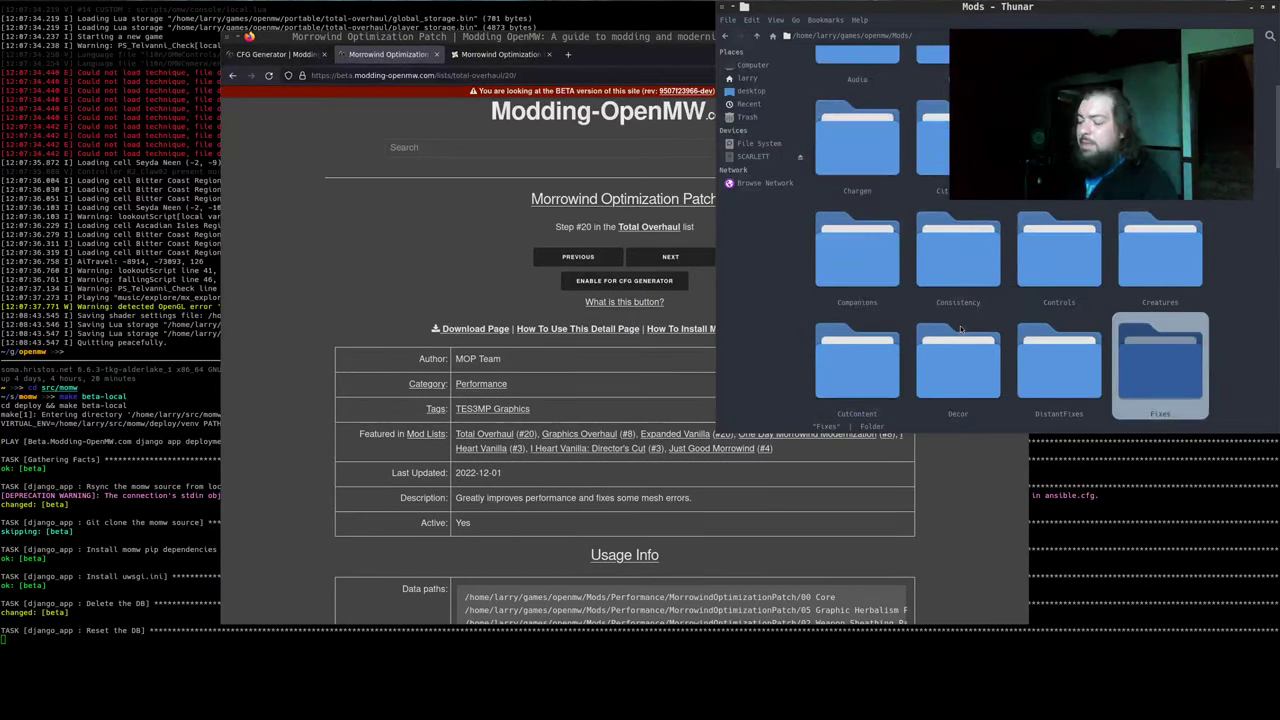
pyautogui.write('perf')
pyautogui.press('Return')
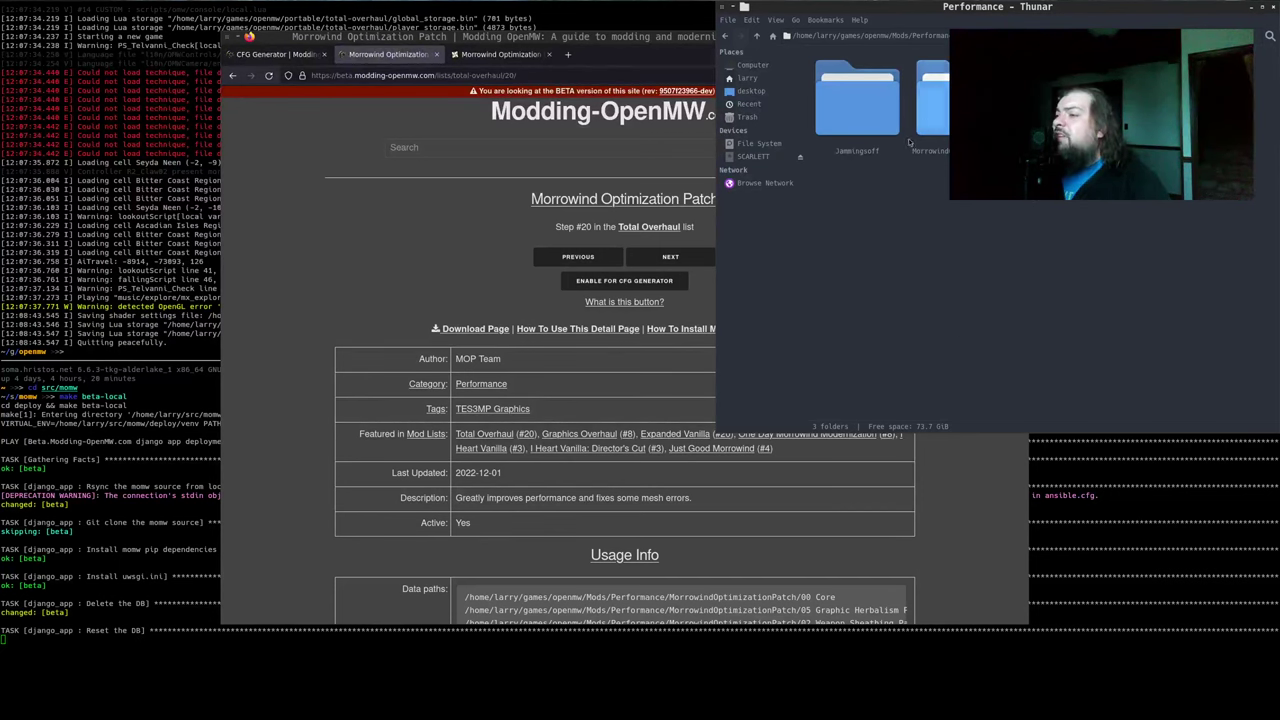
pyautogui.doubleClick(930, 112)
# Compare the patch's installed folders, including 02 Weapon Sheathing Patch, with the data paths and usage notes on its list page
pyautogui.scroll(-1, 852, 596)
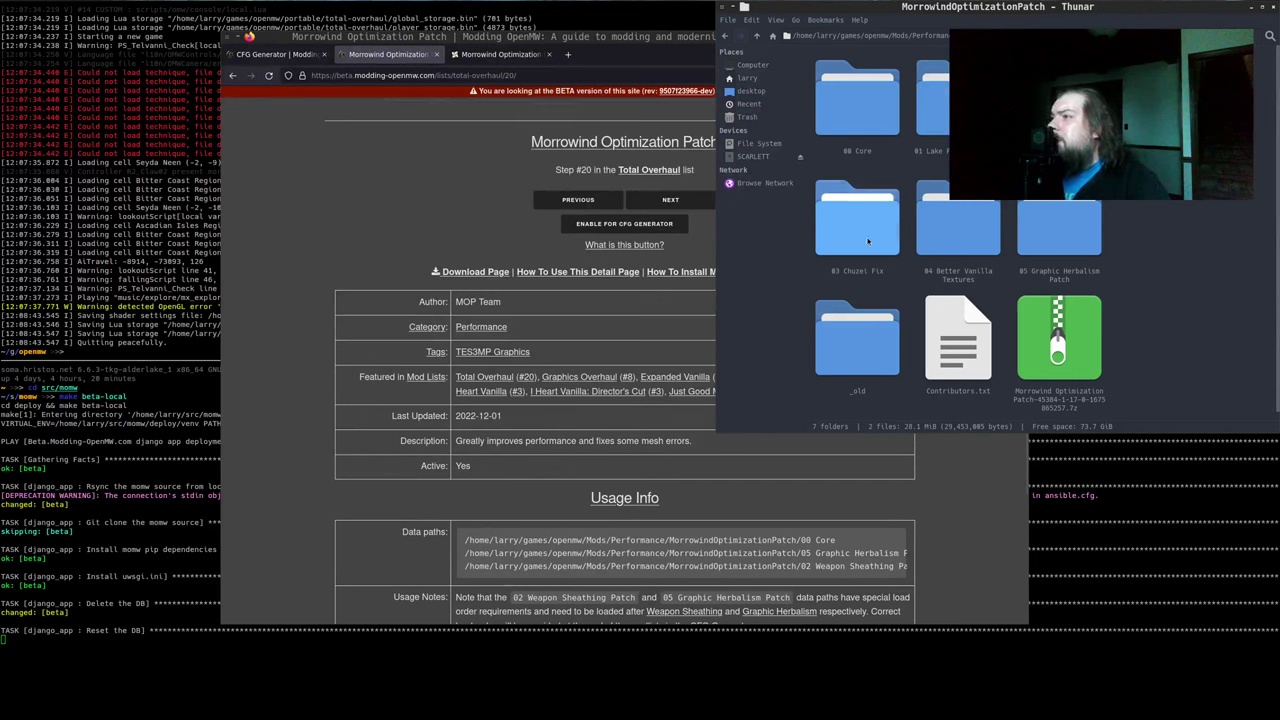
pyautogui.click(1059, 230)
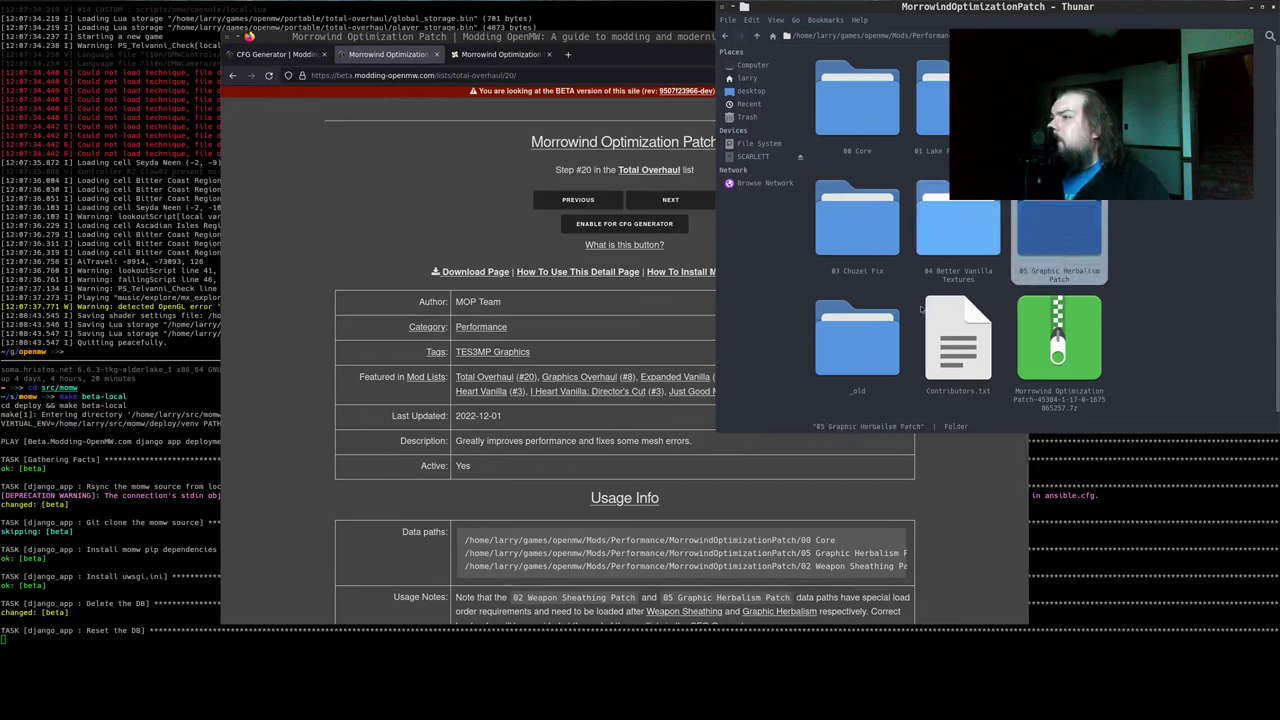
pyautogui.click(857, 564)
pyautogui.click(1111, 229)
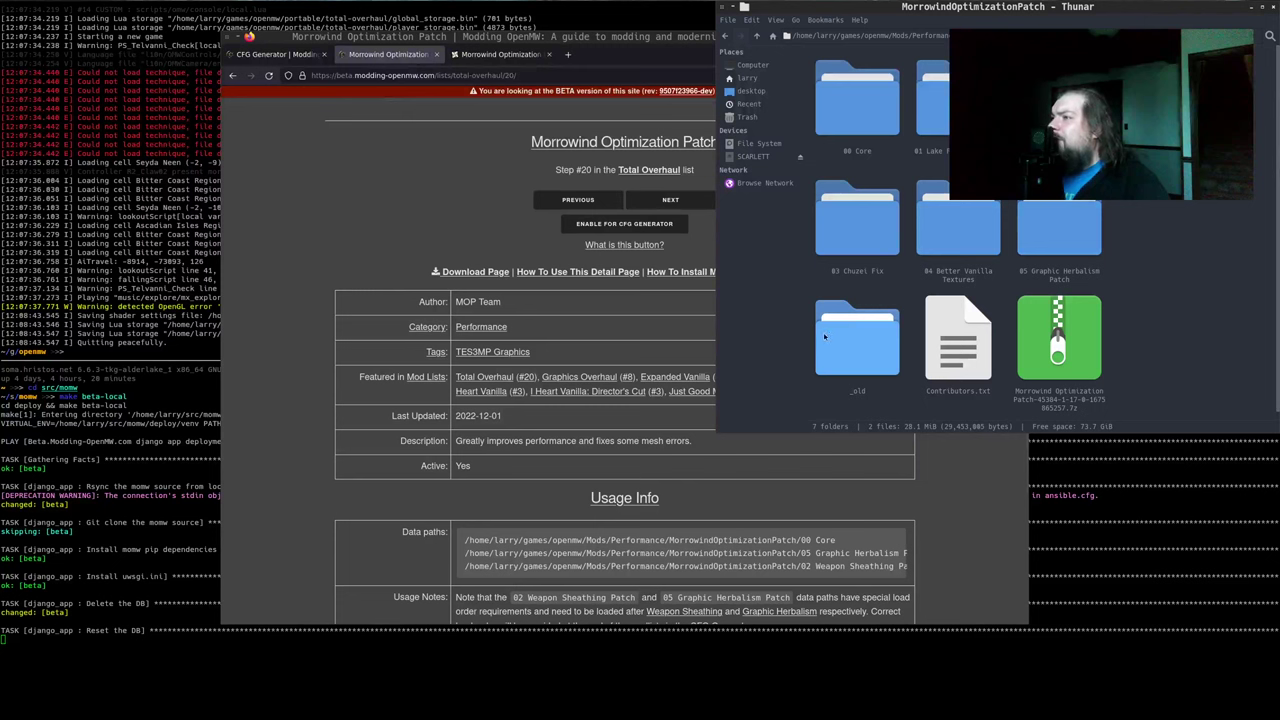
pyautogui.doubleClick(1059, 100)
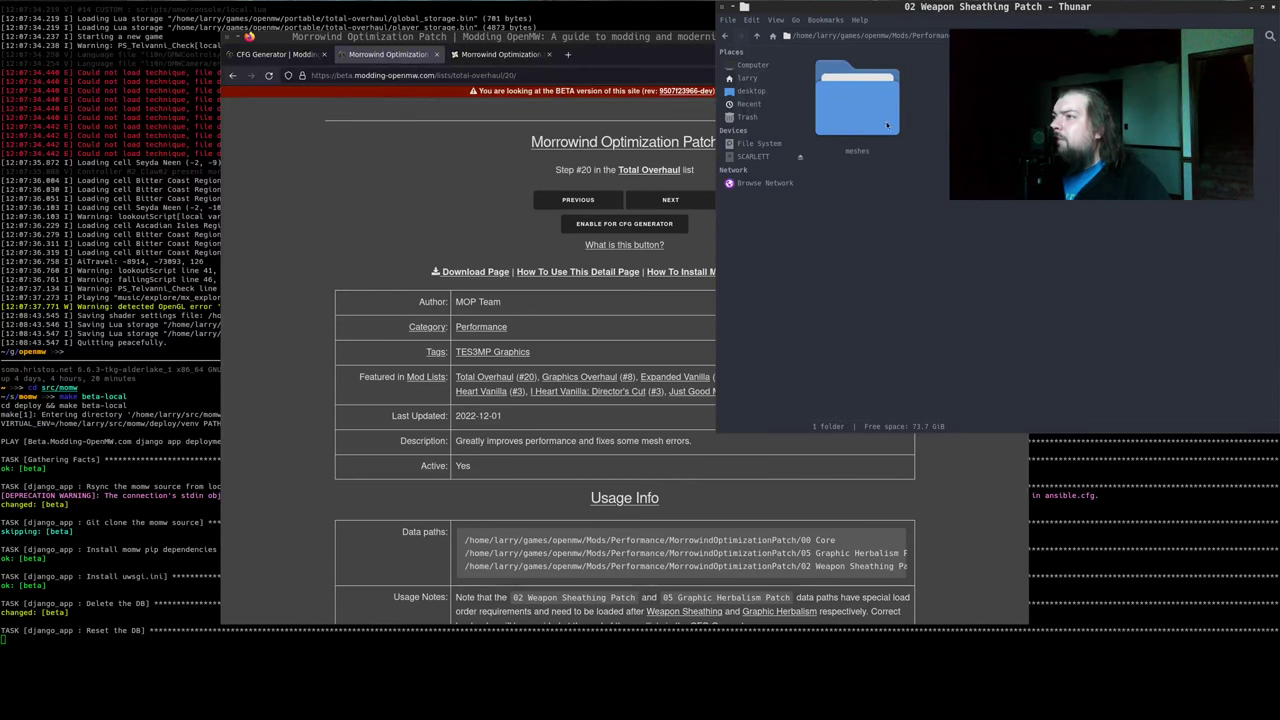
pyautogui.click(757, 36)
pyautogui.scroll(-2, 635, 421)
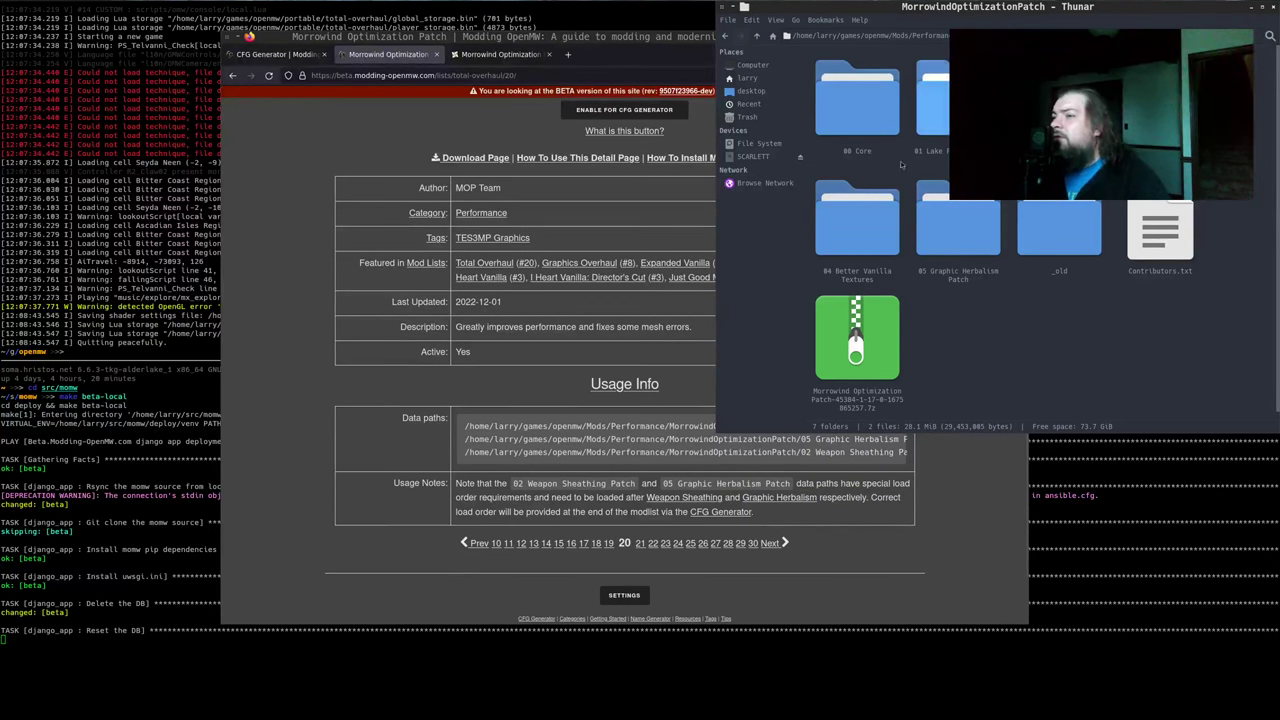
# Return to Morrowind Optimization Patch's list page in the browser and enable the mod for the CFG Generator
pyautogui.click(365, 129)
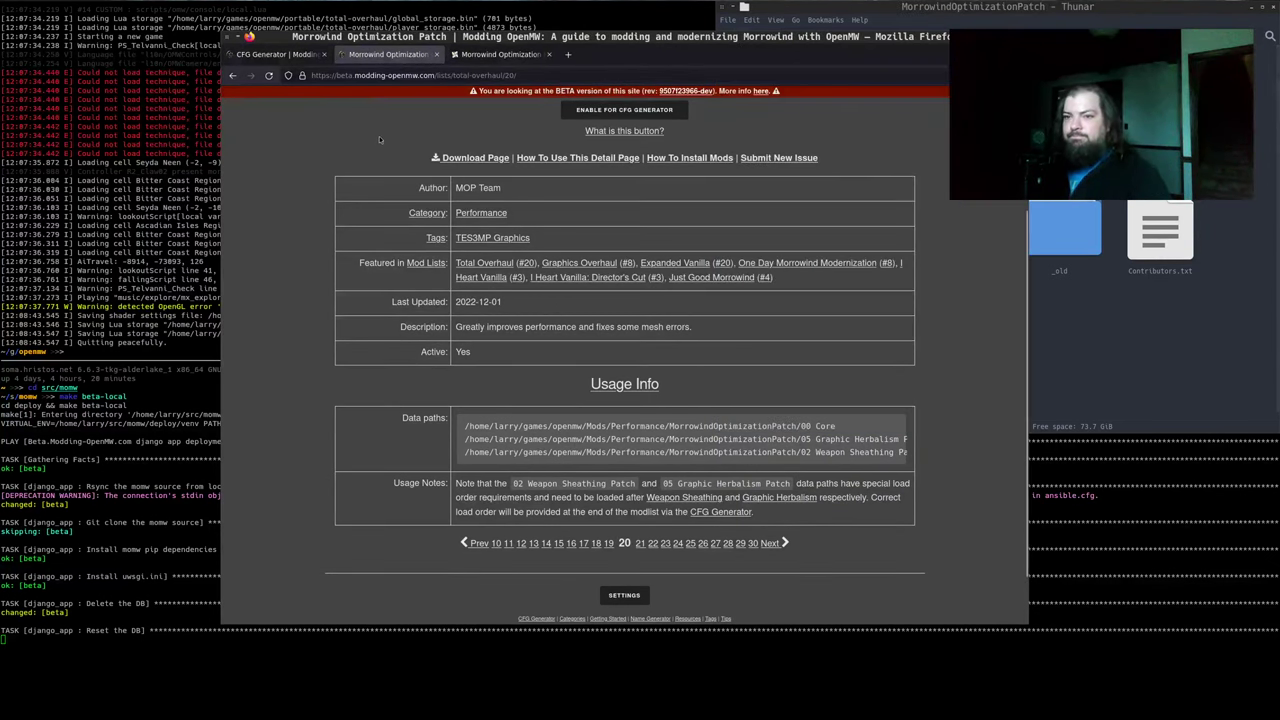
pyautogui.scroll(1, 440, 142)
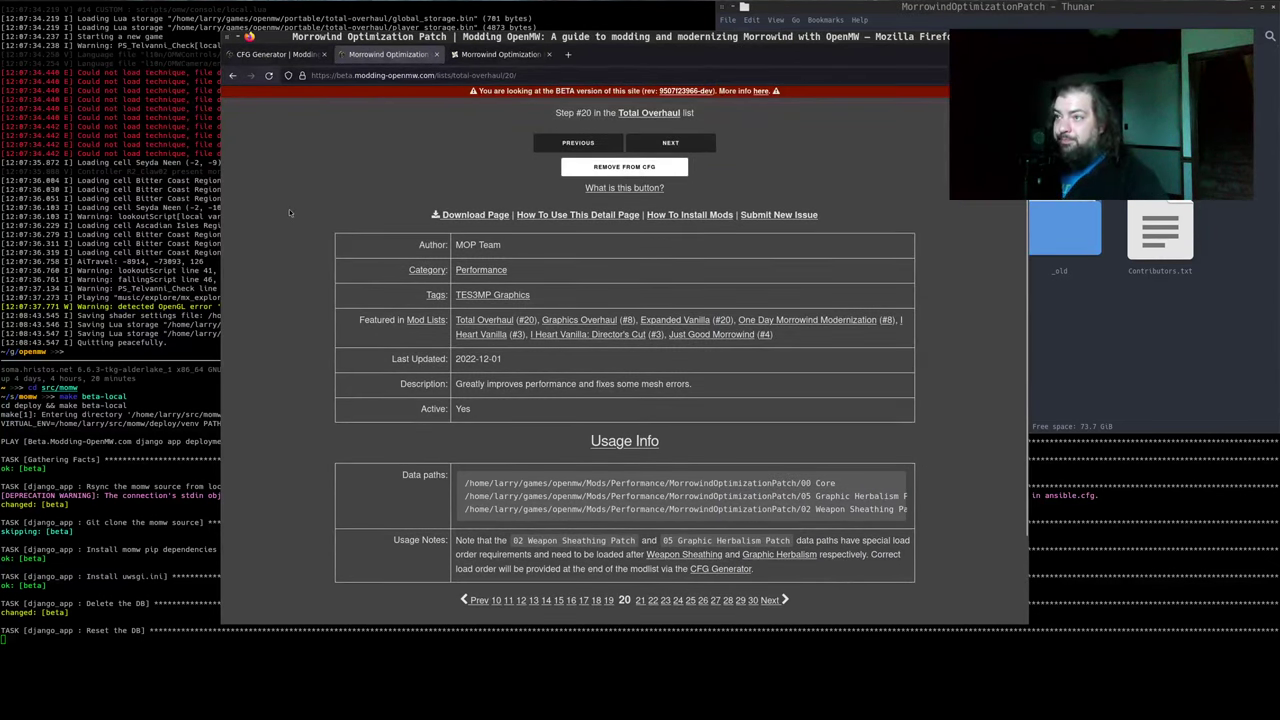
# Reload the CFG Generator, check the Meshes / Performance selection for Morrowind Optimization Patch, and submit the custom setup
pyautogui.click(275, 54)
pyautogui.scroll(1, 357, 328)
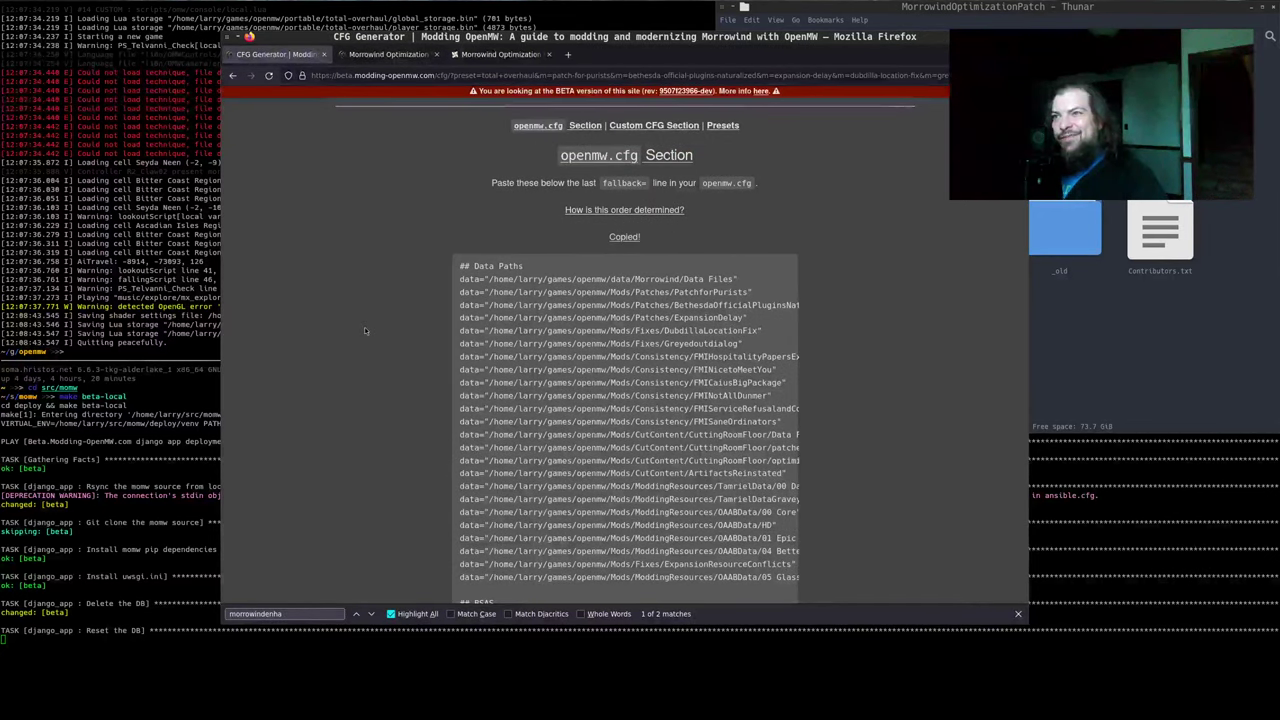
pyautogui.press('F5')
pyautogui.scroll(-6, 345, 337)
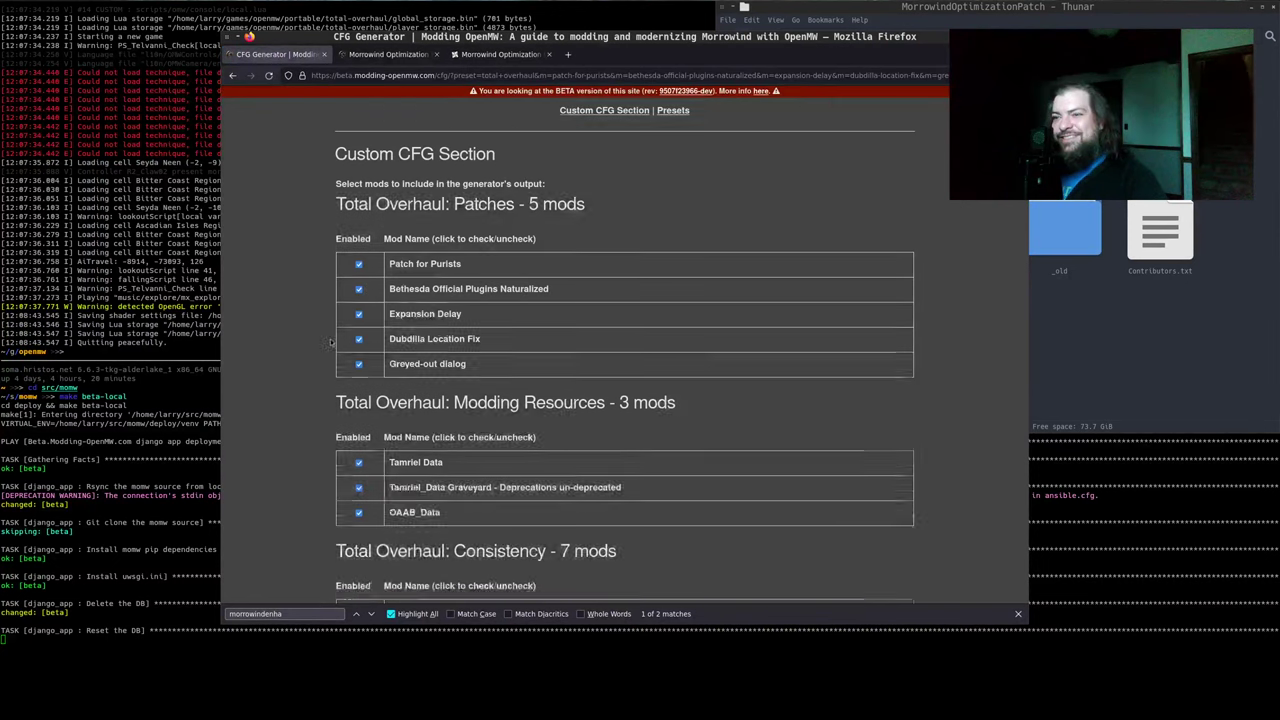
pyautogui.scroll(-6, 328, 343)
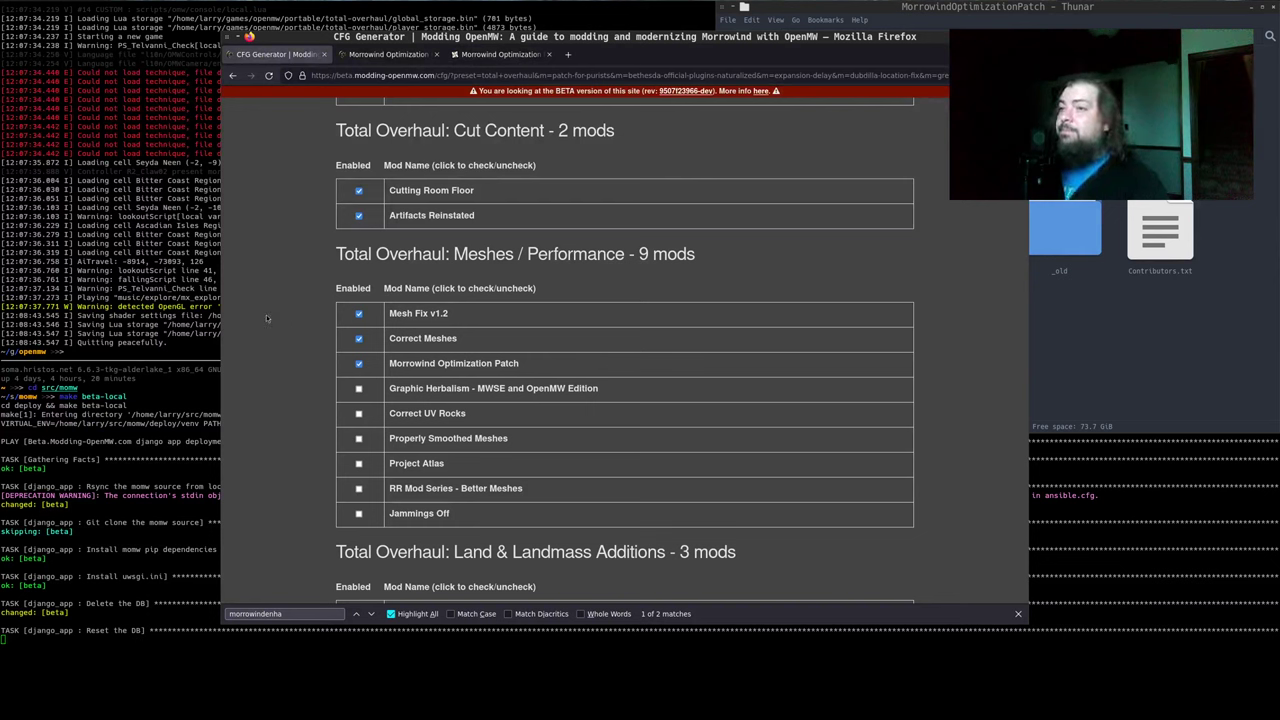
pyautogui.scroll(-10, 266, 314)
pyautogui.scroll(3, 266, 314)
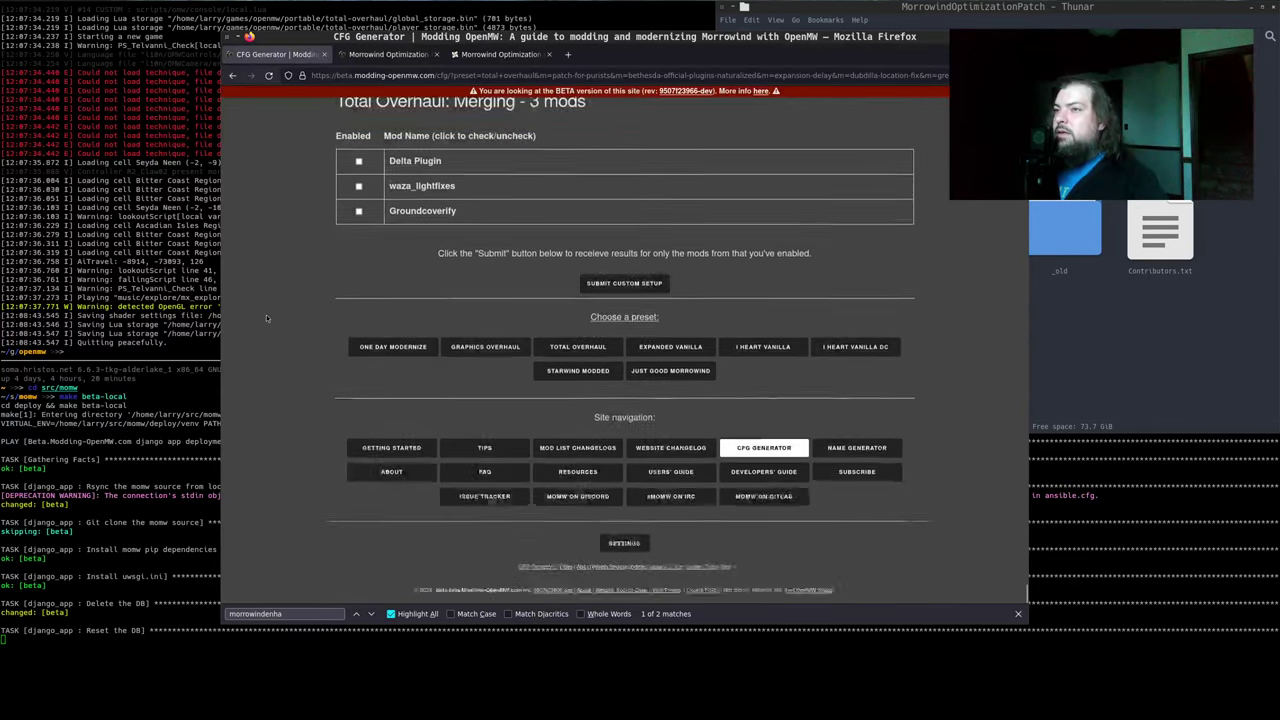
pyautogui.click(627, 364)
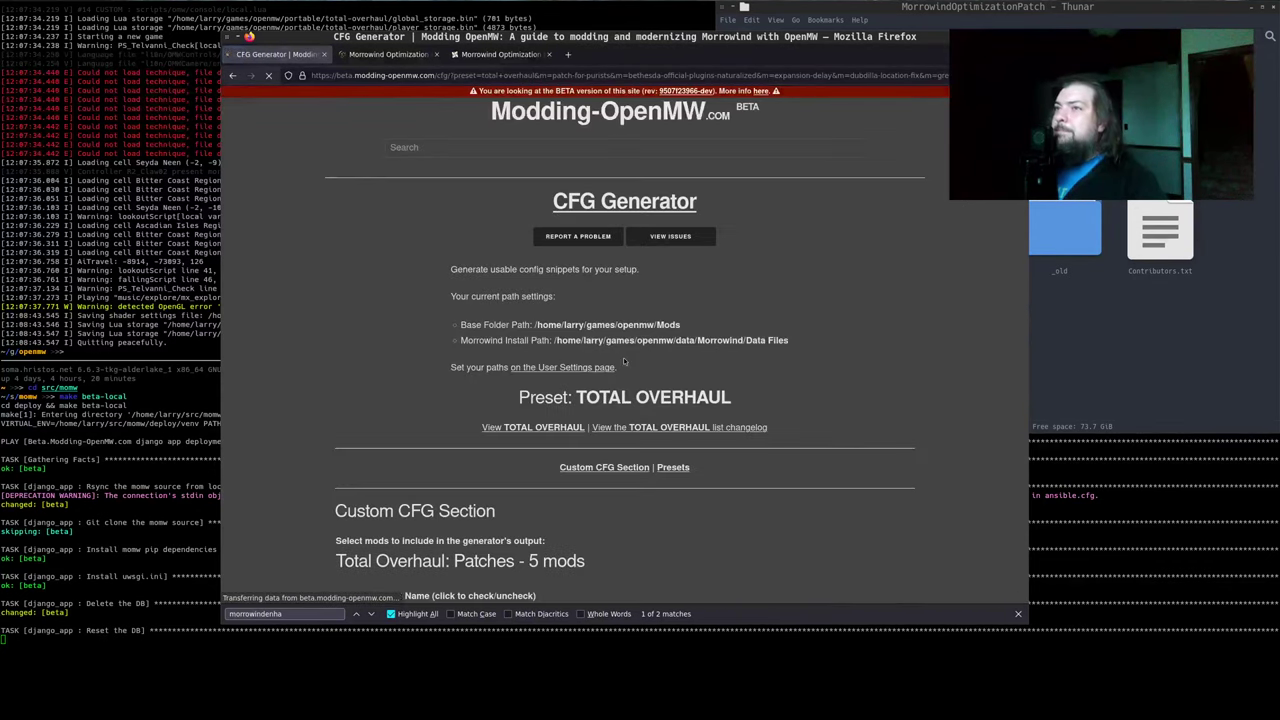
# Look over the CFG Generator's output, recheck Morrowind Optimization Patch's list page, and reload the generator
pyautogui.scroll(-10, 421, 369)
pyautogui.scroll(8, 421, 369)
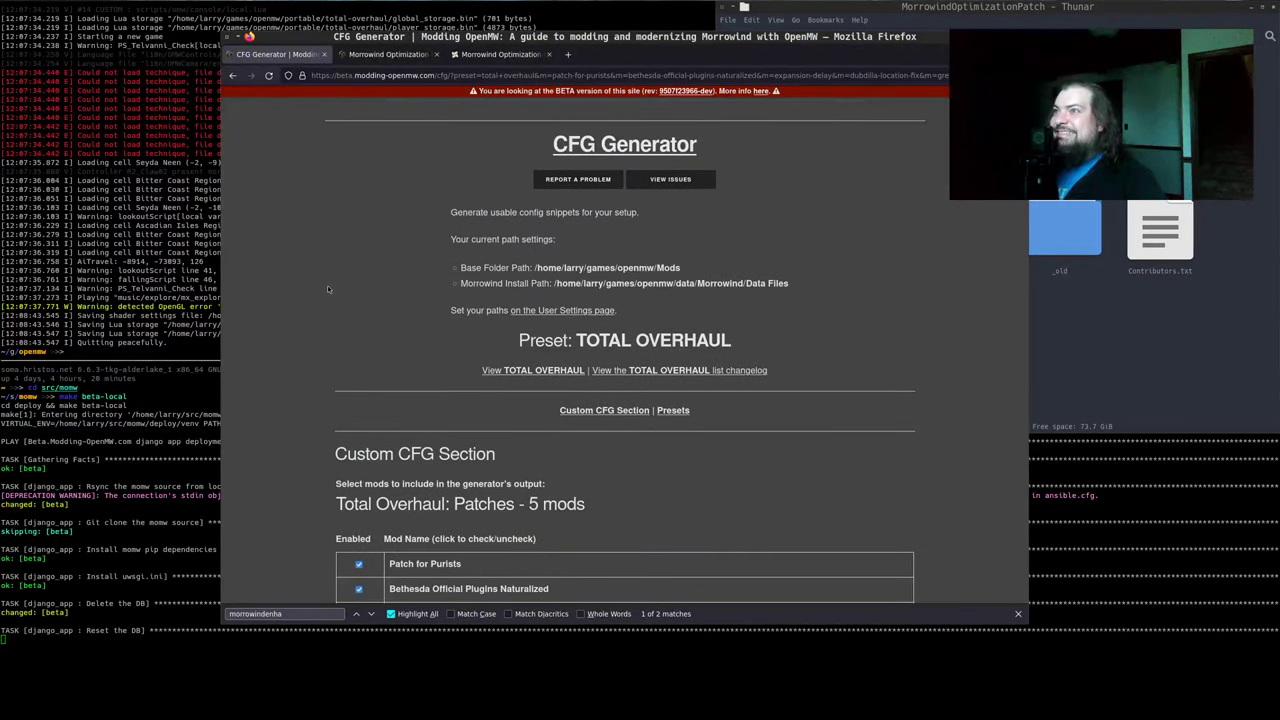
pyautogui.hotkey('ctrl', 'r')
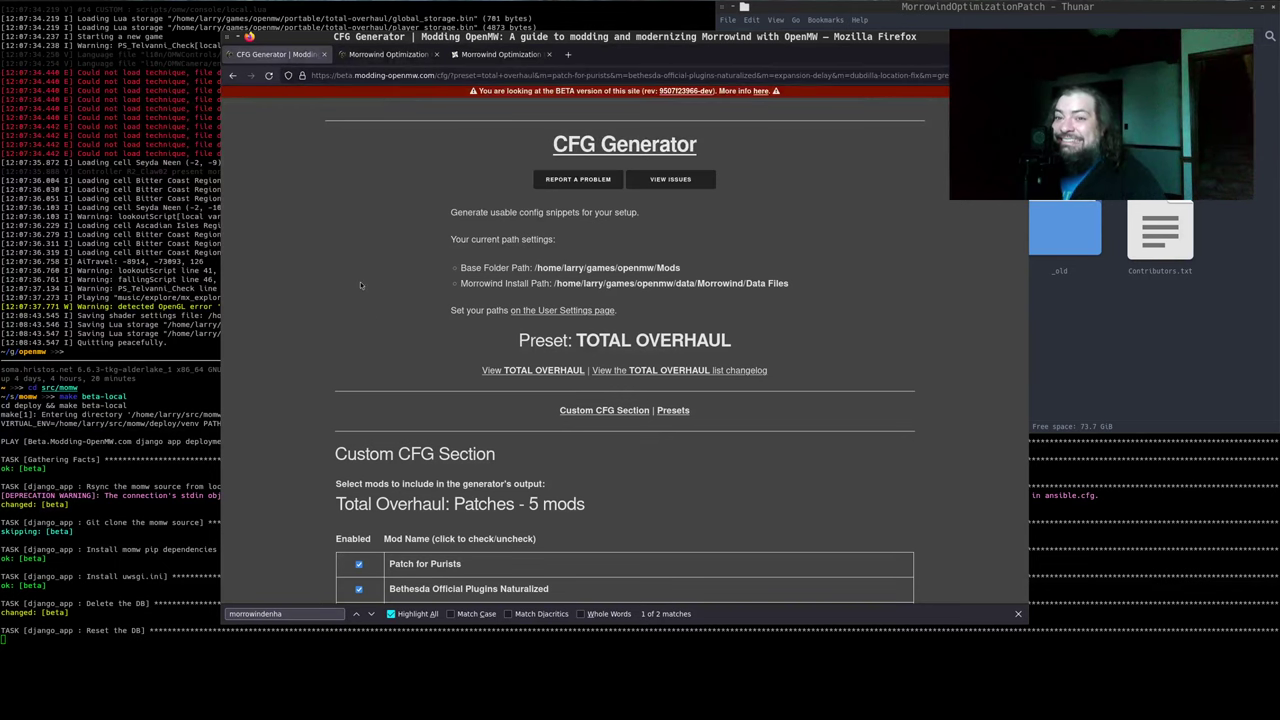
pyautogui.click(375, 55)
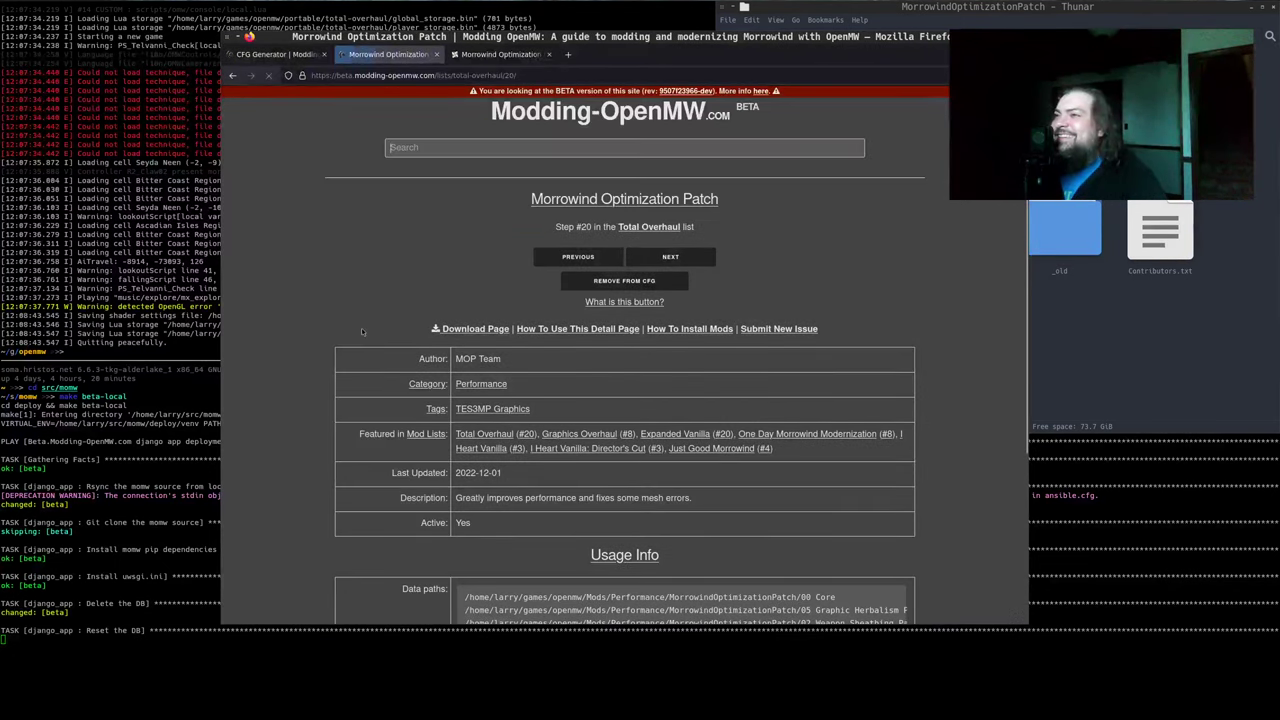
pyautogui.click(280, 55)
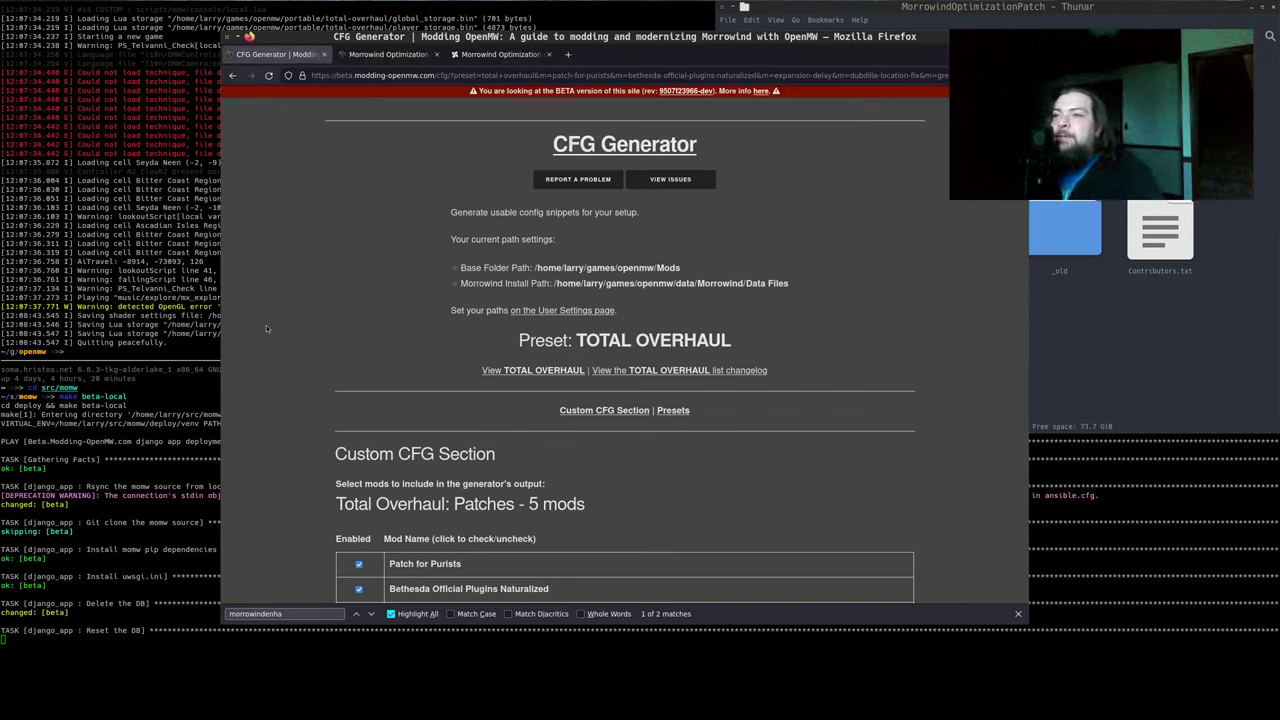
pyautogui.hotkey('ctrl', 'r')
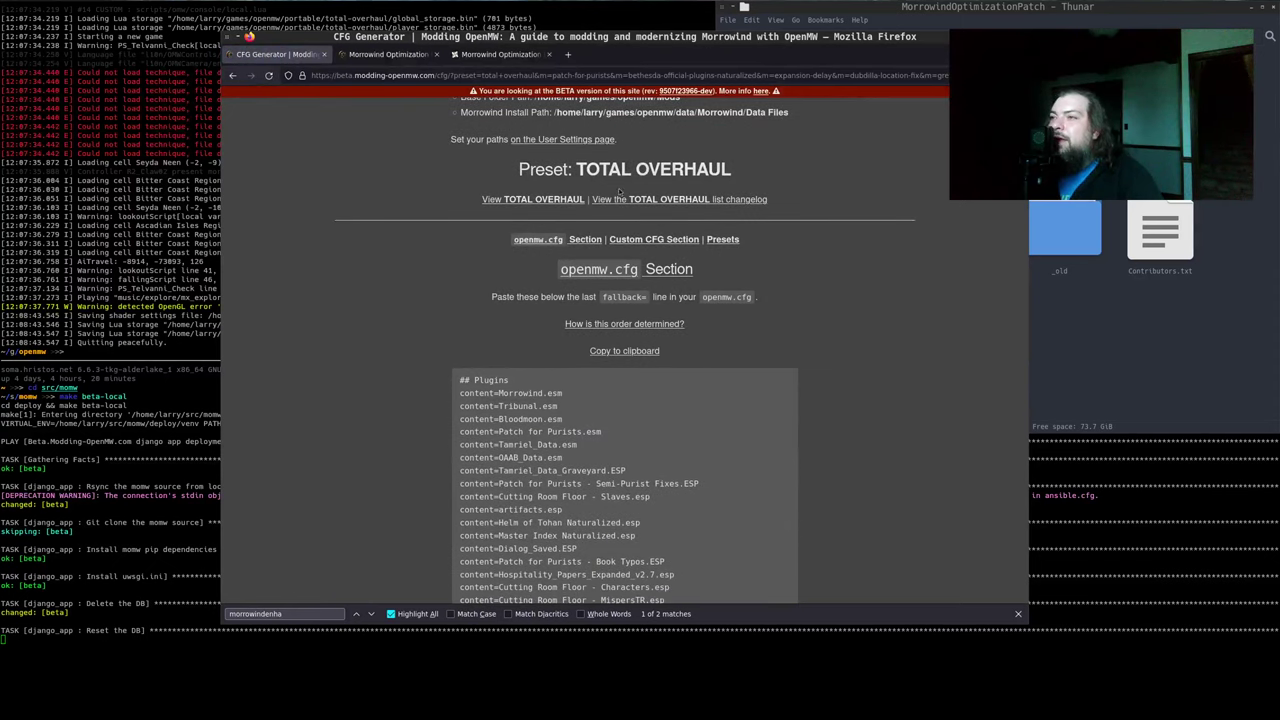
# Go to the Custom CFG Section and submit the enabled Total Overhaul mods again
pyautogui.click(652, 240)
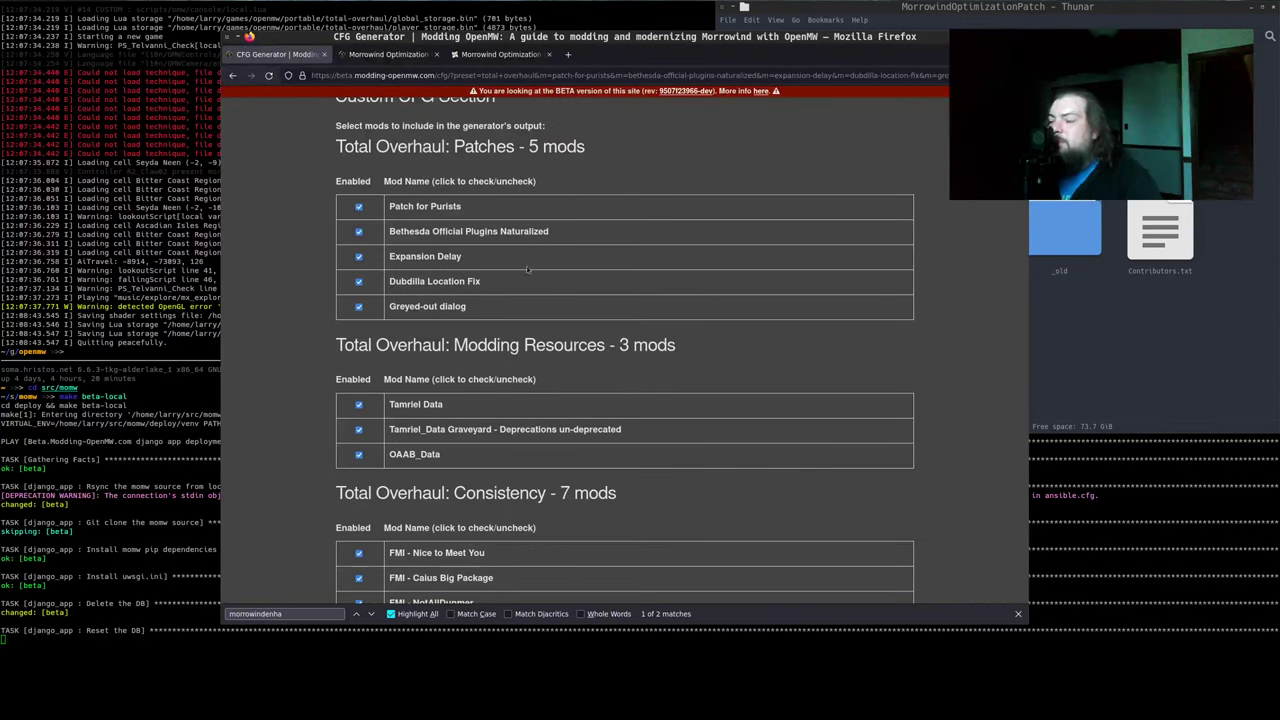
pyautogui.press('End')
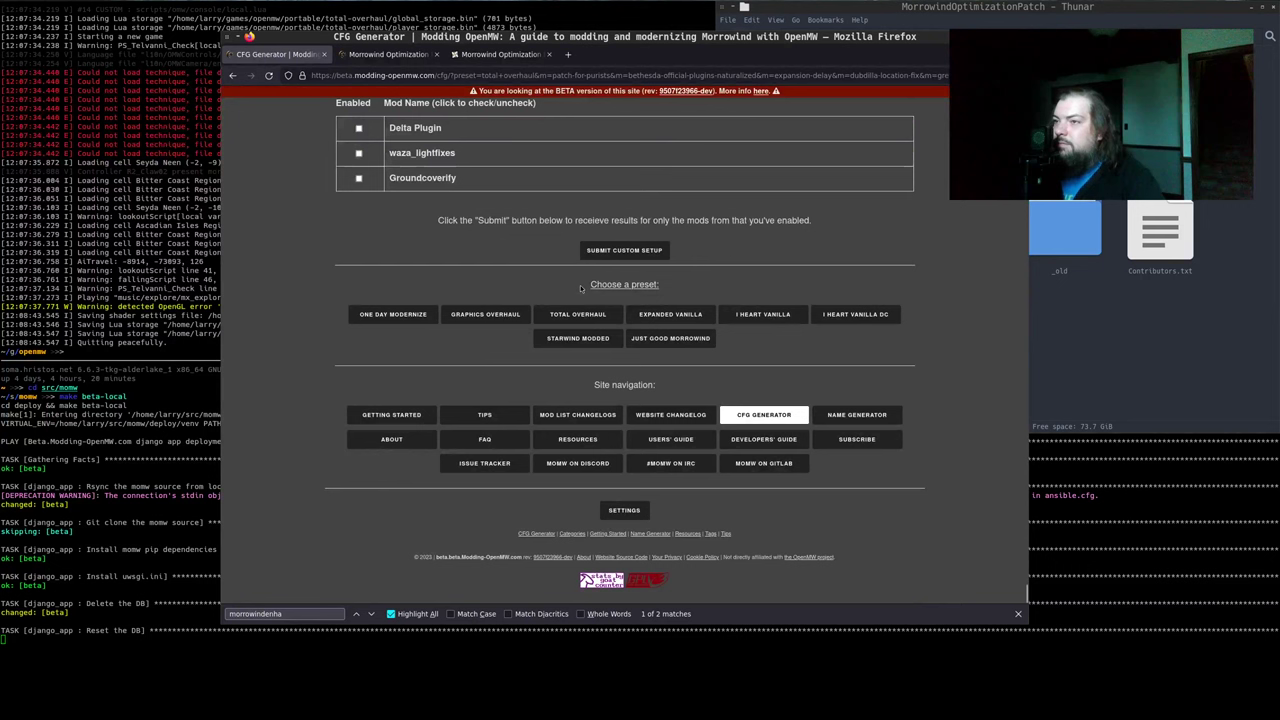
pyautogui.click(640, 250)
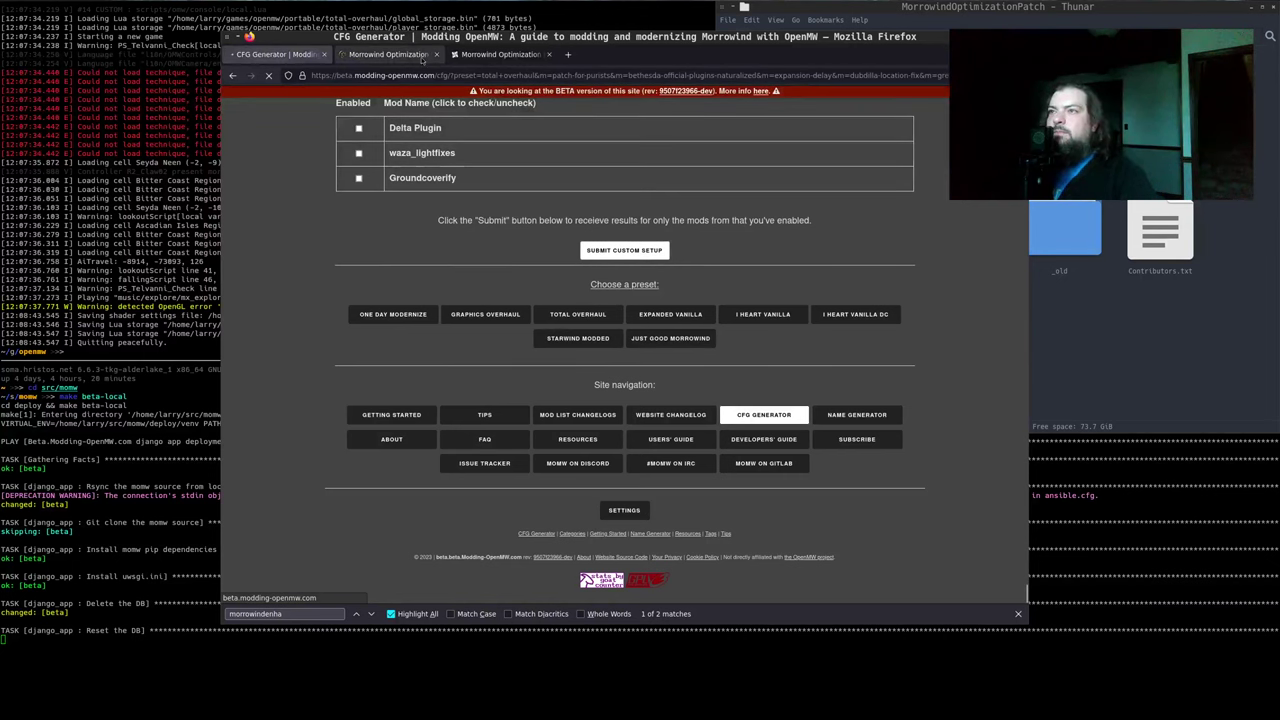
# Close Morrowind Optimization Patch's Nexus Mods page and return to the CFG Generator
pyautogui.click(500, 56)
pyautogui.hotkey('ctrl', 'w')
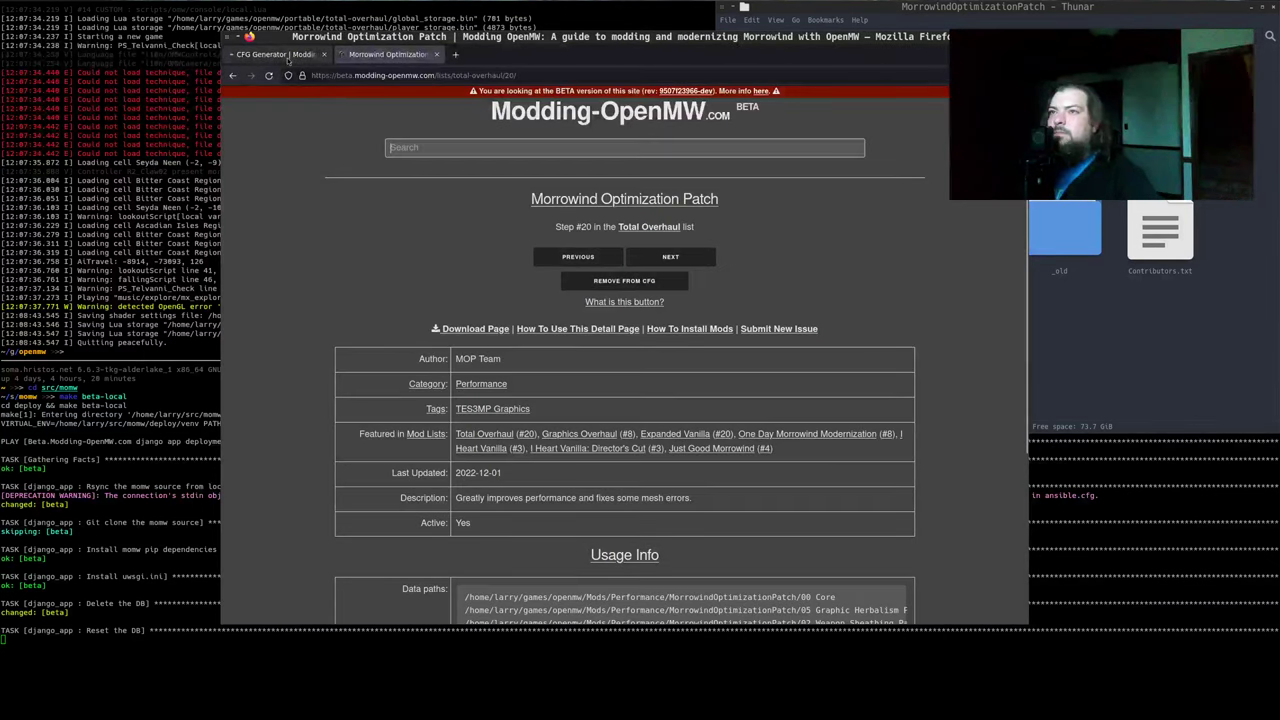
pyautogui.click(275, 54)
pyautogui.scroll(1, 301, 186)
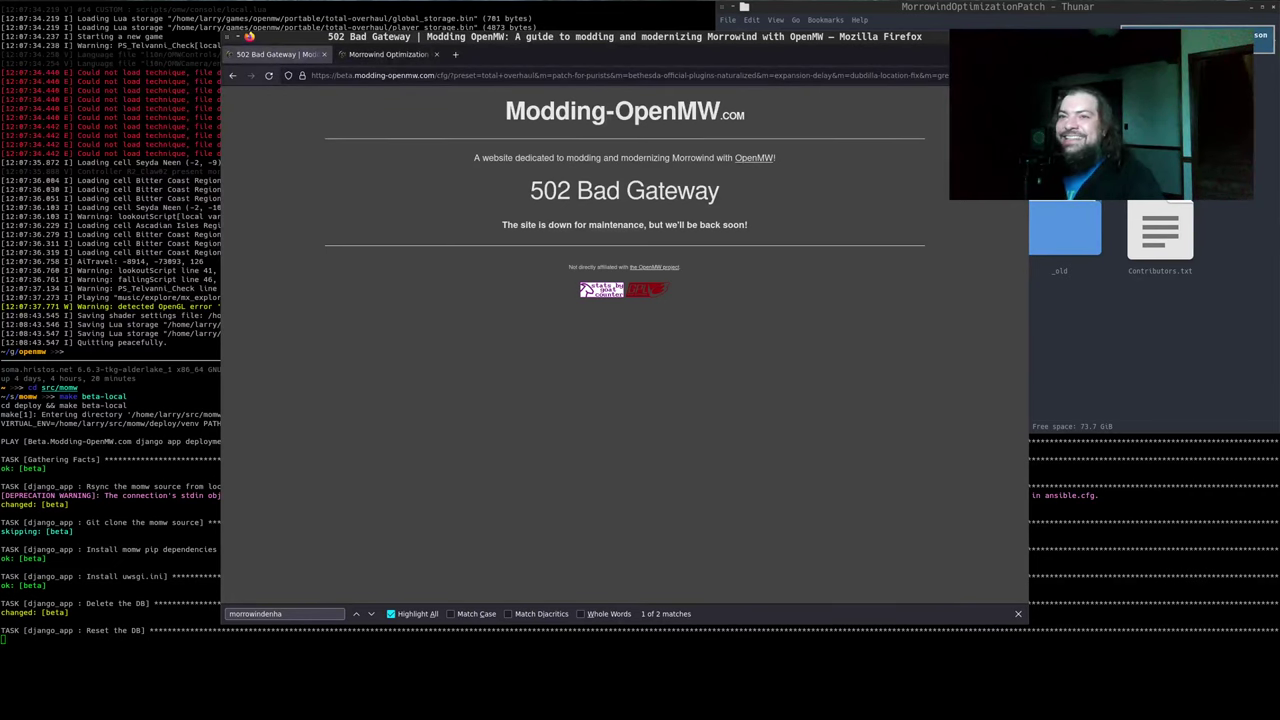
# Switch to the text editor, comment out the Fixes/CorrectMeshes/Data Files path above the Data Paths section of openmw-total-overhaul.cfg, and save the file
pyautogui.press('super+2')
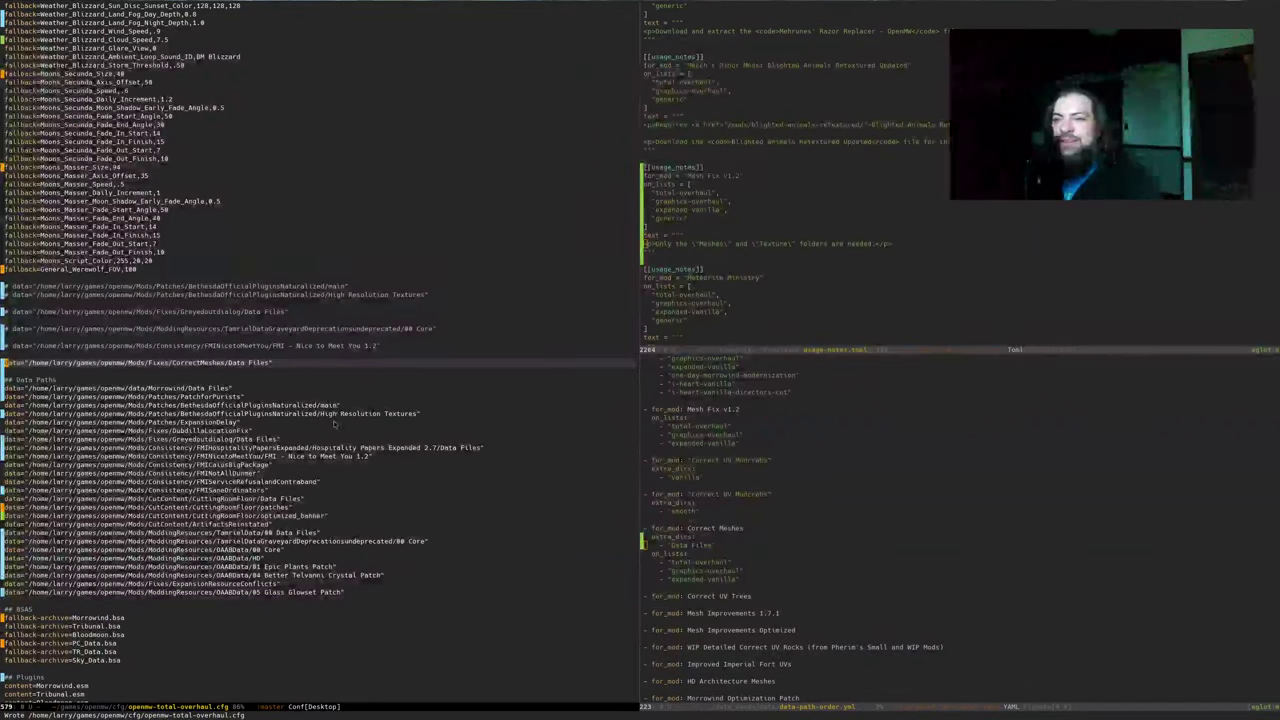
pyautogui.hotkey('ctrl', 'space')
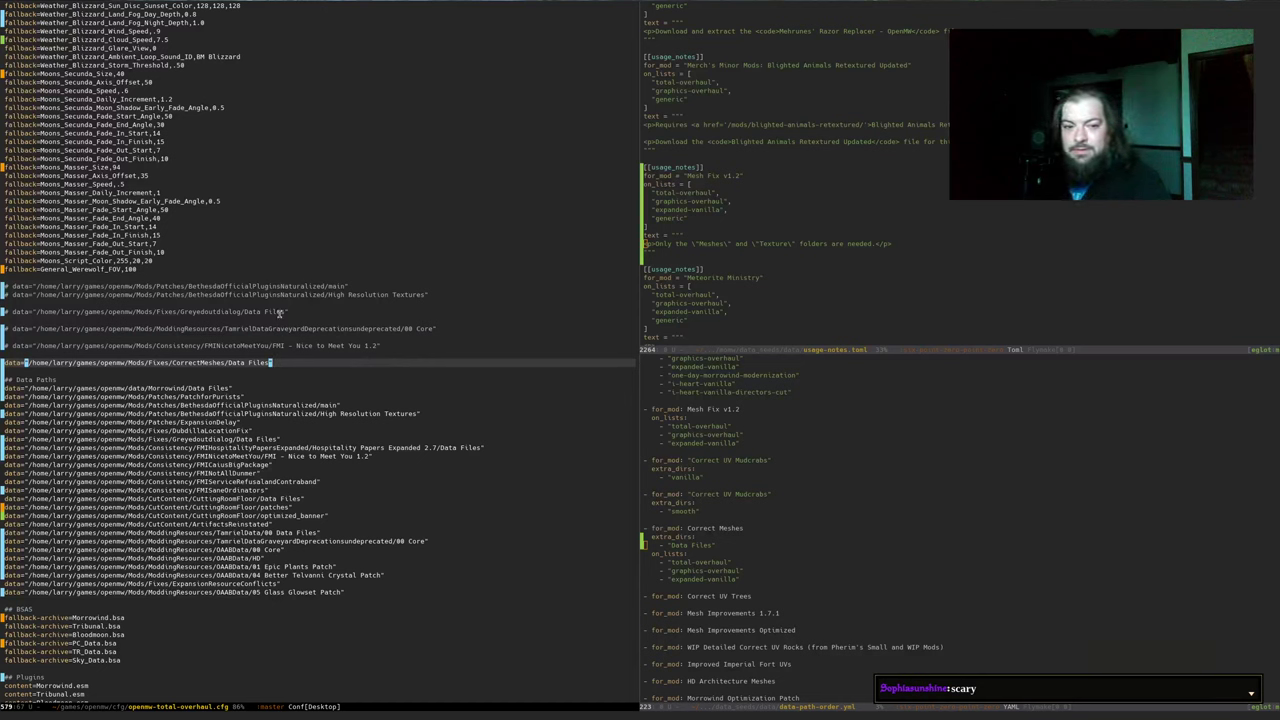
pyautogui.click(281, 318)
pyautogui.hotkey('ctrl', 'Down')
pyautogui.hotkey('ctrl', 'Down')
pyautogui.press('j')
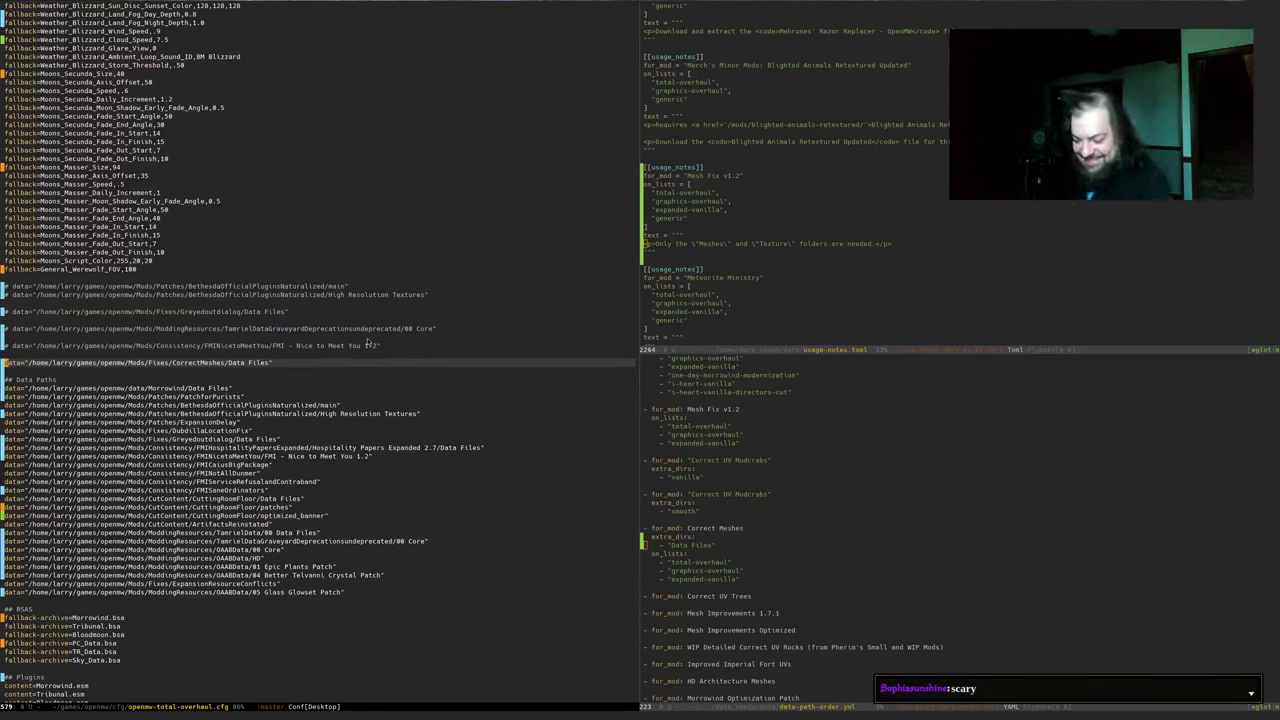
pyautogui.press('g')
pyautogui.press('c')
pyautogui.press('c')
pyautogui.press(':')
pyautogui.press('w')
pyautogui.press('Return')
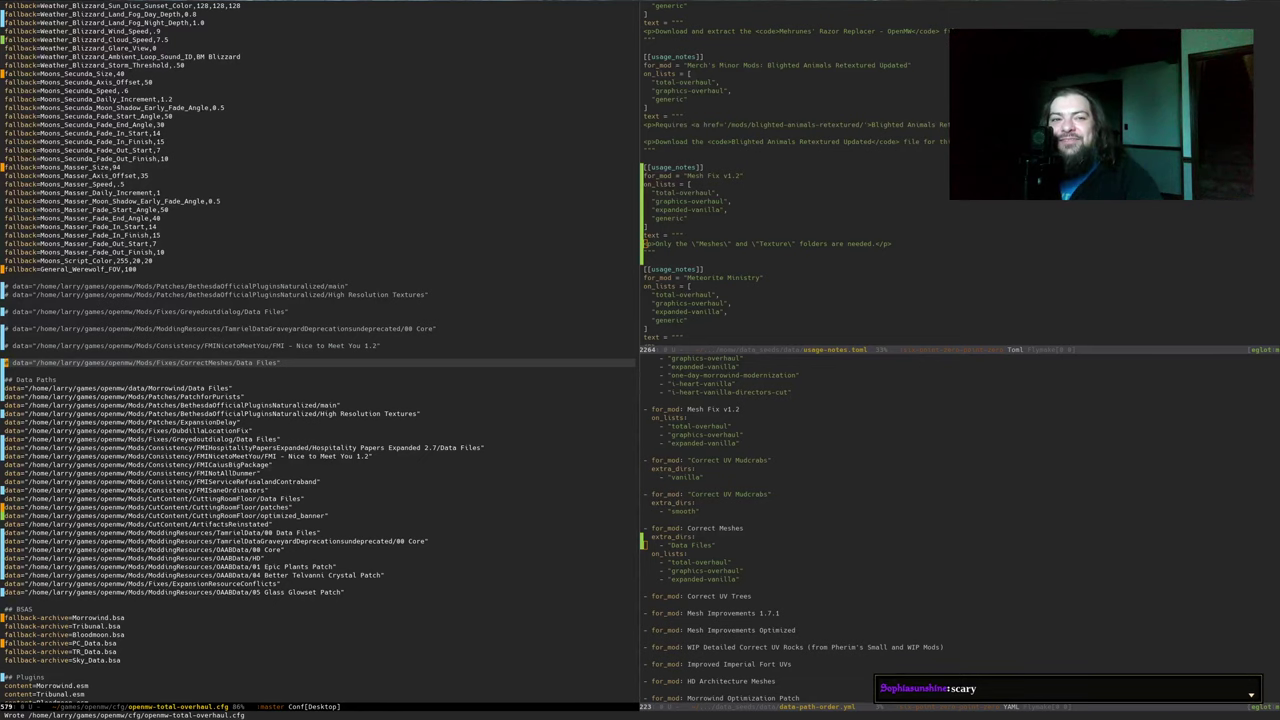
# Check the beta deployment in the terminal, then return to the browser and reload the CFG Generator
pyautogui.hotkey('alt', 'Tab')
pyautogui.hotkey('alt', 'Tab')
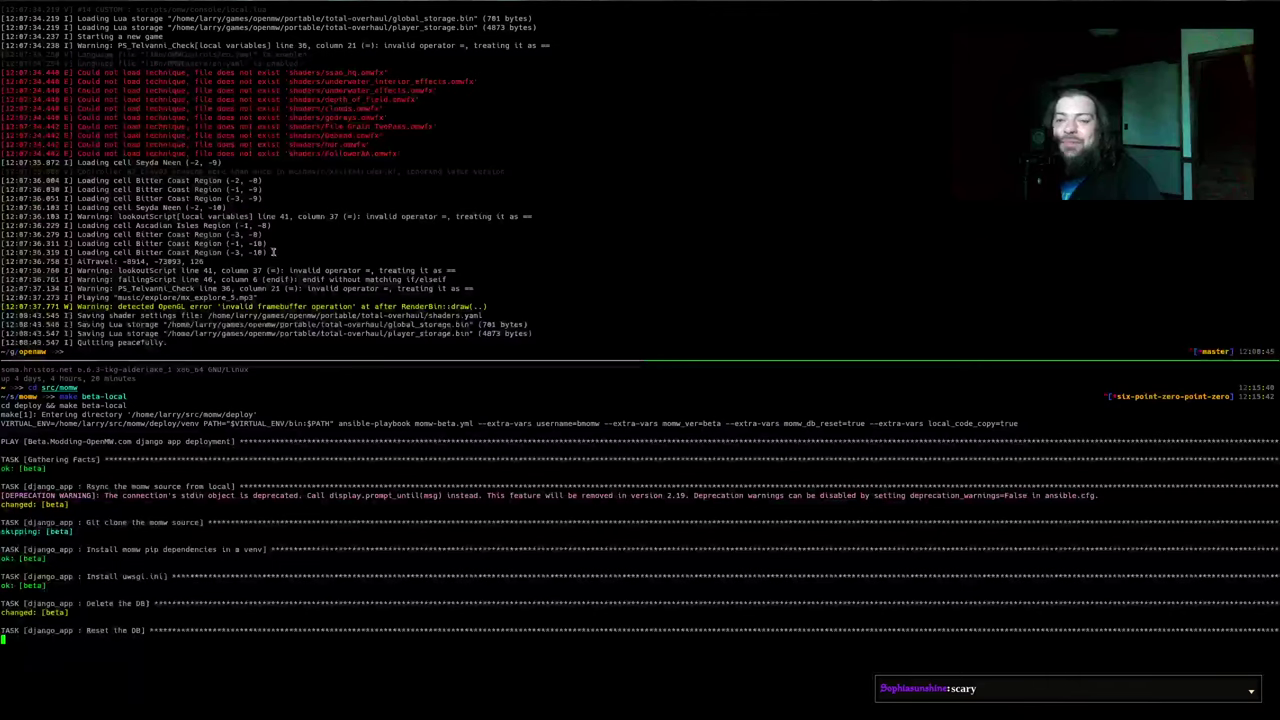
pyautogui.hotkey('alt', 'Tab')
pyautogui.hotkey('ctrl', 'r')
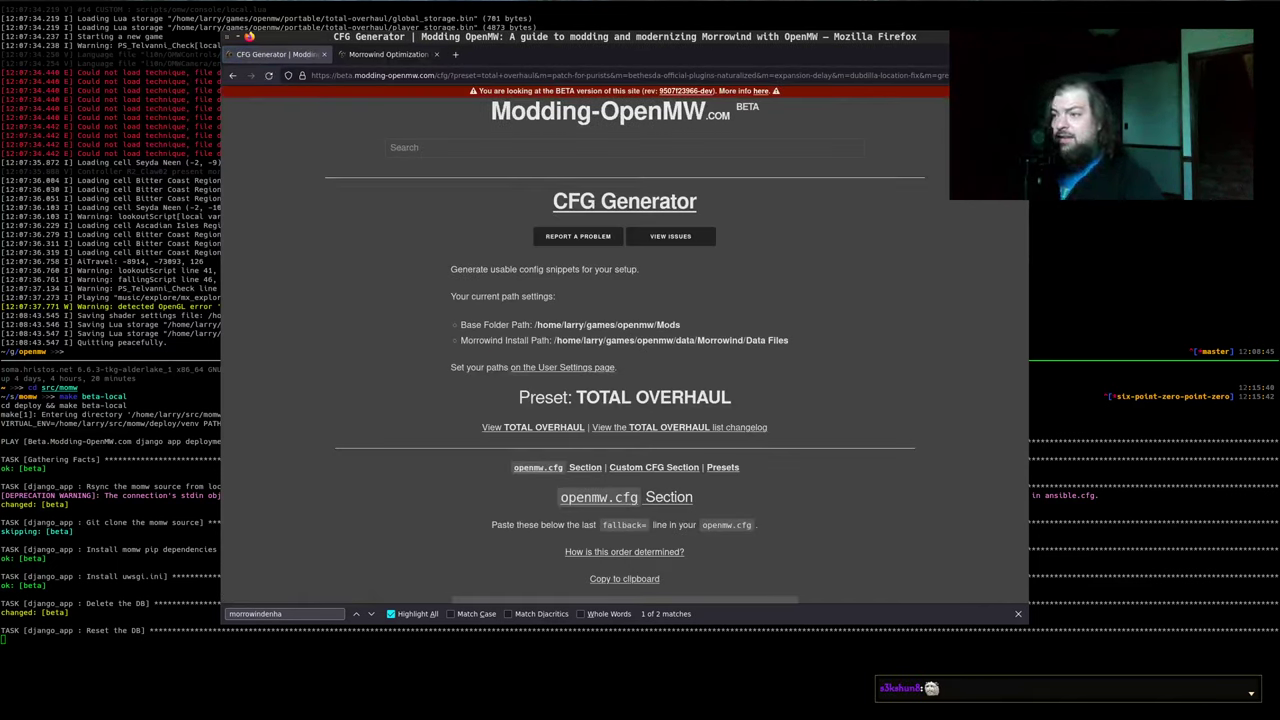
# Review the generated openmw.cfg data paths for the Correct Meshes and Morrowind Optimization Patch entries
pyautogui.scroll(-10, 347, 366)
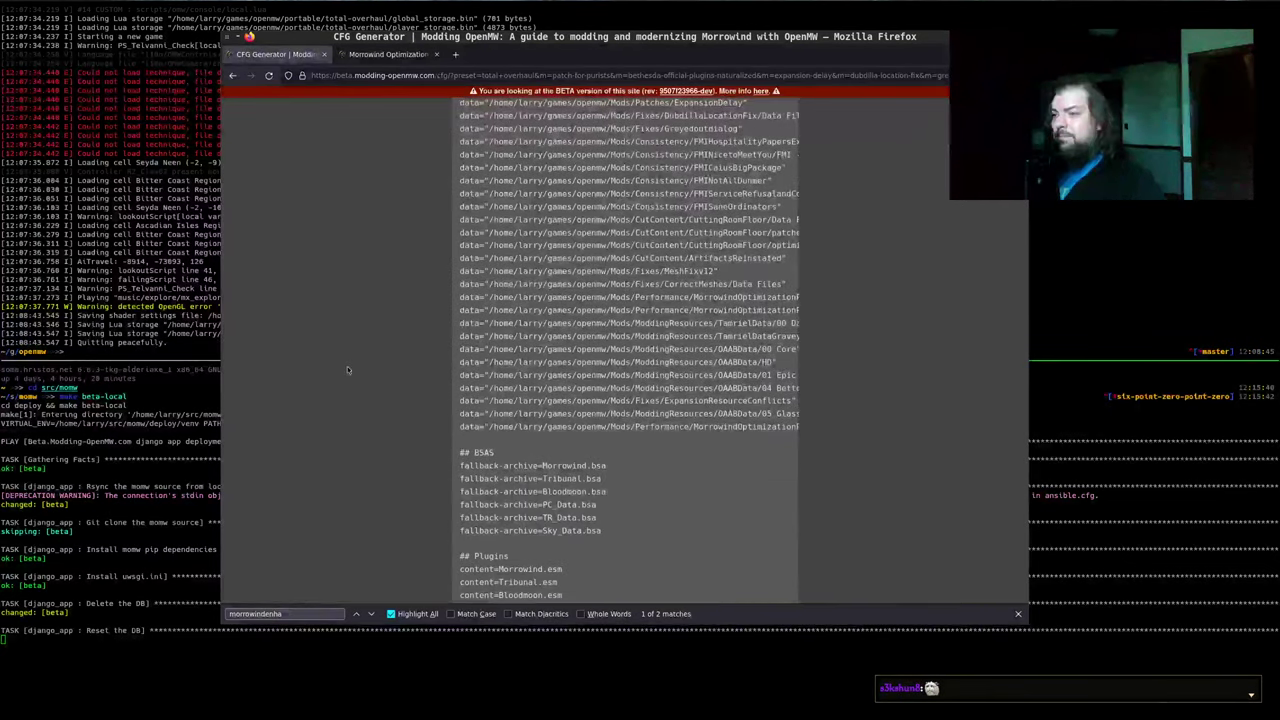
pyautogui.scroll(10, 431, 382)
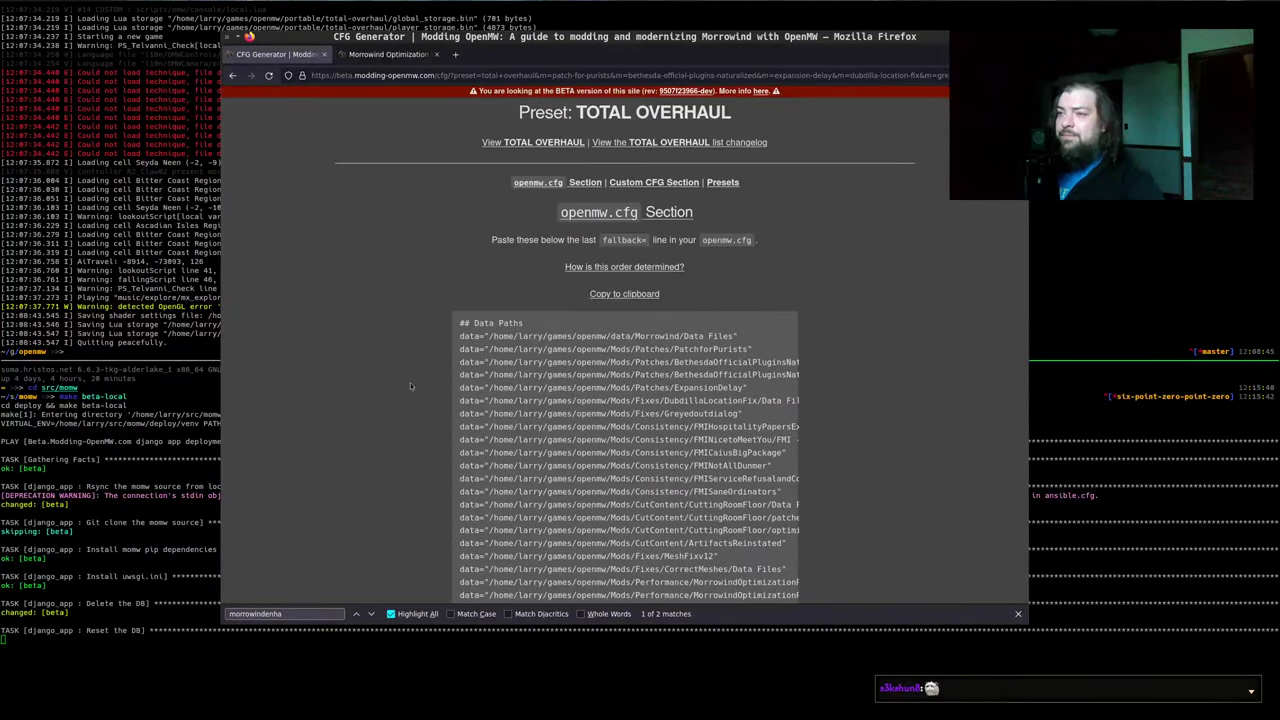
pyautogui.scroll(-3, 431, 382)
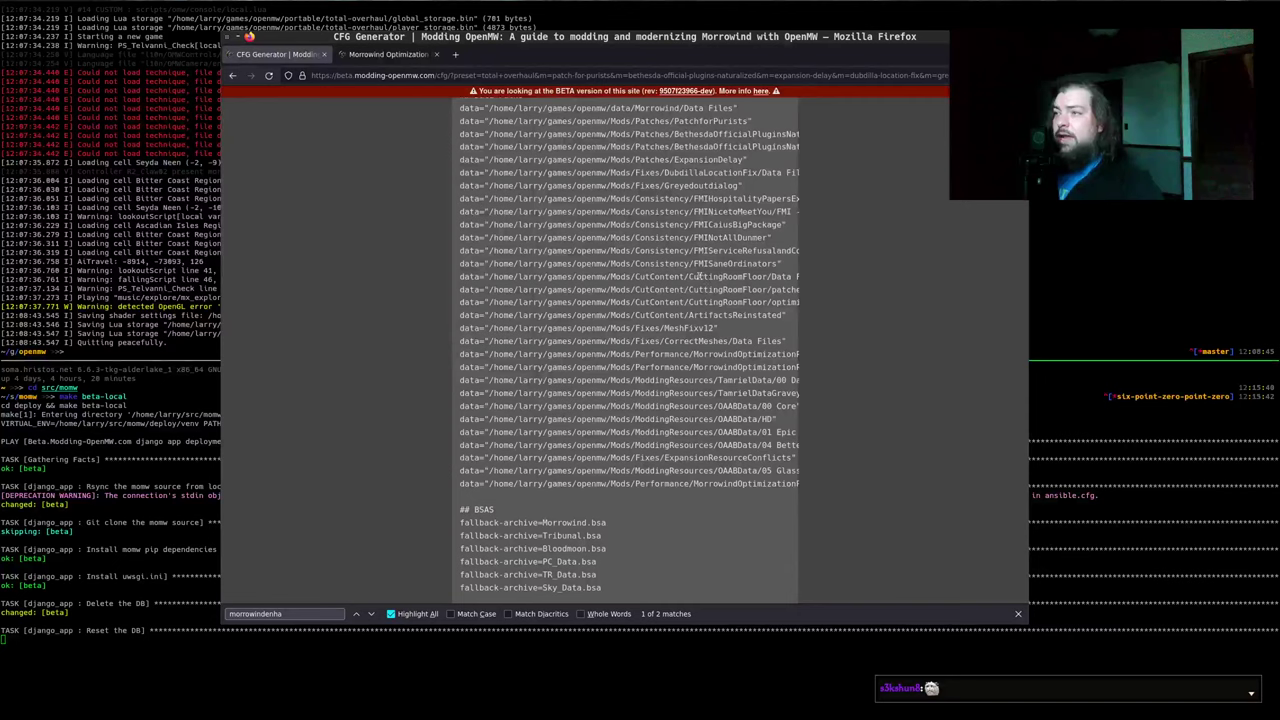
pyautogui.scroll(1, 699, 276)
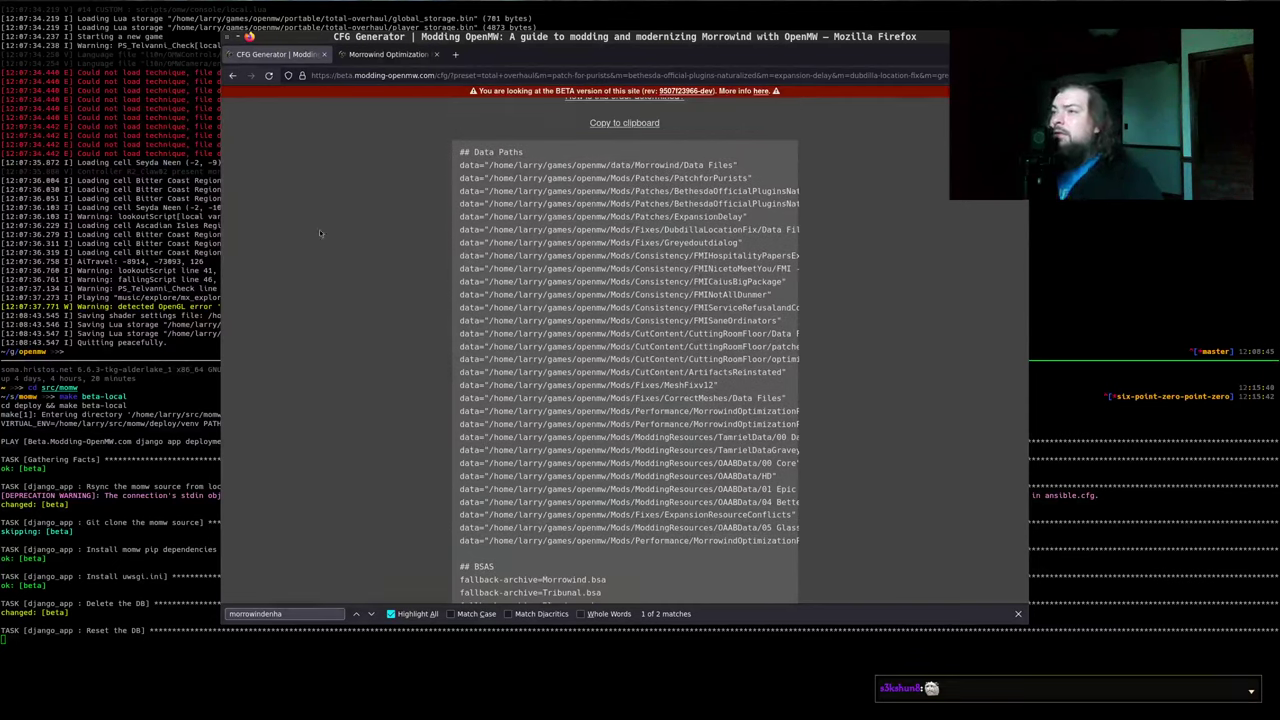
pyautogui.scroll(5, 340, 234)
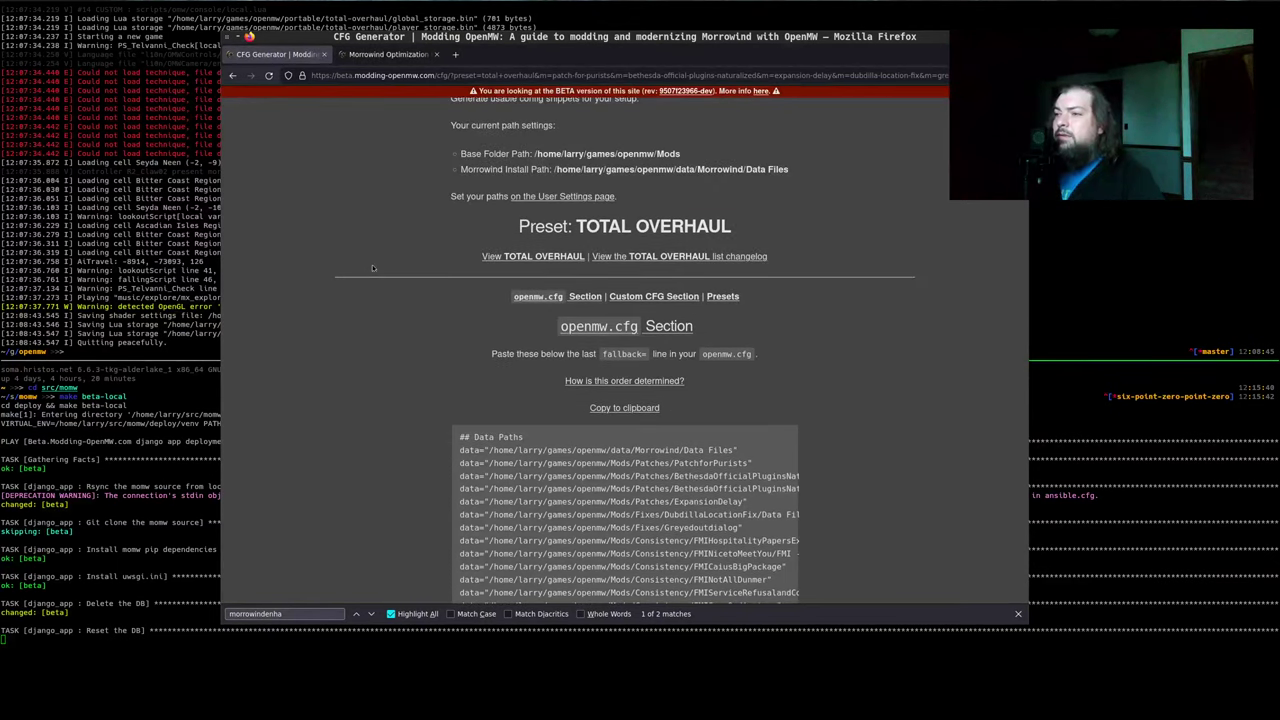
pyautogui.scroll(-1, 404, 243)
pyautogui.scroll(2, 404, 243)
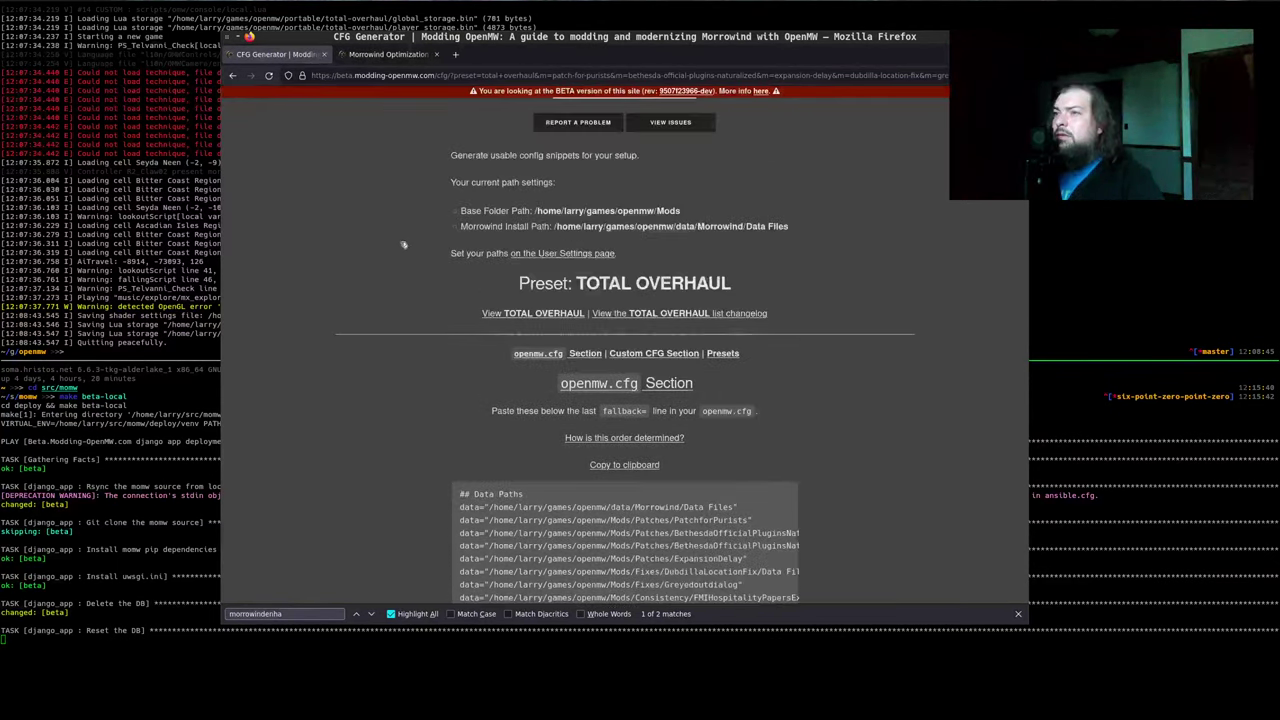
# Go back to Correct Meshes, step #19 of the list, and bring up its Data Files folder in the file manager
pyautogui.click(384, 54)
pyautogui.click(569, 257)
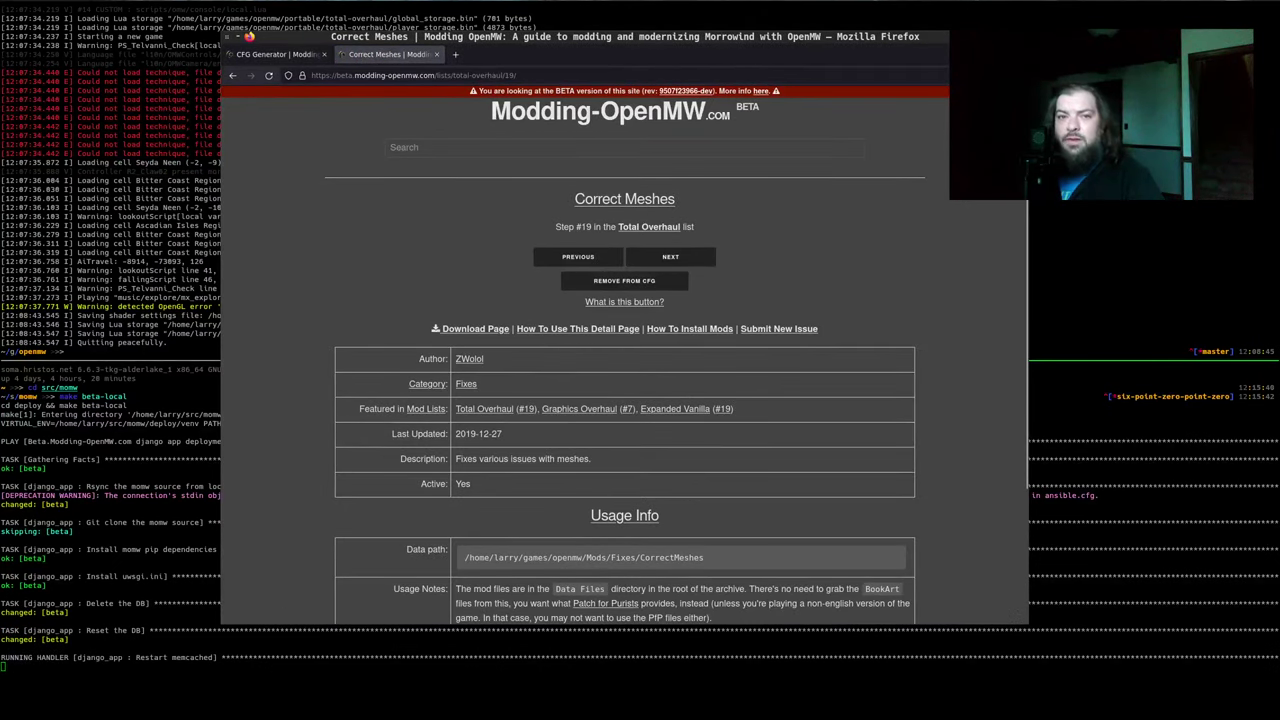
pyautogui.hotkey('alt', 'Tab')
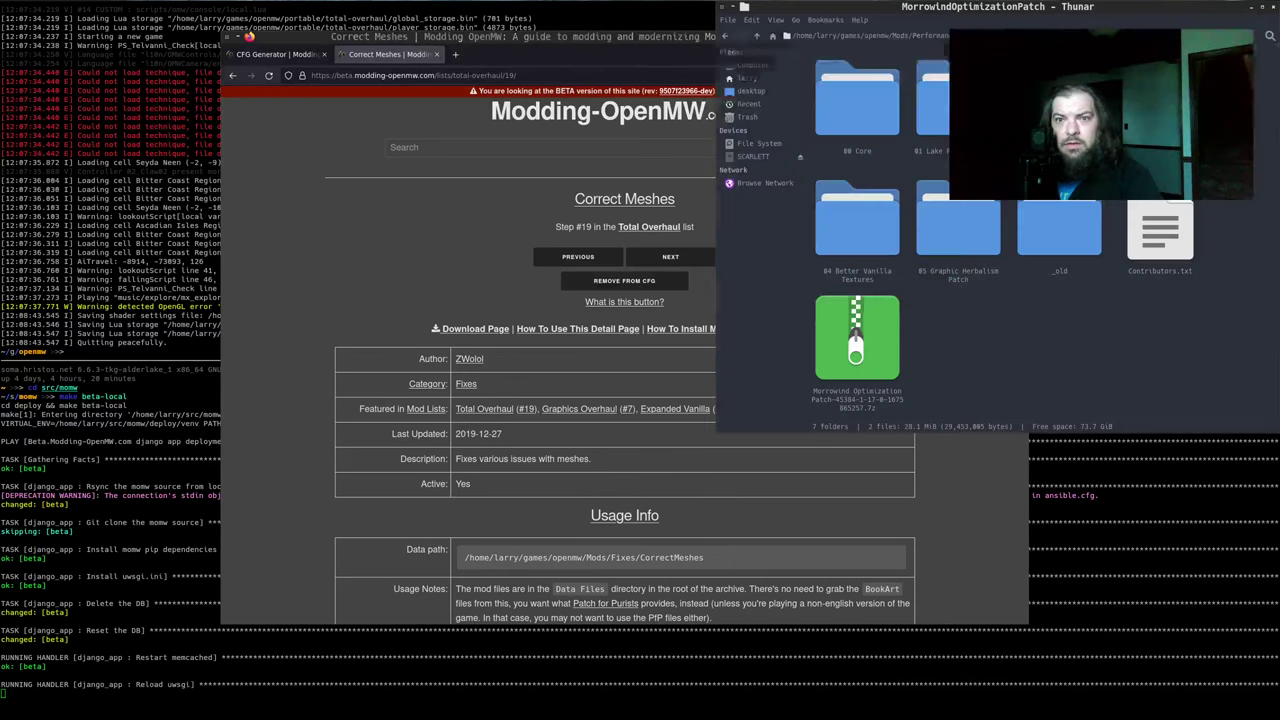
pyautogui.press('Return')
pyautogui.hotkey('alt', 'Left')
pyautogui.hotkey('alt', 'Left')
pyautogui.hotkey('alt', 'Left')
pyautogui.hotkey('alt', 'Left')
pyautogui.hotkey('alt', 'Left')
pyautogui.hotkey('alt', 'Left')
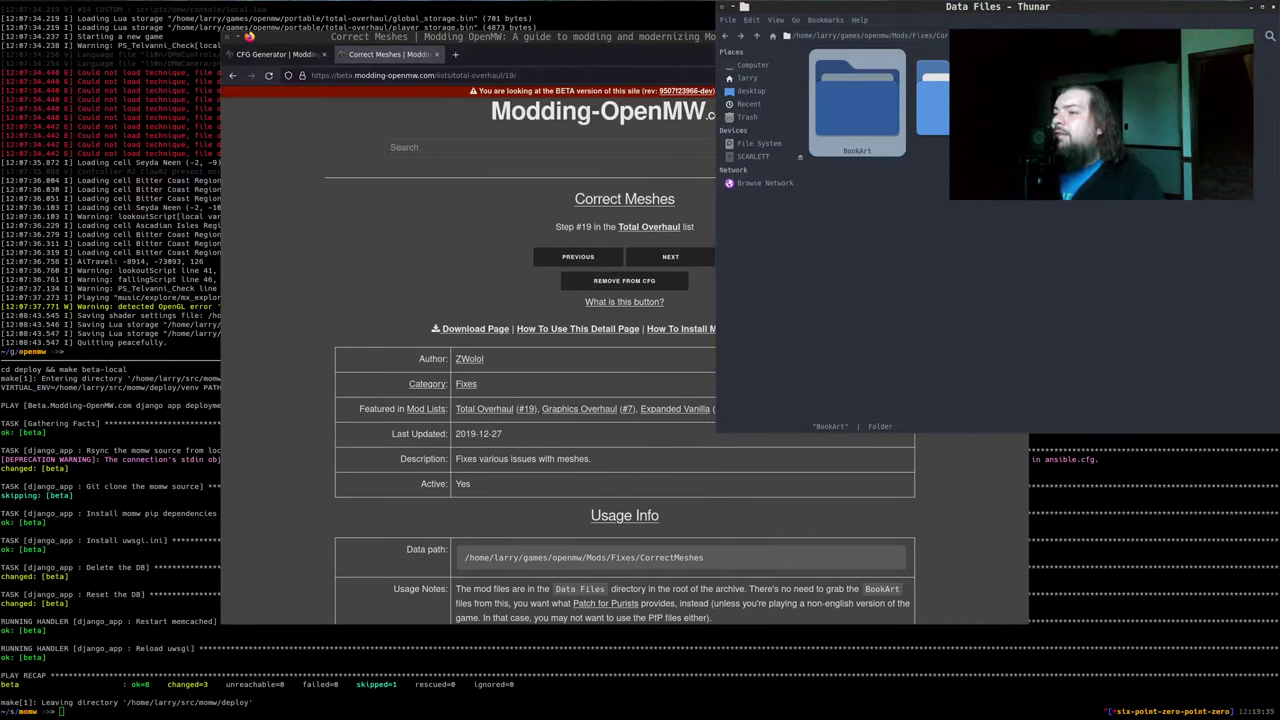
# Reload the Correct Meshes page to check its data path, then close it and return to the generated openmw.cfg section
pyautogui.click(332, 306)
pyautogui.hotkey('ctrl', 'r')
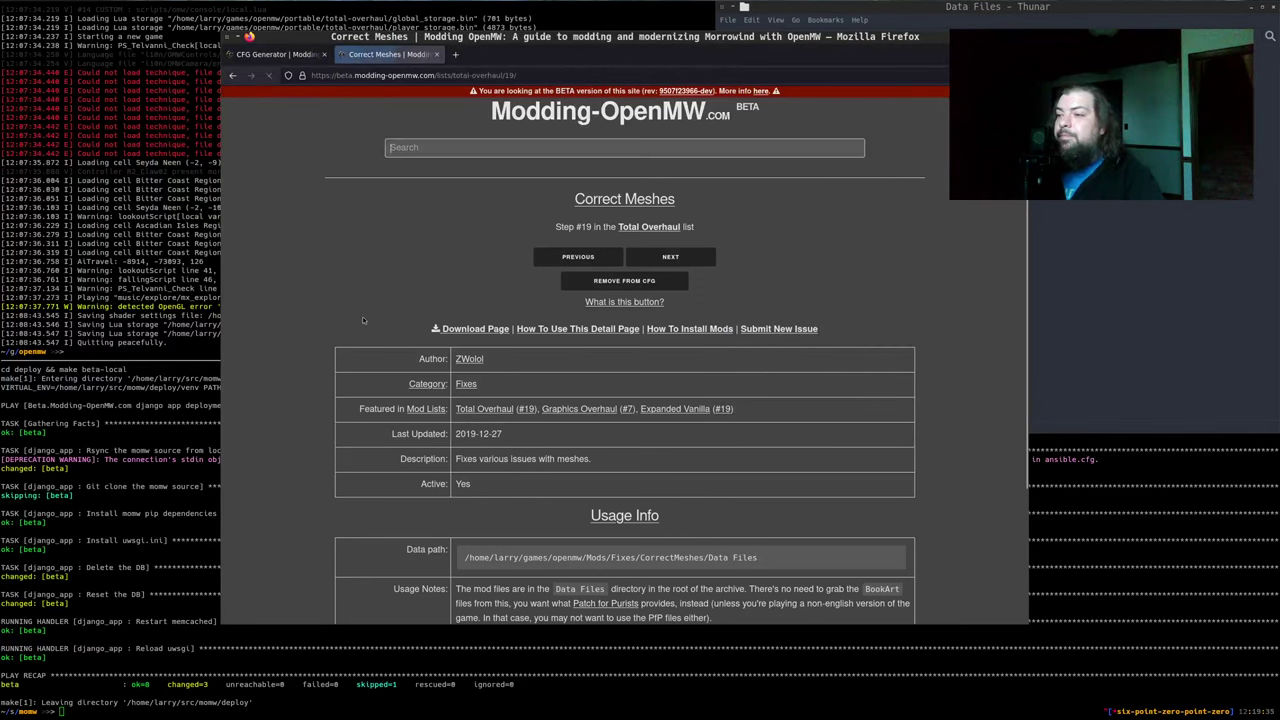
pyautogui.hotkey('ctrl', 'w')
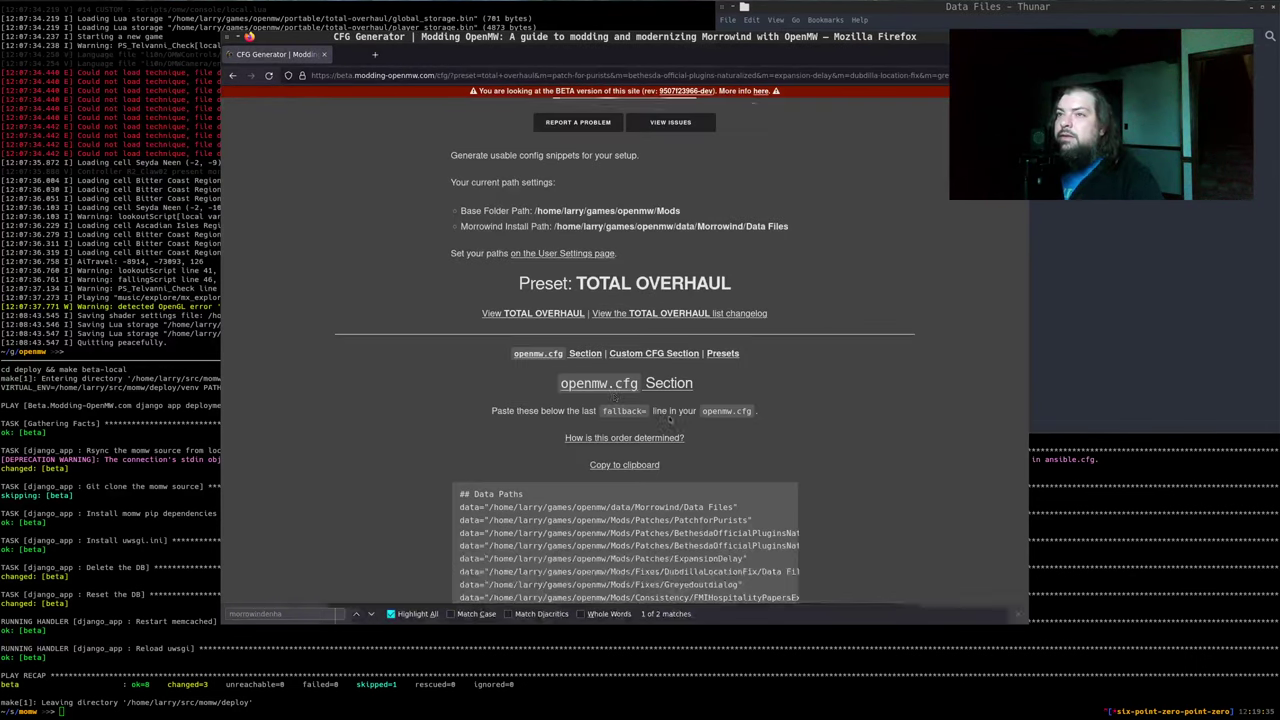
pyautogui.scroll(-2, 342, 333)
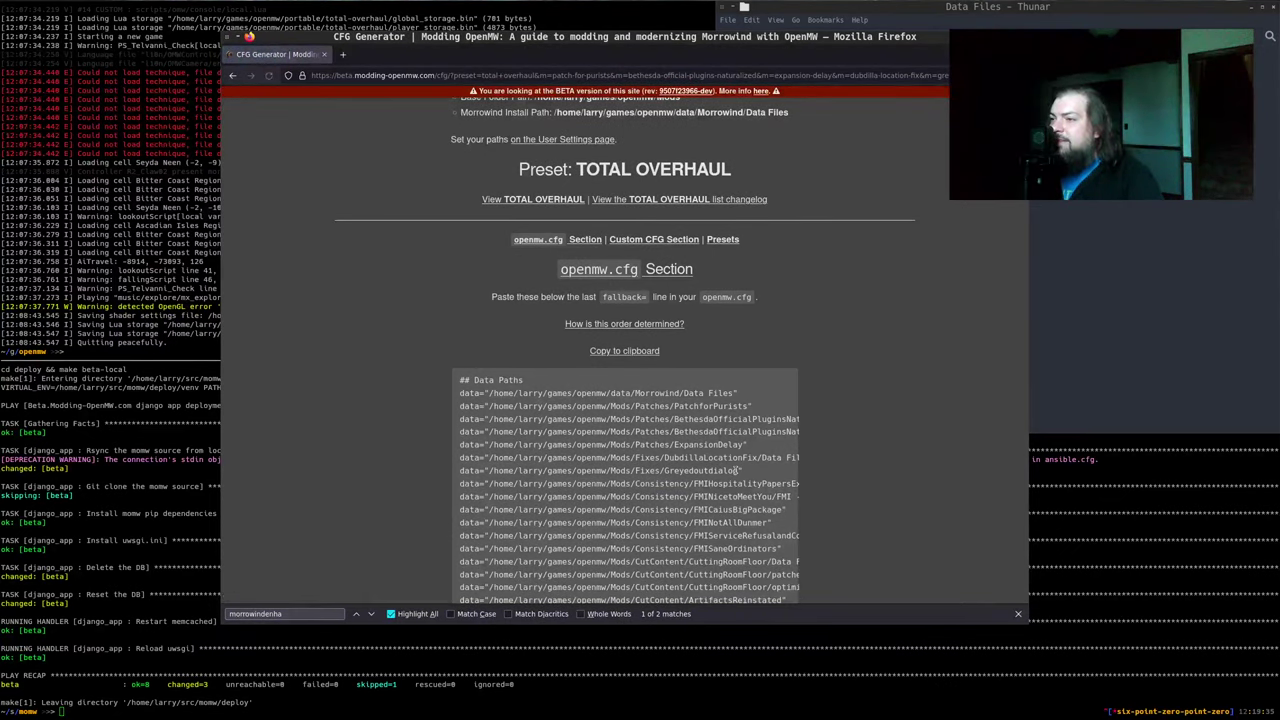
# Examine the Fixes/Greyedoutdialog and CorrectMeshes entries in the generated openmw.cfg data paths
pyautogui.moveTo(718, 470); pyautogui.dragTo(634, 470)
pyautogui.doubleClick(645, 470)
pyautogui.scroll(-4, 642, 478)
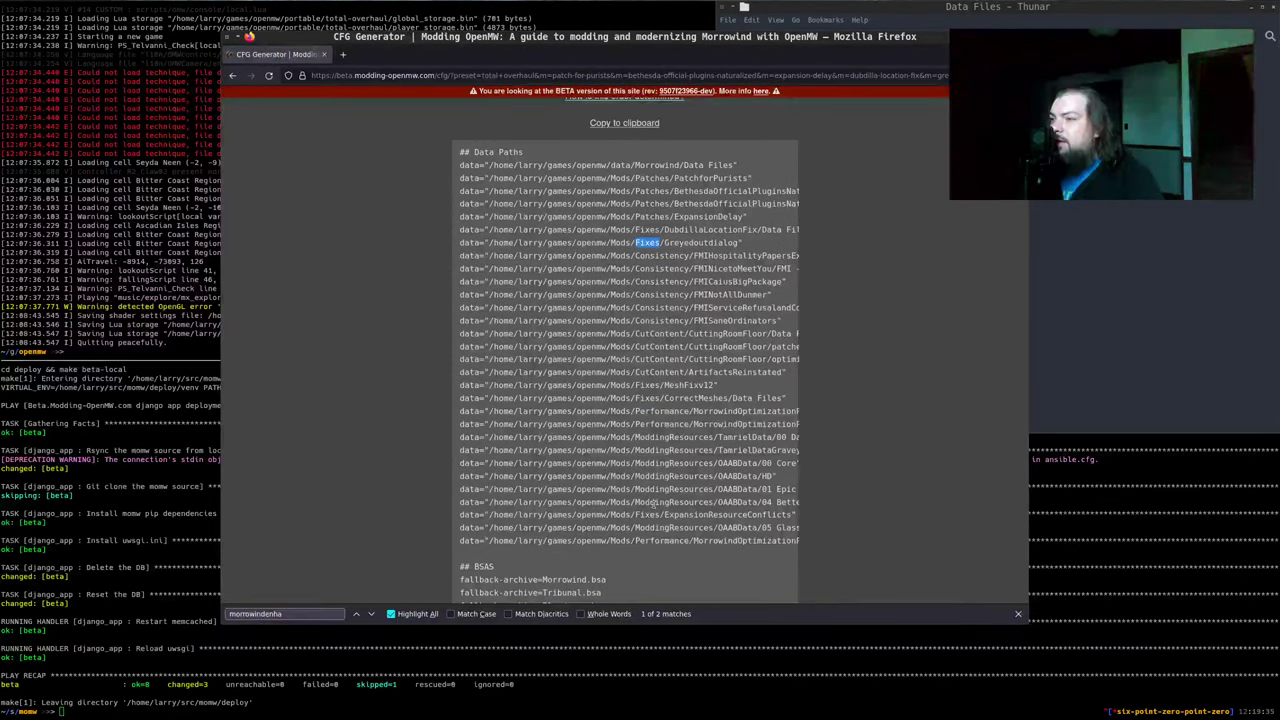
pyautogui.click(714, 384)
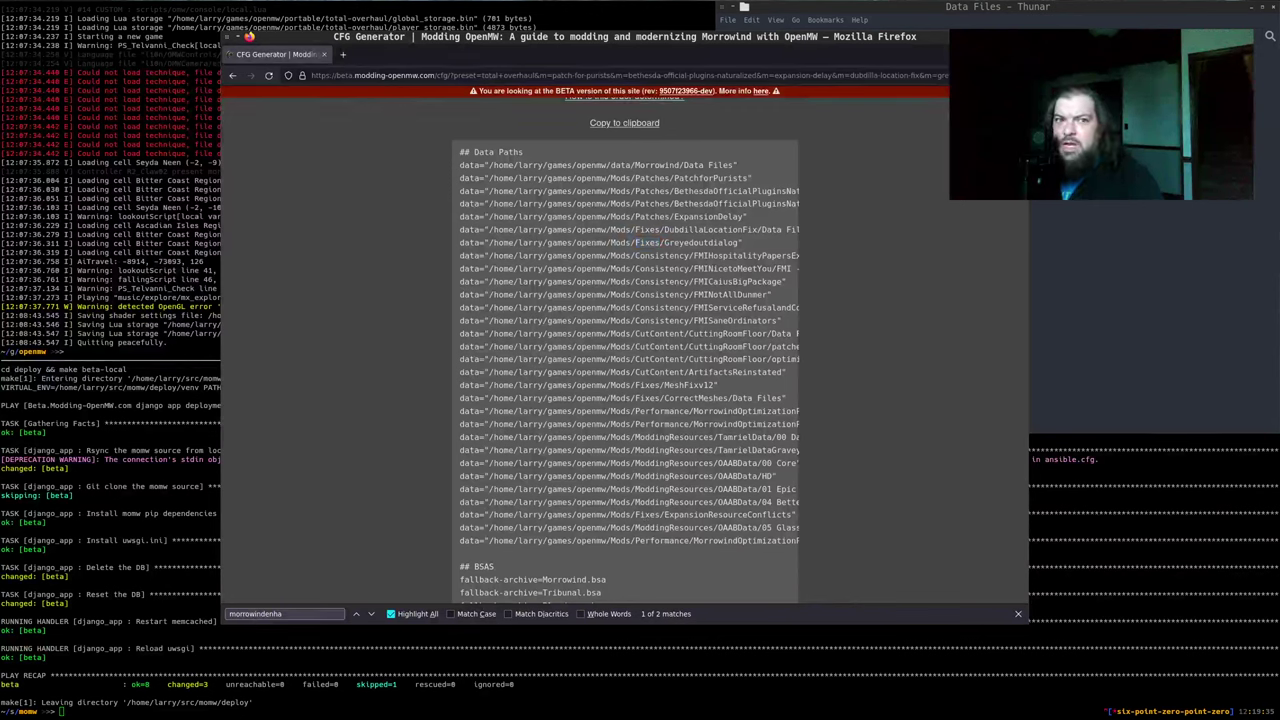
# Switch to the text editor and find the Greyed-out dialog entry in data-path-order.yml
pyautogui.hotkey('alt', 'Tab')
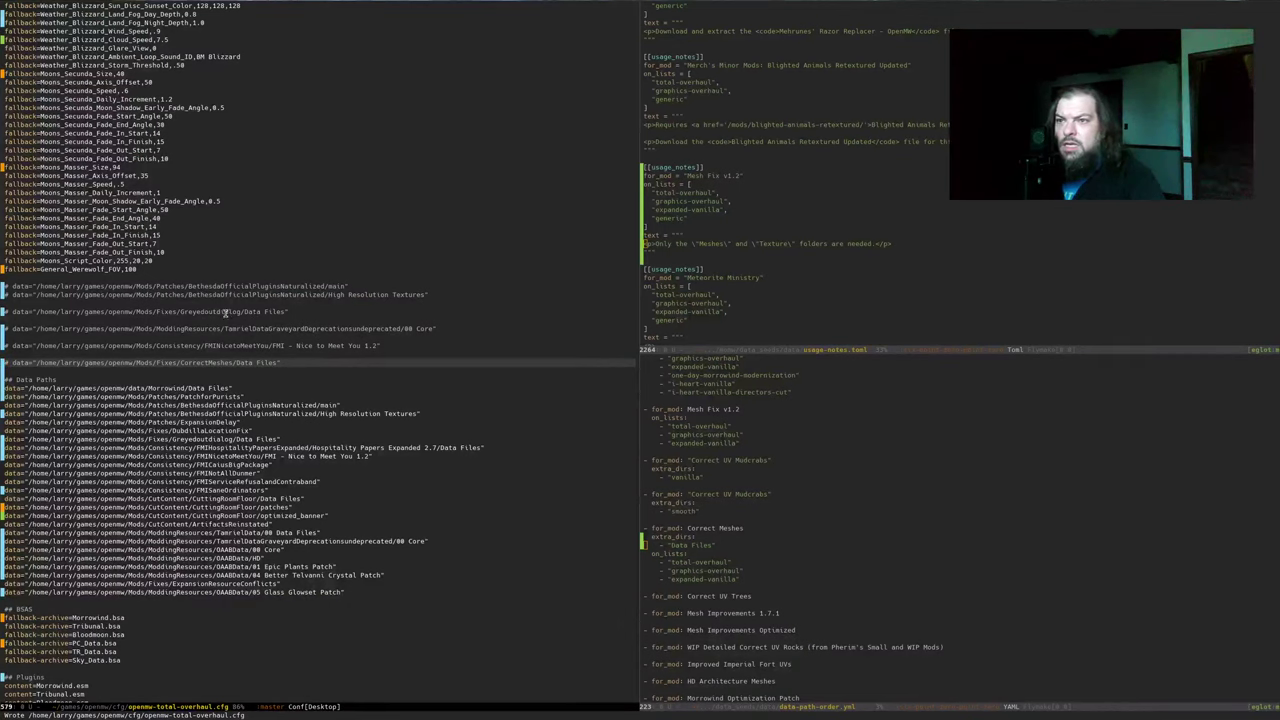
pyautogui.click(657, 495)
pyautogui.hotkey('ctrl', 's')
pyautogui.write('greyed')
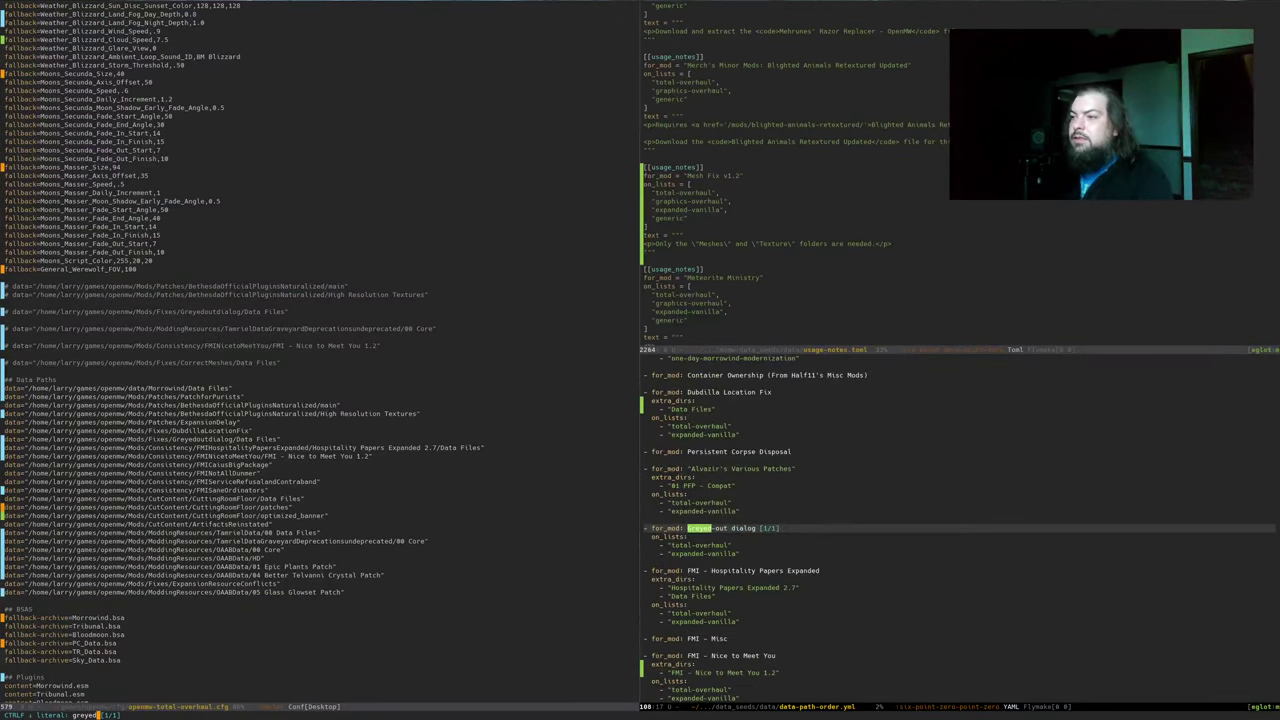
pyautogui.press('Return')
# Add an extra_dirs list containing "Data Files" above on_lists in the Greyed-out dialog entry and save the file
pyautogui.hotkey('ctrl', 'e')
pyautogui.press('Return')
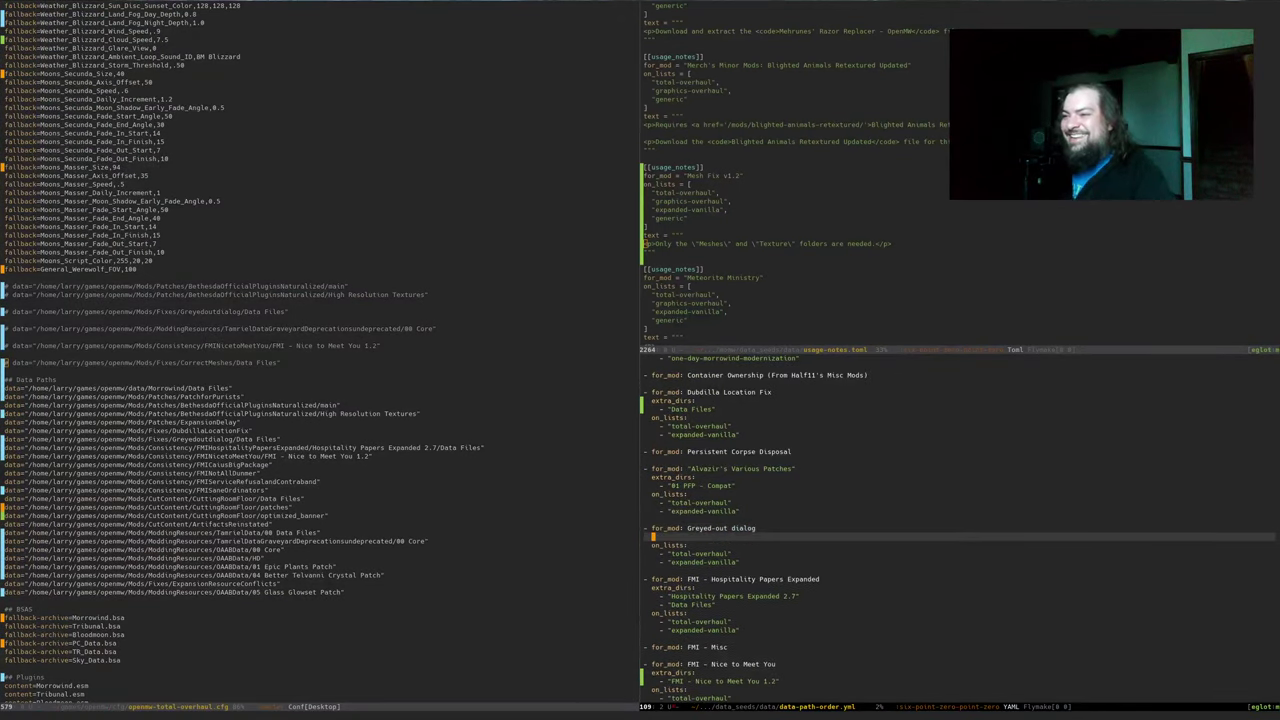
pyautogui.write('extra_d')
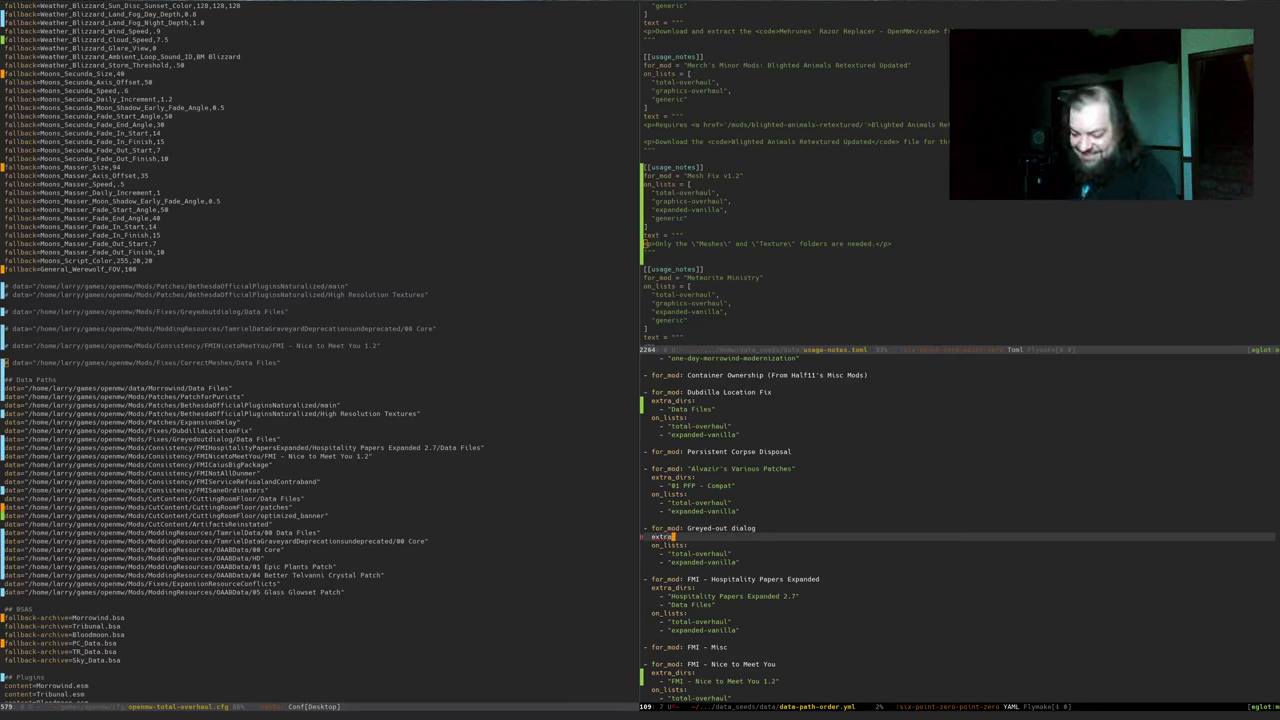
pyautogui.write('irs:')
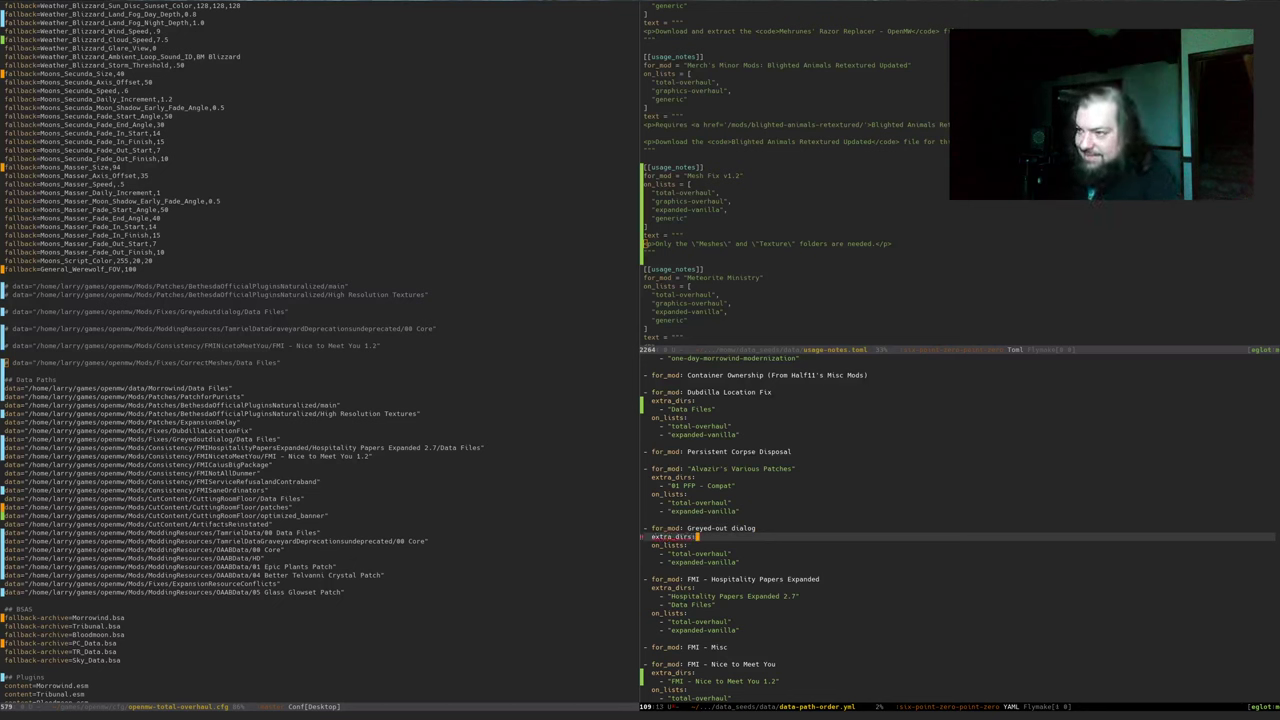
pyautogui.press('Return')
pyautogui.write('- ')
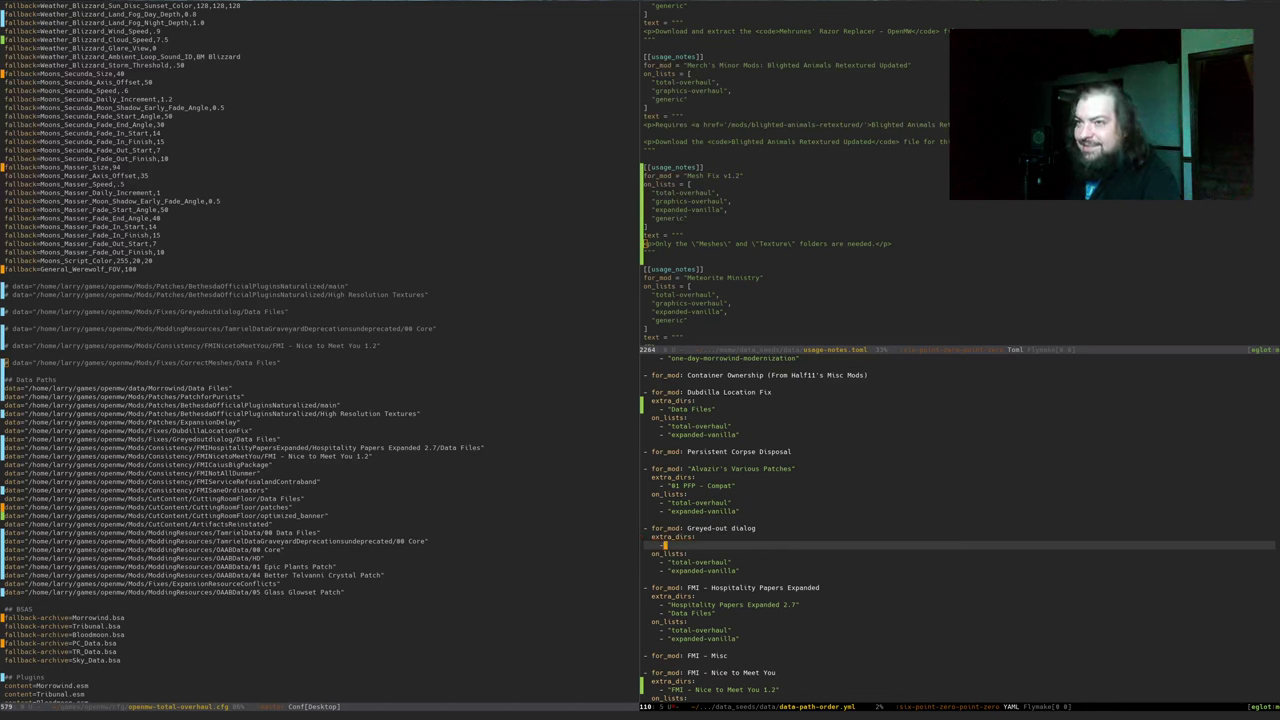
pyautogui.write('"Data')
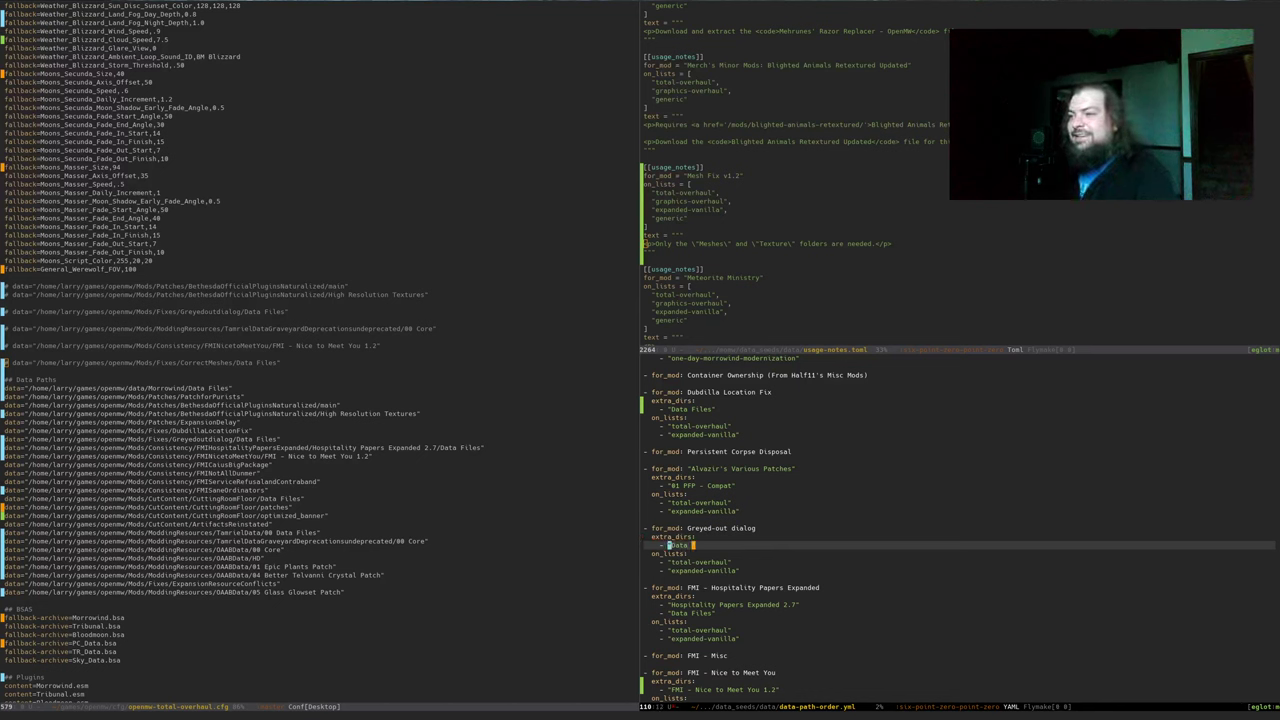
pyautogui.write(' Files"')
pyautogui.hotkey('ctrl', 'x')
pyautogui.hotkey('ctrl', 's')
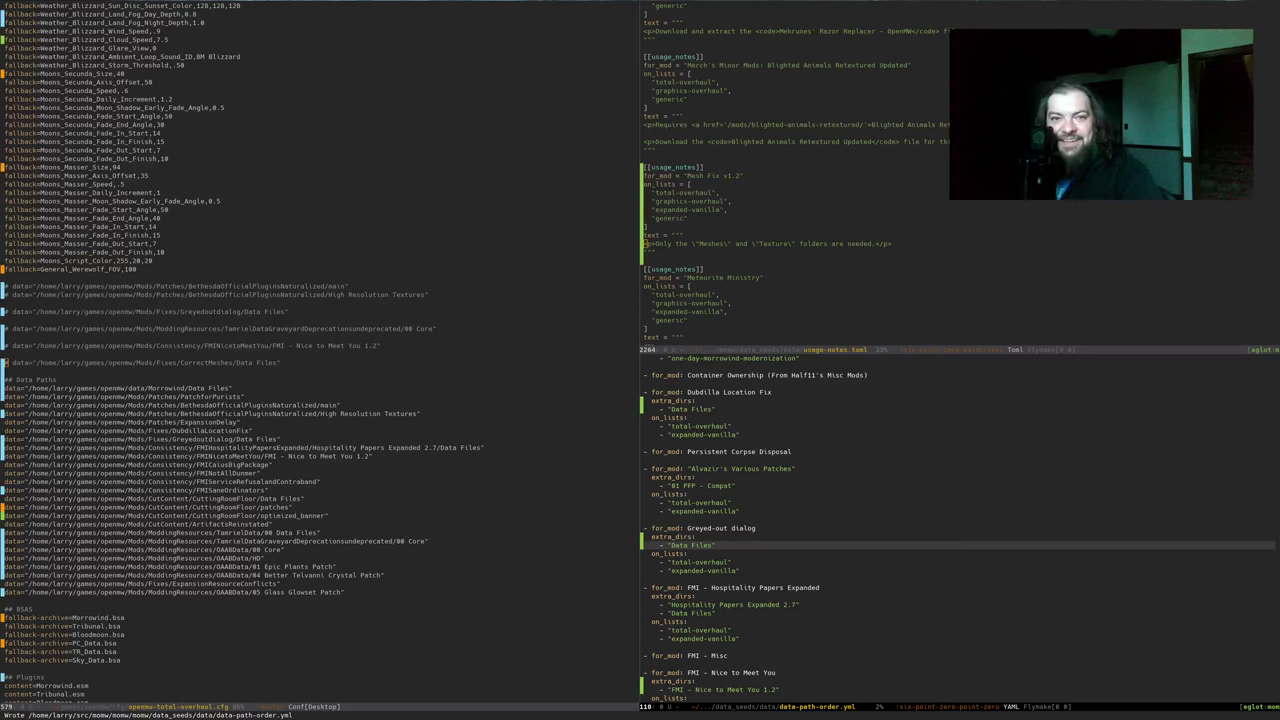
# Switch to the terminal and rerun the make beta-local deployment
pyautogui.hotkey('alt', 'Tab')
pyautogui.press('Up')
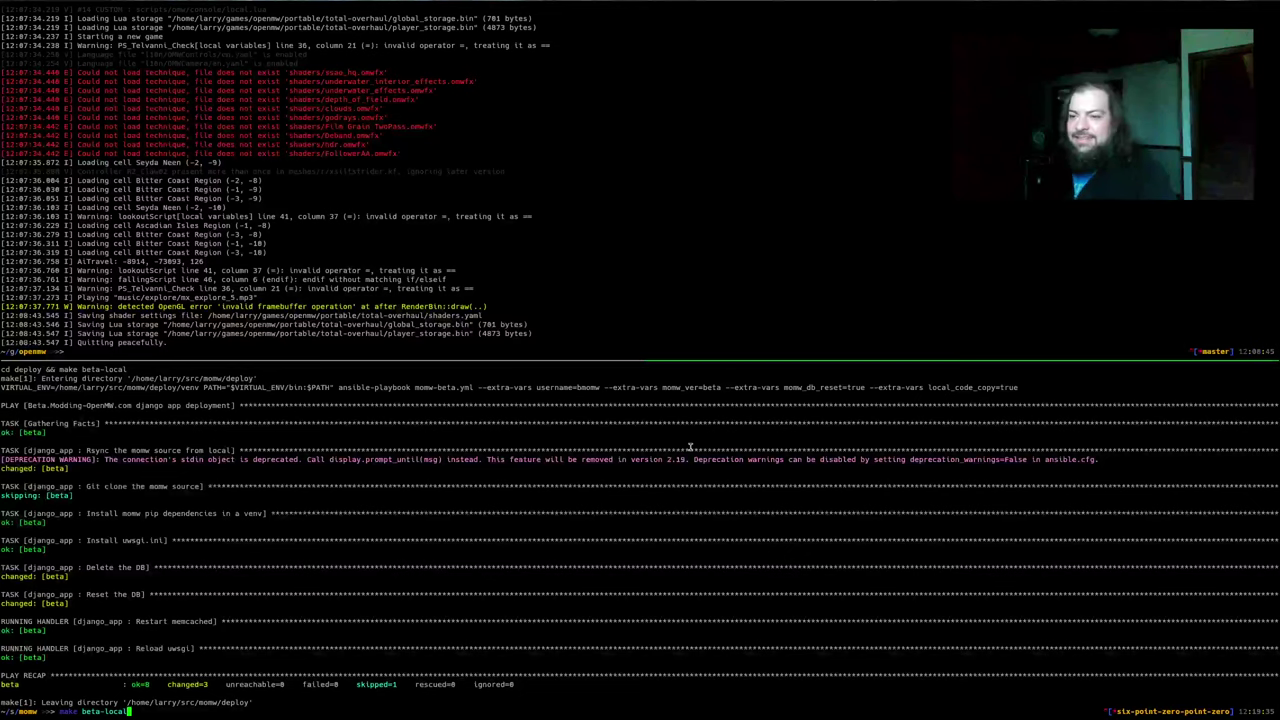
pyautogui.press('Return')
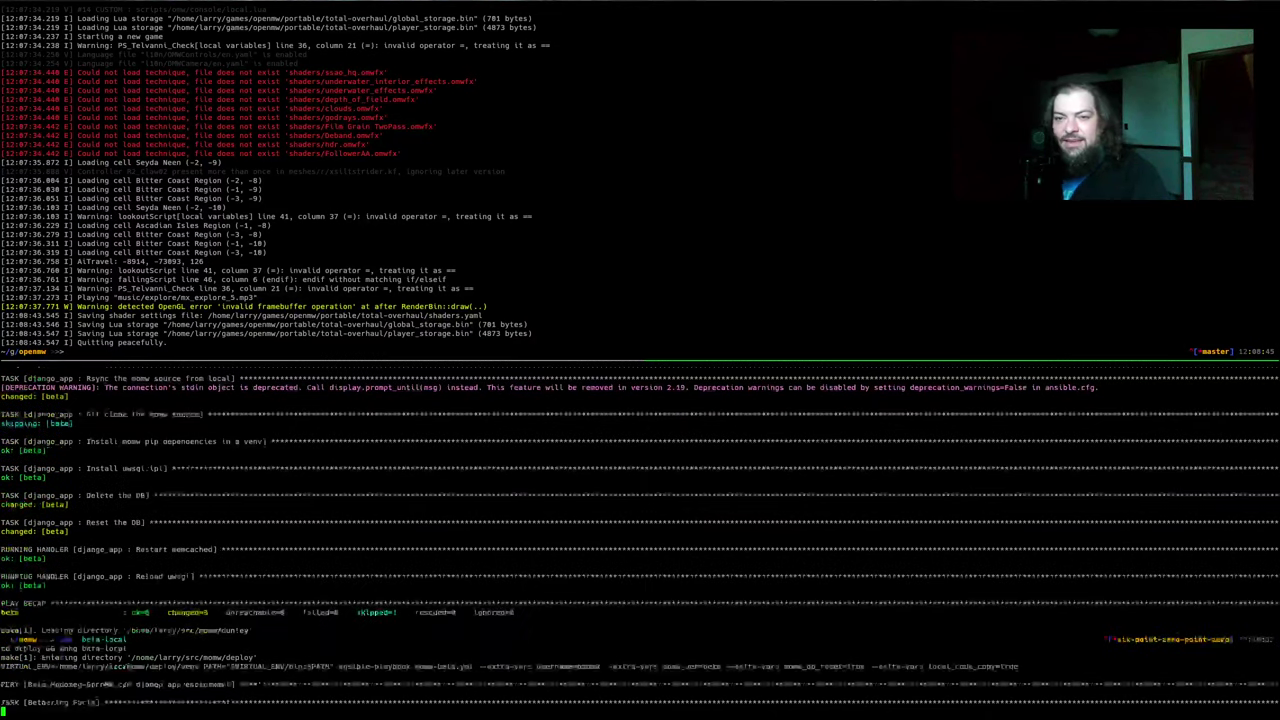
# Return to the browser and advance from Correct Meshes to Graphic Herbalism - MWSE and OpenMW Edition, step #21 of the list
pyautogui.hotkey('alt', 'Tab')
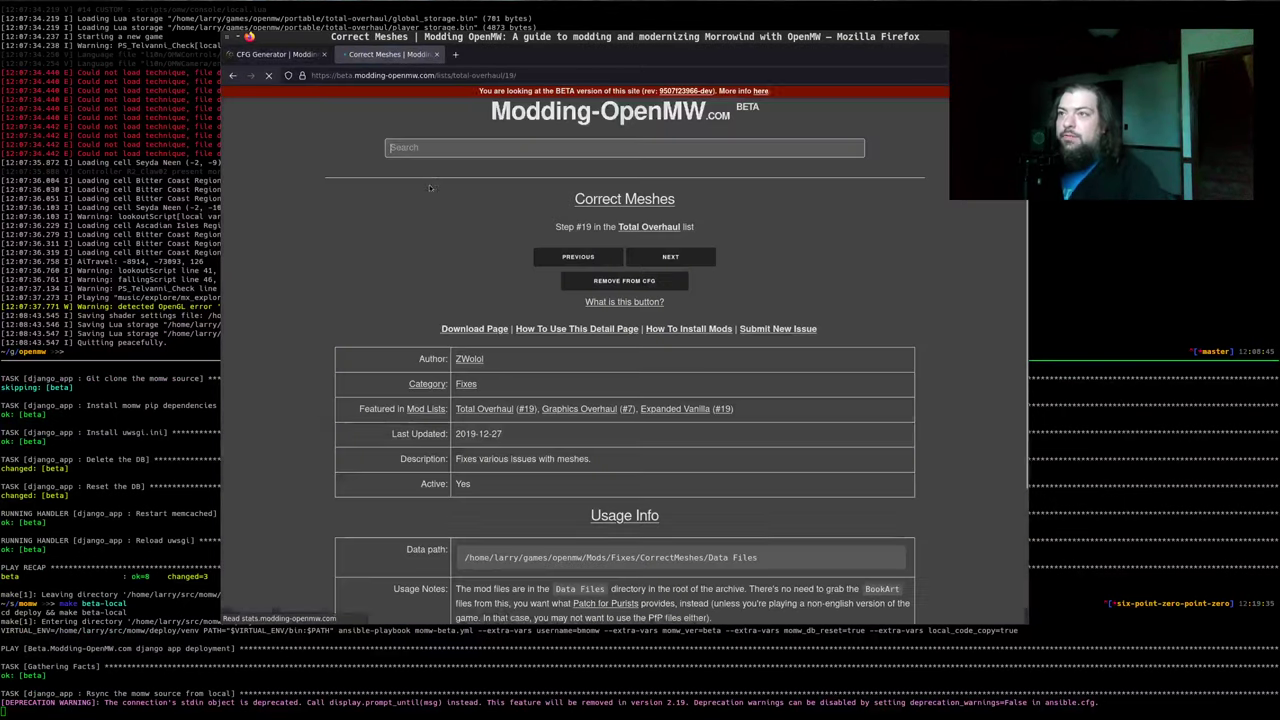
pyautogui.click(686, 259)
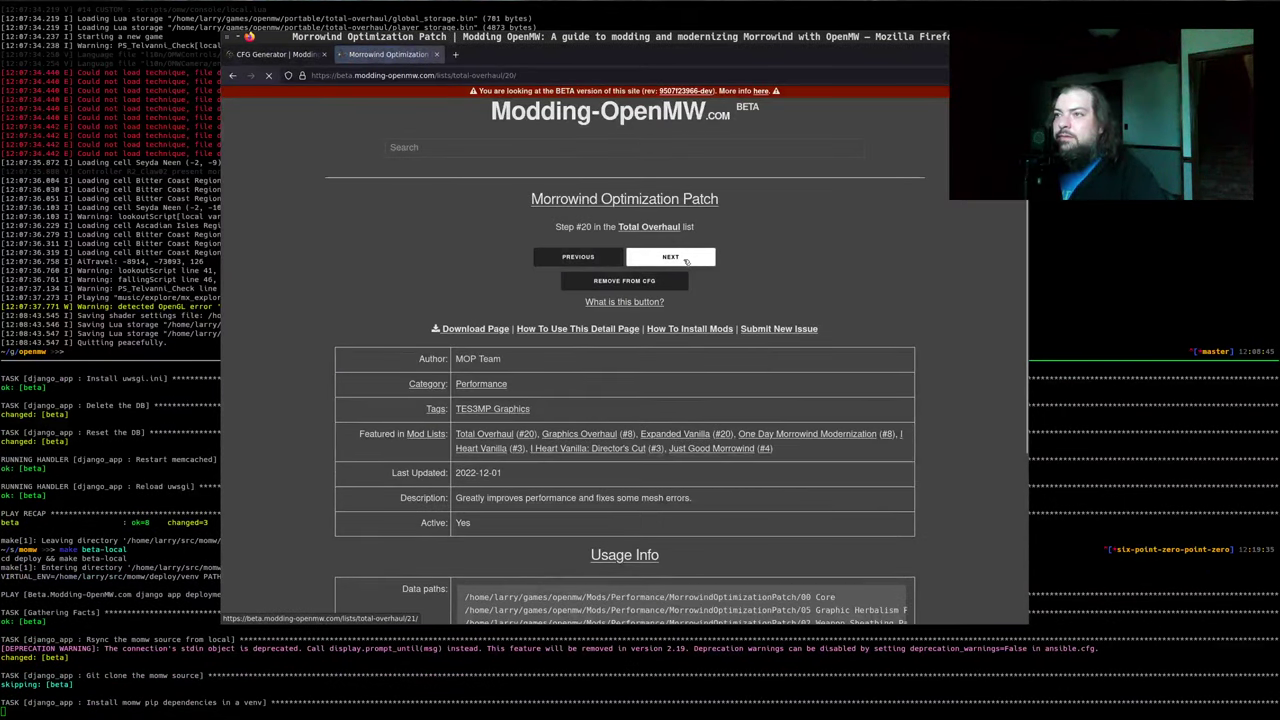
pyautogui.click(686, 259)
pyautogui.scroll(-1, 365, 295)
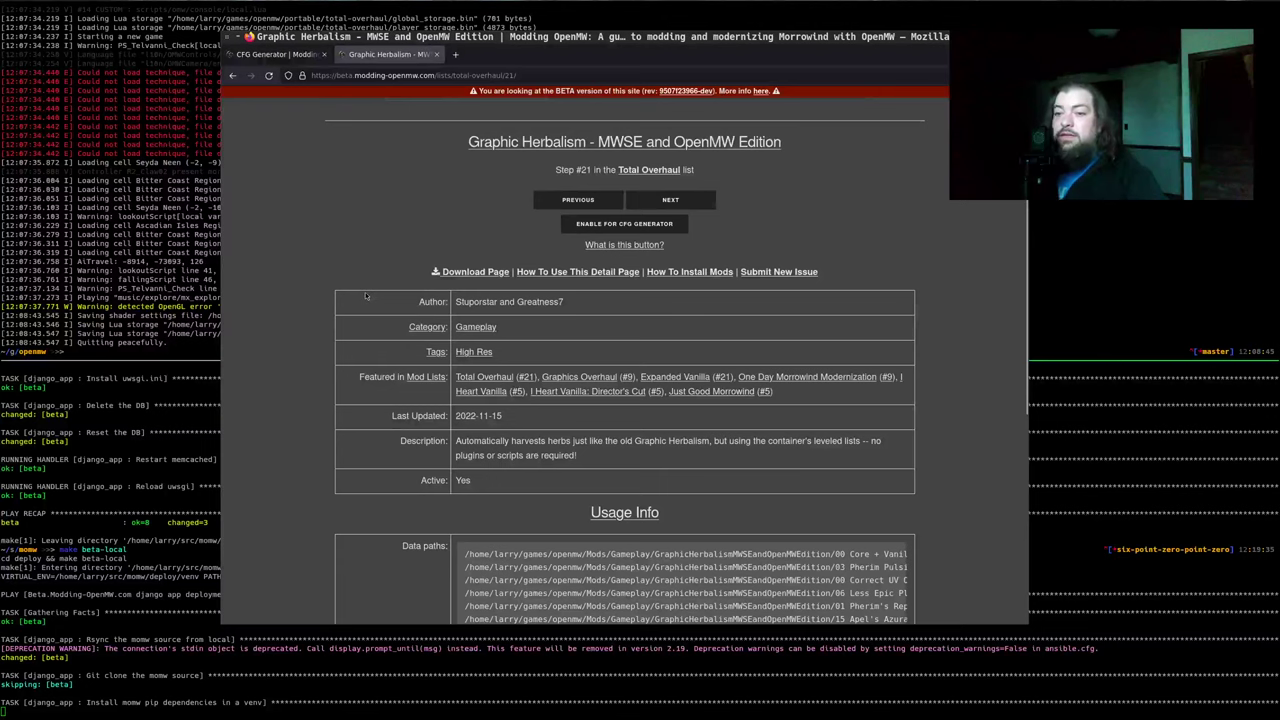
# Review the CFG Generator's Custom CFG Section, checking which Meshes / Performance mods are enabled
pyautogui.click(282, 55)
pyautogui.scroll(-6, 354, 301)
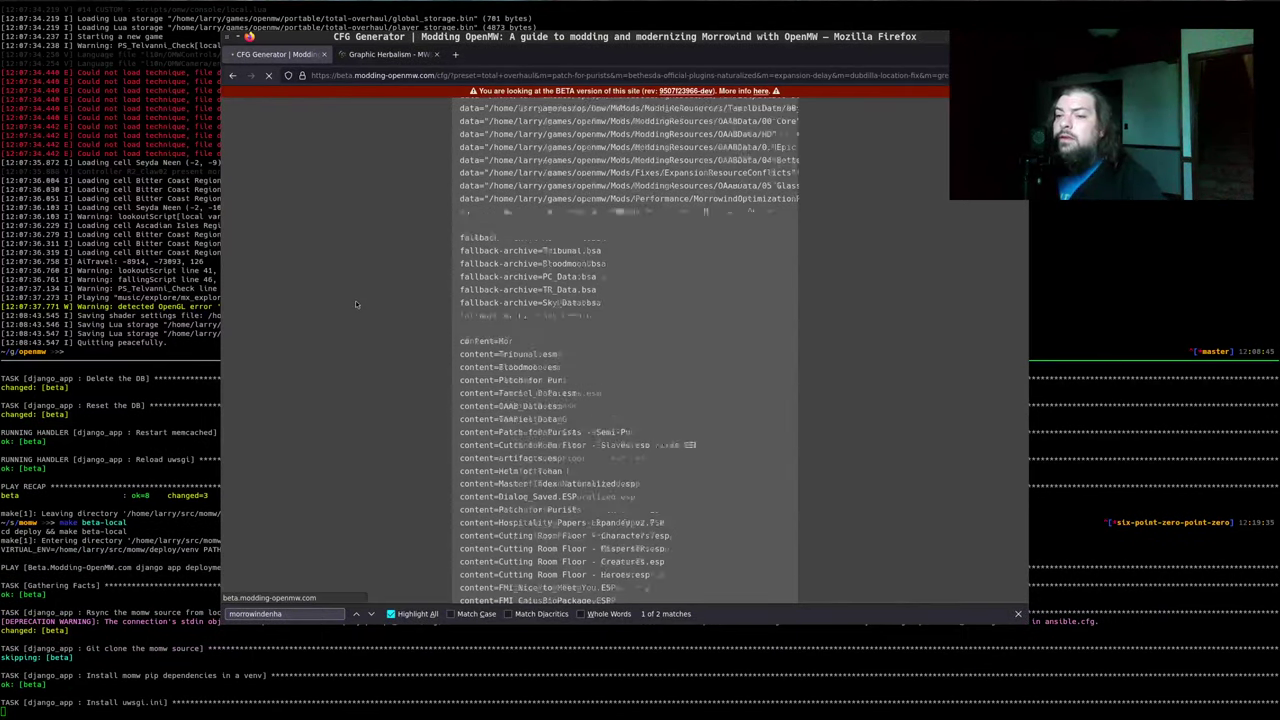
pyautogui.scroll(6, 357, 301)
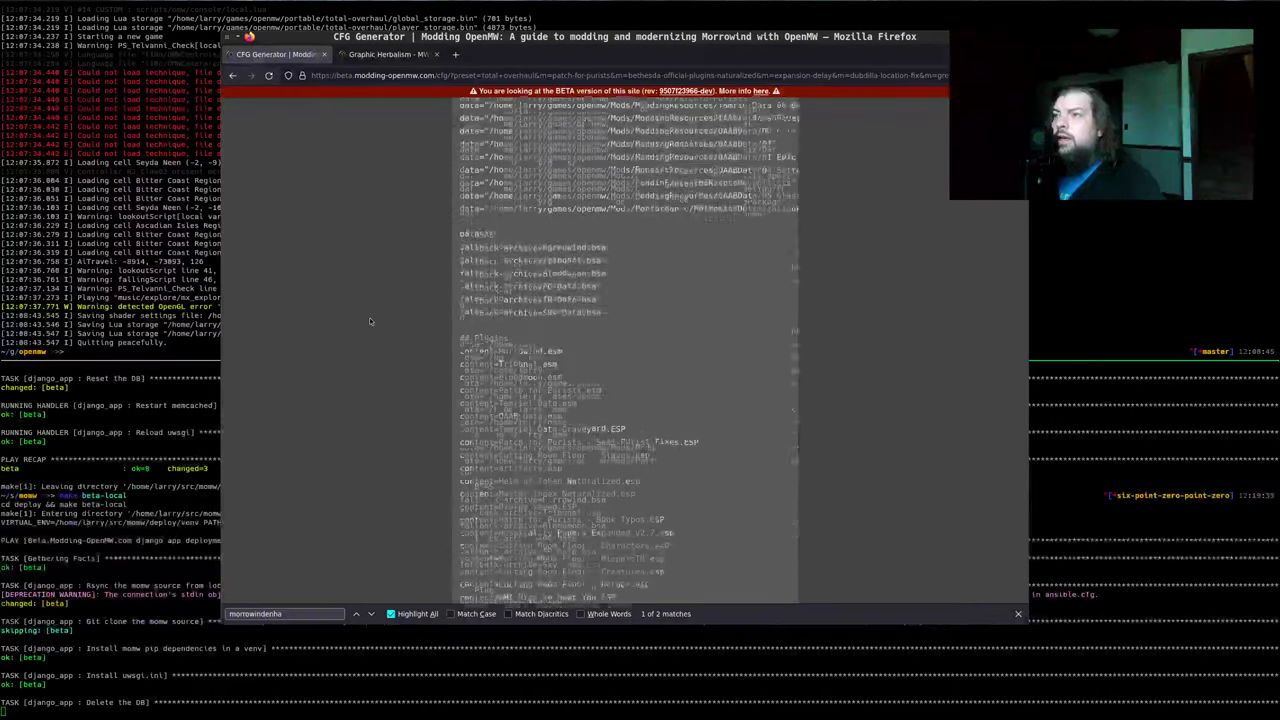
pyautogui.scroll(2, 637, 182)
pyautogui.click(664, 180)
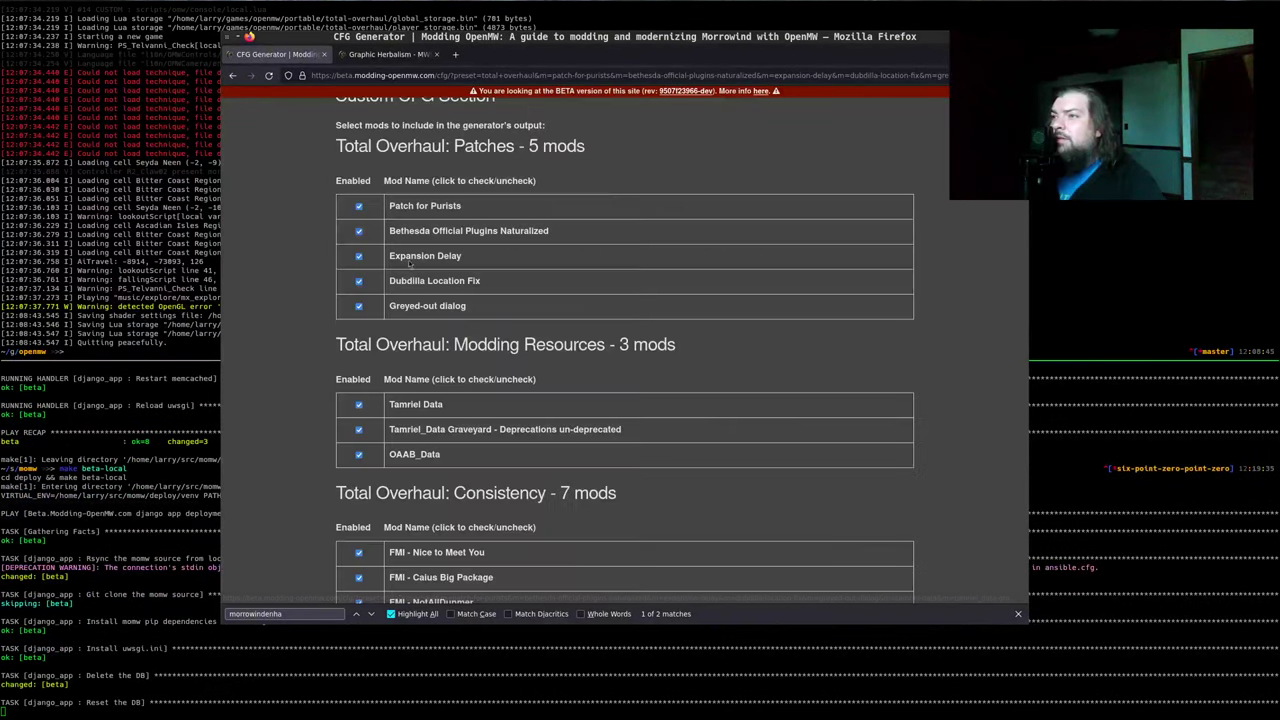
pyautogui.scroll(-10, 251, 290)
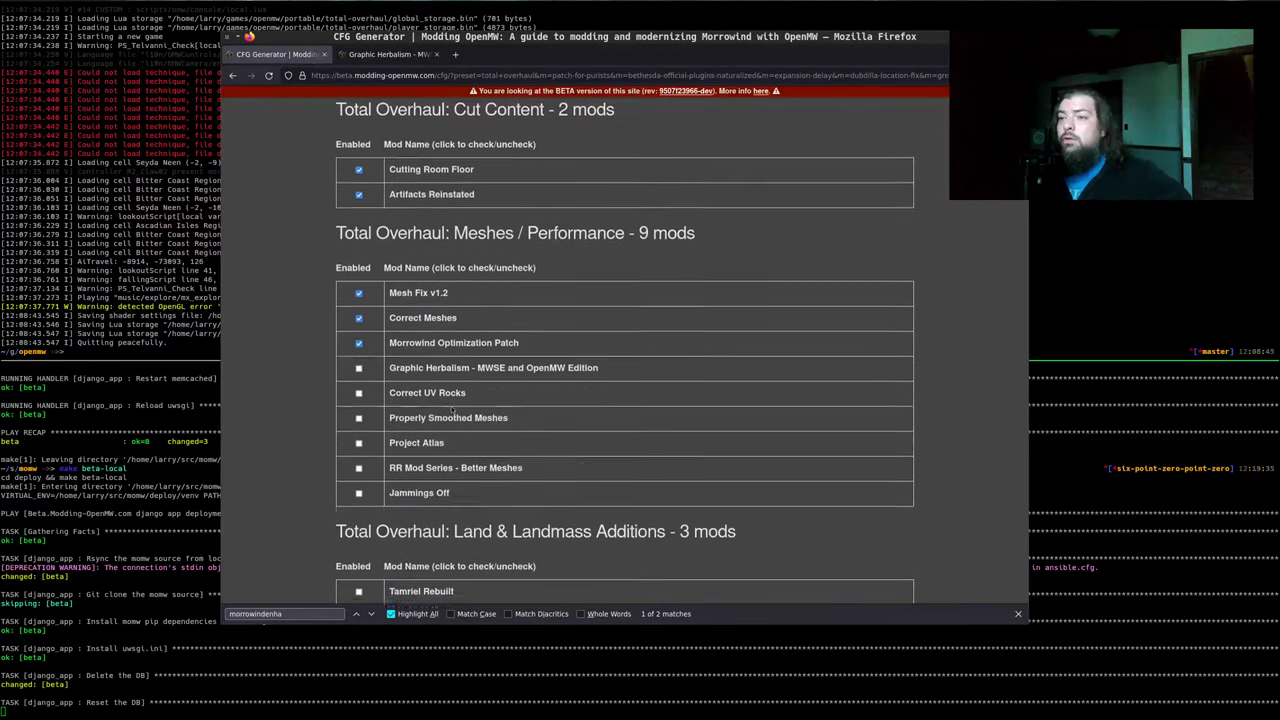
pyautogui.scroll(-2, 458, 422)
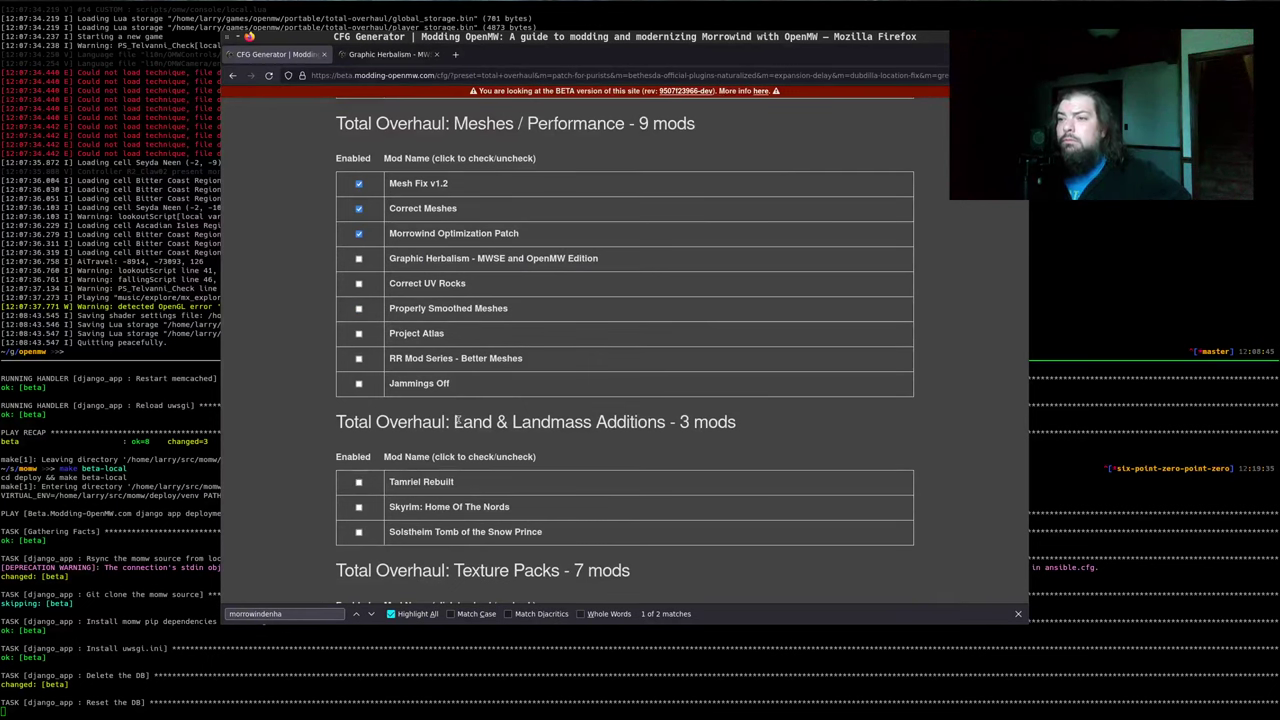
pyautogui.scroll(1, 460, 418)
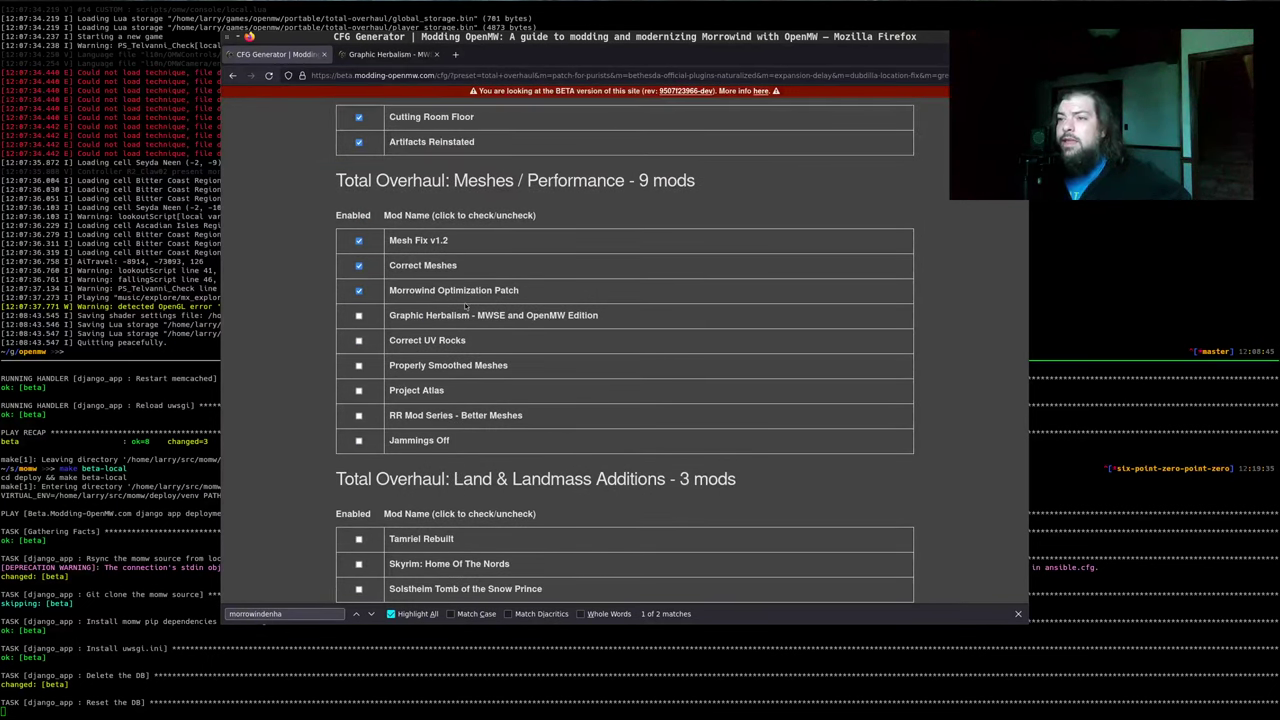
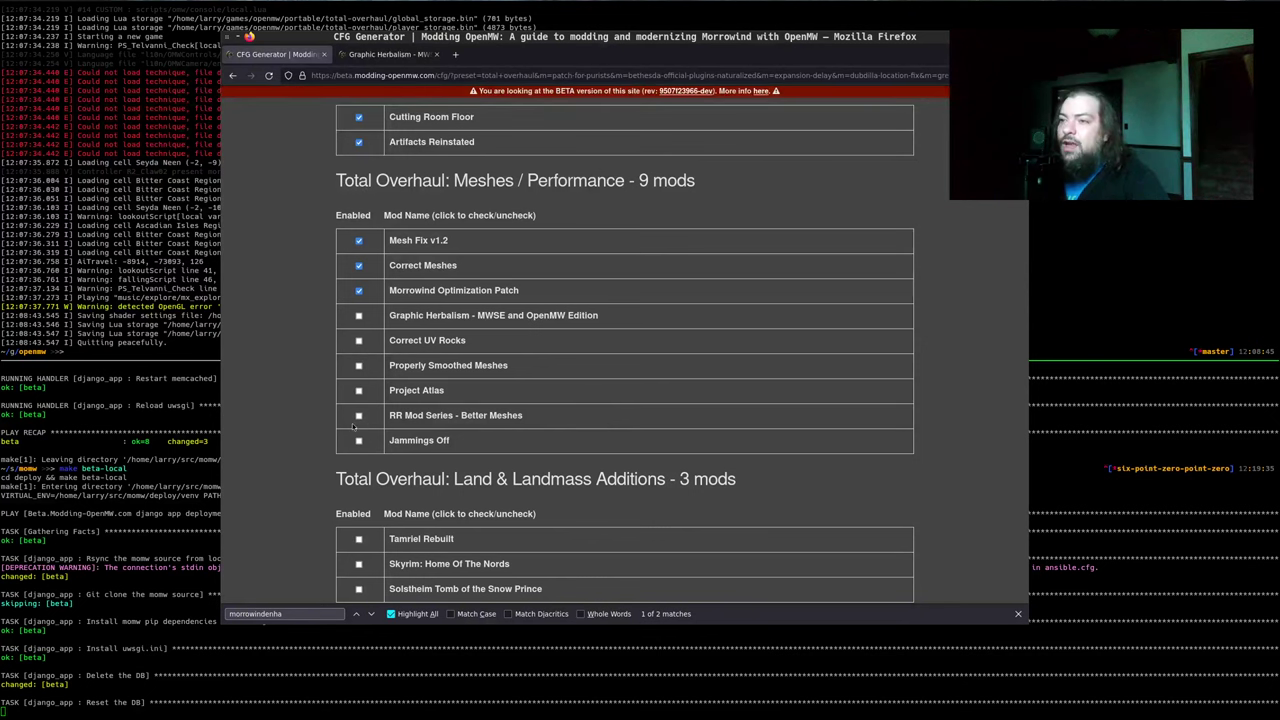
pyautogui.scroll(-1, 341, 424)
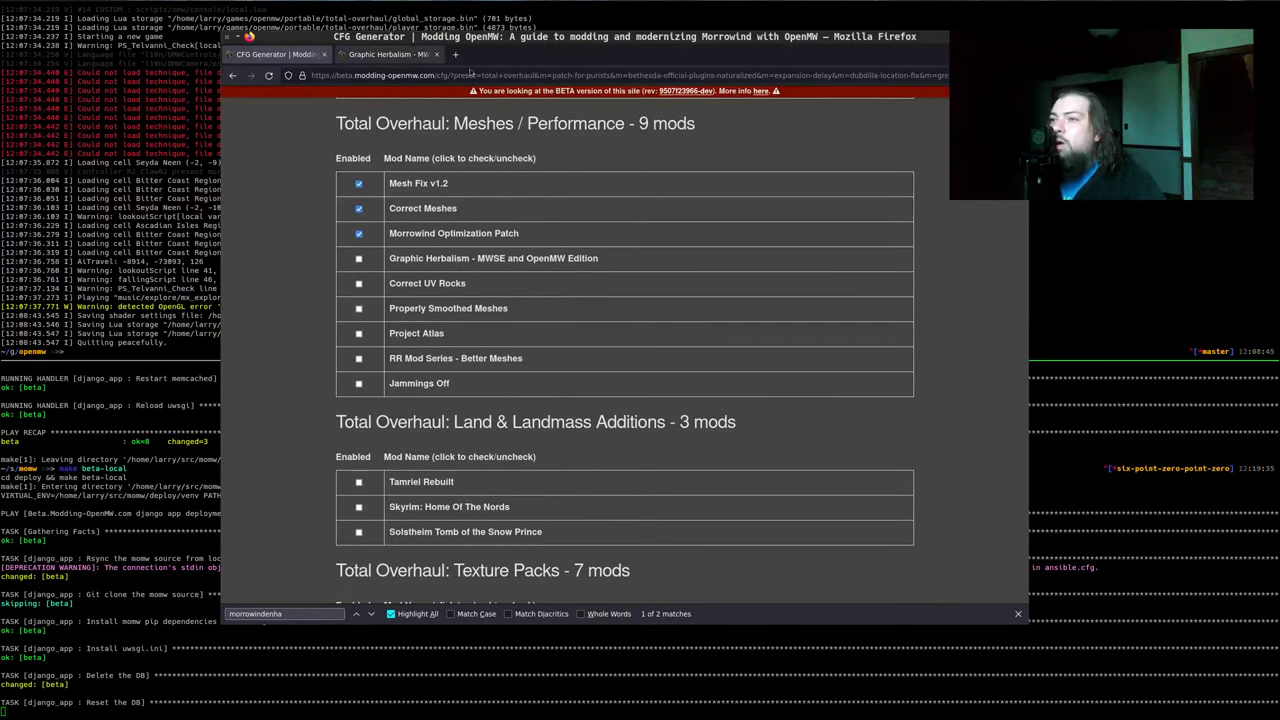
# Bring up the file manager, then return to the Graphic Herbalism page and examine its data paths and usage notes
pyautogui.hotkey('alt', 'Tab')
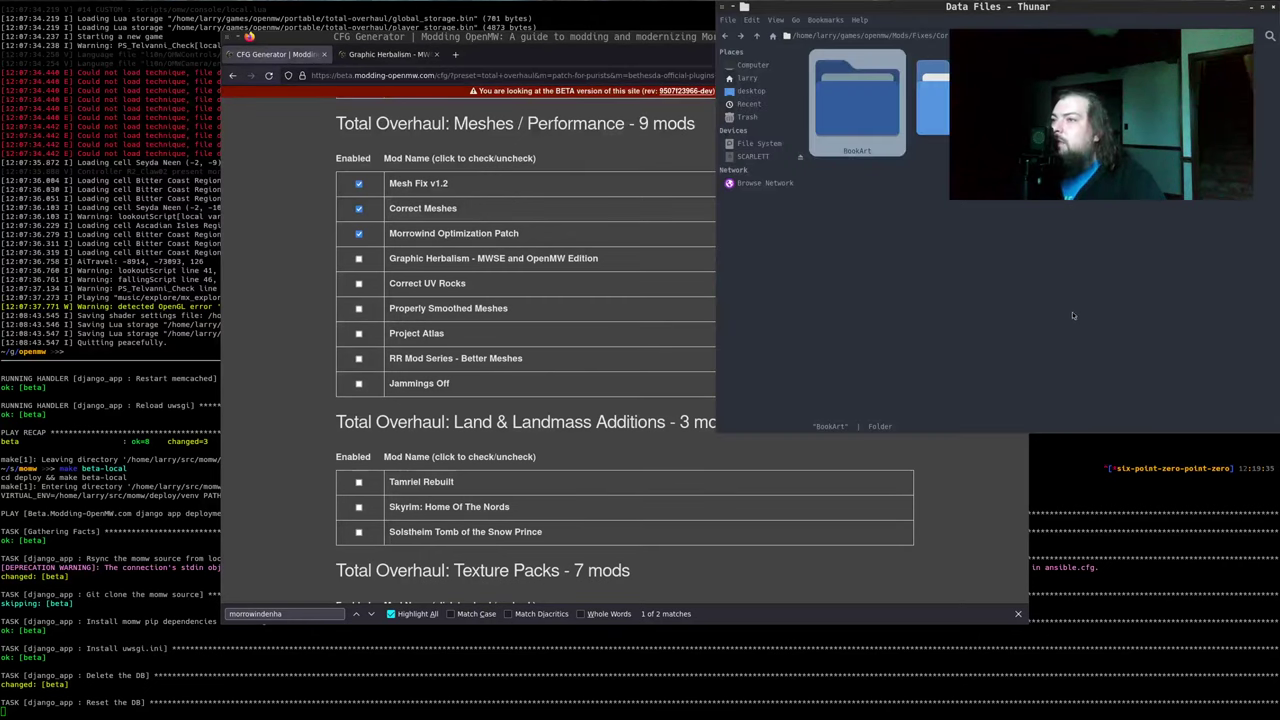
pyautogui.click(1072, 312)
pyautogui.click(359, 57)
pyautogui.click(388, 54)
pyautogui.scroll(-2, 624, 400)
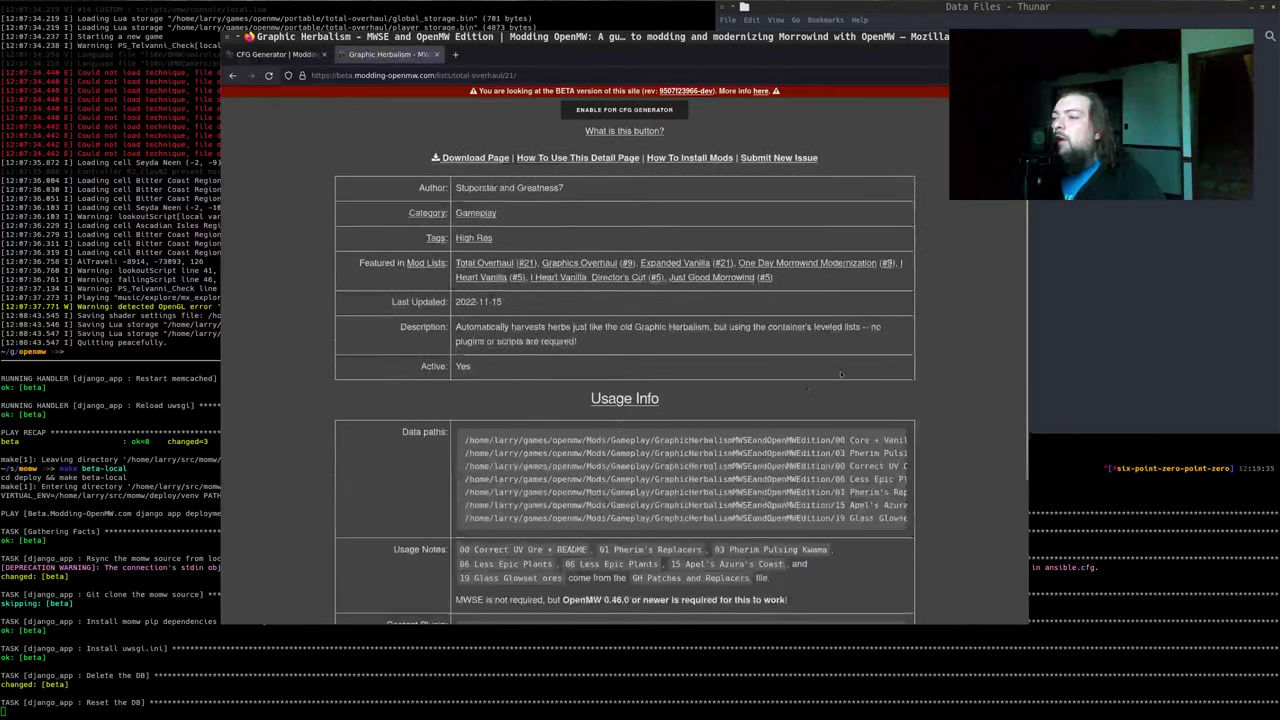
# In the file manager, leave the CorrectMeshes folder for Mods/Gameplay and open the GraphicHerbalismOpenMW folder in a new window
pyautogui.click(1131, 328)
pyautogui.press('BackSpace')
pyautogui.press('BackSpace')
pyautogui.press('BackSpace')
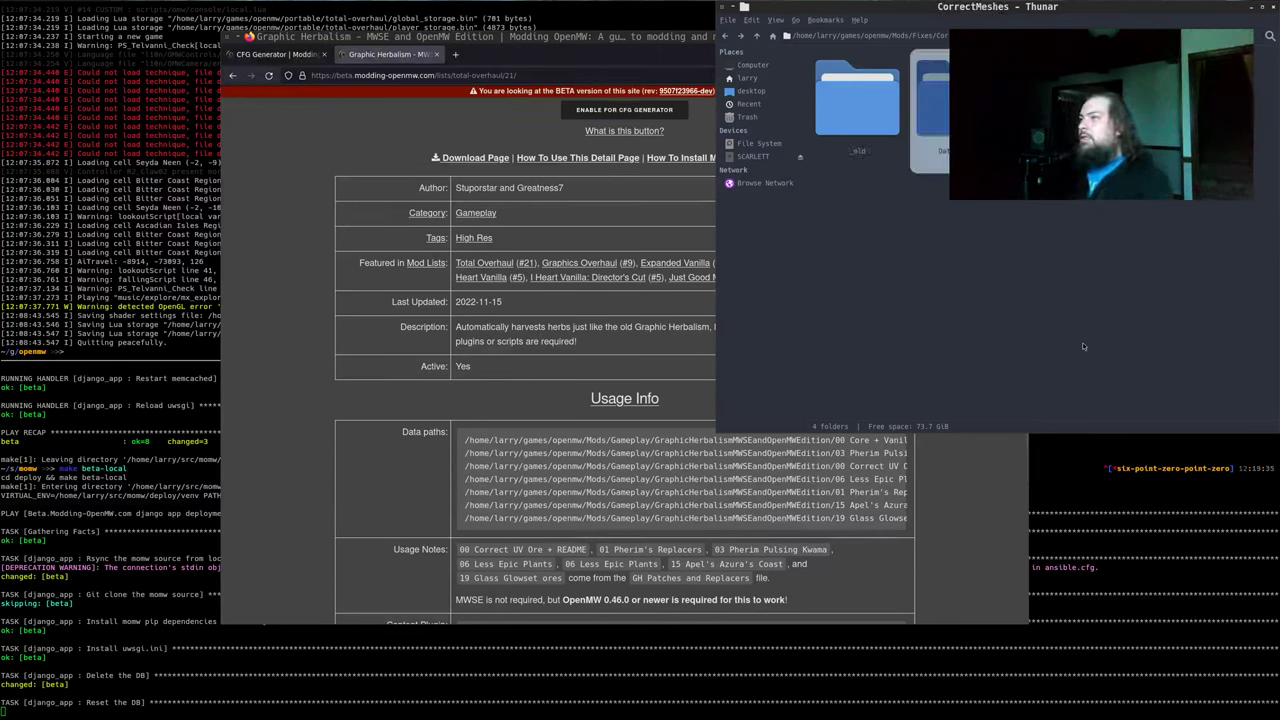
pyautogui.press('BackSpace')
pyautogui.press('BackSpace')
pyautogui.press('BackSpace')
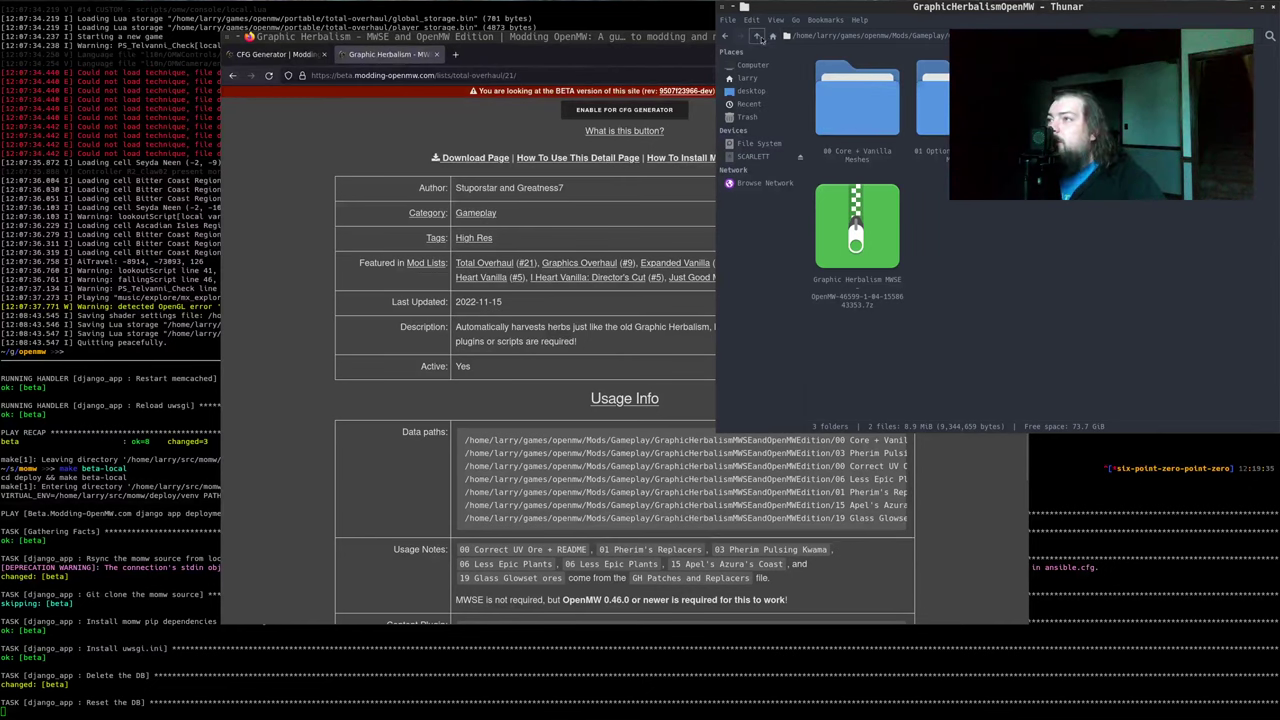
pyautogui.press('BackSpace')
pyautogui.rightClick(924, 318)
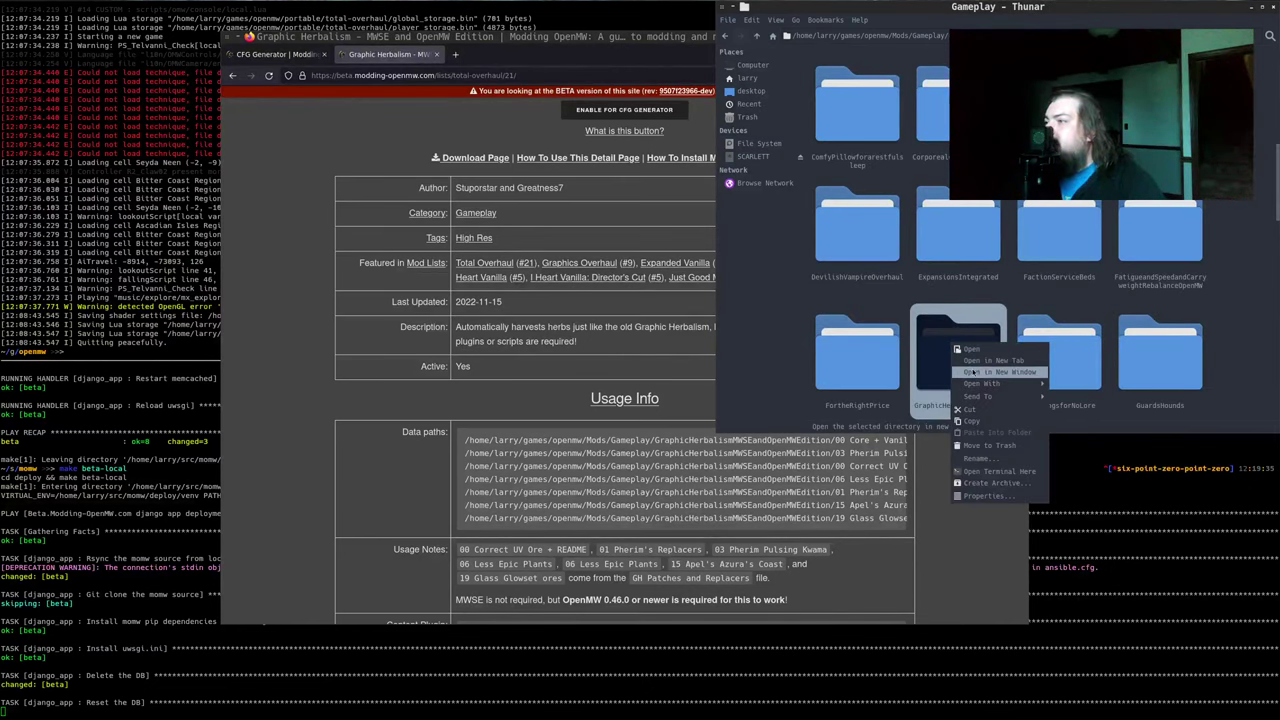
pyautogui.click(970, 366)
# Place the two file manager windows side by side, browse the Mods/Patches folder in the older one, and close it
pyautogui.moveTo(595, 475); pyautogui.dragTo(982, 380)
pyautogui.moveTo(867, 142); pyautogui.dragTo(262, 244)
pyautogui.click(152, 139)
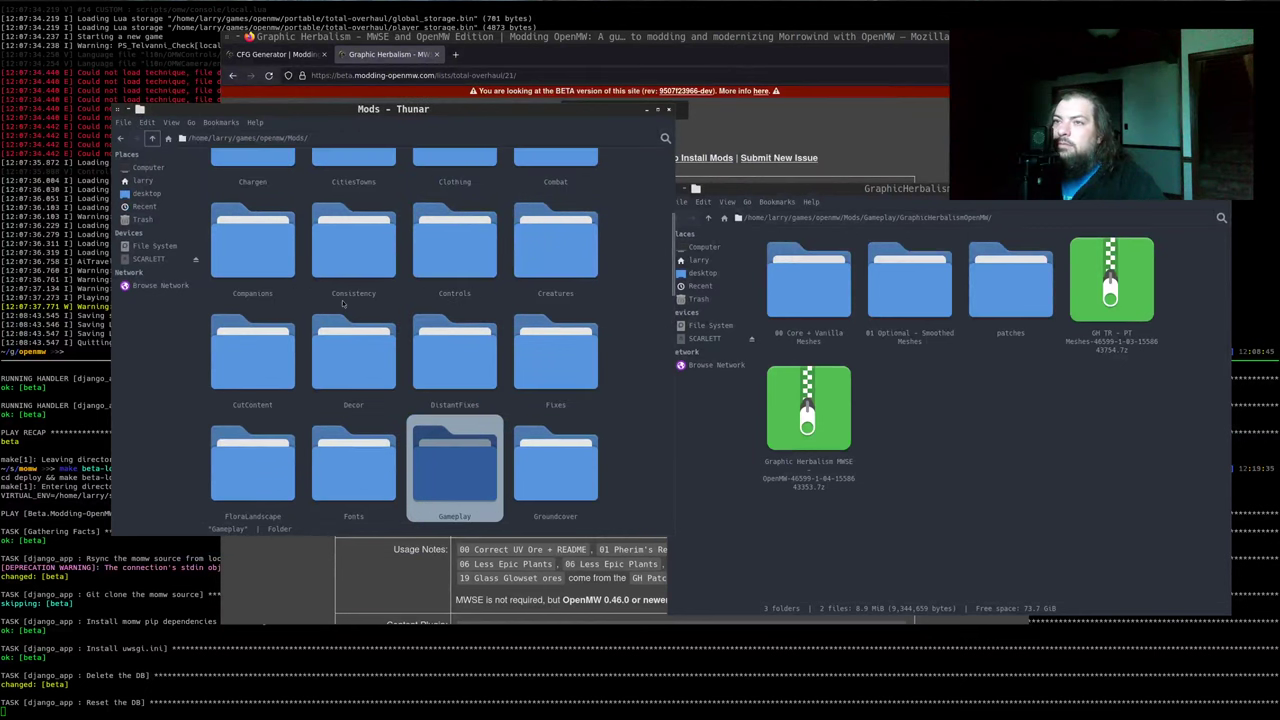
pyautogui.doubleClick(290, 468)
pyautogui.scroll(-3, 317, 474)
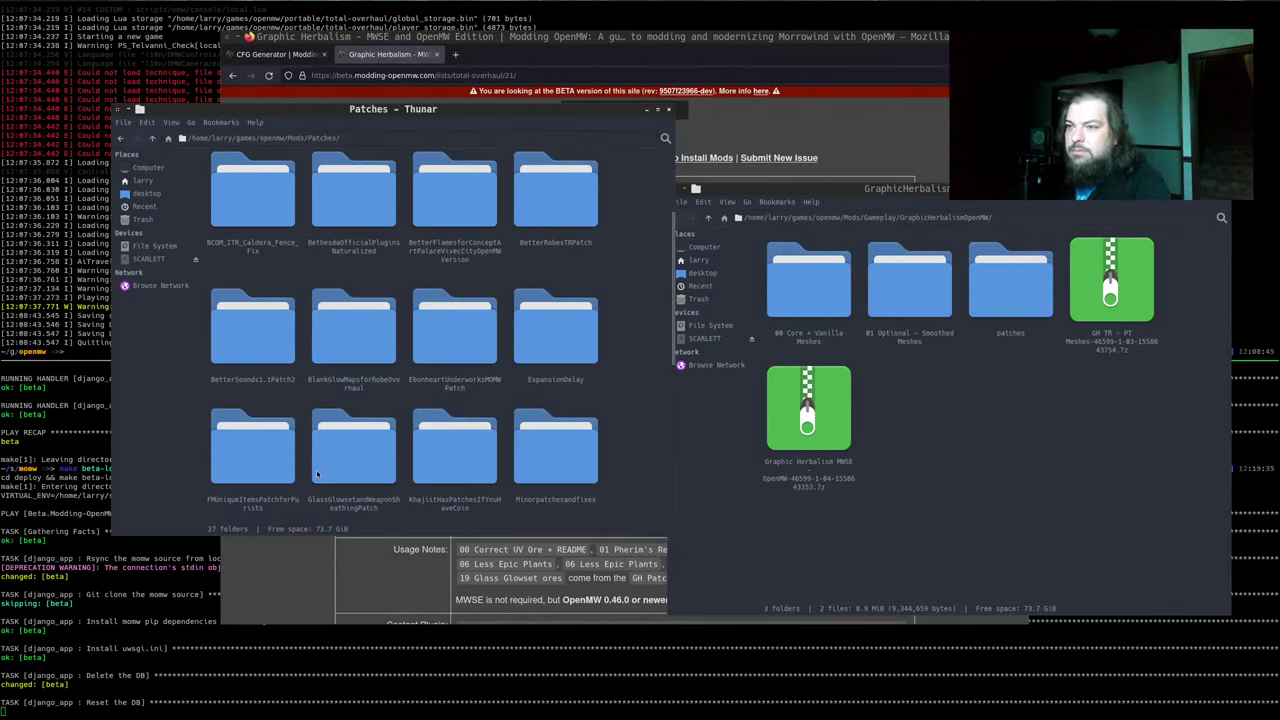
pyautogui.click(988, 369)
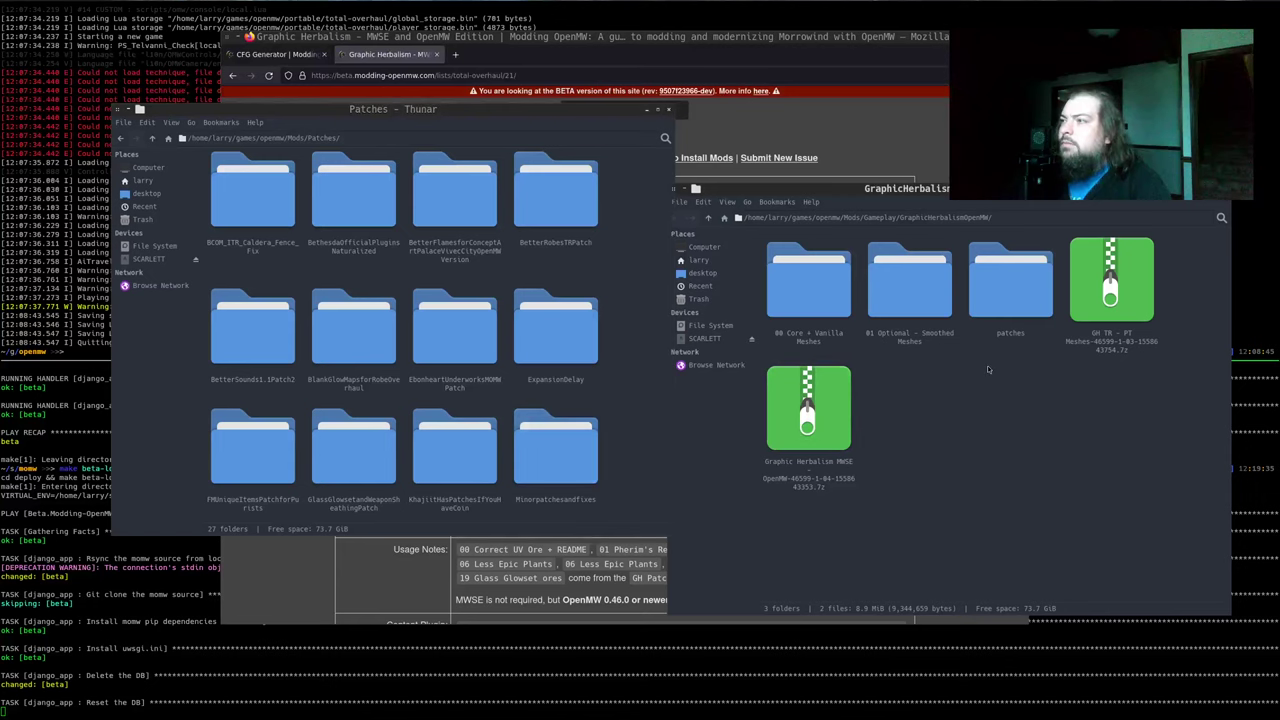
pyautogui.hotkey('ctrl', 'w')
# Open GraphicHerbalismOpenMW's patches folder in a separate window and arrange the windows so the mod page's data paths are visible
pyautogui.doubleClick(1010, 282)
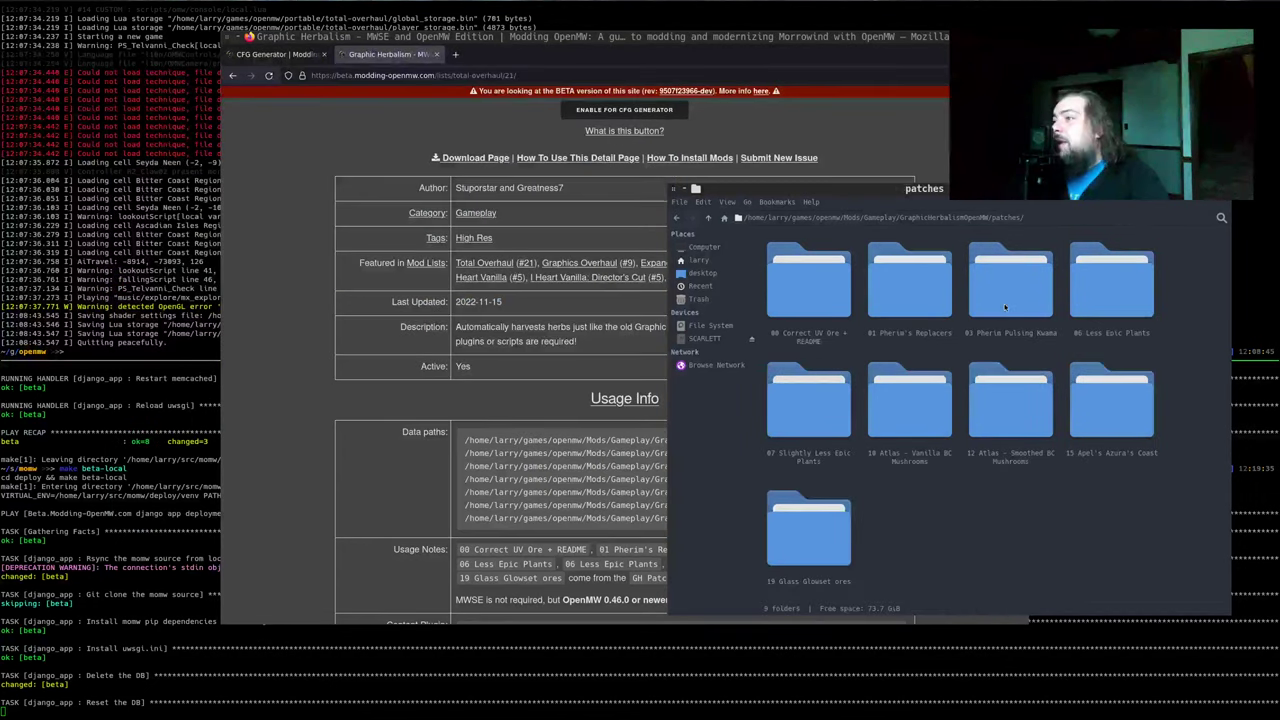
pyautogui.click(708, 219)
pyautogui.rightClick(999, 301)
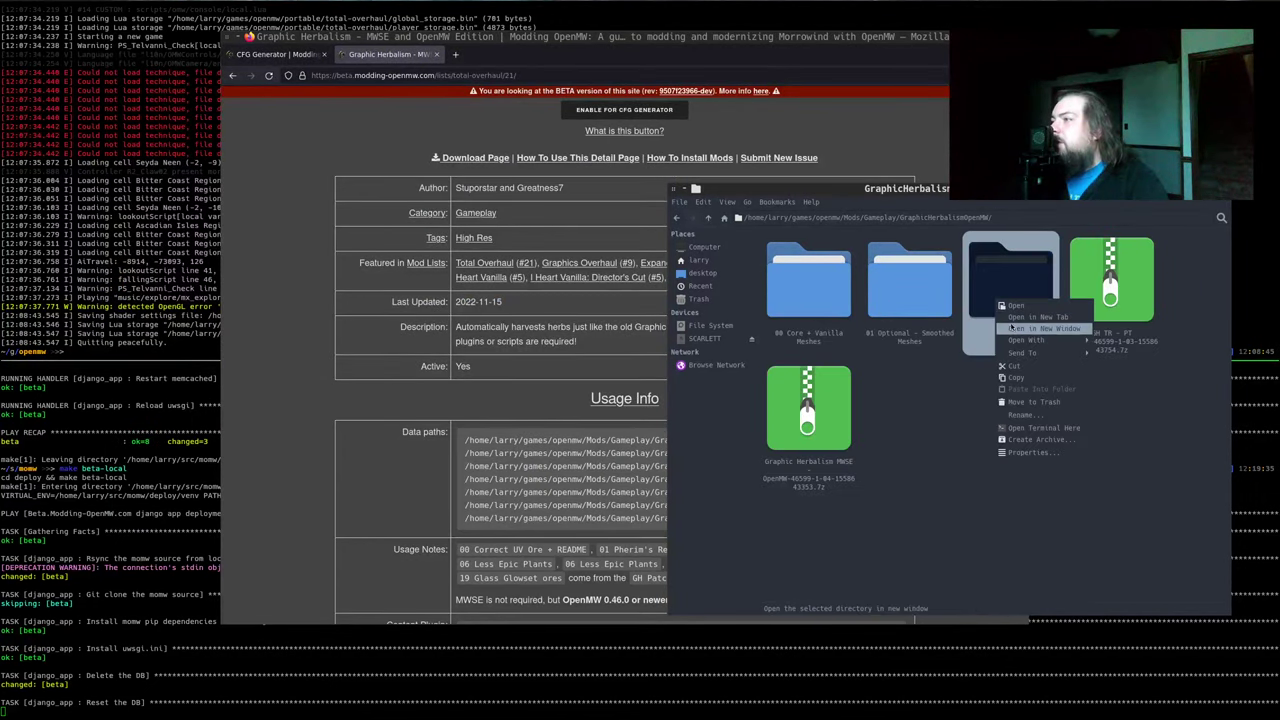
pyautogui.click(1014, 331)
pyautogui.moveTo(801, 600); pyautogui.dragTo(821, 451)
pyautogui.scroll(1, 678, 541)
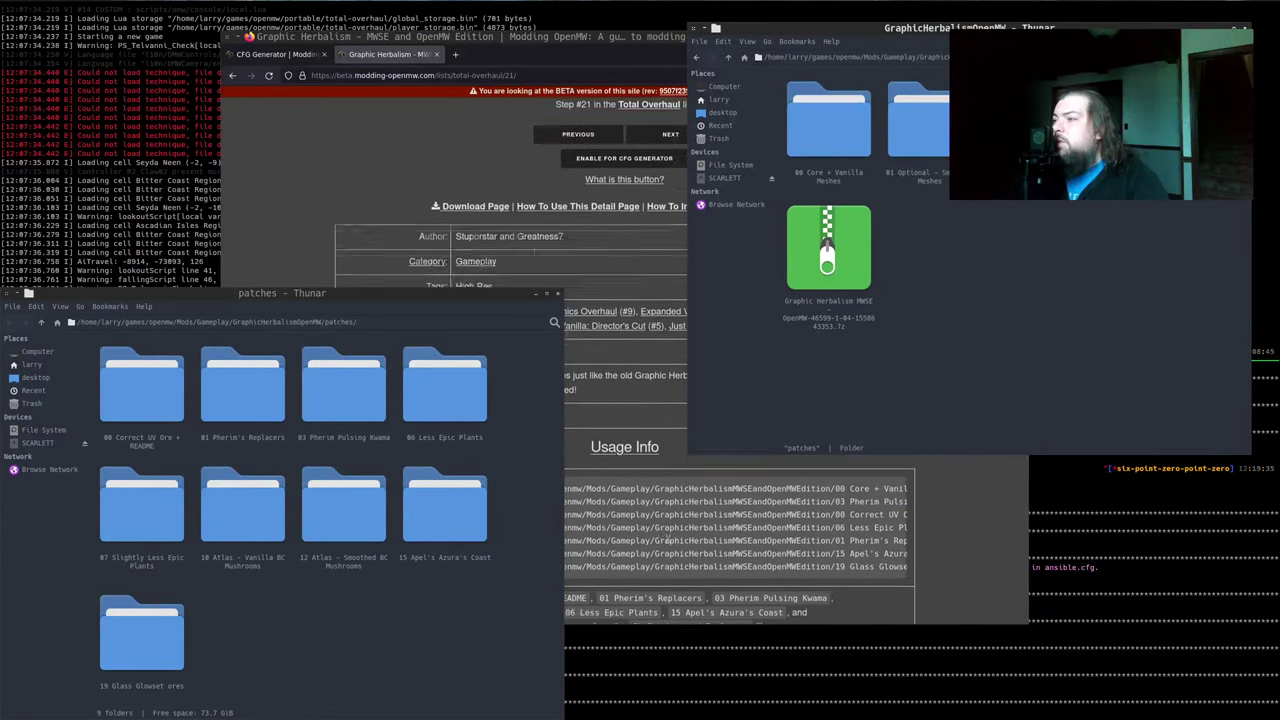
pyautogui.moveTo(380, 293); pyautogui.dragTo(452, 132)
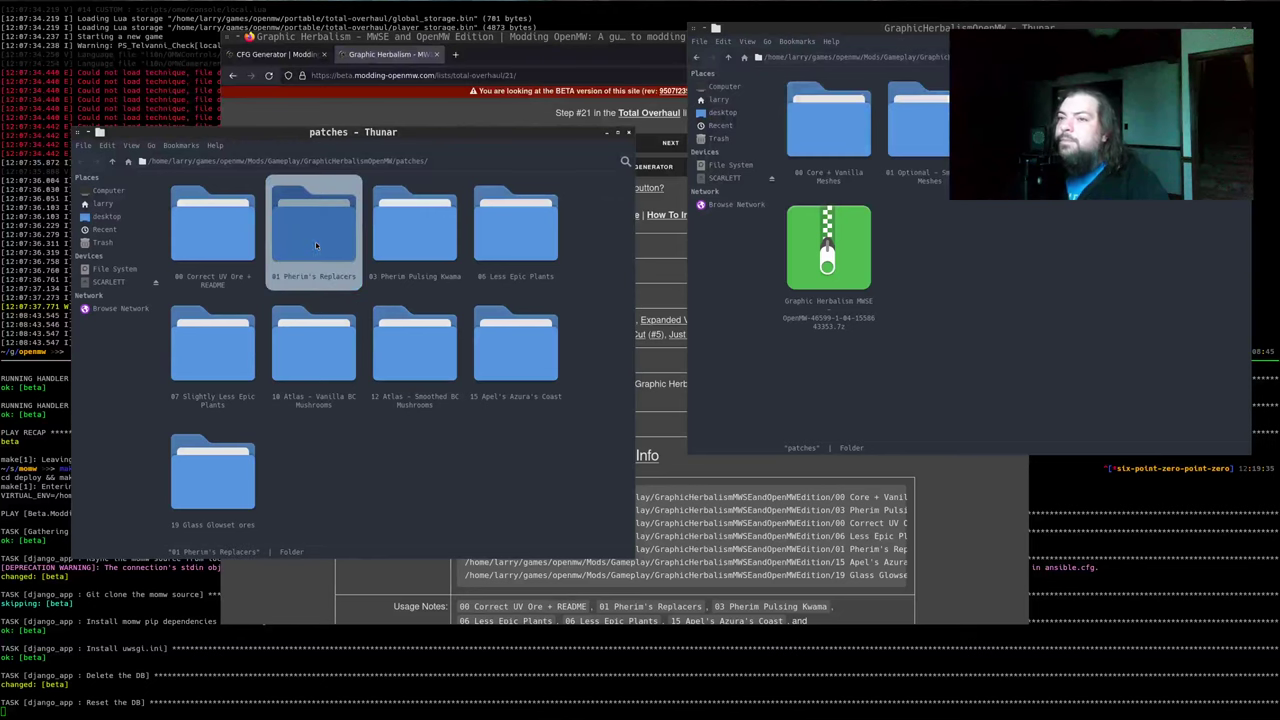
# Move everything in the patches folder up into GraphicHerbalismOpenMW and delete the emptied patches folder
pyautogui.hotkey('ctrl', 'a')
pyautogui.moveTo(432, 362); pyautogui.dragTo(1110, 370)
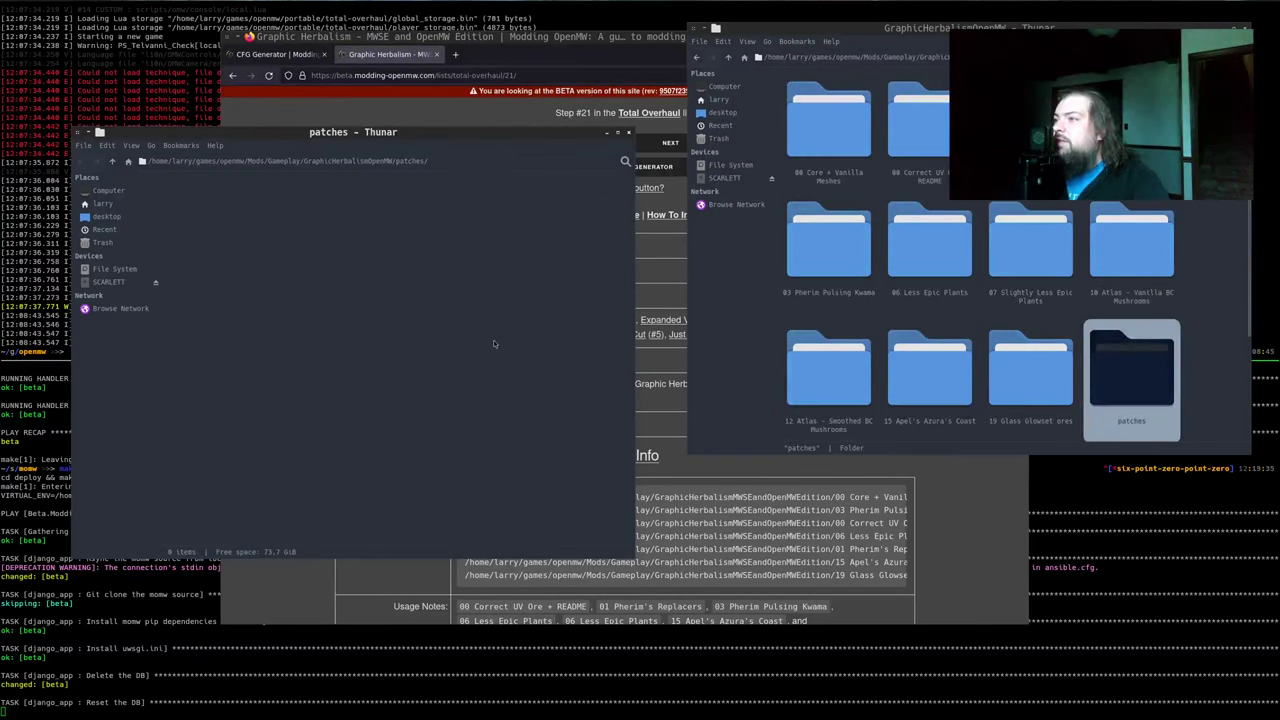
pyautogui.hotkey('ctrl', 'w')
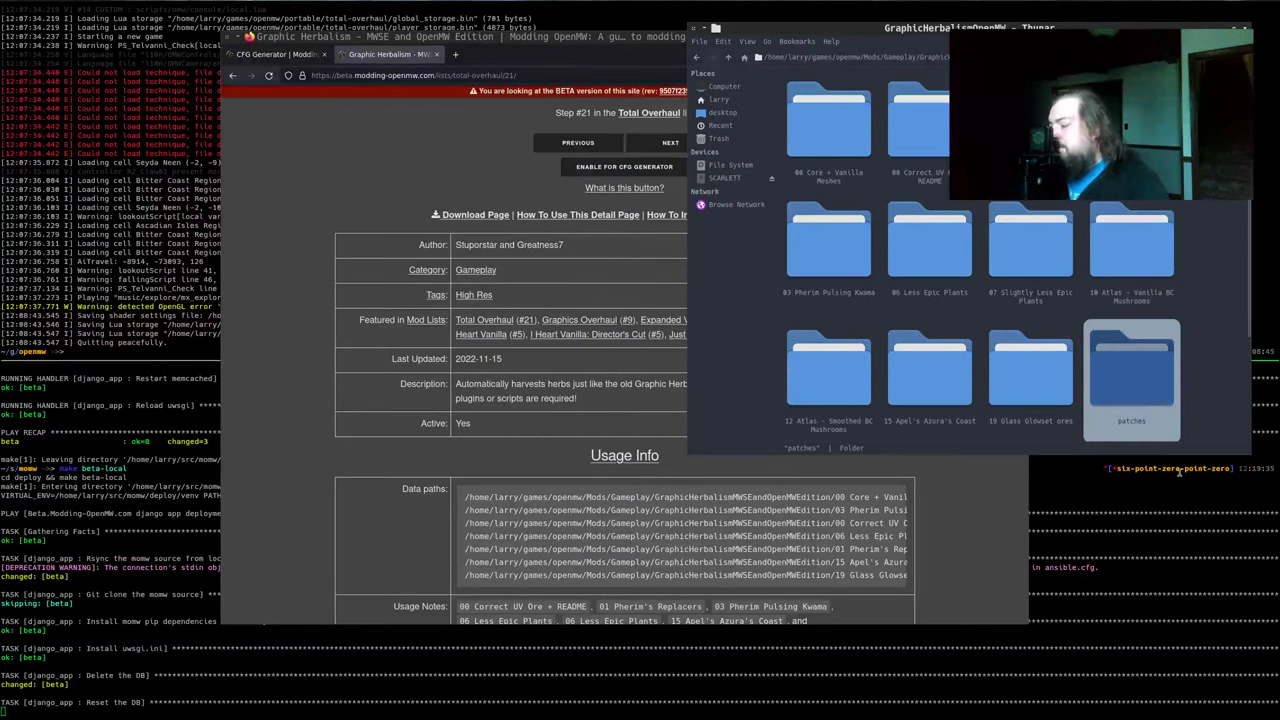
pyautogui.press('Delete')
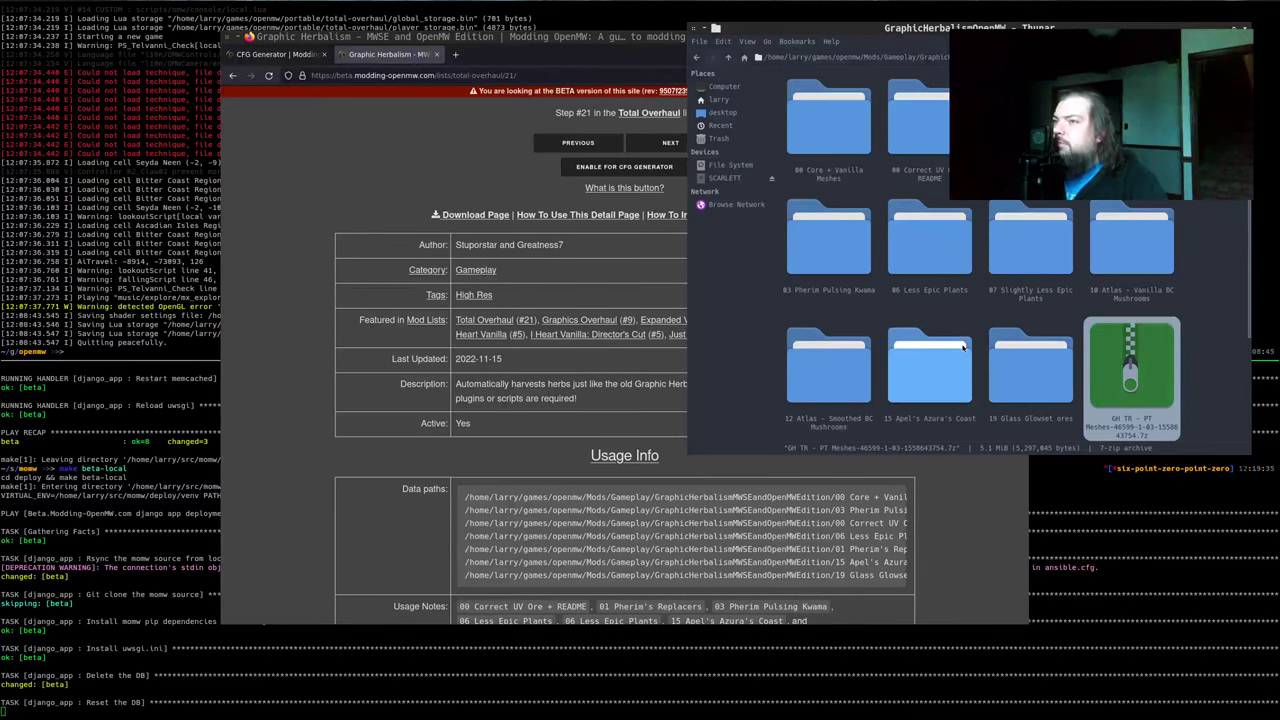
pyautogui.scroll(-2, 734, 288)
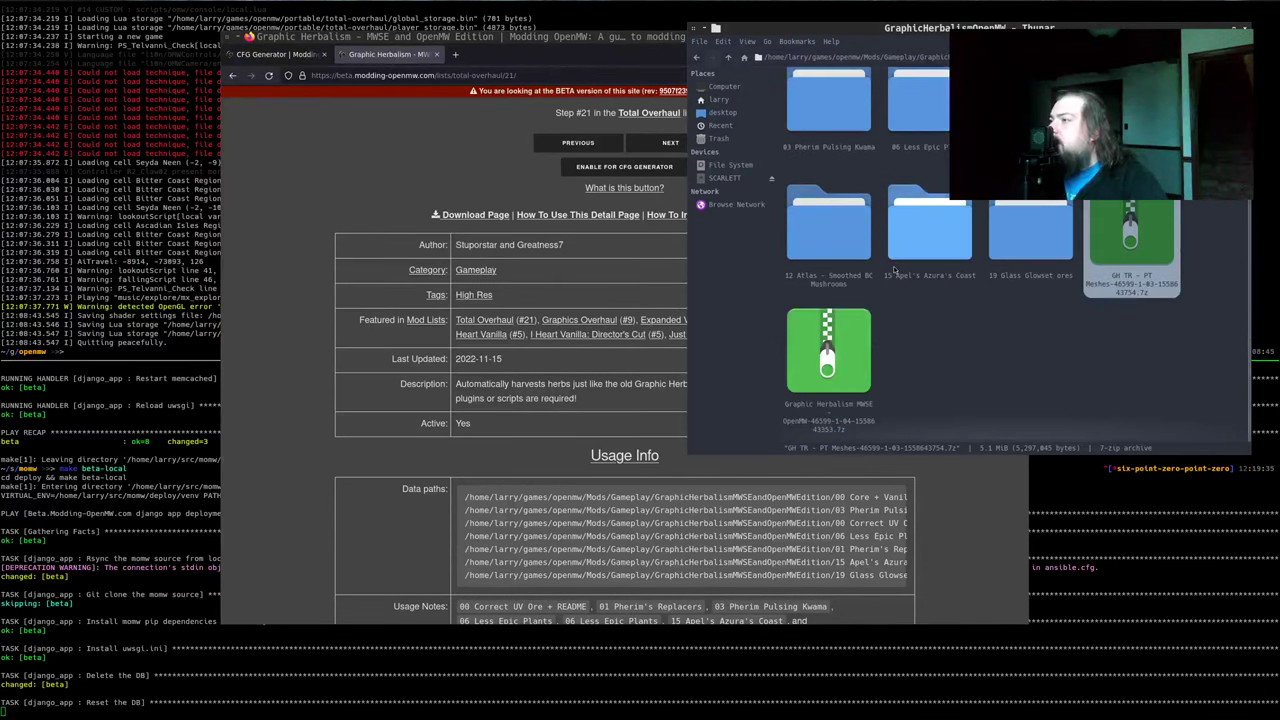
# Open Graphic Herbalism's download page on Nexus Mods, read its description and compatibility FAQ, and close it
pyautogui.click(470, 262)
pyautogui.click(479, 219)
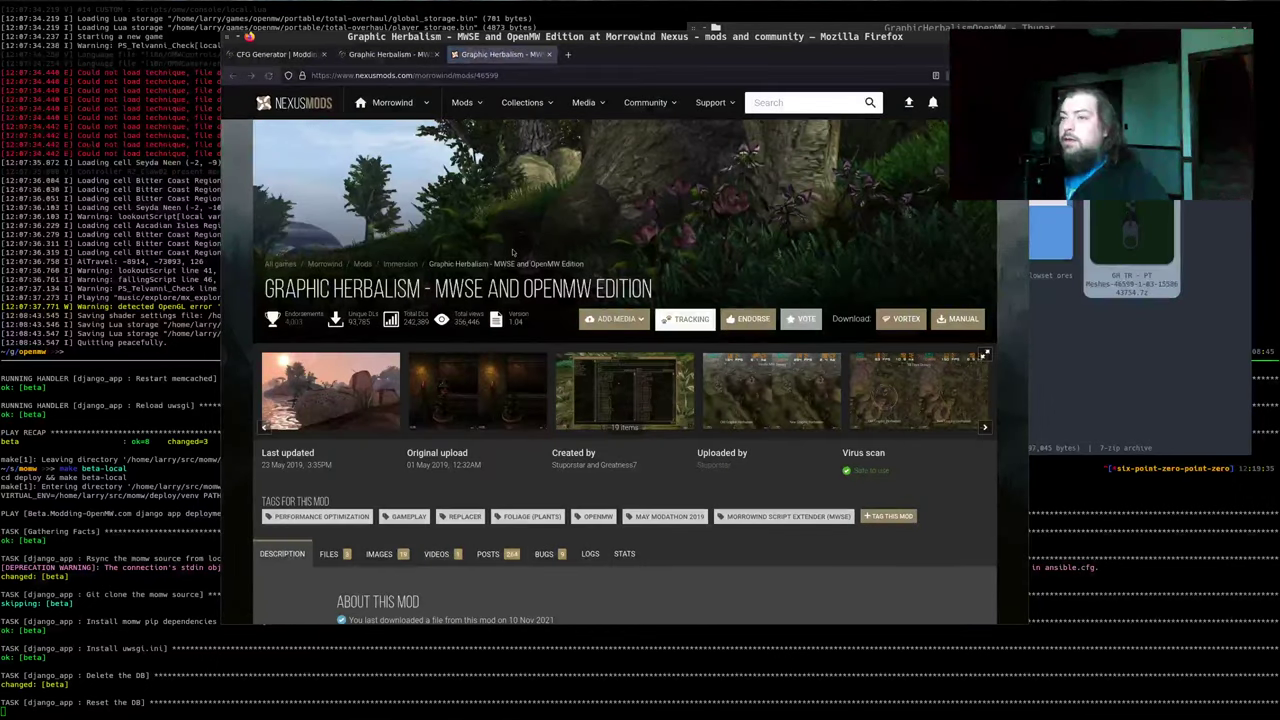
pyautogui.scroll(-2, 548, 244)
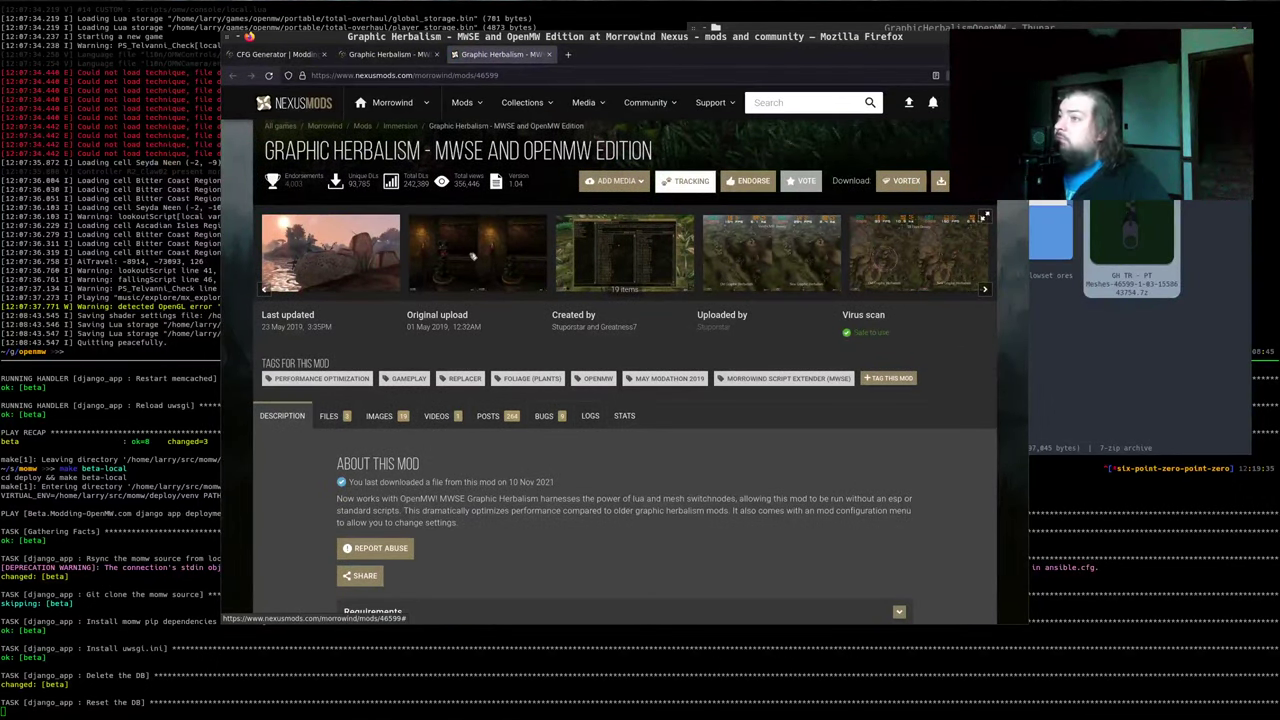
pyautogui.scroll(-2, 535, 272)
pyautogui.scroll(-2, 528, 272)
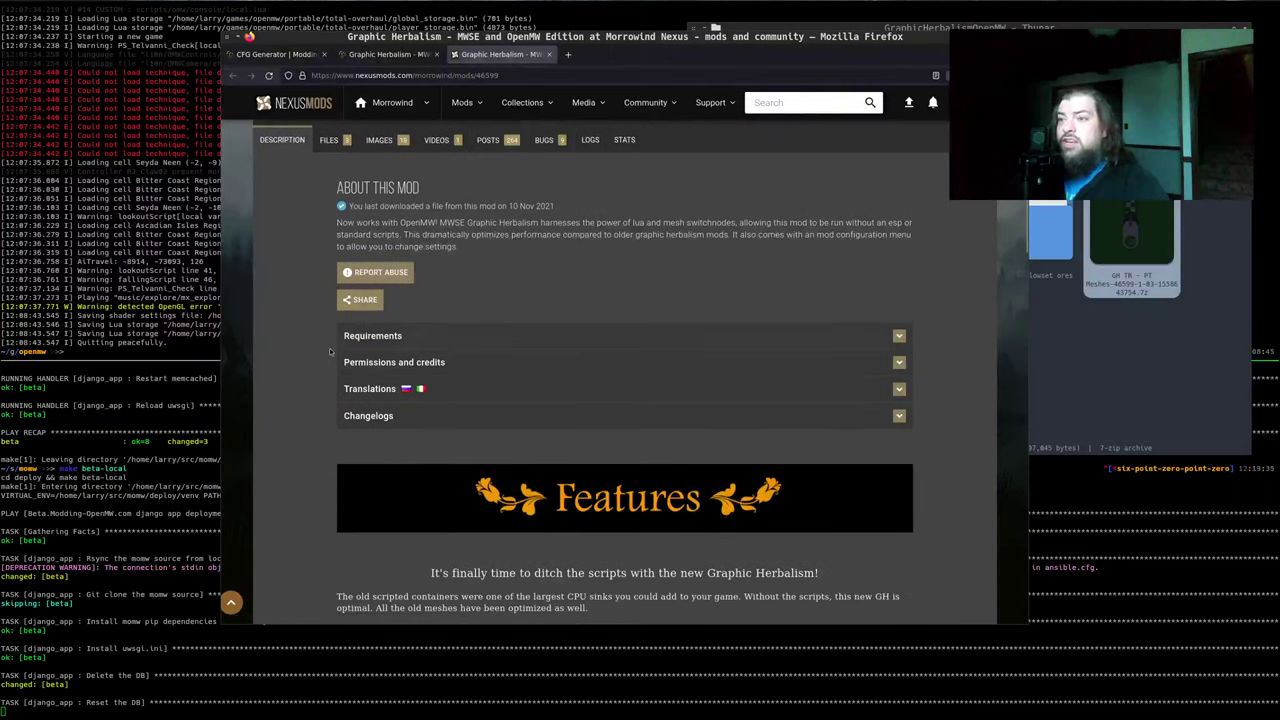
pyautogui.scroll(-4, 328, 364)
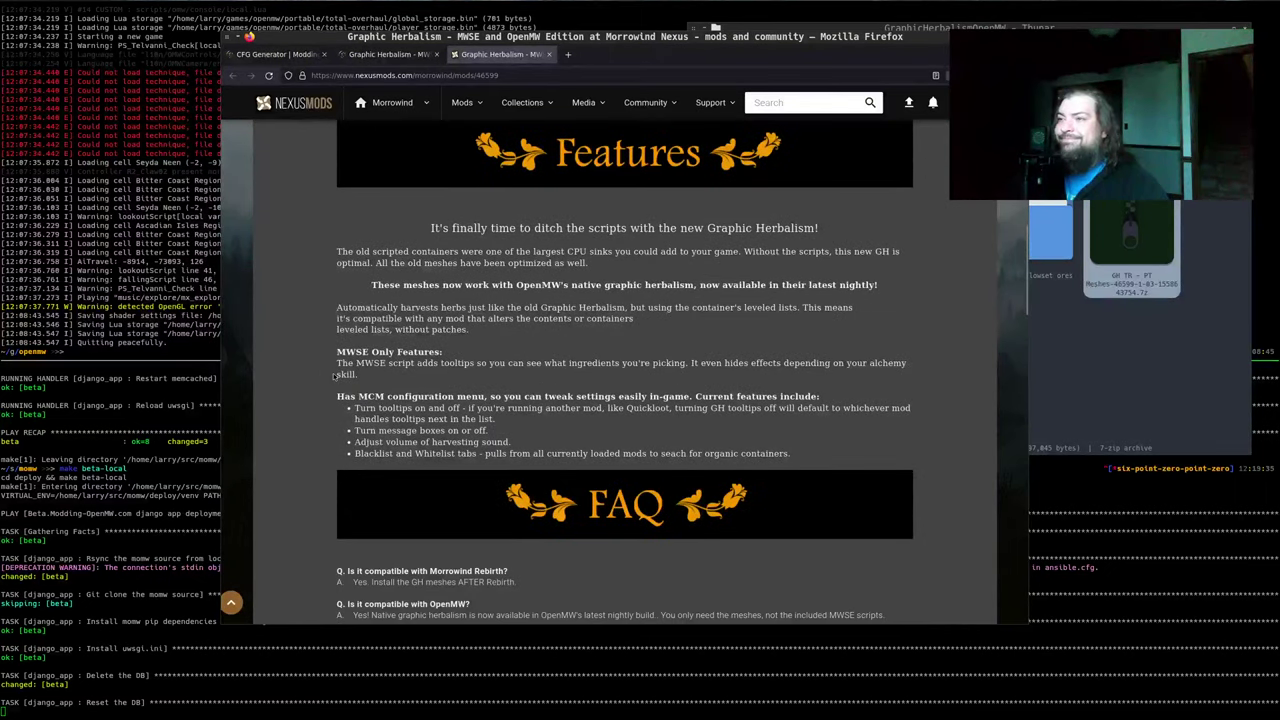
pyautogui.scroll(-2, 334, 376)
pyautogui.scroll(-3, 334, 376)
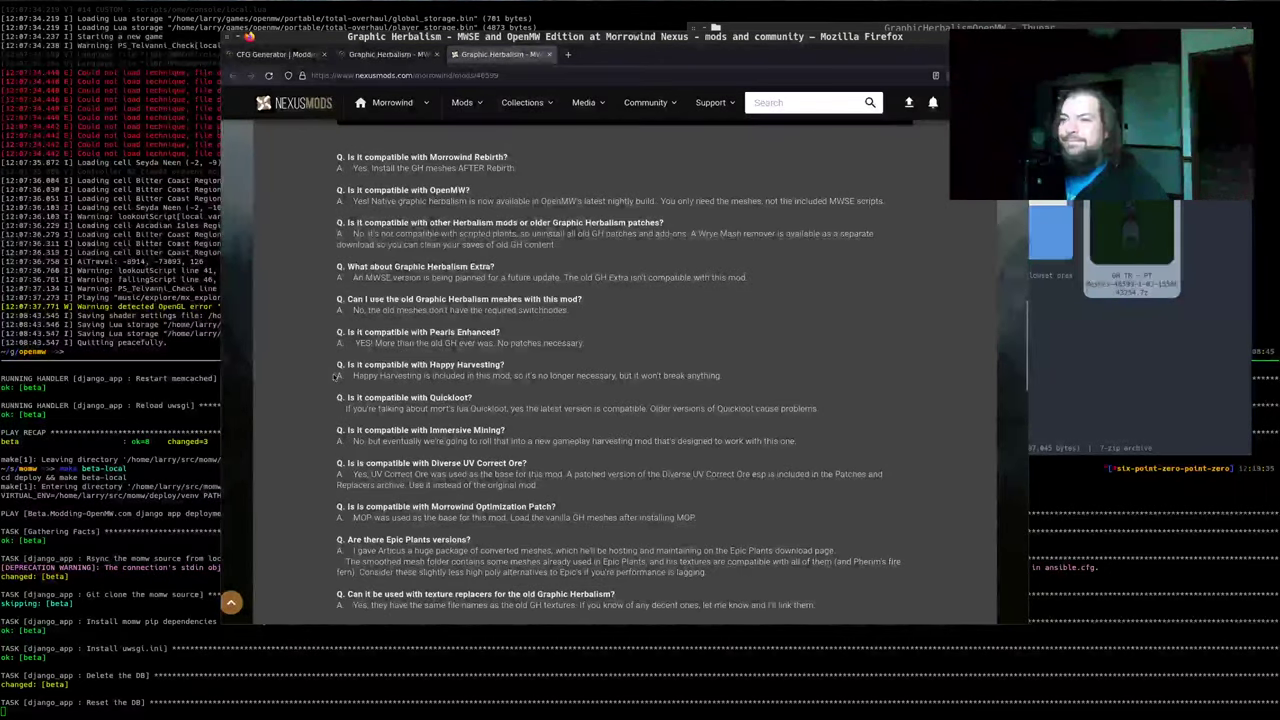
pyautogui.scroll(-2, 334, 376)
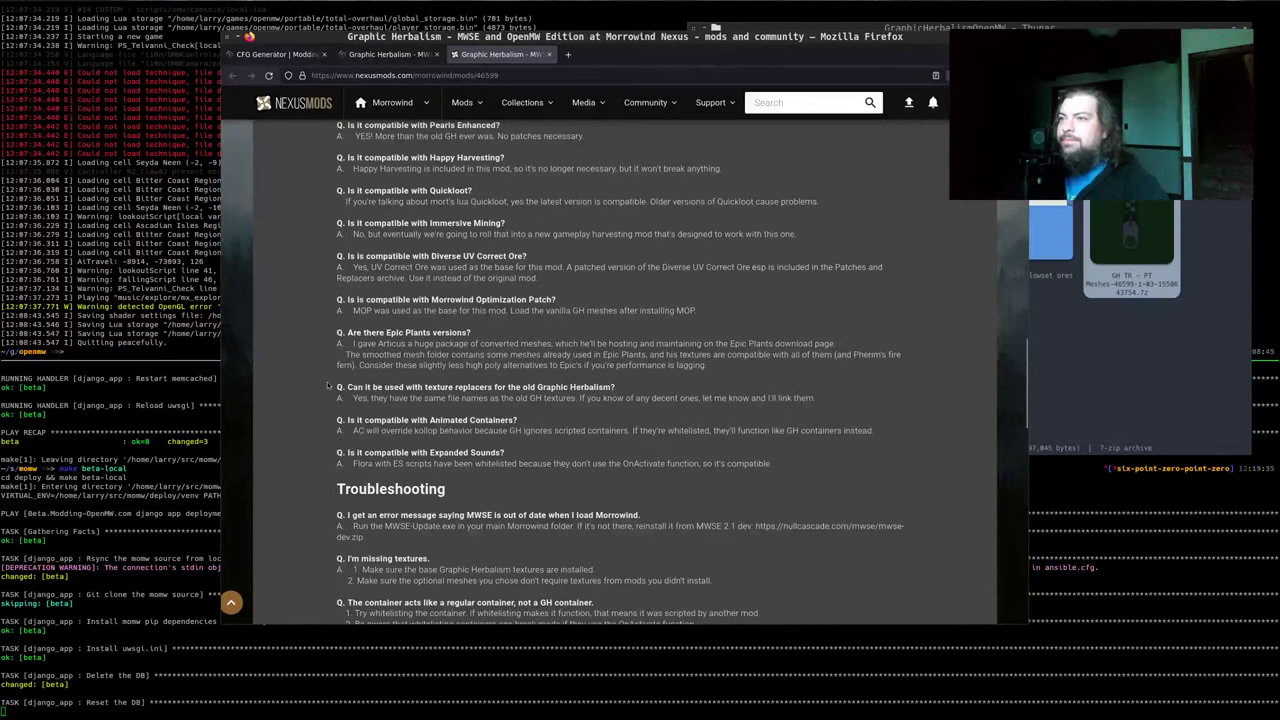
pyautogui.scroll(15, 328, 386)
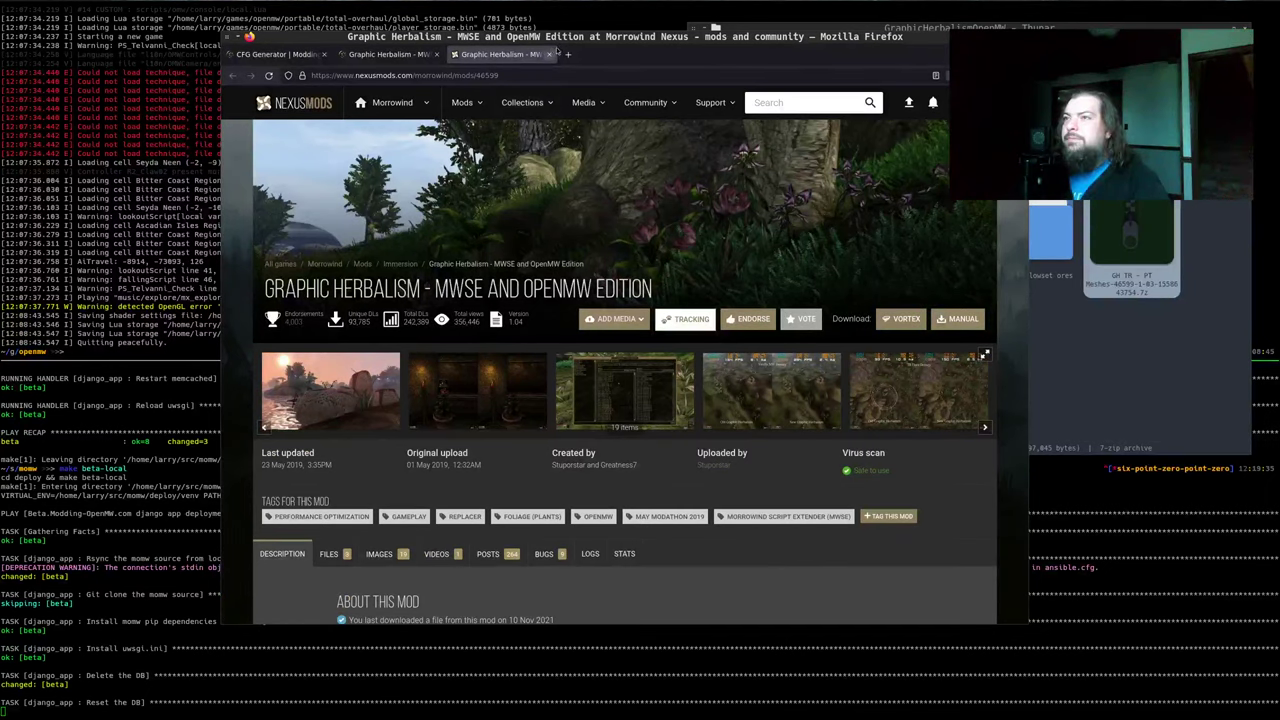
pyautogui.click(547, 55)
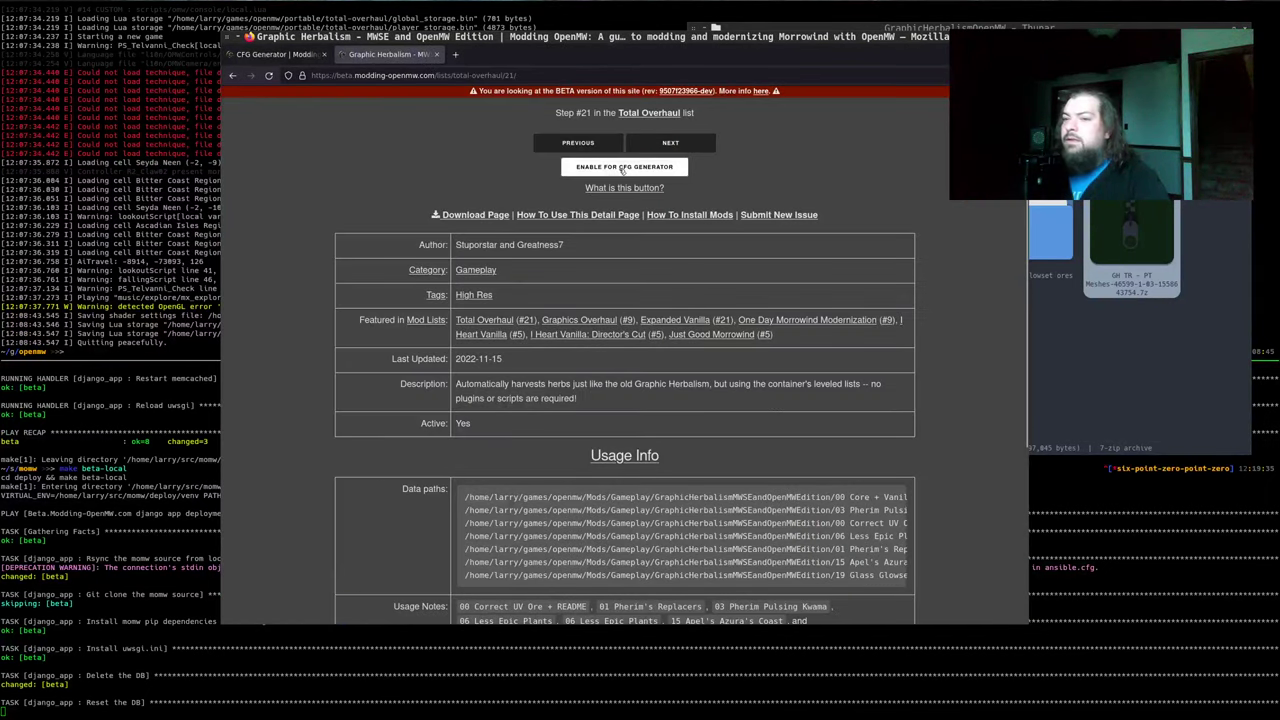
# Enable Graphic Herbalism for the CFG generator and reload the generator page to check the Meshes / Performance selections
pyautogui.click(272, 54)
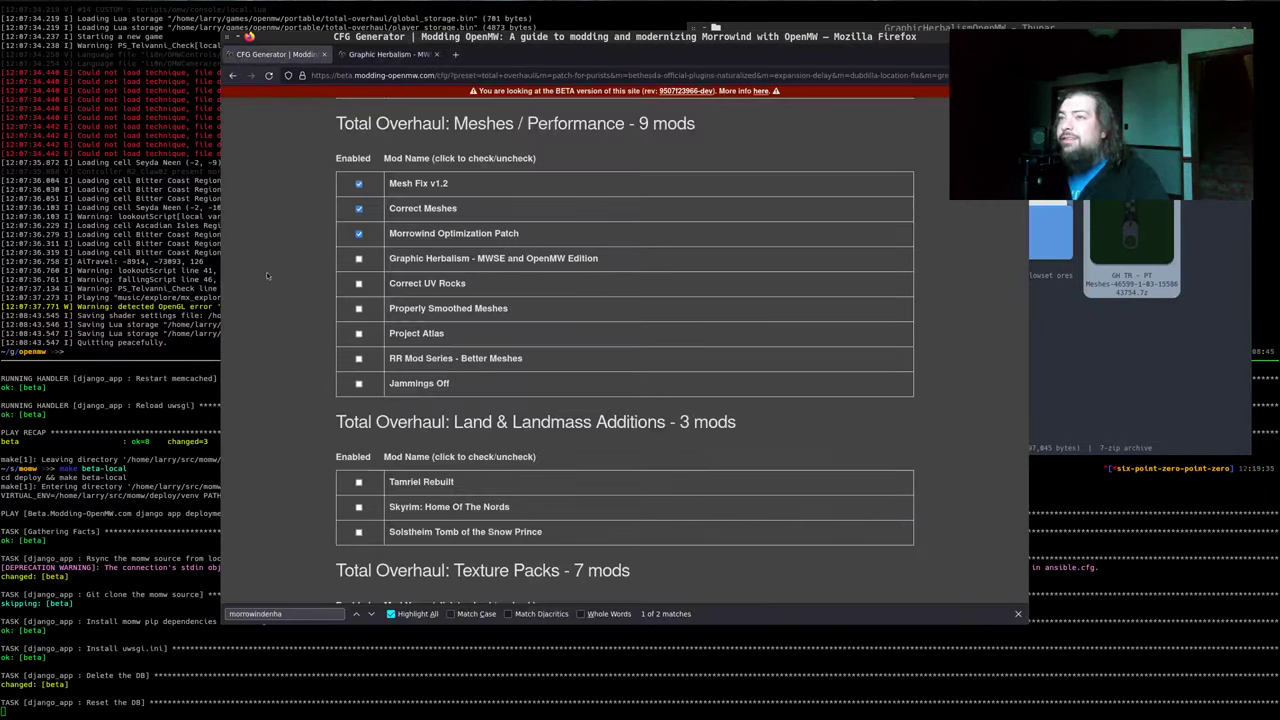
pyautogui.scroll(6, 305, 311)
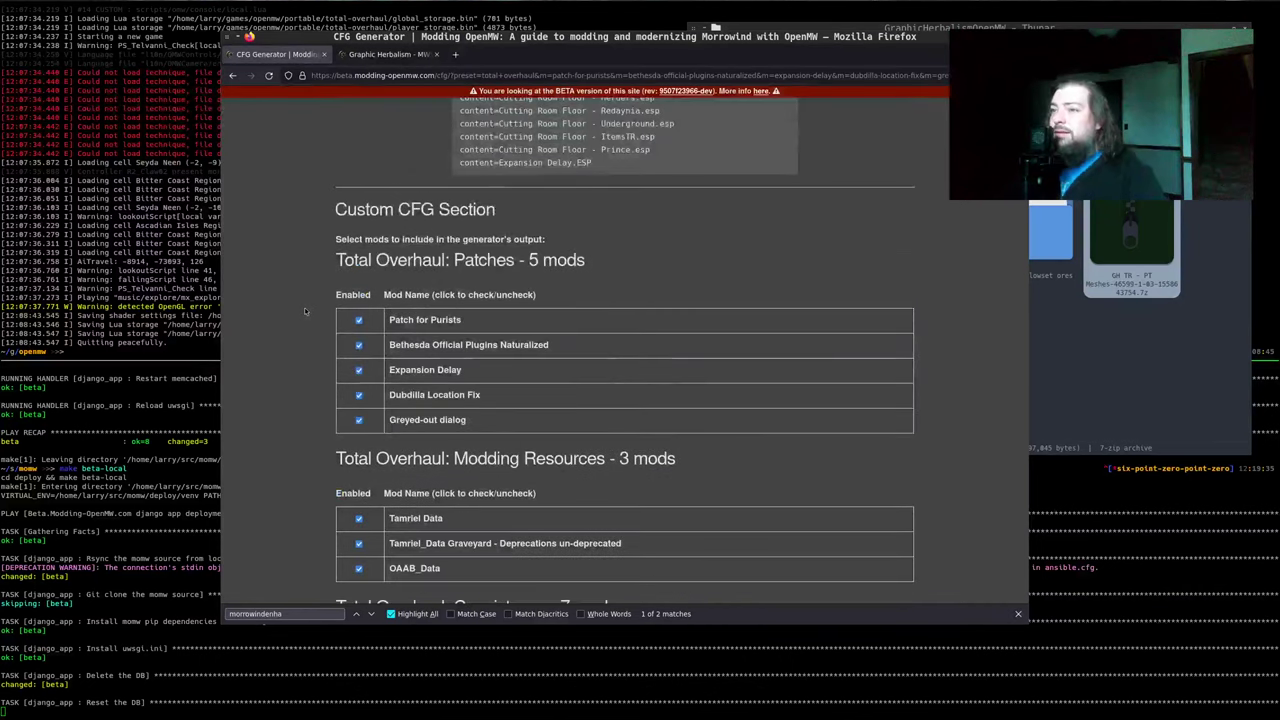
pyautogui.scroll(-6, 305, 311)
pyautogui.hotkey('ctrl', 'r')
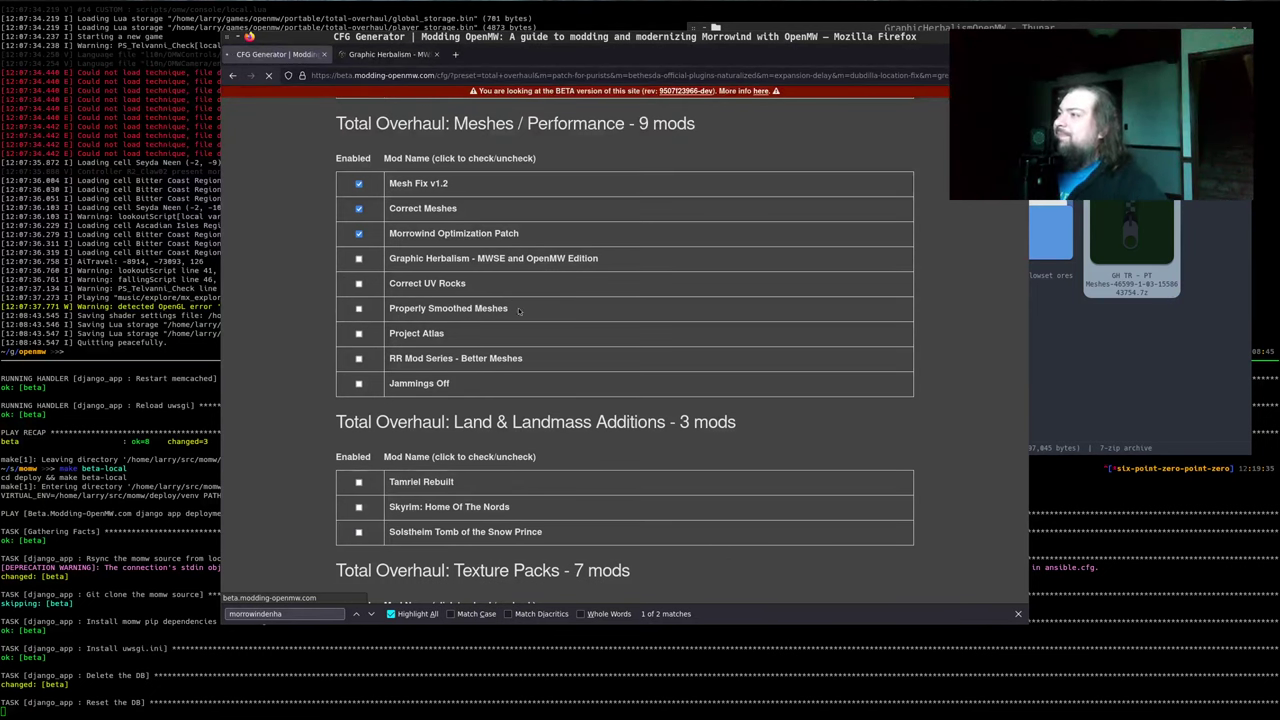
pyautogui.scroll(-6, 817, 380)
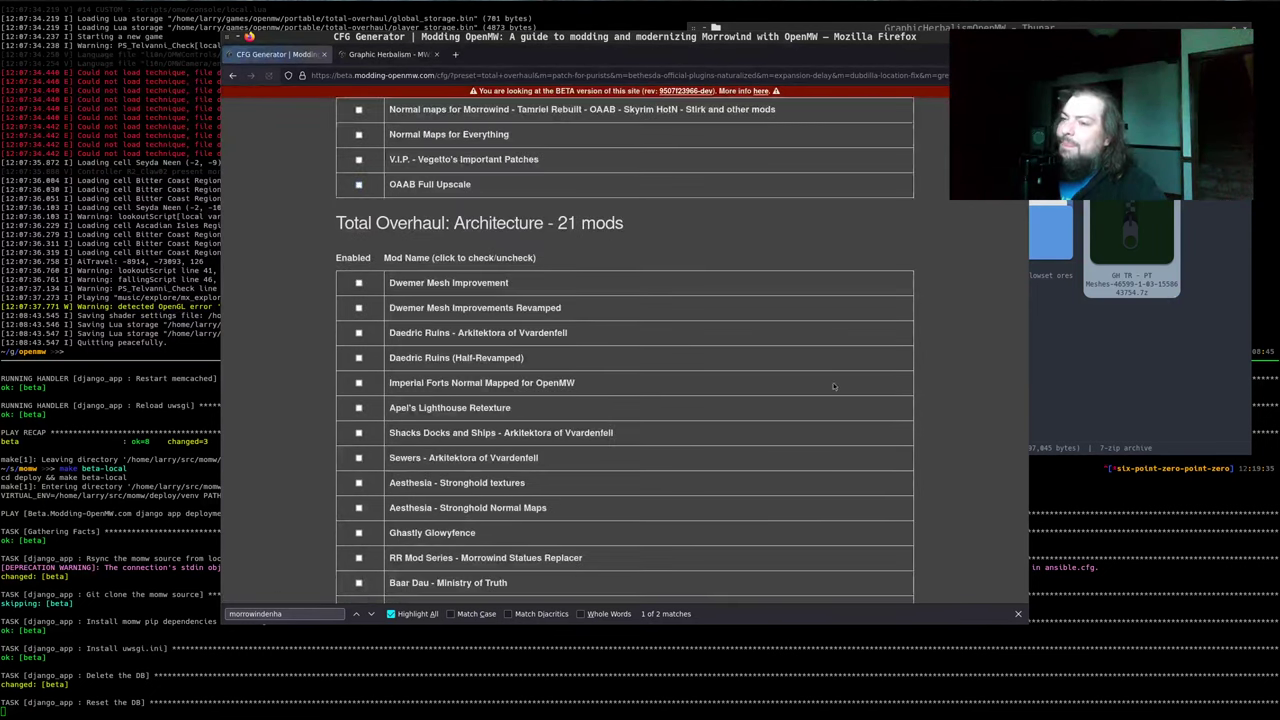
pyautogui.scroll(7, 817, 380)
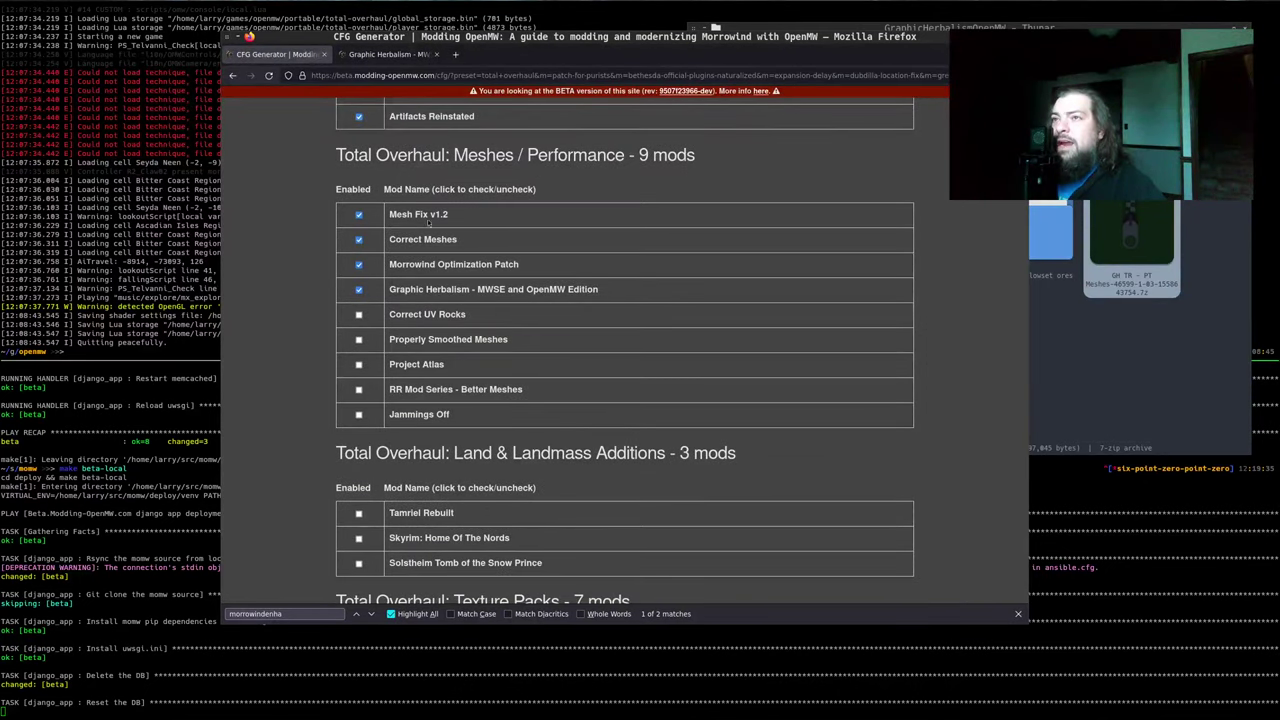
pyautogui.scroll(3, 330, 187)
pyautogui.scroll(-3, 283, 236)
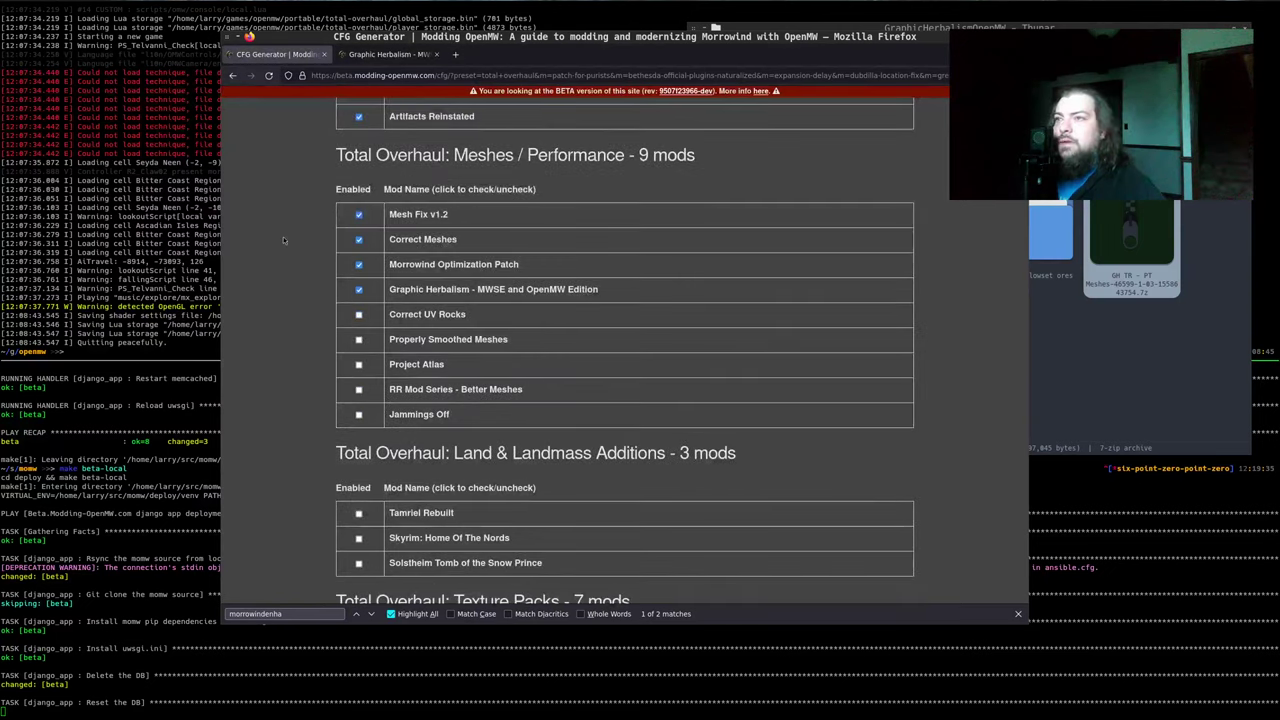
# Submit the custom CFG setup and advance from Graphic Herbalism to Correct UV Rocks, step 22 of the Total Overhaul list
pyautogui.press('End')
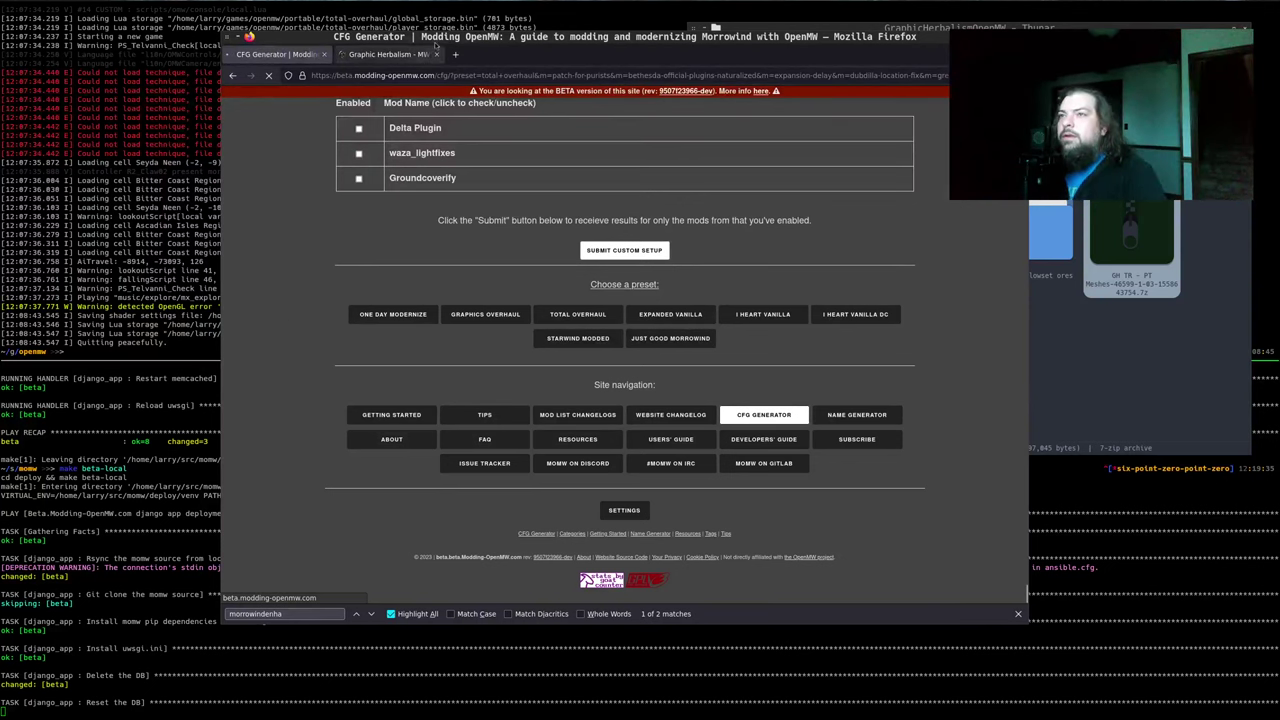
pyautogui.hotkey('ctrl', 'Tab')
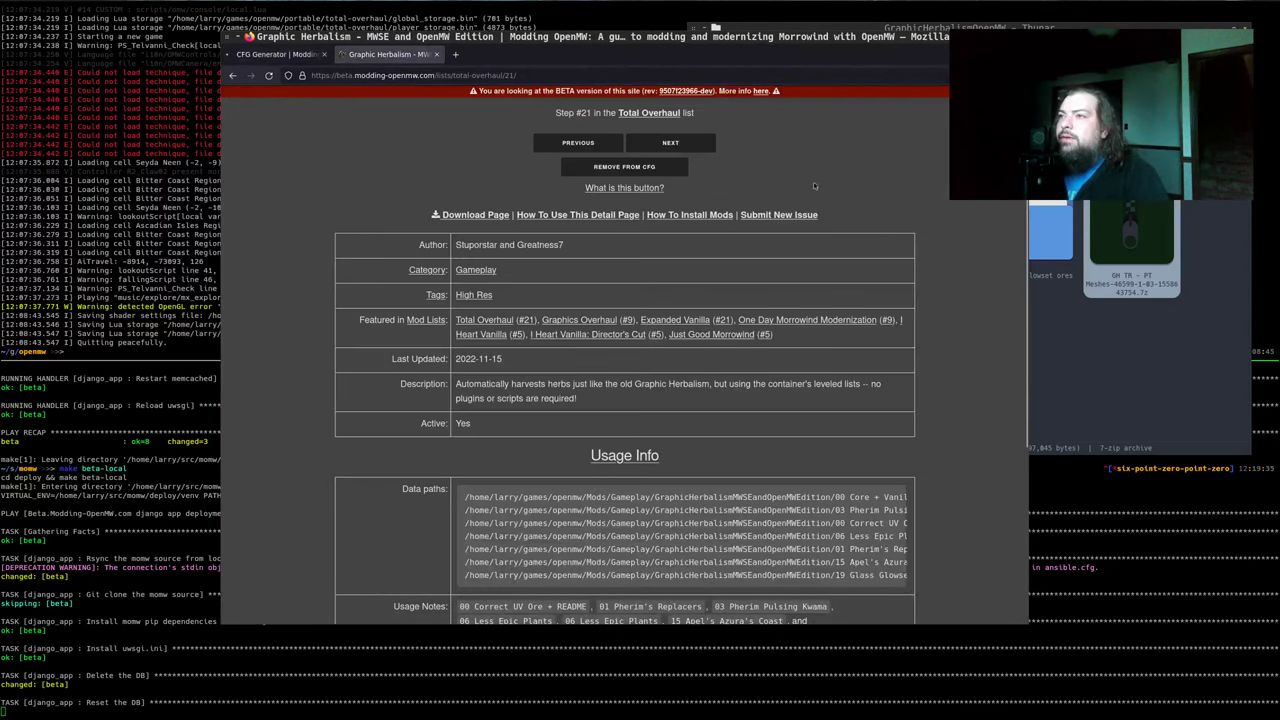
pyautogui.click(670, 143)
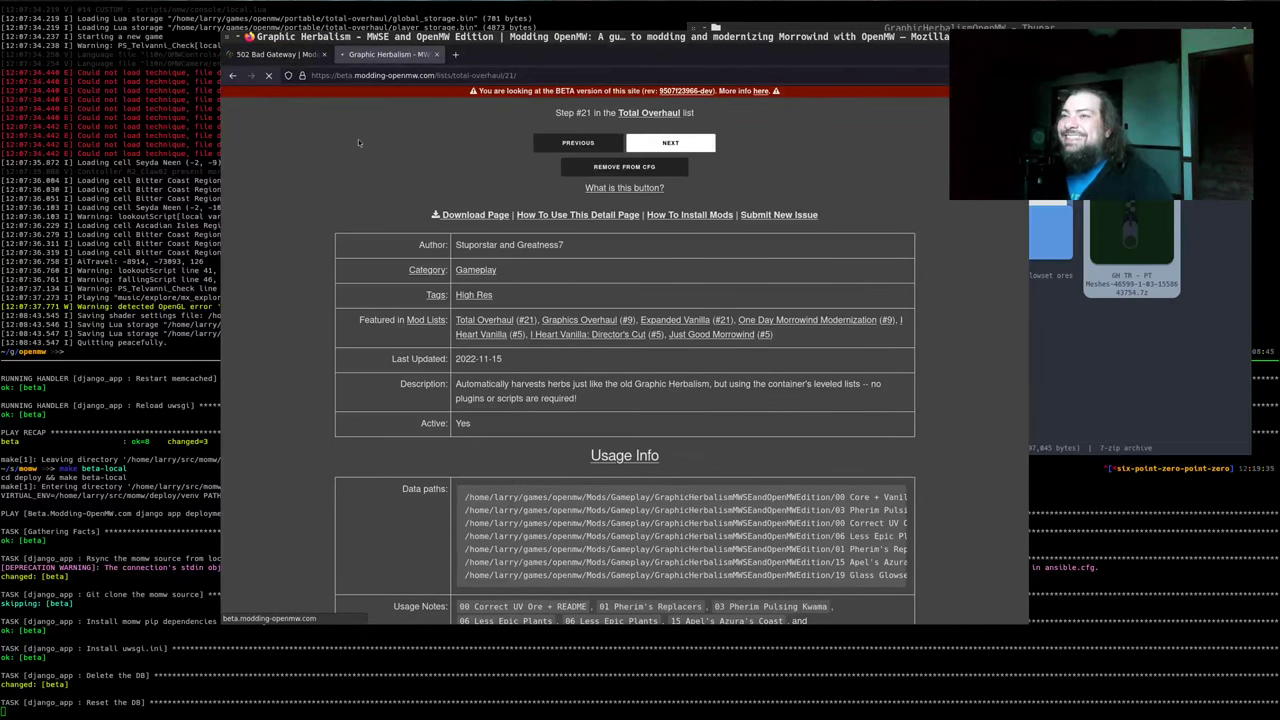
pyautogui.hotkey('ctrl', 'Tab')
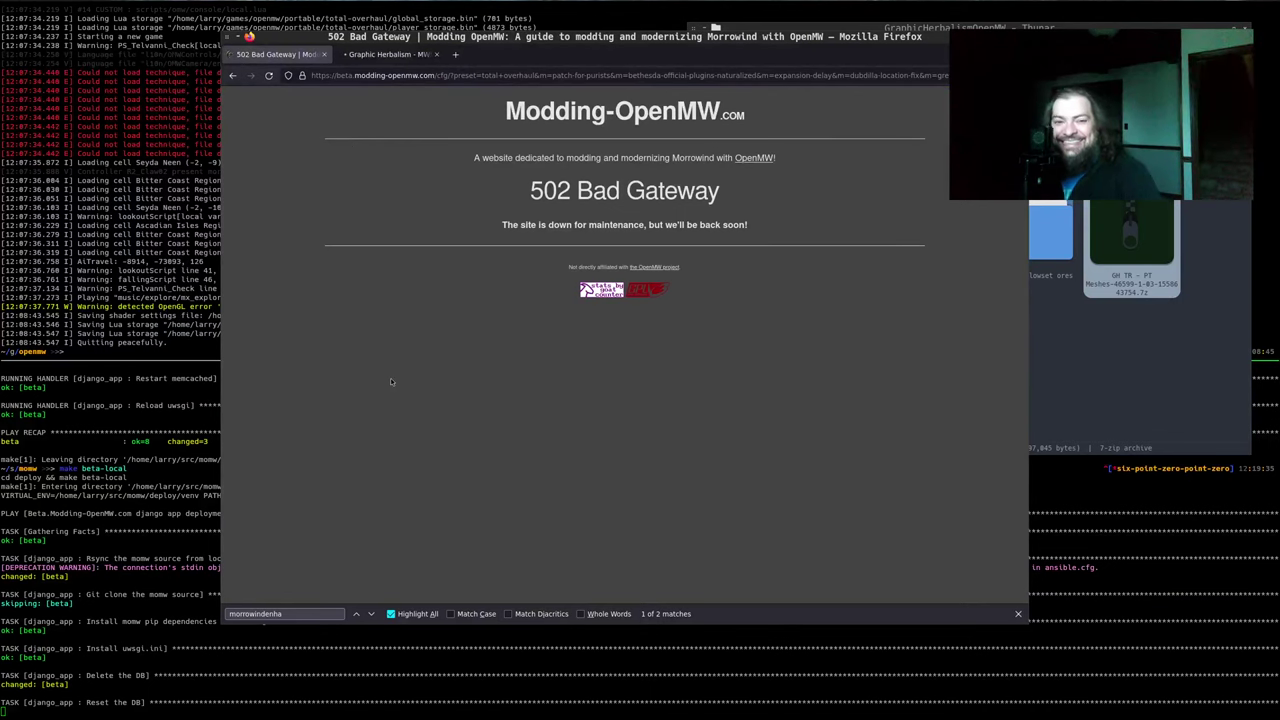
pyautogui.hotkey('ctrl', 'Tab')
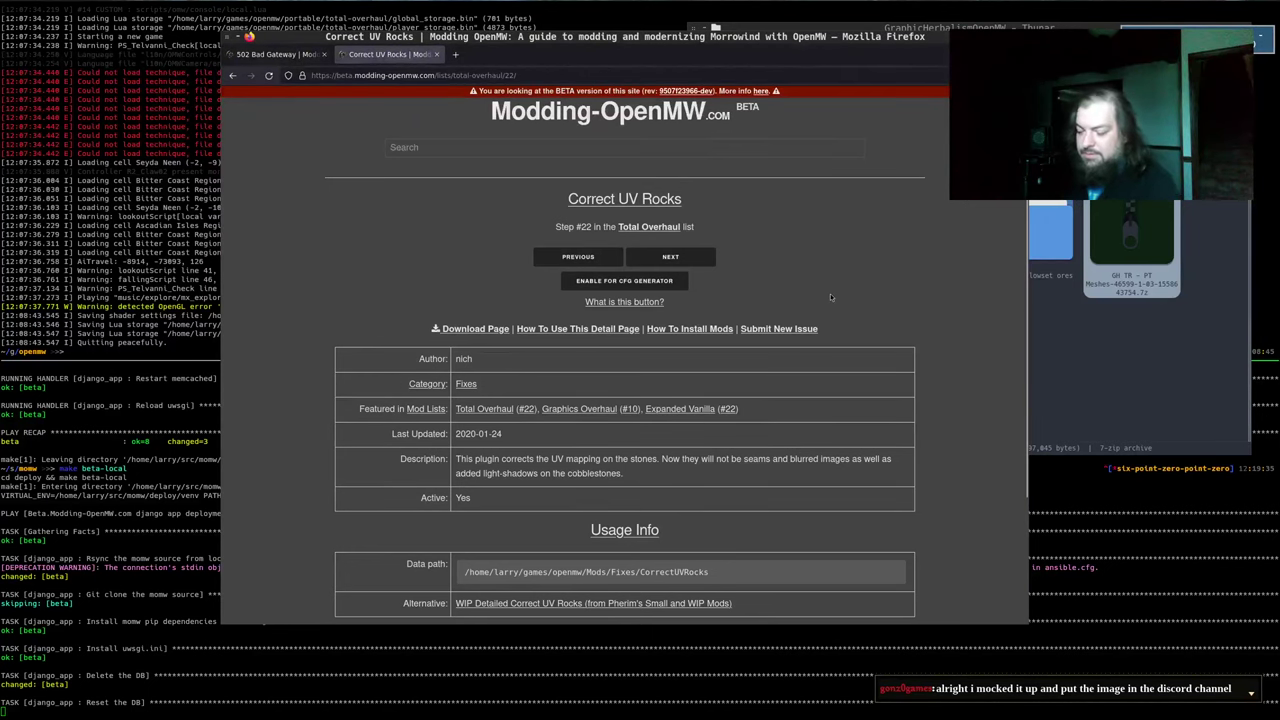
# Reload the CFG Generator page, open the copied Discord image link in a new tab, and view the mockup at full size
pyautogui.hotkey('ctrl', 't')
pyautogui.hotkey('ctrl', 'v')
pyautogui.press('Return')
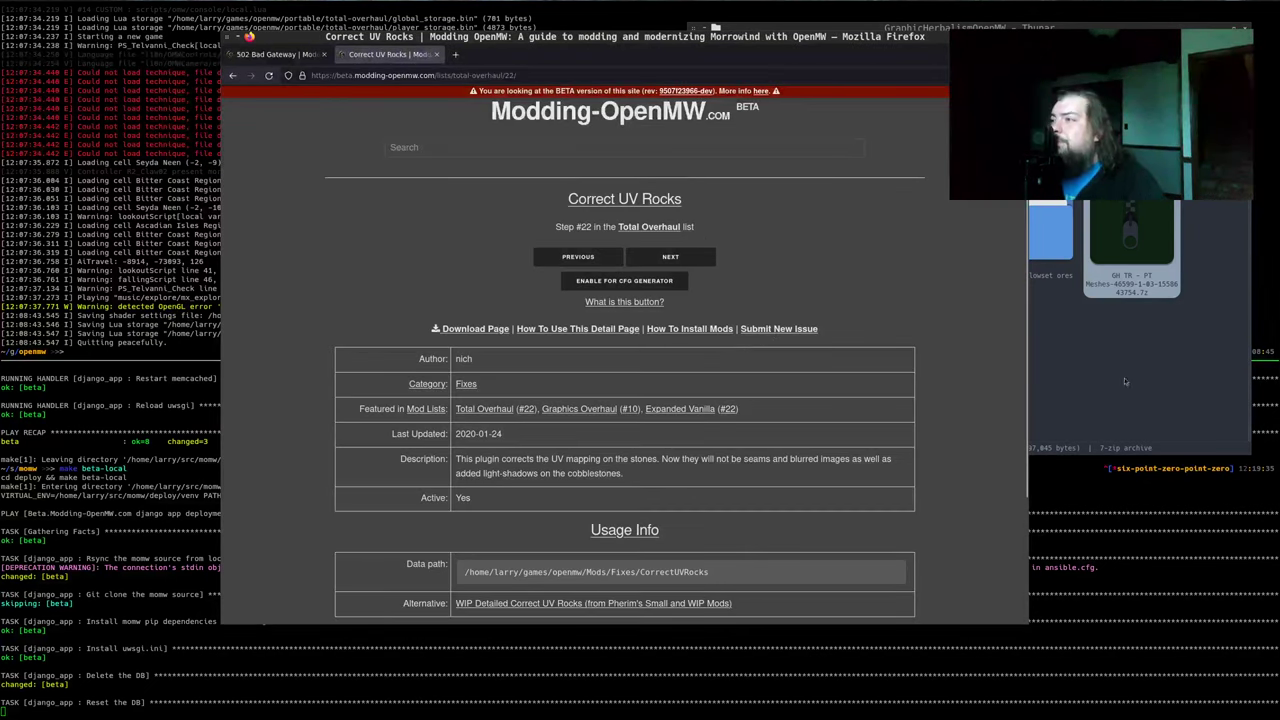
pyautogui.click(275, 54)
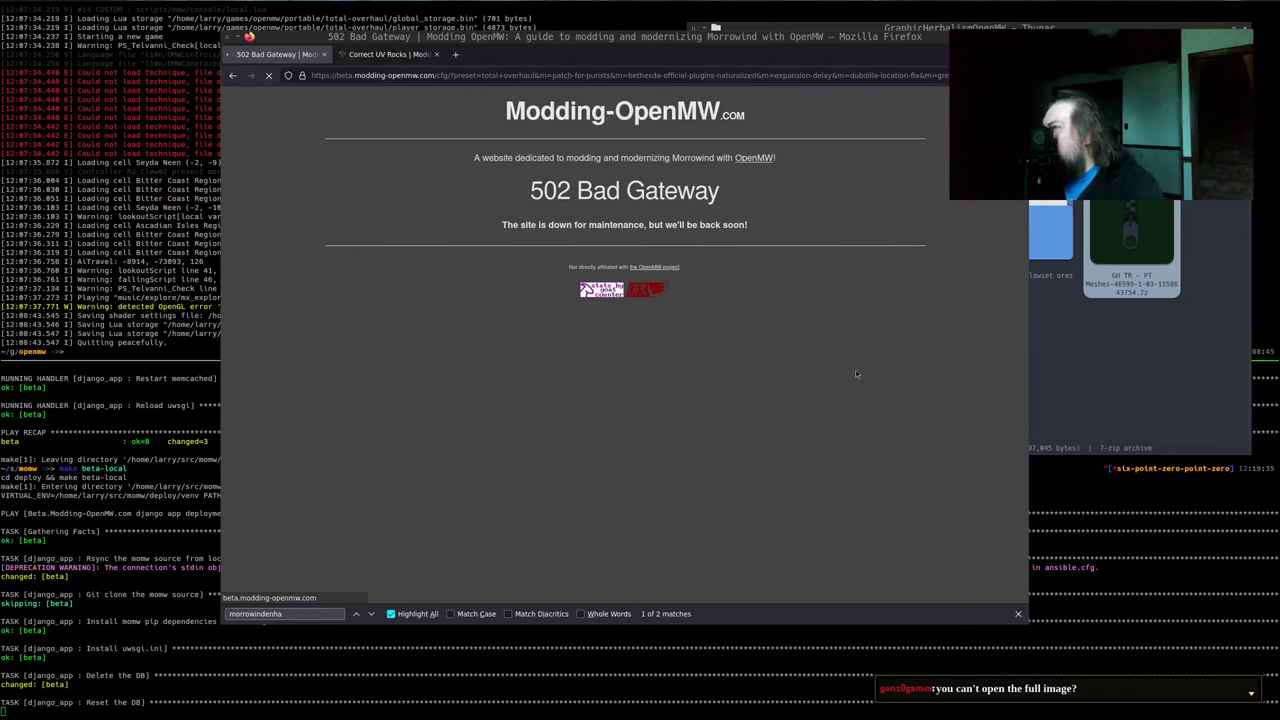
pyautogui.hotkey('ctrl', 't')
pyautogui.hotkey('ctrl', 'v')
pyautogui.press('Return')
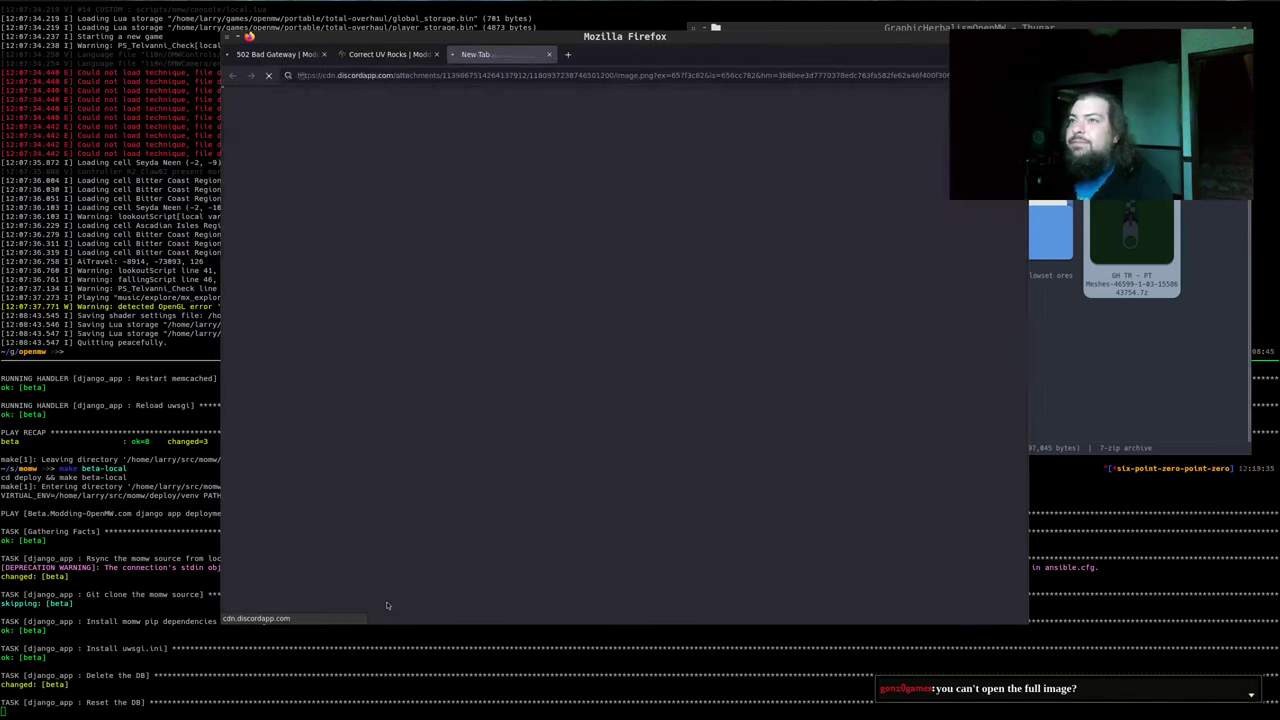
pyautogui.click(757, 129)
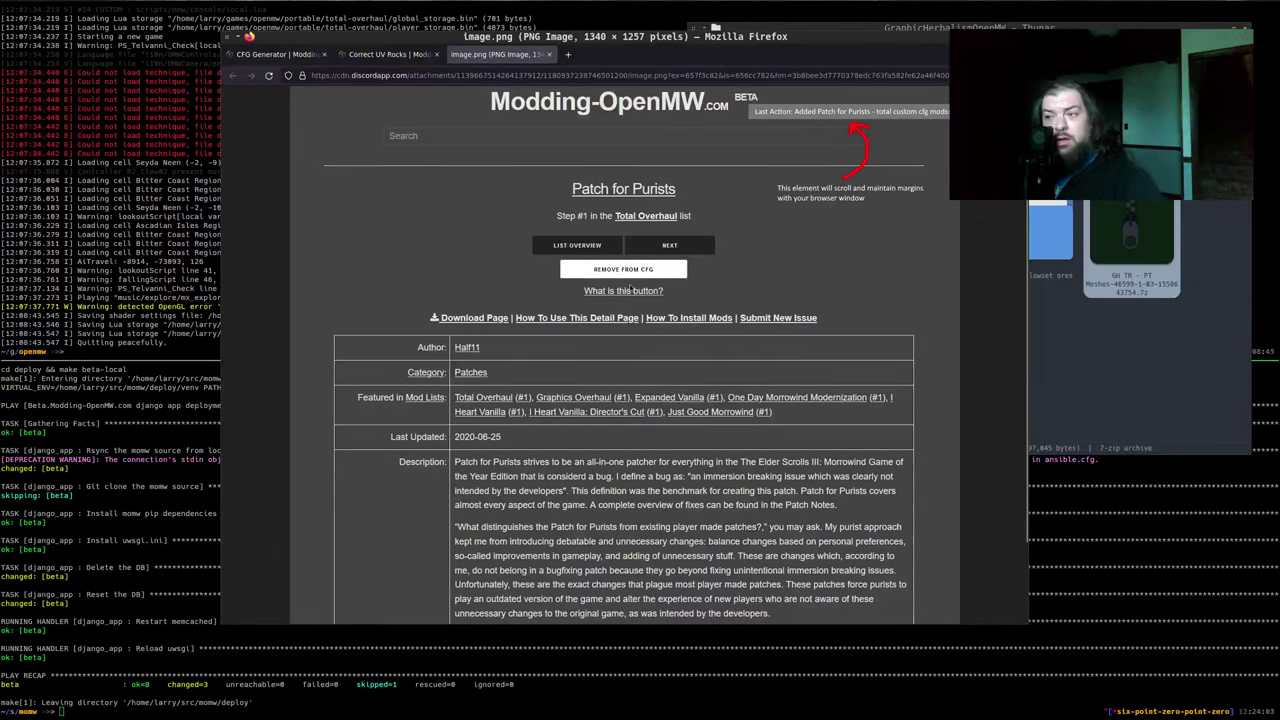
# Return to the Correct UV Rocks page, look over its layout and data path, and bring the file manager forward
pyautogui.click(390, 54)
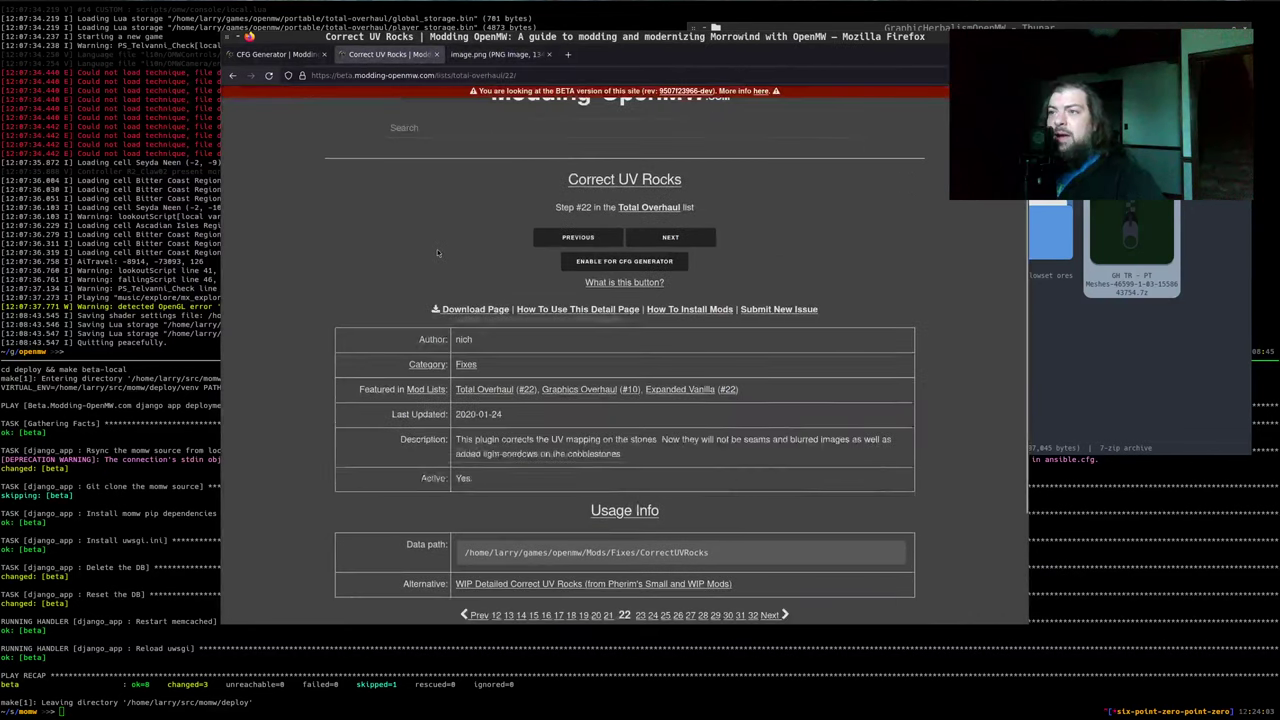
pyautogui.scroll(-3, 437, 253)
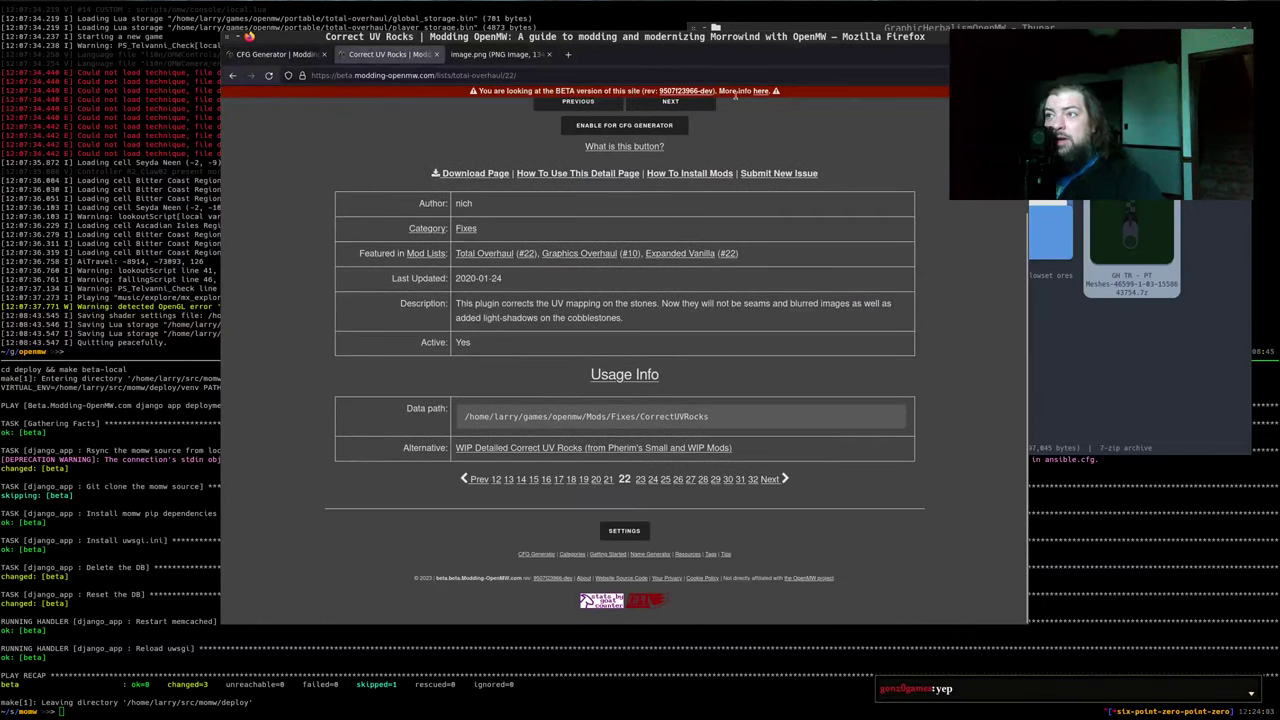
pyautogui.scroll(3, 488, 134)
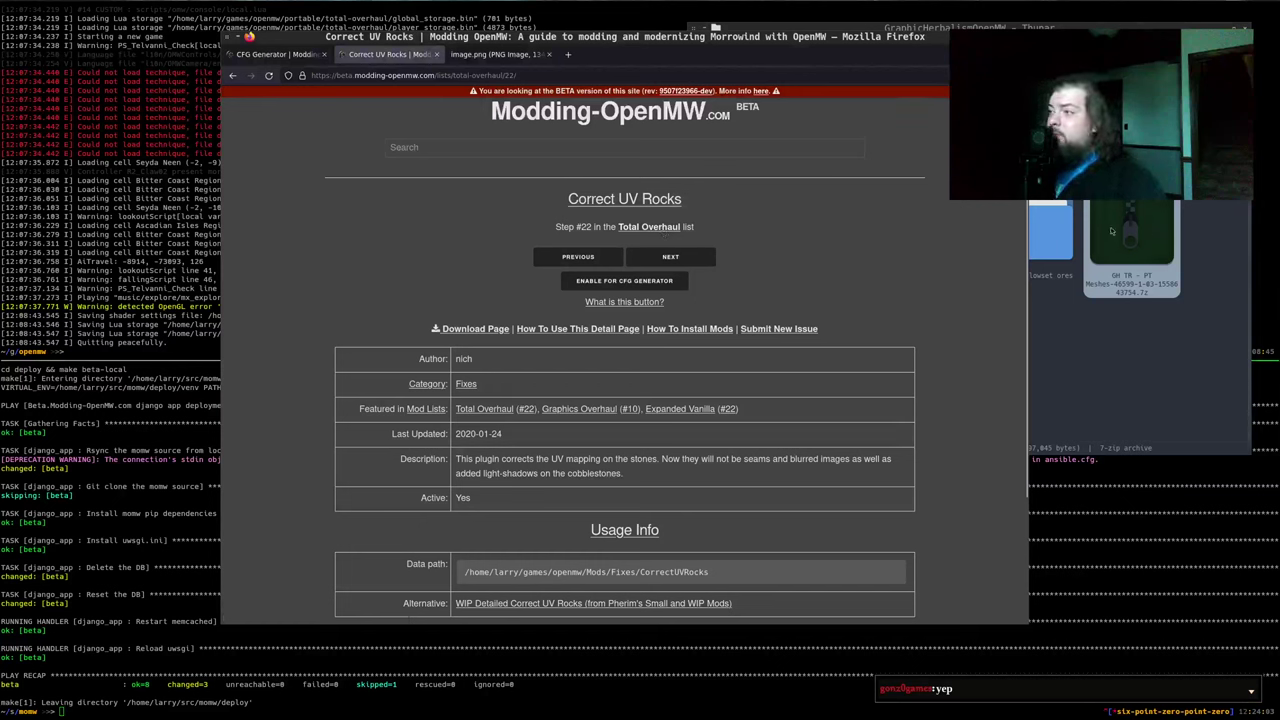
pyautogui.click(1105, 372)
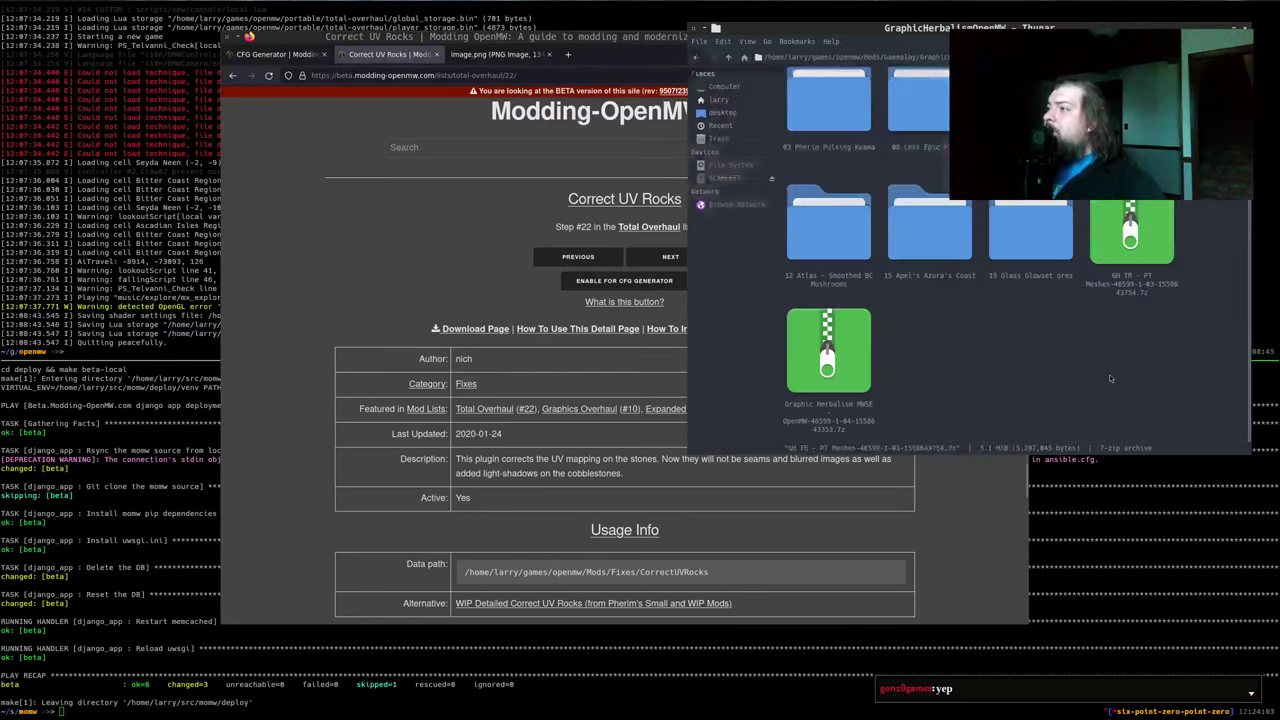
# Reload the CFG Generator for the Total Overhaul preset and examine the generated data paths in the openmw.cfg section
pyautogui.click(275, 54)
pyautogui.press('F5')
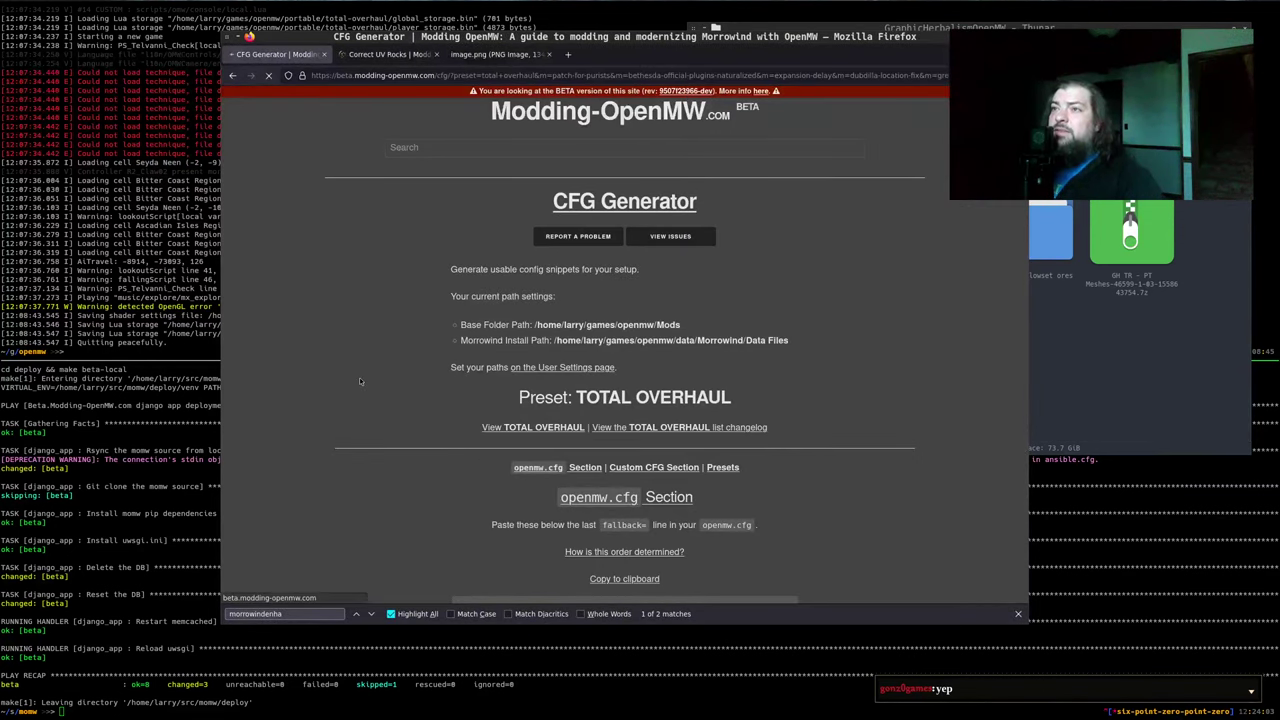
pyautogui.scroll(-5, 346, 391)
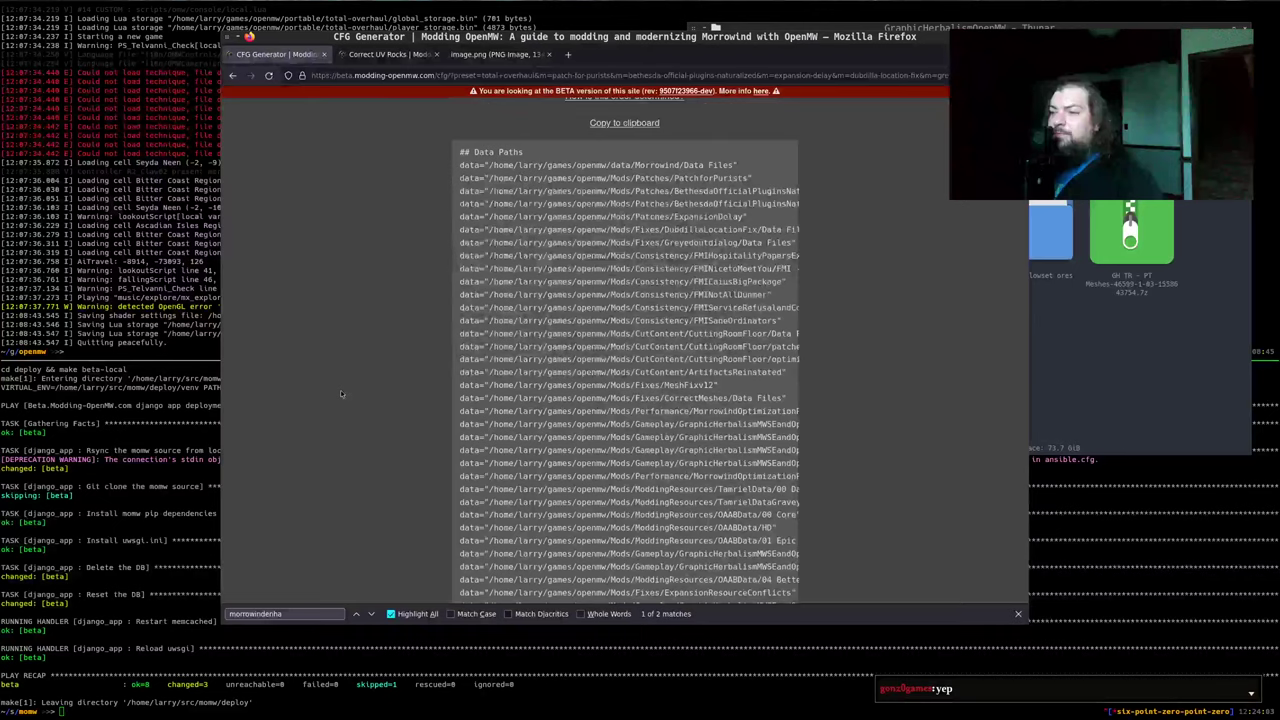
pyautogui.scroll(-2, 345, 392)
pyautogui.scroll(1, 659, 235)
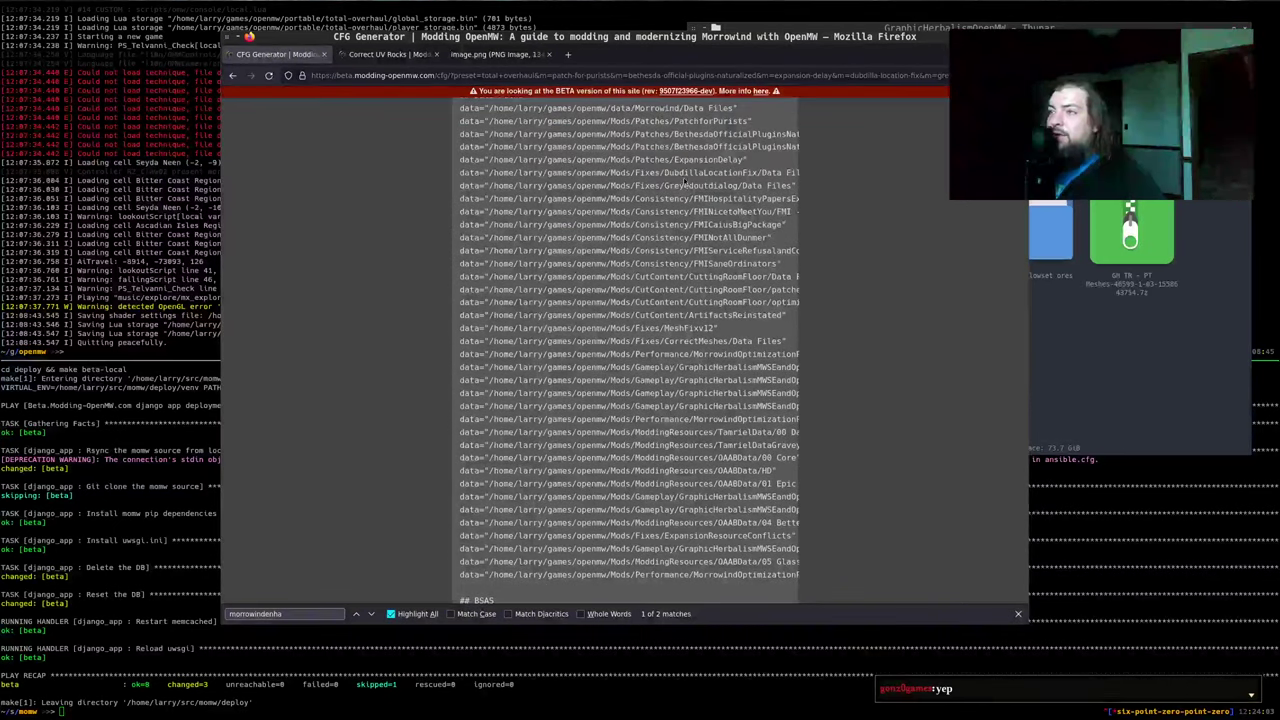
pyautogui.scroll(4, 679, 197)
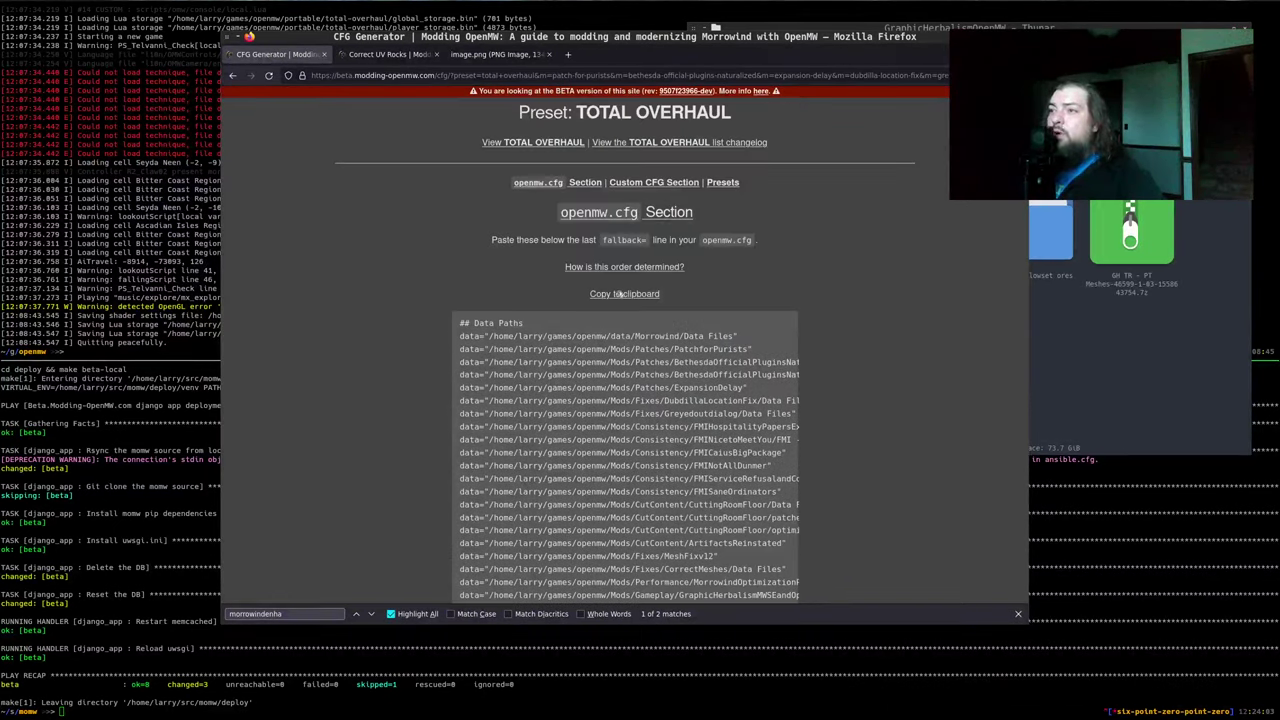
# Replace the block from the commented data lines through the BSAs in openmw-total-overhaul.cfg with the copied generator output, and save the file
pyautogui.press('super+2')
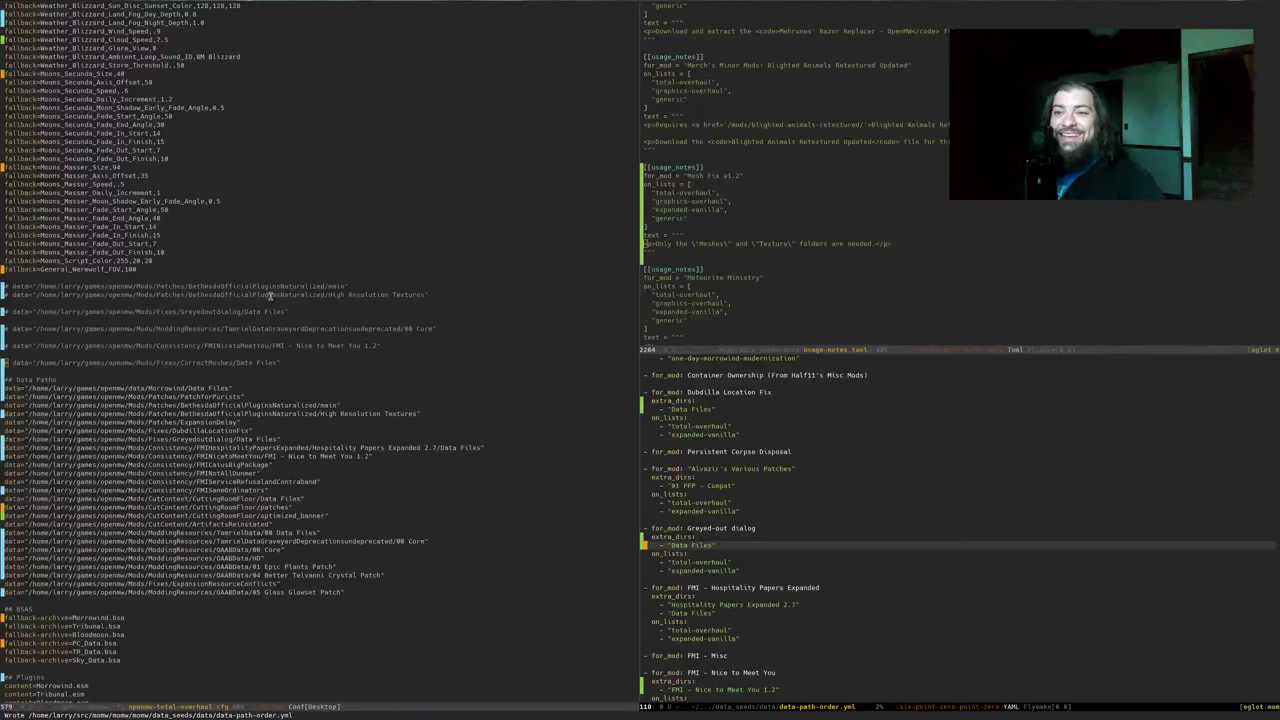
pyautogui.click(269, 300)
pyautogui.press('Up')
pyautogui.press('Up')
pyautogui.hotkey('ctrl', 'space')
pyautogui.hotkey('ctrl', 'Down')
pyautogui.hotkey('ctrl', 'Down')
pyautogui.hotkey('ctrl', 'Down')
pyautogui.hotkey('ctrl', 'Down')
pyautogui.hotkey('ctrl', 'Down')
pyautogui.hotkey('ctrl', 'Down')
pyautogui.hotkey('ctrl', 'Down')
pyautogui.hotkey('ctrl', 'Down')
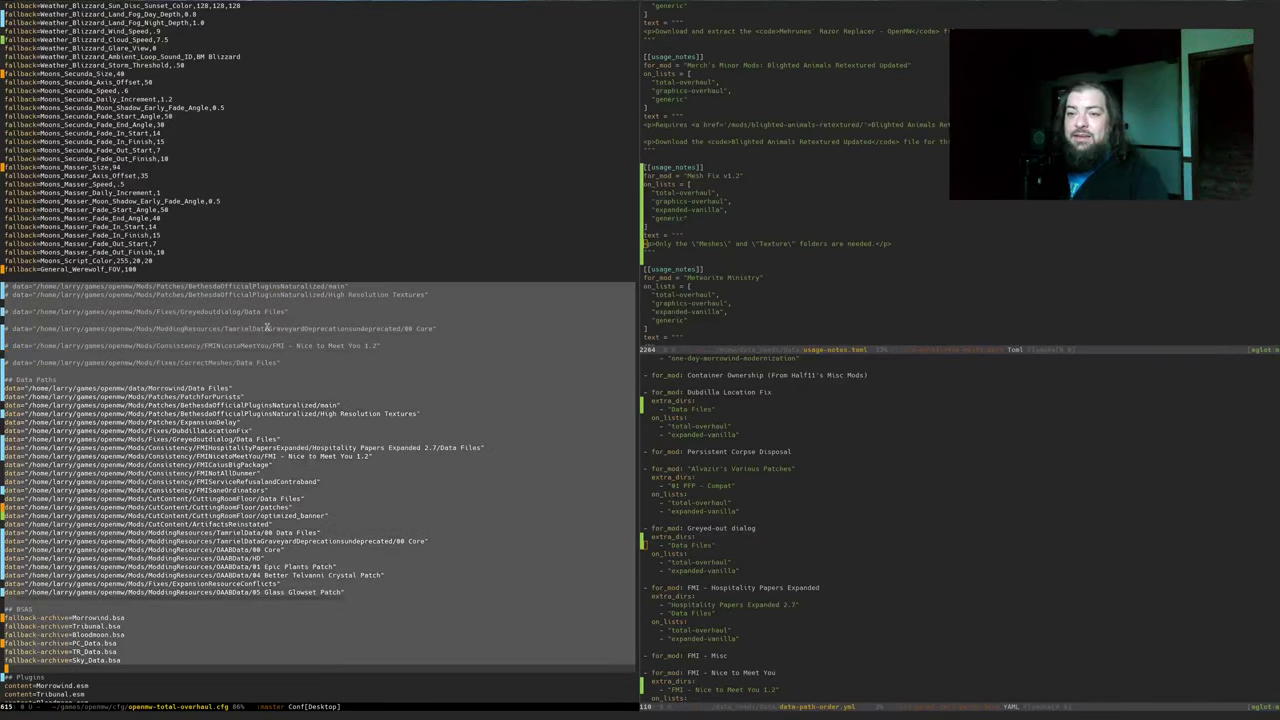
pyautogui.hotkey('ctrl', 'y')
pyautogui.press('Return')
pyautogui.hotkey('ctrl', 'x')
pyautogui.hotkey('ctrl', 's')
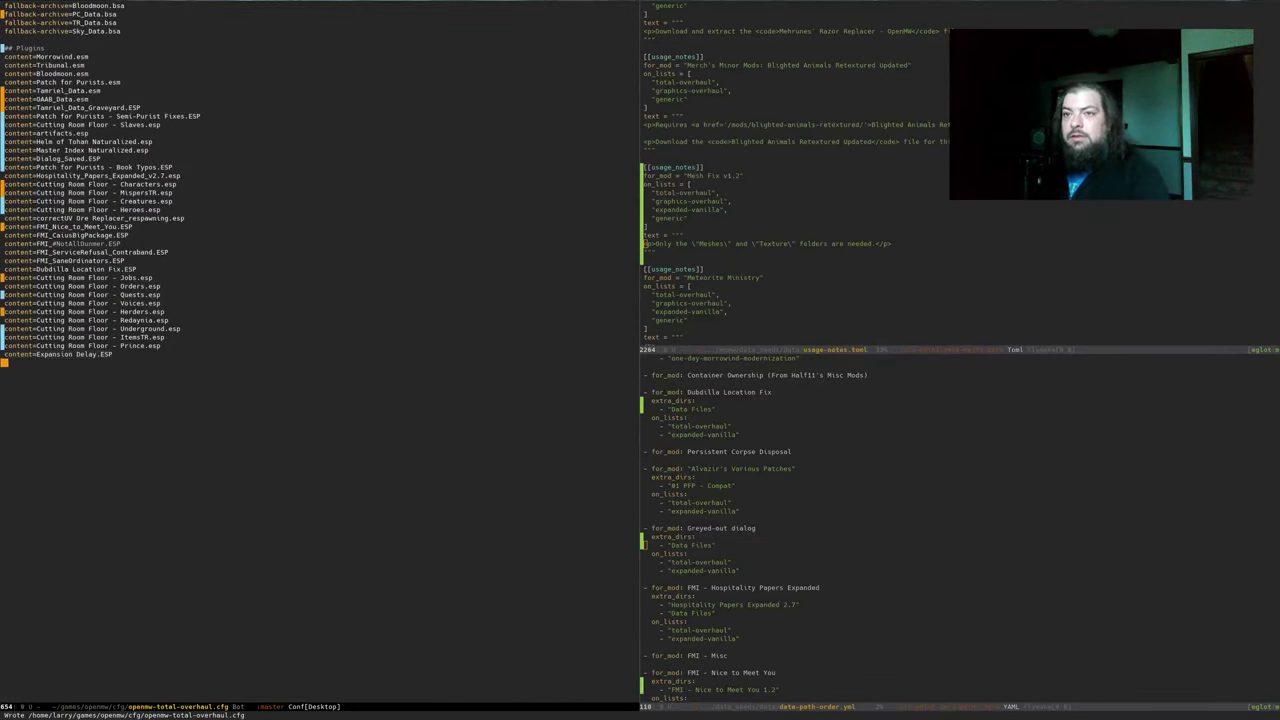
# Review the pasted data paths and plugins, and run openmw-validator on openmw-total-overhaul.cfg in the terminal
pyautogui.scroll(2, 146, 302)
pyautogui.scroll(5, 146, 302)
pyautogui.scroll(-4, 147, 302)
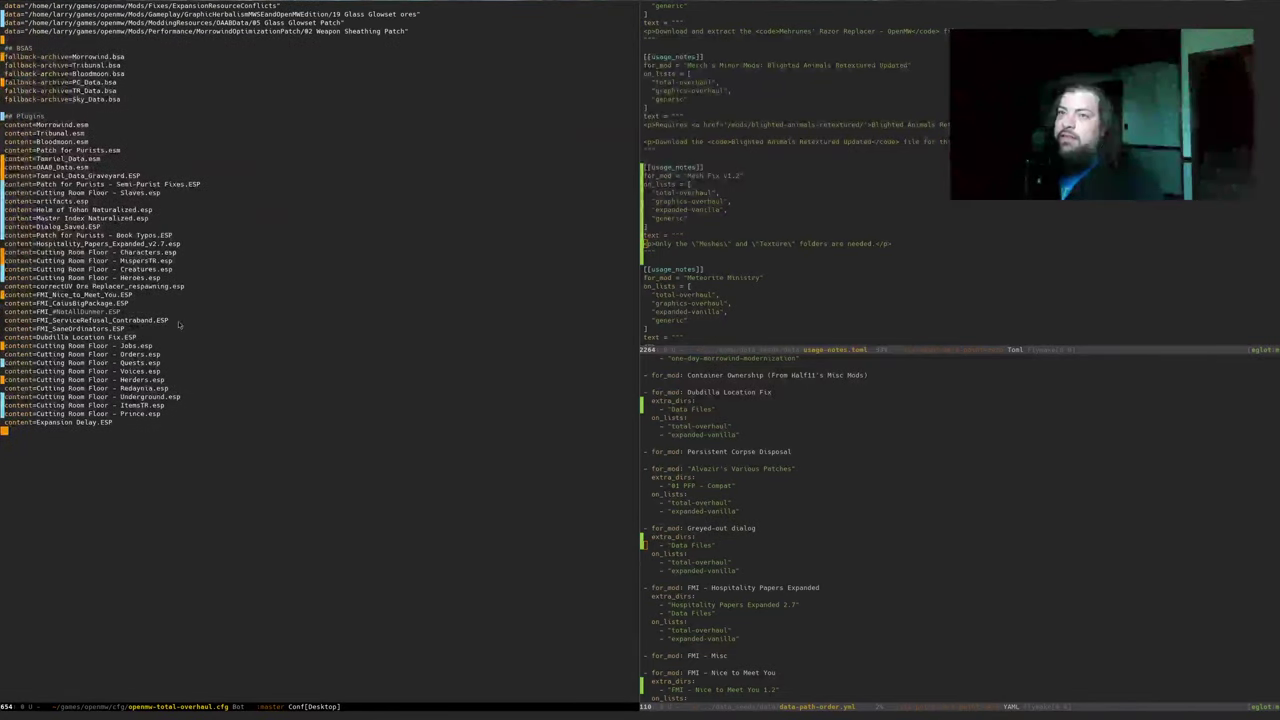
pyautogui.scroll(7, 180, 326)
pyautogui.scroll(2, 317, 391)
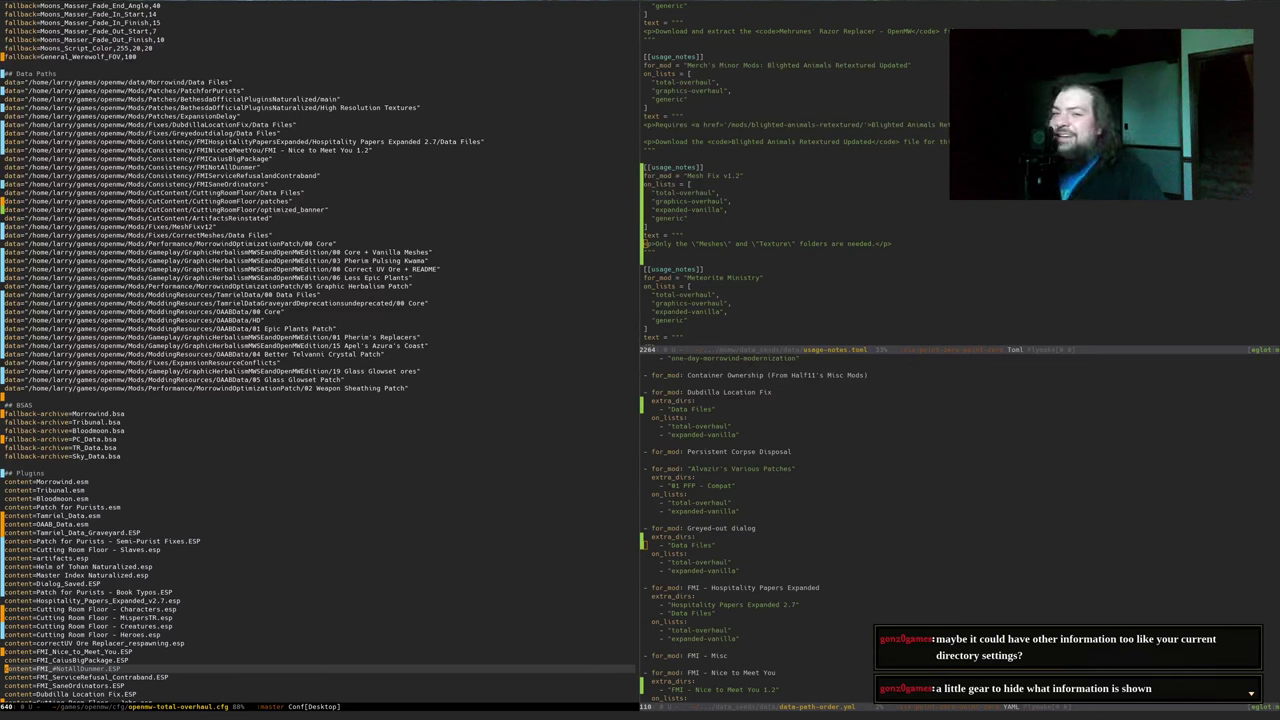
pyautogui.hotkey('alt', 'Tab')
pyautogui.press('Up')
pyautogui.press('Up')
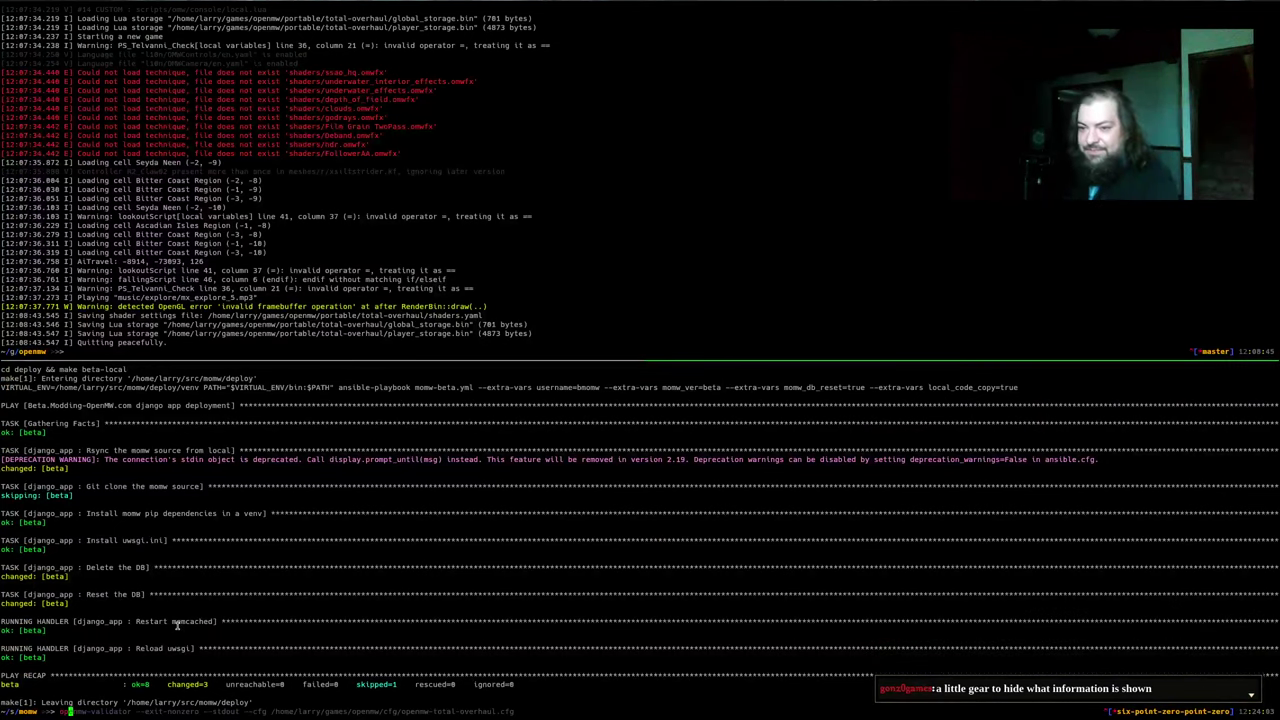
pyautogui.press('Return')
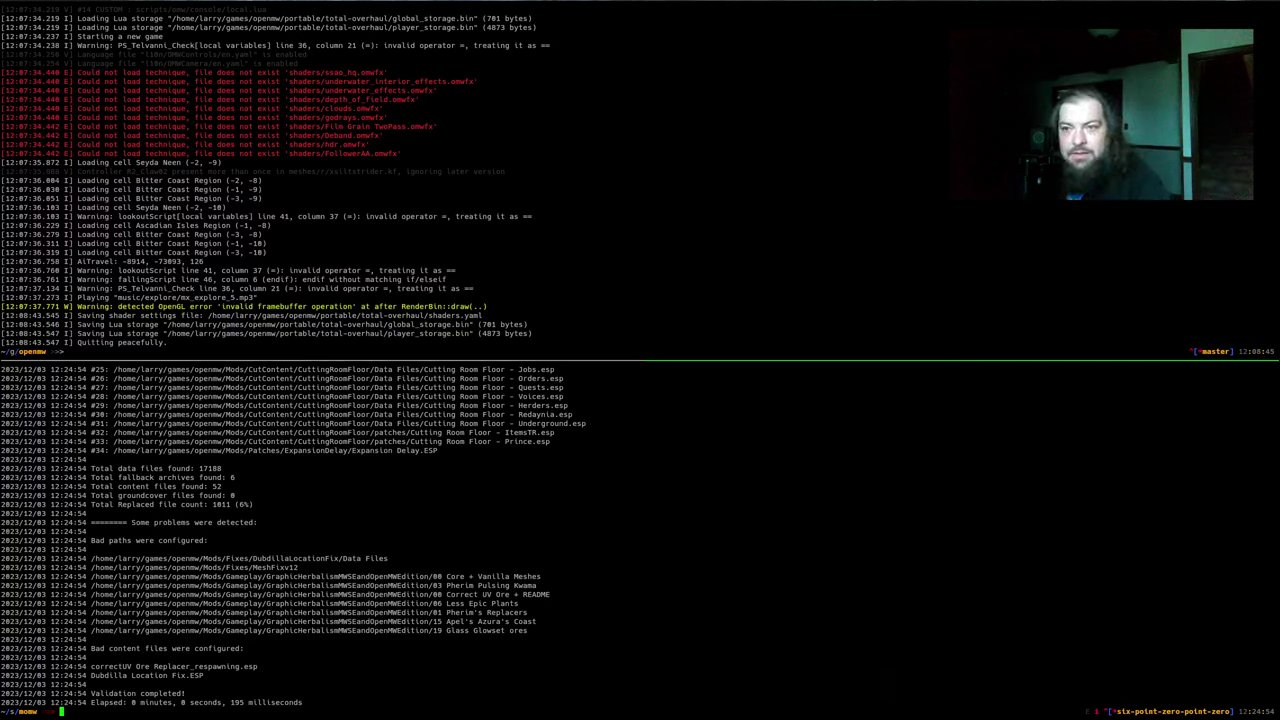
# Inspect the DubdillaLocationFix folder under Mods/Fixes and the contents of its 7z archive in the file manager
pyautogui.hotkey('alt', 'Tab')
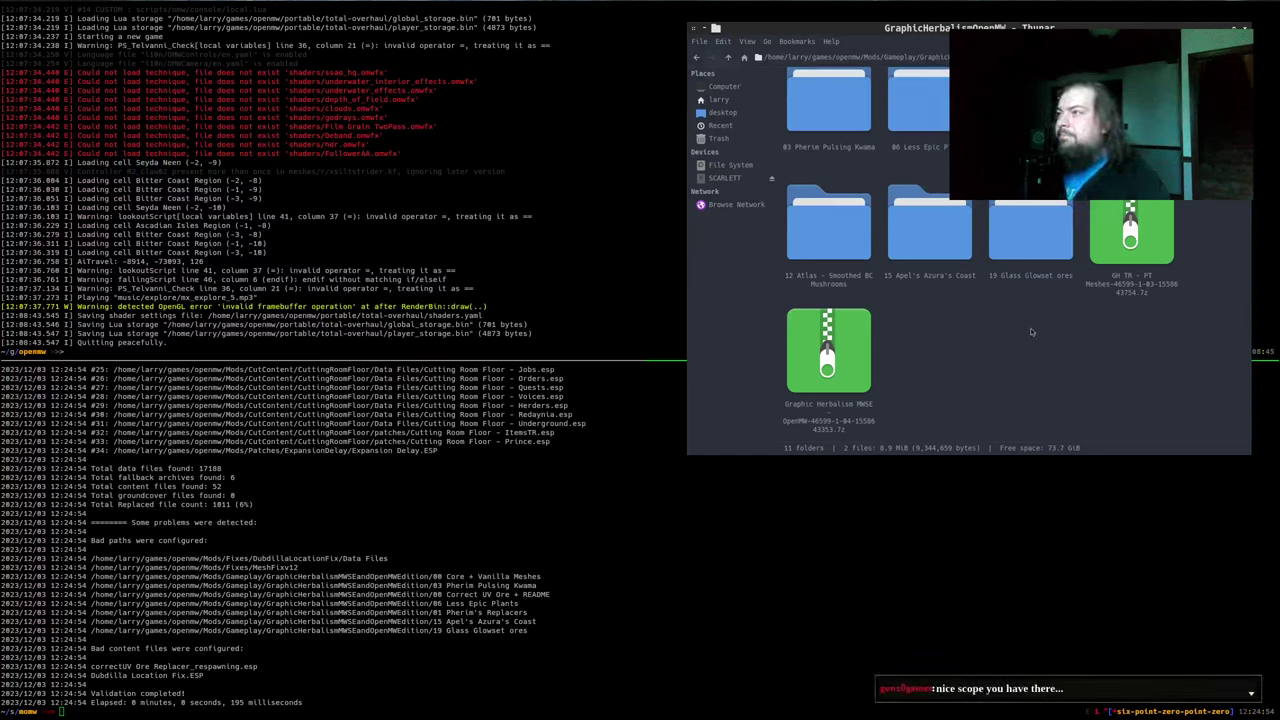
pyautogui.hotkey('alt', 'Up')
pyautogui.hotkey('alt', 'Up')
pyautogui.press('Up')
pyautogui.press('Right')
pyautogui.press('Return')
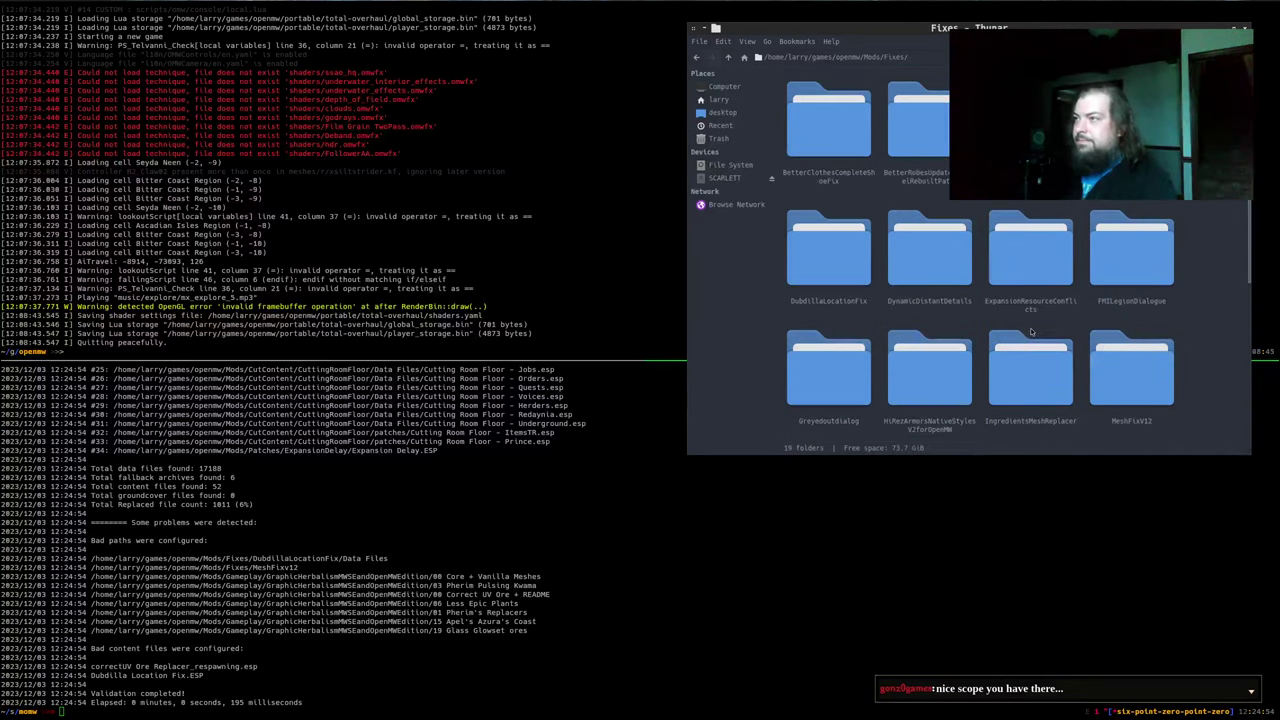
pyautogui.write('du')
pyautogui.press('Return')
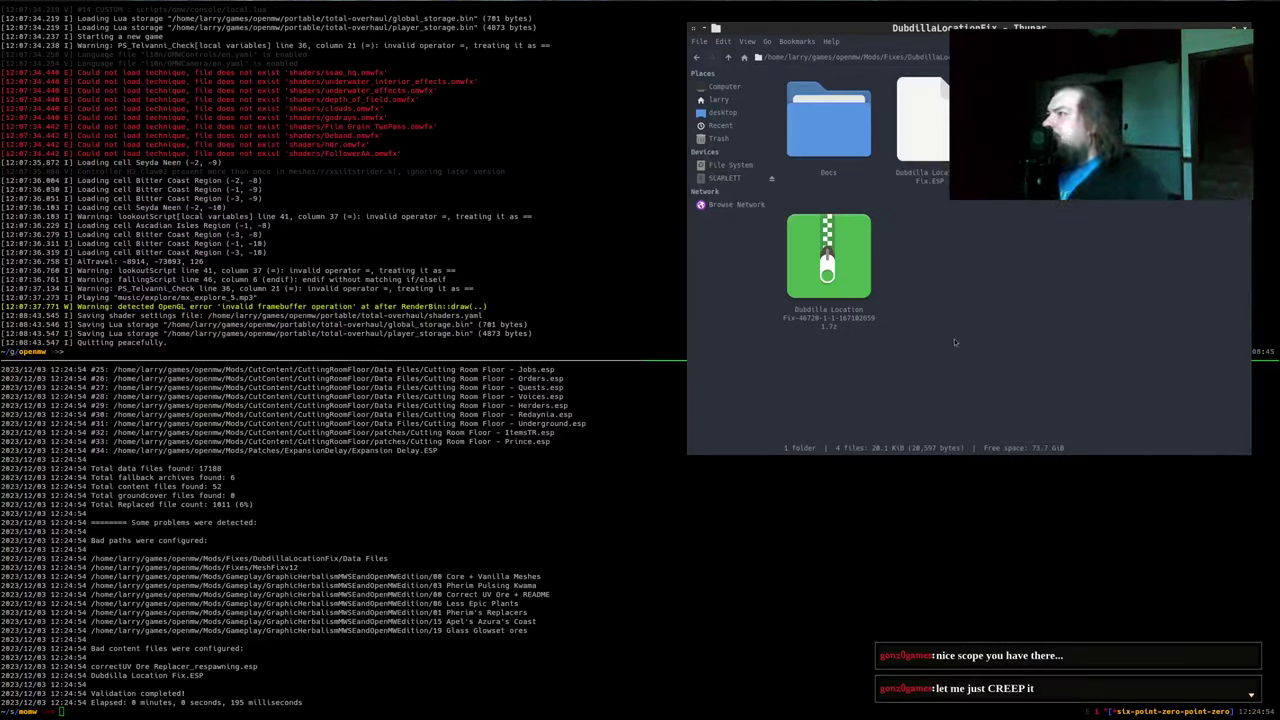
pyautogui.doubleClick(833, 281)
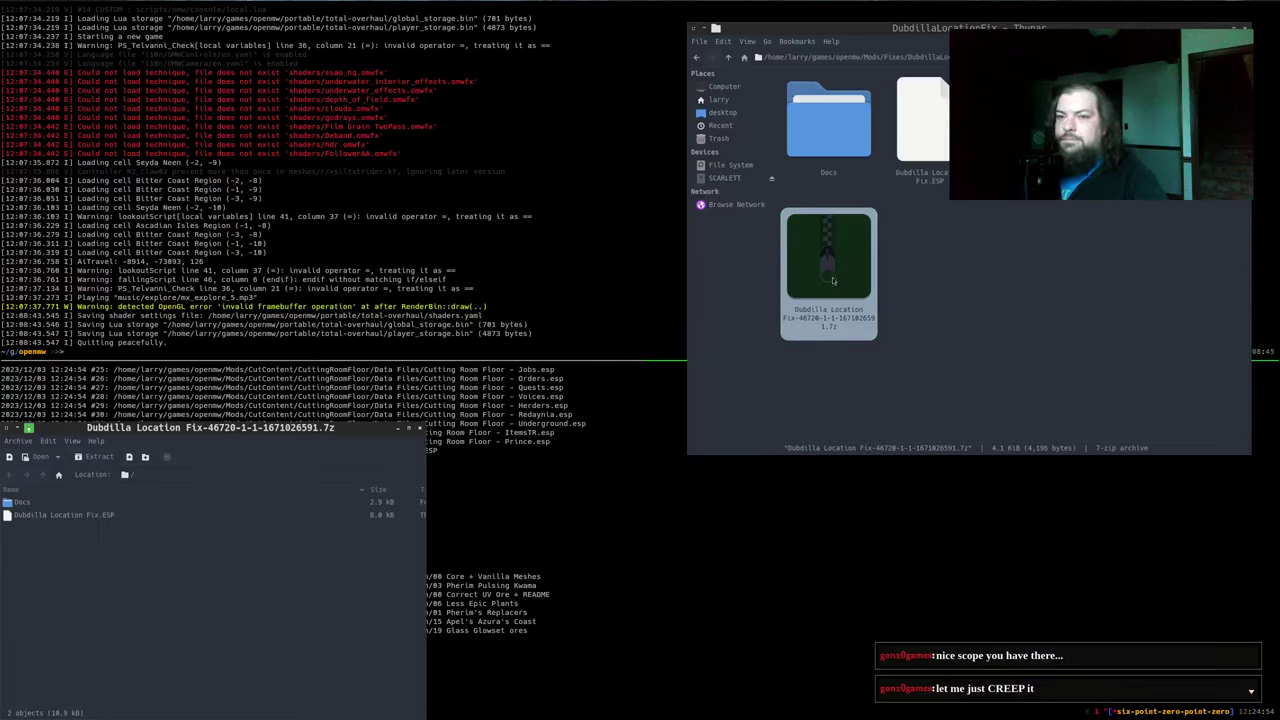
pyautogui.hotkey('ctrl', 'w')
pyautogui.click(932, 325)
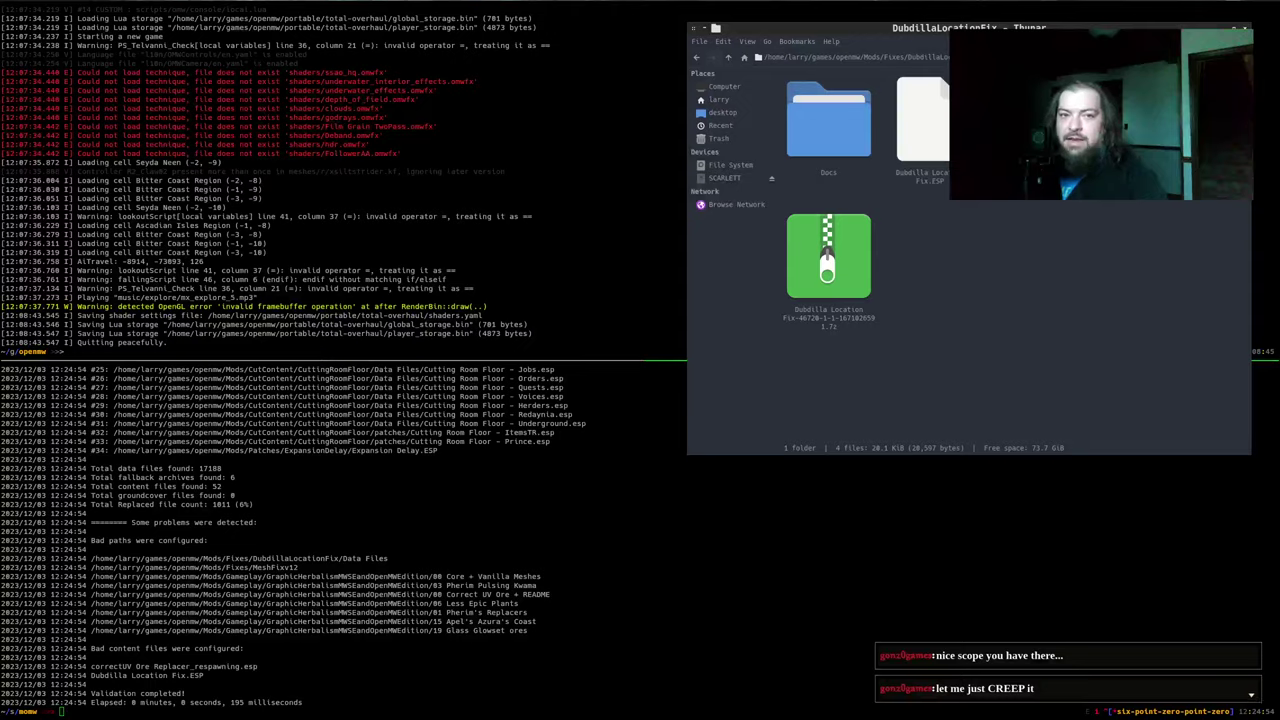
# Remove the "Data Files" extra_dirs entry from Dubdilla Location Fix in data-path-order.yml and save the file
pyautogui.hotkey('alt', 'Tab')
pyautogui.hotkey('shift', 'Right')
pyautogui.hotkey('ctrl', 's')
pyautogui.write('dubdi')
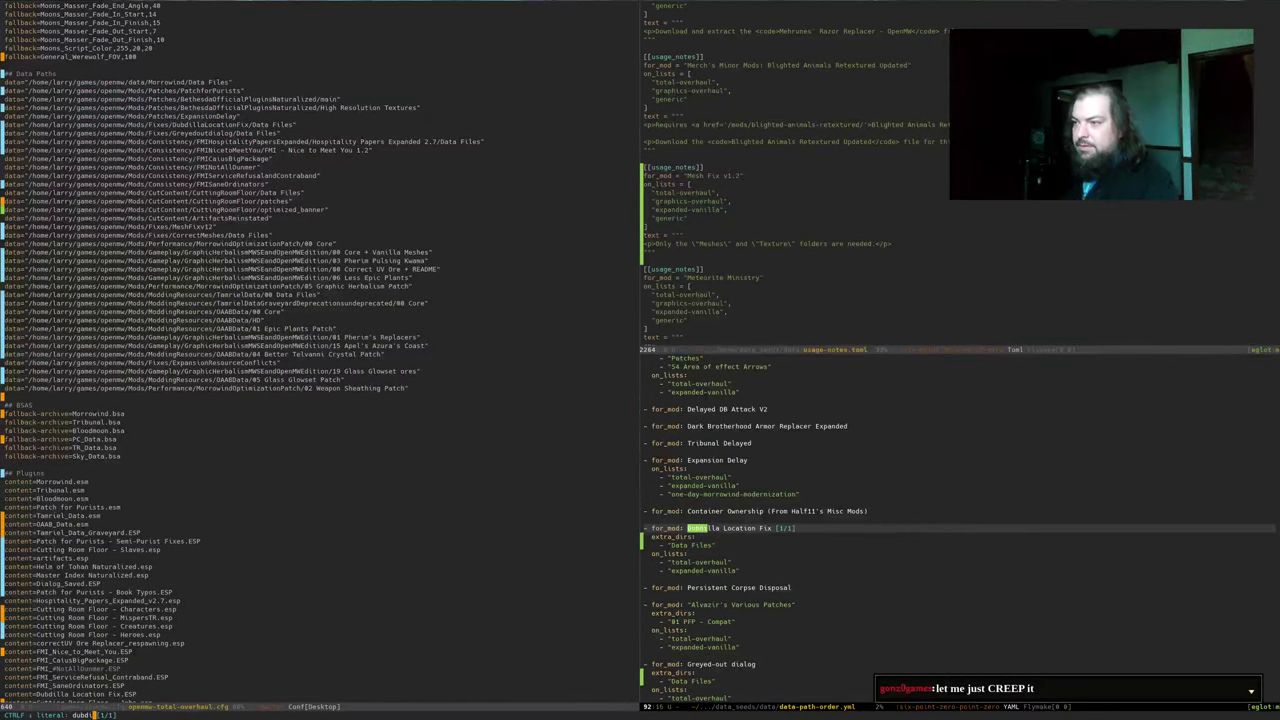
pyautogui.press('Return')
pyautogui.hotkey('ctrl', 'l')
pyautogui.hotkey('ctrl', 'l')
pyautogui.hotkey('ctrl', 'n')
pyautogui.hotkey('ctrl', 'a')
pyautogui.hotkey('ctrl', 'space')
pyautogui.hotkey('ctrl', 'n')
pyautogui.hotkey('ctrl', 'n')
pyautogui.hotkey('ctrl', 'w')
pyautogui.hotkey('ctrl', 'x')
pyautogui.hotkey('ctrl', 's')
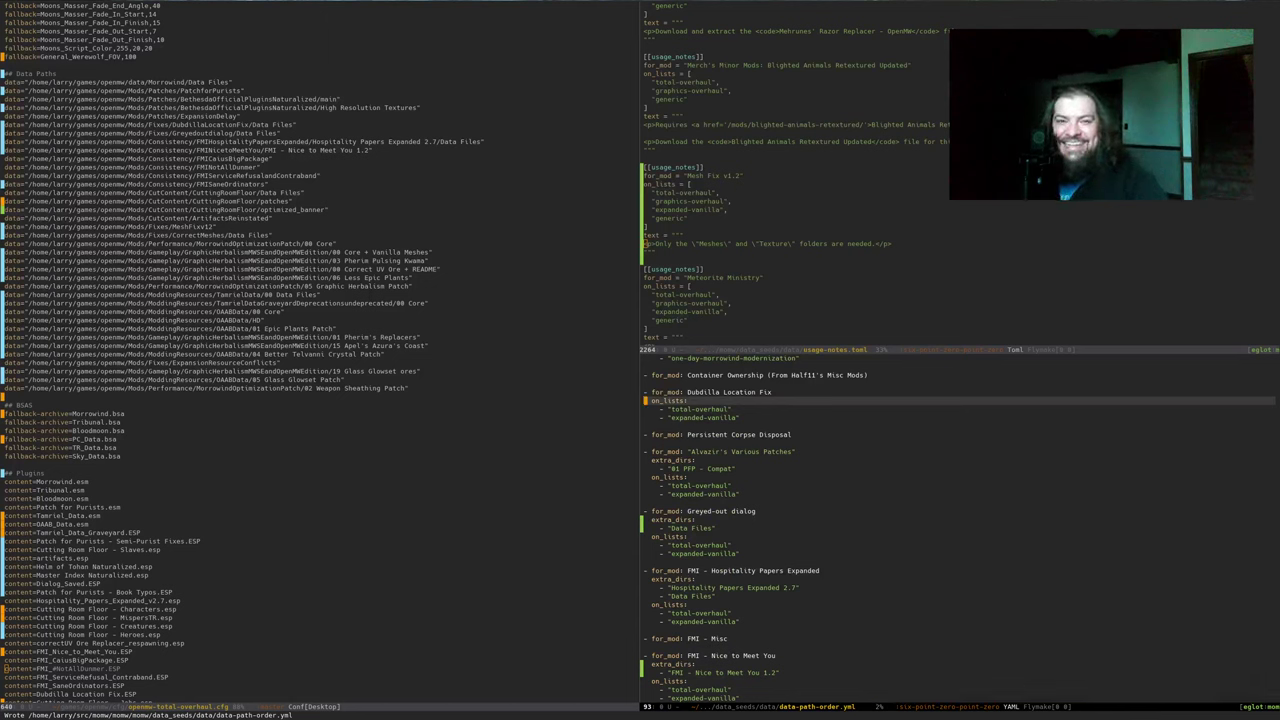
# Redeploy the beta site from the momw source by running make beta-local in the terminal
pyautogui.press('super+1')
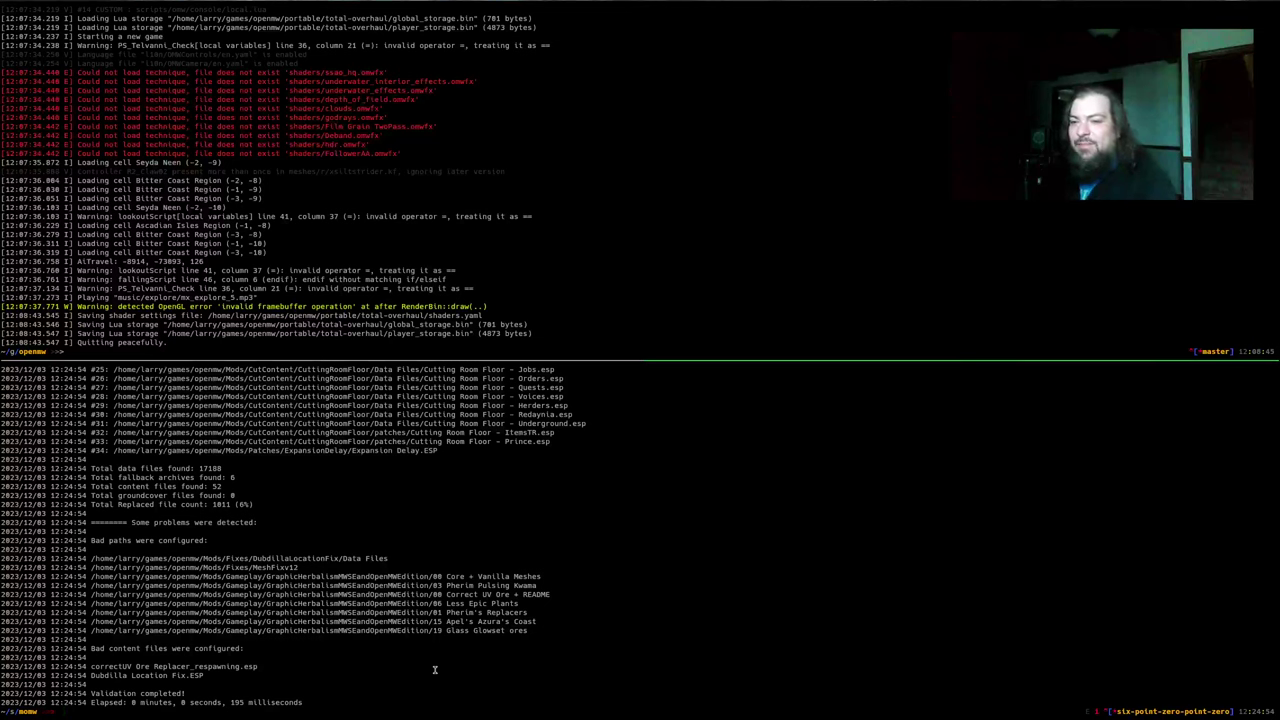
pyautogui.write('make beta-local')
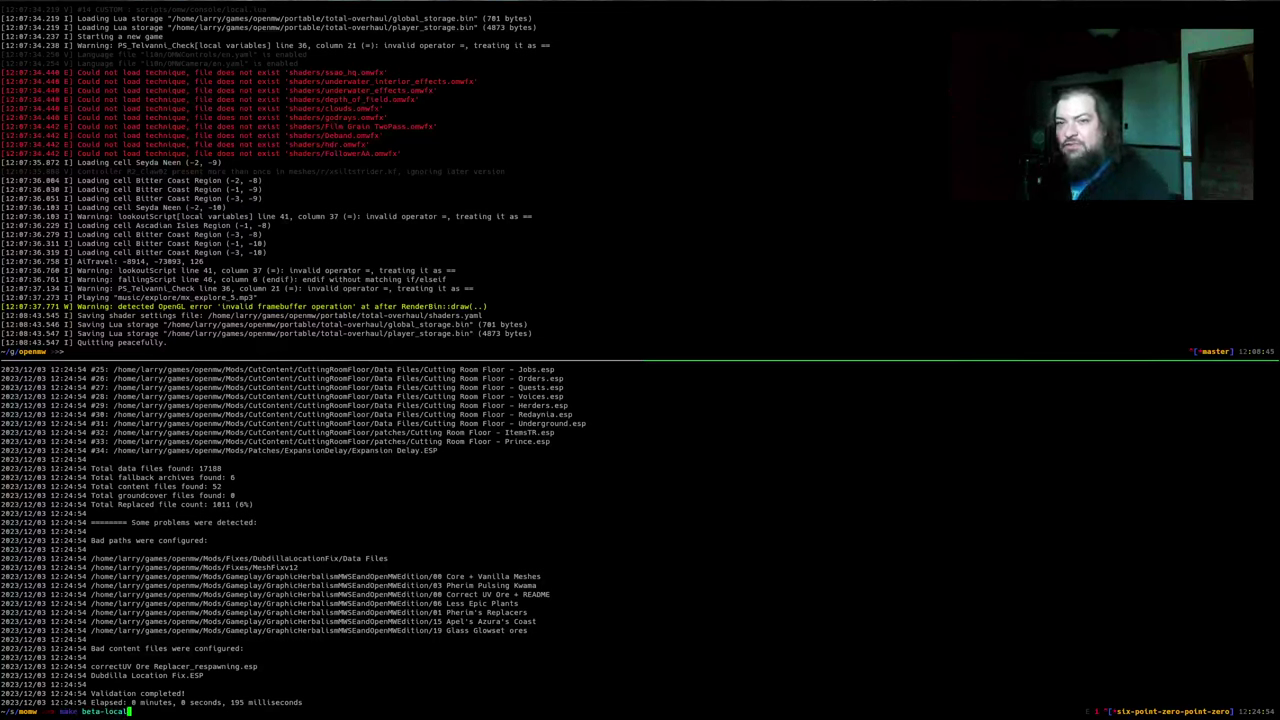
pyautogui.press('Return')
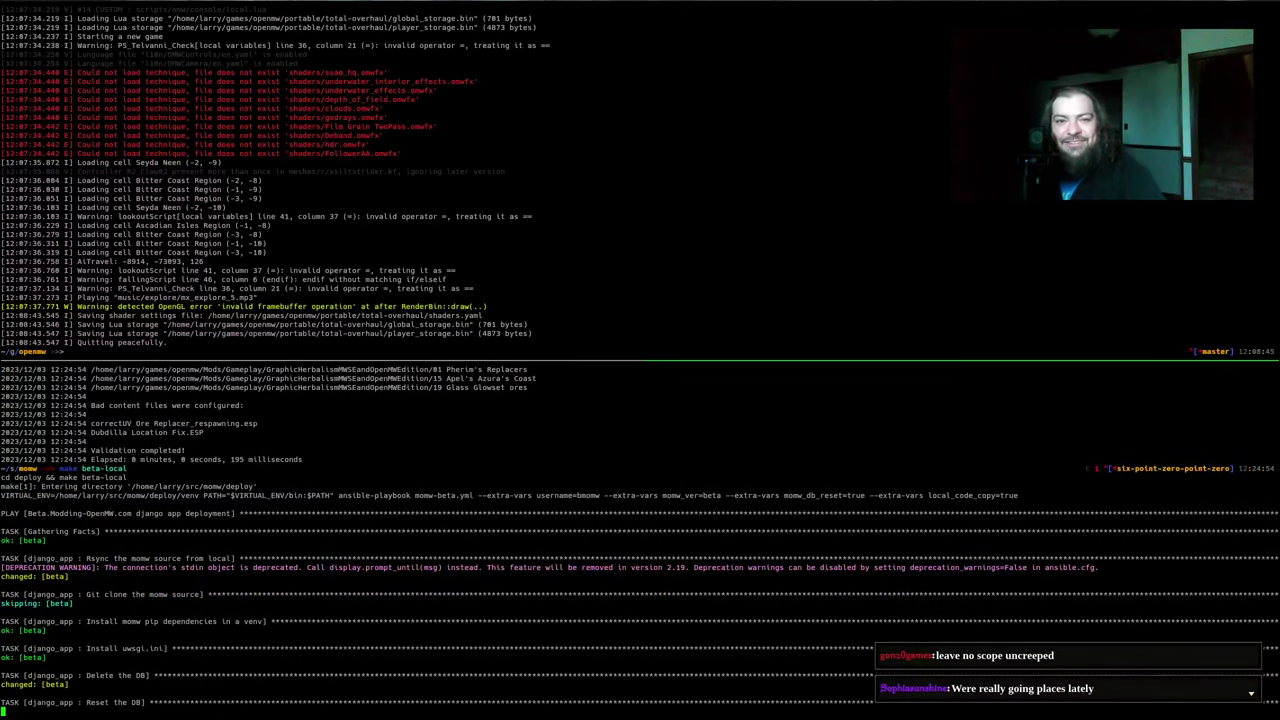
# Switch to Firefox and close the image.png tab, returning to the Correct UV Rocks page
pyautogui.hotkey('alt', 'Tab')
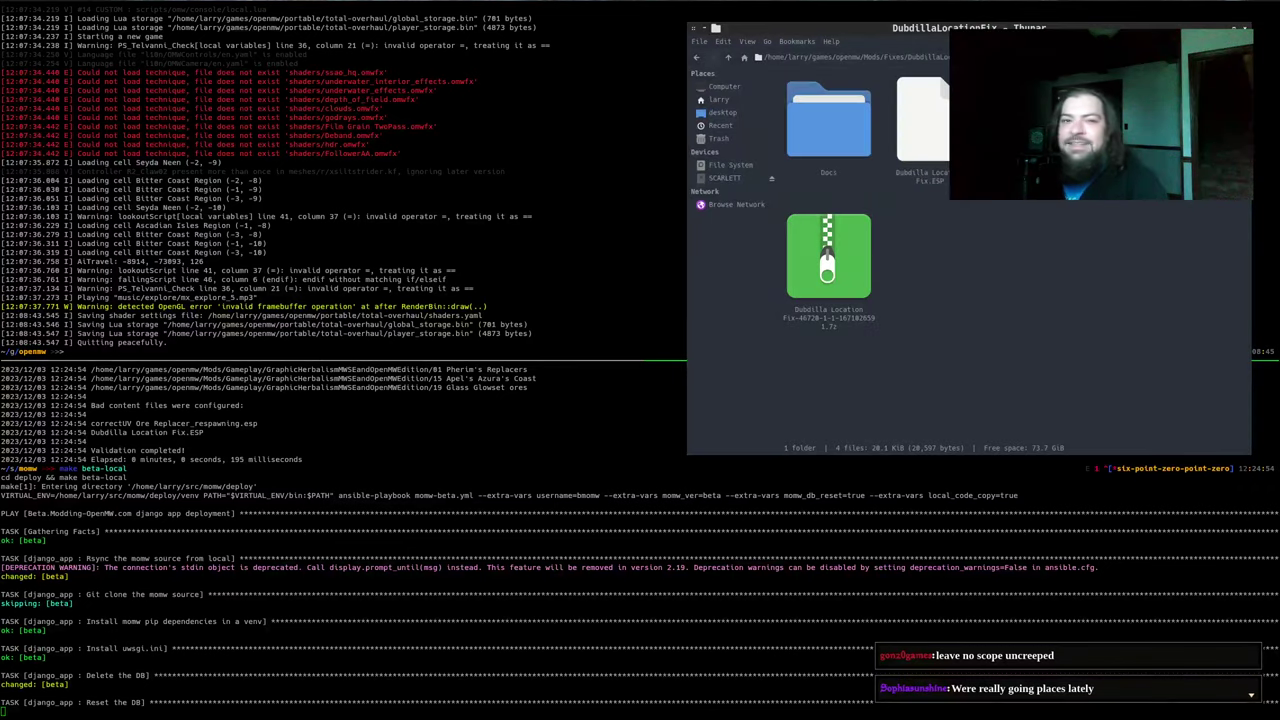
pyautogui.hotkey('alt', 'Tab')
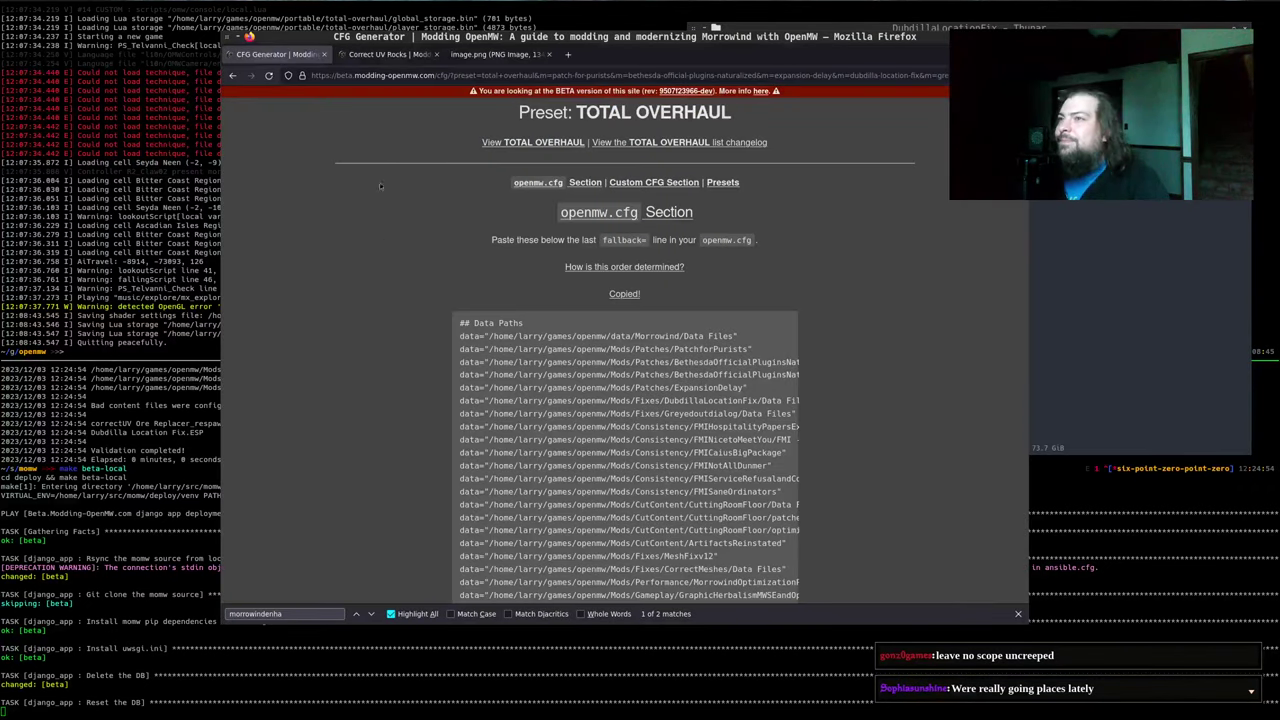
pyautogui.click(495, 54)
pyautogui.hotkey('ctrl', 'w')
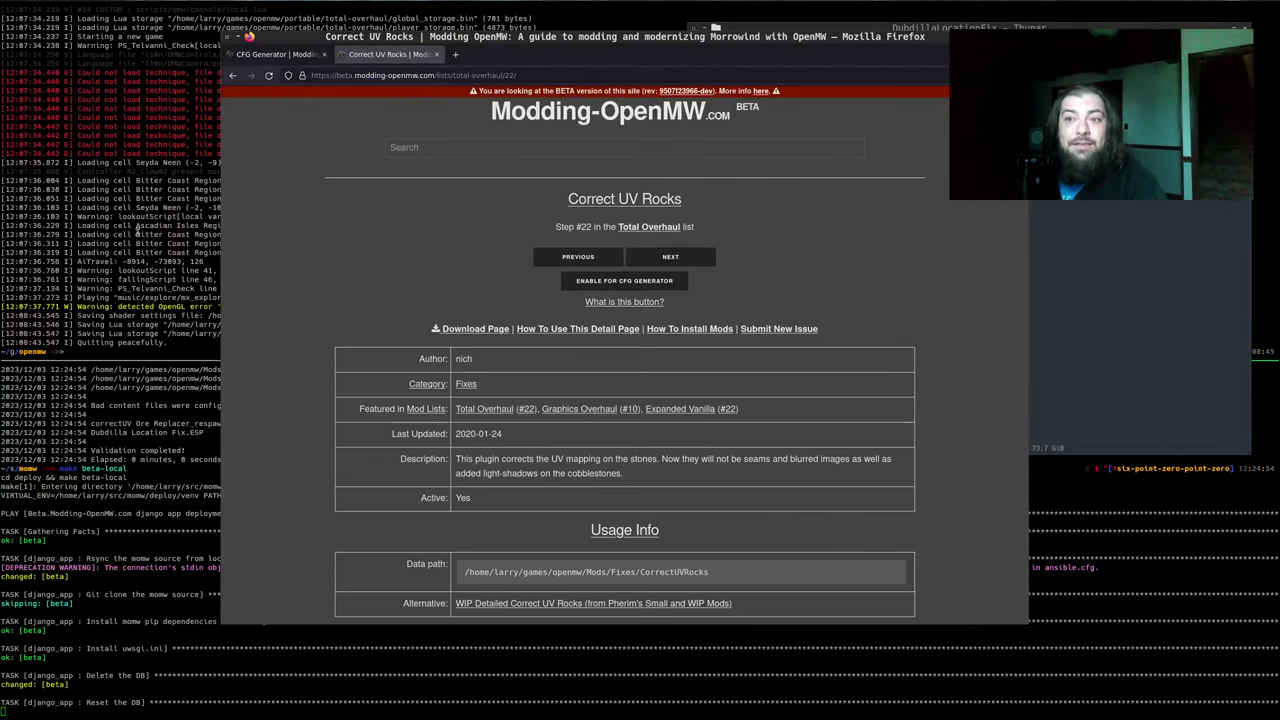
# Run the earlier openmw-validator command for openmw-total-overhaul.cfg in the terminal pane at ~/games/openmw while the deployment continues
pyautogui.click(104, 462)
pyautogui.hotkey('ctrl', 'b')
pyautogui.press('Up')
pyautogui.write('op')
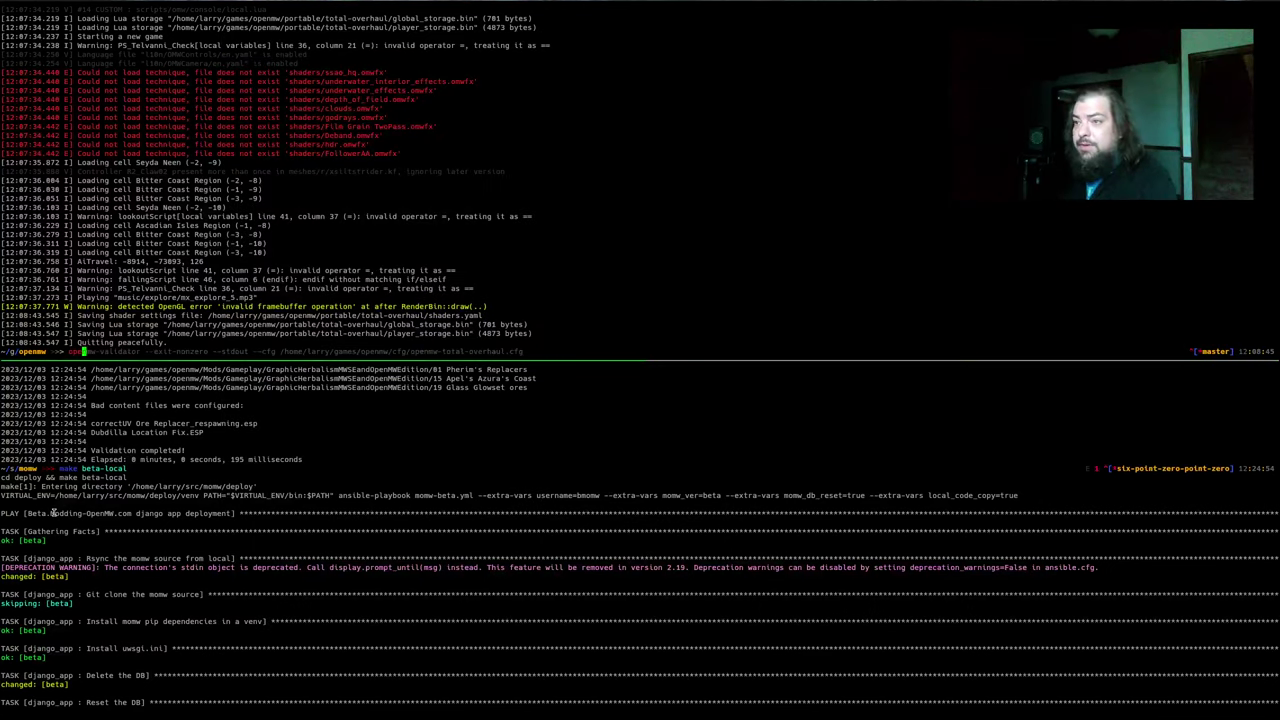
pyautogui.press('Right')
pyautogui.press('Return')
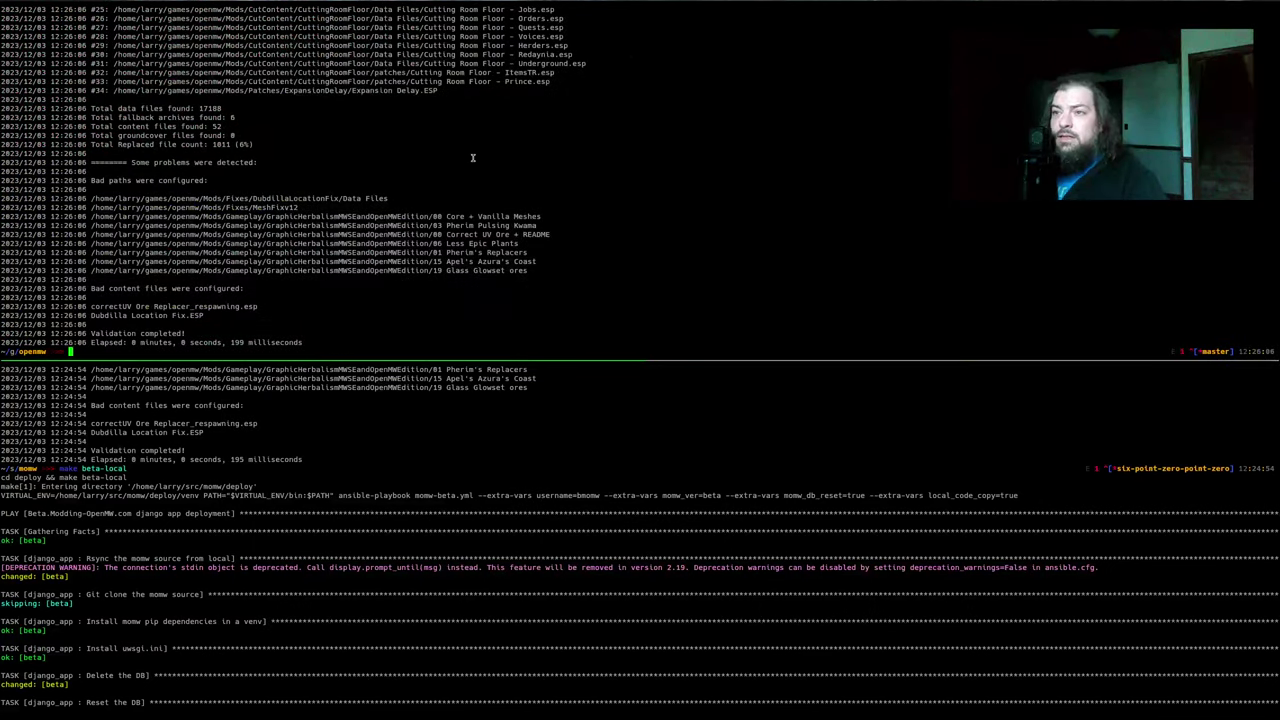
# Remove "/Data Files" from the DubdillaLocationFix data path in openmw-total-overhaul.cfg and save the file
pyautogui.hotkey('alt', 'Tab')
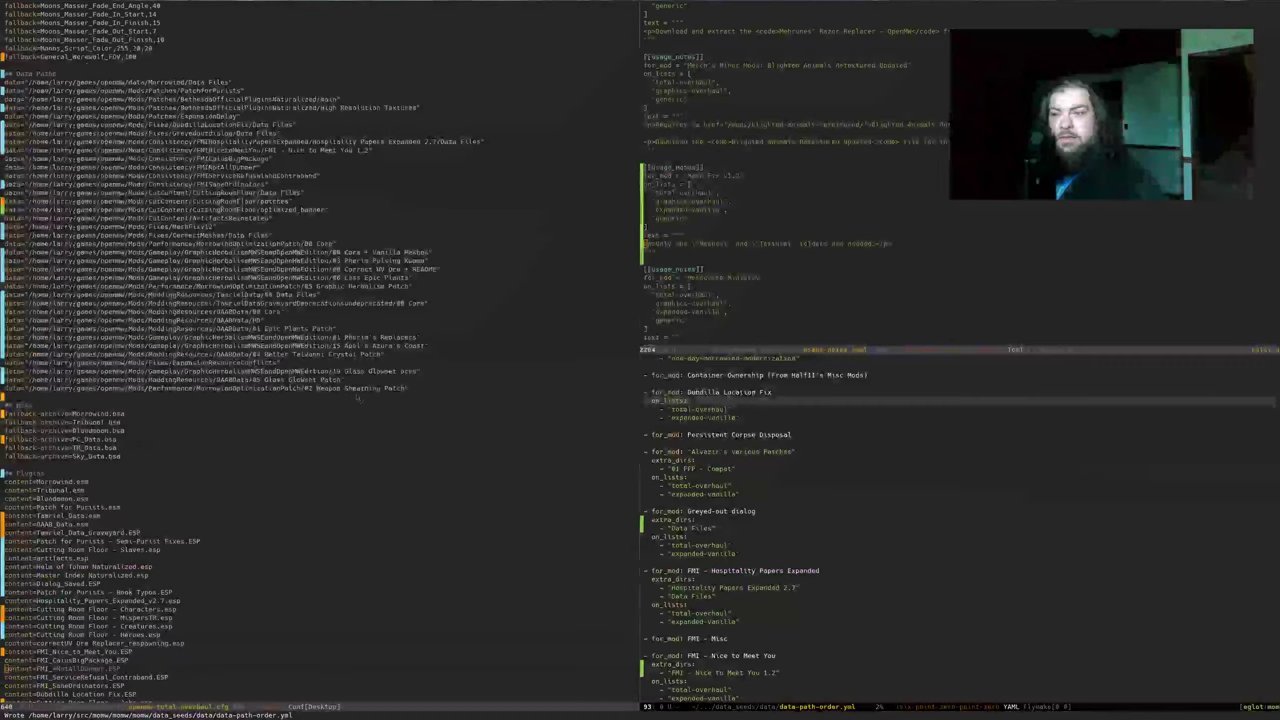
pyautogui.click(501, 116)
pyautogui.hotkey('ctrl', 'a')
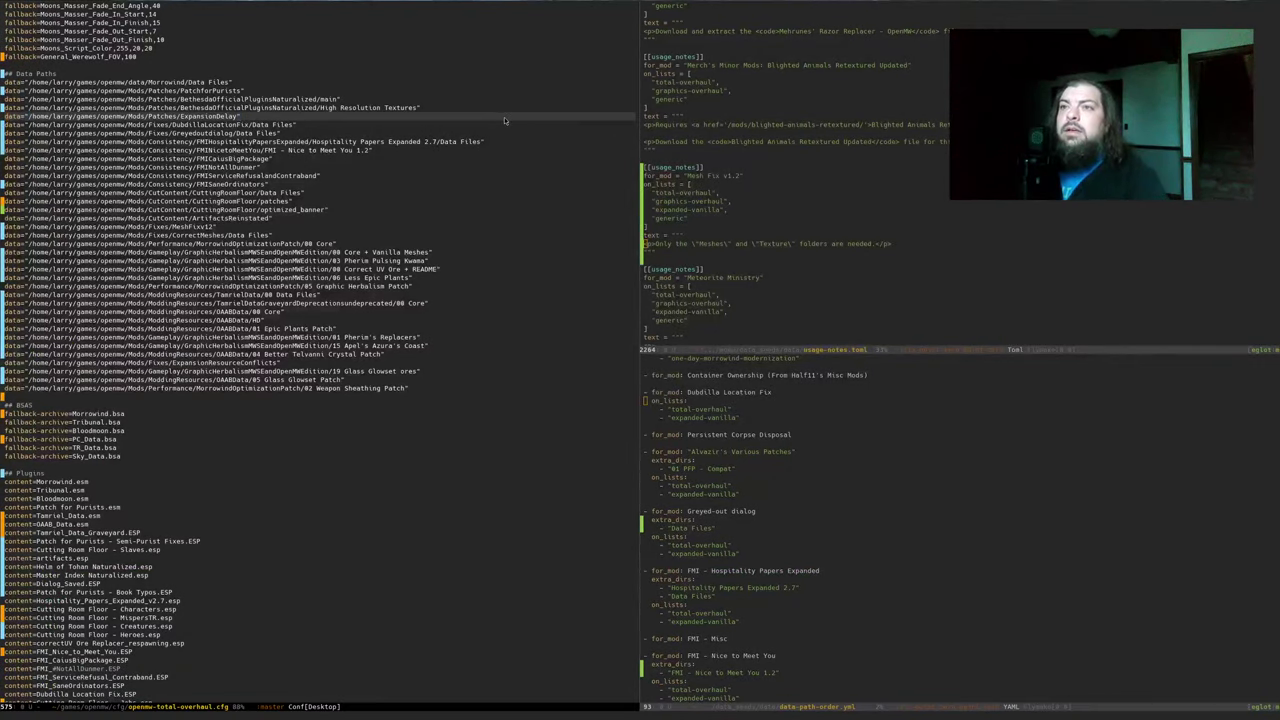
pyautogui.hotkey('ctrl', 'n')
pyautogui.hotkey('alt', 'f')
pyautogui.hotkey('alt', 'f')
pyautogui.hotkey('alt', 'f')
pyautogui.hotkey('alt', 'f')
pyautogui.hotkey('alt', 'f')
pyautogui.hotkey('alt', 'f')
pyautogui.hotkey('alt', 'f')
pyautogui.hotkey('alt', 'f')
pyautogui.hotkey('alt', 'f')
pyautogui.hotkey('alt', 'b')
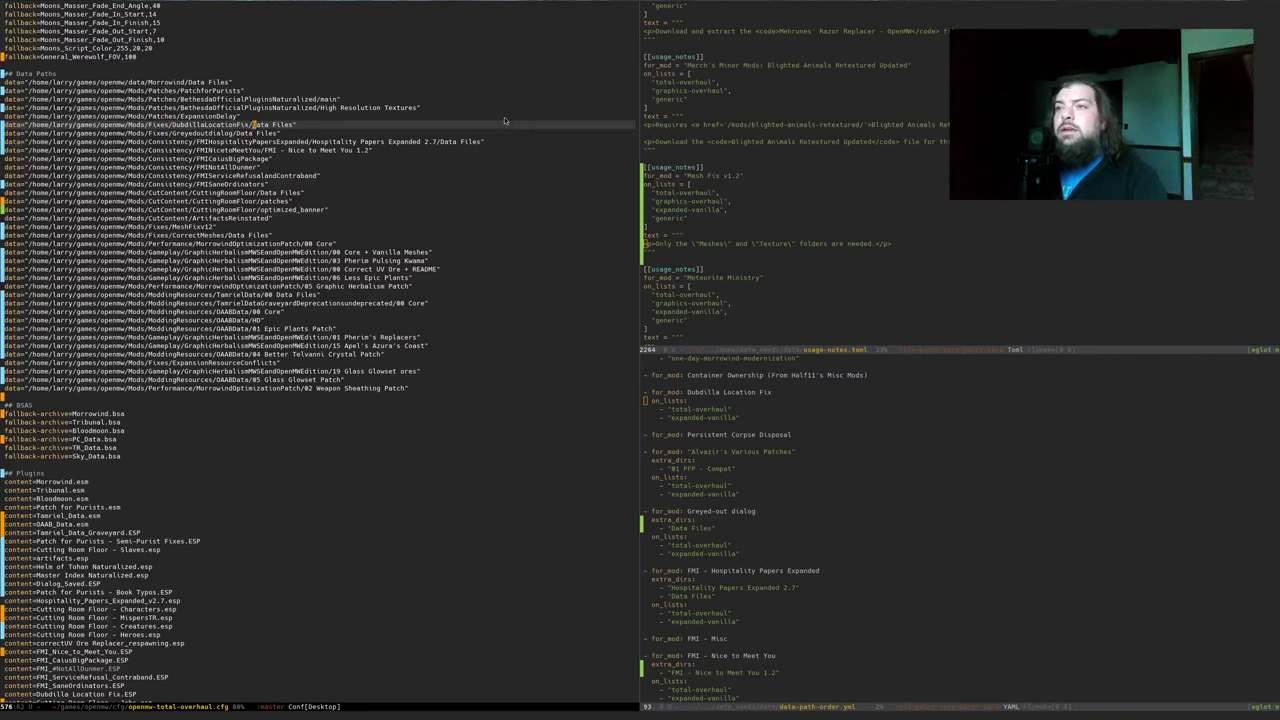
pyautogui.hotkey('ctrl', 'b')
pyautogui.hotkey('ctrl', 'space')
pyautogui.hotkey('alt', 'f')
pyautogui.hotkey('alt', 'f')
pyautogui.hotkey('ctrl', 'w')
pyautogui.hotkey('ctrl', 'a')
pyautogui.hotkey('ctrl', 'x')
pyautogui.hotkey('ctrl', 's')
# Rename the MeshFixV12 folder in Mods/Fixes to MeshFixv12
pyautogui.hotkey('alt', 'Tab')
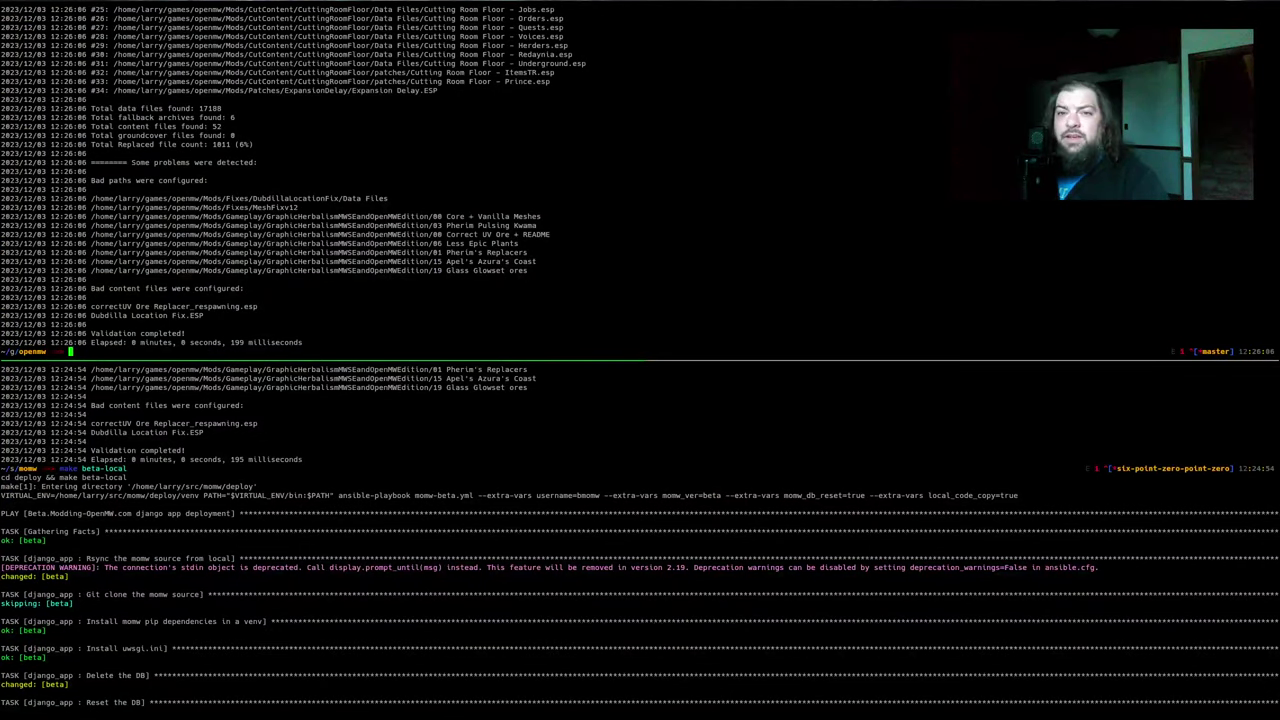
pyautogui.hotkey('alt', 'Tab')
pyautogui.hotkey('alt', 'Up')
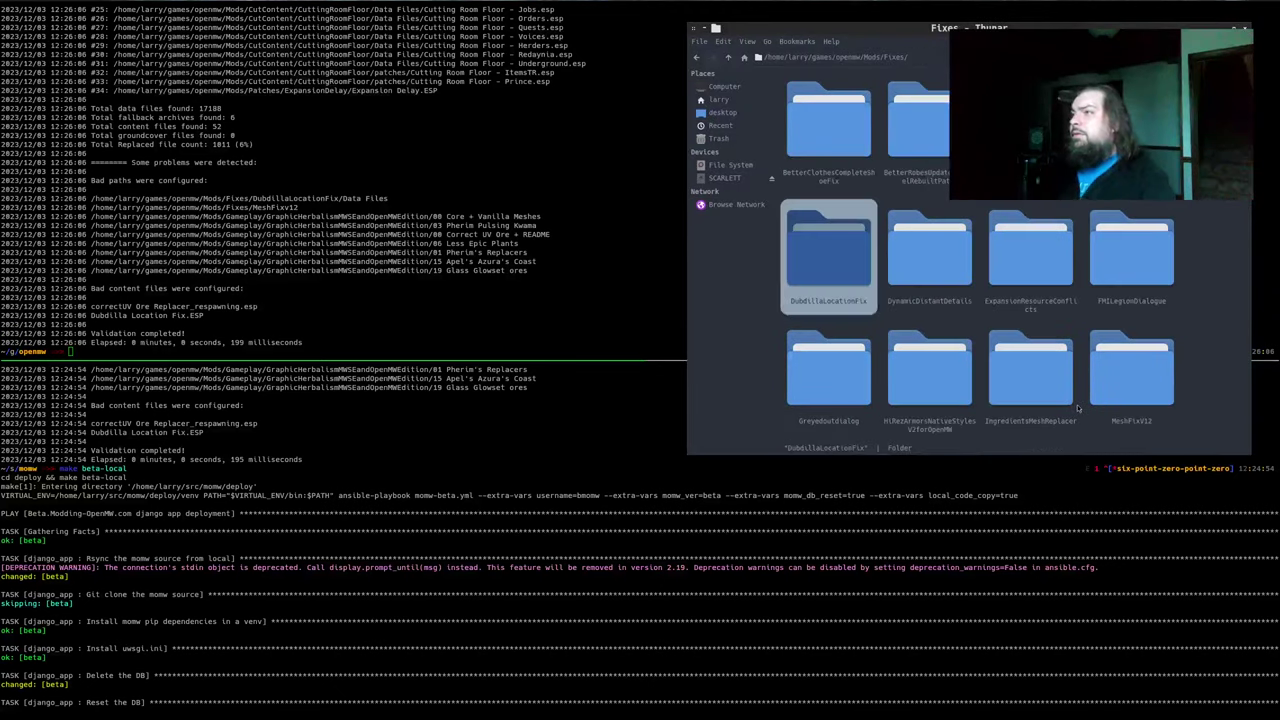
pyautogui.write('mes')
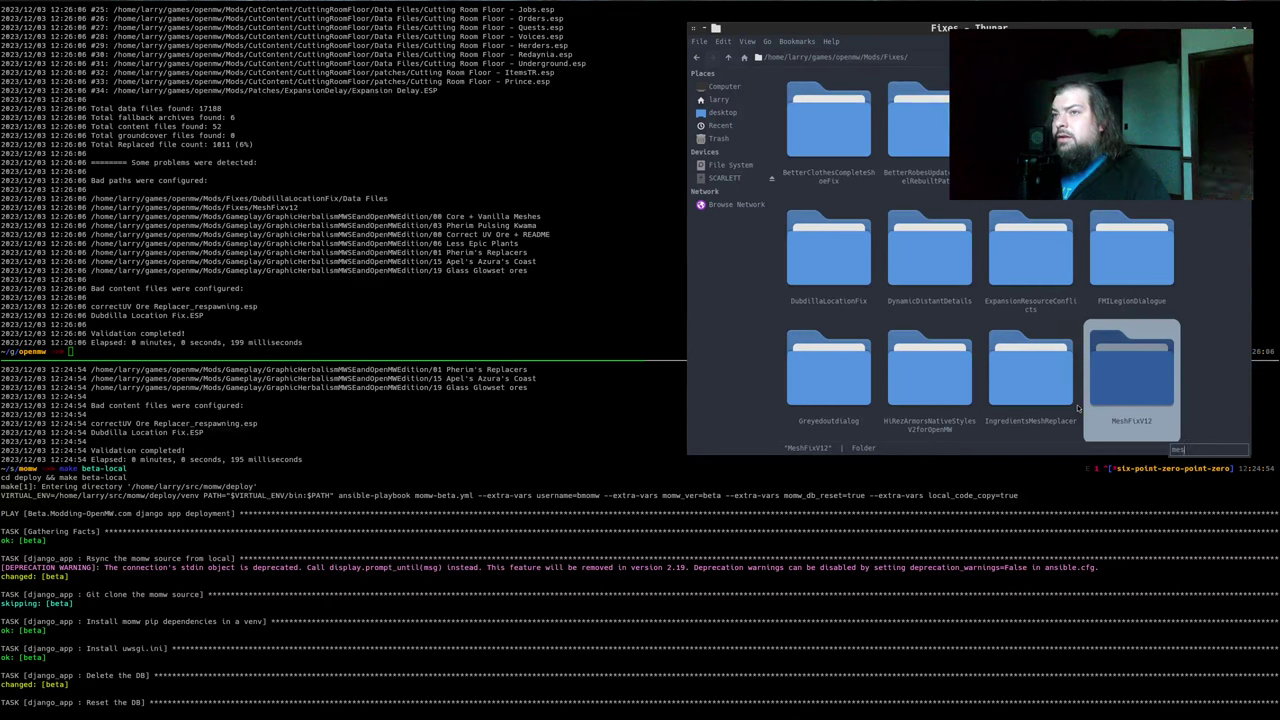
pyautogui.rightClick(1095, 393)
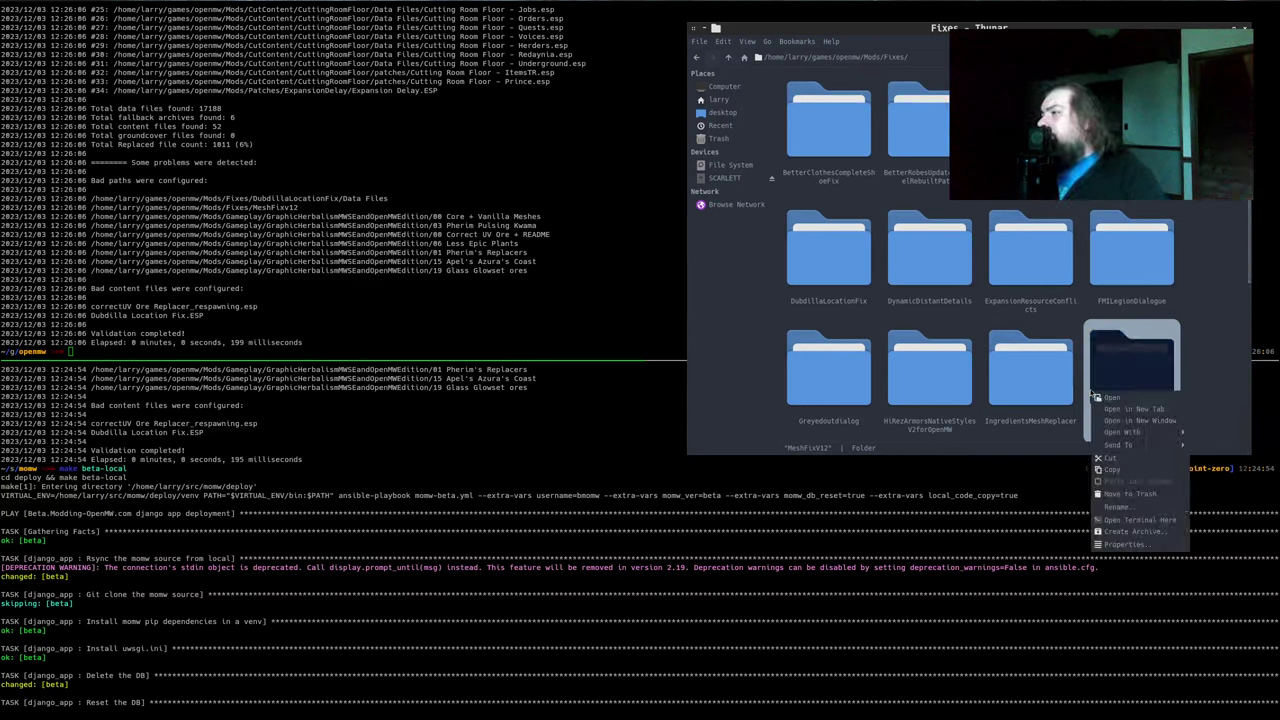
pyautogui.click(1117, 507)
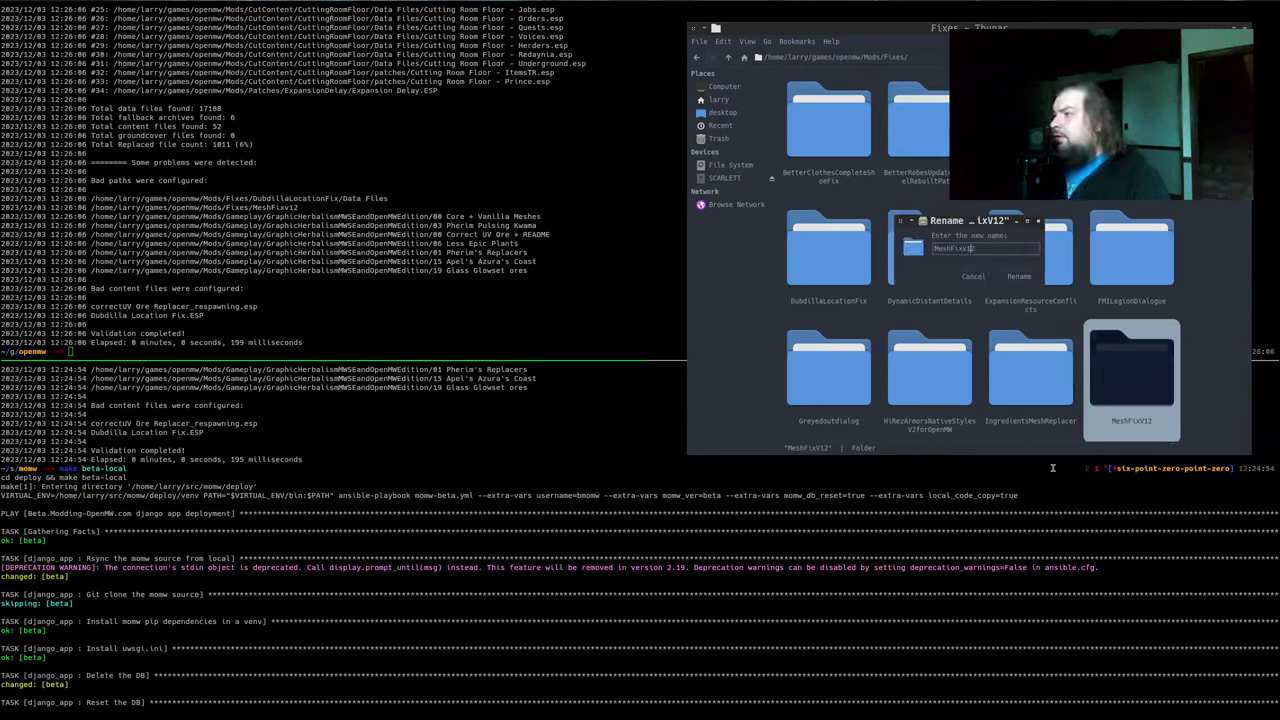
pyautogui.press('BackSpace')
pyautogui.write('v')
pyautogui.press('Return')
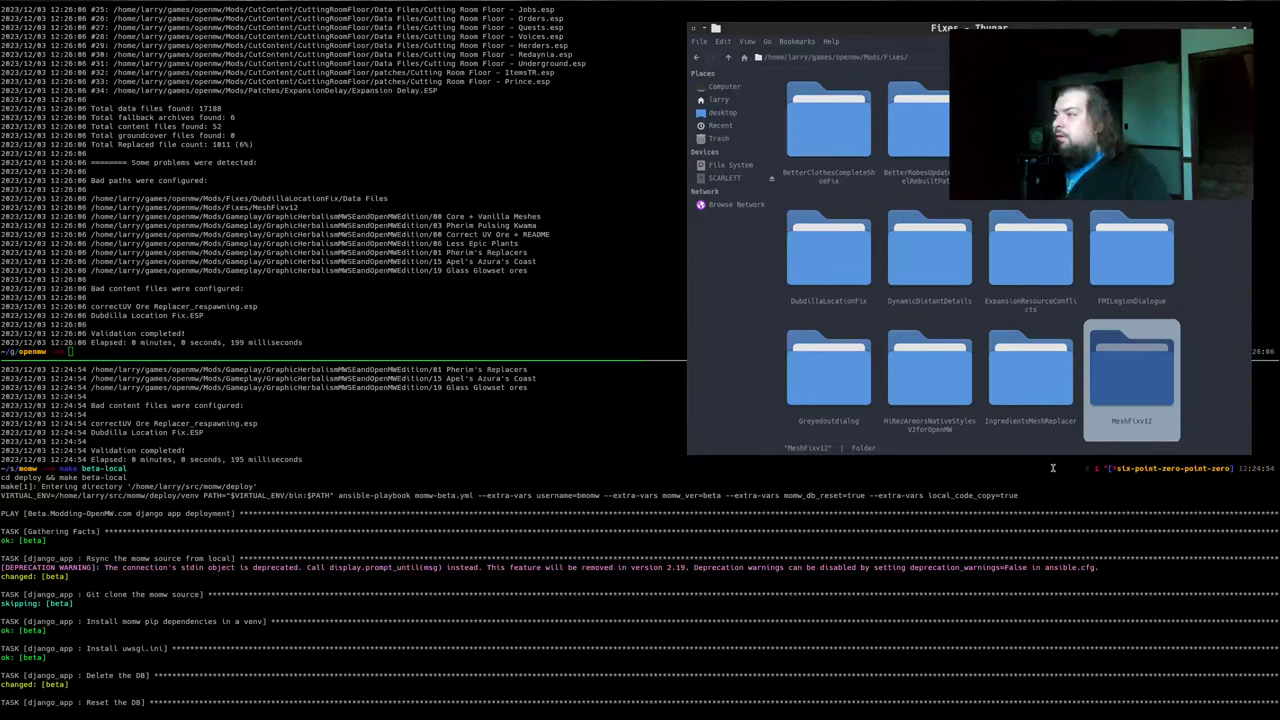
# Rerun openmw-validator on openmw-total-overhaul.cfg to recheck the configured paths and content files
pyautogui.click(479, 237)
pyautogui.press('Up')
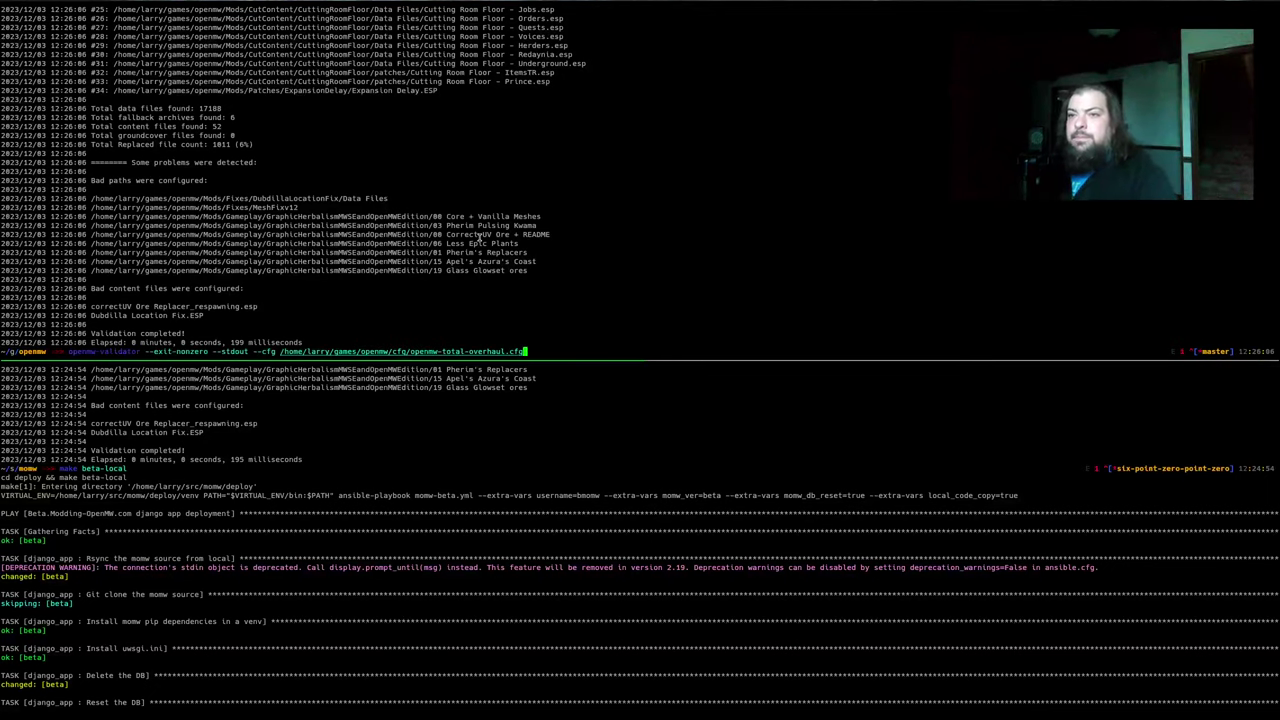
pyautogui.press('Return')
# Go up to the Mods folder in the file manager and locate the Gameplay folder
pyautogui.hotkey('alt', 'Tab')
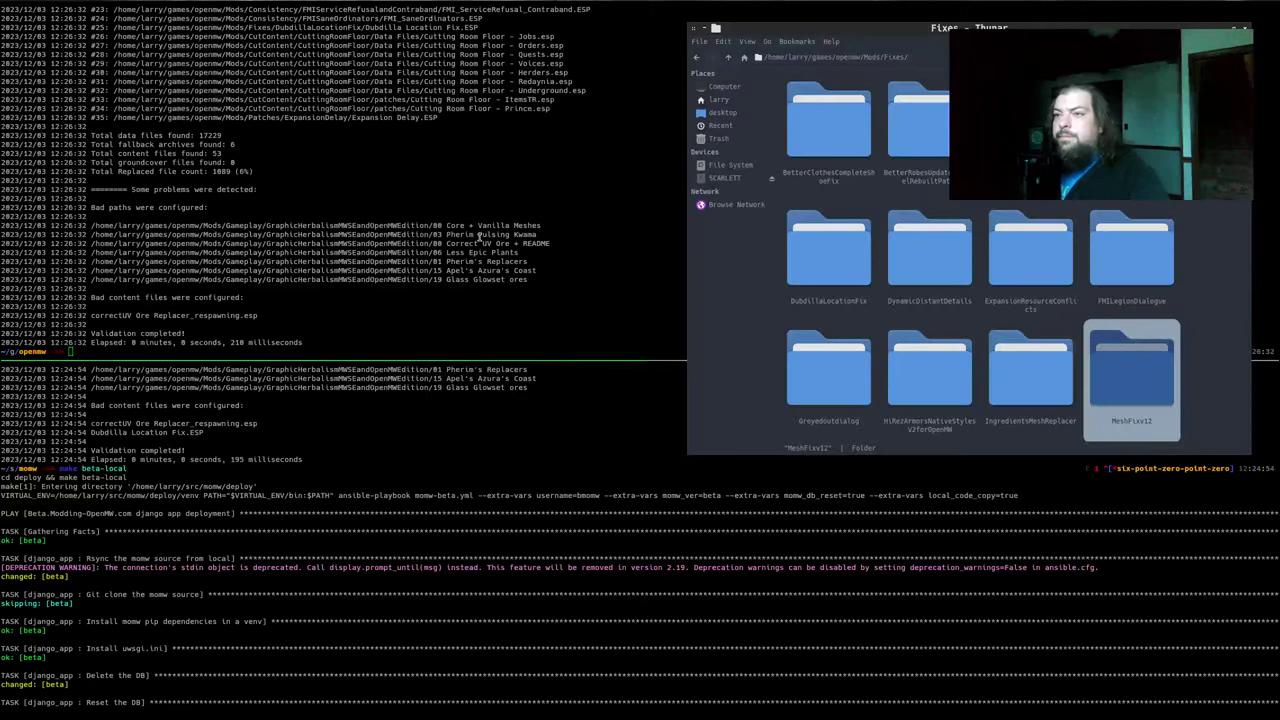
pyautogui.click(906, 321)
pyautogui.press('BackSpace')
pyautogui.write('ga')
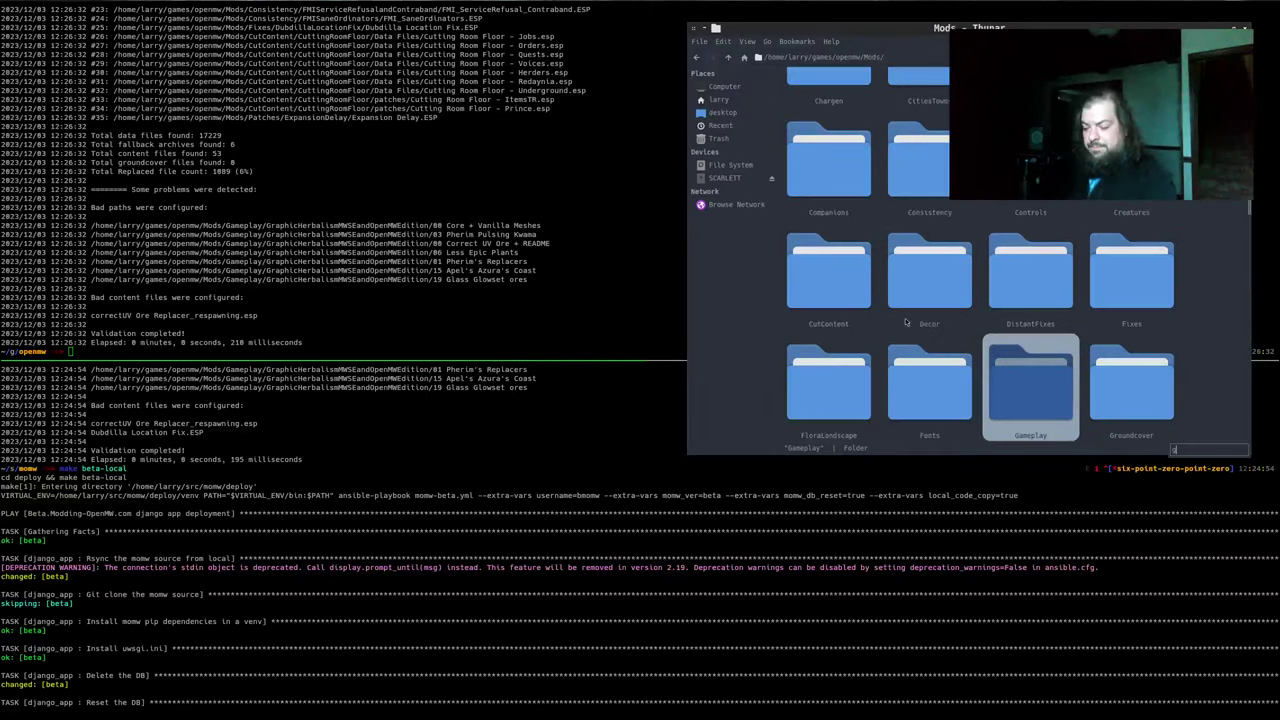
# Open the Graphic Herbalism mod folder inside the Gameplay folder to check its name and subfolders
pyautogui.press('Return')
pyautogui.write('gr')
pyautogui.press('Return')
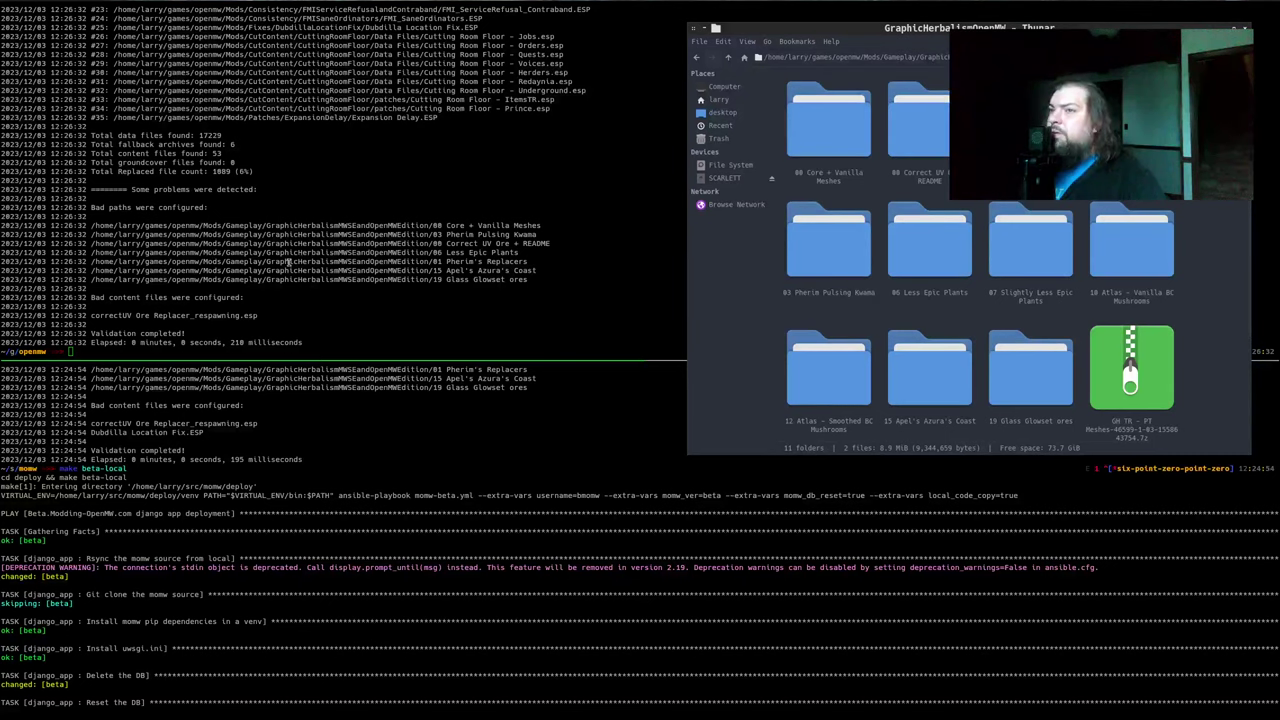
# Rename the GraphicHerbalismOpenMW folder in Gameplay to GraphicHerbalismMWSEandOpenMWEdition, using the name from the bad paths list, and open it
pyautogui.moveTo(266, 270); pyautogui.dragTo(428, 270)
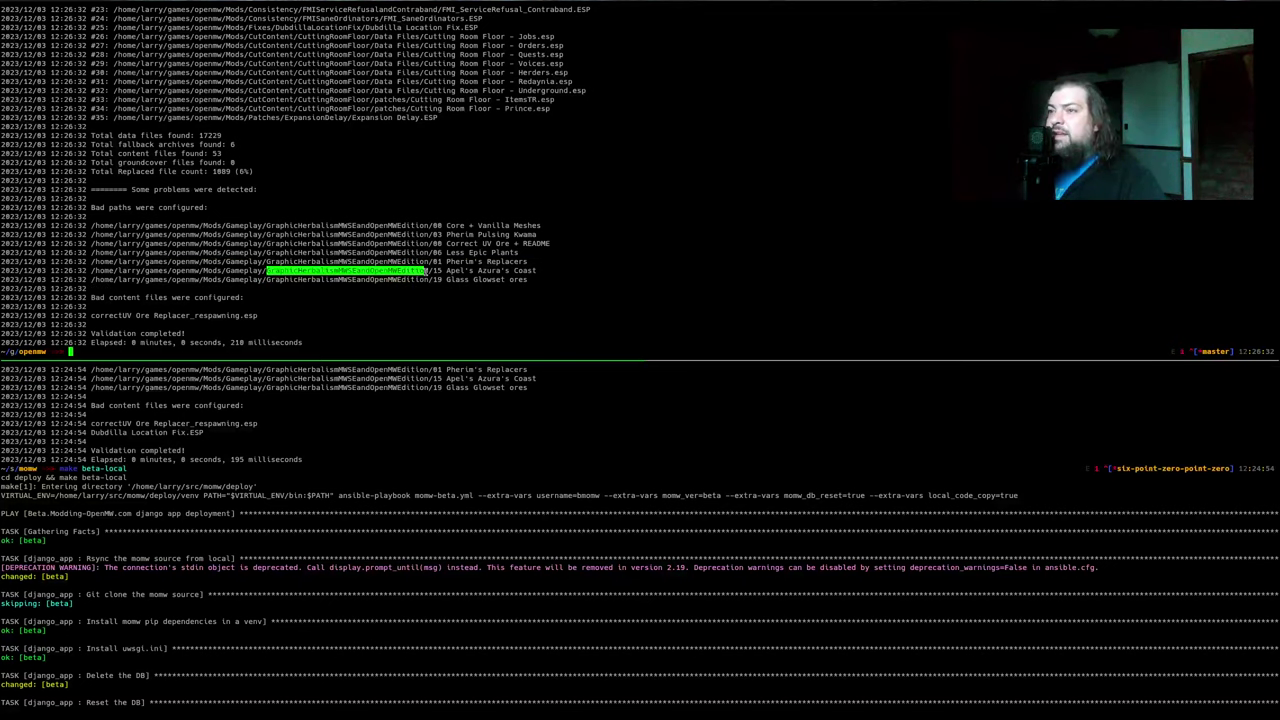
pyautogui.hotkey('alt', 'Tab')
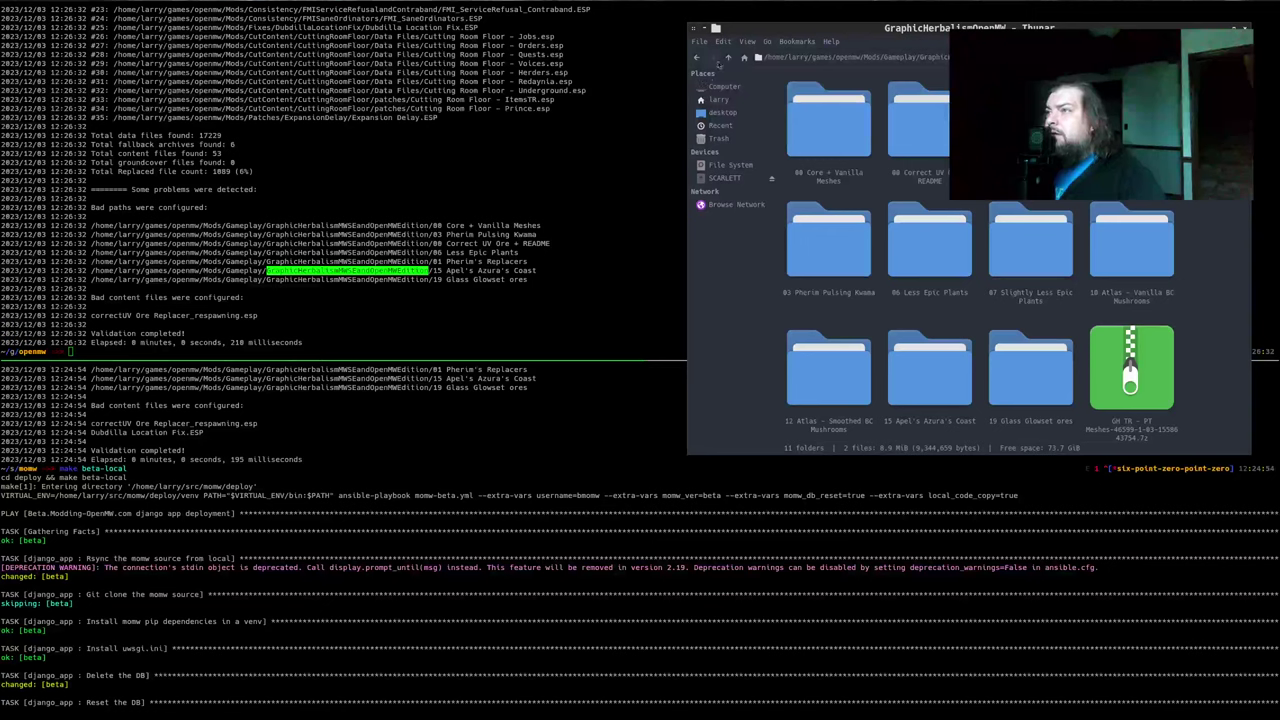
pyautogui.click(724, 58)
pyautogui.click(921, 389)
pyautogui.rightClick(921, 389)
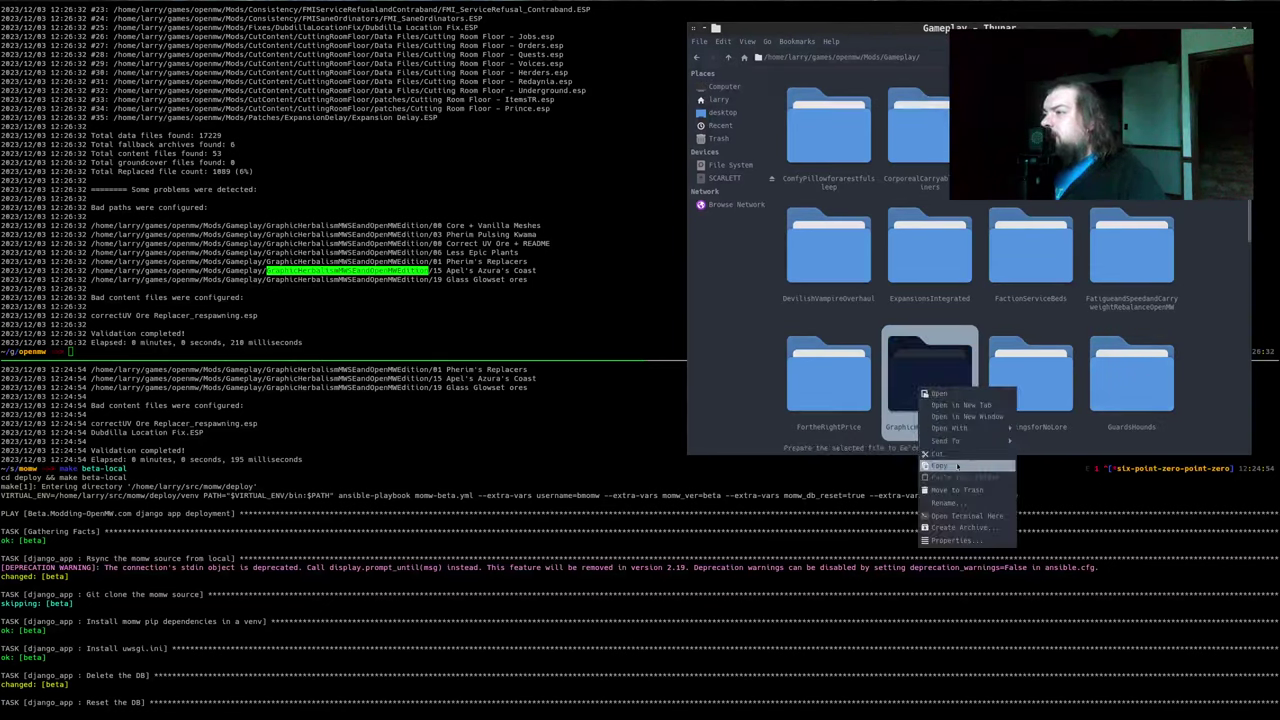
pyautogui.click(945, 502)
pyautogui.write('GraphicHerbalismMWSEandOpenMWEdition')
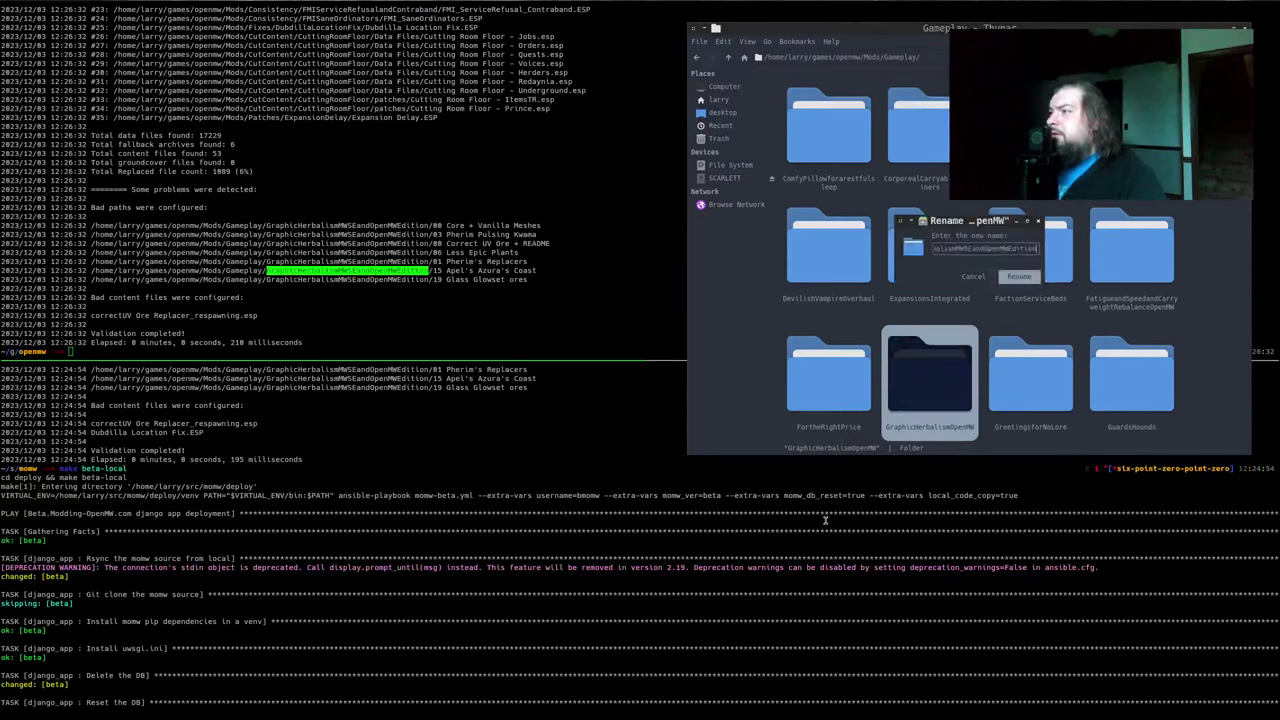
pyautogui.press('Return')
pyautogui.press('Return')
# Rerun the mod configuration validation in the upper terminal pane
pyautogui.click(283, 329)
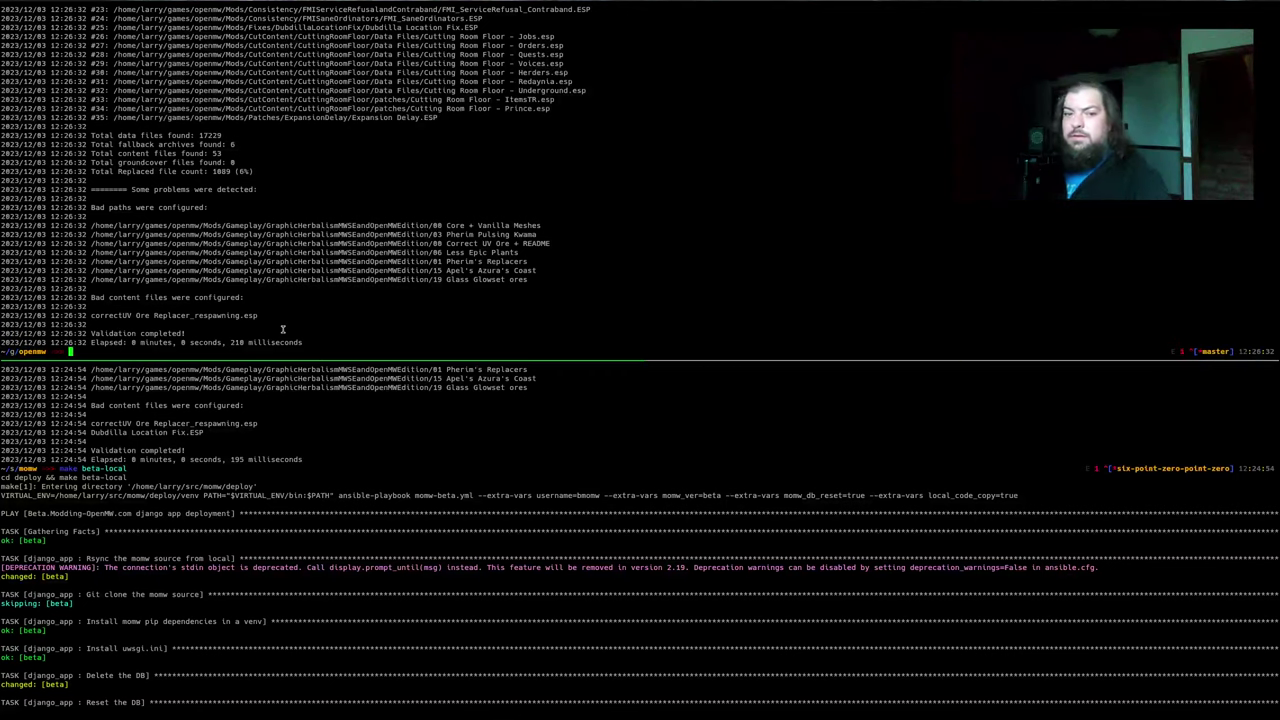
pyautogui.press('Up')
pyautogui.press('Return')
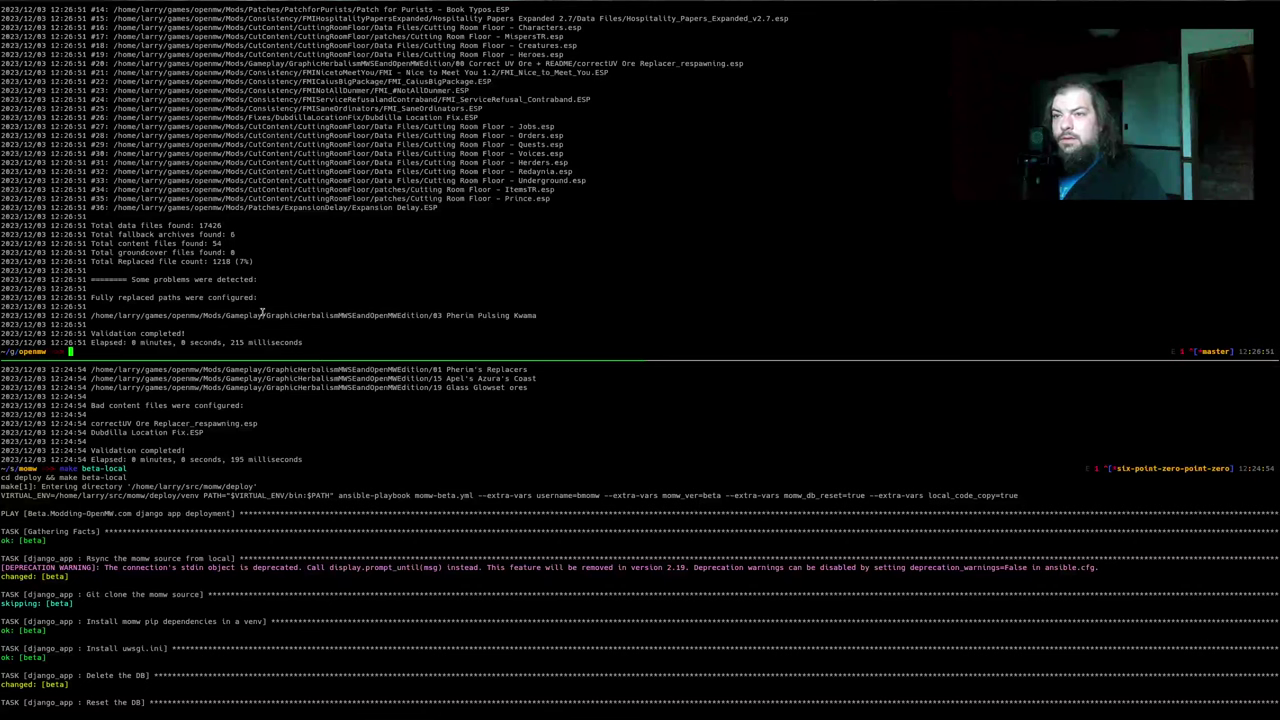
pyautogui.tripleClick(263, 313)
pyautogui.click(297, 319)
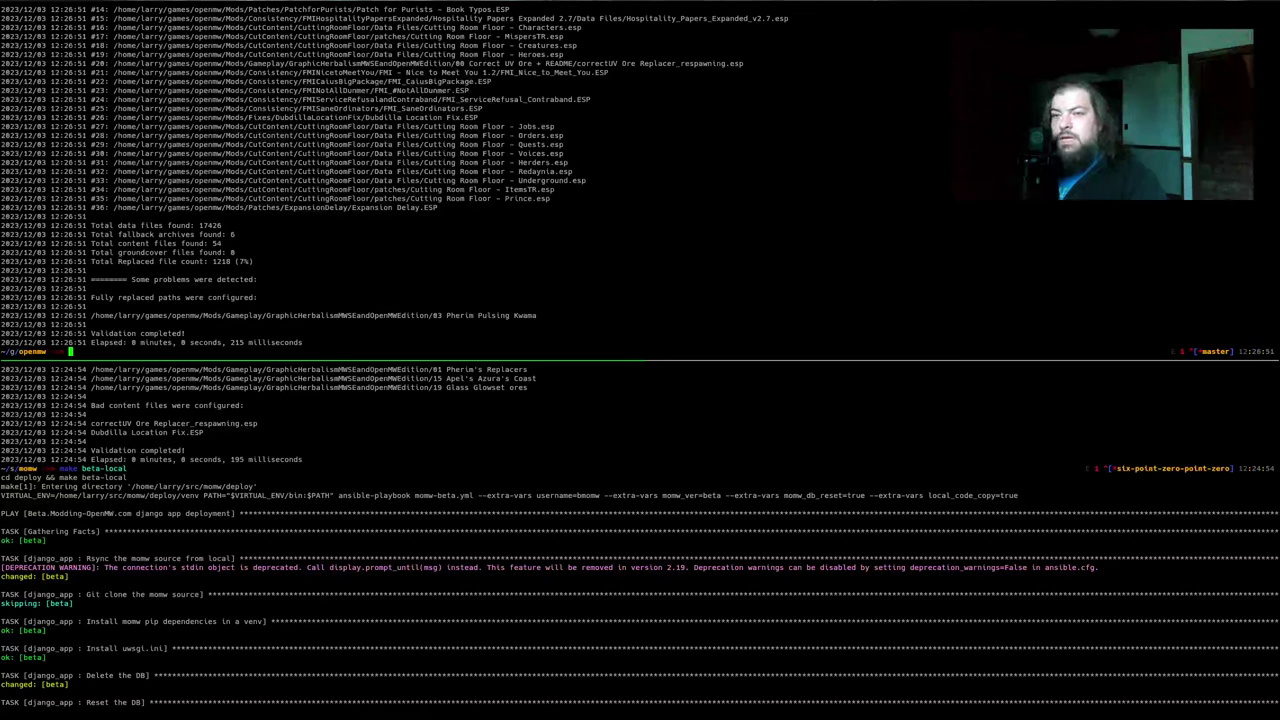
# Switch to the text editor and find the "pulsing" data path line in openmw-total-overhaul.cfg
pyautogui.hotkey('alt', 'Tab')
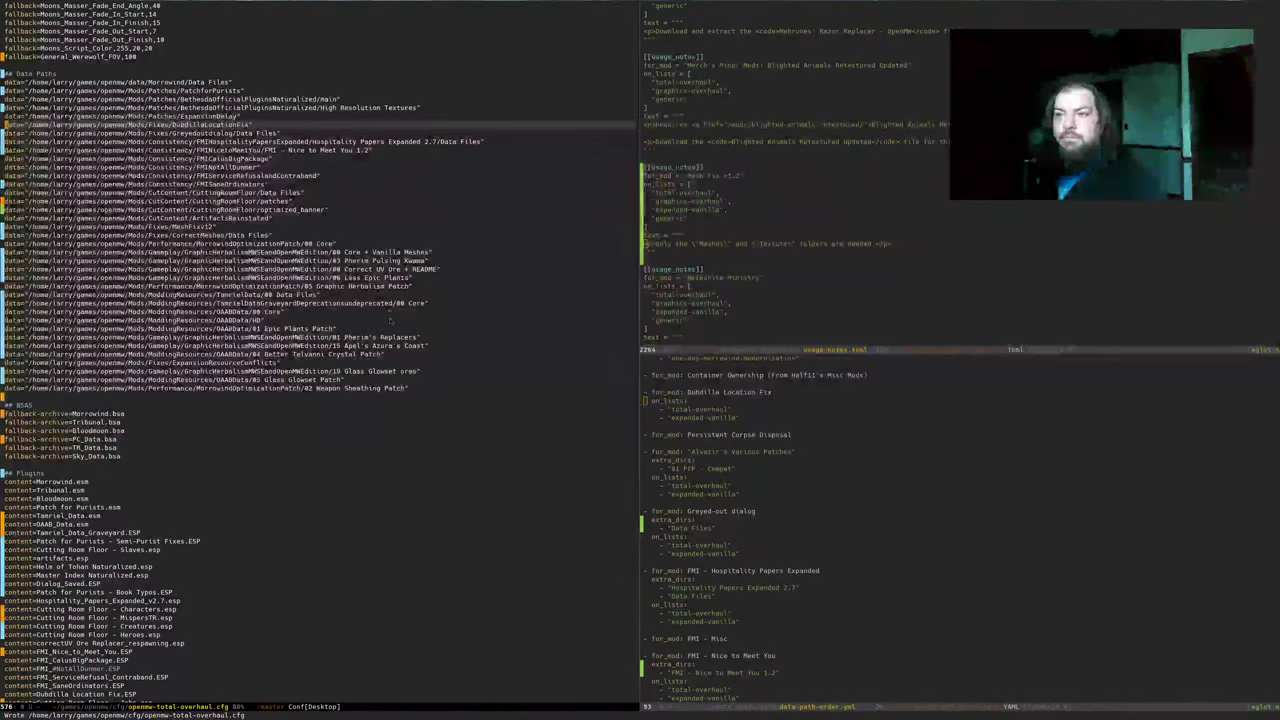
pyautogui.hotkey('alt', 'Tab')
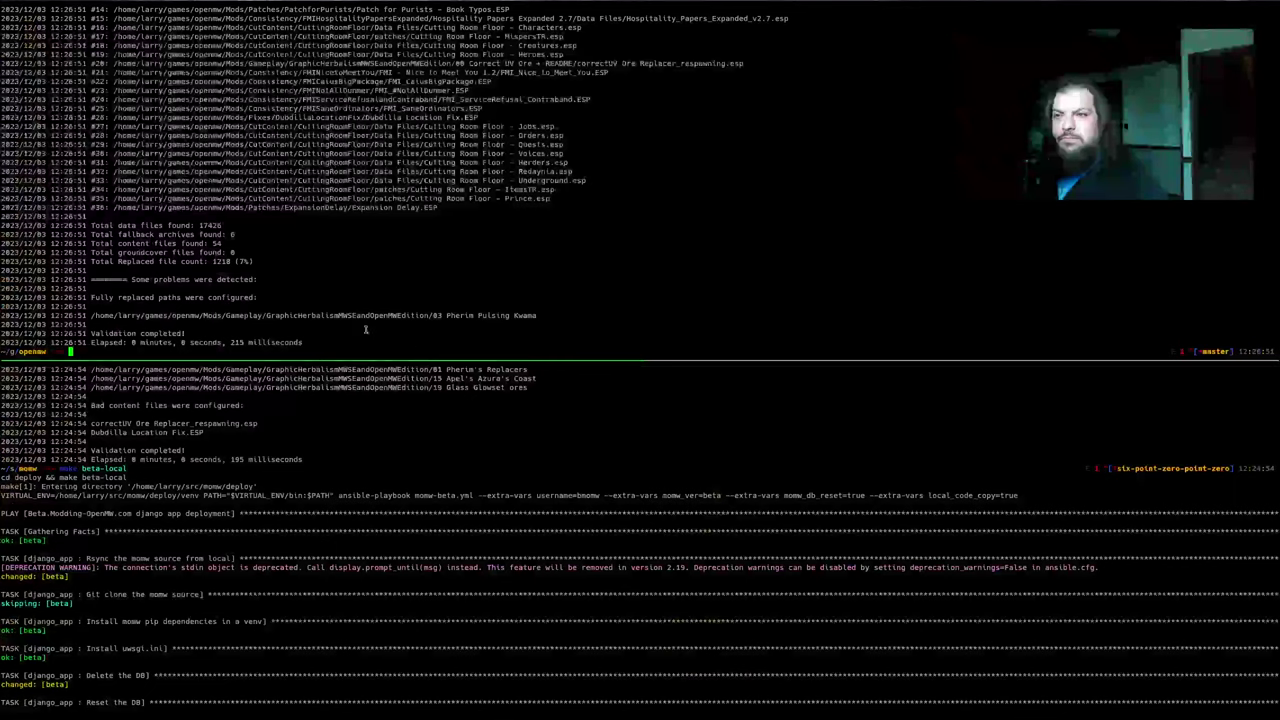
pyautogui.hotkey('alt', 'Tab')
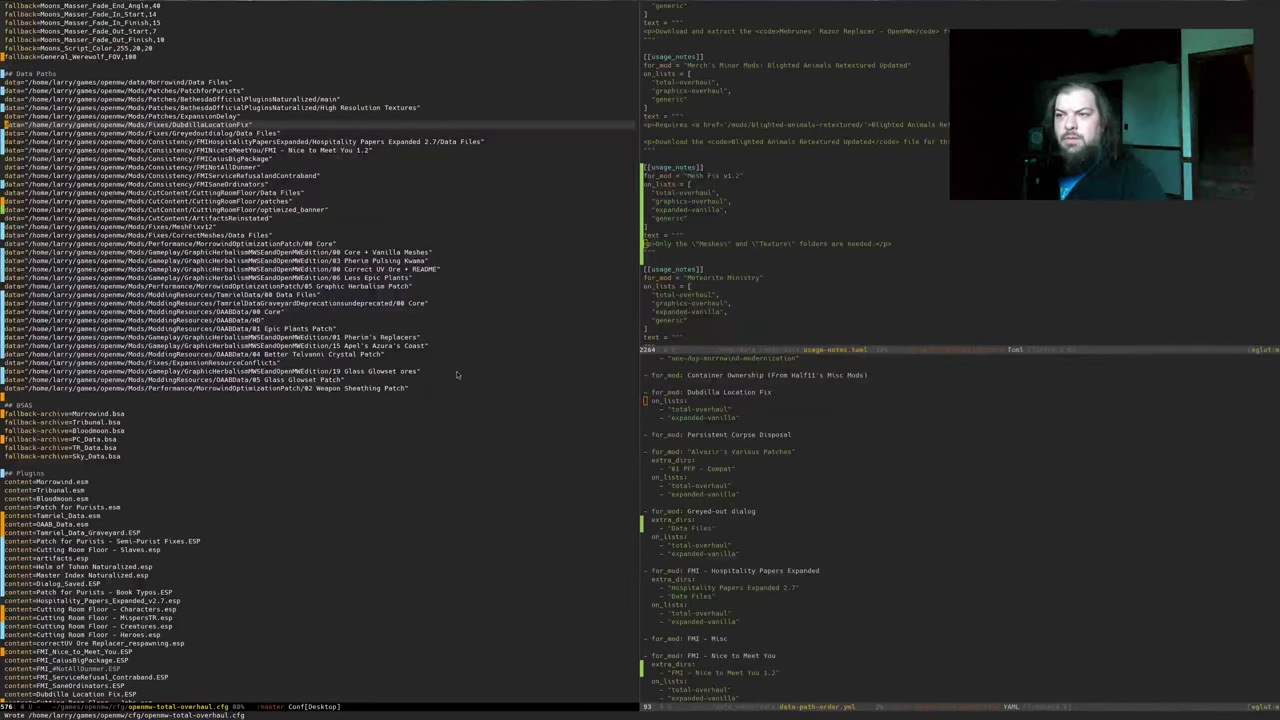
pyautogui.press('Down')
pyautogui.press('Down')
pyautogui.press('Down')
pyautogui.press('Down')
pyautogui.press('Down')
pyautogui.press('Down')
pyautogui.press('Down')
pyautogui.press('Down')
pyautogui.press('Down')
pyautogui.press('Down')
pyautogui.press('Down')
pyautogui.press('Down')
pyautogui.hotkey('ctrl', 's')
pyautogui.write('pulsing')
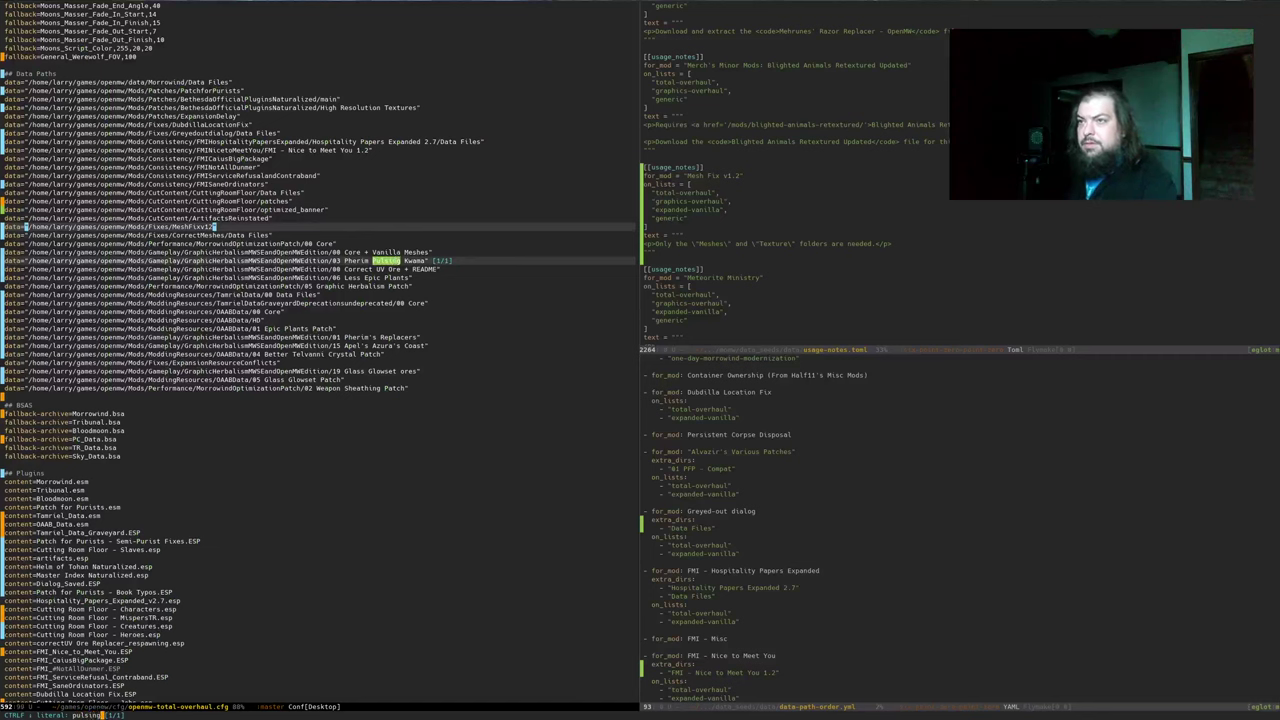
pyautogui.press('Return')
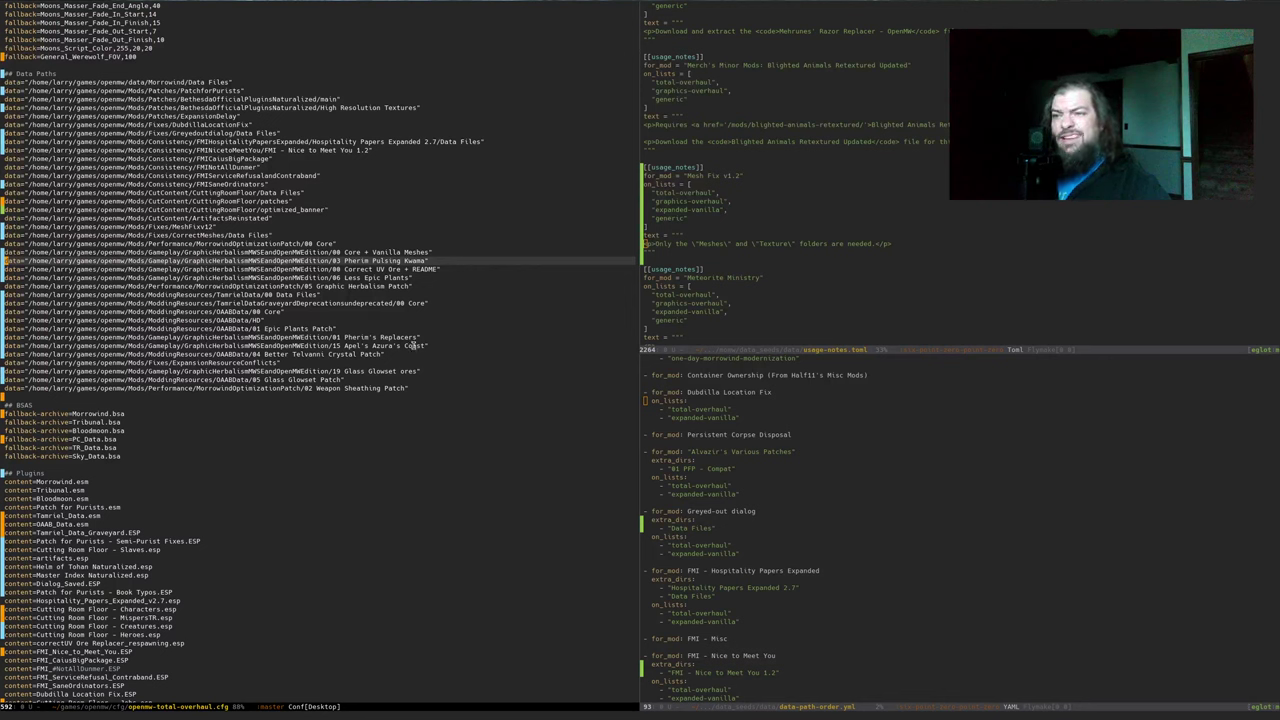
# Switch to the terminal and search the validation output upward for "pulsing kw" to examine what replaces that mod's files
pyautogui.hotkey('alt', 'Tab')
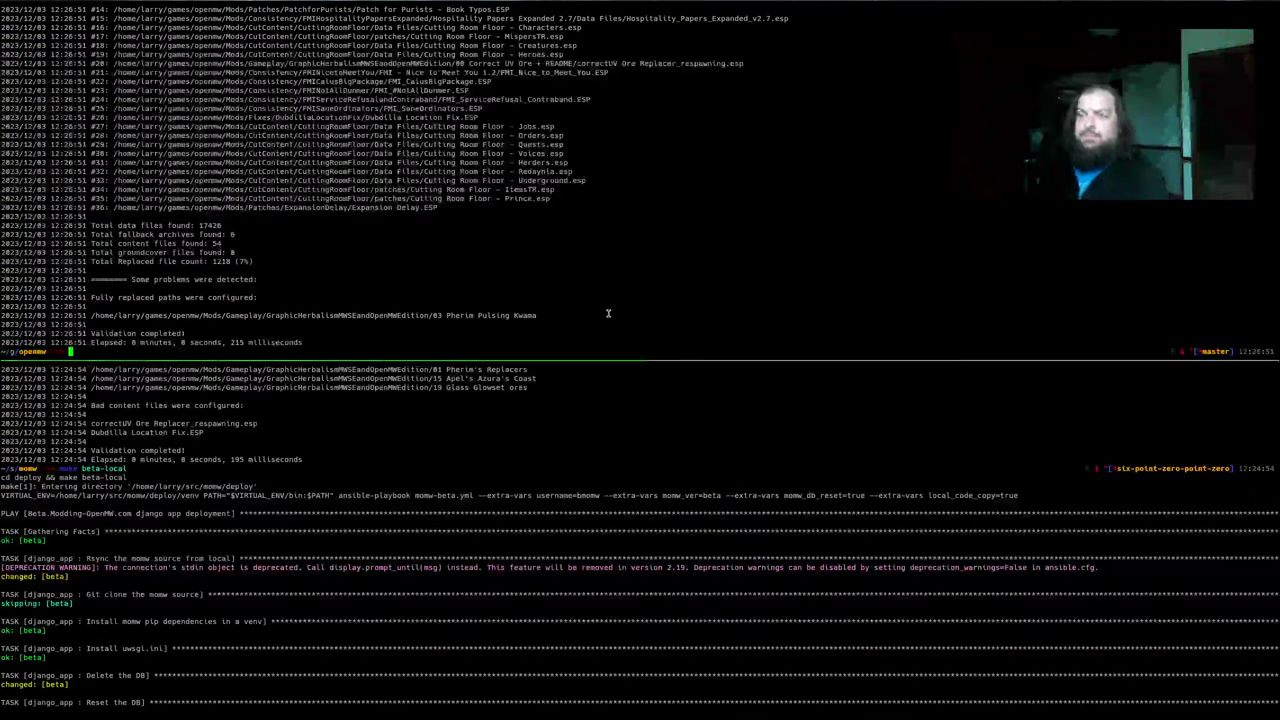
pyautogui.hotkey('ctrl', 'b')
pyautogui.press('[')
pyautogui.hotkey('ctrl', 'r')
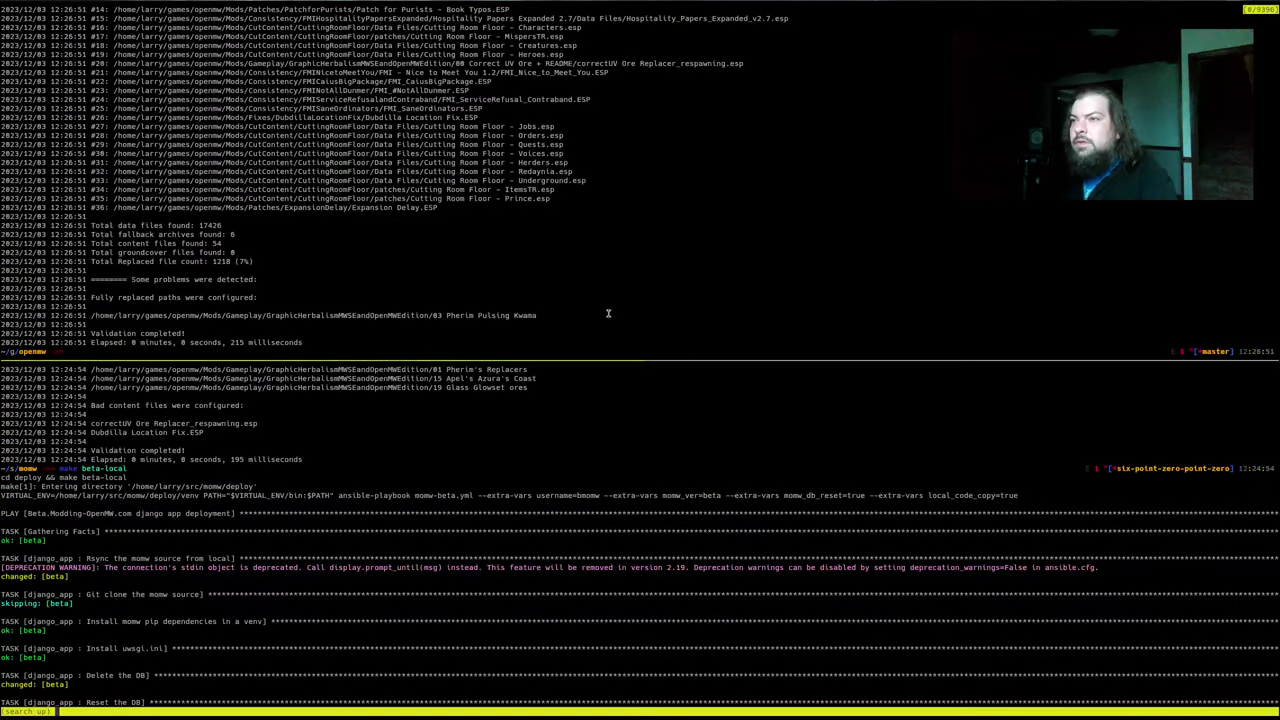
pyautogui.write('pulsing kw')
pyautogui.hotkey('ctrl', 'r')
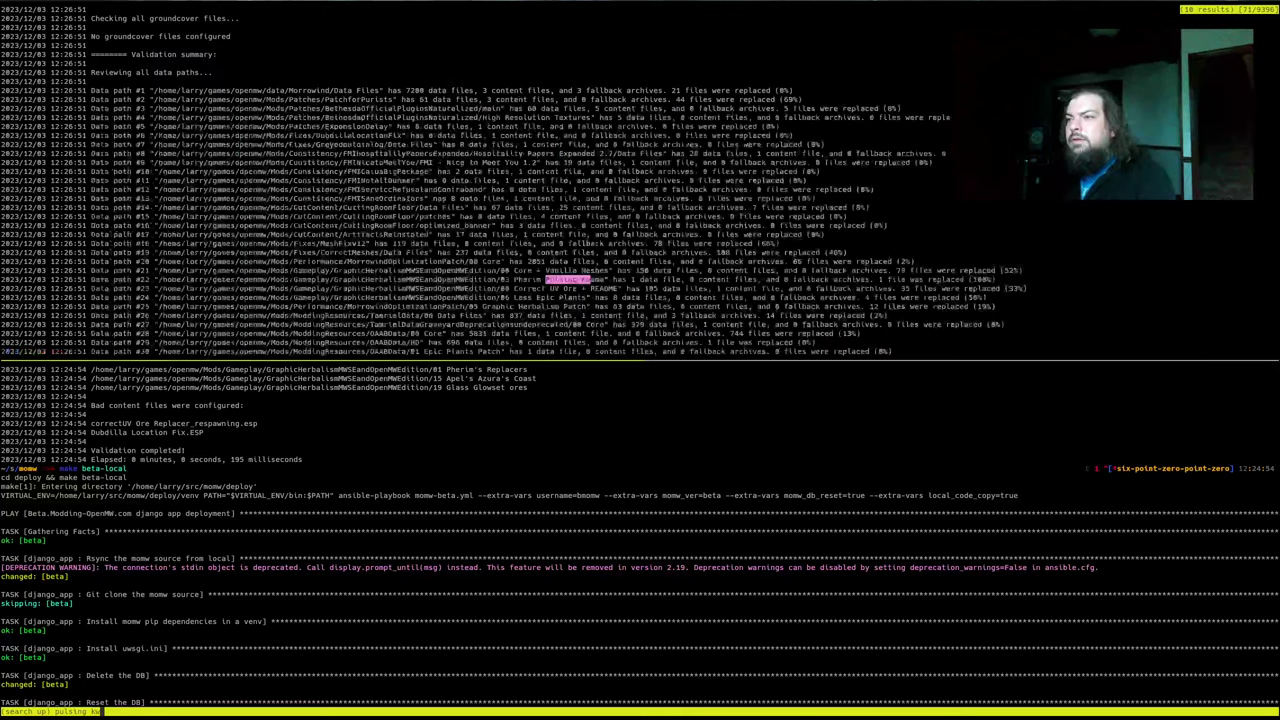
pyautogui.hotkey('ctrl', 'r')
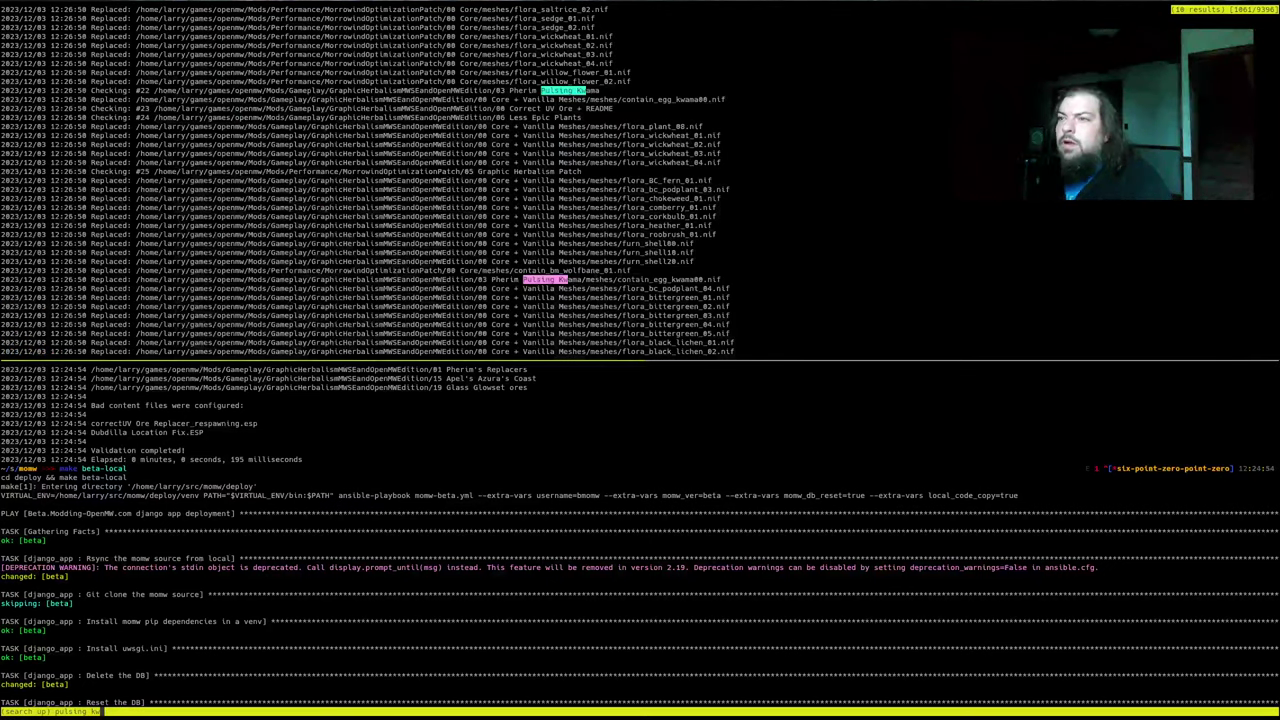
pyautogui.press('Return')
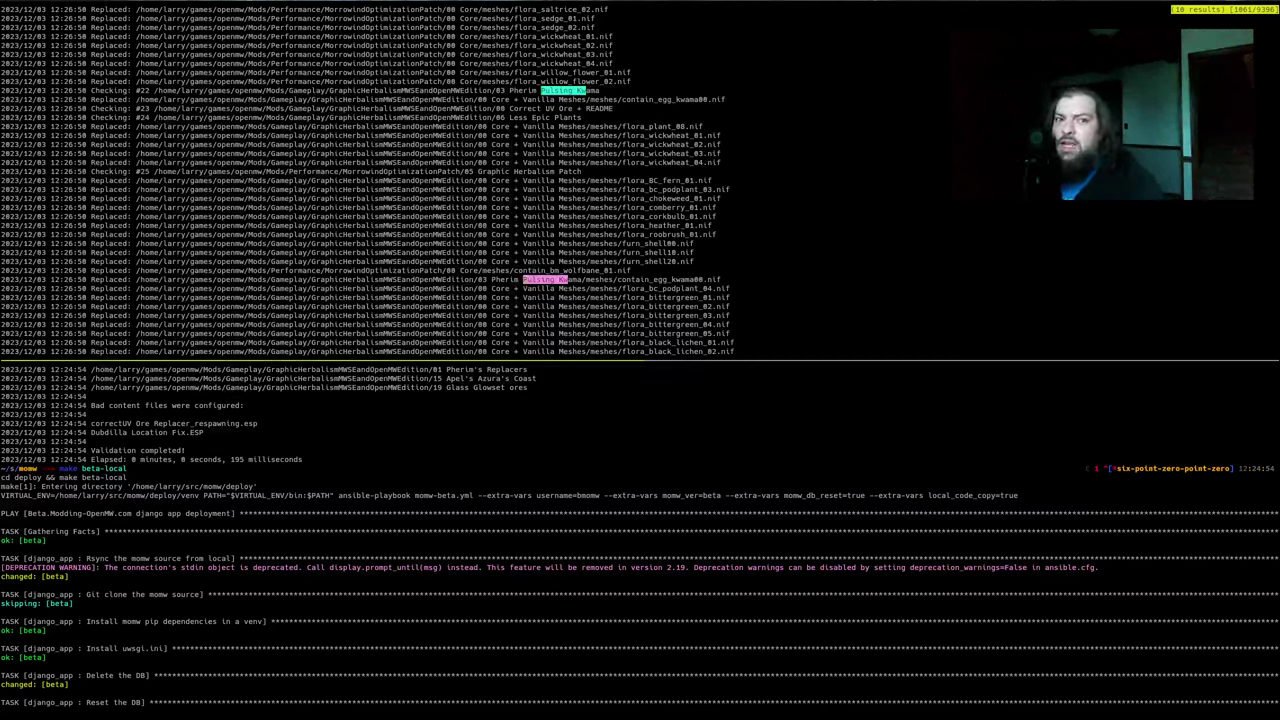
# In openmw-total-overhaul.cfg, move the MorrowindOptimizationPatch "05 Graphic Herbalism Patch" data path directly above the "03 Pherim Pulsing Kwama" line
pyautogui.hotkey('alt', 'Tab')
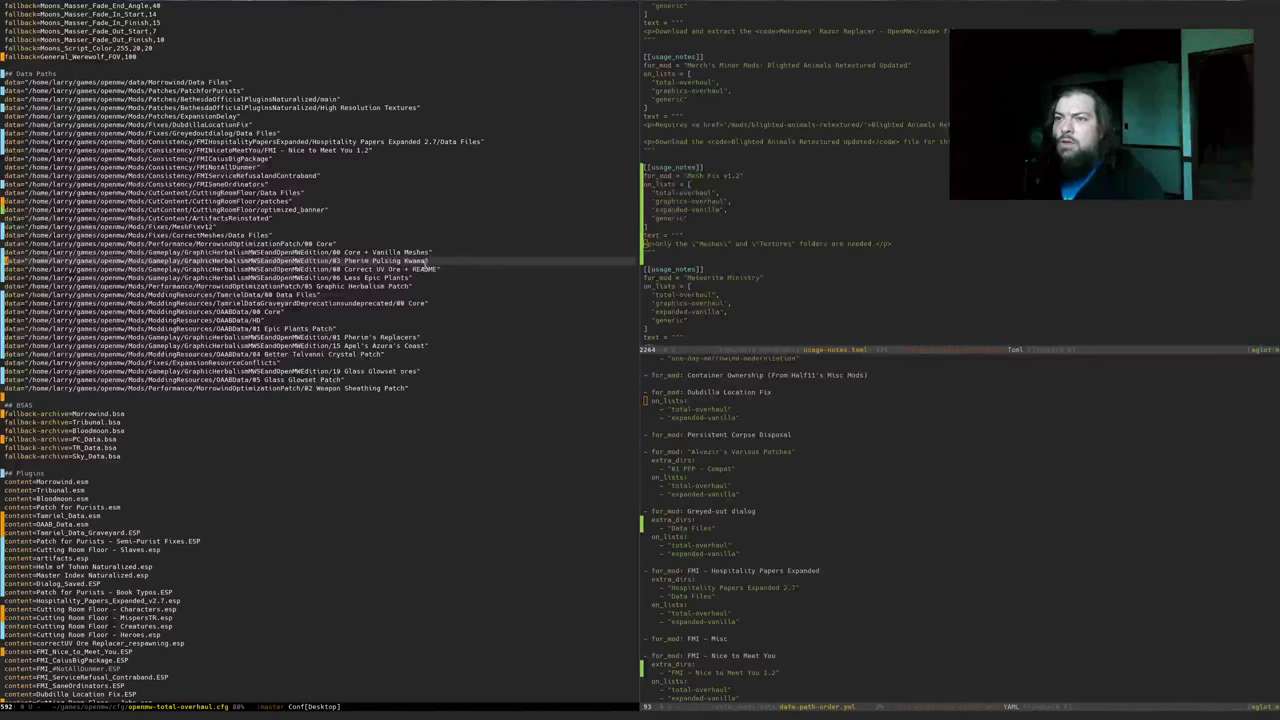
pyautogui.click(471, 255)
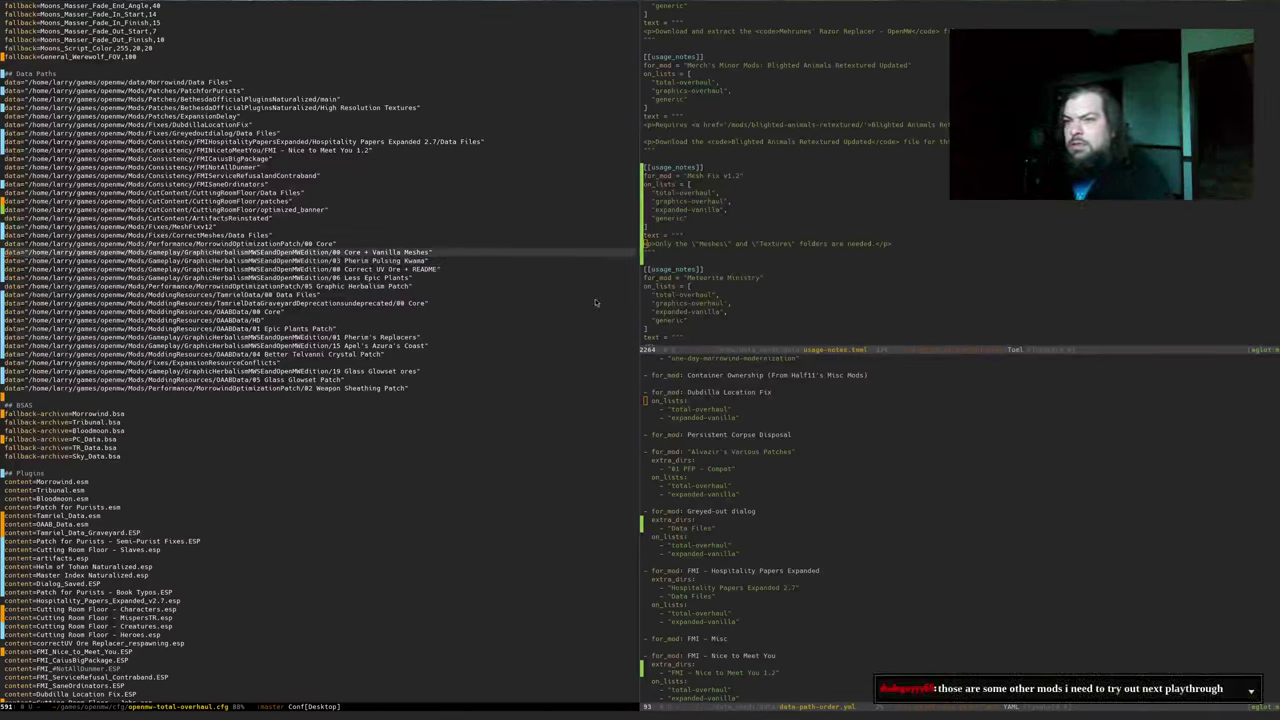
pyautogui.write('/morrowi')
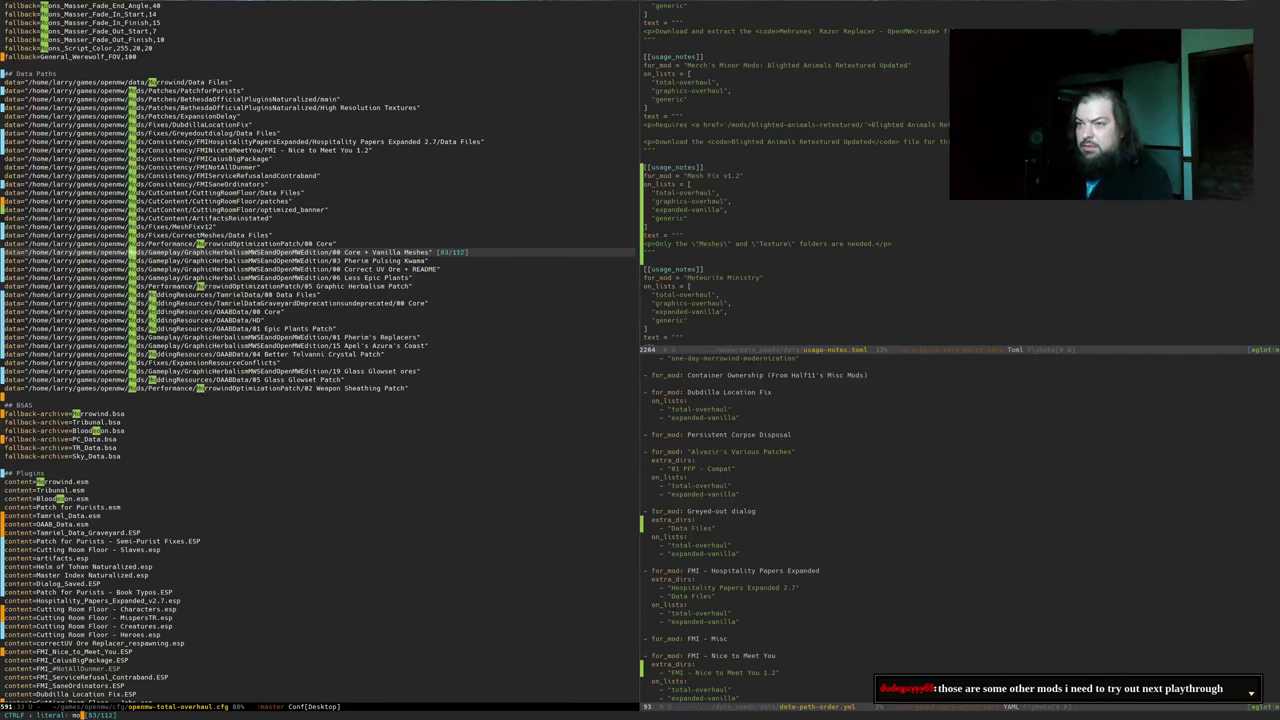
pyautogui.write('ndop')
pyautogui.press('Return')
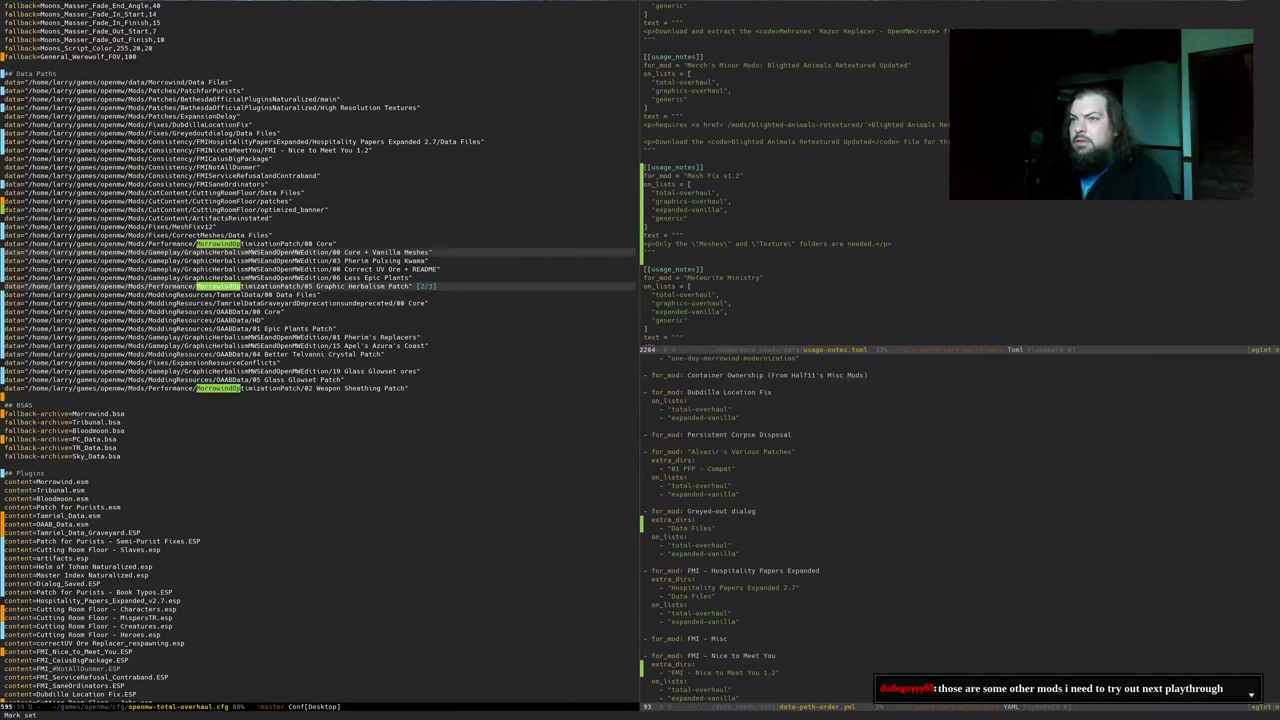
pyautogui.hotkey('ctrl', 'a')
pyautogui.press('Return')
pyautogui.press('BackSpace')
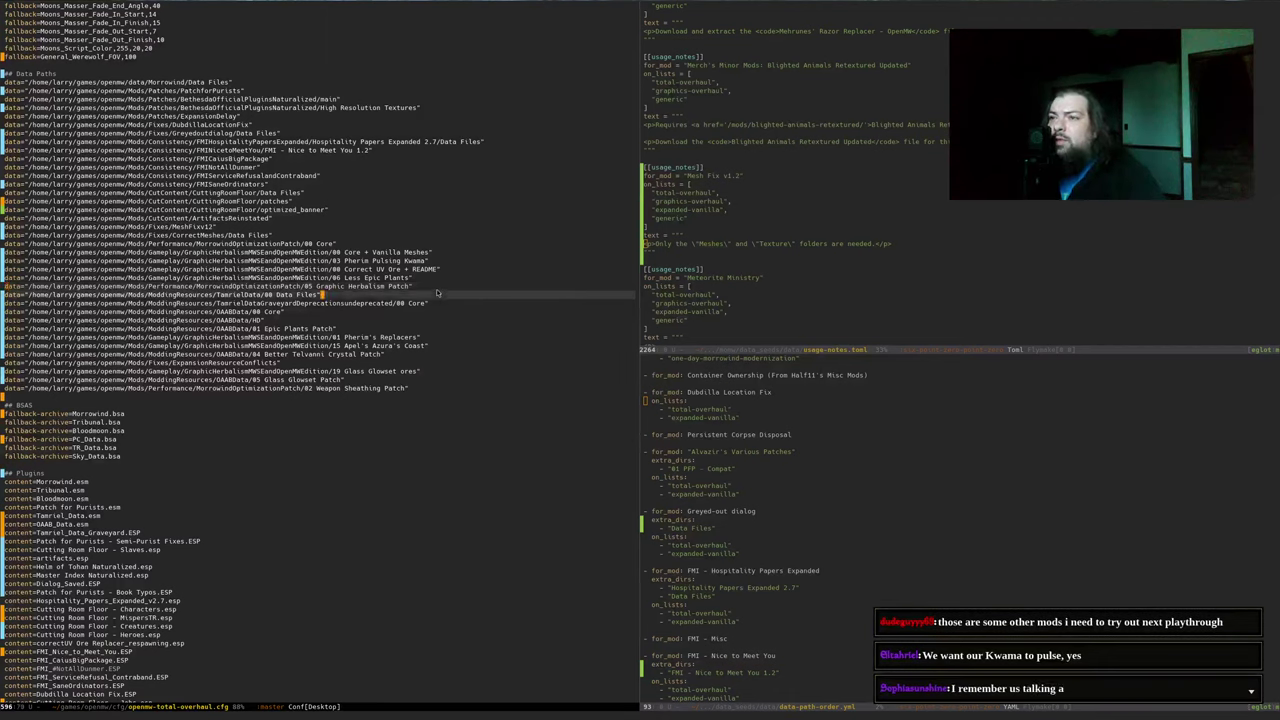
pyautogui.press('d')
pyautogui.press('d')
pyautogui.press('k')
pyautogui.press('k')
pyautogui.press('k')
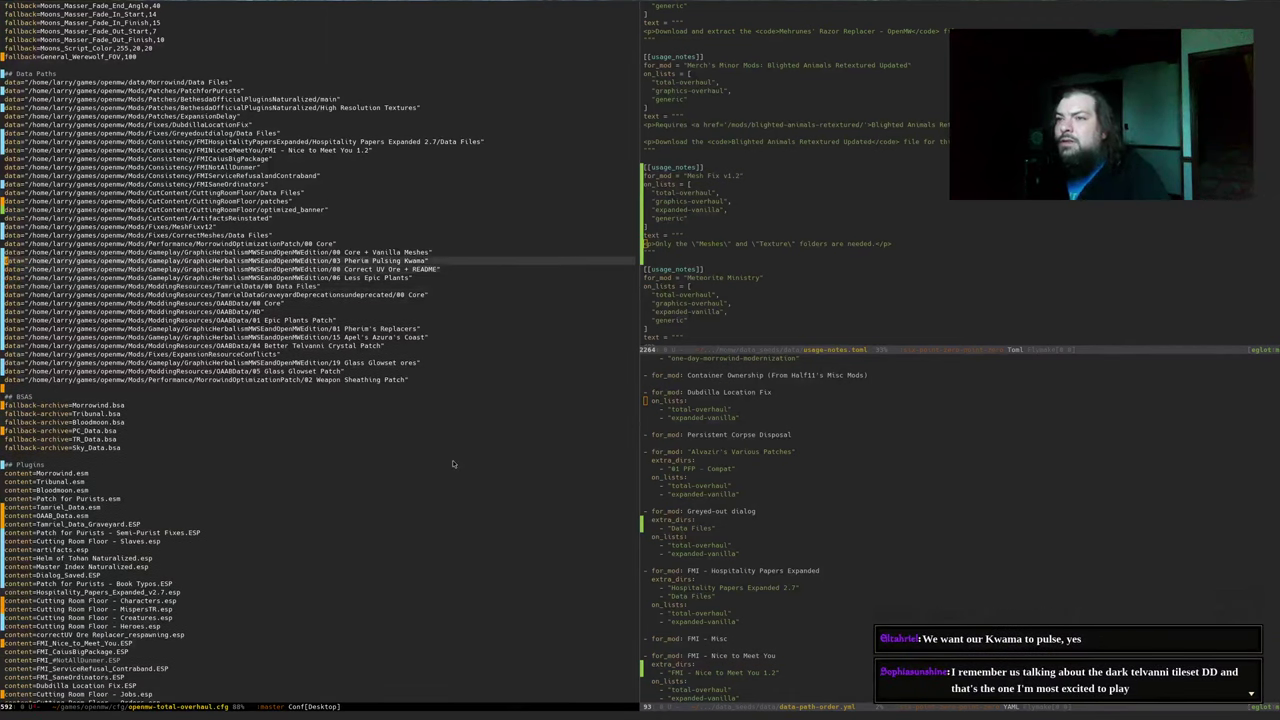
pyautogui.hotkey('shift', 'p')
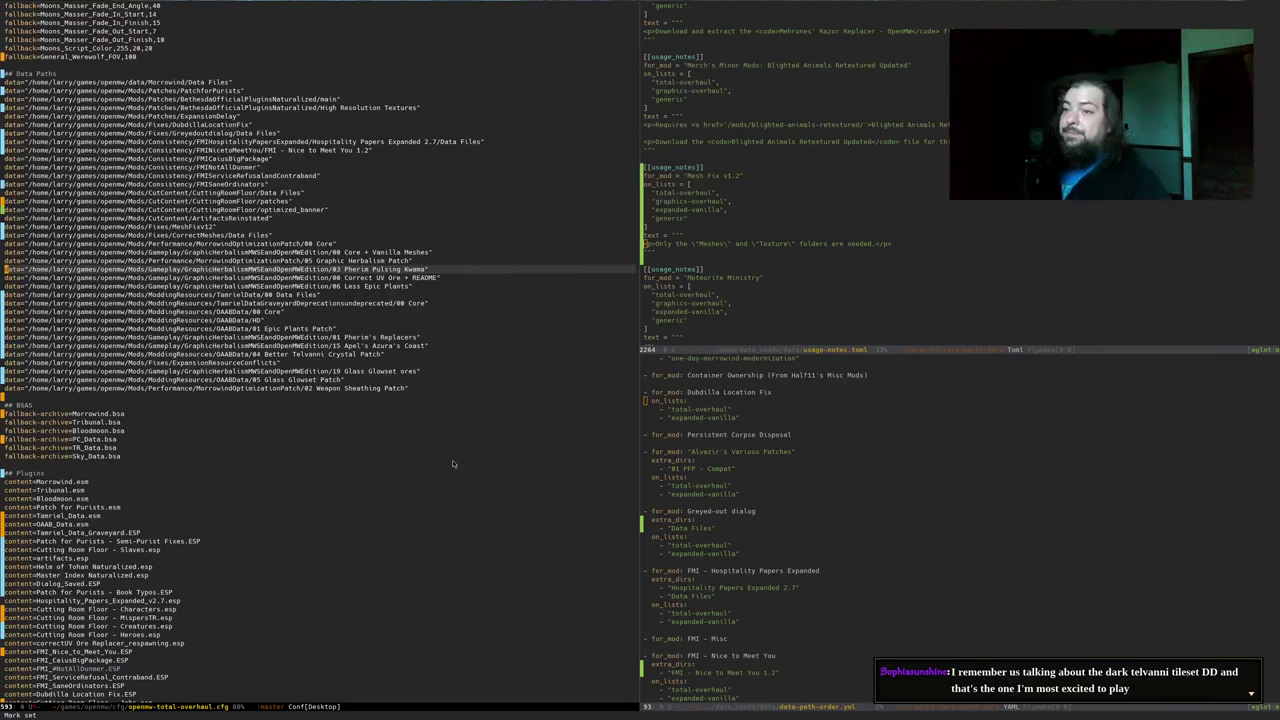
pyautogui.press('Up')
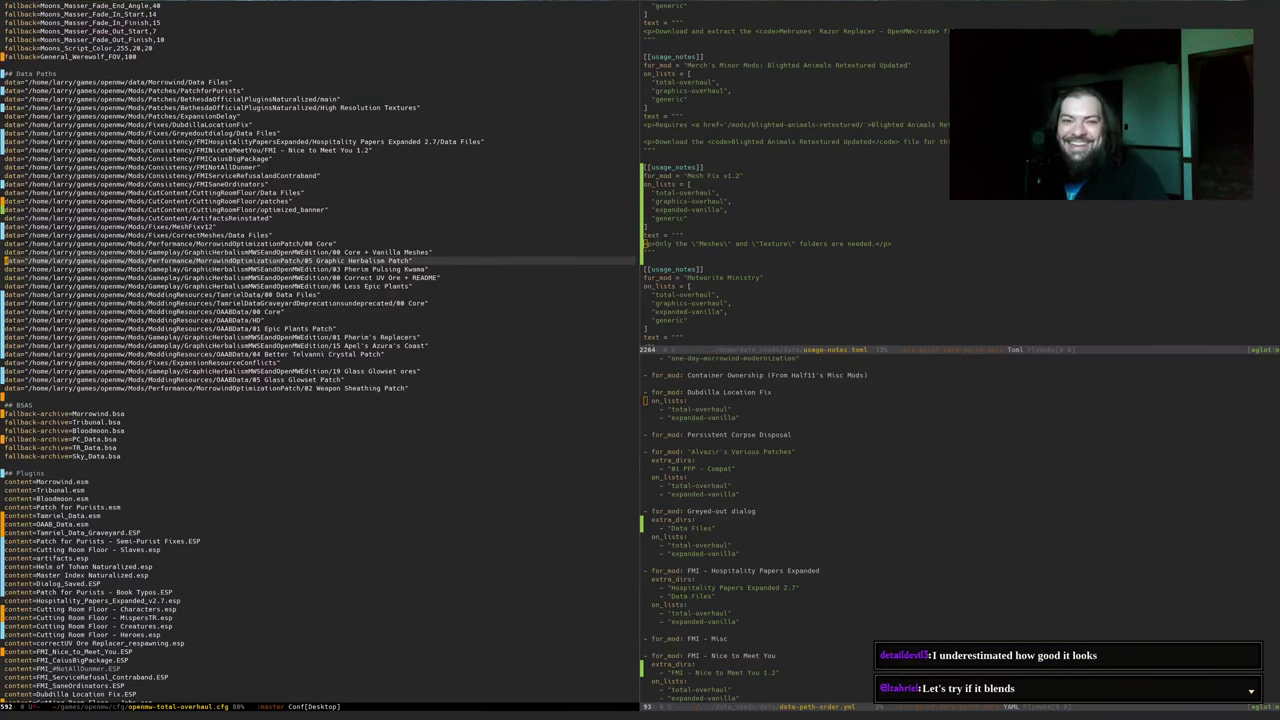
# Leave the output search in the terminal and rerun the mod configuration validation
pyautogui.hotkey('alt', 'Tab')
pyautogui.press('q')
pyautogui.press('Return')
pyautogui.press('Return')
pyautogui.press('Return')
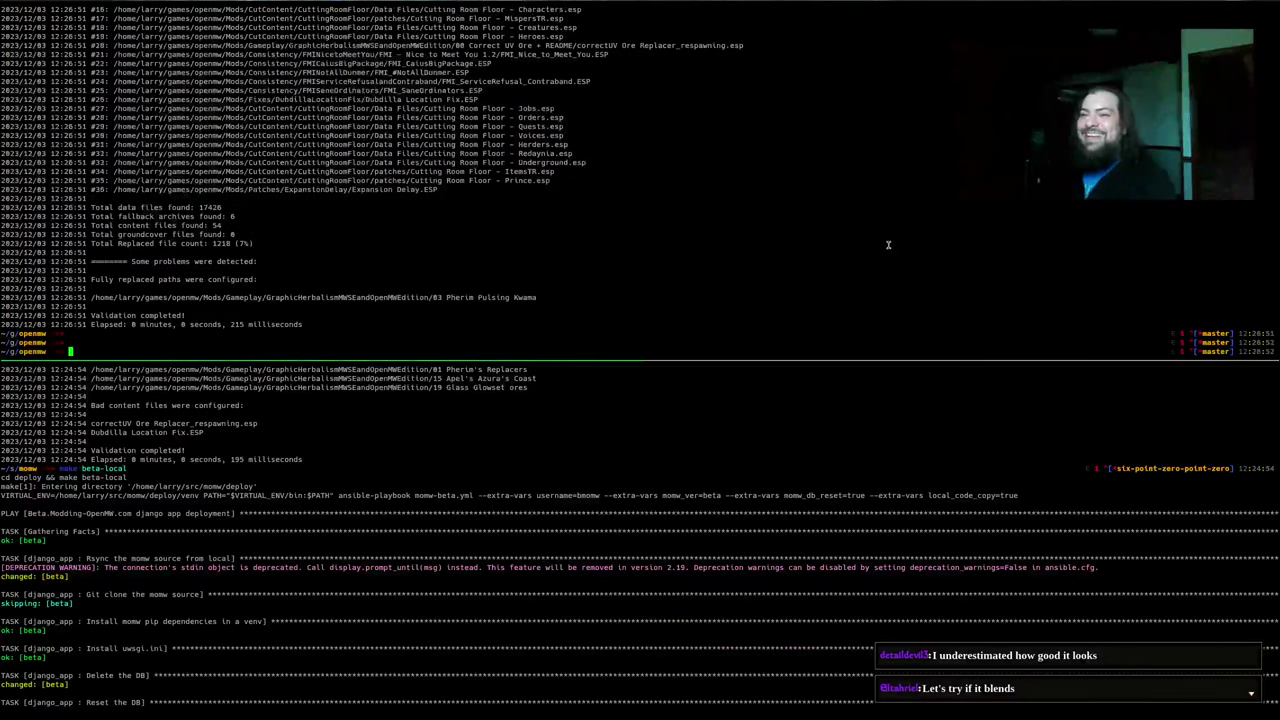
pyautogui.press('Up')
pyautogui.press('Return')
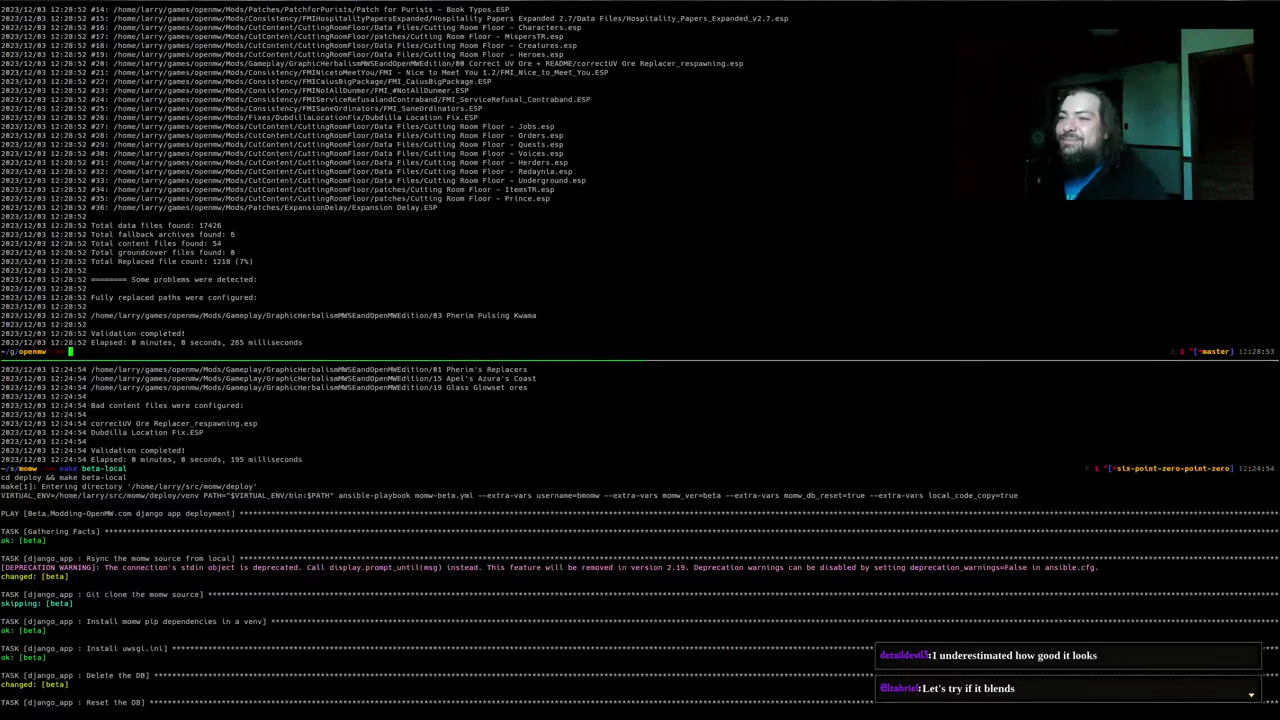
# Save the reordered openmw-total-overhaul.cfg and validate the mod configuration again
pyautogui.hotkey('alt', 'Tab')
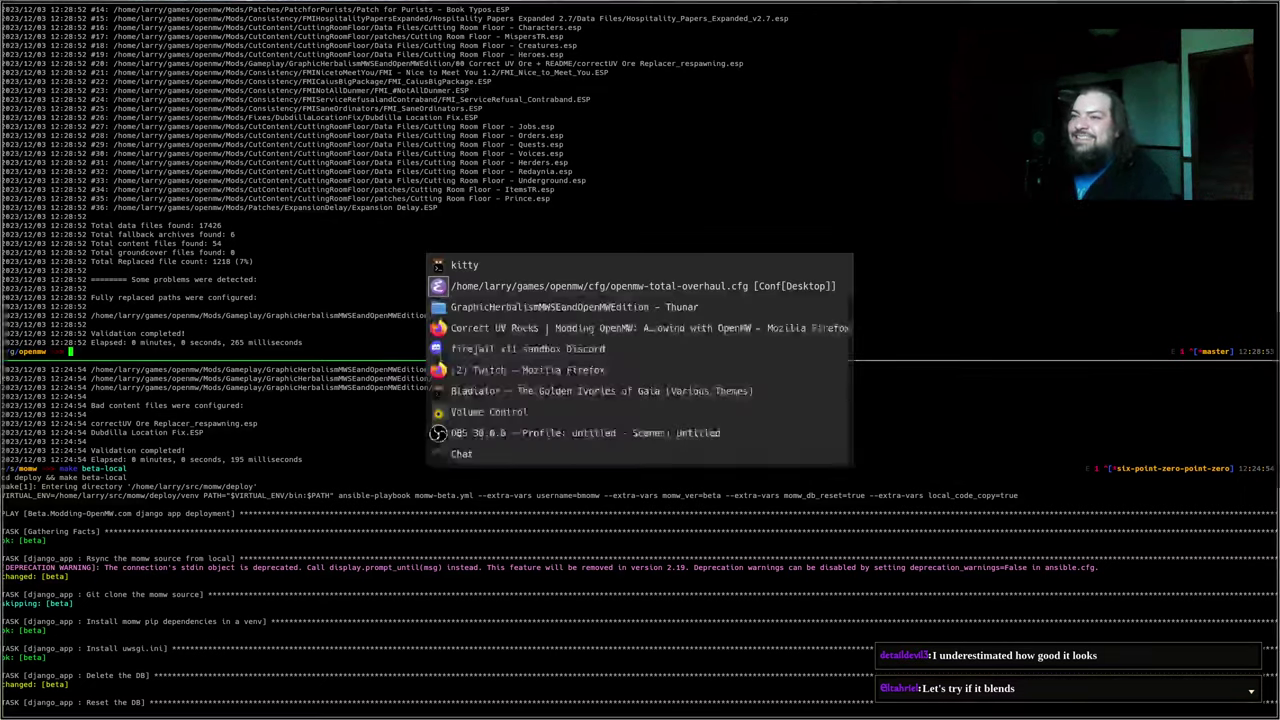
pyautogui.hotkey('alt', 'Tab')
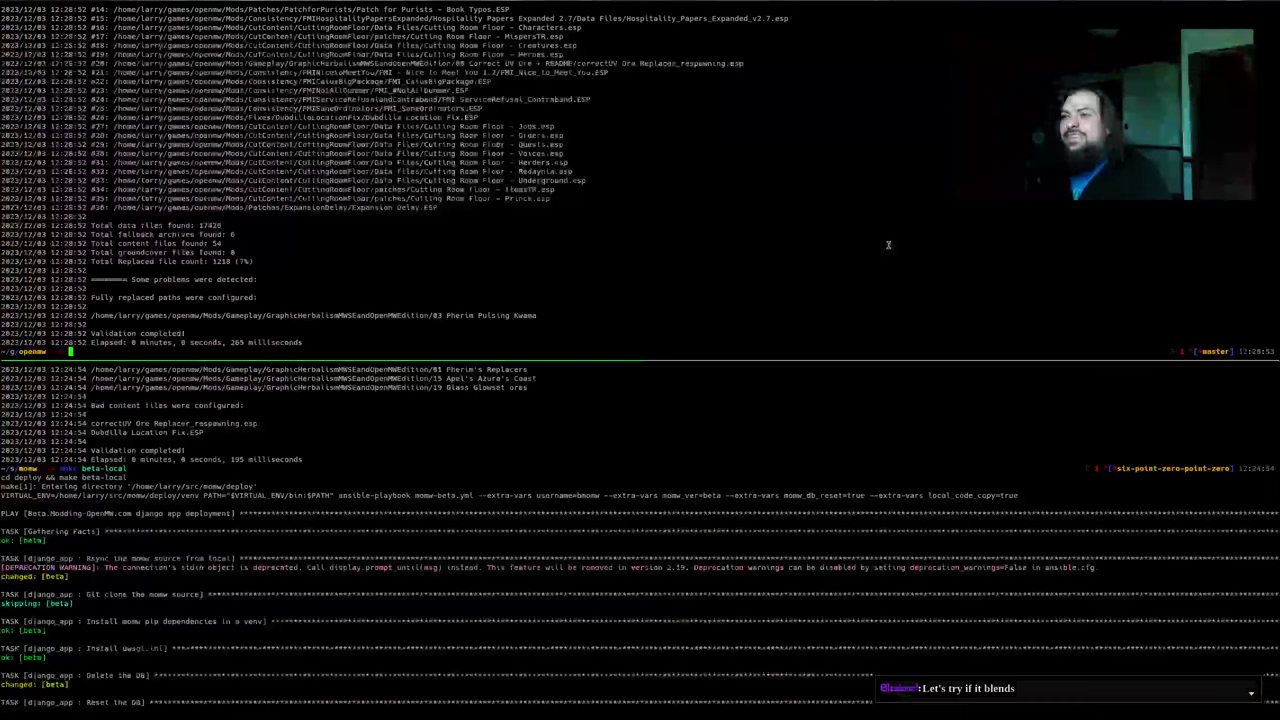
pyautogui.press('Up')
pyautogui.press('Return')
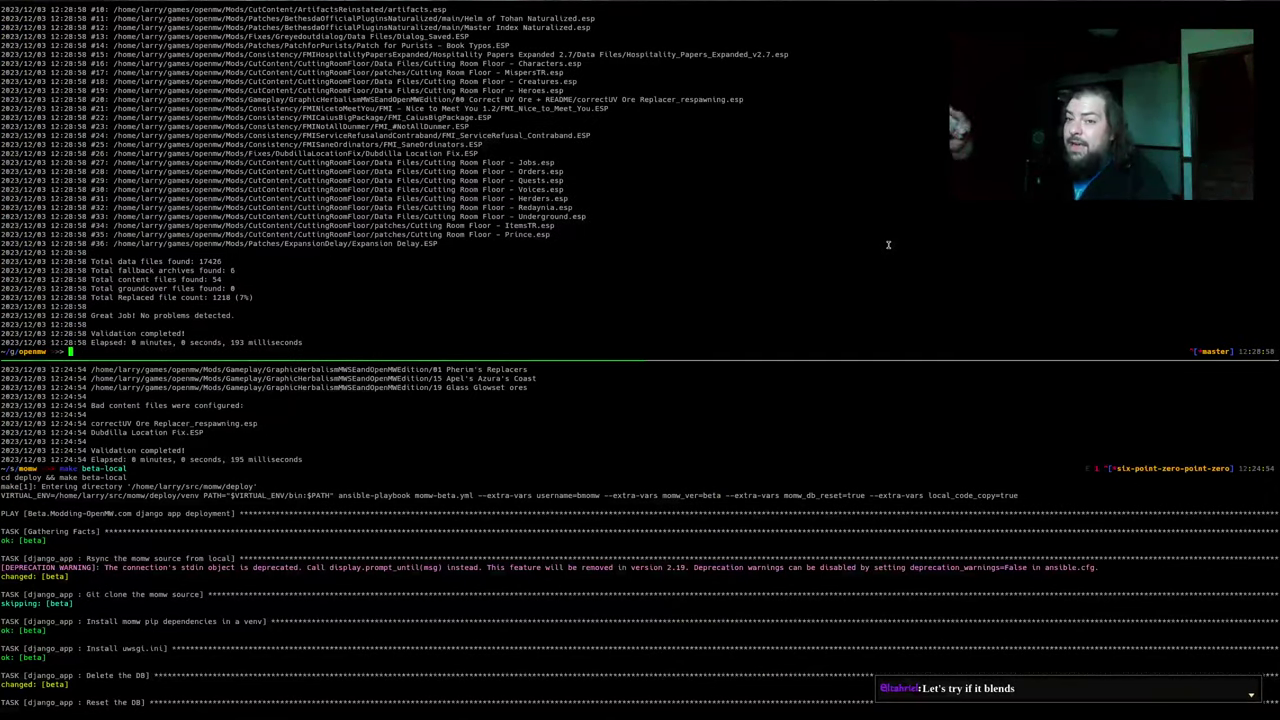
# Return to the text editor, close the usage-notes.toml pane and place the cursor in the Greyed-out dialog entry of data-path-order.yml
pyautogui.hotkey('alt', 'Tab')
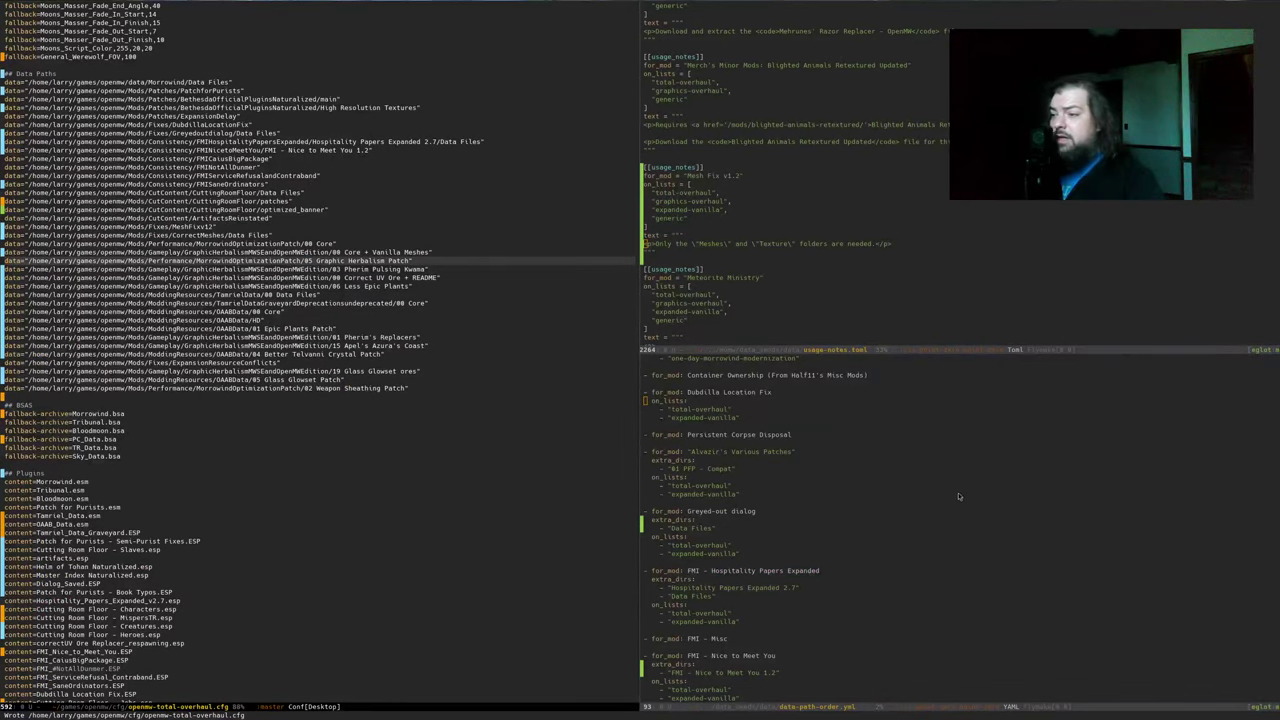
pyautogui.click(692, 73)
pyautogui.hotkey('ctrl', 'x')
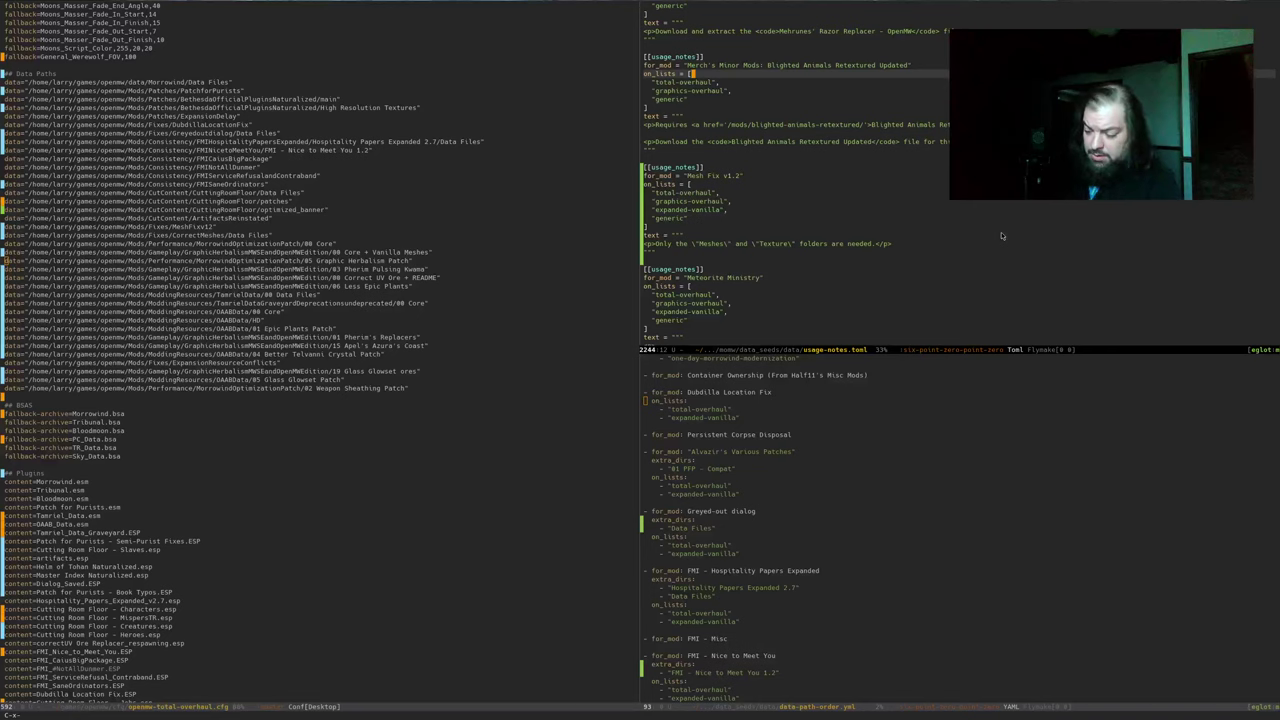
pyautogui.press('0')
pyautogui.hotkey('ctrl', 'x')
pyautogui.press('o')
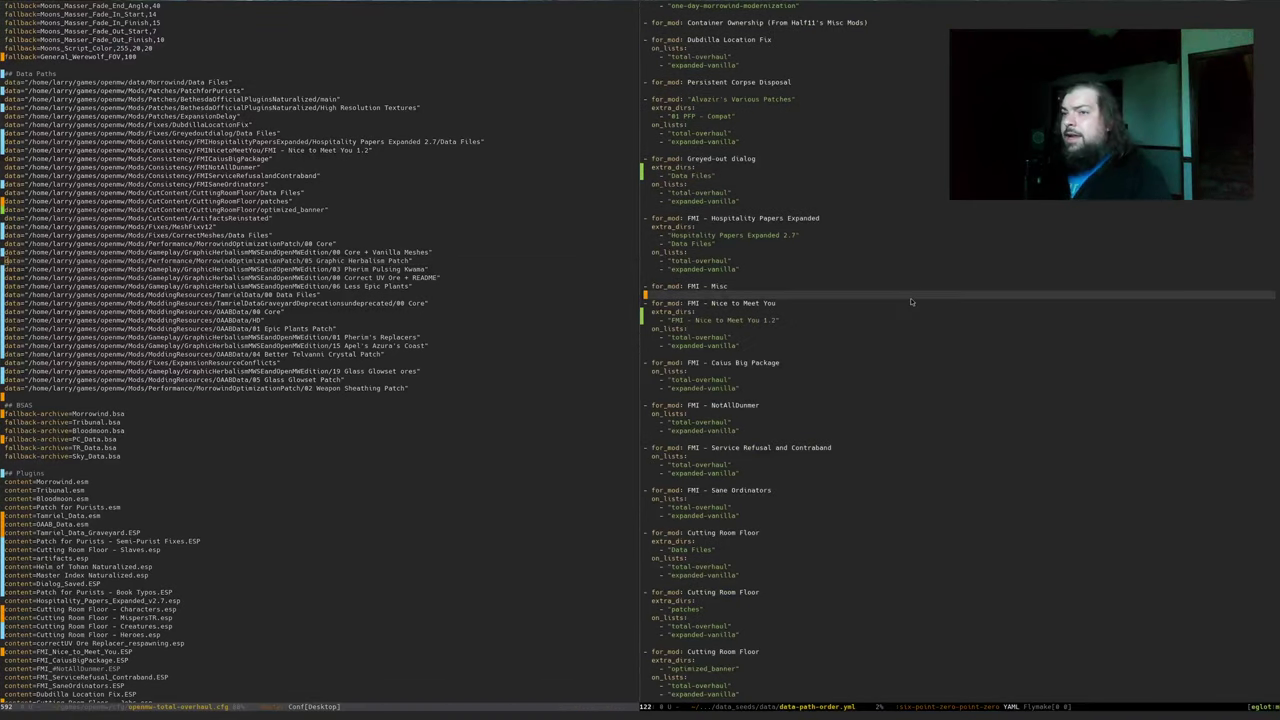
pyautogui.click(843, 203)
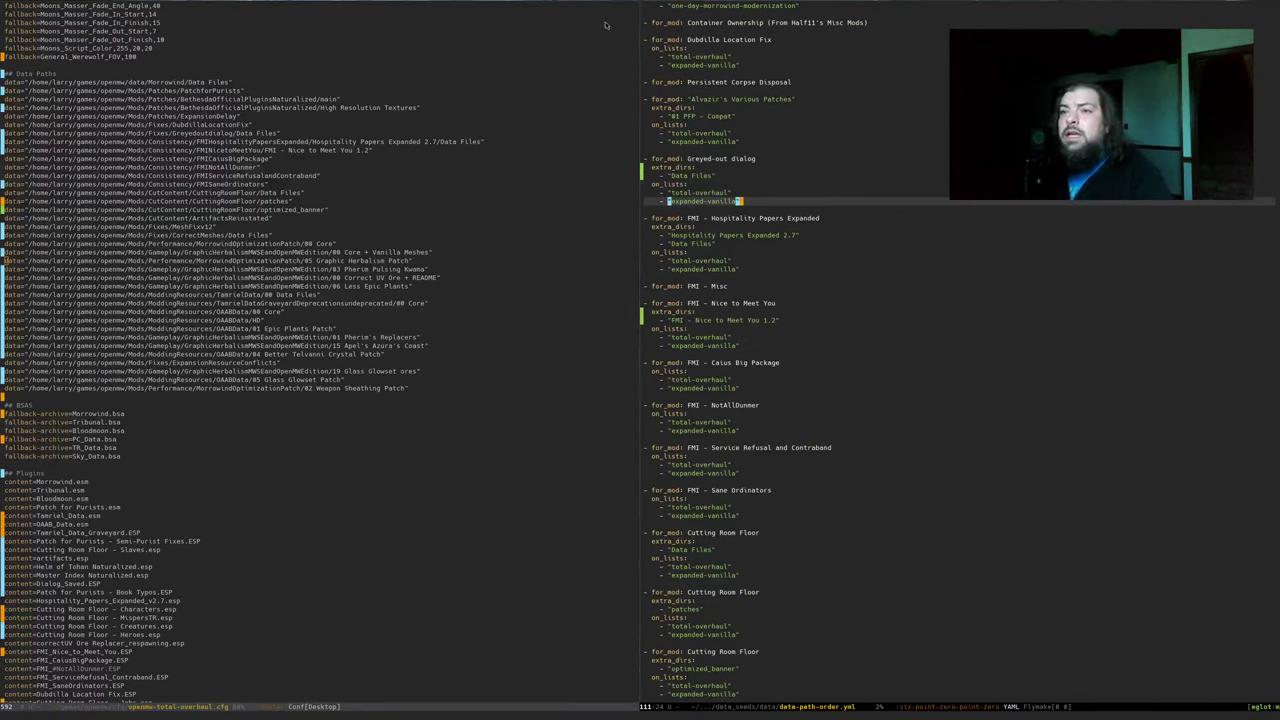
# In data-path-order.yml, find the Morrowind Optimization Patch entry containing "05 Graphic Herbalism Patch" and cut the whole block
pyautogui.click(989, 311)
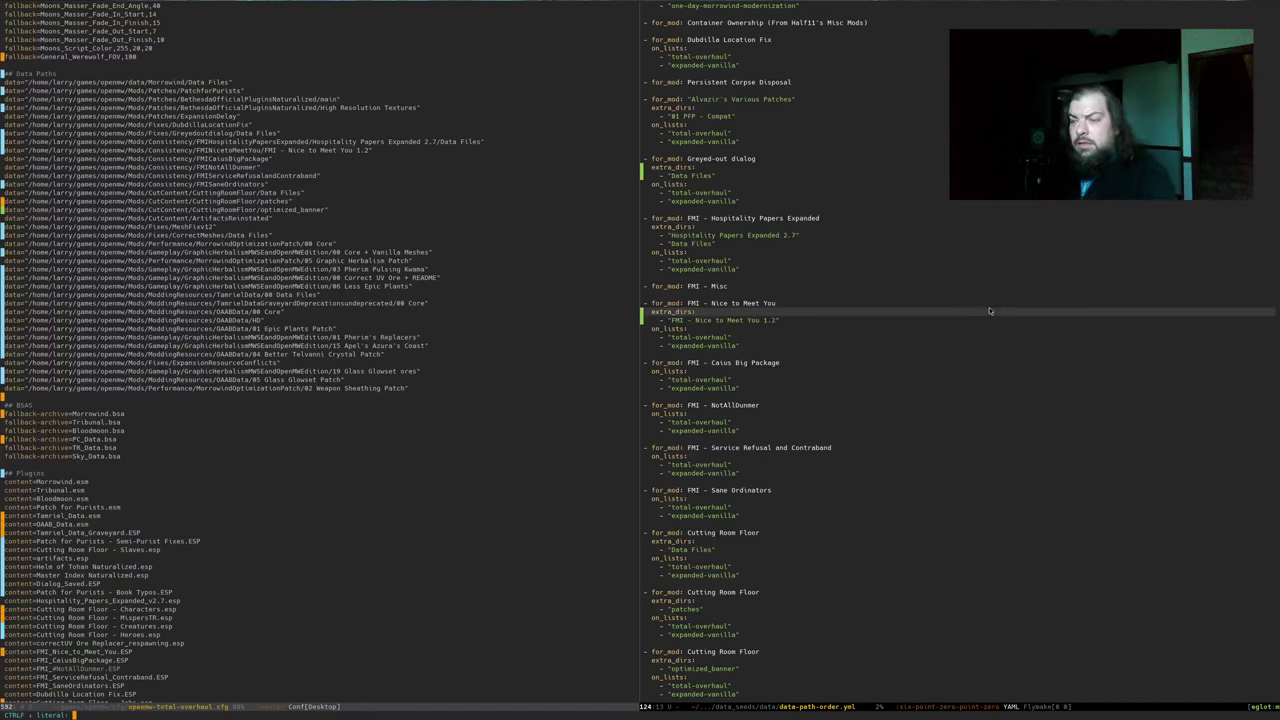
pyautogui.write('05 Grap')
pyautogui.press('Return')
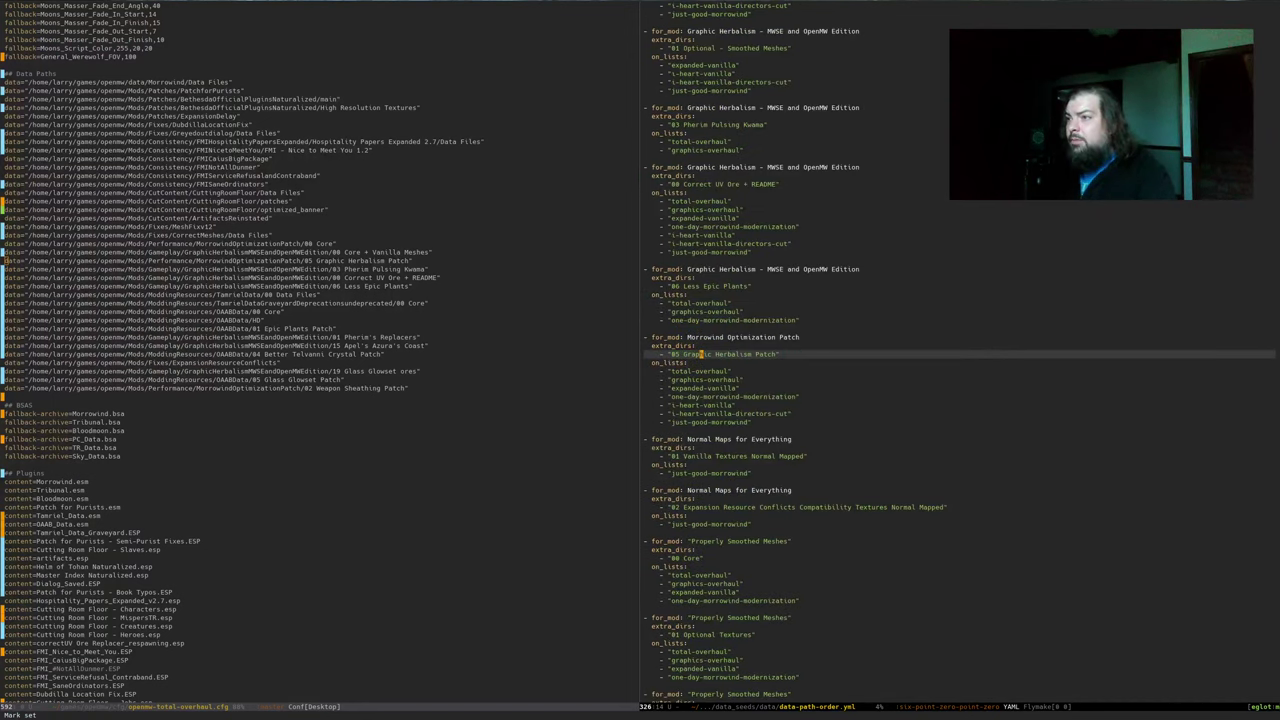
pyautogui.hotkey('ctrl', 'a')
pyautogui.hotkey('ctrl', 'p')
pyautogui.hotkey('ctrl', 'p')
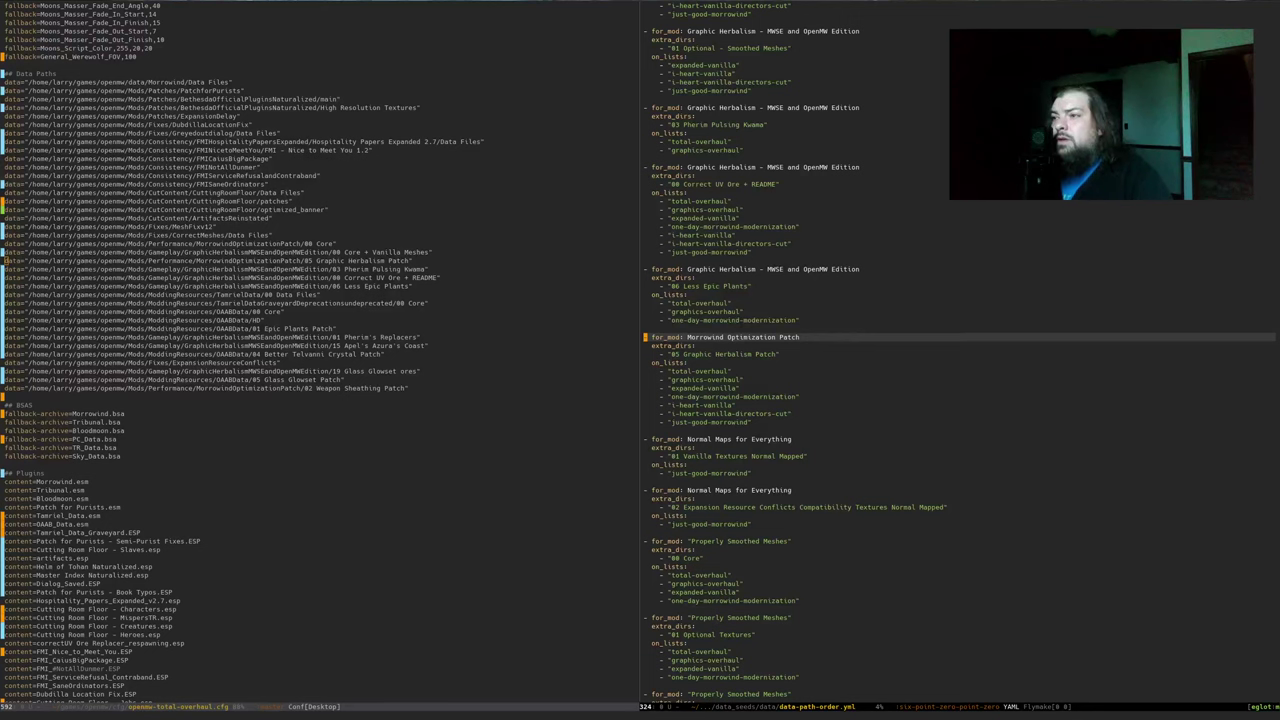
pyautogui.hotkey('ctrl', 'space')
pyautogui.hotkey('ctrl', 'Down')
pyautogui.hotkey('ctrl', 'n')
pyautogui.hotkey('ctrl', 'w')
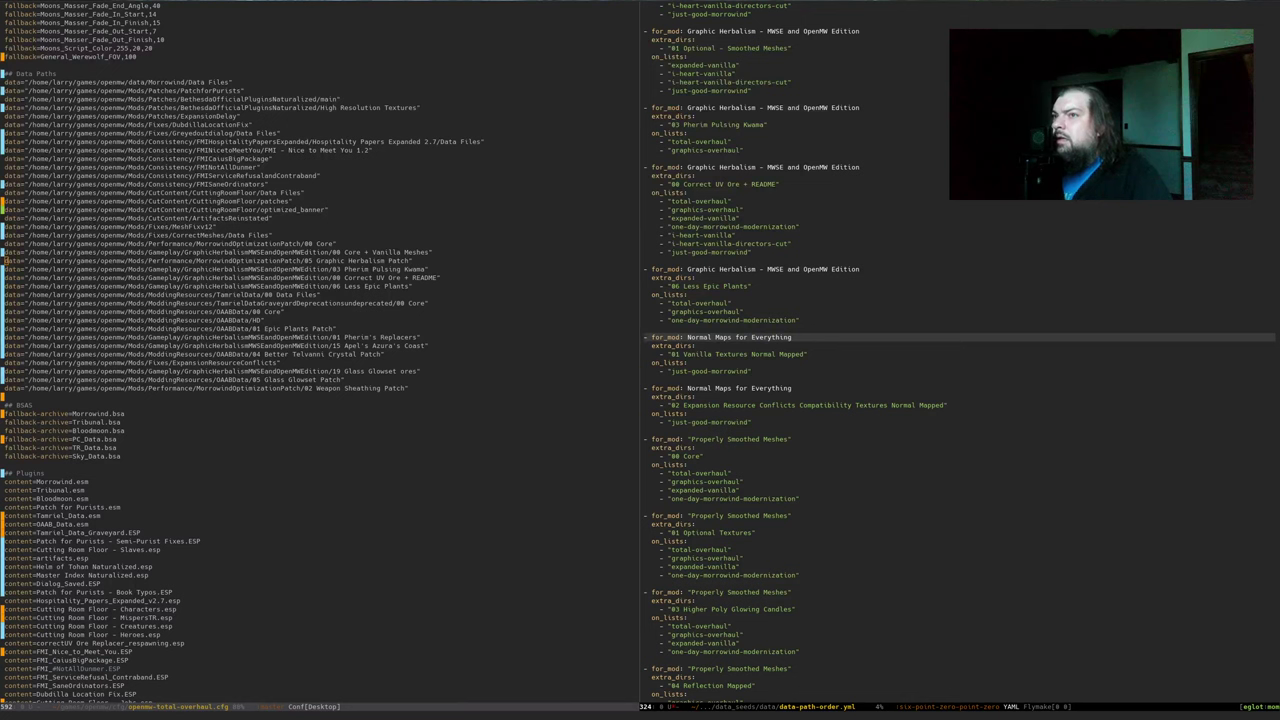
# Paste the cut Morrowind Optimization Patch entry directly above the Graphic Herbalism "03 Pherim Pulsing Kwama" entry and save data-path-order.yml
pyautogui.hotkey('alt', '{')
pyautogui.hotkey('alt', '{')
pyautogui.hotkey('alt', '{')
pyautogui.hotkey('alt', '{')
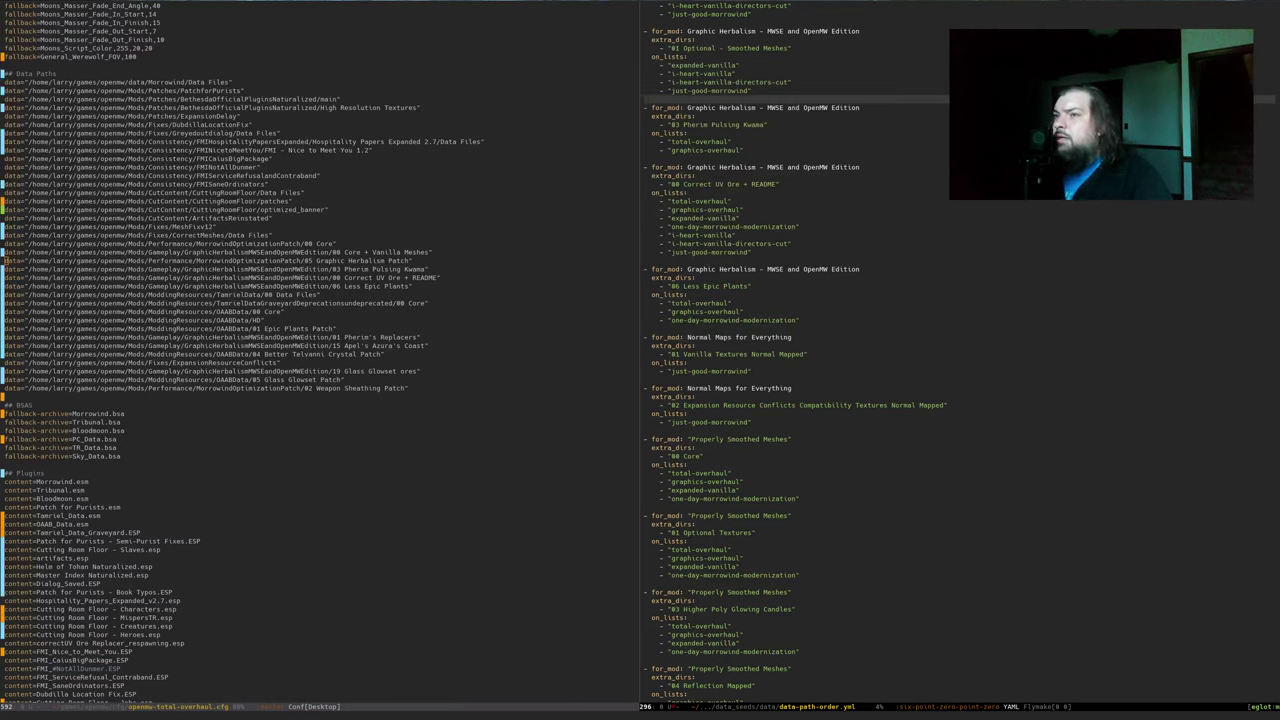
pyautogui.hotkey('ctrl', 'n')
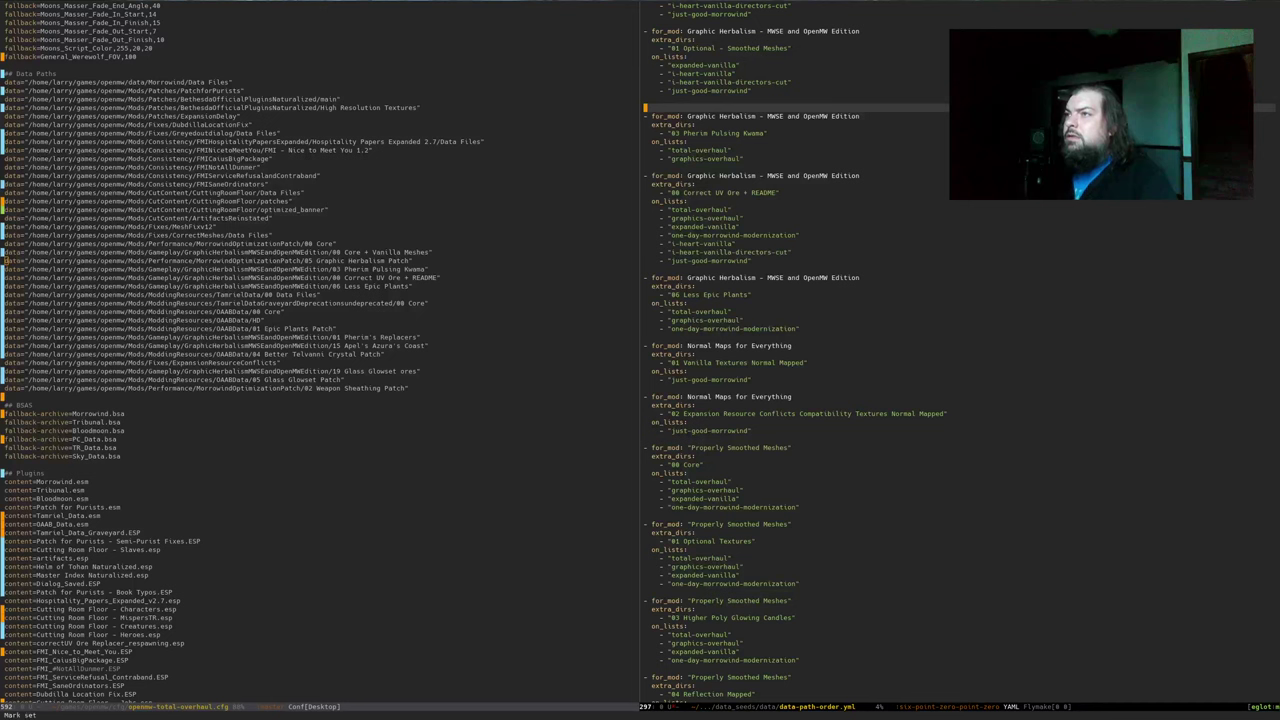
pyautogui.hotkey('ctrl', 'y')
pyautogui.hotkey('ctrl', 'x')
pyautogui.hotkey('ctrl', 's')
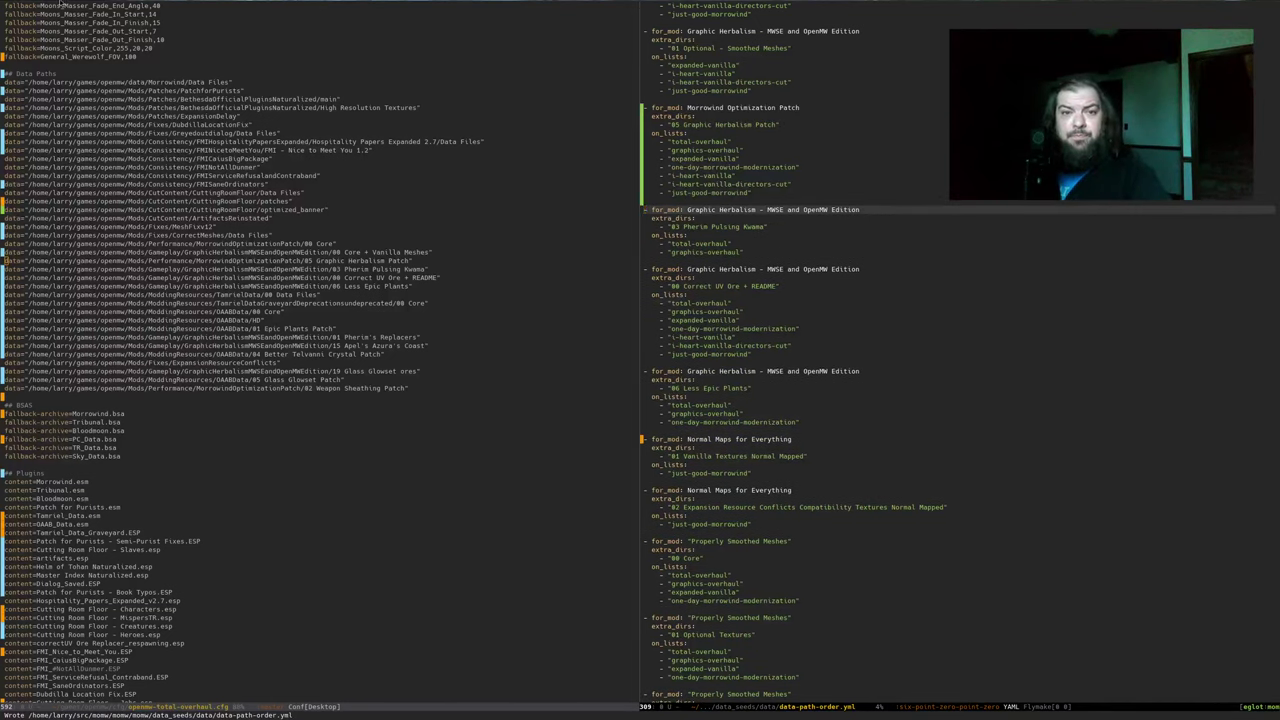
# Switch to the terminal and run make beta-local in the momw source directory to redeploy the beta site
pyautogui.hotkey('alt', 'Tab')
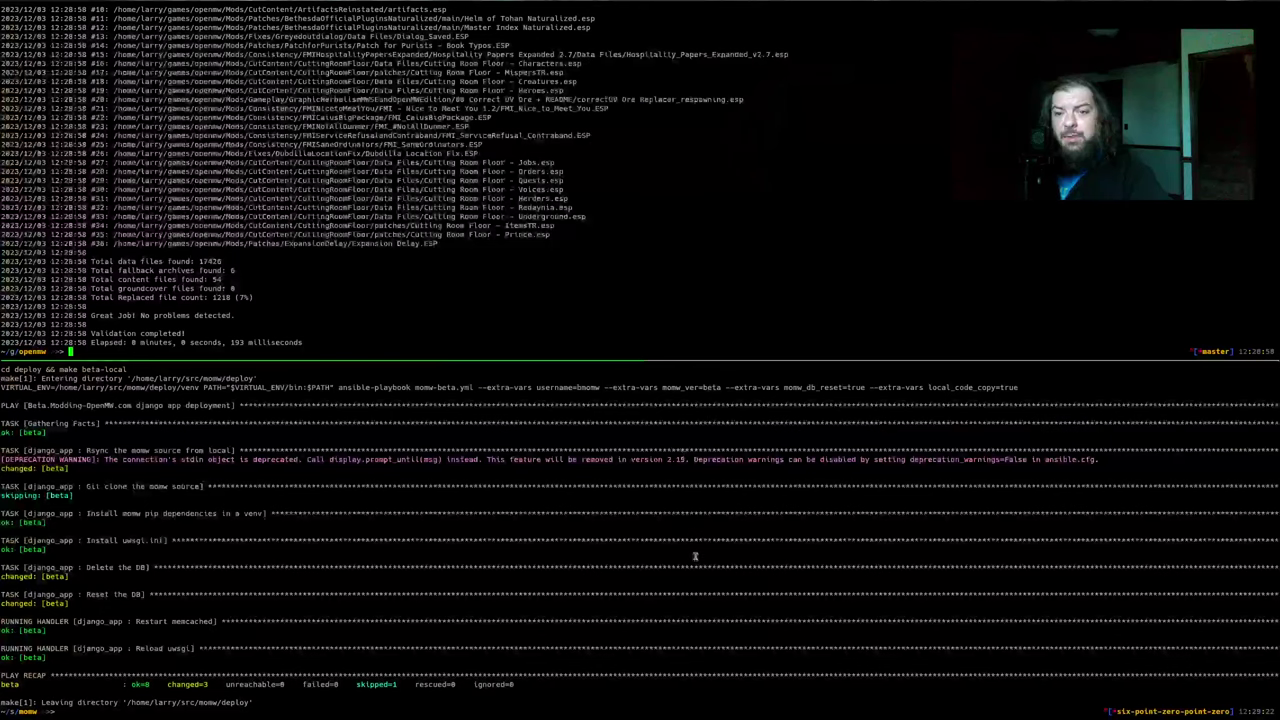
pyautogui.write('make beta-local')
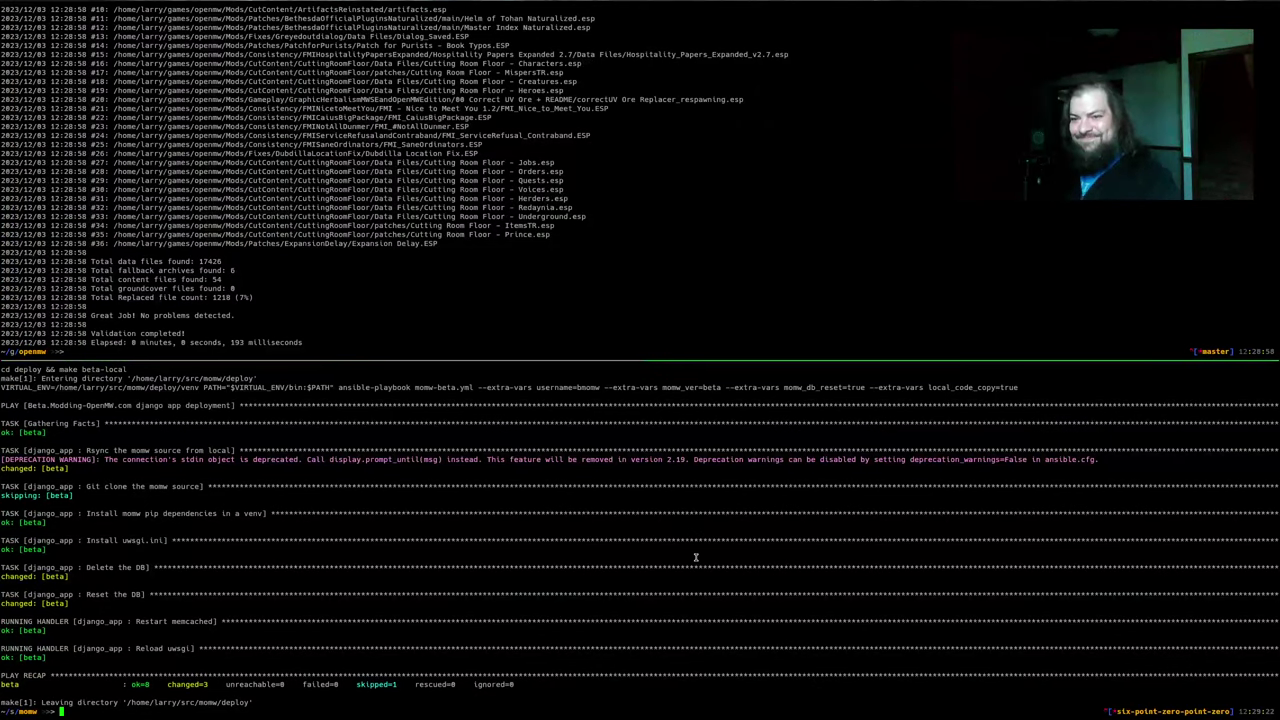
pyautogui.press('Return')
# Rerun the mod configuration validation in the terminal pane for the openmw directory
pyautogui.hotkey('ctrl', 'b')
pyautogui.press('Up')
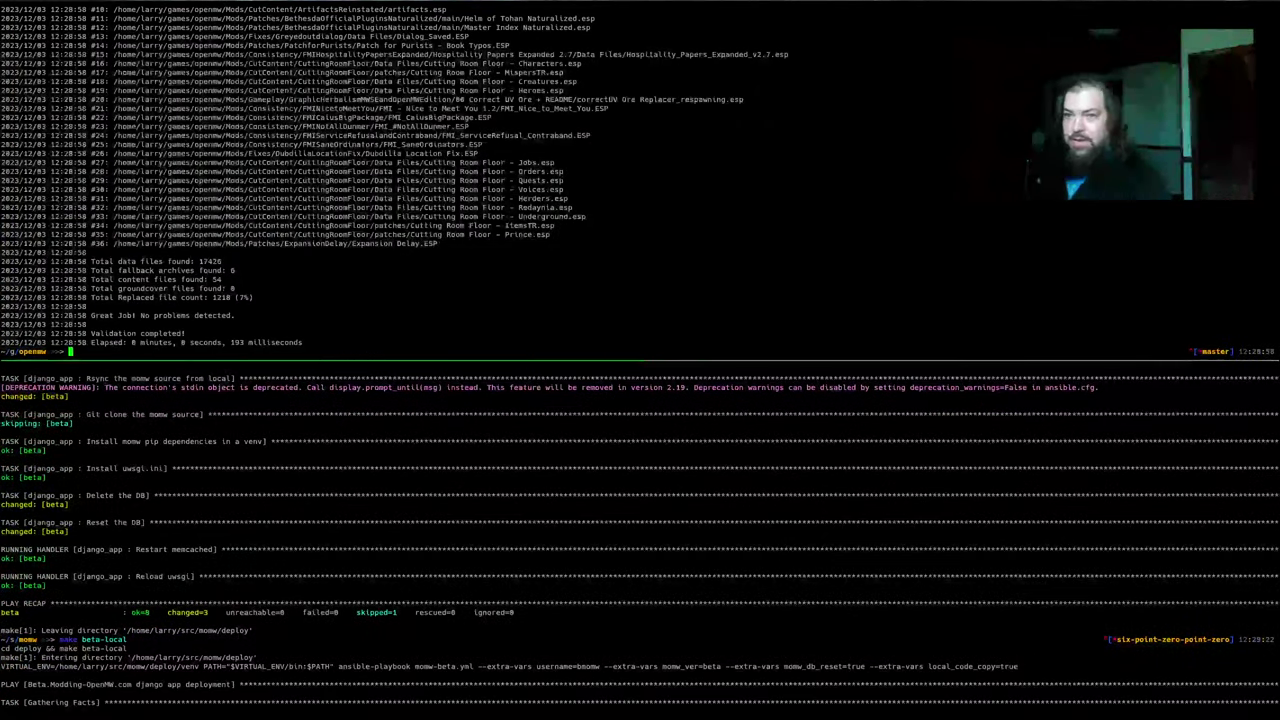
pyautogui.press('Up')
pyautogui.press('Return')
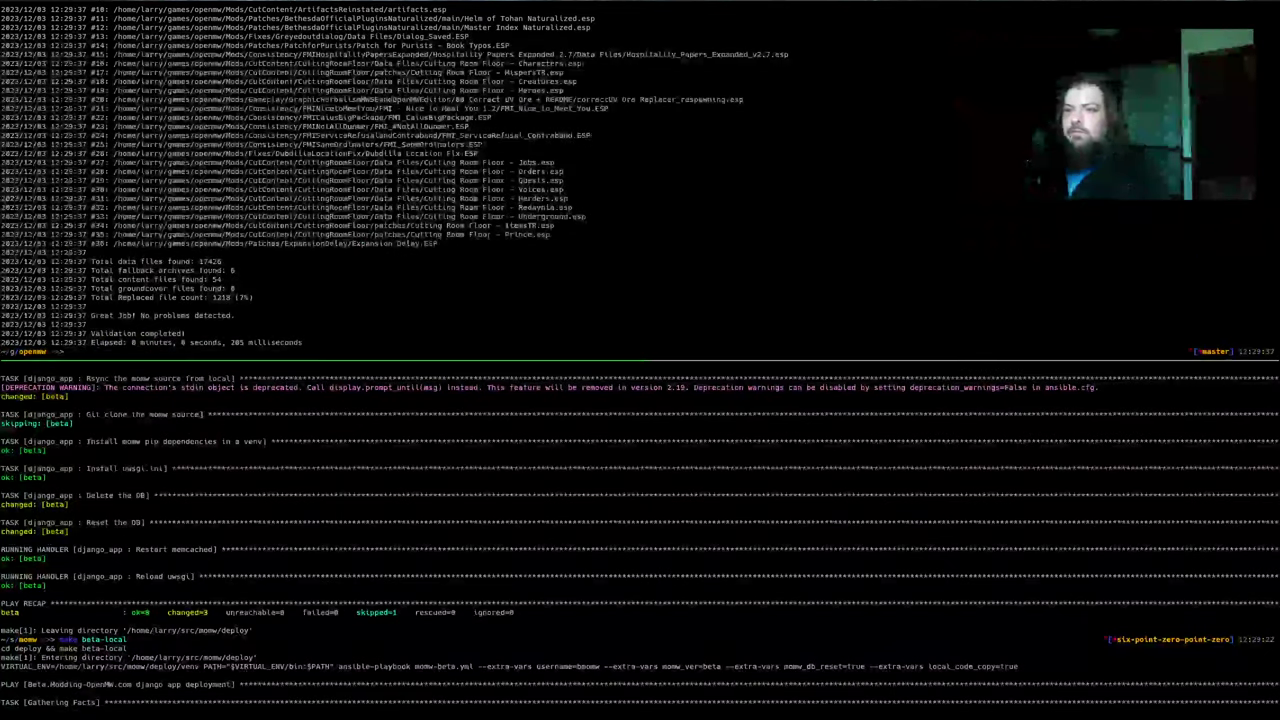
# Recall and run ~/games/openmw/run.sh --type fw --config total-overhaul --dev --test --mangohud to launch the game
pyautogui.hotkey('ctrl', 'r')
pyautogui.write('run')
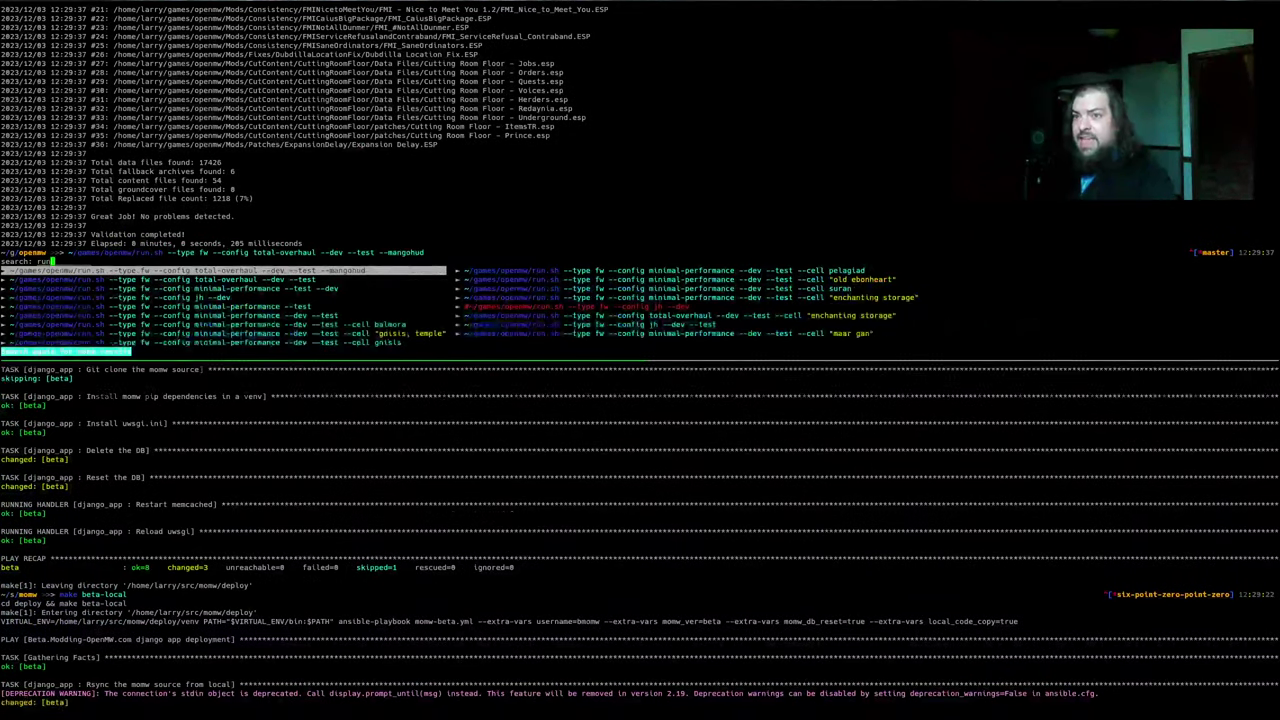
pyautogui.press('Return')
pyautogui.press('Return')
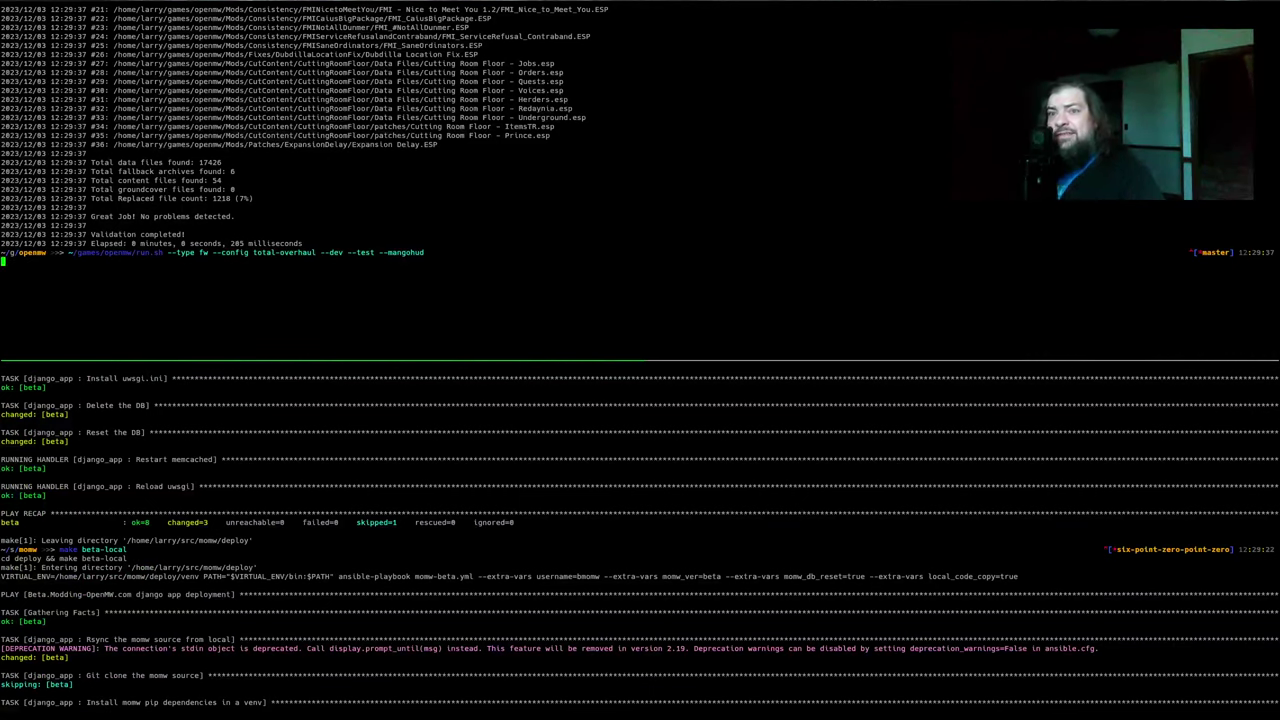
pyautogui.press('Return')
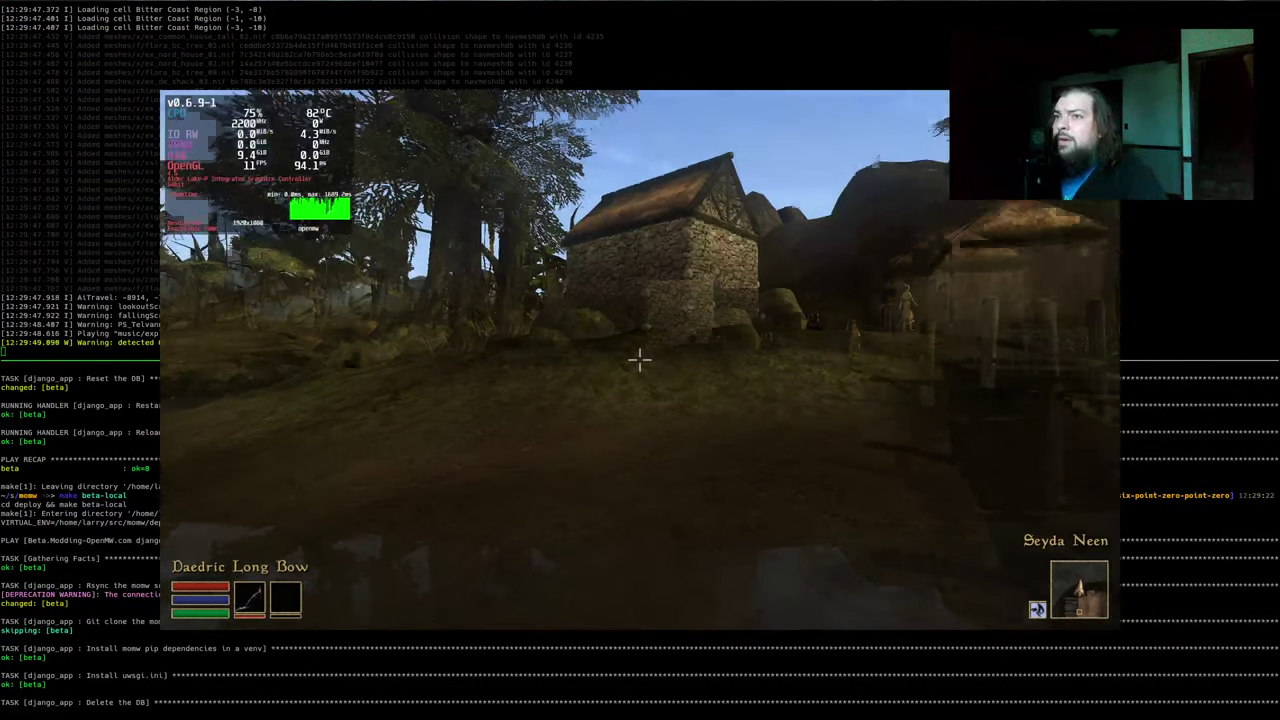
# Walk around Seyda Neen in the test game and inspect the buildings, terrain and characters, including a third-person view
pyautogui.press('w')
pyautogui.press('w')
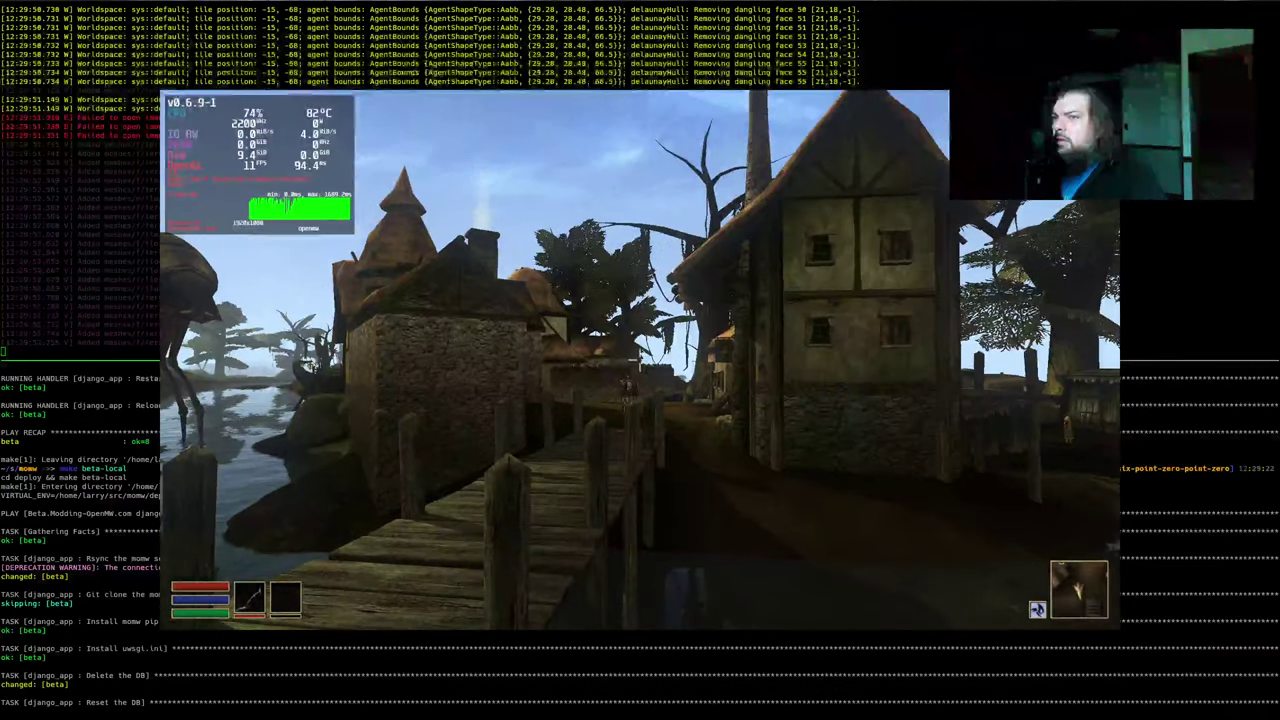
pyautogui.press('a')
pyautogui.press('Tab')
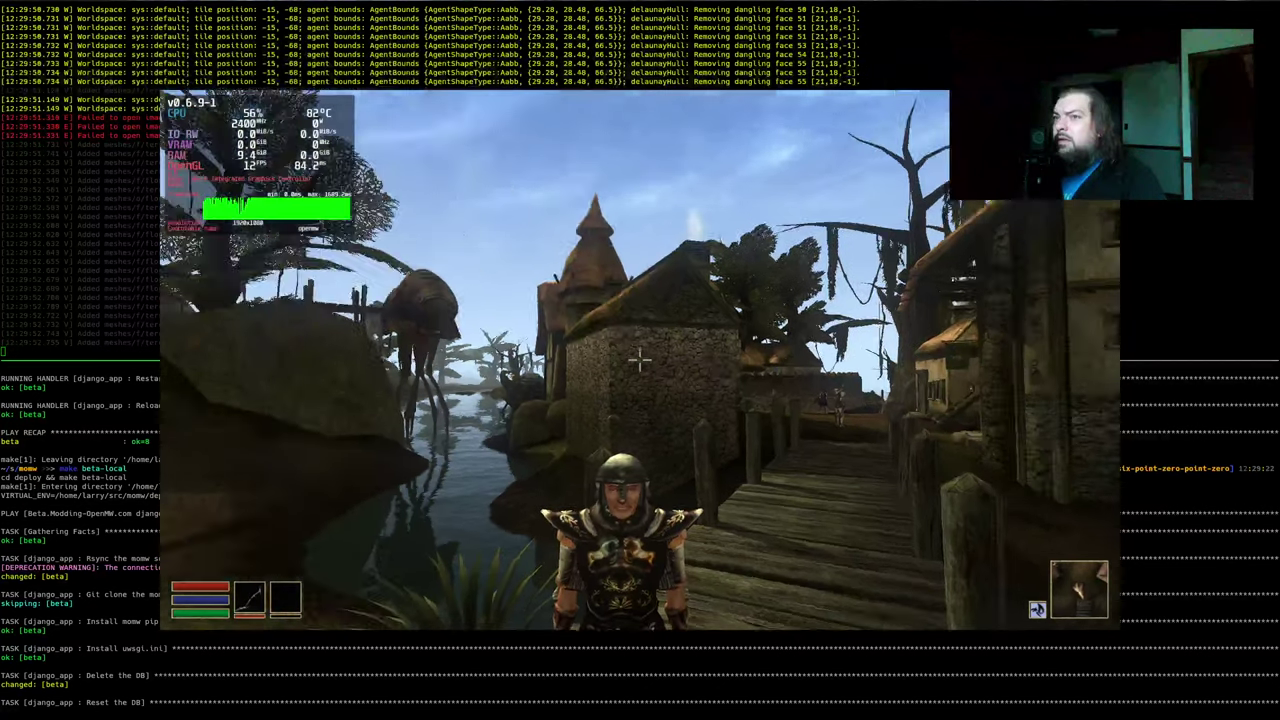
pyautogui.press('Tab')
pyautogui.press('w')
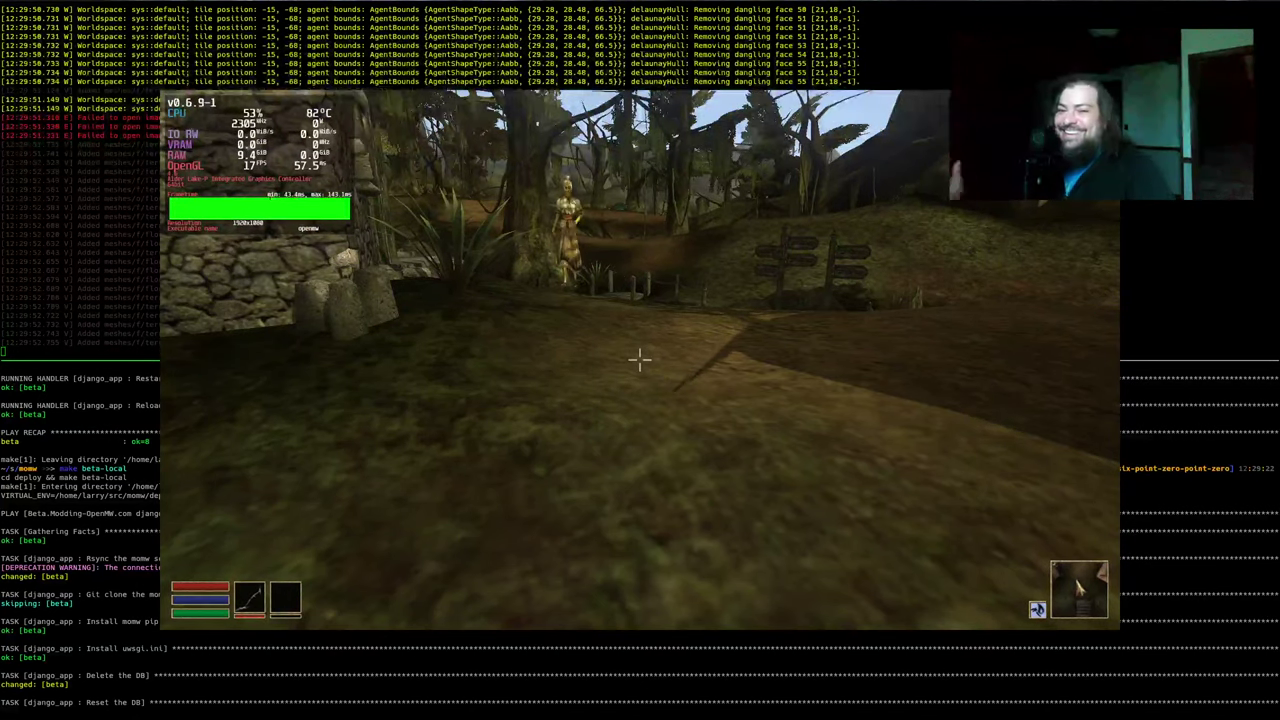
pyautogui.press('w')
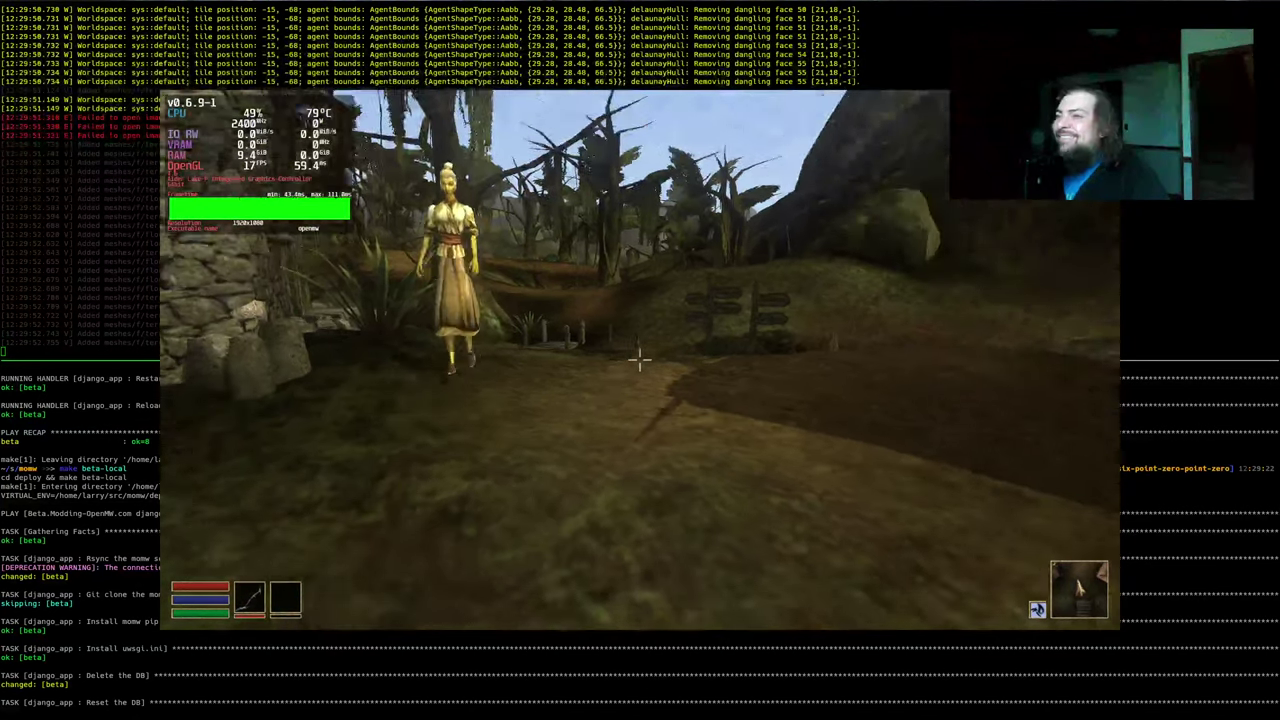
pyautogui.moveTo(640, 358)
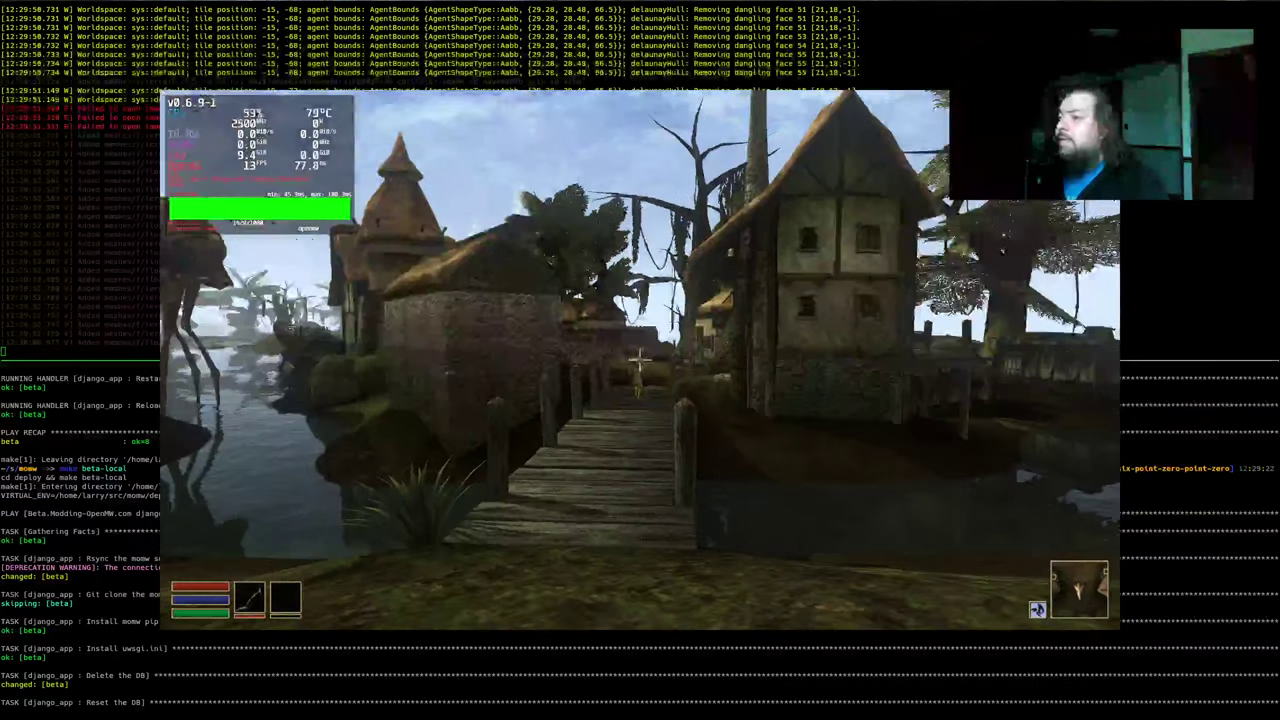
# Exit the test game and confirm quitting
pyautogui.press('Escape')
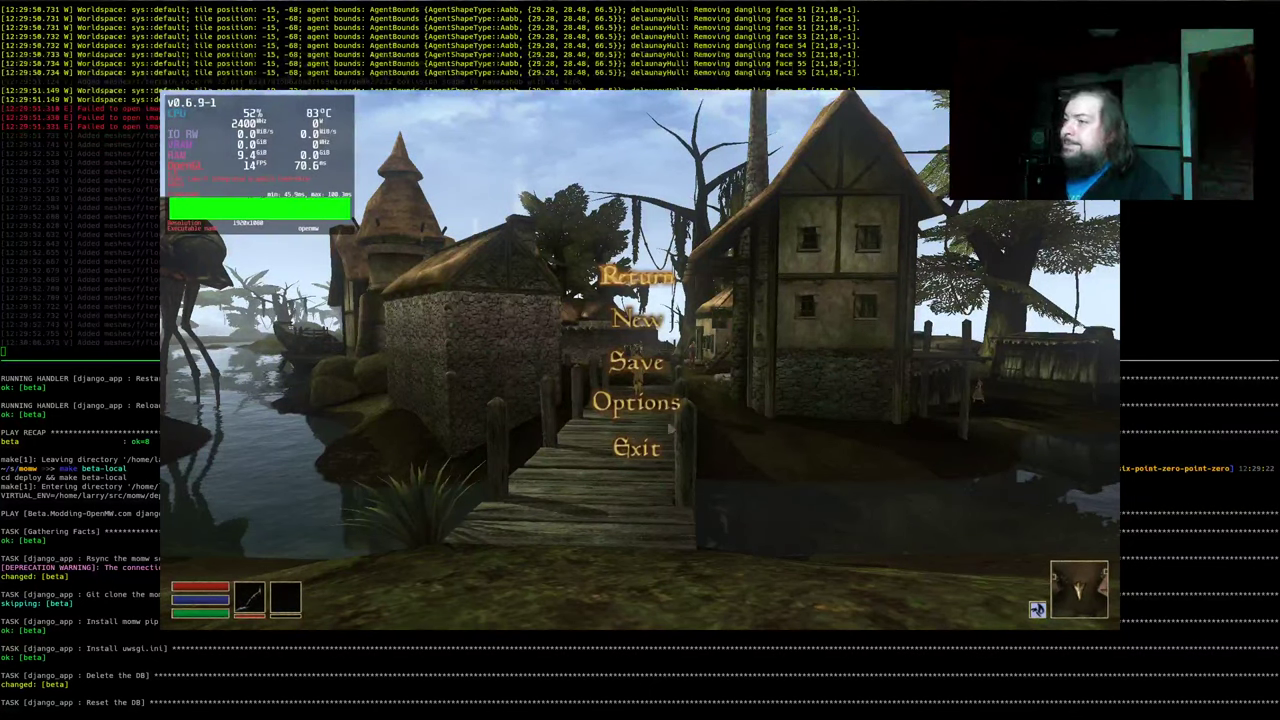
pyautogui.click(637, 448)
pyautogui.click(608, 371)
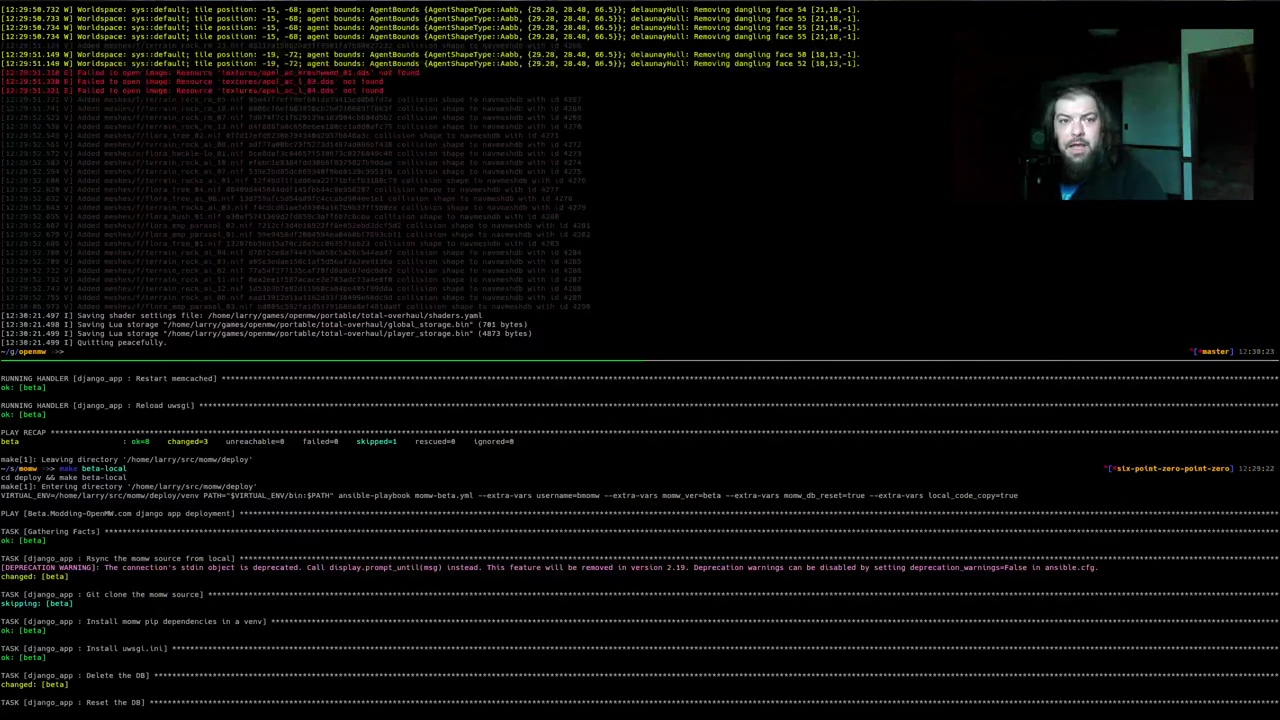
# Switch to Firefox, review the CFG Generator's Total Overhaul data paths and return to the Correct UV Rocks page
pyautogui.hotkey('alt', 'Tab')
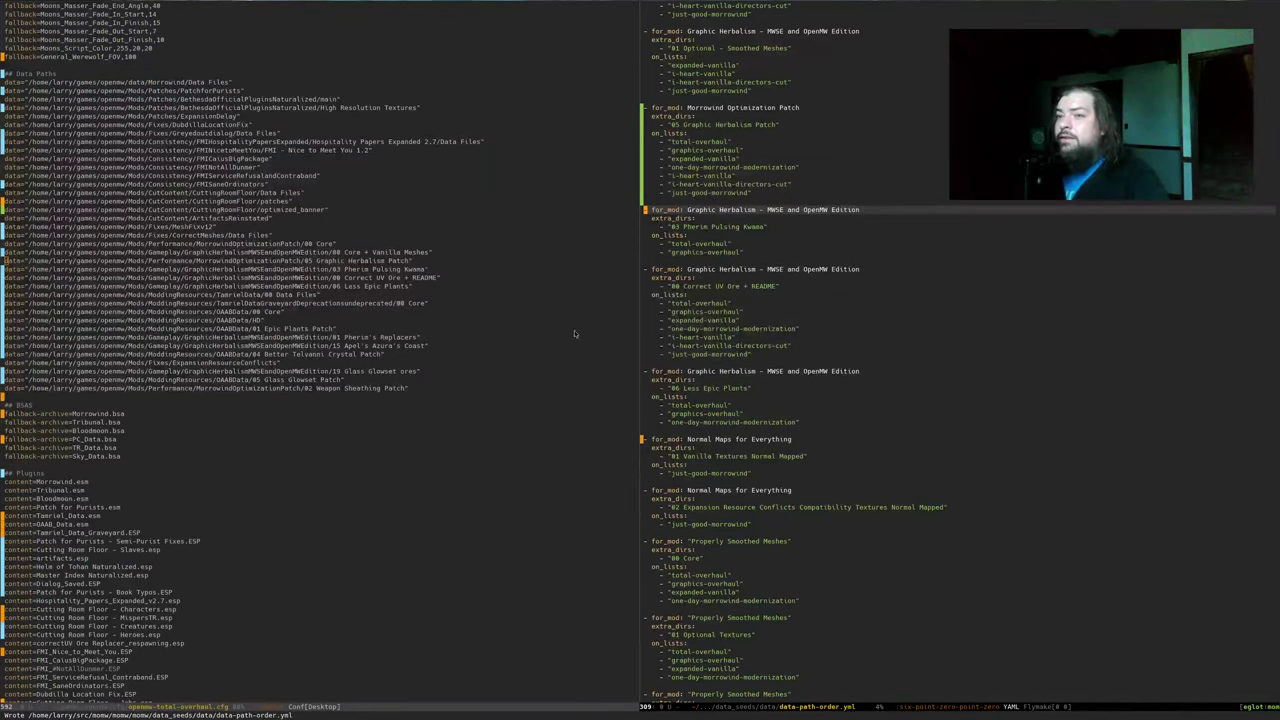
pyautogui.hotkey('alt', 'Tab')
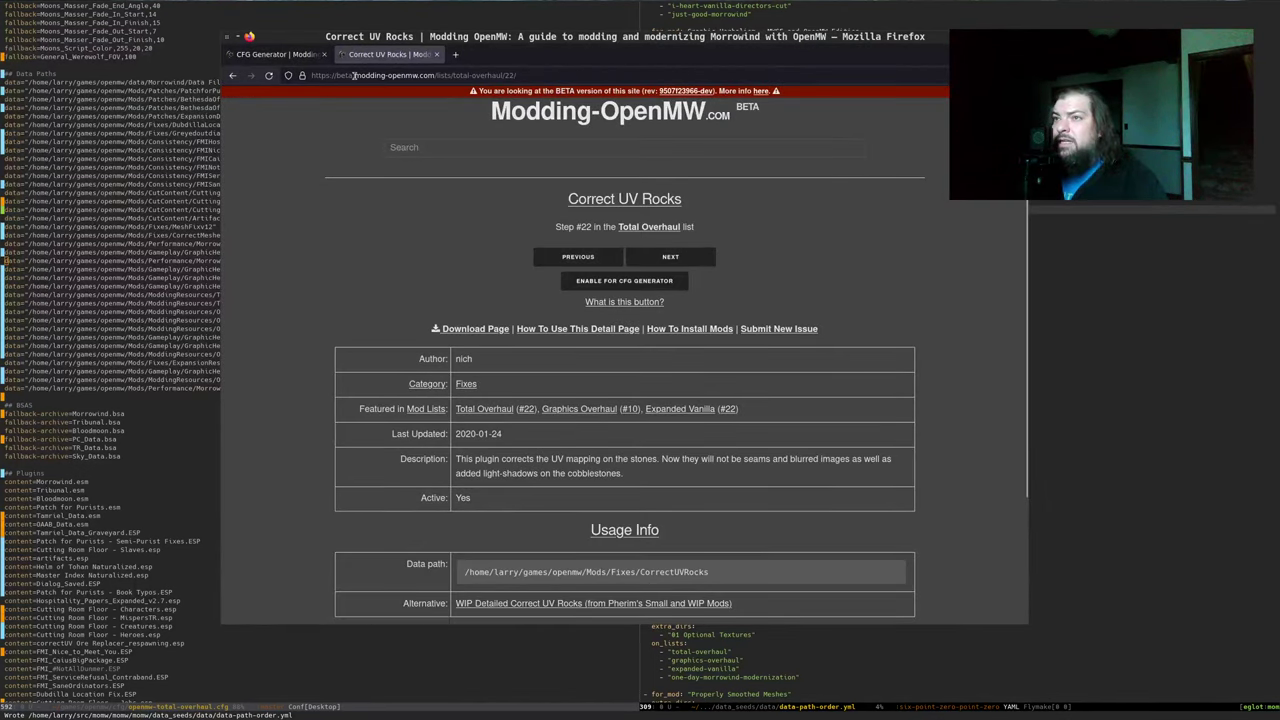
pyautogui.click(270, 55)
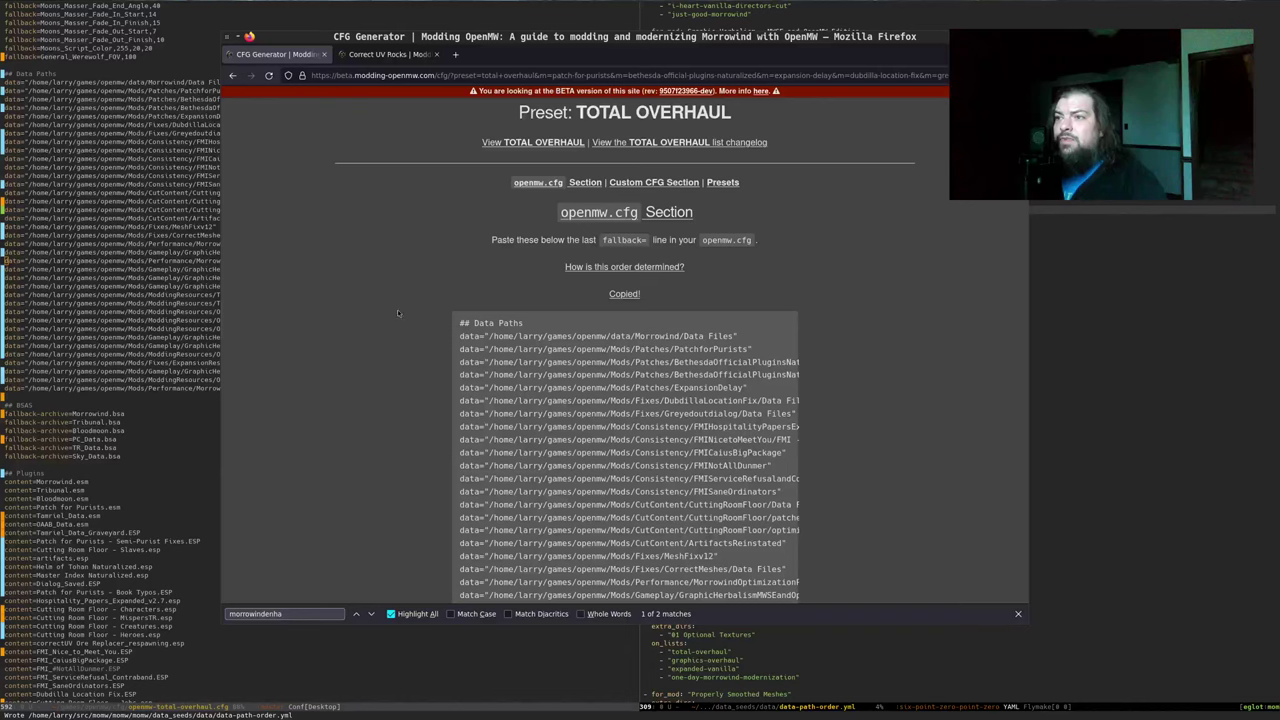
pyautogui.scroll(-5, 397, 313)
pyautogui.scroll(6, 397, 313)
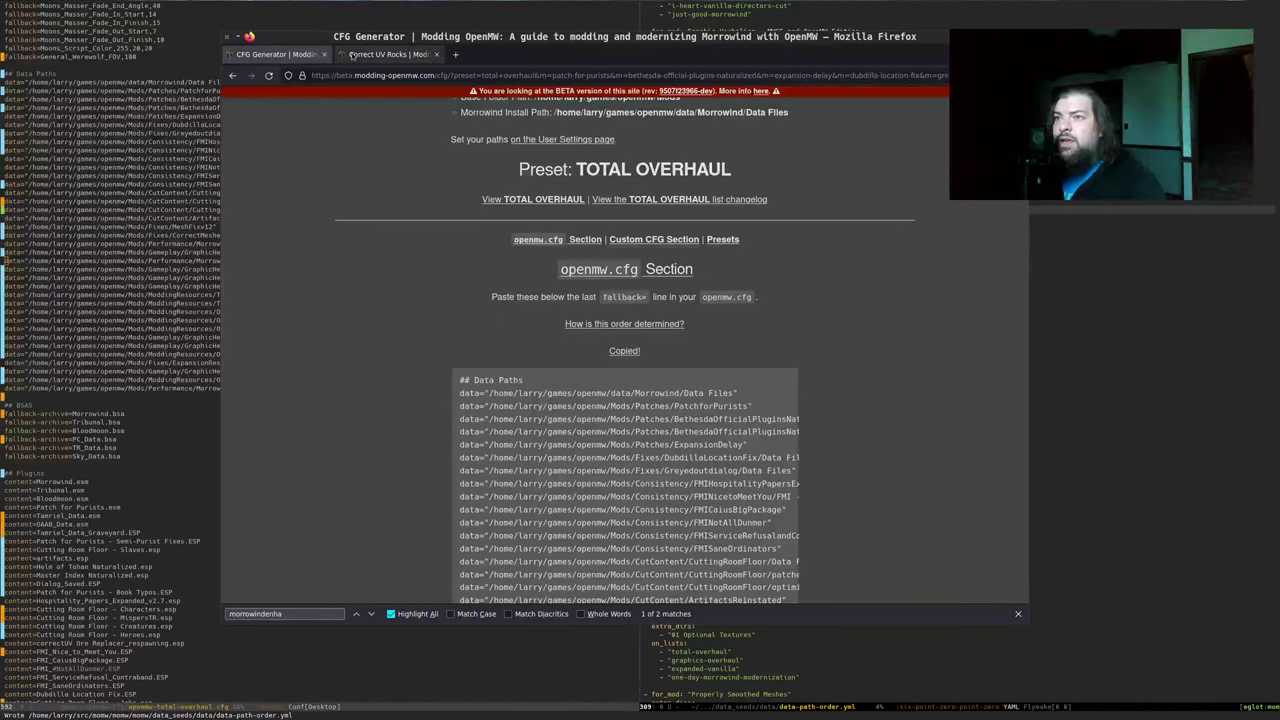
pyautogui.click(352, 55)
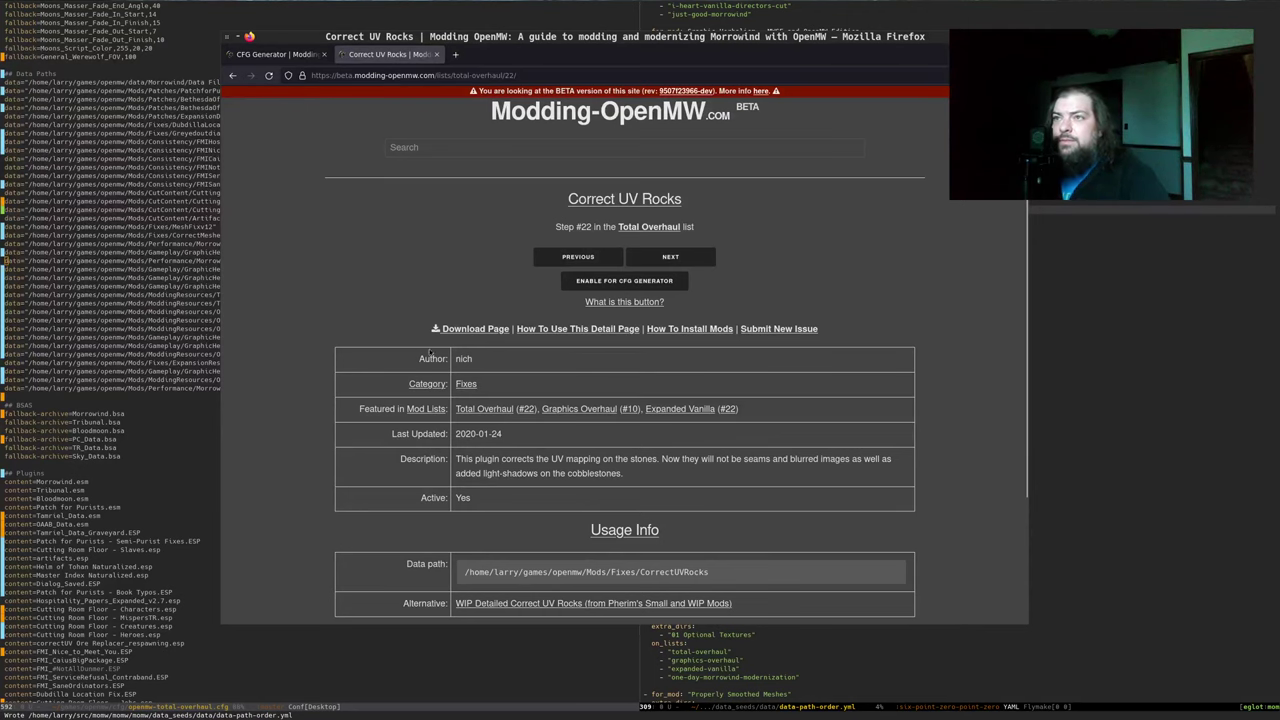
# Open the Correct UV Rocks download page, view its first two comparison images and return to the mod's Modding-OpenMW page
pyautogui.click(470, 329)
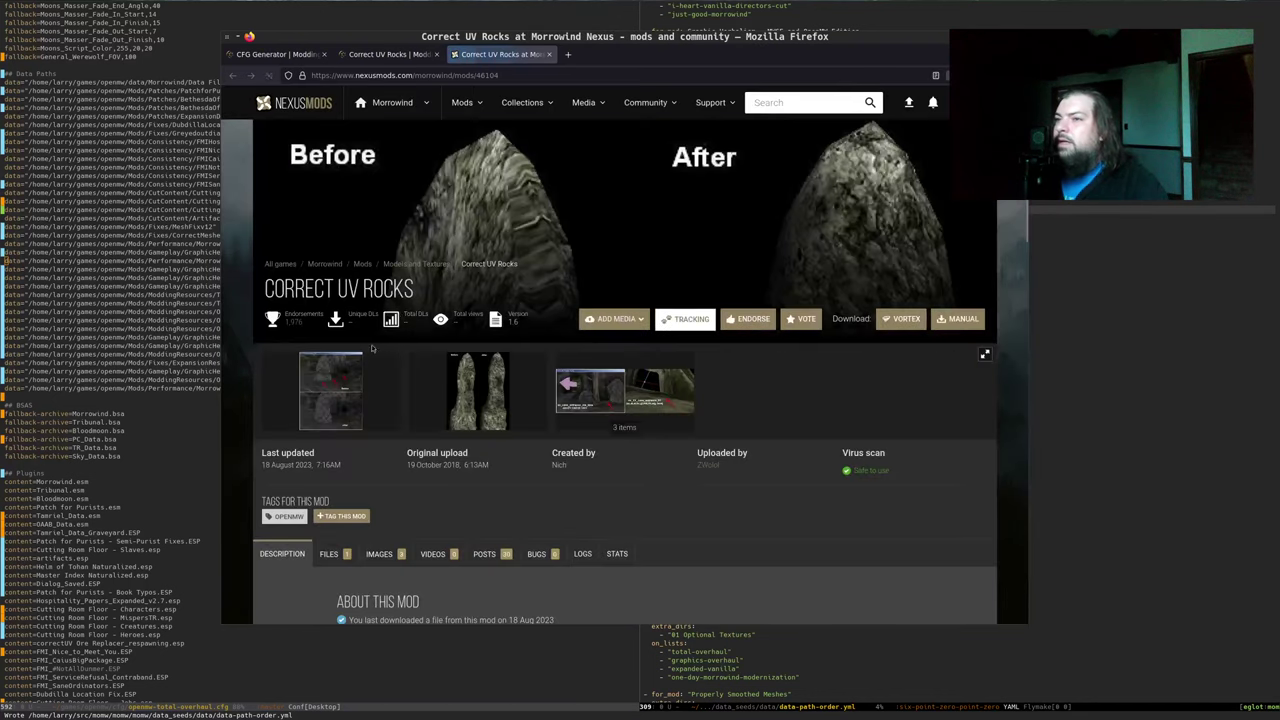
pyautogui.click(330, 390)
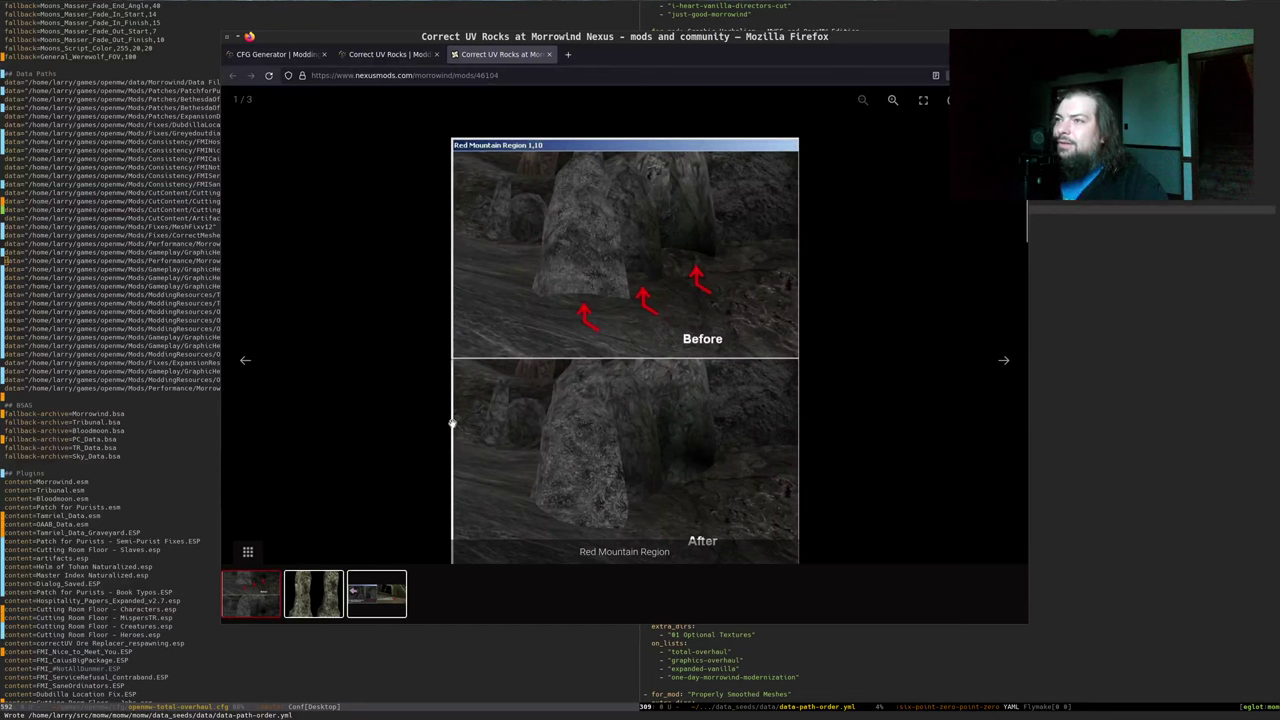
pyautogui.press('Right')
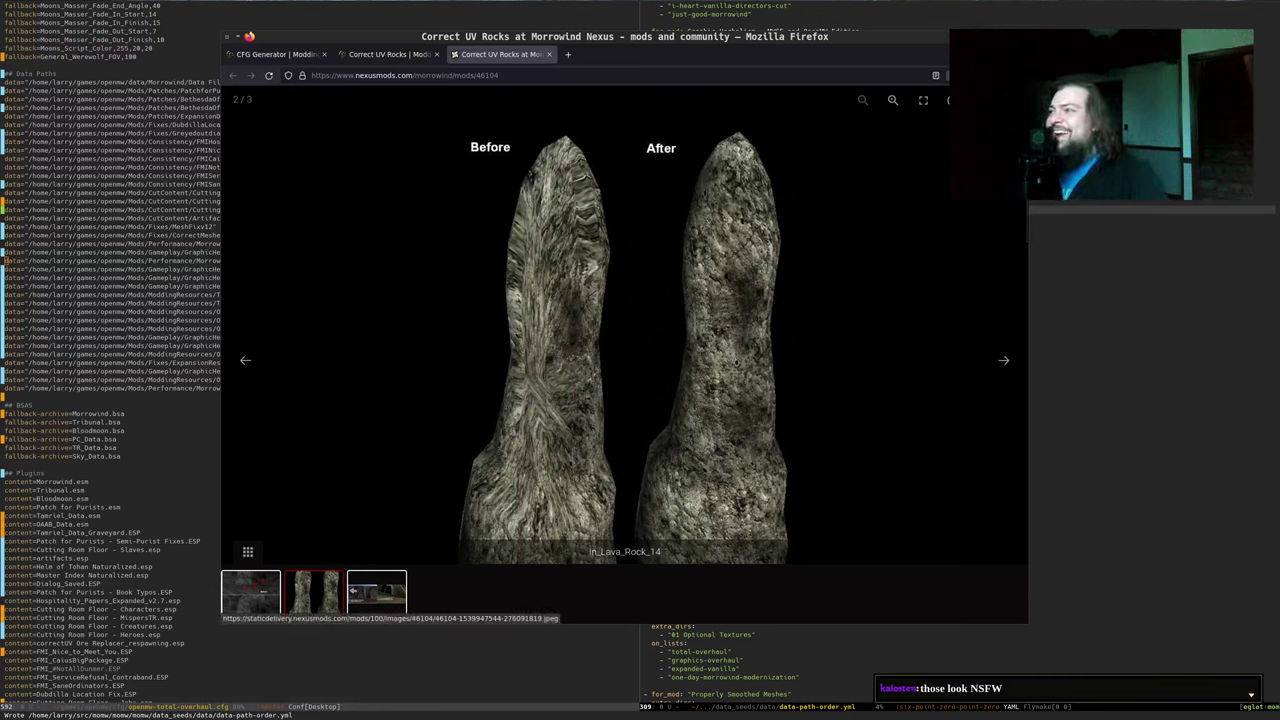
pyautogui.press('Escape')
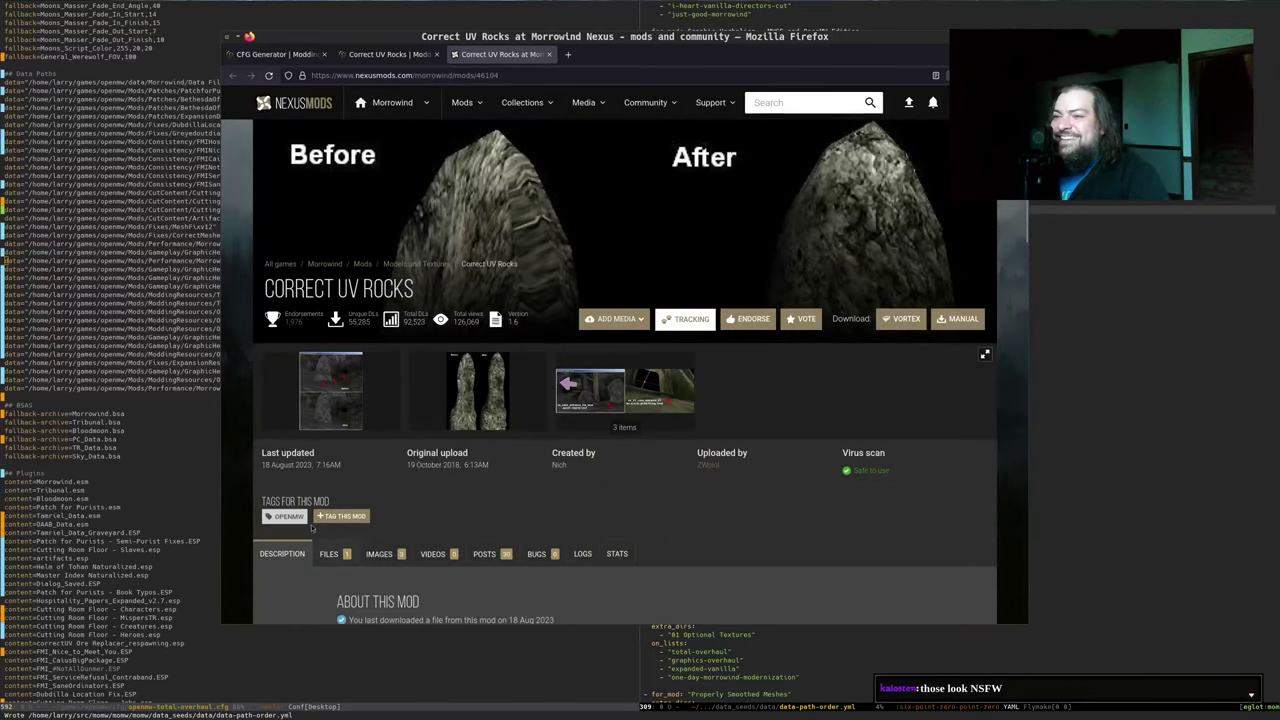
pyautogui.click(392, 54)
# Switch to the Thunar file manager and go from the Graphic Herbalism folder up to Mods and into Fixes
pyautogui.press('super+2')
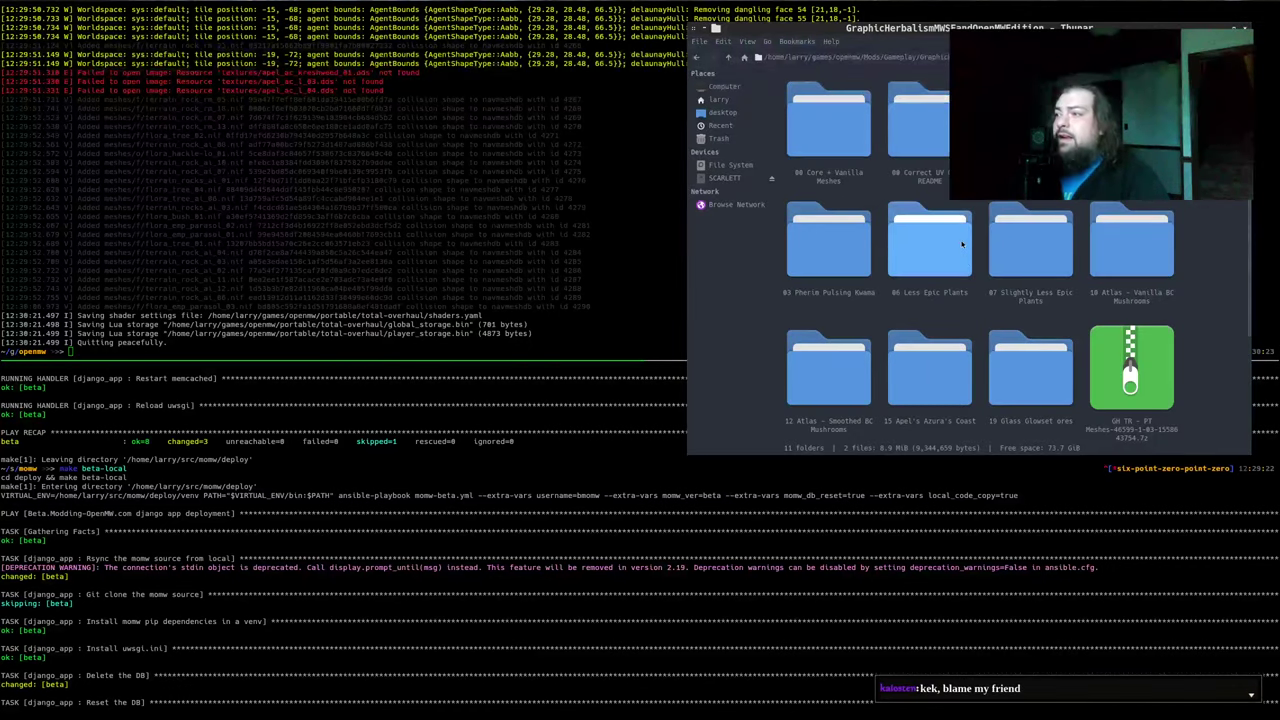
pyautogui.click(962, 244)
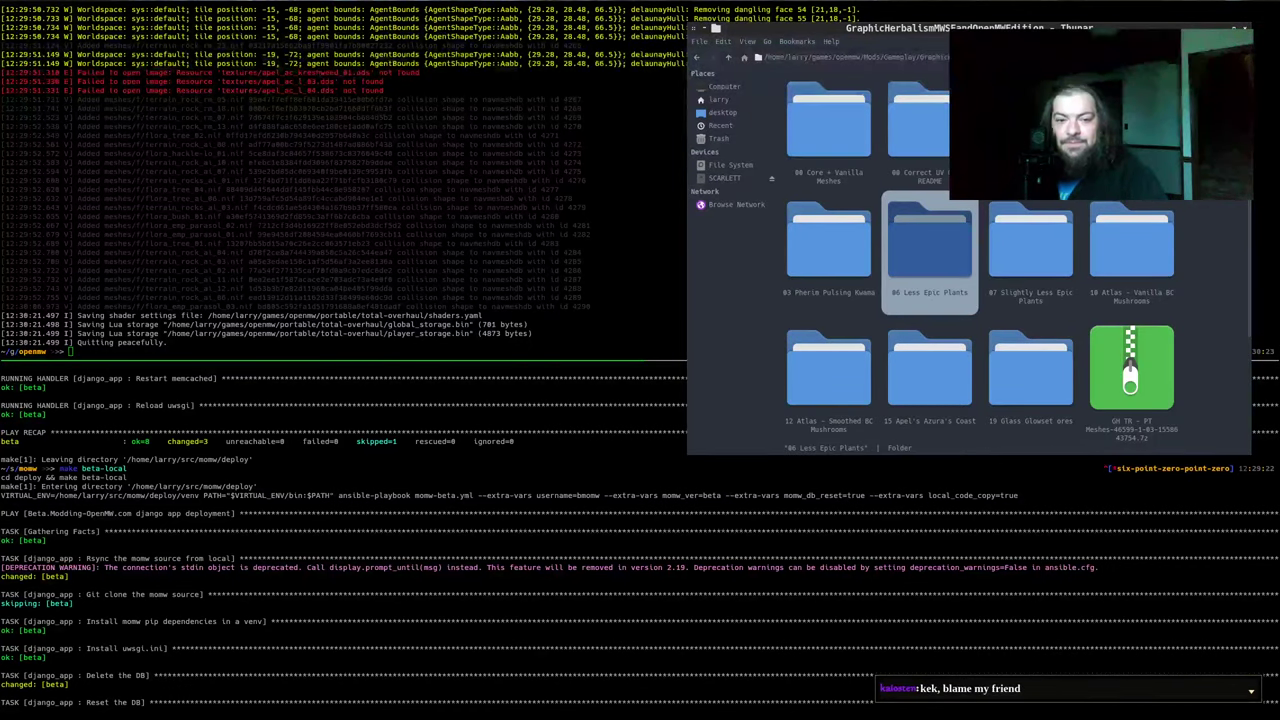
pyautogui.hotkey('alt', 'Tab')
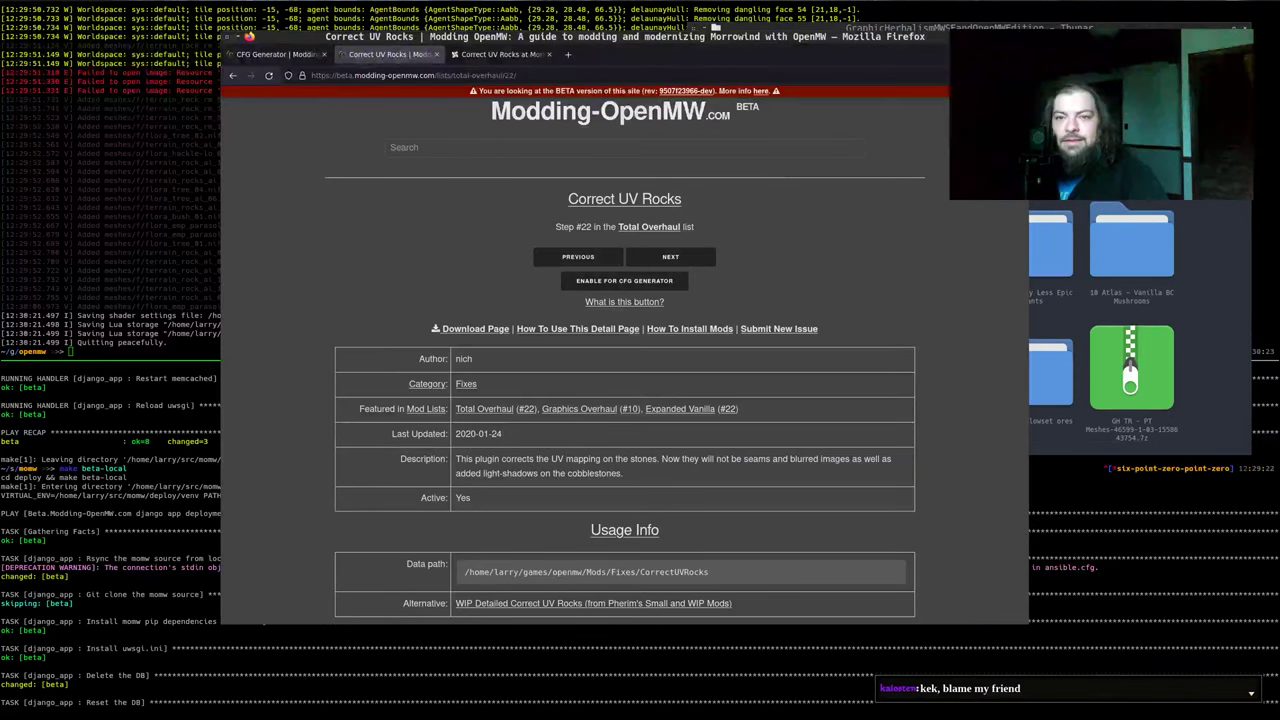
pyautogui.hotkey('alt', 'Tab')
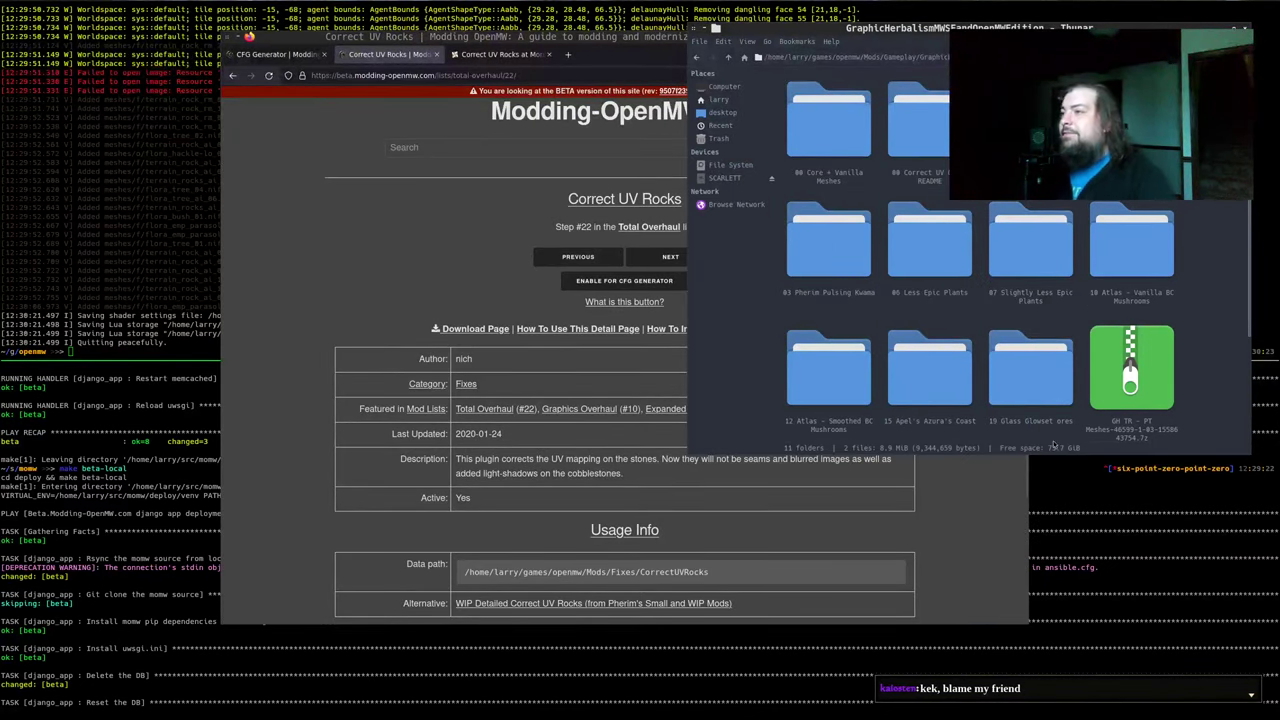
pyautogui.press('BackSpace')
pyautogui.press('BackSpace')
pyautogui.press('Up')
pyautogui.press('Right')
pyautogui.press('Return')
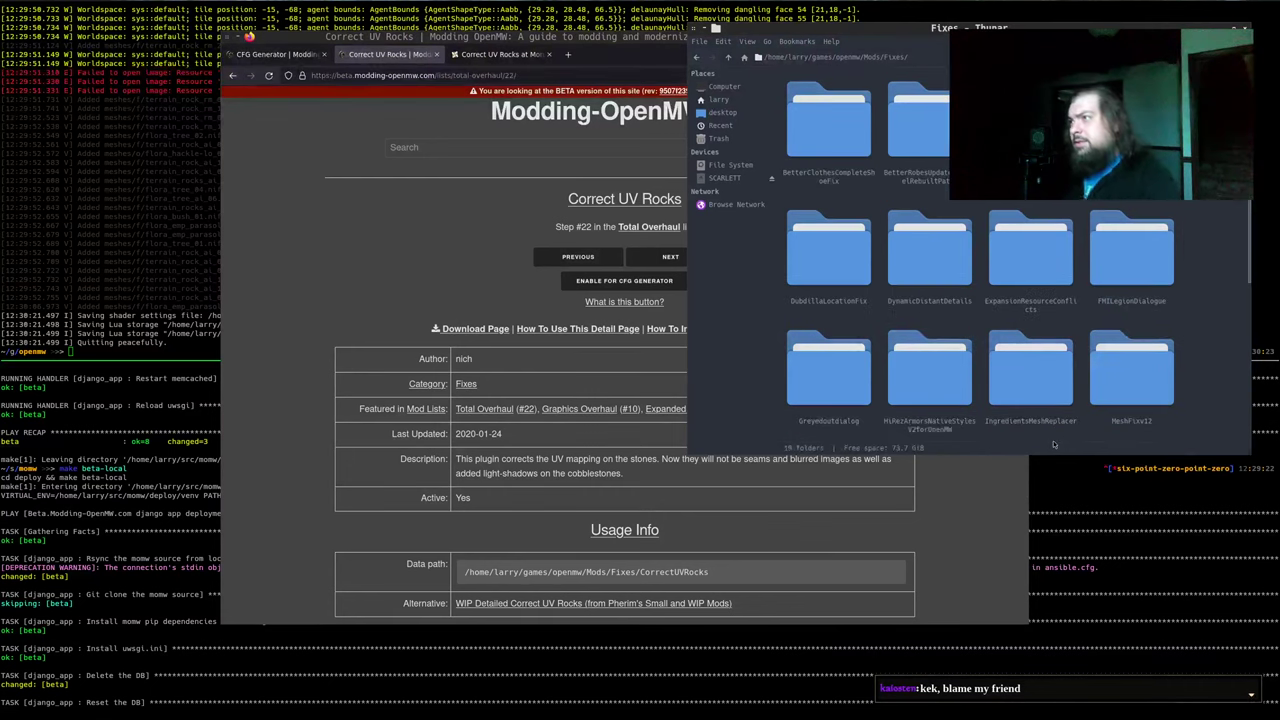
# Open the CorrectUVRocks folder inside the Fixes folder
pyautogui.write('corr')
pyautogui.press('Return')
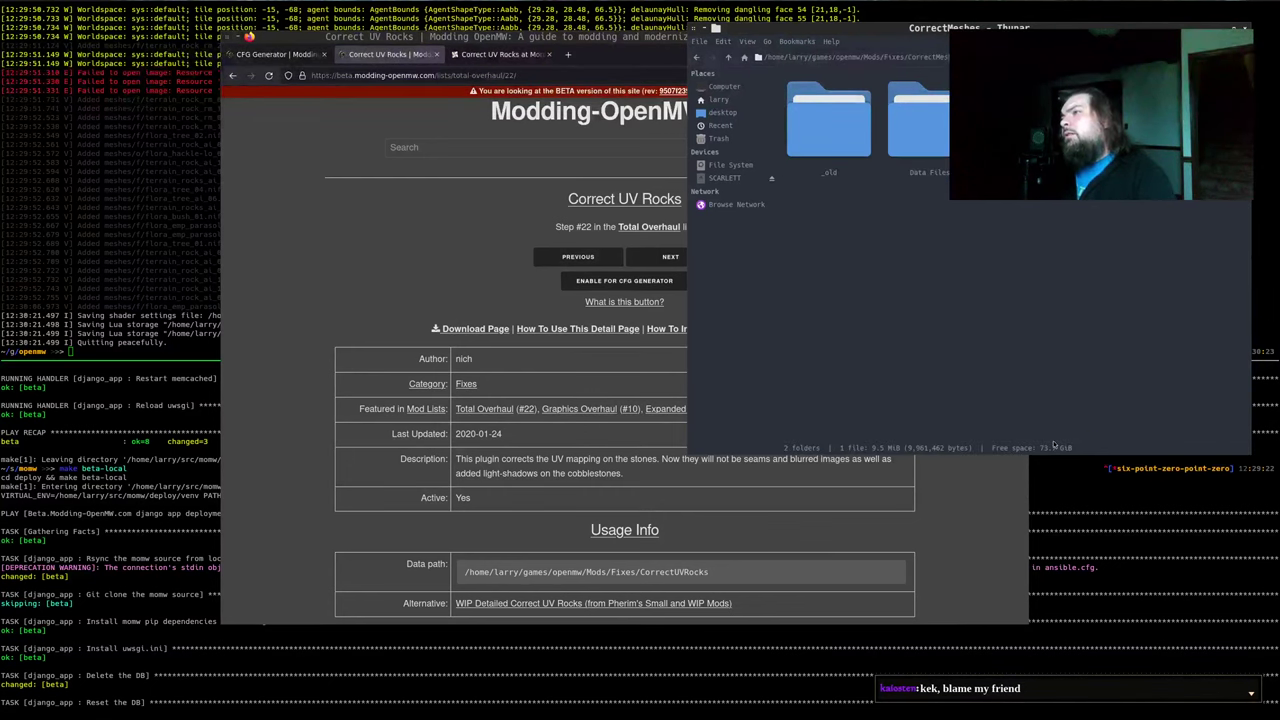
pyautogui.press('BackSpace')
pyautogui.press('Right')
pyautogui.press('Return')
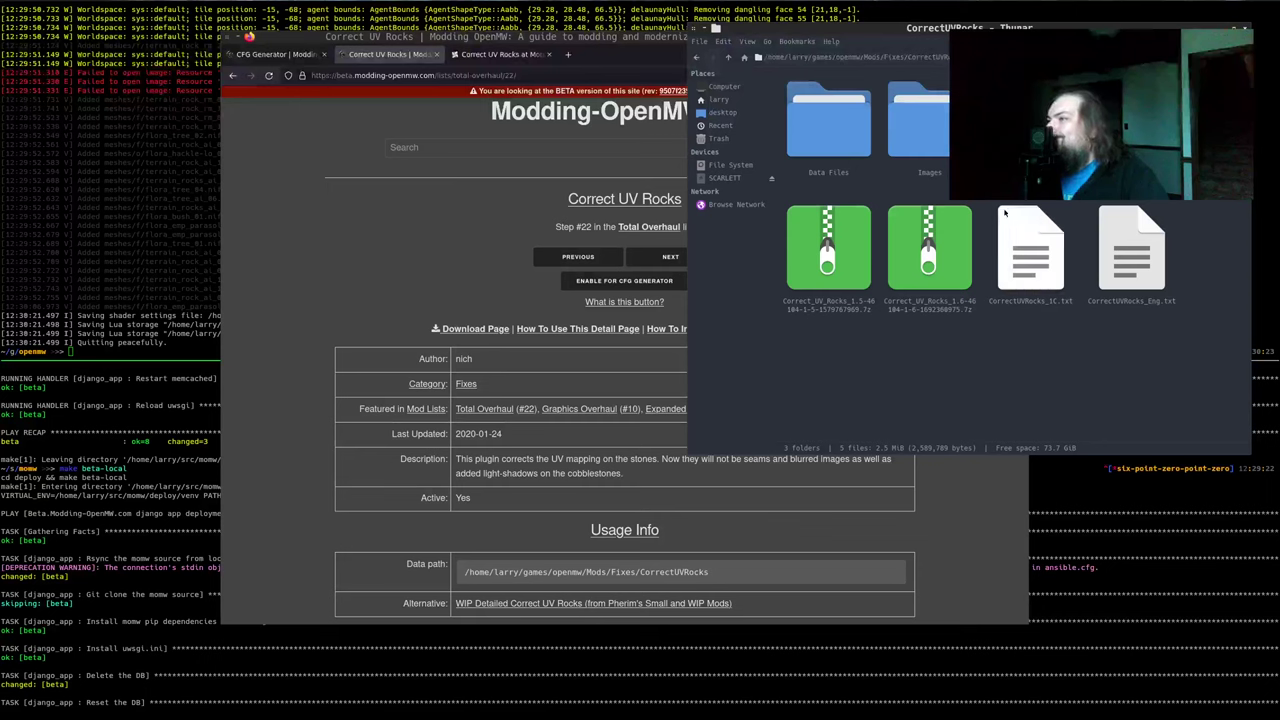
# Open the Correct_UV_Rocks 1.6 archive, inspect its top-level contents and close it
pyautogui.doubleClick(940, 255)
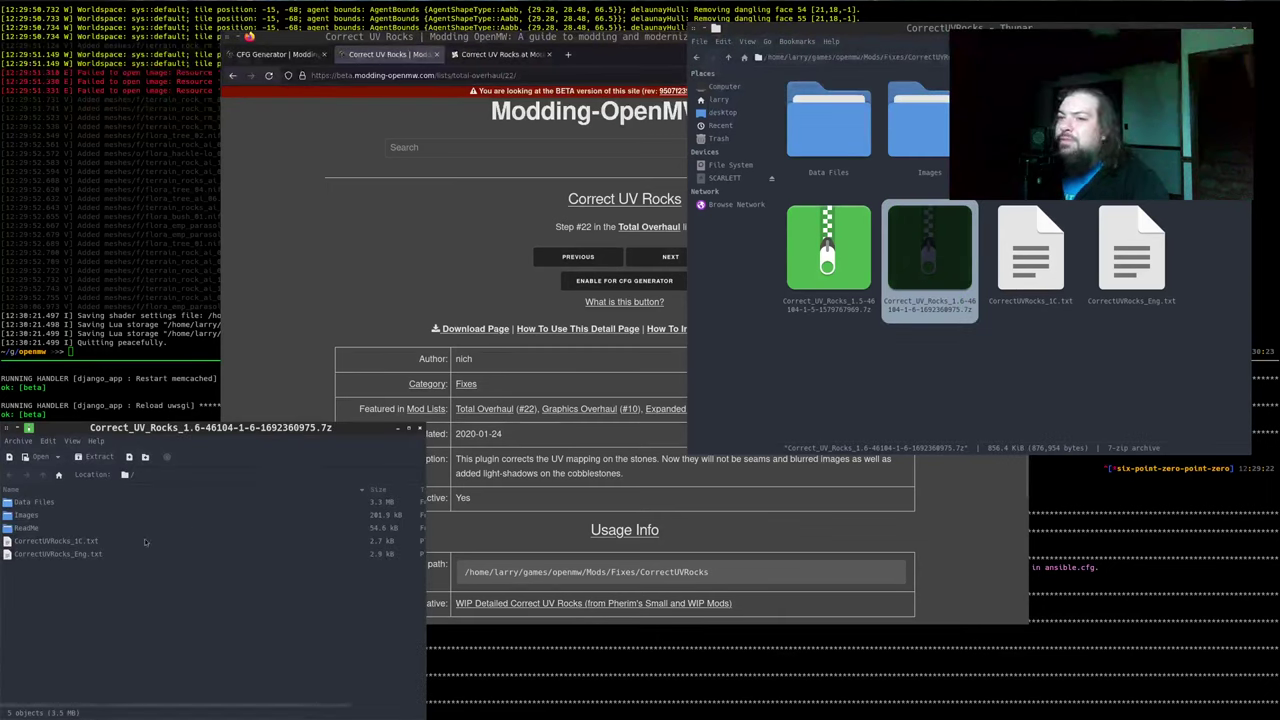
pyautogui.moveTo(130, 597); pyautogui.dragTo(639, 464)
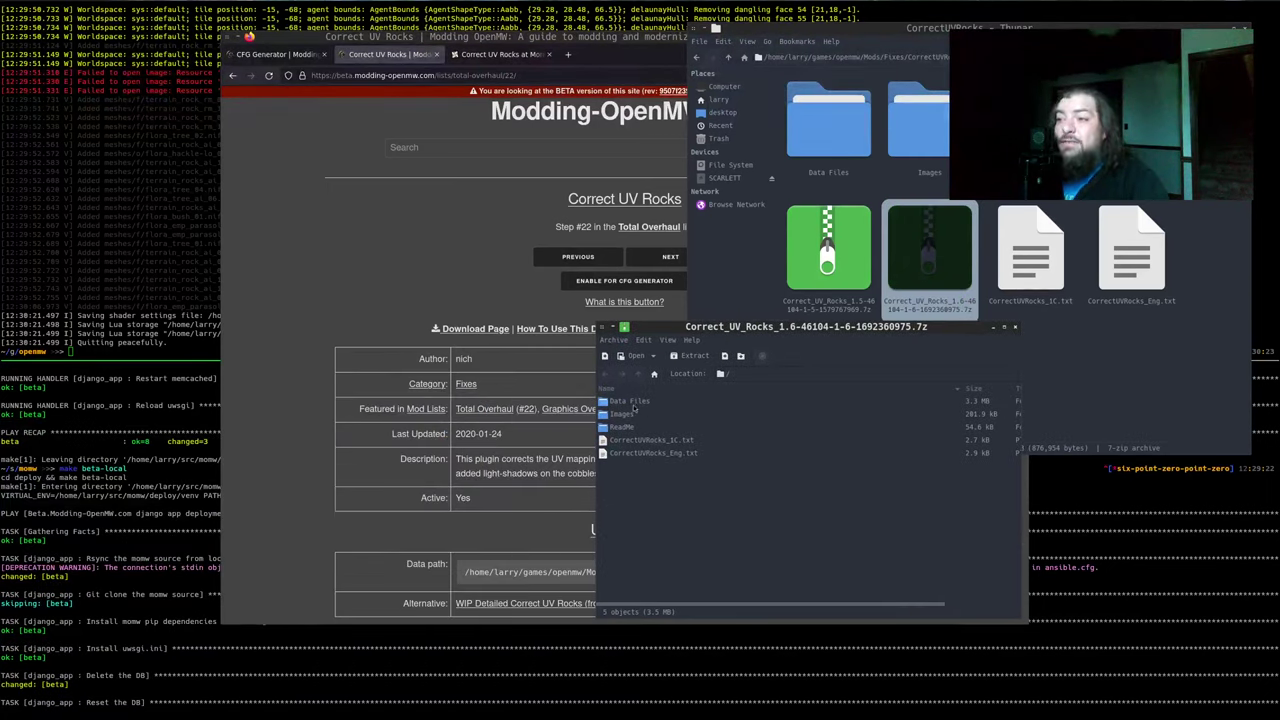
pyautogui.click(634, 401)
pyautogui.click(686, 500)
pyautogui.hotkey('ctrl', 'w')
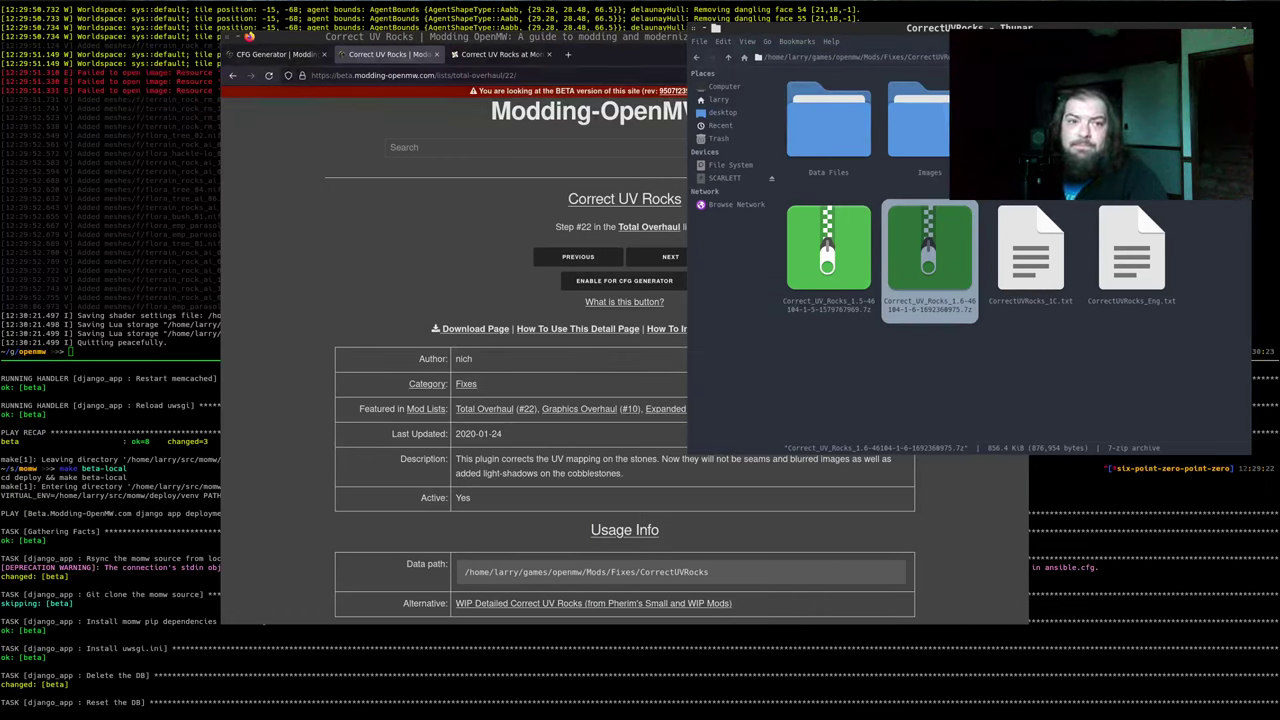
# Switch to Emacs and find the standalone Correct UV Rocks entry in data-path-order.yml by searching for "correct uv rock"
pyautogui.hotkey('alt', 'Tab')
pyautogui.click(820, 414)
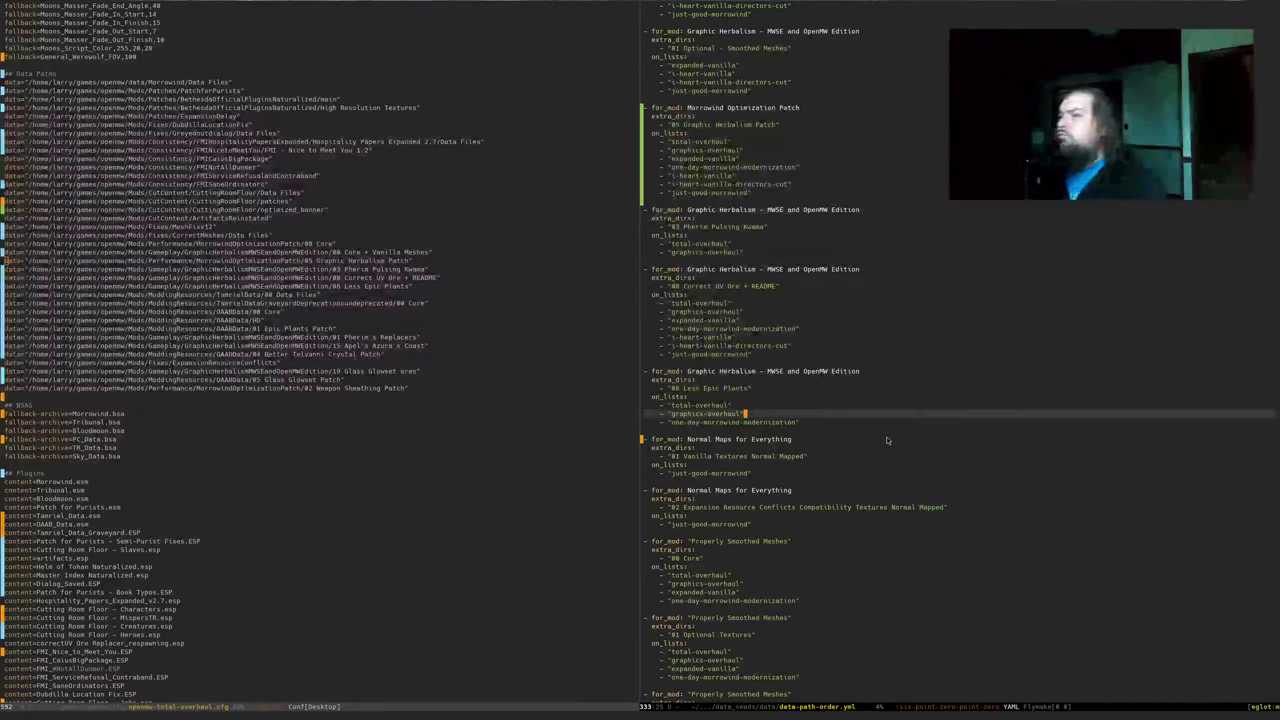
pyautogui.hotkey('ctrl', 's')
pyautogui.write('correct uv ro')
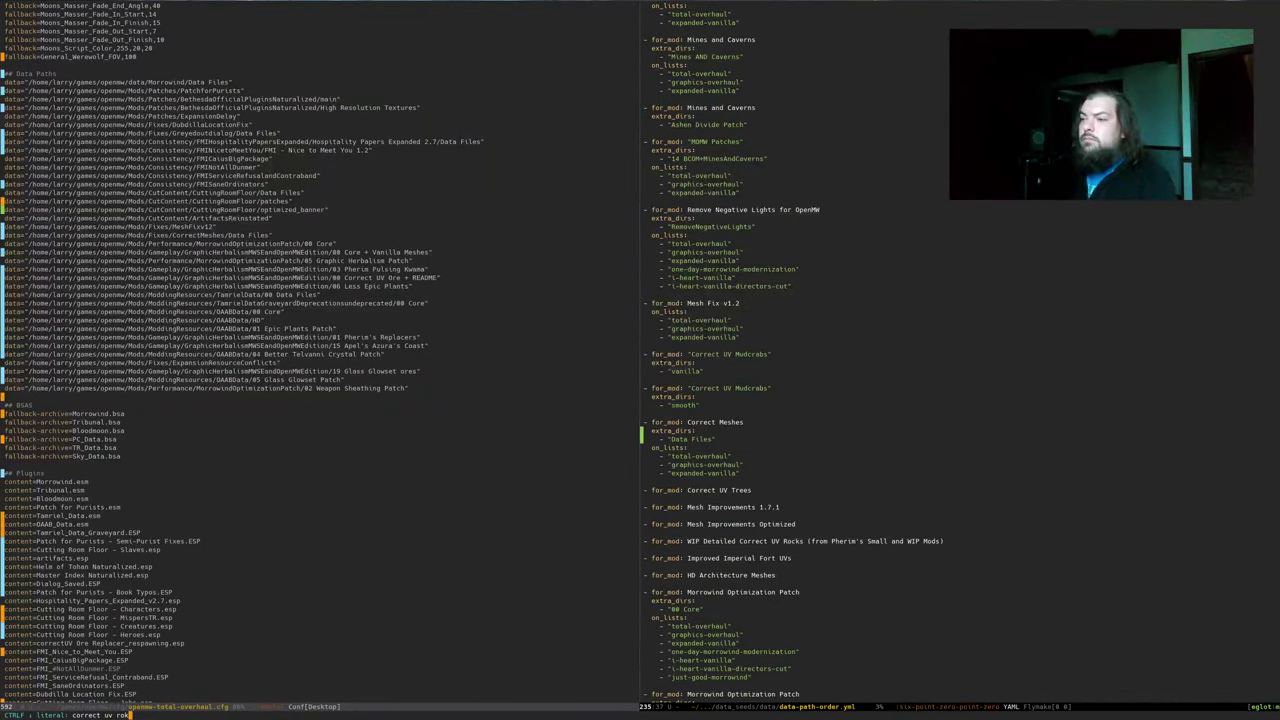
pyautogui.write('ck')
pyautogui.hotkey('ctrl', 's')
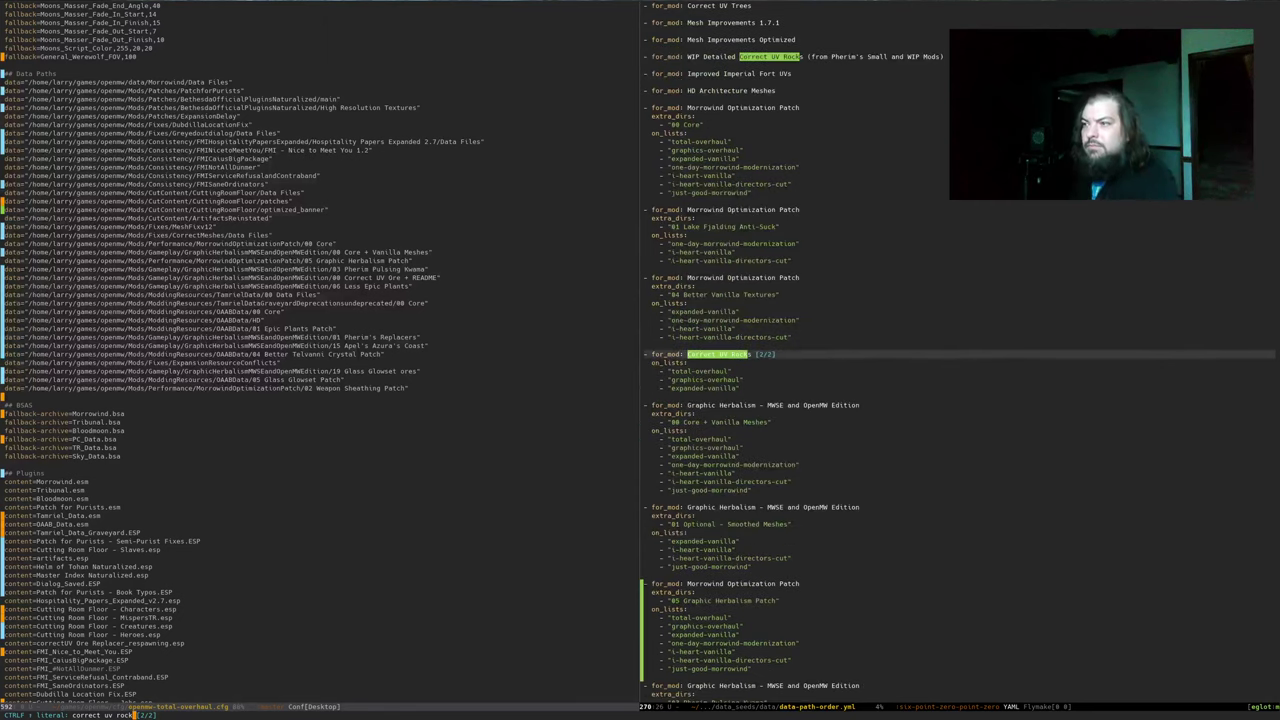
pyautogui.press('Return')
# Add an extra_dirs list containing "Data Files" to the Correct UV Rocks entry and save data-path-order.yml
pyautogui.press('o')
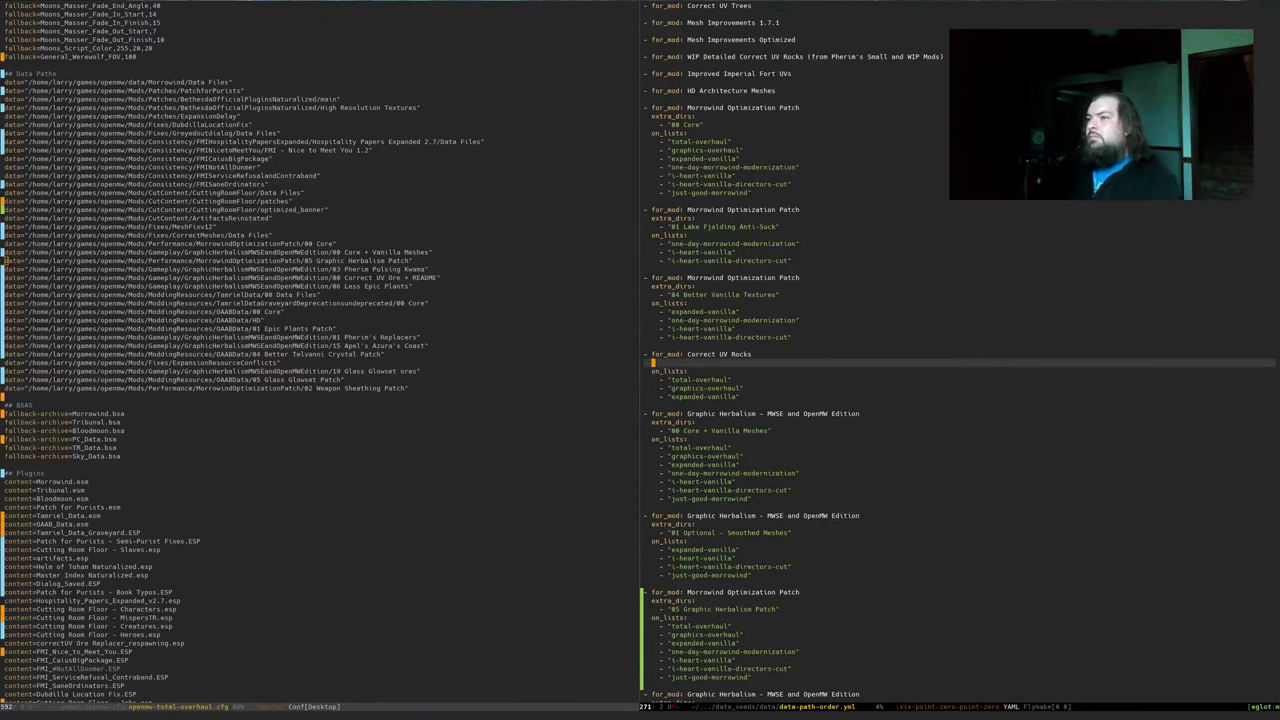
pyautogui.write('extra')
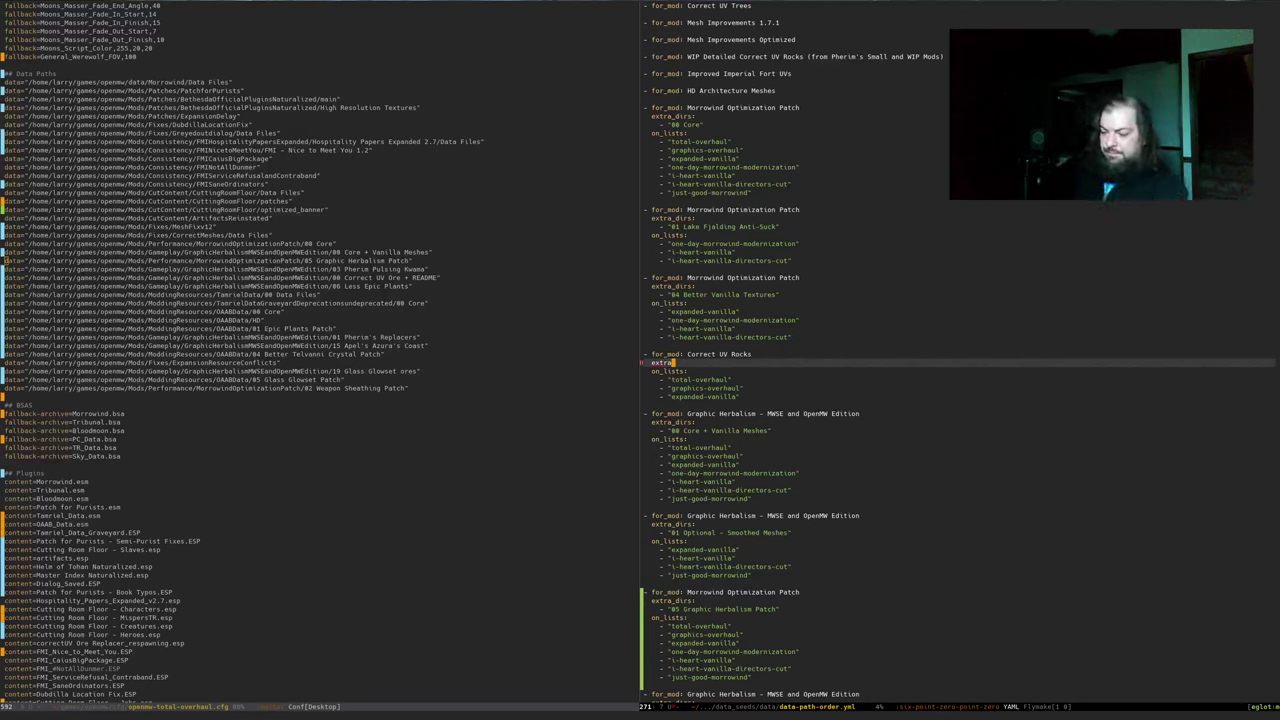
pyautogui.write('_dirs:')
pyautogui.press('Return')
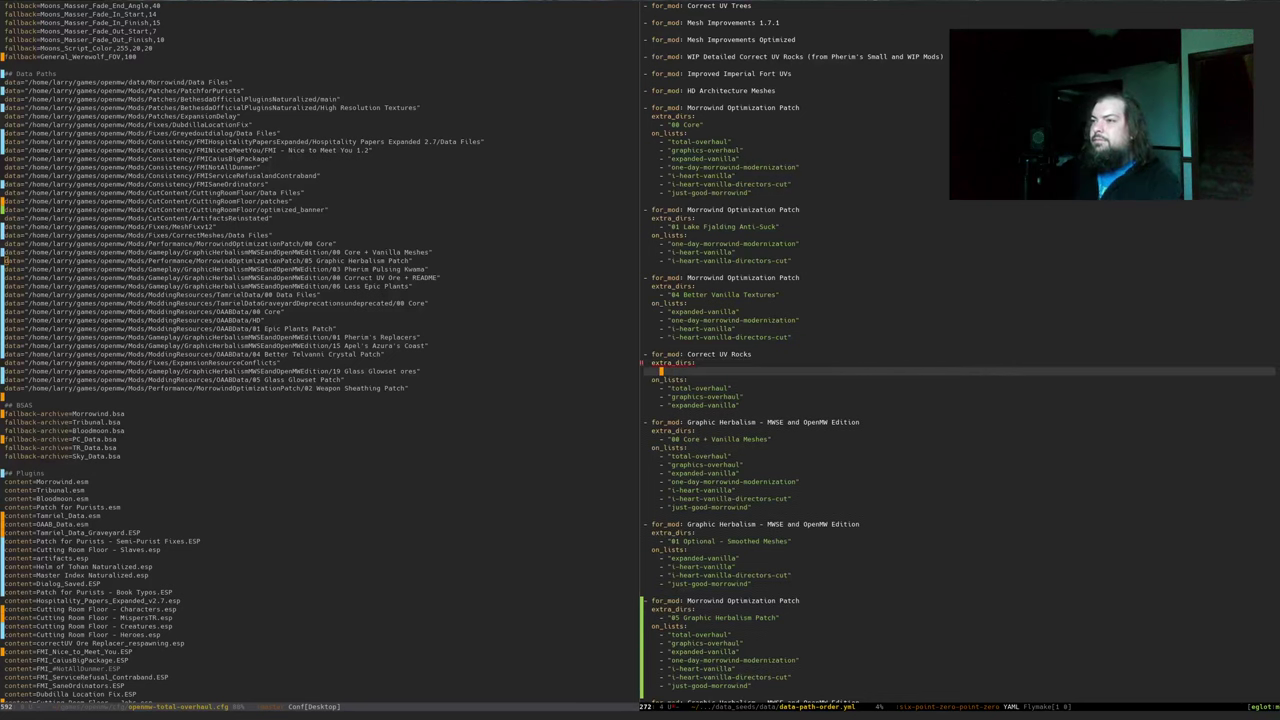
pyautogui.write('- "Data Fi')
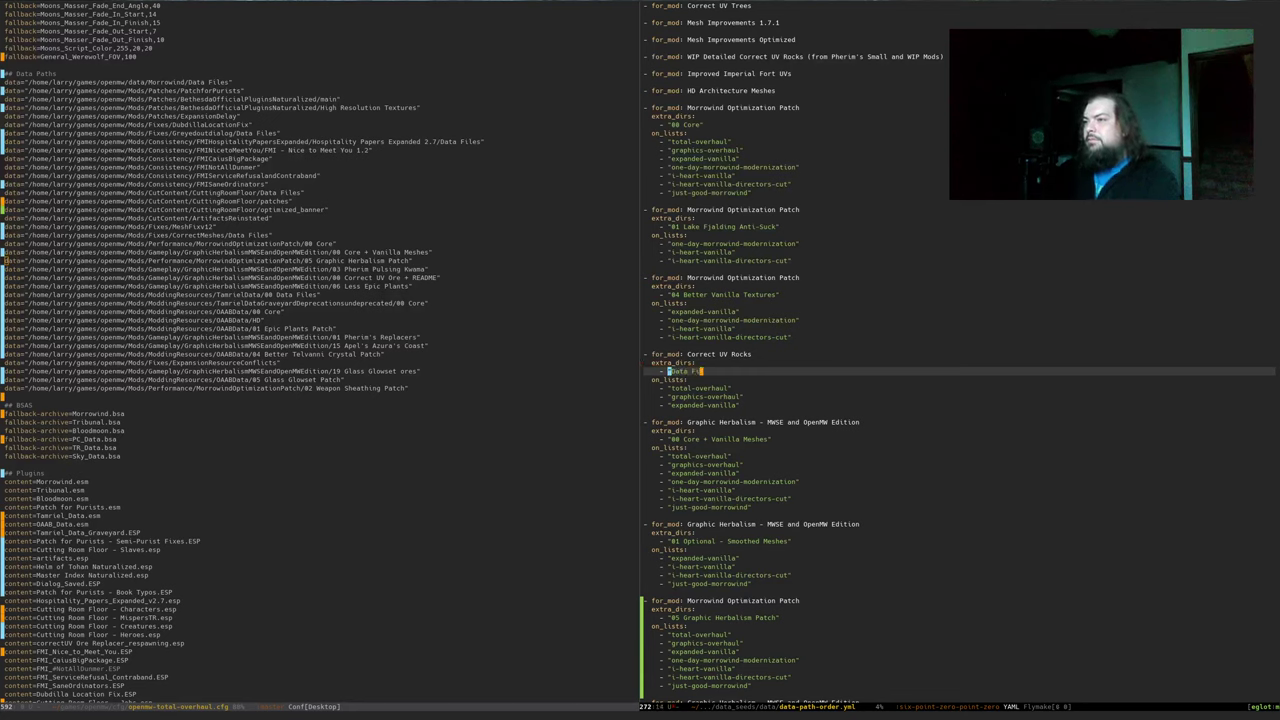
pyautogui.hotkey('ctrl', 'a')
pyautogui.hotkey('ctrl', 'x')
pyautogui.hotkey('ctrl', 's')
# Switch to the terminal, interrupt the running deployment, rerun make beta-local and return focus to the openmw pane
pyautogui.hotkey('alt', 'Tab')
pyautogui.hotkey('alt', 'Tab')
pyautogui.hotkey('alt', 'Tab')
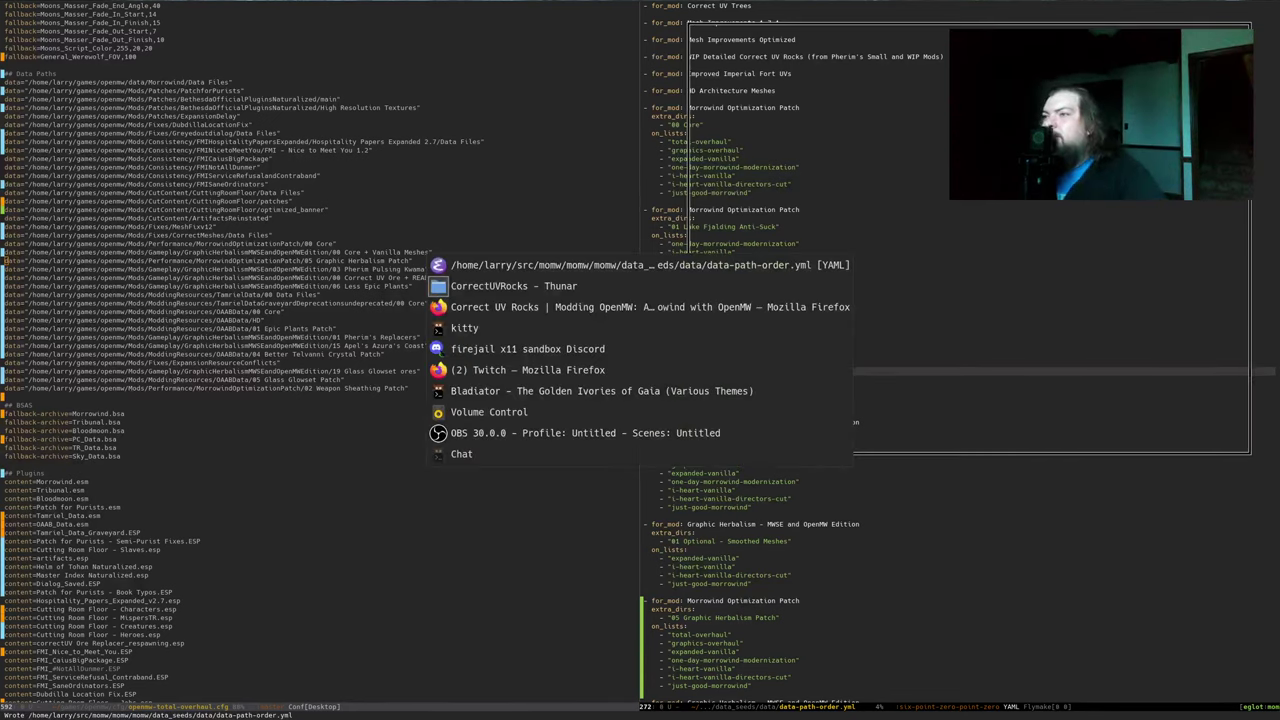
pyautogui.hotkey('ctrl', 'c')
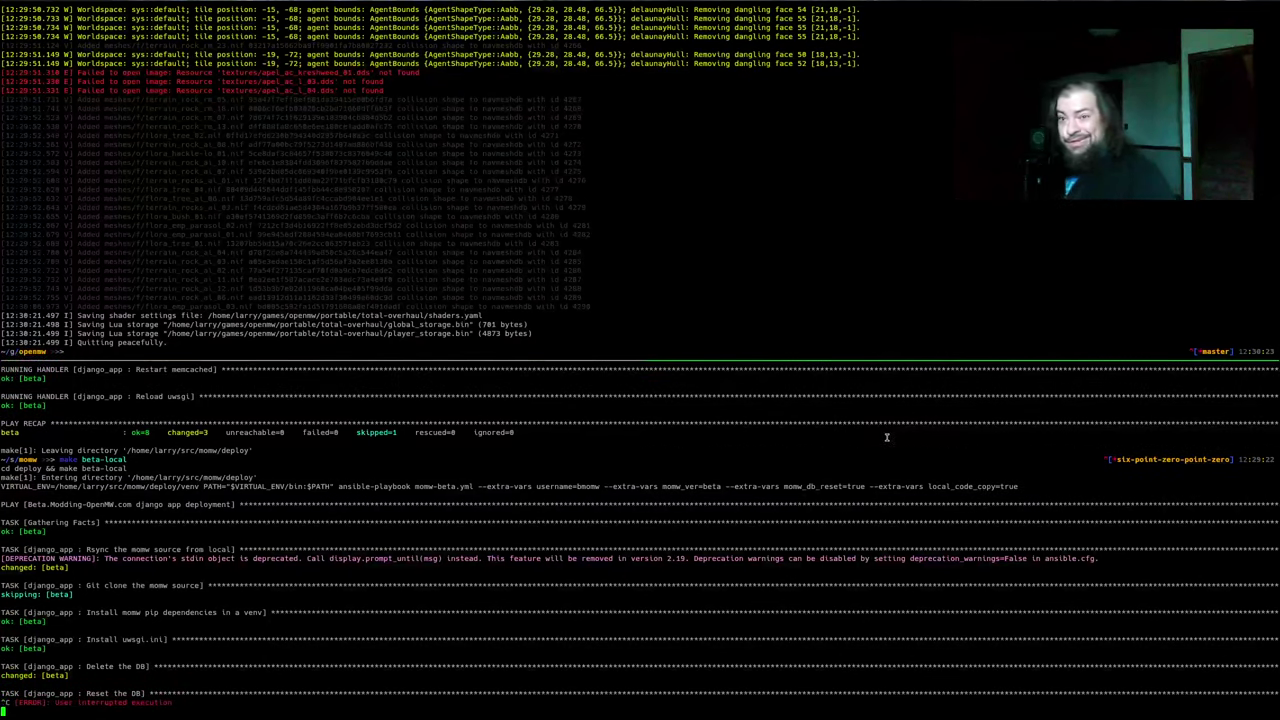
pyautogui.press('Up')
pyautogui.press('Return')
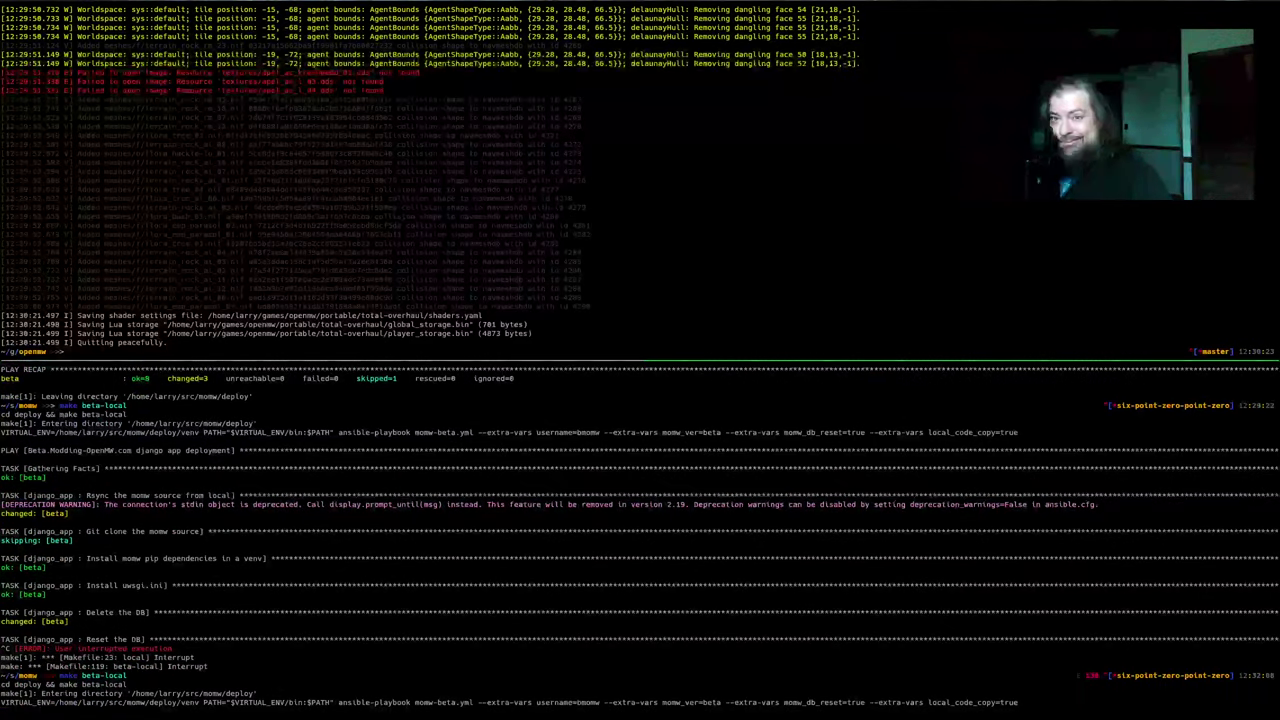
pyautogui.hotkey('ctrl', 'b')
pyautogui.press('Up')
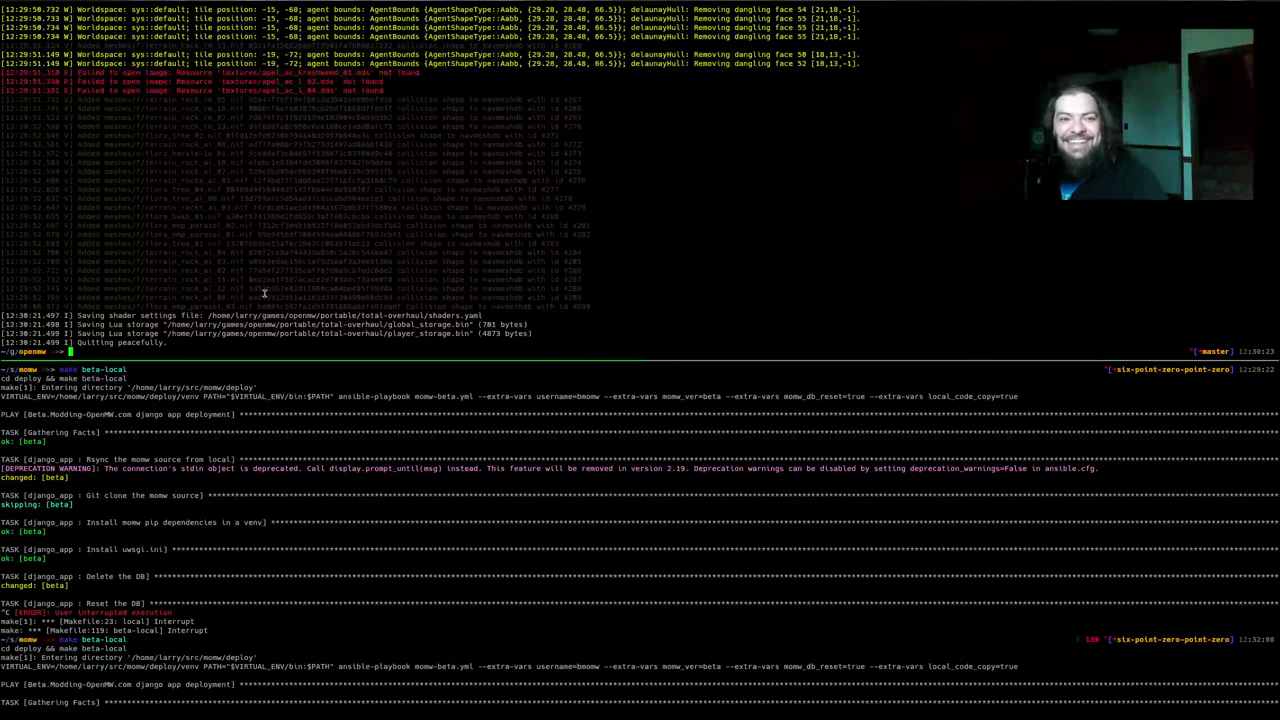
# Switch to Firefox, enable Correct UV Rocks for the CFG Generator and go to the next mod in the Total Overhaul list
pyautogui.hotkey('alt', 'Tab')
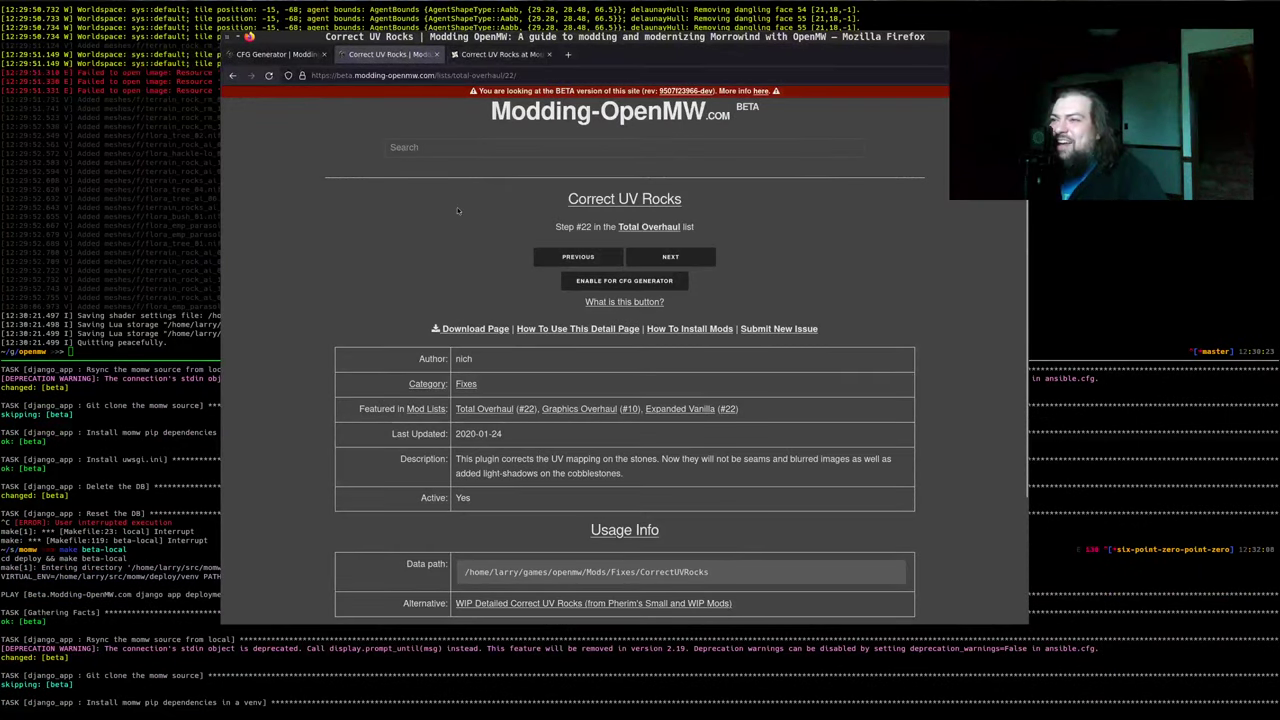
pyautogui.click(605, 281)
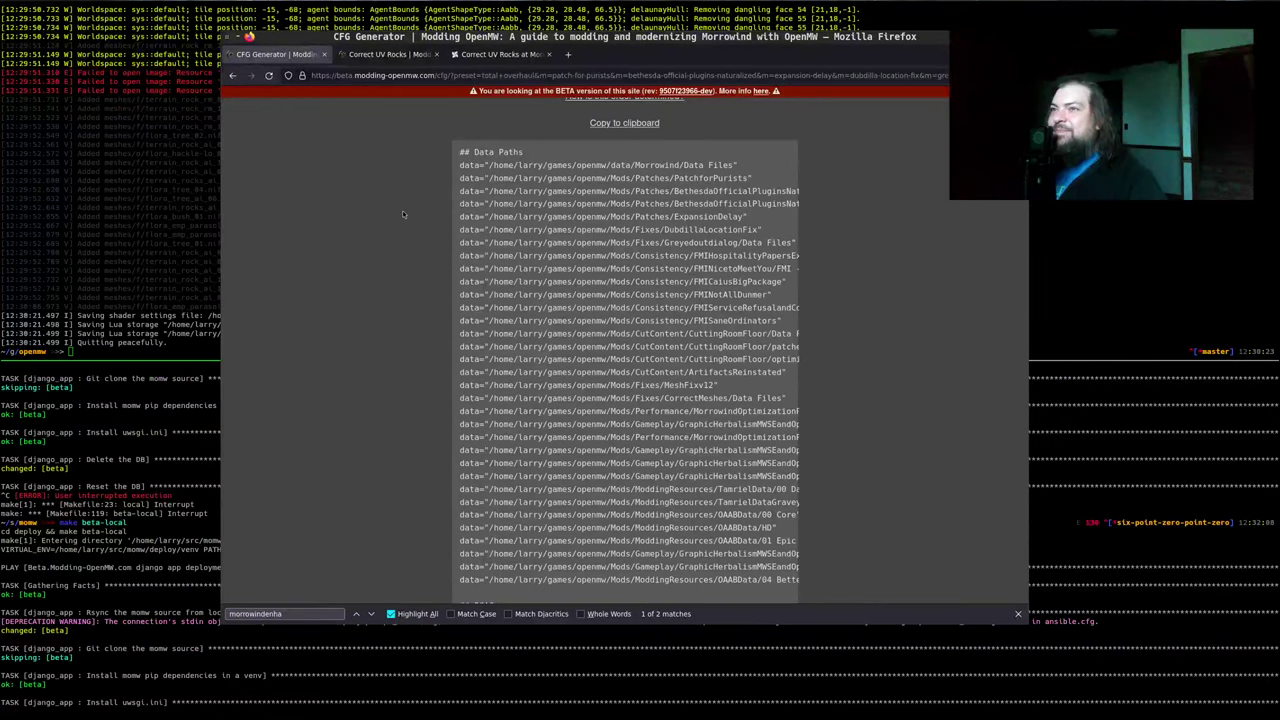
pyautogui.click(388, 54)
pyautogui.click(670, 256)
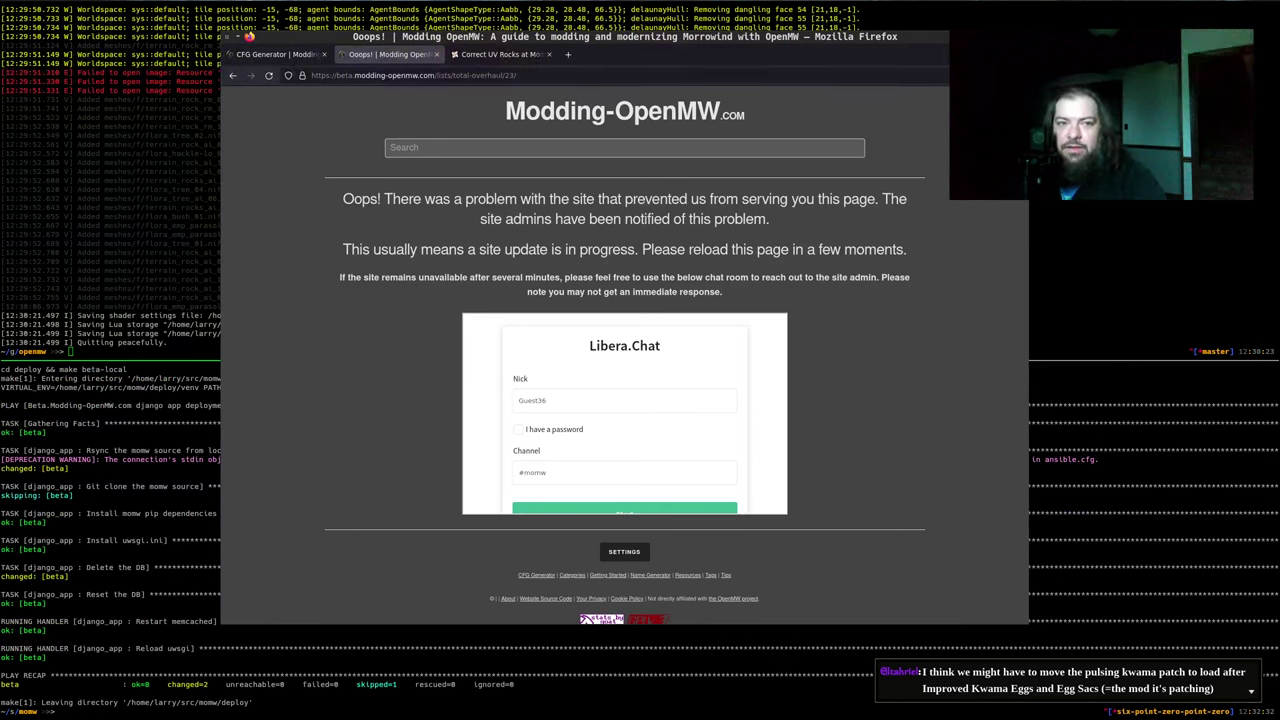
# Switch to Emacs and try a backward search for "imp" in openmw-total-overhaul.cfg, then cancel it
pyautogui.press('super+2')
pyautogui.click(897, 355)
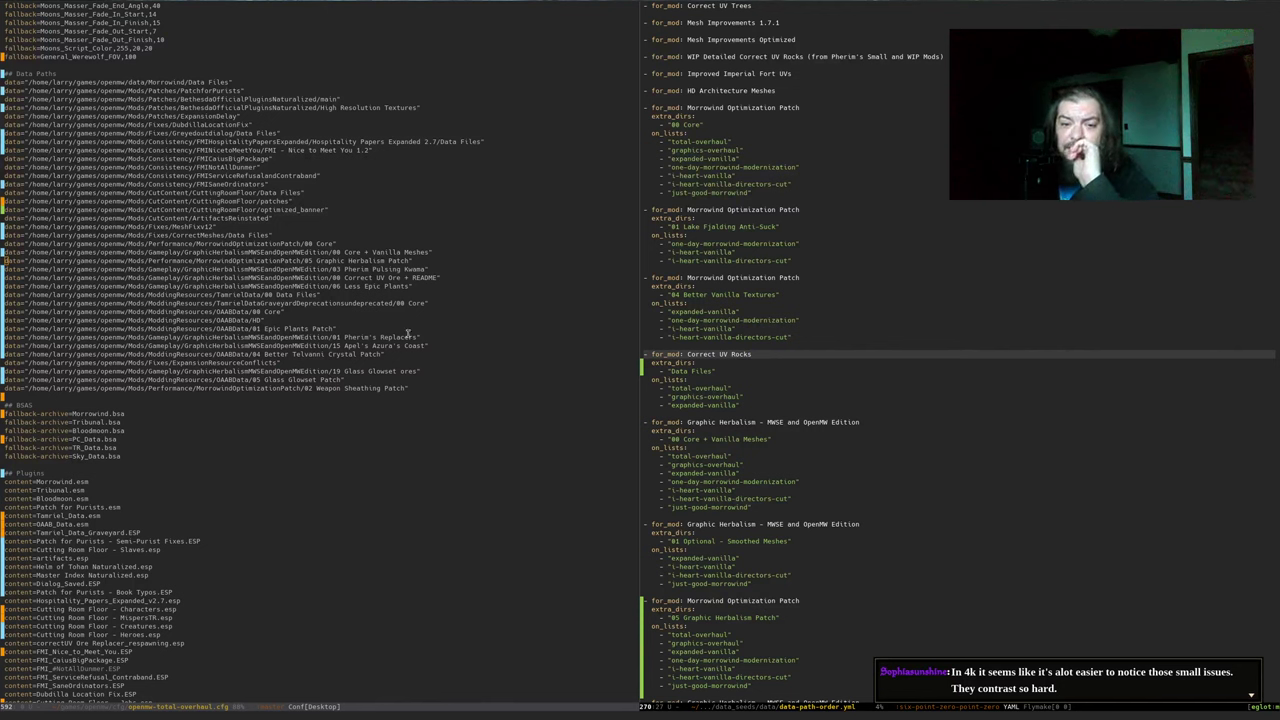
pyautogui.click(472, 201)
pyautogui.hotkey('ctrl', 'r')
pyautogui.write('imp')
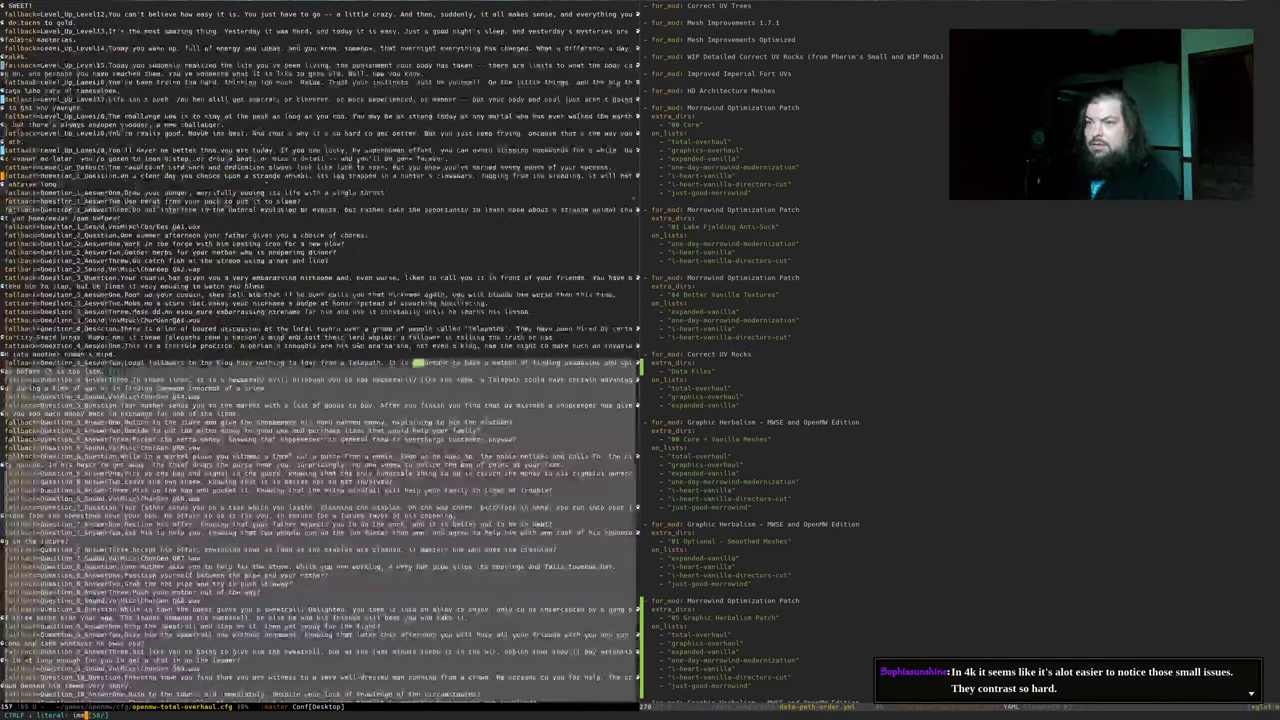
pyautogui.hotkey('ctrl', 'g')
pyautogui.hotkey('ctrl', 'a')
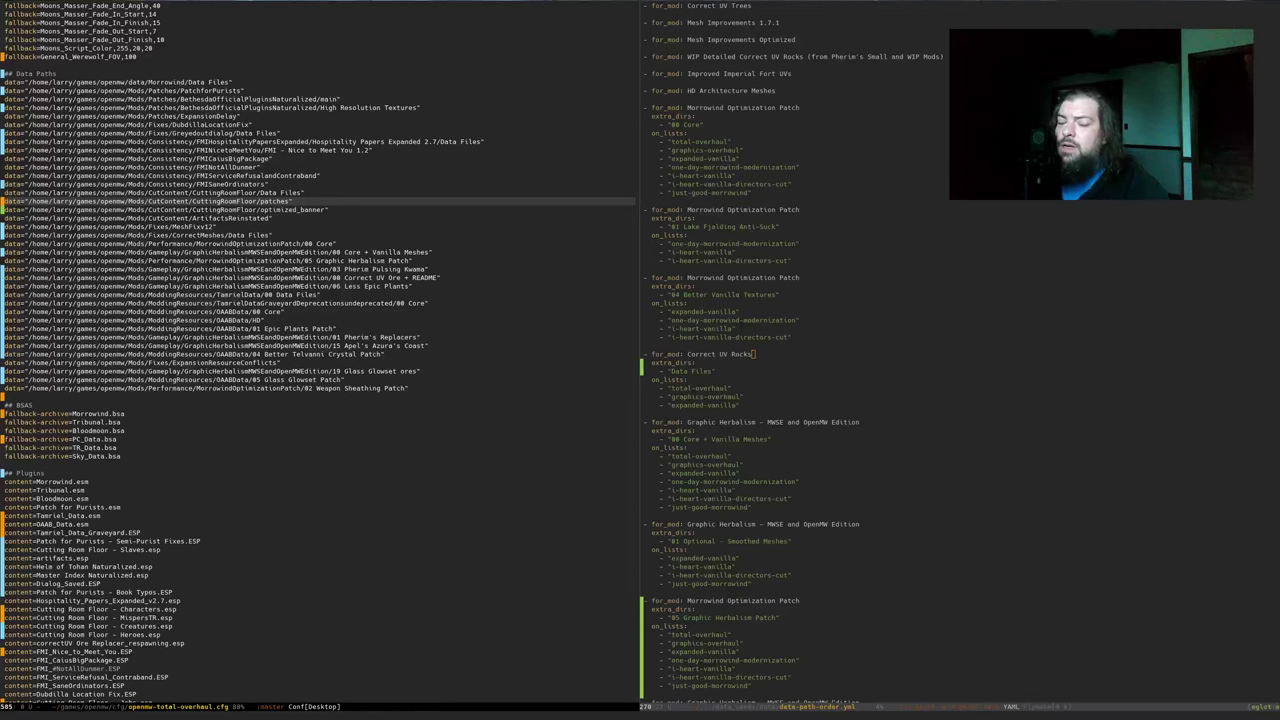
# Show data-path-order.yml in two side-by-side views and find the "03 Pherim Pulsing Kwama" entry in one by searching for "pulsing"
pyautogui.click(960, 388)
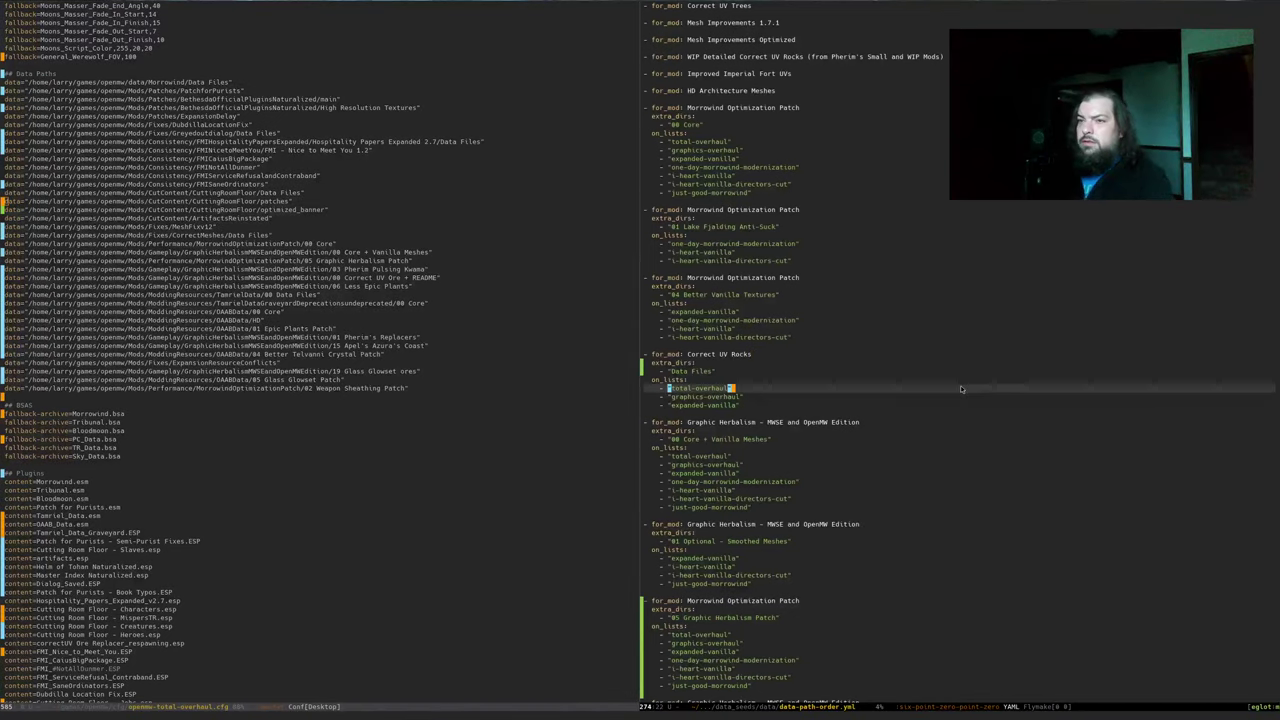
pyautogui.hotkey('ctrl', 'x')
pyautogui.press('1')
pyautogui.hotkey('ctrl', 'x')
pyautogui.press('3')
pyautogui.hotkey('ctrl', 's')
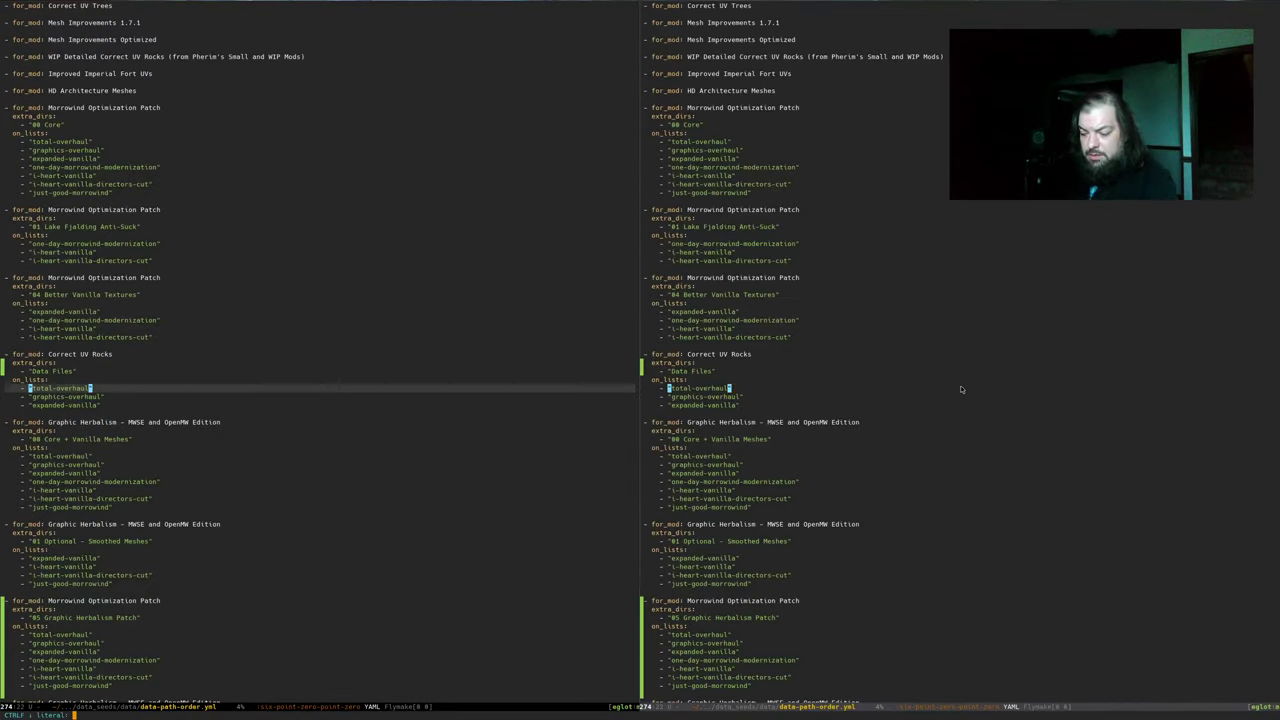
pyautogui.write('pulsing')
pyautogui.press('Return')
pyautogui.hotkey('ctrl', 'a')
pyautogui.hotkey('ctrl', 'g')
# Search the second view for "sacs" to find the Improved Kwama Eggs and Egg Sacs entry, and return to the Pulsing Kwama view
pyautogui.hotkey('ctrl', 'x')
pyautogui.press('o')
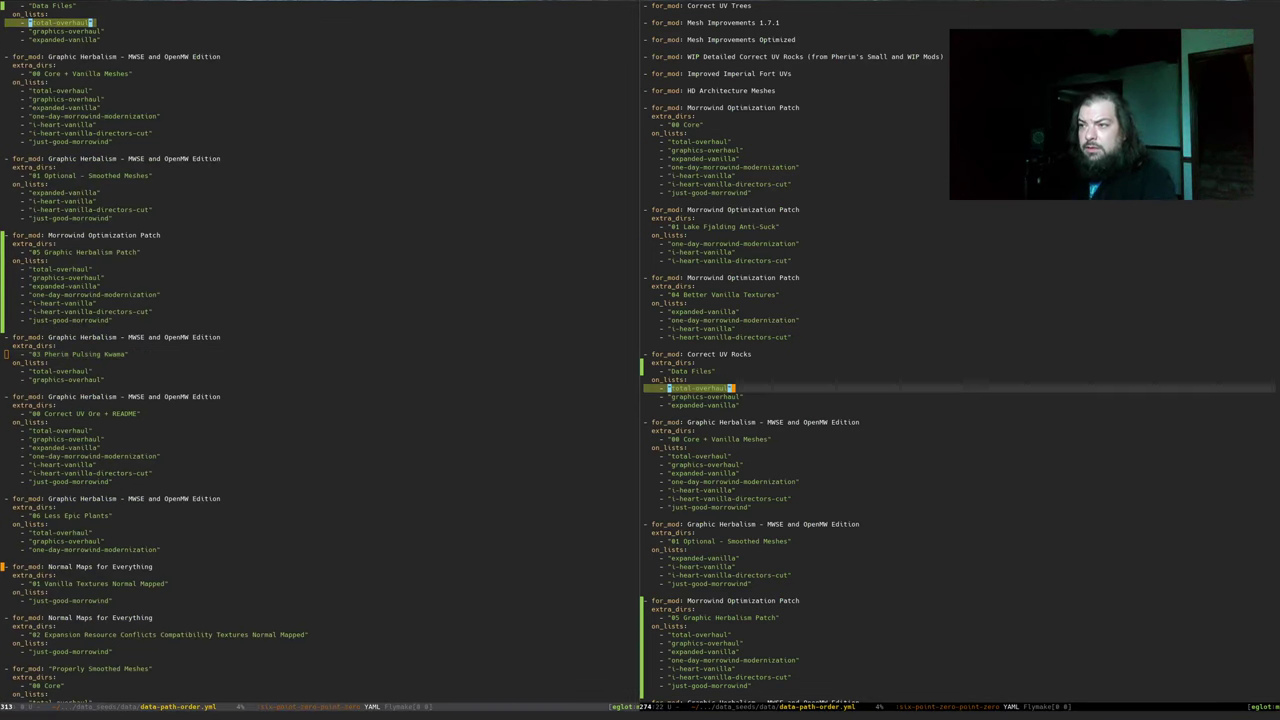
pyautogui.hotkey('ctrl', 's')
pyautogui.write('improved e')
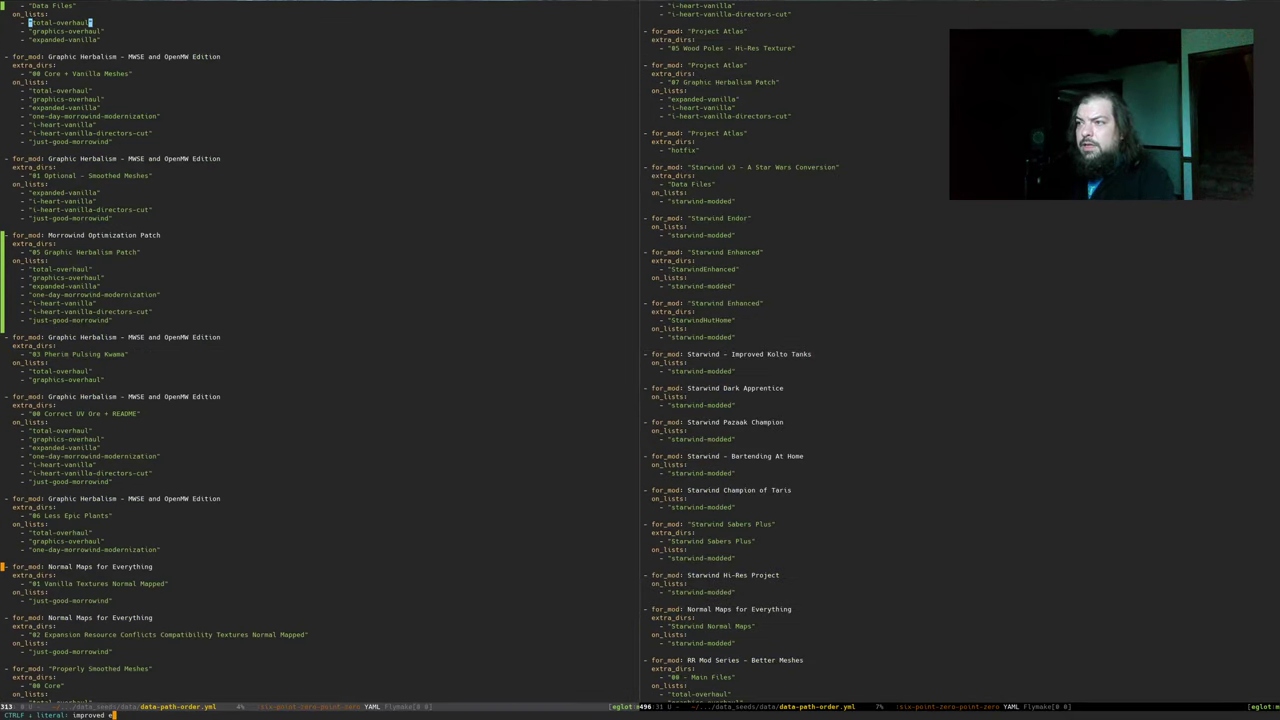
pyautogui.press('BackSpace')
pyautogui.press('BackSpace')
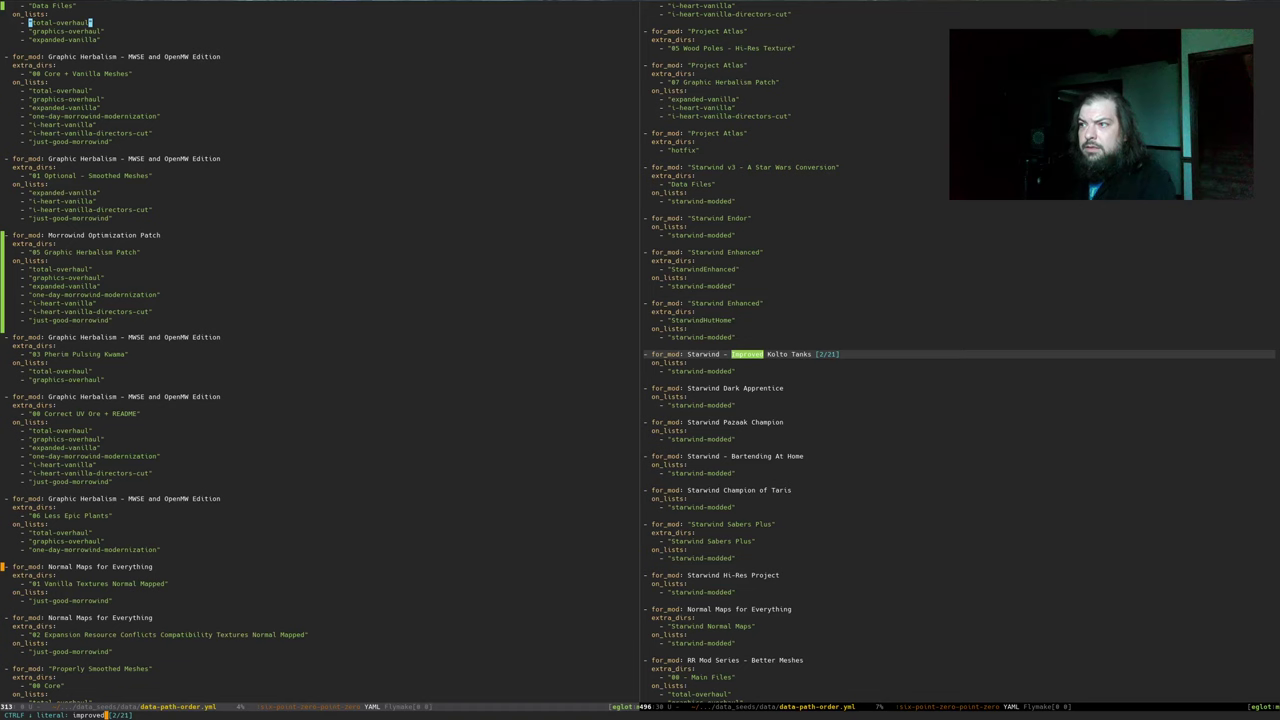
pyautogui.write('e')
pyautogui.press('BackSpace')
pyautogui.press('BackSpace')
pyautogui.press('BackSpace')
pyautogui.press('BackSpace')
pyautogui.press('BackSpace')
pyautogui.press('BackSpace')
pyautogui.press('BackSpace')
pyautogui.press('BackSpace')
pyautogui.press('BackSpace')
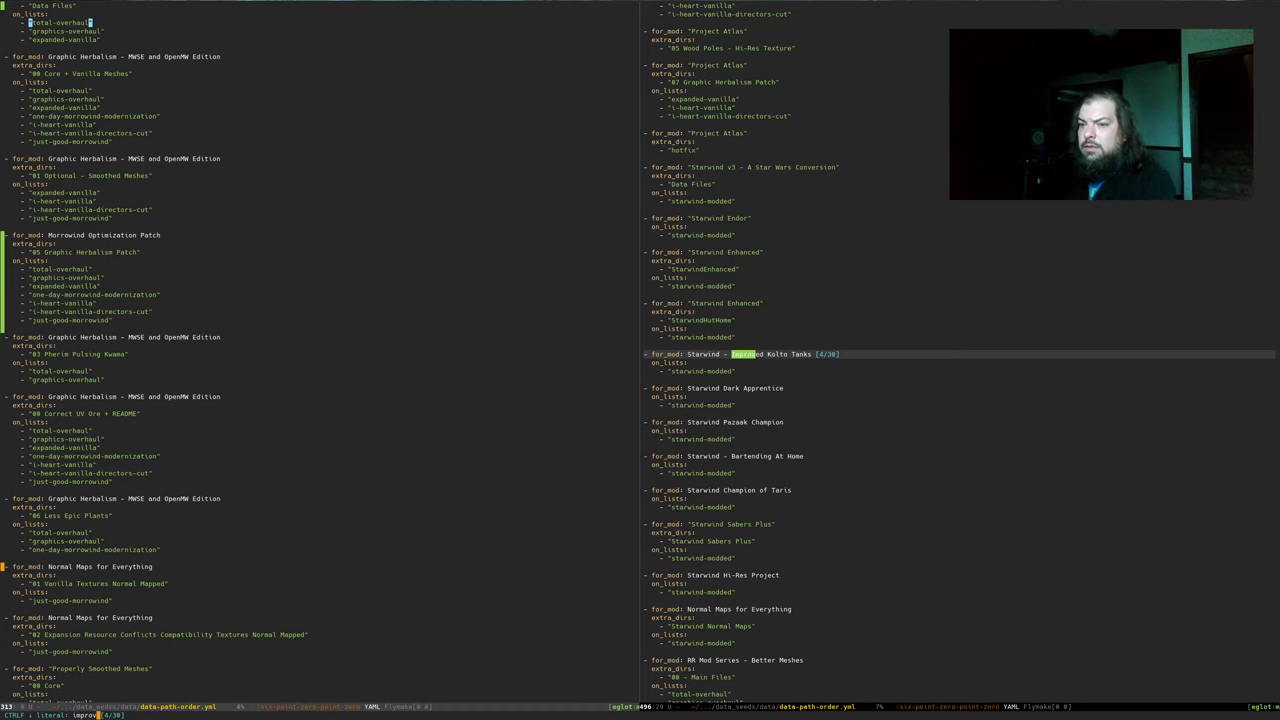
pyautogui.write('sacs')
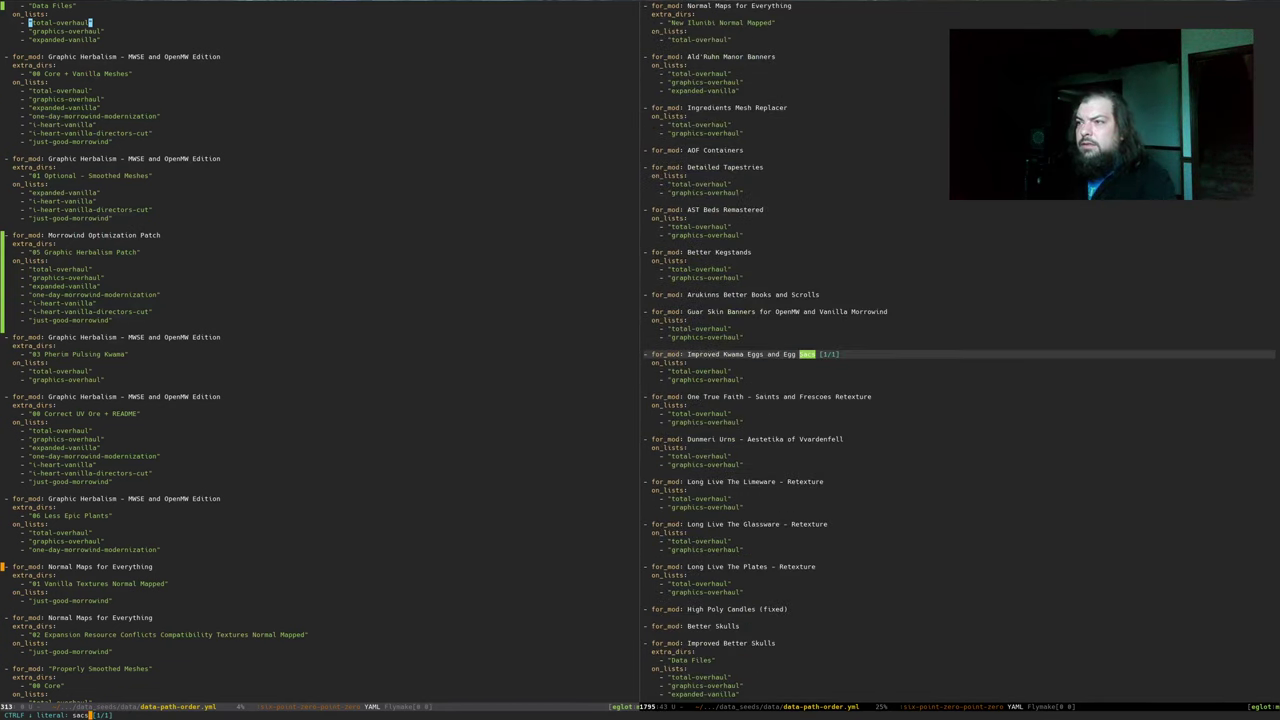
pyautogui.press('Return')
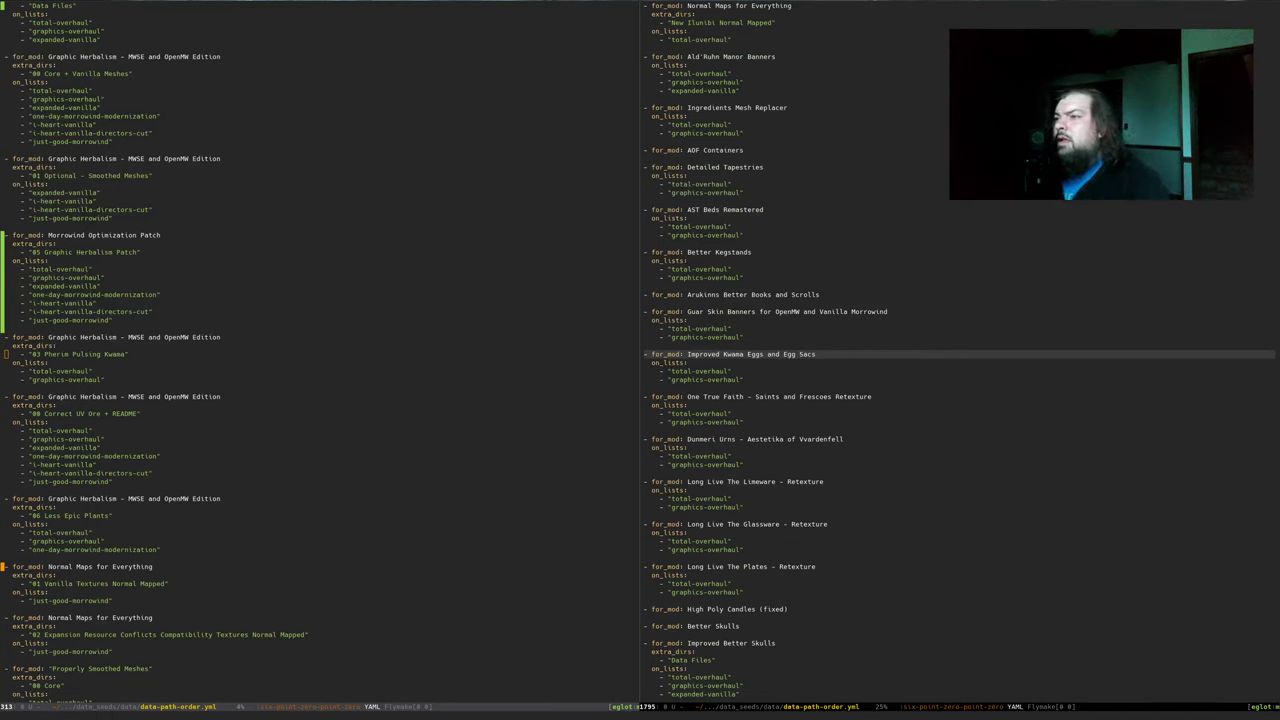
pyautogui.hotkey('ctrl', 'x')
pyautogui.press('o')
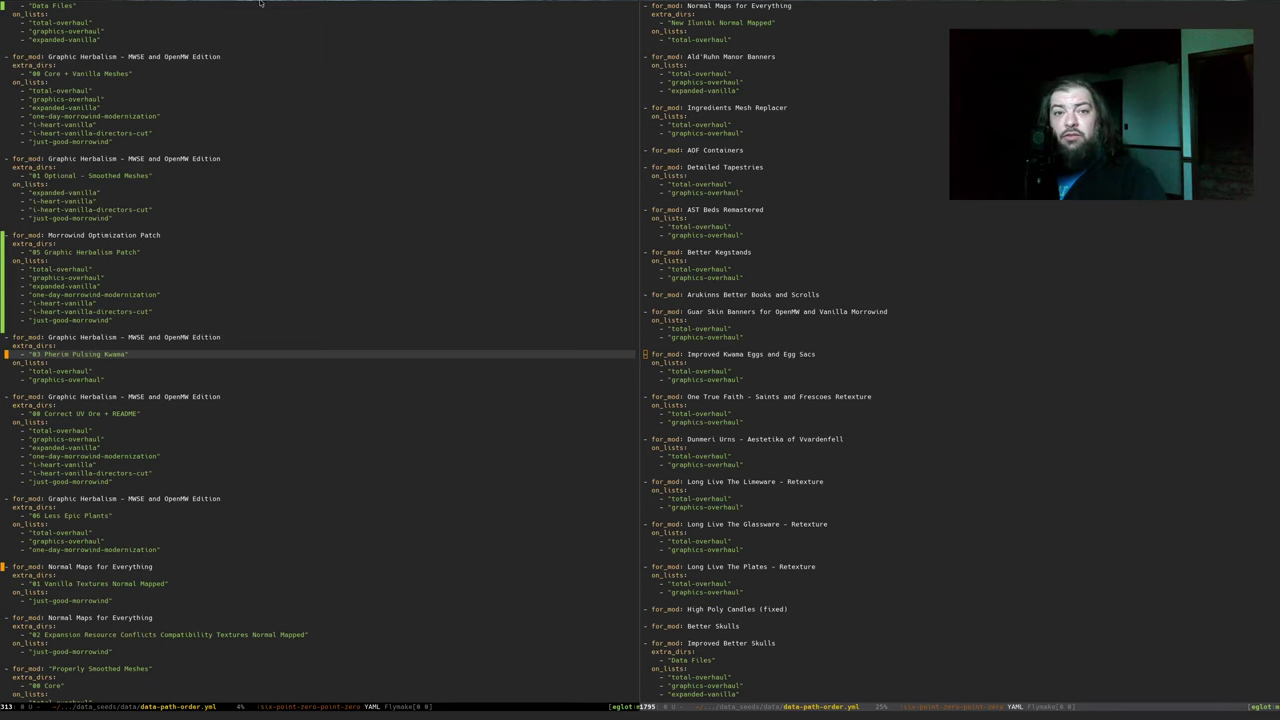
# Switch to the terminal and enter make beta-local at the momw prompt without running it
pyautogui.hotkey('alt', 'Tab')
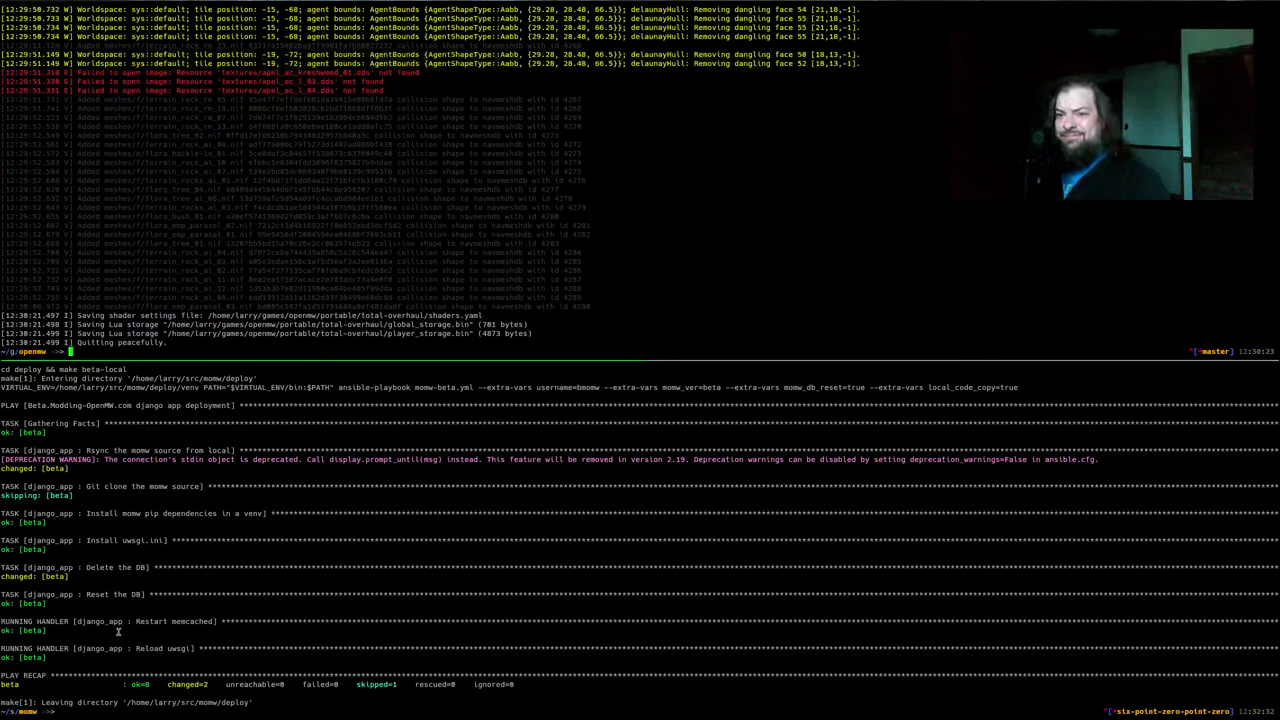
pyautogui.write('make beta-local')
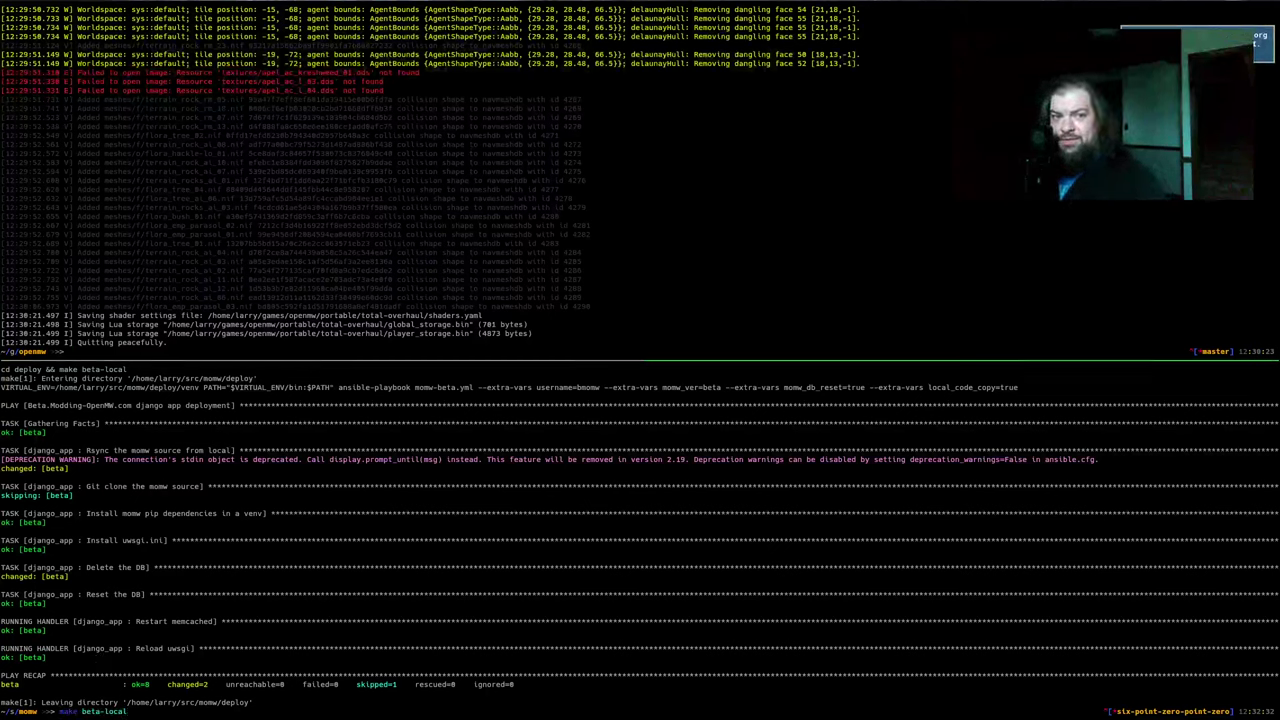
# Switch to Emacs, cut the Morrowind Optimization Patch entry with "05 Graphic Herbalism Patch" from above the Pulsing Kwama entry, and save data-path-order.yml
pyautogui.hotkey('alt', 'Tab')
pyautogui.click(256, 236)
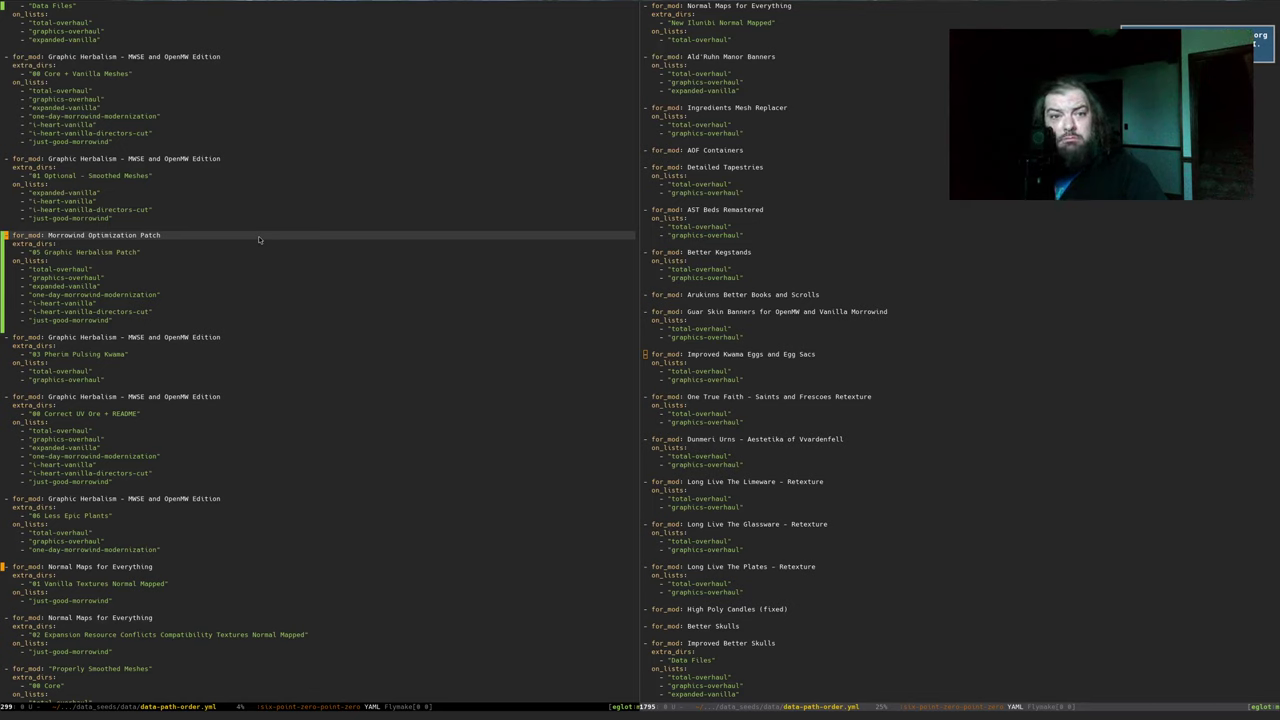
pyautogui.hotkey('alt', 'h')
pyautogui.hotkey('ctrl', 'w')
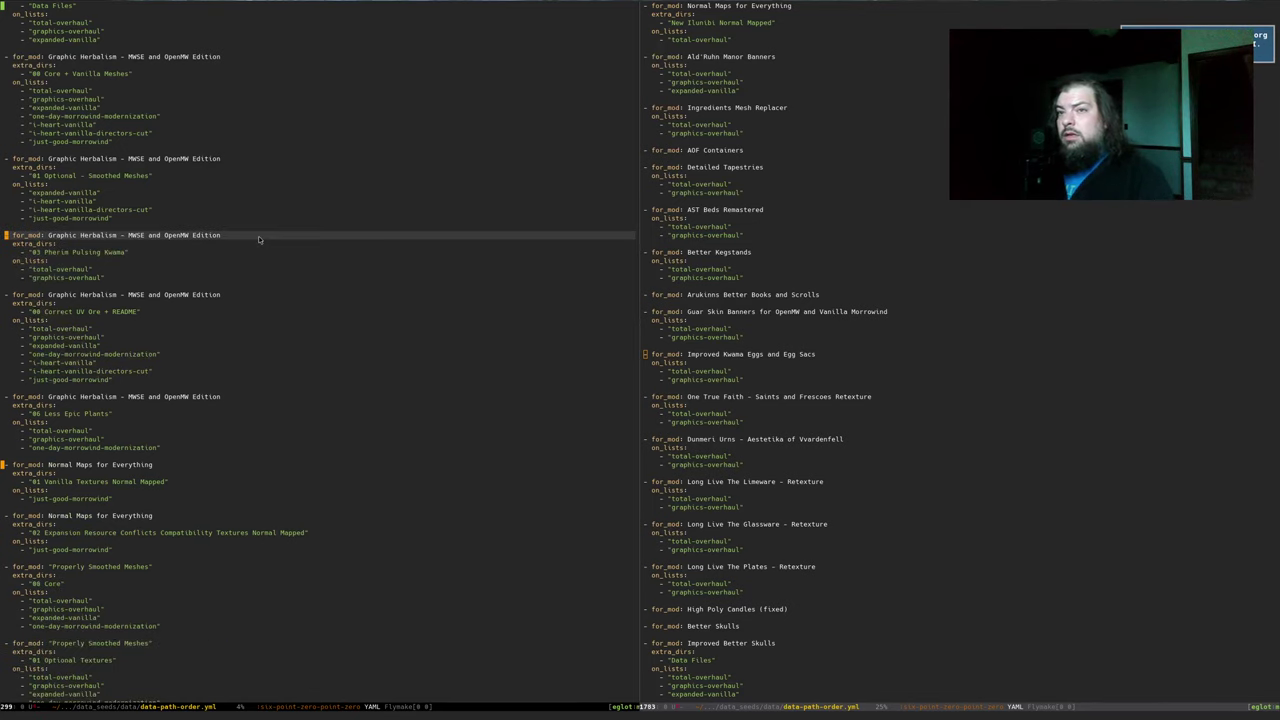
pyautogui.hotkey('ctrl', 'x')
pyautogui.hotkey('ctrl', 's')
pyautogui.hotkey('ctrl', 'x')
pyautogui.press('o')
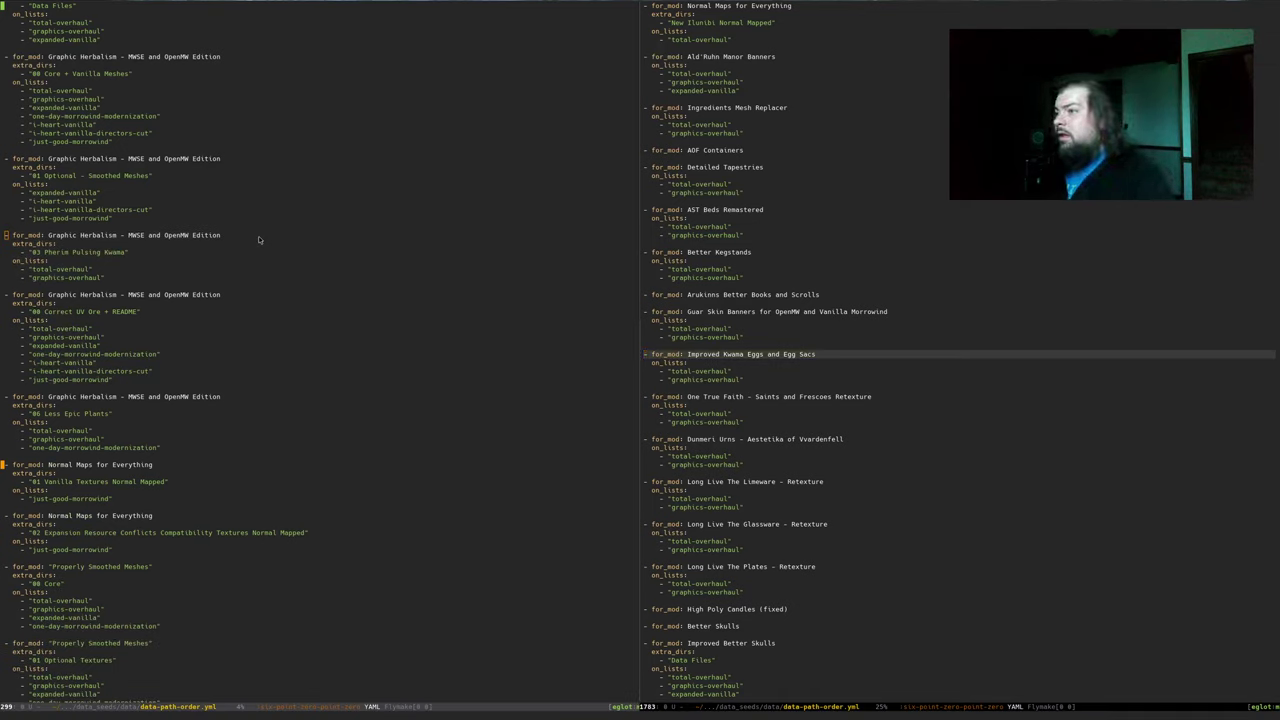
# Paste the Morrowind Optimization Patch entry after Improved Kwama Eggs and Egg Sacs, remove the extra blank line, and save the file
pyautogui.press('Down')
pyautogui.press('Down')
pyautogui.press('Down')
pyautogui.press('Down')
pyautogui.press('Return')
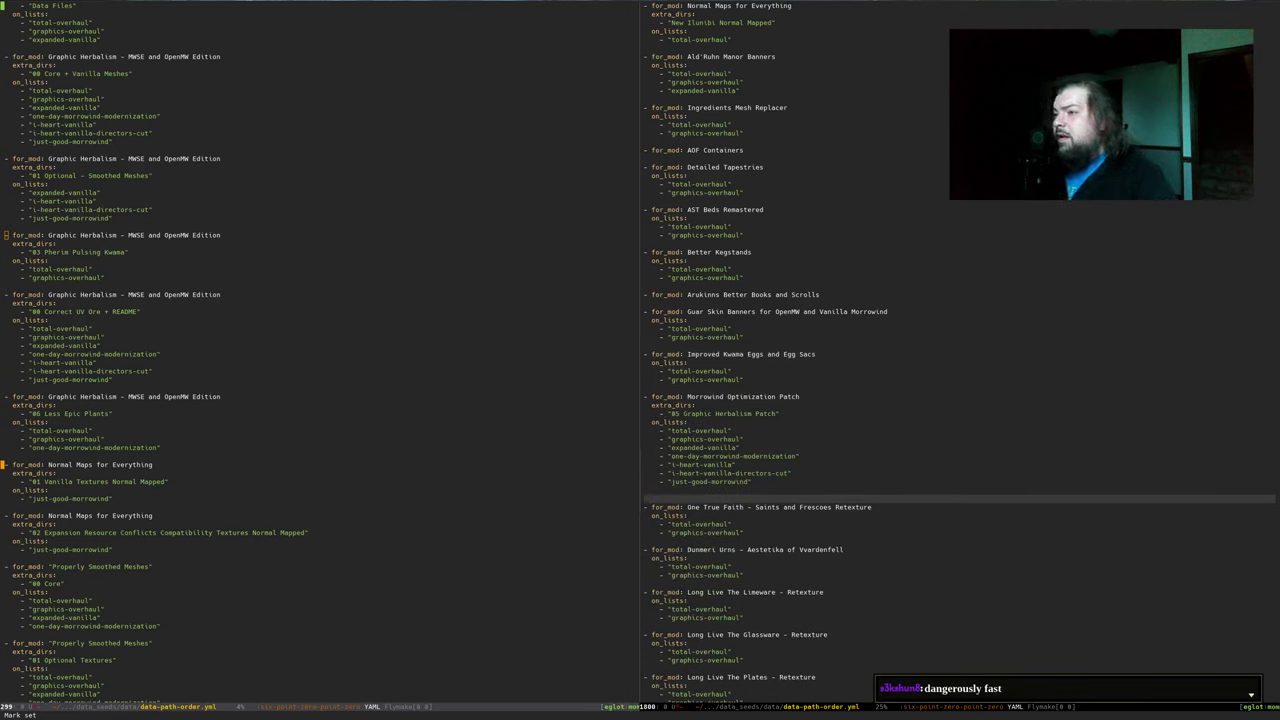
pyautogui.hotkey('ctrl', 'k')
pyautogui.hotkey('ctrl', 'x')
pyautogui.hotkey('ctrl', 's')
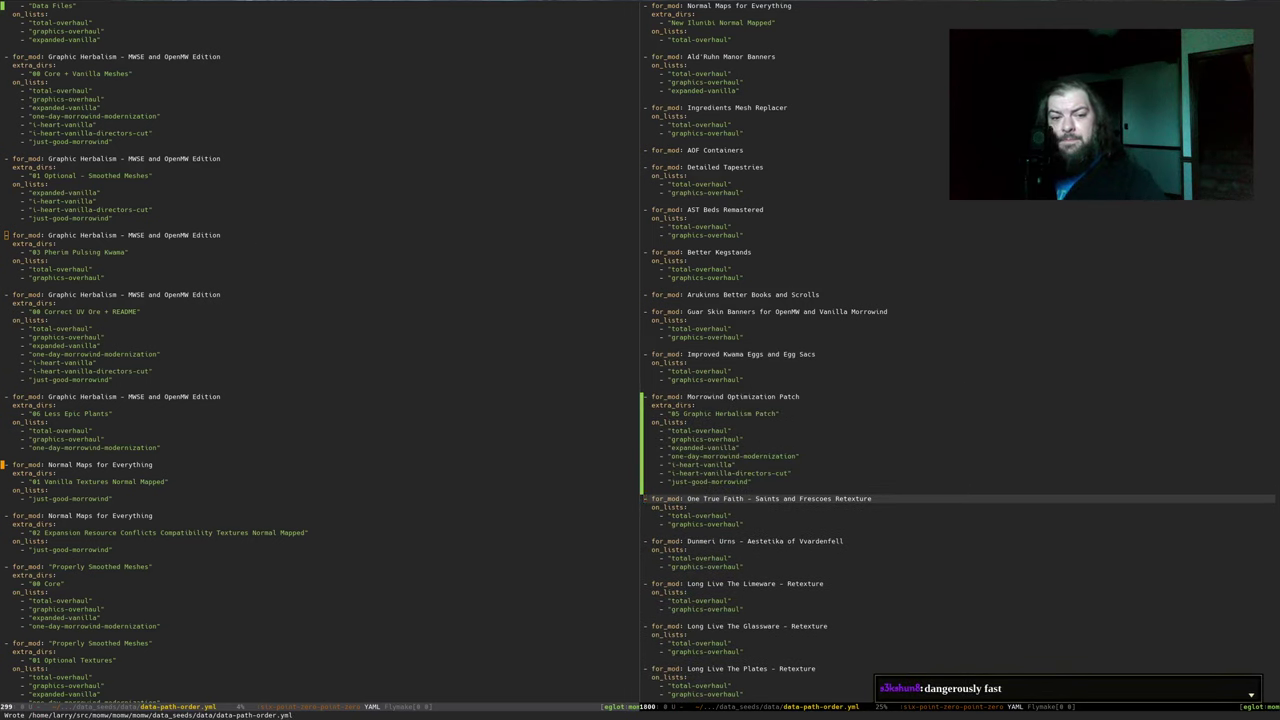
# Switch to the terminal, run make beta-local in the momw directory, and move to the openmw pane
pyautogui.hotkey('alt', 'Tab')
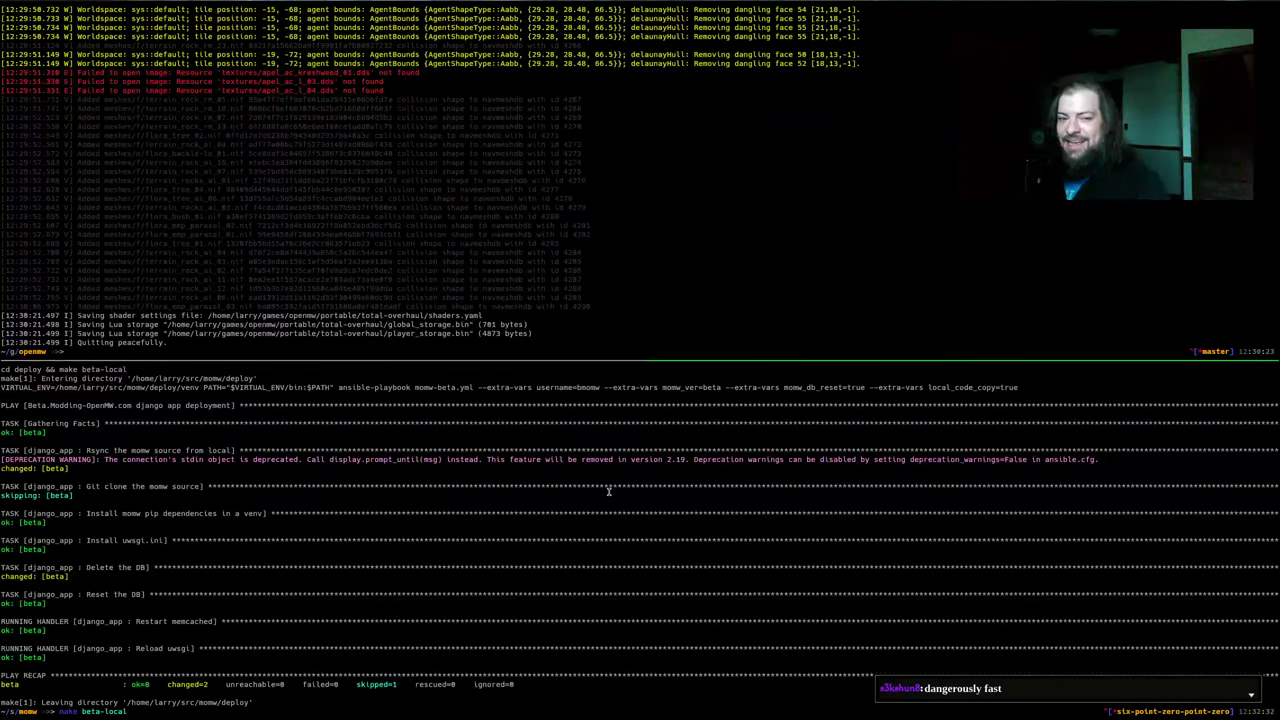
pyautogui.press('super+1')
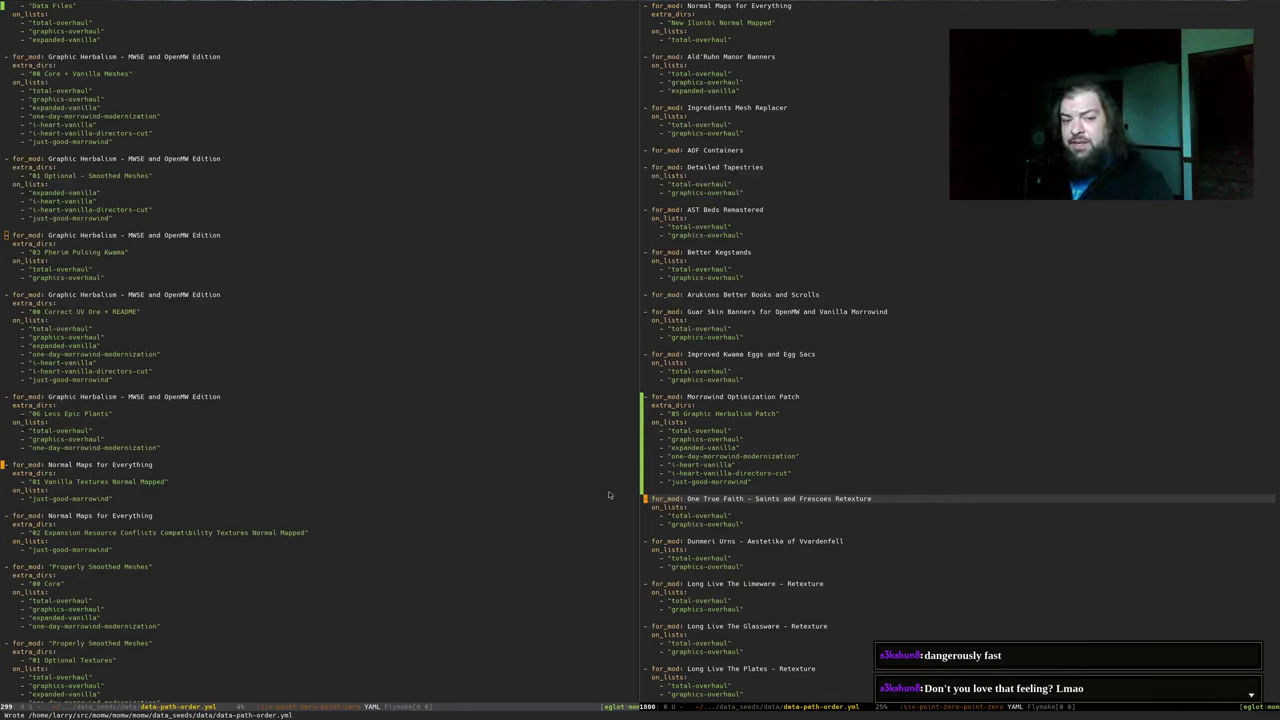
pyautogui.hotkey('alt', 'Tab')
pyautogui.press('Return')
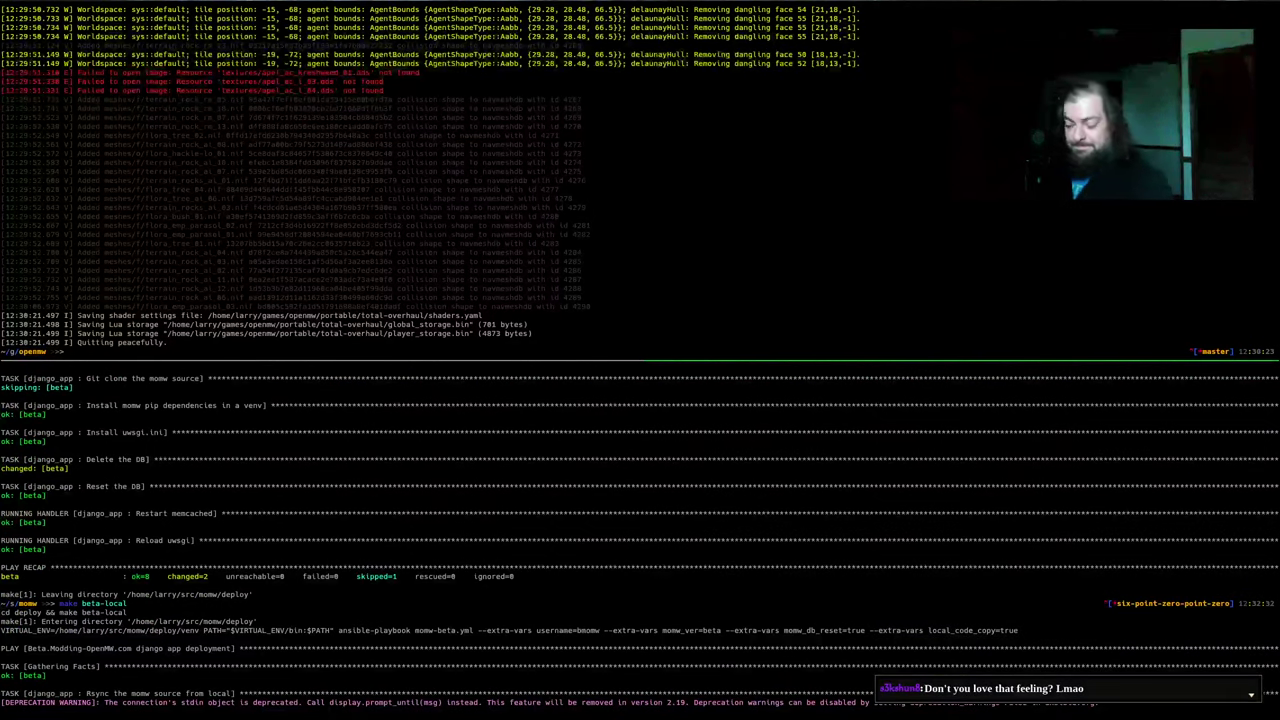
pyautogui.hotkey('ctrl', 'b')
pyautogui.press('Up')
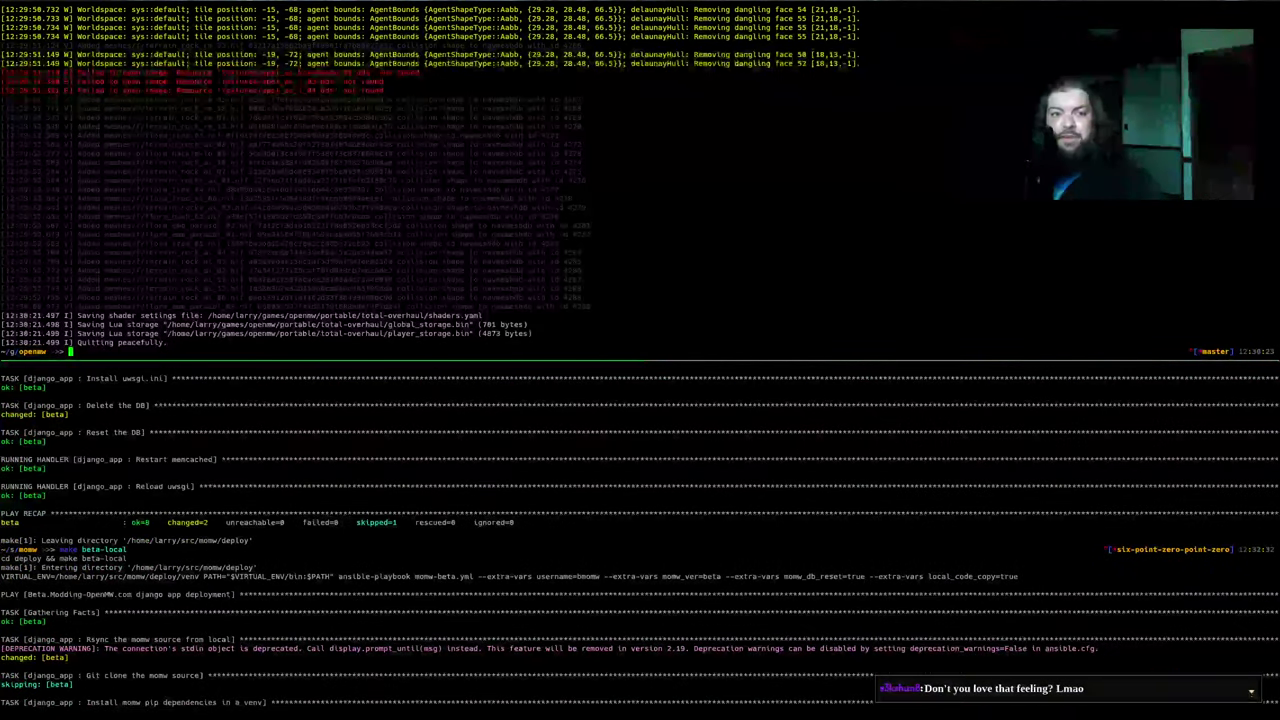
# Switch to Firefox and close the Correct UV Rocks page
pyautogui.hotkey('alt', 'Tab')
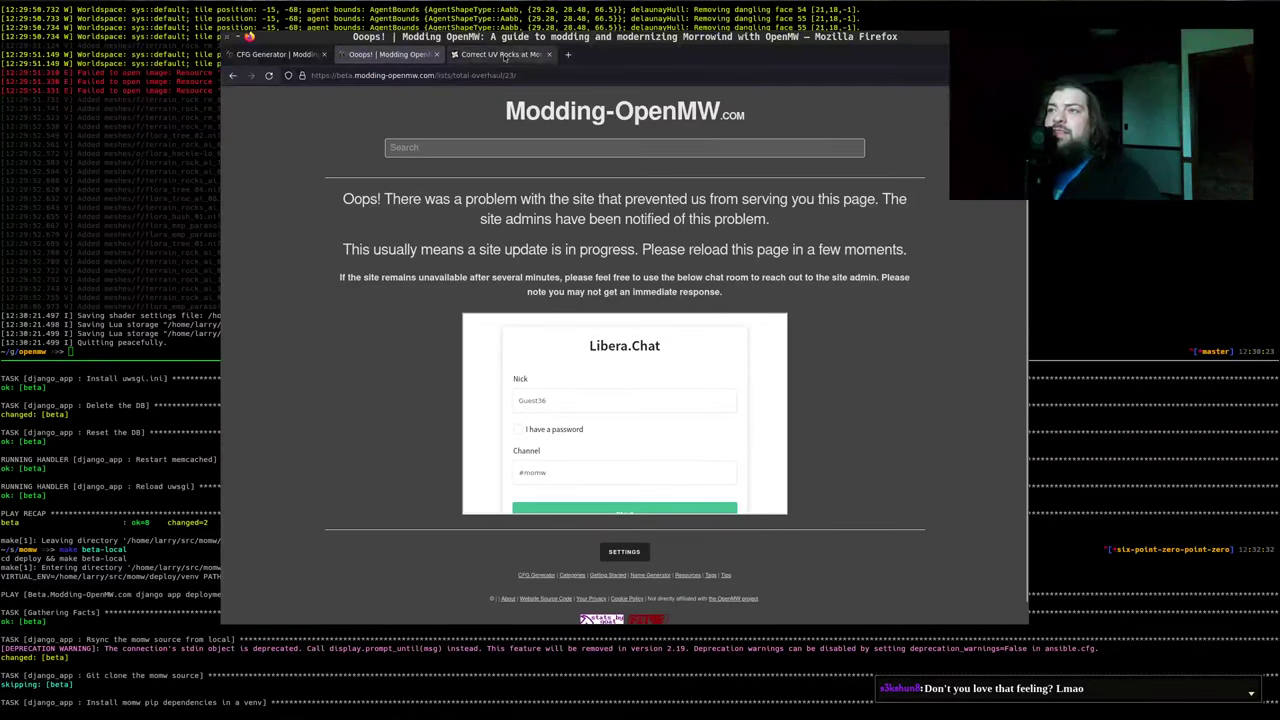
pyautogui.click(503, 55)
pyautogui.hotkey('ctrl', 'w')
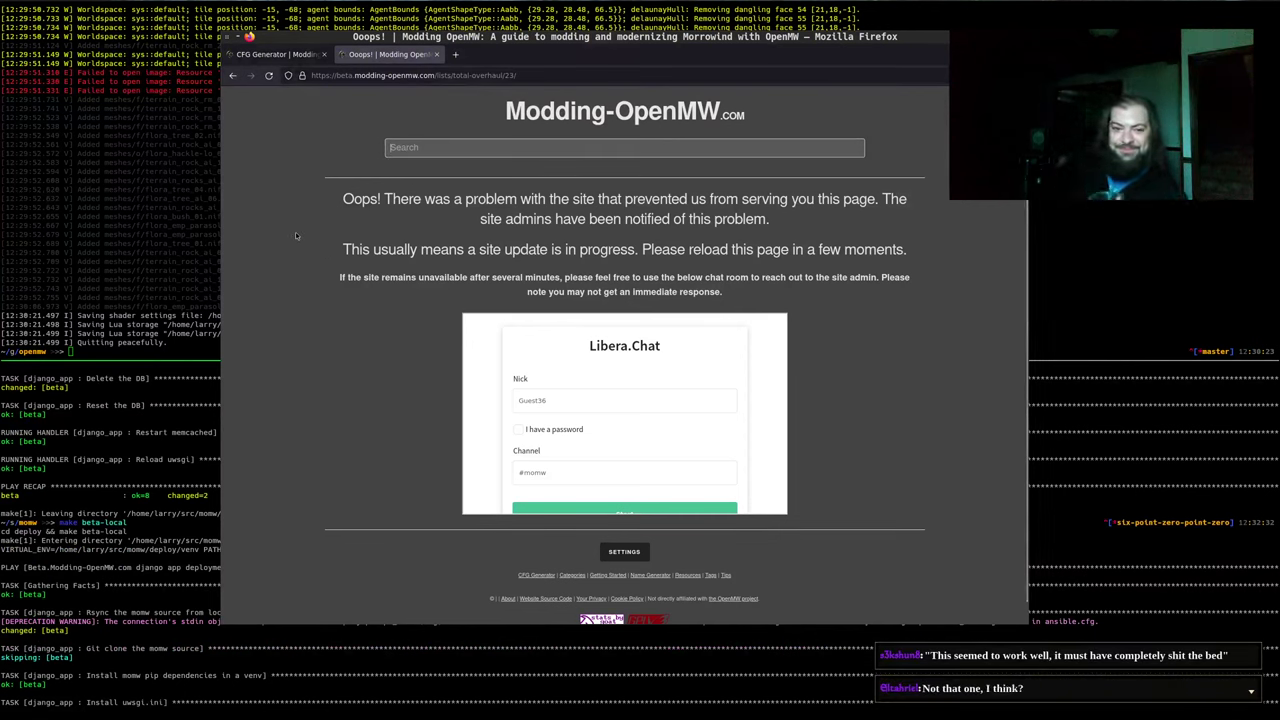
# Interrupt the running beta-local deployment in the terminal and return to the moved Morrowind Optimization Patch entry in Emacs
pyautogui.click(177, 265)
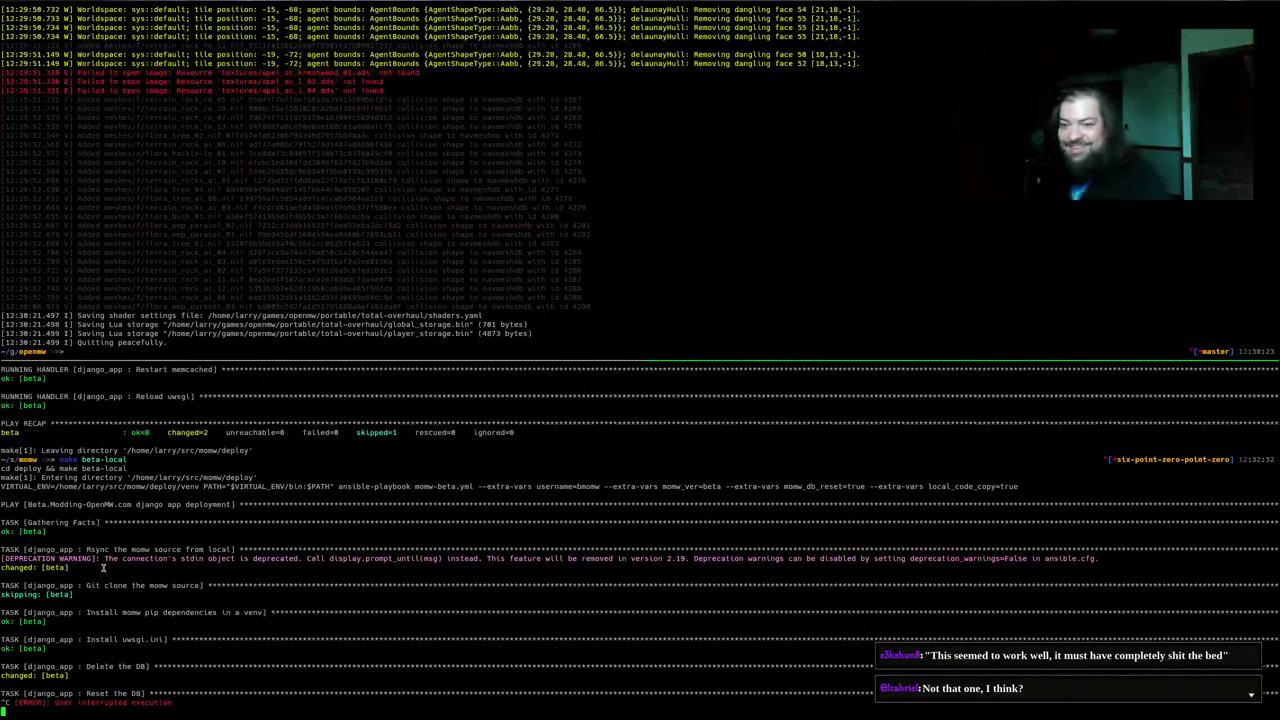
pyautogui.hotkey('ctrl', 'c')
pyautogui.hotkey('alt', 'Tab')
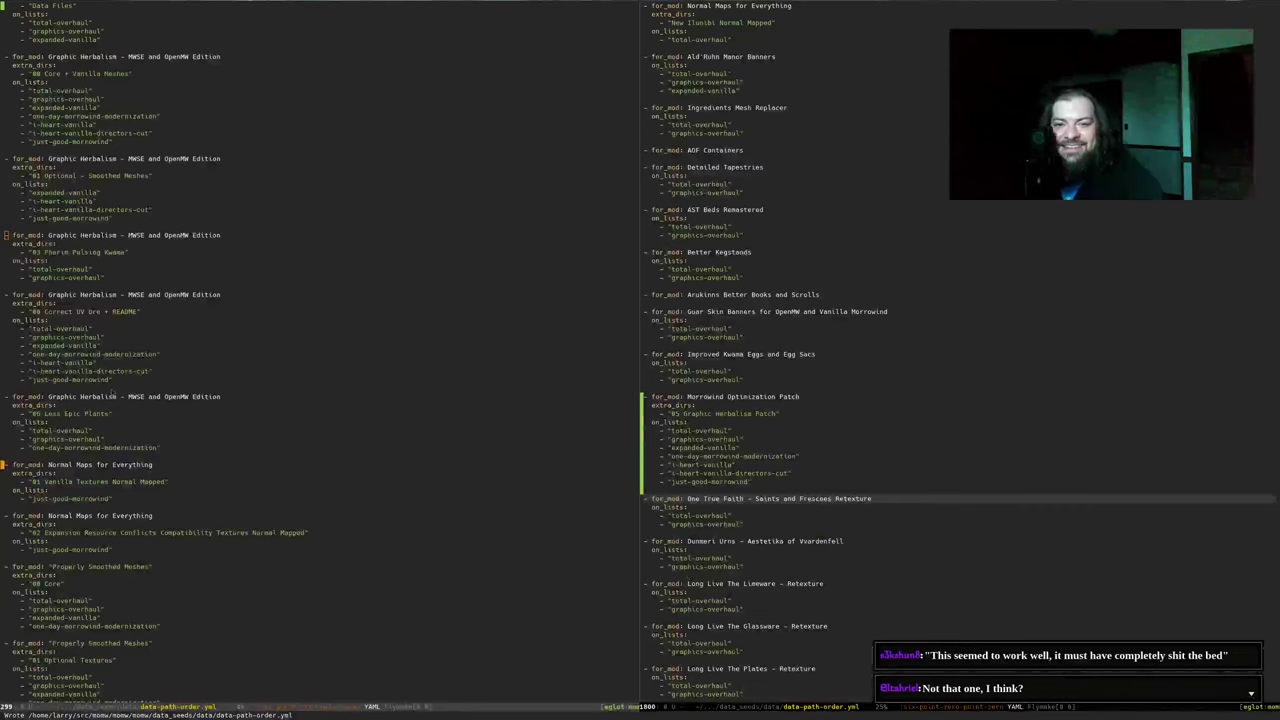
pyautogui.click(894, 421)
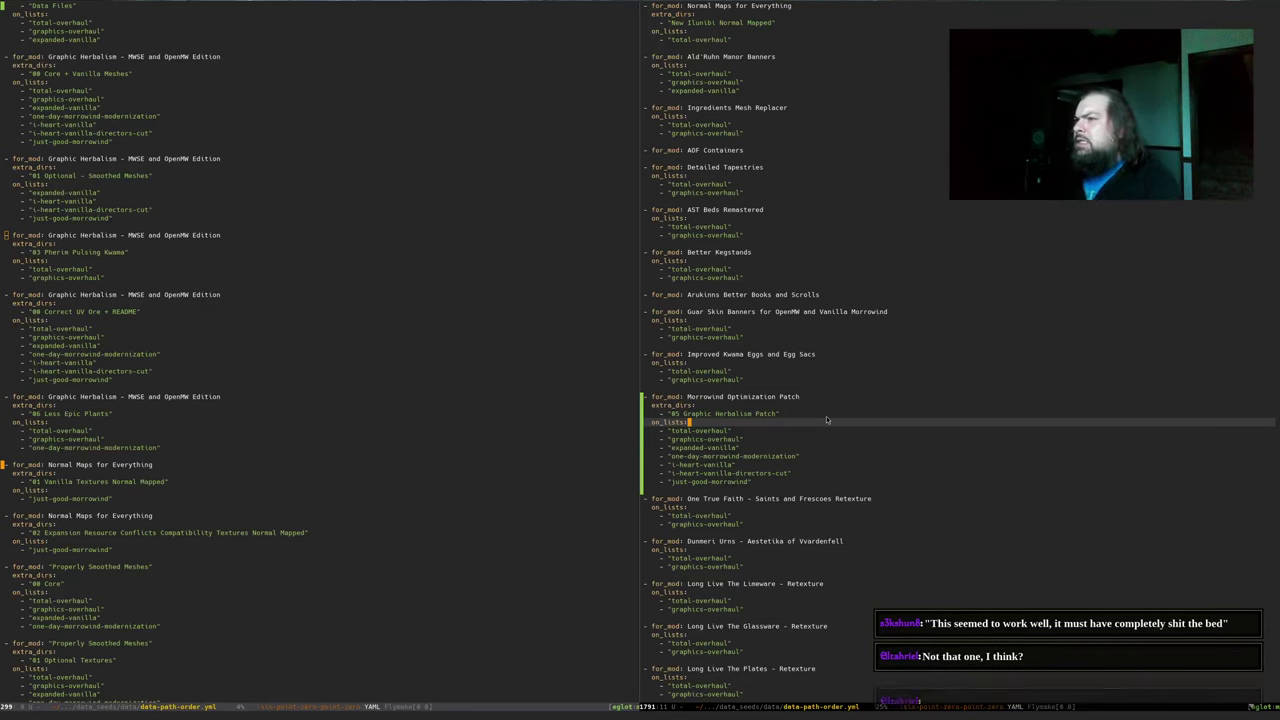
# Search modding-openmw.com for "sacs" in a new Firefox page and examine the Improved Kwama Eggs and Egg Sacs details and usage notes
pyautogui.hotkey('alt', 'Tab')
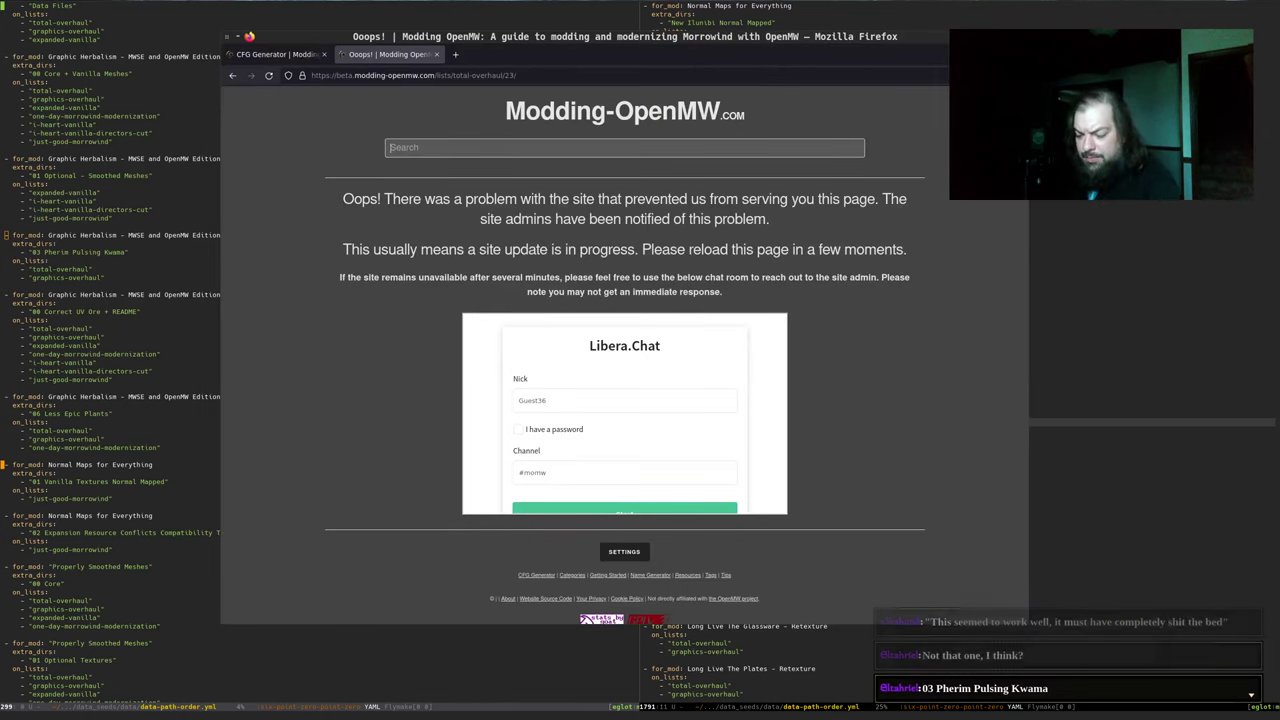
pyautogui.hotkey('ctrl', 't')
pyautogui.write('modding-openmw.com/')
pyautogui.press('Return')
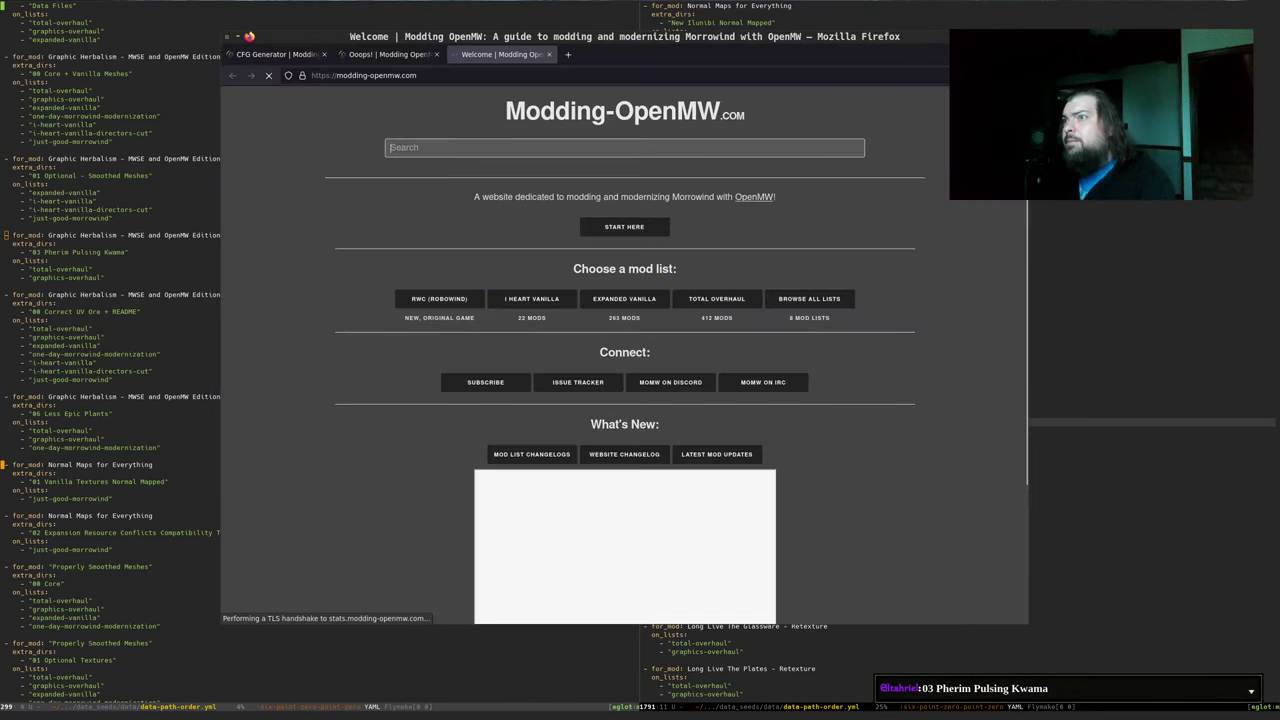
pyautogui.write('sacs')
pyautogui.press('Return')
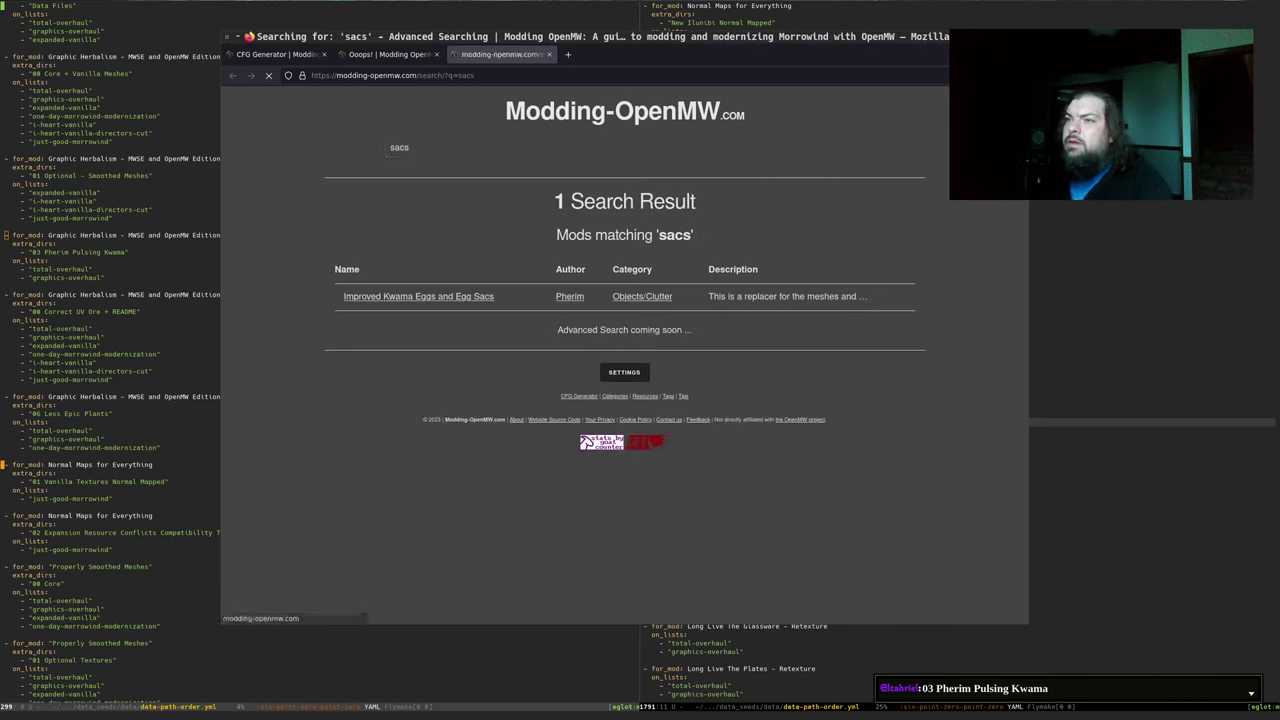
pyautogui.click(497, 296)
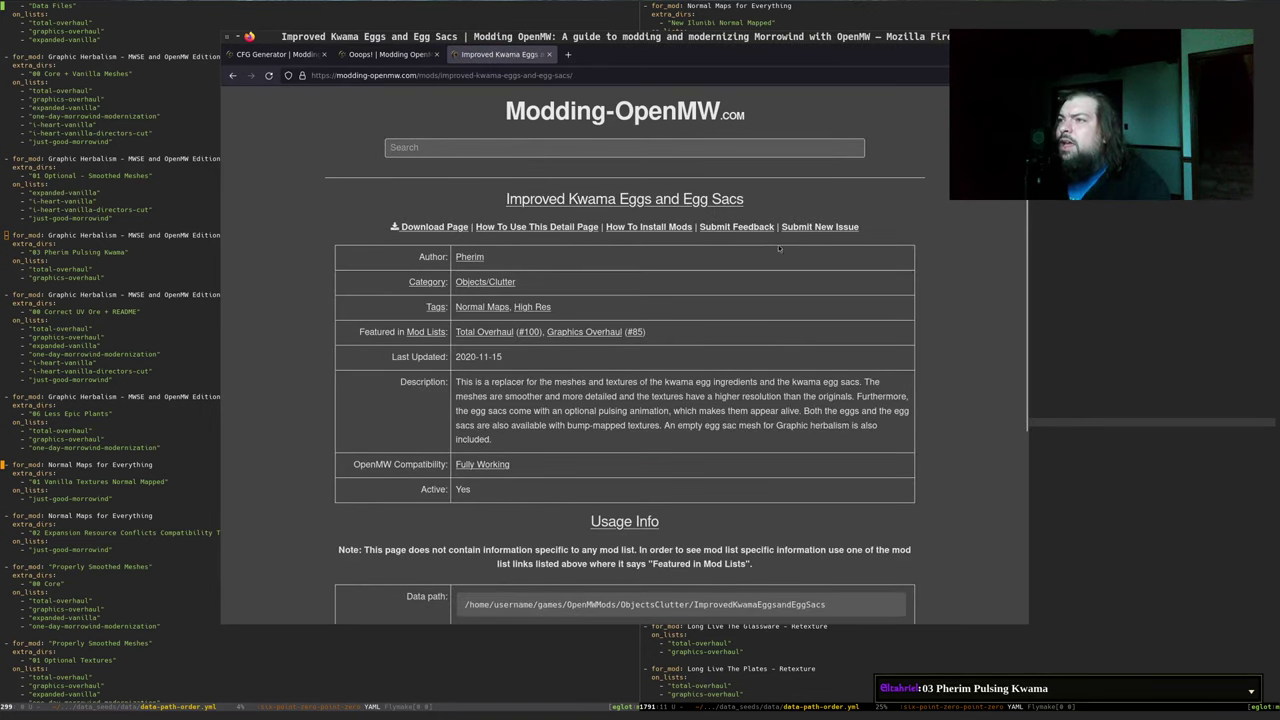
pyautogui.scroll(-3, 897, 389)
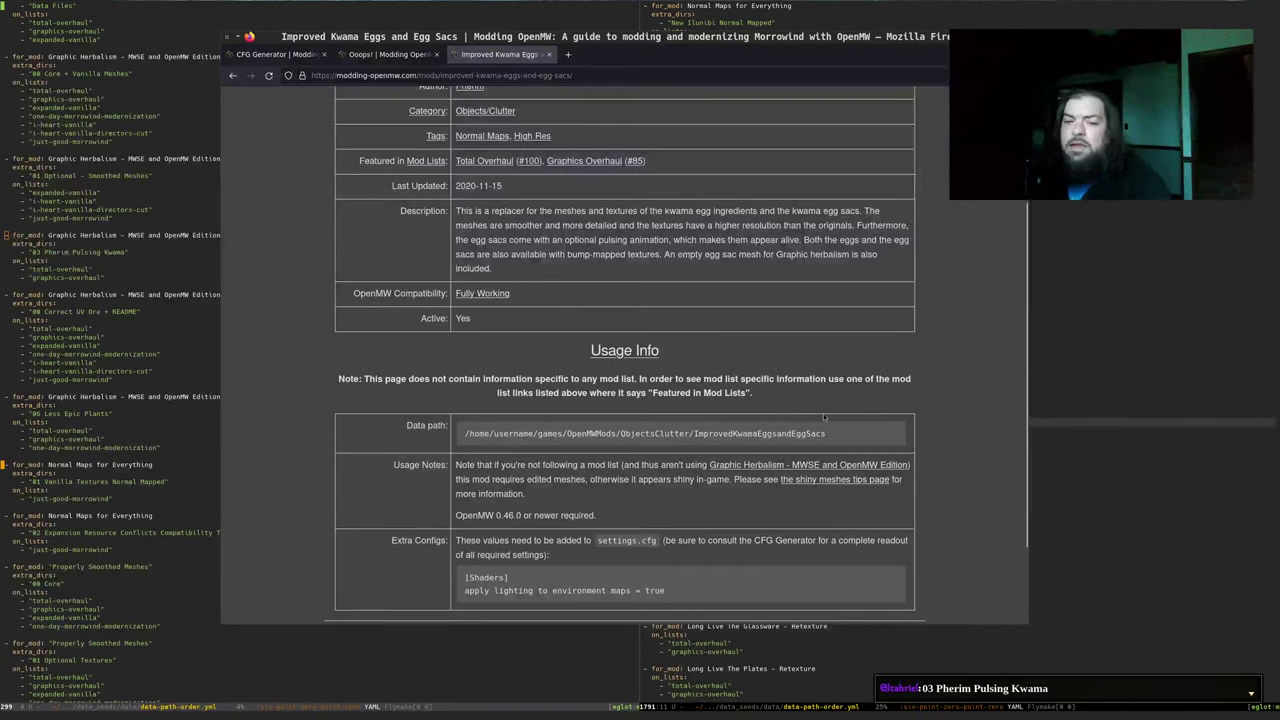
# Back in Emacs, cut the Morrowind Optimization Patch entry from below Improved Kwama Eggs and Egg Sacs and go to the other view
pyautogui.click(1063, 281)
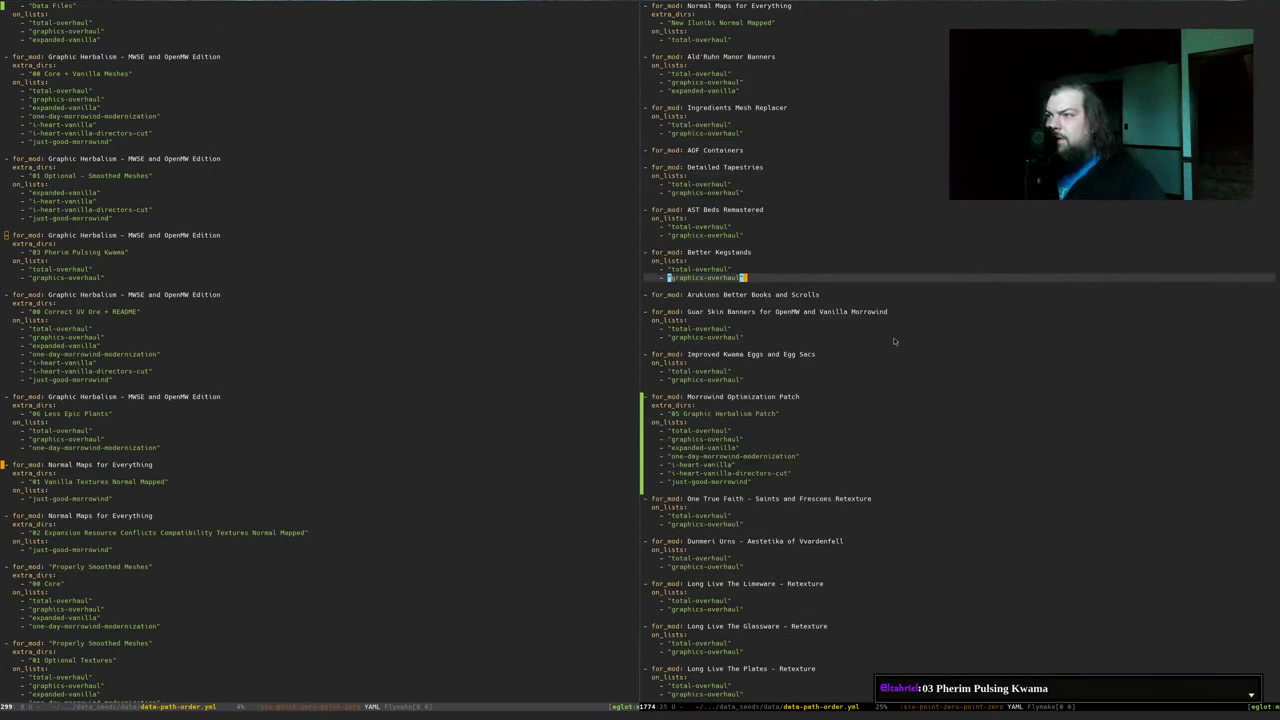
pyautogui.click(805, 408)
pyautogui.hotkey('ctrl', 'a')
pyautogui.hotkey('ctrl', 'p')
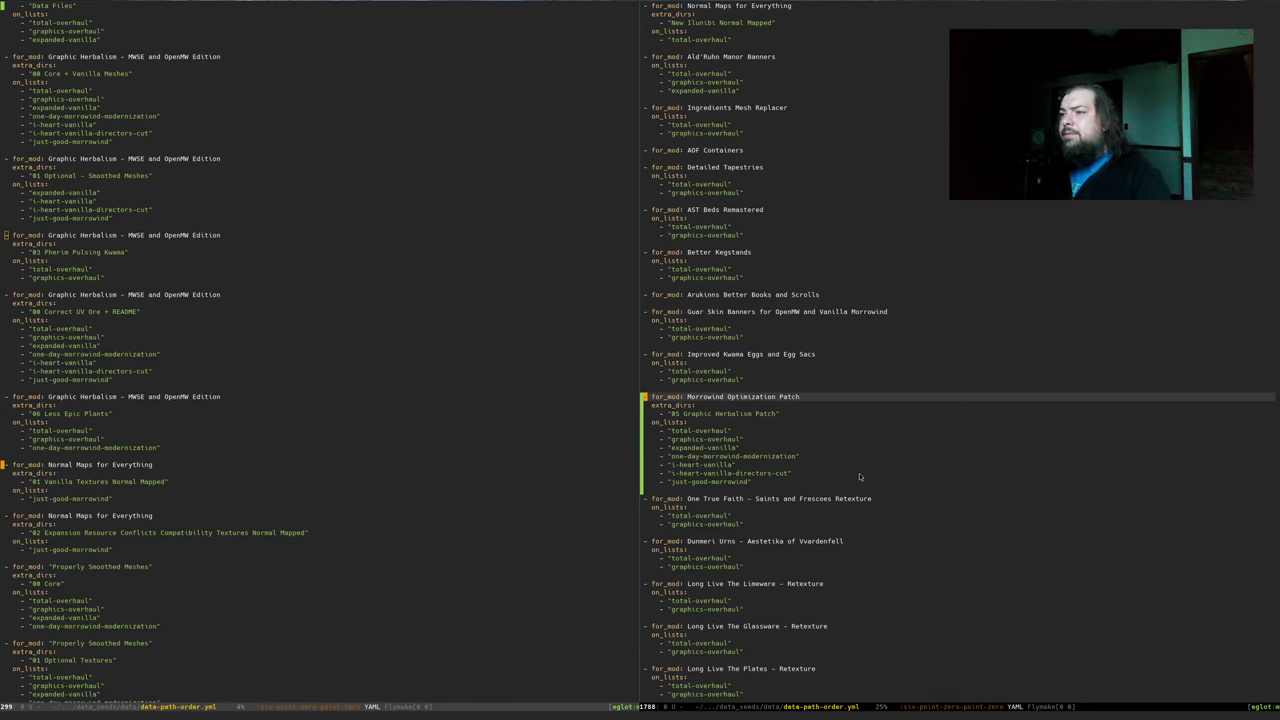
pyautogui.hotkey('ctrl', 'space')
pyautogui.hotkey('ctrl', 'Down')
pyautogui.hotkey('ctrl', 'n')
pyautogui.hotkey('ctrl', 'w')
pyautogui.hotkey('ctrl', 'x')
pyautogui.press('o')
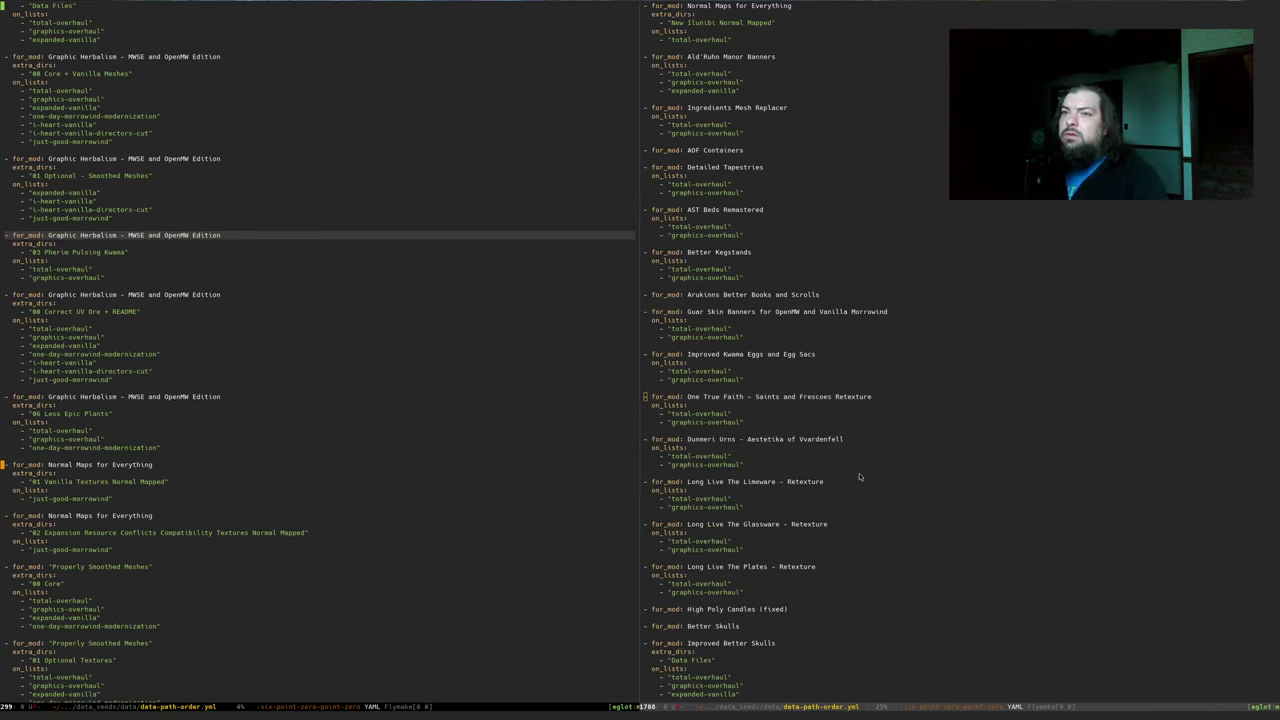
# Undo the relocation of the Morrowind Optimization Patch entry, restoring it above the Pulsing Kwama entry, and save the file
pyautogui.hotkey('ctrl', '/')
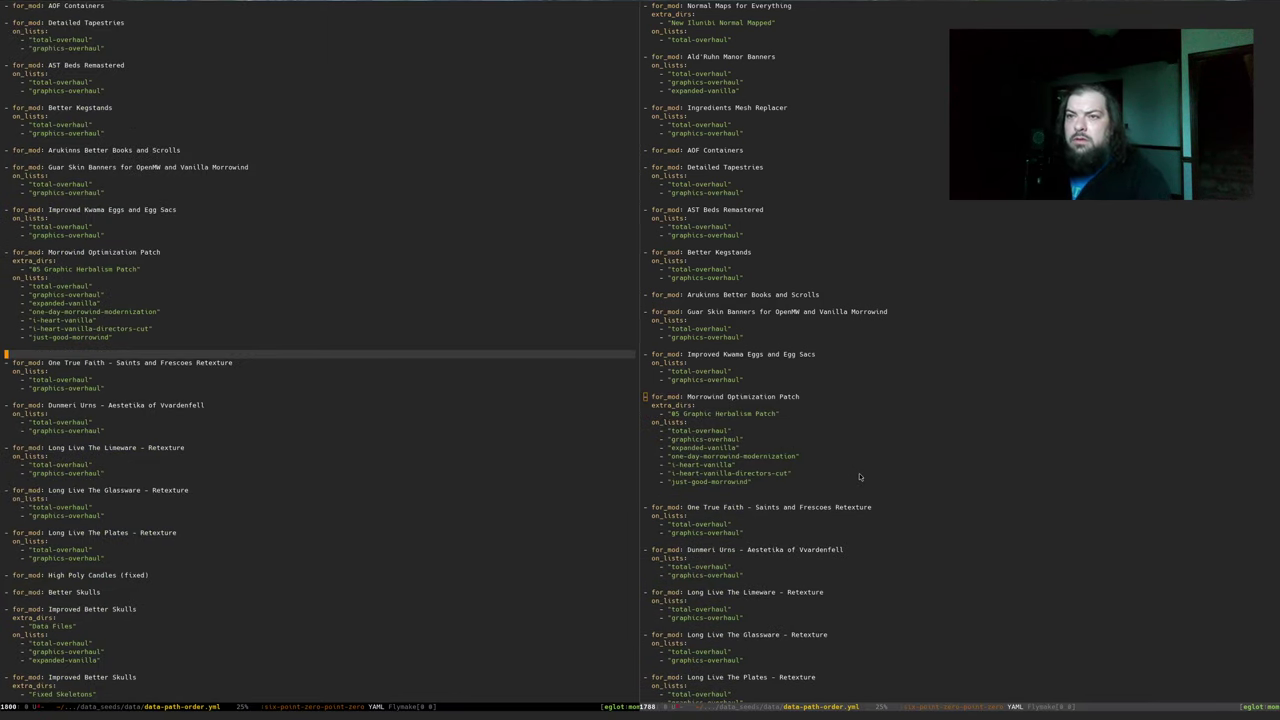
pyautogui.hotkey('ctrl', 'shift', '/')
pyautogui.hotkey('ctrl', 'shift', '/')
pyautogui.hotkey('ctrl', 'shift', '/')
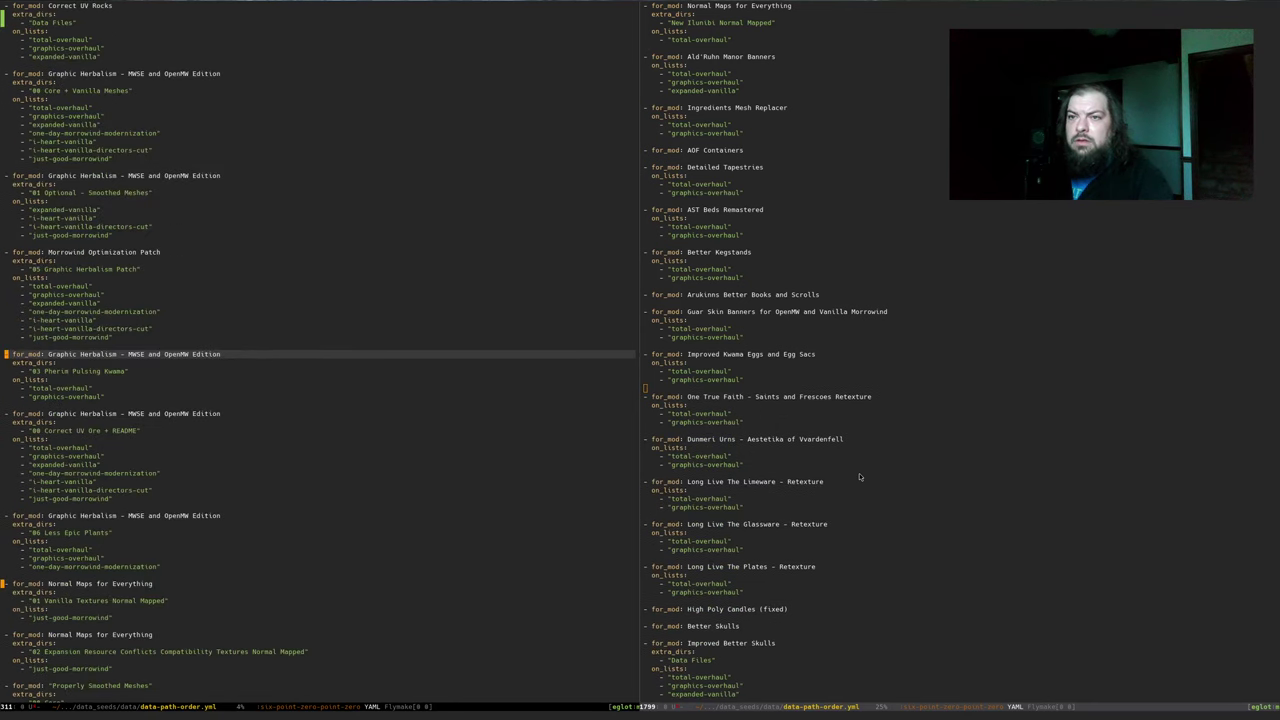
pyautogui.hotkey('ctrl', 'x')
pyautogui.hotkey('ctrl', 's')
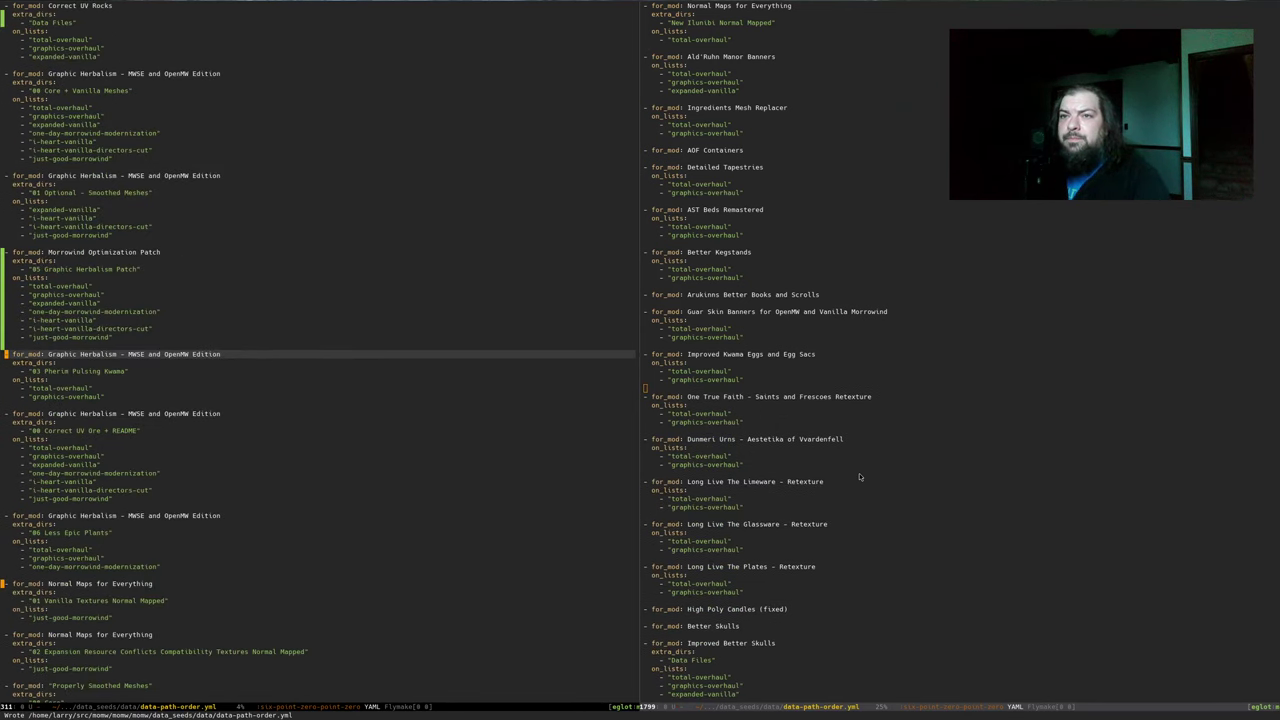
# Cut the Graphic Herbalism entry with "03 Pherim Pulsing Kwama" from below the Morrowind Optimization Patch entry and save the file
pyautogui.hotkey('ctrl', 'space')
pyautogui.hotkey('ctrl', 'n')
pyautogui.hotkey('ctrl', 'n')
pyautogui.hotkey('ctrl', 'n')
pyautogui.hotkey('ctrl', 'n')
pyautogui.hotkey('ctrl', 'n')
pyautogui.hotkey('ctrl', 'n')
pyautogui.hotkey('ctrl', 'n')
pyautogui.hotkey('ctrl', 'w')
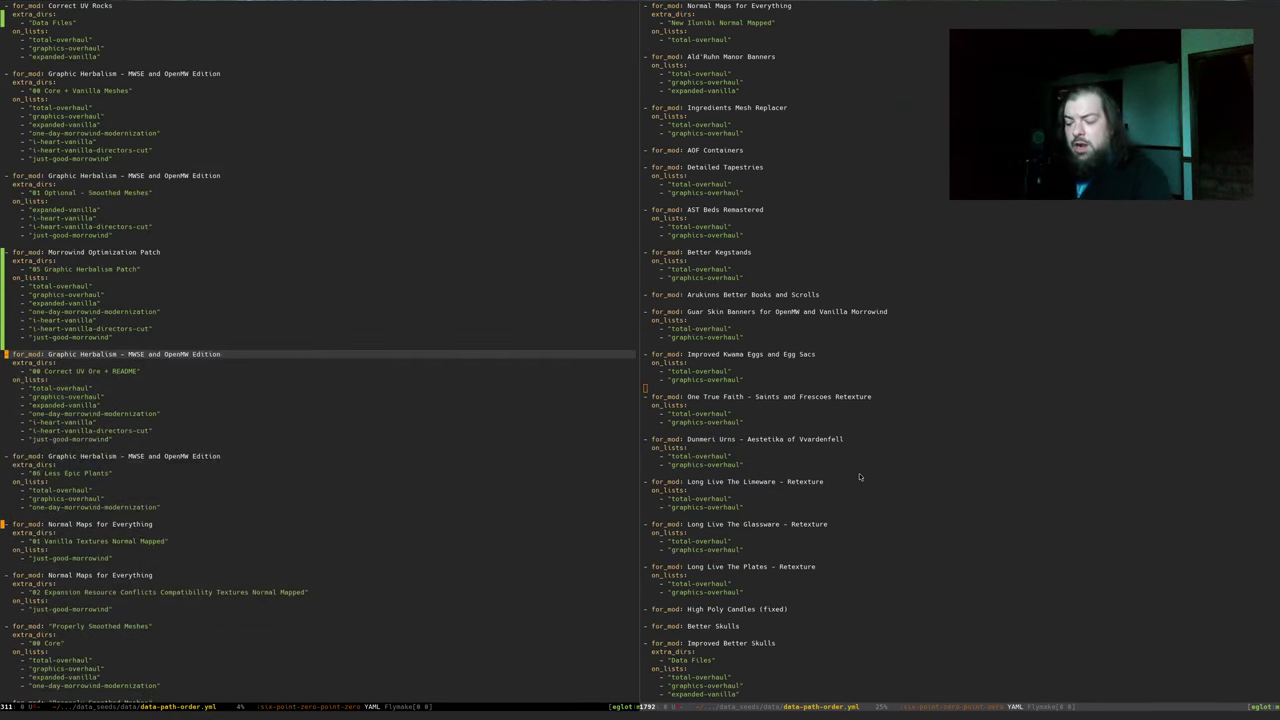
pyautogui.hotkey('ctrl', 'x')
pyautogui.hotkey('ctrl', 's')
# Paste the Pulsing Kwama entry after Improved Kwama Eggs and Egg Sacs, remove the extra blank line, and keep only this view
pyautogui.hotkey('ctrl', 'x')
pyautogui.press('o')
pyautogui.hotkey('ctrl', 'y')
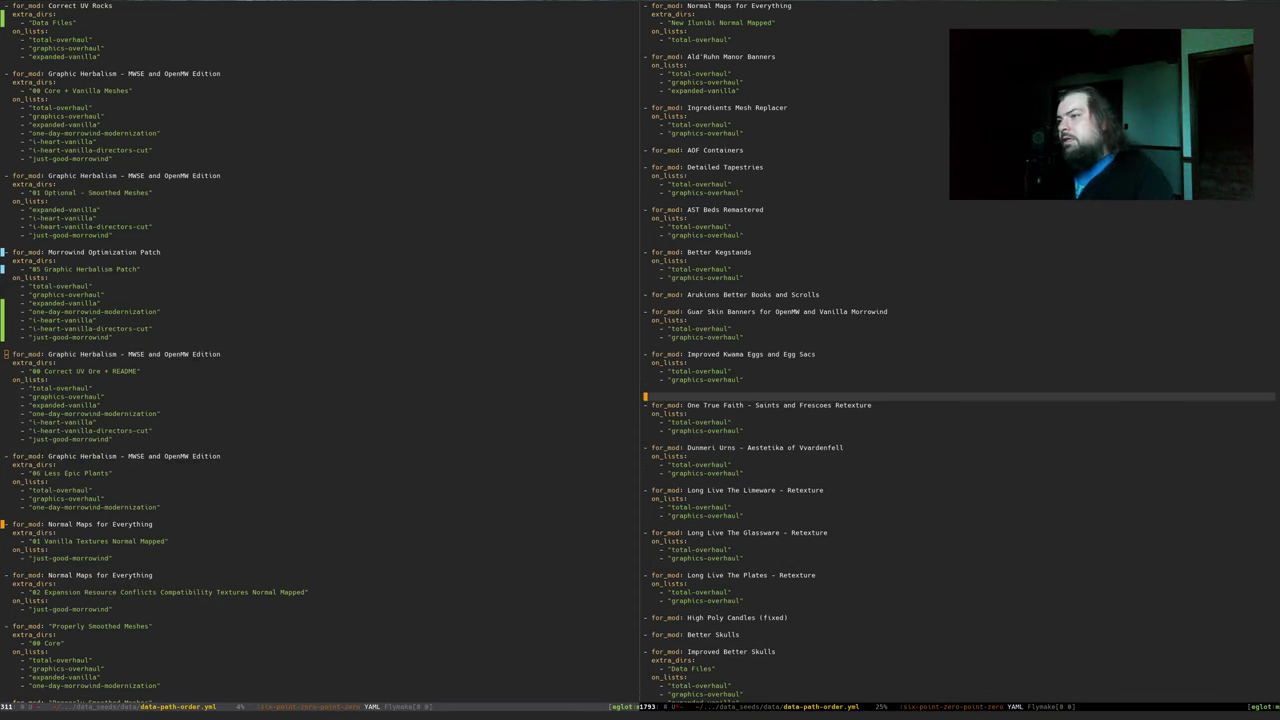
pyautogui.press('BackSpace')
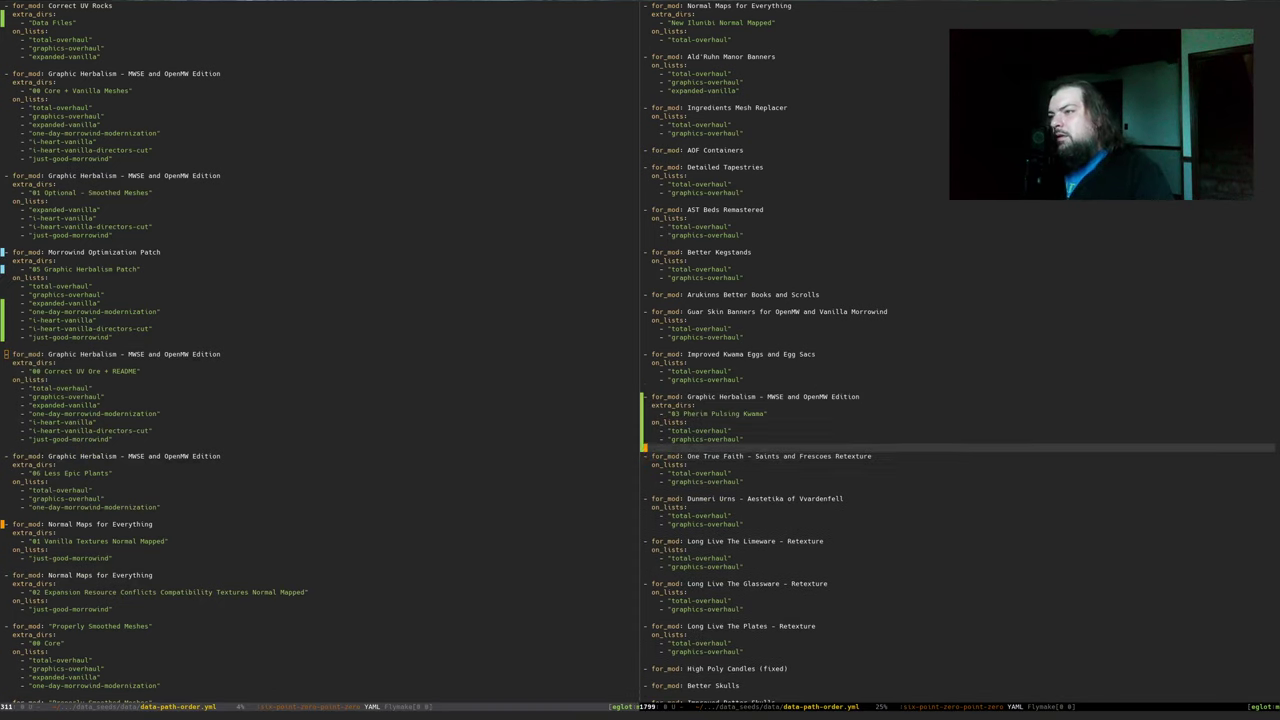
pyautogui.hotkey('alt', '{')
pyautogui.hotkey('ctrl', 'n')
pyautogui.hotkey('ctrl', 'x')
pyautogui.press('1')
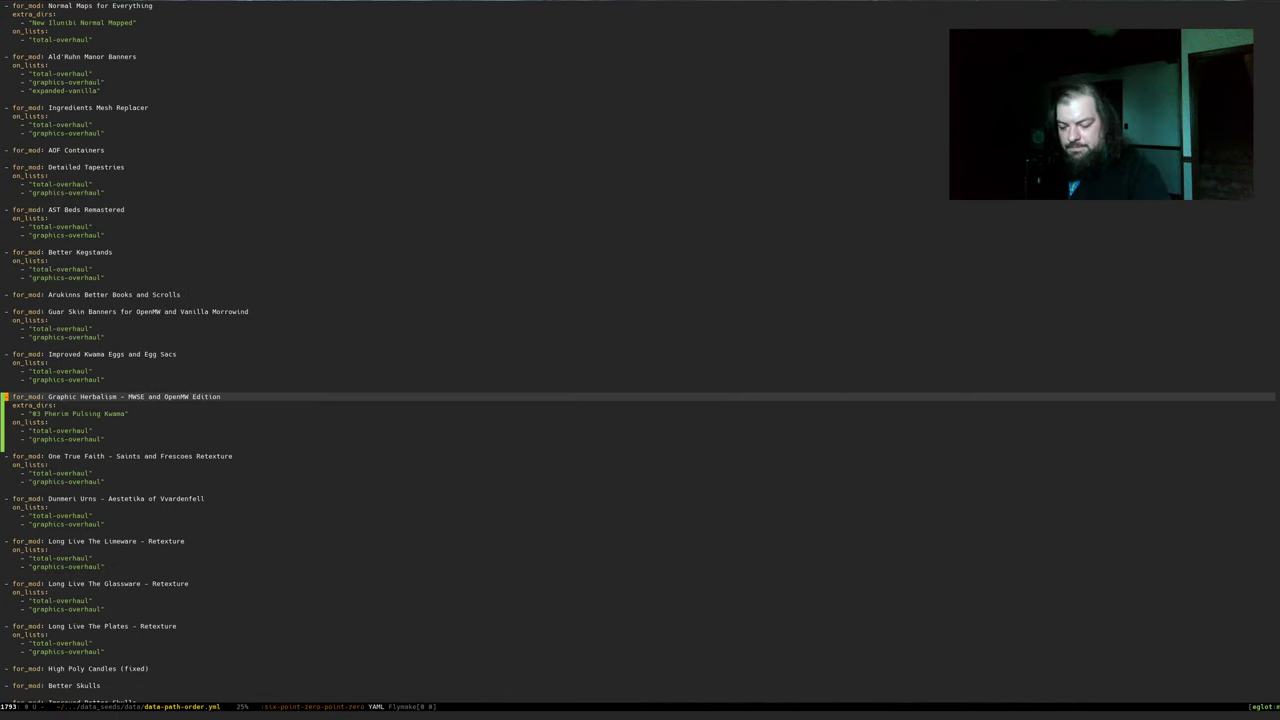
# Open the Magit status of the momw repository and review the unstaged changes in data-path-order.yml
pyautogui.hotkey('ctrl', 'x')
pyautogui.press('g')
pyautogui.hotkey('ctrl', 'n')
pyautogui.press('Tab')
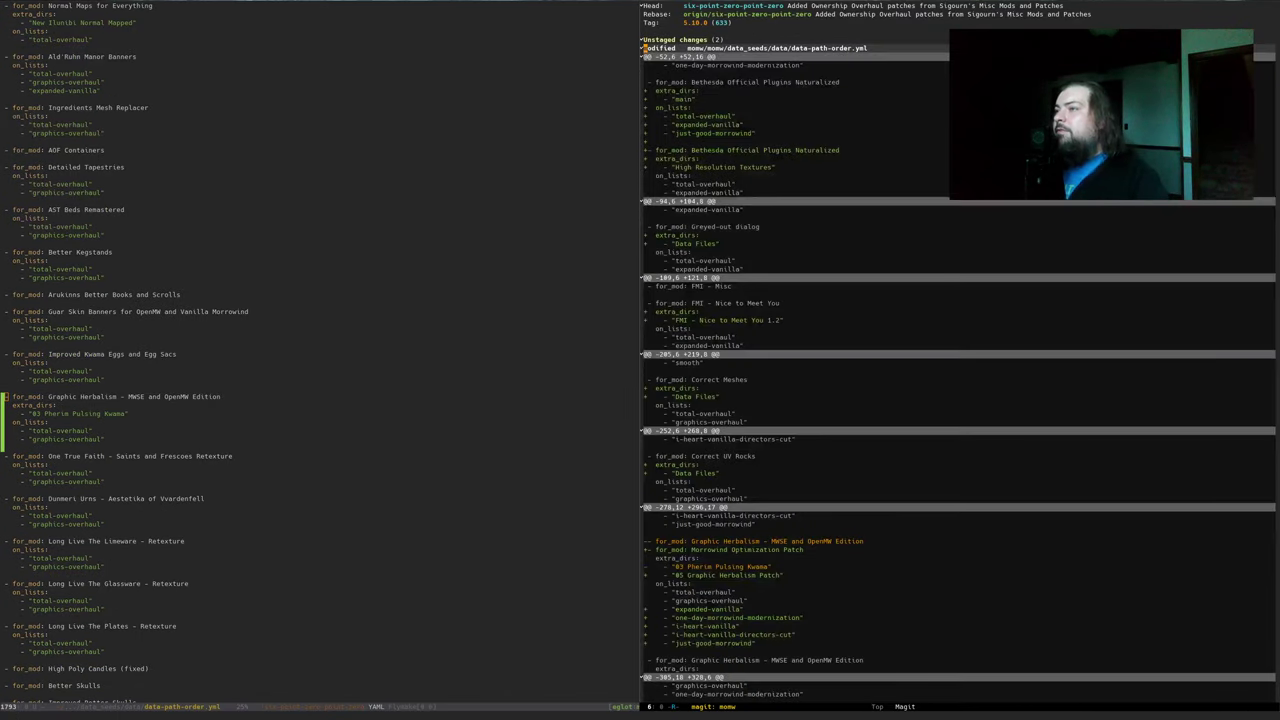
pyautogui.scroll(-10, 937, 434)
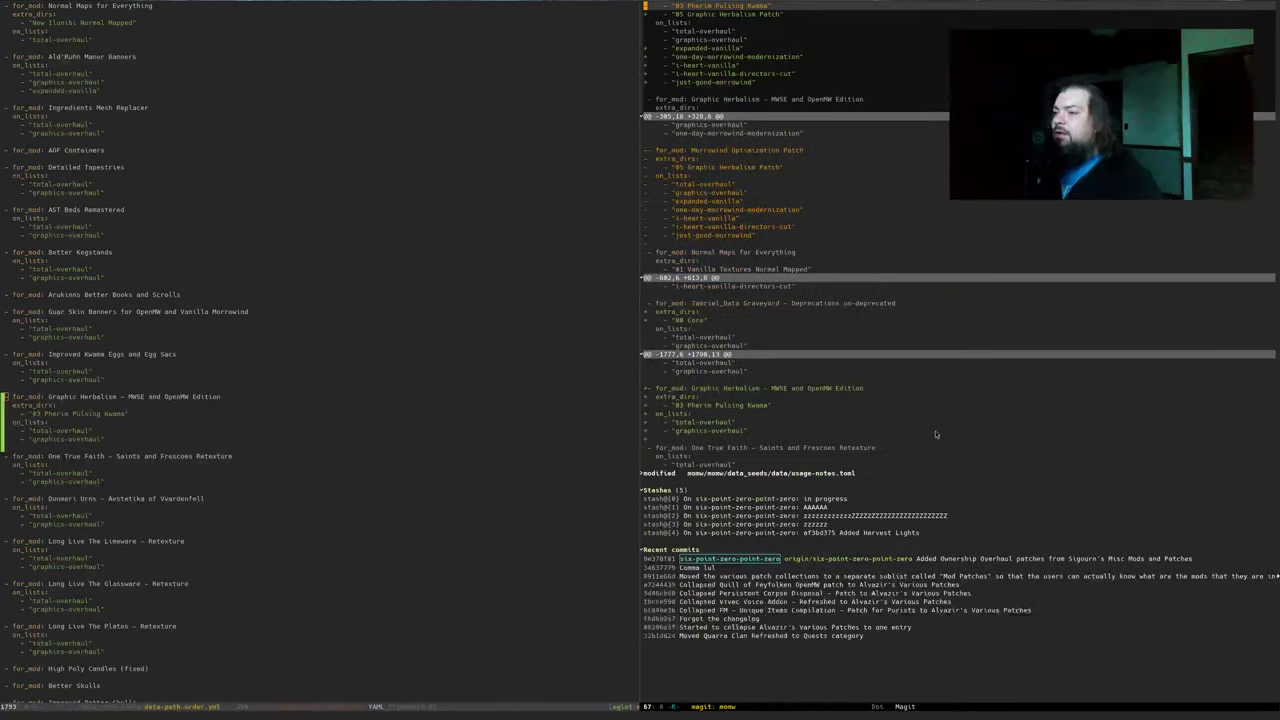
pyautogui.scroll(6, 936, 434)
pyautogui.scroll(5, 832, 368)
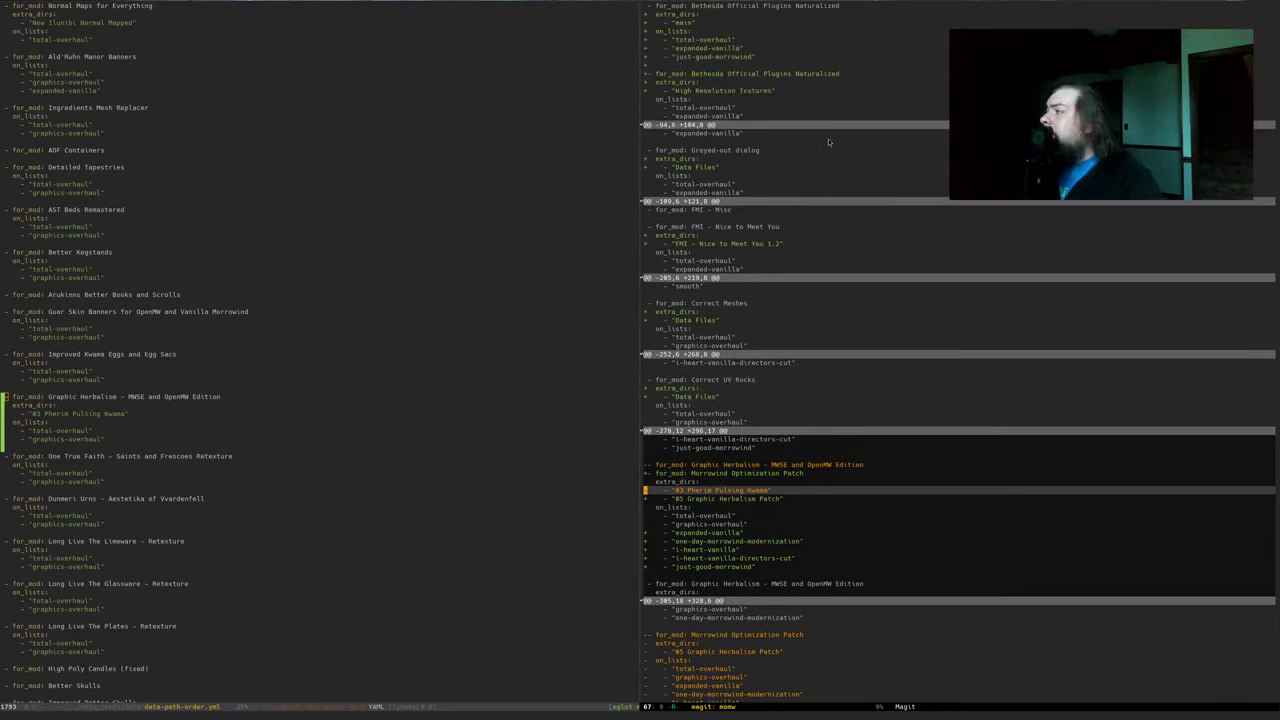
# Collapse the diff, stage data-path-order.yml and usage-notes.toml, and close the Magit status
pyautogui.click(915, 51)
pyautogui.press('Tab')
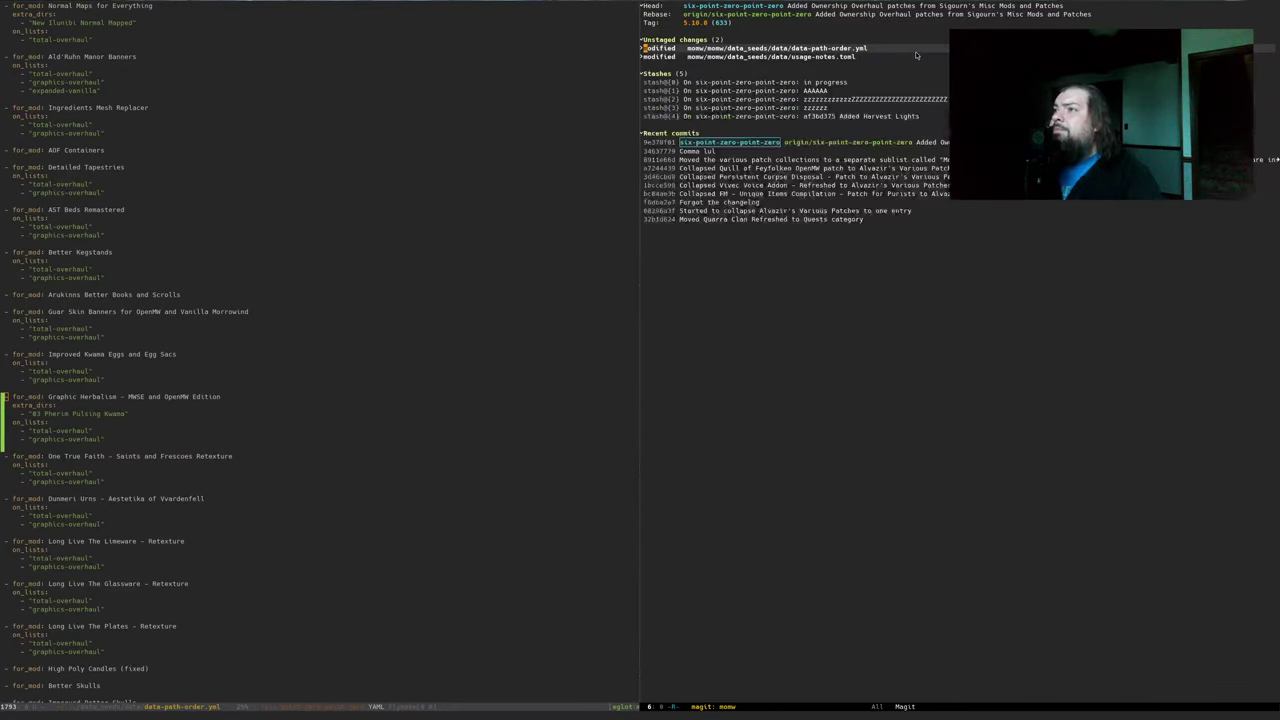
pyautogui.press('n')
pyautogui.press('p')
pyautogui.press('s')
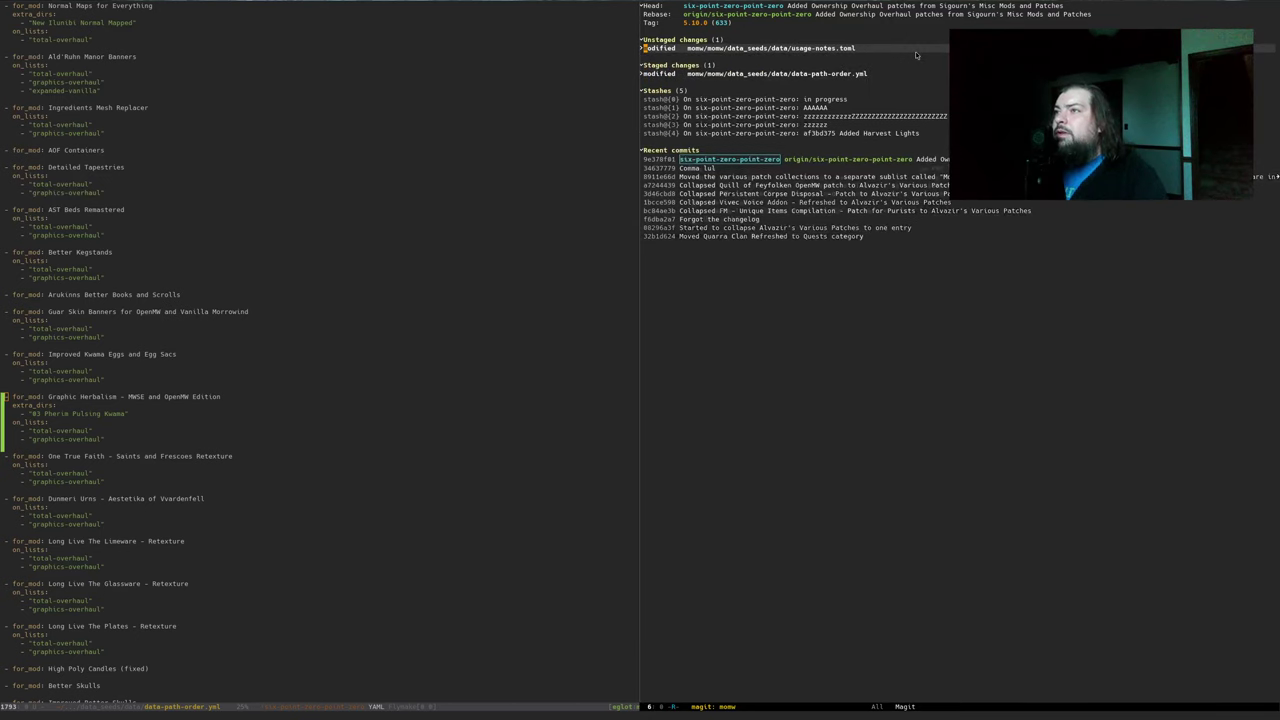
pyautogui.press('s')
pyautogui.press('q')
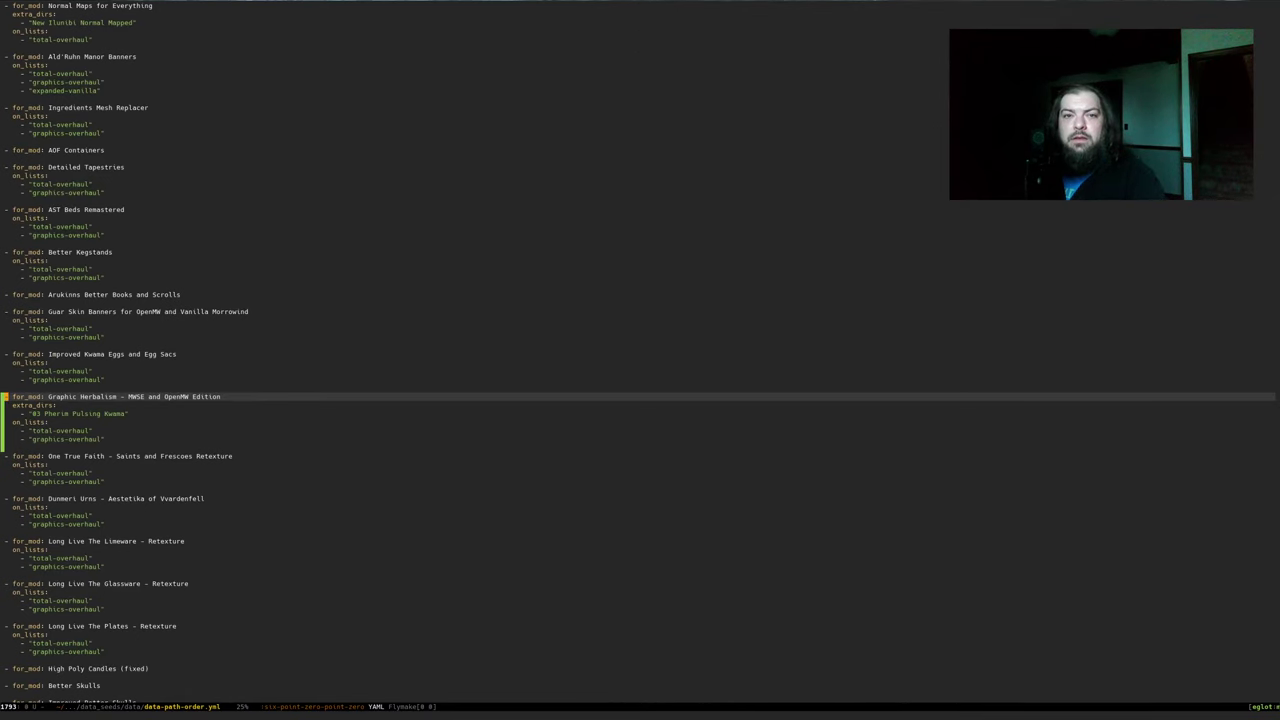
# Switch to the terminal and rerun make beta-local to redeploy the beta site from the local momw source
pyautogui.hotkey('alt', 'Tab')
pyautogui.press('Up')
pyautogui.press('Return')
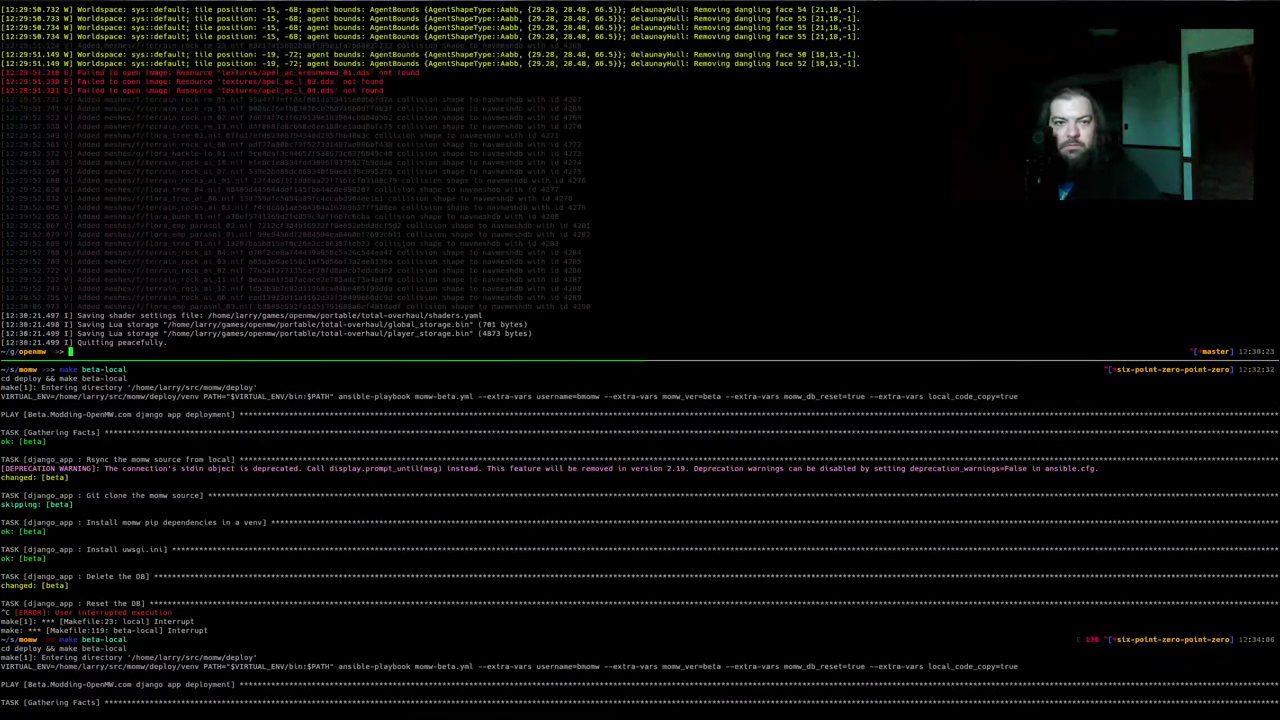
# Switch to Firefox, close the Improved Kwama Eggs and Egg Sacs page, and dismiss the text search on the CFG Generator page
pyautogui.hotkey('alt', 'Tab')
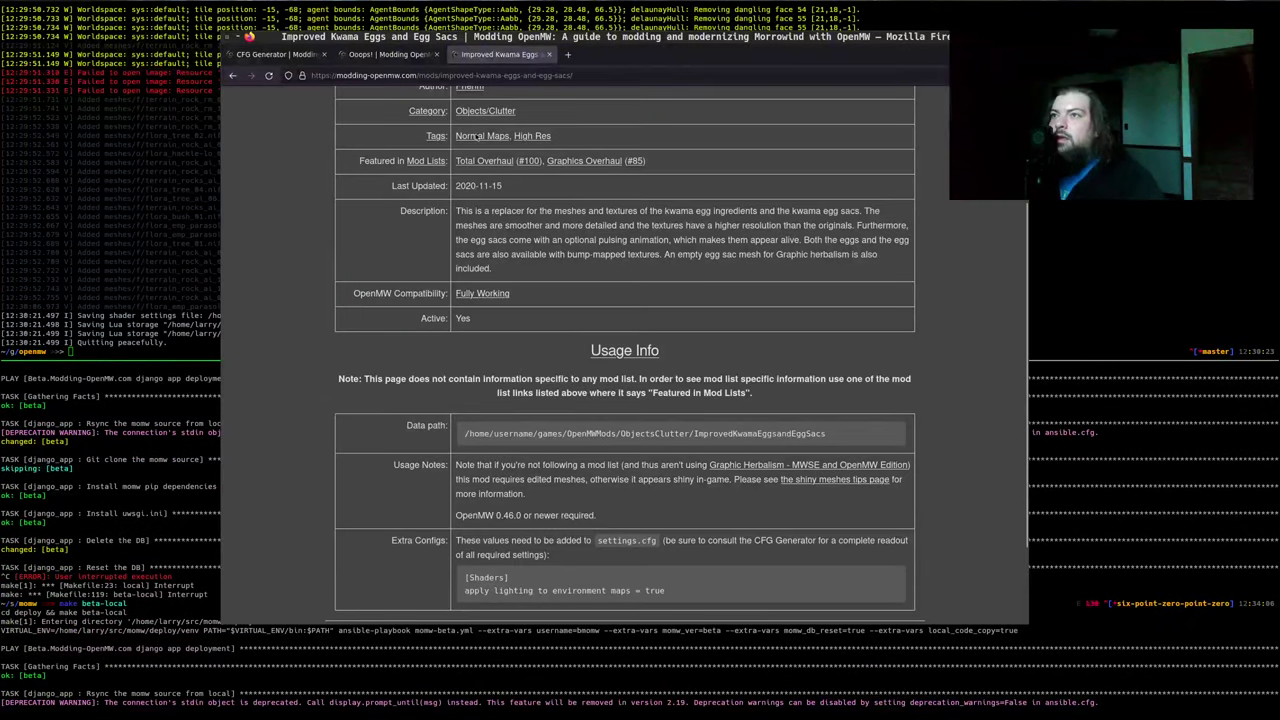
pyautogui.scroll(5, 752, 344)
pyautogui.hotkey('ctrl', 'w')
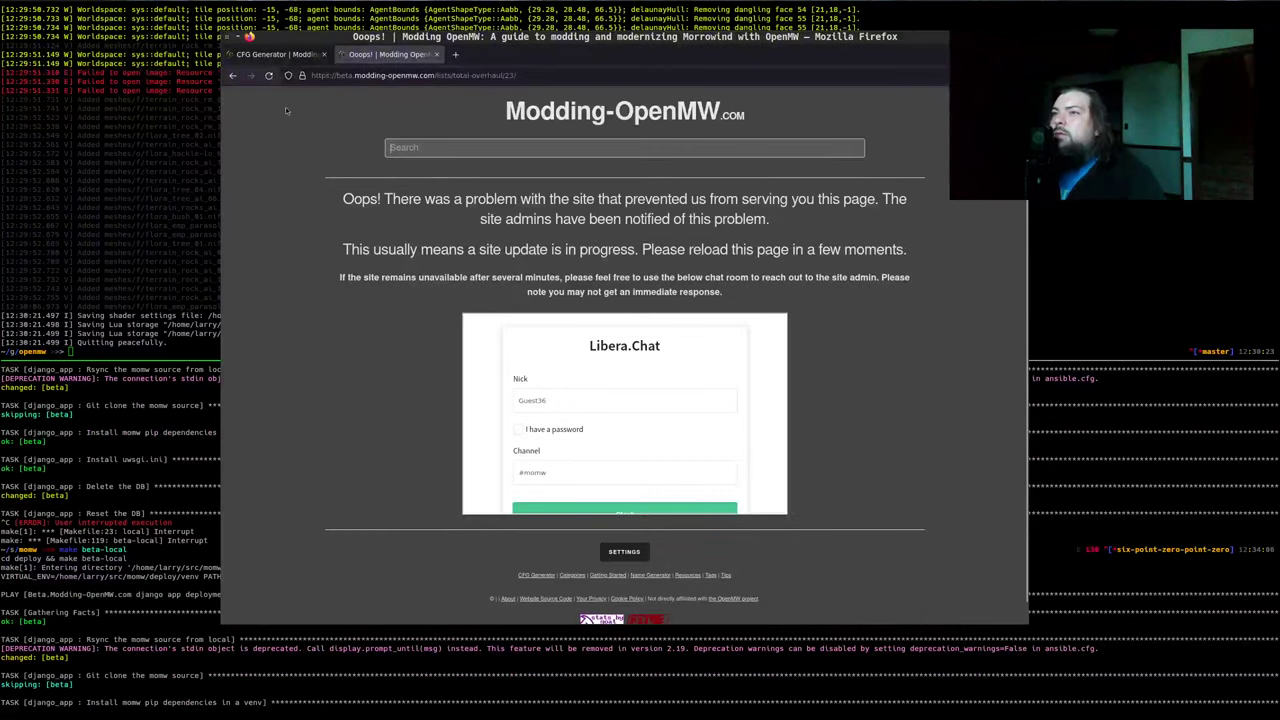
pyautogui.click(275, 54)
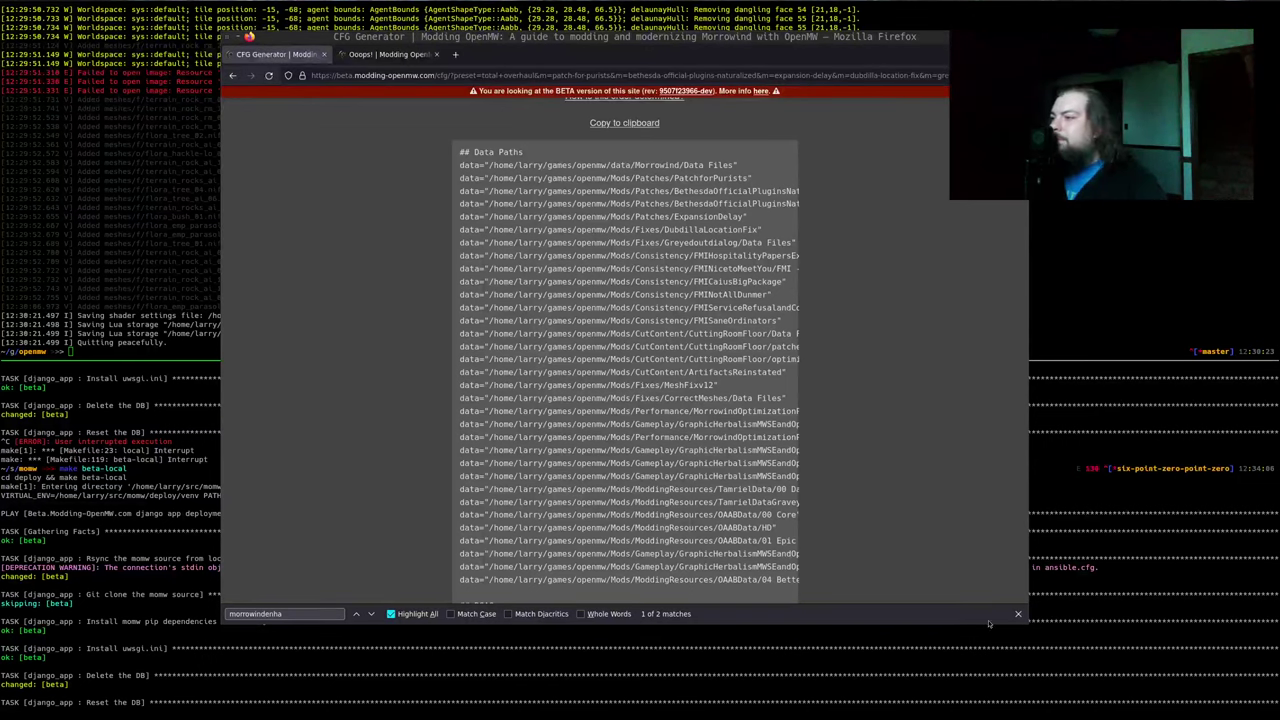
pyautogui.click(1018, 613)
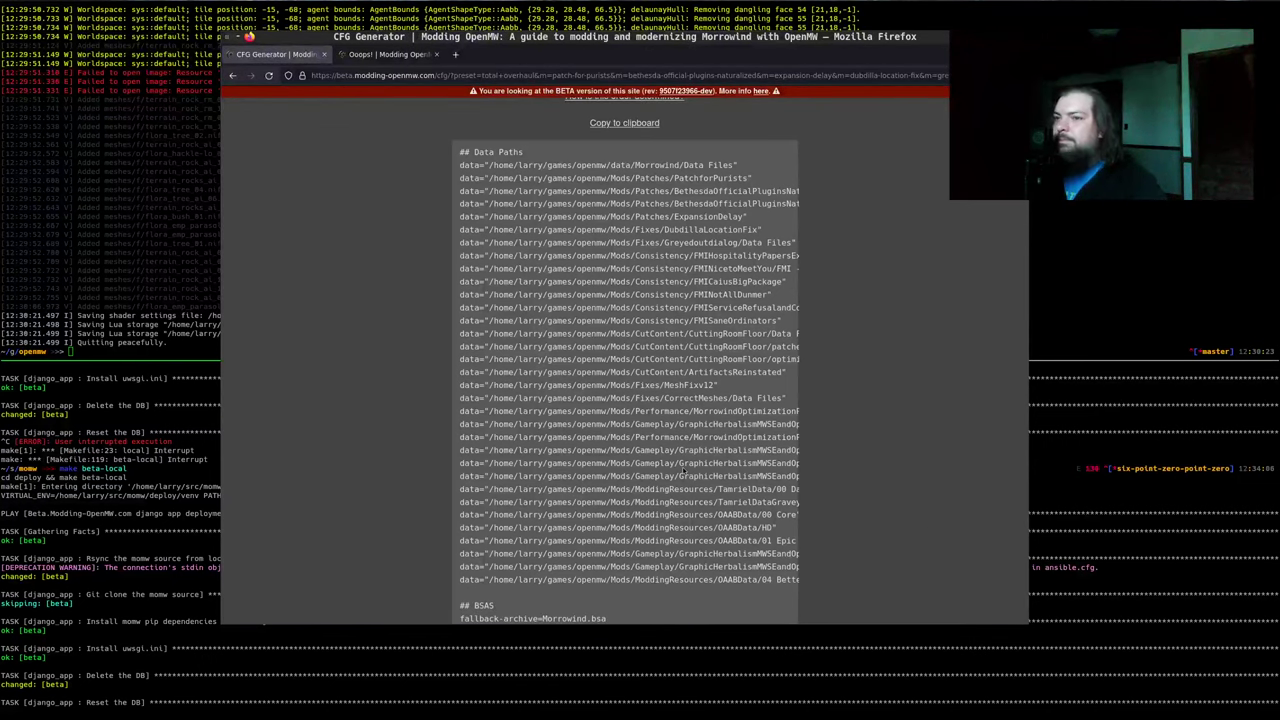
# Reload the beta site's total-overhaul step 23 page until the mod's details load
pyautogui.click(390, 54)
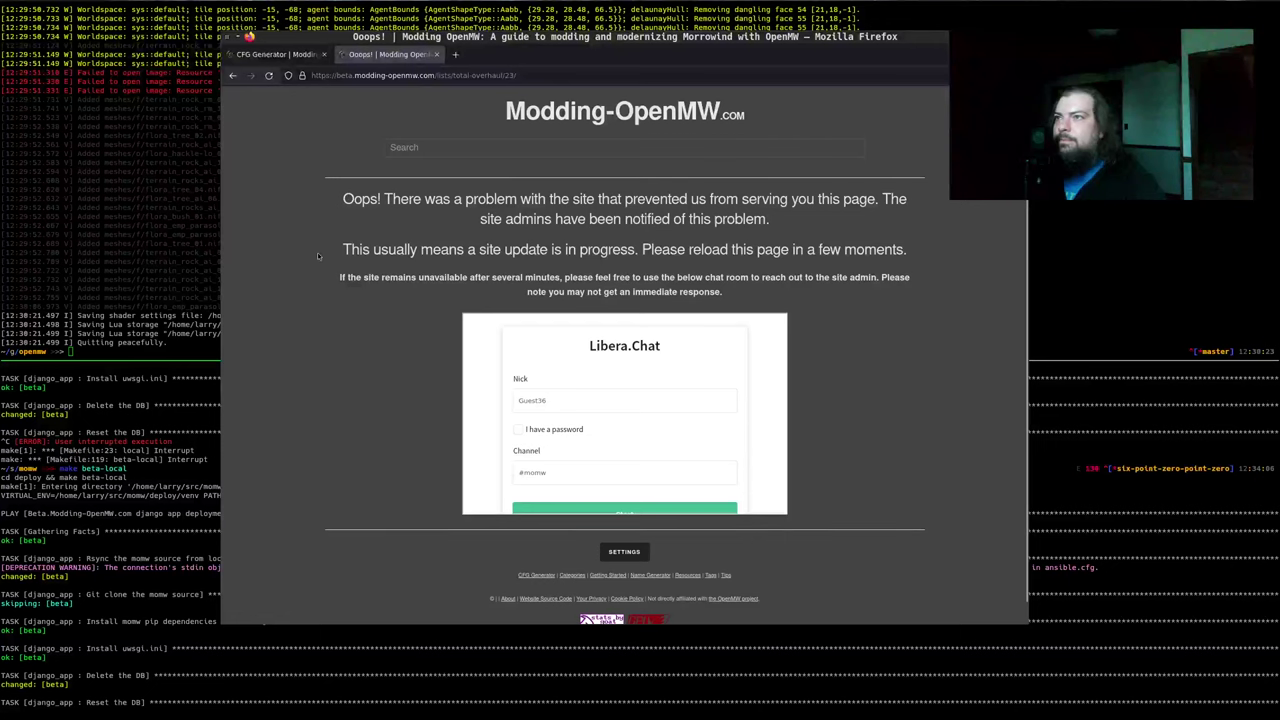
pyautogui.hotkey('ctrl', 'r')
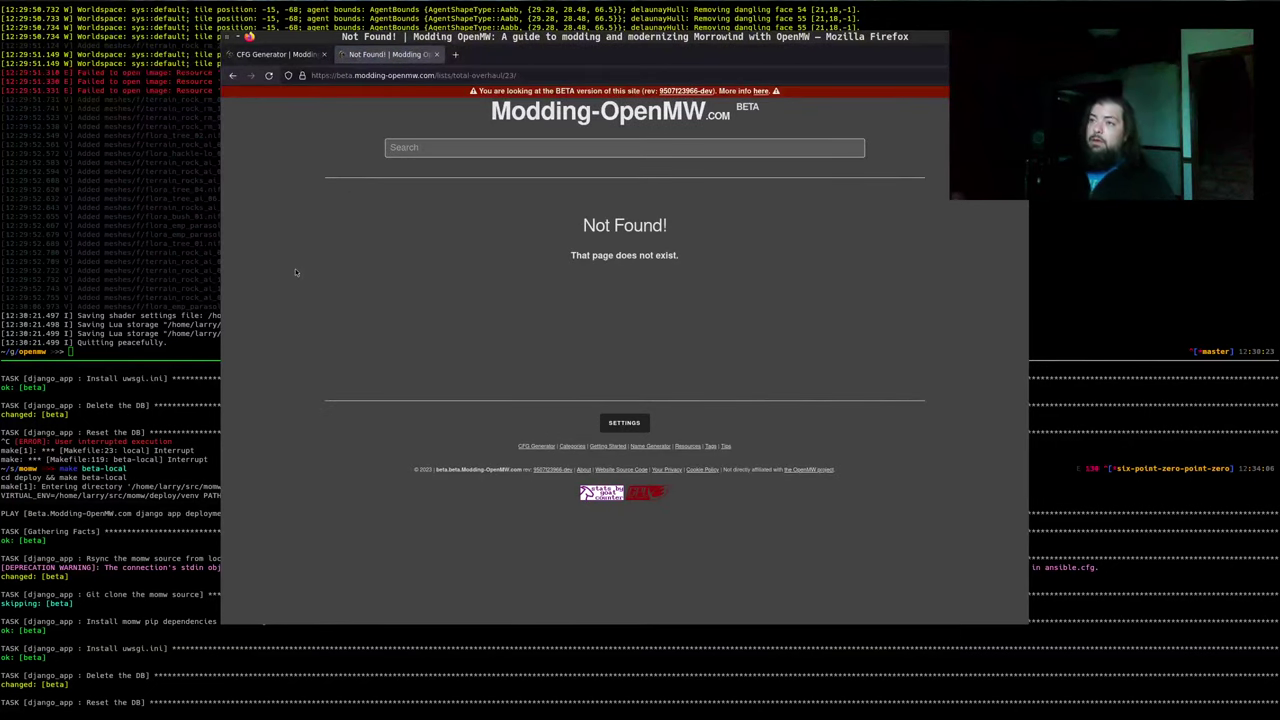
pyautogui.hotkey('ctrl', 'r')
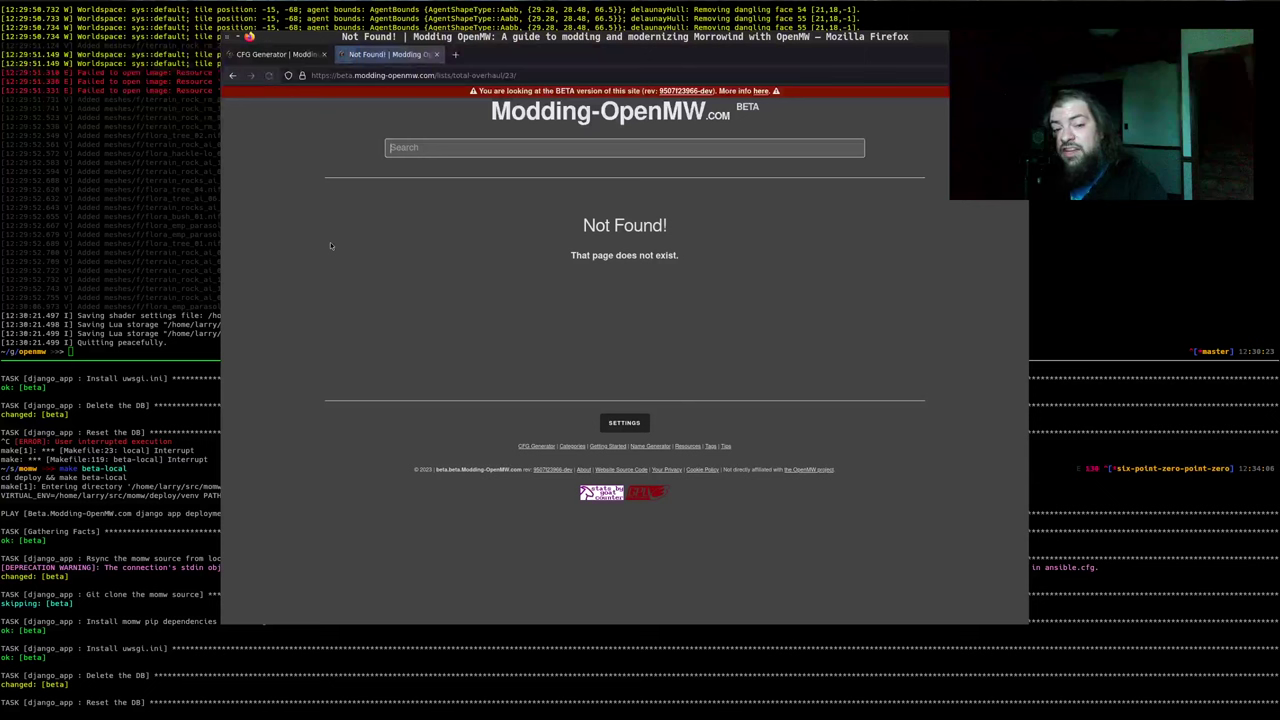
pyautogui.hotkey('ctrl', 'r')
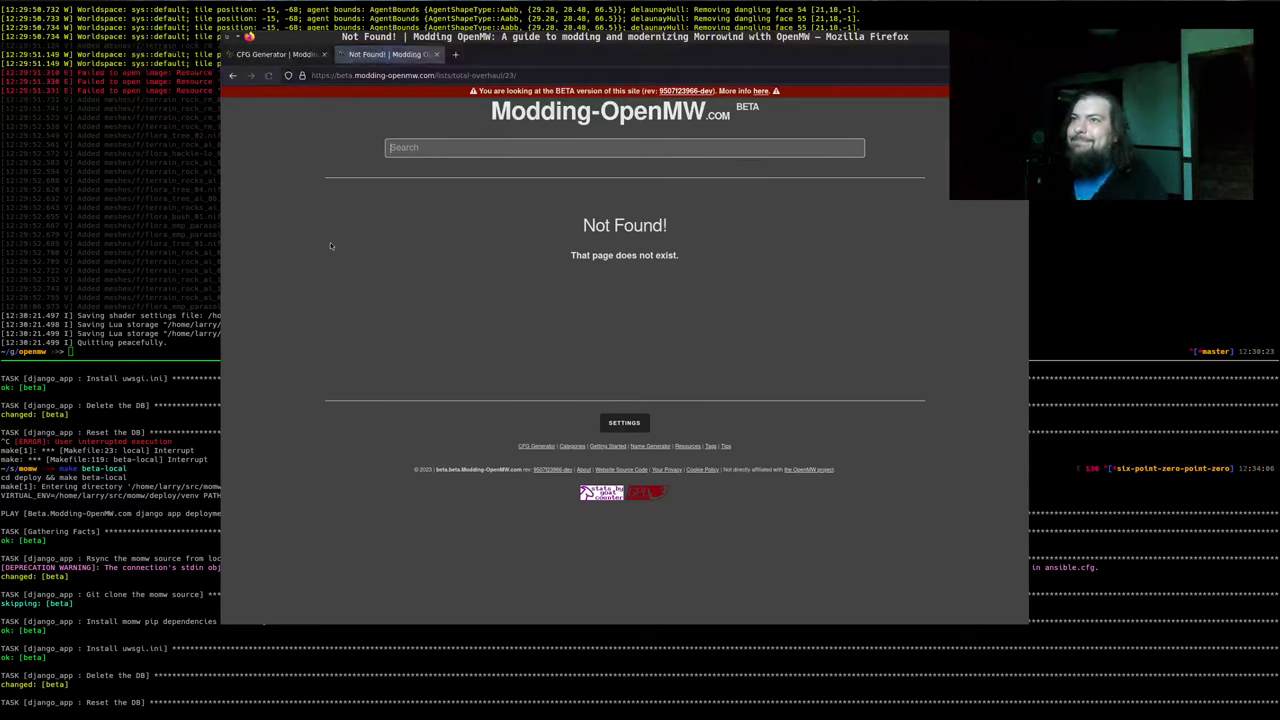
pyautogui.click(269, 76)
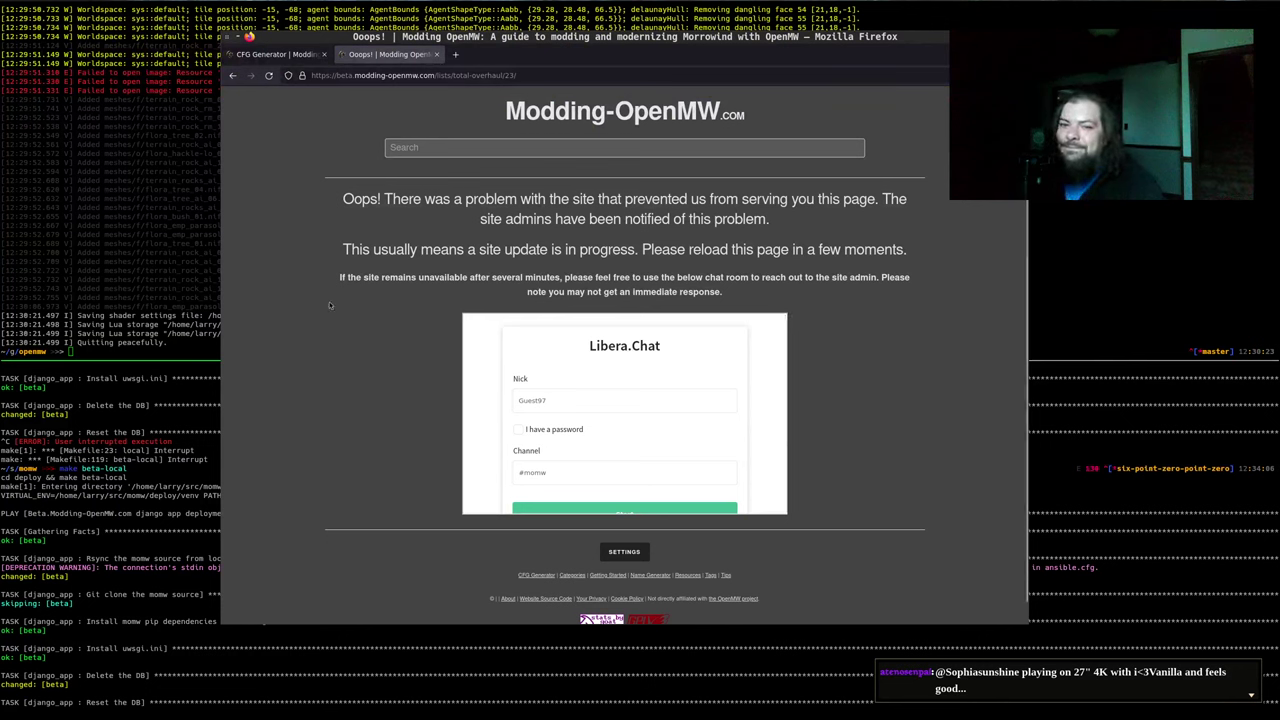
pyautogui.click(290, 287)
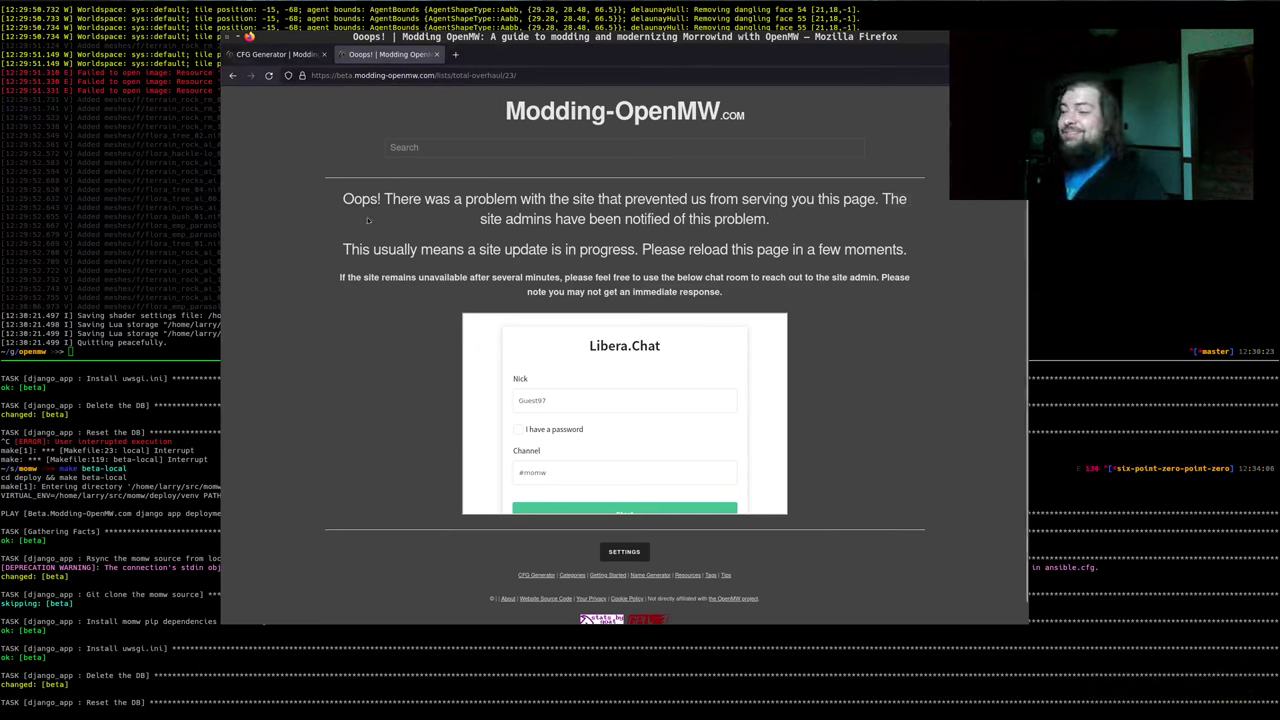
pyautogui.press('F5')
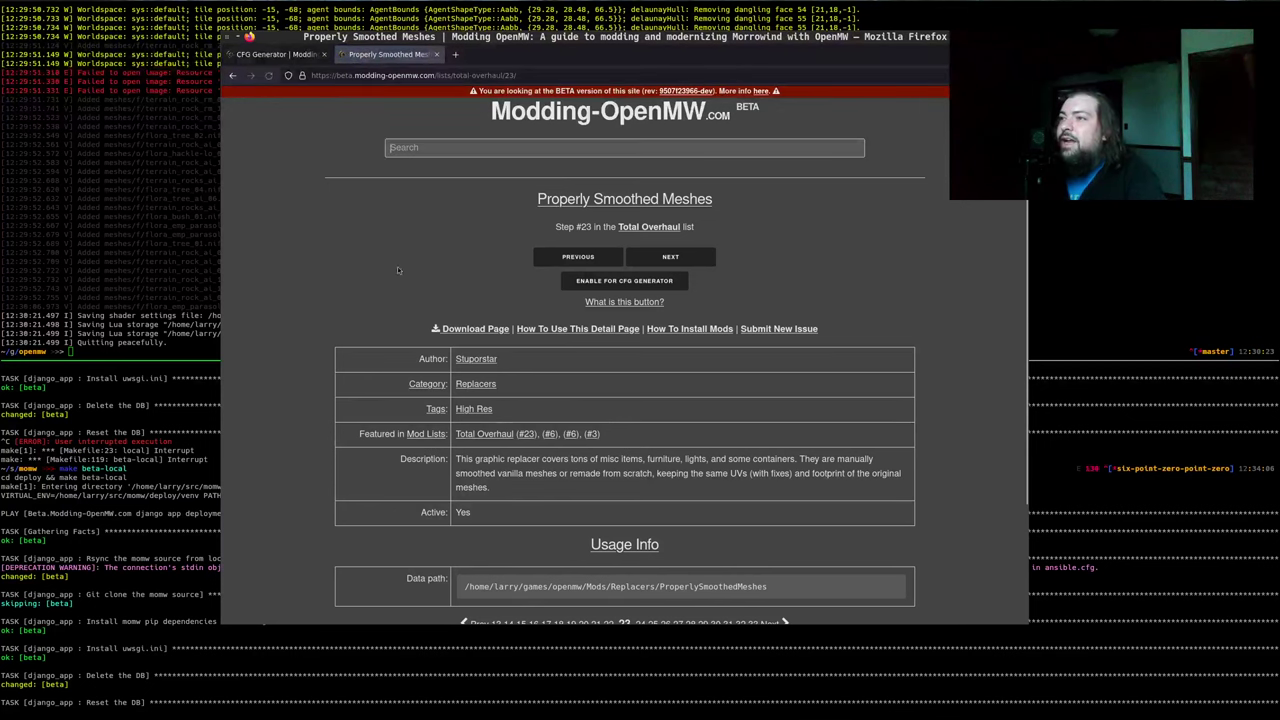
# Check the Properly Smoothed Meshes details, view the preceding Correct UV Rocks step, and return to step 23
pyautogui.scroll(-3, 551, 457)
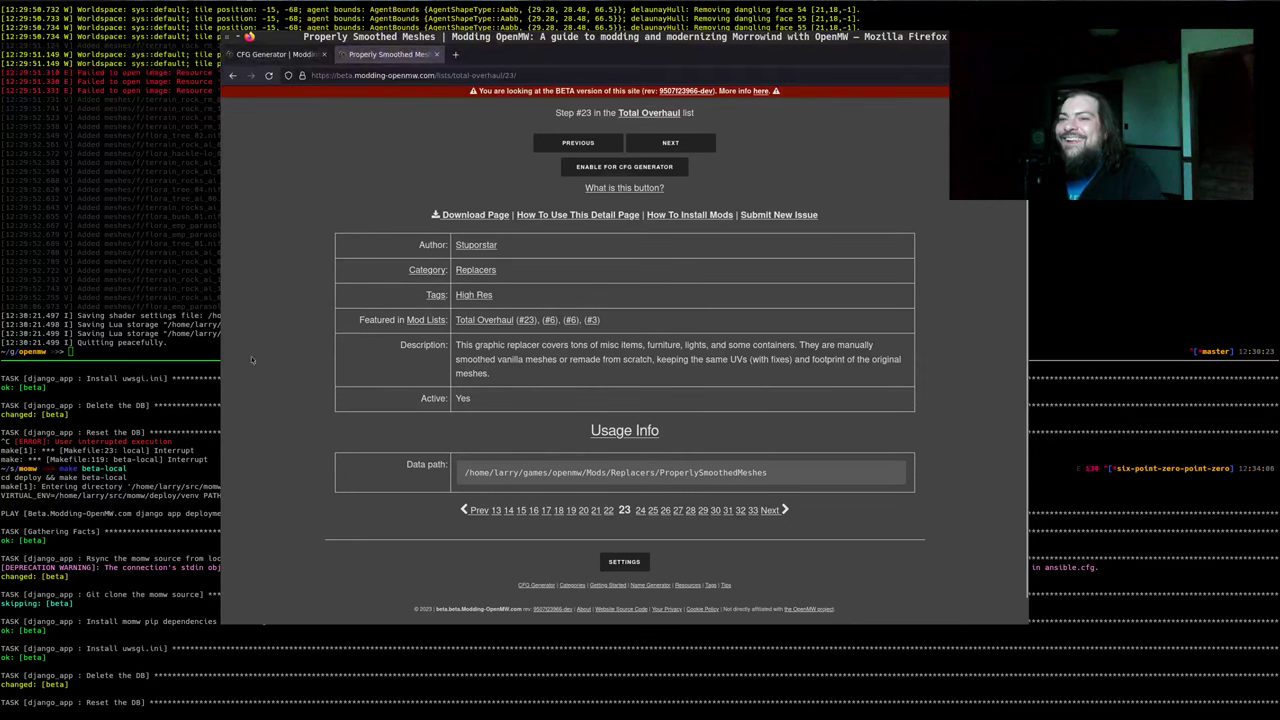
pyautogui.click(591, 142)
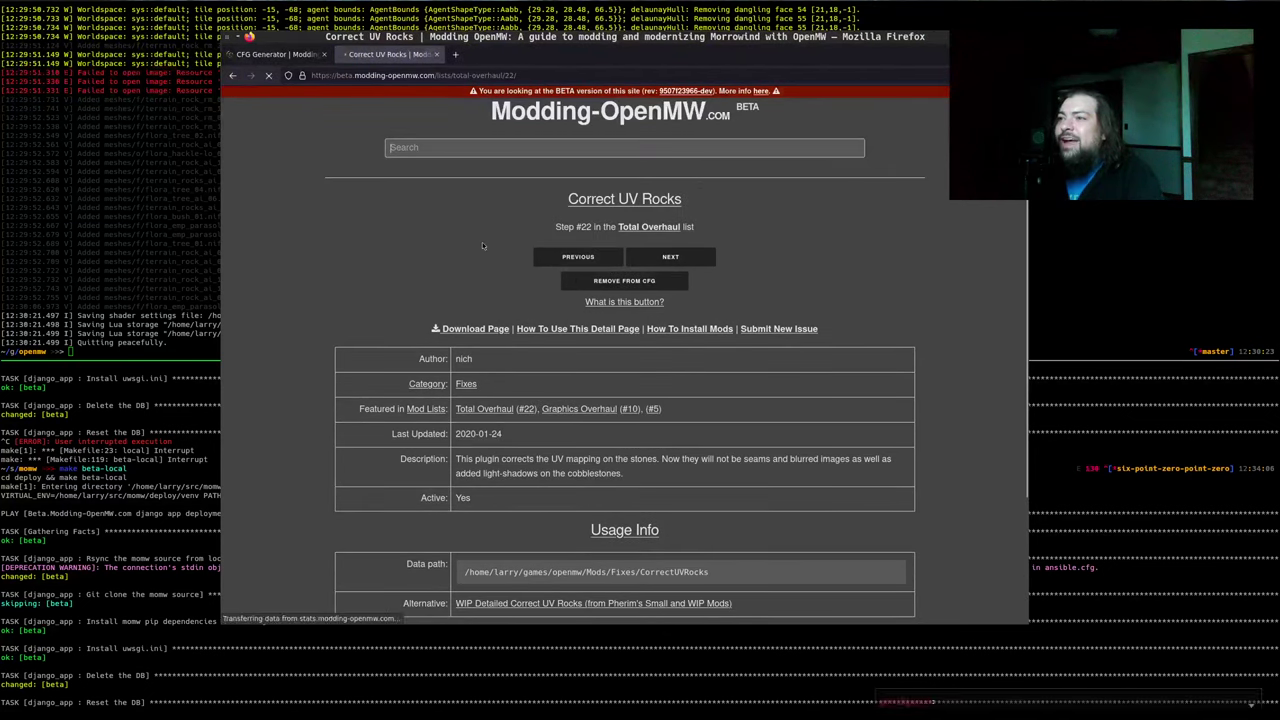
pyautogui.click(670, 256)
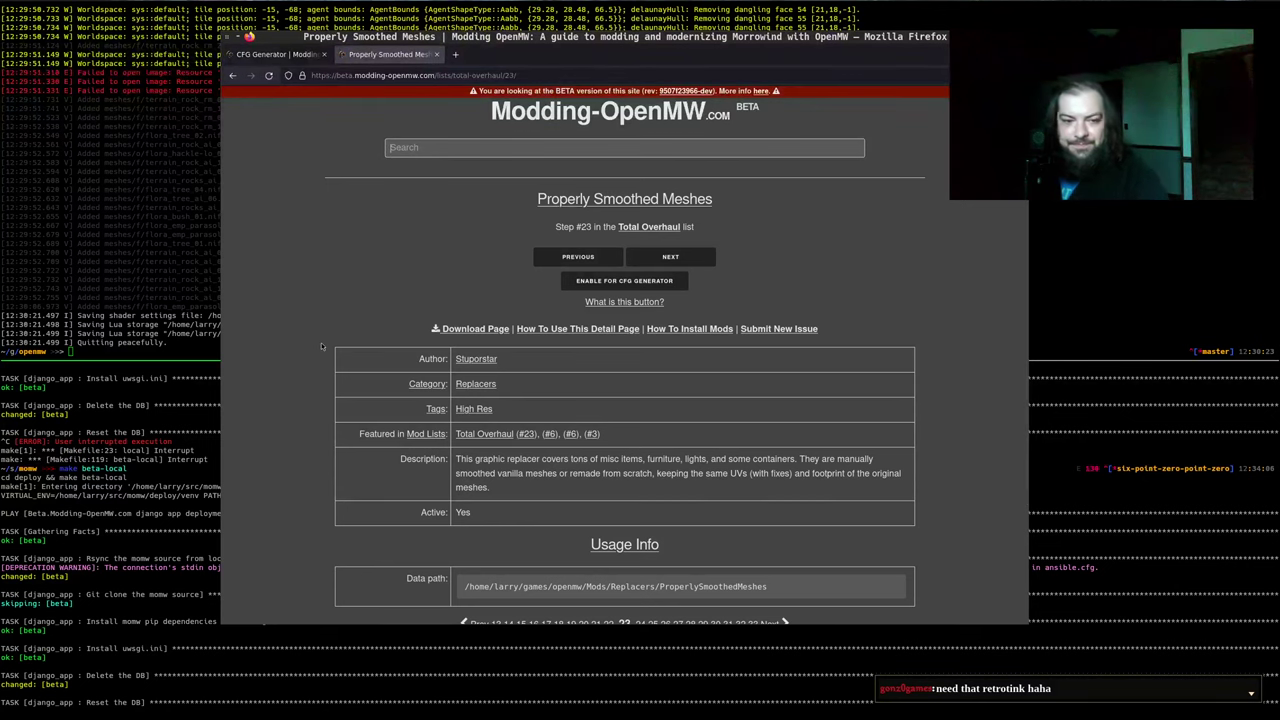
# Open the Properly Smoothed Meshes download page on Nexus Mods separately, review its description, and close it
pyautogui.middleClick(458, 330)
pyautogui.hotkey('ctrl', 'pagedown')
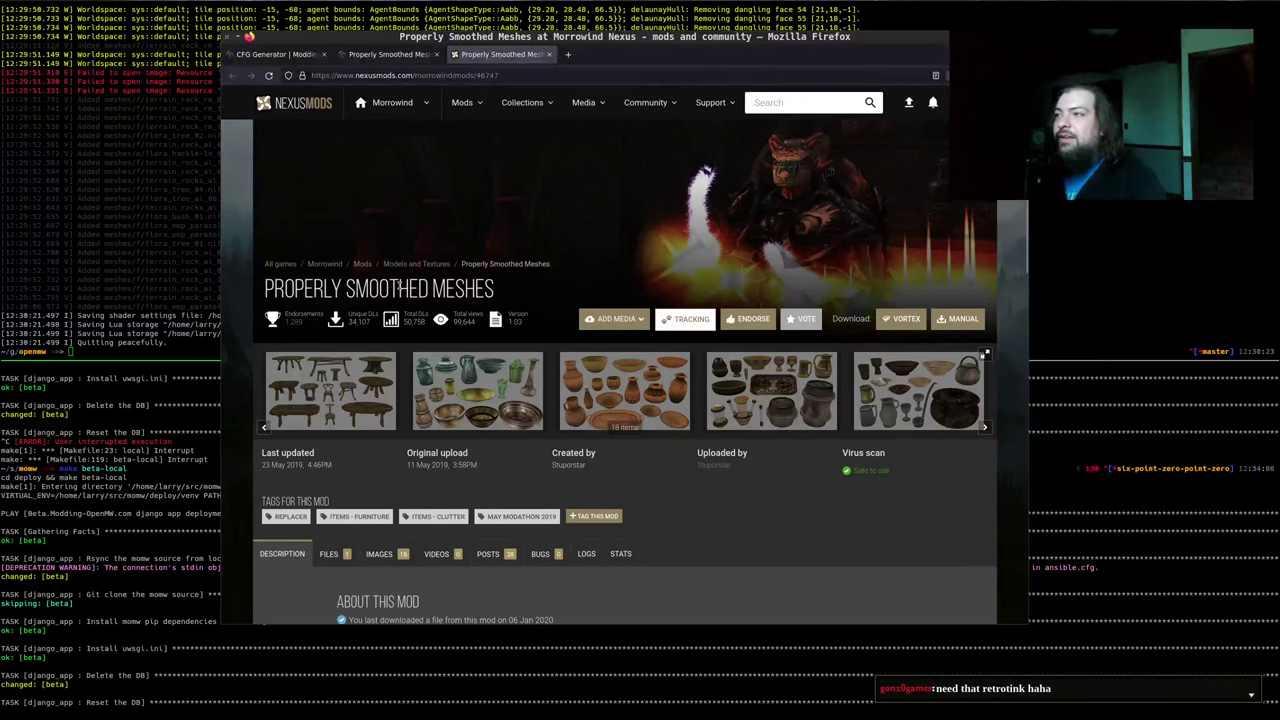
pyautogui.scroll(-3, 480, 453)
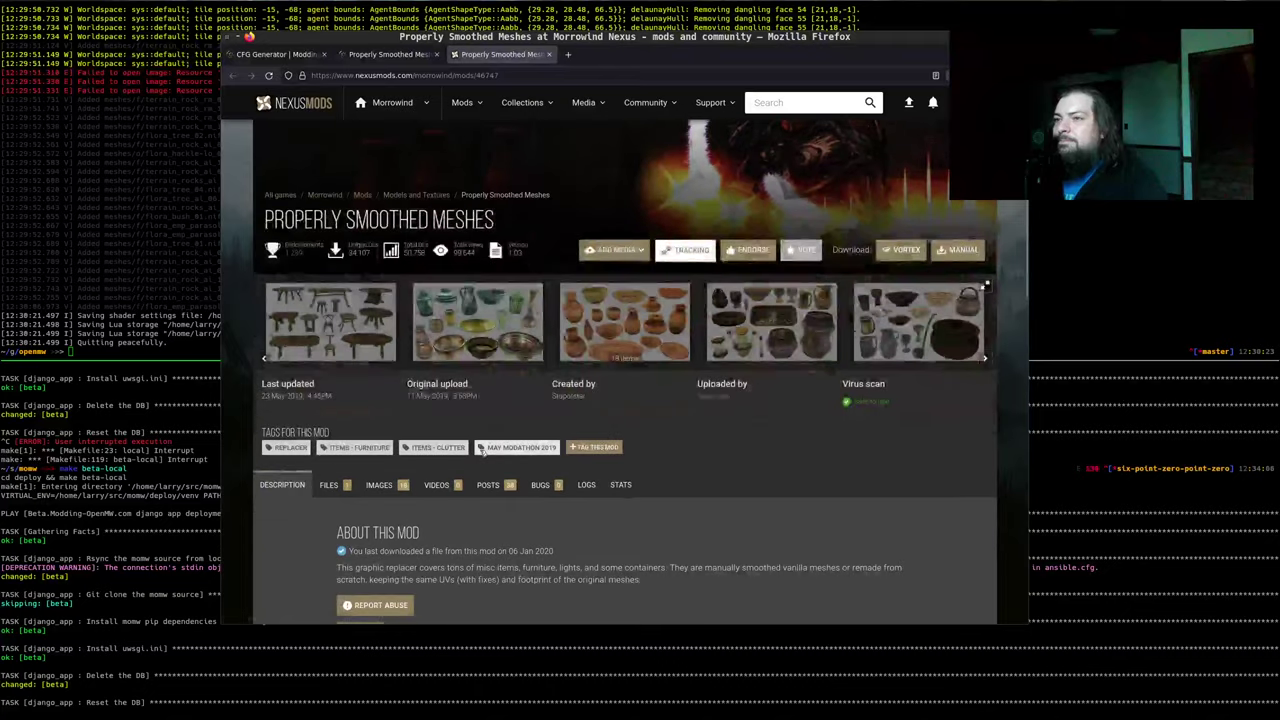
pyautogui.scroll(-1, 480, 453)
pyautogui.scroll(2, 480, 453)
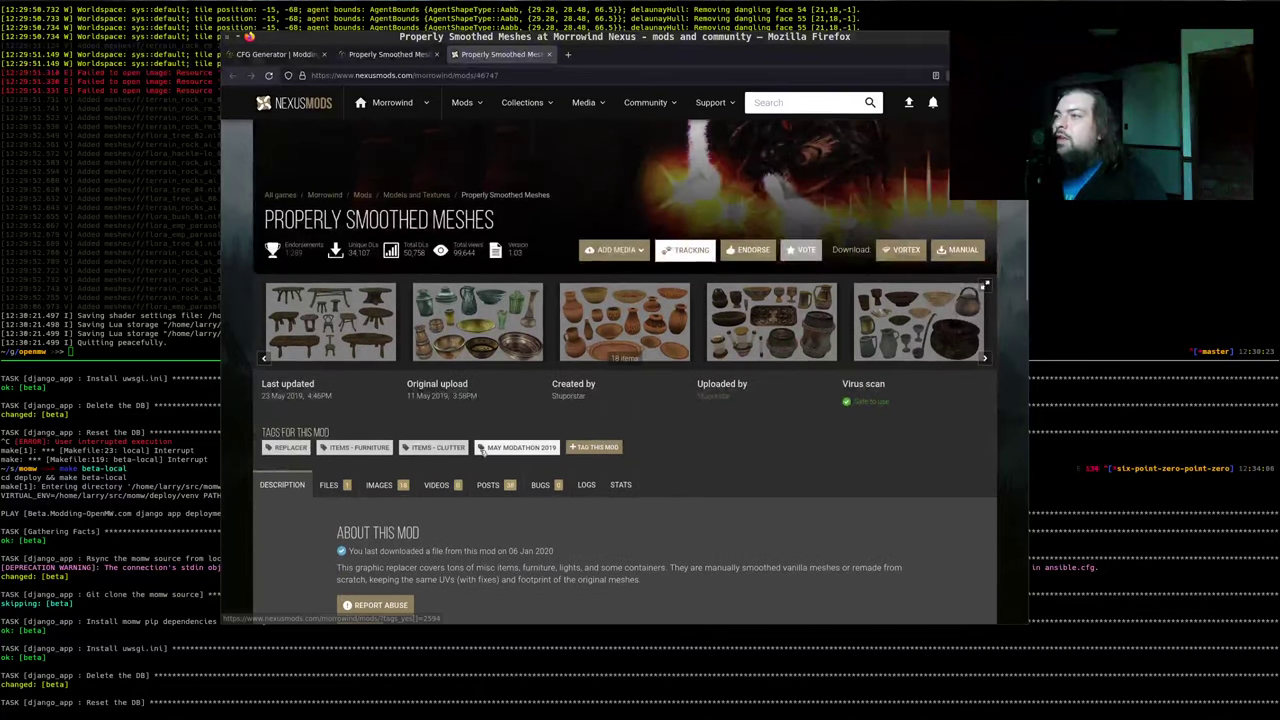
pyautogui.scroll(-2, 477, 437)
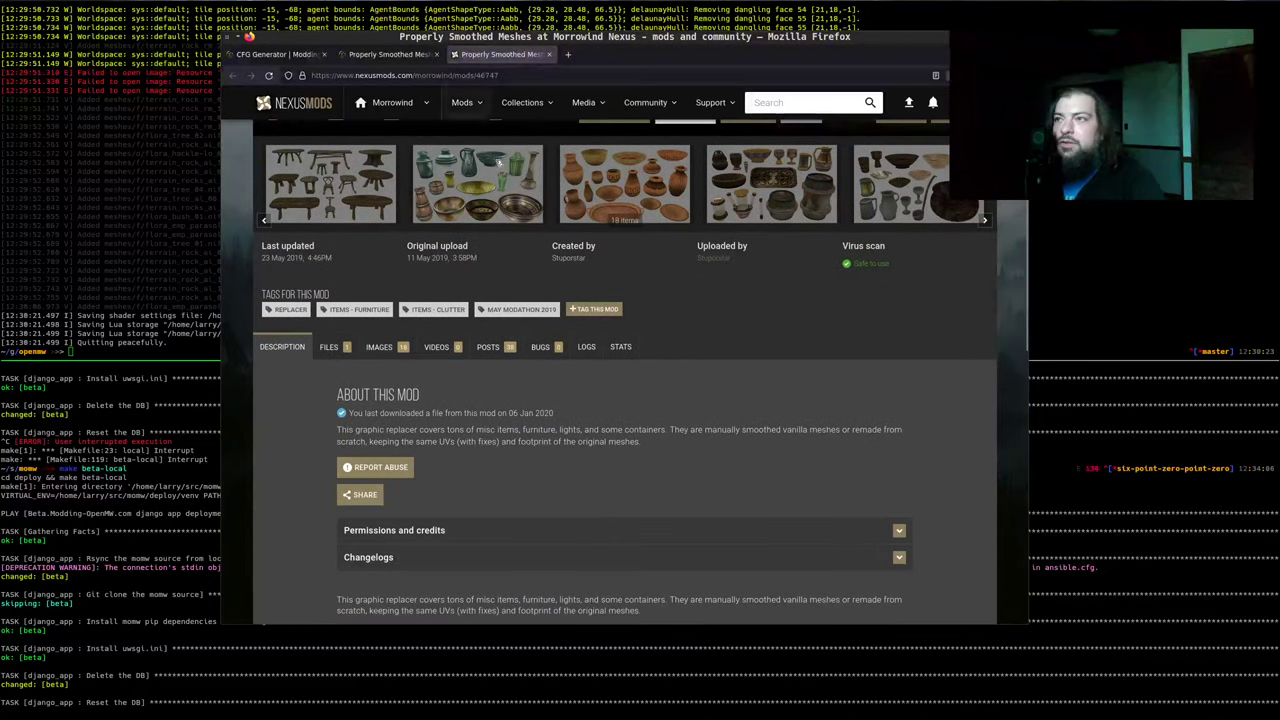
pyautogui.hotkey('ctrl', 'w')
# Switch to the Thunar file manager and open the Replacers/ProperlySmoothedMeshes folder under Mods
pyautogui.scroll(-2, 597, 353)
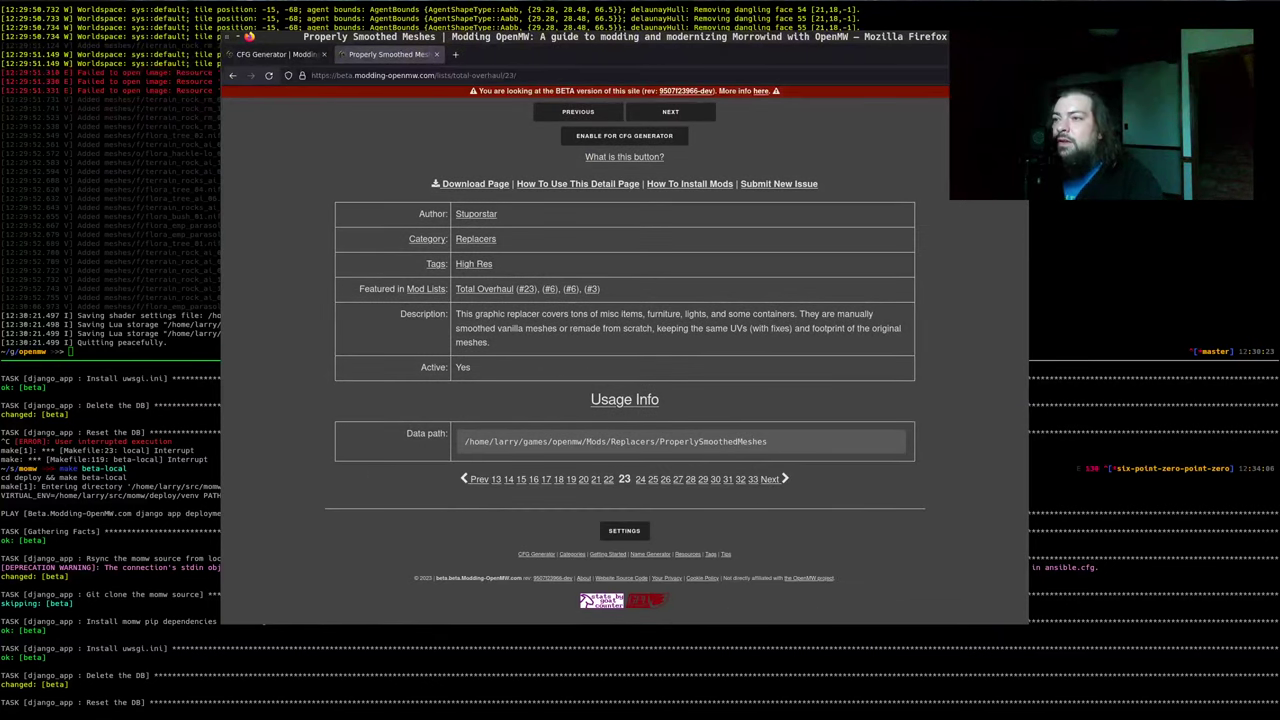
pyautogui.hotkey('alt', 'Tab')
pyautogui.click(895, 388)
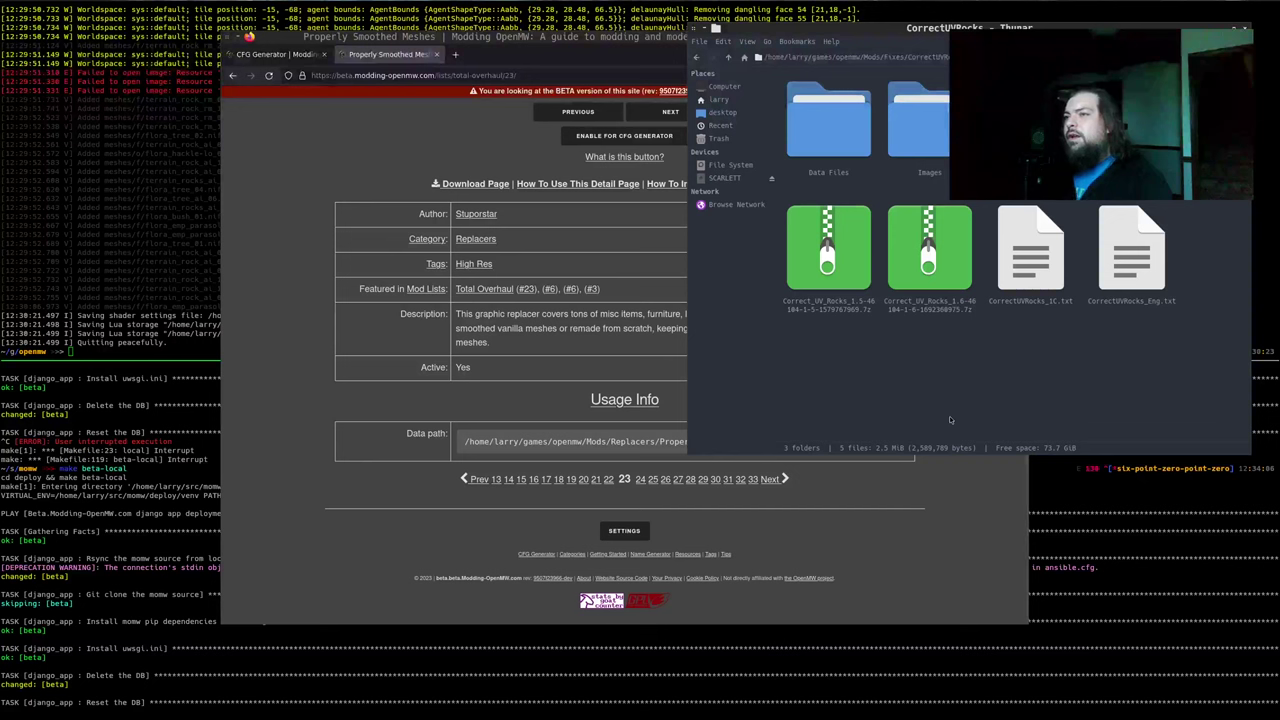
pyautogui.press('BackSpace')
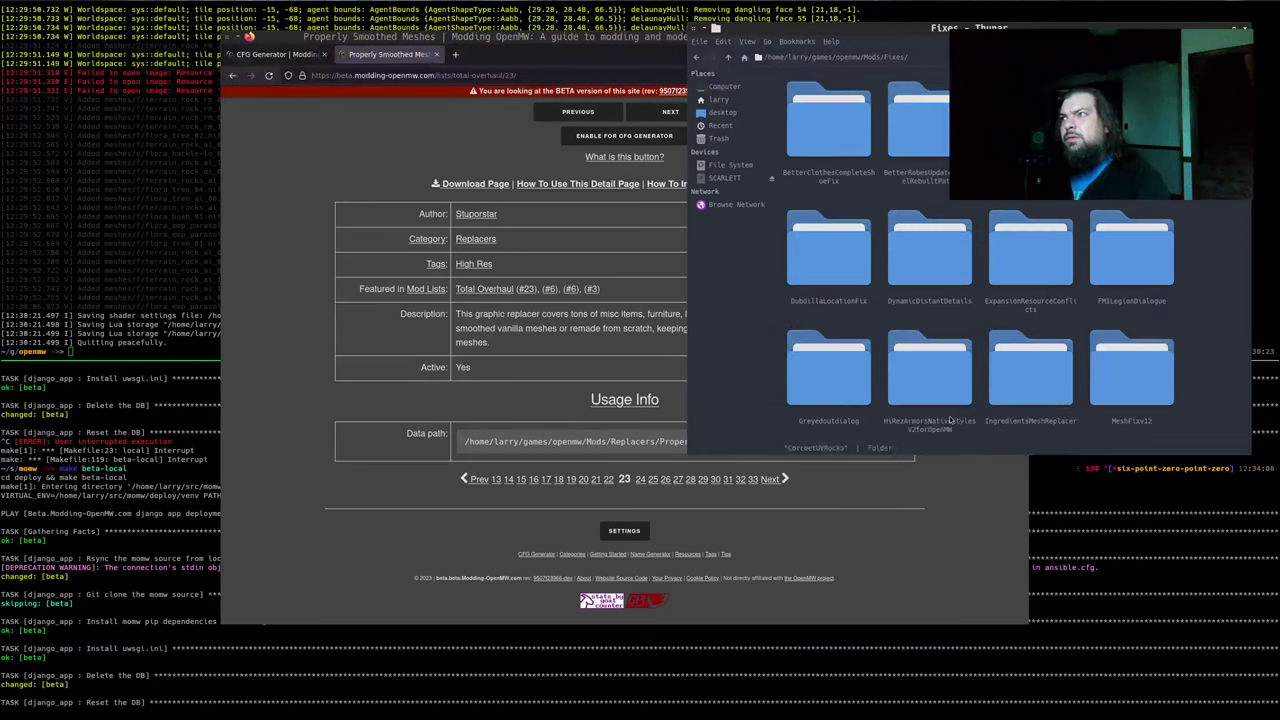
pyautogui.write('rep')
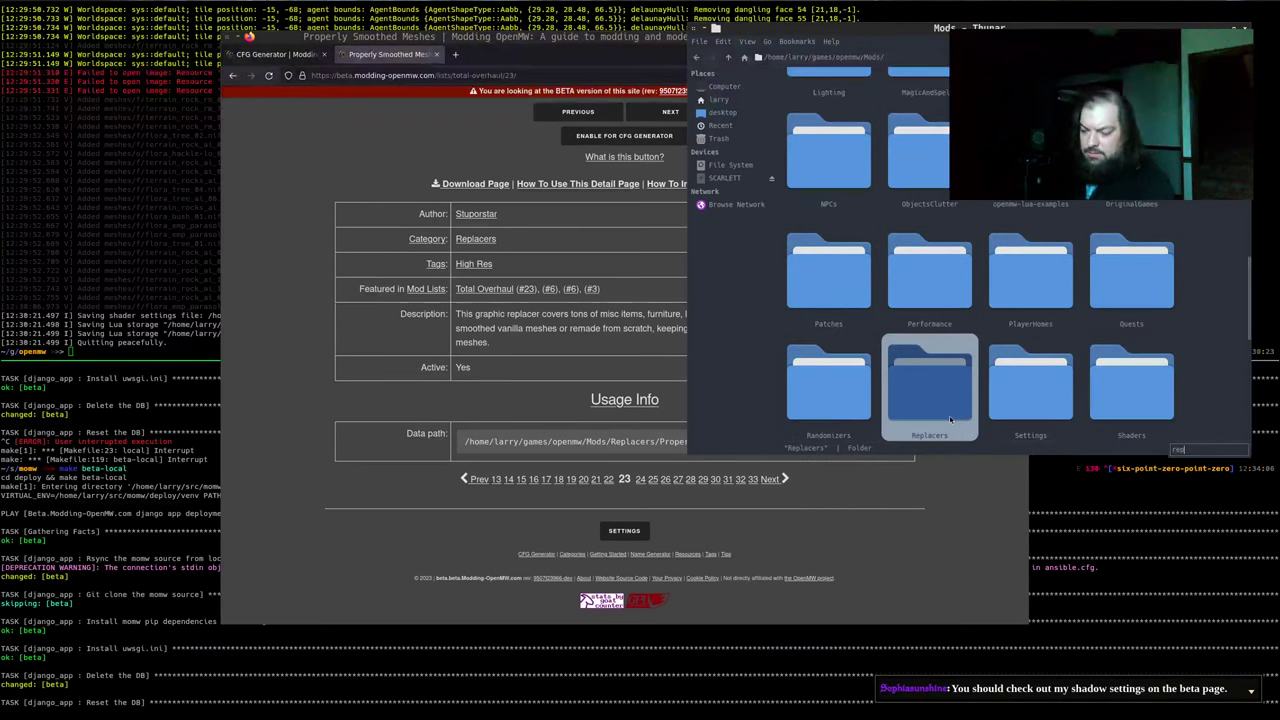
pyautogui.press('Return')
pyautogui.write('prop')
pyautogui.press('Return')
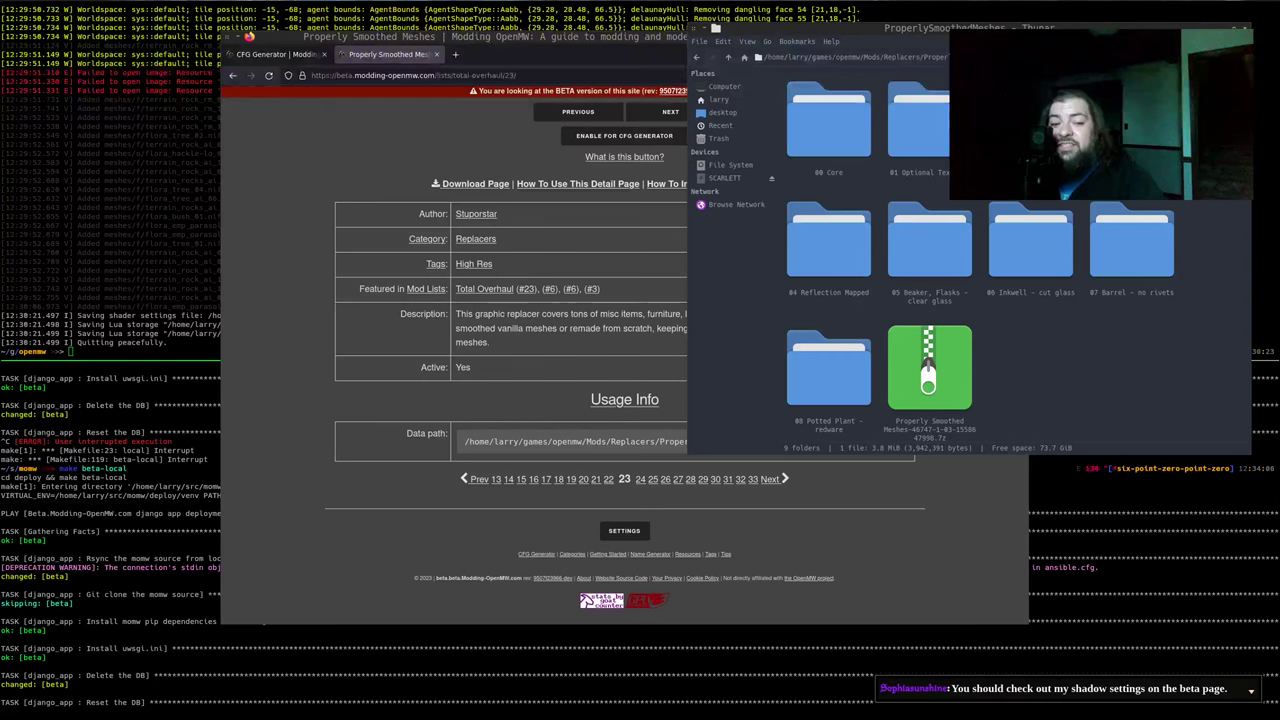
# Return to Firefox and reload the Properly Smoothed Meshes page on the beta site
pyautogui.click(267, 444)
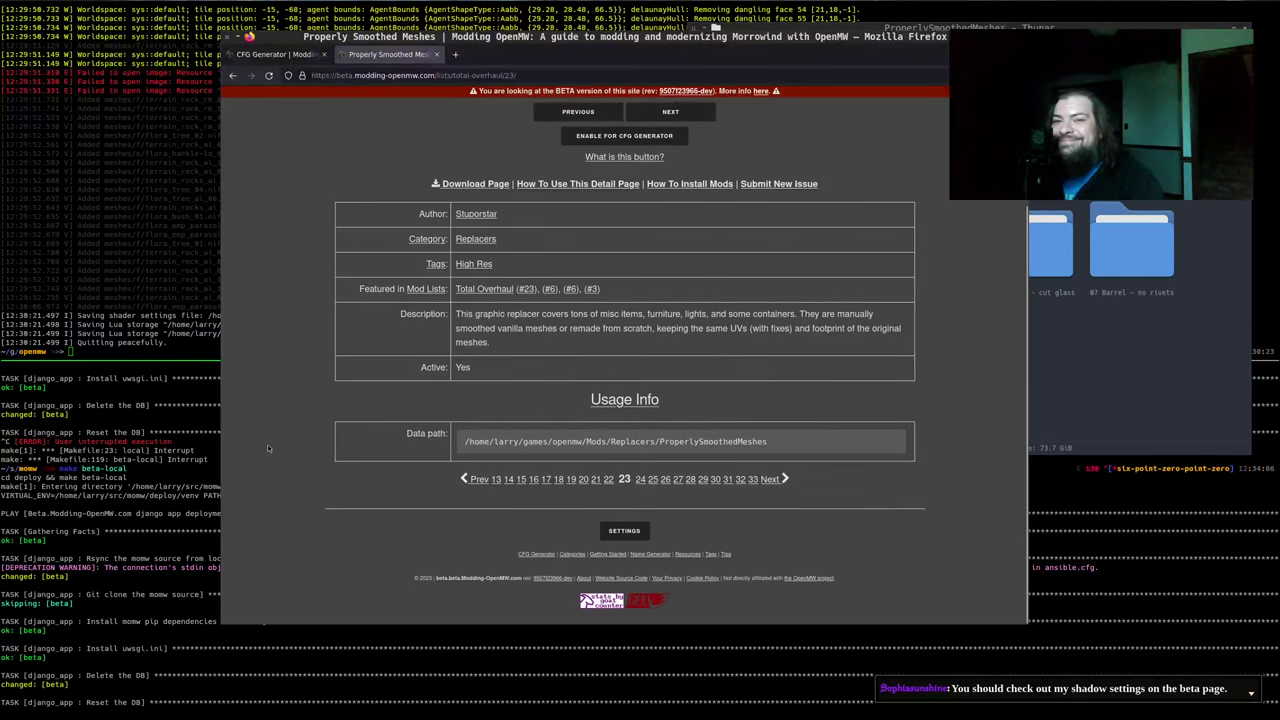
pyautogui.press('F5')
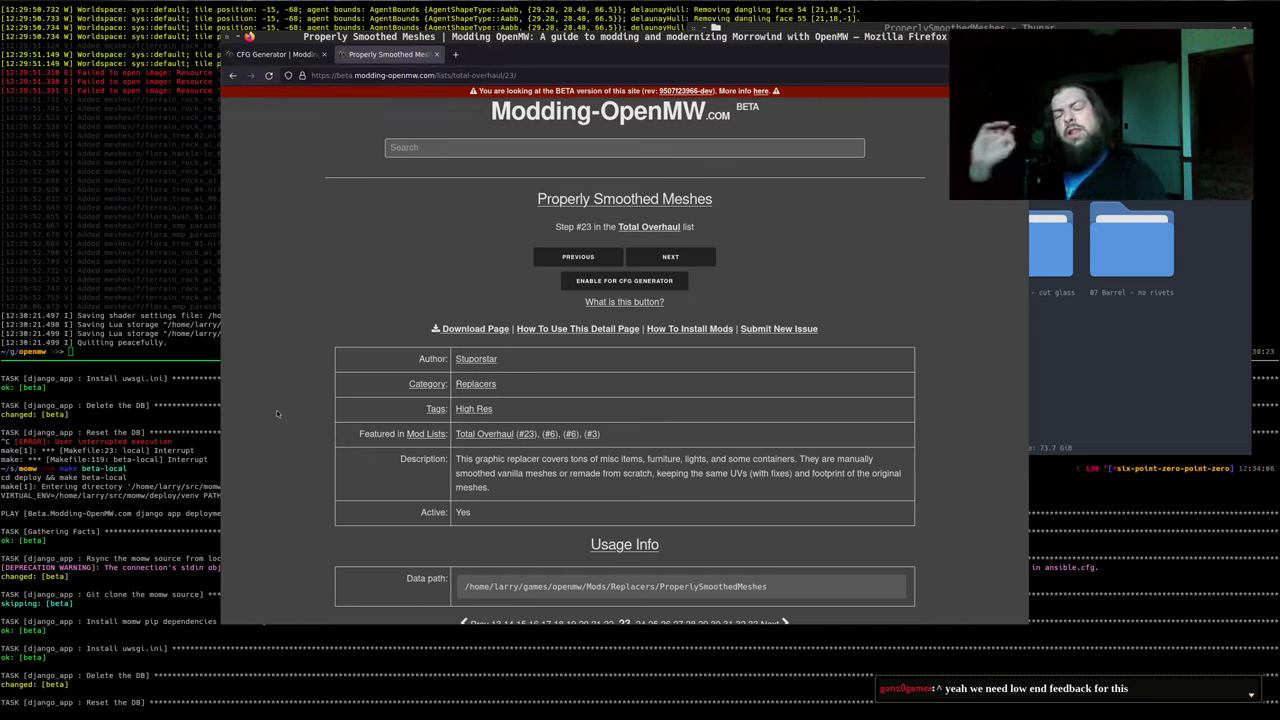
pyautogui.click(274, 364)
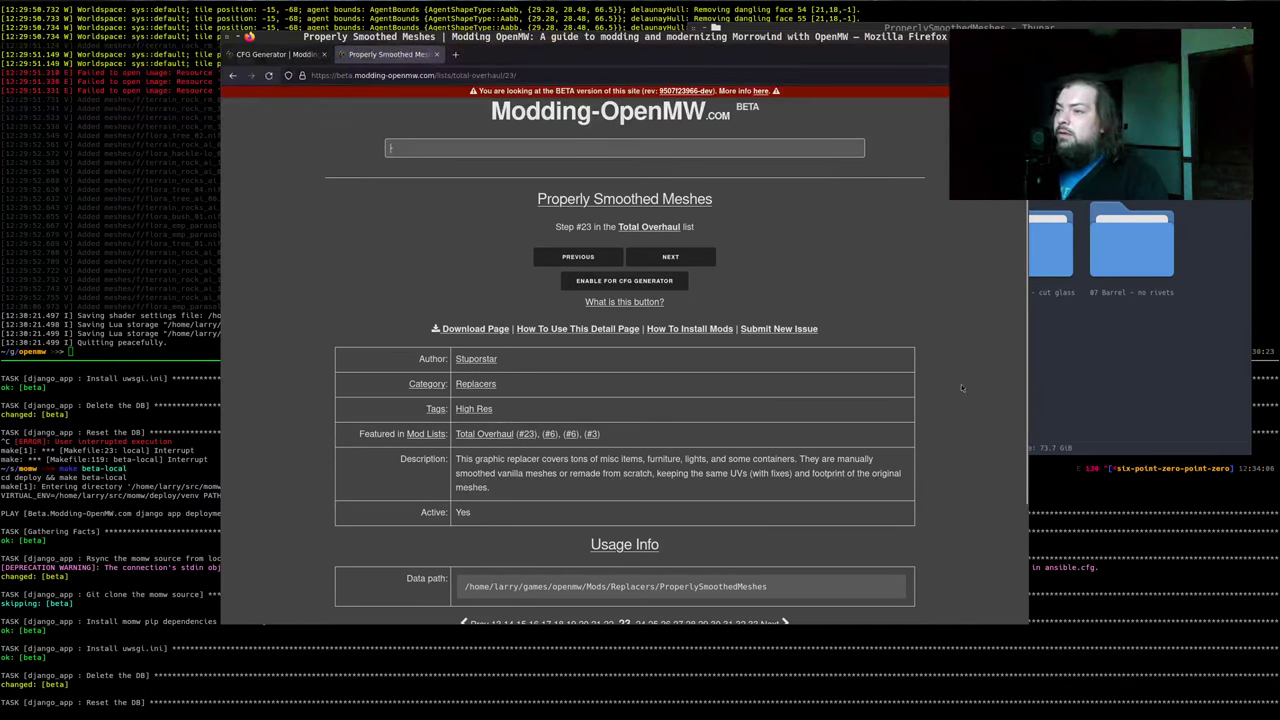
# Reload the CFG Generator, examine which Total Overhaul Meshes / Performance mods are enabled, and return to the Properly Smoothed Meshes page
pyautogui.click(275, 54)
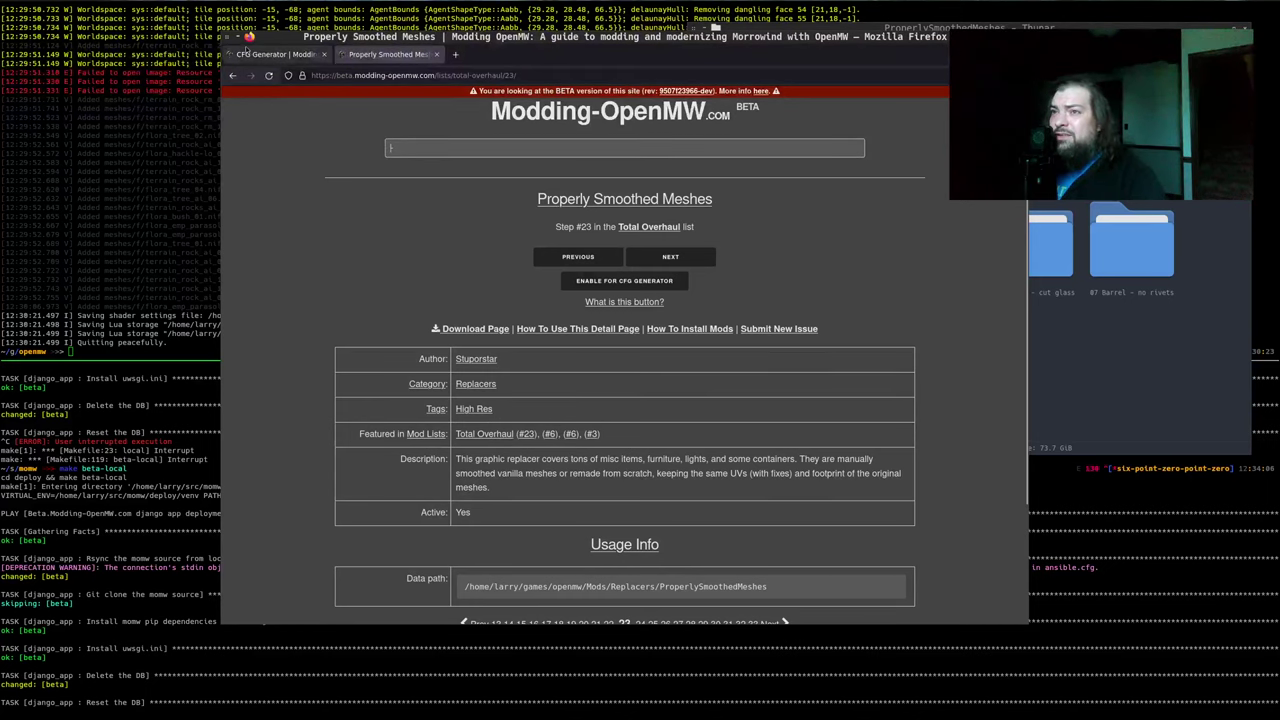
pyautogui.press('F5')
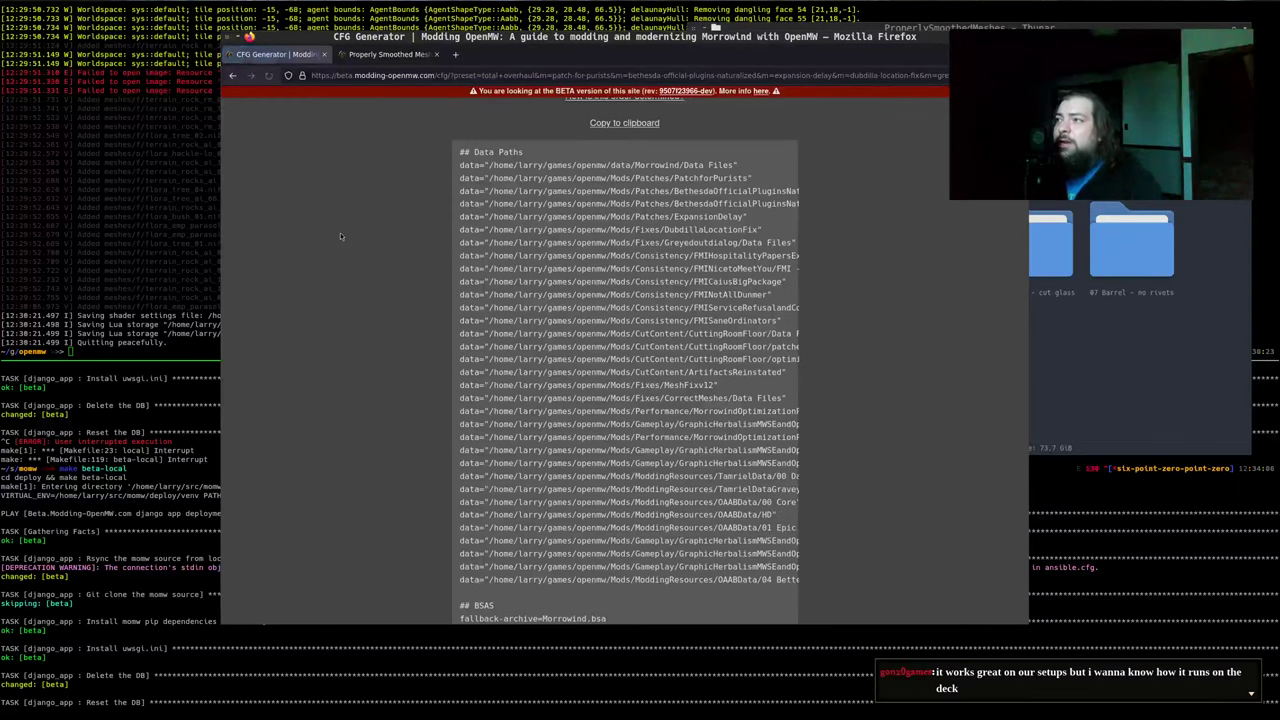
pyautogui.hotkey('ctrl', 'Tab')
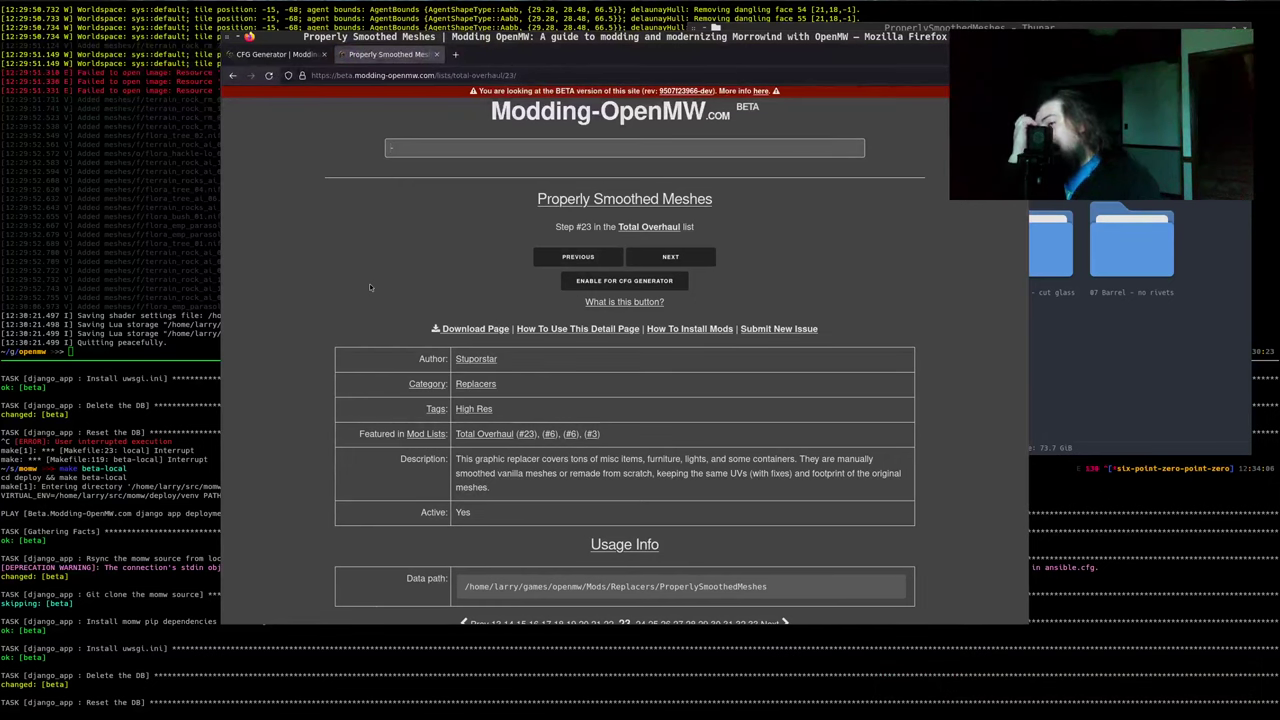
pyautogui.hotkey('ctrl', 'pageup')
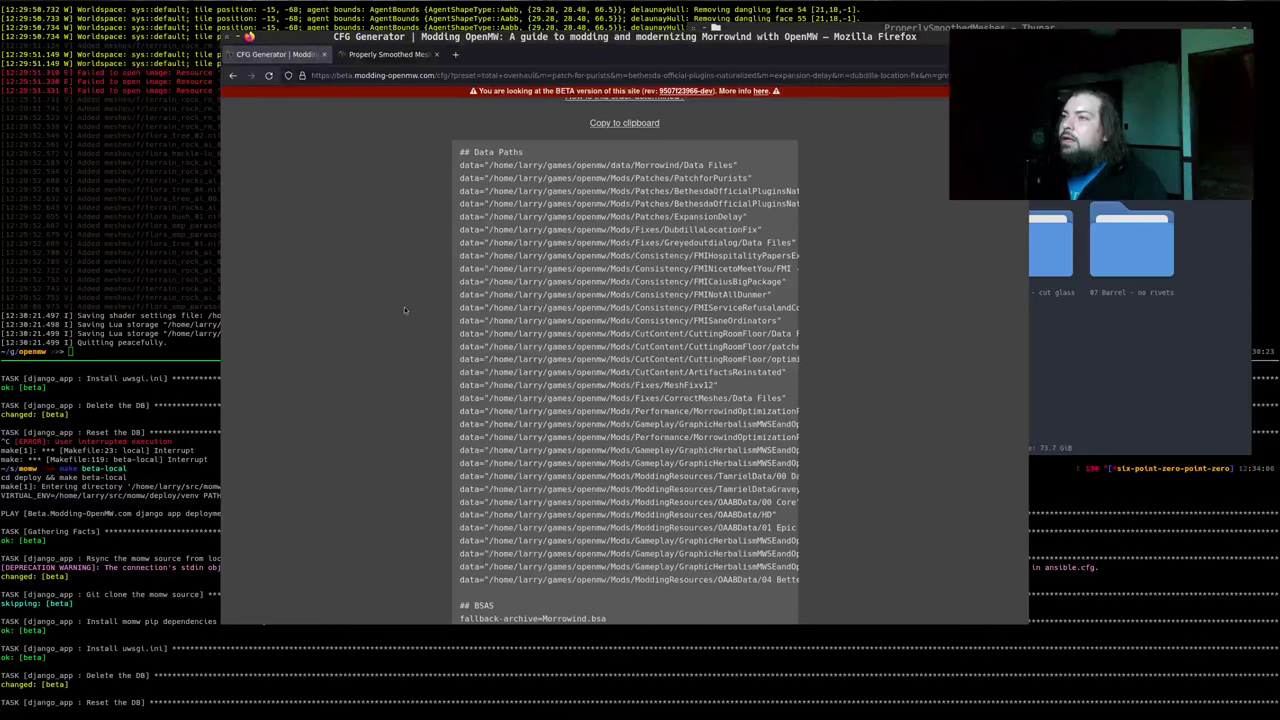
pyautogui.scroll(-3, 404, 306)
pyautogui.scroll(4, 398, 307)
pyautogui.scroll(5, 398, 310)
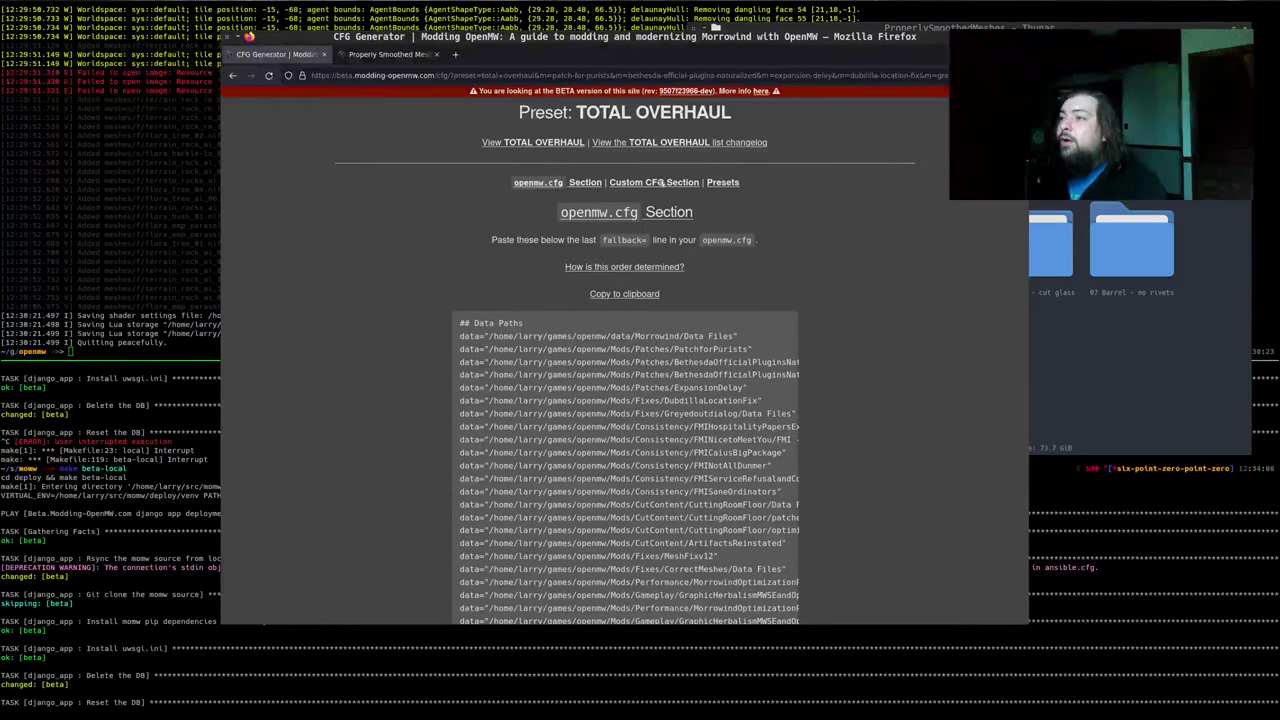
pyautogui.scroll(-10, 313, 372)
pyautogui.scroll(-4, 320, 380)
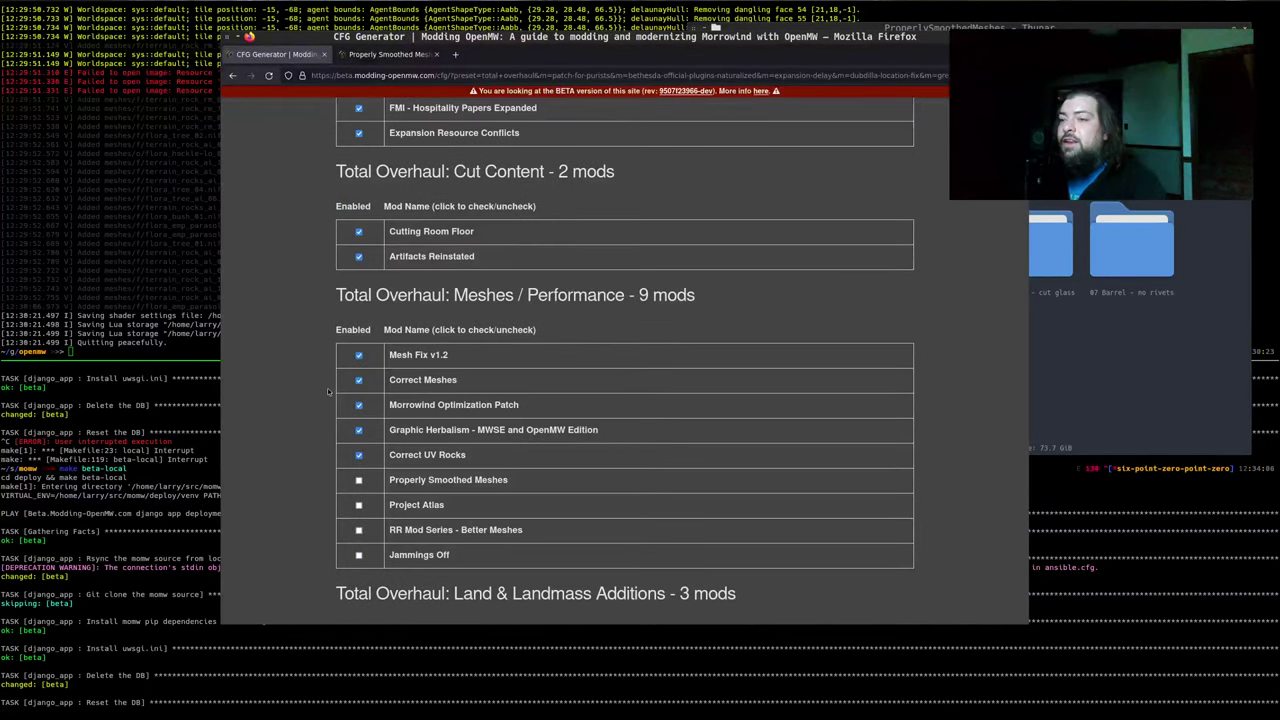
pyautogui.scroll(-2, 327, 391)
pyautogui.scroll(-1, 295, 377)
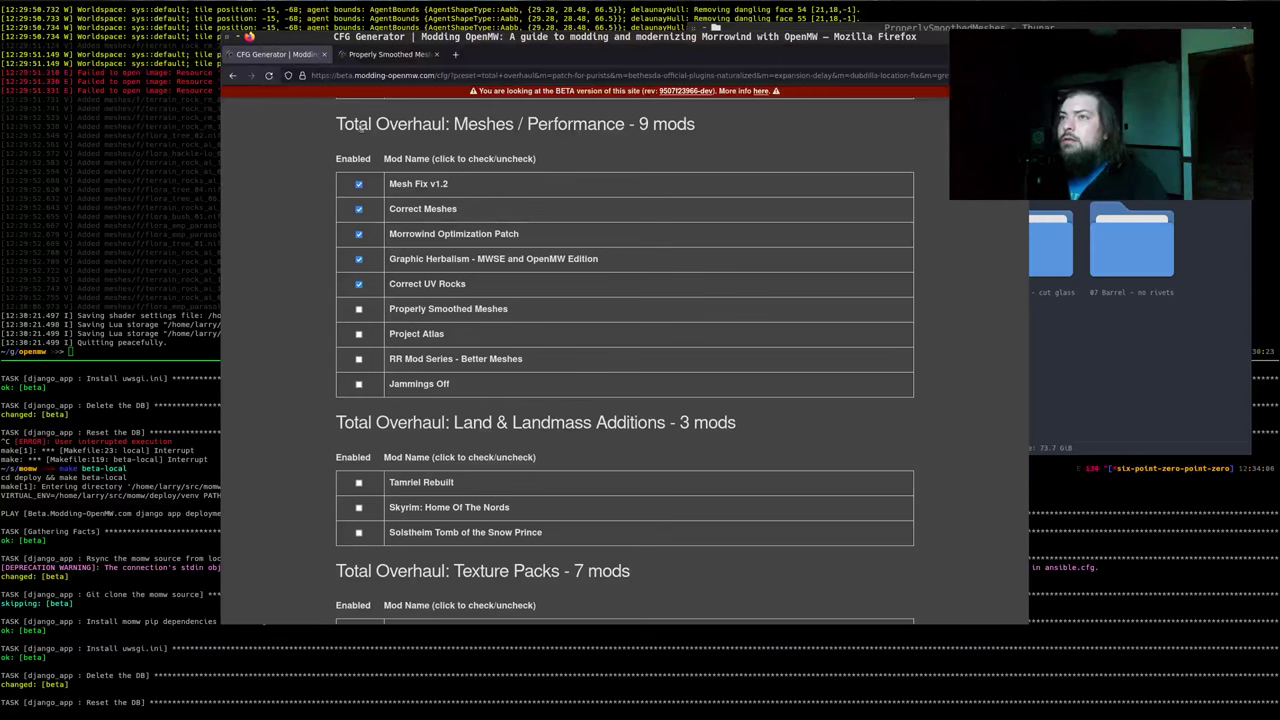
pyautogui.click(390, 54)
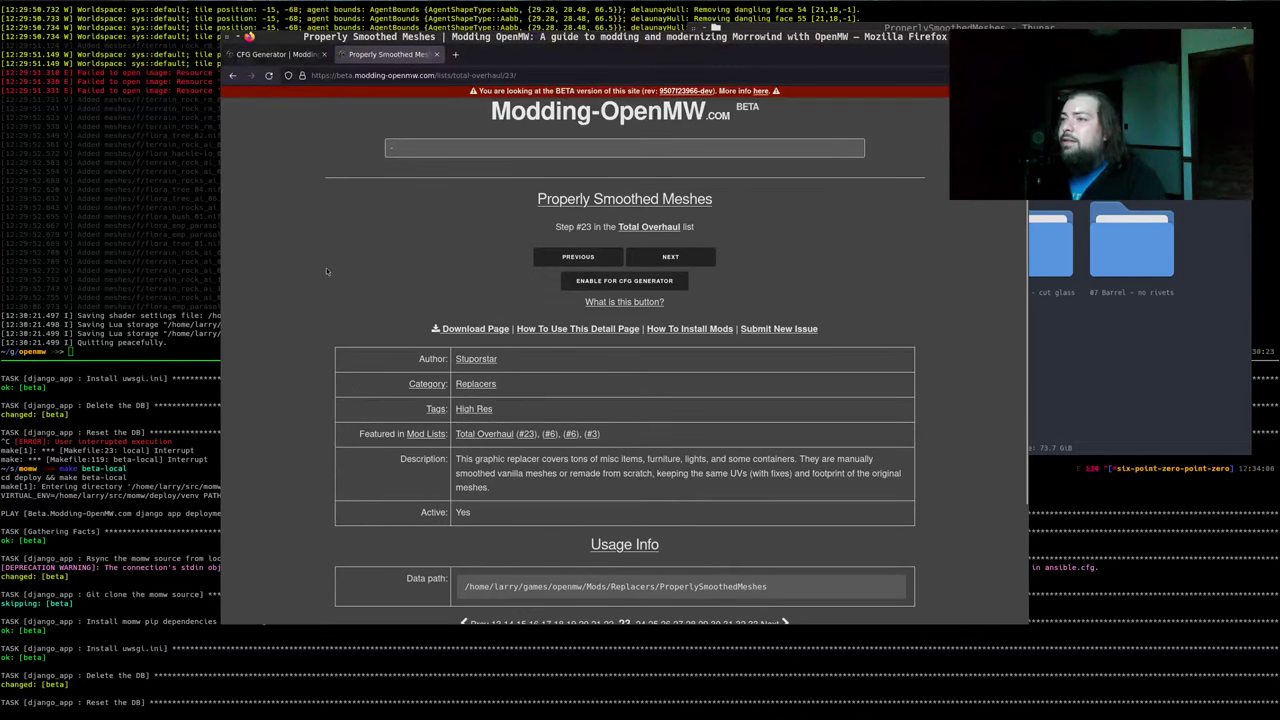
# Open the Properly Smoothed Meshes download page on Nexus Mods separately and look through its first seven gallery images
pyautogui.click(270, 54)
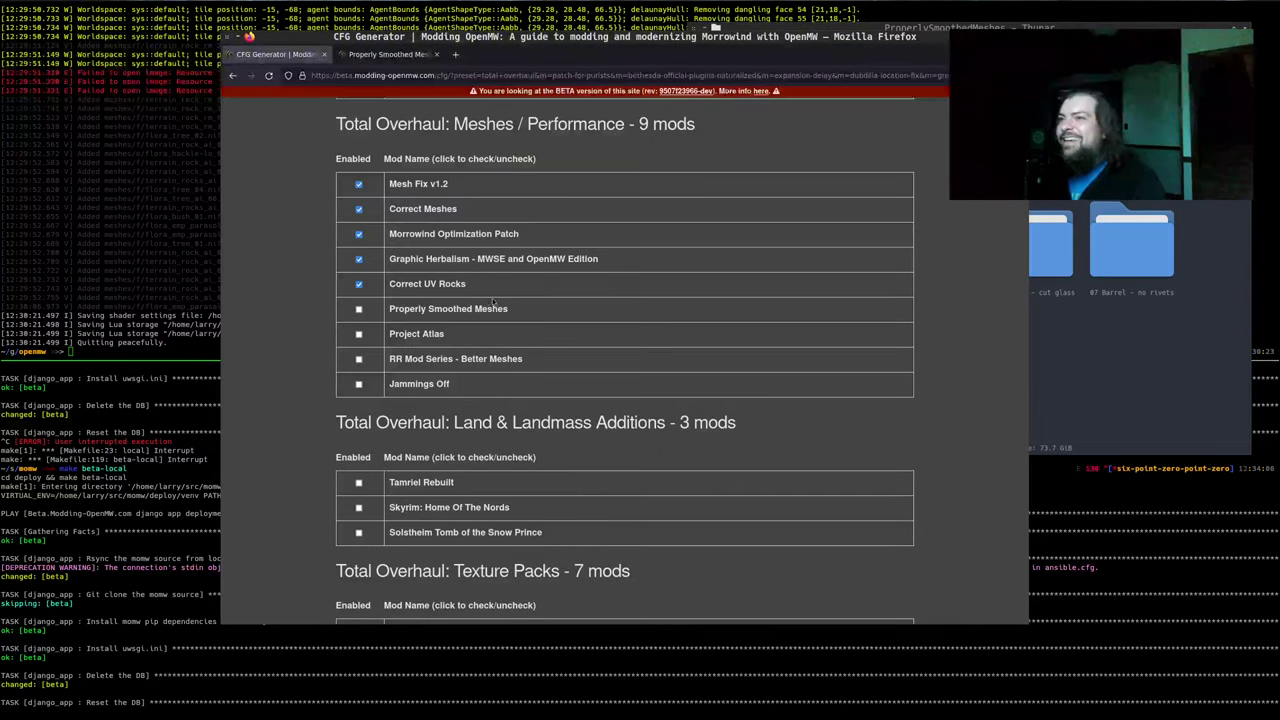
pyautogui.click(395, 55)
pyautogui.click(476, 329)
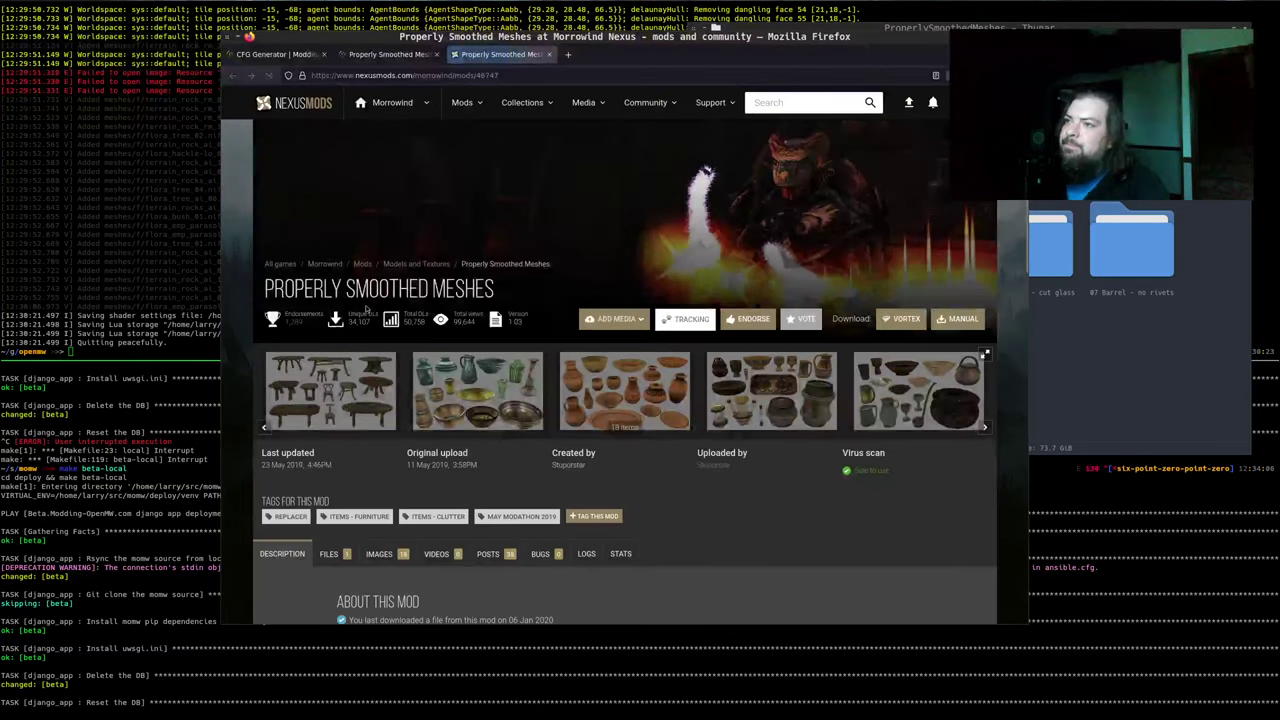
pyautogui.click(334, 371)
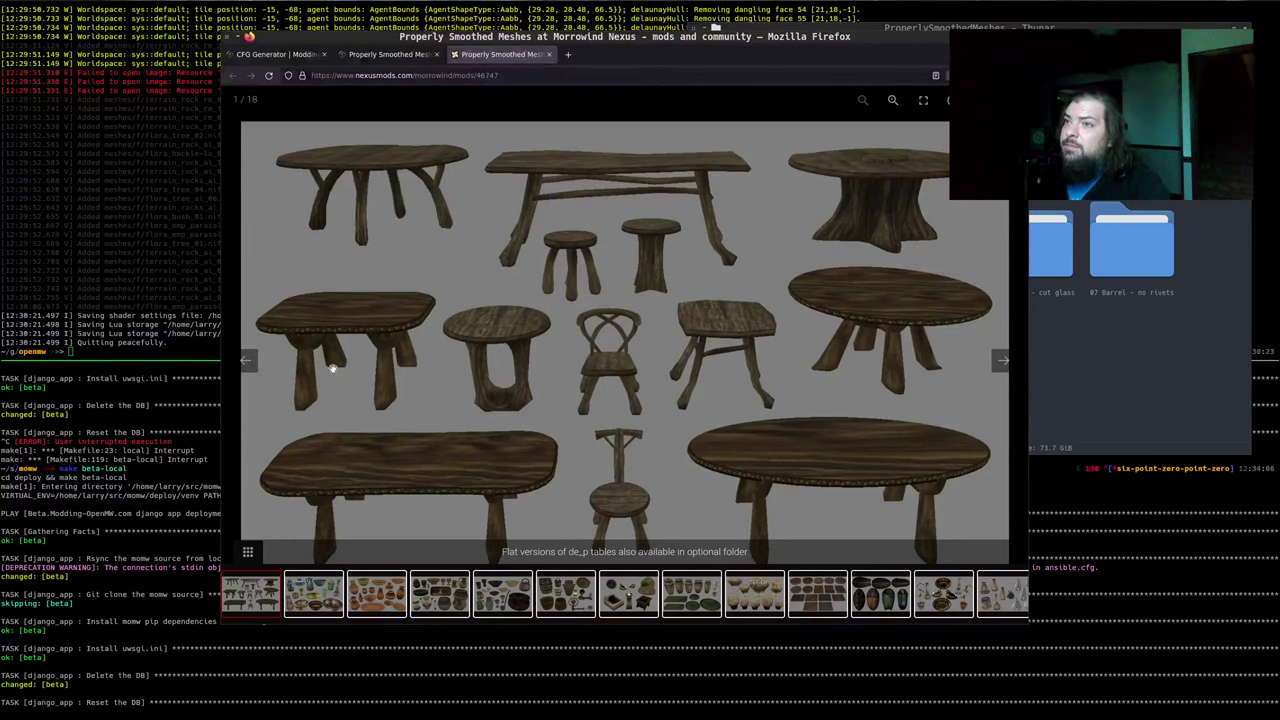
pyautogui.press('Right')
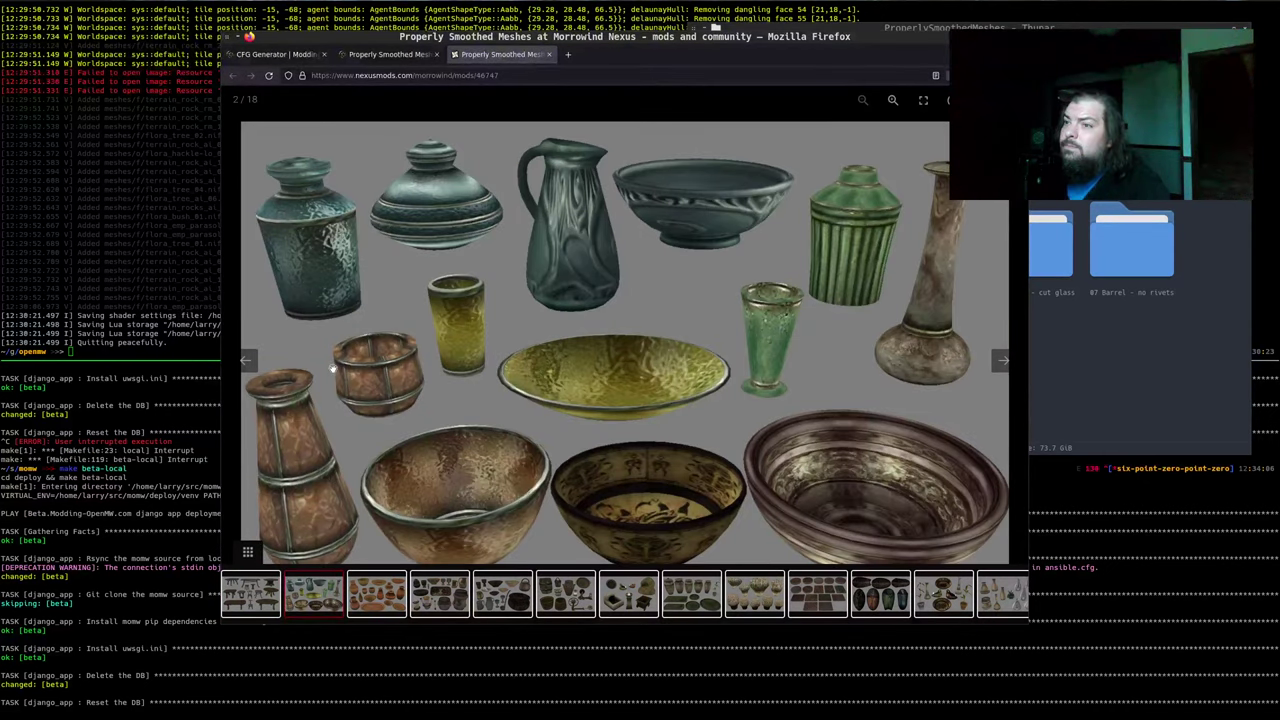
pyautogui.press('Right')
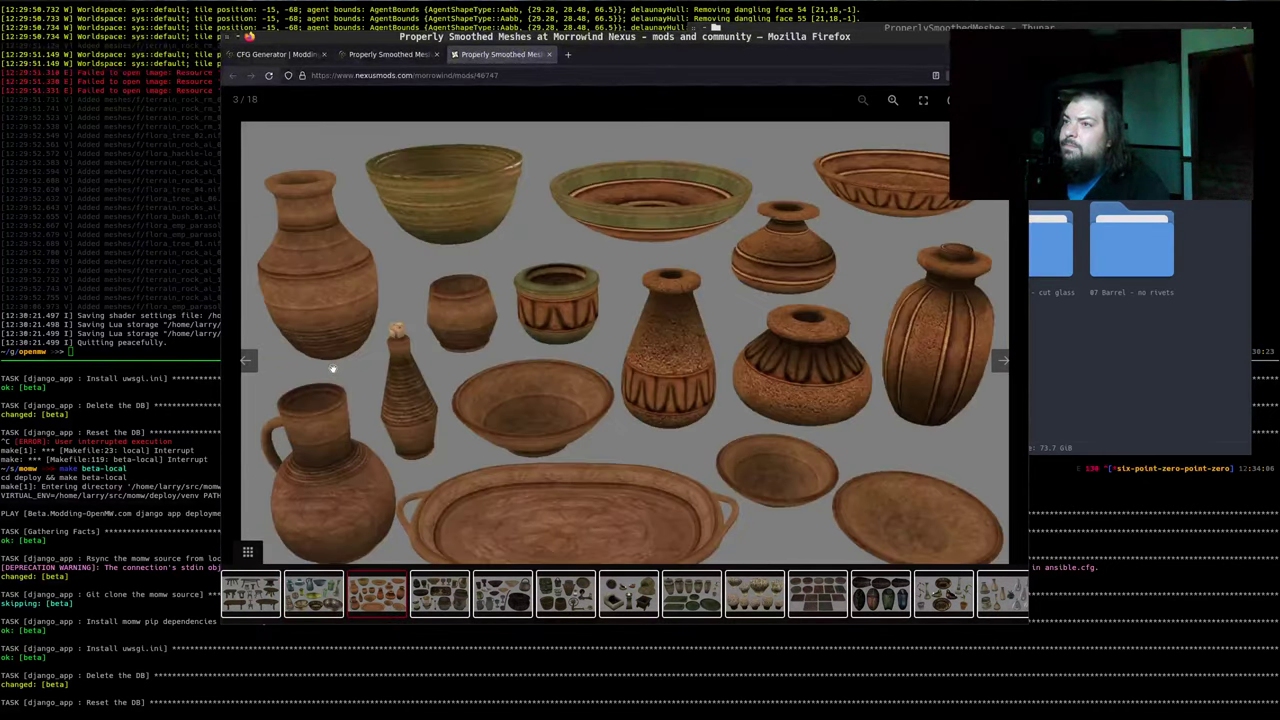
pyautogui.press('Right')
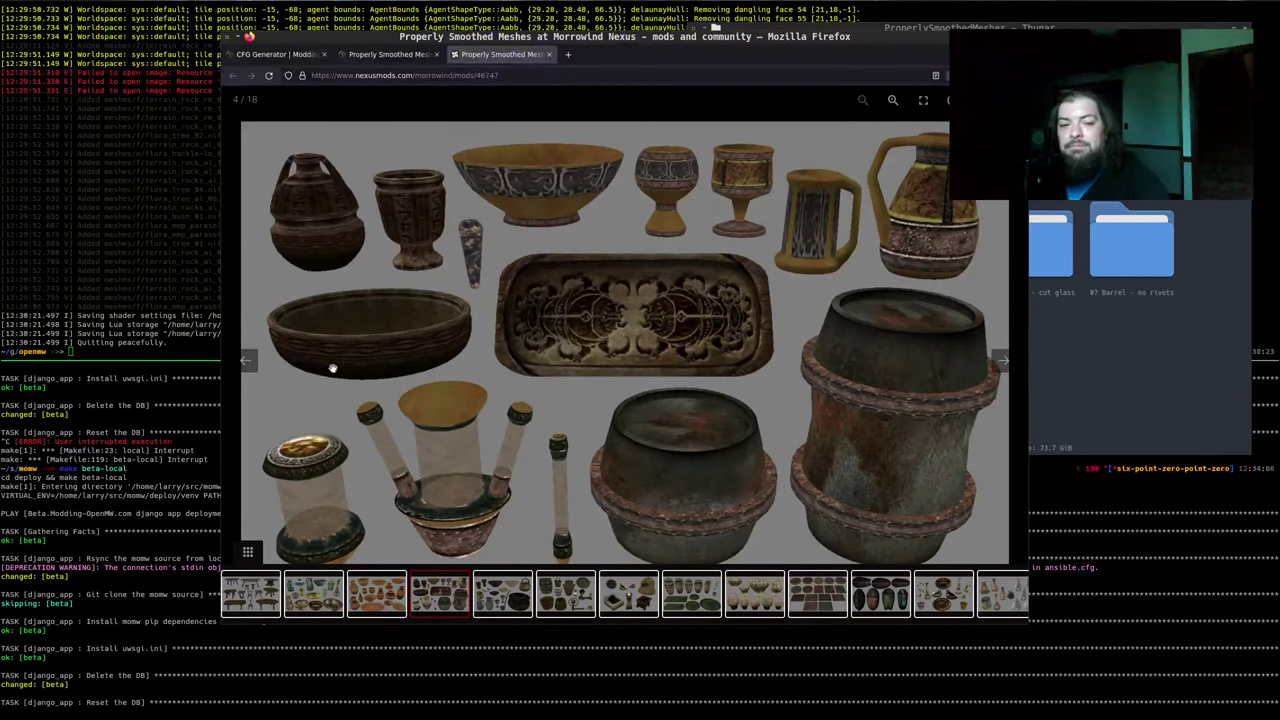
pyautogui.press('Right')
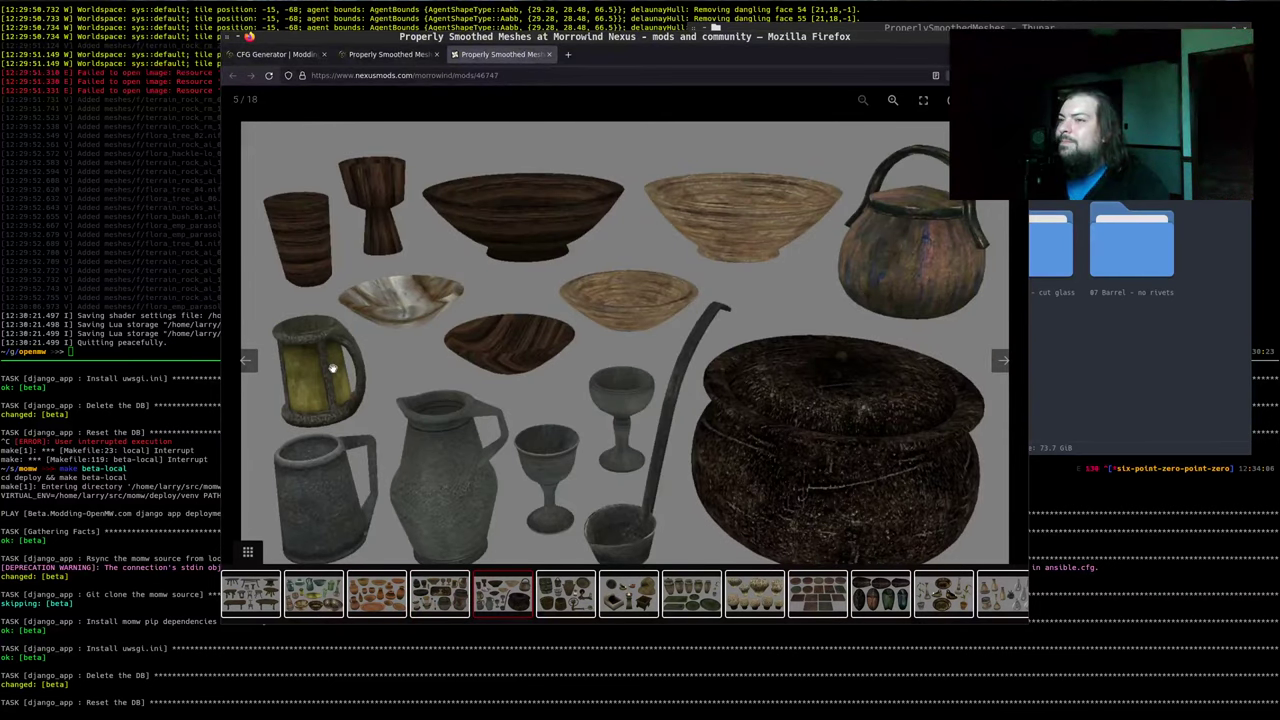
pyautogui.press('Right')
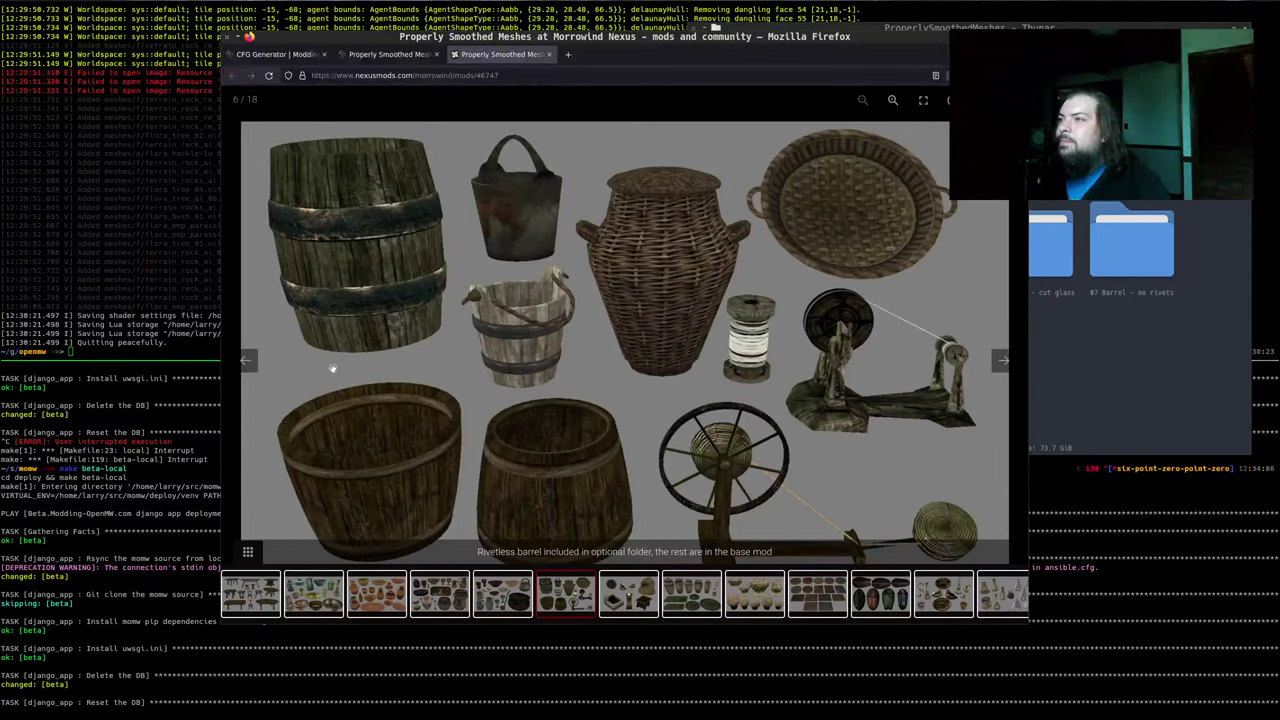
pyautogui.press('Right')
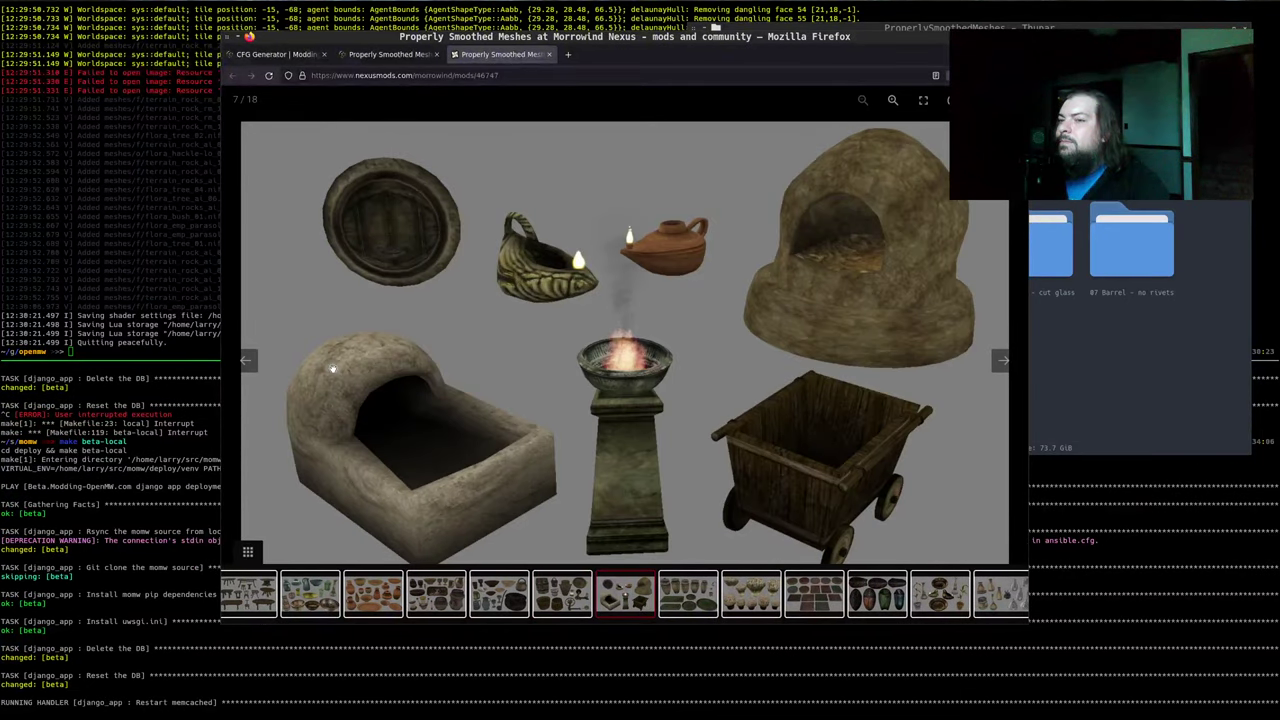
pyautogui.press('Escape')
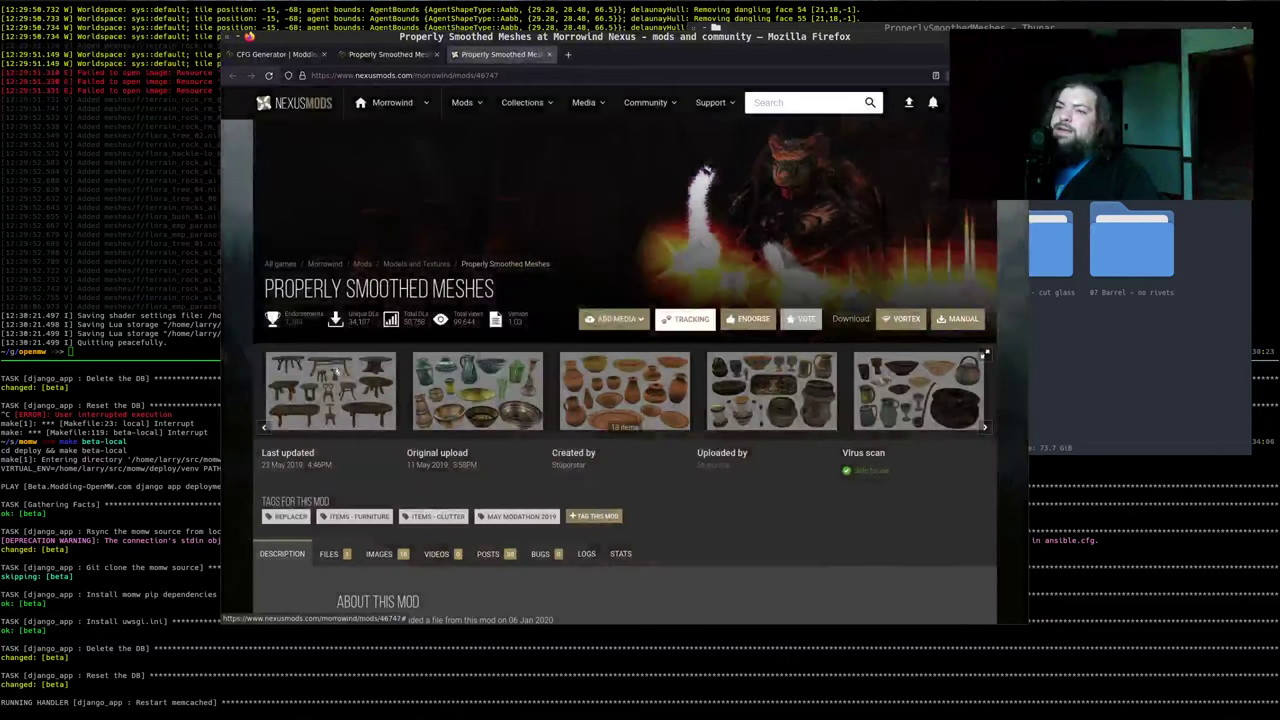
# Review the updated Properly Smoothed Meshes data paths on the beta site and reload the CFG Generator
pyautogui.hotkey('ctrl', 'pageup')
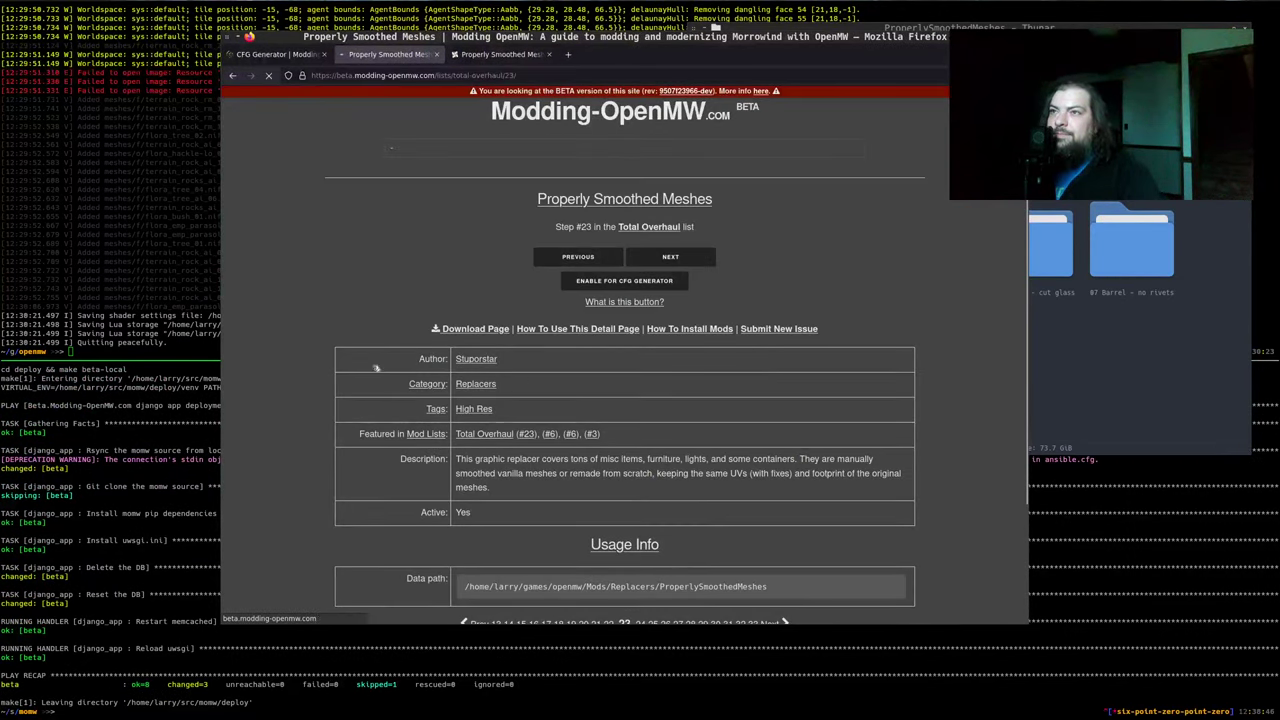
pyautogui.scroll(-2, 403, 366)
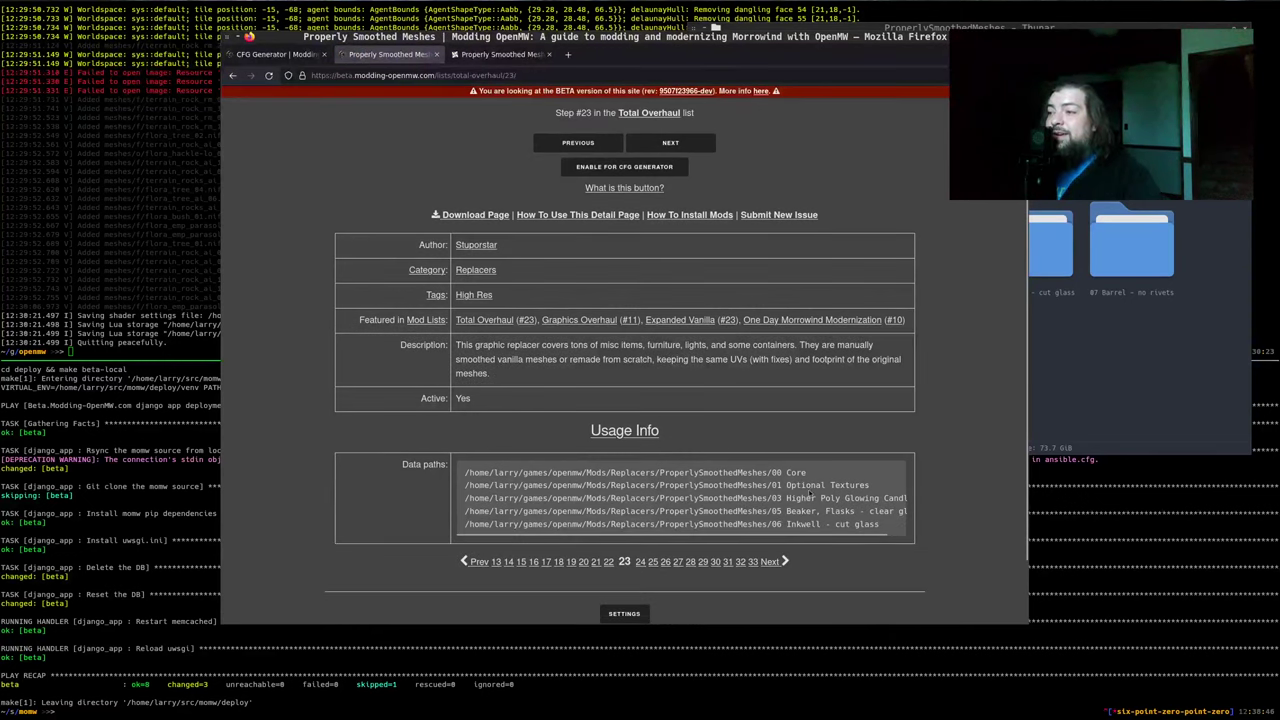
pyautogui.click(272, 55)
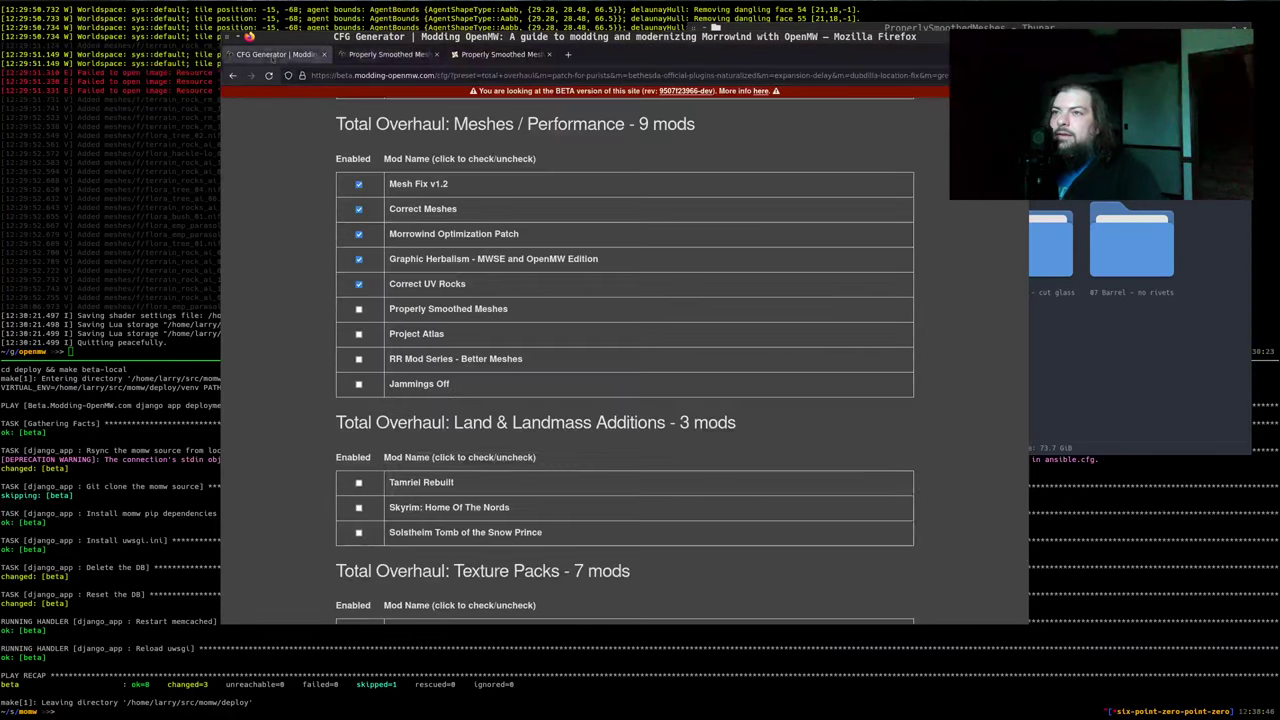
pyautogui.click(269, 76)
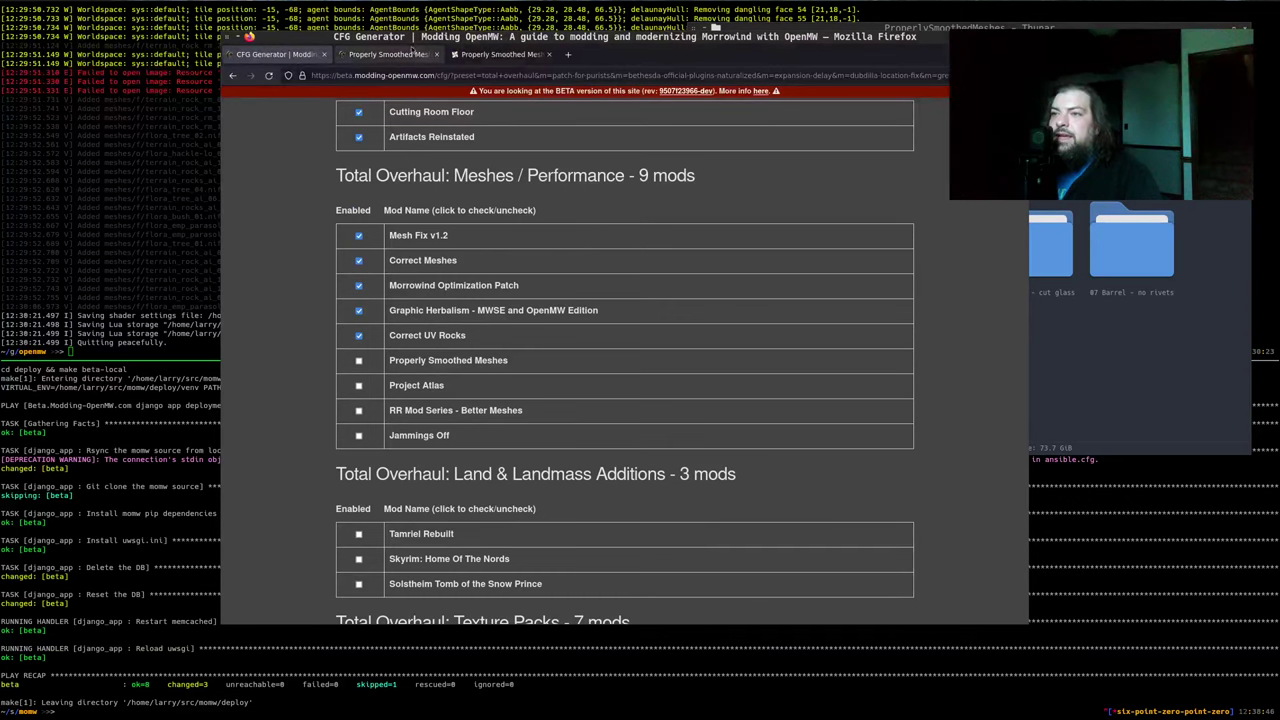
pyautogui.click(413, 50)
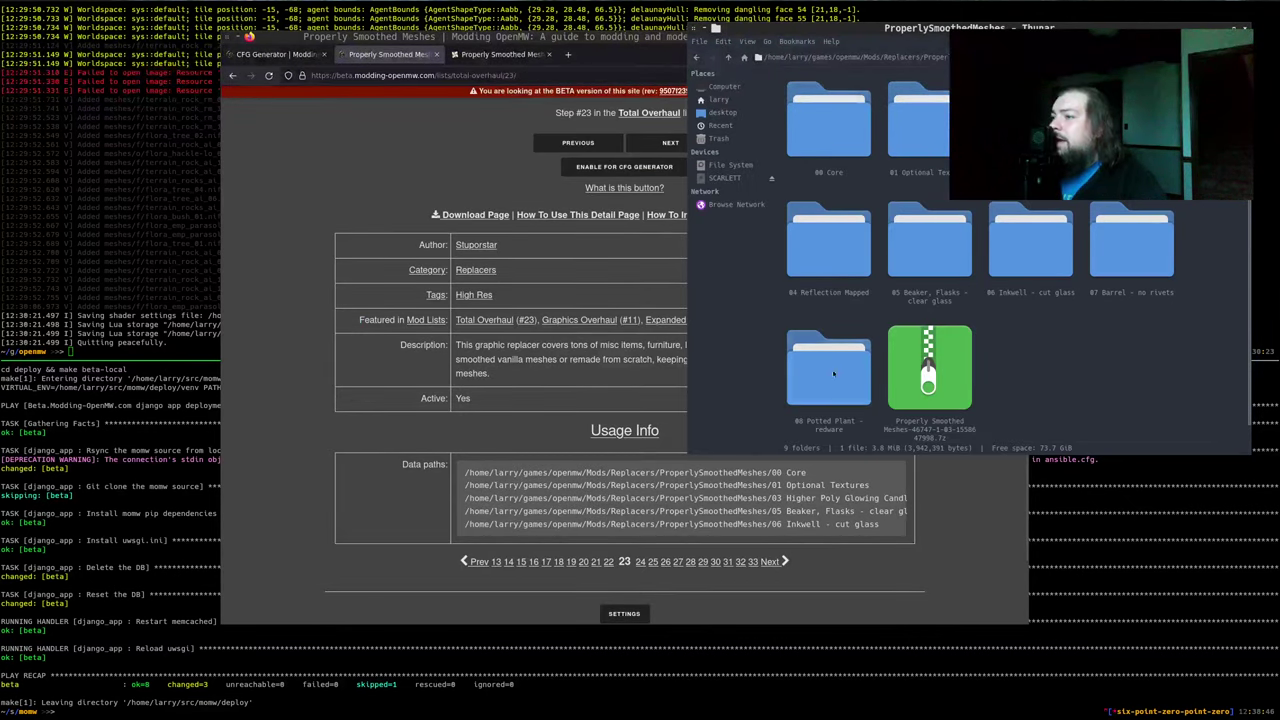
# Switch to Thunar and check the 00, 01, 03, 05 and 06 ProperlySmoothedMeshes folders against the listed data paths
pyautogui.click(828, 128)
pyautogui.click(920, 128)
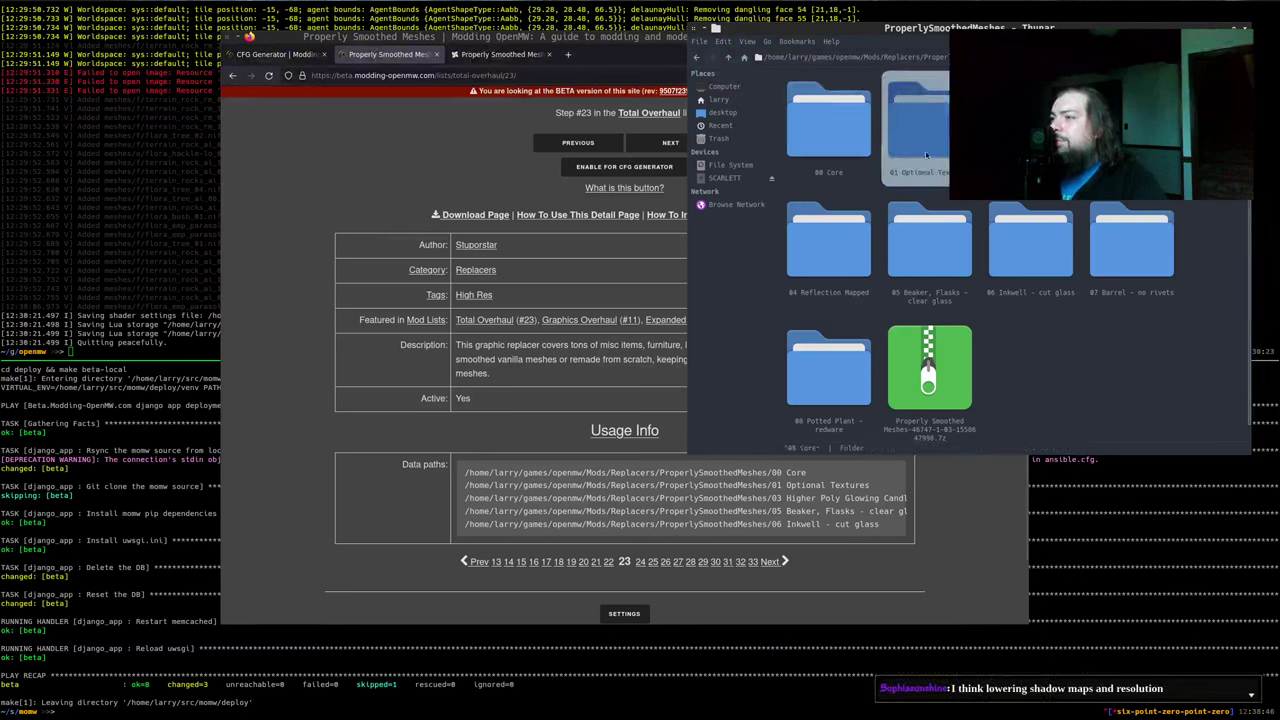
pyautogui.press('Right')
pyautogui.press('Right')
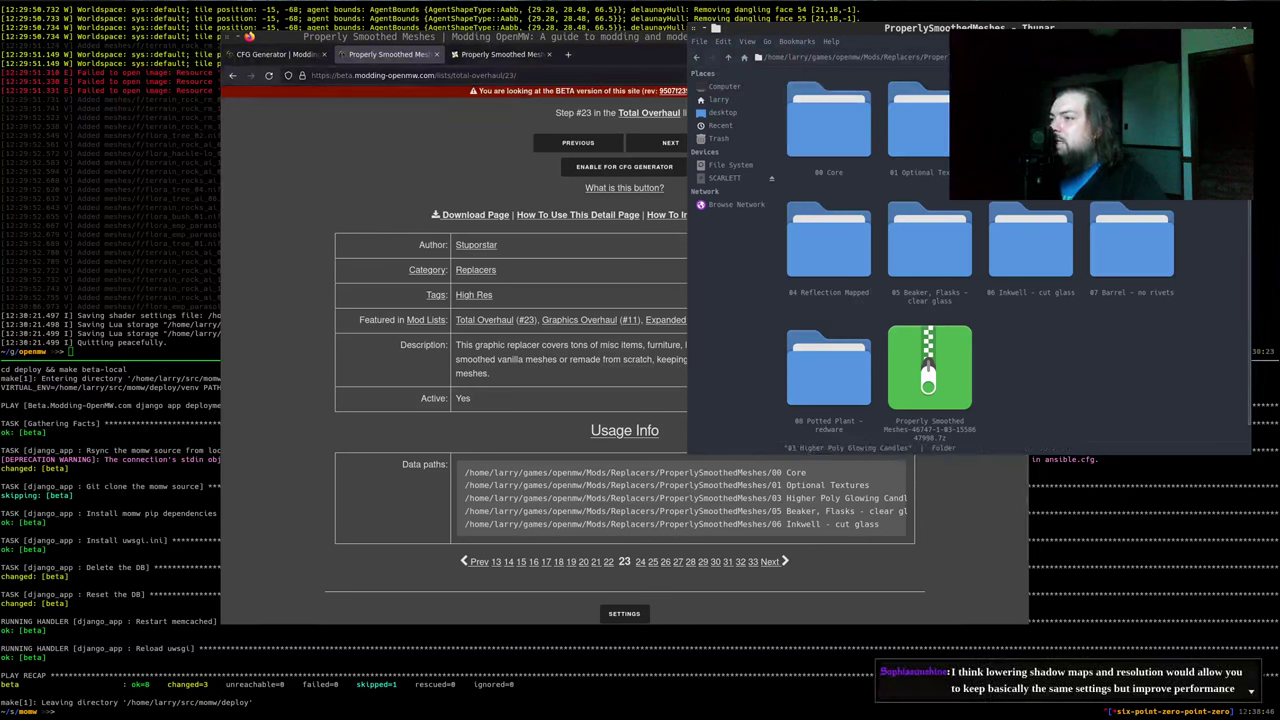
pyautogui.click(905, 259)
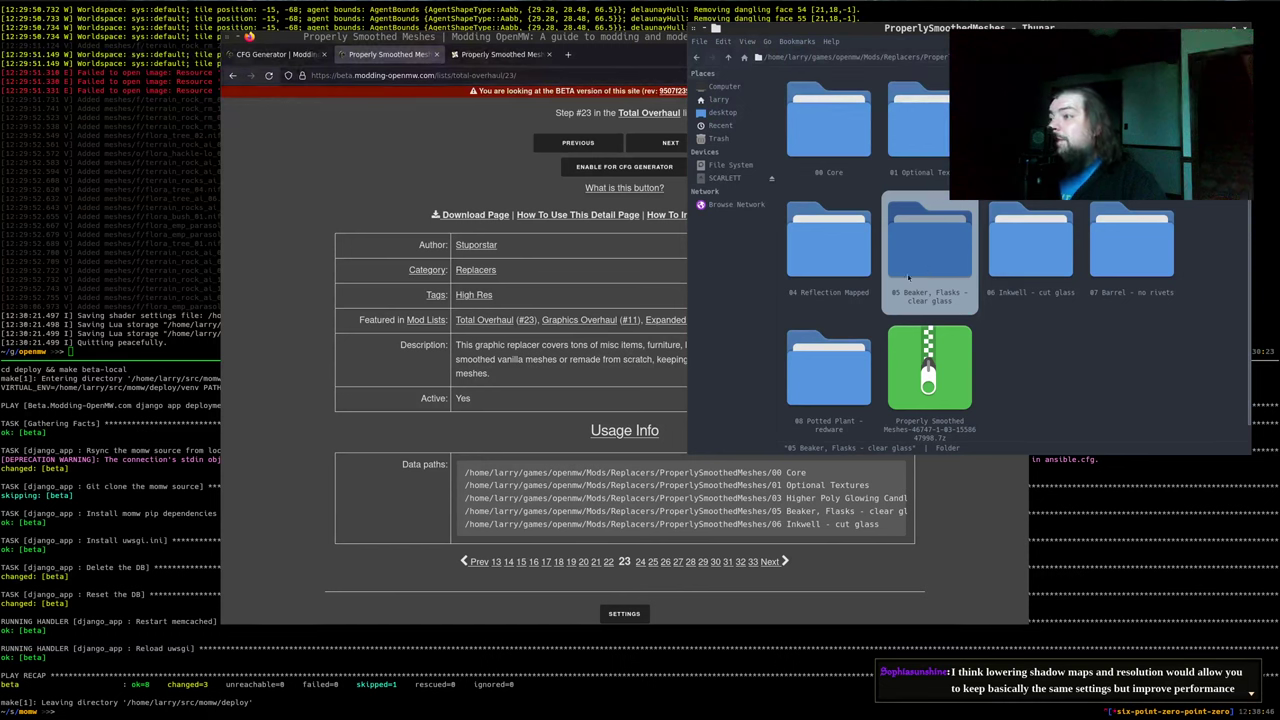
pyautogui.click(1058, 278)
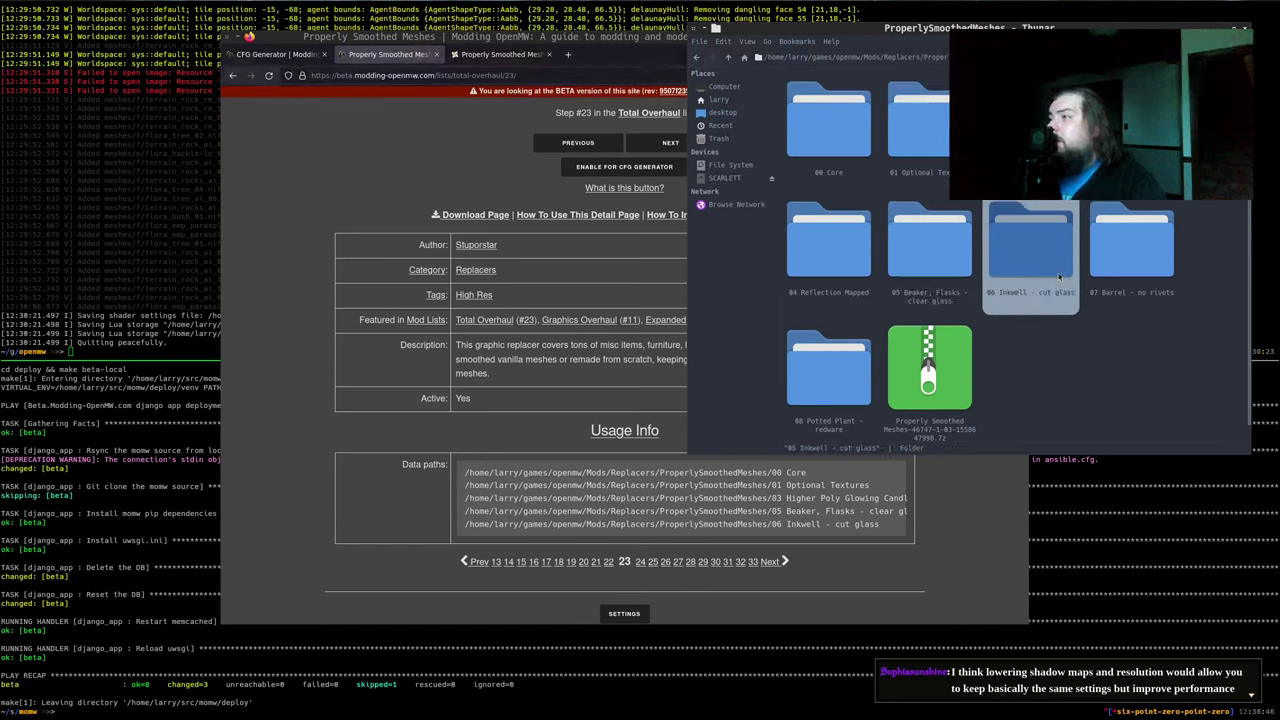
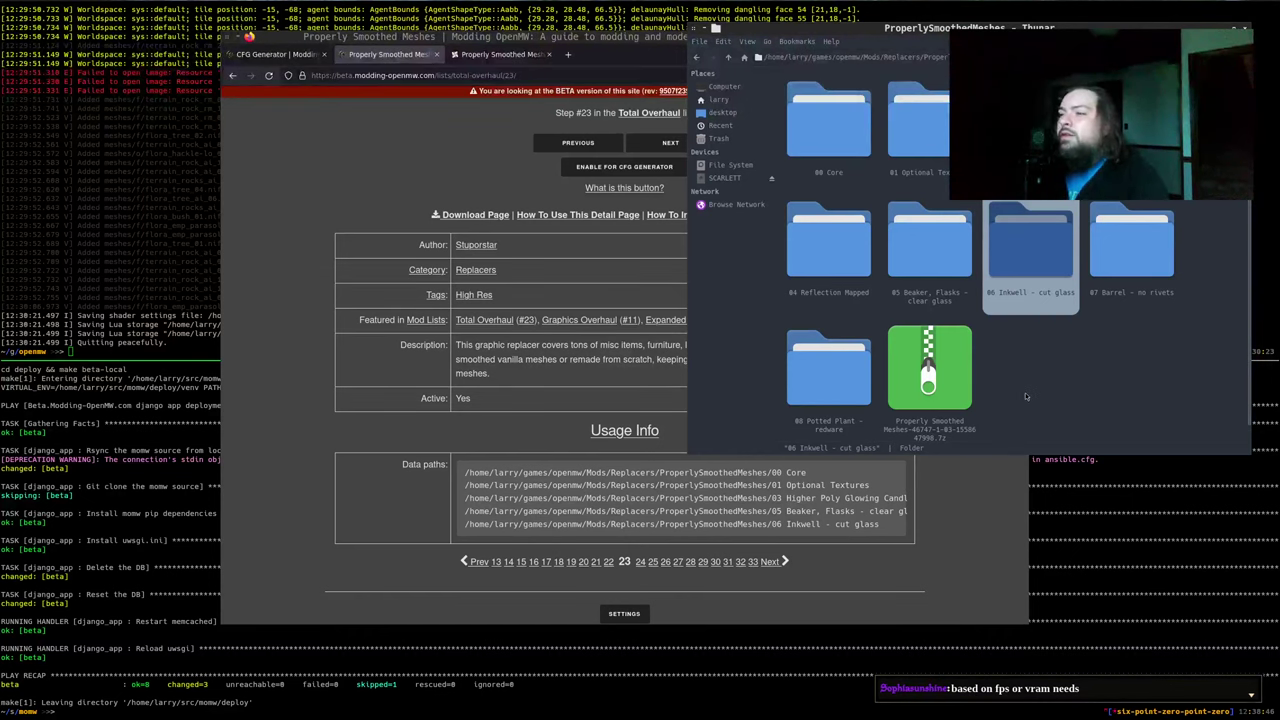
pyautogui.click(1025, 392)
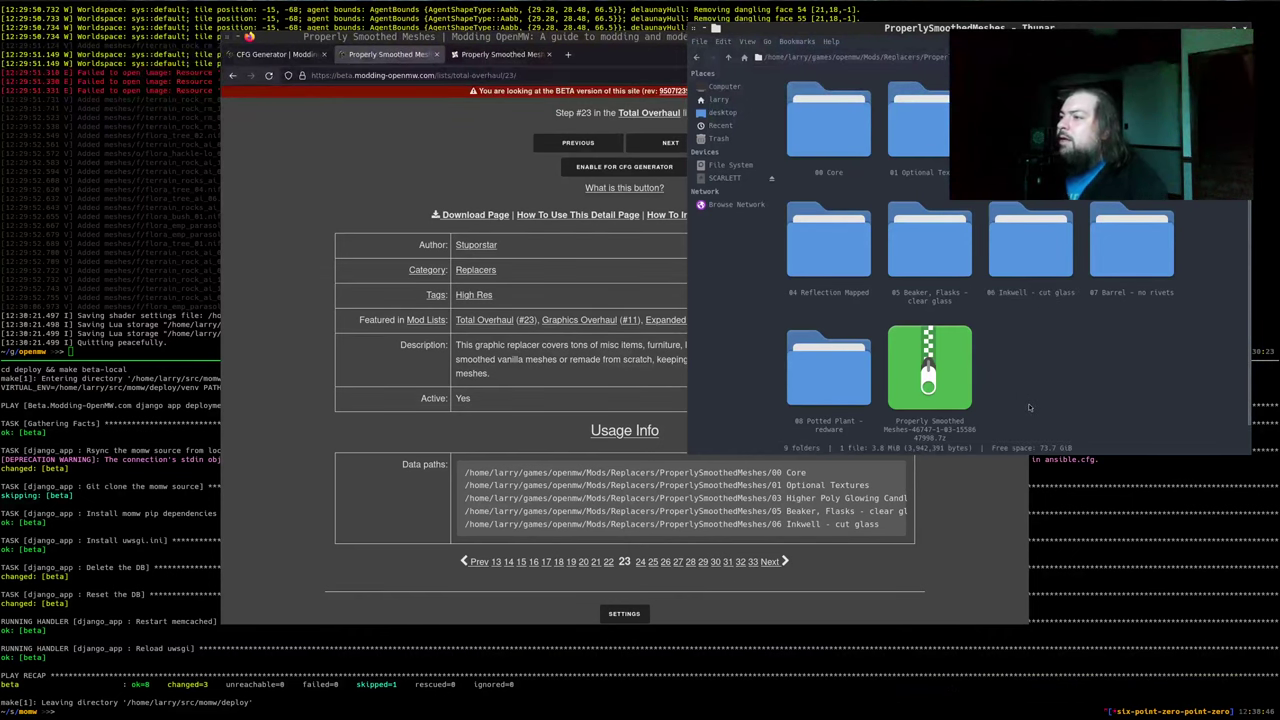
# Return to Firefox, enable Properly Smoothed Meshes for the CFG Generator, and check it in the generator's mod list
pyautogui.click(520, 191)
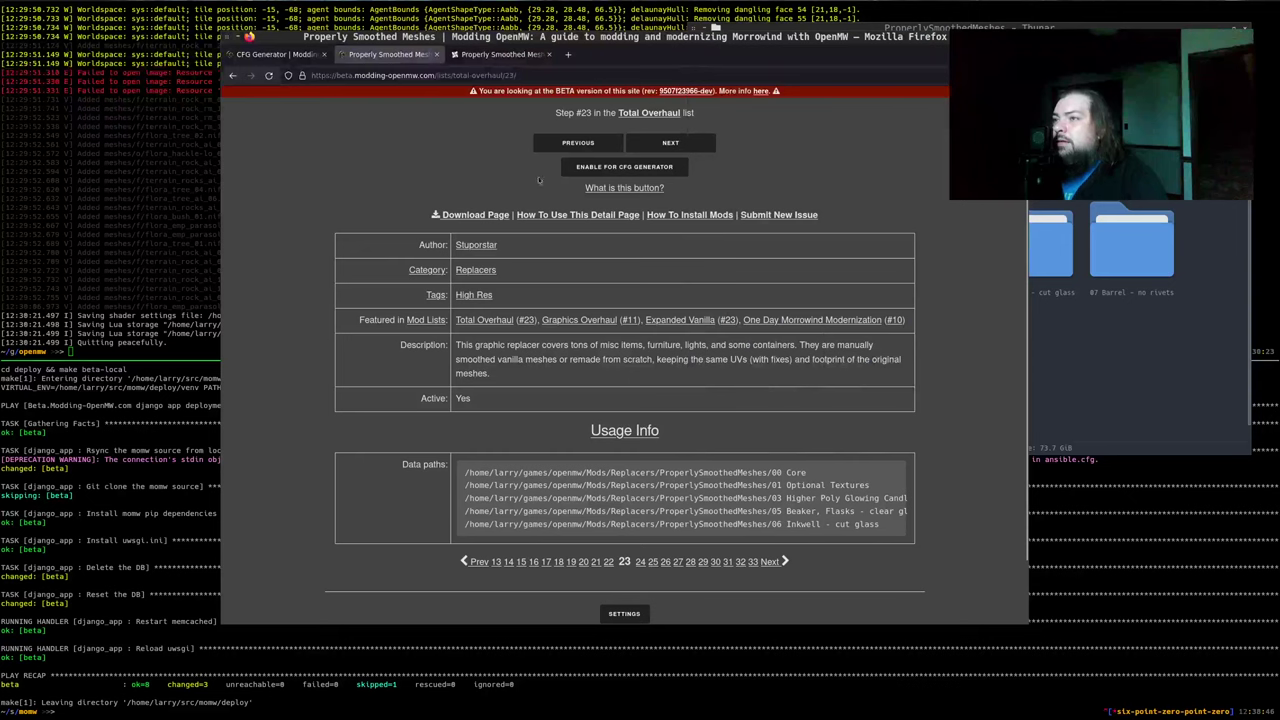
pyautogui.click(582, 170)
pyautogui.click(285, 54)
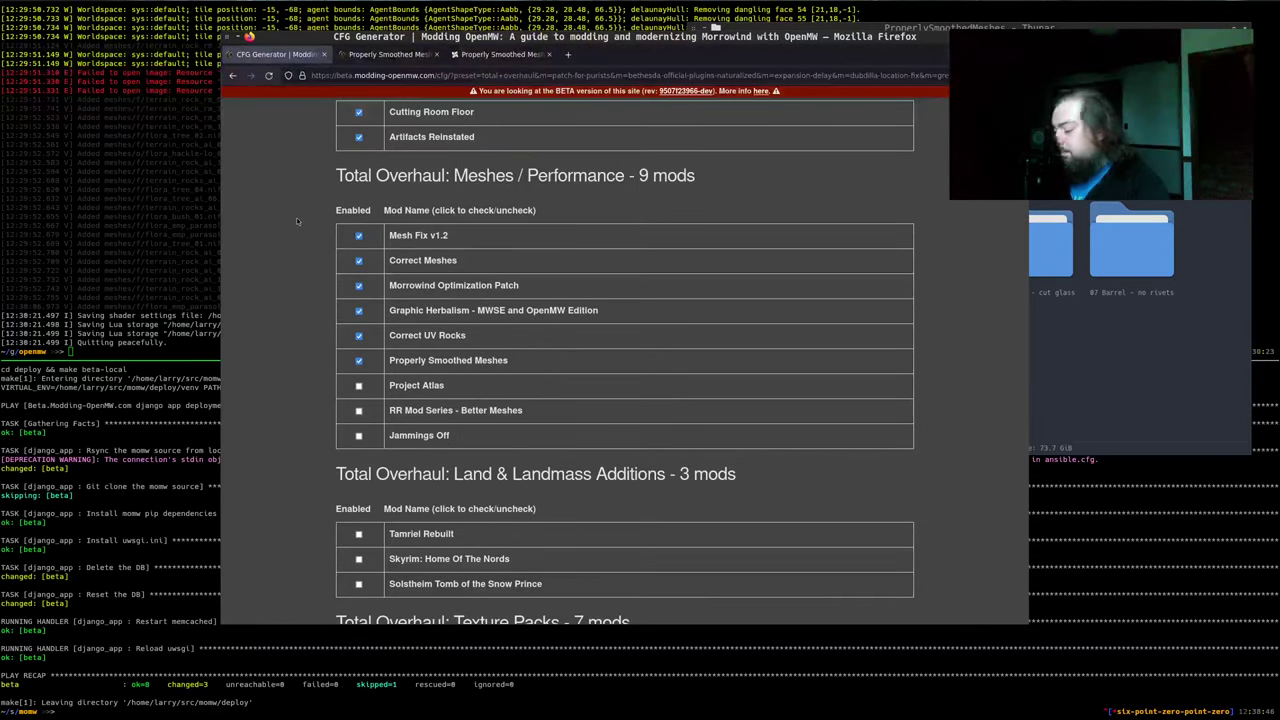
# Submit the custom setup and copy the generated openmw.cfg section to the clipboard
pyautogui.scroll(-10, 296, 217)
pyautogui.scroll(-10, 296, 217)
pyautogui.click(621, 267)
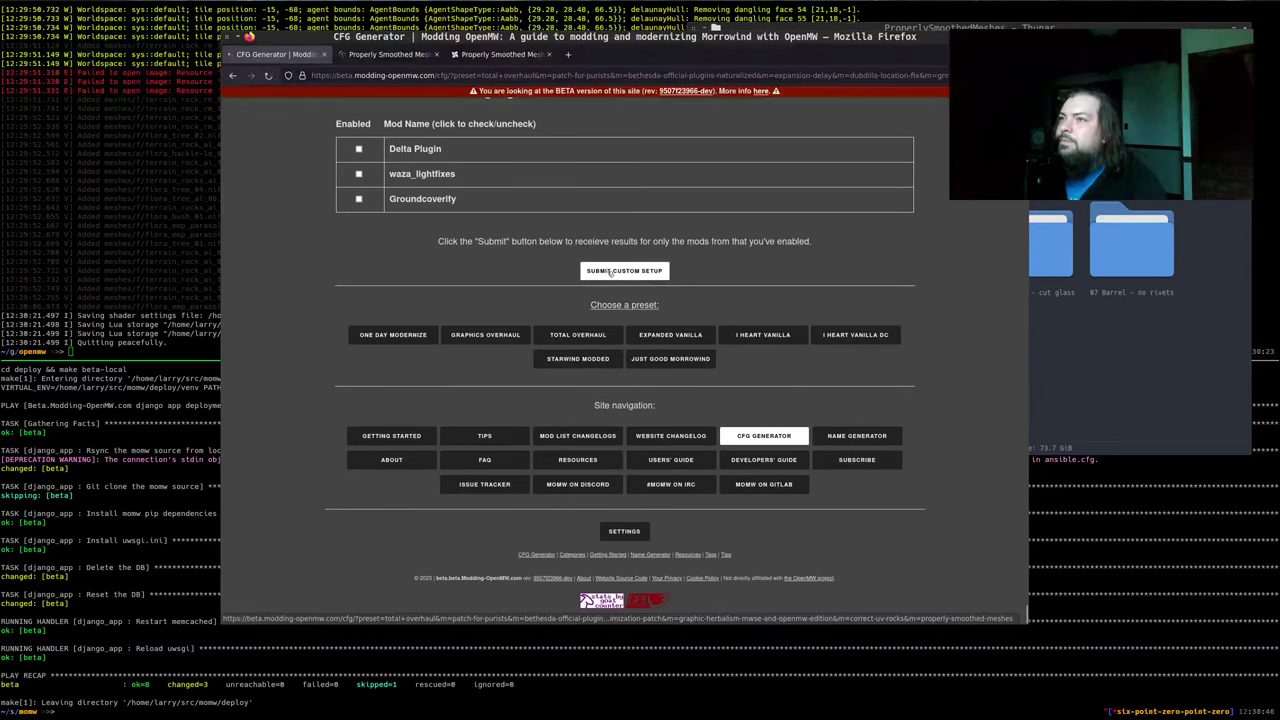
pyautogui.scroll(-5, 621, 264)
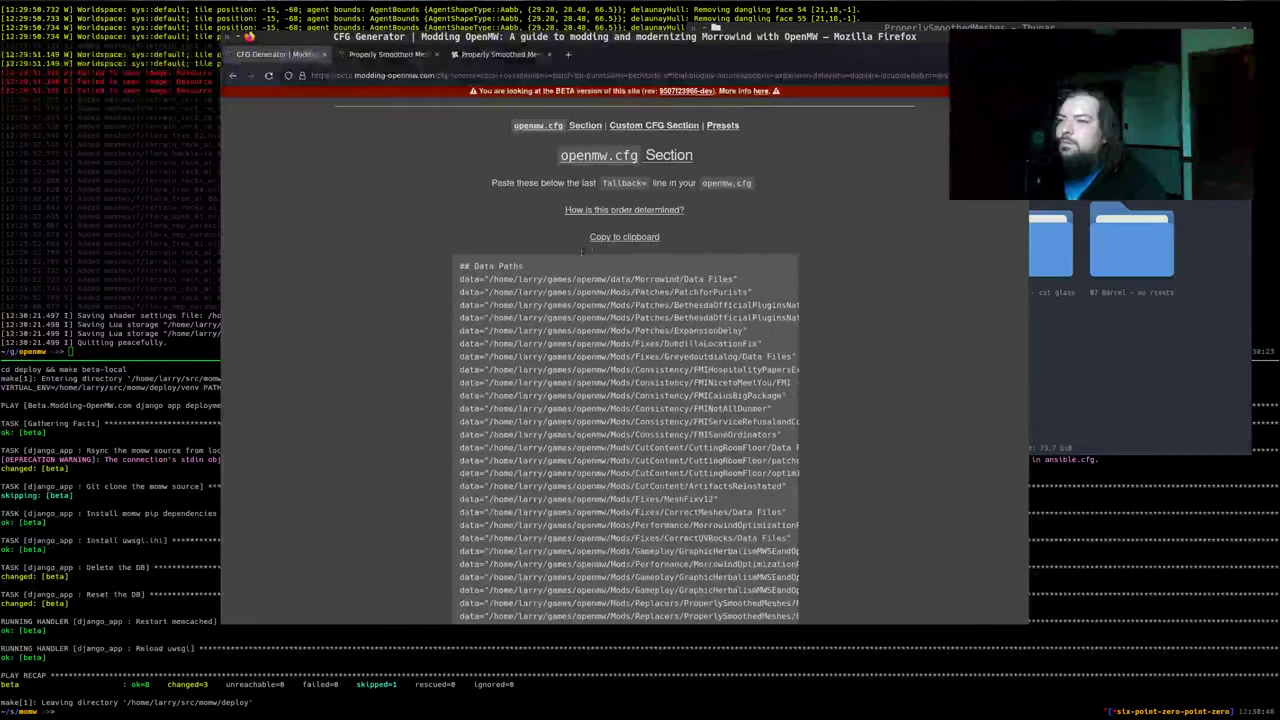
pyautogui.click(607, 238)
# Switch to the Emacs editor and bring up the openmw-total-overhaul.cfg buffer
pyautogui.hotkey('alt', 'Tab')
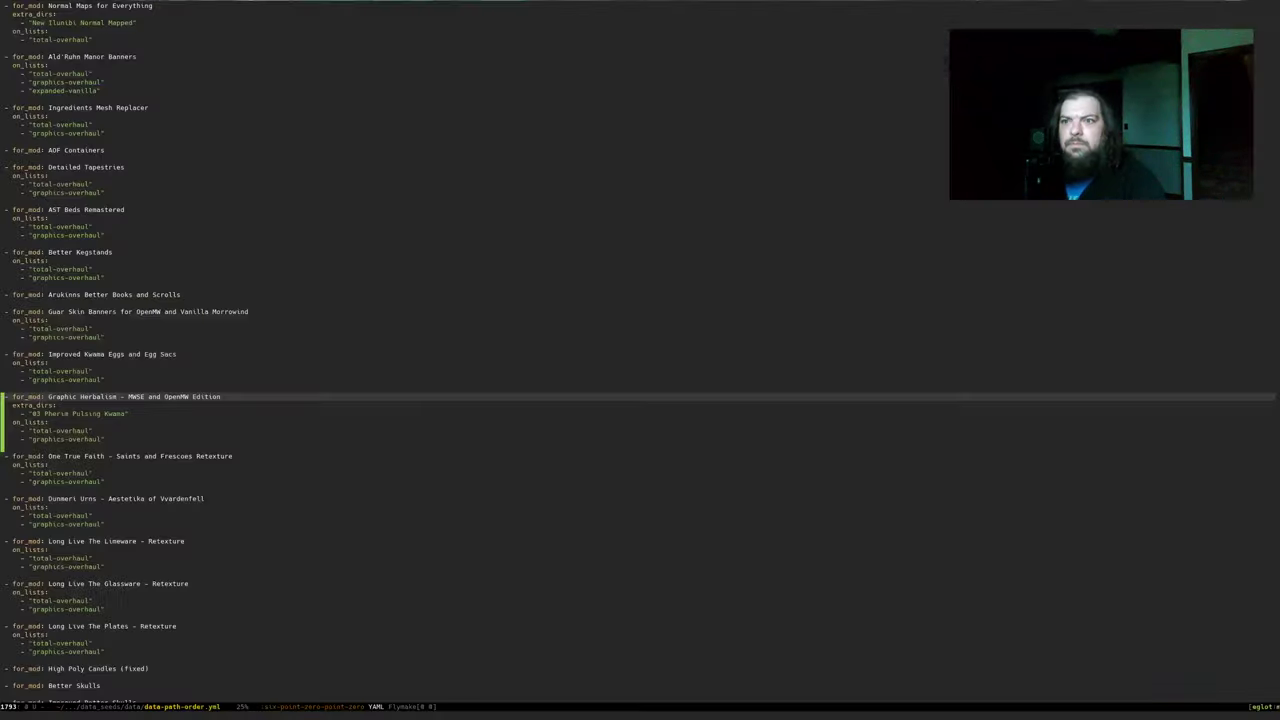
pyautogui.press('Up')
pyautogui.press('Up')
pyautogui.press('Up')
pyautogui.press('Up')
pyautogui.press('Up')
pyautogui.hotkey('ctrl', 'x')
pyautogui.press('b')
pyautogui.press('Return')
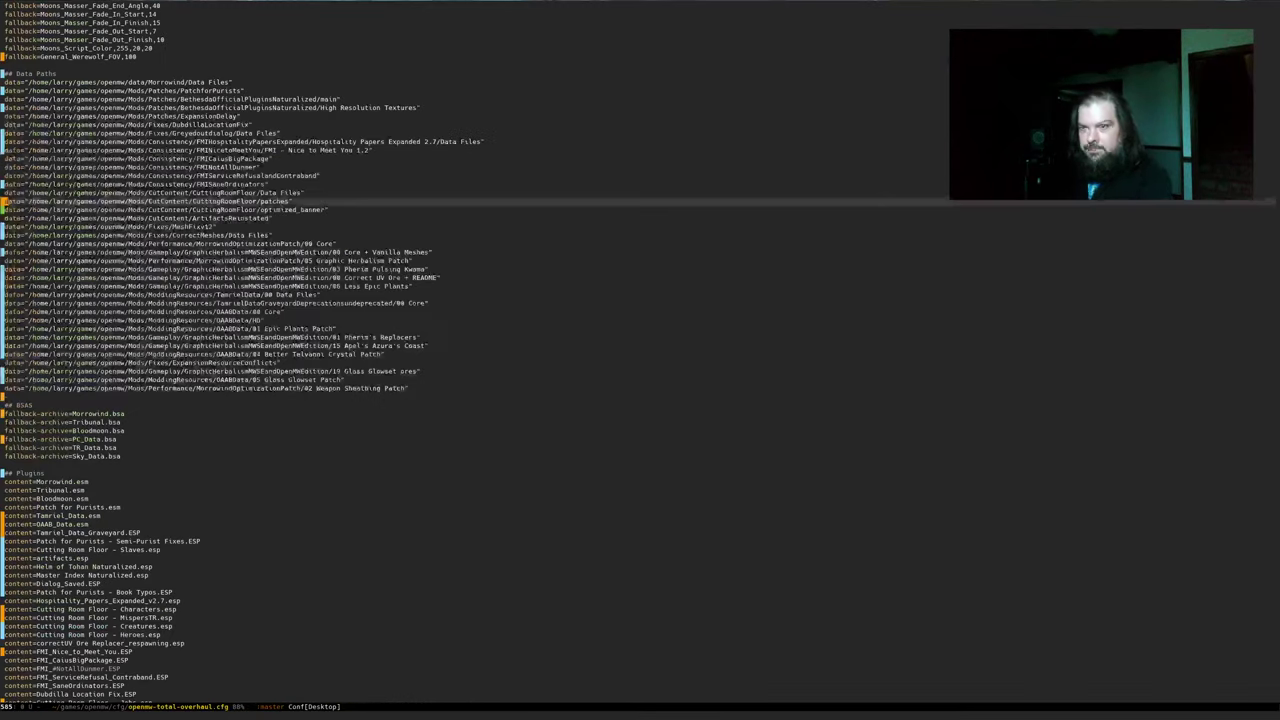
# Replace everything from the Data Paths heading to the end of the file with the copied openmw.cfg section
pyautogui.hotkey('ctrl', 'Down')
pyautogui.hotkey('ctrl', 'Up')
pyautogui.press('Down')
pyautogui.hotkey('ctrl', 'shift', 'Down')
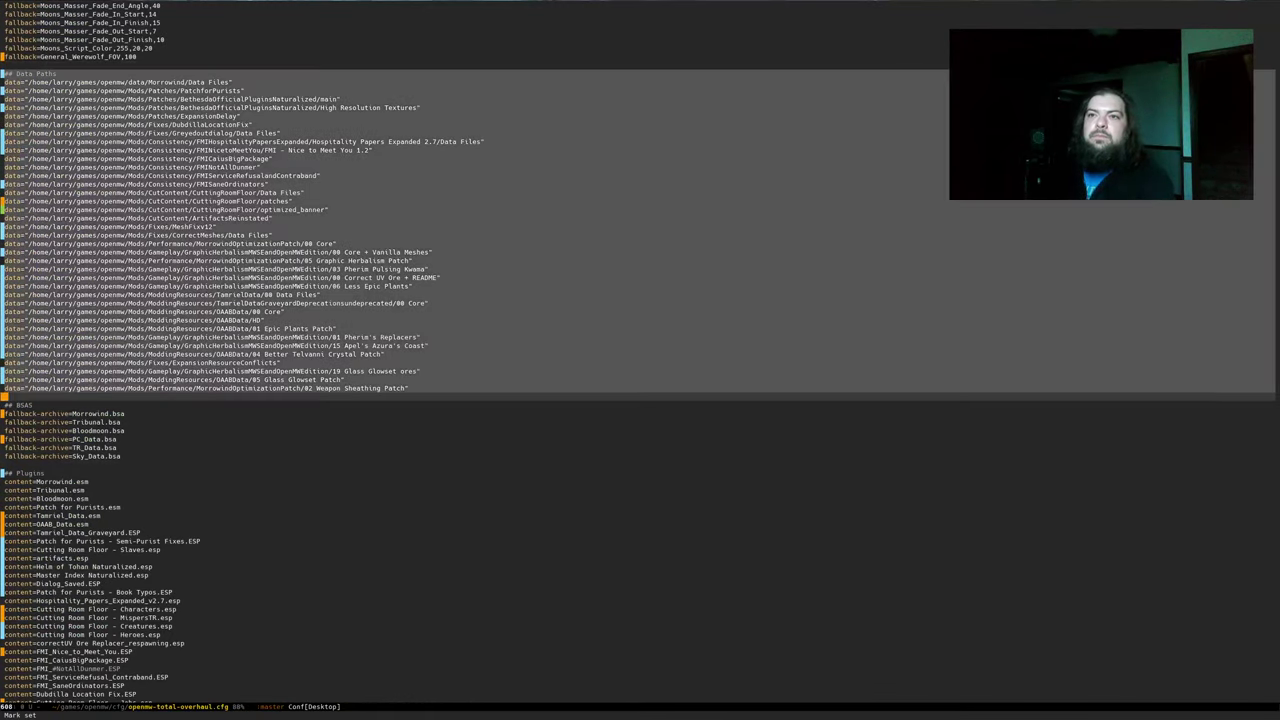
pyautogui.hotkey('ctrl', 'shift', 'Down')
pyautogui.hotkey('ctrl', 'shift', 'Down')
pyautogui.hotkey('ctrl', 'y')
pyautogui.press('Return')
pyautogui.press('Return')
pyautogui.press('Return')
pyautogui.press('Return')
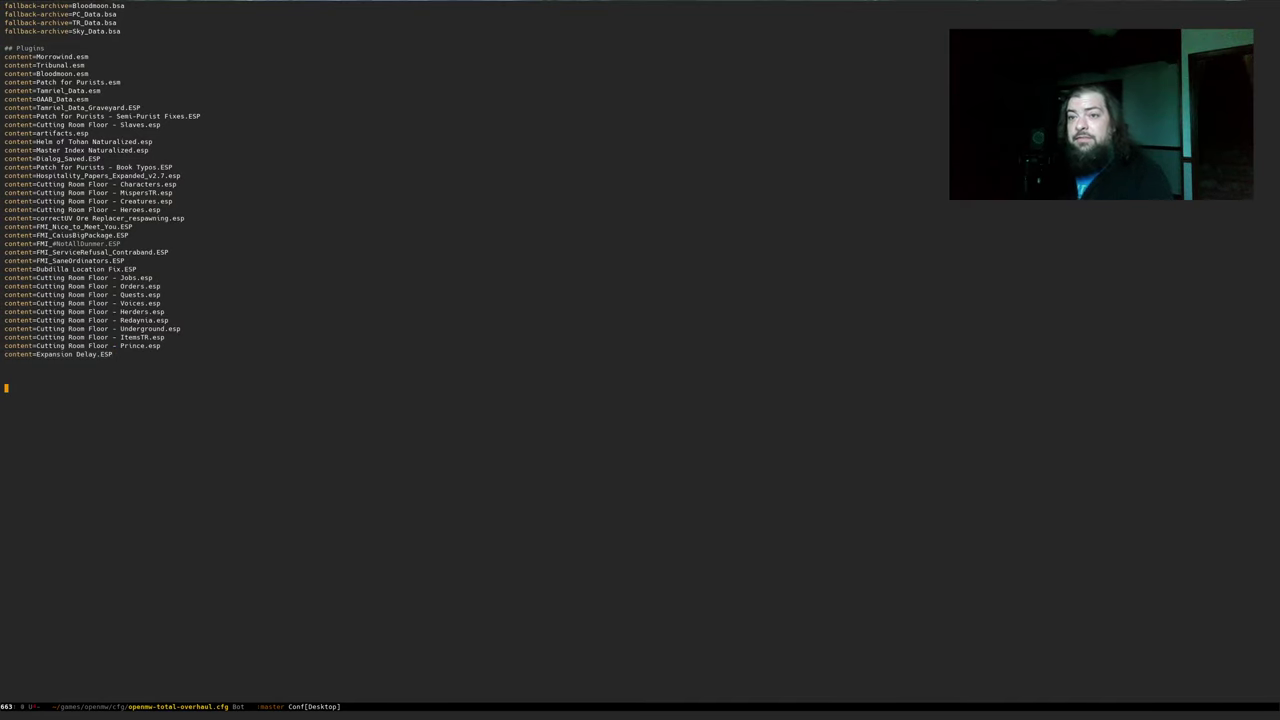
# Remove the extra blank lines at the end of openmw-total-overhaul.cfg and save the file
pyautogui.hotkey('ctrl', 'x')
pyautogui.hotkey('ctrl', 's')
pyautogui.press('BackSpace')
pyautogui.press('BackSpace')
pyautogui.press('BackSpace')
pyautogui.hotkey('ctrl', 'x')
pyautogui.hotkey('ctrl', 's')
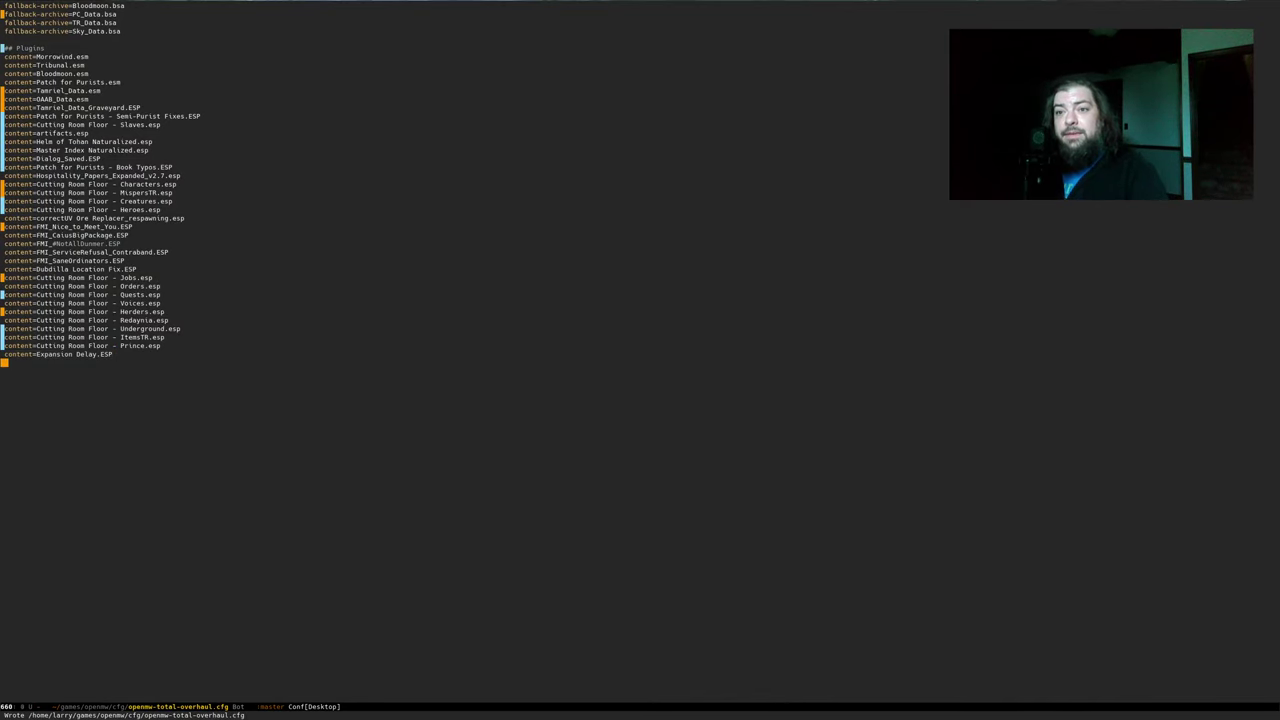
# Review the order of the pasted data paths in openmw-total-overhaul.cfg, including the ProperlySmoothedMeshes entries
pyautogui.hotkey('ctrl', 'Up')
pyautogui.hotkey('ctrl', 'Up')
pyautogui.scroll(-3, 414, 457)
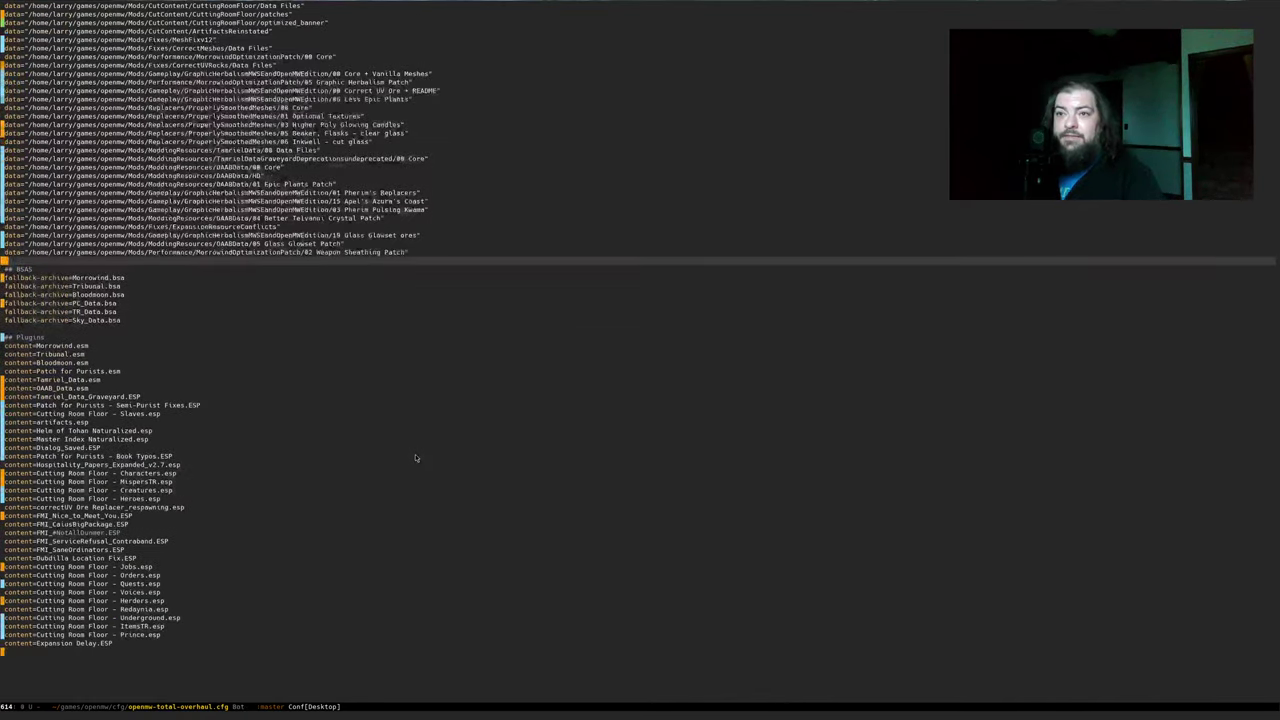
pyautogui.scroll(8, 416, 458)
pyautogui.scroll(-4, 416, 458)
pyautogui.scroll(-2, 415, 457)
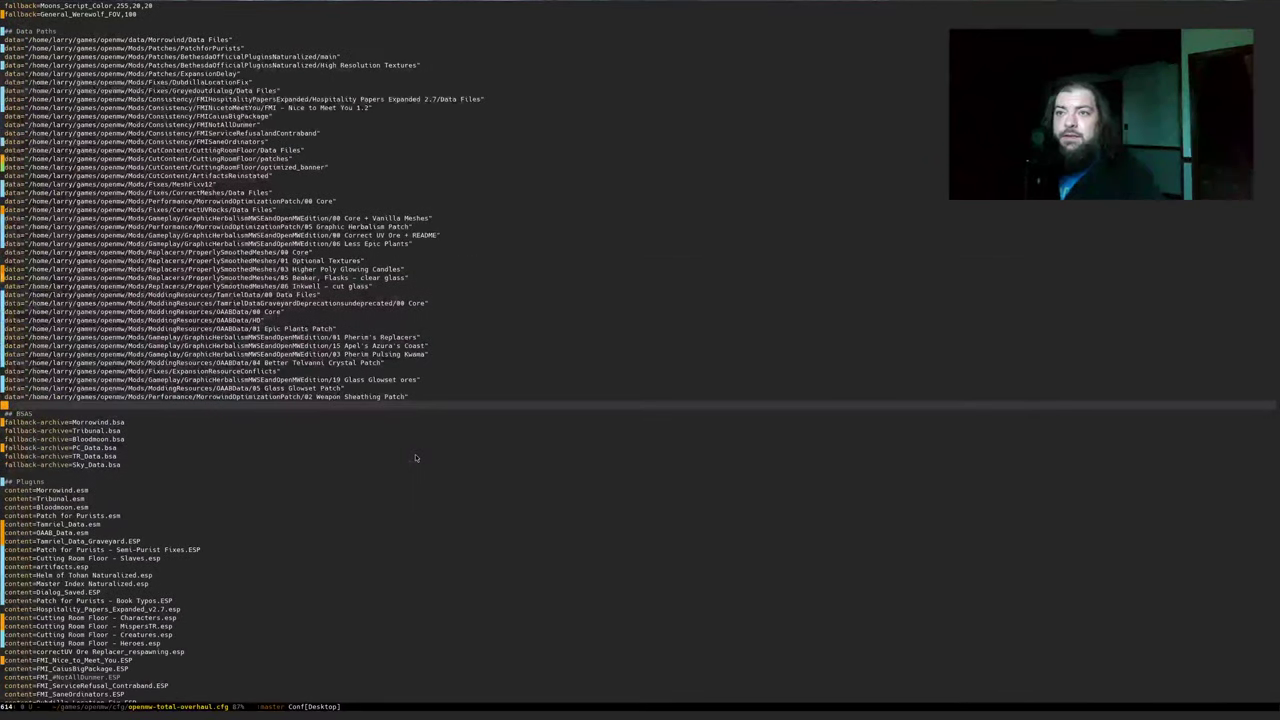
# Switch to the terminal and rerun openmw-validator with --exit-nonzero and --stdout on openmw-total-overhaul.cfg
pyautogui.press('super+2')
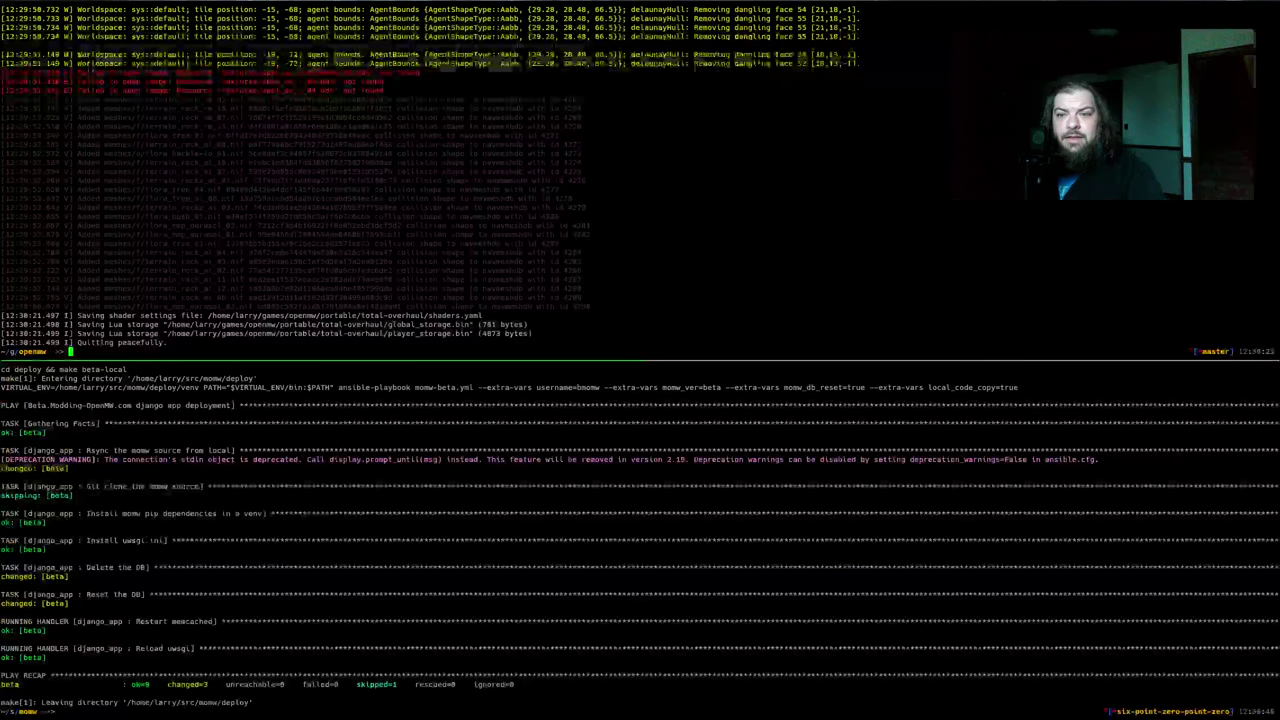
pyautogui.hotkey('ctrl', 'd')
pyautogui.press('Up')
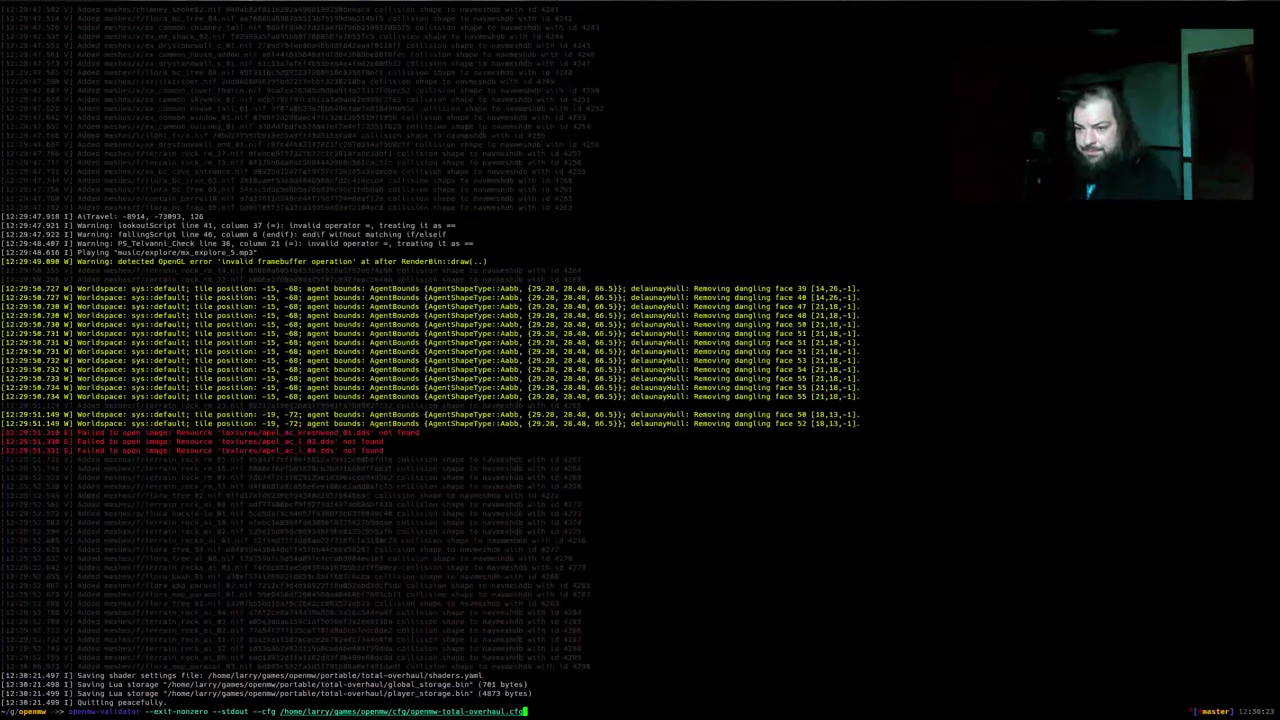
pyautogui.press('Return')
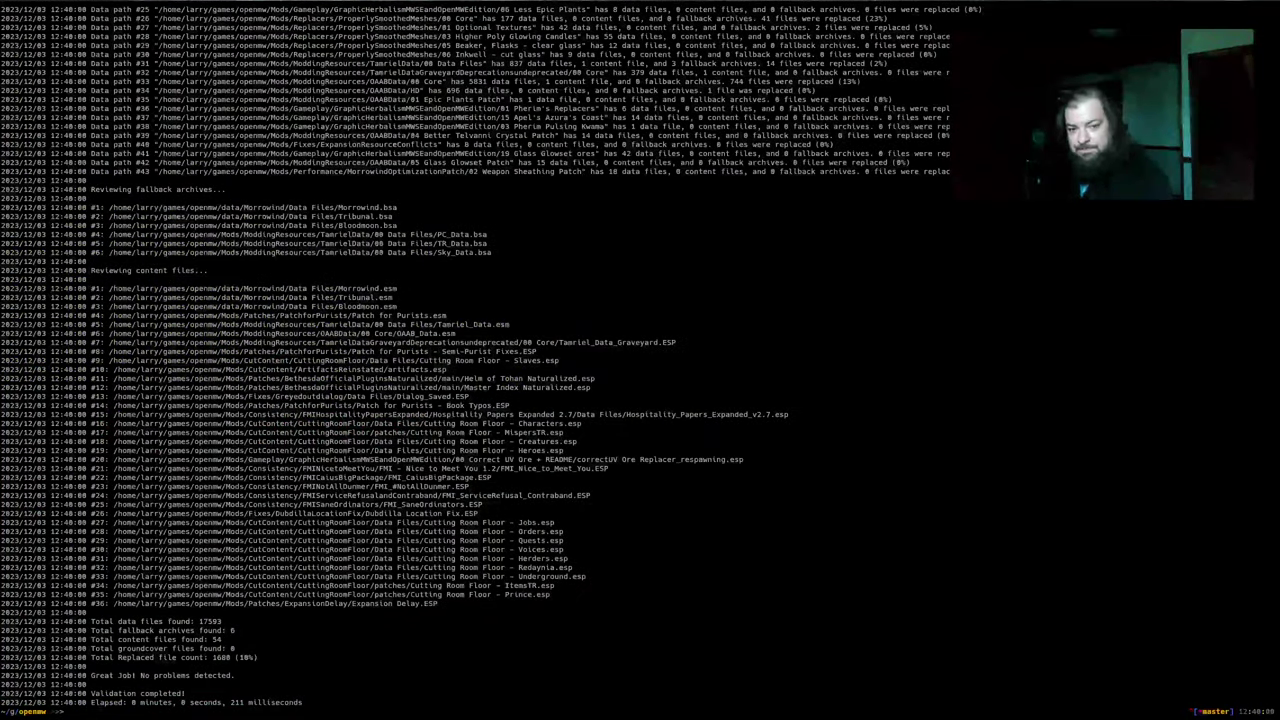
# Launch the game through run.sh with --type fw, --config total-overhaul, --dev, --test and --mangohud
pyautogui.hotkey('ctrl', 'r')
pyautogui.write('run')
pyautogui.press('Return')
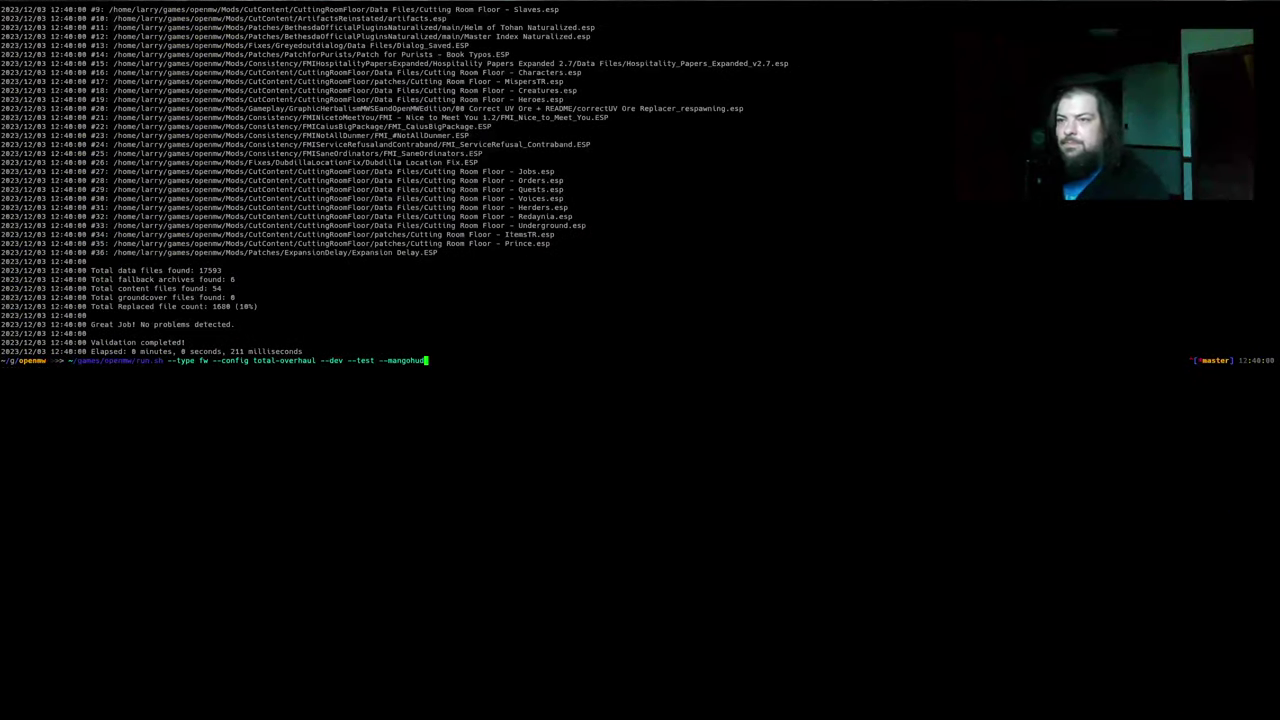
pyautogui.press('Return')
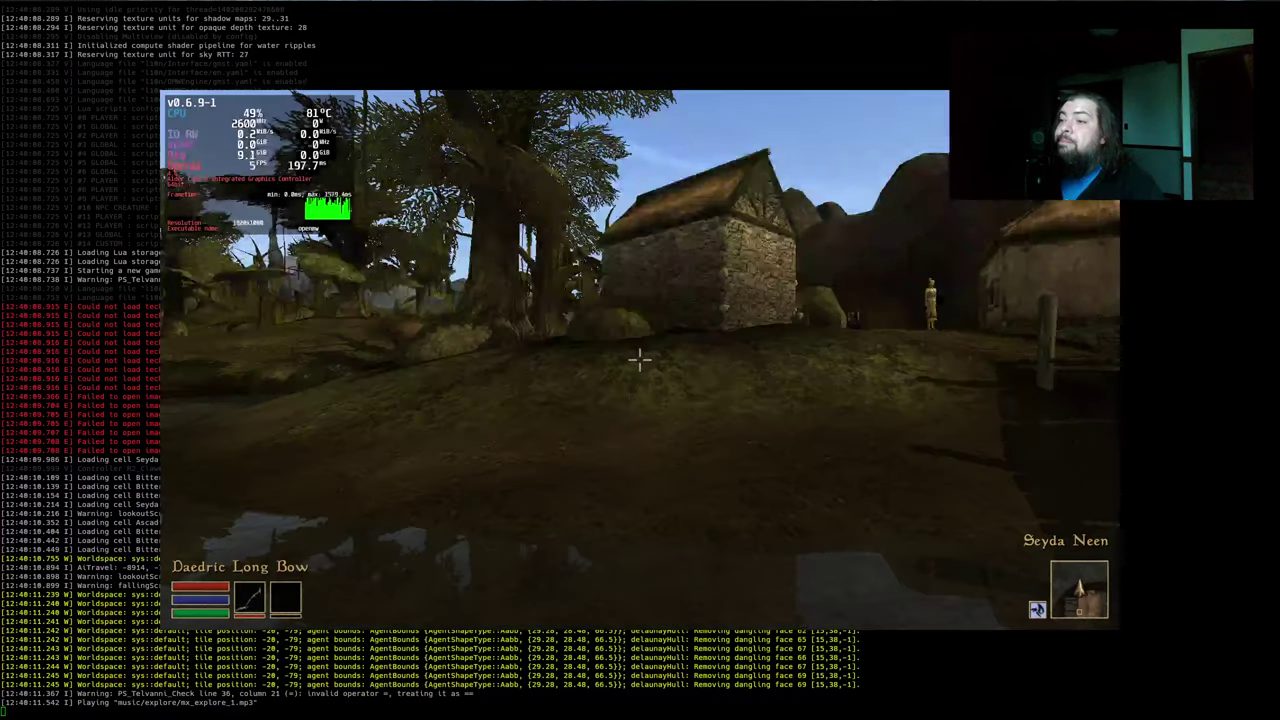
# Walk through Seyda Neen in the test game to check how the world renders, and quit the game
pyautogui.press('w')
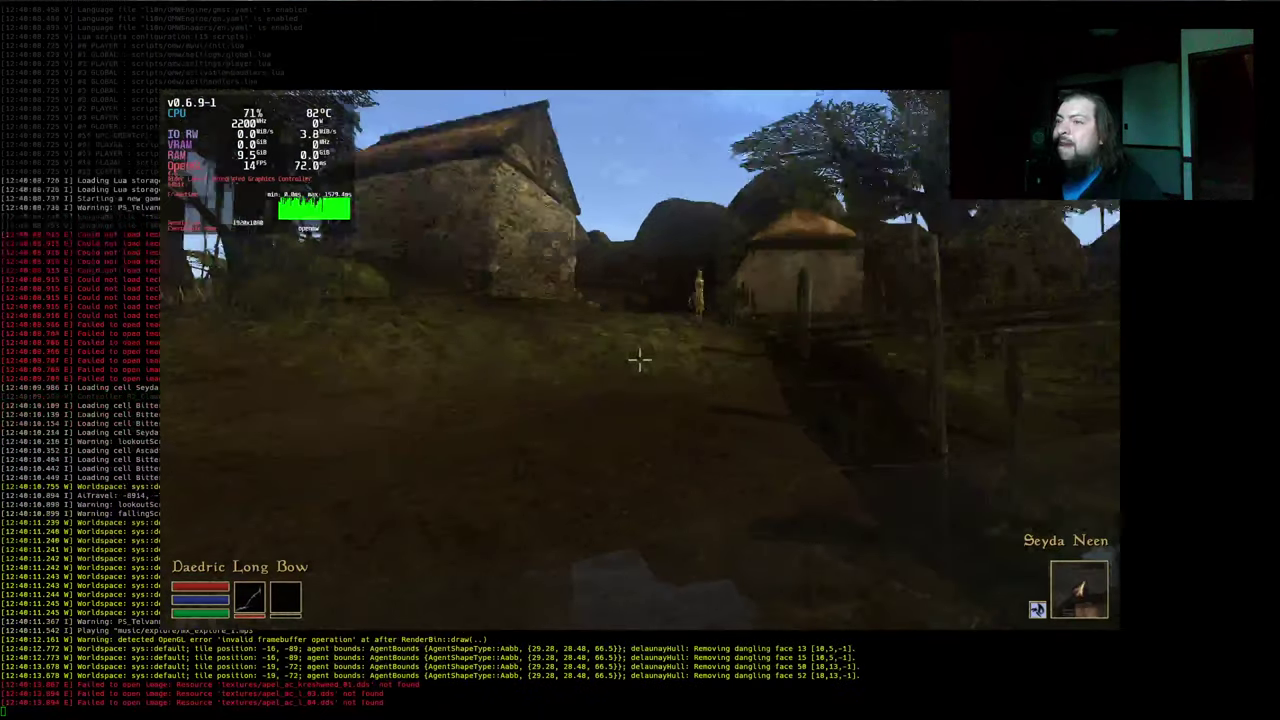
pyautogui.press('w')
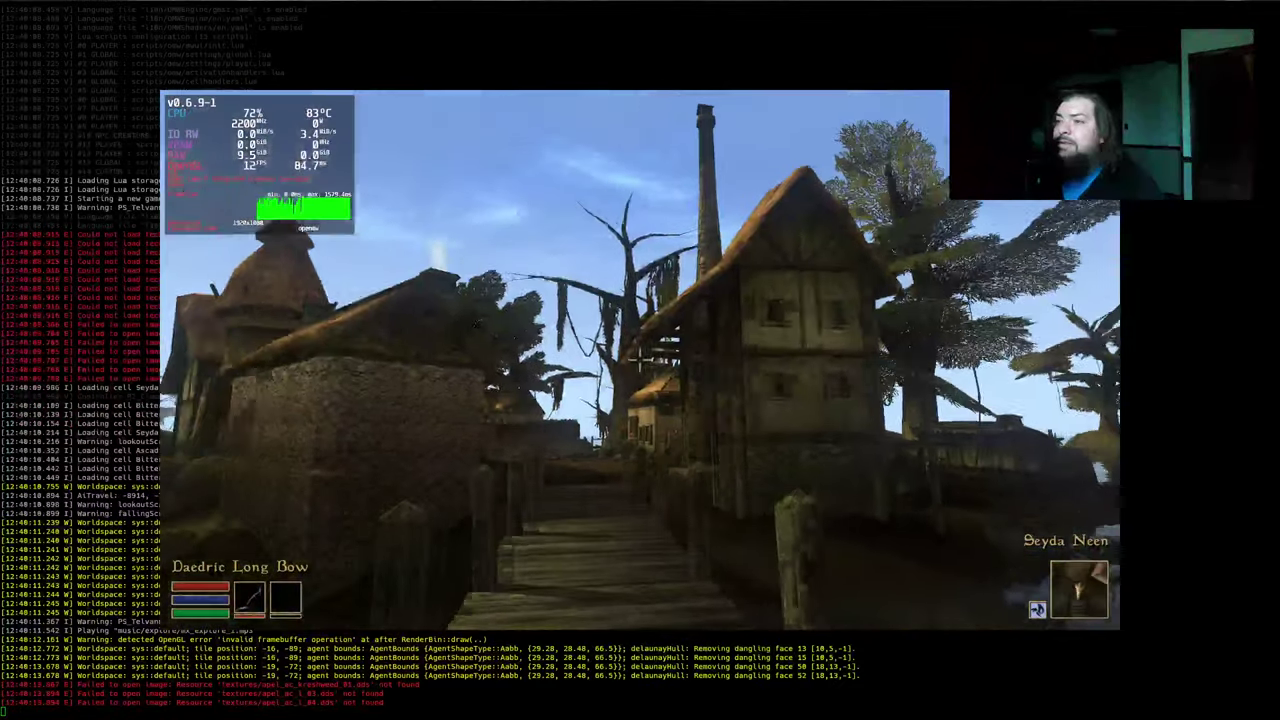
pyautogui.press('w')
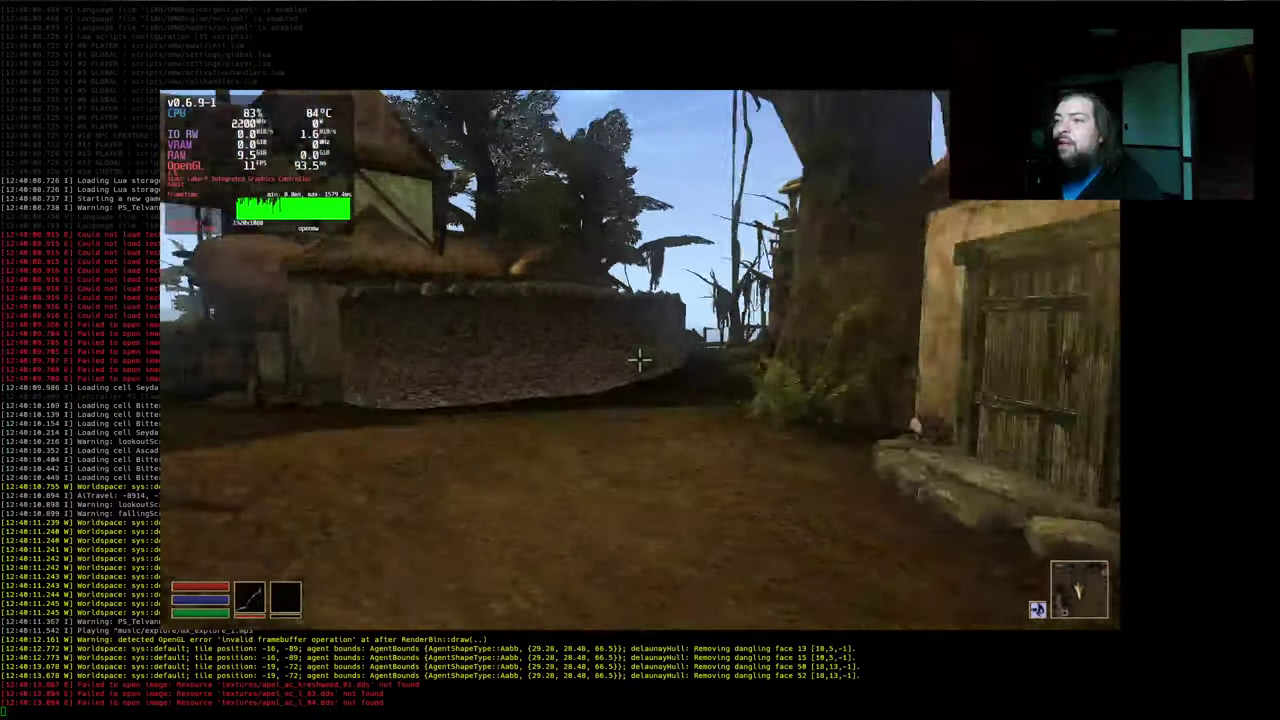
pyautogui.press('w')
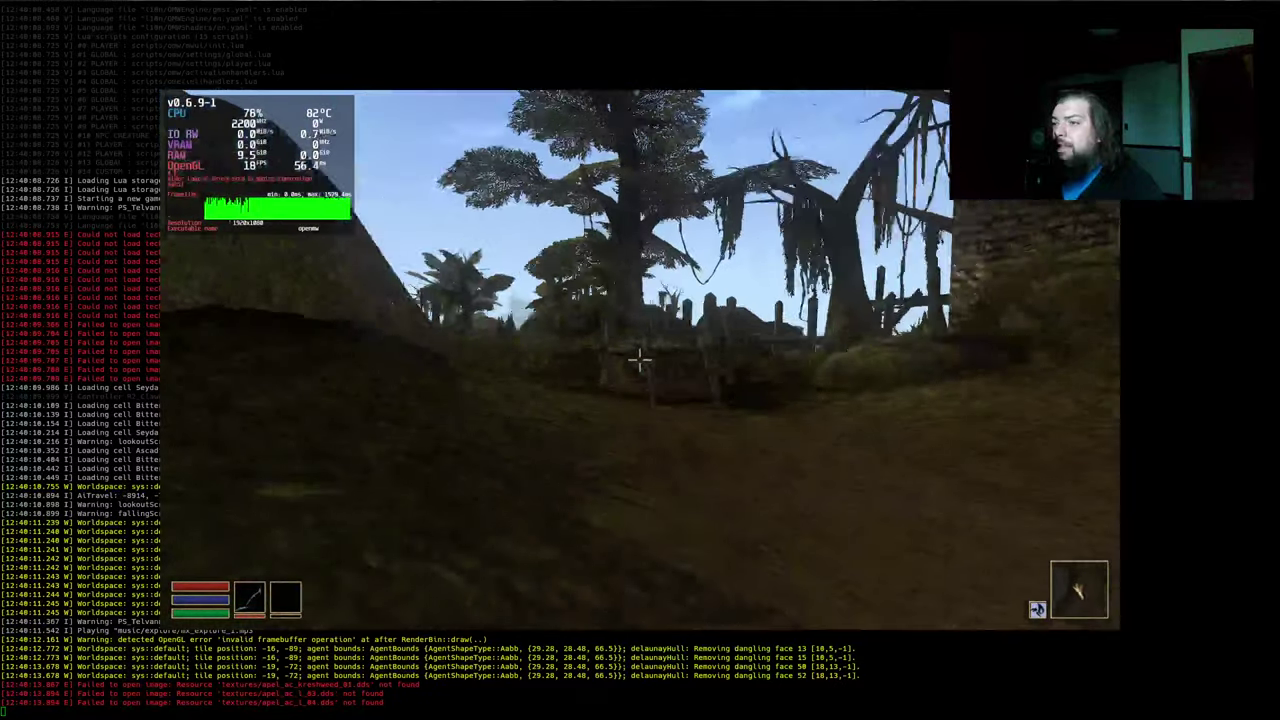
pyautogui.press('w')
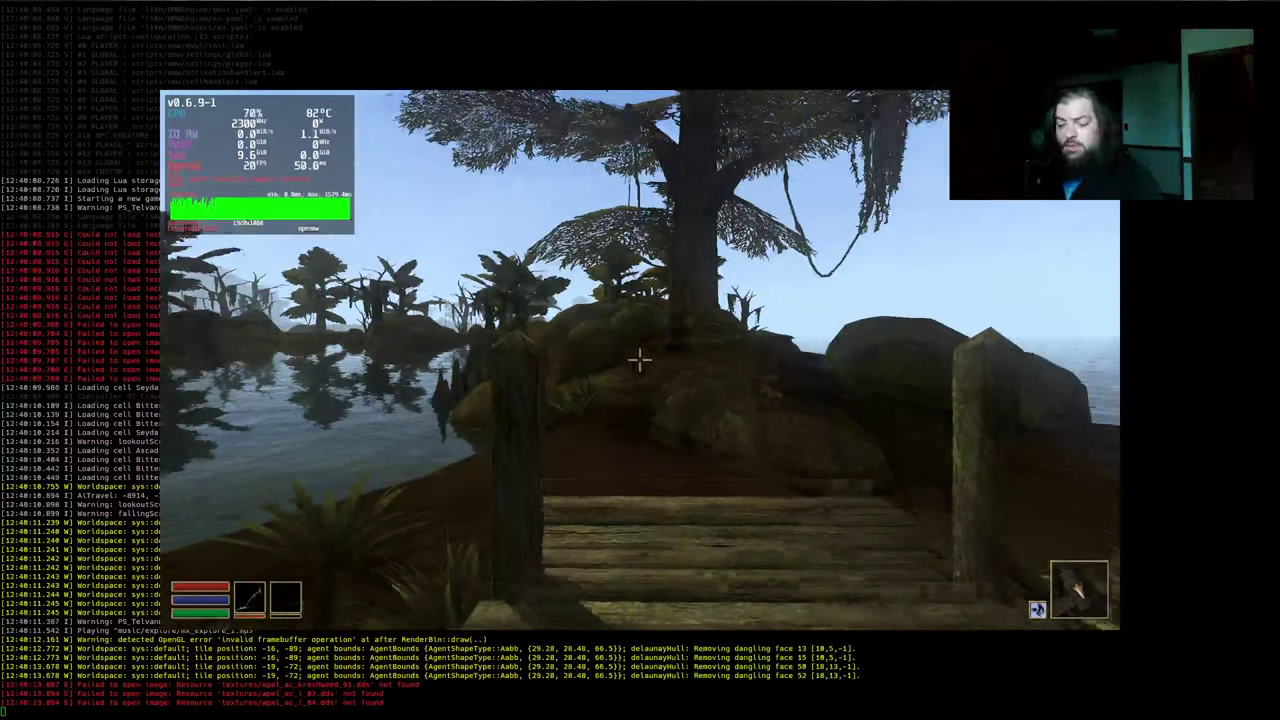
pyautogui.hotkey('alt', 'F4')
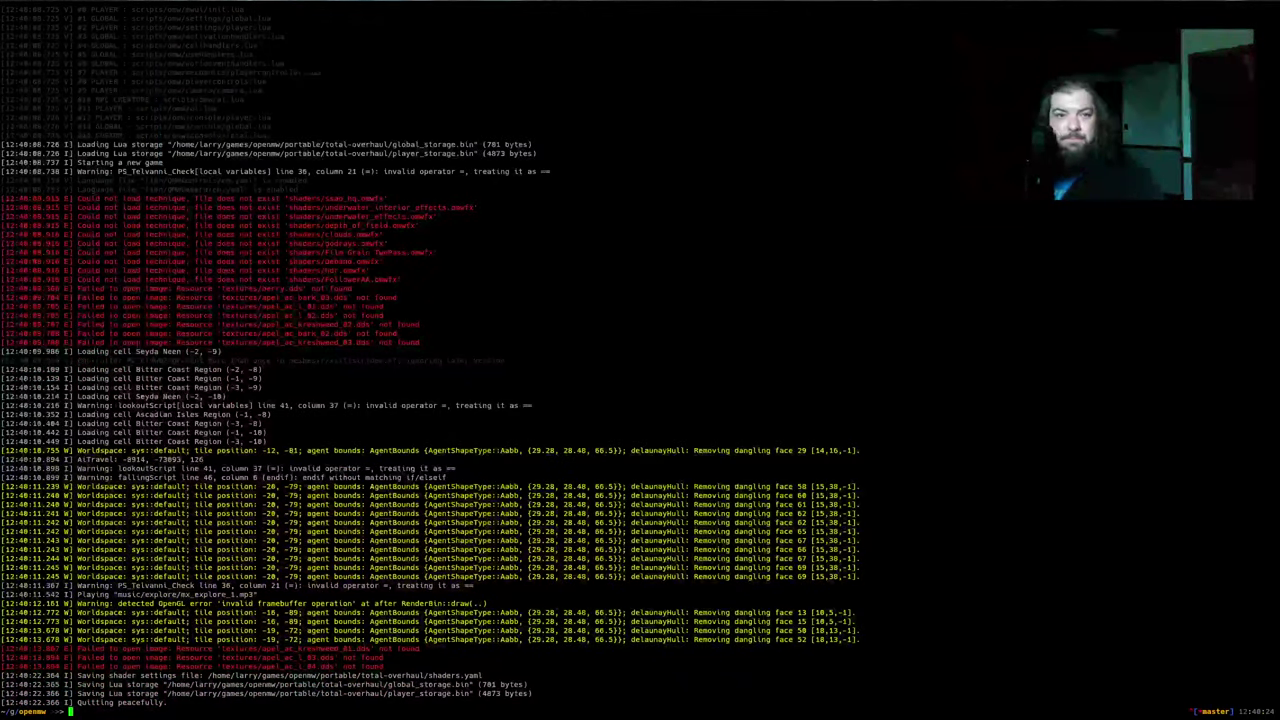
# Switch to Firefox and advance the Total Overhaul list from Properly Smoothed Meshes to step 24, Project Atlas
pyautogui.hotkey('alt', 'Tab')
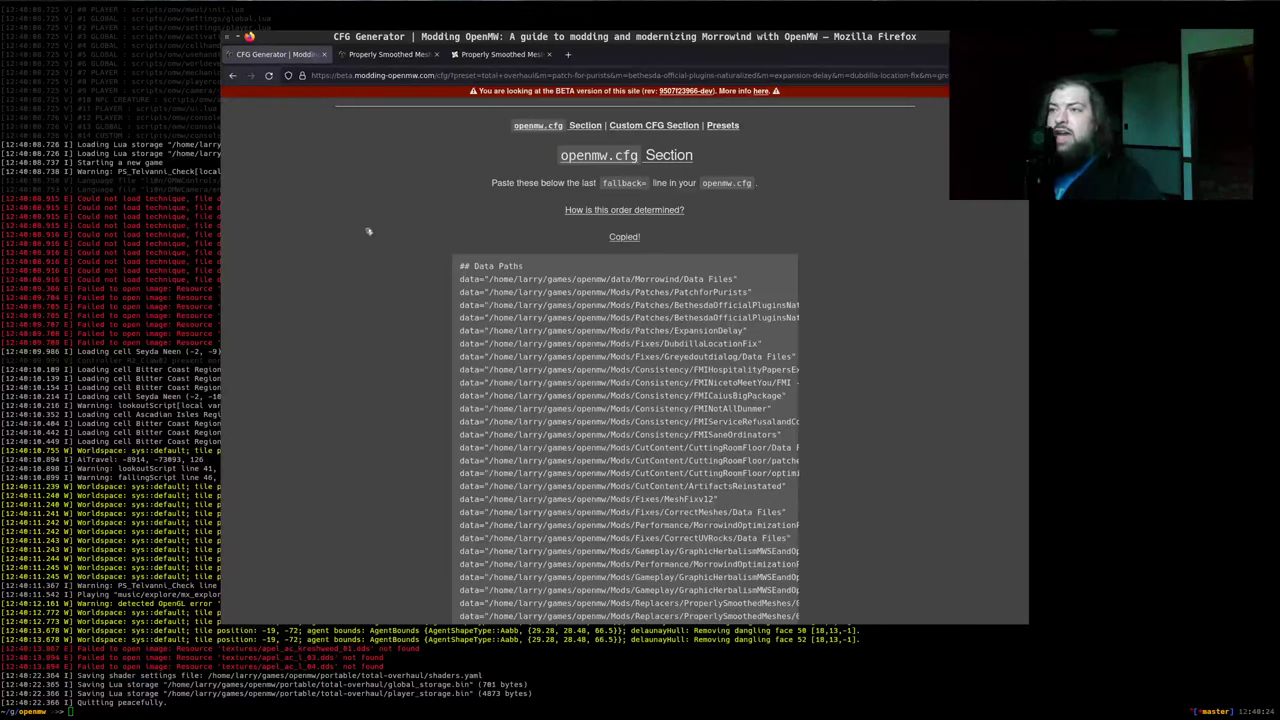
pyautogui.click(390, 54)
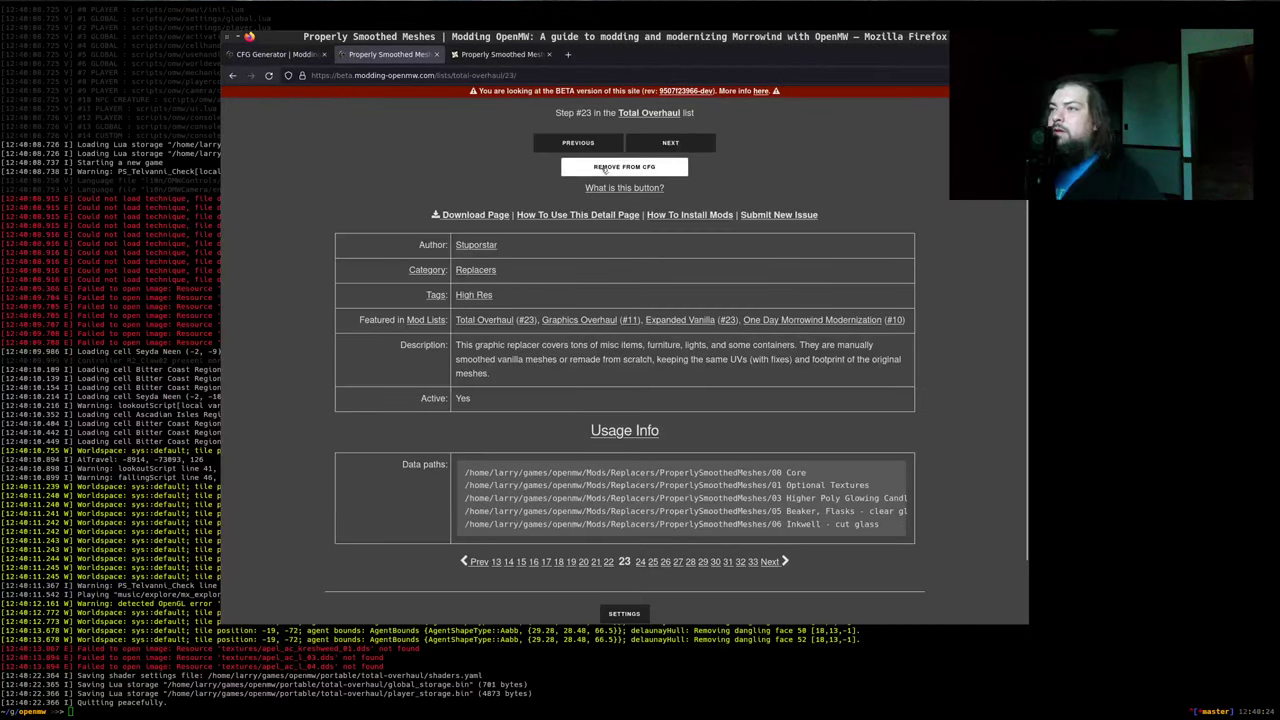
pyautogui.click(670, 142)
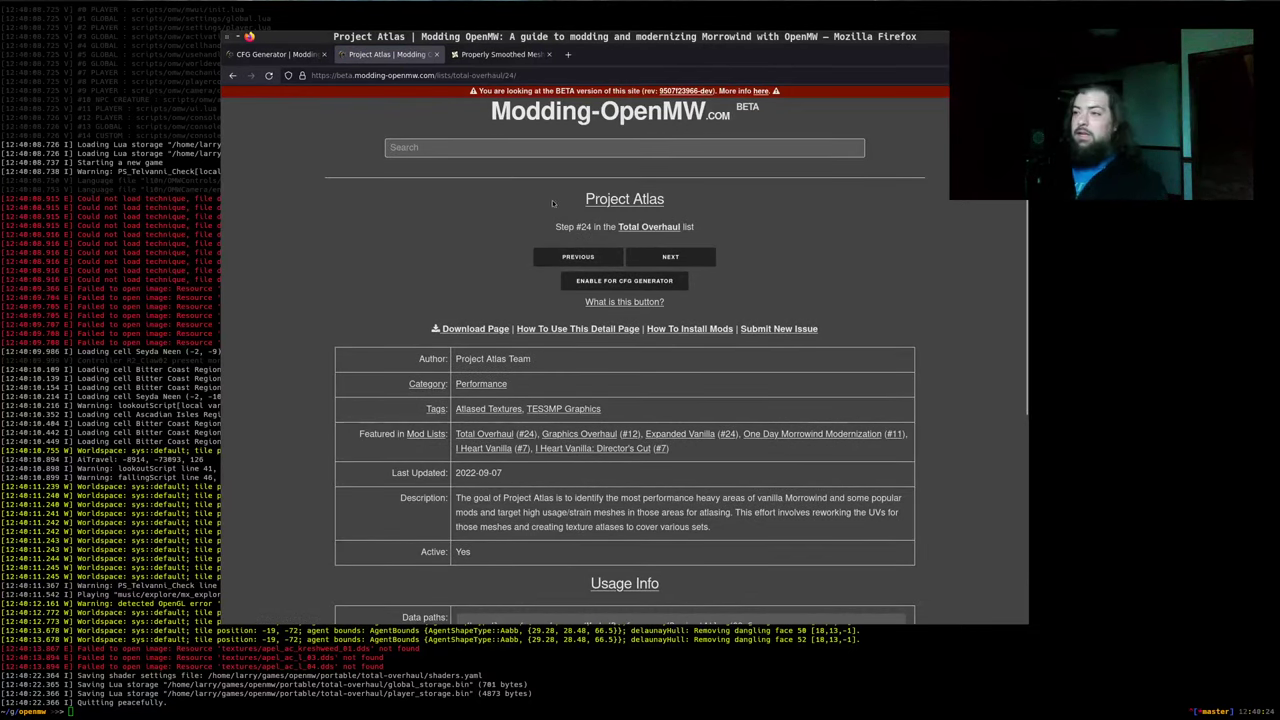
pyautogui.scroll(-3, 419, 265)
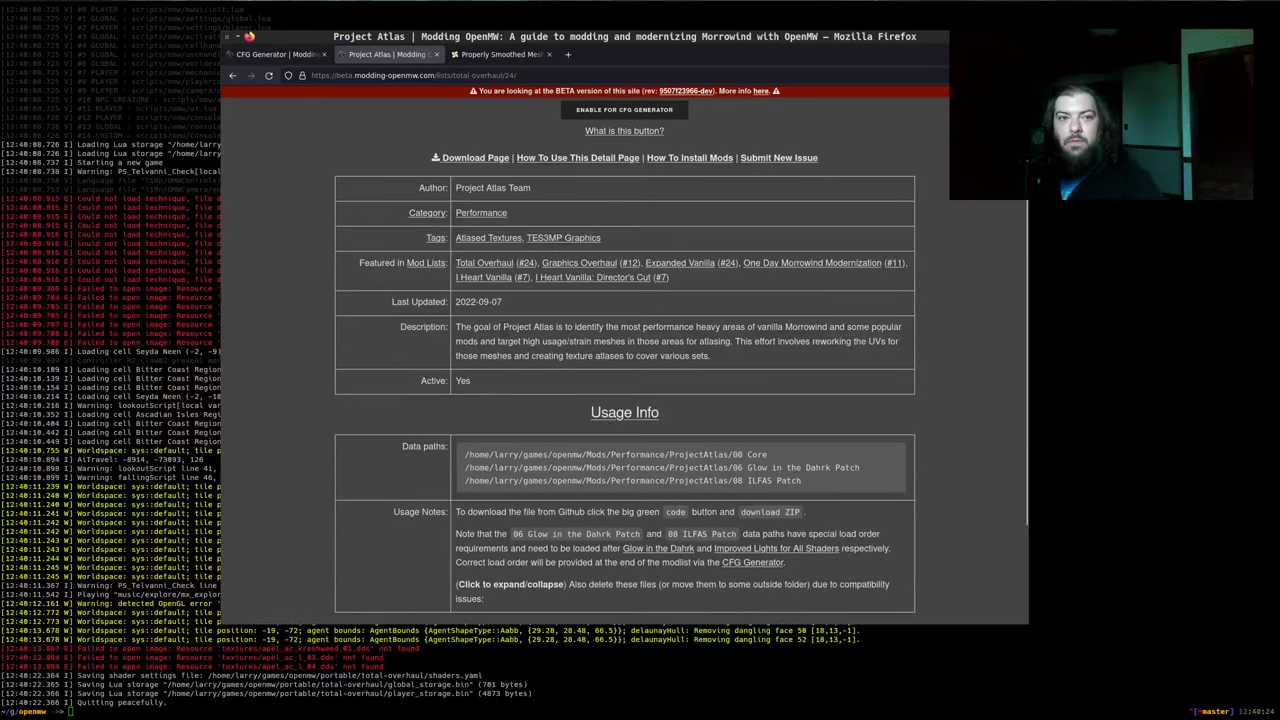
# Open Project Atlas's download page in a new tab and look over the repository's folders and readme
pyautogui.hotkey('alt', 'Tab')
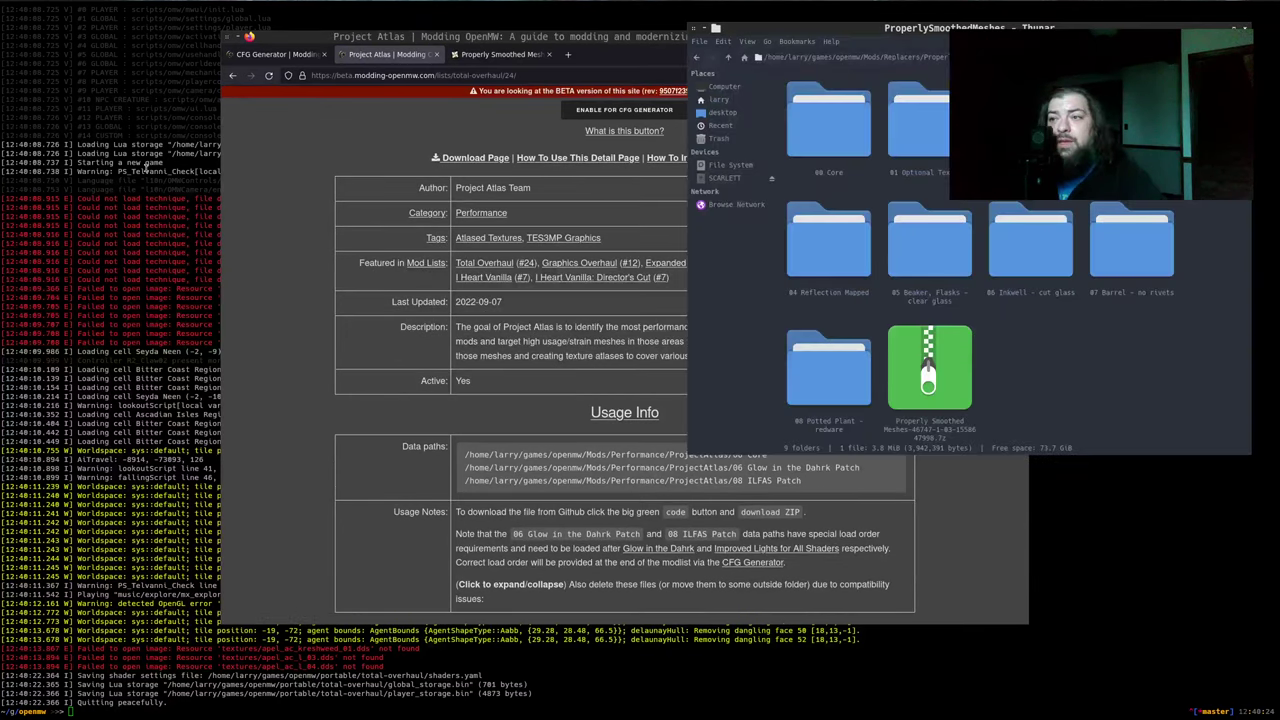
pyautogui.click(466, 158)
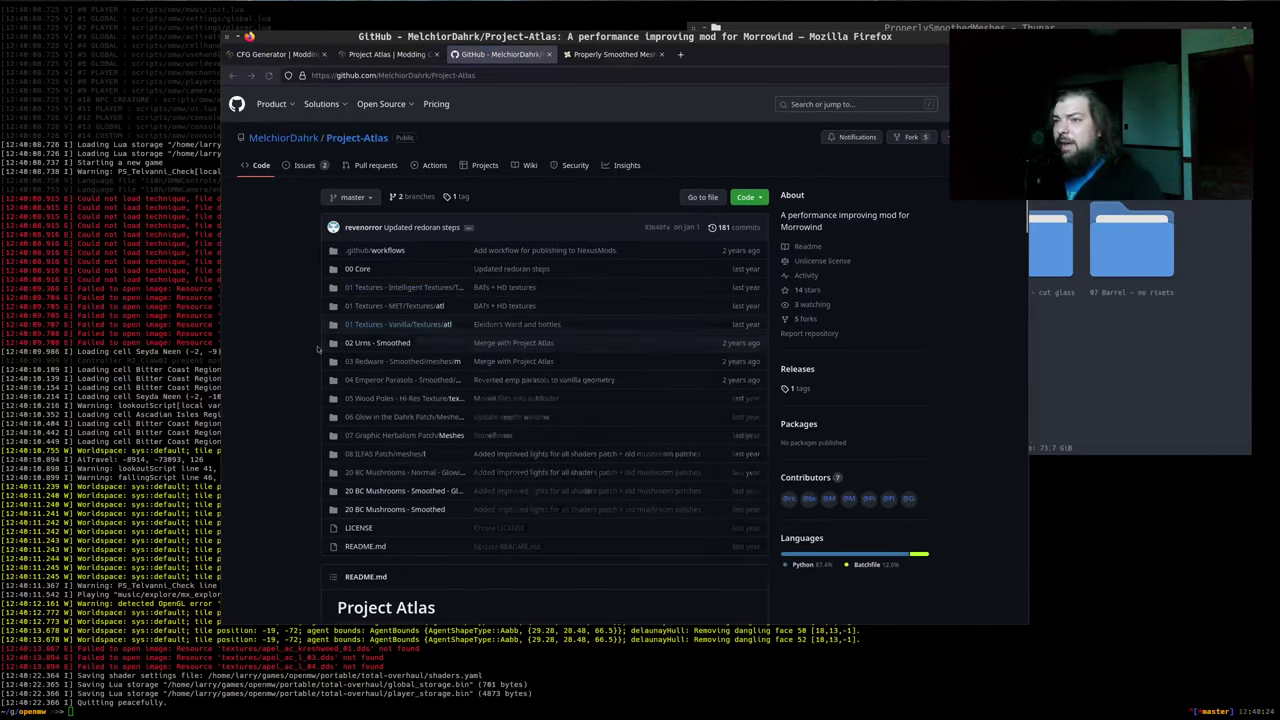
pyautogui.scroll(-7, 310, 350)
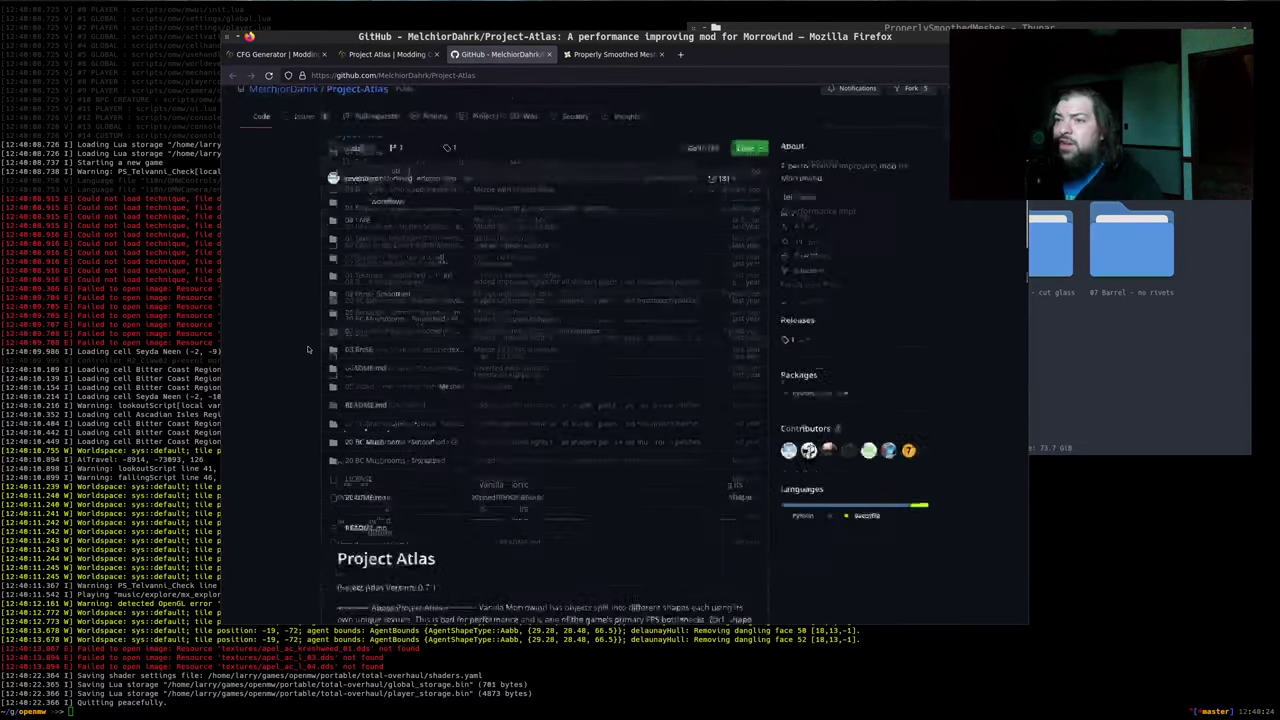
pyautogui.scroll(10, 312, 350)
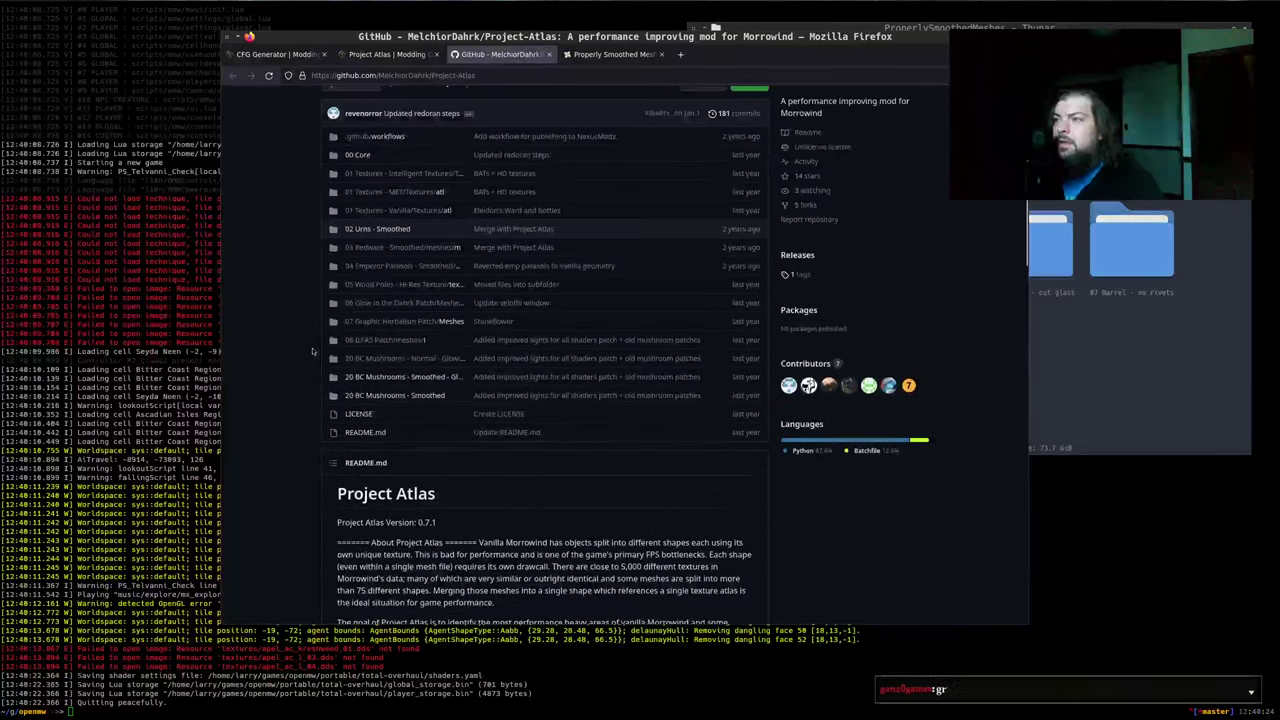
# Return to the Project Atlas mod page and review its data paths and usage notes
pyautogui.click(390, 54)
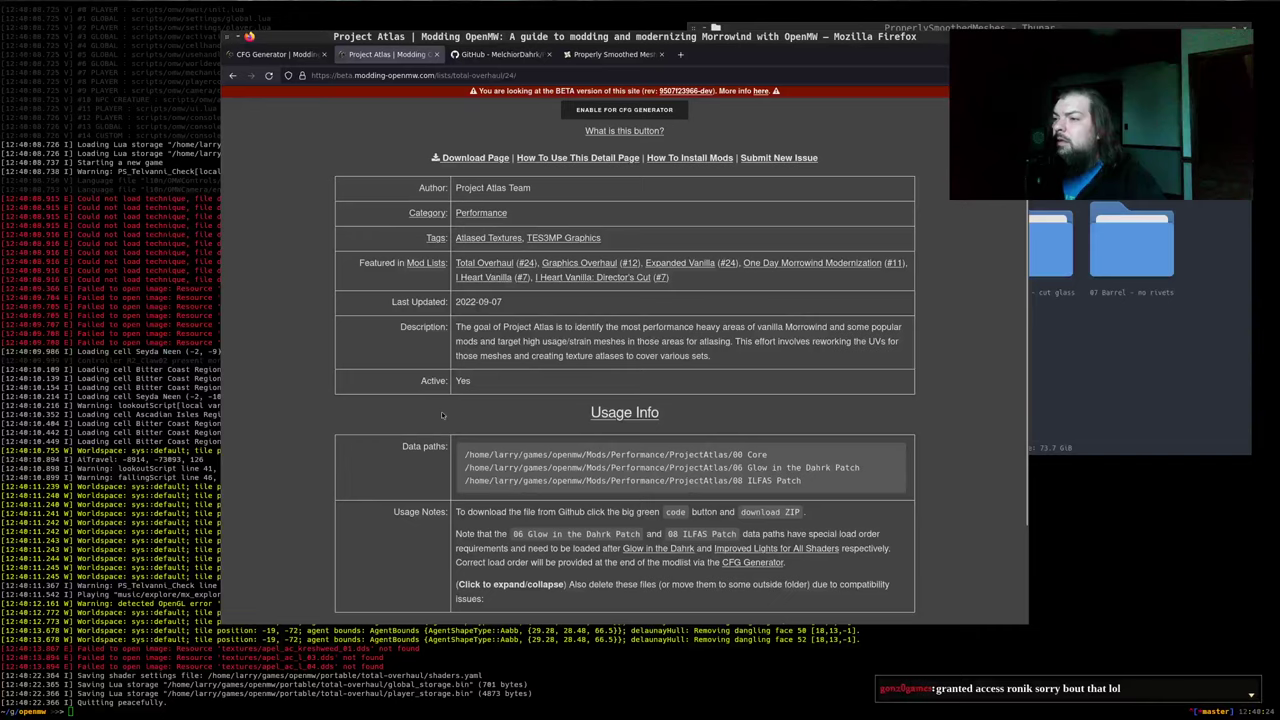
pyautogui.scroll(-2, 441, 415)
pyautogui.scroll(4, 455, 350)
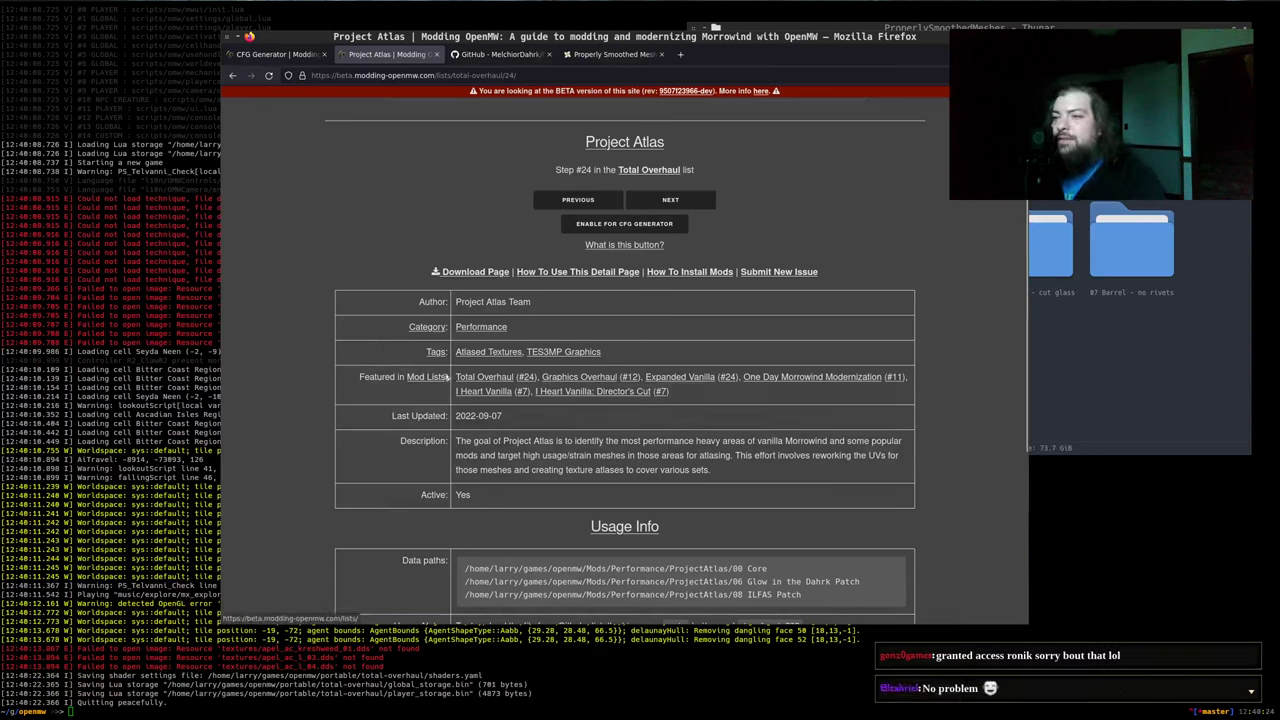
pyautogui.scroll(-1, 466, 363)
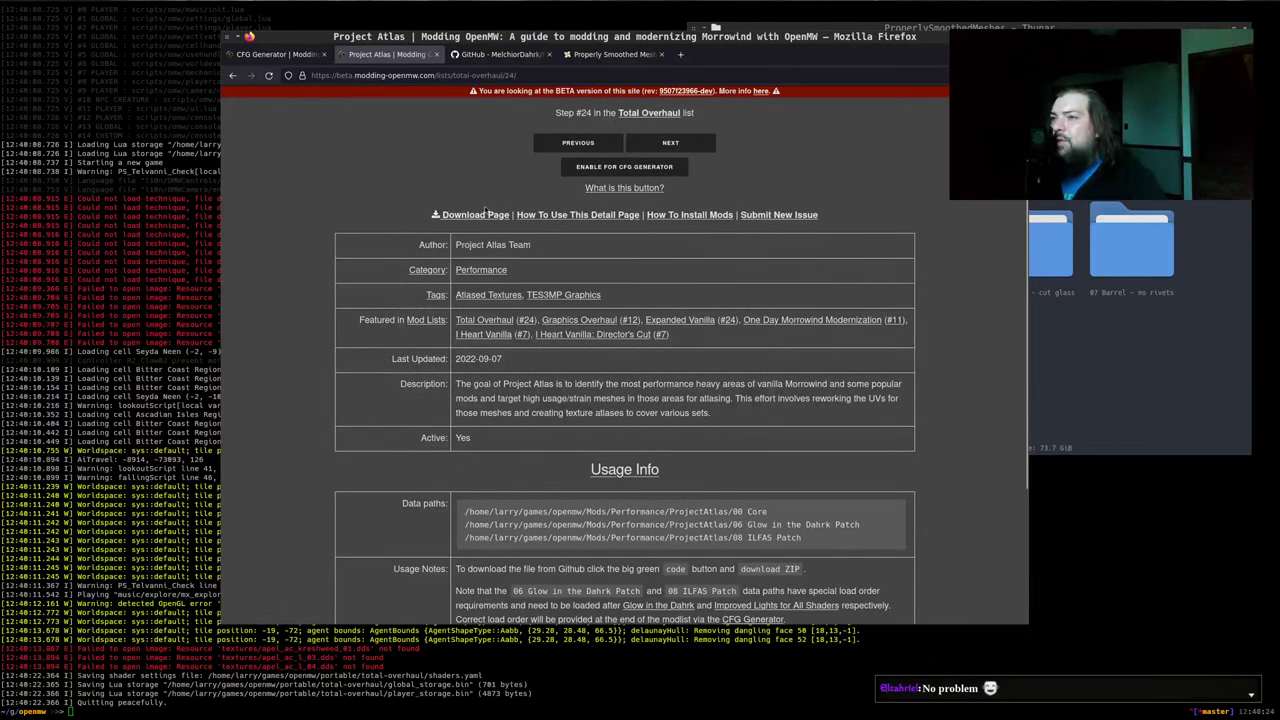
# Copy the Download ZIP link from the Project-Atlas GitHub repository and return to the mod page
pyautogui.click(500, 54)
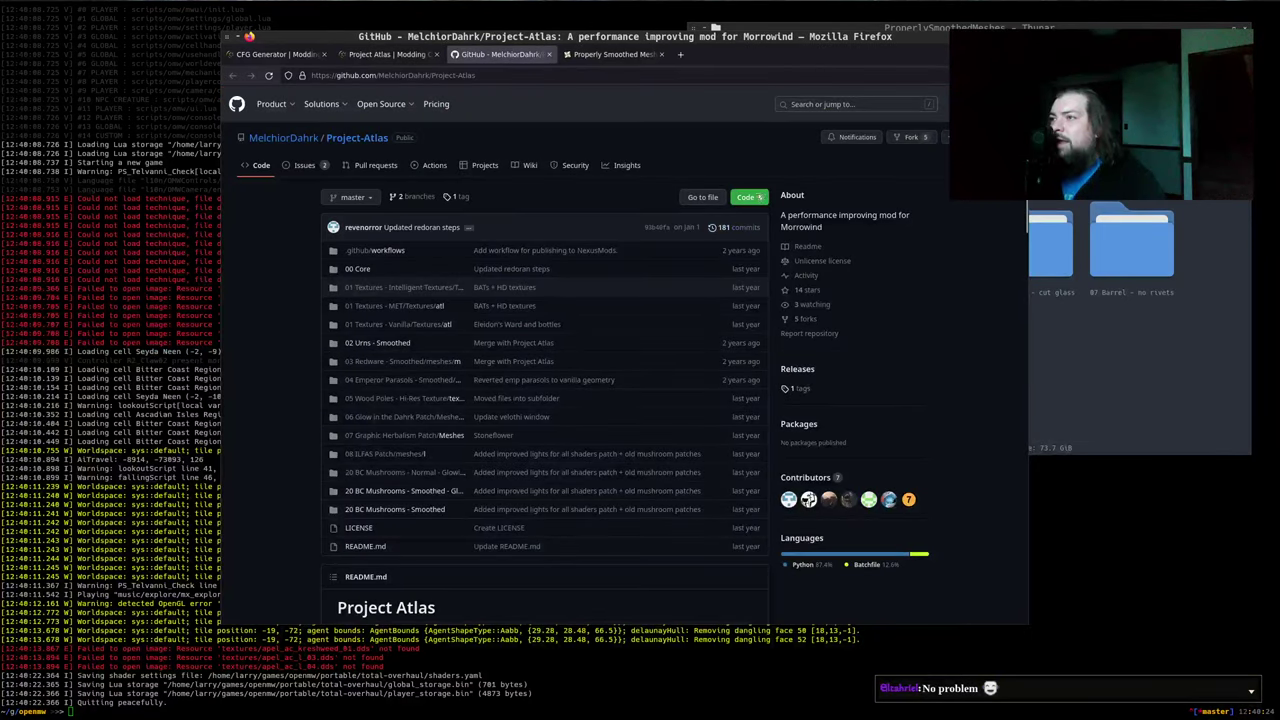
pyautogui.click(745, 197)
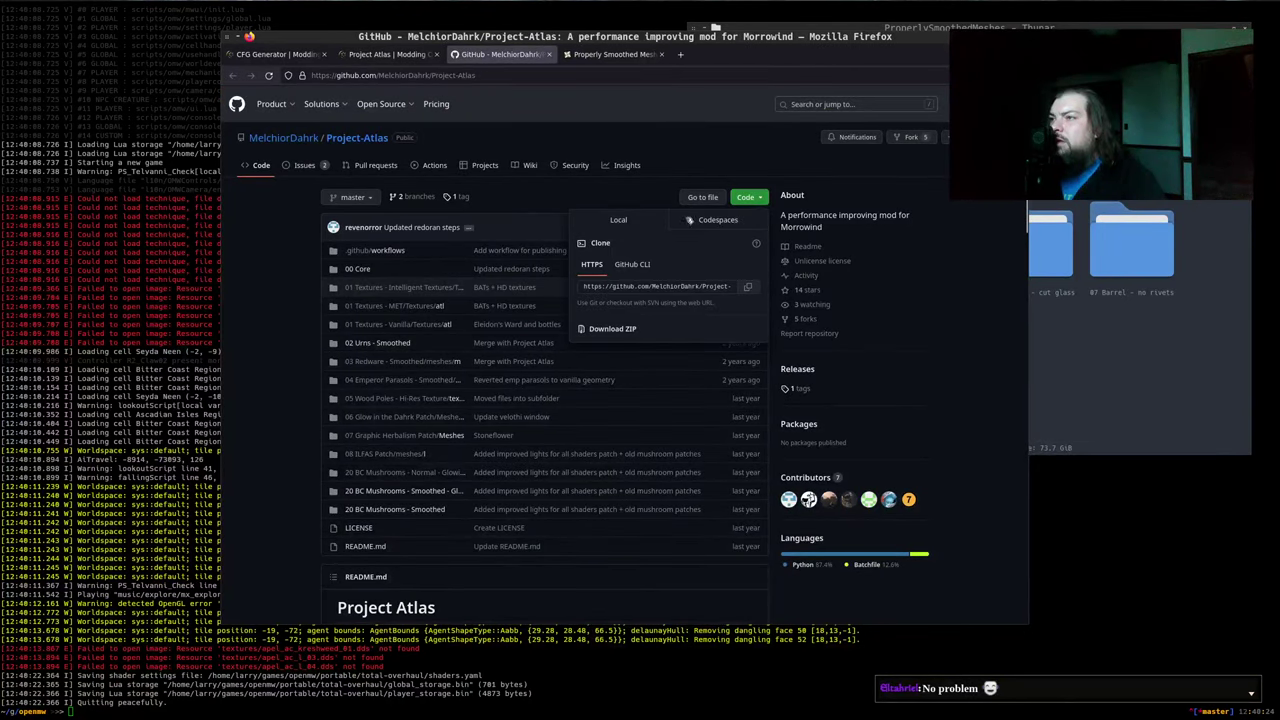
pyautogui.rightClick(620, 330)
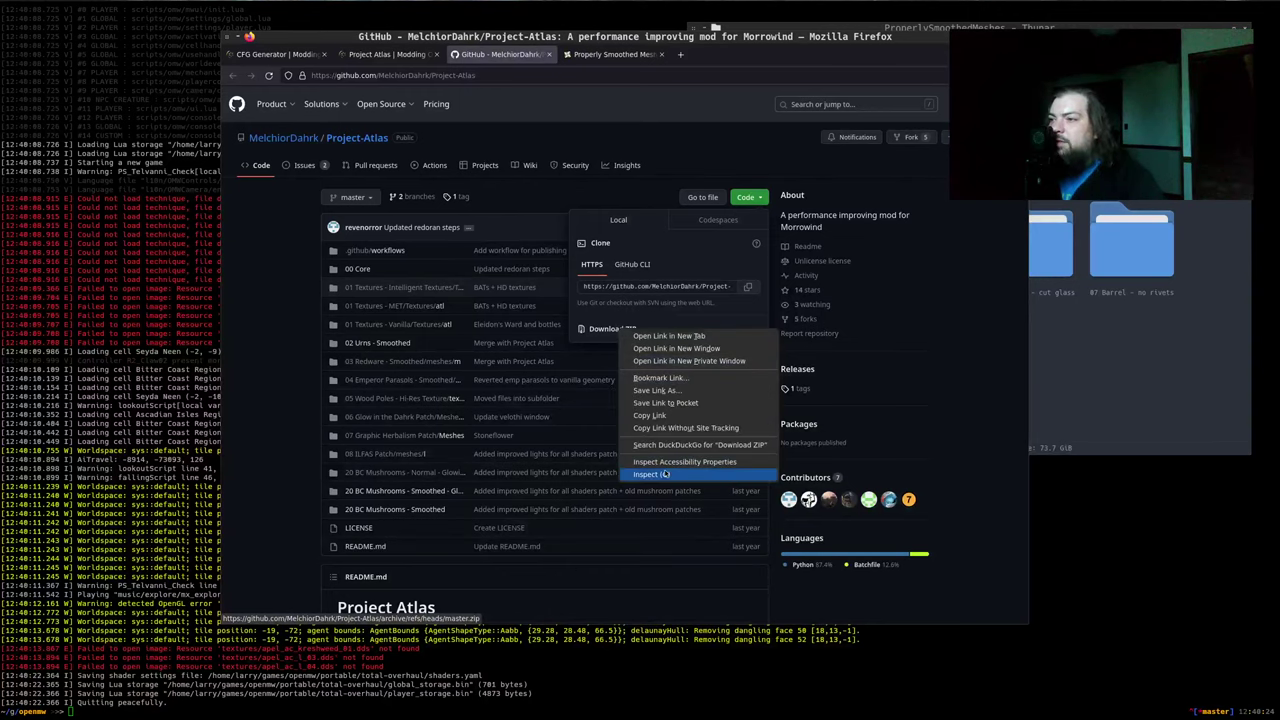
pyautogui.click(650, 415)
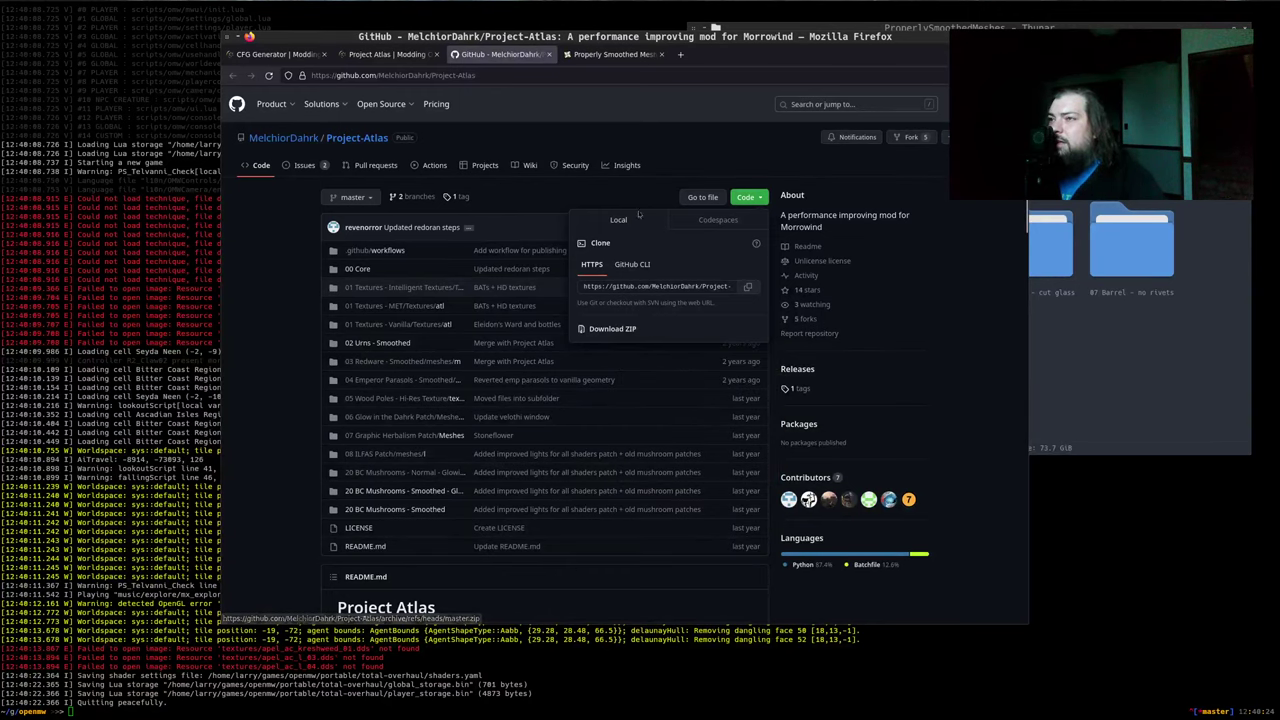
pyautogui.click(255, 267)
pyautogui.scroll(-3, 257, 290)
pyautogui.scroll(3, 257, 294)
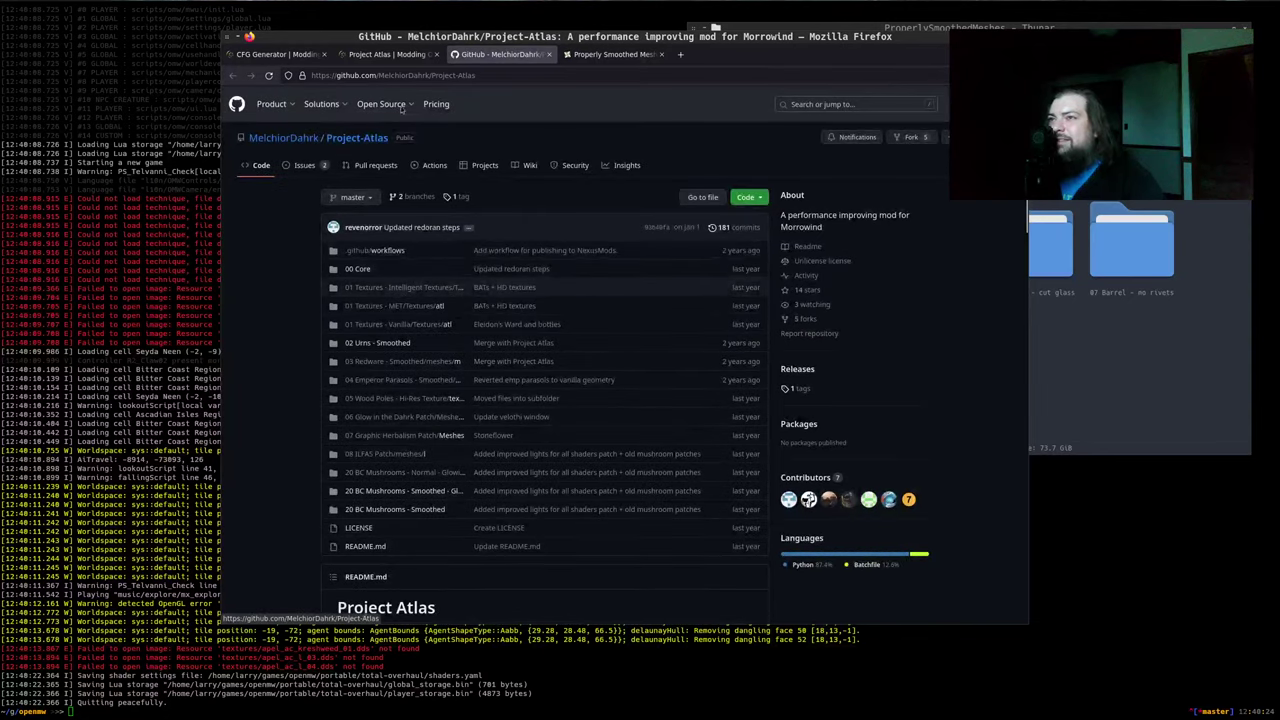
pyautogui.click(387, 54)
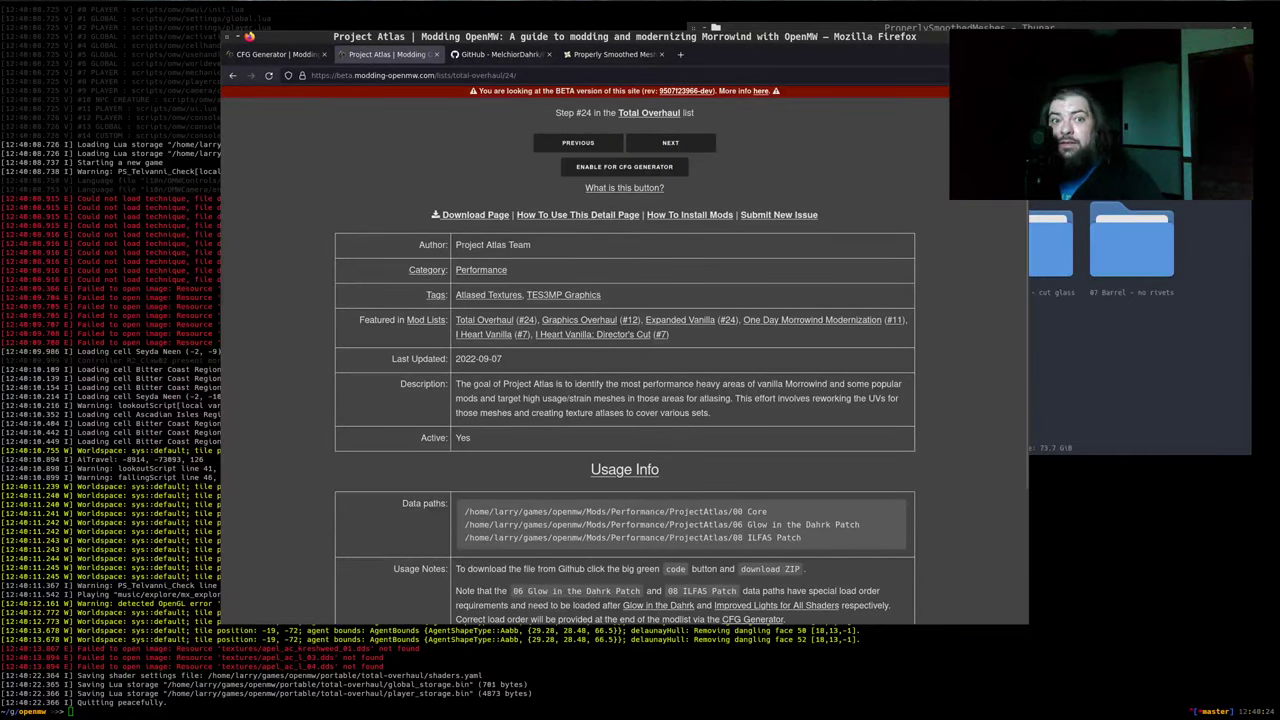
# Switch to Emacs and, from the data-path-order.yml buffer, open patches.py in the data_seeds/by_category folder
pyautogui.hotkey('alt', 'Tab')
pyautogui.click(535, 558)
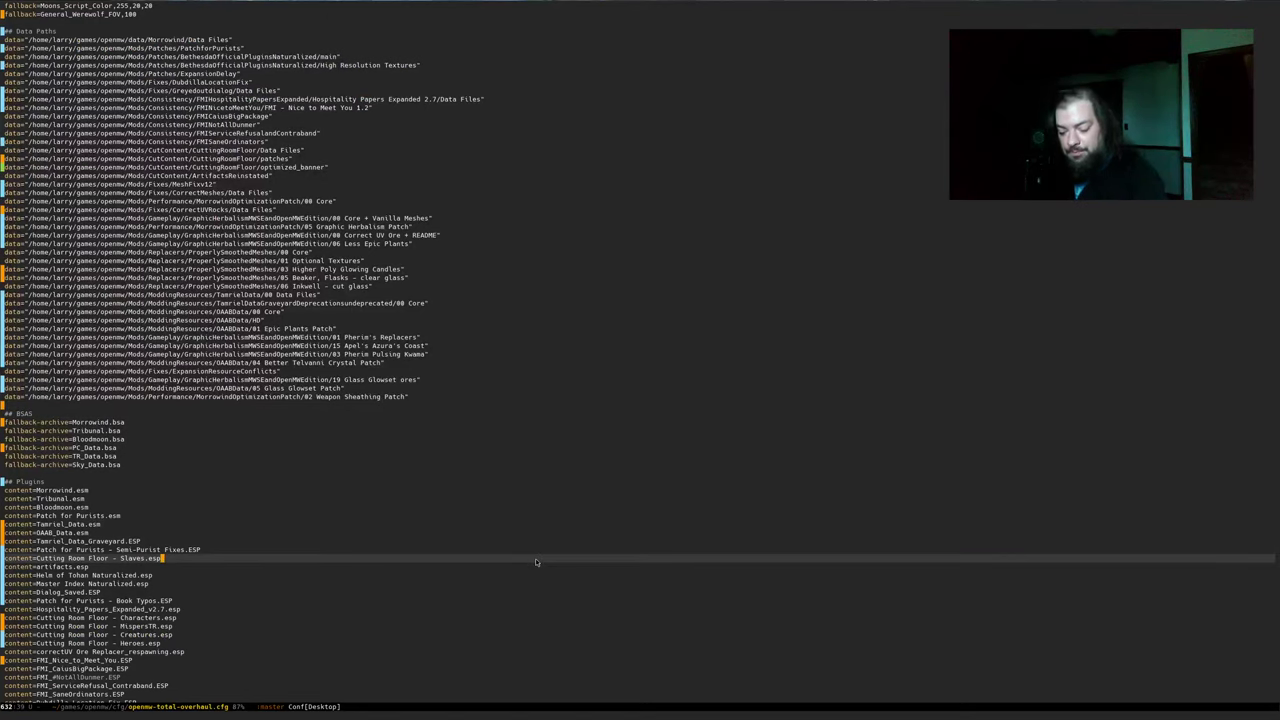
pyautogui.hotkey('ctrl', 'x')
pyautogui.press('b')
pyautogui.press('Return')
pyautogui.hotkey('ctrl', 'x')
pyautogui.hotkey('ctrl', 'f')
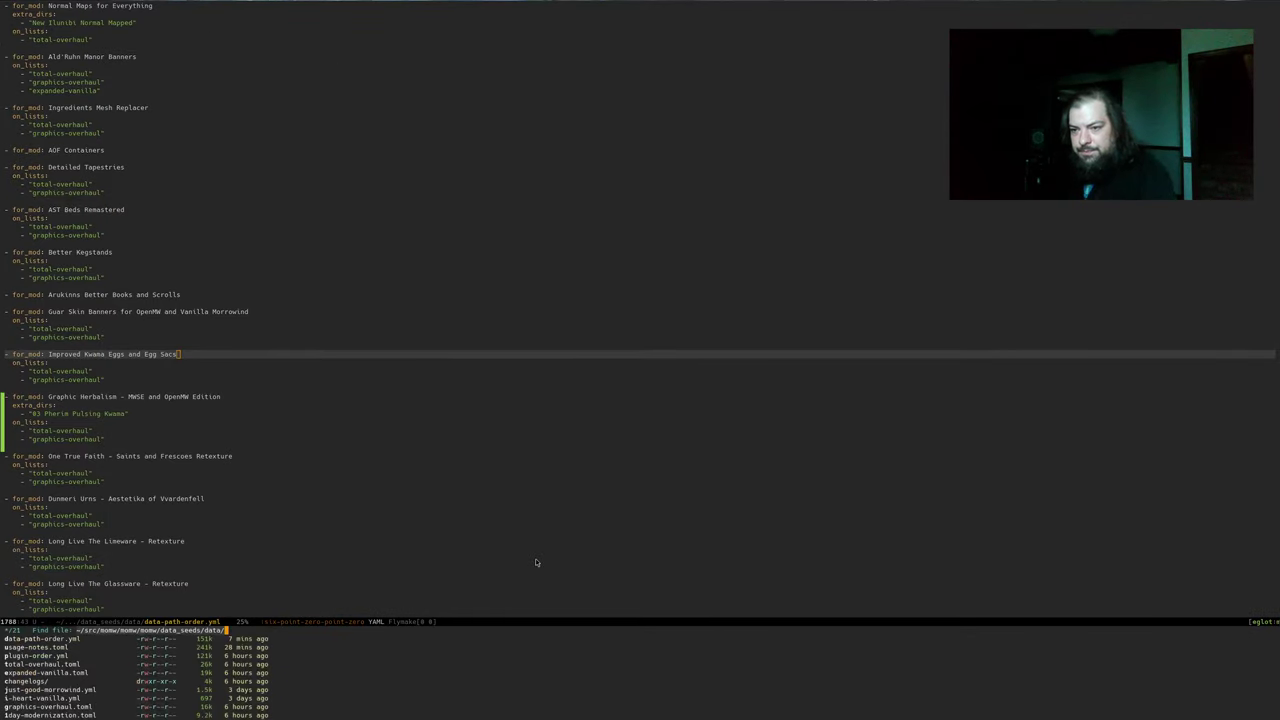
pyautogui.press('BackSpace')
pyautogui.write('by')
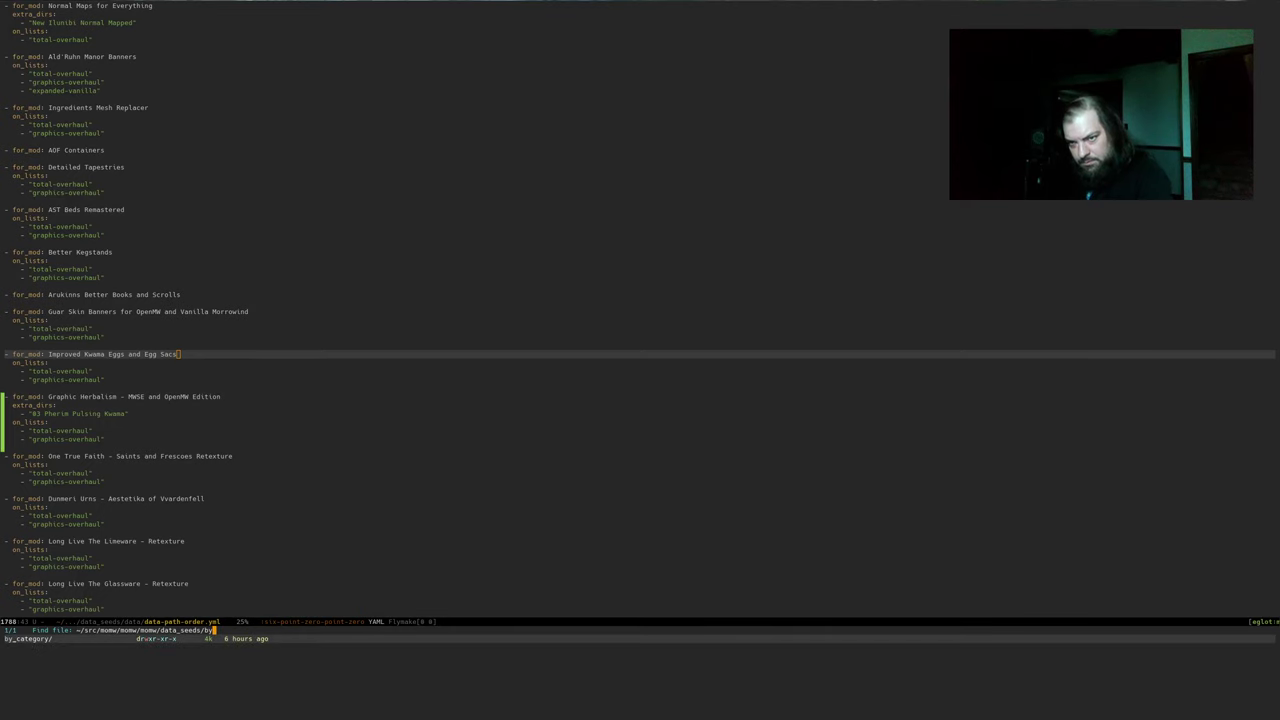
pyautogui.press('Tab')
pyautogui.write('patches.py')
pyautogui.press('Tab')
pyautogui.press('Return')
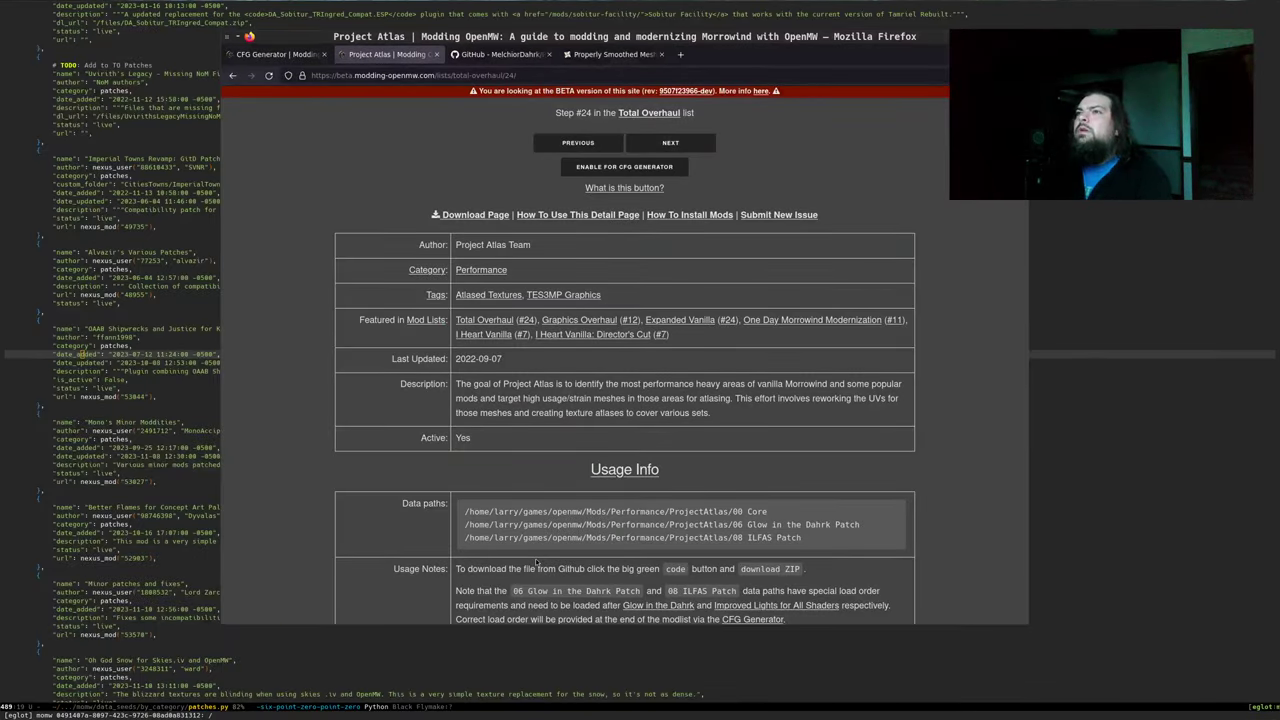
pyautogui.hotkey('ctrl', 's')
pyautogui.write('per')
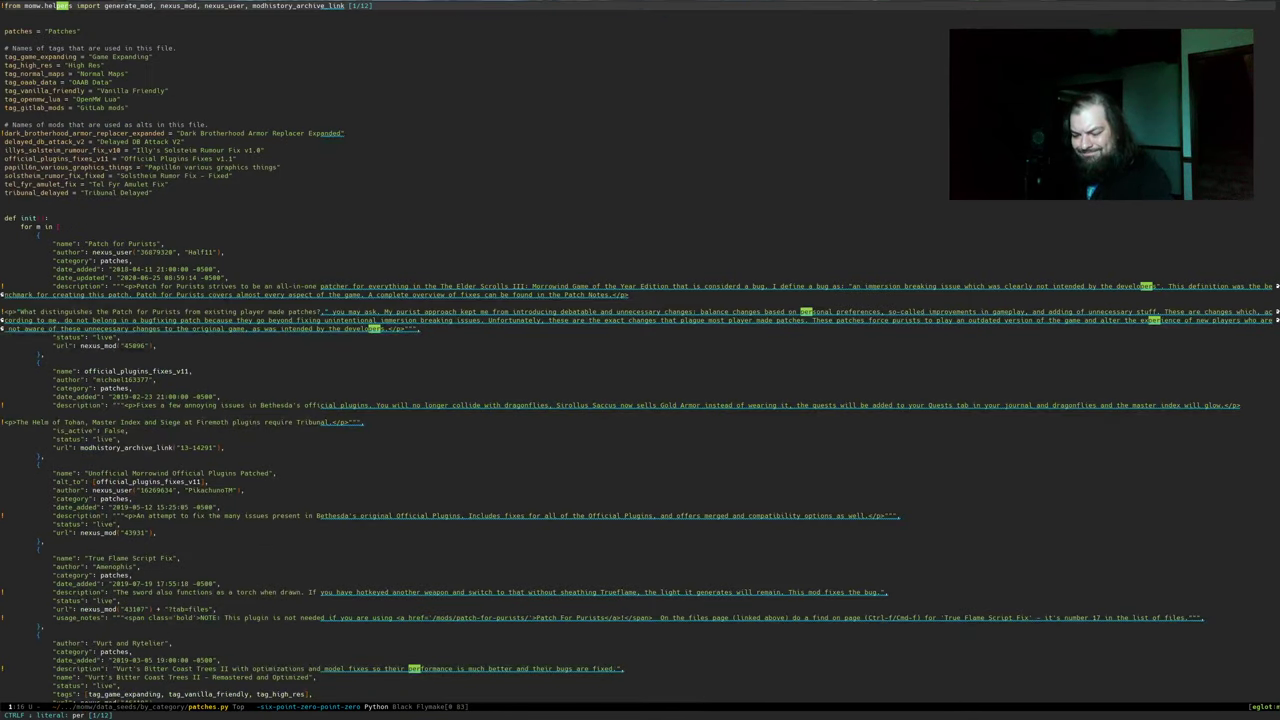
pyautogui.hotkey('ctrl', 'g')
# Open performance.py from the data_seeds/by_category folder
pyautogui.hotkey('ctrl', 'x')
pyautogui.hotkey('ctrl', 'f')
pyautogui.write('p')
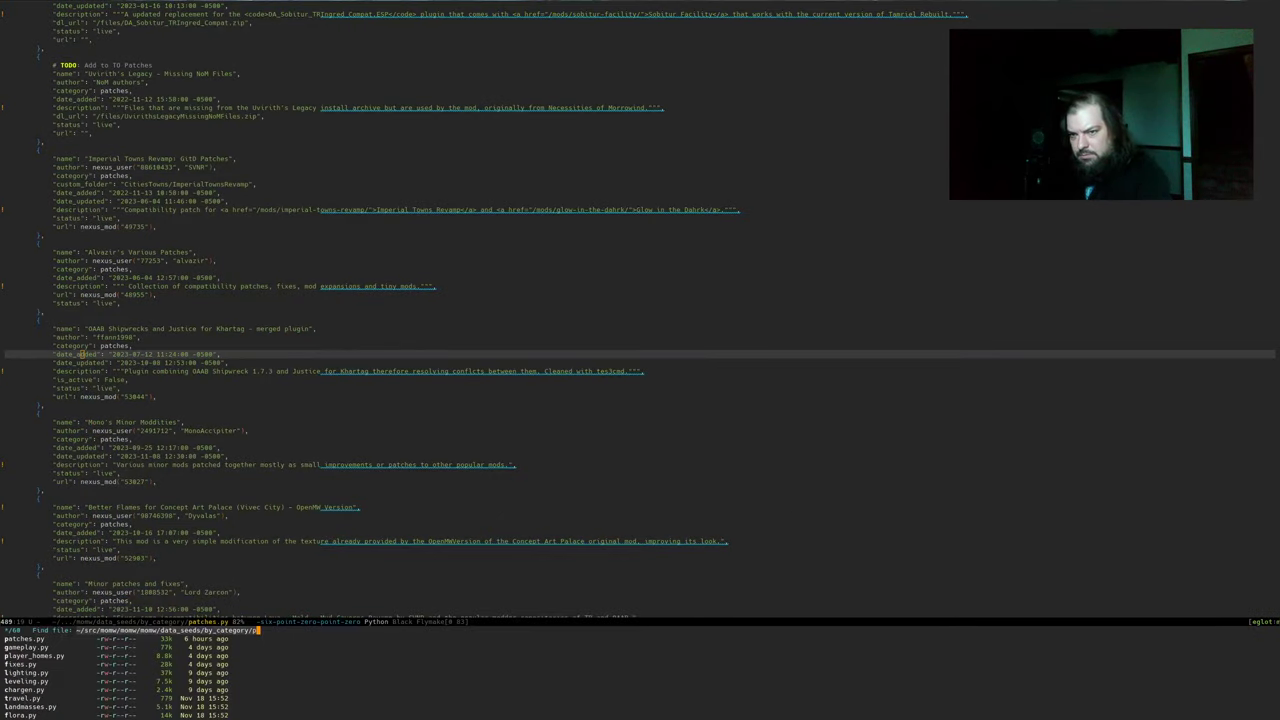
pyautogui.write('er')
pyautogui.press('Return')
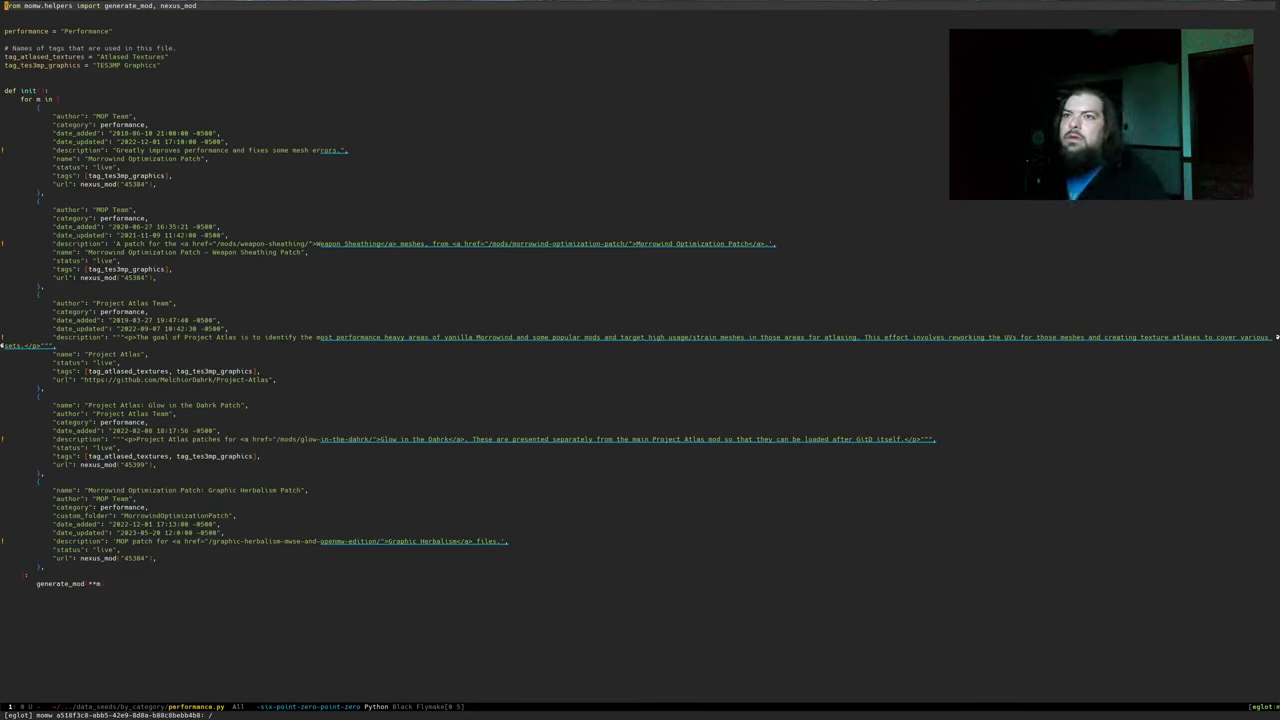
# Replace the Project Atlas entry's url with the copied archive/refs/heads/master.zip link and save performance.py
pyautogui.click(86, 376)
pyautogui.press('super+v')
pyautogui.write('tox')
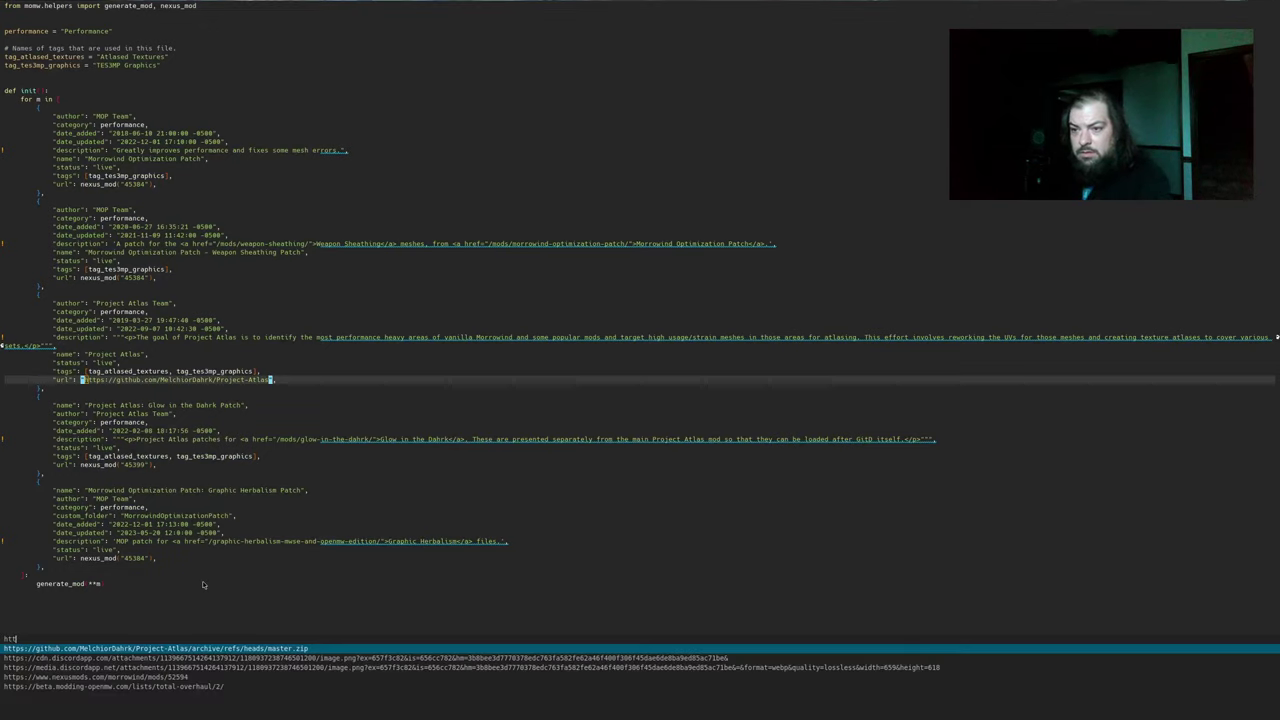
pyautogui.press('Return')
pyautogui.hotkey('ctrl', 'y')
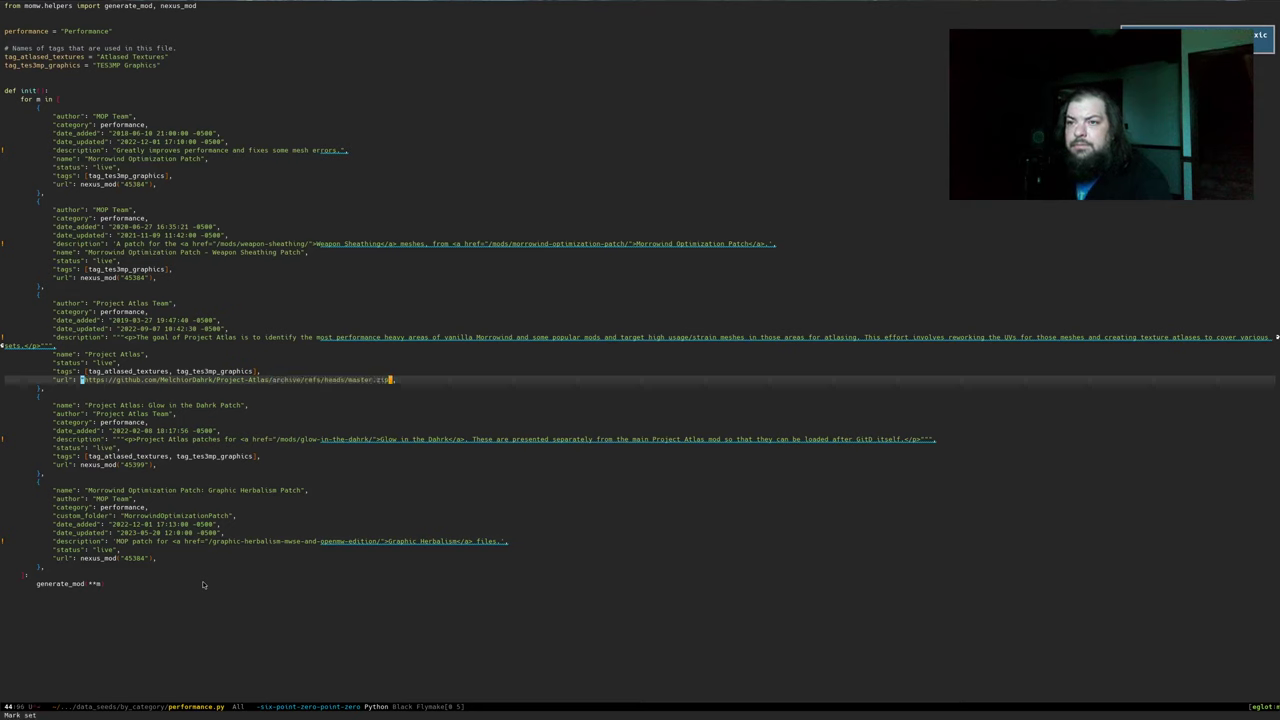
pyautogui.hotkey('ctrl', 'a')
pyautogui.hotkey('ctrl', 'x')
pyautogui.hotkey('ctrl', 's')
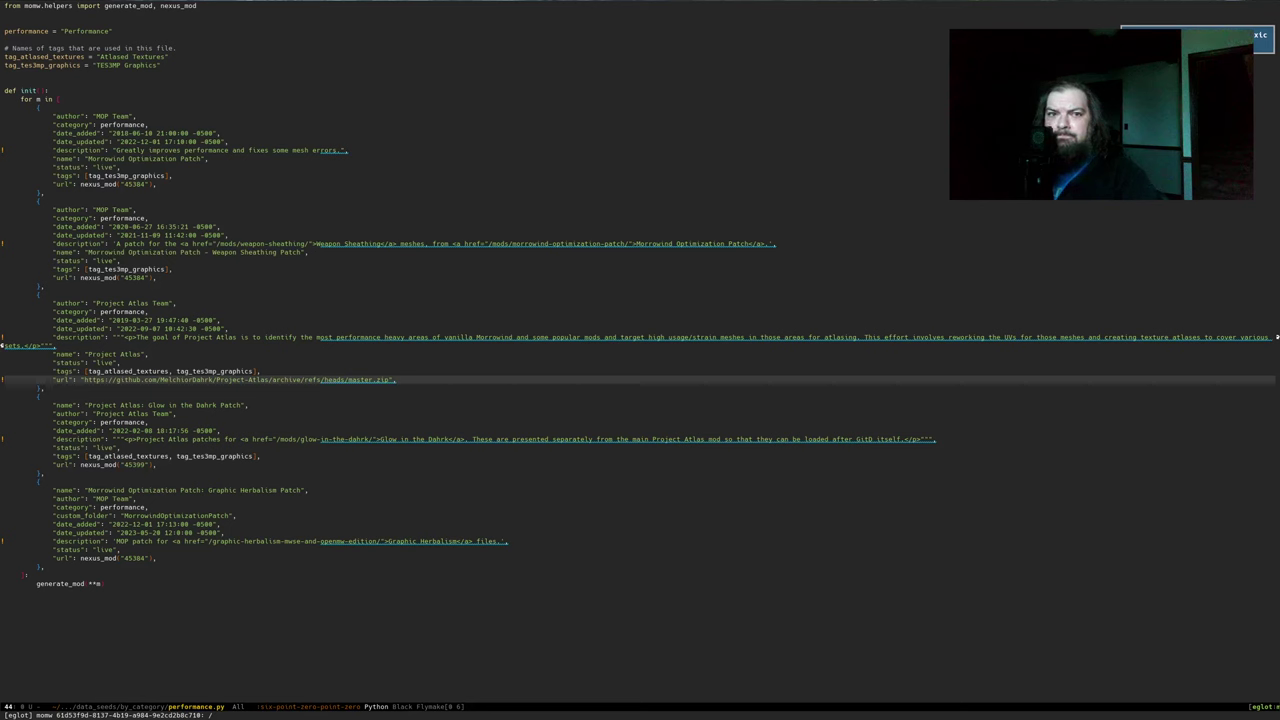
# Switch to the browser's Project Atlas page and enable the mod for the CFG generator
pyautogui.press('super+2')
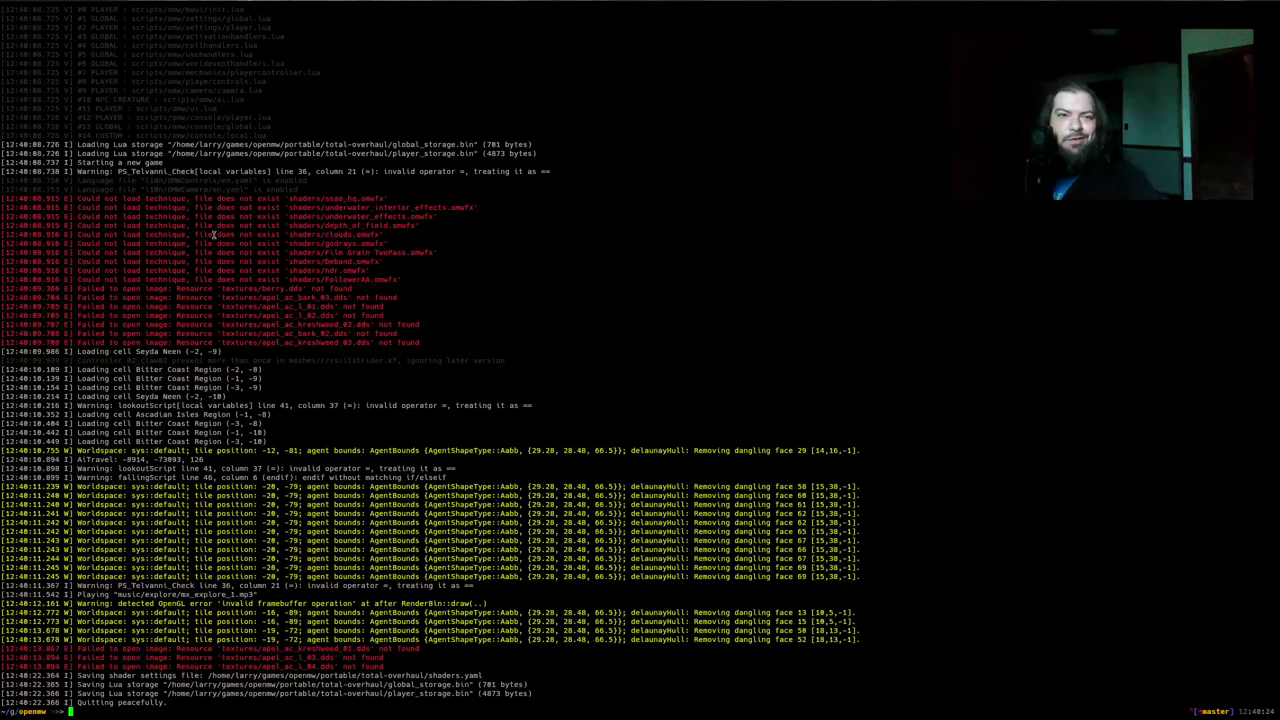
pyautogui.hotkey('alt', 'Tab')
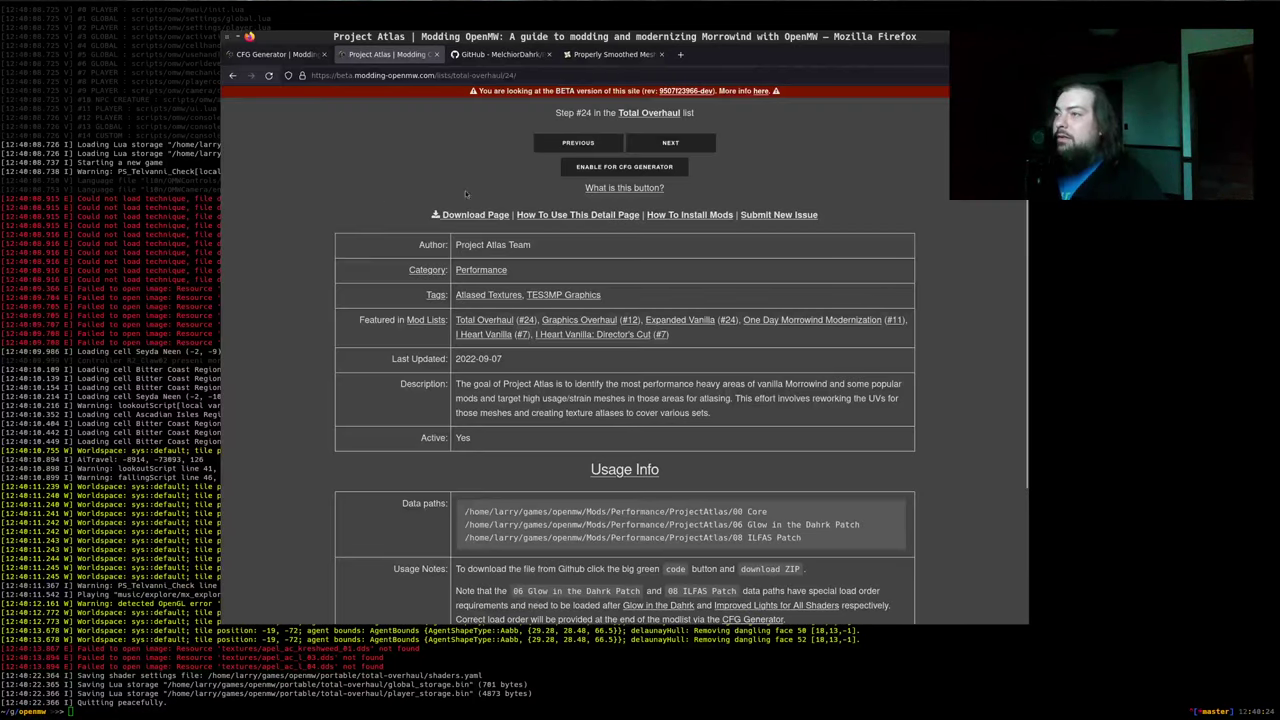
pyautogui.click(588, 174)
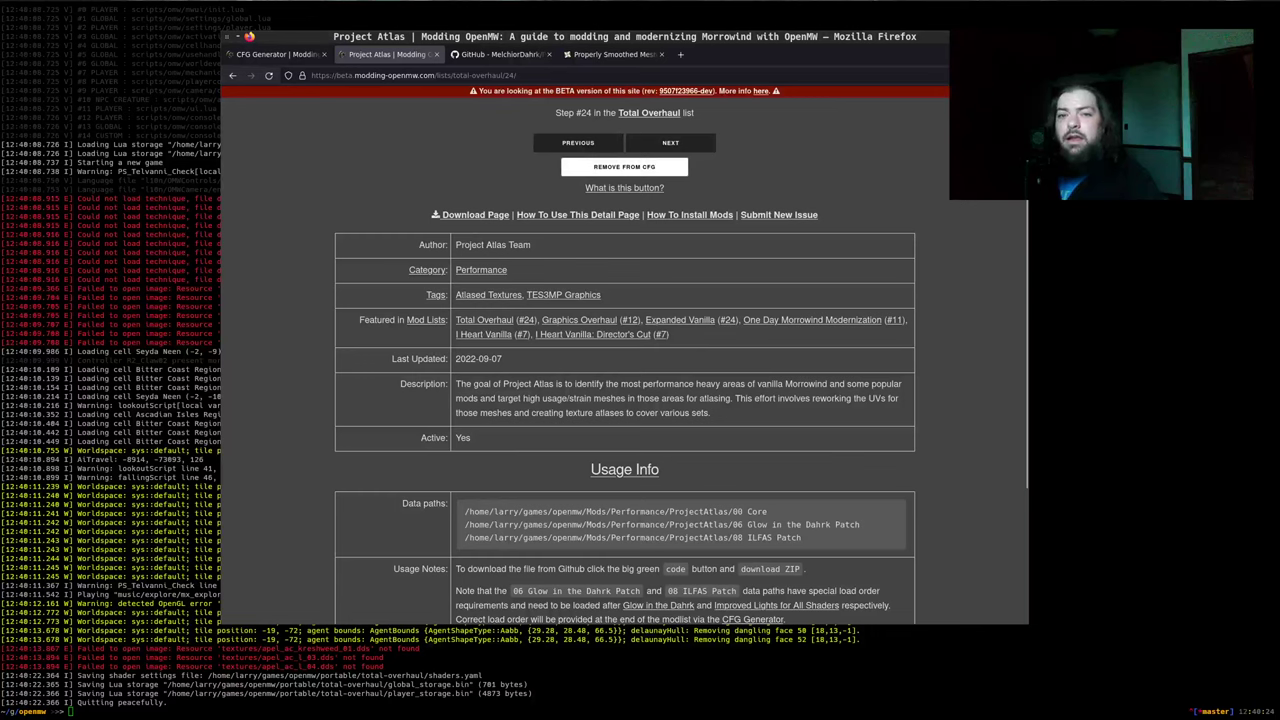
# Switch to the file manager and open the Project-Atlas-Git folder inside Mods/Performance
pyautogui.hotkey('alt', 'Tab')
pyautogui.hotkey('alt', 'Up')
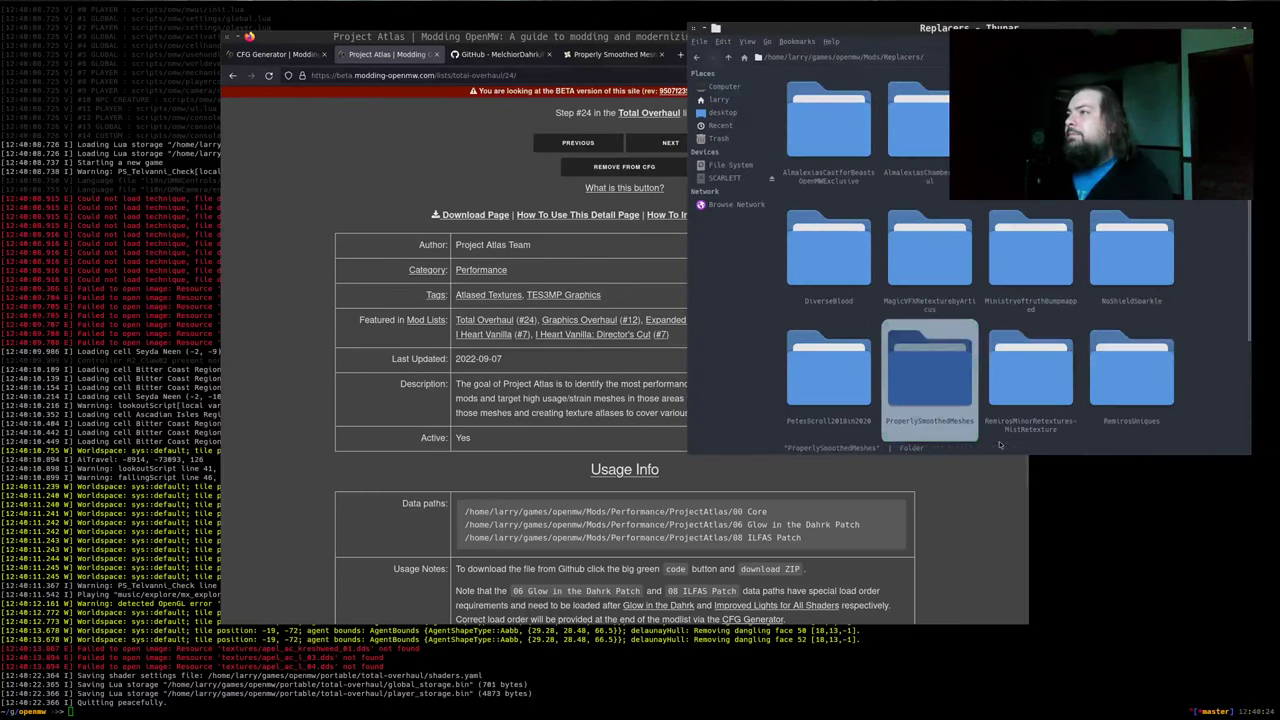
pyautogui.hotkey('alt', 'Up')
pyautogui.write('perfo')
pyautogui.press('Return')
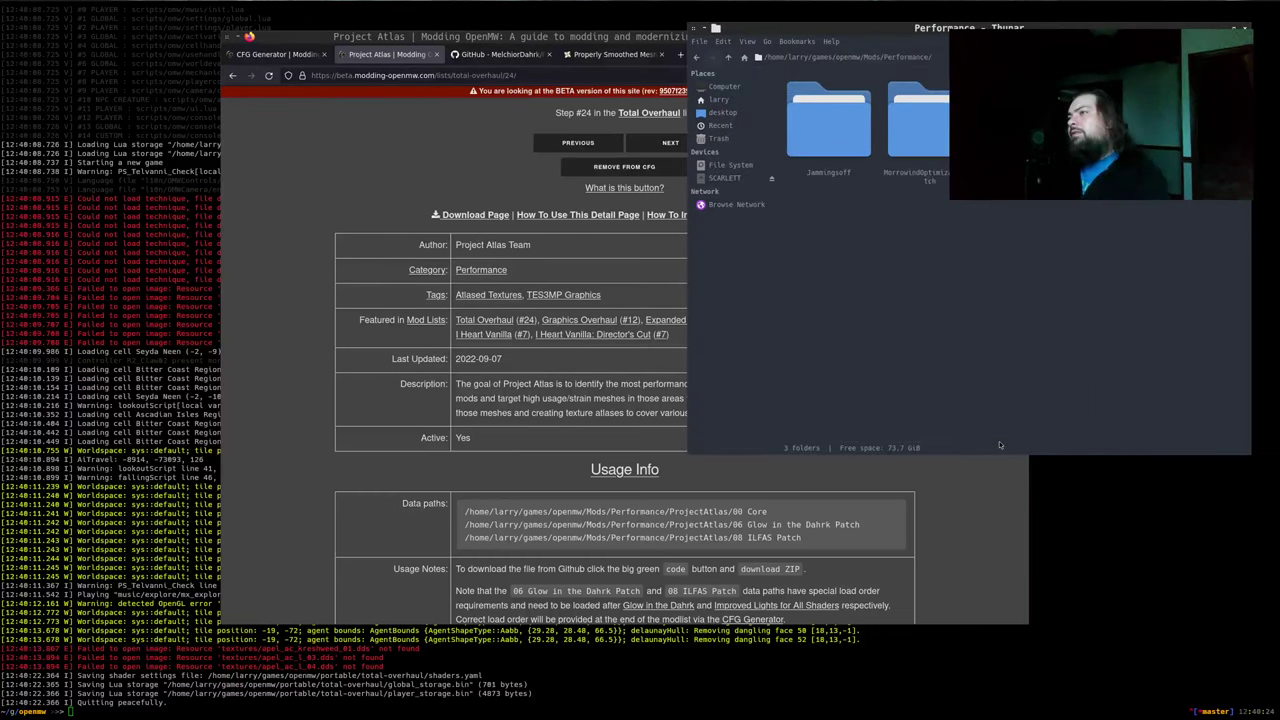
pyautogui.press('Right')
pyautogui.press('Right')
pyautogui.press('Return')
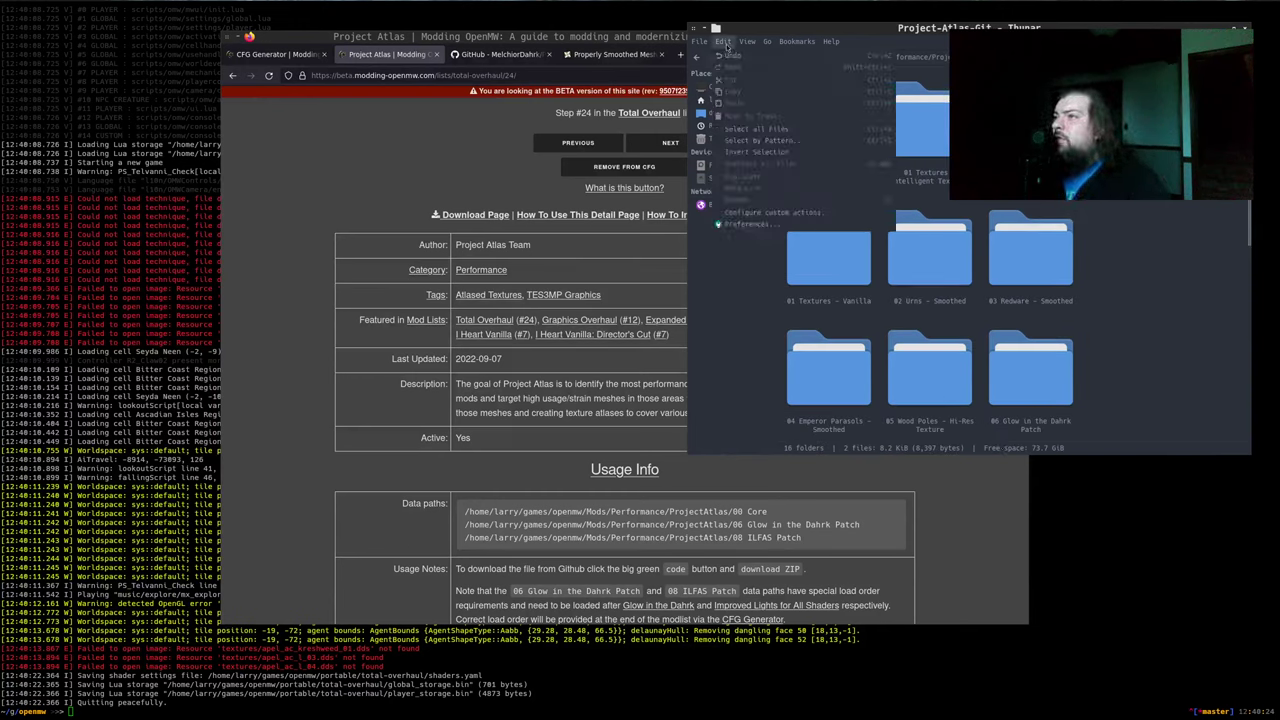
# Return to the Performance folder and rename Project-Atlas-Git to ProjectAtlas, copying the name from the mod page's data paths
pyautogui.click(728, 56)
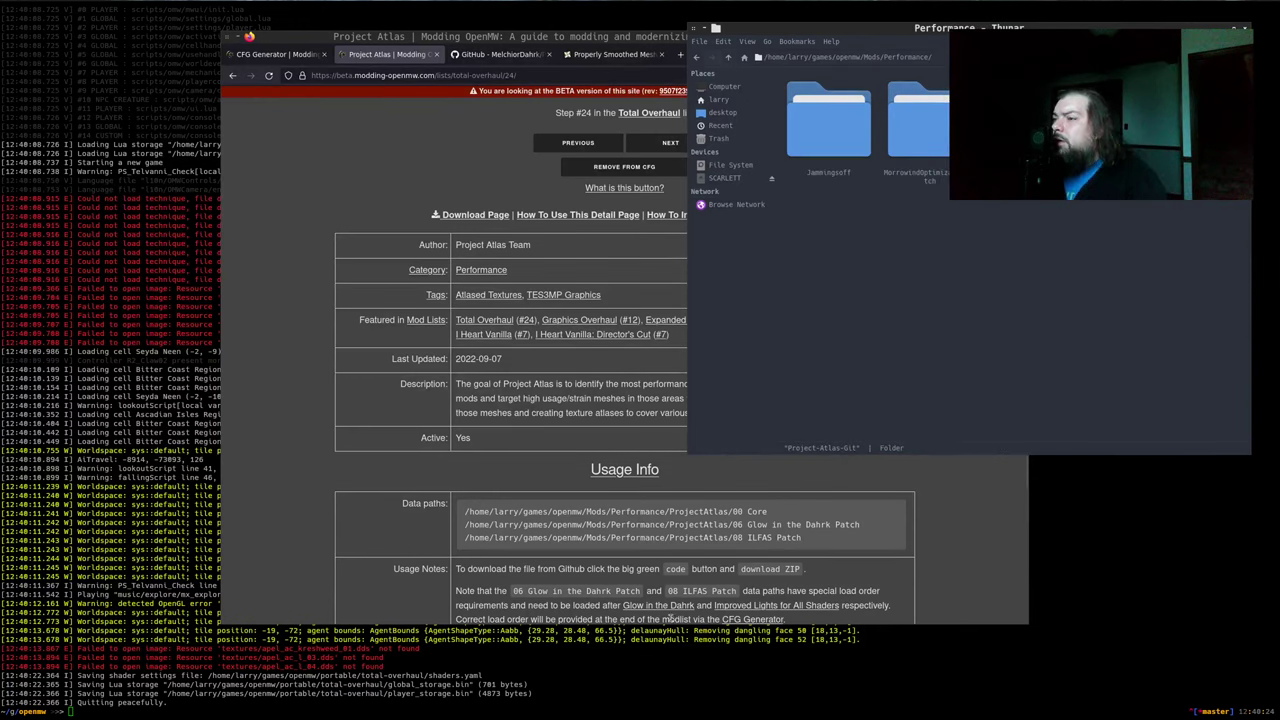
pyautogui.doubleClick(697, 524)
pyautogui.click(1002, 306)
pyautogui.rightClick(1025, 130)
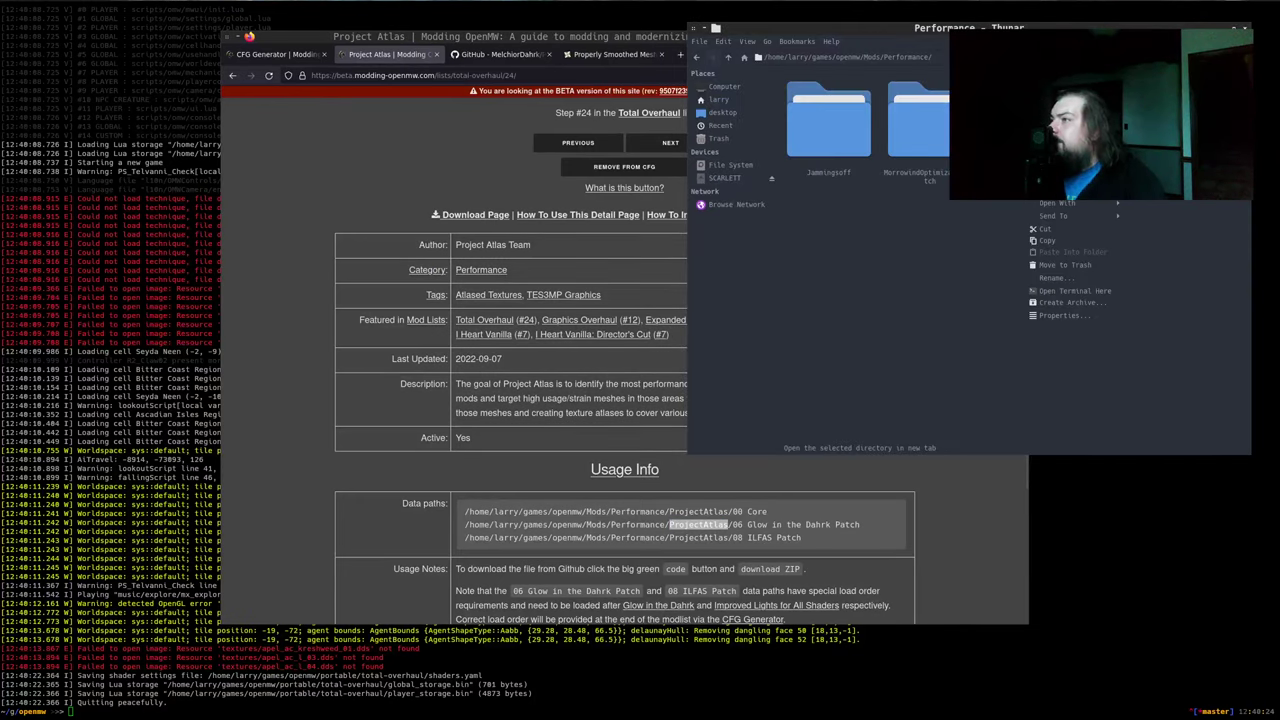
pyautogui.click(1055, 278)
pyautogui.hotkey('ctrl', 'v')
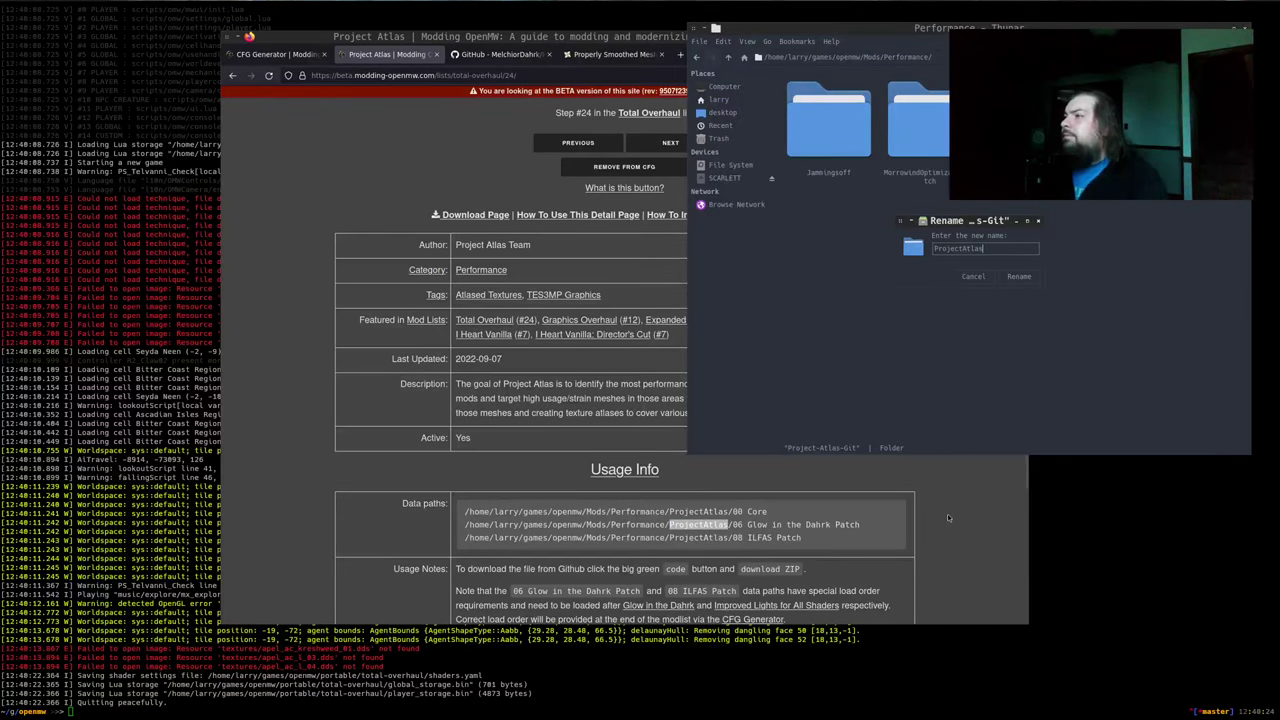
pyautogui.press('Return')
# Open the ProjectAtlas folder and check it for the 00 Core, 06 Glow in the Dahrk Patch and 08 ILFAS Patch subfolders
pyautogui.press('Return')
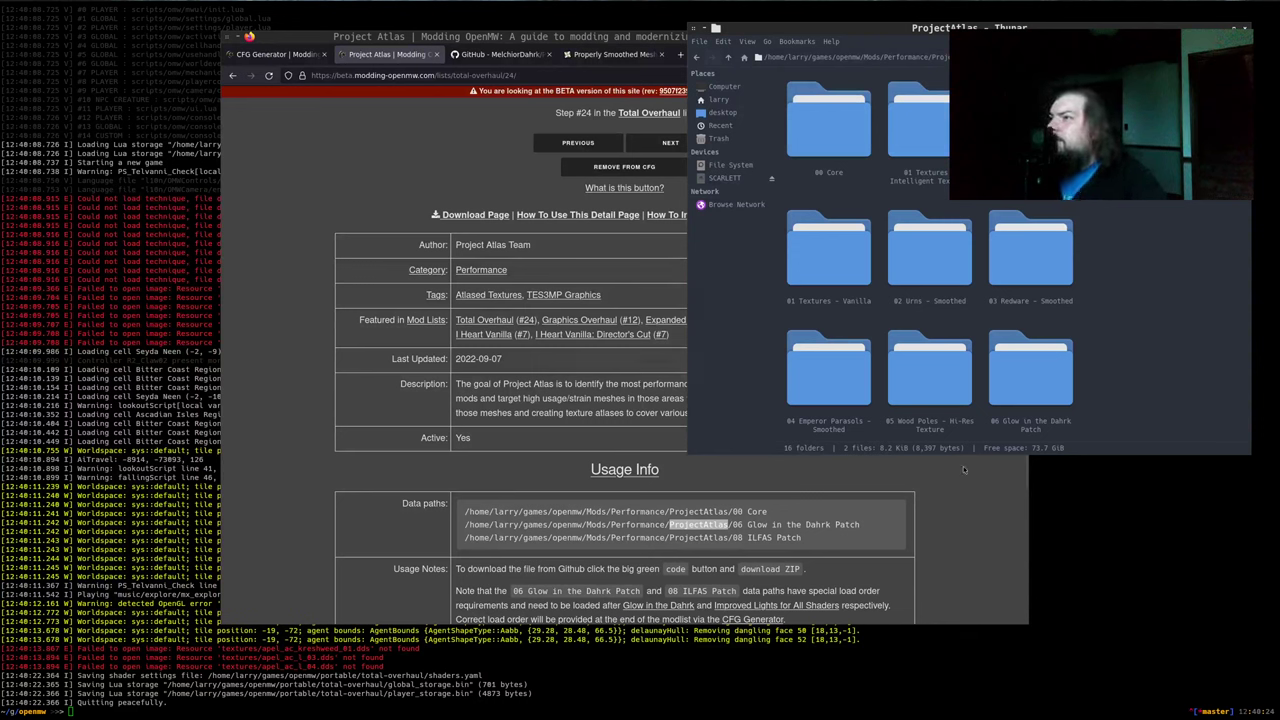
pyautogui.click(828, 188)
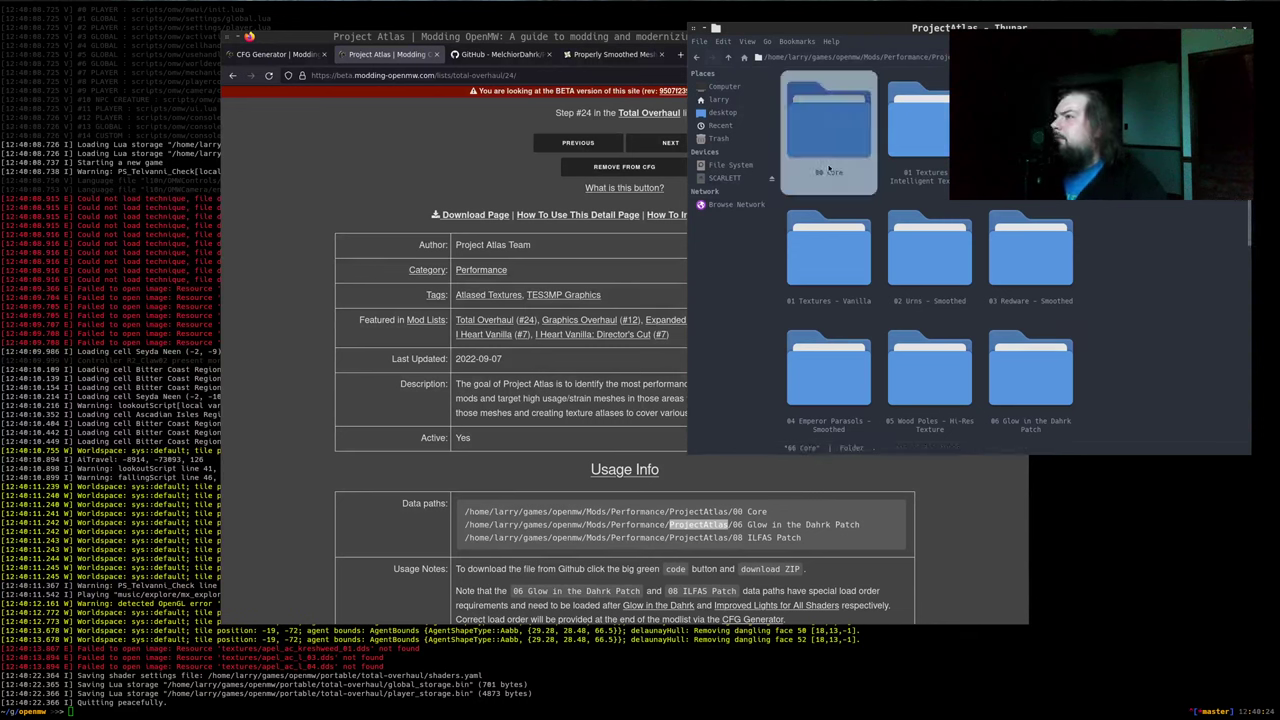
pyautogui.scroll(-2, 918, 315)
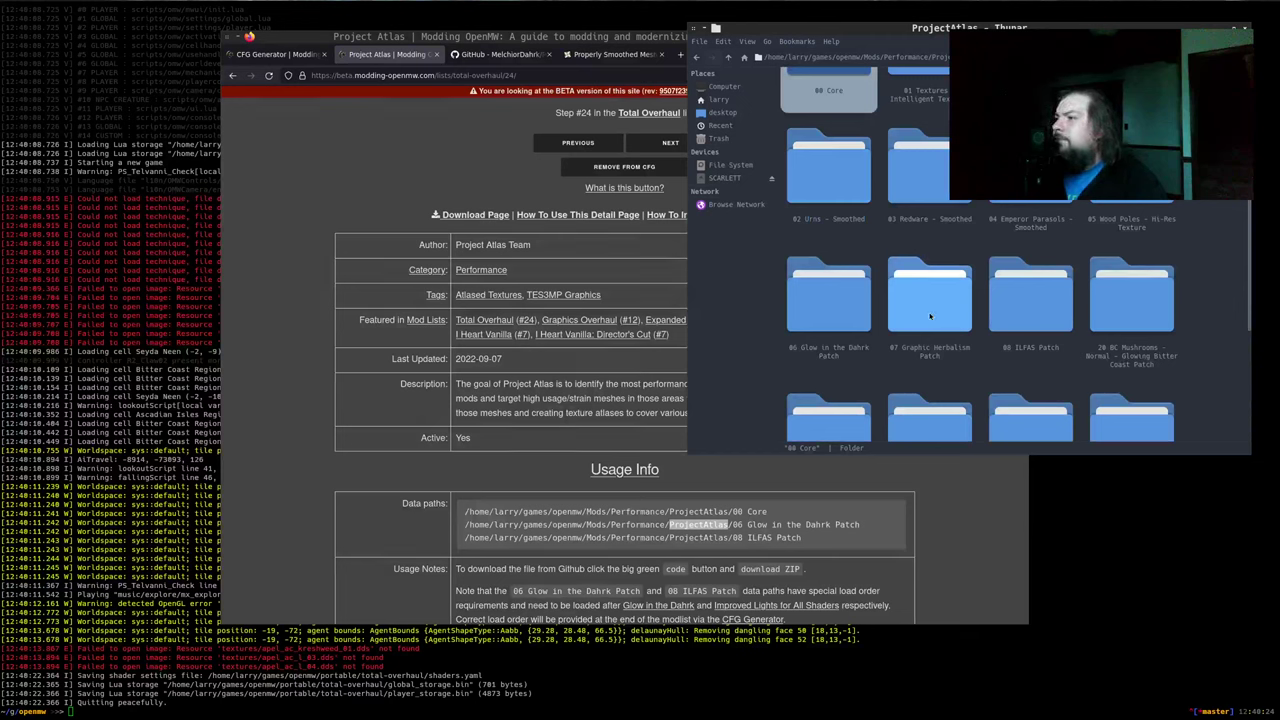
pyautogui.click(848, 315)
pyautogui.click(1030, 318)
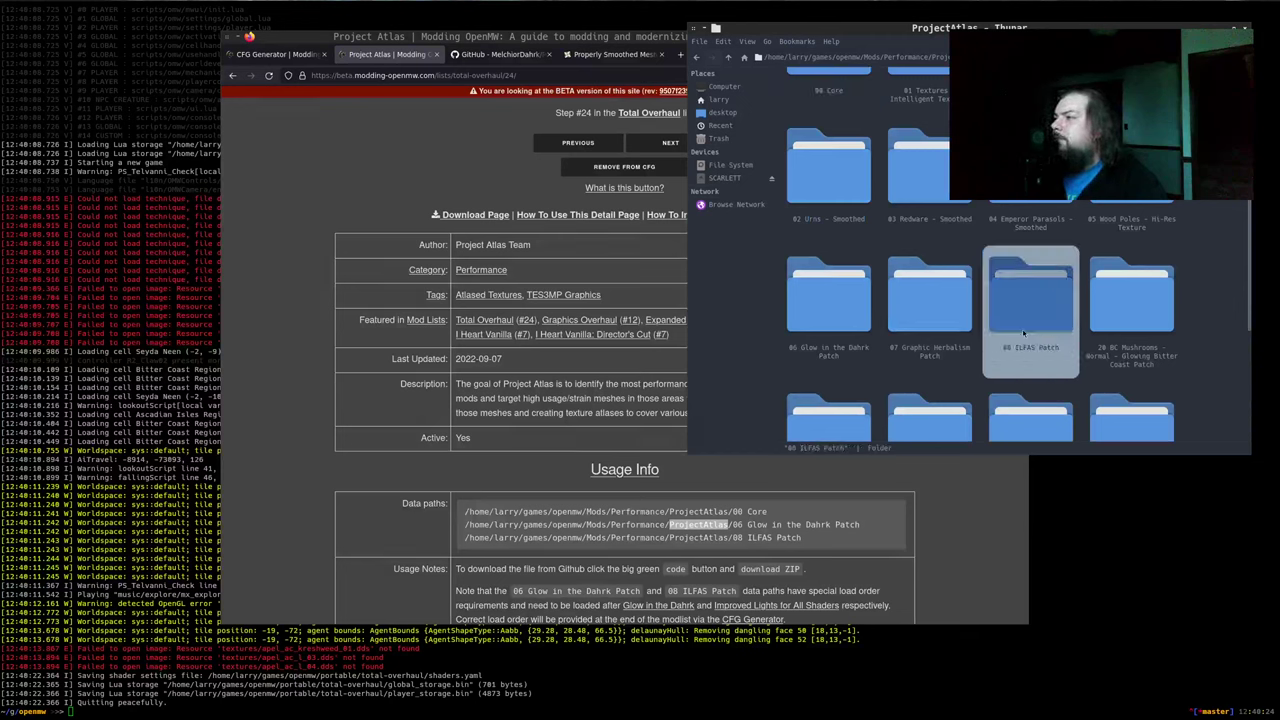
pyautogui.scroll(-2, 1030, 335)
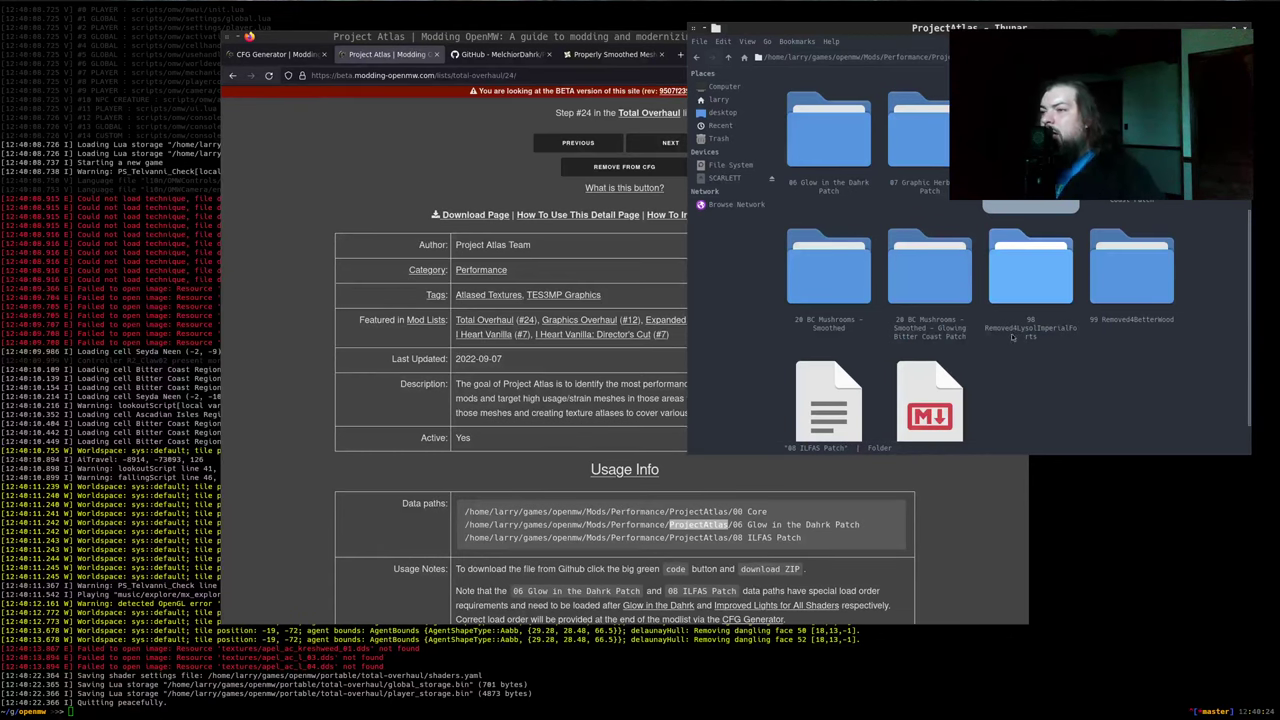
# Review Project Atlas's usage notes on the mod page, including the load order note for the Glow in the Dahrk and ILFAS patches
pyautogui.scroll(-3, 371, 419)
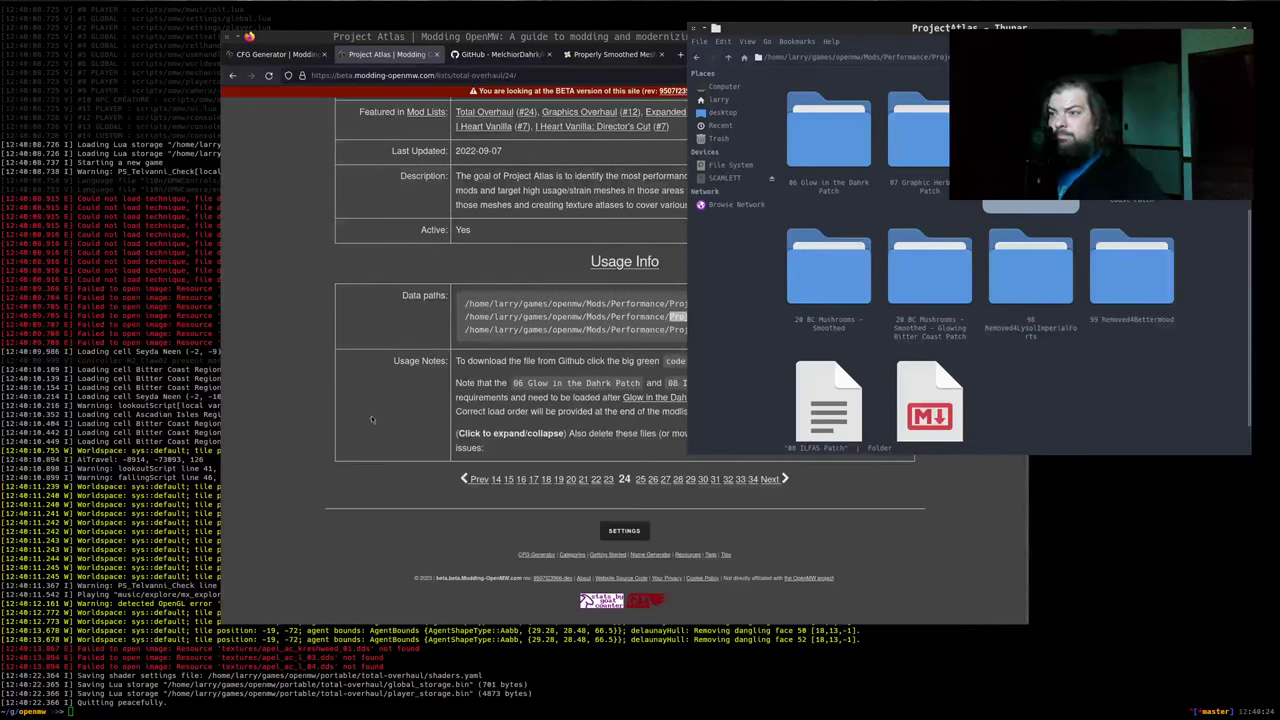
pyautogui.scroll(2, 409, 429)
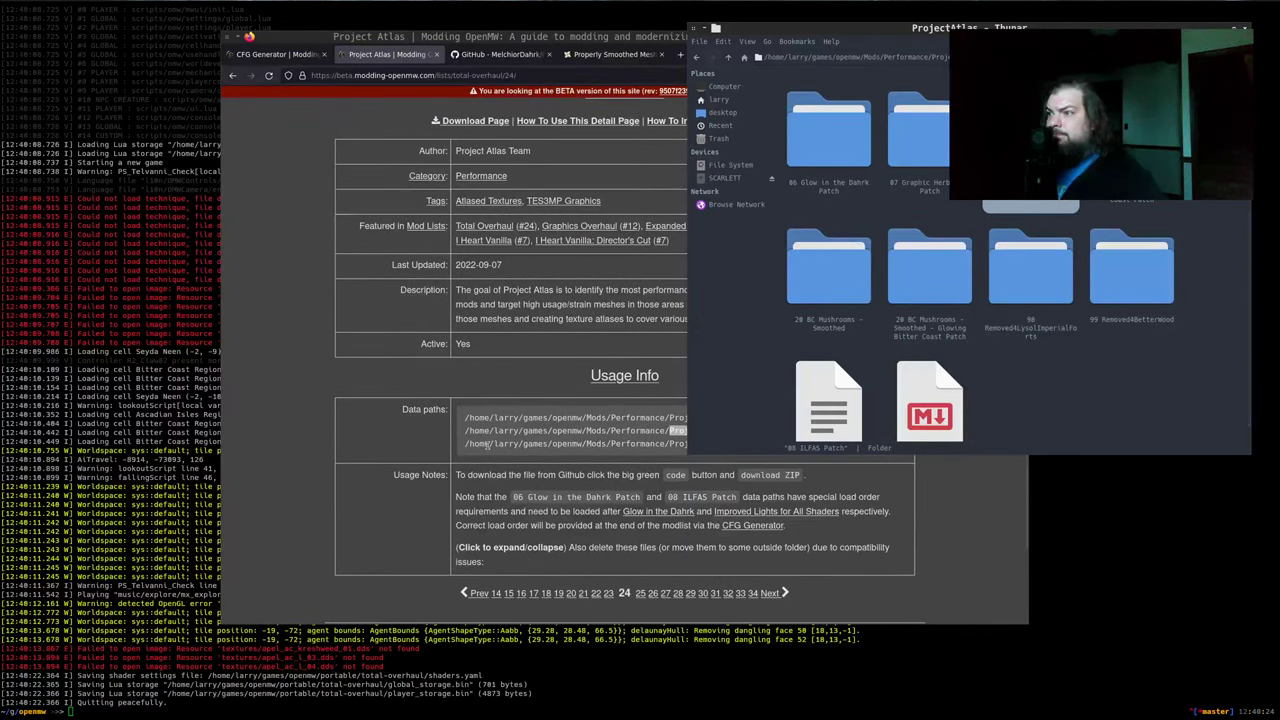
pyautogui.click(549, 520)
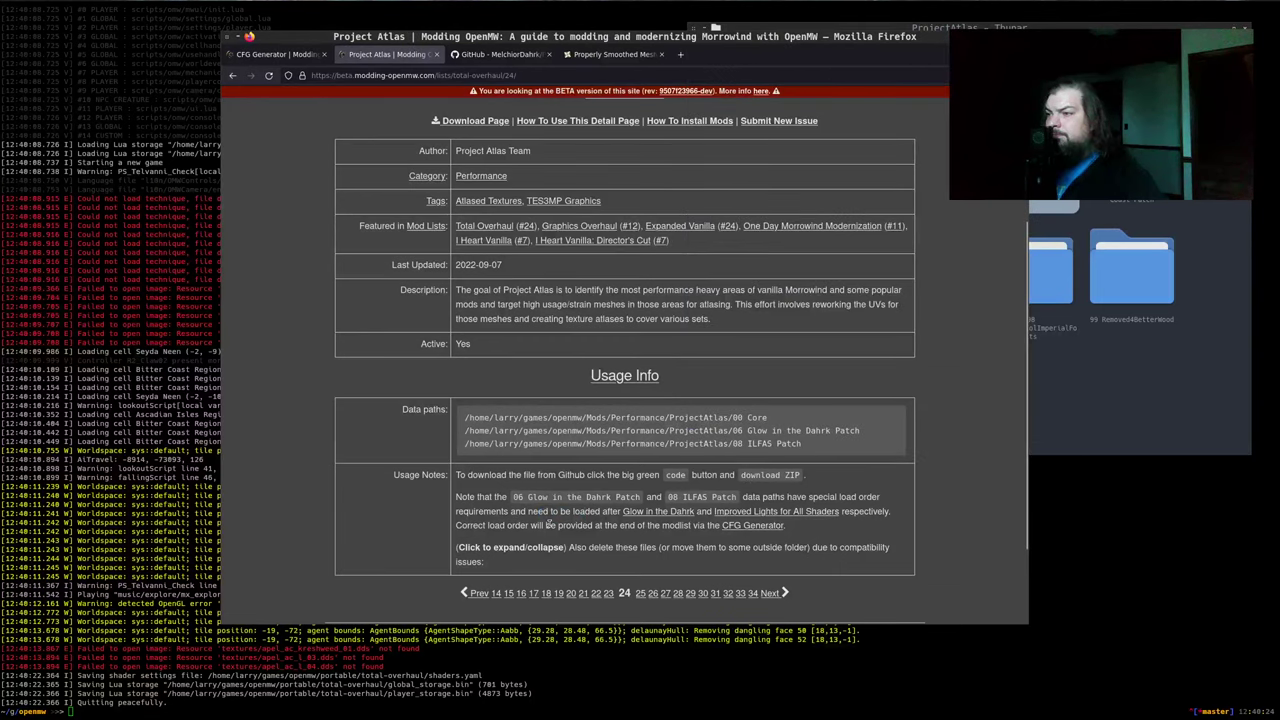
pyautogui.moveTo(804, 530); pyautogui.dragTo(432, 525)
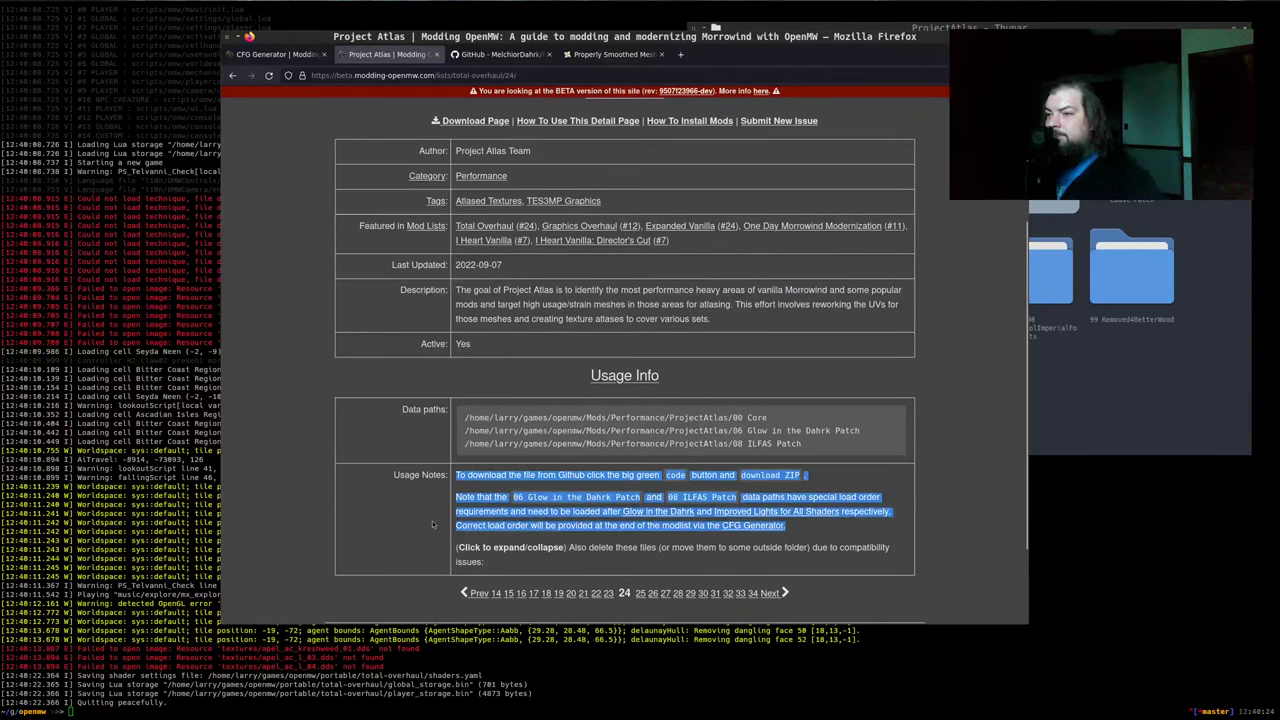
pyautogui.click(498, 516)
pyautogui.scroll(2, 530, 477)
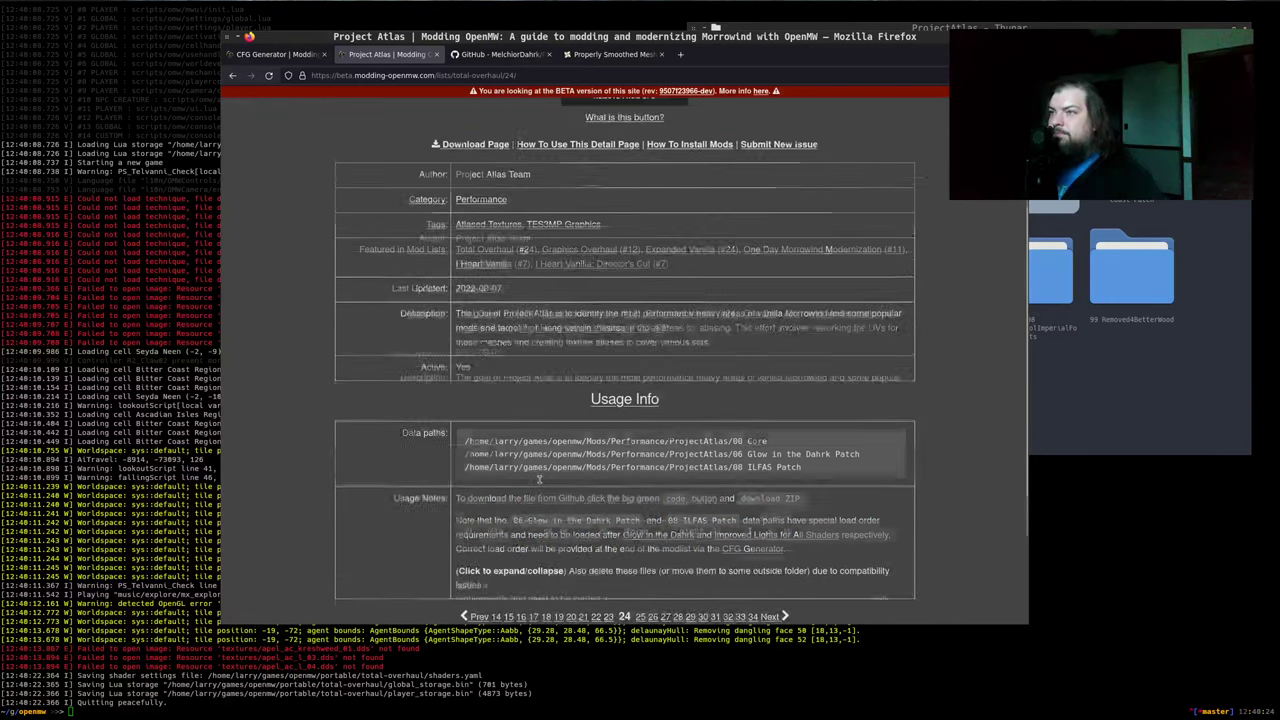
pyautogui.scroll(-4, 539, 482)
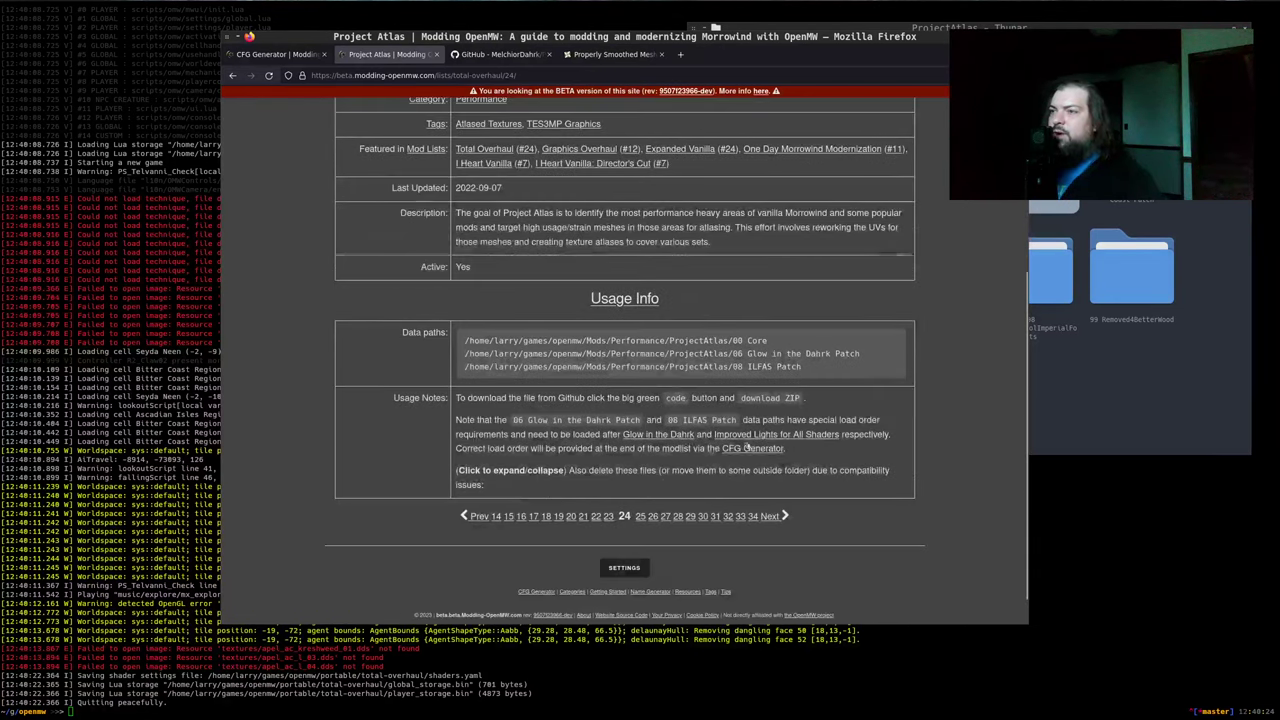
pyautogui.moveTo(796, 454); pyautogui.dragTo(543, 448)
pyautogui.click(544, 446)
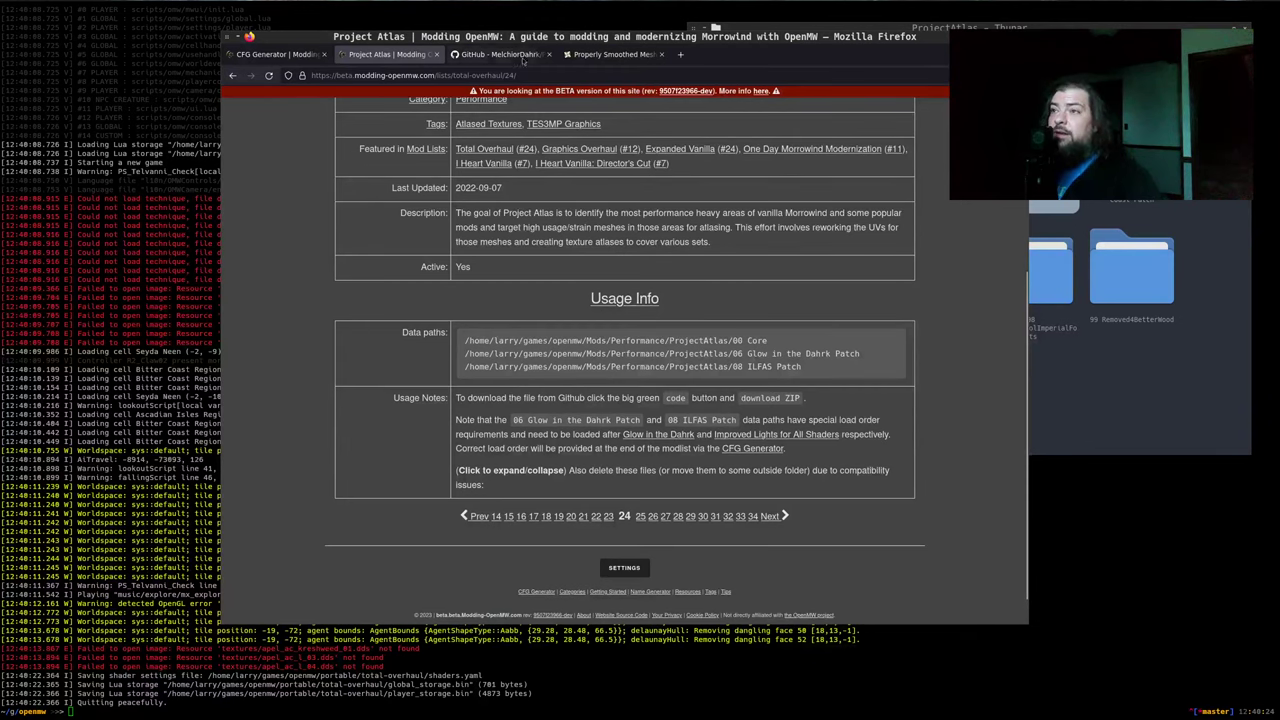
# Close the GitHub and Properly Smoothed Meshes browser tabs and return to the Project Atlas page
pyautogui.click(514, 58)
pyautogui.middleClick(519, 60)
pyautogui.middleClick(518, 56)
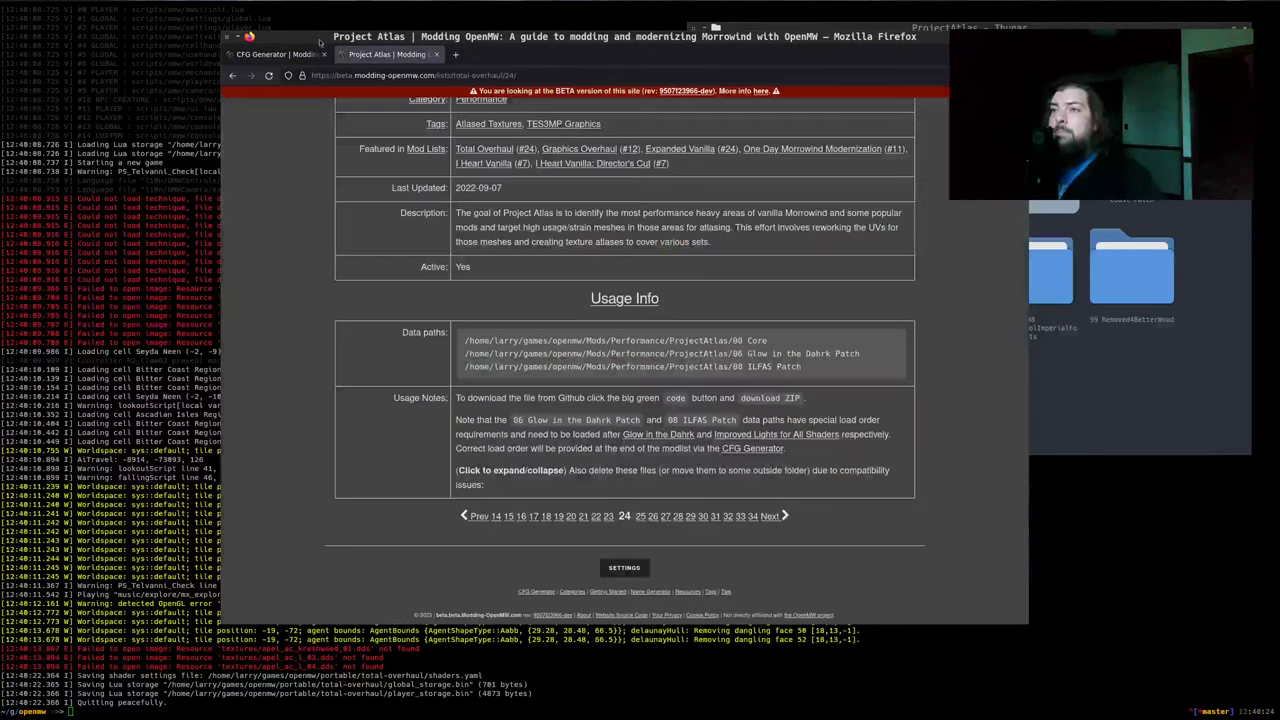
pyautogui.scroll(5, 324, 399)
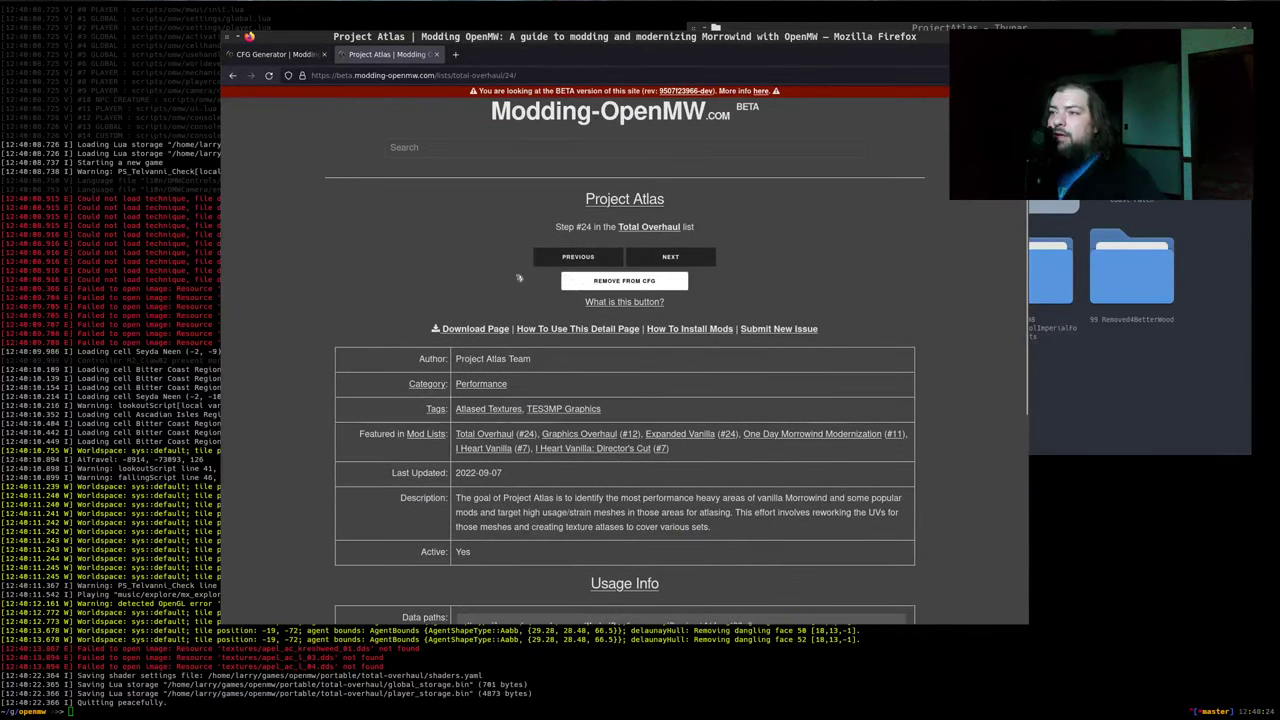
# In the CFG Generator, submit the custom Total Overhaul setup including Project Atlas and copy the generated openmw.cfg section to the clipboard
pyautogui.click(270, 54)
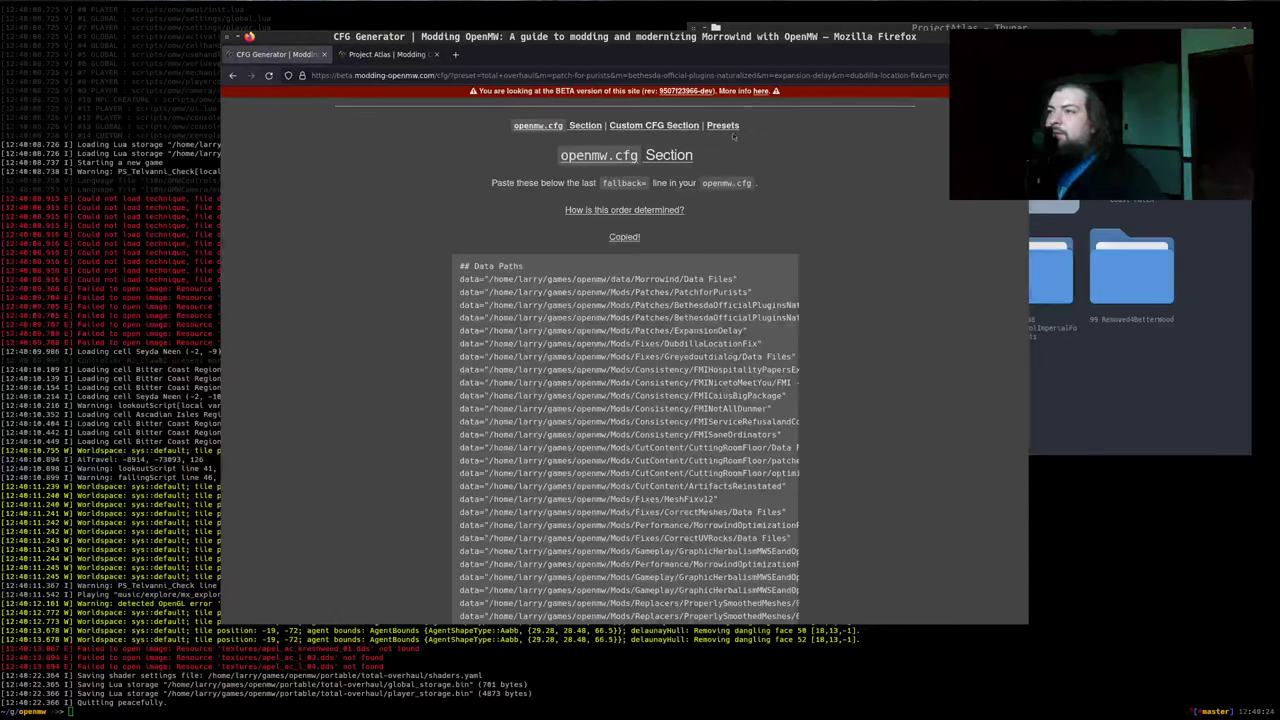
pyautogui.click(660, 126)
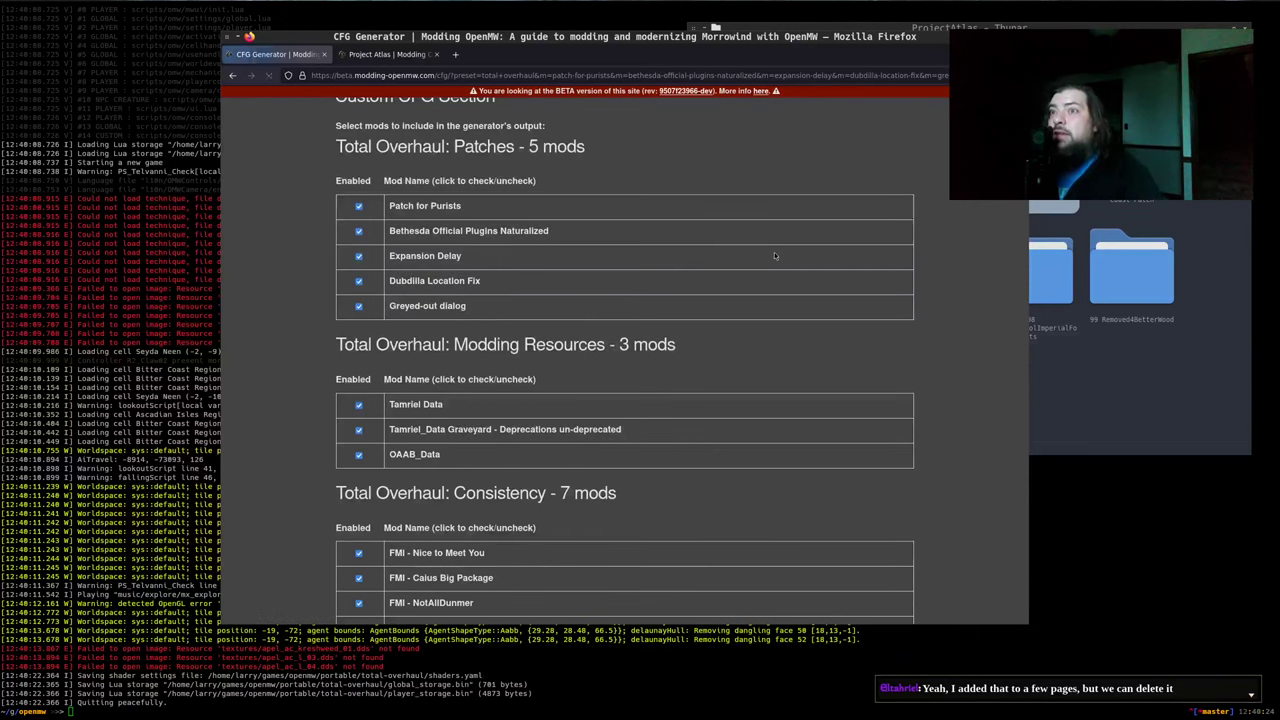
pyautogui.scroll(-3, 774, 254)
pyautogui.scroll(-4, 765, 256)
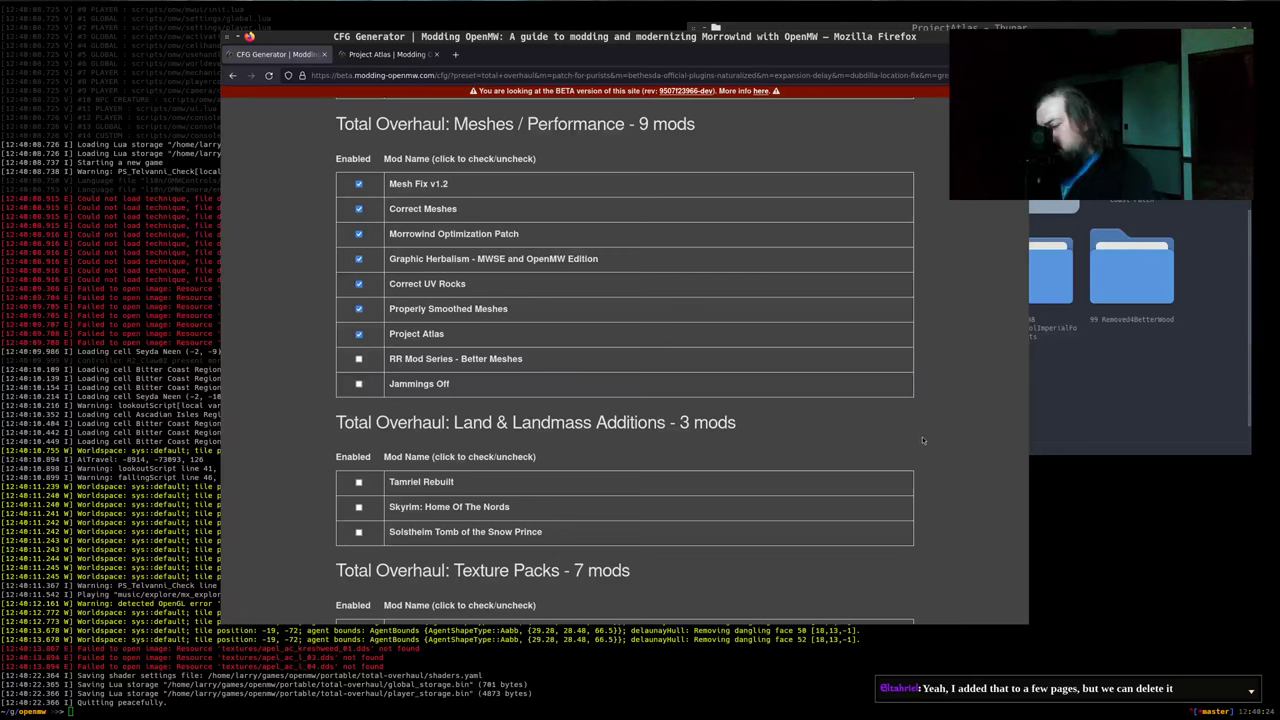
pyautogui.press('End')
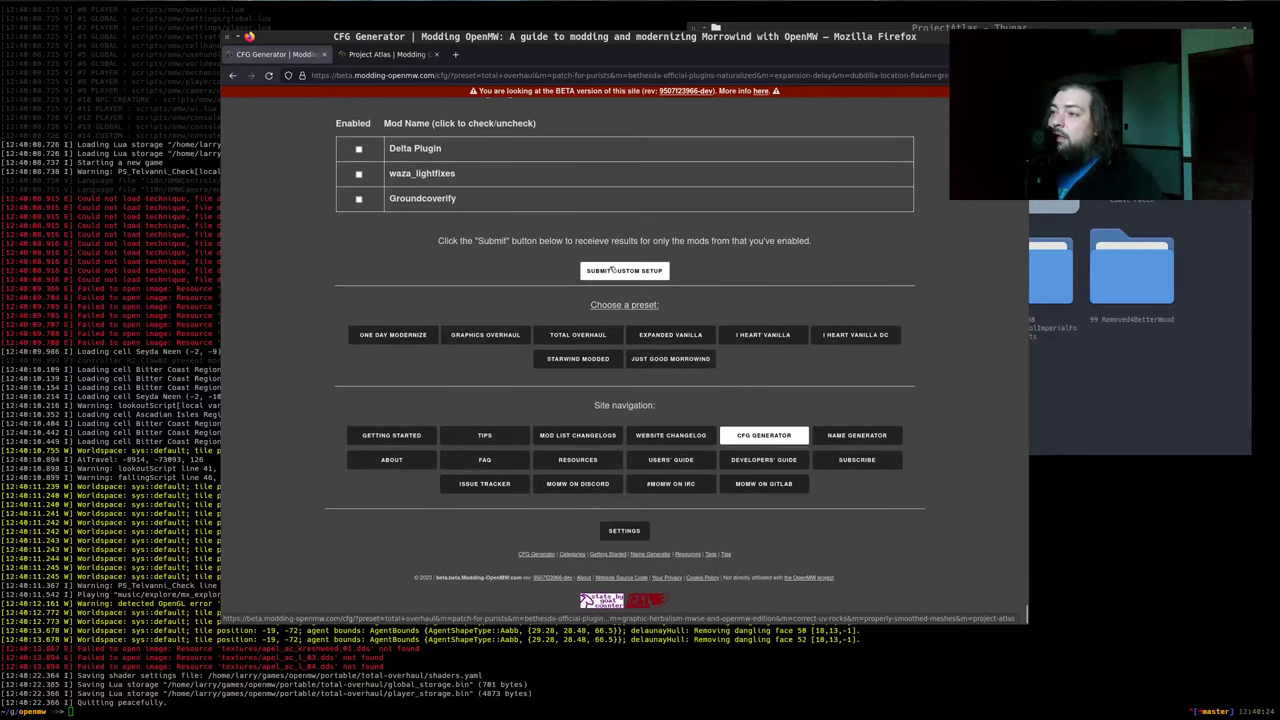
pyautogui.click(624, 270)
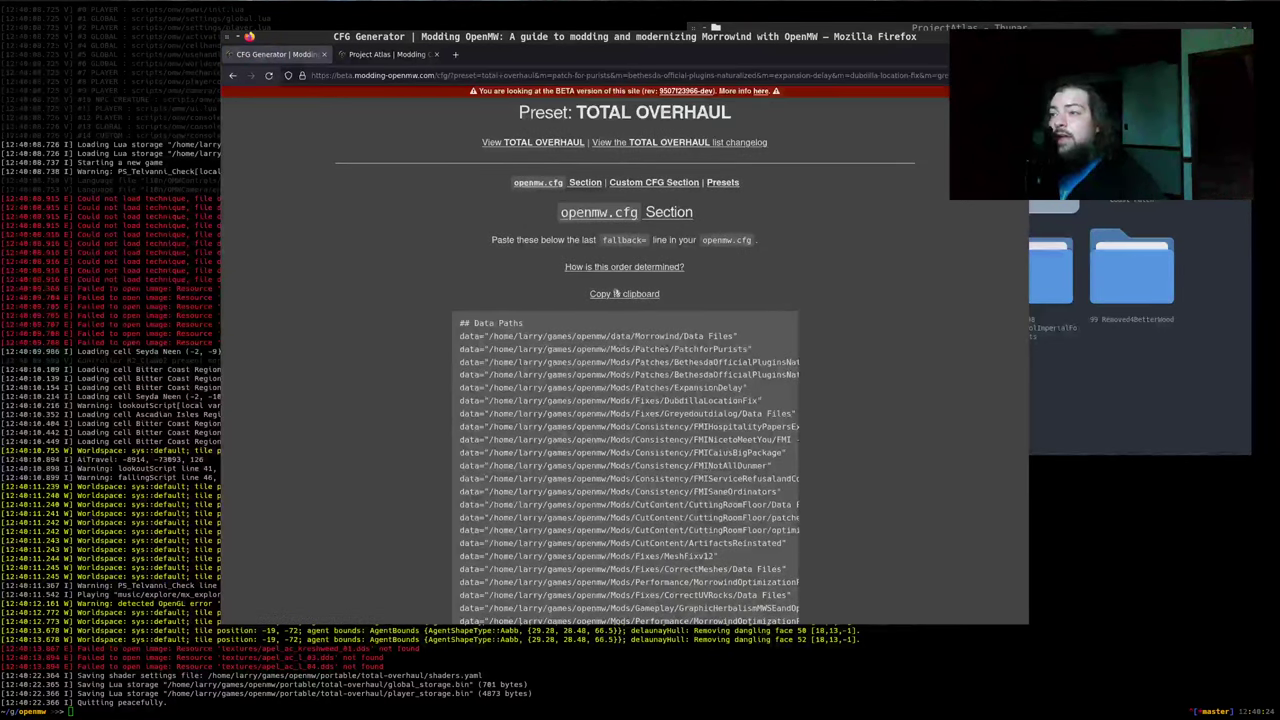
pyautogui.click(619, 293)
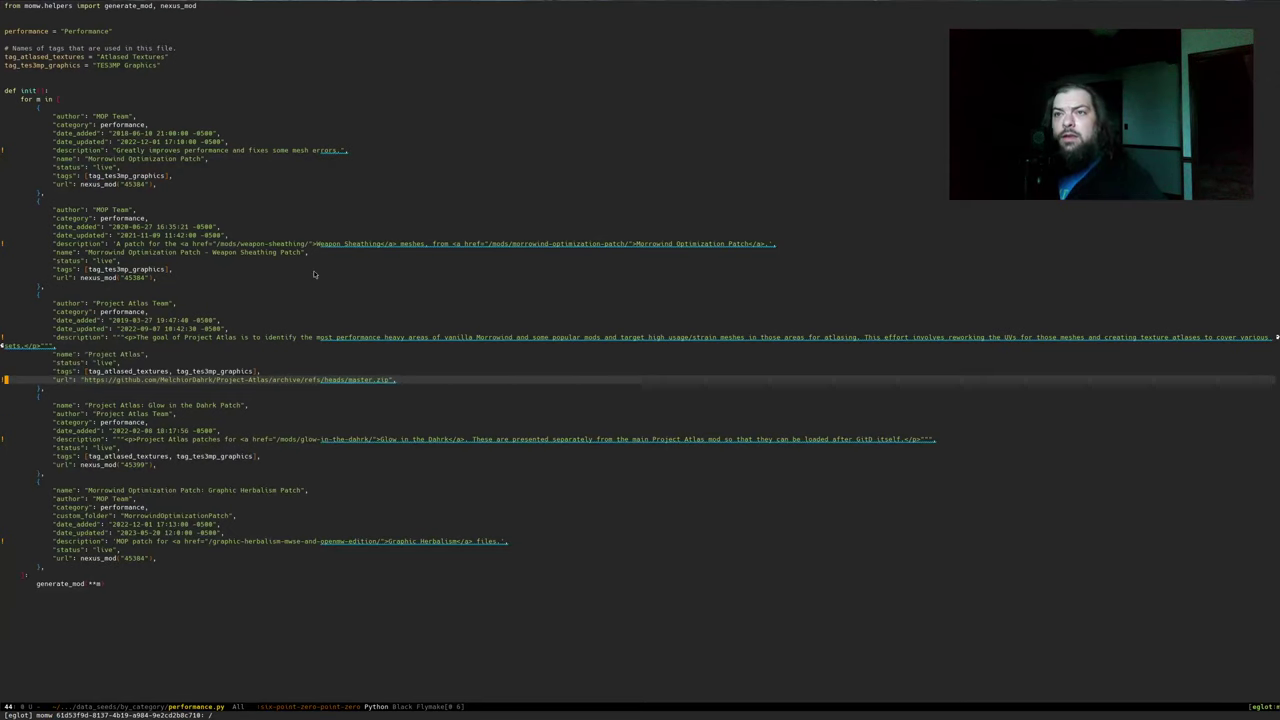
# Switch to Emacs and bring up the openmw-total-overhaul.cfg buffer
pyautogui.click(324, 287)
pyautogui.hotkey('ctrl', 'x')
pyautogui.write('btot')
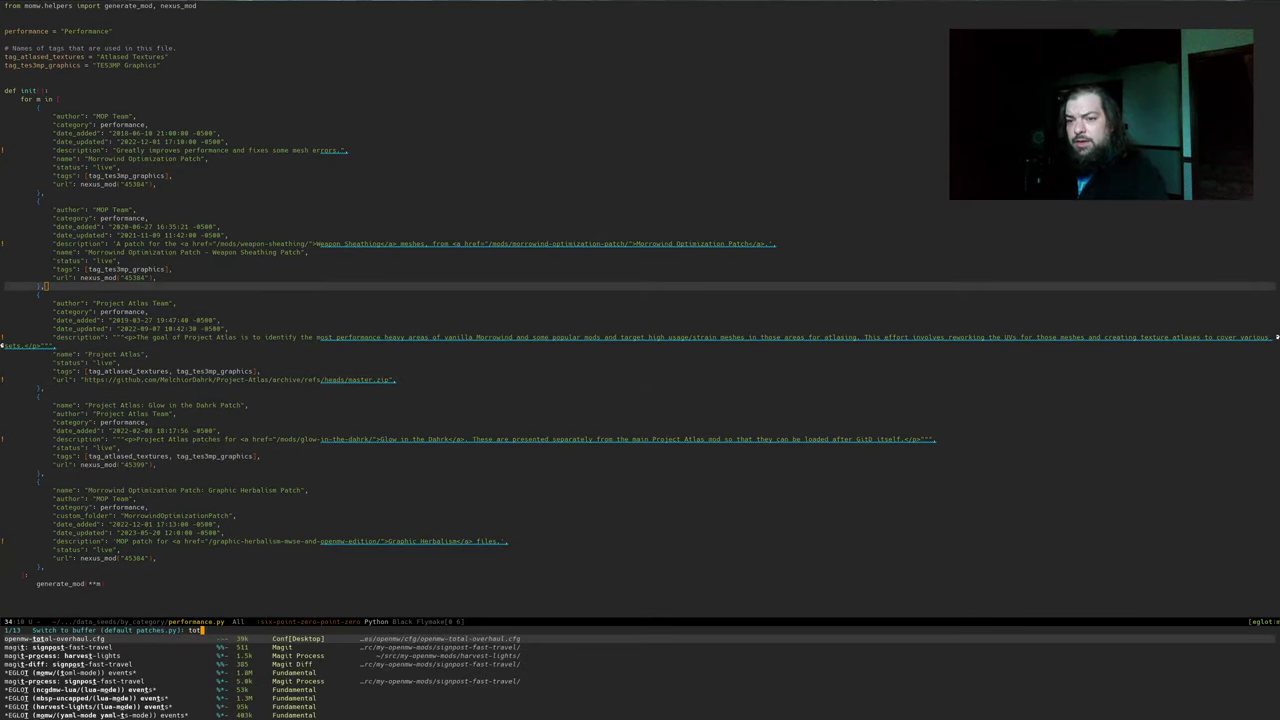
pyautogui.press('Return')
# Replace everything from the Data Paths heading to the end of openmw-total-overhaul.cfg with the copied configuration and save the file
pyautogui.hotkey('ctrl', 'Up')
pyautogui.hotkey('ctrl', 'Up')
pyautogui.hotkey('ctrl', 'Up')
pyautogui.press('Down')
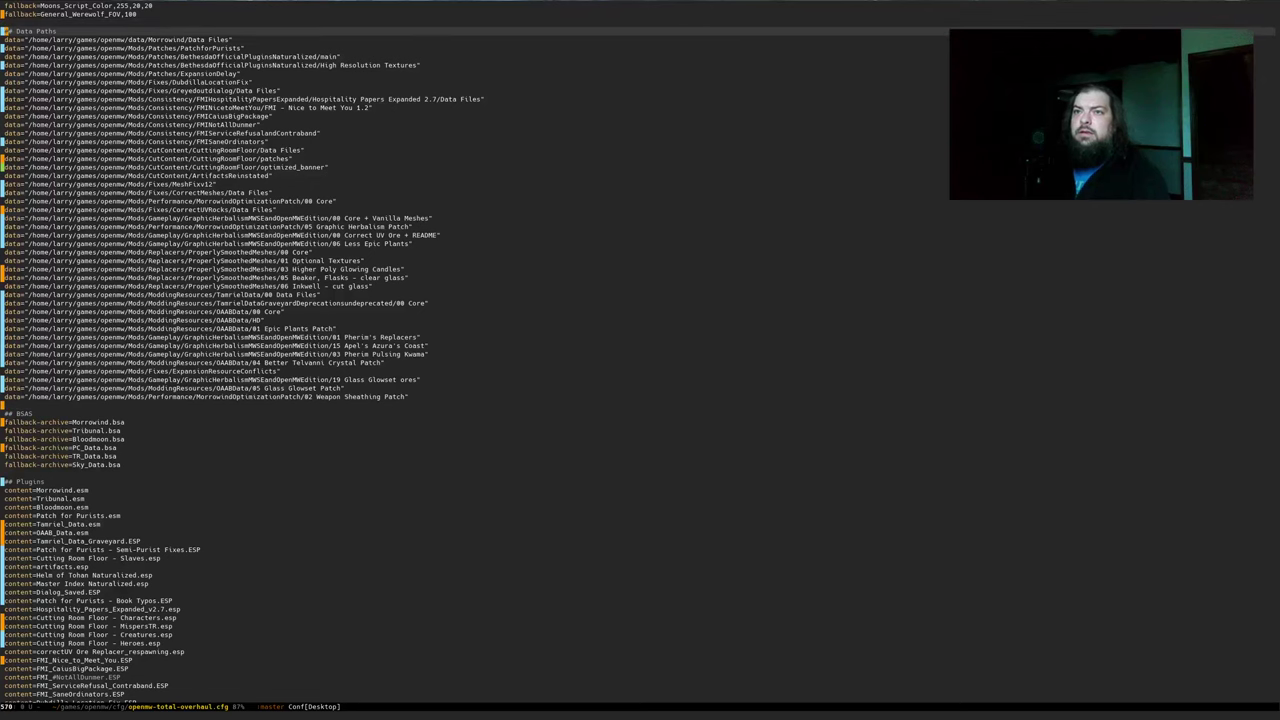
pyautogui.hotkey('ctrl', 'space')
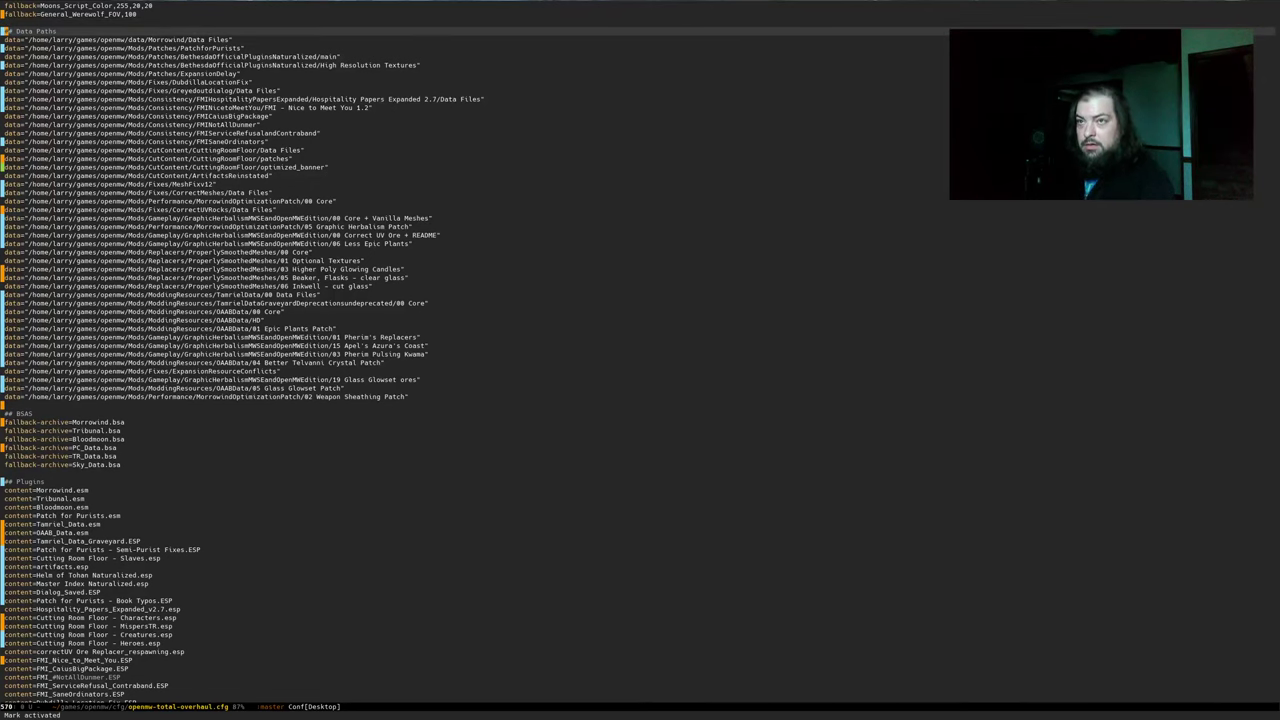
pyautogui.hotkey('alt', 'shift', '.')
pyautogui.hotkey('ctrl', 'y')
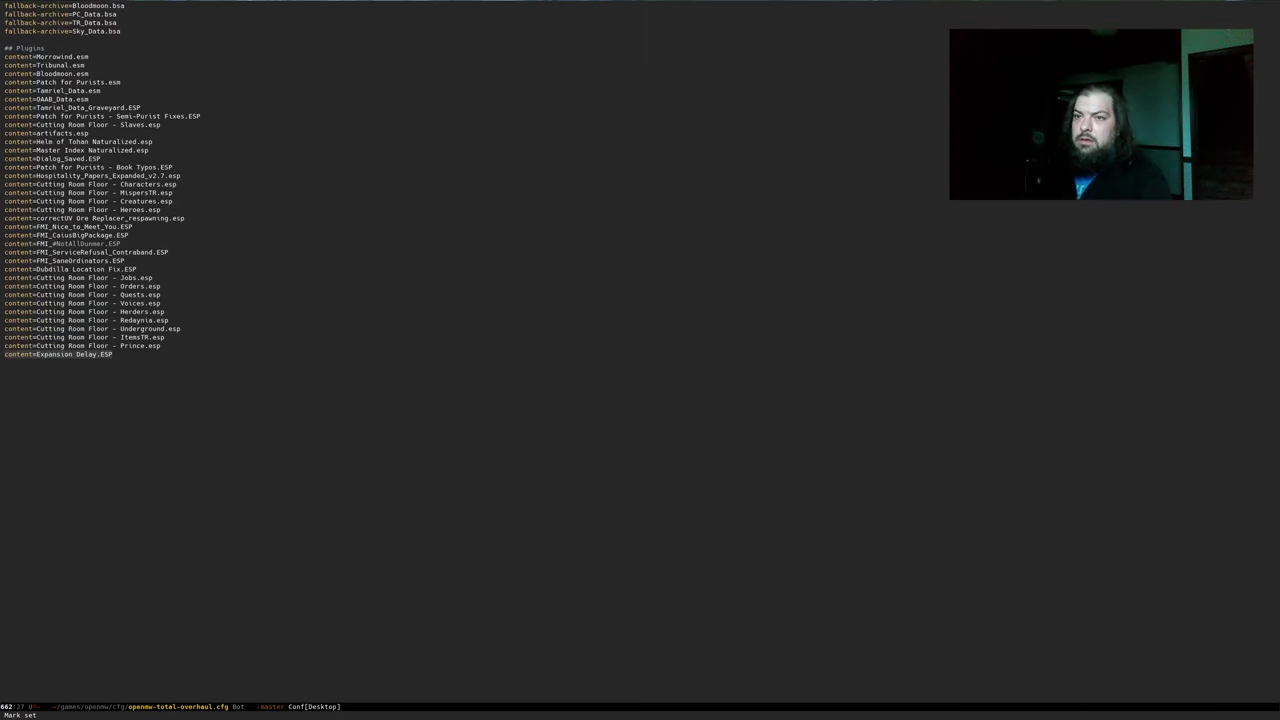
pyautogui.hotkey('ctrl', 'Up')
pyautogui.hotkey('ctrl', 'Up')
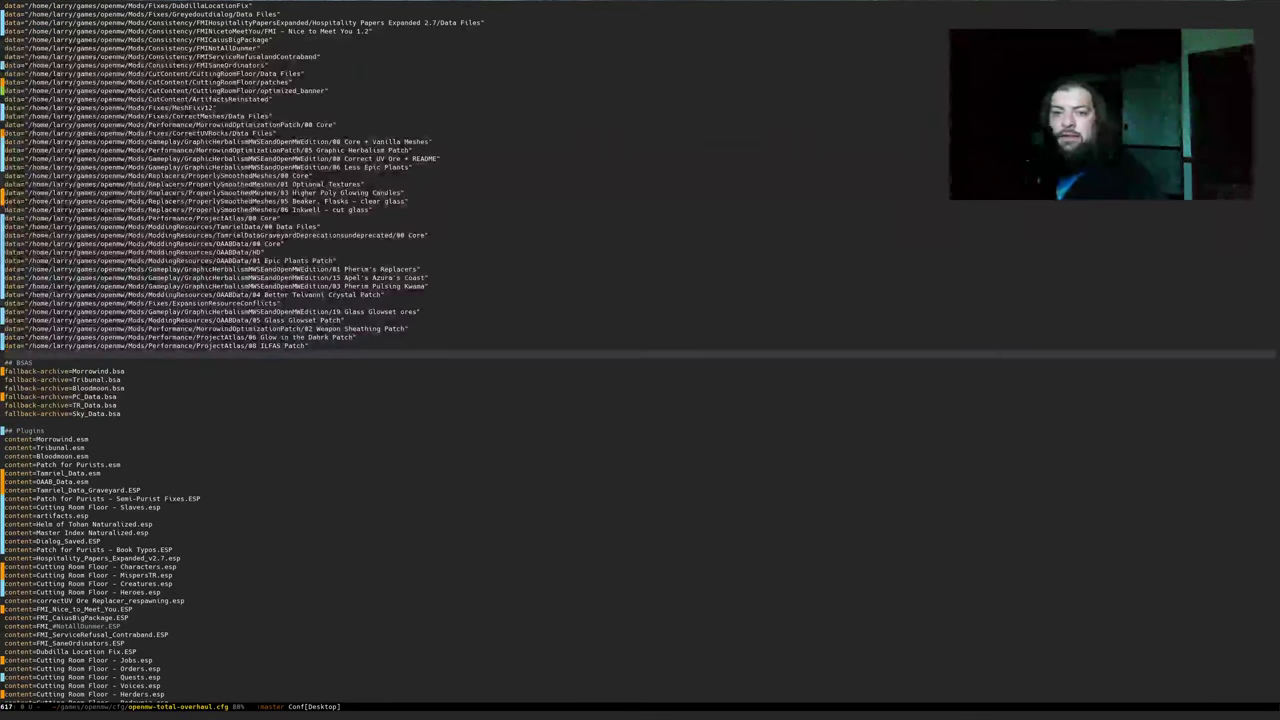
# Switch to the terminal and rerun openmw-validator with --exit-nonzero and --stdout on openmw-total-overhaul.cfg
pyautogui.hotkey('alt', 'Tab')
pyautogui.press('Up')
pyautogui.press('Up')
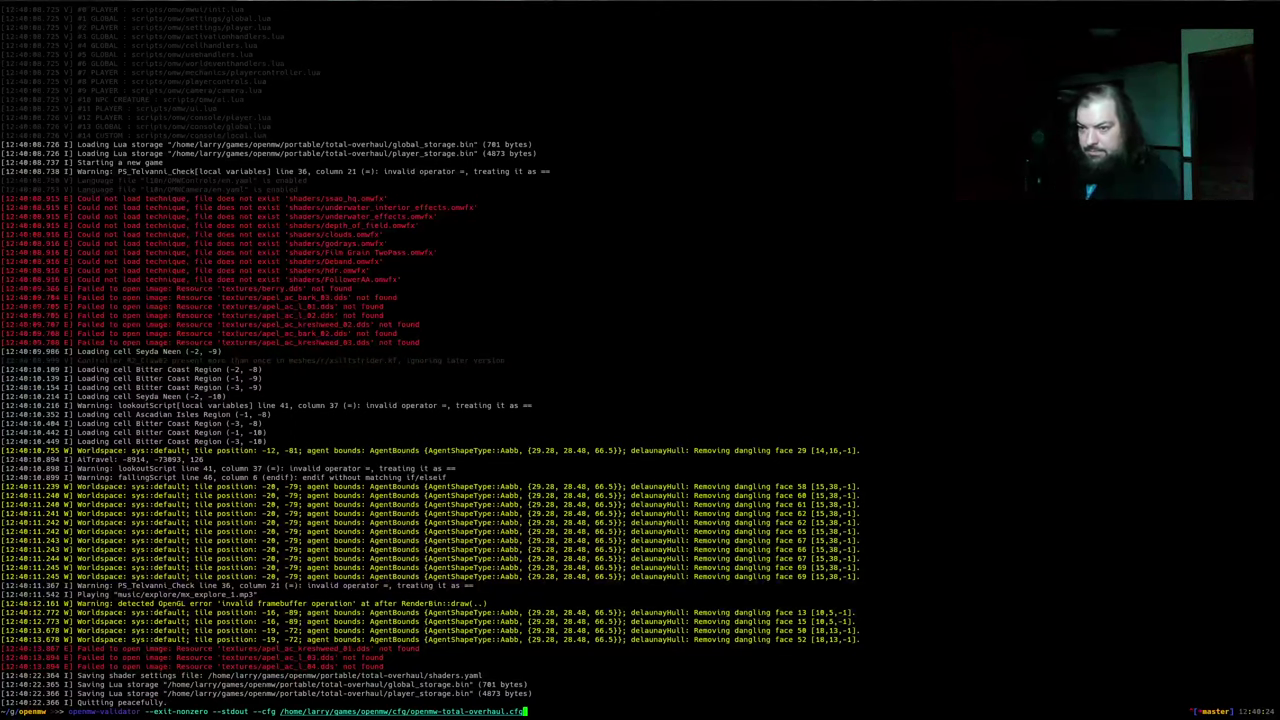
pyautogui.press('Return')
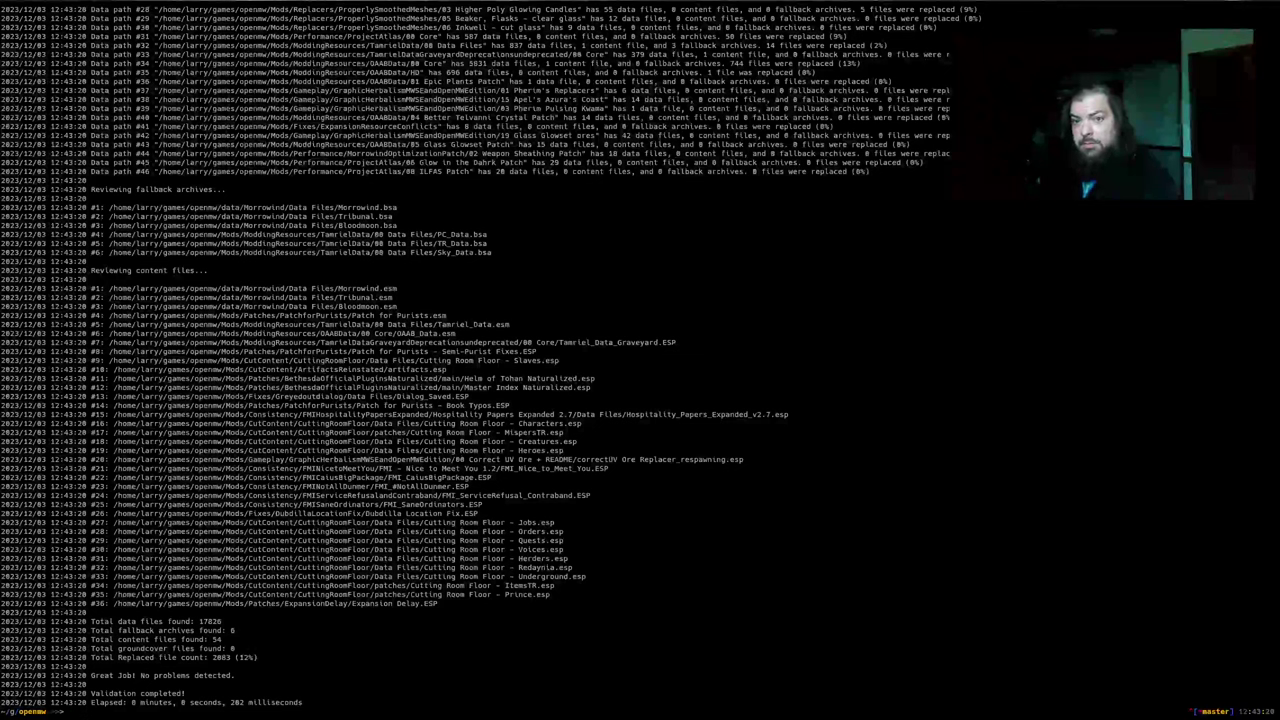
# Launch the game by recalling the run.sh command with --type fw --config total-overhaul --dev --test --mangohud from the shell history
pyautogui.hotkey('ctrl', 'r')
pyautogui.write('run')
pyautogui.press('Return')
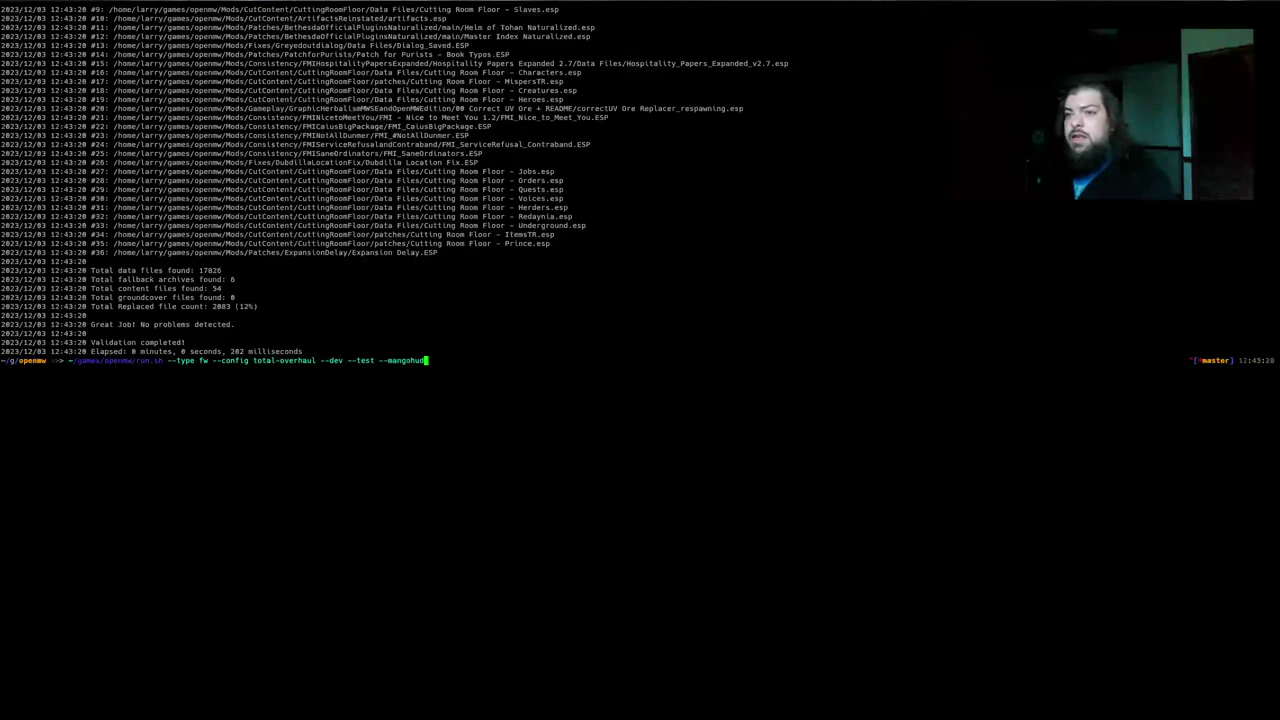
pyautogui.press('Return')
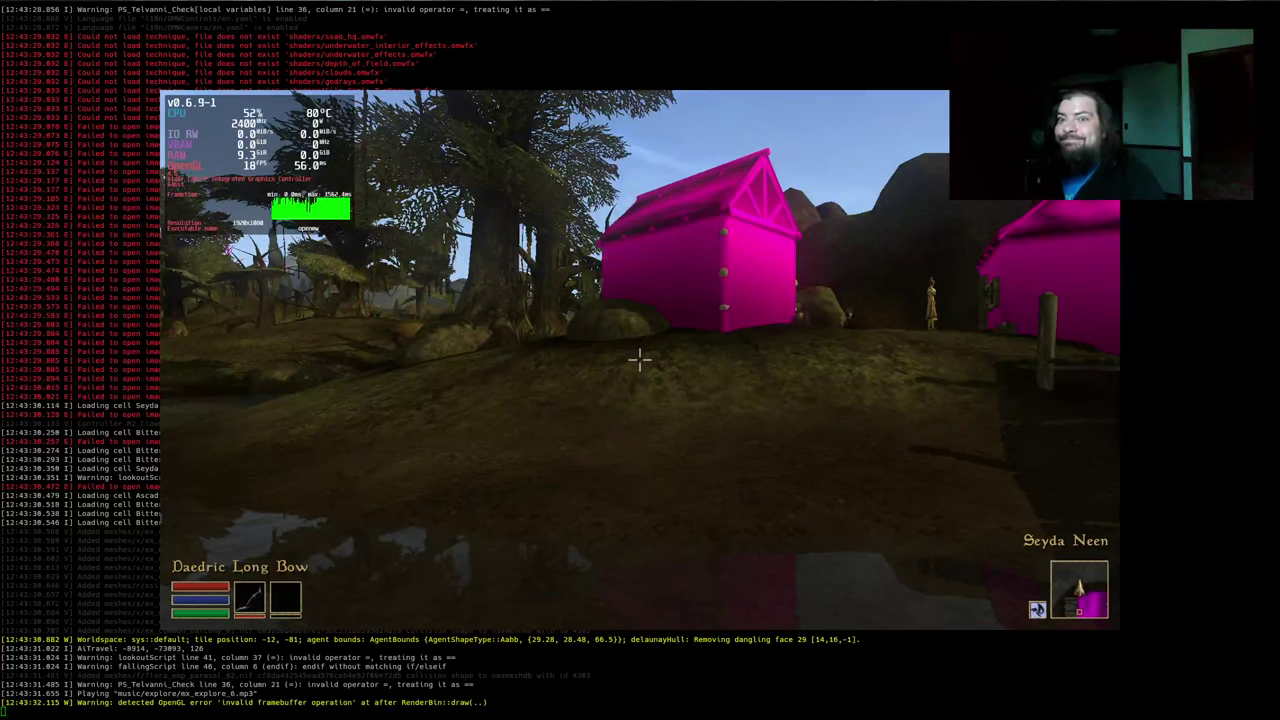
# Walk around Seyda Neen to inspect how the building textures render, and pause the game
pyautogui.moveTo(640, 360)
pyautogui.press('w')
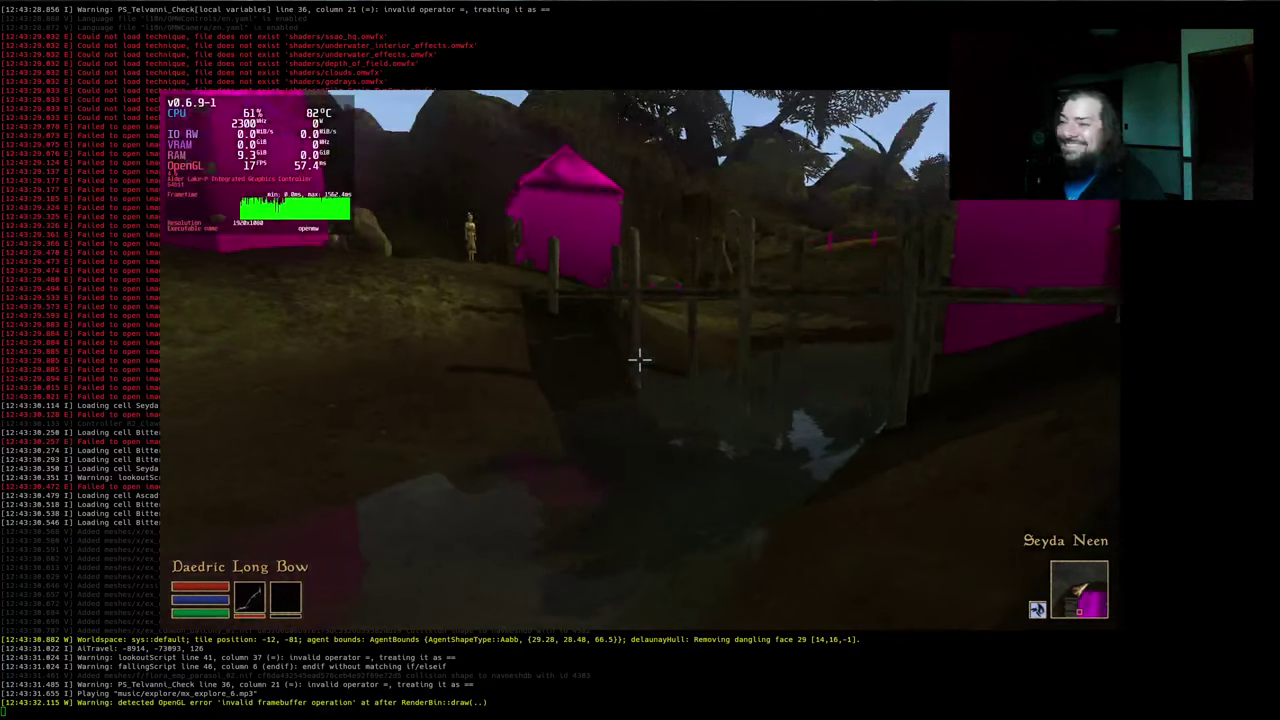
pyautogui.press('w')
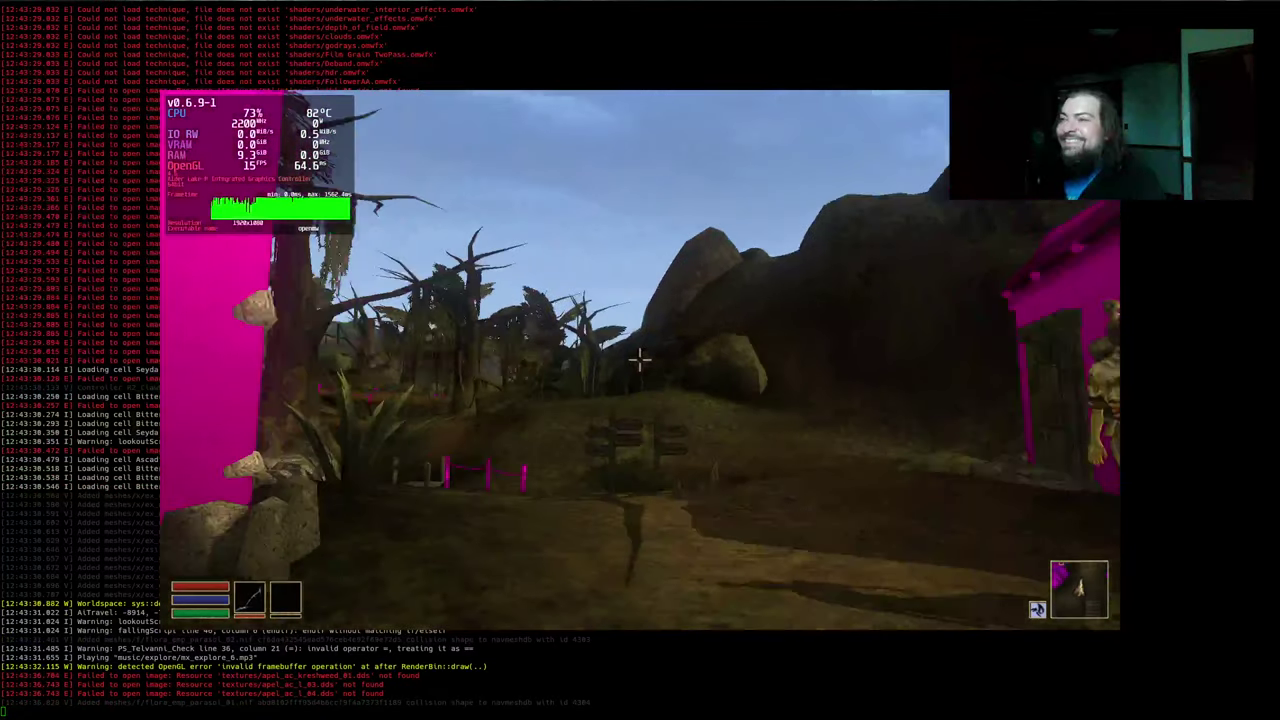
pyautogui.press('Escape')
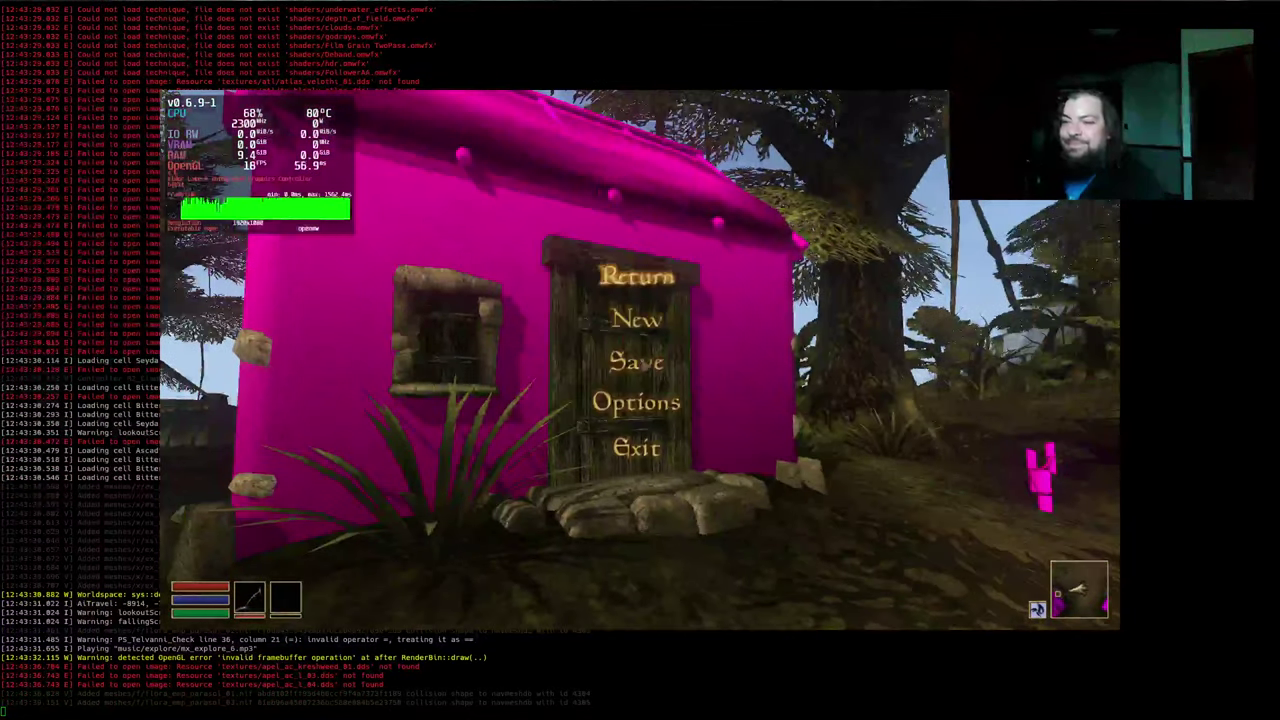
# Review the game's log output in the terminal for missing-texture errors
pyautogui.click(306, 675)
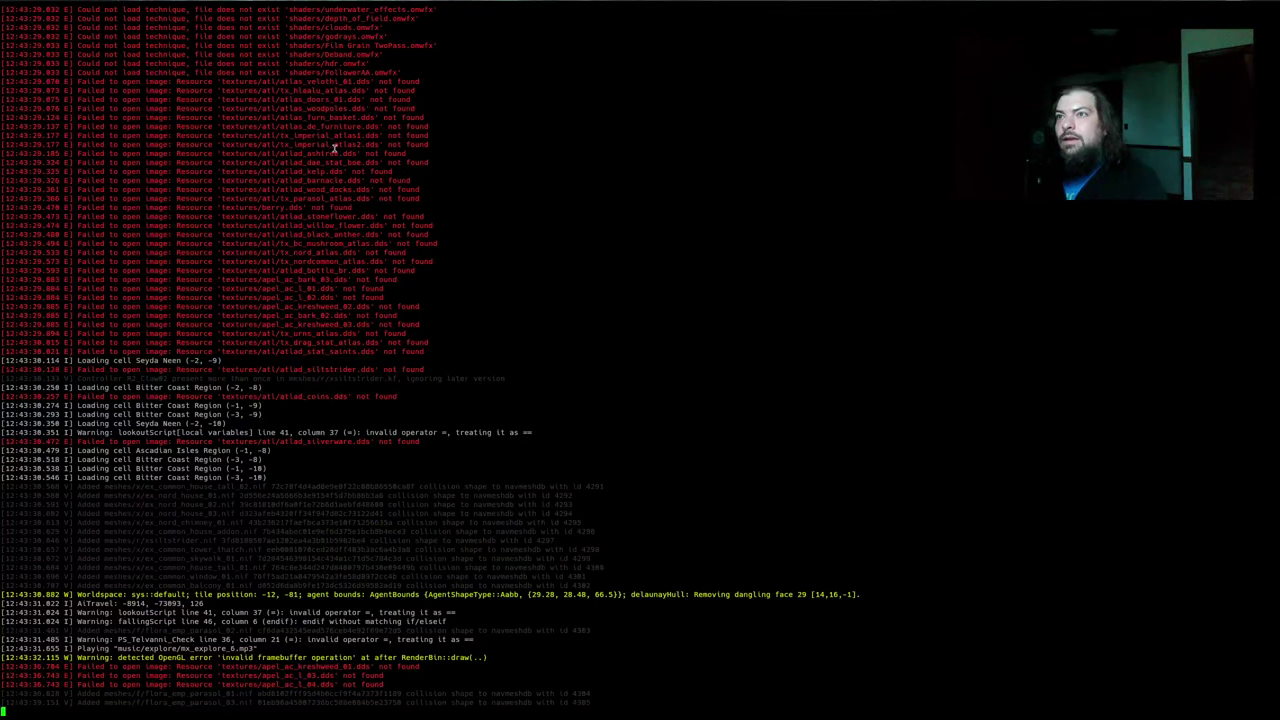
pyautogui.scroll(5, 335, 150)
pyautogui.scroll(-5, 390, 450)
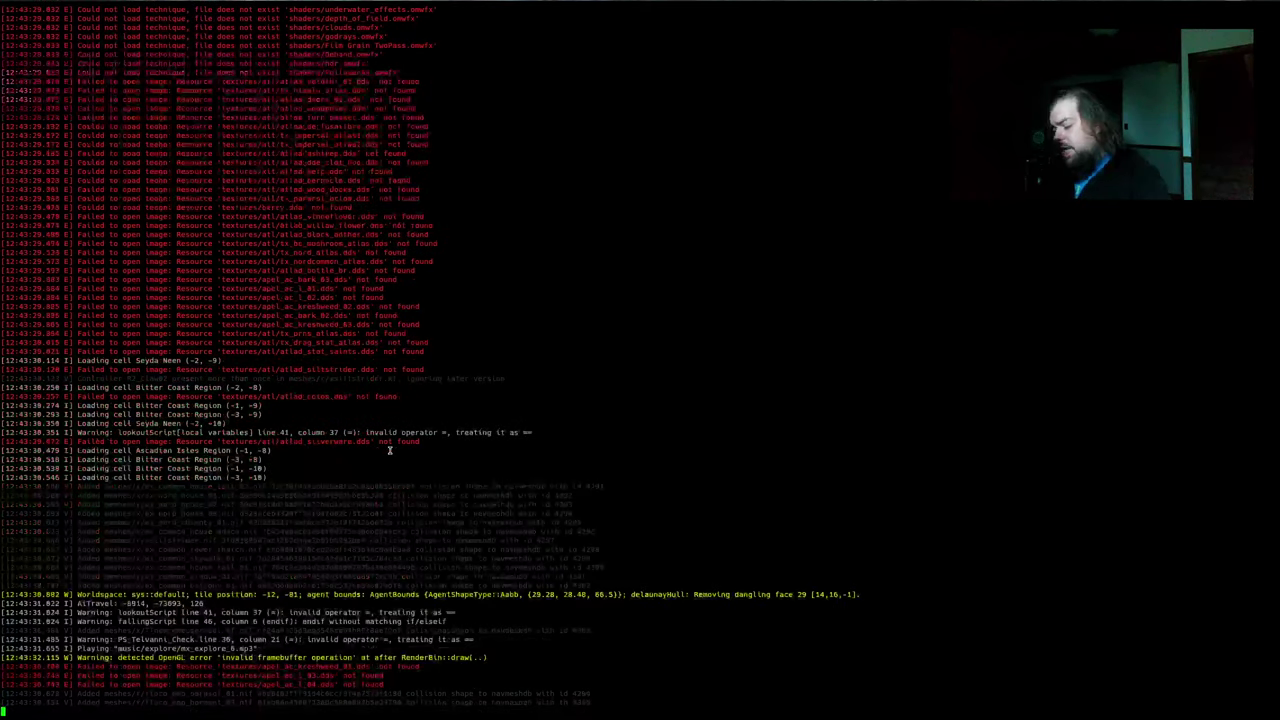
pyautogui.scroll(20, 390, 450)
pyautogui.scroll(-15, 390, 450)
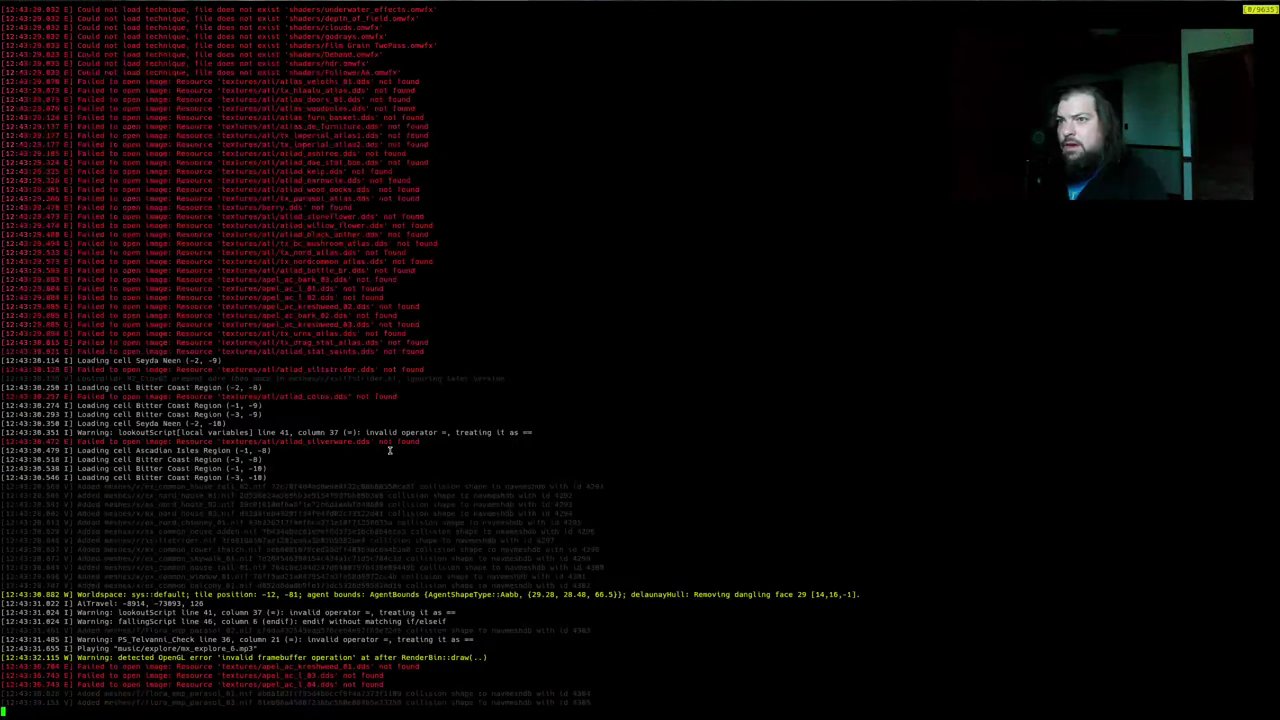
pyautogui.press('q')
# Return to the game, inspect more Seyda Neen buildings around the wooden walkway, and pause again
pyautogui.hotkey('alt', 'Tab')
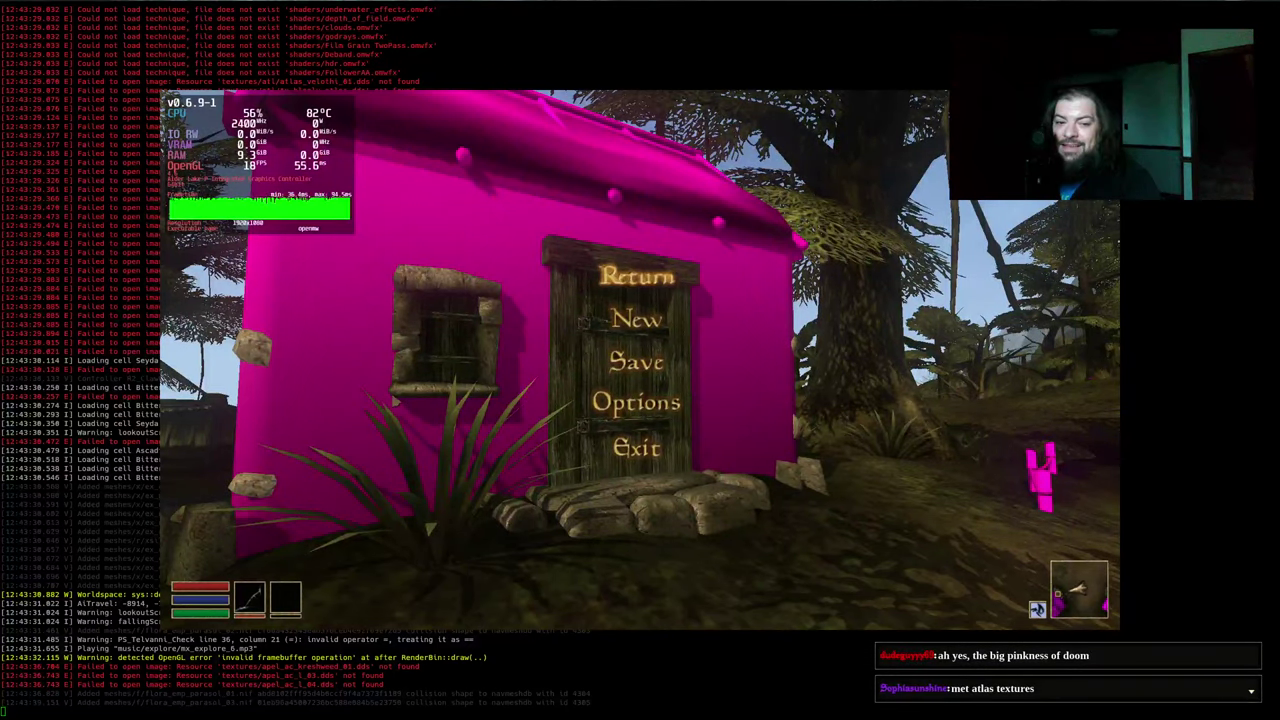
pyautogui.press('Escape')
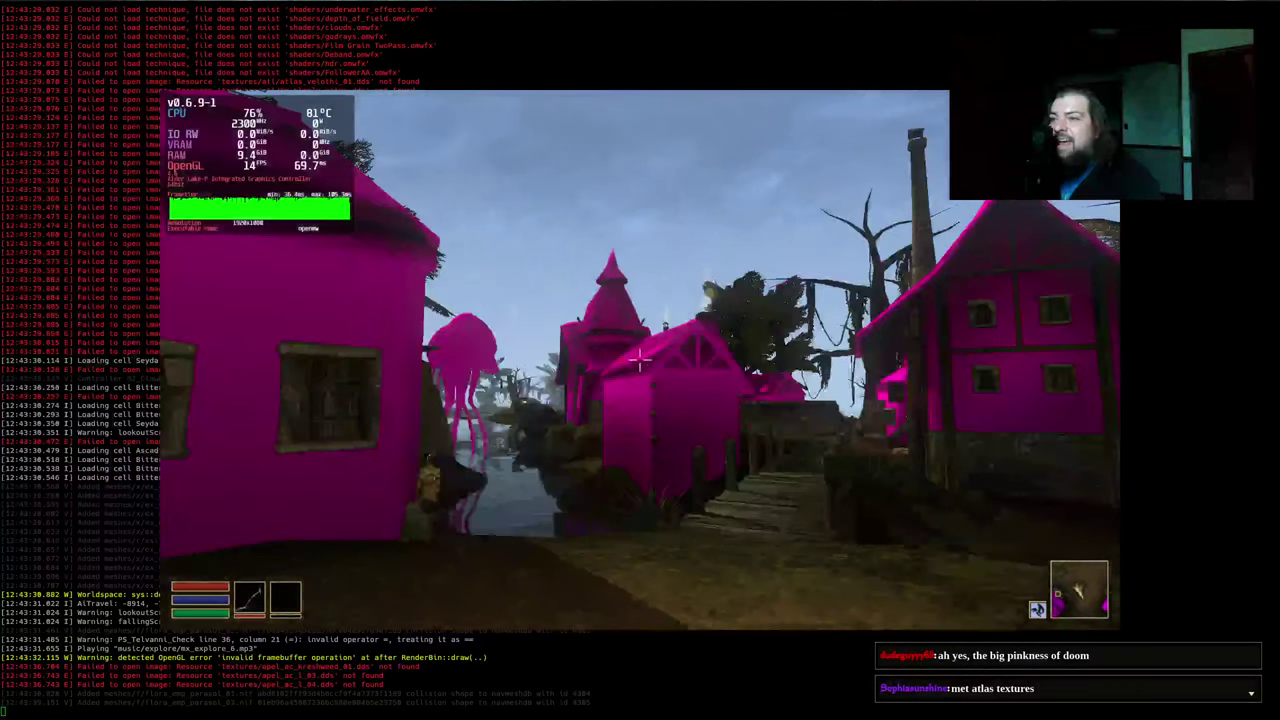
pyautogui.press('Escape')
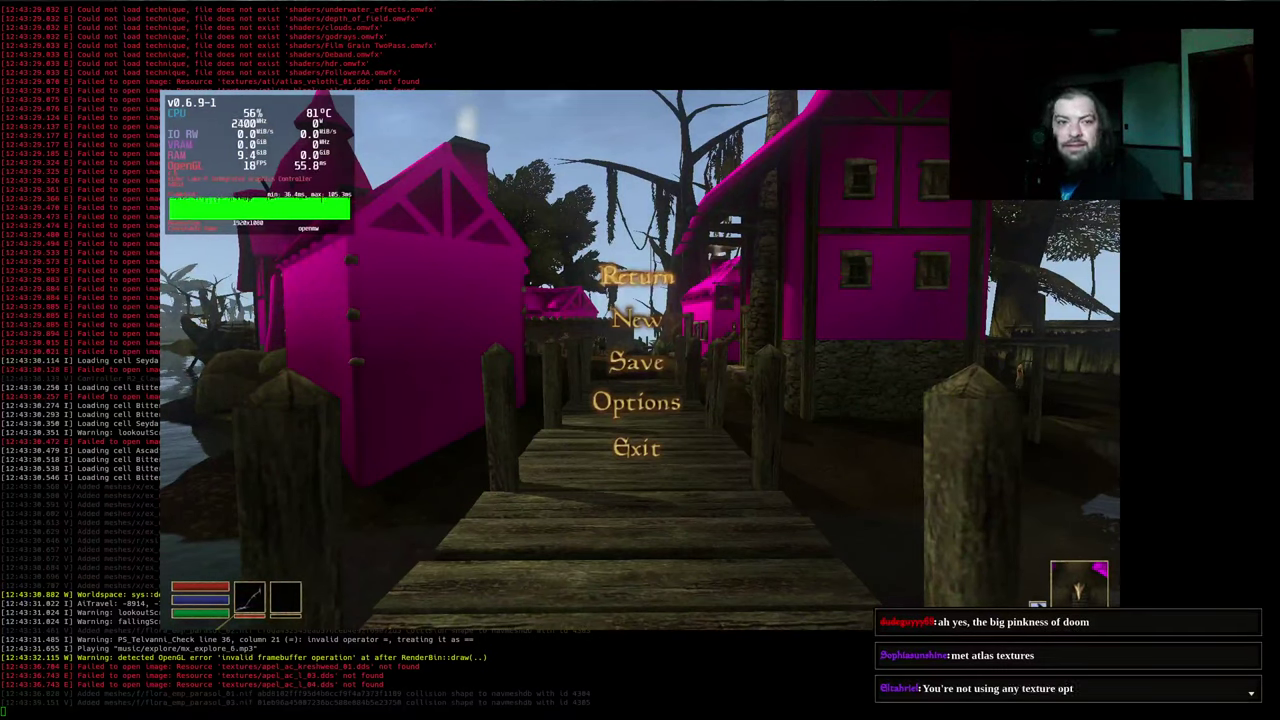
# Switch to Firefox and review the data paths and usage notes on the Project Atlas page
pyautogui.hotkey('alt', 'Tab')
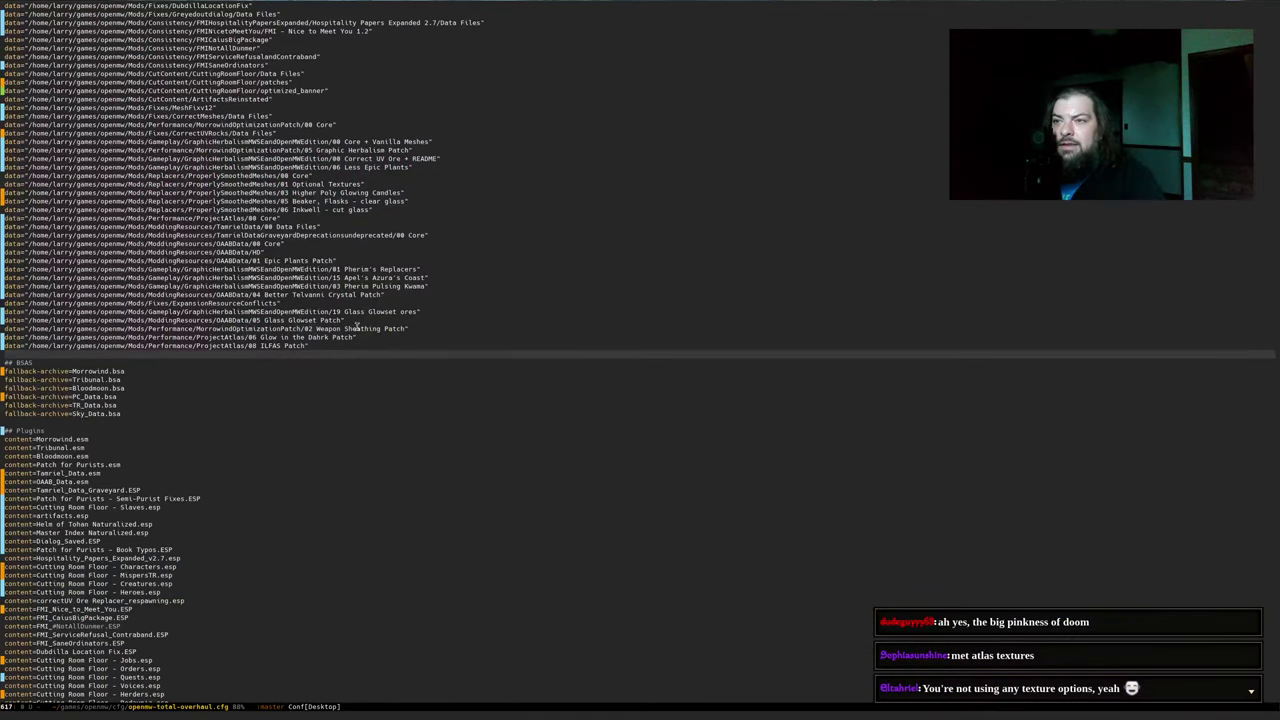
pyautogui.hotkey('alt', 'Tab')
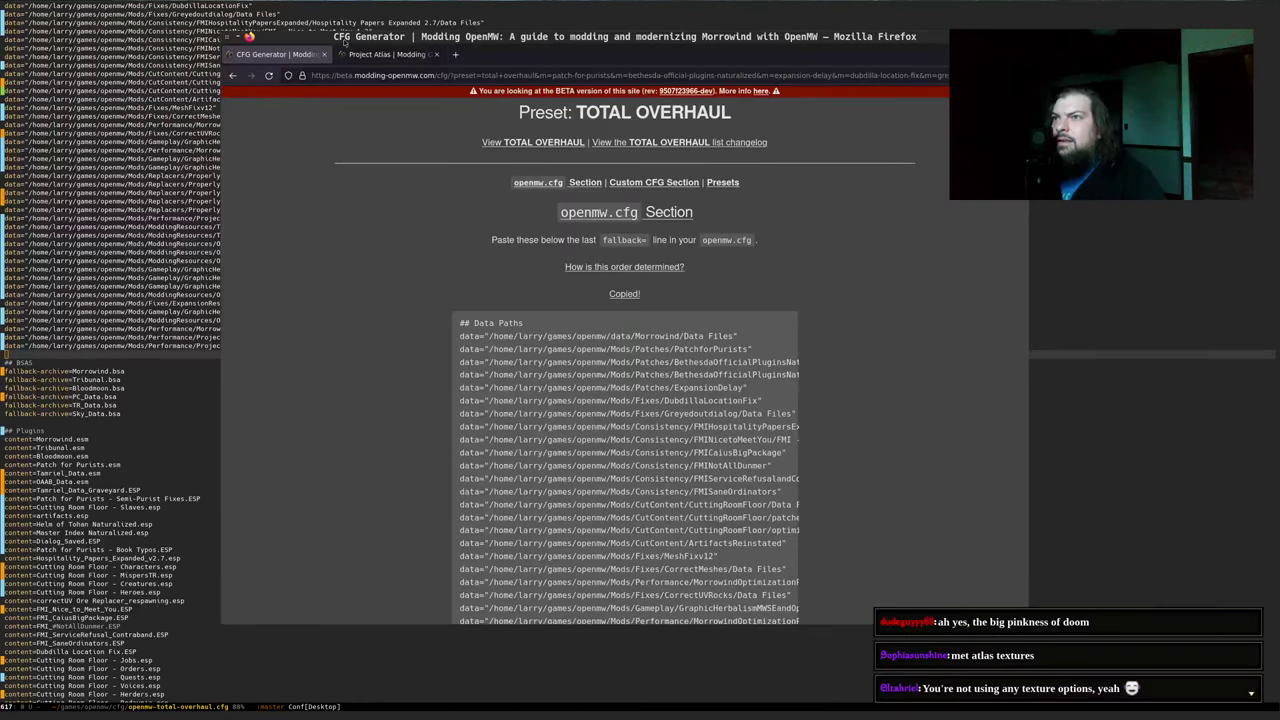
pyautogui.click(350, 52)
pyautogui.scroll(-10, 817, 370)
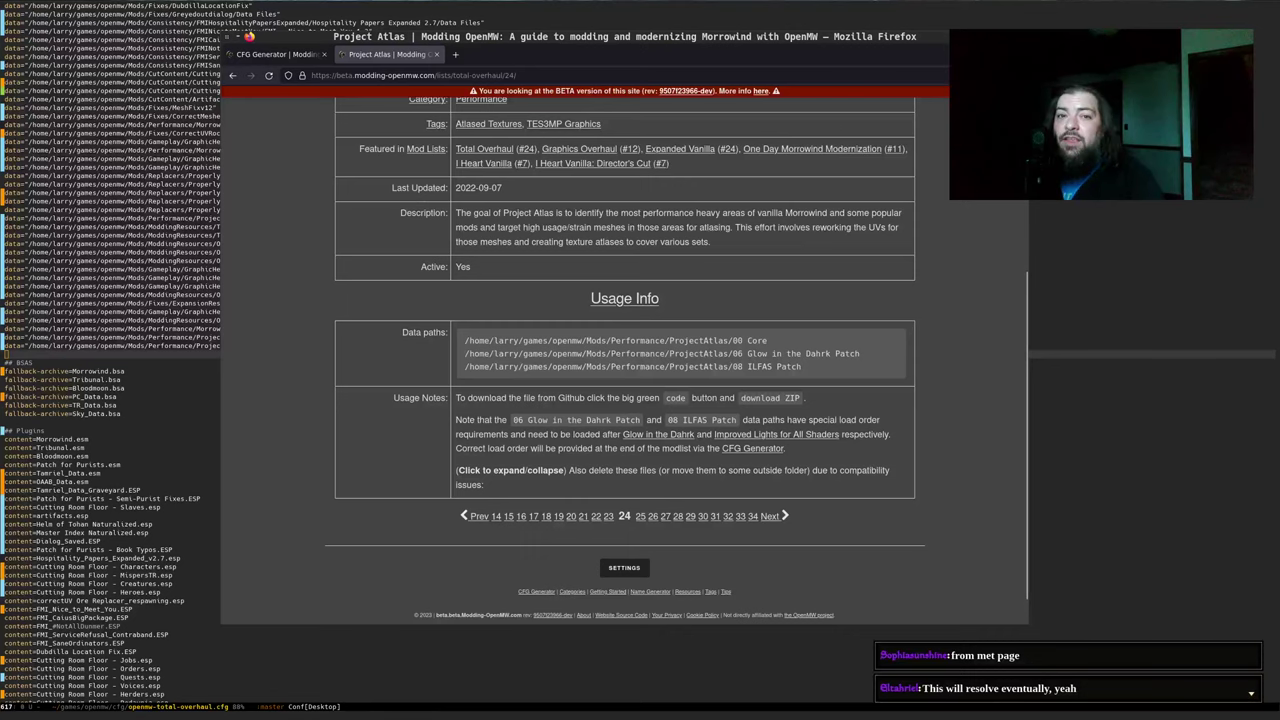
# Go back to the running game and quit it
pyautogui.hotkey('alt', 'Tab')
pyautogui.press('Escape')
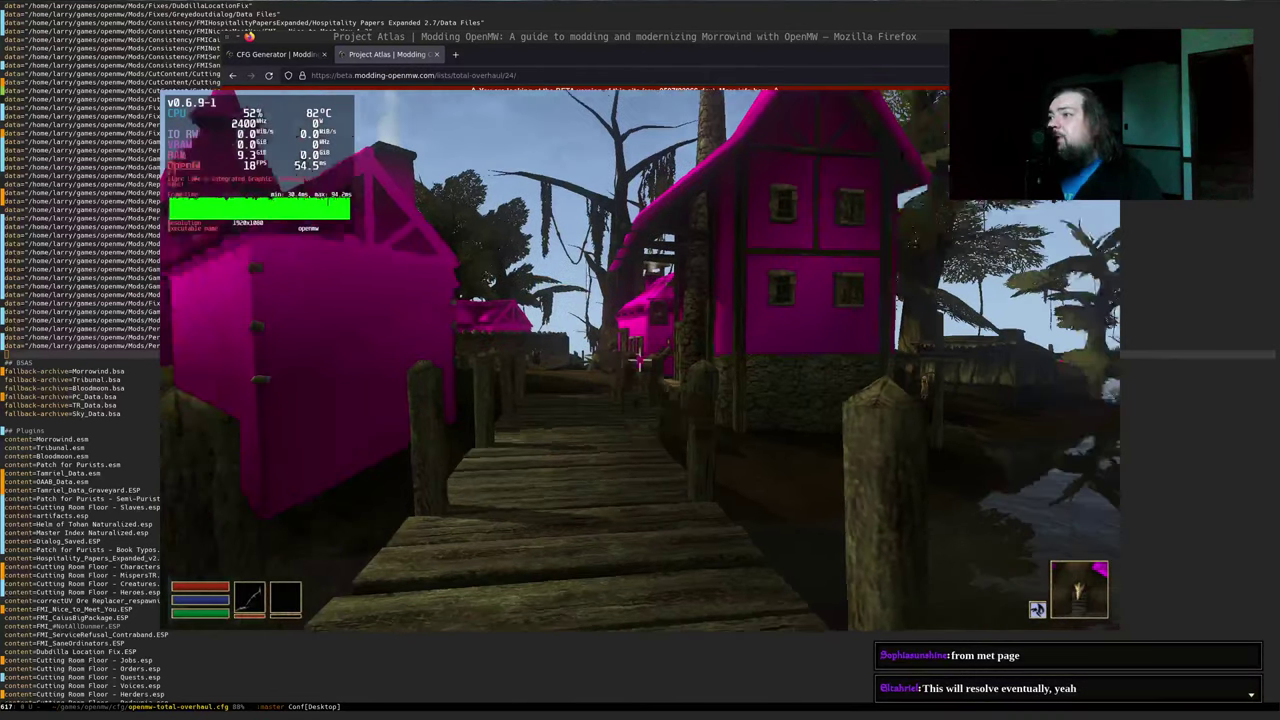
pyautogui.press('Escape')
pyautogui.click(636, 447)
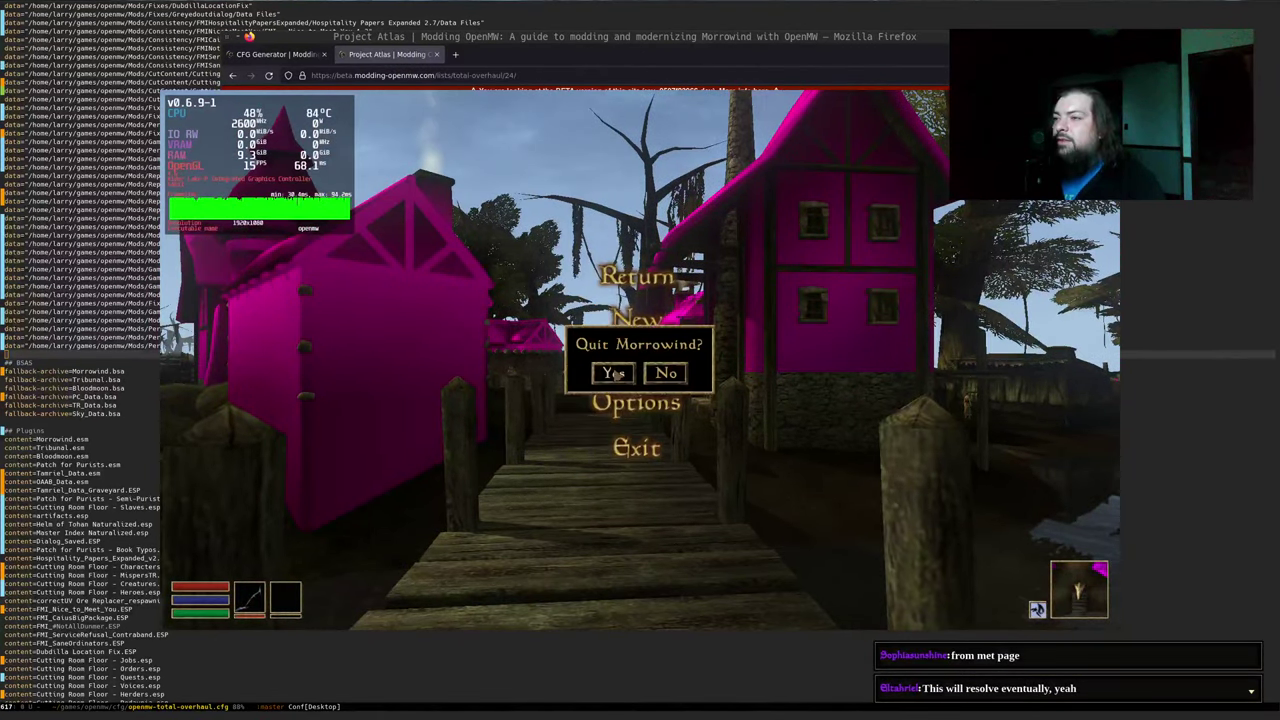
pyautogui.click(621, 379)
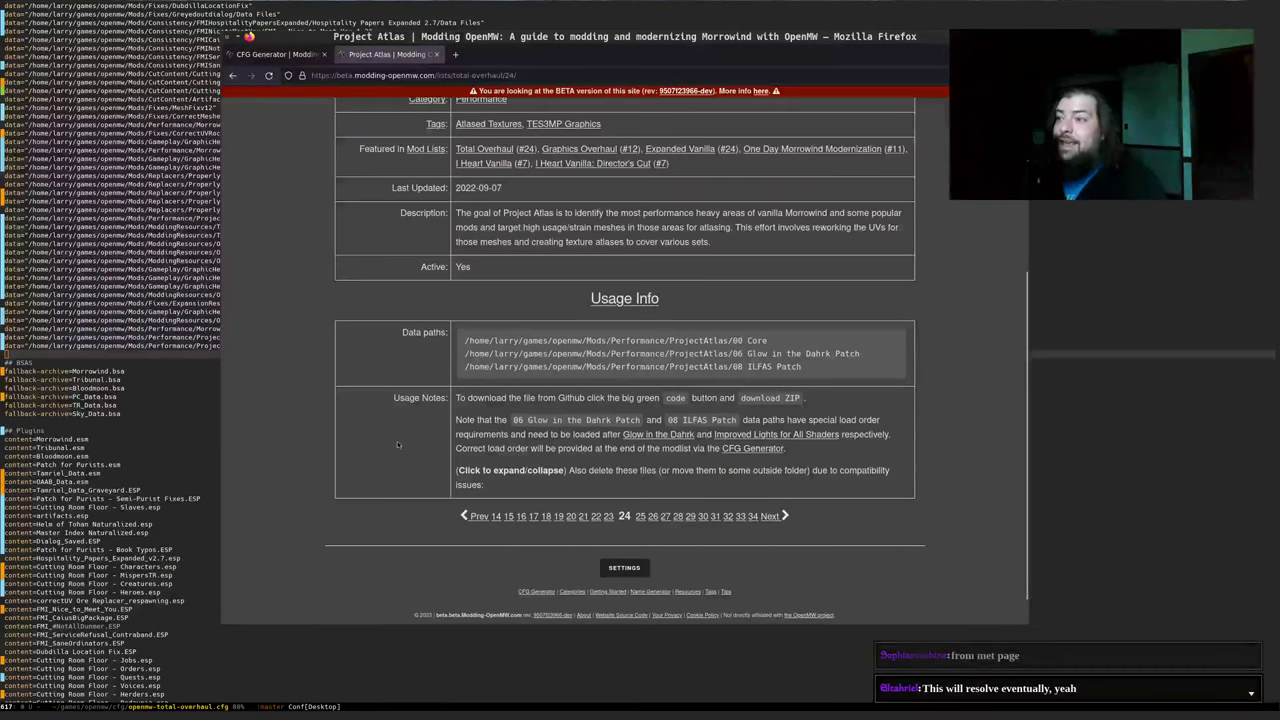
# Advance to step 25, RR Mod Series - Better Meshes, and open its download page in a new tab
pyautogui.scroll(3, 764, 193)
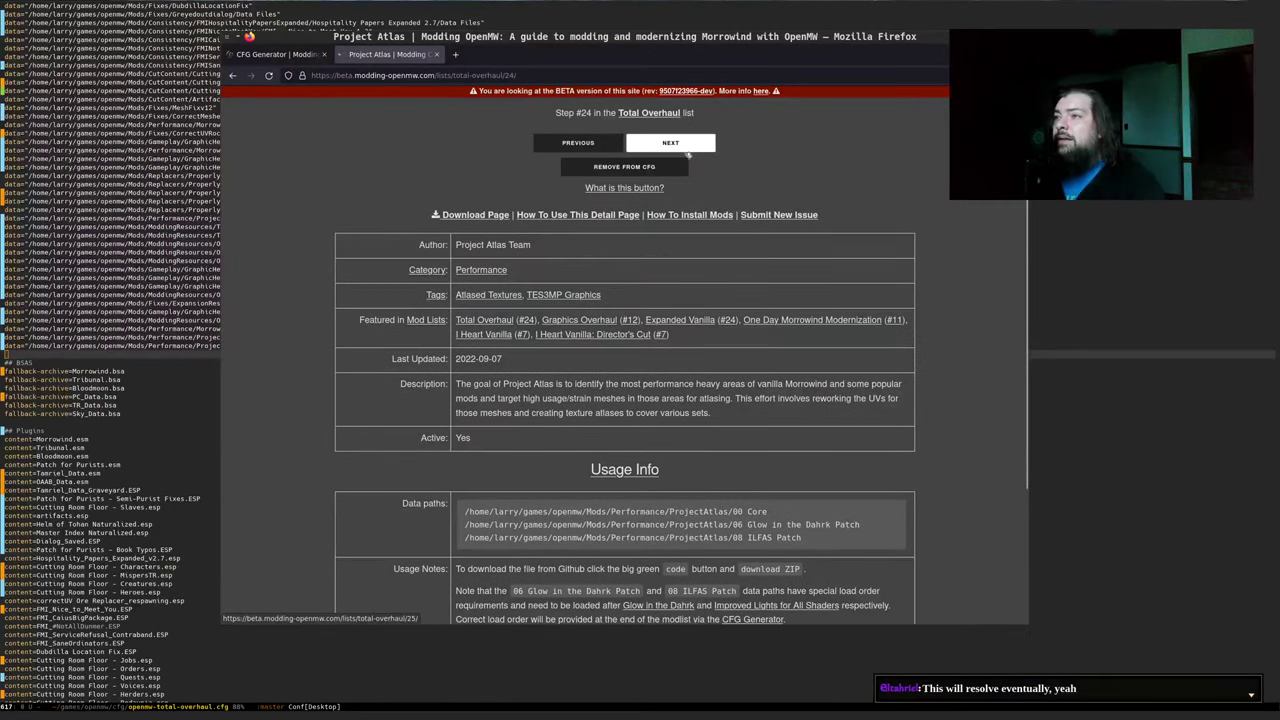
pyautogui.click(690, 152)
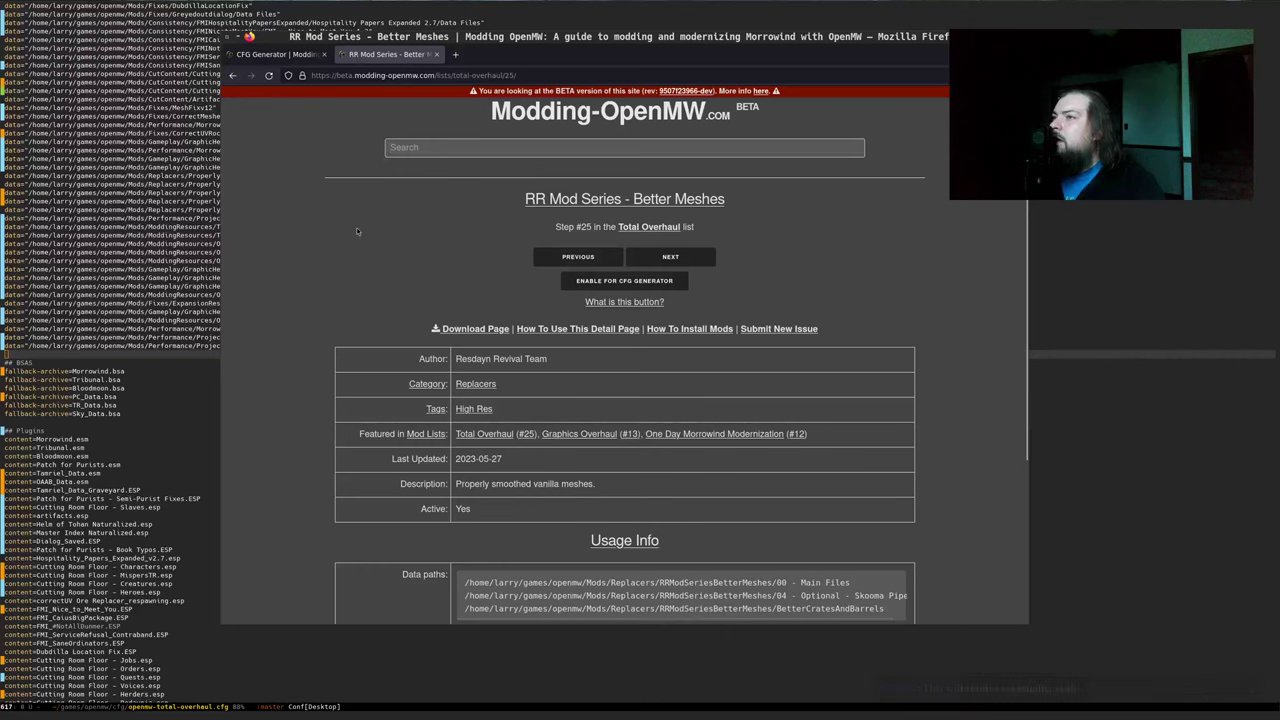
pyautogui.middleClick(466, 331)
pyautogui.hotkey('ctrl', 'Tab')
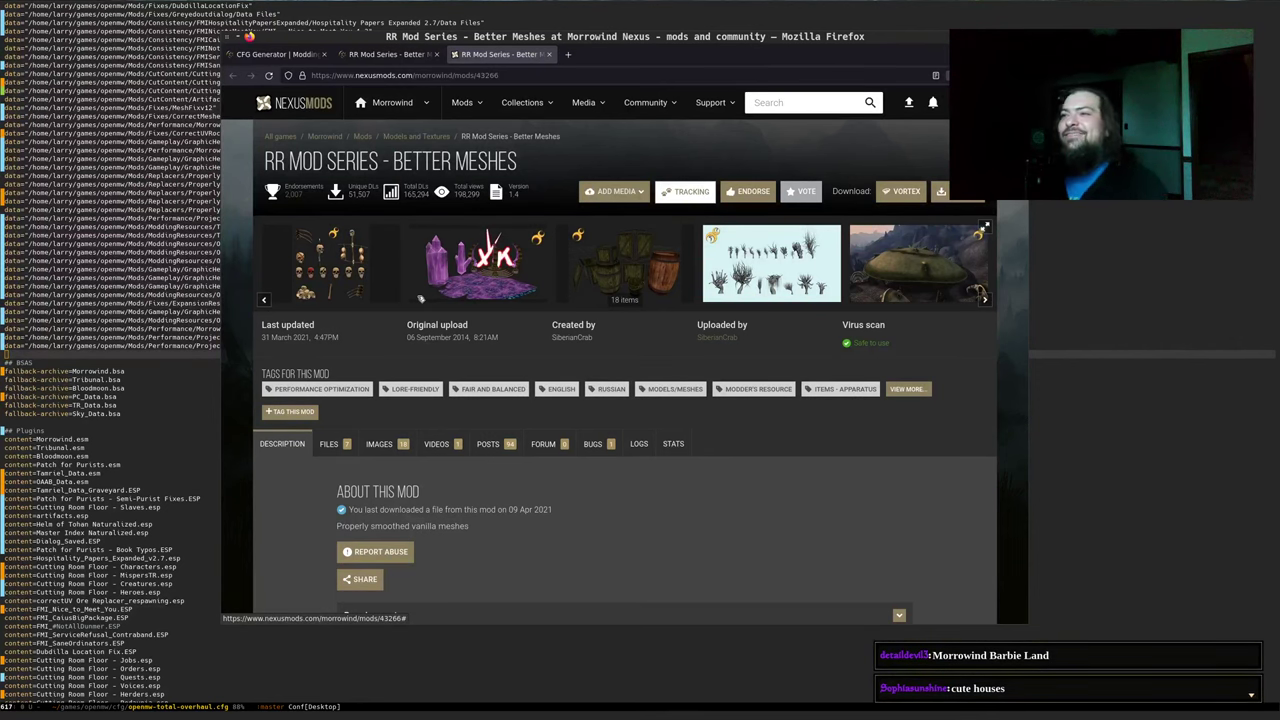
# Browse the first five images in the RR Mod Series - Better Meshes gallery
pyautogui.click(351, 279)
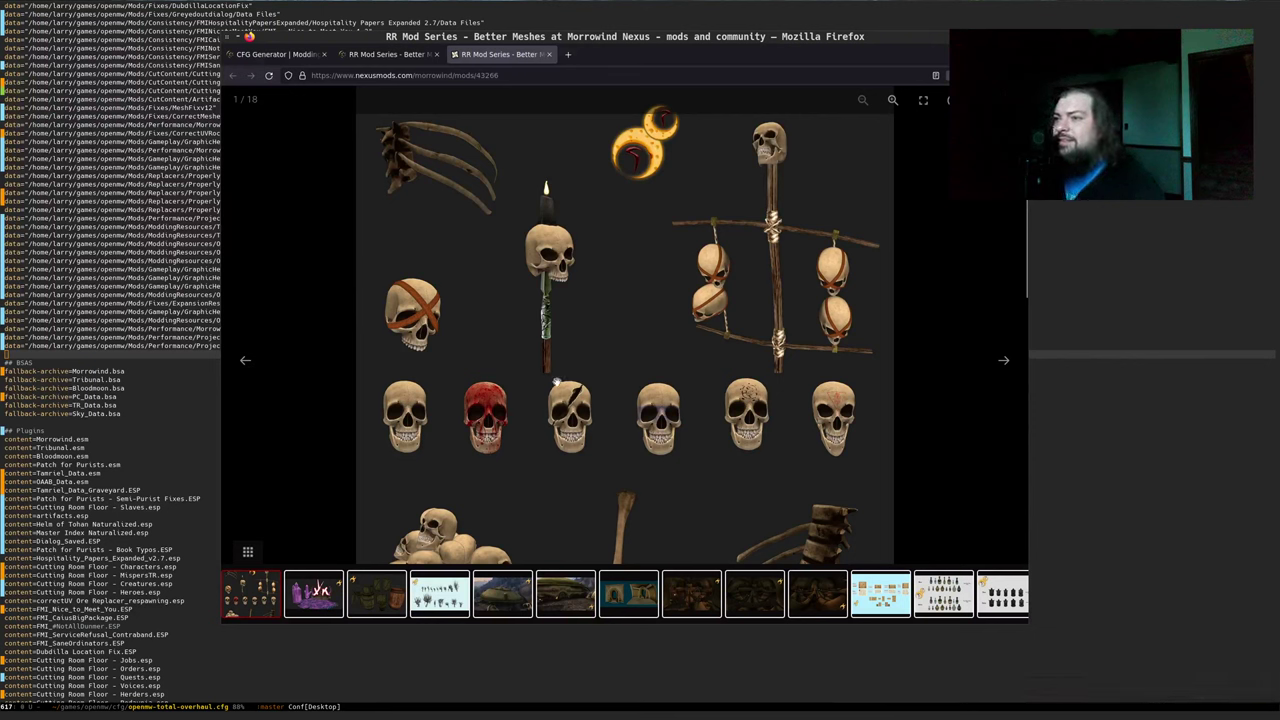
pyautogui.press('Right')
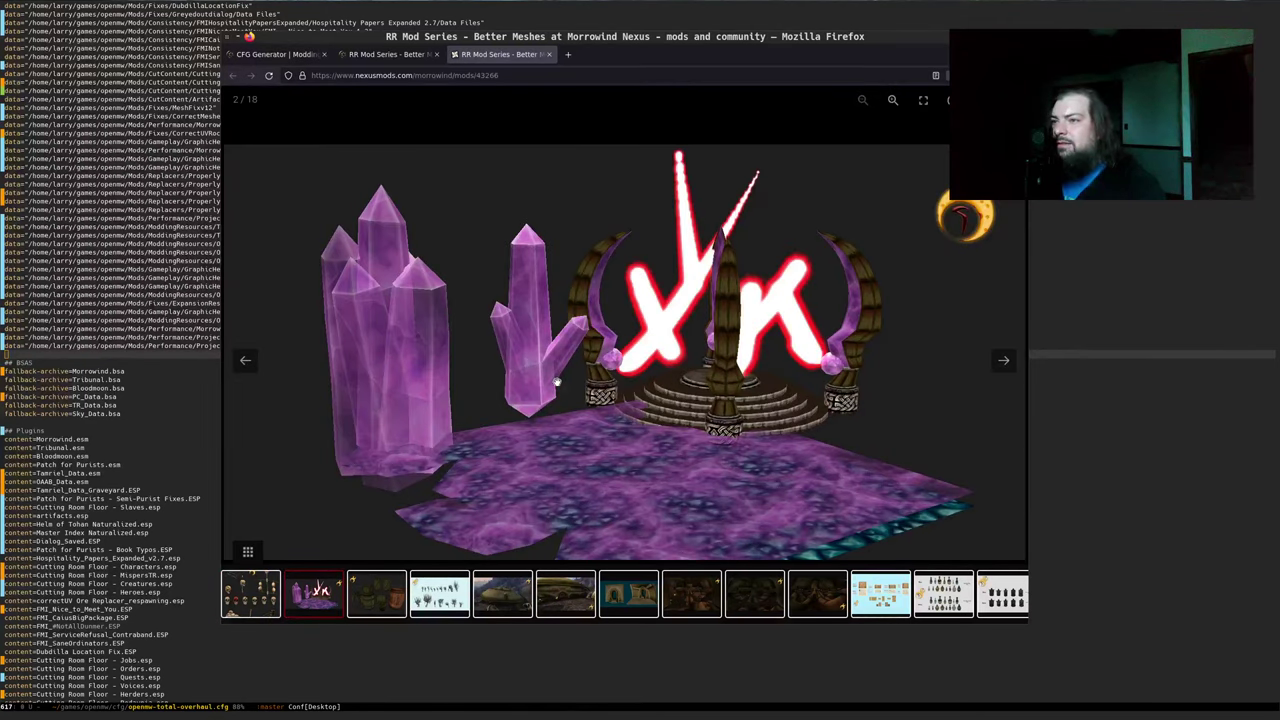
pyautogui.press('Right')
pyautogui.press('Right')
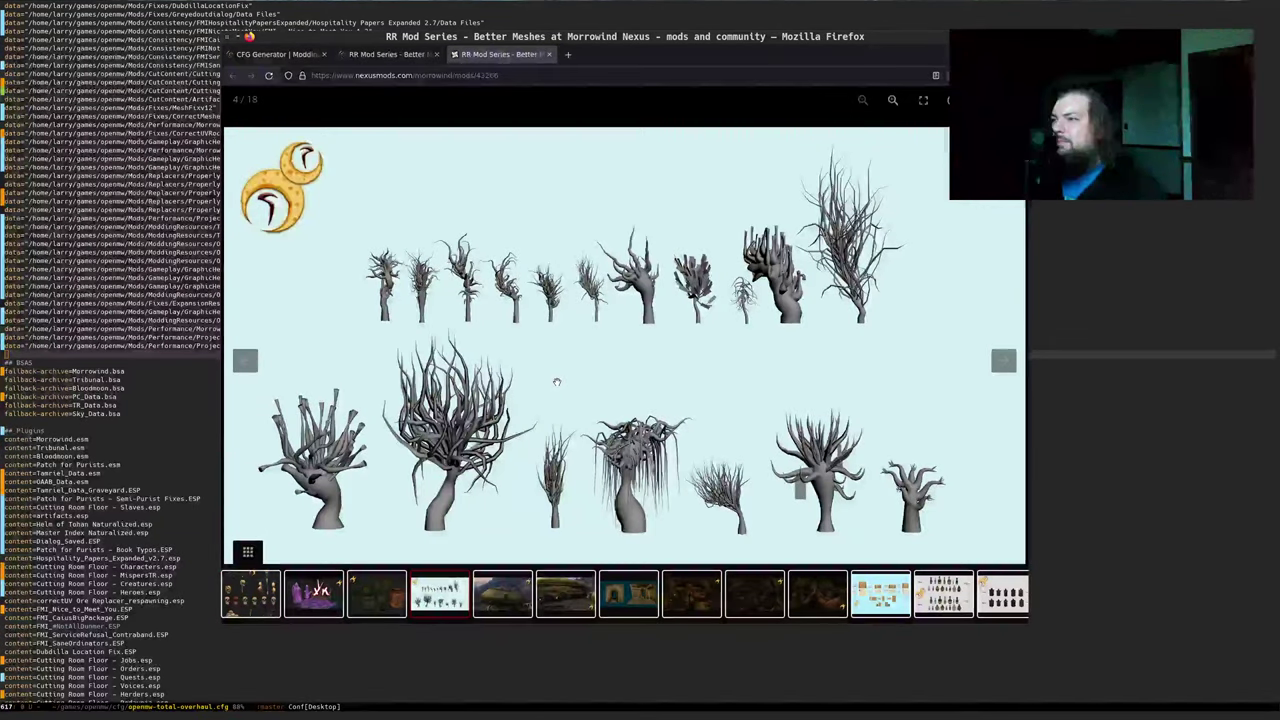
pyautogui.press('Left')
pyautogui.press('Right')
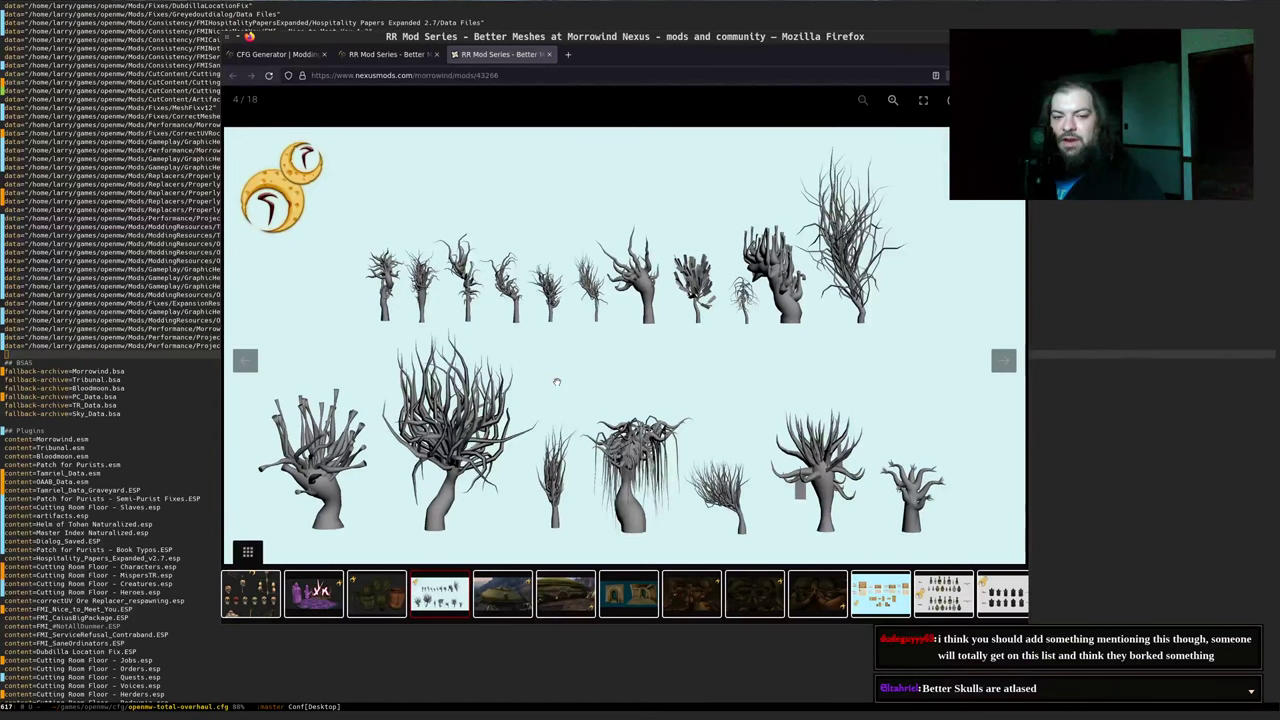
pyautogui.press('Right')
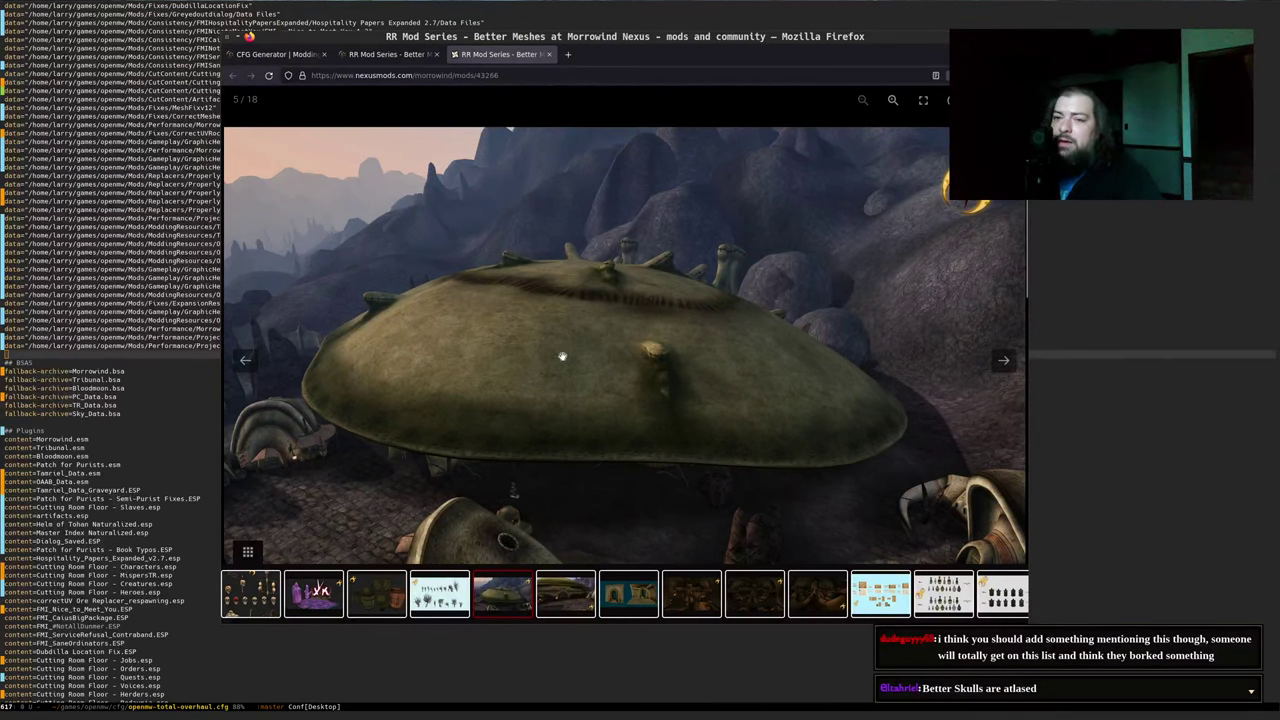
# Switch to Emacs, bring up the usage-notes.toml buffer and search it for "project" to reach the first Project Atlas entry
pyautogui.click(148, 390)
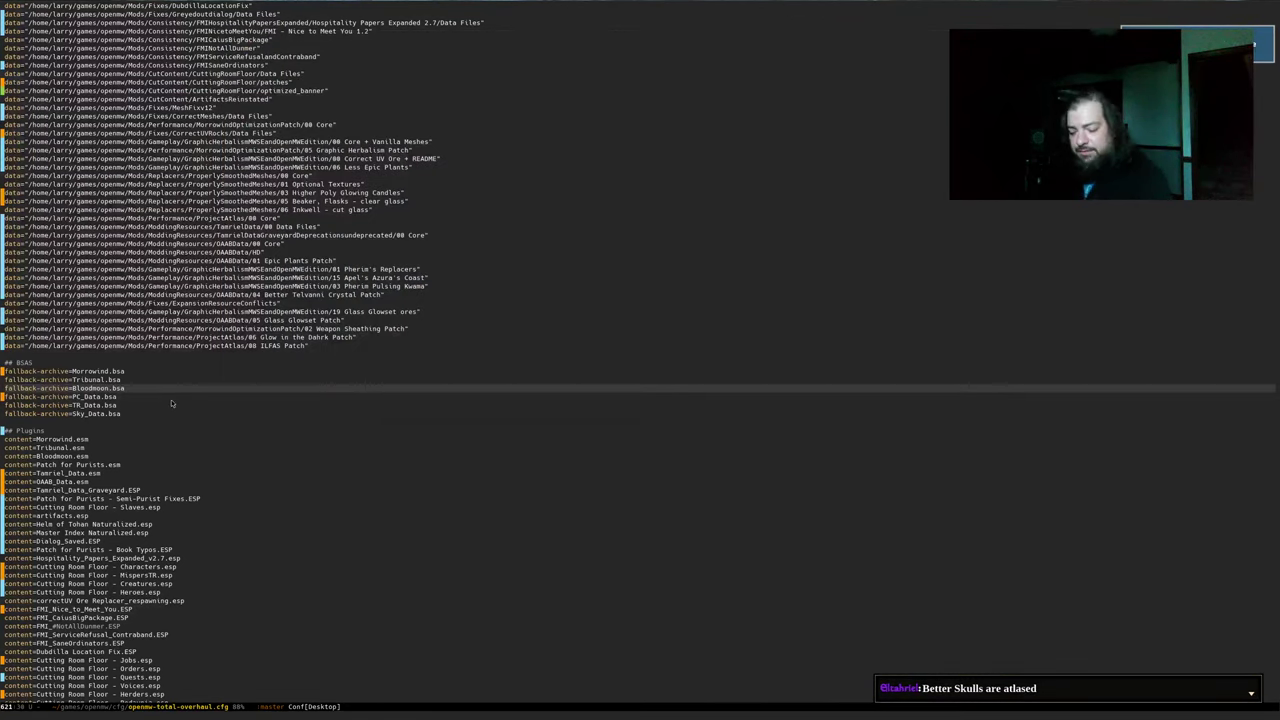
pyautogui.hotkey('ctrl', 'x')
pyautogui.write('busage')
pyautogui.press('Return')
pyautogui.hotkey('ctrl', 's')
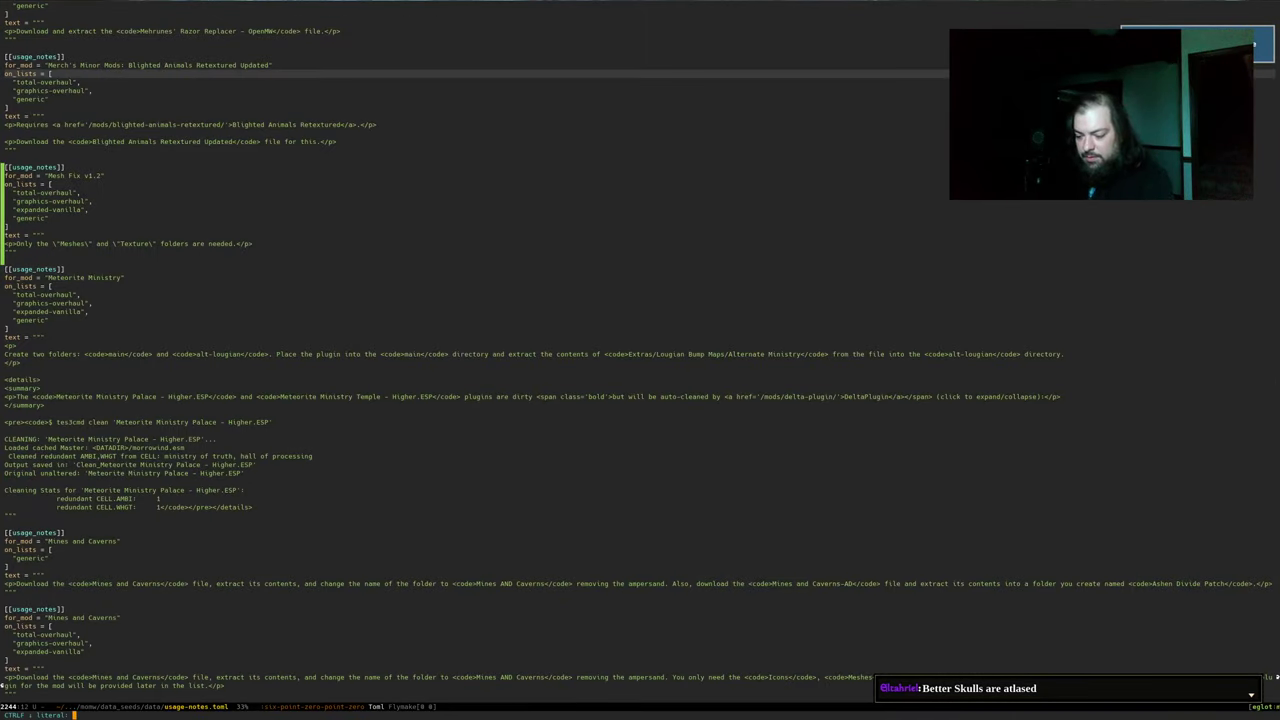
pyautogui.write('project')
pyautogui.press('Return')
pyautogui.hotkey('ctrl', 'a')
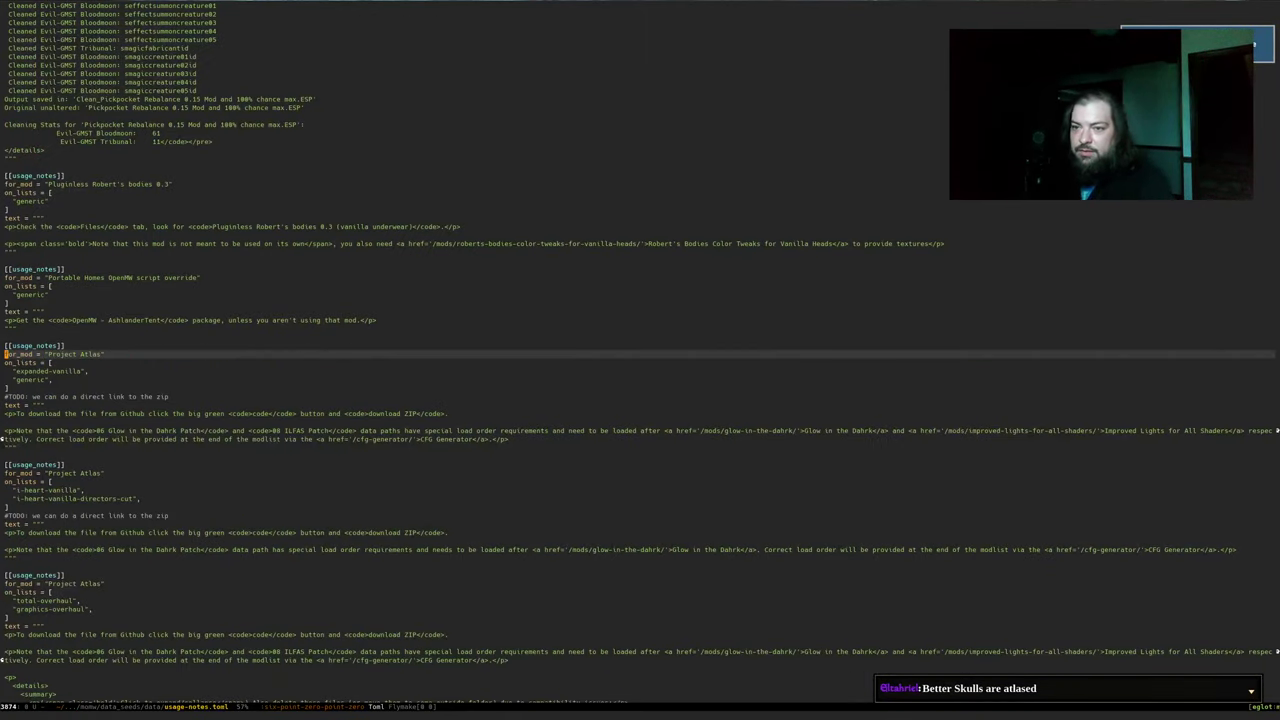
# Find the Project Atlas entry for the total-overhaul and graphics-overhaul lists and move to the end of its load-order note
pyautogui.hotkey('ctrl', 's')
pyautogui.hotkey('ctrl', 's')
pyautogui.hotkey('ctrl', 's')
pyautogui.hotkey('ctrl', 's')
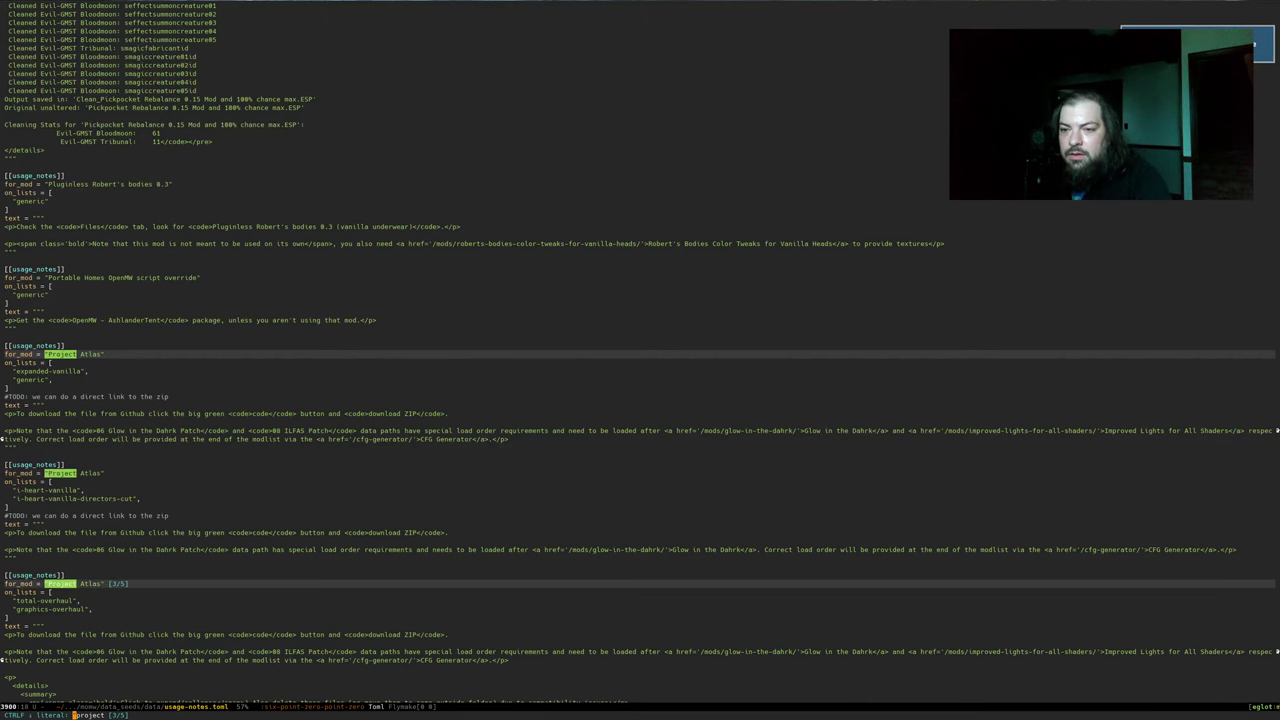
pyautogui.press('Return')
pyautogui.hotkey('ctrl', 'a')
pyautogui.hotkey('ctrl', 'Down')
pyautogui.hotkey('ctrl', 'Down')
pyautogui.press('Down')
pyautogui.press('Down')
pyautogui.press('Down')
pyautogui.press('Down')
pyautogui.press('Down')
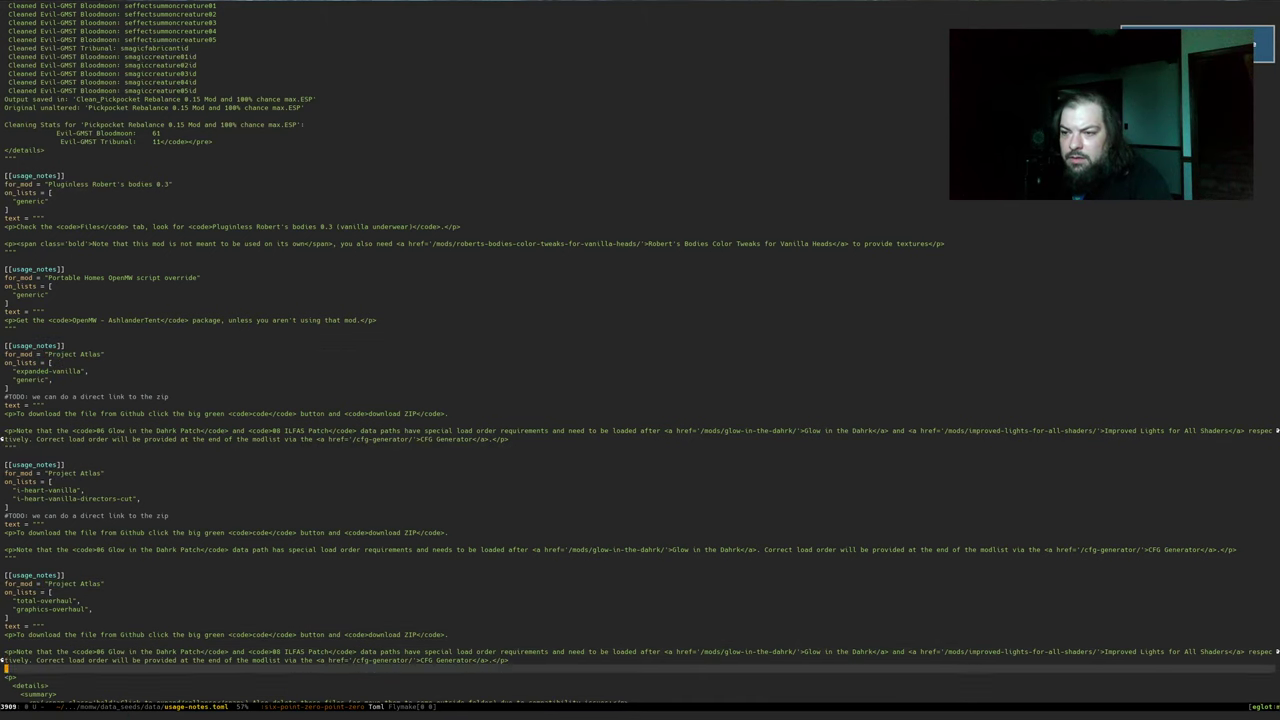
# Cut the load-order note text from that Project Atlas entry, keeping its enclosing paragraph tags
pyautogui.press('Up')
pyautogui.press('Up')
pyautogui.hotkey('ctrl', 'Up')
pyautogui.hotkey('ctrl', 'Up')
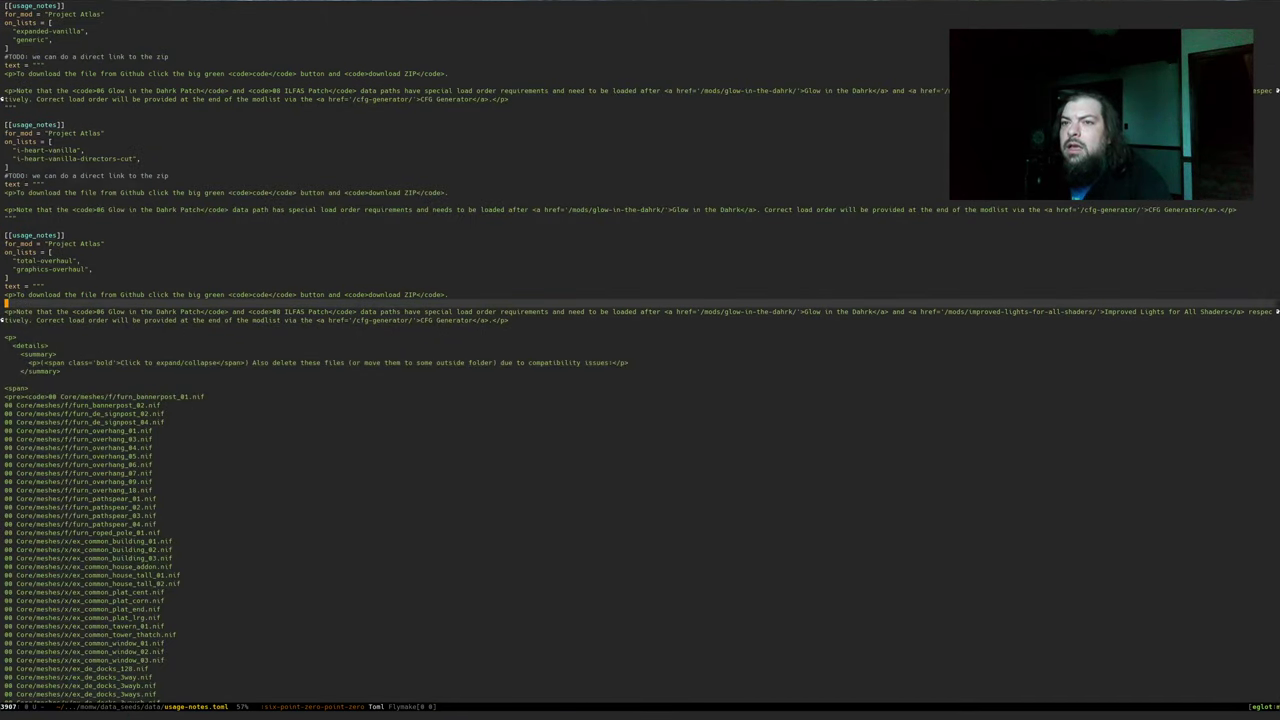
pyautogui.press('Down')
pyautogui.hotkey('ctrl', 'space')
pyautogui.hotkey('ctrl', 'e')
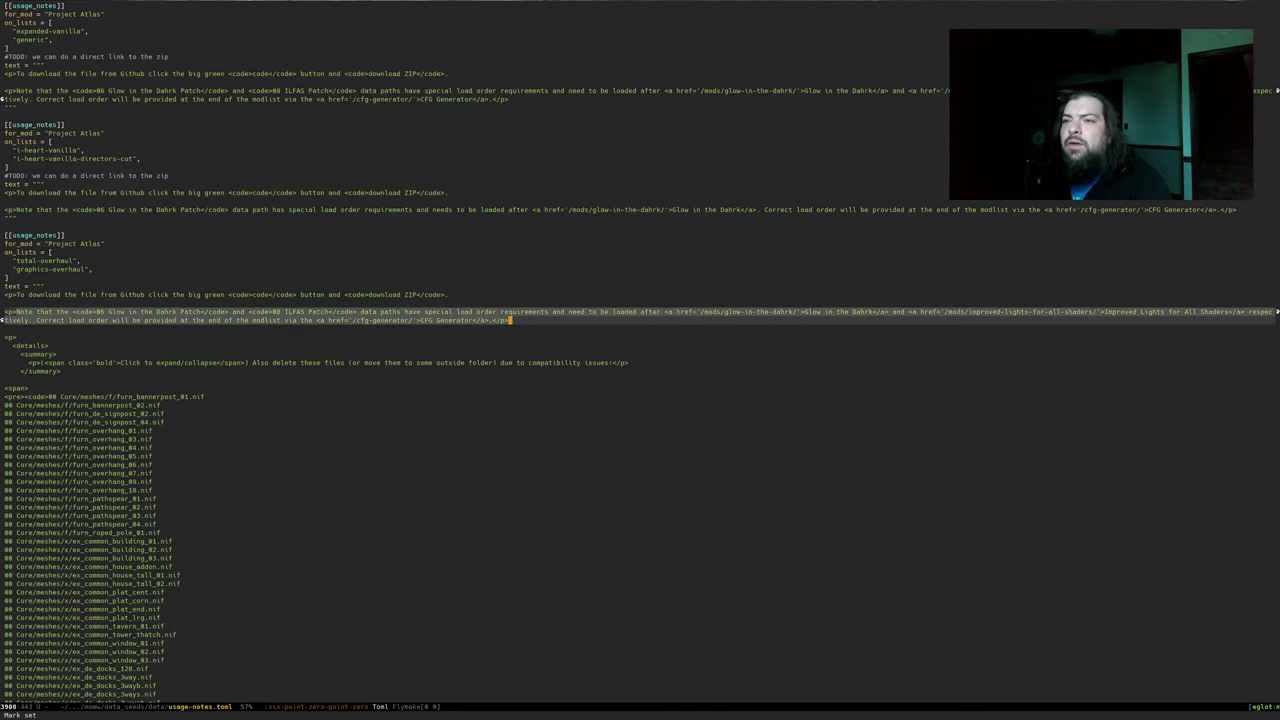
pyautogui.press('Left')
pyautogui.press('Left')
pyautogui.hotkey('ctrl', 'w')
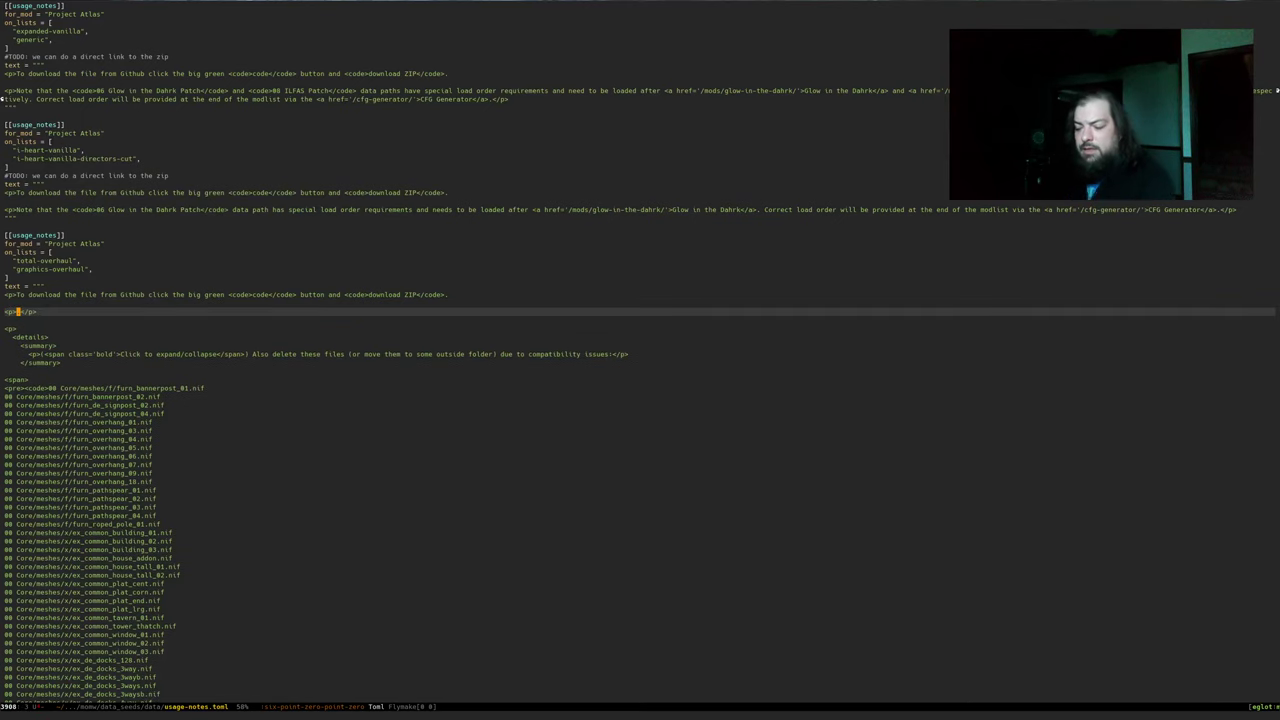
# Write in the empty paragraph "At this point in your mod list setup, you will have missing texures (pink buildings) in-game."
pyautogui.write('Att his')
pyautogui.hotkey('alt', 'BackSpace')
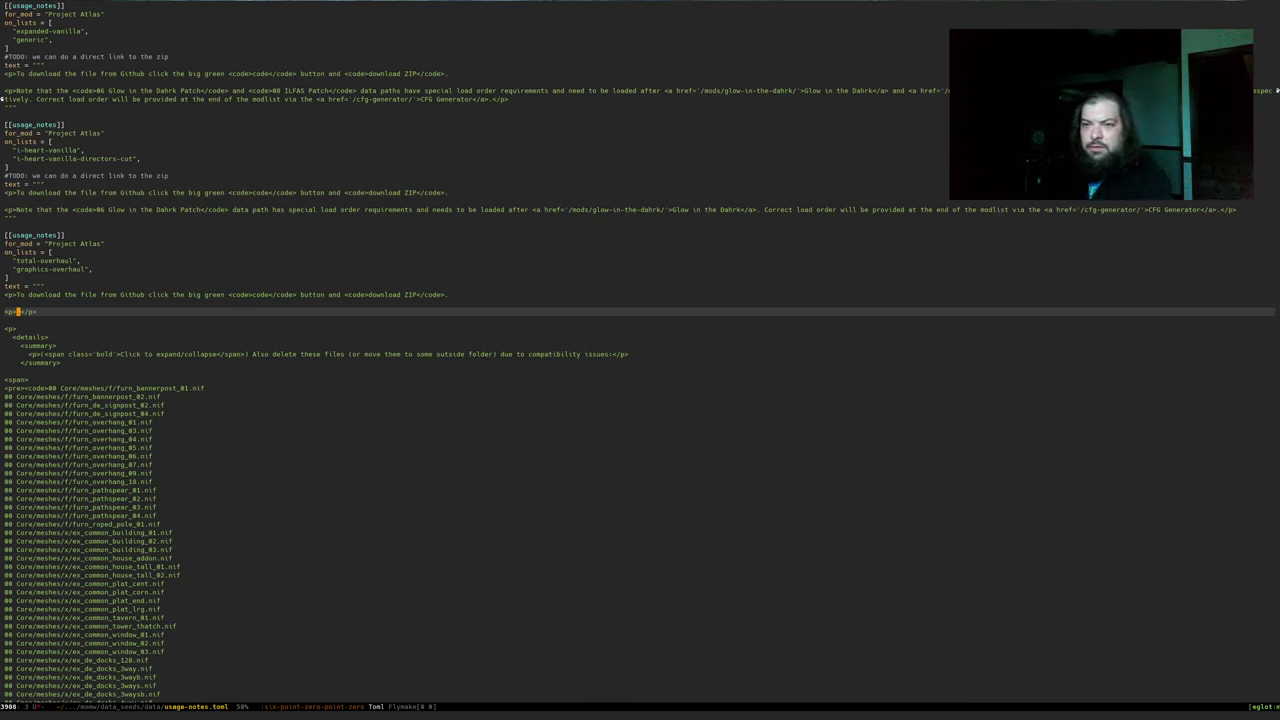
pyautogui.write('At this point in y')
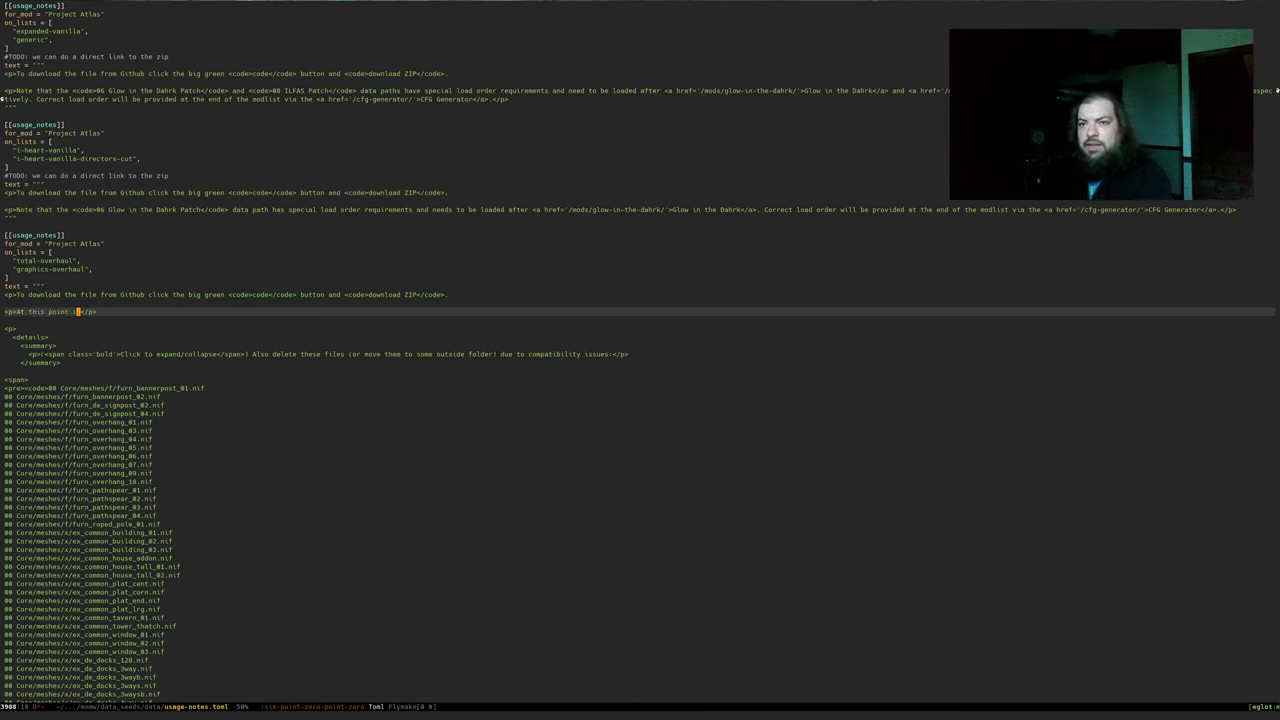
pyautogui.write('our mod list se')
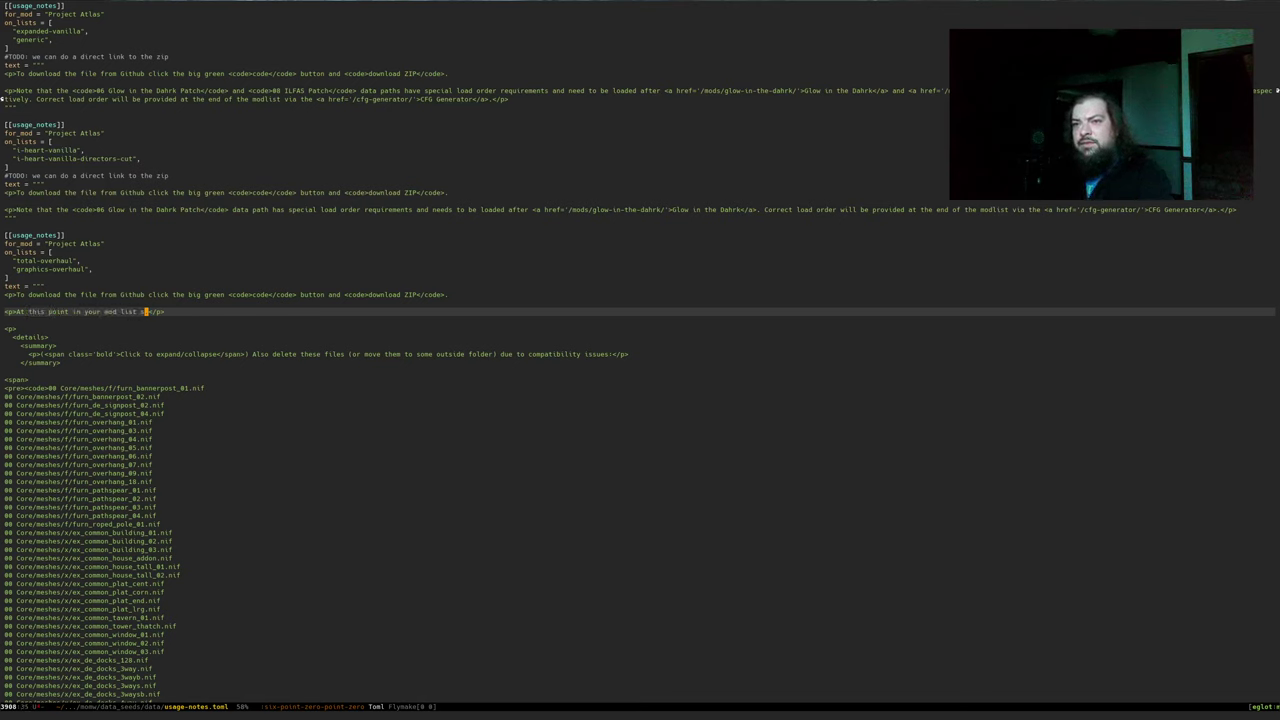
pyautogui.write('tup, you will hav')
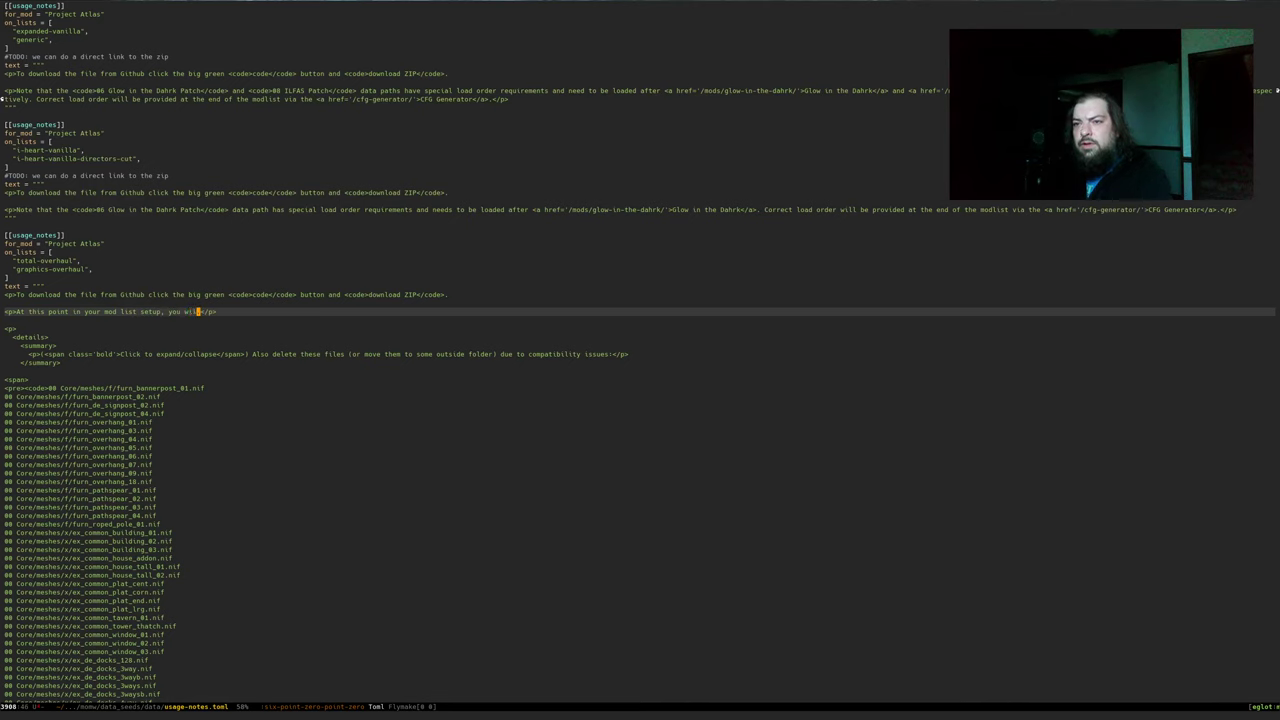
pyautogui.write('e missing issue')
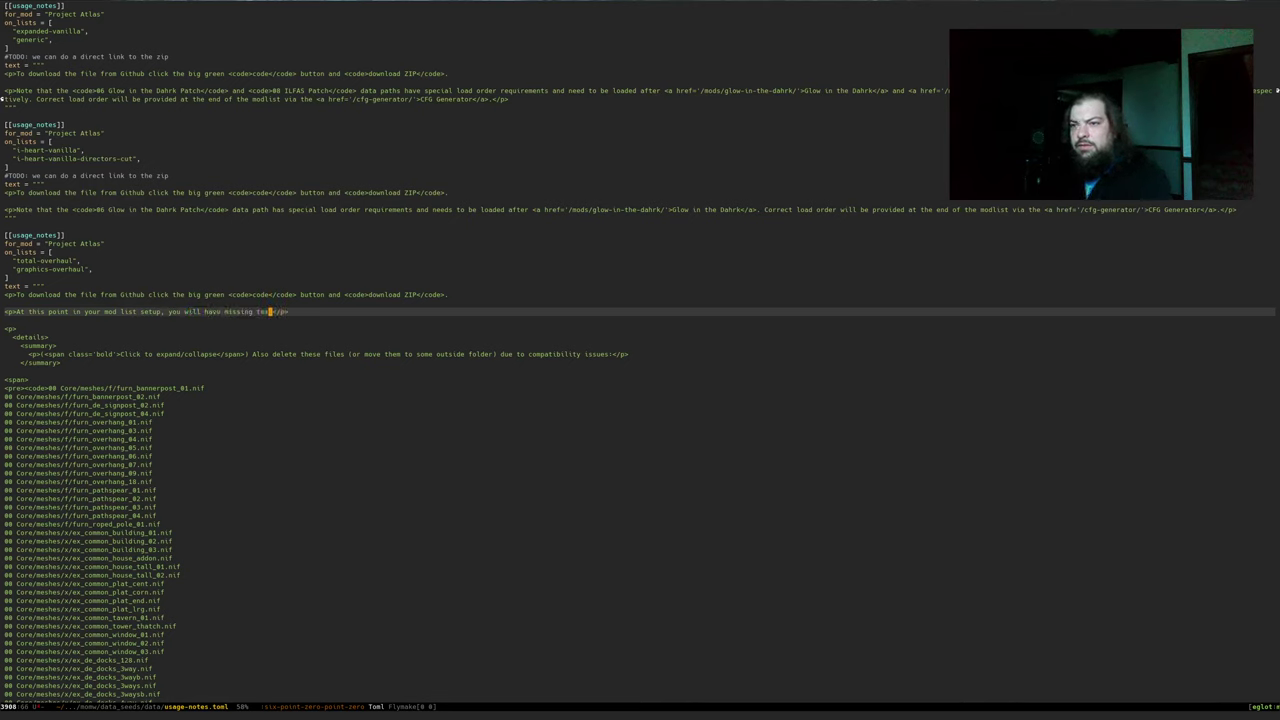
pyautogui.hotkey('ctrl', 'BackSpace')
pyautogui.write('texures (')
pyautogui.write('pink ')
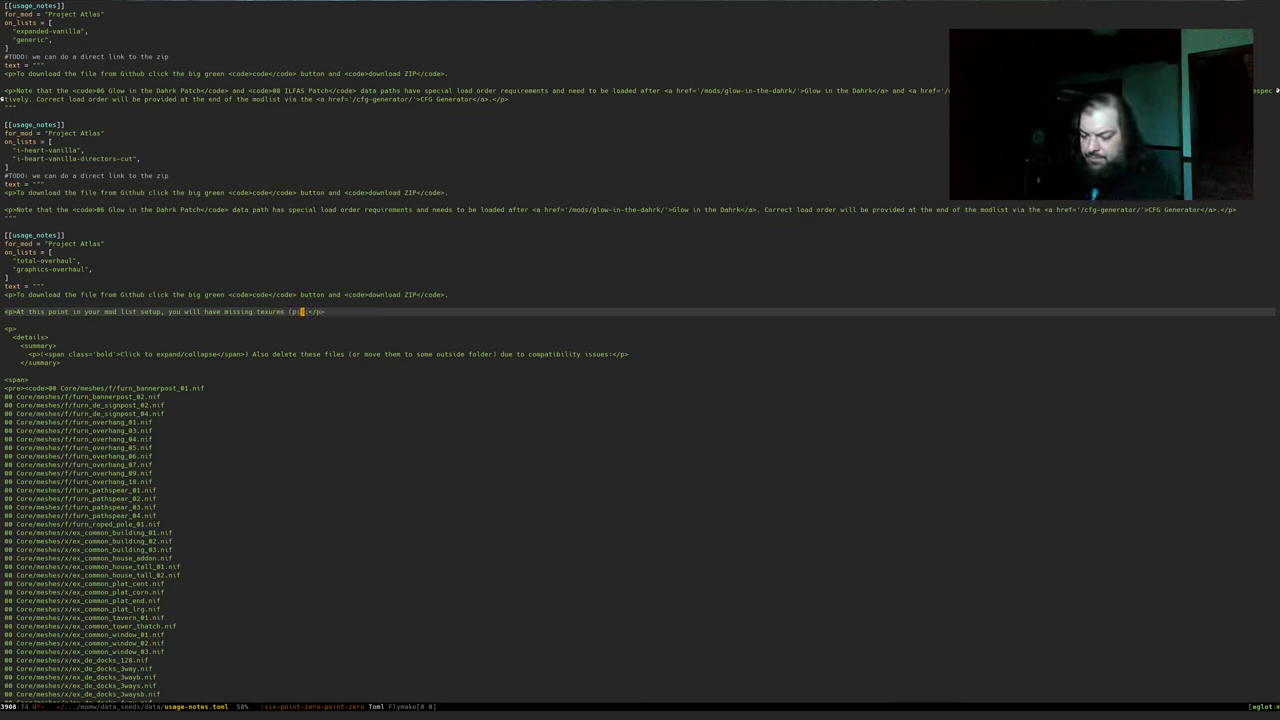
pyautogui.write('buildings')
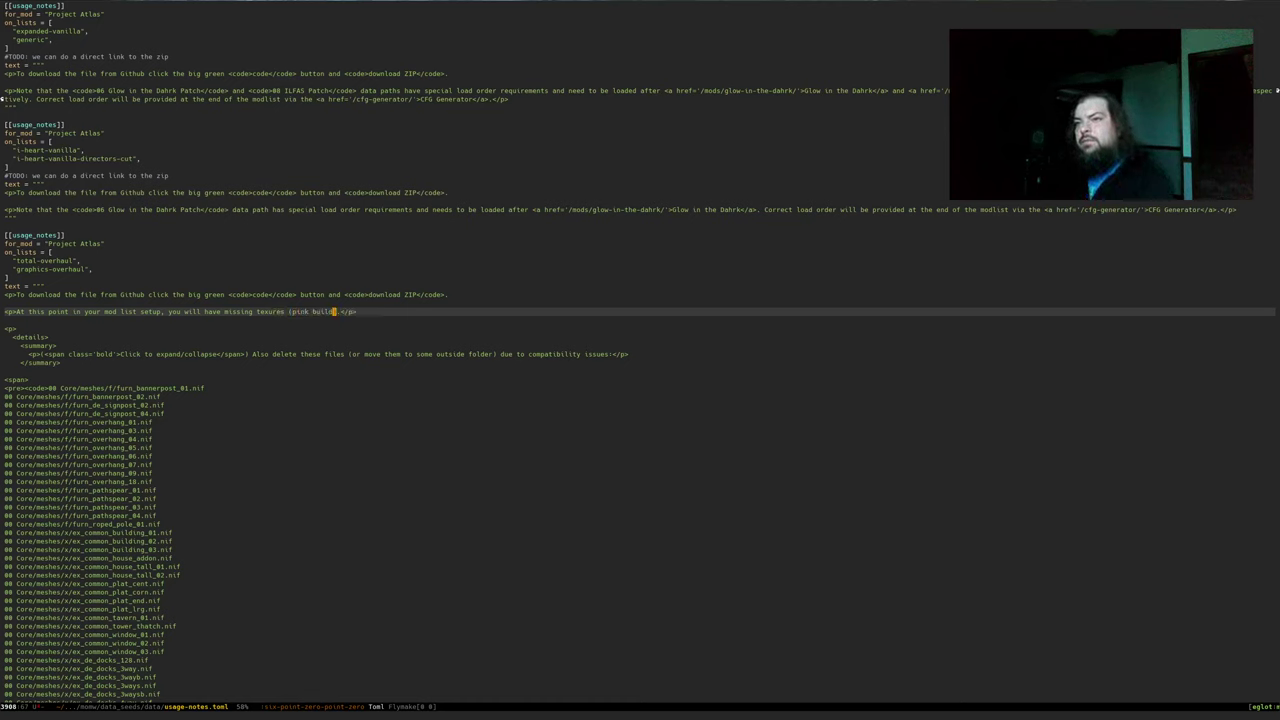
pyautogui.write(') in')
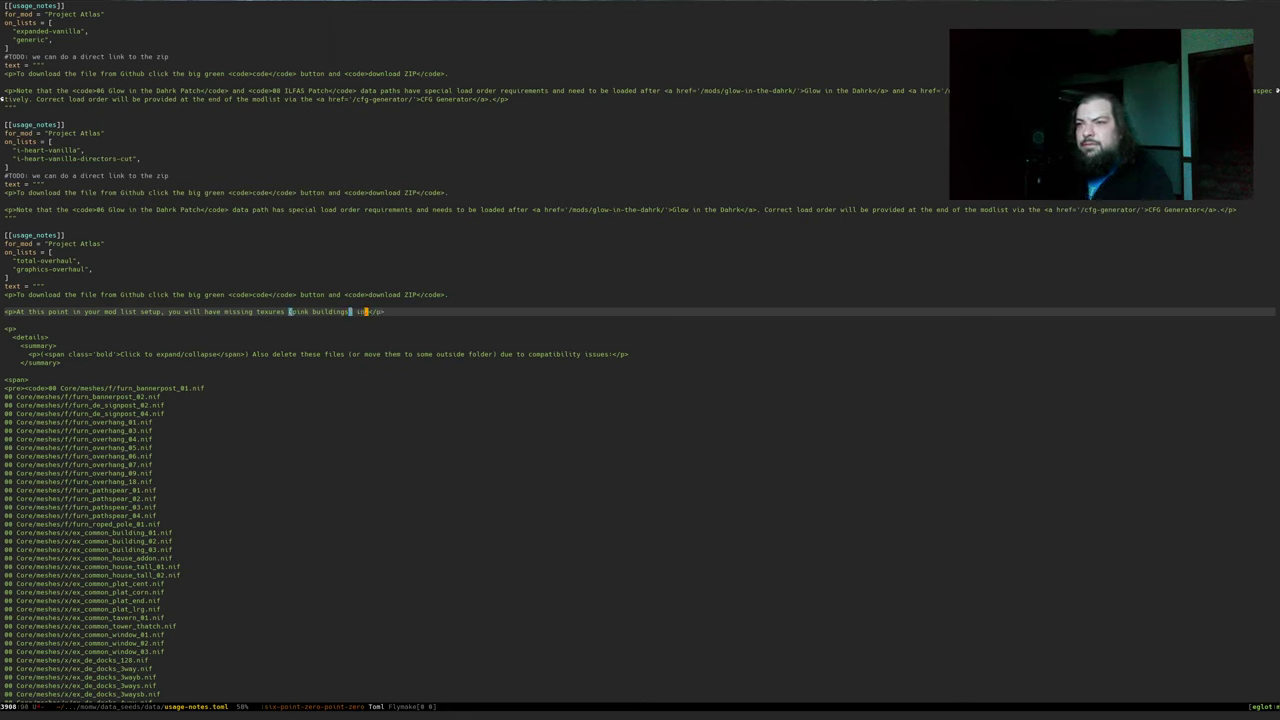
pyautogui.write('-game. T')
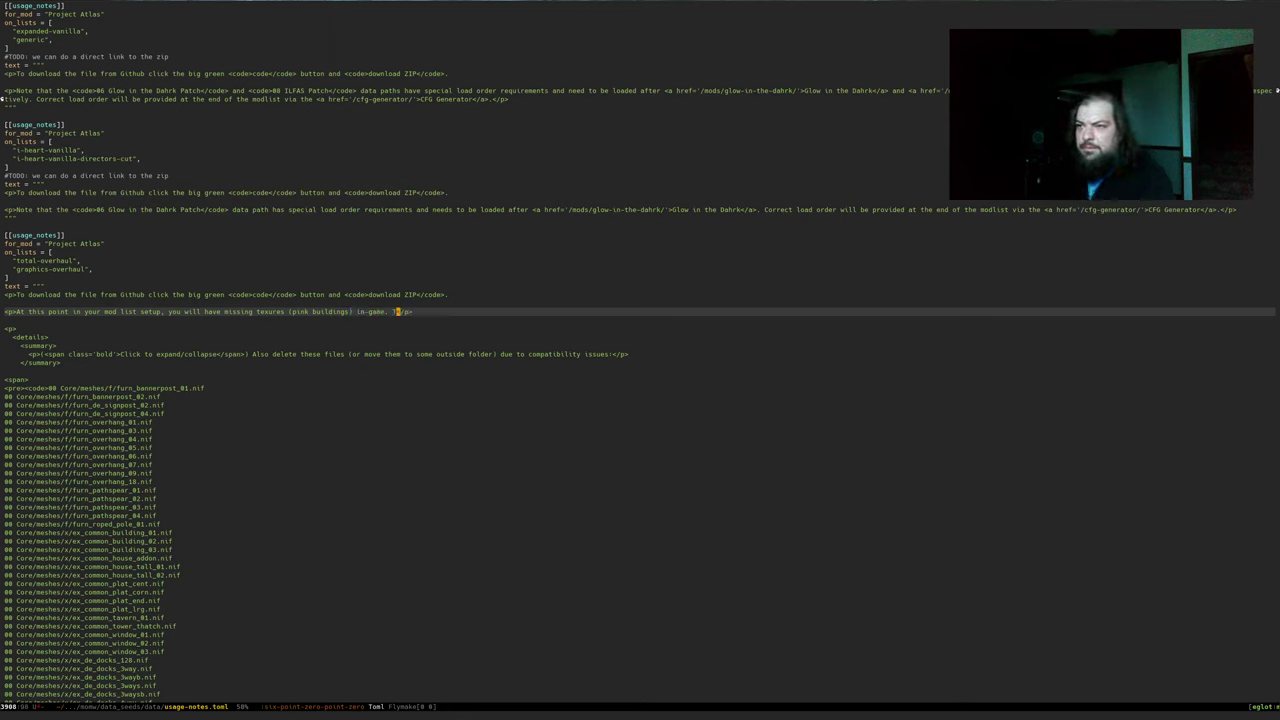
# Finish the paragraph with "This is normal and will be resolved at a later step." and save usage-notes.toml
pyautogui.write('his is normal and w')
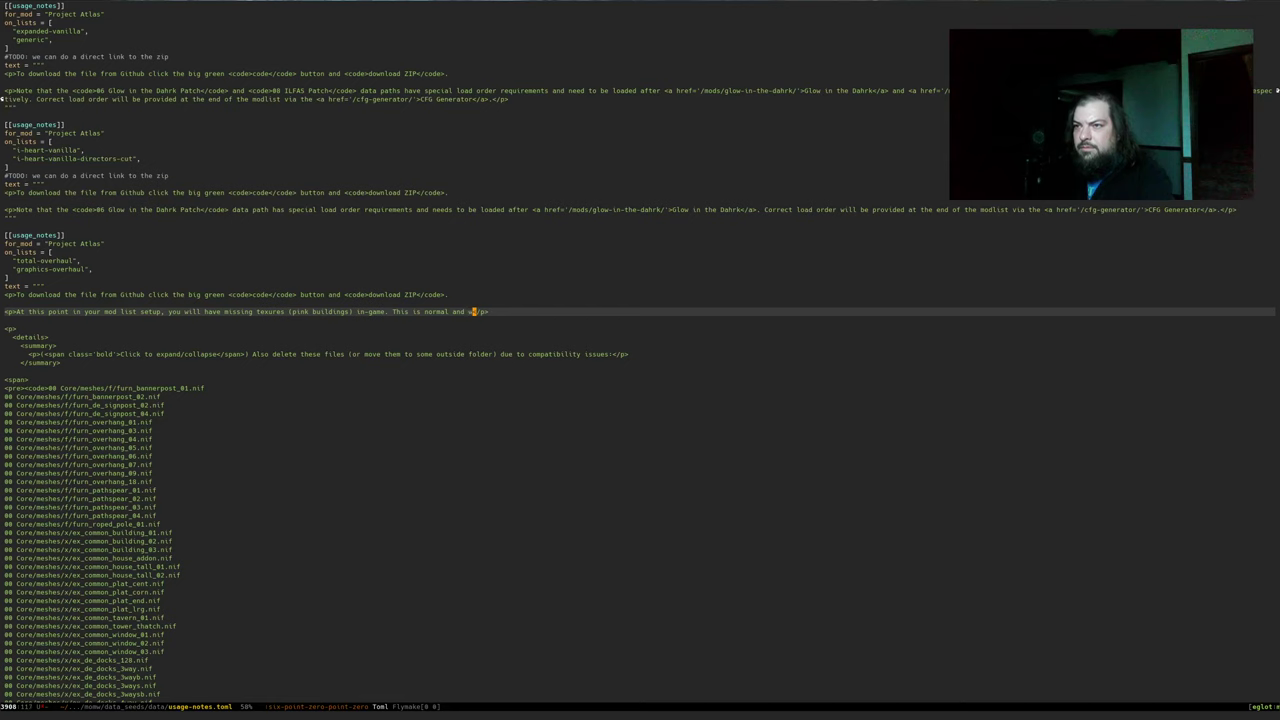
pyautogui.write('ill be resolved')
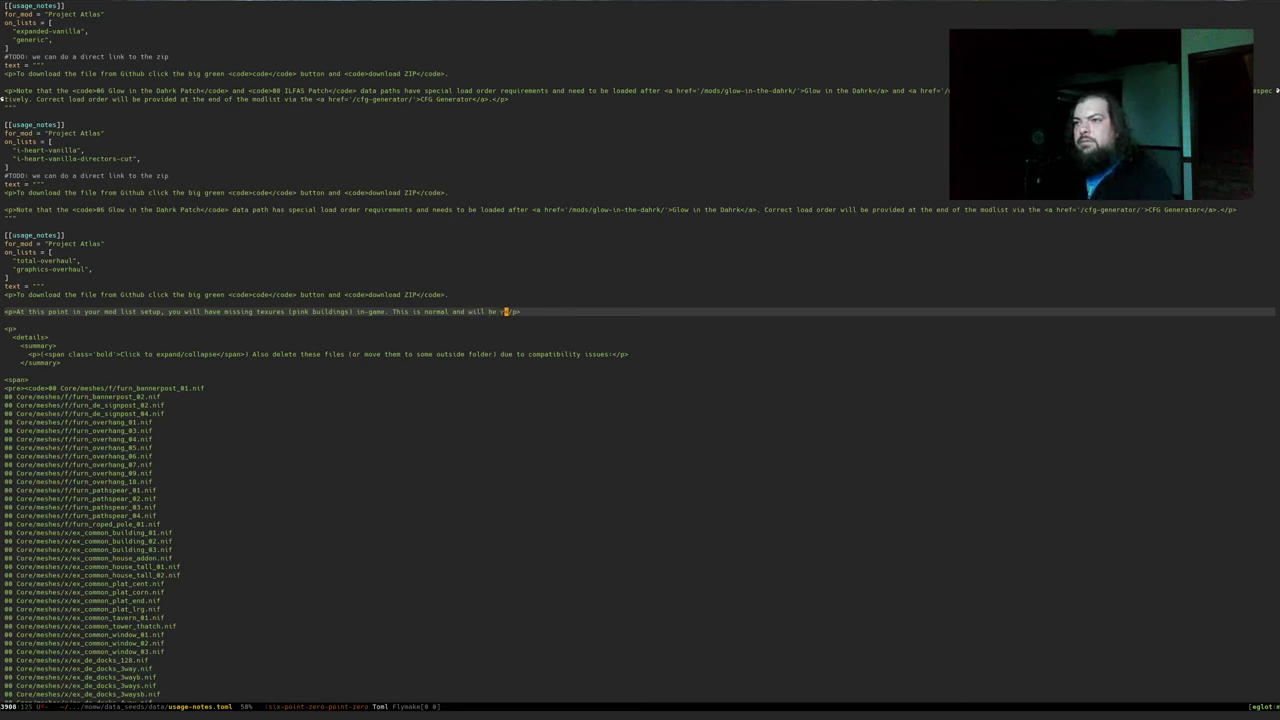
pyautogui.write(' at a later step')
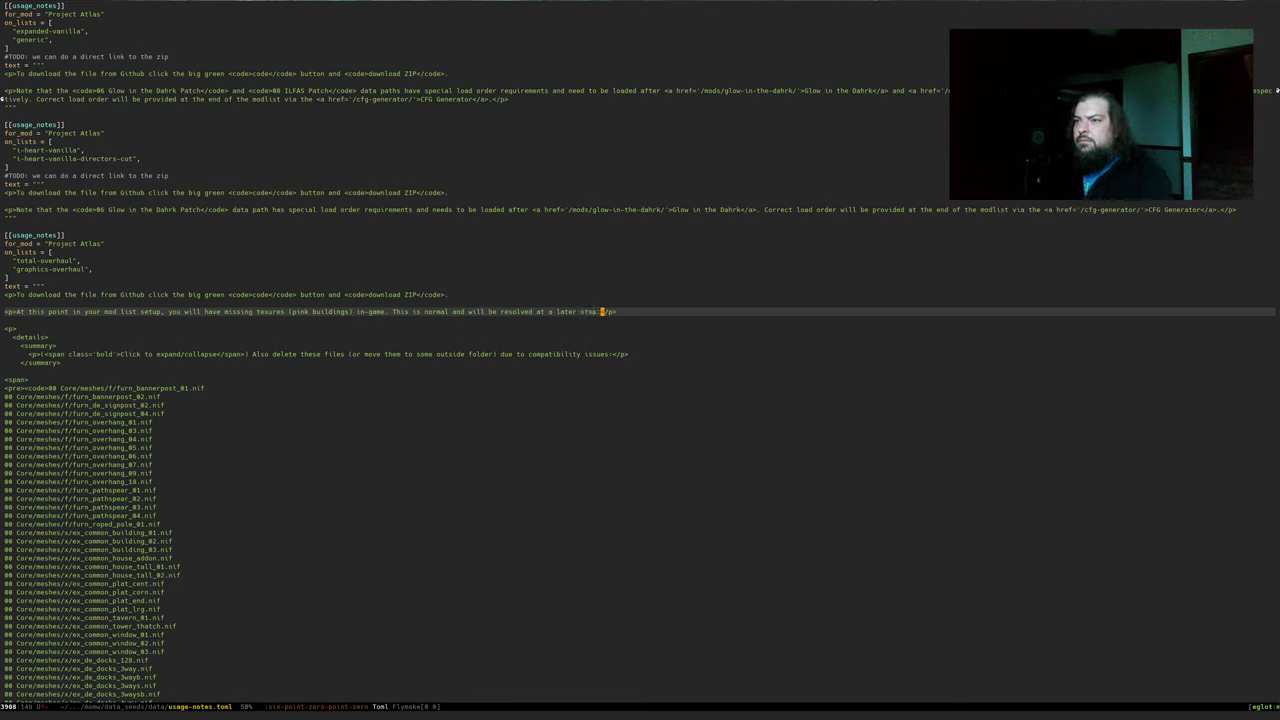
pyautogui.hotkey('ctrl', 'x')
pyautogui.hotkey('ctrl', 's')
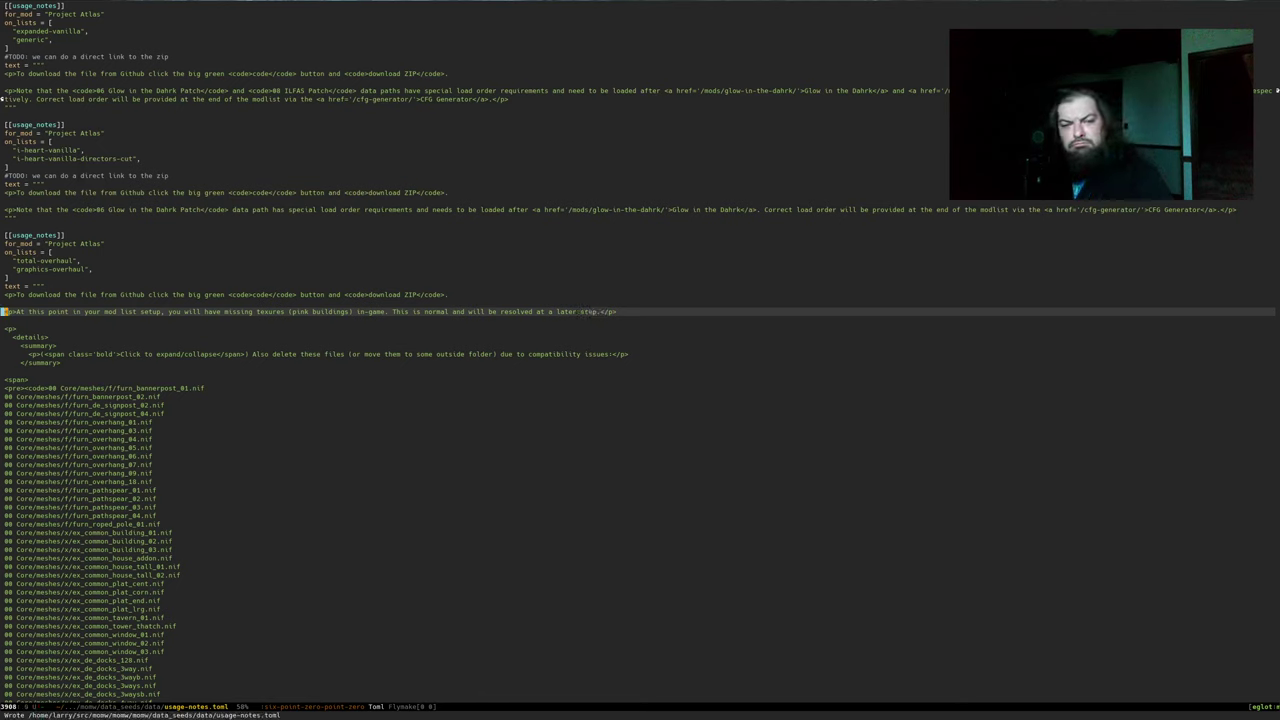
pyautogui.hotkey('ctrl', 'a')
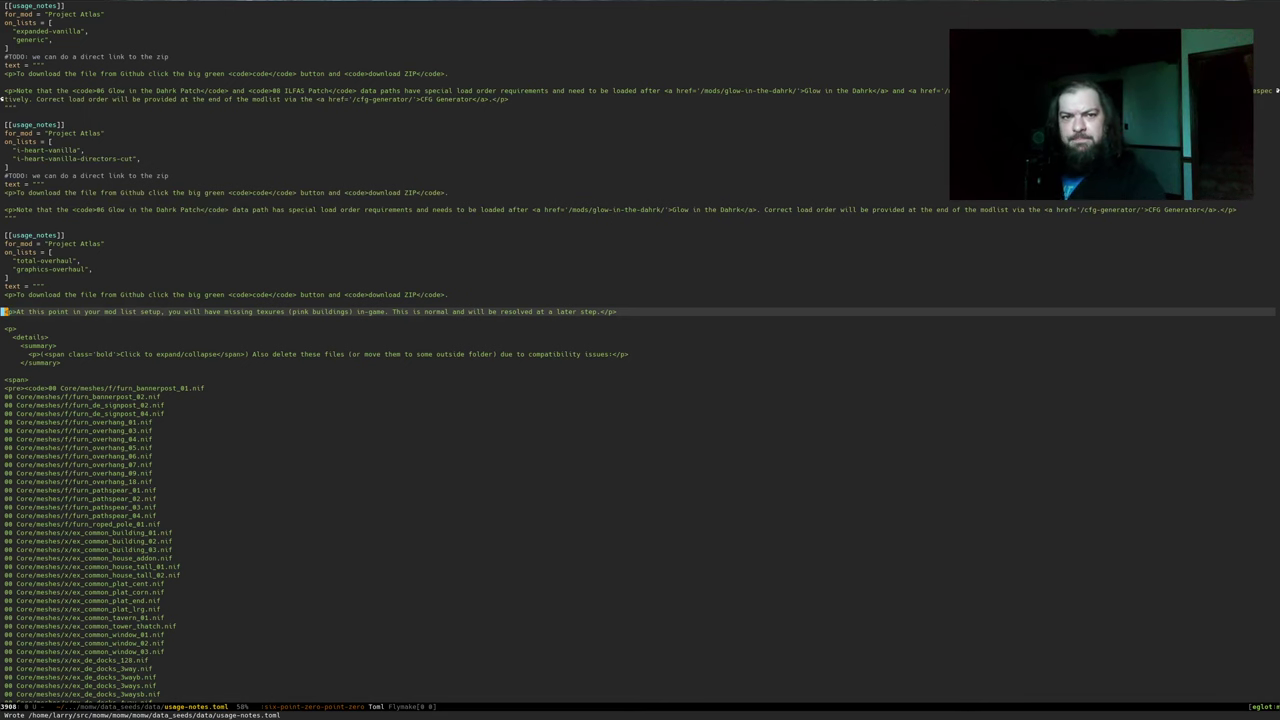
# Switch to Firefox, return to the Project Atlas page of the Total Overhaul list and reread the load-order paragraph in its usage notes
pyautogui.hotkey('alt', 'Tab')
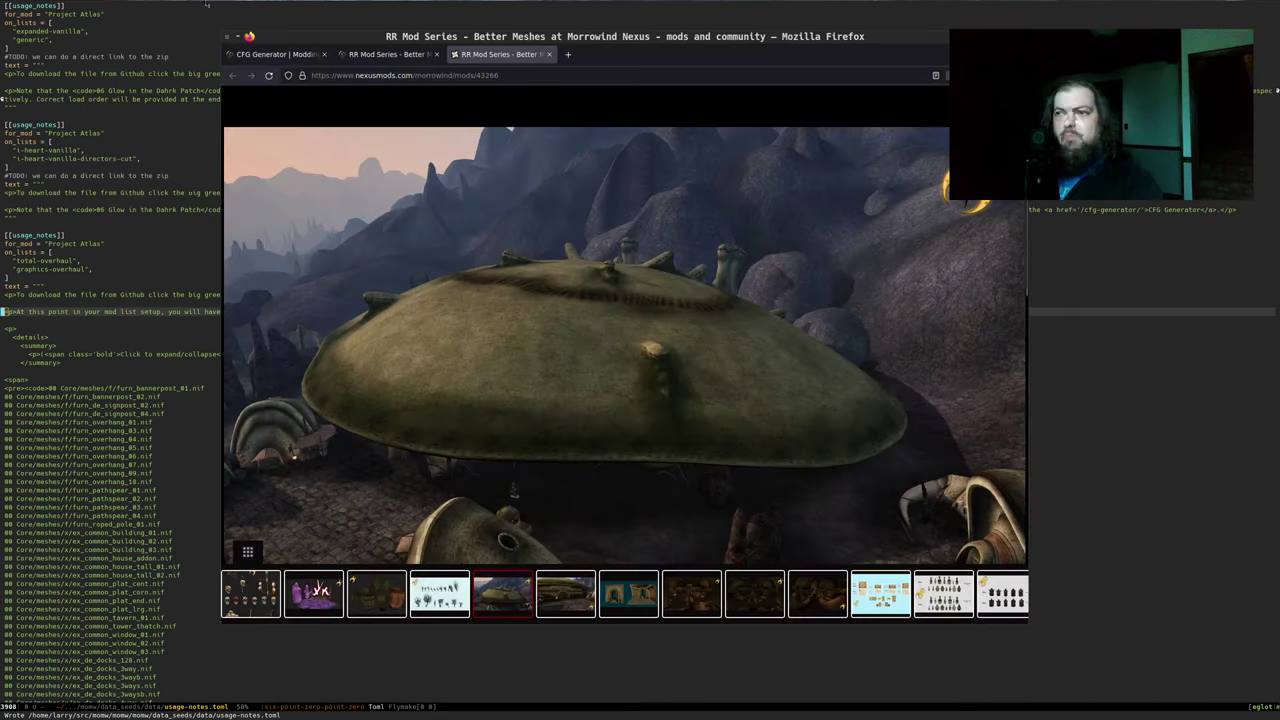
pyautogui.click(405, 54)
pyautogui.click(234, 75)
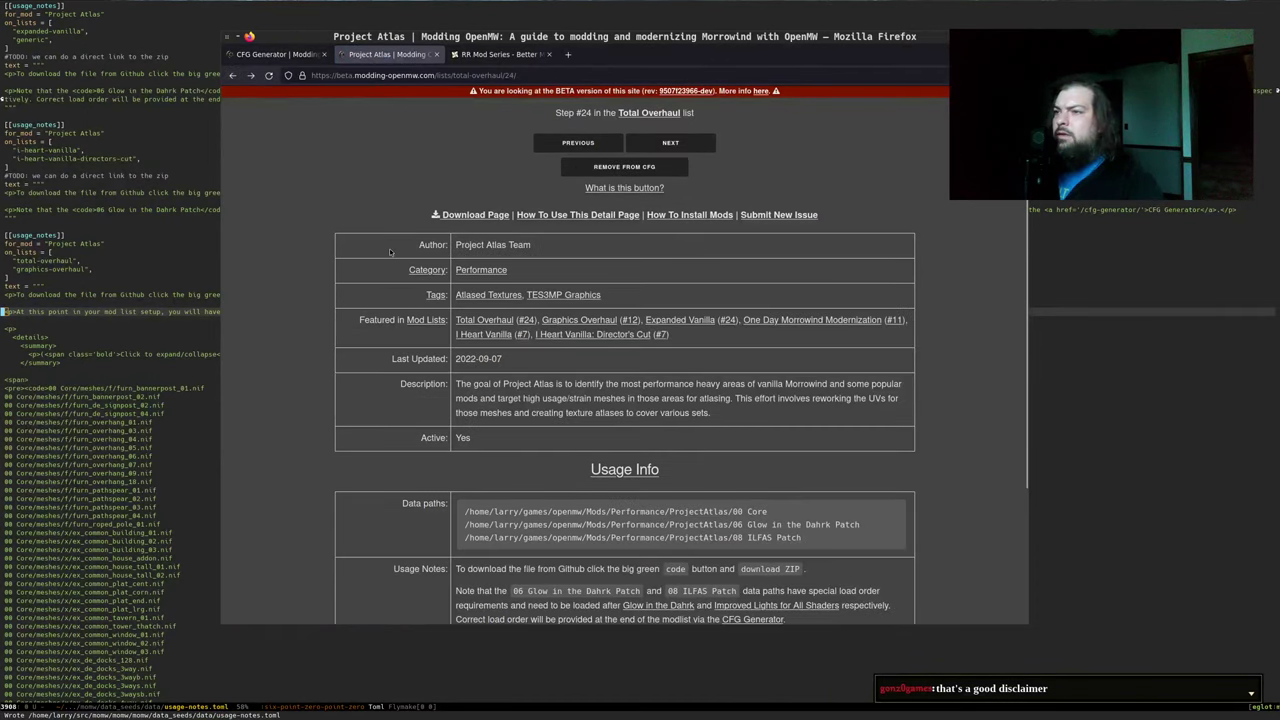
pyautogui.scroll(-4, 385, 246)
pyautogui.moveTo(466, 383); pyautogui.dragTo(695, 423)
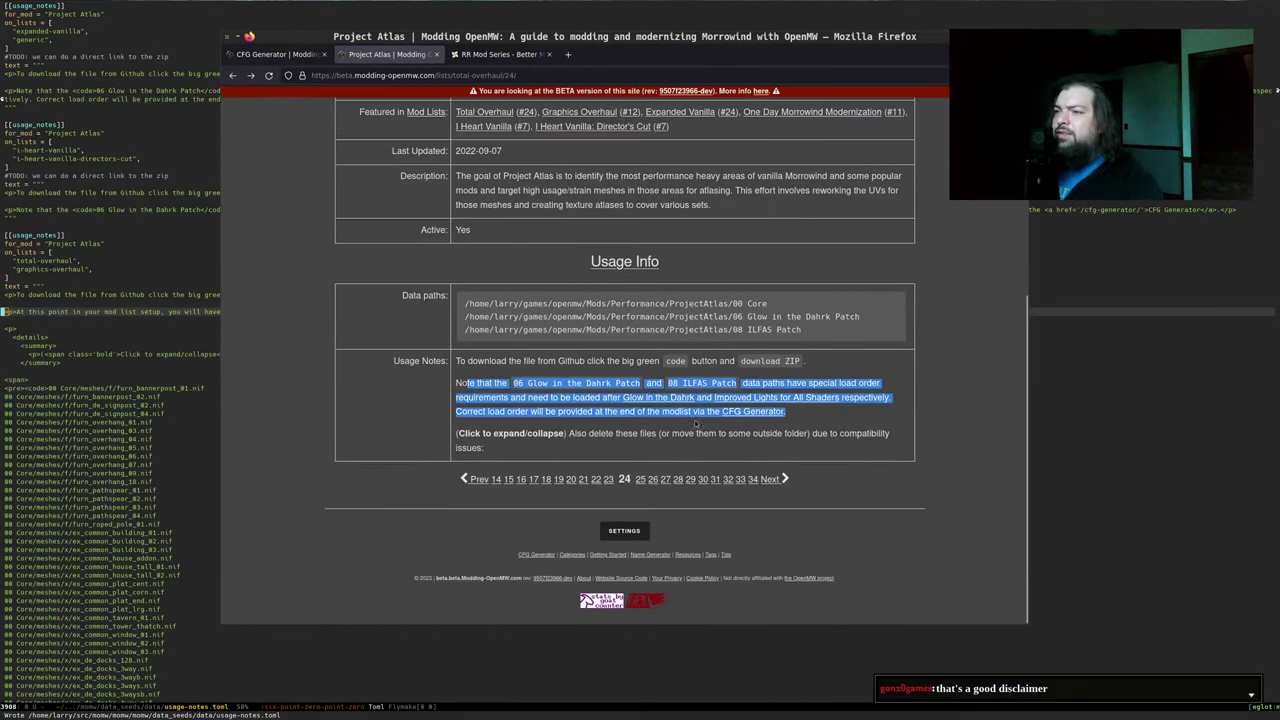
pyautogui.click(800, 418)
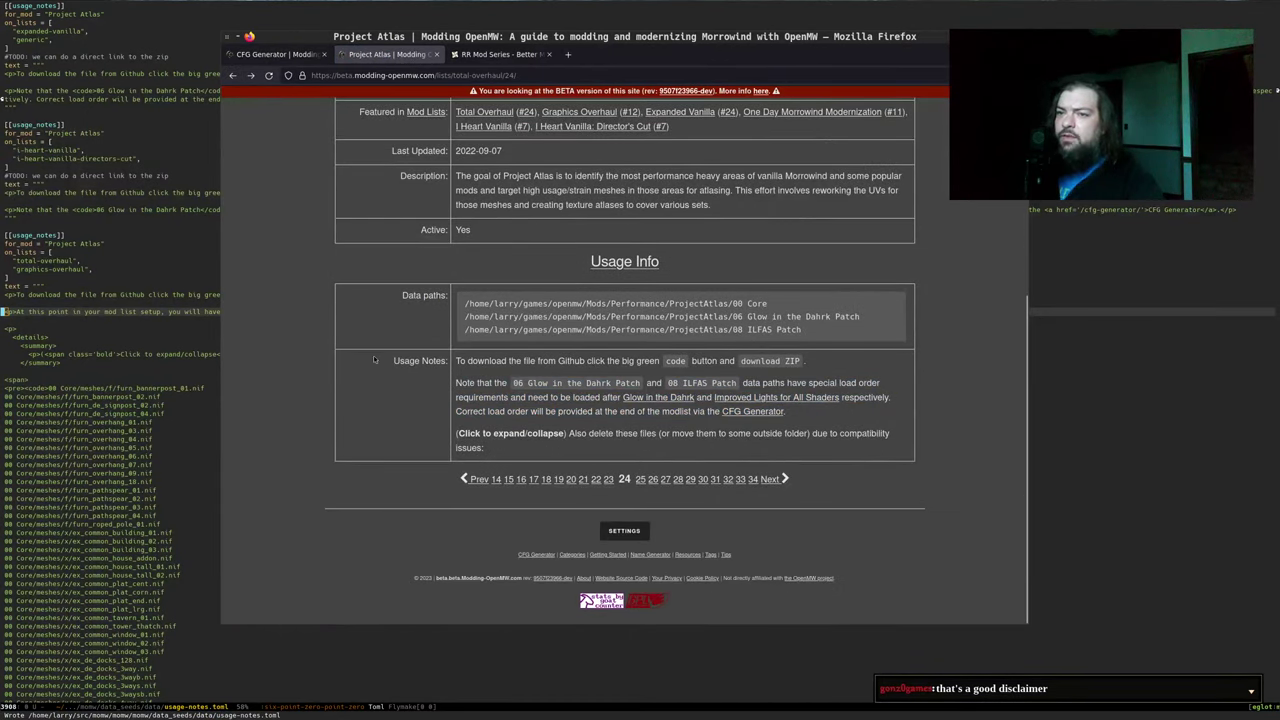
pyautogui.click(200, 320)
pyautogui.hotkey('alt', 'Tab')
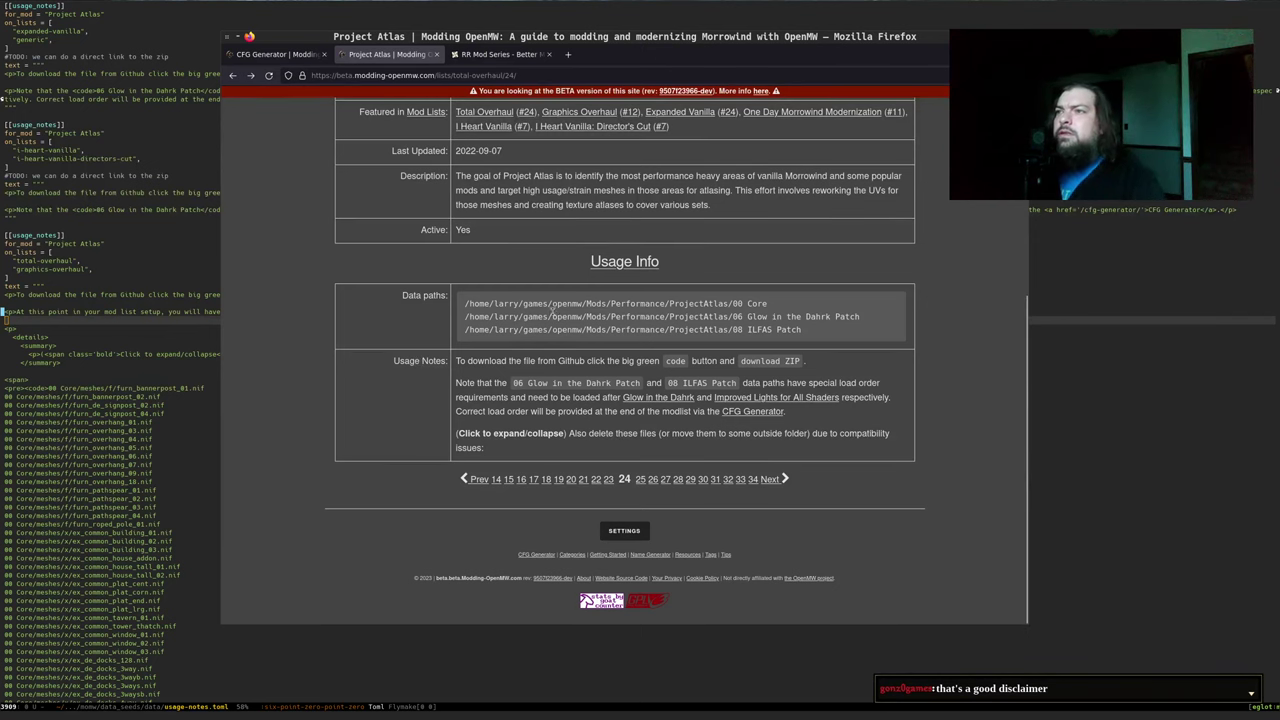
# Go to the following step of the Total Overhaul list and examine its data paths and usage notes
pyautogui.scroll(3, 551, 306)
pyautogui.click(668, 257)
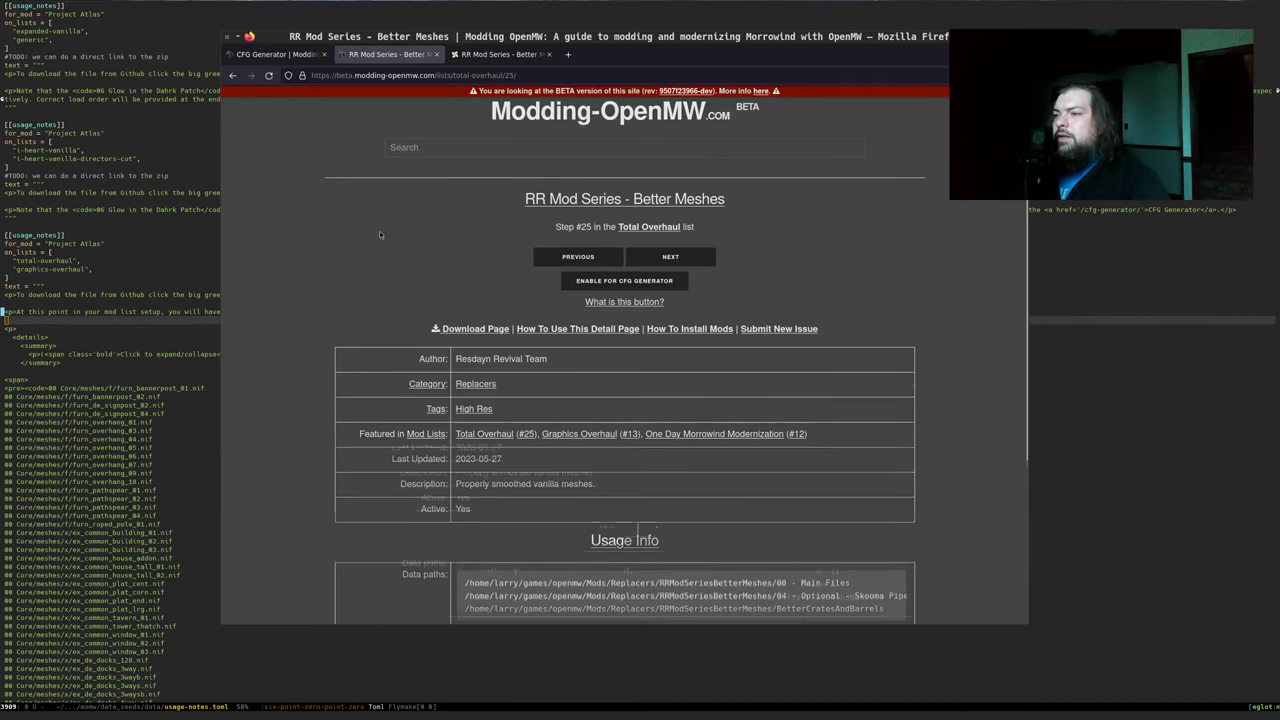
pyautogui.scroll(-2, 390, 216)
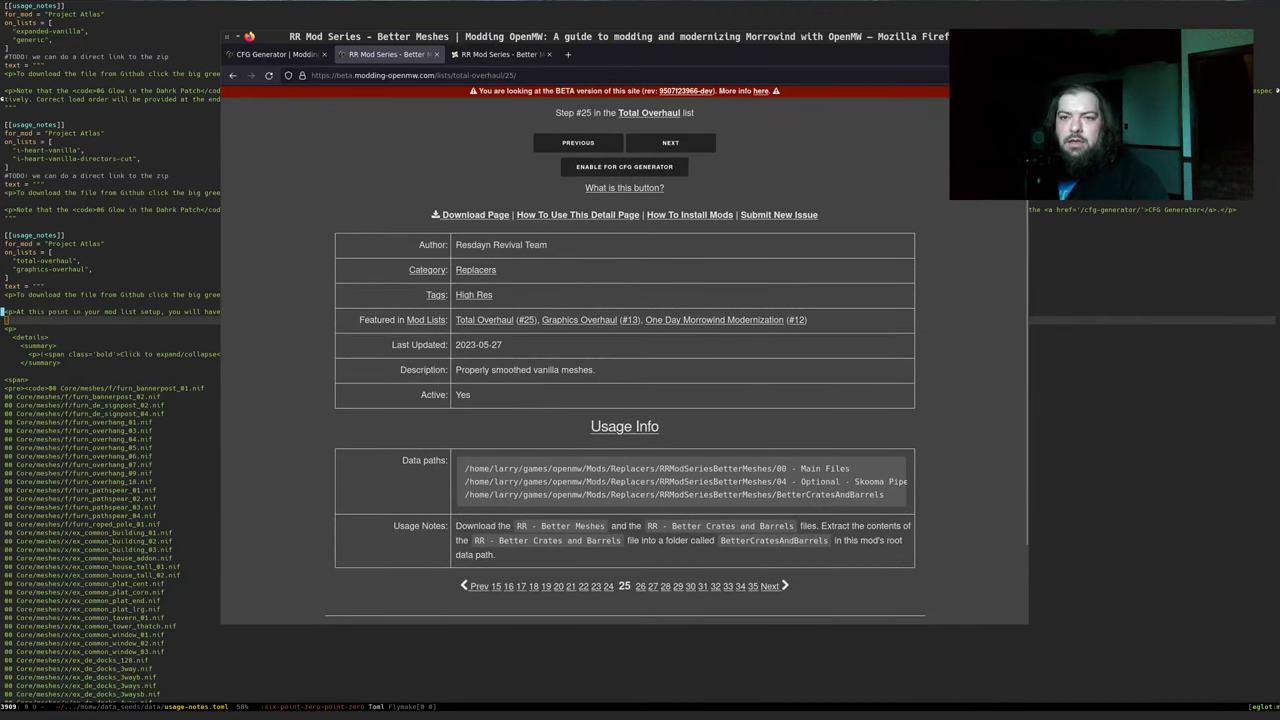
# Switch to the Thunar file manager and open the RRModSeriesBetterMeshes folder inside Mods/Replacers
pyautogui.hotkey('alt', 'Tab')
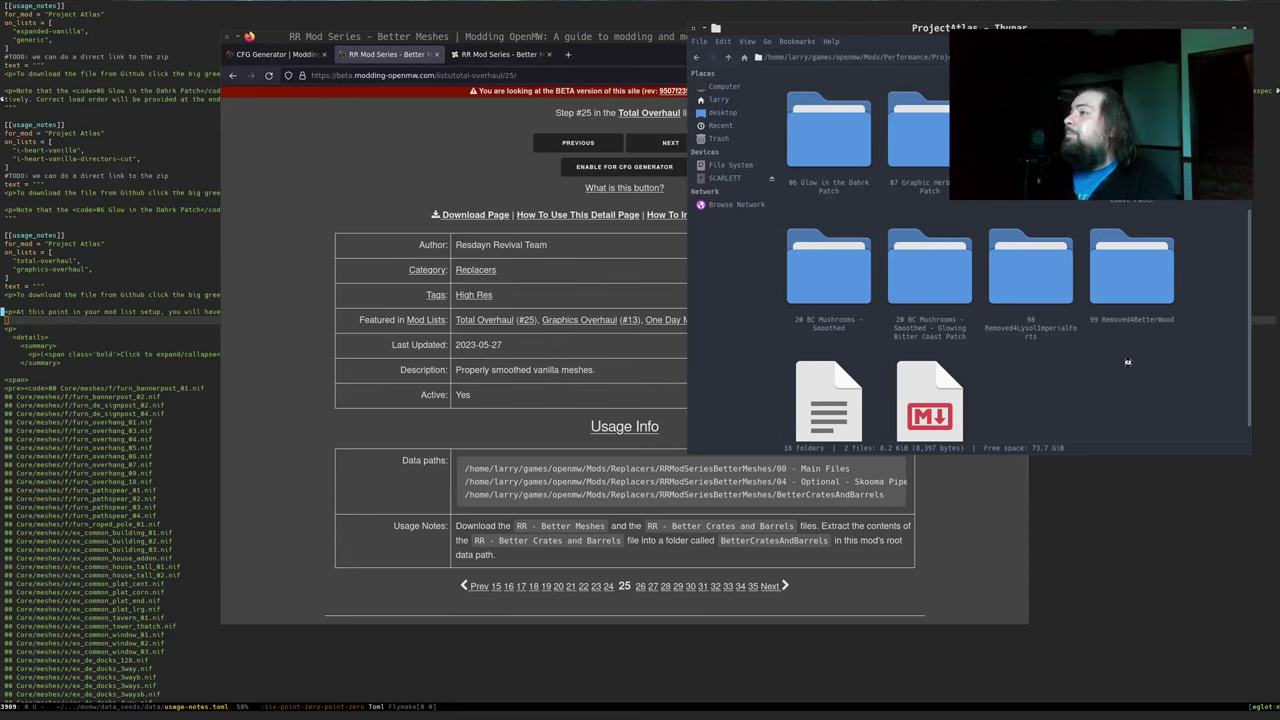
pyautogui.hotkey('alt', 'Up')
pyautogui.hotkey('alt', 'Up')
pyautogui.write('rep')
pyautogui.press('Return')
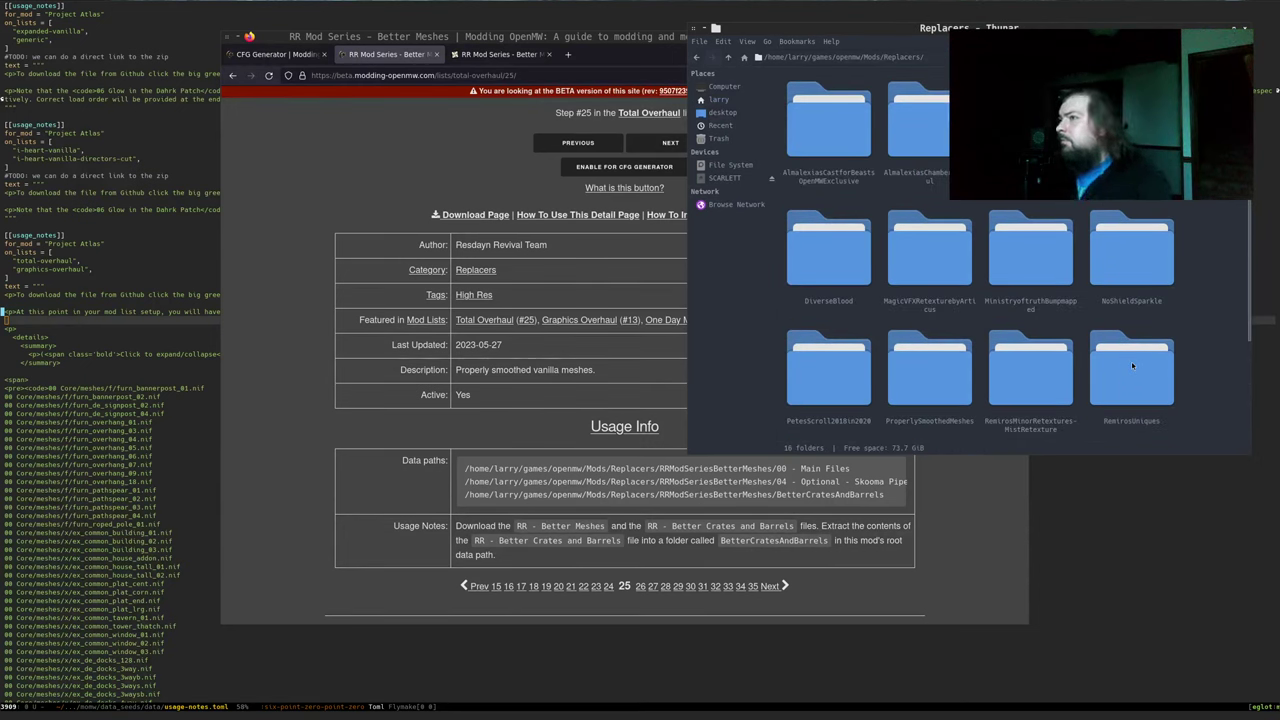
pyautogui.write('rr')
pyautogui.press('Return')
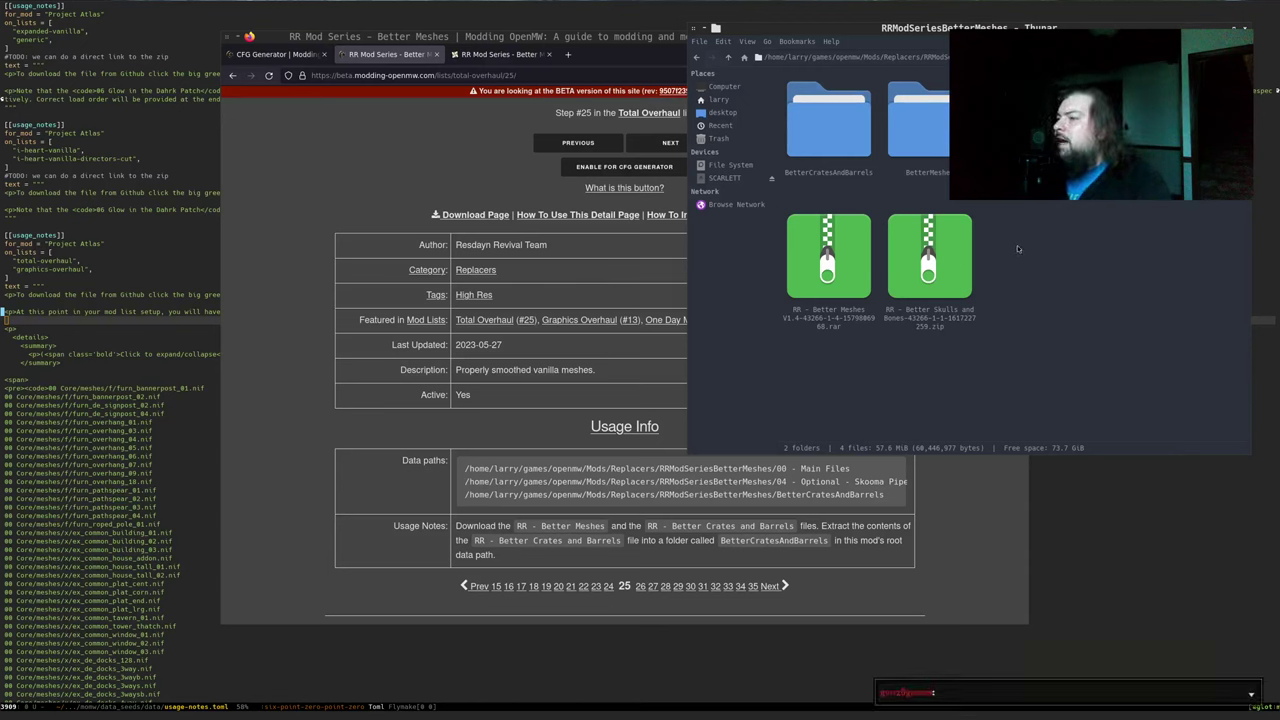
# Move "00 - Main Files" and "04 - Optional - Skooma Pipe 1" from BetterMeshes up into RRModSeriesBetterMeshes, and delete the emptied BetterMeshes folder
pyautogui.click(828, 122)
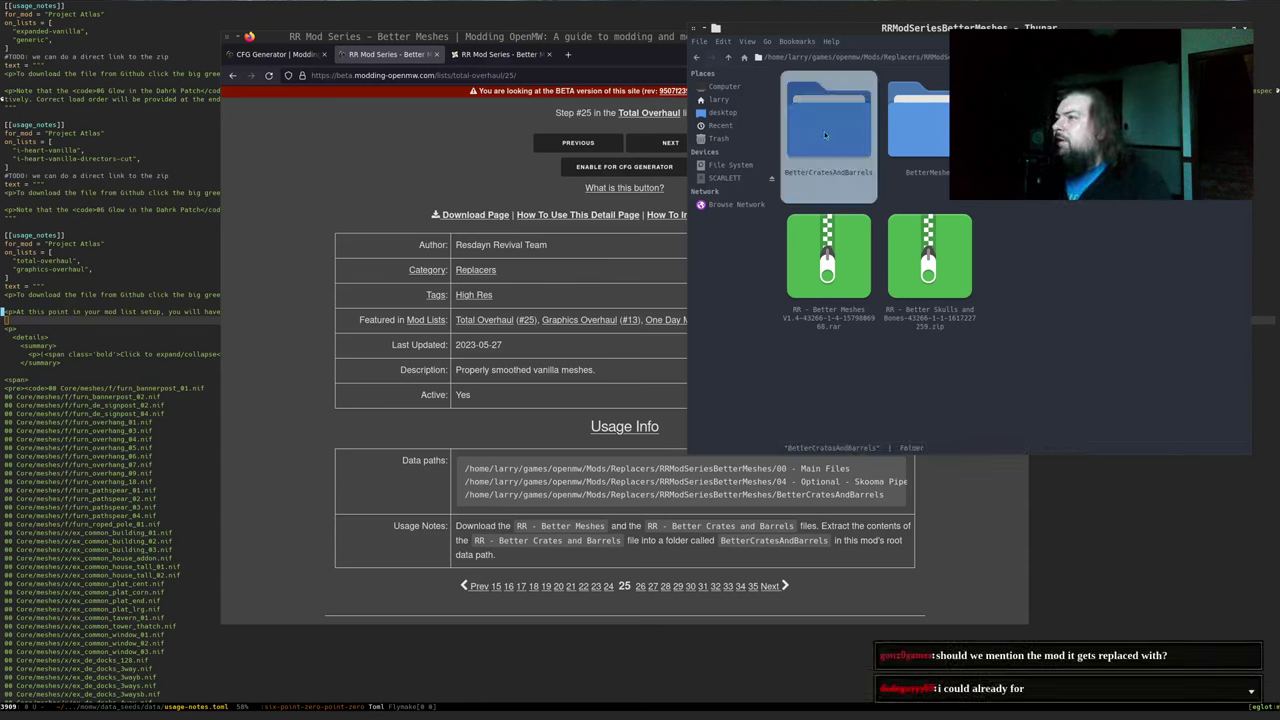
pyautogui.middleClick(928, 150)
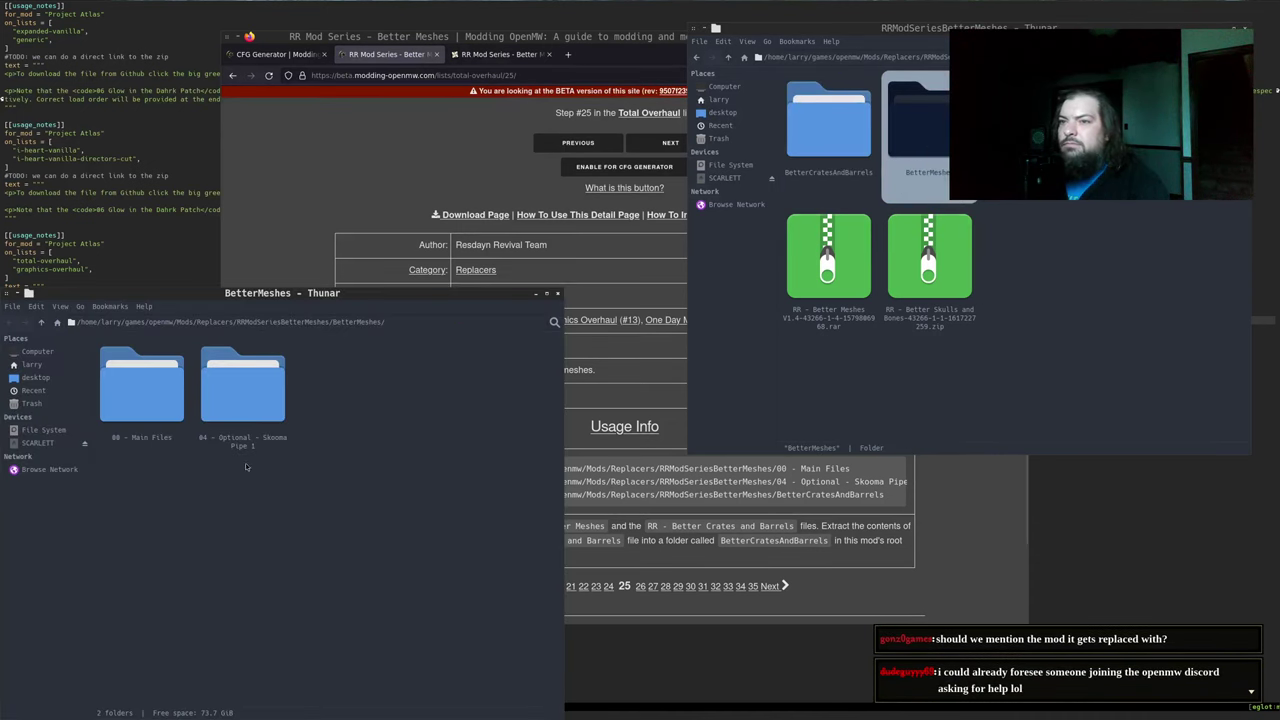
pyautogui.moveTo(342, 518); pyautogui.dragTo(170, 412)
pyautogui.moveTo(243, 395); pyautogui.dragTo(920, 332)
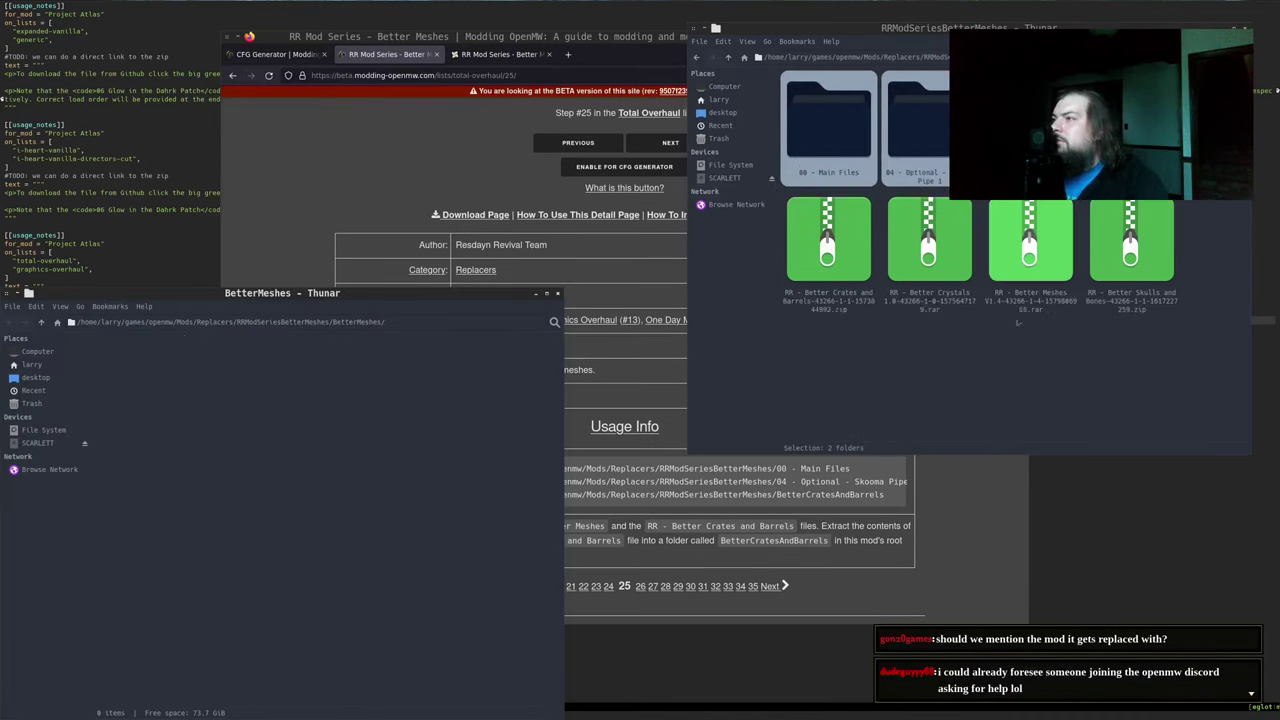
pyautogui.hotkey('ctrl', 'w')
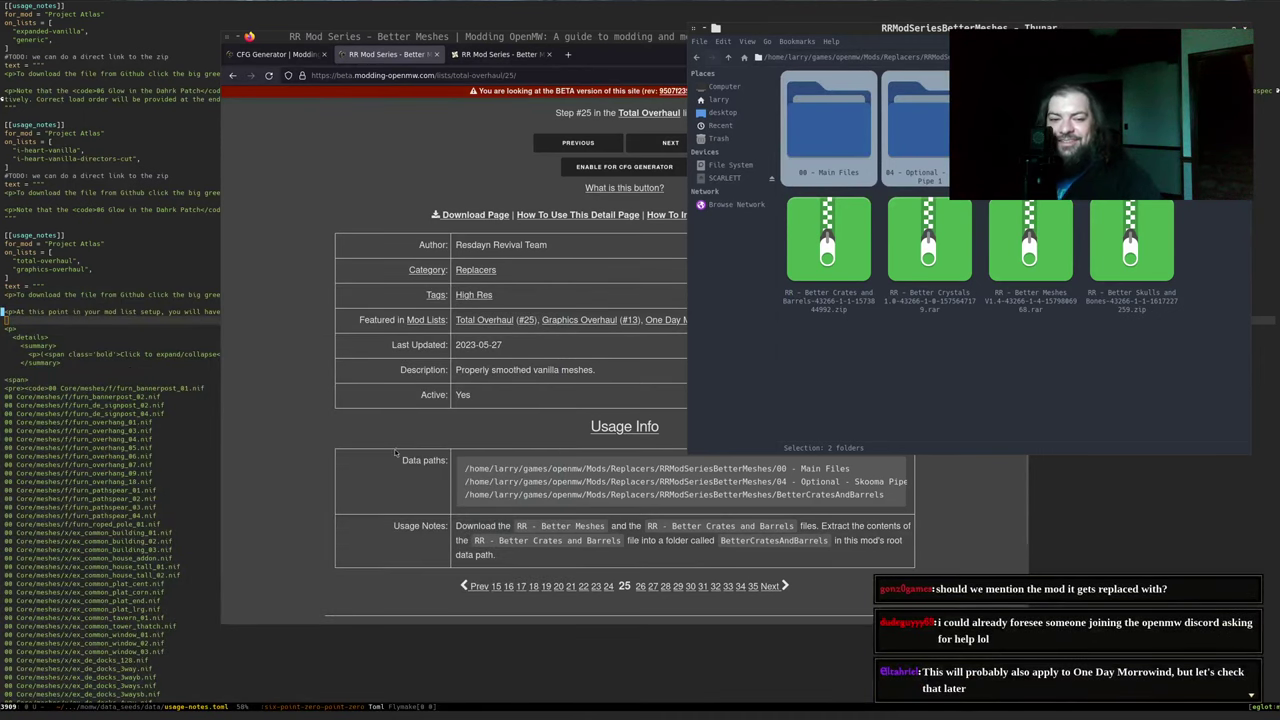
pyautogui.click(1131, 128)
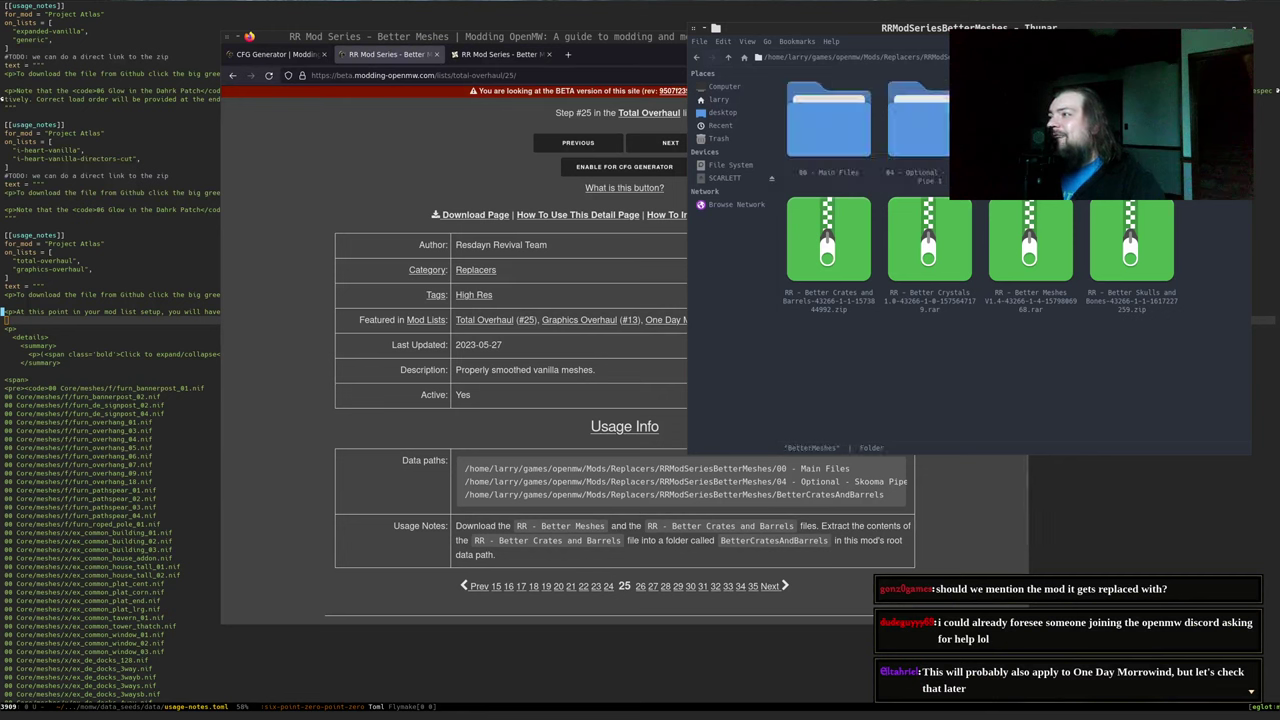
pyautogui.press('Delete')
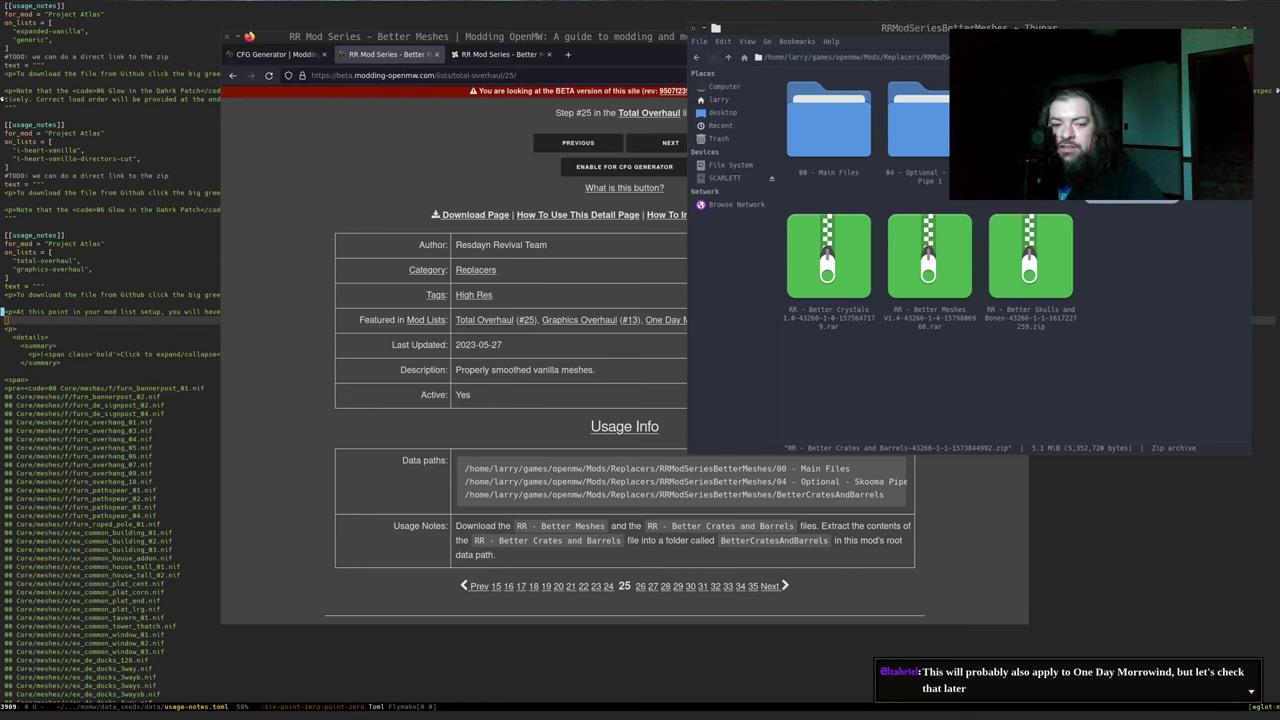
# Switch to Emacs, insert "<!-- TODO: Does this also apply to 1day modernization? -->" directly above the pink-buildings paragraph, and save usage-notes.toml
pyautogui.click(130, 312)
pyautogui.press('Down')
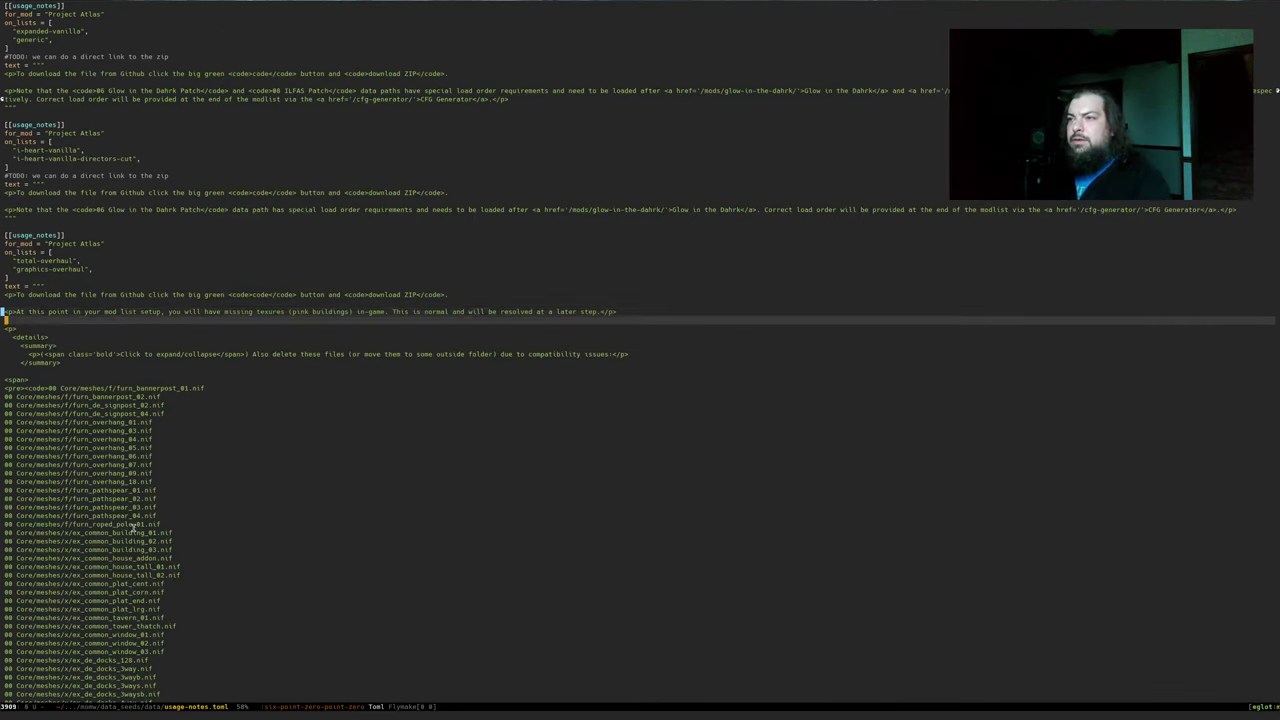
pyautogui.press('Up')
pyautogui.press('Up')
pyautogui.press('Return')
pyautogui.write('<')
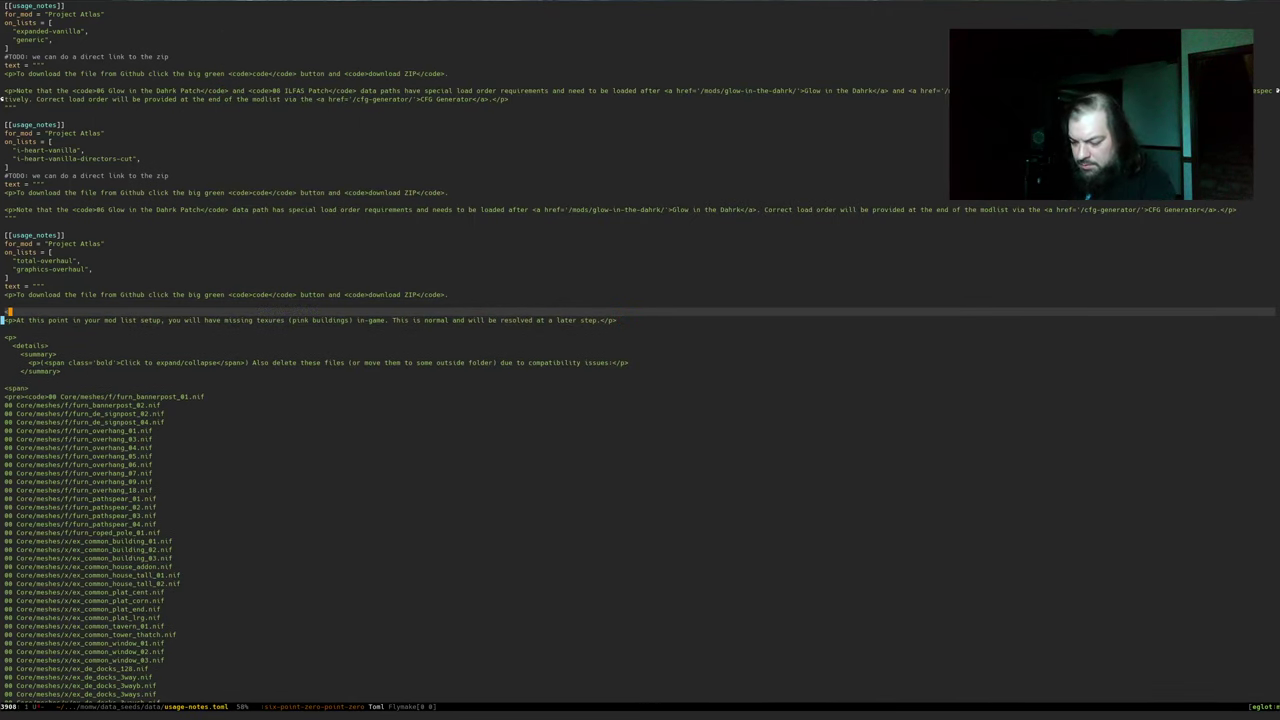
pyautogui.write('!-- TODO')
pyautogui.write(': Does this also apply')
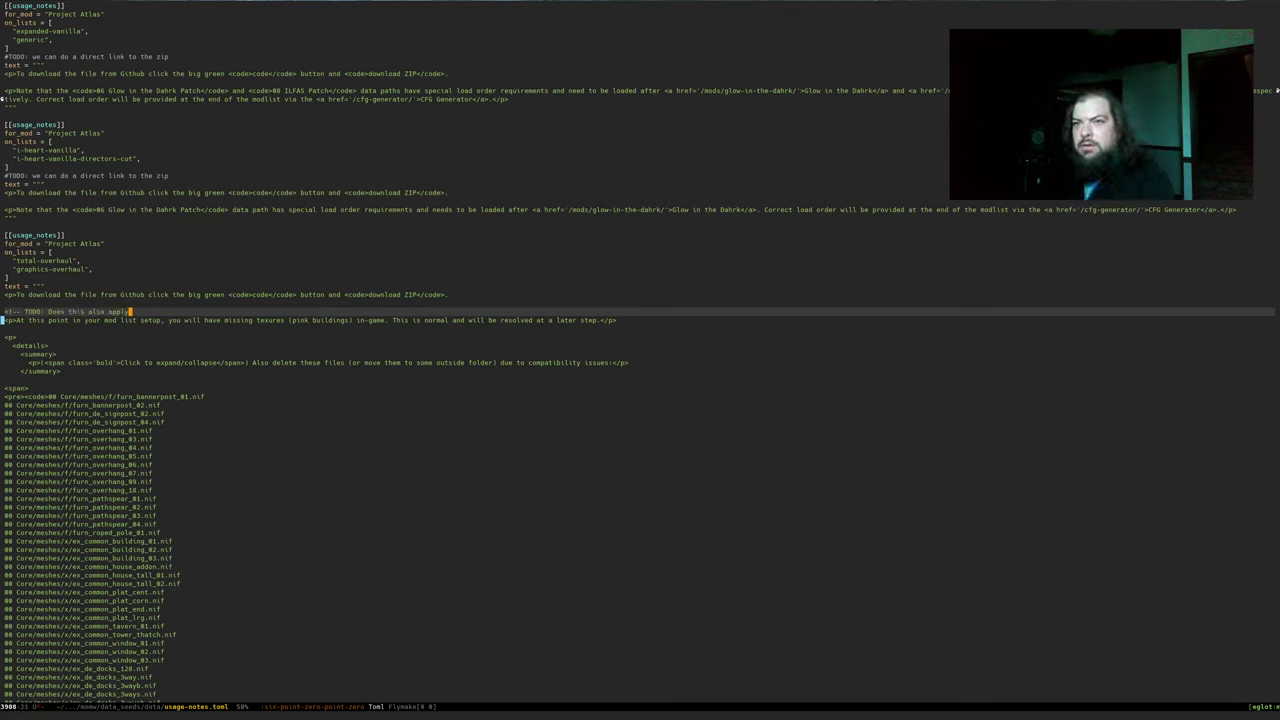
pyautogui.write(' to 1day')
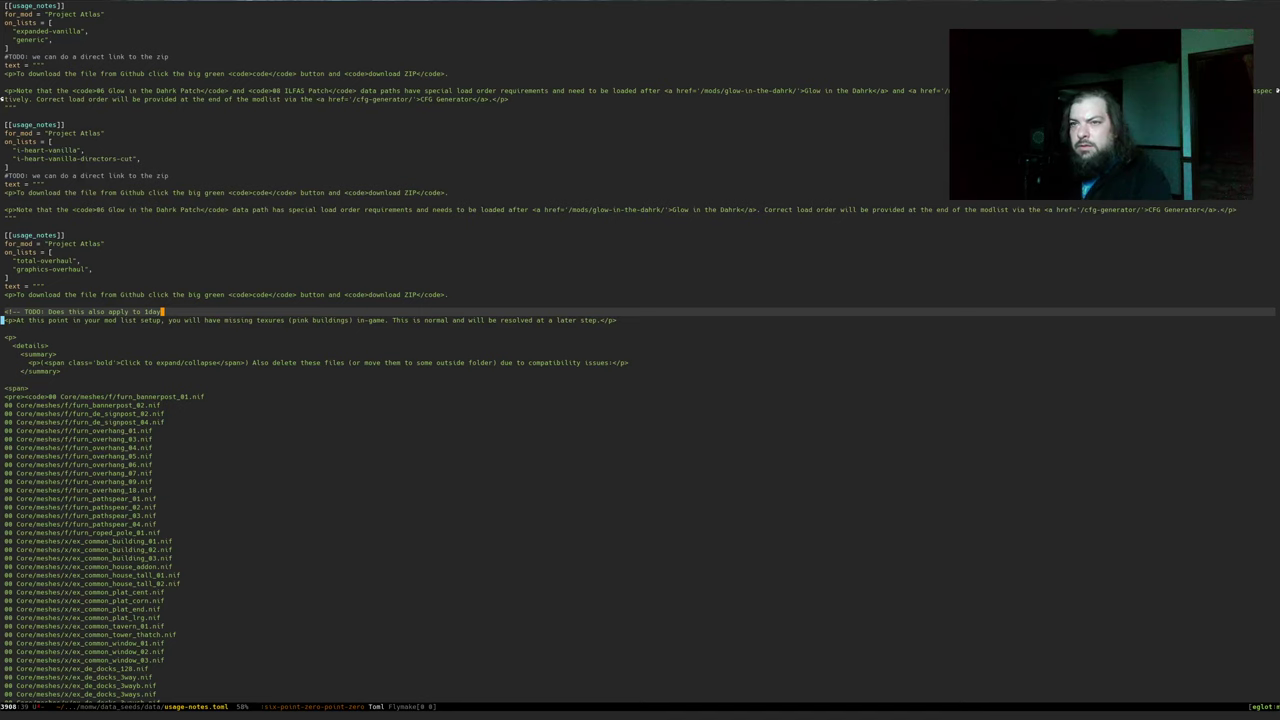
pyautogui.write(' modernization')
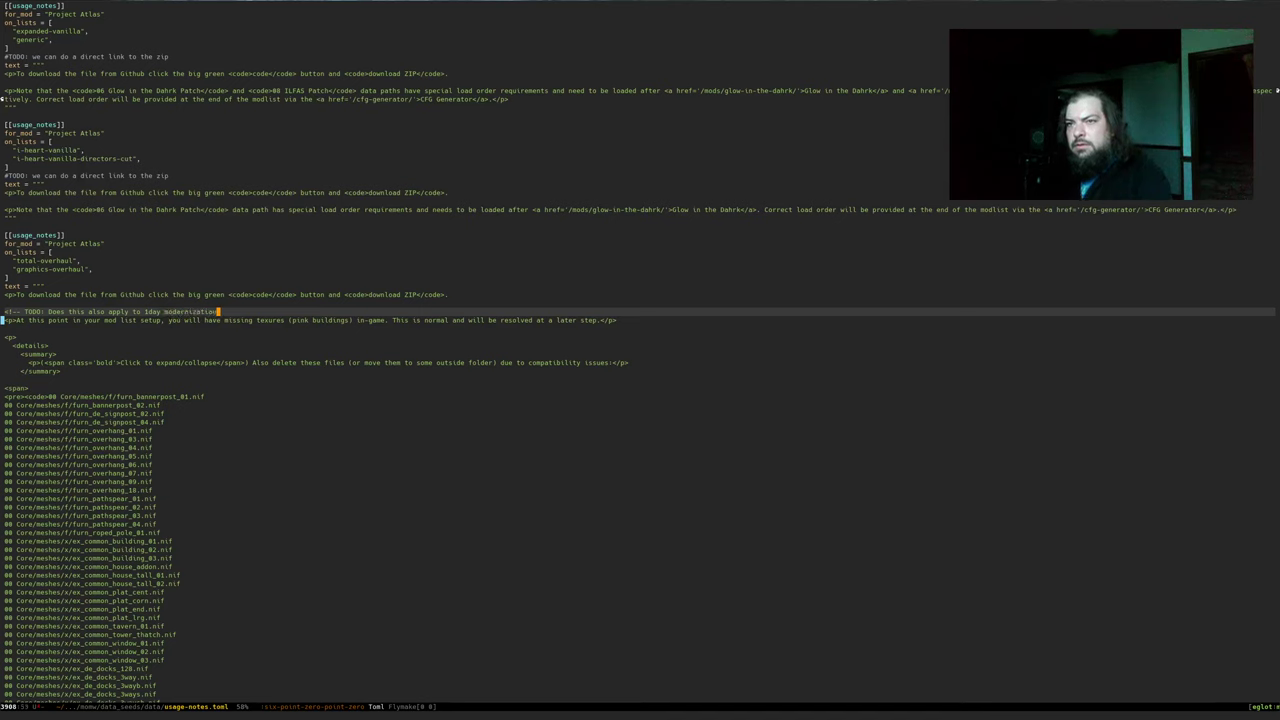
pyautogui.write('? -->')
pyautogui.hotkey('ctrl', 'a')
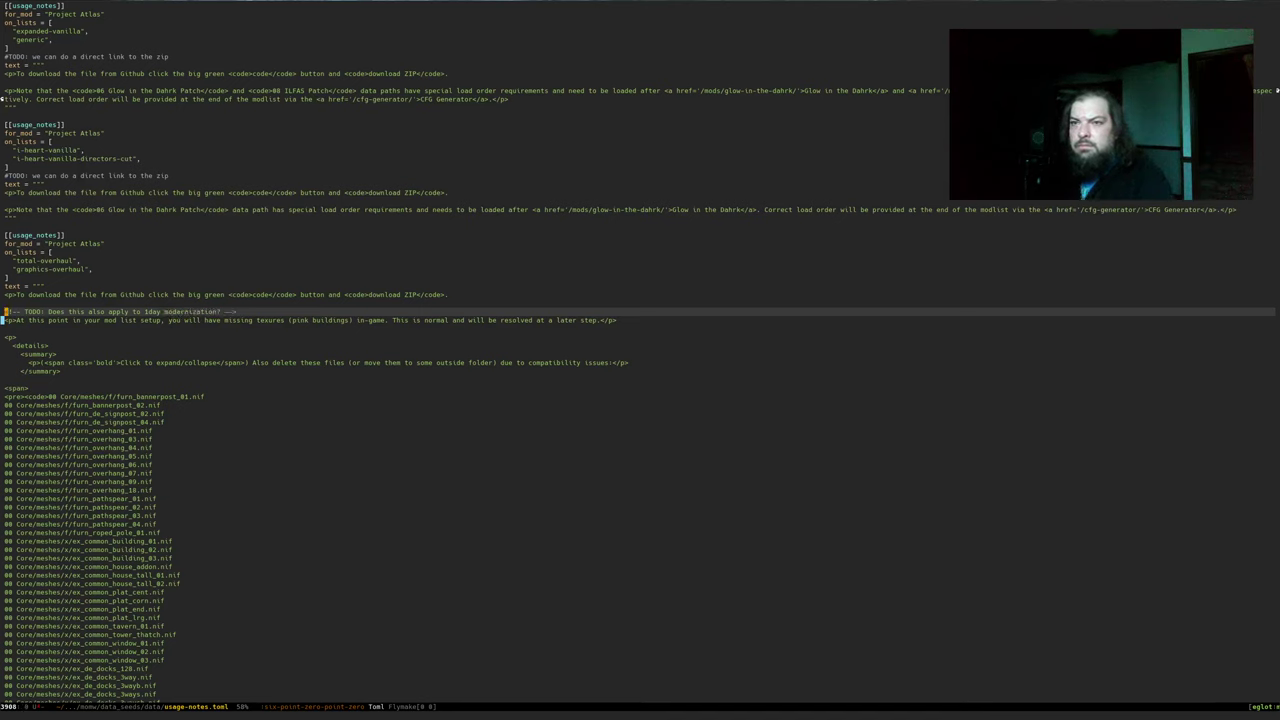
pyautogui.hotkey('ctrl', 'x')
pyautogui.hotkey('ctrl', 's')
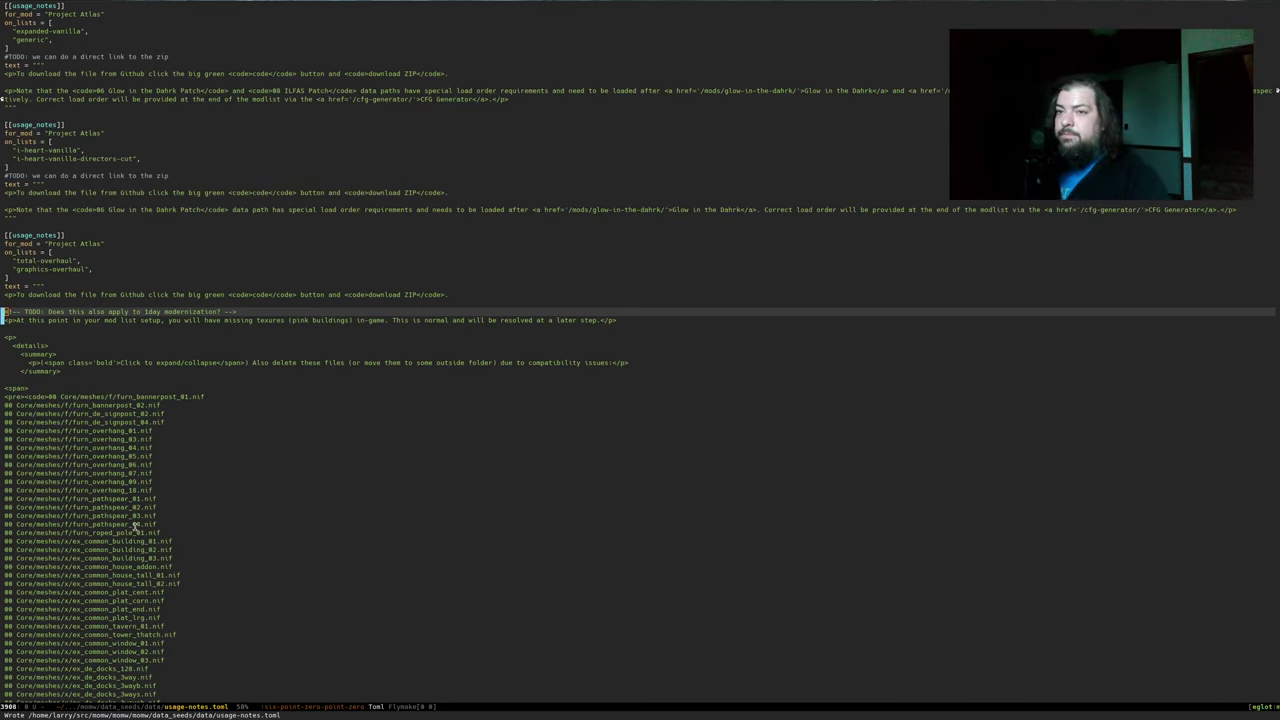
# In Firefox, enable RR Mod Series - Better Meshes for the CFG generator and close its Nexus Mods page
pyautogui.hotkey('alt', 'Tab')
pyautogui.click(913, 382)
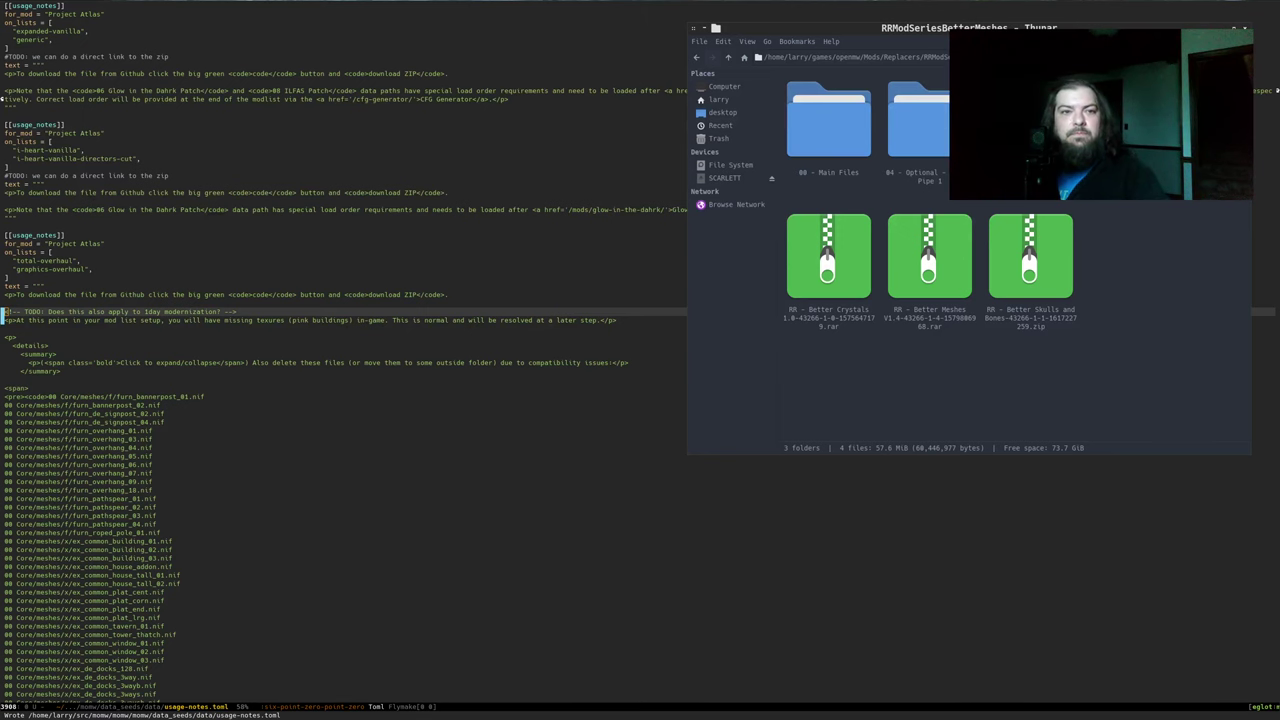
pyautogui.hotkey('alt', 'Tab')
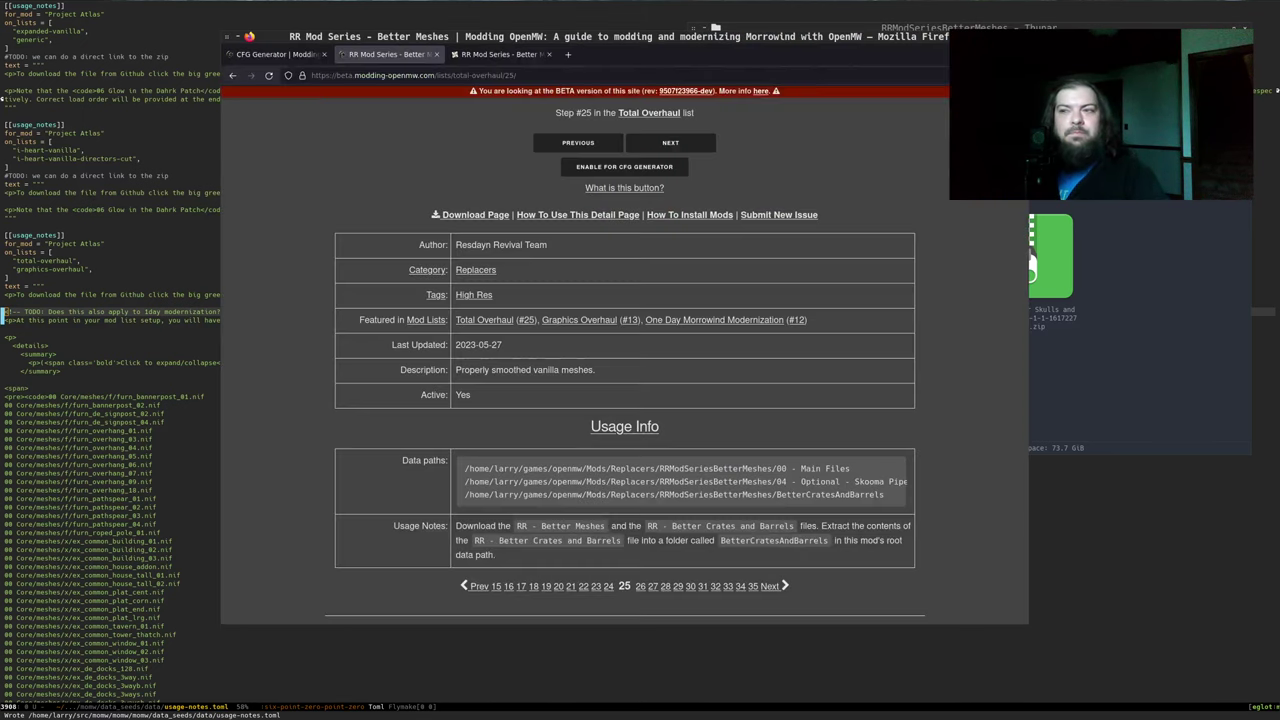
pyautogui.click(575, 163)
pyautogui.click(486, 58)
pyautogui.middleClick(486, 58)
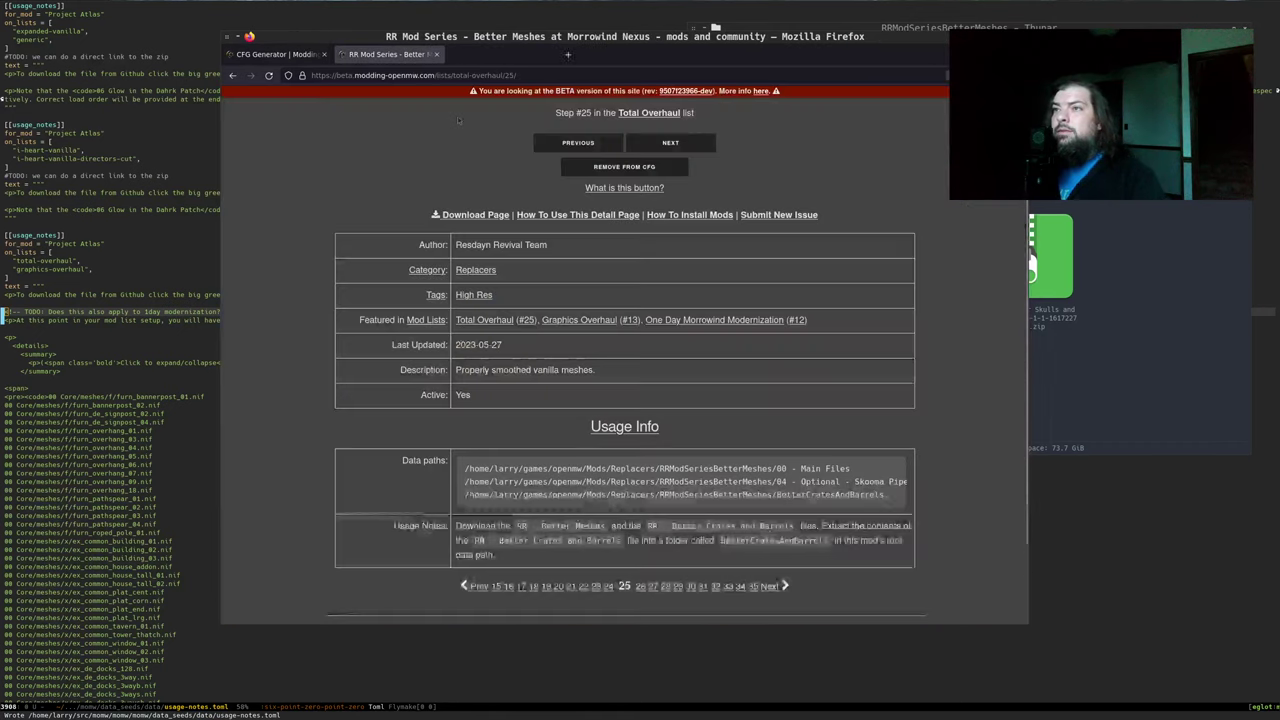
# Refresh the Total Overhaul output in the CFG Generator with the newly enabled mod and copy the openmw.cfg section to the clipboard
pyautogui.click(277, 54)
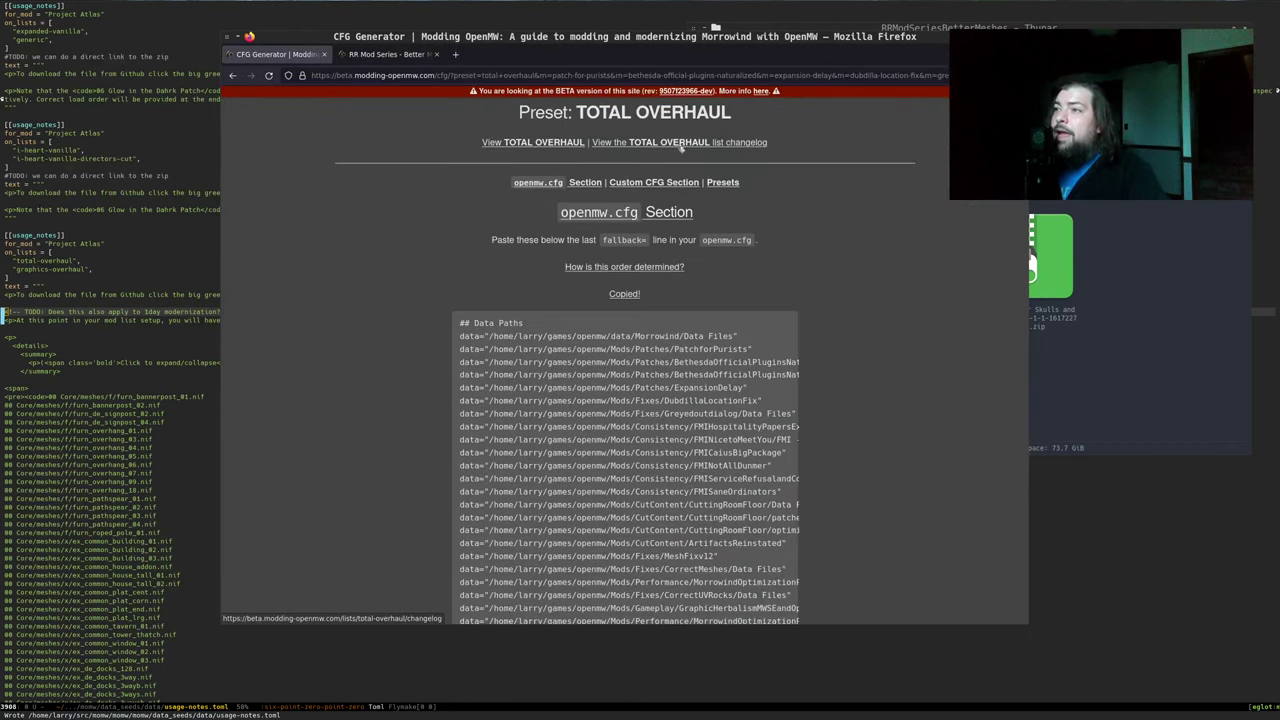
pyautogui.click(722, 184)
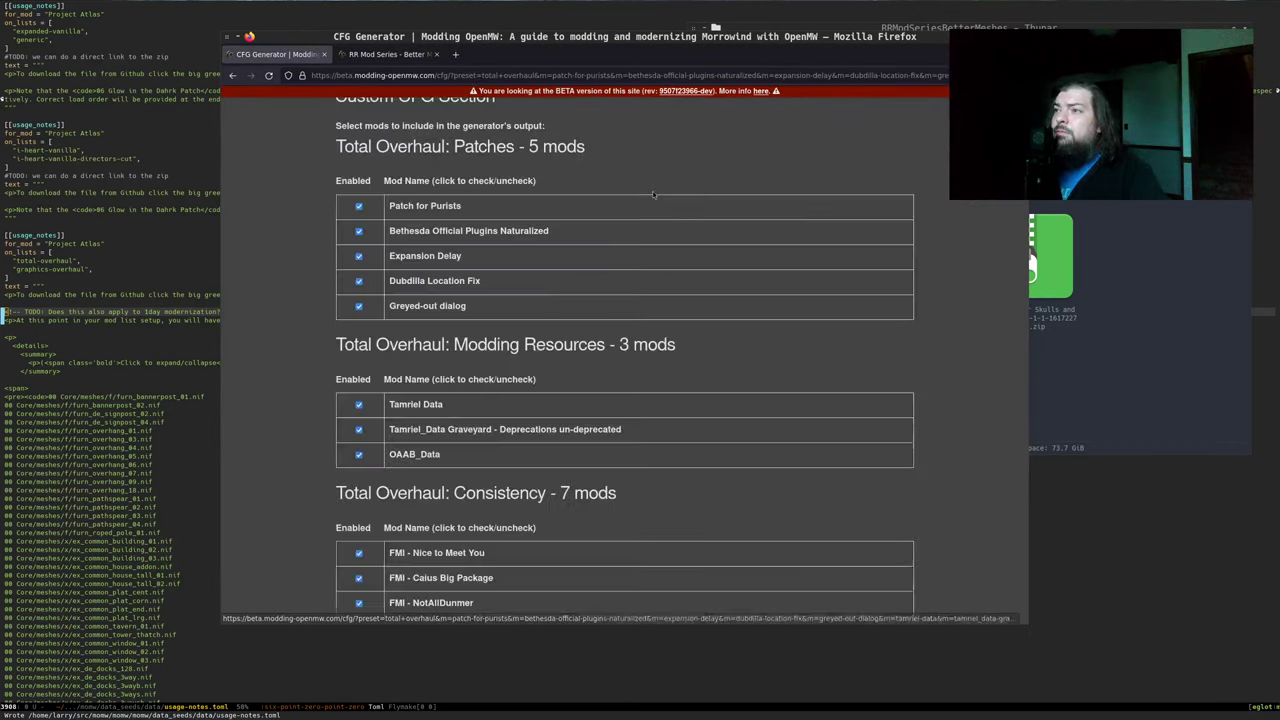
pyautogui.scroll(-5, 294, 348)
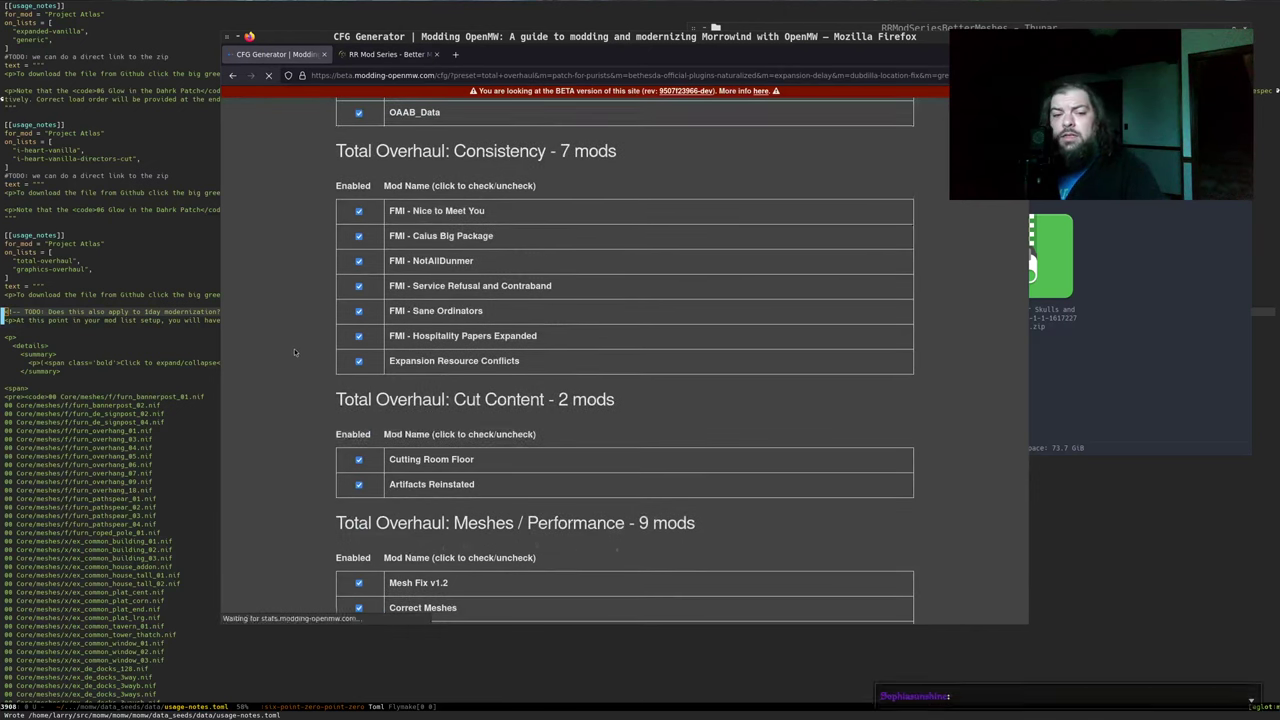
pyautogui.scroll(-5, 294, 348)
pyautogui.scroll(-1, 294, 348)
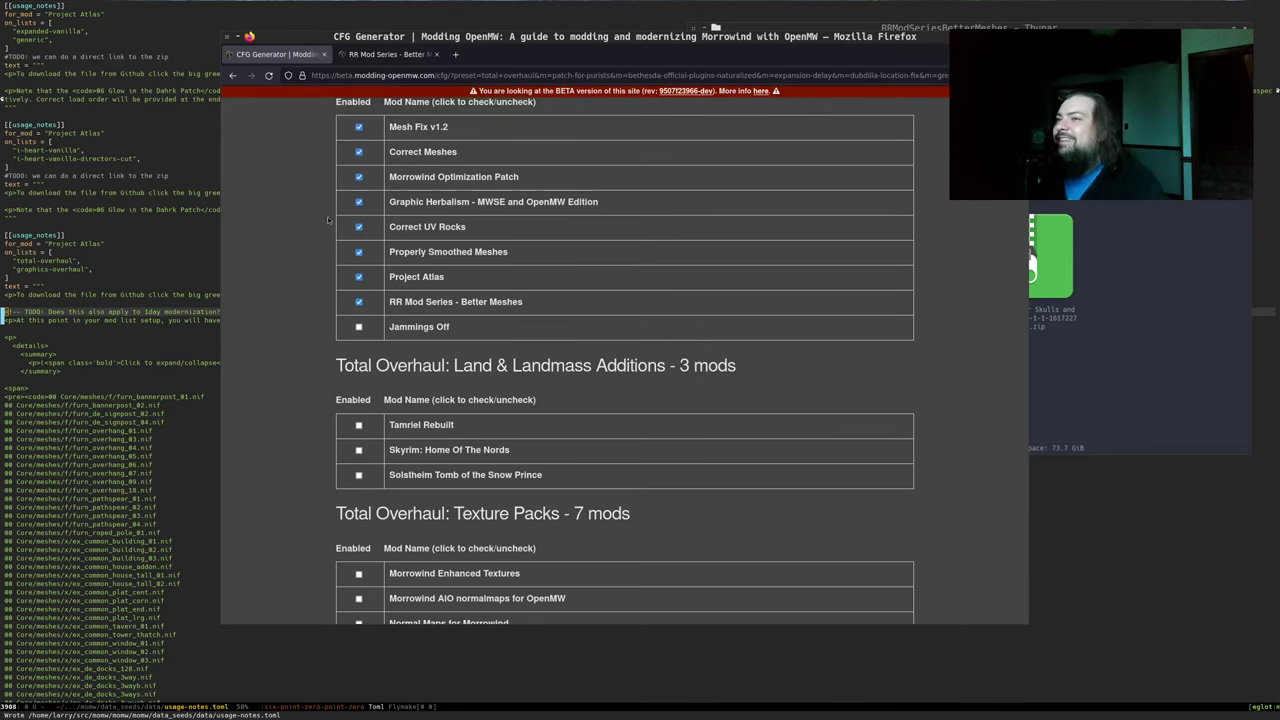
pyautogui.press('End')
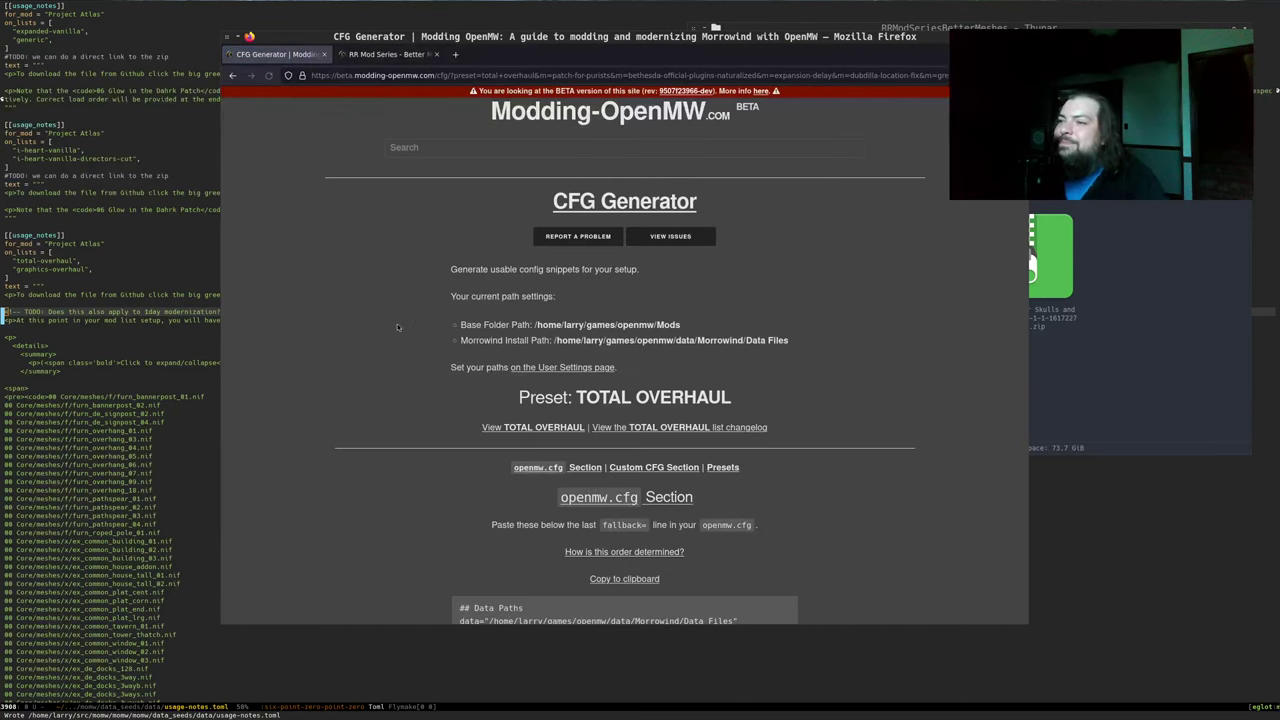
pyautogui.scroll(-5, 437, 323)
pyautogui.click(615, 237)
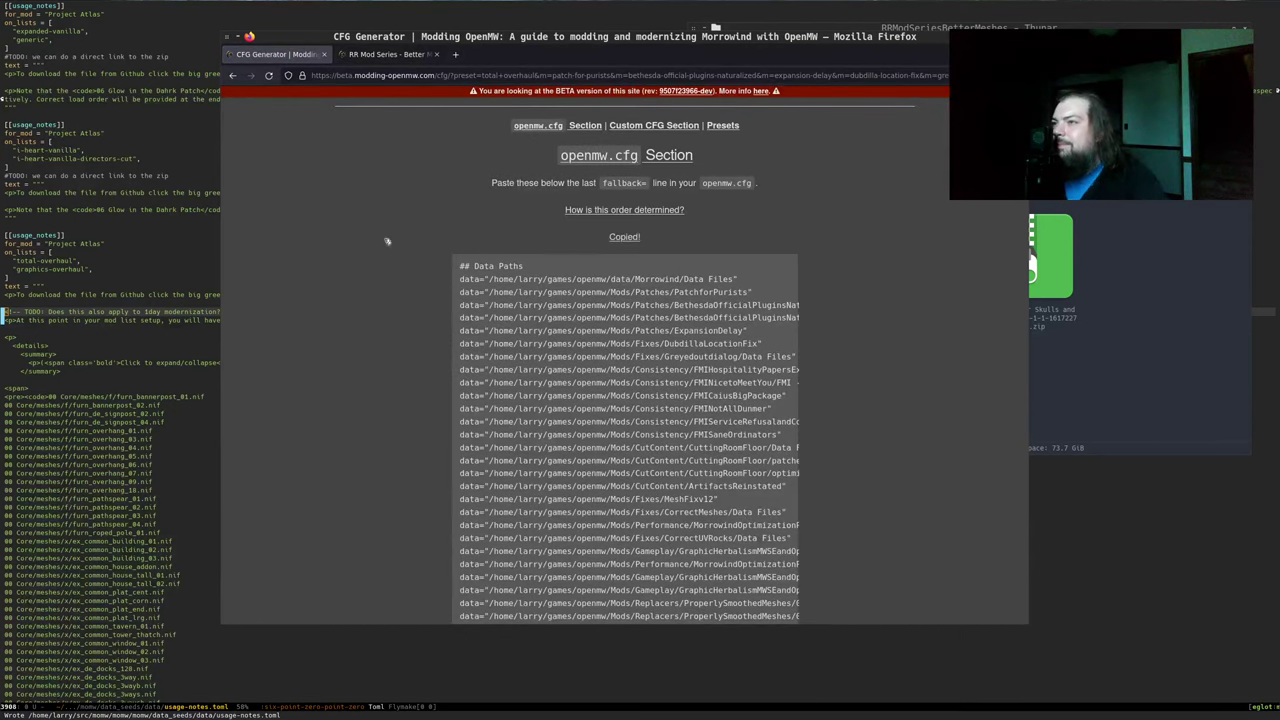
# Switch to Emacs and open the openmw-total-overhaul.cfg buffer
pyautogui.hotkey('alt', 'Tab')
pyautogui.hotkey('ctrl', 'x')
pyautogui.write('btotal')
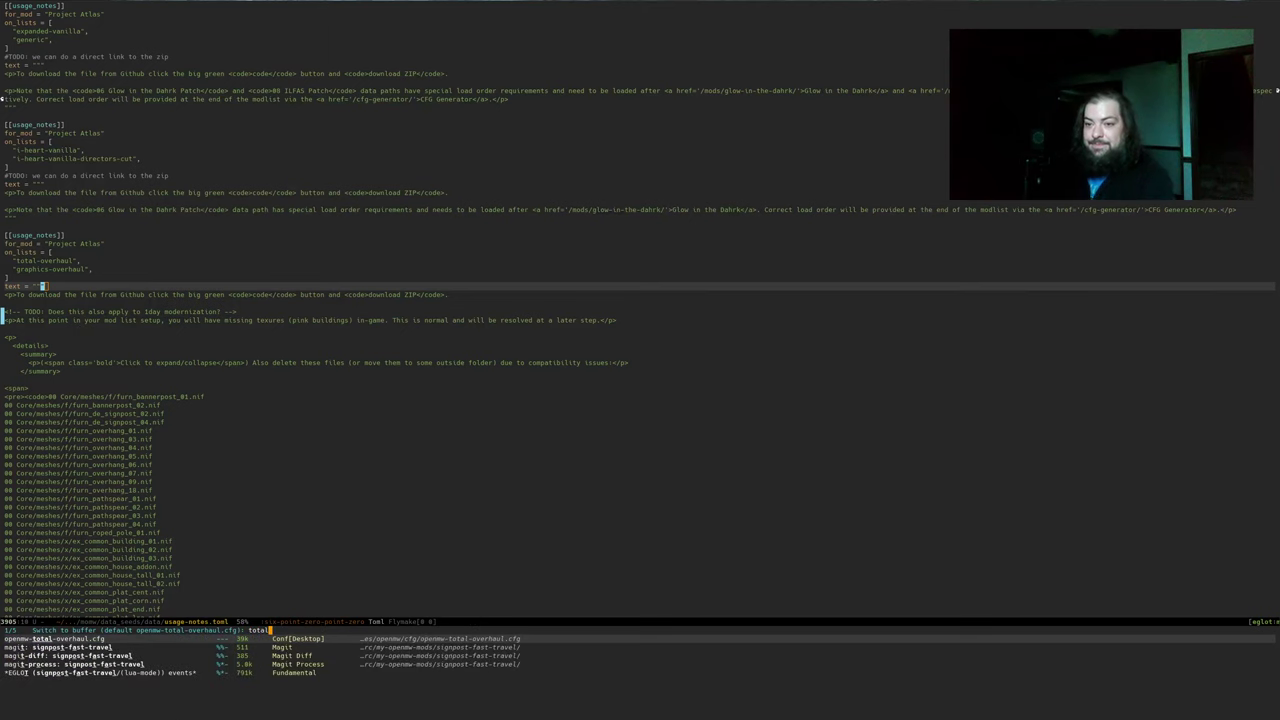
pyautogui.press('Return')
# Replace everything from the Data Paths heading to the end of the file with the copied config, save it and review the data paths
pyautogui.hotkey('ctrl', 'Up')
pyautogui.hotkey('ctrl', 'Up')
pyautogui.press('Down')
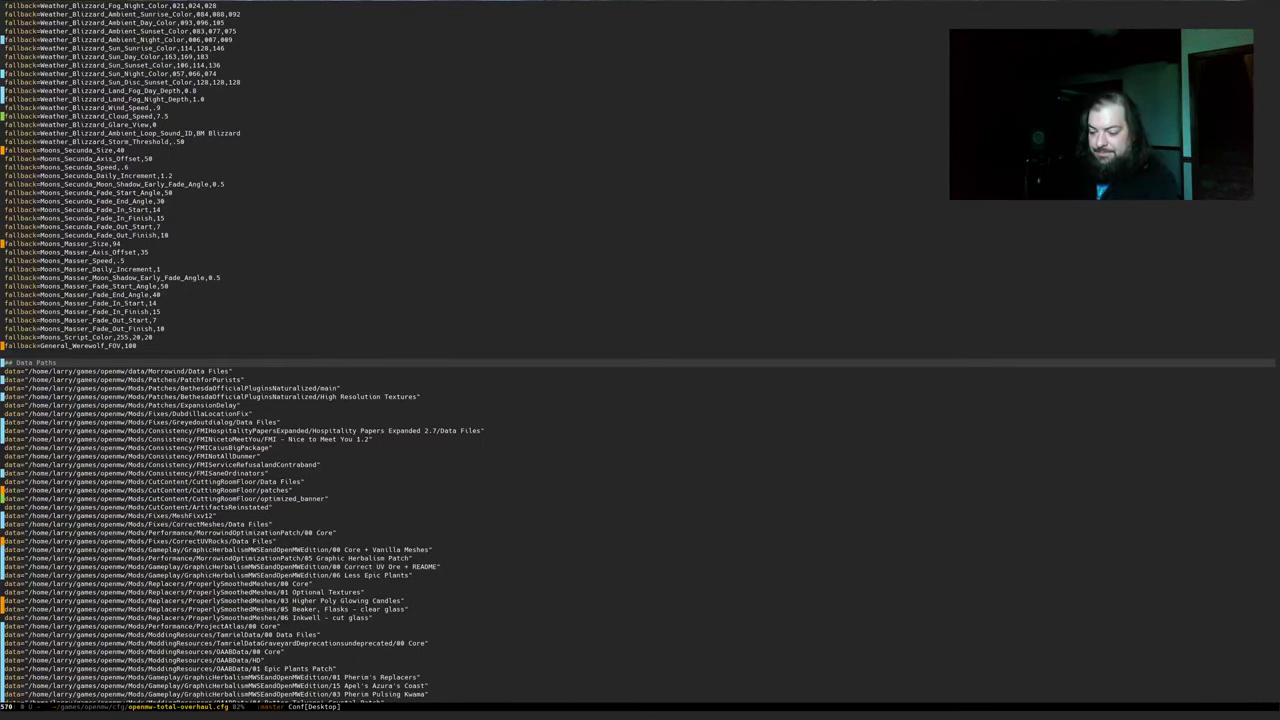
pyautogui.hotkey('ctrl', 'Down')
pyautogui.hotkey('ctrl', 'Down')
pyautogui.hotkey('ctrl', 'Down')
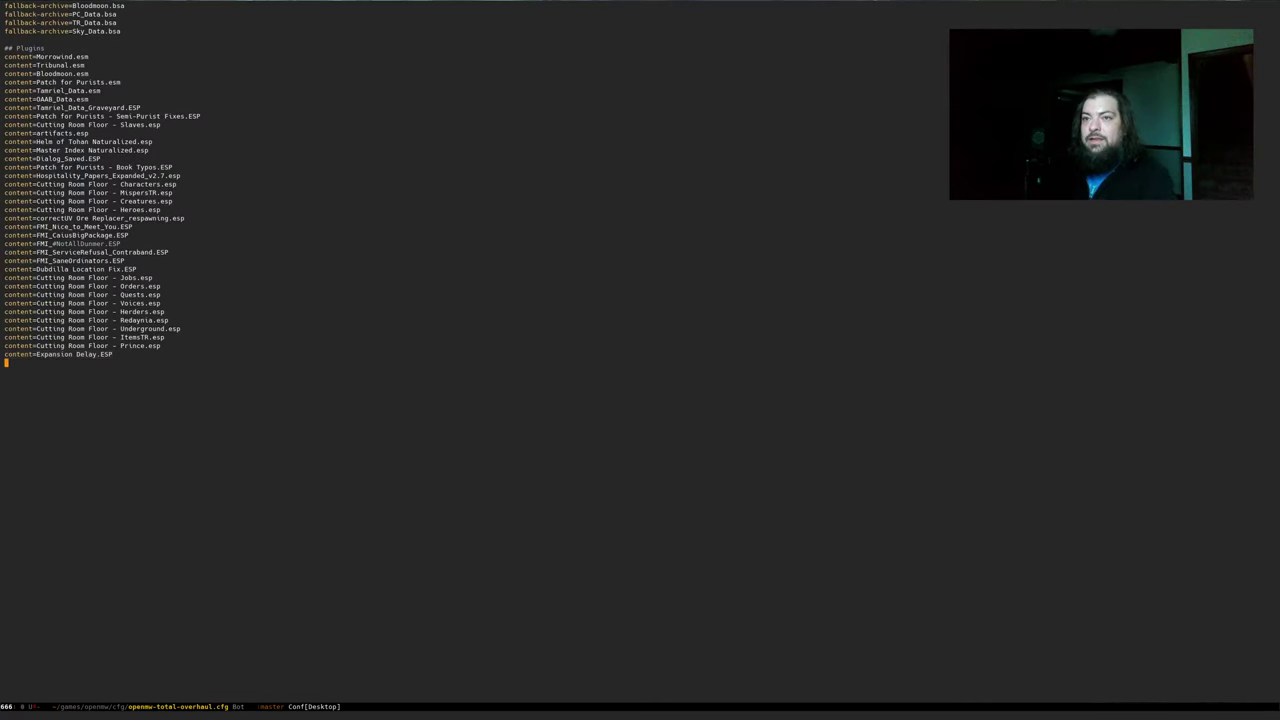
pyautogui.hotkey('ctrl', 'Up')
pyautogui.hotkey('ctrl', 'Up')
pyautogui.scroll(9, 328, 445)
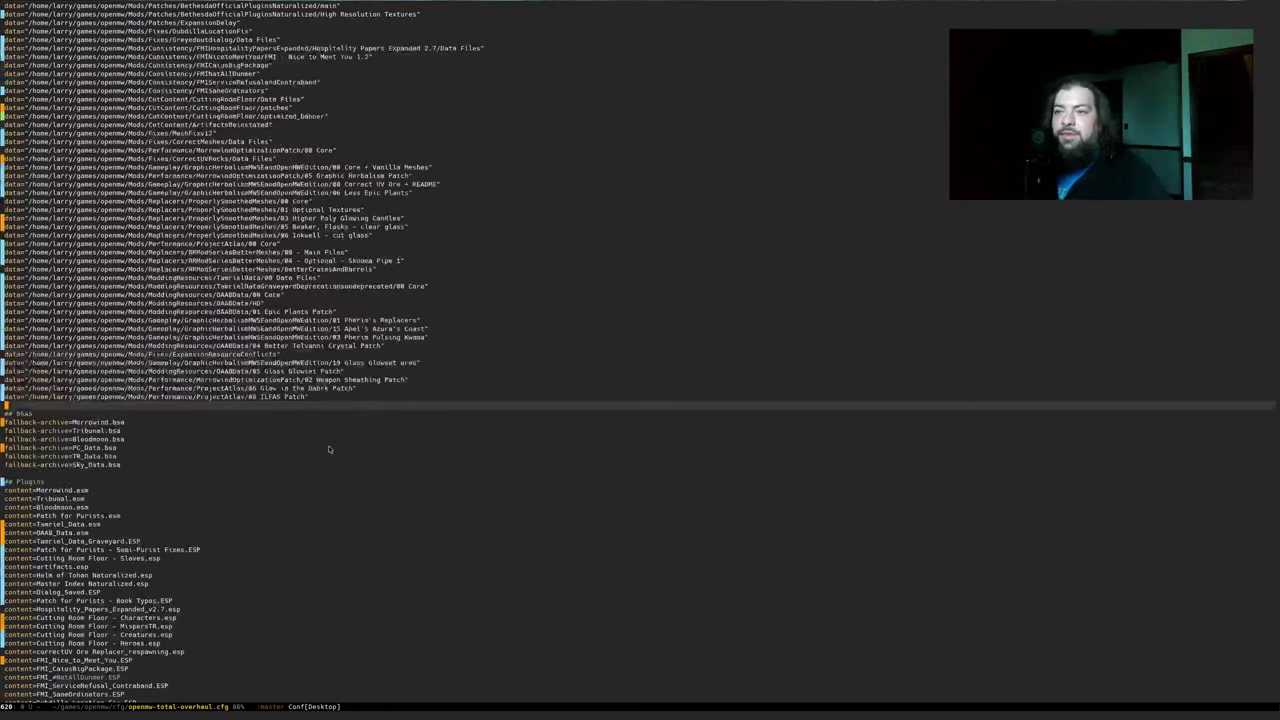
pyautogui.scroll(-1, 348, 455)
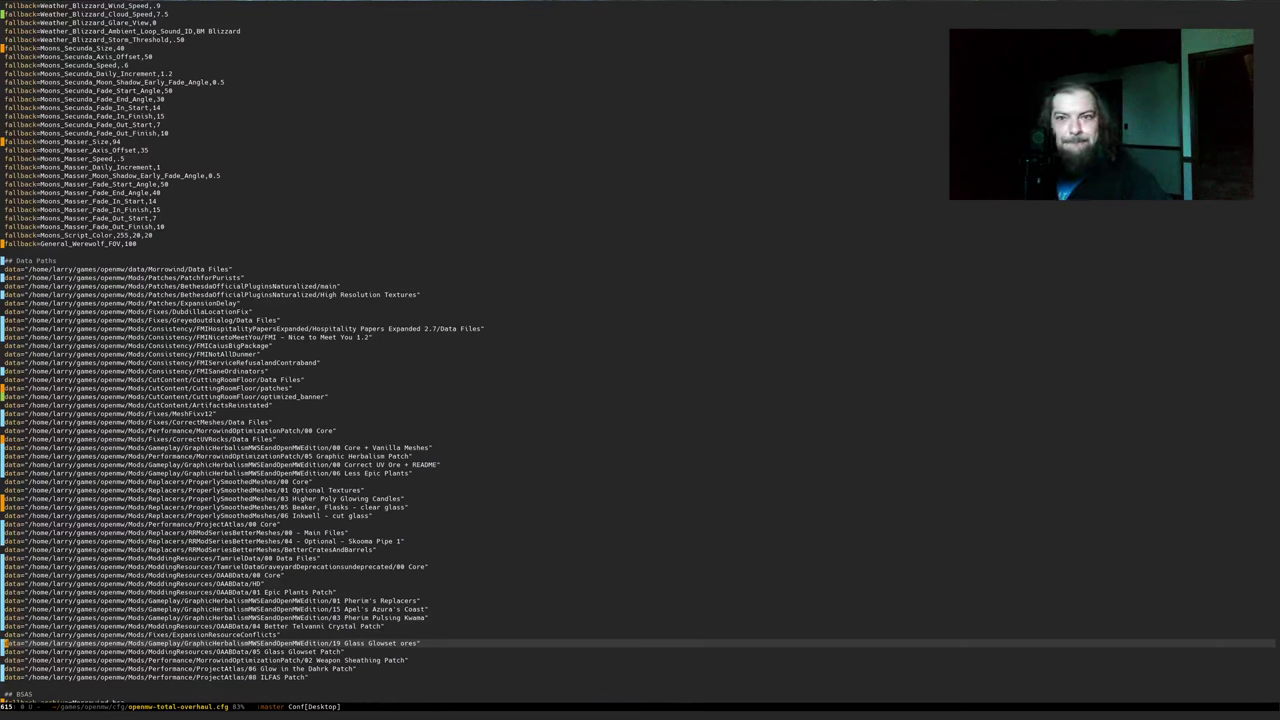
# Switch to the terminal and rerun the earlier validation command on the updated OpenMW config
pyautogui.hotkey('alt', 'Tab')
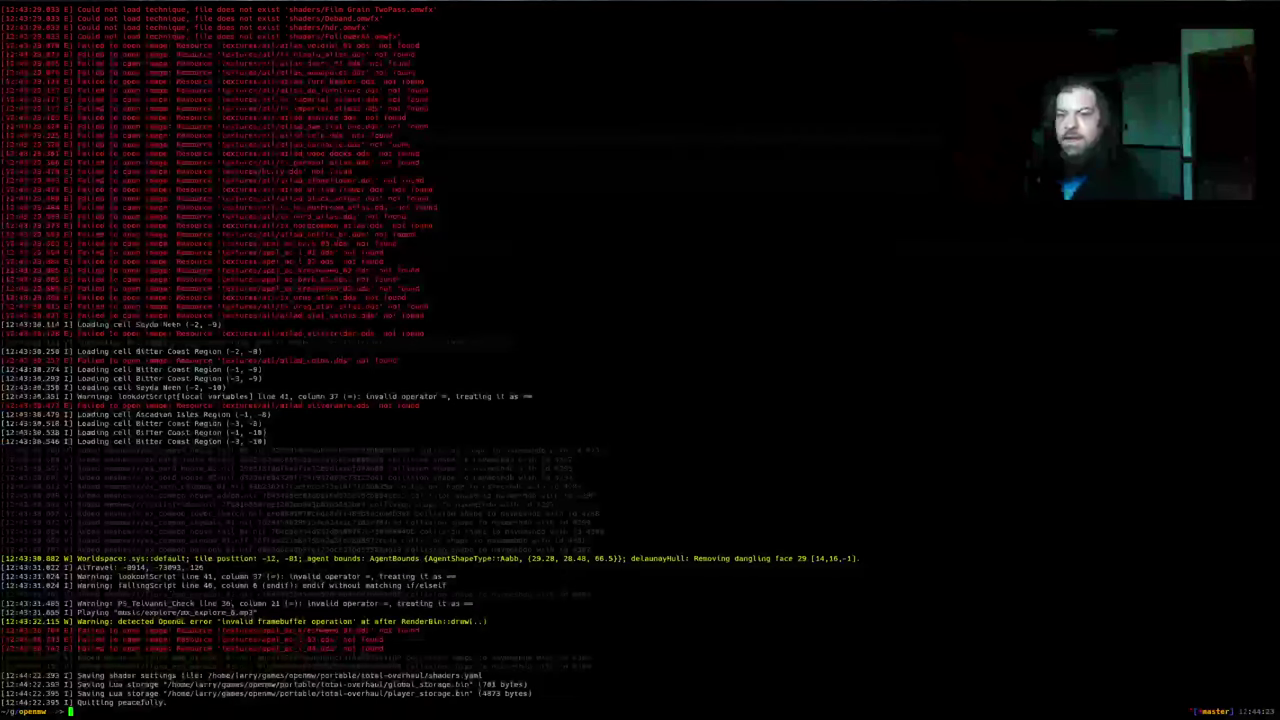
pyautogui.press('Up')
pyautogui.press('Up')
pyautogui.press('Return')
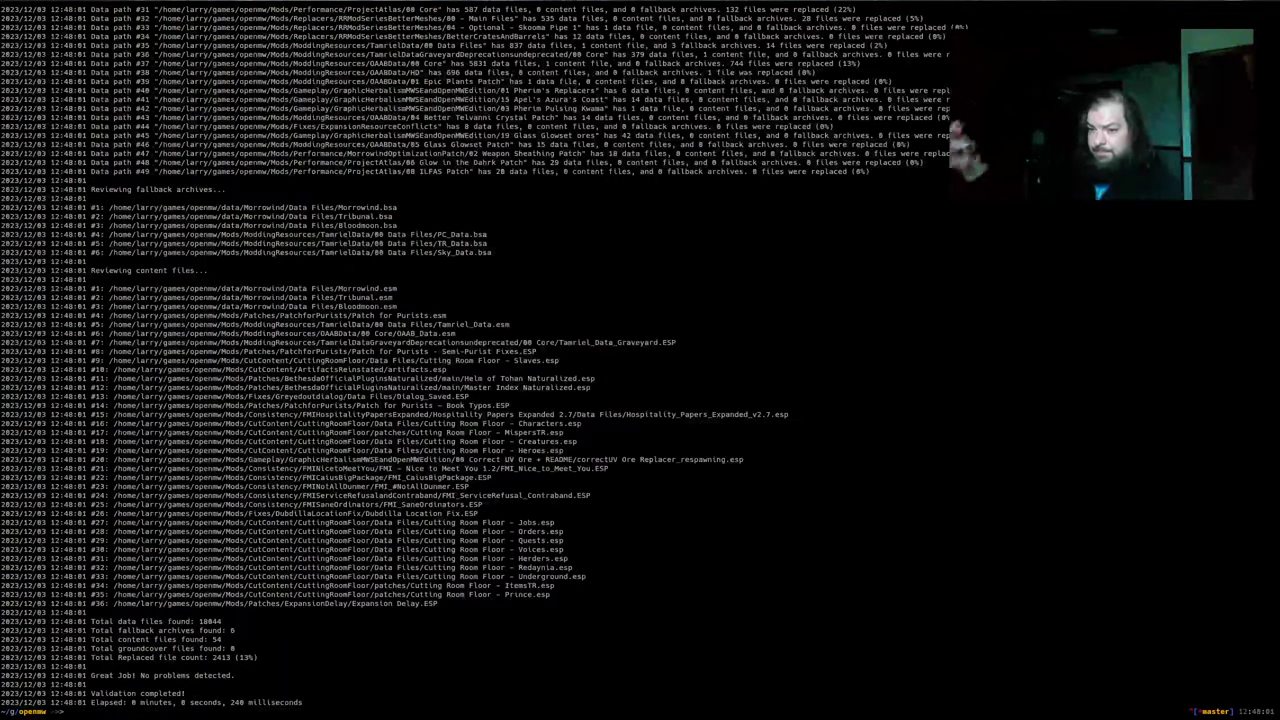
# Launch OpenMW by rerunning ~/games/openmw/run.sh --type fw --config total-overhaul --dev --test --mangohud from the command history
pyautogui.hotkey('ctrl', 'r')
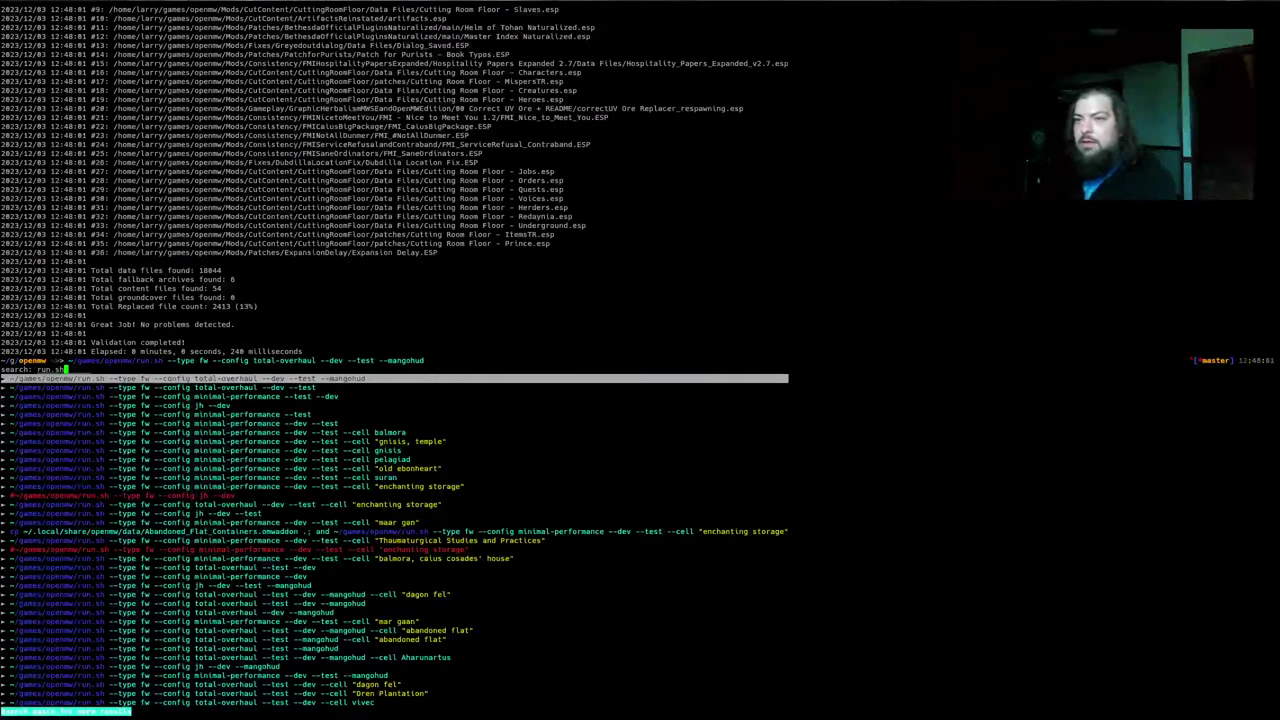
pyautogui.press('Escape')
pyautogui.press('Return')
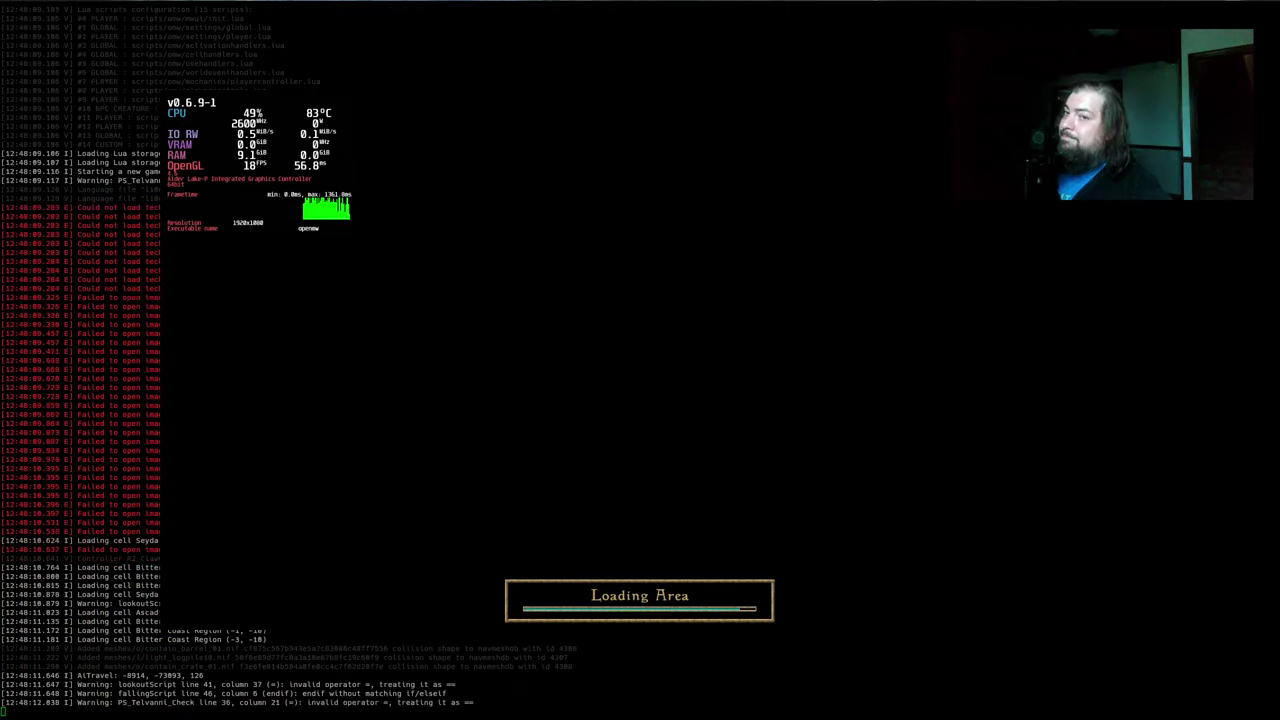
# Walk through Seyda Neen to inspect the buildings and terrain with the new meshes, and quit the game
pyautogui.press('s')
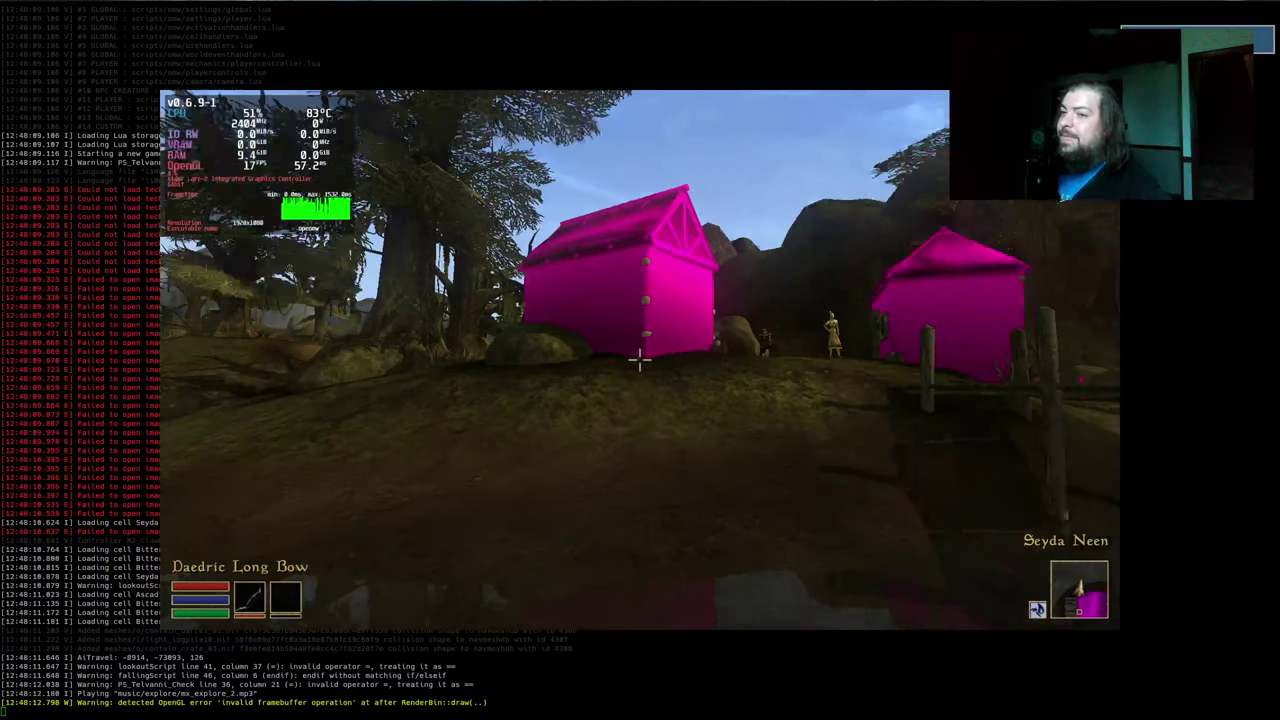
pyautogui.press('w')
pyautogui.press('w')
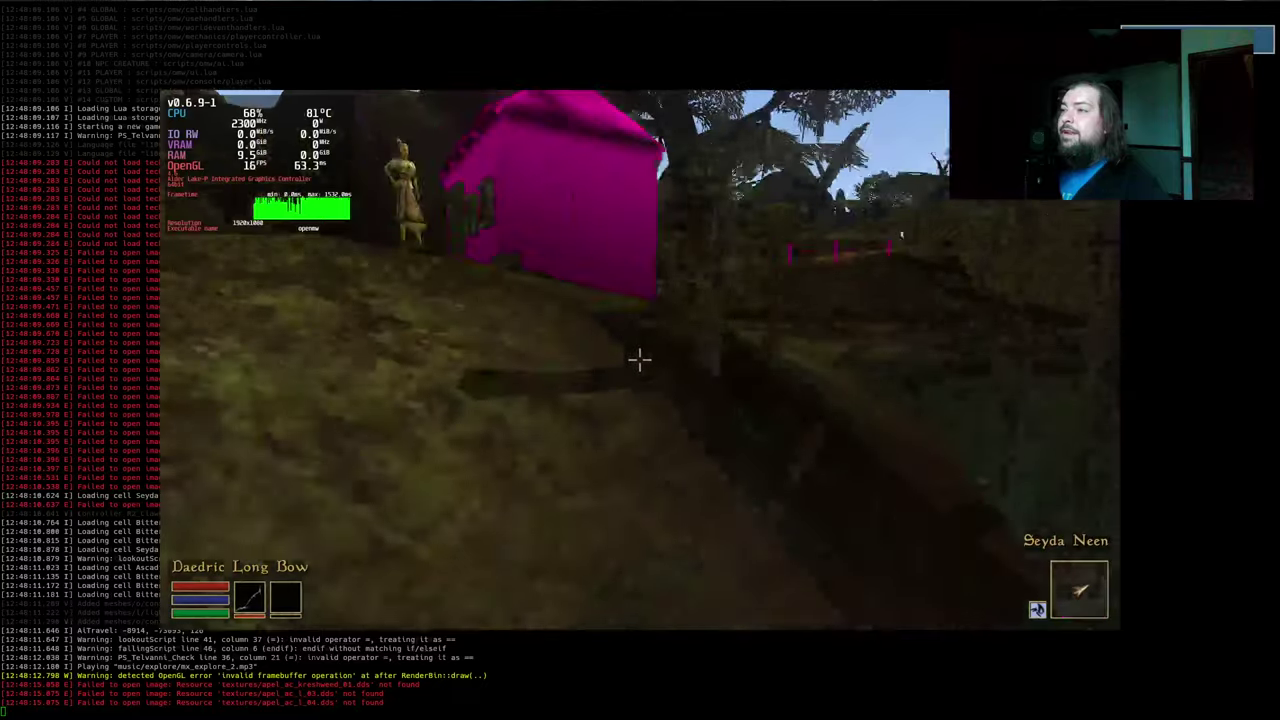
pyautogui.press('w')
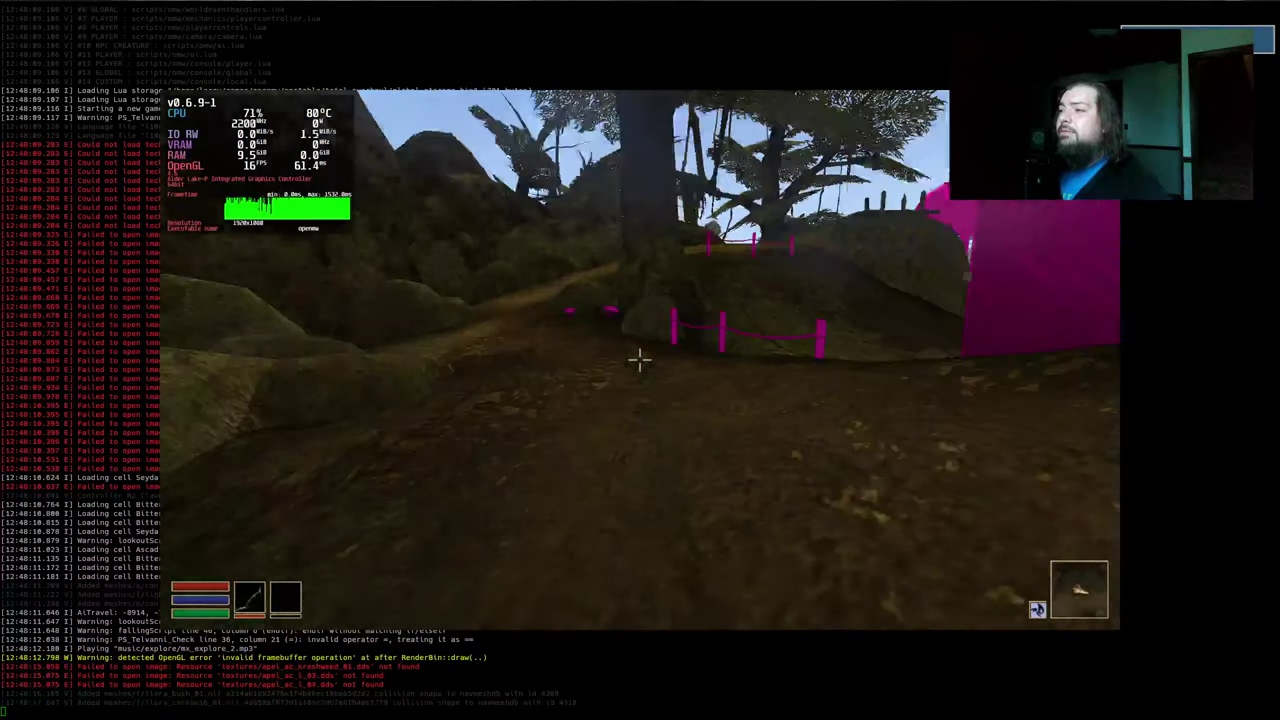
pyautogui.press('w')
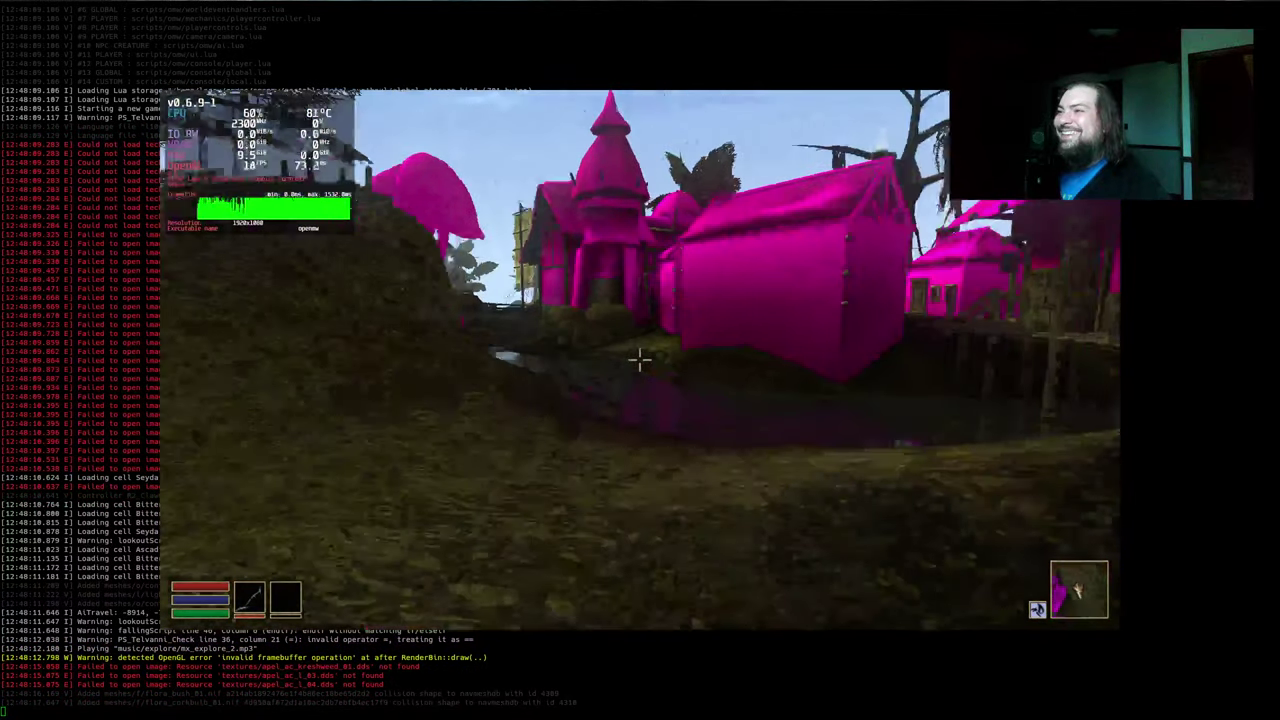
pyautogui.press('w')
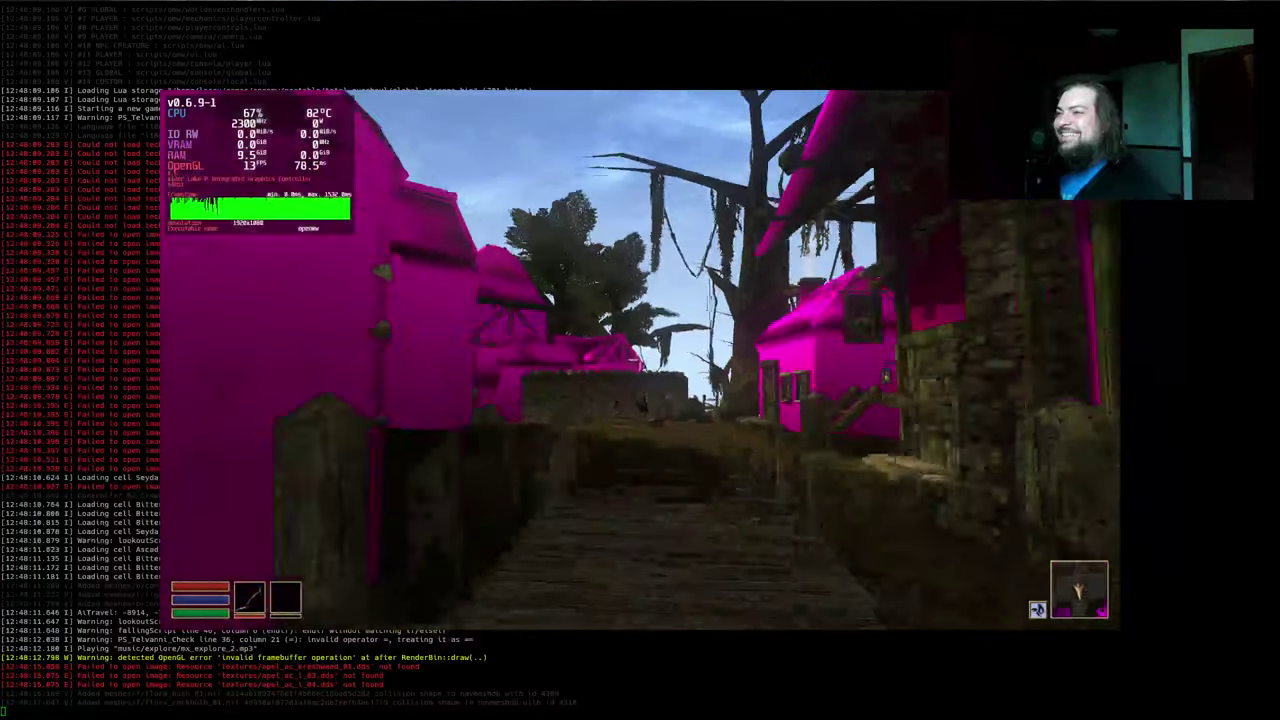
pyautogui.hotkey('alt', 'F4')
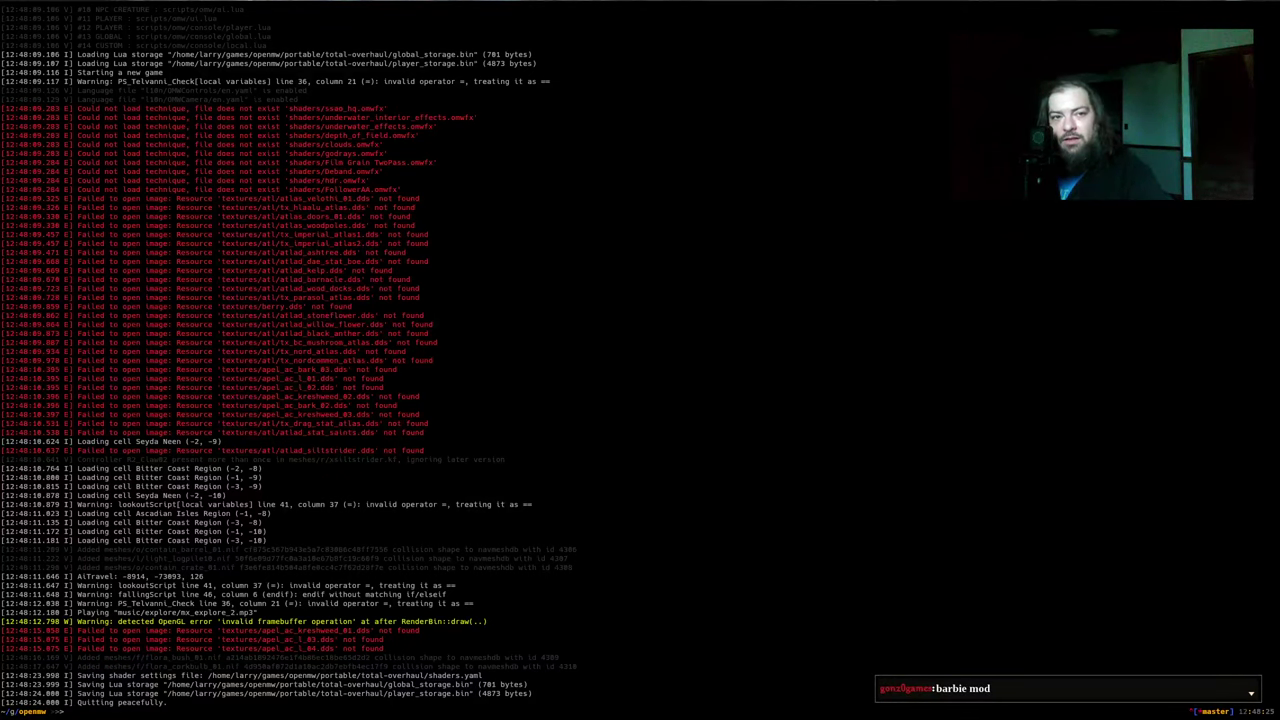
# Switch to Firefox and advance from the Better Meshes page to the following Total Overhaul mod, Jammings Off
pyautogui.hotkey('alt', 'Tab')
pyautogui.hotkey('ctrl', 'Tab')
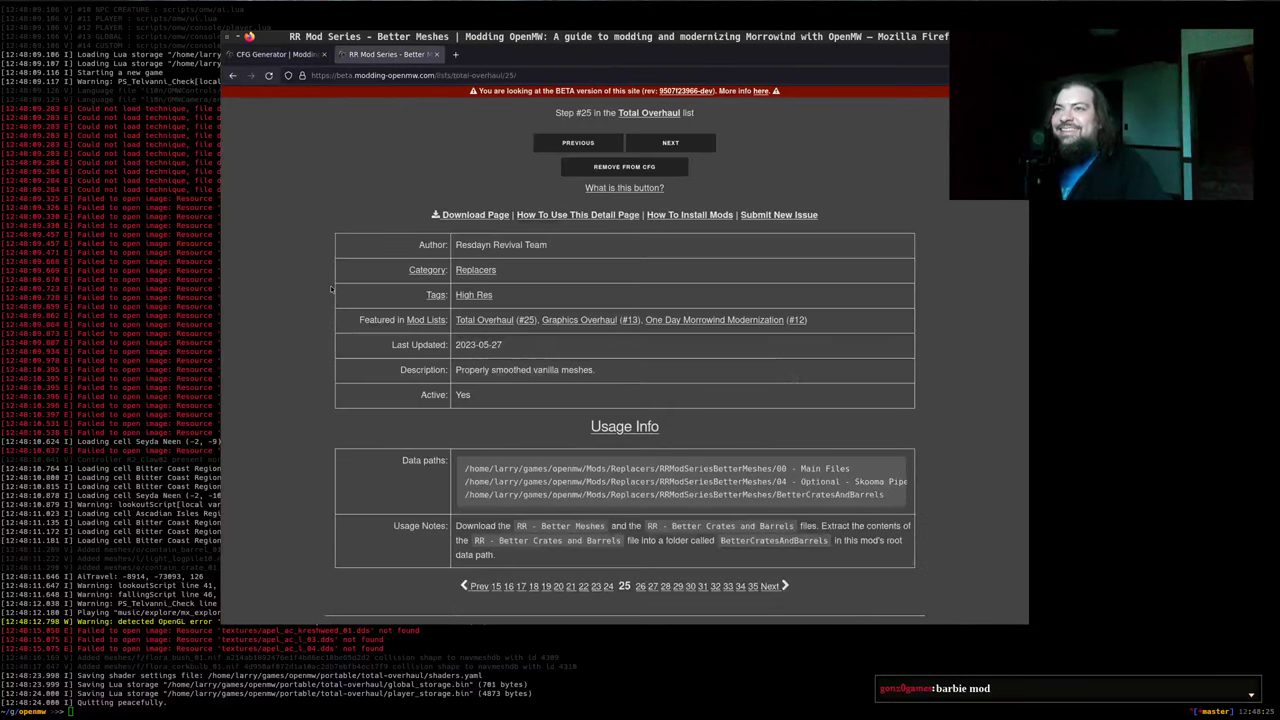
pyautogui.click(628, 147)
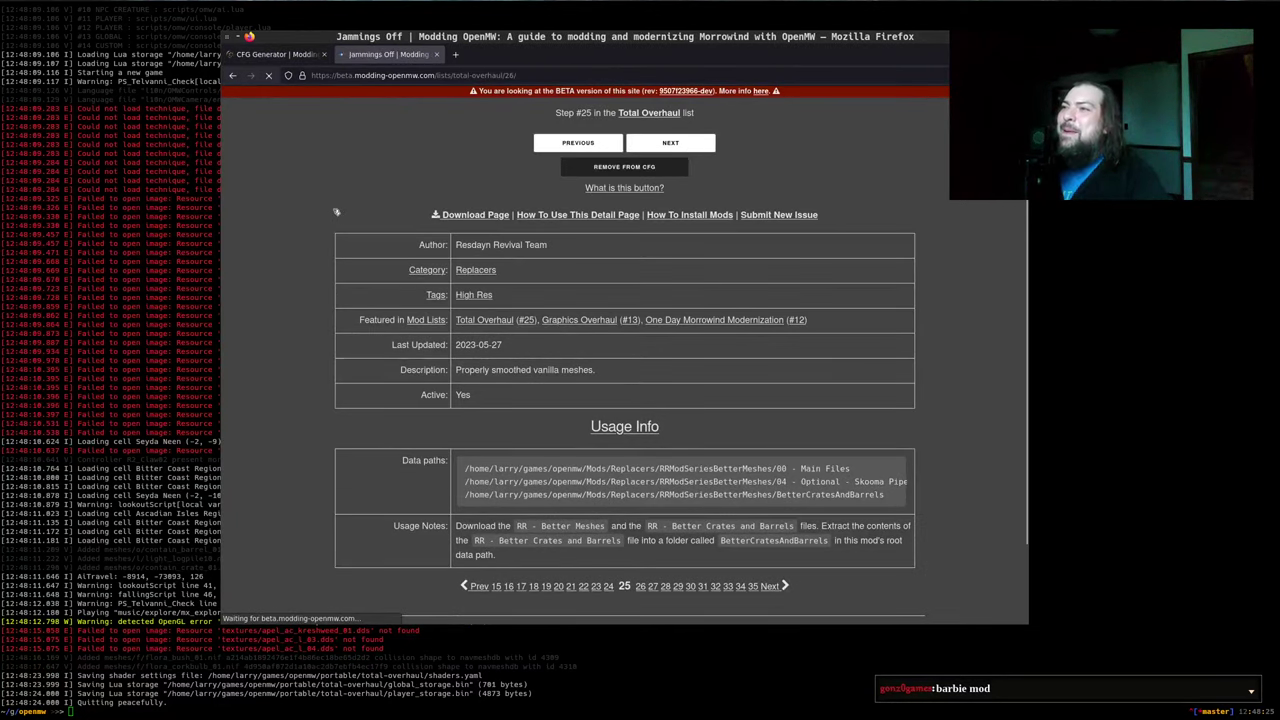
pyautogui.scroll(-1, 330, 264)
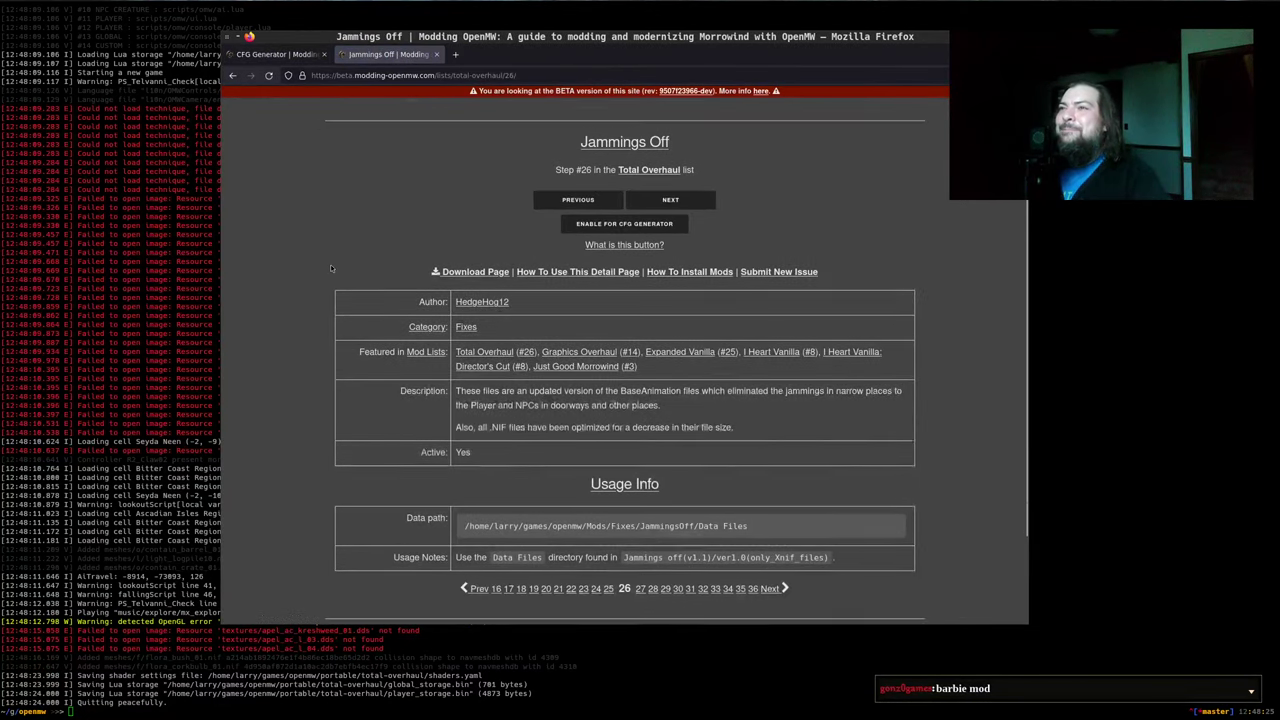
# View the Jammings Off download page on Nexus Mods and close it
pyautogui.click(490, 272)
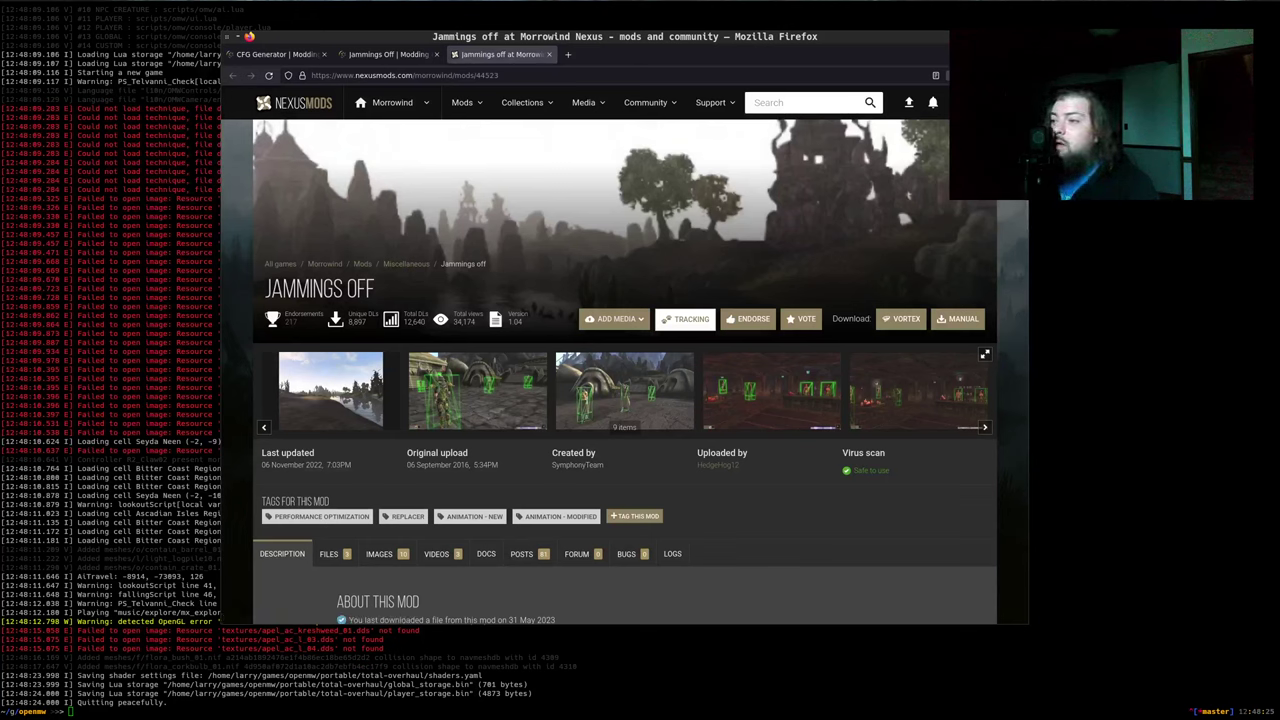
pyautogui.hotkey('alt', 'Tab')
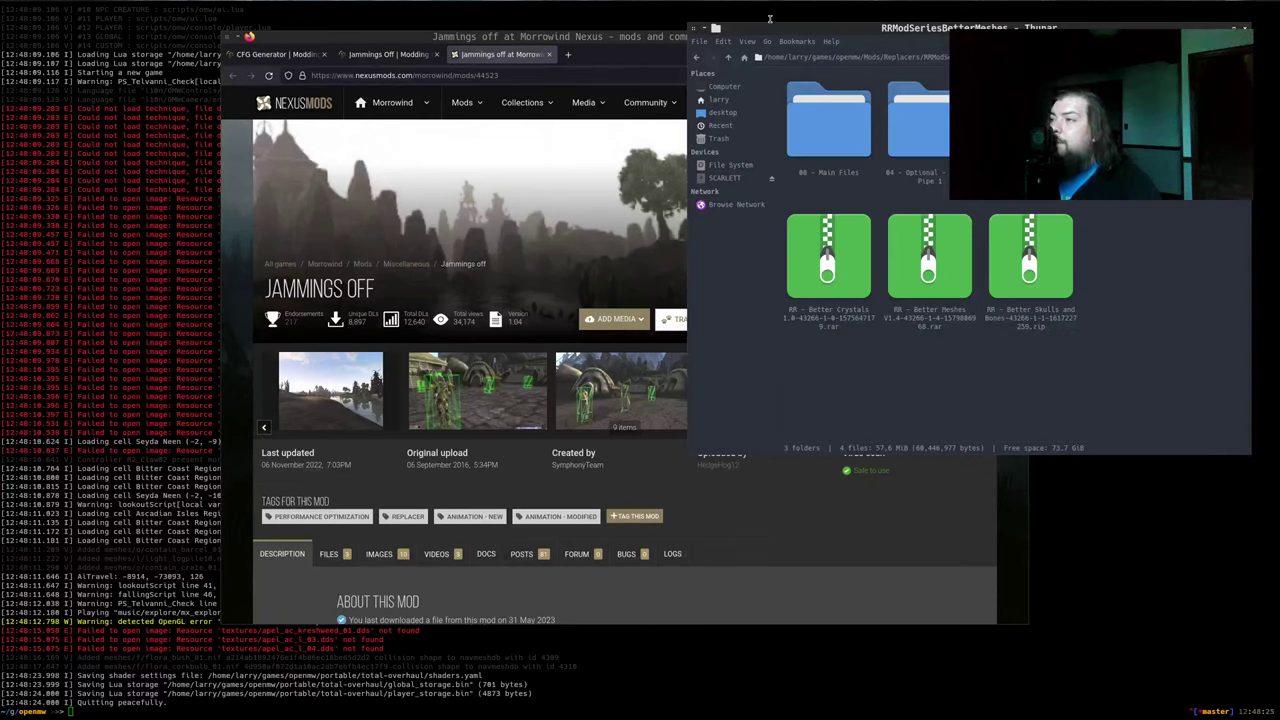
pyautogui.hotkey('alt', 'Tab')
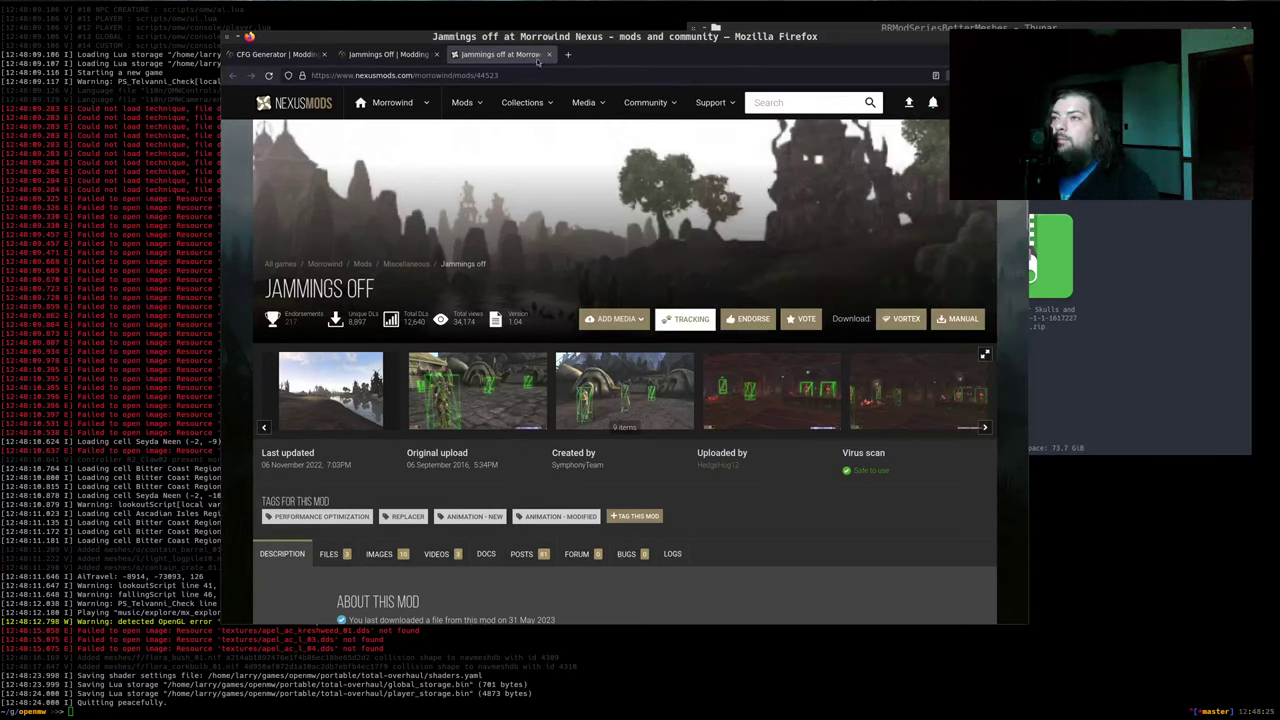
pyautogui.hotkey('ctrl', 'w')
# In the Thunar file manager, go to the Mods/Fixes folder and look for a JammingsOff folder
pyautogui.hotkey('alt', 'Tab')
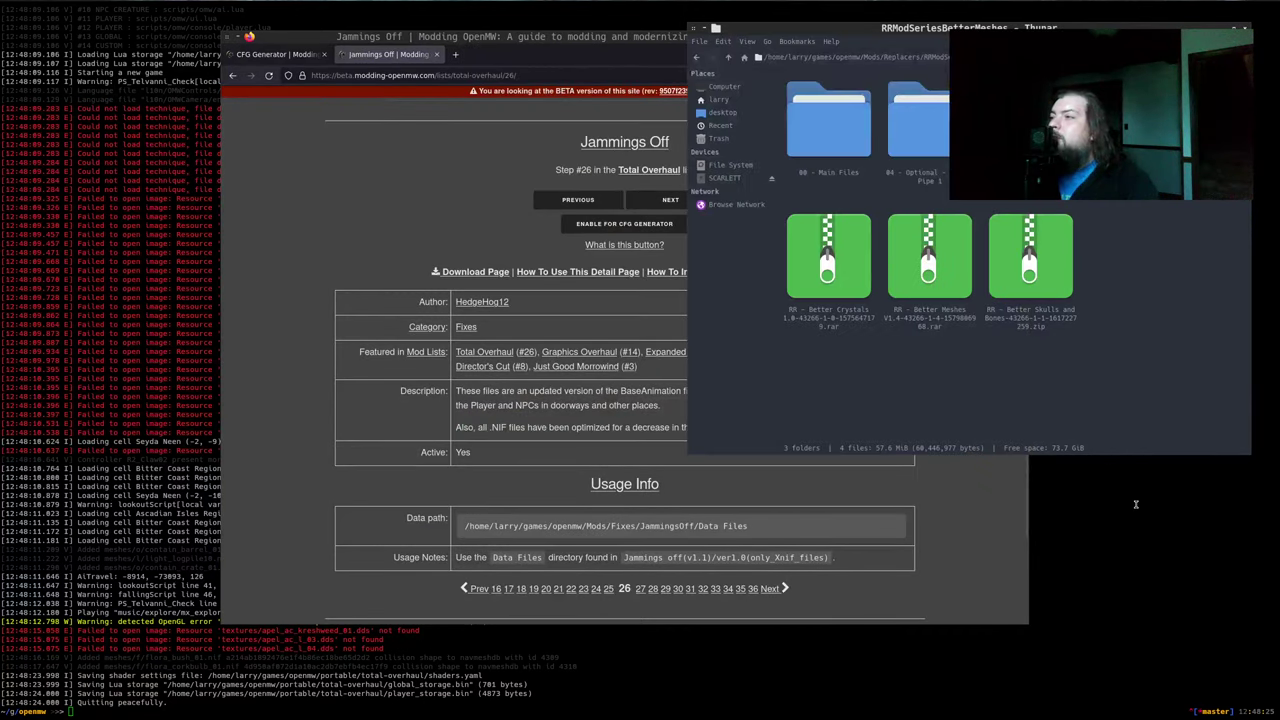
pyautogui.hotkey('alt', 'Up')
pyautogui.hotkey('alt', 'Up')
pyautogui.write('fixe')
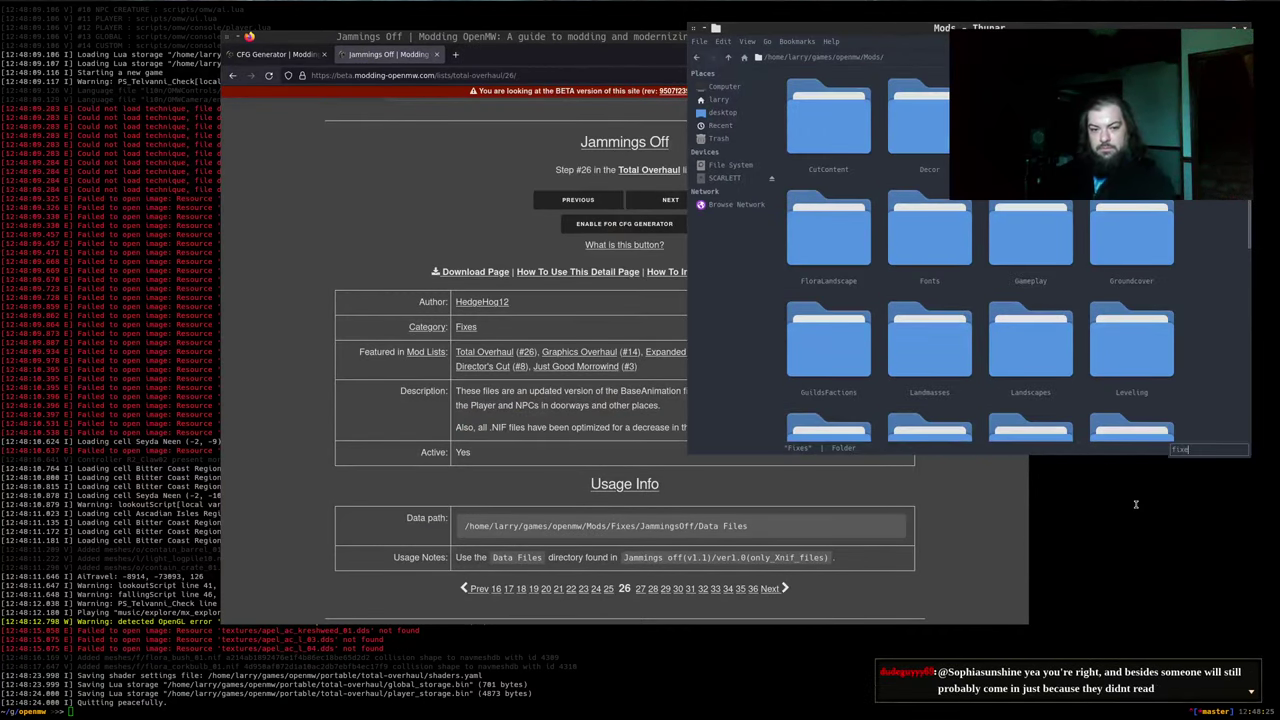
pyautogui.press('Return')
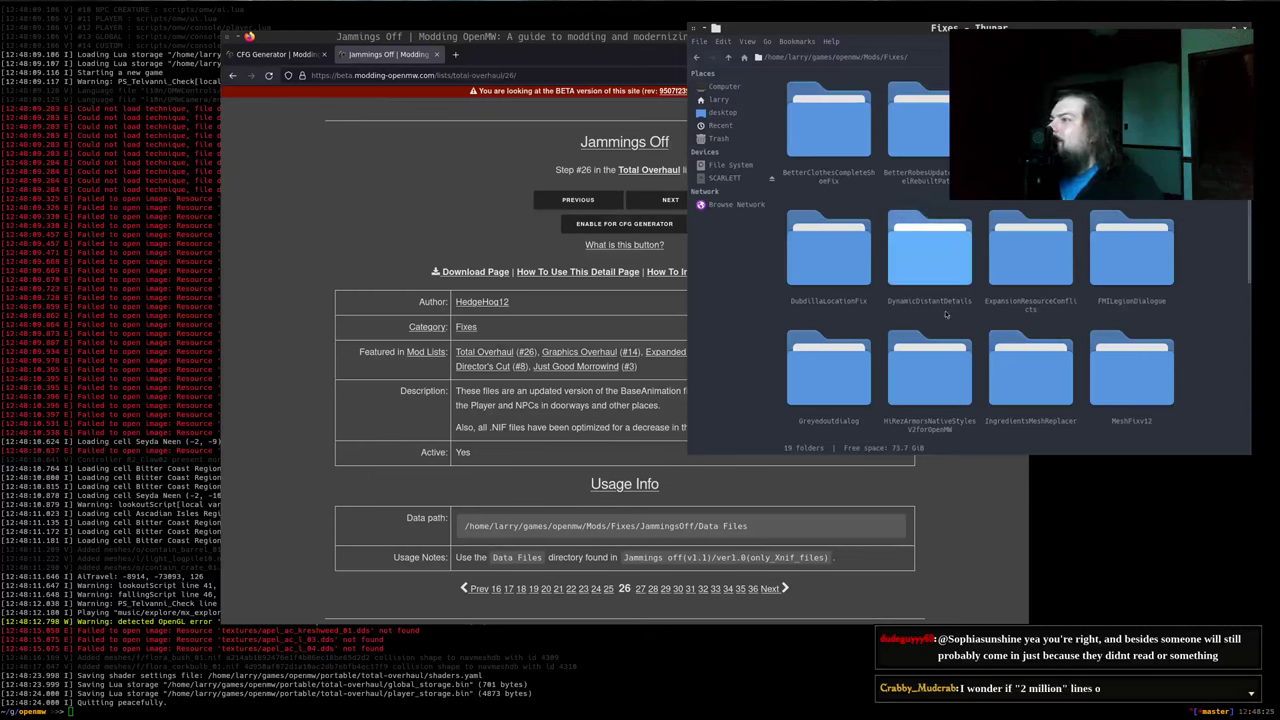
pyautogui.click(995, 389)
pyautogui.scroll(-2, 995, 389)
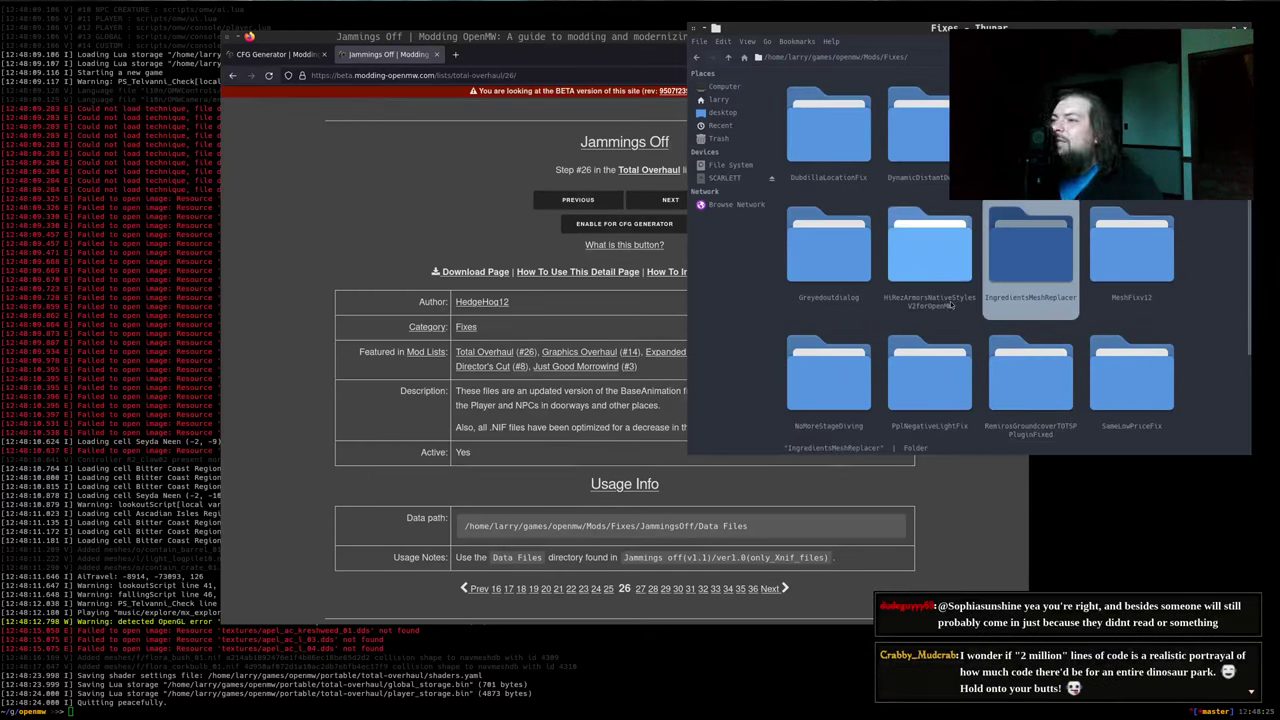
# In the terminal, search the Mods directory for folders whose names match "*JammingsOff*", ignoring case
pyautogui.click(384, 716)
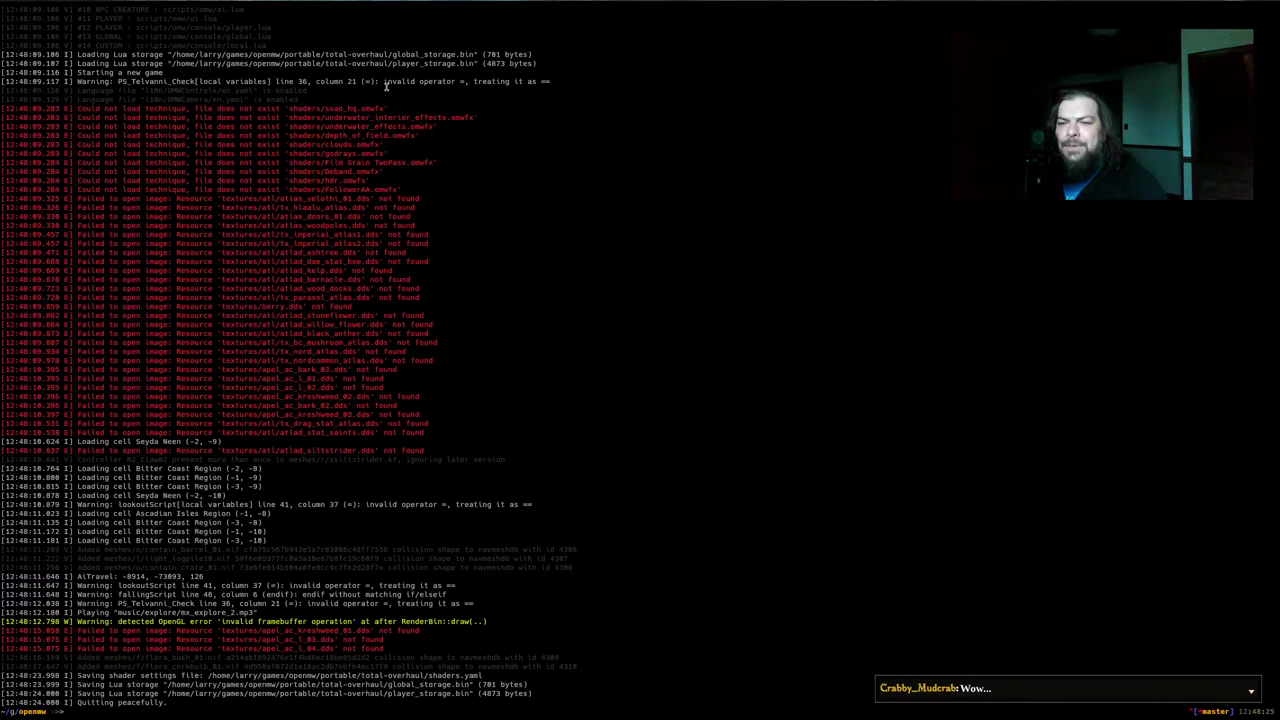
pyautogui.hotkey('alt', 'Tab')
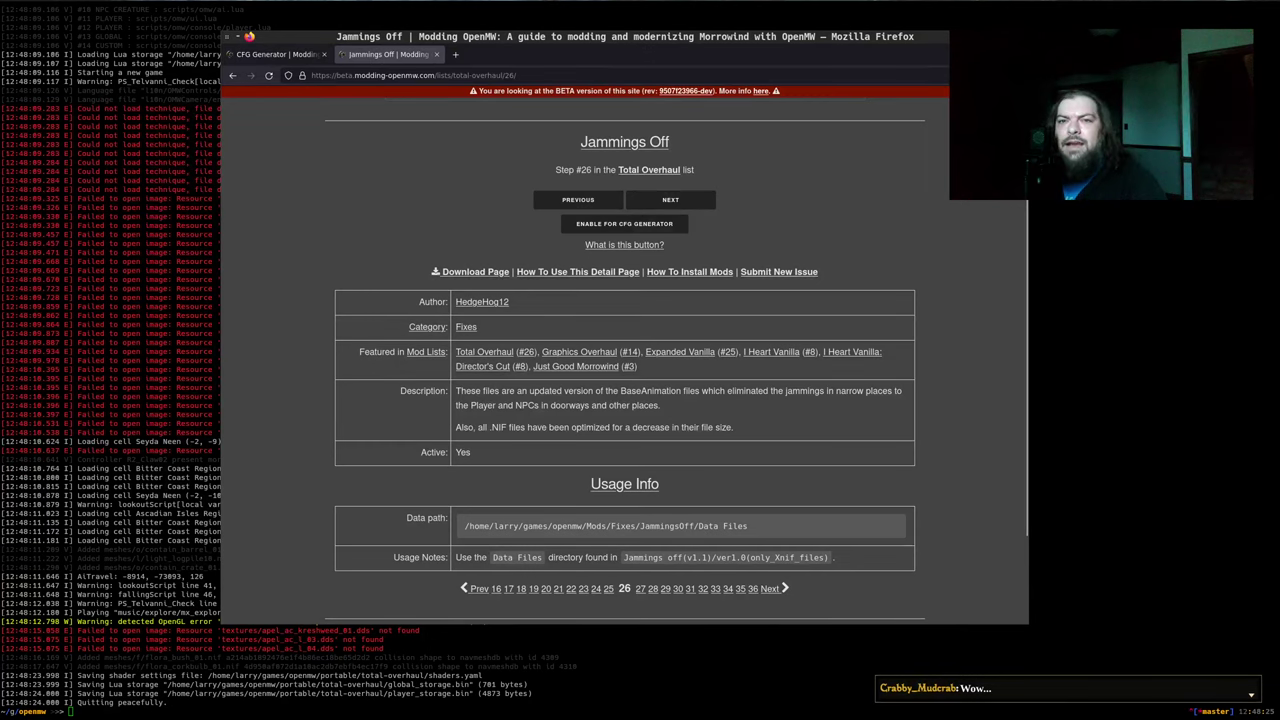
pyautogui.click(14, 457)
pyautogui.write('find Mods/ -type d -iname "*FMISaneOrdinators*"')
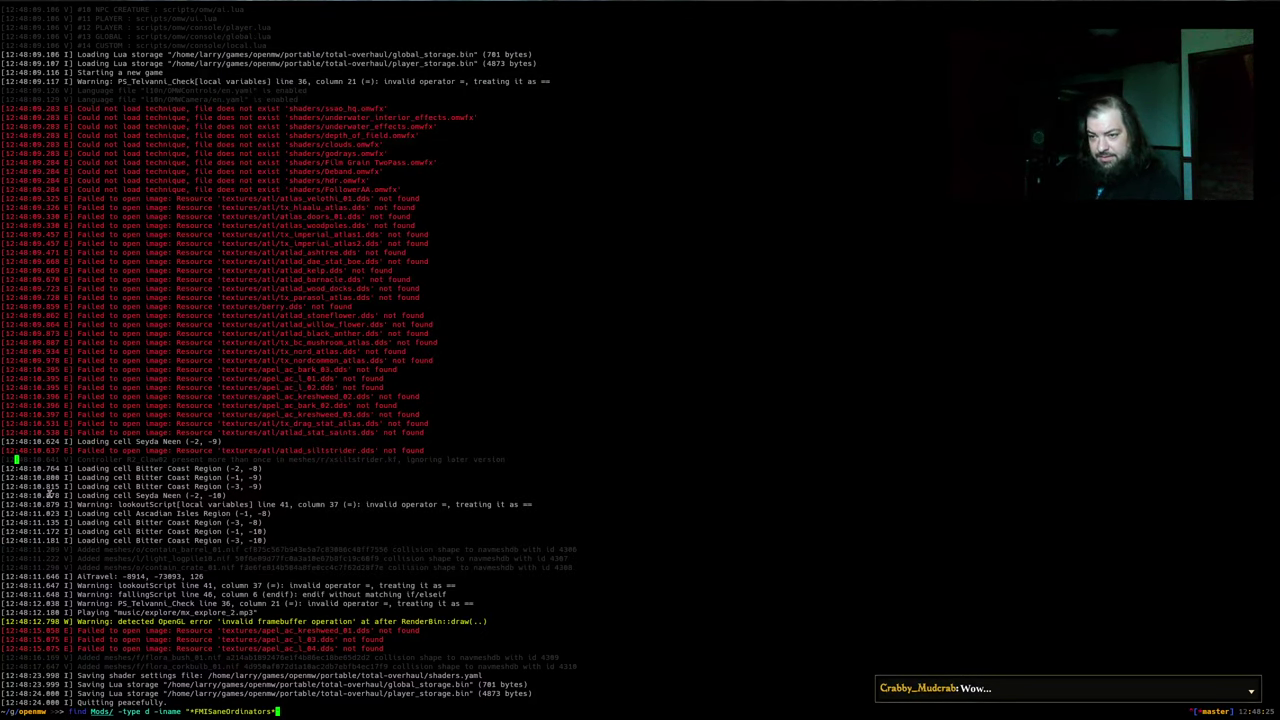
pyautogui.hotkey('ctrl', 'Left')
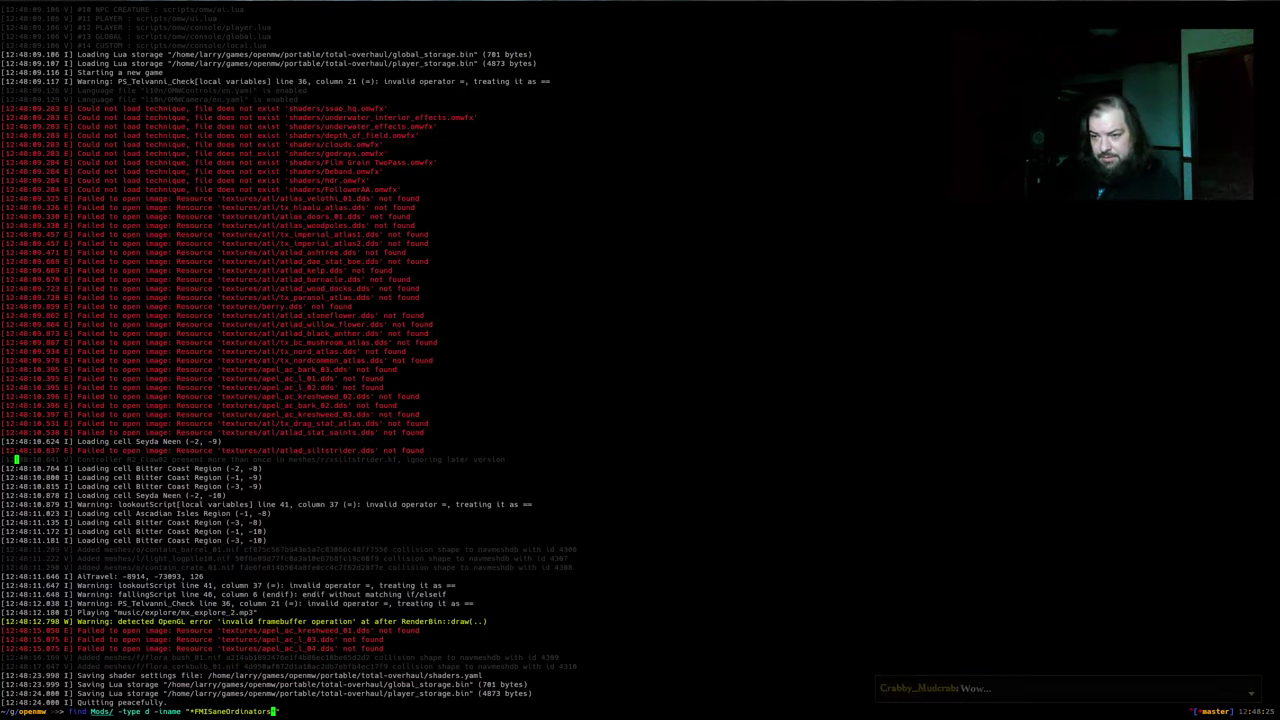
pyautogui.hotkey('ctrl', 'k')
pyautogui.write('Jammings')
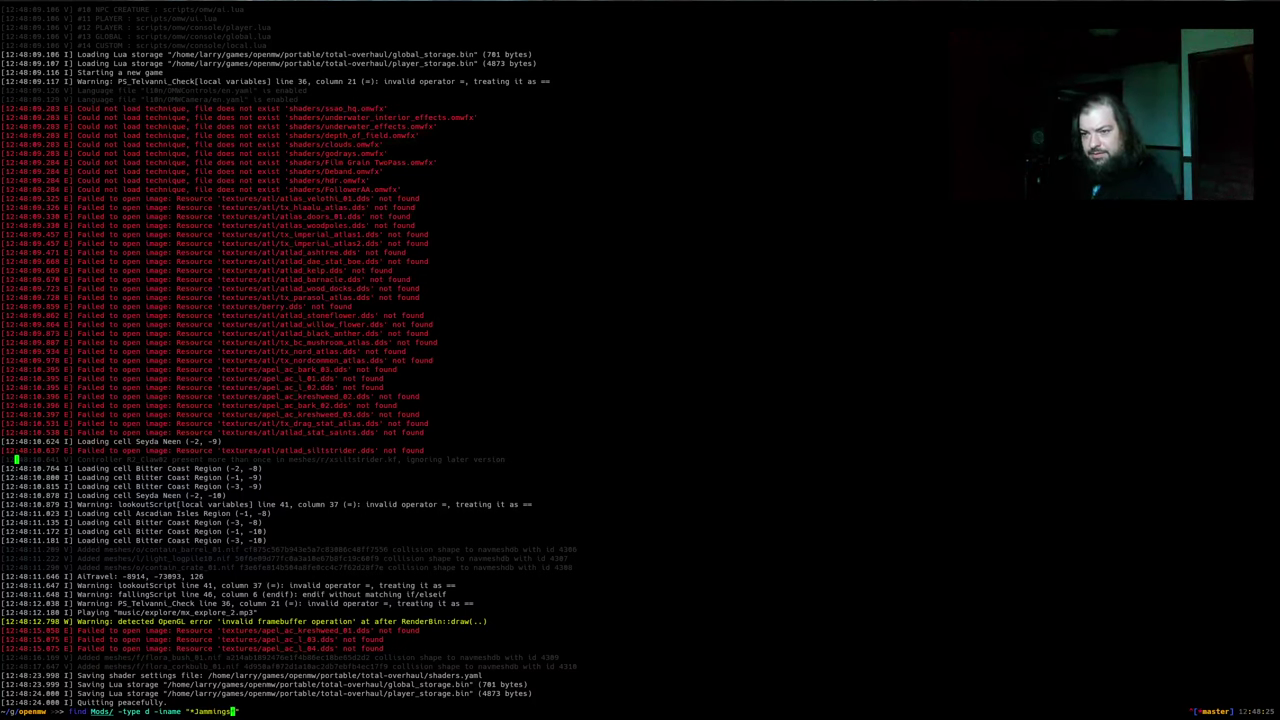
pyautogui.write('Off*"')
pyautogui.press('Return')
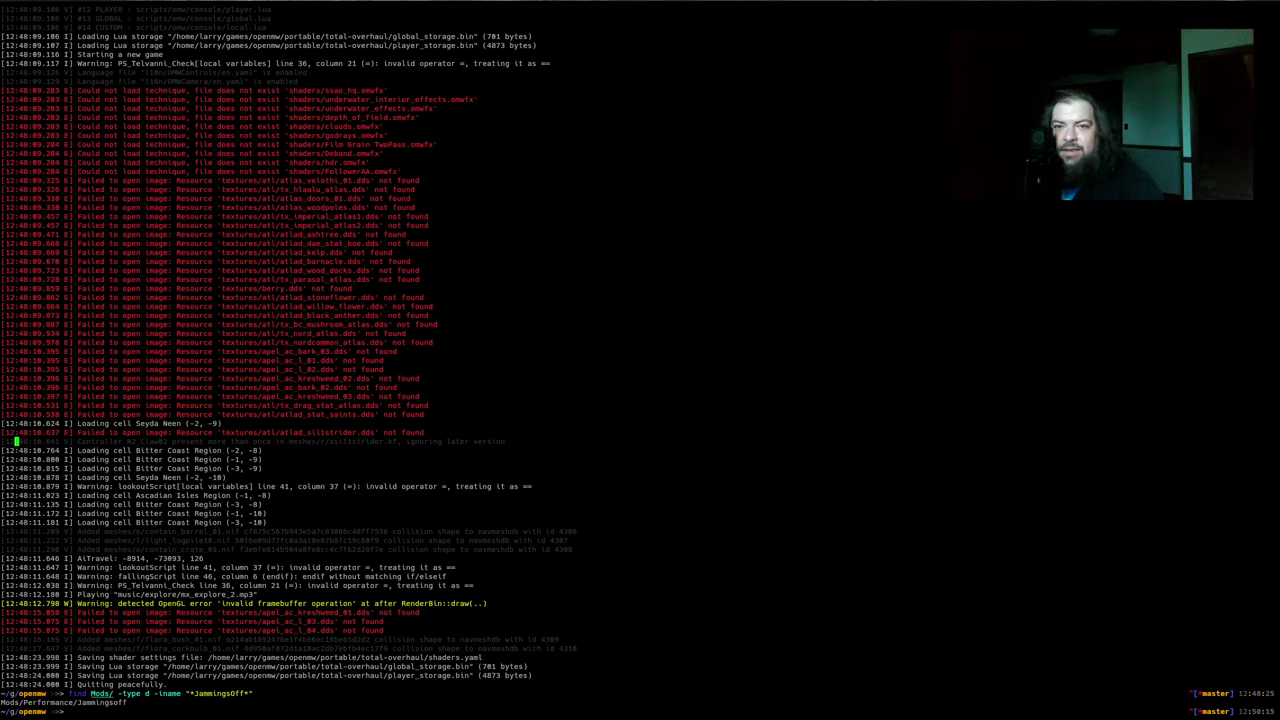
# Switch to the Thunar file manager, go up to the Mods folder and open its Performance folder in a separate window
pyautogui.hotkey('alt', 'Tab')
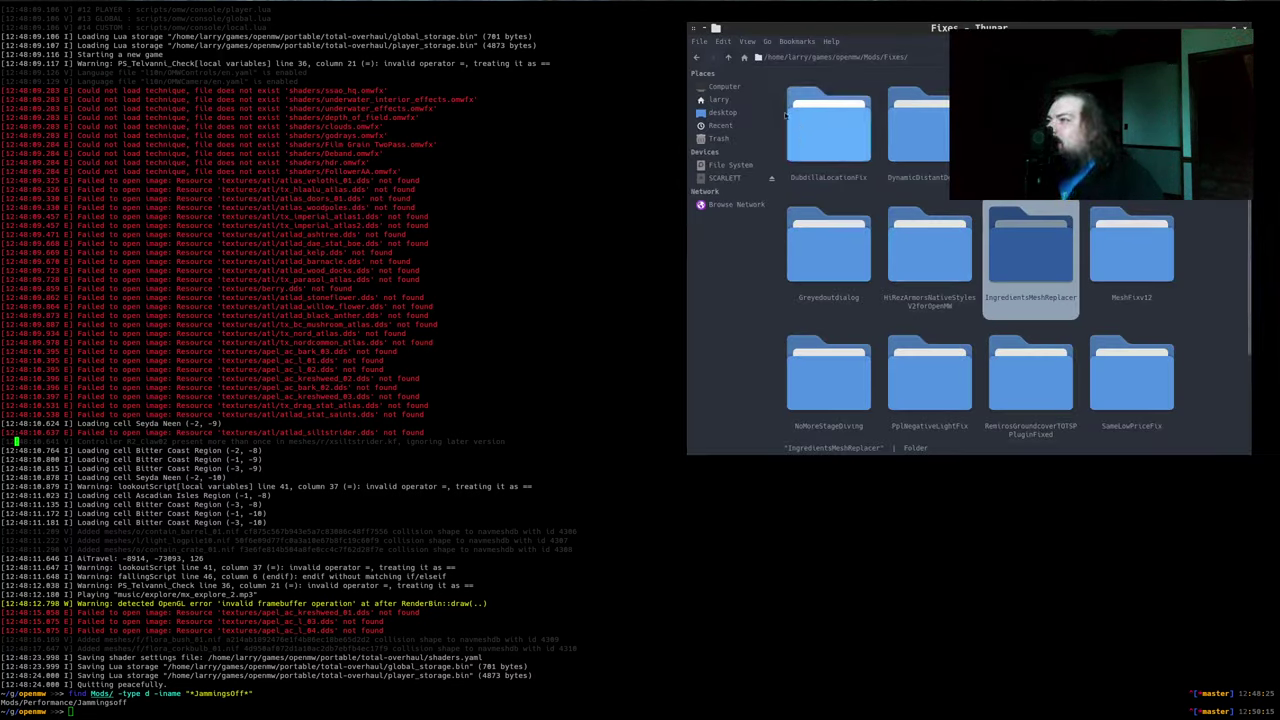
pyautogui.press('BackSpace')
pyautogui.scroll(-5, 957, 334)
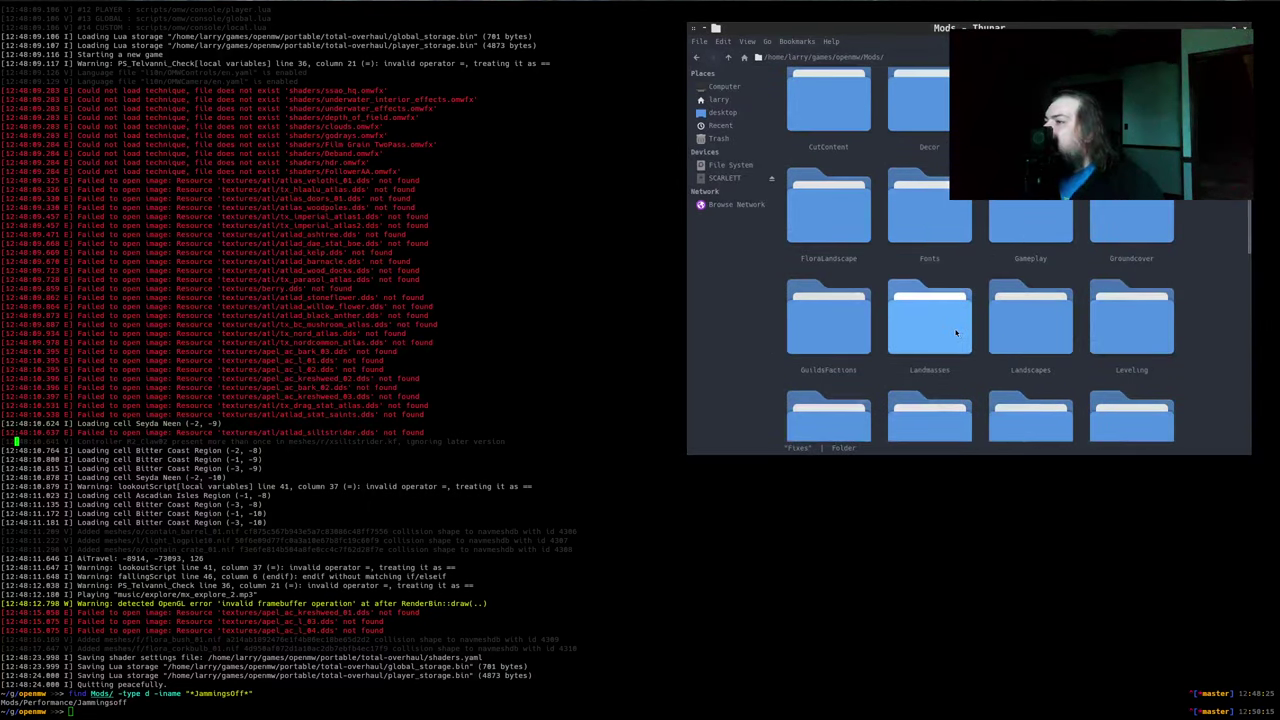
pyautogui.moveTo(924, 331); pyautogui.dragTo(713, 487)
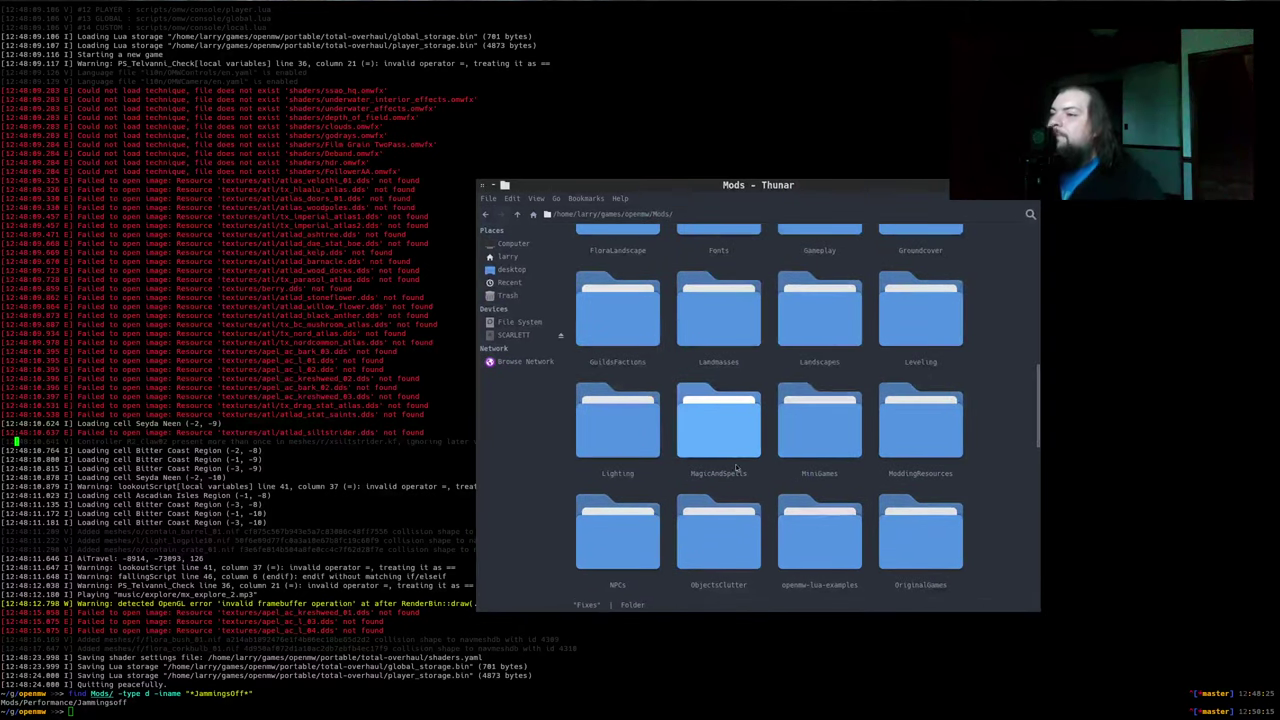
pyautogui.scroll(-3, 808, 462)
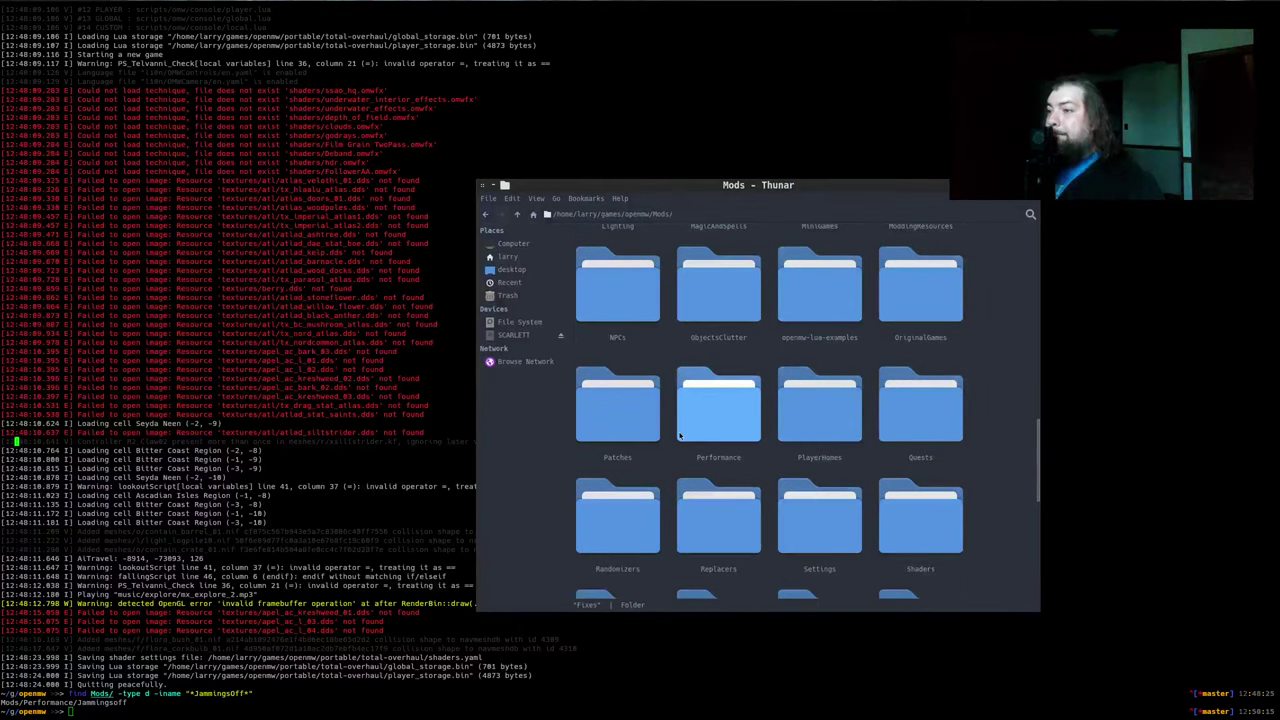
pyautogui.rightClick(712, 425)
pyautogui.click(742, 452)
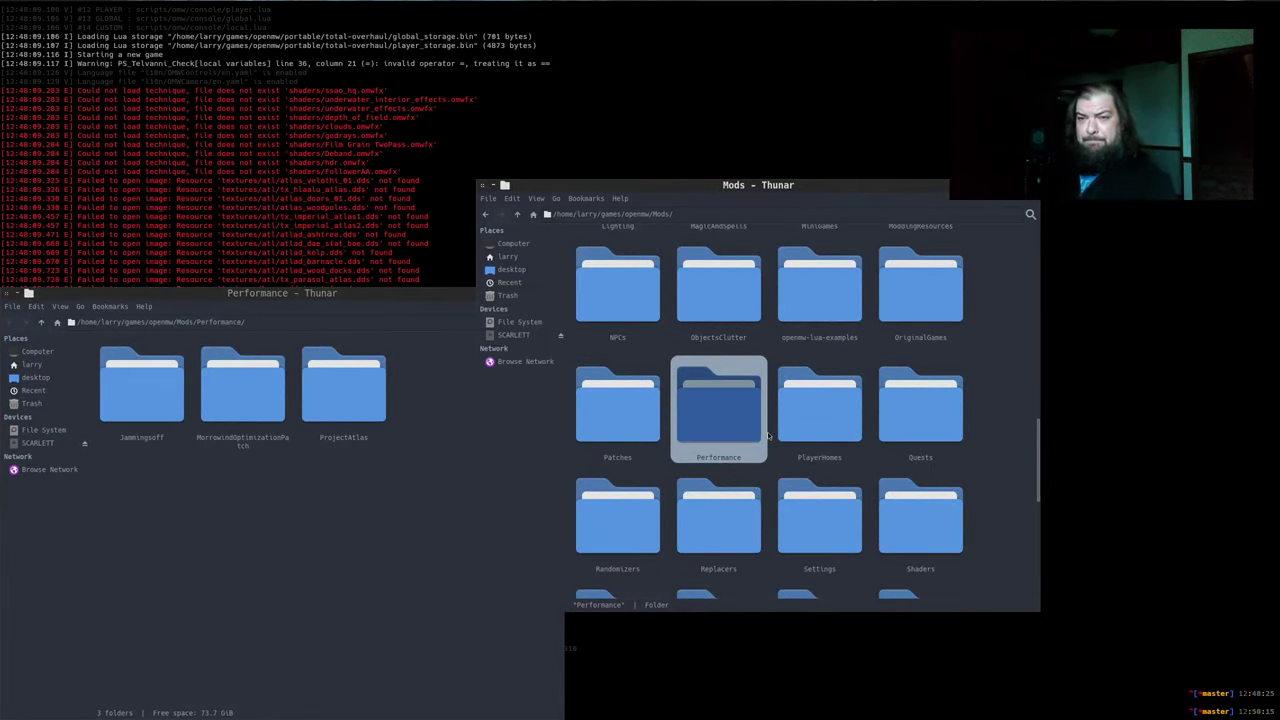
# Open the Fixes folder in the Mods window and move the Jammingsoff folder into it from the Performance folder
pyautogui.hotkey('alt', 'Tab')
pyautogui.hotkey('alt', 'Tab')
pyautogui.hotkey('alt', 'Tab')
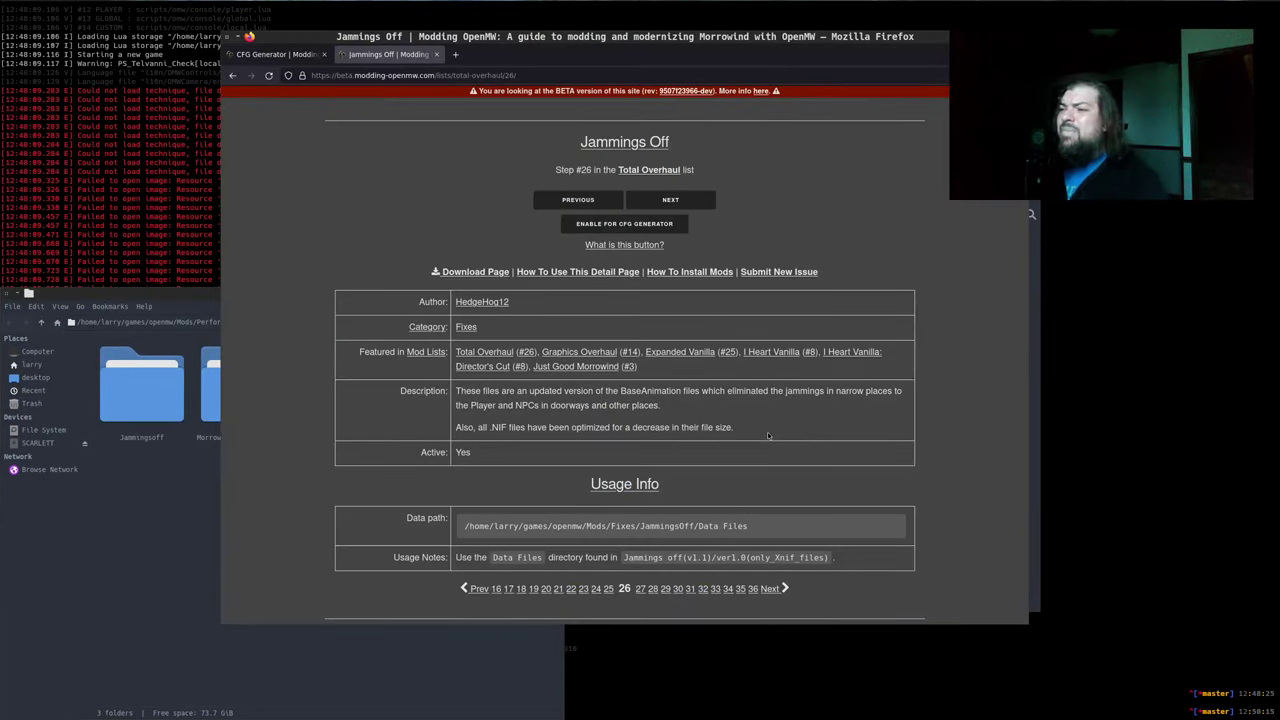
pyautogui.hotkey('alt', 'Tab')
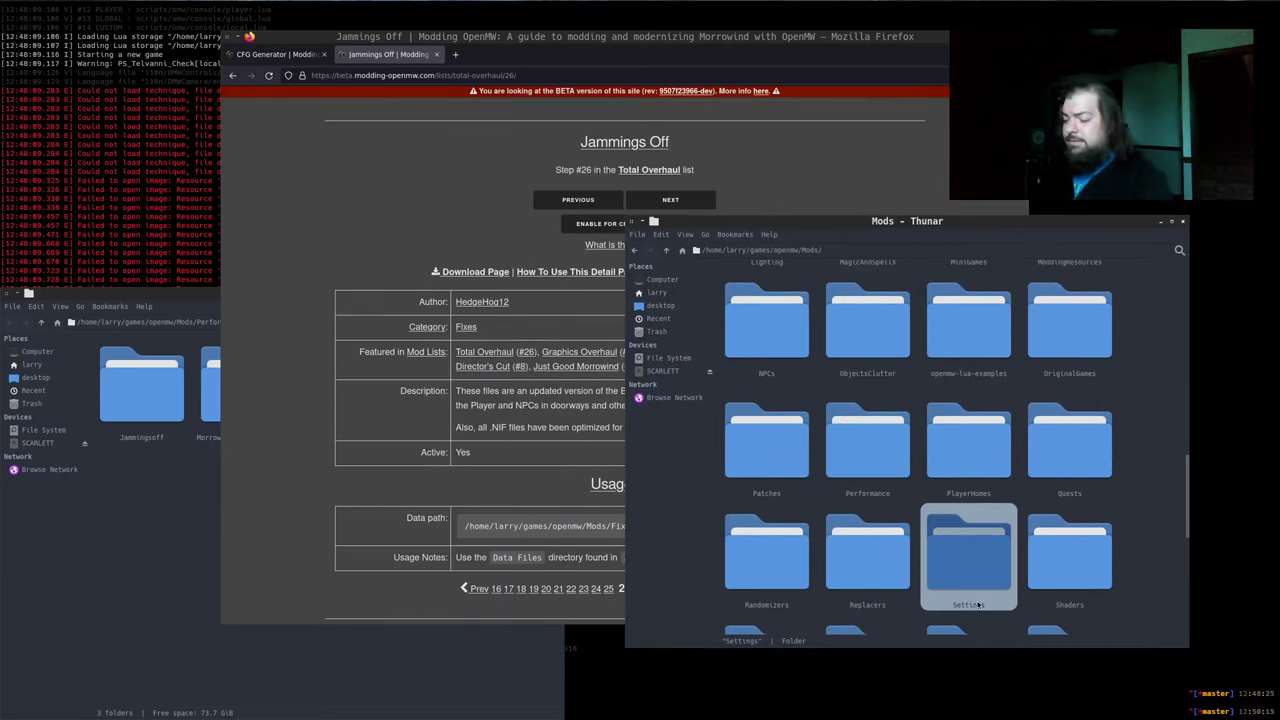
pyautogui.write('fix')
pyautogui.press('Return')
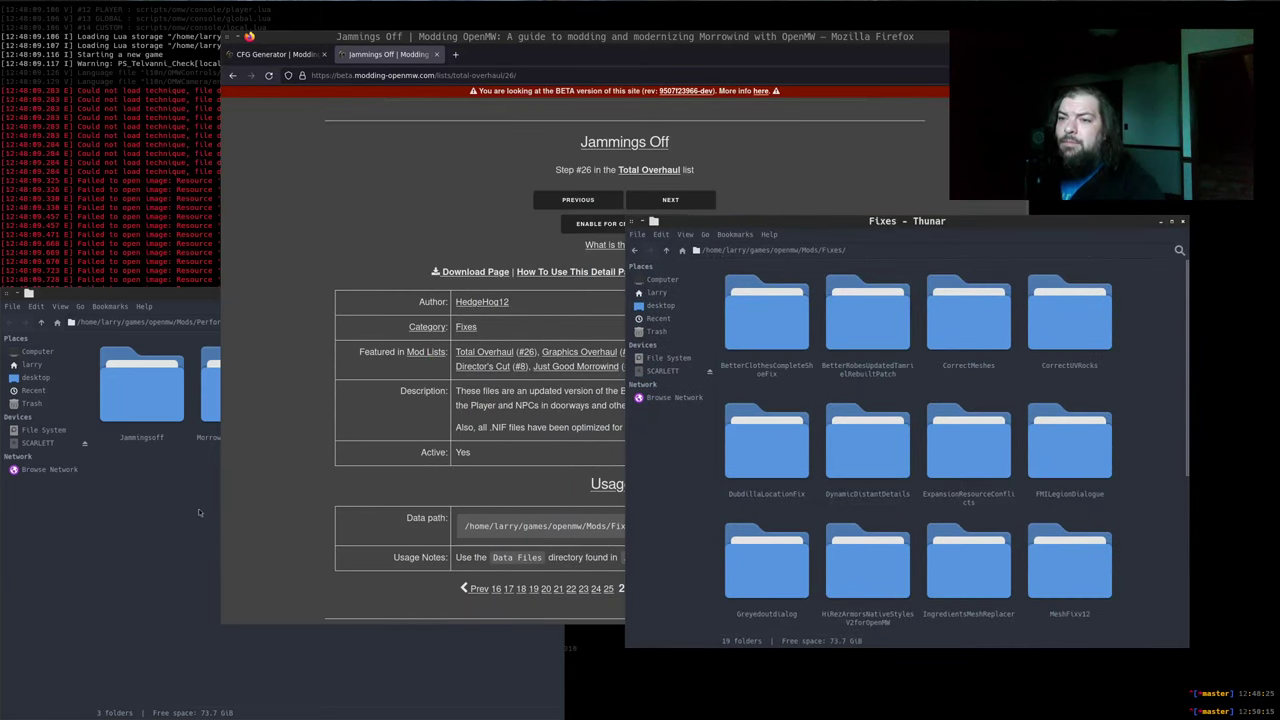
pyautogui.moveTo(198, 508); pyautogui.dragTo(432, 497)
pyautogui.moveTo(286, 362); pyautogui.dragTo(1185, 440)
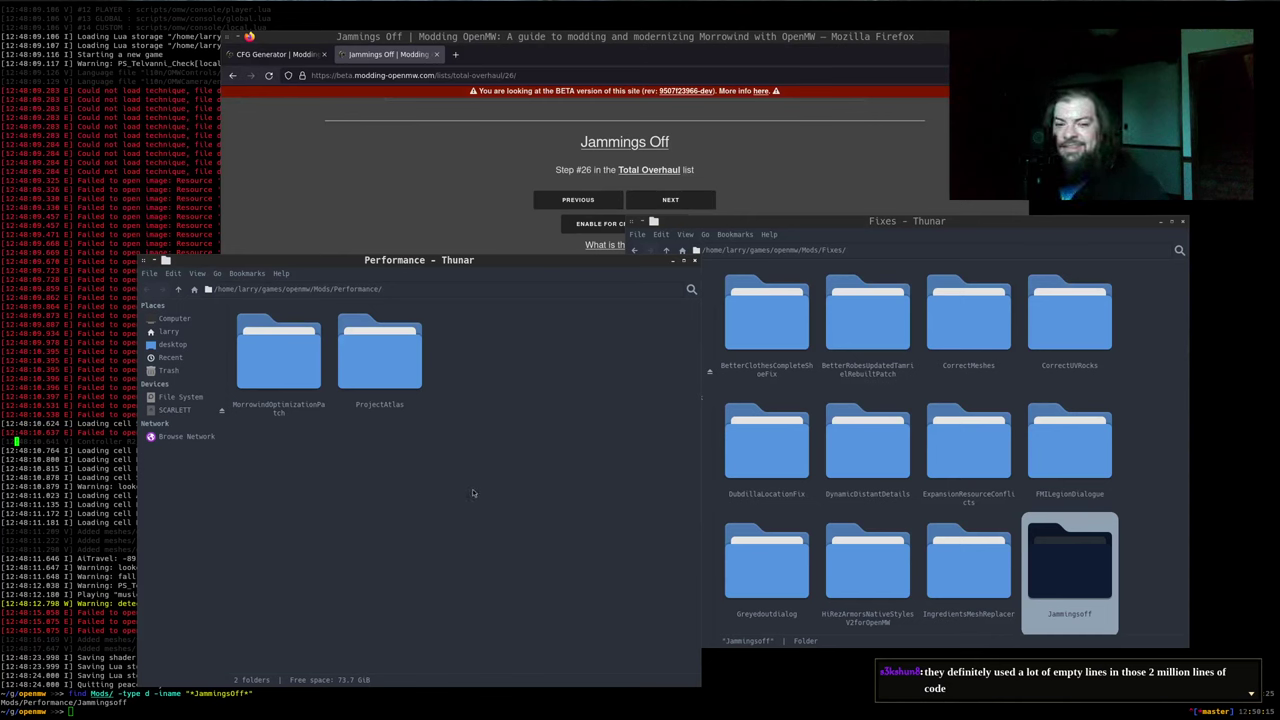
# In Firefox, enable Jammings Off for the CFG generator and check its entry in the generator's Custom CFG Section
pyautogui.click(358, 229)
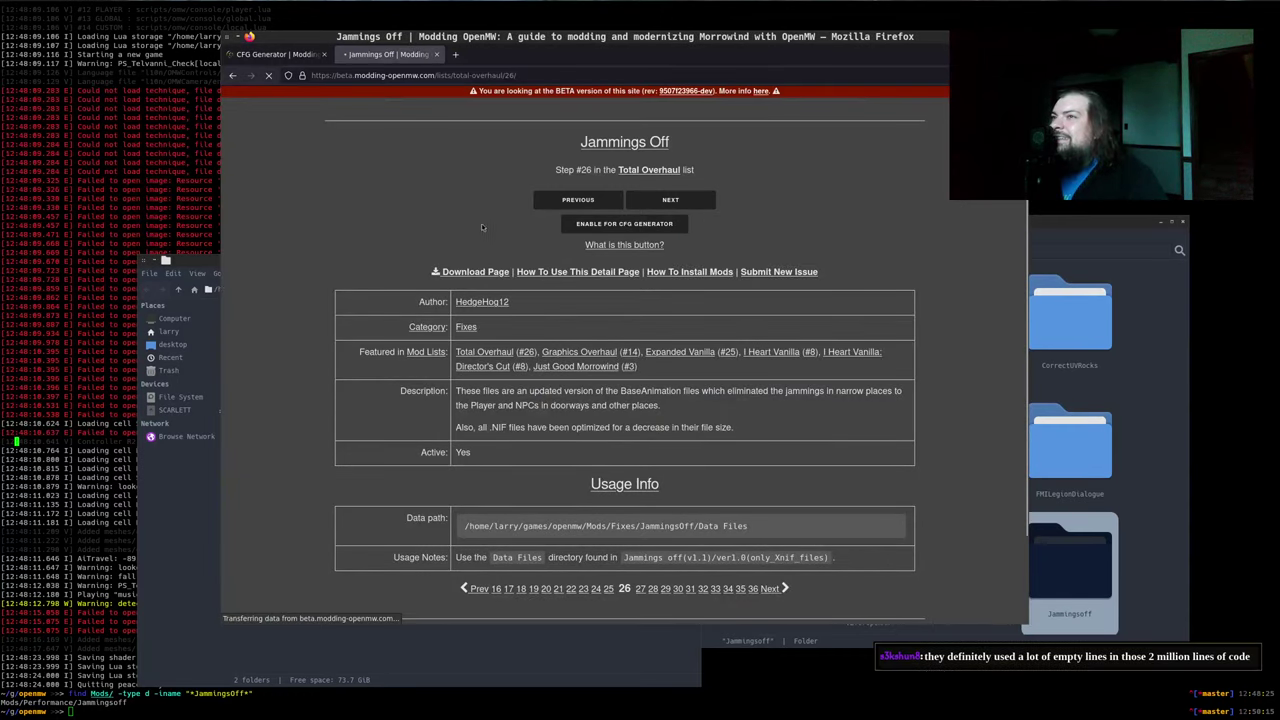
pyautogui.click(624, 223)
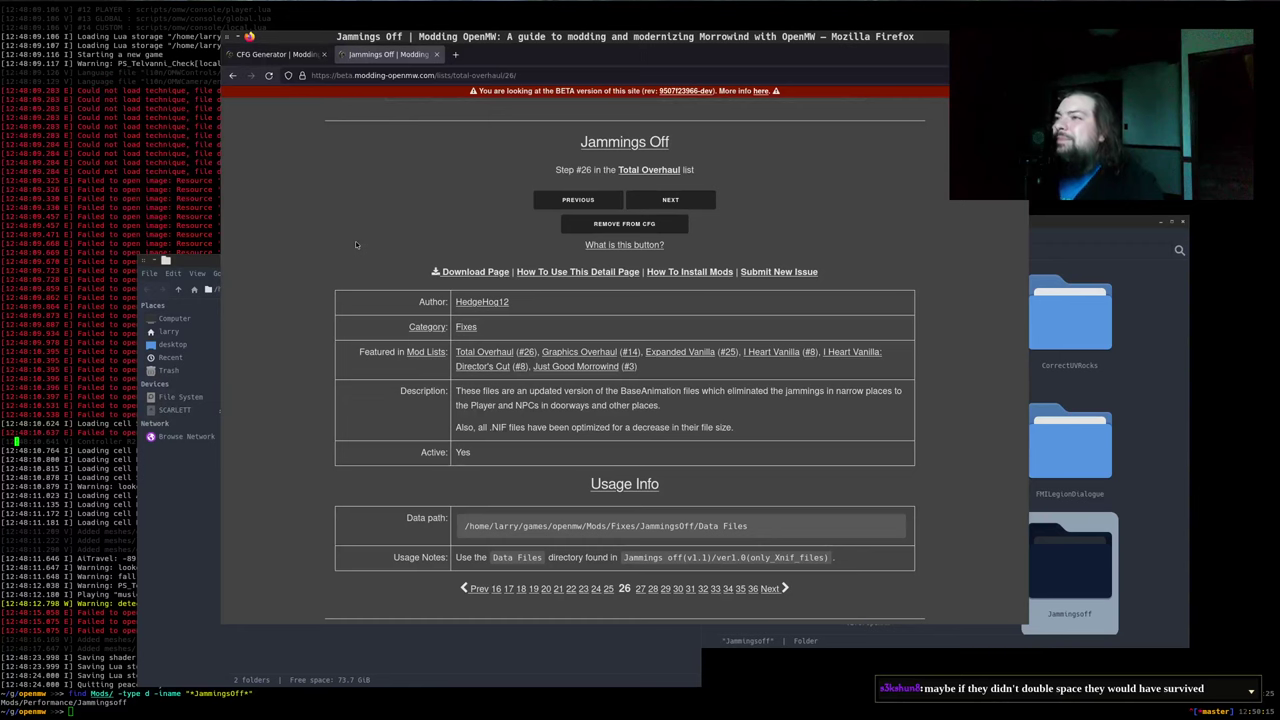
pyautogui.click(270, 54)
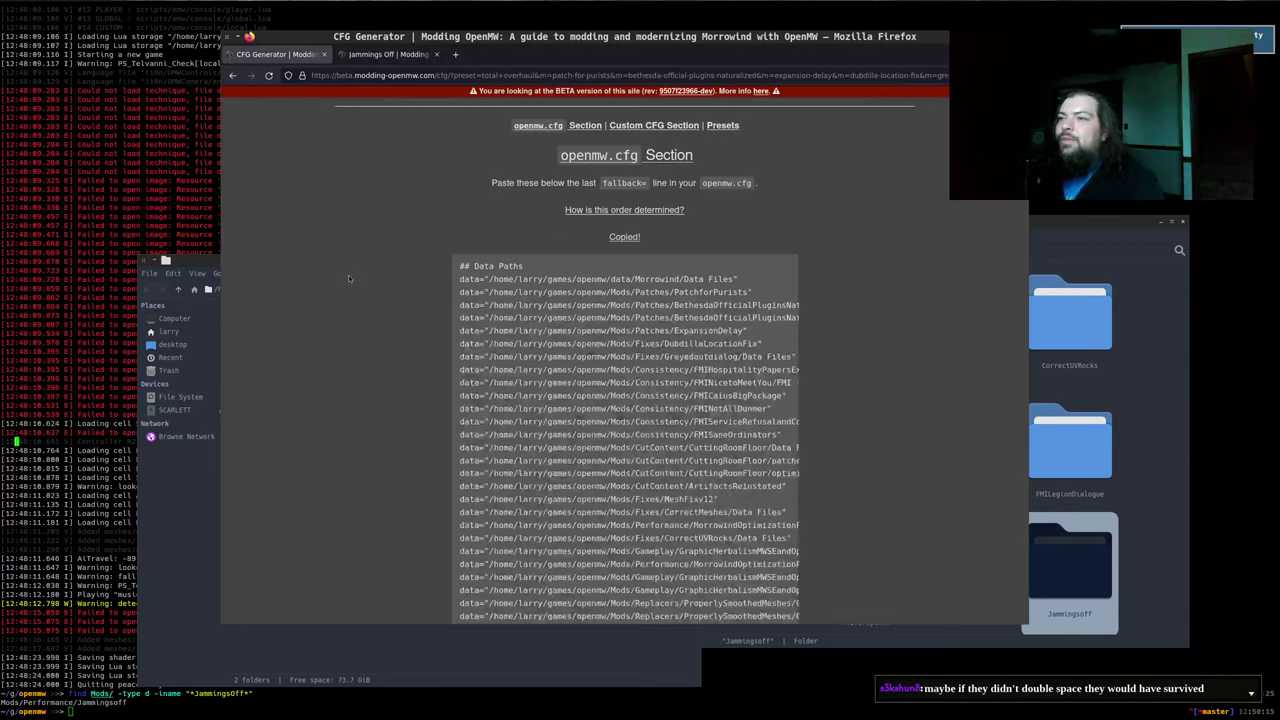
pyautogui.click(664, 128)
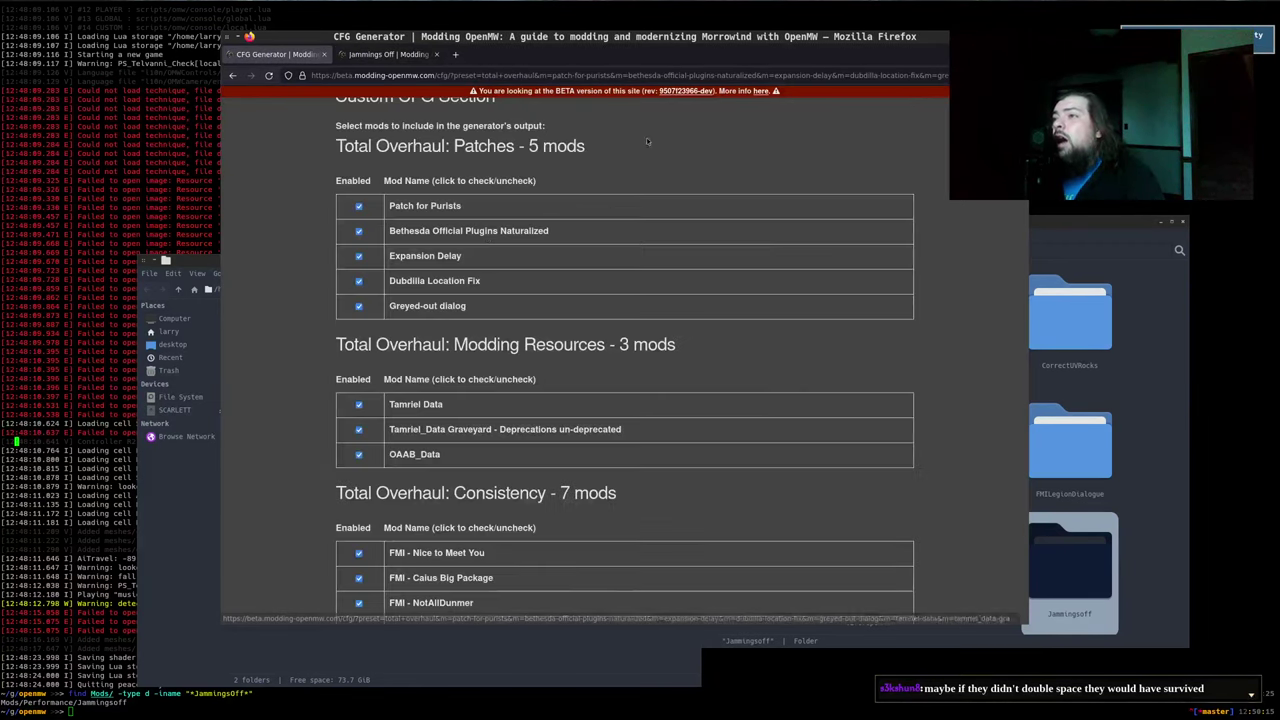
pyautogui.scroll(-10, 276, 329)
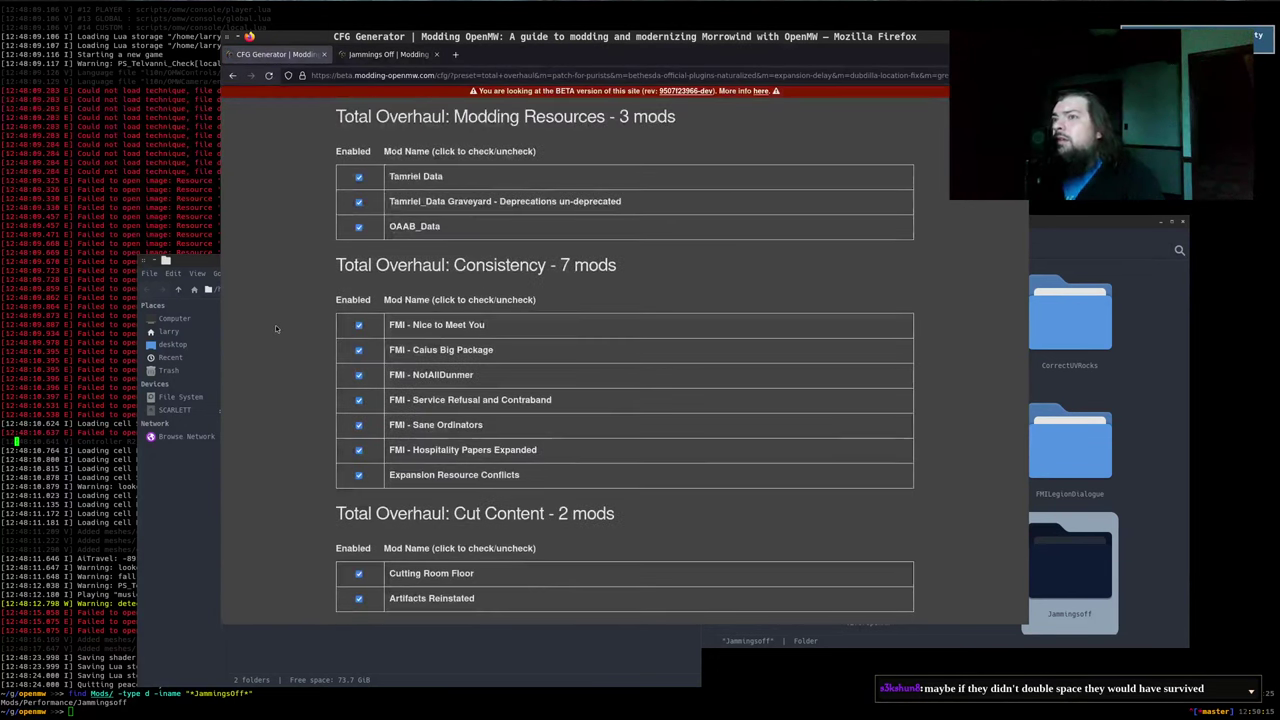
pyautogui.scroll(10, 467, 333)
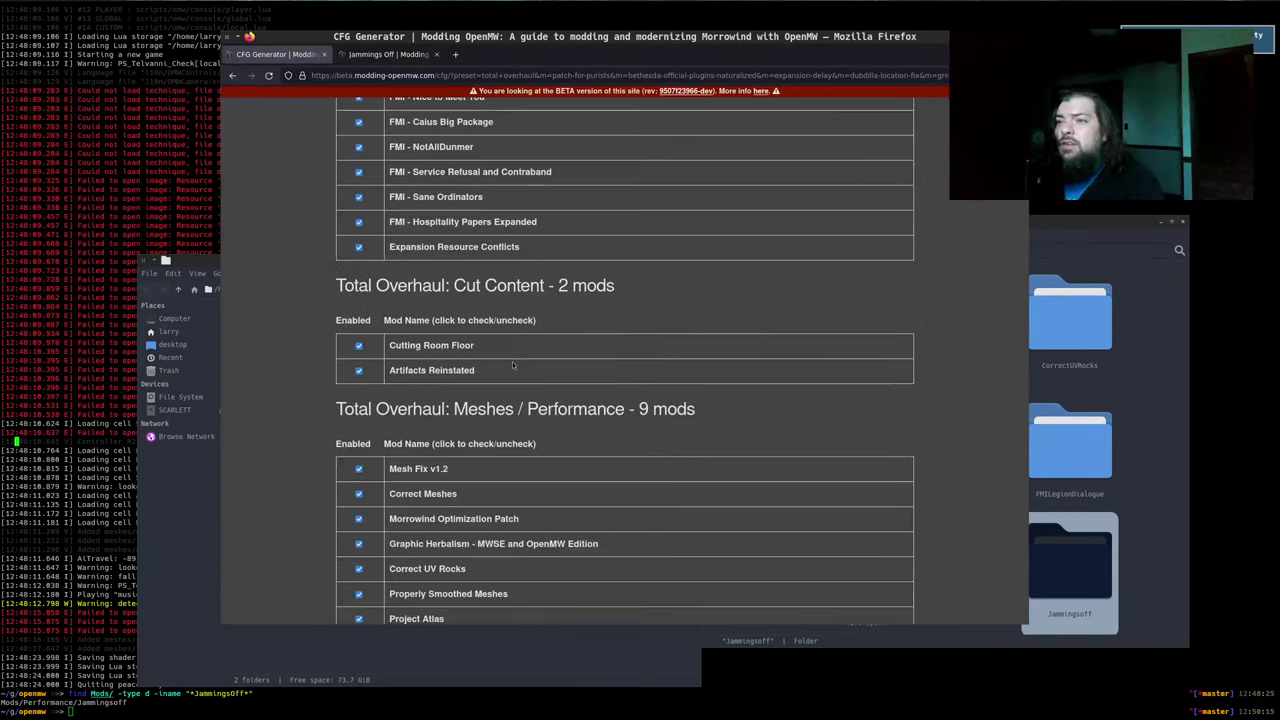
pyautogui.scroll(-10, 500, 352)
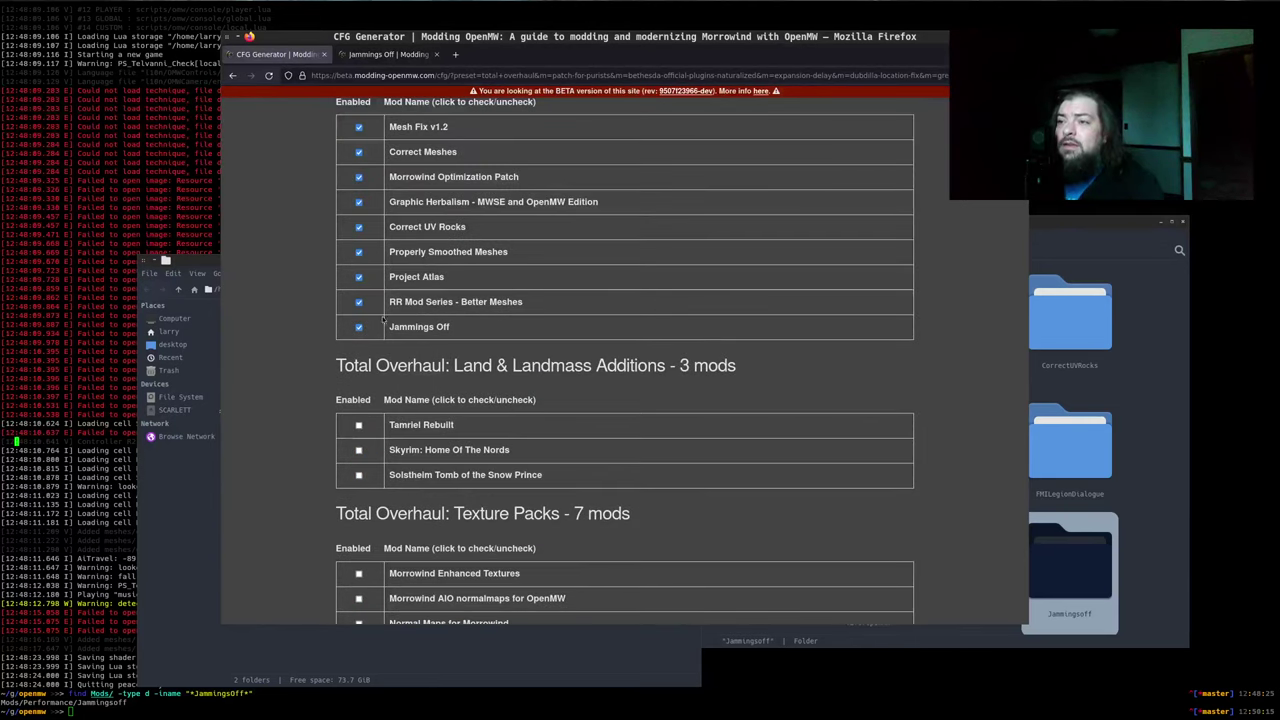
pyautogui.scroll(-2, 467, 342)
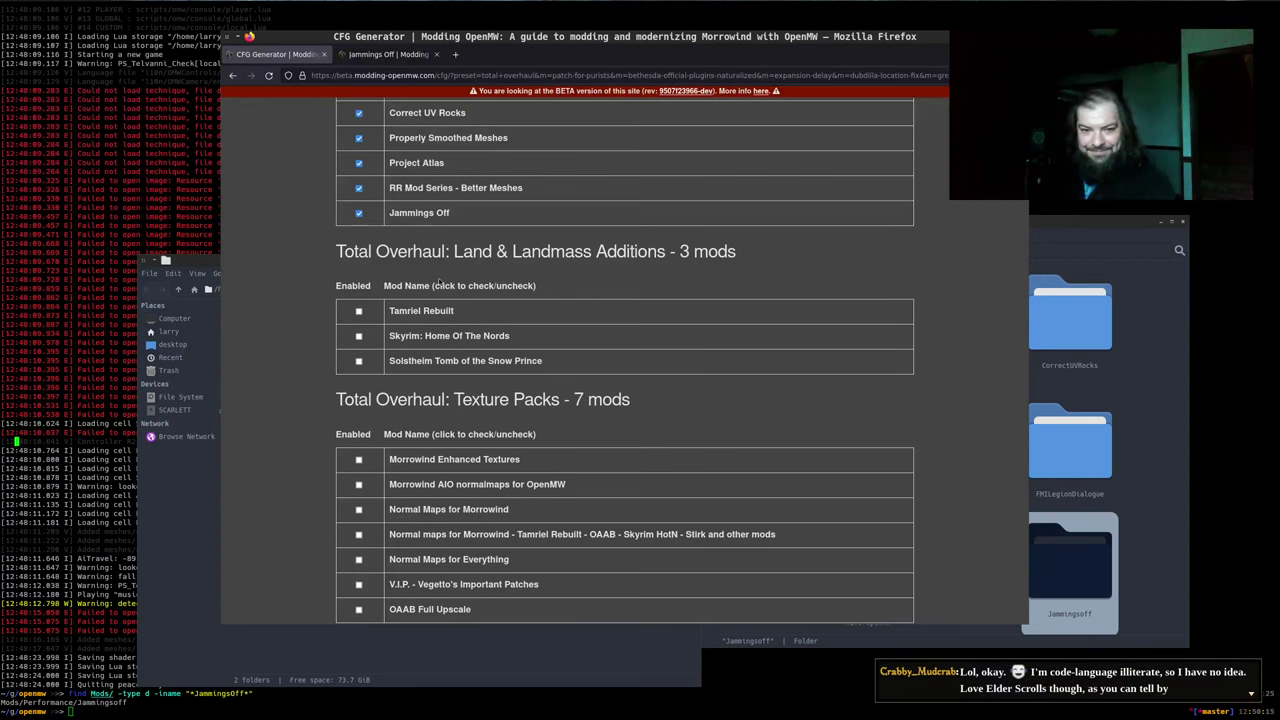
# Open beta.modding-openmw.com in a new tab and view the Total Overhaul list's table of contents
pyautogui.hotkey('ctrl', 't')
pyautogui.write('beta.modding-openmw.com/')
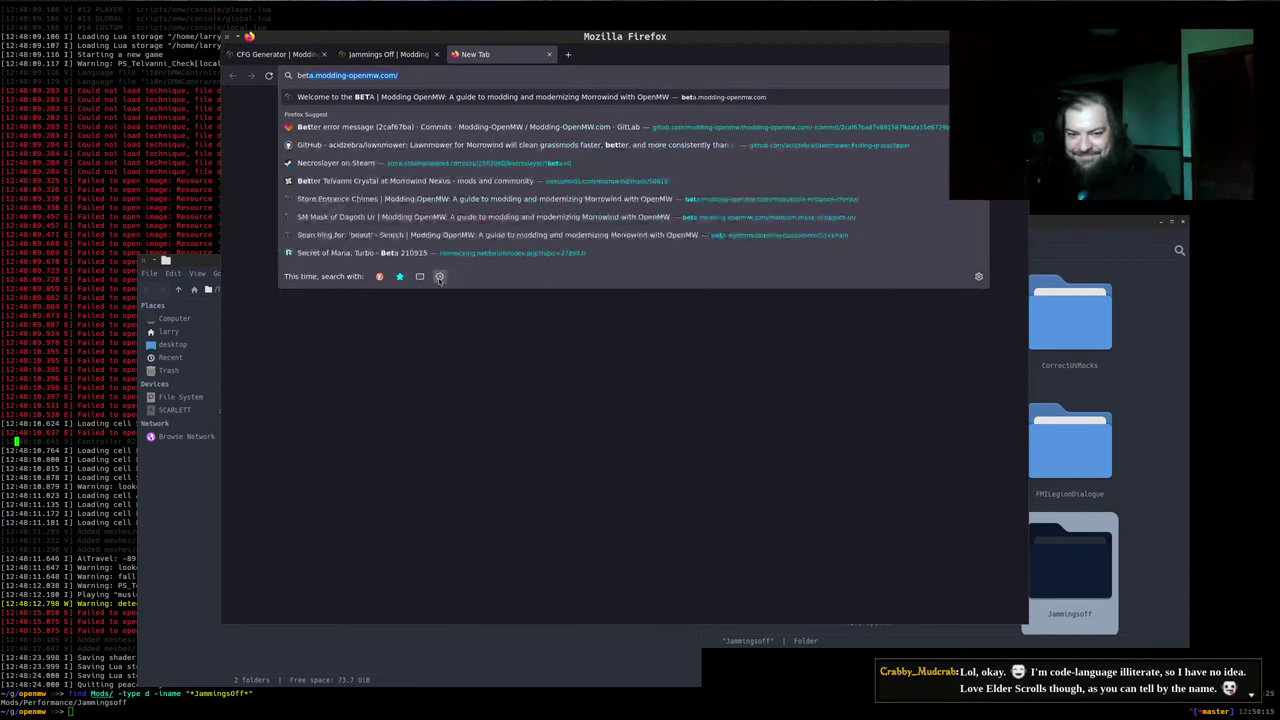
pyautogui.press('Return')
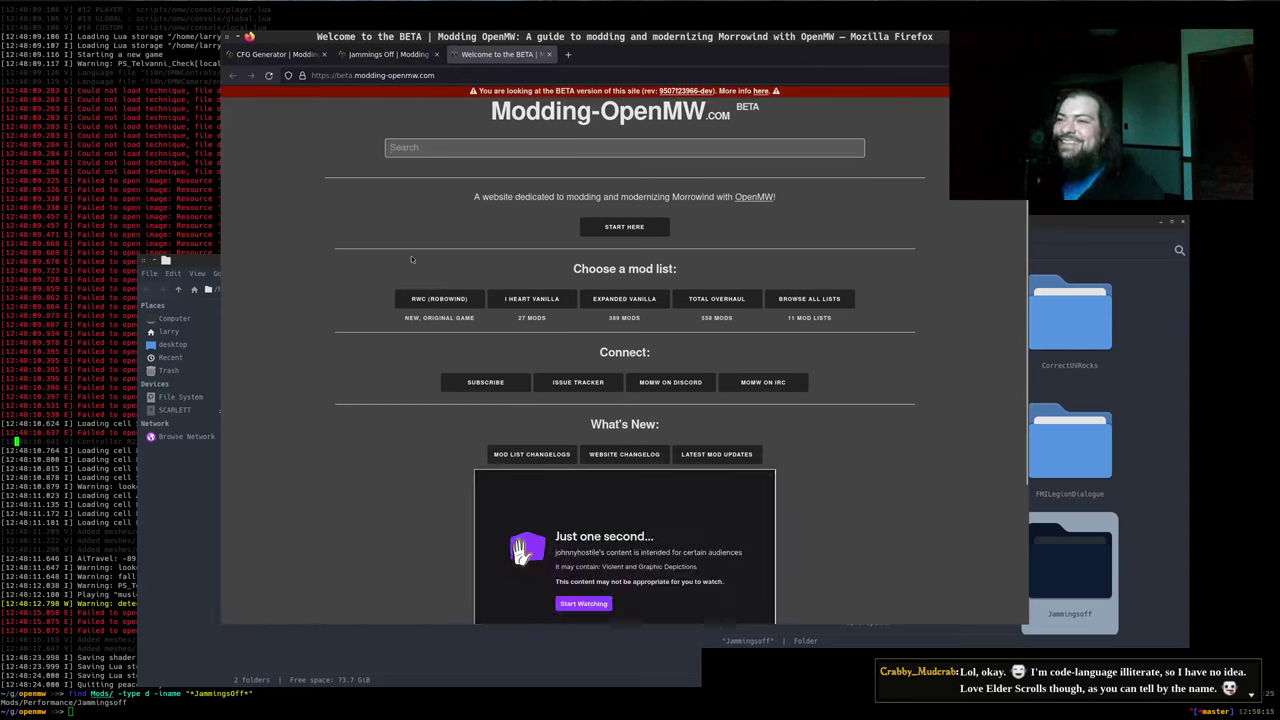
pyautogui.click(716, 302)
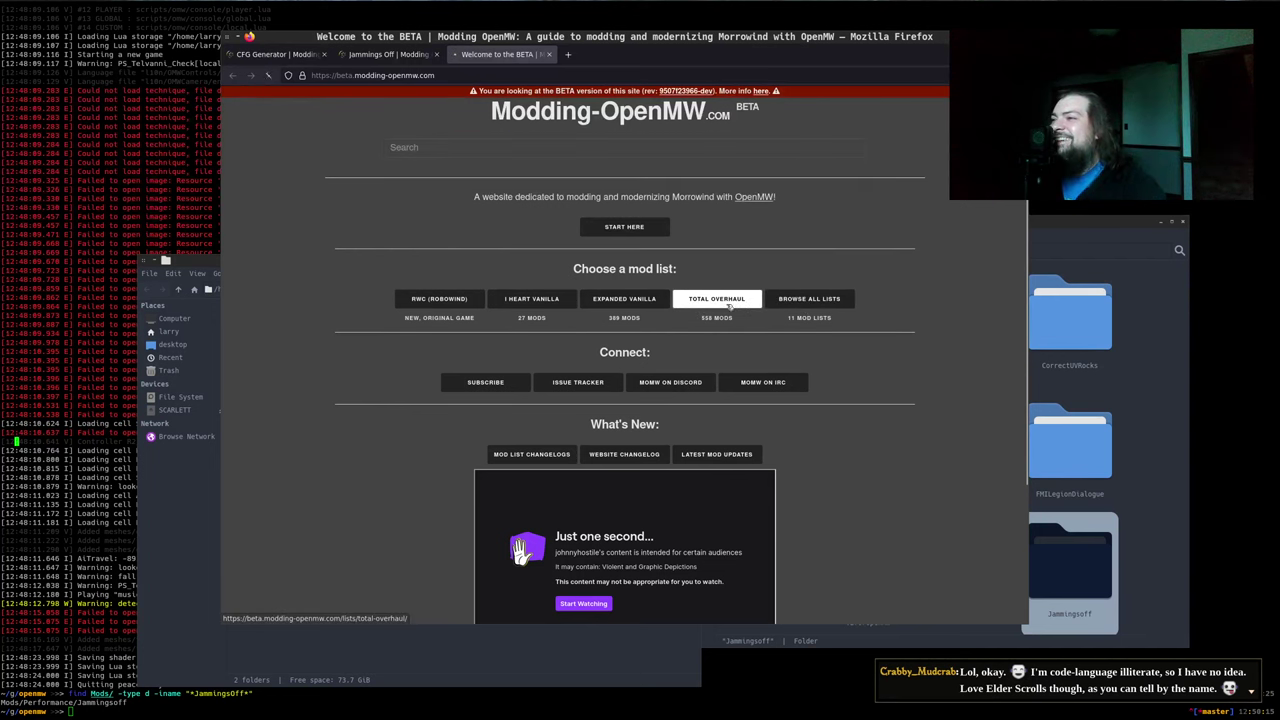
pyautogui.scroll(-20, 284, 297)
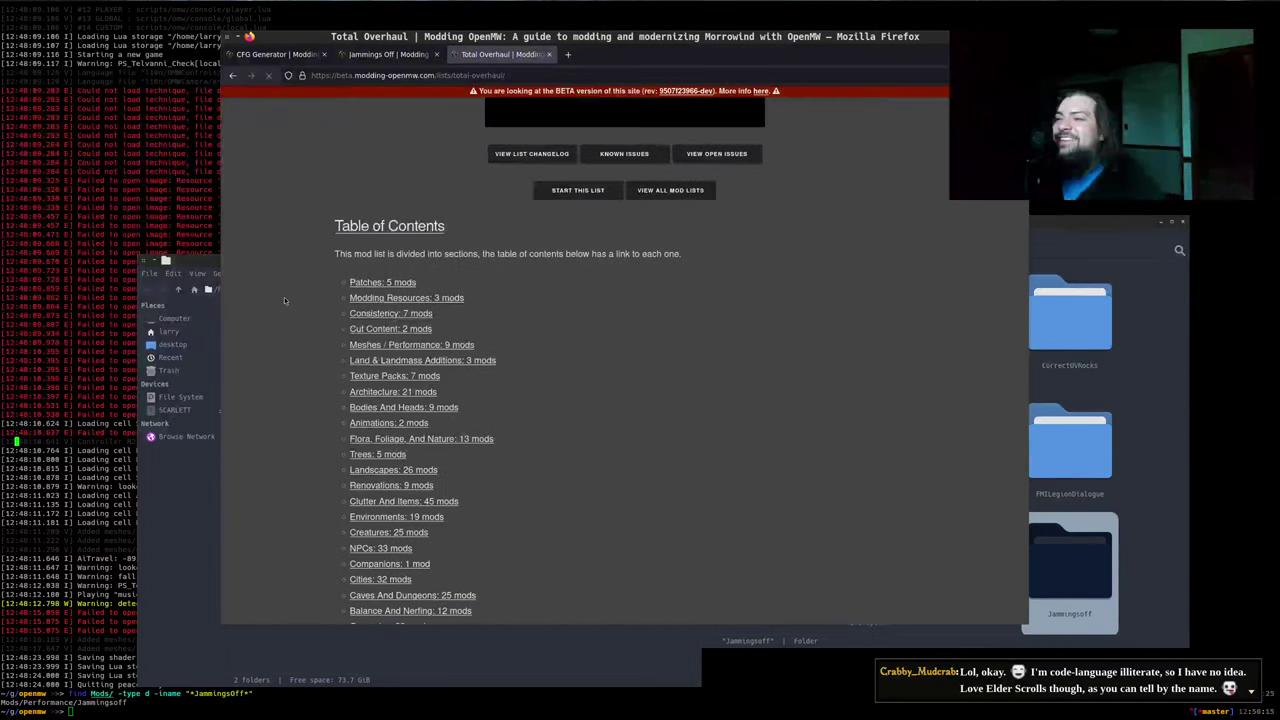
pyautogui.scroll(8, 284, 300)
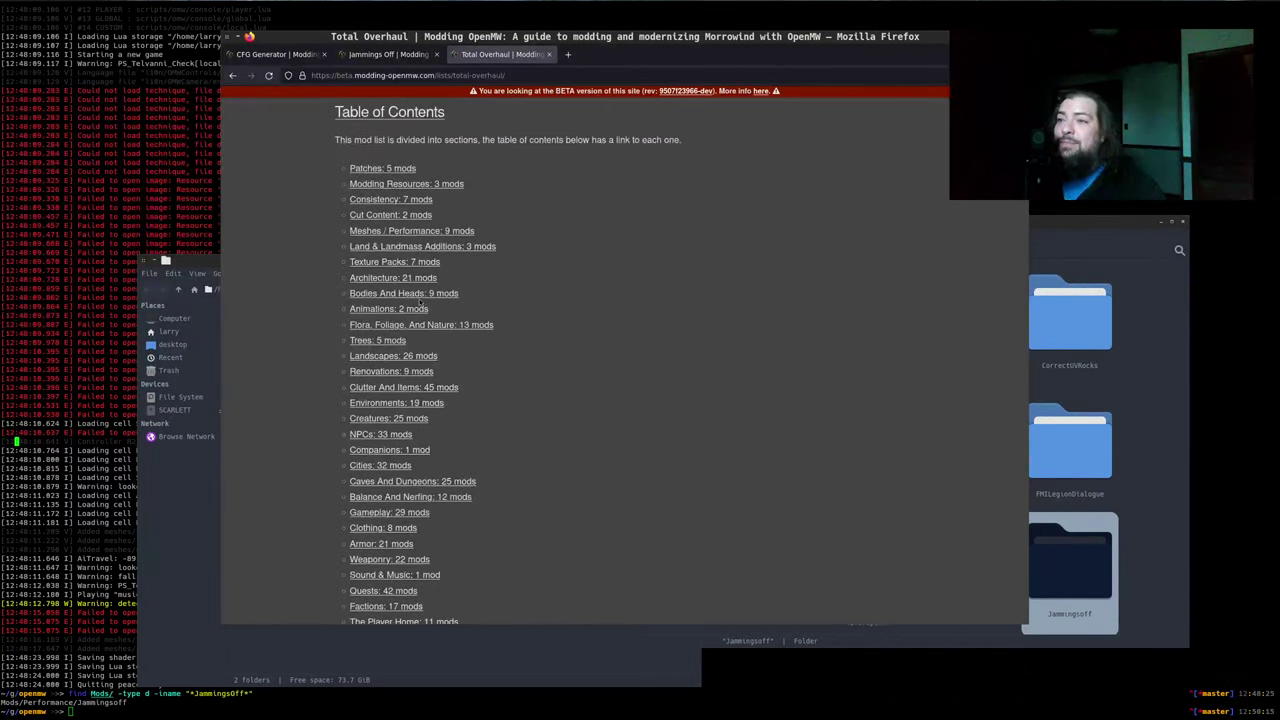
pyautogui.moveTo(501, 176); pyautogui.dragTo(618, 250)
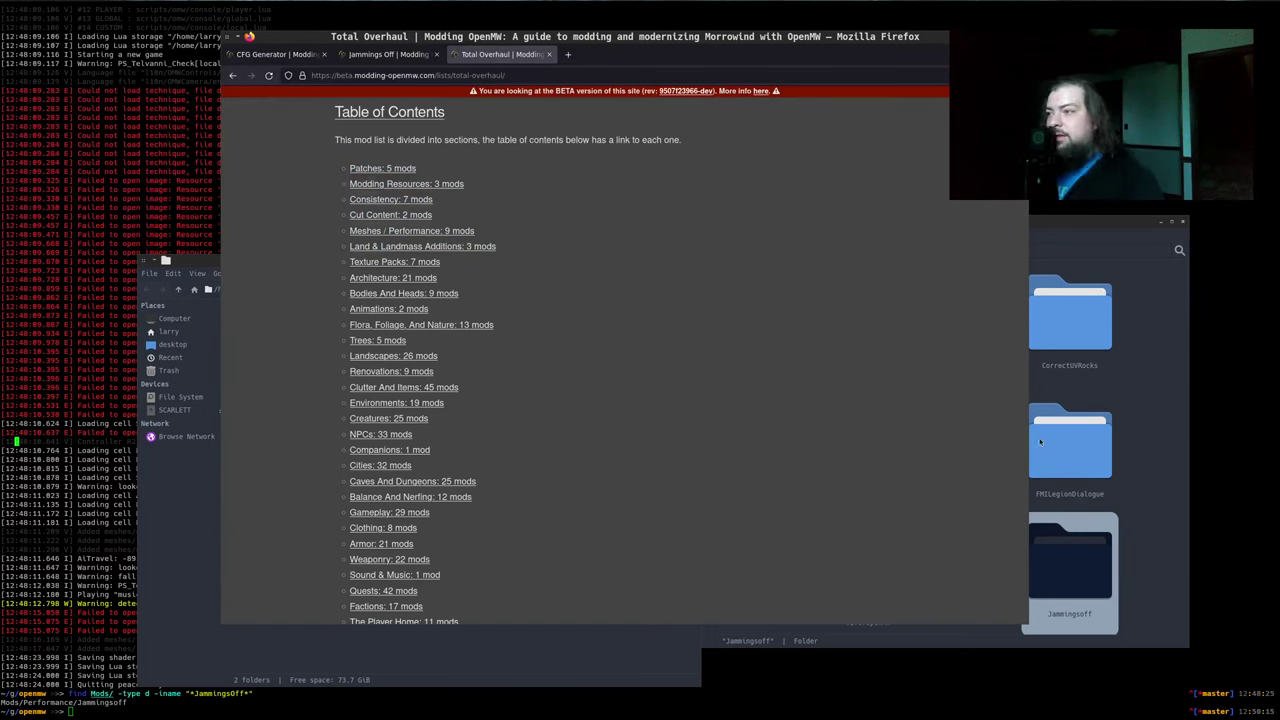
# Switch to the terminal and rerun the earlier validation command on the OpenMW config
pyautogui.click(36, 486)
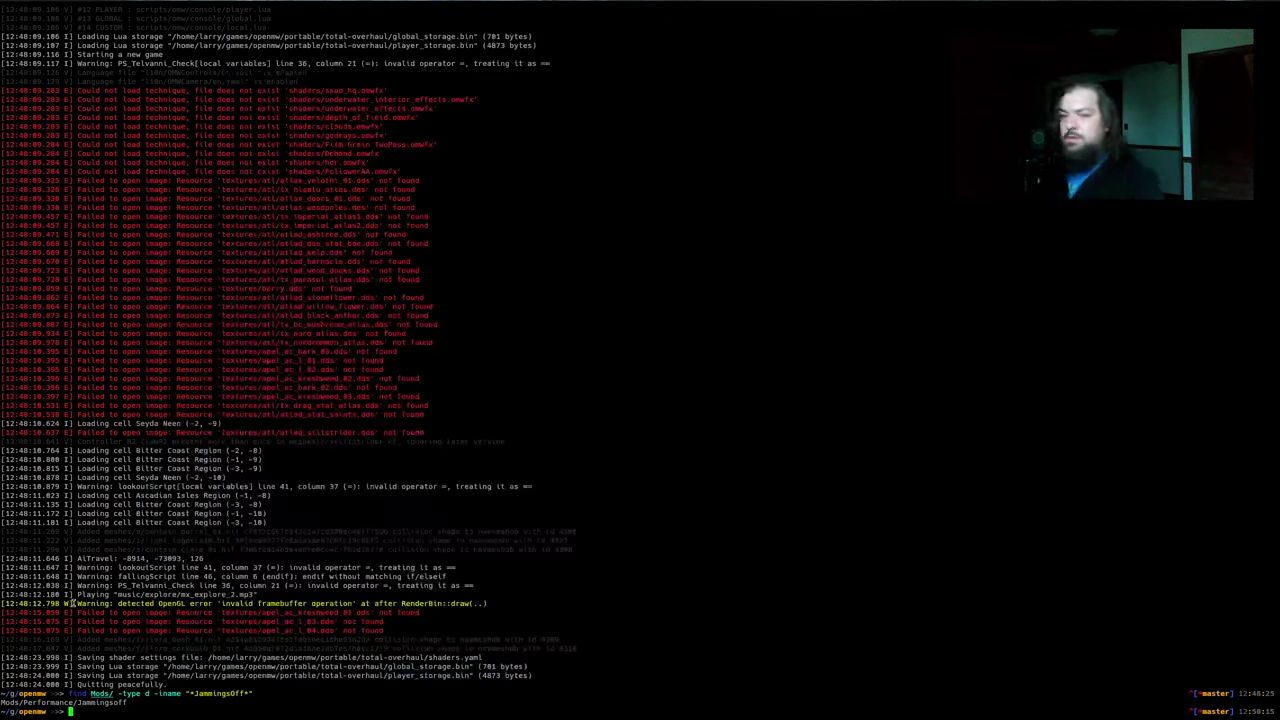
pyautogui.press('Up')
pyautogui.press('Up')
pyautogui.press('Up')
pyautogui.press('Return')
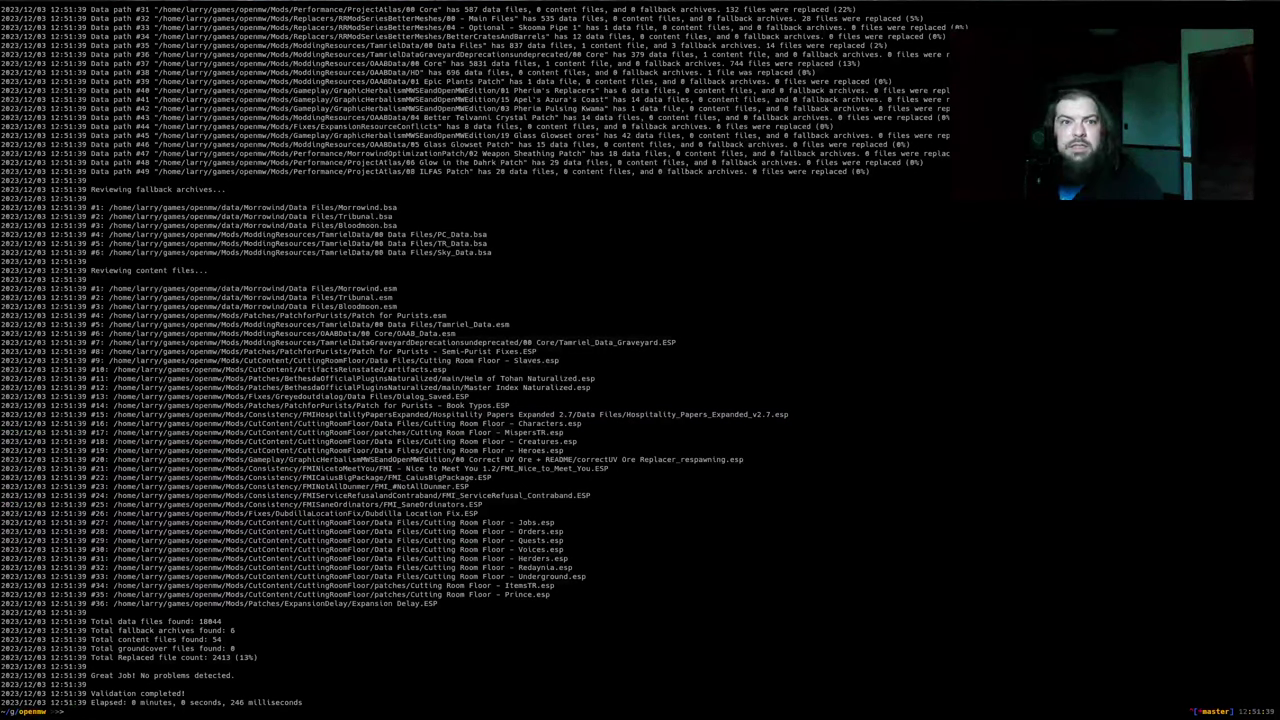
# In Firefox, close the Total Overhaul list tab and submit the custom setup to regenerate the openmw.cfg section with Jammings Off
pyautogui.hotkey('alt', 'Tab')
pyautogui.hotkey('ctrl', 'w')
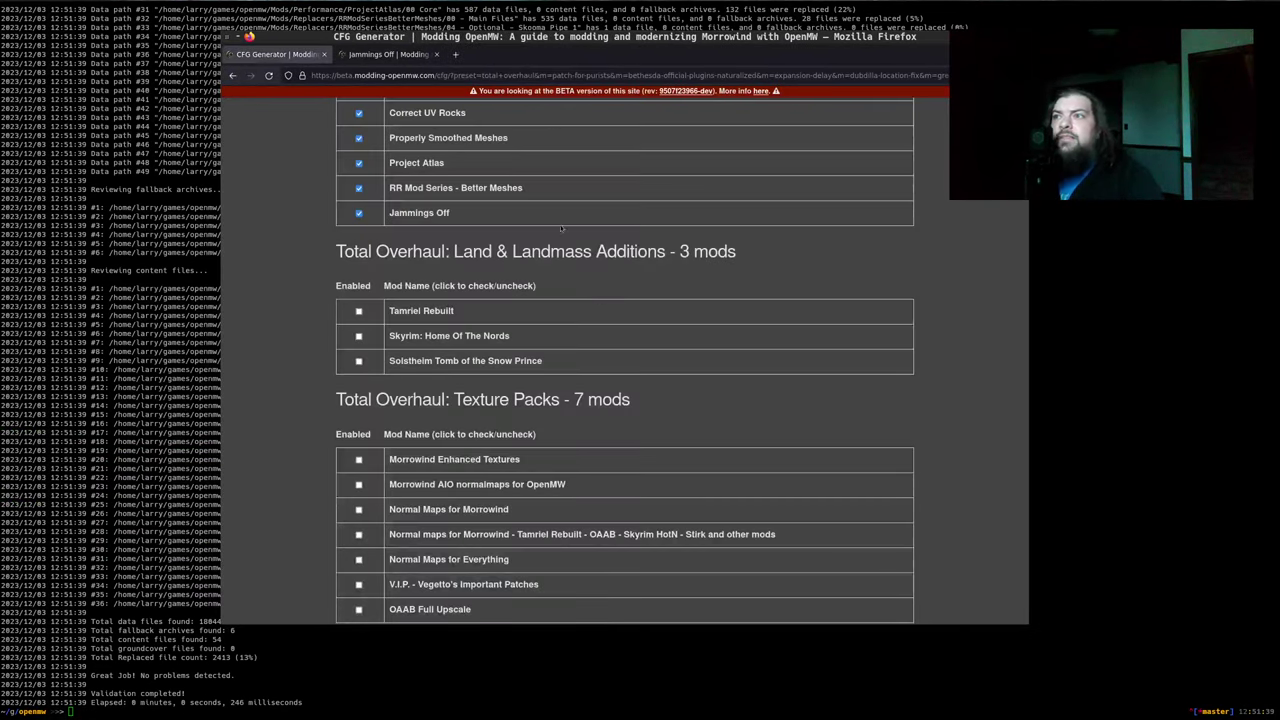
pyautogui.scroll(-20, 309, 272)
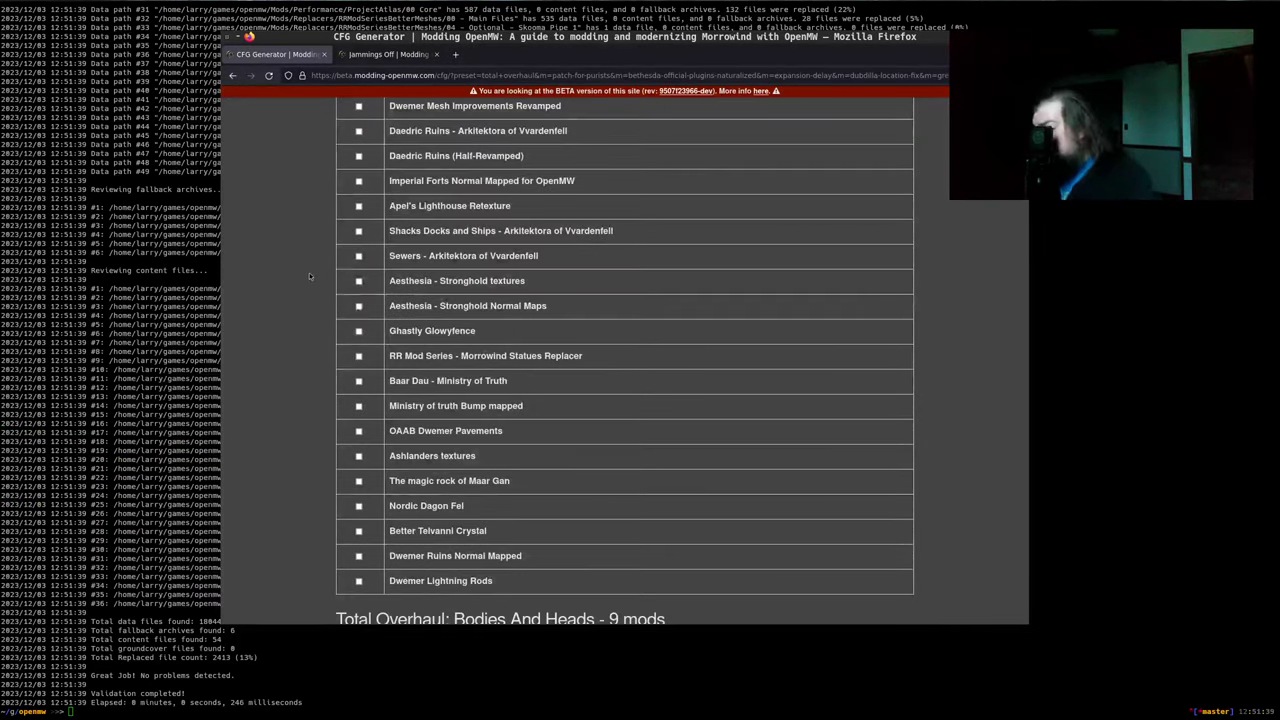
pyautogui.click(624, 272)
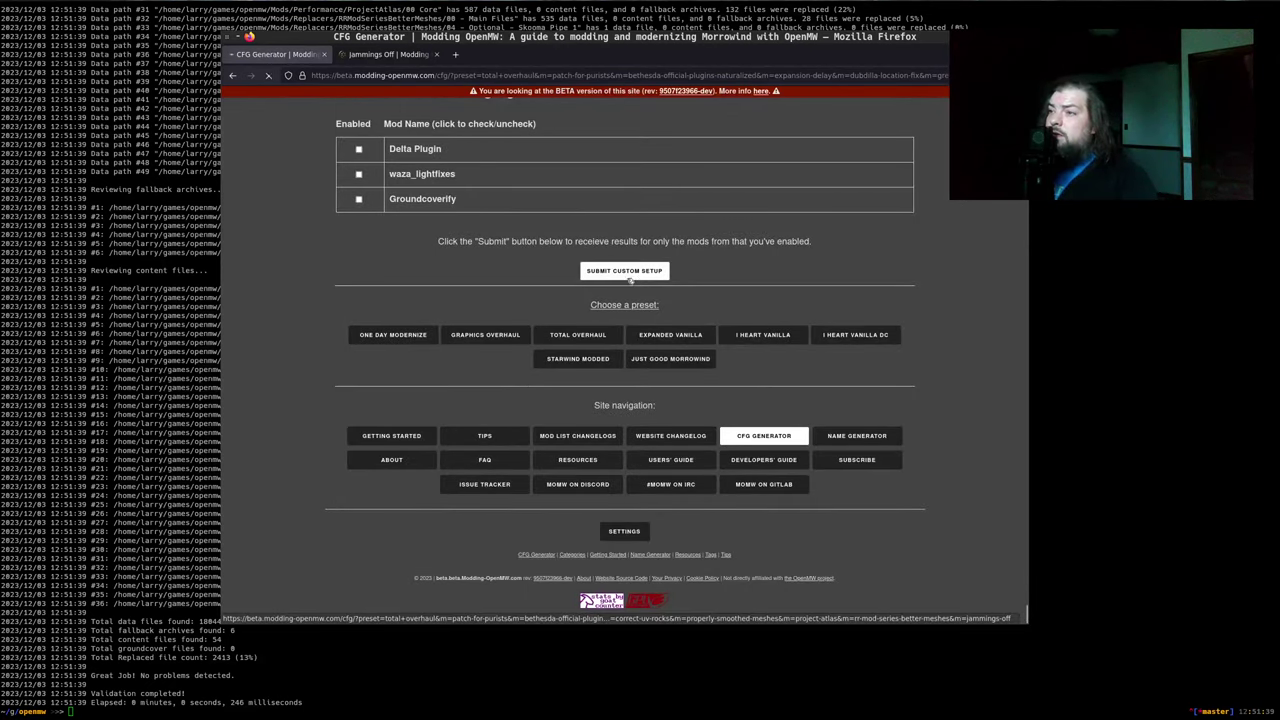
pyautogui.scroll(-3, 560, 370)
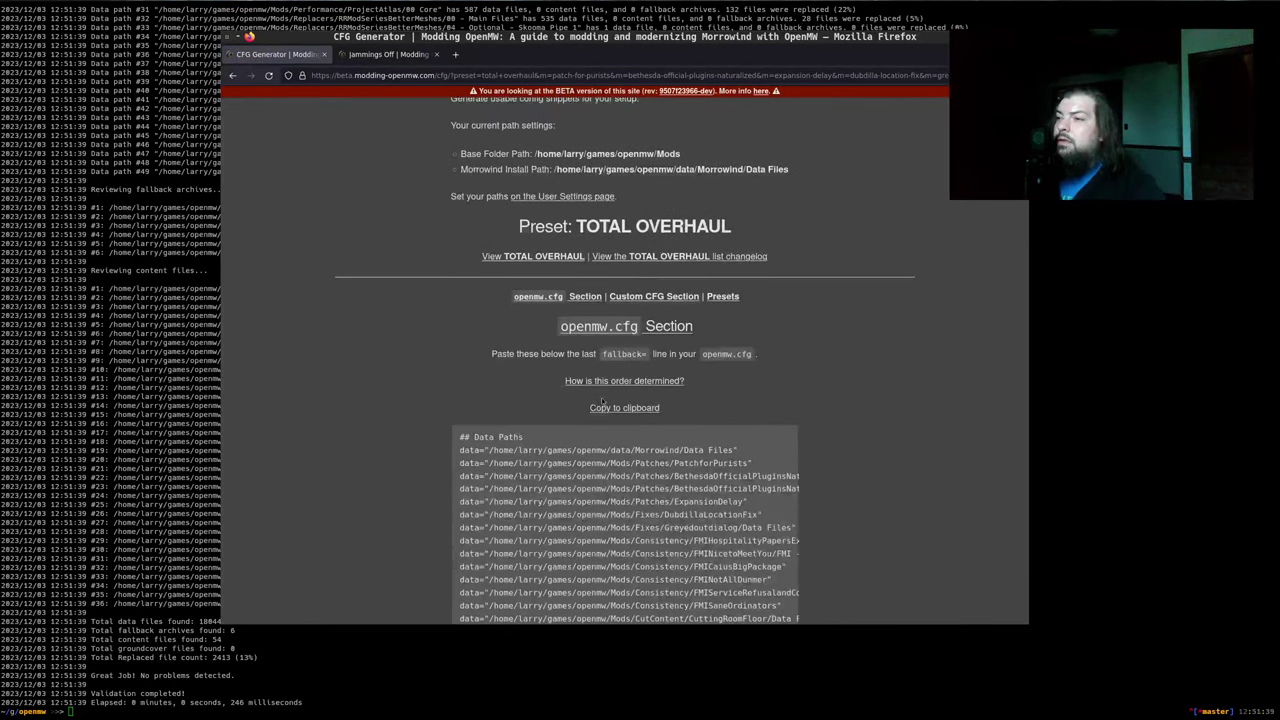
# Copy the generated openmw.cfg section, replace everything below the last fallback line in openmw-total-overhaul.cfg with it in Emacs, and save
pyautogui.click(614, 410)
pyautogui.hotkey('alt', 'Tab')
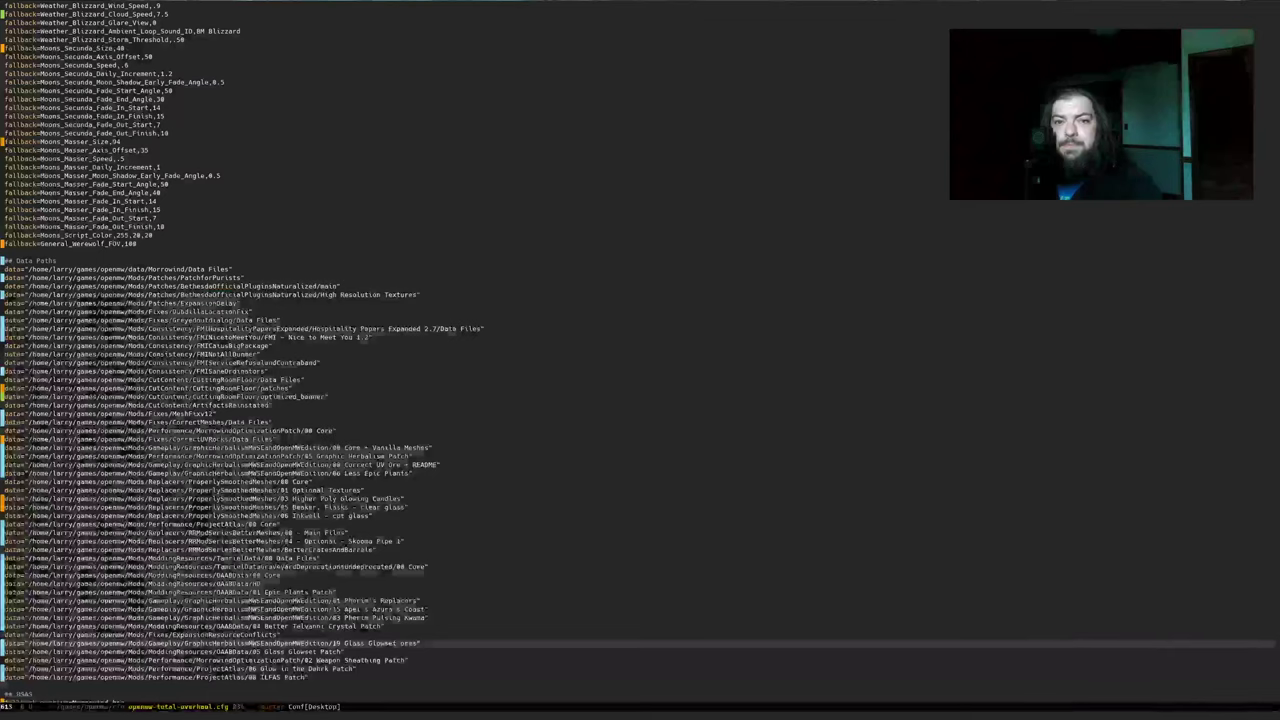
pyautogui.click(607, 268)
pyautogui.press('Up')
pyautogui.press('Up')
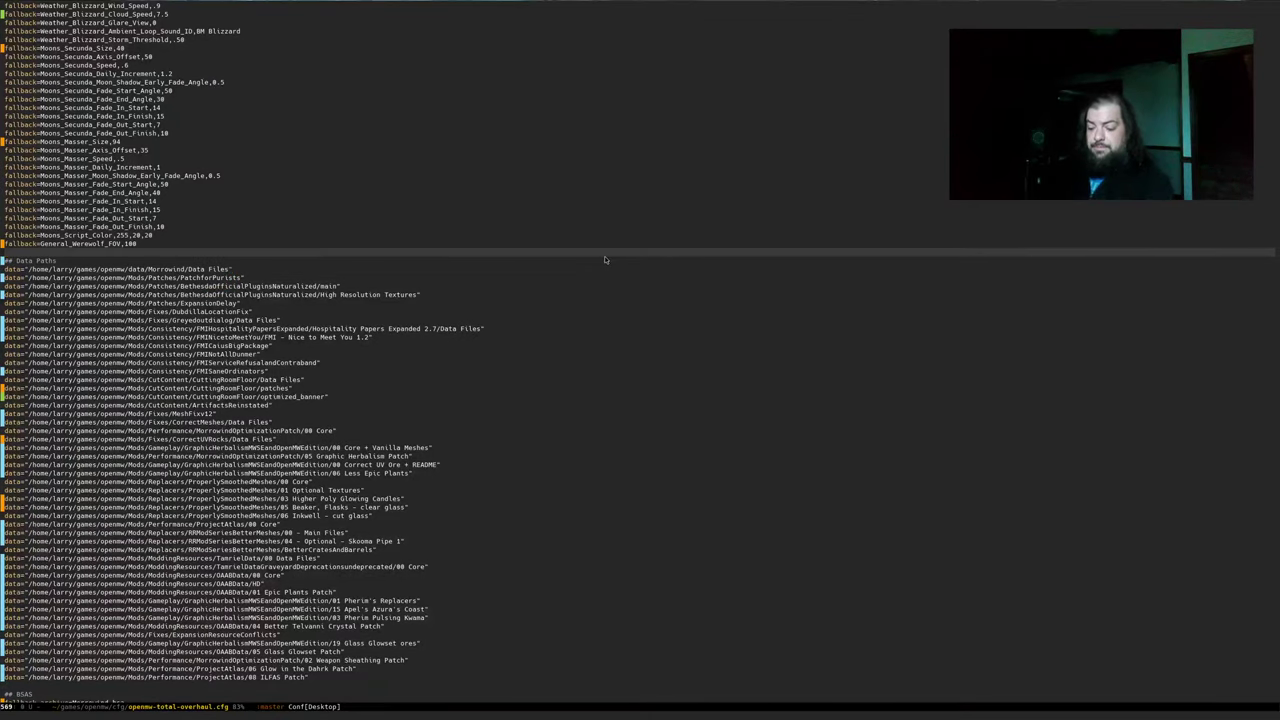
pyautogui.hotkey('alt', '>')
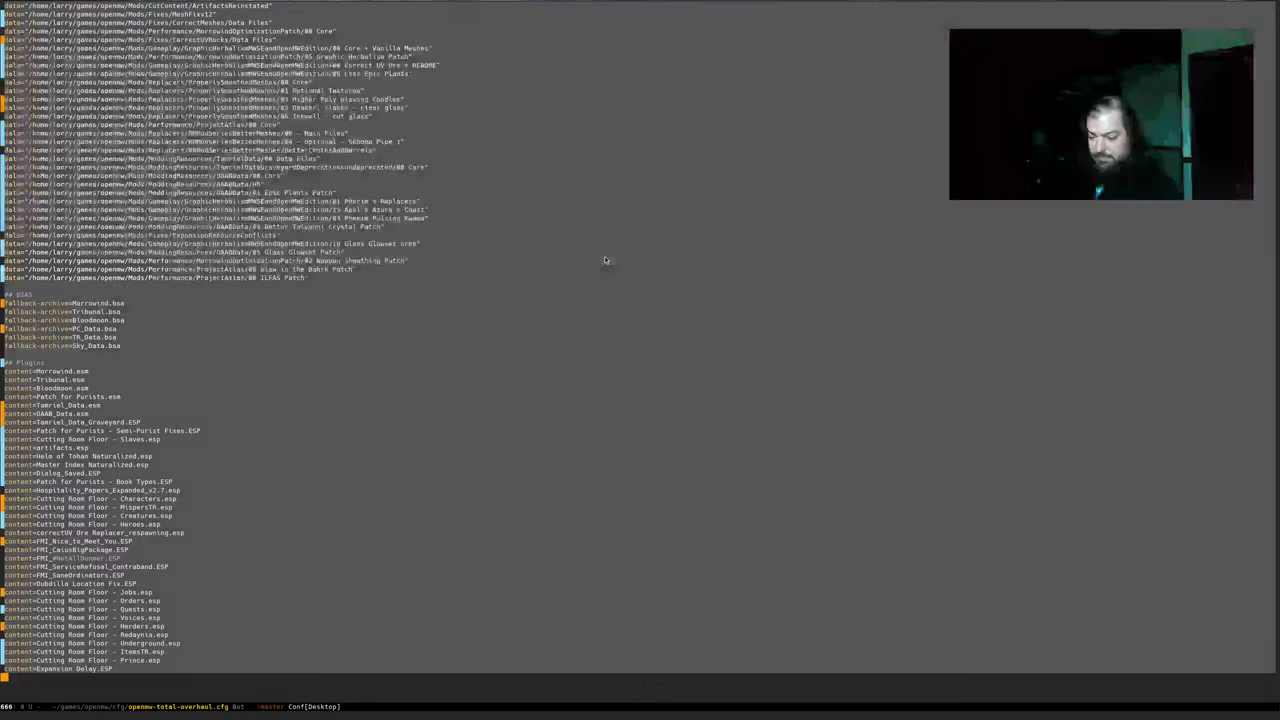
pyautogui.press('Return')
pyautogui.hotkey('ctrl', 'x')
pyautogui.hotkey('ctrl', 's')
# Switch to the terminal, rerun openmw-validator on openmw-total-overhaul.cfg, and check the path reported as bad
pyautogui.hotkey('alt', 'Tab')
pyautogui.hotkey('alt', 'Tab')
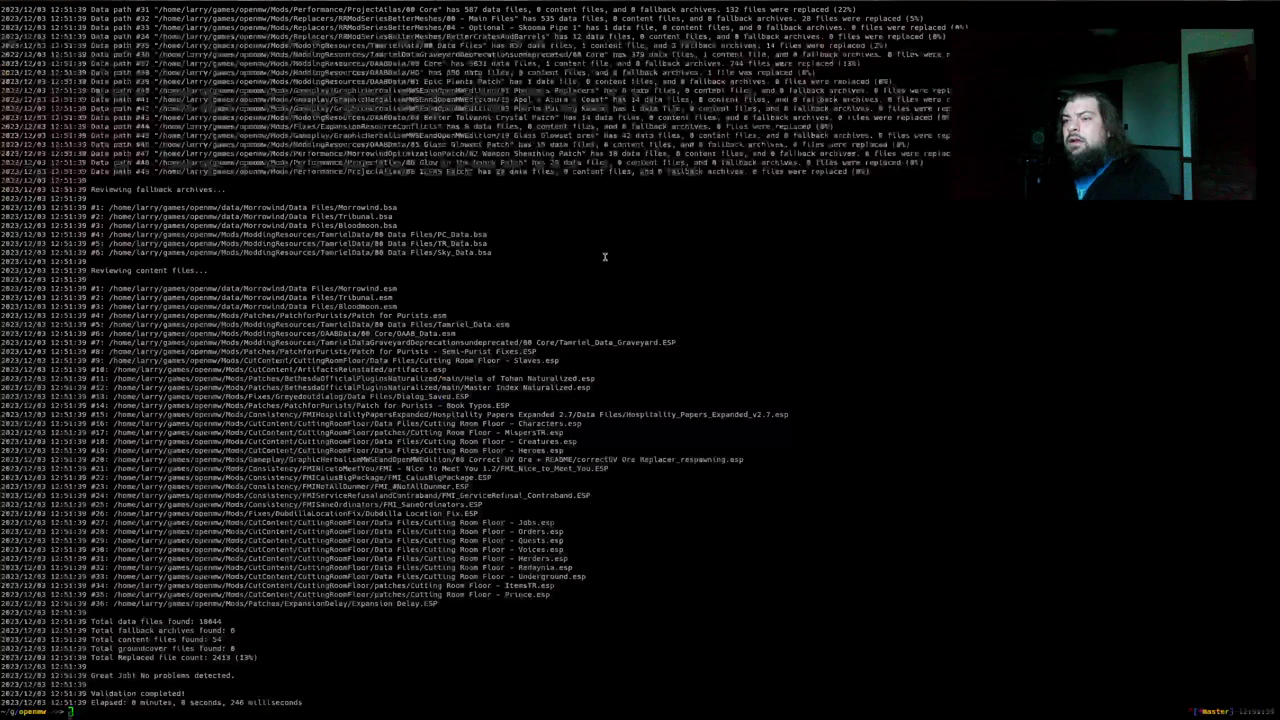
pyautogui.press('Up')
pyautogui.press('Return')
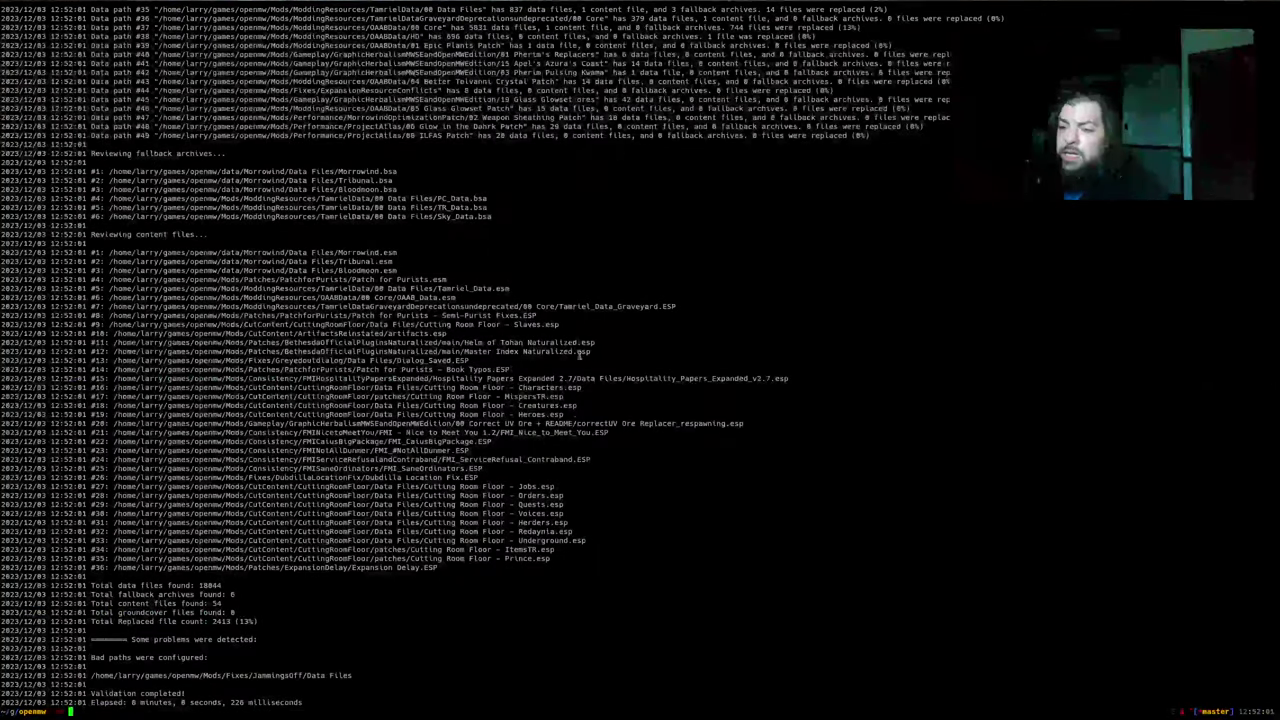
pyautogui.tripleClick(273, 676)
pyautogui.click(275, 678)
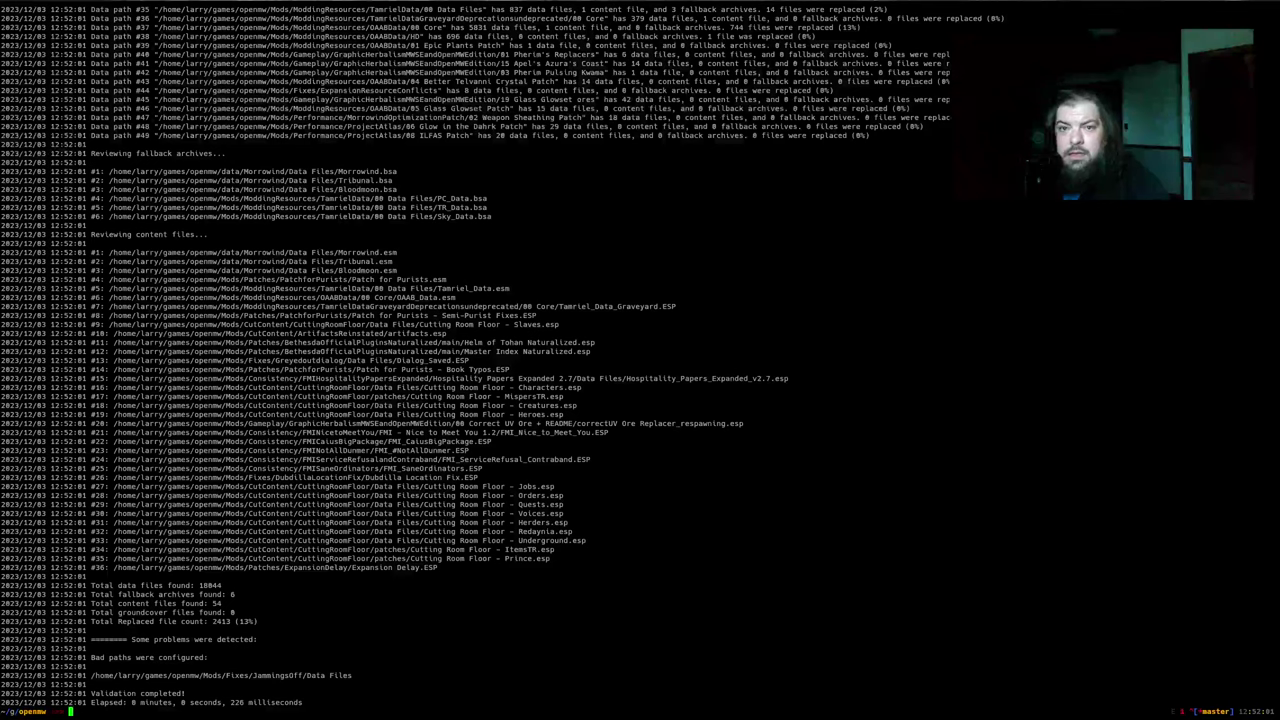
# Switch to the Thunar window on the Mods/Fixes folder and open the data subfolder inside Jammingsoff to check its name
pyautogui.hotkey('alt', 'Tab')
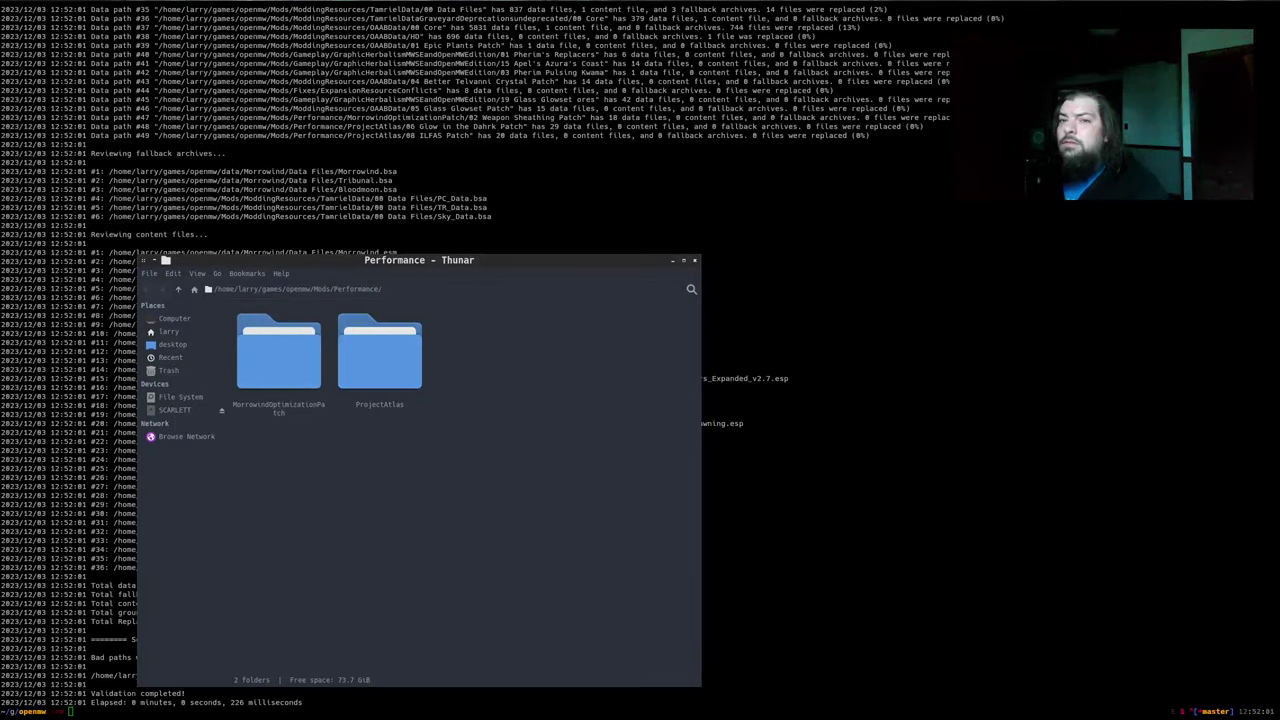
pyautogui.hotkey('alt', 'Tab')
pyautogui.hotkey('alt', 'Tab')
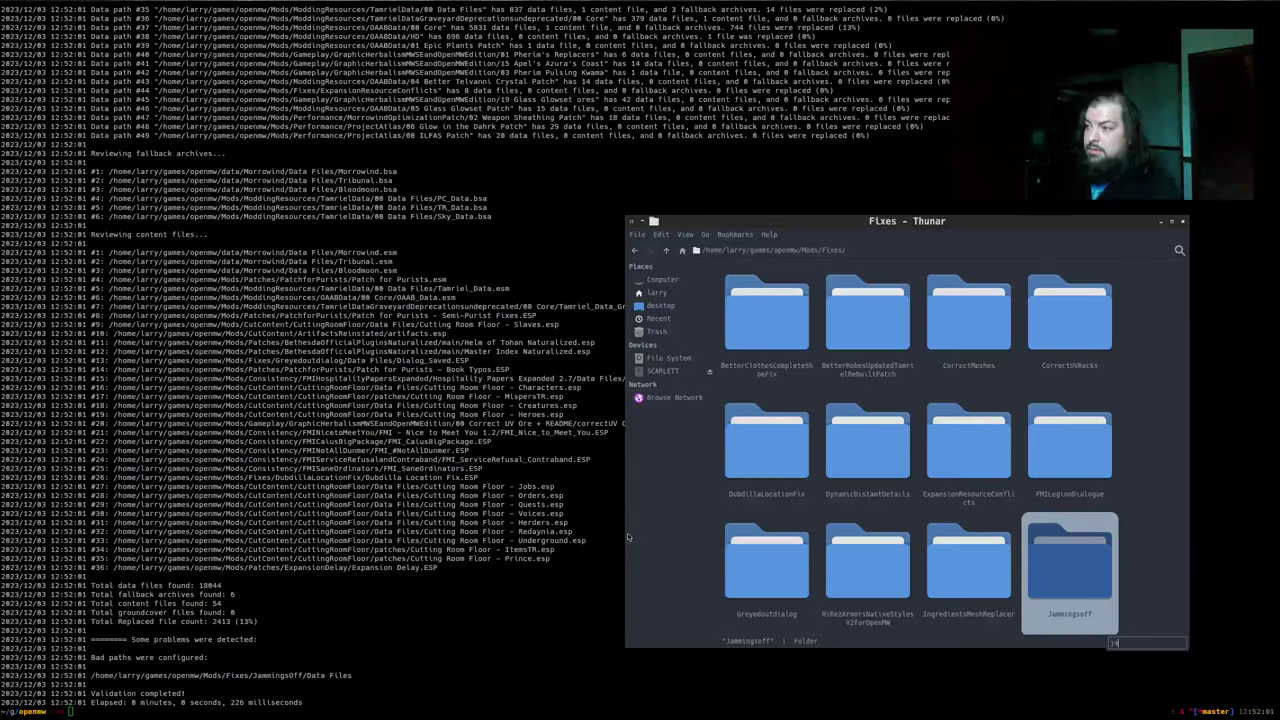
pyautogui.press('Return')
pyautogui.press('Down')
pyautogui.press('Return')
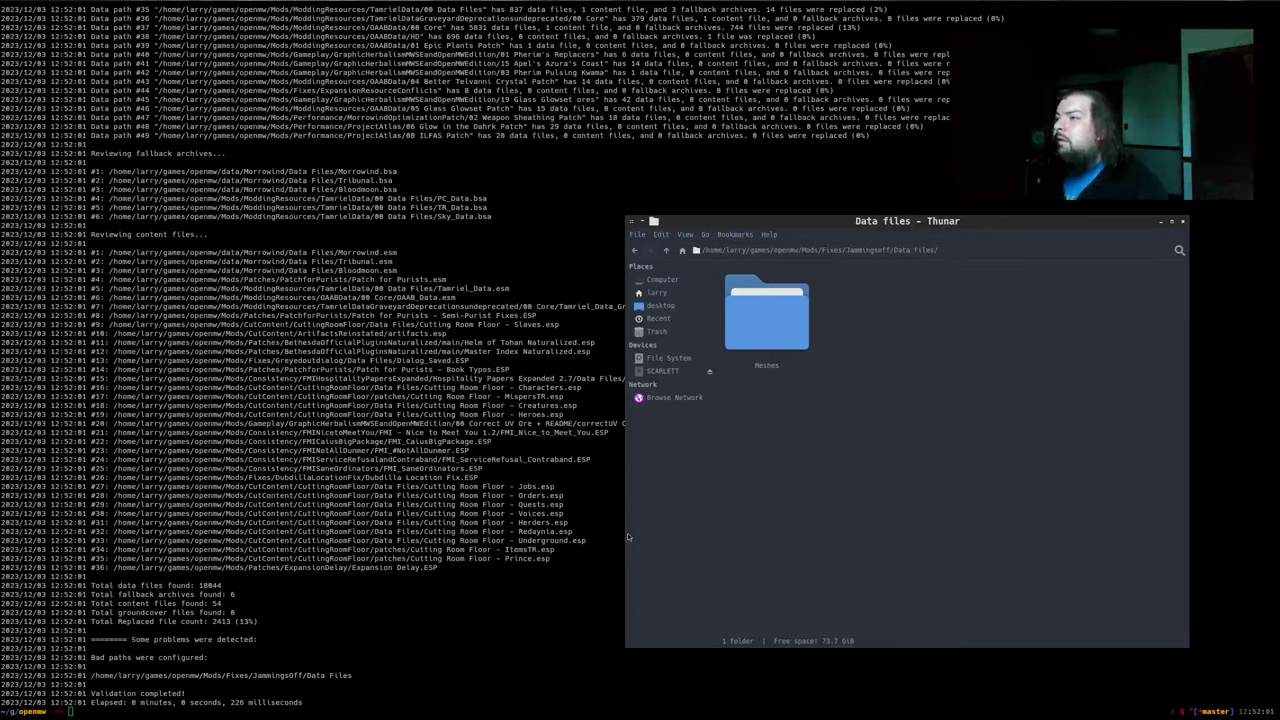
# In Emacs, split the view in two, show data-path-order.yml, and find the "jammings off" entry
pyautogui.hotkey('alt', 'Tab')
pyautogui.hotkey('alt', 'Tab')
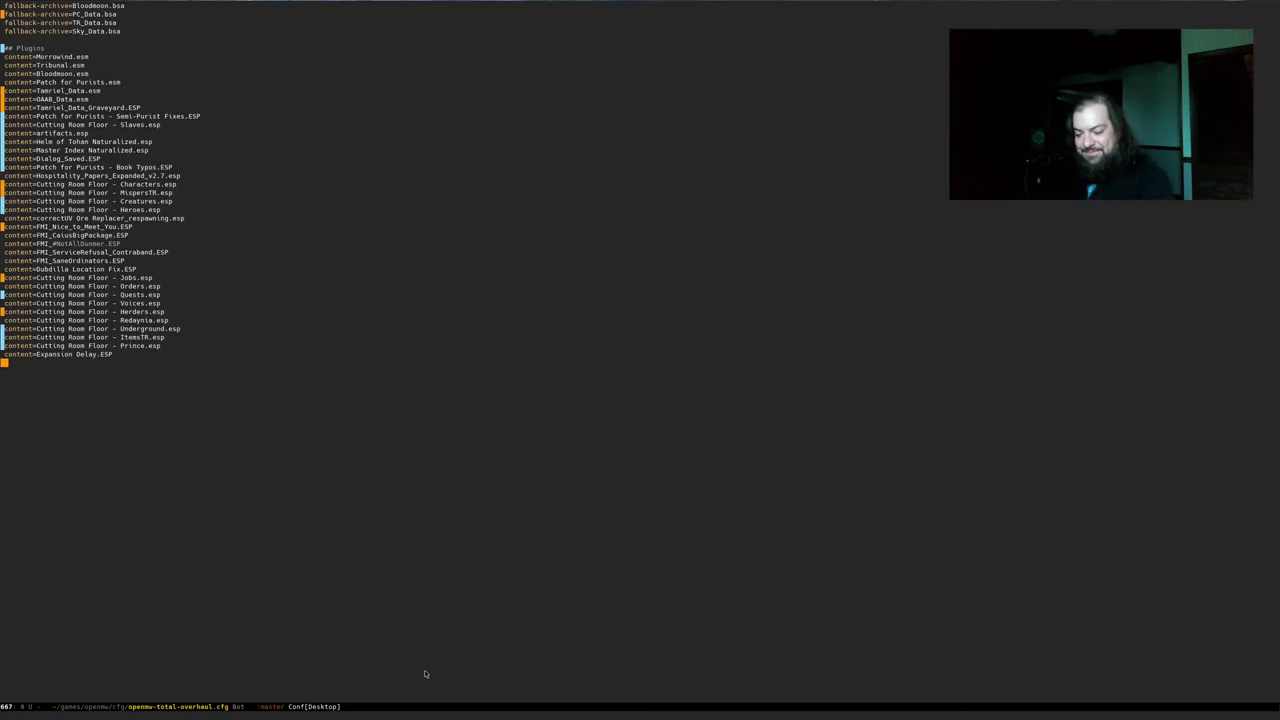
pyautogui.hotkey('ctrl', 'x')
pyautogui.press('3')
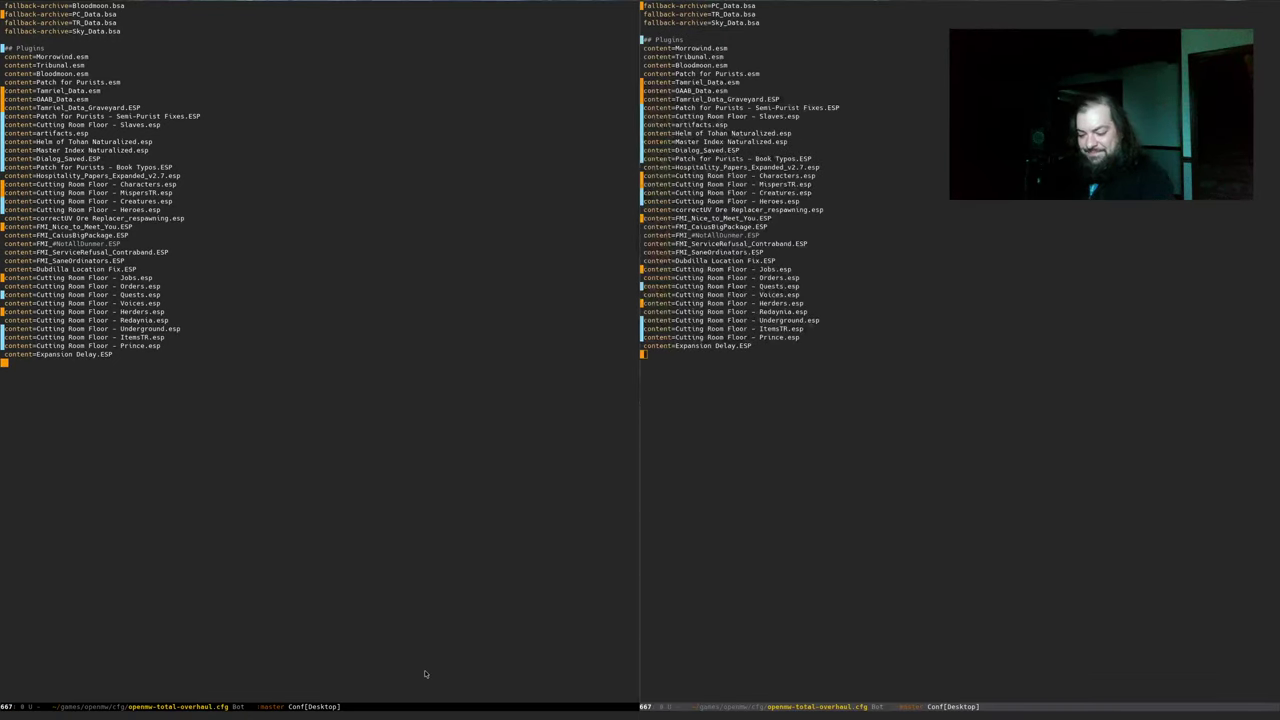
pyautogui.hotkey('ctrl', 'x')
pyautogui.write('bdat')
pyautogui.press('Return')
pyautogui.hotkey('ctrl', 's')
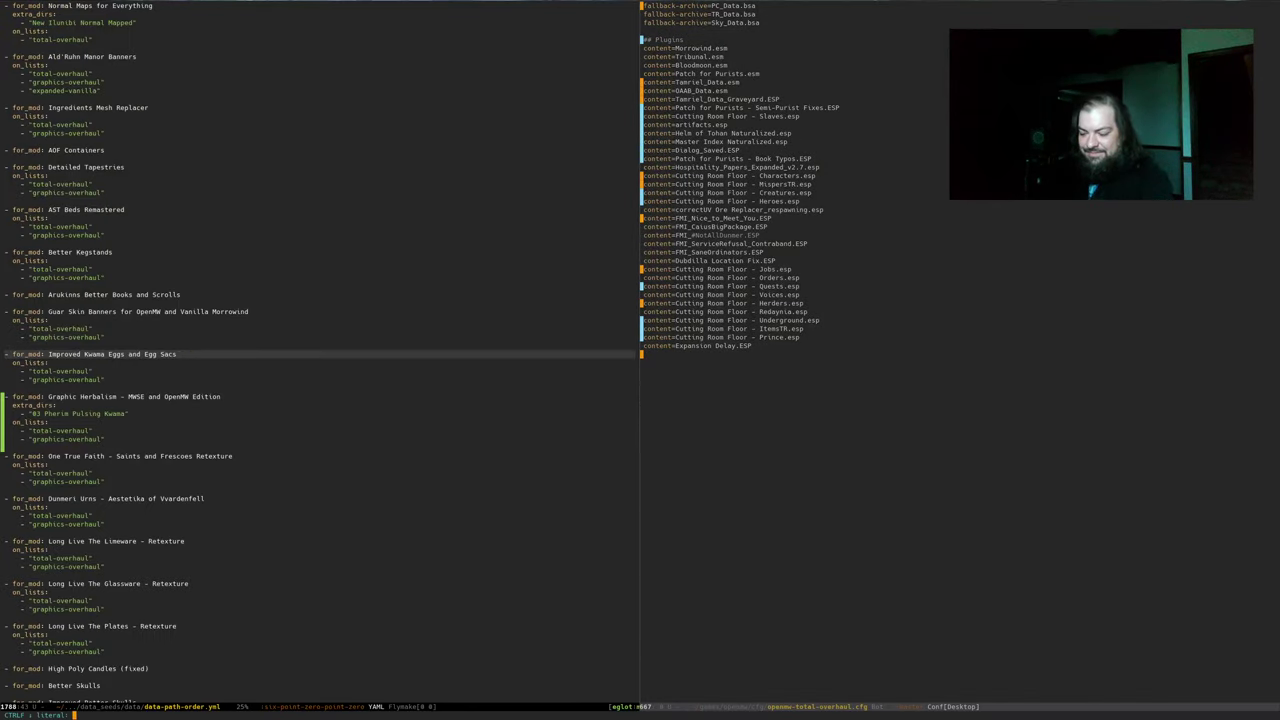
pyautogui.write('jammings off')
pyautogui.press('Return')
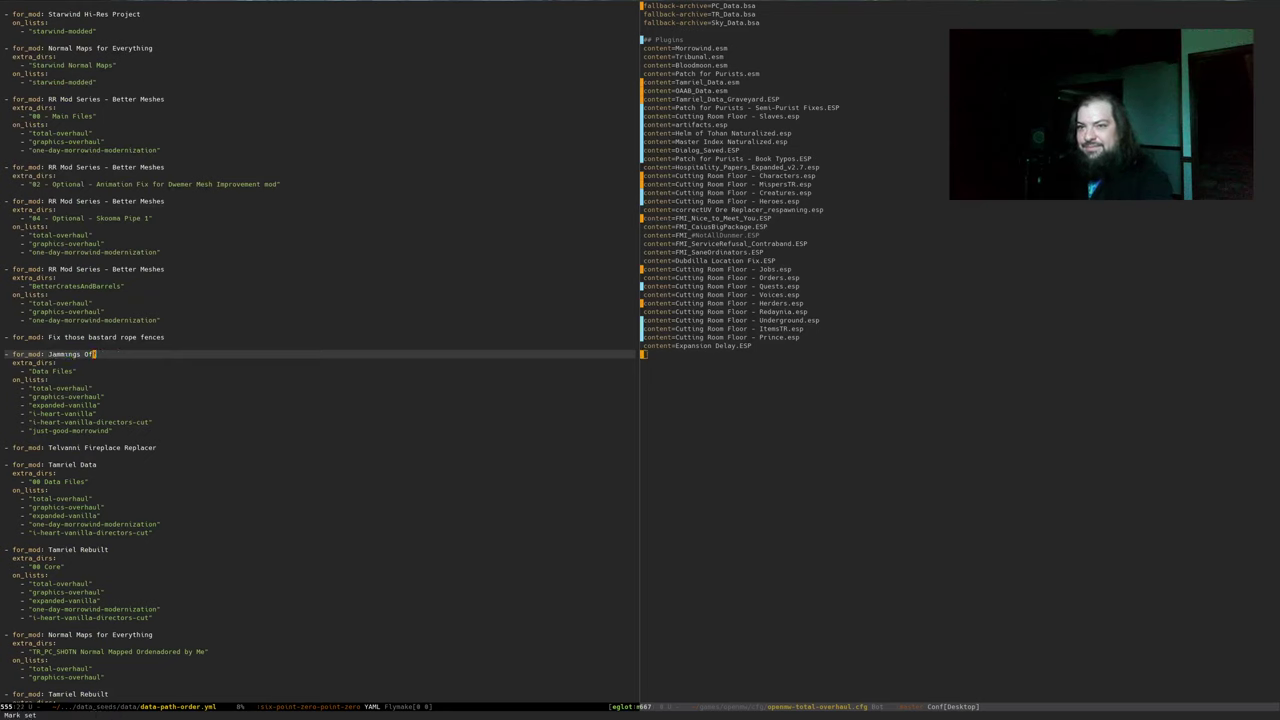
# Change the extra directory of the Jammings Off entry to "Data files" and save data-path-order.yml
pyautogui.hotkey('ctrl', 'f')
pyautogui.hotkey('ctrl', 'n')
pyautogui.hotkey('alt', 'f')
pyautogui.hotkey('ctrl', 'f')
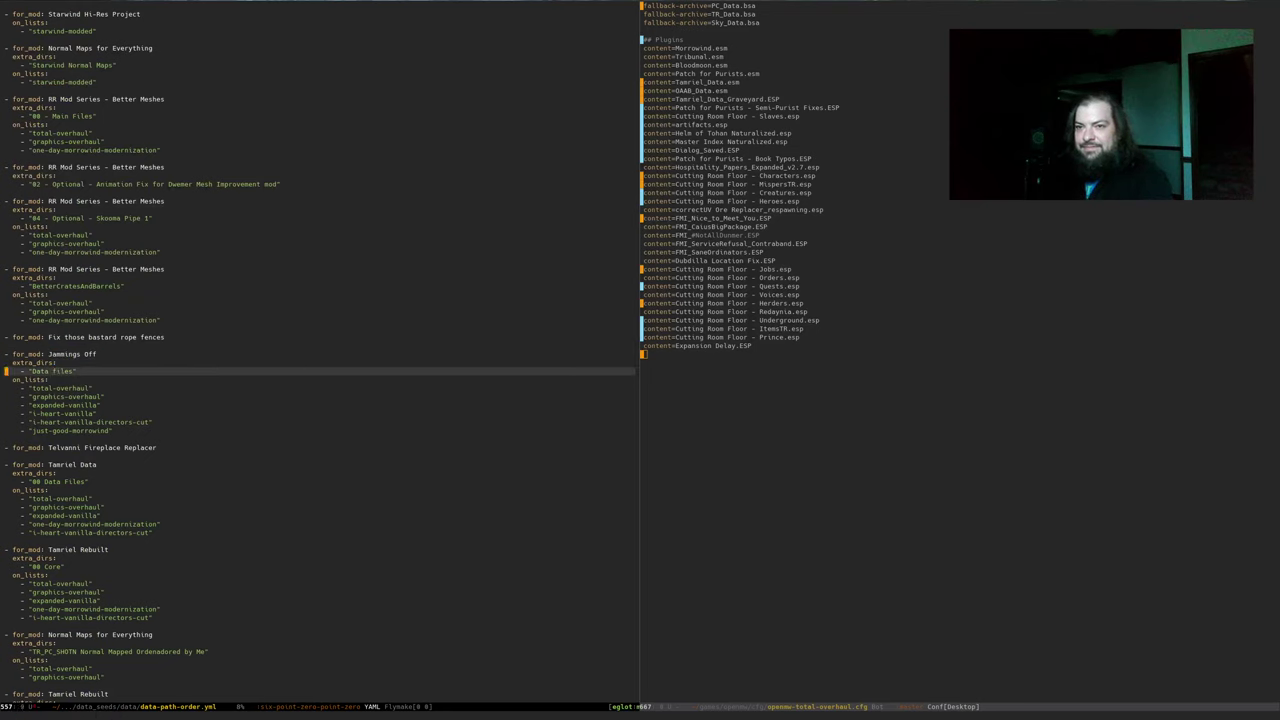
pyautogui.hotkey('ctrl', 'x')
pyautogui.hotkey('ctrl', 's')
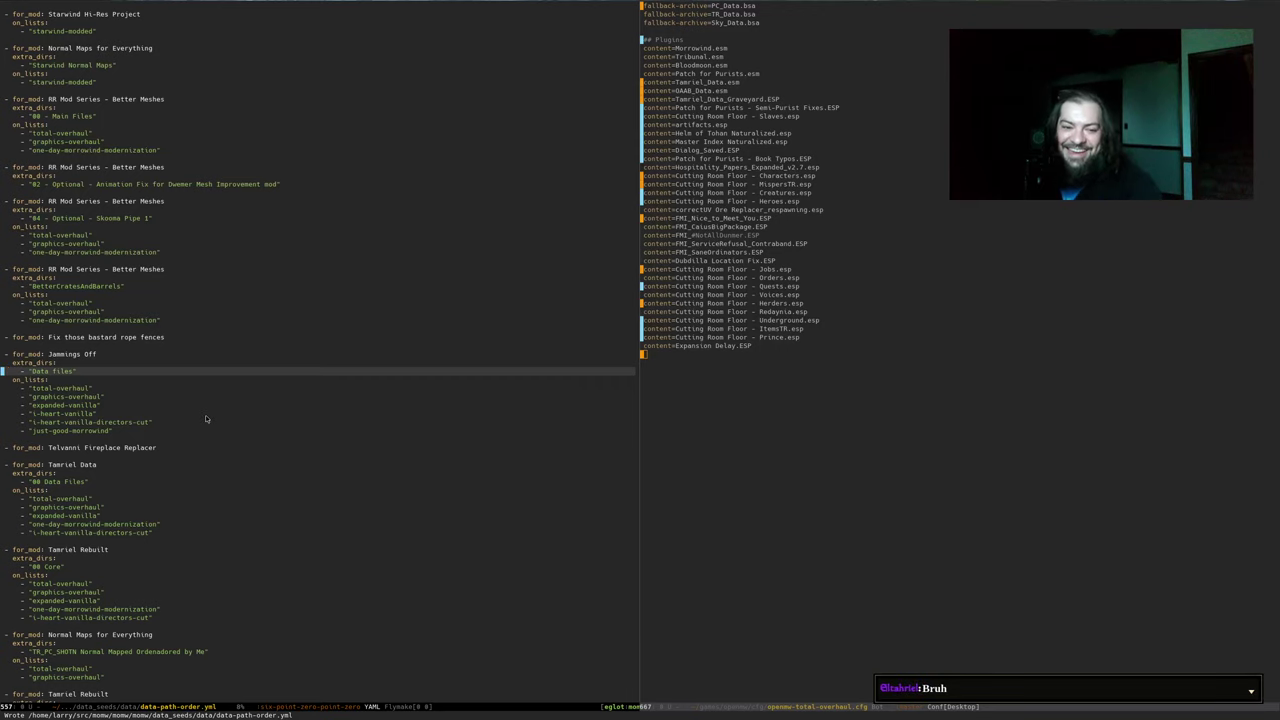
# Show the momw repository's Magit status beside the file, and rerun the config validation in the terminal
pyautogui.click(390, 389)
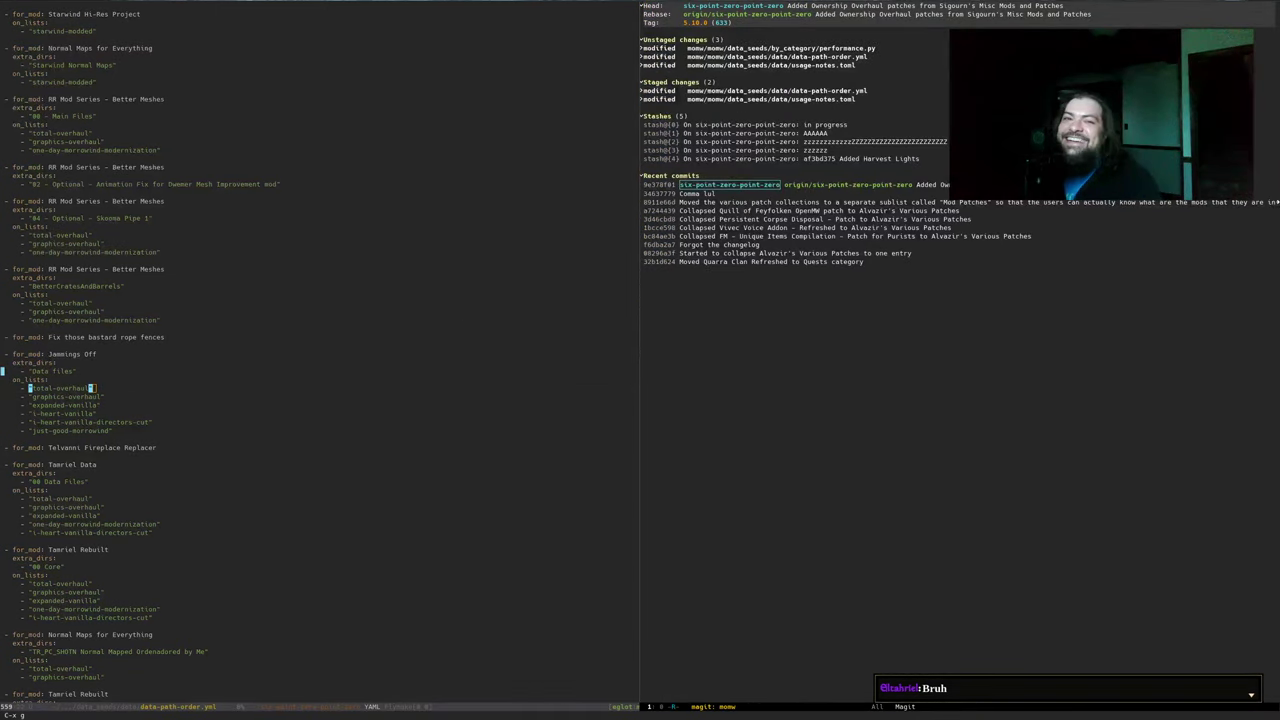
pyautogui.hotkey('alt', 'Tab')
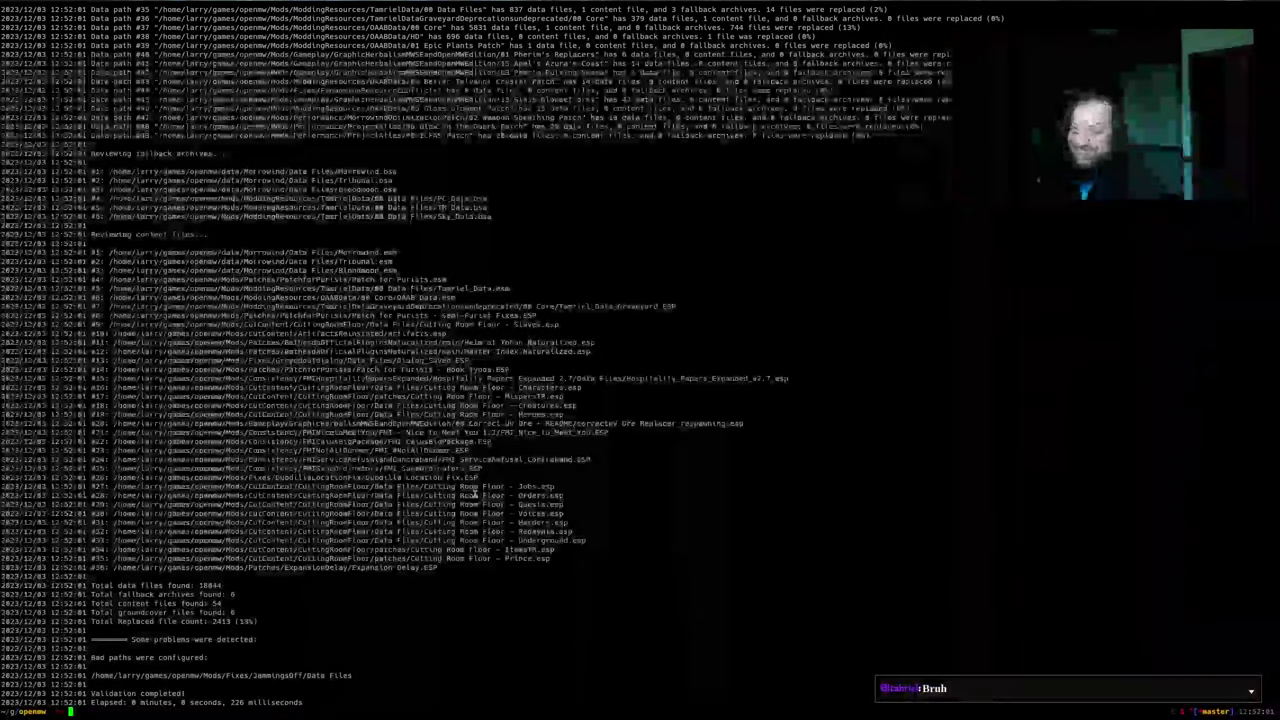
pyautogui.press('Up')
pyautogui.press('Return')
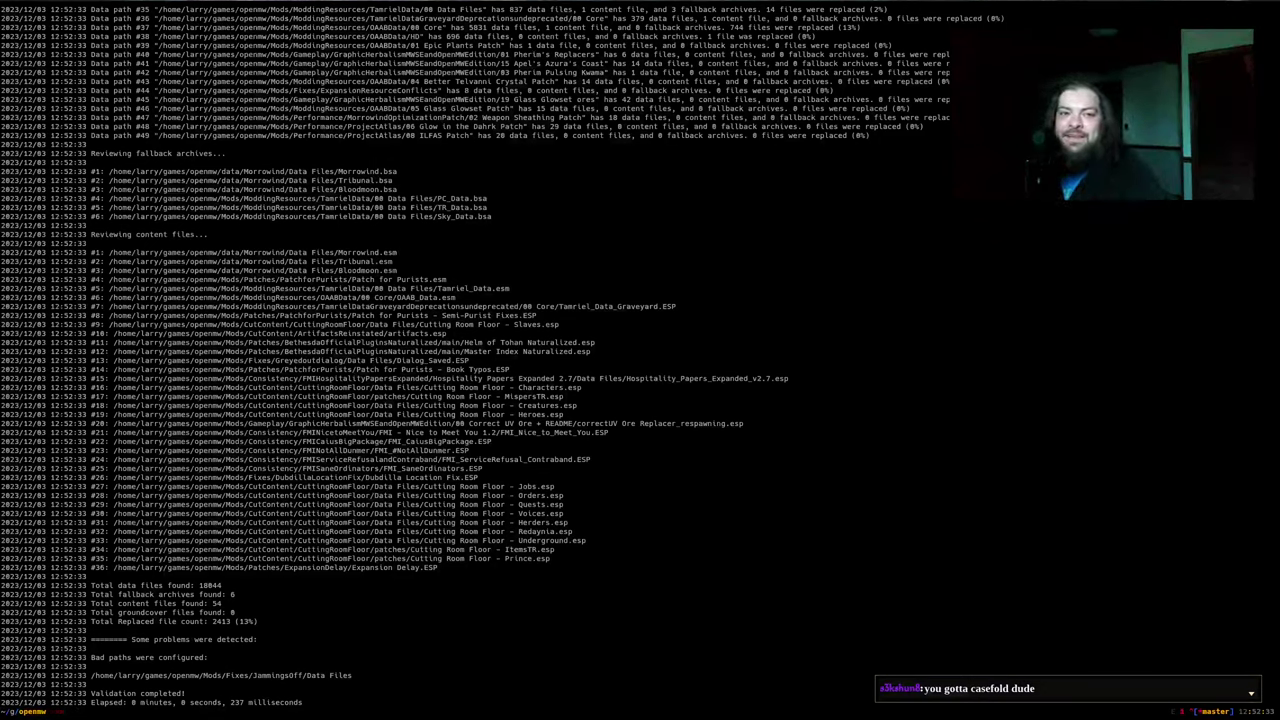
# Return to Emacs and review the extra_dirs value of the Jammings Off entry in data-path-order.yml
pyautogui.hotkey('alt', 'Tab')
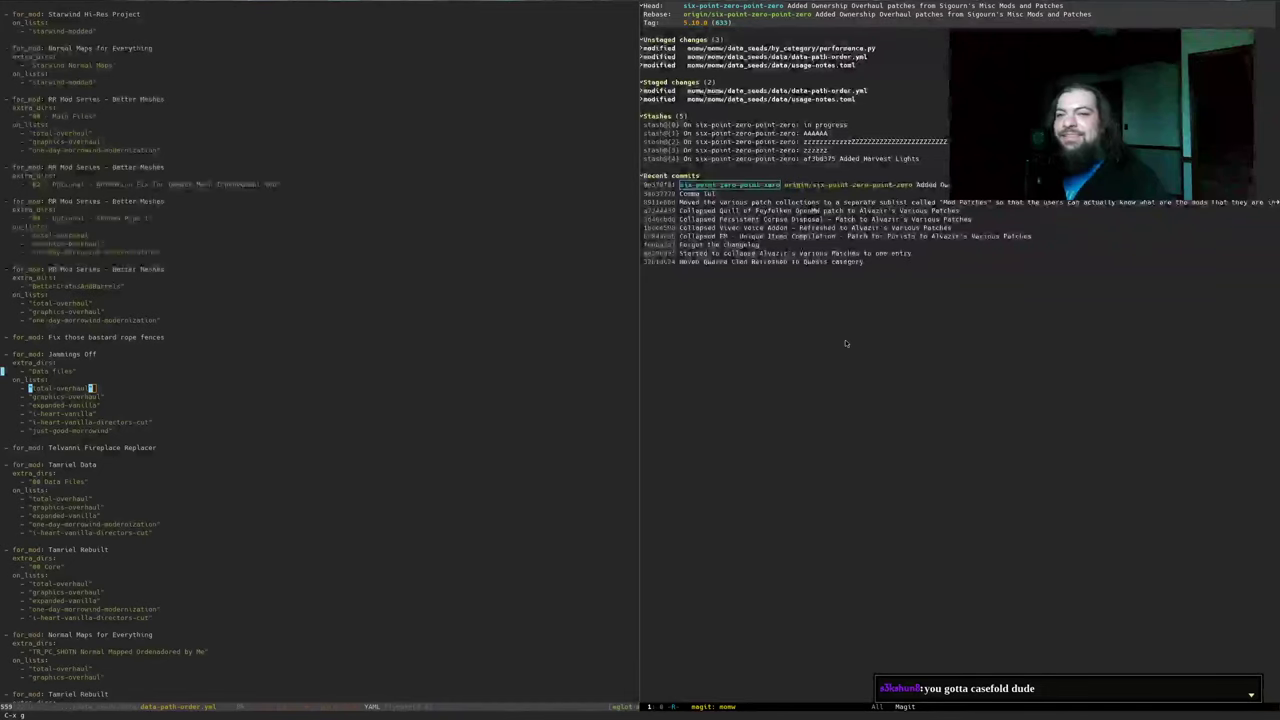
pyautogui.click(837, 360)
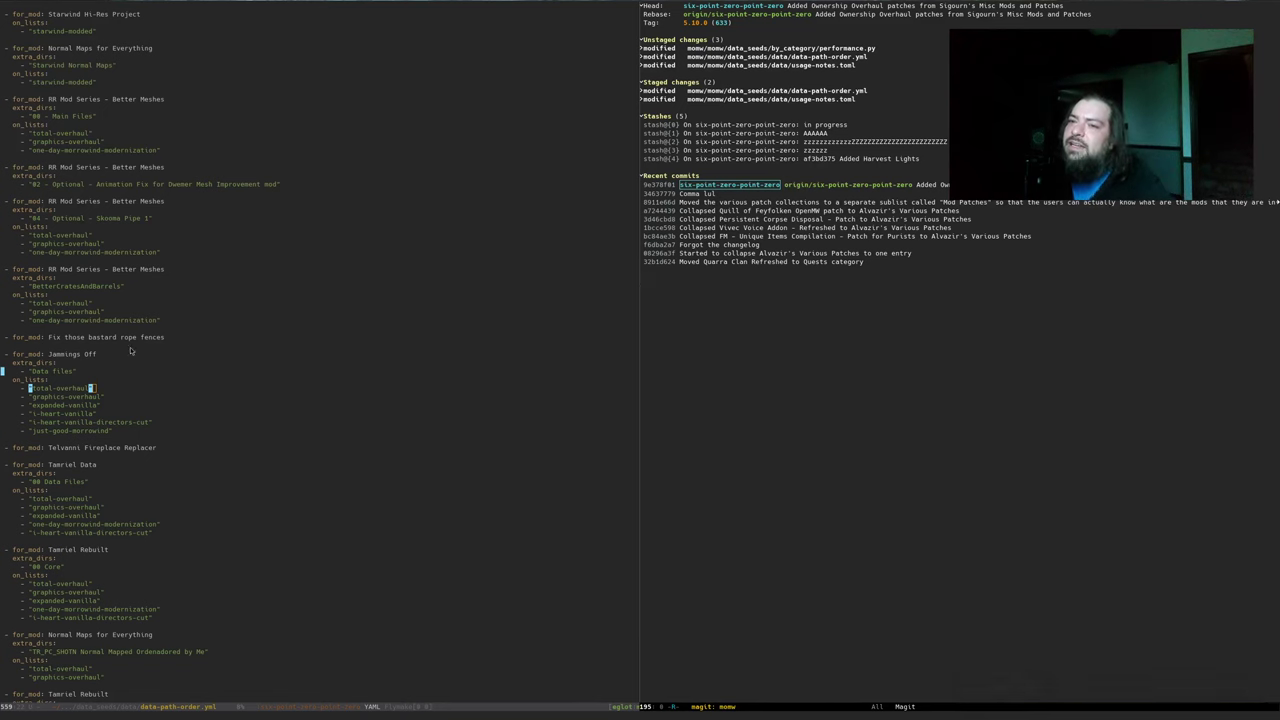
pyautogui.click(130, 348)
pyautogui.click(107, 372)
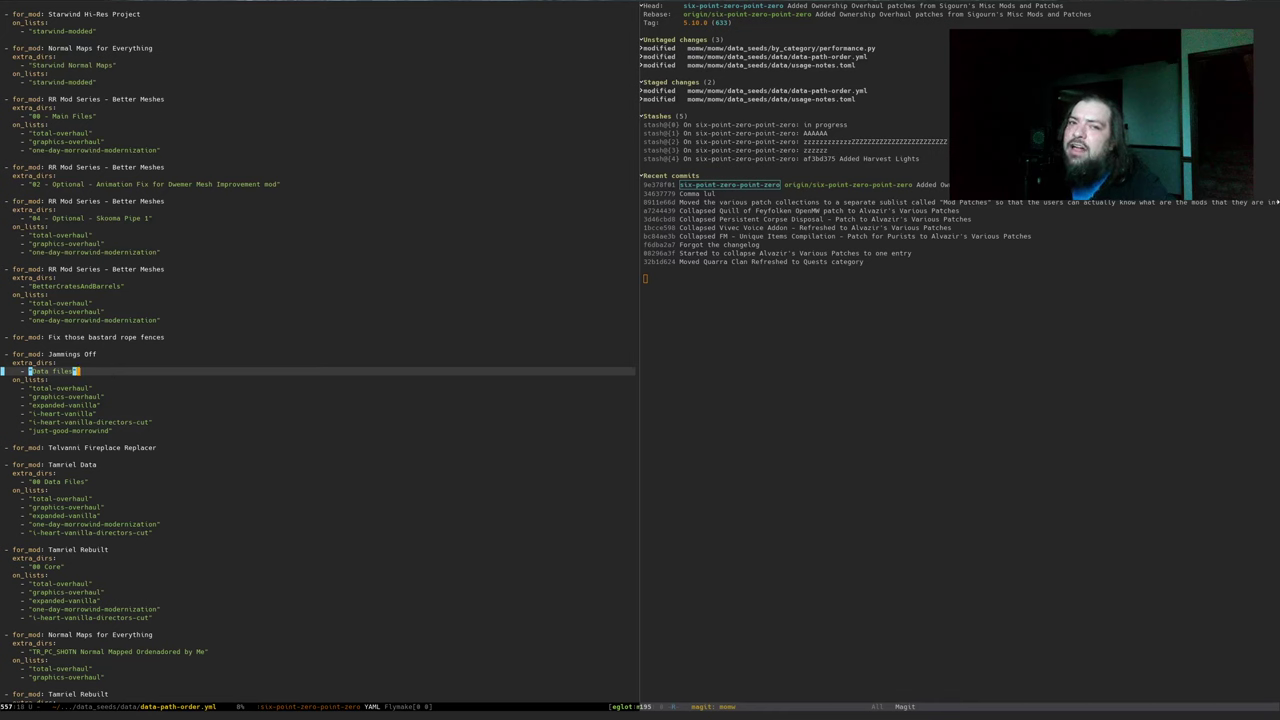
# In the terminal, display the openmw-validator help with --help and copy the --case-sensitive option from it
pyautogui.hotkey('alt', 'Tab')
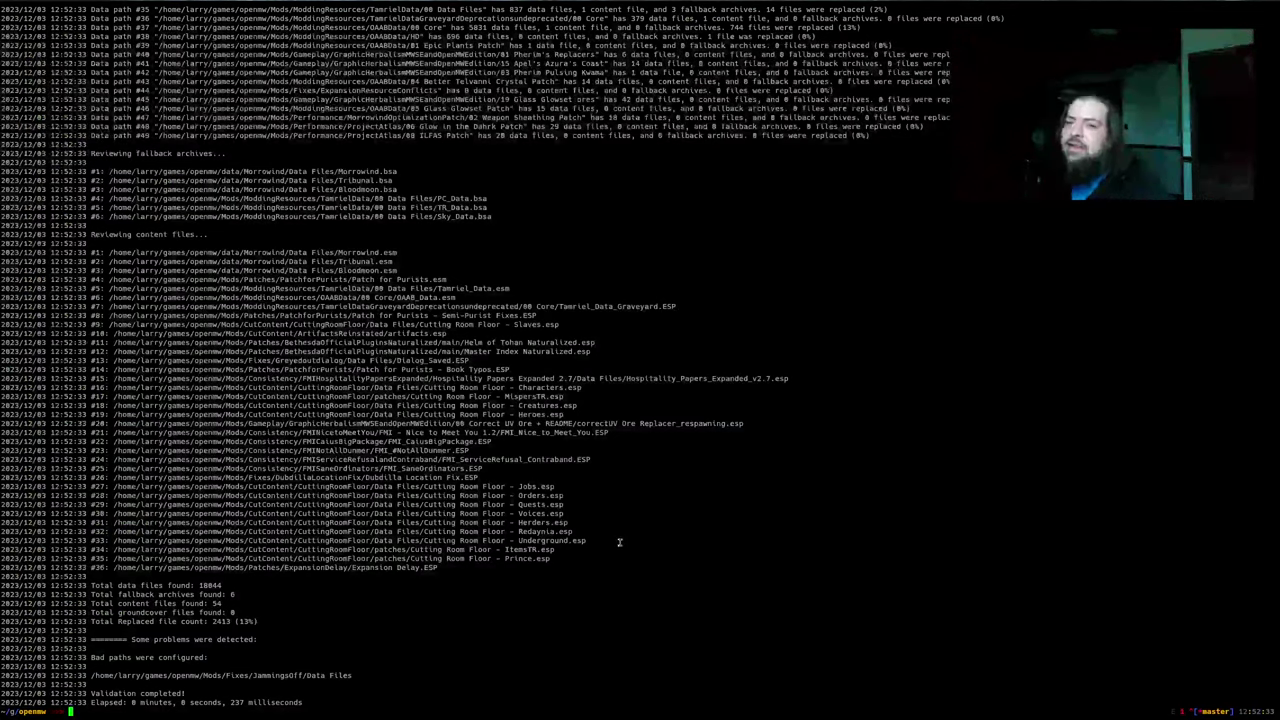
pyautogui.press('Up')
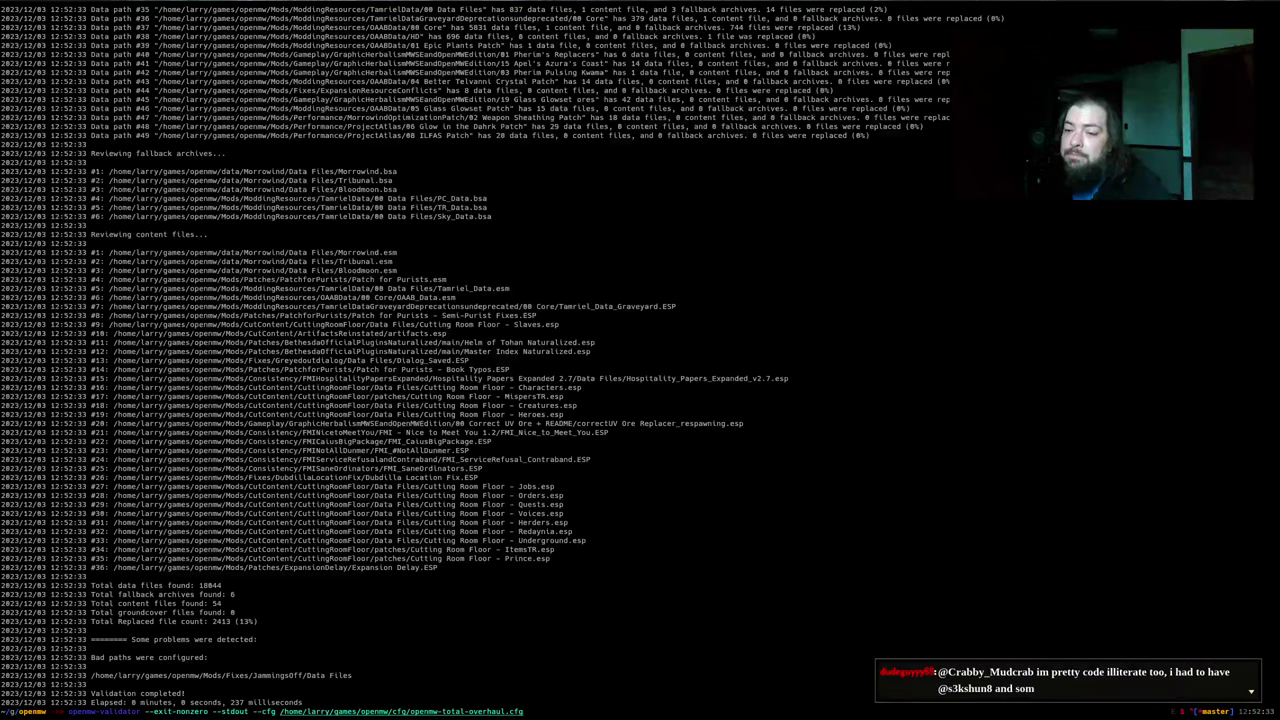
pyautogui.write('--')
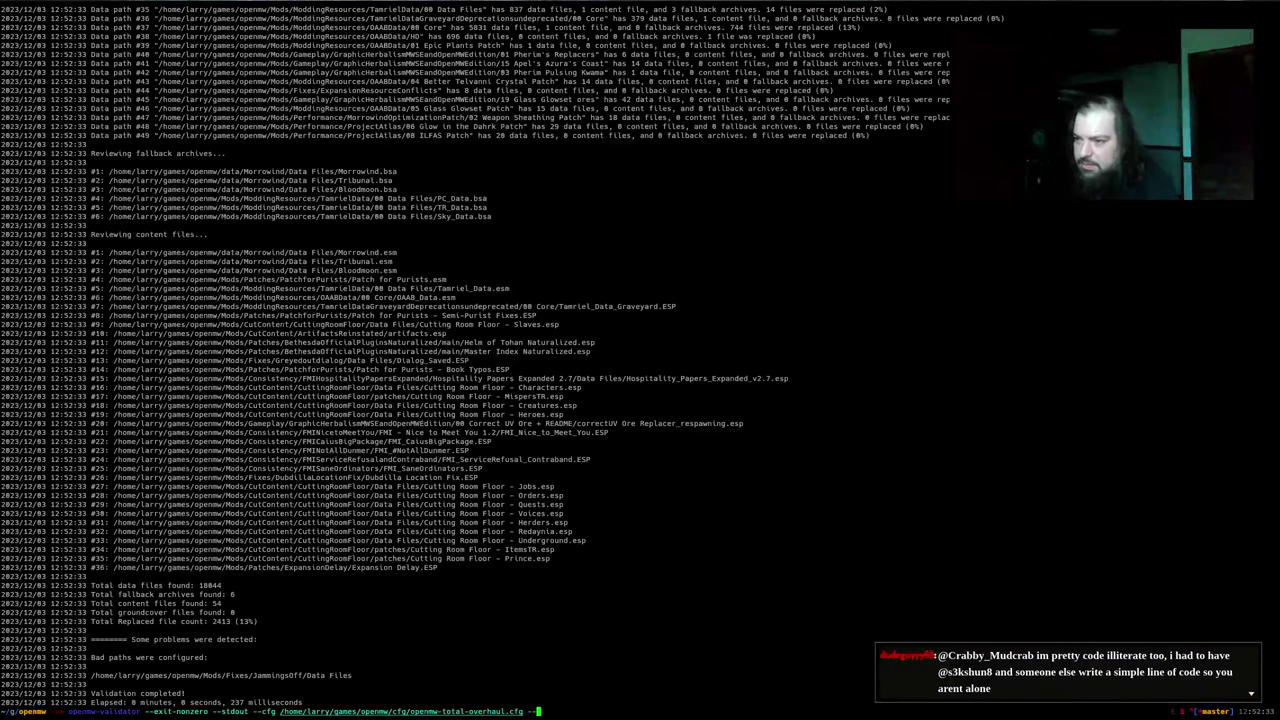
pyautogui.write('help')
pyautogui.press('Return')
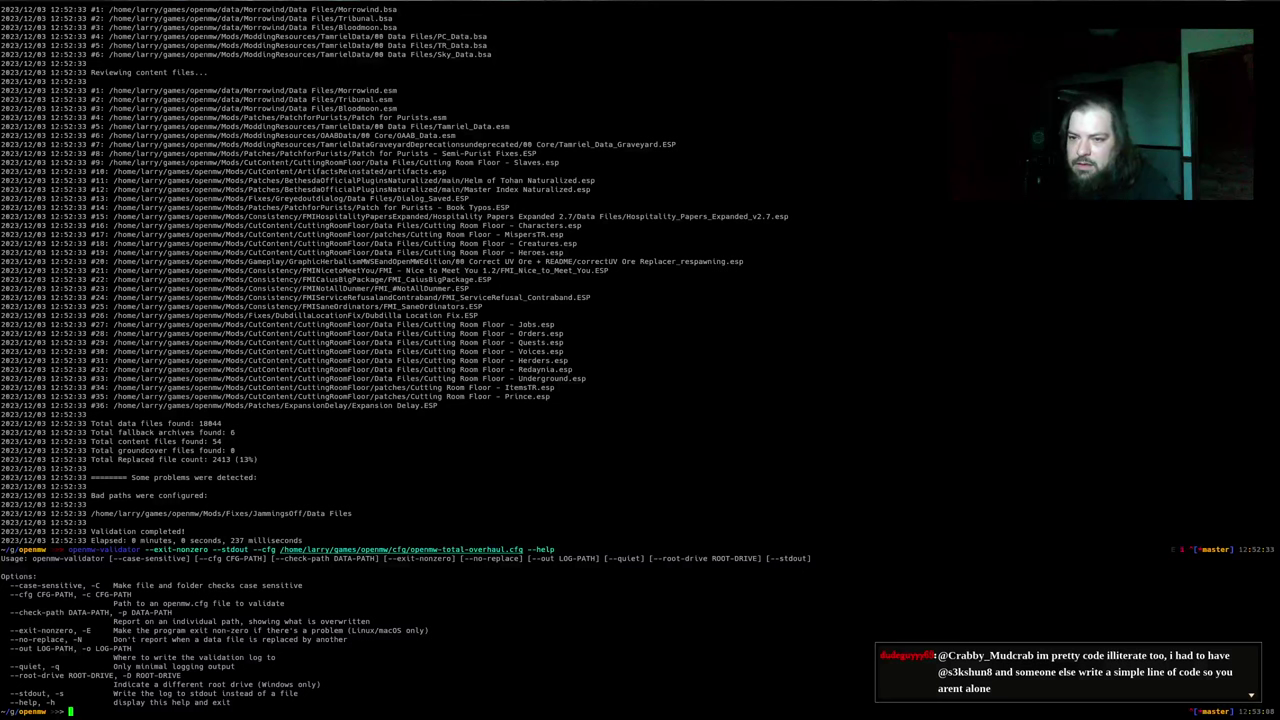
pyautogui.doubleClick(51, 584)
pyautogui.press('super+c')
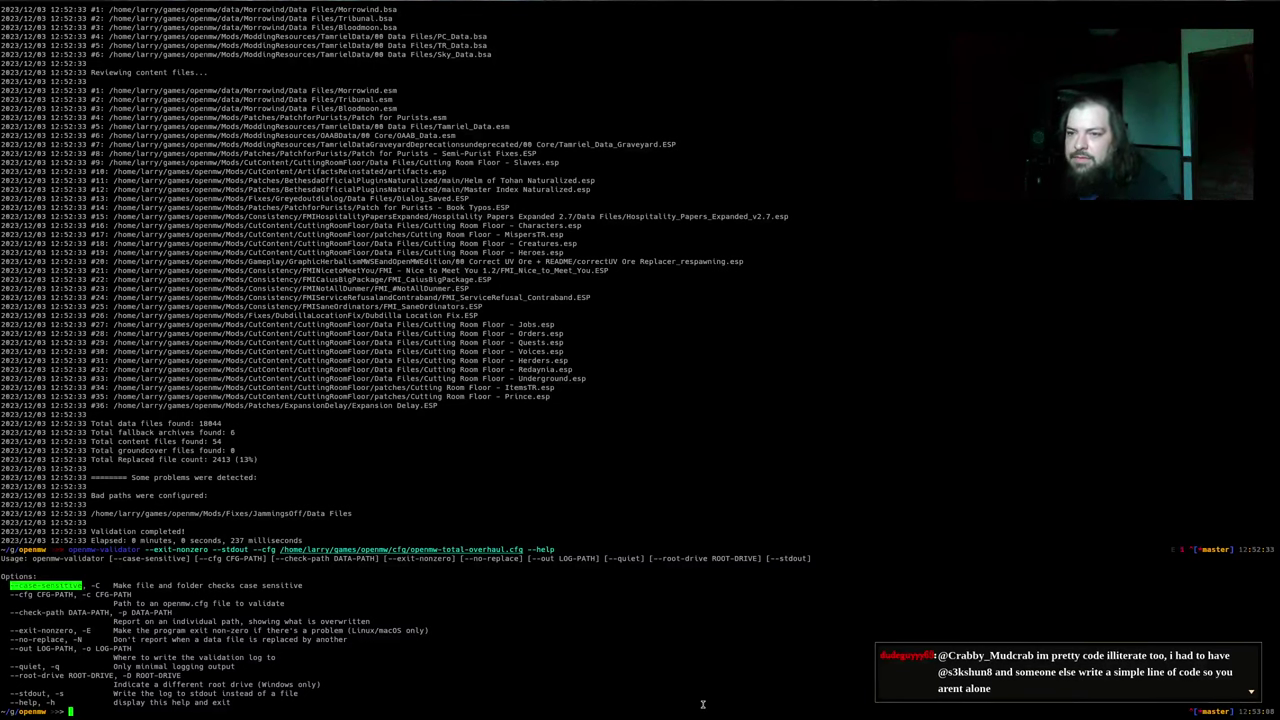
# Rerun openmw-validator on openmw-total-overhaul.cfg with --case-sensitive in place of --help, and check the reported bad path
pyautogui.press('Up')
pyautogui.press('BackSpace')
pyautogui.press('BackSpace')
pyautogui.press('BackSpace')
pyautogui.press('BackSpace')
pyautogui.press('BackSpace')
pyautogui.press('BackSpace')
pyautogui.middleClick(703, 704)
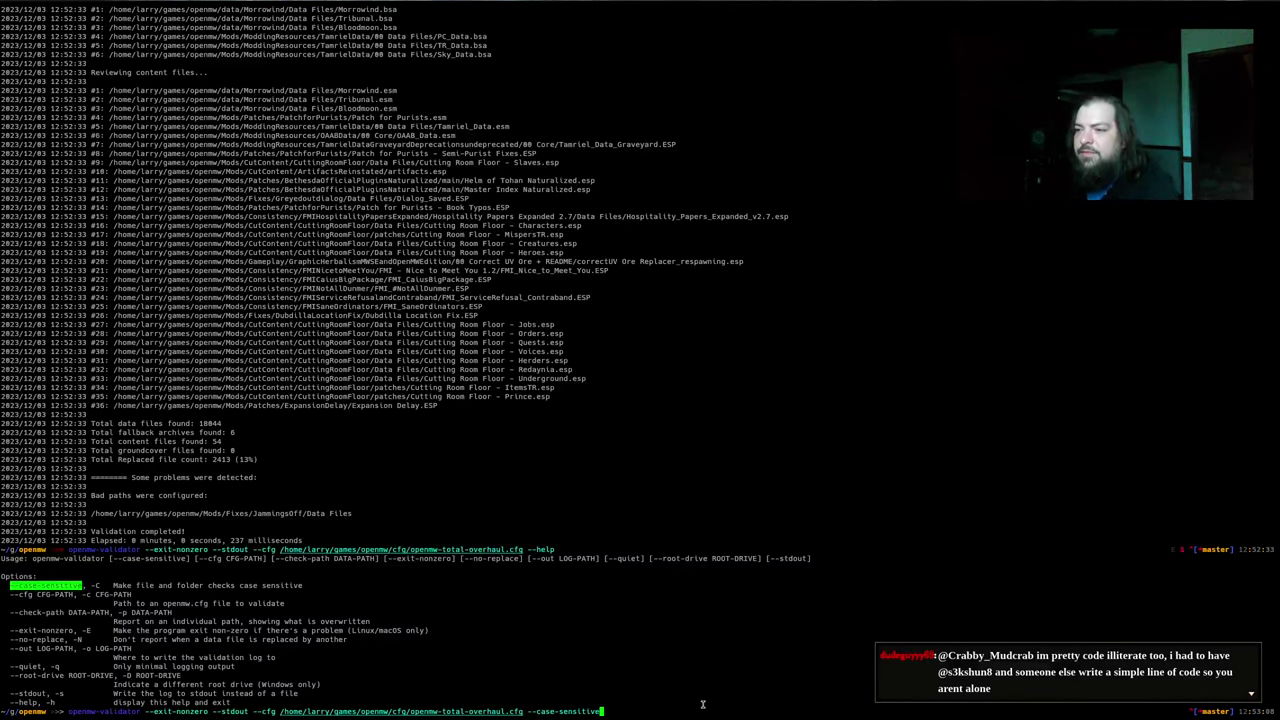
pyautogui.press('Return')
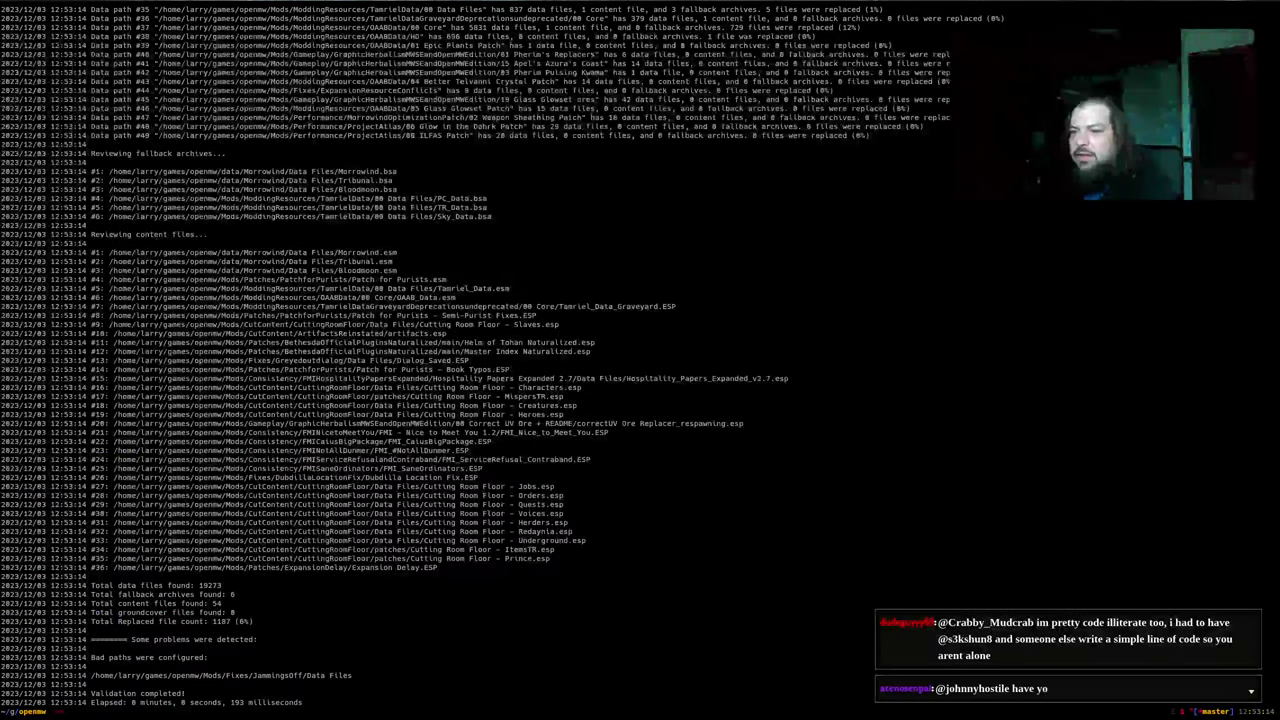
pyautogui.doubleClick(318, 676)
pyautogui.click(317, 693)
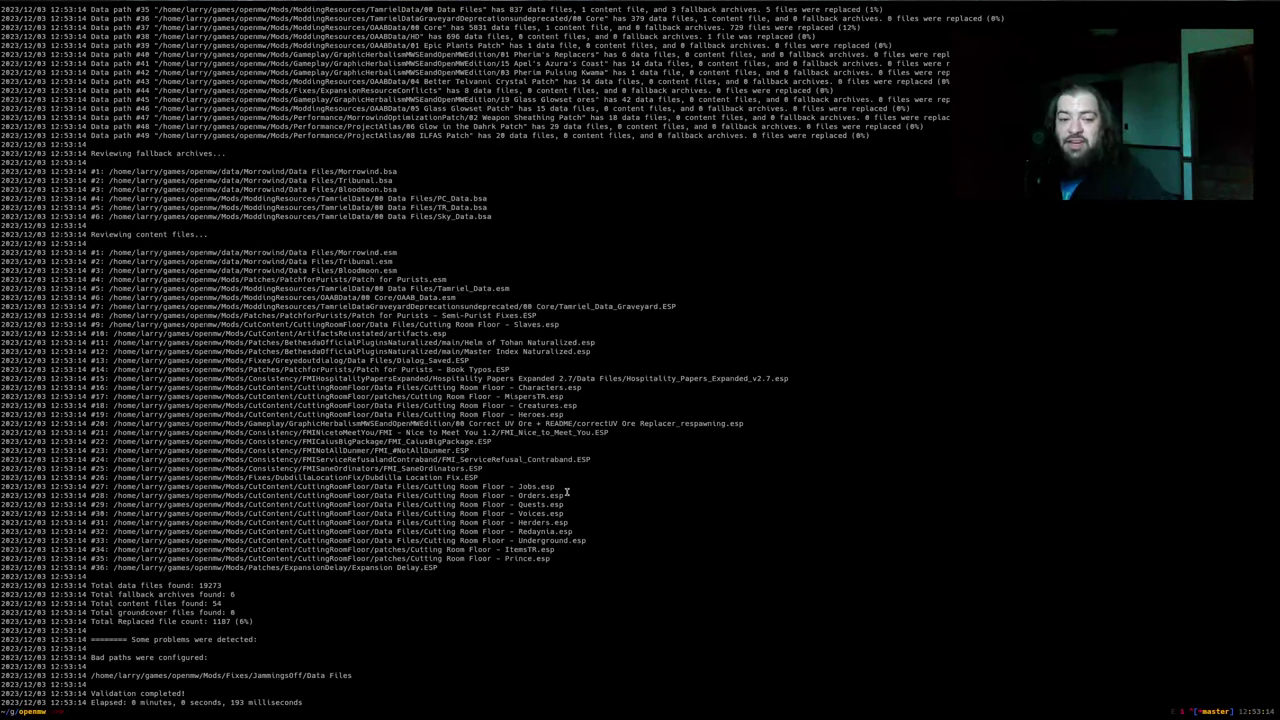
# Switch to Firefox and view the data path and usage notes on the Jammings Off page
pyautogui.hotkey('alt', 'Tab')
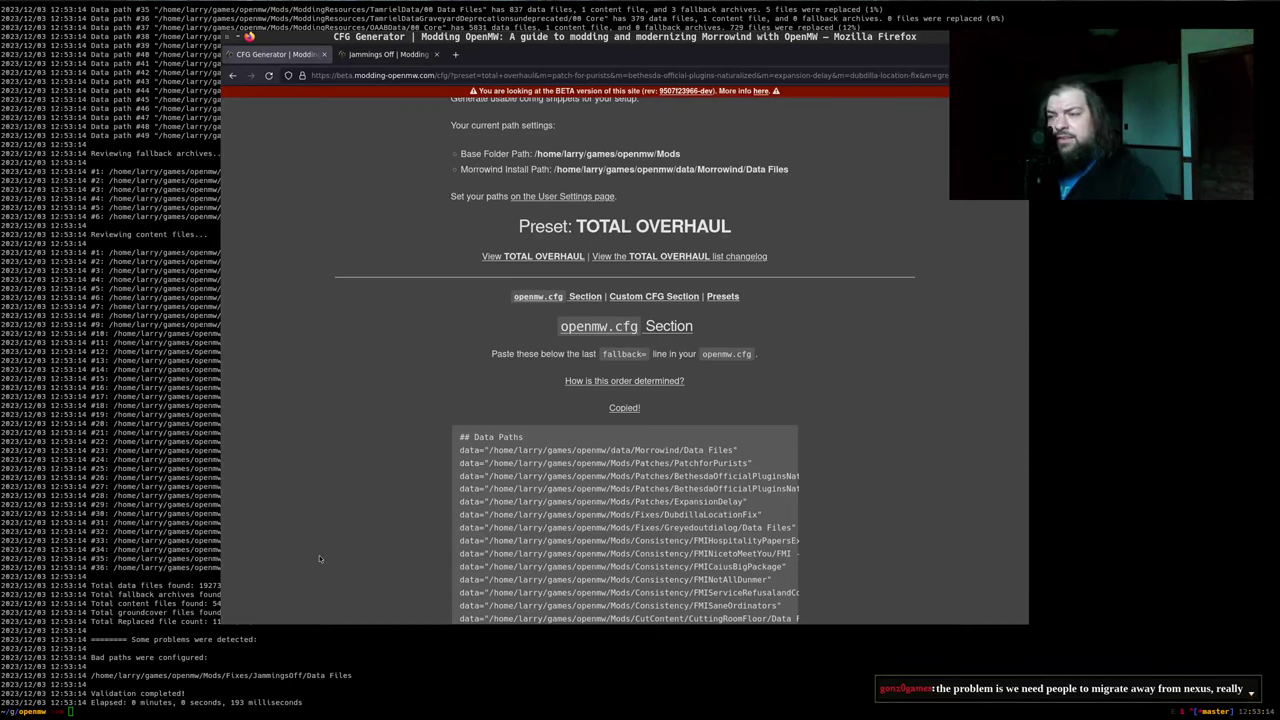
pyautogui.scroll(-3, 349, 400)
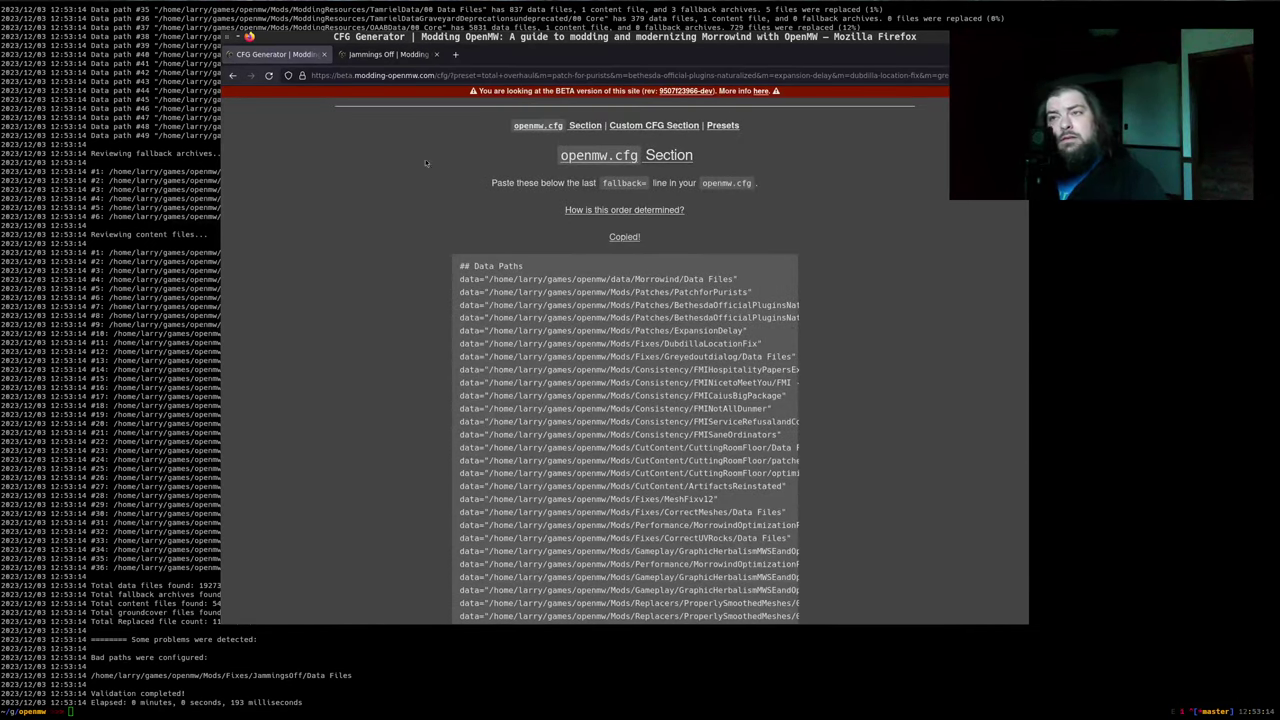
pyautogui.click(388, 54)
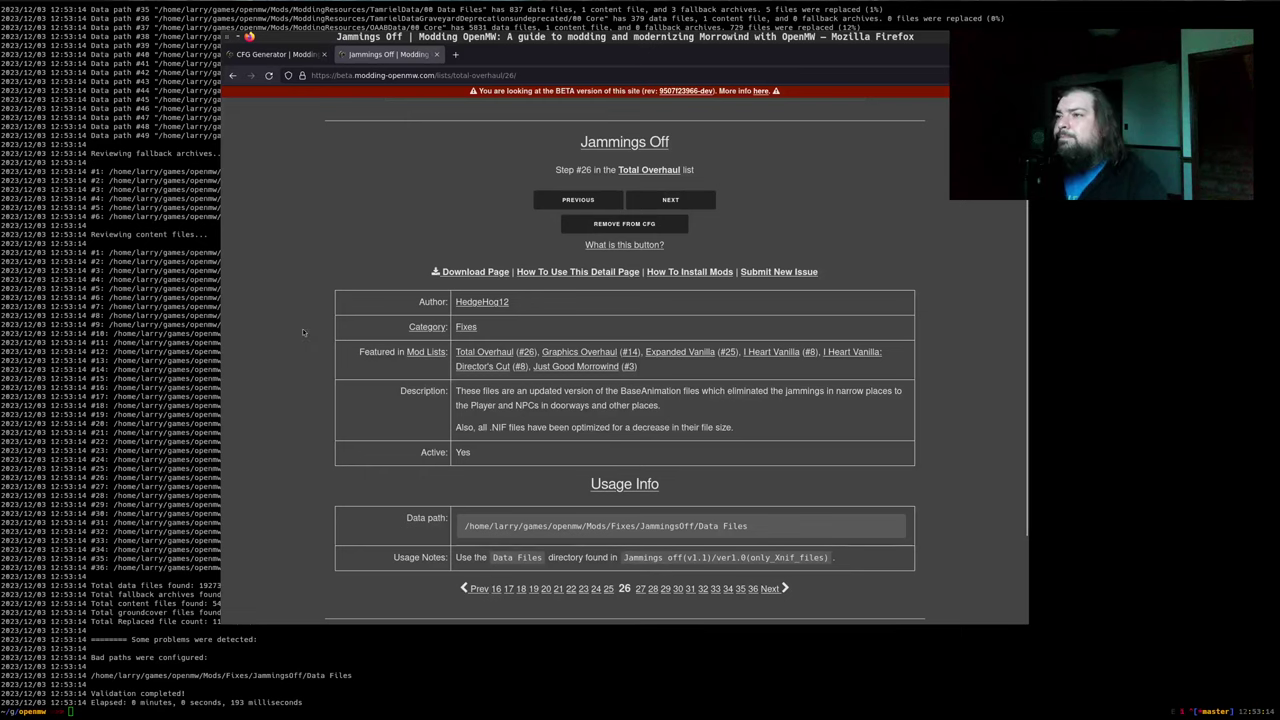
# Open a second terminal pane below the validator output and change into the src/momw directory
pyautogui.click(196, 597)
pyautogui.hotkey('ctrl', 'b')
pyautogui.hotkey('shift', "'")
pyautogui.write('cd src/momw')
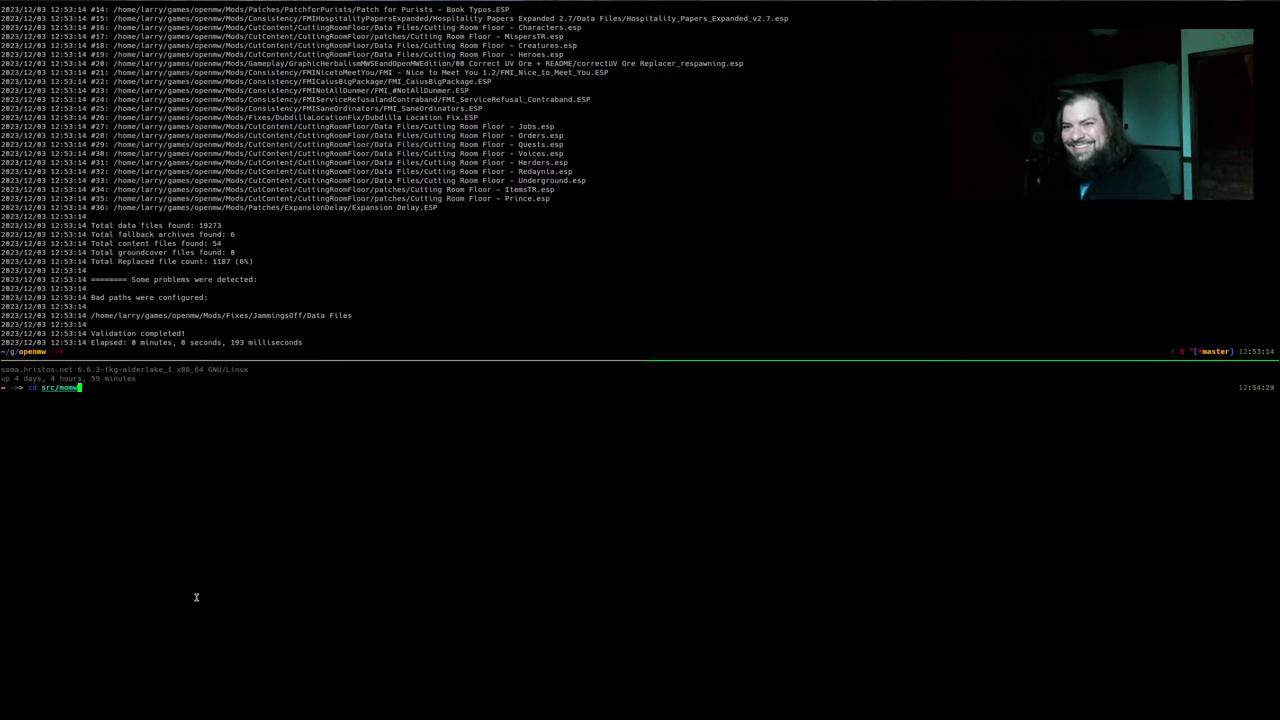
pyautogui.press('Return')
# Return to Firefox and advance from Jammings Off to the next mod in the Total Overhaul list
pyautogui.press('super+Tab')
pyautogui.press('Return')
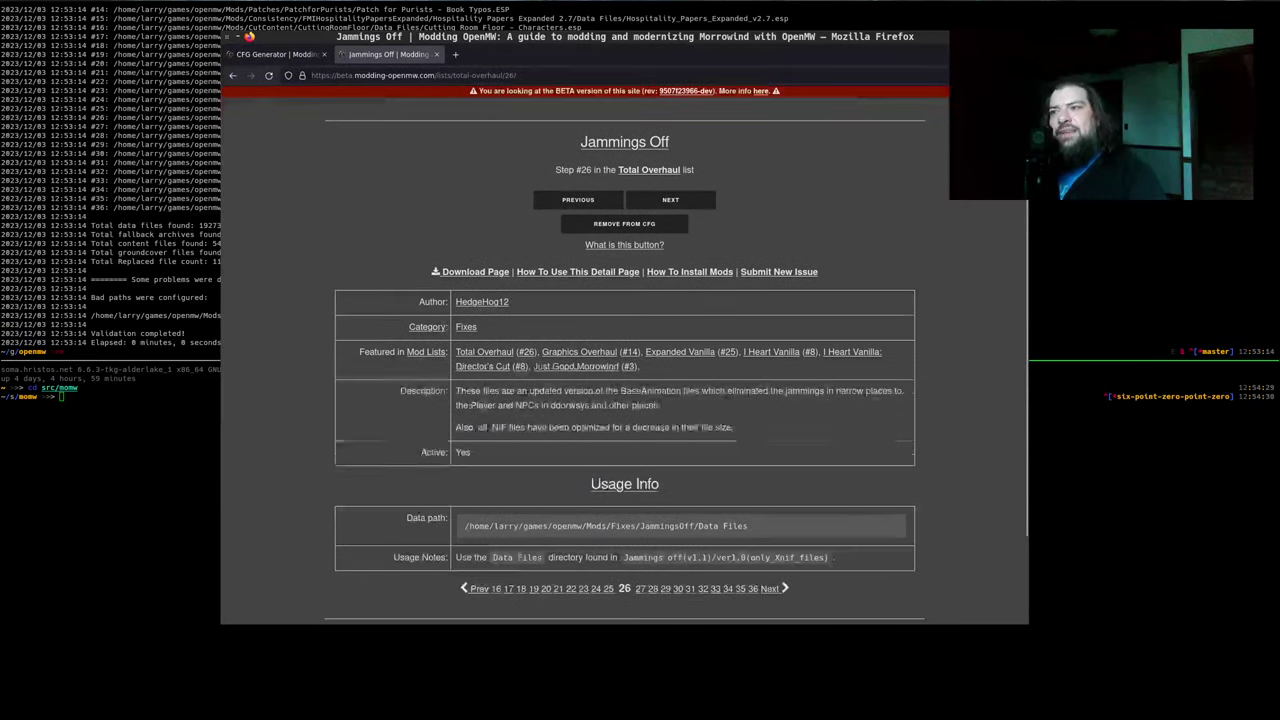
pyautogui.click(670, 200)
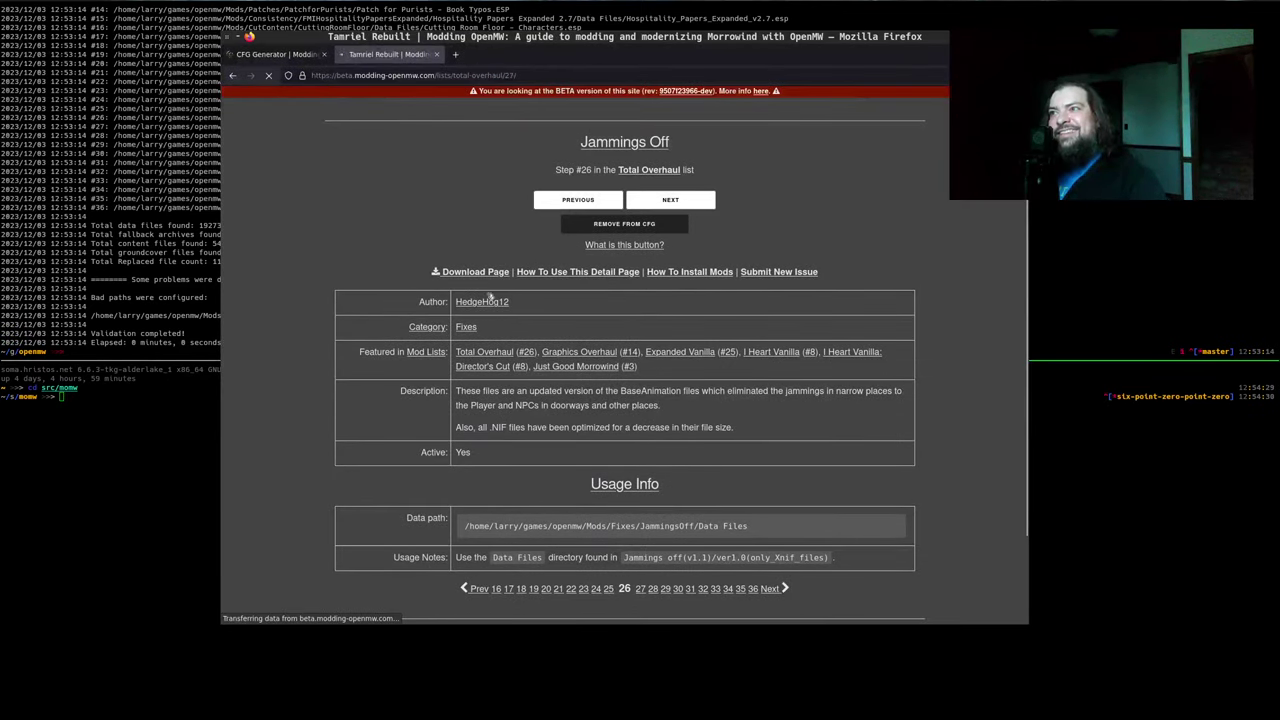
# View the Tamriel Rebuilt usage info, switch to Thunar and open the Landmasses/TamrielRebuilt folder under openmw/Mods
pyautogui.scroll(-3, 316, 320)
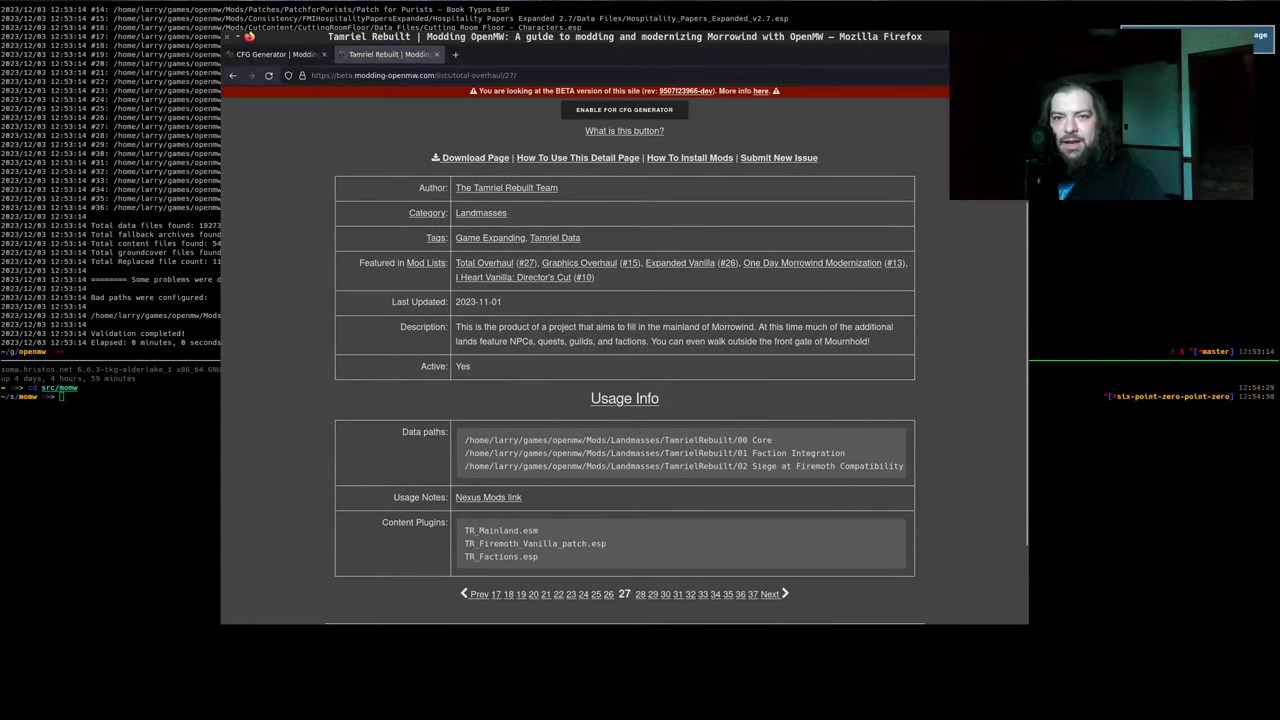
pyautogui.hotkey('alt', 'Tab')
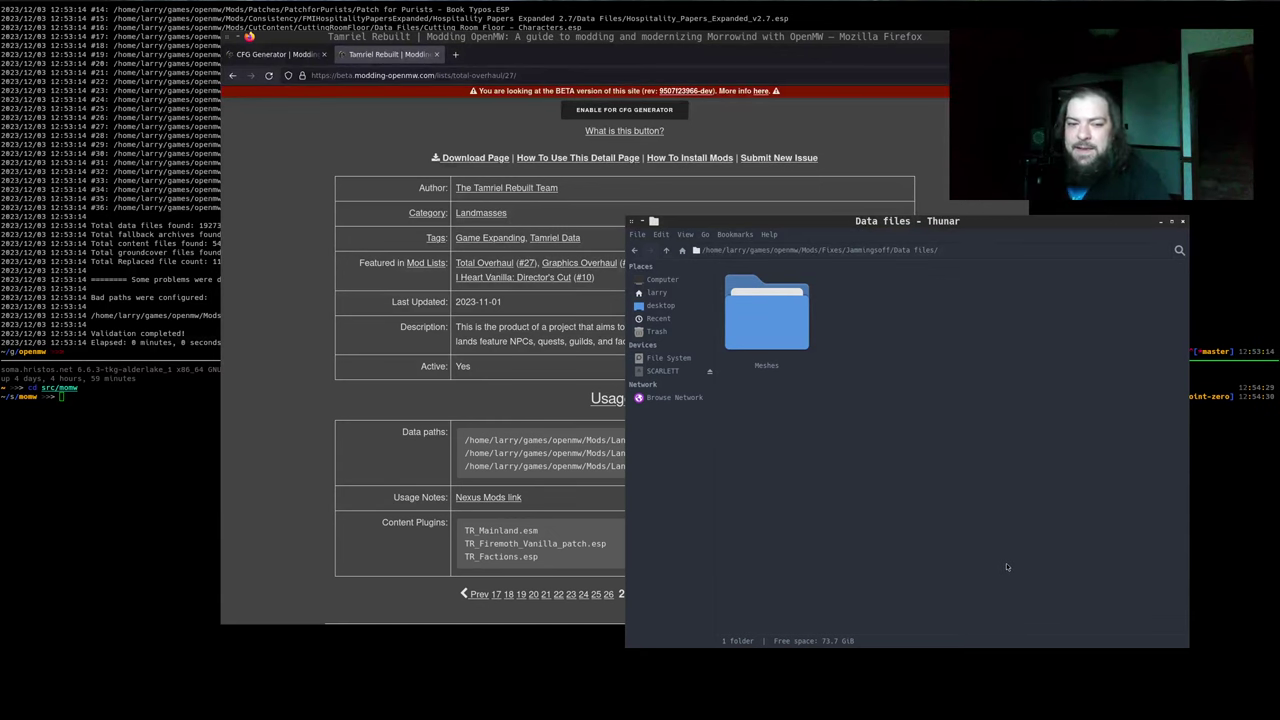
pyautogui.moveTo(945, 540); pyautogui.dragTo(982, 564)
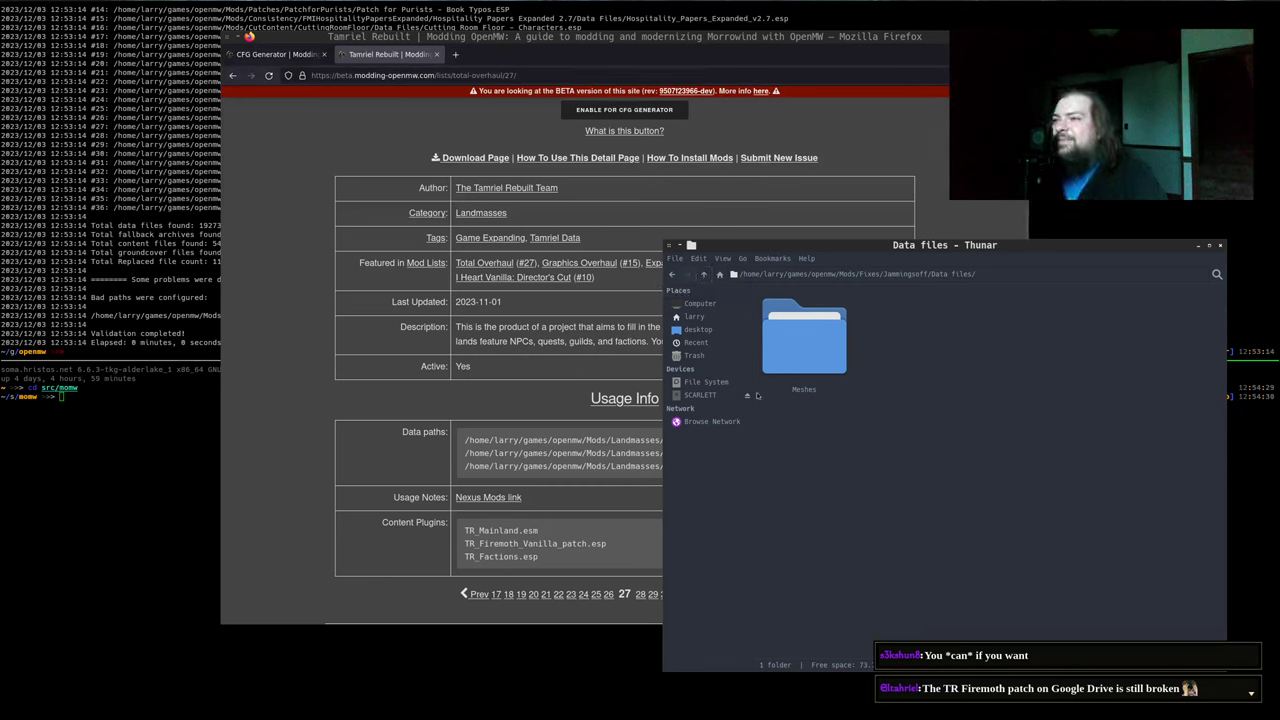
pyautogui.press('BackSpace')
pyautogui.press('BackSpace')
pyautogui.press('BackSpace')
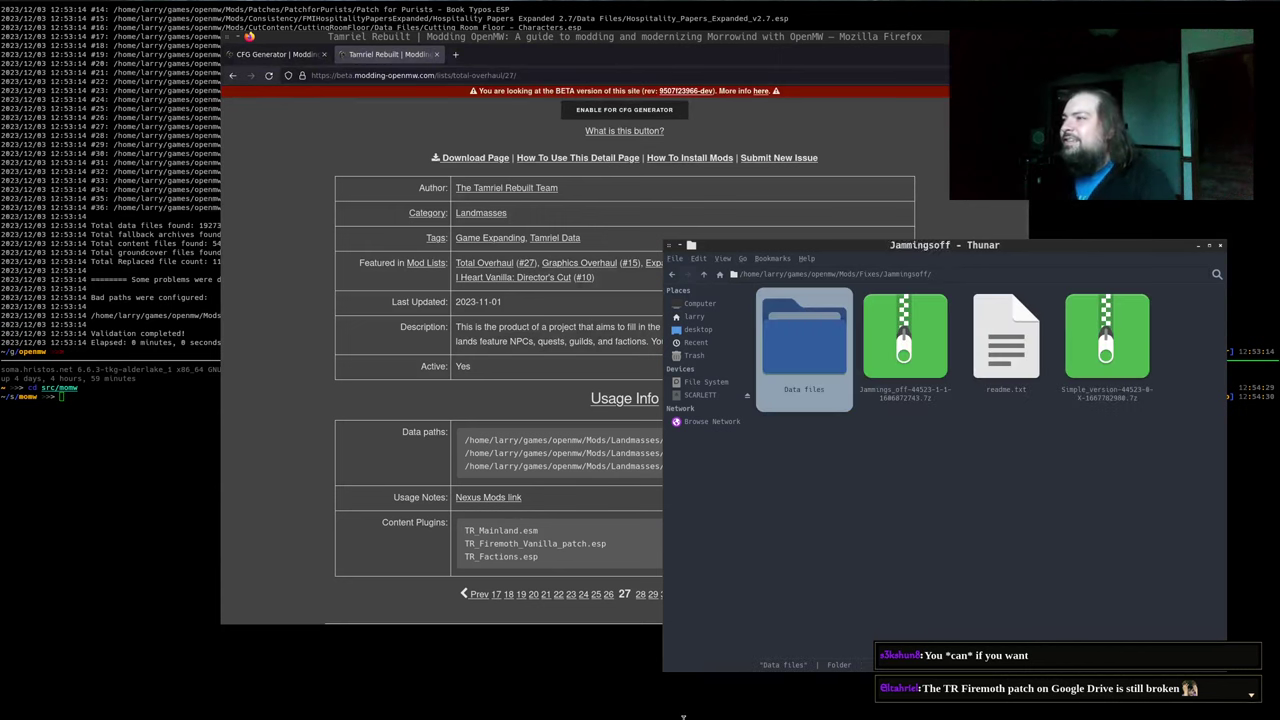
pyautogui.write('landma')
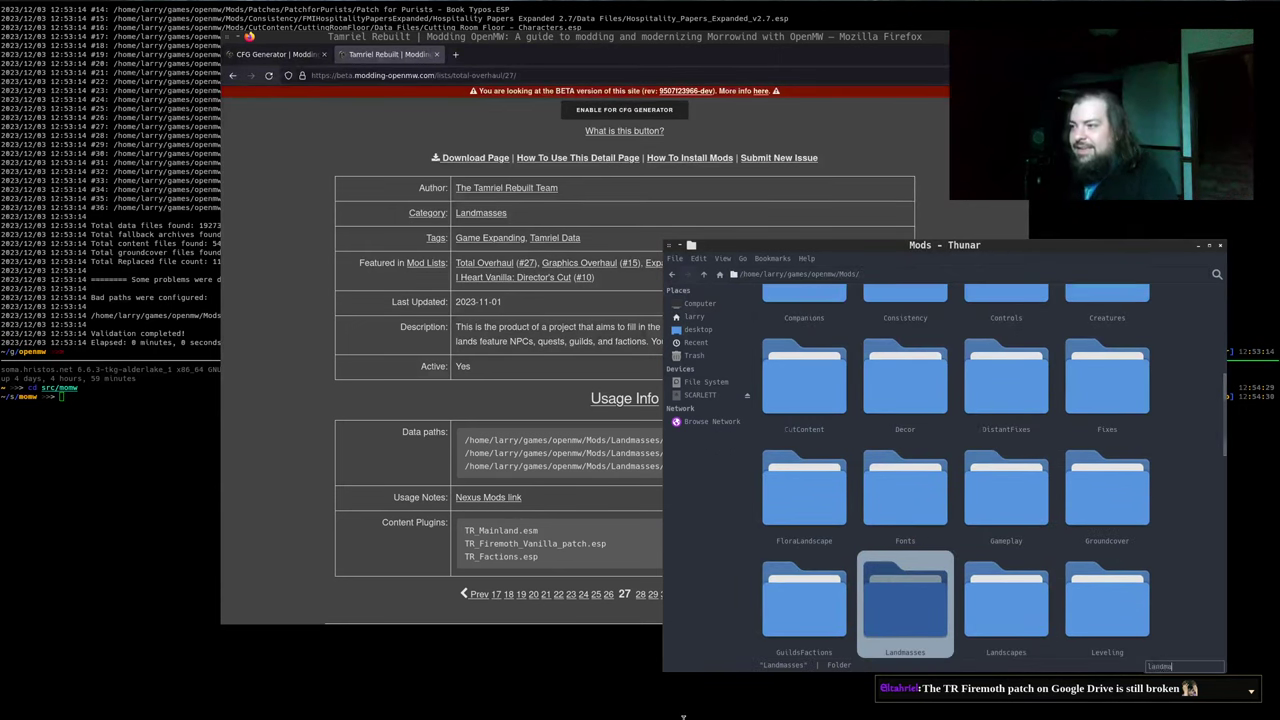
pyautogui.press('Return')
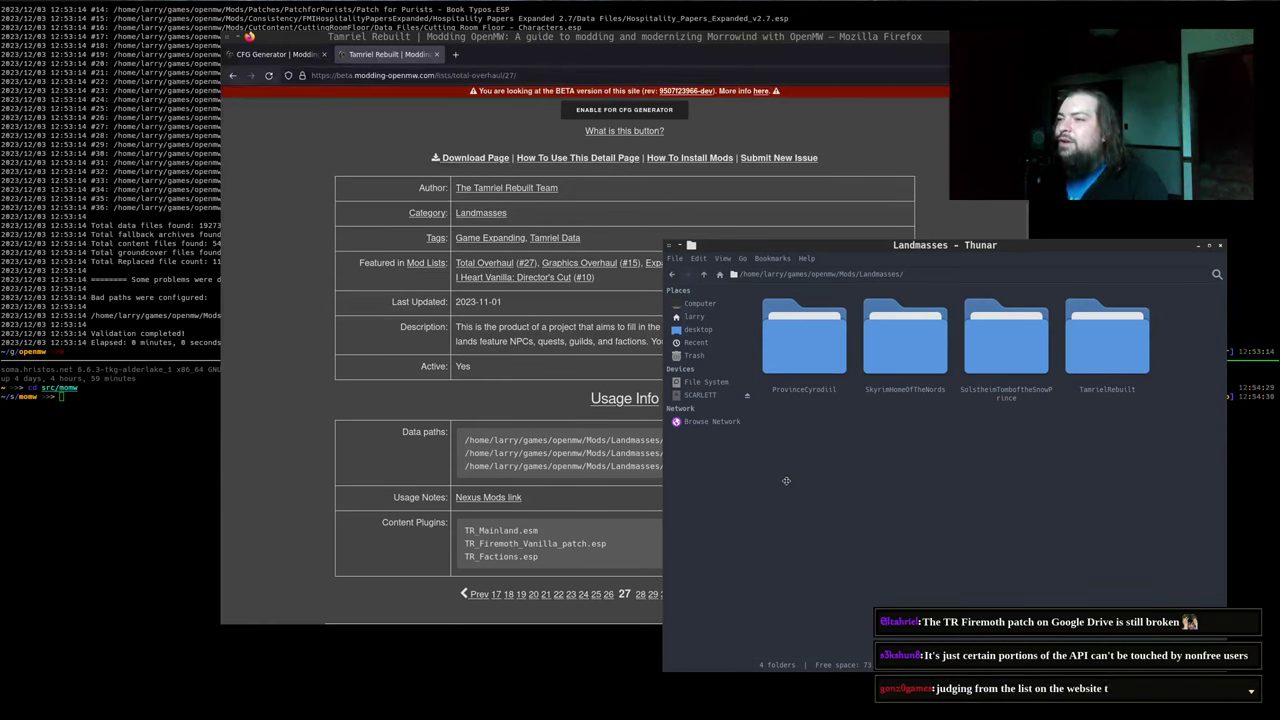
pyautogui.moveTo(777, 487); pyautogui.dragTo(814, 443)
pyautogui.doubleClick(1187, 309)
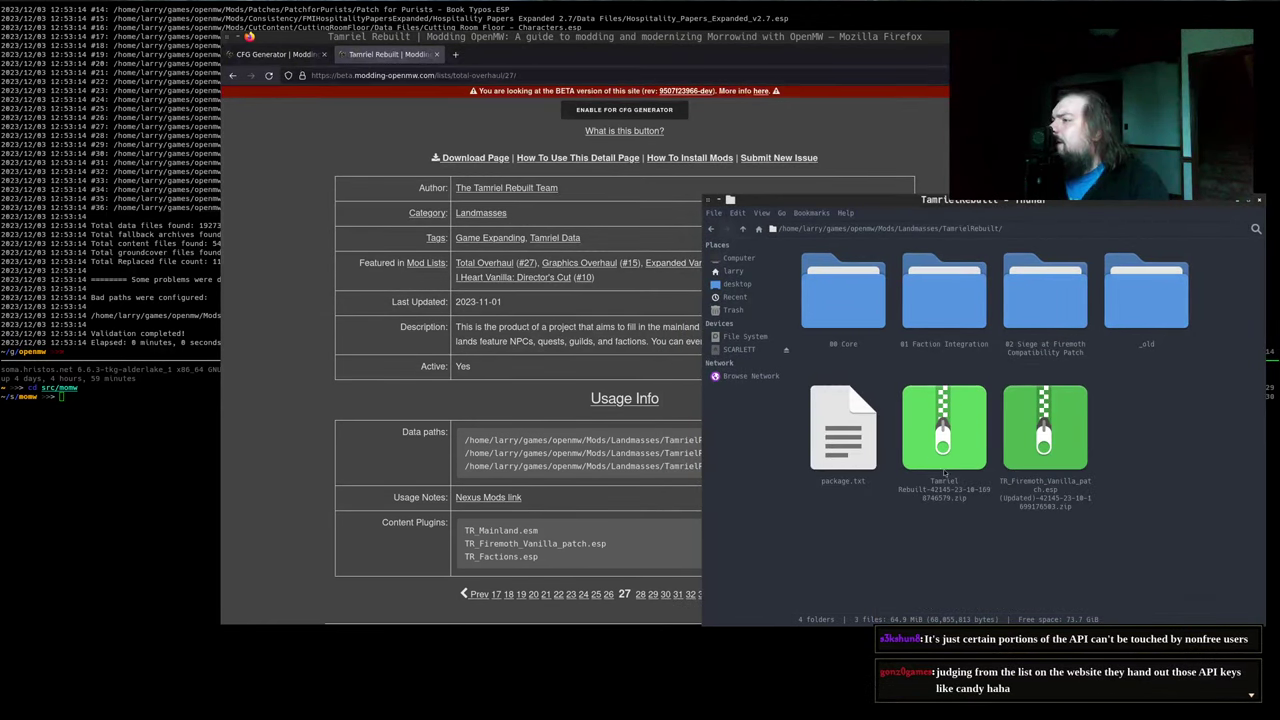
# Compare the local TR_Firemoth_Vanilla_patch archive with the Tamriel Rebuilt files on Nexus Mods in Firefox, then close that page
pyautogui.click(1044, 430)
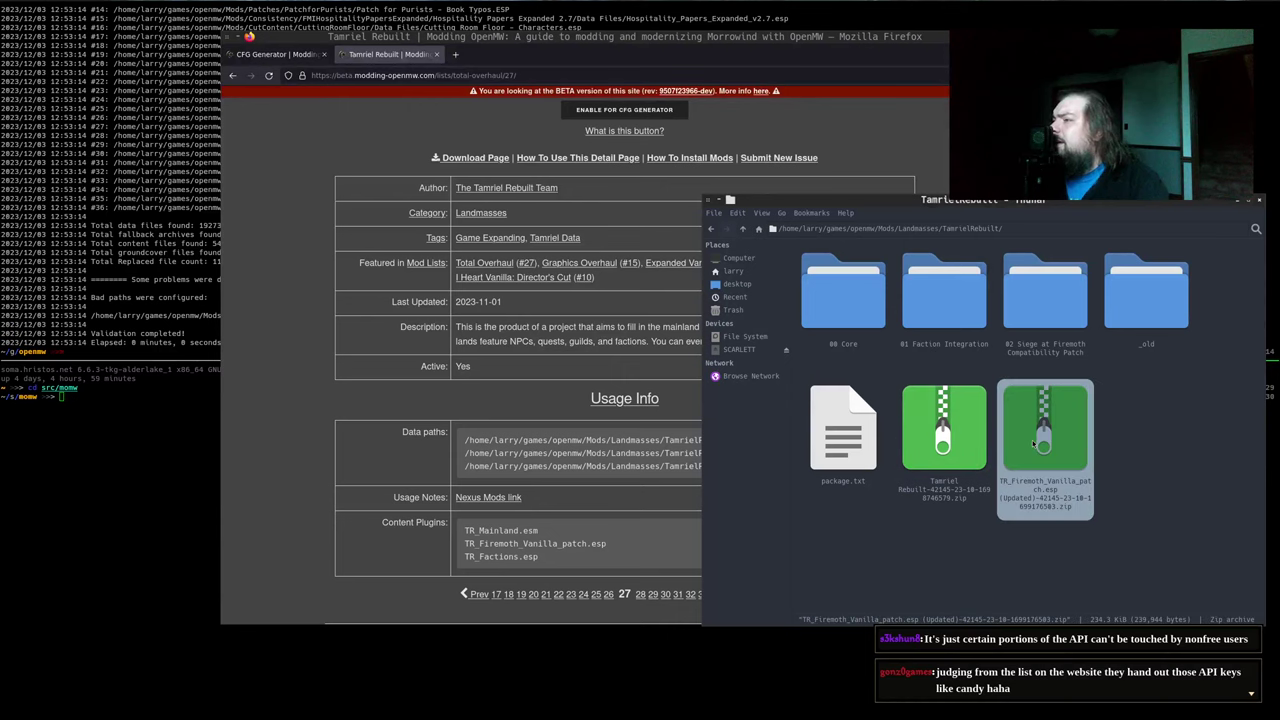
pyautogui.click(470, 158)
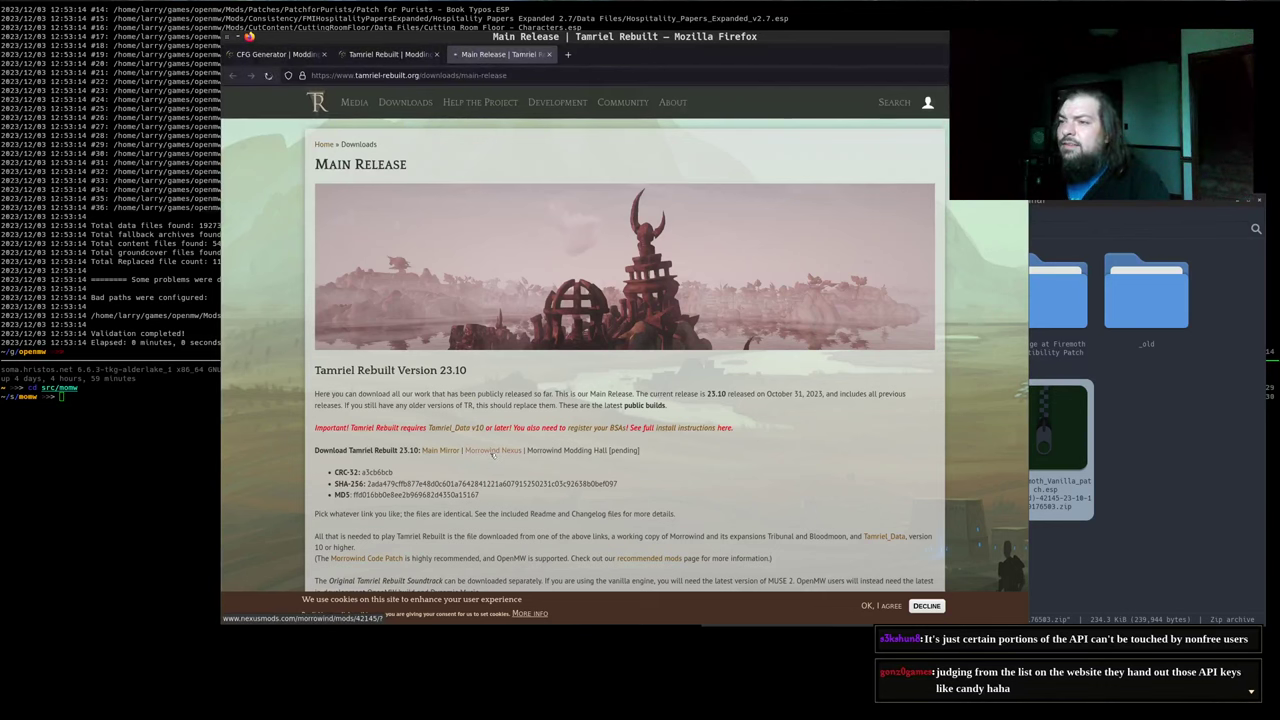
pyautogui.click(492, 452)
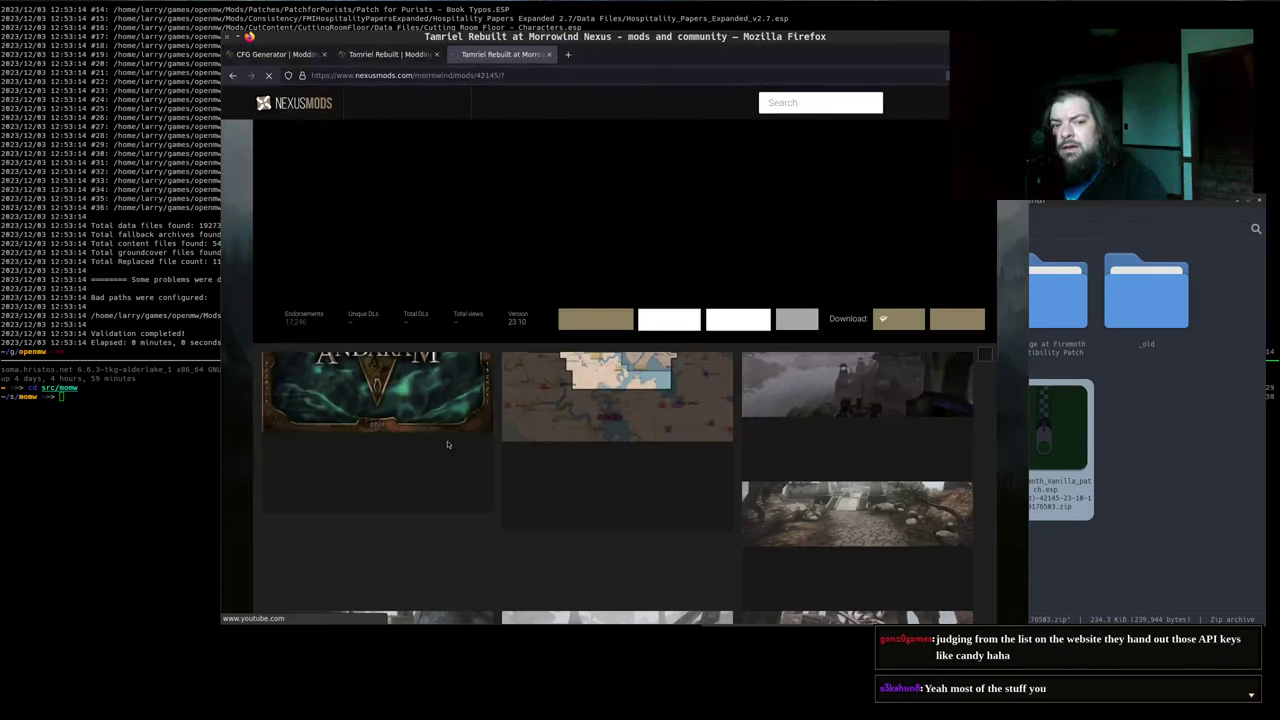
pyautogui.scroll(-1, 344, 422)
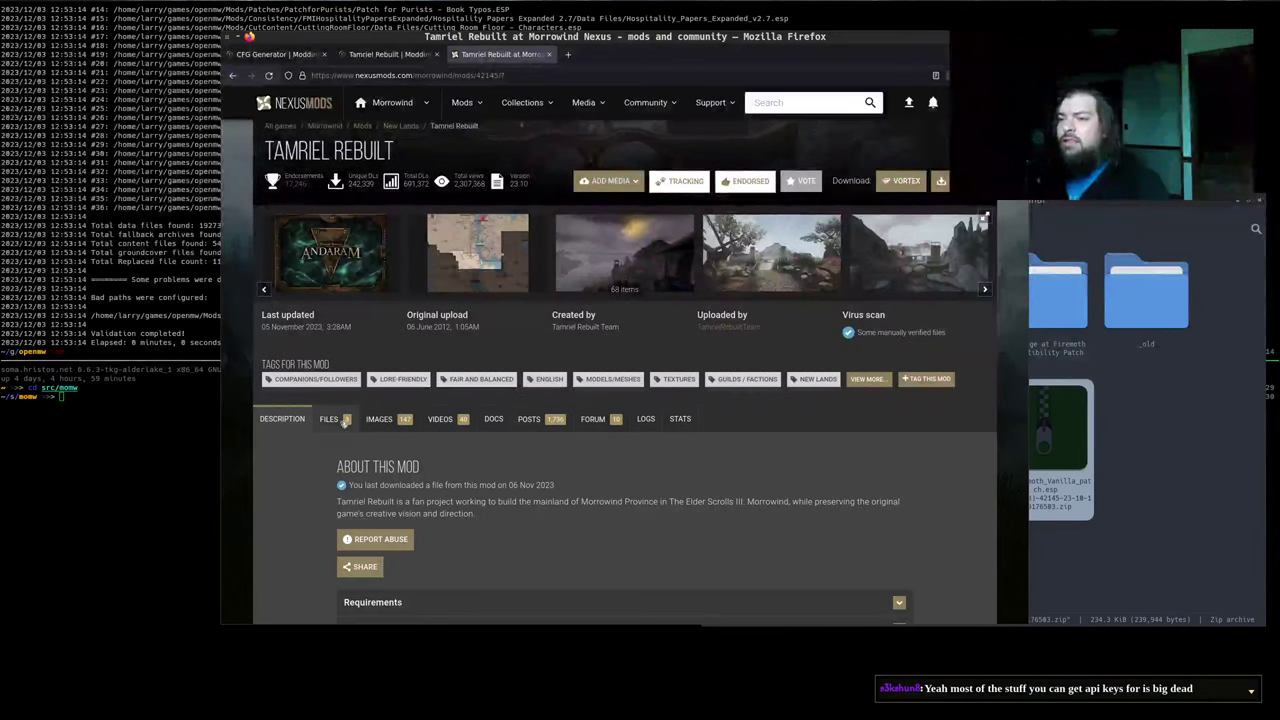
pyautogui.click(331, 419)
pyautogui.scroll(-2, 420, 430)
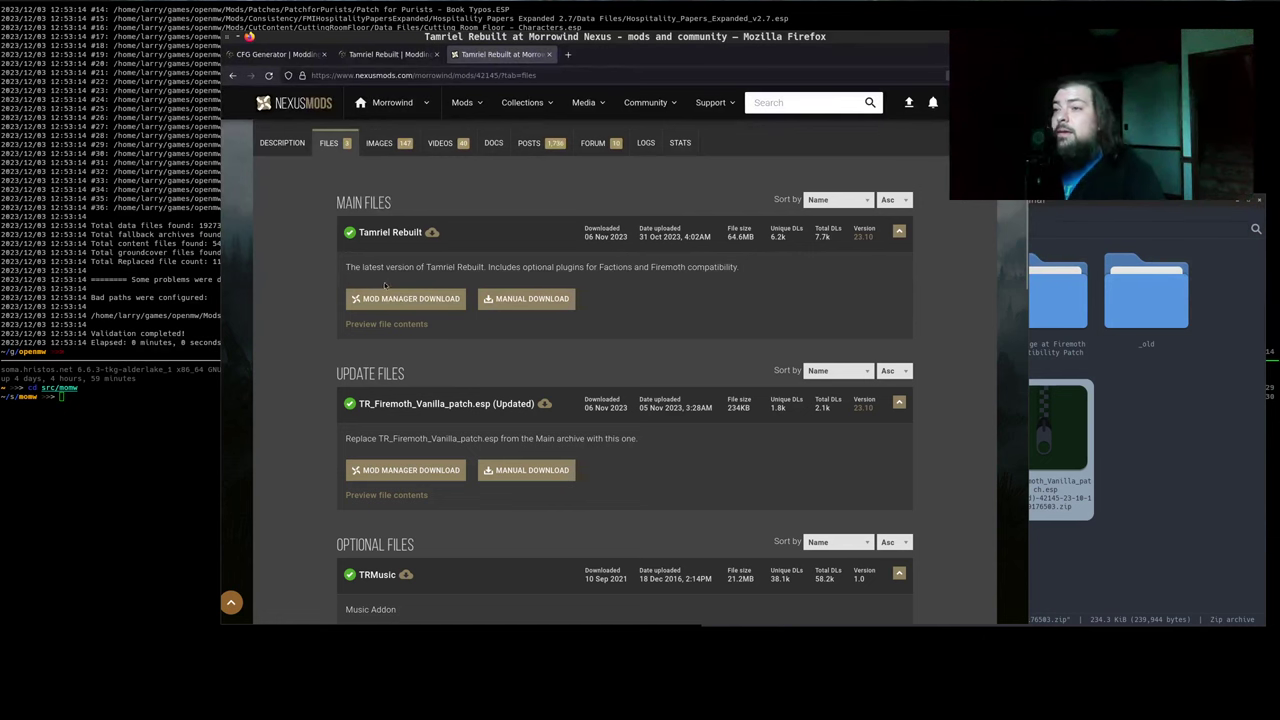
pyautogui.hotkey('ctrl', 'w')
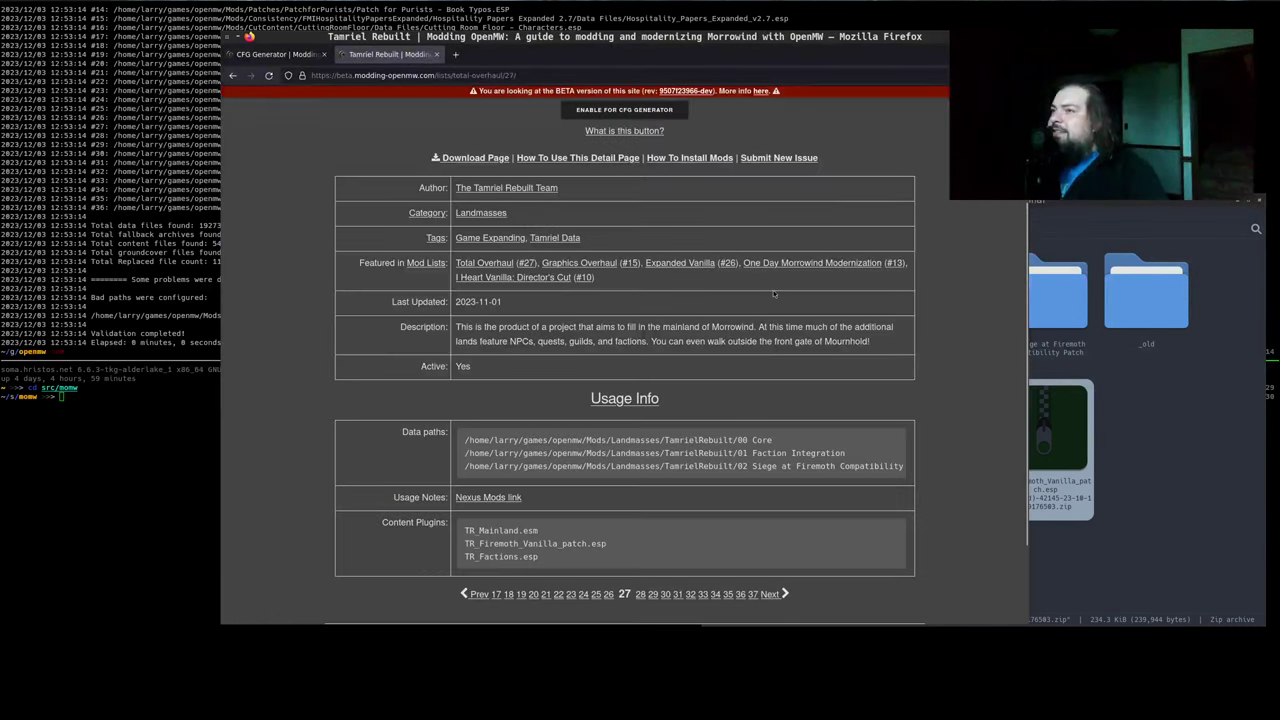
# Place Firefox beside the TamrielRebuilt folder and bring the mod's data paths and content plugins into view
pyautogui.scroll(2, 865, 305)
pyautogui.moveTo(873, 327); pyautogui.dragTo(692, 369)
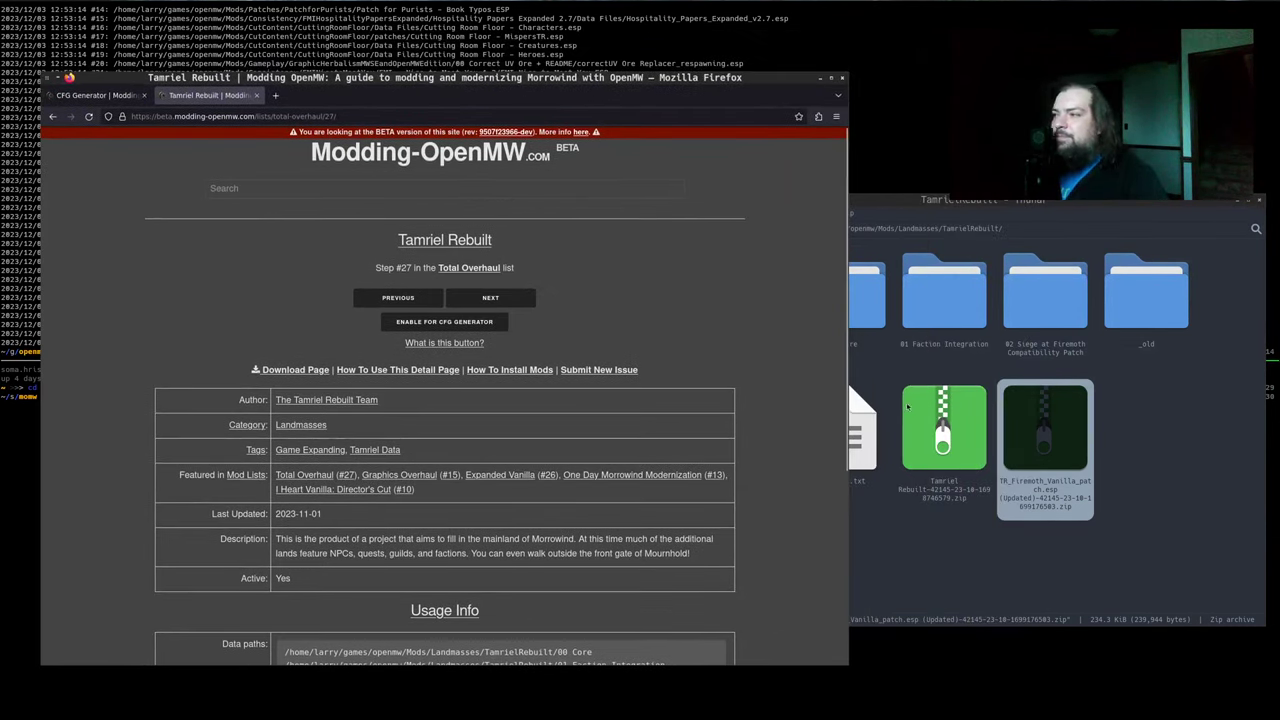
pyautogui.click(1182, 477)
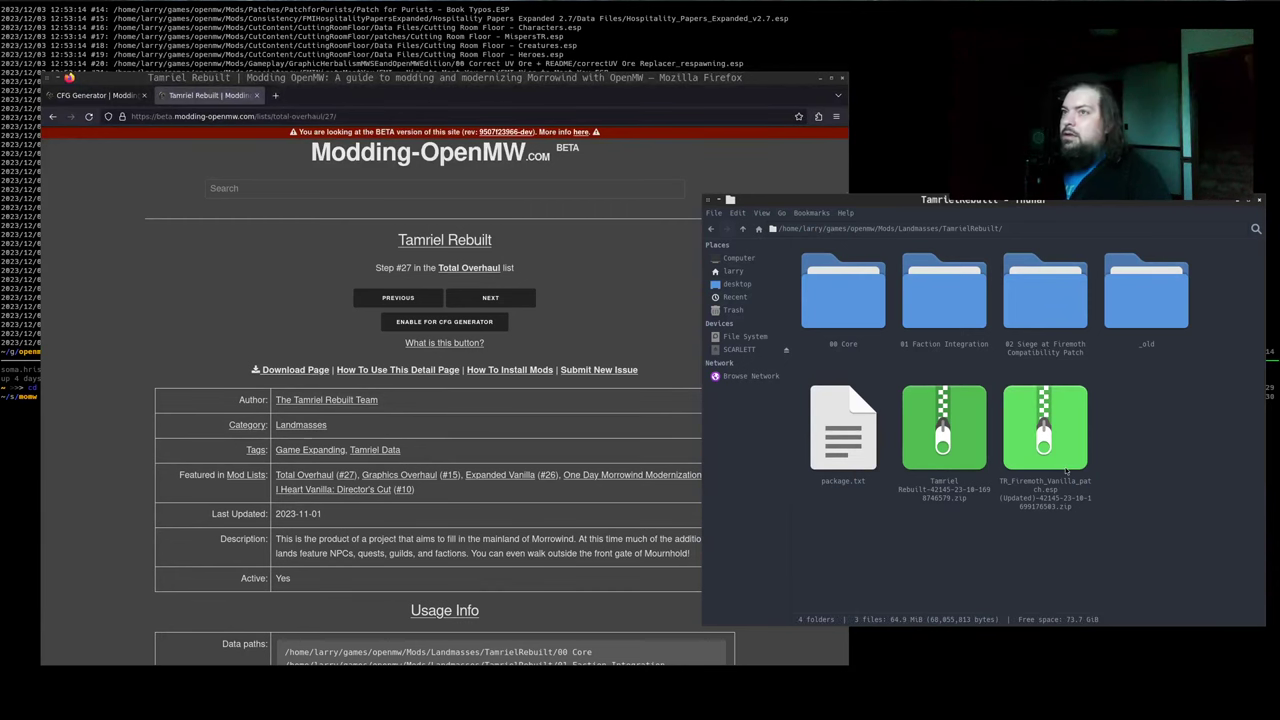
pyautogui.scroll(-2, 690, 440)
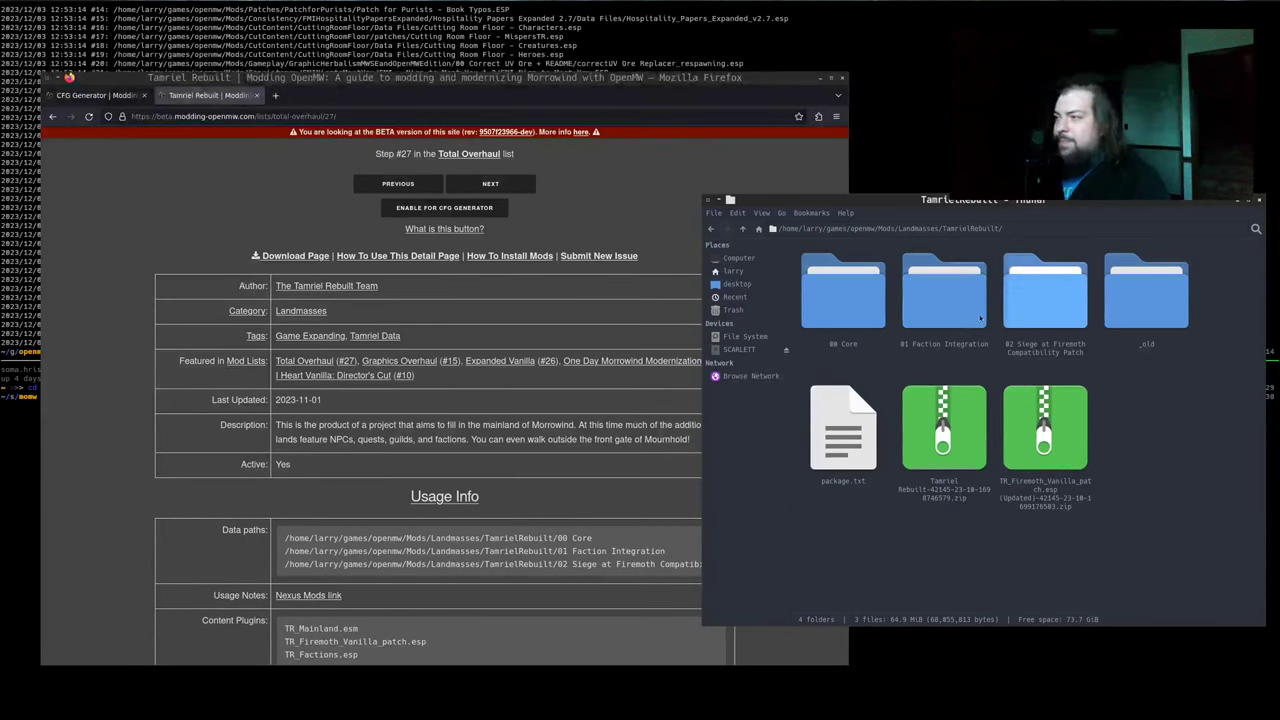
pyautogui.scroll(-3, 543, 474)
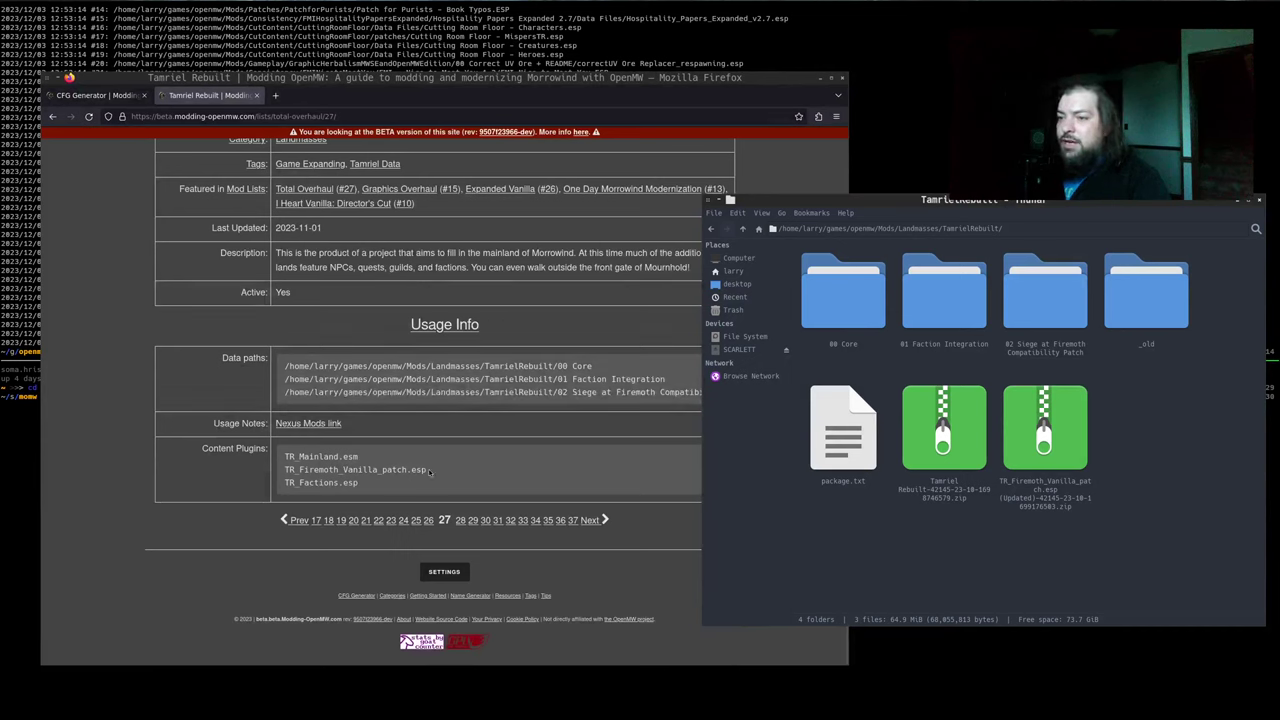
# Check the 00 Core, 02 Siege at Firemoth Compatibility Patch and 01 Faction Integration folders for the listed content plugins
pyautogui.doubleClick(852, 310)
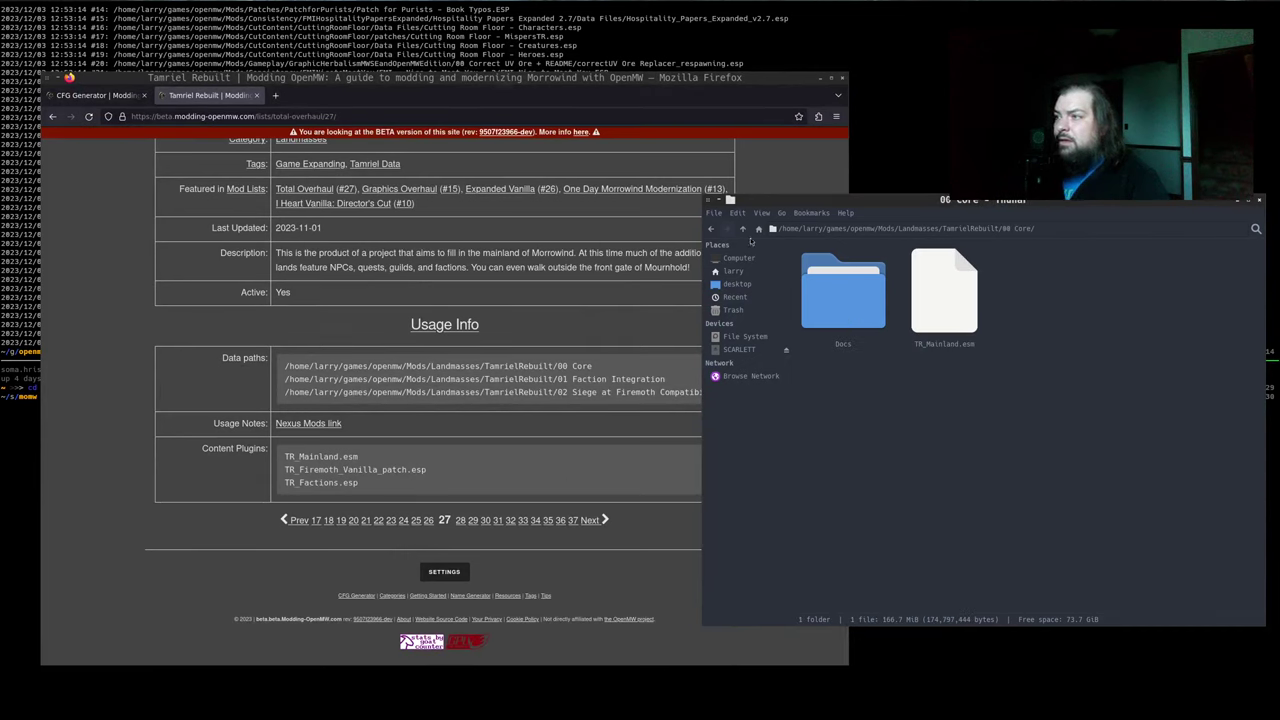
pyautogui.click(742, 229)
pyautogui.doubleClick(1086, 312)
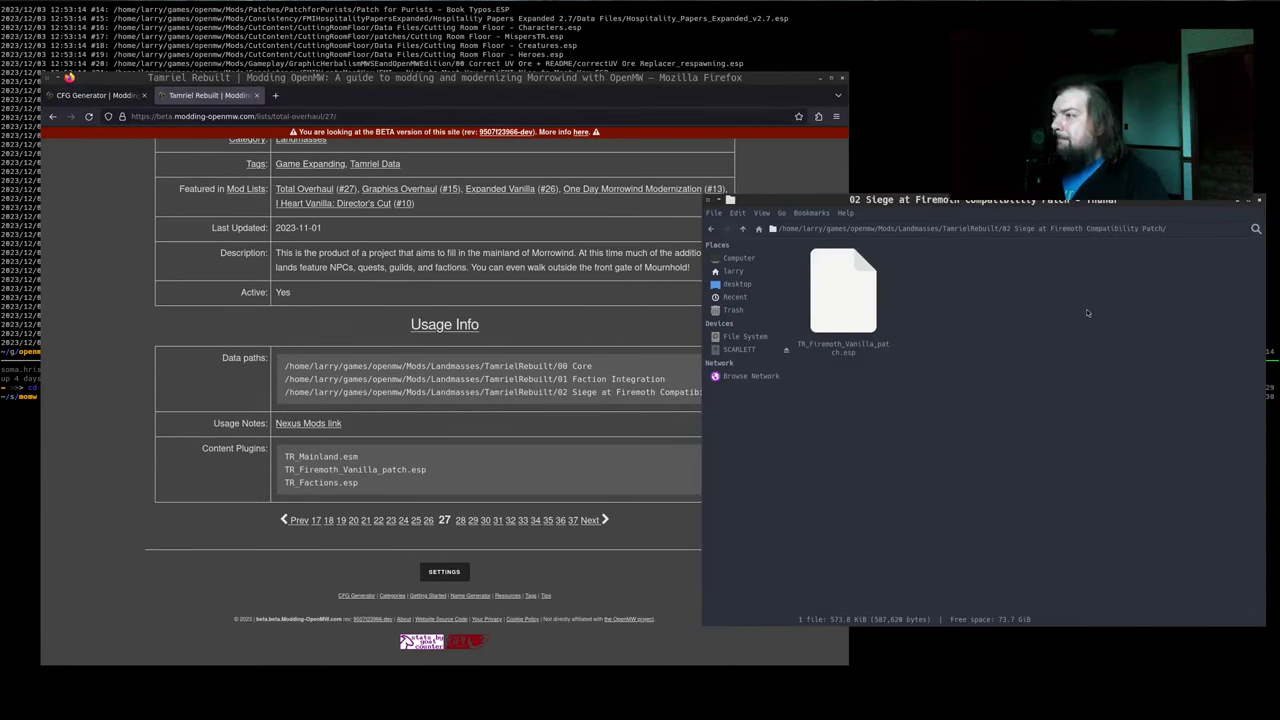
pyautogui.click(843, 295)
pyautogui.click(742, 229)
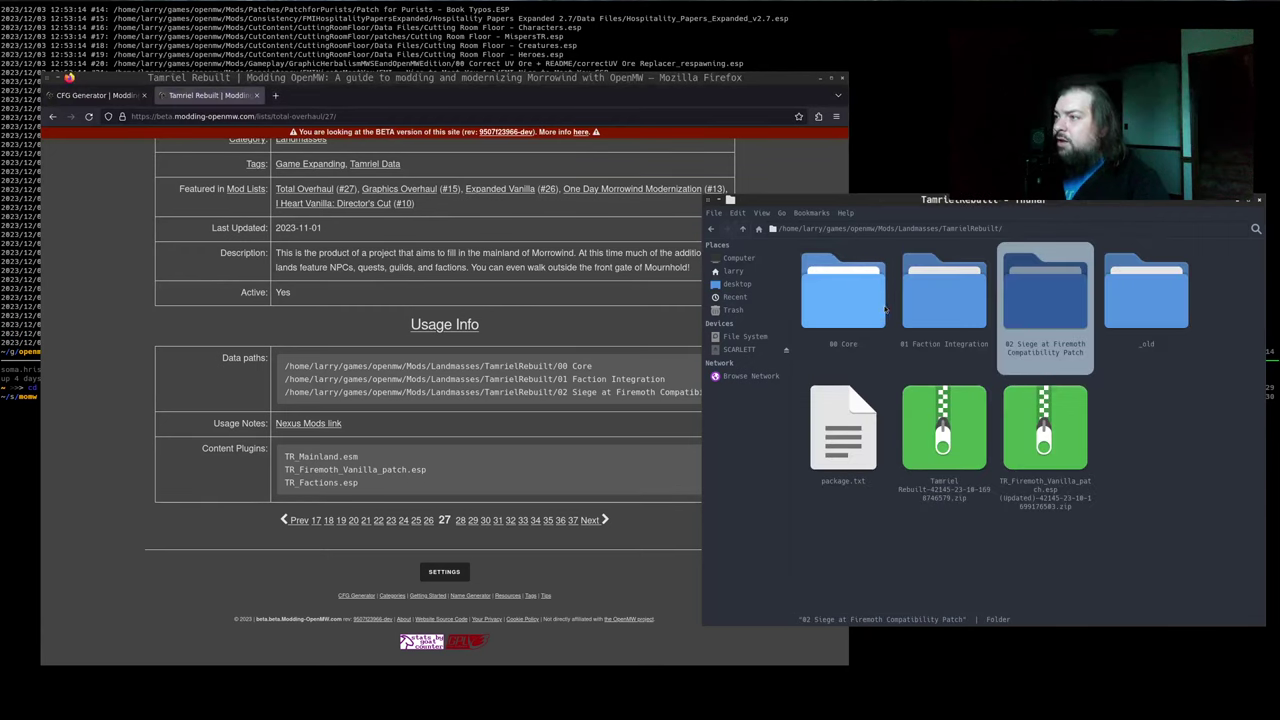
pyautogui.doubleClick(942, 305)
pyautogui.click(843, 295)
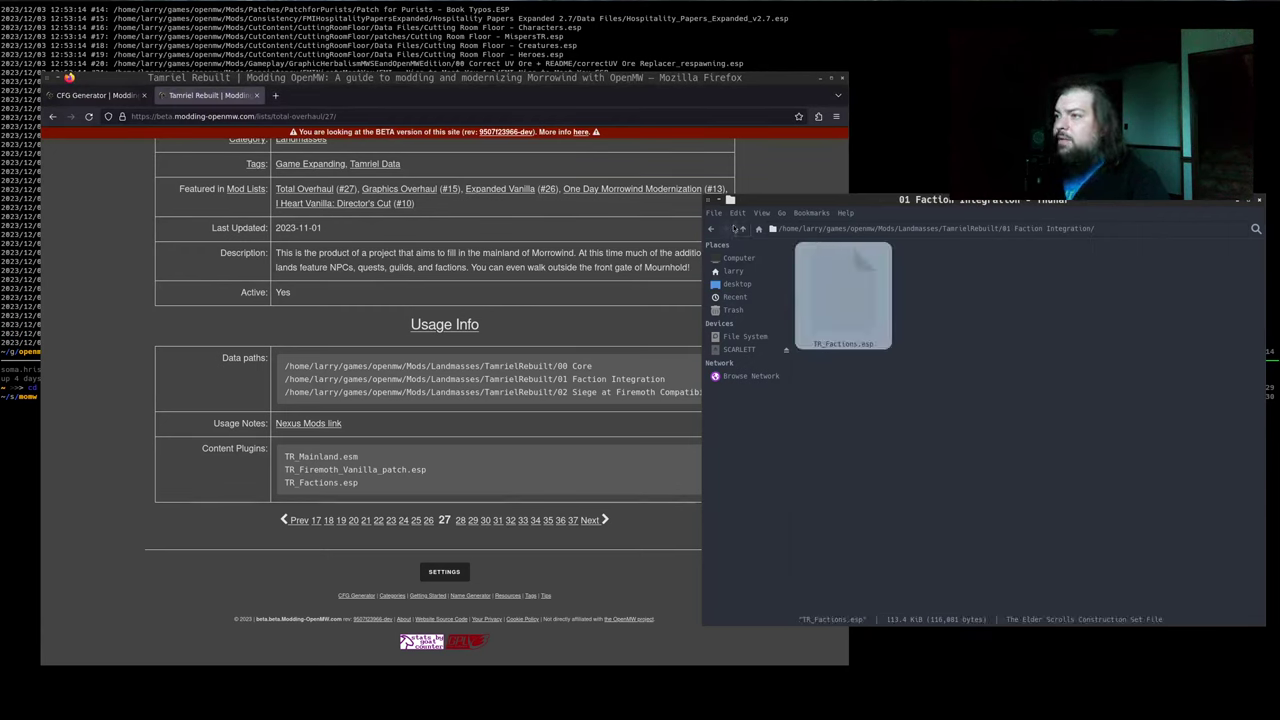
pyautogui.click(740, 229)
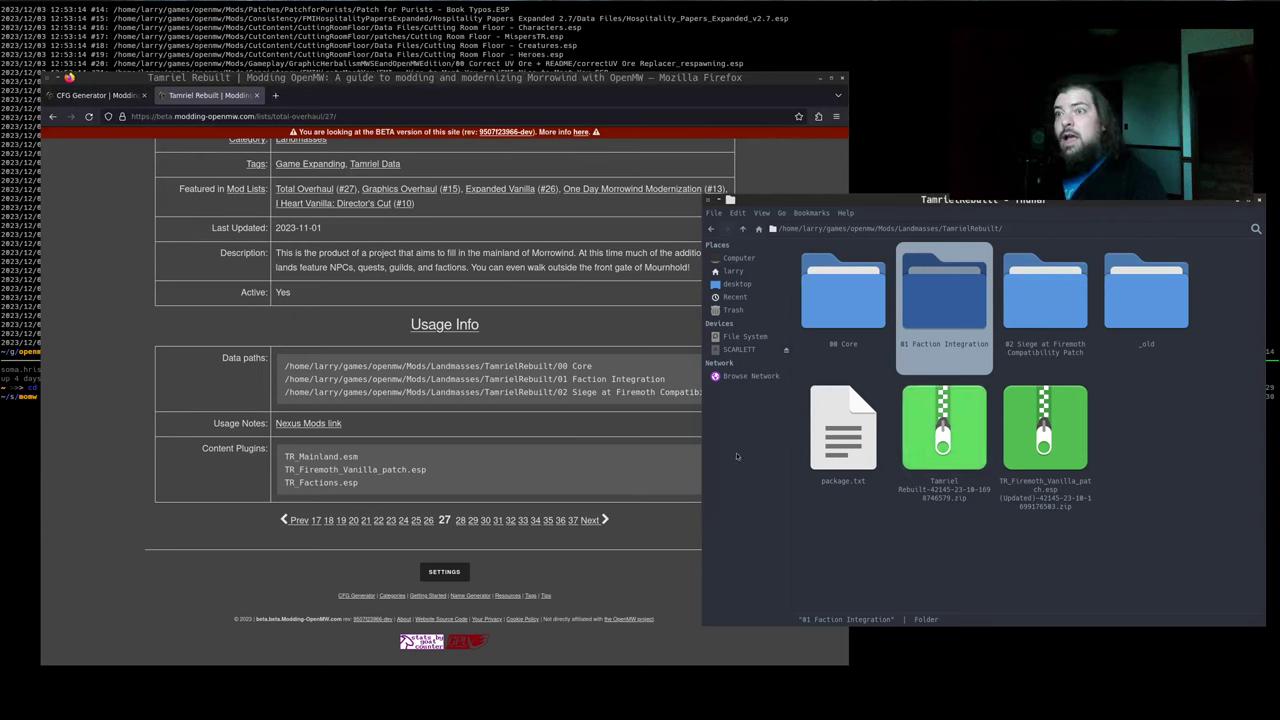
# Enable Tamriel Rebuilt for the CFG Generator and locate its entry under Land & Landmass Additions in the custom CFG section
pyautogui.click(96, 217)
pyautogui.scroll(4, 171, 228)
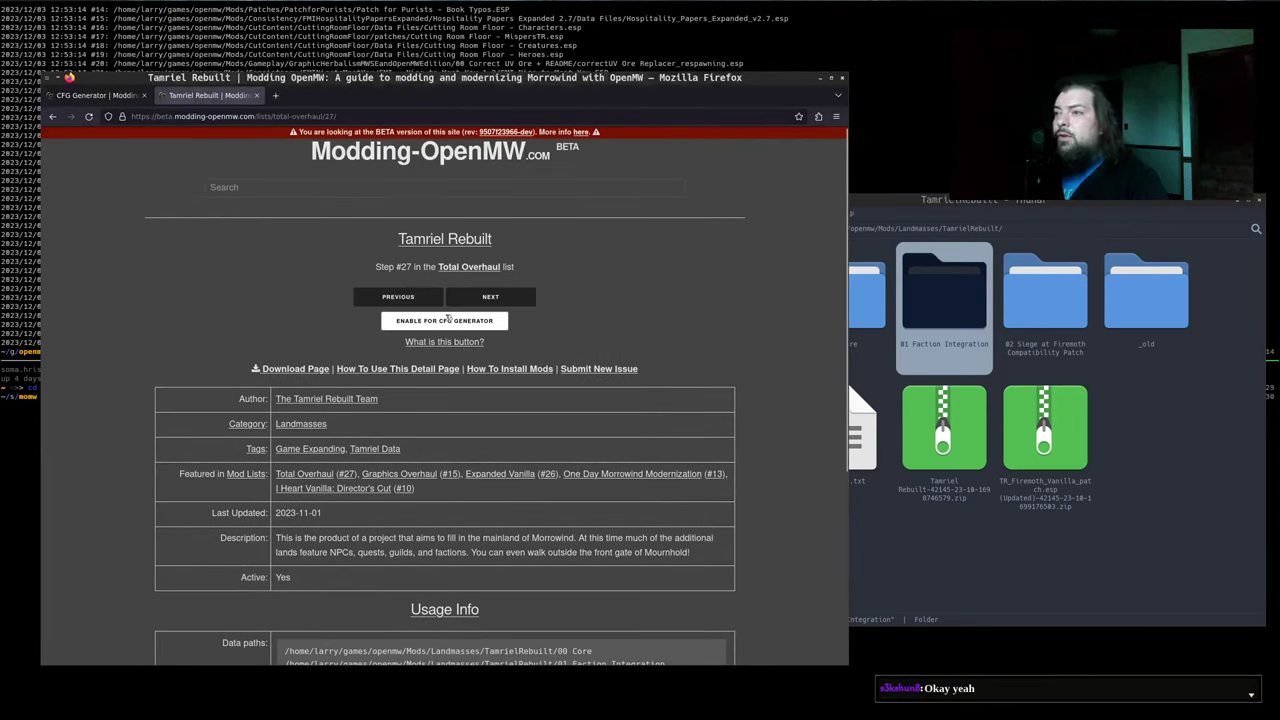
pyautogui.click(447, 320)
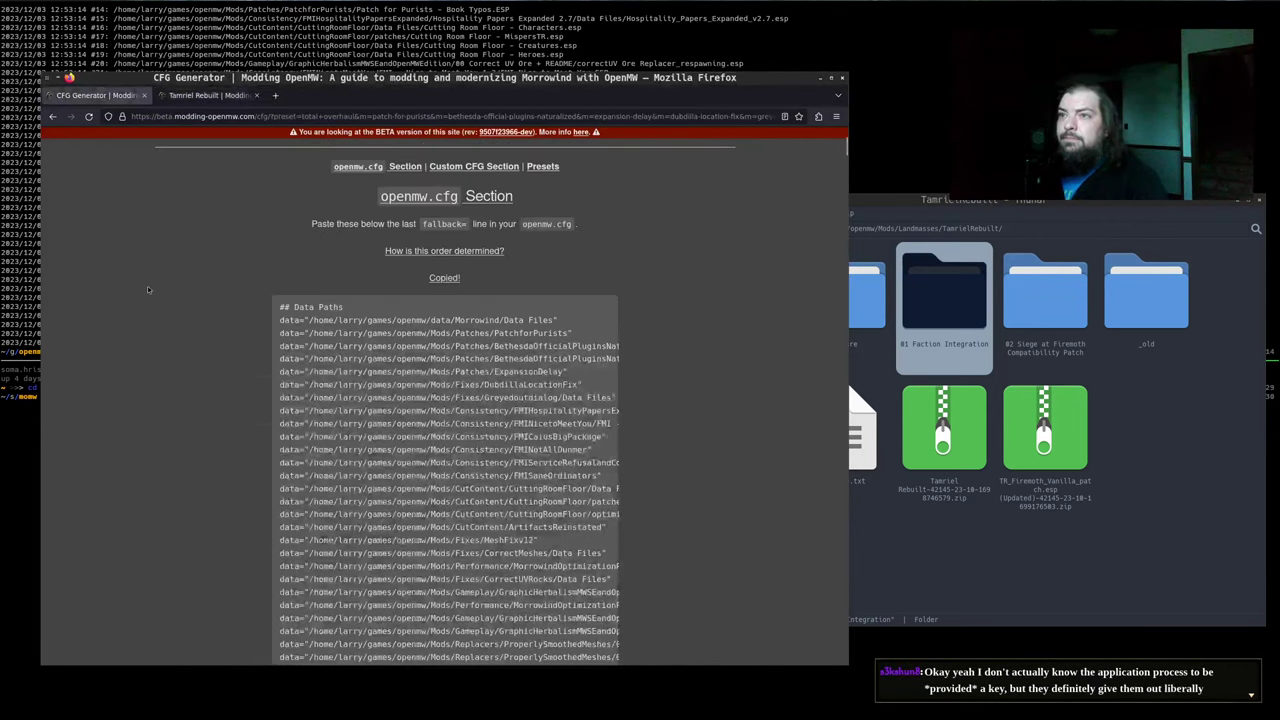
pyautogui.click(487, 166)
pyautogui.scroll(-10, 272, 313)
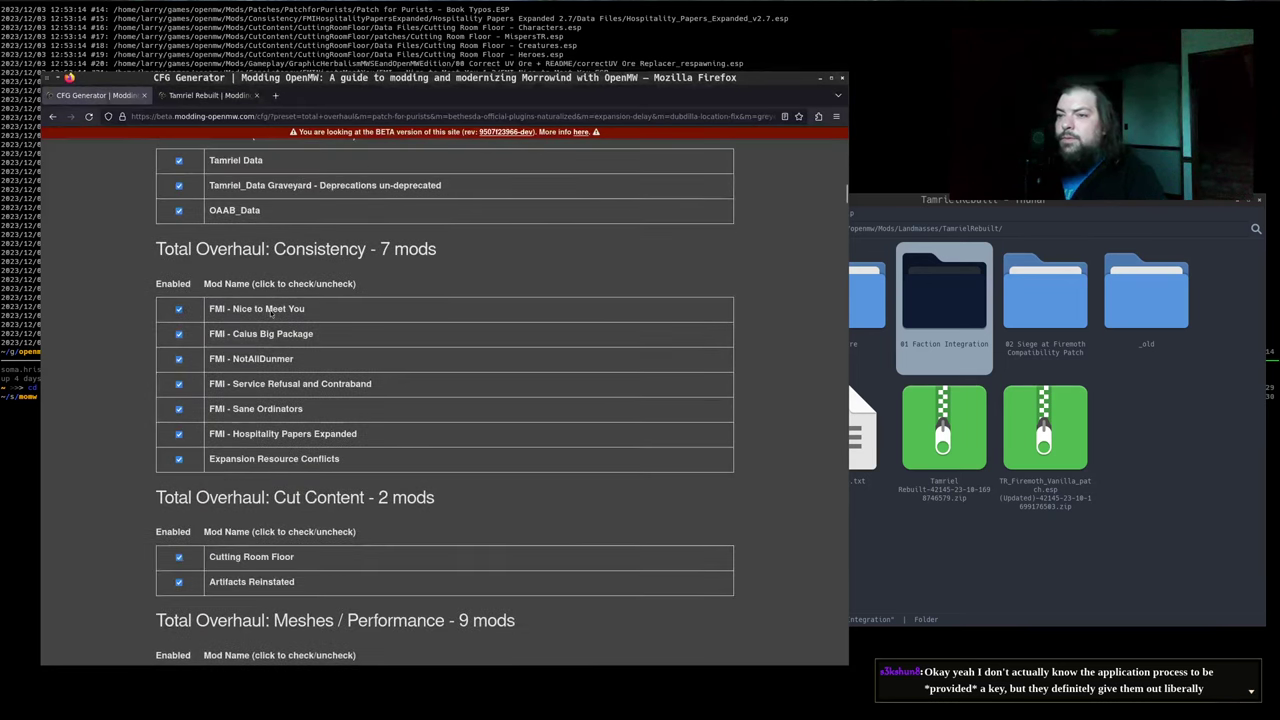
pyautogui.click(272, 351)
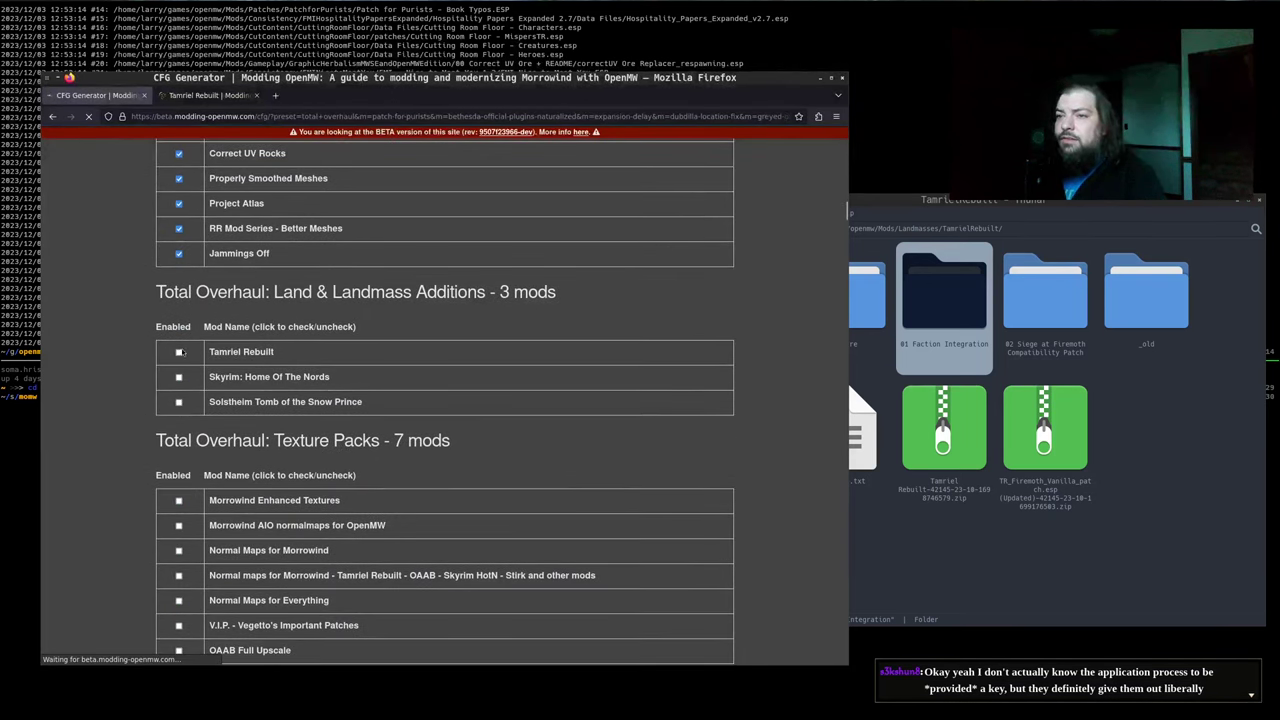
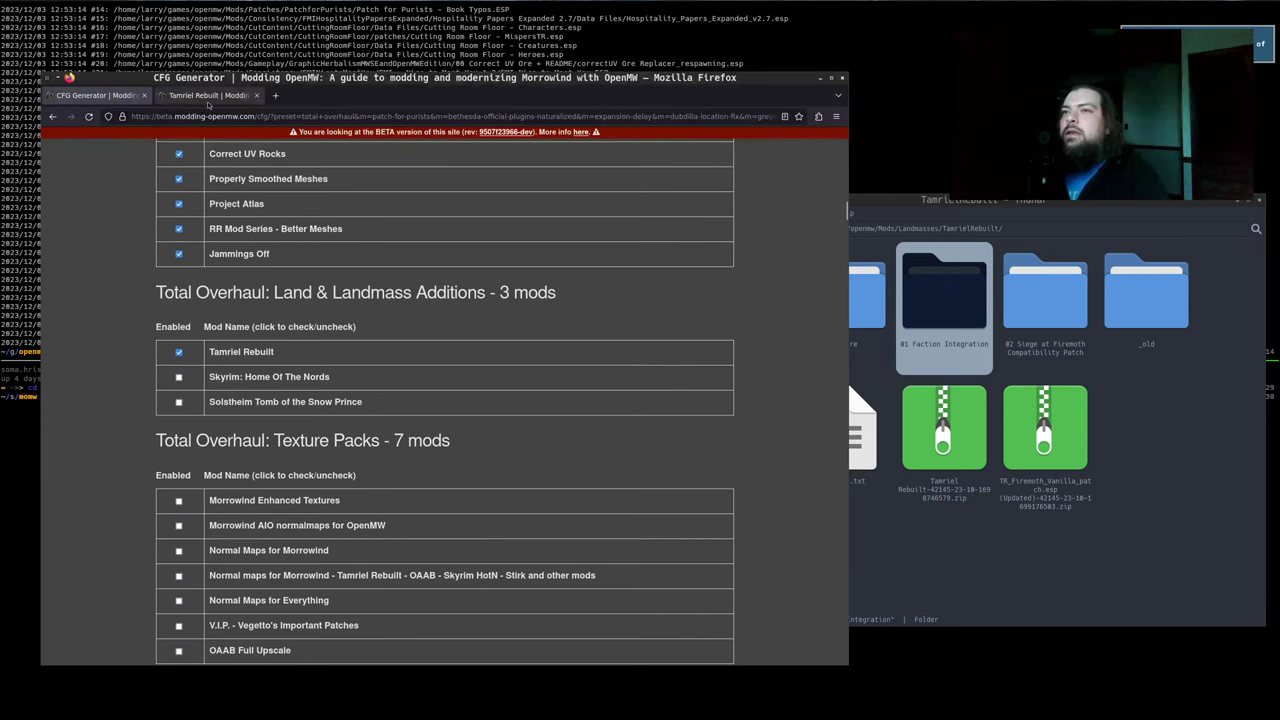
# Submit the custom setup in the CFG Generator and copy the generated openmw.cfg section to the clipboard
pyautogui.click(207, 95)
pyautogui.click(98, 95)
pyautogui.scroll(-7, 500, 400)
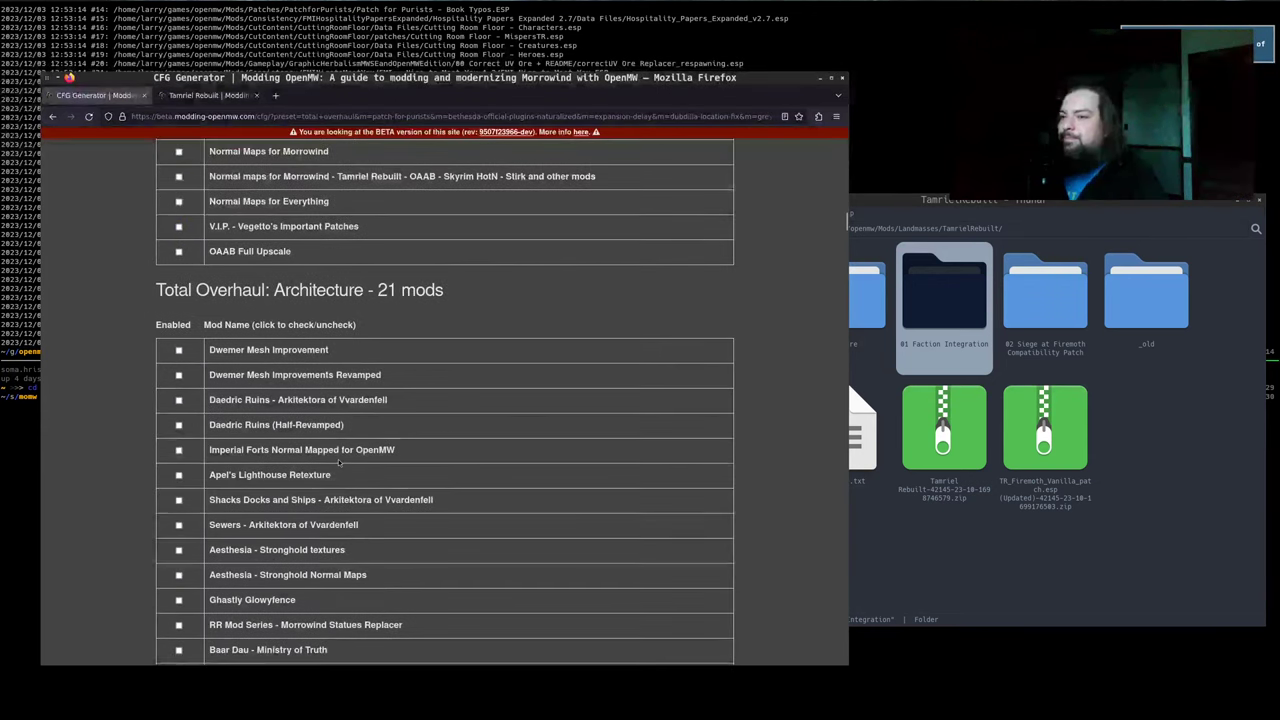
pyautogui.scroll(-10, 797, 505)
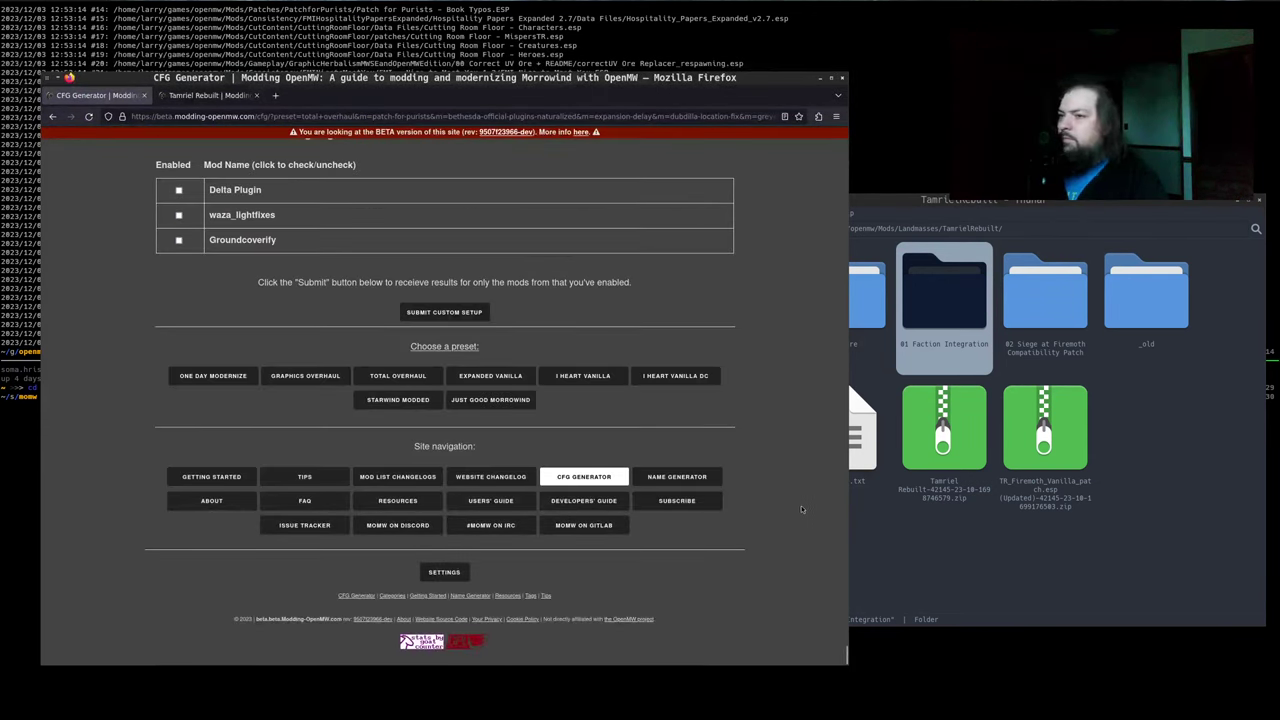
pyautogui.click(432, 312)
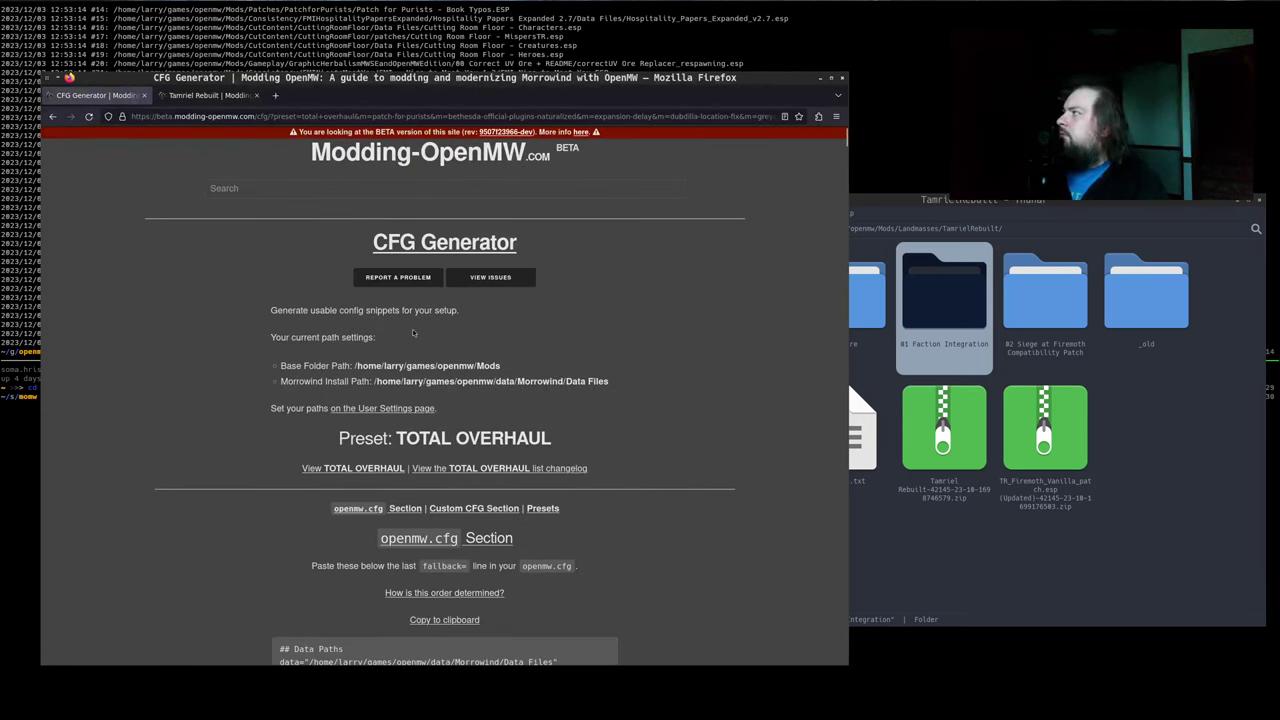
pyautogui.scroll(-3, 386, 365)
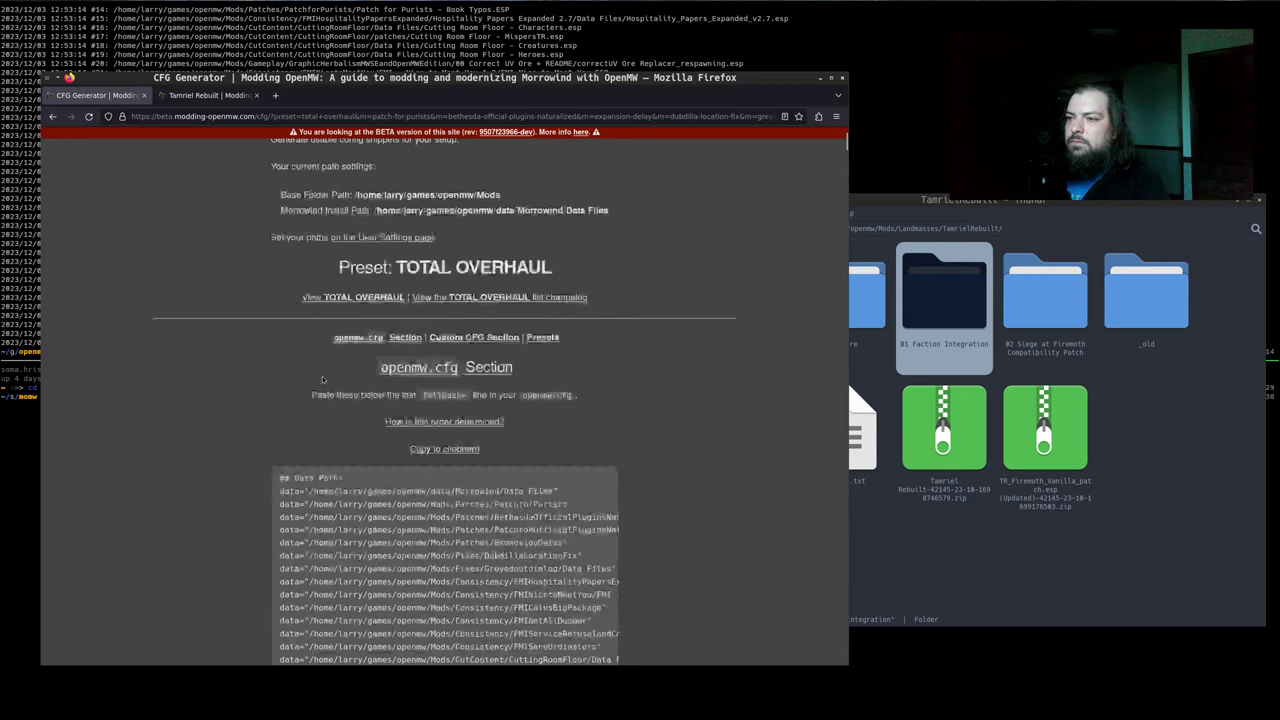
pyautogui.click(444, 449)
# Switch to Emacs, show only the openmw-total-overhaul.cfg buffer and go to the start of its Data Paths section
pyautogui.hotkey('ctrl', 'alt', 'Left')
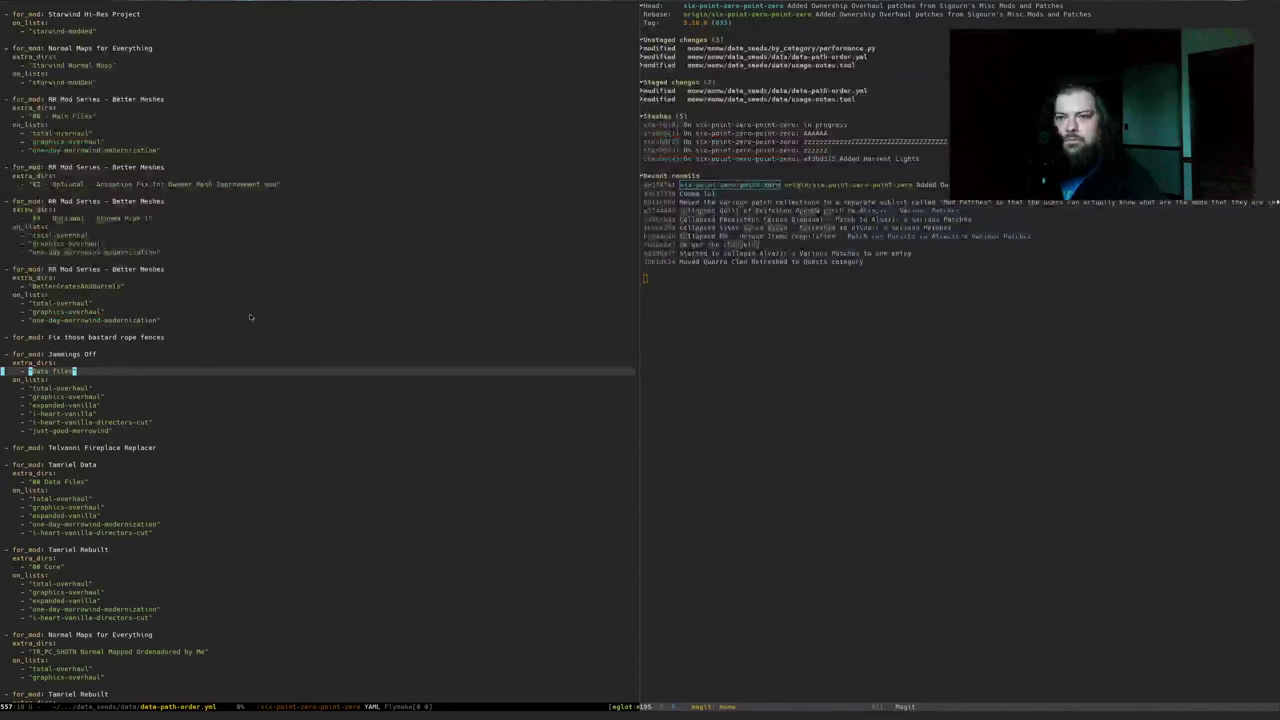
pyautogui.press('q')
pyautogui.hotkey('ctrl', 'x')
pyautogui.write('bopen')
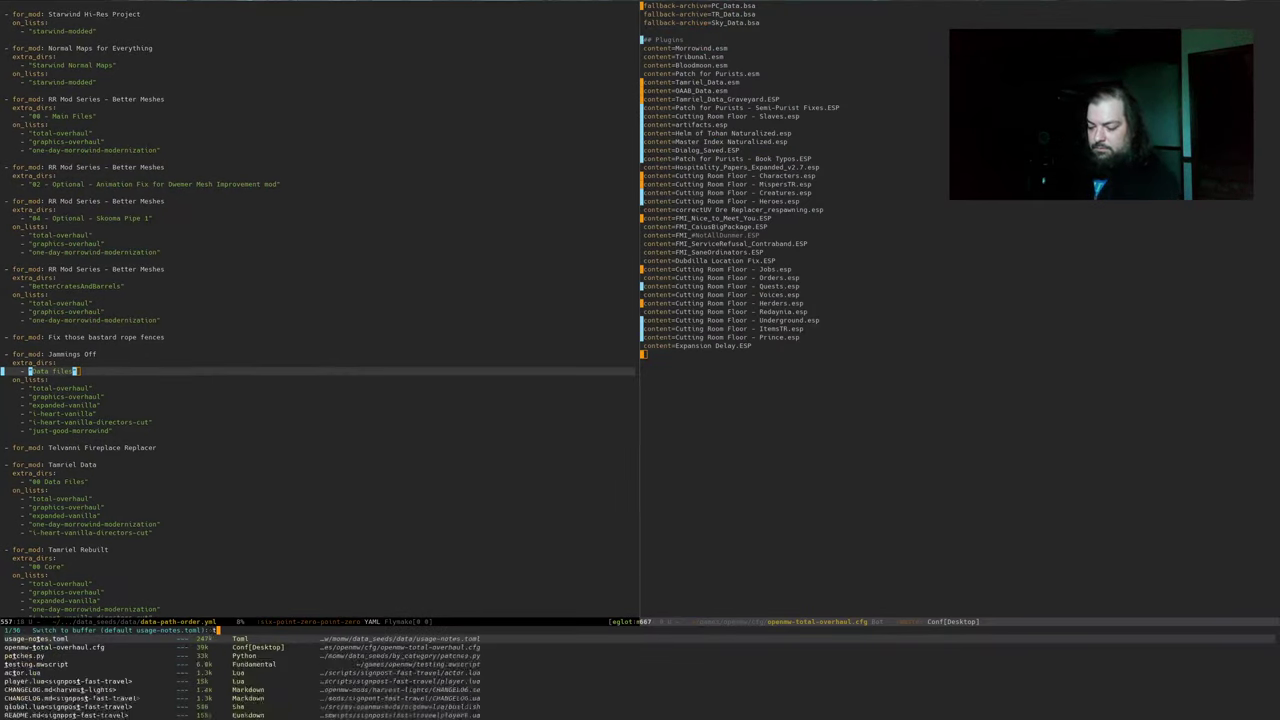
pyautogui.press('Return')
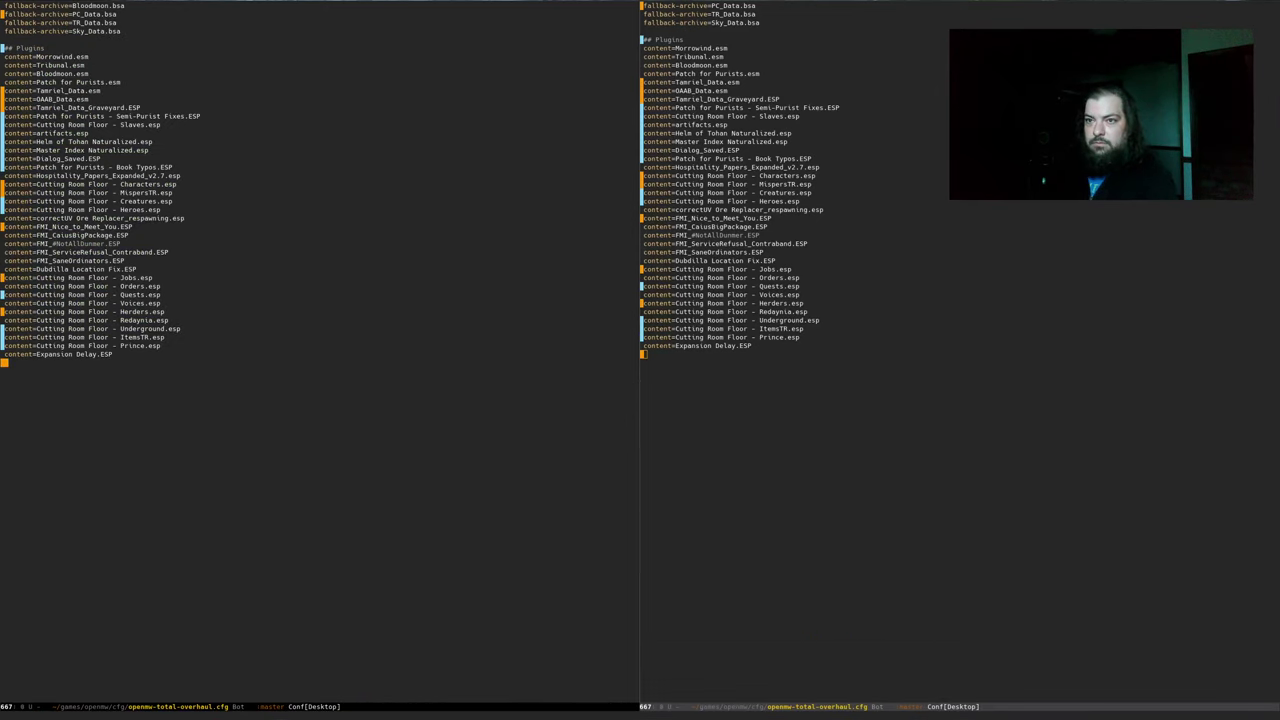
pyautogui.hotkey('ctrl', 'x')
pyautogui.press('1')
pyautogui.hotkey('ctrl', 'Up')
pyautogui.hotkey('ctrl', 'Up')
pyautogui.hotkey('ctrl', 'Up')
pyautogui.press('Down')
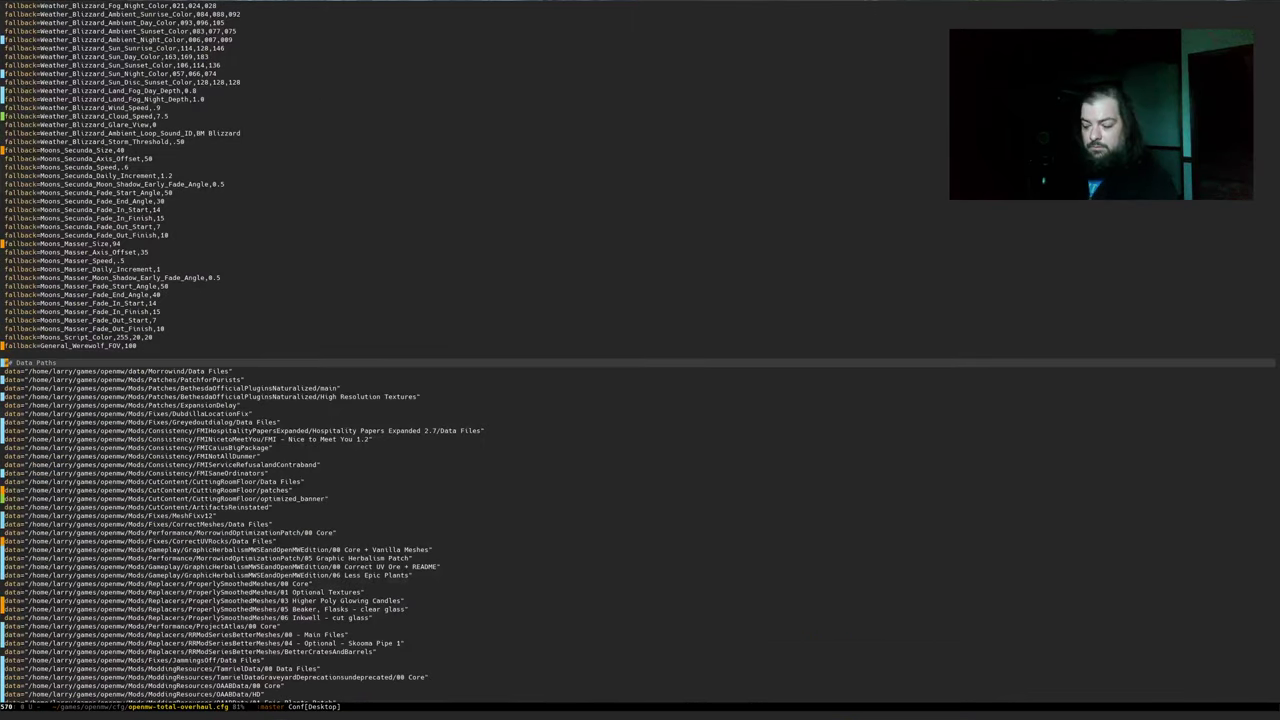
# Replace the configuration from the Data Paths section onward with the copied CFG Generator output, save the file and locate content=TR_Mainland.esm under Plugins
pyautogui.hotkey('ctrl', 'v')
pyautogui.hotkey('ctrl', 'v')
pyautogui.hotkey('ctrl', 'x')
pyautogui.hotkey('ctrl', 's')
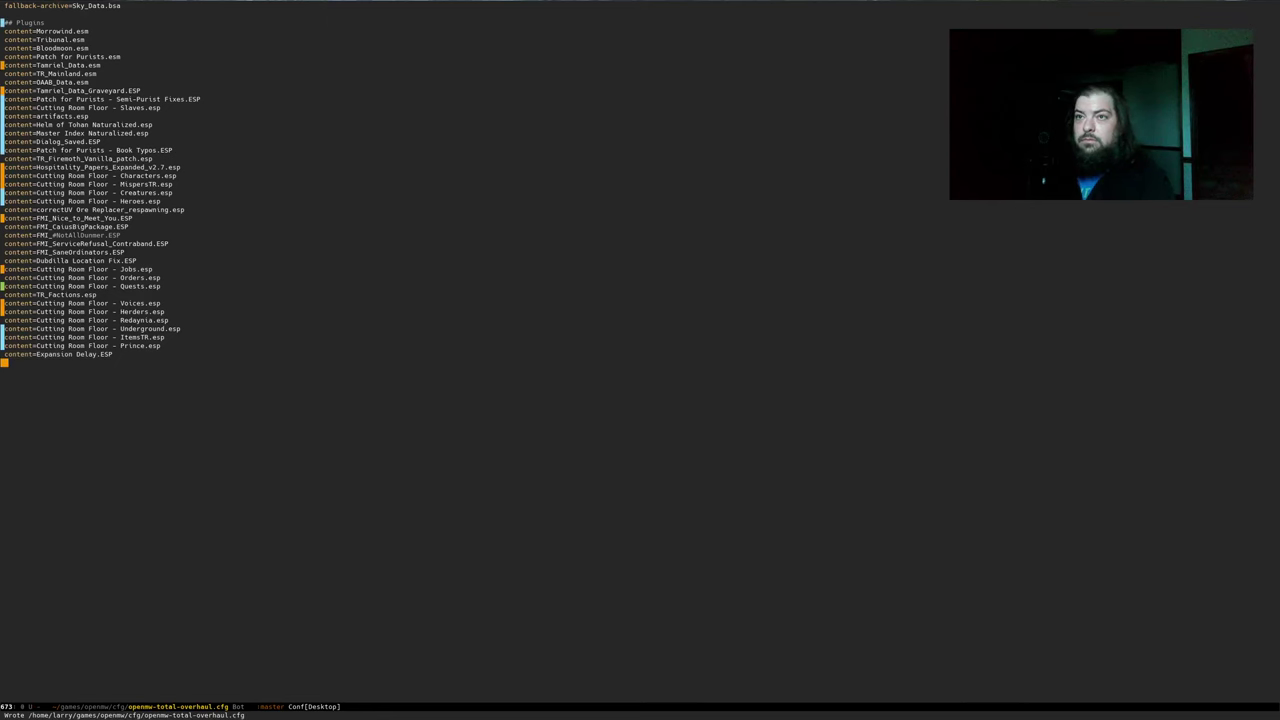
pyautogui.scroll(3, 823, 554)
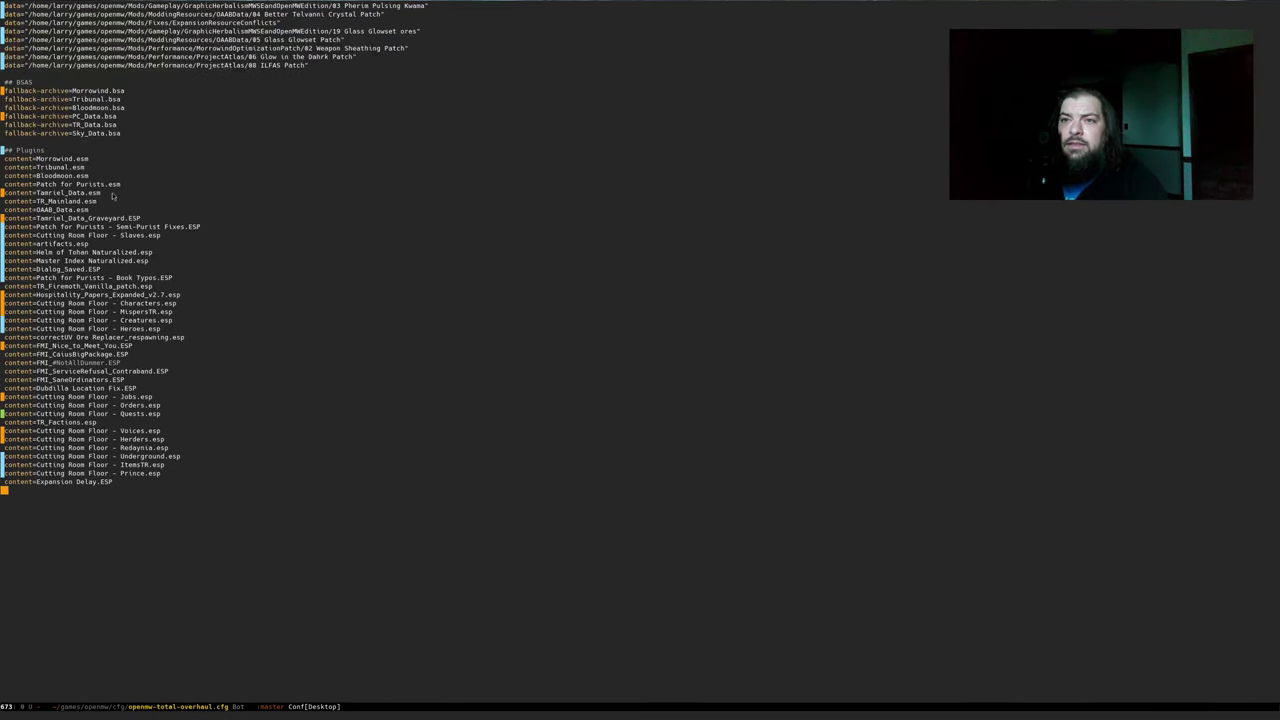
pyautogui.click(112, 202)
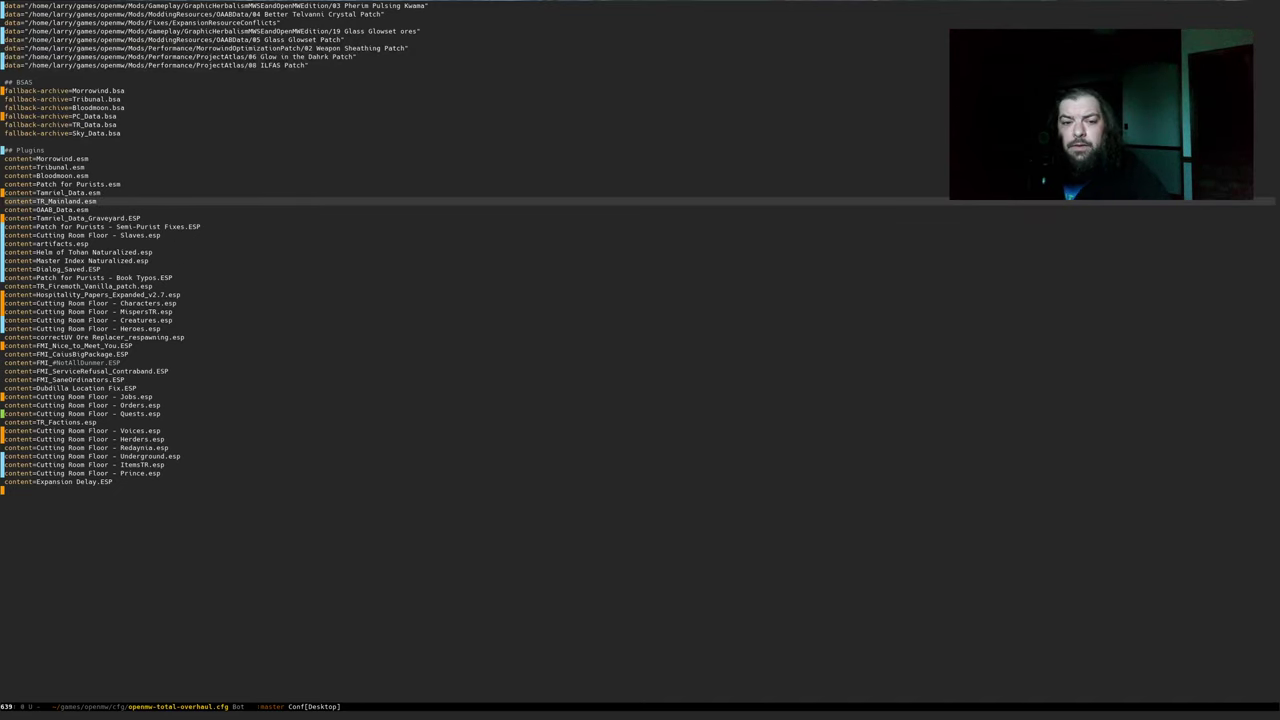
# Switch to the terminal, close the lower split and rerun the config validator on openmw-total-overhaul.cfg with the --case-sensitive option
pyautogui.hotkey('alt', 'Tab')
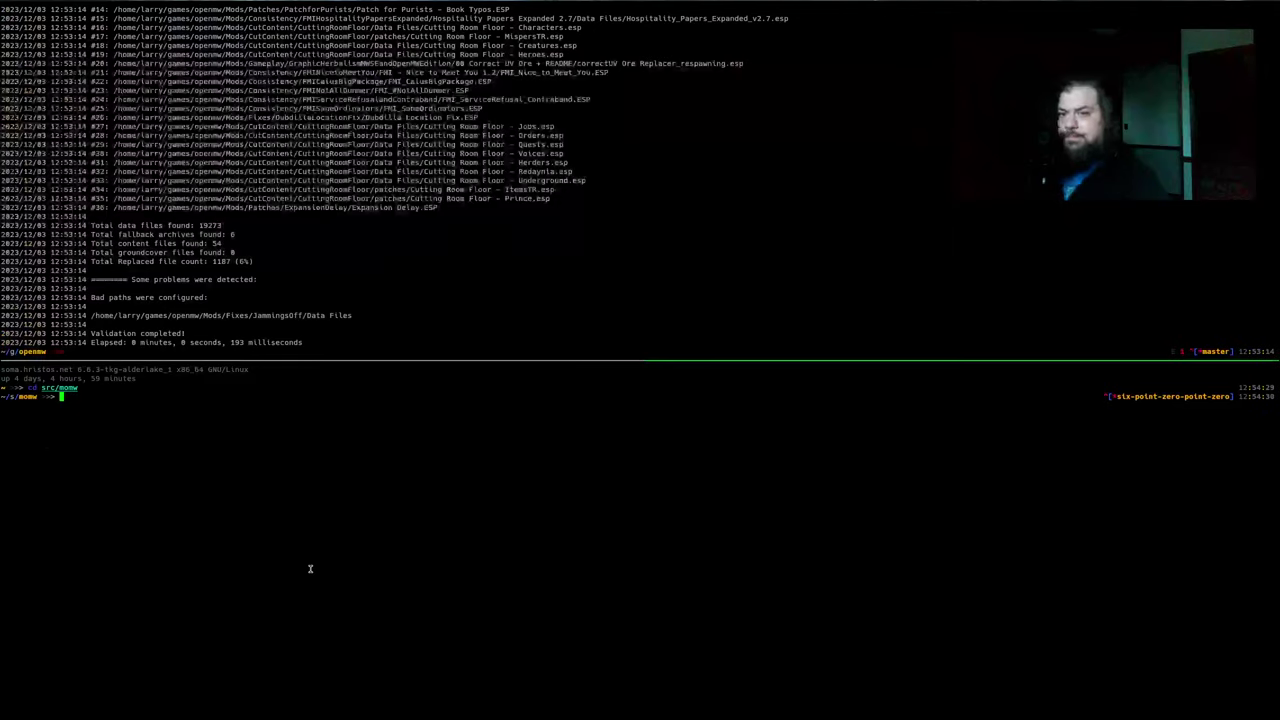
pyautogui.hotkey('ctrl', 'd')
pyautogui.press('Up')
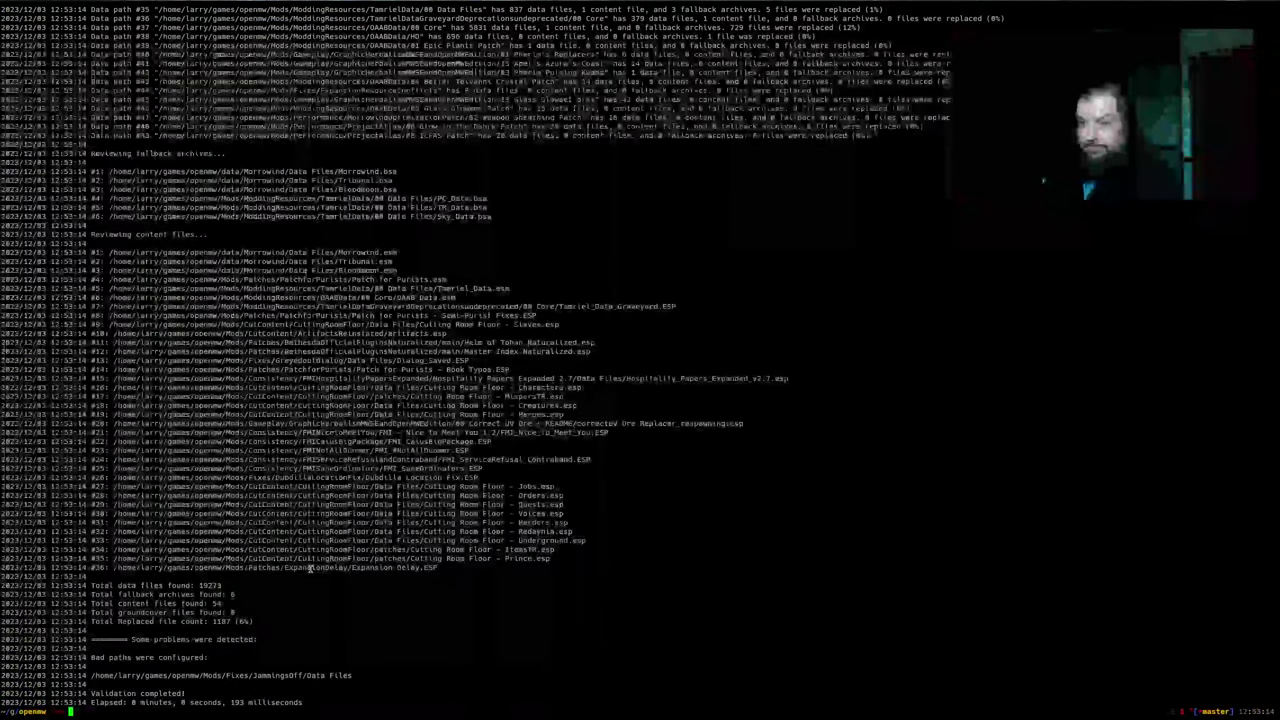
pyautogui.press('Return')
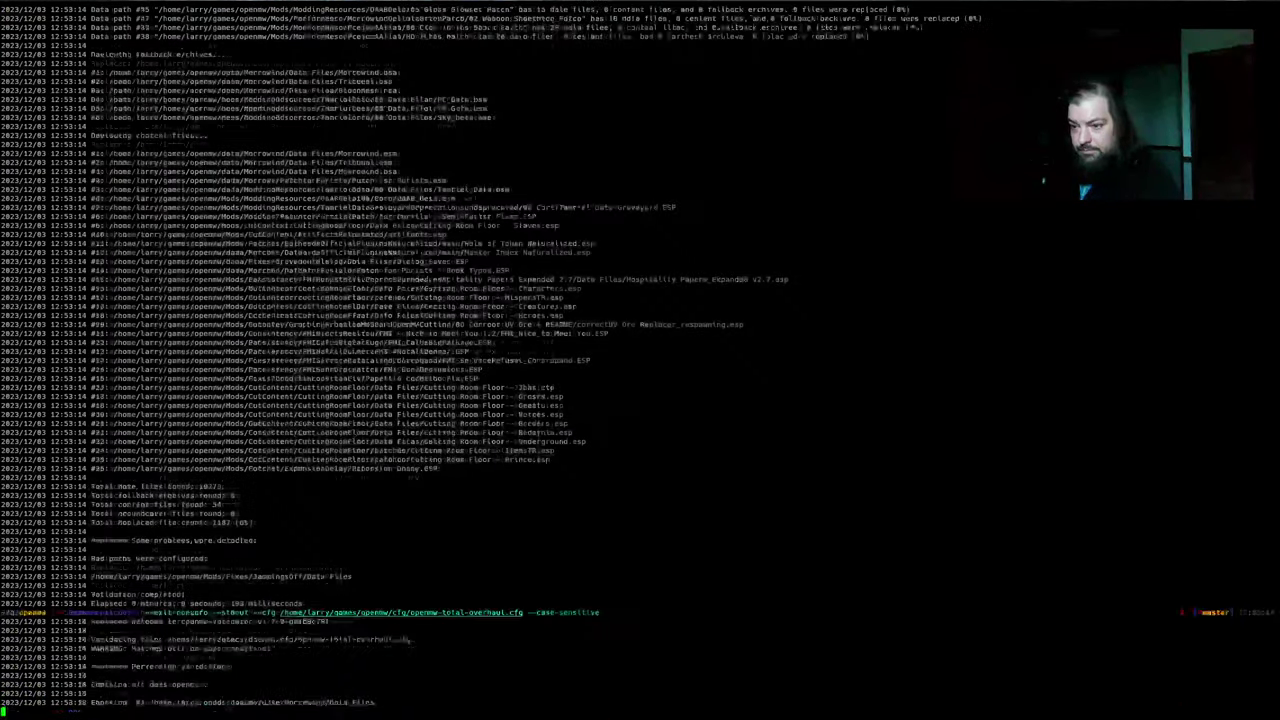
# Validate openmw-total-overhaul.cfg again without the --case-sensitive option
pyautogui.press('Up')
pyautogui.press('BackSpace')
pyautogui.press('BackSpace')
pyautogui.press('BackSpace')
pyautogui.press('BackSpace')
pyautogui.press('BackSpace')
pyautogui.press('BackSpace')
pyautogui.press('BackSpace')
pyautogui.press('BackSpace')
pyautogui.press('BackSpace')
pyautogui.press('BackSpace')
pyautogui.press('BackSpace')
pyautogui.press('BackSpace')
pyautogui.press('BackSpace')
pyautogui.press('BackSpace')
pyautogui.press('BackSpace')
pyautogui.press('BackSpace')
pyautogui.press('Return')
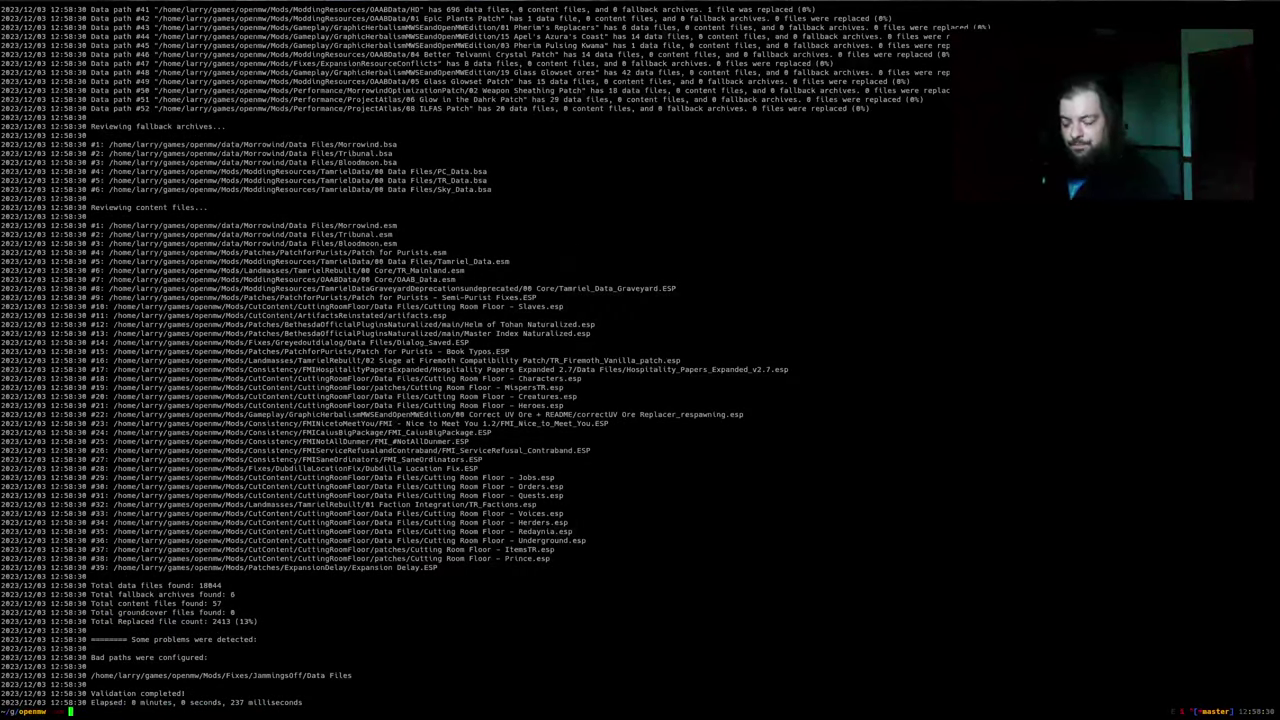
# Open a second terminal split, change to src/momw and run make beta-local
pyautogui.hotkey('ctrl', 'shift', 'Return')
pyautogui.write('cd sr')
pyautogui.press('Right')
pyautogui.press('Return')
pyautogui.write('make beta-local')
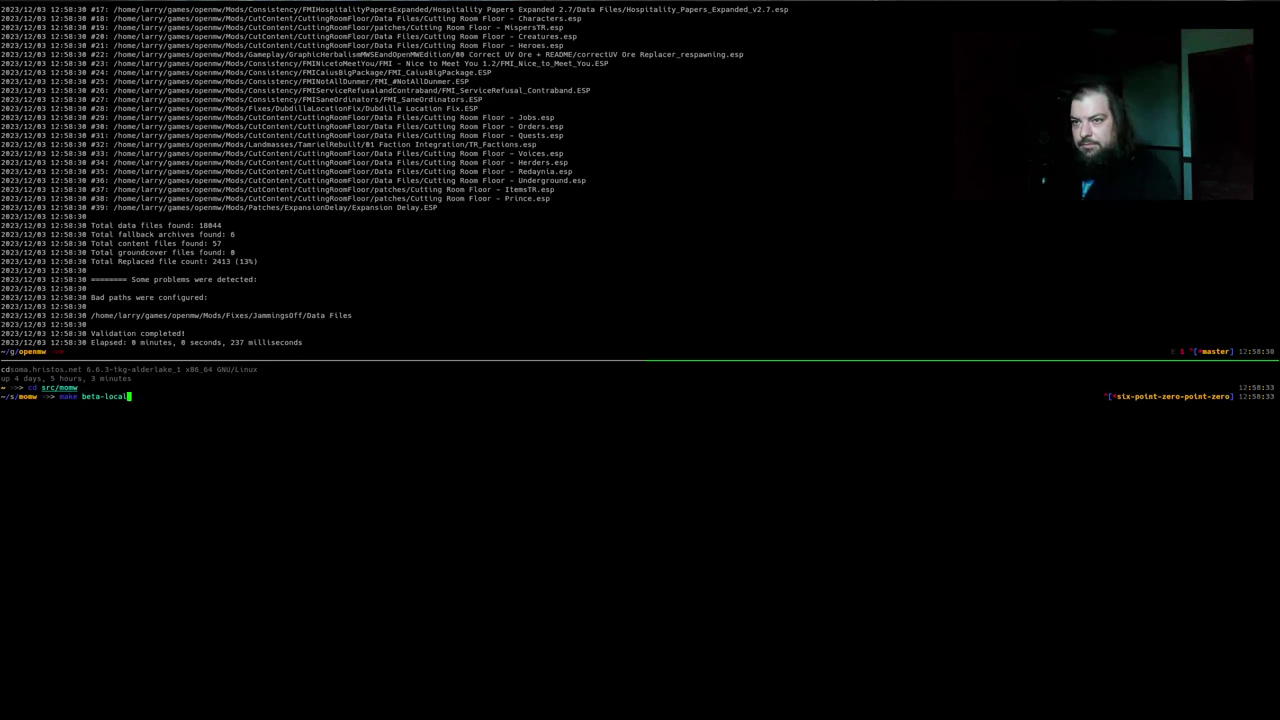
pyautogui.press('Return')
# In Emacs, change the end of the JammingsOff data path to "Data files", save the config and rerun the validator in the terminal
pyautogui.hotkey('alt', 'Tab')
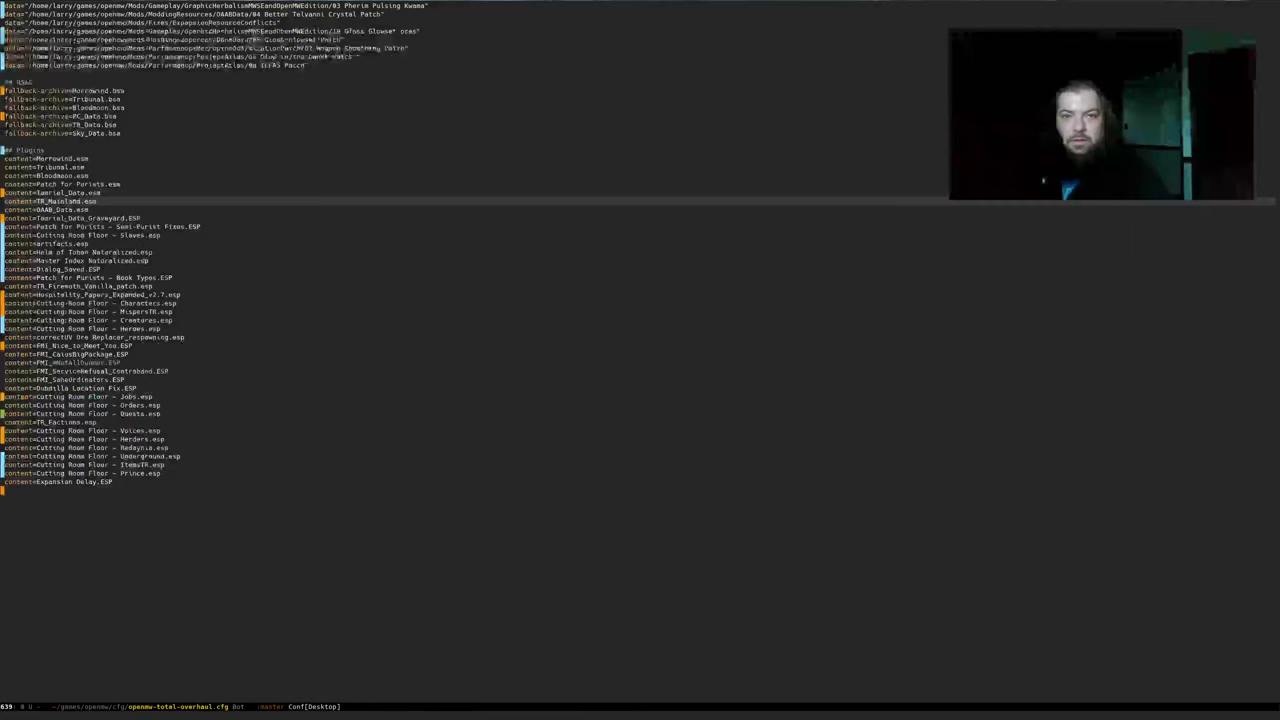
pyautogui.scroll(4, 466, 157)
pyautogui.scroll(3, 466, 157)
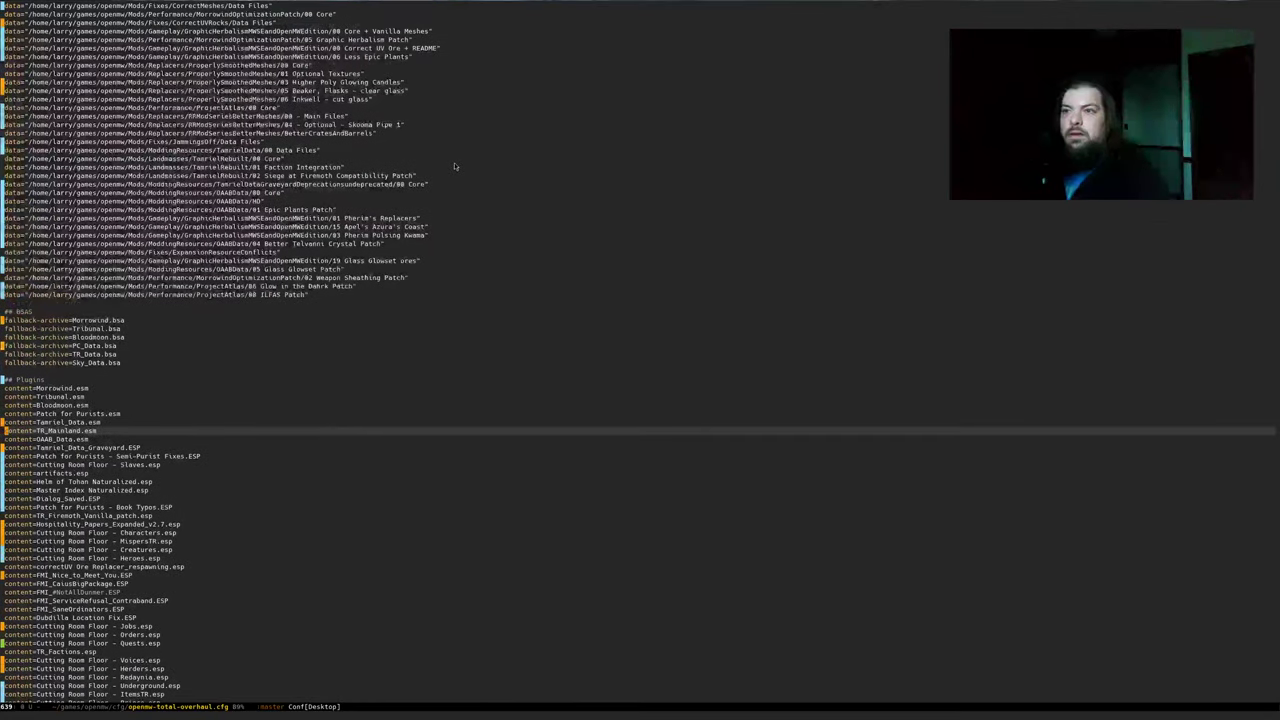
pyautogui.click(474, 176)
pyautogui.press('Up')
pyautogui.hotkey('alt', 'b')
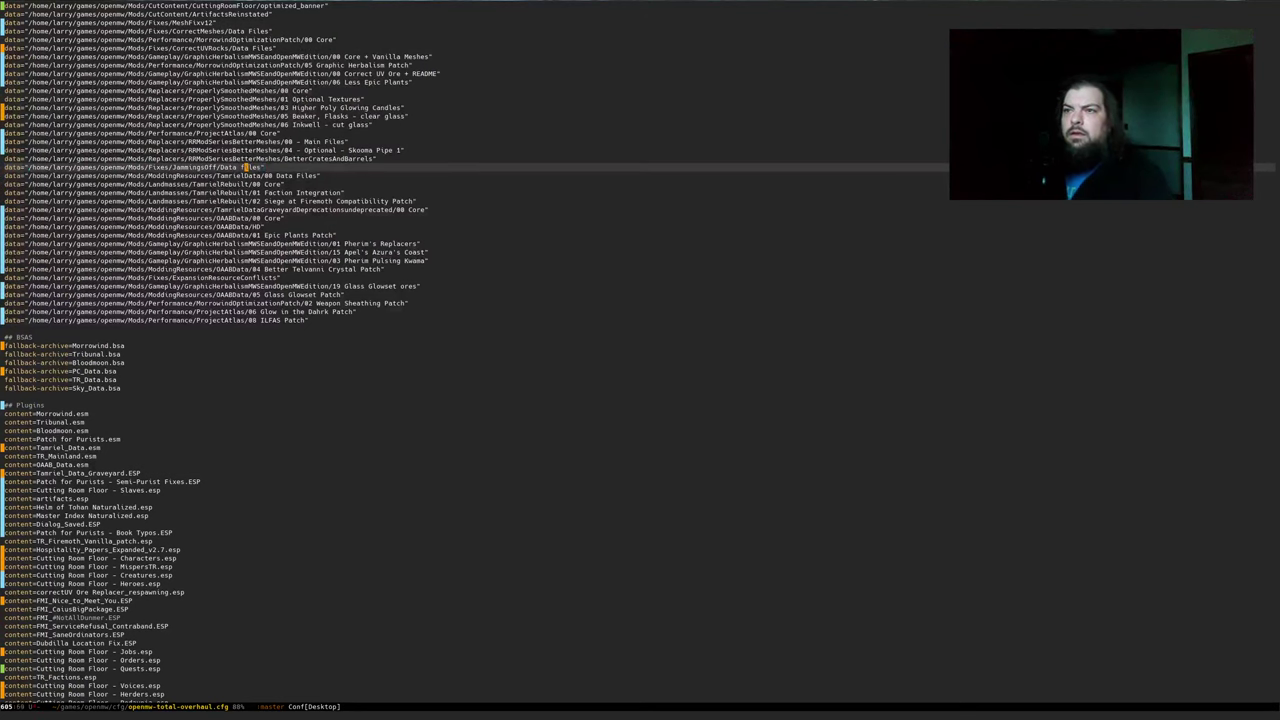
pyautogui.hotkey('ctrl', 'x')
pyautogui.hotkey('ctrl', 's')
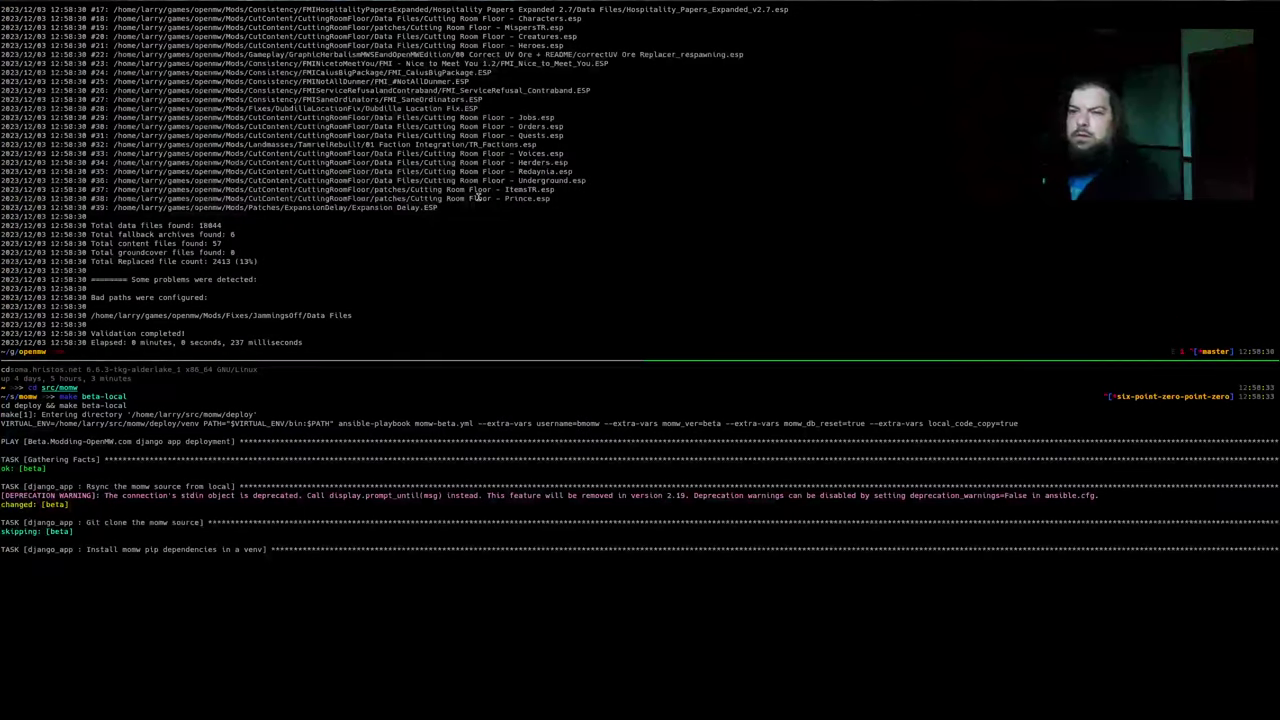
pyautogui.press('Up')
pyautogui.press('Return')
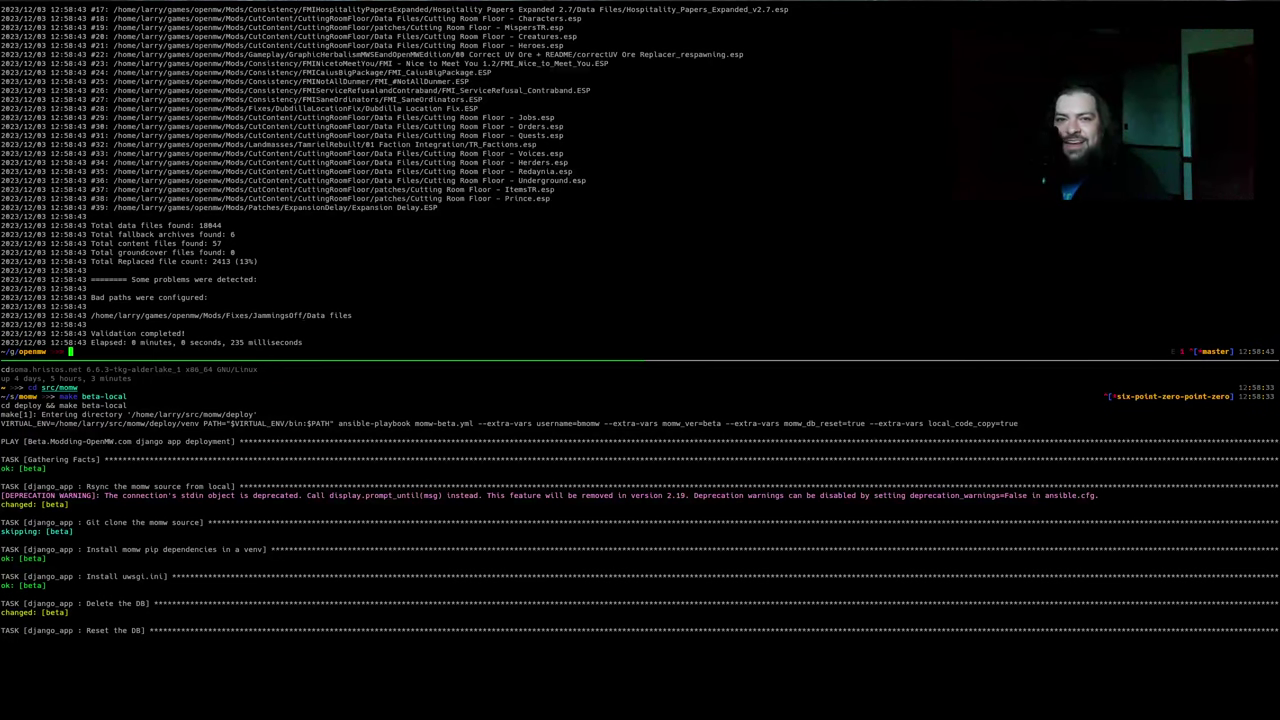
# Switch to the file manager, go up to the Mods folder, open Fixes and select the Jammingsoff folder
pyautogui.hotkey('alt', 'Tab')
pyautogui.click(1171, 520)
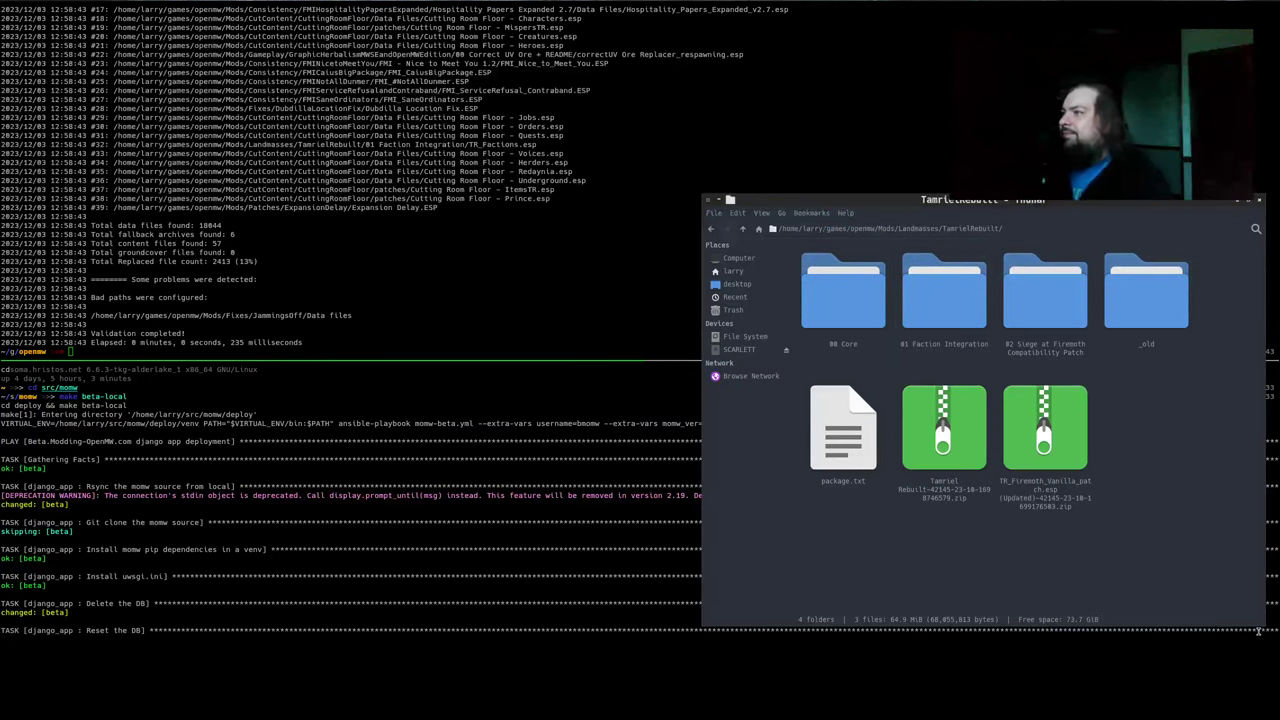
pyautogui.hotkey('alt', 'Up')
pyautogui.press('BackSpace')
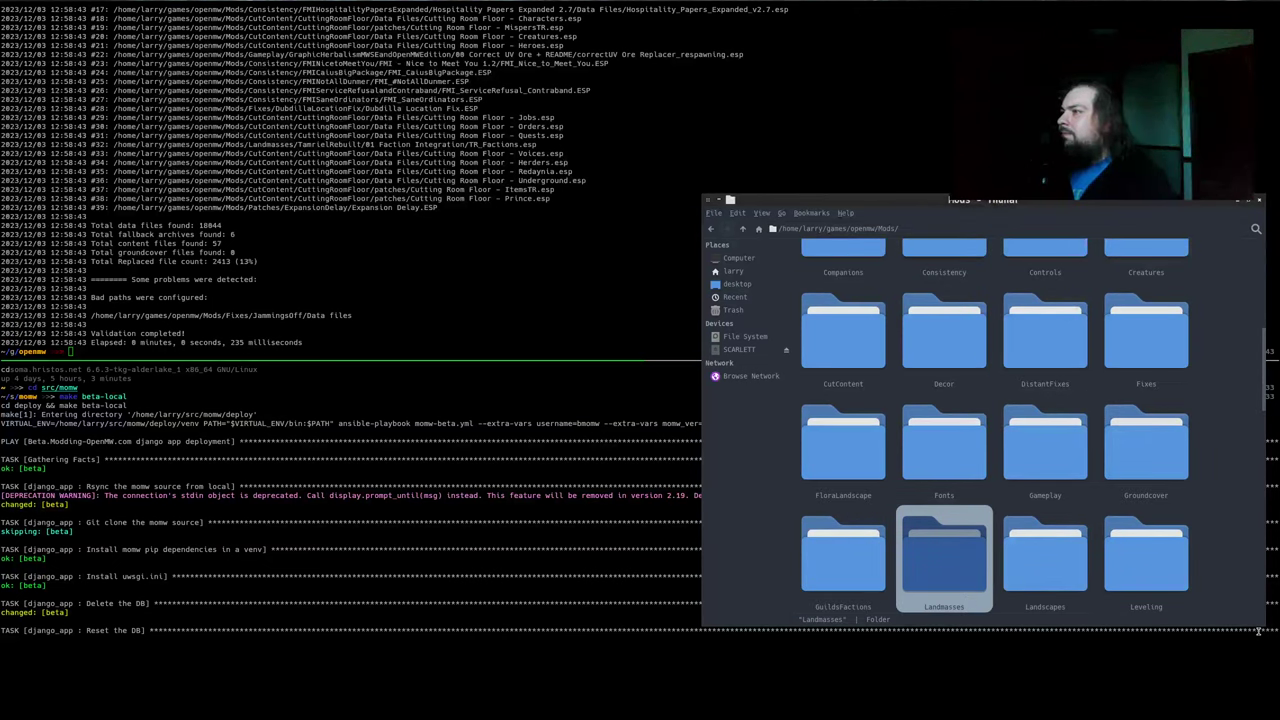
pyautogui.doubleClick(1146, 340)
pyautogui.write('ja')
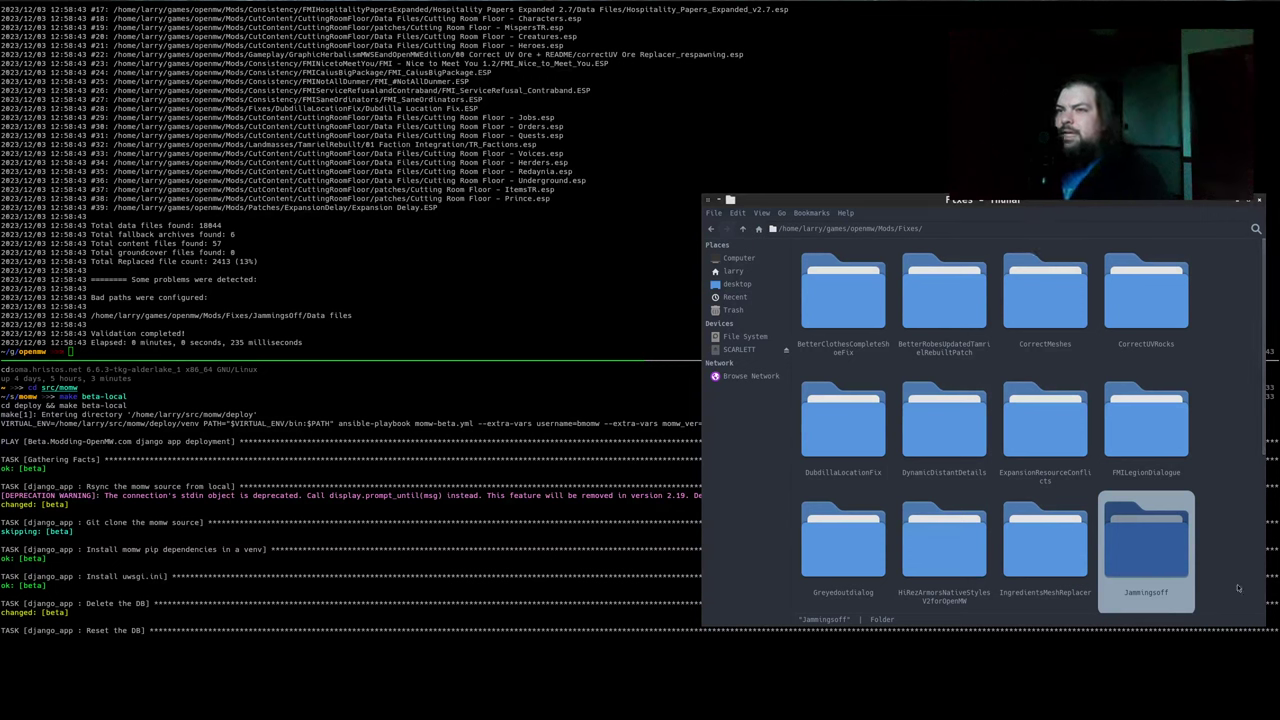
pyautogui.press('Up')
# Rename the Jammingsoff folder to JammingsOff
pyautogui.rightClick(1155, 570)
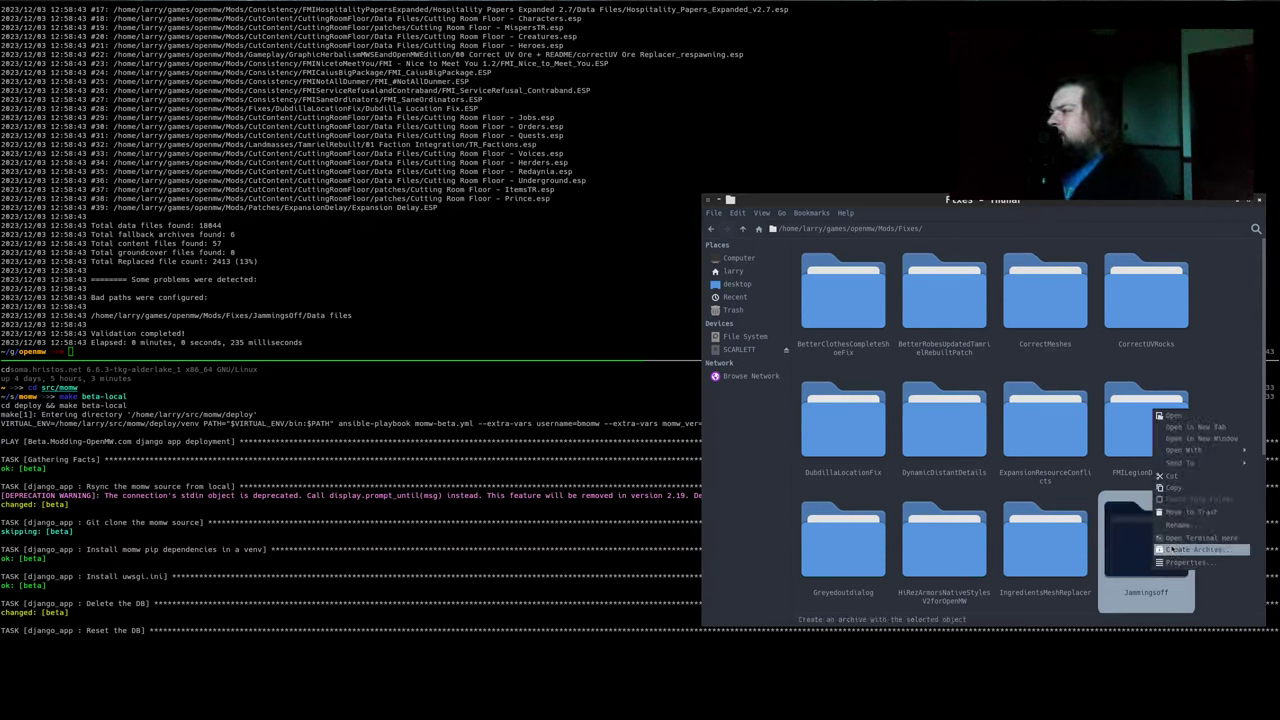
pyautogui.click(1185, 530)
pyautogui.press('Right')
pyautogui.press('Left')
pyautogui.press('Left')
pyautogui.hotkey('shift', 'Left')
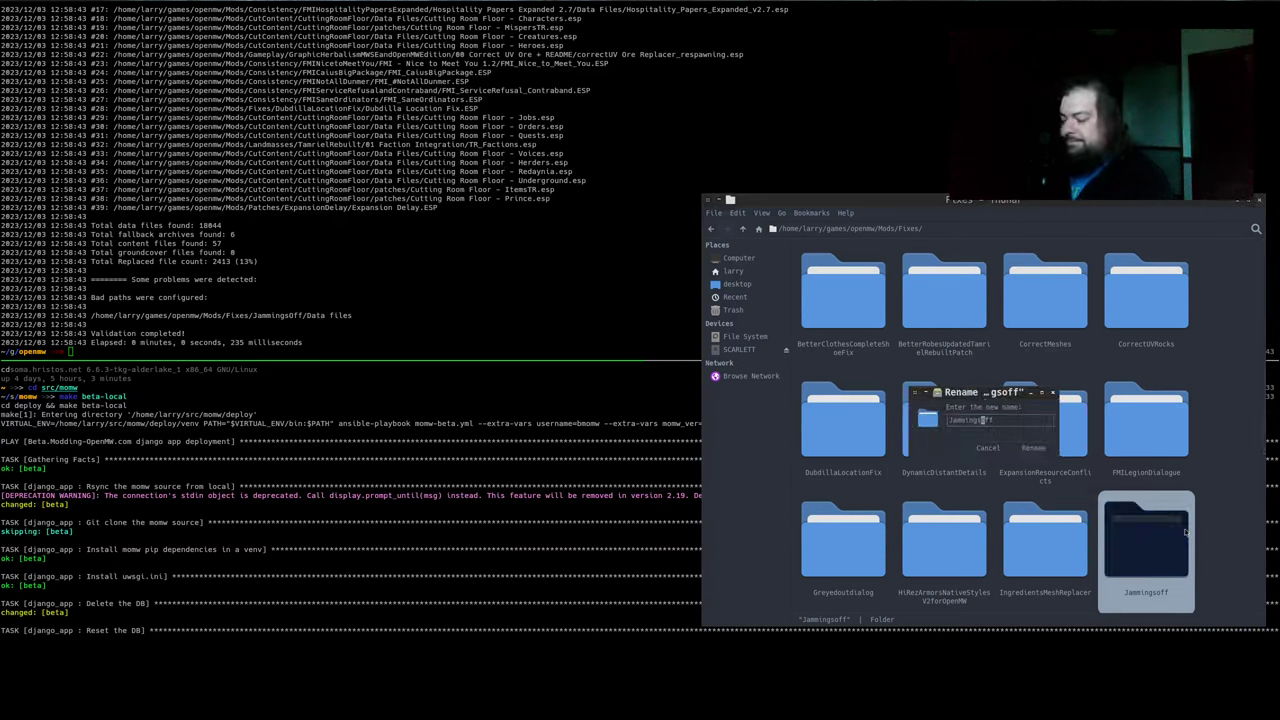
pyautogui.press('Delete')
pyautogui.write('O')
pyautogui.press('Return')
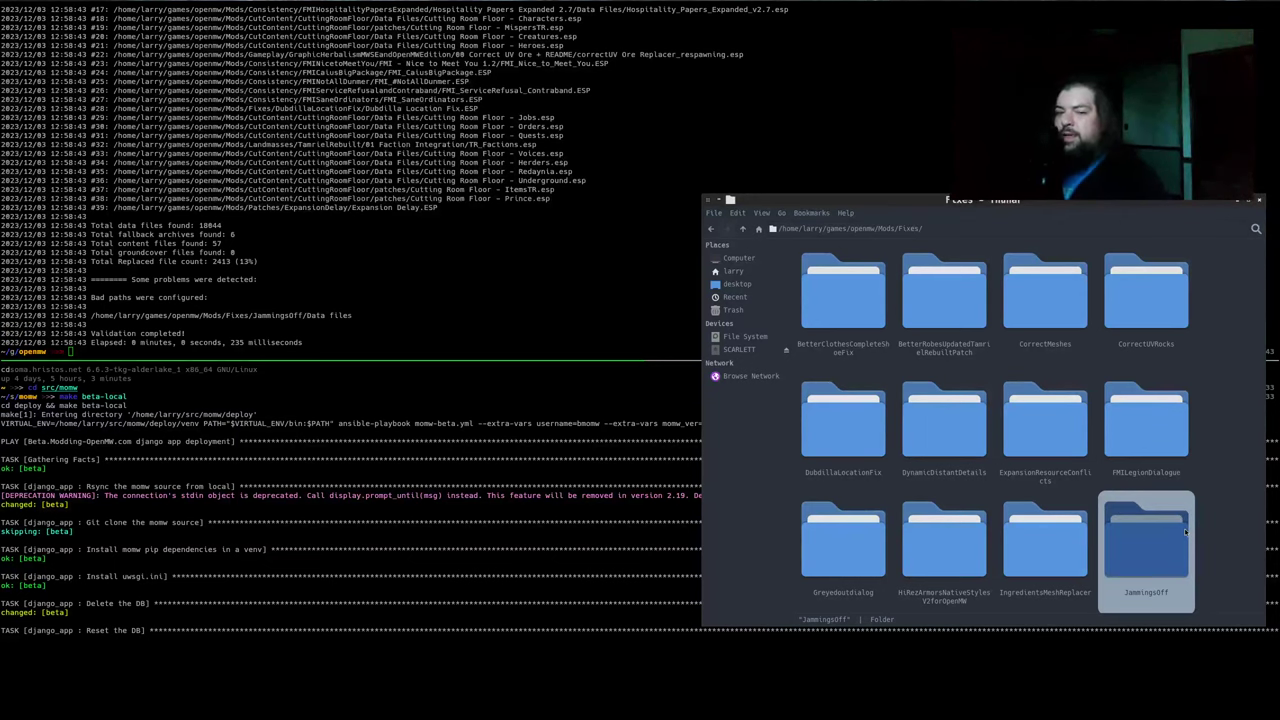
# Return to the terminal and rerun the config validator on openmw-total-overhaul.cfg
pyautogui.click(450, 307)
pyautogui.press('Up')
pyautogui.press('Return')
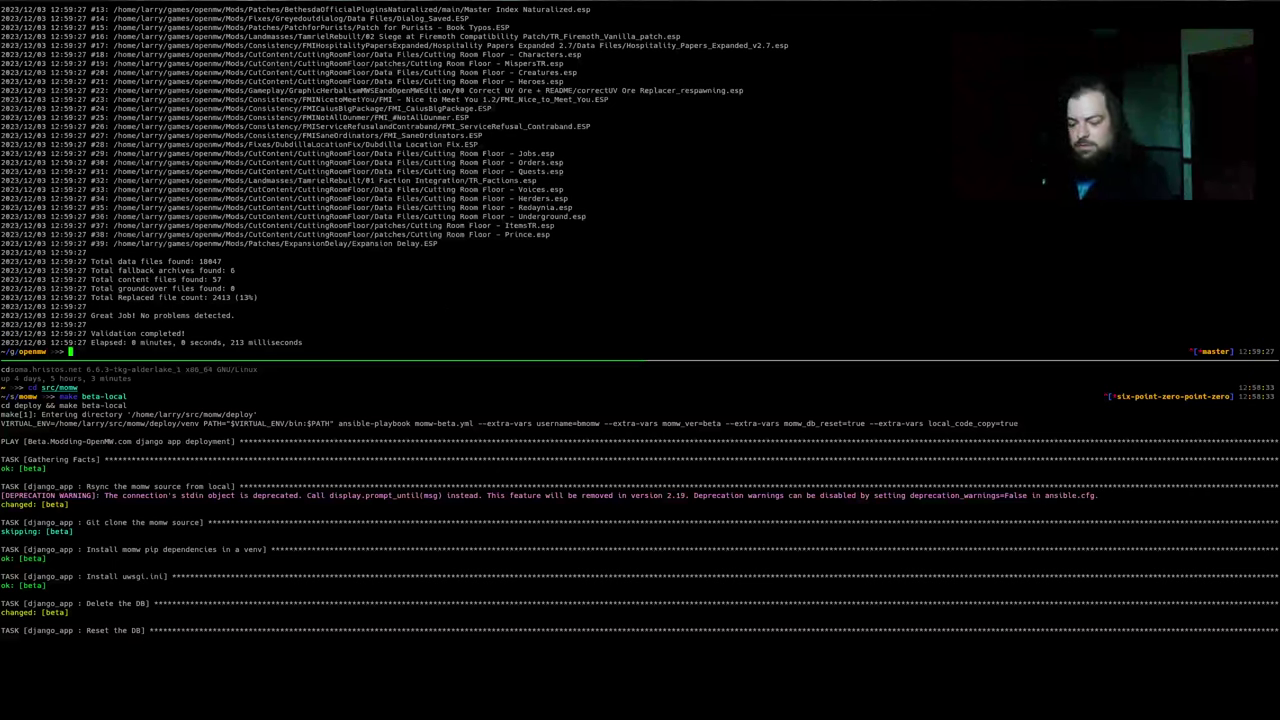
# Recall run.sh from the shell history and launch the game with --type fw --config total-overhaul --dev --test --mangohud
pyautogui.hotkey('ctrl', 'r')
pyautogui.write('run.')
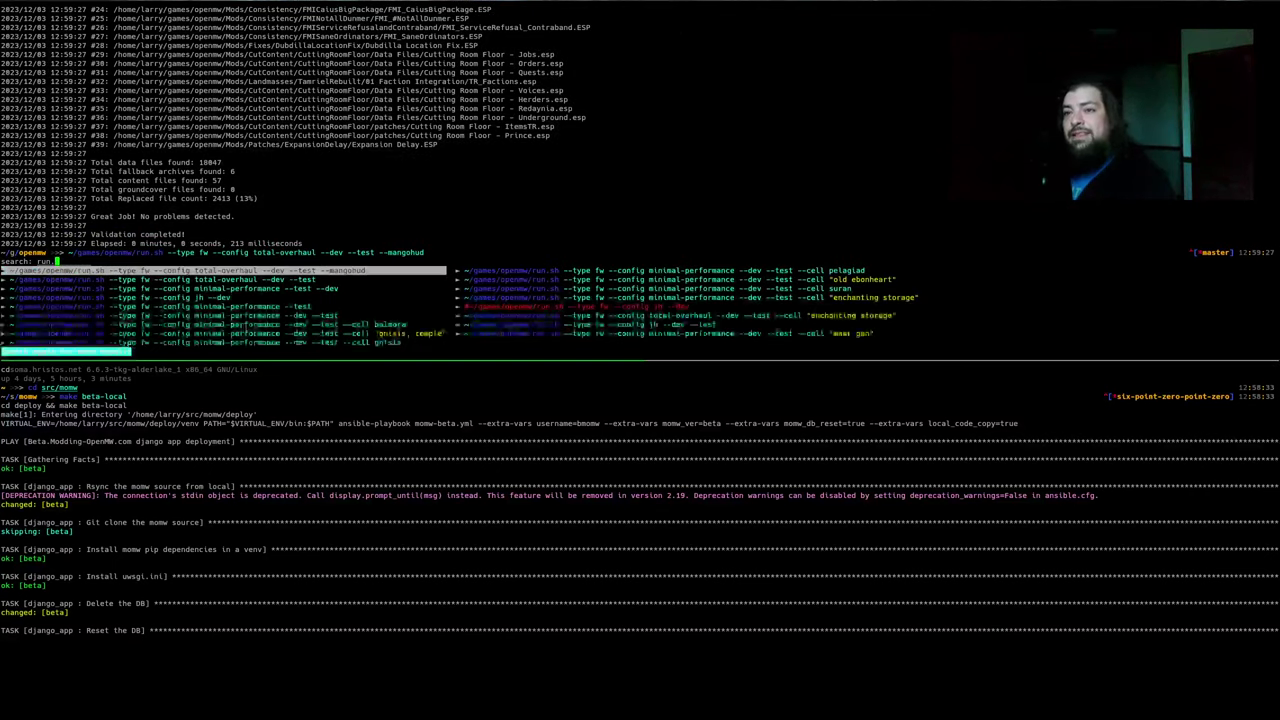
pyautogui.press('Return')
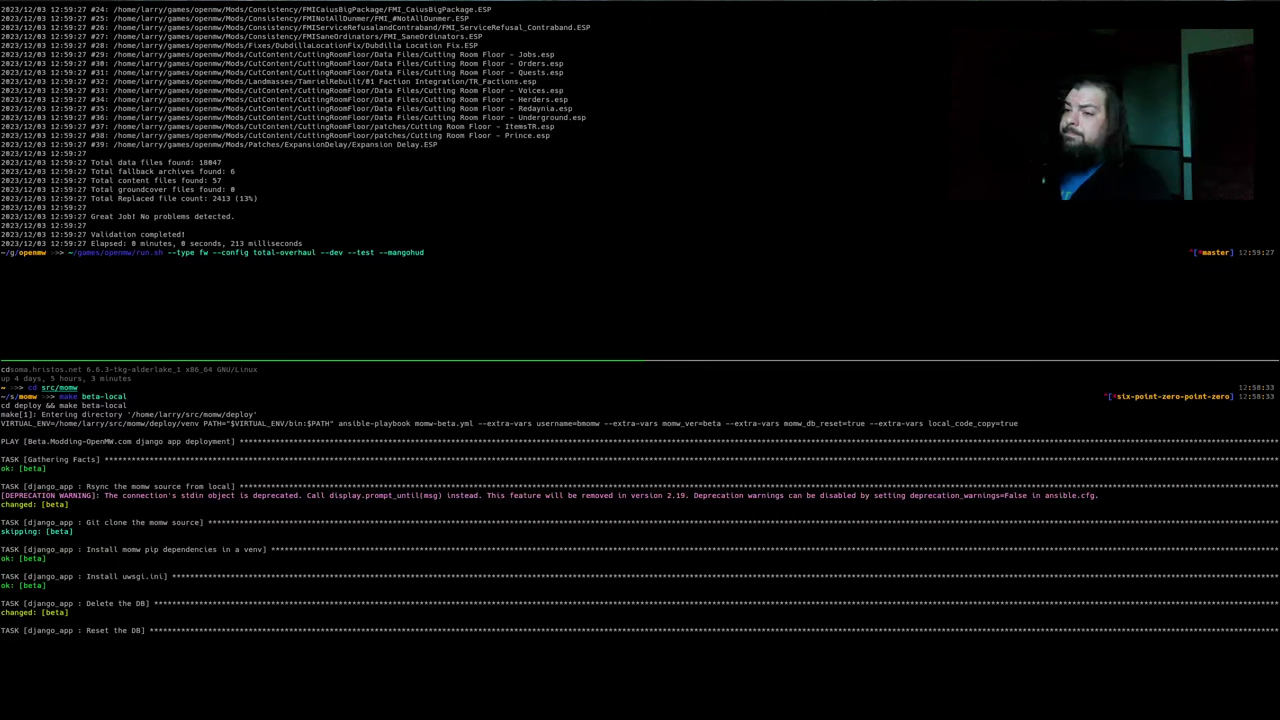
pyautogui.press('Return')
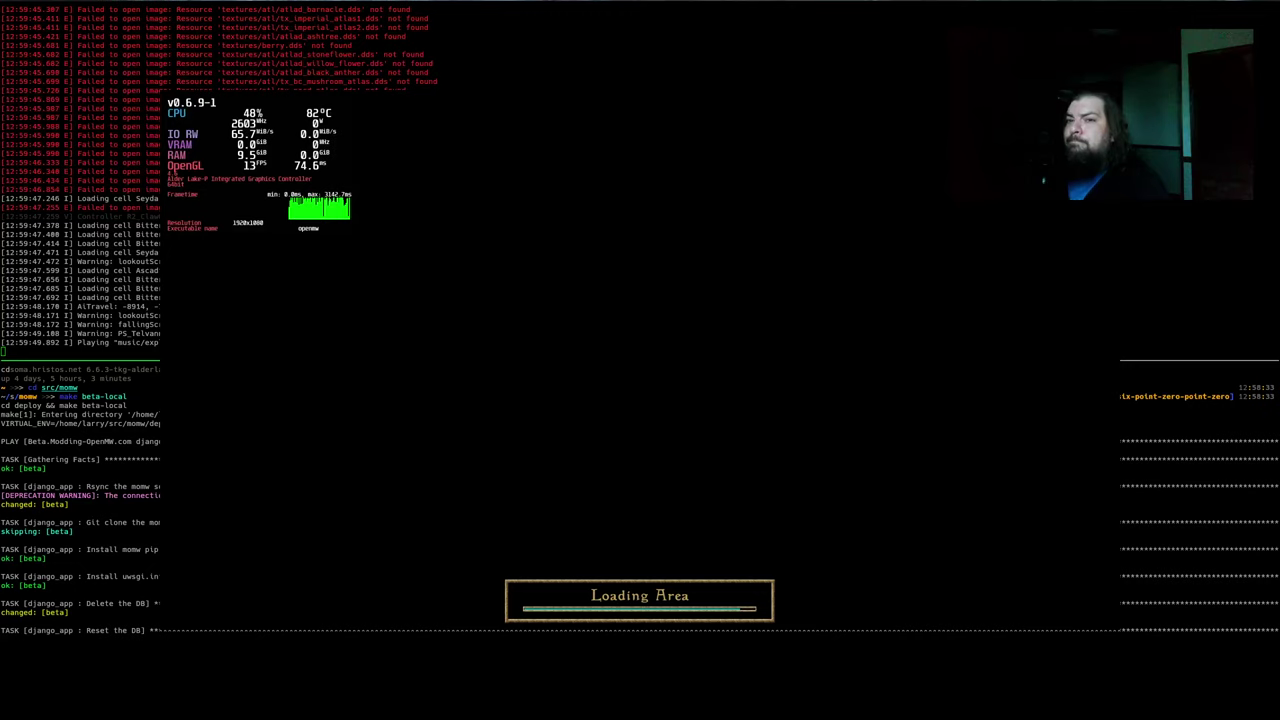
# Look around Seyda Neen in the game to check the landscape and textures, and quit OpenMW
pyautogui.press('w')
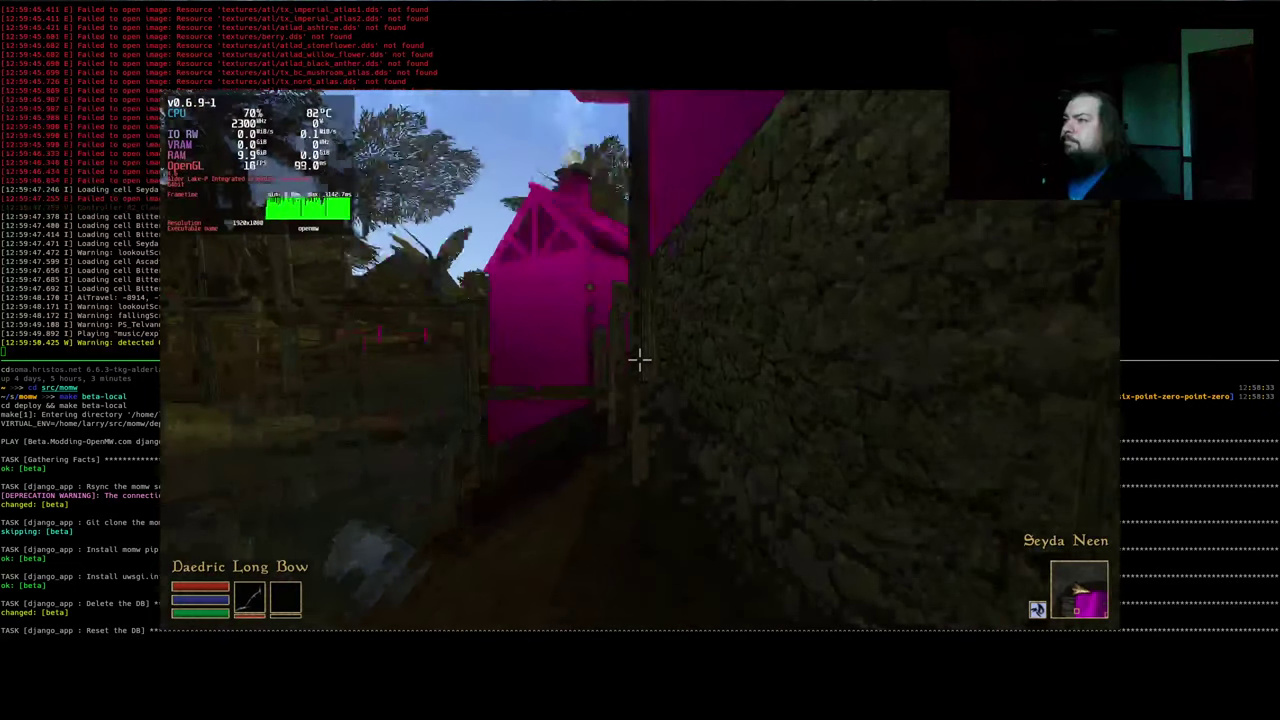
pyautogui.rightClick(640, 360)
pyautogui.click(639, 298)
pyautogui.moveTo(669, 297); pyautogui.dragTo(566, 110)
pyautogui.moveTo(649, 343); pyautogui.dragTo(540, 303)
pyautogui.moveTo(760, 337)
pyautogui.mouseDown()
pyautogui.moveTo(583, 423)
pyautogui.moveTo(700, 360)
pyautogui.moveTo(686, 371)
pyautogui.moveTo(668, 278)
pyautogui.mouseUp()
pyautogui.hotkey('alt', 'F4')
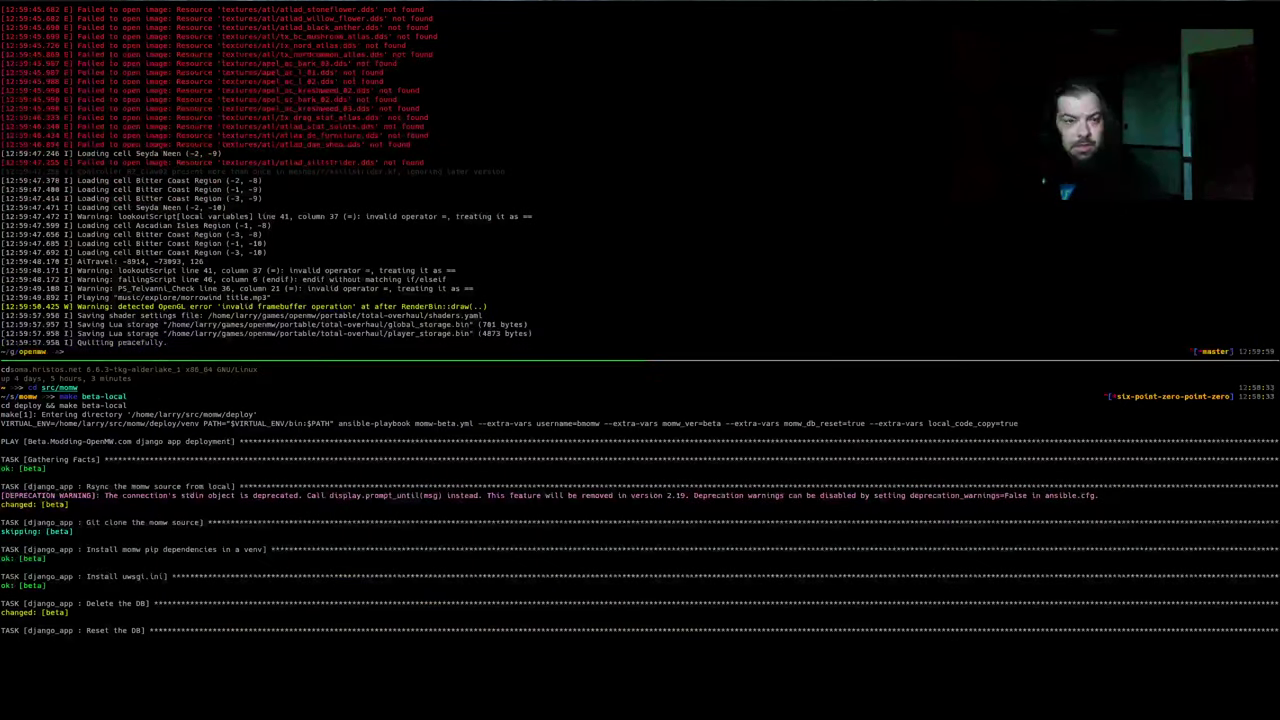
# Switch to Firefox and advance from the Tamriel Rebuilt page to step 28 of the Total Overhaul list, Skyrim: Home Of The Nords
pyautogui.hotkey('alt', 'Tab')
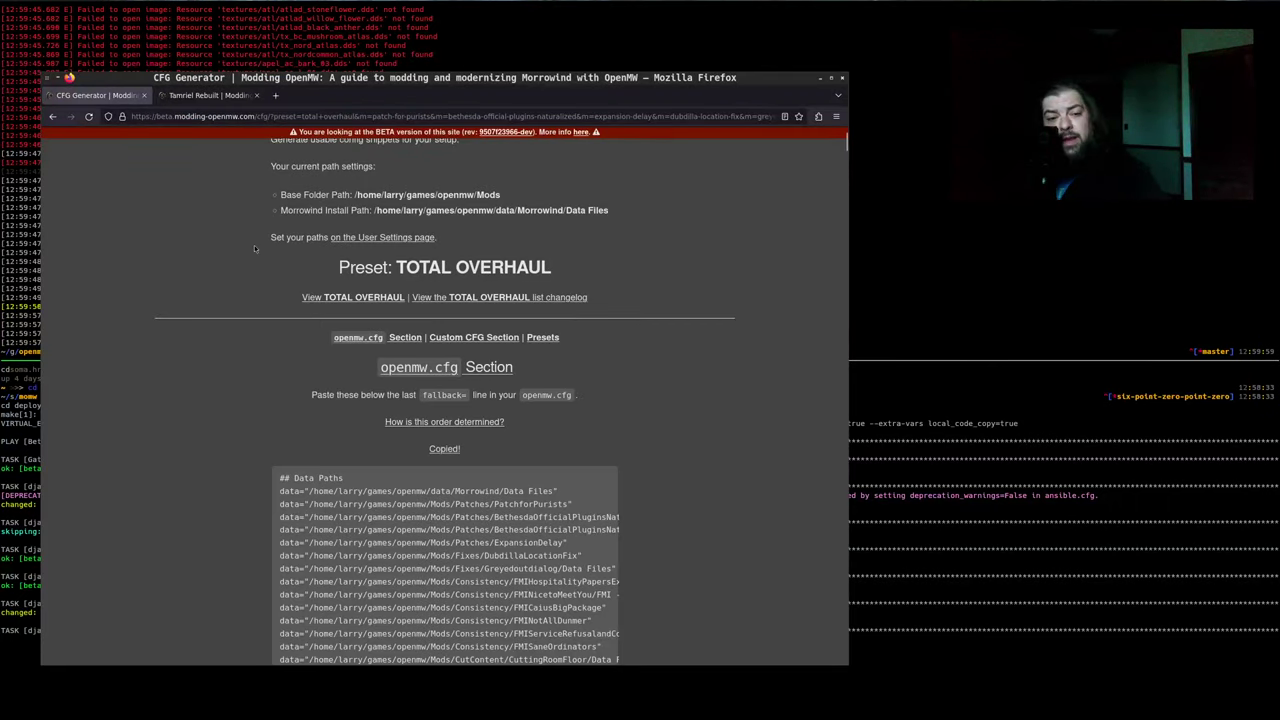
pyautogui.click(206, 95)
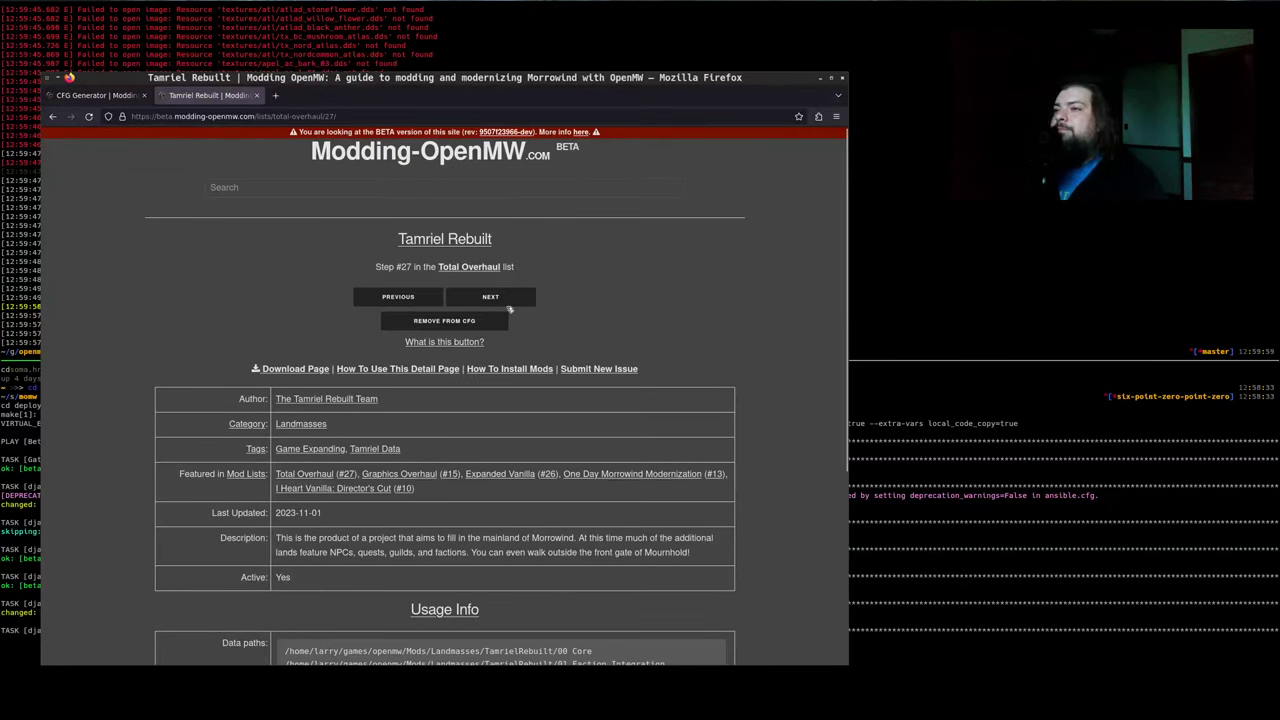
pyautogui.click(495, 298)
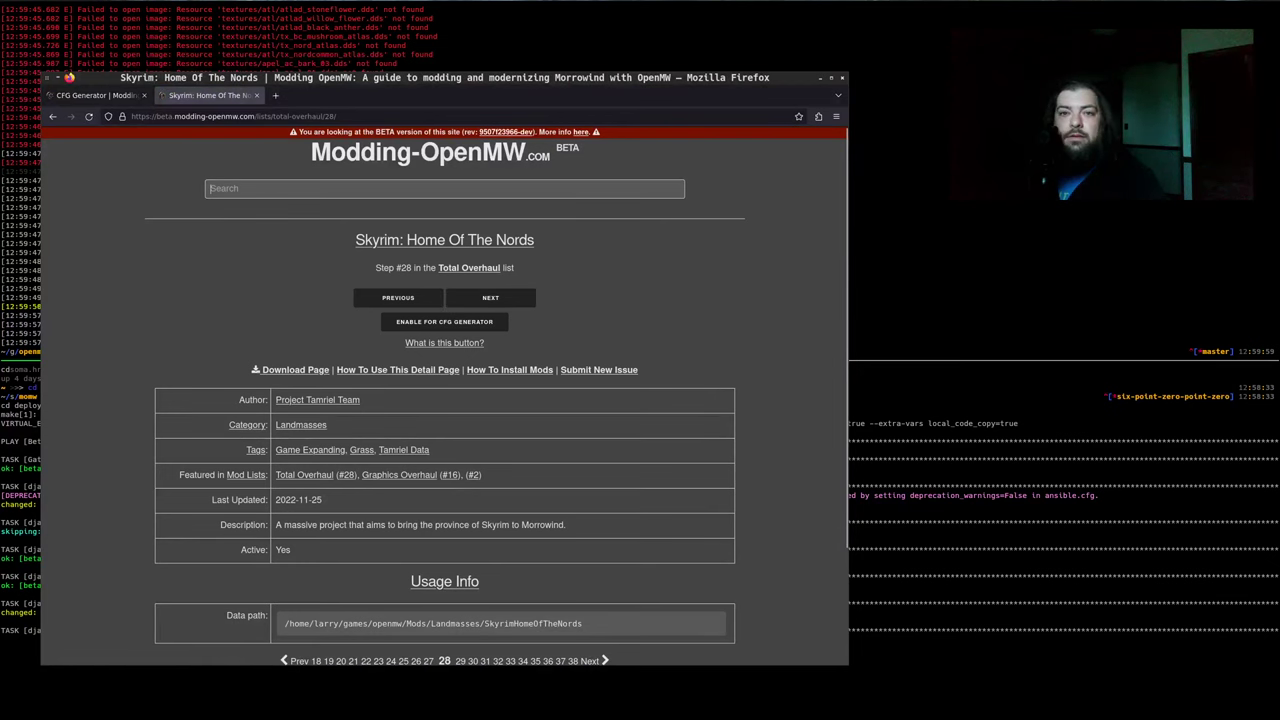
# In the file manager, go up from Fixes to Mods and open Landmasses/SkyrimHomeOfTheNords
pyautogui.hotkey('alt', 'Tab')
pyautogui.click(1214, 396)
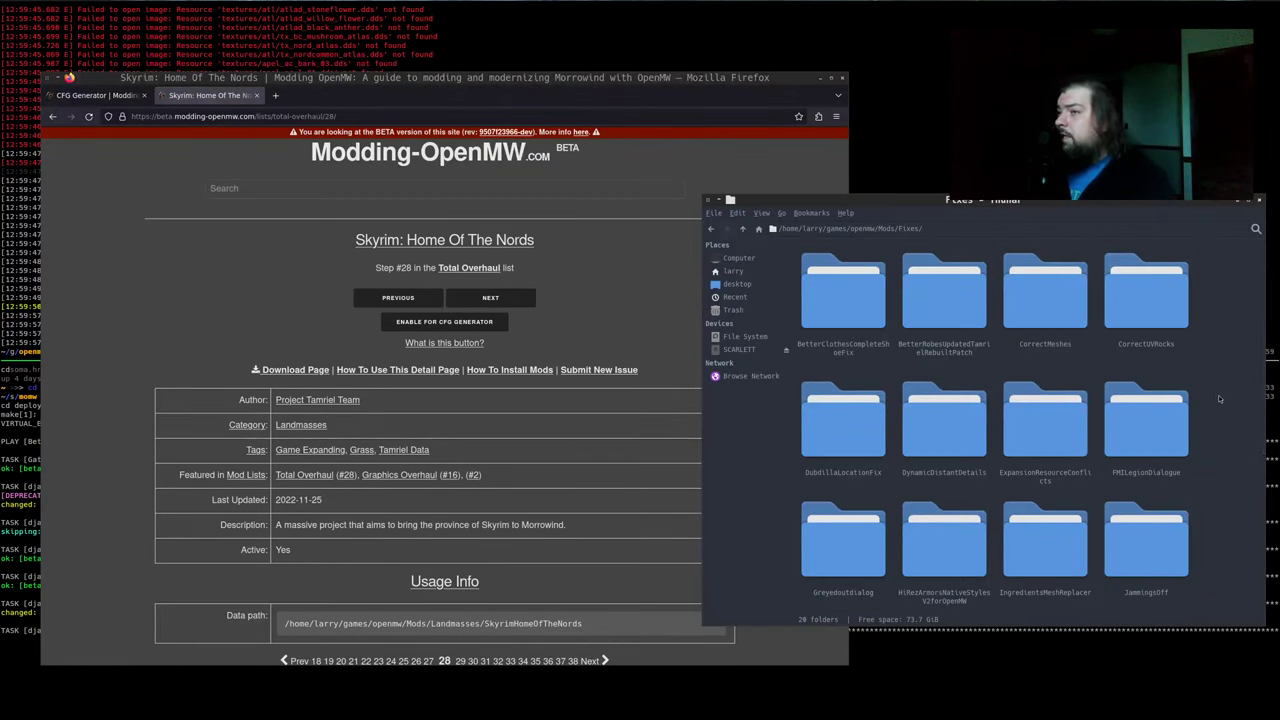
pyautogui.hotkey('alt', 'Up')
pyautogui.write('la')
pyautogui.press('Return')
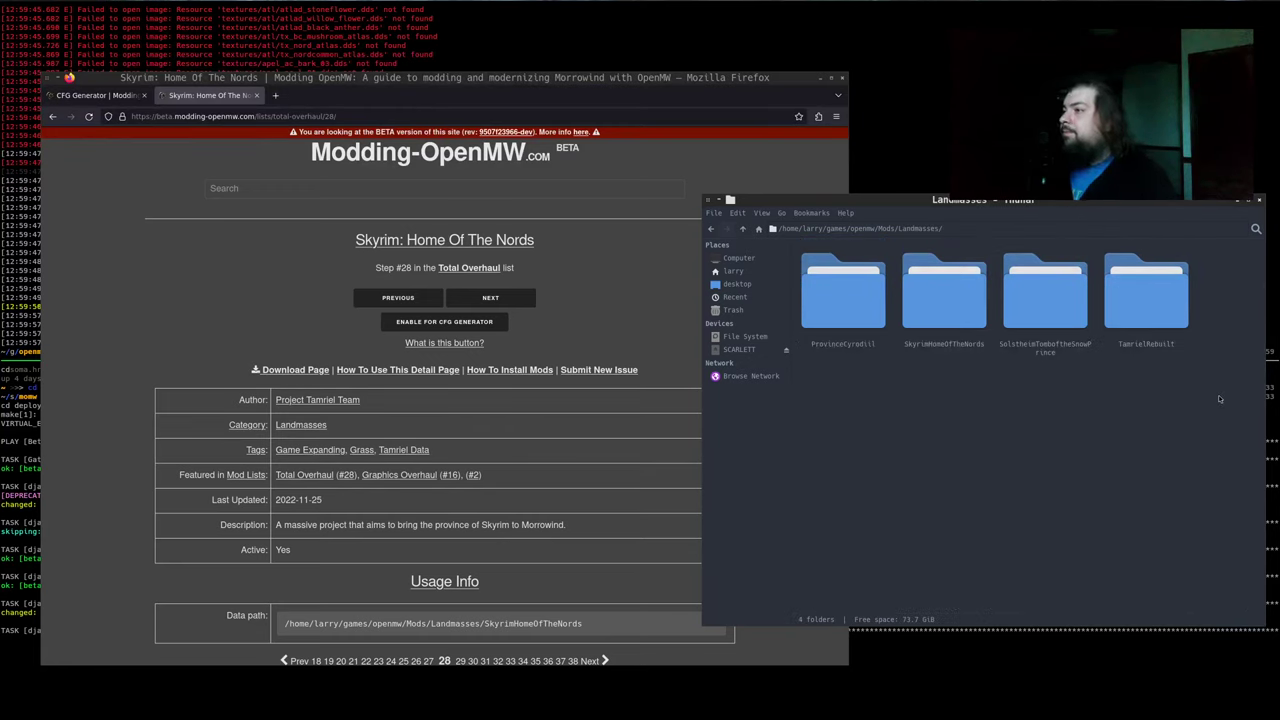
pyautogui.write('sk')
pyautogui.press('Return')
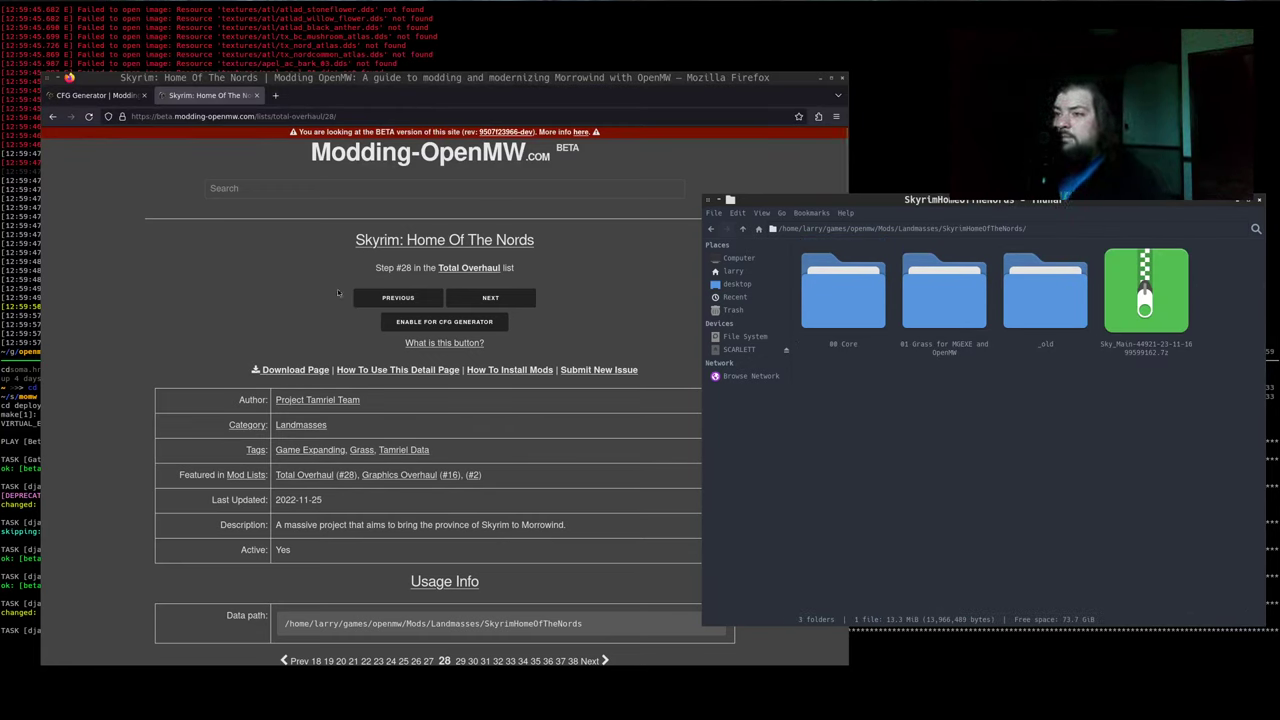
# Open the mod's Nexus download page and its file list, and compare the Sky_Main main file with the archive in the local folder
pyautogui.click(288, 372)
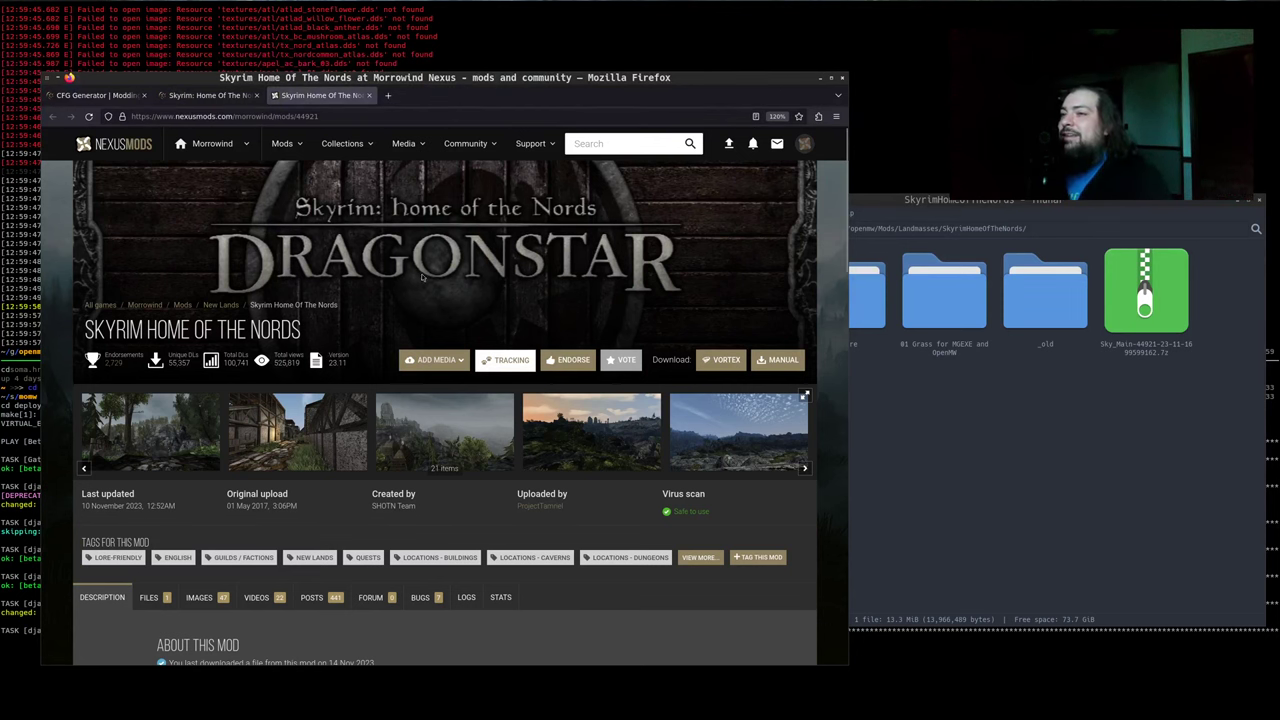
pyautogui.scroll(-2, 425, 437)
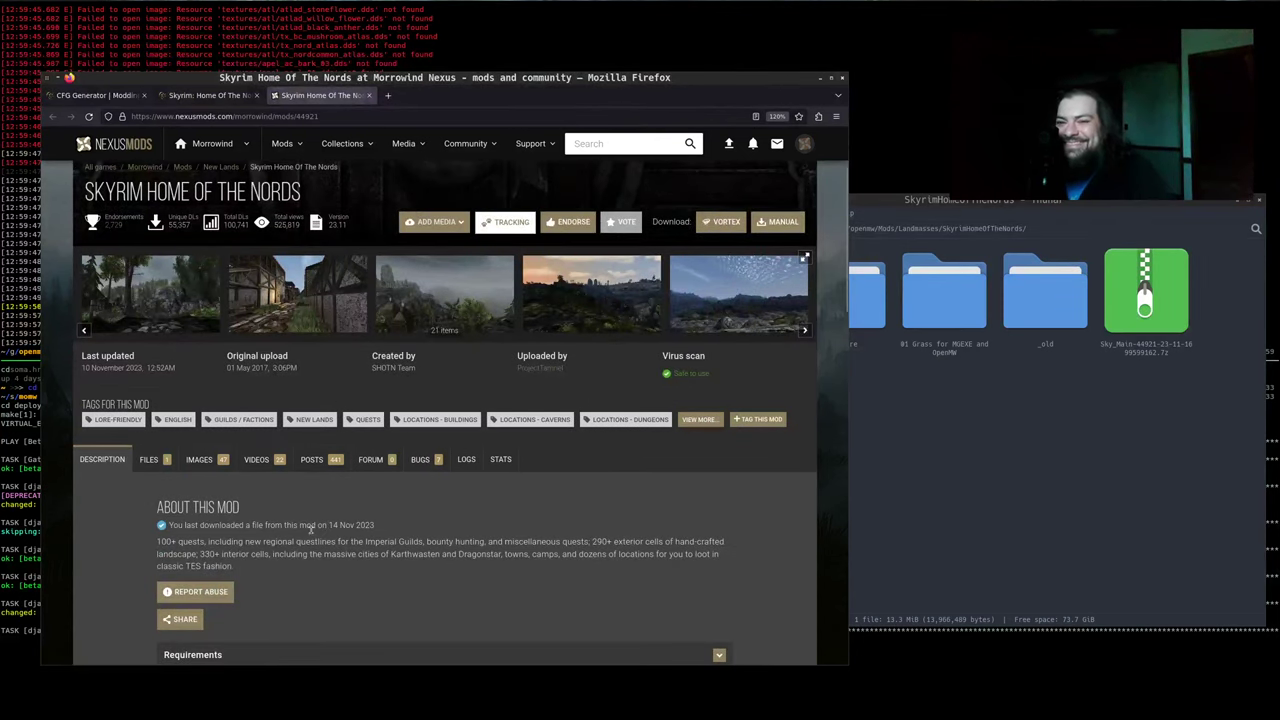
pyautogui.click(148, 459)
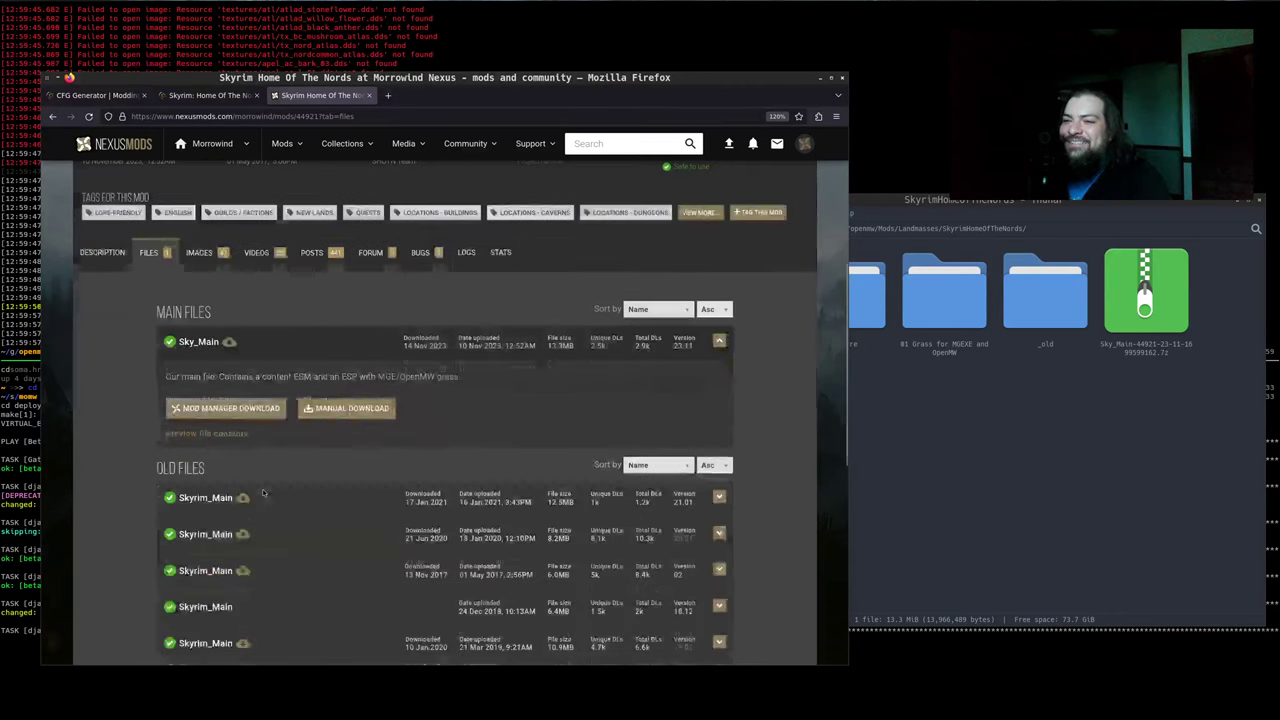
pyautogui.click(1023, 448)
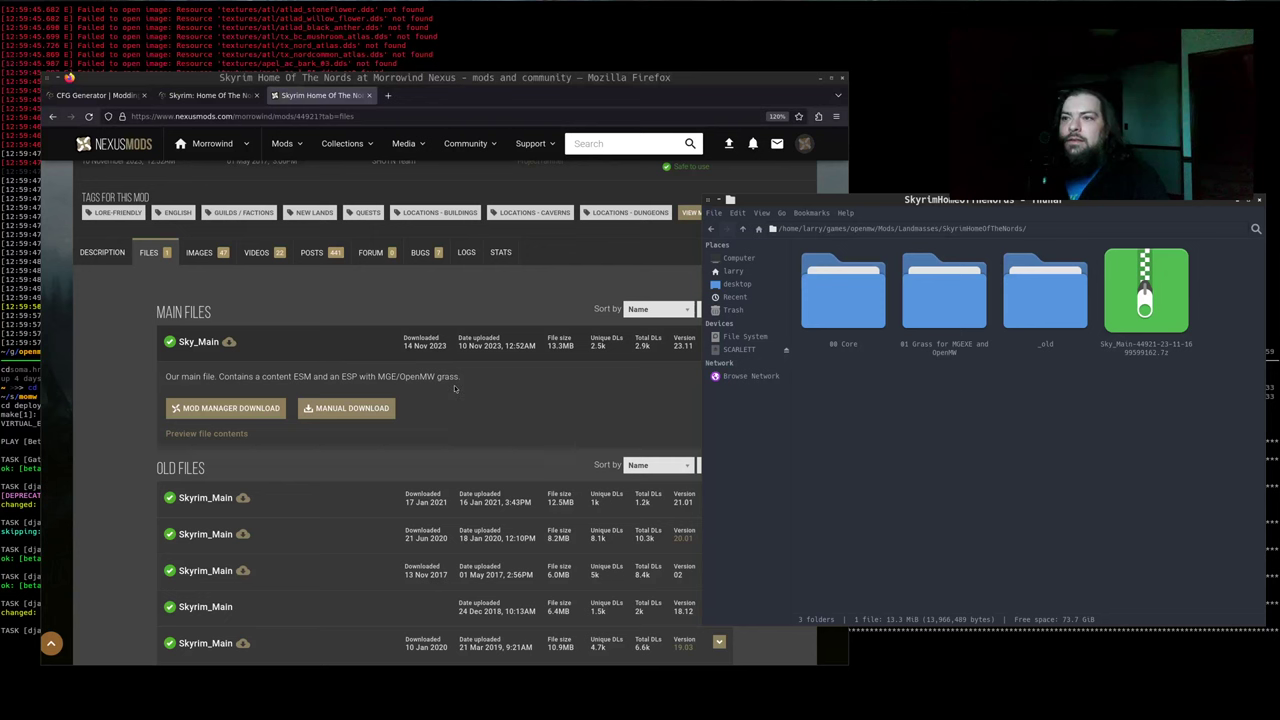
# Close the Nexus download page, and look inside the local 00 Core folder of Skyrim: Home Of The Nords
pyautogui.click(409, 298)
pyautogui.hotkey('ctrl', 'w')
pyautogui.scroll(-3, 630, 400)
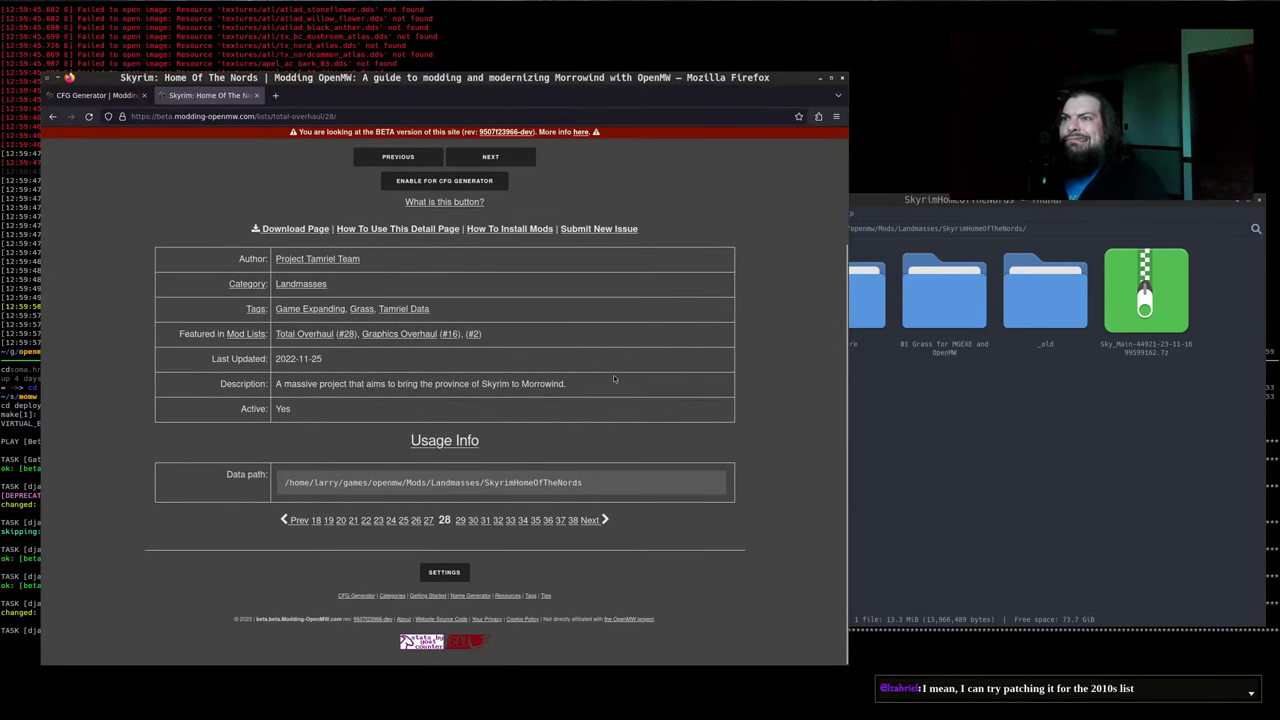
pyautogui.click(910, 433)
pyautogui.doubleClick(844, 306)
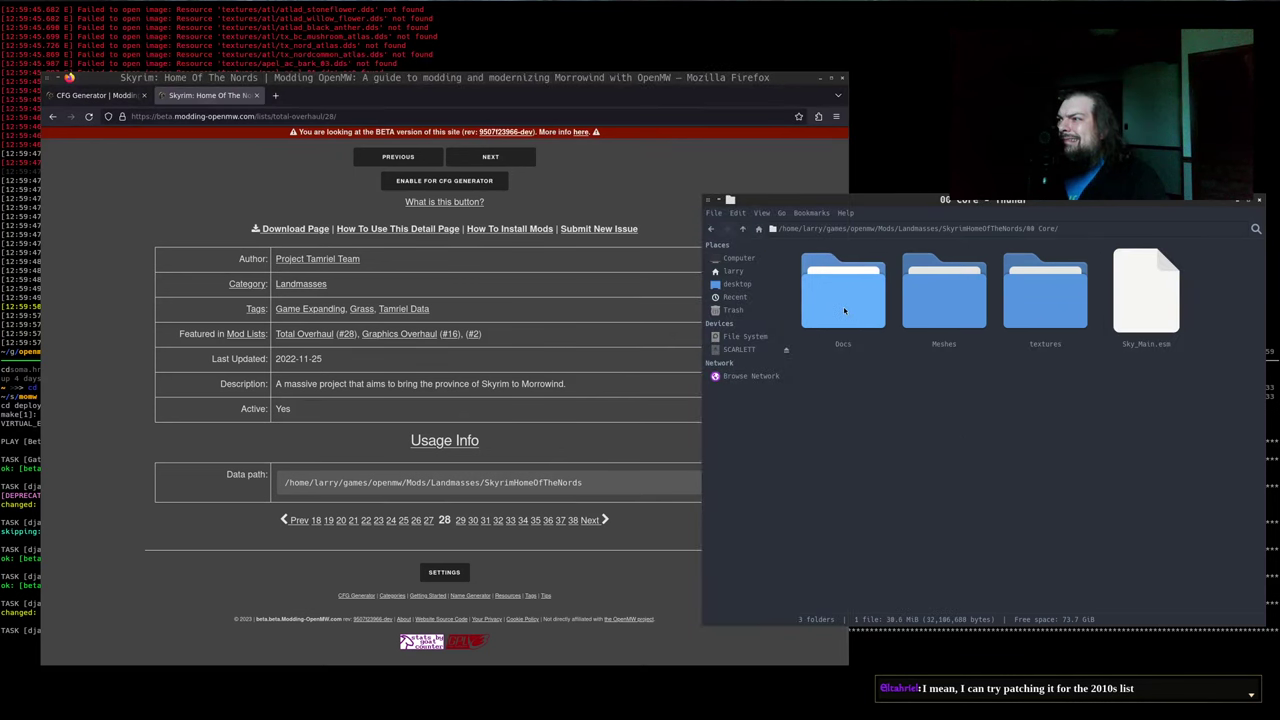
pyautogui.click(742, 229)
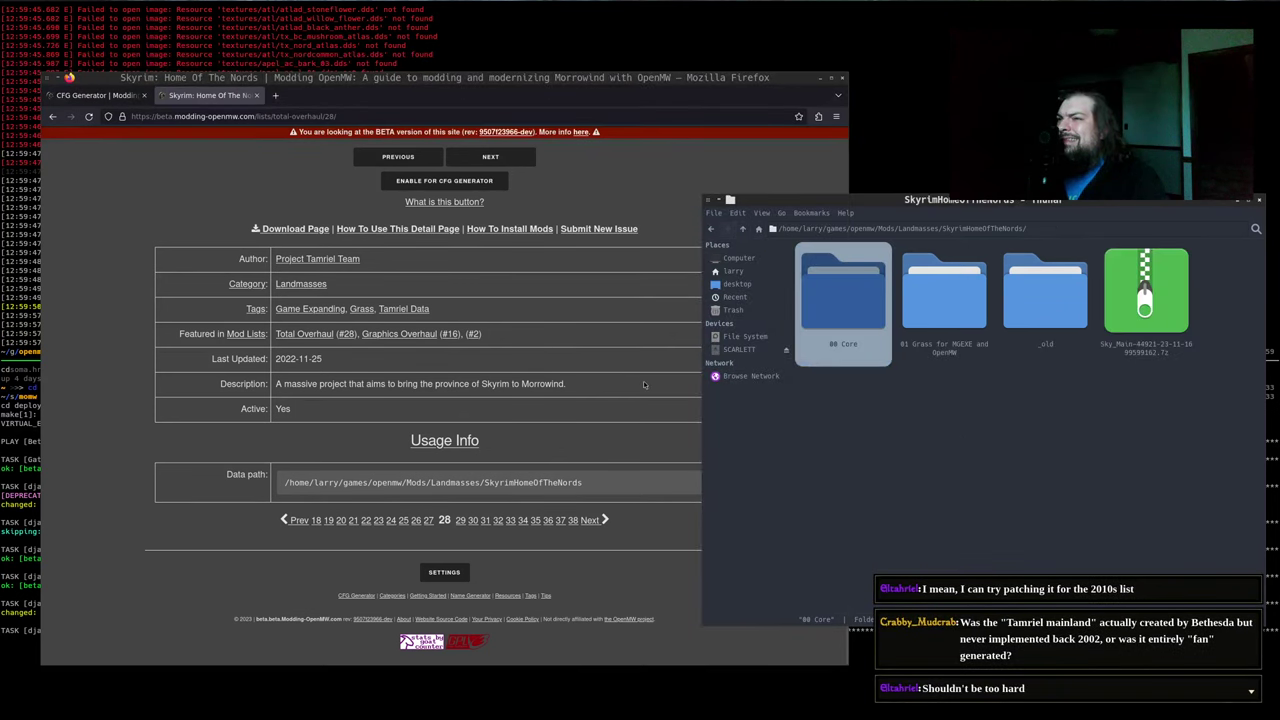
pyautogui.click(855, 498)
pyautogui.click(624, 364)
pyautogui.scroll(3, 624, 362)
pyautogui.scroll(-3, 624, 362)
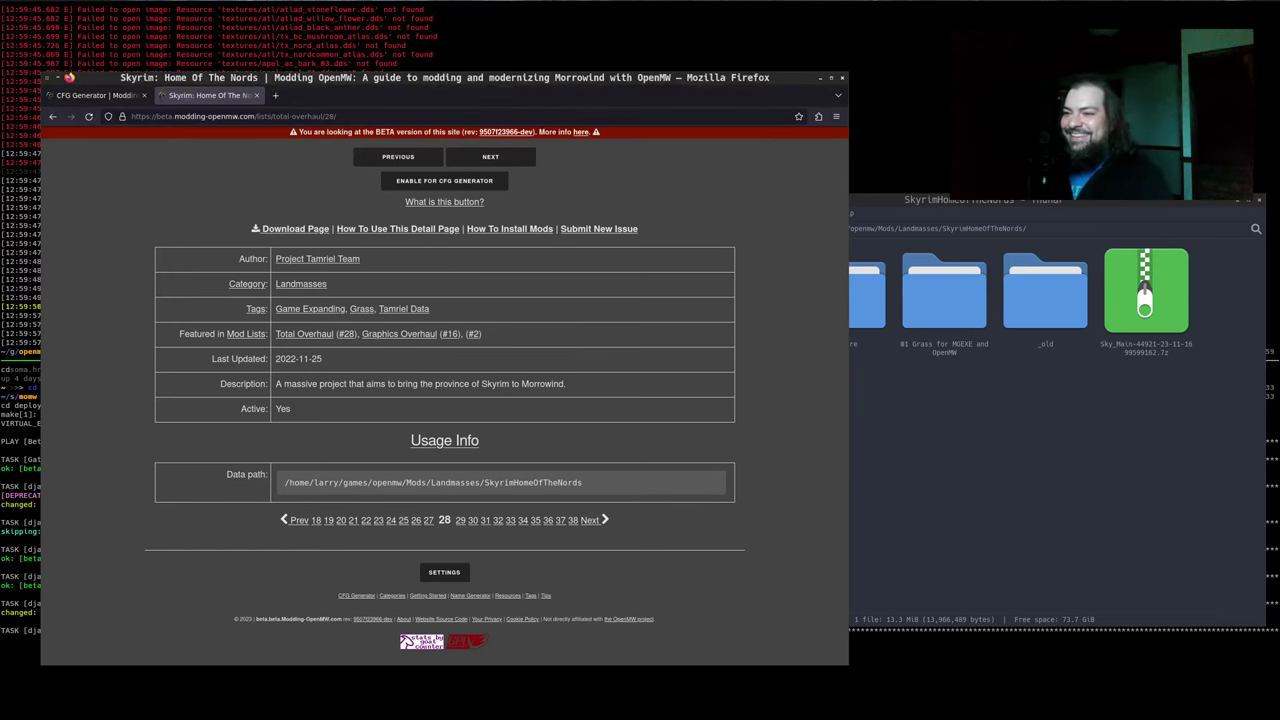
pyautogui.moveTo(770, 404); pyautogui.dragTo(819, 402)
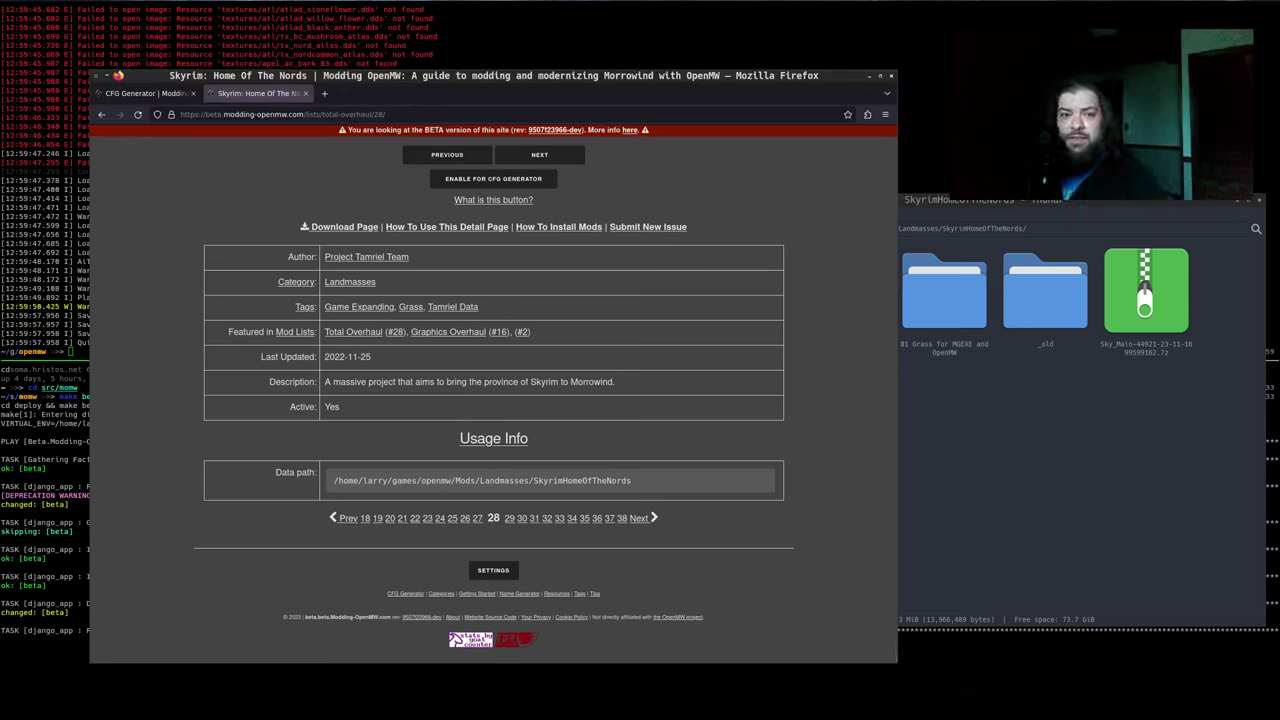
# Reload the Skyrim: Home Of The Nords page, and check its data paths, plugins and Groundcover settings
pyautogui.click(988, 470)
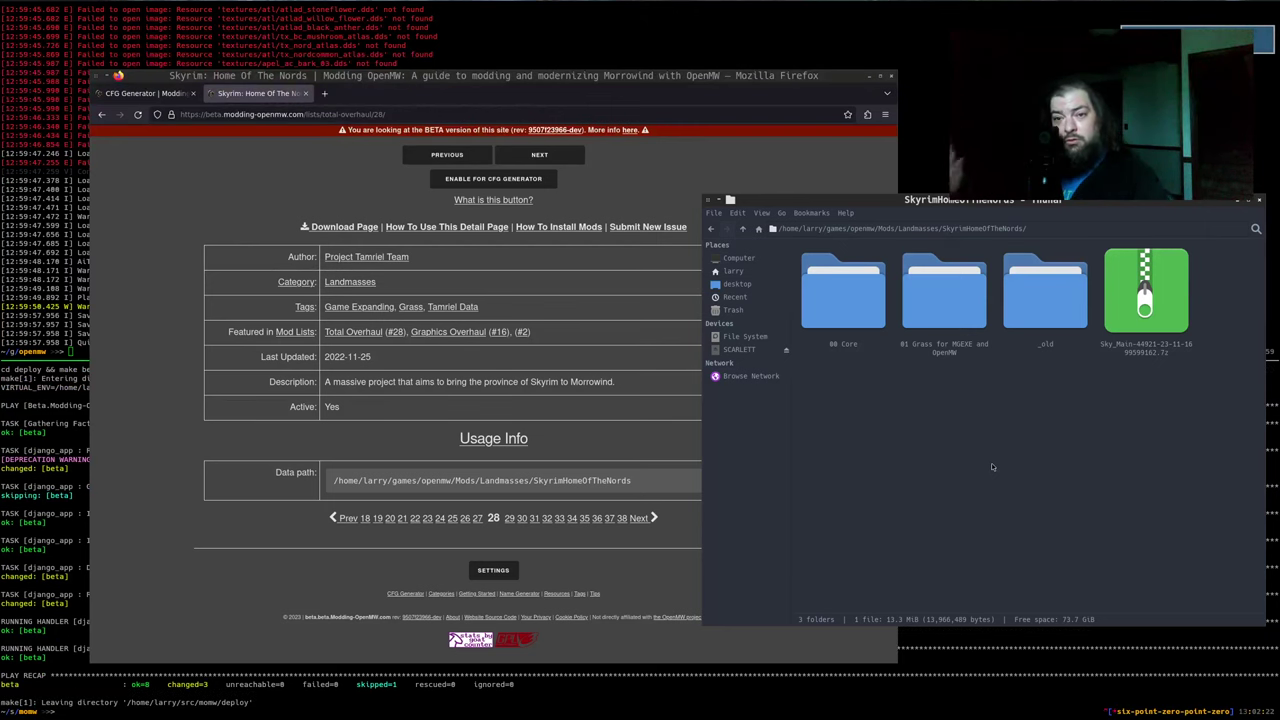
pyautogui.click(634, 282)
pyautogui.hotkey('ctrl', 'r')
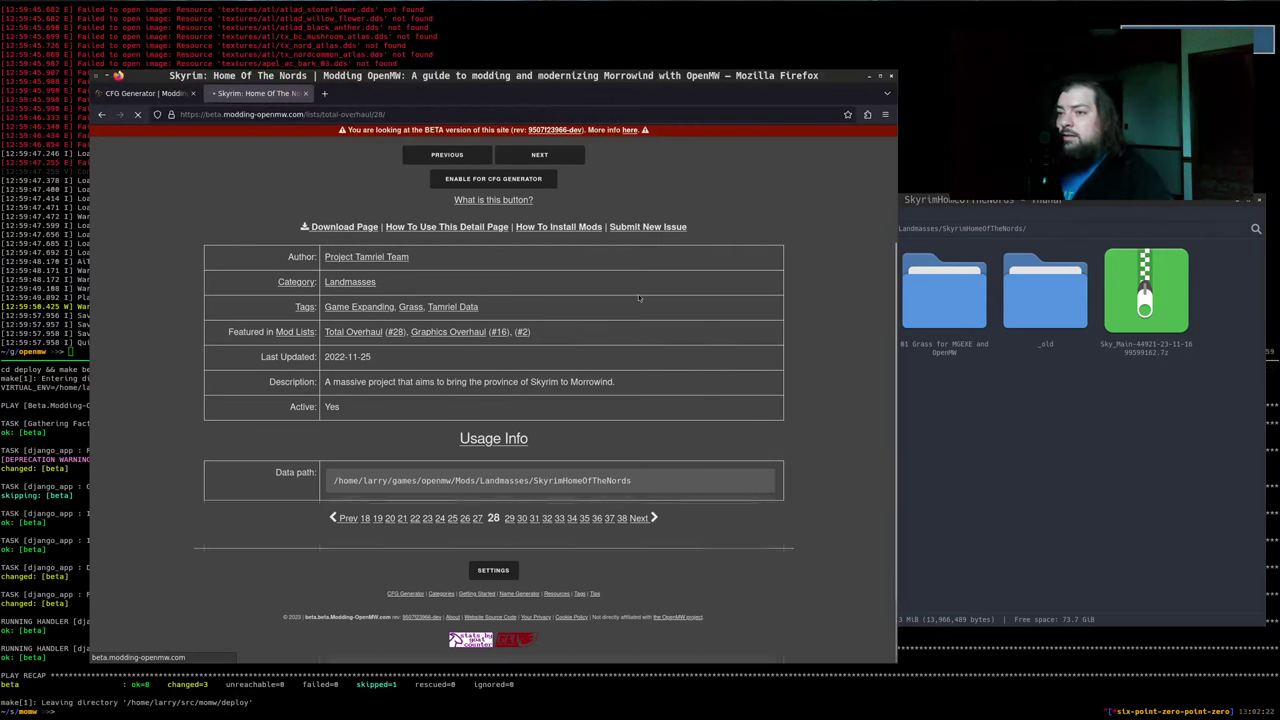
pyautogui.scroll(-3, 730, 430)
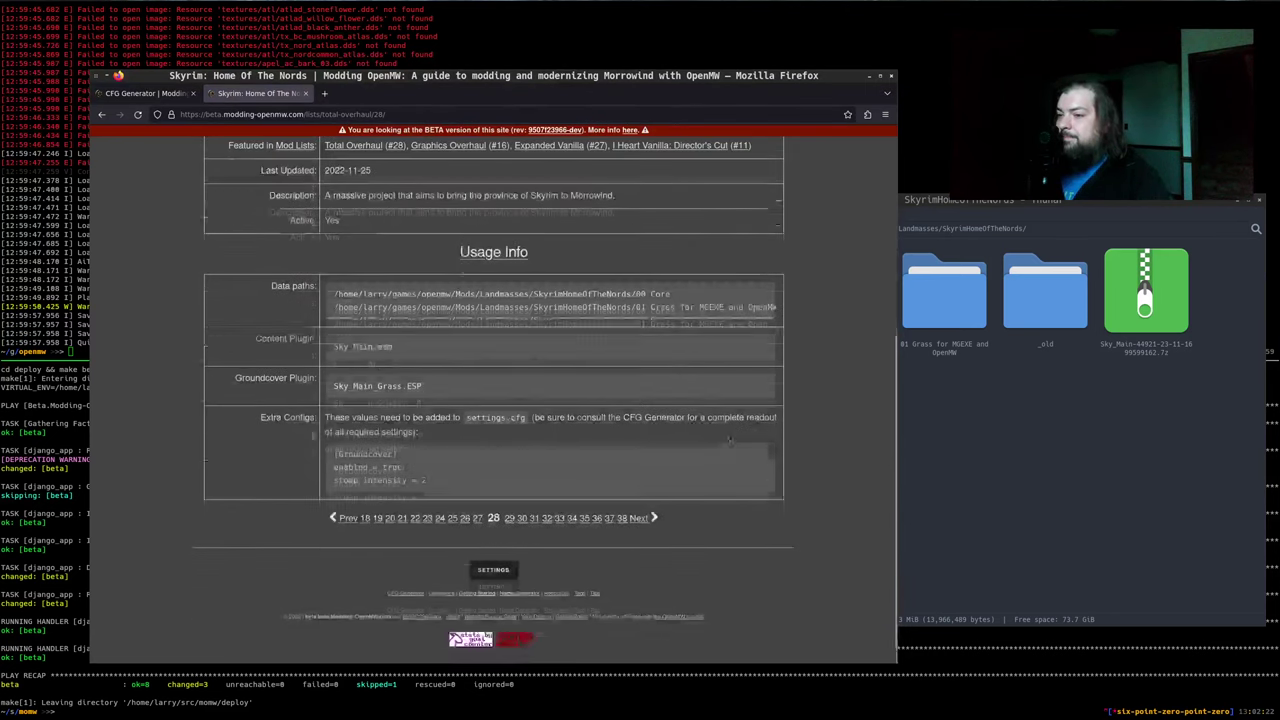
pyautogui.moveTo(448, 480); pyautogui.dragTo(356, 454)
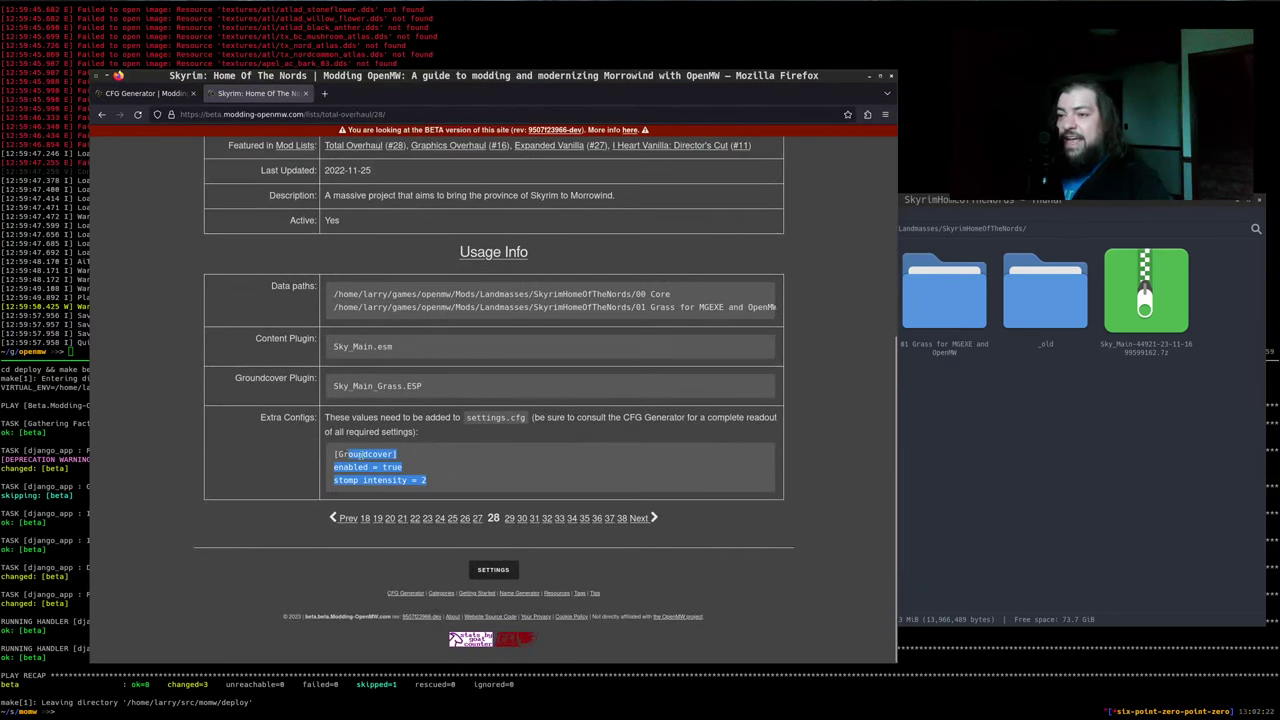
pyautogui.click(356, 454)
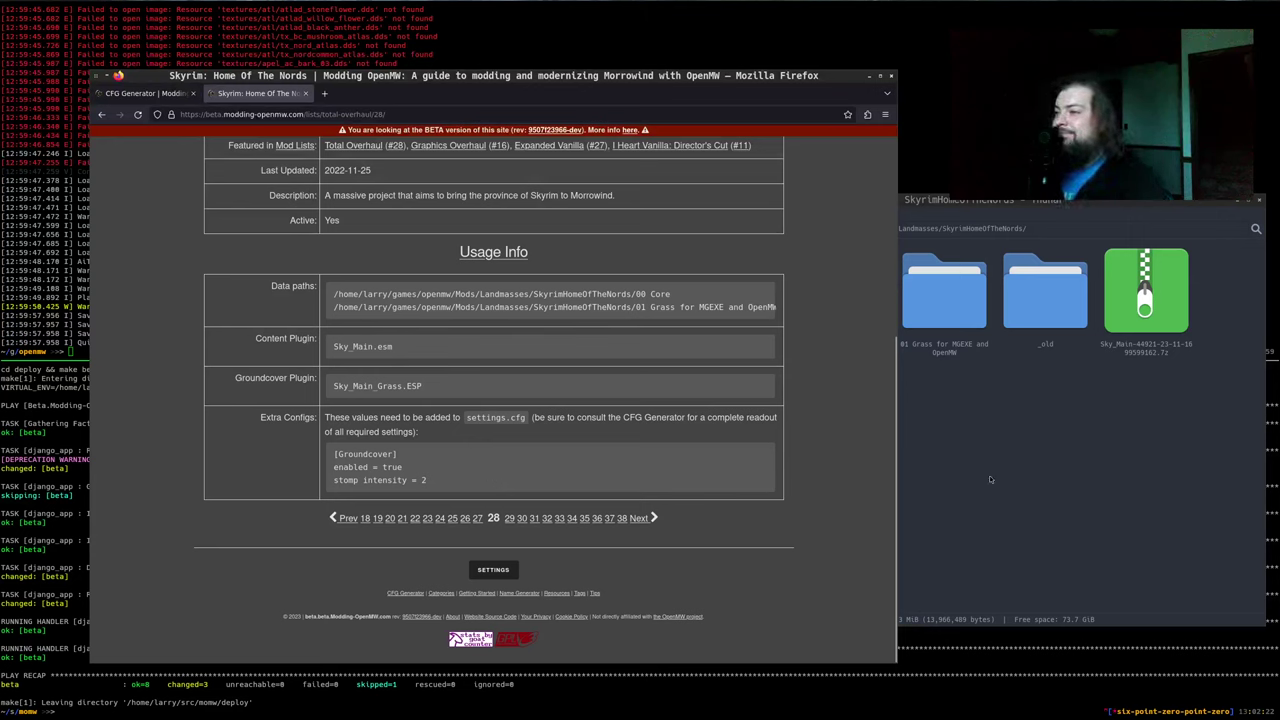
# Look into the local 00 Core and 01 Grass for MGEXE and OpenMW folders to compare them with the listed data paths
pyautogui.click(1067, 444)
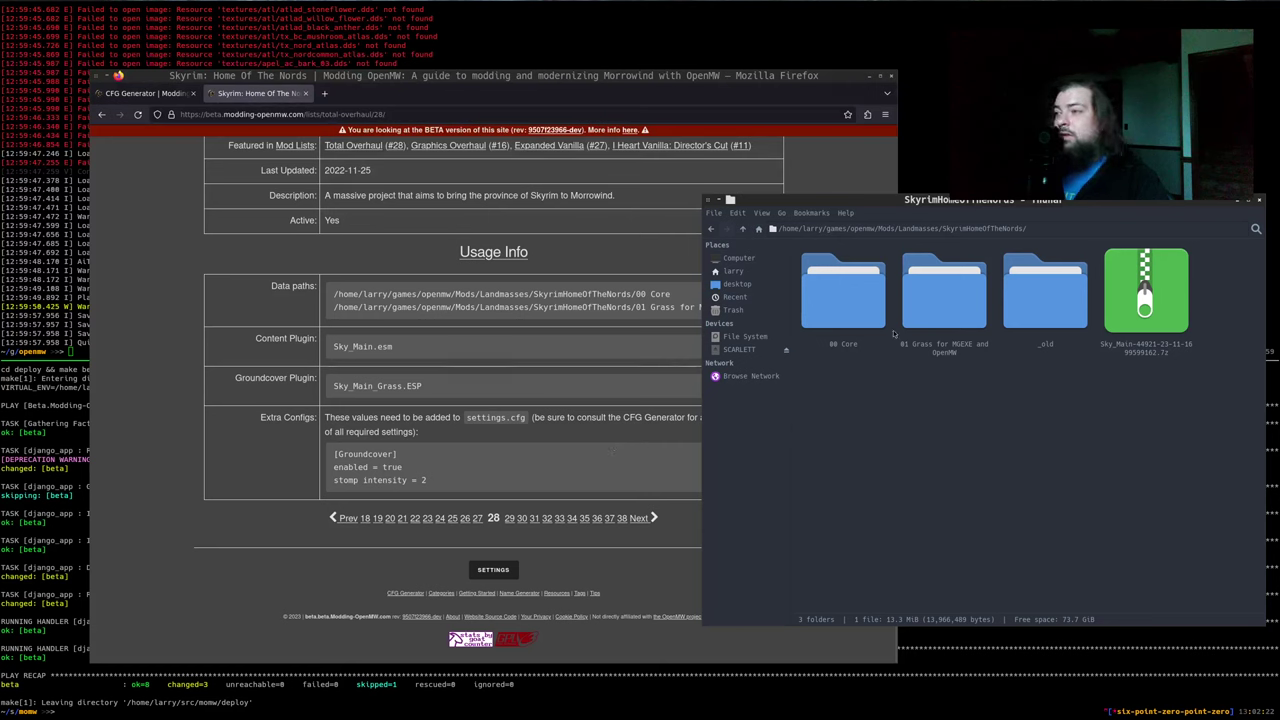
pyautogui.click(859, 296)
pyautogui.doubleClick(859, 296)
pyautogui.press('BackSpace')
pyautogui.press('Right')
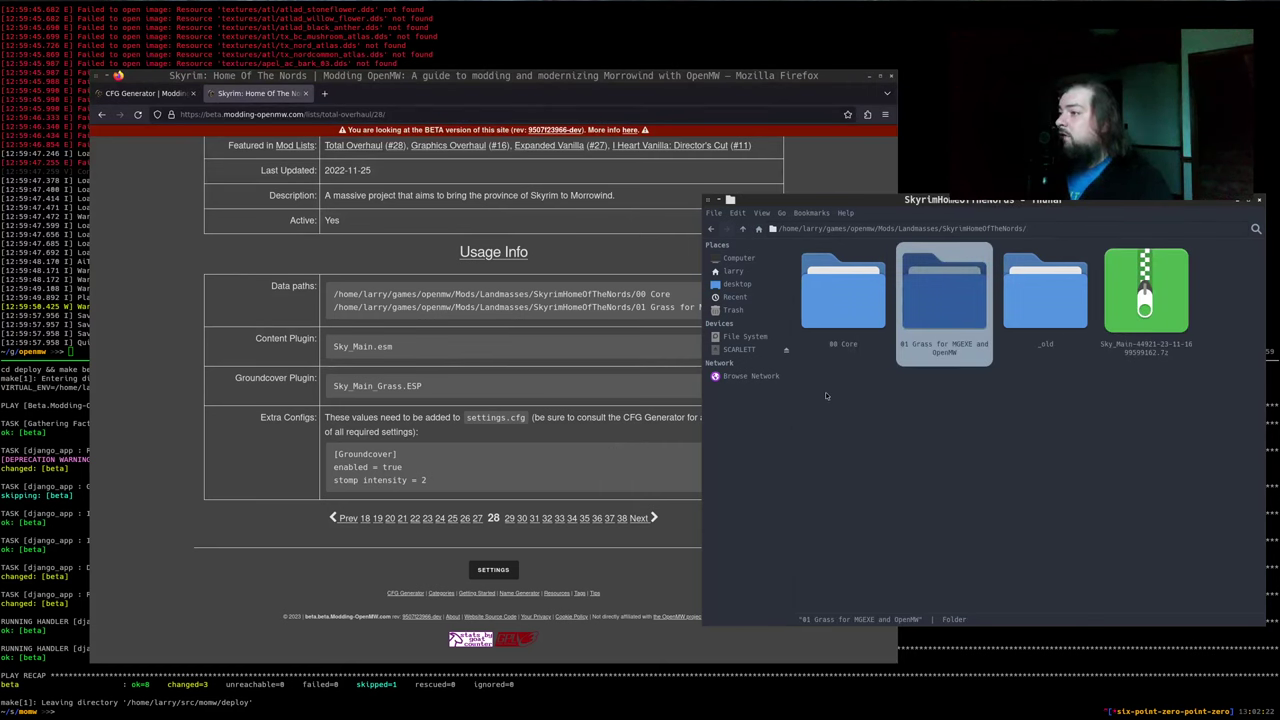
pyautogui.press('Return')
pyautogui.press('BackSpace')
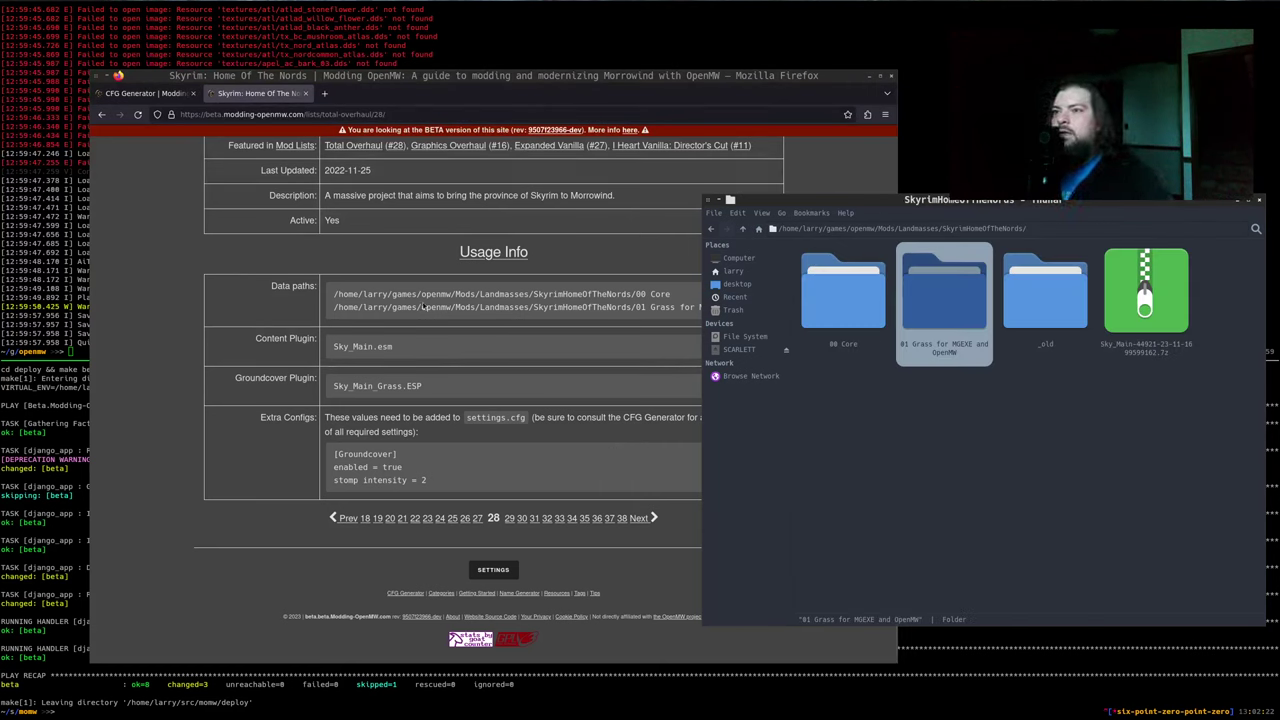
# Enable Skyrim: Home Of The Nords for the CFG Generator, and submit the custom setup with it selected
pyautogui.scroll(3, 423, 306)
pyautogui.click(368, 324)
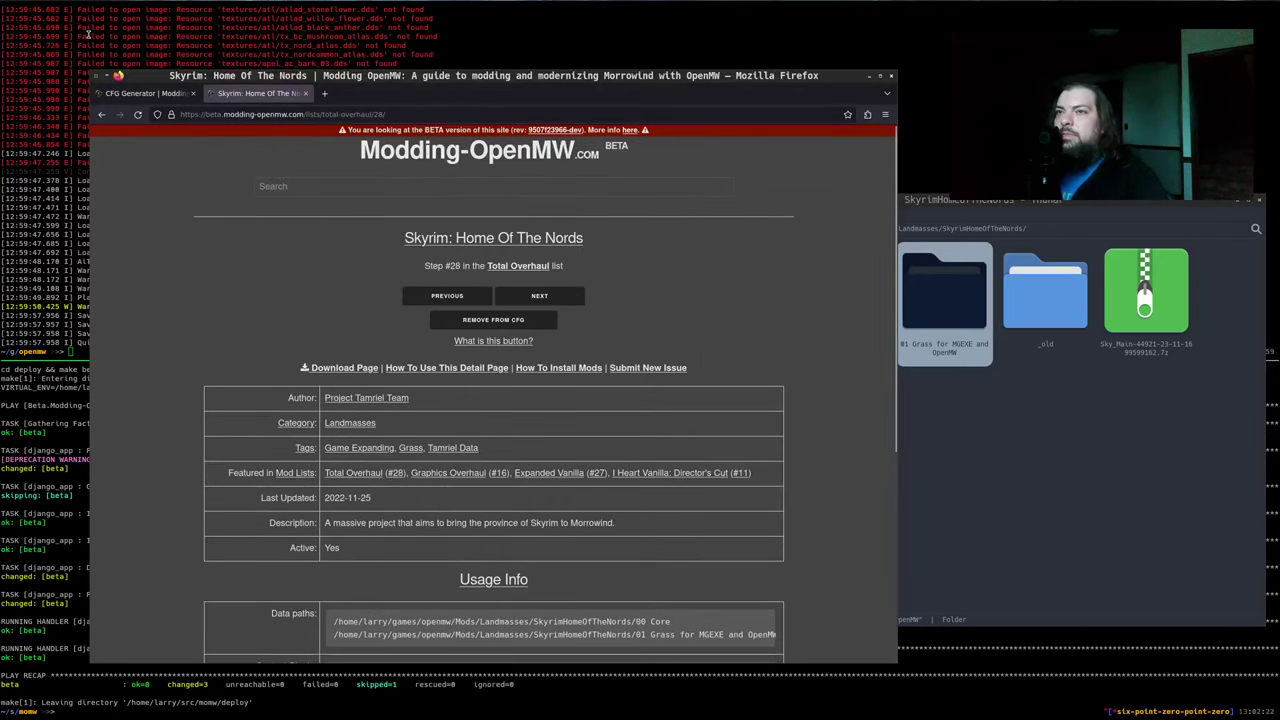
pyautogui.click(145, 93)
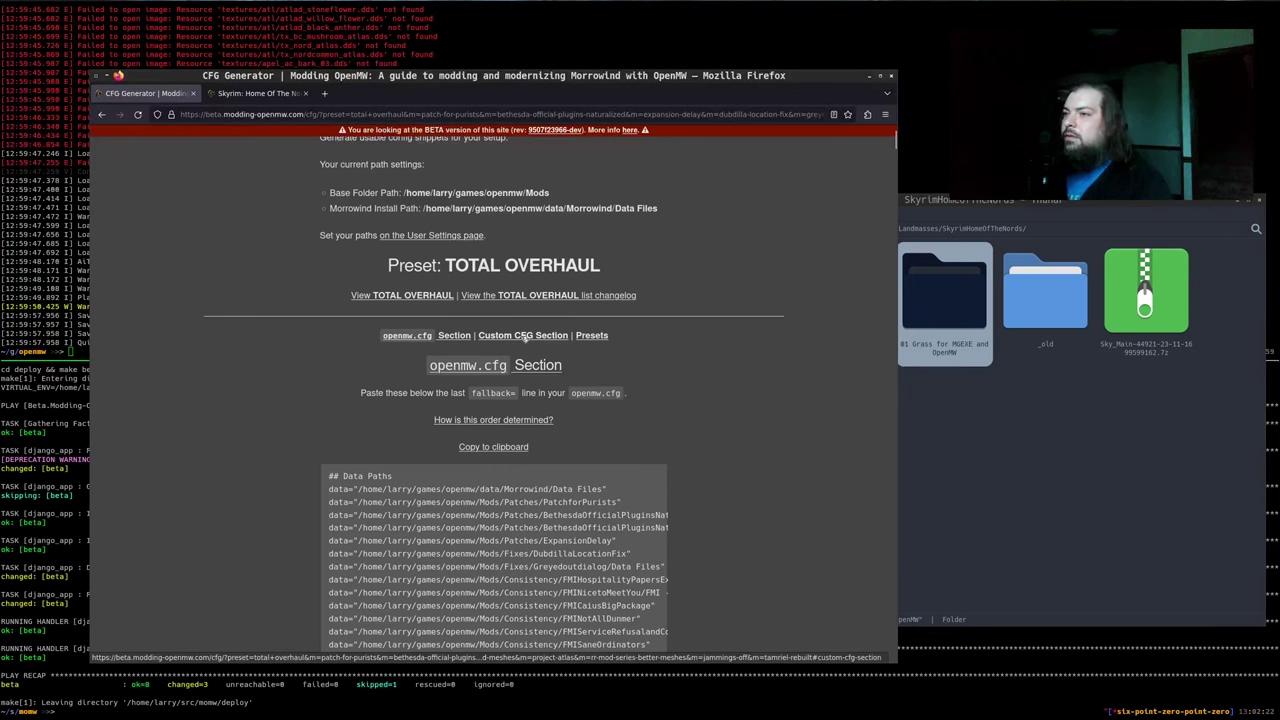
pyautogui.click(524, 338)
pyautogui.scroll(-6, 323, 385)
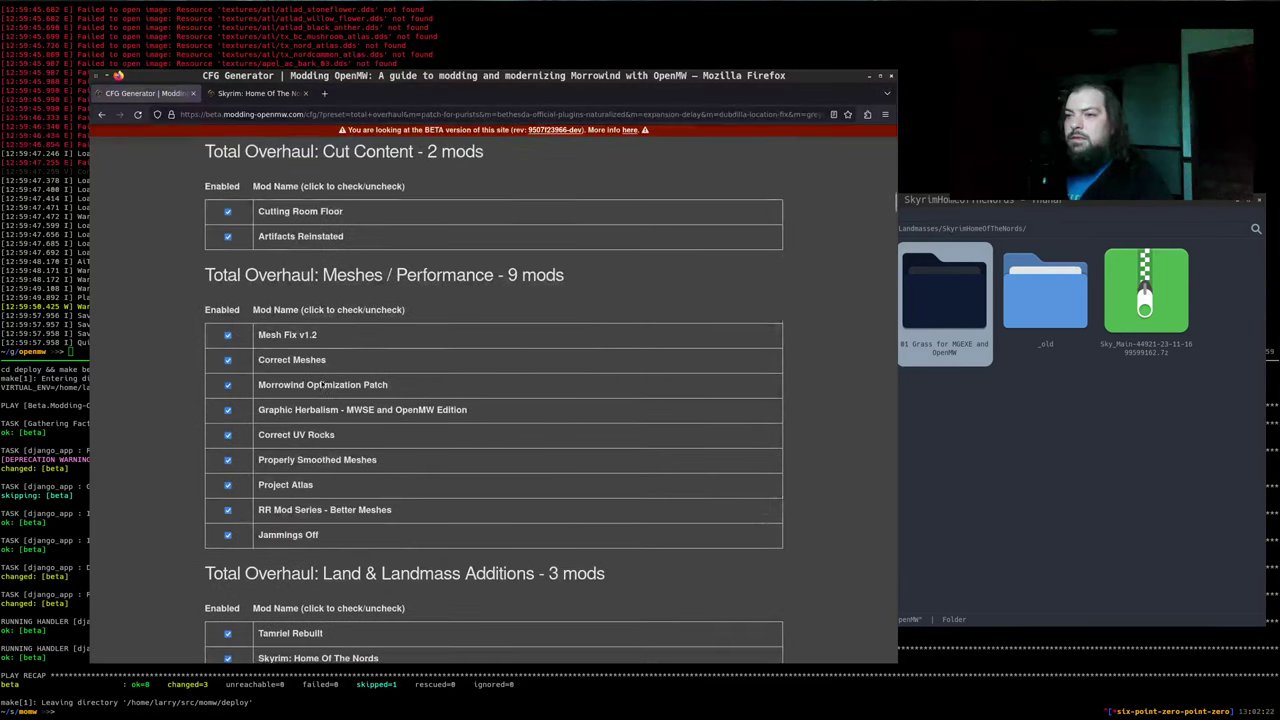
pyautogui.scroll(-5, 323, 385)
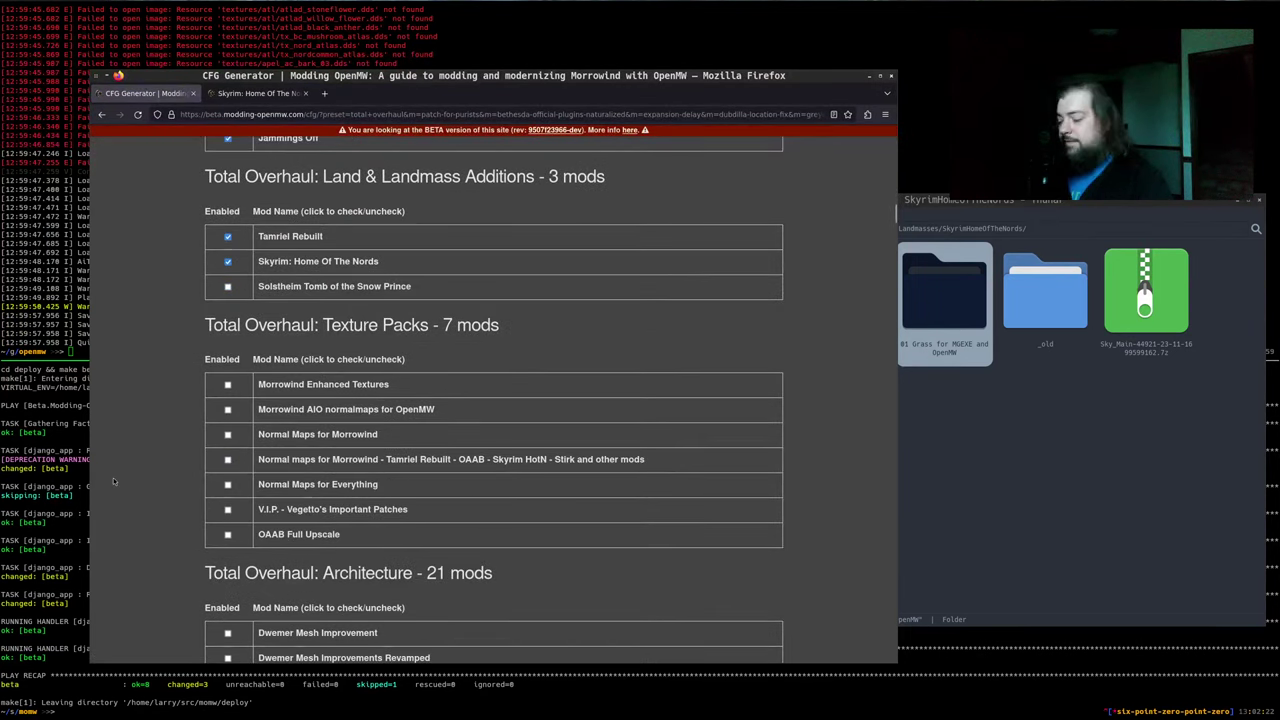
pyautogui.press('End')
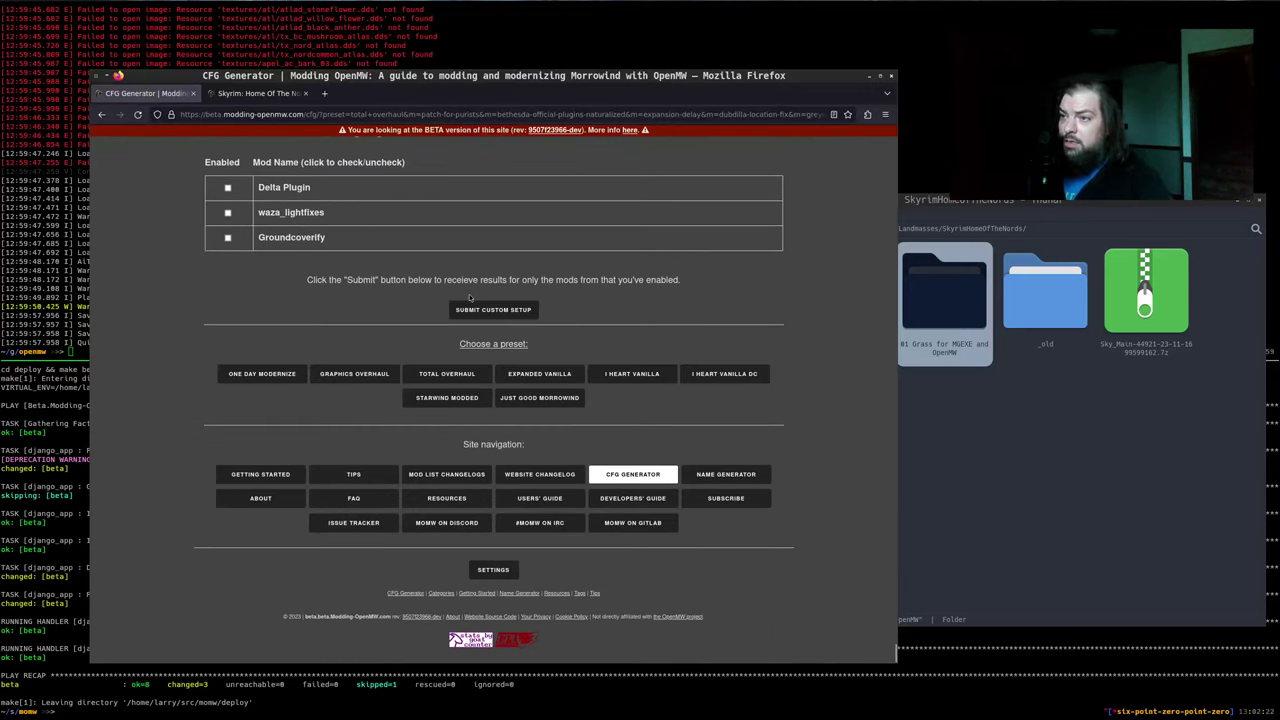
pyautogui.click(476, 309)
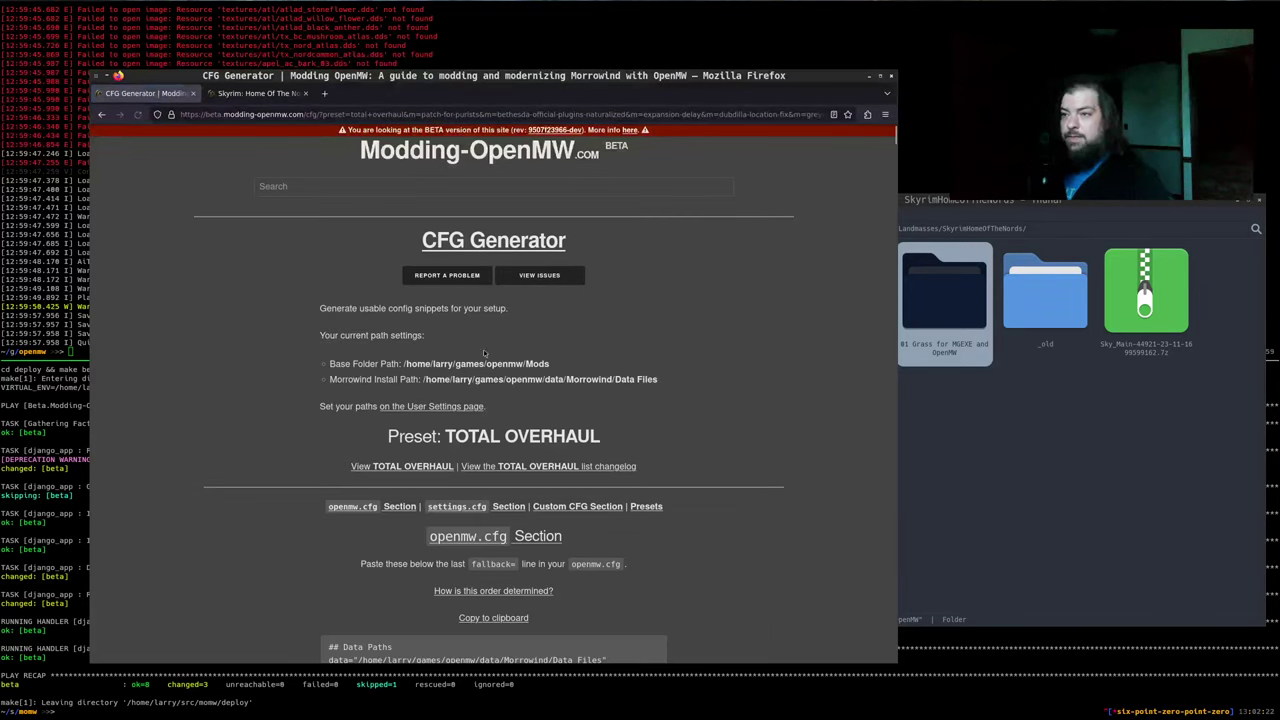
# Copy the generated openmw.cfg section, and replace everything from the Data Paths heading onward in openmw-total-overhaul.cfg with it
pyautogui.scroll(-4, 484, 353)
pyautogui.click(525, 333)
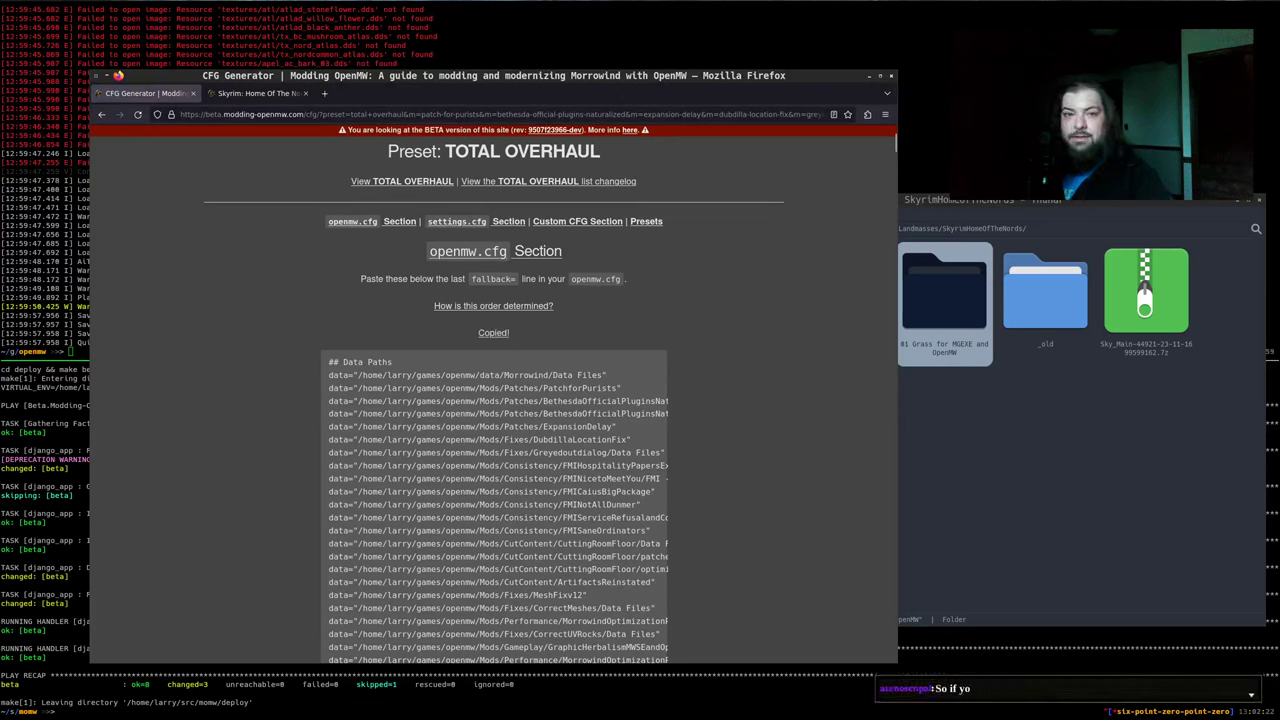
pyautogui.hotkey('alt', 'Tab')
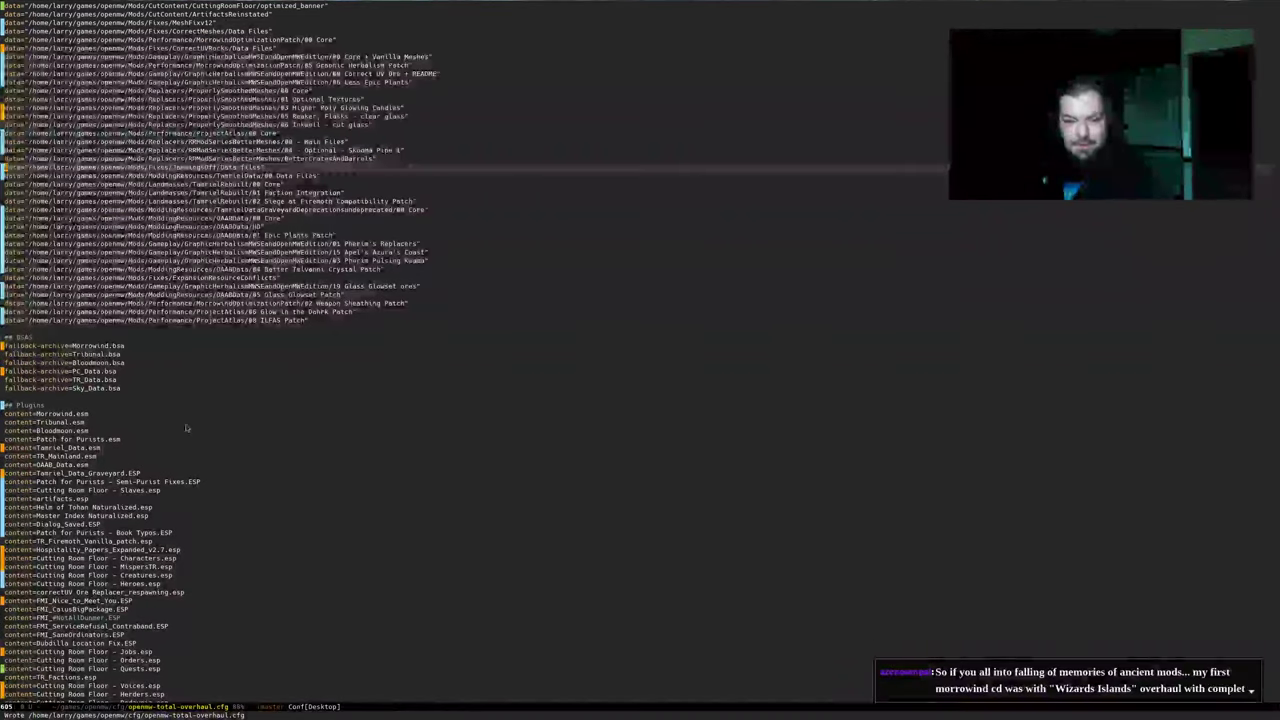
pyautogui.click(331, 403)
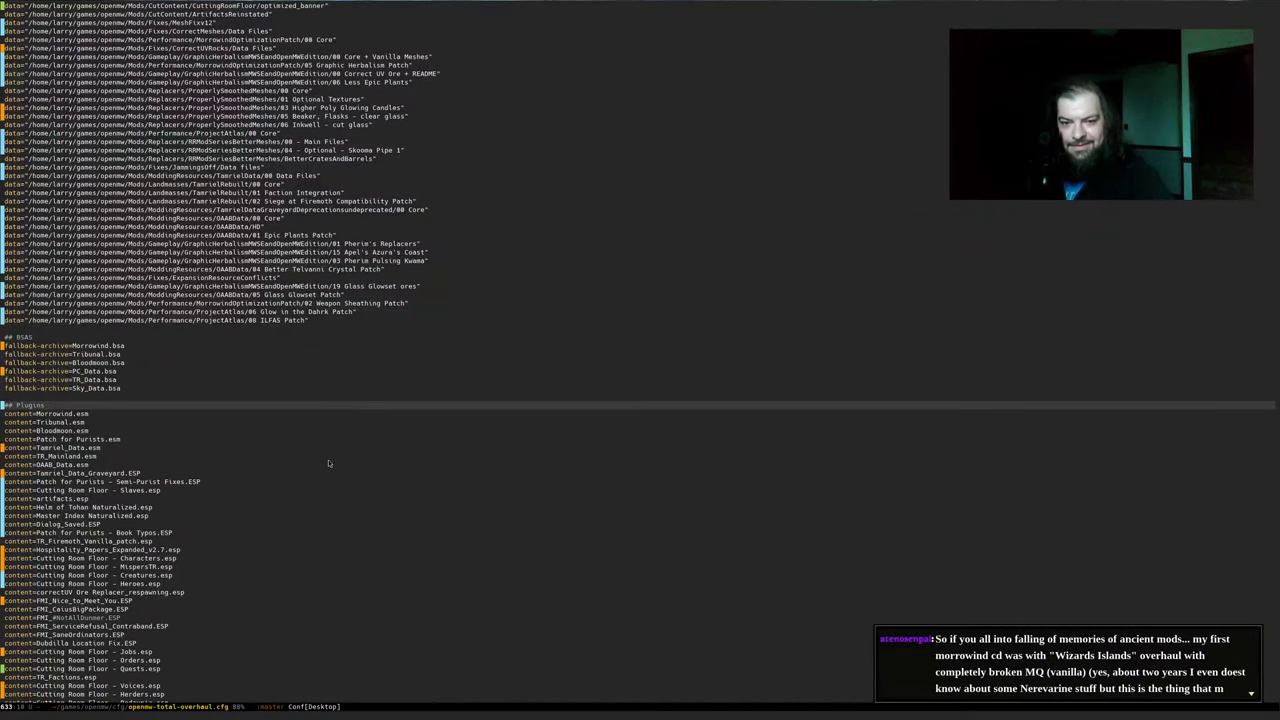
pyautogui.hotkey('ctrl', 'Up')
pyautogui.hotkey('ctrl', 'Up')
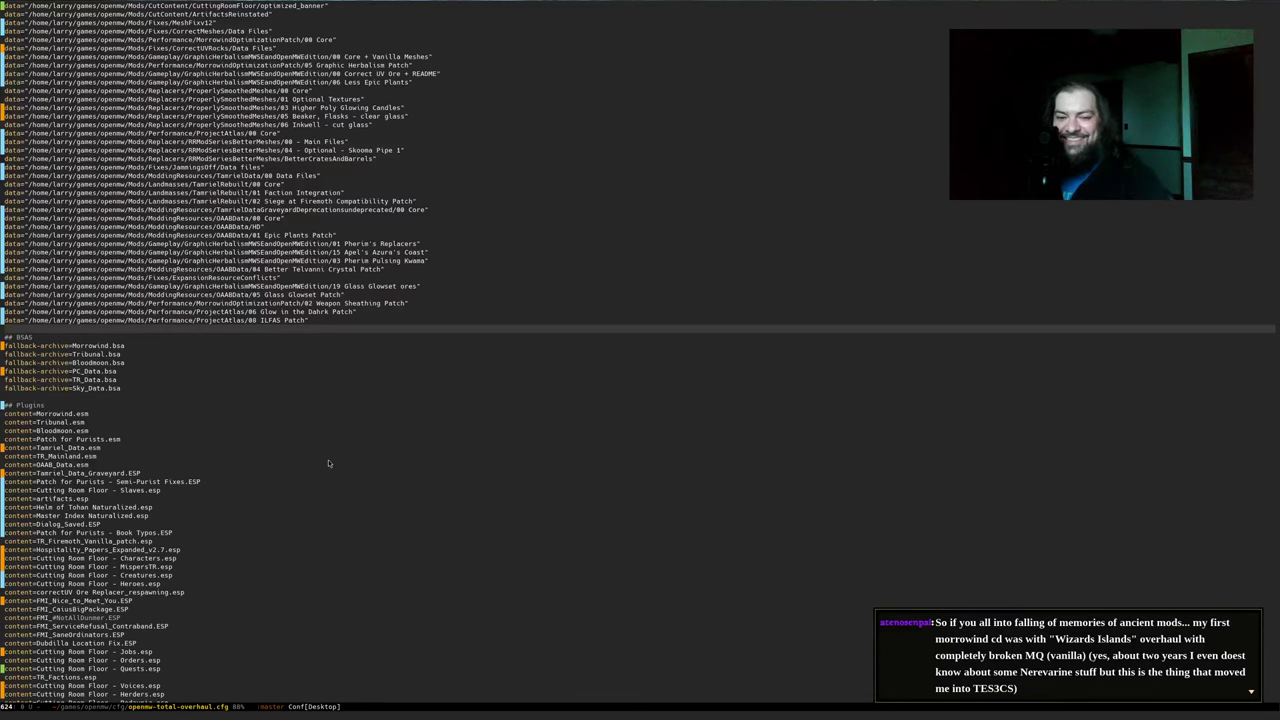
pyautogui.hotkey('ctrl', 'Up')
pyautogui.press('Down')
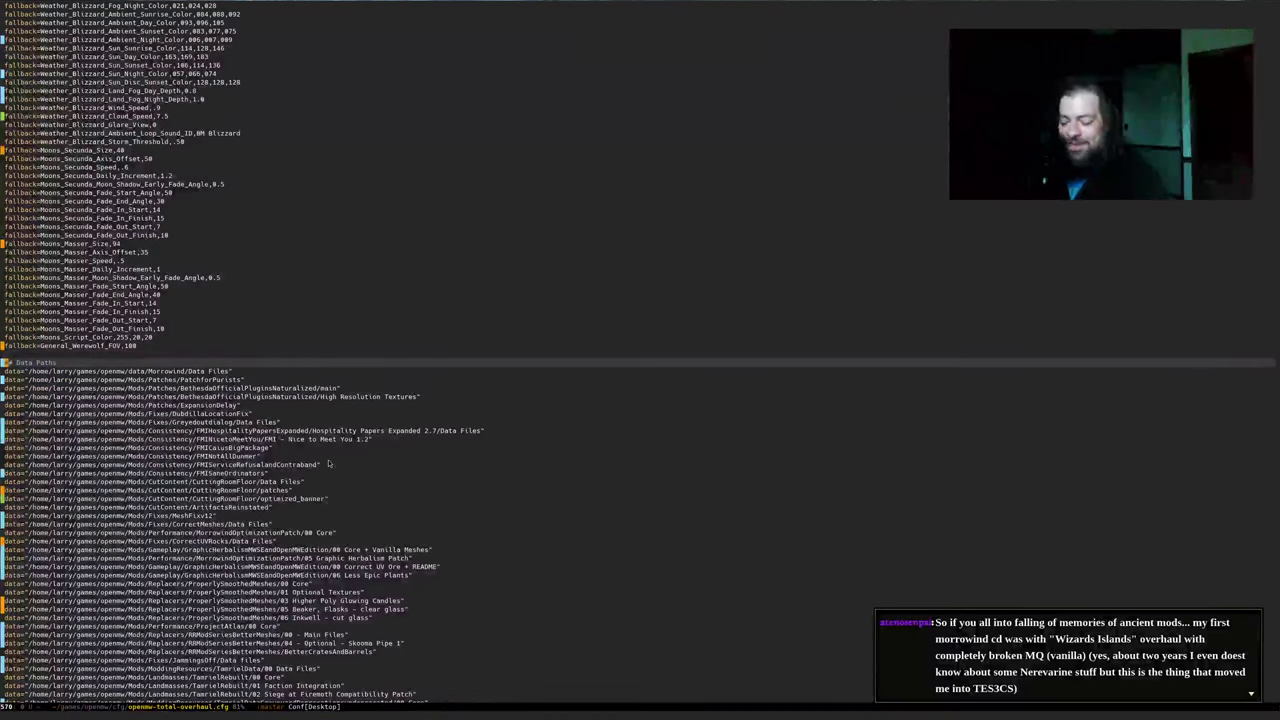
pyautogui.hotkey('ctrl', 'space')
pyautogui.hotkey('alt', 'shift', '.')
pyautogui.hotkey('ctrl', 'y')
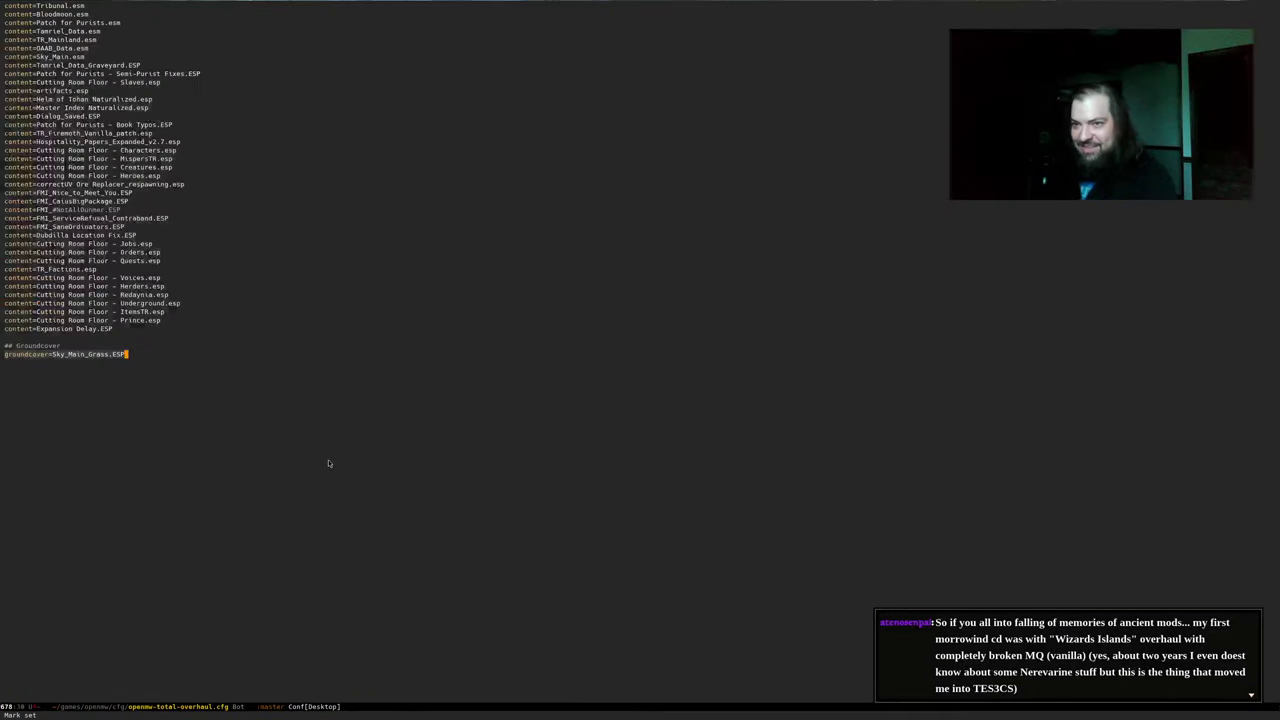
# End openmw-total-overhaul.cfg with a new line after the Groundcover entry and save the file
pyautogui.press('Return')
pyautogui.hotkey('ctrl', 'x')
pyautogui.hotkey('ctrl', 's')
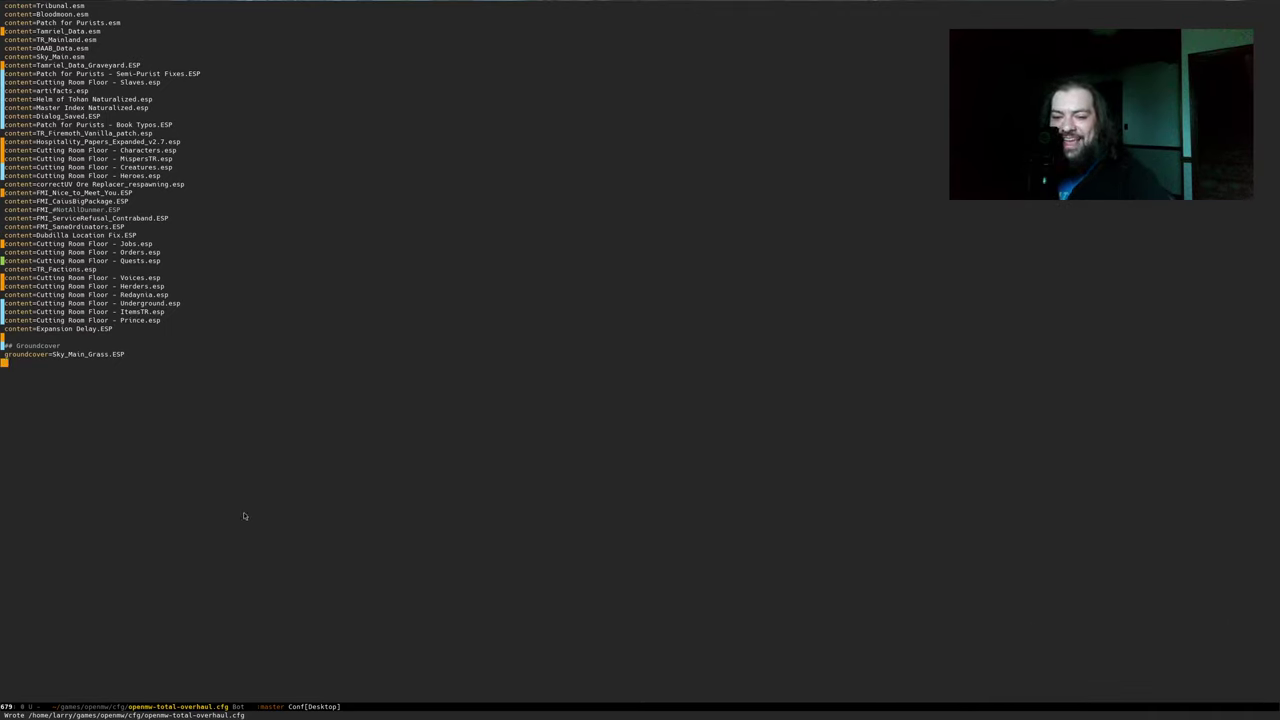
pyautogui.hotkey('ctrl', 'space')
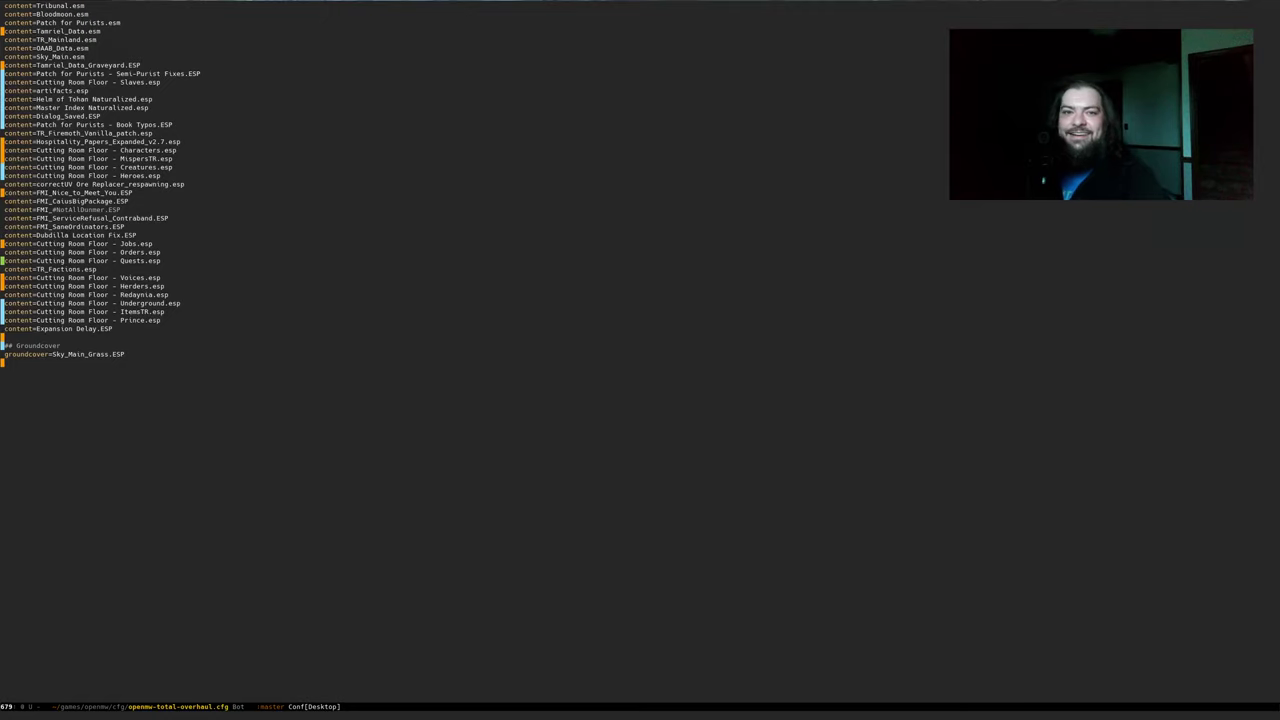
# In the terminal, run openmw-validator with --exit-nonzero and --stdout on openmw-total-overhaul.cfg
pyautogui.hotkey('alt', 'Tab')
pyautogui.write('openmw-validator --exit-nonzero --stdout --cfg /home/larry/games/openmw/cfg/openmw-total-overhaul.cfg')
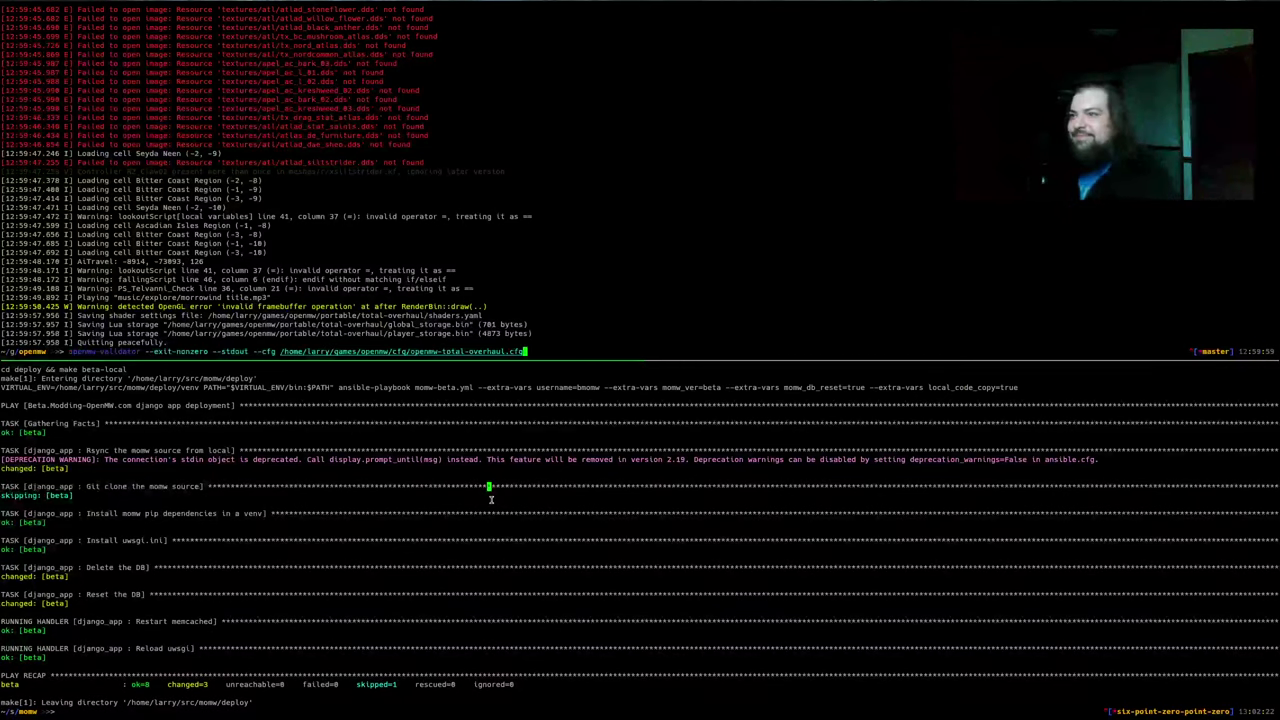
pyautogui.press('Return')
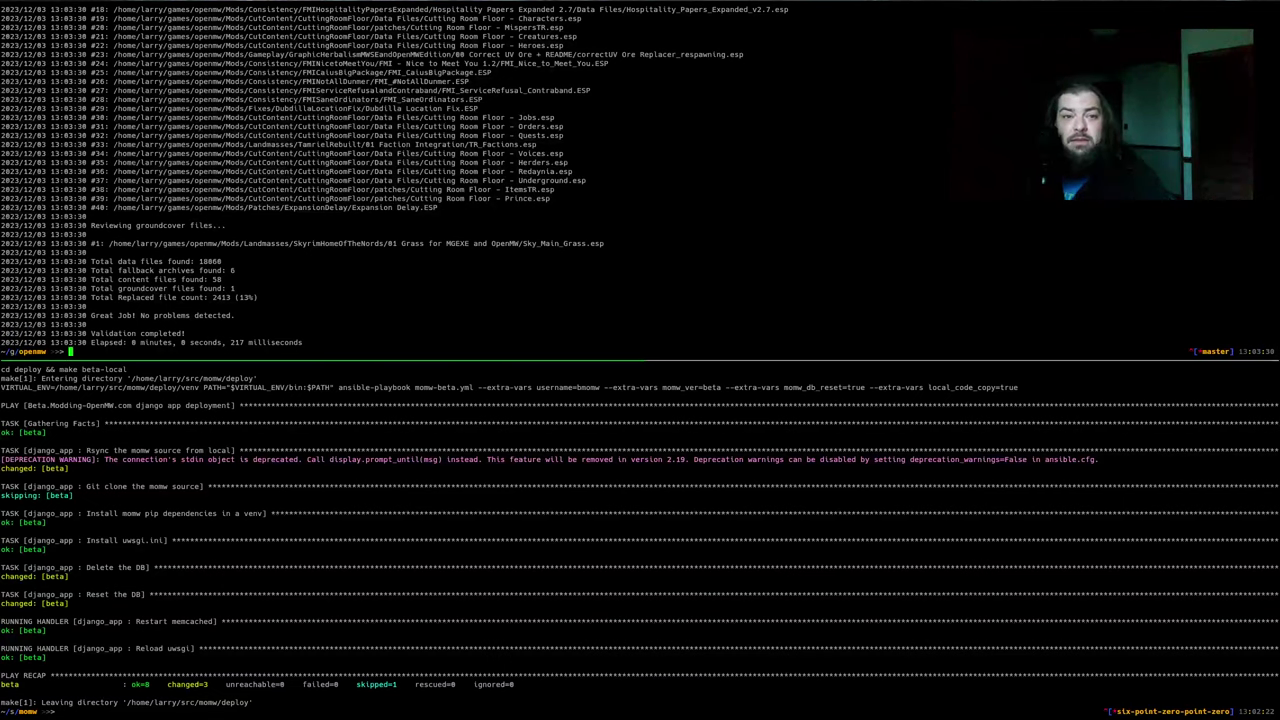
# Show the CFG Generator's settings.cfg section in Firefox, and open settings-fw.cfg in a second editor pane beside openmw-total-overhaul.cfg
pyautogui.hotkey('alt', 'Tab')
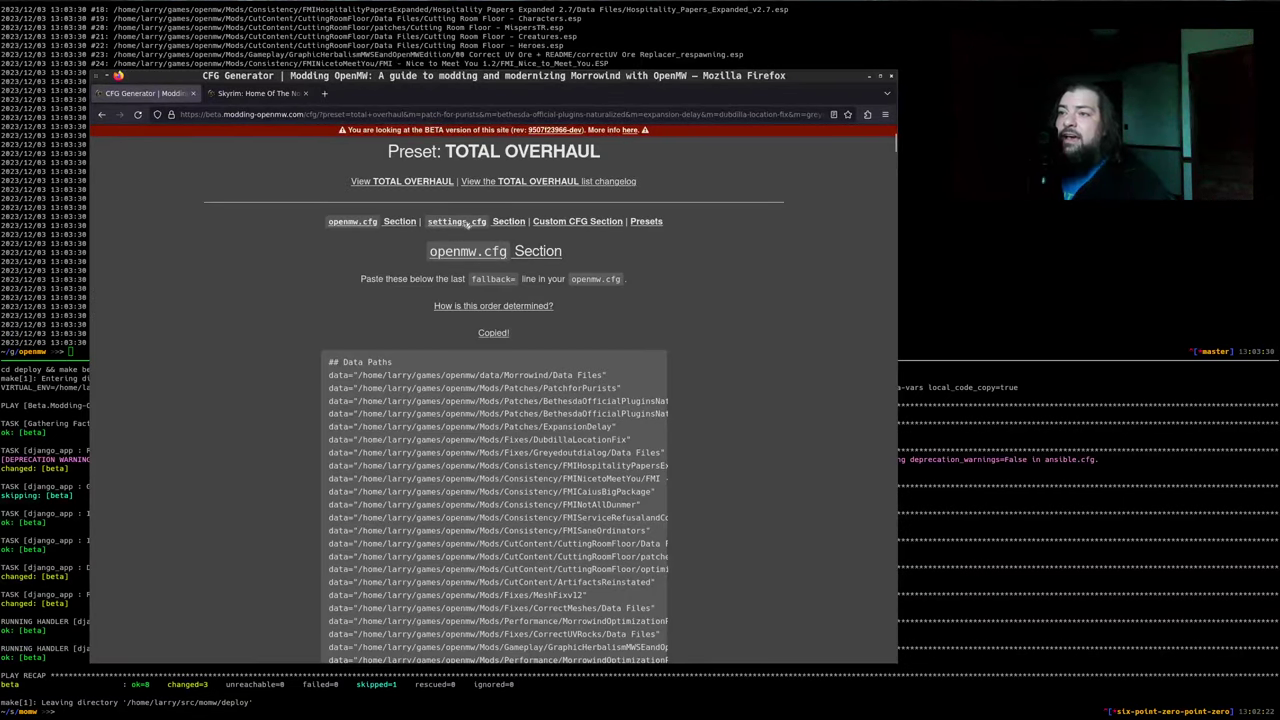
pyautogui.click(500, 222)
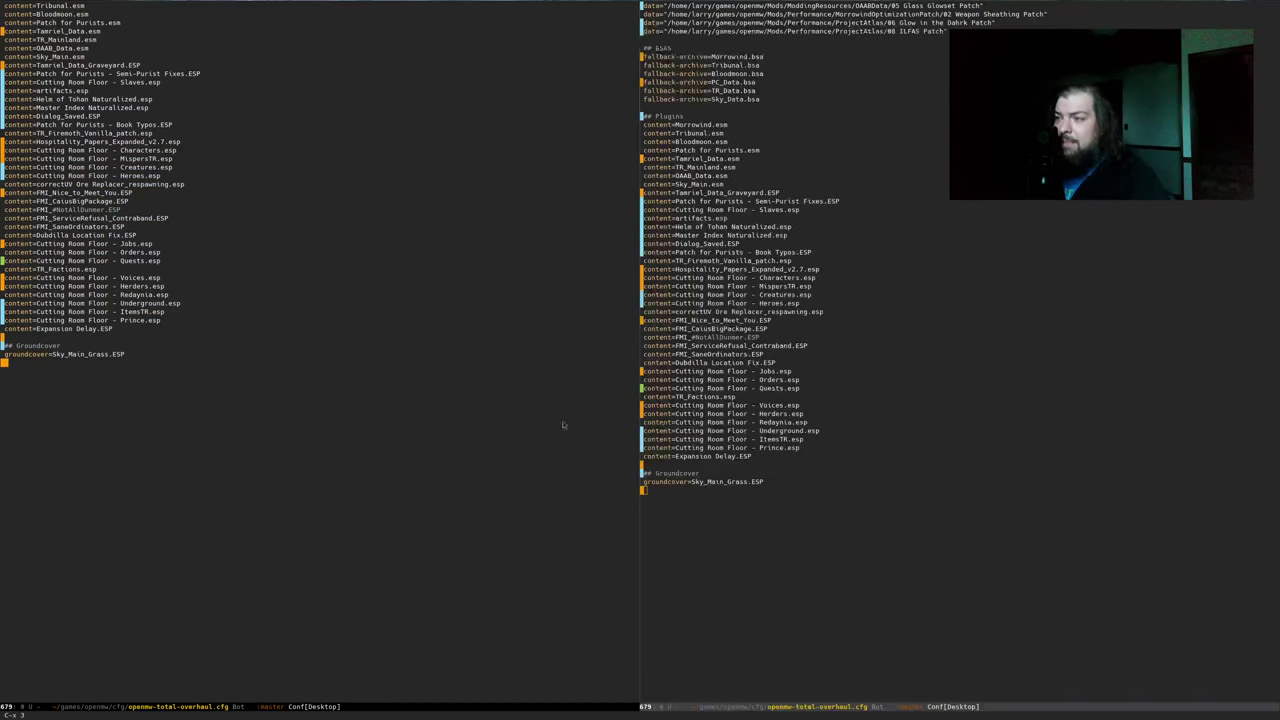
pyautogui.click(798, 420)
pyautogui.press('space')
pyautogui.press('f')
pyautogui.press('f')
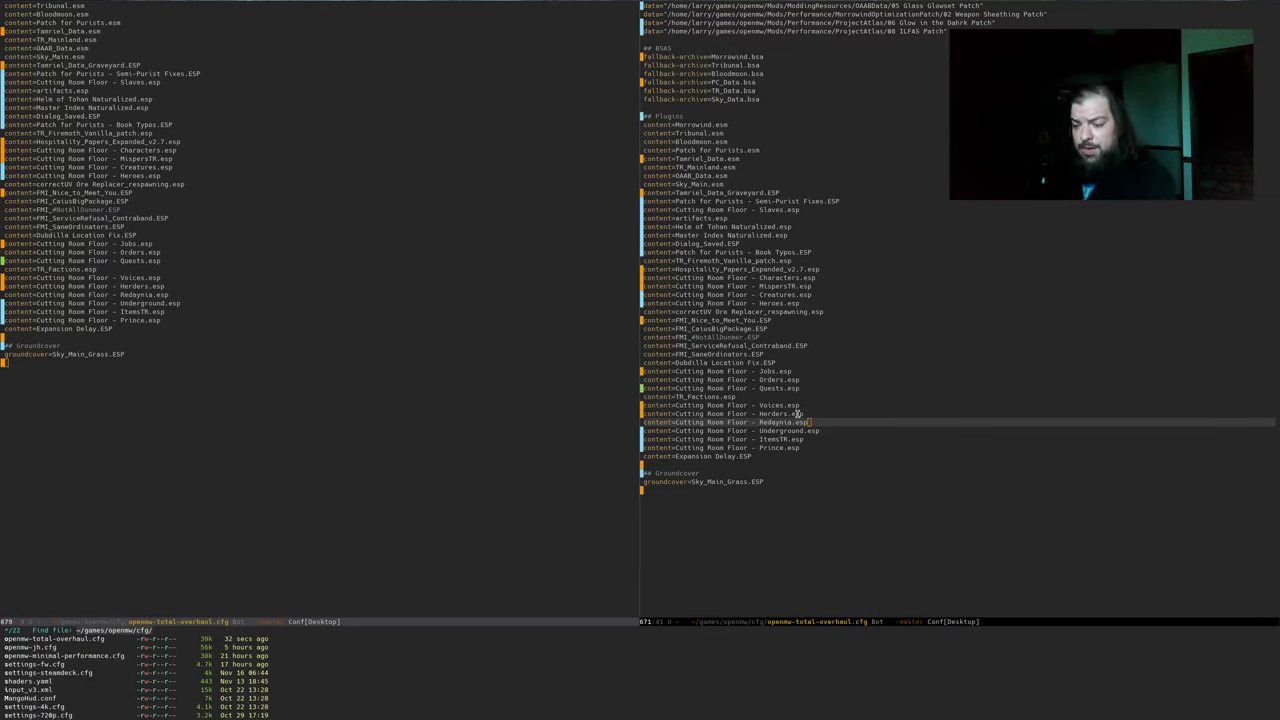
pyautogui.write('fw')
pyautogui.press('Return')
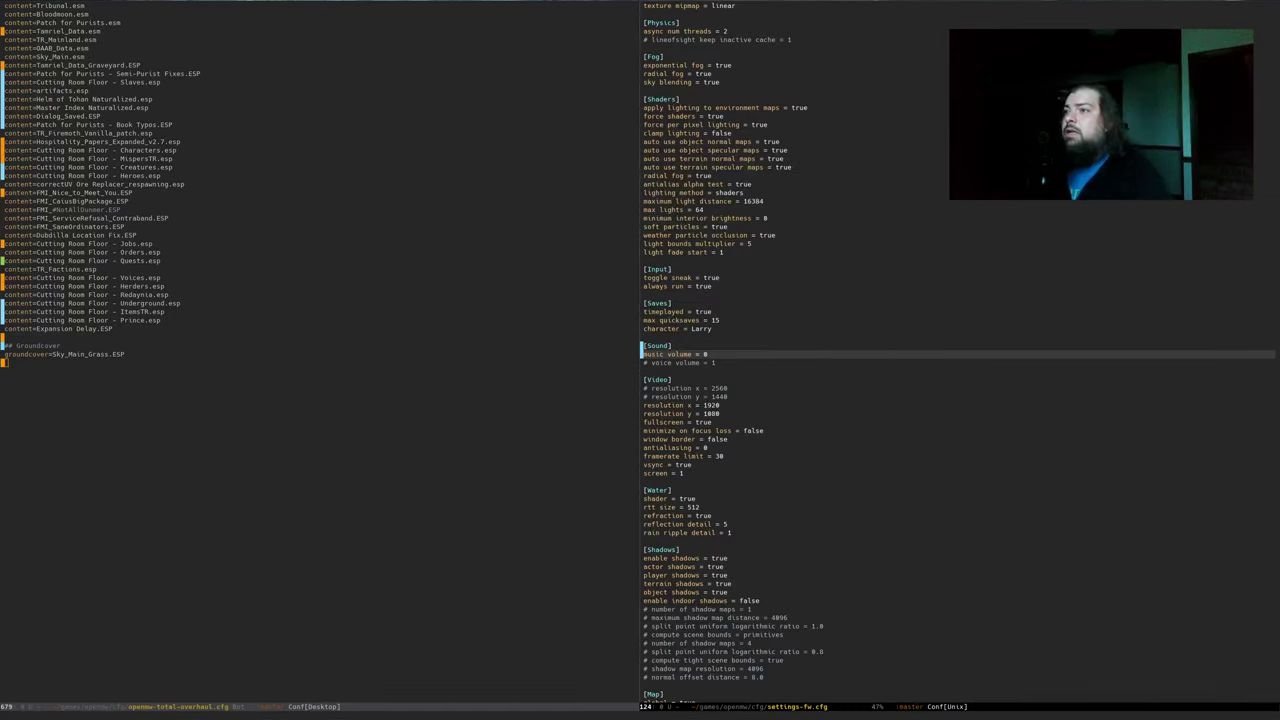
# Review the generator's Groundcover values, and find the Groundcover section in settings-fw.cfg to compare them
pyautogui.hotkey('alt', 'Tab')
pyautogui.moveTo(398, 258); pyautogui.dragTo(348, 232)
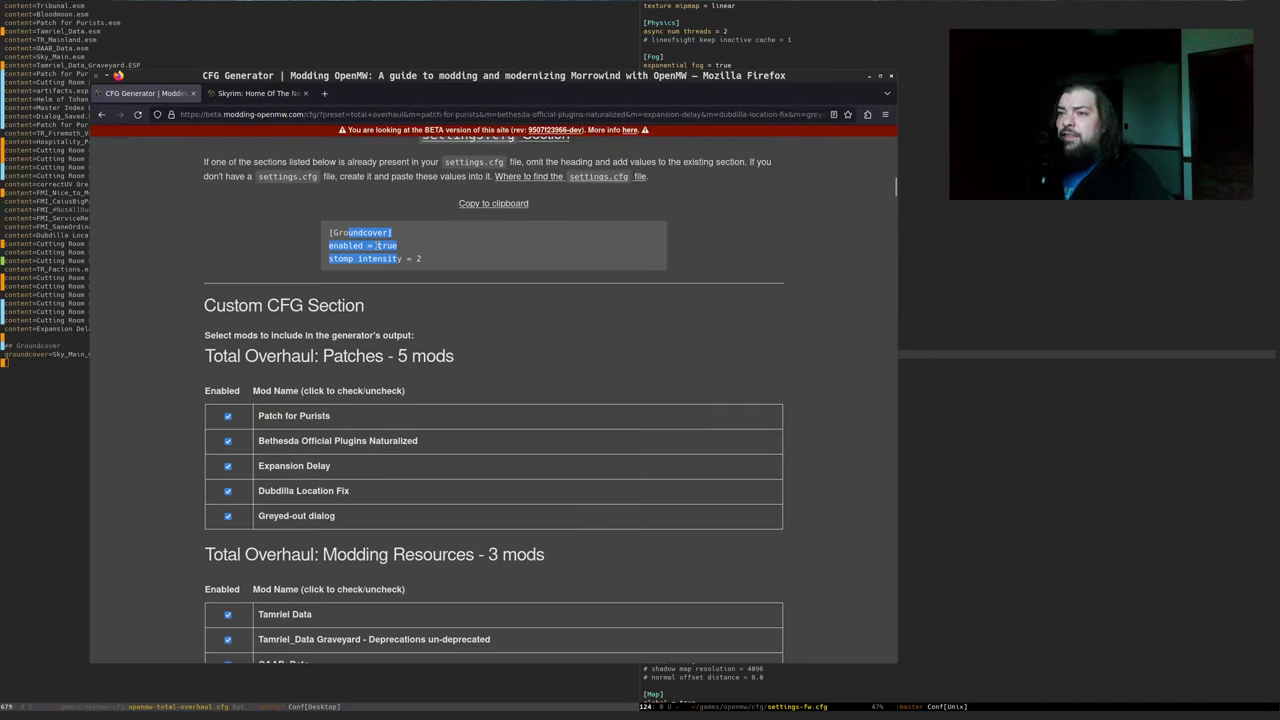
pyautogui.hotkey('alt', 'Tab')
pyautogui.hotkey('ctrl', 's')
pyautogui.write('gro')
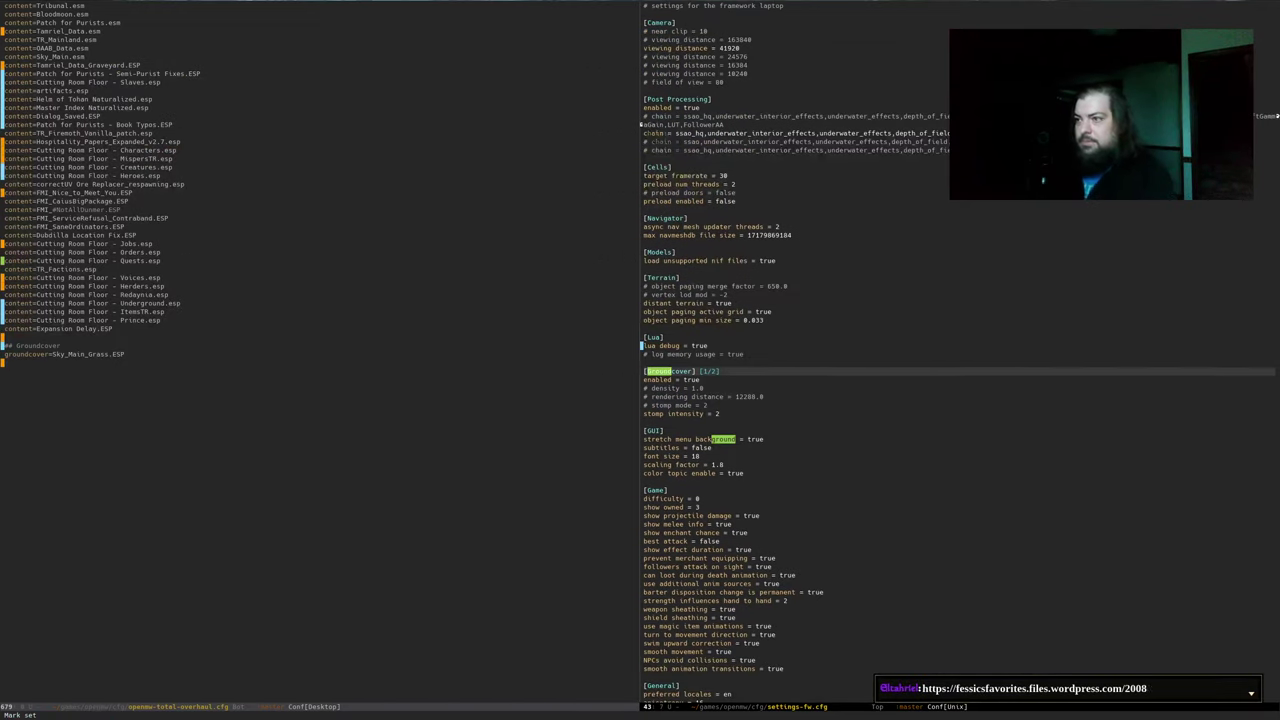
pyautogui.press('Return')
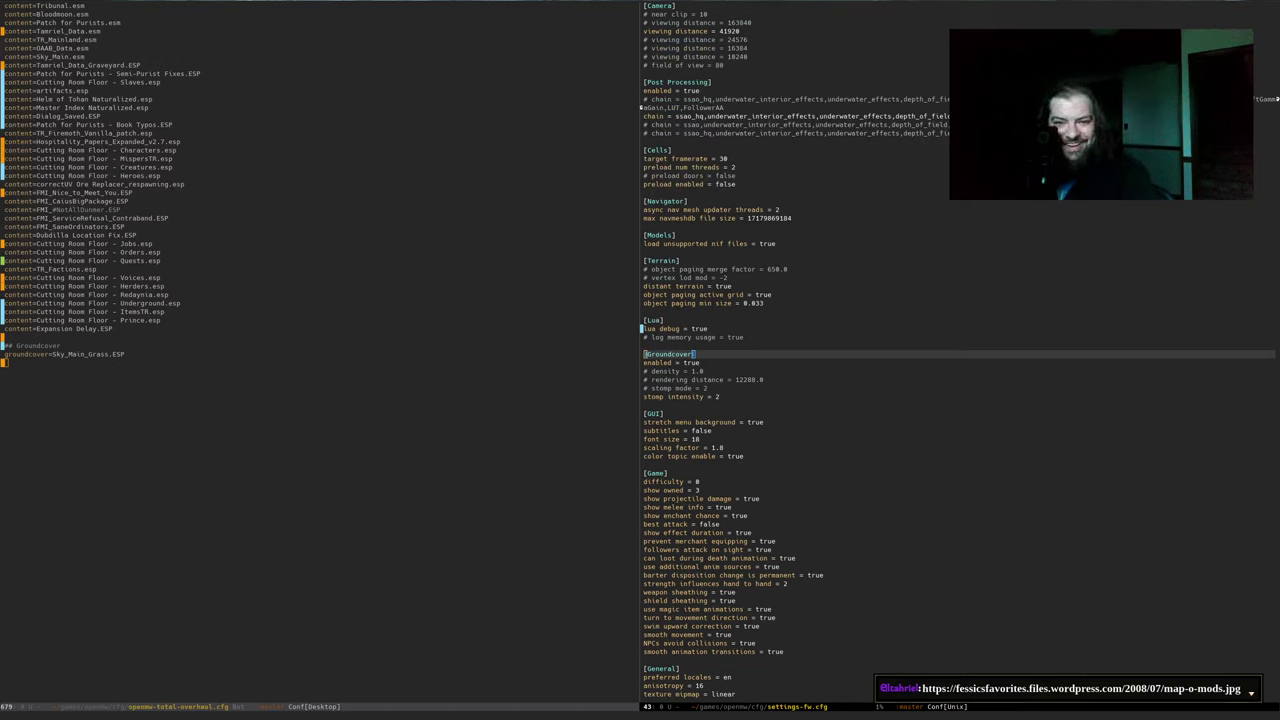
pyautogui.hotkey('alt', 'Tab')
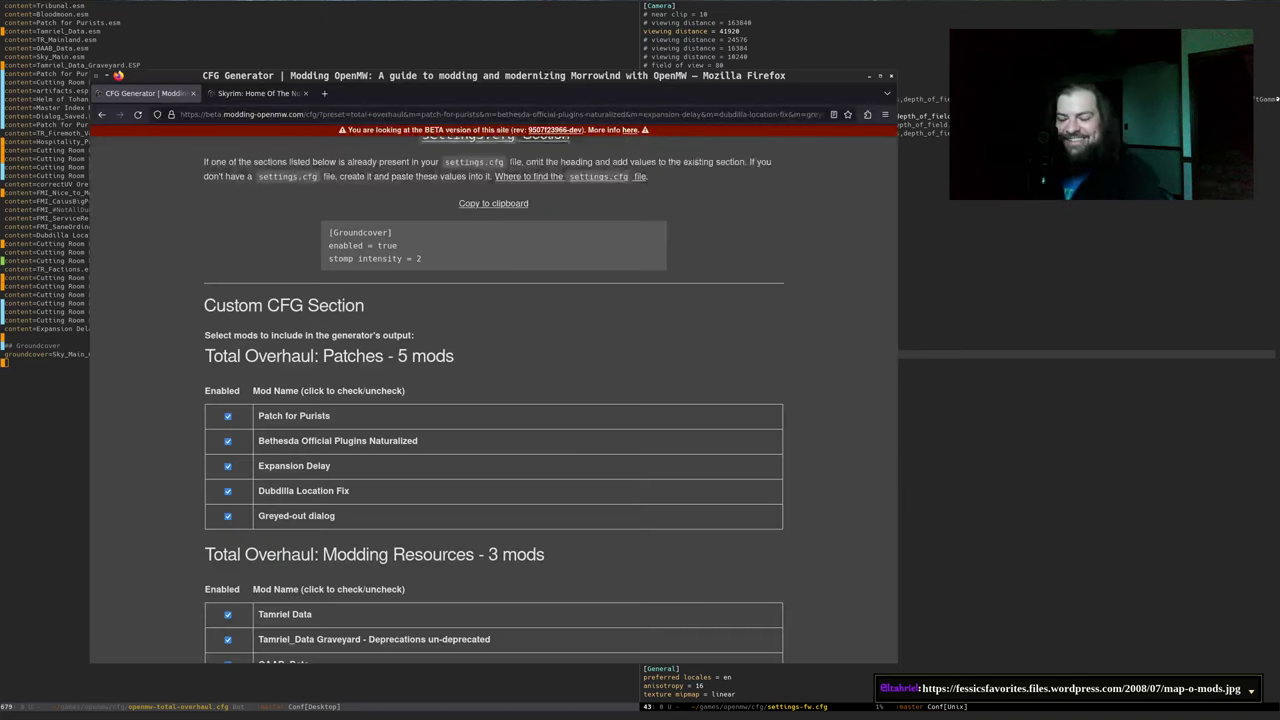
pyautogui.hotkey('ctrl', 't')
pyautogui.write('https://fessicsfavorites.files.wordpress.com/2008/07/map-o-mods.jpg')
pyautogui.press('Return')
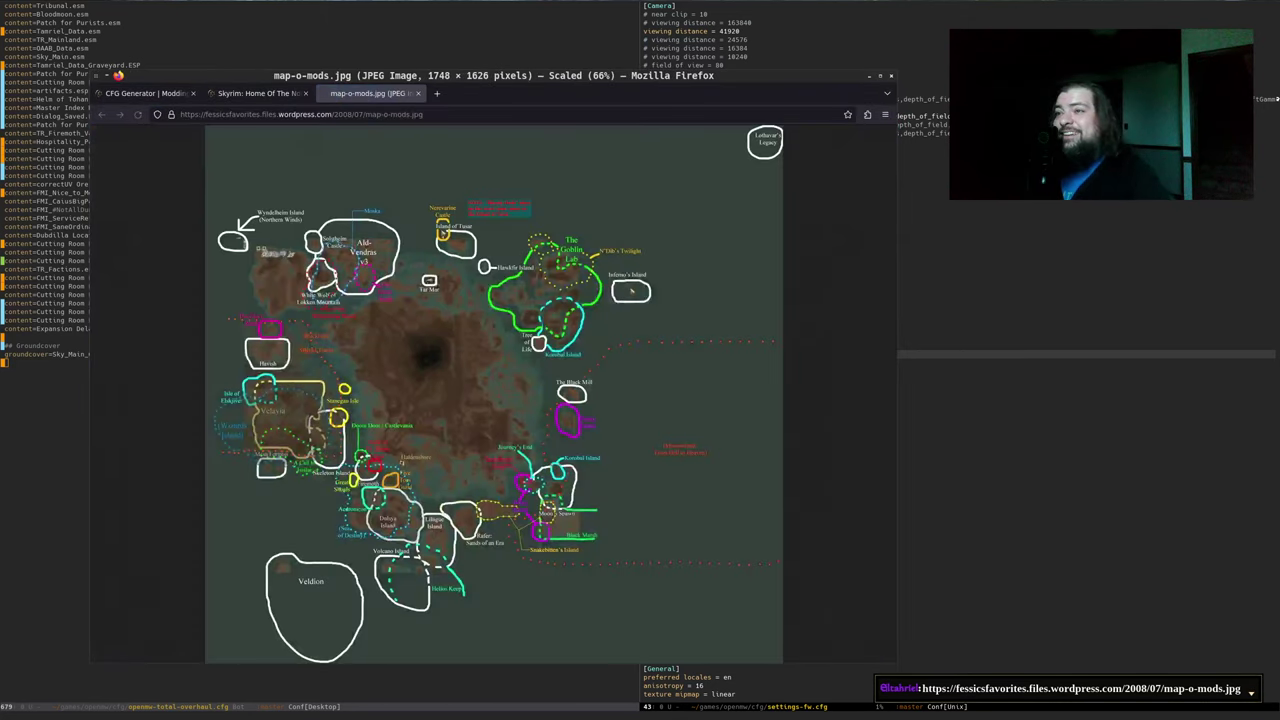
pyautogui.click(409, 367)
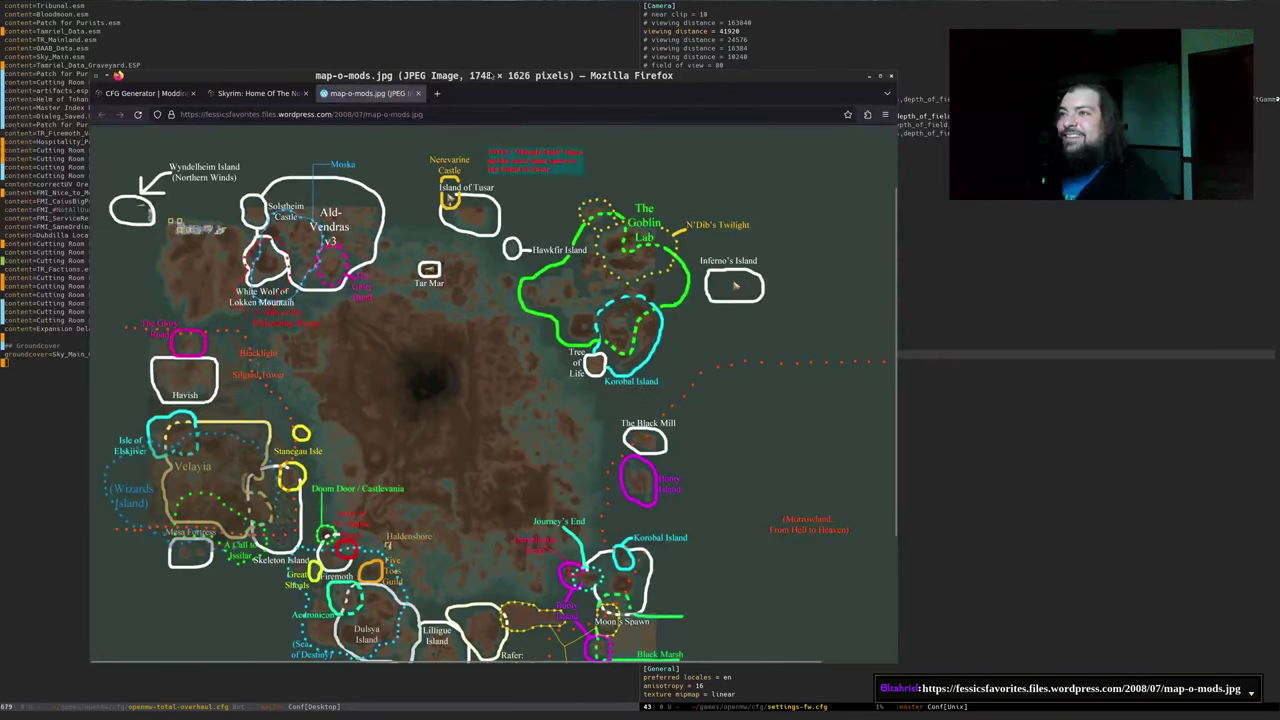
pyautogui.doubleClick(494, 75)
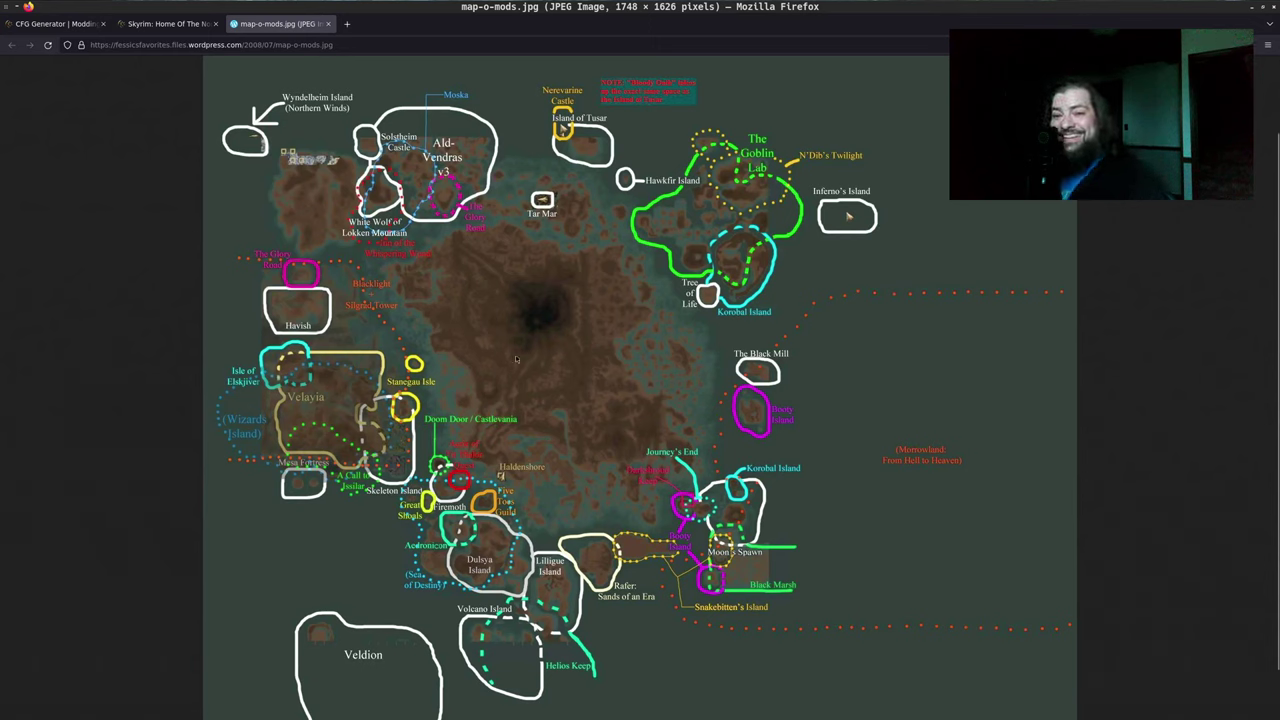
pyautogui.doubleClick(657, 13)
pyautogui.hotkey('ctrl', 'w')
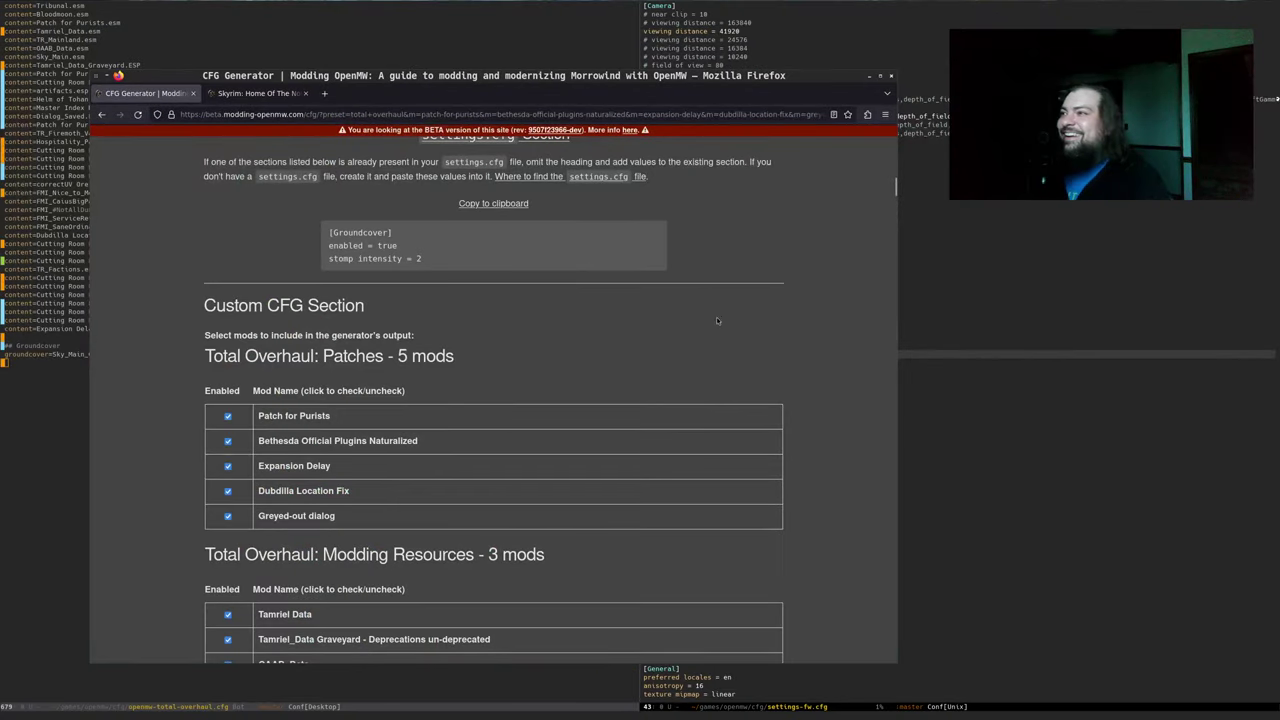
# Check the enabled and stomp settings in the Groundcover section of settings-fw.cfg against the CFG Generator's values
pyautogui.click(1053, 363)
pyautogui.moveTo(805, 337); pyautogui.dragTo(836, 422)
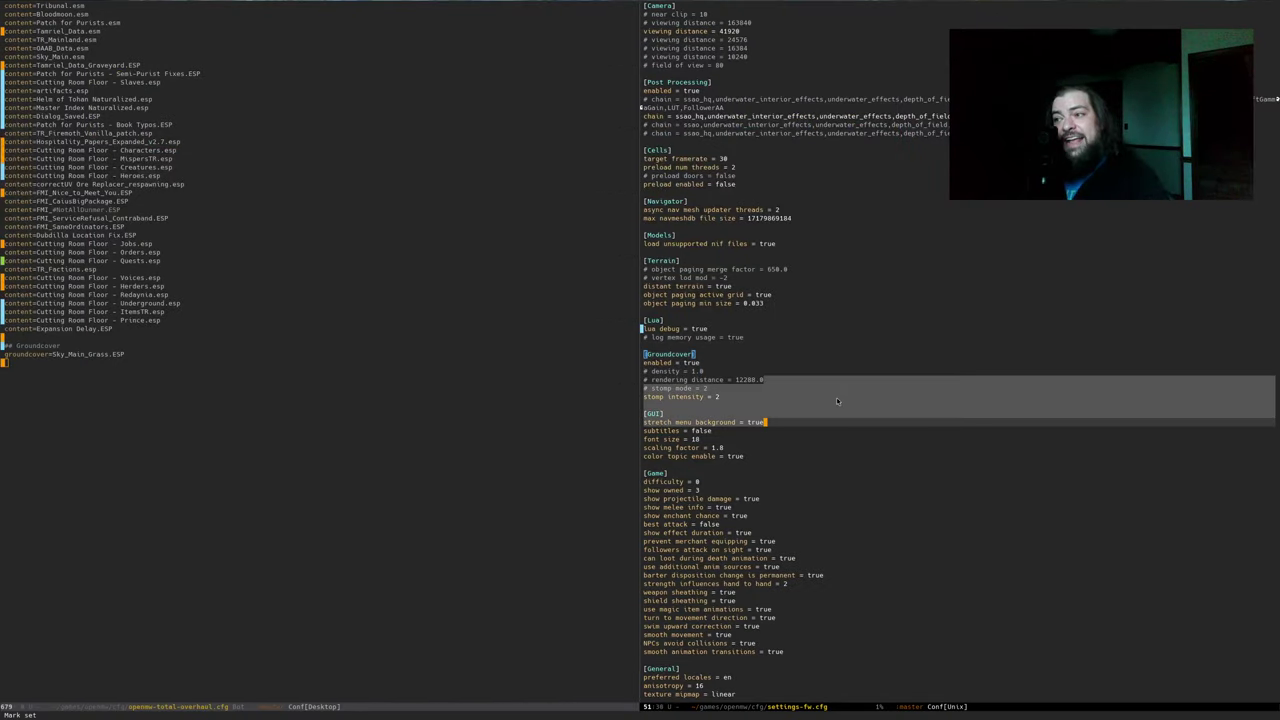
pyautogui.moveTo(818, 294); pyautogui.dragTo(818, 473)
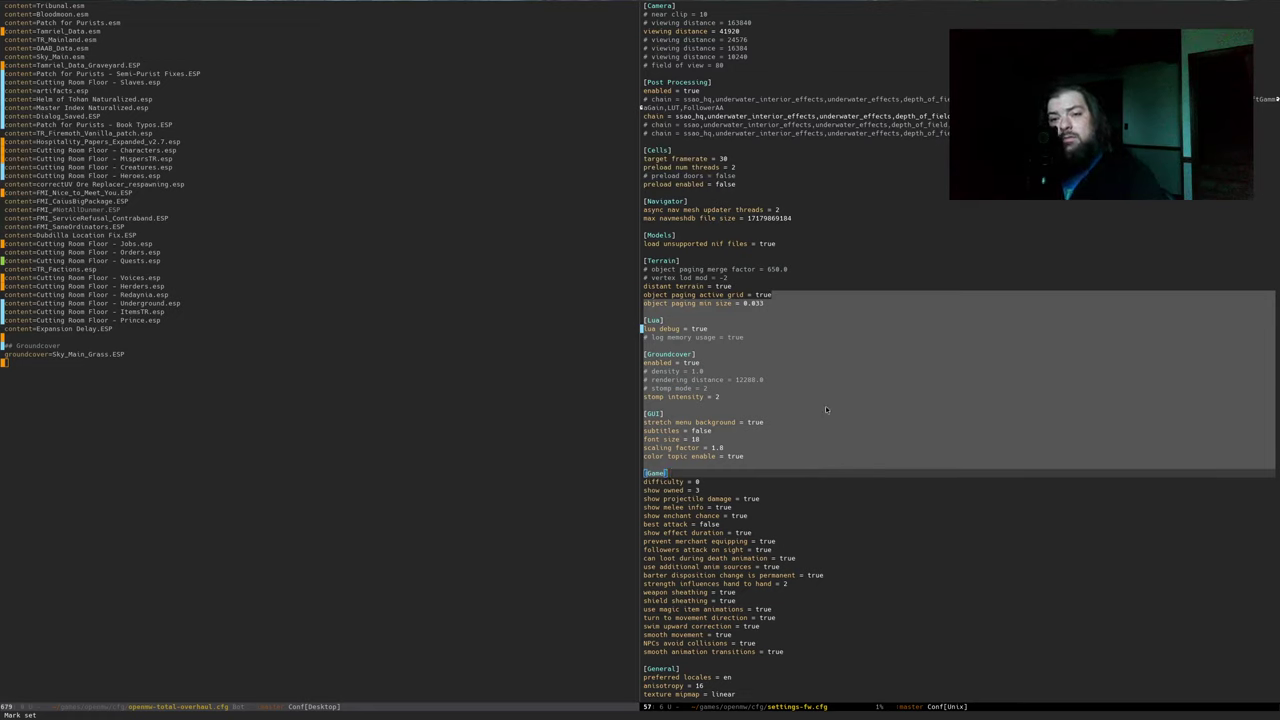
pyautogui.click(824, 448)
pyautogui.click(752, 389)
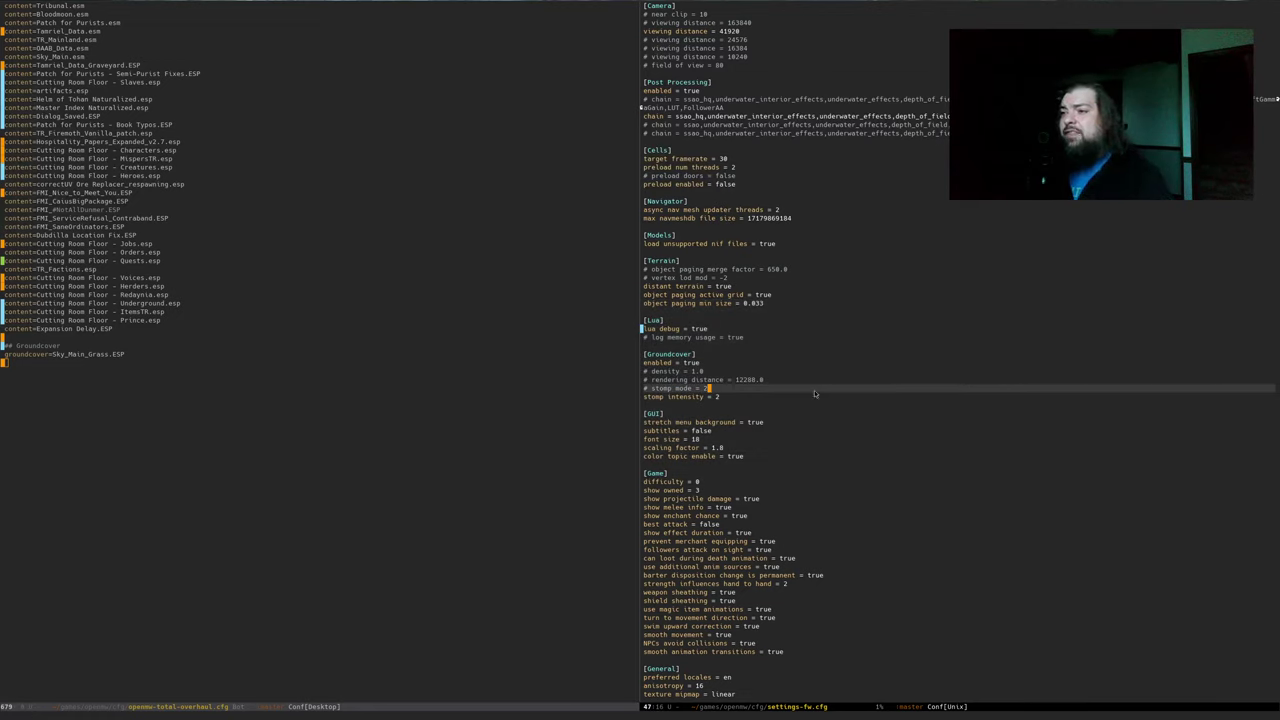
pyautogui.click(790, 395)
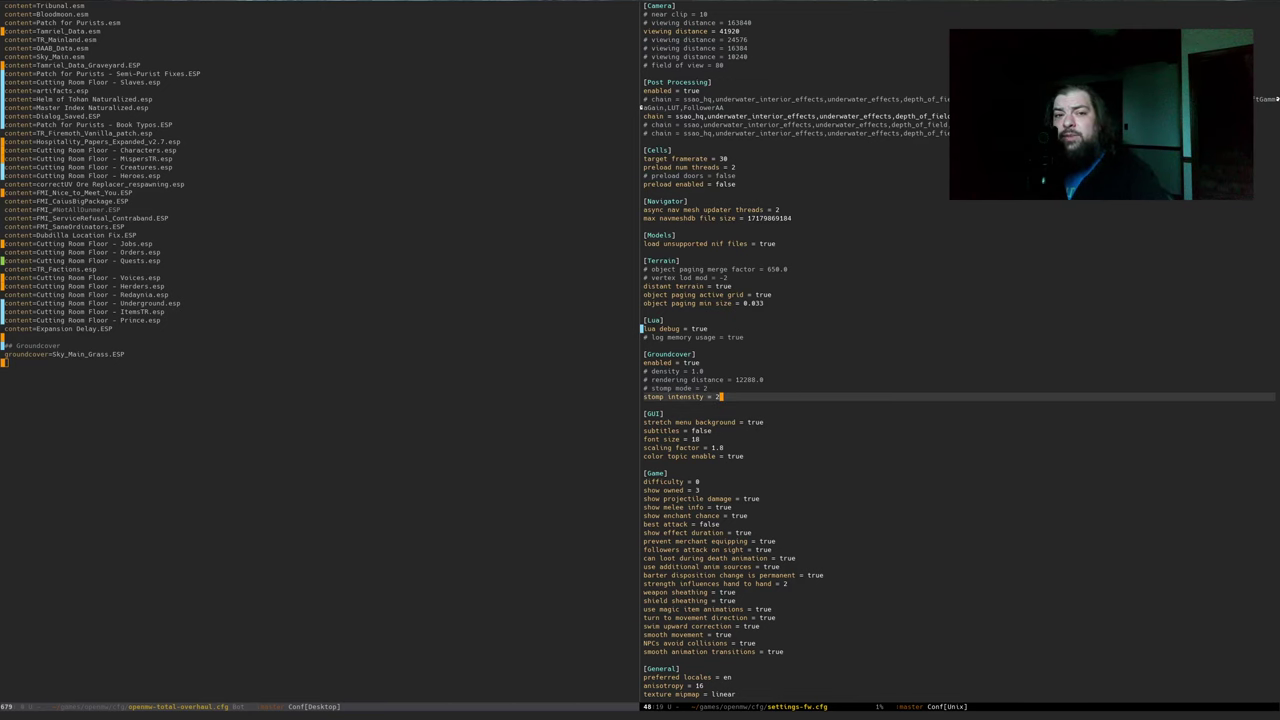
pyautogui.hotkey('alt', 'Tab')
pyautogui.moveTo(428, 265)
pyautogui.mouseDown()
pyautogui.moveTo(369, 234)
pyautogui.moveTo(429, 270)
pyautogui.mouseUp()
pyautogui.click(1118, 458)
pyautogui.press('Up')
pyautogui.press('Up')
pyautogui.press('Up')
pyautogui.press('Up')
pyautogui.press('Up')
pyautogui.press('Up')
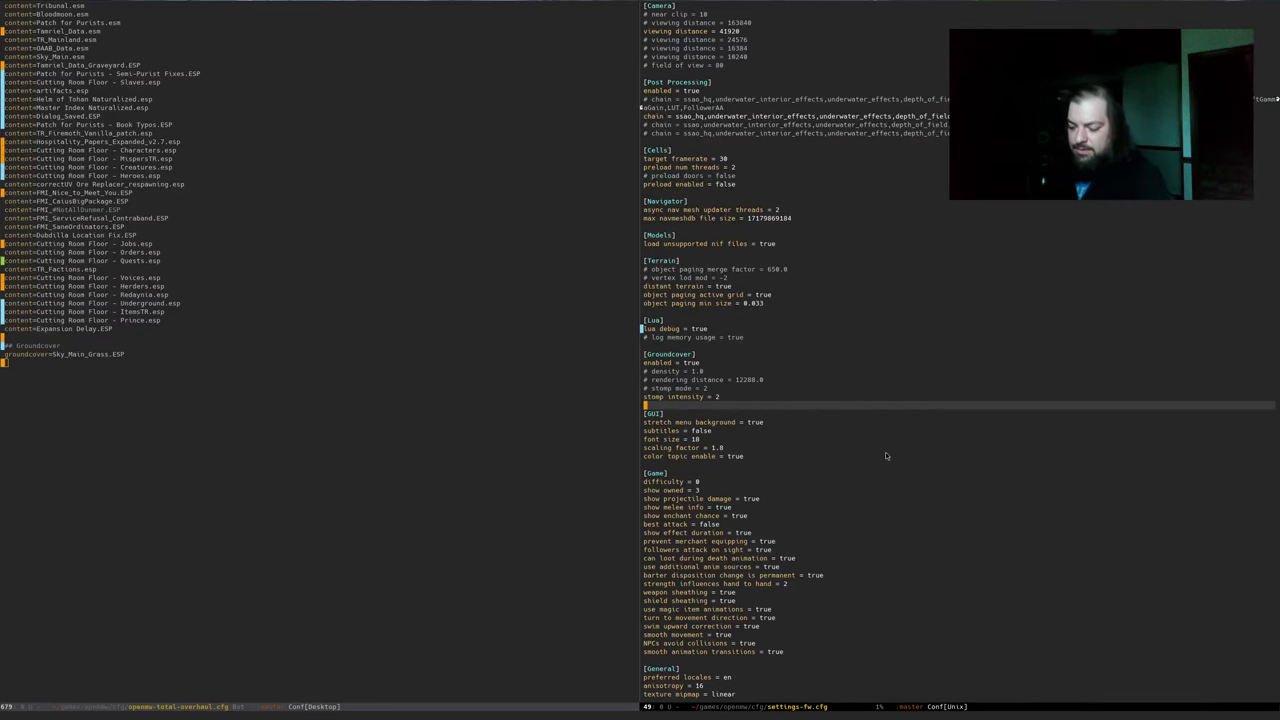
# Close the settings-fw.cfg pane in the editor and switch to the terminal to check the validator output
pyautogui.hotkey('ctrl', 'x')
pyautogui.press('0')
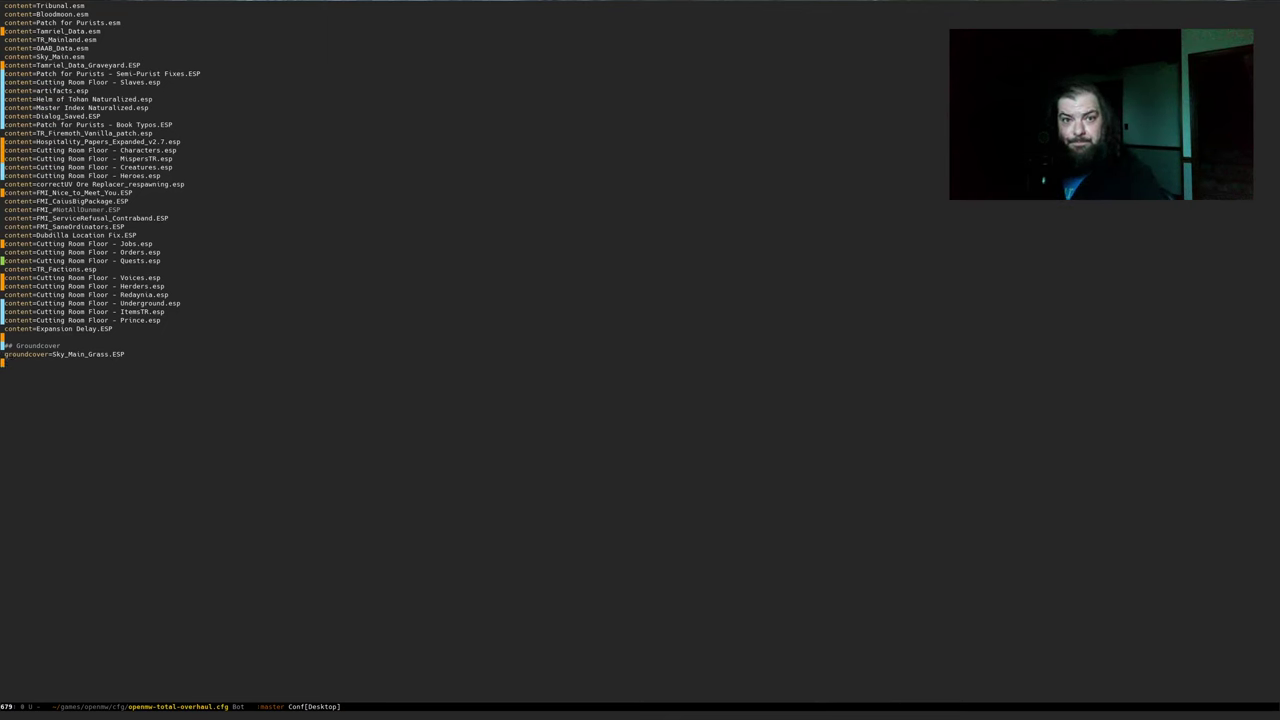
pyautogui.hotkey('alt', 'Tab')
pyautogui.moveTo(248, 206); pyautogui.dragTo(449, 322)
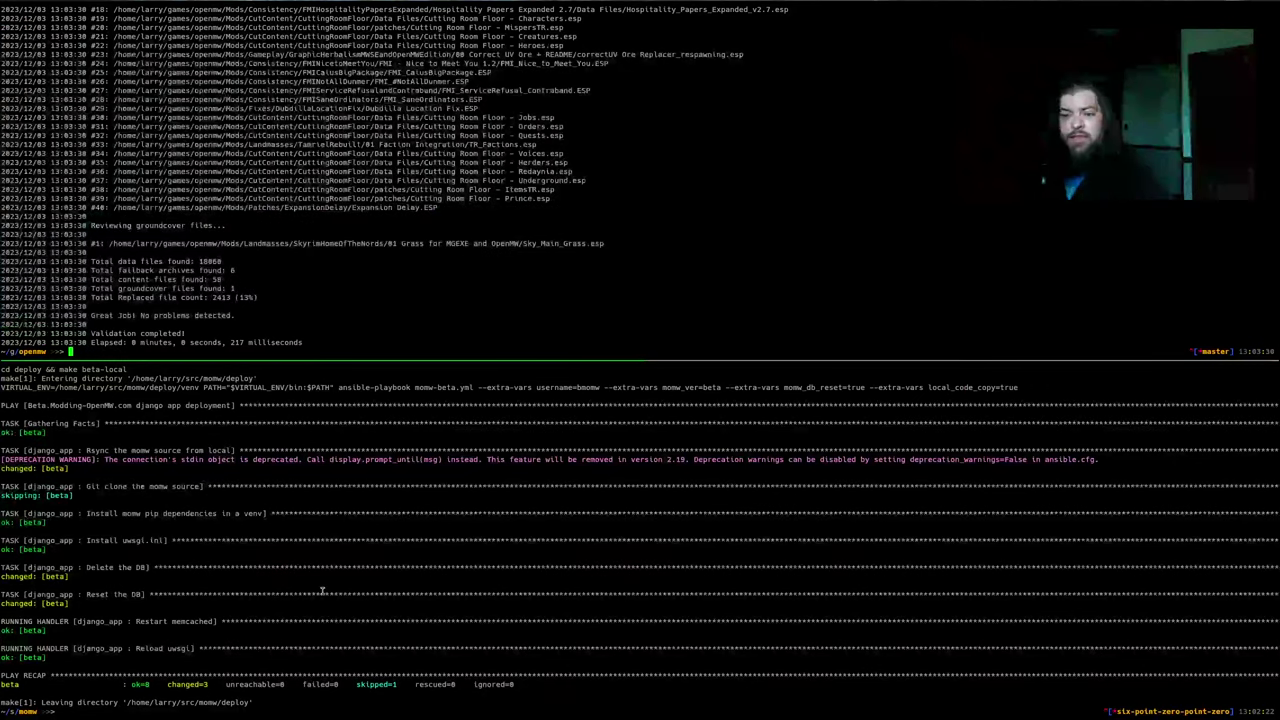
# In Firefox, look through the CFG Generator's mod list, and advance the Total Overhaul list from Skyrim: Home Of The Nords to the following mod
pyautogui.hotkey('alt', 'Tab')
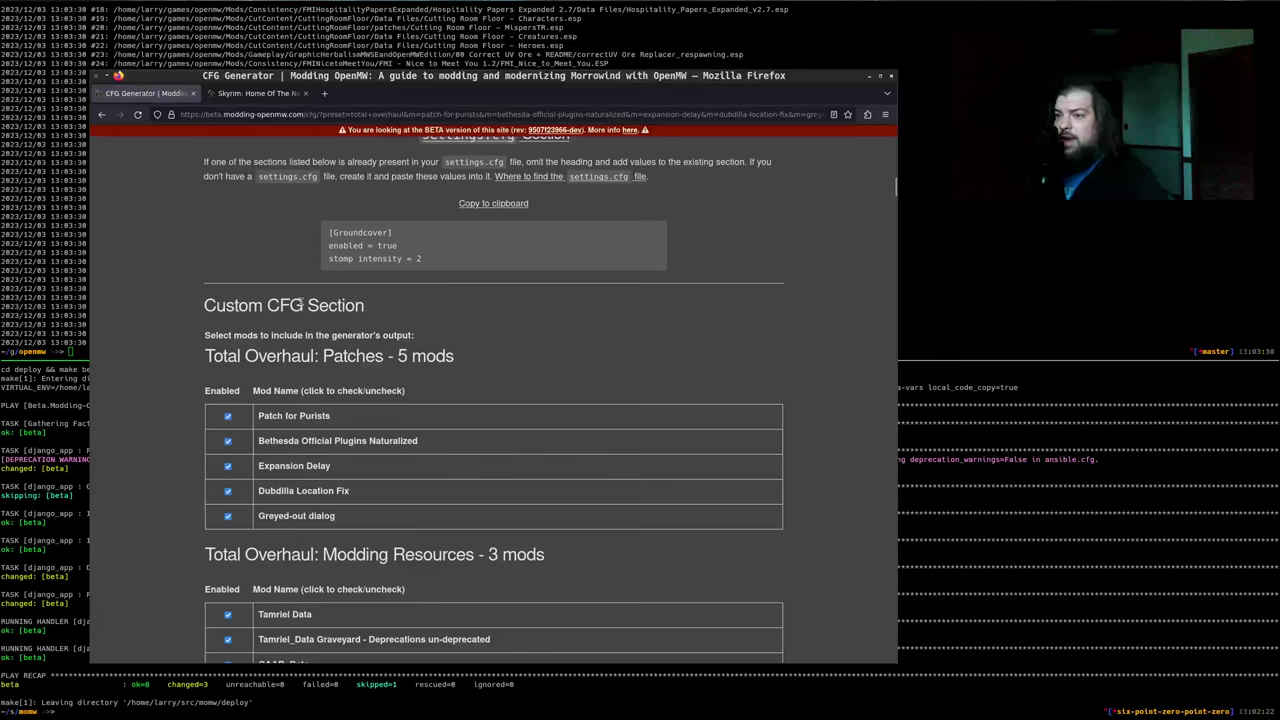
pyautogui.scroll(-10, 697, 399)
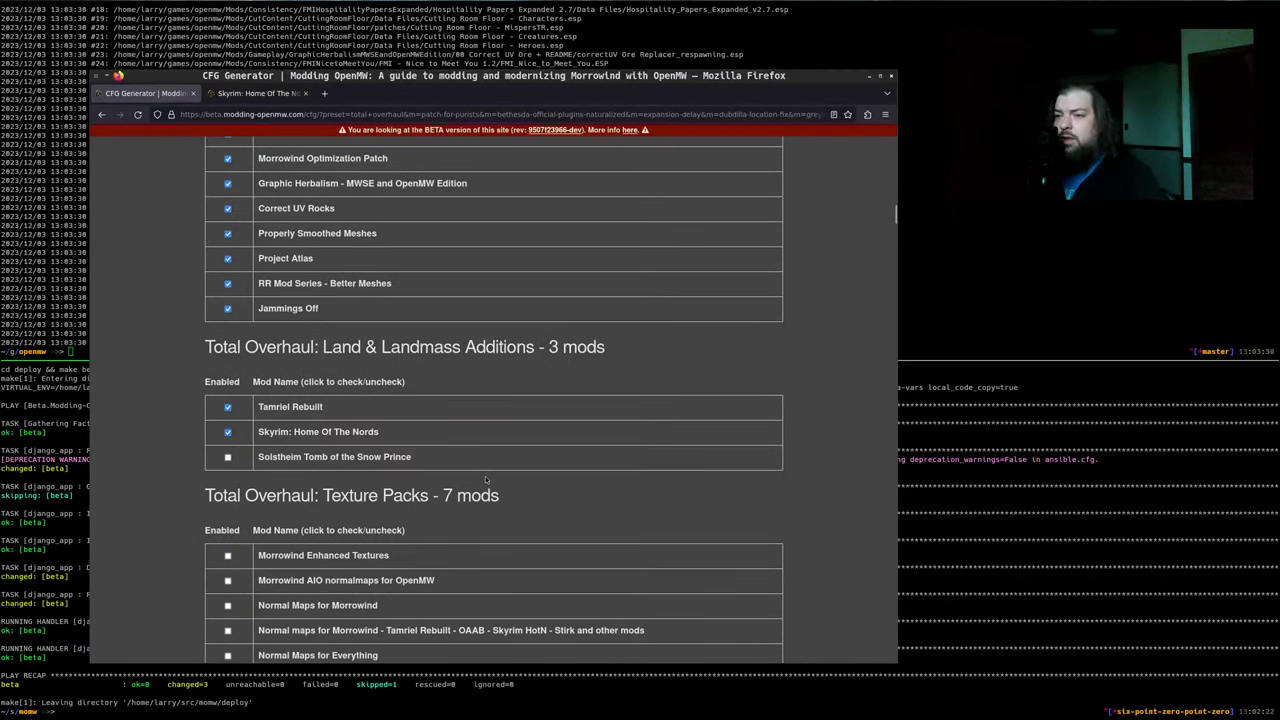
pyautogui.scroll(-3, 450, 490)
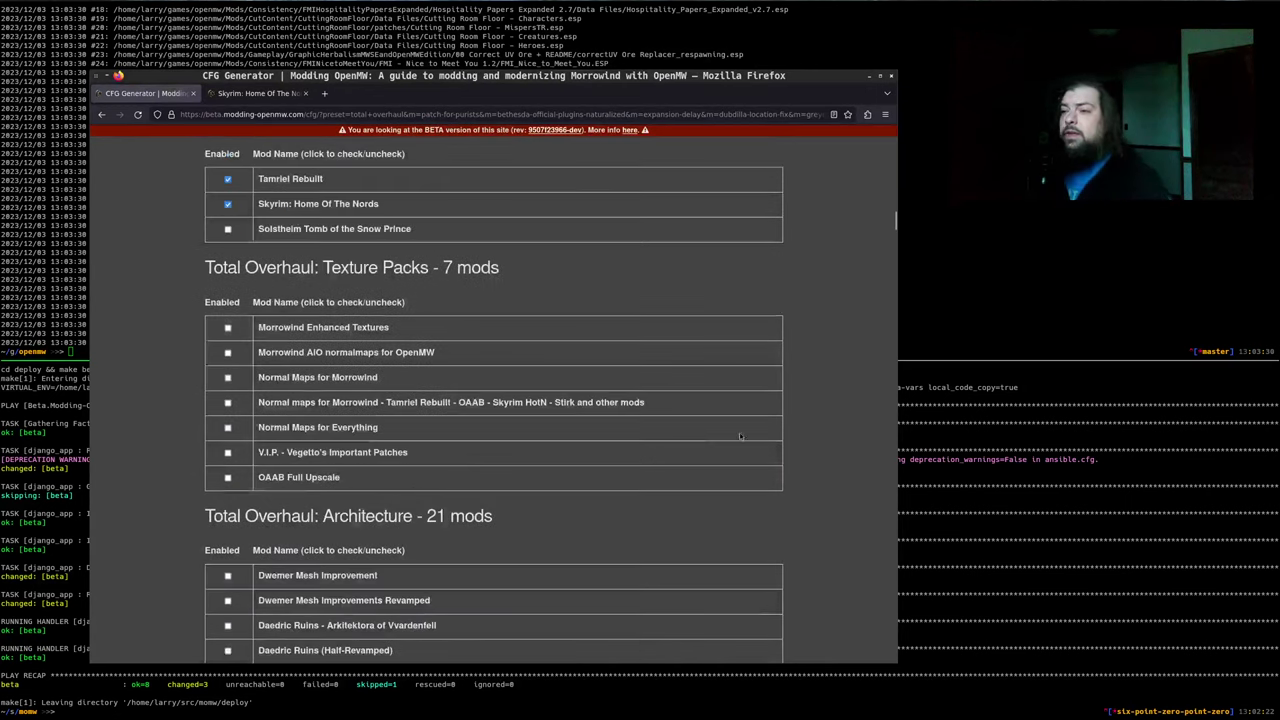
pyautogui.press('End')
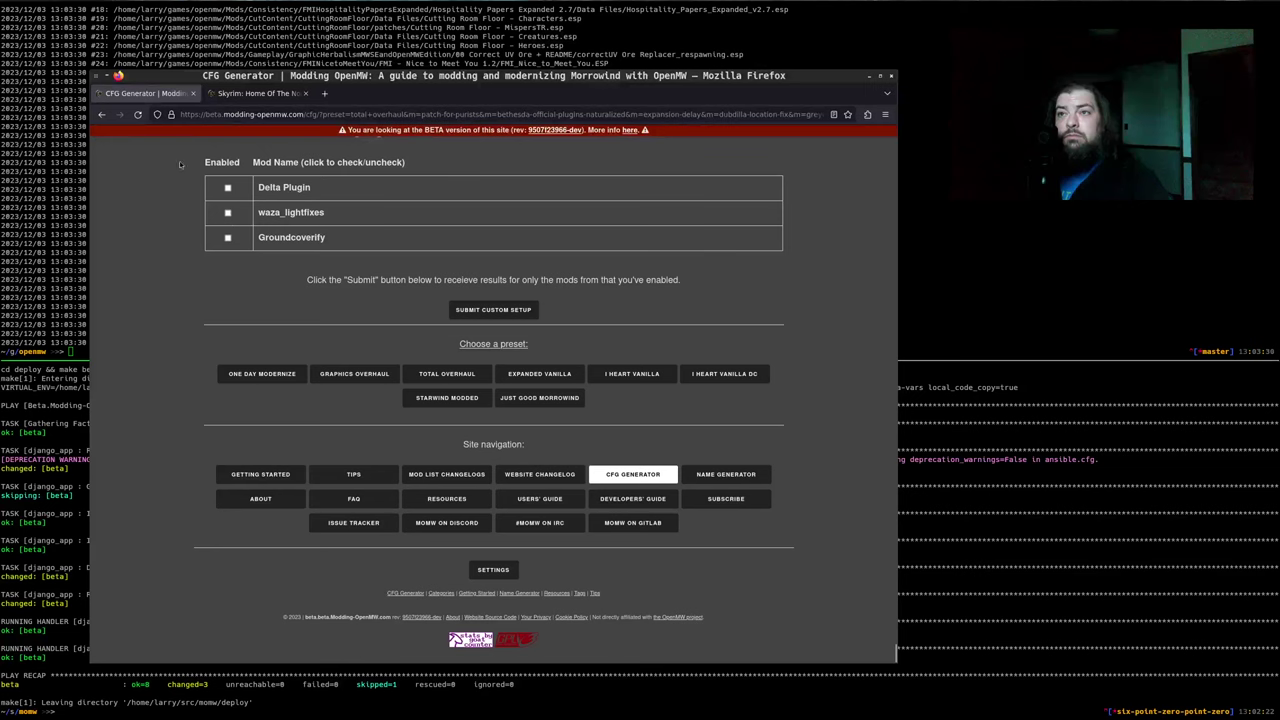
pyautogui.hotkey('ctrl', 'Tab')
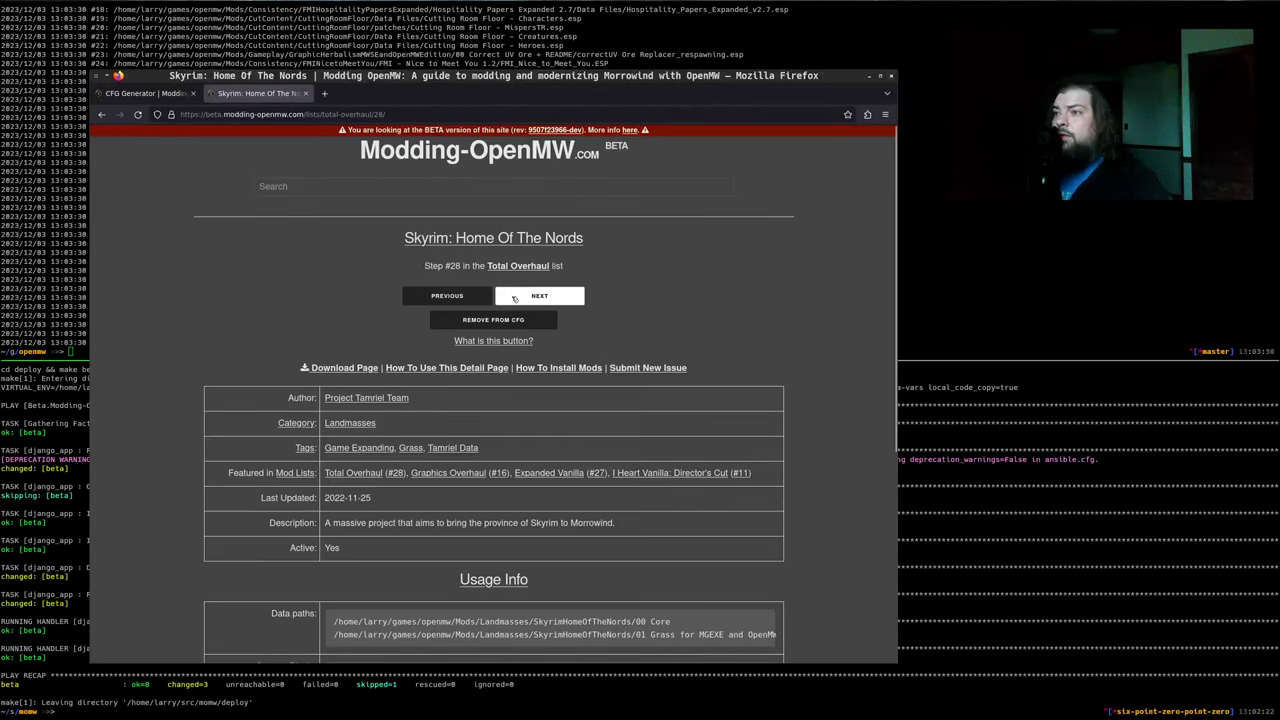
pyautogui.click(539, 296)
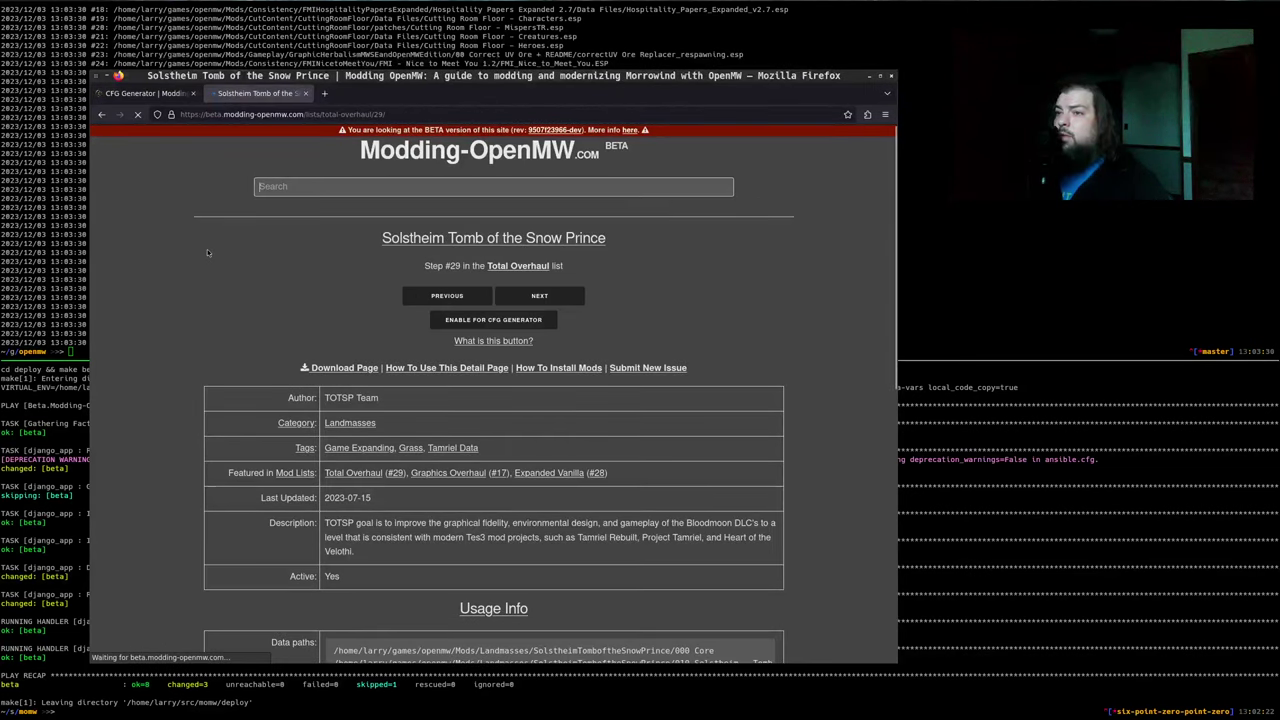
# Open the Nexus download page of Solstheim Tomb of the Snow Prince, and show the SolstheimTomboftheSnowPrince folder under Landmasses in the file manager
pyautogui.scroll(-1, 207, 249)
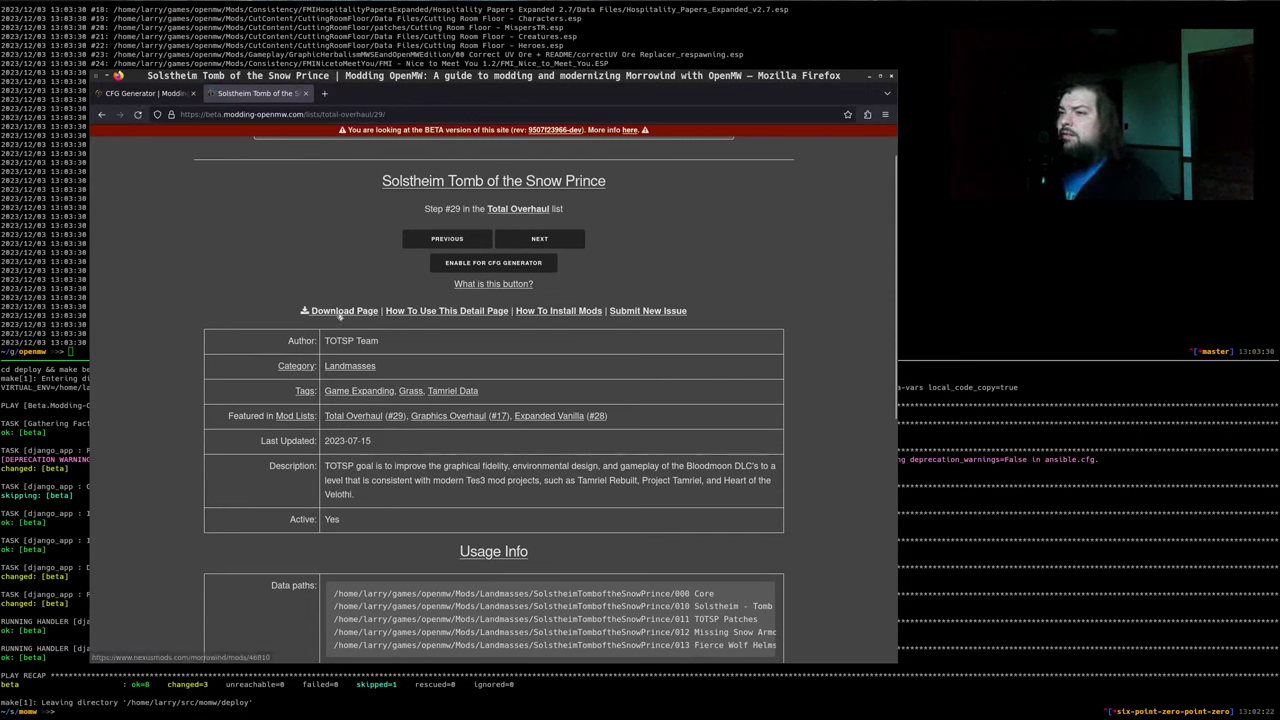
pyautogui.click(340, 314)
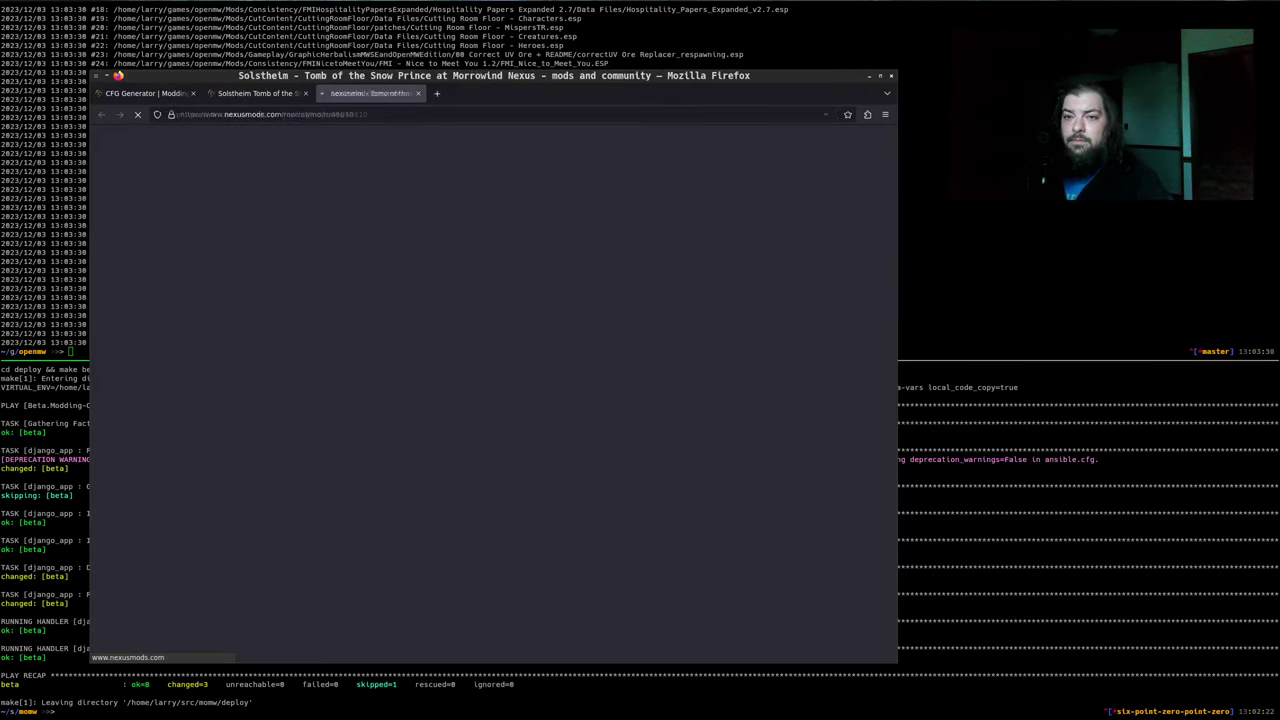
pyautogui.hotkey('alt', 'Tab')
pyautogui.click(1053, 477)
pyautogui.press('BackSpace')
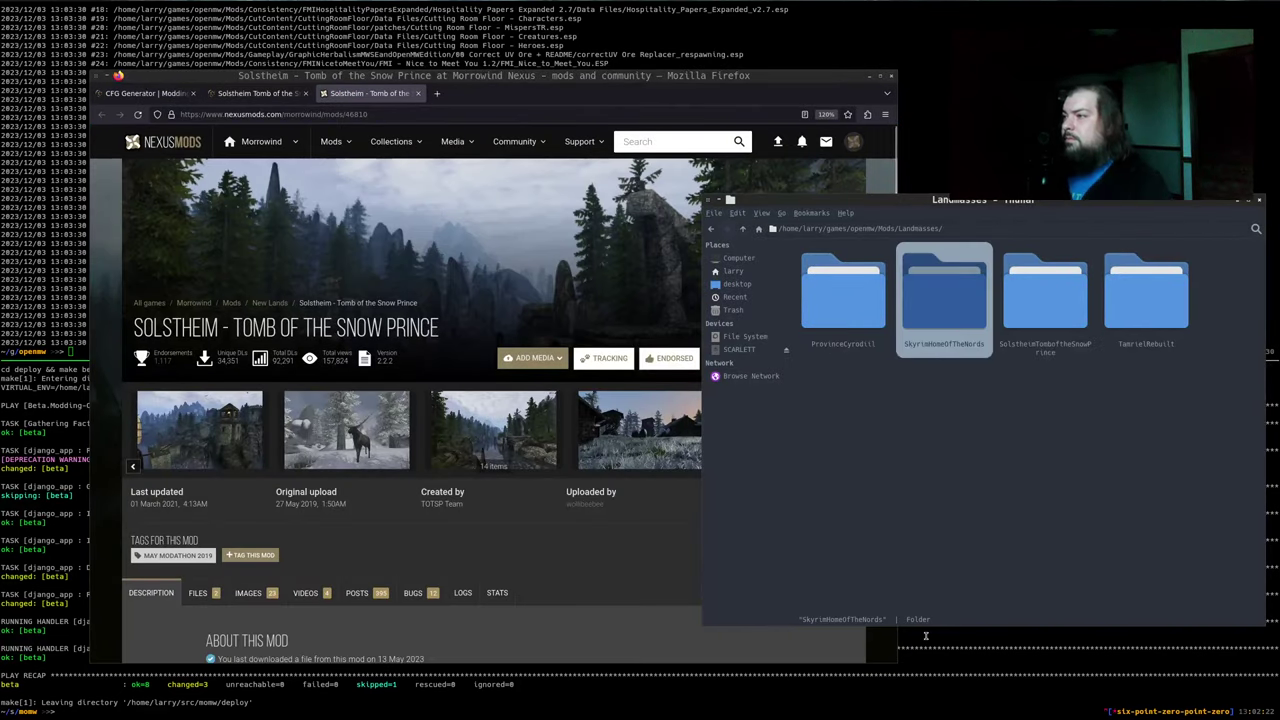
pyautogui.press('Right')
pyautogui.press('Return')
pyautogui.hotkey('alt', 'Tab')
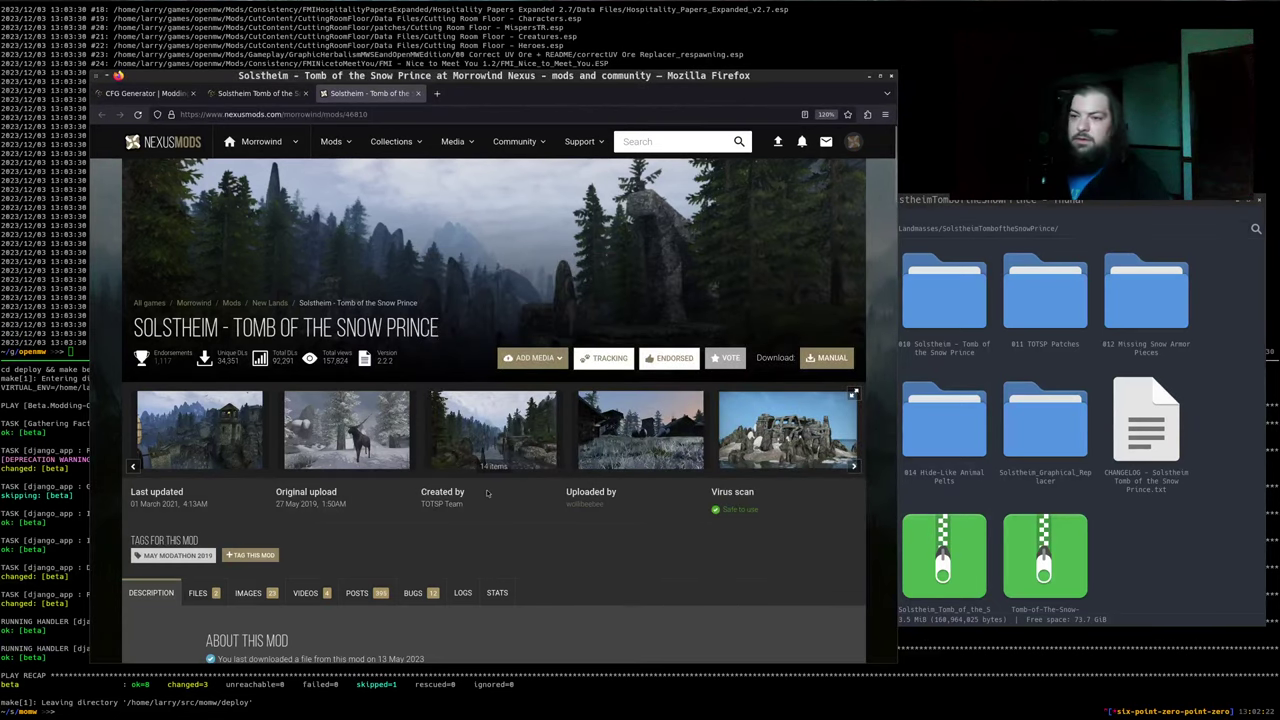
# Skim the mod's Nexus description in Firefox, and review its usage info on the Total Overhaul detail page
pyautogui.scroll(-2, 487, 493)
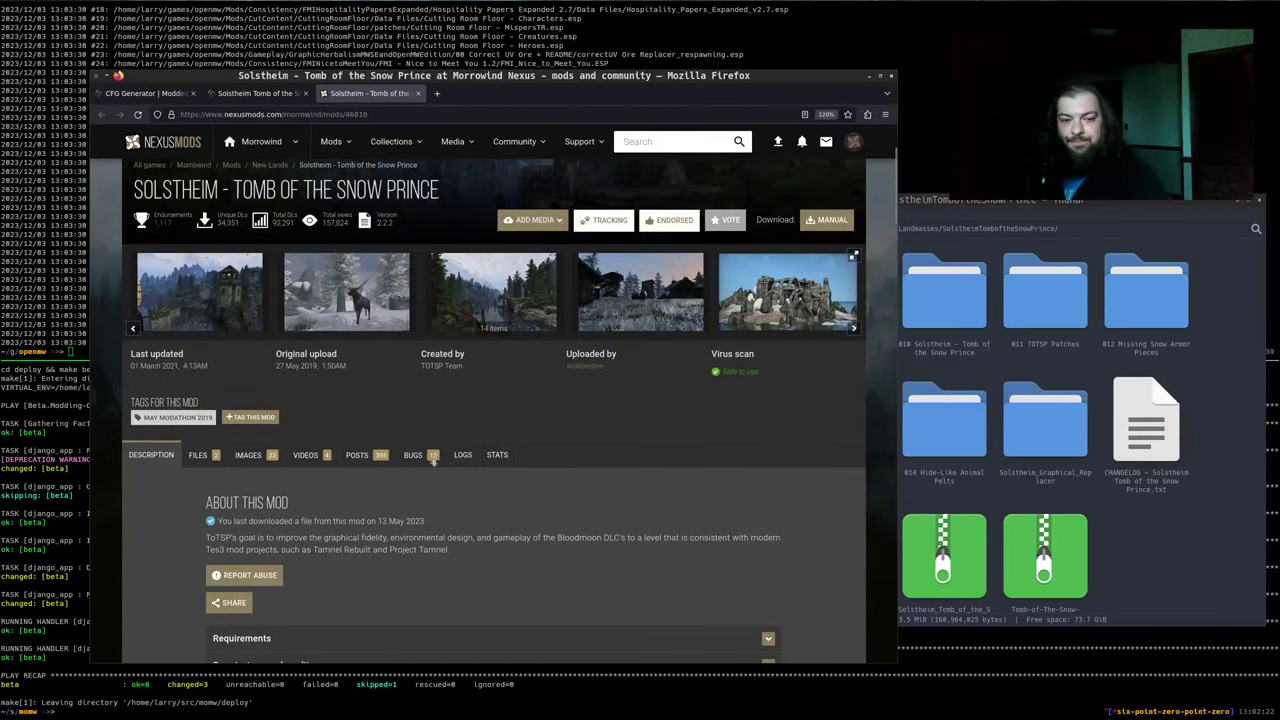
pyautogui.scroll(-1, 440, 462)
pyautogui.scroll(-4, 381, 452)
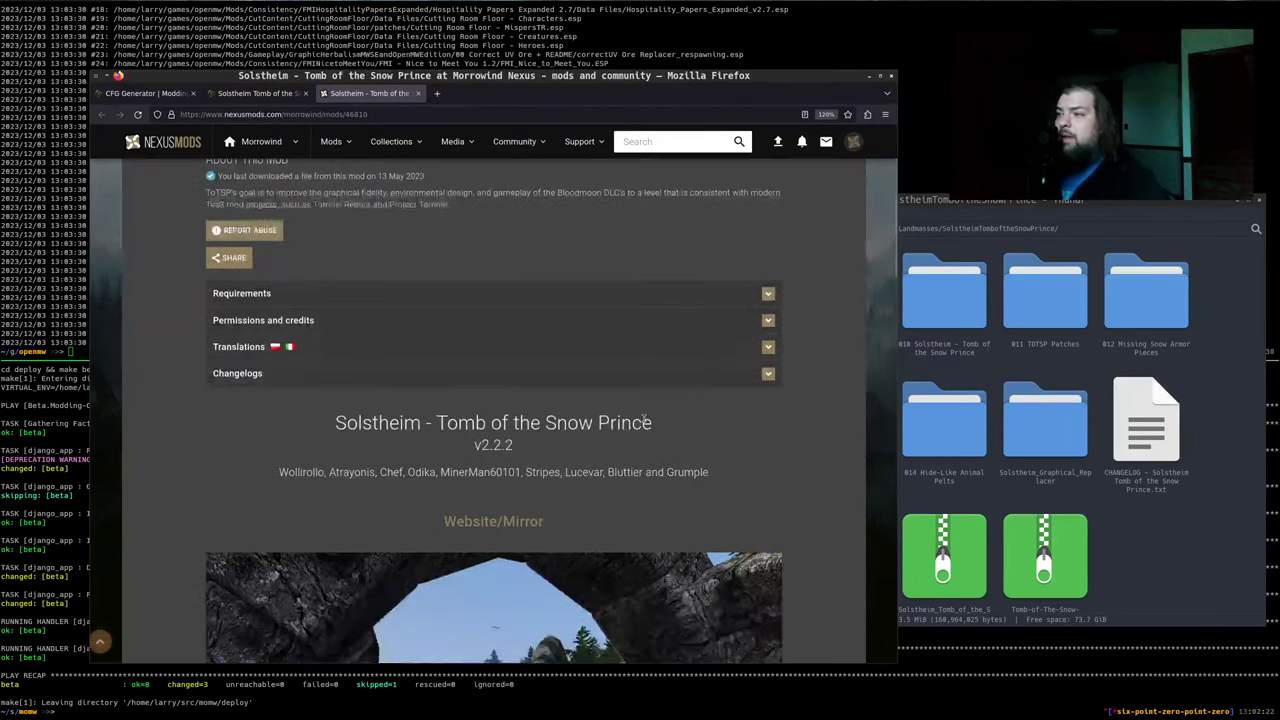
pyautogui.click(250, 93)
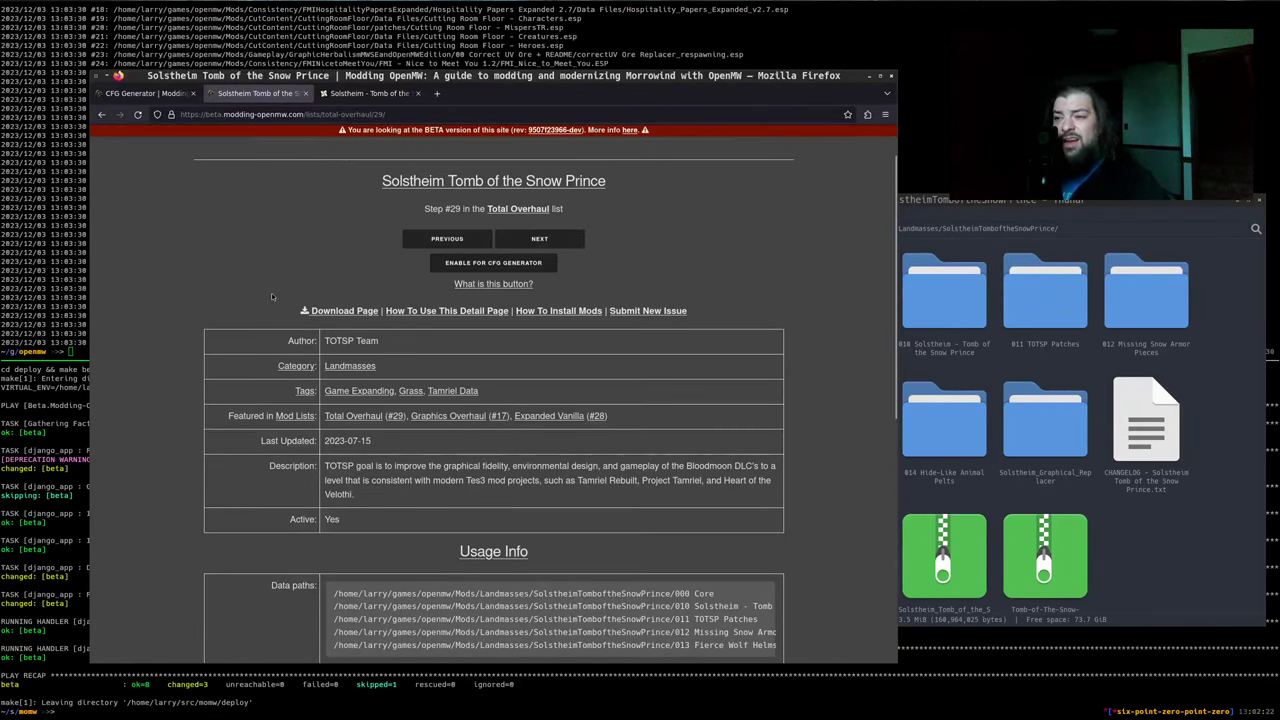
pyautogui.scroll(-2, 271, 296)
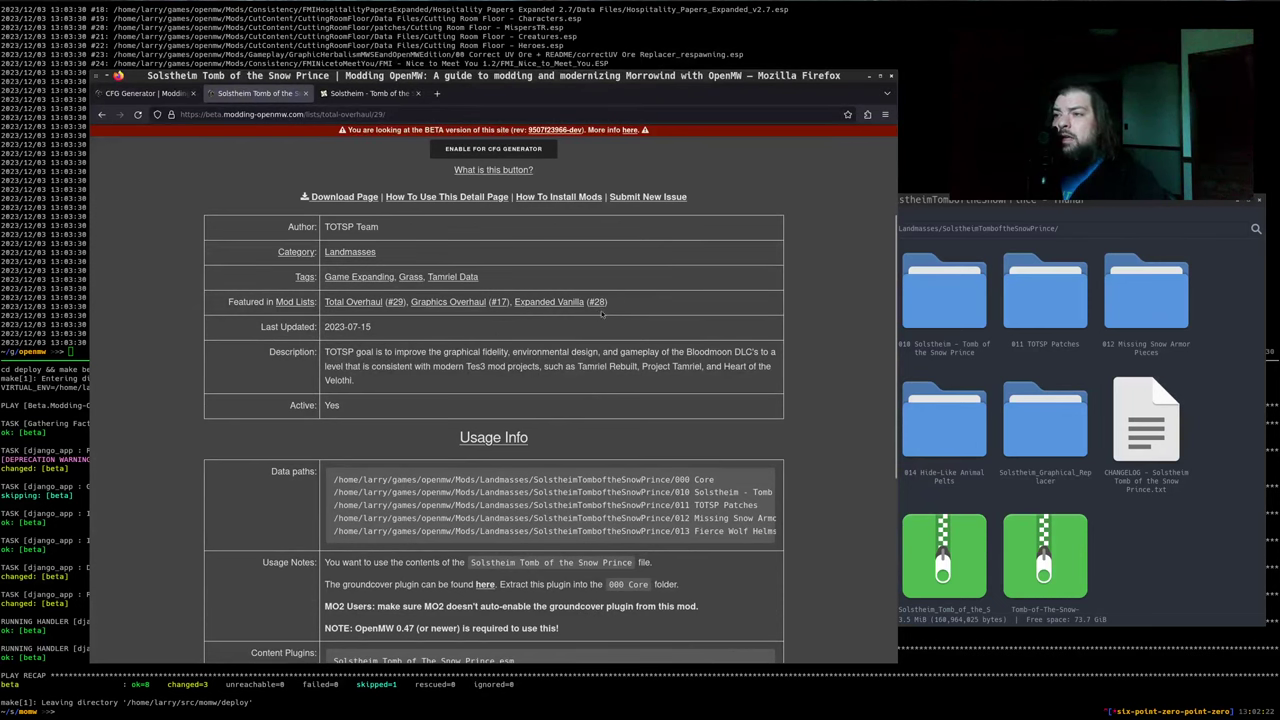
# Open the mod's Expanded Vanilla detail page in a new tab, review its data paths, usage notes and plugins, and close the tab
pyautogui.click(597, 302)
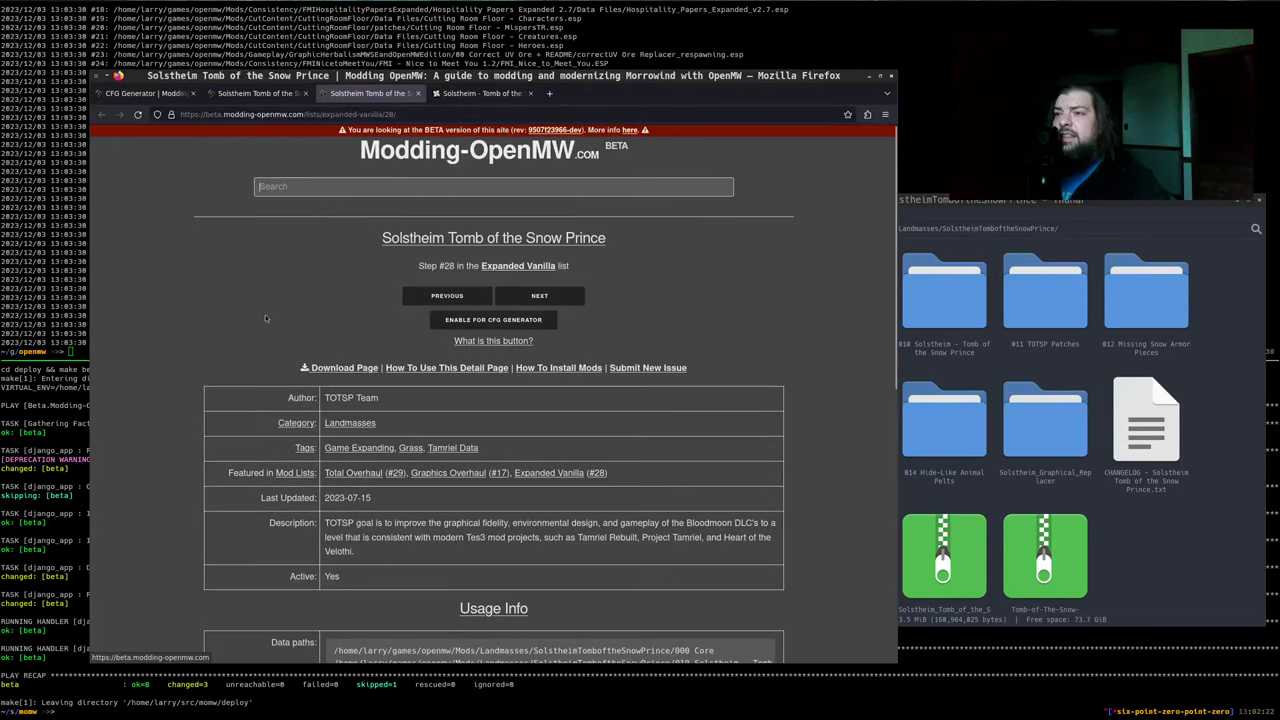
pyautogui.scroll(-6, 588, 421)
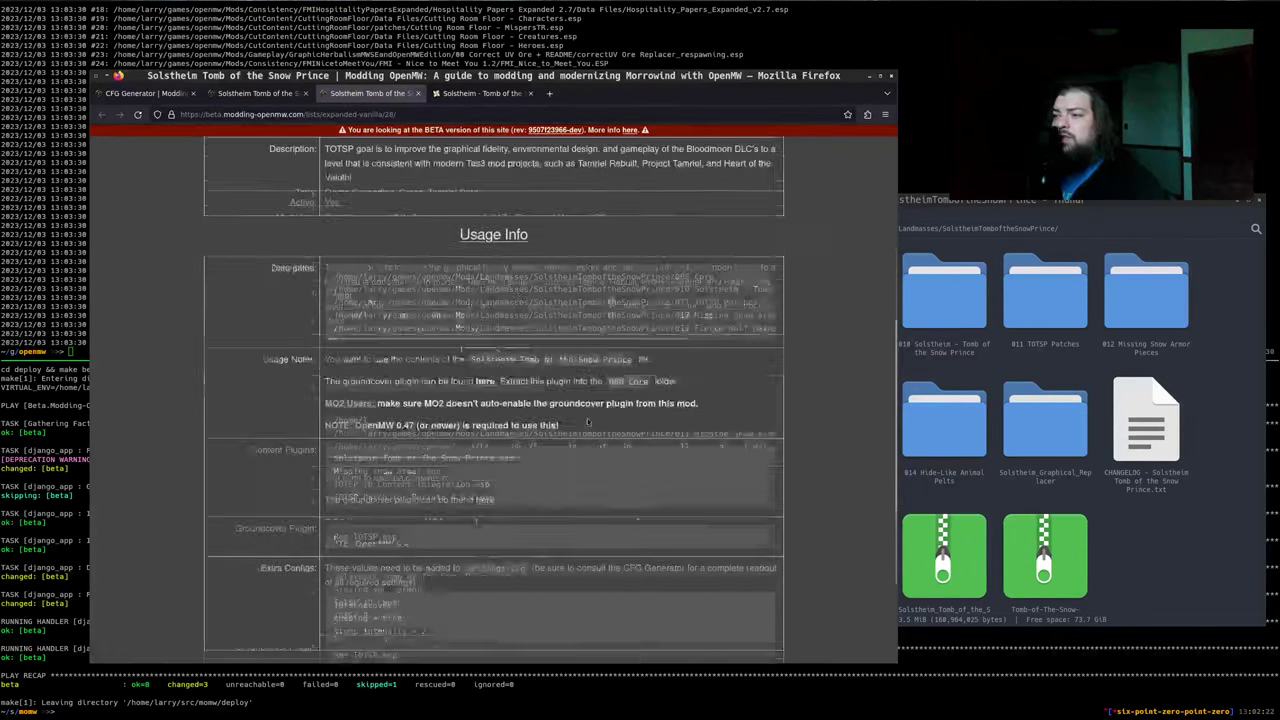
pyautogui.scroll(3, 397, 353)
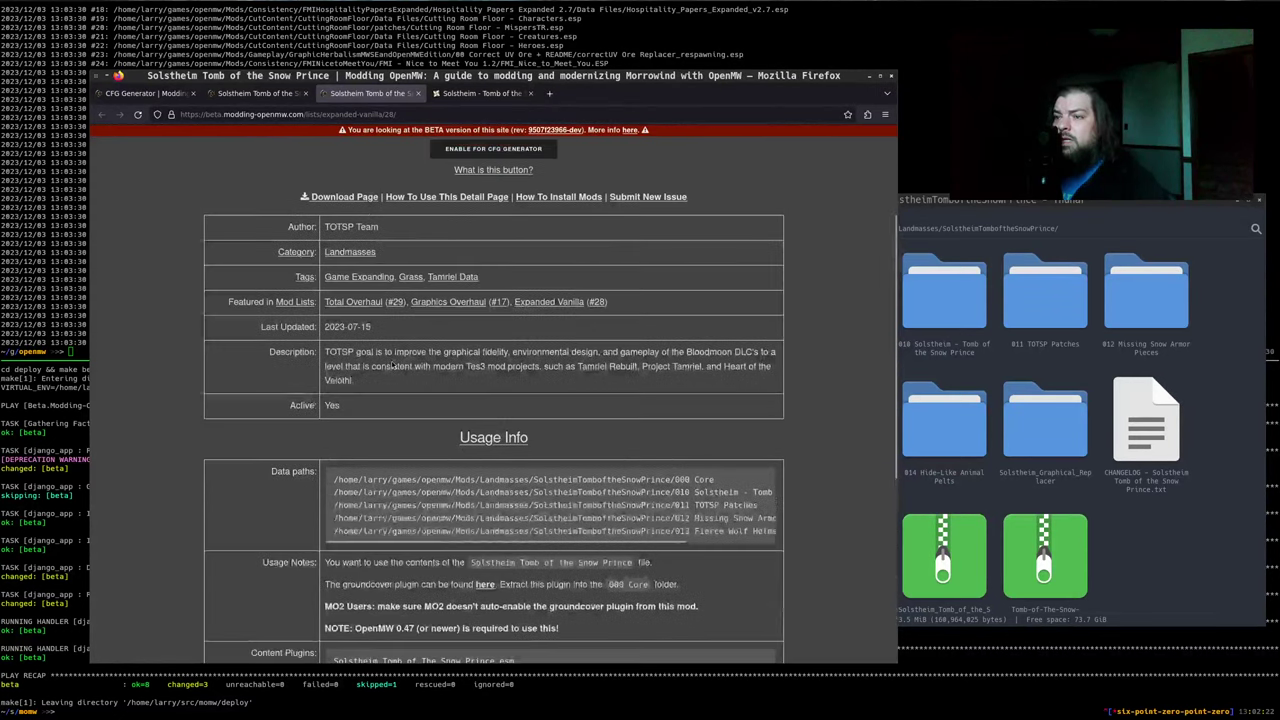
pyautogui.scroll(-2, 450, 355)
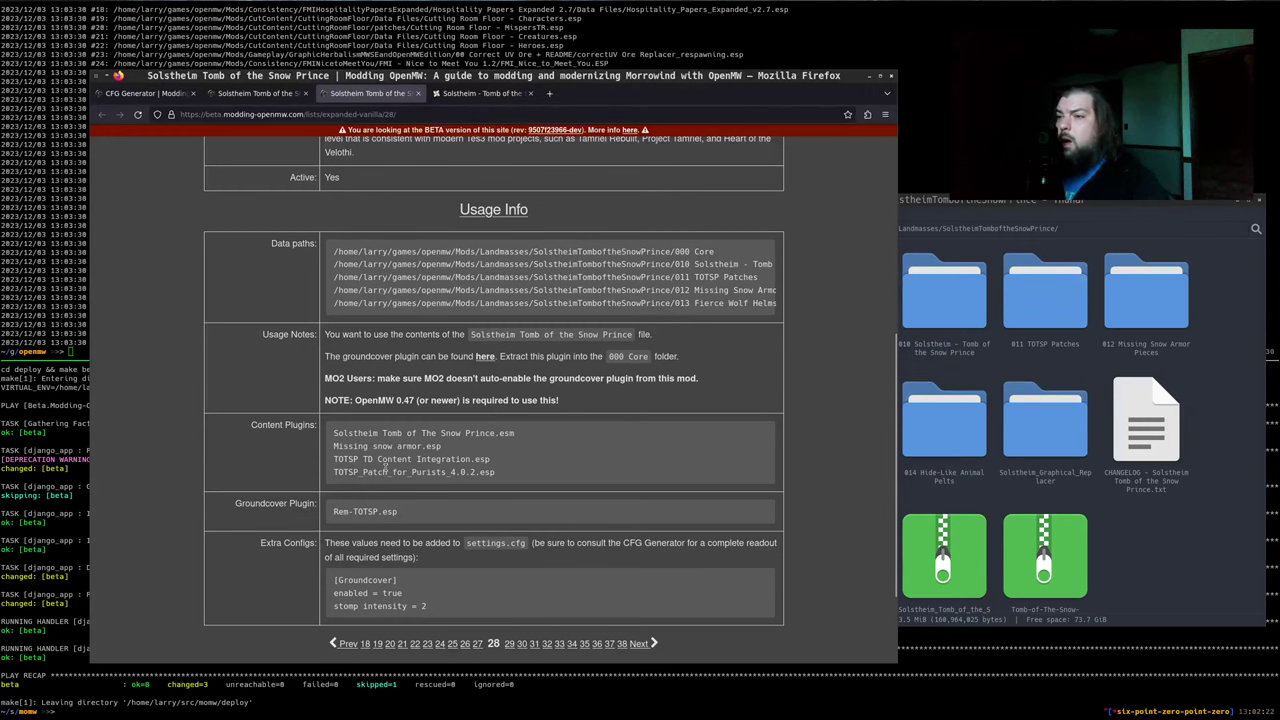
pyautogui.scroll(-1, 378, 466)
pyautogui.scroll(4, 520, 330)
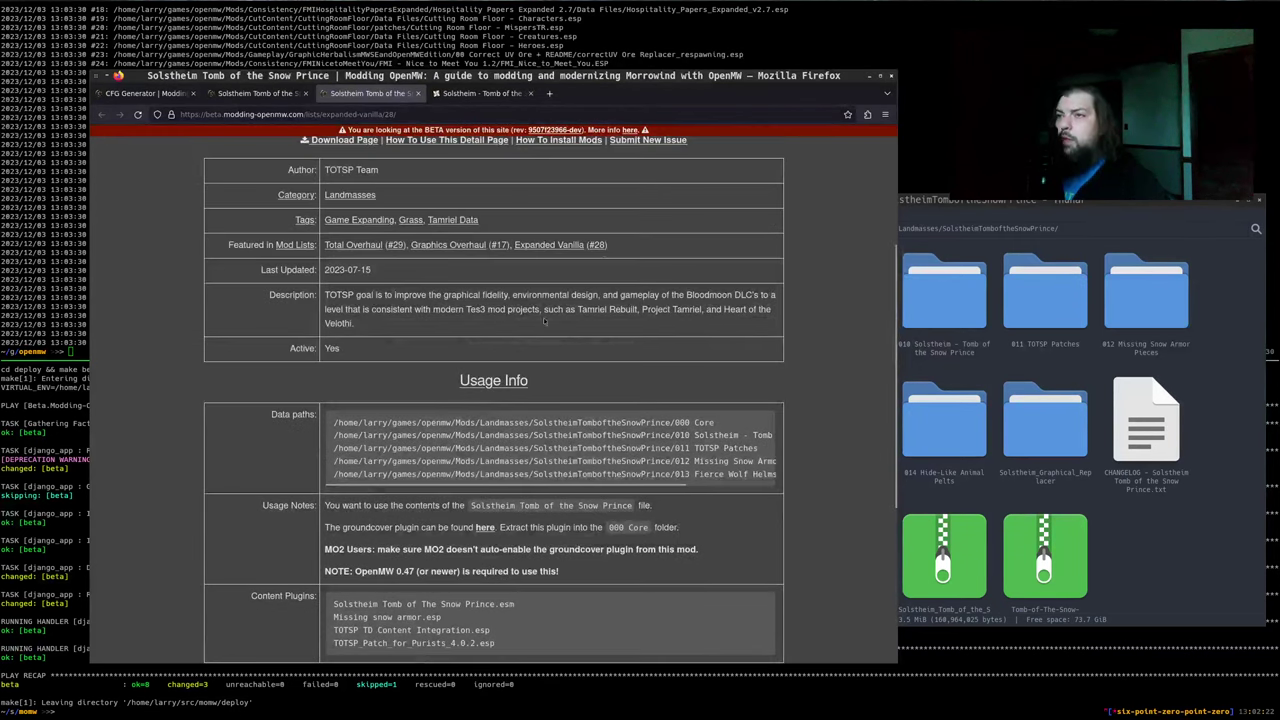
pyautogui.hotkey('ctrl', 'w')
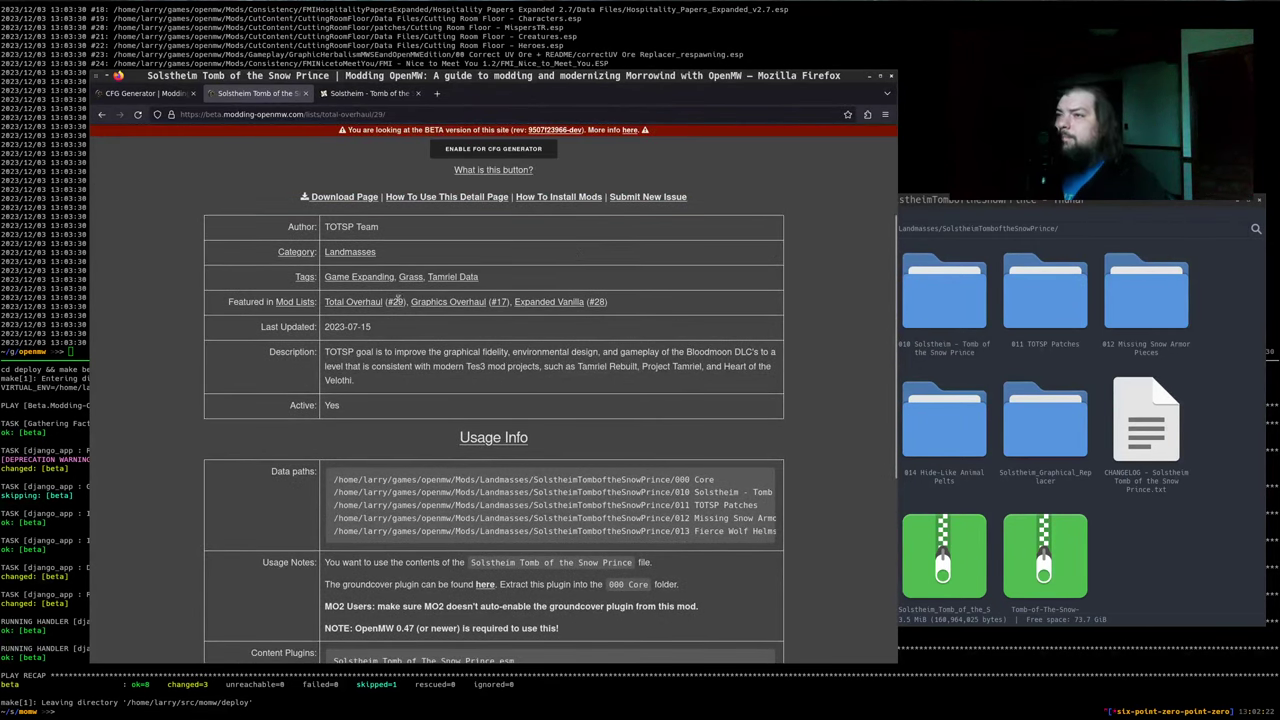
# Examine the main files offered on the mod's Nexus page, comparing them with the file named in the Modding-OpenMW usage notes
pyautogui.scroll(-2, 223, 330)
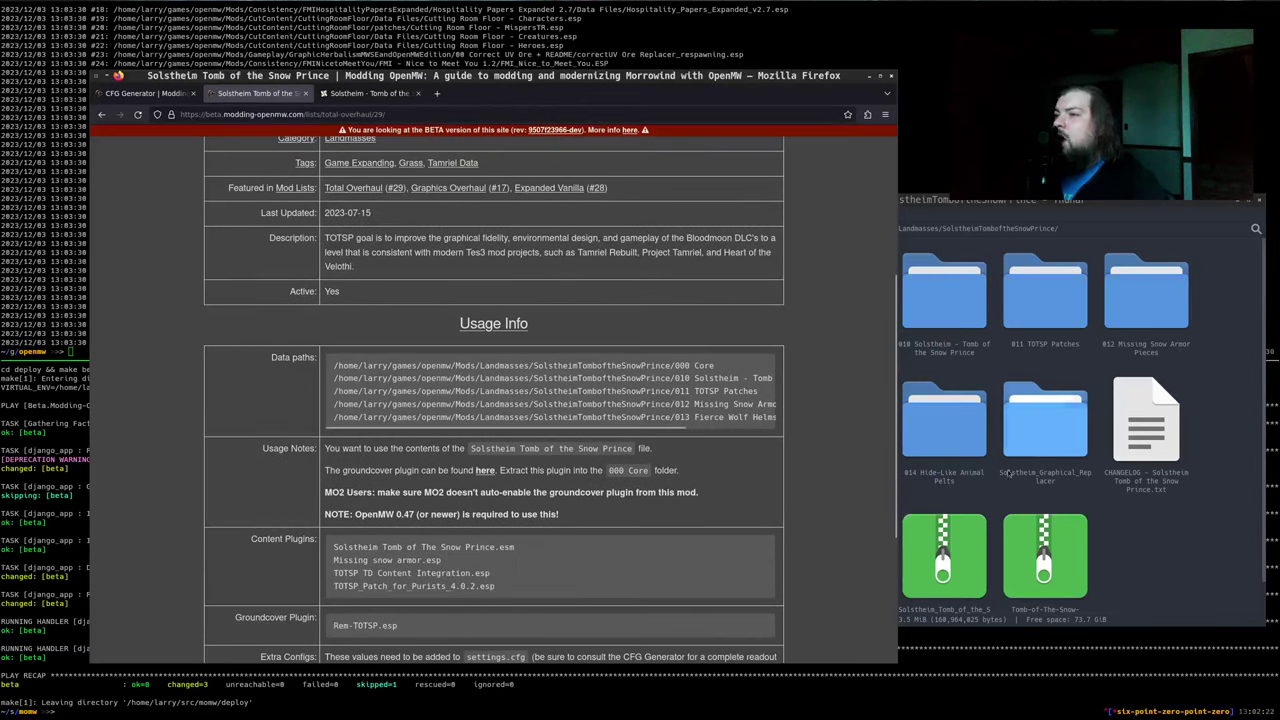
pyautogui.click(346, 93)
pyautogui.scroll(-4, 467, 348)
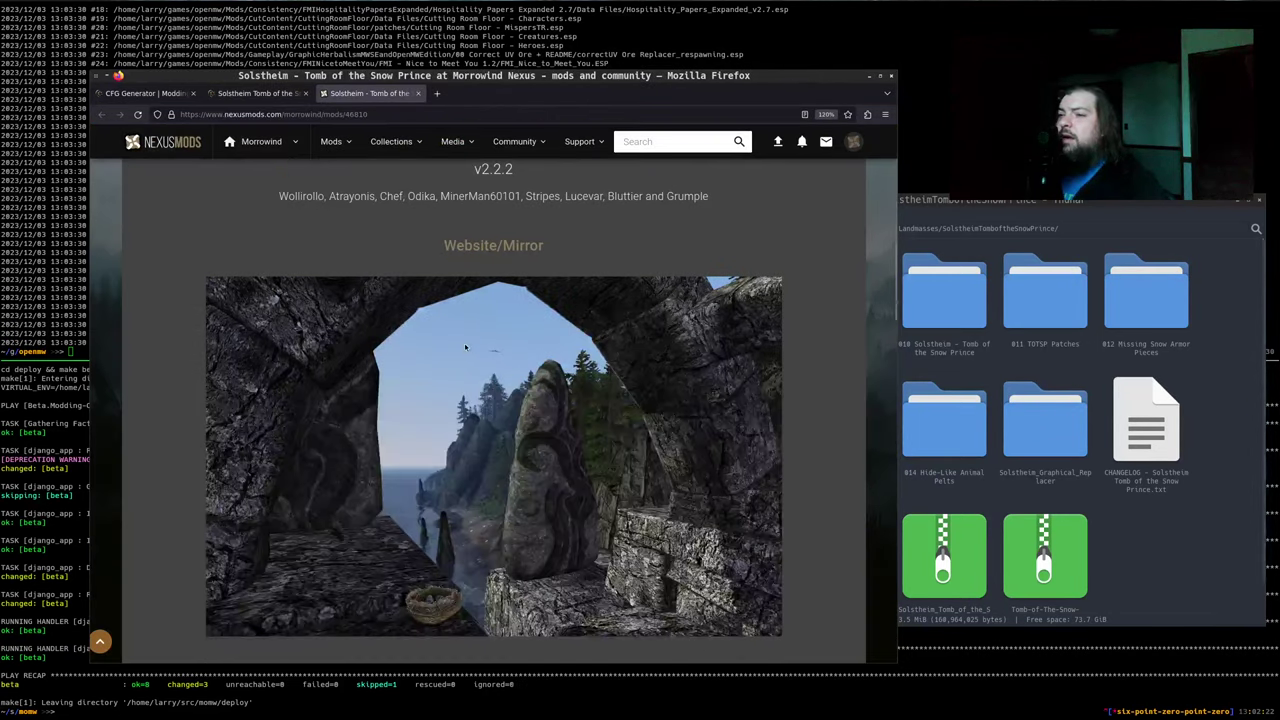
pyautogui.scroll(8, 494, 410)
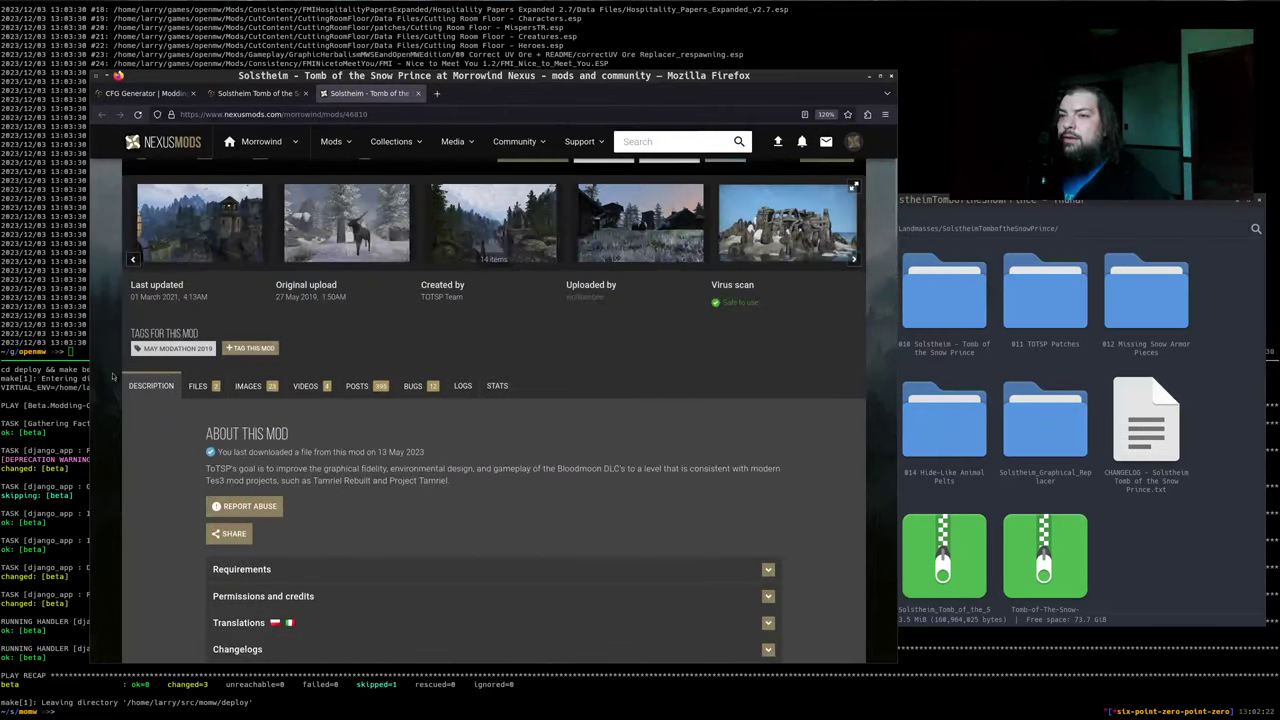
pyautogui.click(205, 383)
pyautogui.scroll(-2, 330, 350)
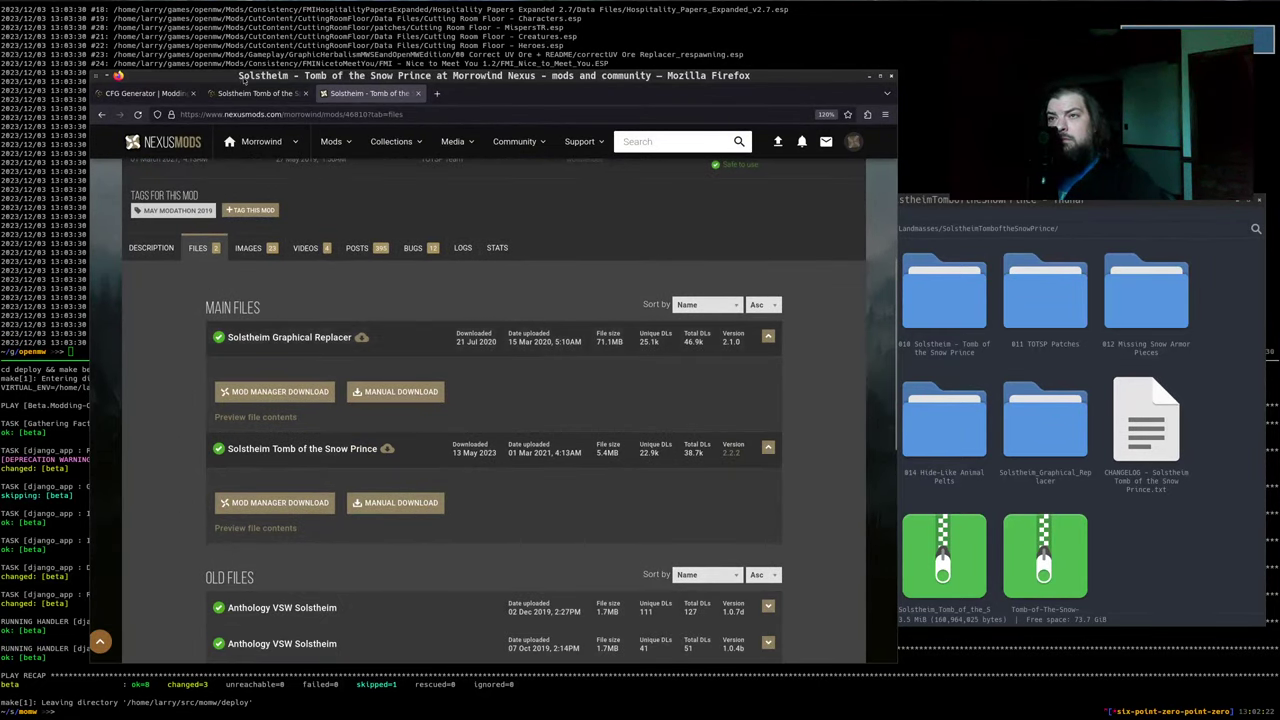
pyautogui.click(255, 93)
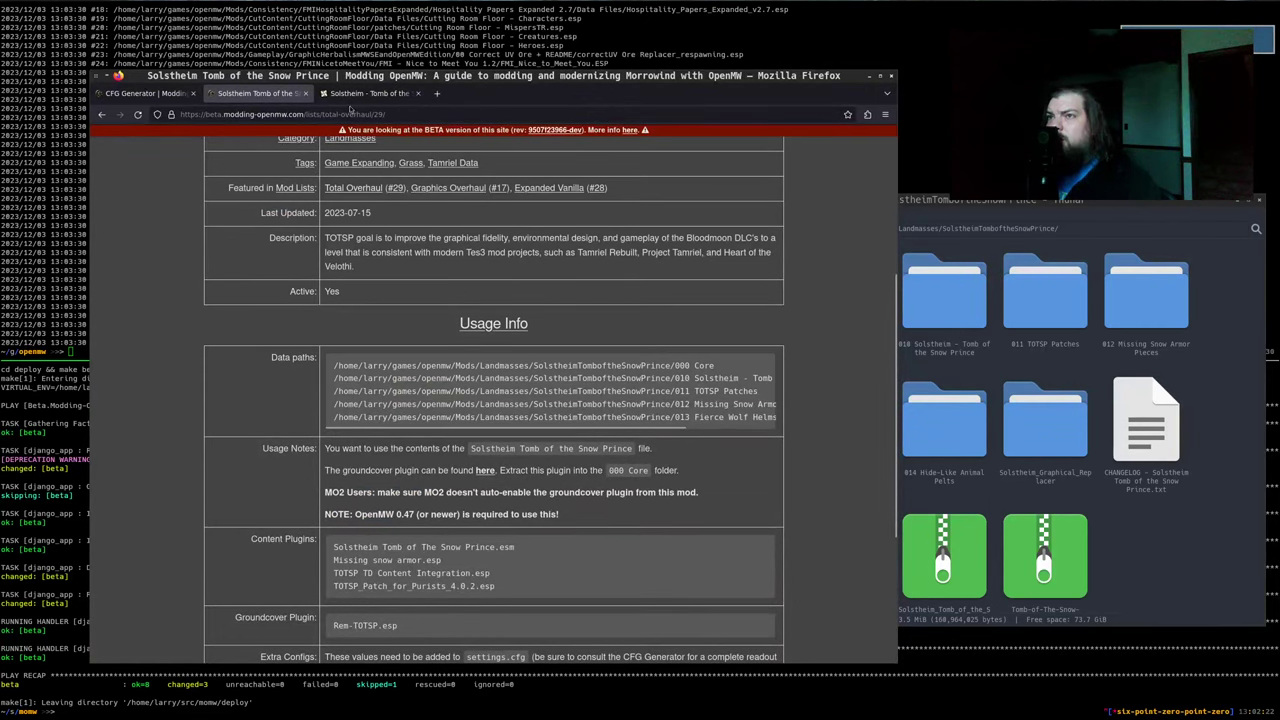
pyautogui.click(360, 93)
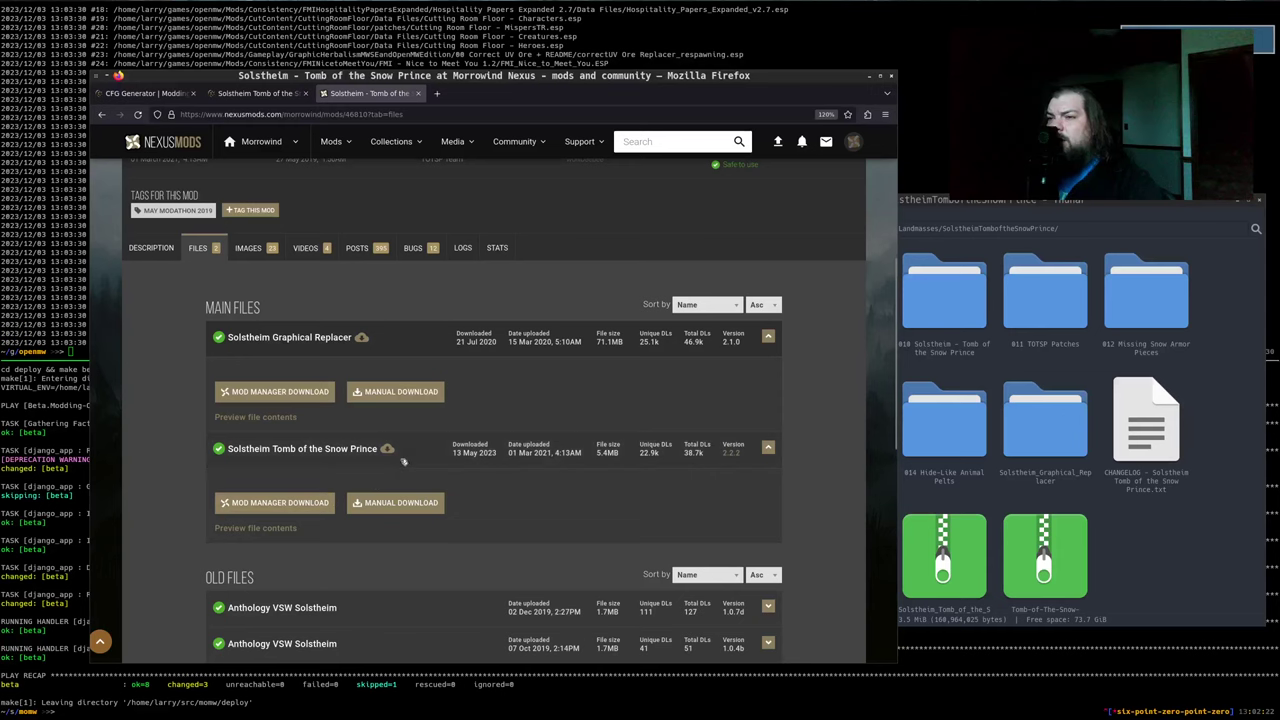
pyautogui.click(255, 93)
# Compare the data paths and content plugins in the usage info with the folders in the SolstheimTomboftheSnowPrince directory
pyautogui.scroll(-2, 640, 305)
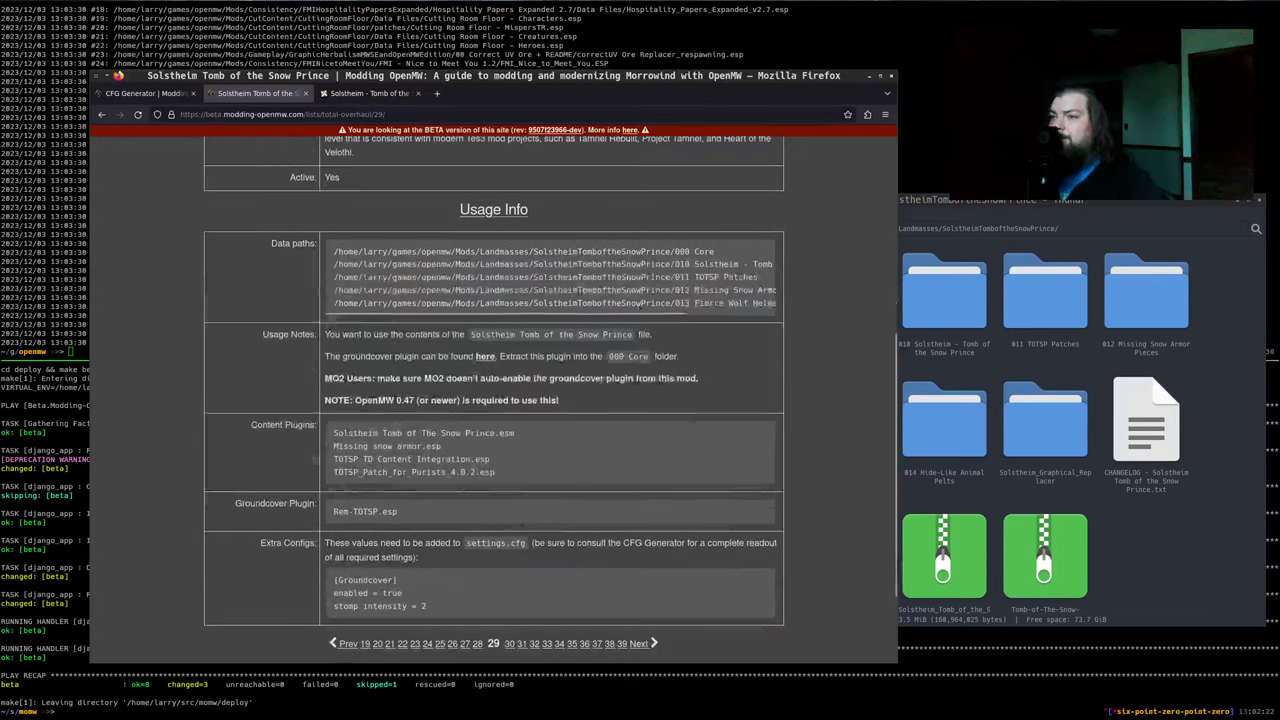
pyautogui.click(1180, 370)
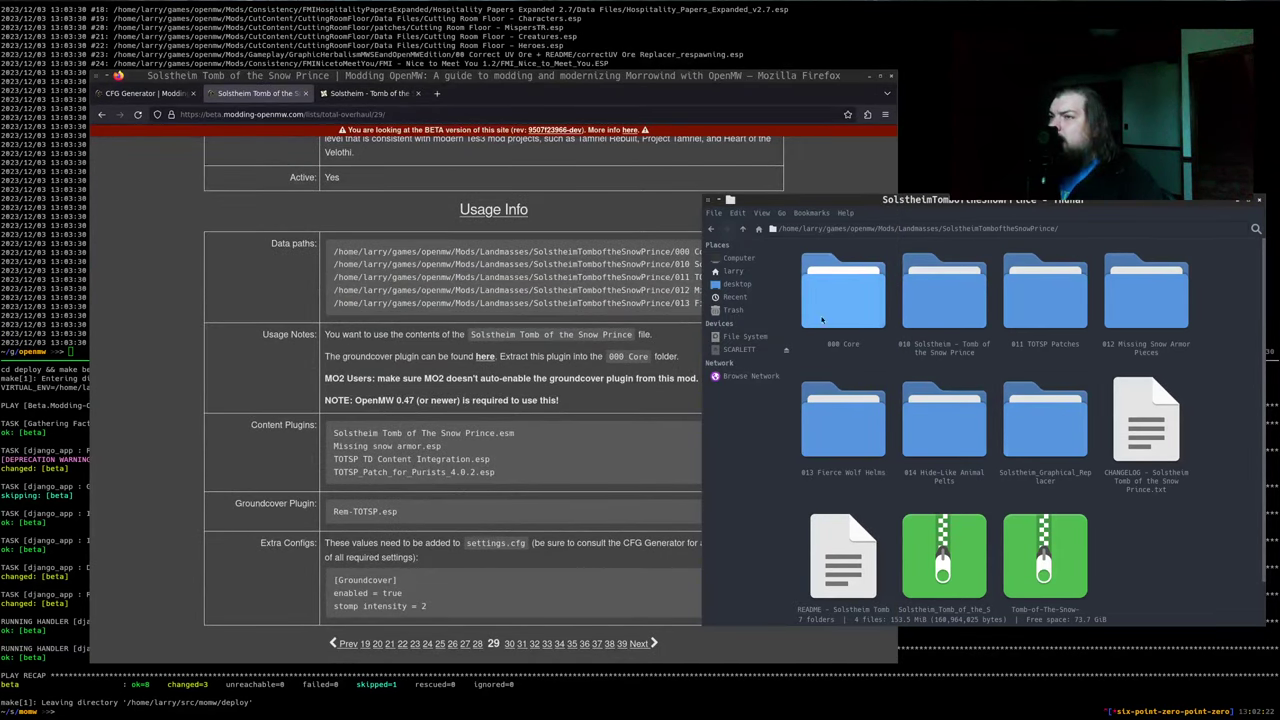
pyautogui.click(675, 264)
pyautogui.moveTo(675, 264); pyautogui.dragTo(700, 315)
pyautogui.click(795, 548)
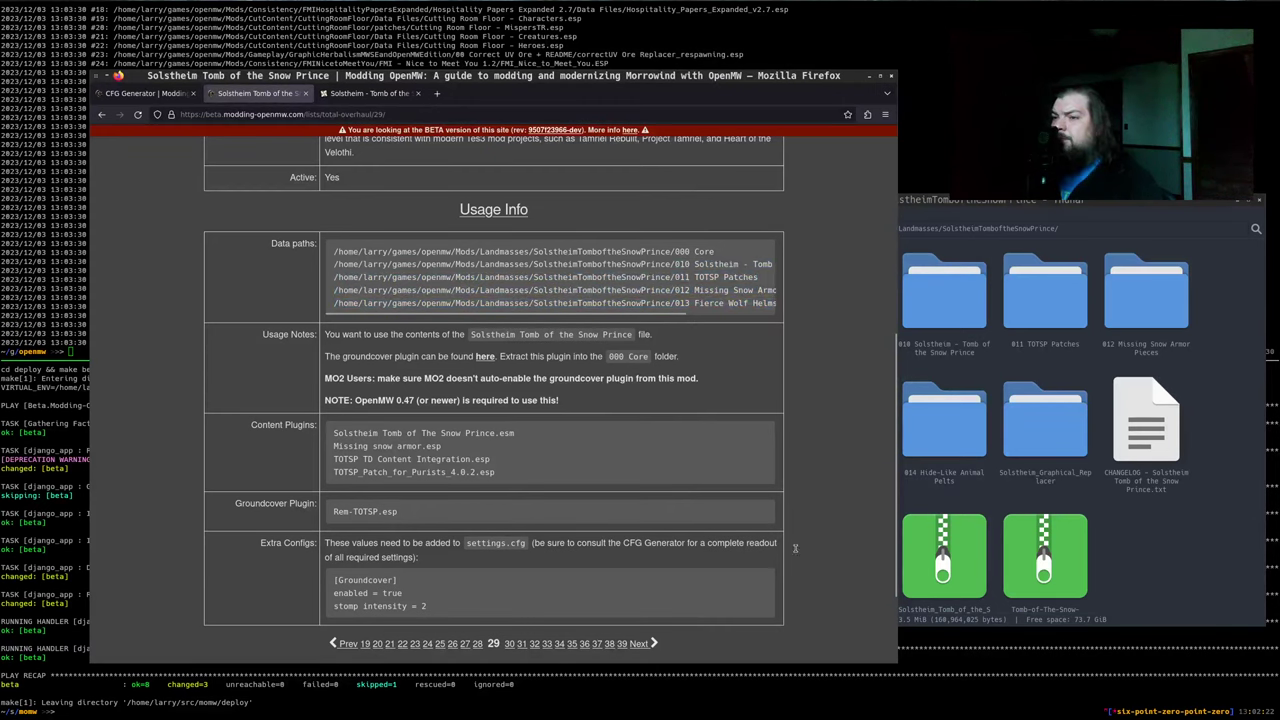
pyautogui.scroll(-1, 658, 522)
pyautogui.moveTo(398, 386); pyautogui.dragTo(403, 400)
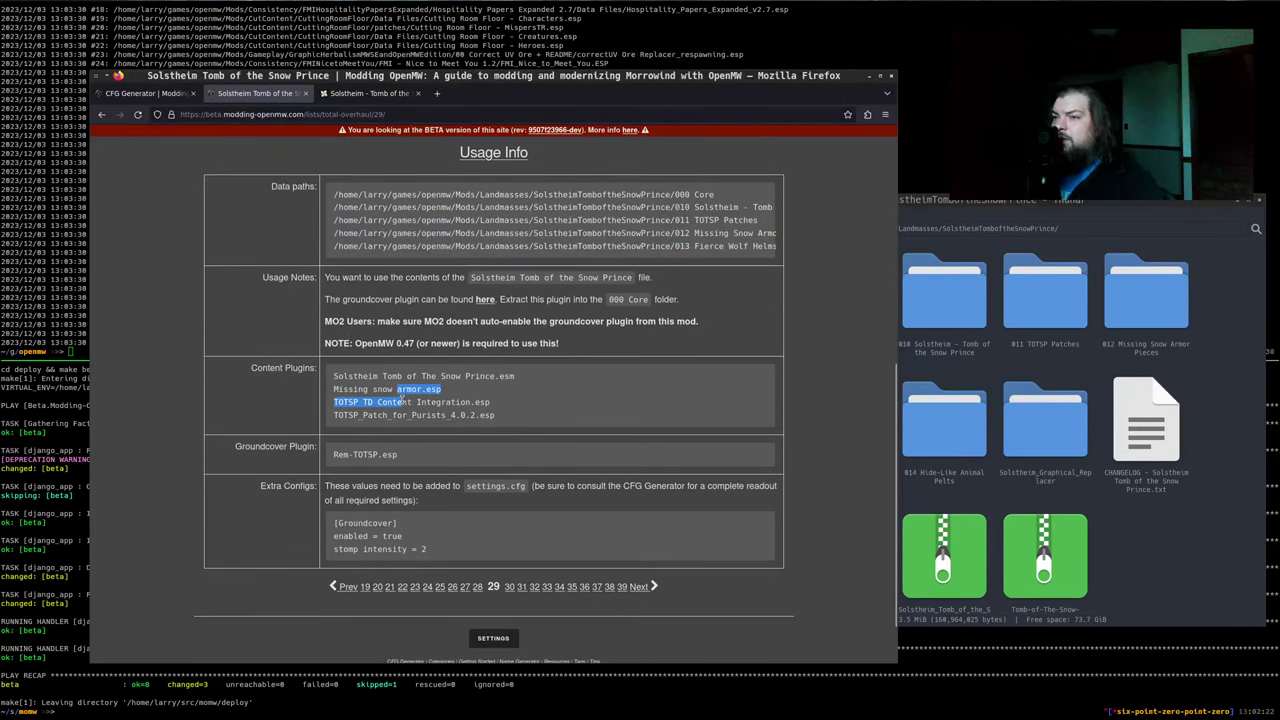
pyautogui.click(403, 400)
pyautogui.click(969, 323)
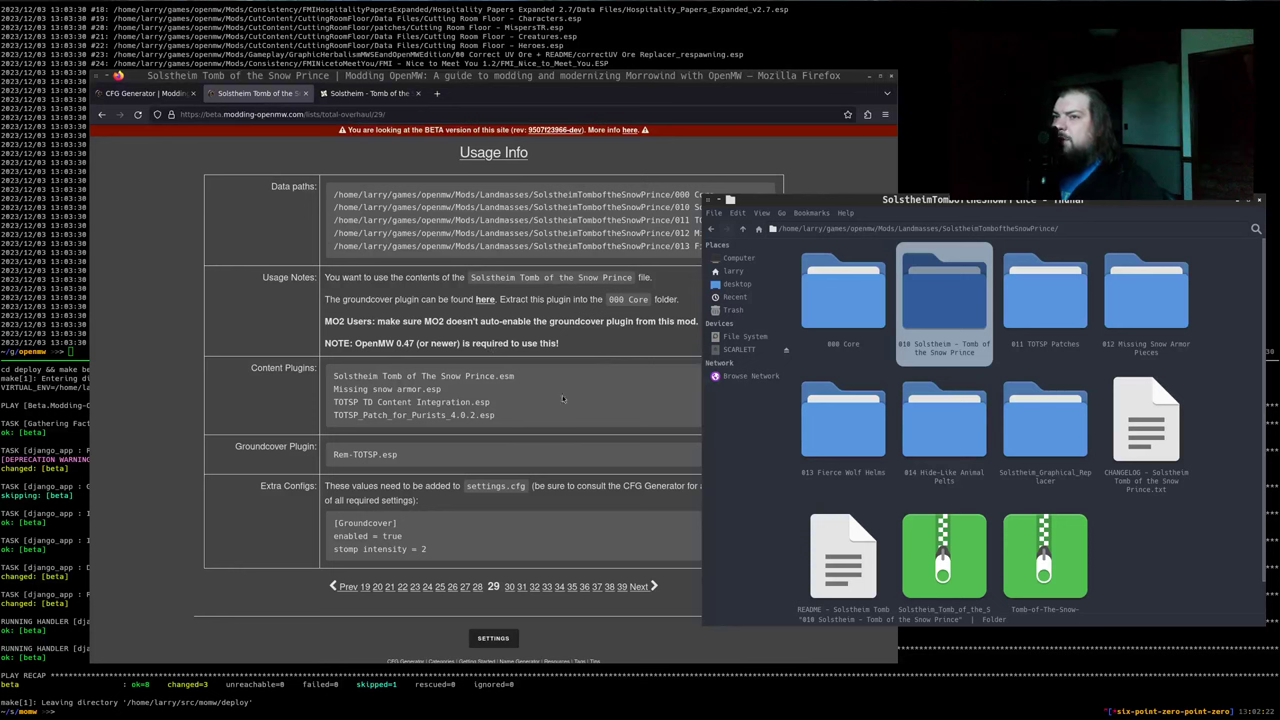
# Enable Solstheim Tomb of the Snow Prince for the CFG Generator, and reload the CFG Generator page
pyautogui.scroll(8, 560, 380)
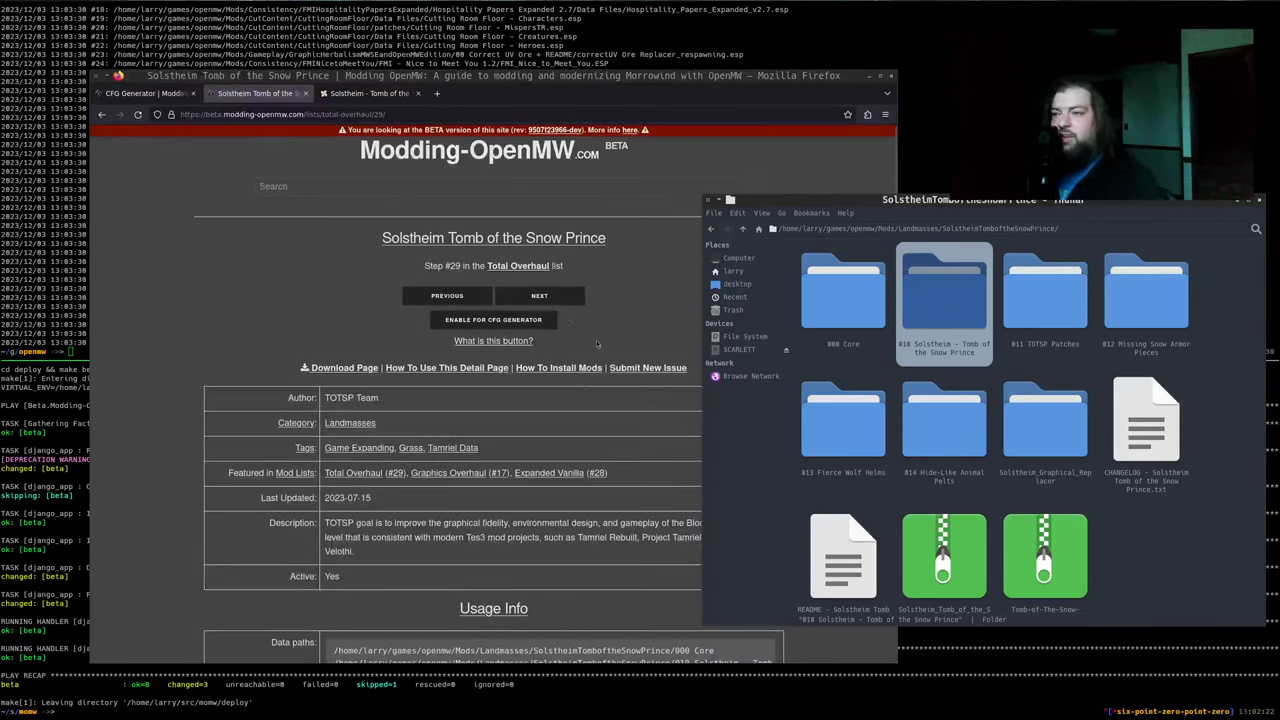
pyautogui.click(527, 322)
pyautogui.hotkey('ctrl', 'Tab')
pyautogui.hotkey('ctrl', 'Tab')
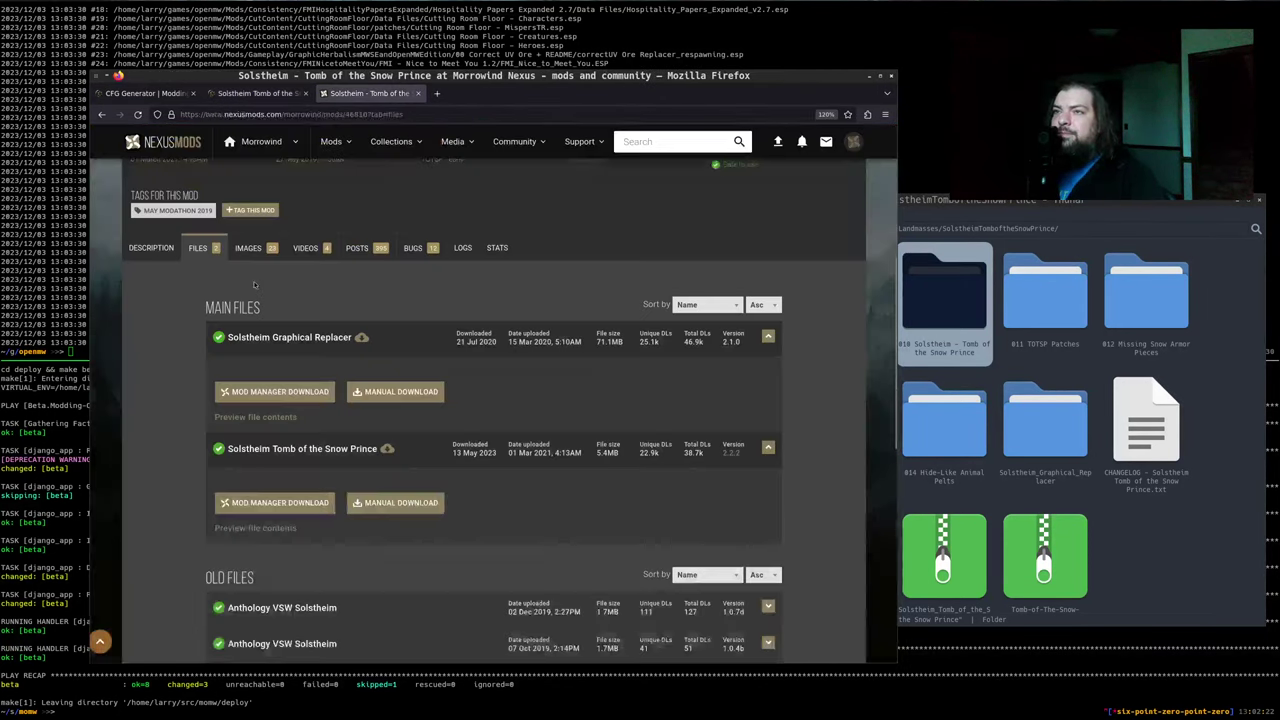
pyautogui.press('Home')
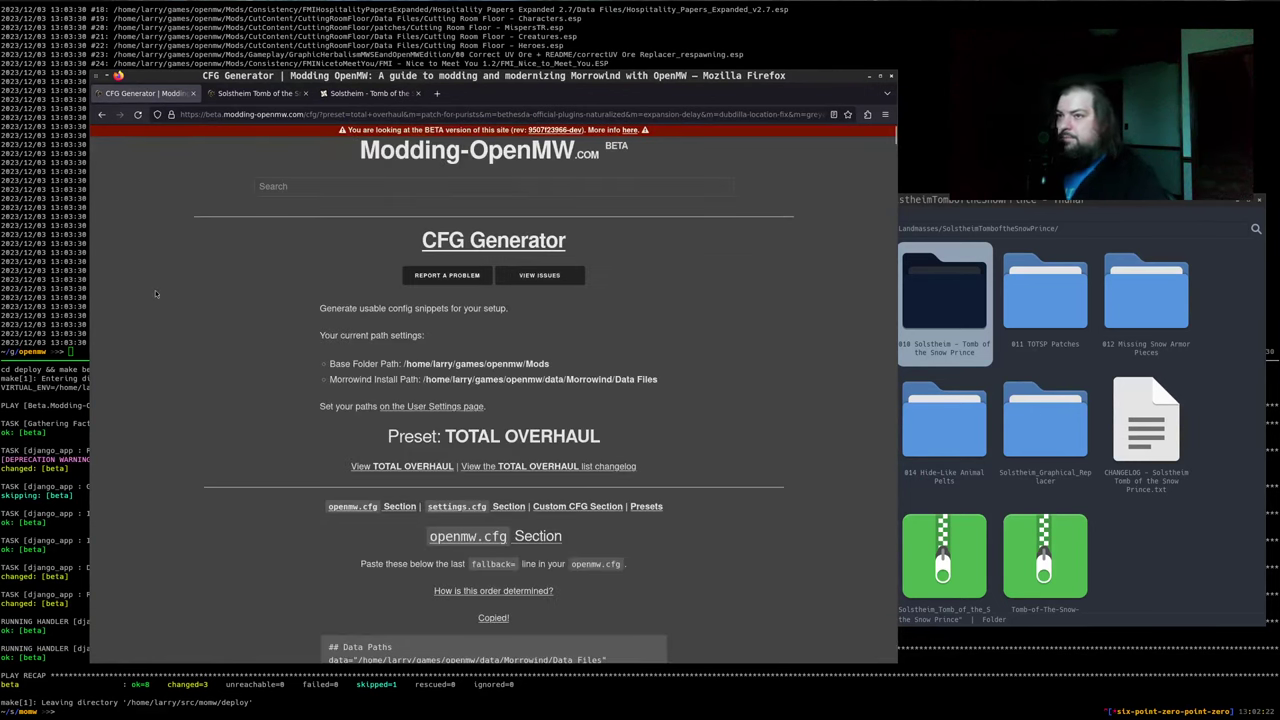
pyautogui.hotkey('ctrl', 'r')
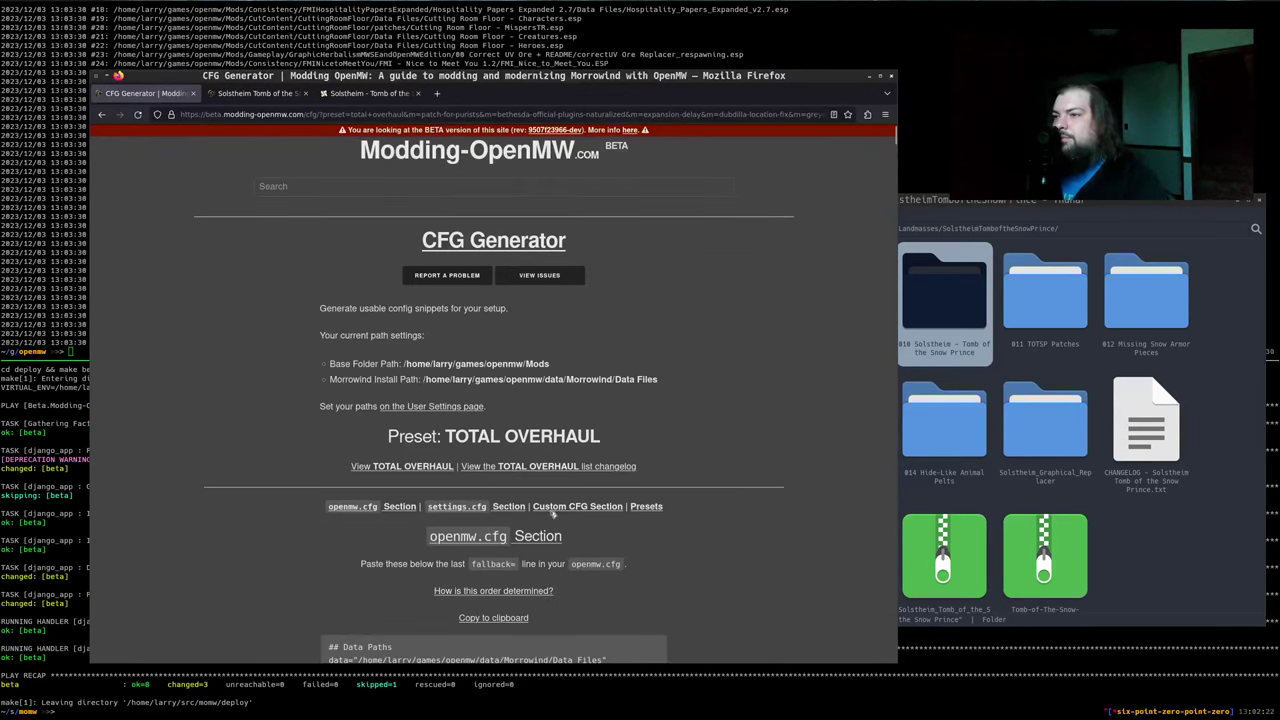
# Check the Land & Landmass Additions selection in the custom CFG list, and submit the custom setup
pyautogui.click(567, 506)
pyautogui.scroll(-8, 314, 415)
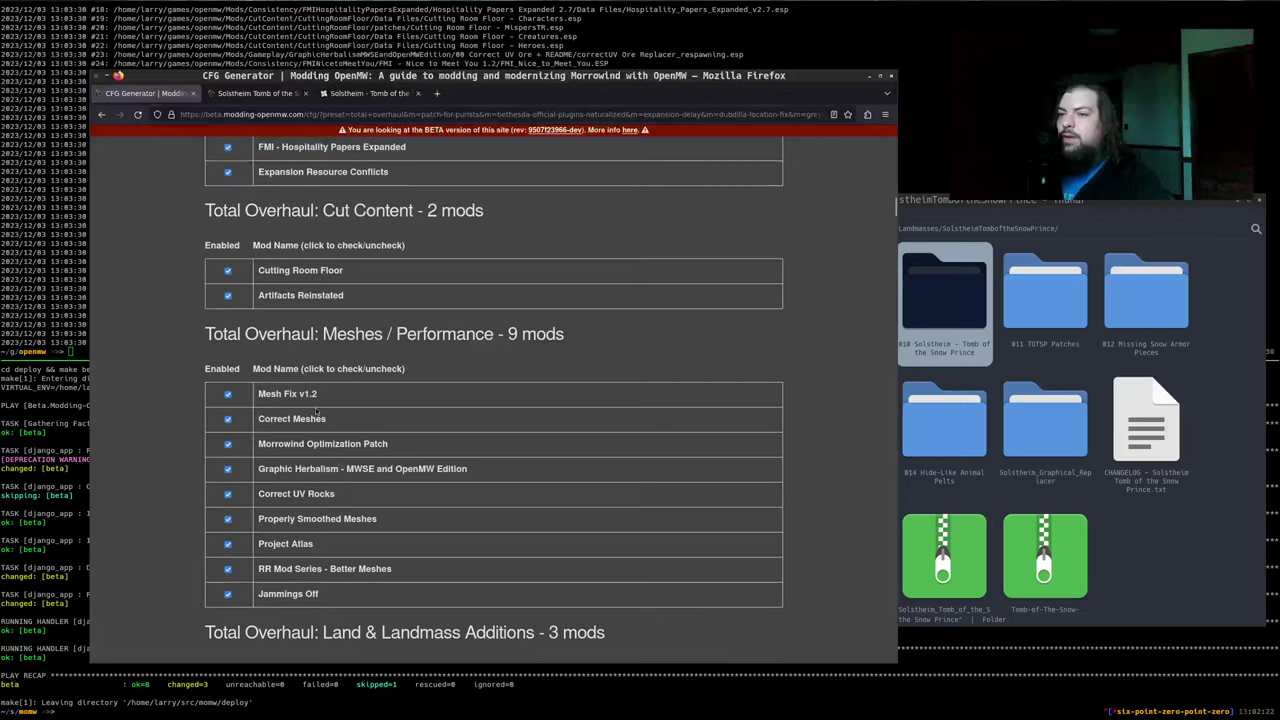
pyautogui.scroll(-5, 314, 443)
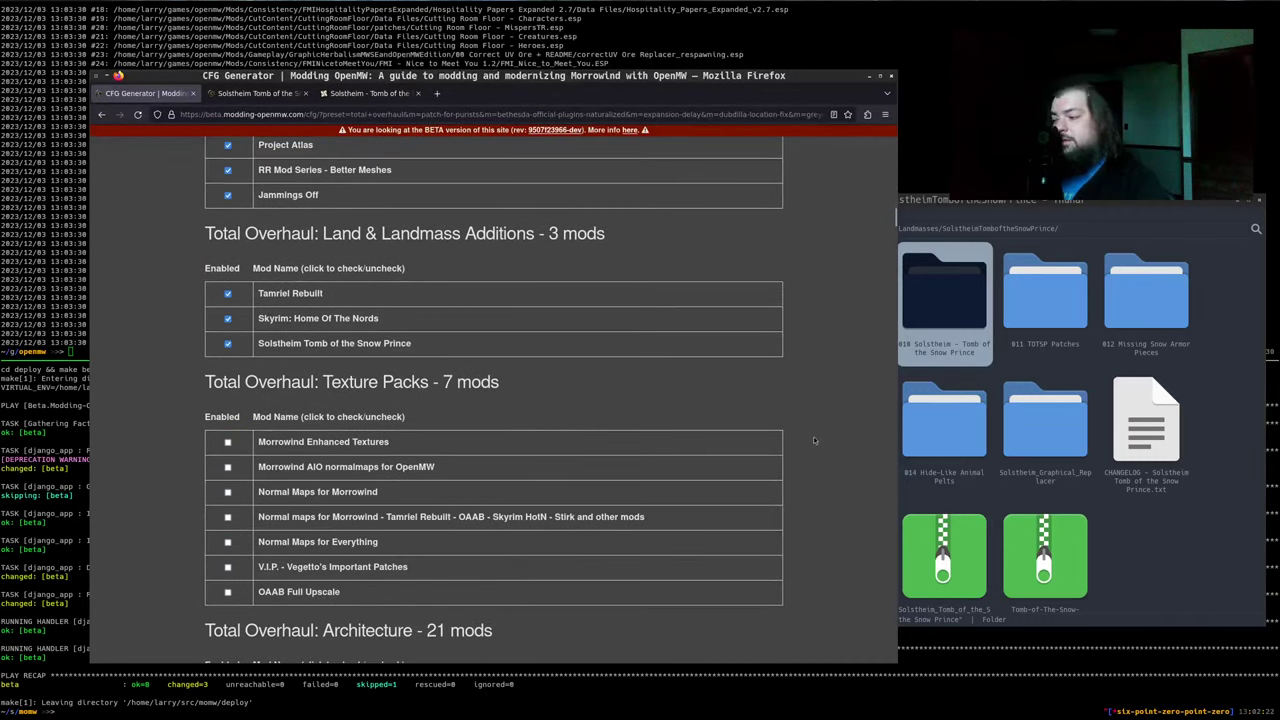
pyautogui.press('End')
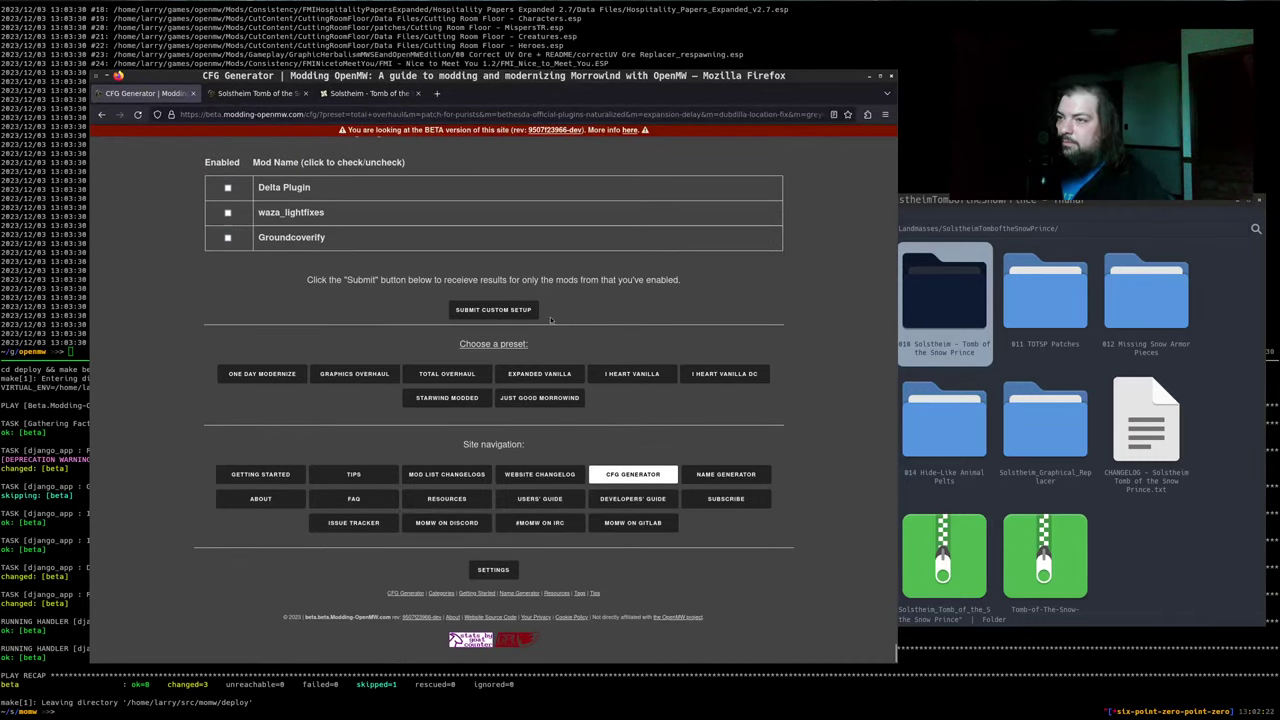
pyautogui.click(501, 310)
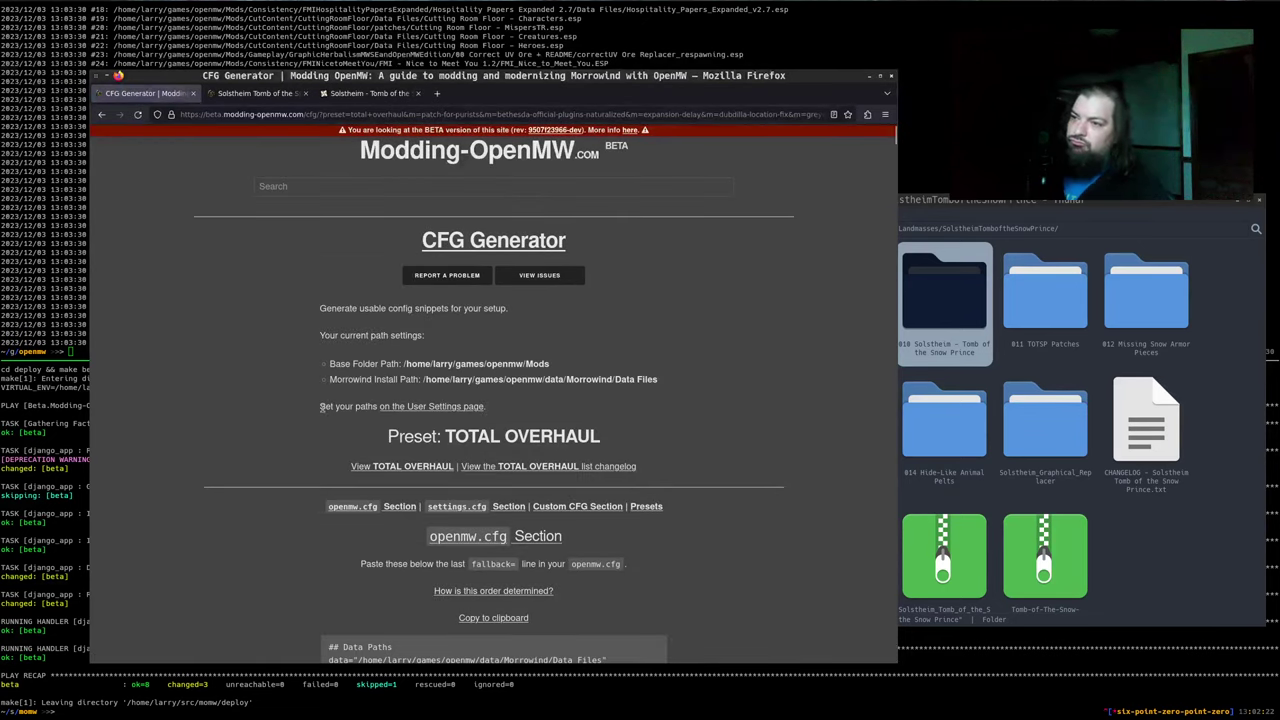
# Review the generated data paths and plugins for the Snow Prince entries, and copy the openmw.cfg section to the clipboard
pyautogui.scroll(-10, 270, 432)
pyautogui.scroll(-6, 270, 430)
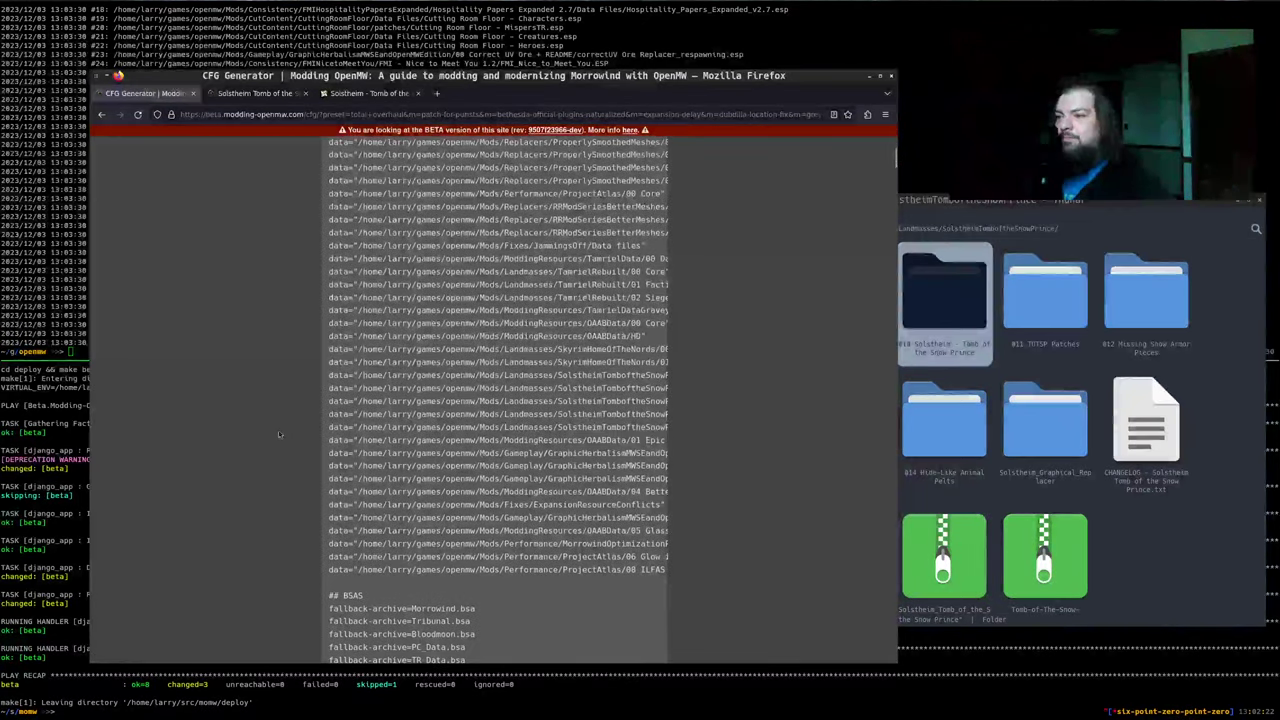
pyautogui.scroll(-2, 293, 440)
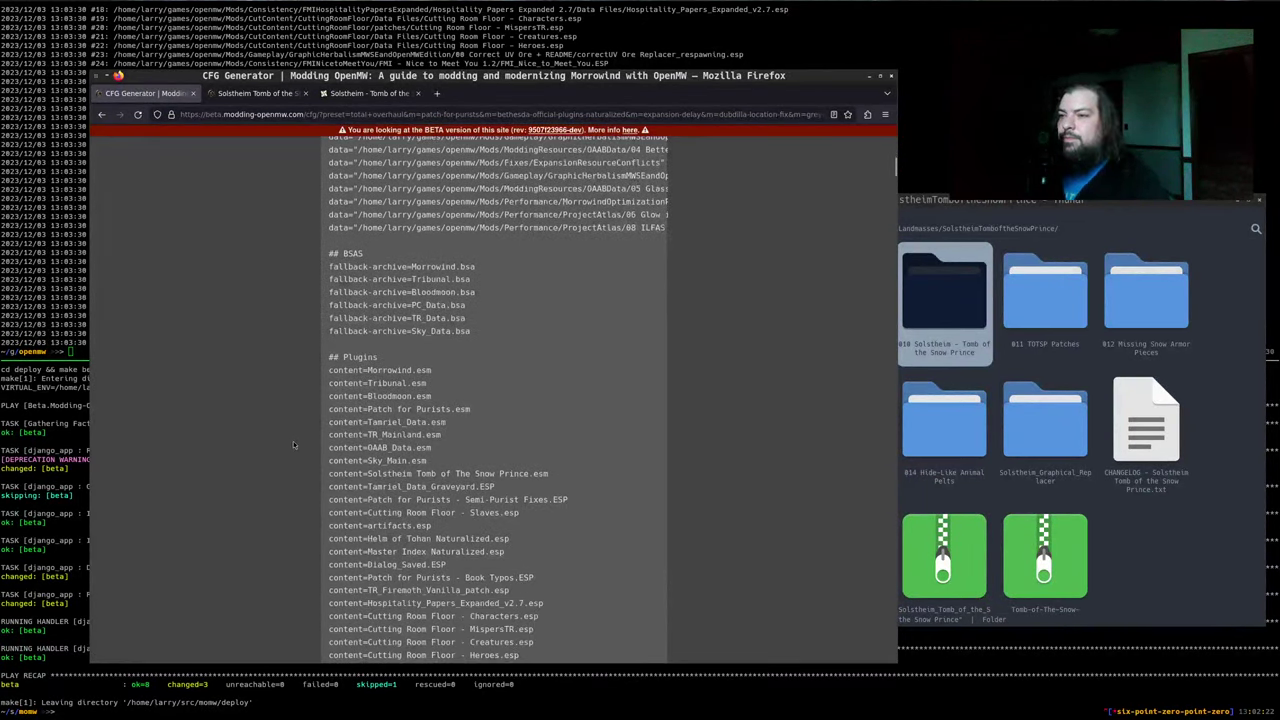
pyautogui.scroll(-1, 397, 485)
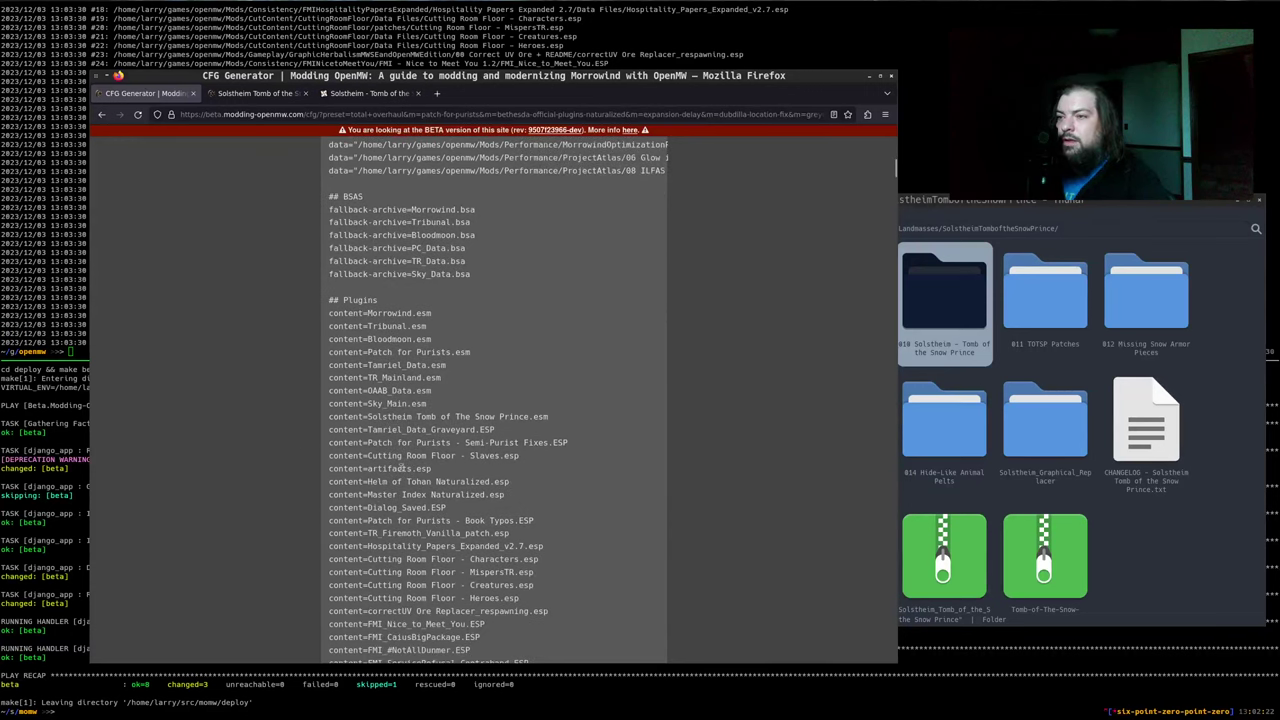
pyautogui.tripleClick(439, 419)
pyautogui.click(439, 419)
pyautogui.scroll(10, 441, 425)
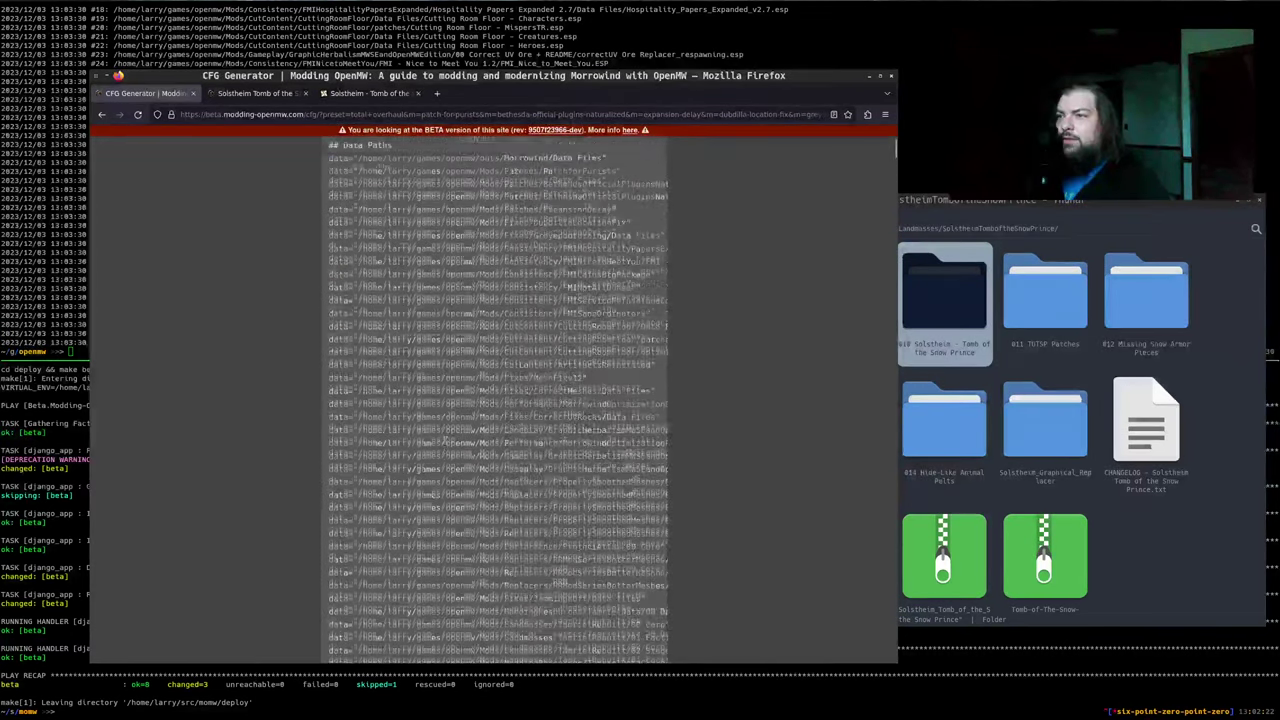
pyautogui.scroll(4, 497, 332)
pyautogui.click(490, 334)
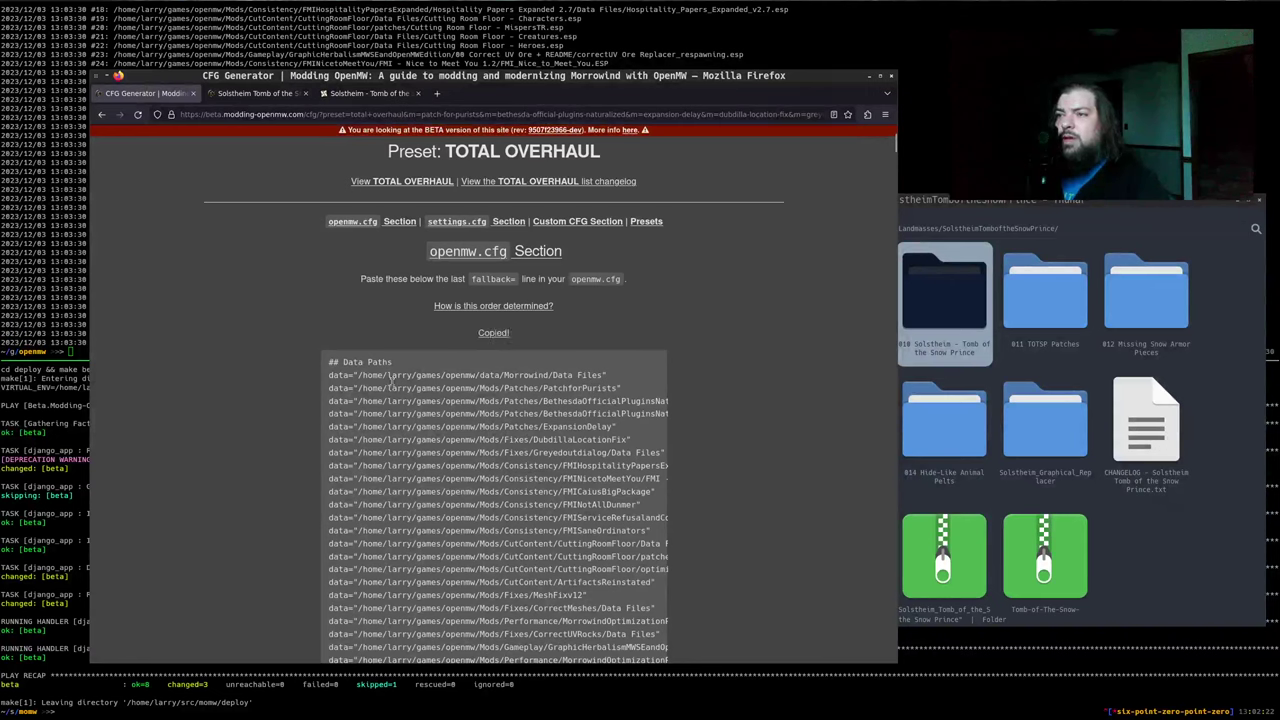
# In the text editor, replace everything from the Data Paths section onward in openmw-total-overhaul.cfg with the copied configuration, and save the file
pyautogui.hotkey('alt', 'Tab')
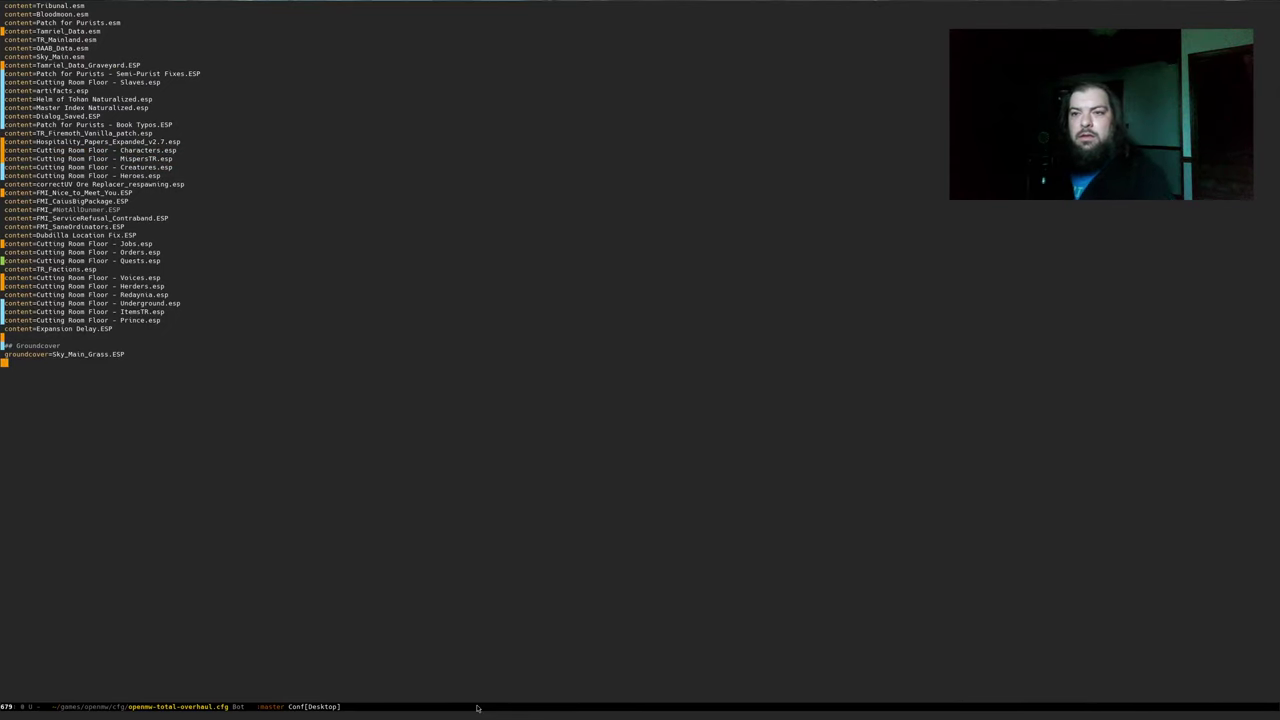
pyautogui.hotkey('ctrl', 'Up')
pyautogui.hotkey('ctrl', 'Up')
pyautogui.hotkey('ctrl', 'Up')
pyautogui.hotkey('ctrl', 'Up')
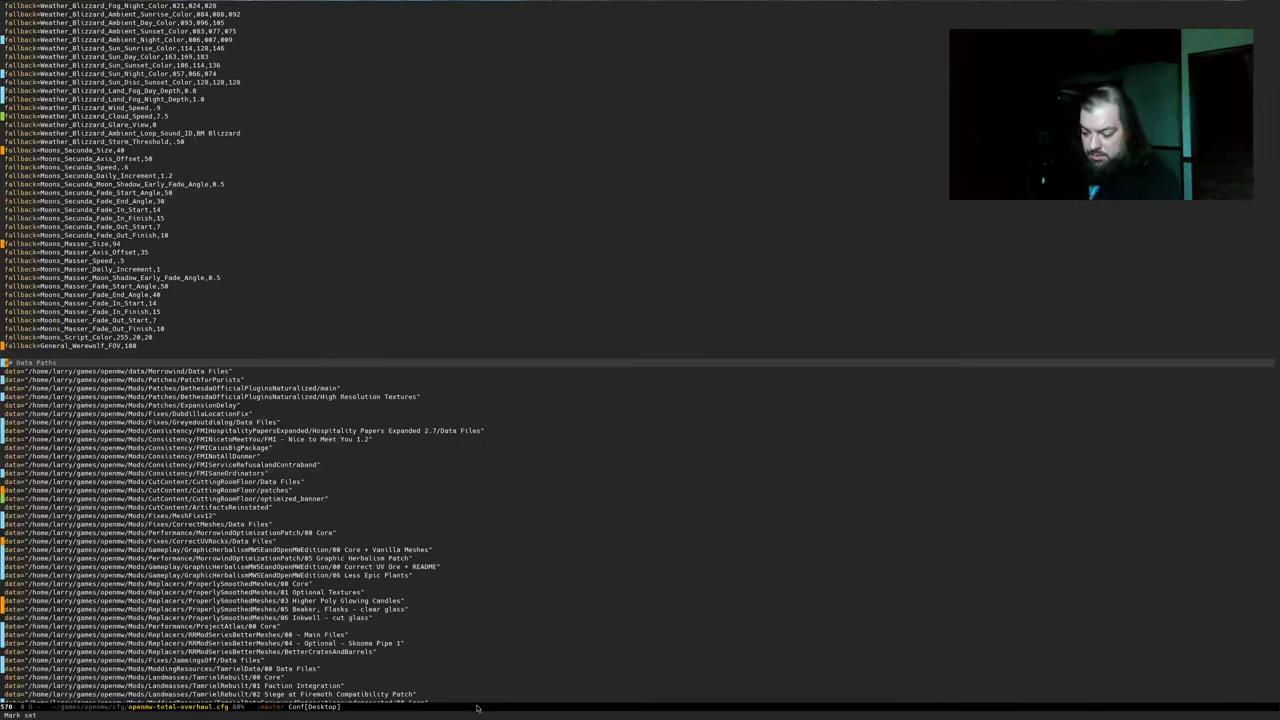
pyautogui.write('G:w')
pyautogui.press('Return')
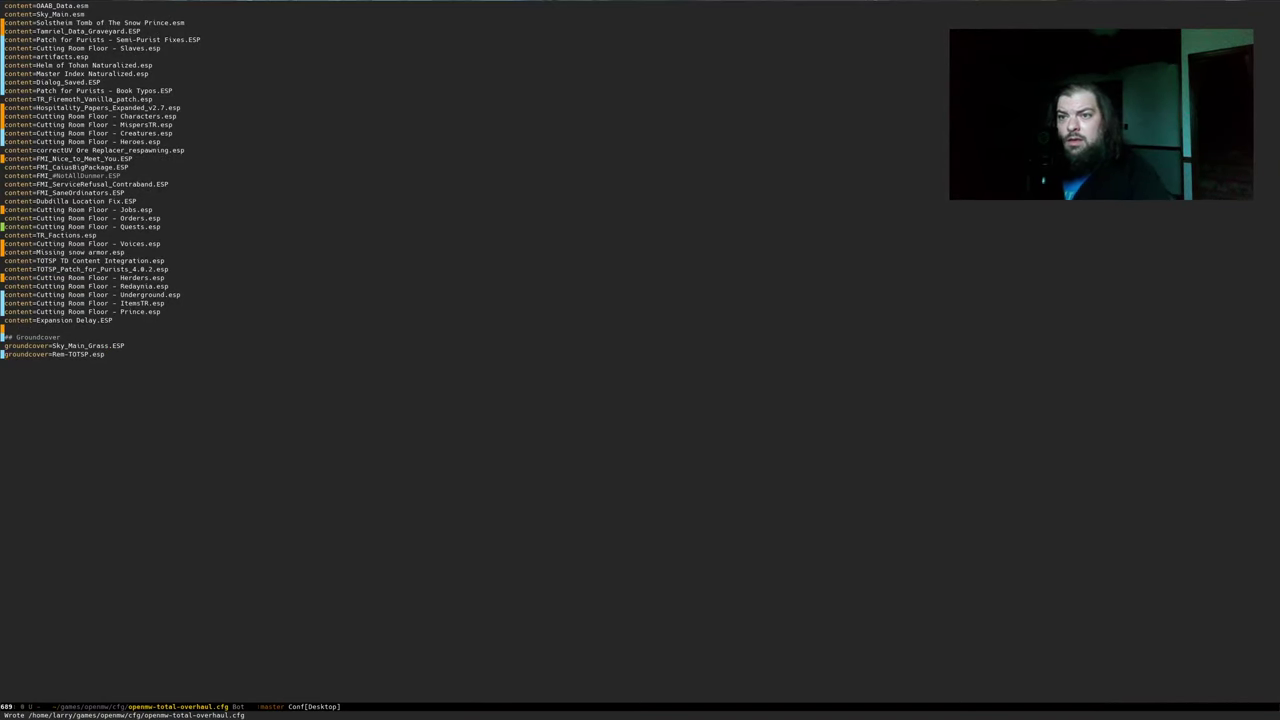
pyautogui.scroll(8, 418, 484)
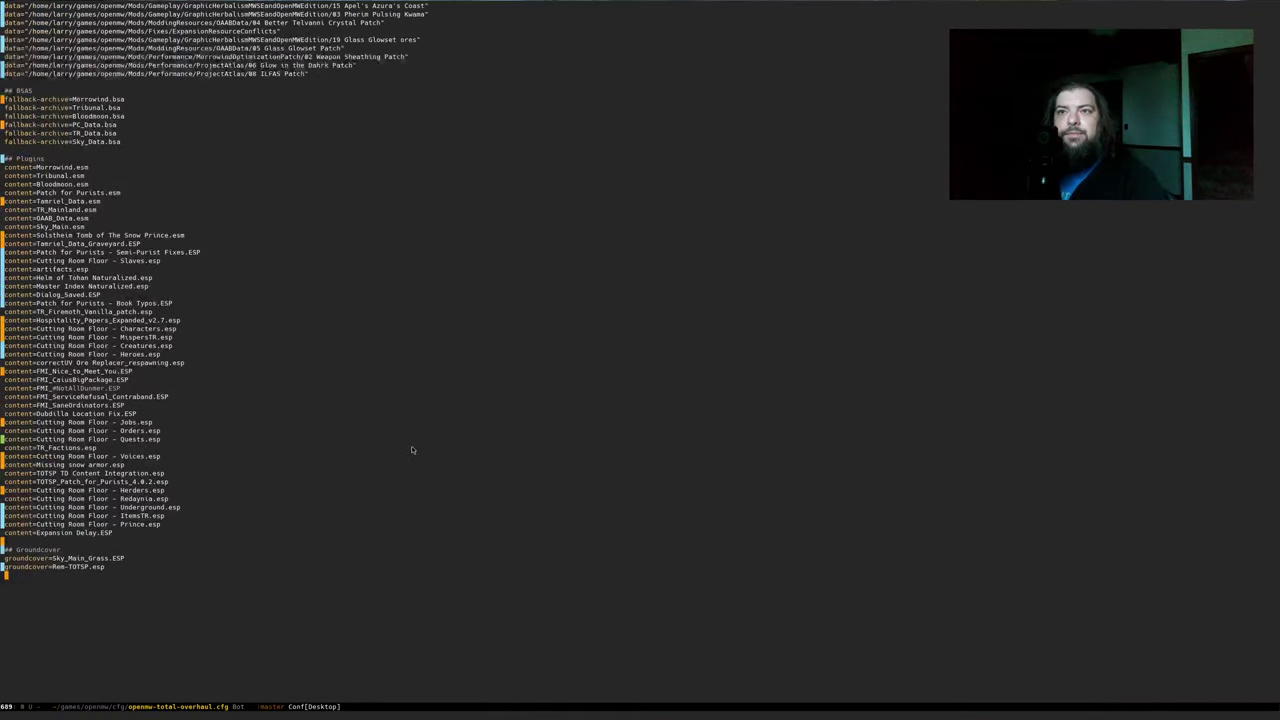
# In the terminal, run openmw-validator on openmw-total-overhaul.cfg with the --exit-nonzero and --stdout options
pyautogui.hotkey('alt', 'Tab')
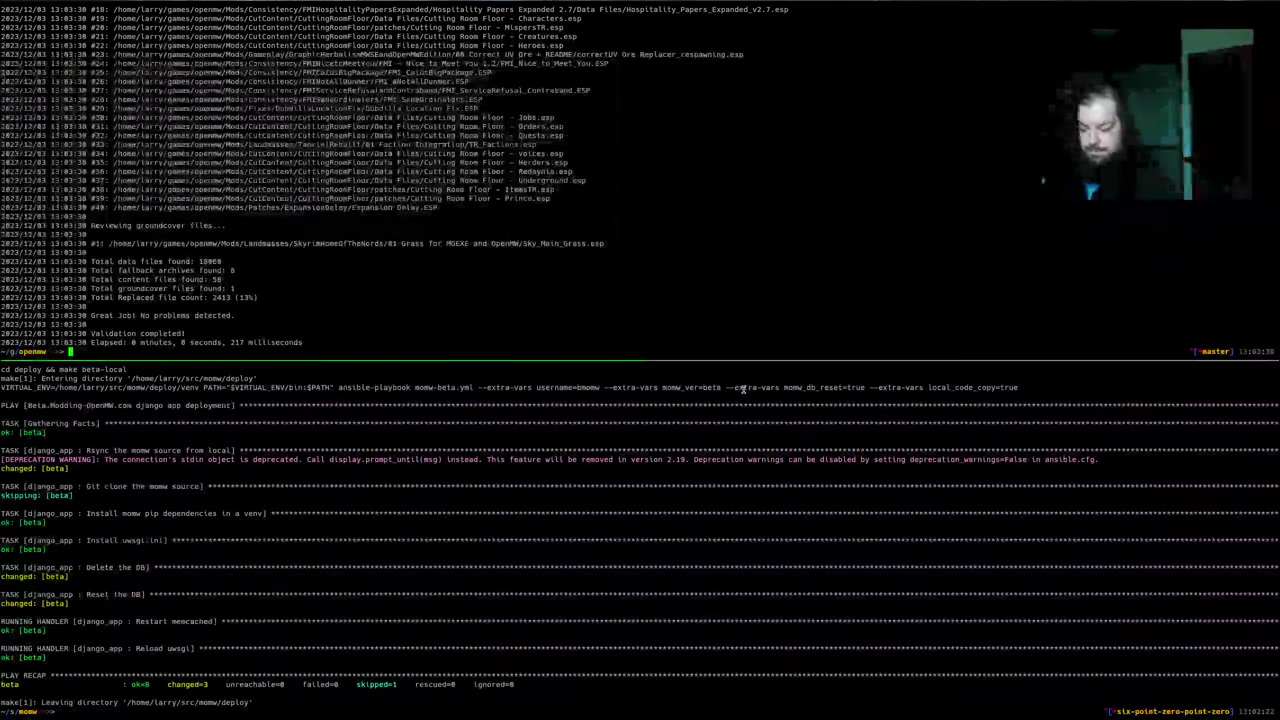
pyautogui.write('openmw-validator --exit-nonzero --stdout --cfg /home/larry/games/openmw/cfg/openmw-total-overhaul.cfg')
pyautogui.press('Return')
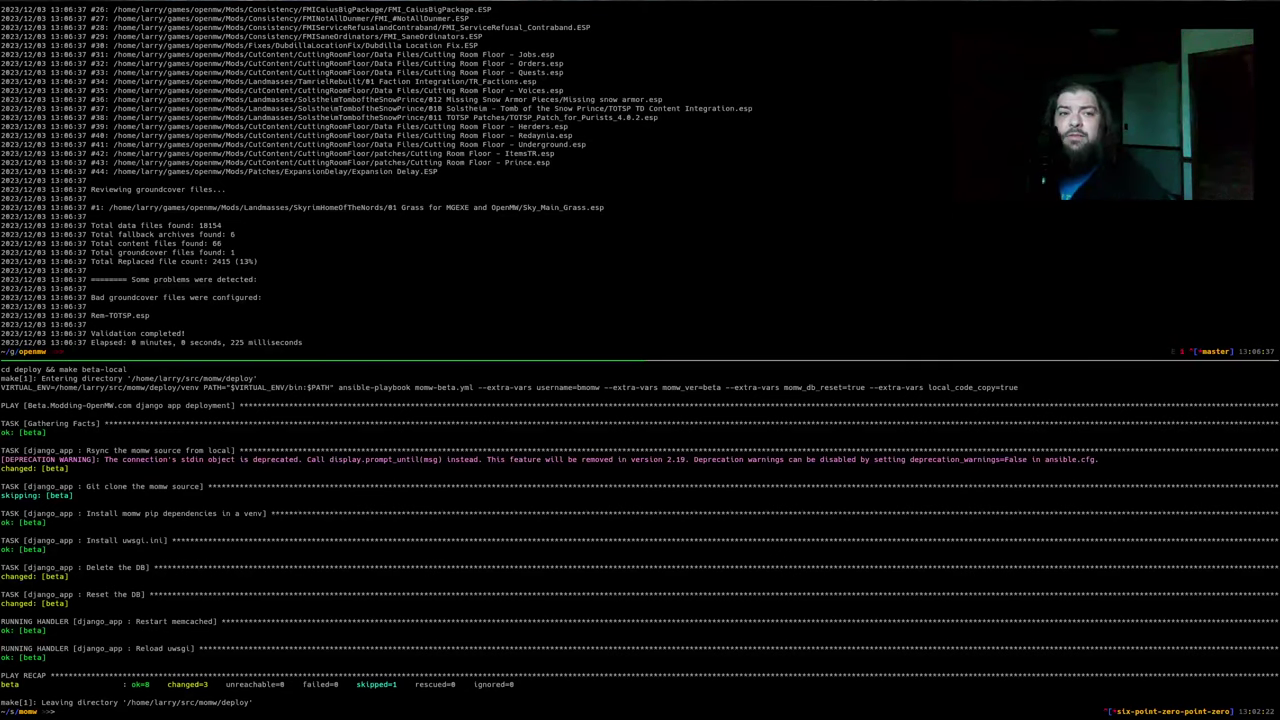
# In Firefox, download the groundcover plugin archive linked in the Snow Prince usage notes, and open a new file manager window
pyautogui.hotkey('alt', 'Tab')
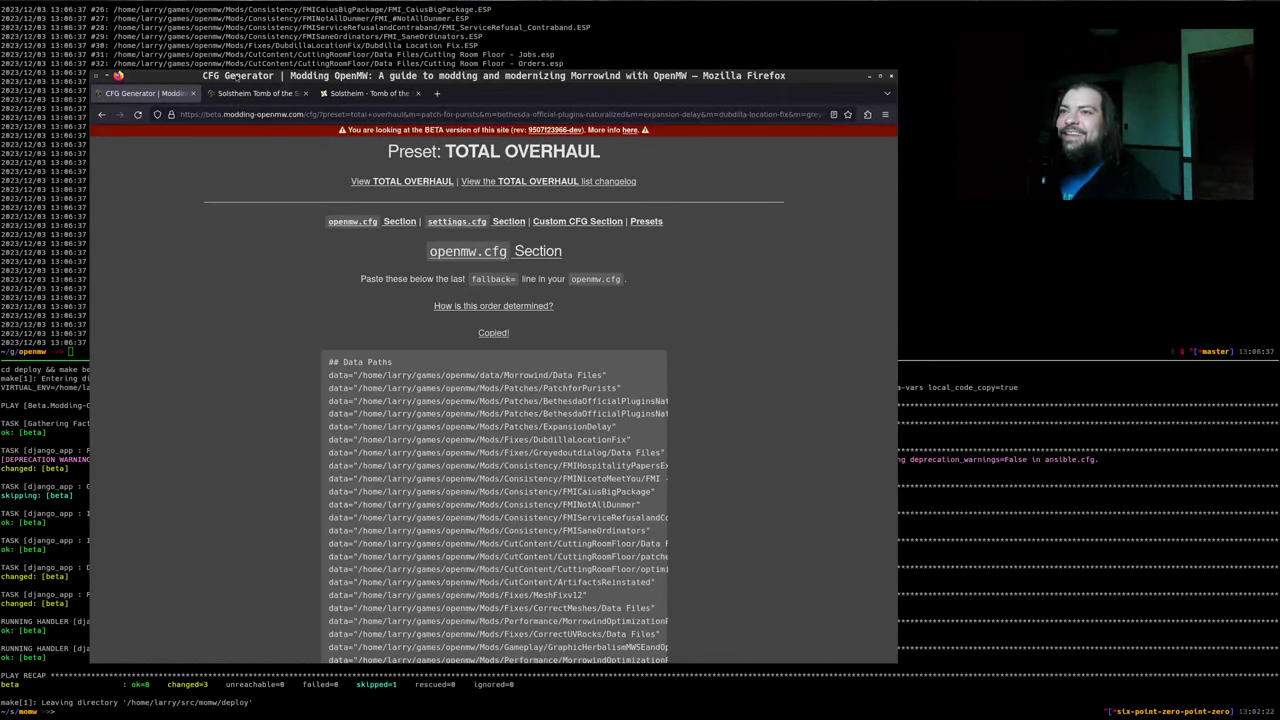
pyautogui.click(258, 93)
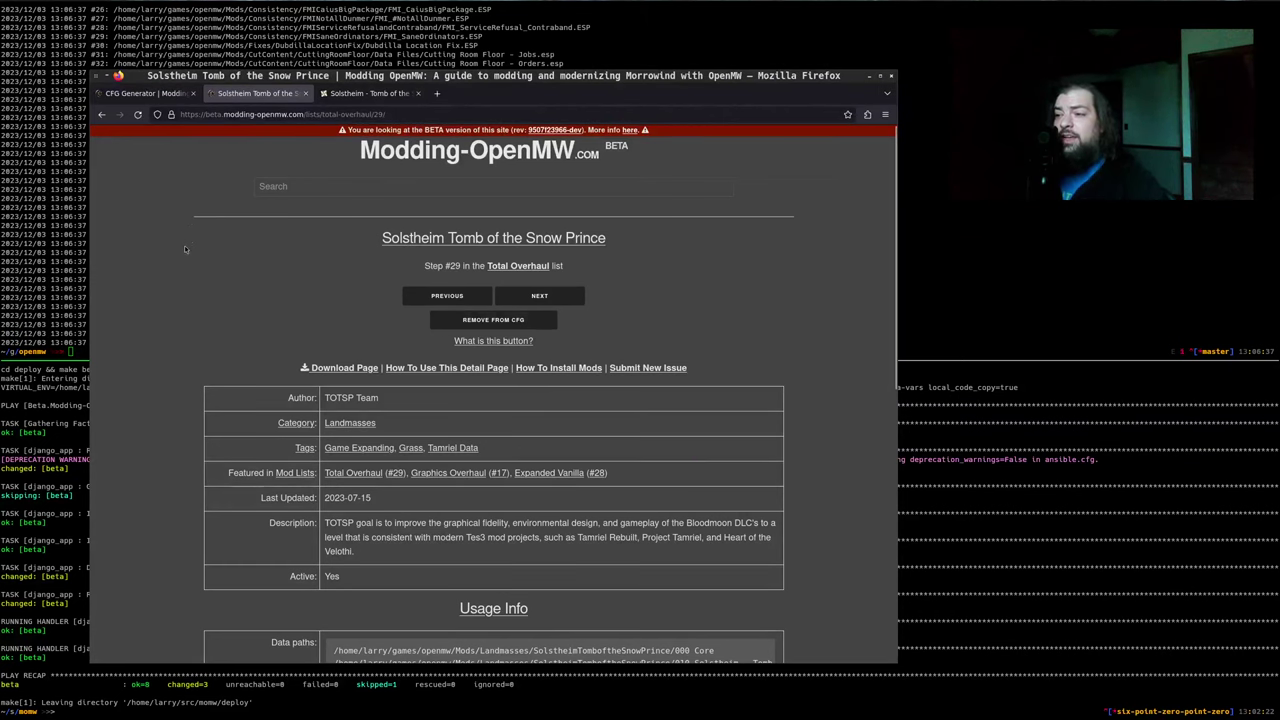
pyautogui.scroll(-3, 291, 446)
pyautogui.scroll(-3, 291, 446)
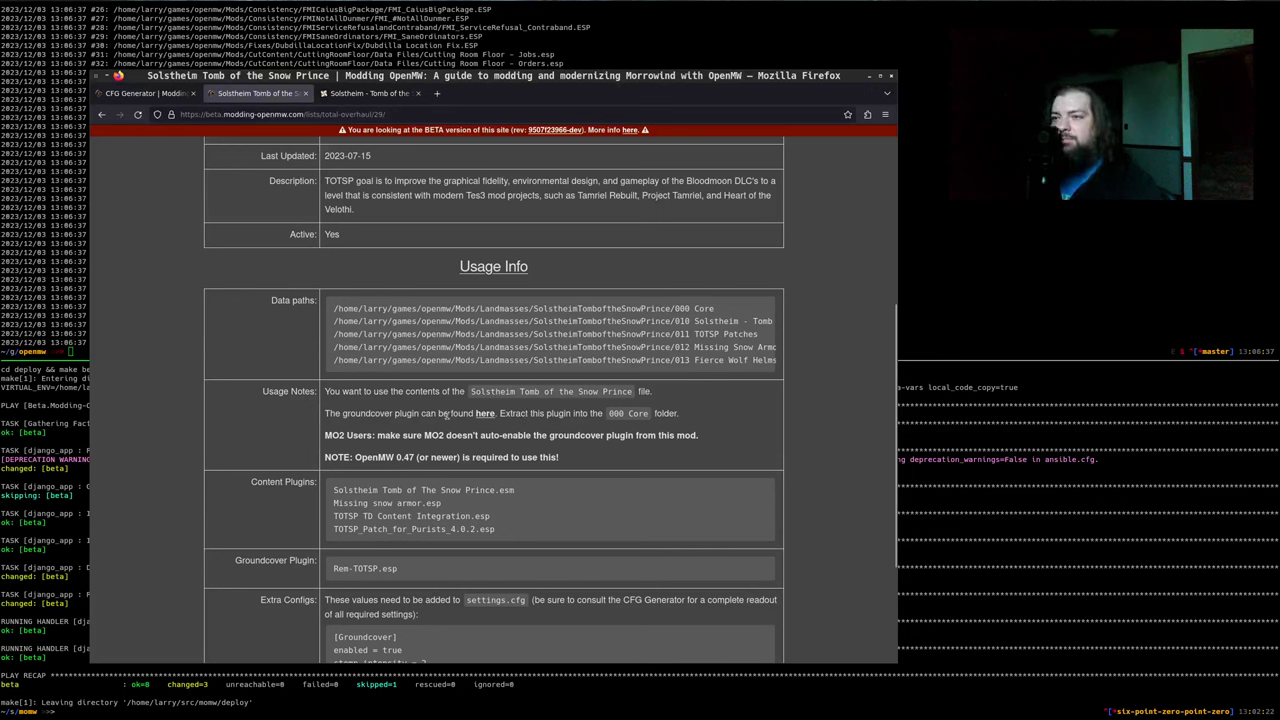
pyautogui.click(484, 414)
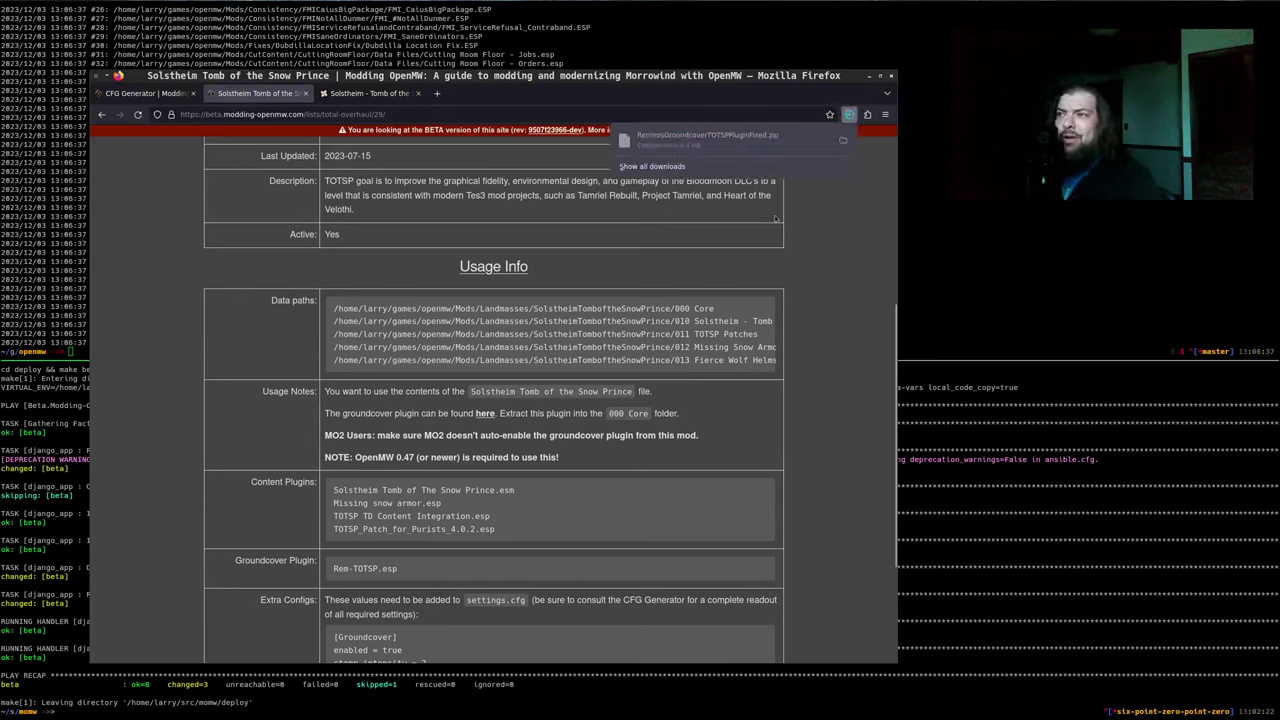
pyautogui.click(839, 256)
pyautogui.press('super+e')
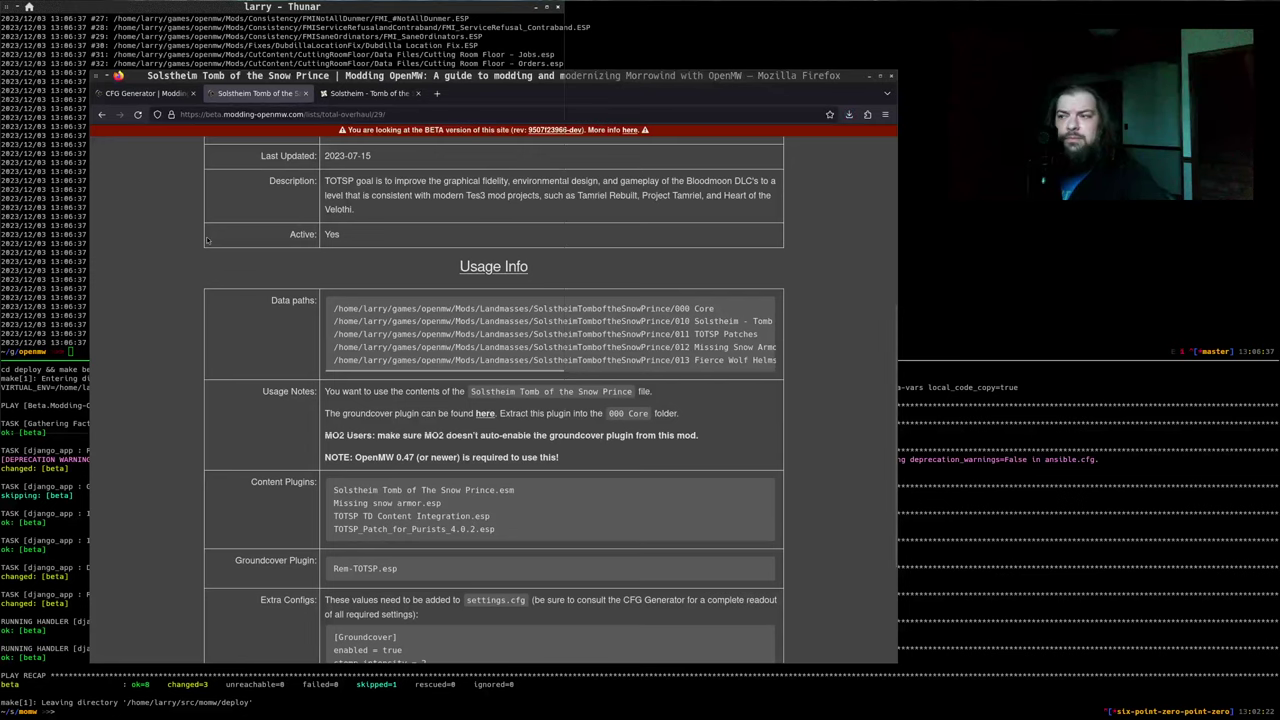
# In the downloads folder of the file manager, open the RemirosGroundcoverTOTSPPluginFixed.zip archive
pyautogui.moveTo(409, 234); pyautogui.dragTo(896, 308)
pyautogui.doubleClick(838, 204)
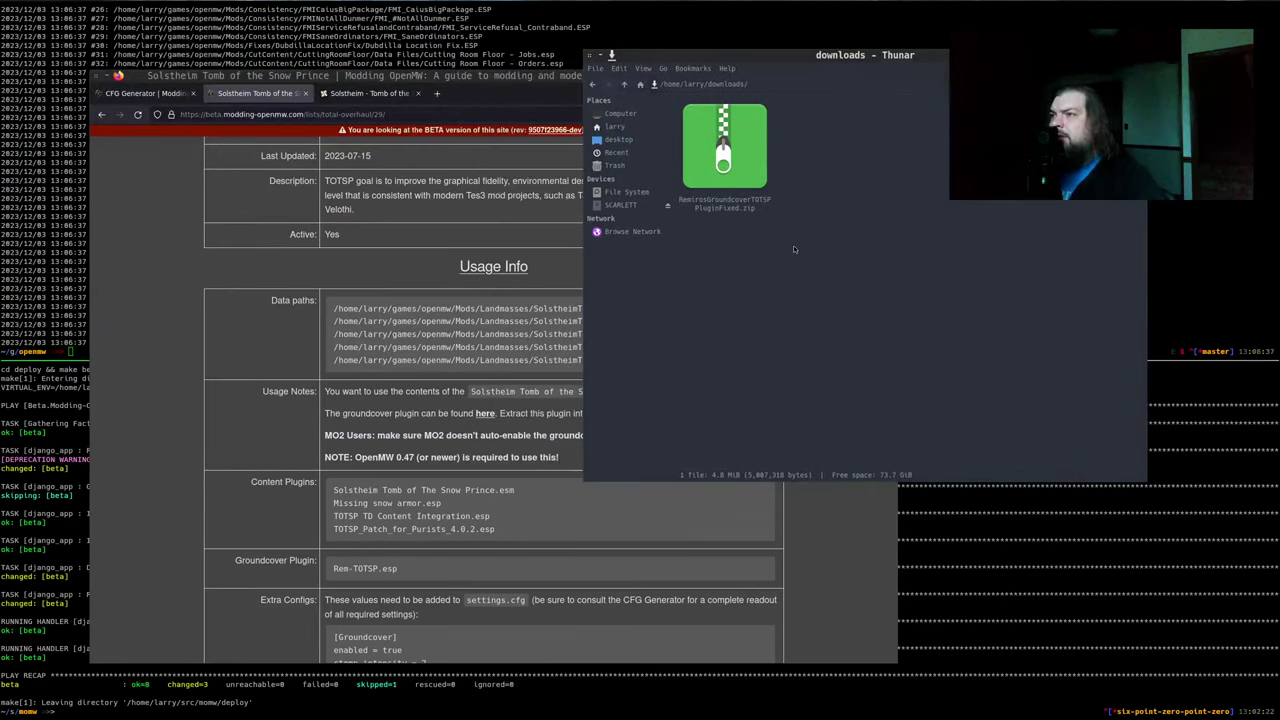
pyautogui.doubleClick(725, 148)
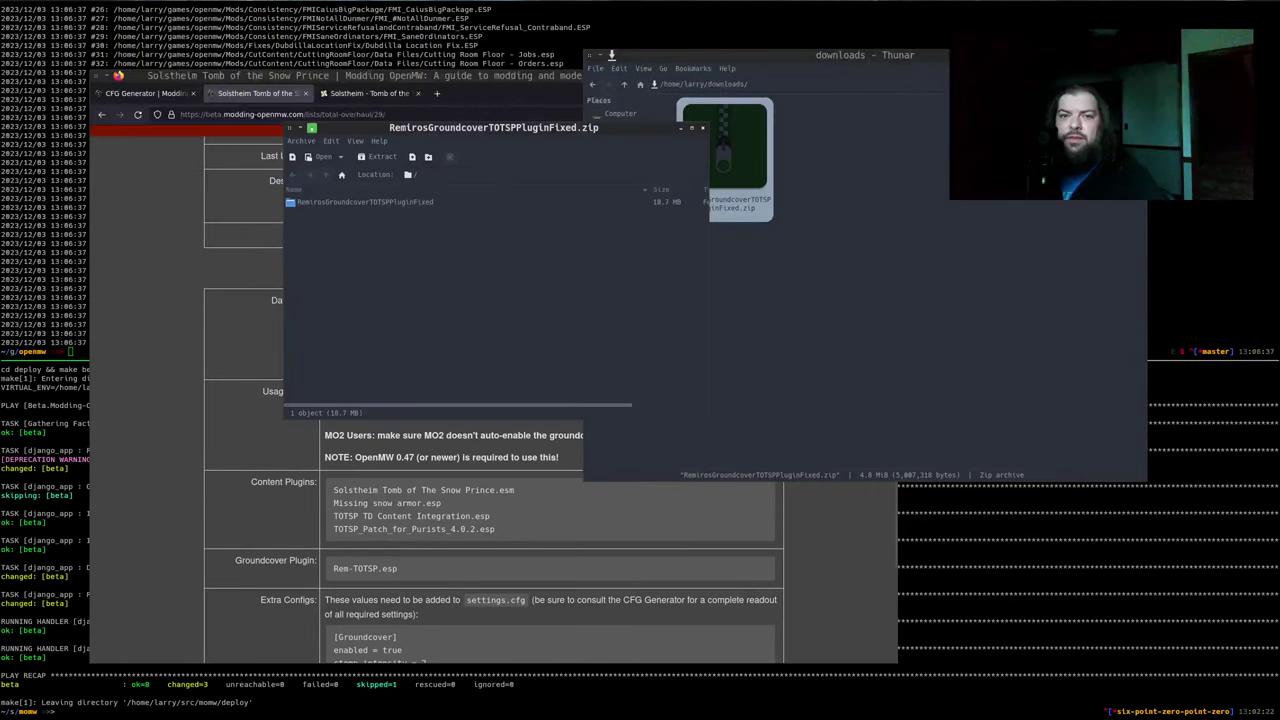
# Extract Rem-TOTSP.esp from the archive's RemirosGroundcoverTOTSPPluginFixed folder into SolstheimTomboftheSnowPrince/000 Core, and close the file manager windows
pyautogui.hotkey('alt', 'Tab')
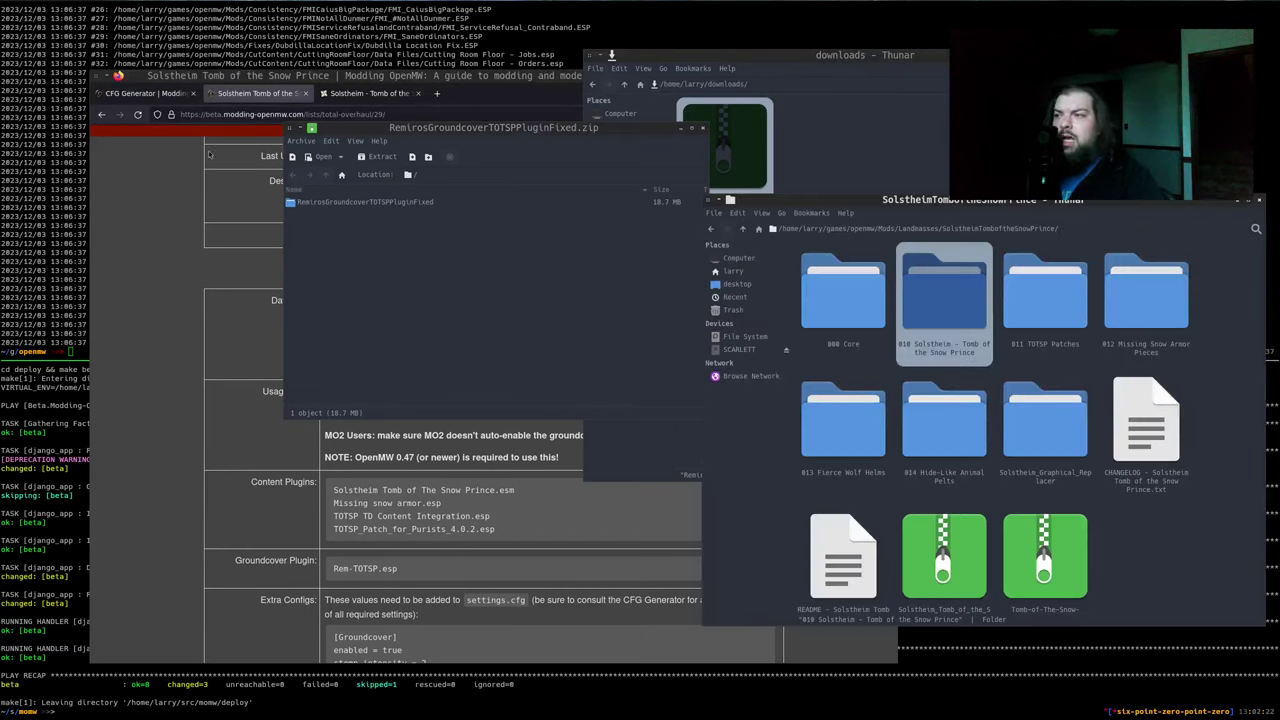
pyautogui.click(823, 318)
pyautogui.doubleClick(823, 318)
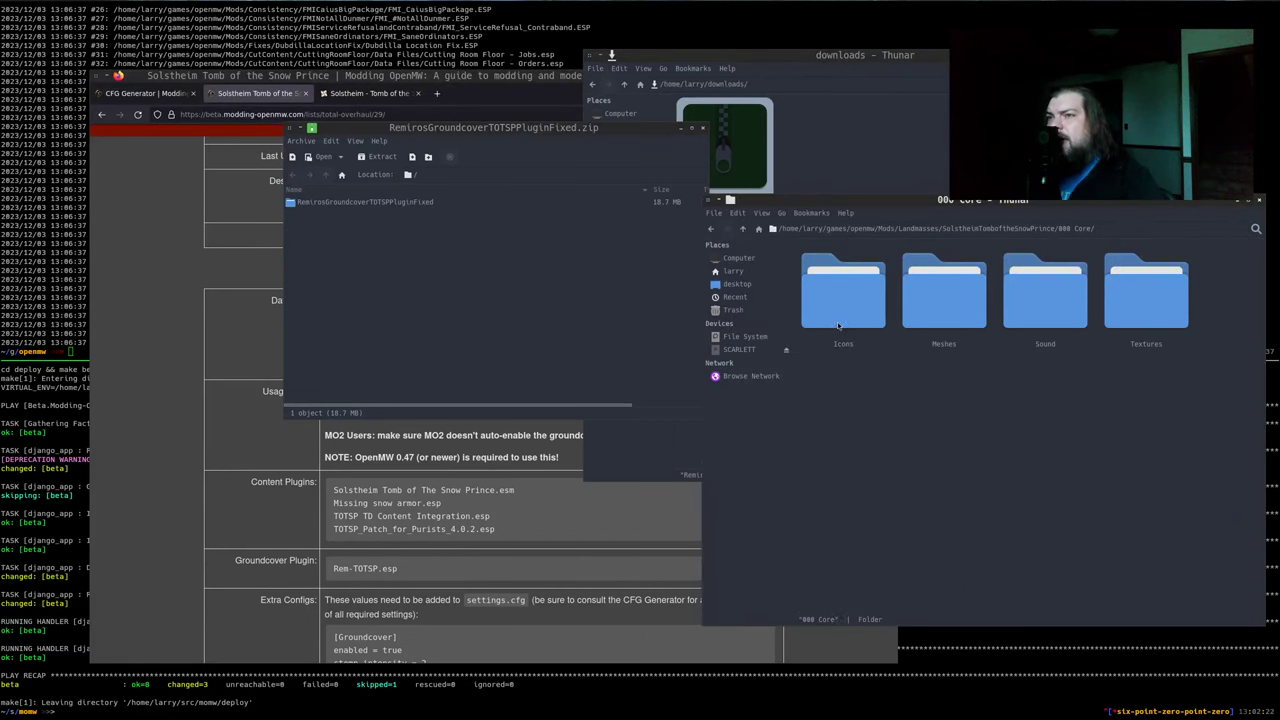
pyautogui.doubleClick(385, 204)
pyautogui.moveTo(323, 215); pyautogui.dragTo(836, 422)
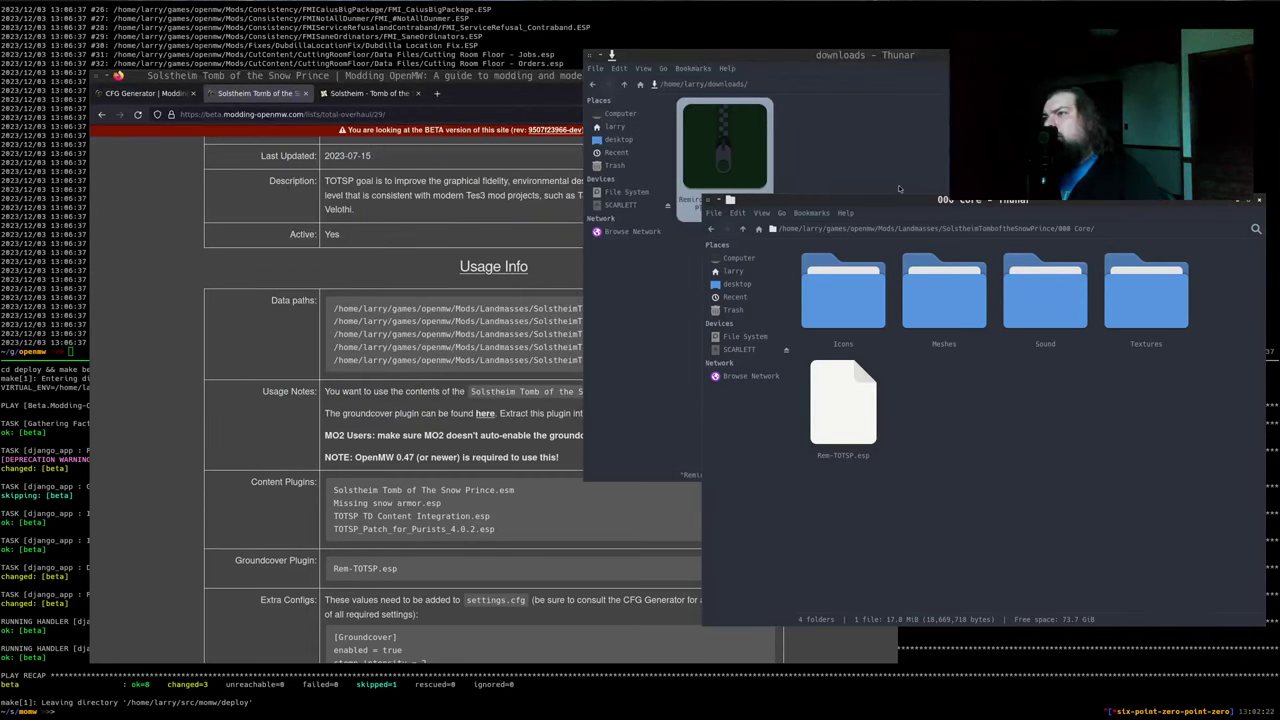
pyautogui.click(899, 189)
pyautogui.hotkey('ctrl', 'w')
pyautogui.hotkey('ctrl', 'w')
# In the terminal, rerun the previous openmw-validator command on openmw-total-overhaul.cfg
pyautogui.click(89, 405)
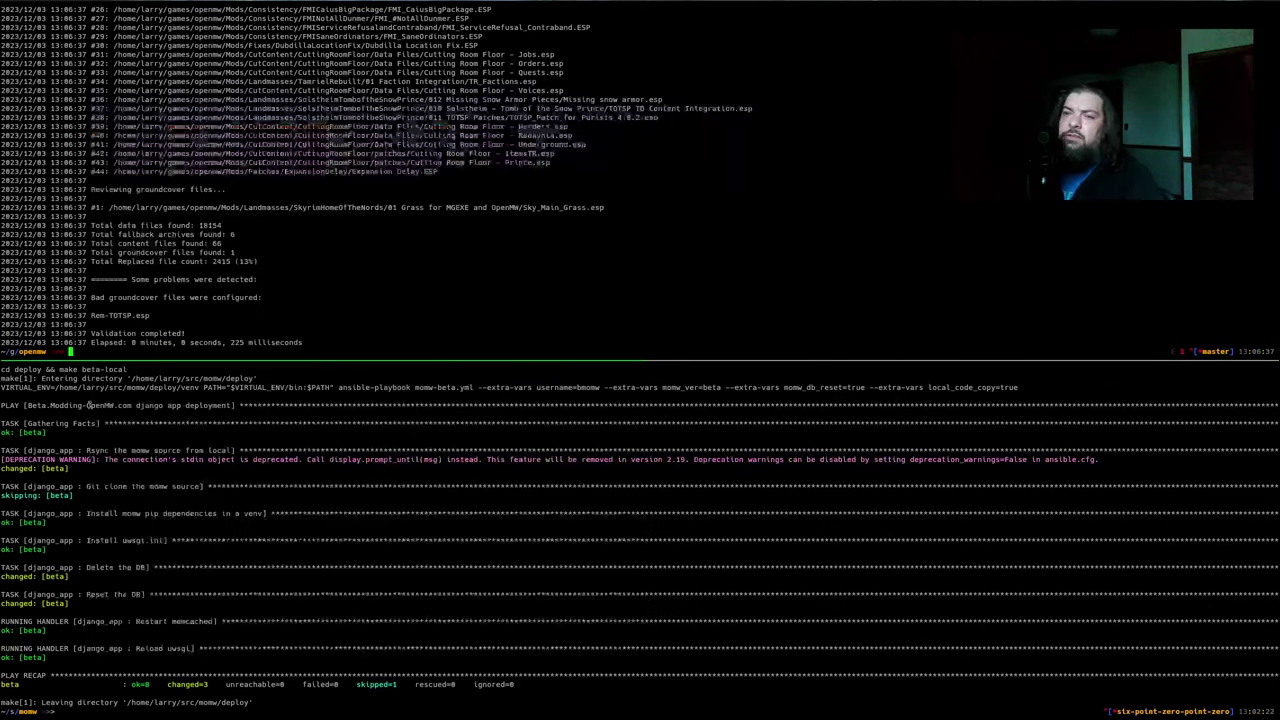
pyautogui.press('Up')
pyautogui.press('Return')
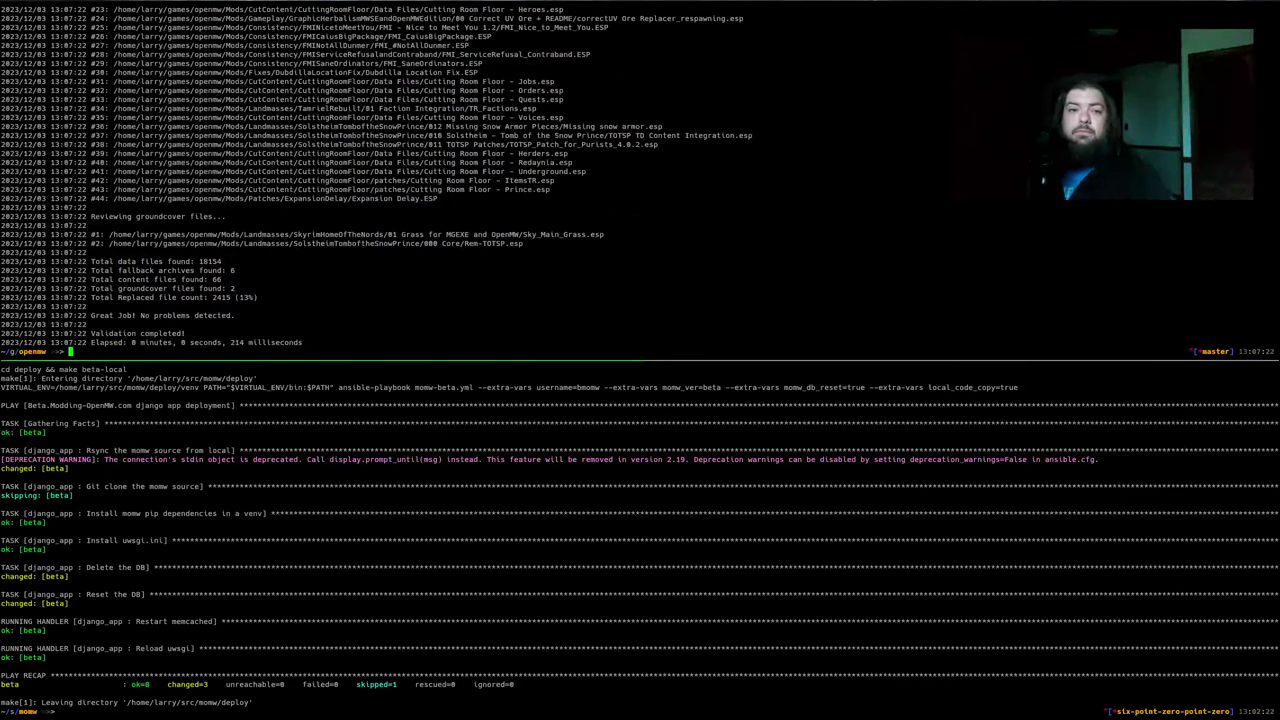
# In Firefox, close the two Solstheim Tomb of the Snow Prince tabs and return to the CFG Generator page
pyautogui.hotkey('alt', 'Tab')
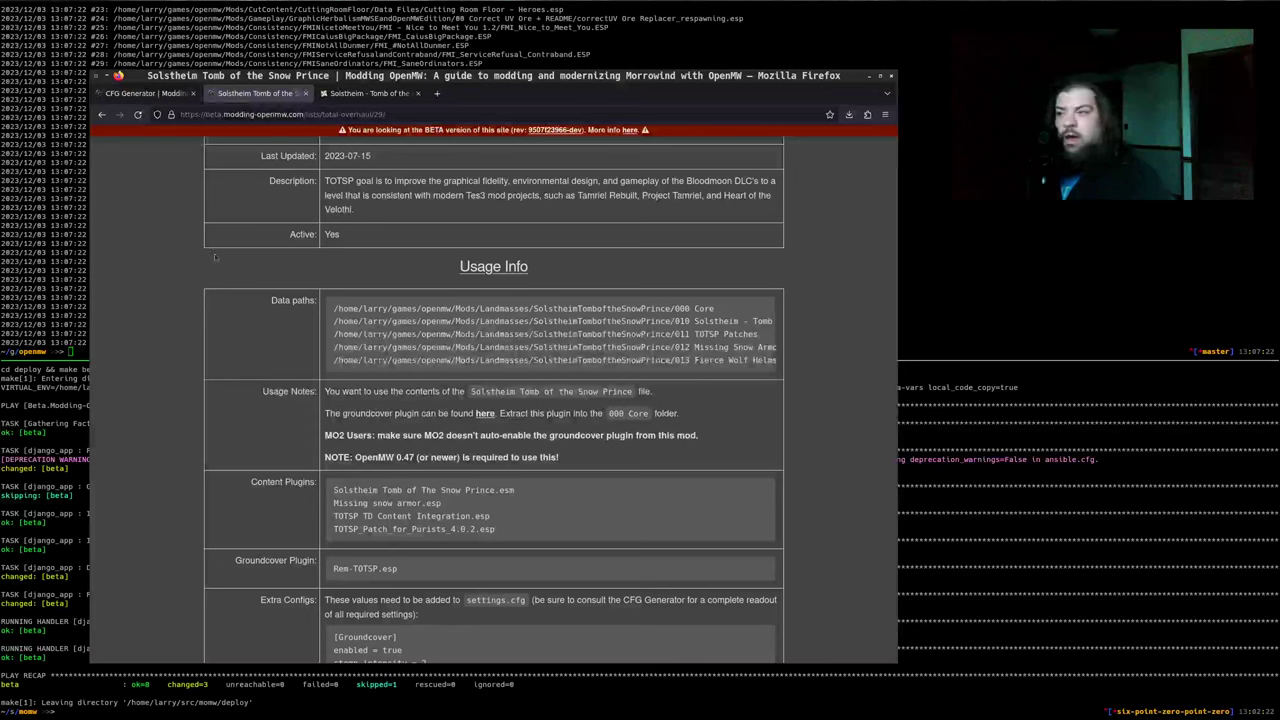
pyautogui.hotkey('ctrl', 'w')
pyautogui.hotkey('ctrl', 'w')
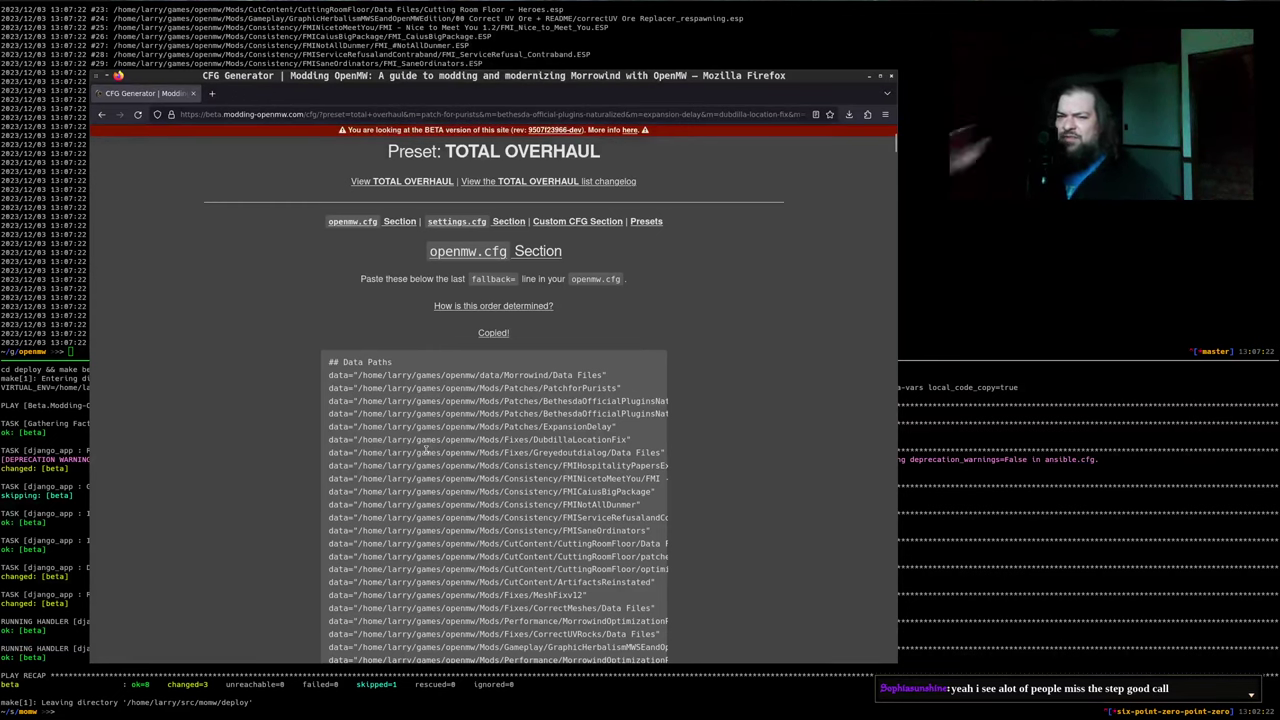
# In the Custom CFG Section, check the enabled mods through Land & Landmass Additions and regenerate the configuration from the current selection
pyautogui.click(579, 222)
pyautogui.scroll(-10, 351, 340)
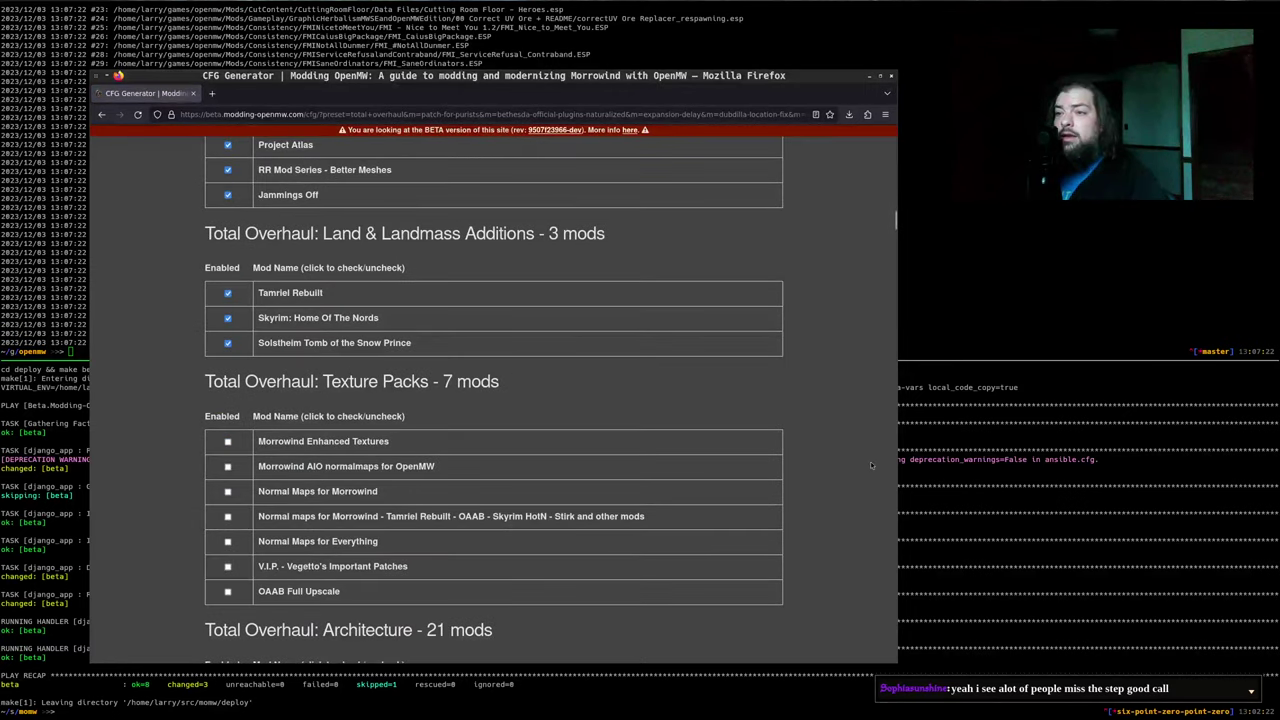
pyautogui.click(903, 489)
pyautogui.hotkey('alt', 'Tab')
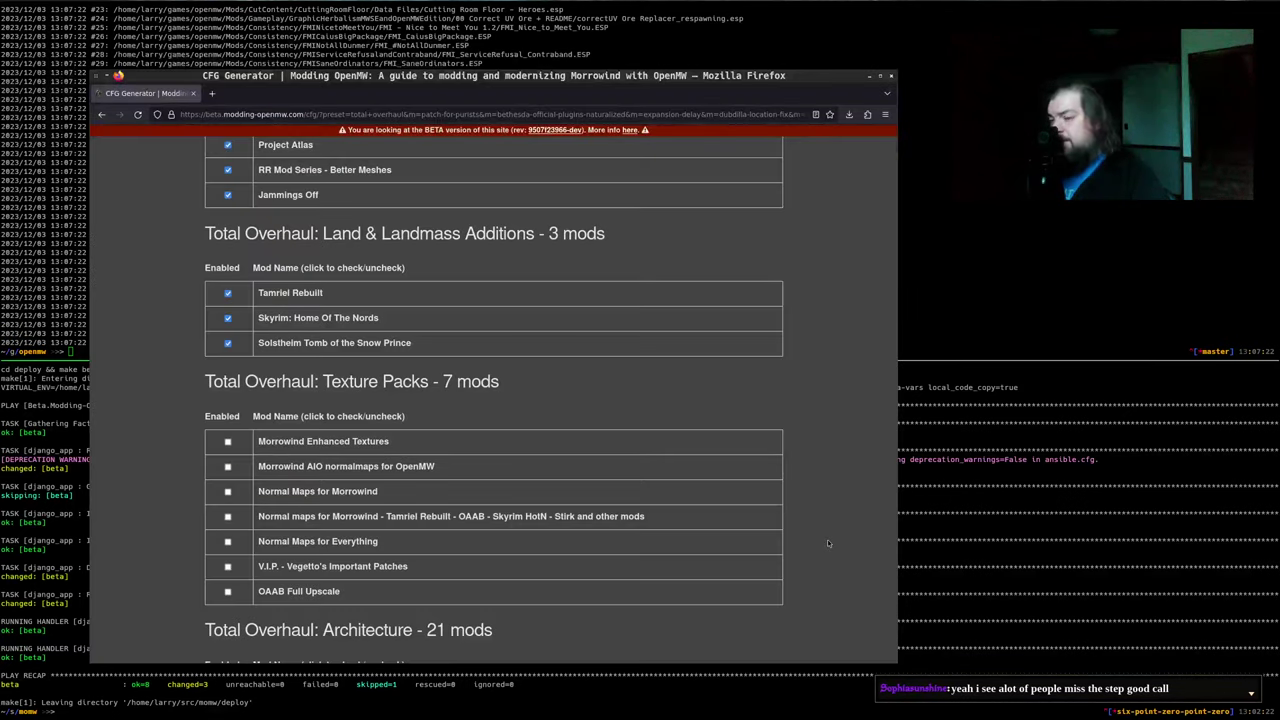
pyautogui.press('End')
pyautogui.click(511, 311)
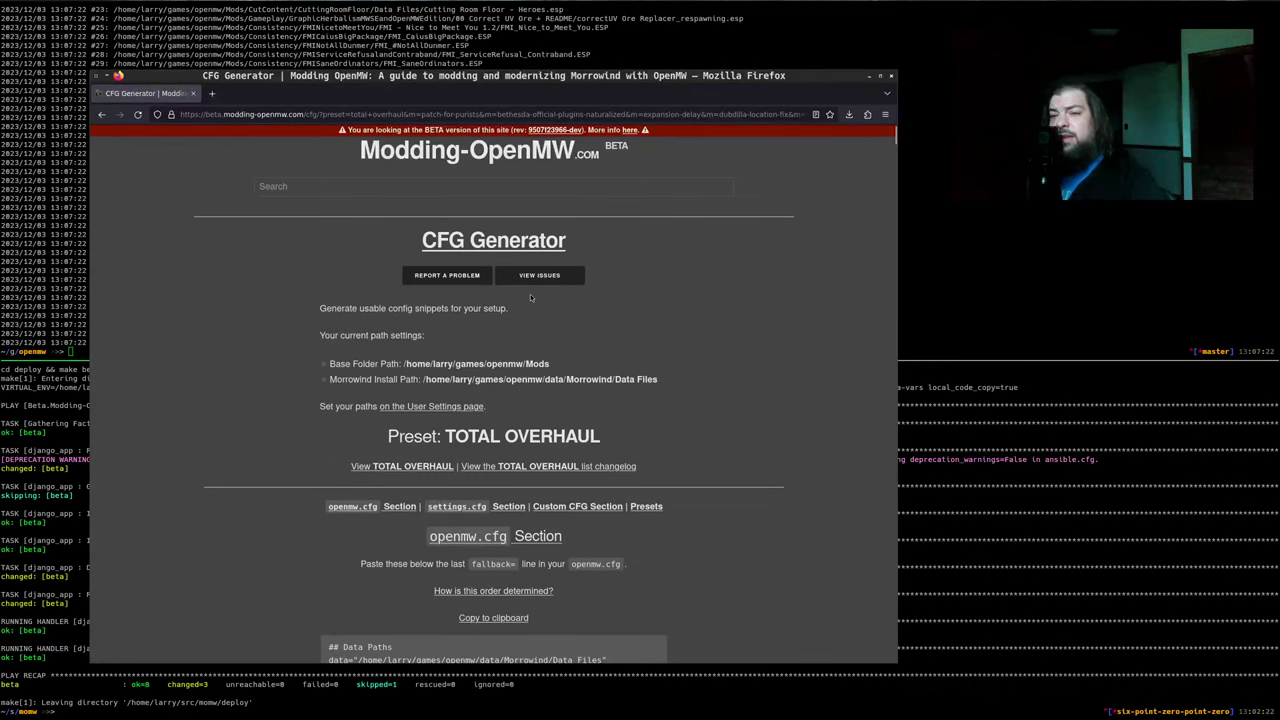
# Examine the enabled mods in the Custom CFG Section's Patches to Meshes / Performance lists and the generated openmw.cfg section
pyautogui.scroll(-3, 436, 275)
pyautogui.click(611, 224)
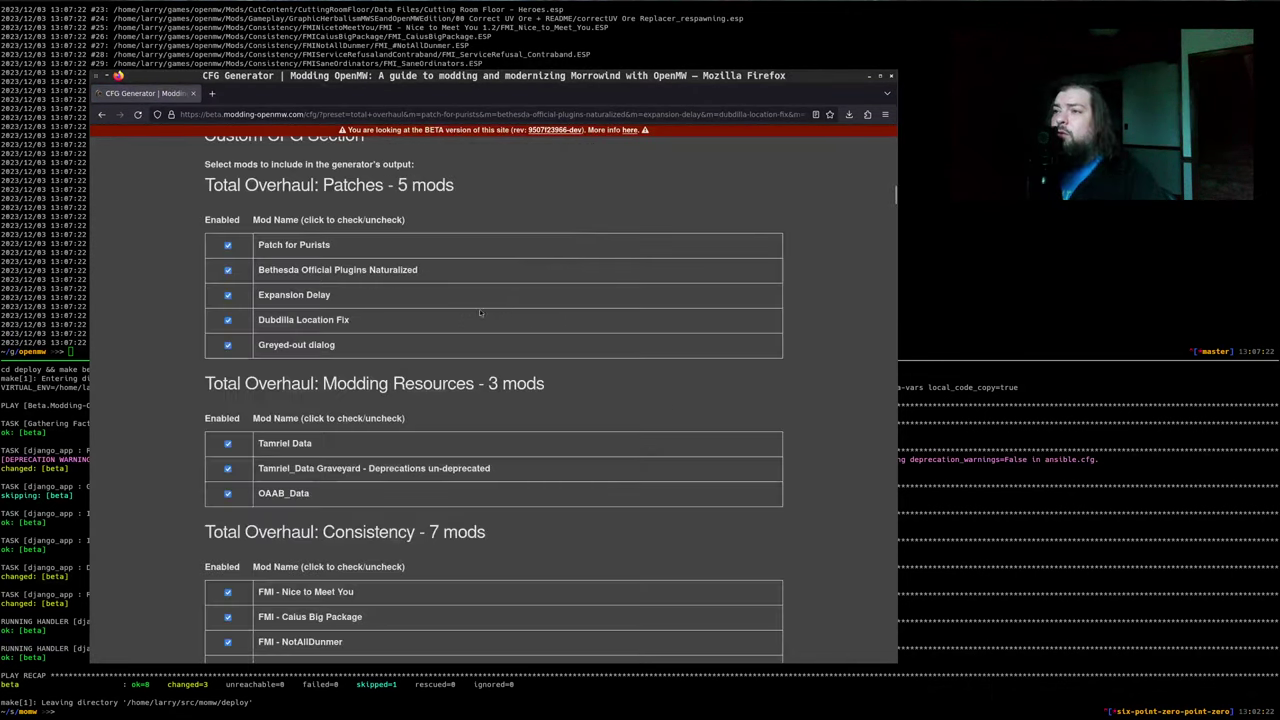
pyautogui.scroll(-4, 170, 350)
pyautogui.scroll(-2, 171, 354)
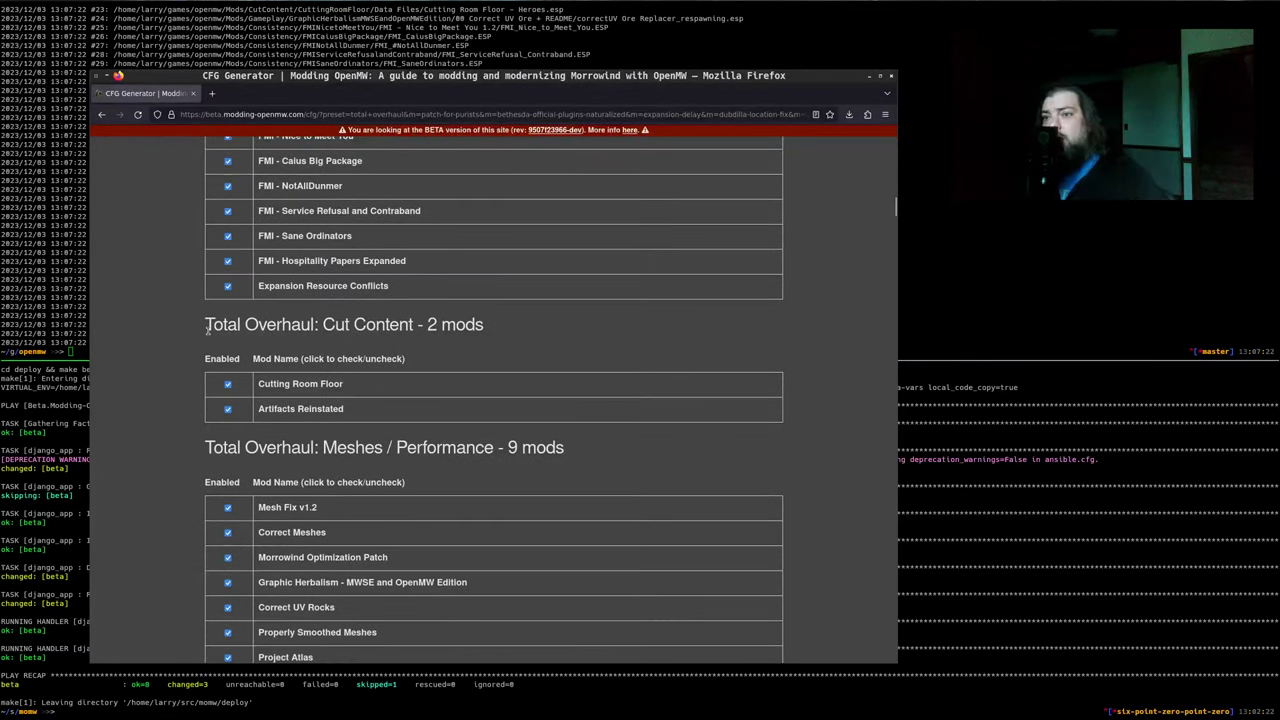
pyautogui.scroll(3, 178, 357)
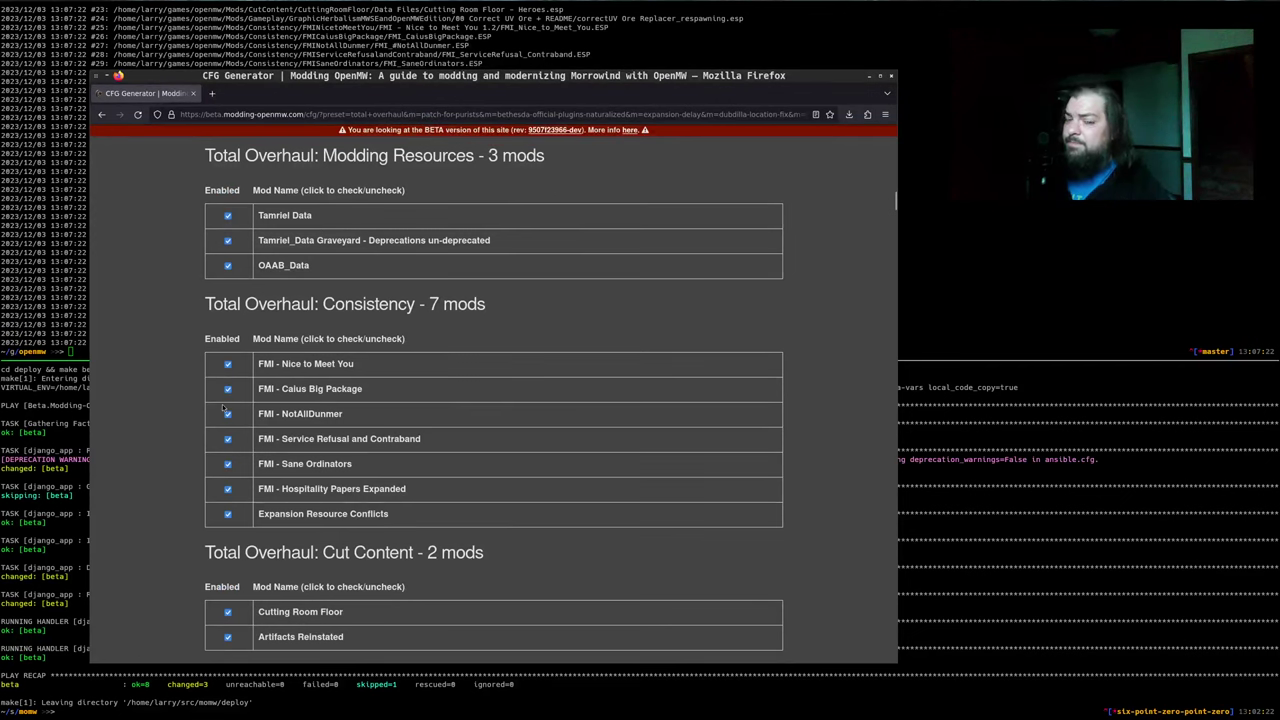
pyautogui.scroll(3, 227, 415)
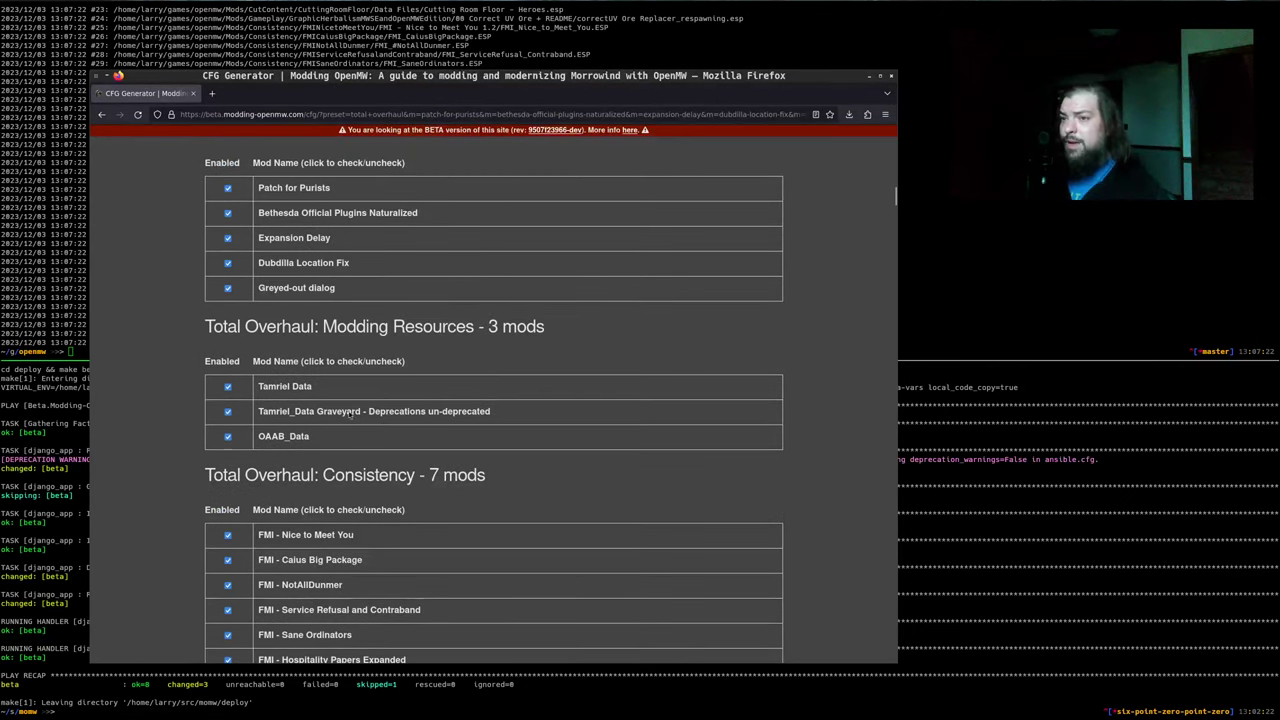
pyautogui.scroll(3, 350, 413)
pyautogui.scroll(-3, 265, 592)
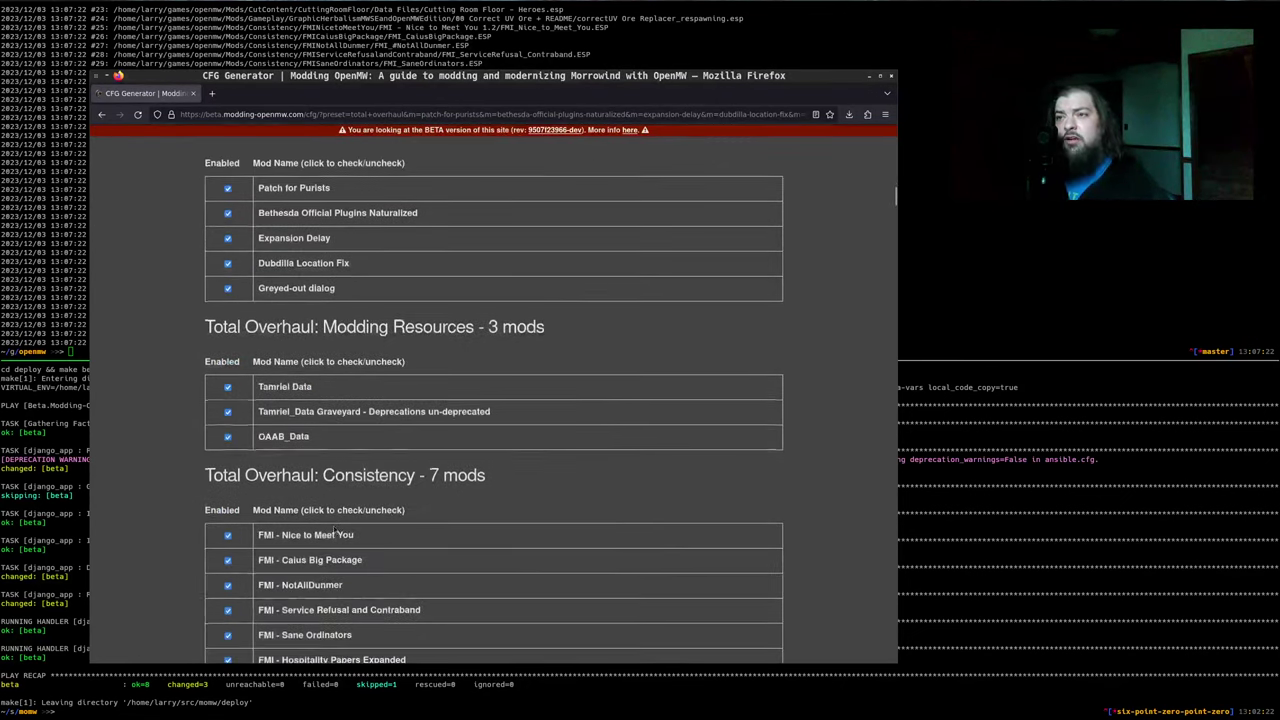
pyautogui.scroll(6, 368, 510)
pyautogui.scroll(10, 717, 355)
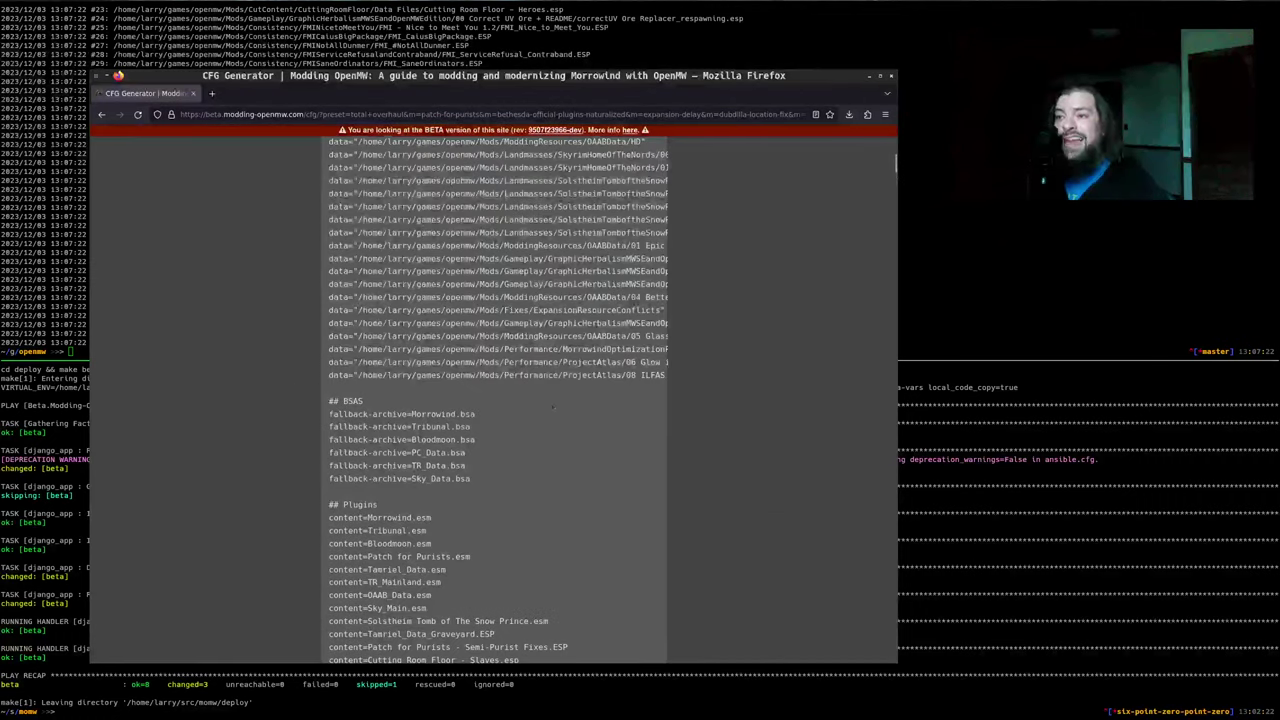
# In the text editor, review the groundcover, plugin, BSA and data path entries of openmw-total-overhaul.cfg
pyautogui.hotkey('alt', 'Tab')
pyautogui.scroll(5, 186, 443)
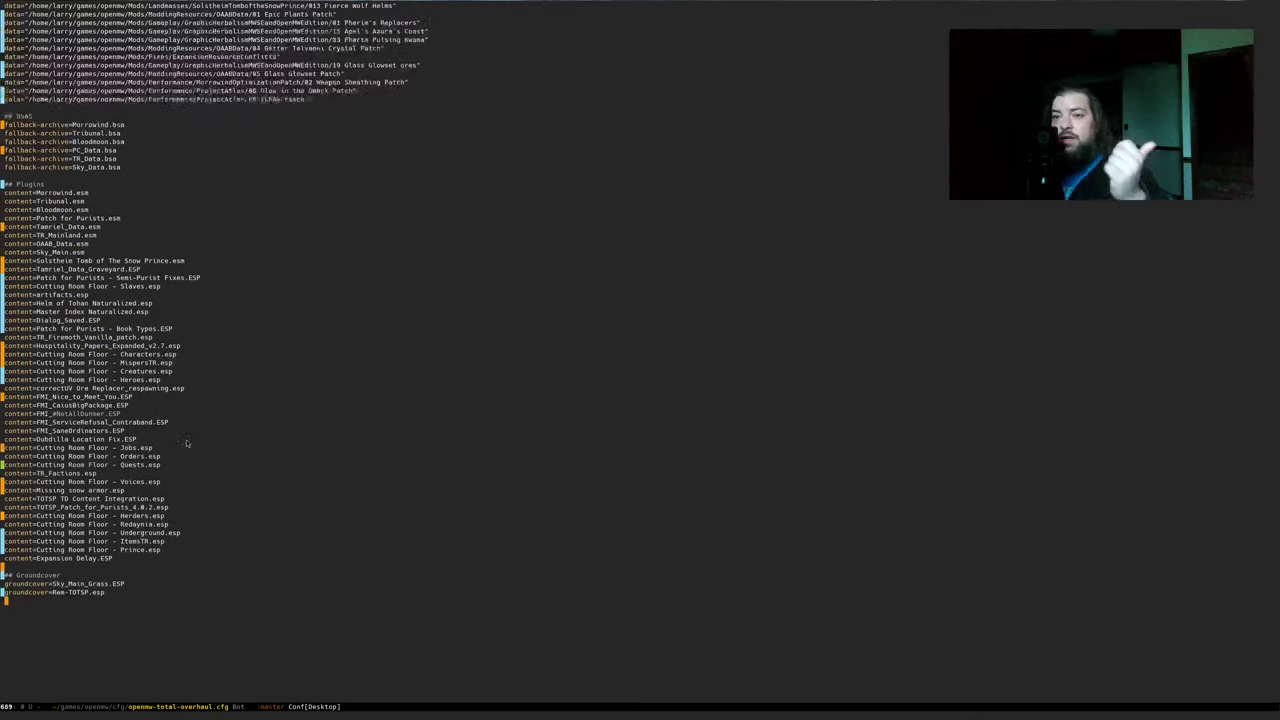
pyautogui.scroll(6, 133, 545)
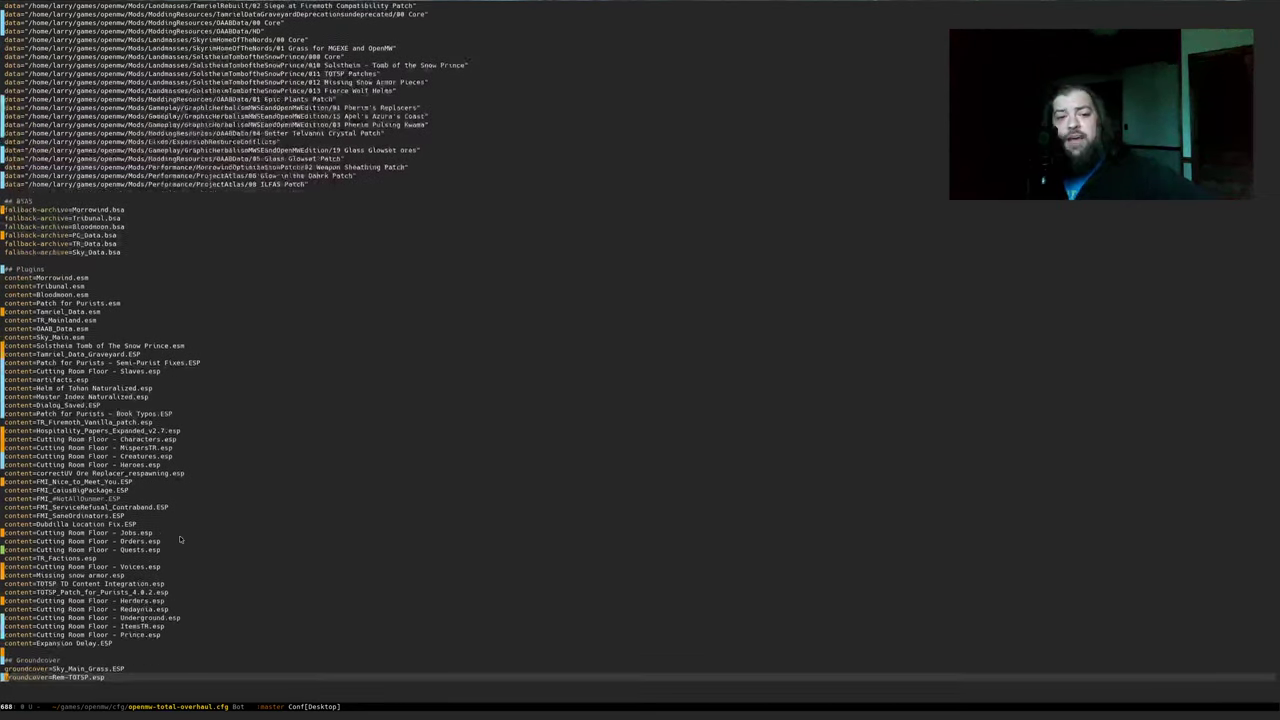
pyautogui.scroll(8, 260, 493)
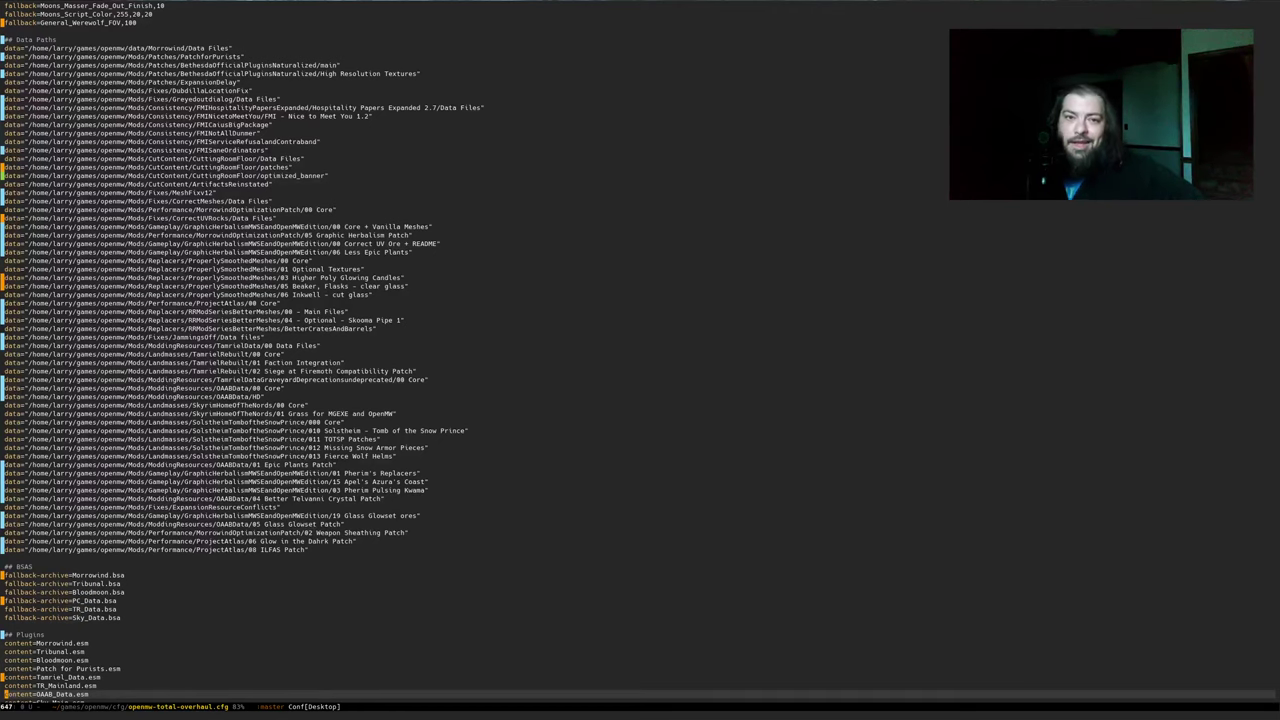
# In the terminal, validate the configuration again with openmw-validator, and launch OpenMW with the run command from the shell history
pyautogui.hotkey('alt', 'Tab')
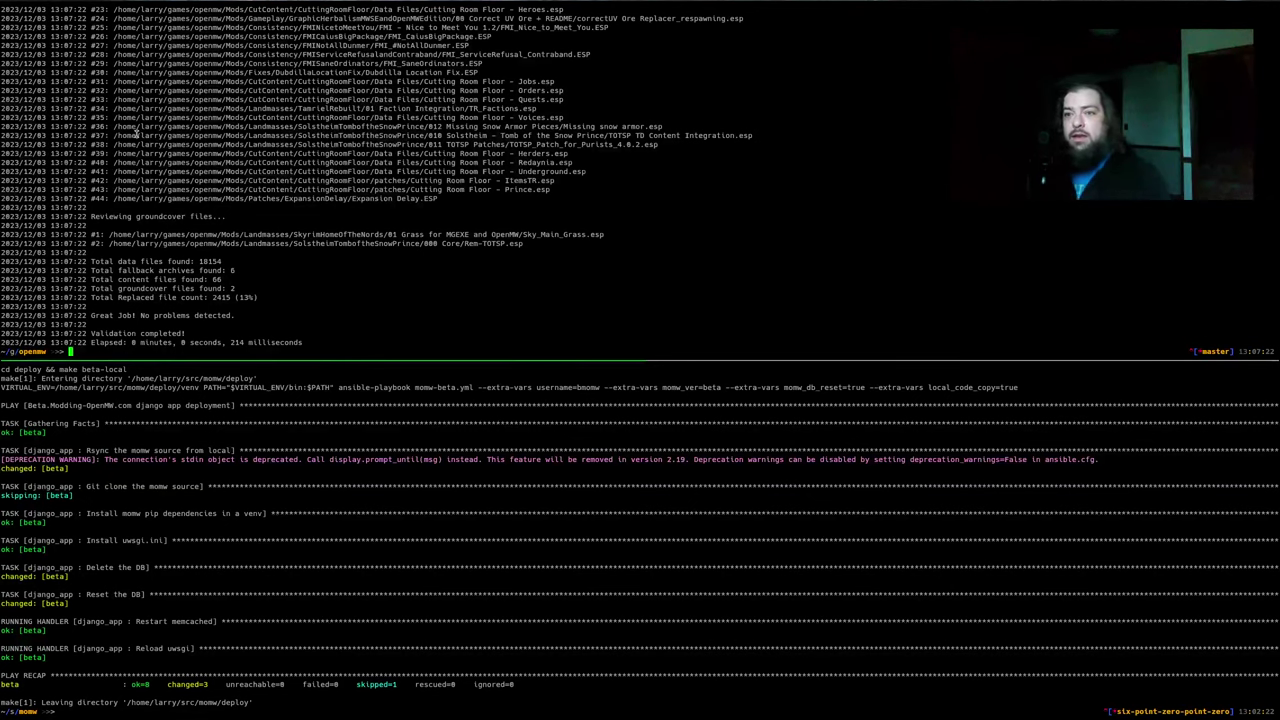
pyautogui.press('Up')
pyautogui.press('Return')
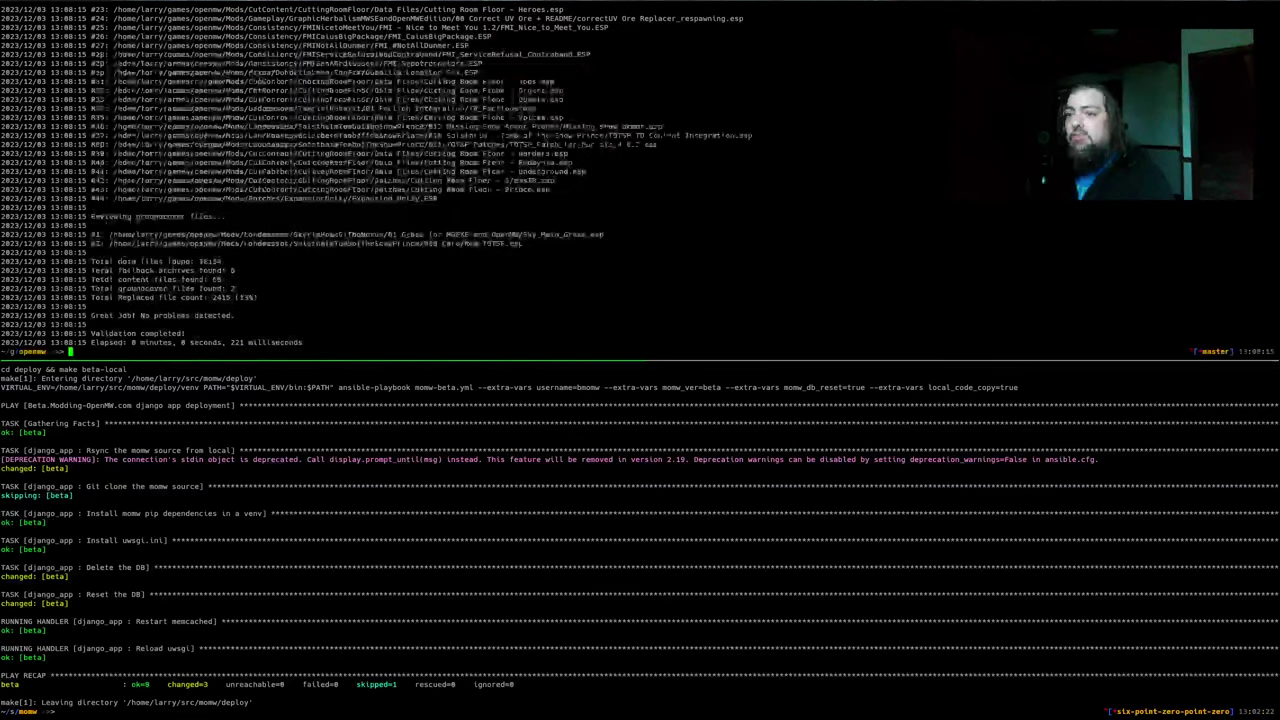
pyautogui.hotkey('ctrl', 'r')
pyautogui.write('ru')
pyautogui.press('Return')
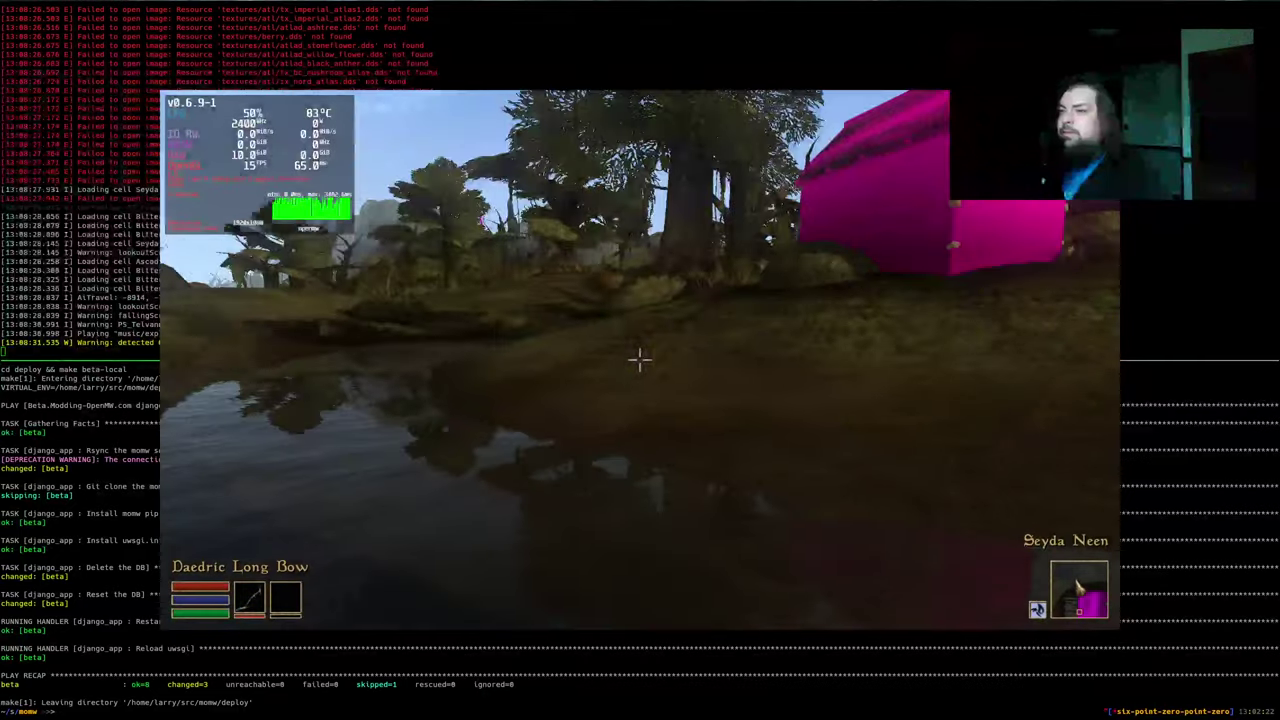
# In the game console, disable collision with tcl and enter player->setspeed 5000, and fly forward from Seyda Neen along the Bitter Coast
pyautogui.press('`')
pyautogui.write('tcl')
pyautogui.press('Return')
pyautogui.write('pla')
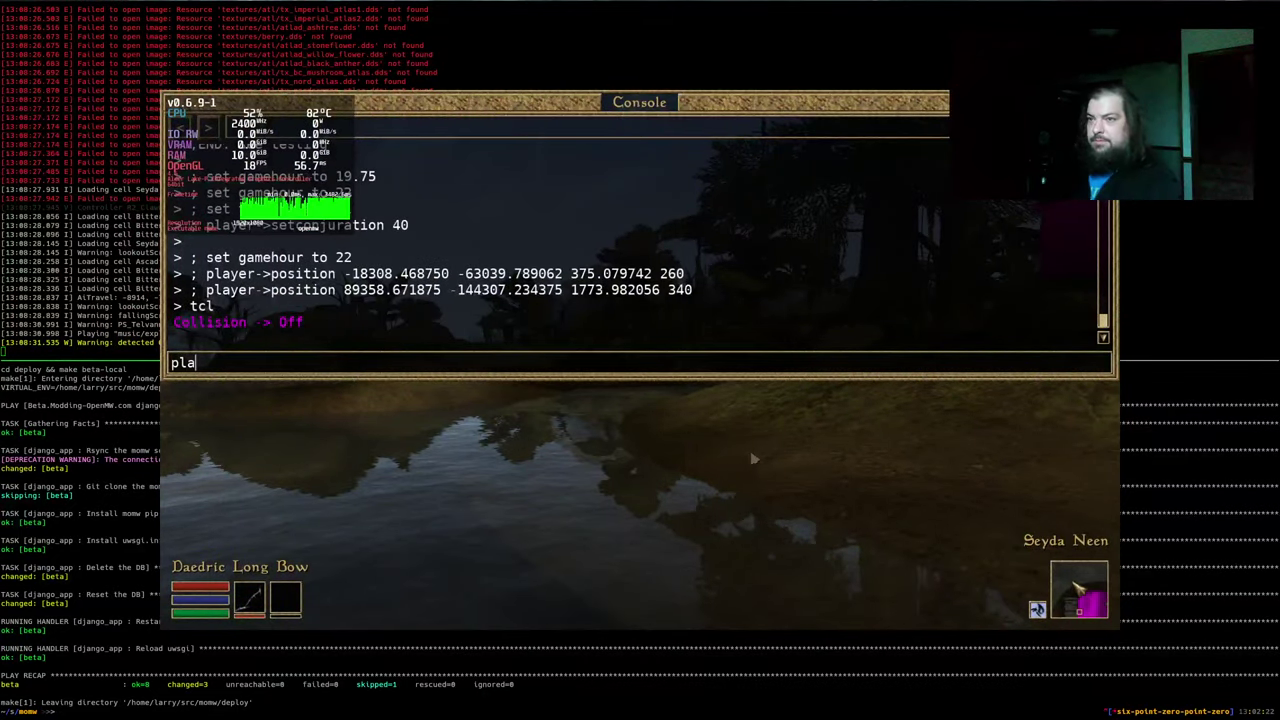
pyautogui.write('yer-')
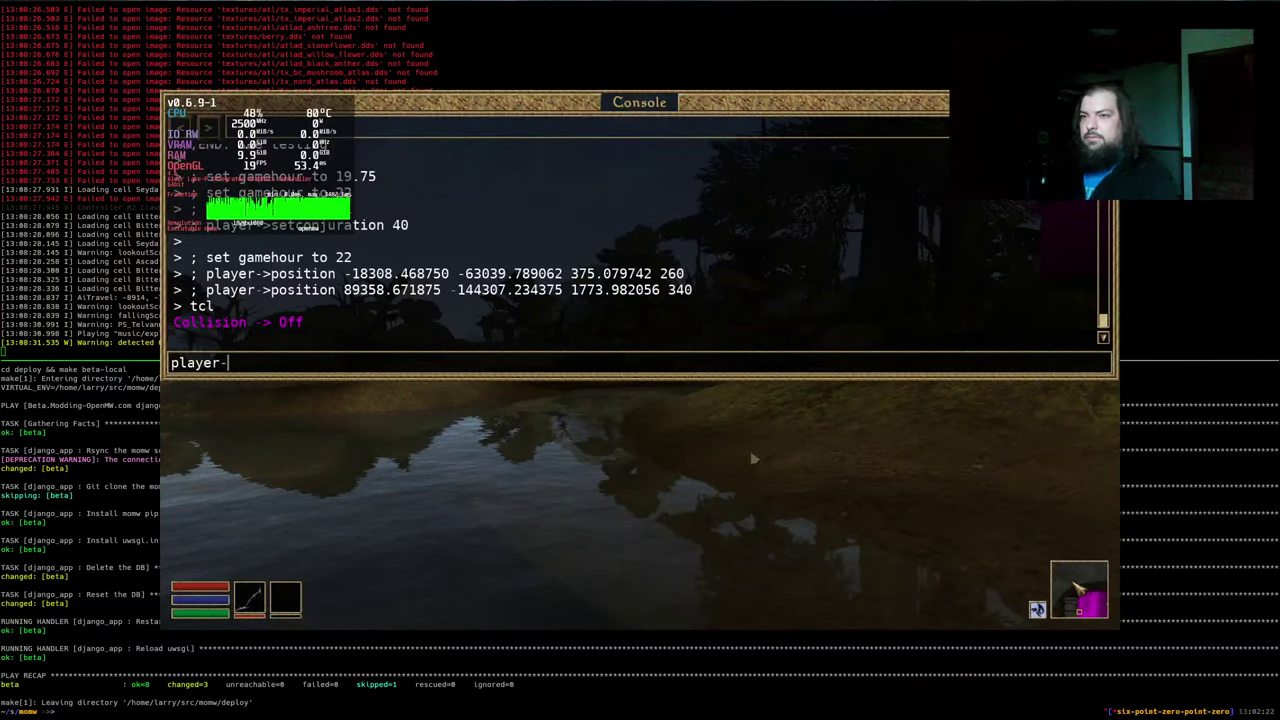
pyautogui.write('>setspeed 5')
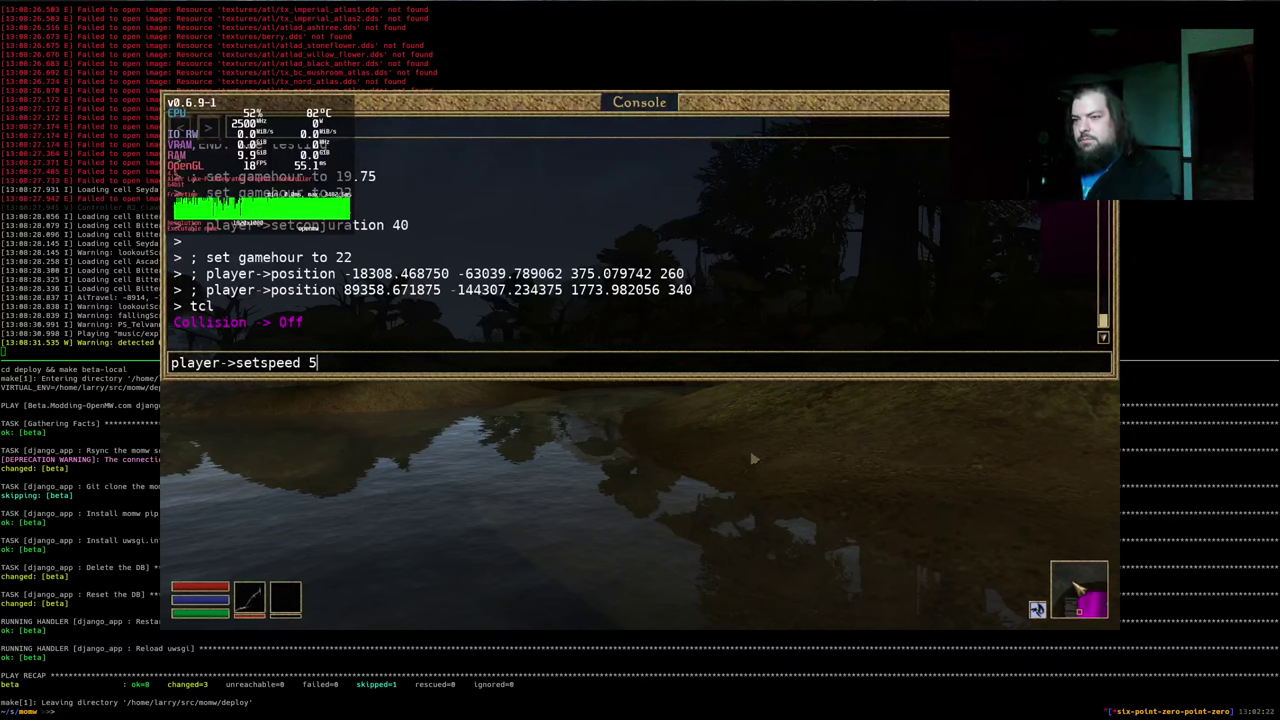
pyautogui.write('000')
pyautogui.press('Return')
pyautogui.press('`')
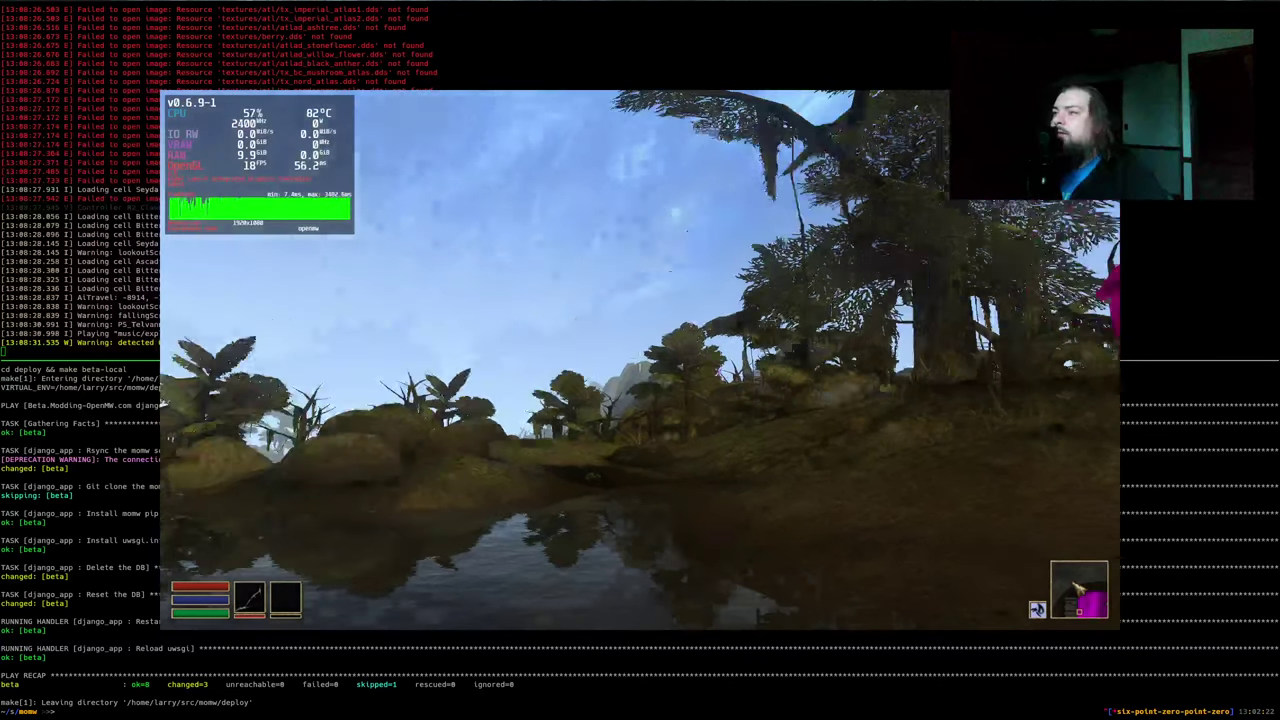
pyautogui.press('w')
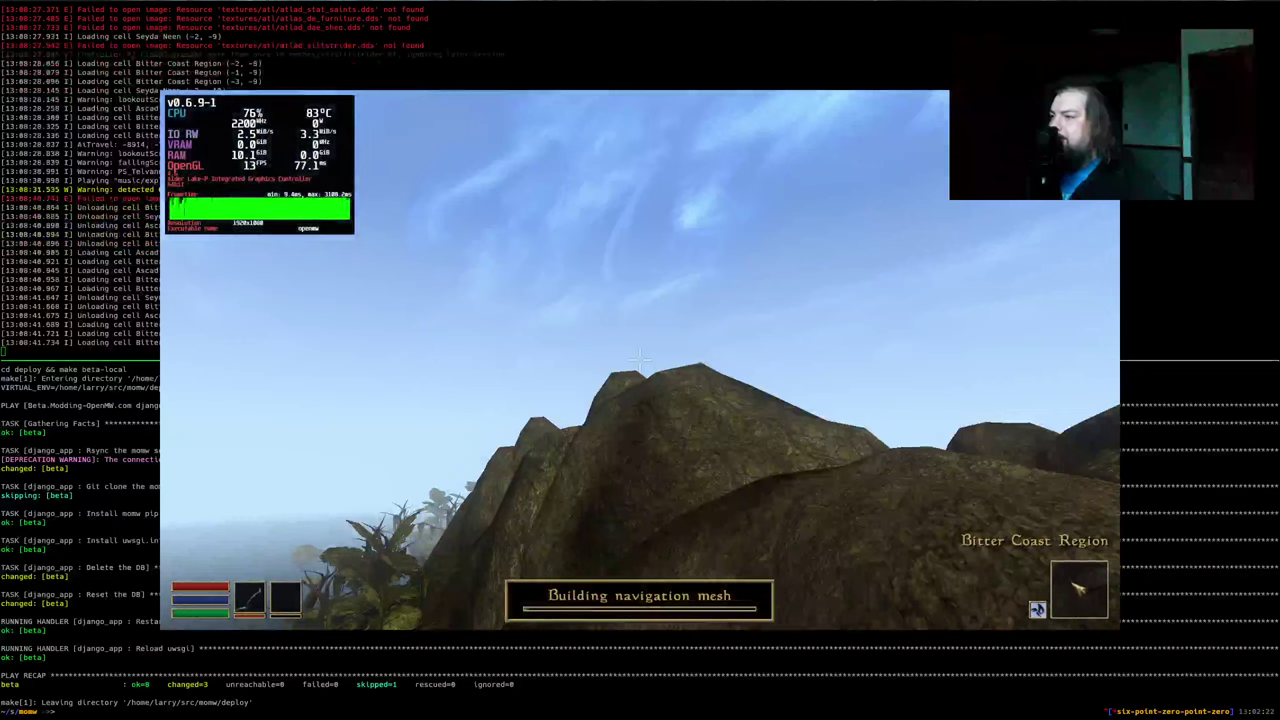
pyautogui.press('w')
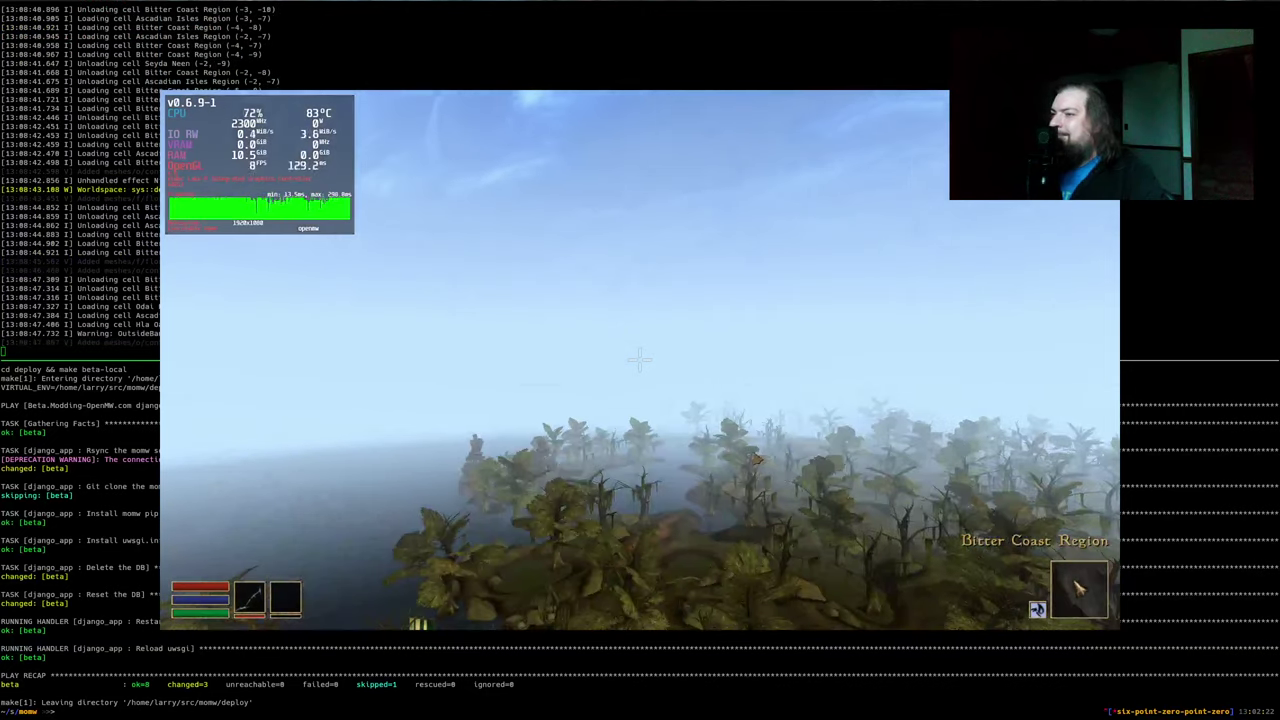
# Teleport the player to Khuul by entering coc khuul in the game console
pyautogui.press('`')
pyautogui.write('coc khuul')
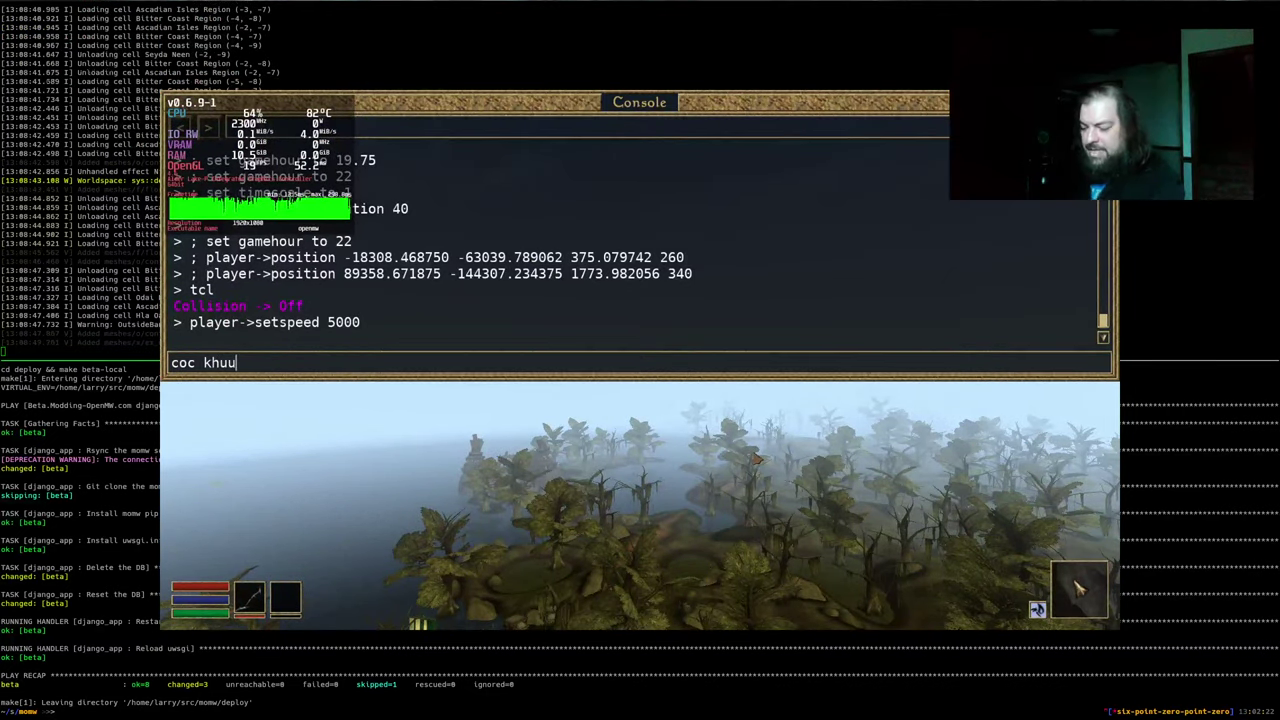
pyautogui.press('Return')
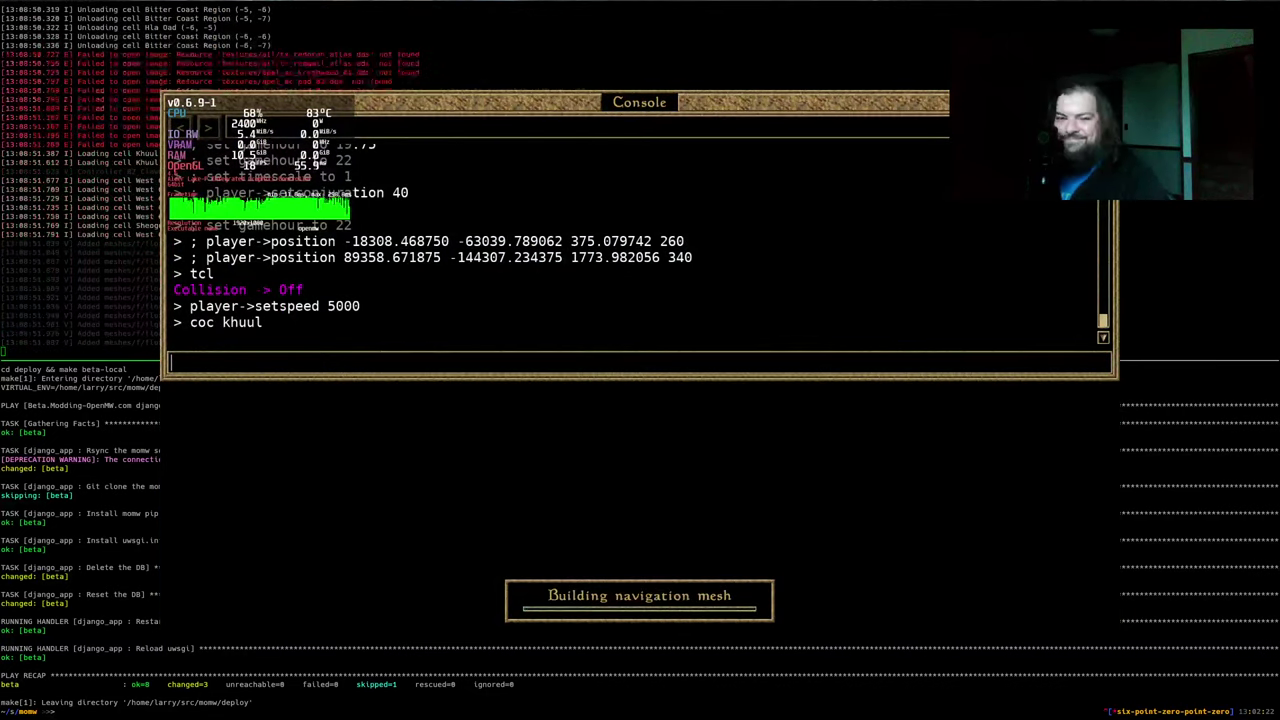
pyautogui.press('`')
# Fly from Khuul across the sea to Solstheim, inspect the terrain and buildings around Fort Frostmoth, and pause the game
pyautogui.press('w')
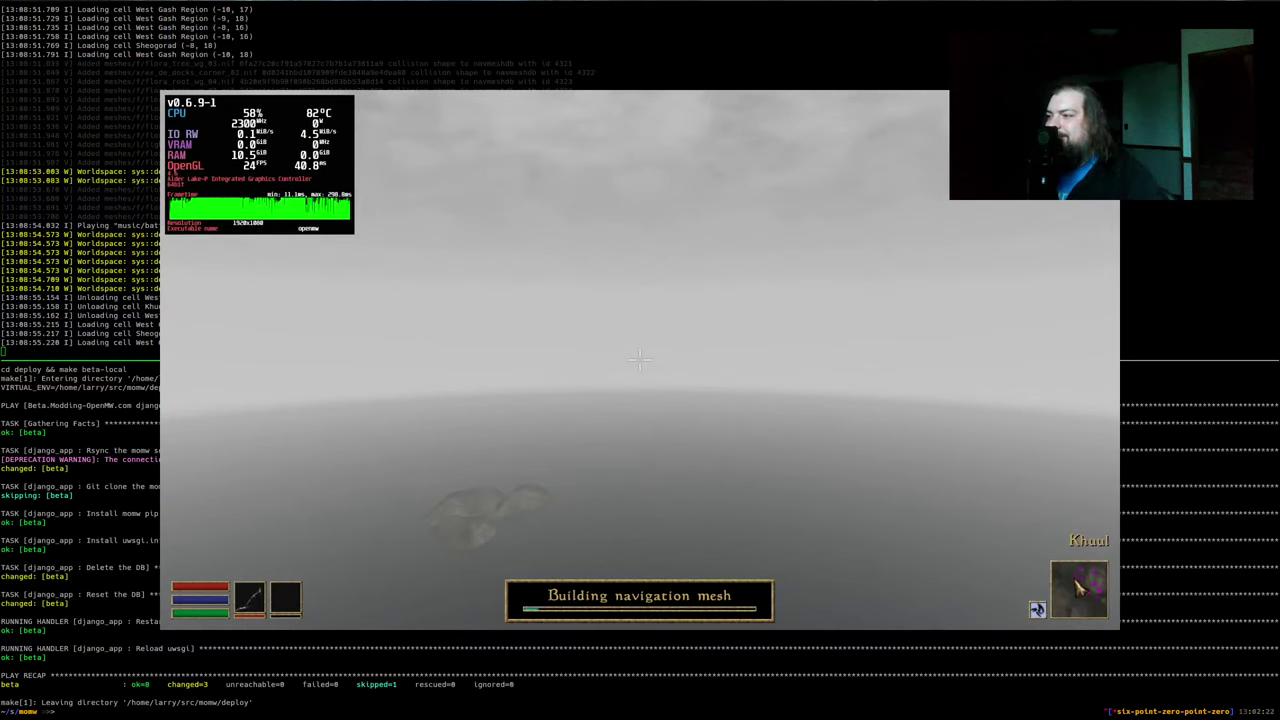
pyautogui.press('w')
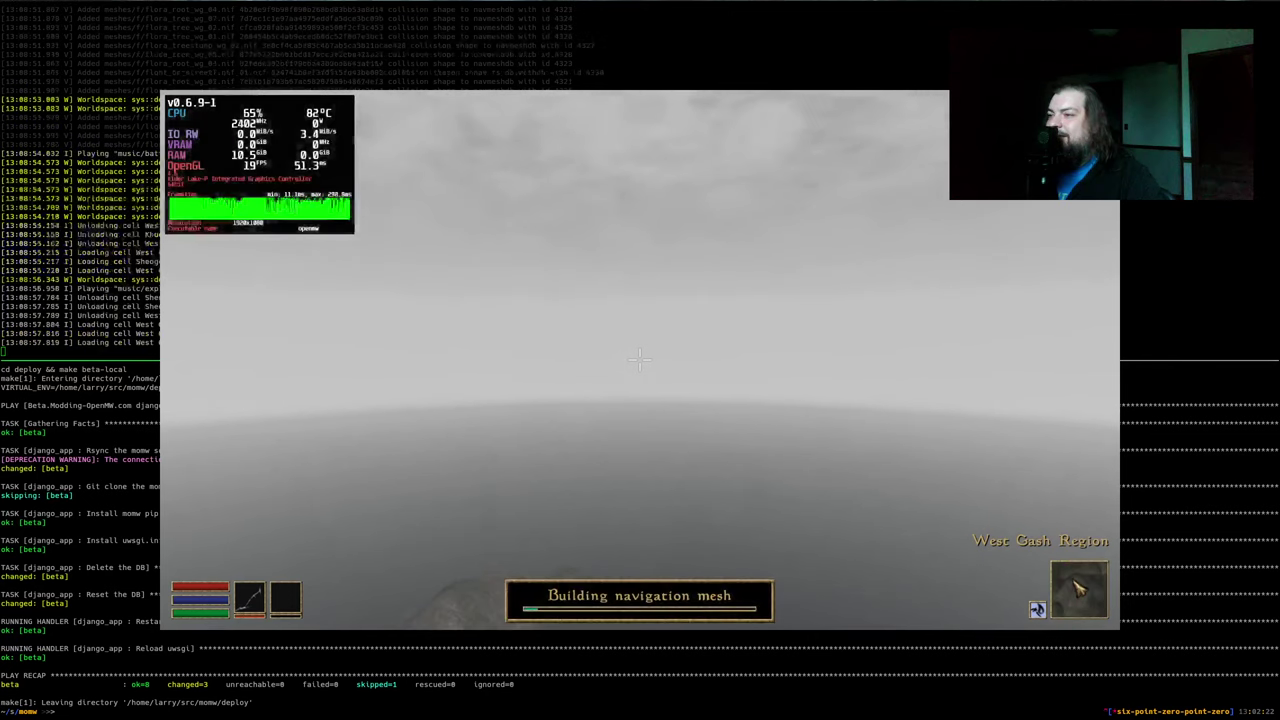
pyautogui.press('w')
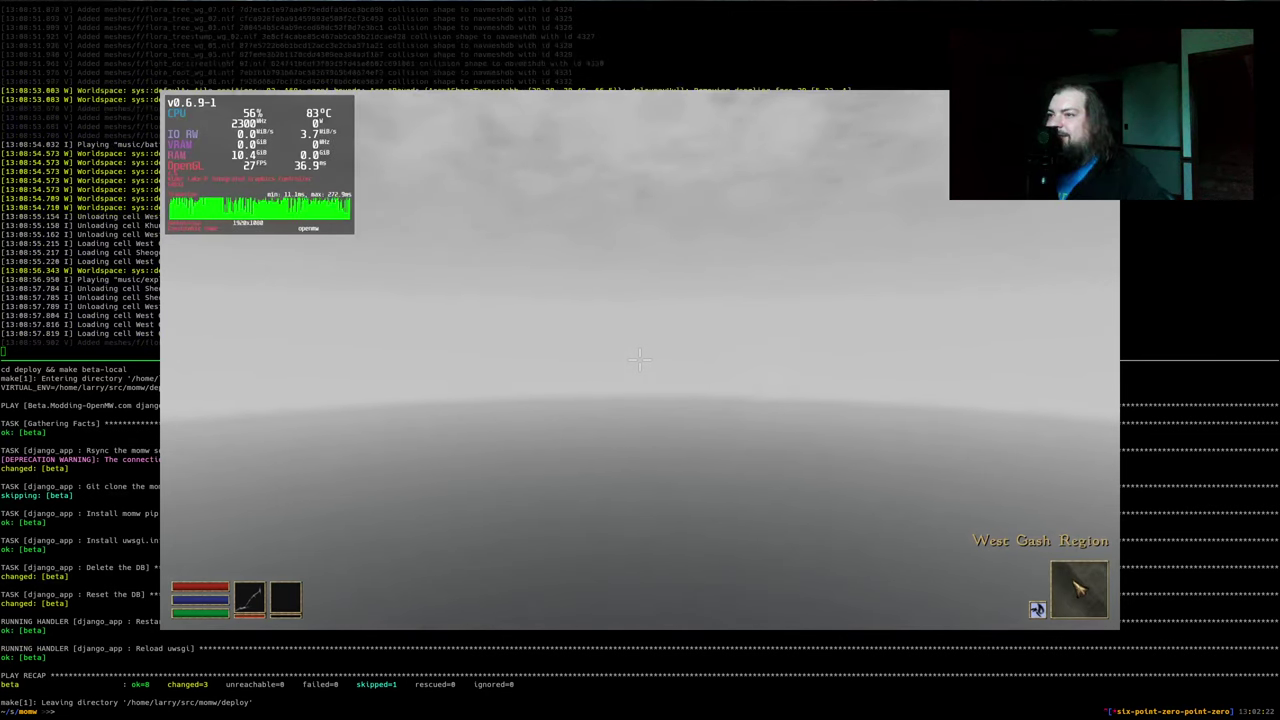
pyautogui.press('w')
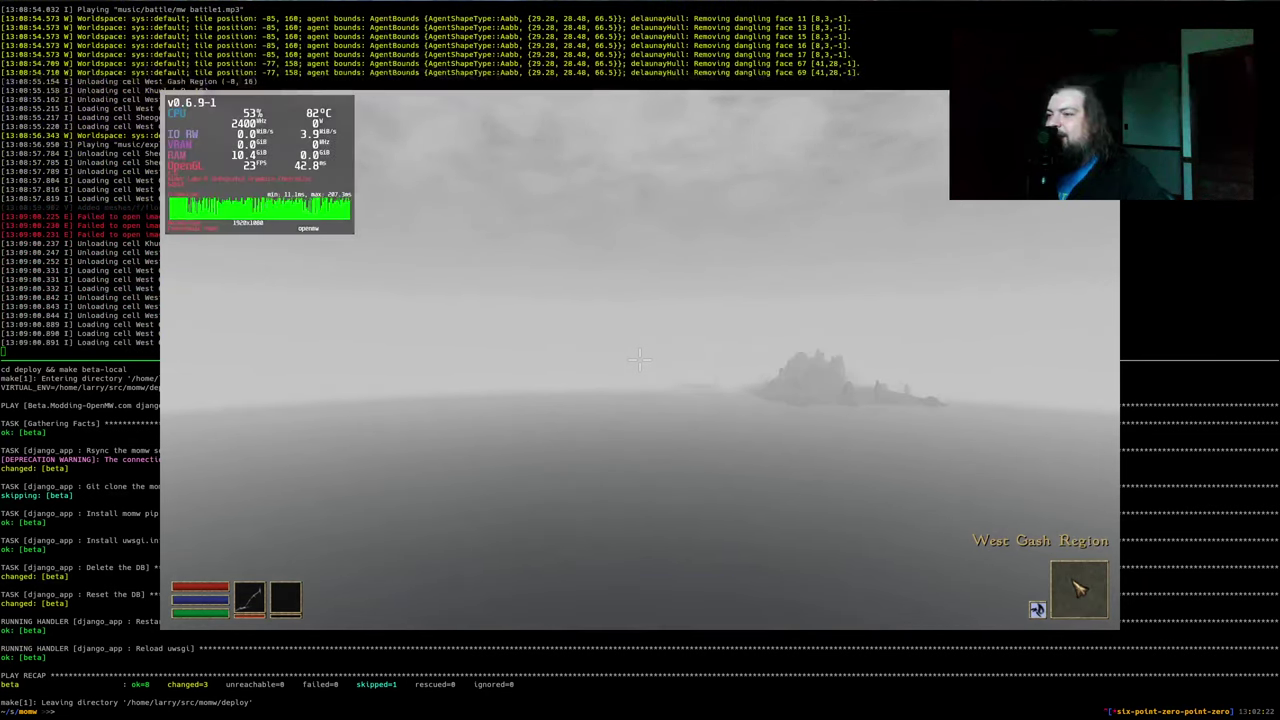
pyautogui.press('w')
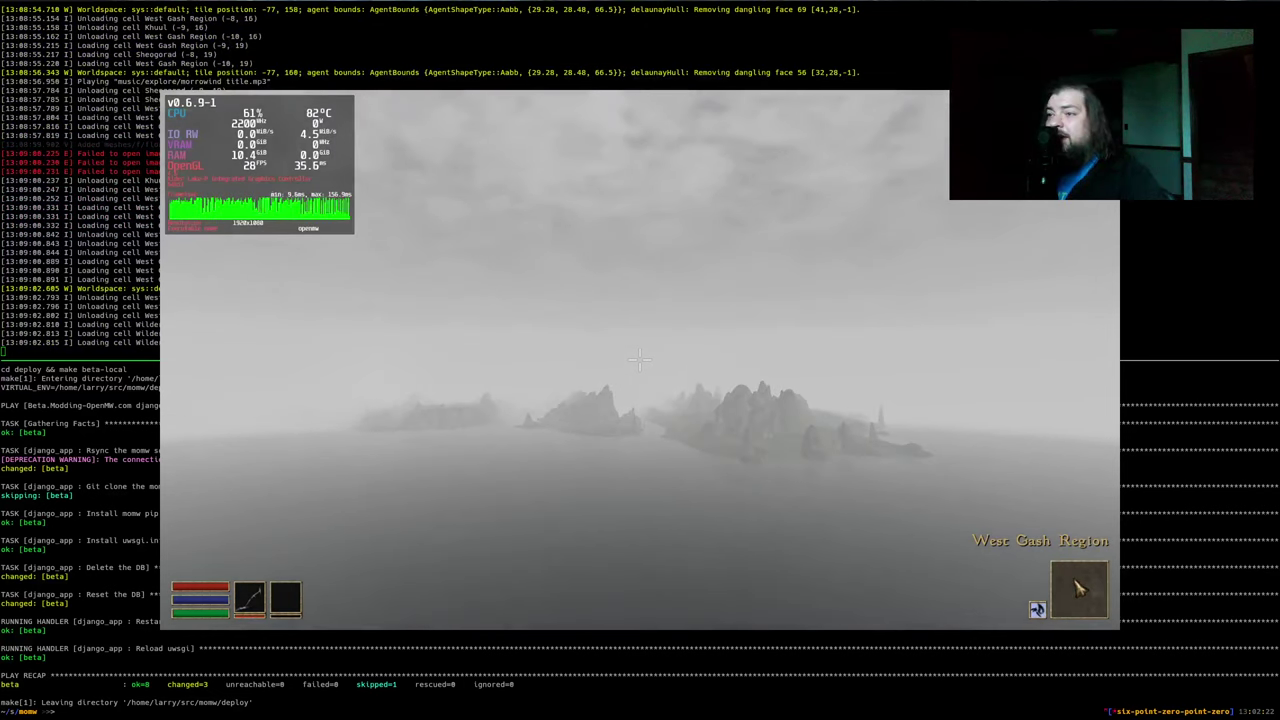
pyautogui.press('w')
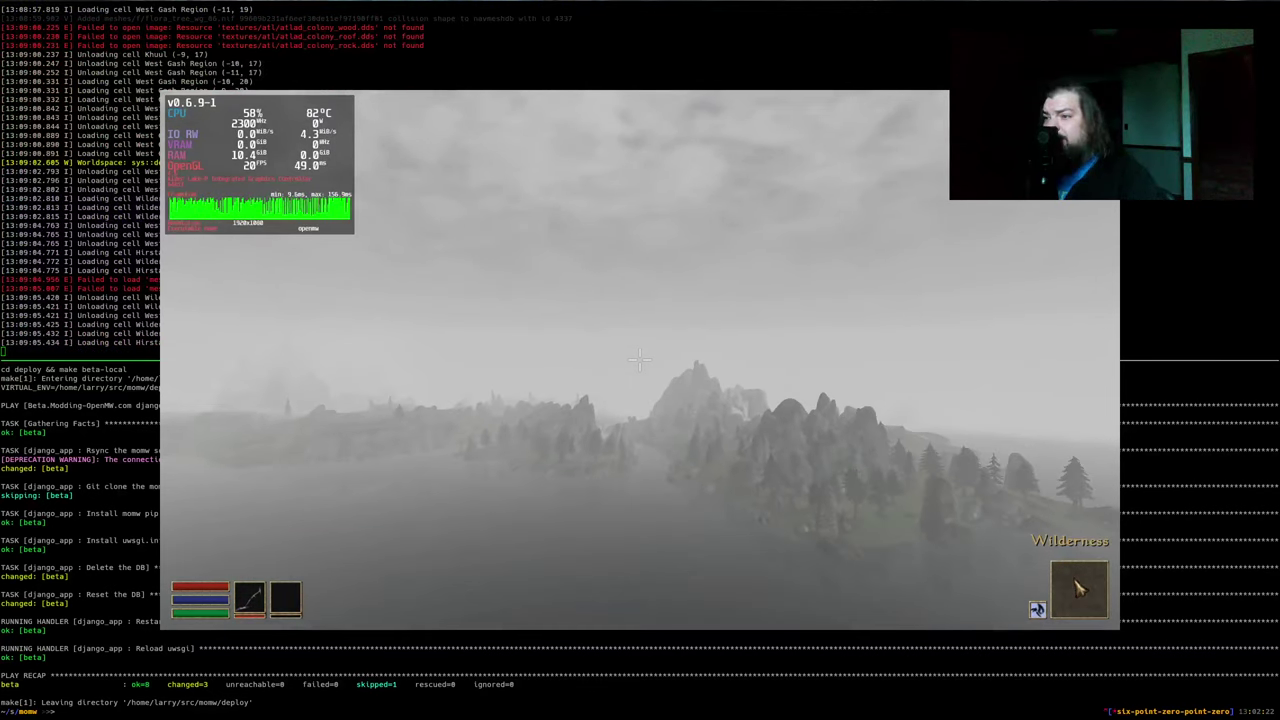
pyautogui.press('w')
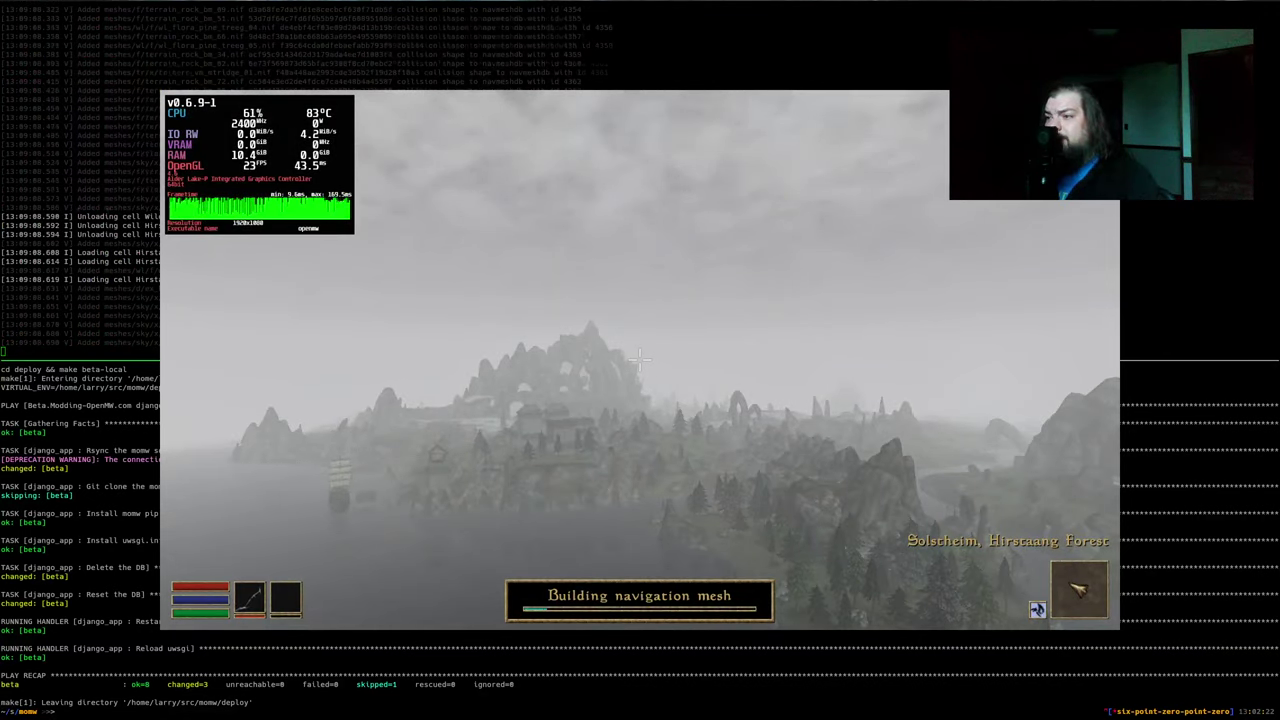
pyautogui.press('w')
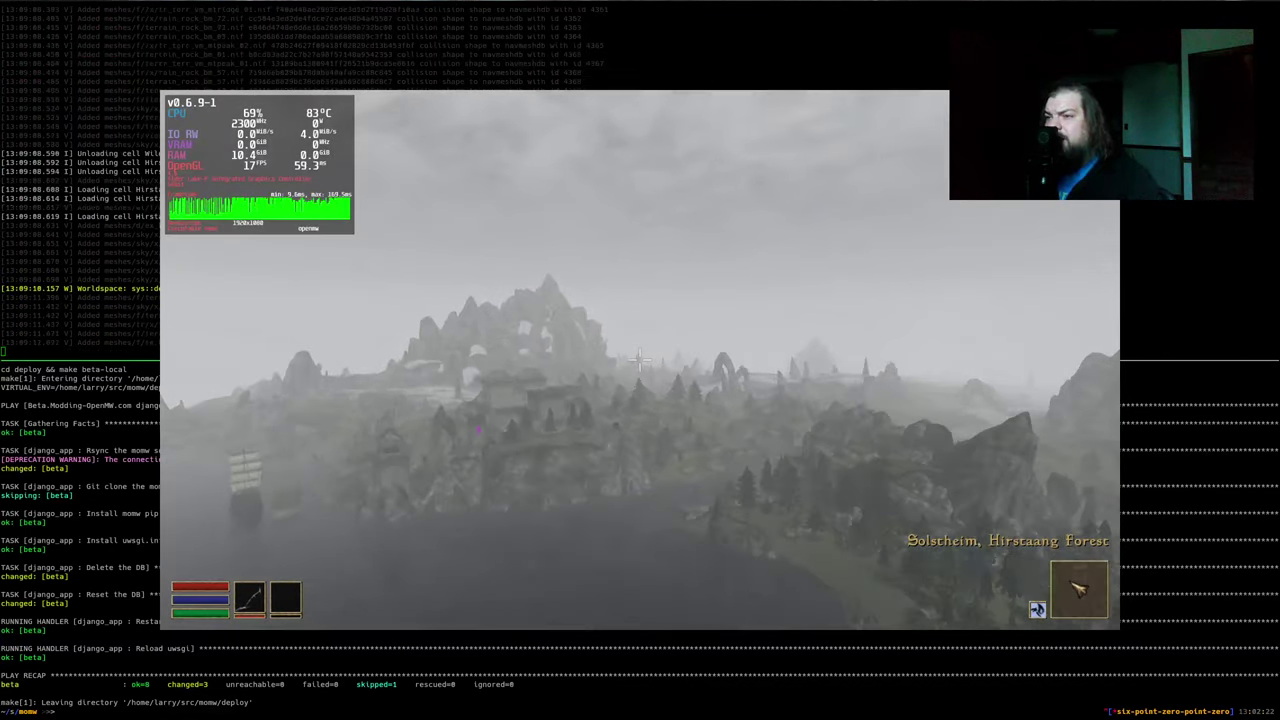
pyautogui.press('w')
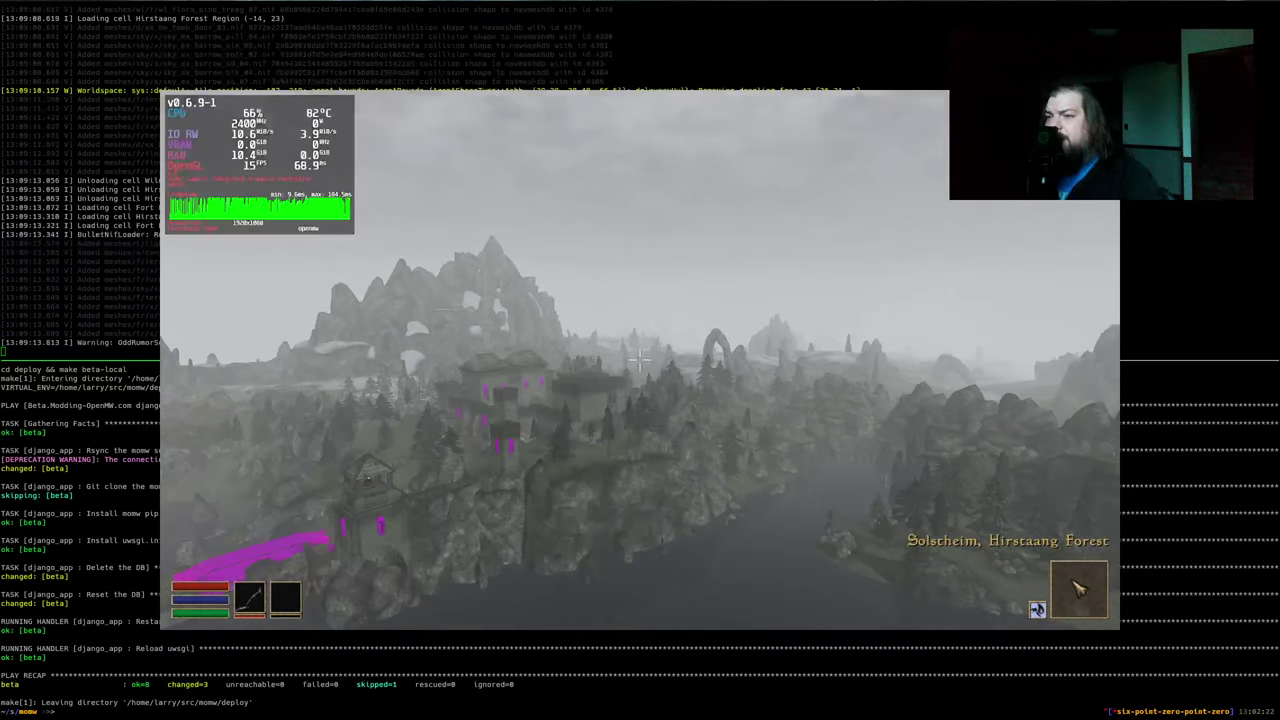
pyautogui.press('w')
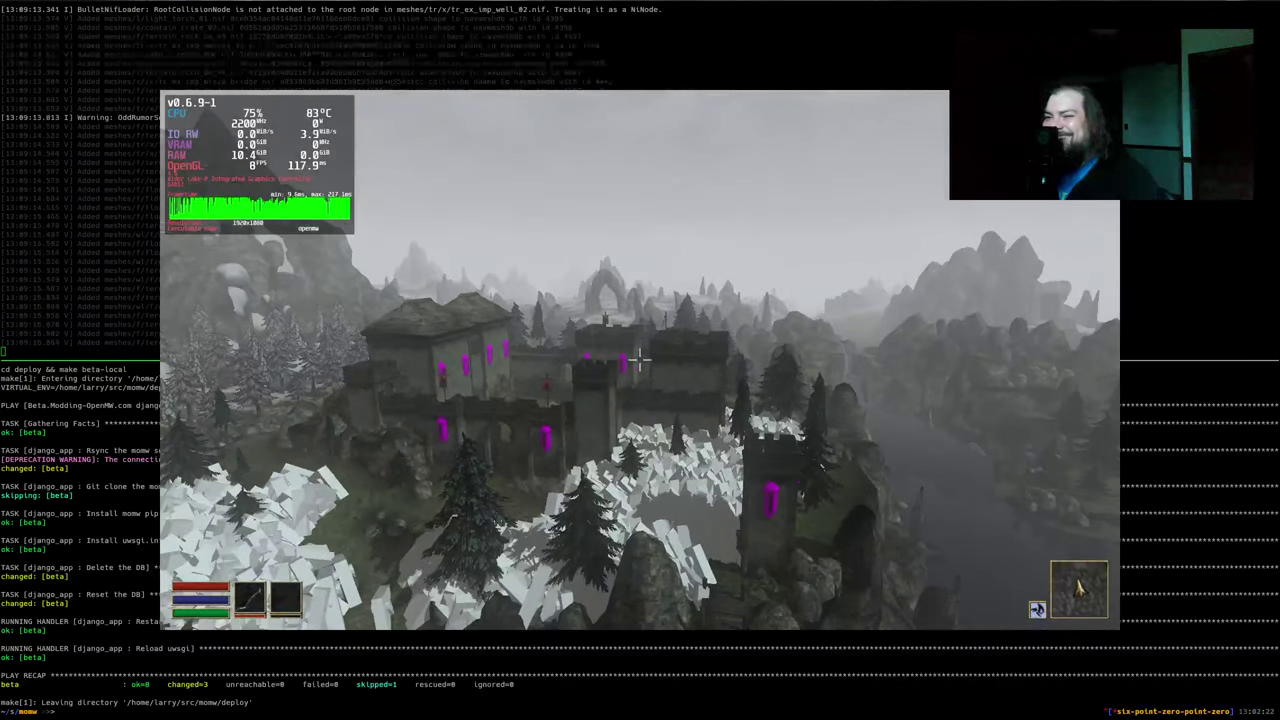
pyautogui.press('w')
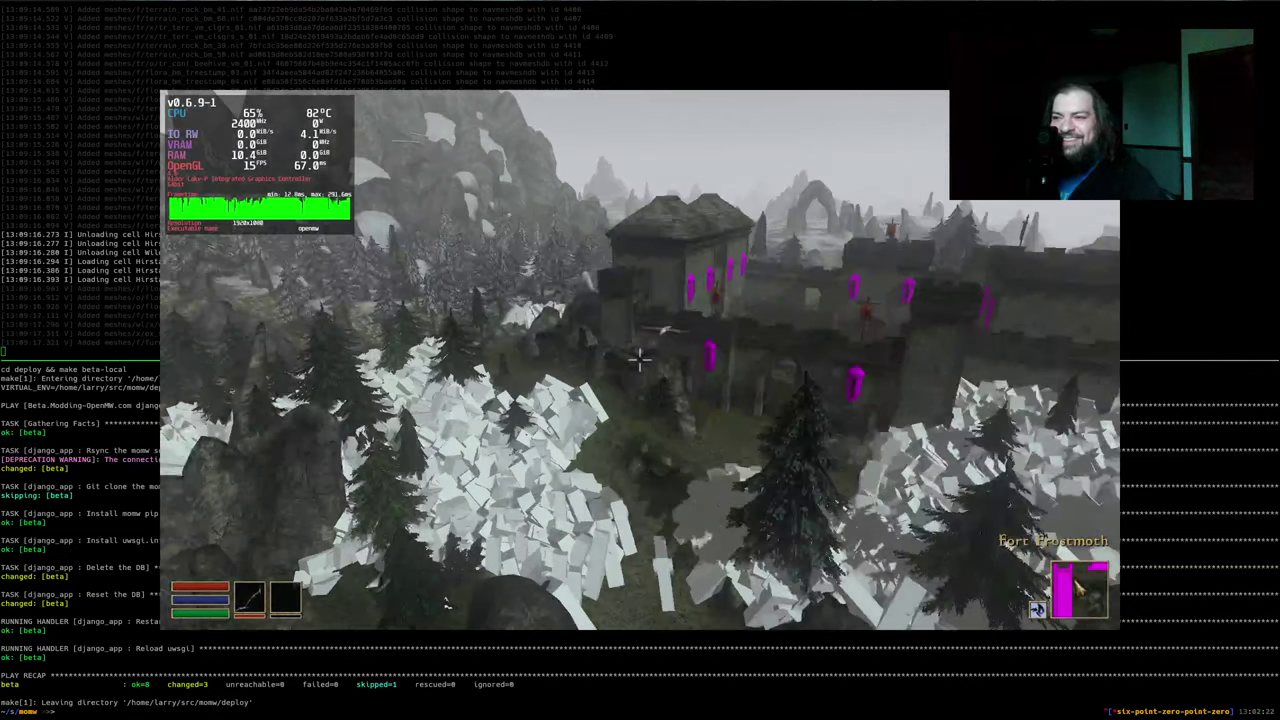
pyautogui.press('w')
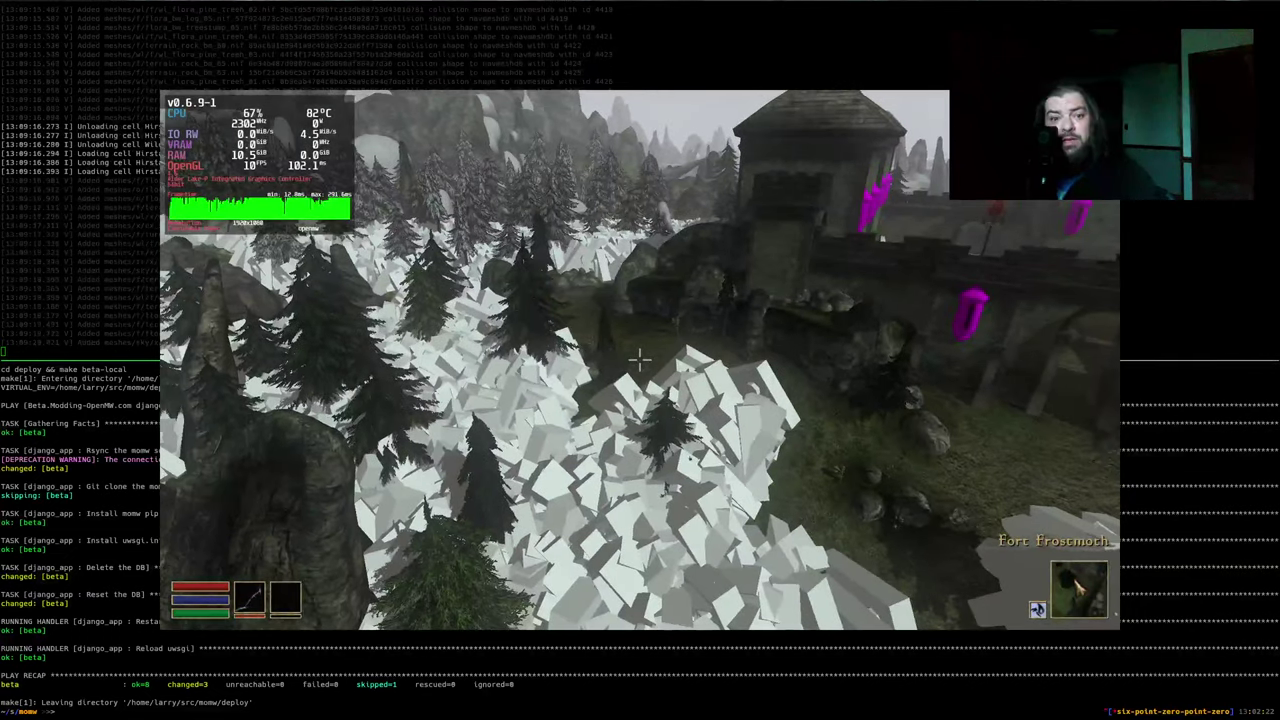
pyautogui.press('Escape')
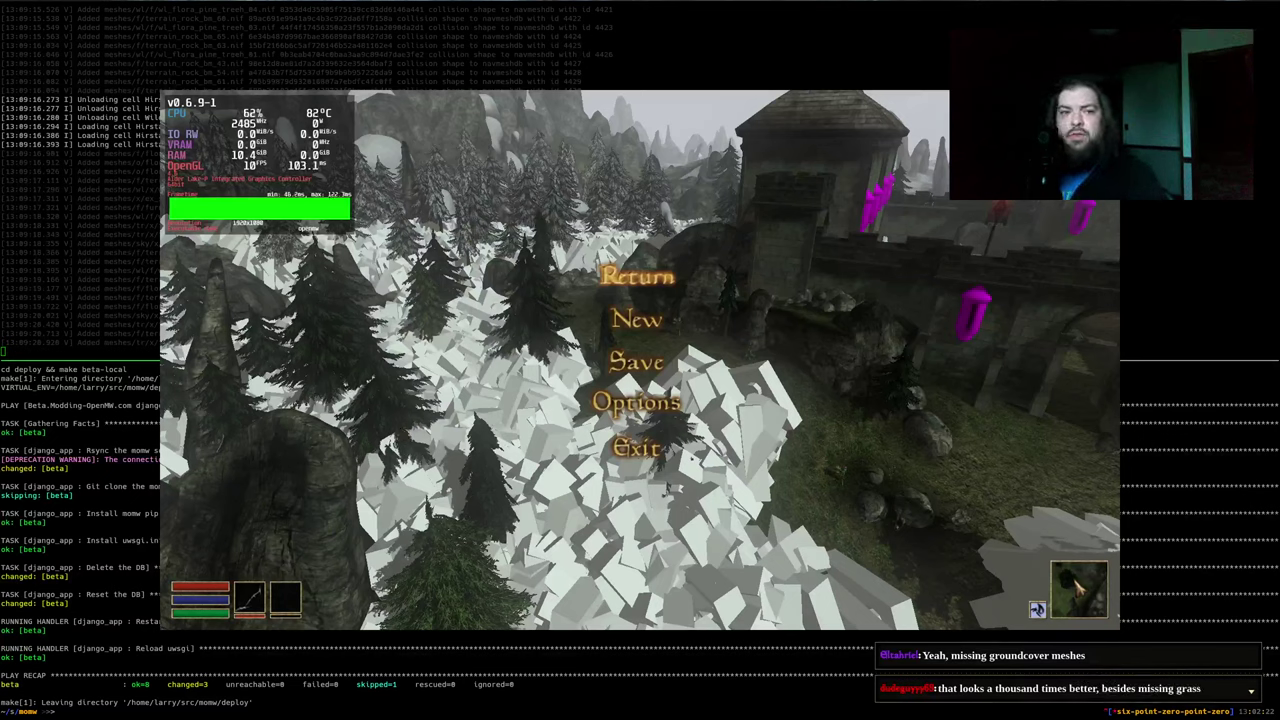
# In the text editor, open usage-notes.toml and find the Solstheim Tomb of the Snow Prince usage notes
pyautogui.hotkey('alt', 'Tab')
pyautogui.hotkey('ctrl', 'x')
pyautogui.write('busa')
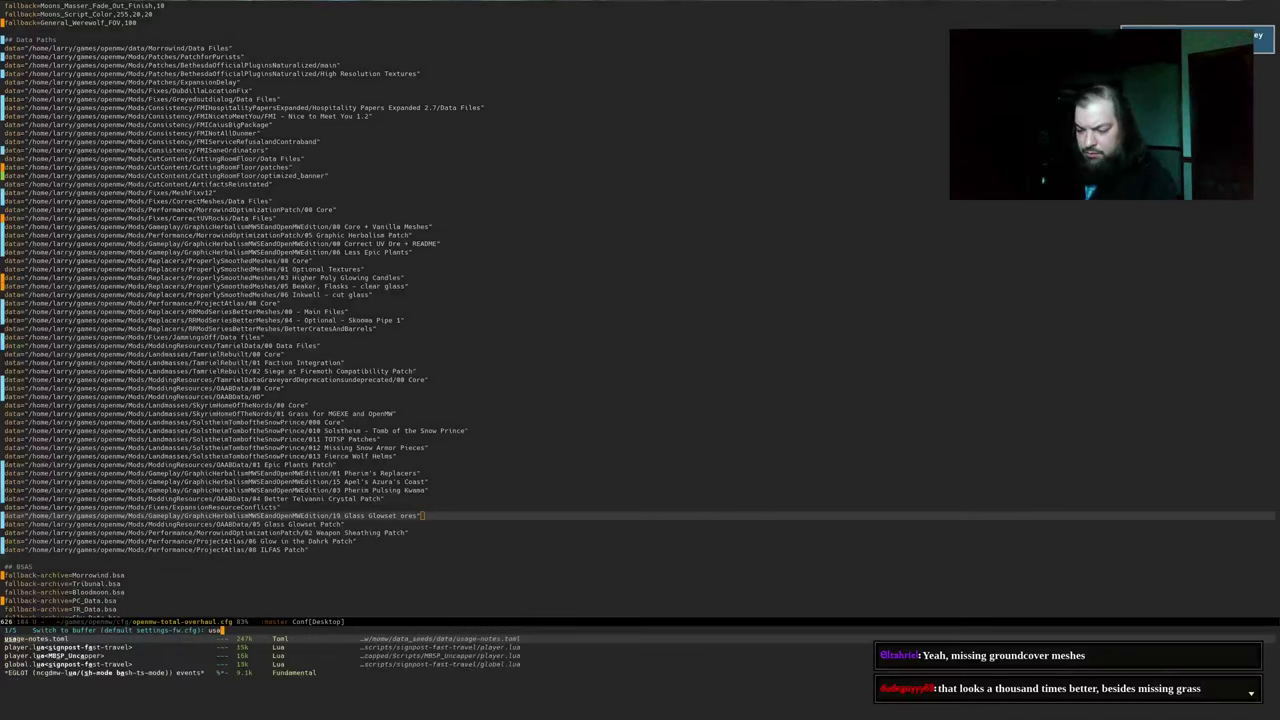
pyautogui.press('Return')
pyautogui.hotkey('ctrl', 's')
pyautogui.write('tomb of')
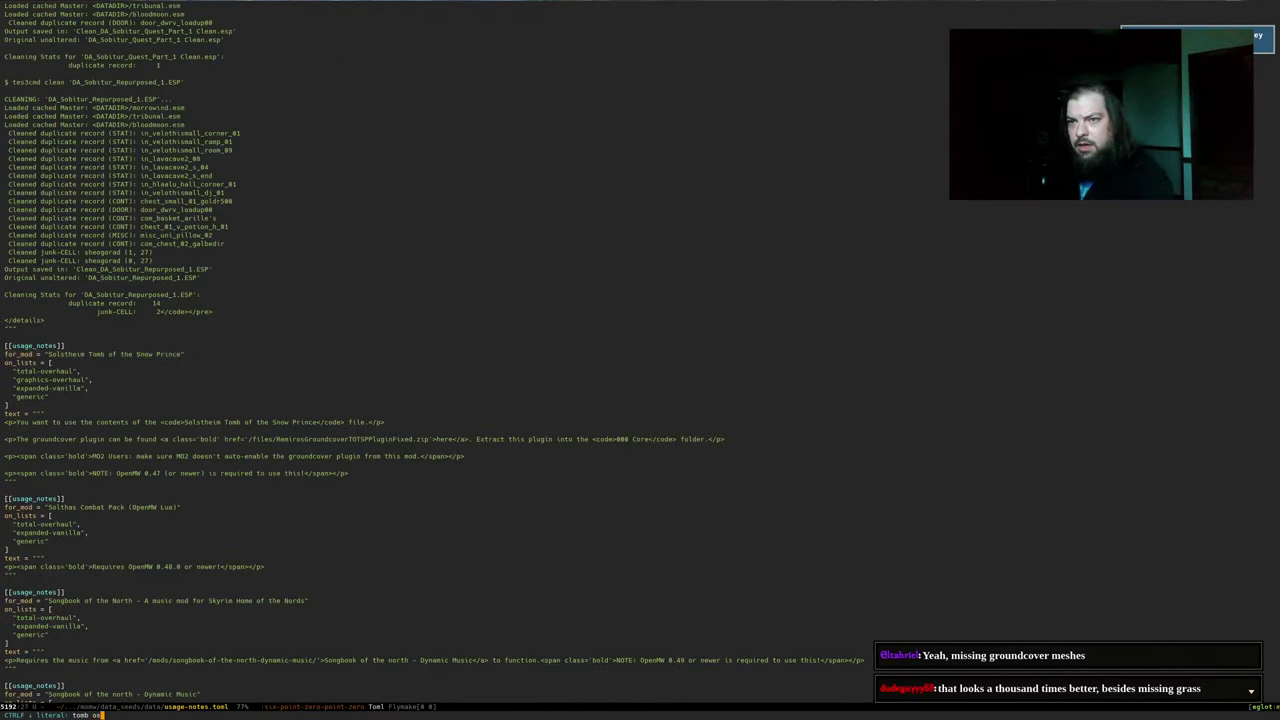
pyautogui.press('Return')
# Add the comment "<!-- TODO: break this out into MOMW patches -->" above the groundcover plugin paragraph and save the file
pyautogui.hotkey('ctrl', 'a')
pyautogui.press('Down')
pyautogui.press('Down')
pyautogui.press('Down')
pyautogui.press('Down')
pyautogui.press('Down')
pyautogui.press('Down')
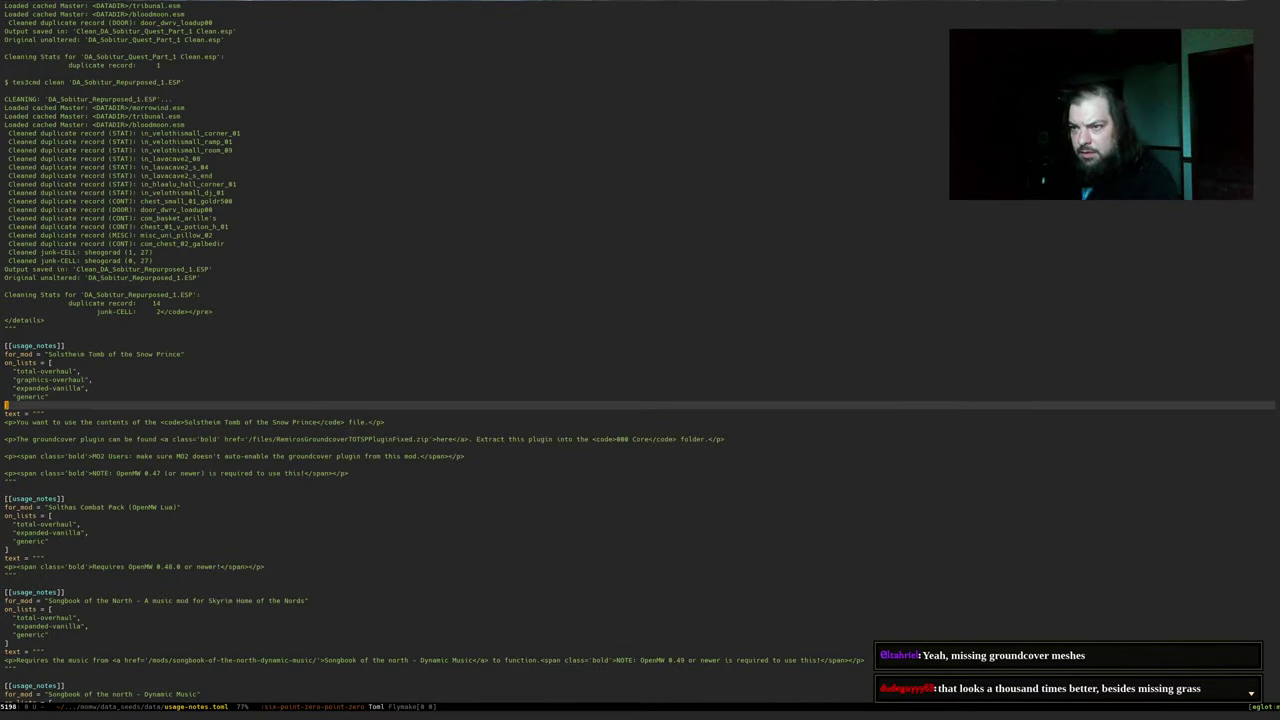
pyautogui.press('Down')
pyautogui.press('Down')
pyautogui.press('Down')
pyautogui.press('Return')
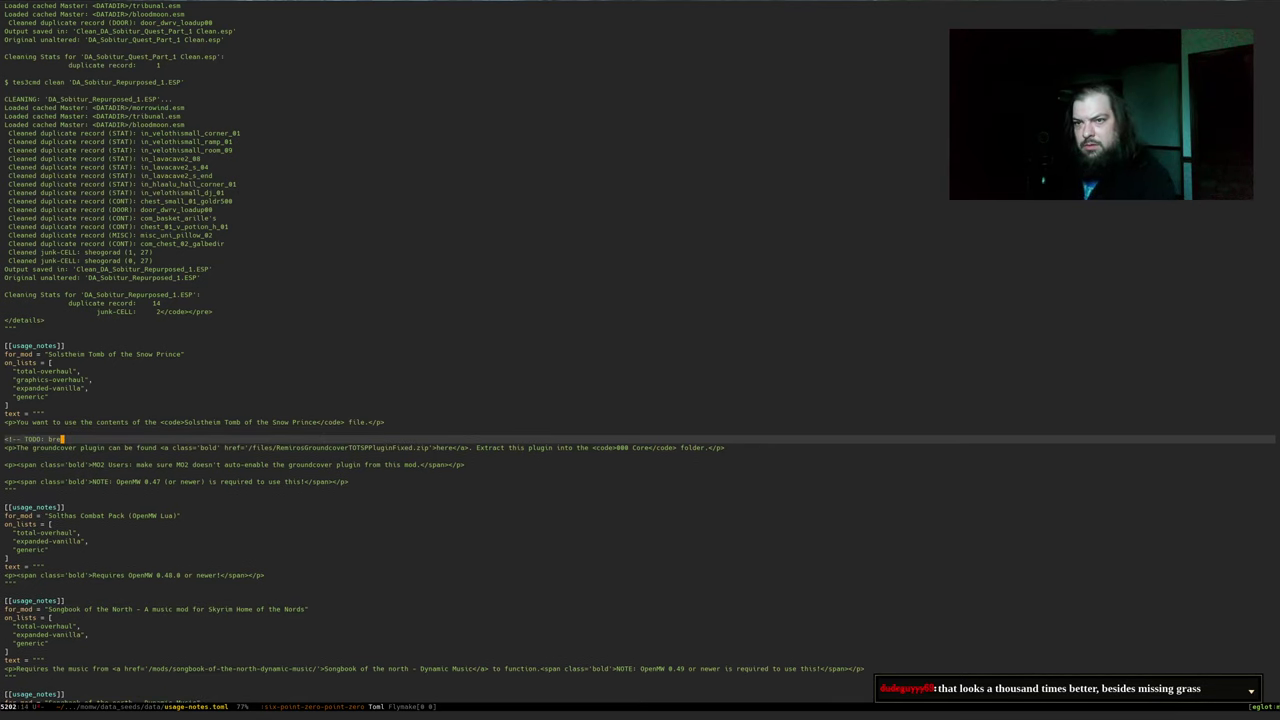
pyautogui.write('<!-- TODO: break this out into MOMW patches')
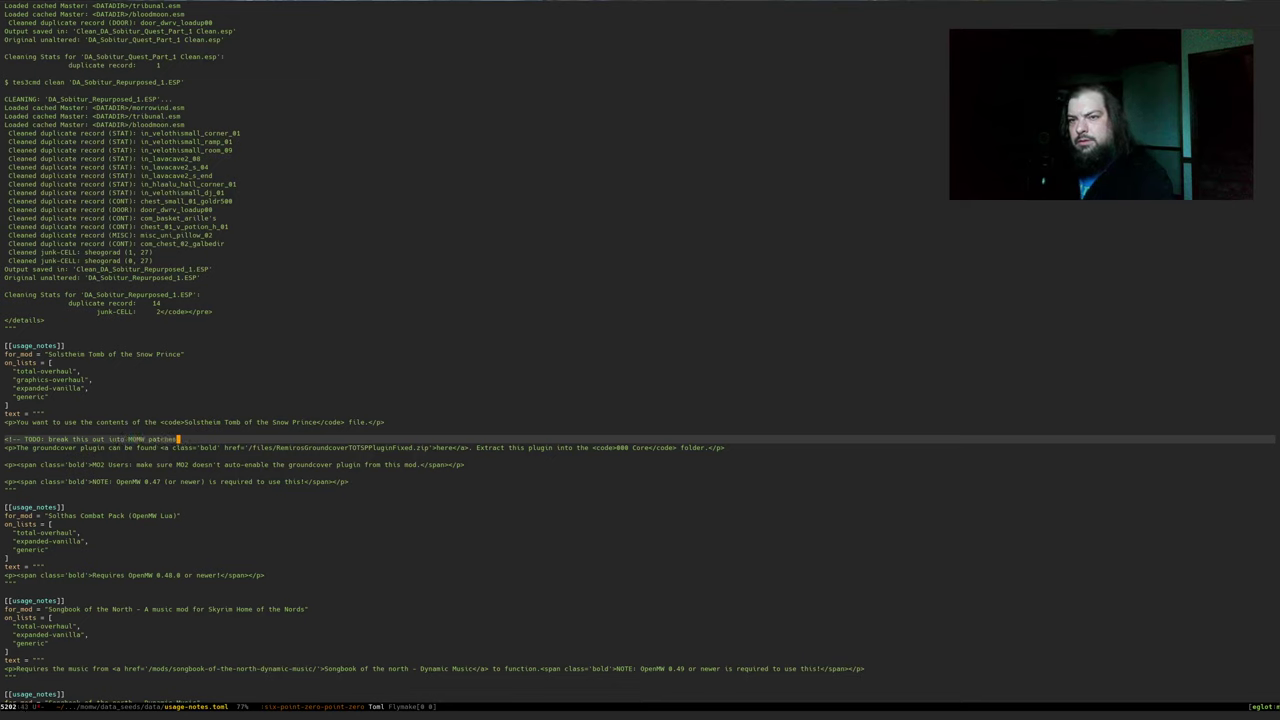
pyautogui.write(' -->')
pyautogui.hotkey('ctrl', 'a')
pyautogui.hotkey('ctrl', 'x')
pyautogui.hotkey('ctrl', 's')
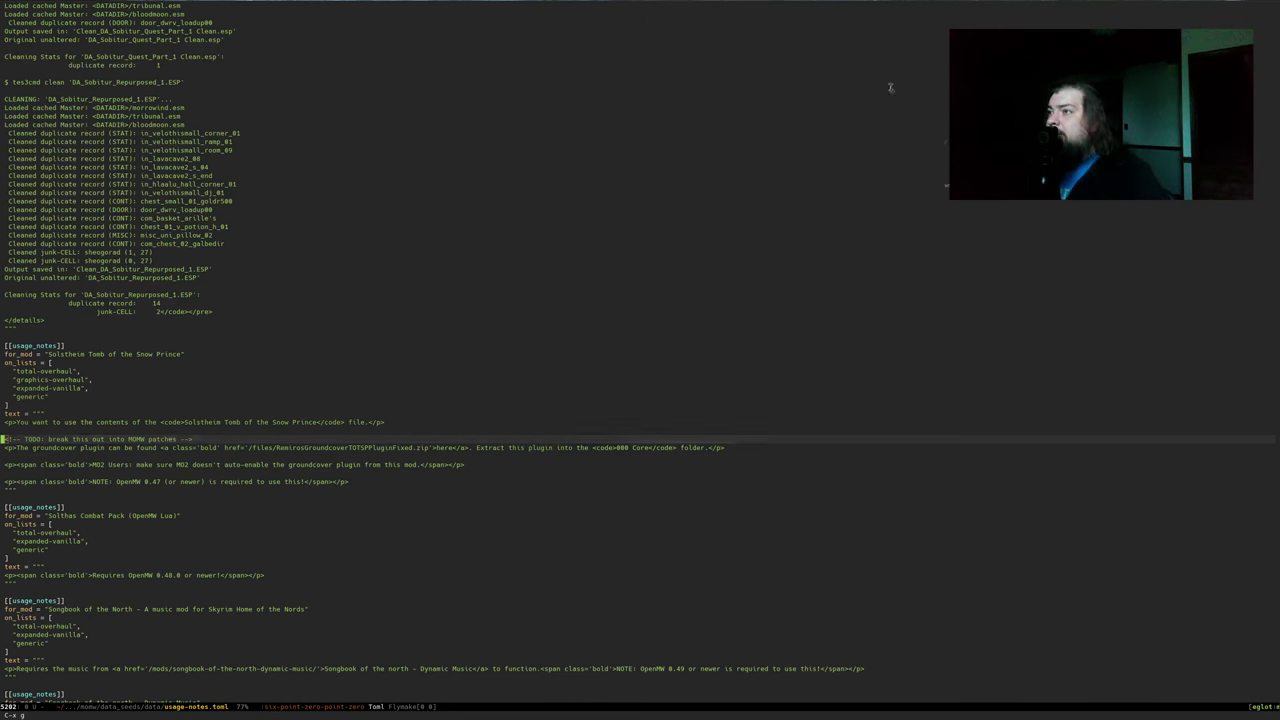
# In the Magit status, stage the unstaged changes to performance.py, data-path-order.yml and usage-notes.toml
pyautogui.press('Tab')
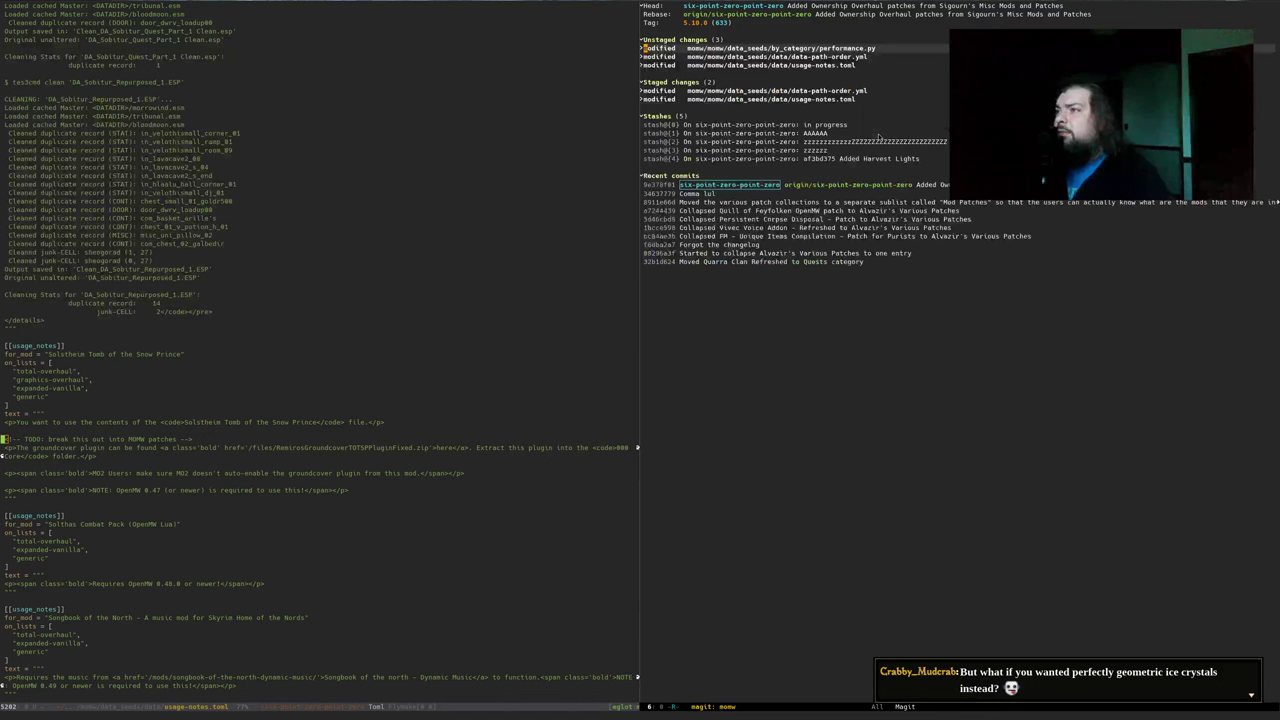
pyautogui.press('s')
pyautogui.press('s')
pyautogui.press('s')
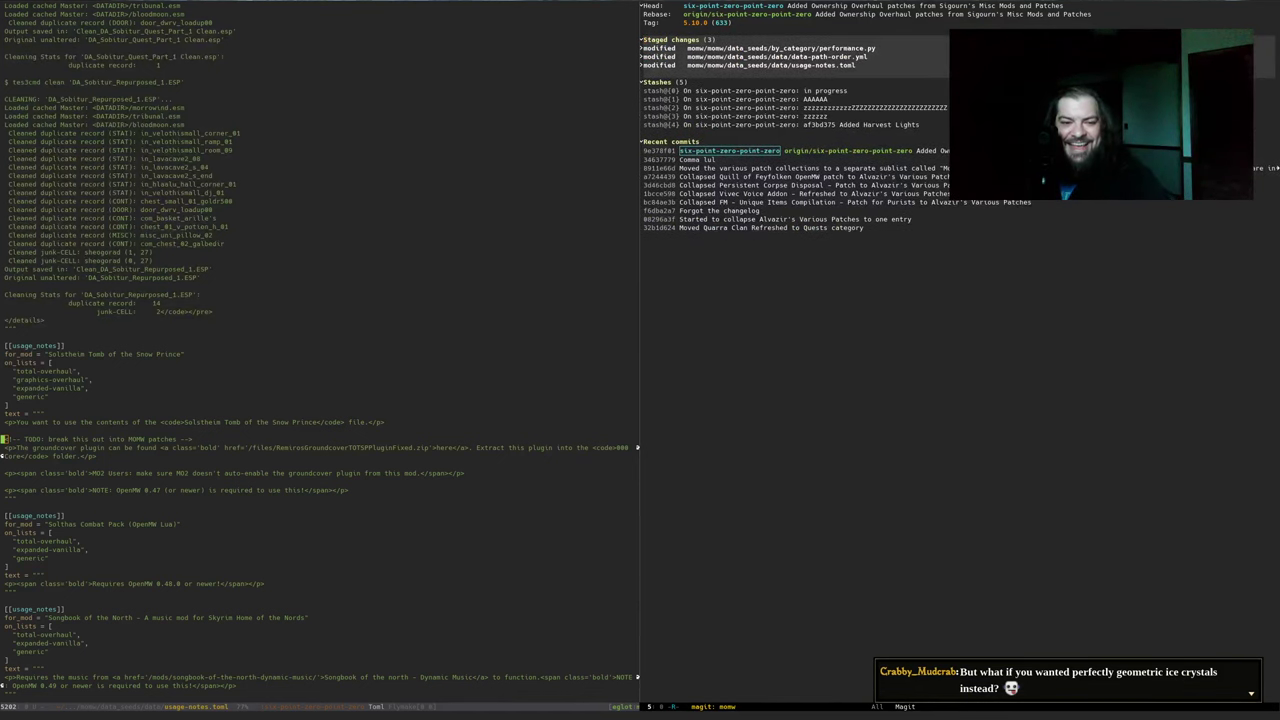
# Return to the game, inspect the ground and fort walls at Fort Frostmoth, fly over Hirstaang Forest, and pause the game
pyautogui.hotkey('alt', 'Tab')
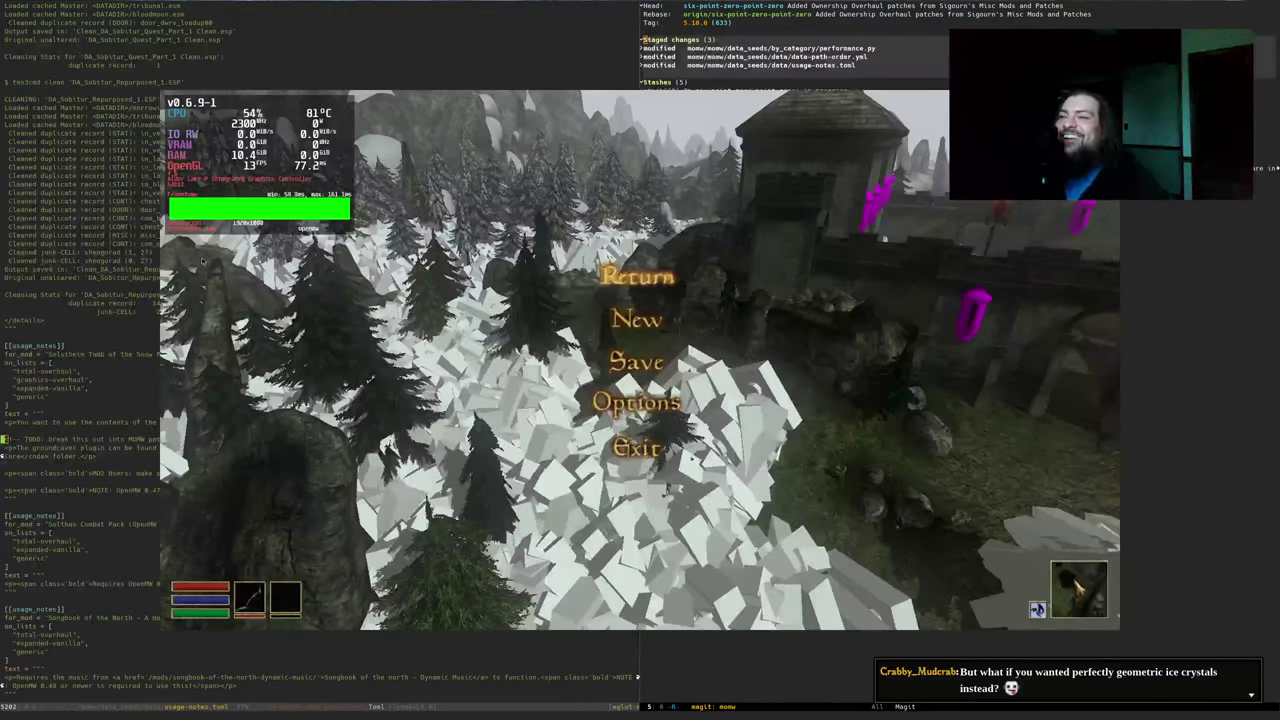
pyautogui.press('Escape')
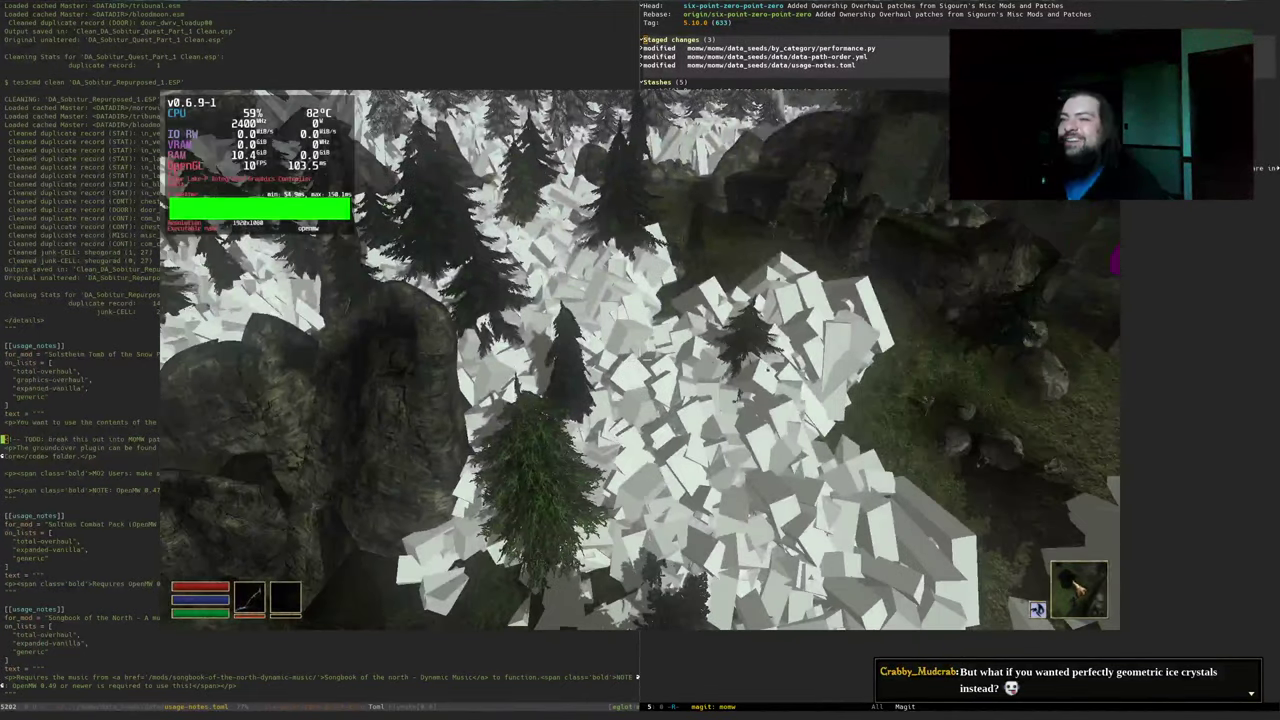
pyautogui.moveTo(640, 360)
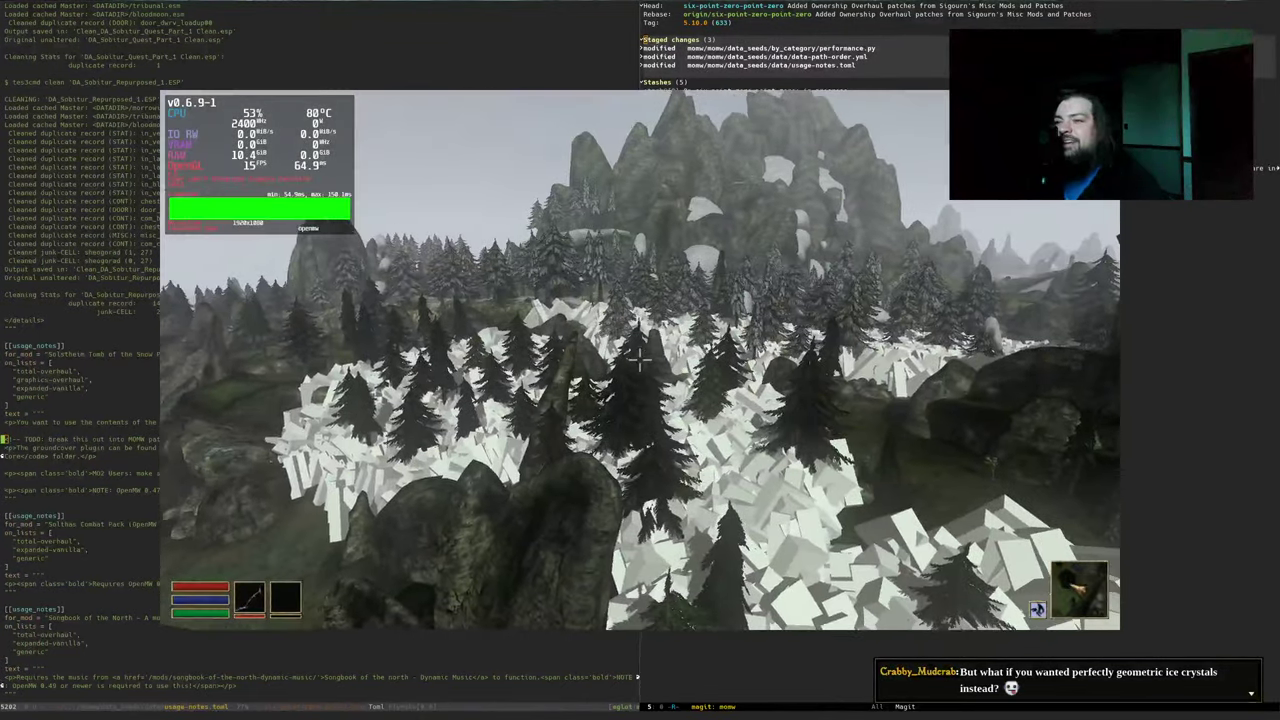
pyautogui.press('w')
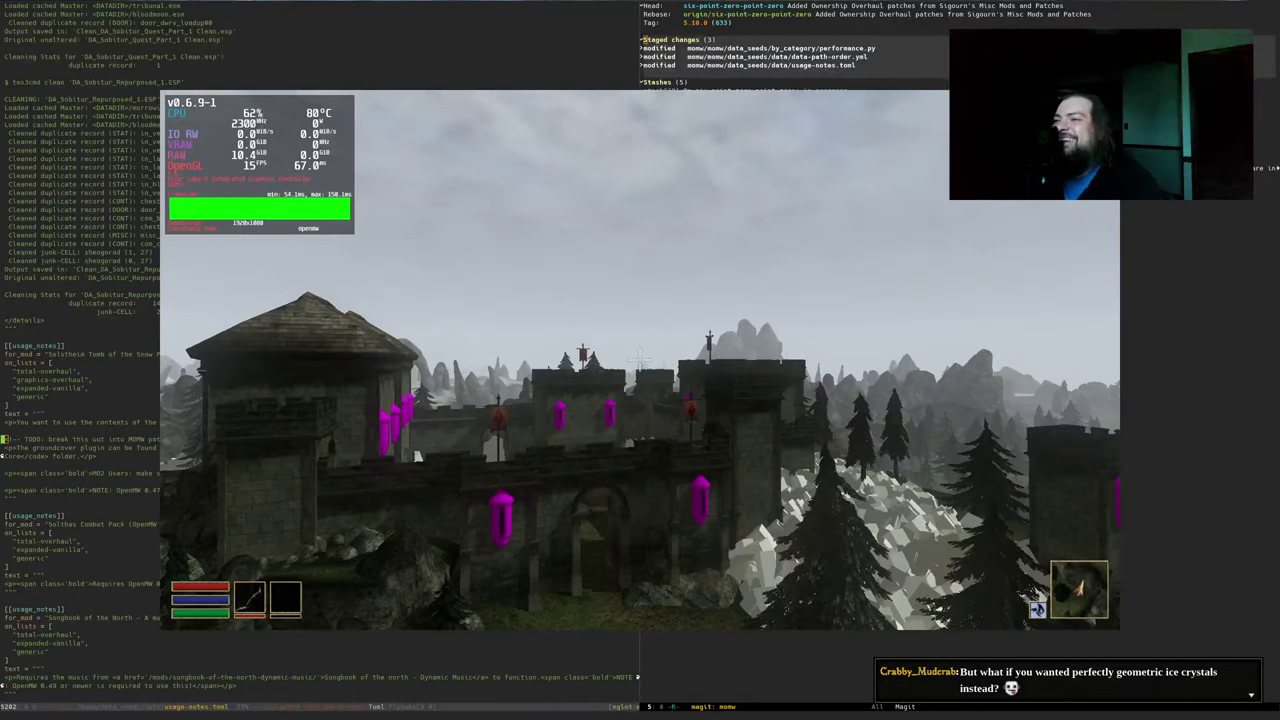
pyautogui.press('w')
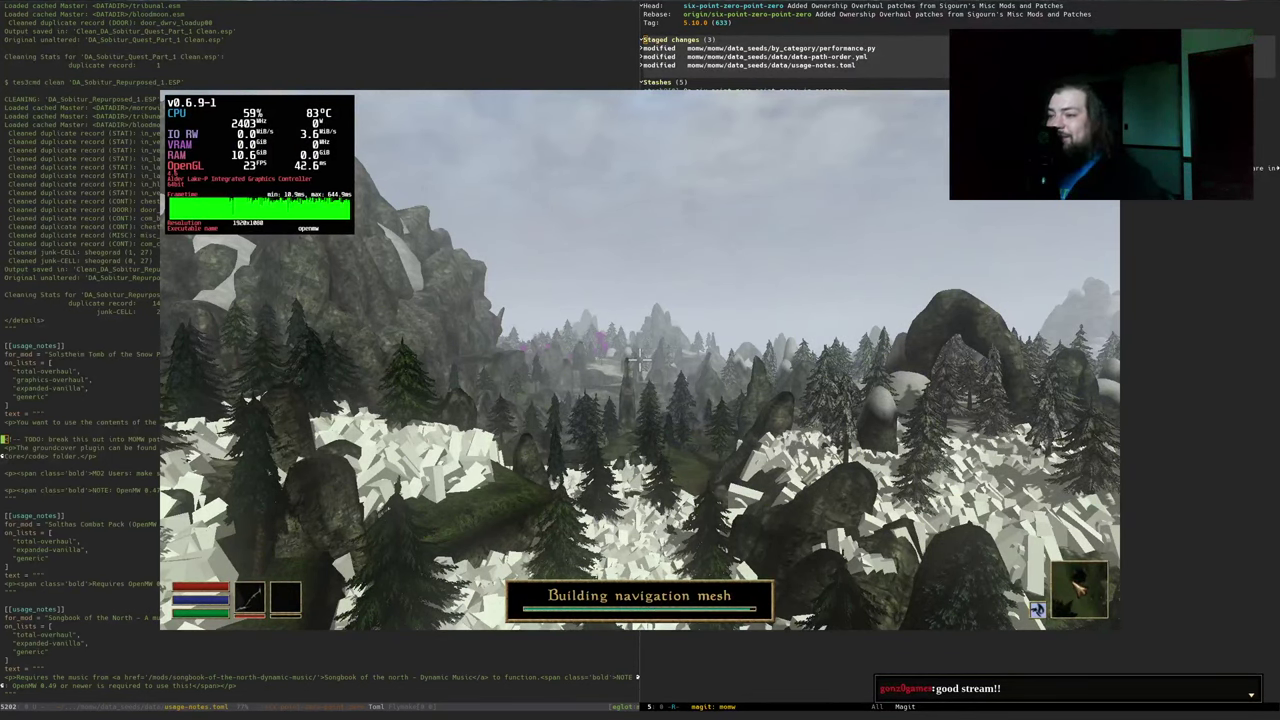
pyautogui.press('w')
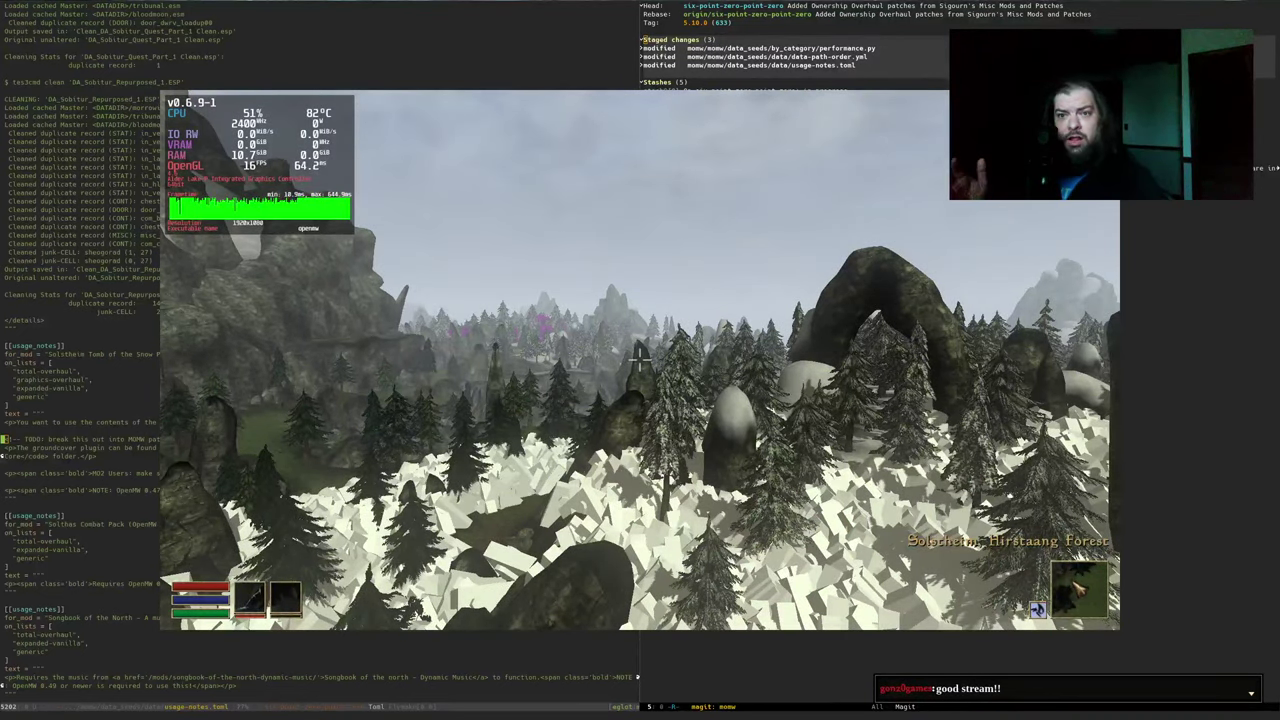
pyautogui.press('Escape')
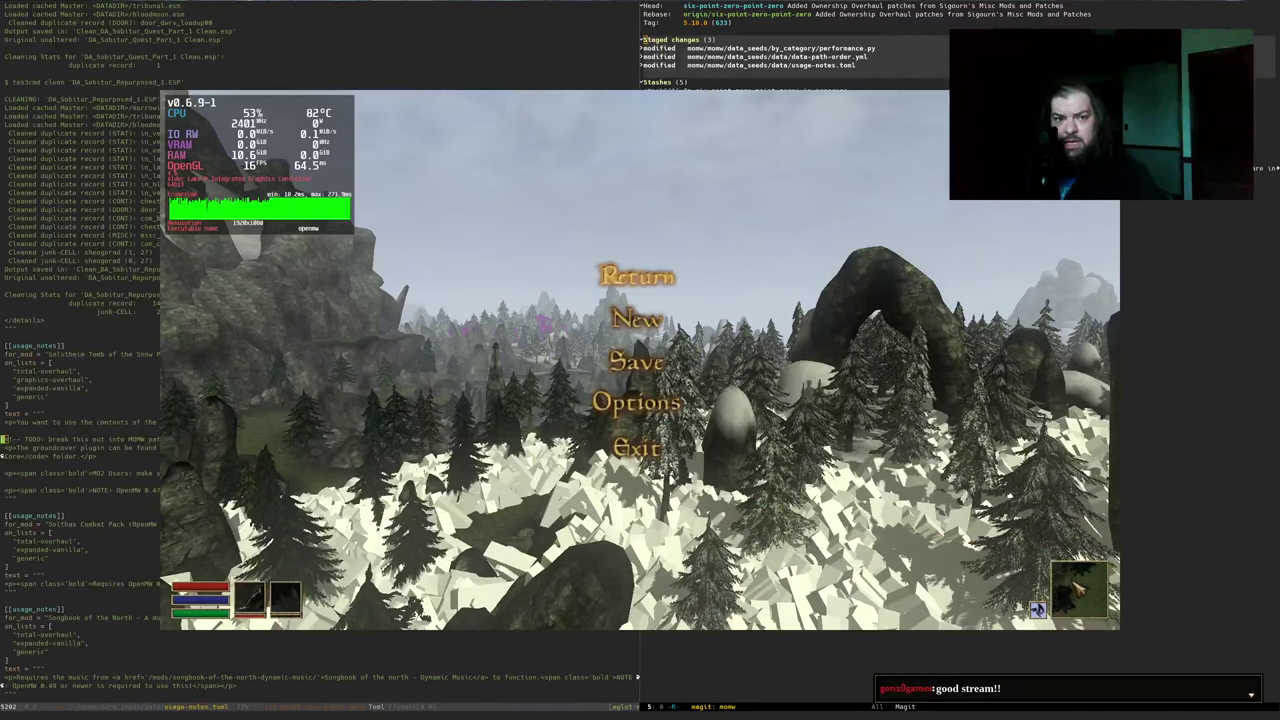
# In Firefox, open beta.modding-openmw.com in a new tab and view the Total Overhaul mod list's description
pyautogui.hotkey('alt', 'Tab')
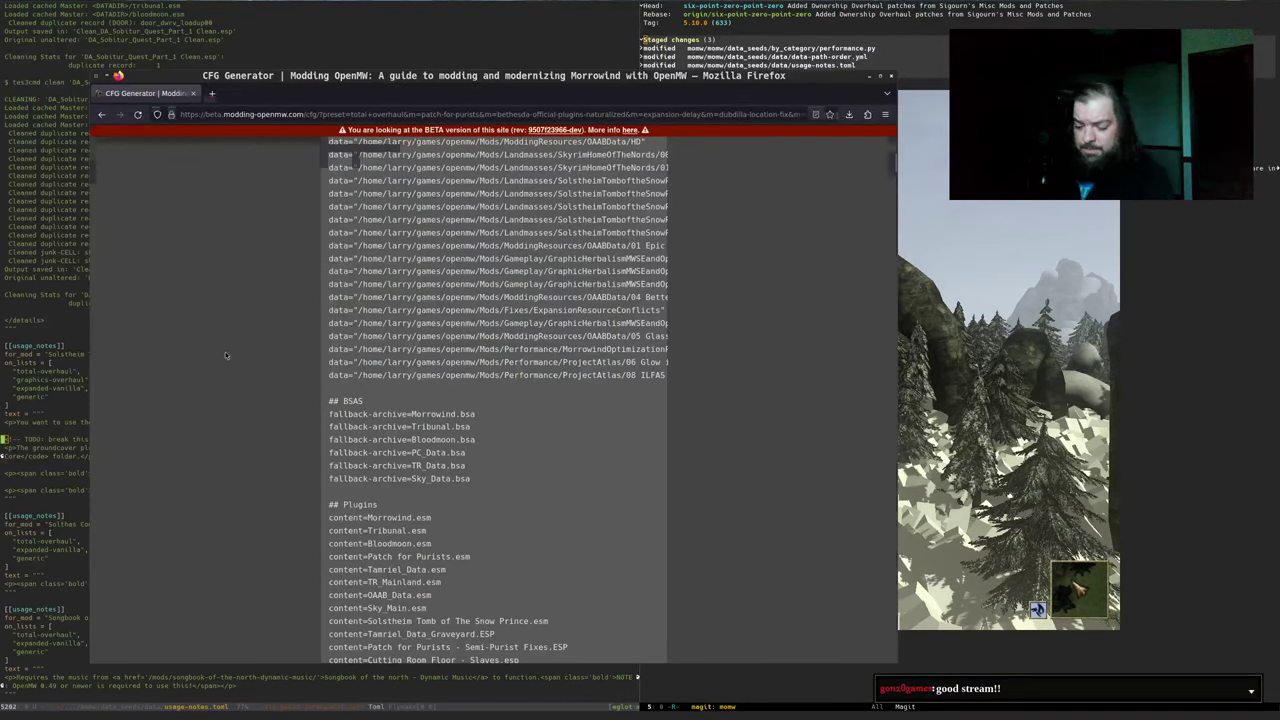
pyautogui.hotkey('ctrl', 't')
pyautogui.write('beta.modding-openmw.com/')
pyautogui.press('Return')
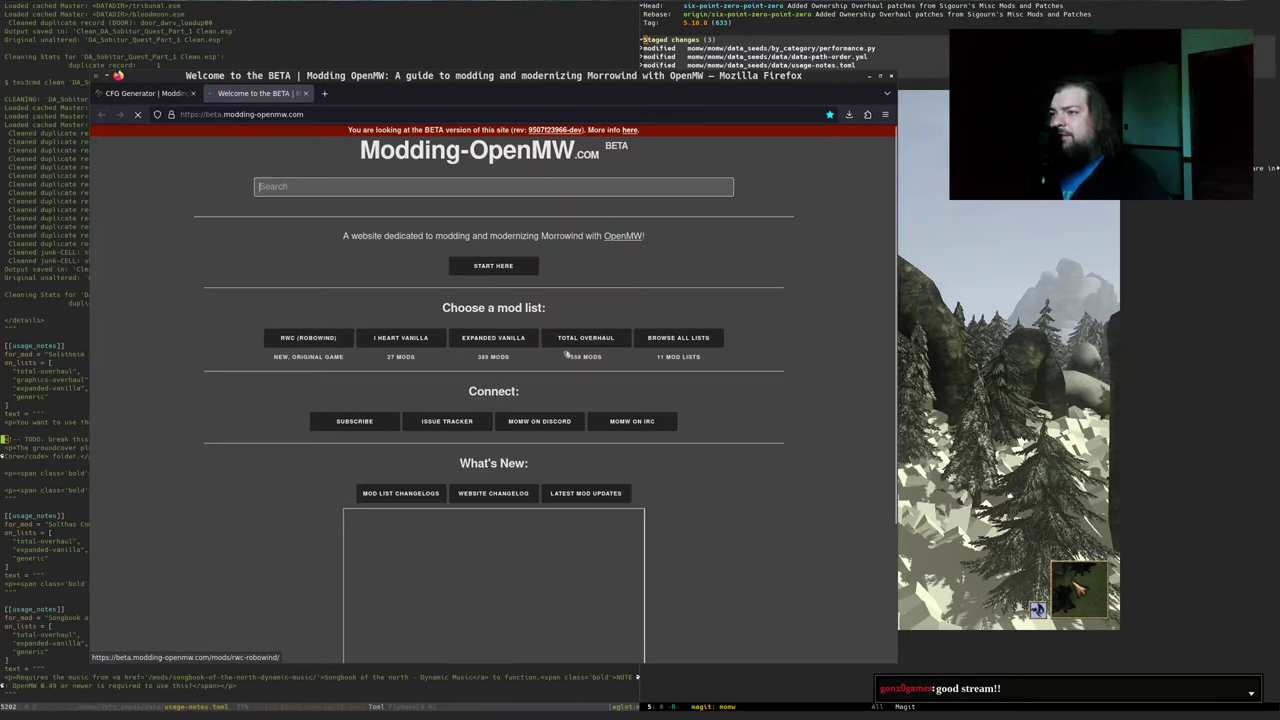
pyautogui.click(585, 337)
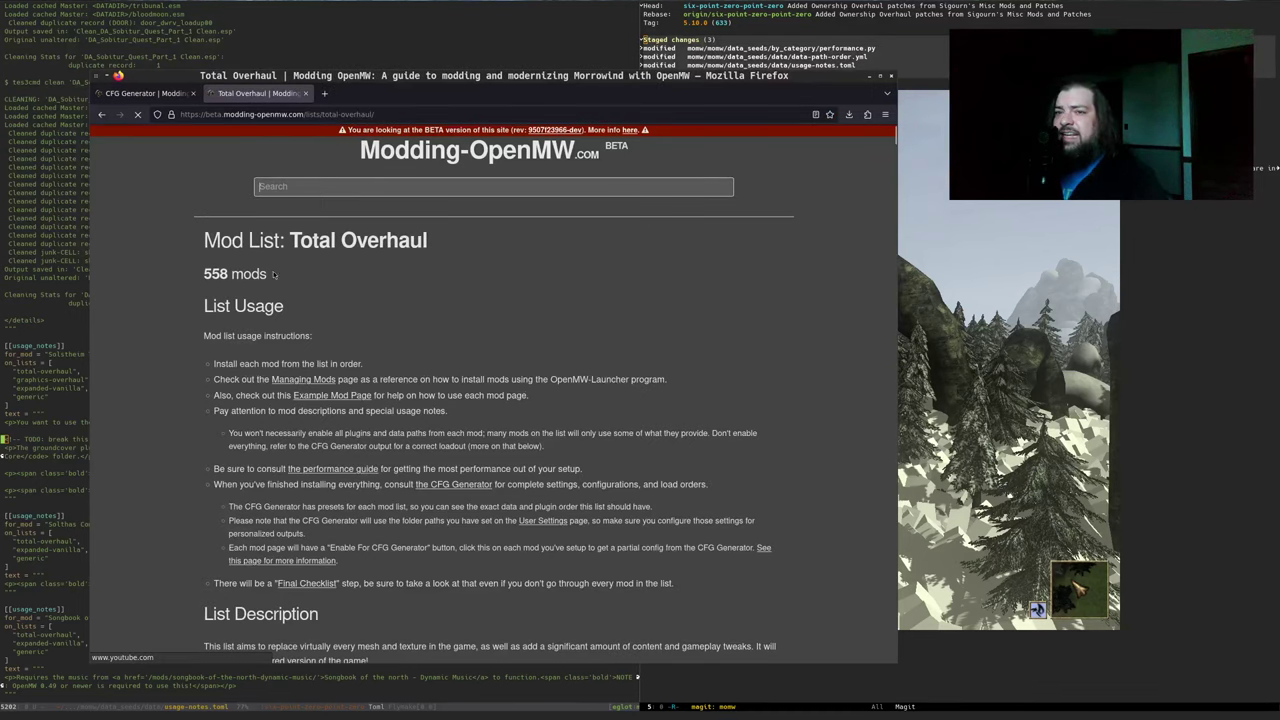
pyautogui.scroll(-3, 273, 275)
pyautogui.scroll(-6, 272, 338)
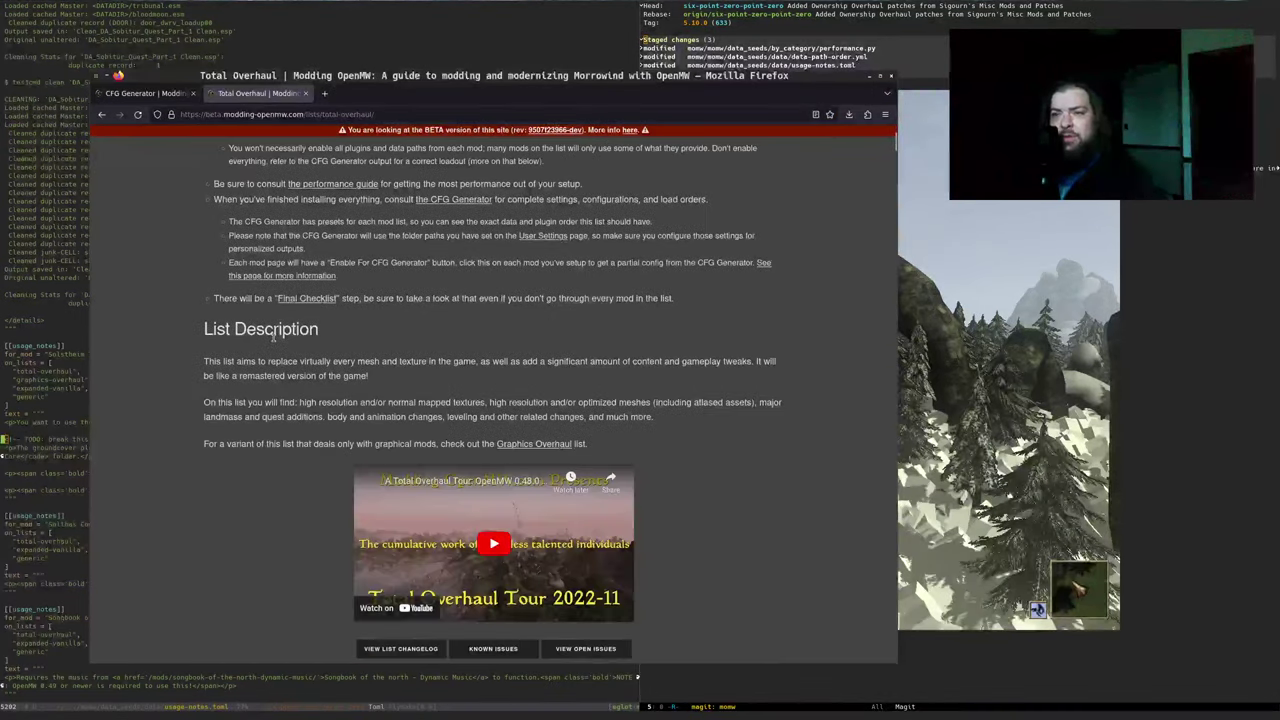
pyautogui.scroll(-5, 268, 350)
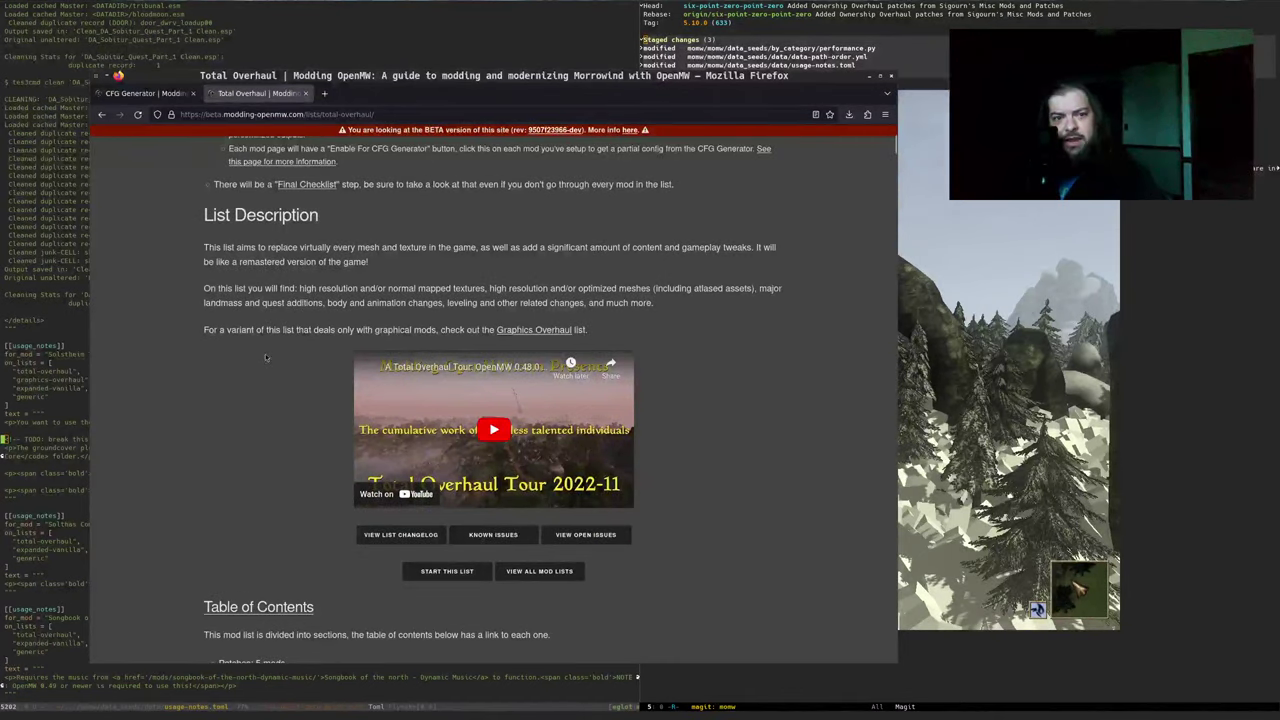
# Look over the Total Overhaul table of contents and the CFG Generator output, and briefly resume the game
pyautogui.scroll(-4, 261, 362)
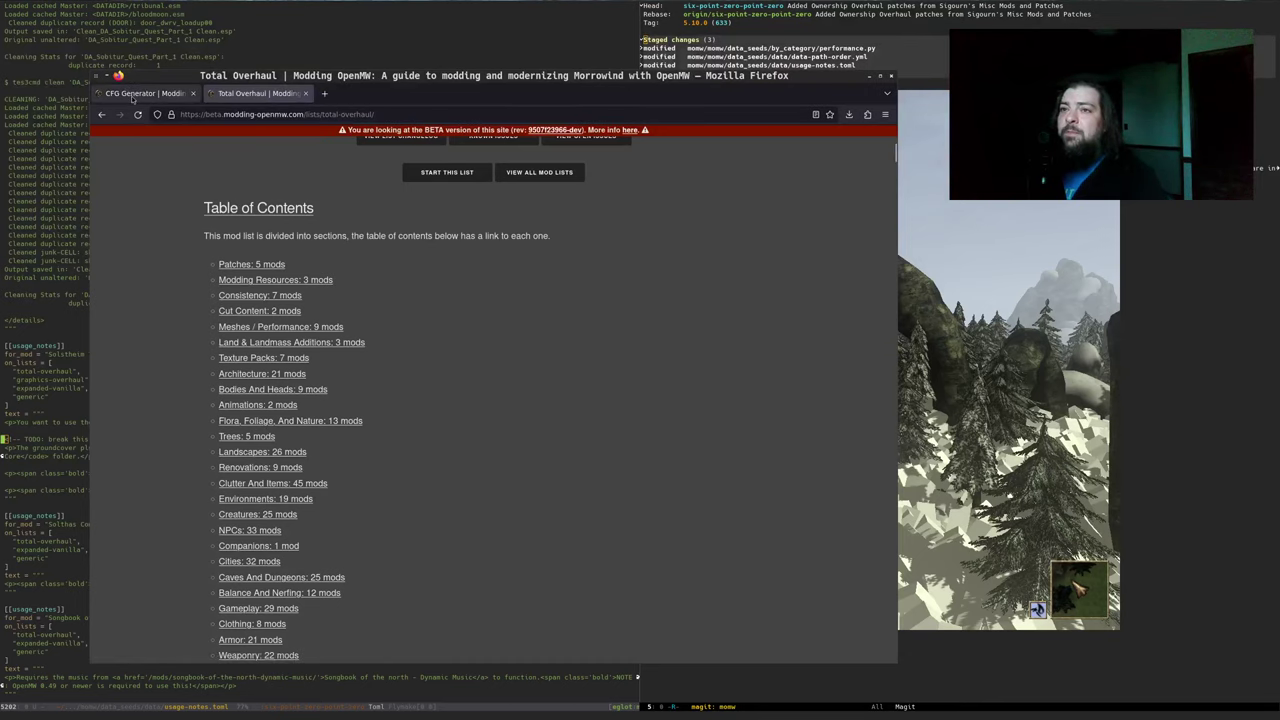
pyautogui.click(145, 93)
pyautogui.click(975, 404)
pyautogui.press('Escape')
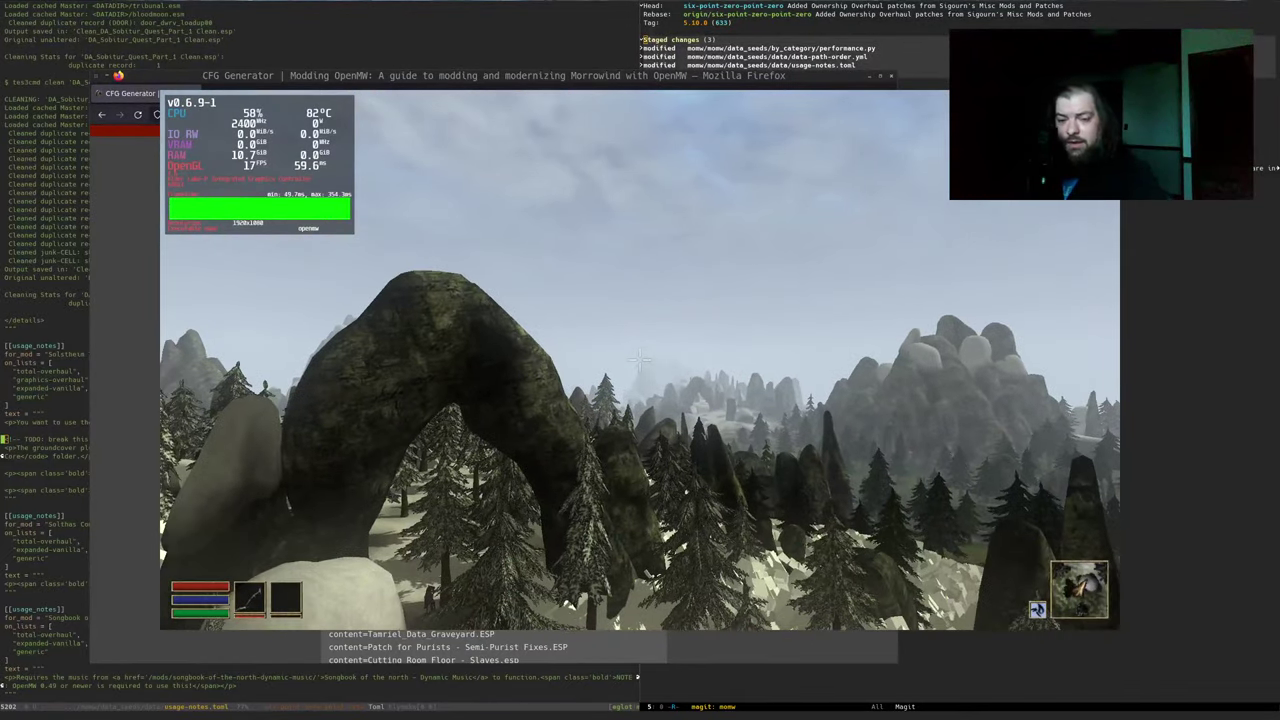
pyautogui.hotkey('alt', 'Tab')
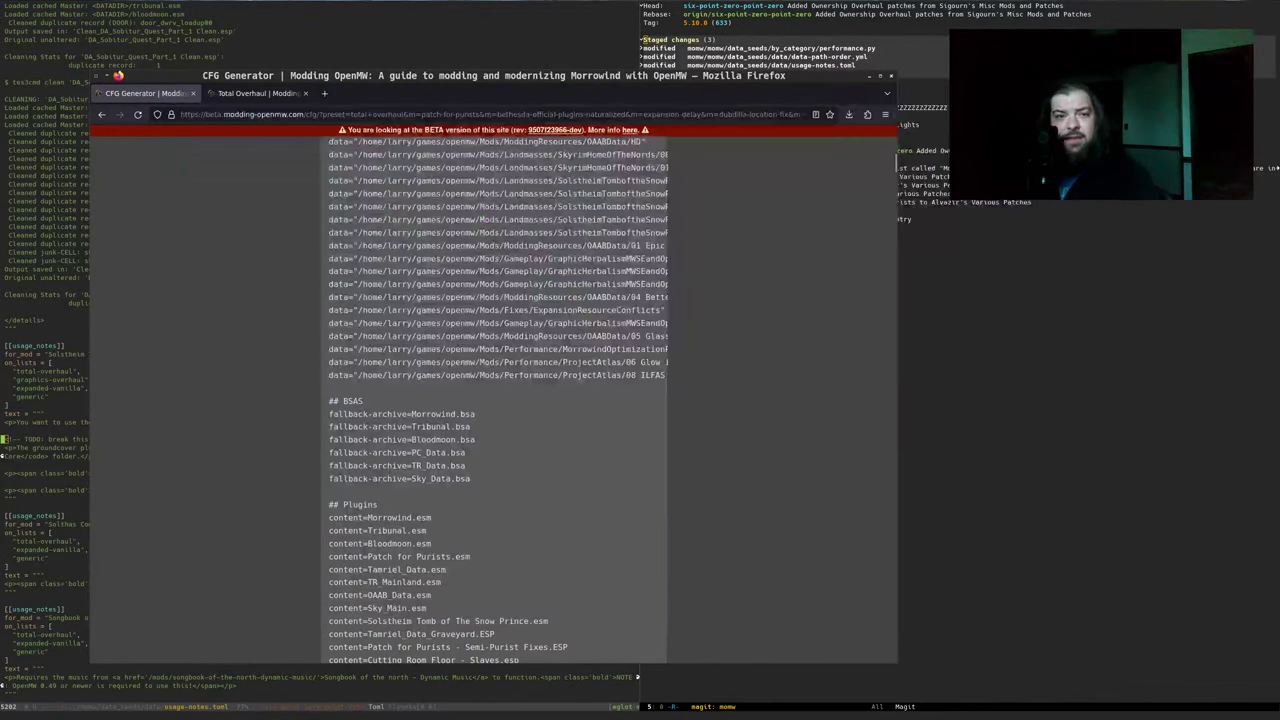
# Switch to Emacs, close the Magit status, and open the 2023.org stream notes buffer
pyautogui.hotkey('alt', 'Tab')
pyautogui.write('q')
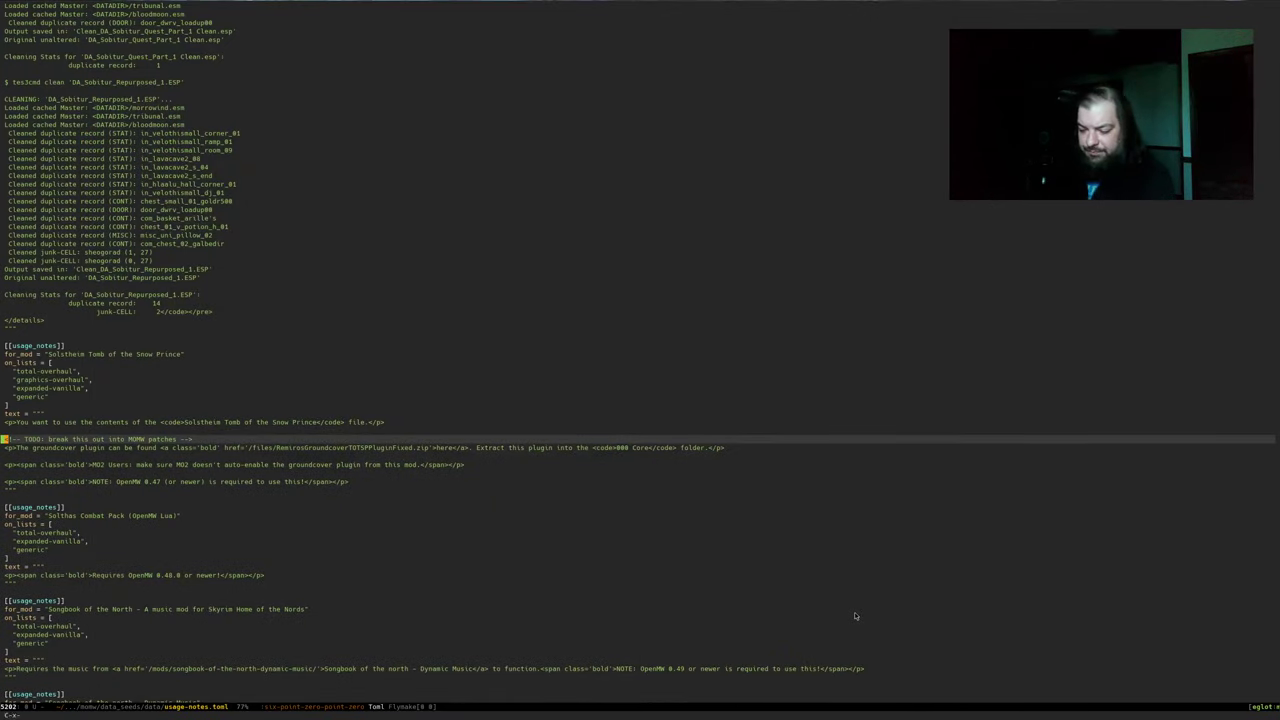
pyautogui.write('b20')
pyautogui.press('Return')
# Mark the "Set up Total Overhaul 6.0 from zero" item as done, save the notes, and collapse the item
pyautogui.press('Up')
pyautogui.press('Up')
pyautogui.press('Up')
pyautogui.press('Down')
pyautogui.press('Down')
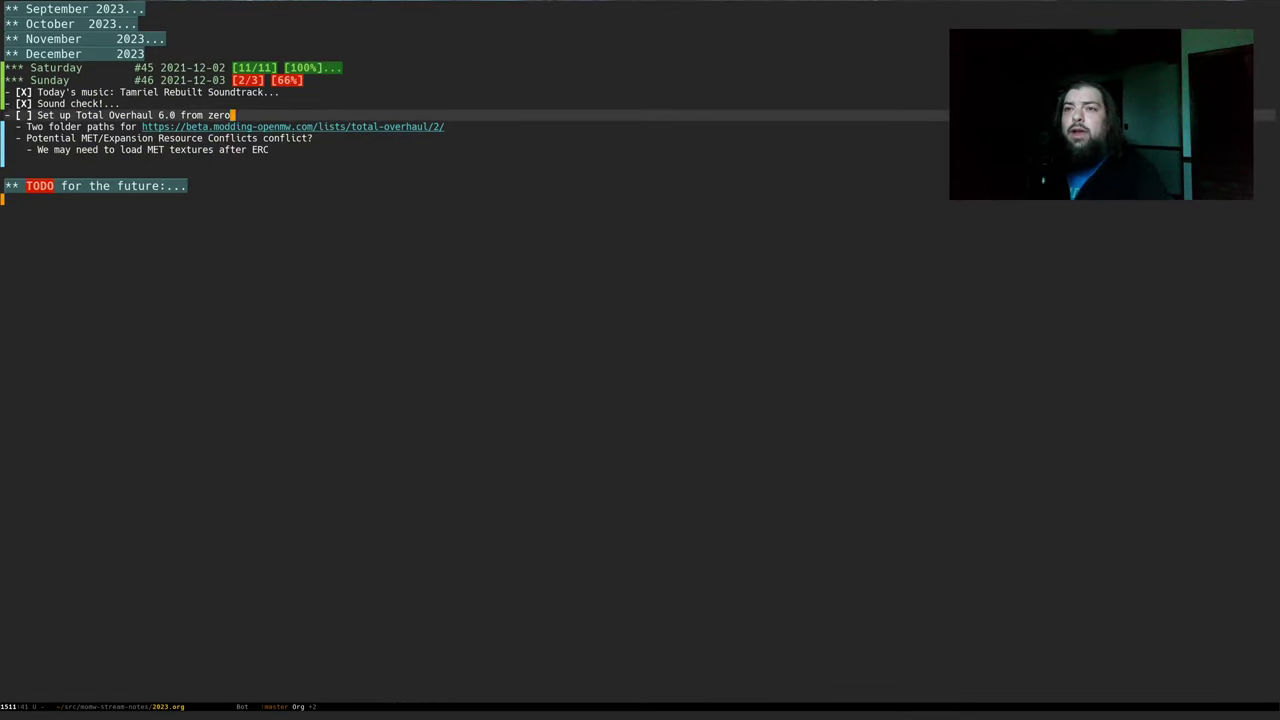
pyautogui.hotkey('ctrl', 'c')
pyautogui.hotkey('ctrl', 'c')
pyautogui.hotkey('ctrl', 'x')
pyautogui.hotkey('ctrl', 's')
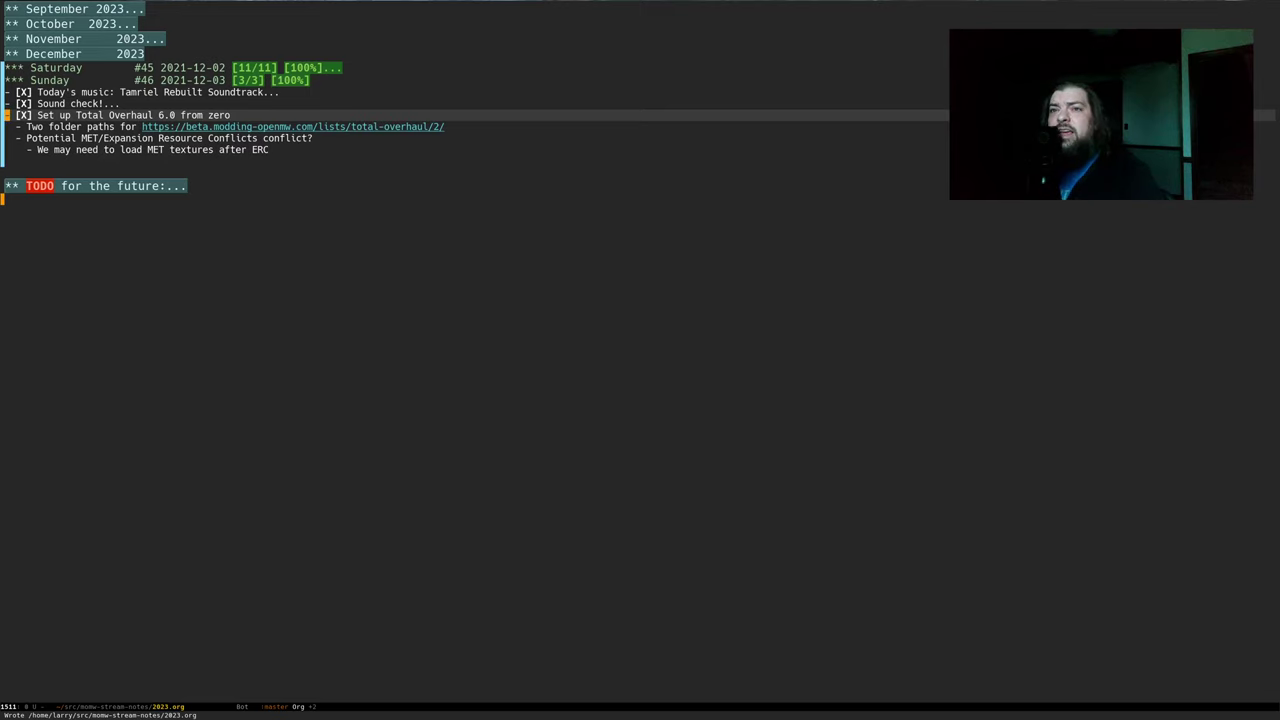
pyautogui.press('Tab')
pyautogui.hotkey('alt', '>')
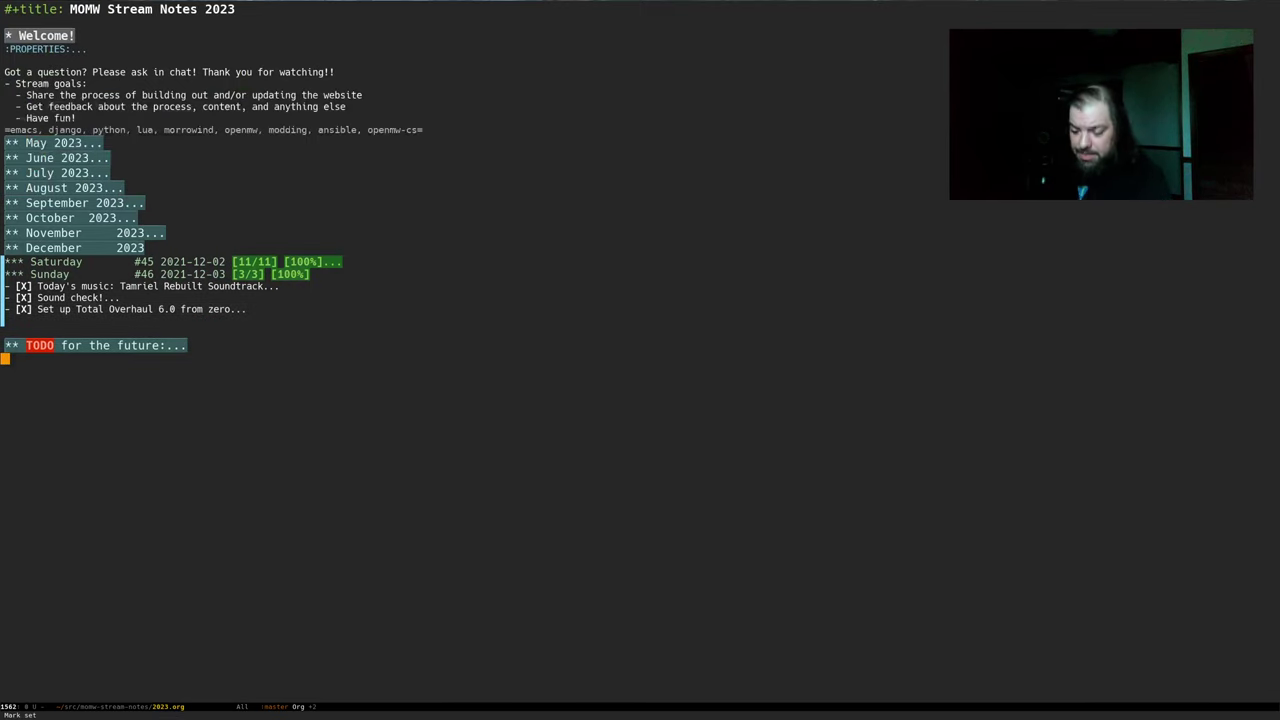